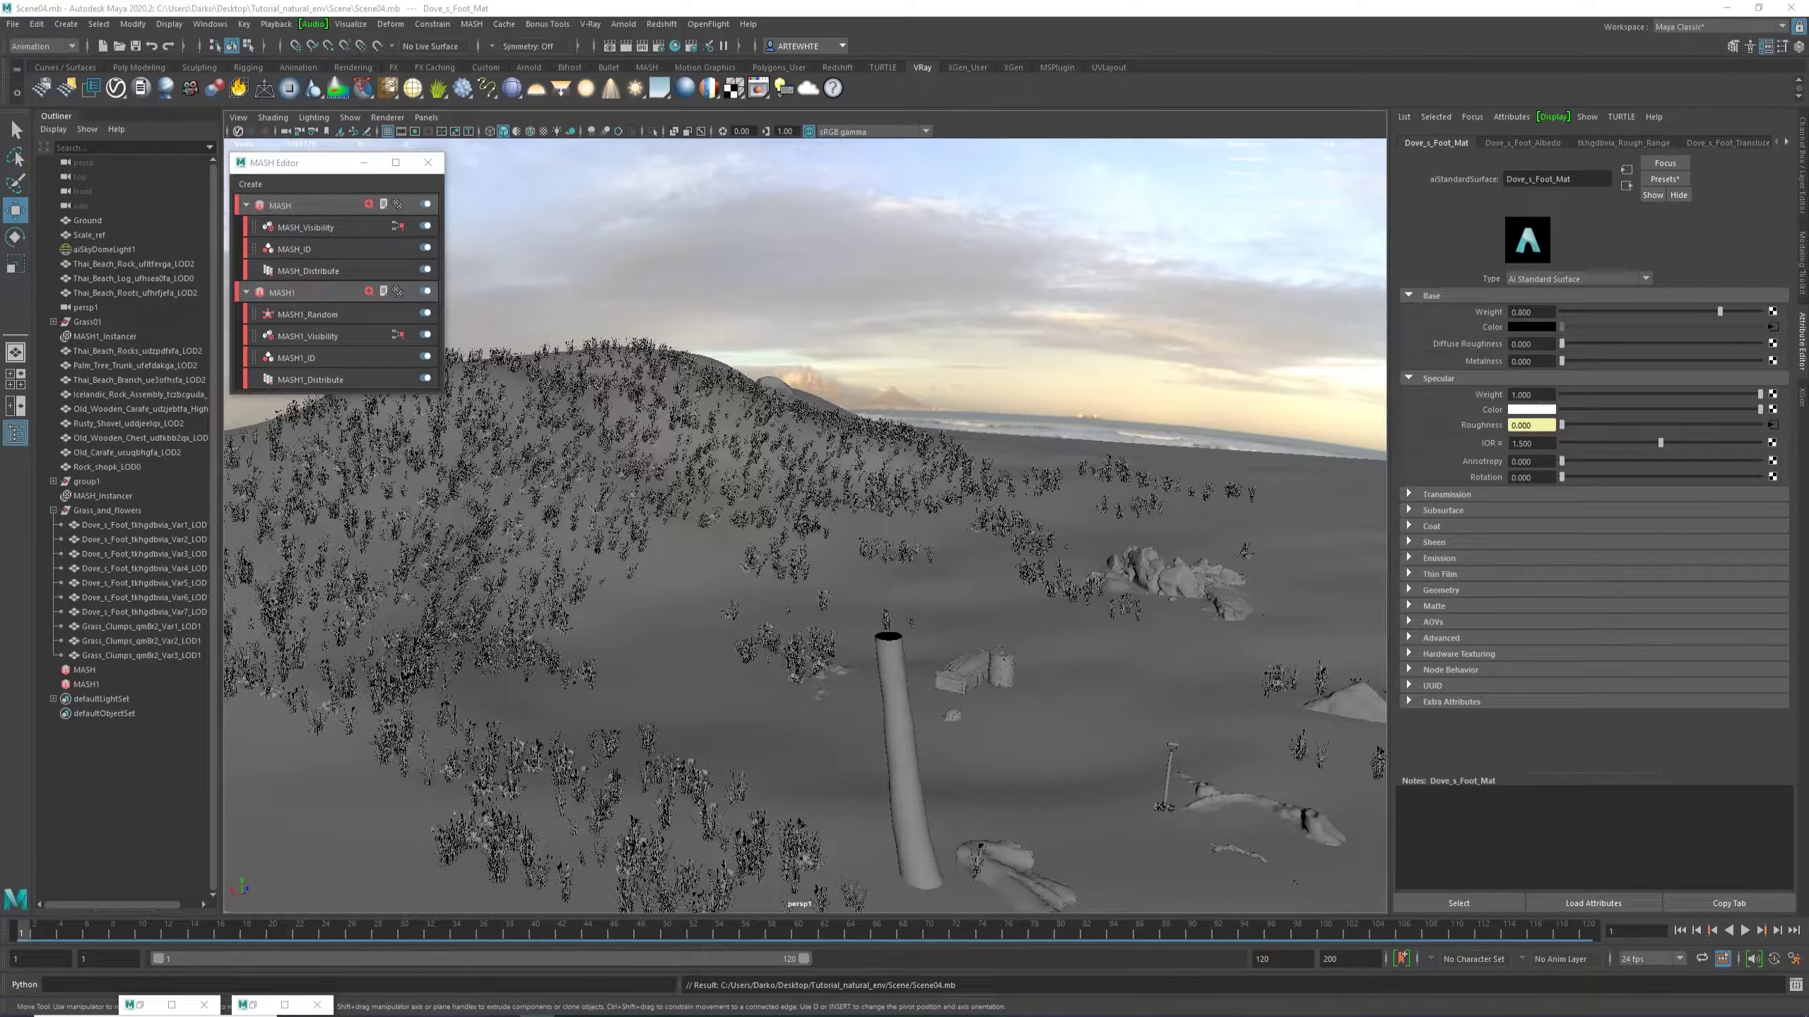
Examine the distribution of scattered grass on the dunes, moving from the wide view to a close-up of the clumps.
right_click_drag(559, 680, 711, 618, "alt")
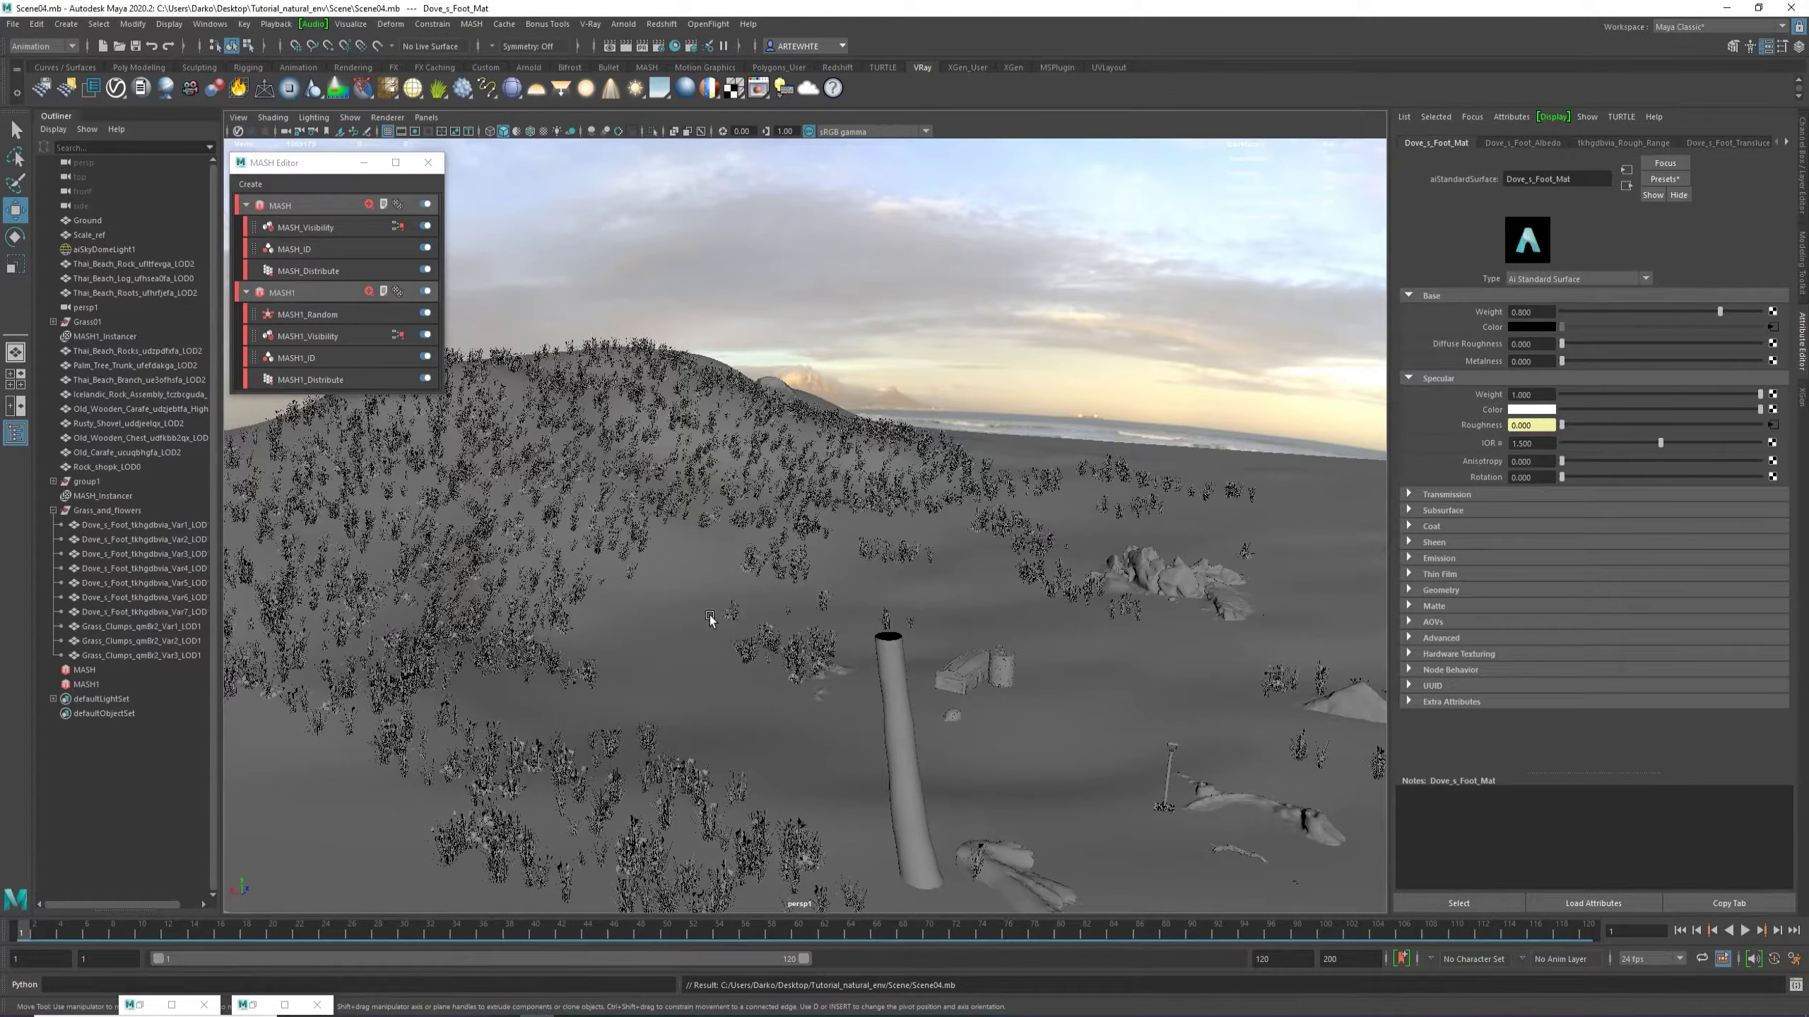
middle_click_drag(541, 510, 630, 379, "alt")
right_click_drag(676, 574, 936, 625, "alt")
left_click_drag(936, 625, 878, 556, "alt")
right_click_drag(738, 508, 983, 634, "alt")
middle_click_drag(983, 634, 833, 581, "alt")
middle_click_drag(619, 531, 883, 586, "alt")
right_click_drag(790, 455, 790, 499, "alt")
Isolate the Grass_and_flowers group in the viewport and display it with textures.
left_click(899, 434)
key("f")
left_click_drag(790, 499, 712, 542, "alt")
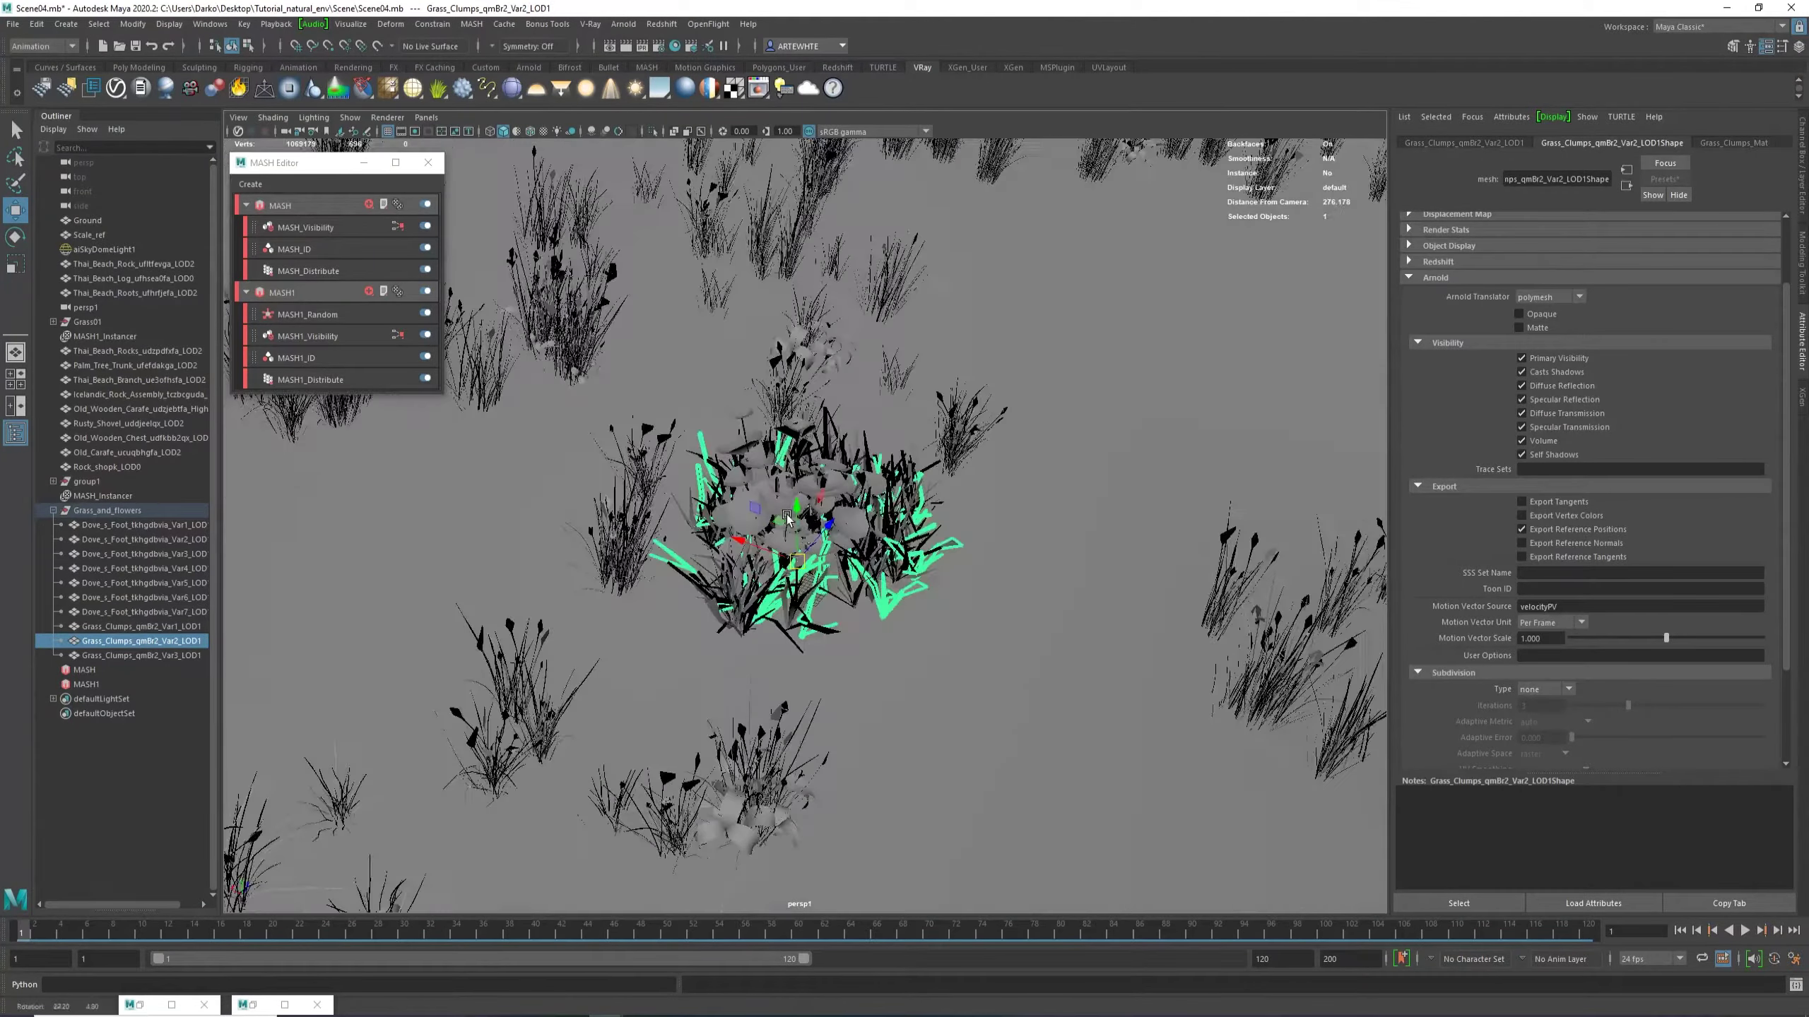
right_click_drag(712, 541, 916, 592, "alt")
key("Up")
key("ctrl+1")
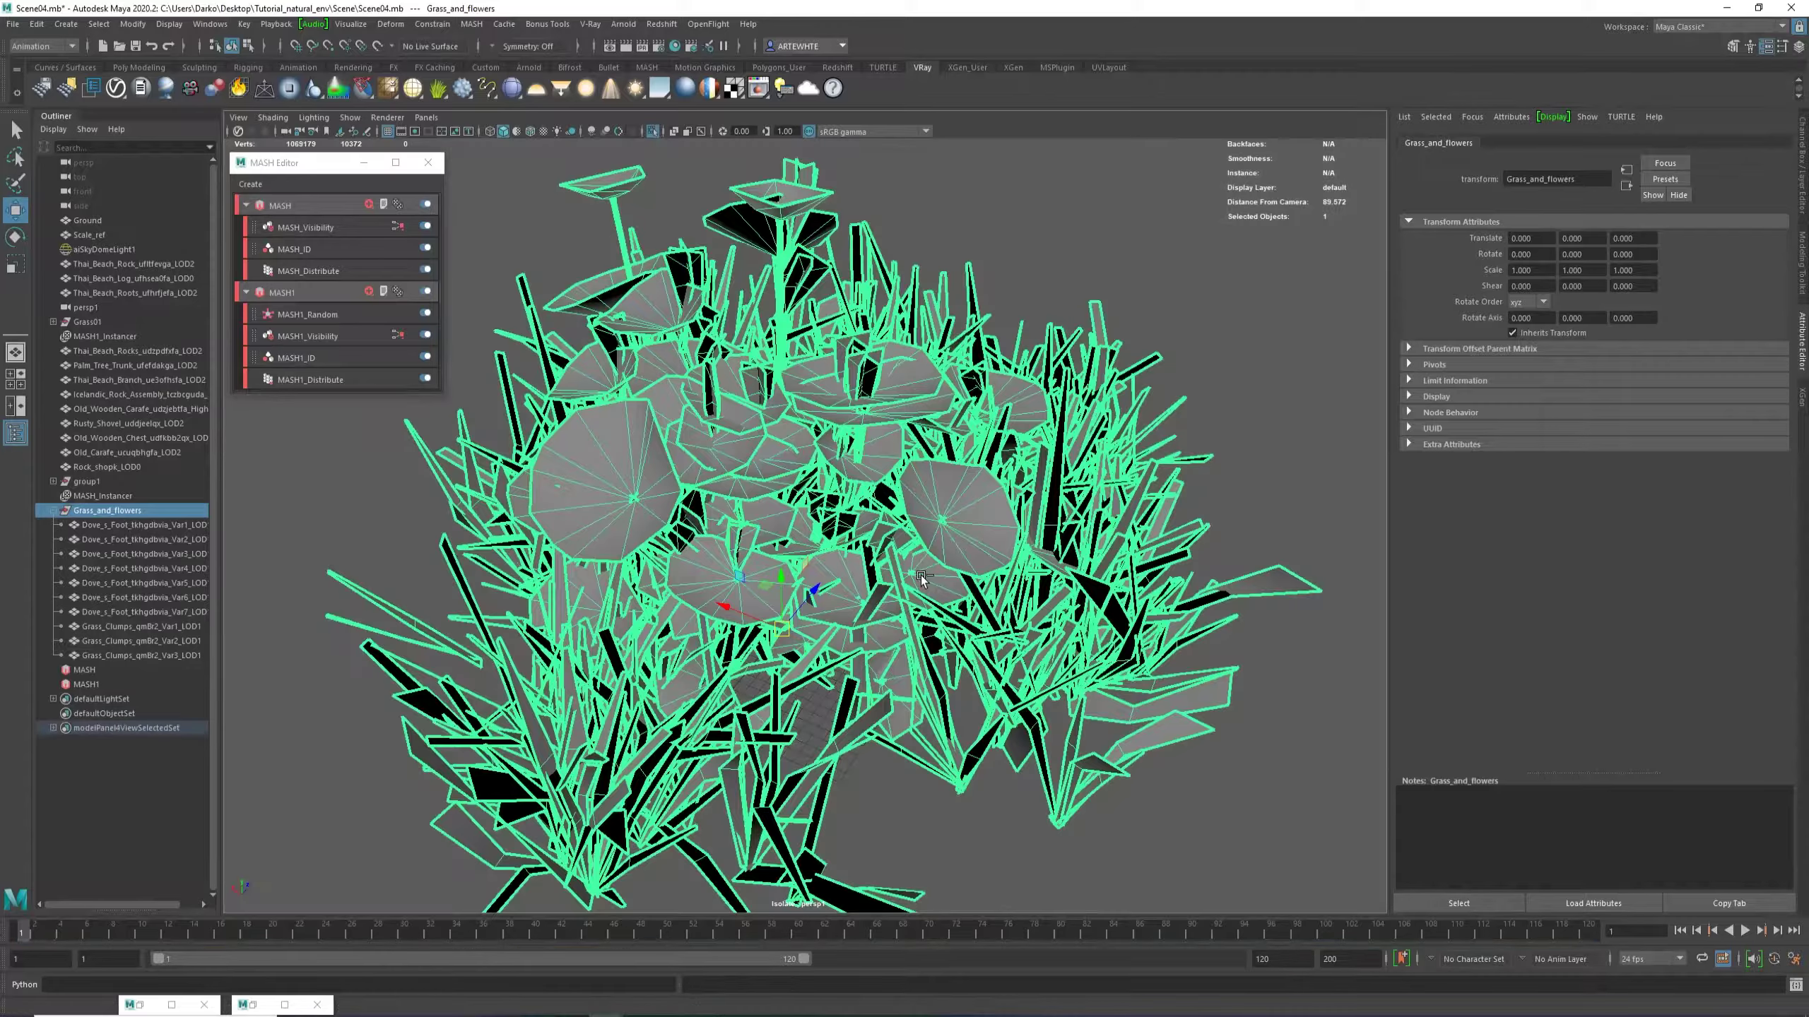
left_click(1104, 209)
key("6")
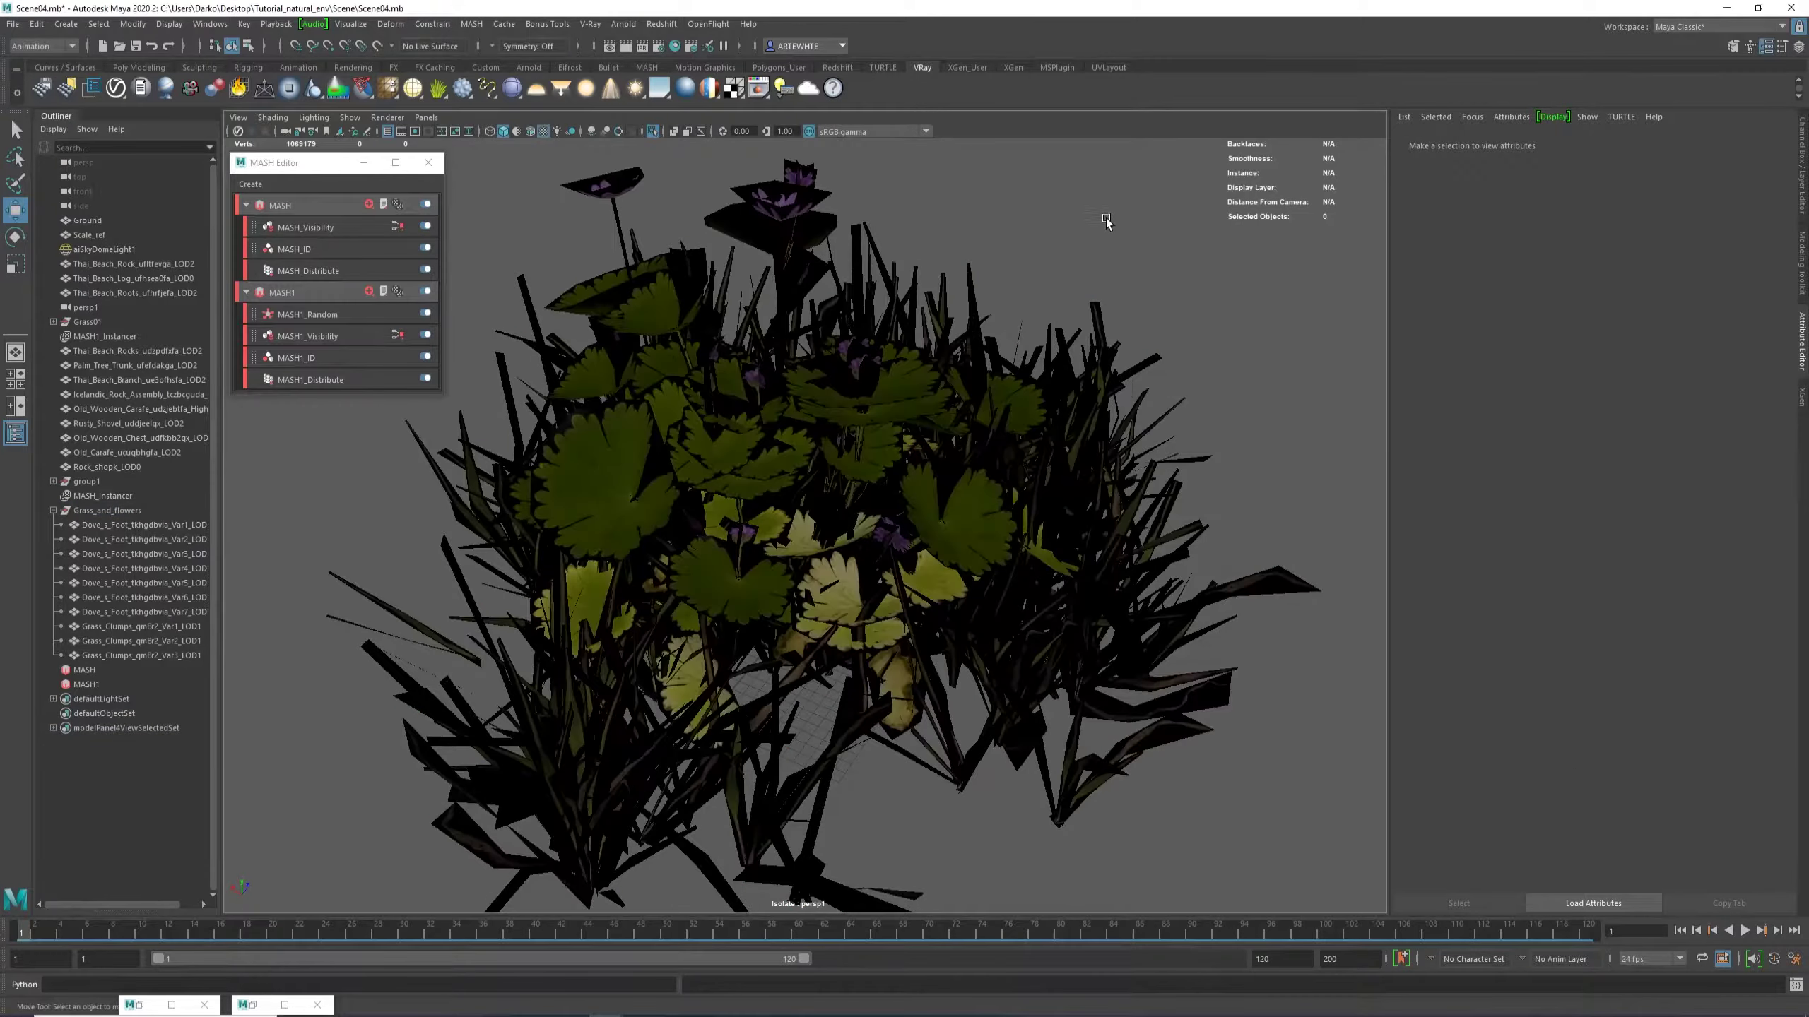
Inspect the isolated Dove's Foot flowers and grass clumps from several angles and distances.
right_click_drag(1105, 219, 951, 436, "alt")
left_click_drag(950, 435, 868, 530, "alt")
left_click(747, 649)
left_click_drag(749, 651, 1088, 530, "alt")
left_click(927, 485)
right_click_drag(1088, 530, 569, 517, "alt")
right_click_drag(869, 485, 389, 307, "alt")
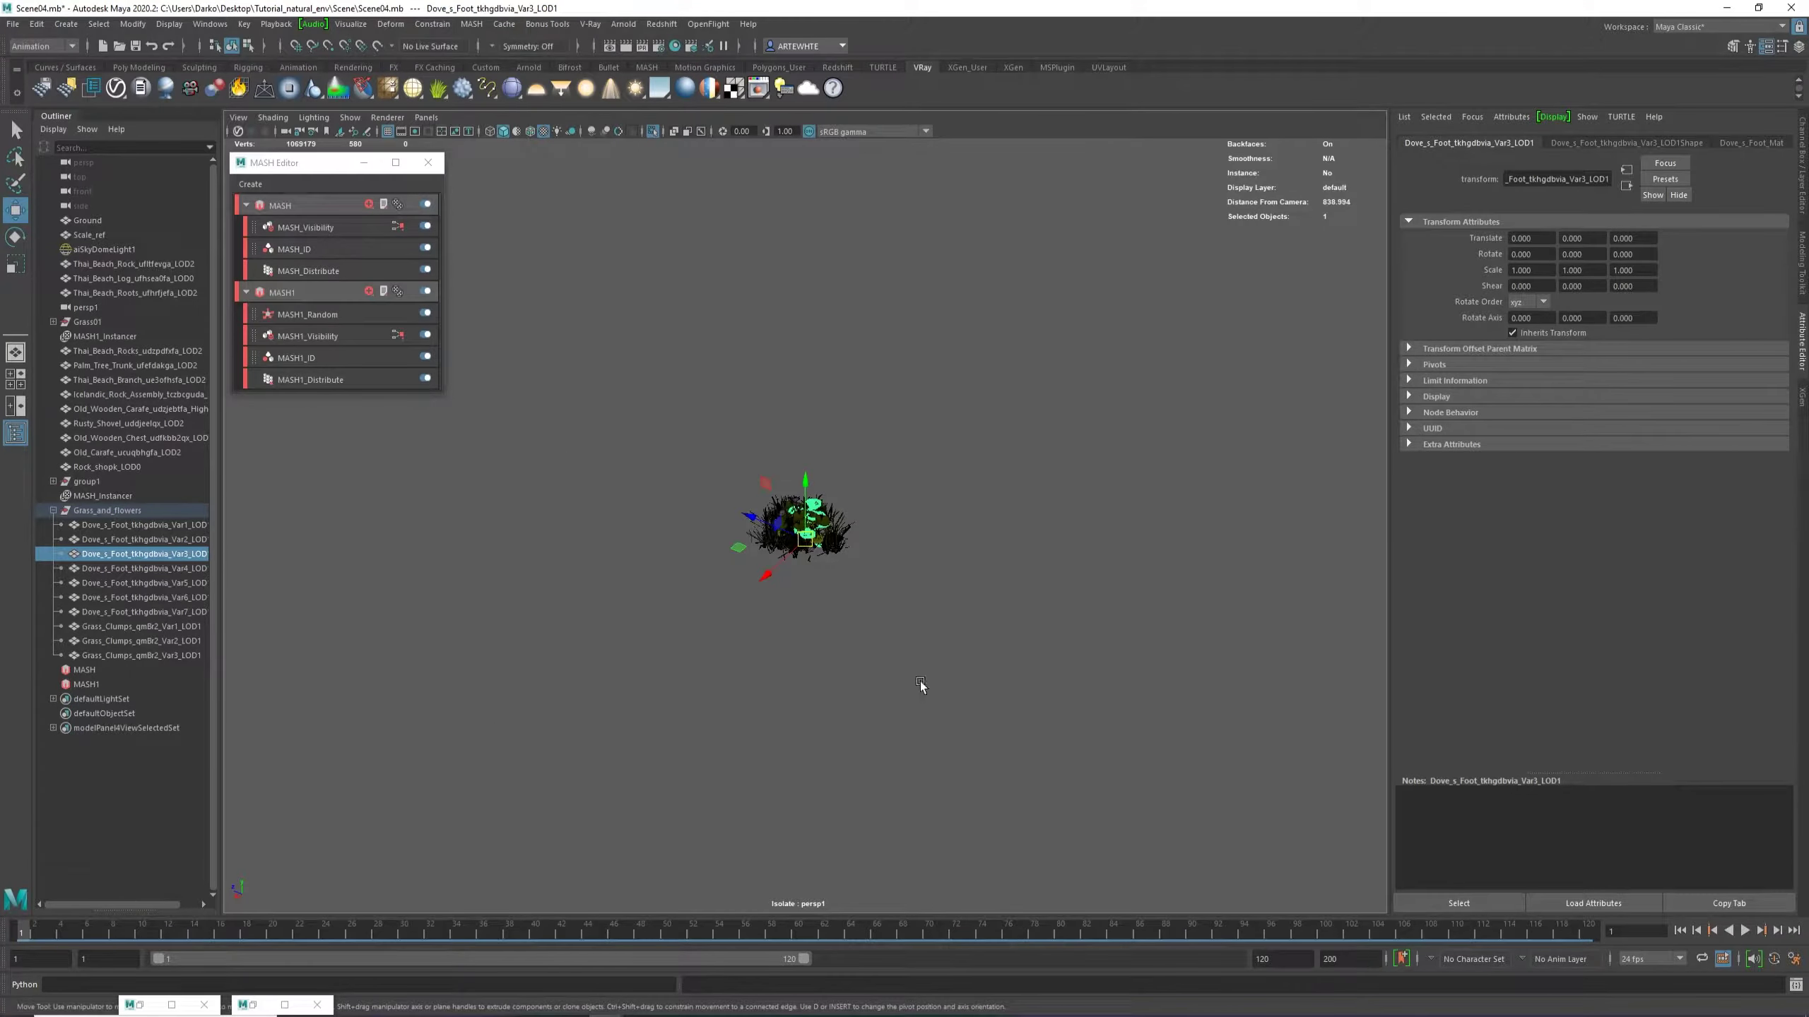
scroll(852, 574, "up", 5)
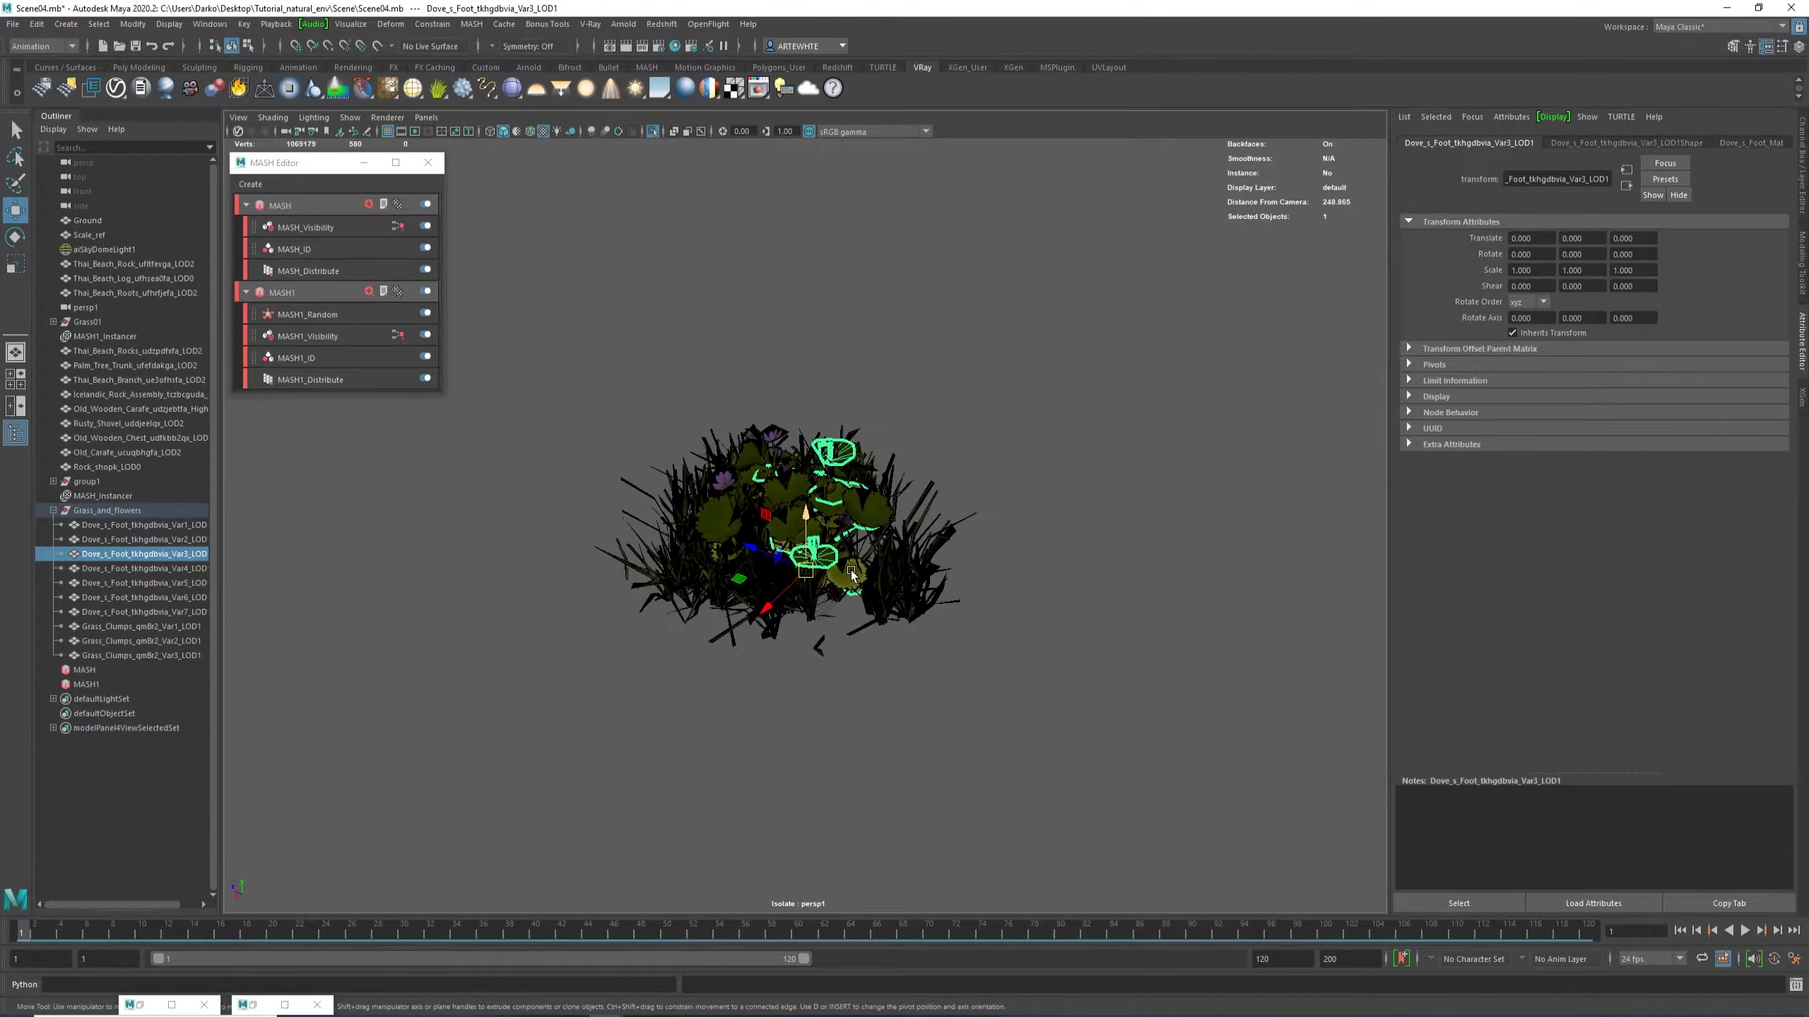
scroll(826, 606, "up", 3)
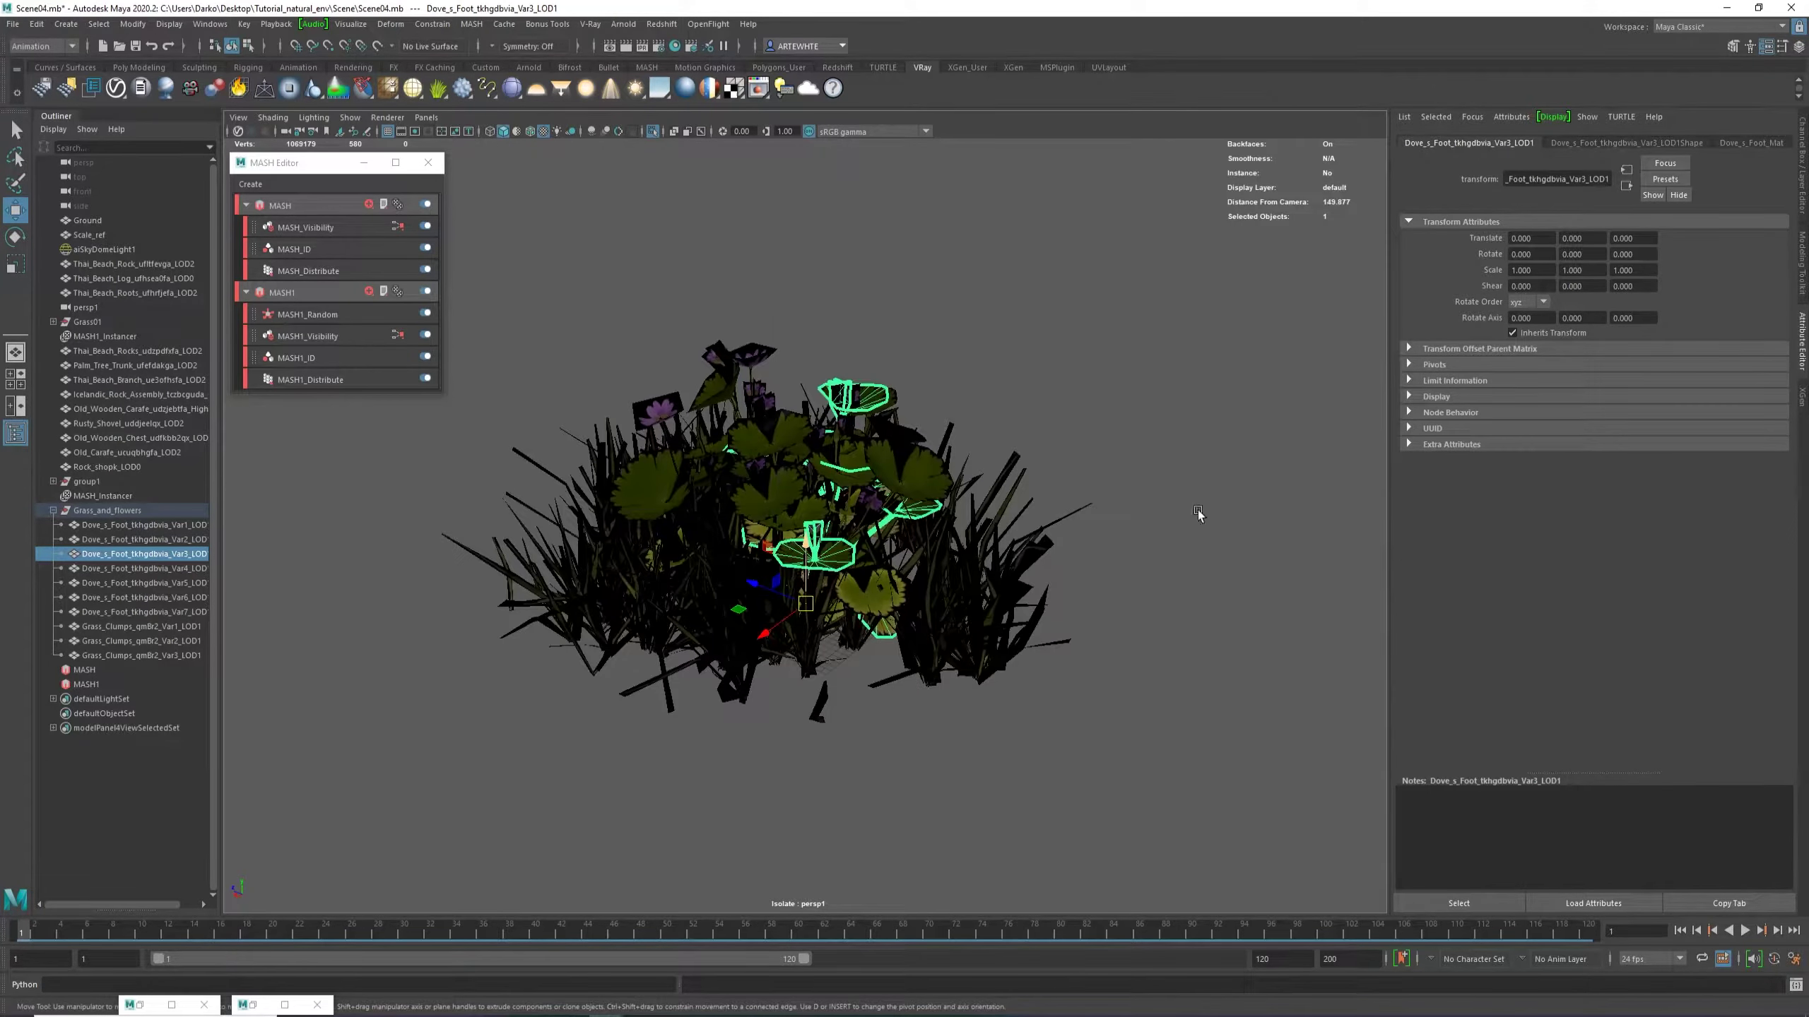
Switch back to untextured shading and end the isolation so the whole scene is displayed.
key("5")
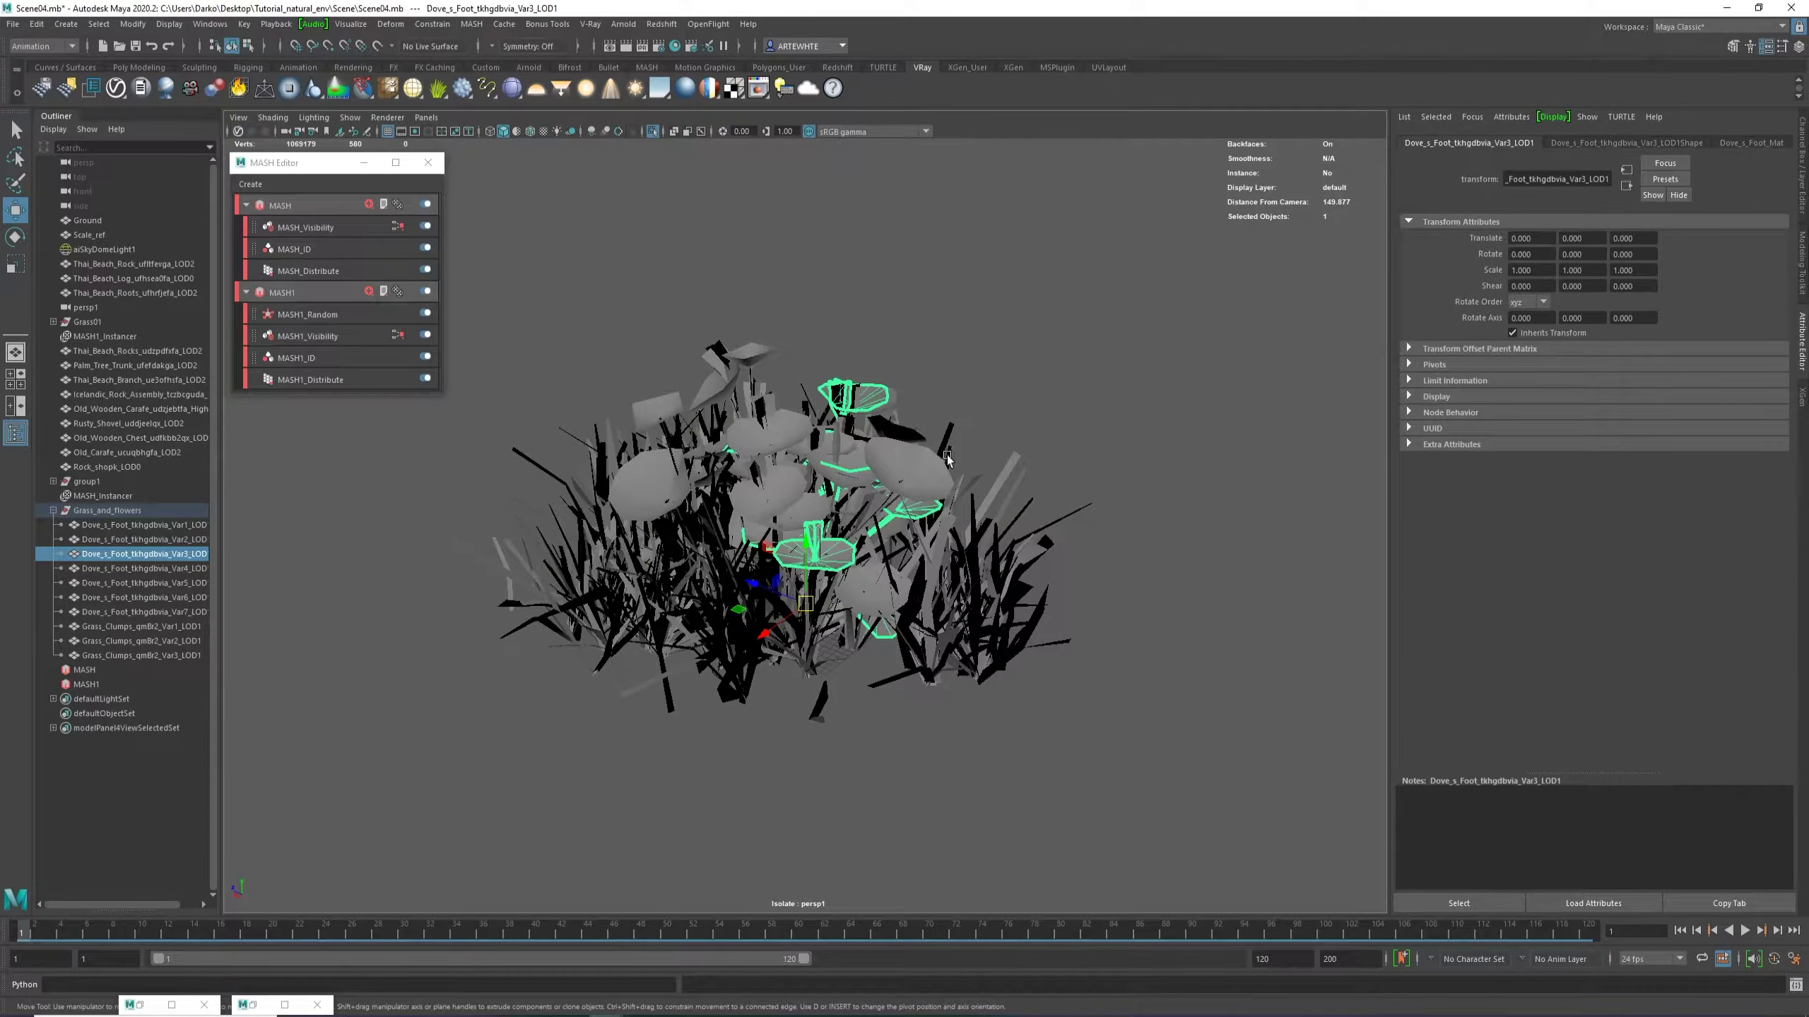
left_click(653, 135)
scroll(499, 499, "down", 2)
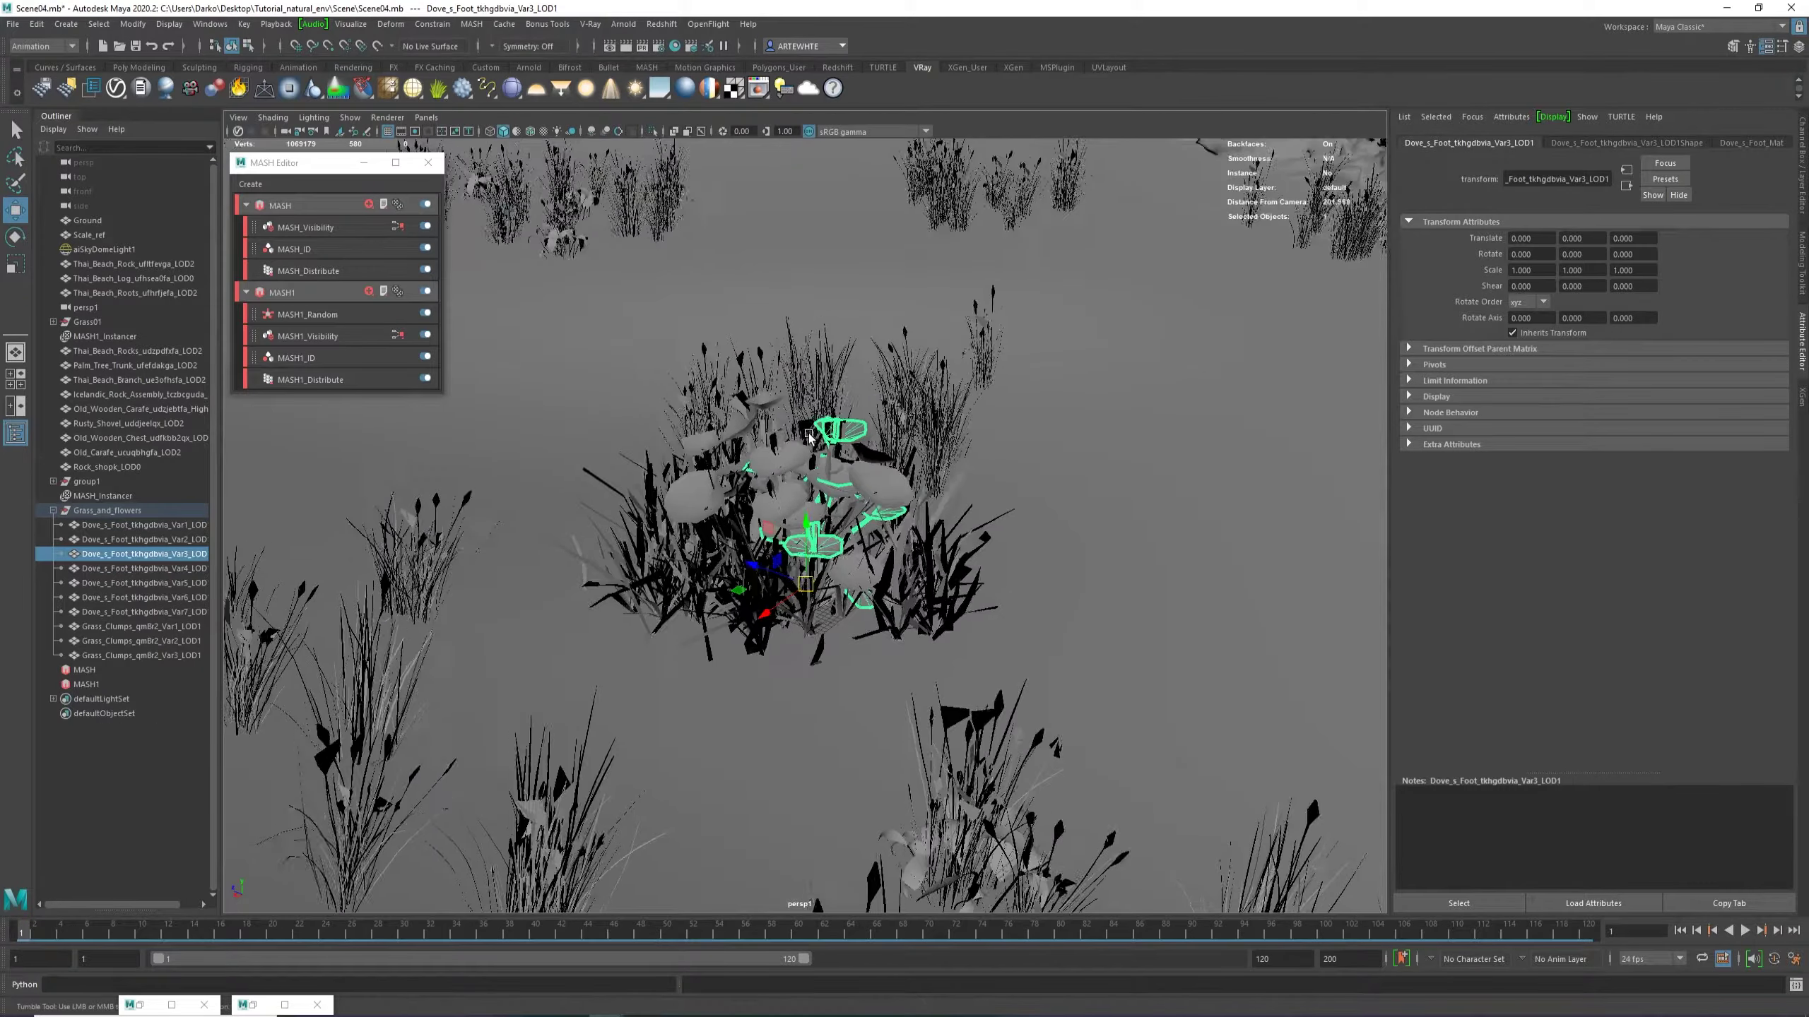
Select all the Dove's Foot and Grass Clumps meshes inside the Grass_and_flowers group and save the scene.
left_click_drag(128, 525, 139, 654)
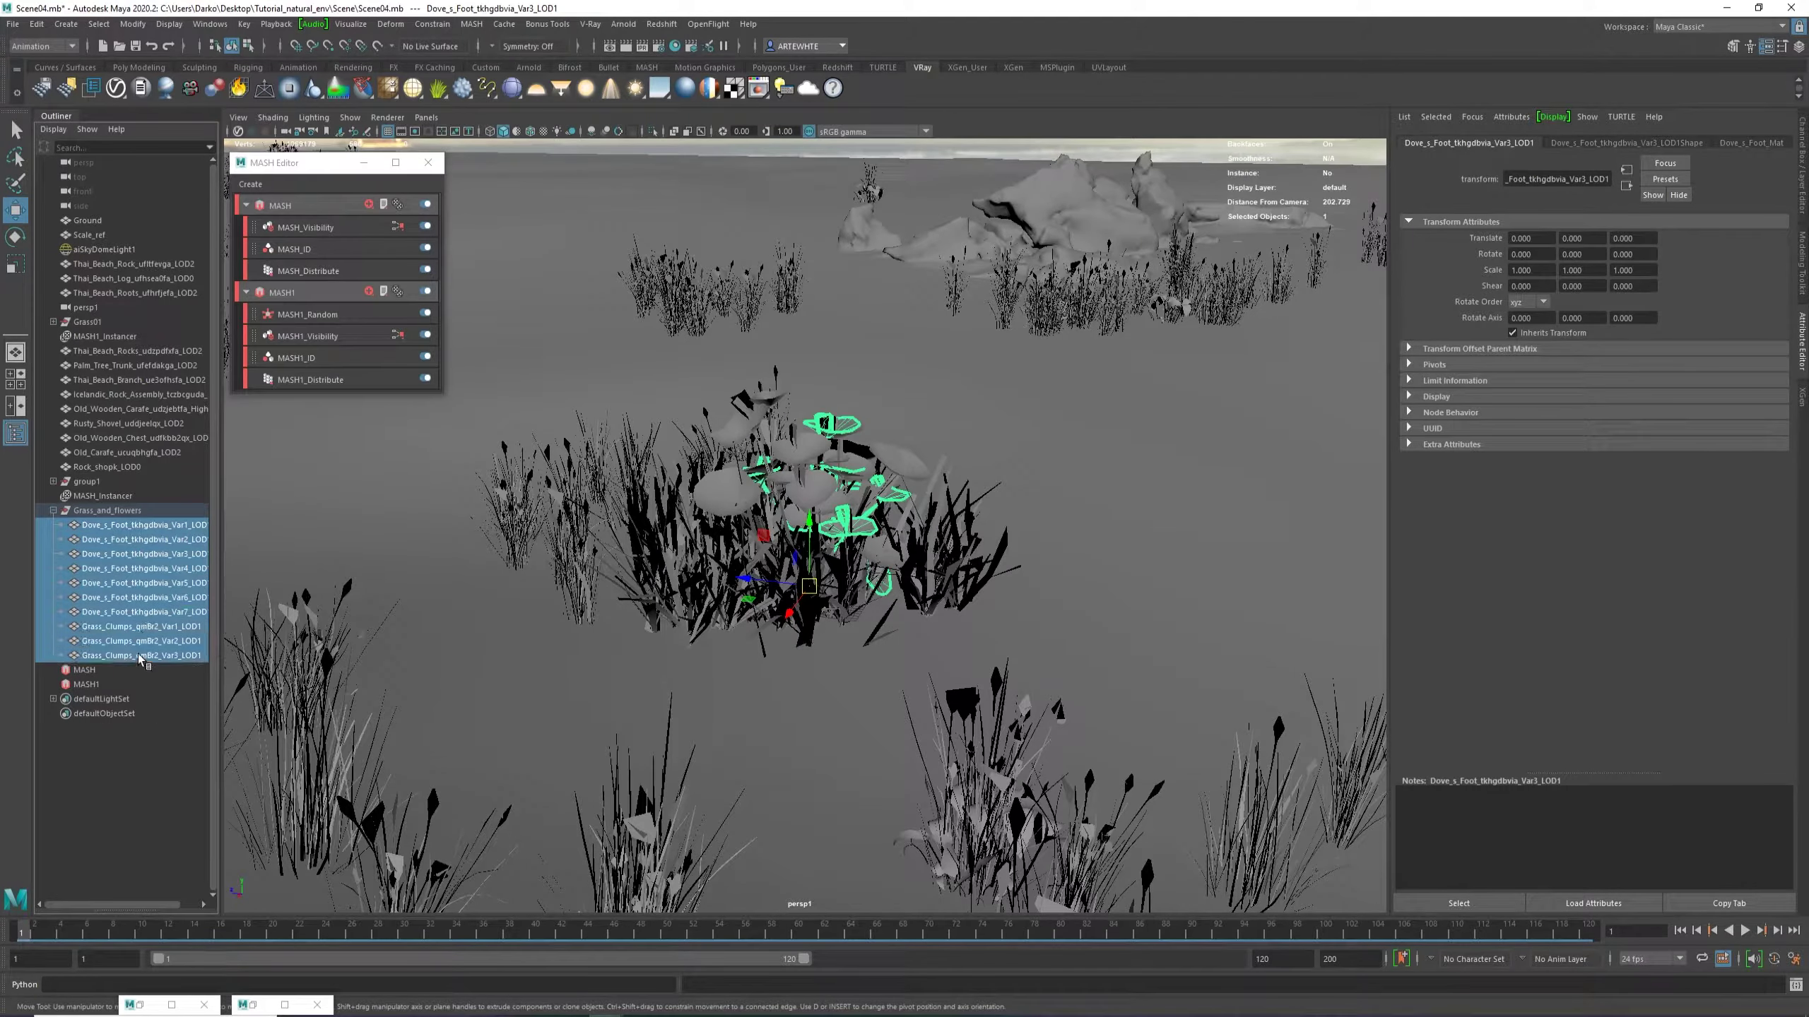
left_click_drag(613, 491, 464, 468, "alt")
right_click_drag(465, 468, 143, 360, "alt")
left_click_drag(513, 463, 702, 456, "alt")
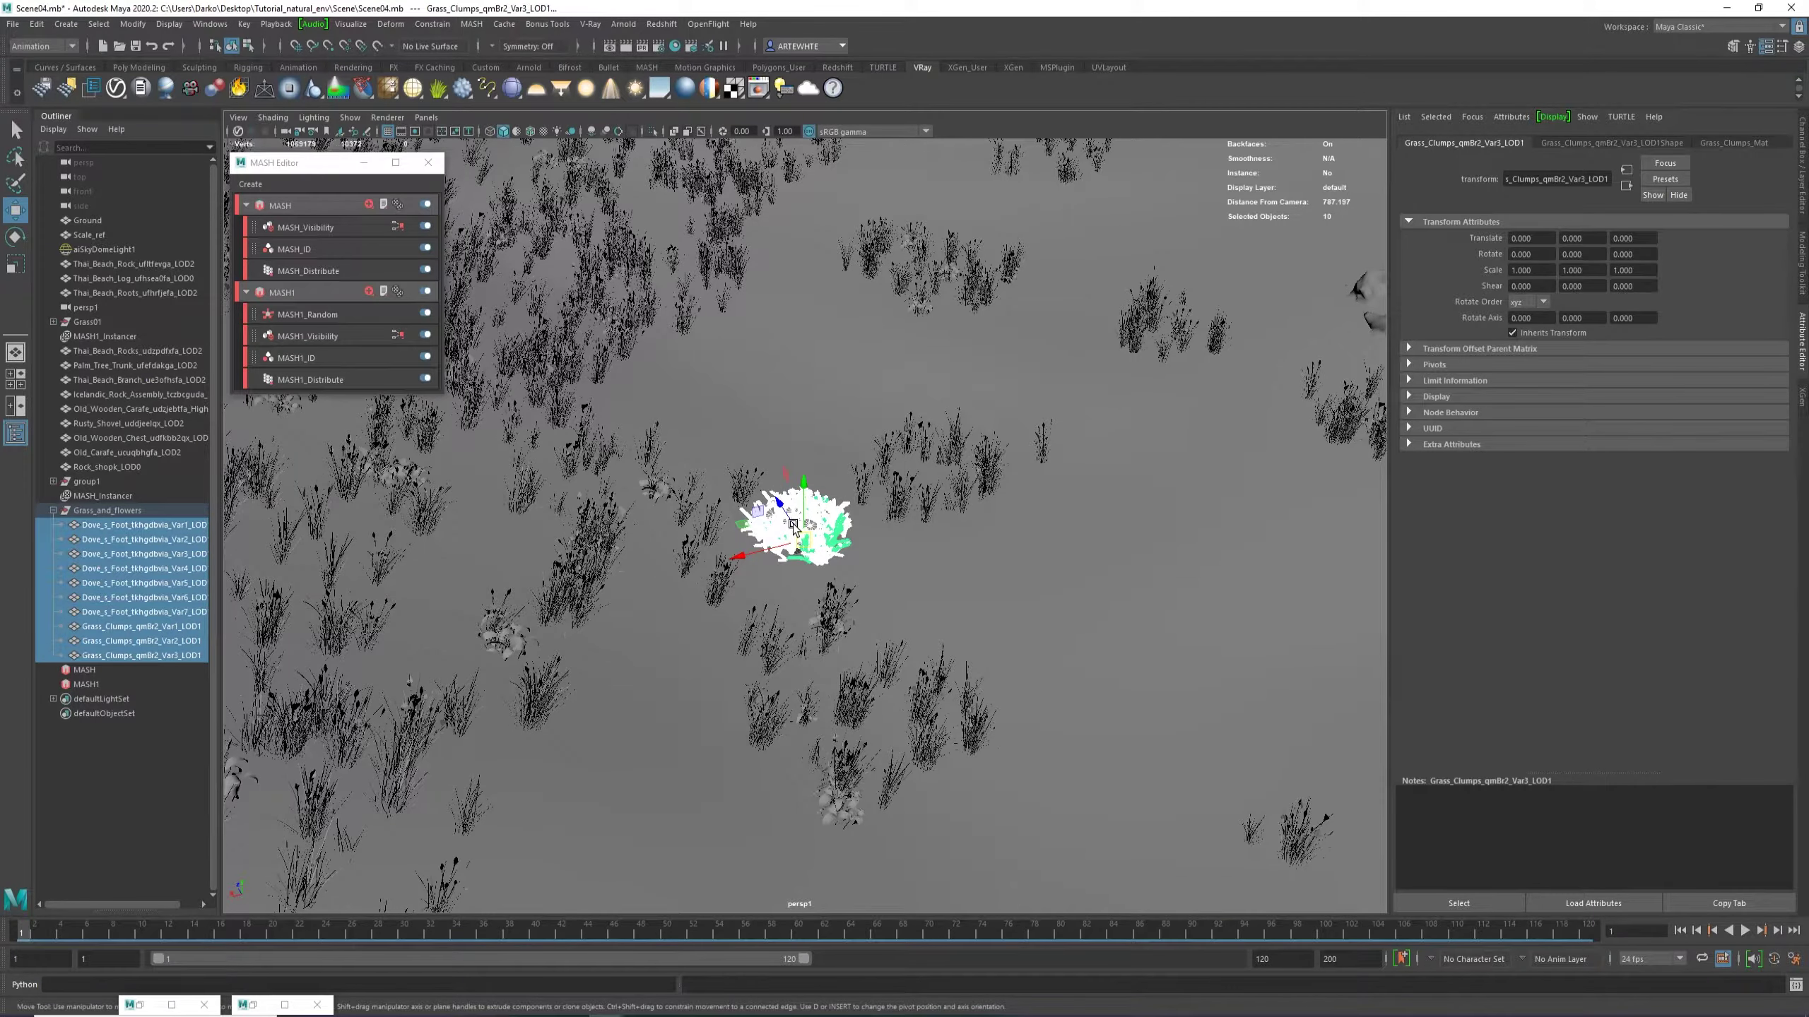
key("ctrl+s")
scroll(773, 526, "up", 3)
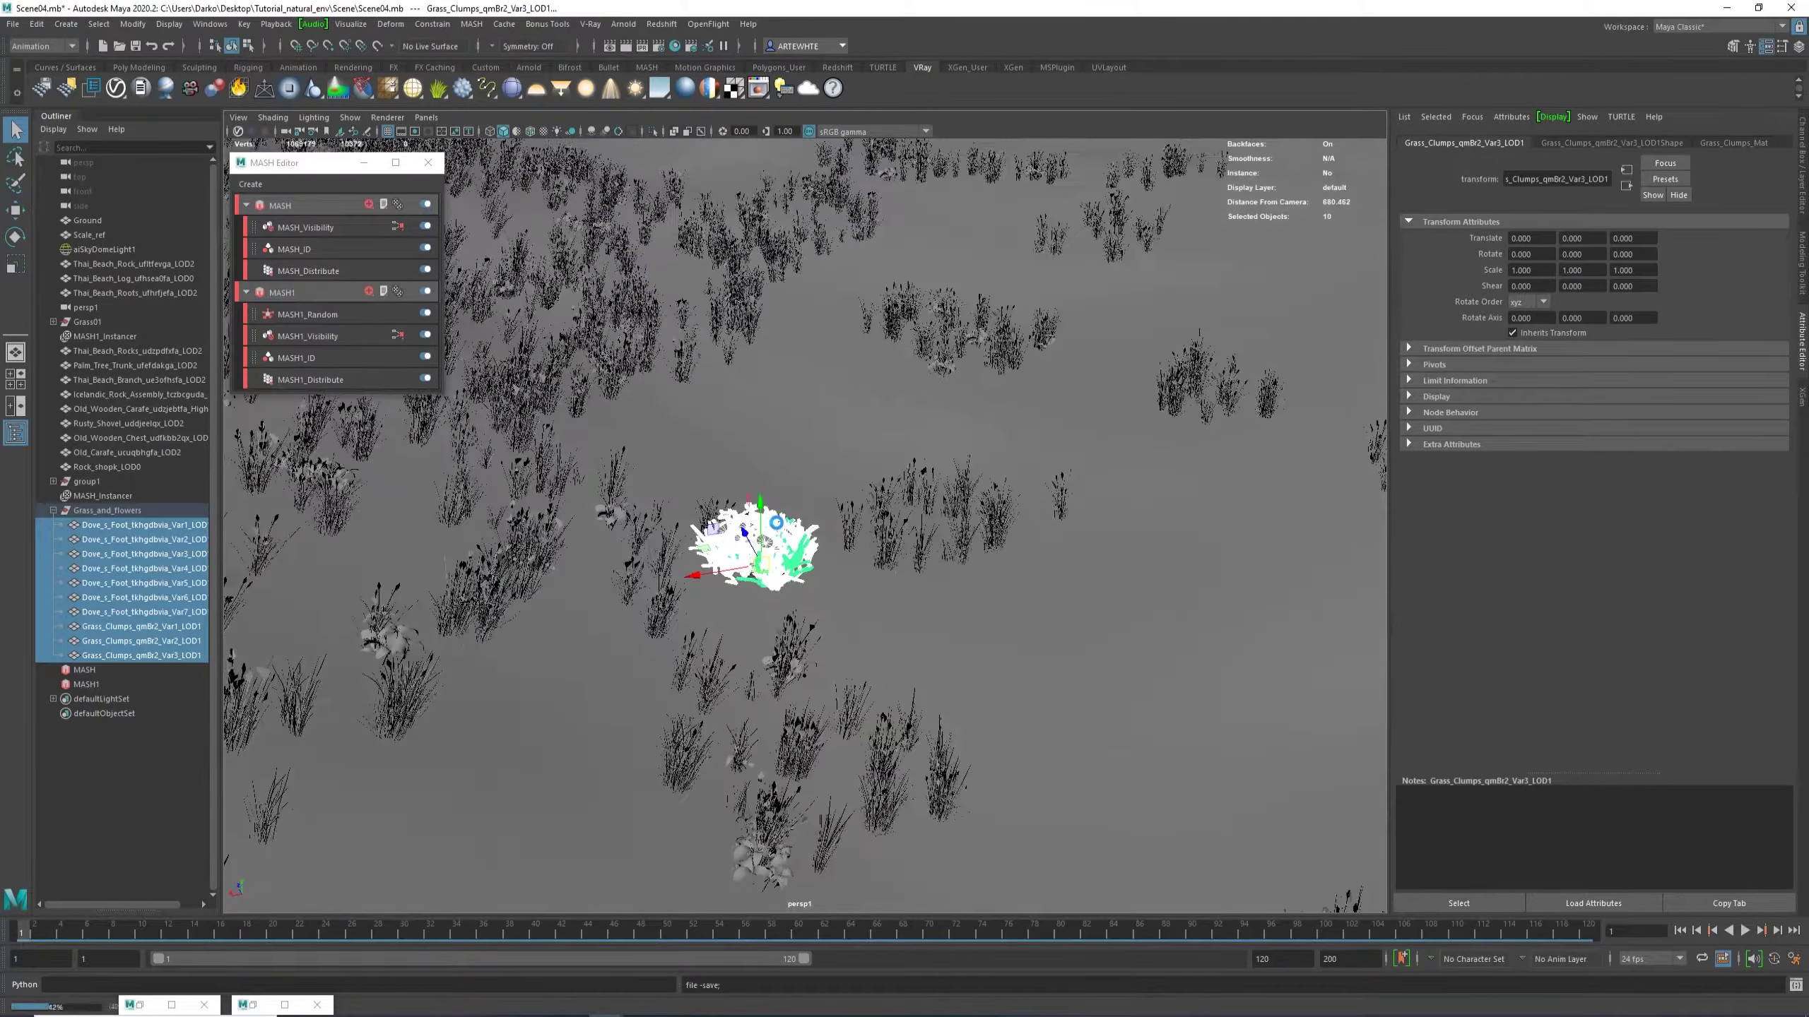
key("w")
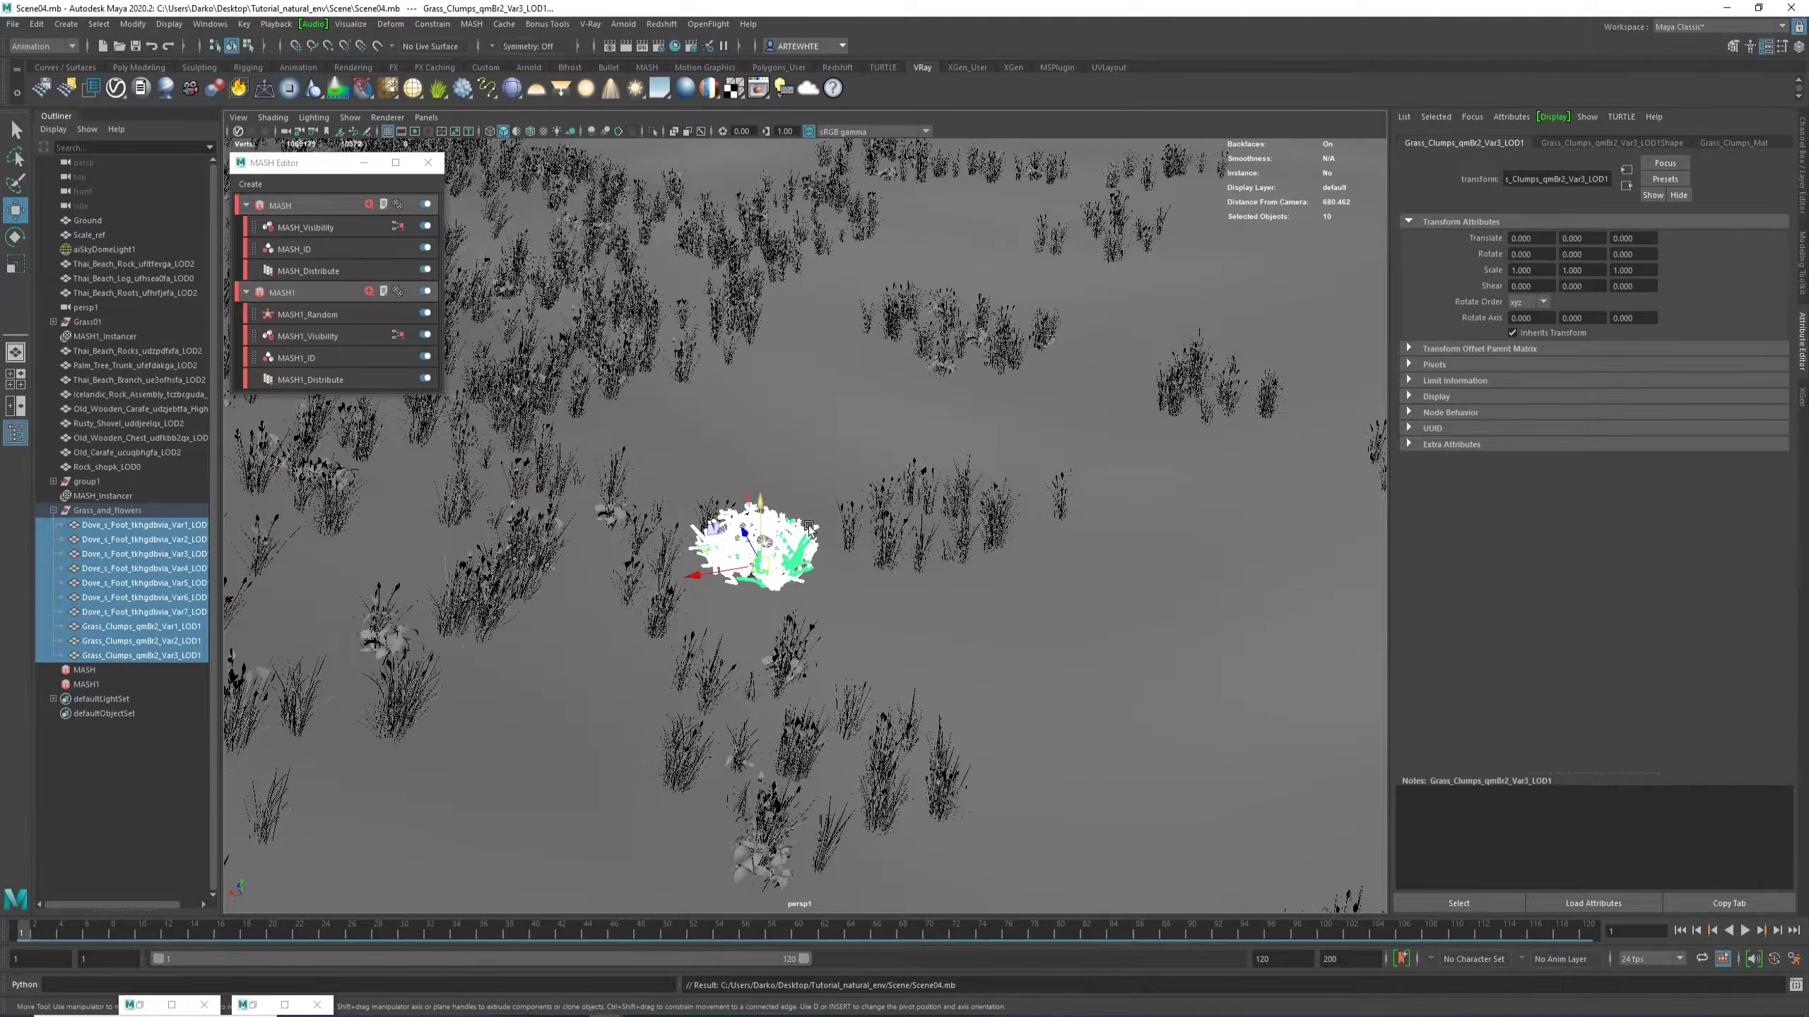
Create a MASH network from the selected plant meshes with the Instancer geometry type and linear distribution.
left_click_drag(810, 531, 705, 520, "alt")
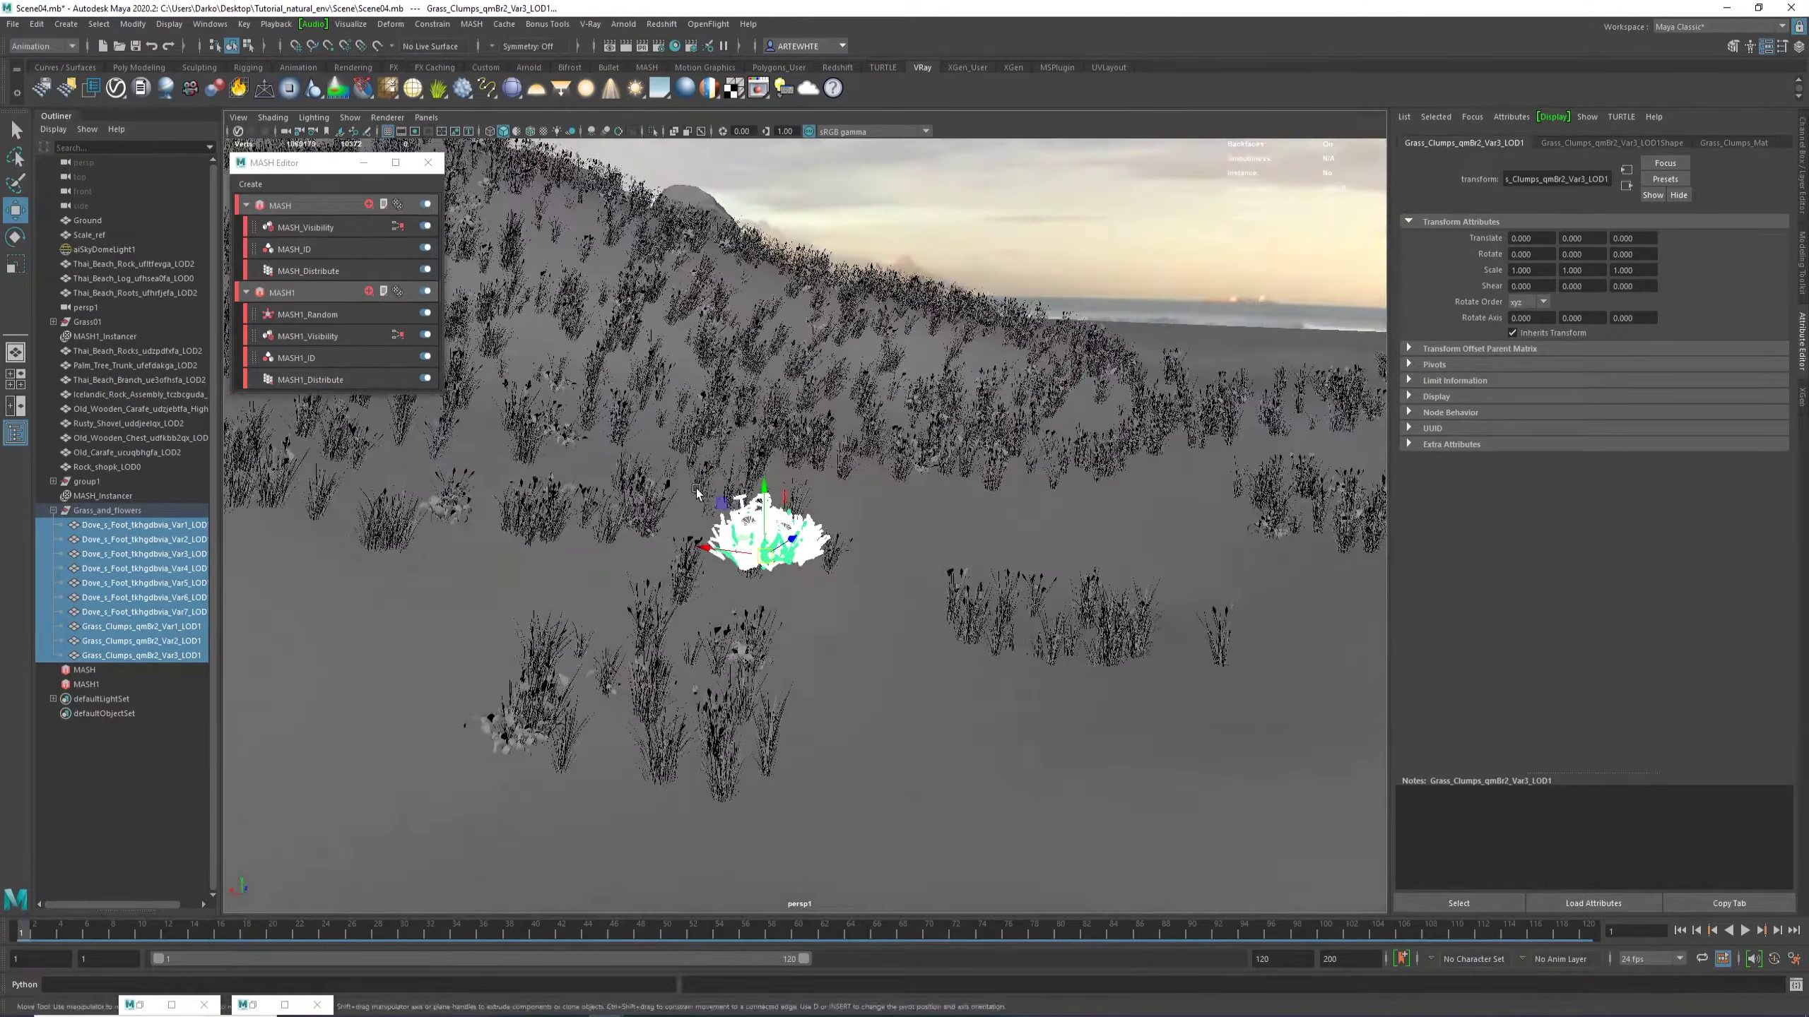
right_click_drag(705, 520, 954, 586, "alt")
middle_click_drag(695, 534, 986, 586, "alt")
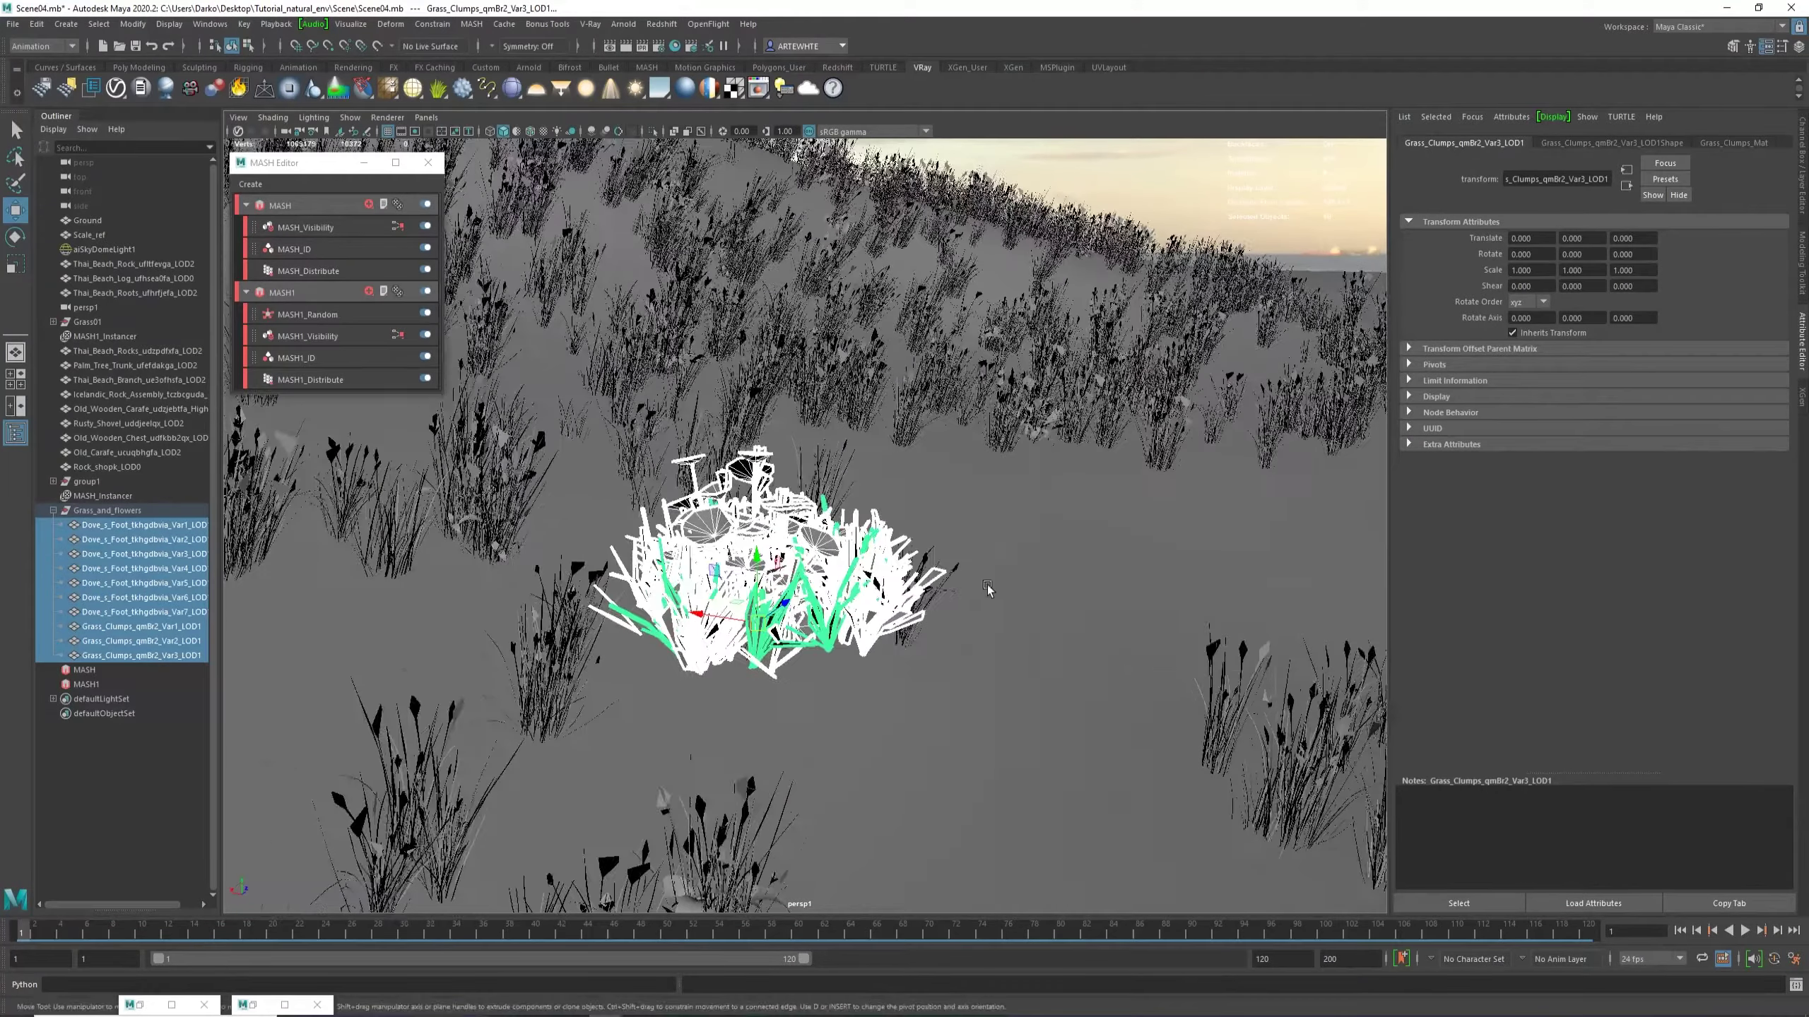
right_click_drag(966, 586, 790, 569, "alt")
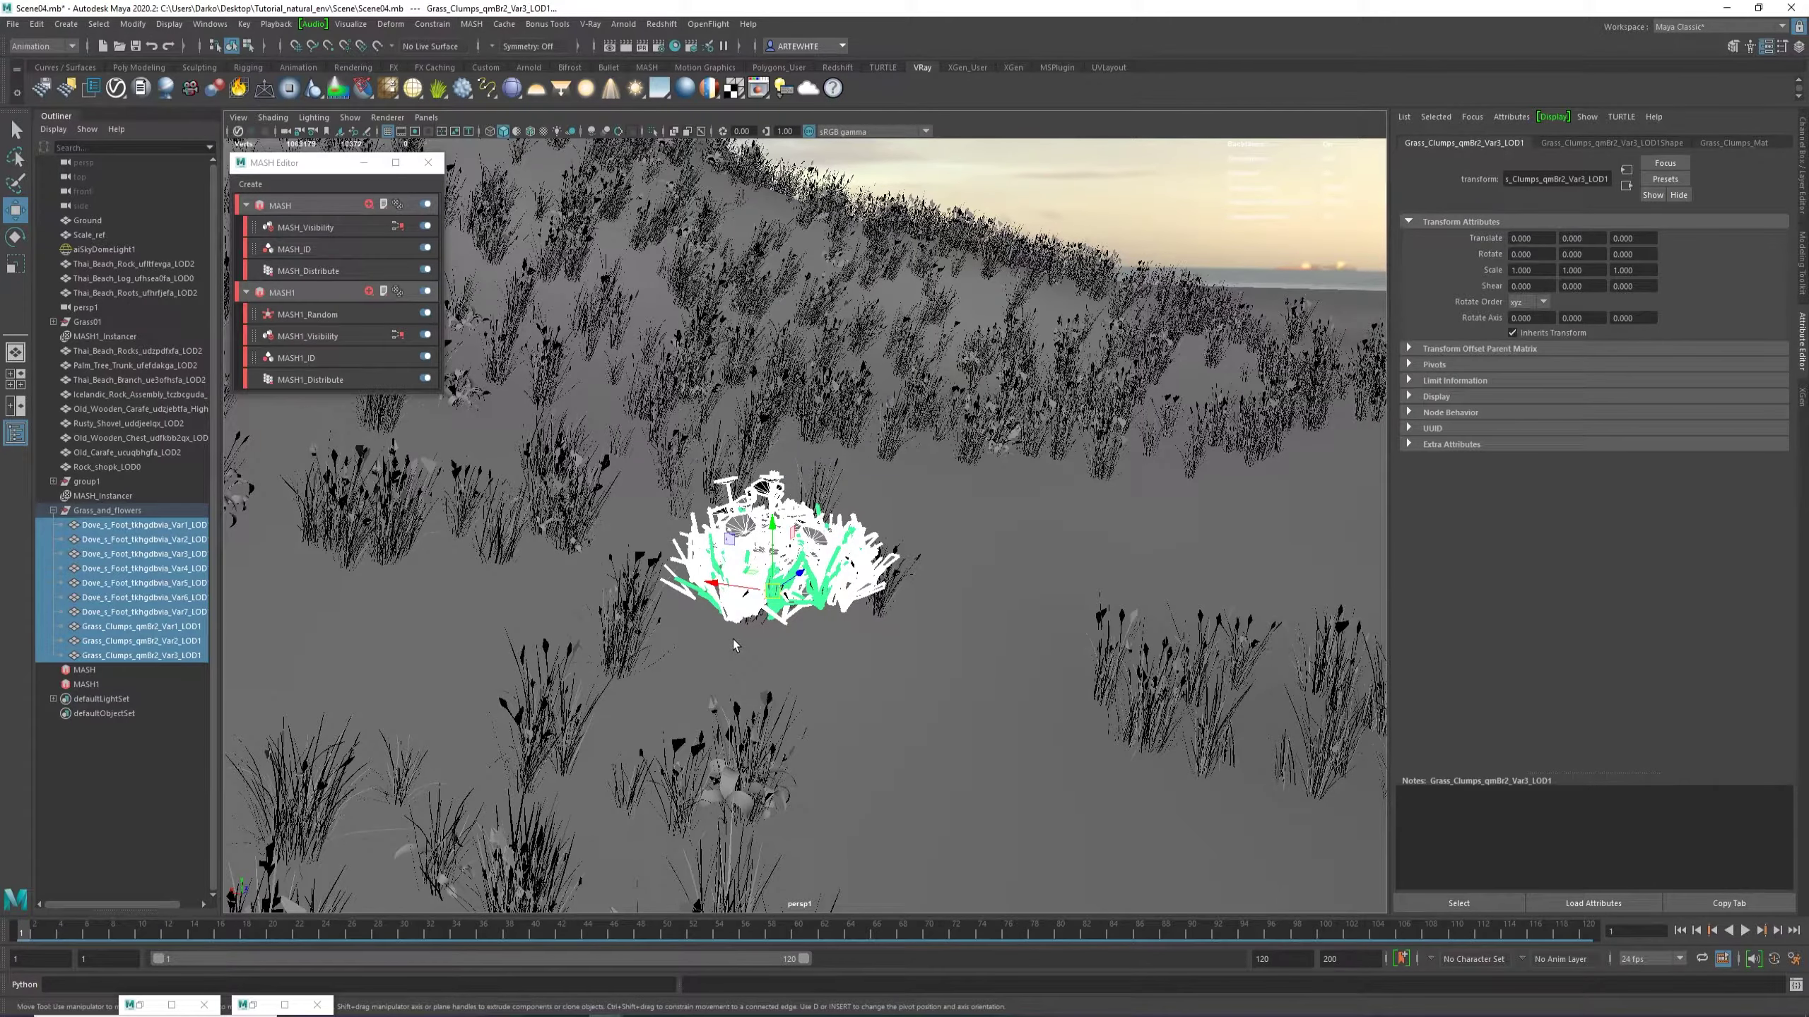
left_click_drag(732, 639, 844, 636, "alt")
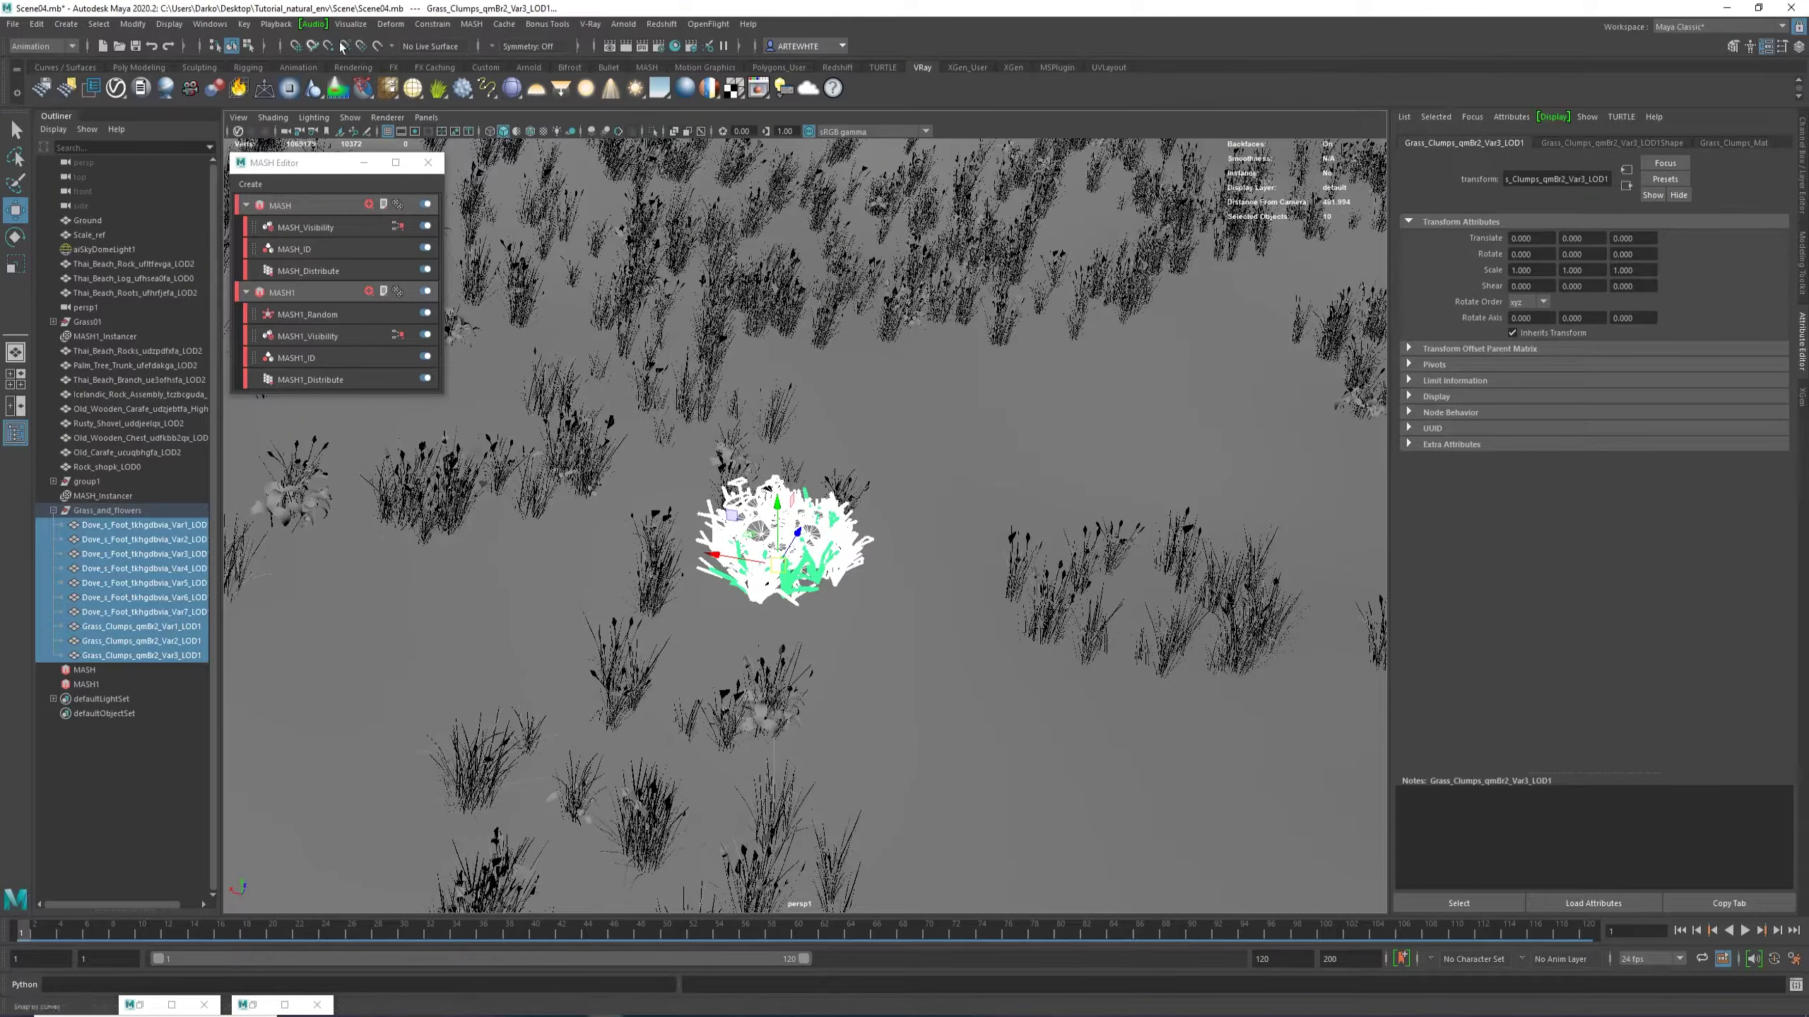
left_click(471, 24)
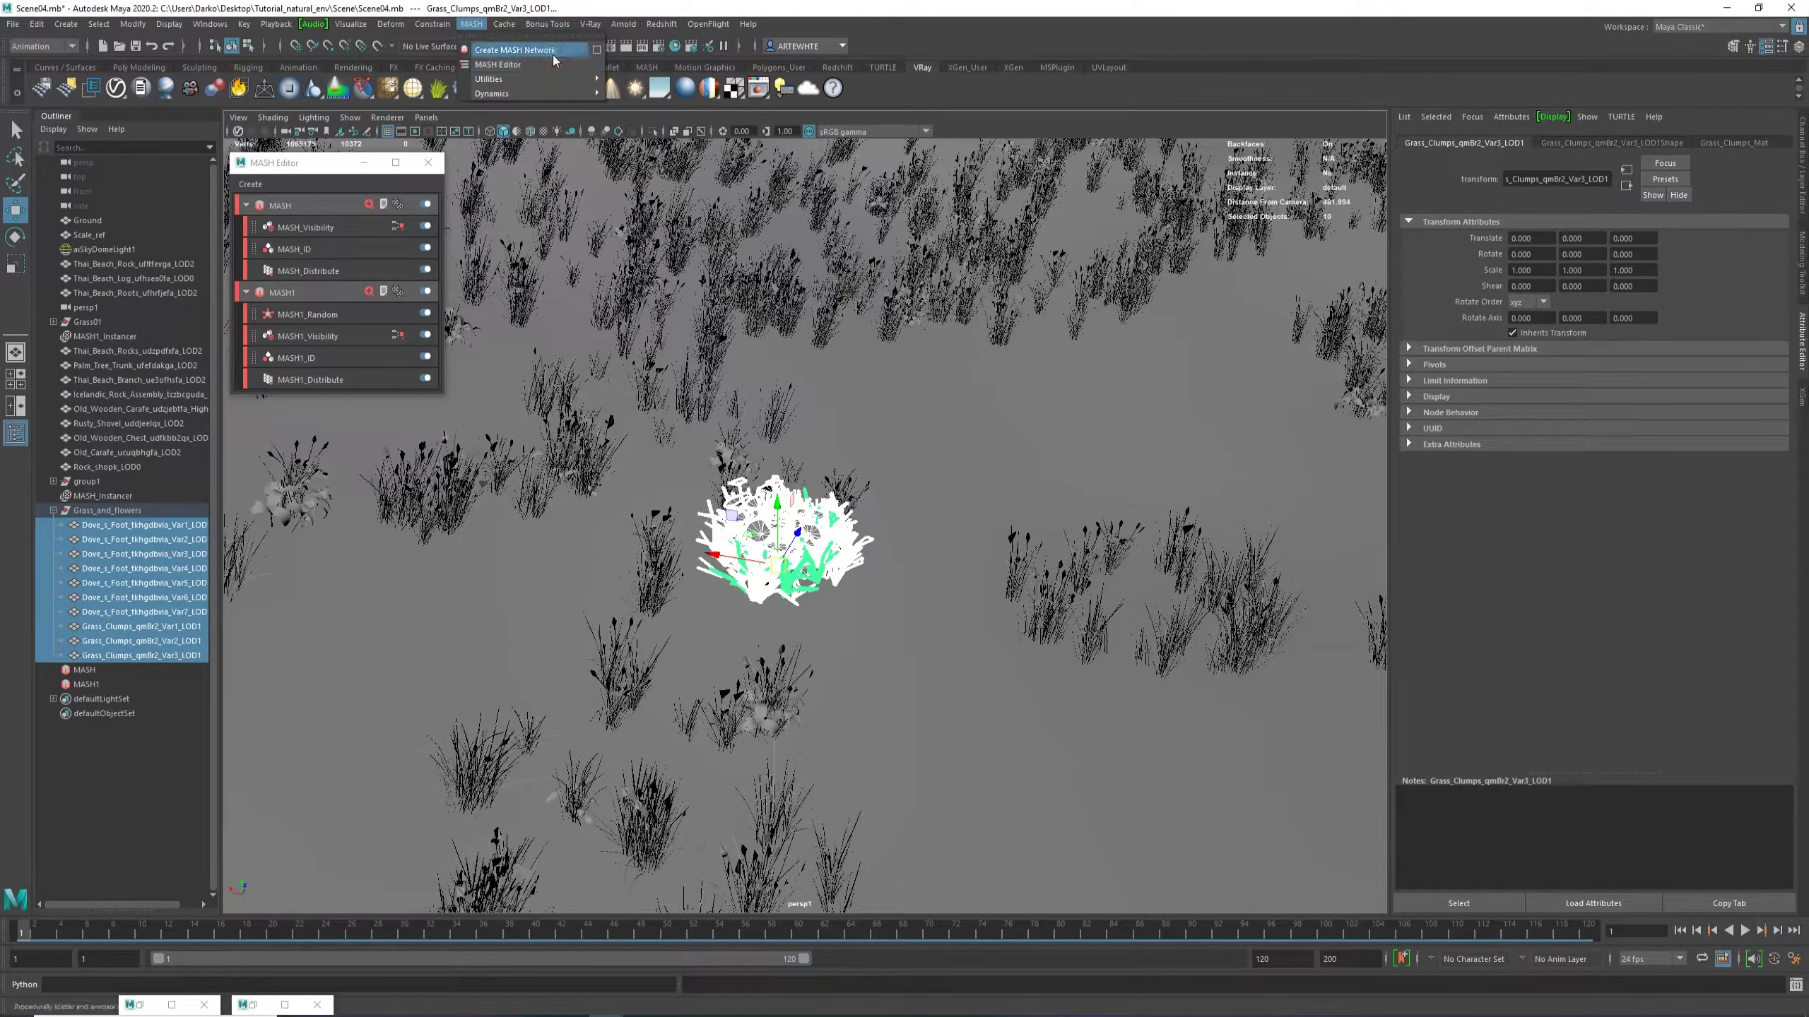
left_click(596, 49)
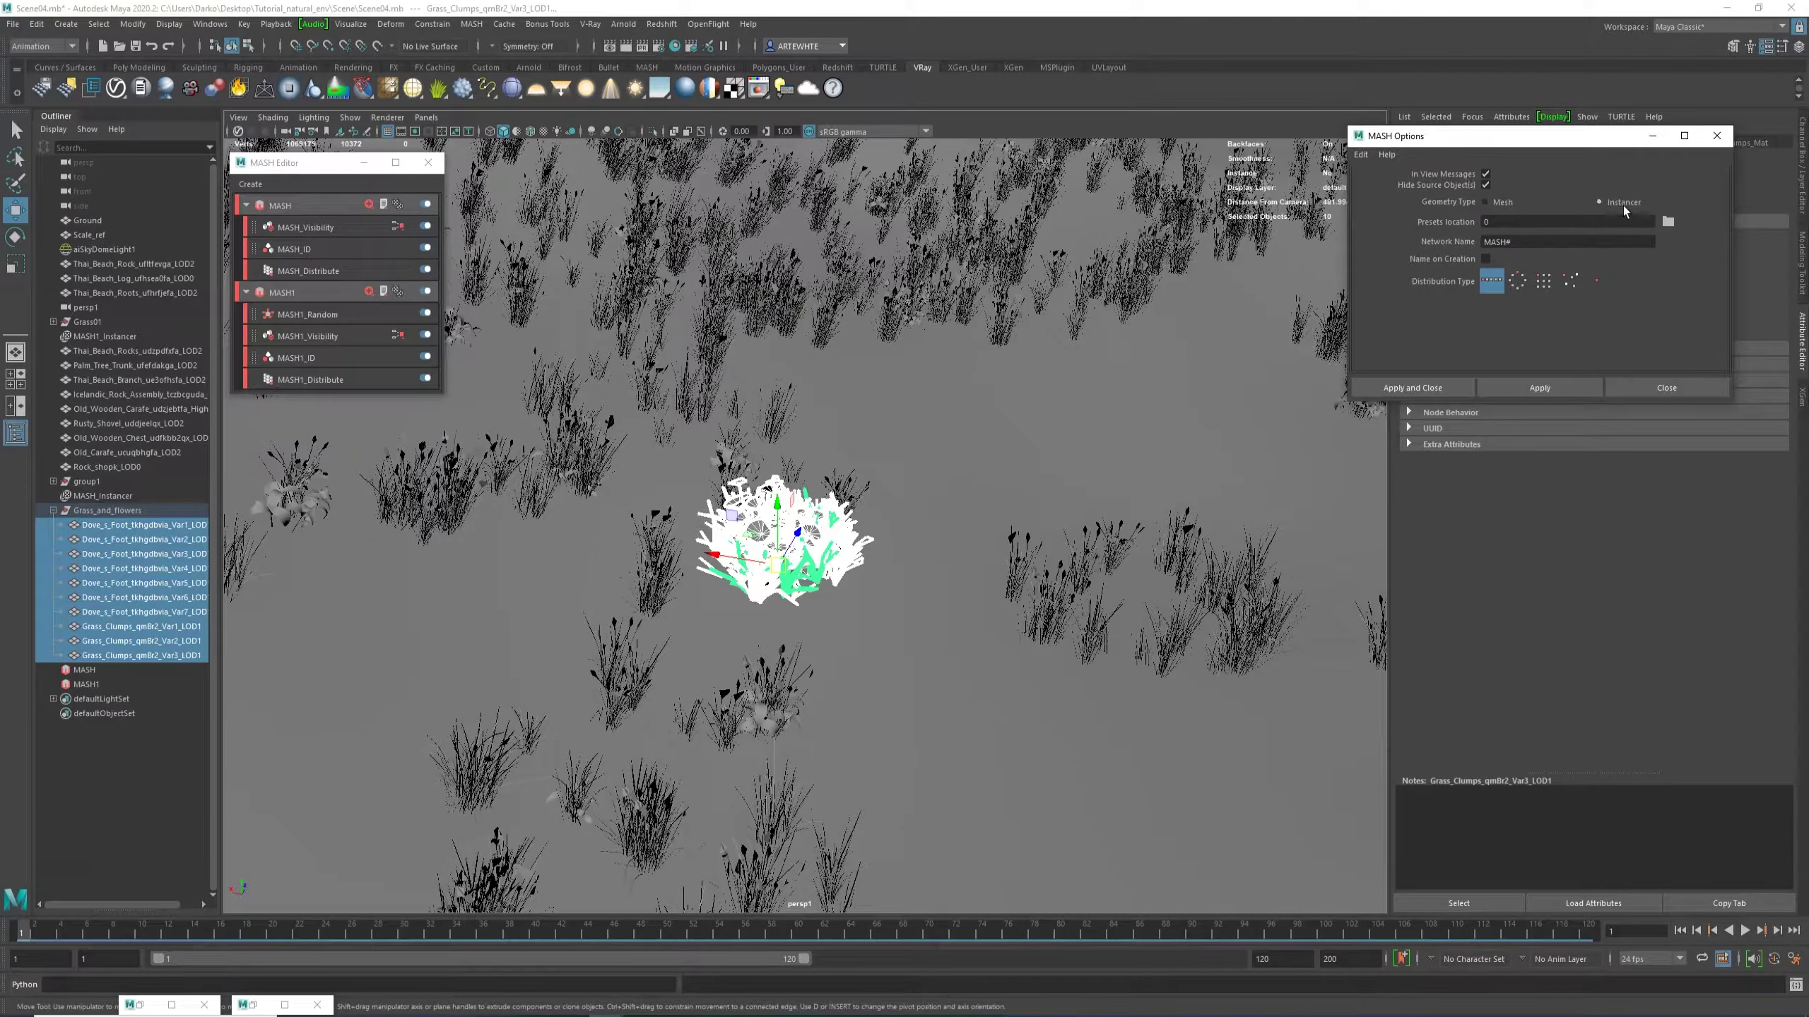
left_click(1391, 388)
Collapse the MASH and MASH1 networks in the MASH Editor, leaving MASH2 expanded.
scroll(1202, 706, "up", 5)
left_click_drag(1201, 706, 927, 580, "alt")
middle_click_drag(927, 580, 1004, 583, "alt")
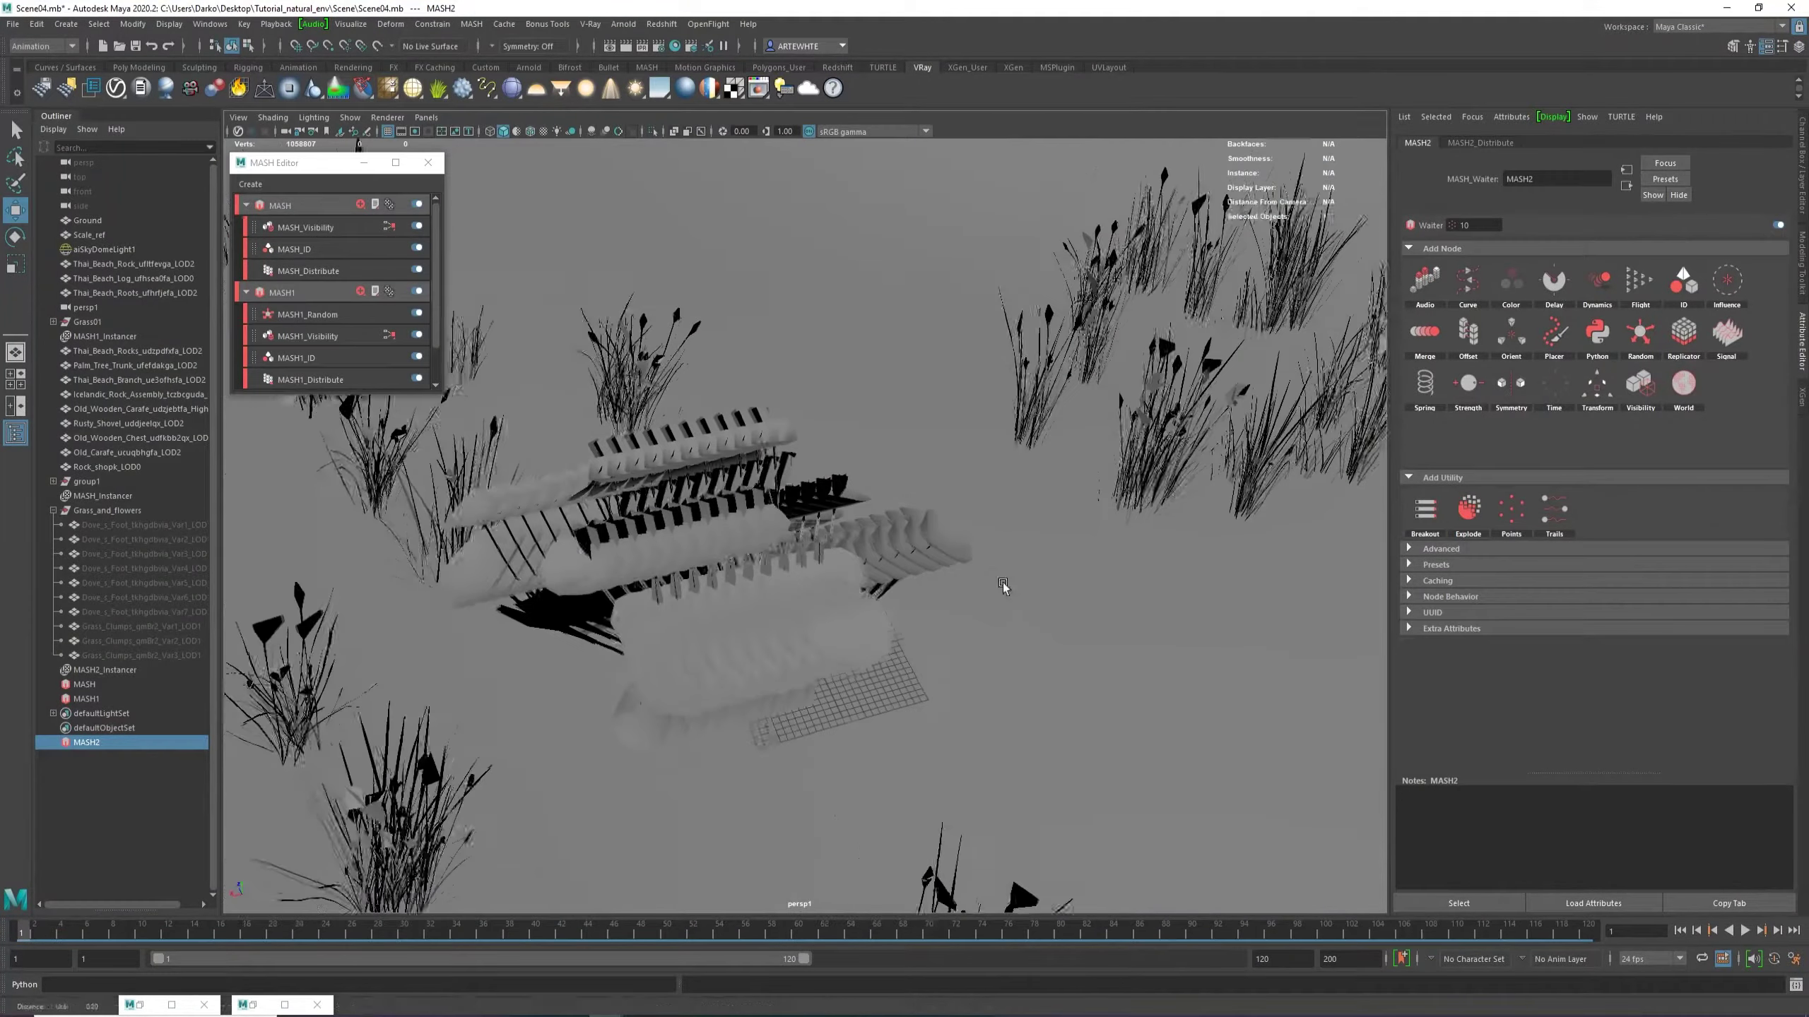
left_click_drag(1003, 583, 938, 554, "alt")
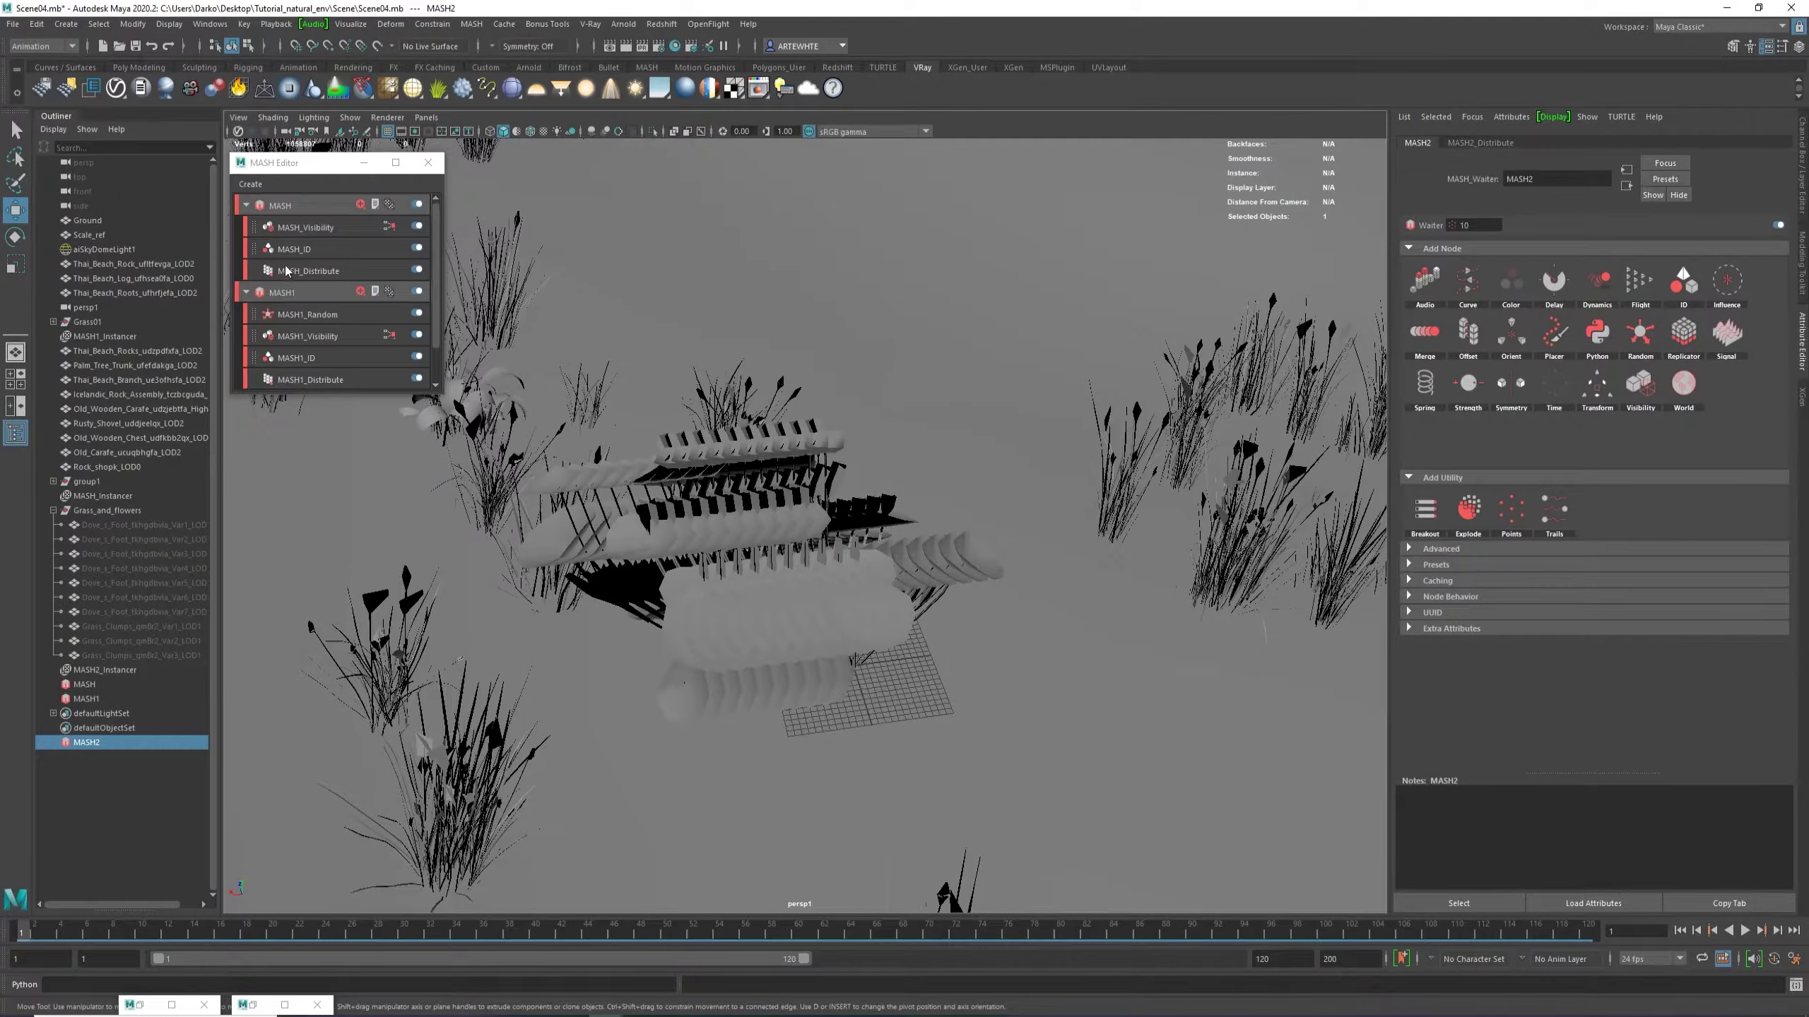
left_click(243, 208)
left_click(247, 227)
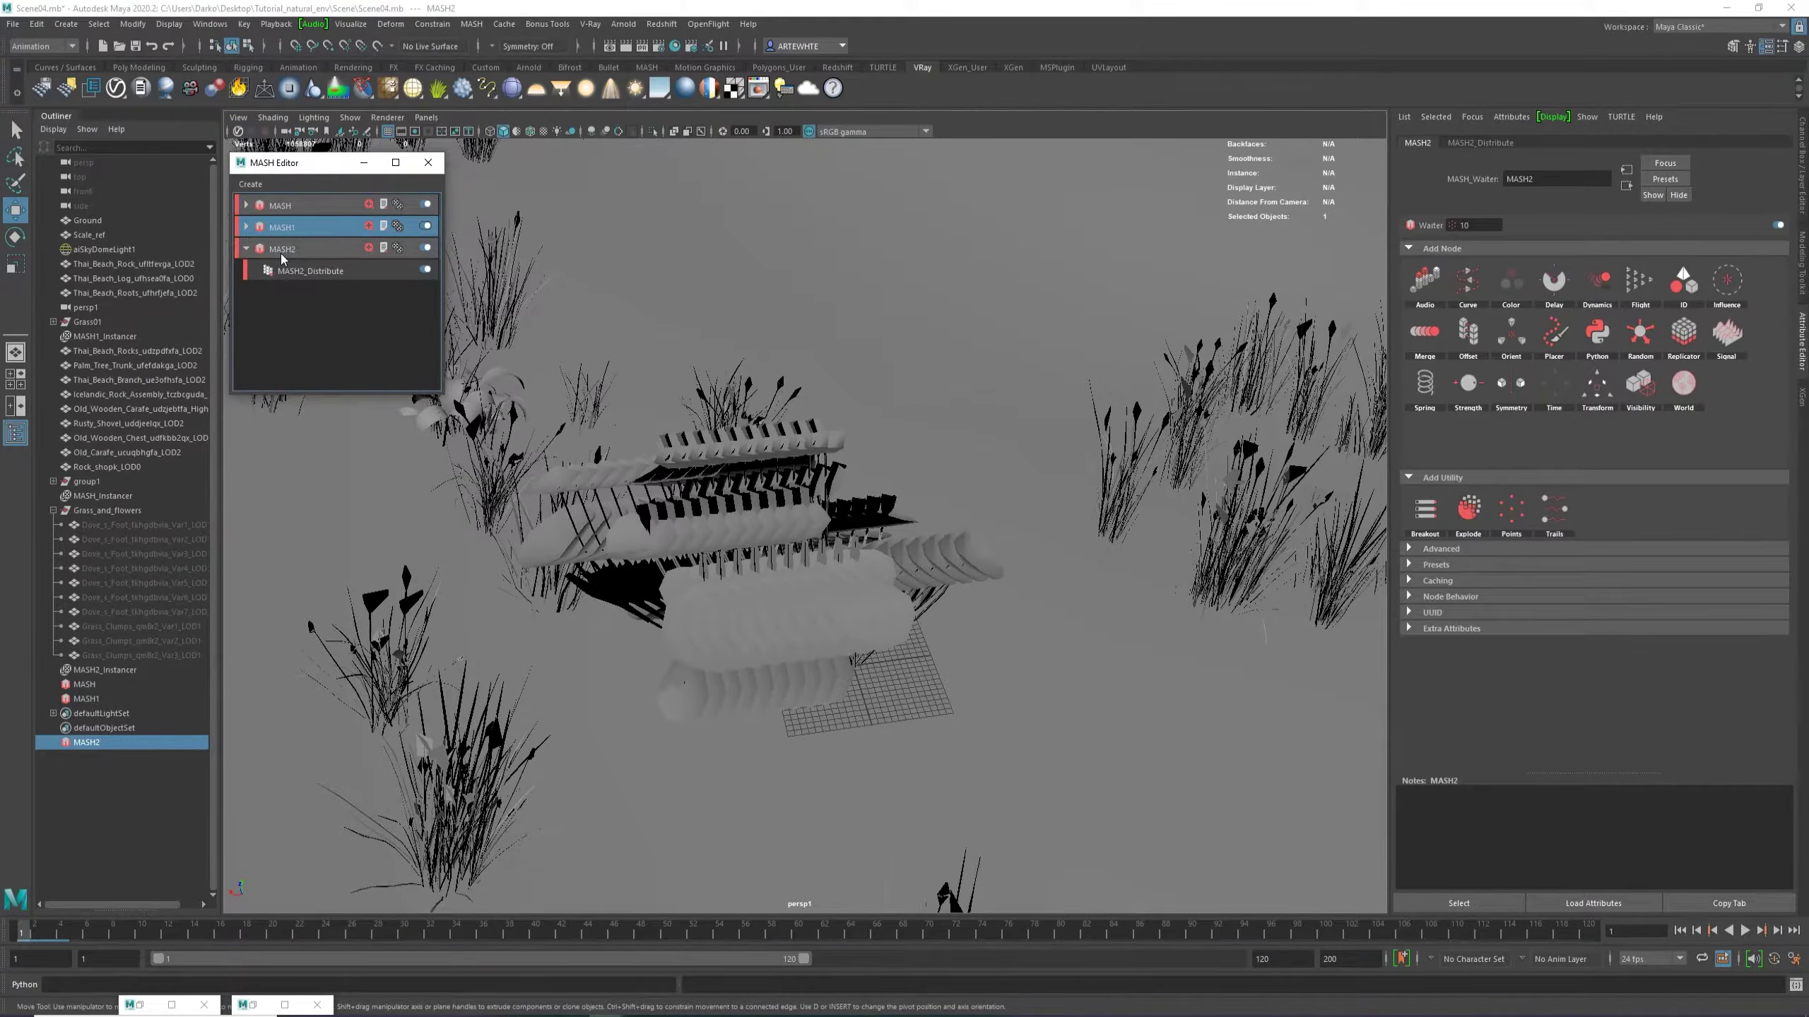
Set the number of points of the MASH2_Distribute node to 0.
left_click(311, 278)
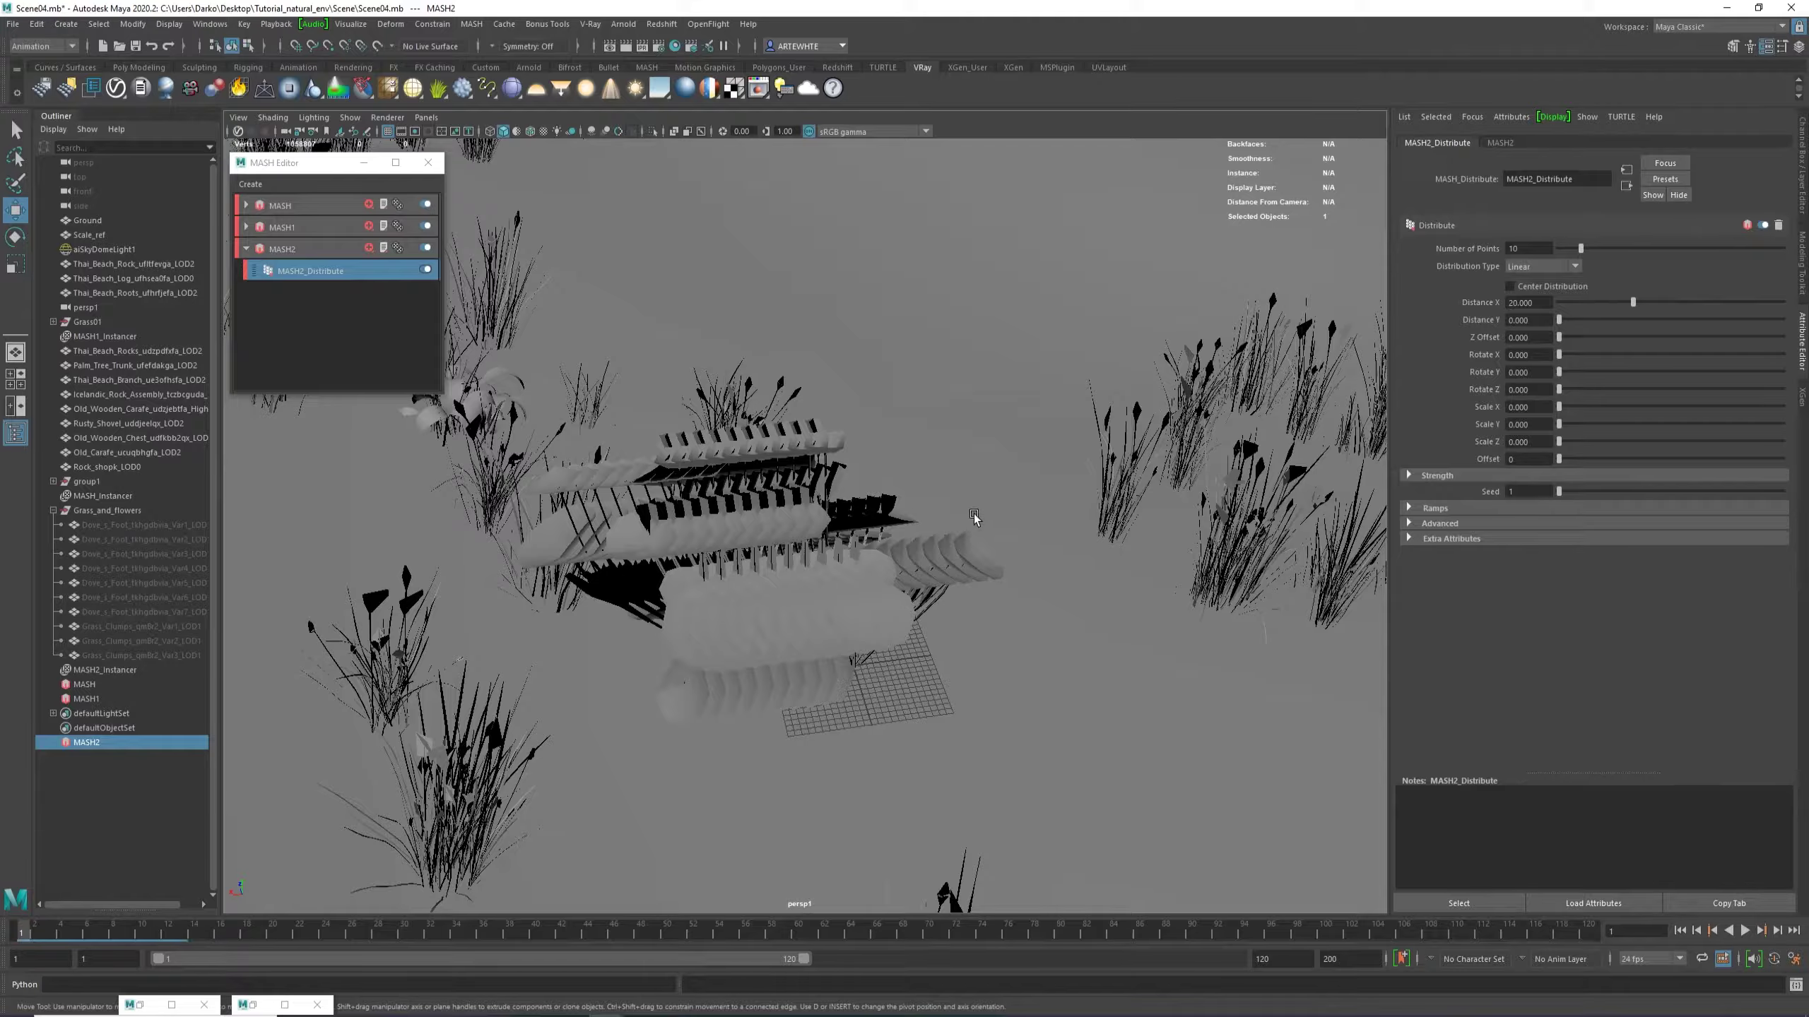
left_click_drag(974, 514, 1281, 463, "alt")
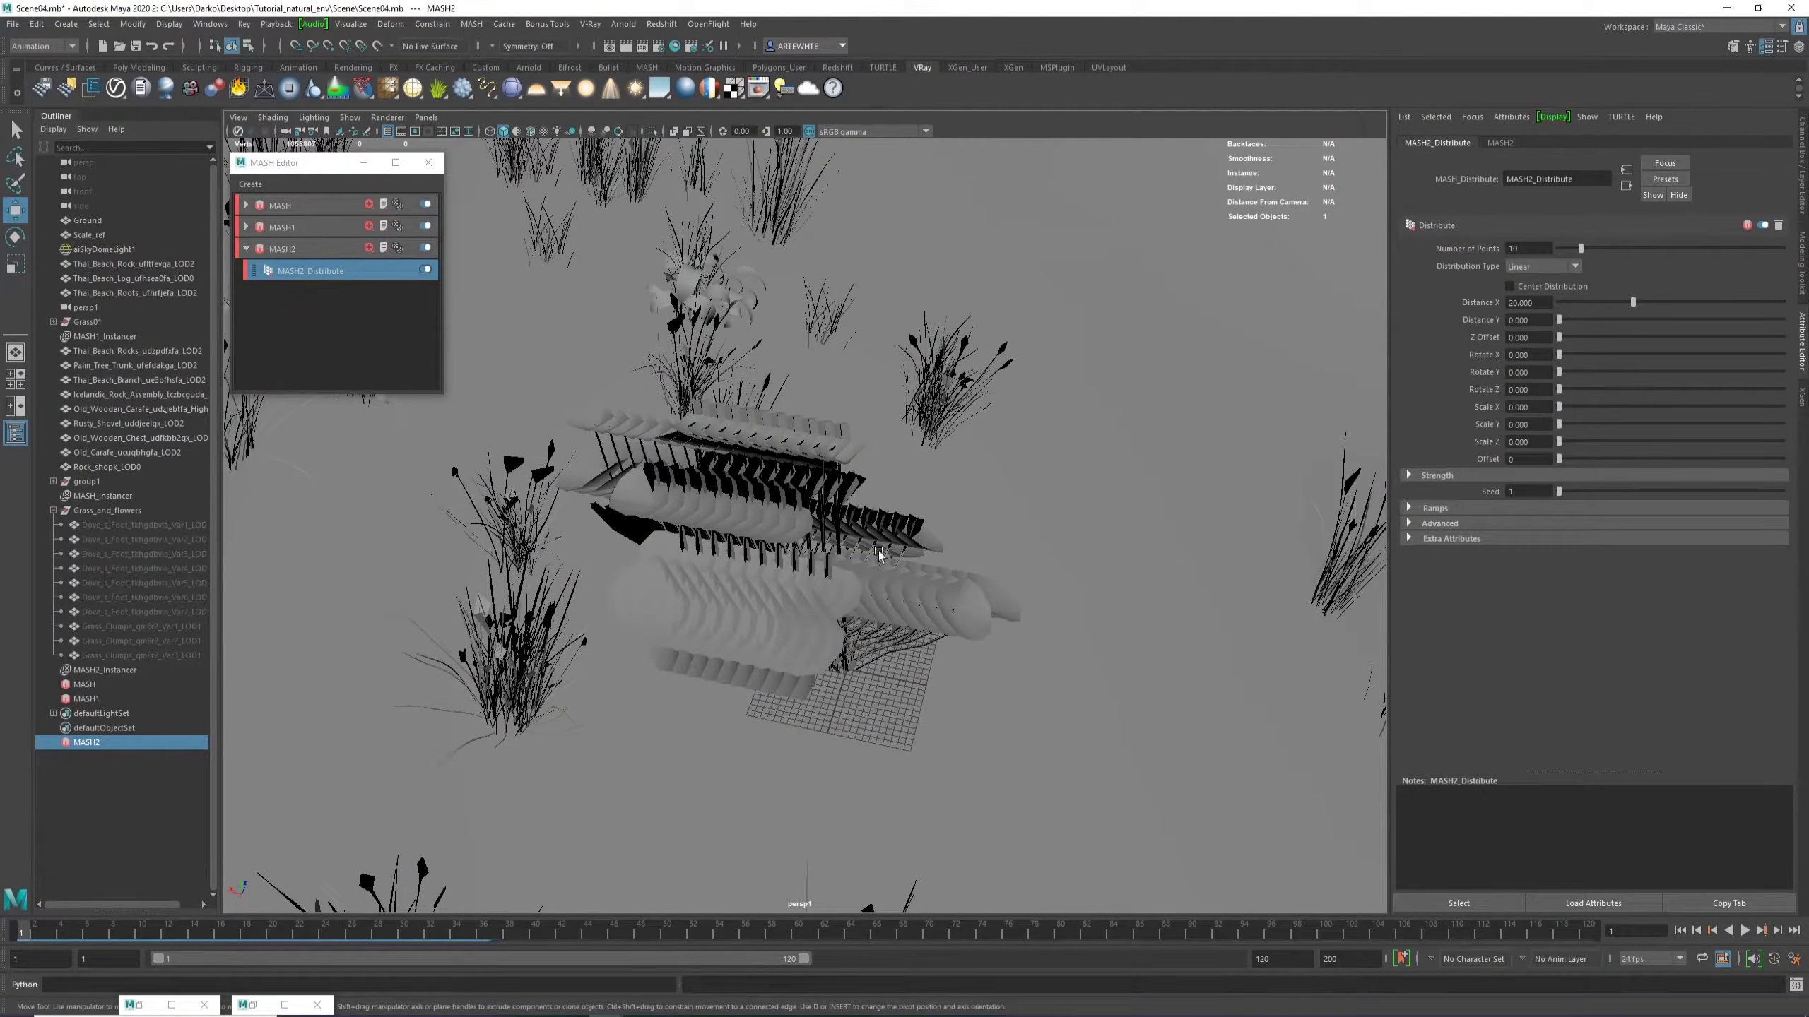
left_click_drag(1581, 250, 1558, 249)
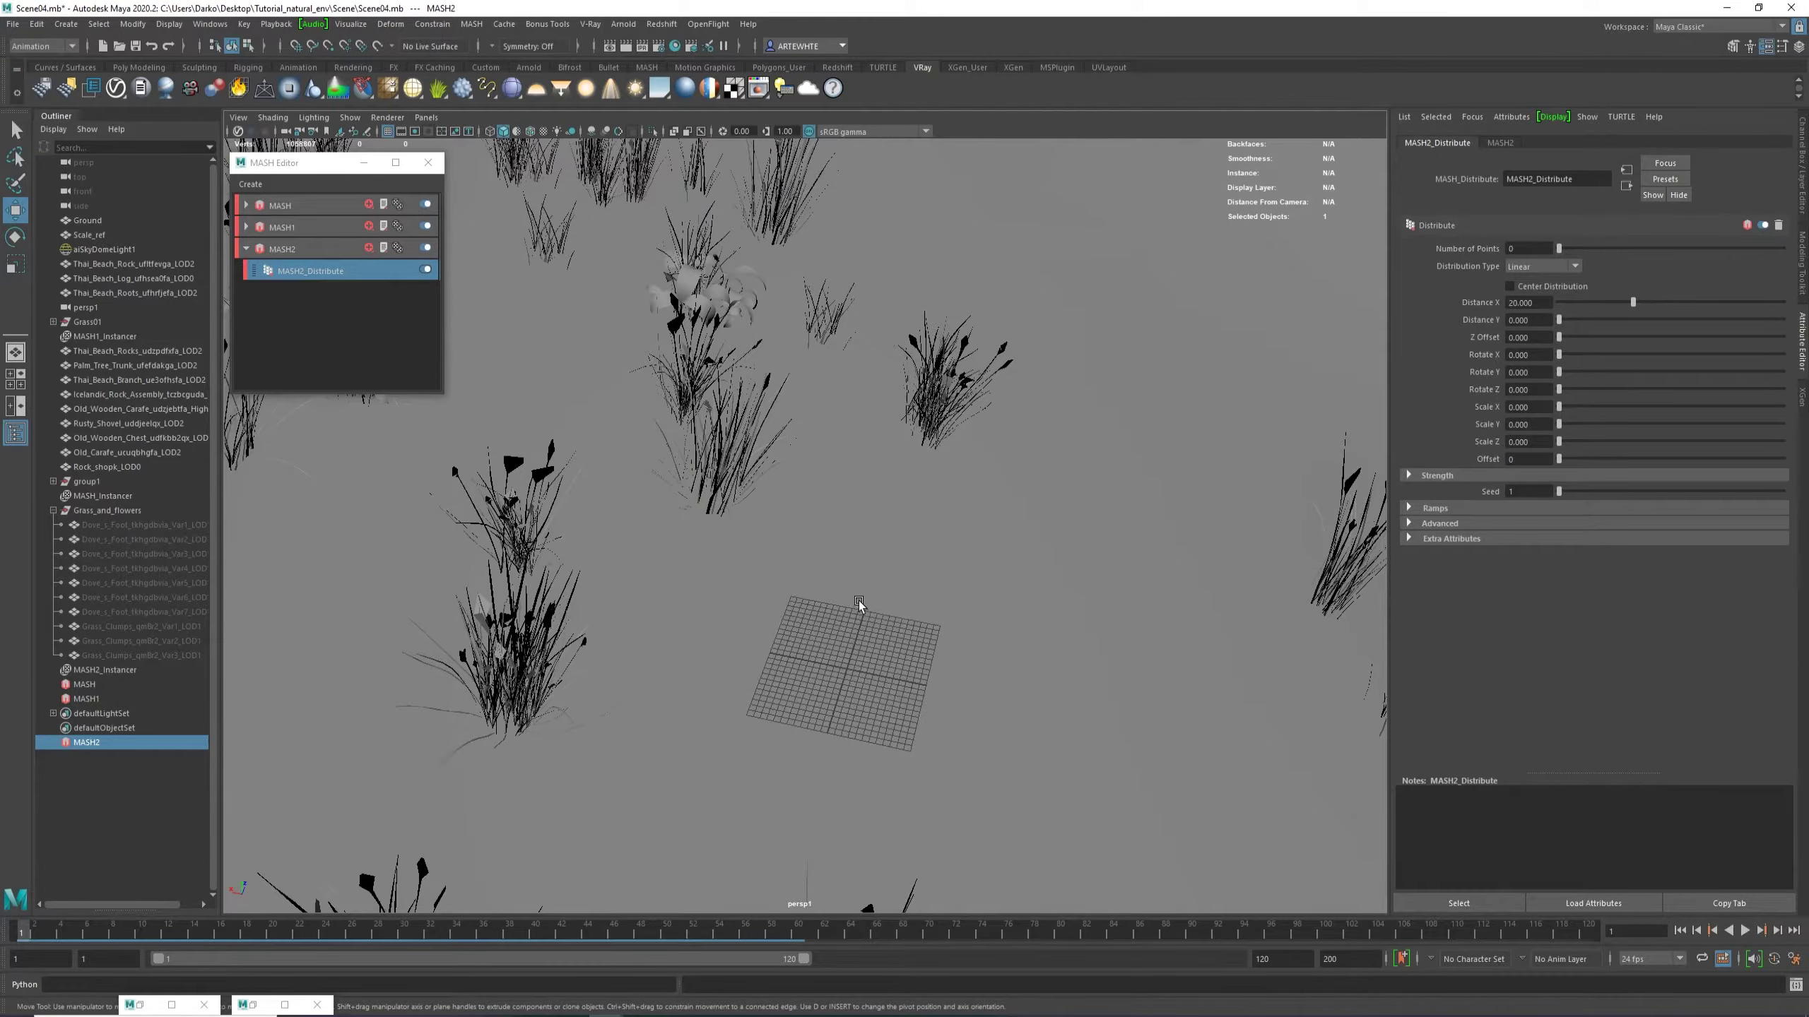
Add a Placer node to the MASH2 network.
left_click_drag(861, 605, 898, 590, "alt")
left_click(368, 248)
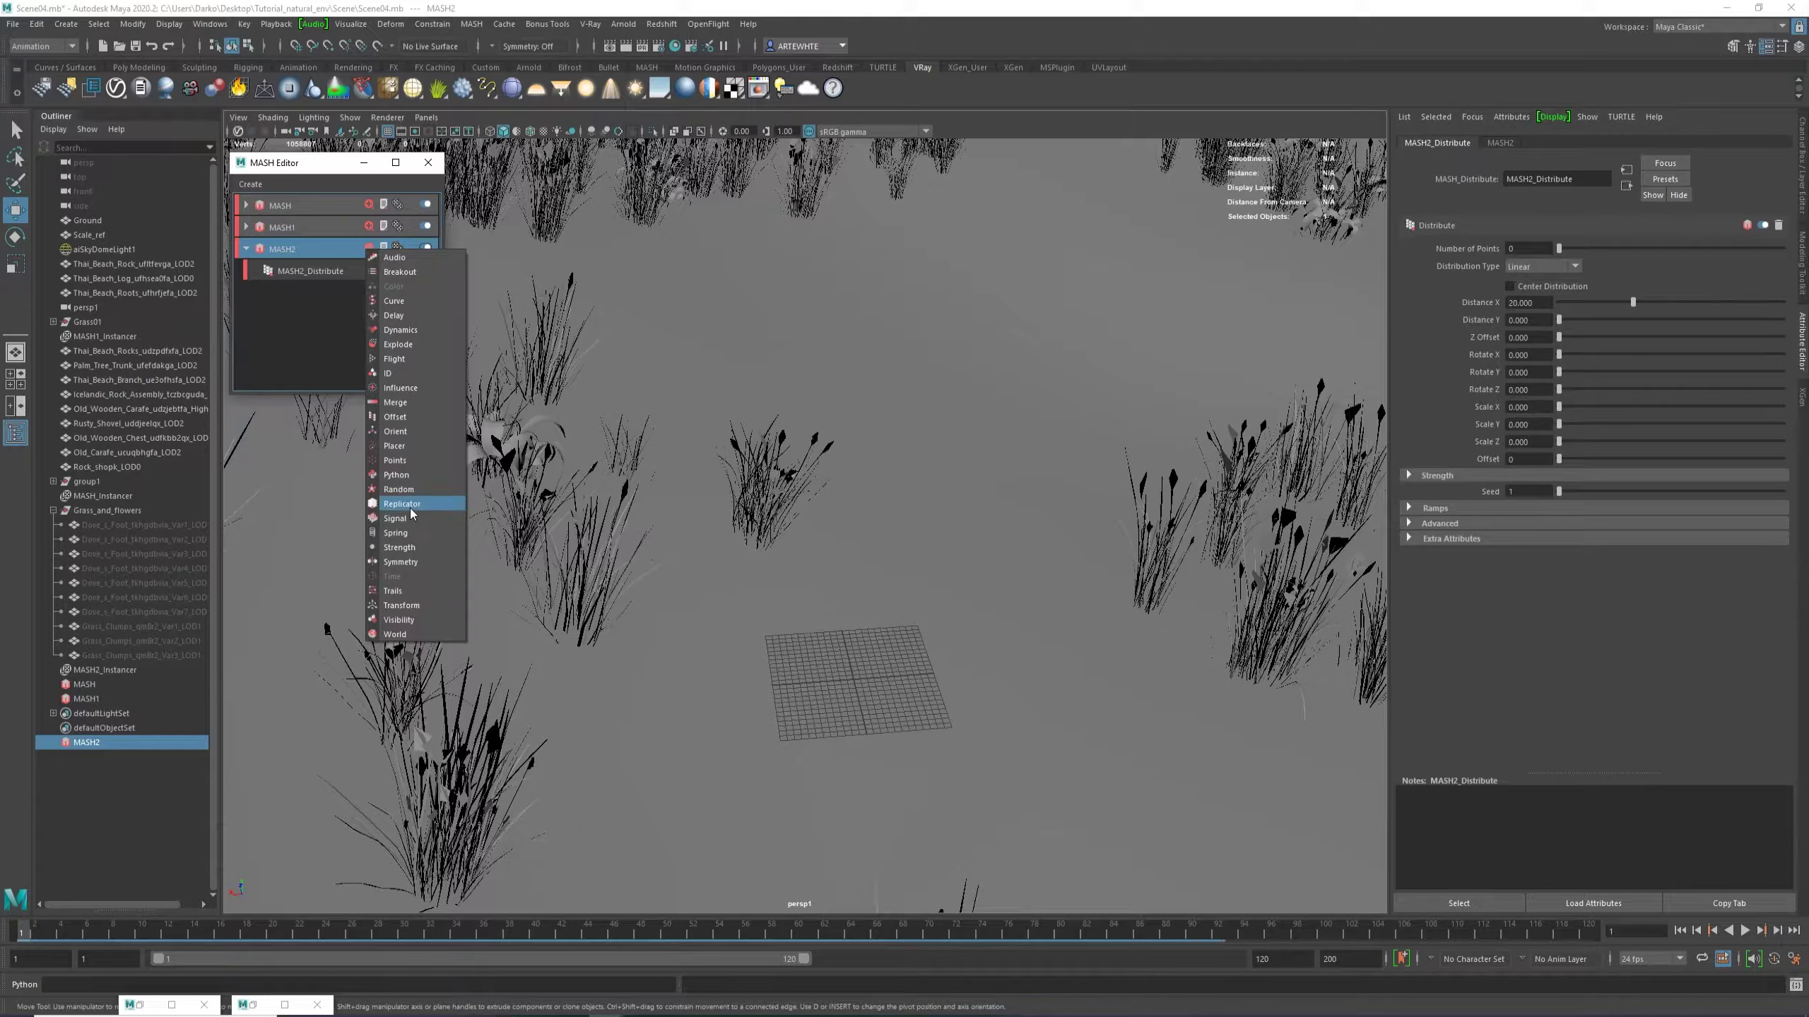
left_click(394, 446)
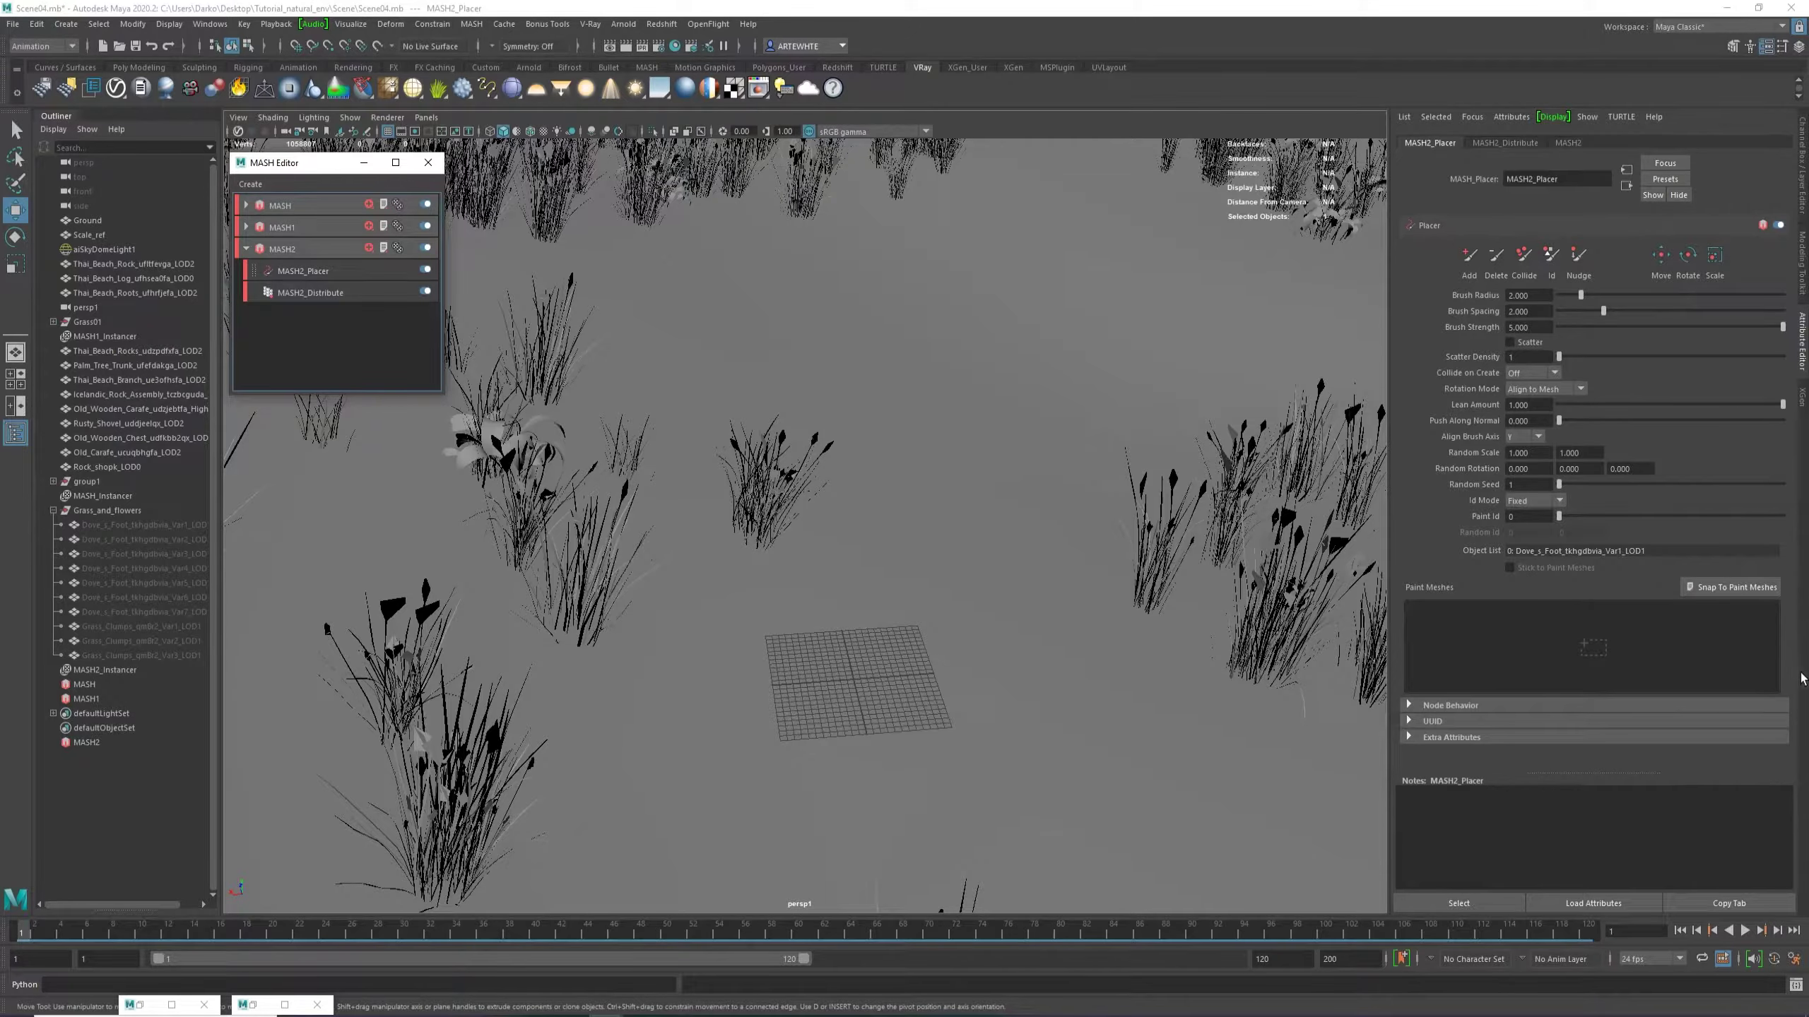
Activate the Placer's Add brush over the dune area and enlarge the brush radius to about 31.2.
scroll(945, 538, "down", 10)
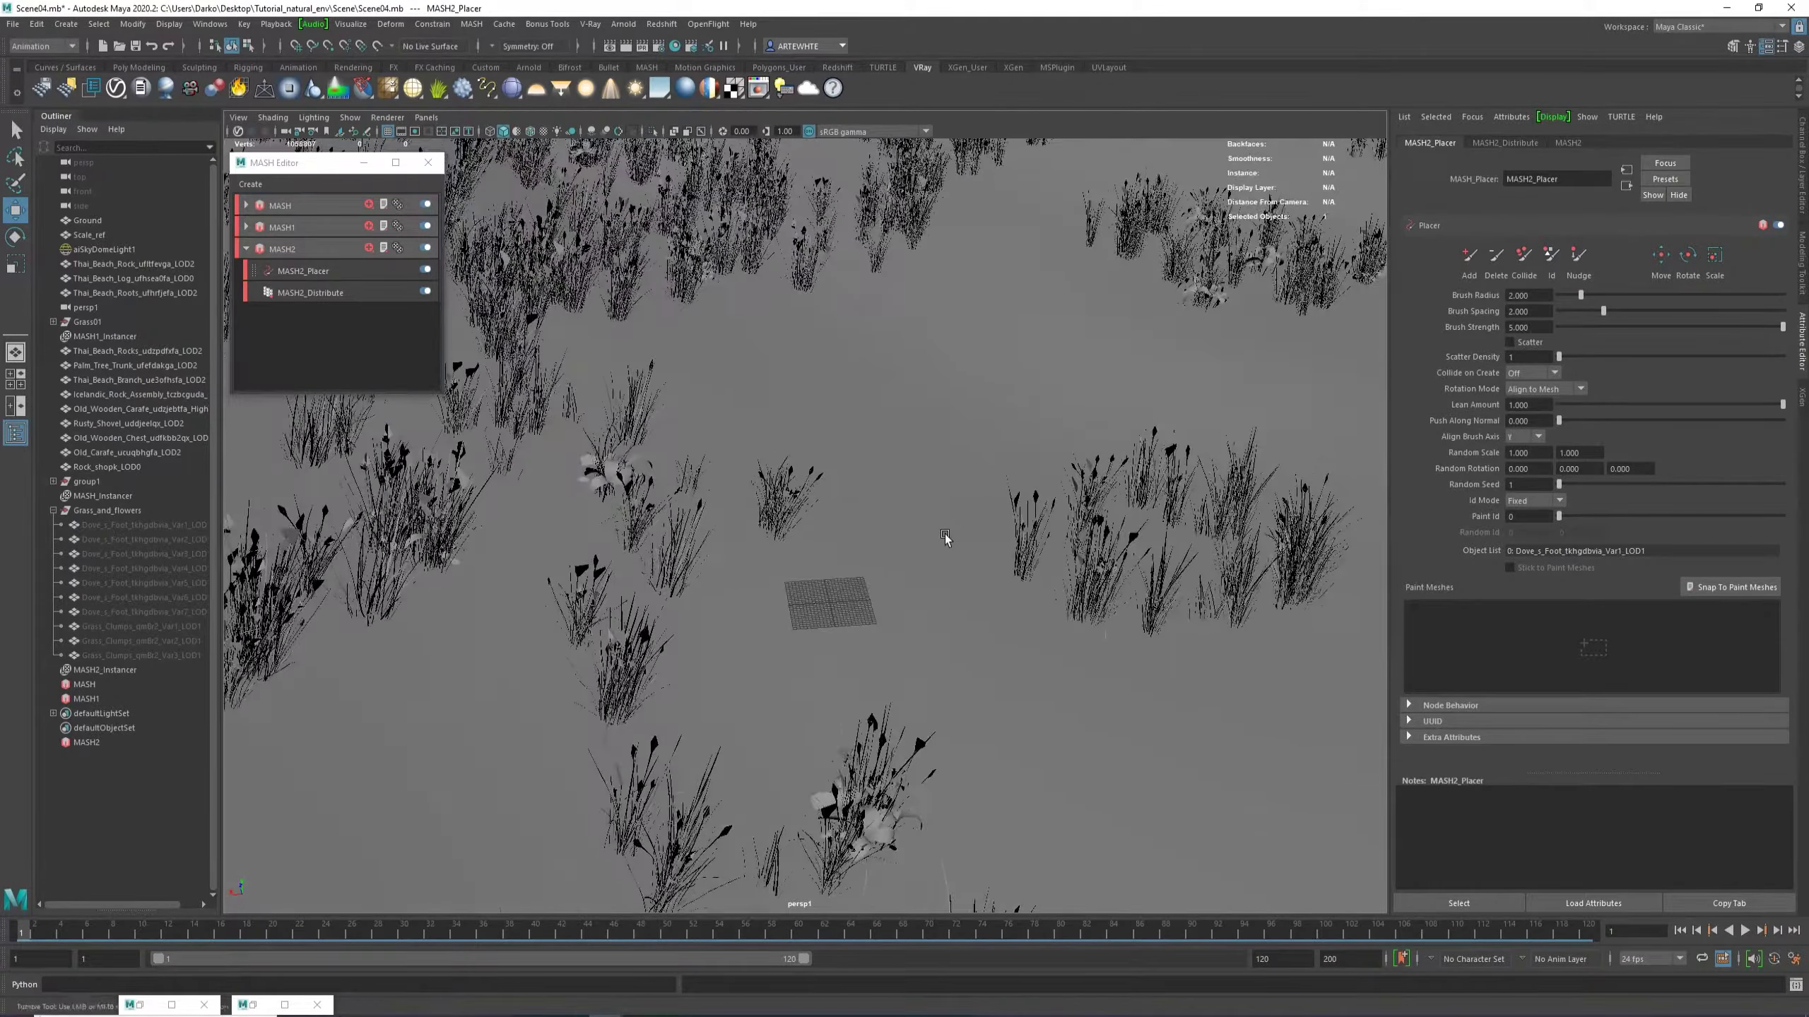
left_click_drag(1024, 431, 1046, 433, "alt")
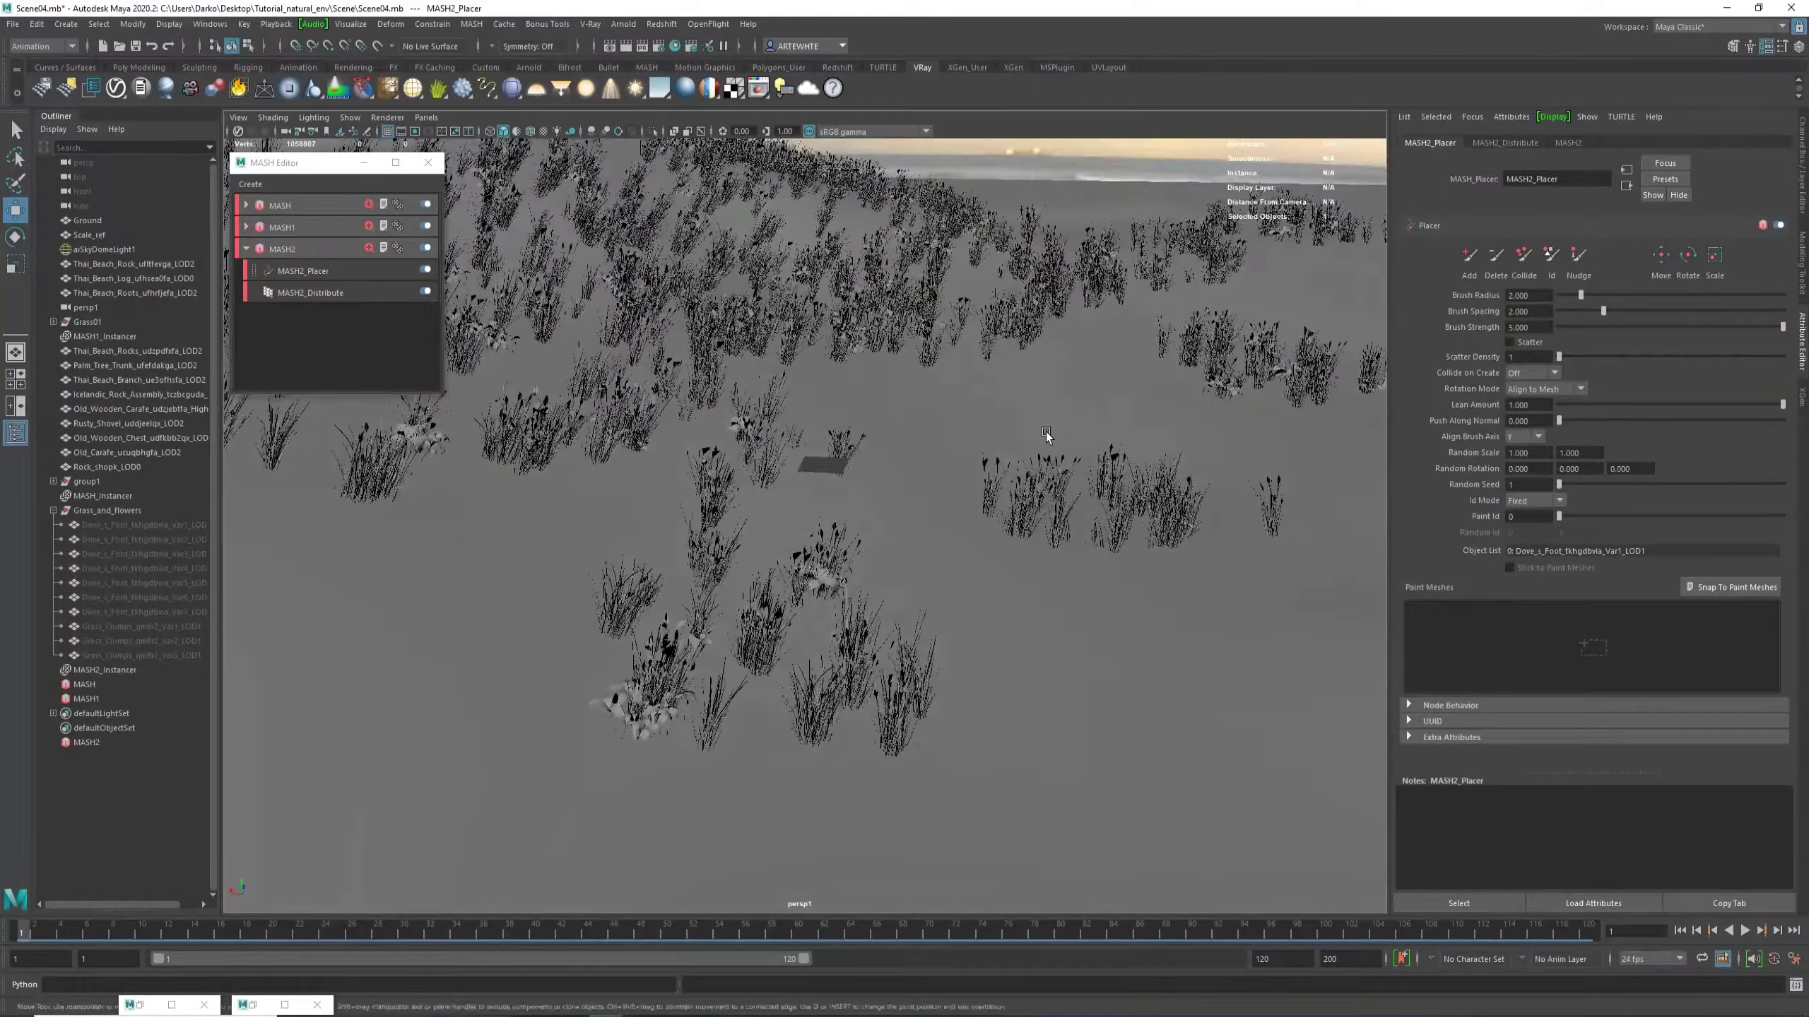
scroll(1046, 432, "up", 3)
left_click_drag(1190, 388, 1209, 389, "alt")
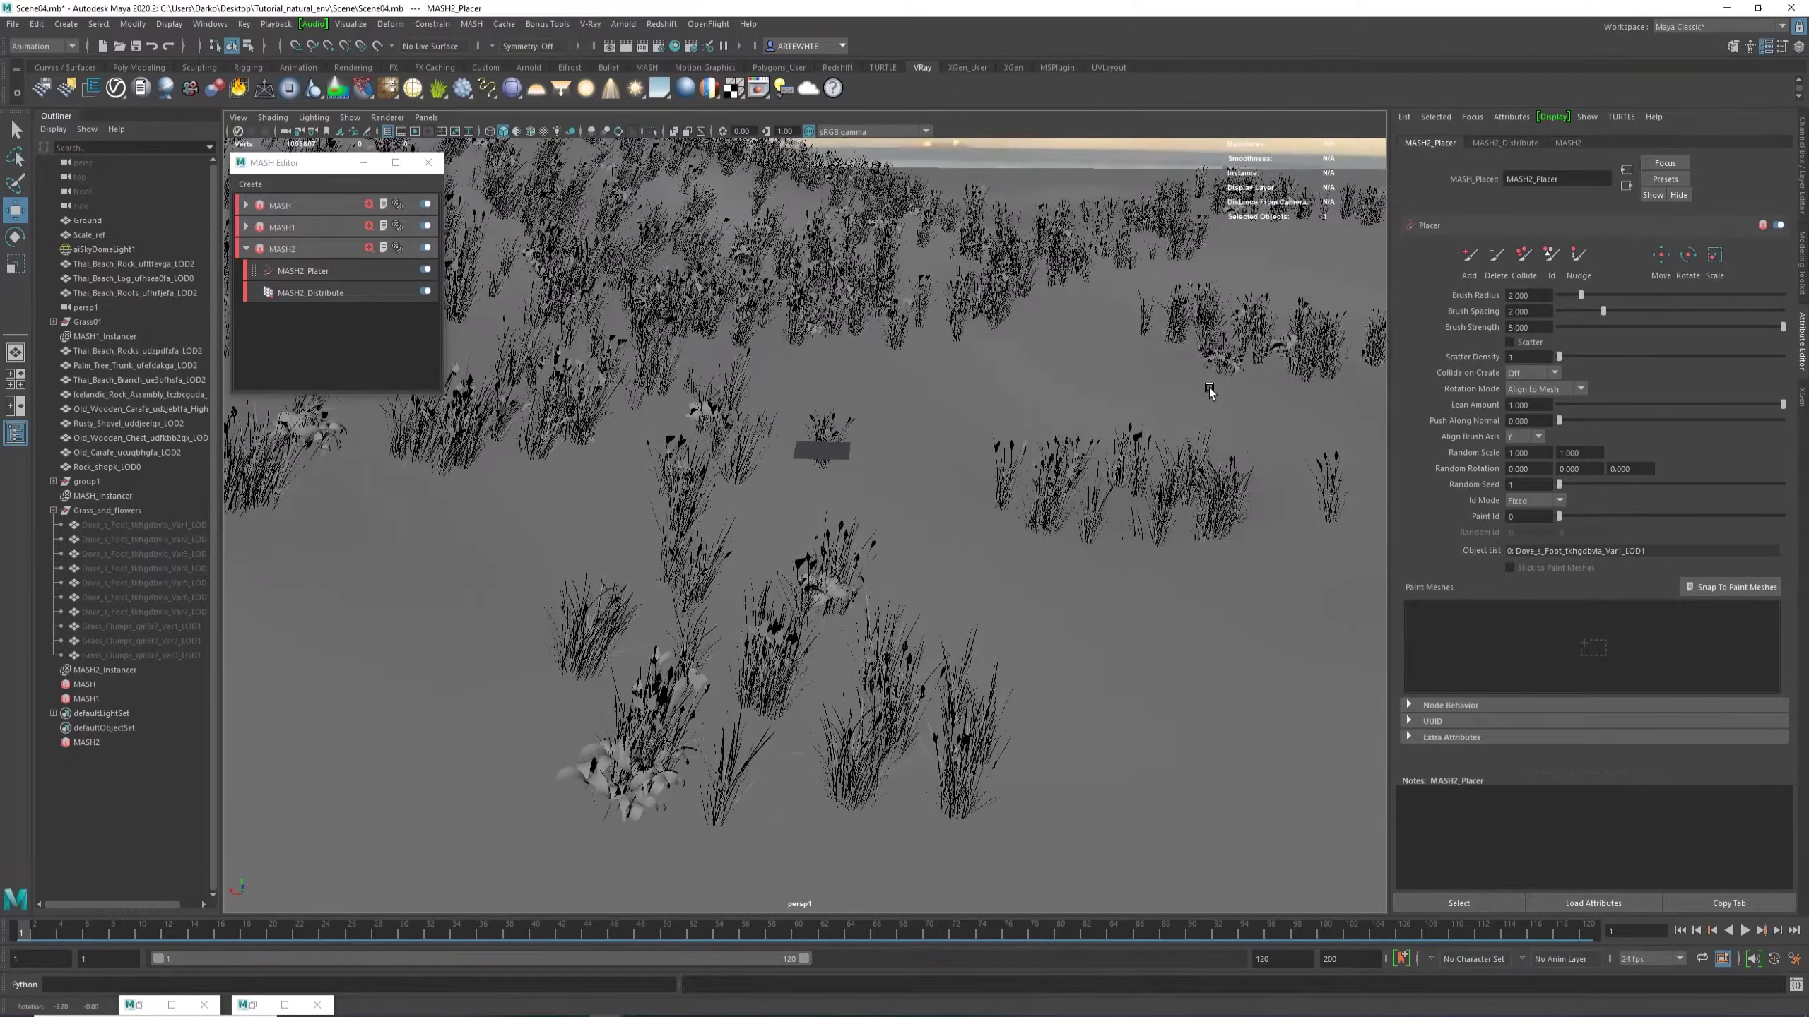
left_click(1468, 260)
right_click_drag(1165, 677, 891, 532, "alt")
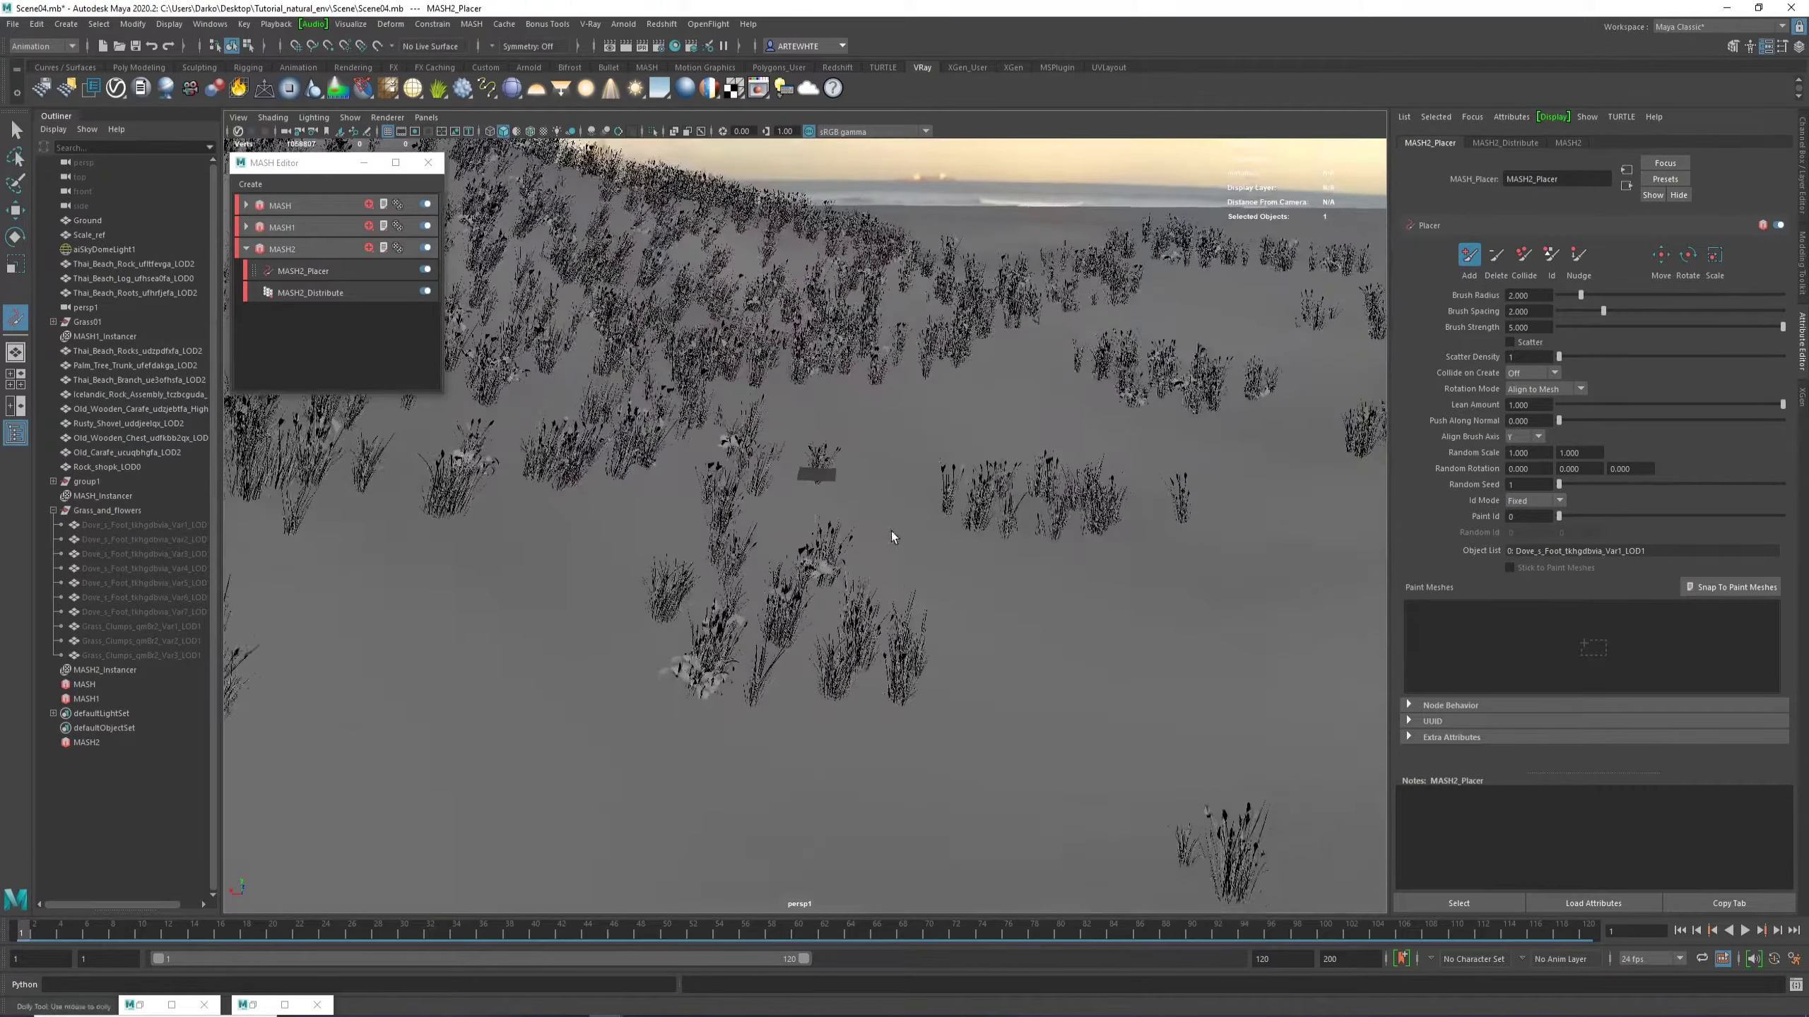
left_click_drag(845, 489, 842, 476, "alt")
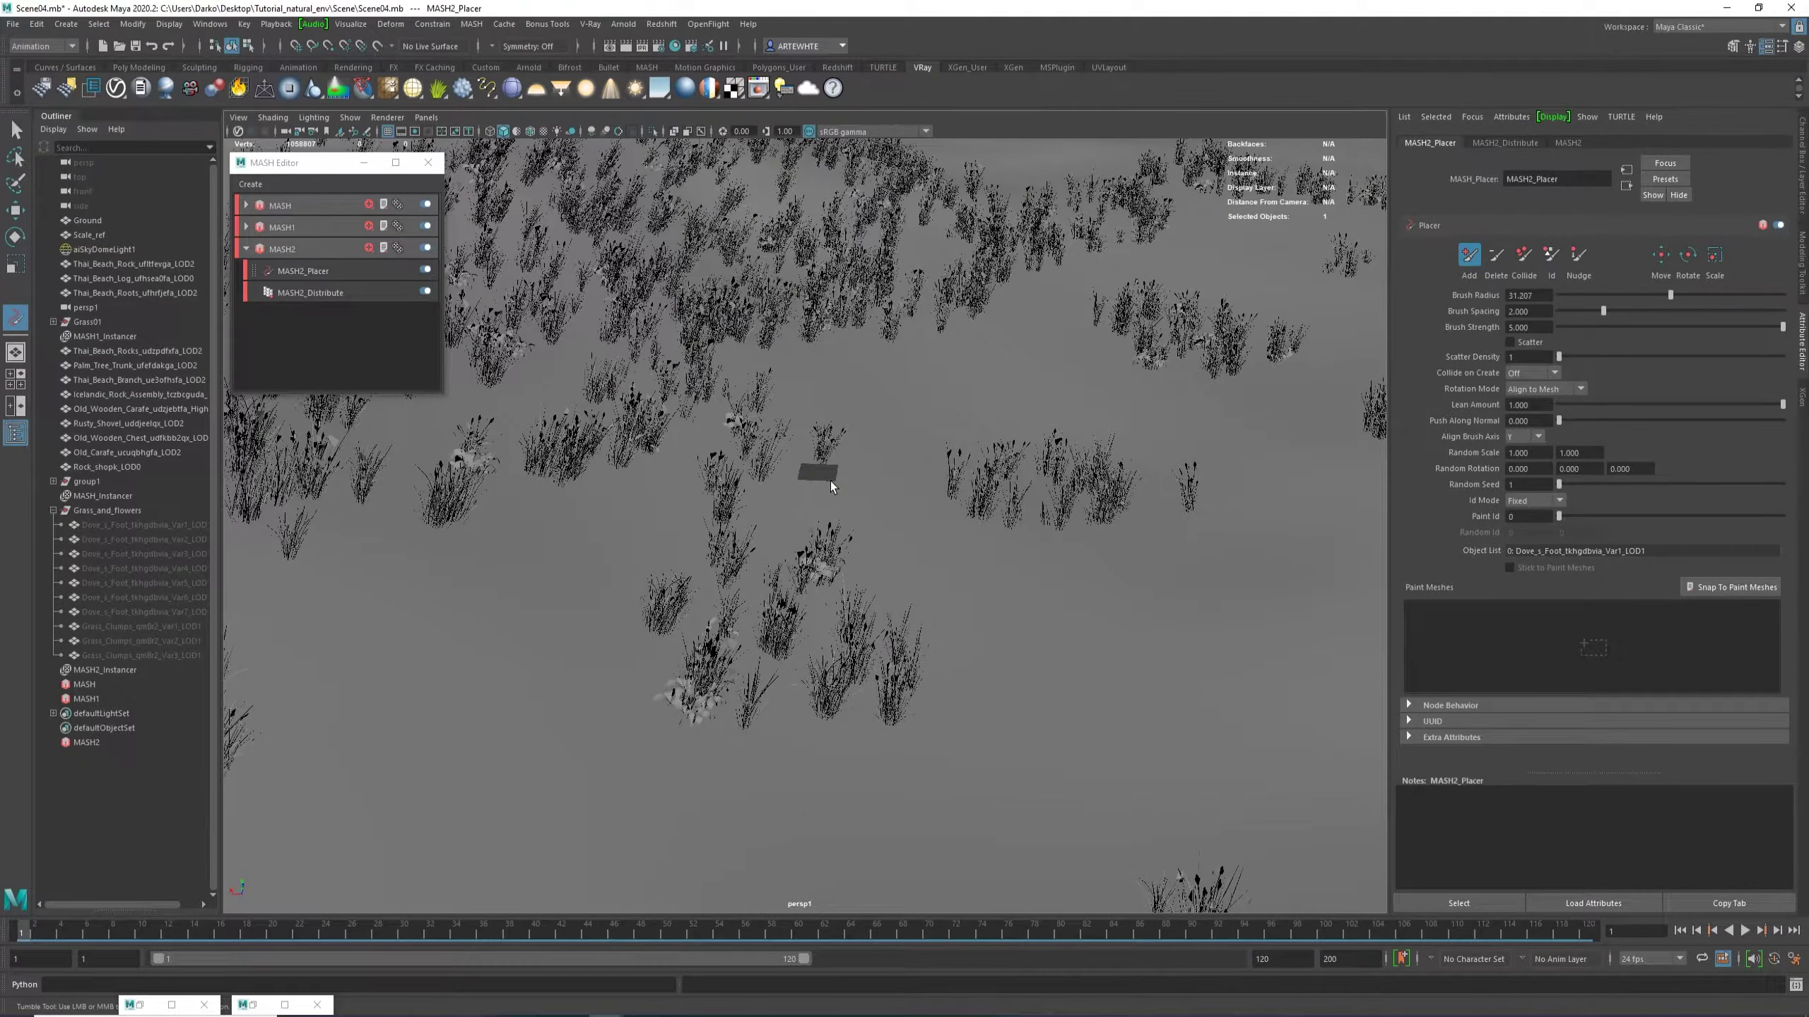
Try painting a curved row of plants across the sand with a brush spacing of 2, and undo the stroke.
mouse_move(860, 469)
left_mouse_down()
mouse_move(920, 473)
mouse_move(1078, 574)
mouse_move(1148, 524)
left_mouse_up()
left_click_drag(982, 606, 1105, 657, "alt")
middle_click_drag(1083, 571, 858, 586, "alt")
left_click_drag(859, 586, 837, 562, "alt")
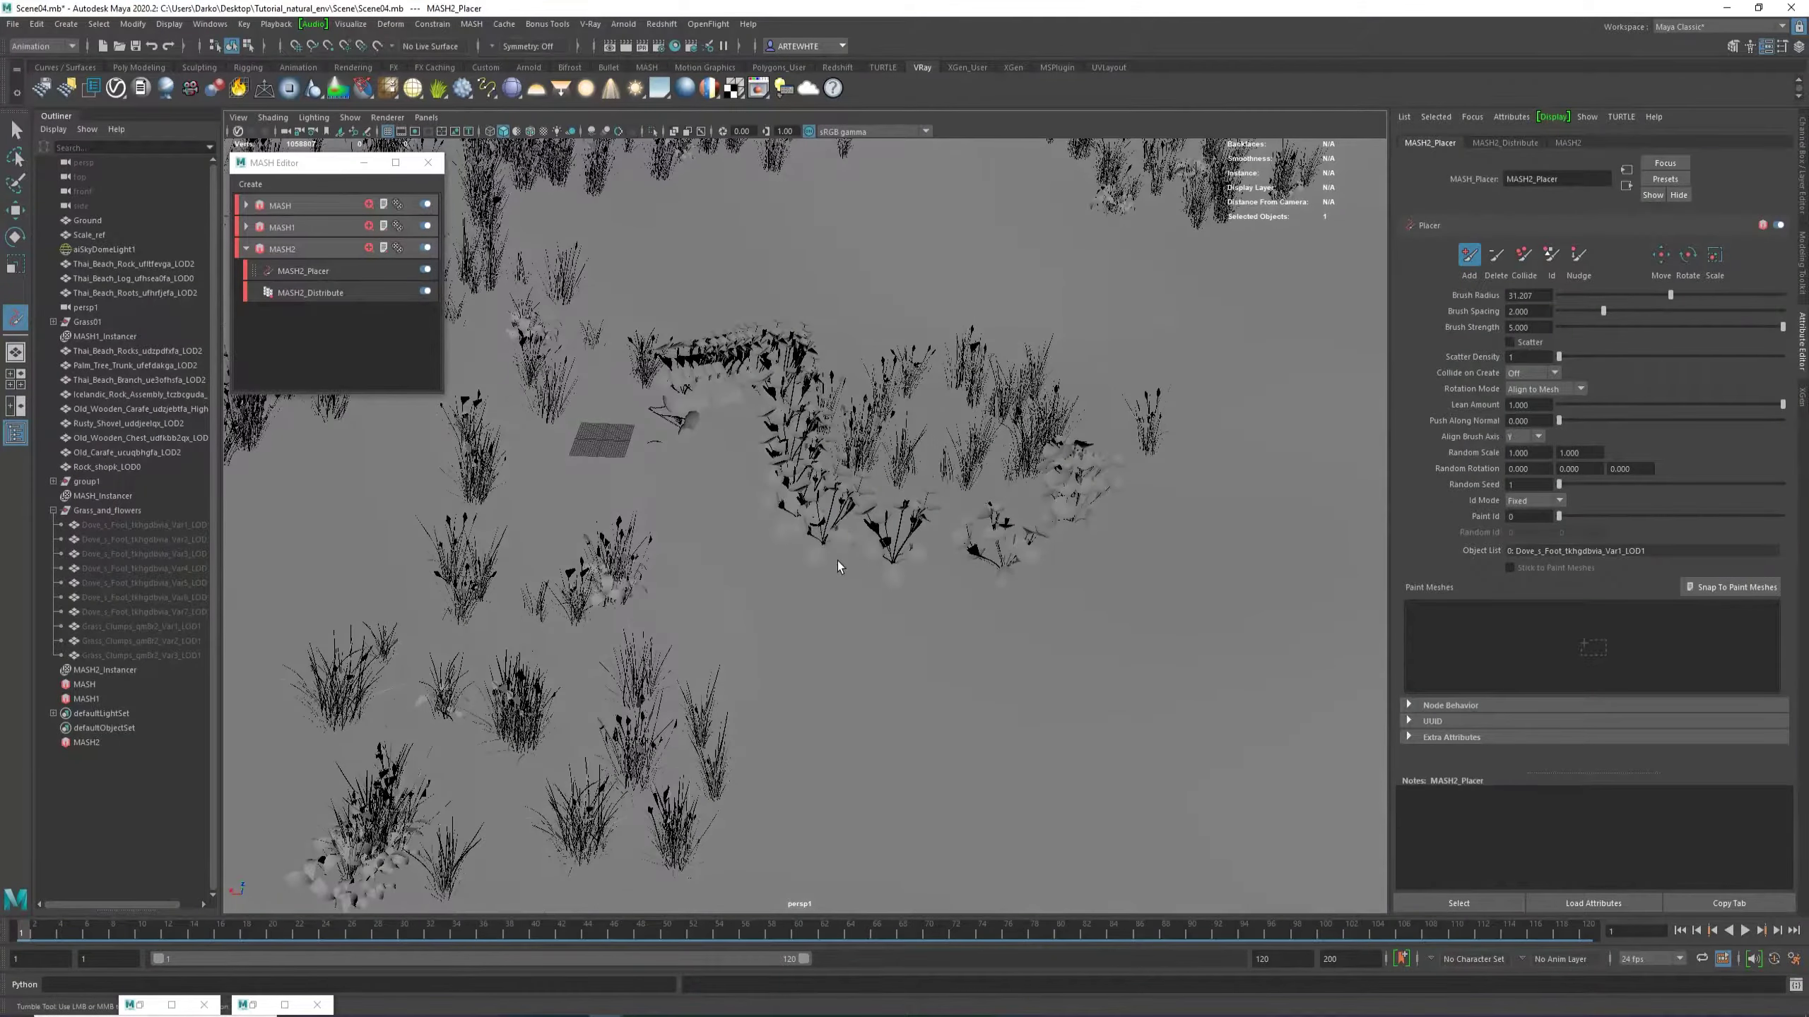
key("ctrl+z")
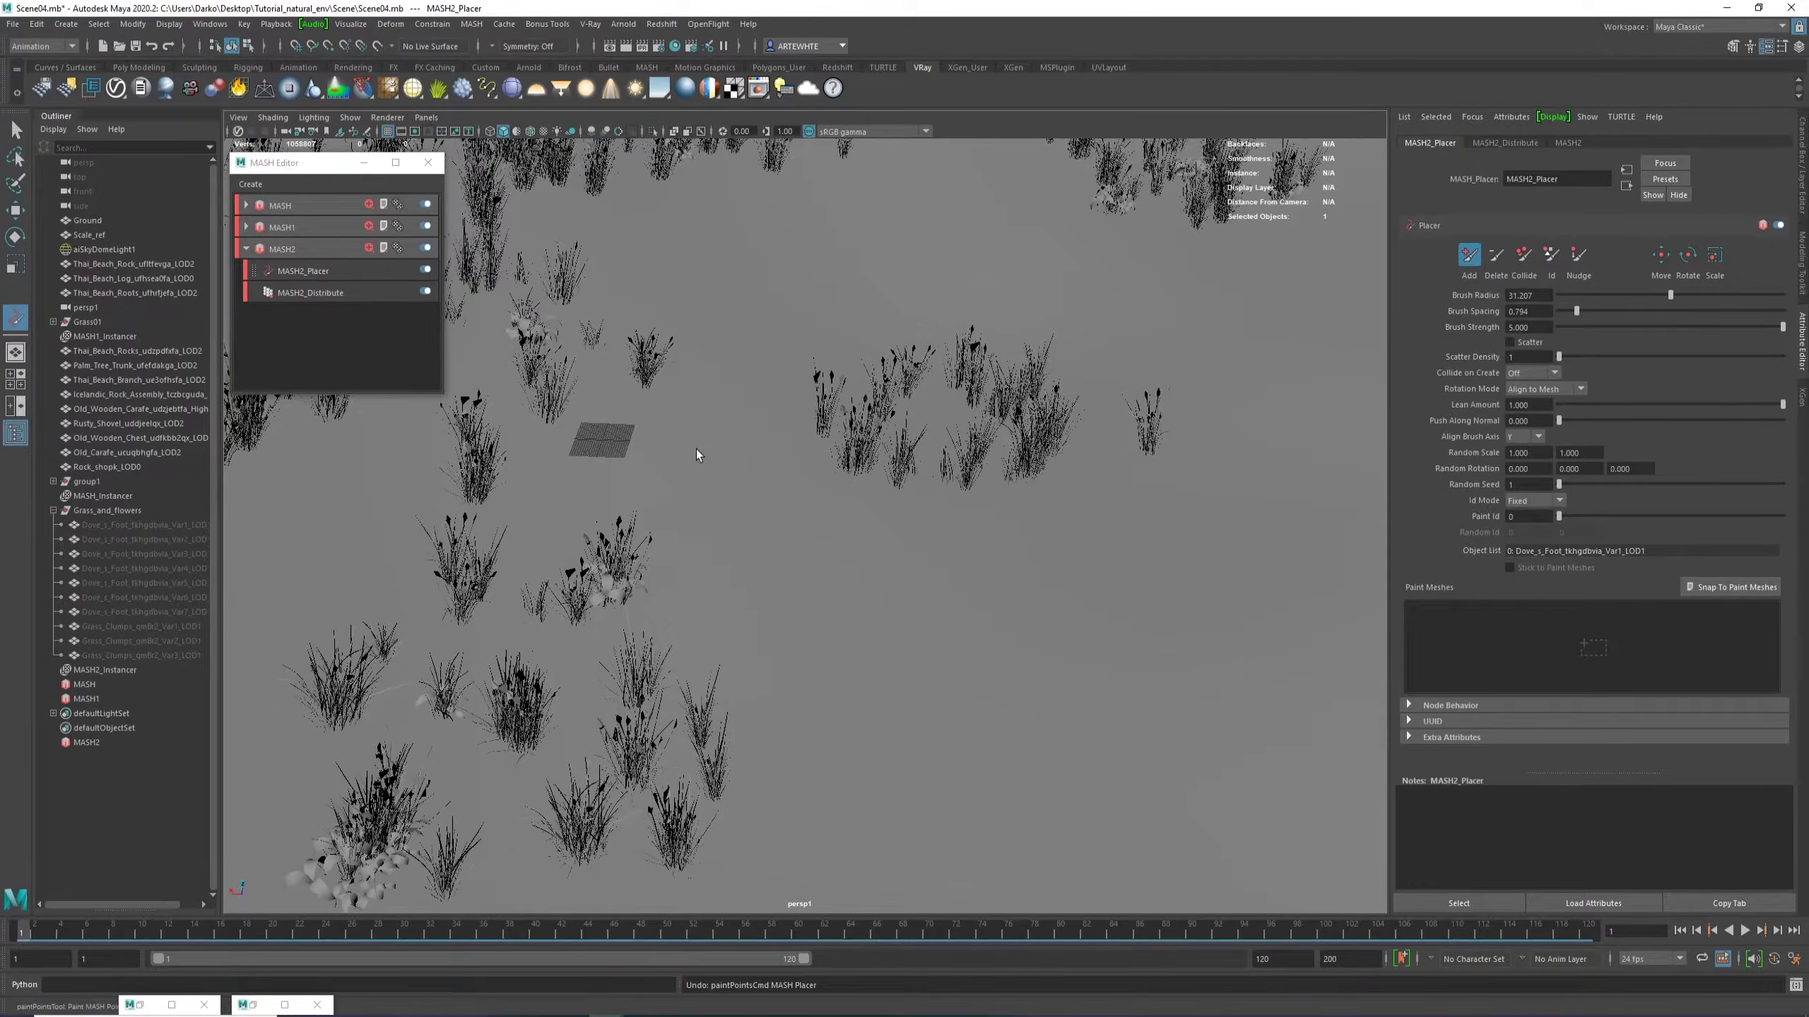
Try placing plants after setting the brush spacing to about 0.79, undoing each attempt.
left_click(729, 462)
key("ctrl+z")
mouse_move(818, 369)
left_mouse_down()
mouse_move(880, 291)
mouse_move(1139, 355)
mouse_move(1161, 406)
left_mouse_up()
key("ctrl+z")
Place individual plants at three bare spots on the sand with the brush spacing raised to about 9.
left_click(864, 562)
left_click(696, 441)
left_click(819, 282)
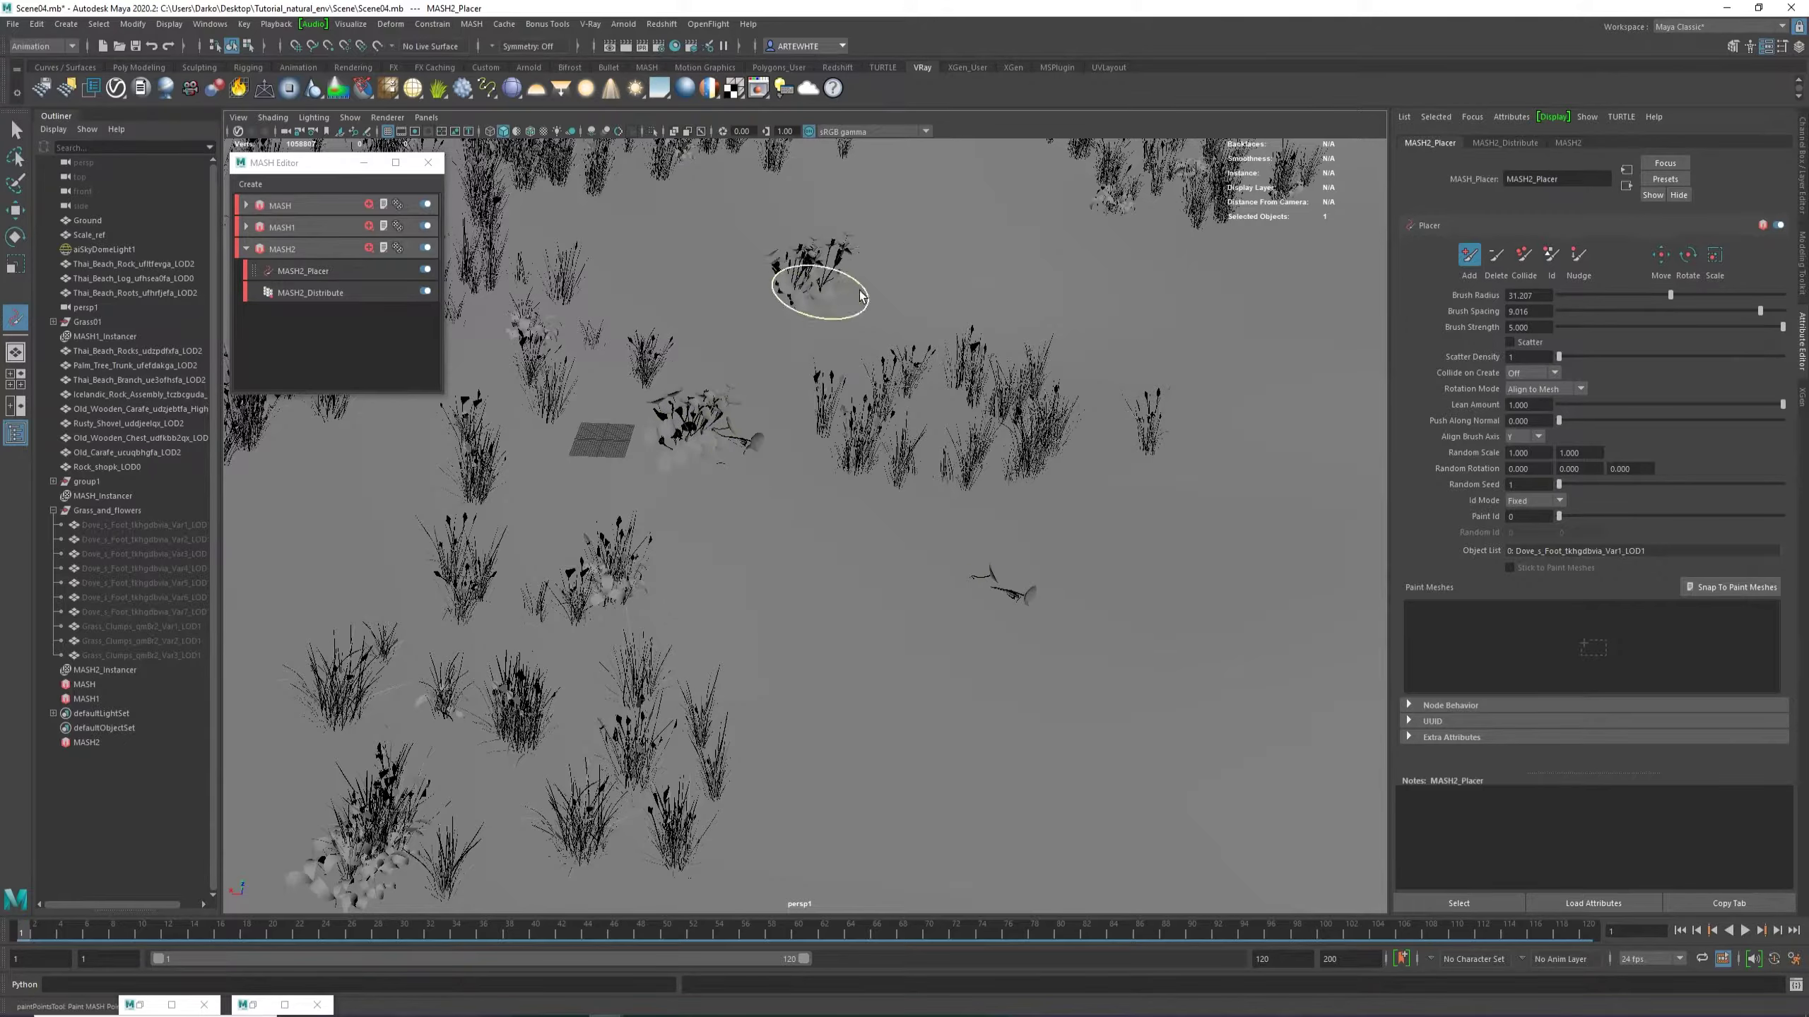
Place two more plants with the Add brush beside the existing flower clump on the bare sand.
left_click(829, 322)
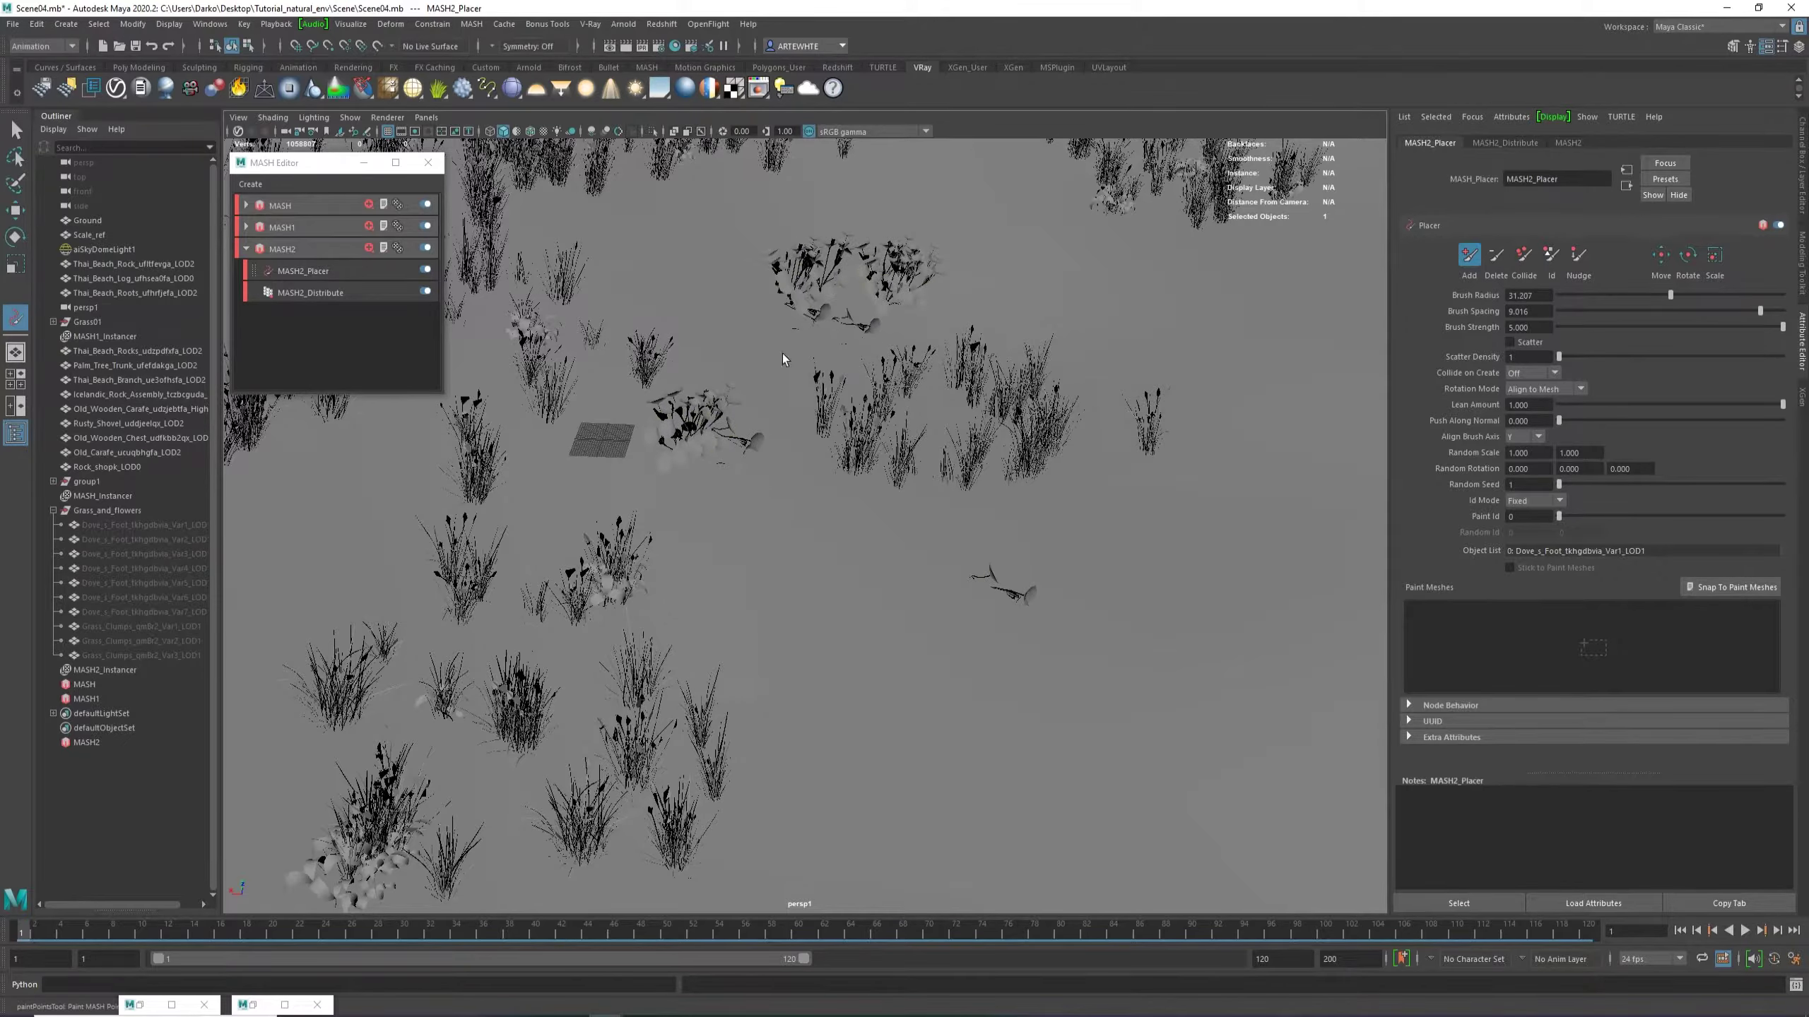
left_click(783, 353)
scroll(1012, 579, "down", 6)
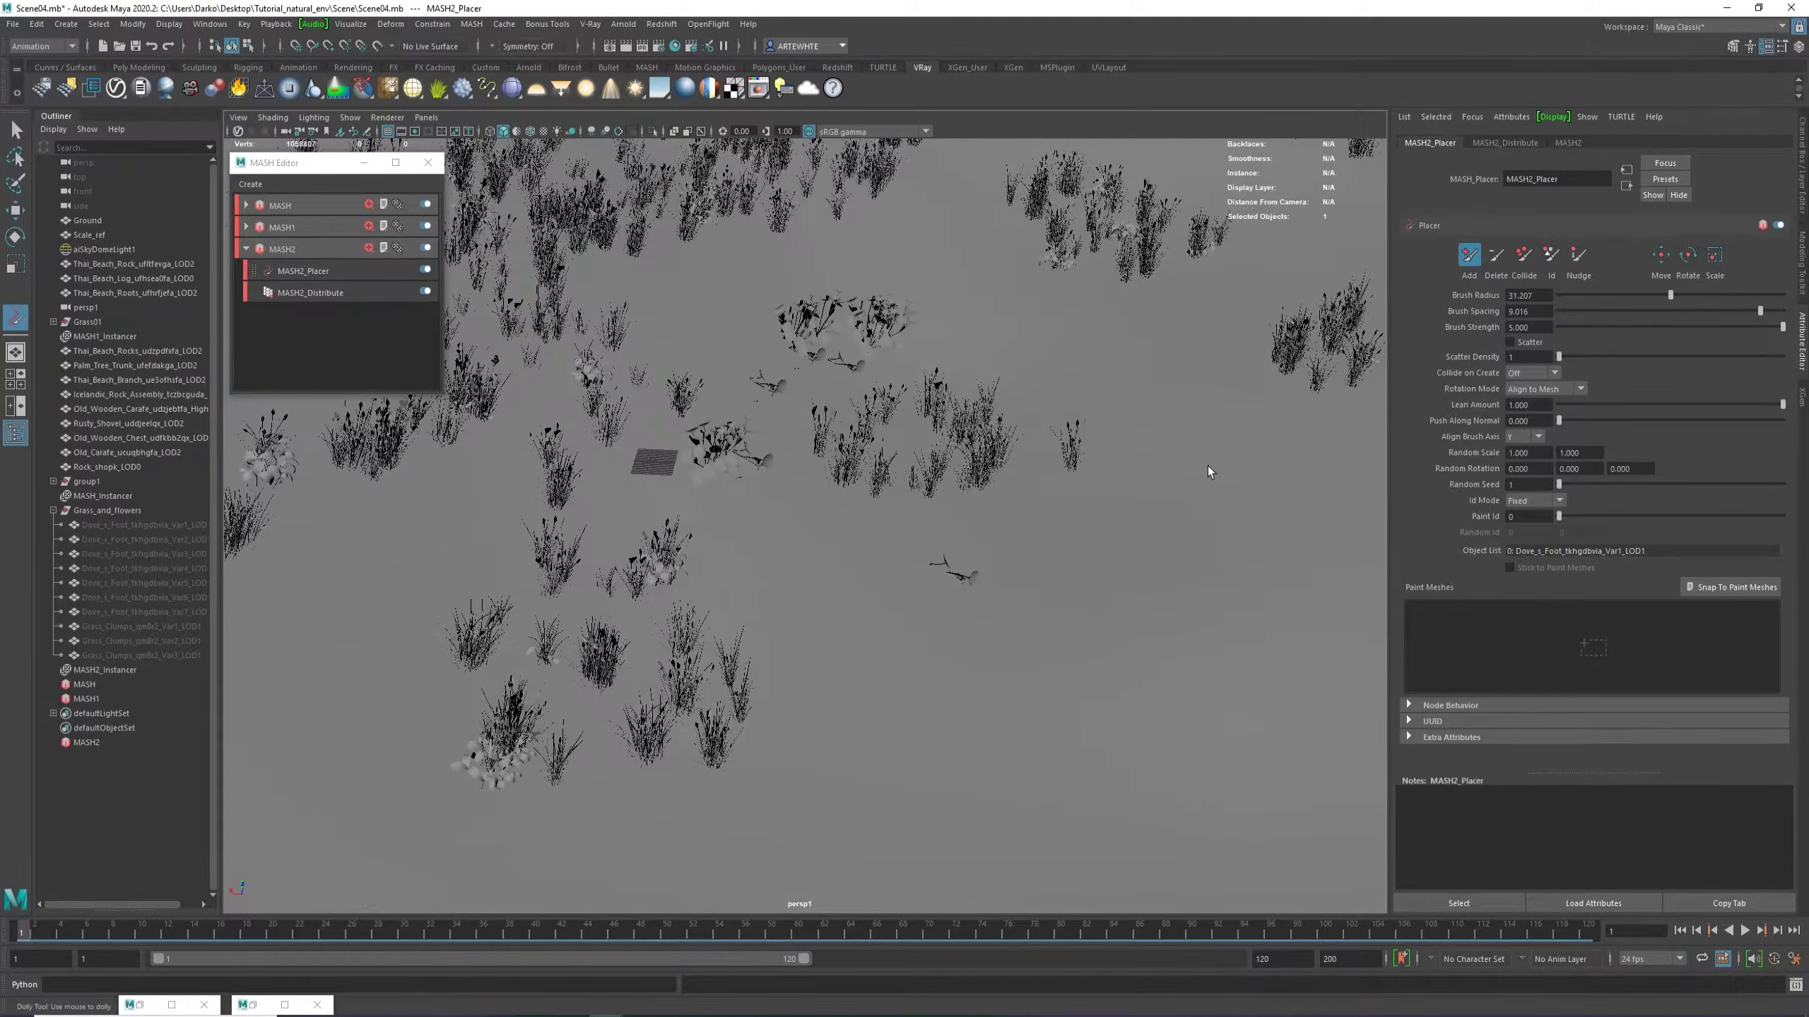
left_click_drag(851, 535, 819, 499, "alt")
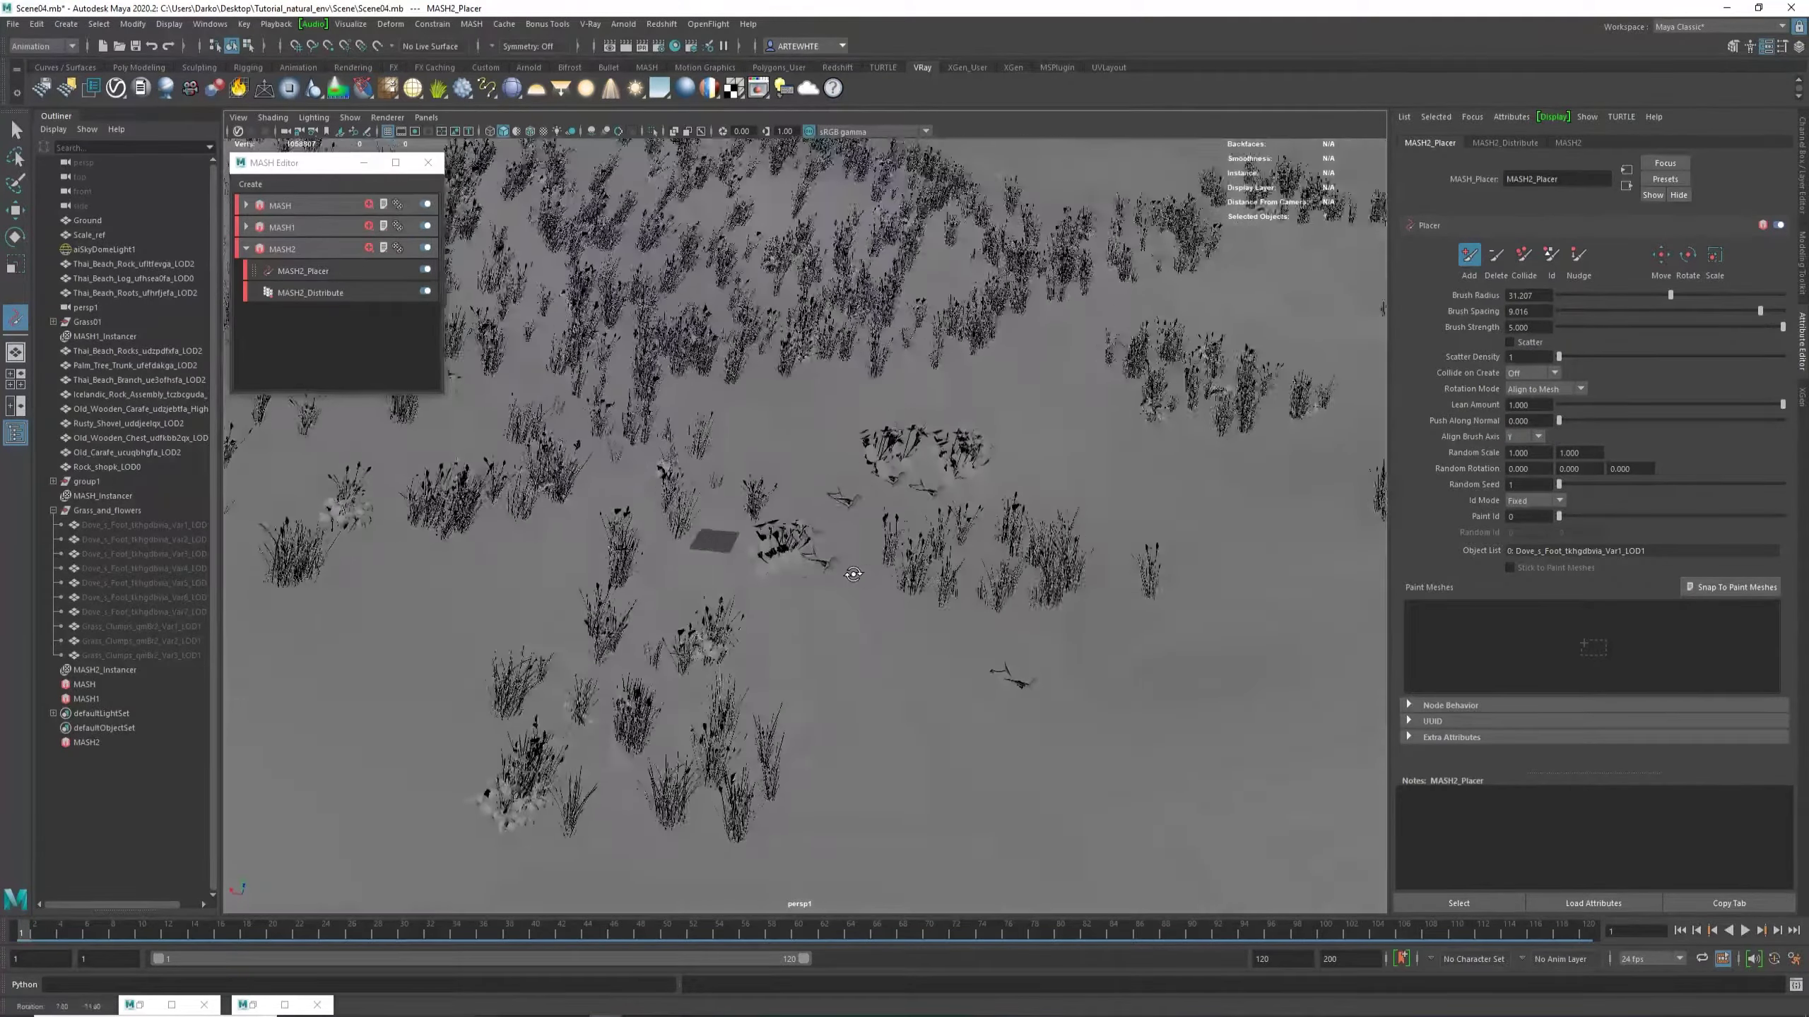
right_click_drag(847, 534, 1000, 671, "alt")
middle_click_drag(899, 638, 849, 545, "alt")
left_click_drag(850, 545, 851, 549, "alt")
Undo the plants placed individually with the Placer brush on the sand.
key("ctrl+z")
key("ctrl+z")
key("ctrl+z")
key("ctrl+z")
key("ctrl+z")
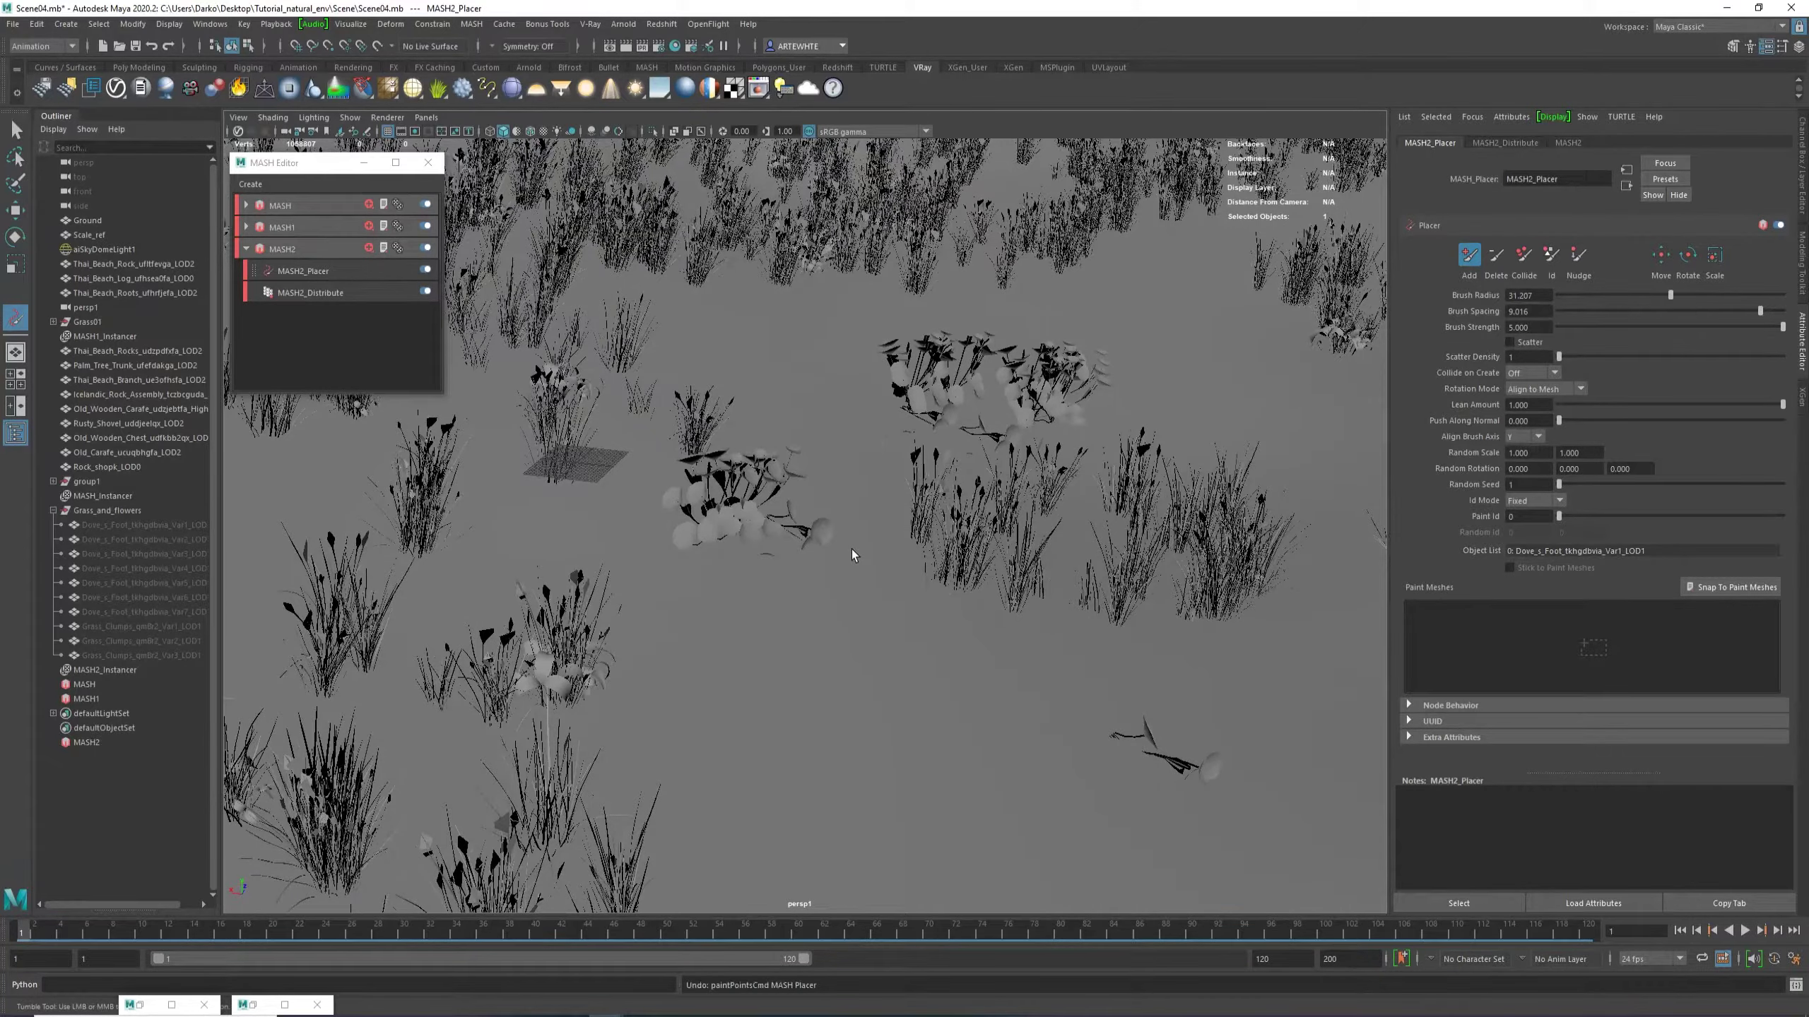
scroll(843, 548, "down", 2)
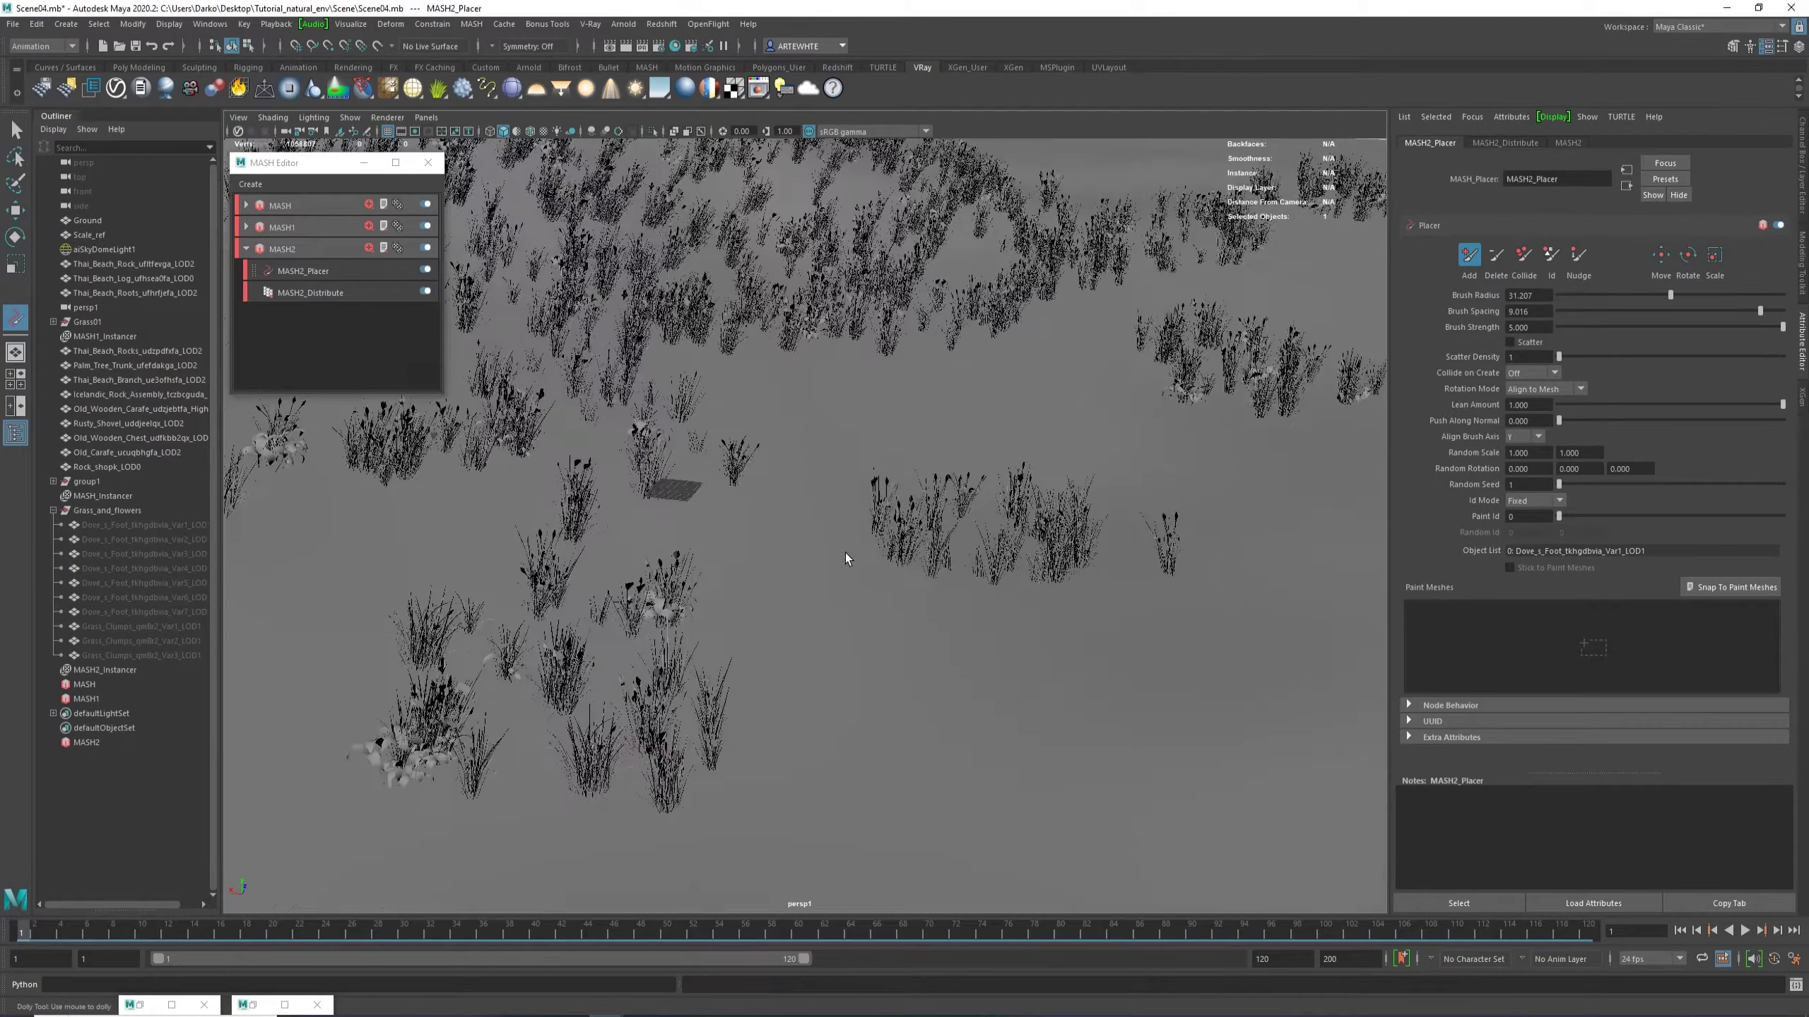
mouse_move(844, 586)
left_mouse_down("alt")
mouse_move(838, 550)
mouse_move(898, 520)
mouse_move(773, 504)
mouse_move(759, 581)
mouse_move(1127, 583)
mouse_move(997, 529)
mouse_move(1019, 533)
mouse_move(808, 539)
mouse_move(1004, 676)
mouse_move(742, 646)
mouse_move(811, 609)
mouse_move(711, 422)
mouse_move(823, 413)
left_mouse_up("alt")
key("ctrl+z")
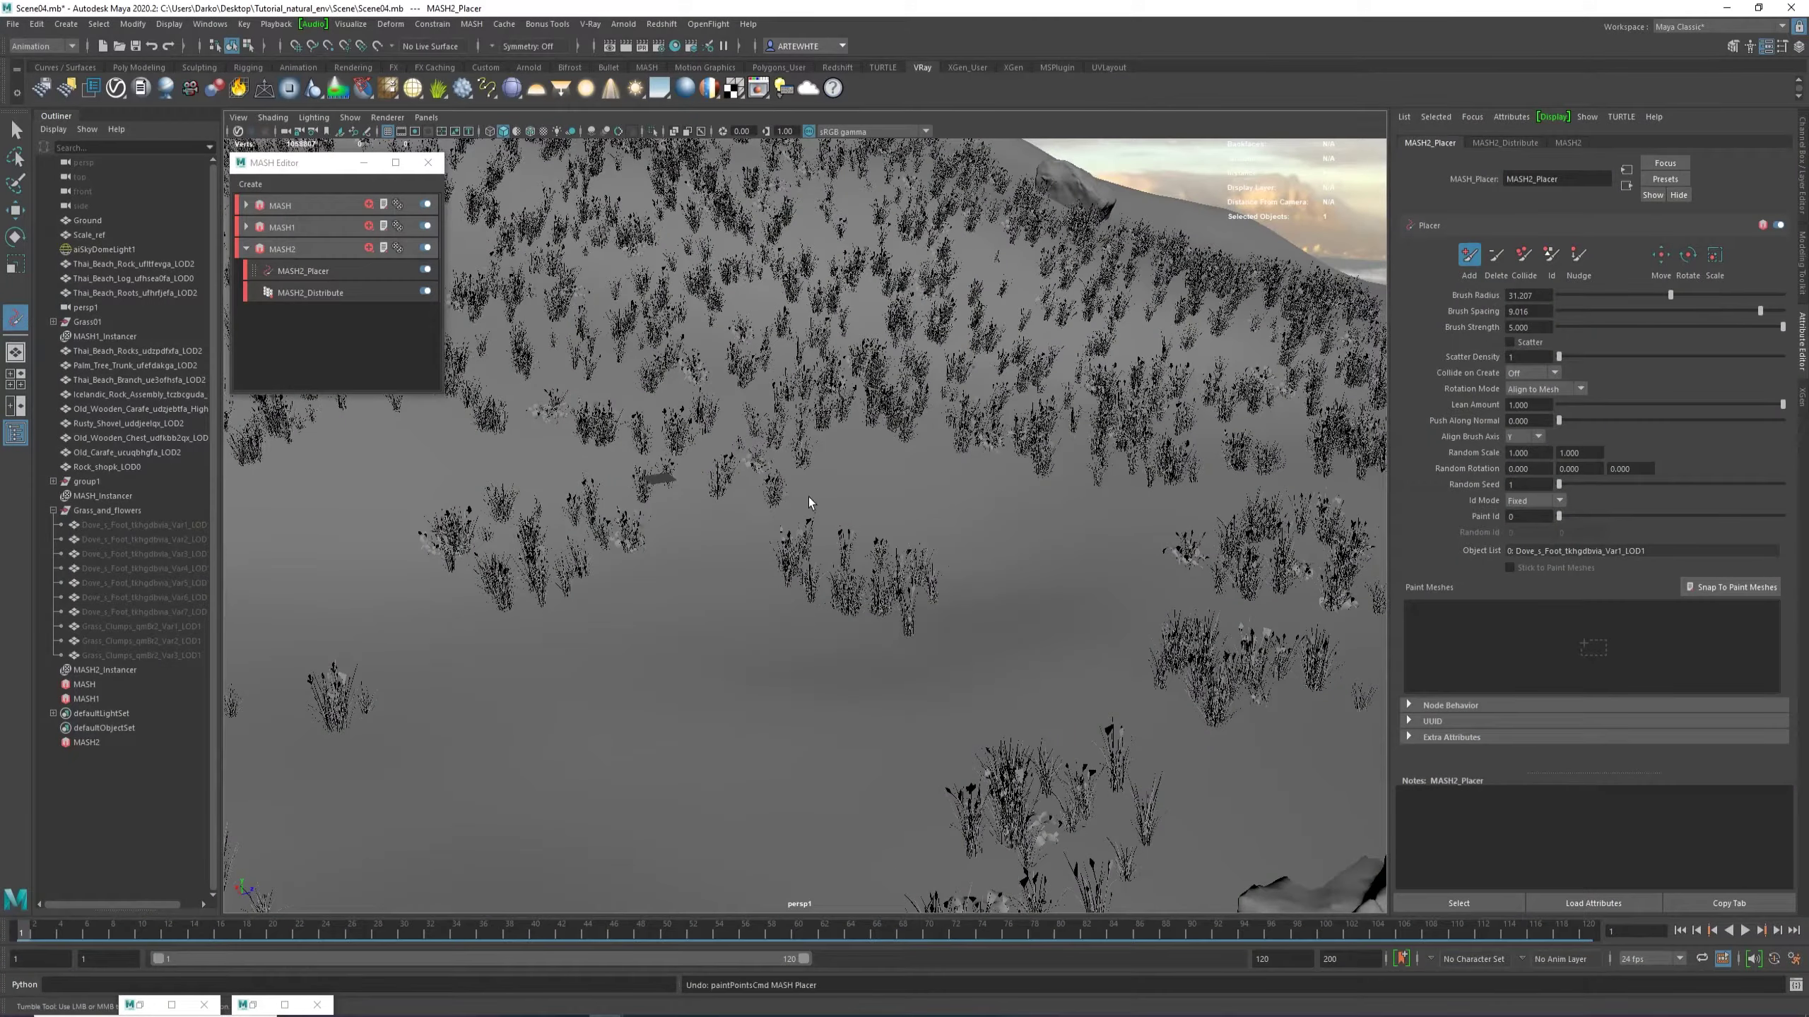
Leave the brush and add the Ground object to the Placer's Paint Meshes.
left_click_drag(786, 504, 743, 500, "alt")
mouse_move(742, 500)
right_mouse_down("alt")
mouse_move(941, 580)
mouse_move(1060, 558)
right_mouse_up("alt")
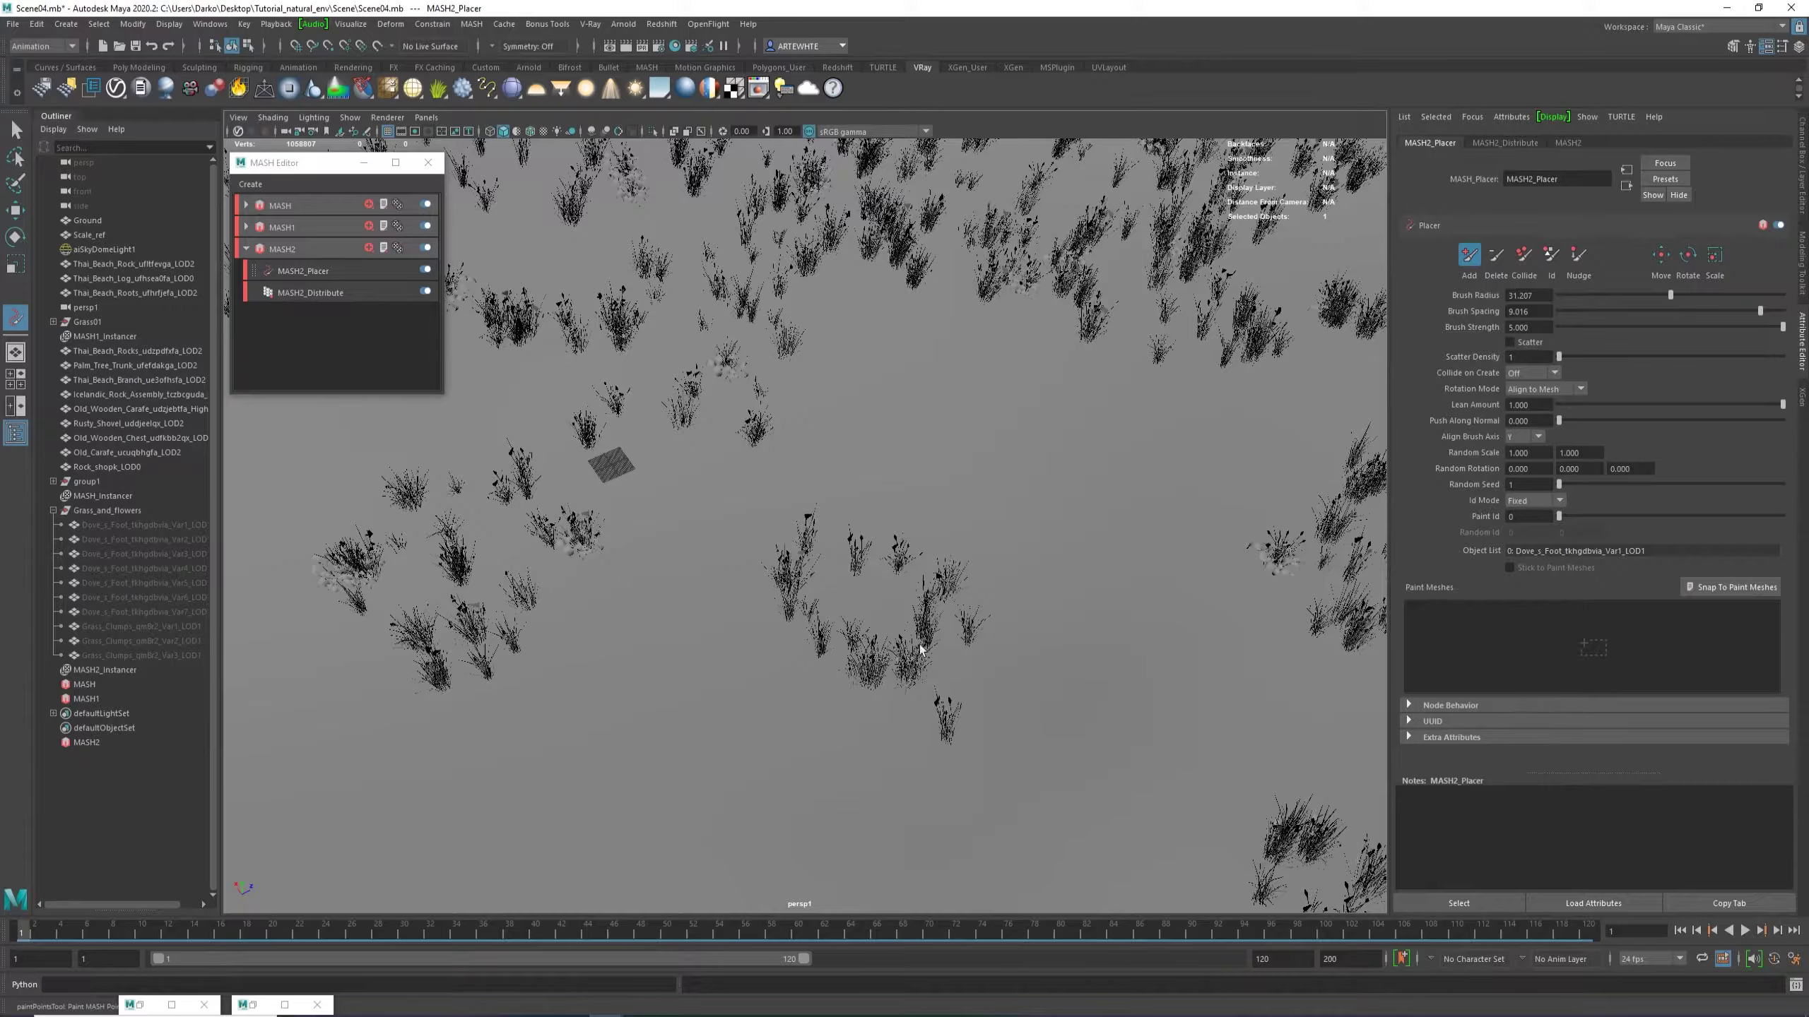
right_click_drag(962, 624, 890, 618, "alt")
left_click_drag(890, 619, 845, 555, "alt")
key("w")
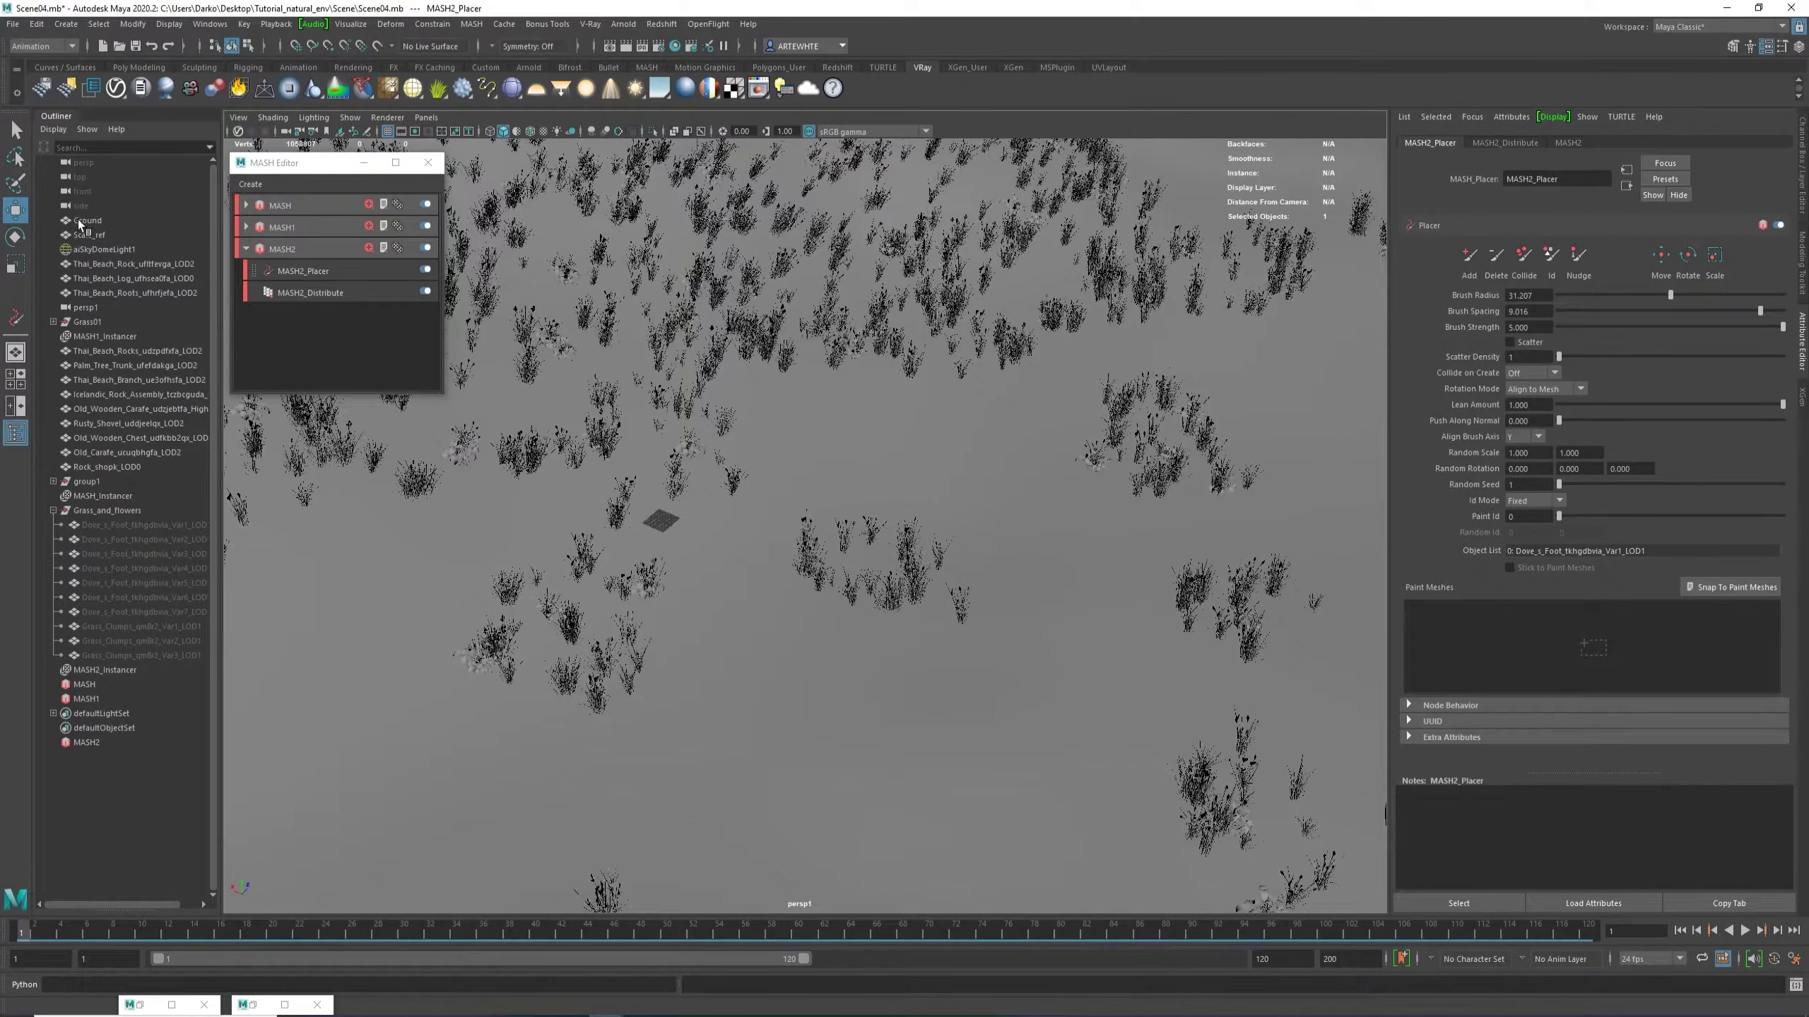
left_click_drag(1466, 610, 1473, 645)
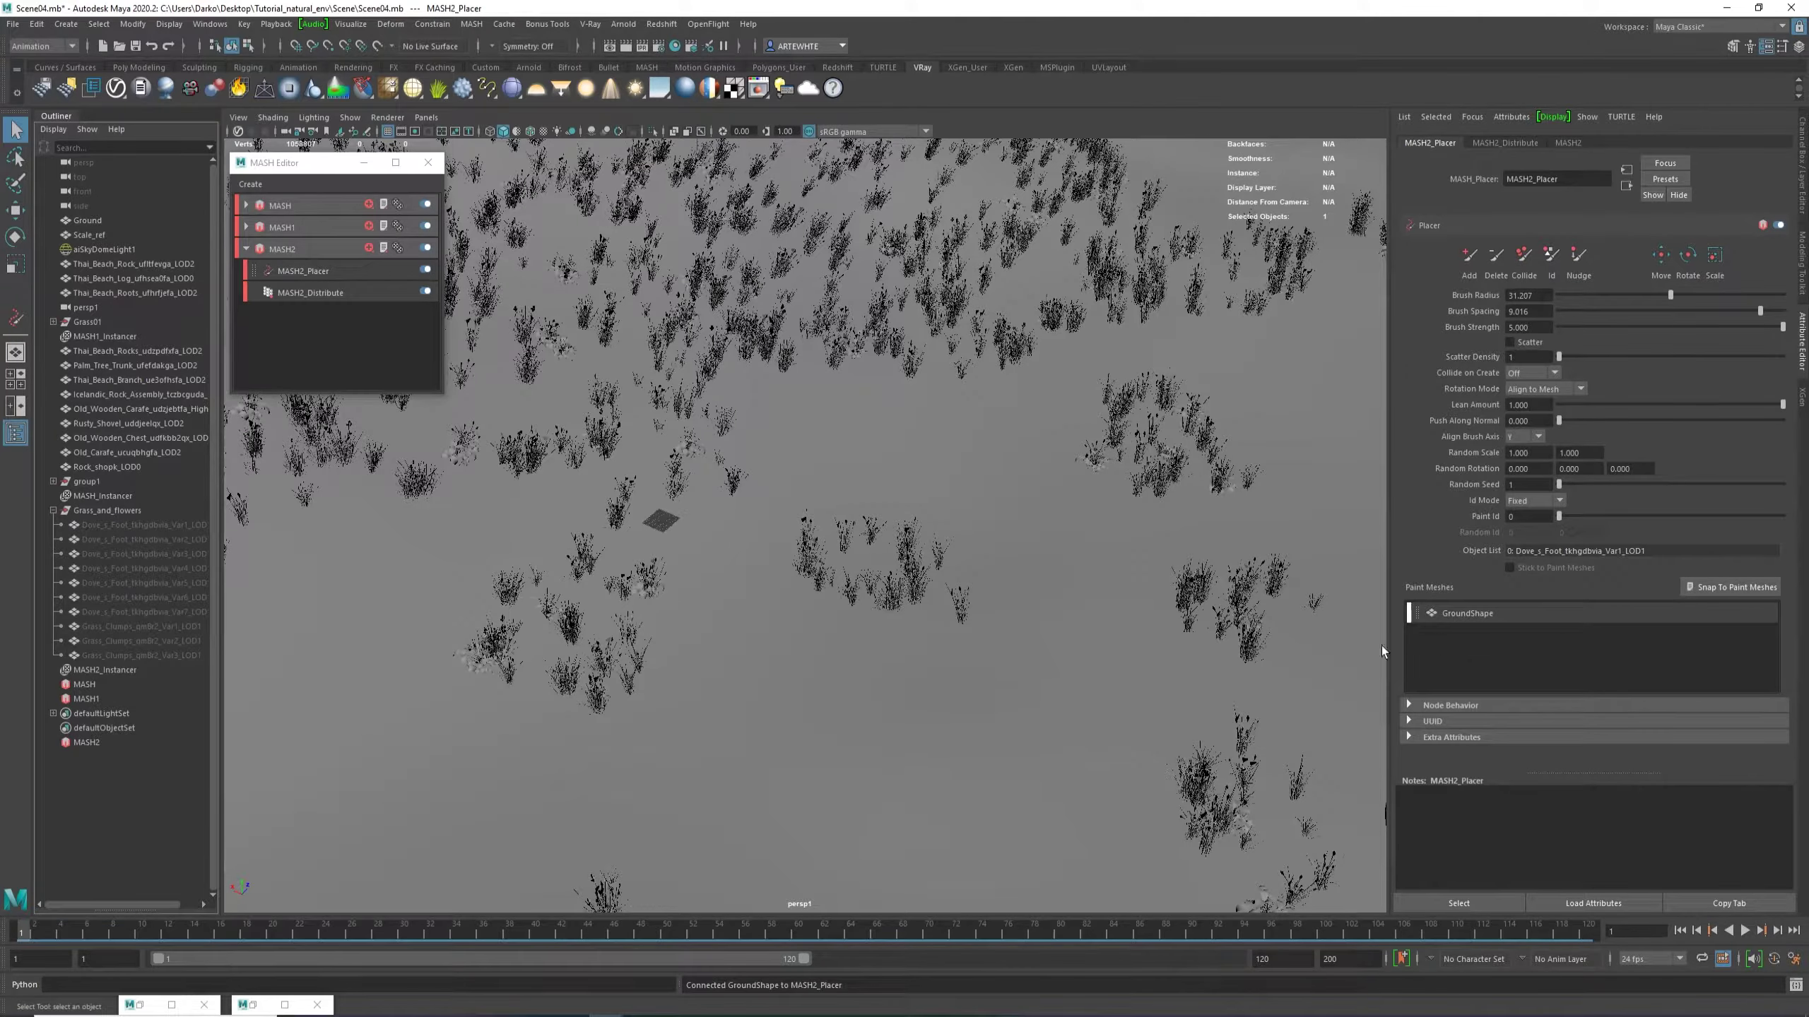
Reselect MASH2_Placer, activate its Add brush and try painting a short row of plants on the sand.
left_click_drag(1046, 630, 1019, 614, "alt")
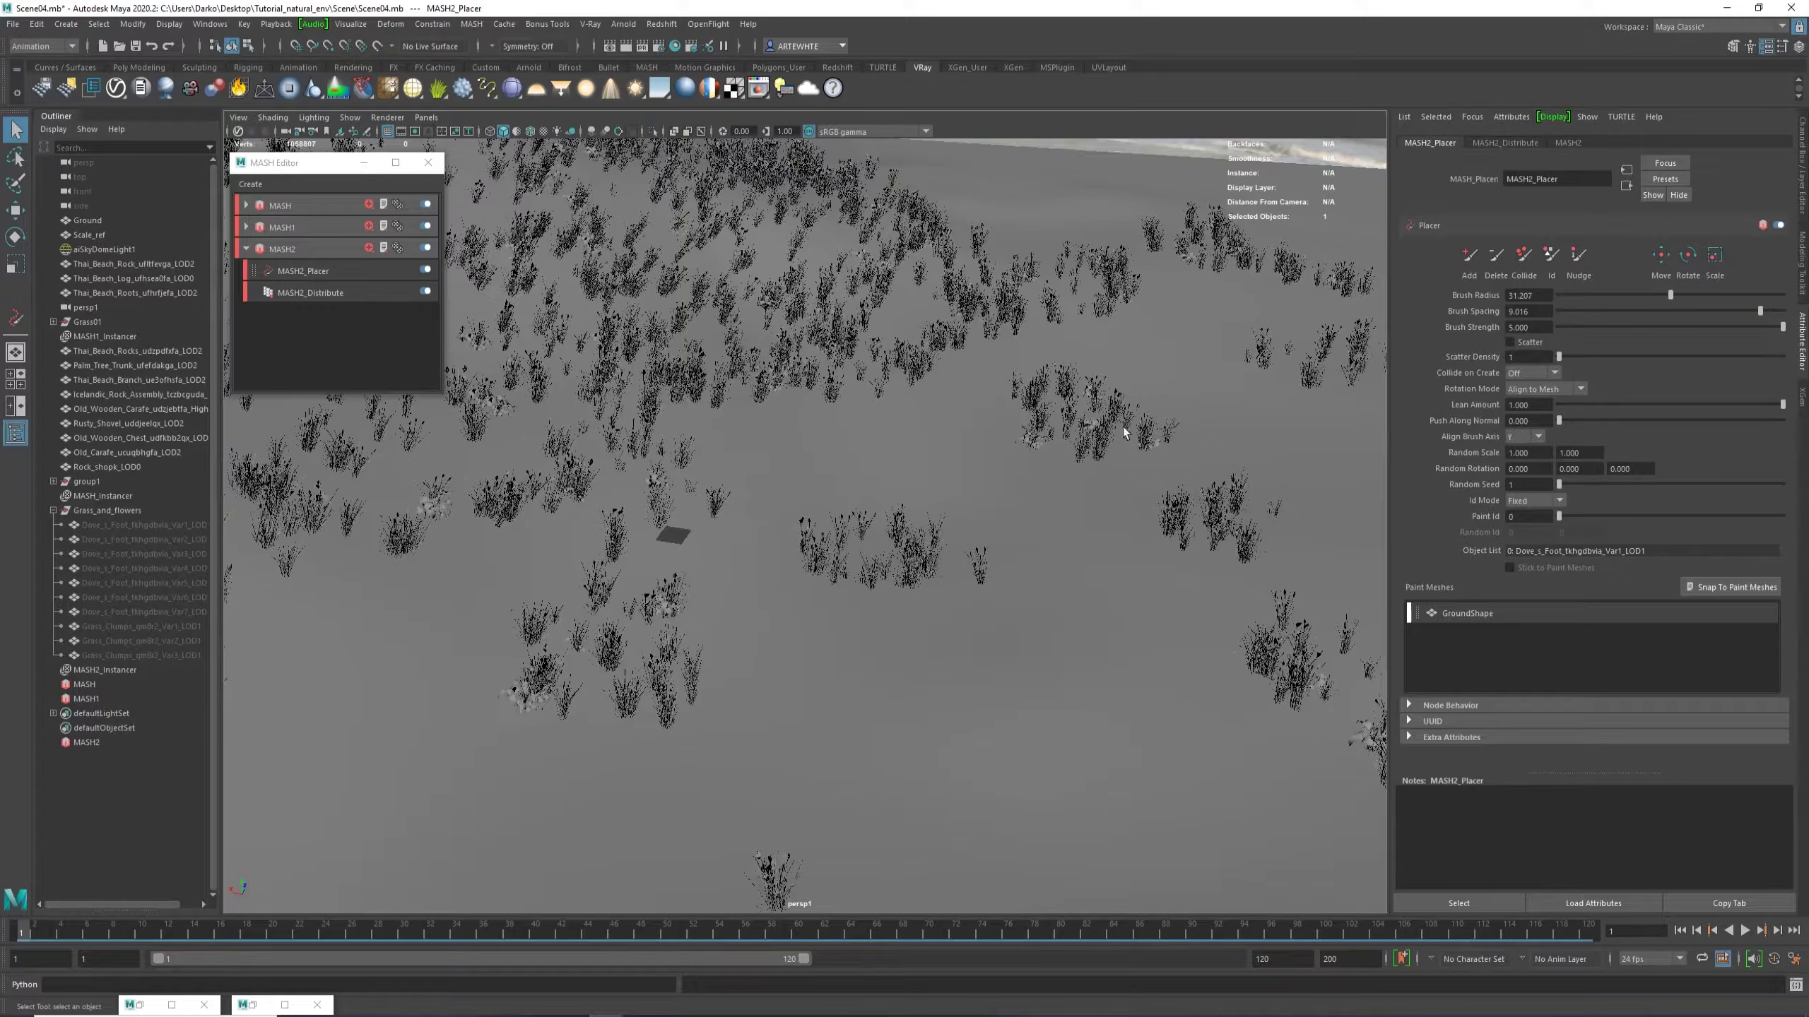
left_click(335, 272)
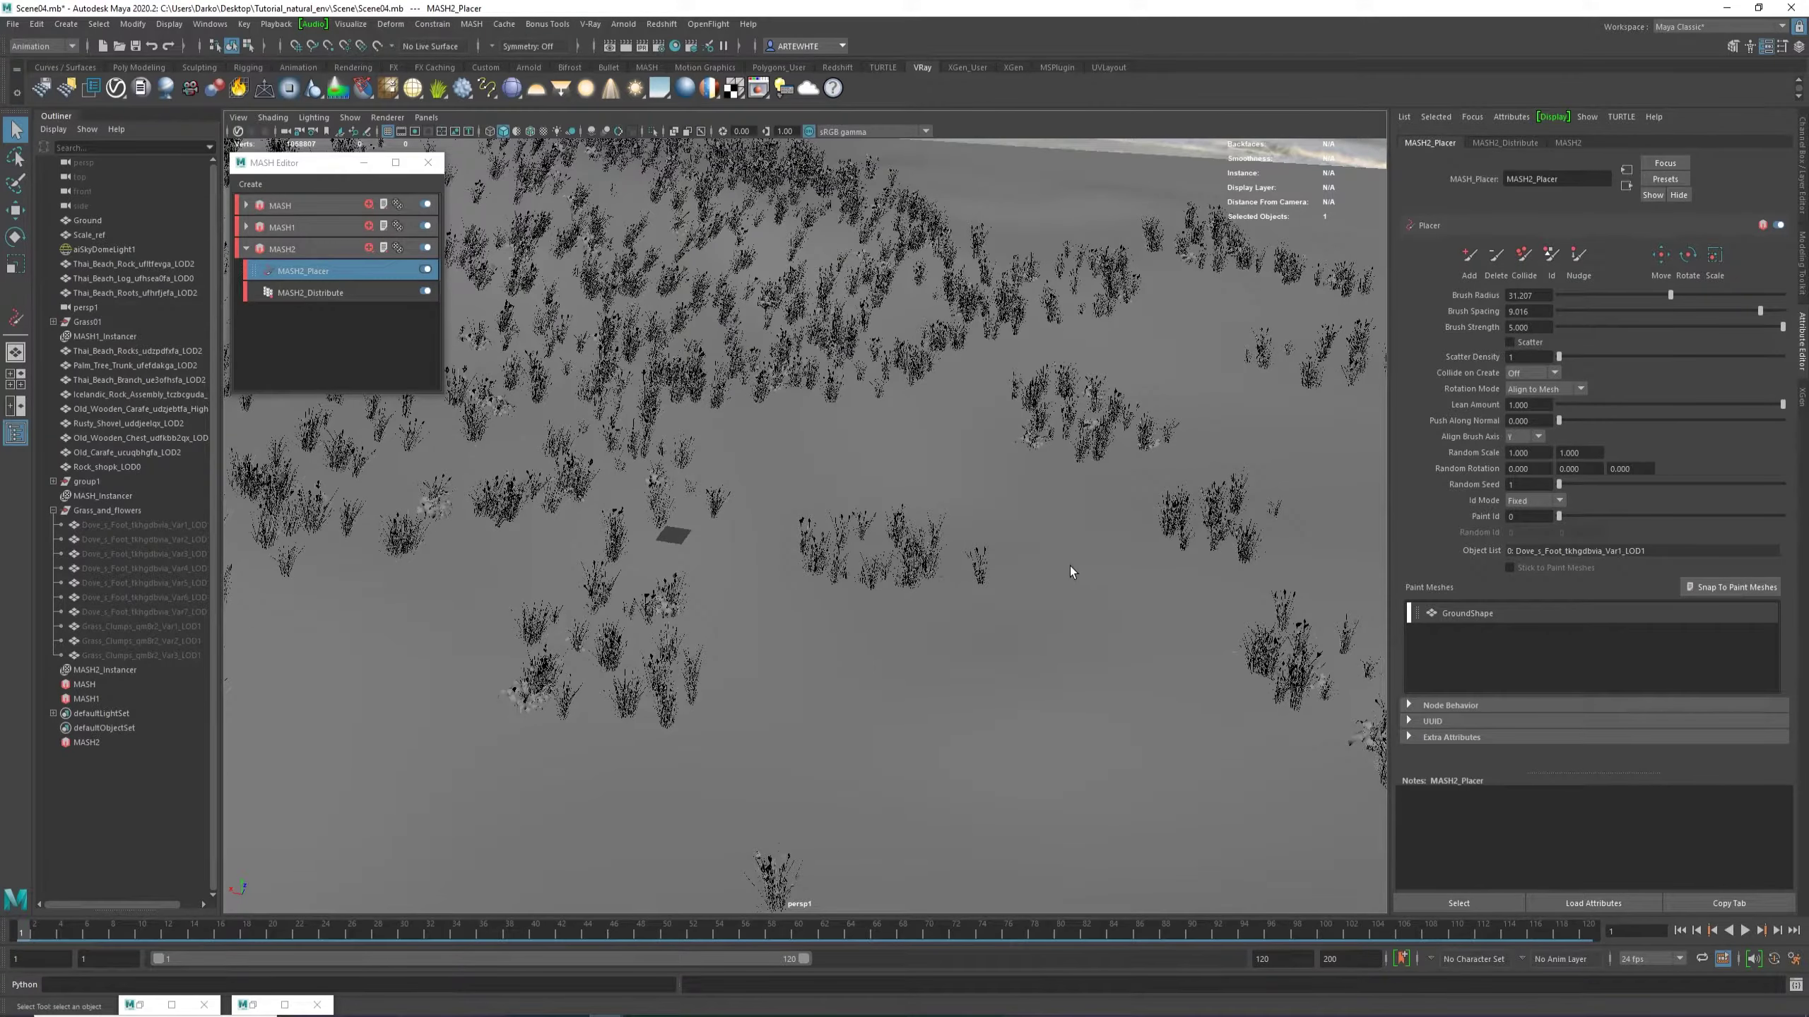
left_click_drag(1017, 539, 1041, 456)
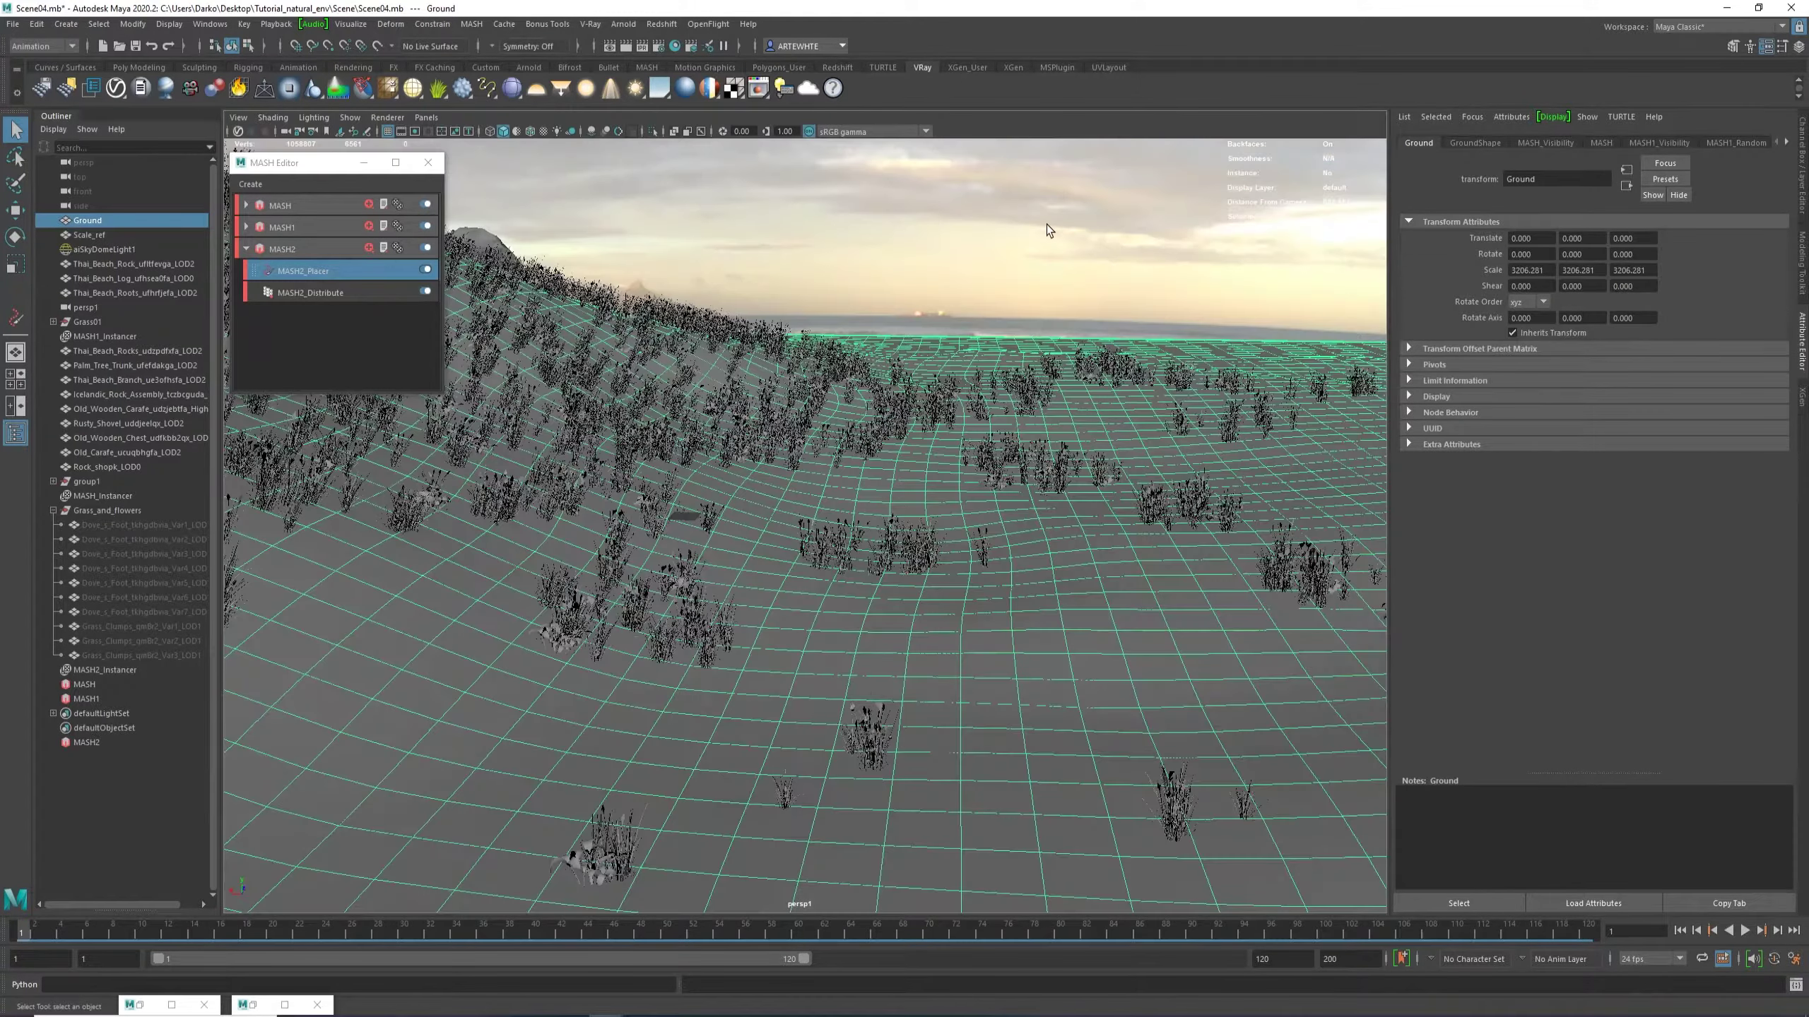
left_click(1045, 224)
left_click(320, 273)
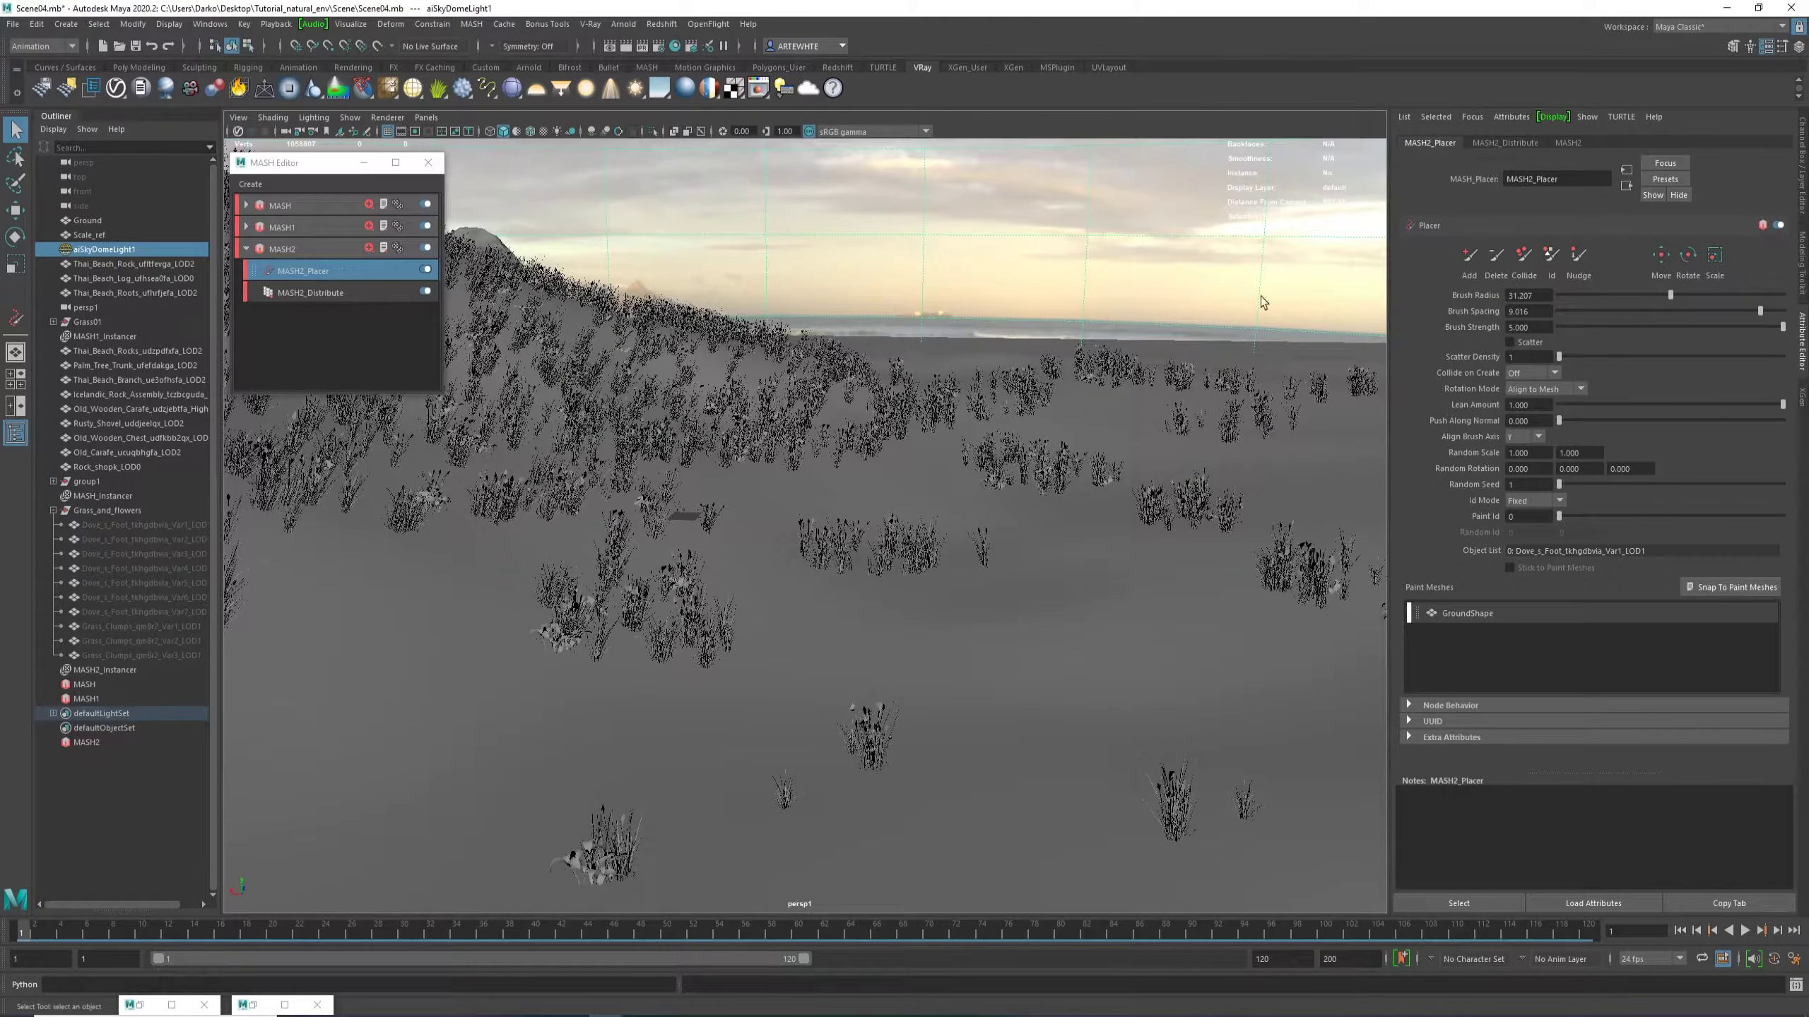
left_click(1468, 256)
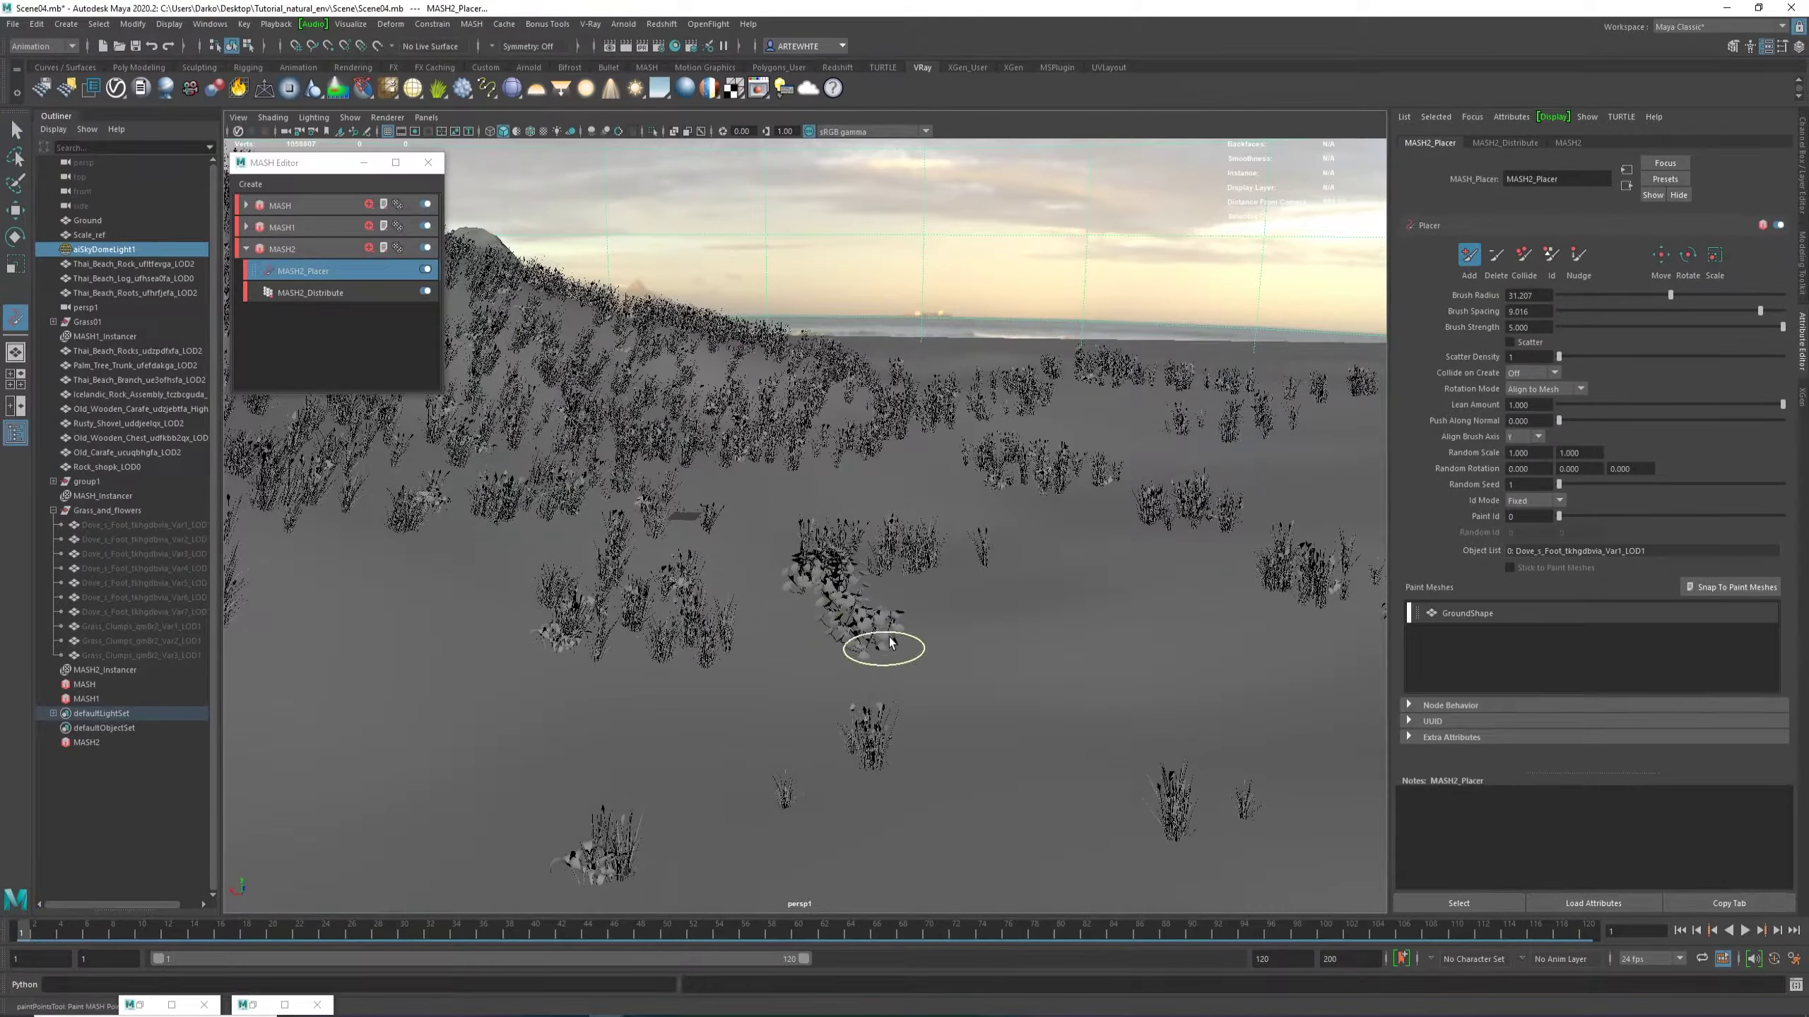
mouse_move(872, 634)
left_mouse_down("alt")
mouse_move(903, 616)
mouse_move(865, 655)
left_mouse_up("alt")
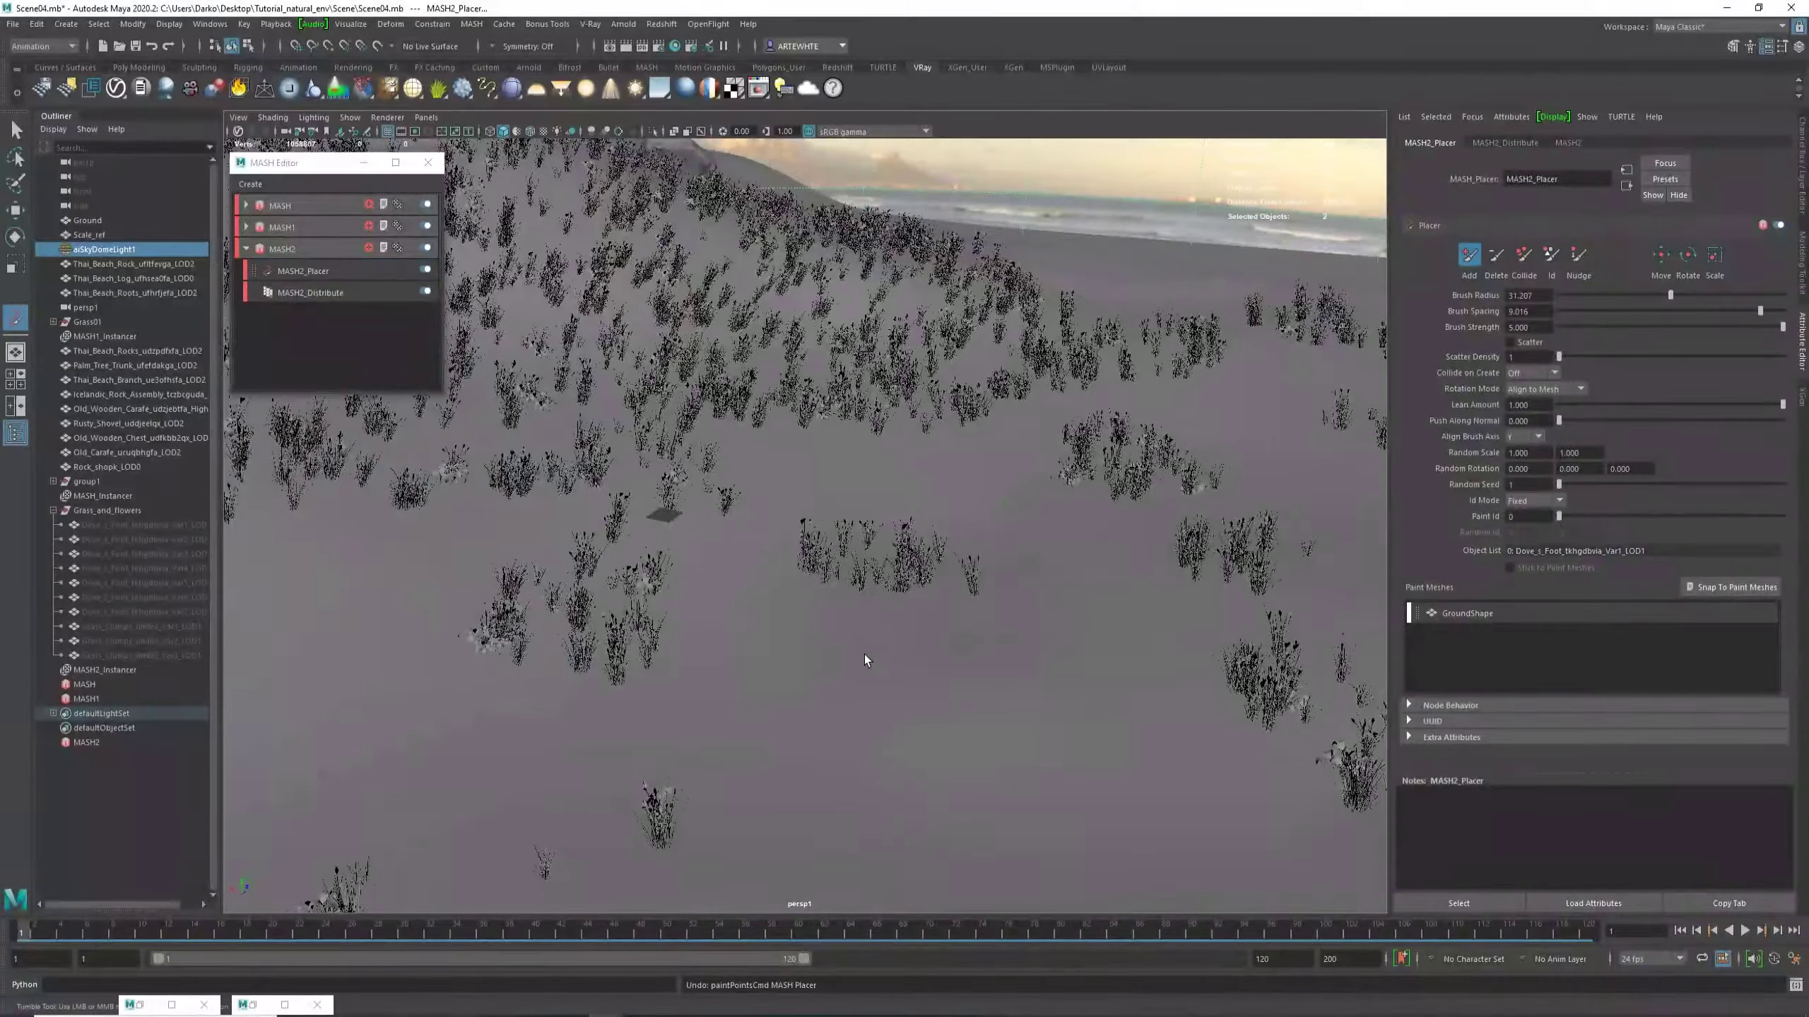
Undo the remaining test strokes painted on the ground.
right_click_drag(865, 655, 842, 621, "alt")
middle_click_drag(687, 417, 718, 620, "alt")
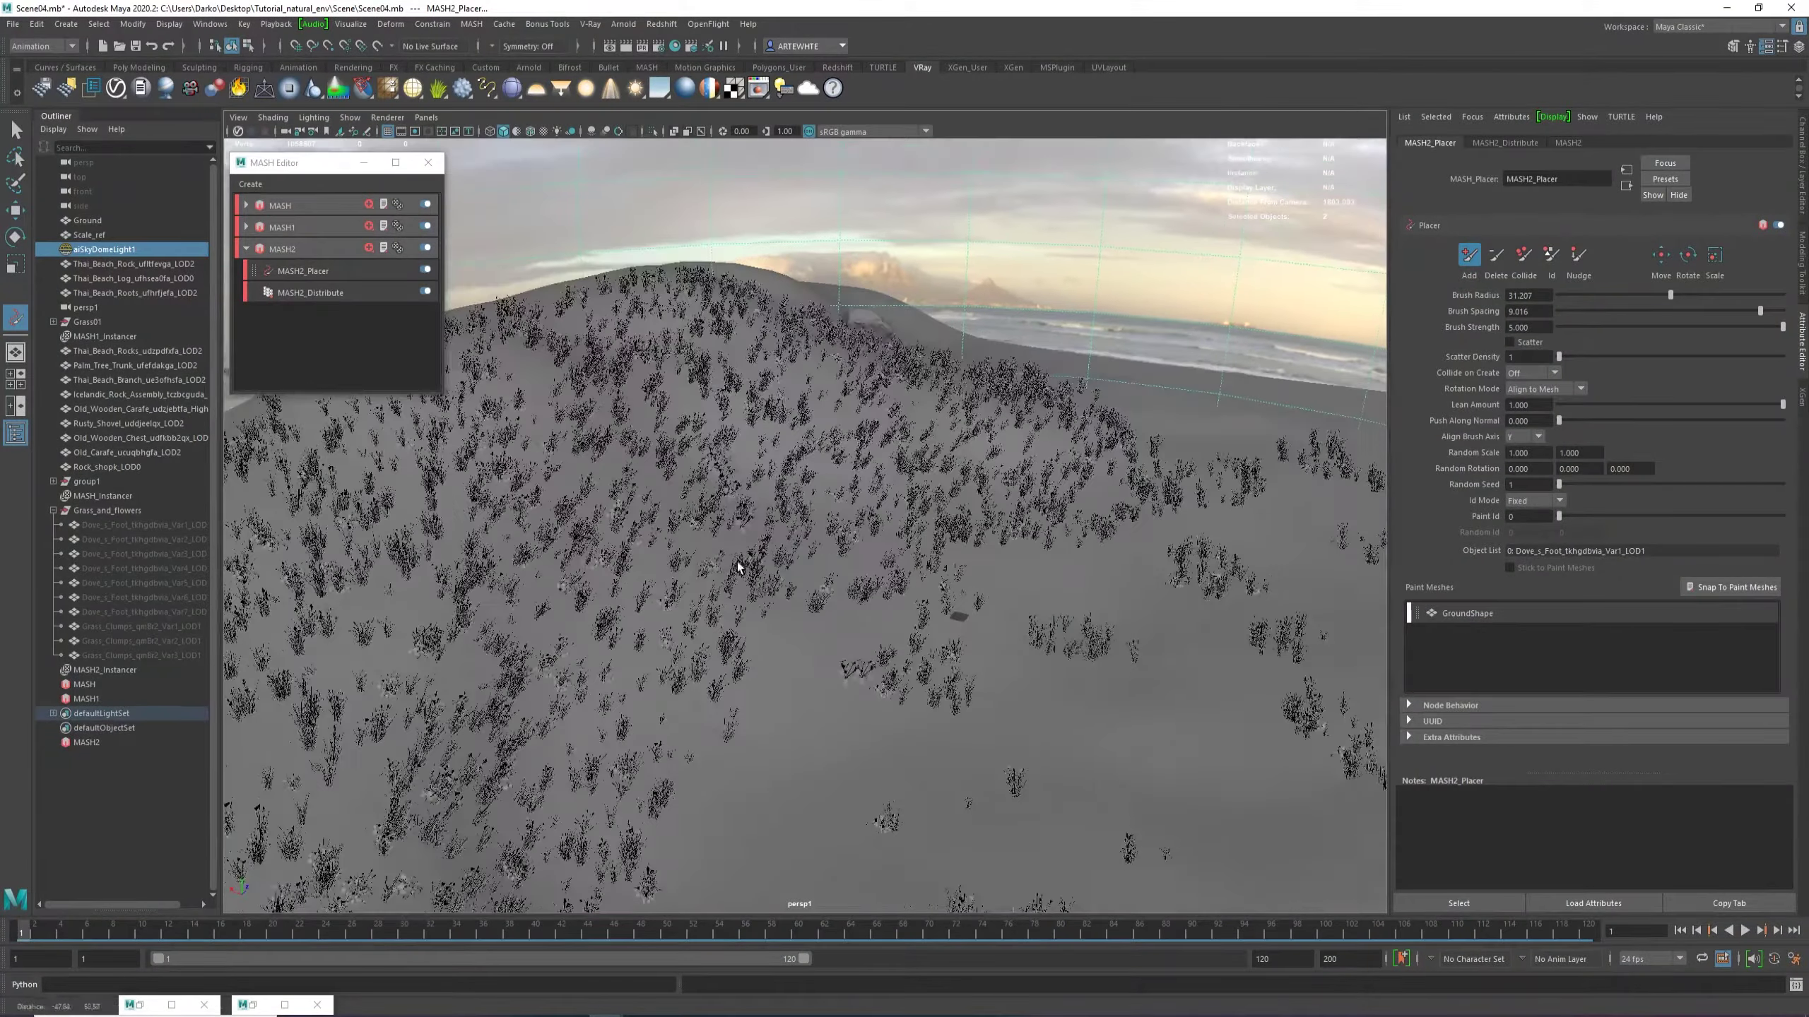
right_click_drag(719, 620, 819, 655, "alt")
mouse_move(819, 656)
left_mouse_down("alt")
mouse_move(855, 612)
mouse_move(867, 723)
left_mouse_up("alt")
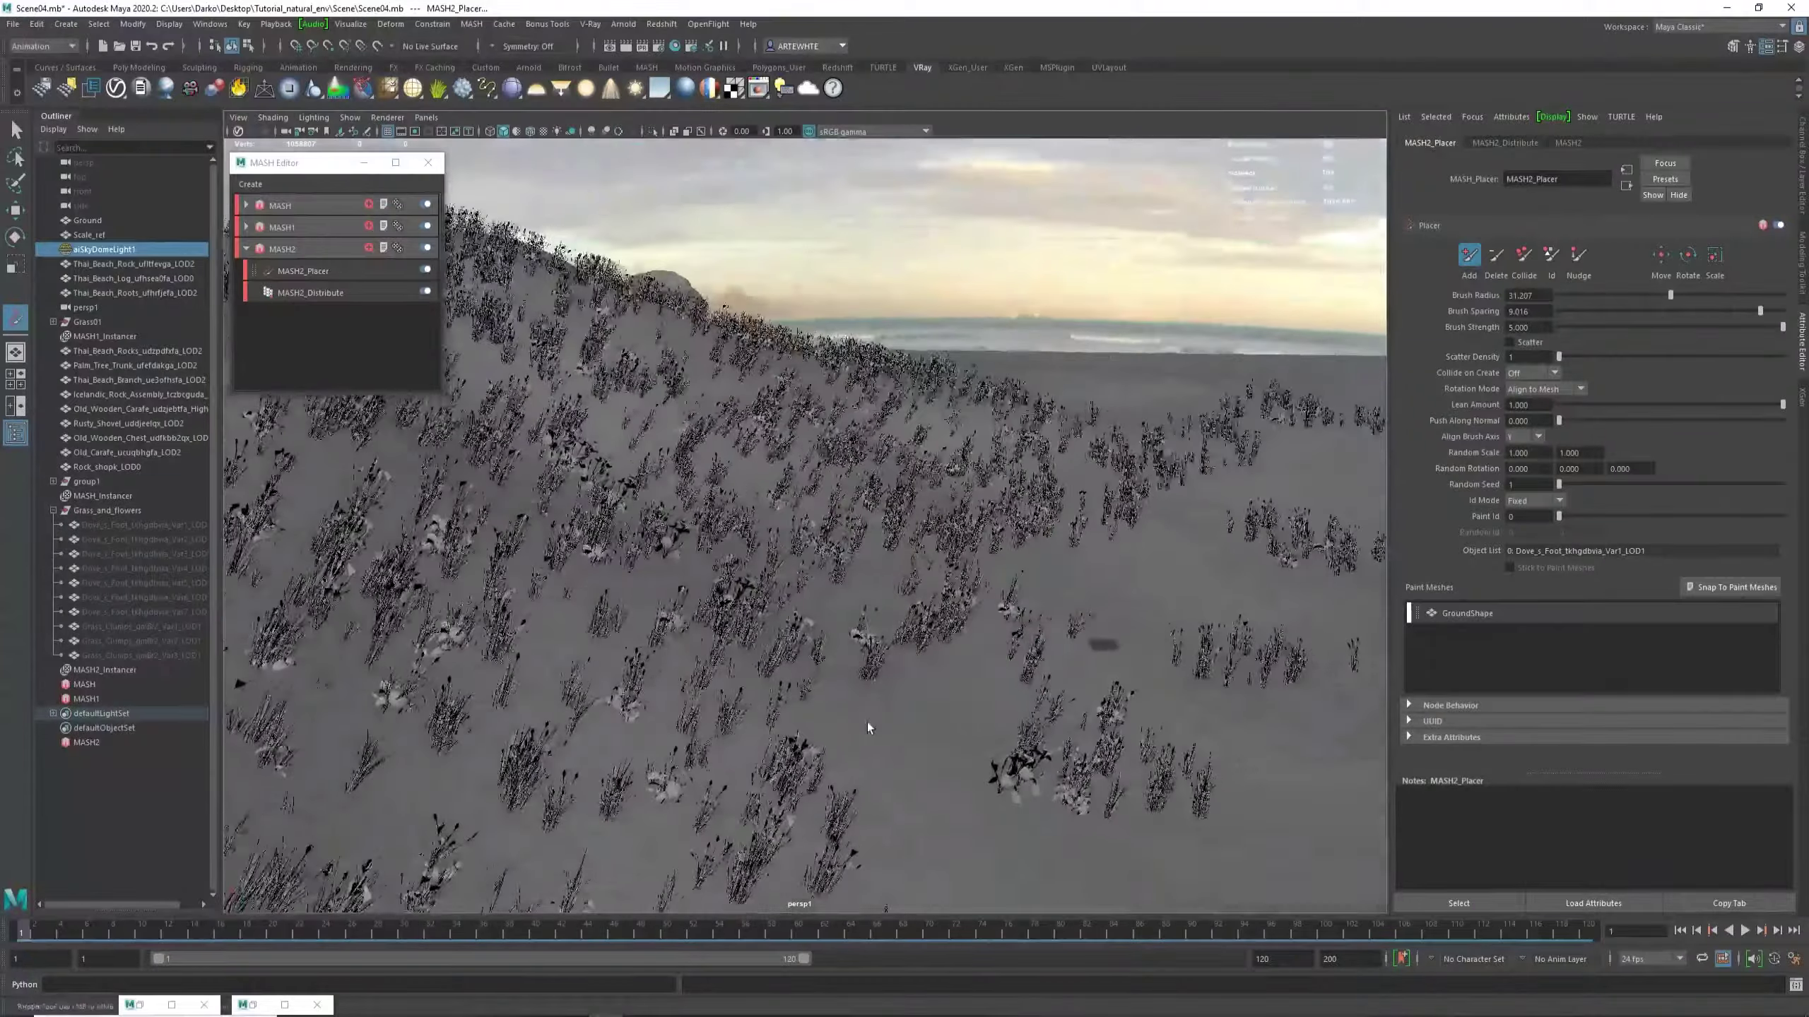
key("ctrl+z")
key("ctrl+z")
Try painting a row of plants with the brush spacing set to 20, and undo the stroke.
left_click_drag(911, 646, 905, 698, "alt")
right_click_drag(904, 627, 1018, 542, "alt")
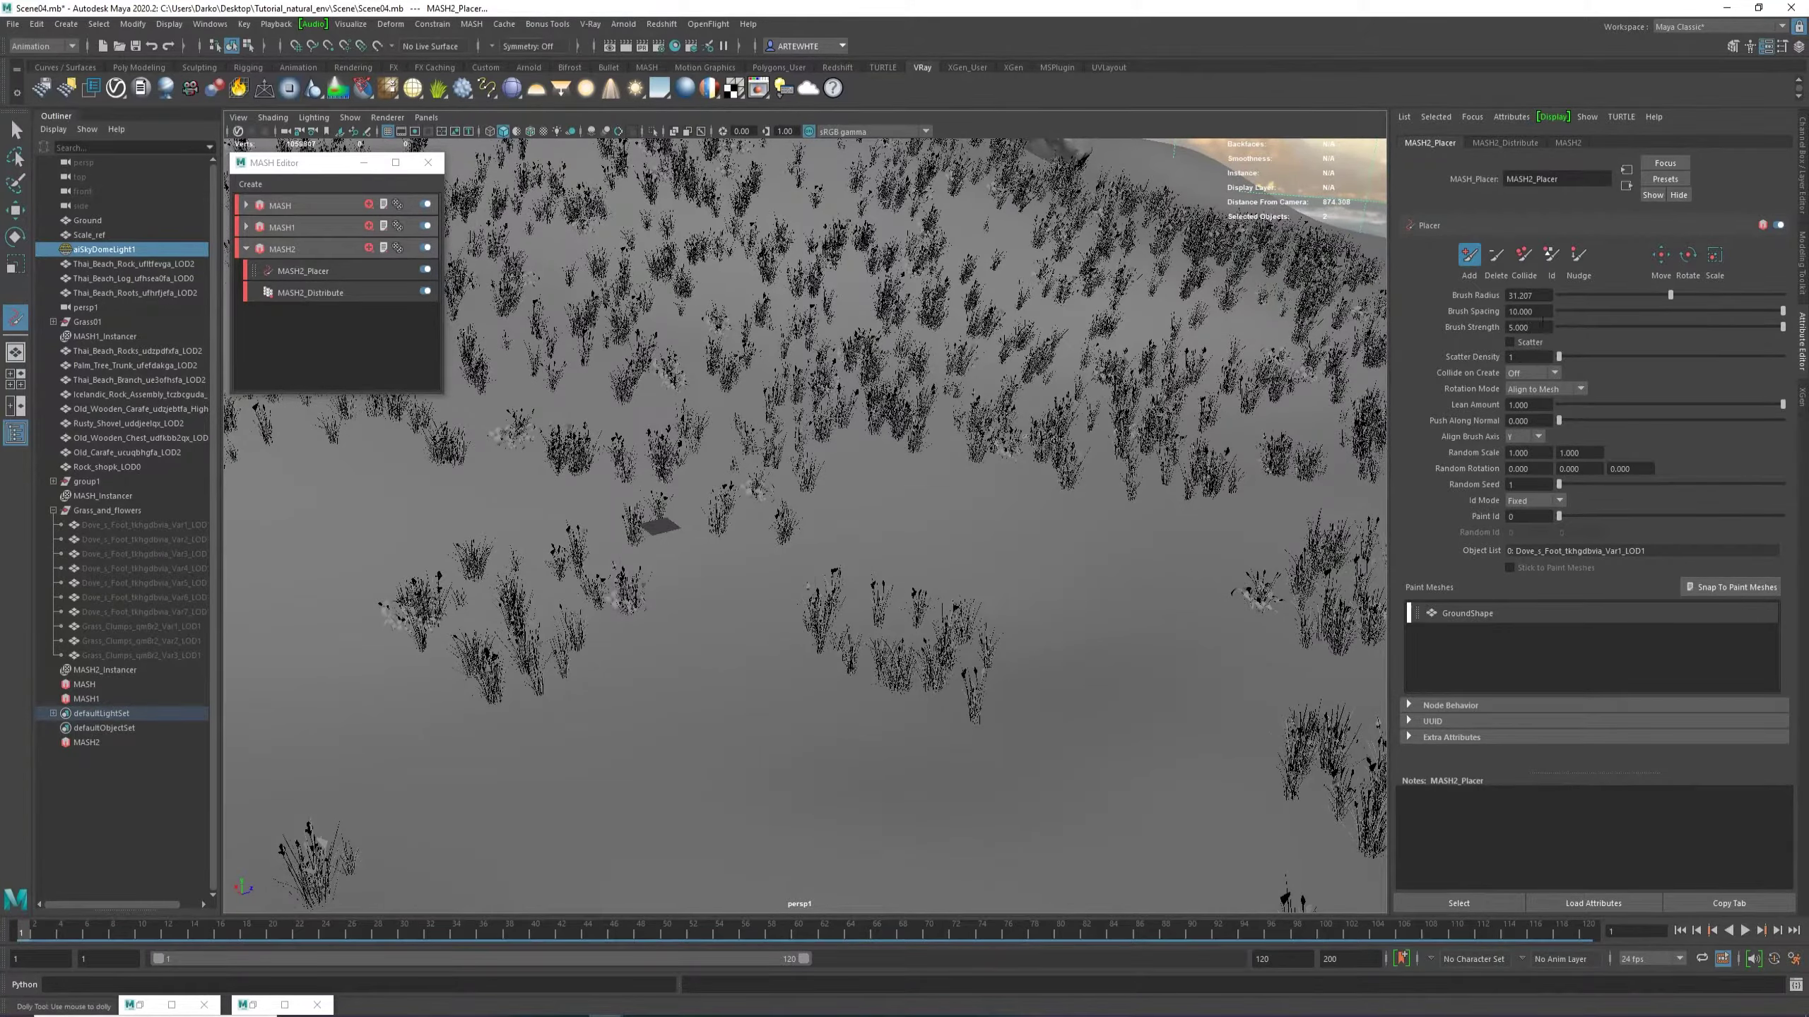
left_click_drag(1535, 312, 1457, 322)
type("20")
key("Return")
mouse_move(989, 530)
left_mouse_down()
mouse_move(888, 530)
mouse_move(759, 562)
left_mouse_up()
key("ctrl+z")
Set the brush spacing to 50, try a short stroke of plants on the sand, and undo it.
left_click(1527, 311)
type("50")
key("Return")
mouse_move(1084, 571)
left_mouse_down()
mouse_move(876, 521)
mouse_move(1022, 510)
left_mouse_up()
key("ctrl+z")
Try painting a widely spaced row of plants across the bare sand, inspect it up close, and undo it.
scroll(970, 581, "up", 4)
middle_click_drag(854, 563, 758, 563, "alt")
left_click_drag(987, 512, 811, 513)
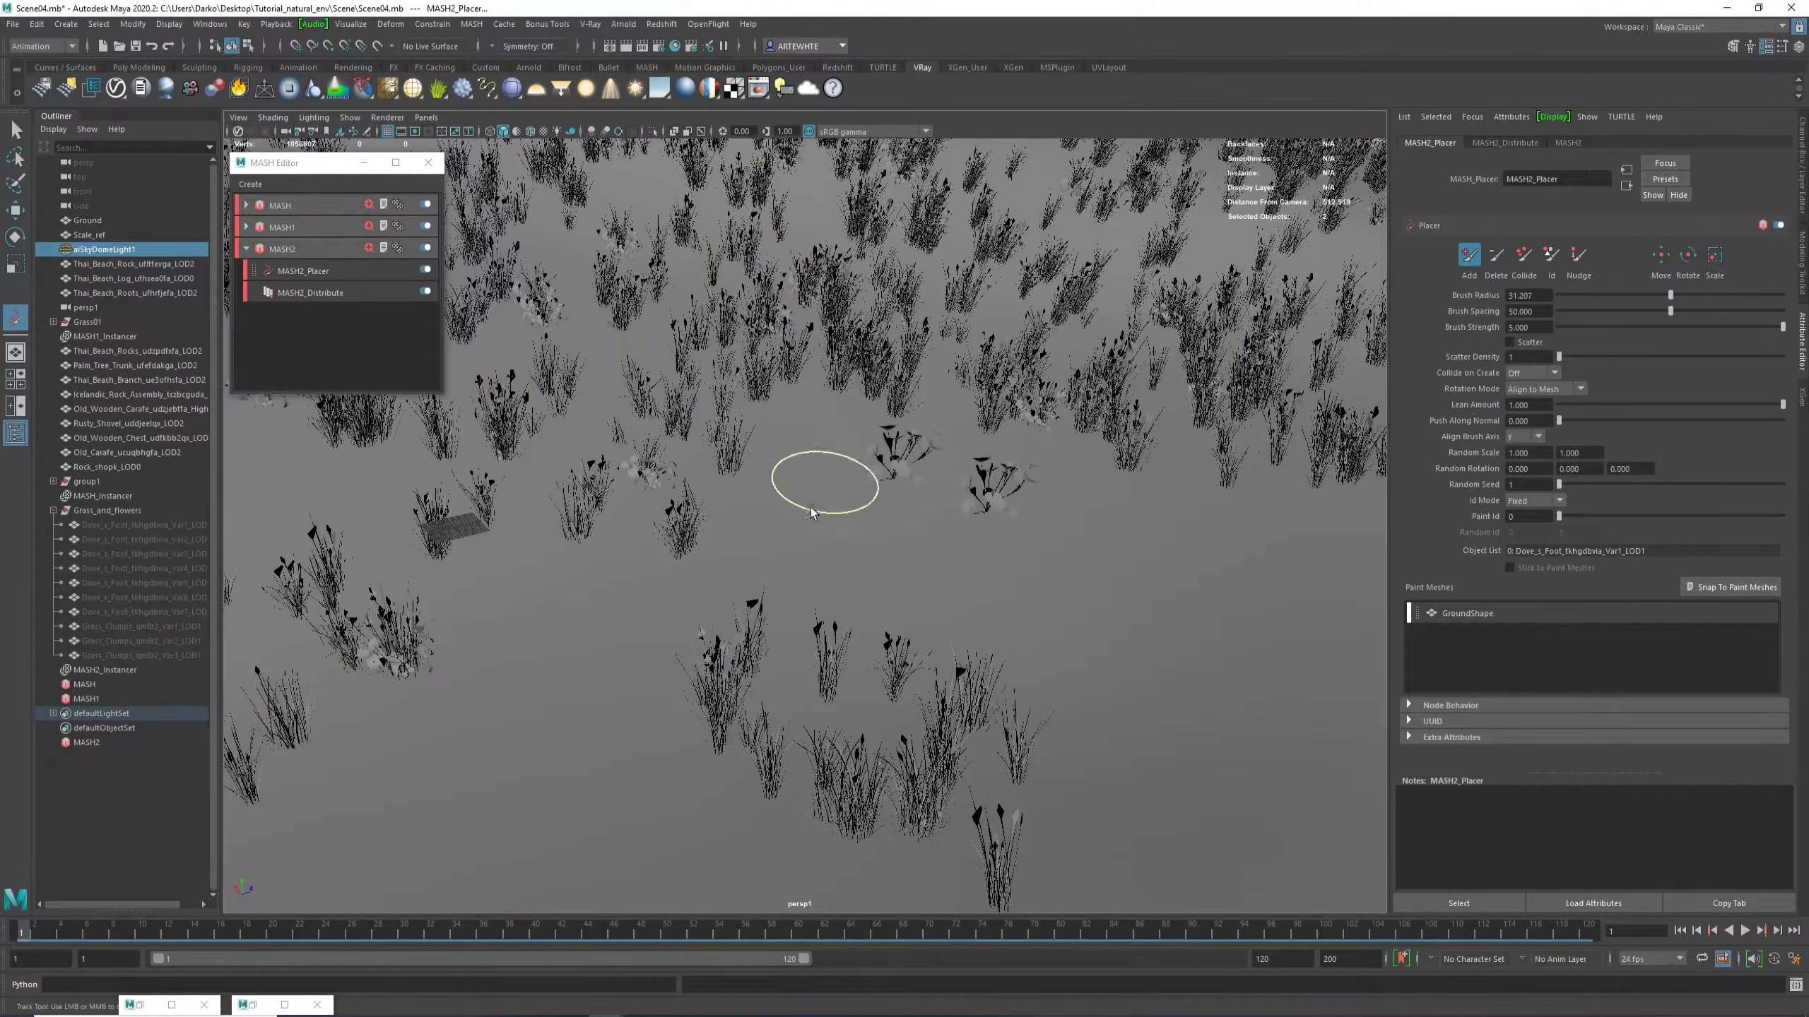
scroll(1051, 599, "up", 3)
left_click_drag(1051, 599, 1017, 574, "alt")
middle_click_drag(1017, 574, 1054, 609, "alt")
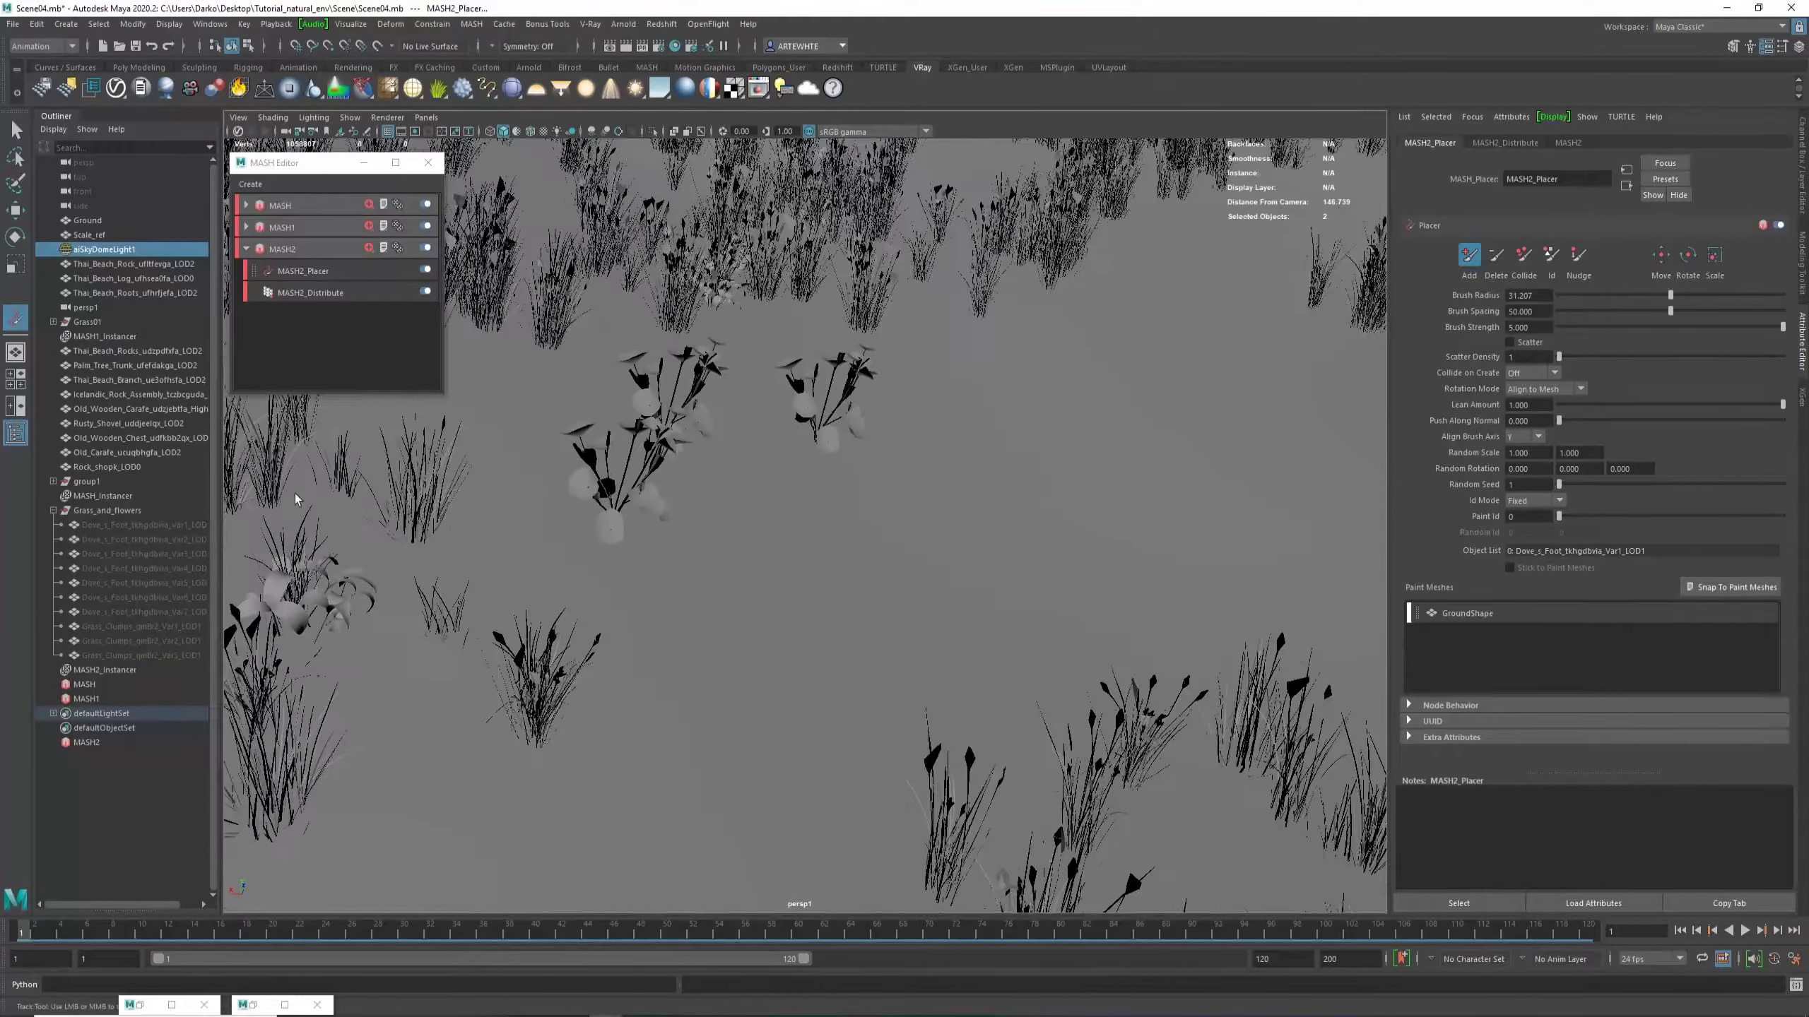
left_click_drag(834, 601, 930, 486, "alt")
key("ctrl+z")
middle_click_drag(970, 509, 1013, 561, "alt")
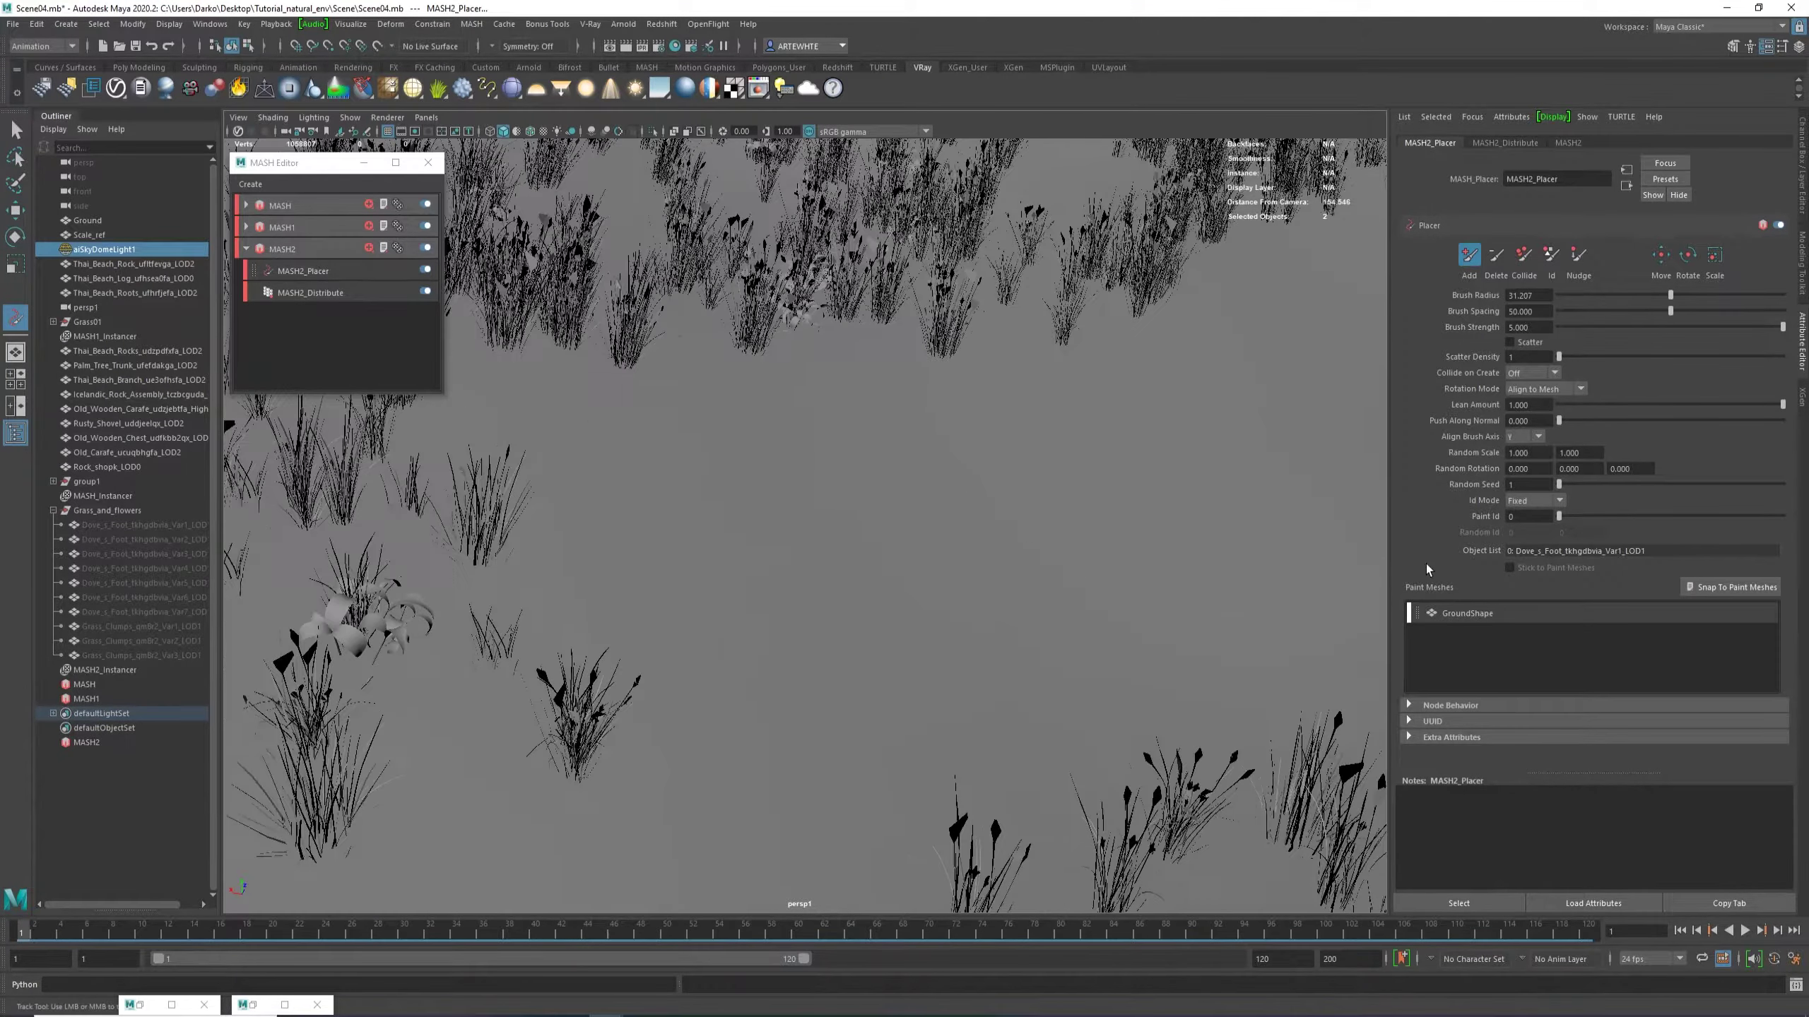
Set the Placer's Id Mode to Random and bring the Random Id range up for editing.
left_click(1514, 501)
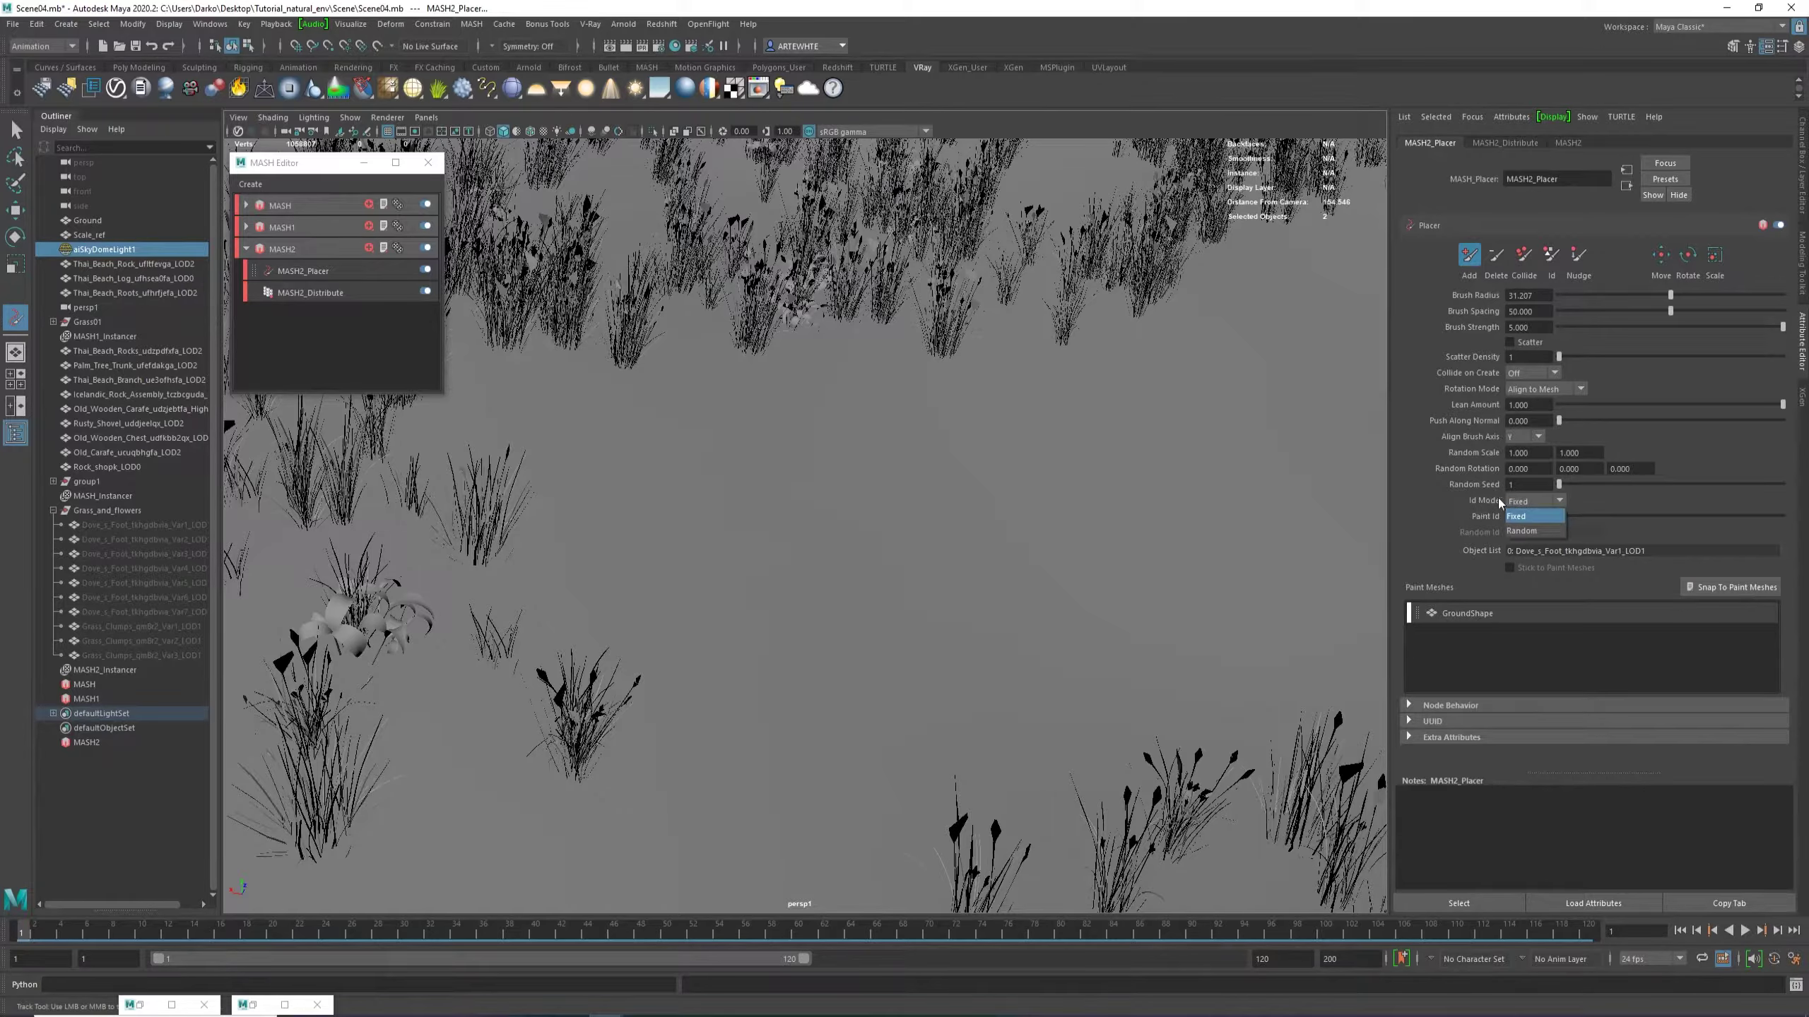
left_click(1522, 531)
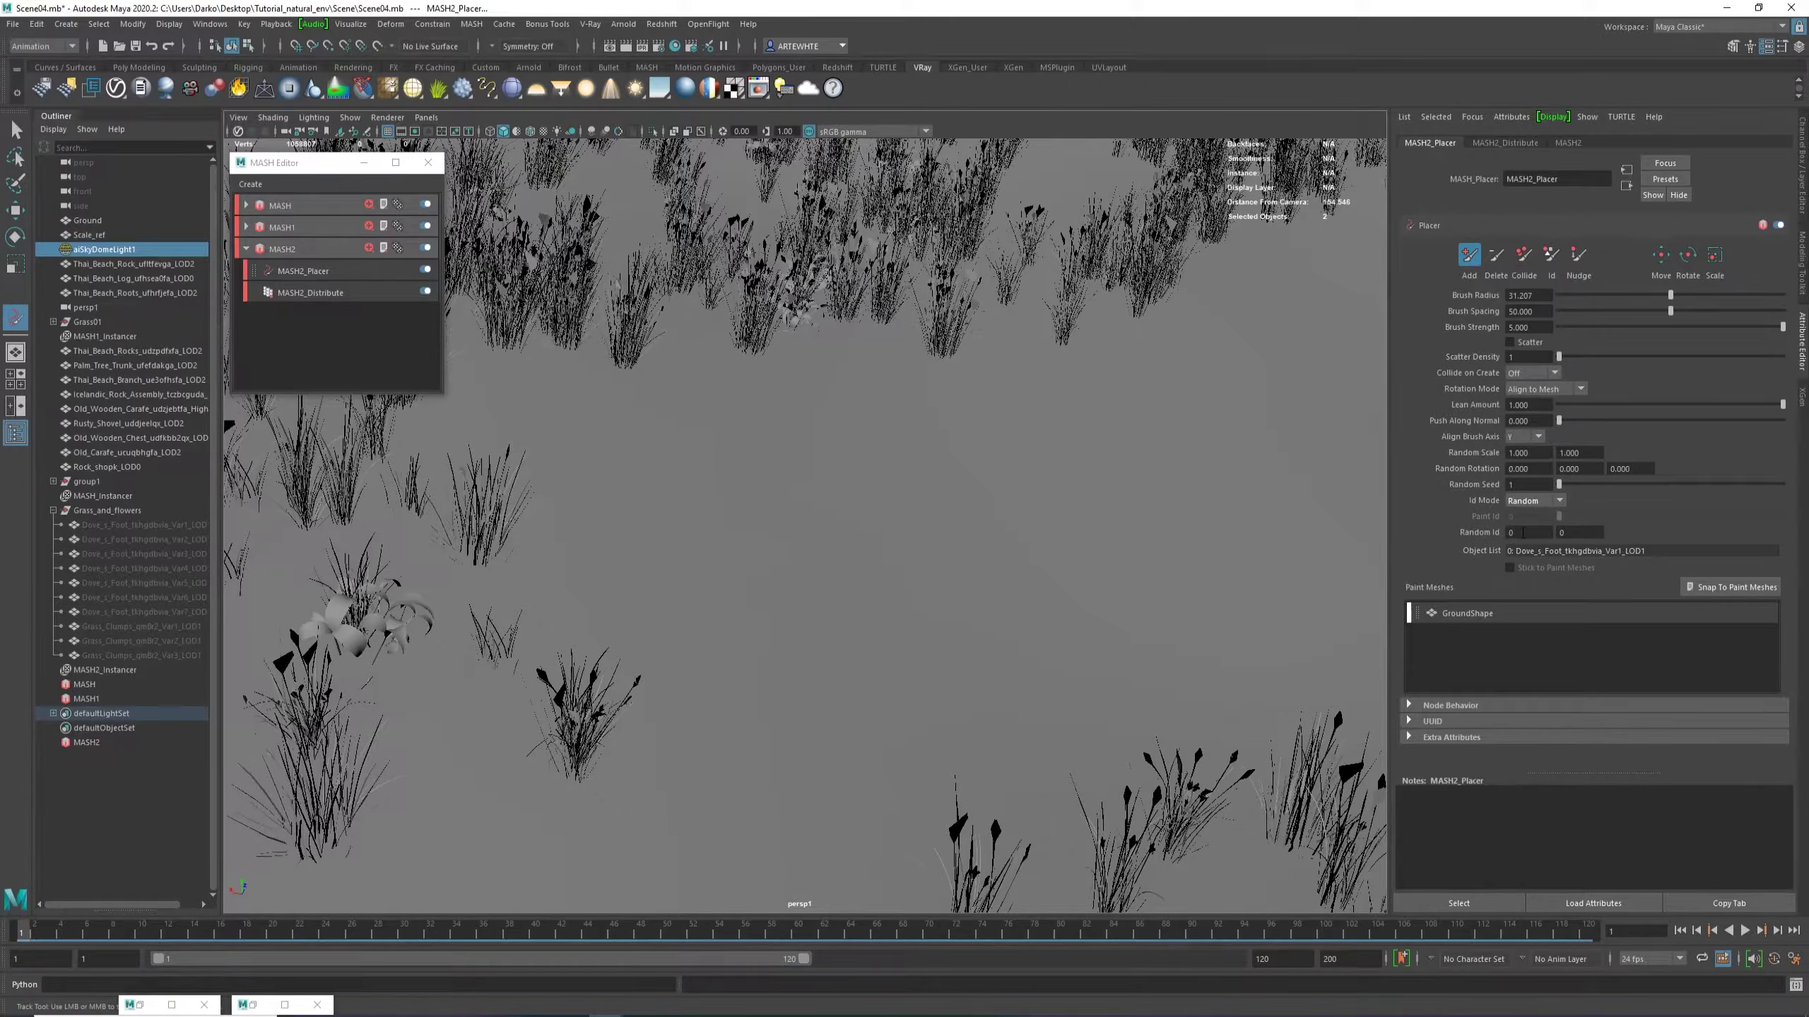
left_click(1524, 533)
left_click(1581, 533)
left_click(1523, 532)
Go through the objects in the Grass_and_Flowers group one by one and check their indices in MASH2_Instancer's instanced objects list.
left_click(161, 525)
left_click(164, 541)
left_click(162, 555)
left_click(161, 570)
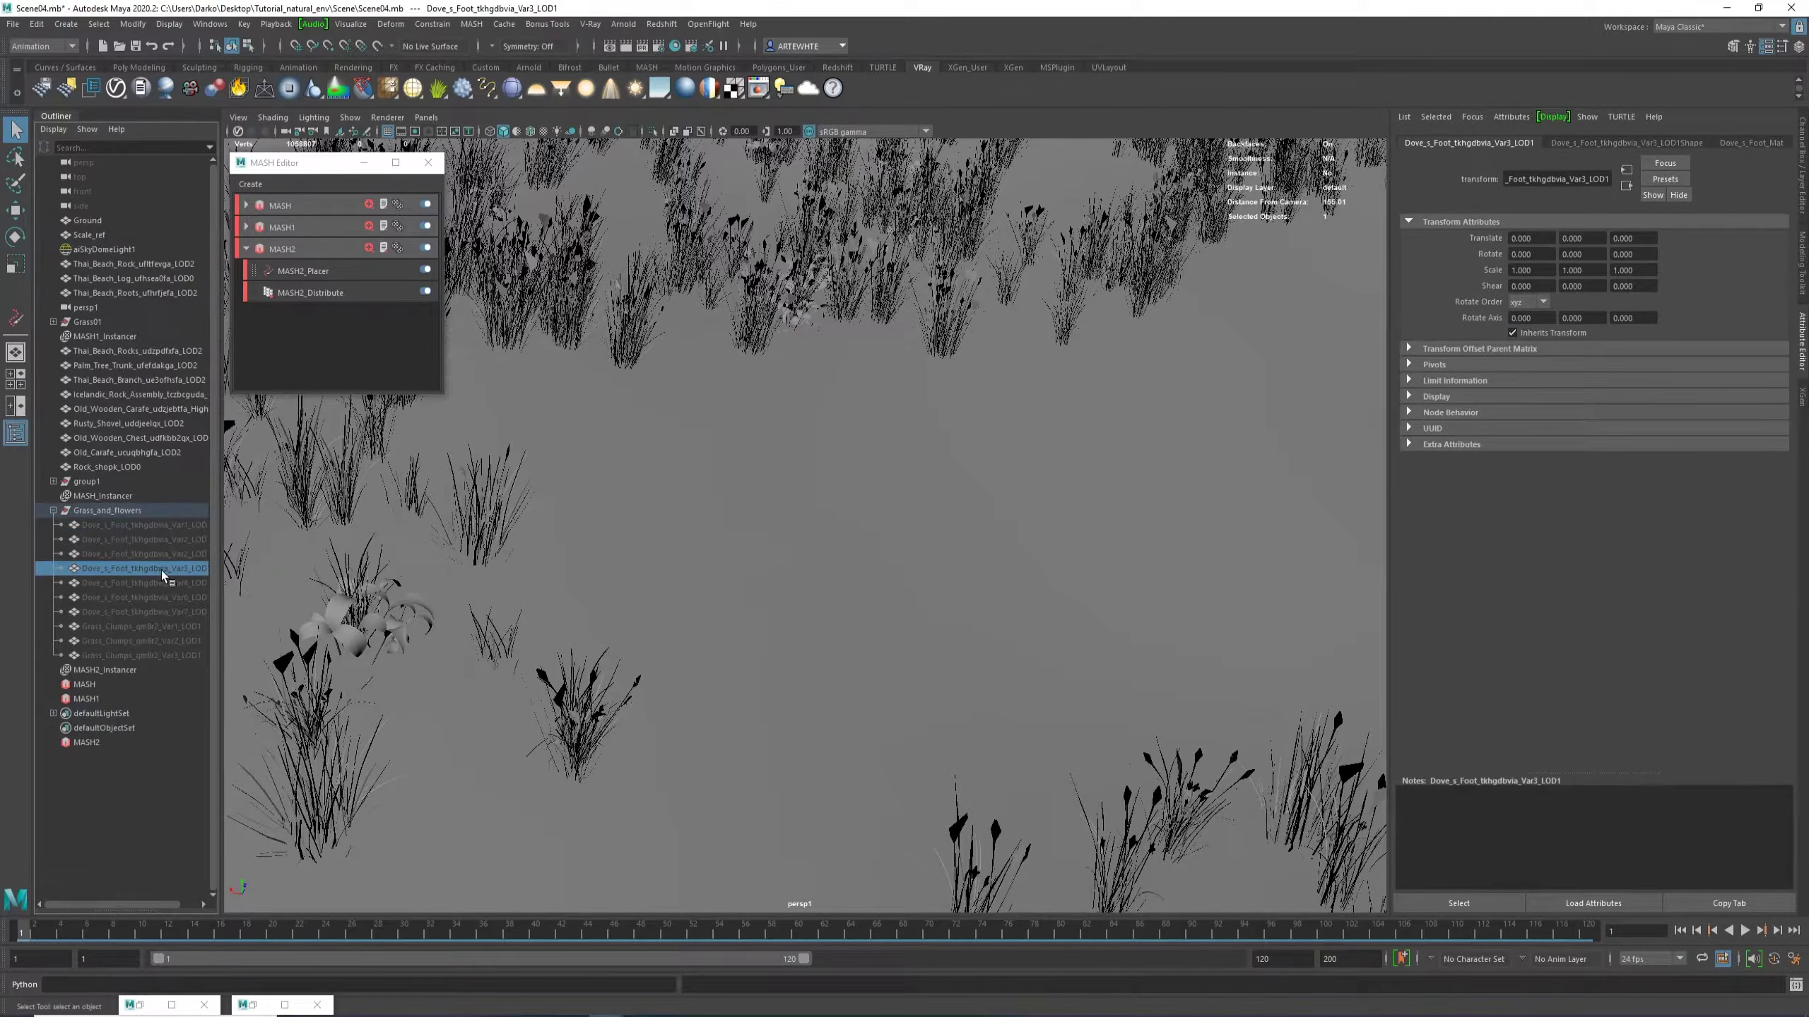
left_click(161, 583)
left_click(161, 597)
left_click(161, 611)
left_click(162, 625)
left_click(157, 641)
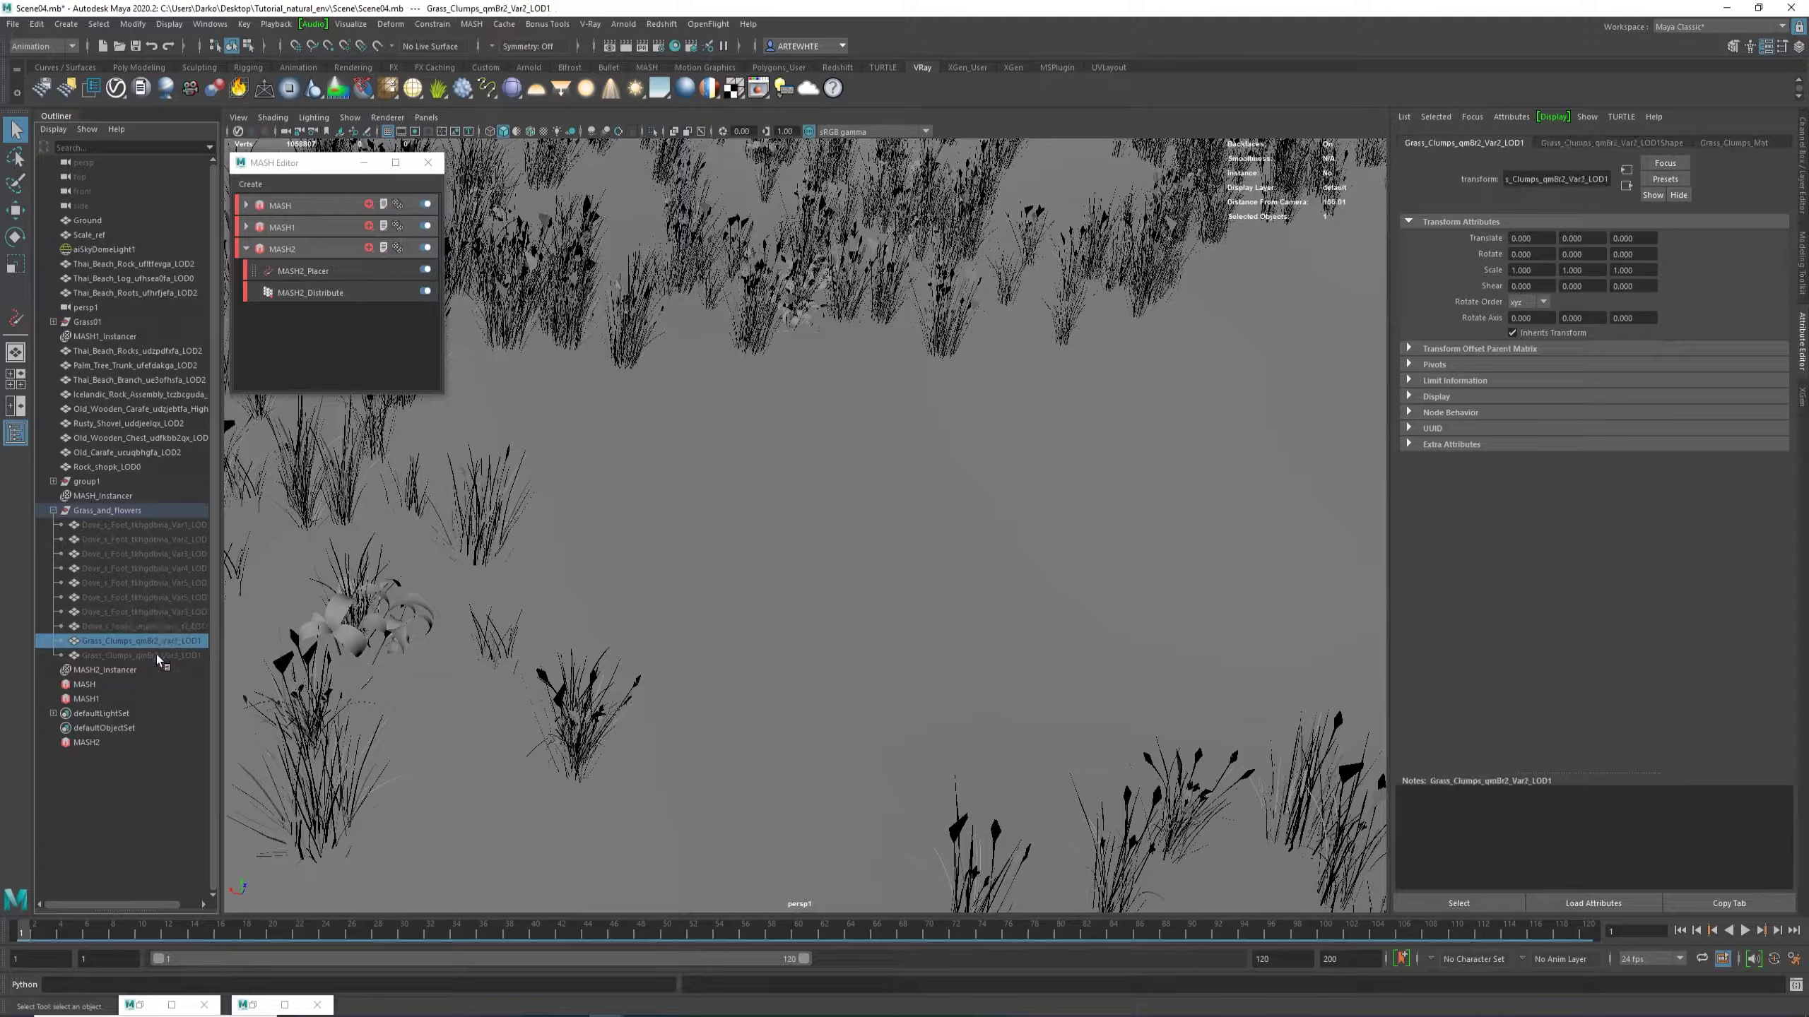
left_click(158, 656)
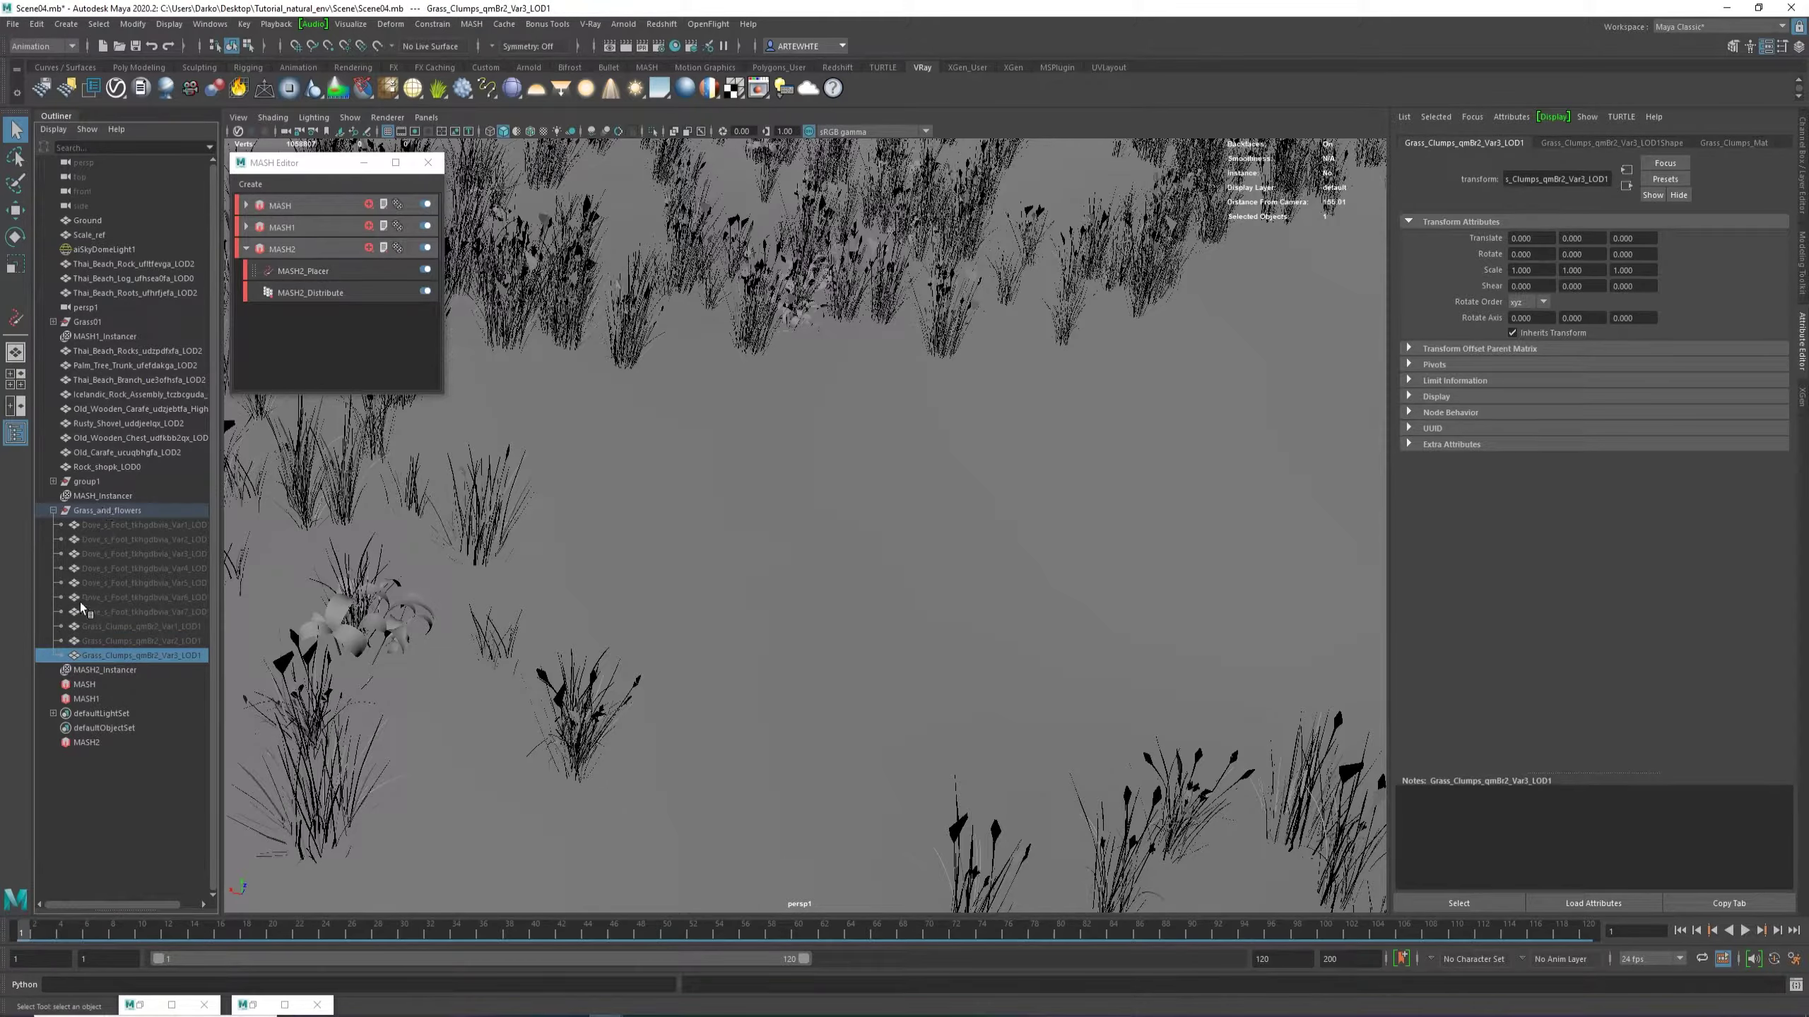
left_click(98, 672)
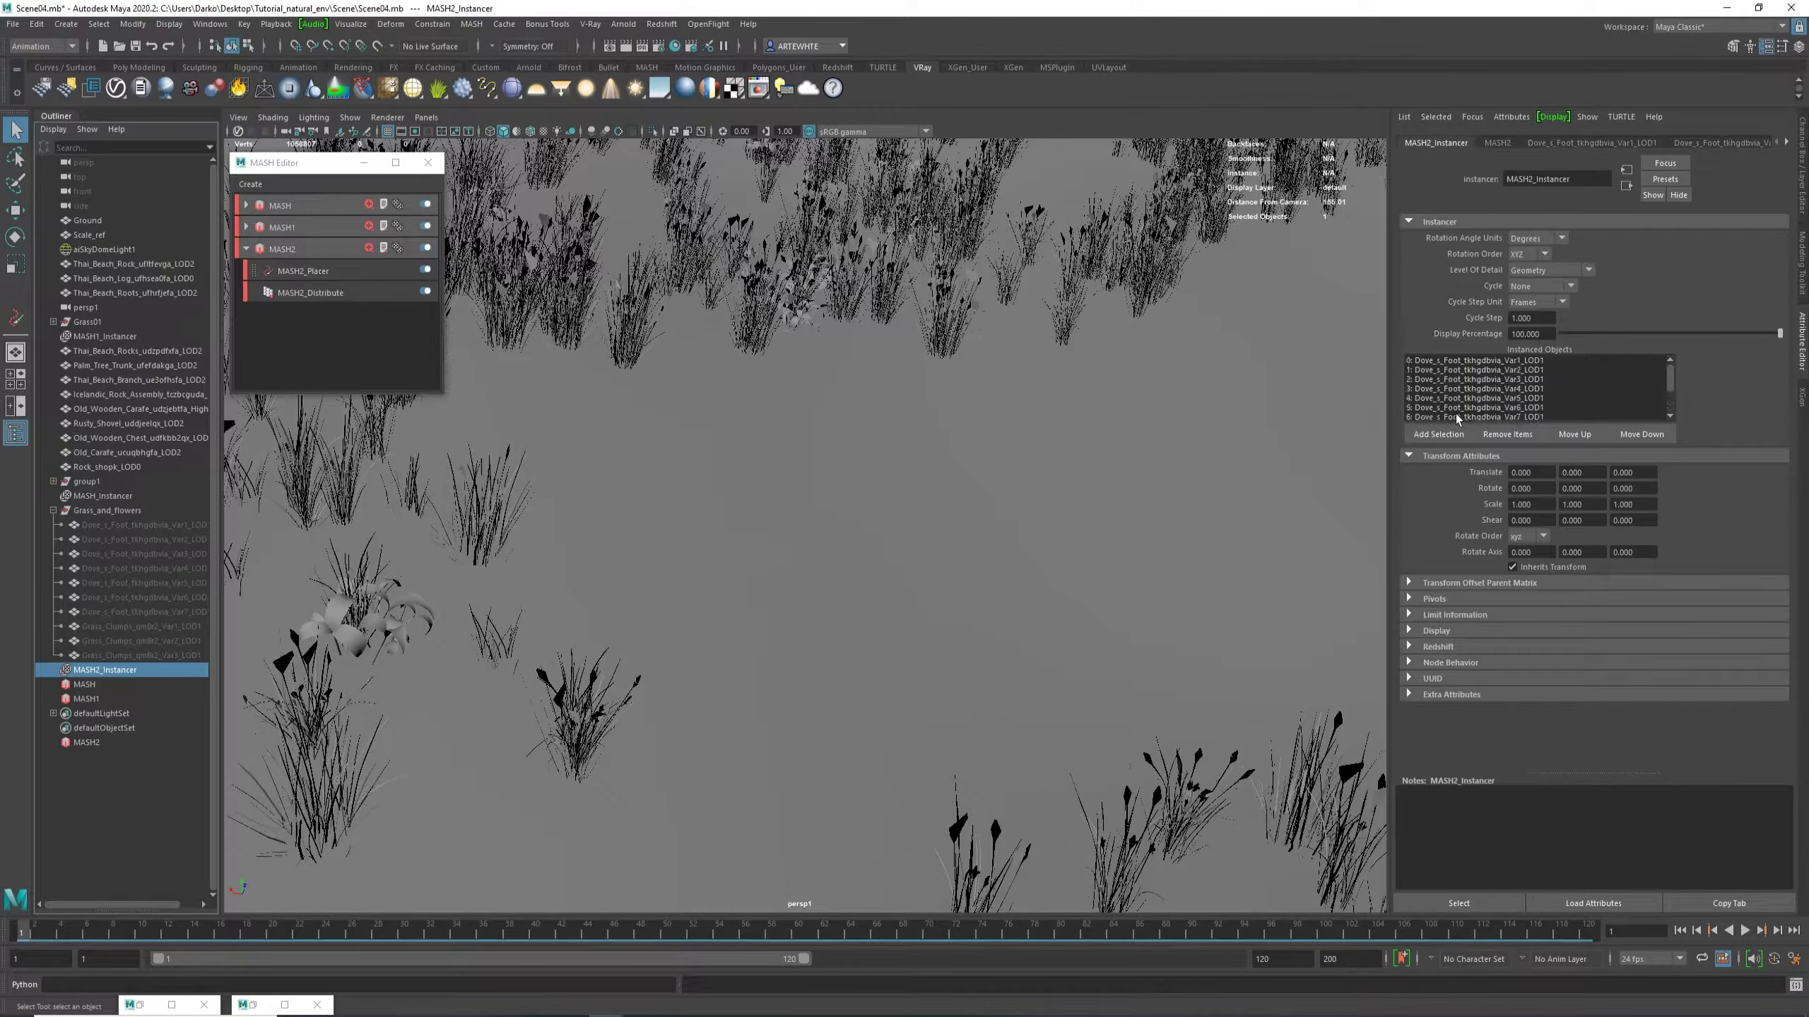
scroll(1437, 366, "down", 2)
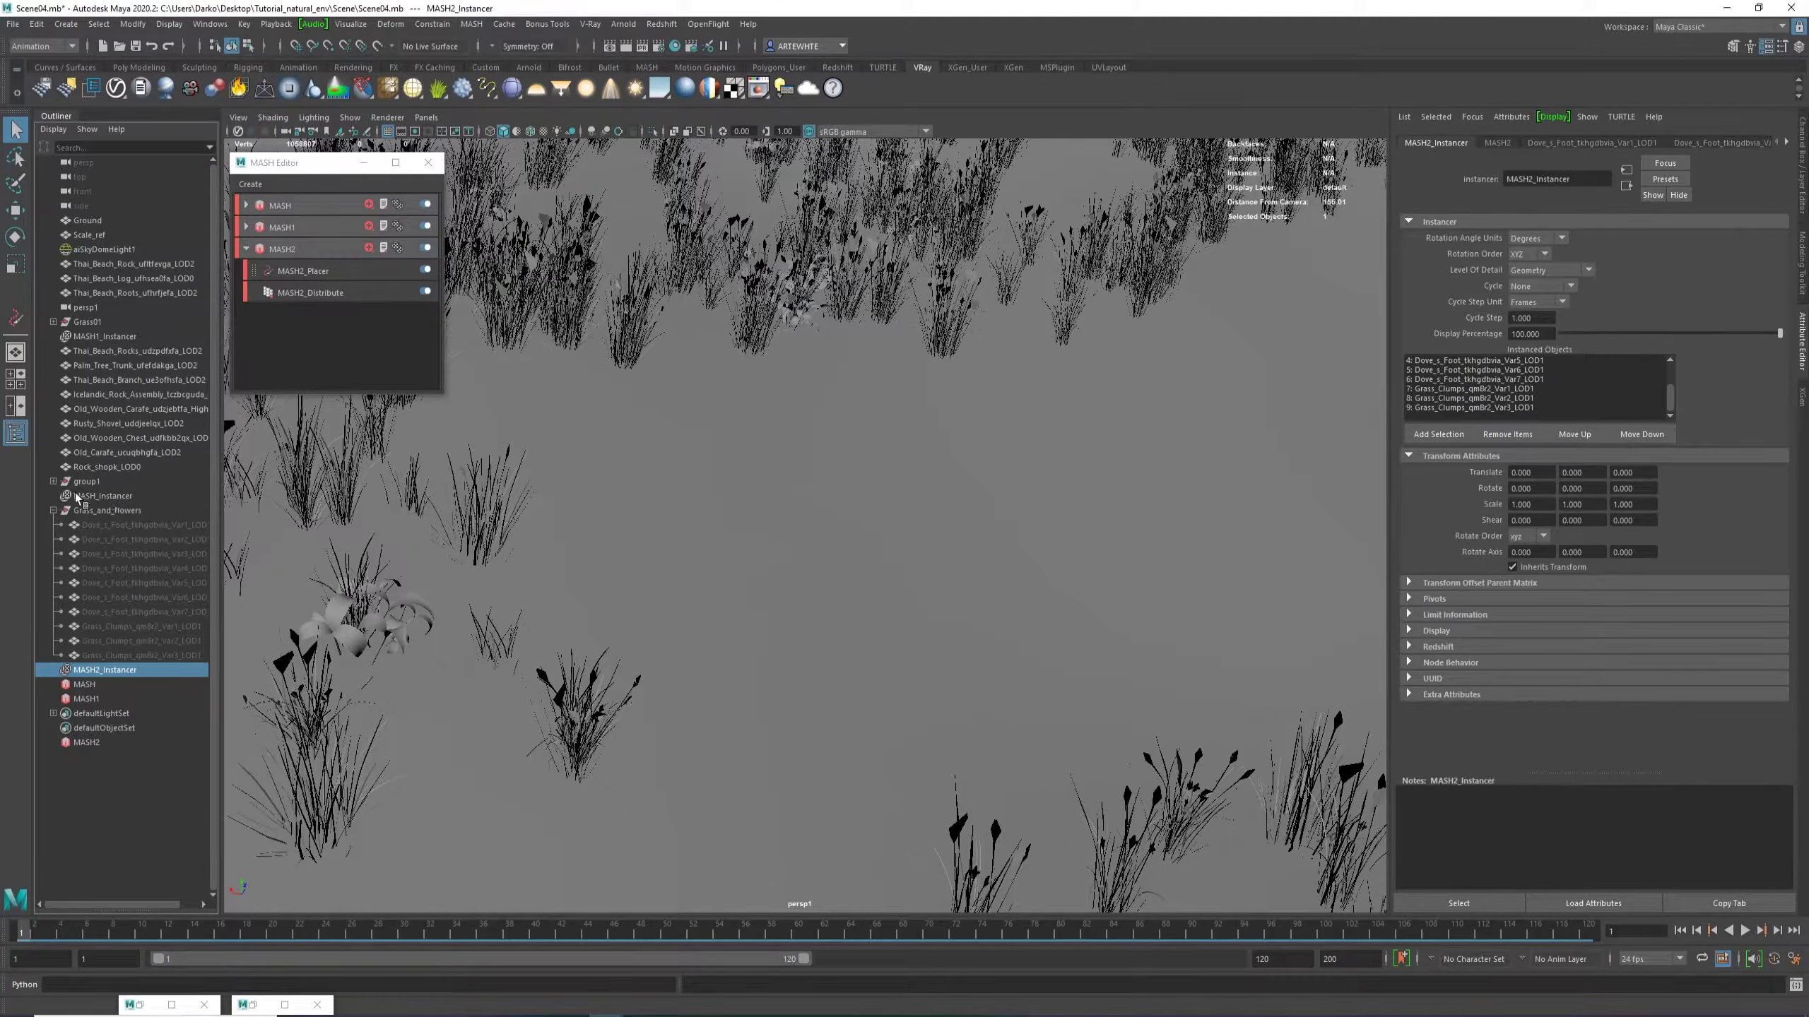
Return to the MASH2_Placer settings, set the upper Random Id value to 9, and check the end of its object list.
left_click(321, 291)
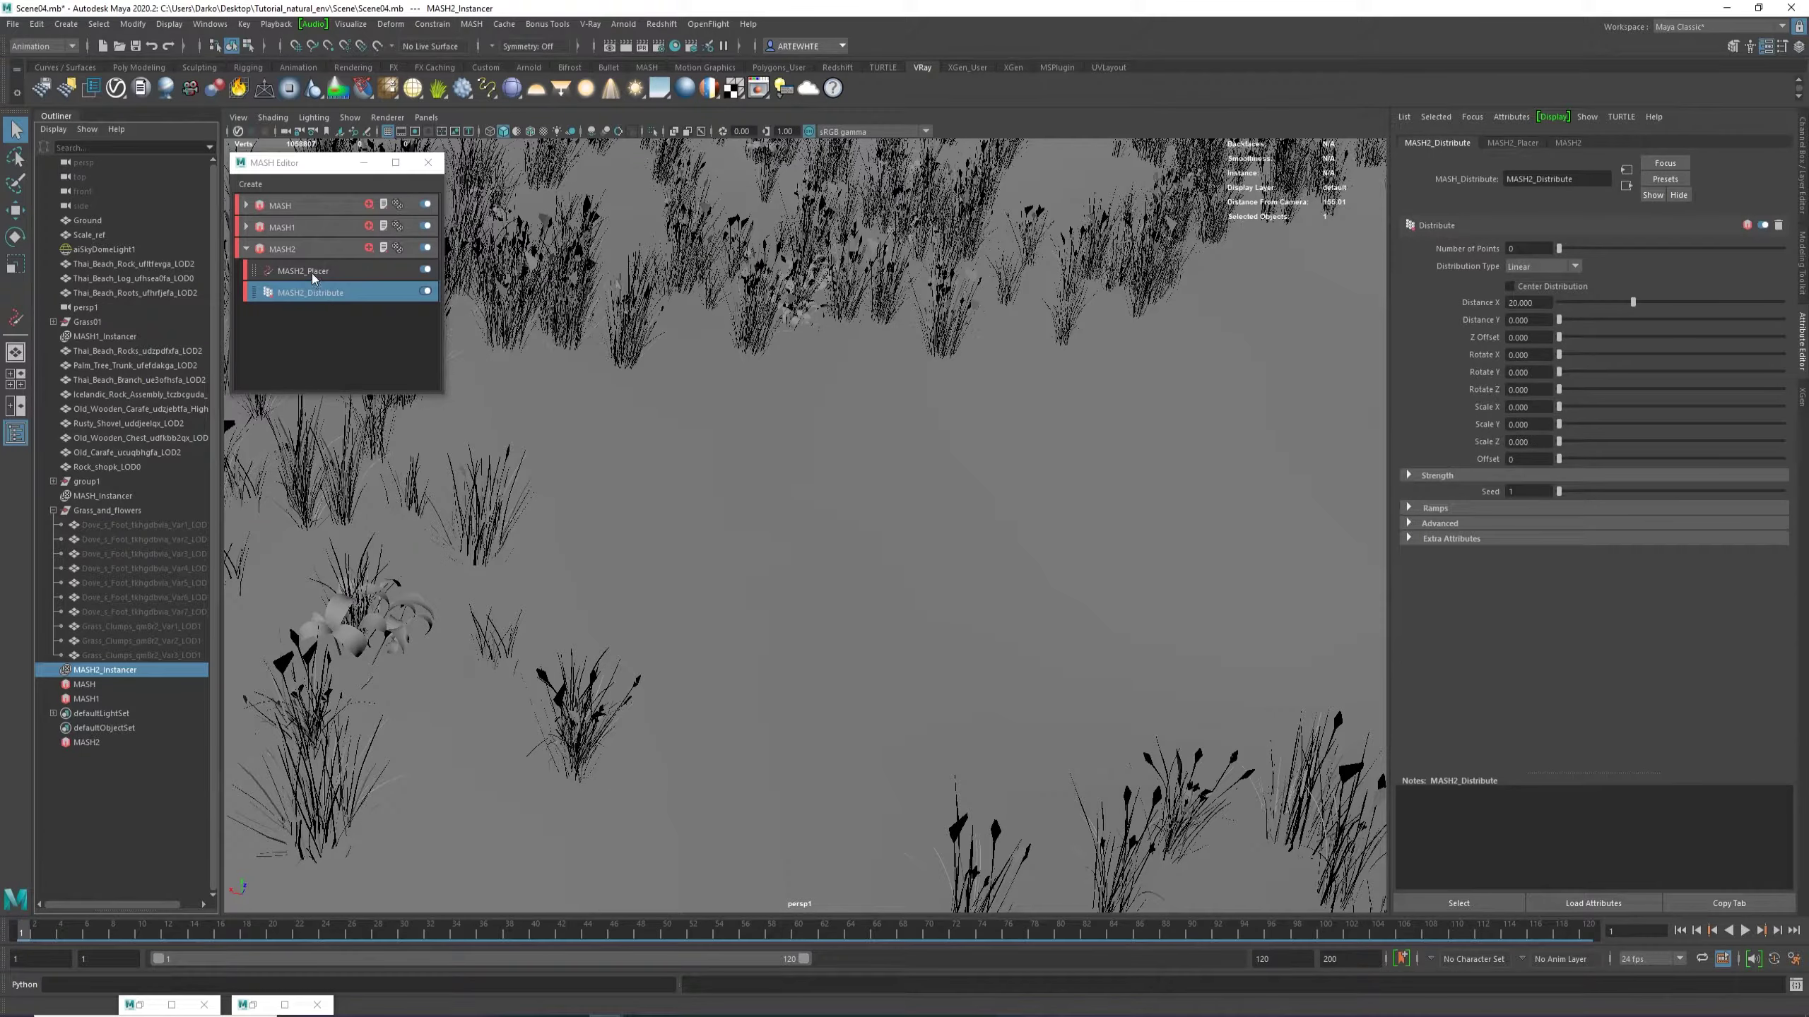
left_click(311, 273)
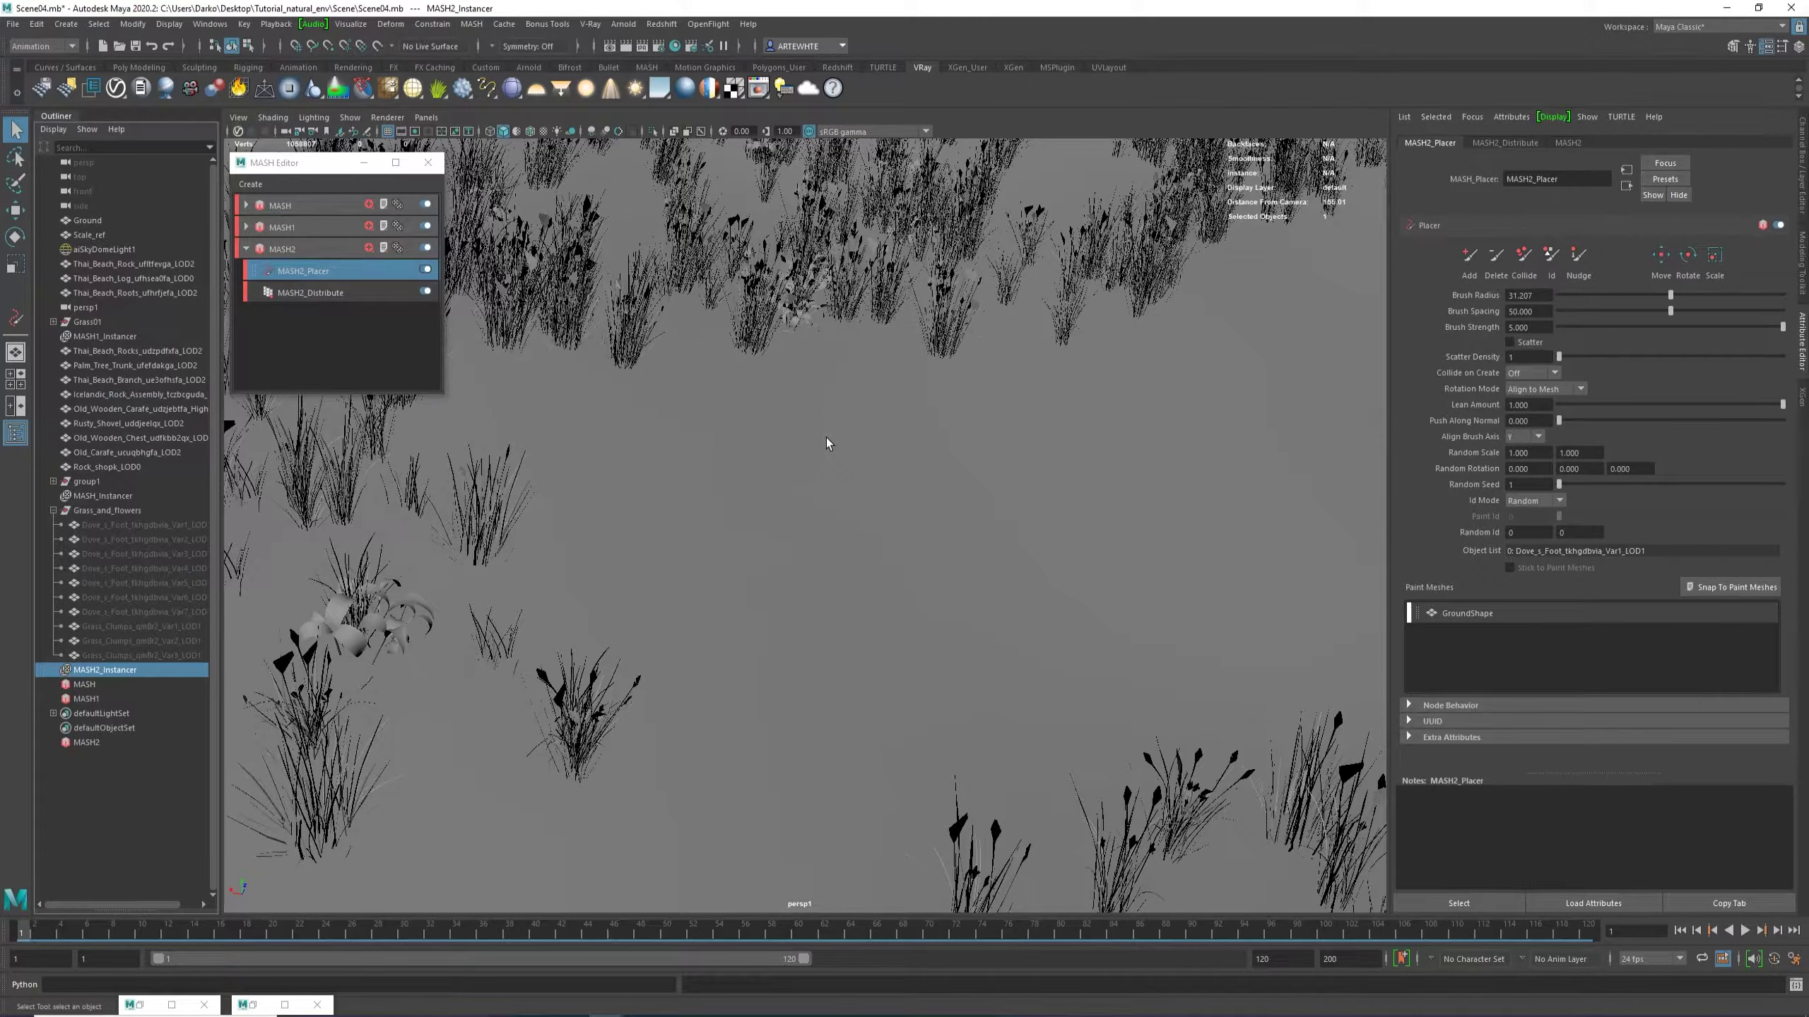
scroll(897, 586, "down", 3)
left_click(1563, 532)
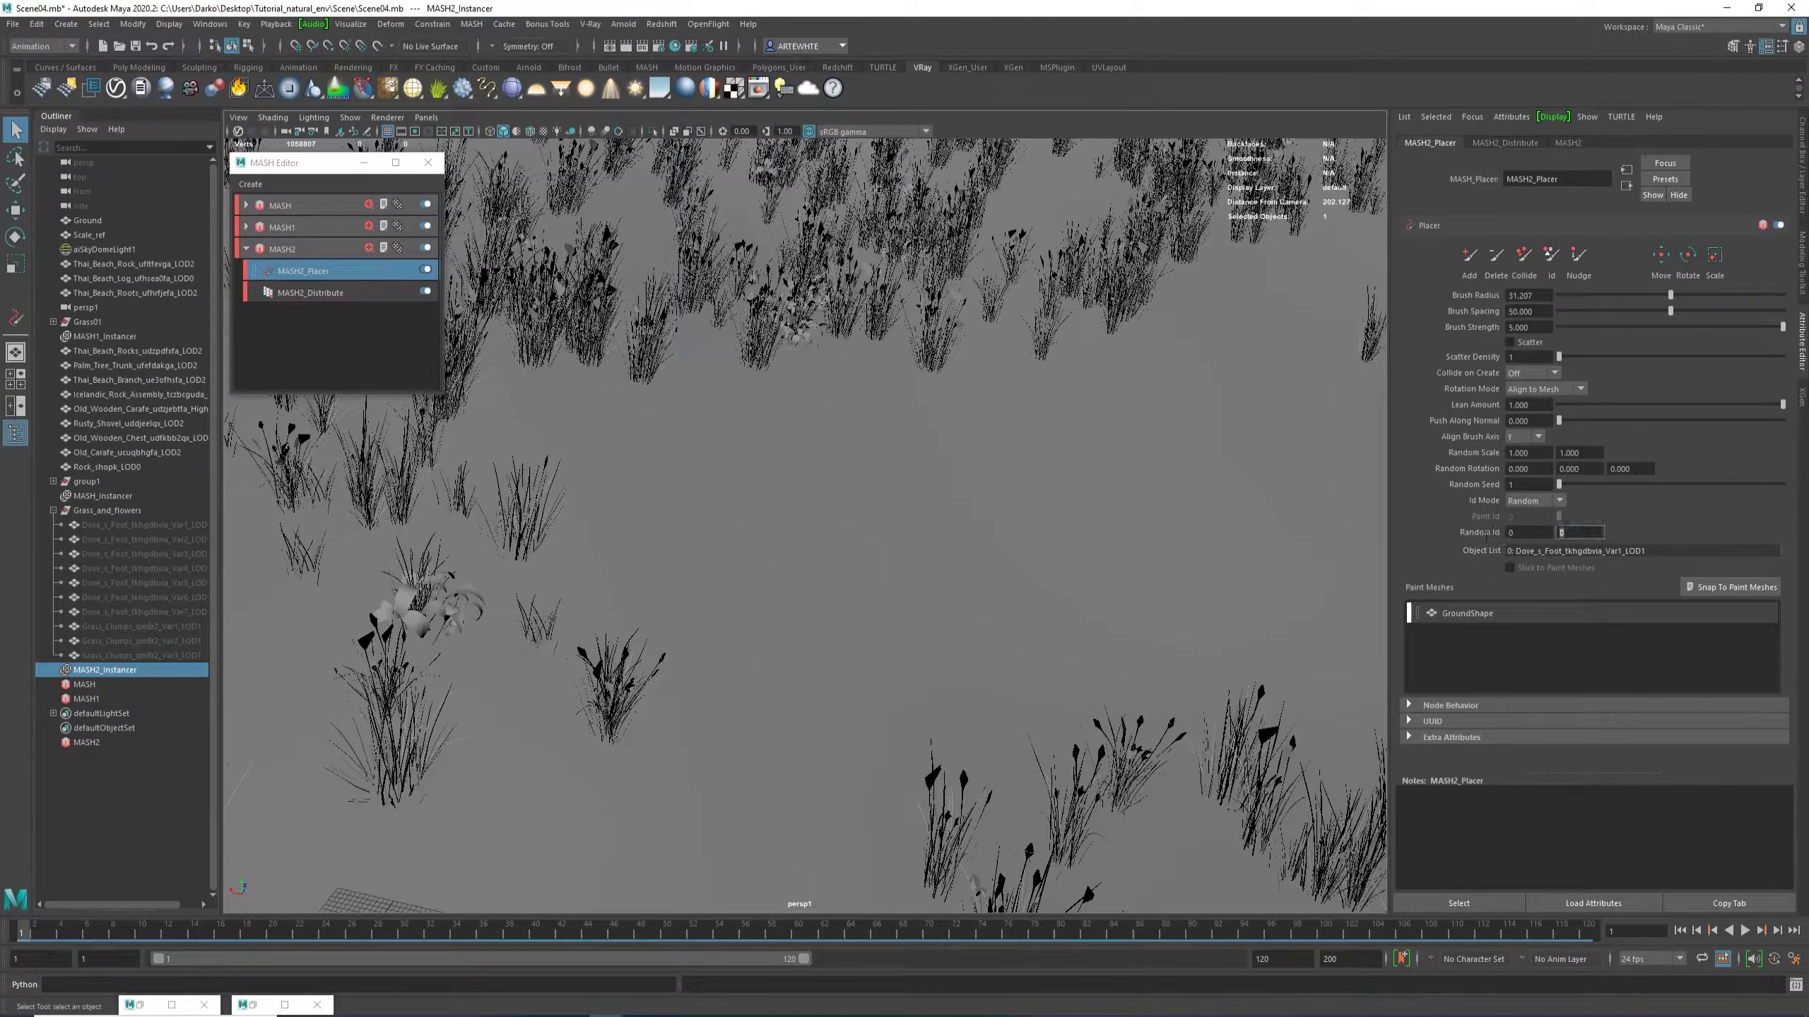
type("9")
key("Return")
left_click_drag(1533, 555, 1778, 554)
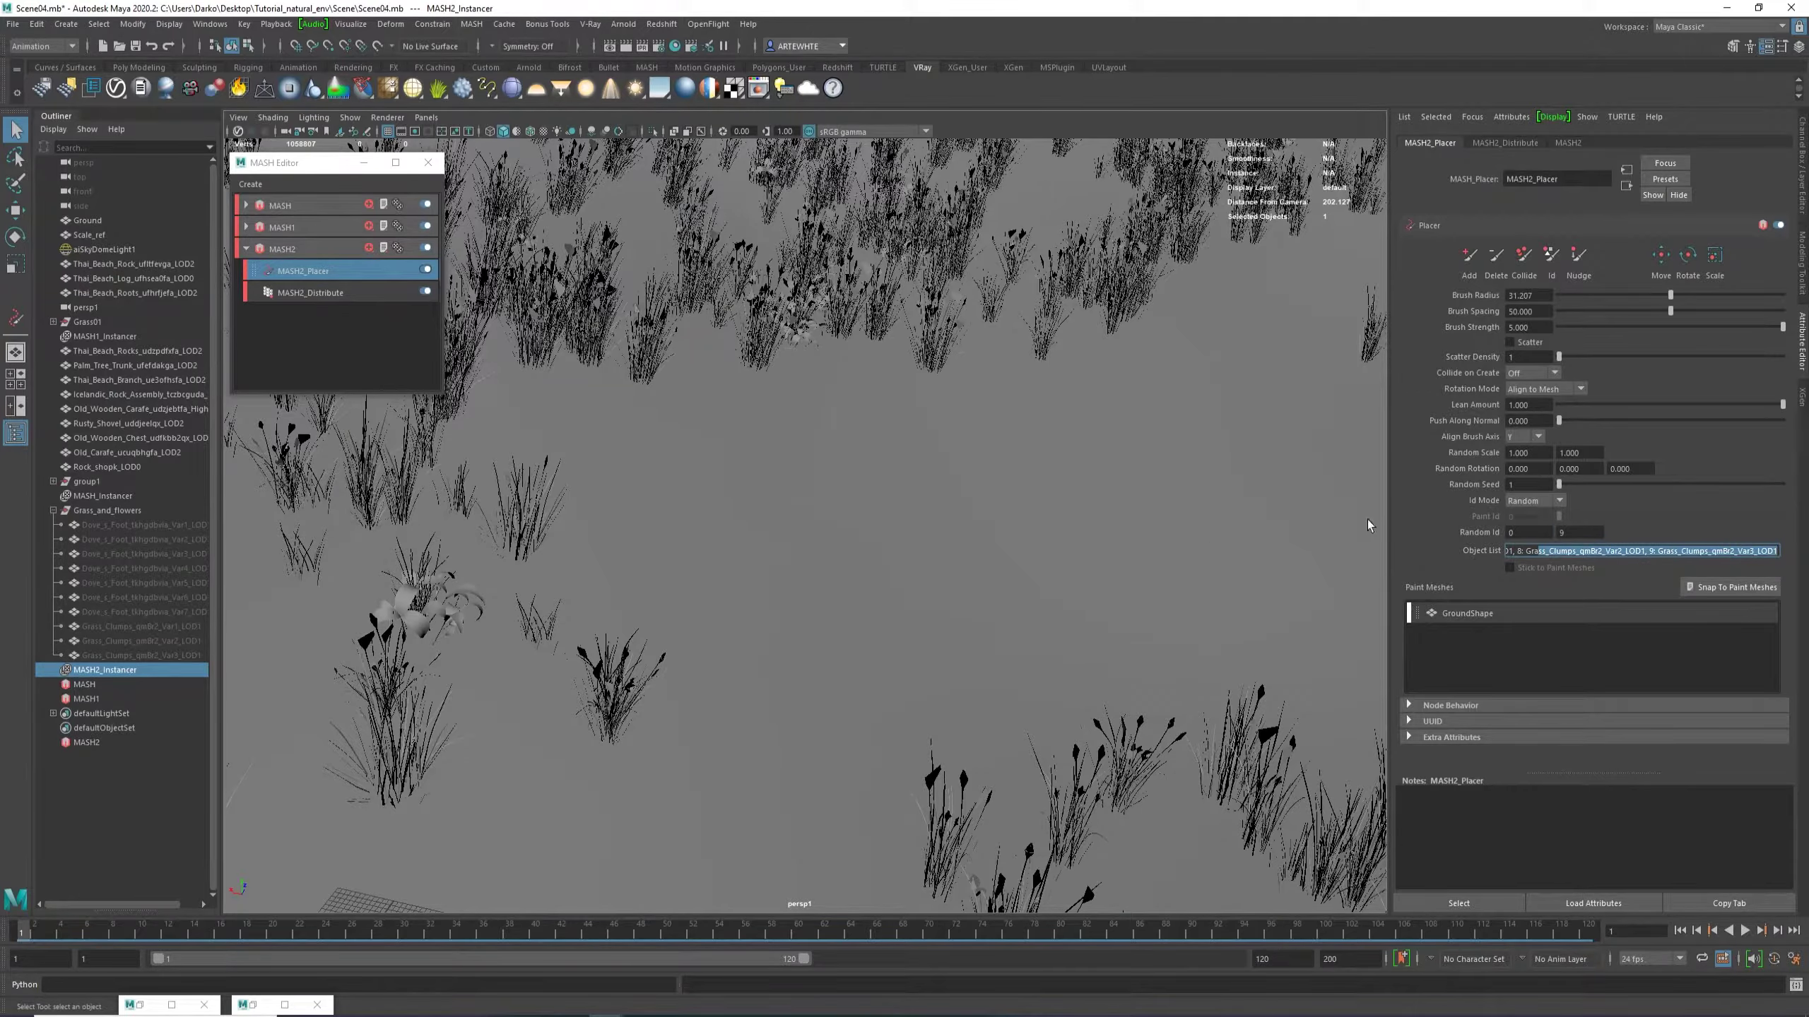
Reactivate the Add brush, try painting a diagonal row of random plants across the dune, and undo the stroke.
left_click(1468, 255)
scroll(799, 465, "down", 5)
mouse_move(972, 348)
left_mouse_down()
mouse_move(883, 353)
mouse_move(658, 235)
left_mouse_up()
scroll(1085, 526, "up", 5)
scroll(1085, 527, "down", 4)
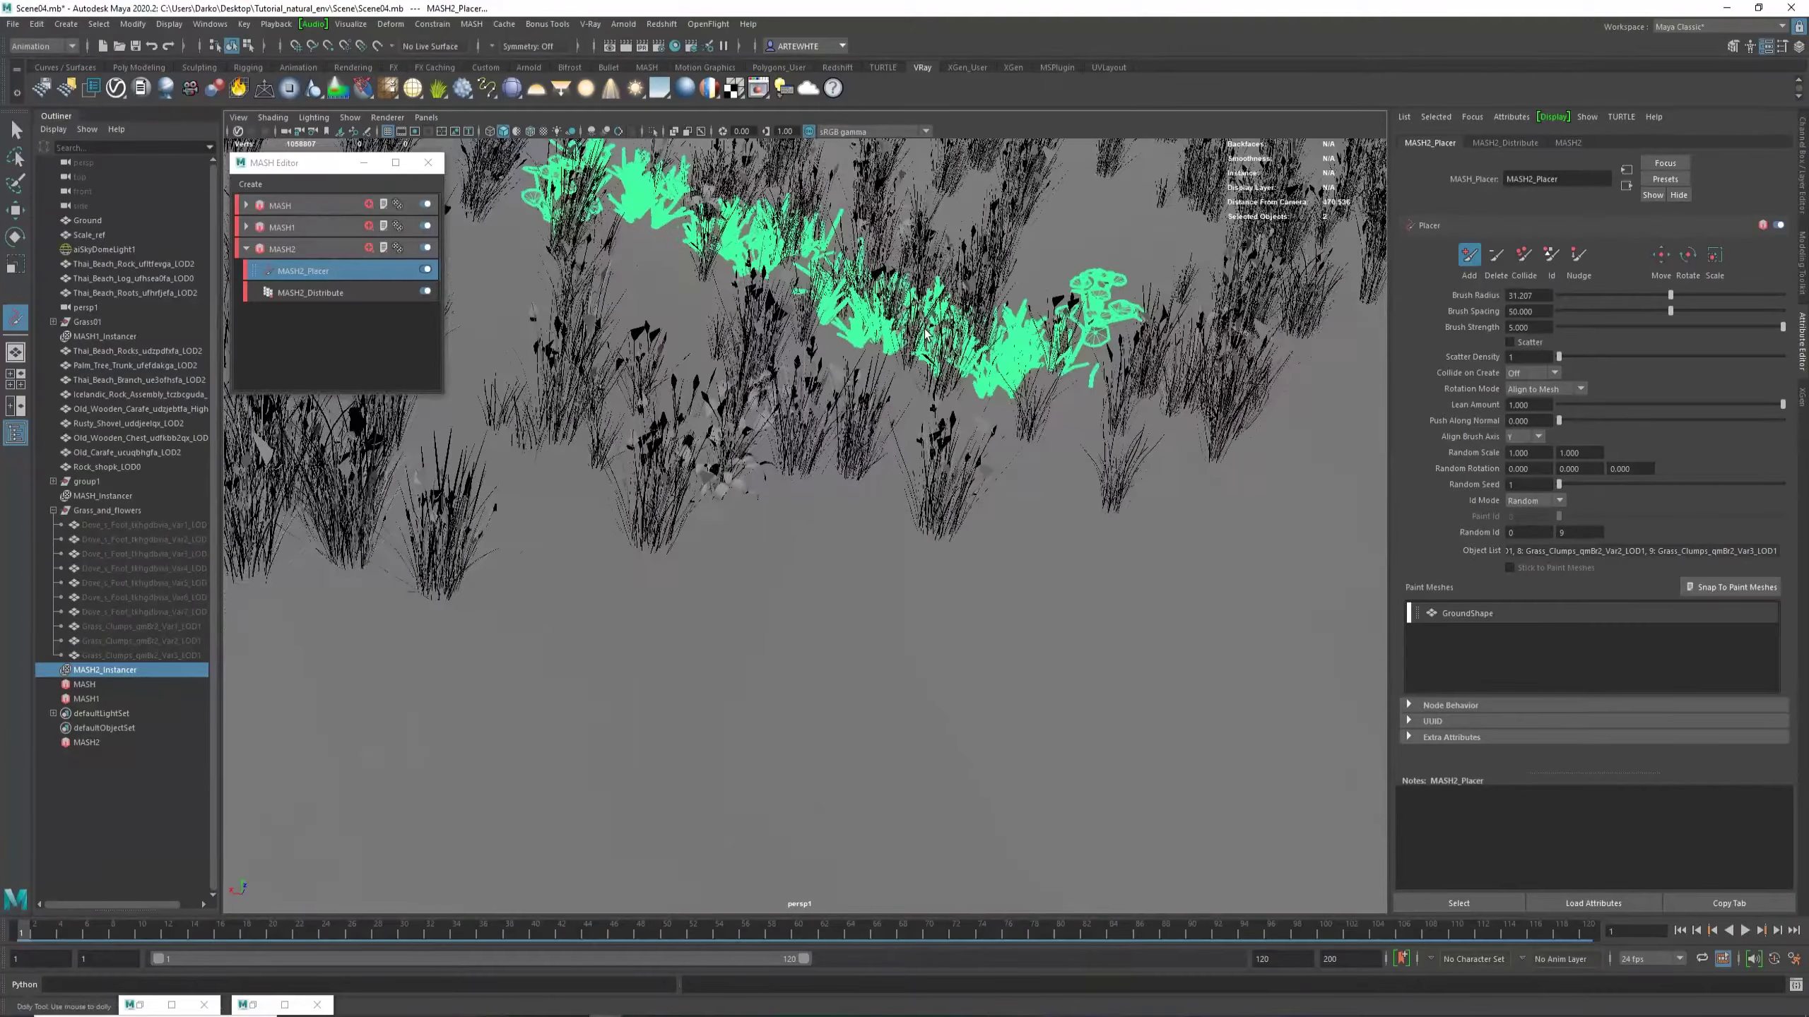
scroll(941, 349, "down", 2)
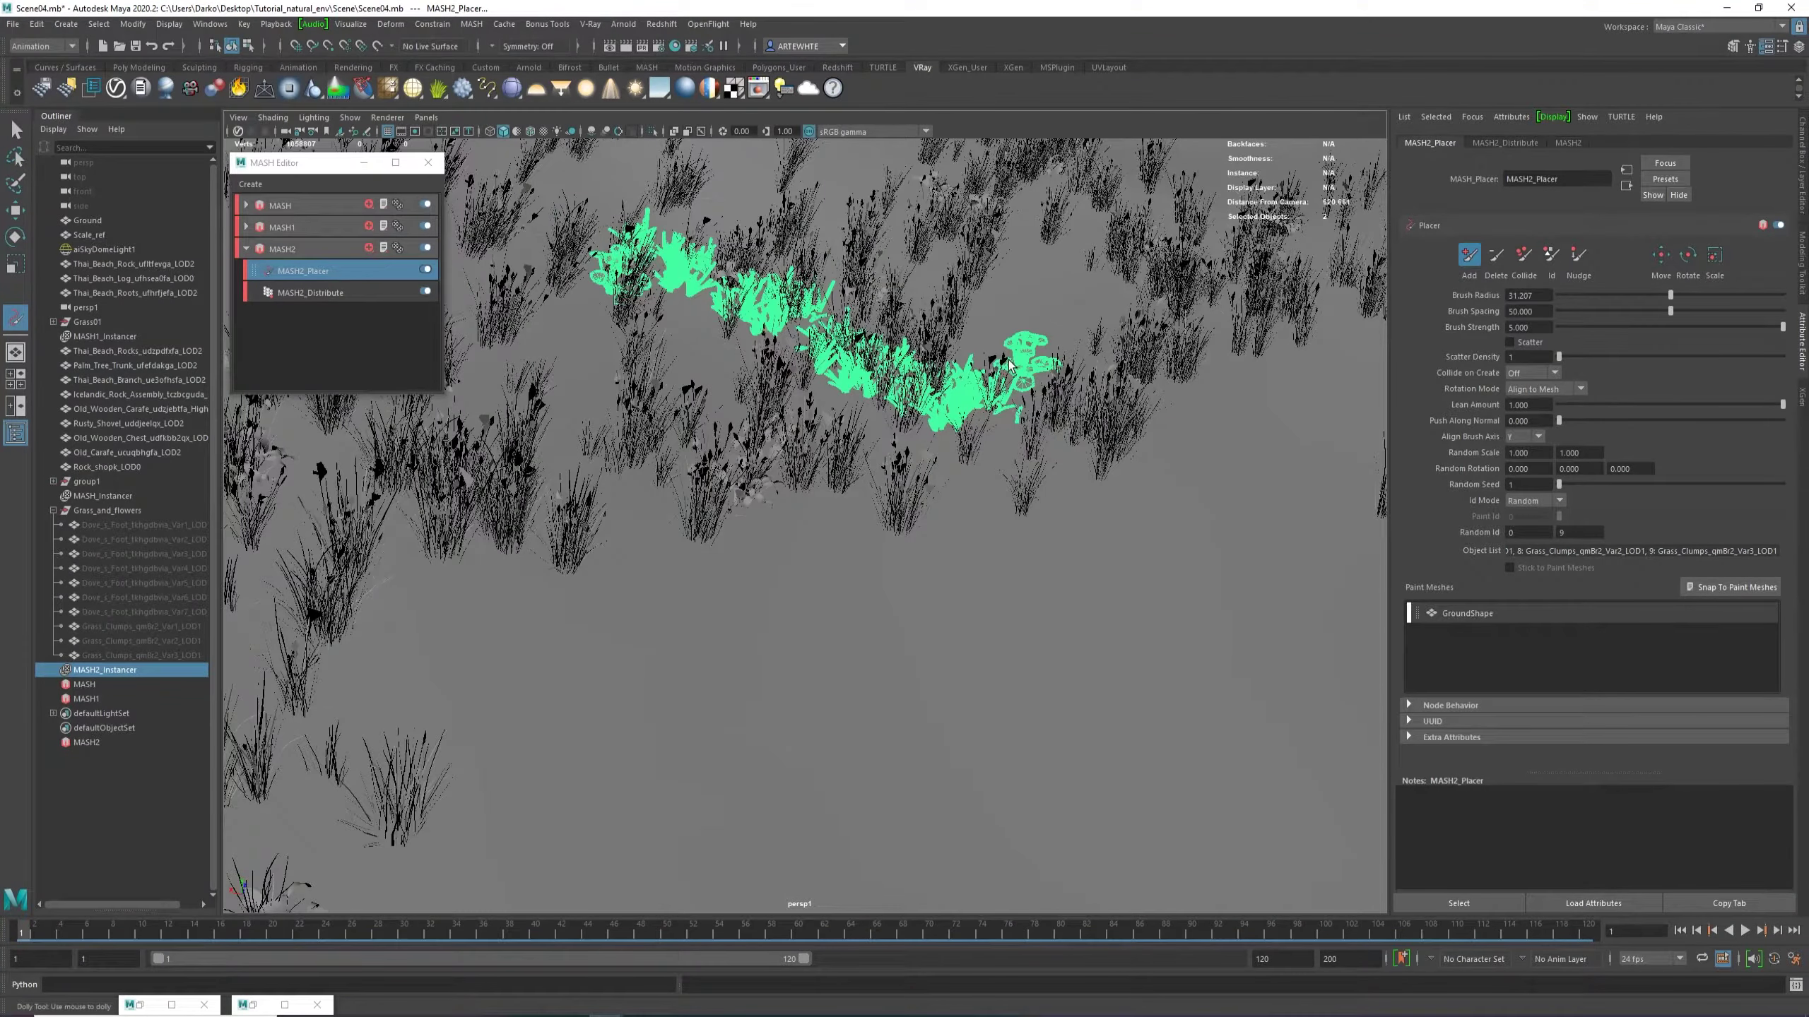
key("ctrl+z")
scroll(997, 381, "up", 3)
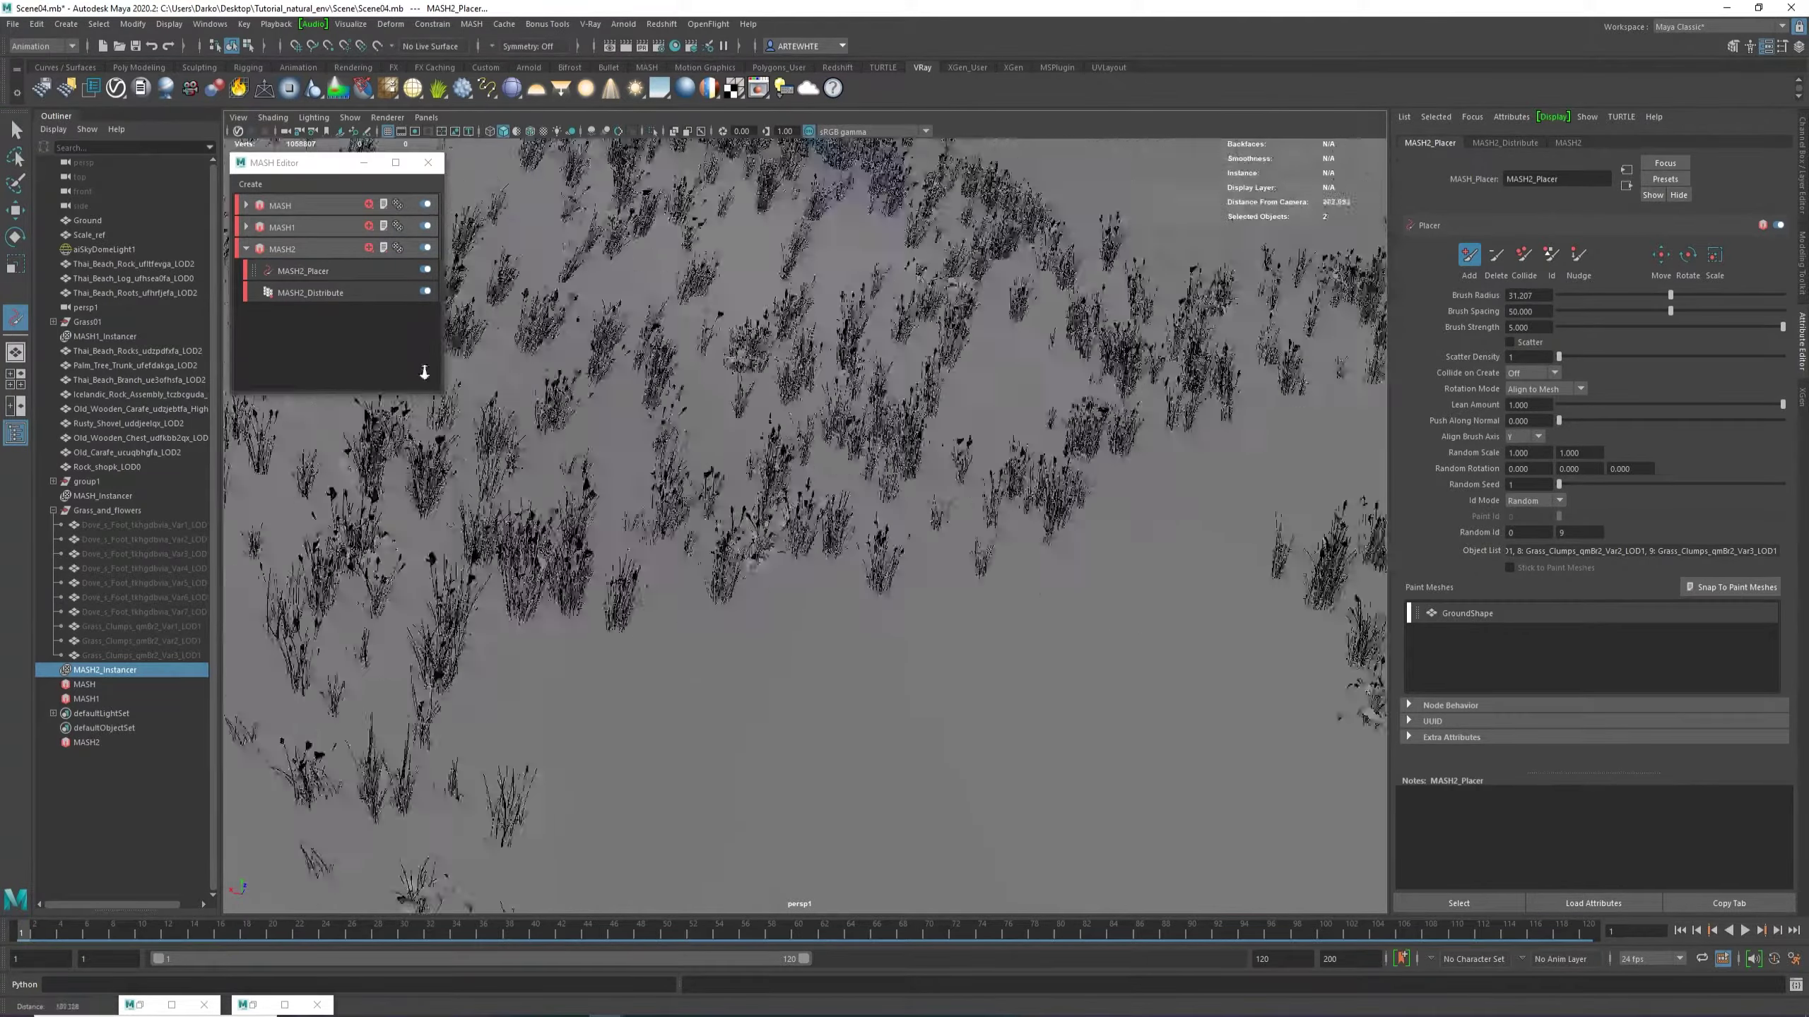
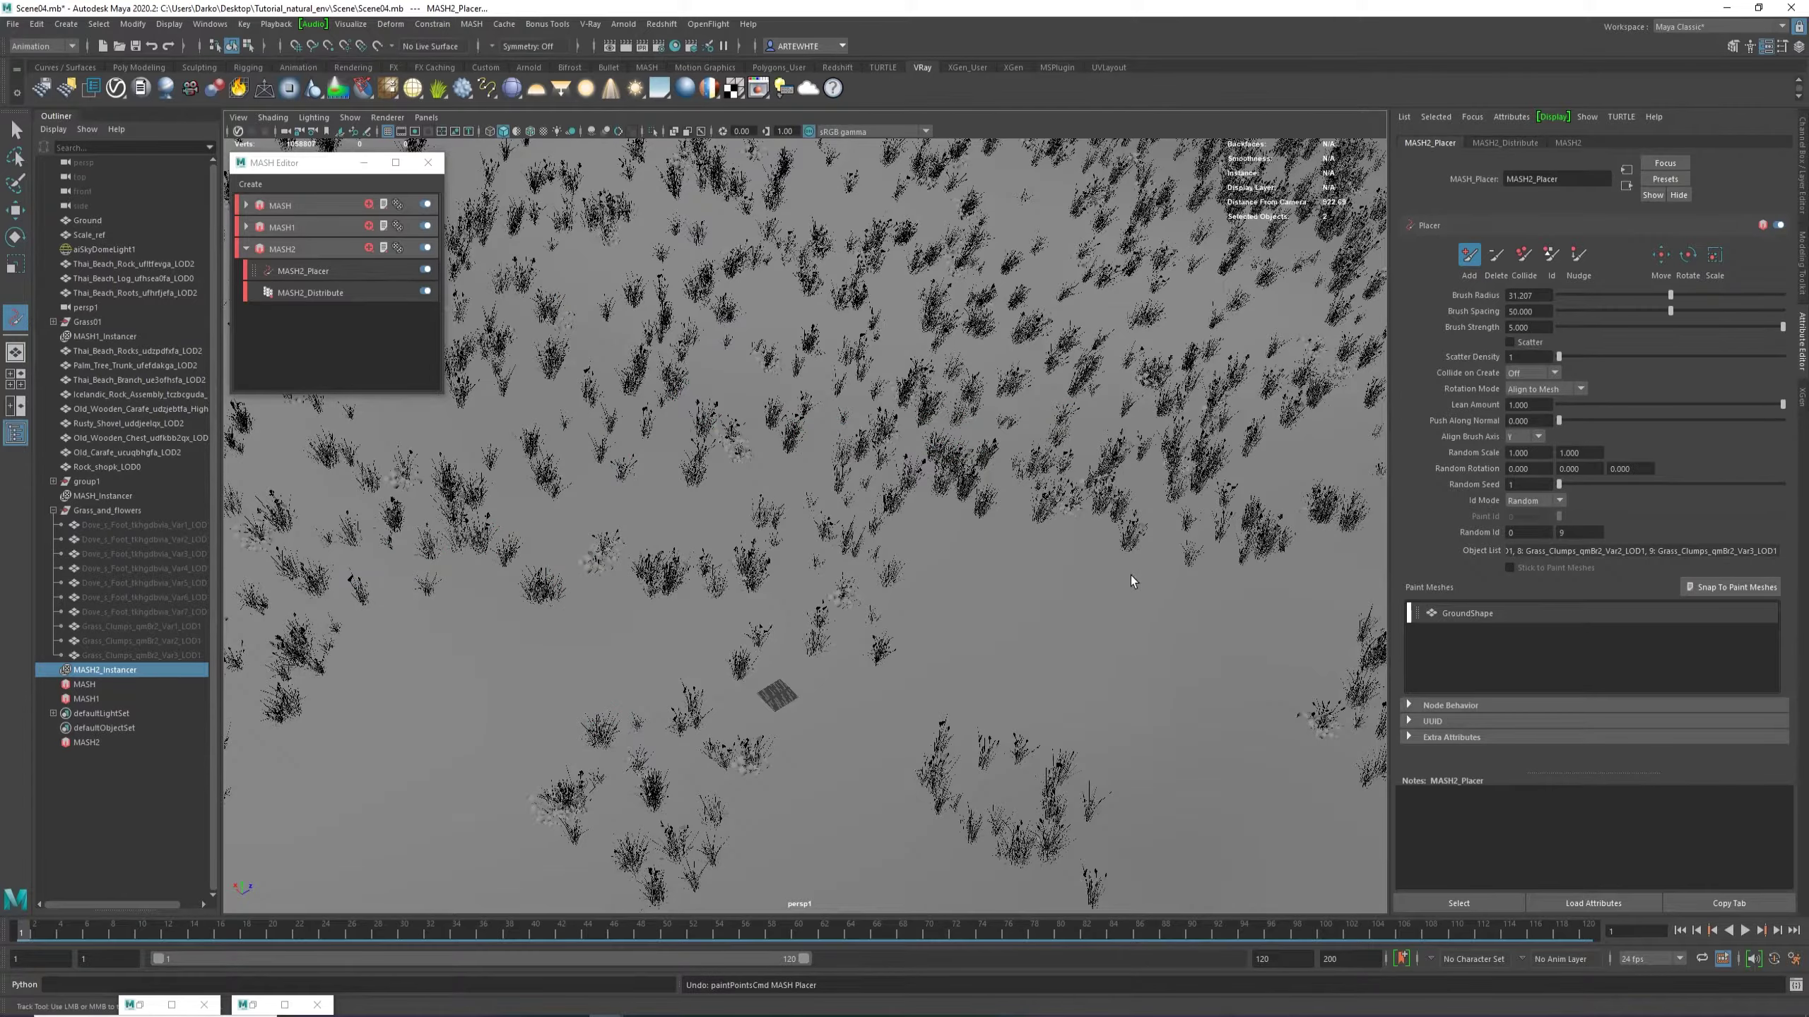
Turn on Scatter for the Placer's Add brush, try a painted stroke across the dune, and undo it.
scroll(1154, 479, "down", 5)
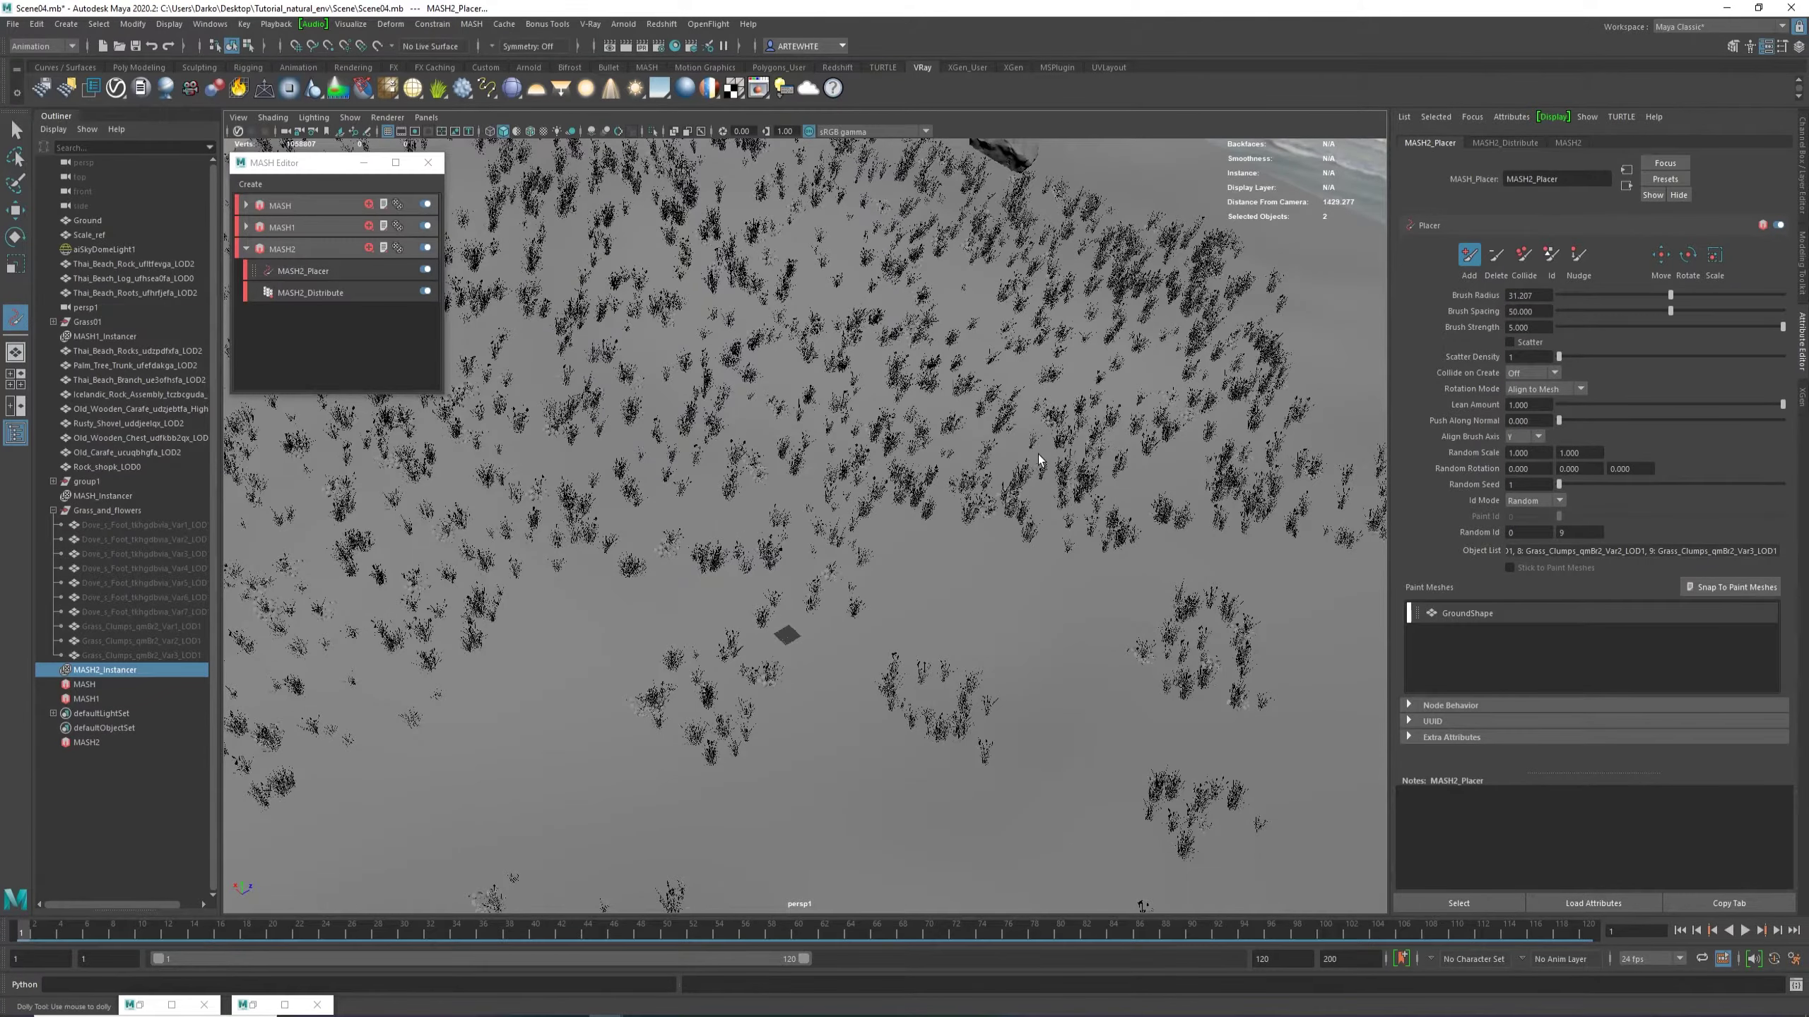
middle_click_drag(1038, 455, 1111, 471, "alt")
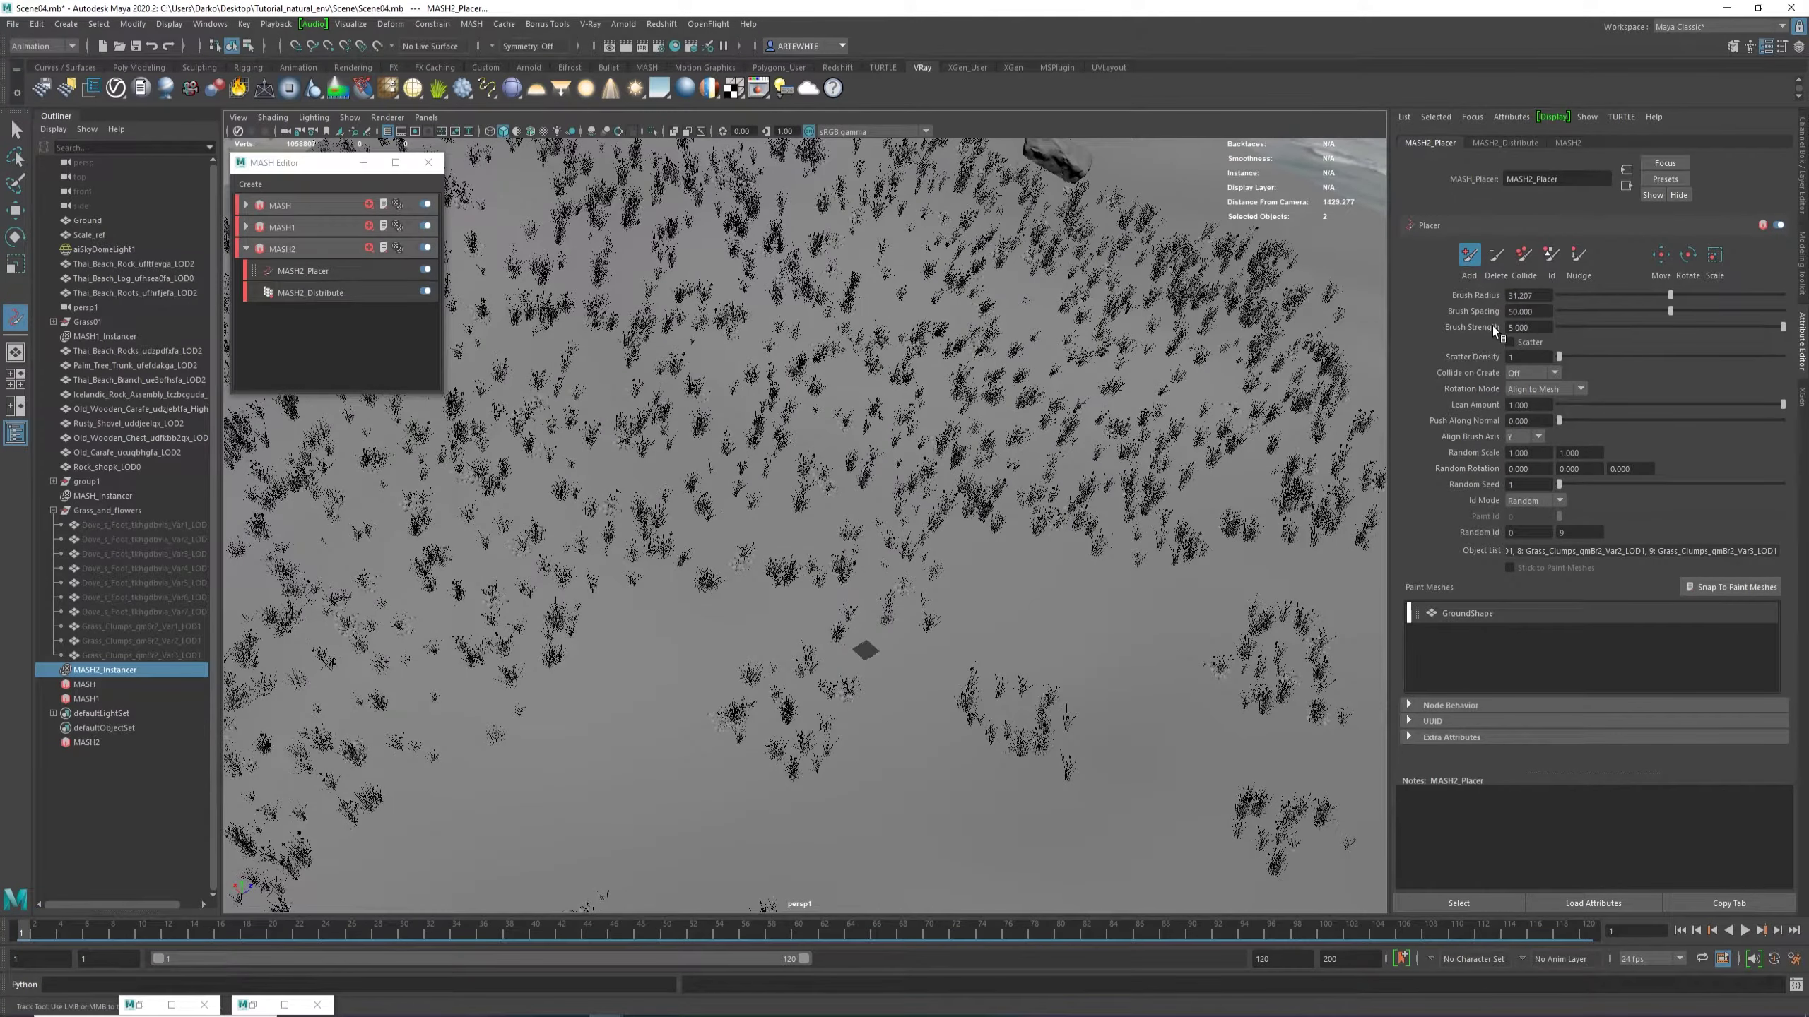
left_click(1518, 344)
mouse_move(1058, 371)
left_mouse_down()
mouse_move(921, 363)
mouse_move(819, 314)
mouse_move(806, 361)
mouse_move(773, 360)
mouse_move(934, 366)
mouse_move(837, 322)
mouse_move(637, 288)
mouse_move(746, 370)
mouse_move(996, 312)
mouse_move(1039, 399)
mouse_move(597, 400)
mouse_move(594, 533)
mouse_move(893, 324)
left_mouse_up()
key("ctrl+z")
Enlarge the brush radius to about 277.5 and scatter random plants over the upper part of the dune.
left_click(969, 342)
mouse_move(648, 406)
left_mouse_down("alt")
mouse_move(777, 331)
mouse_move(719, 385)
mouse_move(773, 406)
left_mouse_up("alt")
right_click_drag(773, 407, 898, 513, "alt")
left_click_drag(898, 513, 955, 414, "alt")
right_click_drag(955, 414, 593, 487, "alt")
left_click_drag(593, 487, 641, 570, "alt")
right_click_drag(640, 570, 569, 513, "alt")
left_click_drag(1054, 456, 1094, 630, "alt")
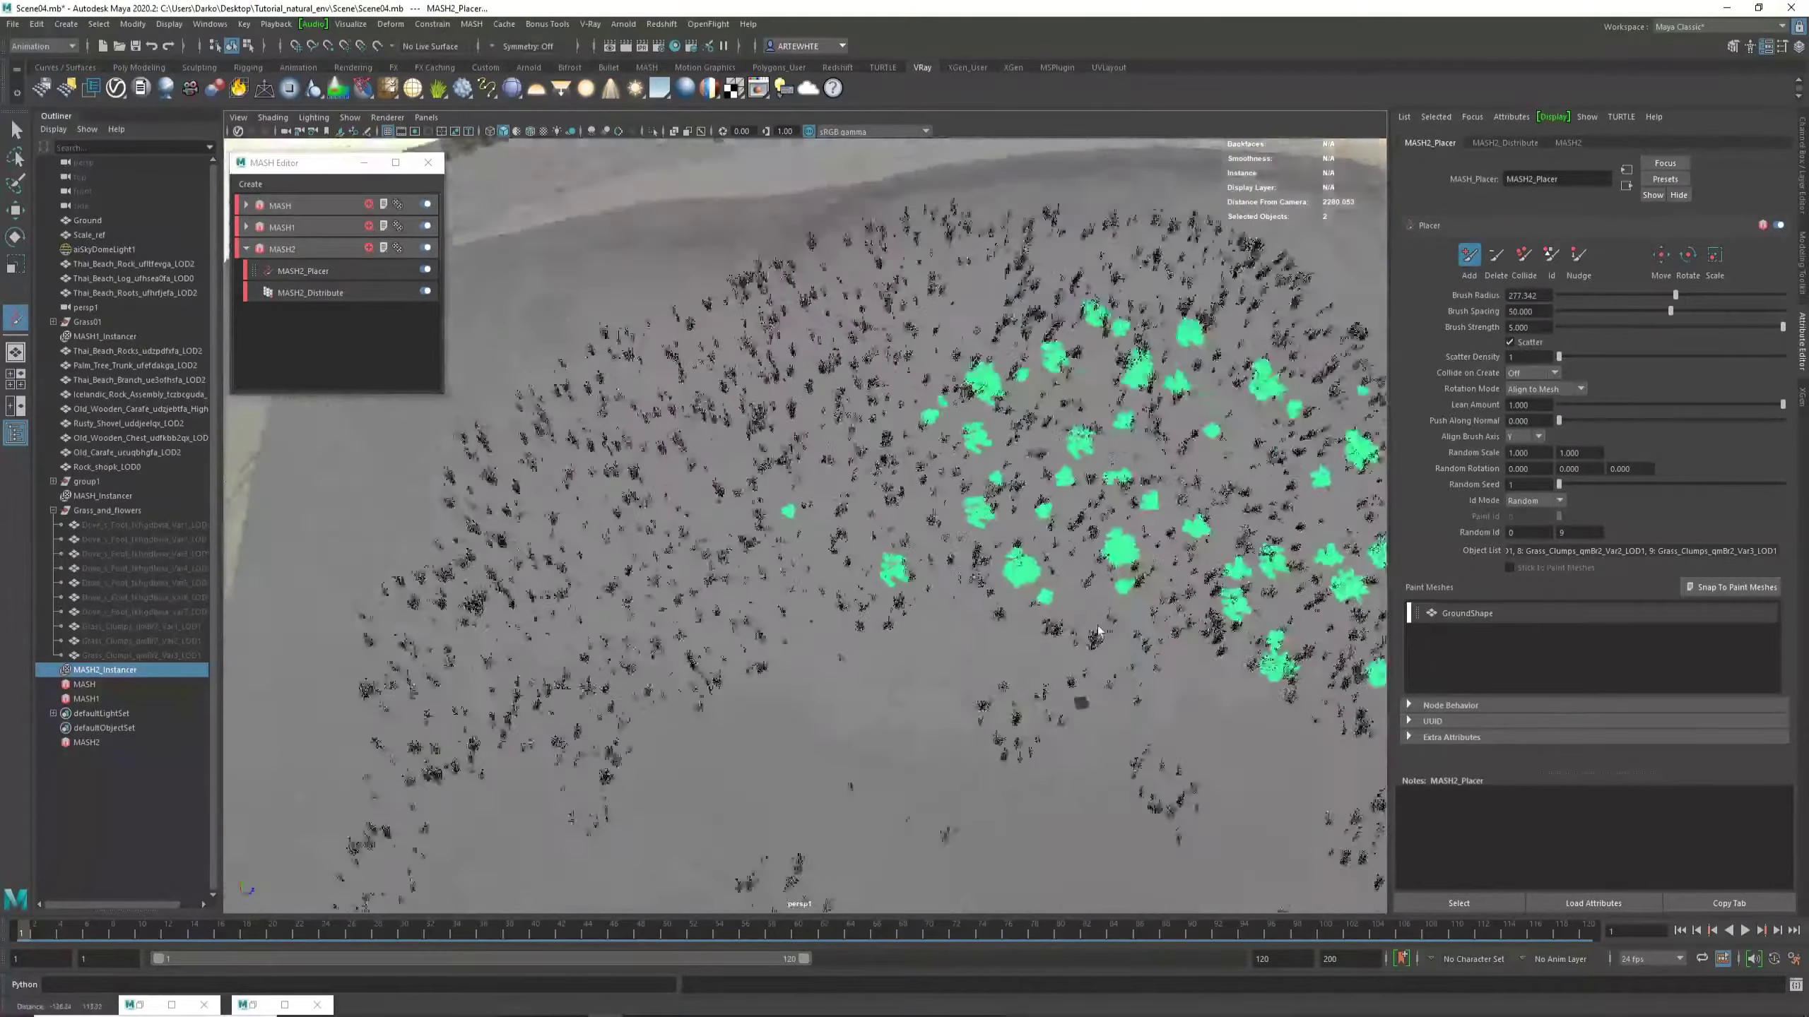
Scatter more random plants across the dune's sparse flank with the enlarged brush.
right_click_drag(1095, 630, 839, 421, "alt")
mouse_move(844, 427)
left_mouse_down()
mouse_move(833, 406)
mouse_move(656, 592)
mouse_move(684, 595)
mouse_move(979, 428)
mouse_move(1127, 568)
mouse_move(1168, 663)
mouse_move(1146, 508)
mouse_move(870, 434)
mouse_move(677, 474)
mouse_move(744, 492)
mouse_move(912, 381)
mouse_move(790, 411)
mouse_move(840, 505)
mouse_move(789, 428)
left_mouse_up()
mouse_move(790, 427)
right_mouse_down("alt")
mouse_move(1259, 787)
mouse_move(1353, 834)
right_mouse_up("alt")
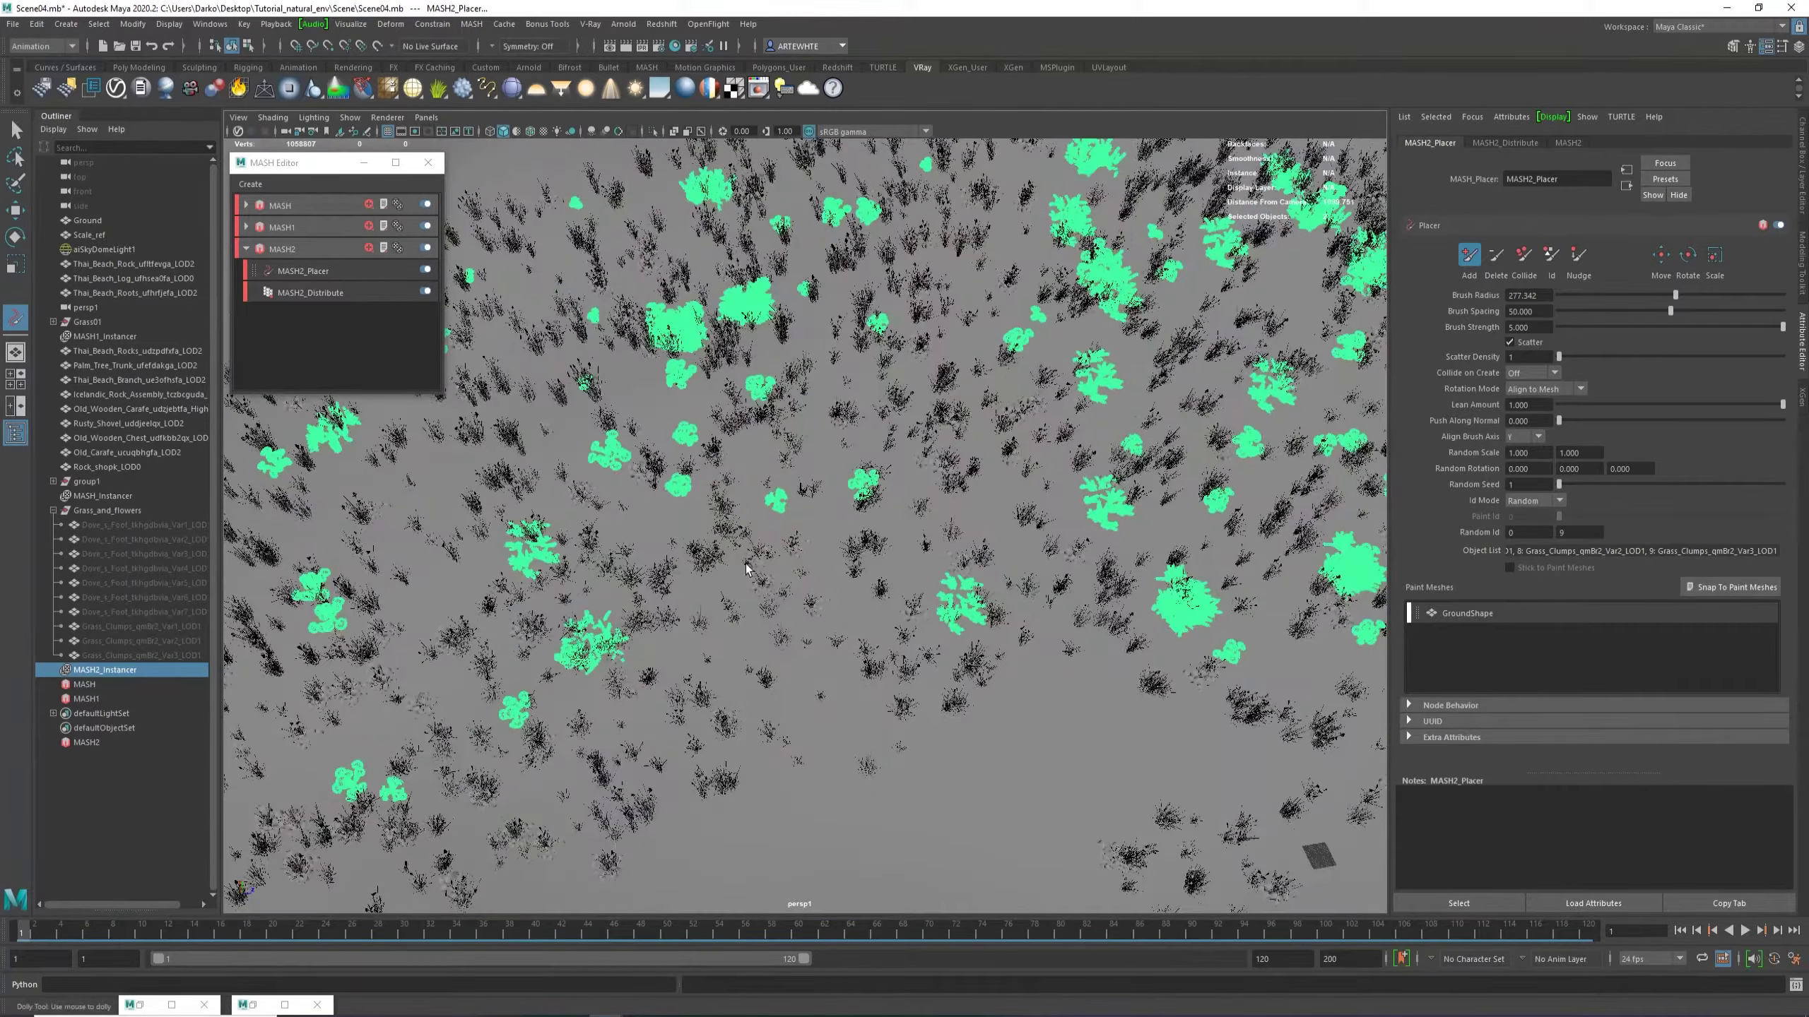
mouse_move(746, 567)
left_mouse_down("alt")
mouse_move(810, 499)
mouse_move(833, 520)
mouse_move(695, 539)
left_mouse_up("alt")
Reduce the brush radius to about 104.3 and scatter plants down the slope towards the palm tree trunk.
key("b")
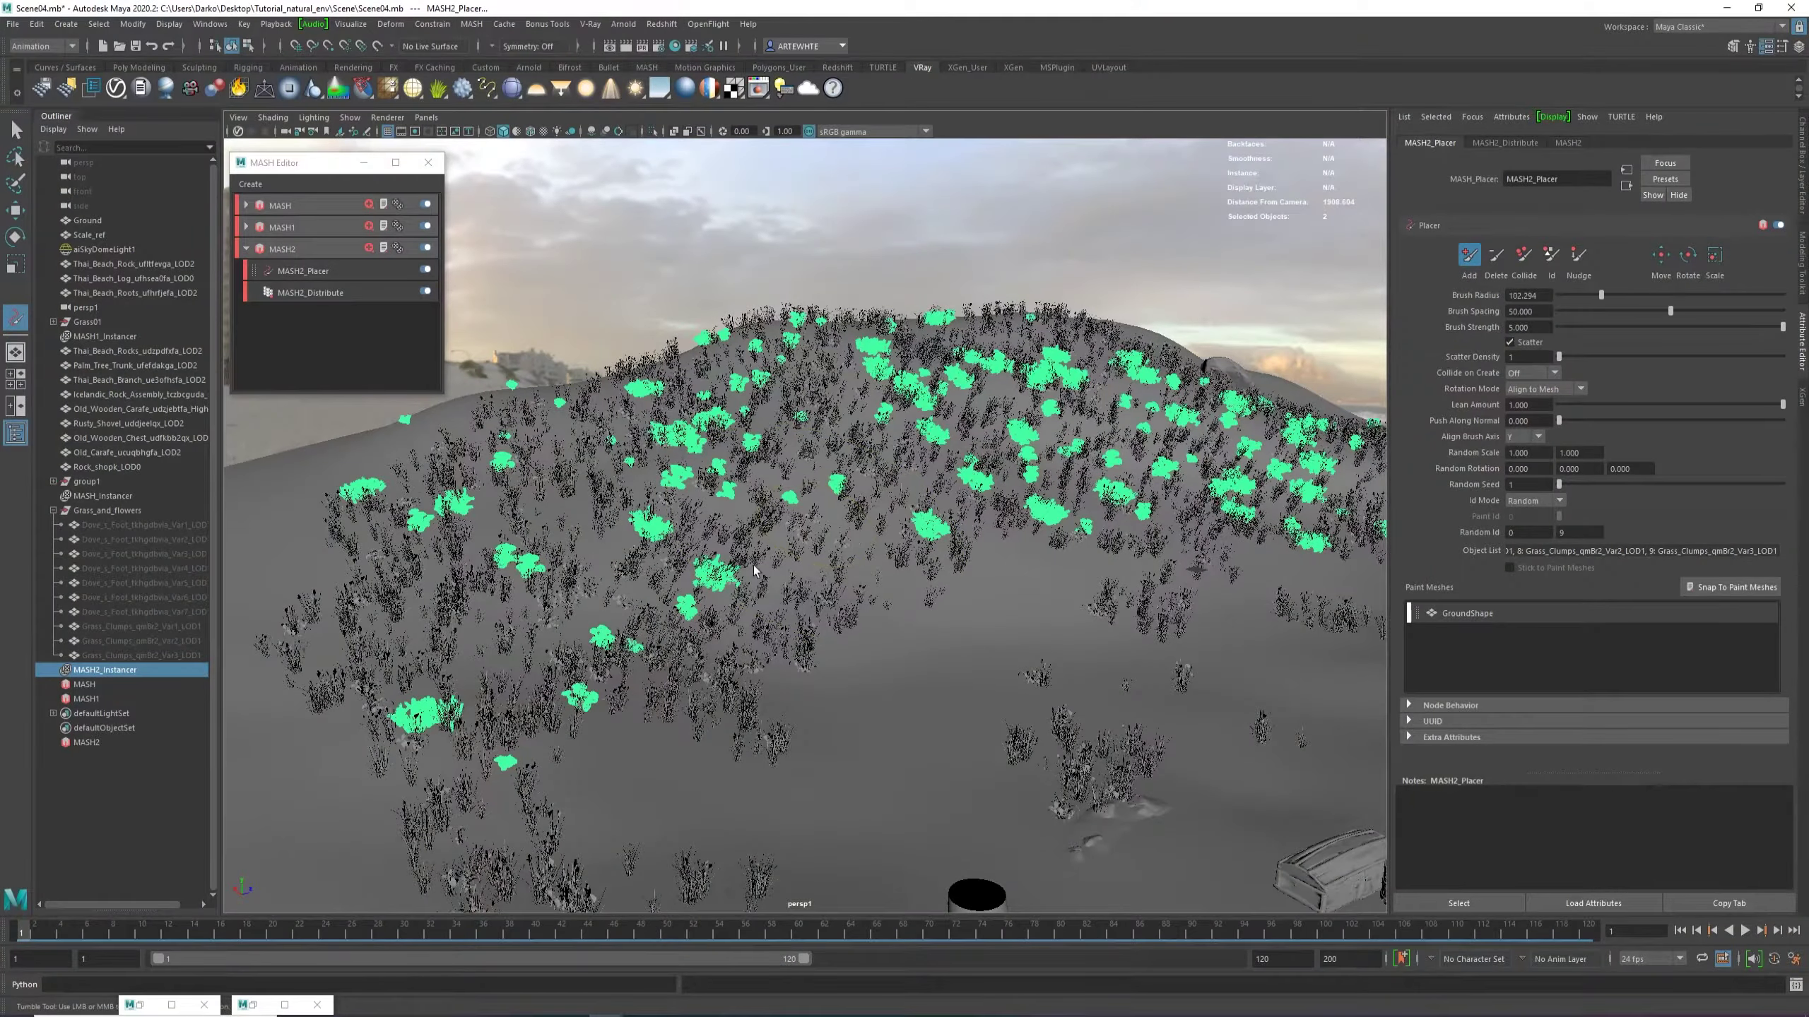
middle_click_drag(814, 586, 962, 478, "alt")
right_click_drag(962, 478, 854, 472, "alt")
mouse_move(929, 479)
left_mouse_down()
mouse_move(920, 531)
mouse_move(837, 616)
mouse_move(995, 650)
mouse_move(1083, 708)
left_mouse_up()
middle_click_drag(1083, 708, 644, 527, "alt")
left_click_drag(645, 527, 626, 561, "alt")
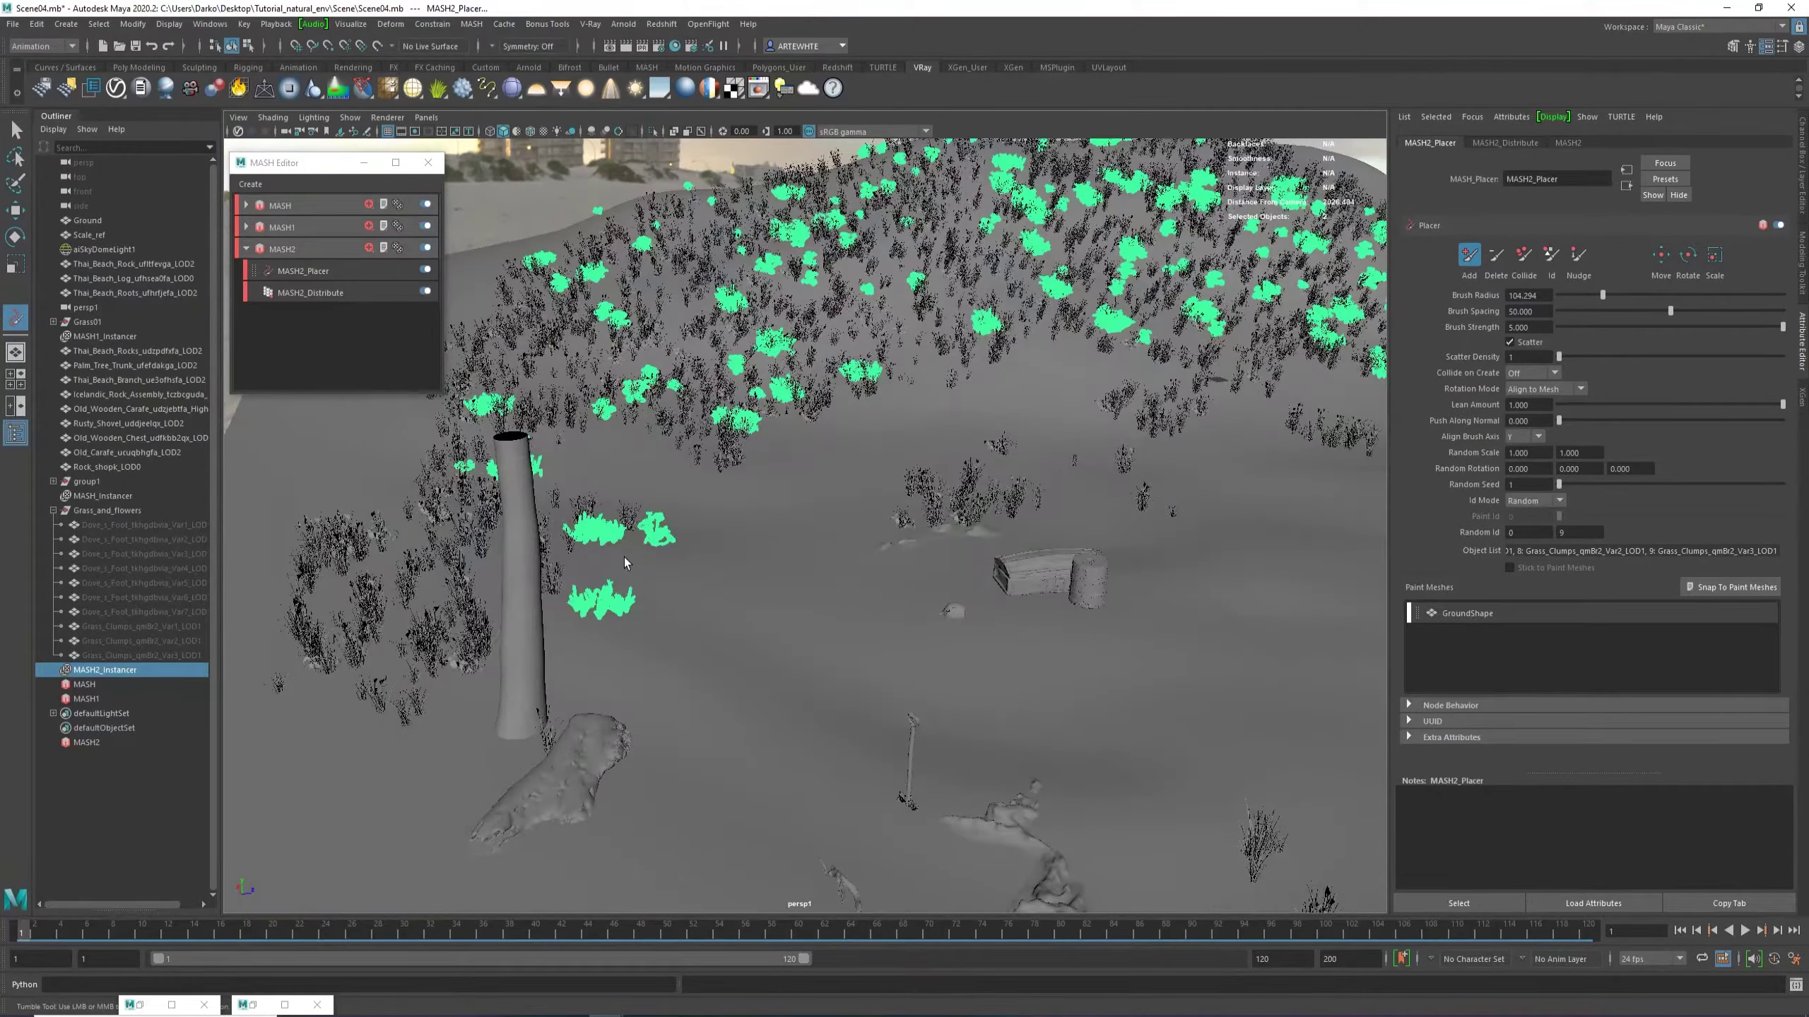
Scatter plants in the grass patch around the palm tree trunk and behind the wooden chest.
middle_click_drag(626, 561, 777, 414, "alt")
left_click_drag(609, 459, 585, 424)
left_click(1070, 363)
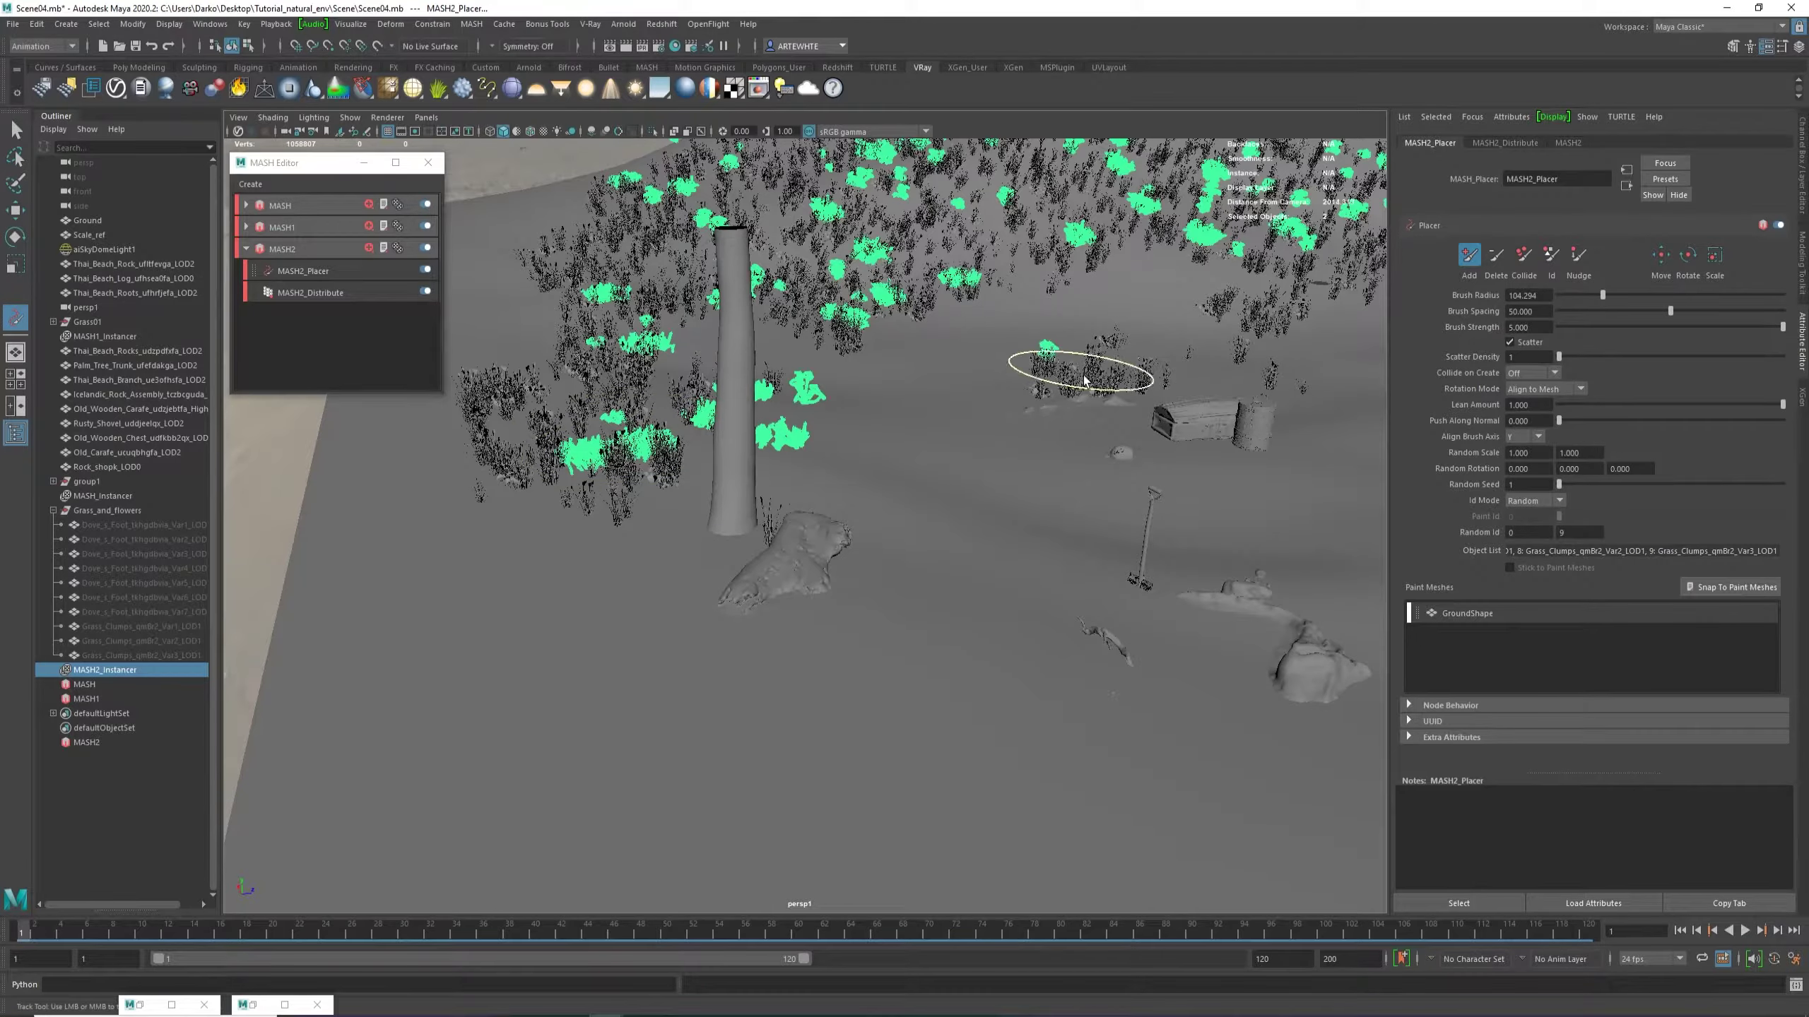
mouse_move(1104, 383)
left_mouse_down()
mouse_move(1122, 379)
mouse_move(1078, 379)
left_mouse_up()
middle_click_drag(1079, 379, 865, 412, "alt")
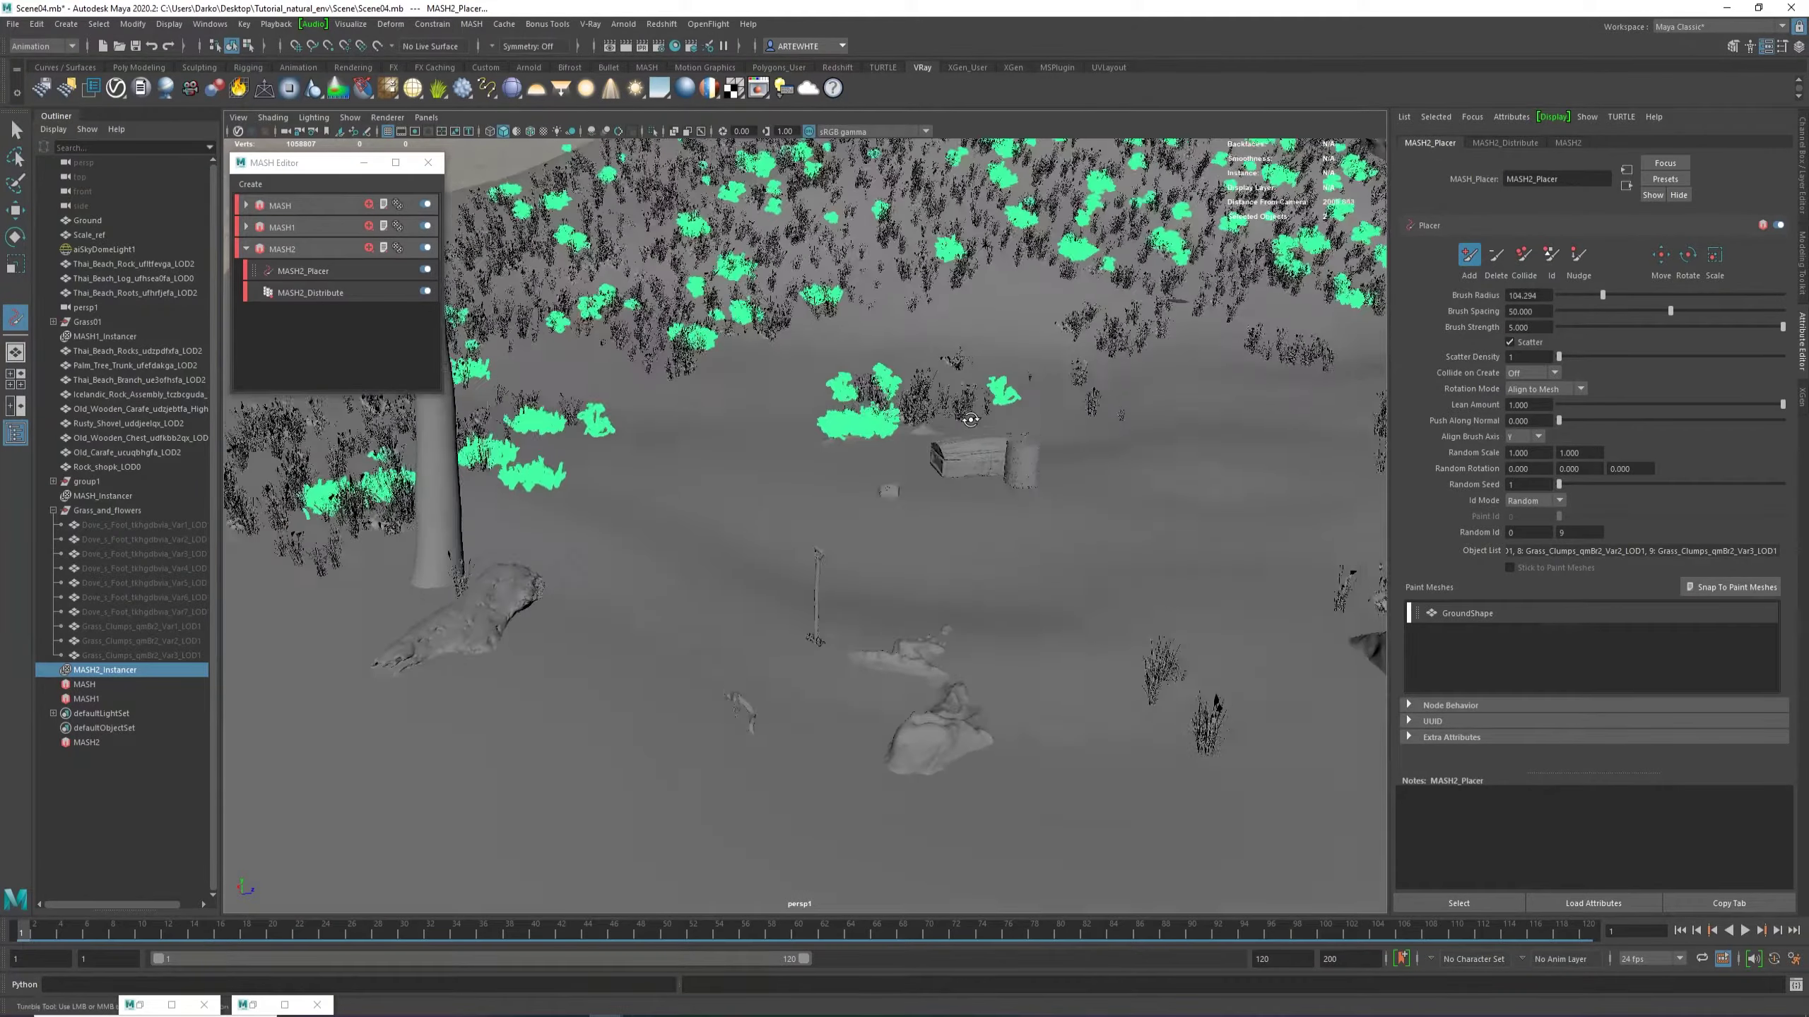
Scatter plants along the foot of the dune behind the branches and rocks, and beside the lone boulder.
left_click_drag(1022, 399, 1044, 449, "alt")
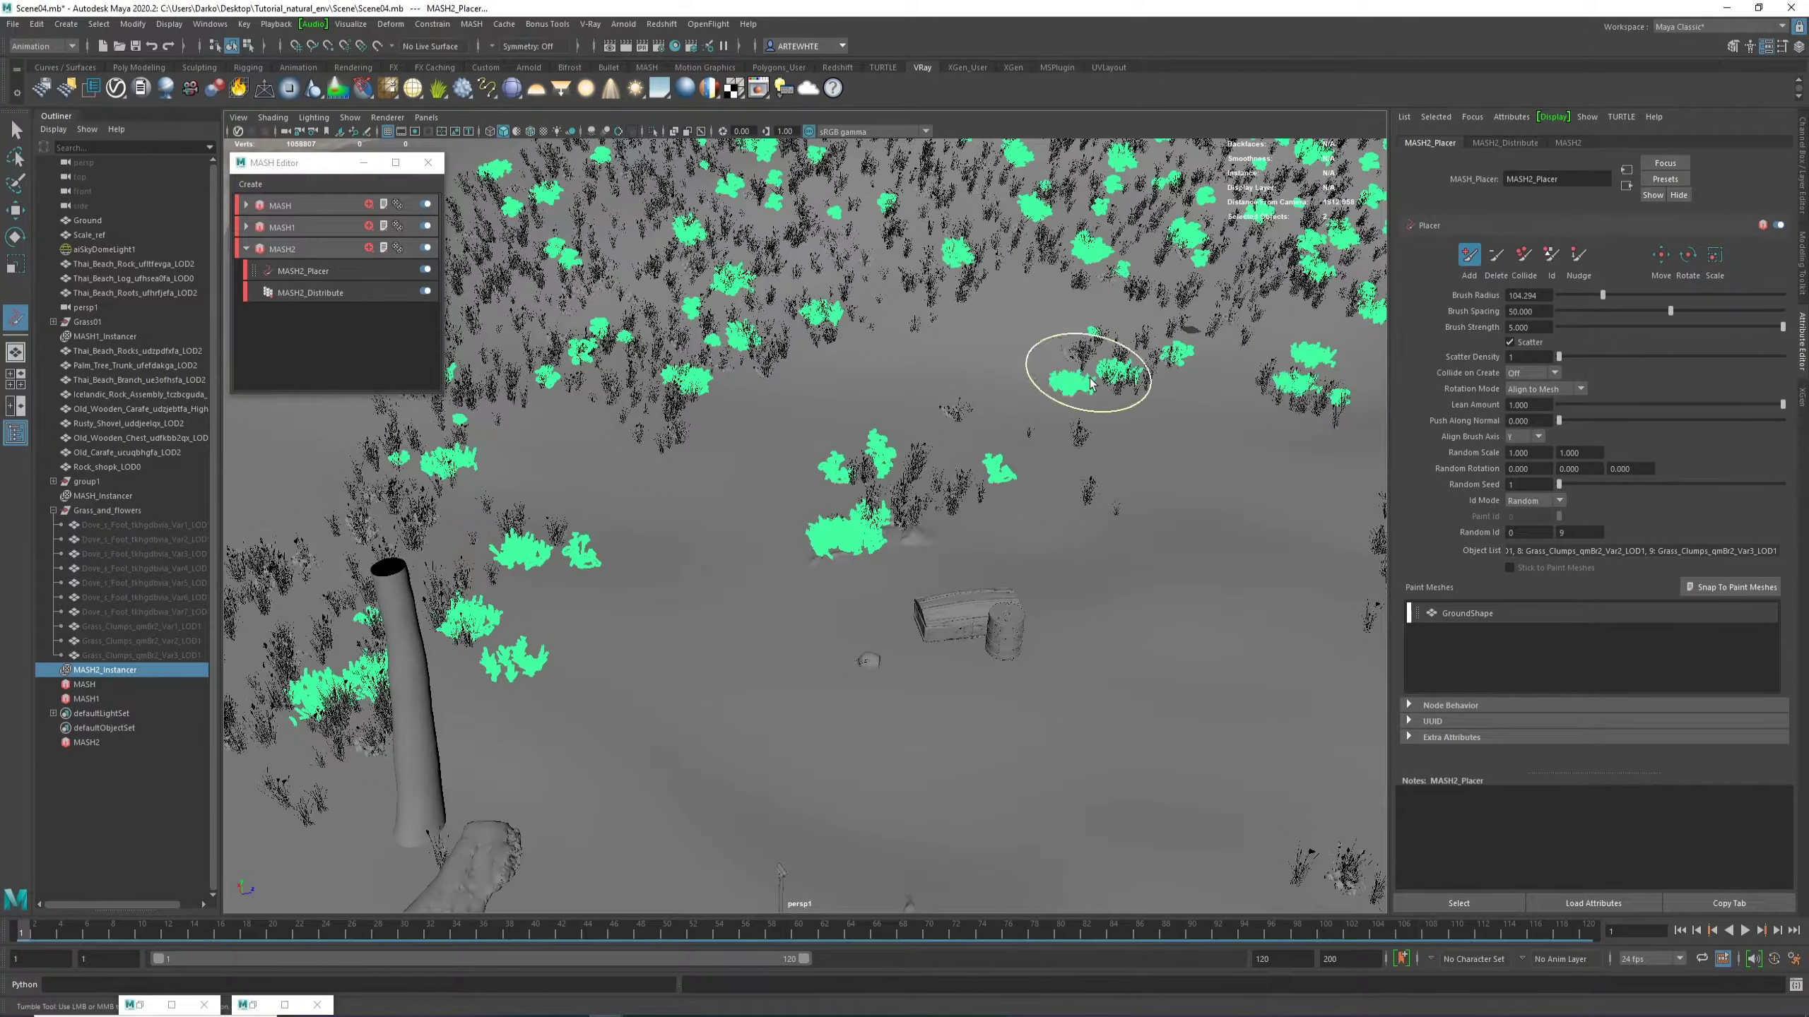
middle_click_drag(1090, 364, 996, 443, "alt")
scroll(995, 443, "down", 5)
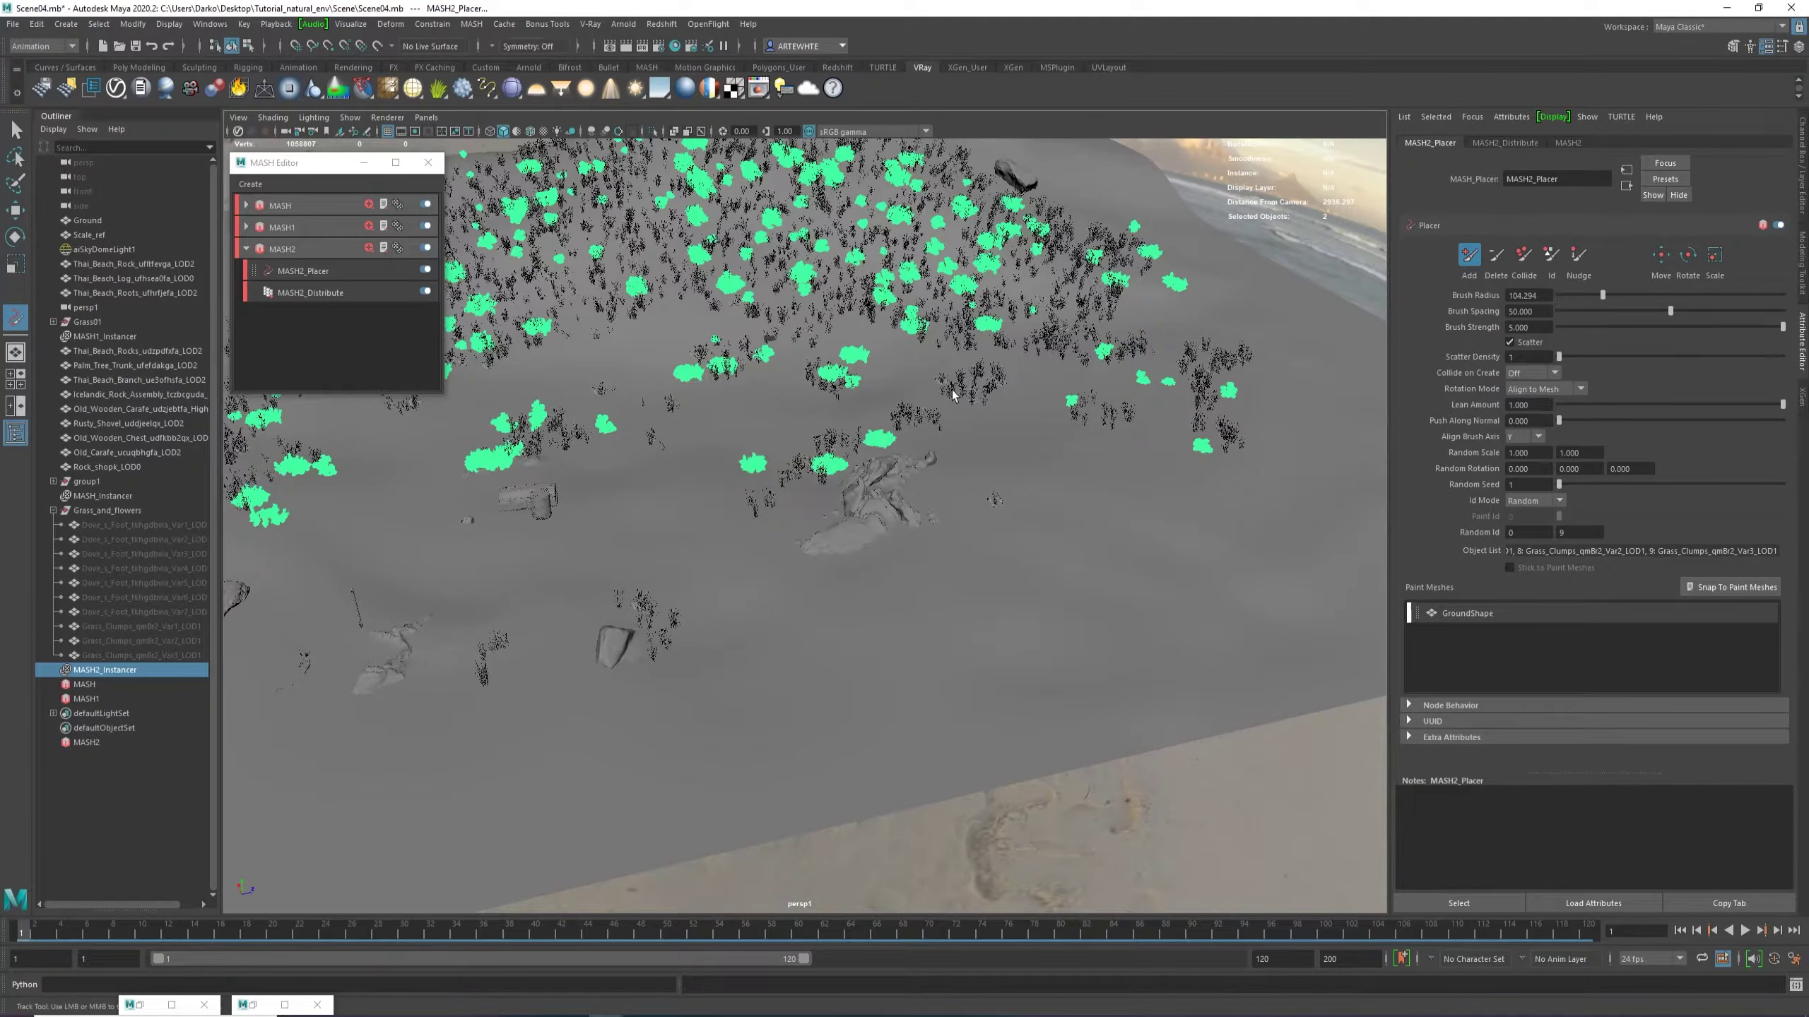
mouse_move(1001, 373)
left_mouse_down()
mouse_move(1102, 362)
mouse_move(725, 362)
mouse_move(618, 387)
left_mouse_up()
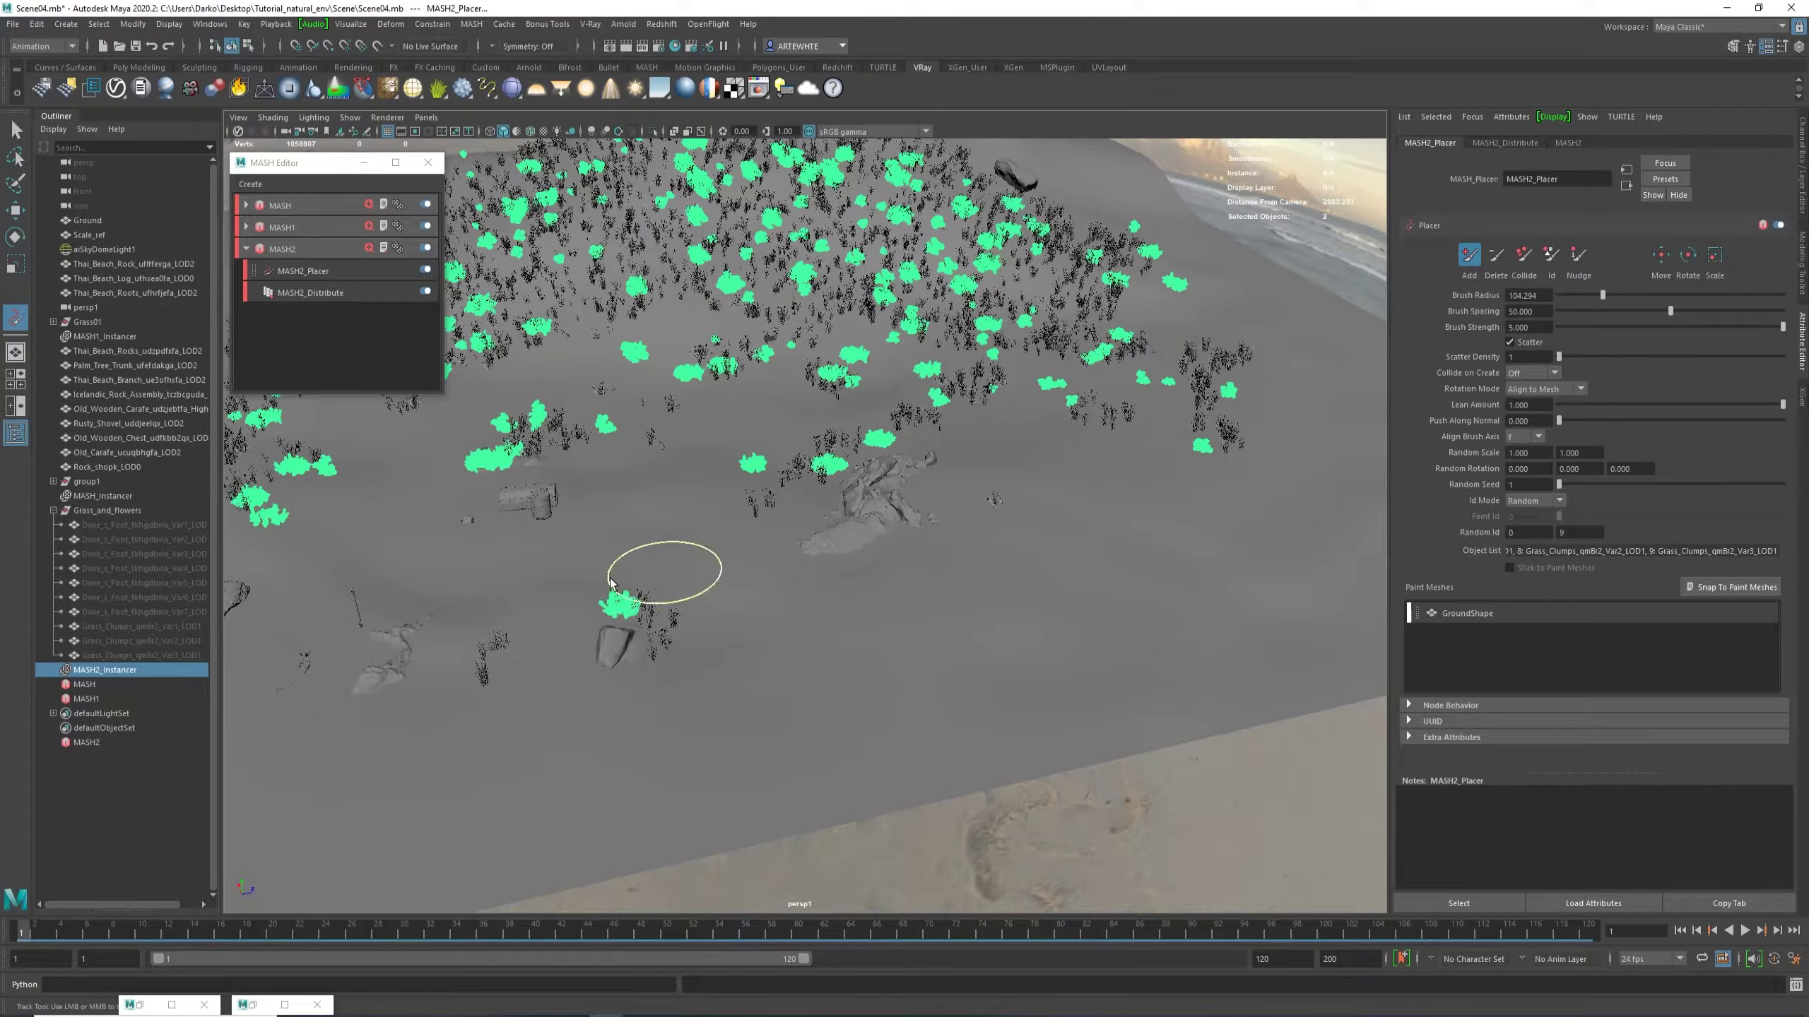
left_click_drag(666, 534, 840, 517)
Add scattered plants by the boulder near the two isolated grass clumps, and undo the extra placement.
scroll(880, 516, "up", 5)
mouse_move(880, 516)
middle_mouse_down("alt")
mouse_move(802, 672)
mouse_move(713, 705)
middle_mouse_up("alt")
scroll(687, 537, "down", 4)
left_click_drag(687, 537, 739, 598, "alt")
middle_click_drag(739, 598, 701, 680, "alt")
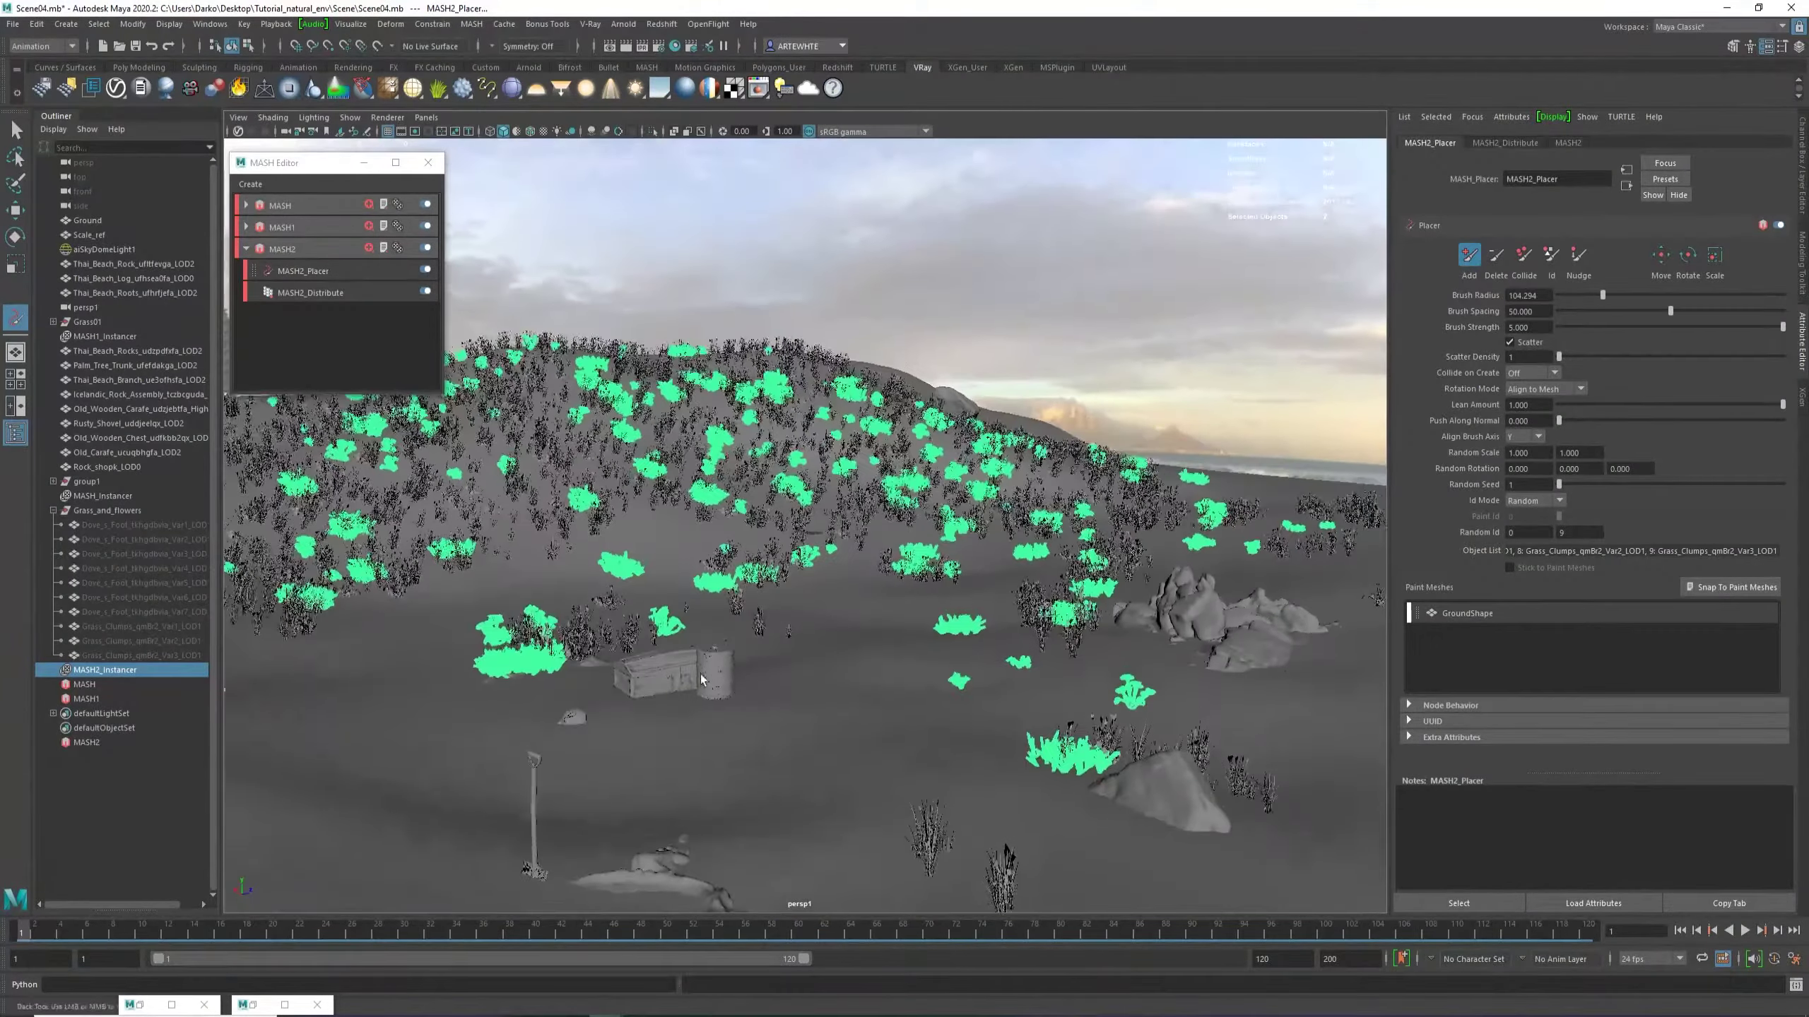
right_click_drag(701, 680, 783, 720, "alt")
middle_click_drag(784, 719, 712, 552, "alt")
middle_click_drag(951, 791, 1031, 673, "alt")
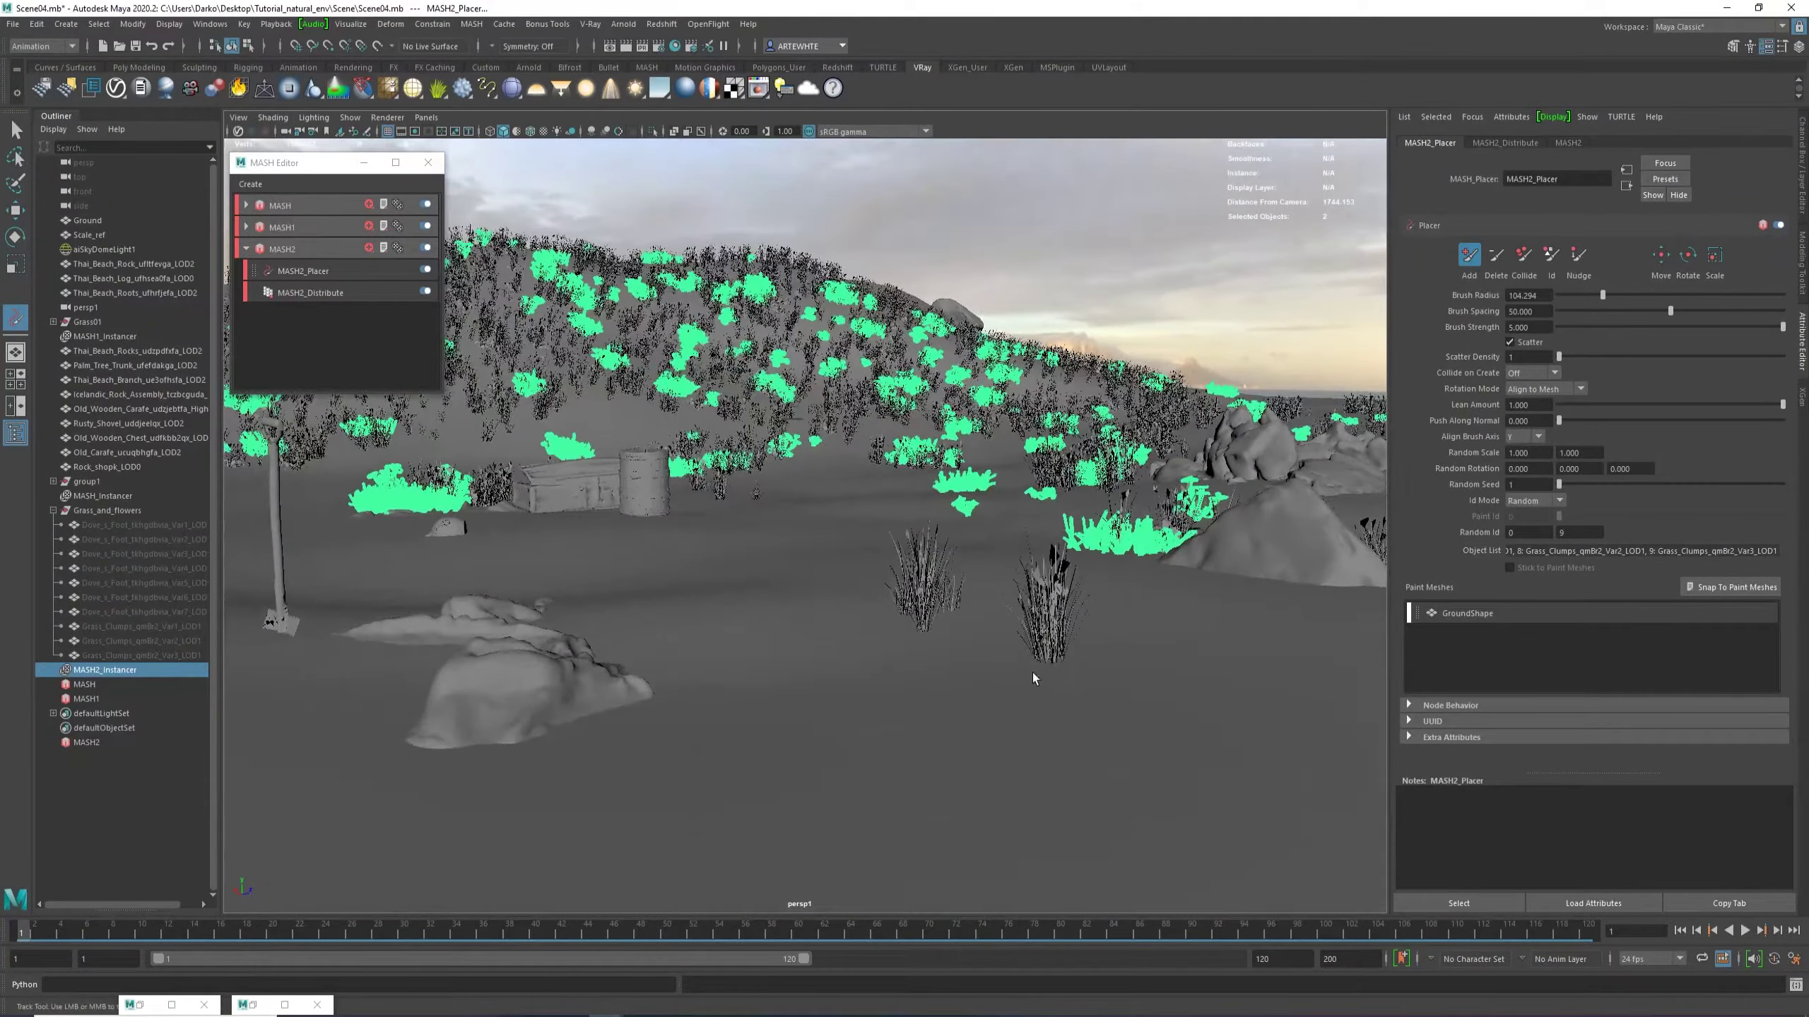
left_click_drag(1032, 673, 1047, 543, "alt")
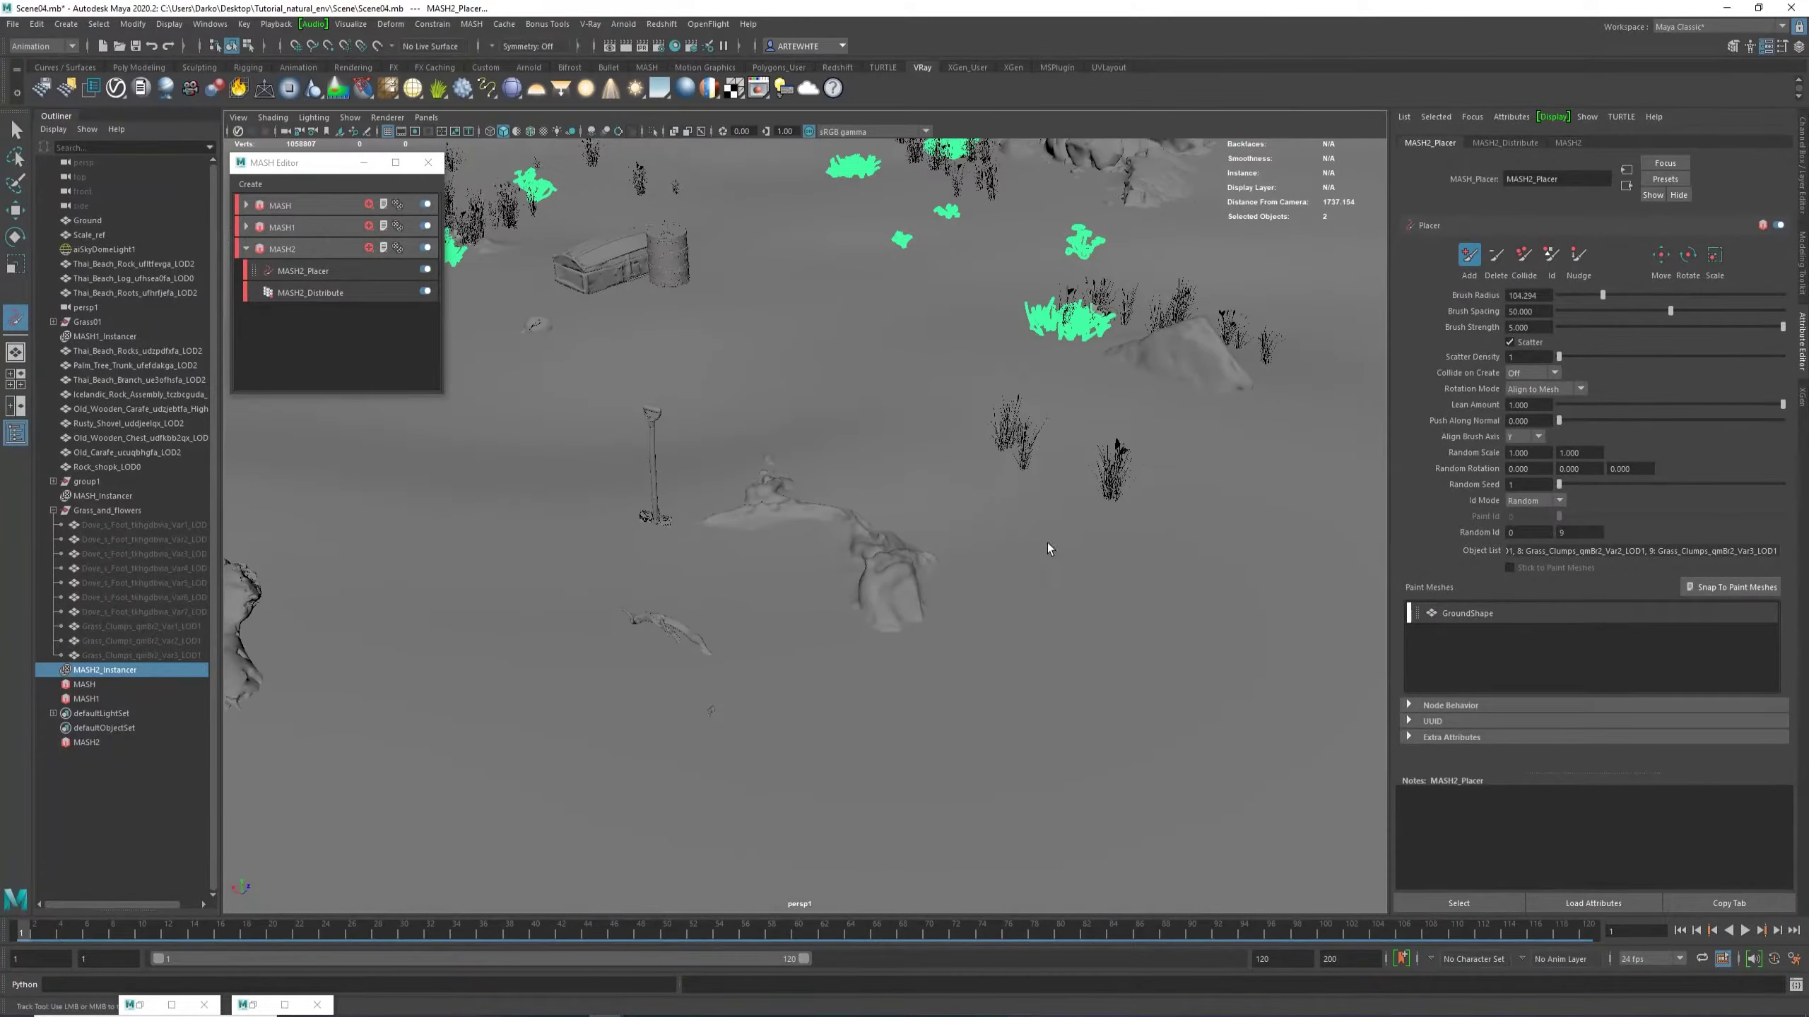
left_click(1074, 448)
left_click(1076, 450)
key("ctrl+z")
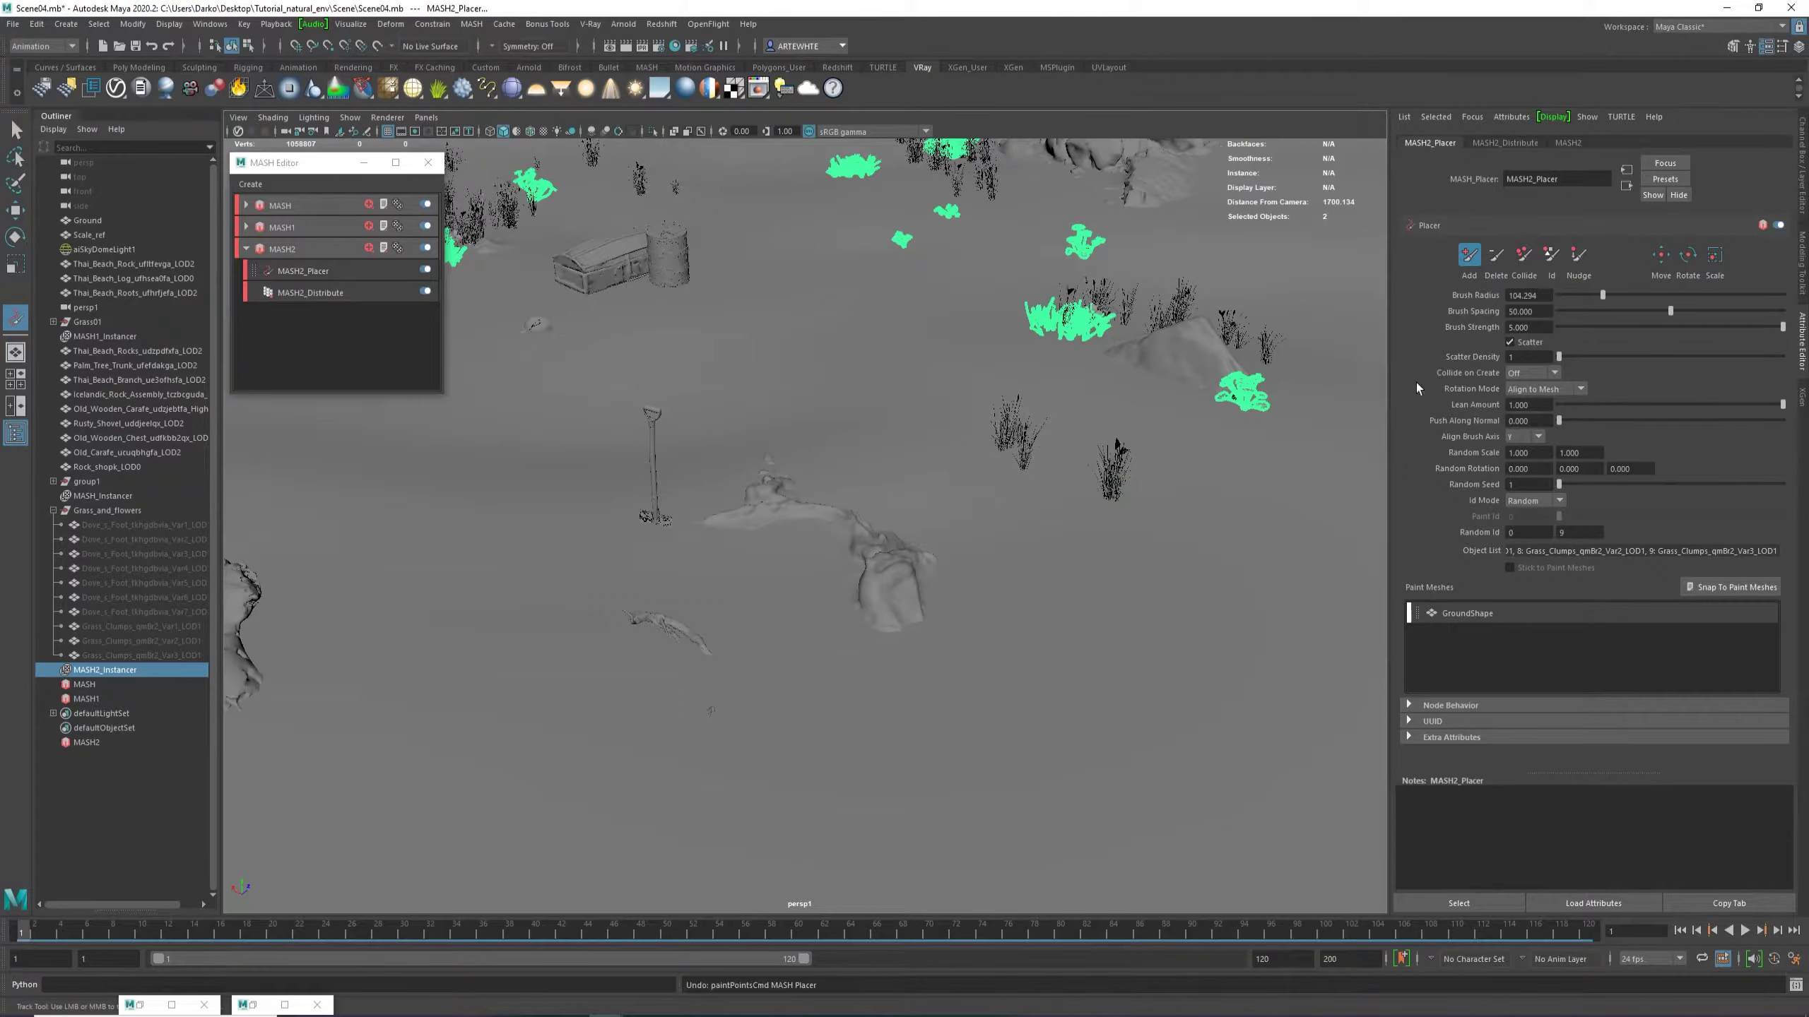
Turn Scatter off, try placing a single plant between the palm trunk and the root, and undo it.
left_click(1011, 446)
middle_click_drag(964, 514, 1043, 529, "alt")
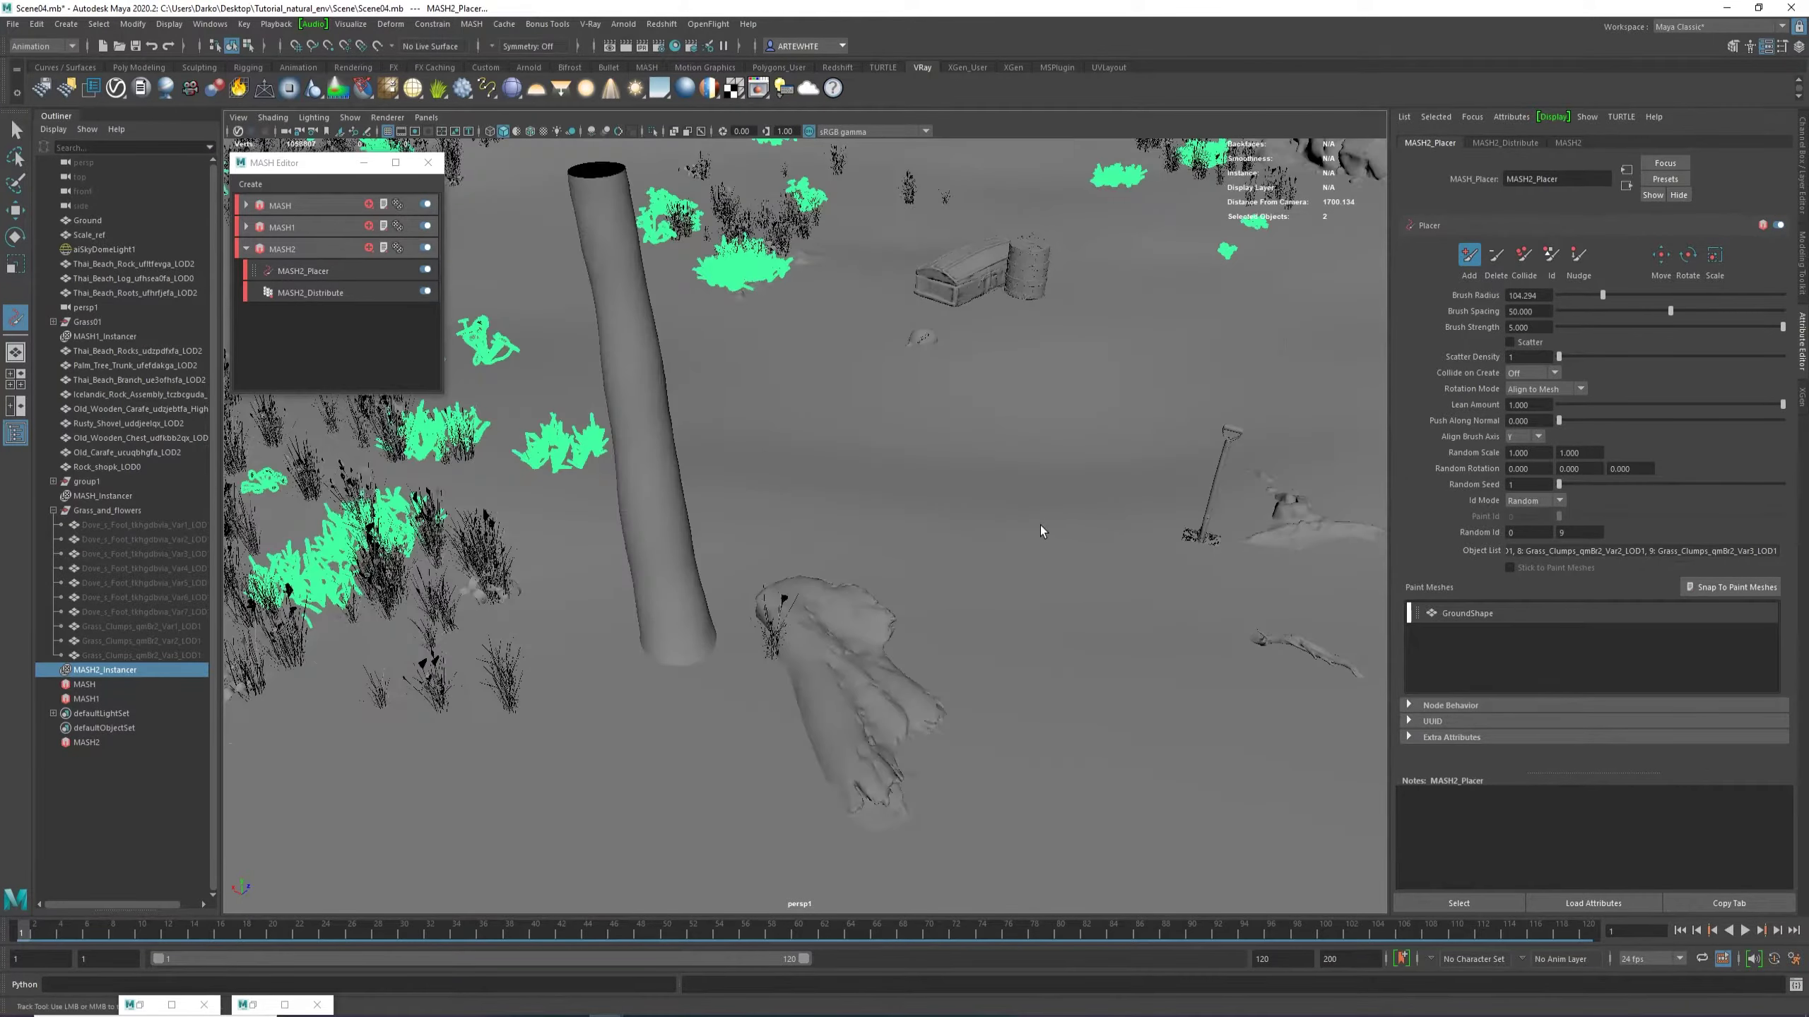
right_click_drag(1043, 529, 838, 481, "alt")
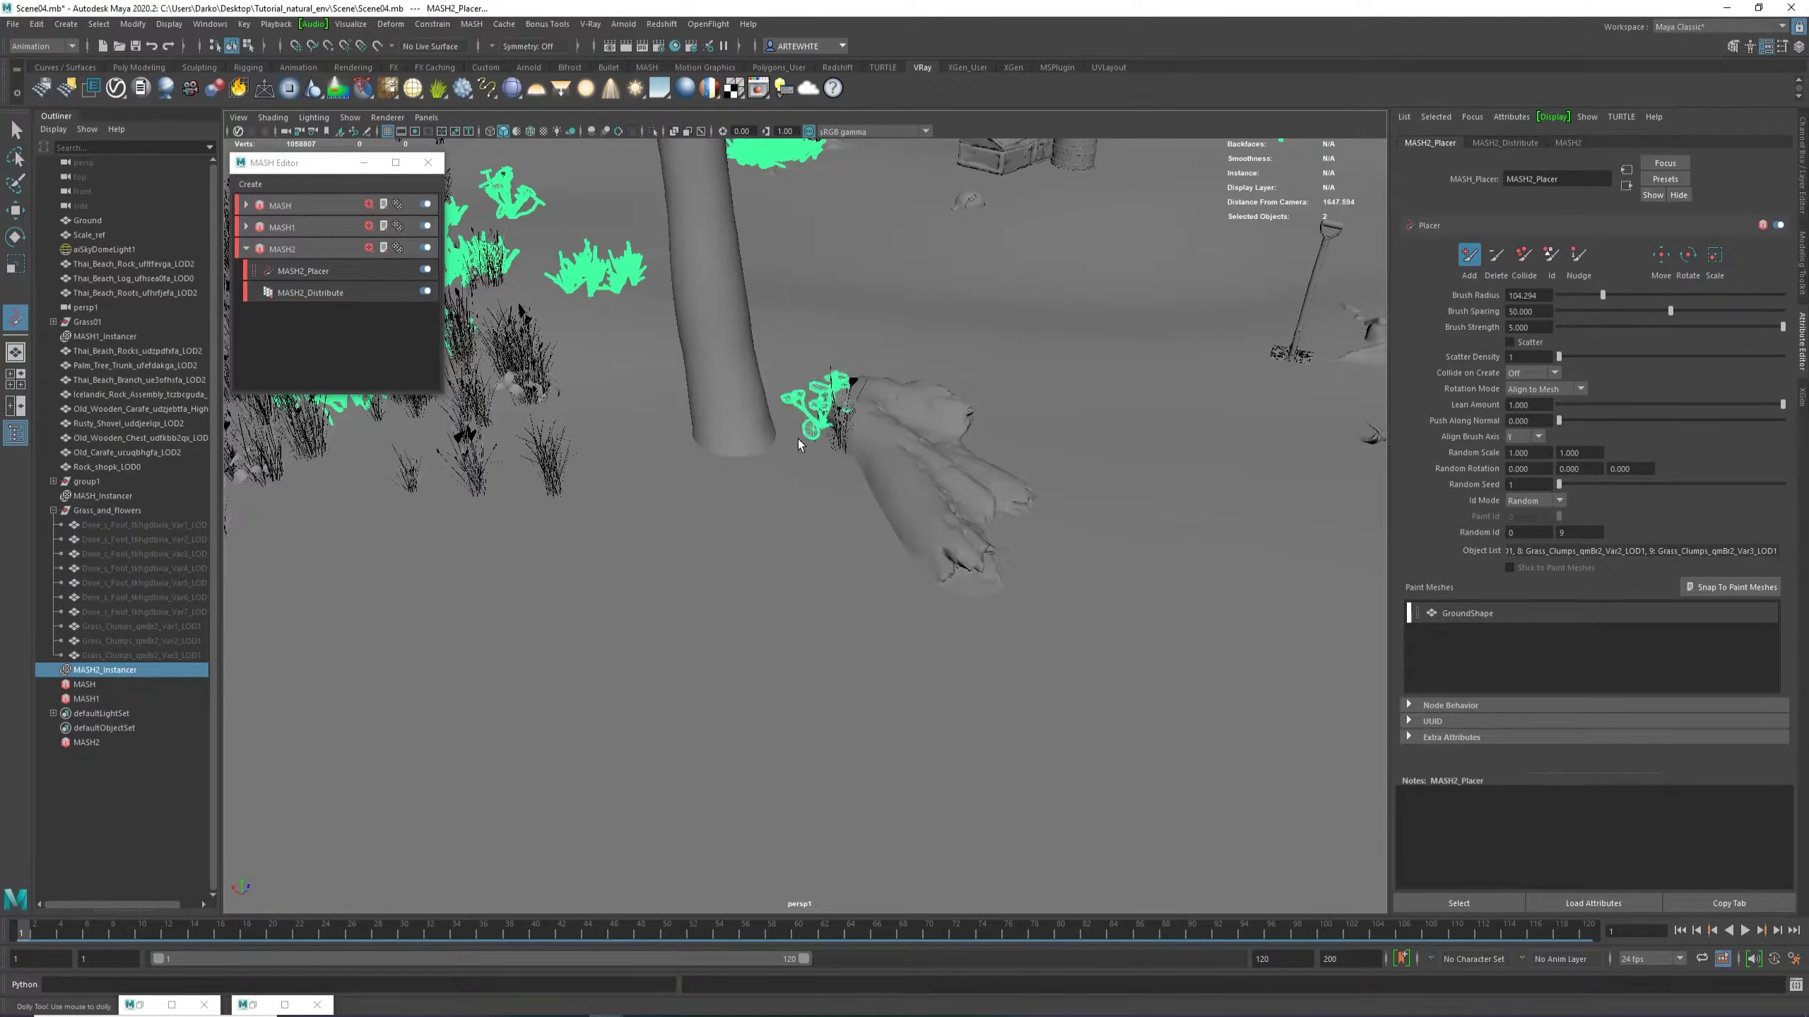
middle_click_drag(797, 438, 847, 484, "alt")
key("ctrl+z")
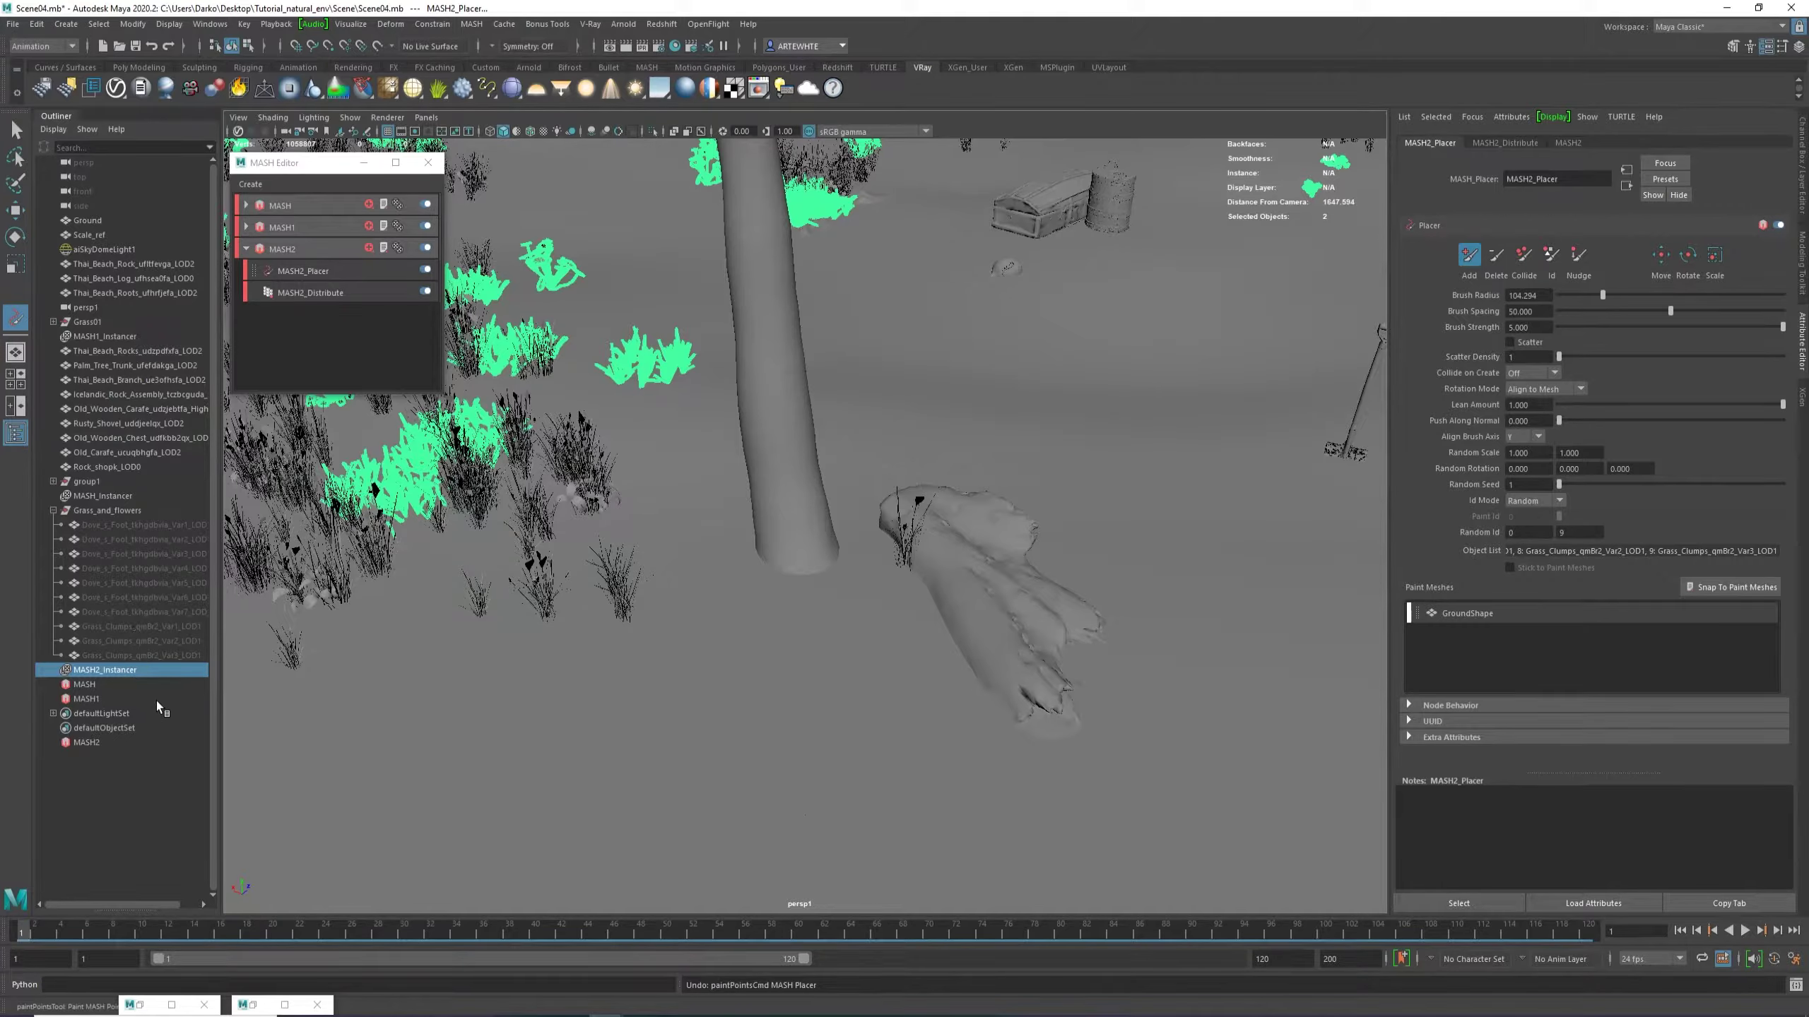
Set the lower Random Id value to 5 and place individual plants around the base of the palm trunk.
left_click(1524, 532)
key("Return")
left_click(868, 461)
left_click(867, 563)
left_click(719, 493)
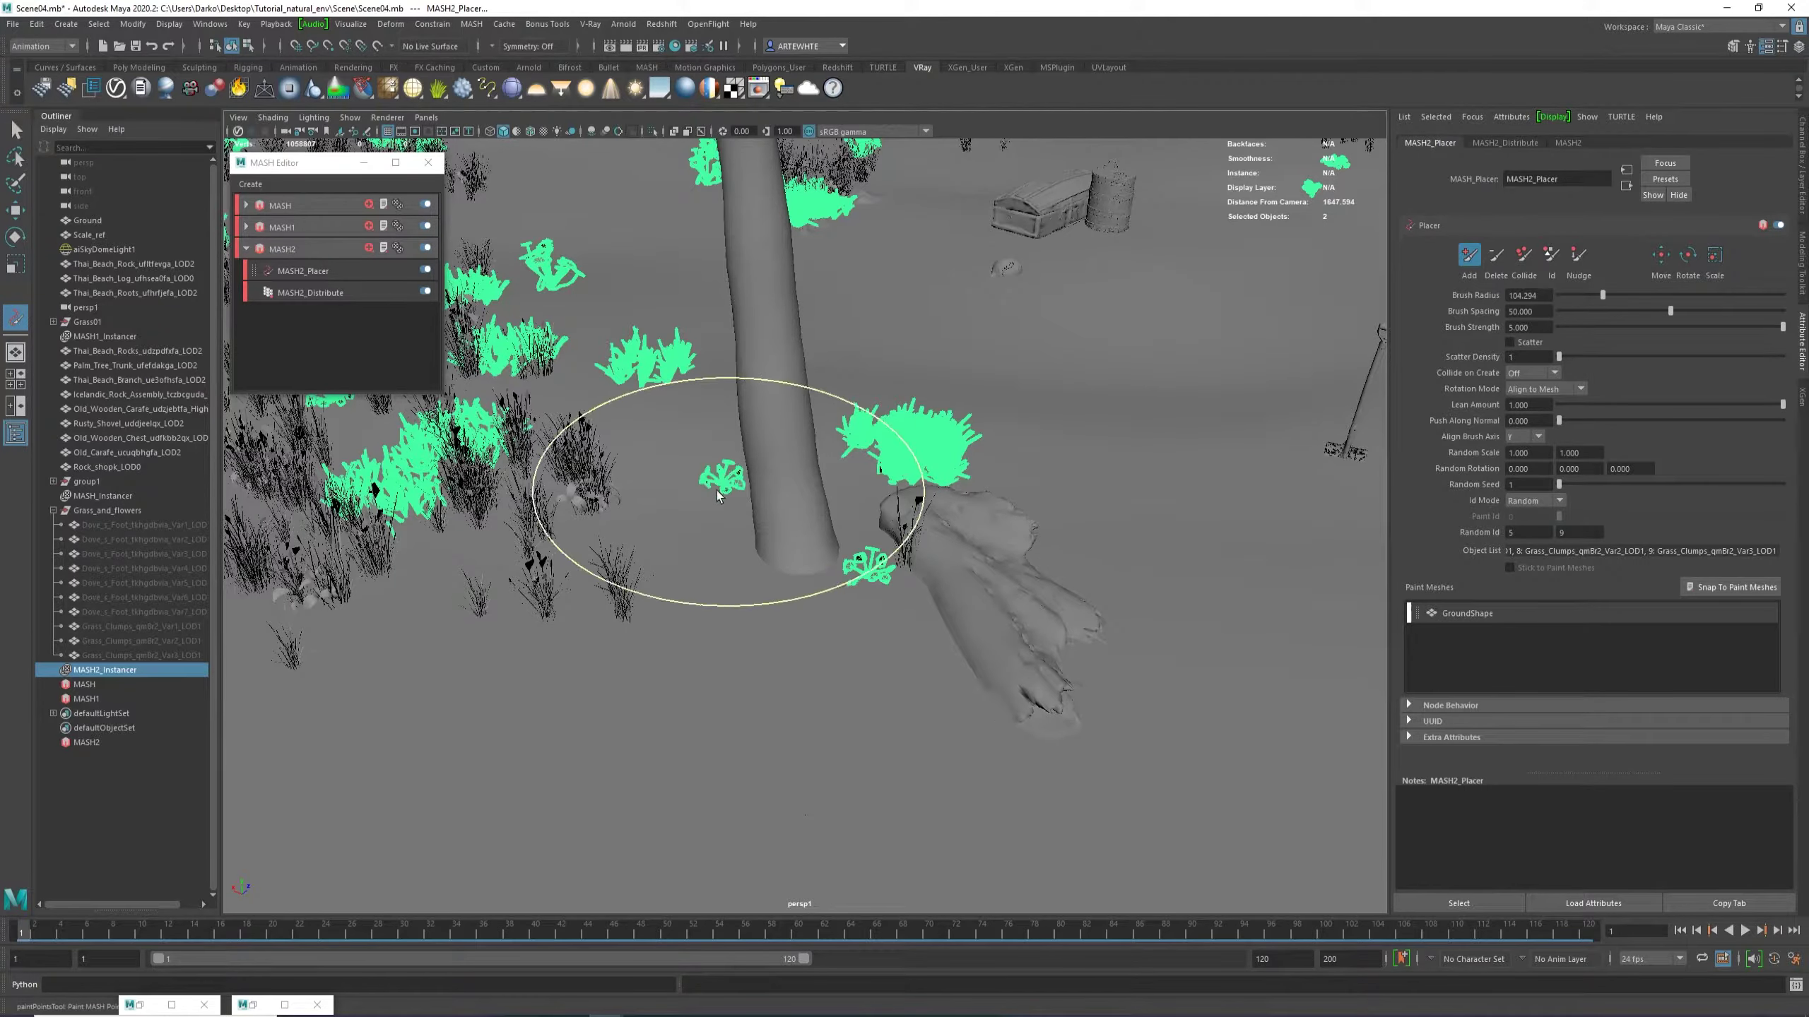
left_click(687, 590)
left_click(659, 538)
left_click(681, 470)
Paint a short row of plants from the limited id range across the middle of the dune.
right_click_drag(982, 595, 758, 561, "alt")
left_click_drag(757, 562, 783, 581, "alt")
middle_click_drag(727, 371, 744, 431, "alt")
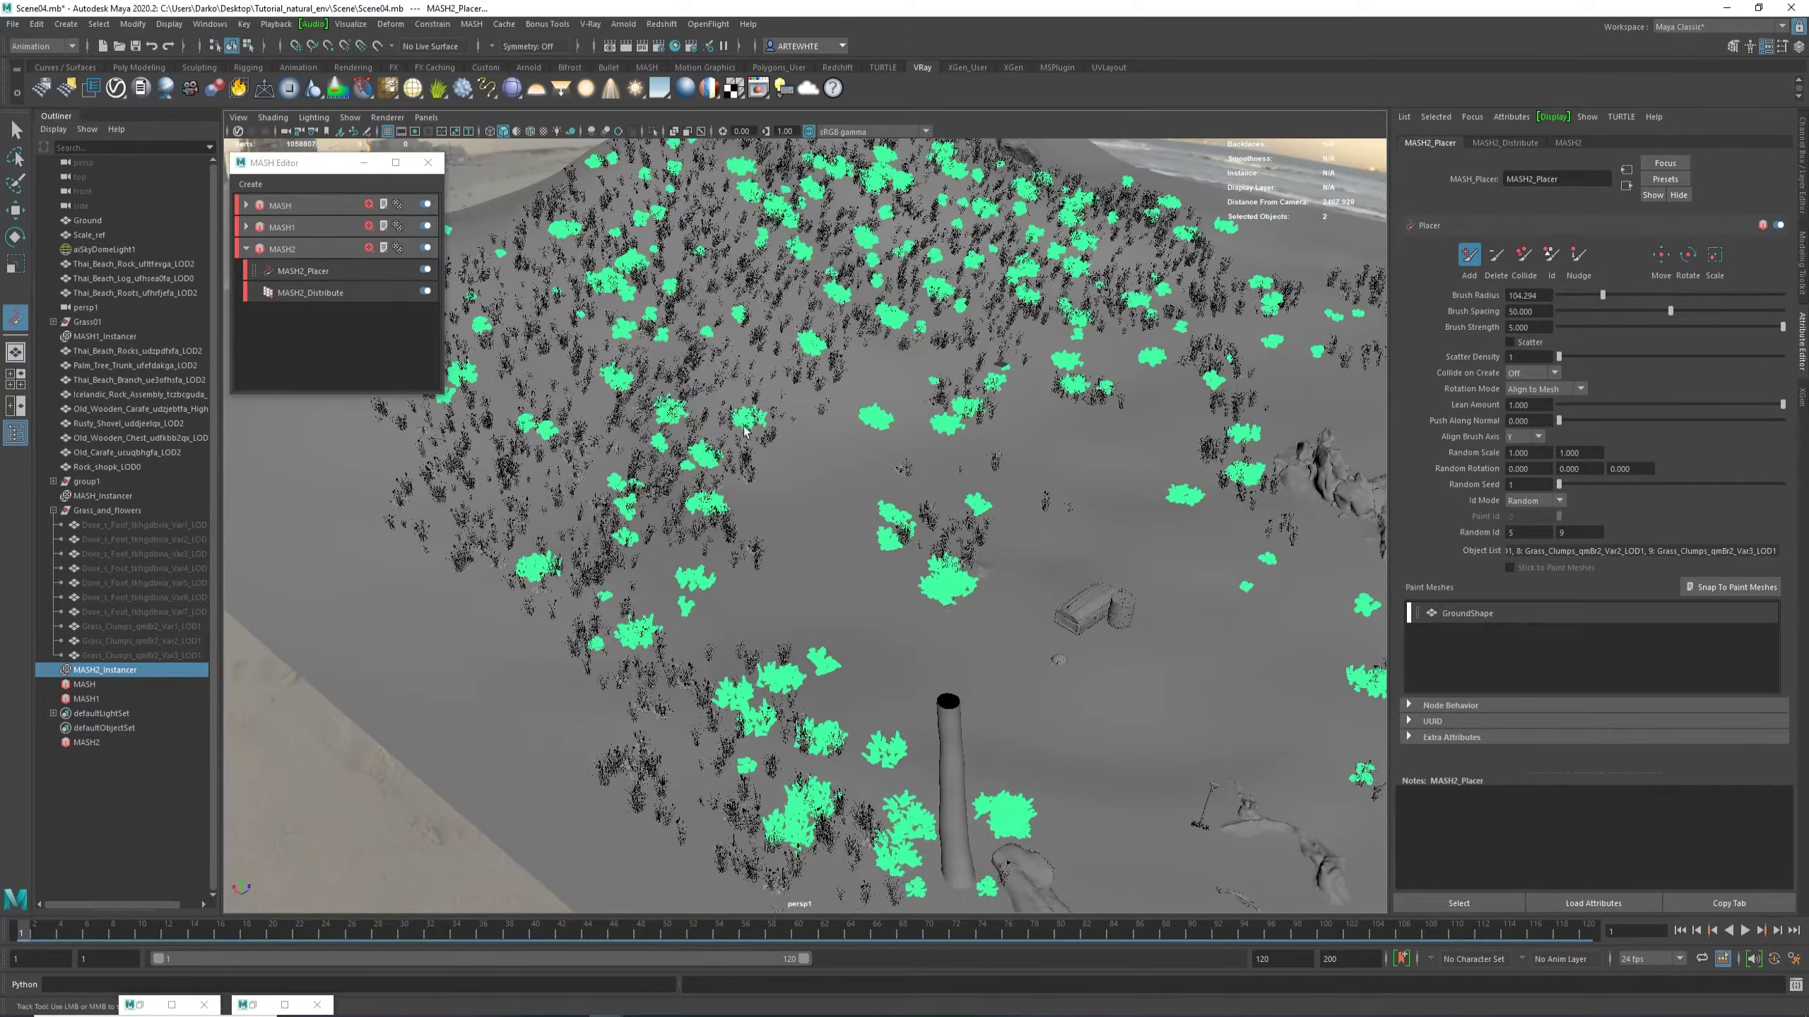
mouse_move(790, 349)
left_mouse_down()
mouse_move(730, 372)
mouse_move(788, 284)
mouse_move(633, 272)
mouse_move(590, 508)
mouse_move(689, 346)
left_mouse_up()
middle_click_drag(708, 345, 705, 492, "alt")
left_click_drag(955, 299, 873, 336, "alt")
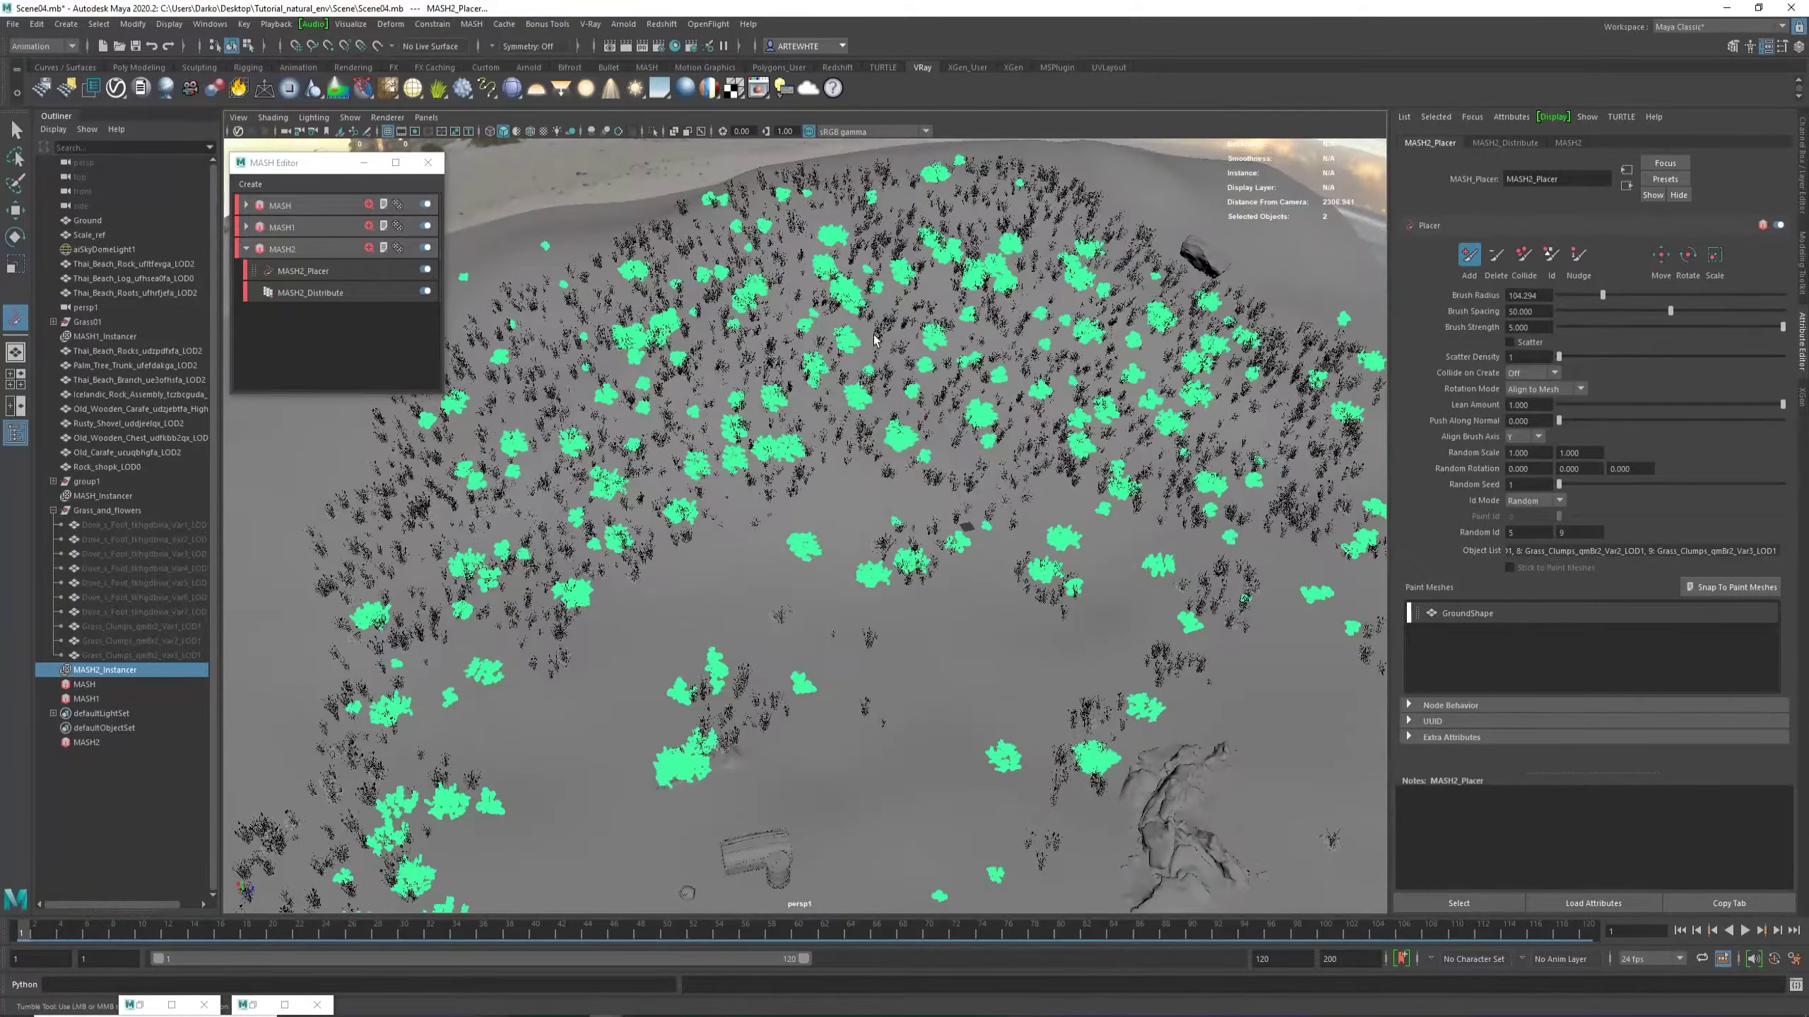
Paint long strokes of plants back and forth over the dune to fill its crest and flanks.
mouse_move(1063, 409)
left_mouse_down()
mouse_move(962, 428)
mouse_move(758, 324)
mouse_move(943, 175)
mouse_move(1225, 314)
mouse_move(1225, 250)
mouse_move(1168, 242)
mouse_move(1281, 389)
mouse_move(1300, 530)
mouse_move(1211, 442)
mouse_move(1300, 574)
left_mouse_up()
middle_click_drag(1300, 573, 1127, 479, "alt")
mouse_move(1102, 463)
left_mouse_down()
mouse_move(1014, 352)
mouse_move(687, 243)
left_mouse_up()
middle_click_drag(687, 243, 995, 445, "alt")
mouse_move(996, 445)
left_mouse_down()
mouse_move(808, 468)
mouse_move(692, 540)
mouse_move(777, 591)
left_mouse_up()
left_click_drag(1016, 379, 715, 404, "alt")
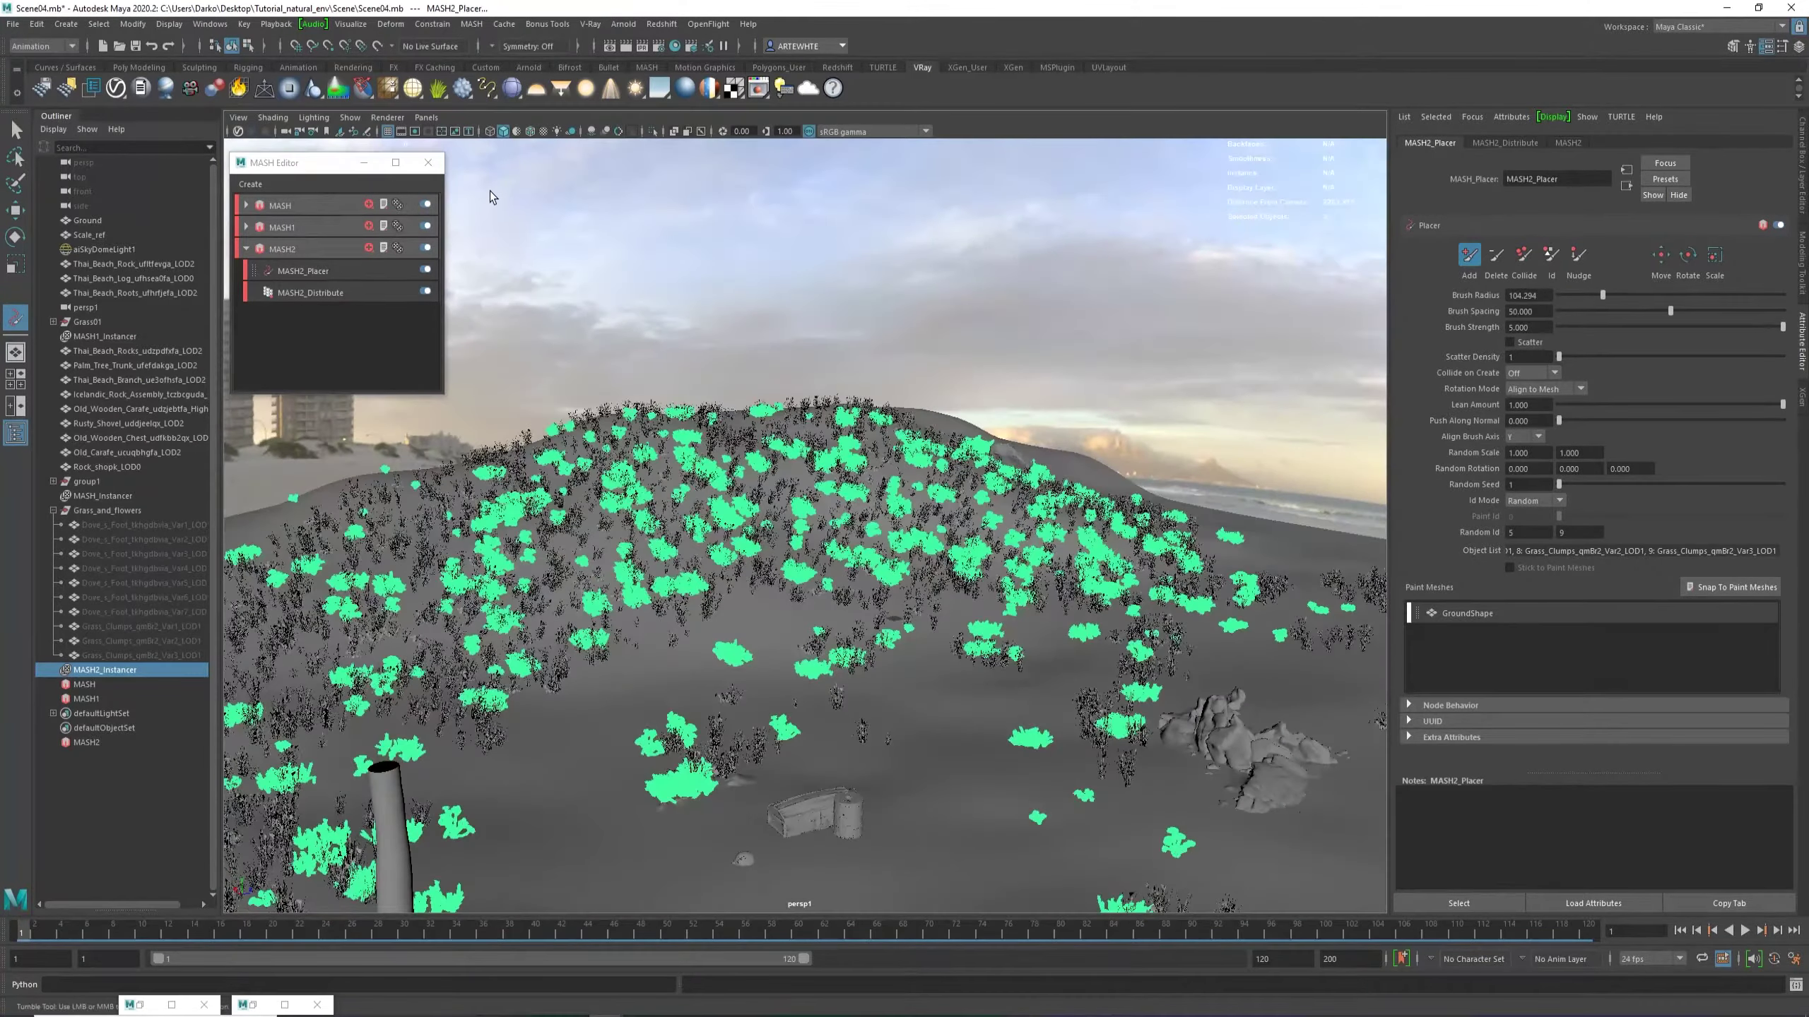
Switch the view to the persp camera and paint more plants on the hillside and beside the palm trunk.
left_click(427, 117)
mouse_move(545, 138)
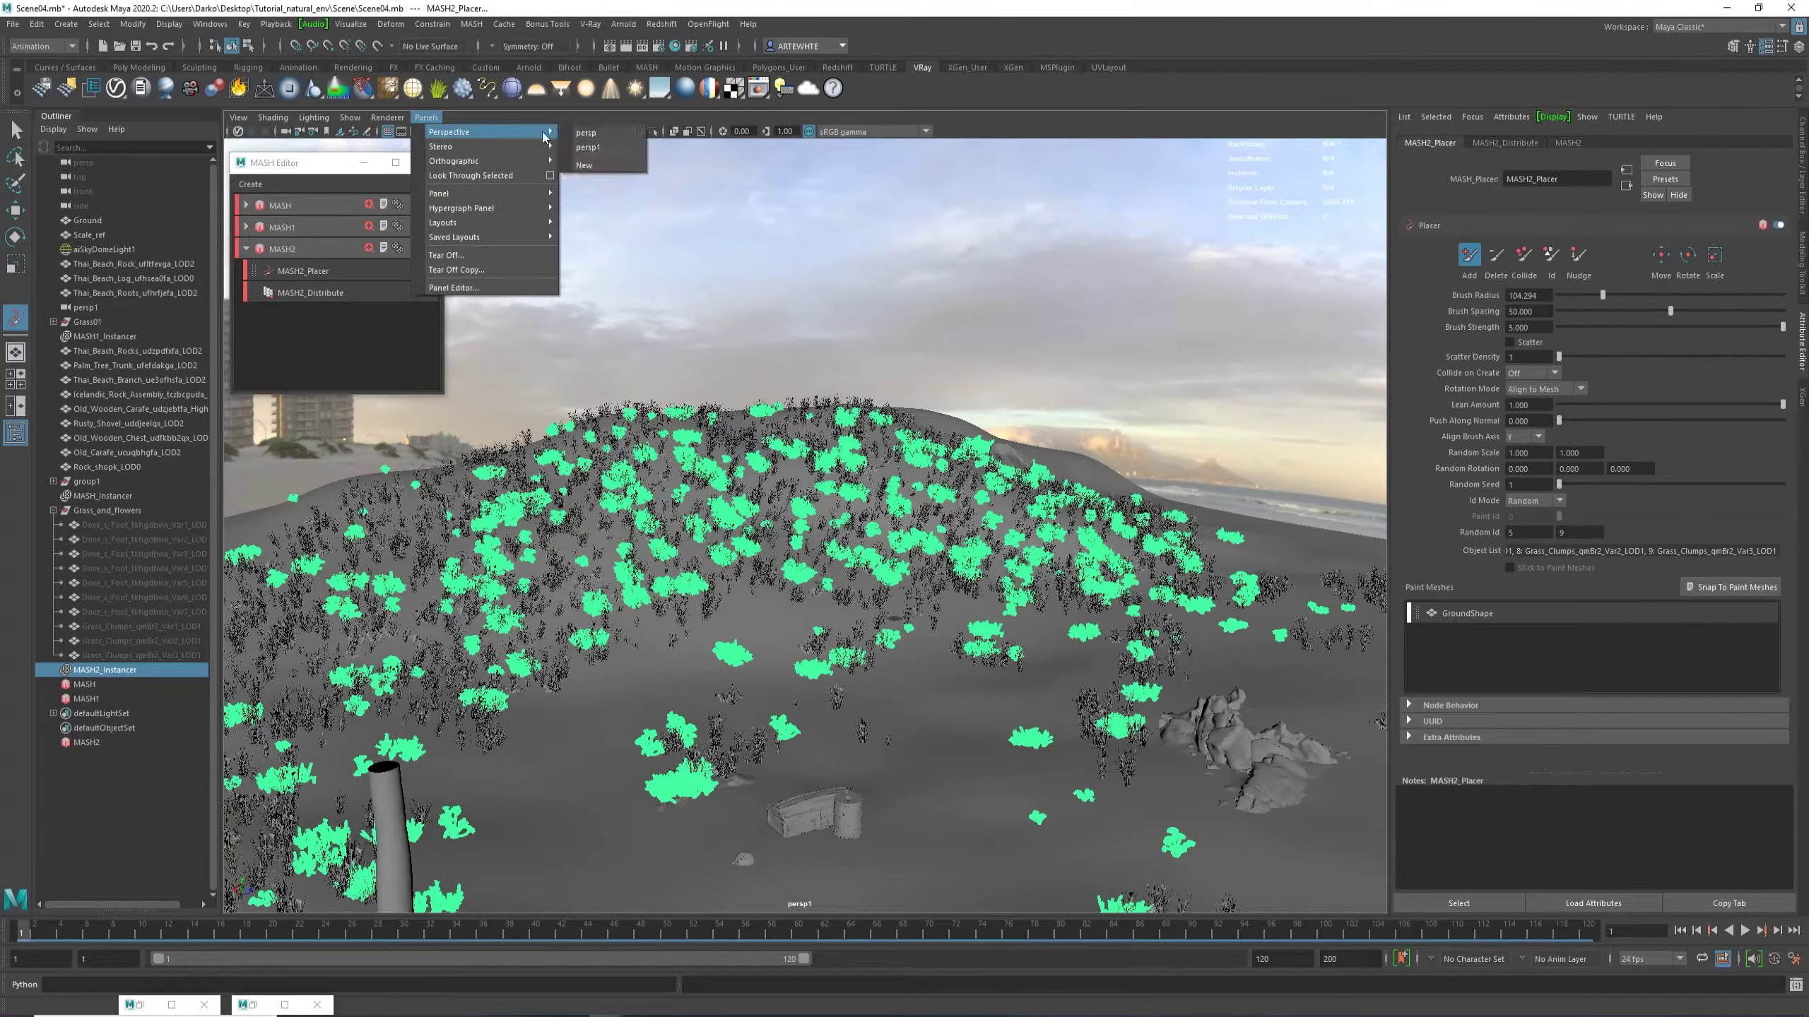
left_click(607, 135)
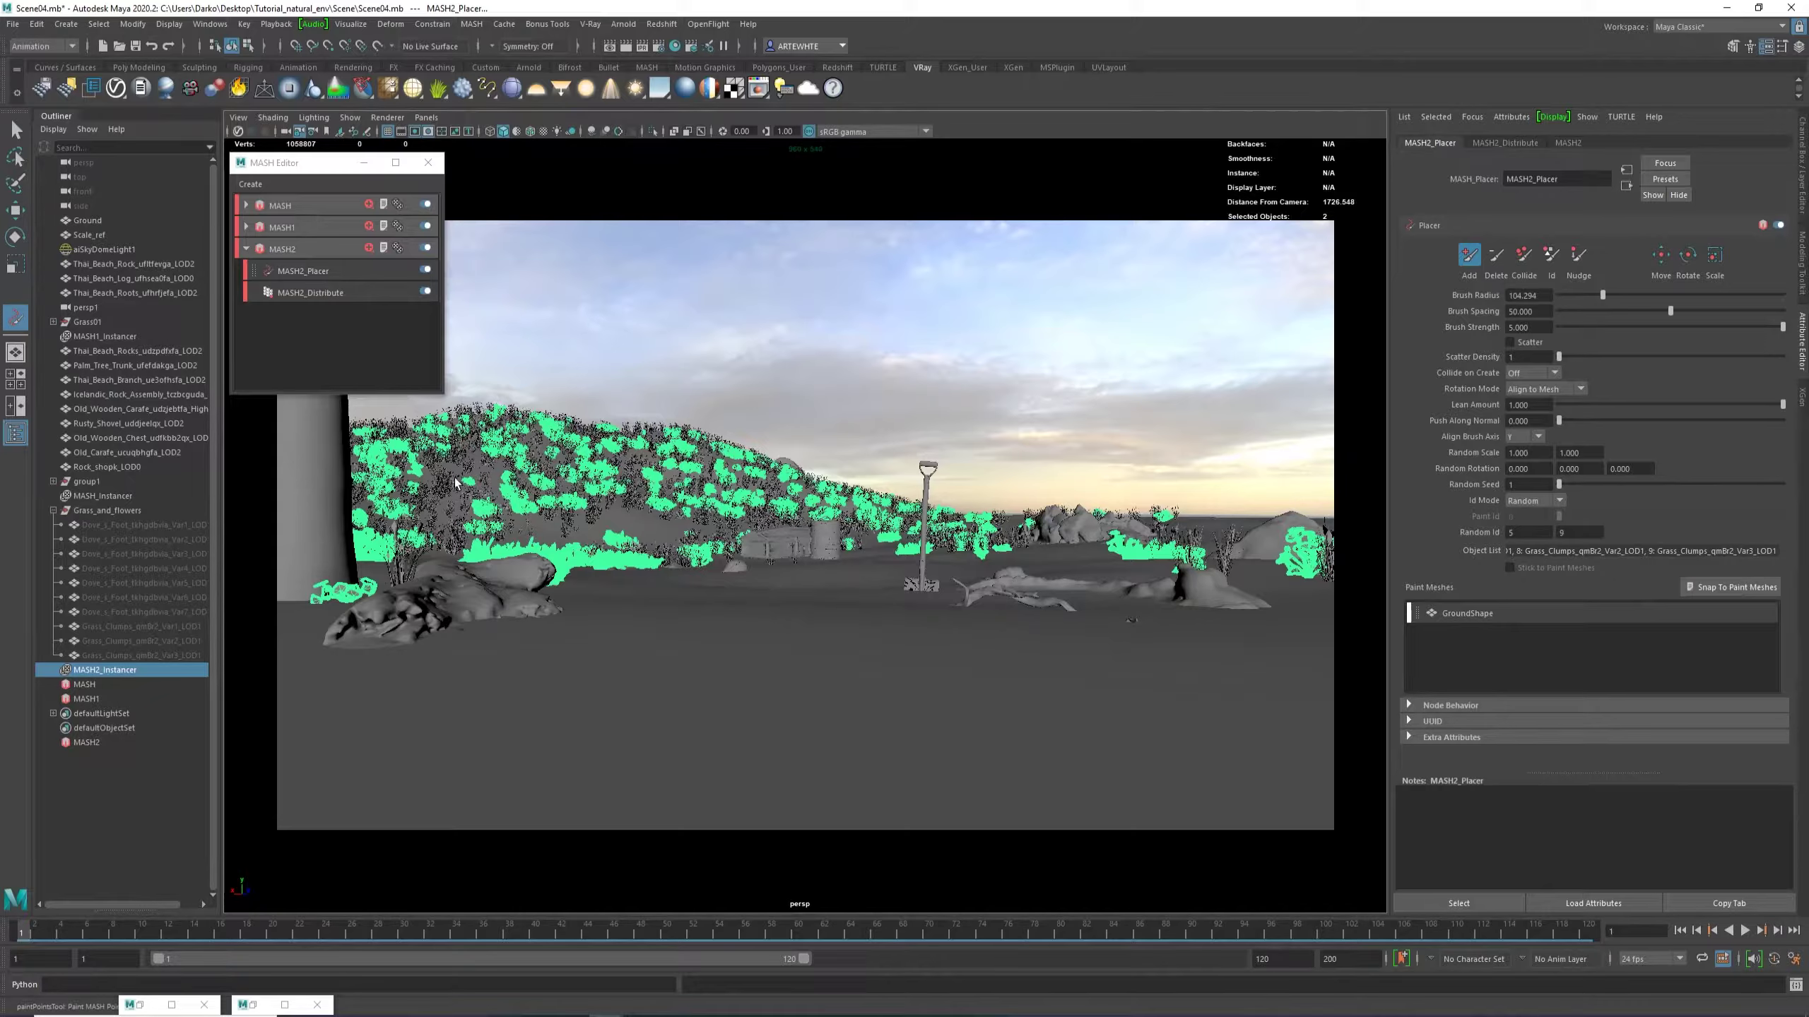
mouse_move(487, 470)
left_mouse_down()
mouse_move(420, 491)
mouse_move(456, 499)
left_mouse_up()
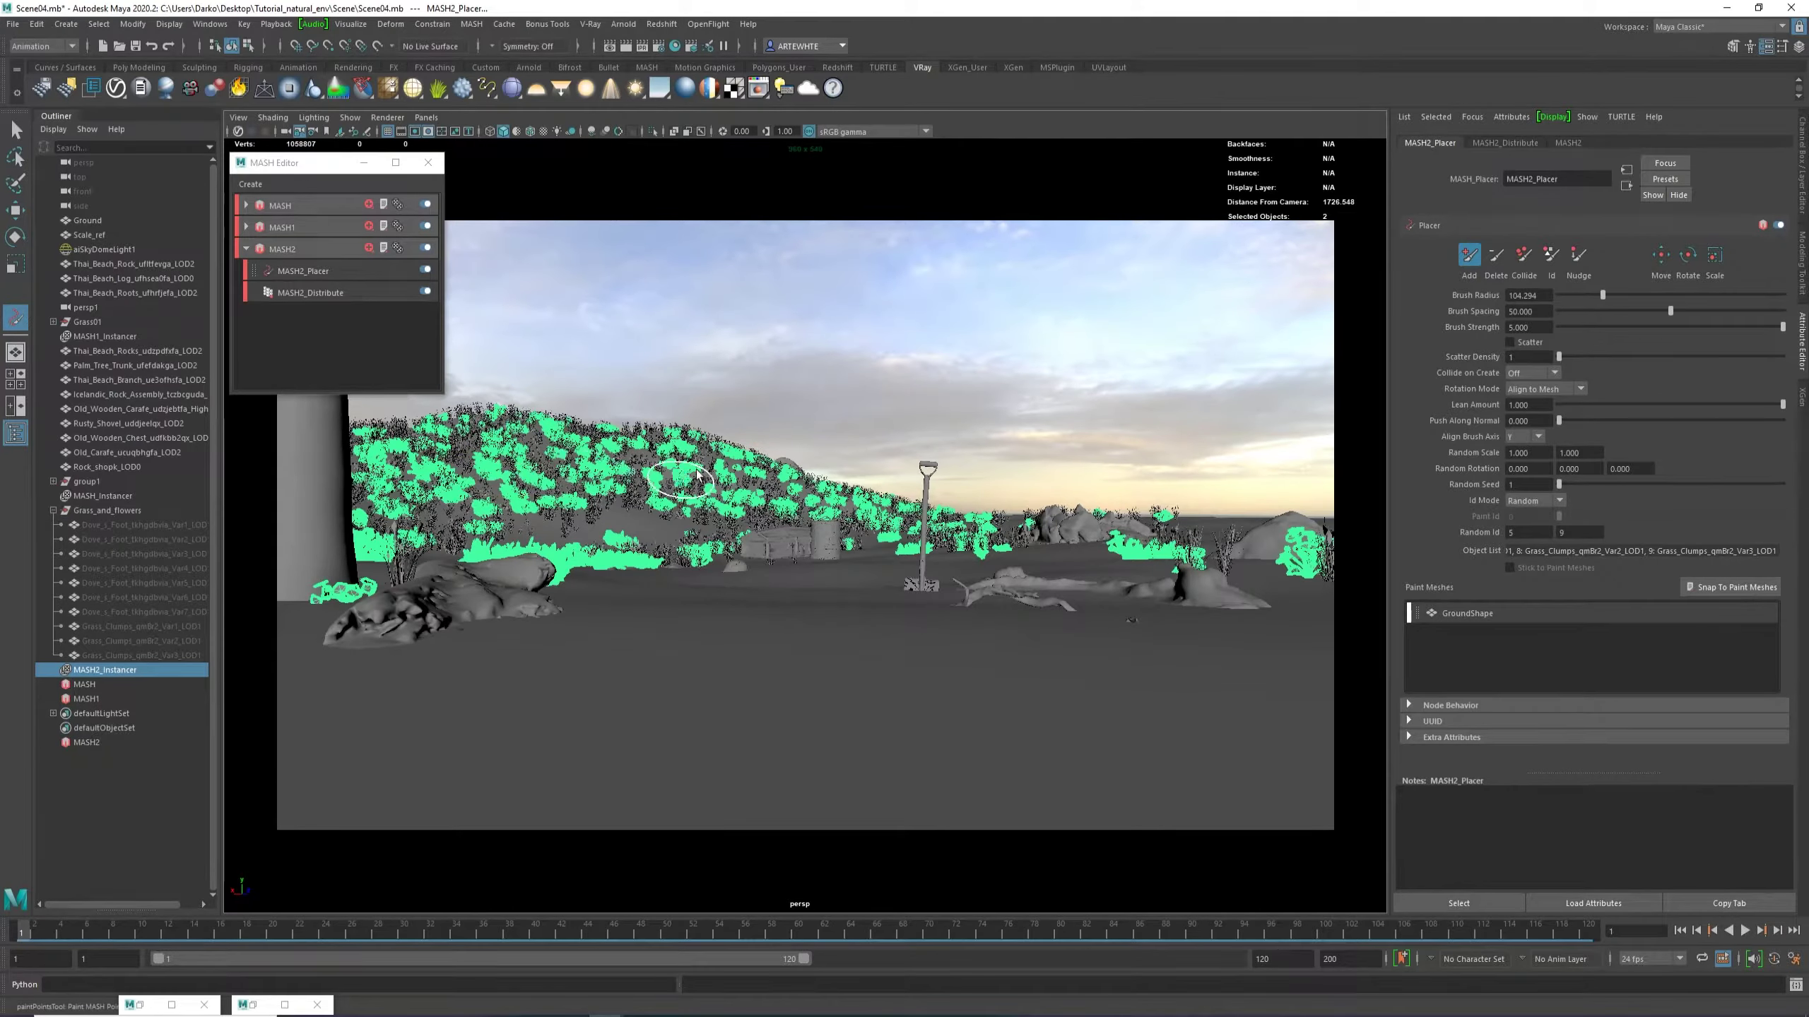
left_click_drag(627, 514, 526, 531)
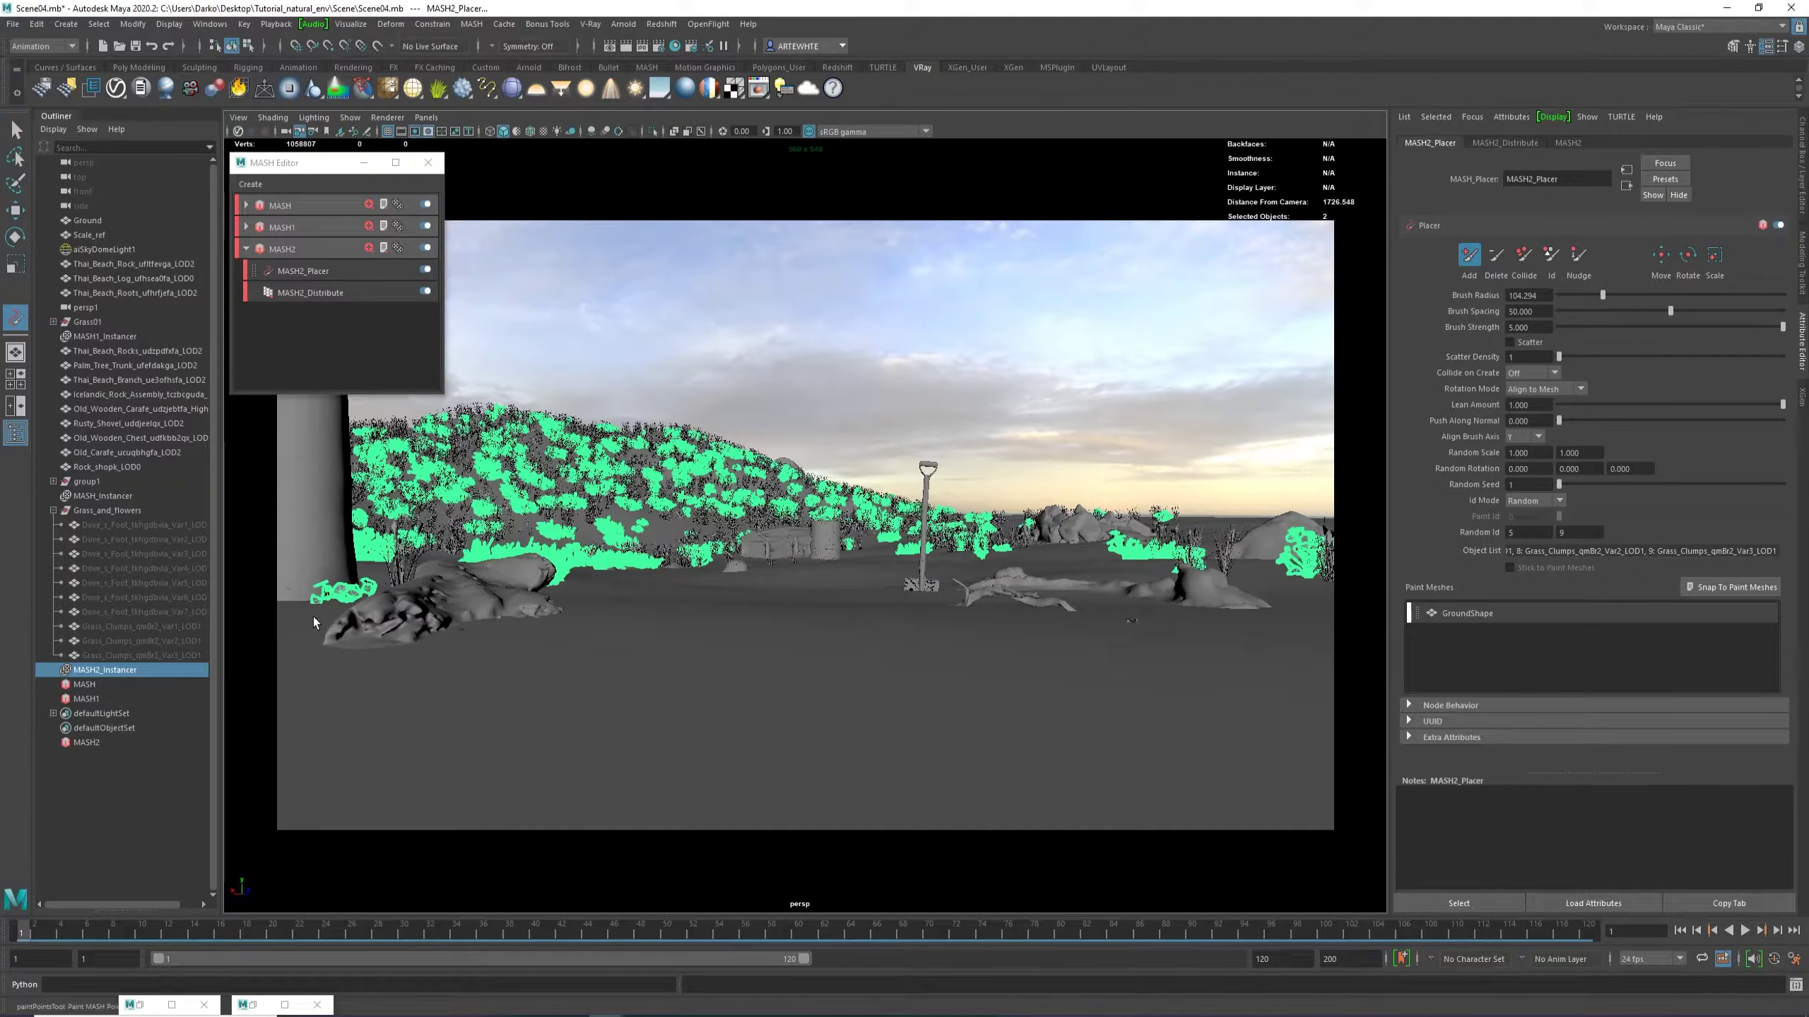
left_click_drag(313, 620, 335, 600)
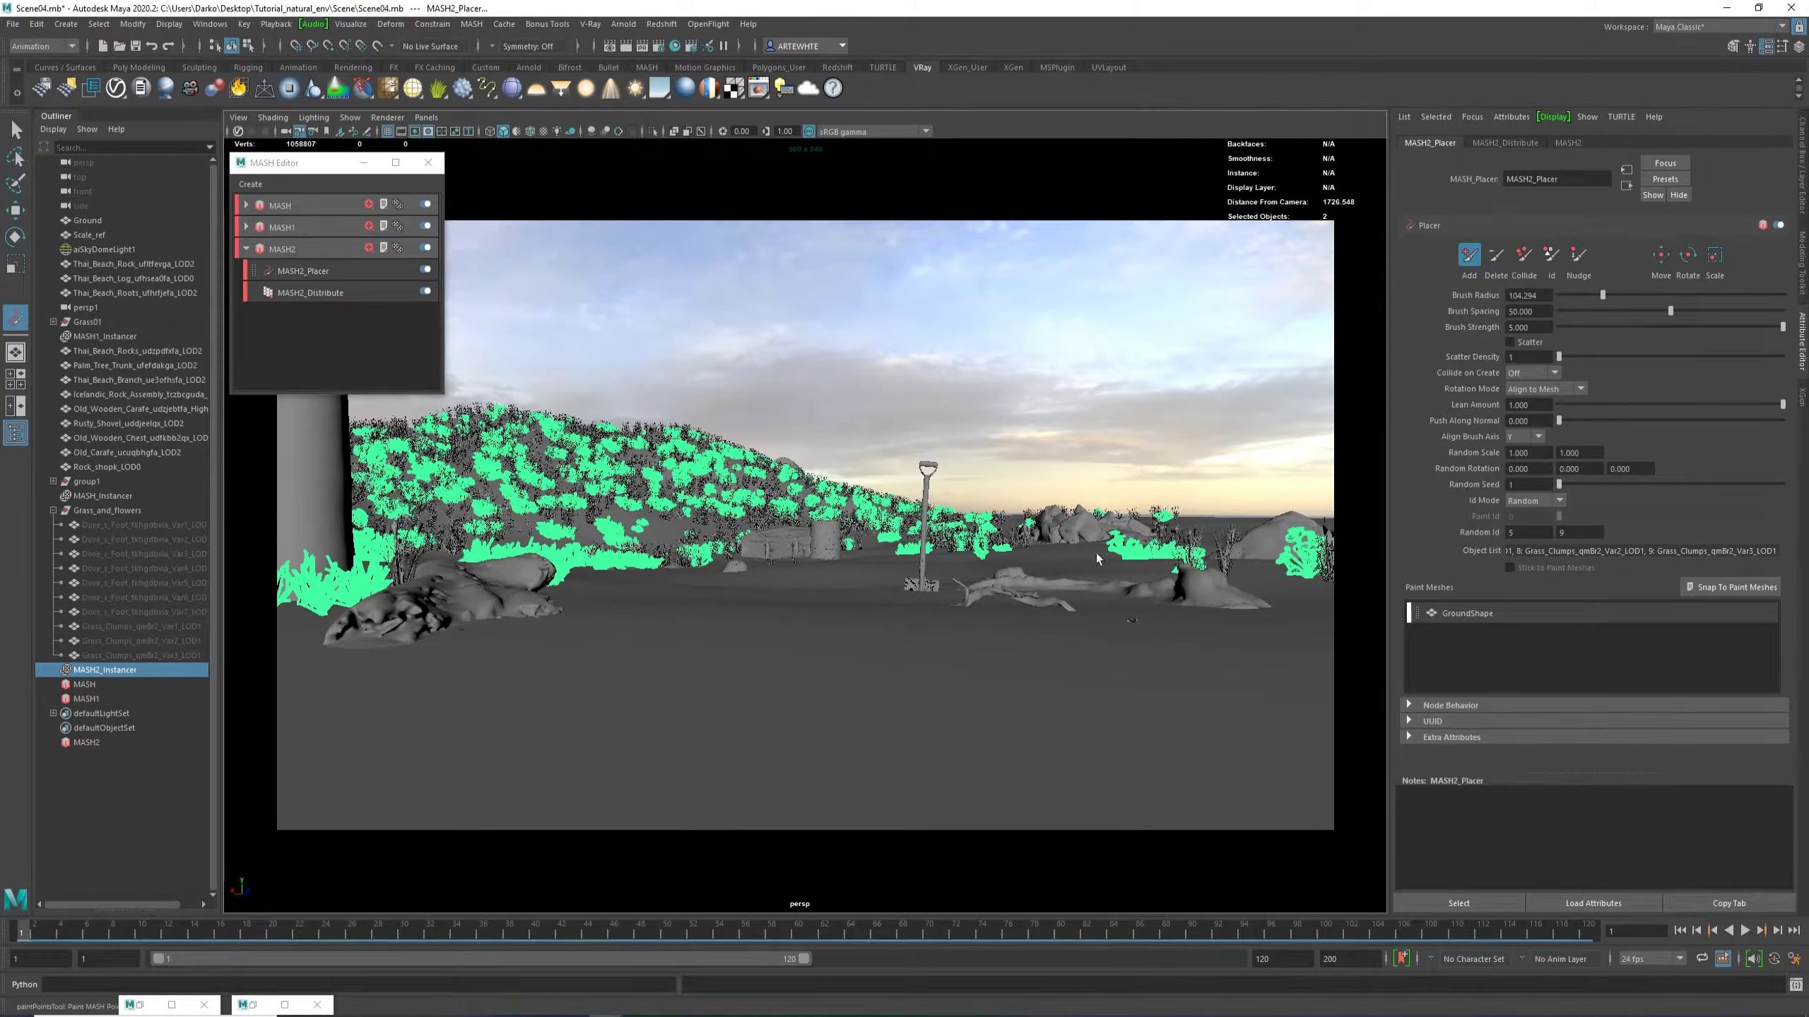
Add plants in front of the distant rocks, and undo the excess placements near the rocks and branch.
left_click(1056, 546)
mouse_move(1197, 532)
left_mouse_down()
mouse_move(1232, 532)
mouse_move(1183, 527)
left_mouse_up()
key("ctrl+z")
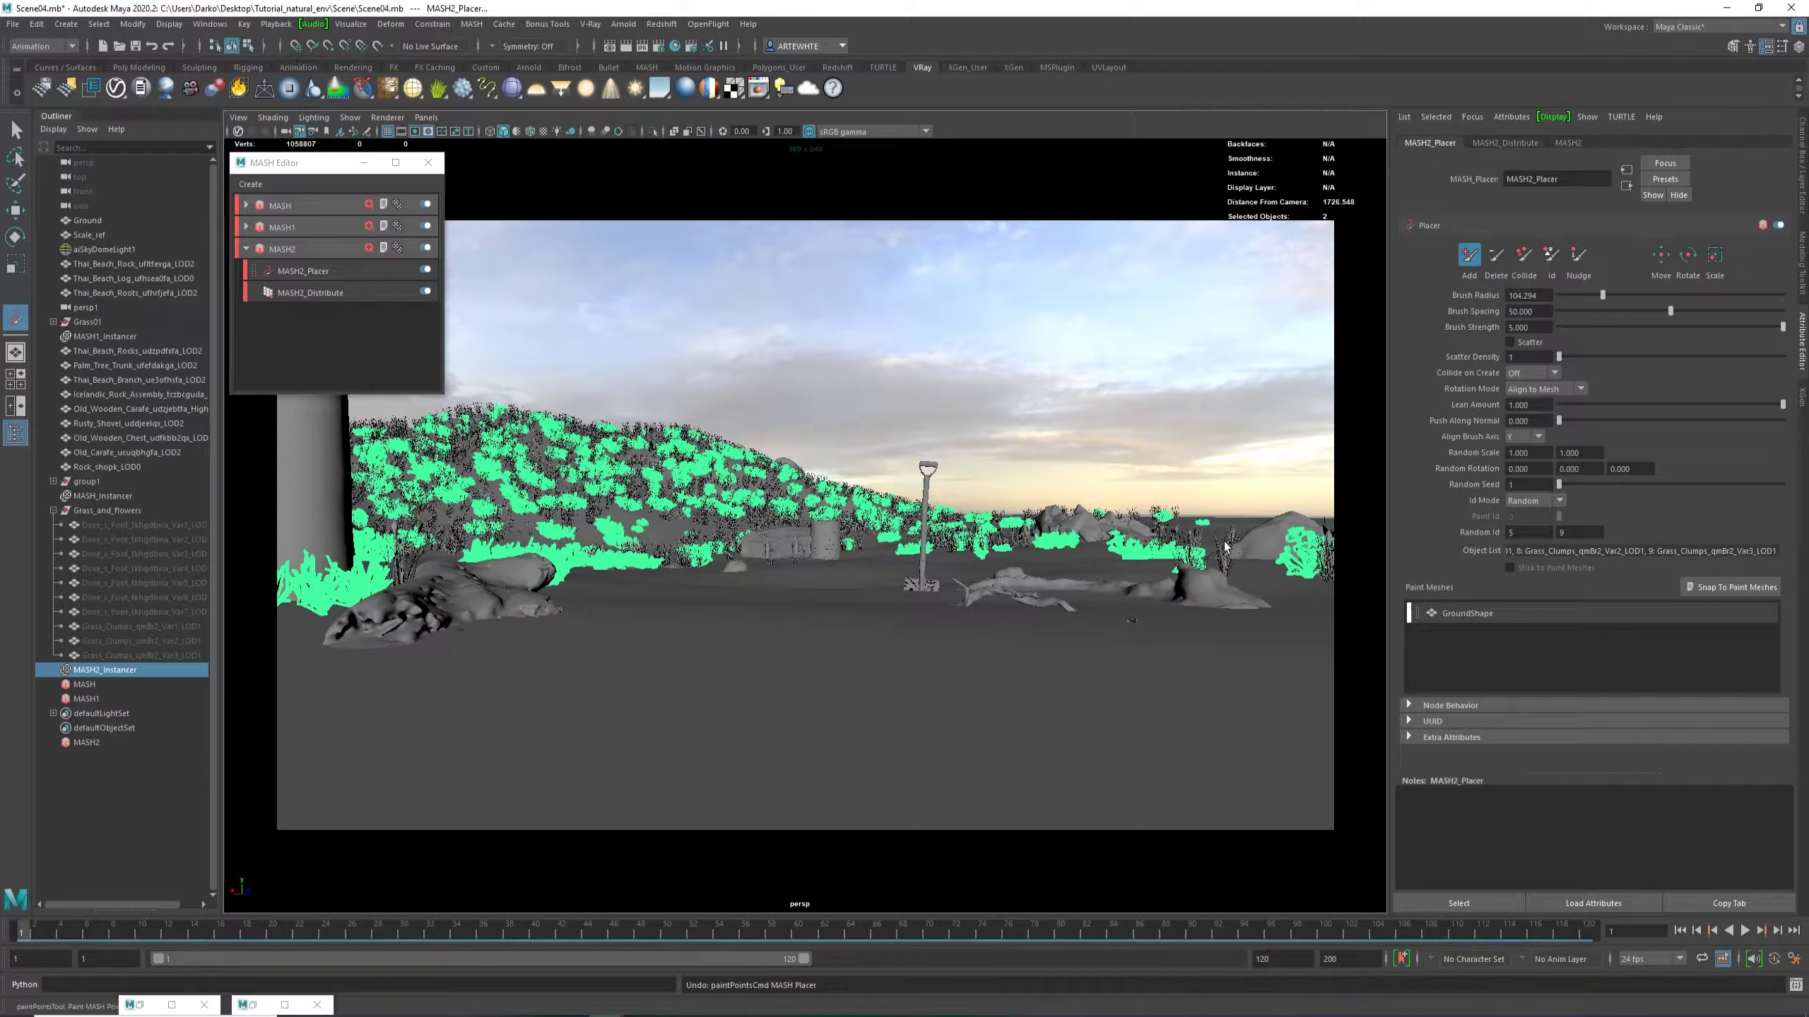
left_click(1046, 577)
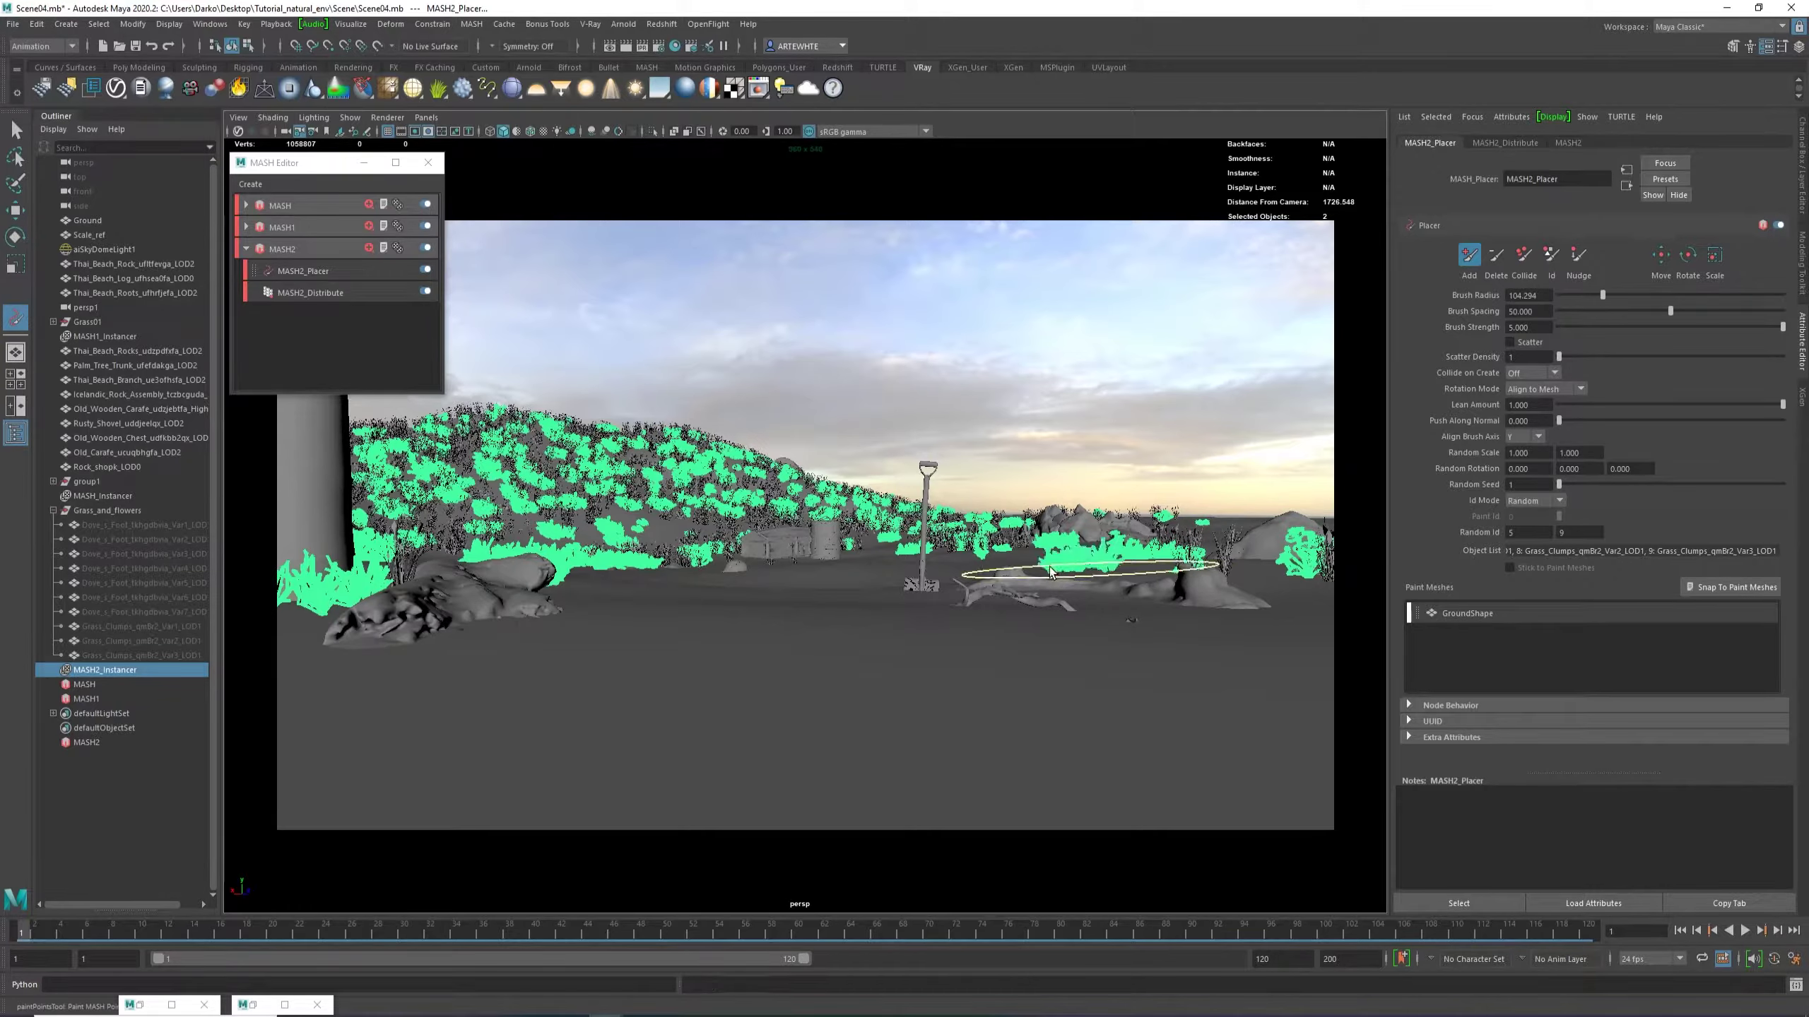
key("ctrl+z")
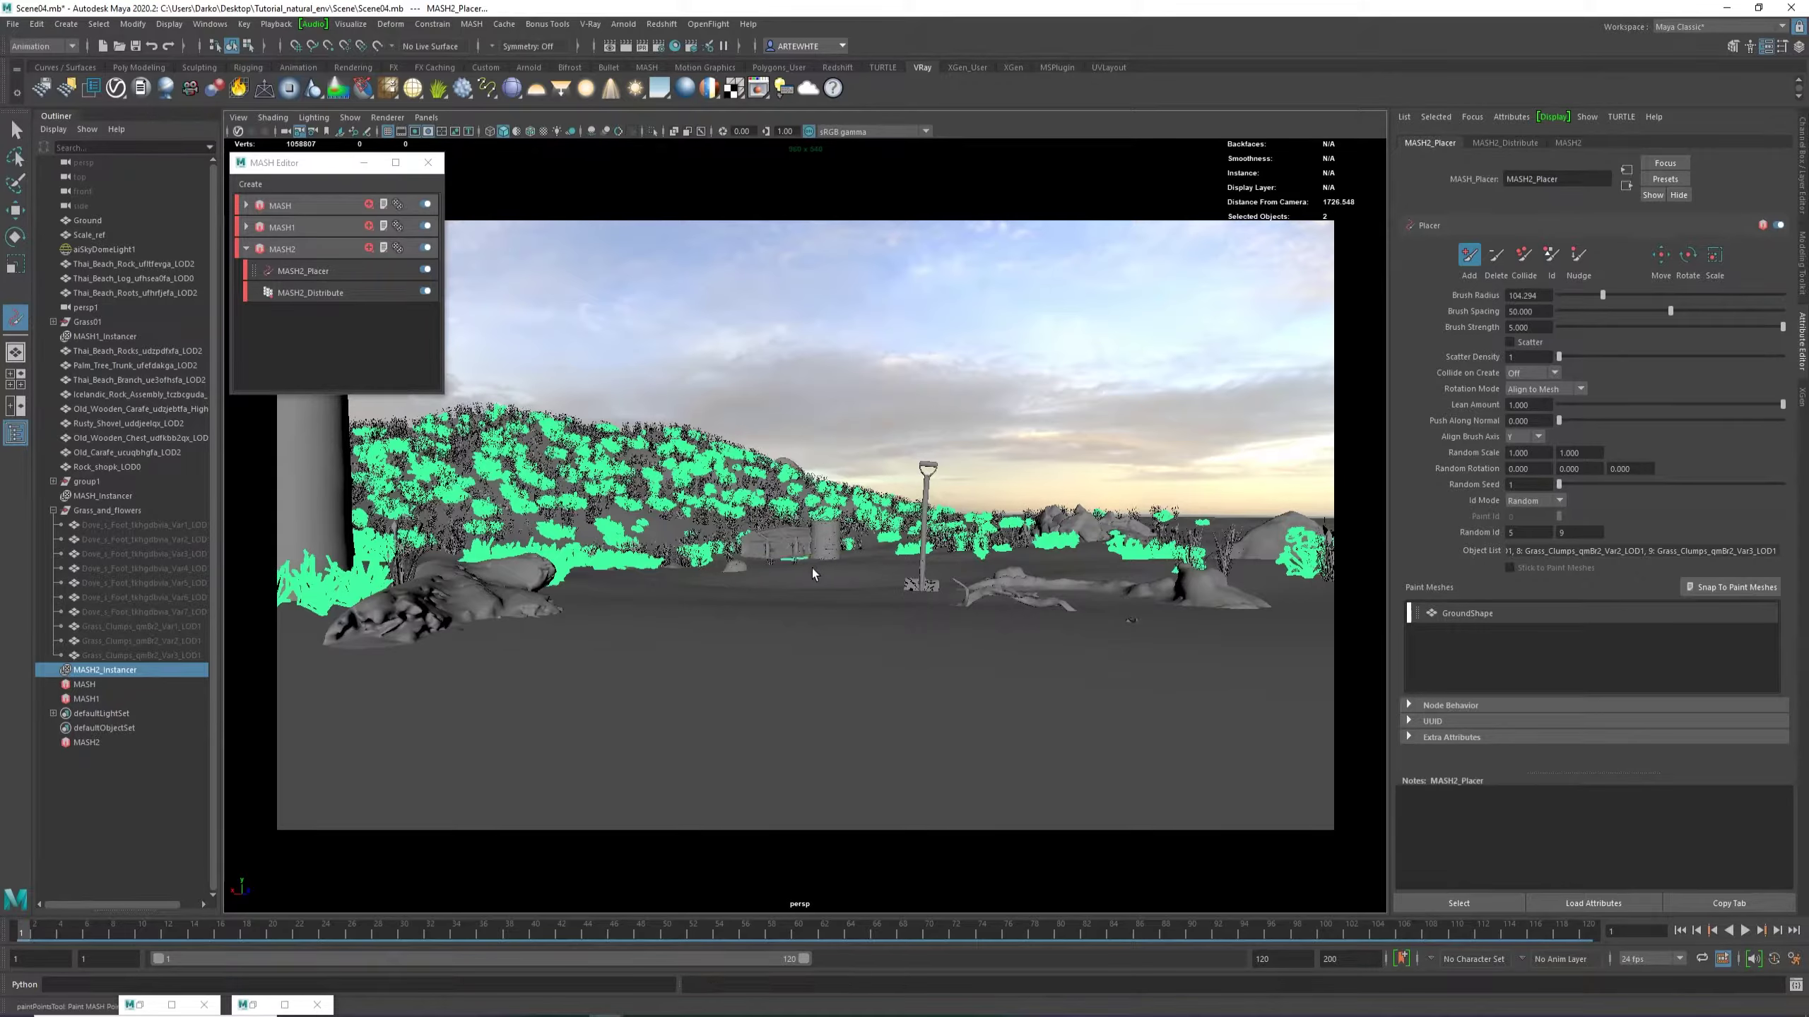
Paint grass clumps in front of the wooden chest, then try a foreground clump near the palm trunk and undo it.
key("ctrl+z")
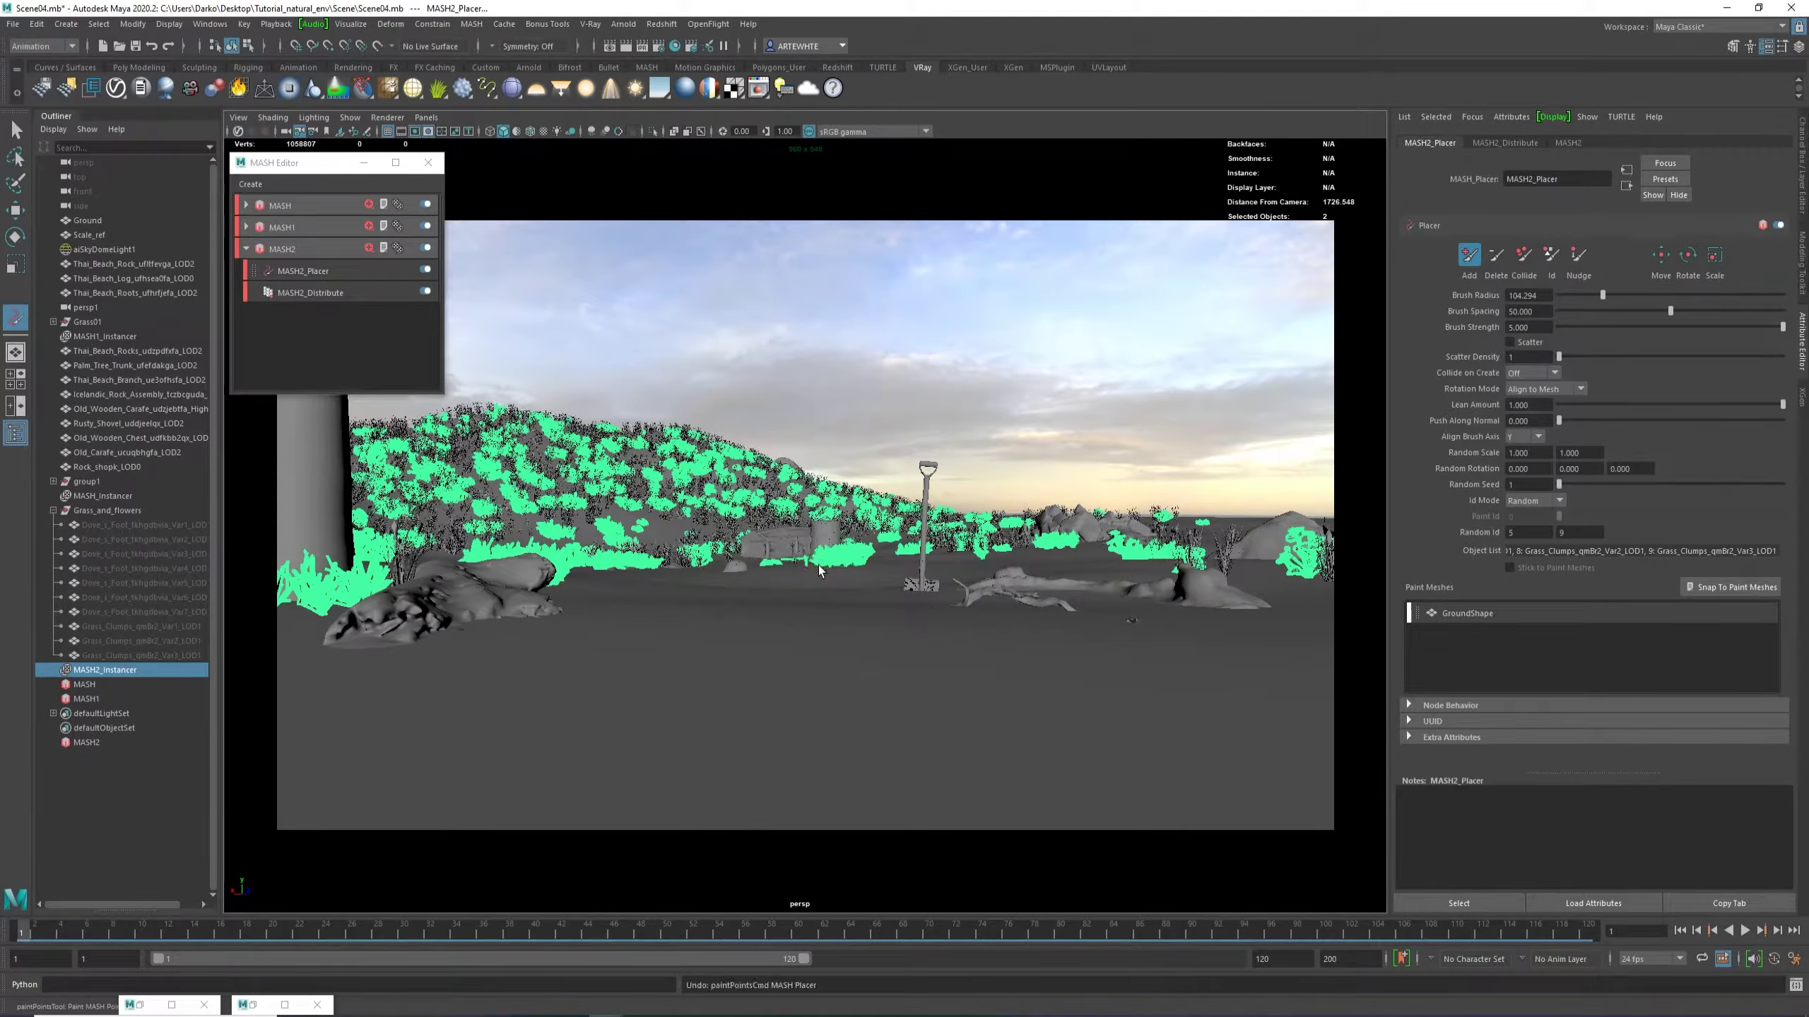
left_click(828, 570)
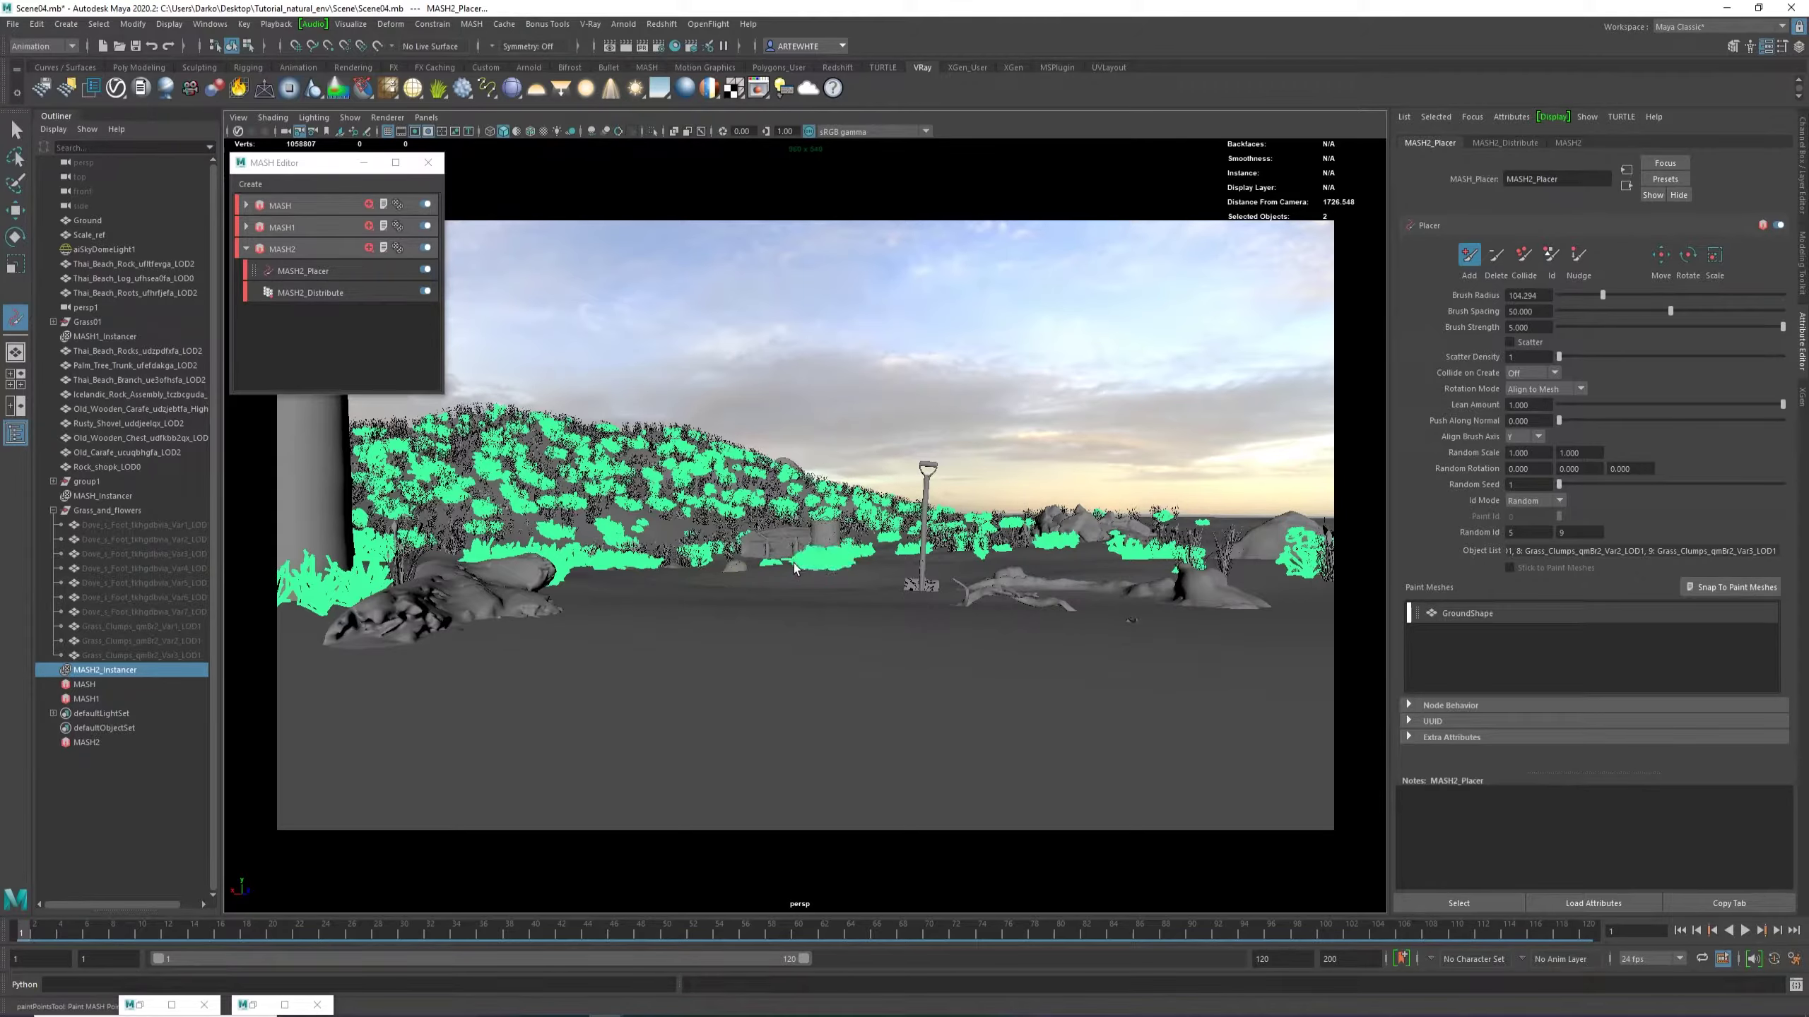
left_click(698, 581)
left_click(283, 686)
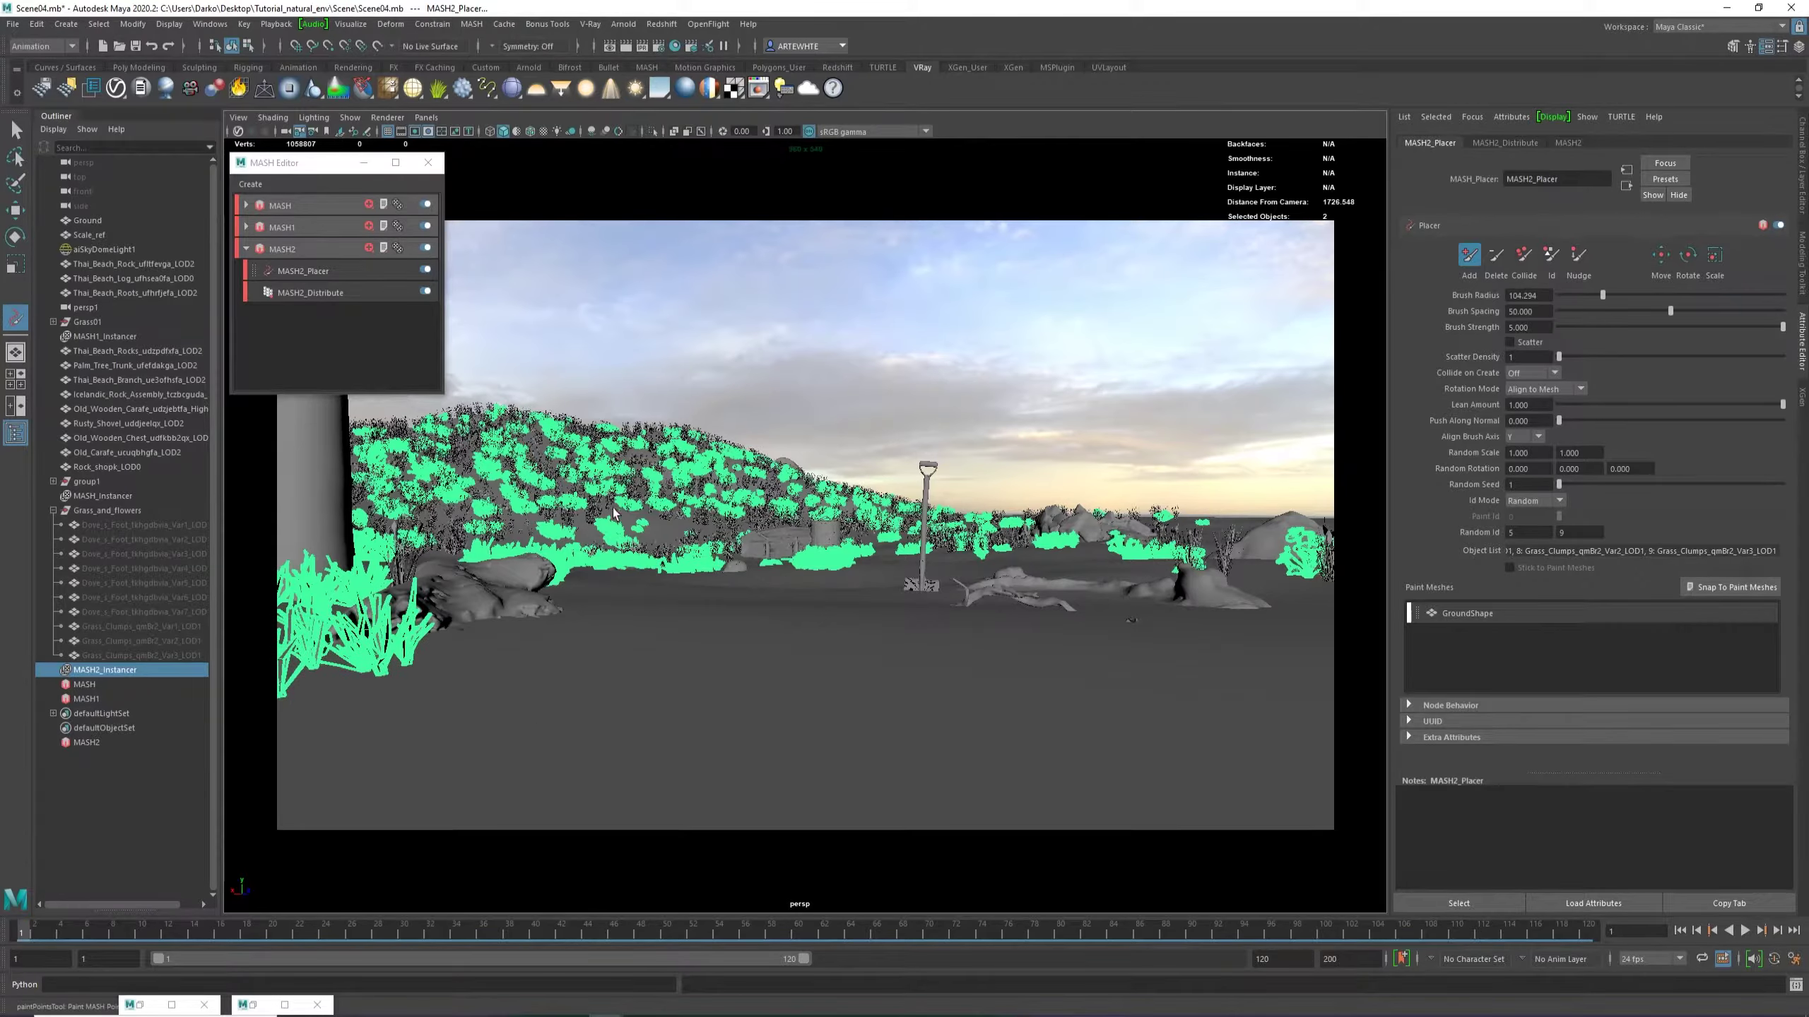
key("ctrl+z")
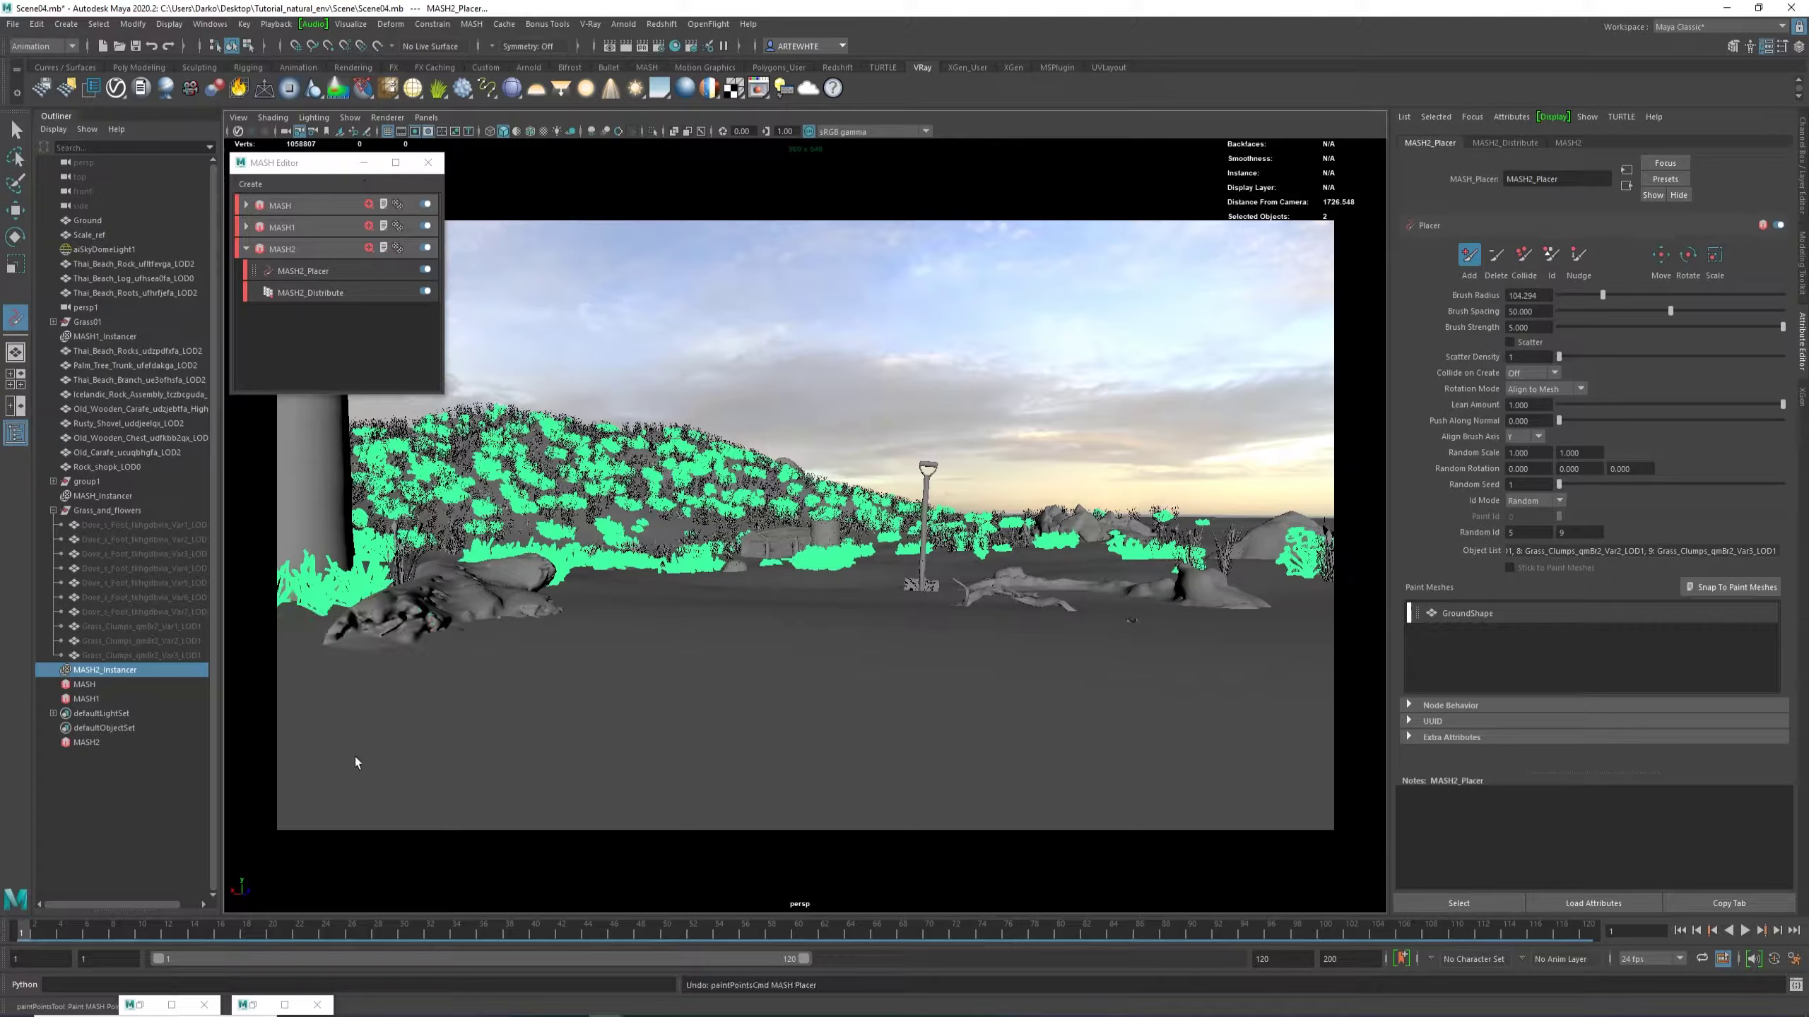
Paint a cluster of grass clumps in the foreground, just in front of the palm trunk and rock.
left_click(285, 734)
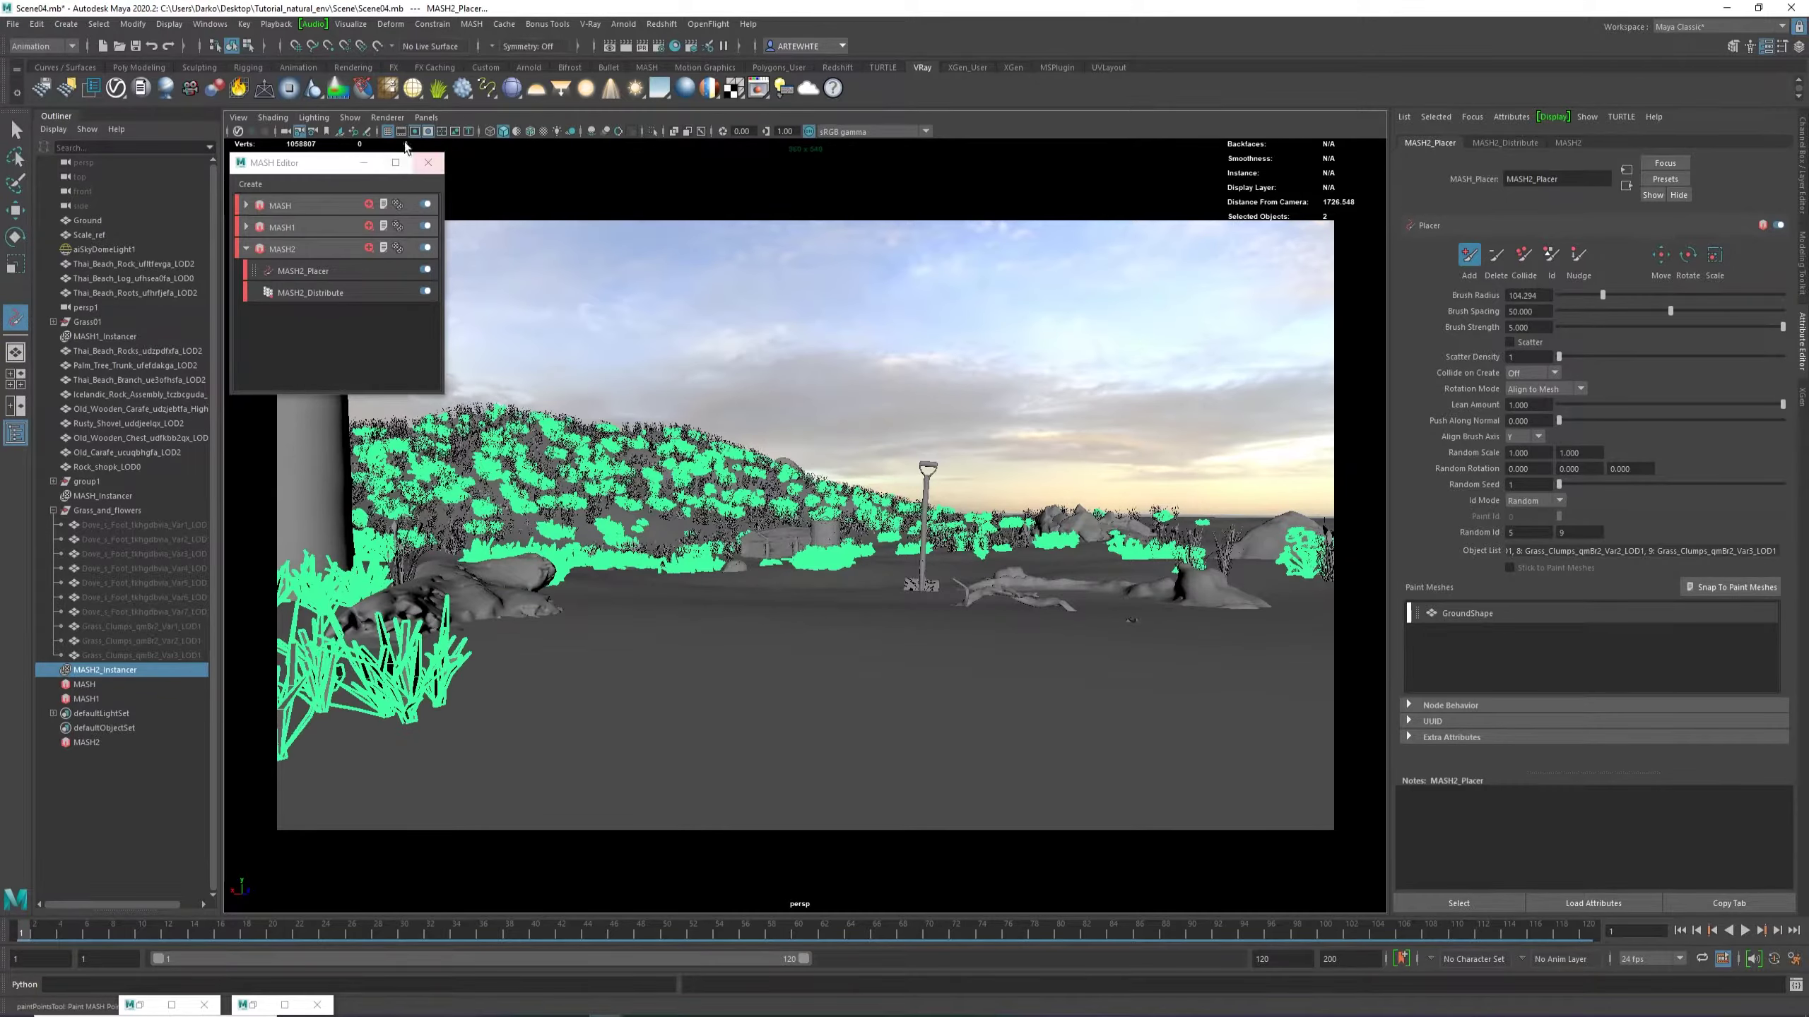
left_click(426, 117)
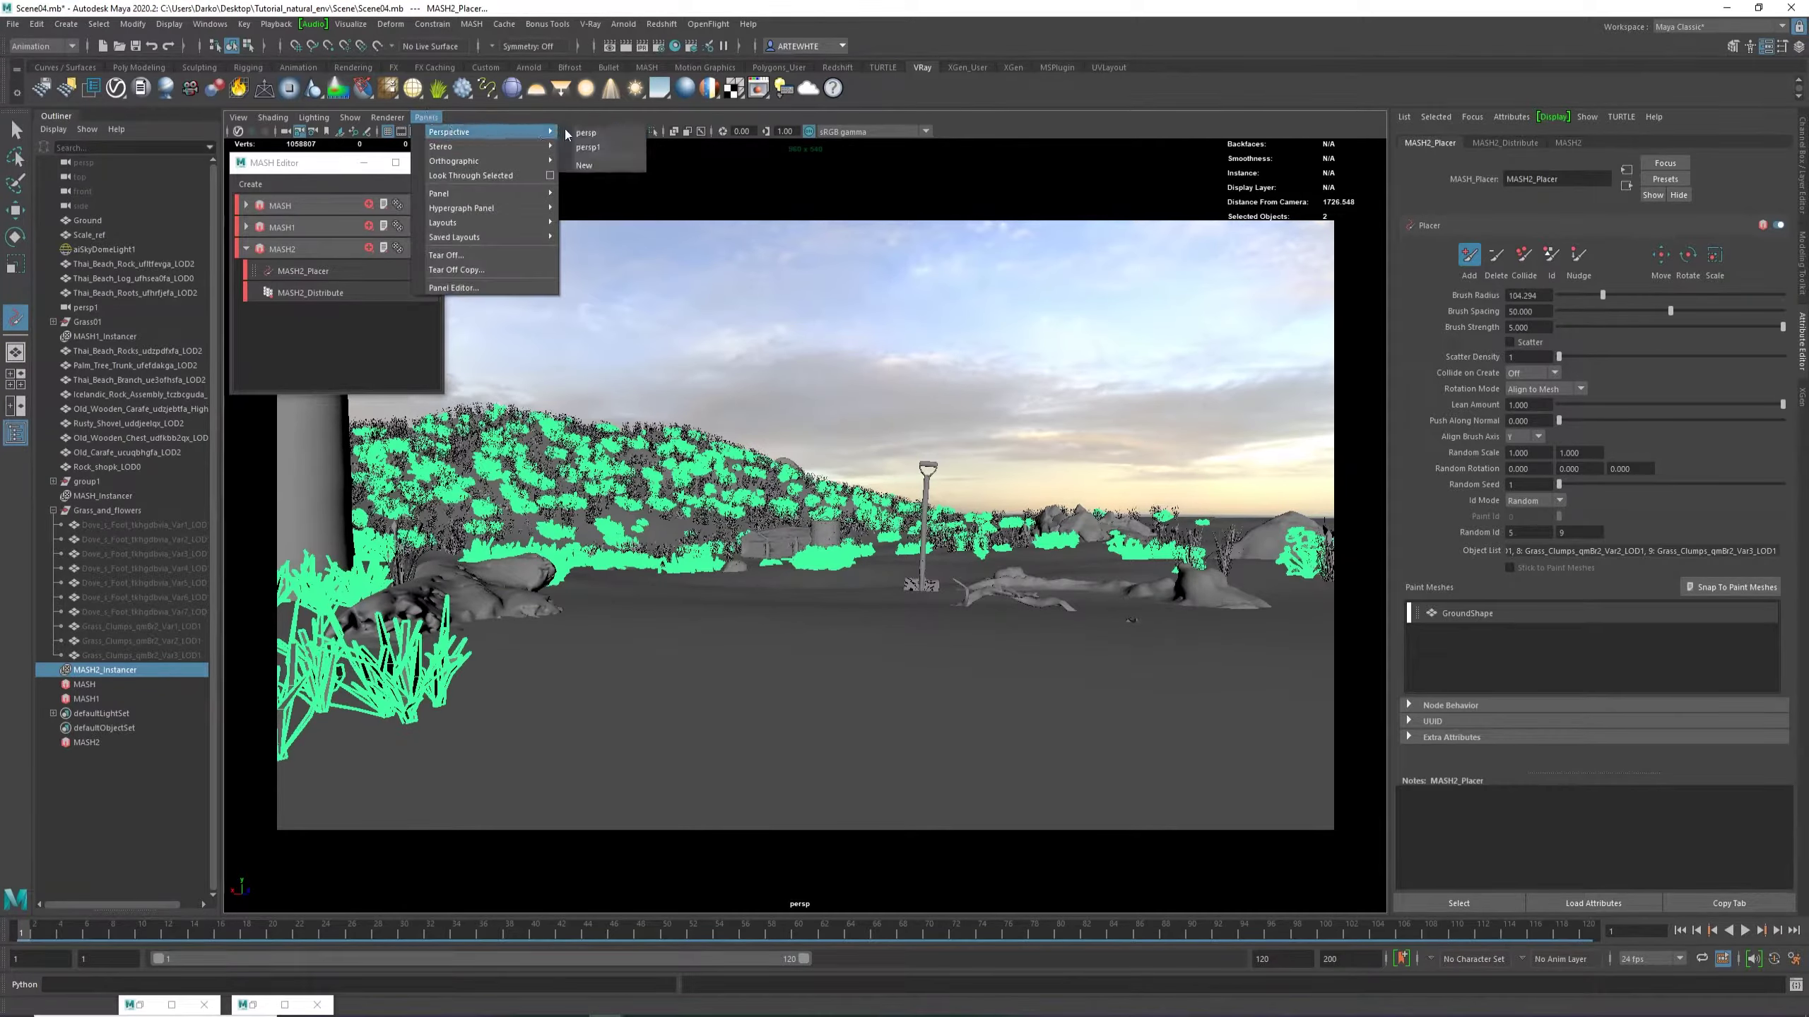
mouse_move(456, 147)
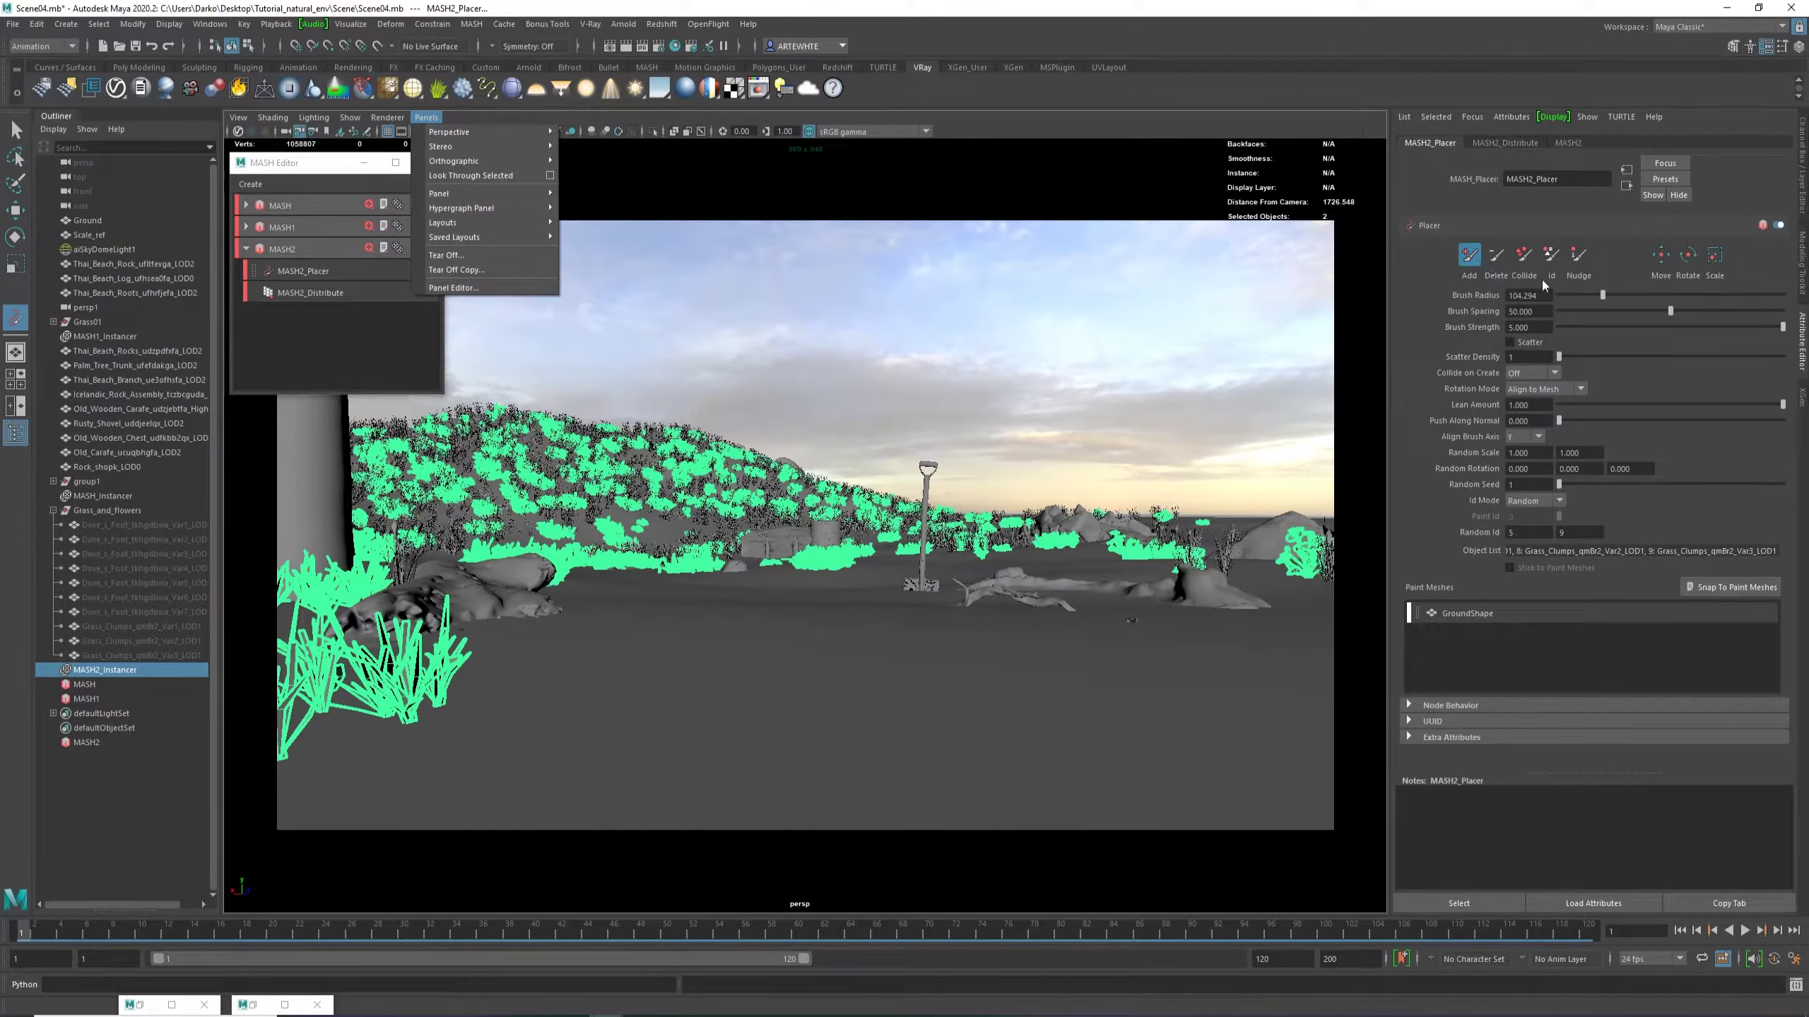
Erase some of the plants along the foot of the dune with the Placer's Delete brush, and activate the Id brush.
left_click(1495, 260)
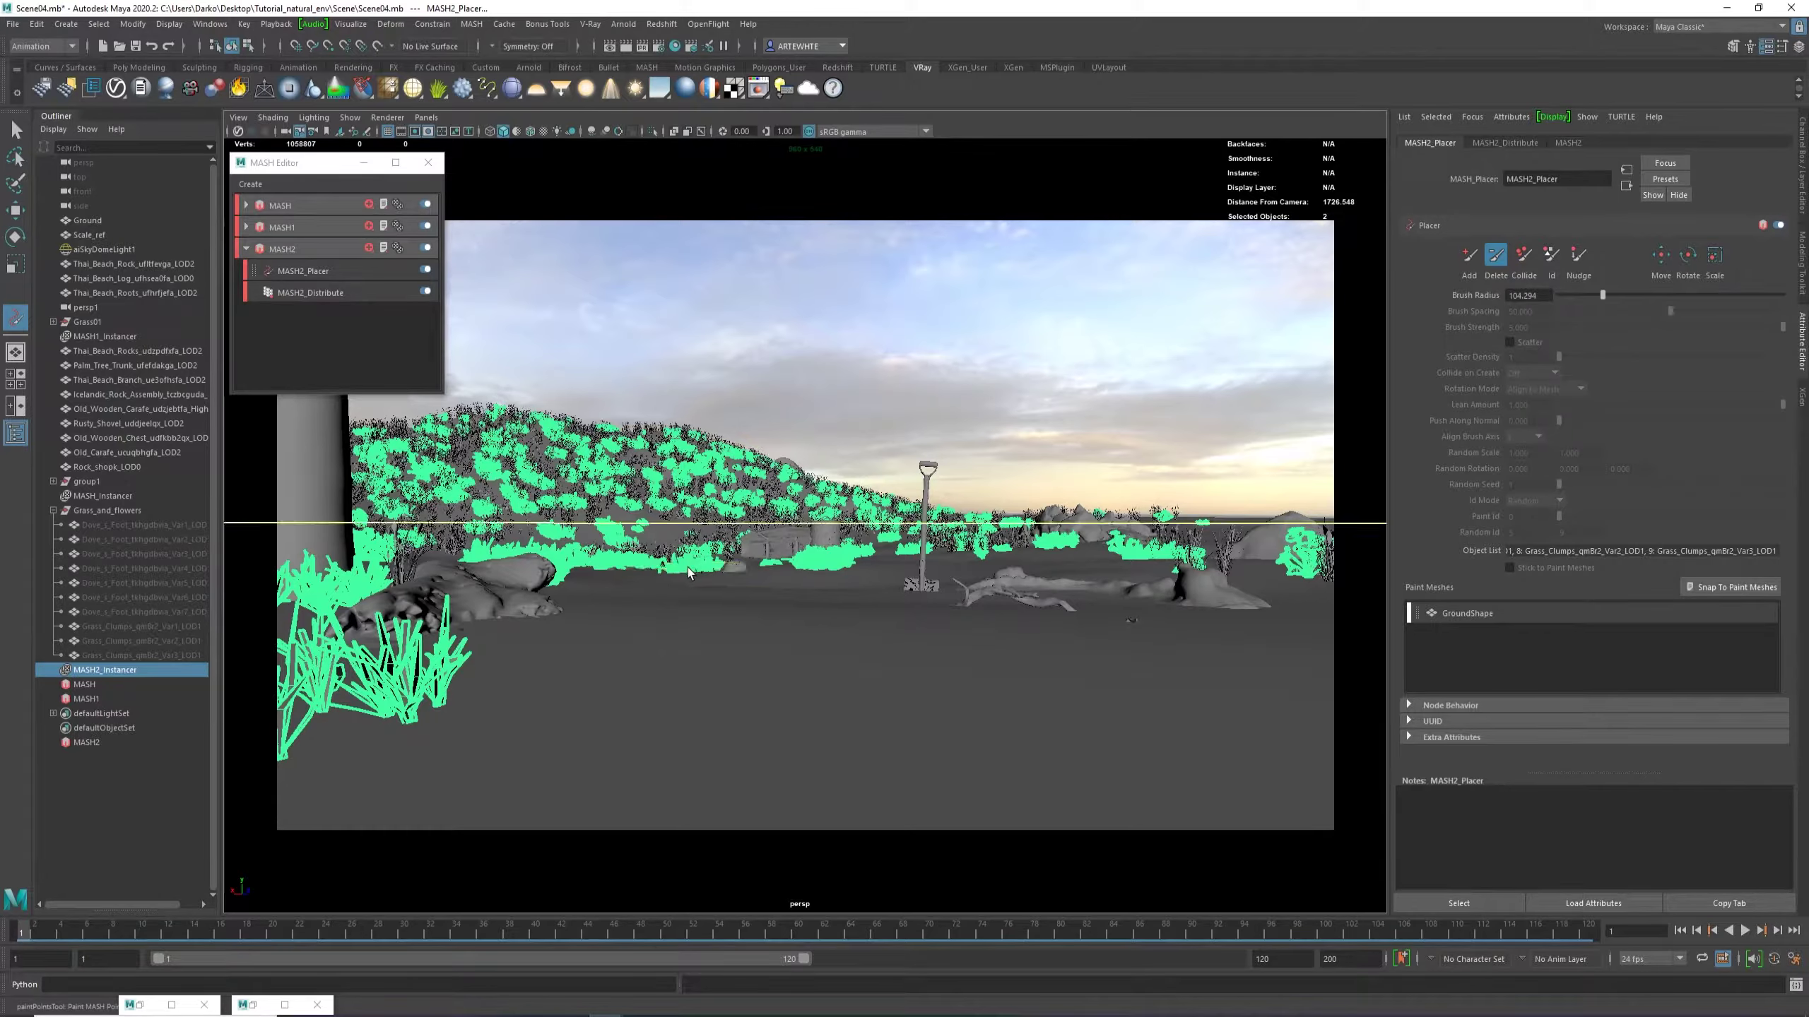
left_click_drag(688, 568, 670, 573)
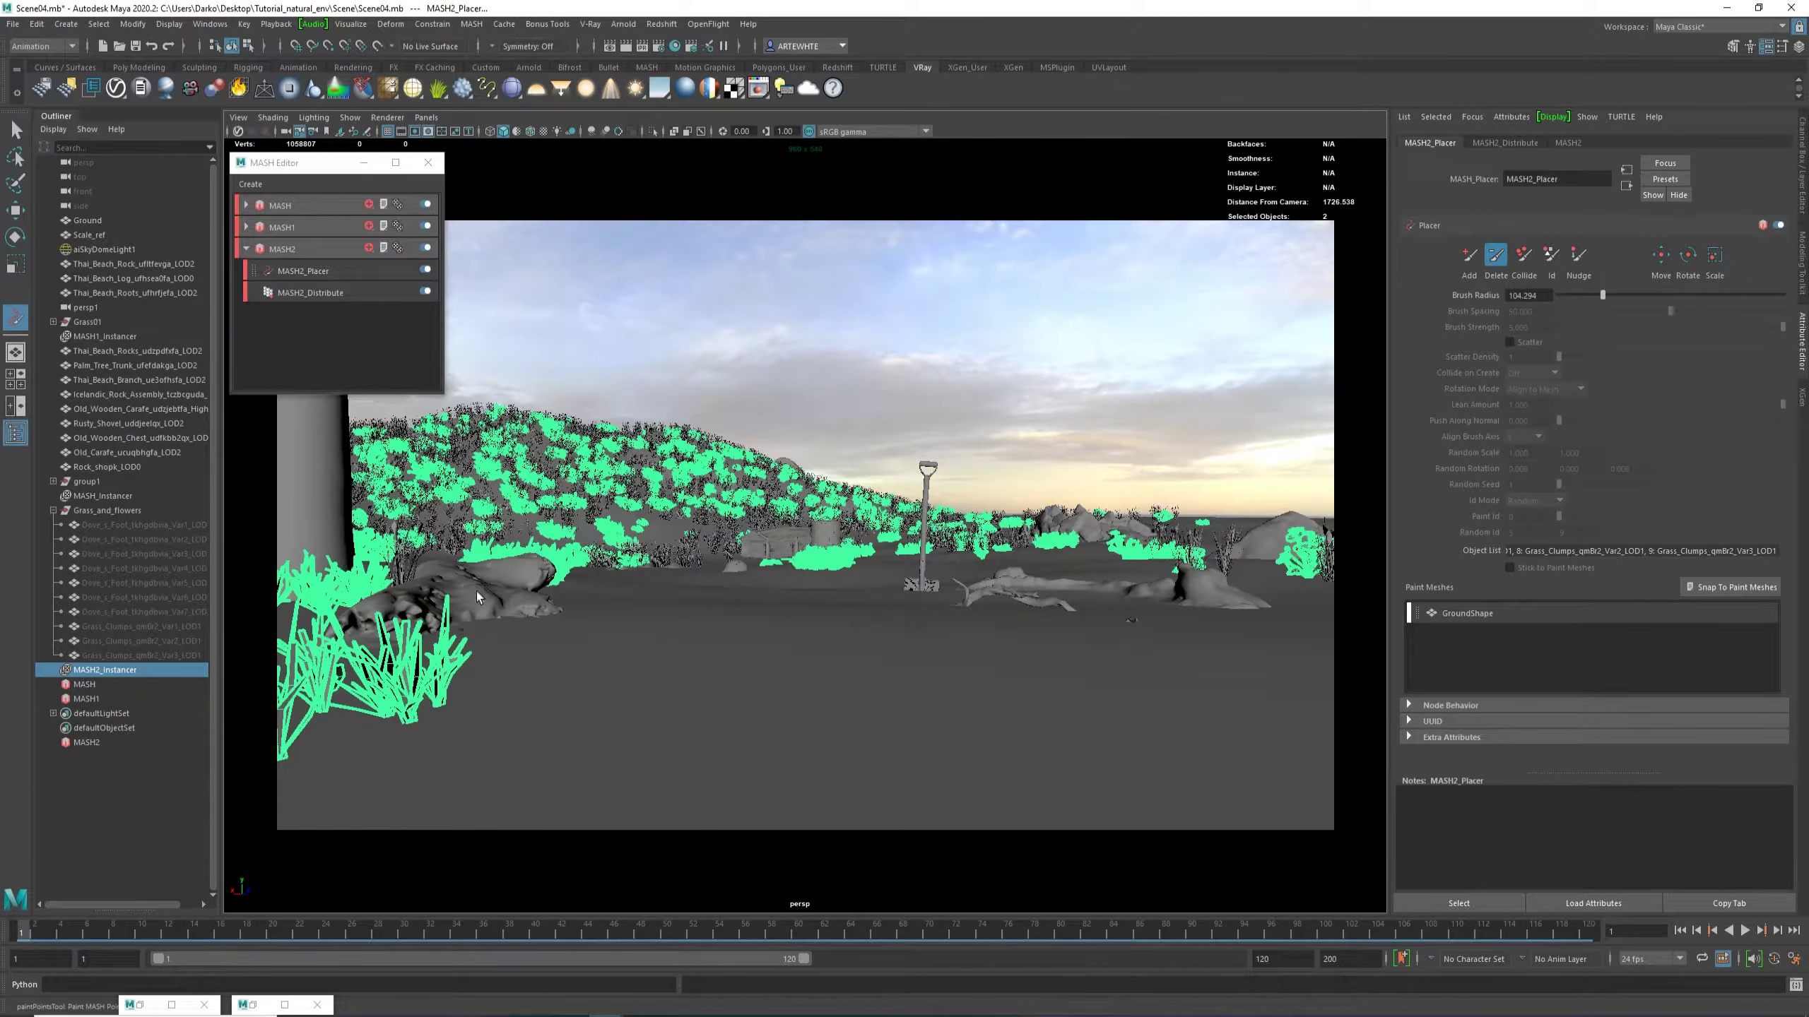
left_click(1524, 255)
left_click(1547, 258)
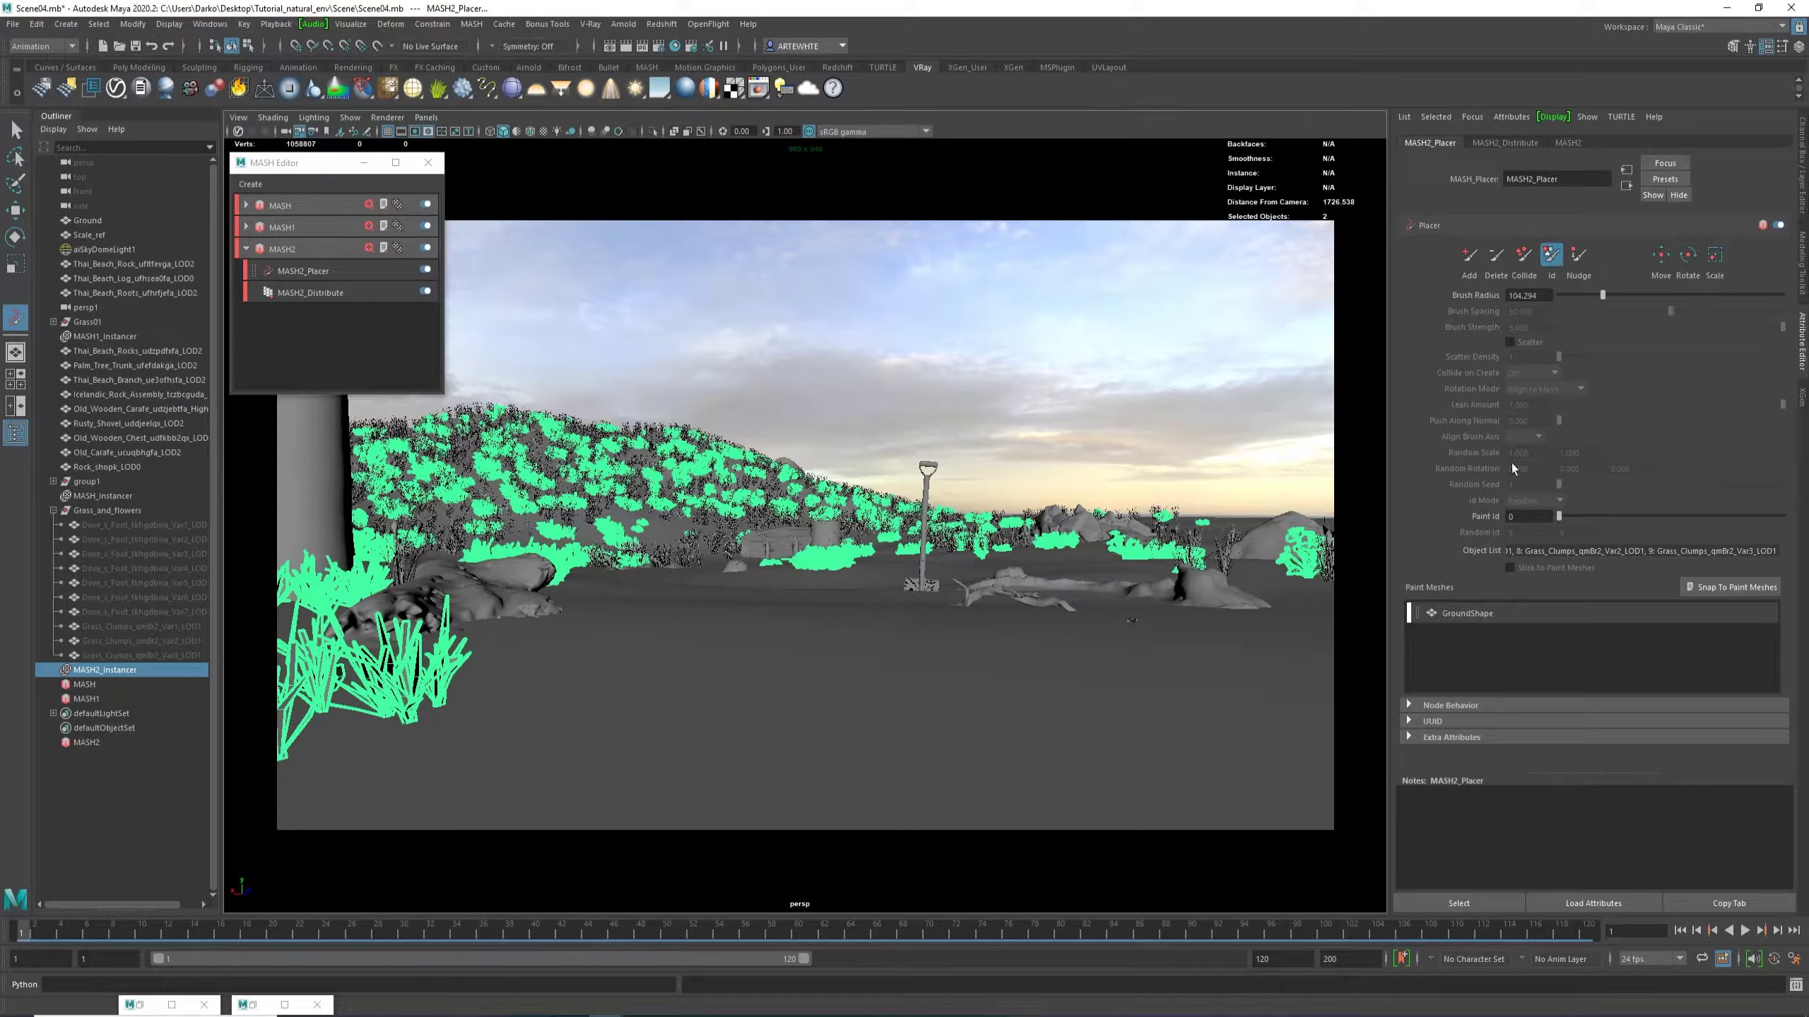
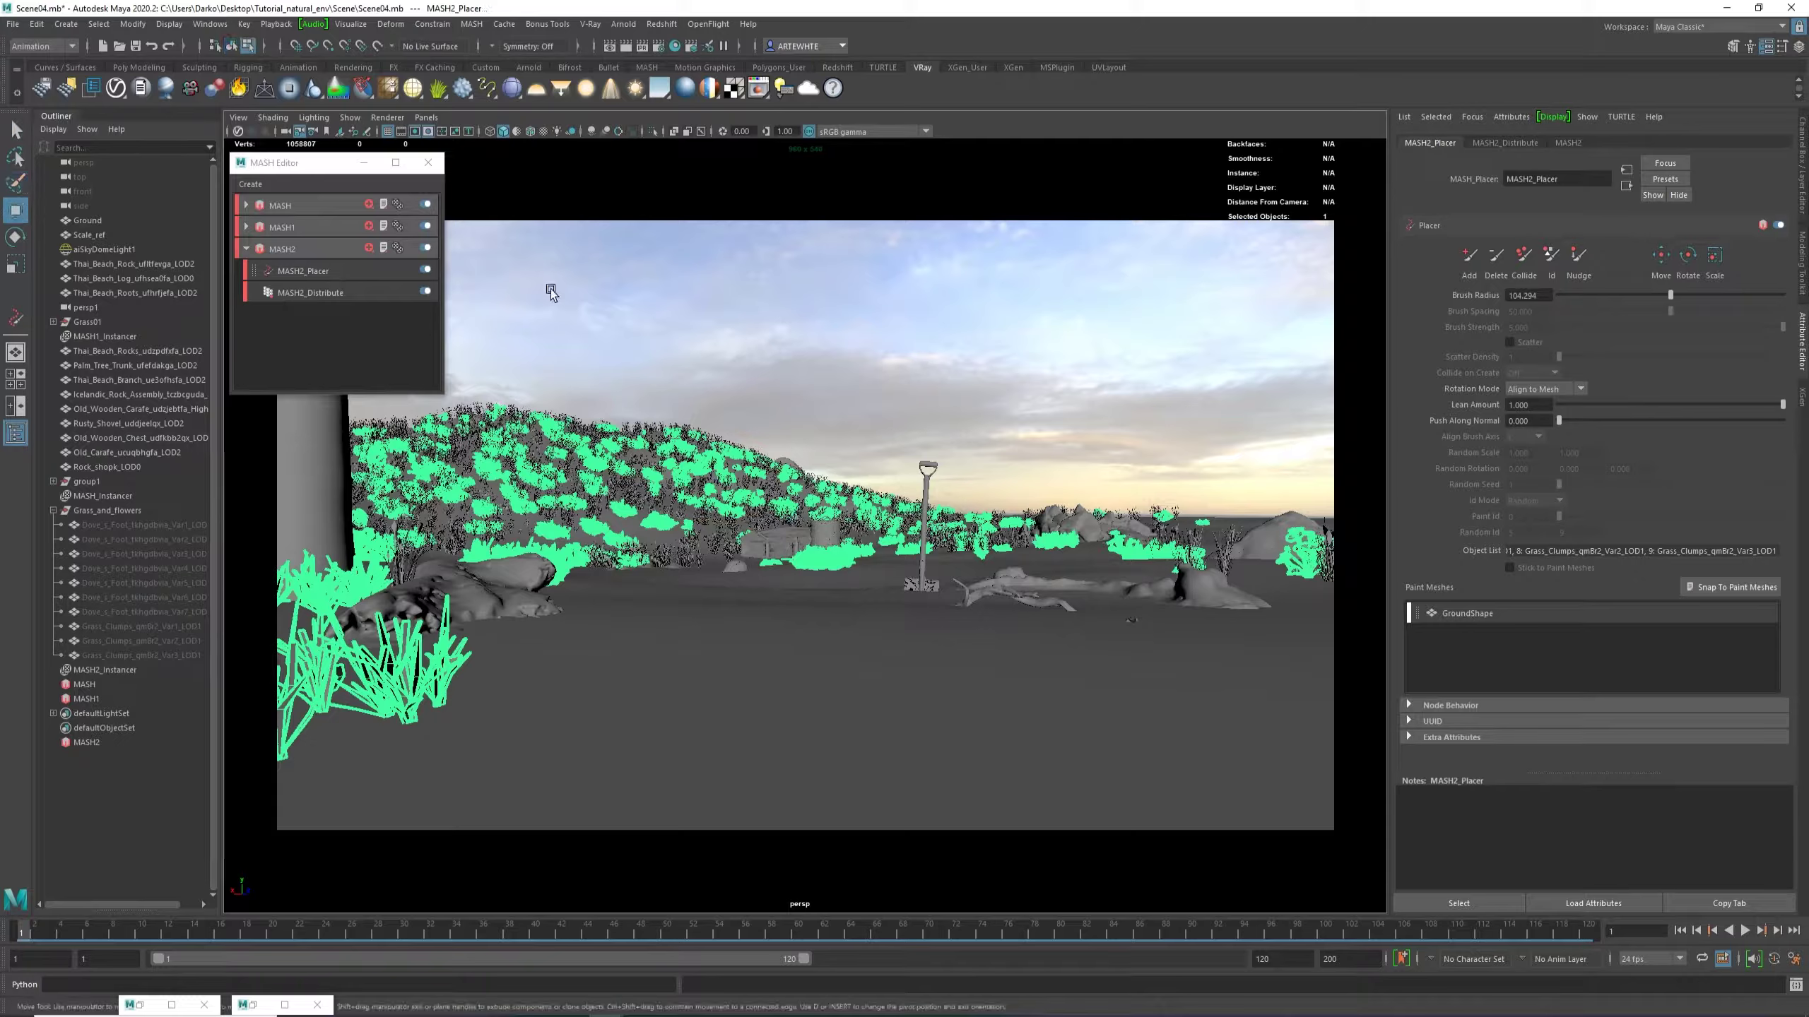
Leave the Placer brush and return the viewport from component selection to object selection.
left_click(561, 304)
right_click(679, 458)
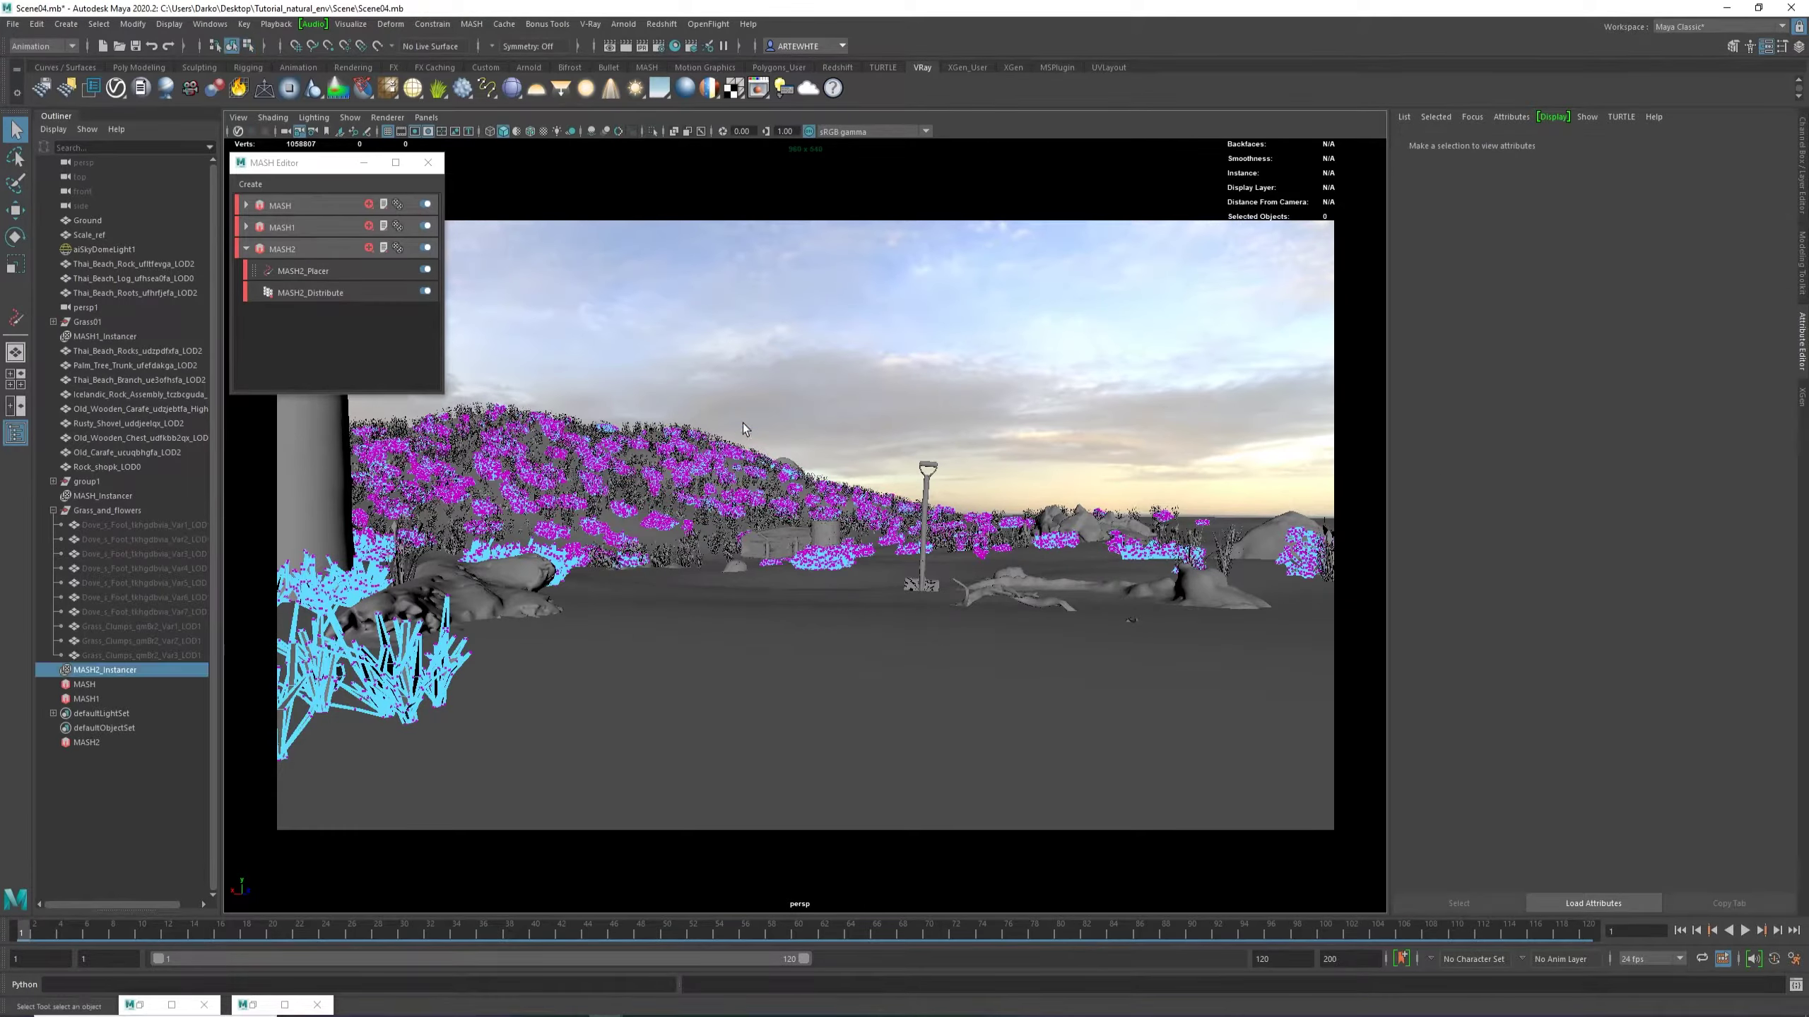
left_click(761, 375)
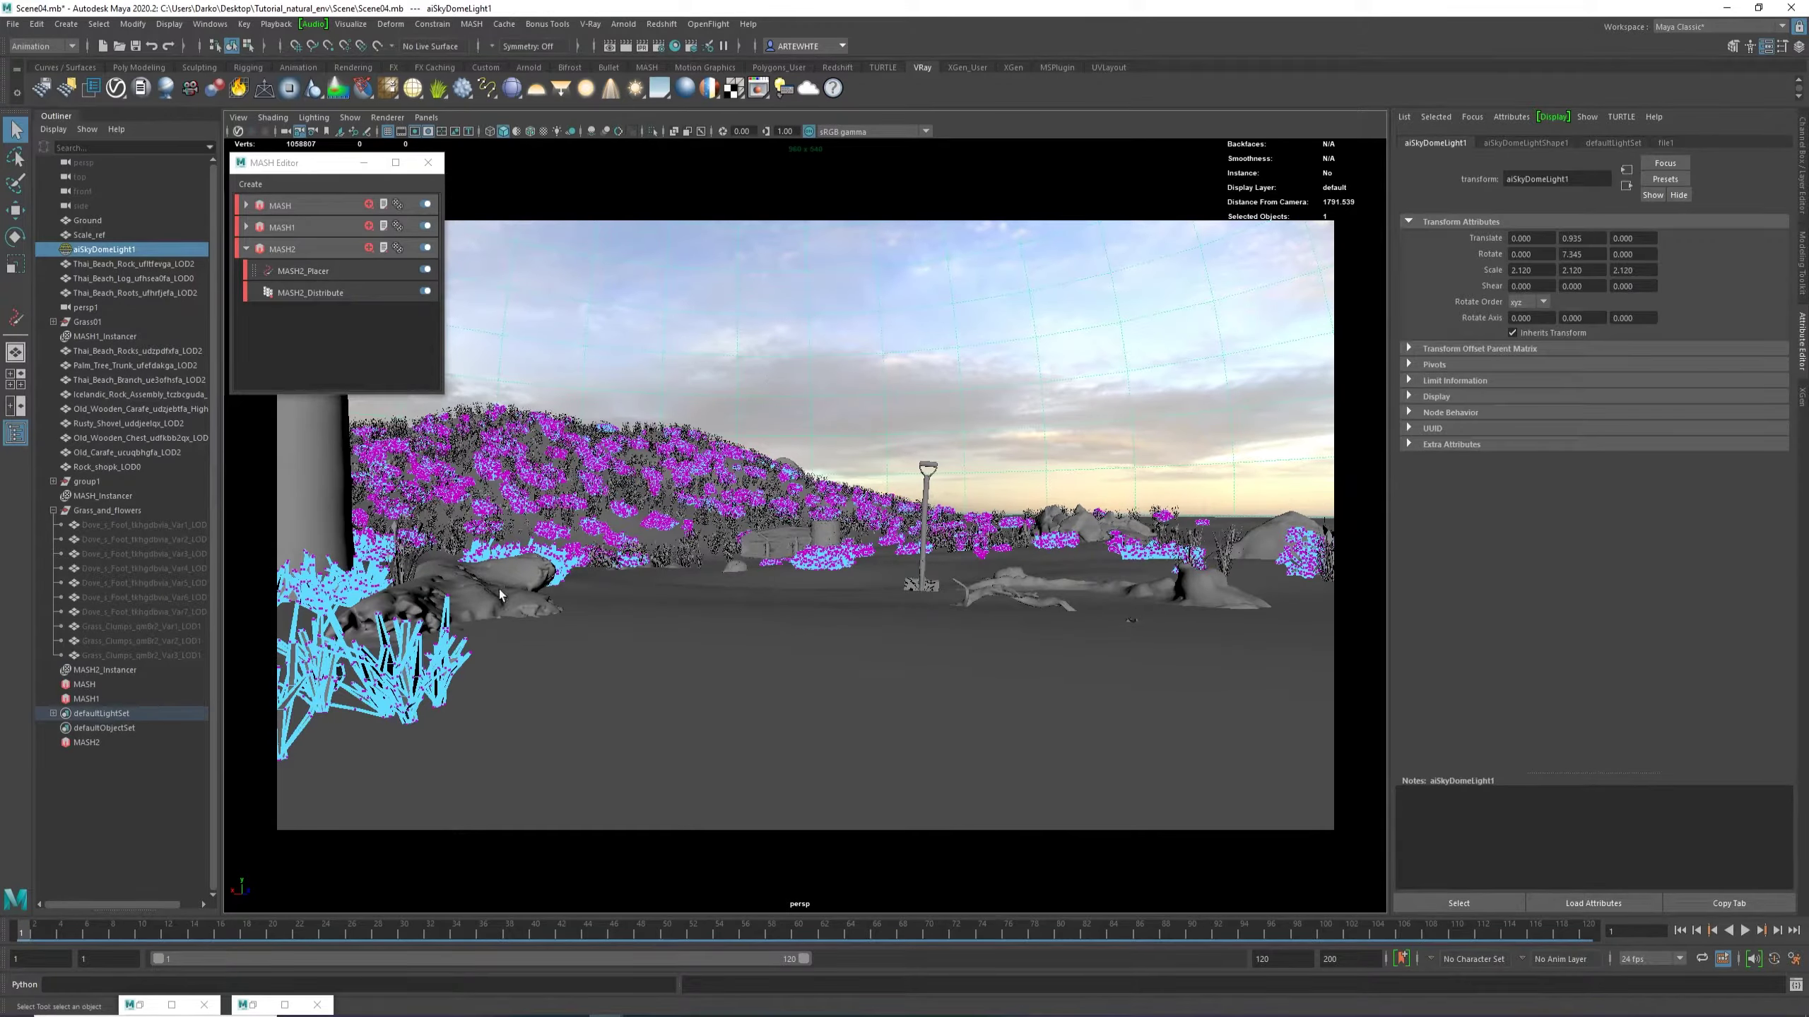
key("F8")
key("F8")
key("F8")
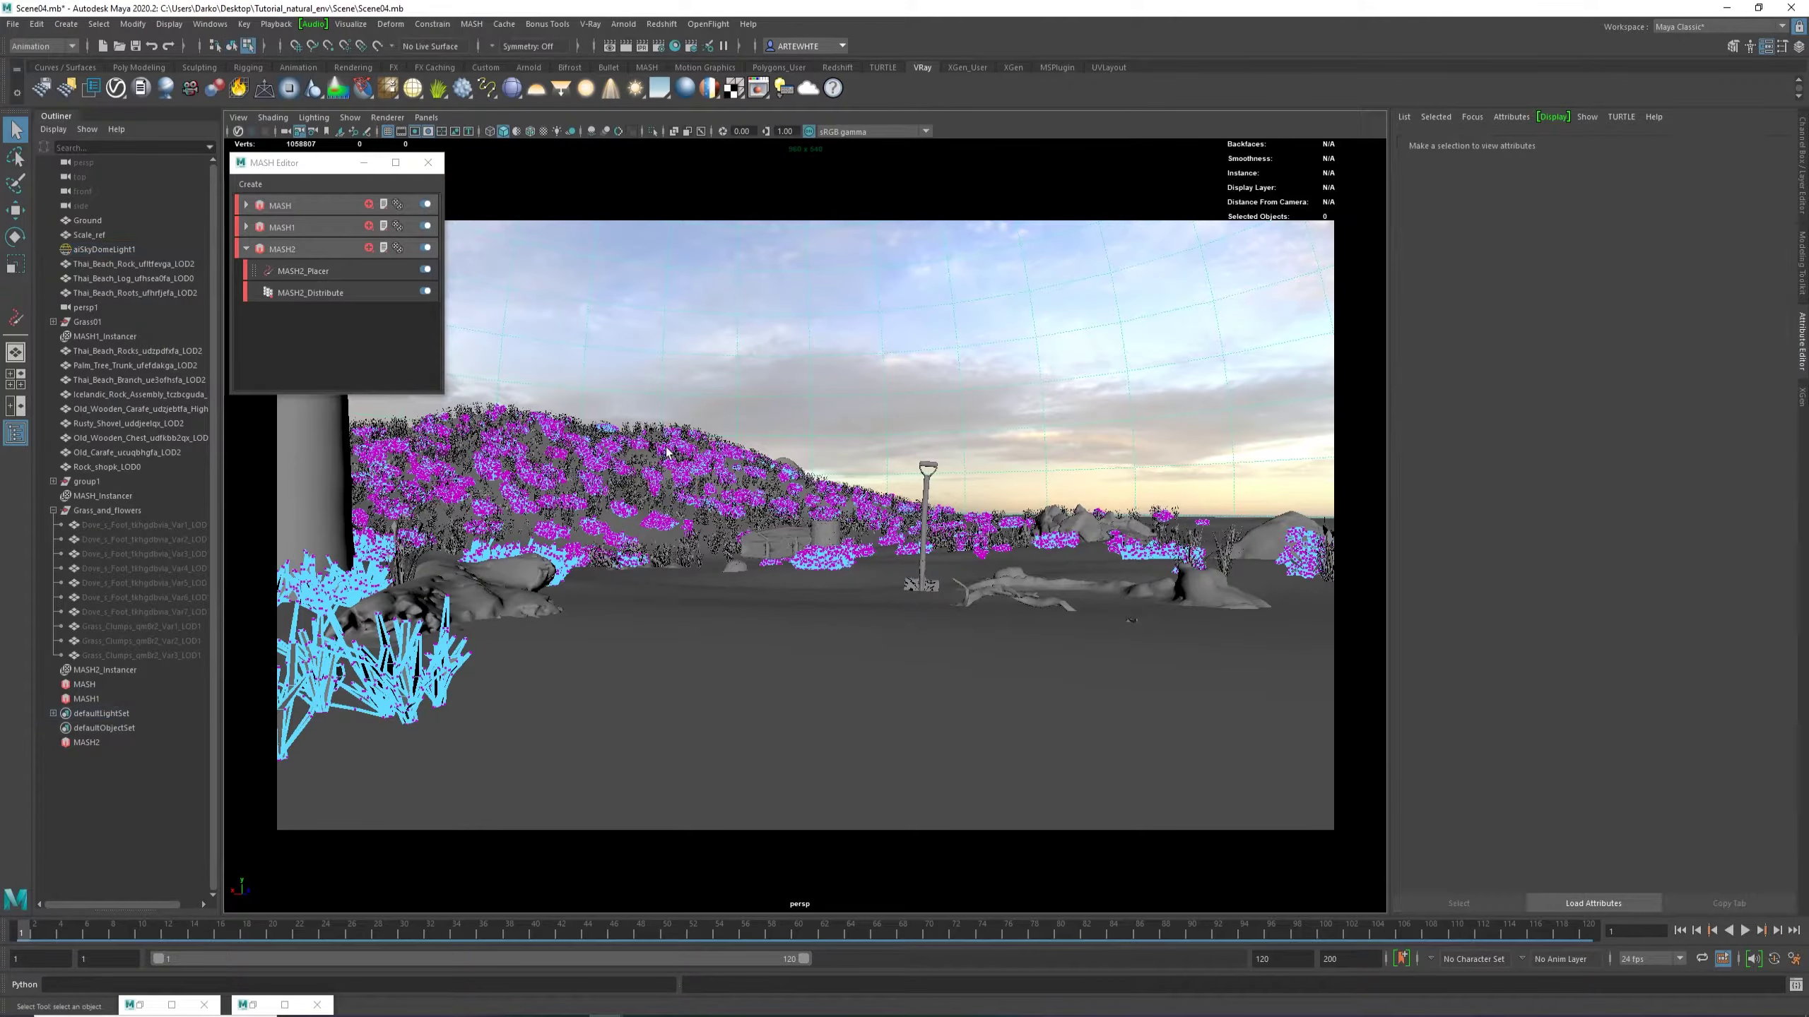
right_click_drag(666, 447, 720, 413)
left_click(720, 412)
Select the Thai_Beach_Branch object so the grass instances are no longer highlighted.
left_click(137, 552)
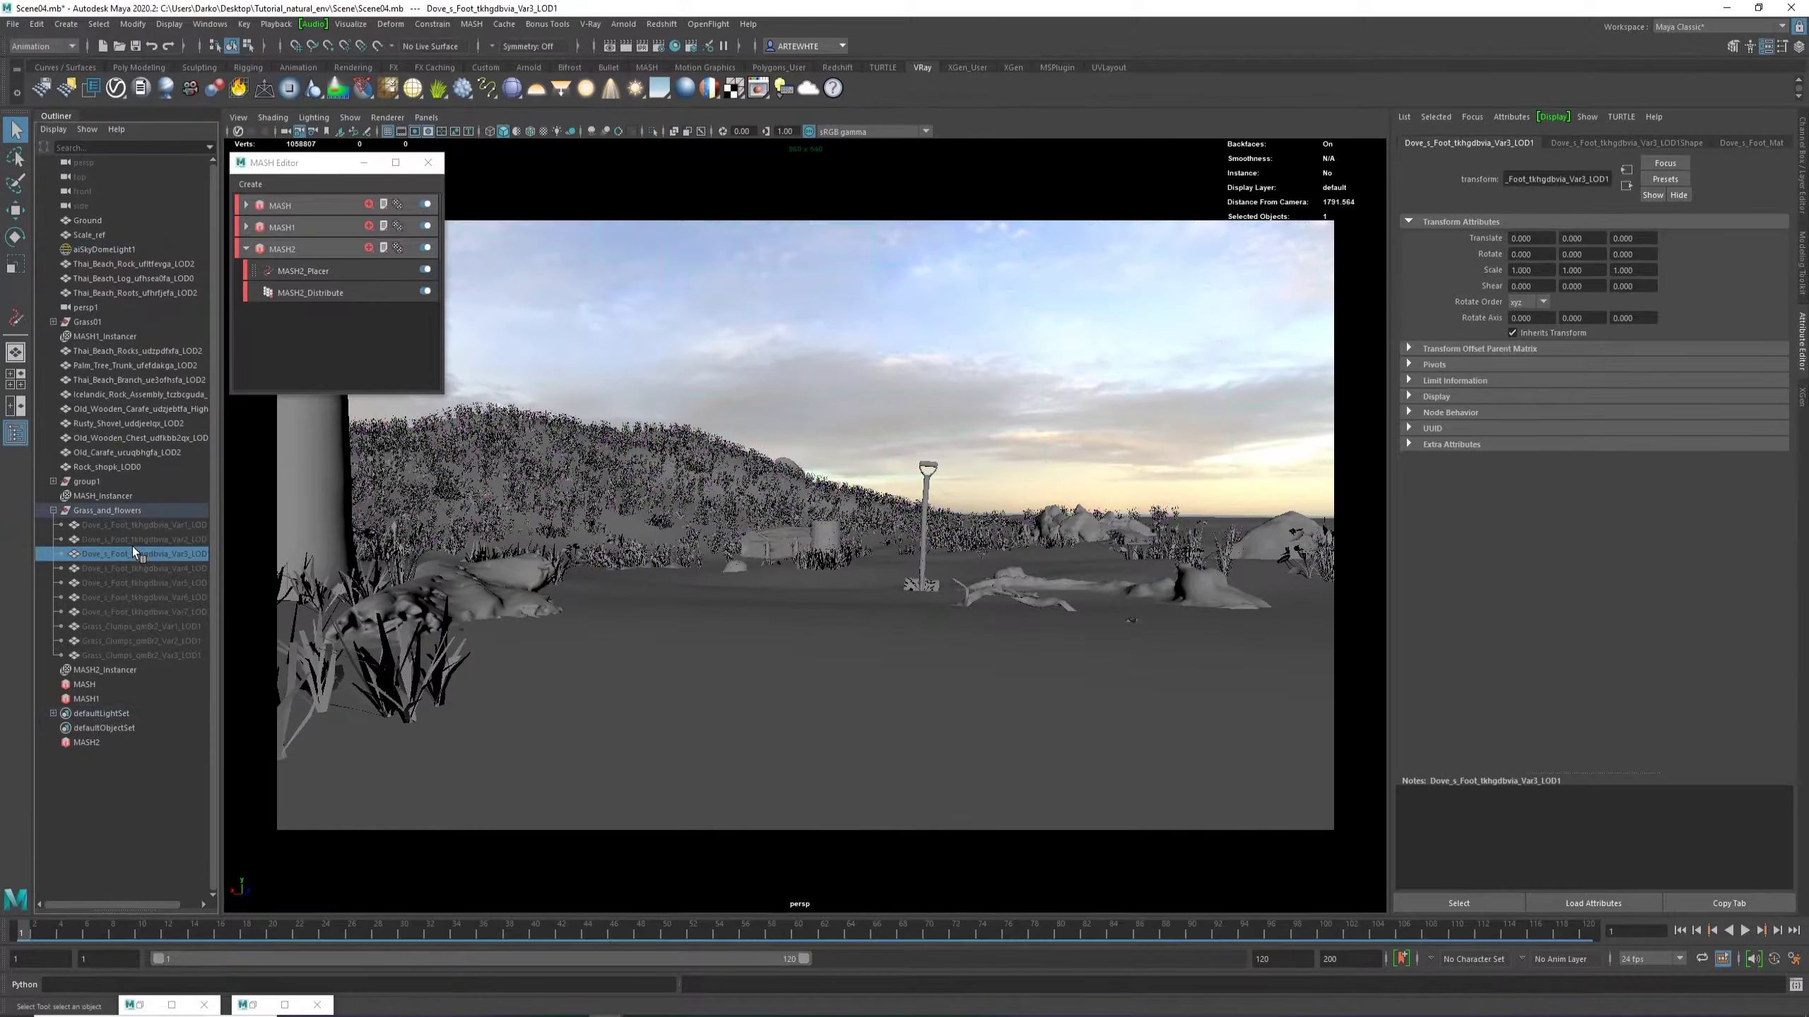
right_click(137, 553)
left_click(155, 381)
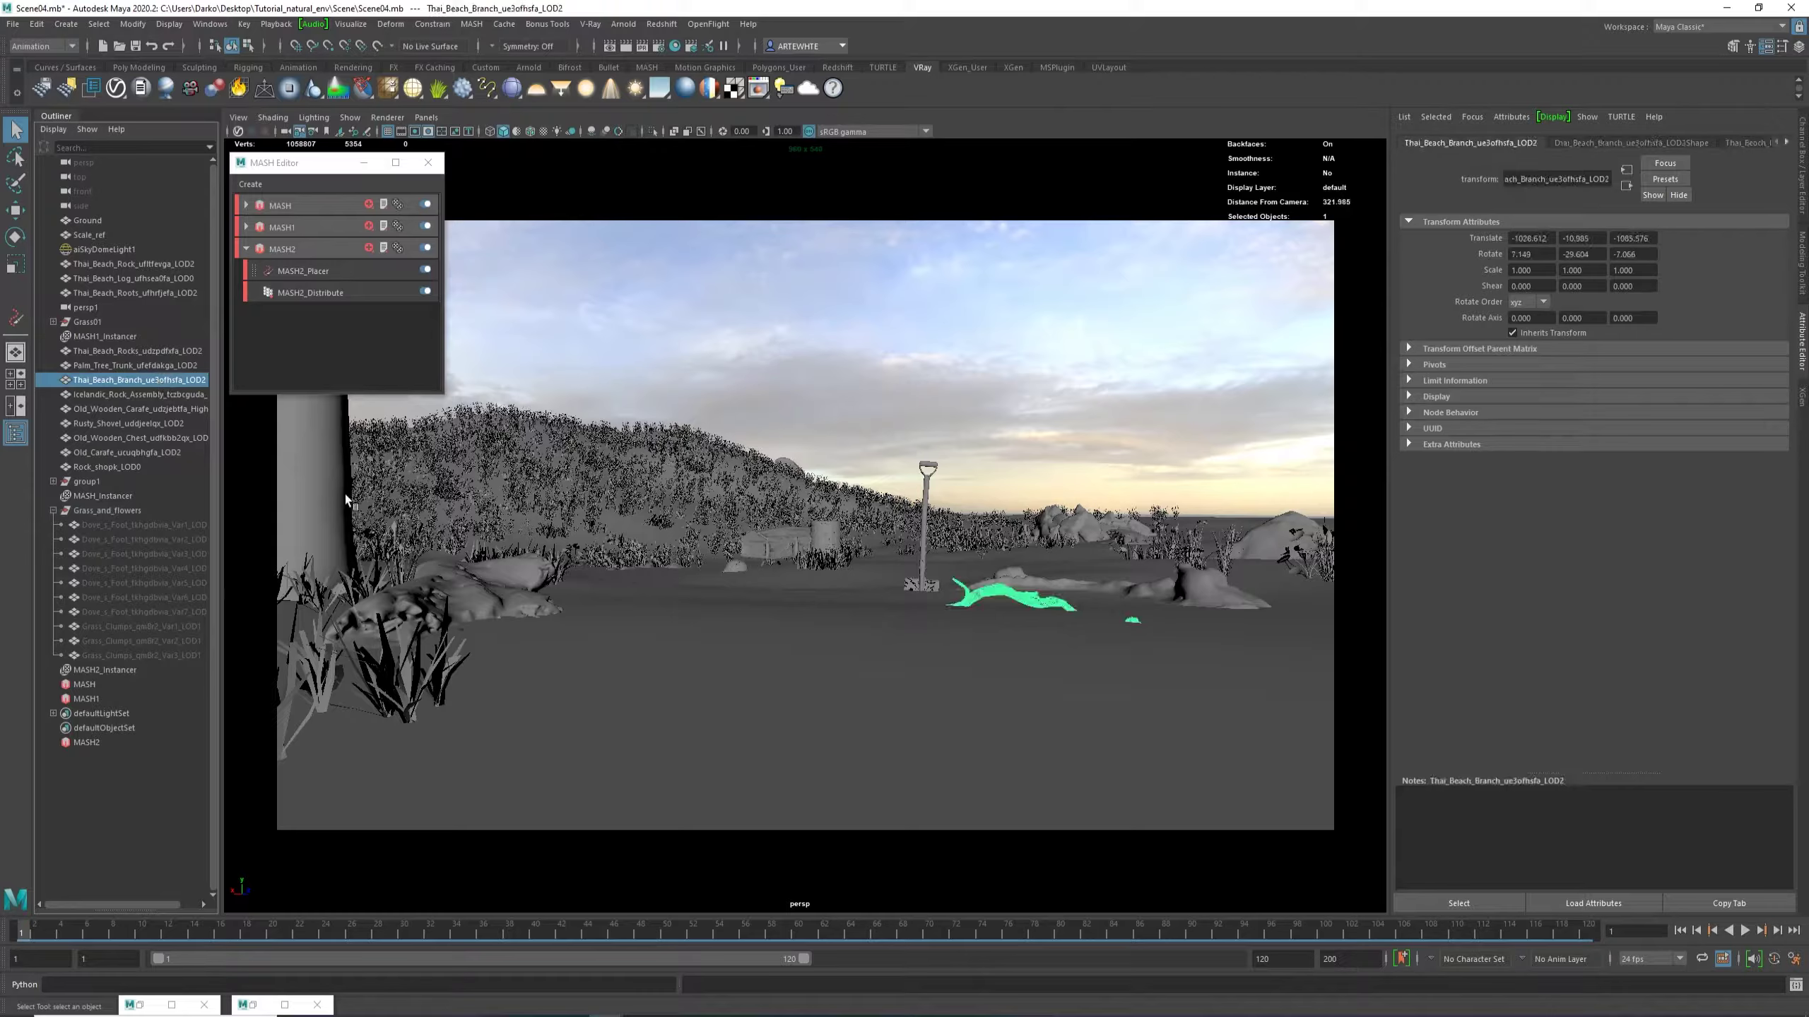
left_click(820, 306)
left_click(987, 591)
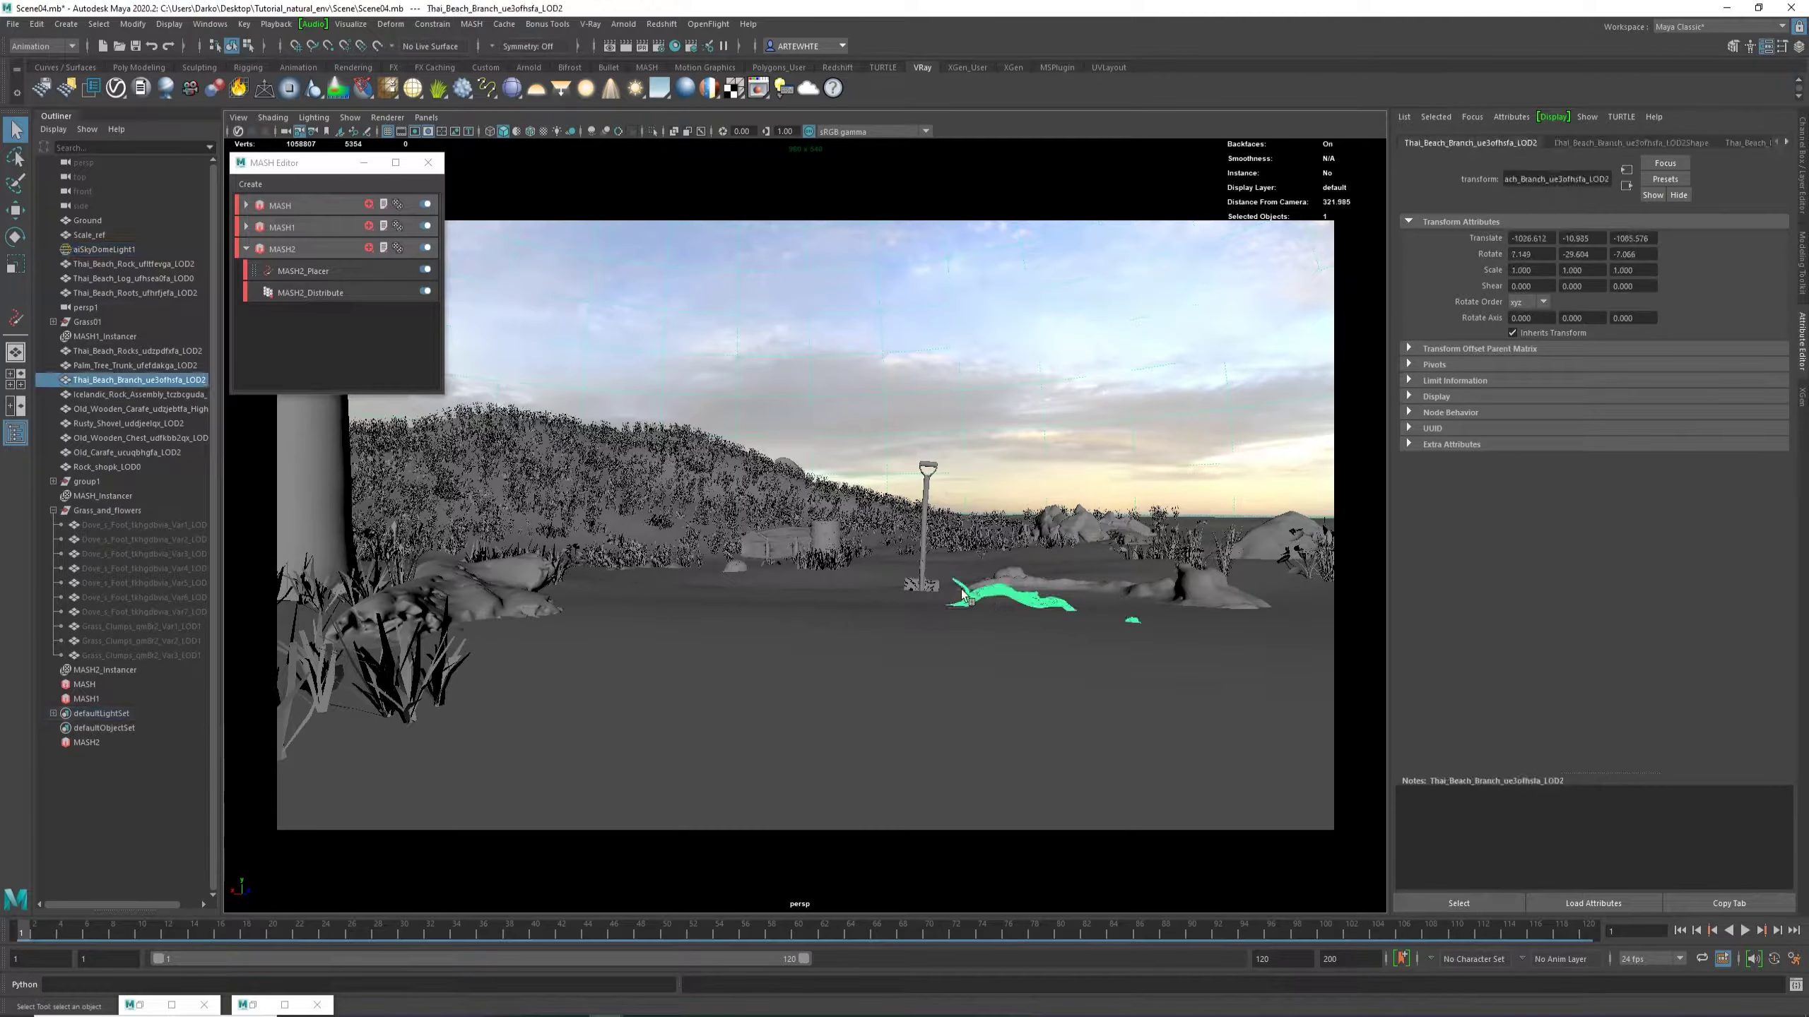
left_click(246, 1005)
left_click(249, 1006)
left_click(253, 1007)
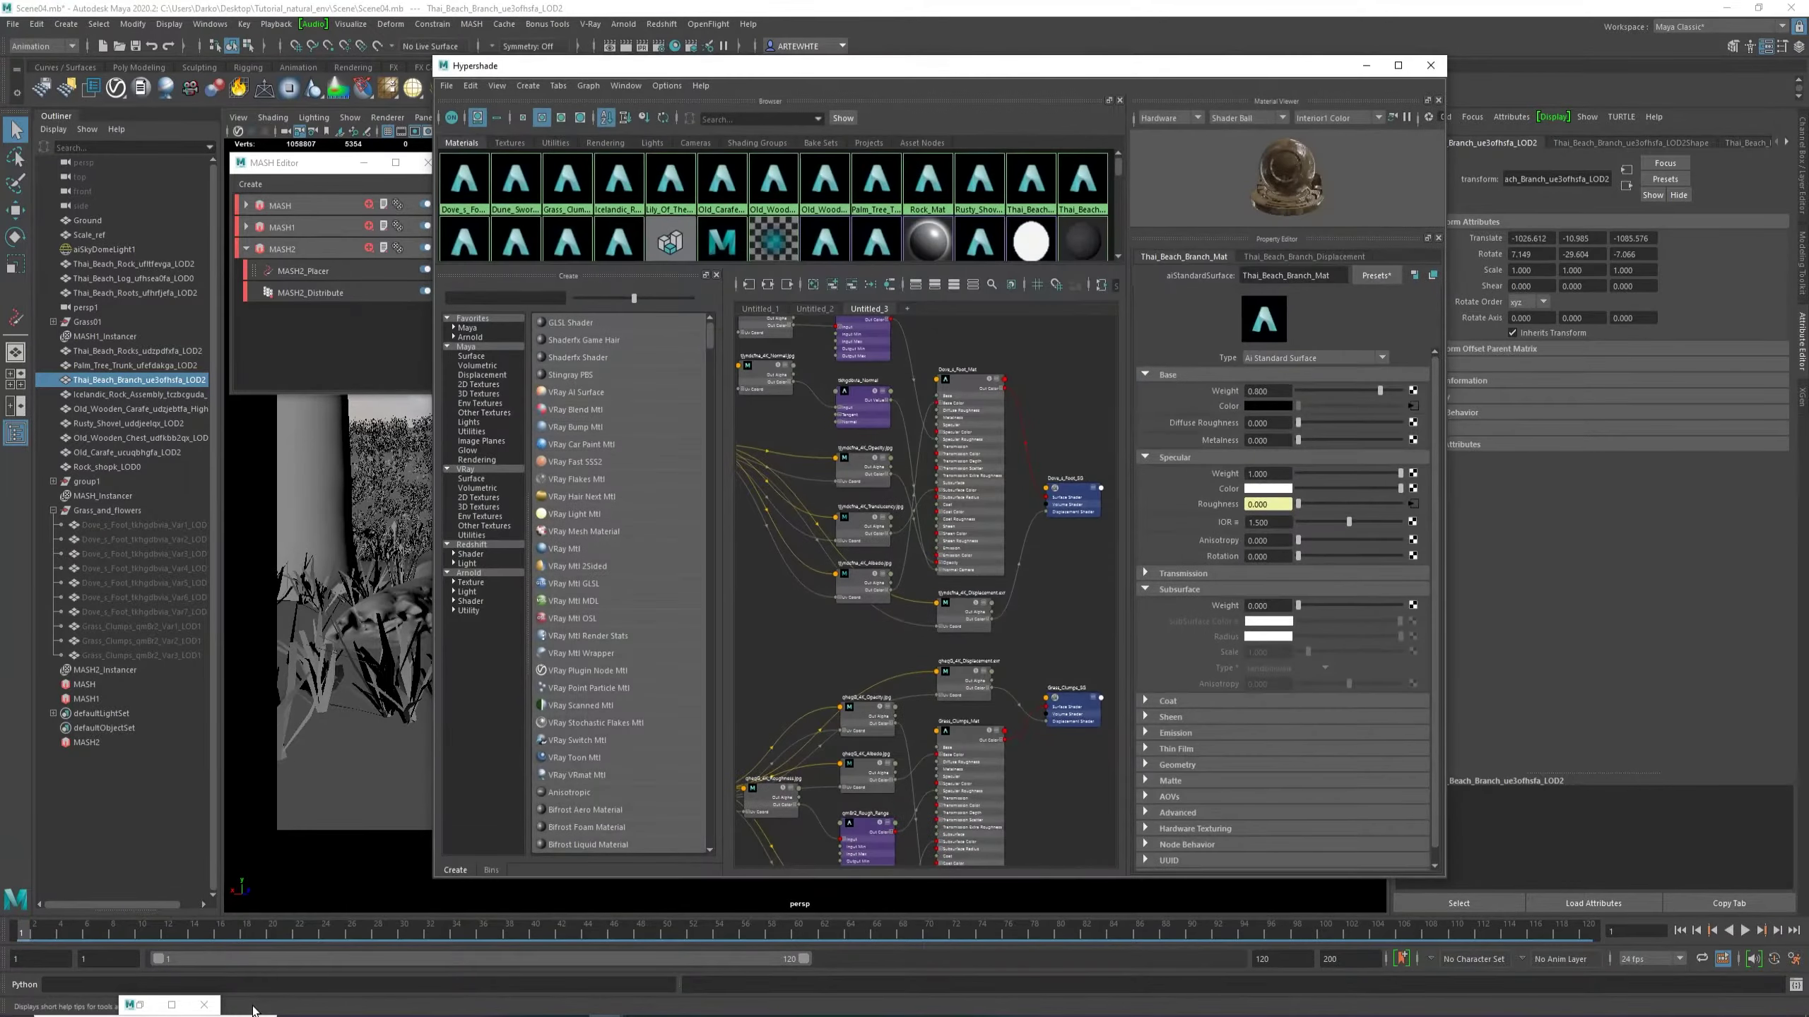
left_click(1366, 65)
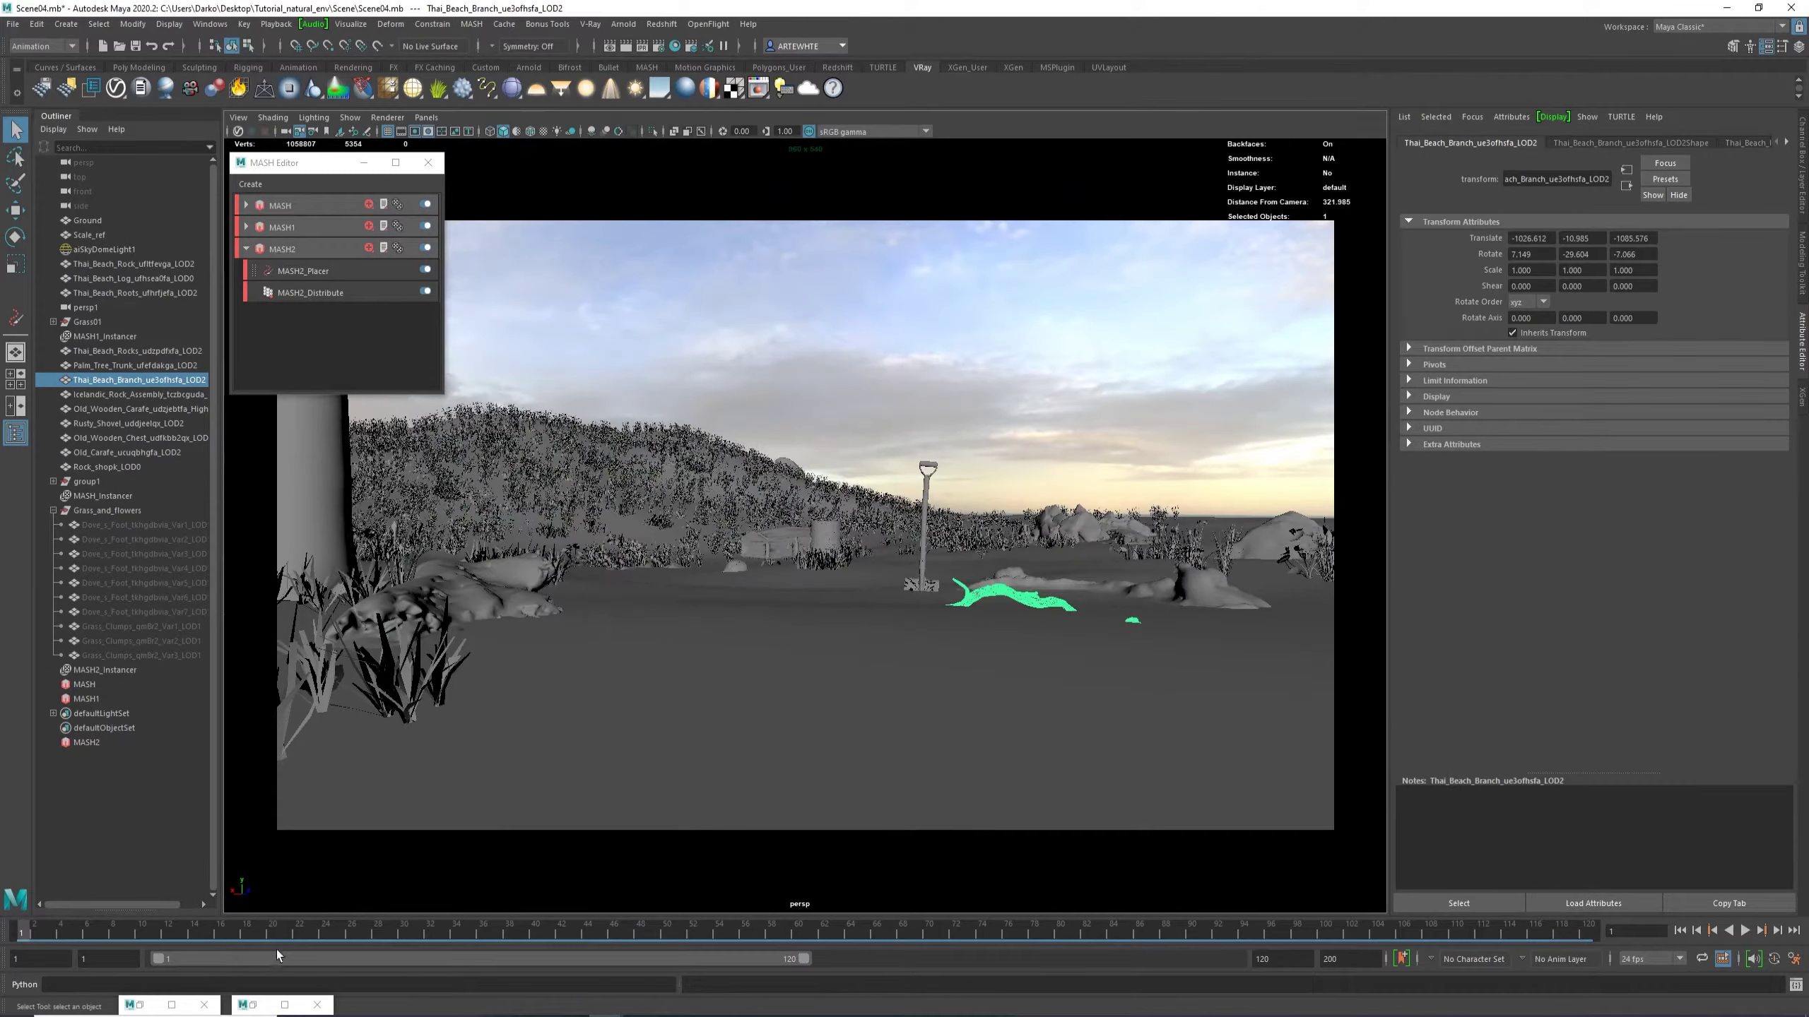
Bring up the Arnold RenderView as a smaller floating window and render the scene, cancelling the texture conversion.
left_click(174, 1005)
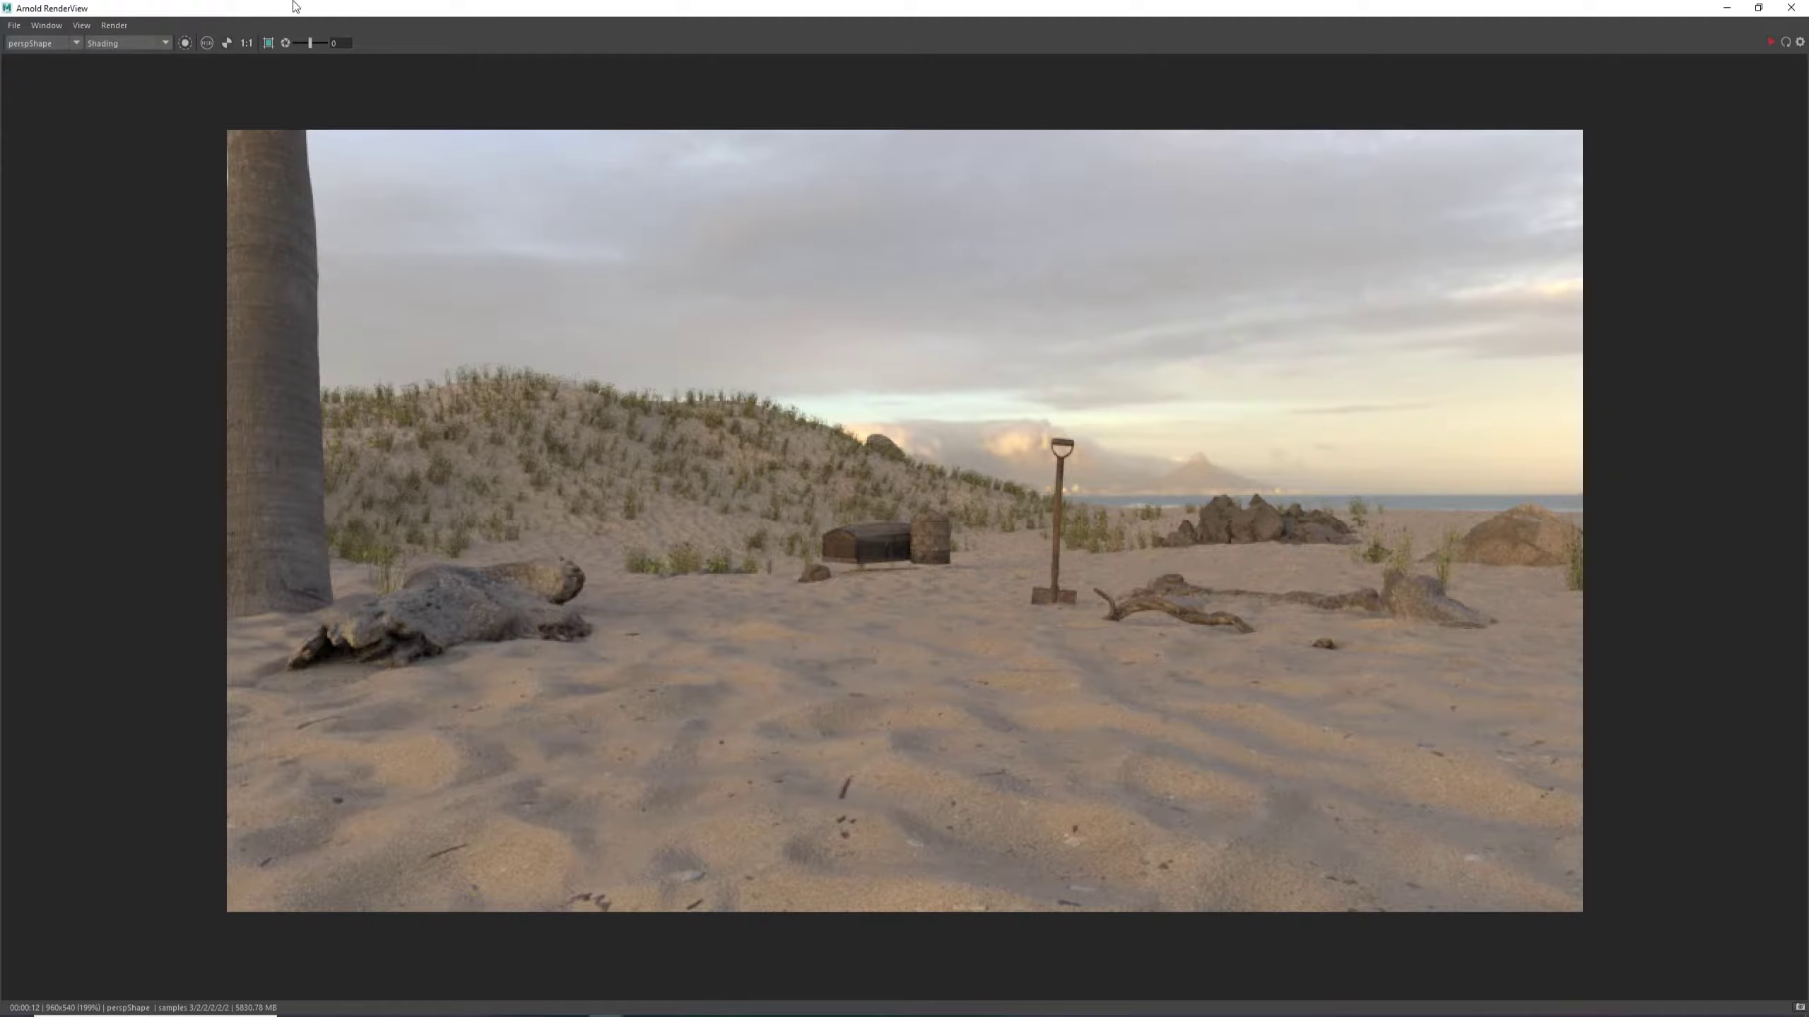
left_click_drag(296, 6, 631, 119)
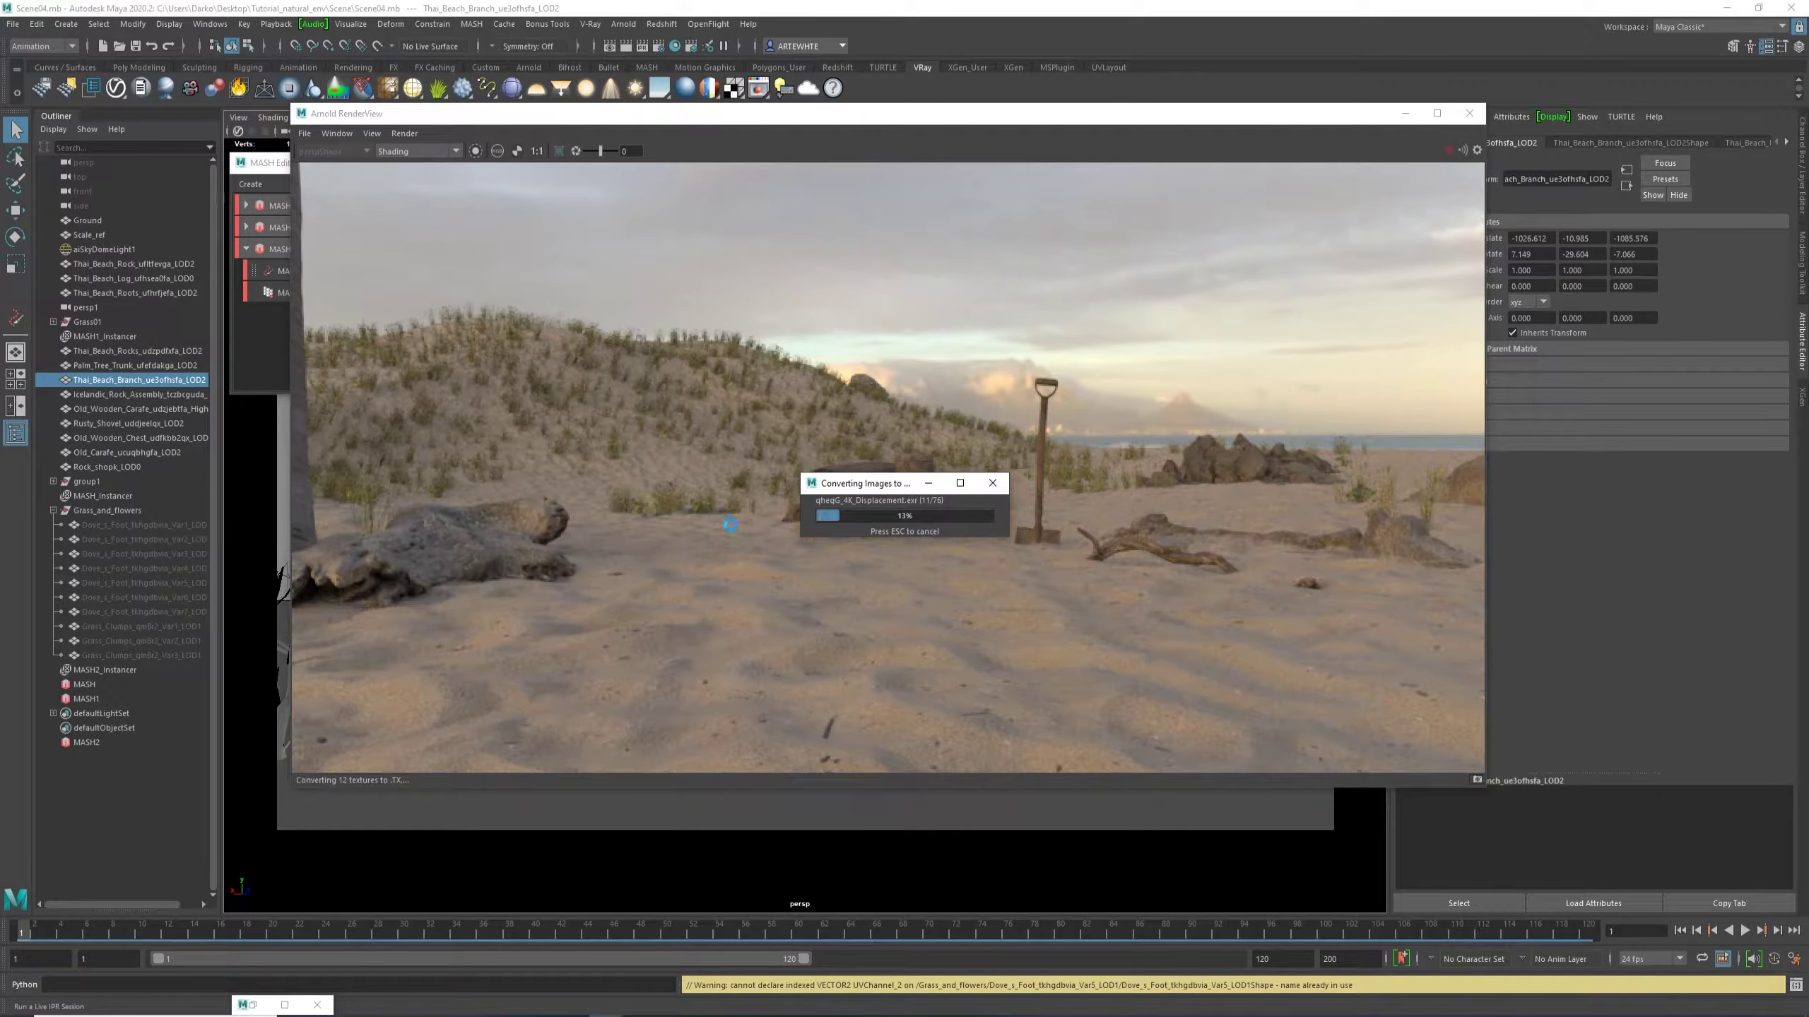
key("Escape")
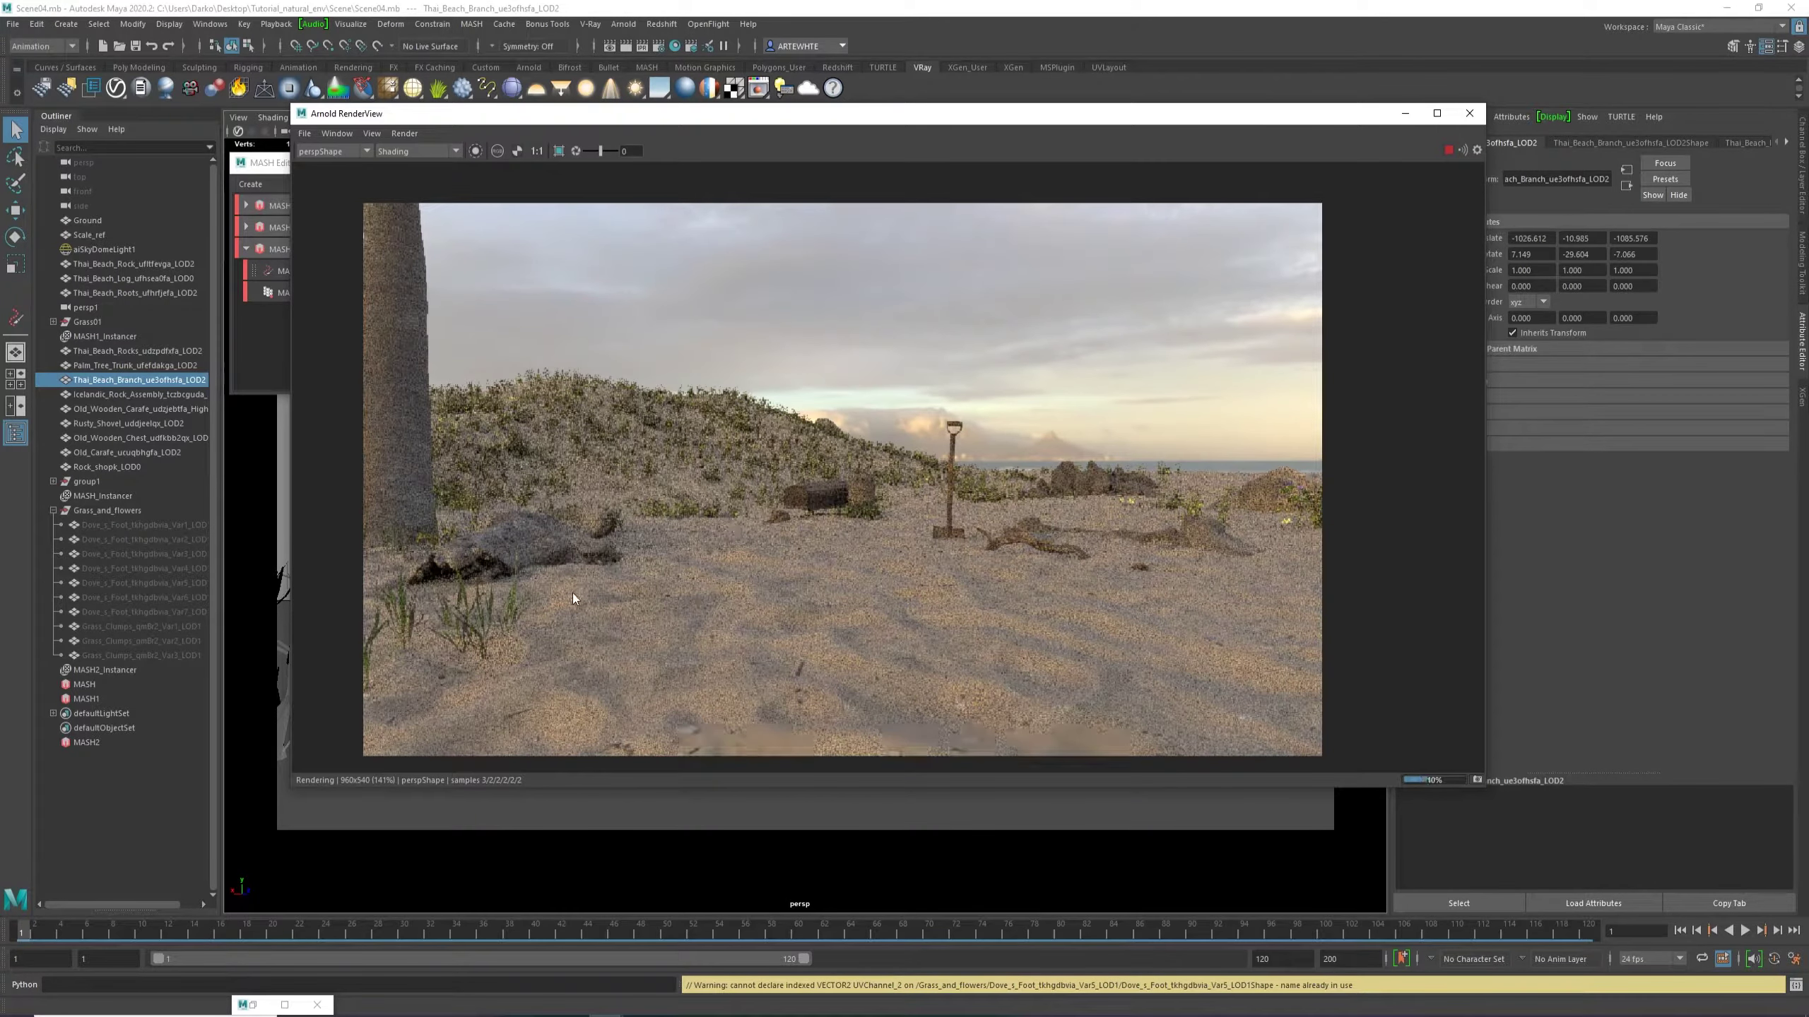
Examine the rendered plants on the dune, around the chest, near the branch and rocks, and in the foreground.
scroll(495, 642, "up", 2)
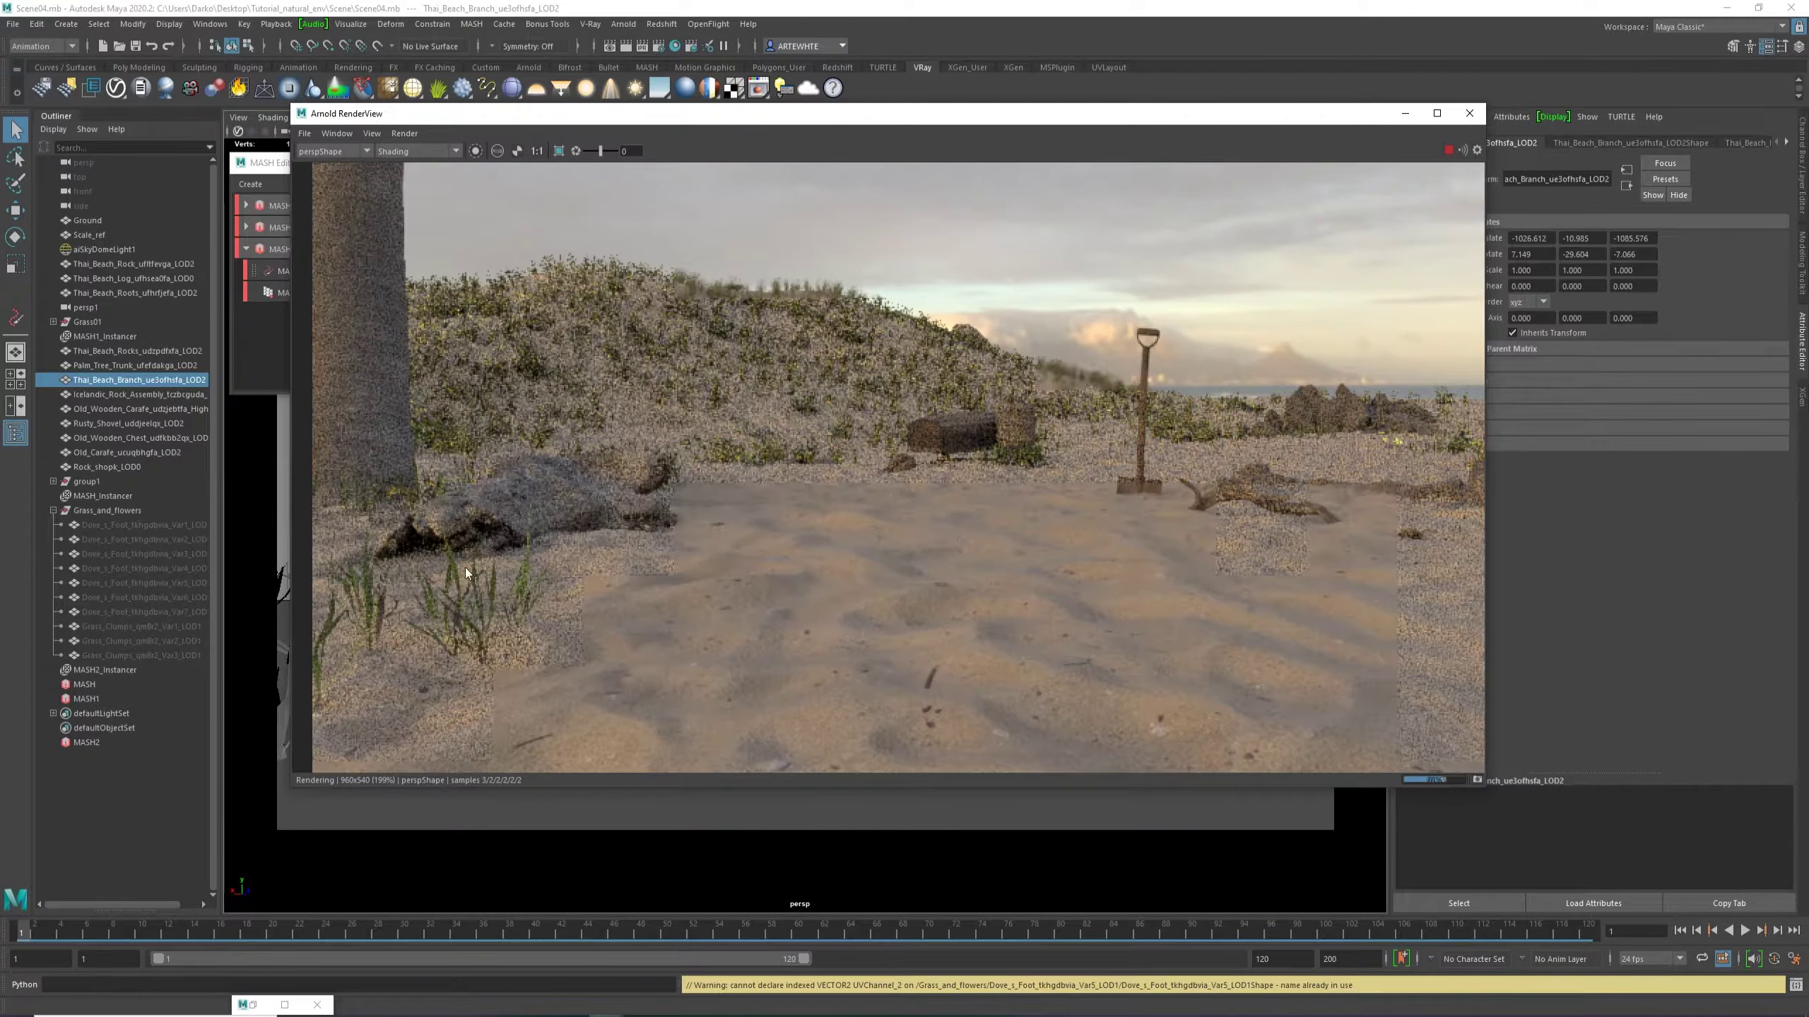
scroll(563, 320, "down", 2)
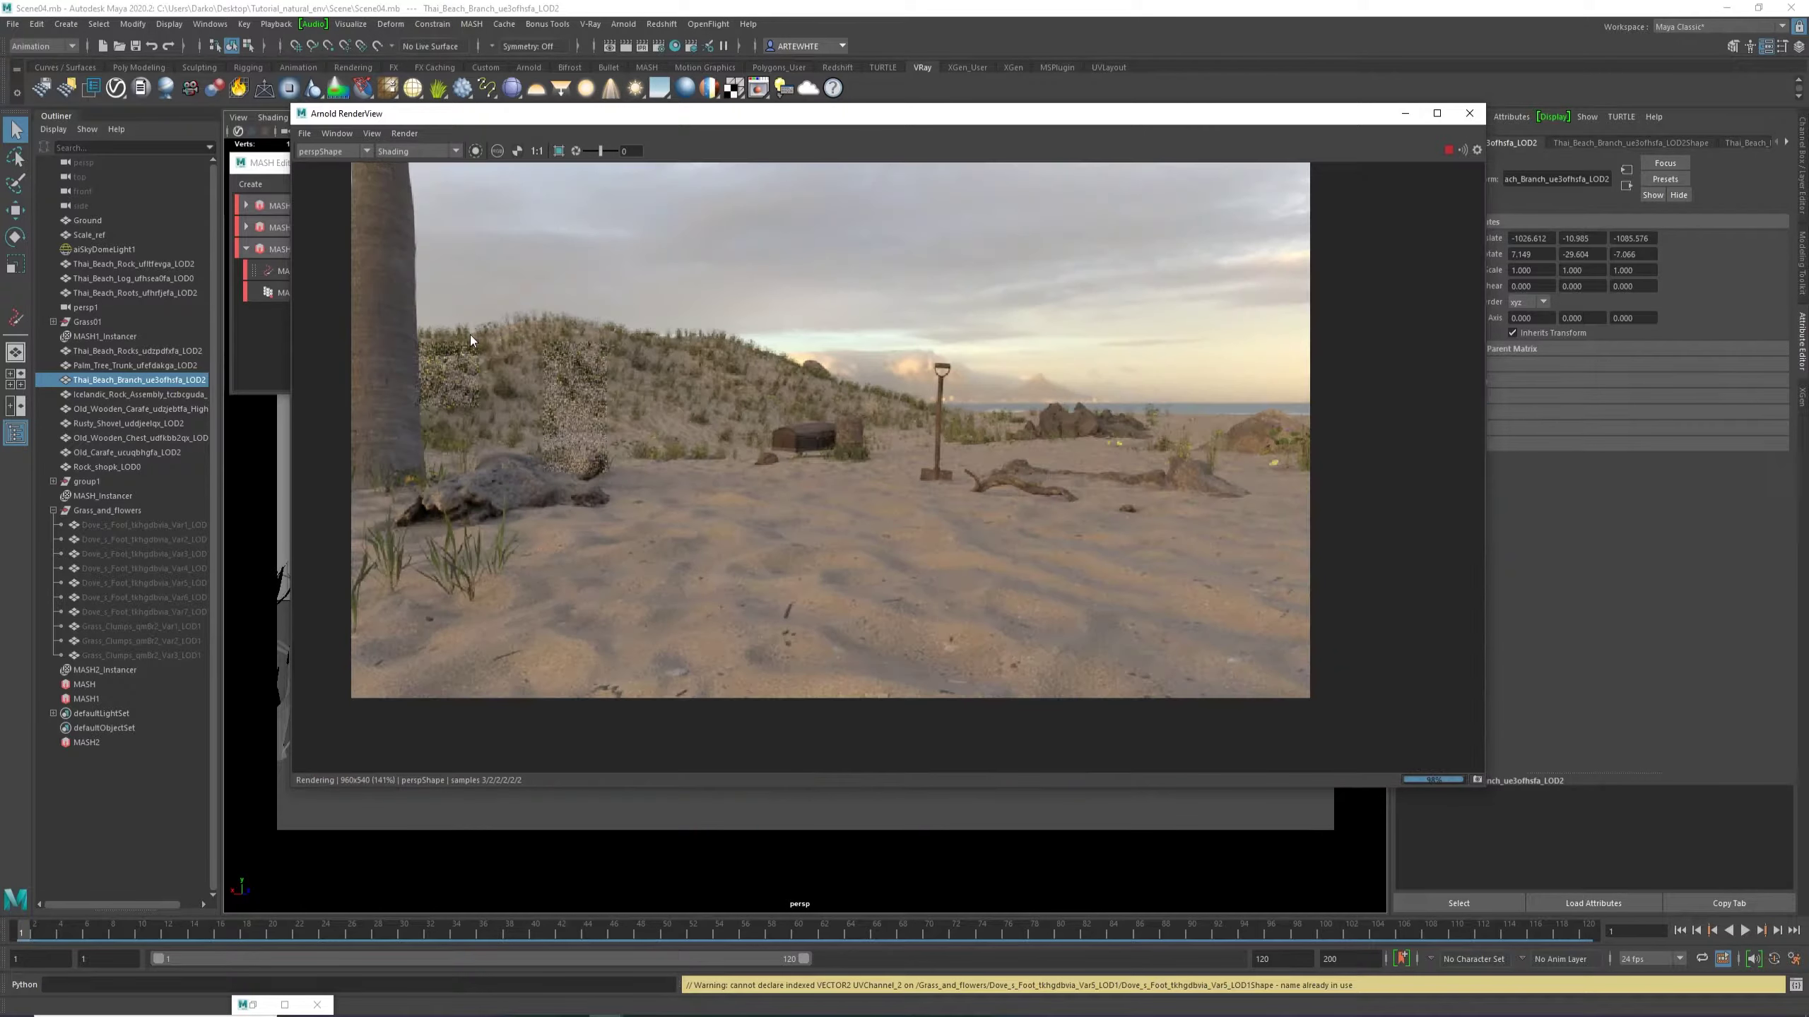
scroll(460, 448, "up", 2)
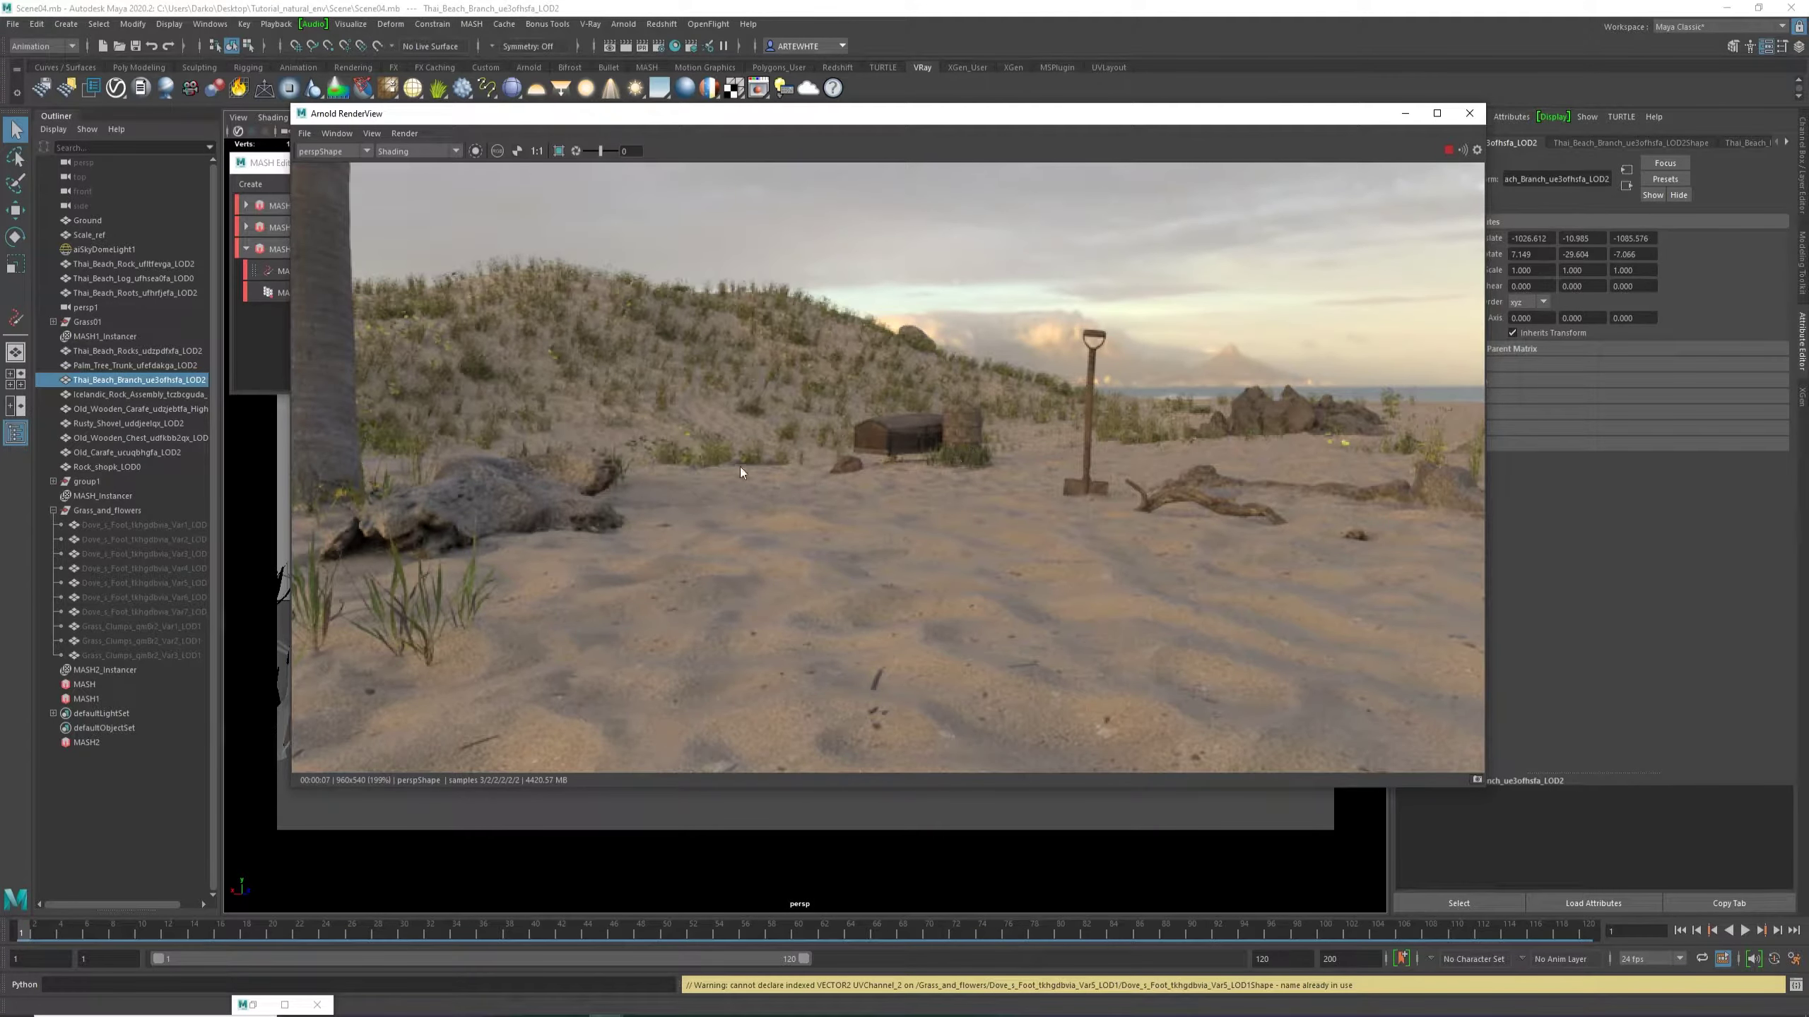
scroll(741, 472, "down", 2)
scroll(1398, 471, "up", 1)
scroll(1398, 470, "down", 1)
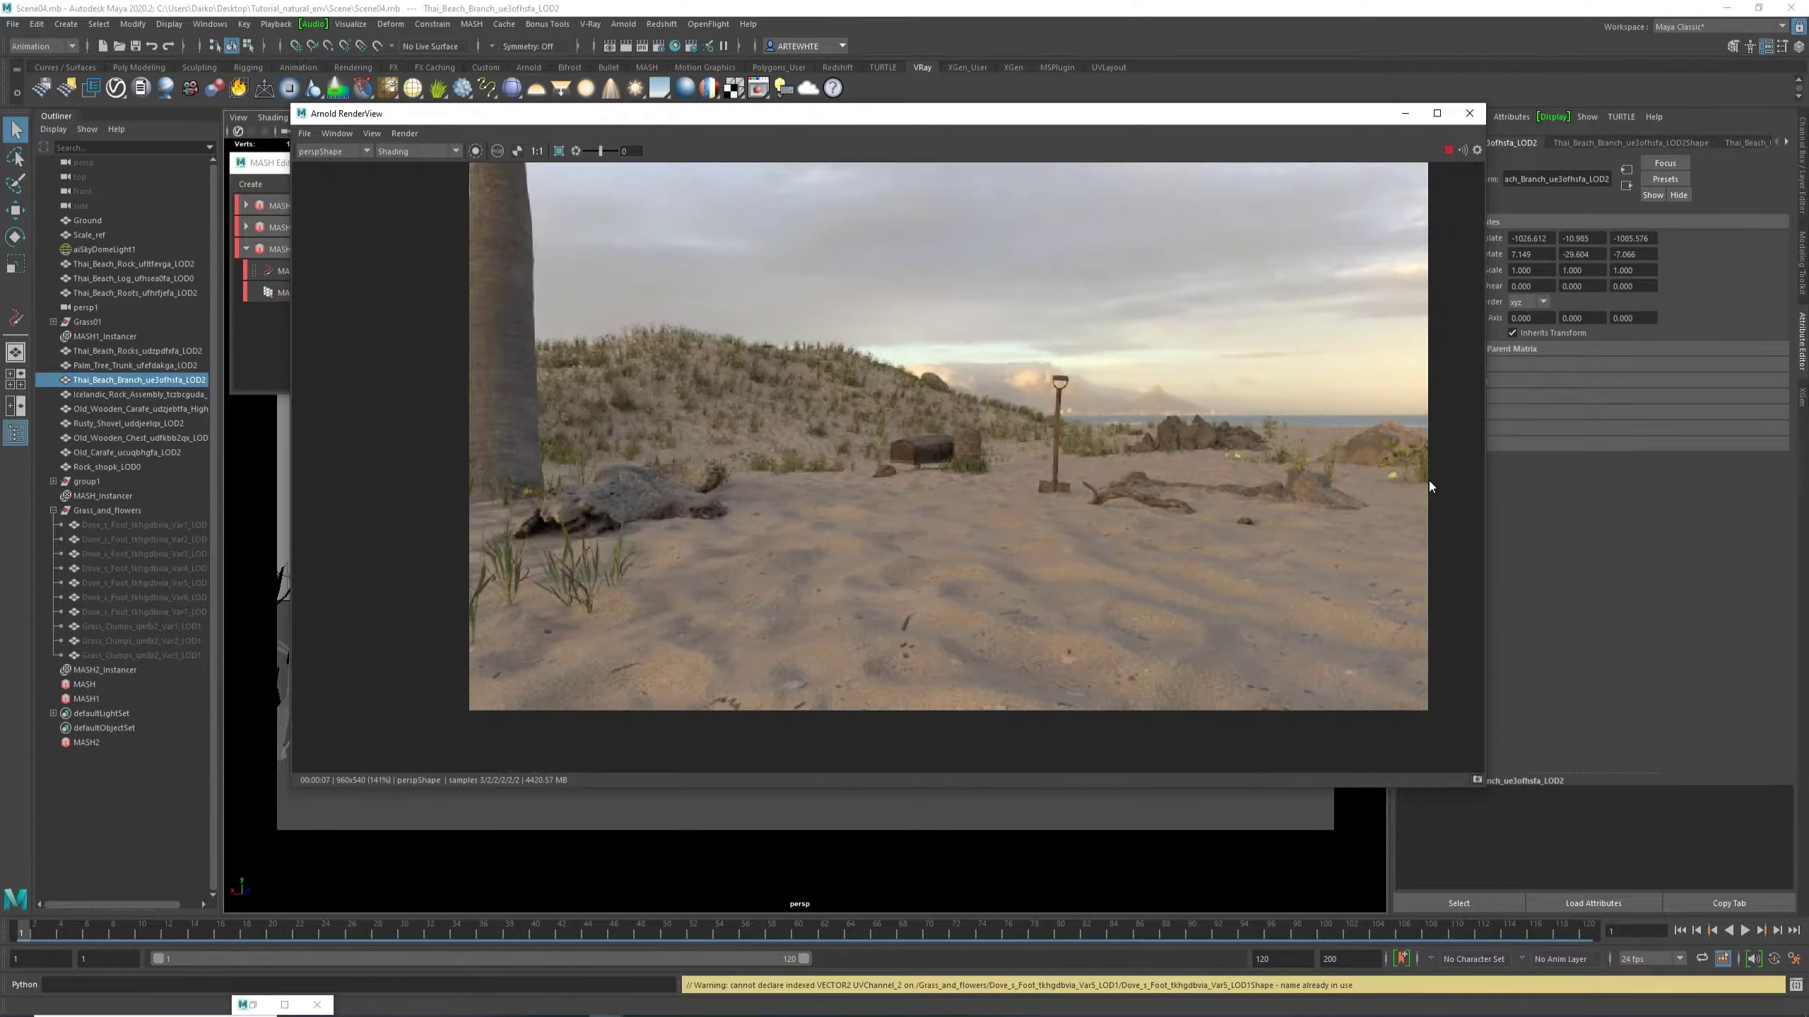
scroll(1355, 458, "up", 3)
scroll(817, 411, "down", 4)
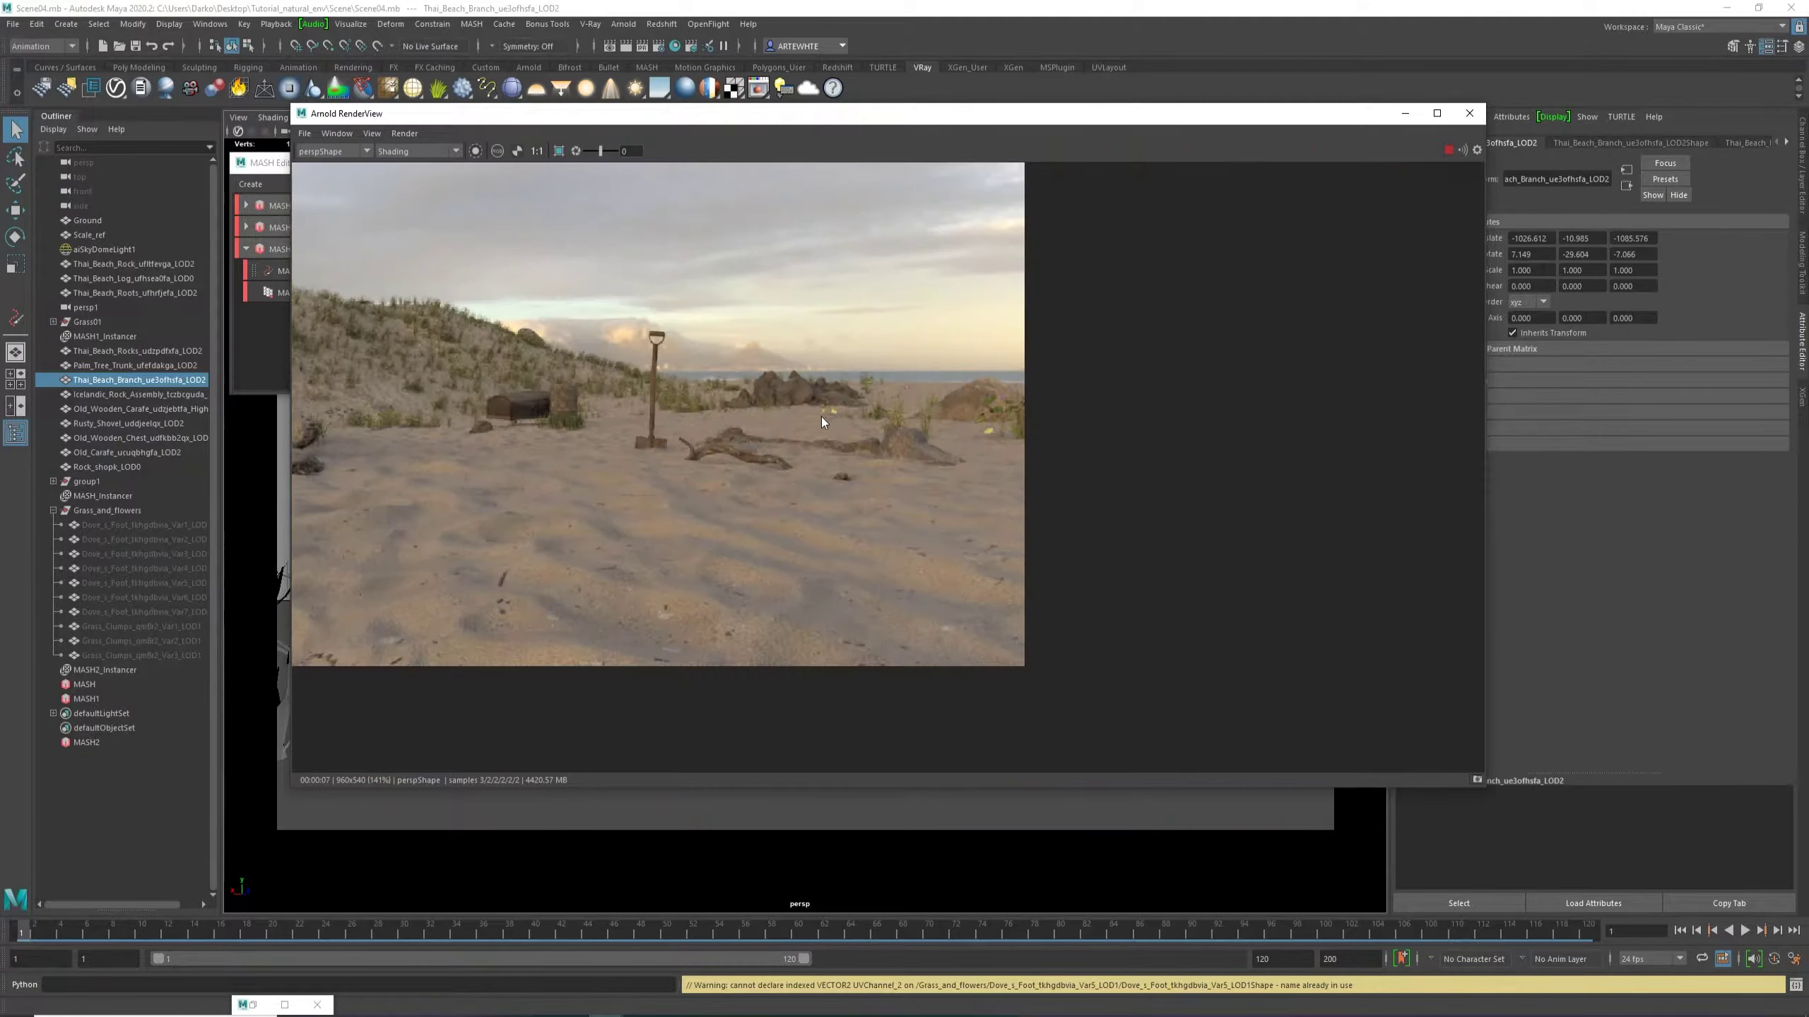
scroll(587, 395, "up", 2)
scroll(563, 388, "down", 2)
scroll(516, 378, "up", 2)
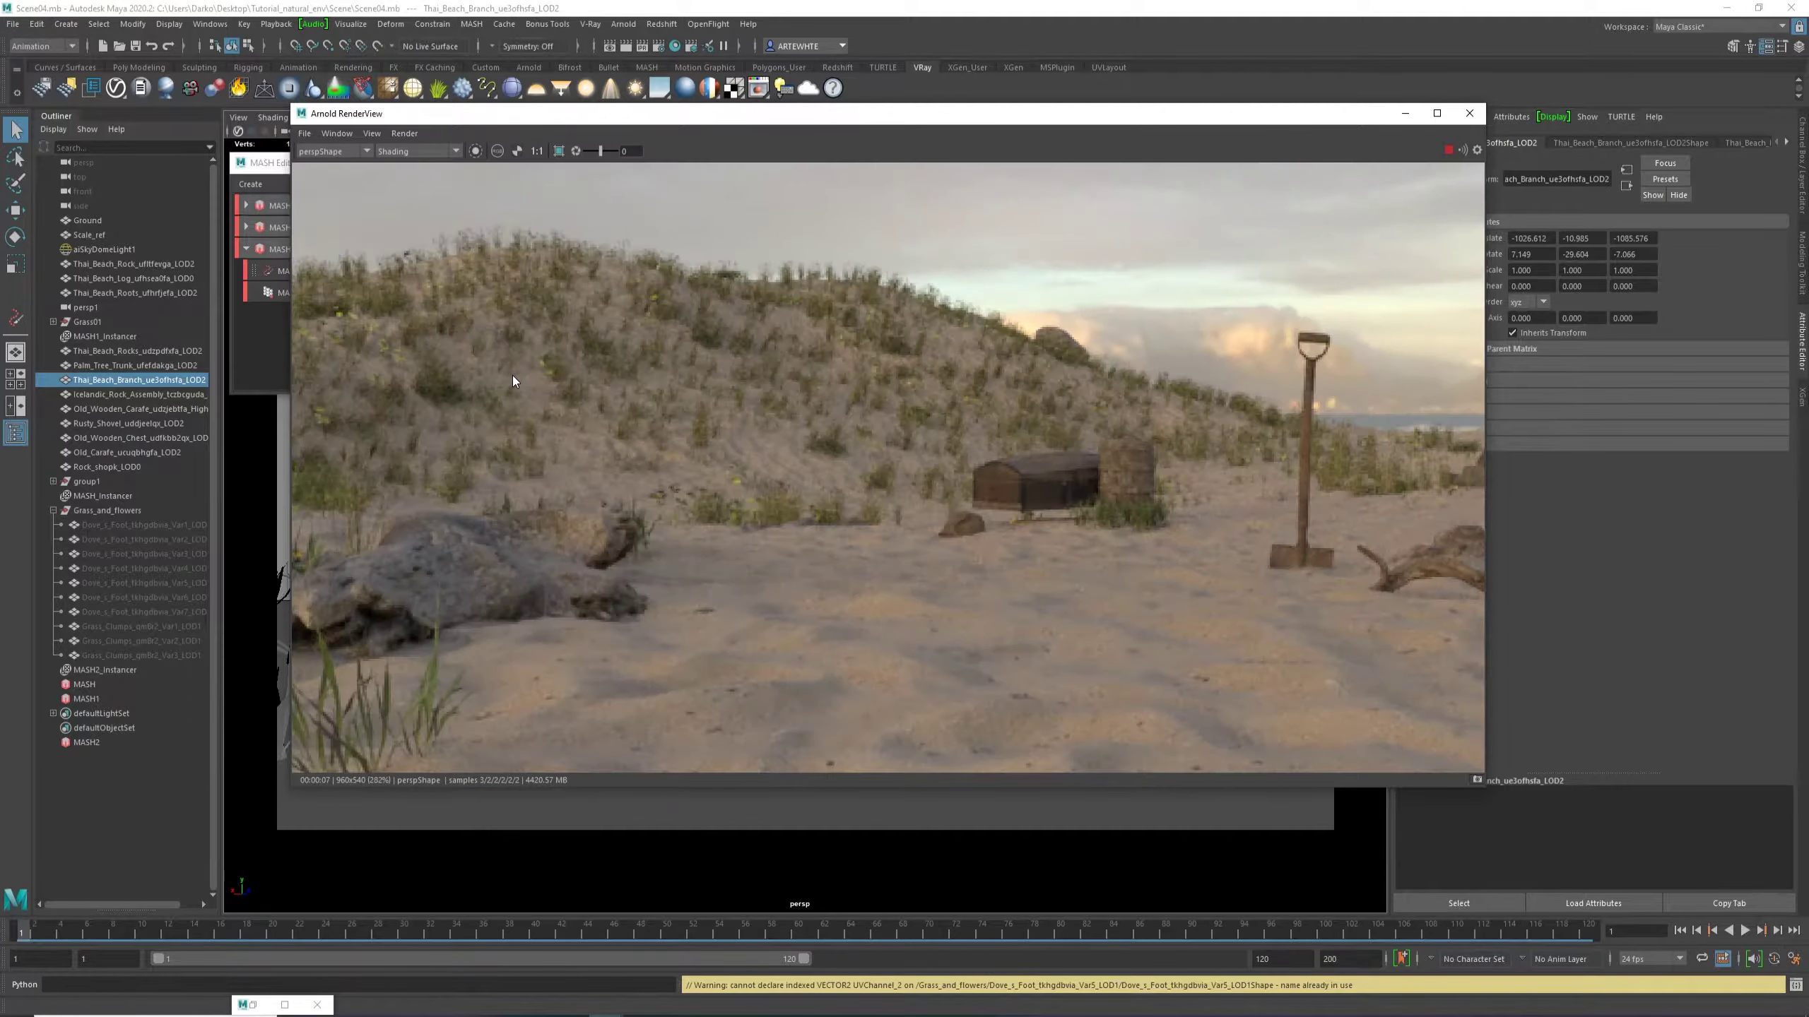
scroll(484, 367, "down", 2)
scroll(421, 348, "up", 2)
scroll(530, 390, "down", 2)
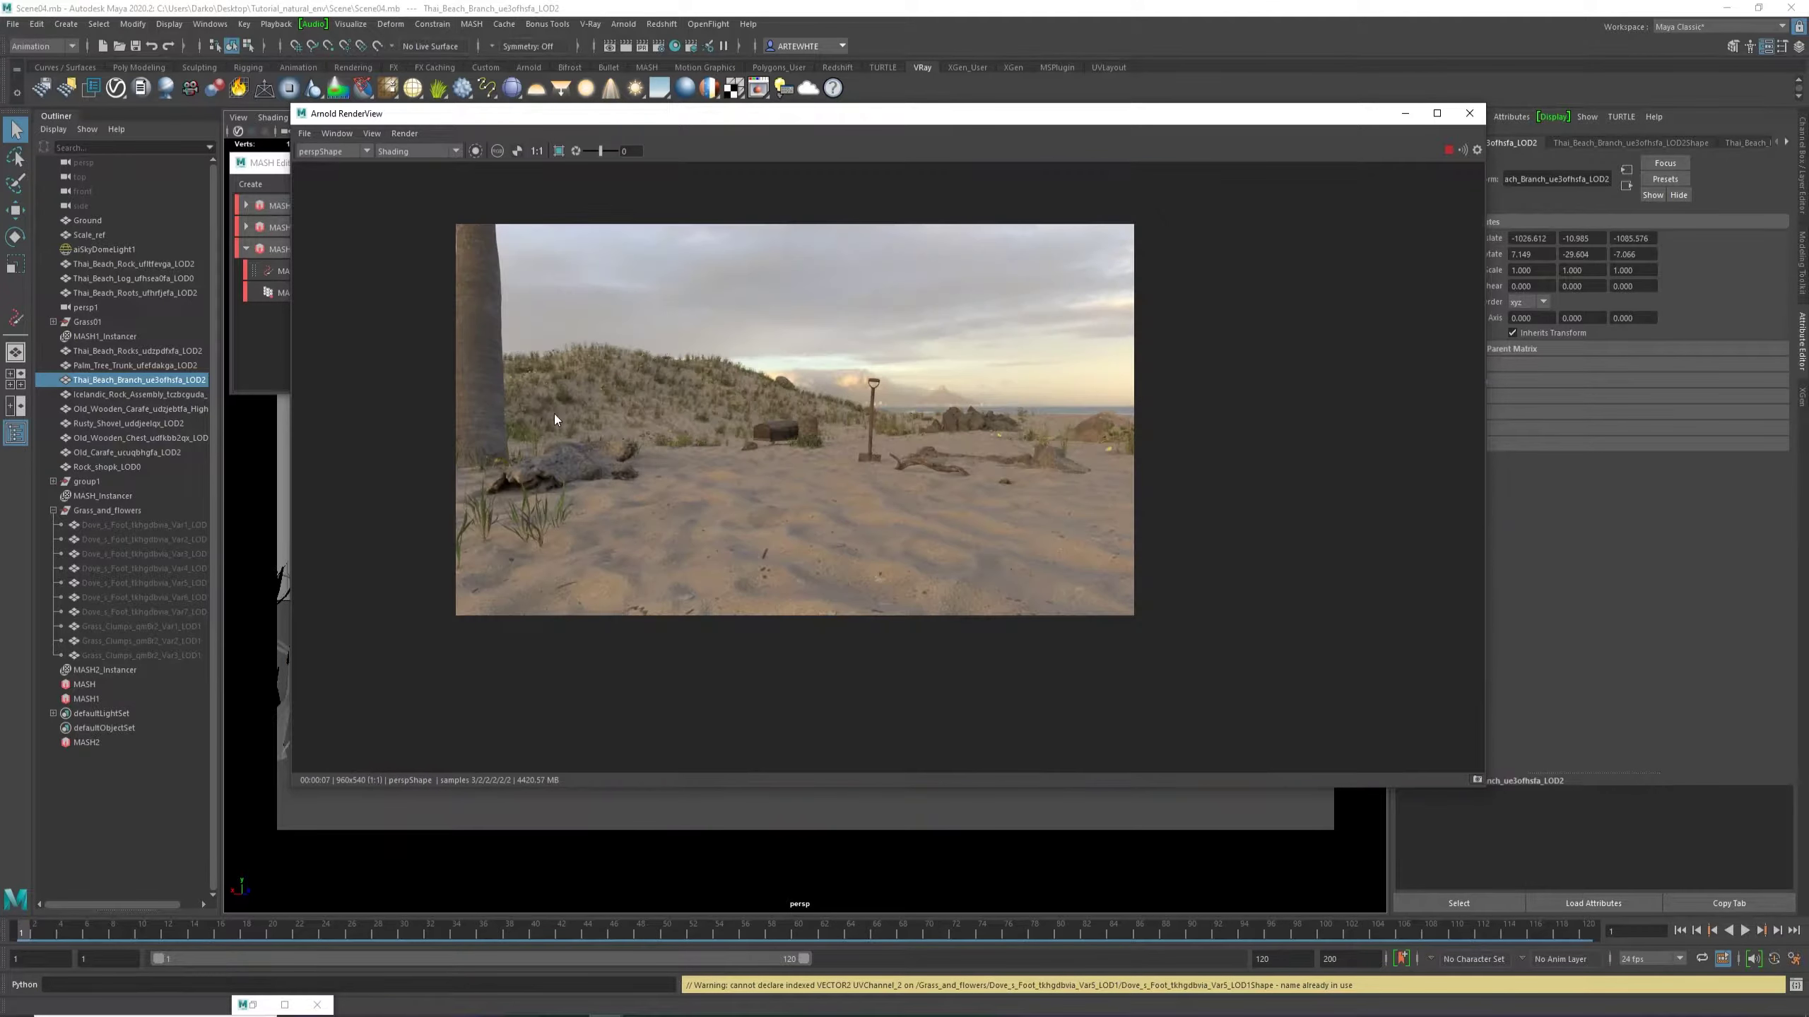
scroll(572, 374, "up", 1)
scroll(670, 334, "down", 1)
scroll(675, 329, "up", 2)
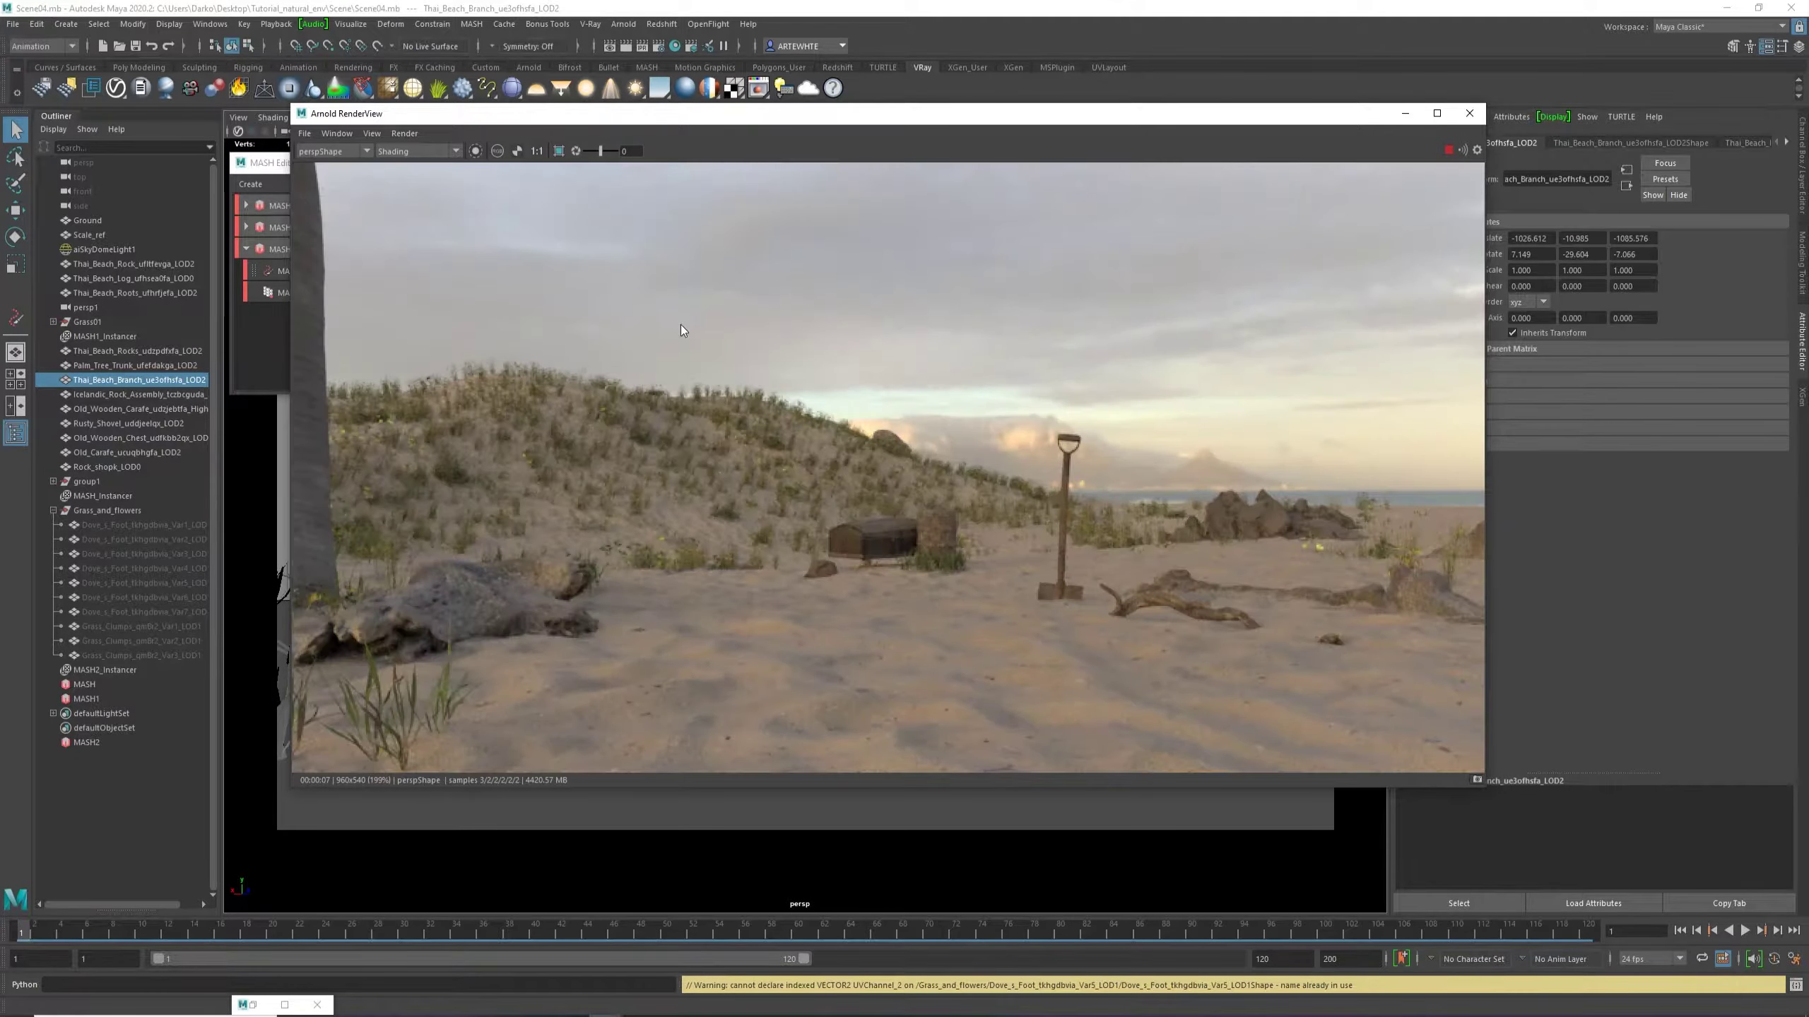
scroll(681, 325, "down", 1)
scroll(681, 331, "up", 1)
scroll(678, 332, "down", 1)
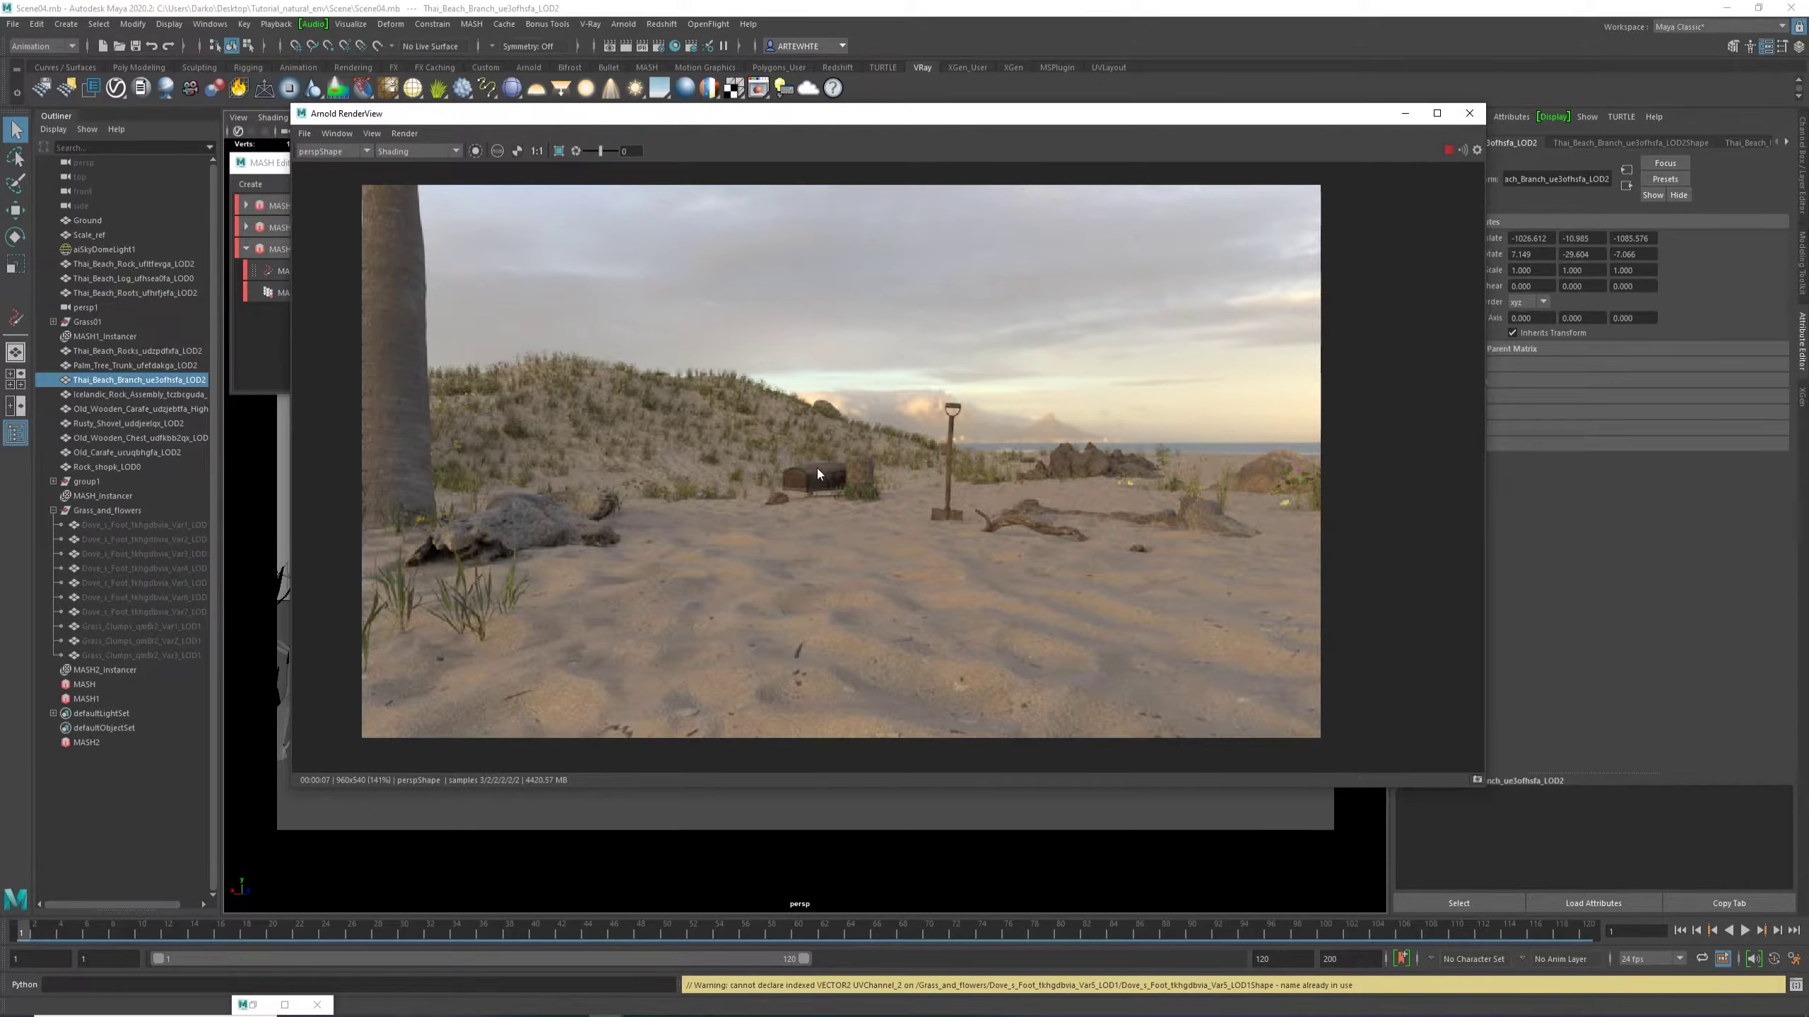
Pick the wooden carafe in the render and move it from beside the chest to in front of the distant rocks.
left_click(862, 470)
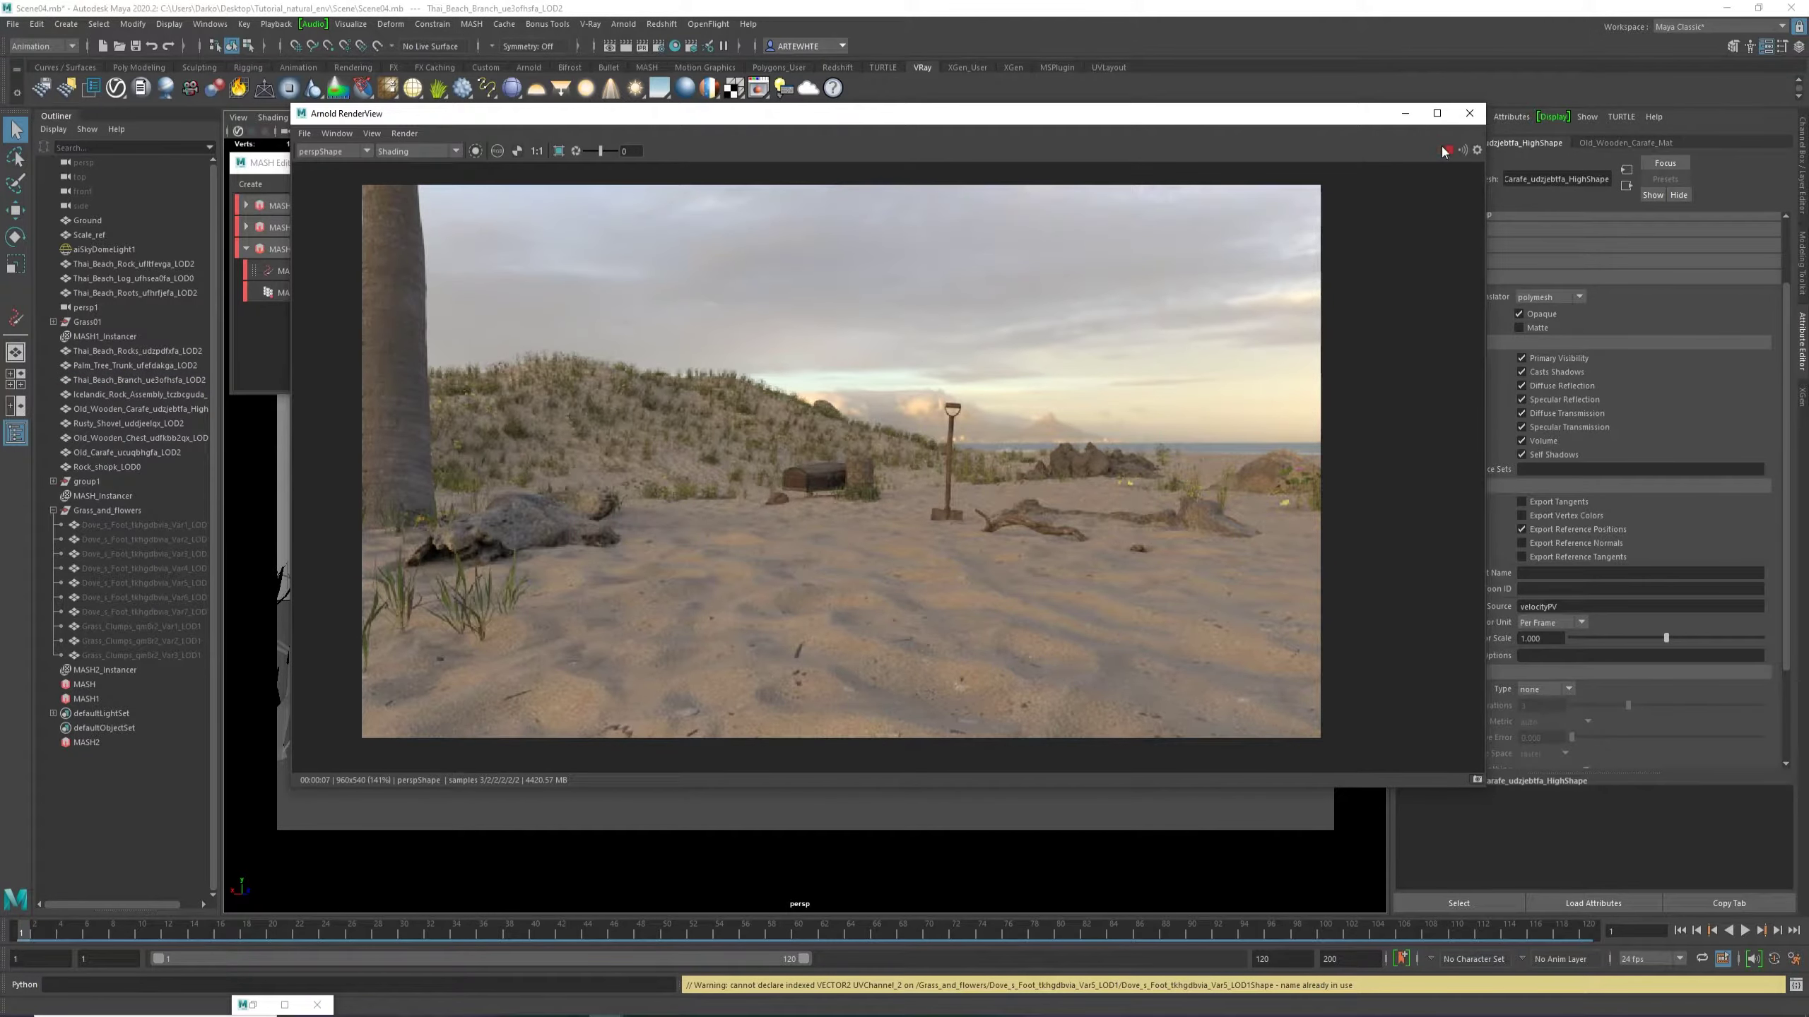
left_click(1406, 113)
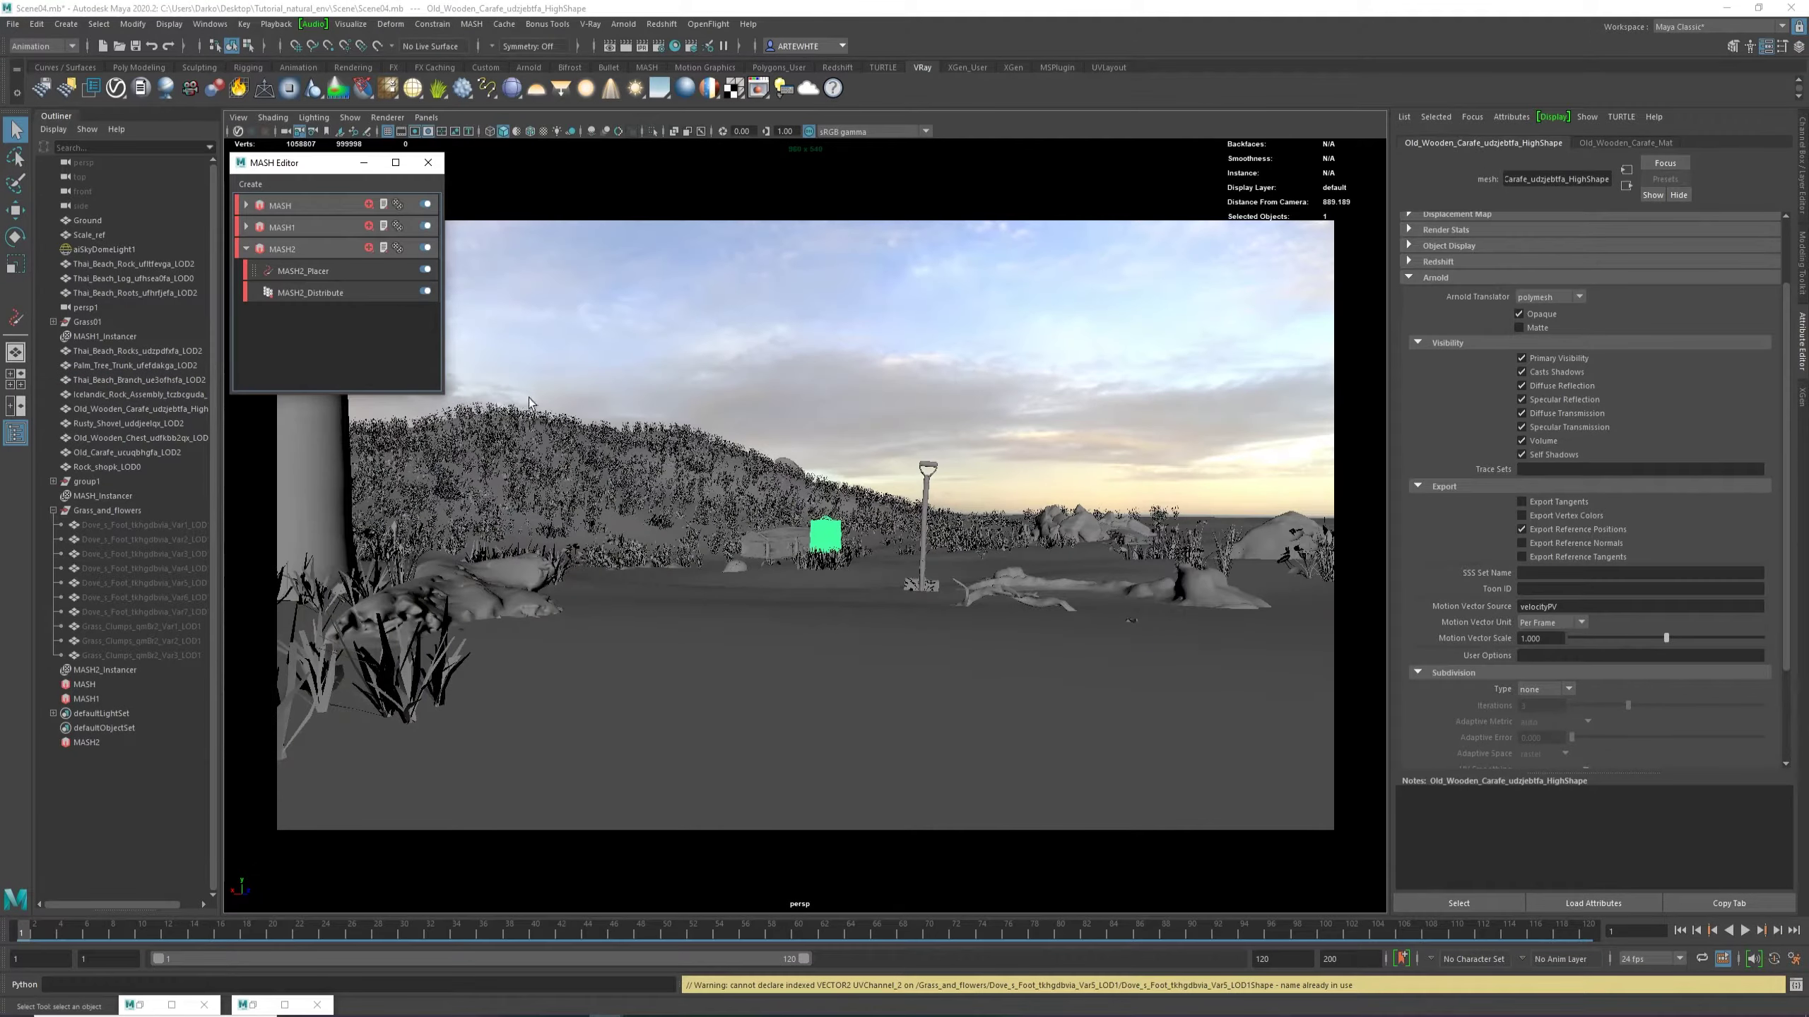
key("w")
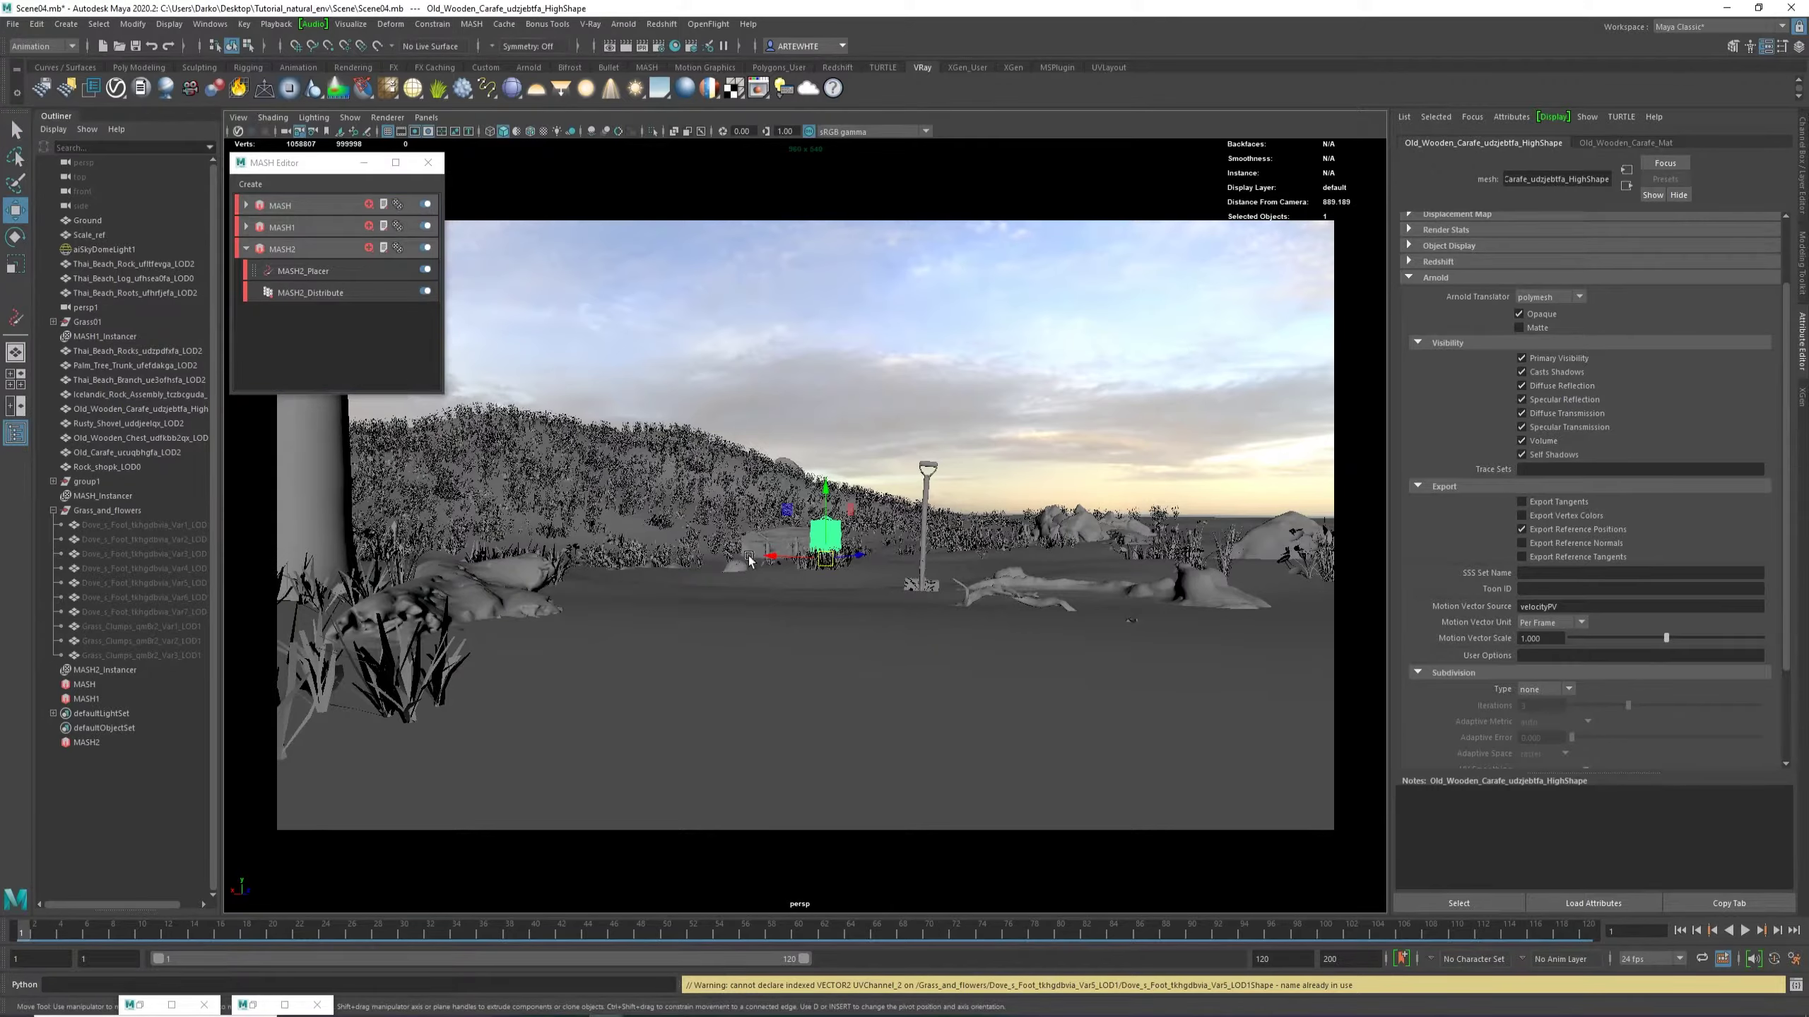
left_click_drag(772, 558, 1074, 525)
Duplicate the wooden carafe with Duplicate Special using the Instance geometry type, and move the copy behind the wooden chest.
left_click(36, 23)
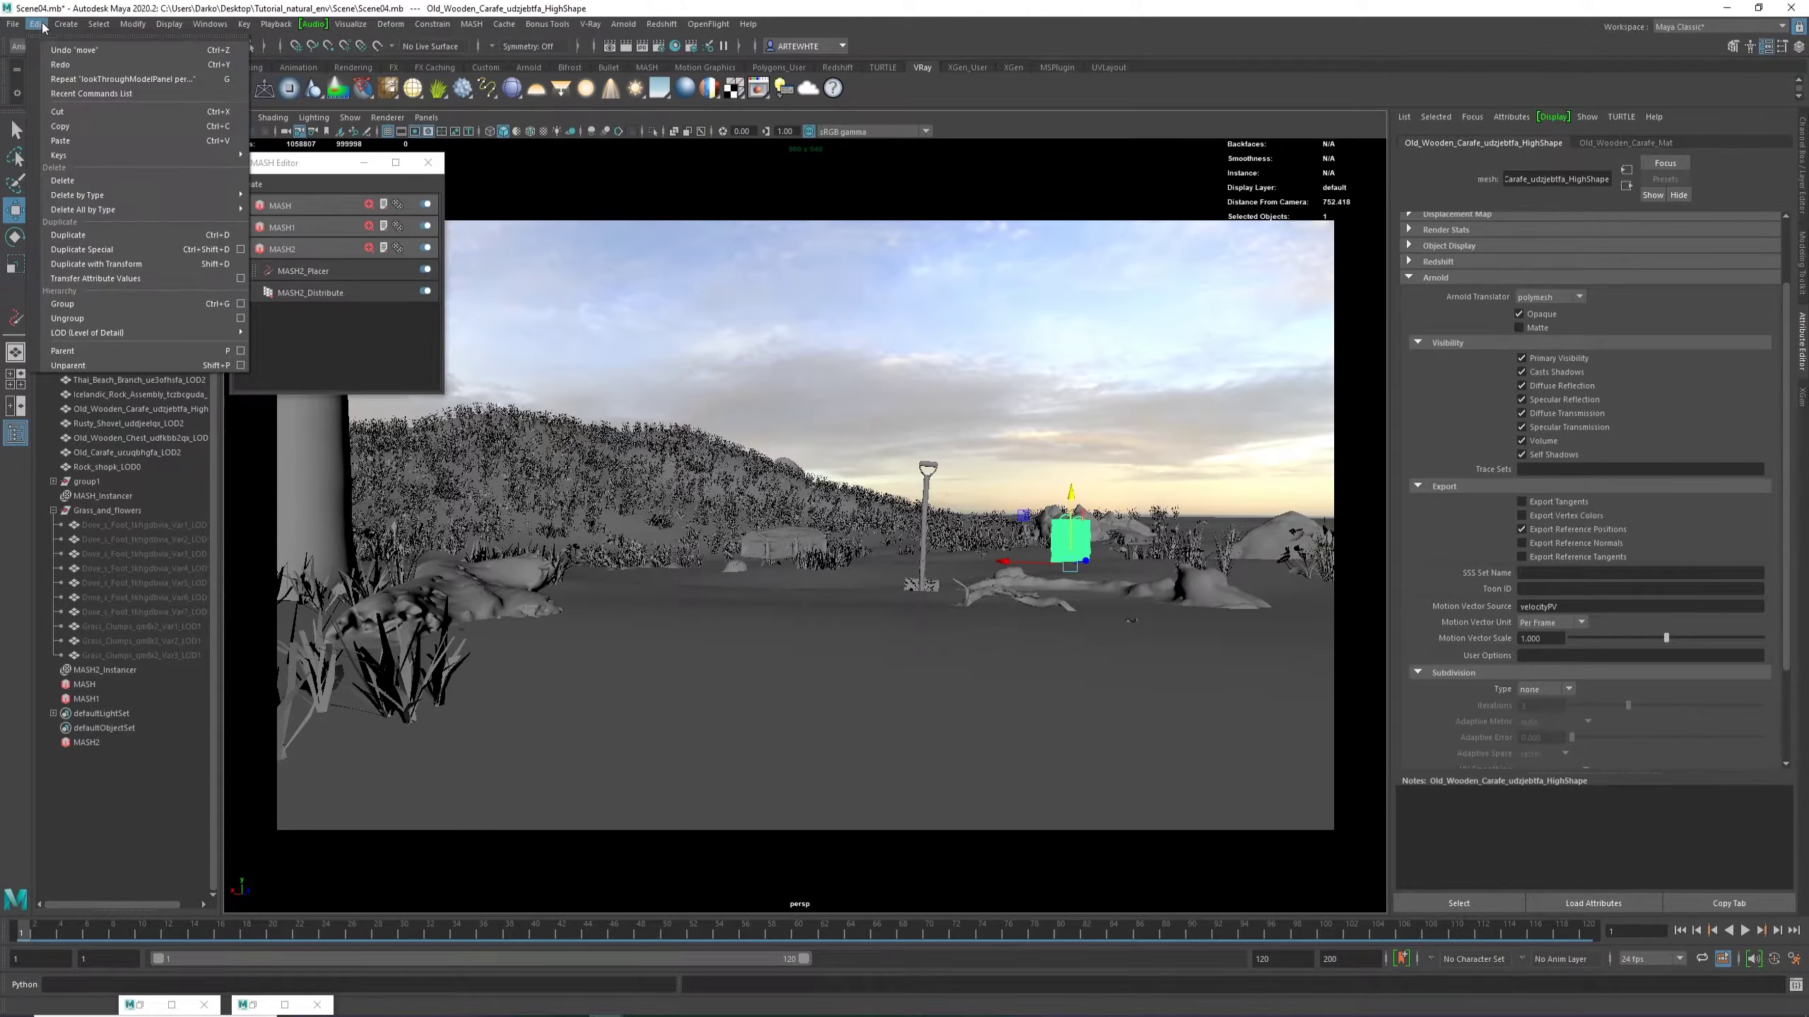
left_click(241, 248)
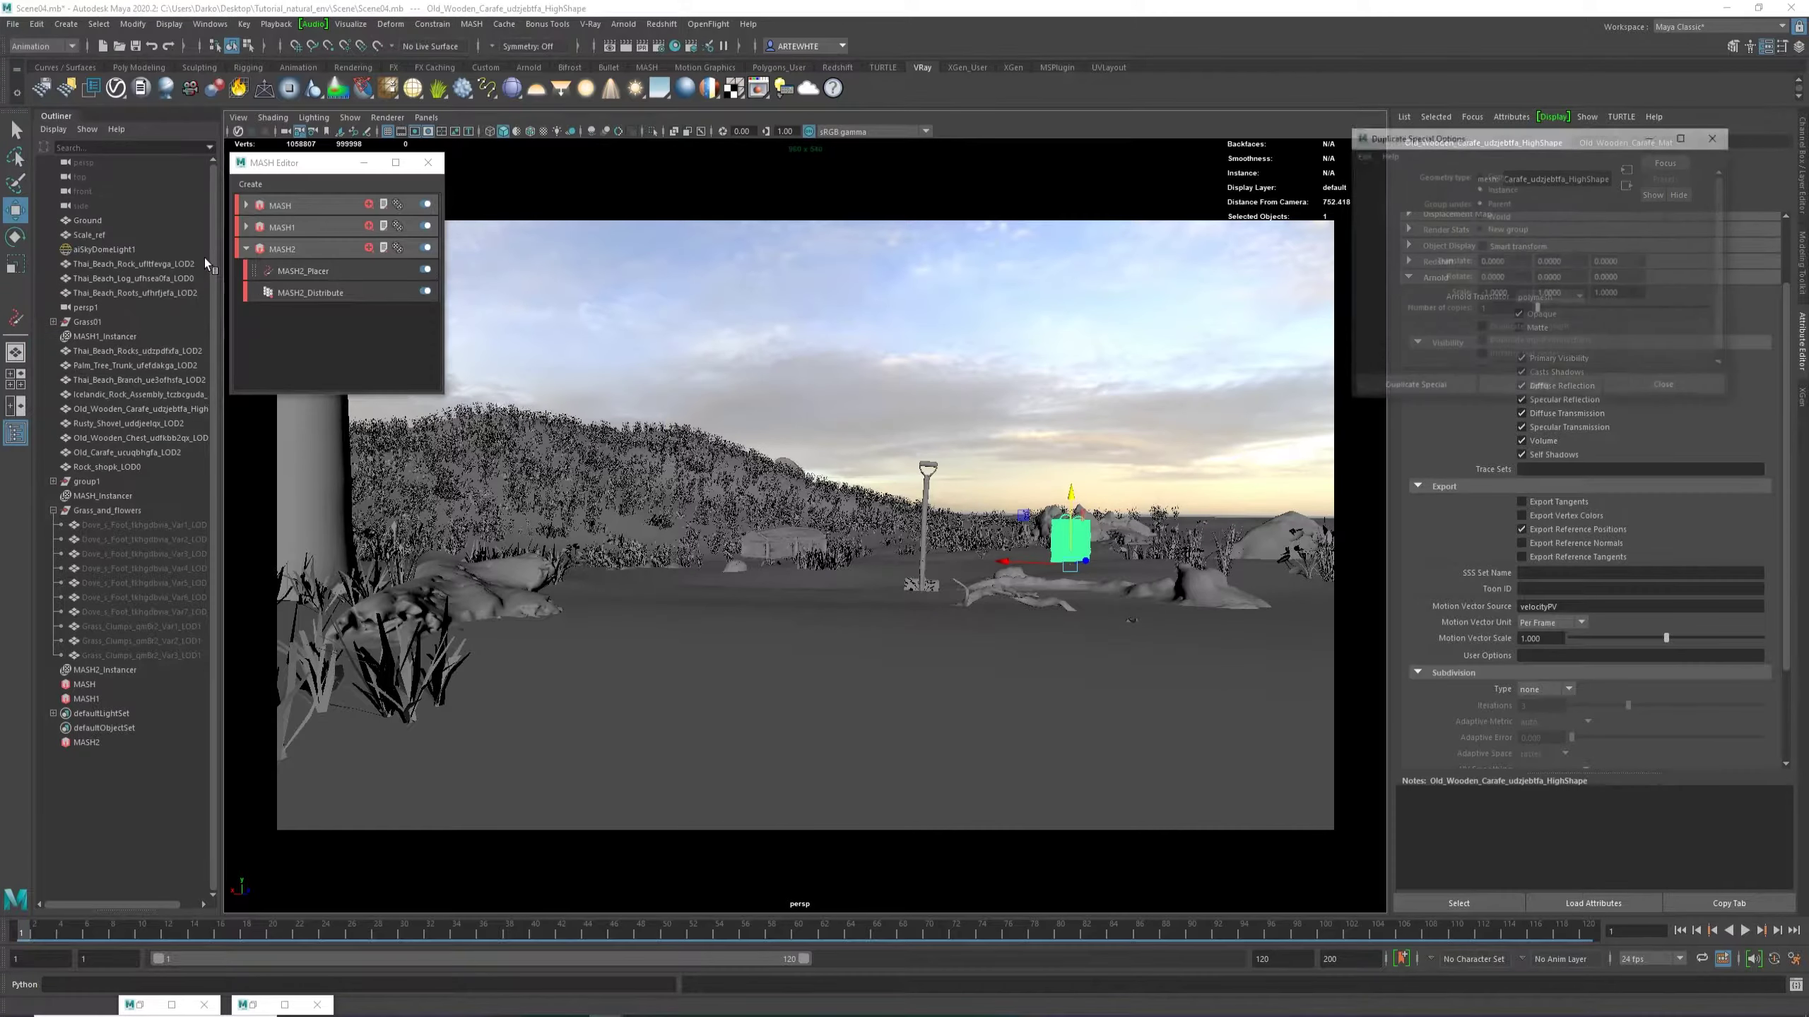
left_click(1361, 154)
left_click(1371, 184)
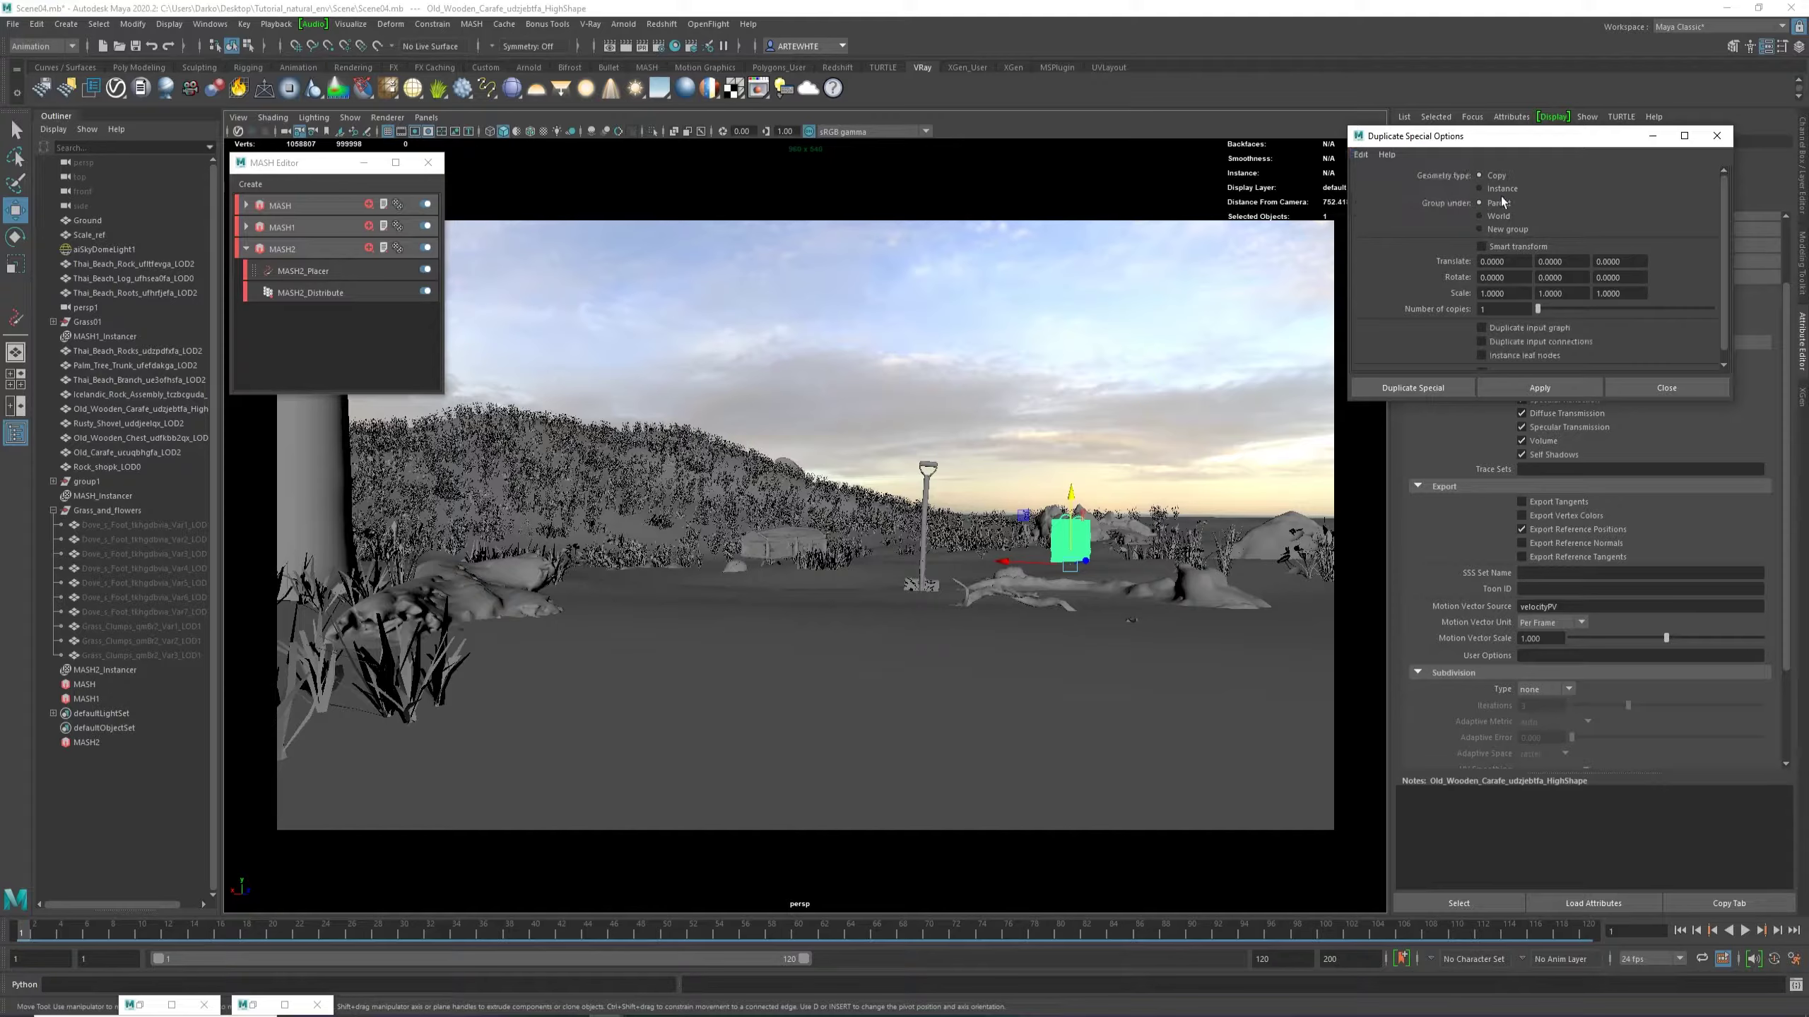
left_click(1433, 392)
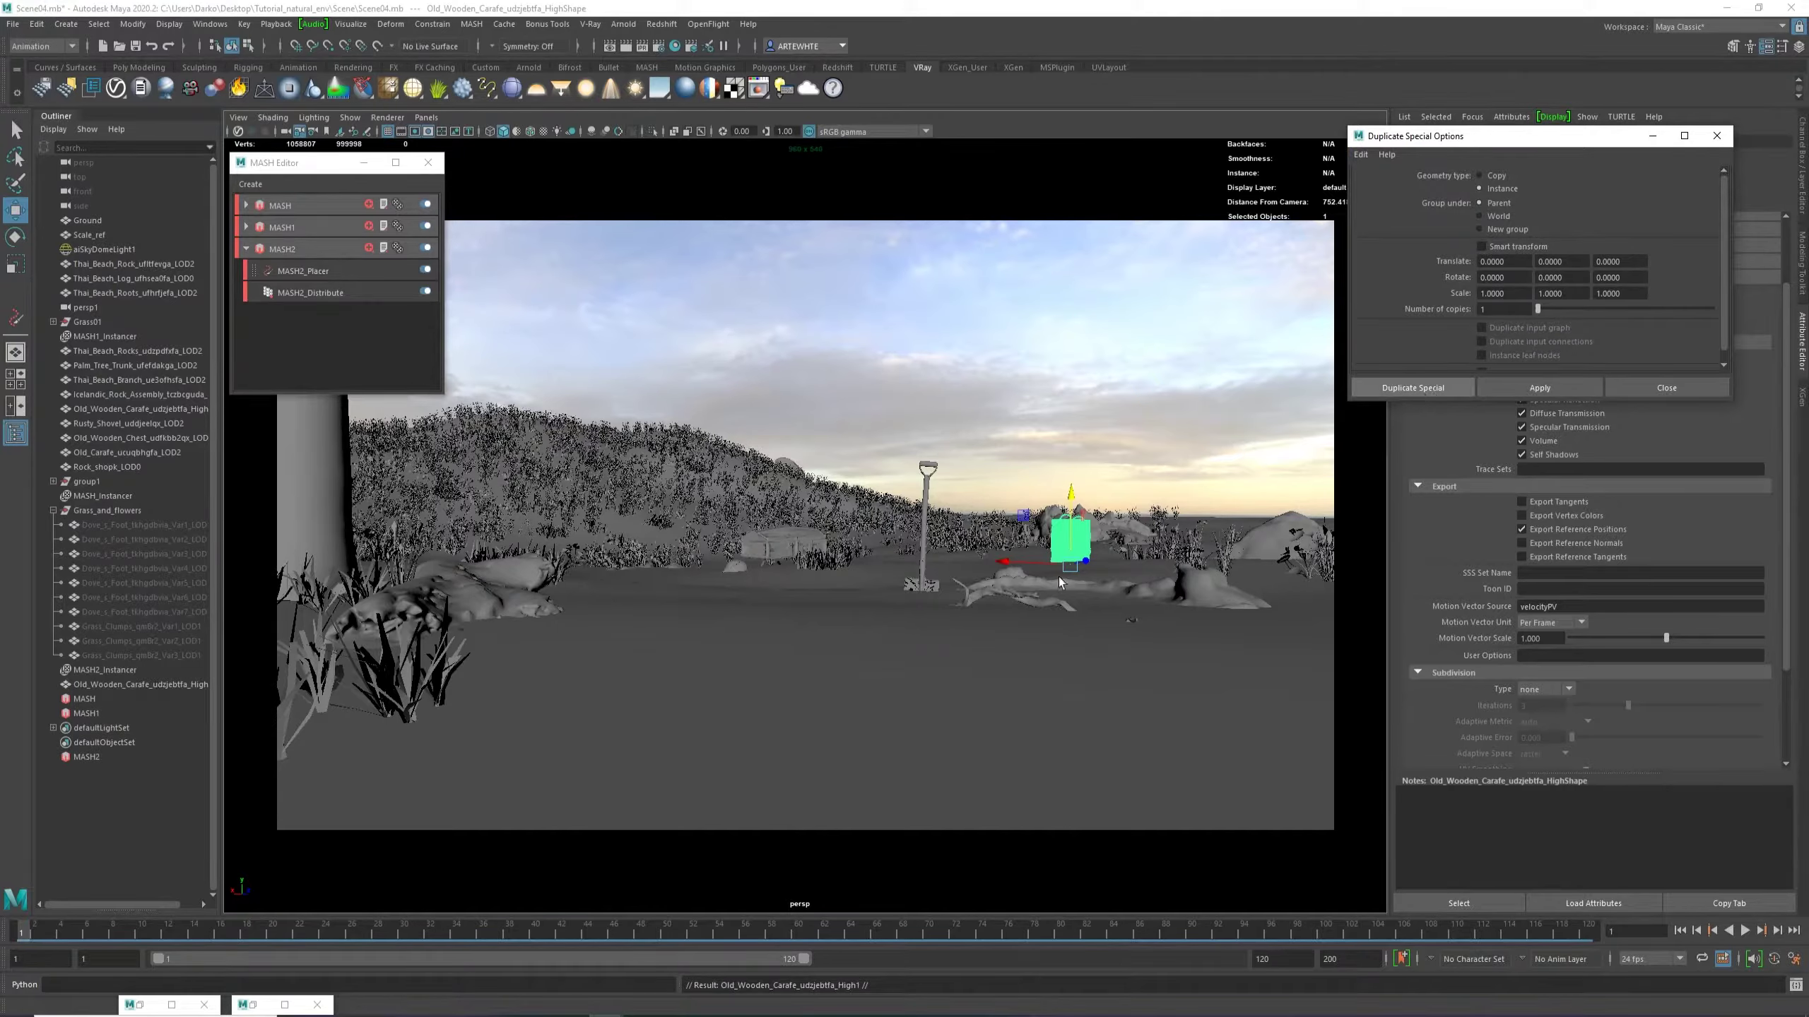
middle_click_drag(1059, 582, 748, 576)
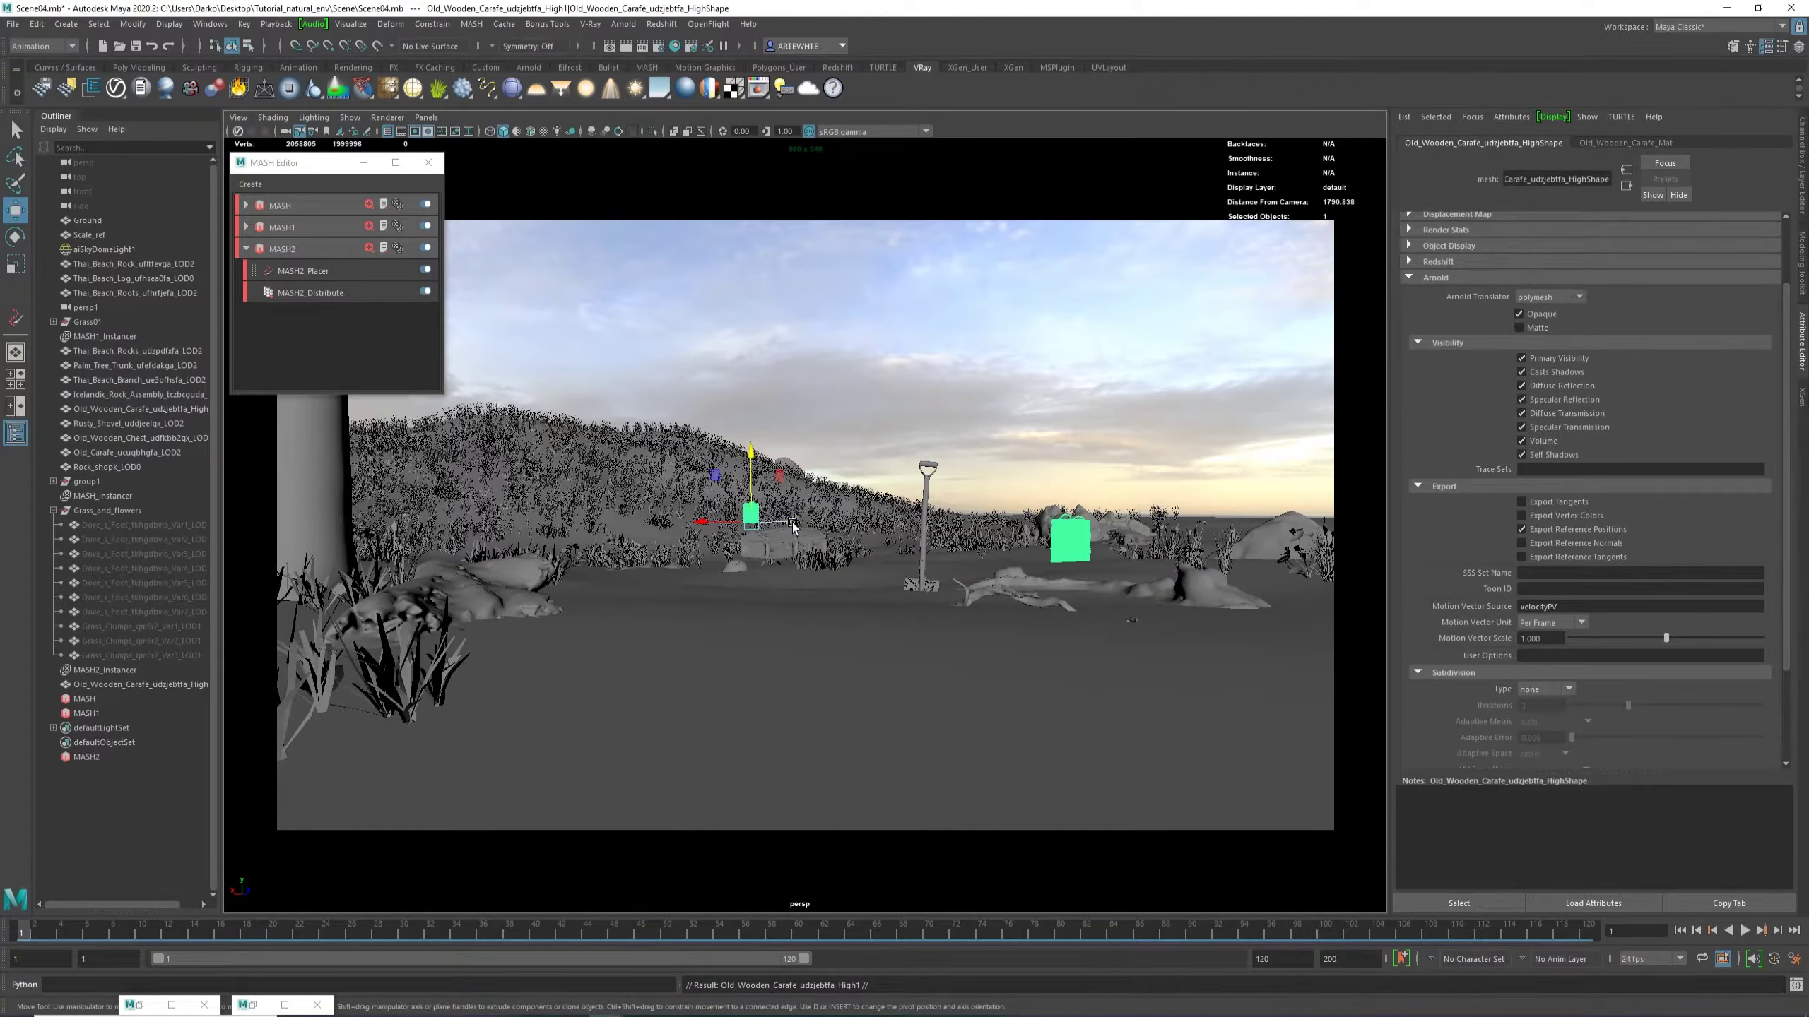
Undo the instanced carafe's placement behind the chest along with its duplication.
left_click_drag(794, 525, 706, 546)
key("ctrl+z")
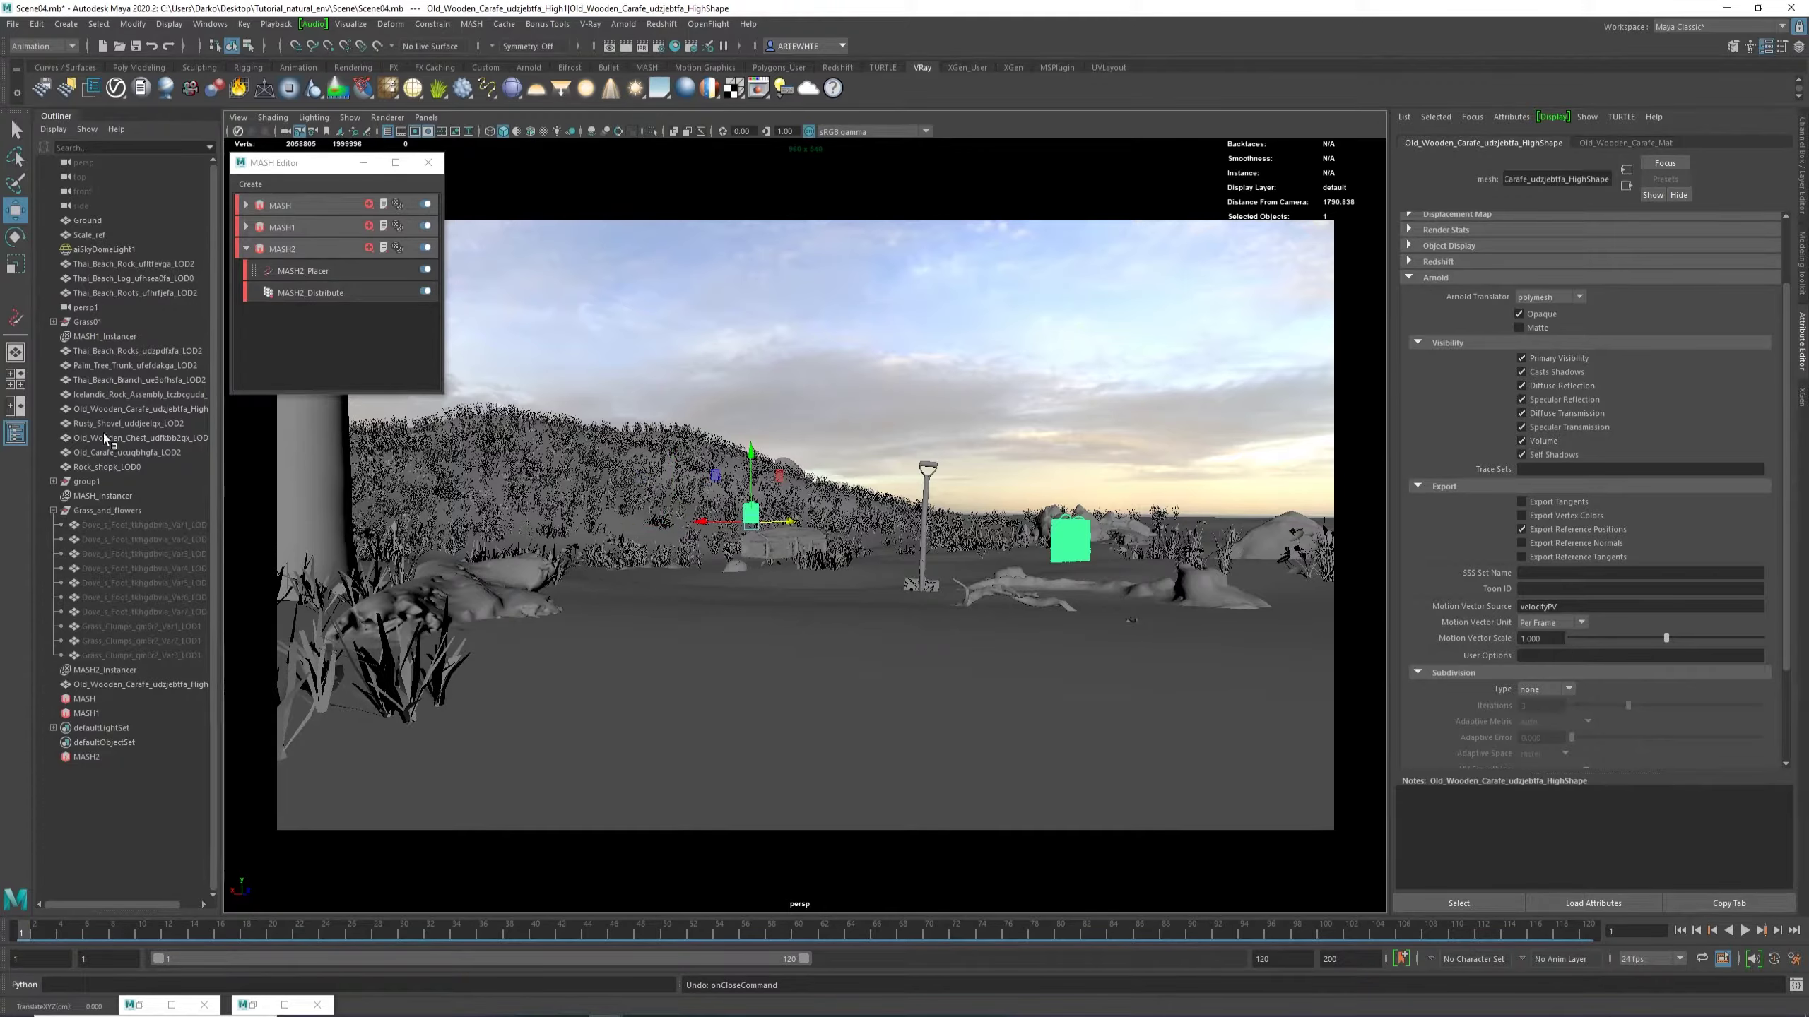
key("ctrl+z")
key("ctrl+z")
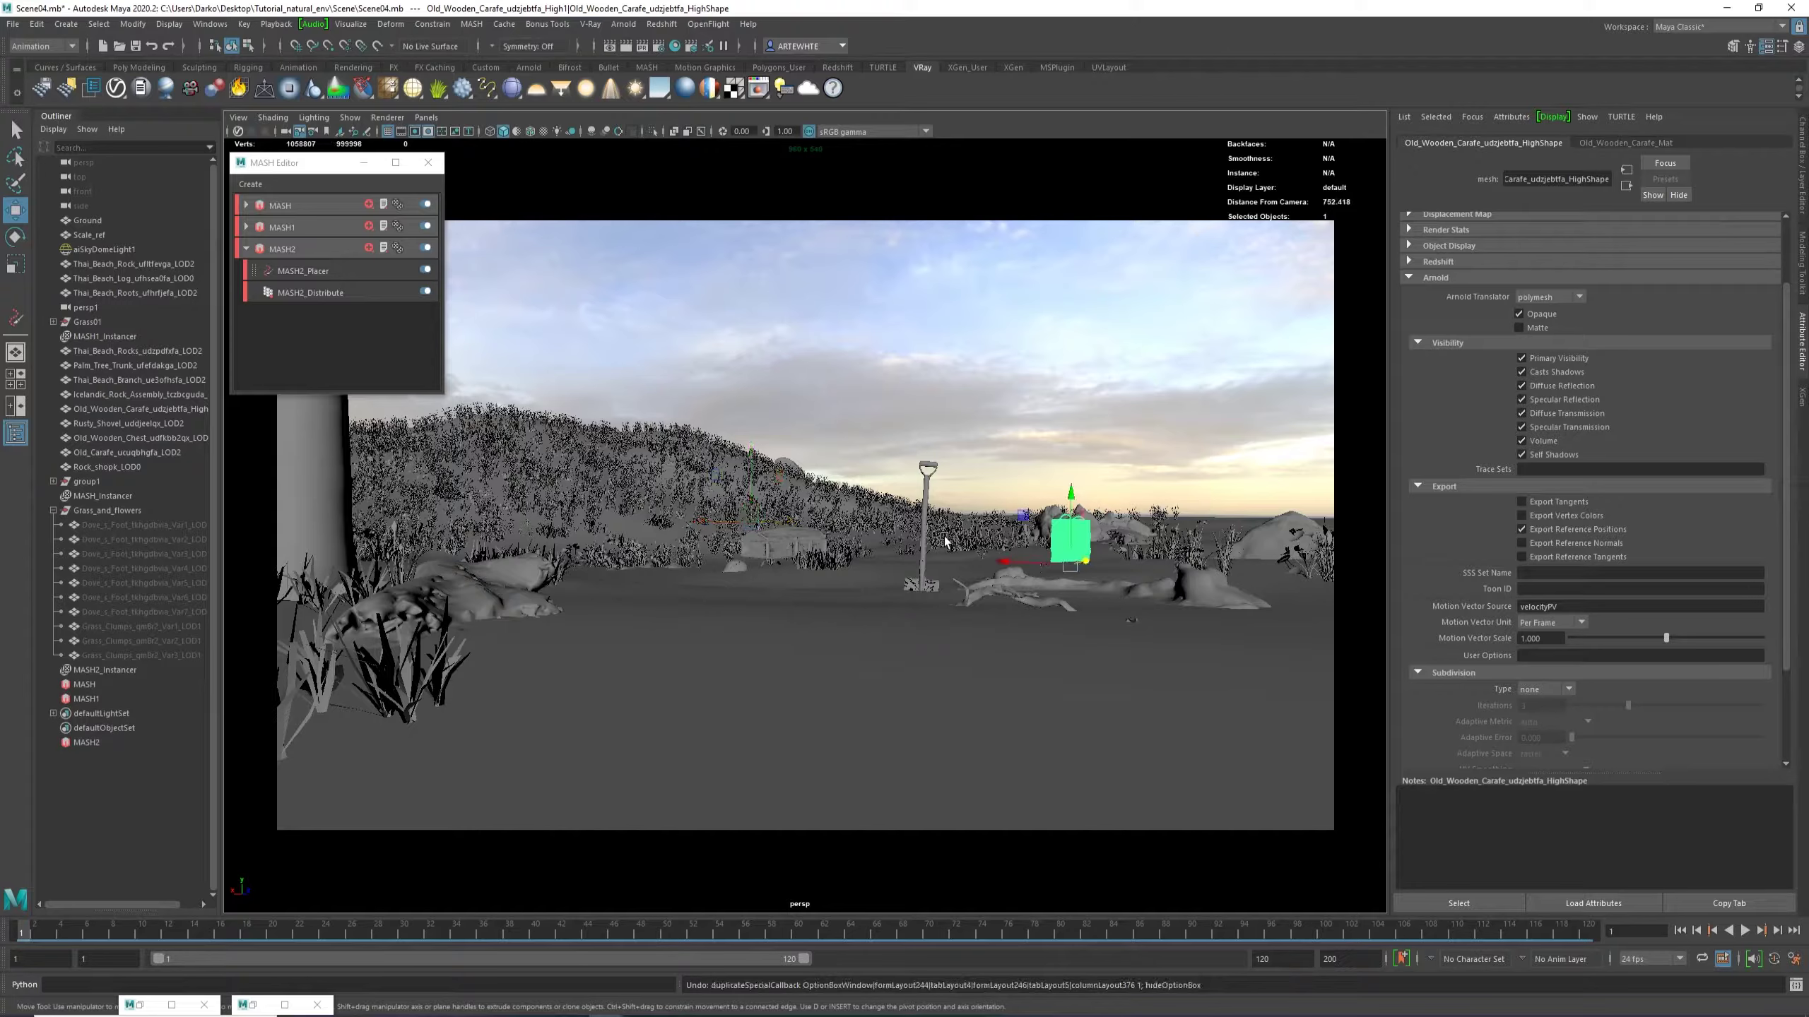
Duplicate the wooden carafe in front of the distant rocks with Duplicate Special, using the Instance geometry type and one copy.
left_click(1082, 537)
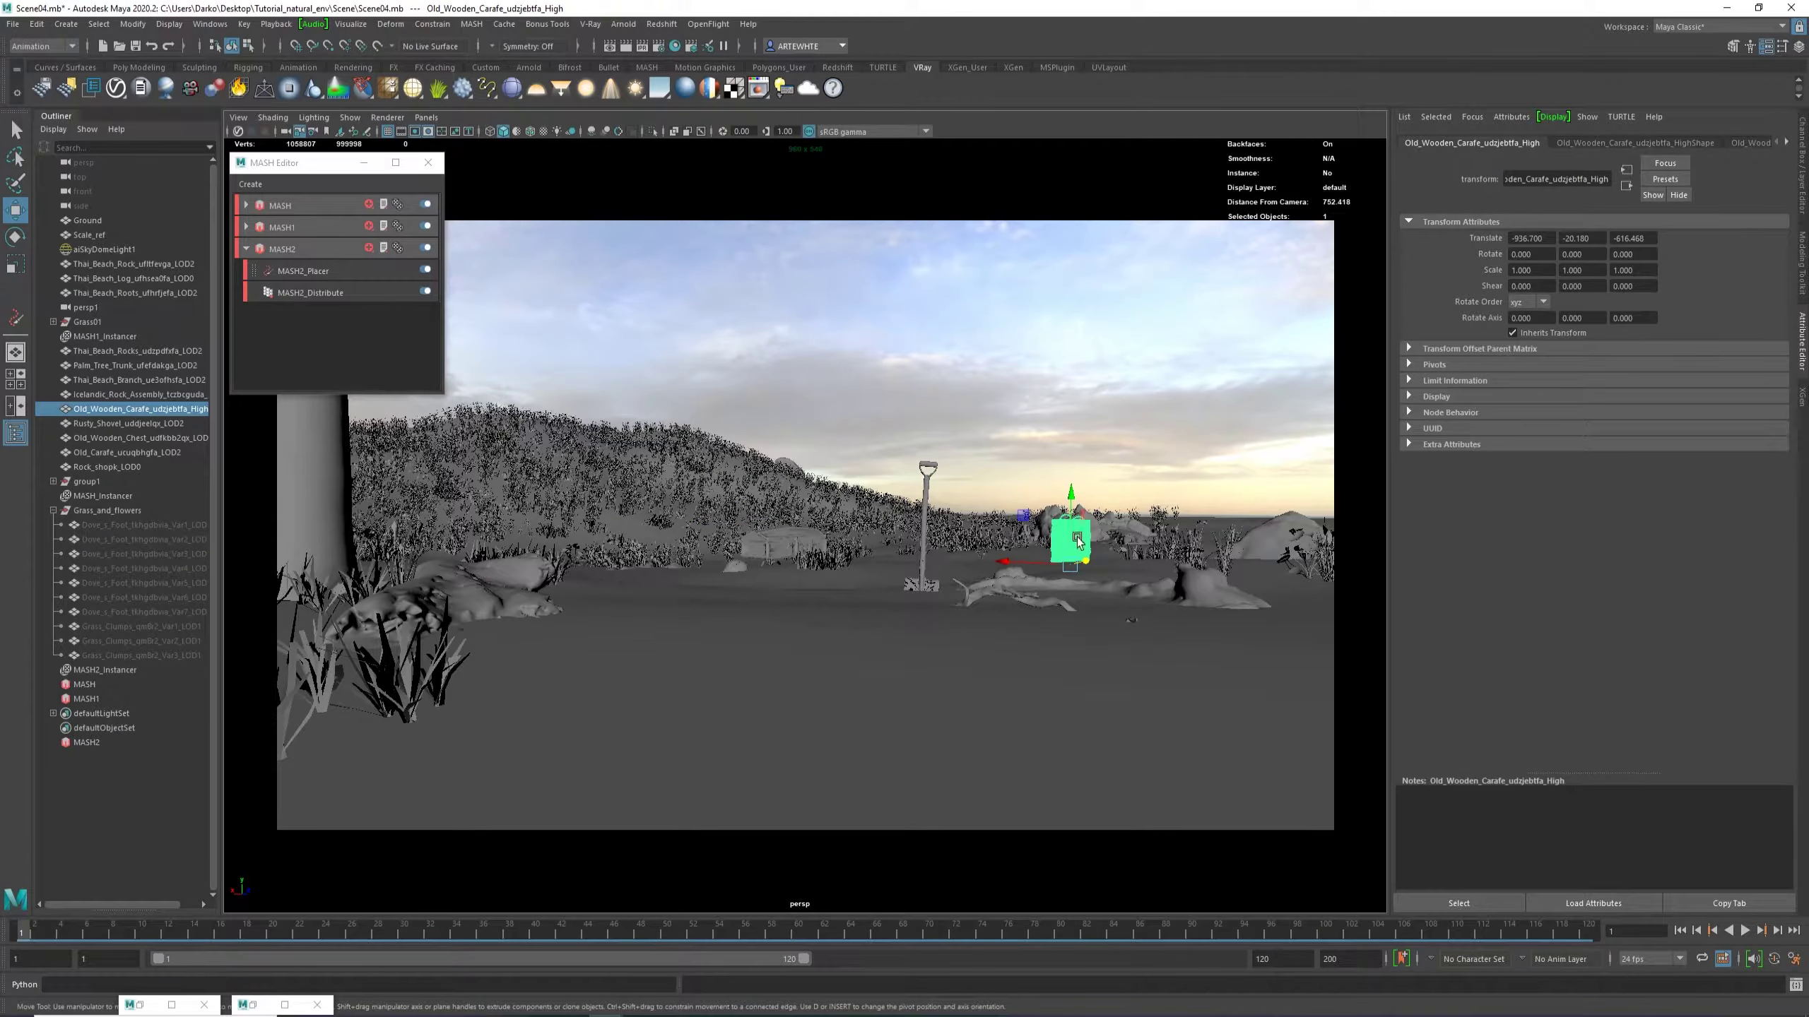
left_click(36, 24)
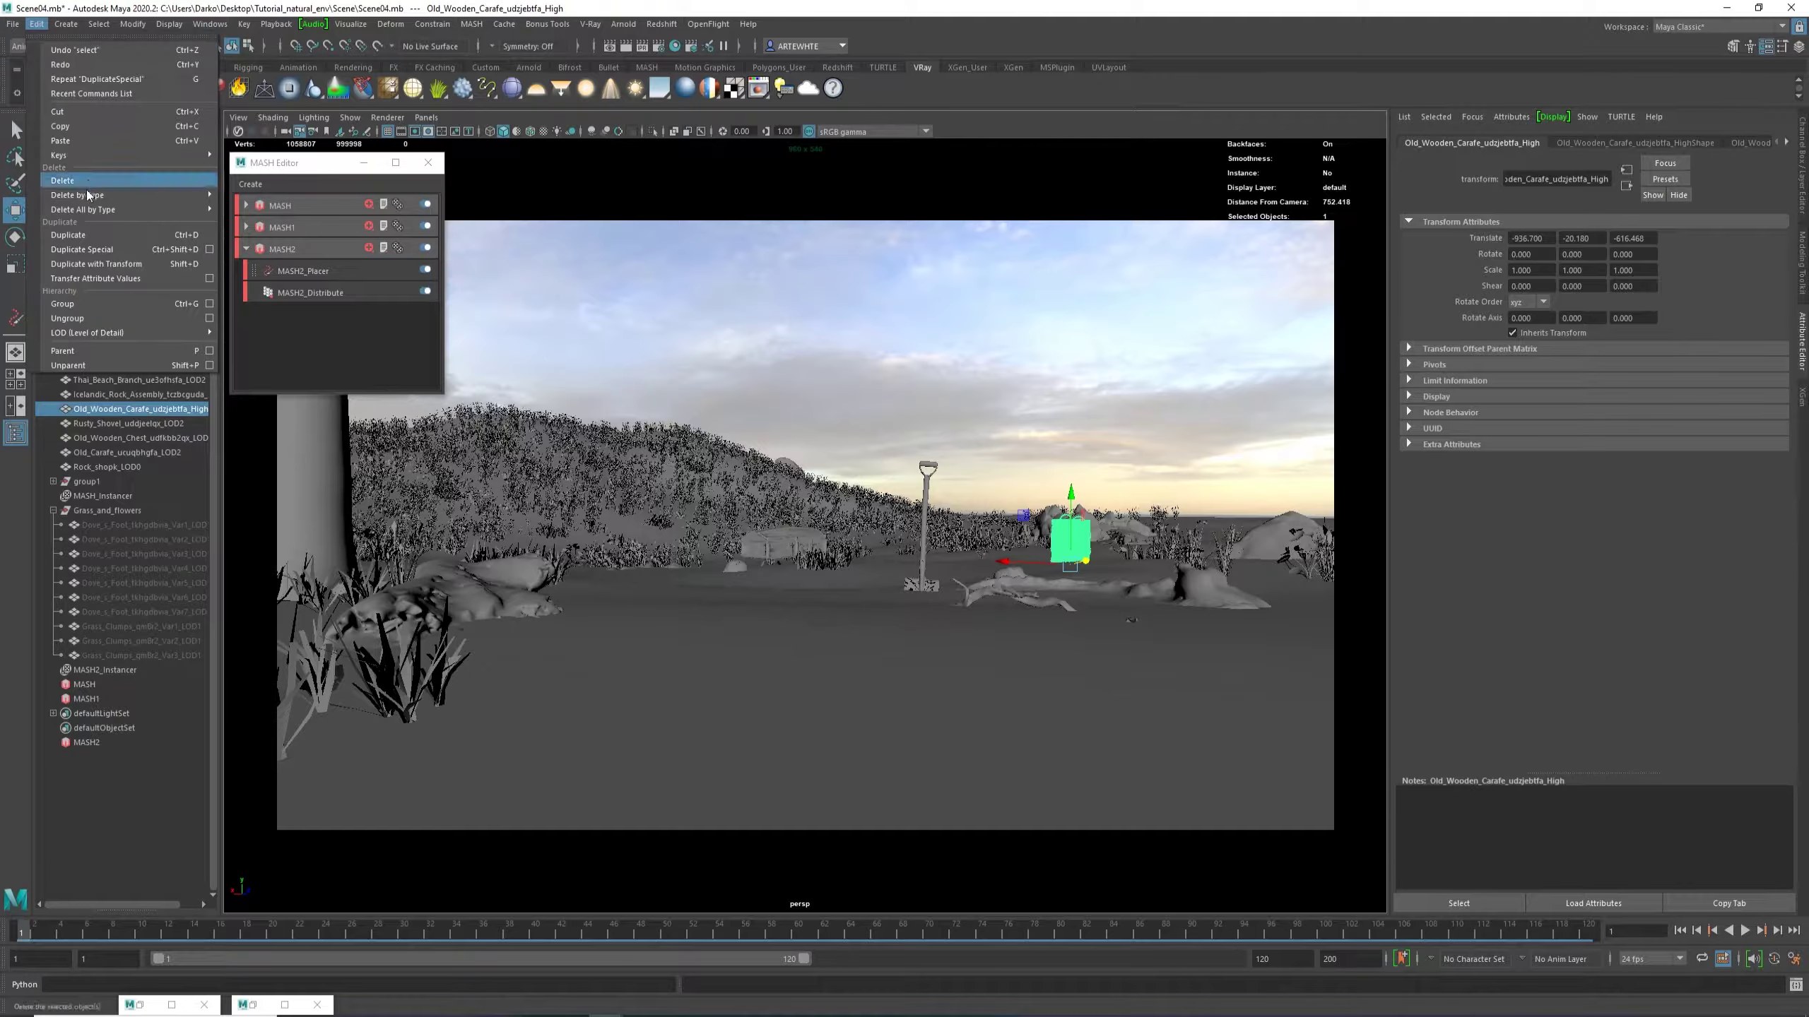
left_click(210, 249)
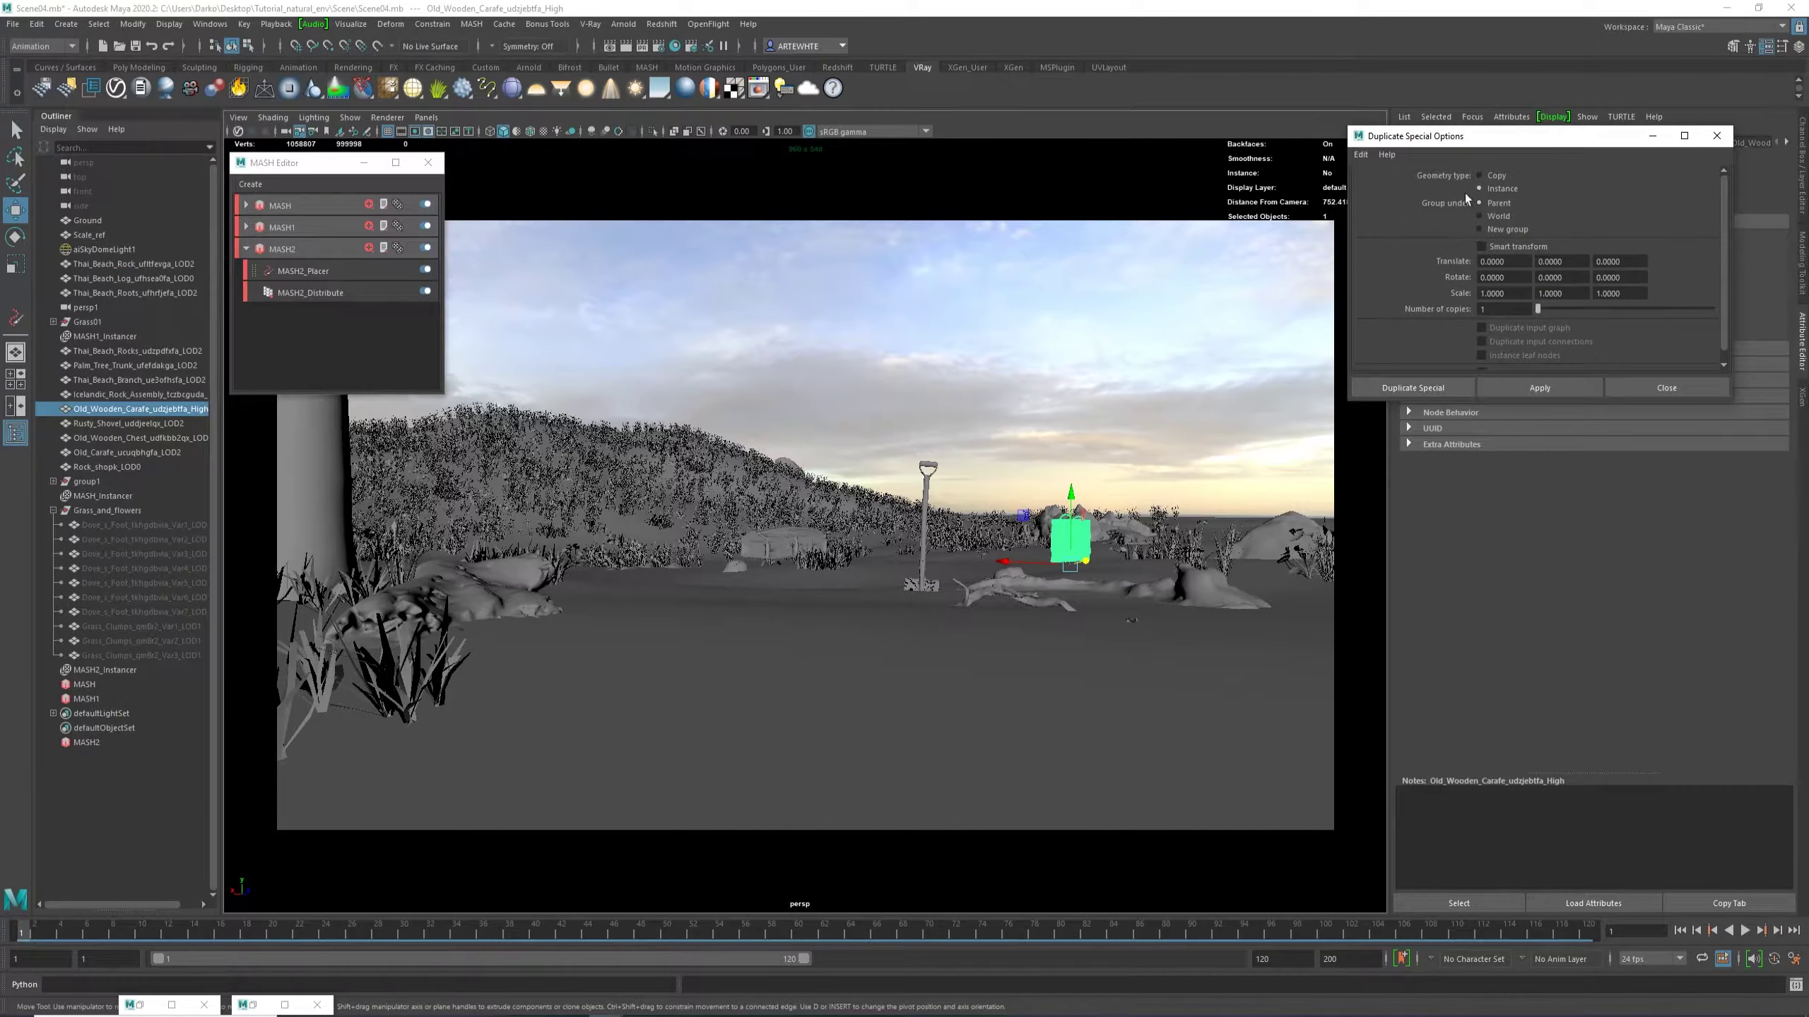
left_click(1479, 175)
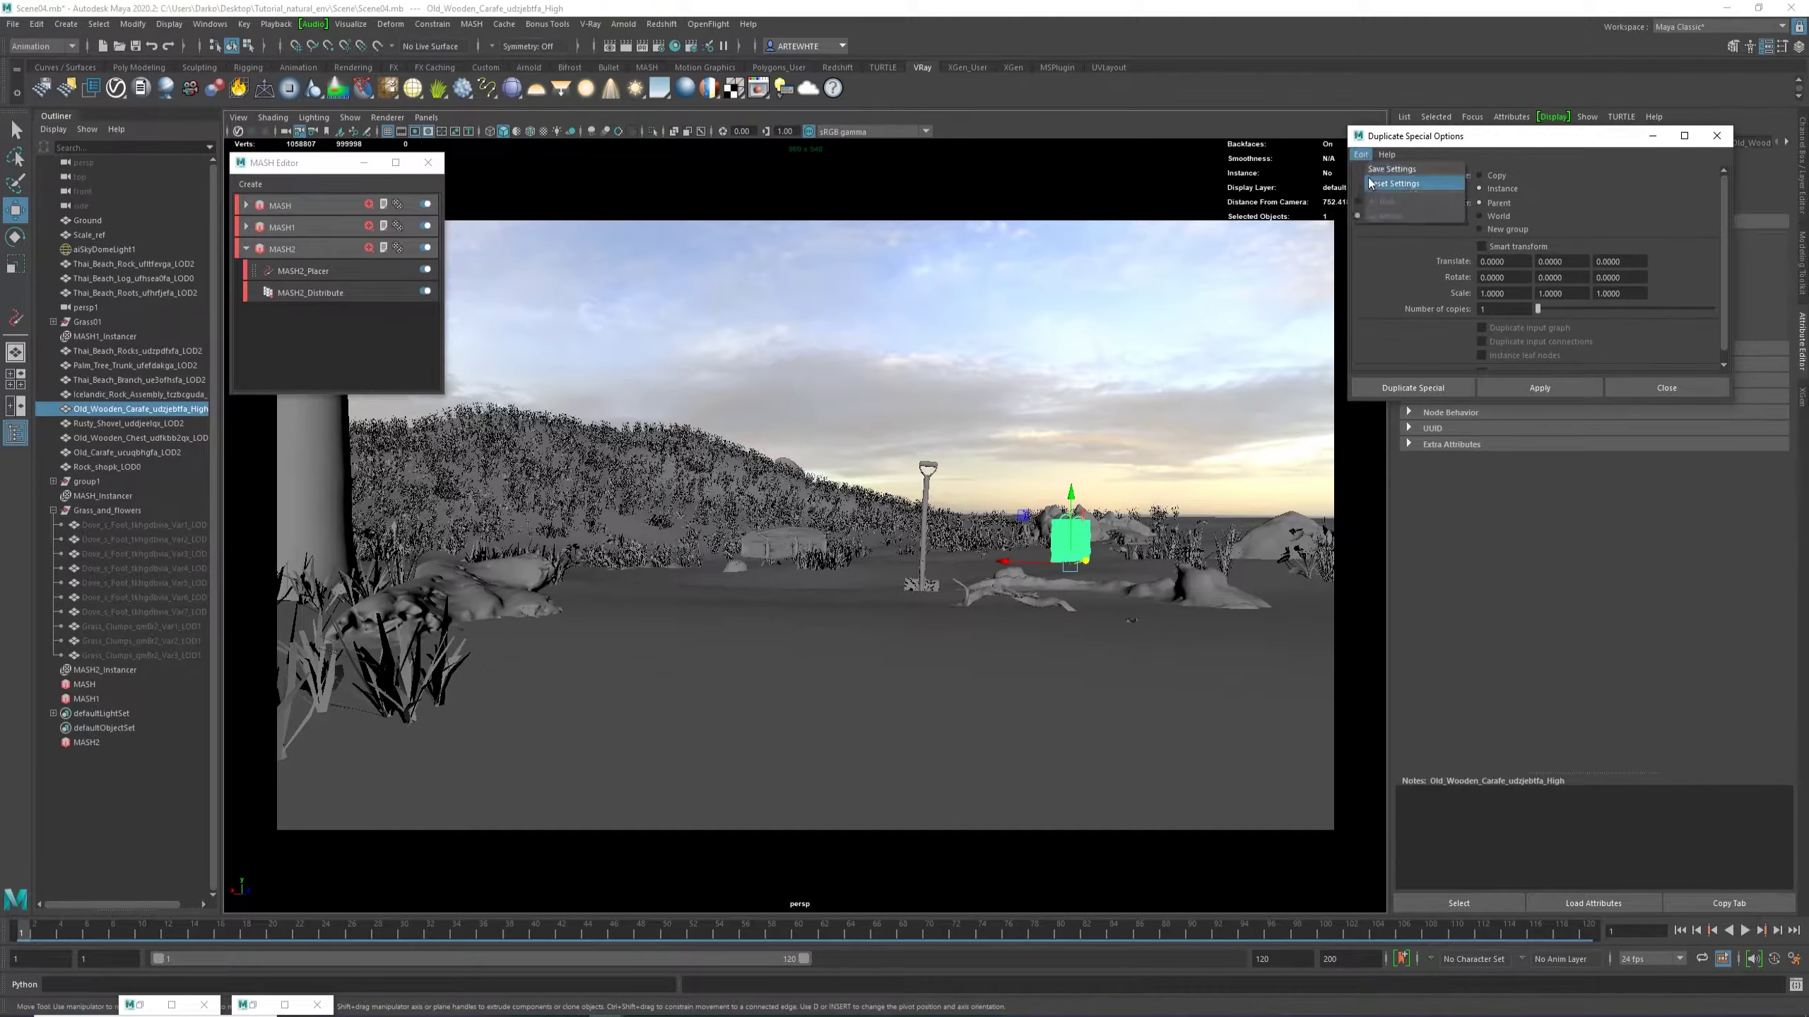
left_click(1497, 189)
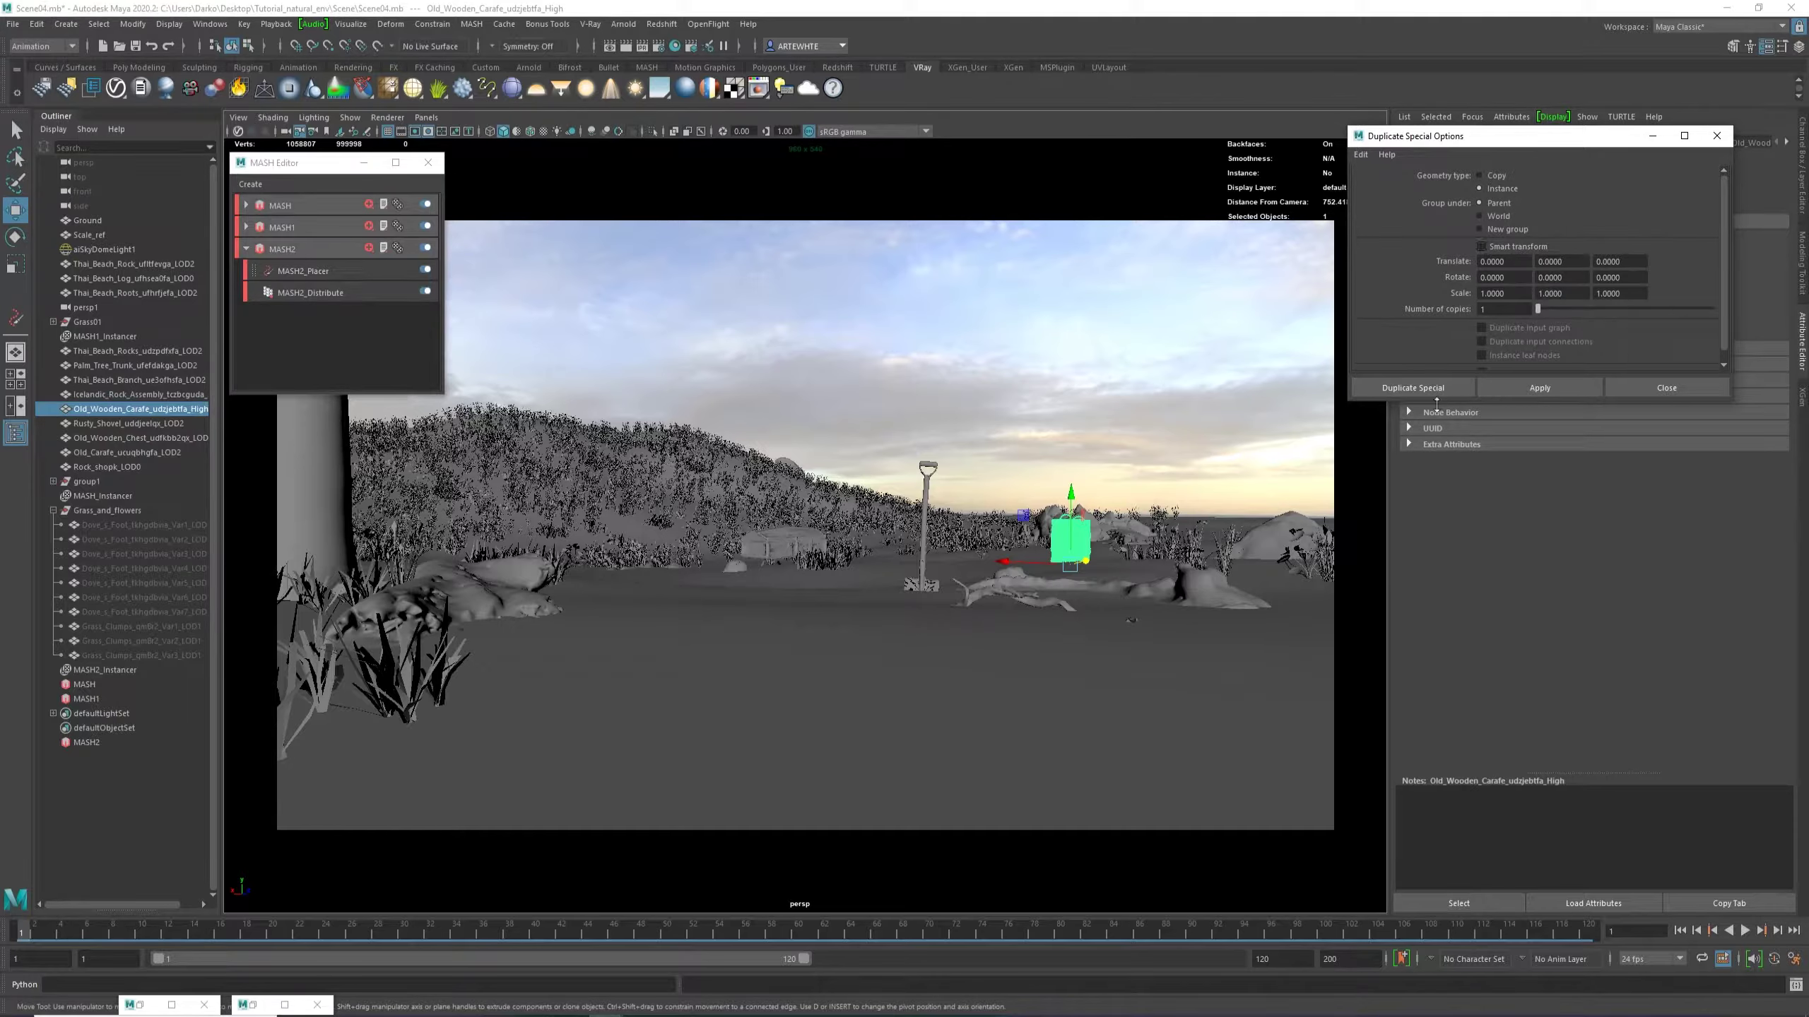
left_click(1443, 391)
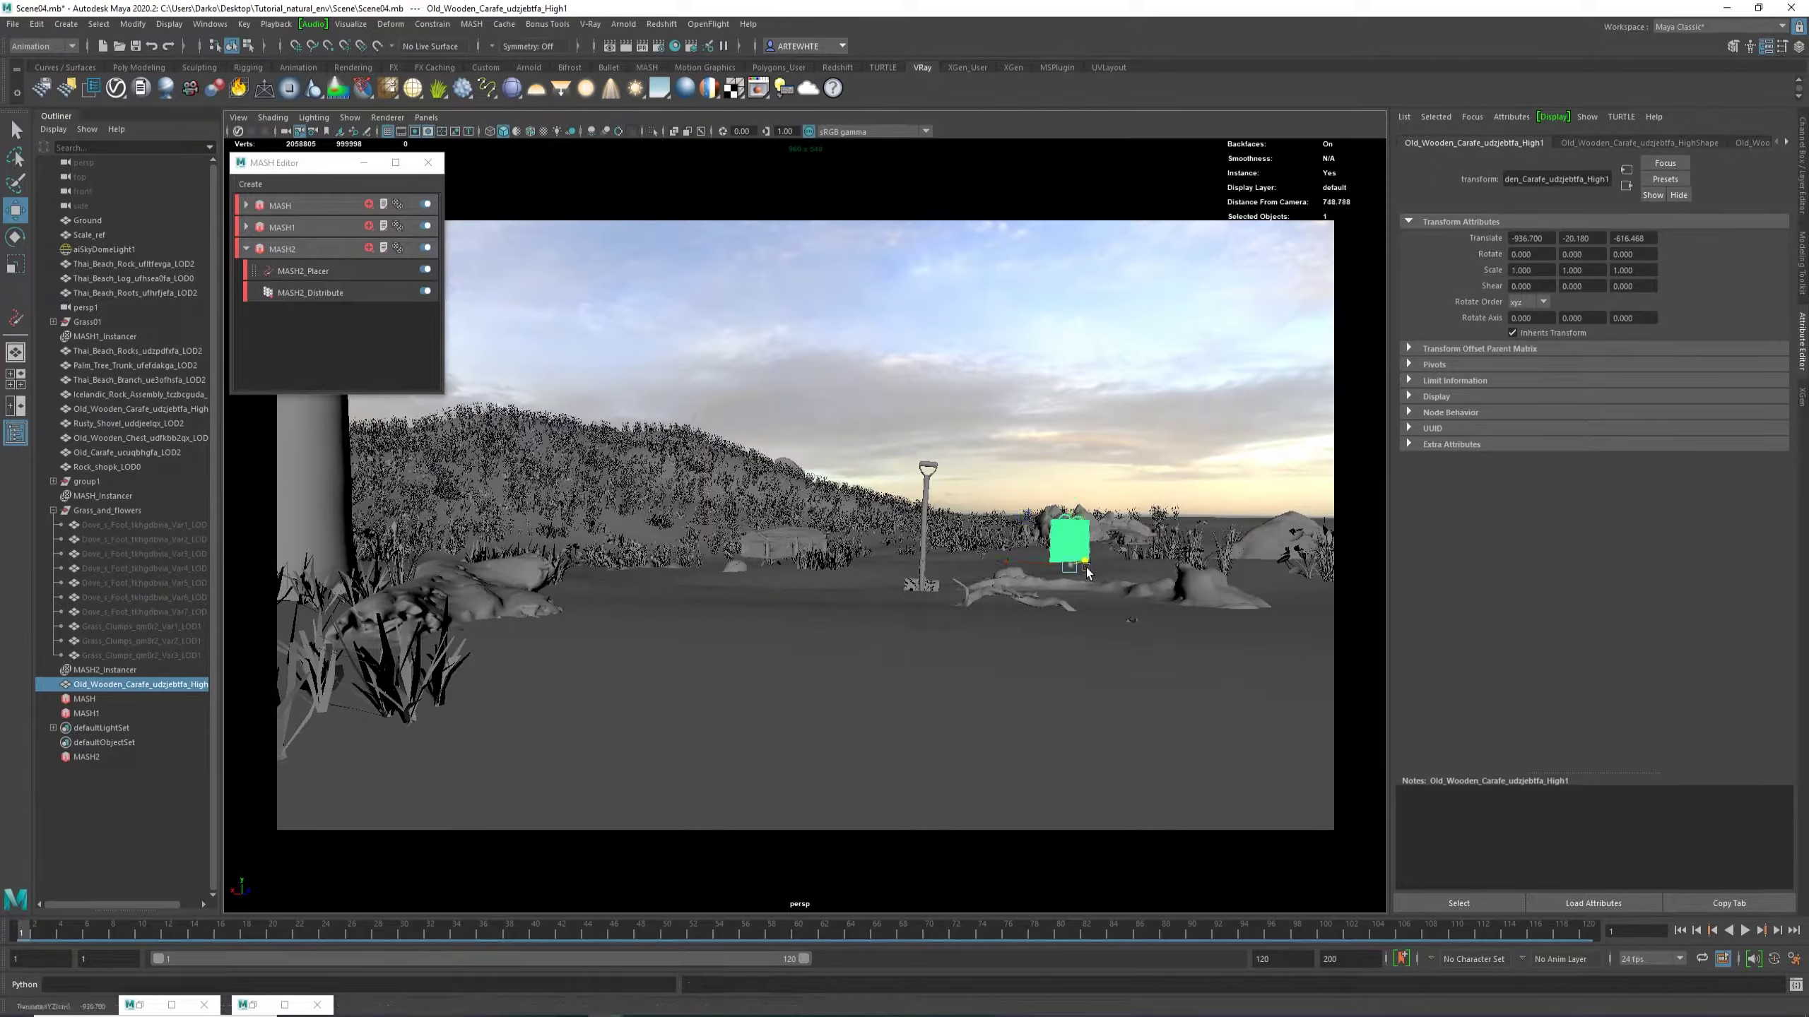
Move the instanced carafe behind the rocks near the palm trunk and tilt it so it lies partly buried in the sand.
left_click_drag(1086, 570, 485, 512)
key("e")
key("w")
key("e")
key("w")
left_click(625, 435)
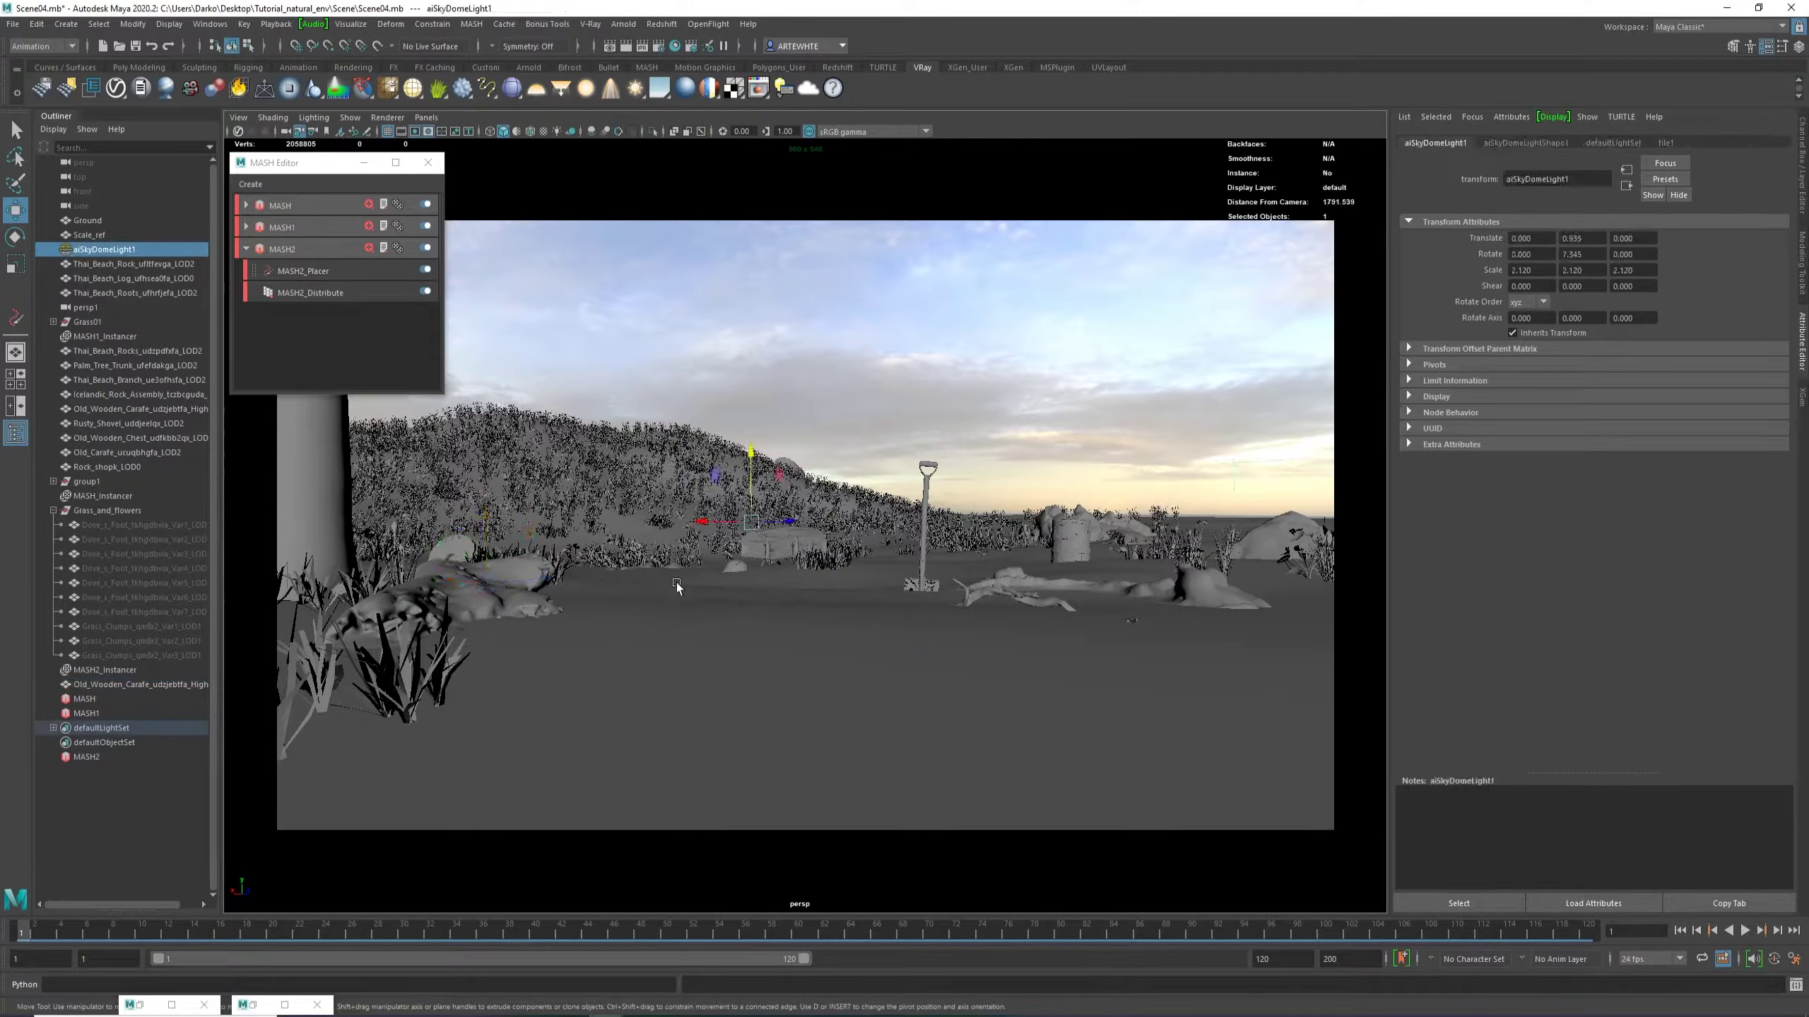
key("ctrl+z")
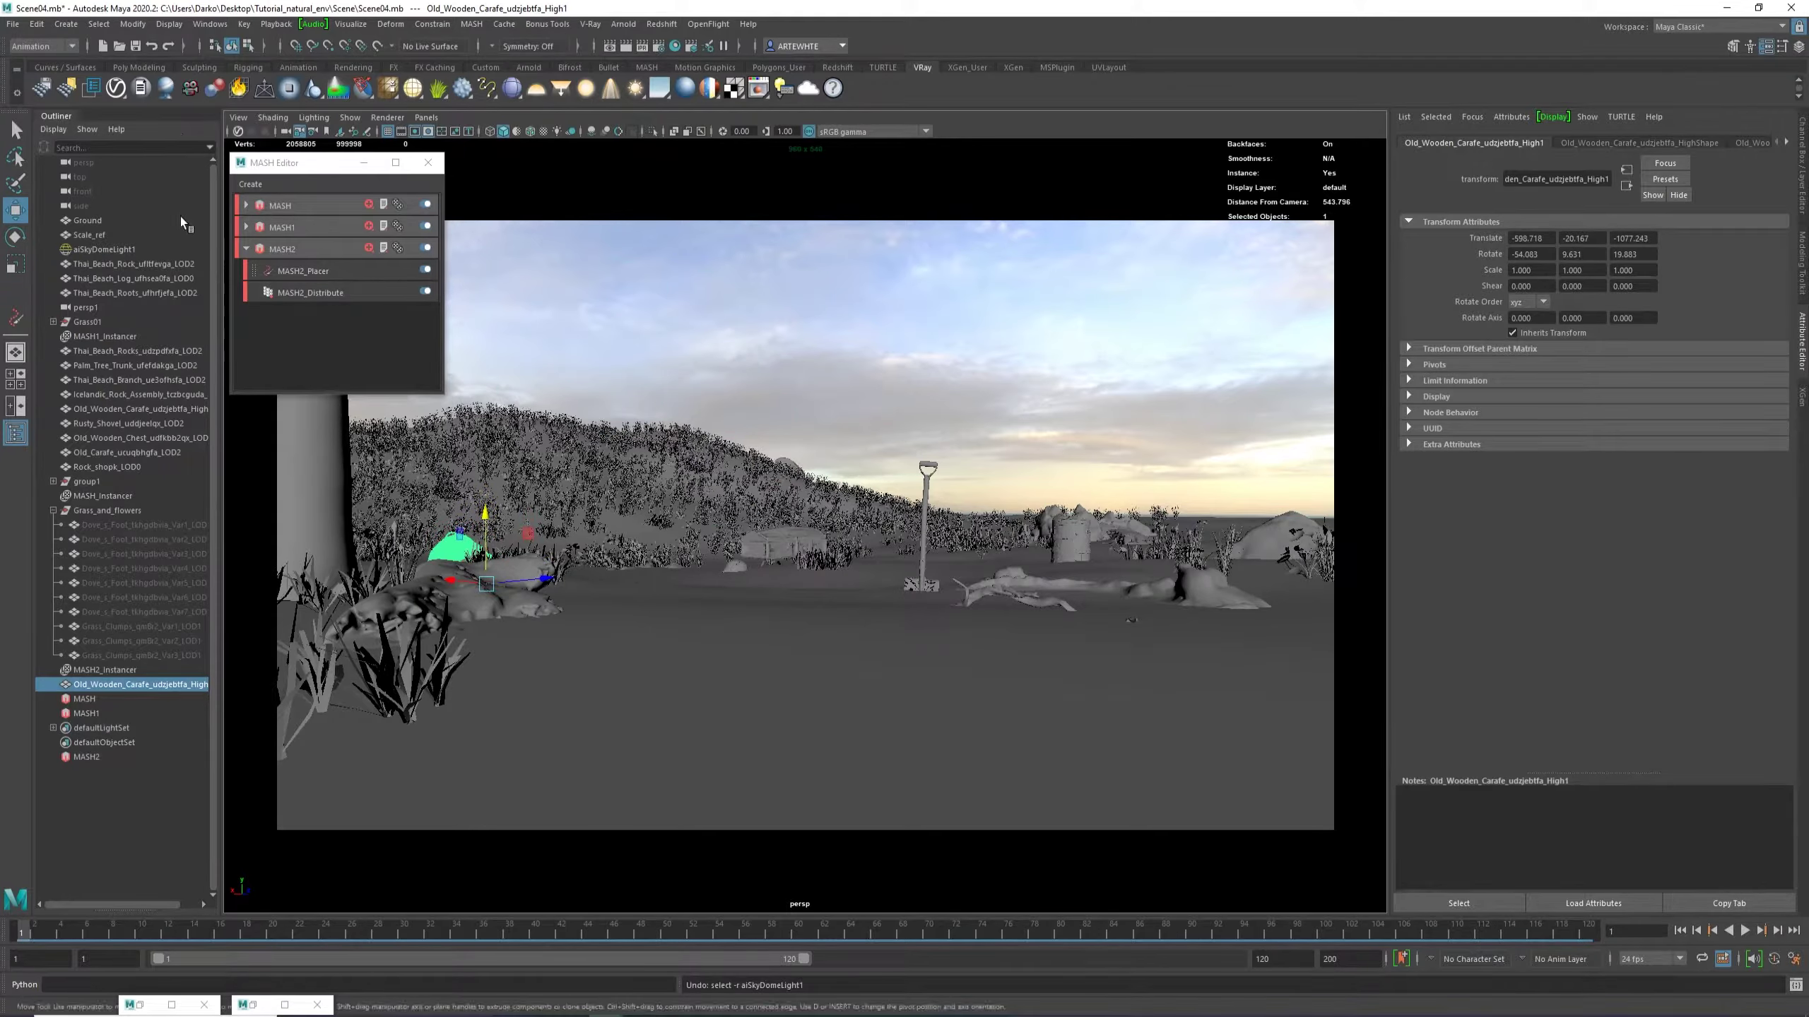
Create another Duplicate Special instance of the tilted carafe and move it behind the thick end of the beach log.
left_click(36, 23)
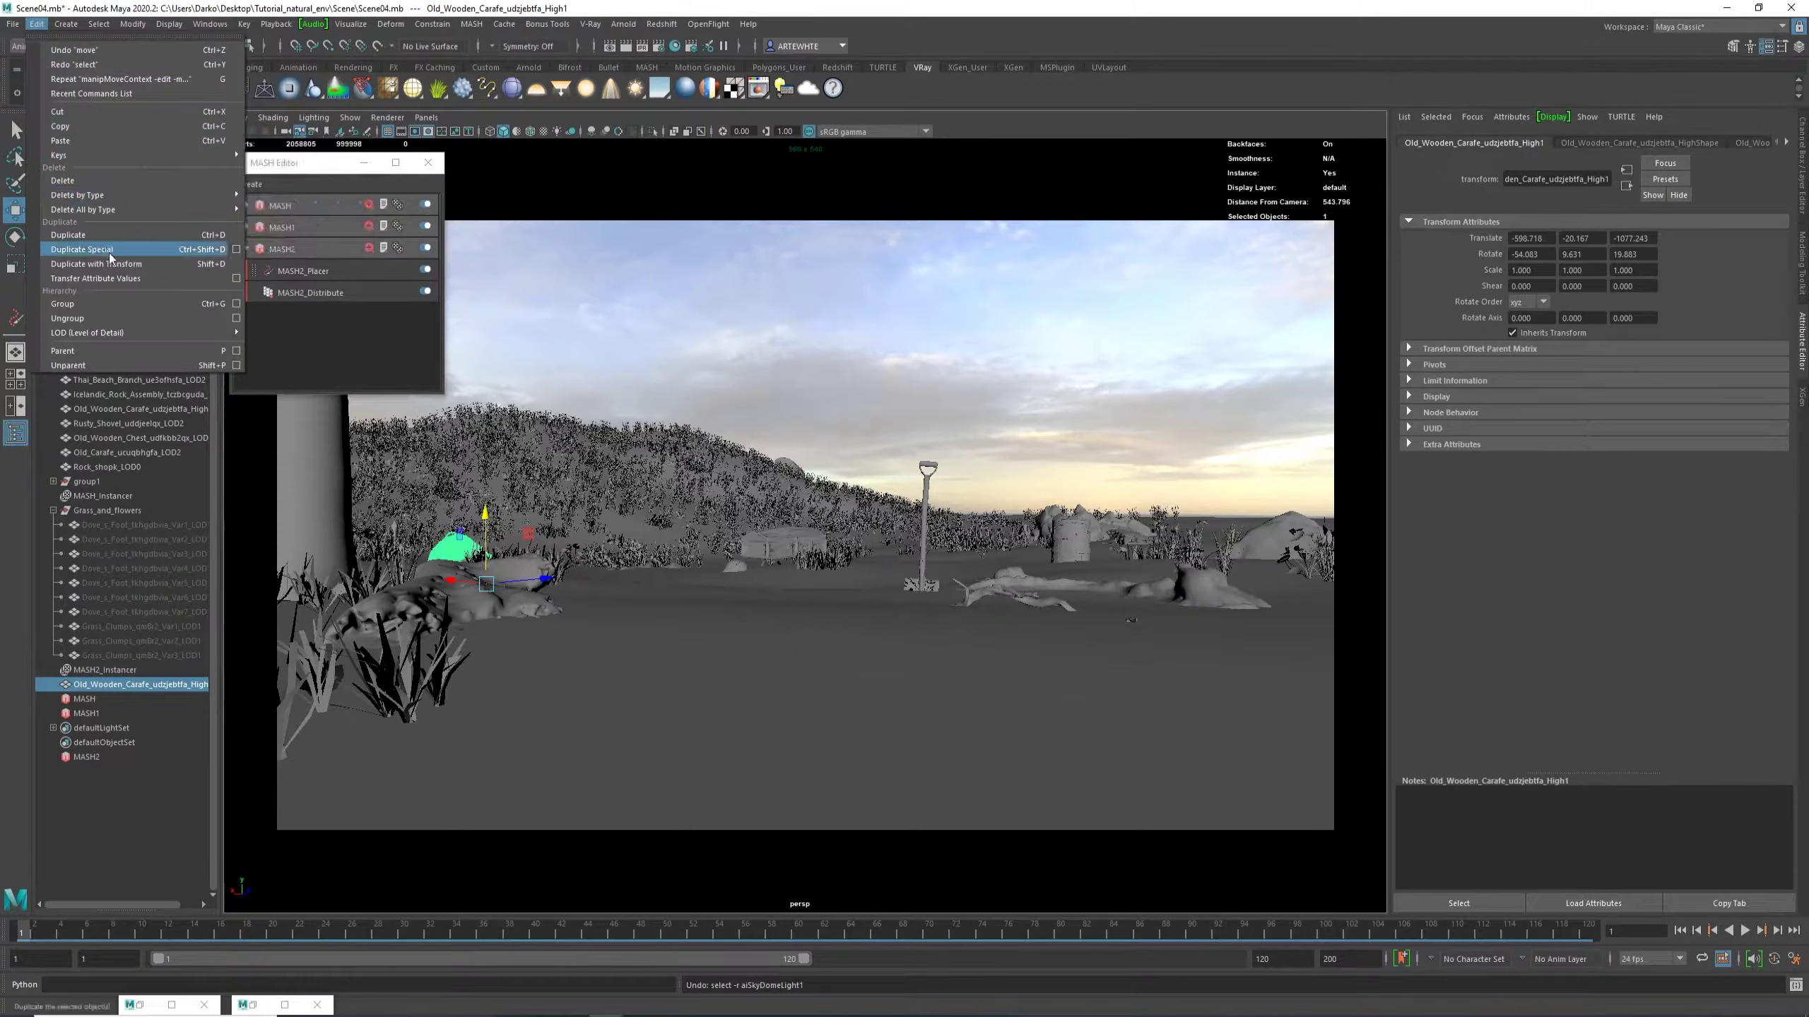
left_click(126, 241)
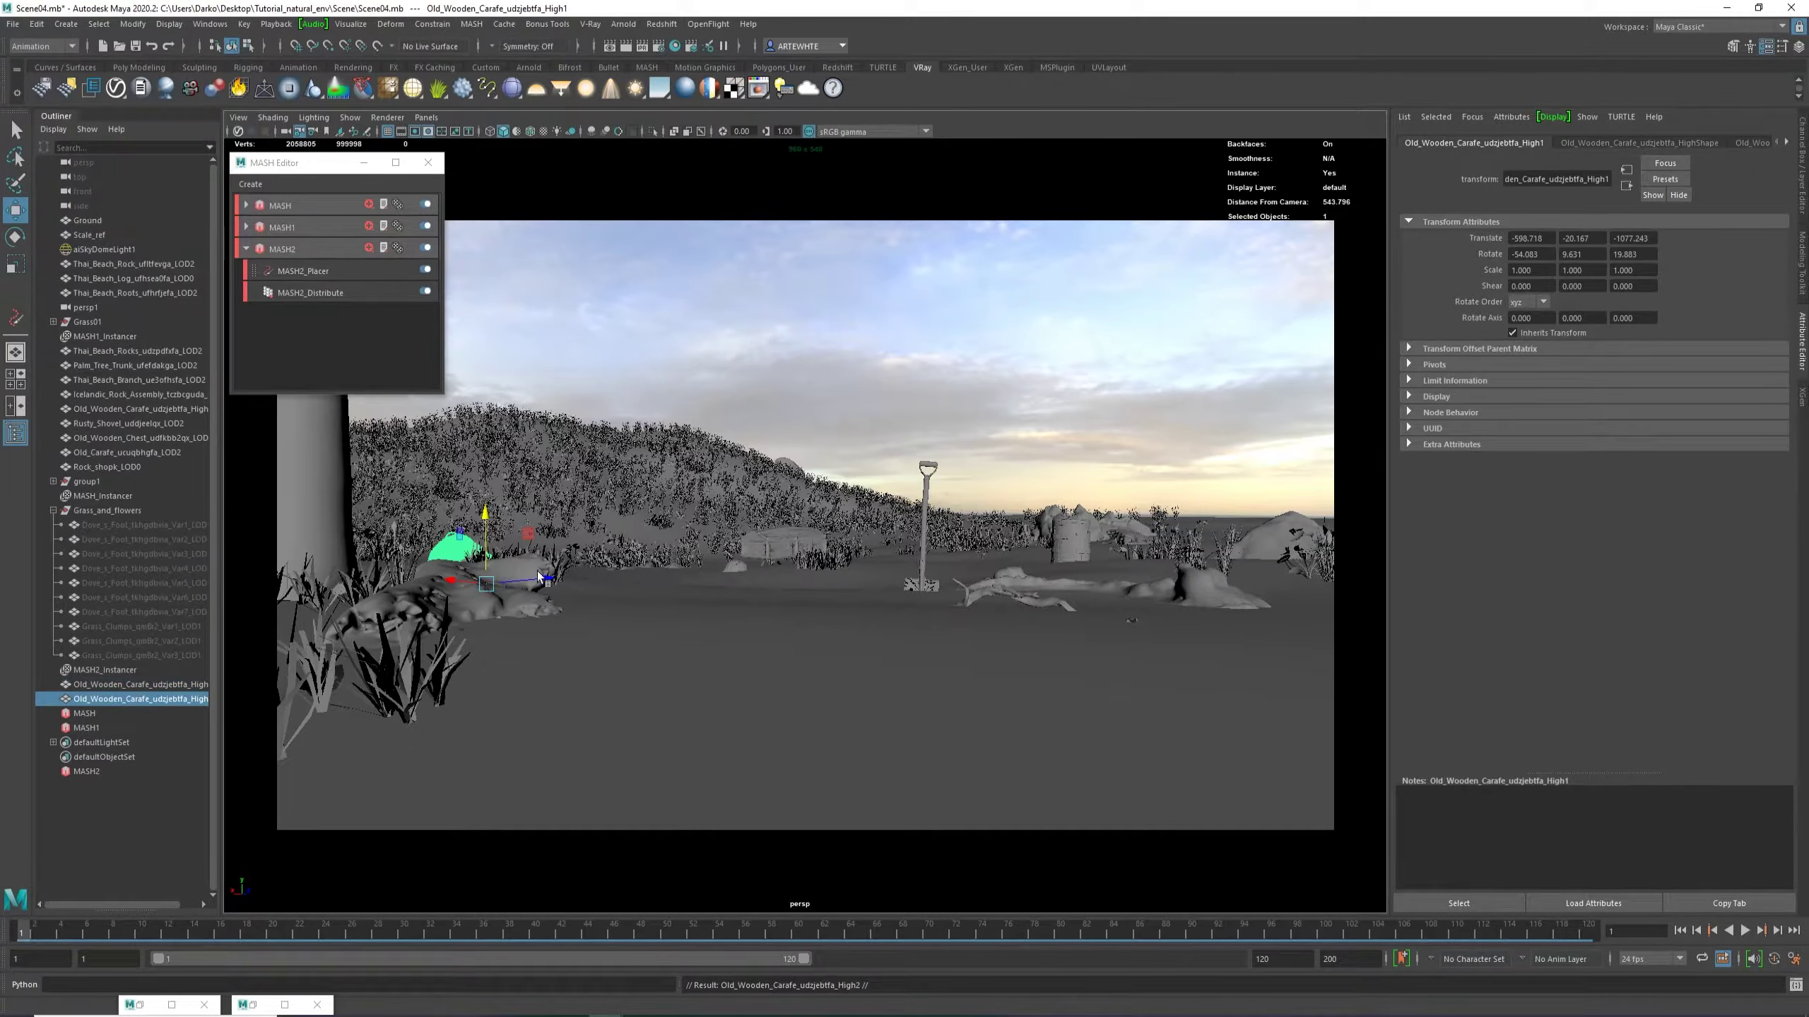
left_click_drag(537, 572, 1141, 667)
left_click_drag(1195, 568, 1148, 668)
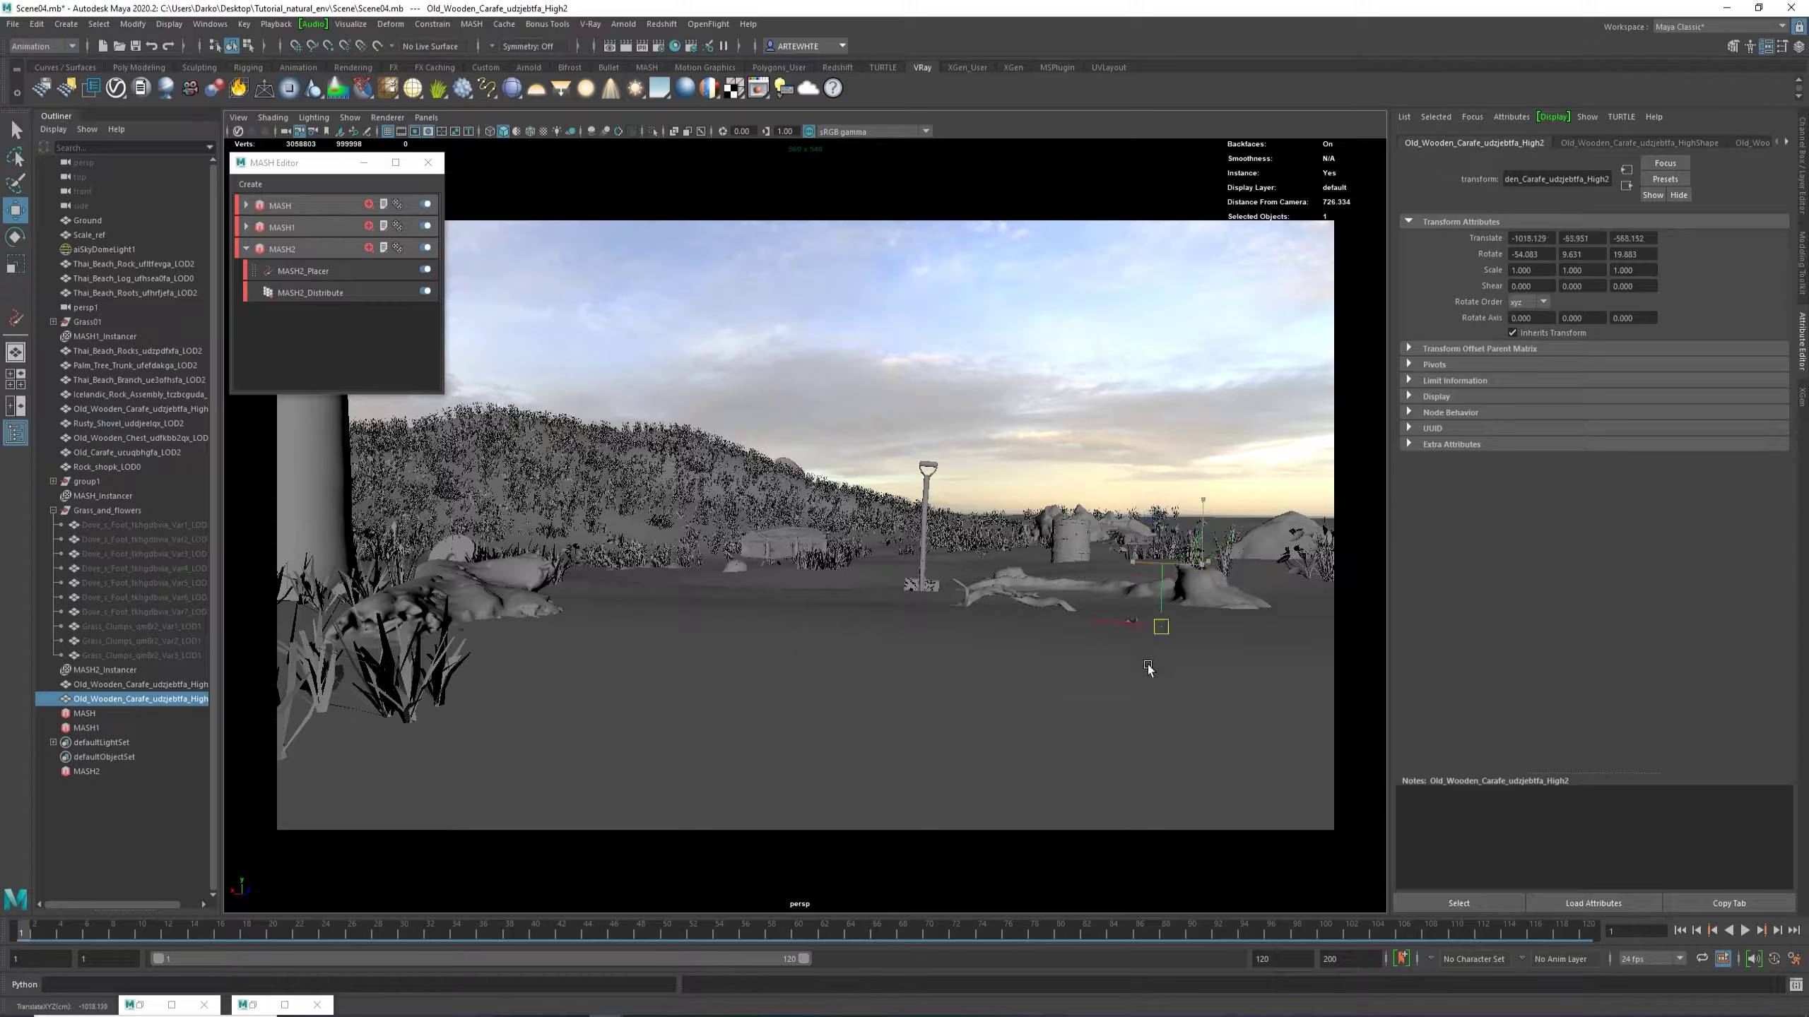
key("ctrl+z")
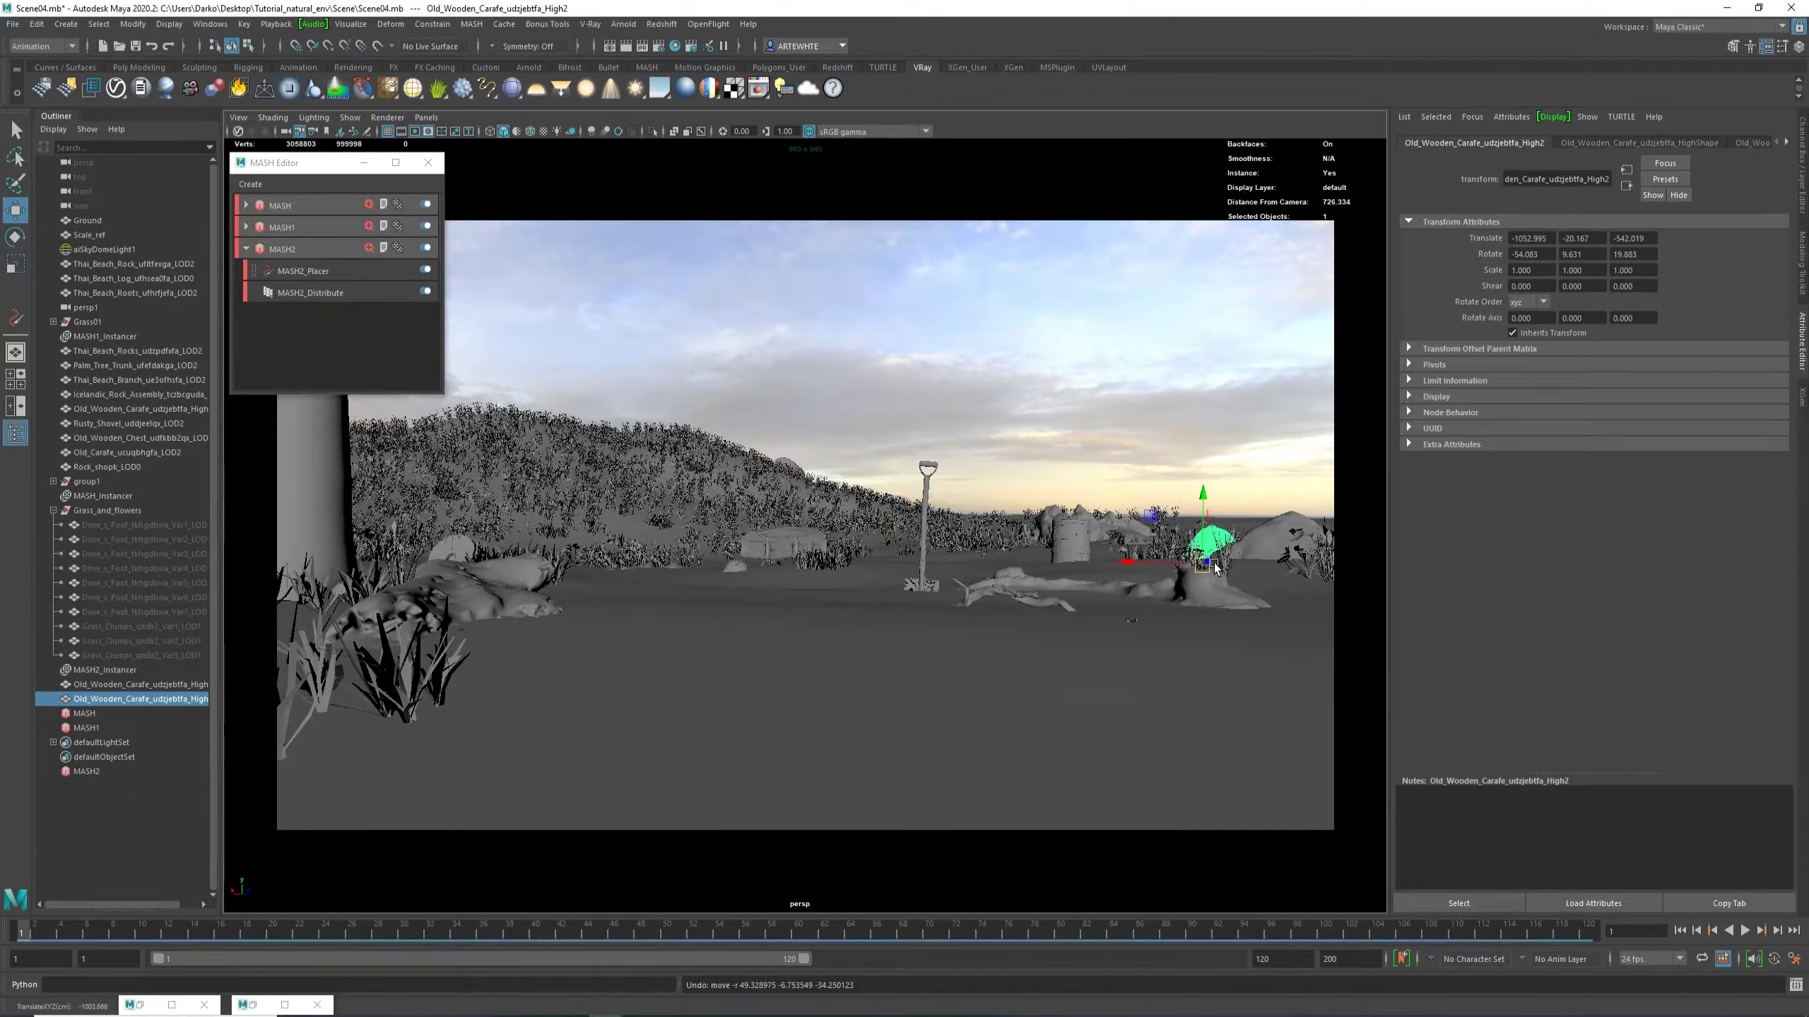
Reposition the second carafe instance across the ground from above through the persp1 camera, and return to the persp camera.
left_click(426, 117)
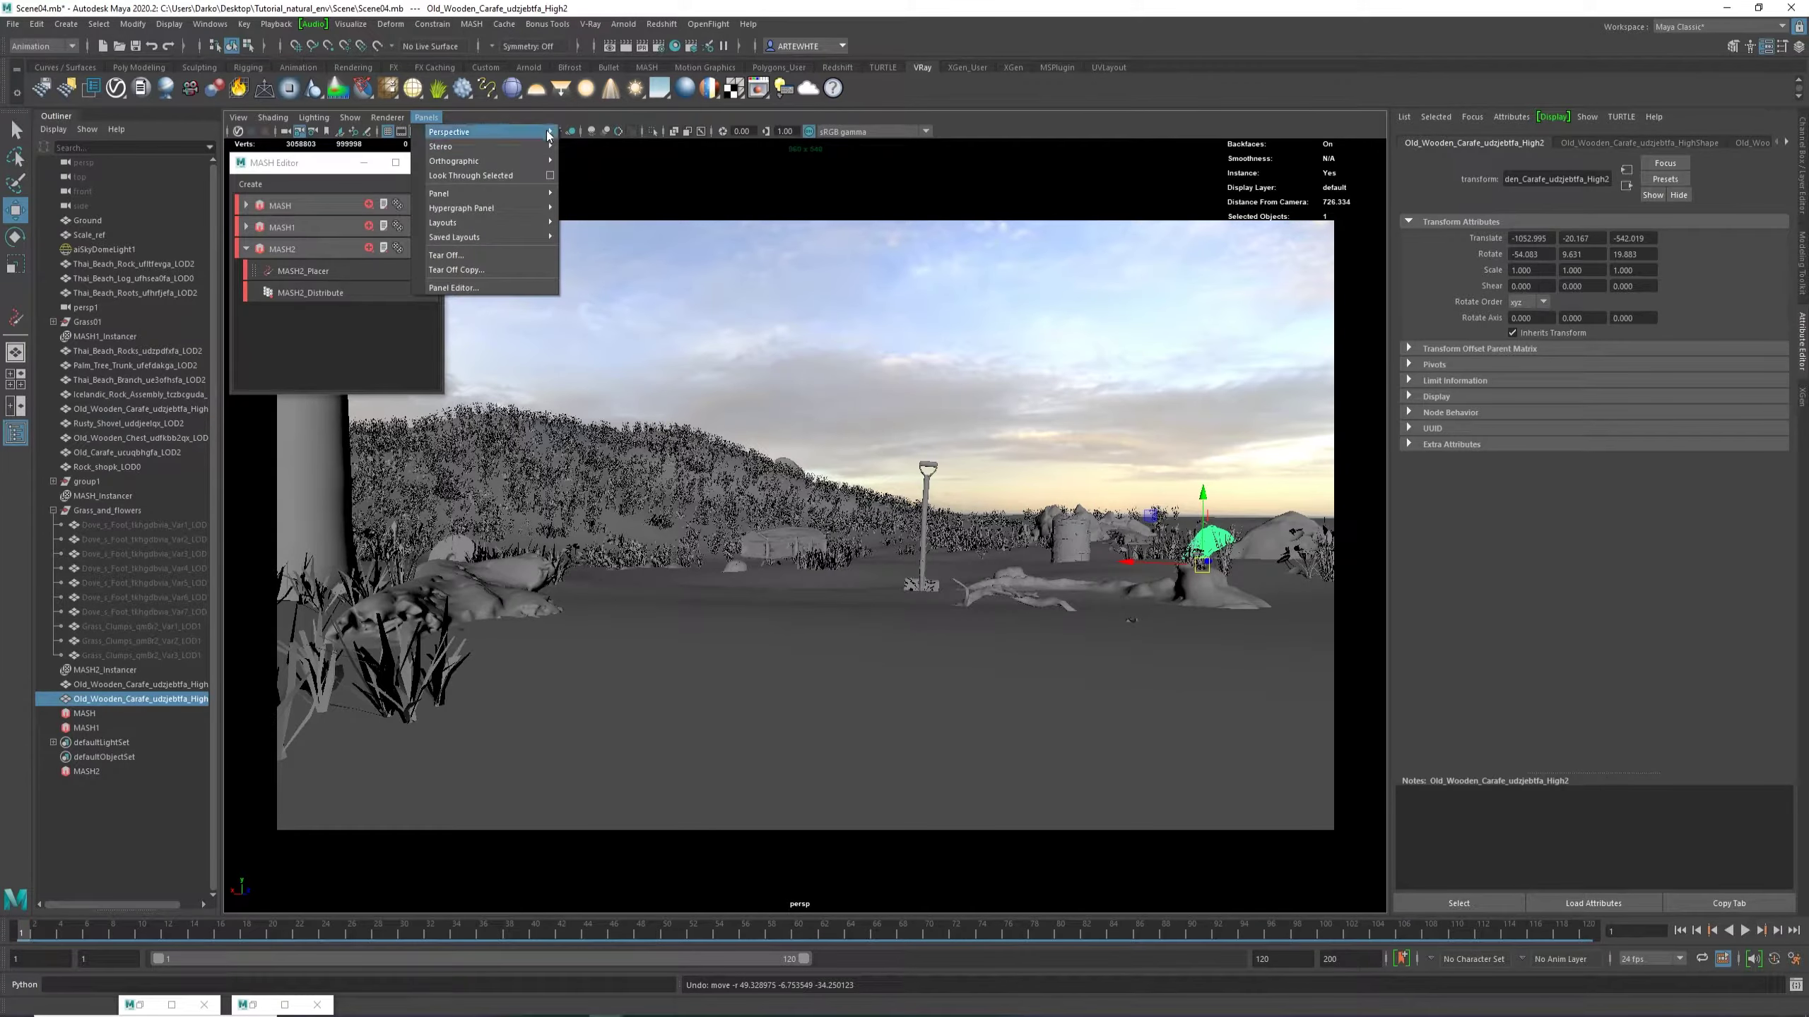
mouse_move(491, 132)
left_click(591, 148)
left_click_drag(847, 431, 921, 583, "alt")
middle_click_drag(922, 583, 902, 431, "alt")
left_click_drag(926, 471, 857, 492)
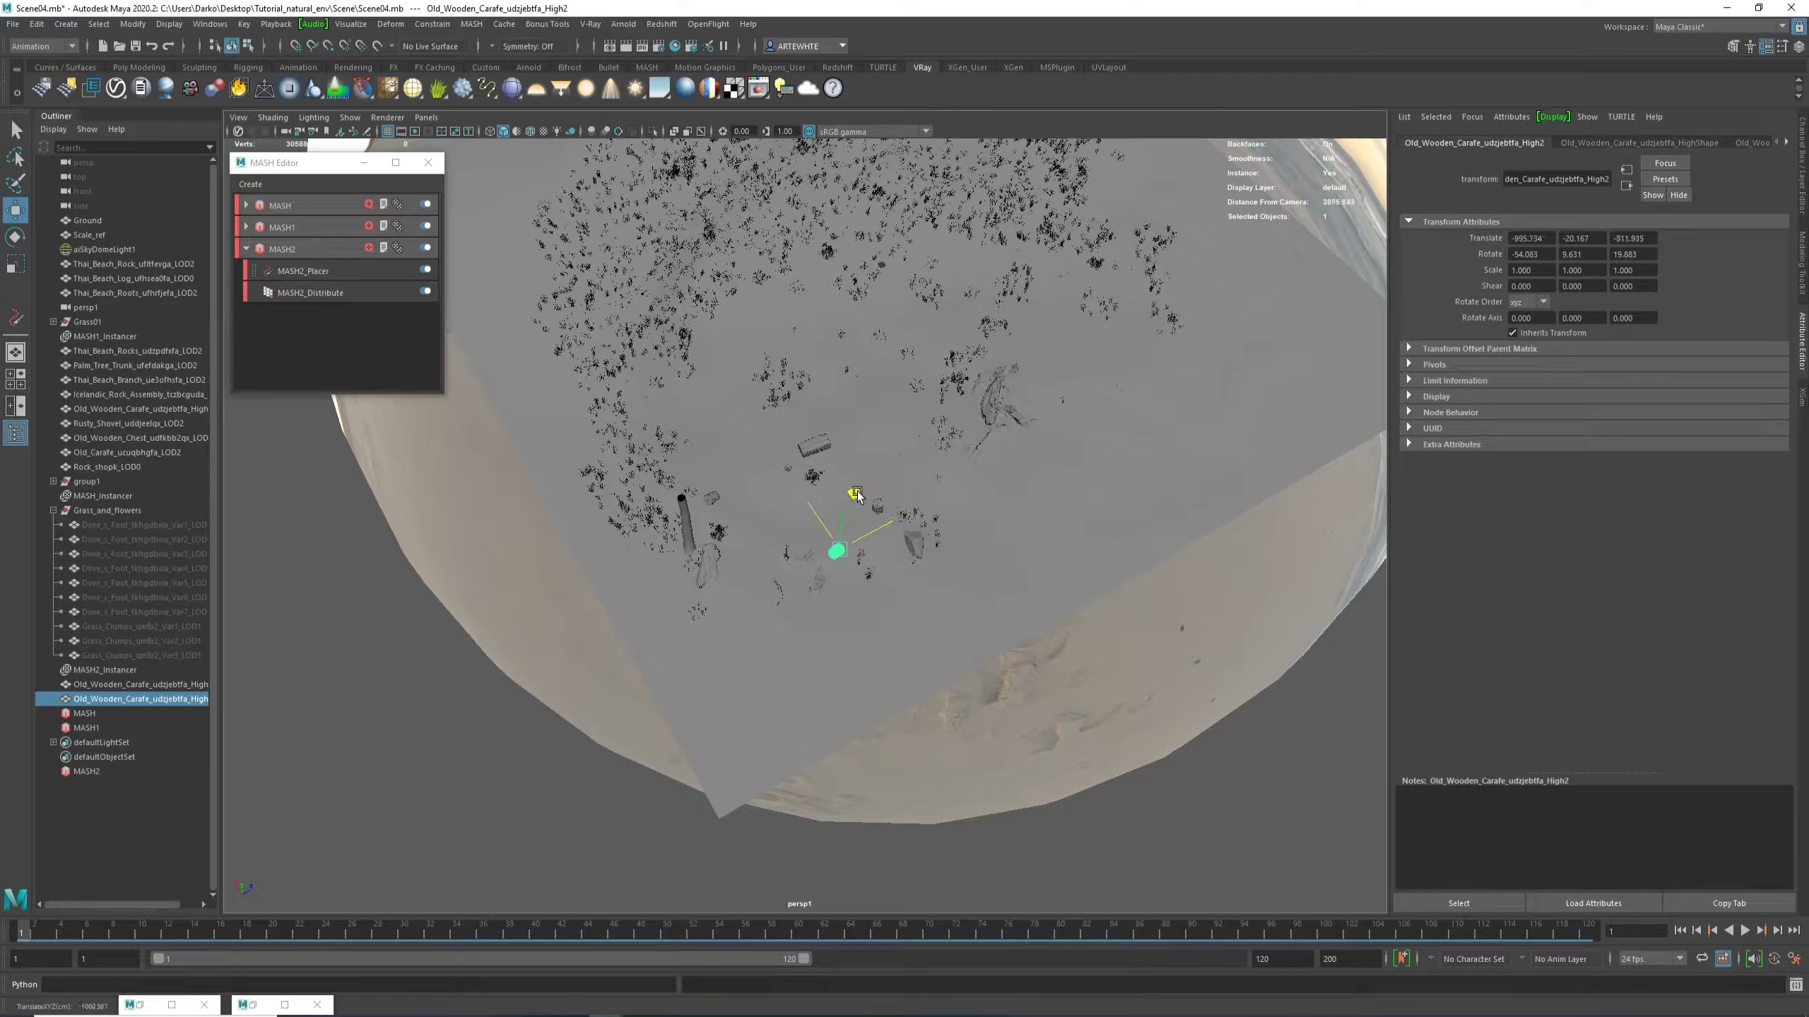
left_click(426, 117)
mouse_move(484, 133)
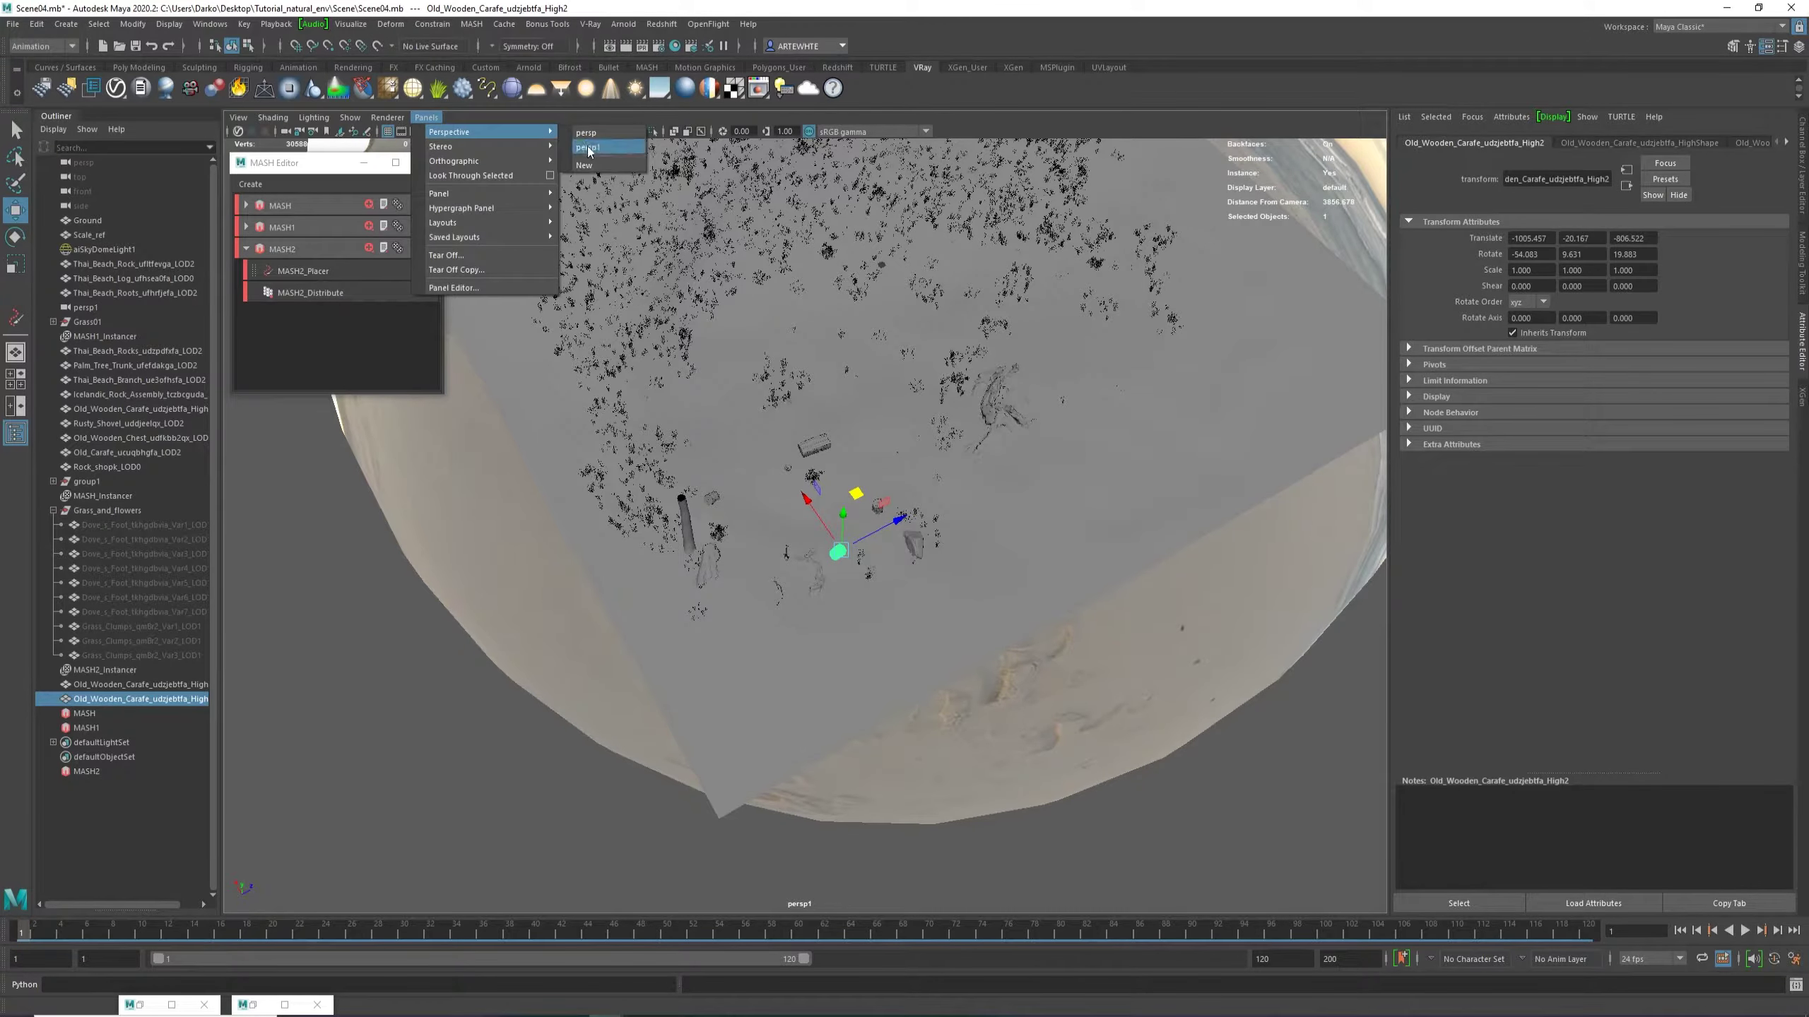
left_click(587, 134)
Lay the second carafe instance on its side near the far rock beyond the log, and shift the upright carafe slightly toward the shovel.
key("e")
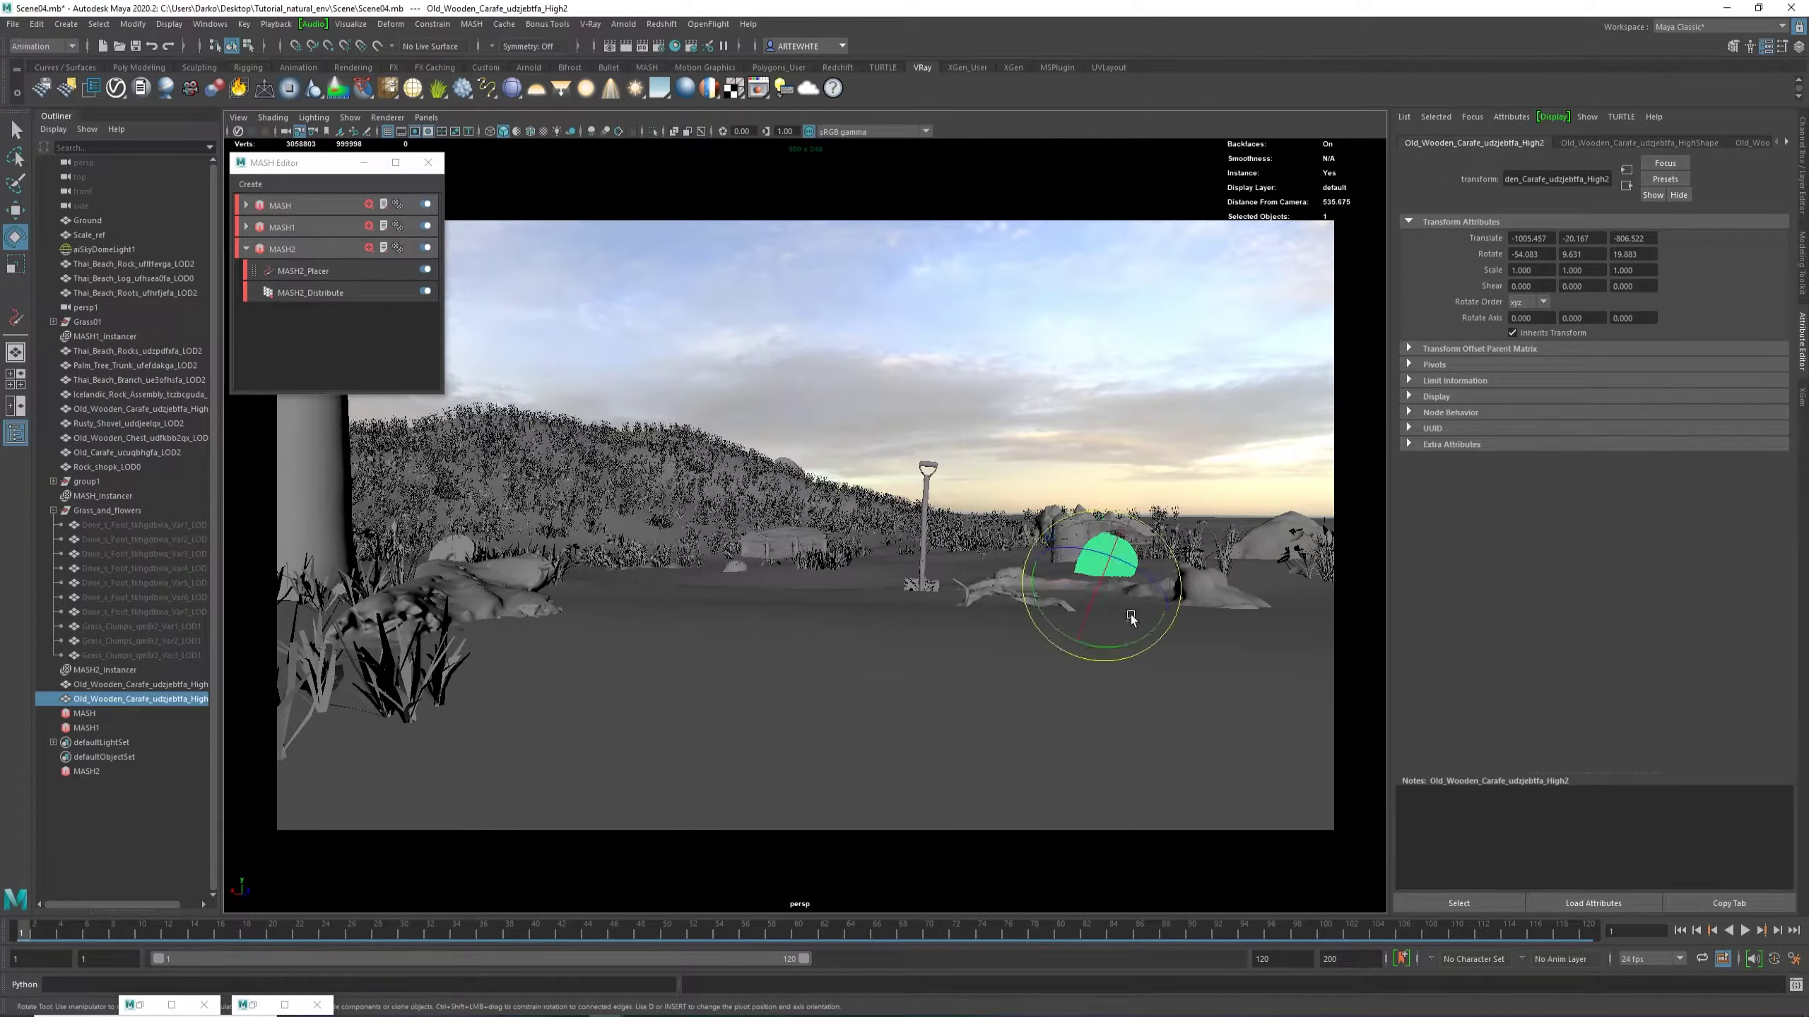
left_click_drag(1154, 570, 1269, 571)
key("w")
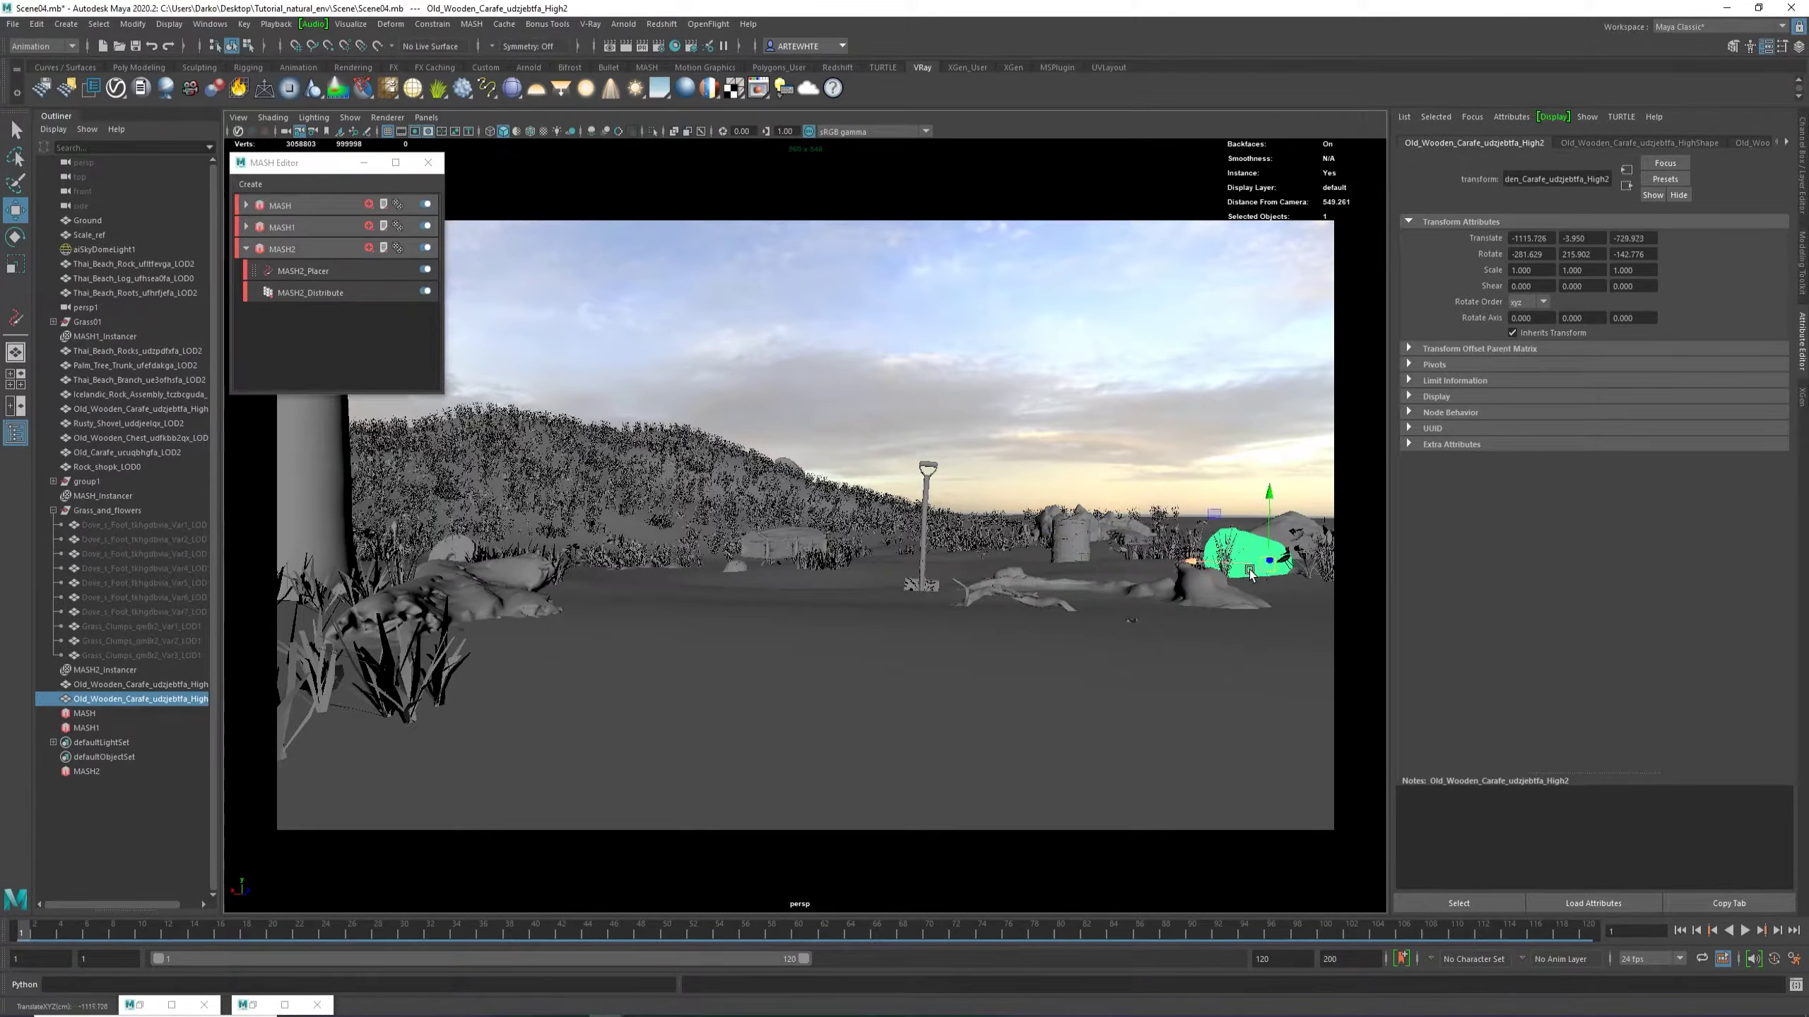
left_click(1059, 558)
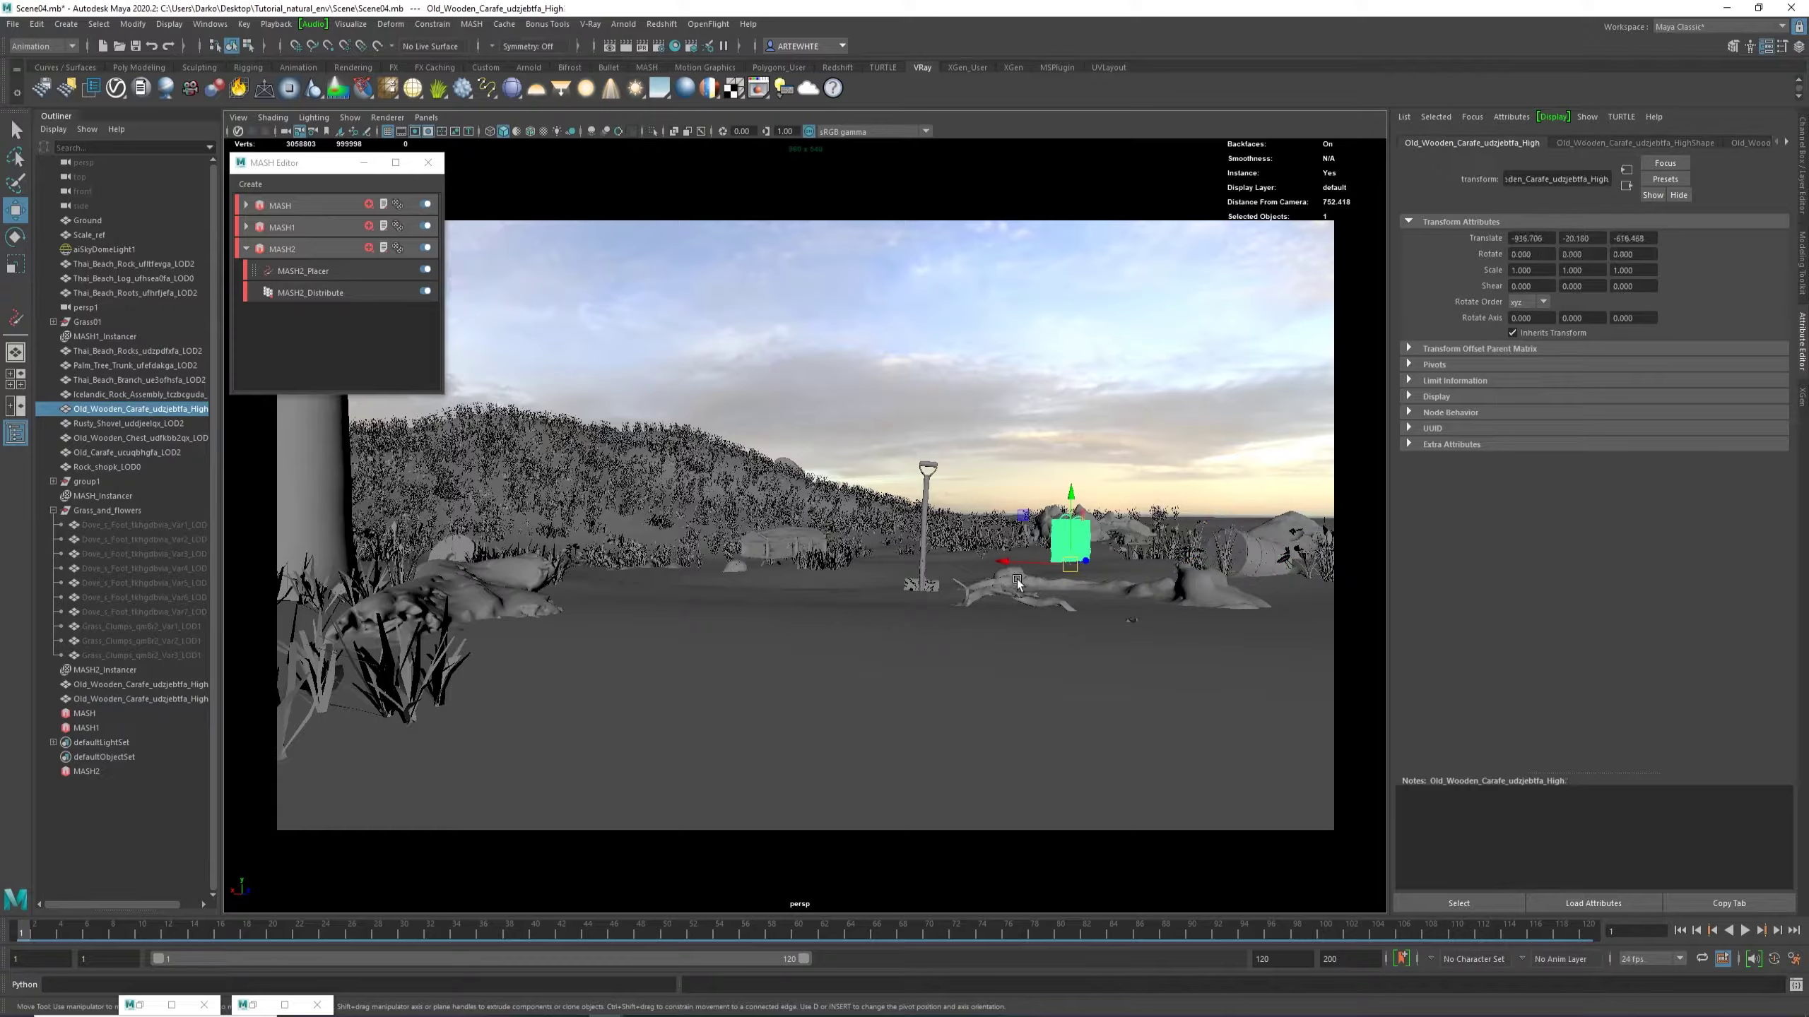
Move the wooden chest slightly toward the shovel, turn and tilt it, and lower it partly into the sand.
left_click(770, 535)
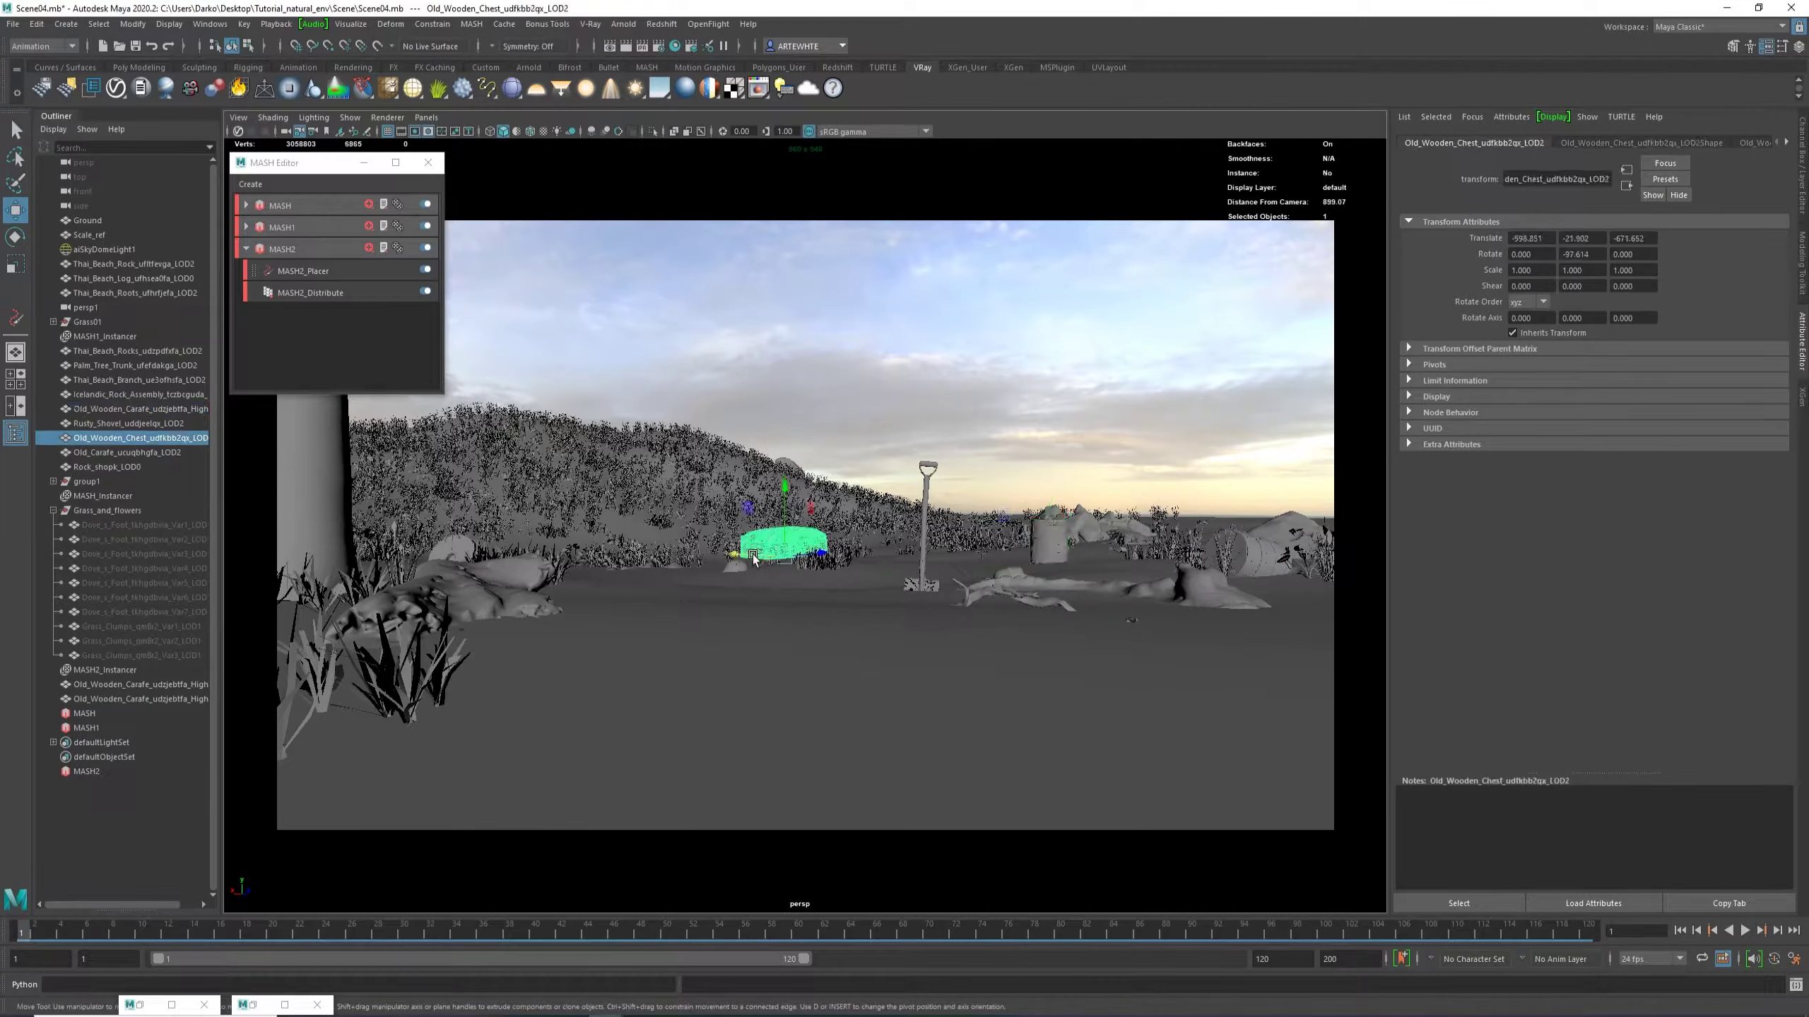
left_click_drag(745, 554, 766, 556)
key("e")
mouse_move(812, 556)
middle_mouse_down()
mouse_move(781, 557)
mouse_move(807, 530)
middle_mouse_up()
key("w")
key("e")
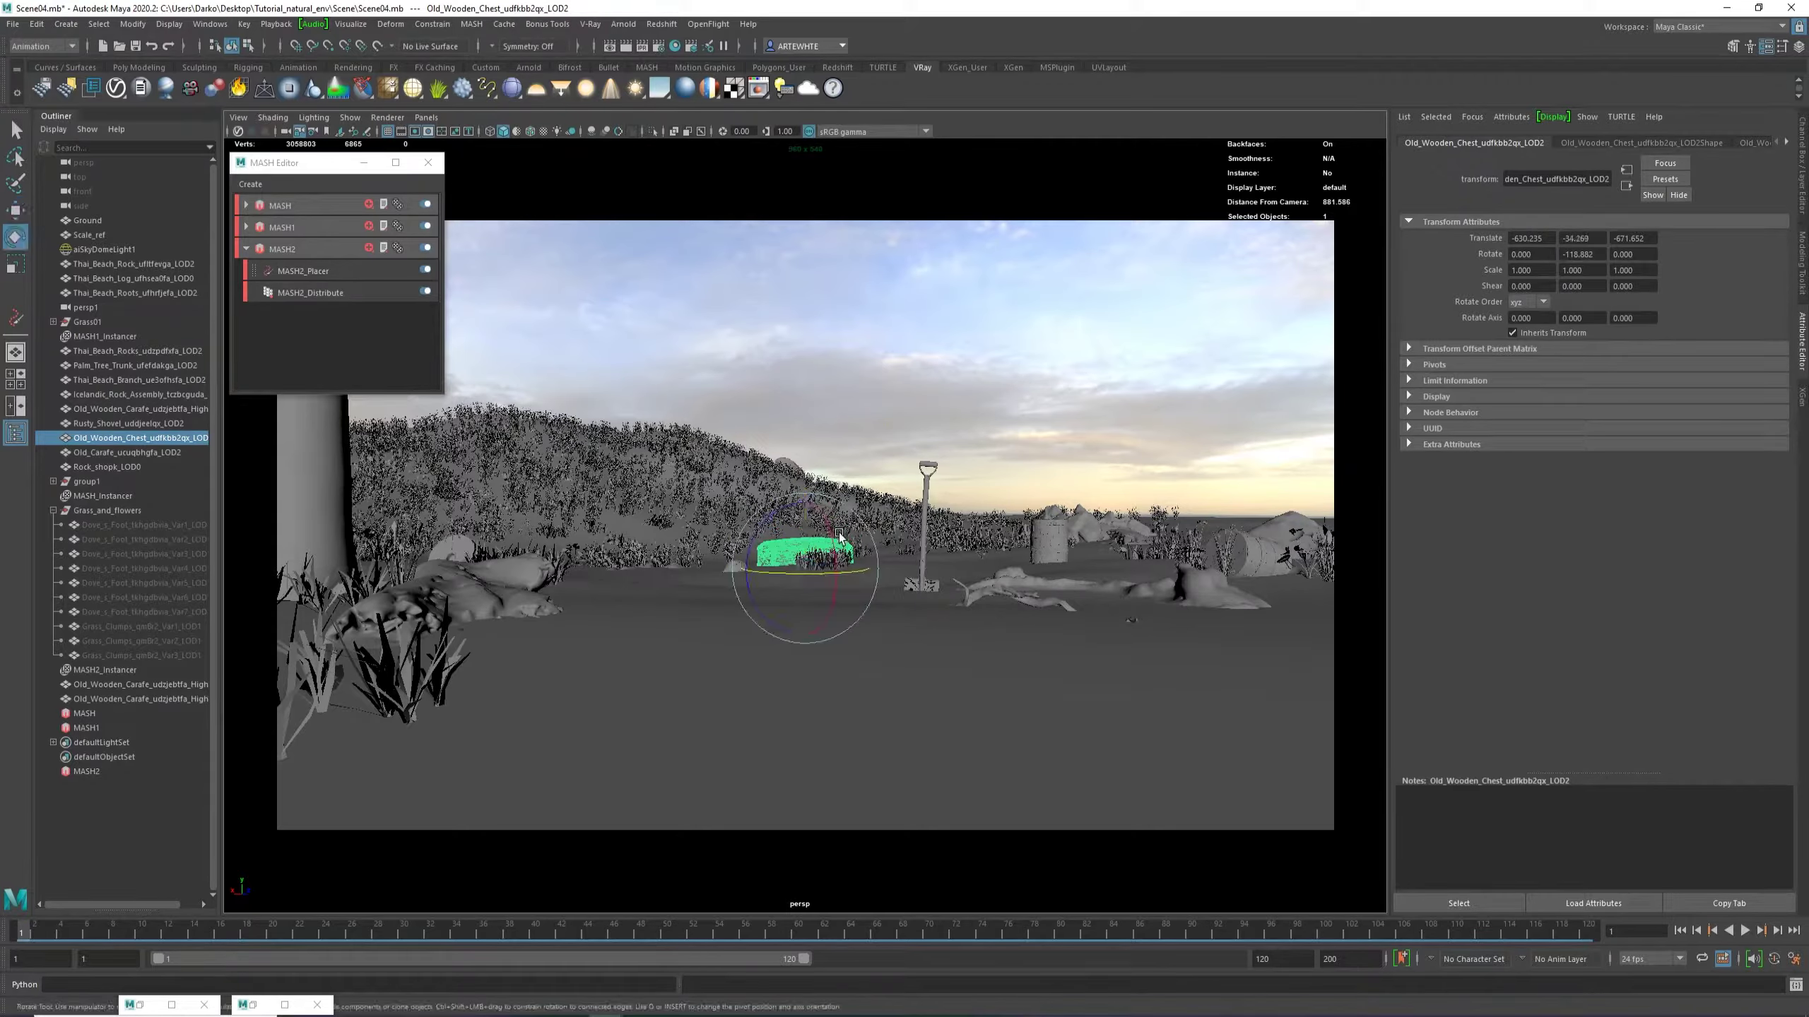
left_click_drag(829, 532, 803, 538)
key("w")
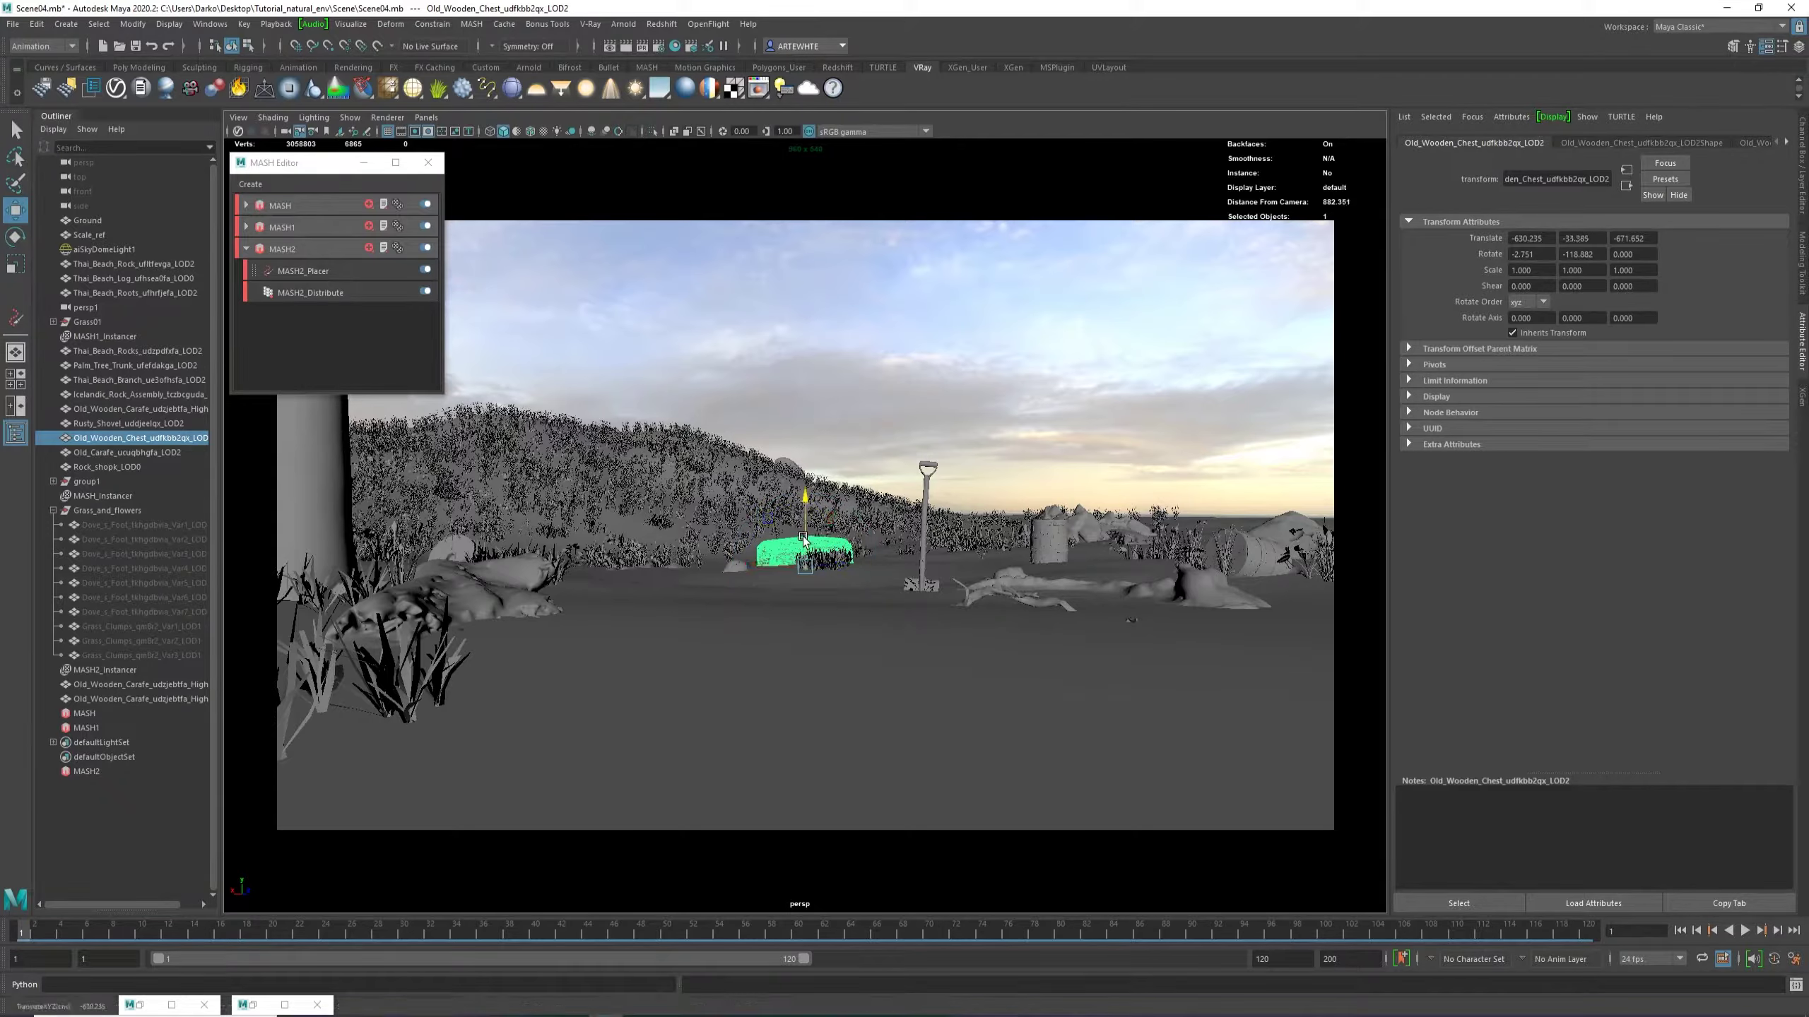
Duplicate the wooden chest with Duplicate Special and bring the instance toward the camera into the foreground.
left_click(36, 24)
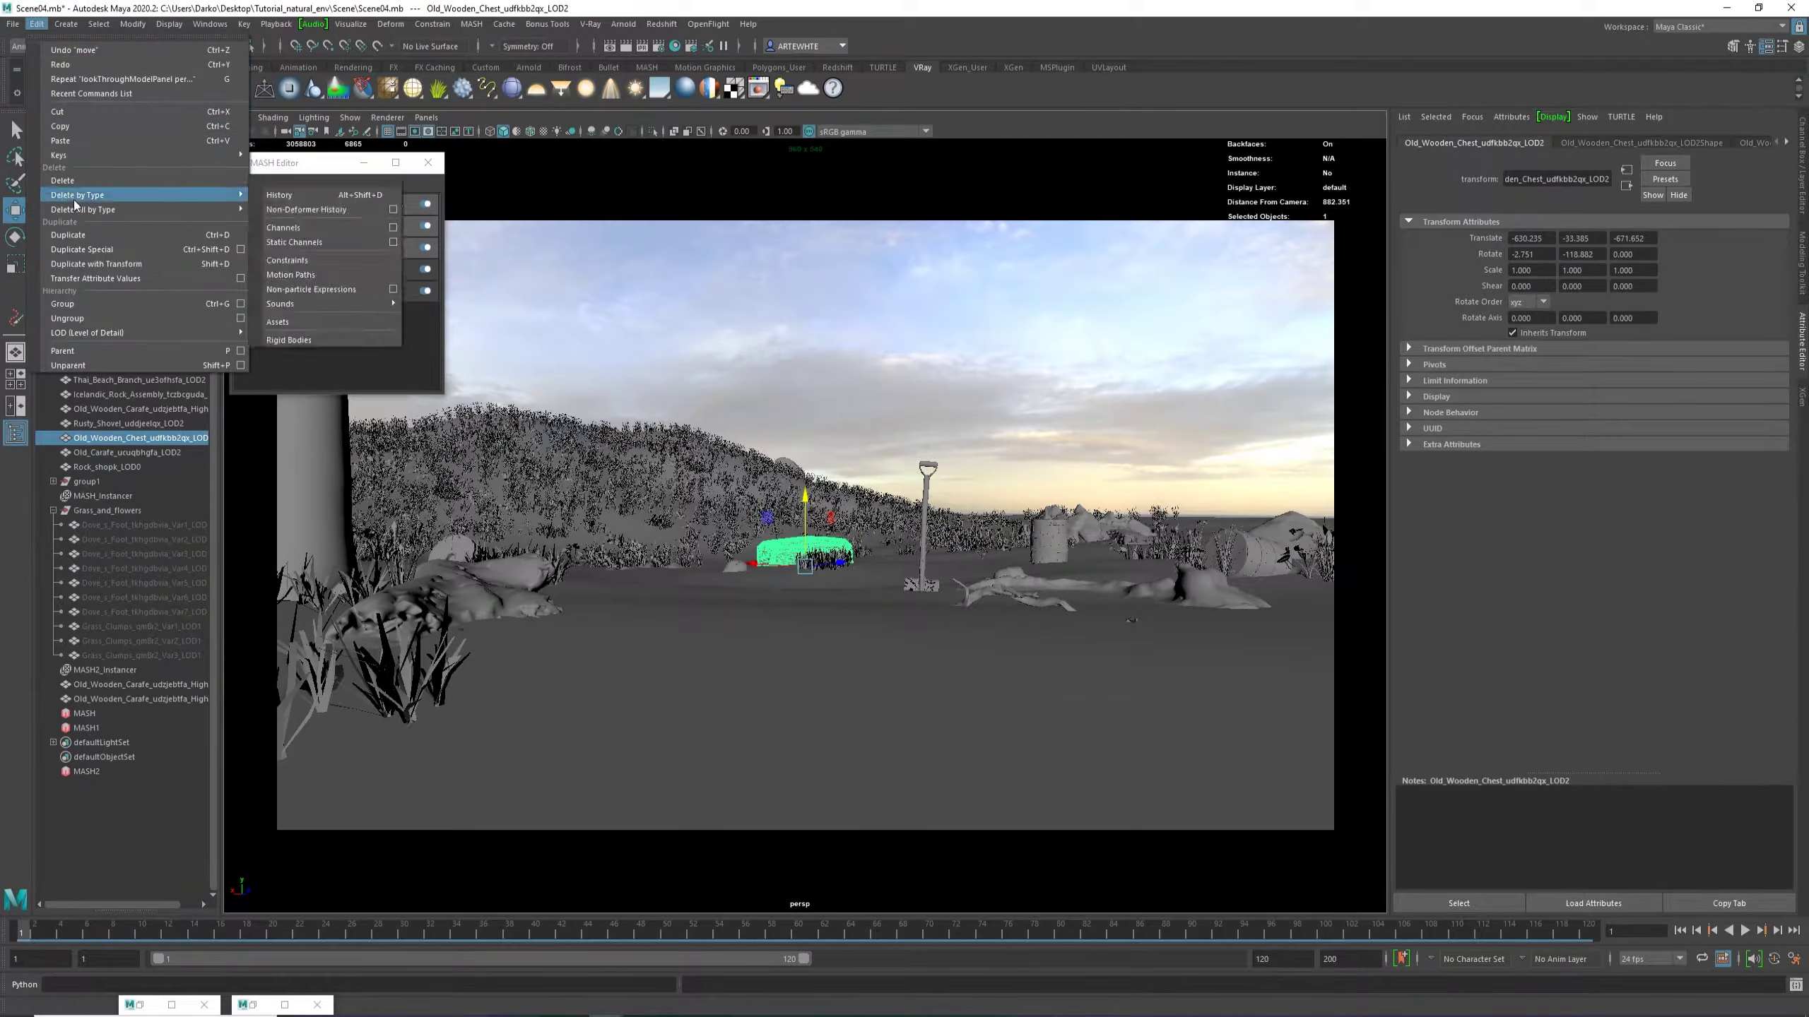
left_click(86, 248)
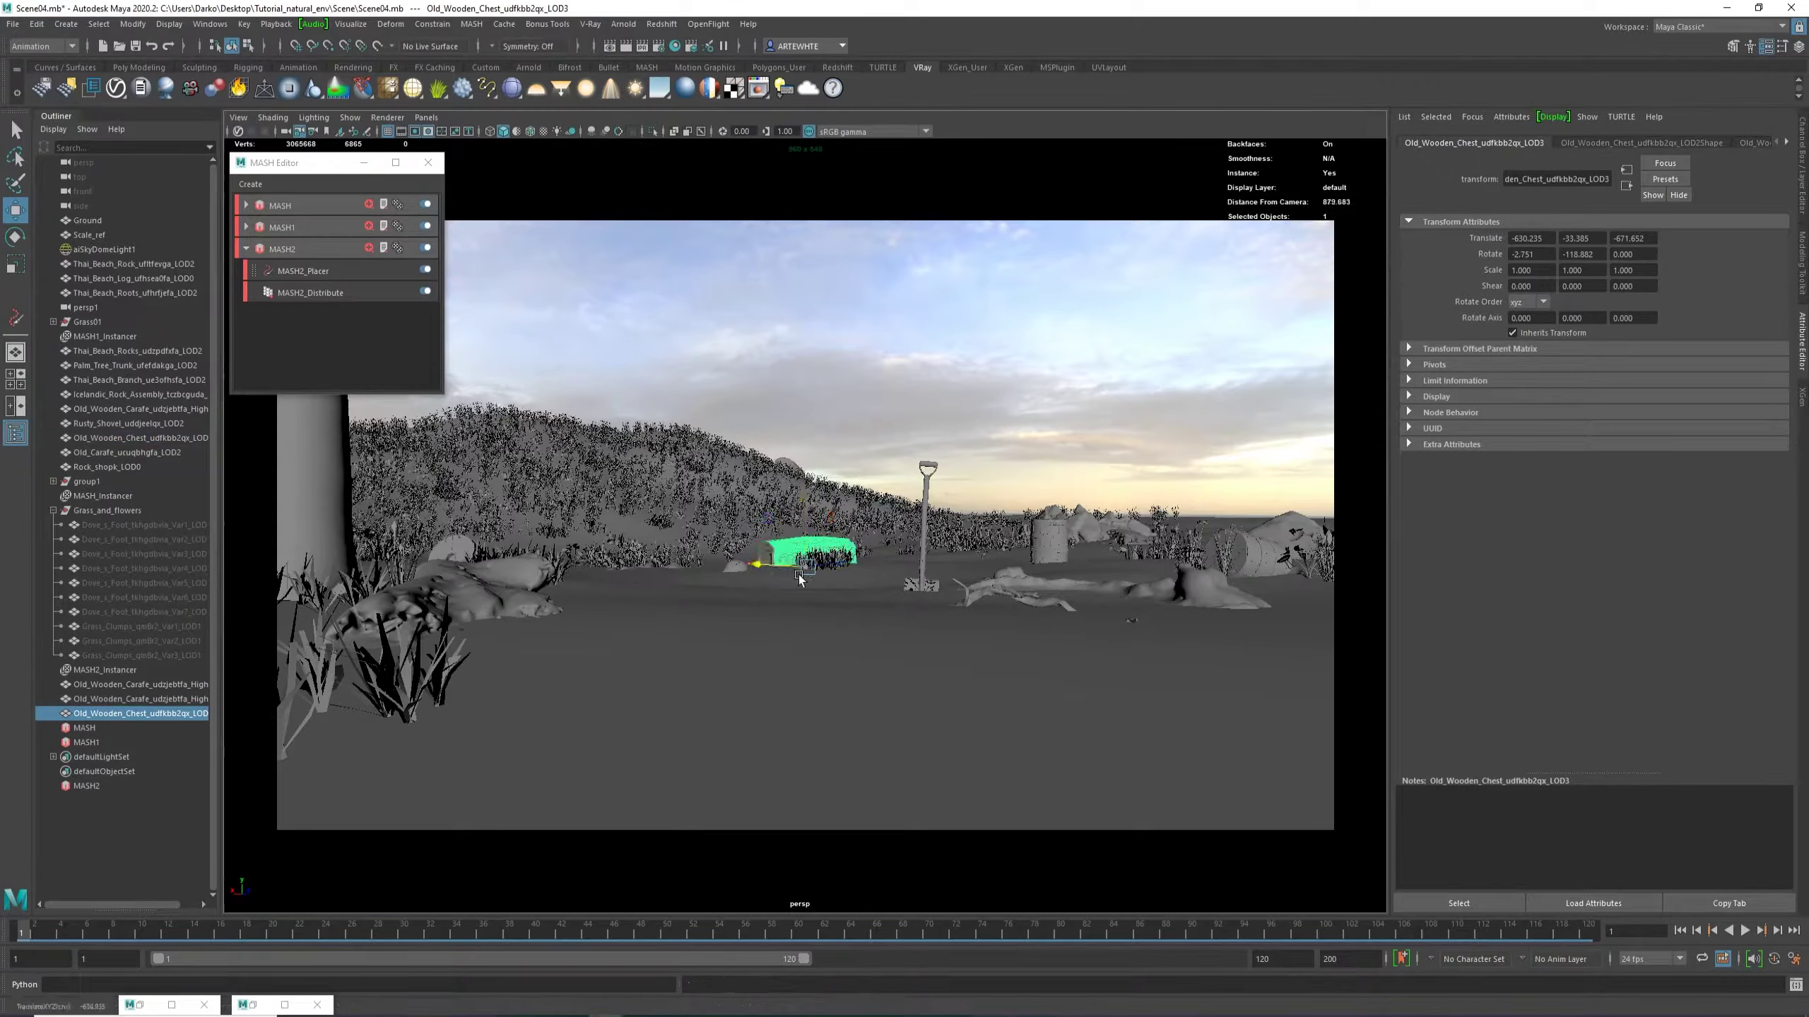
middle_click_drag(760, 572, 1051, 624)
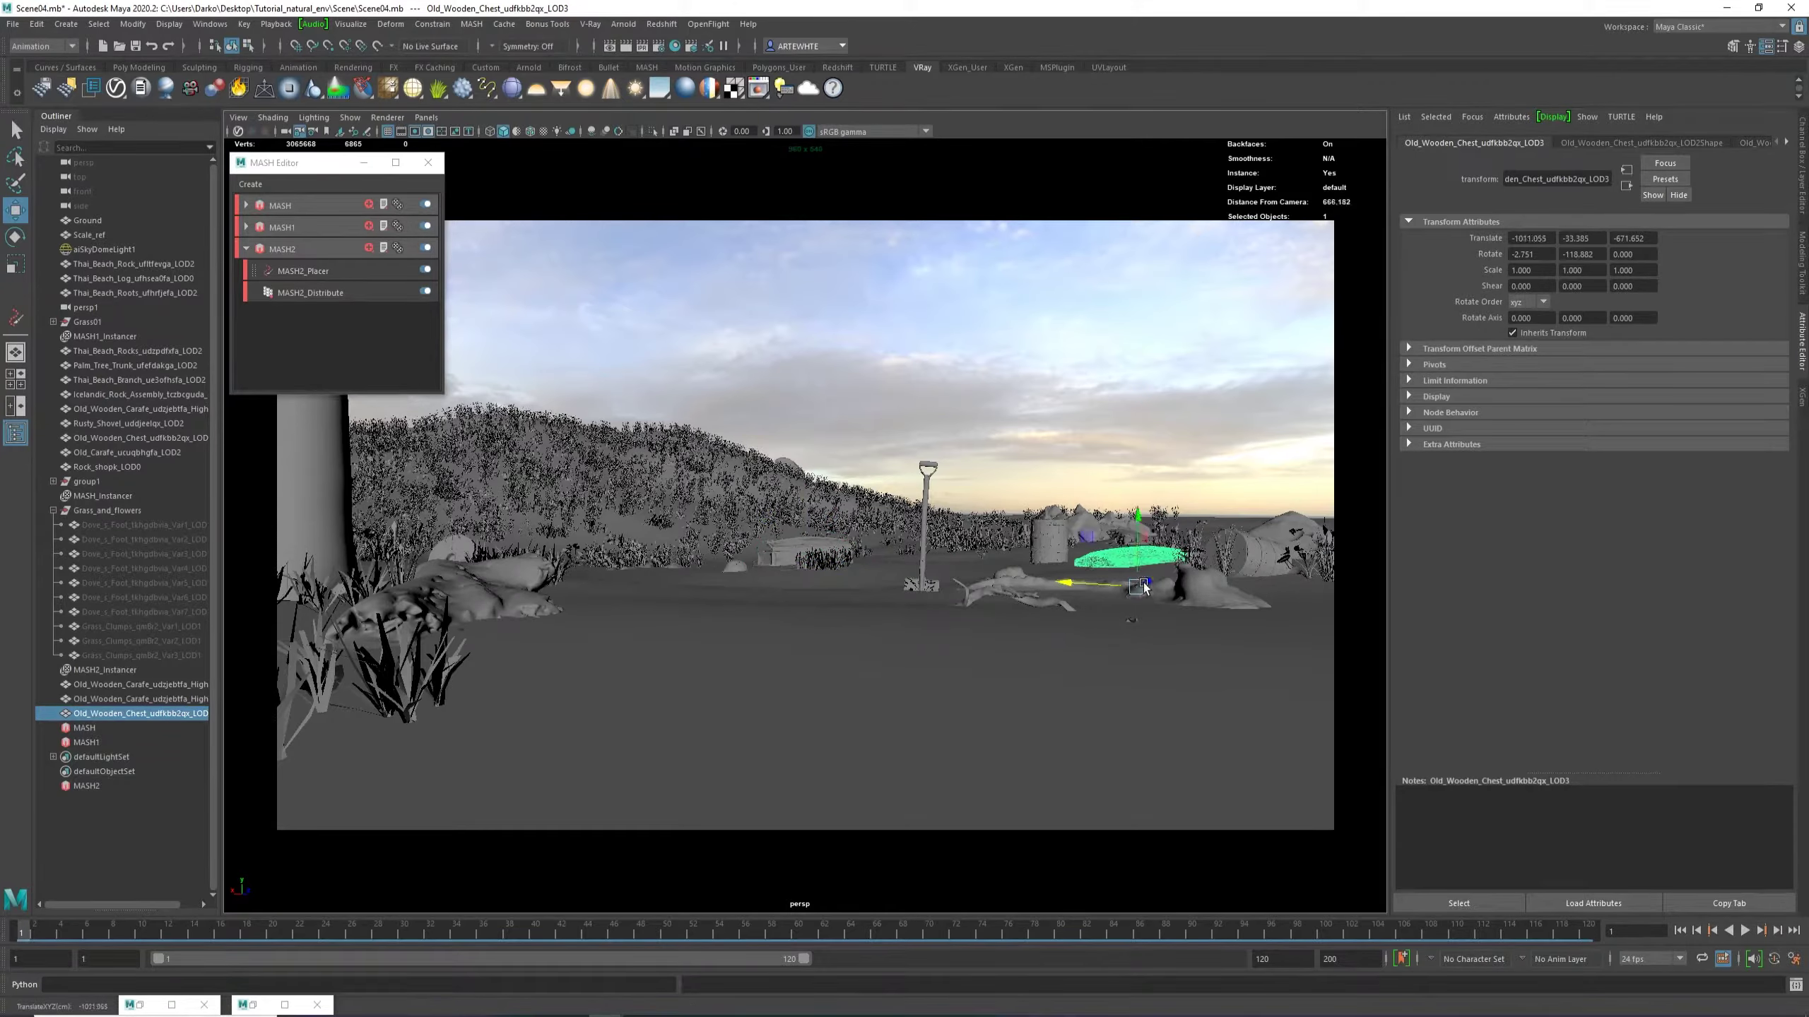
middle_click_drag(1143, 583, 916, 628)
Rotate the chest instance to face the camera, raise it out of the sand, and place it on the ground behind the shovel.
key("e")
left_click_drag(887, 750, 860, 761)
key("w")
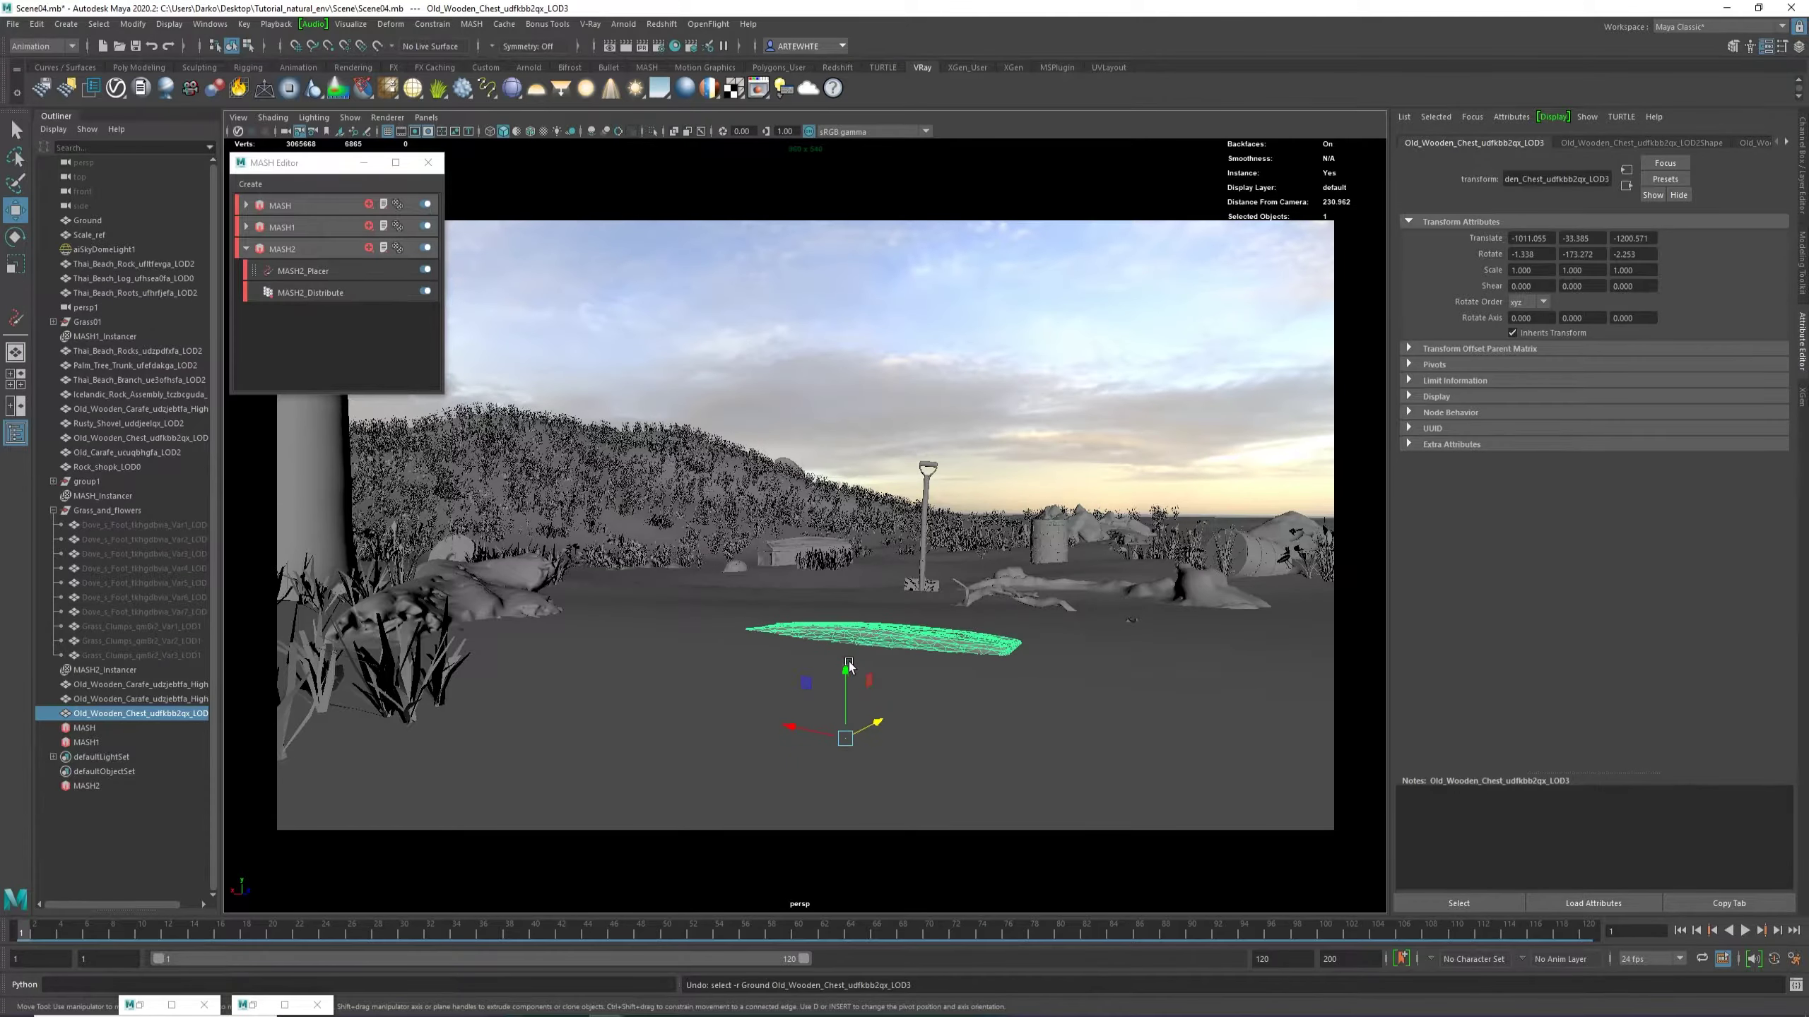
left_click_drag(845, 675, 858, 569)
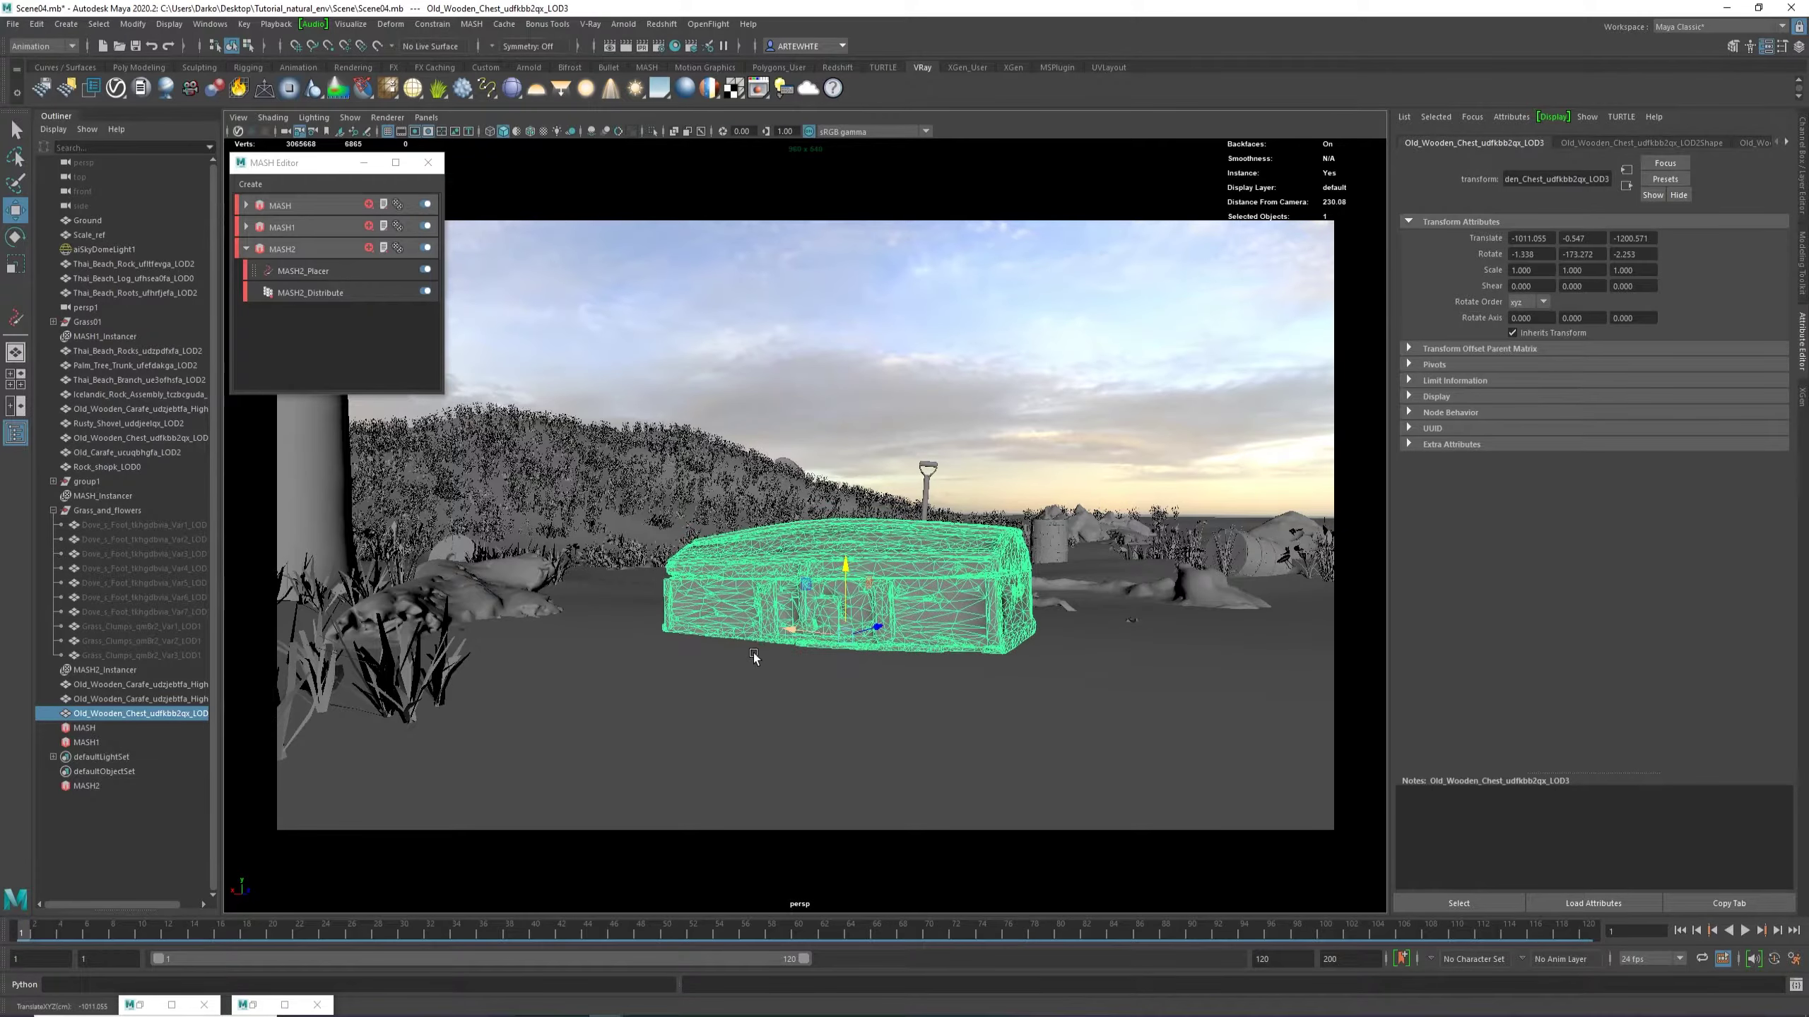
left_click_drag(791, 630, 948, 581)
left_click_drag(920, 513, 920, 554)
Turn the original chest and shift it away from the shovel, and slide the chest instance closer to it.
left_click(790, 547)
key("e")
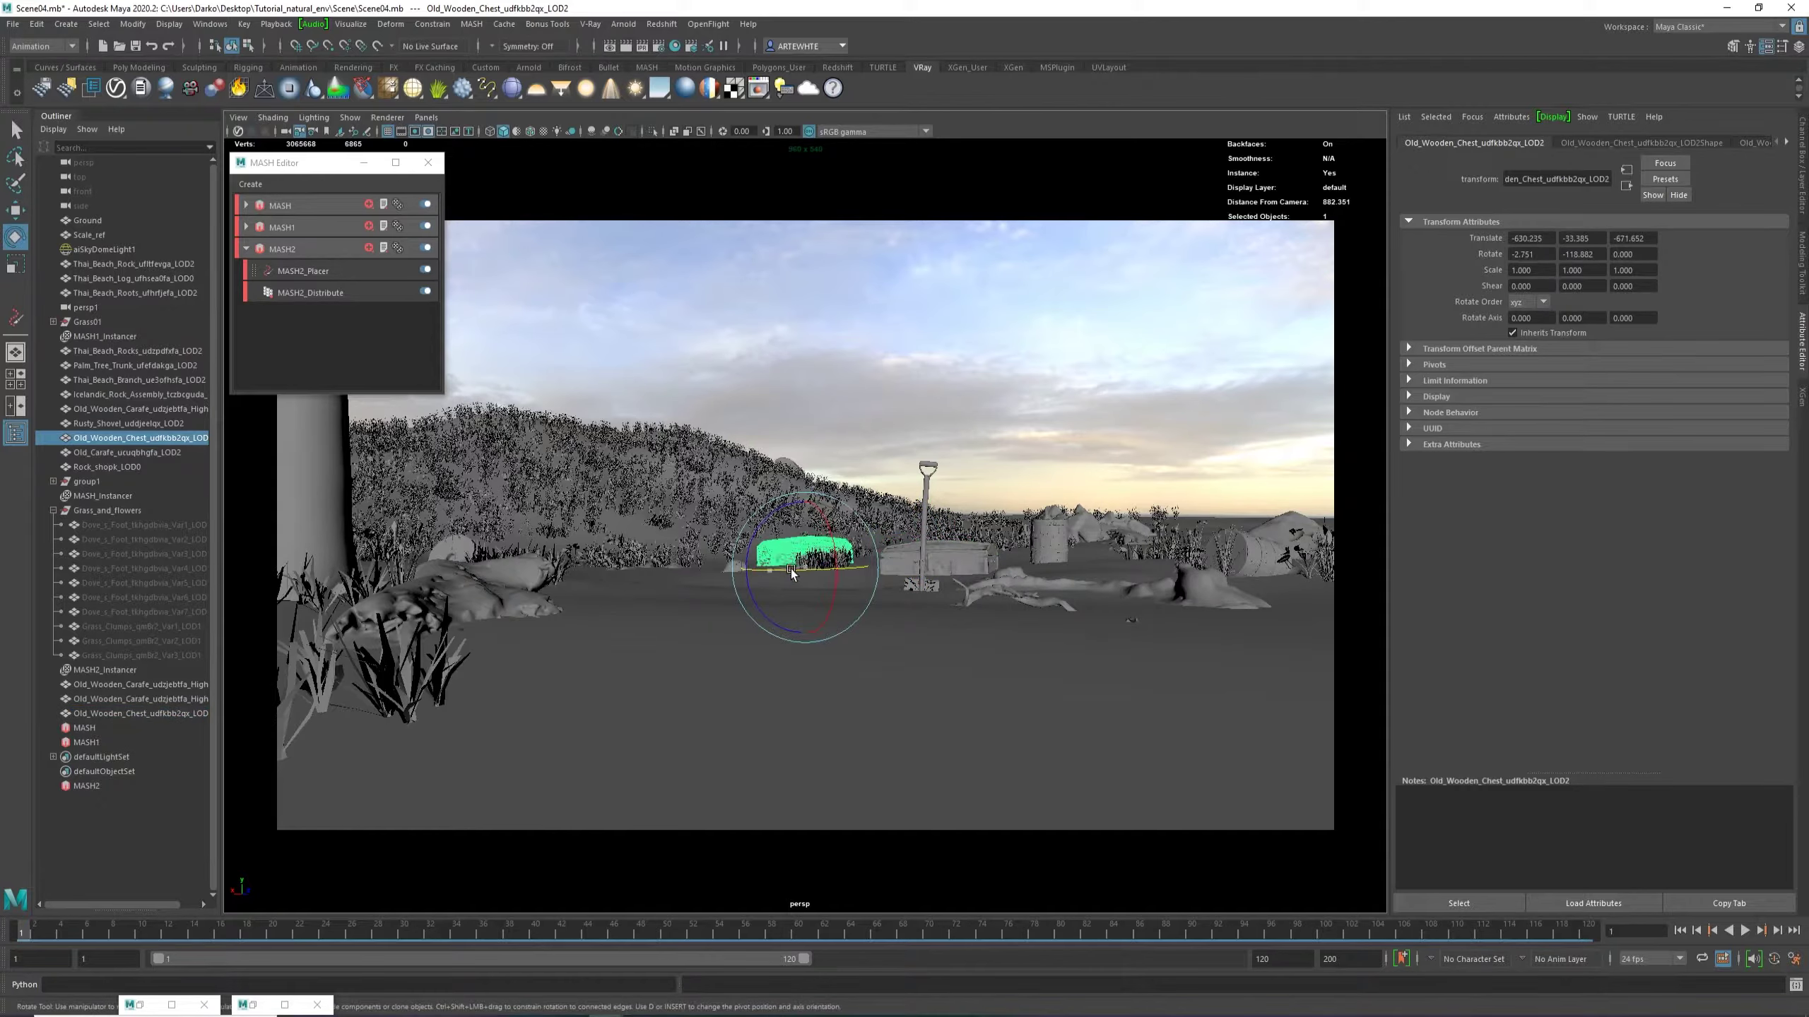
left_click_drag(791, 569, 732, 568)
key("w")
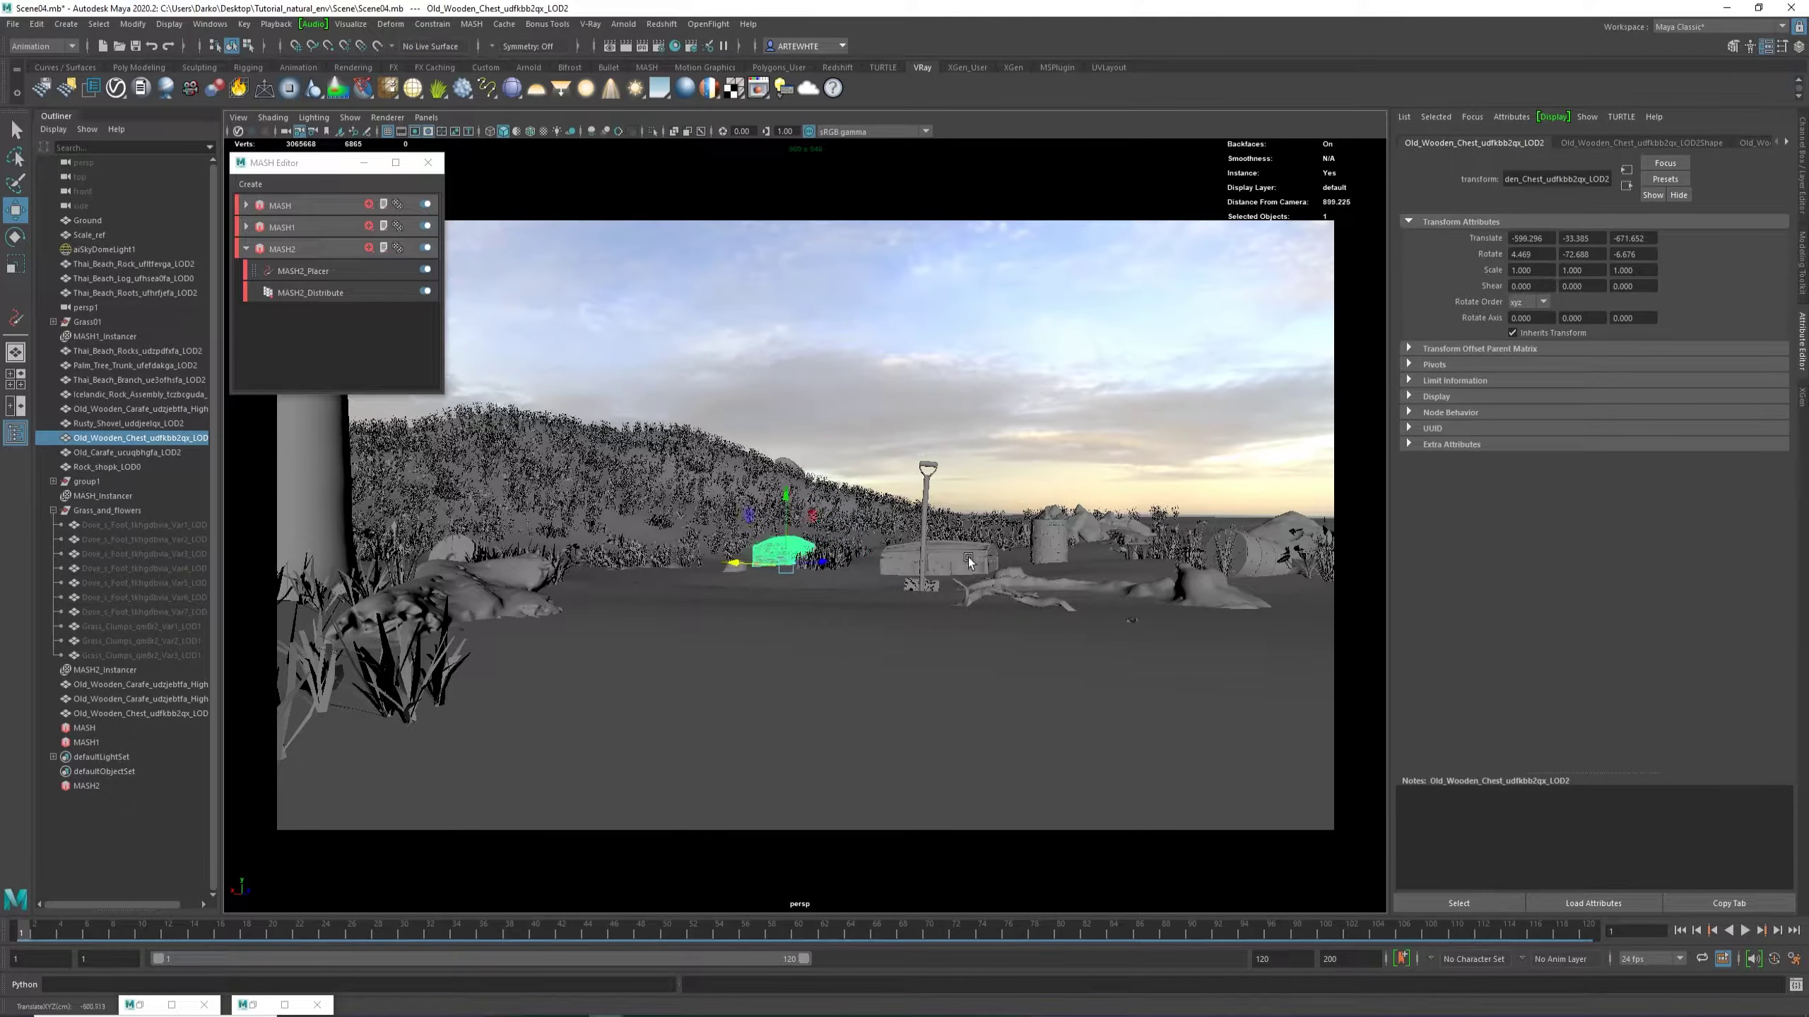
left_click(944, 559)
left_click_drag(885, 577, 852, 580)
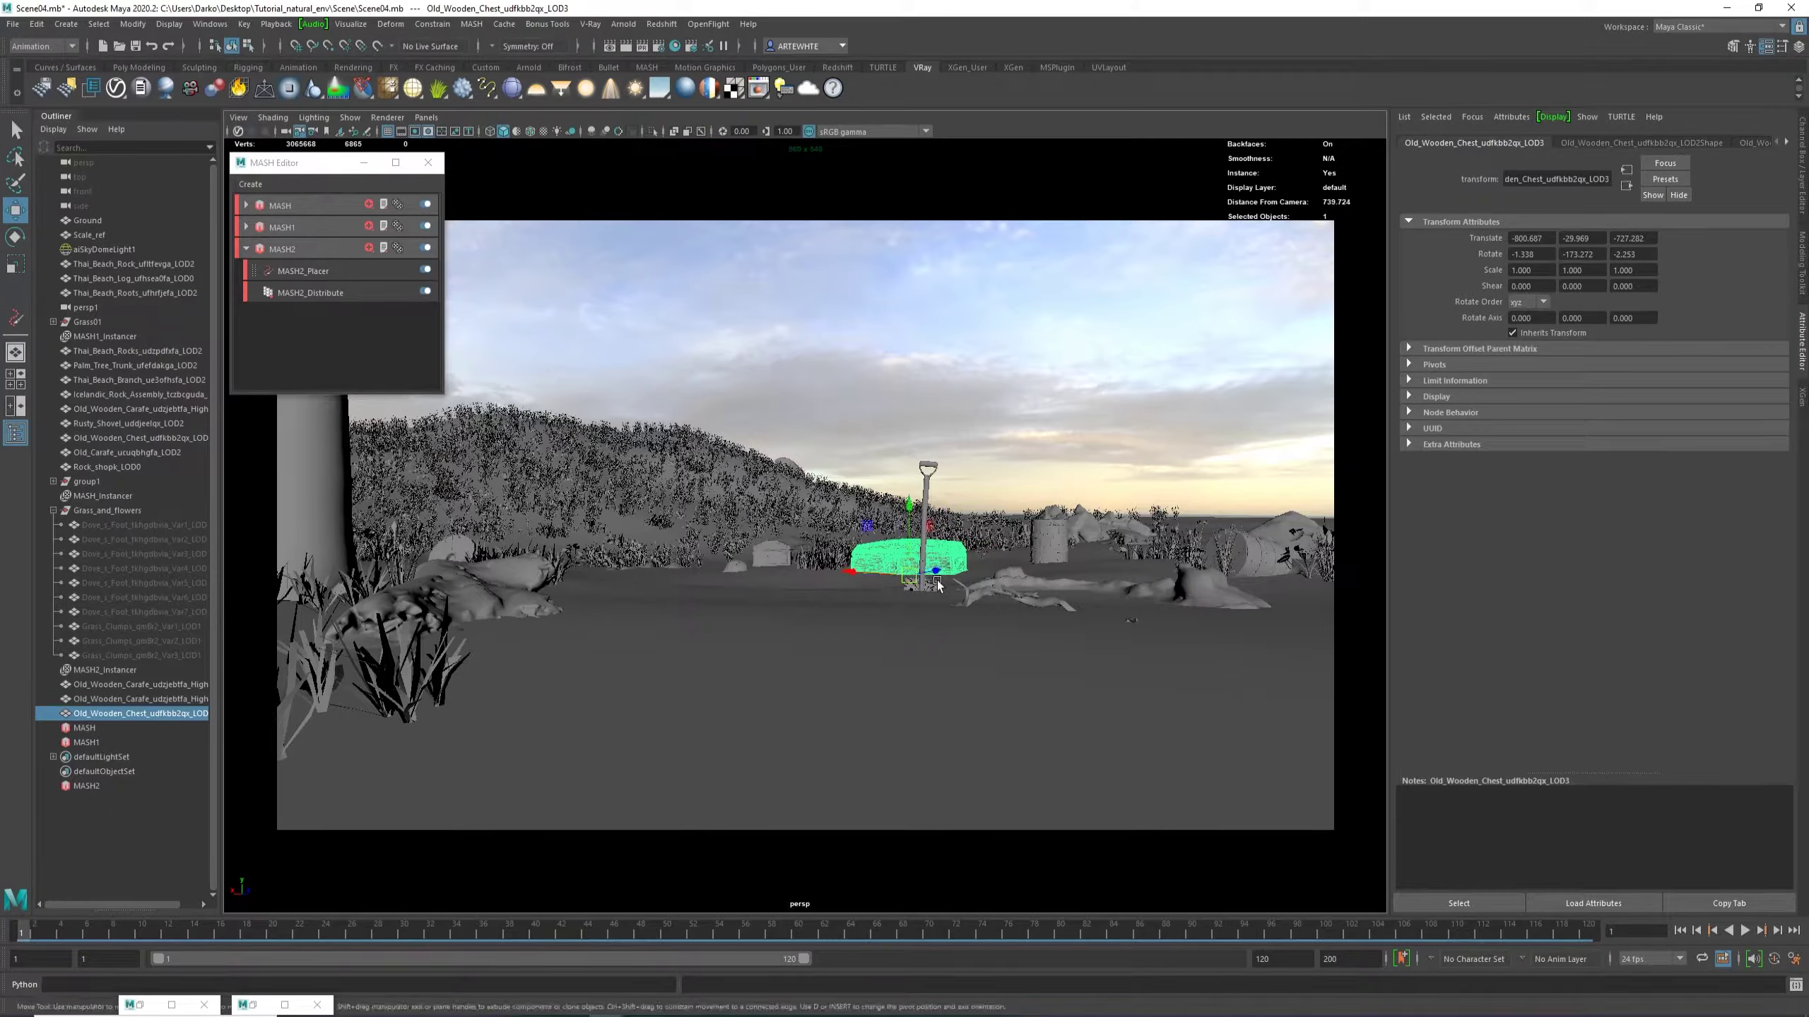
Move the rusty shovel in front of the gap between the two chests, turn its blade toward the camera and tilt it slightly.
left_click(945, 582)
left_click_drag(955, 542, 858, 626)
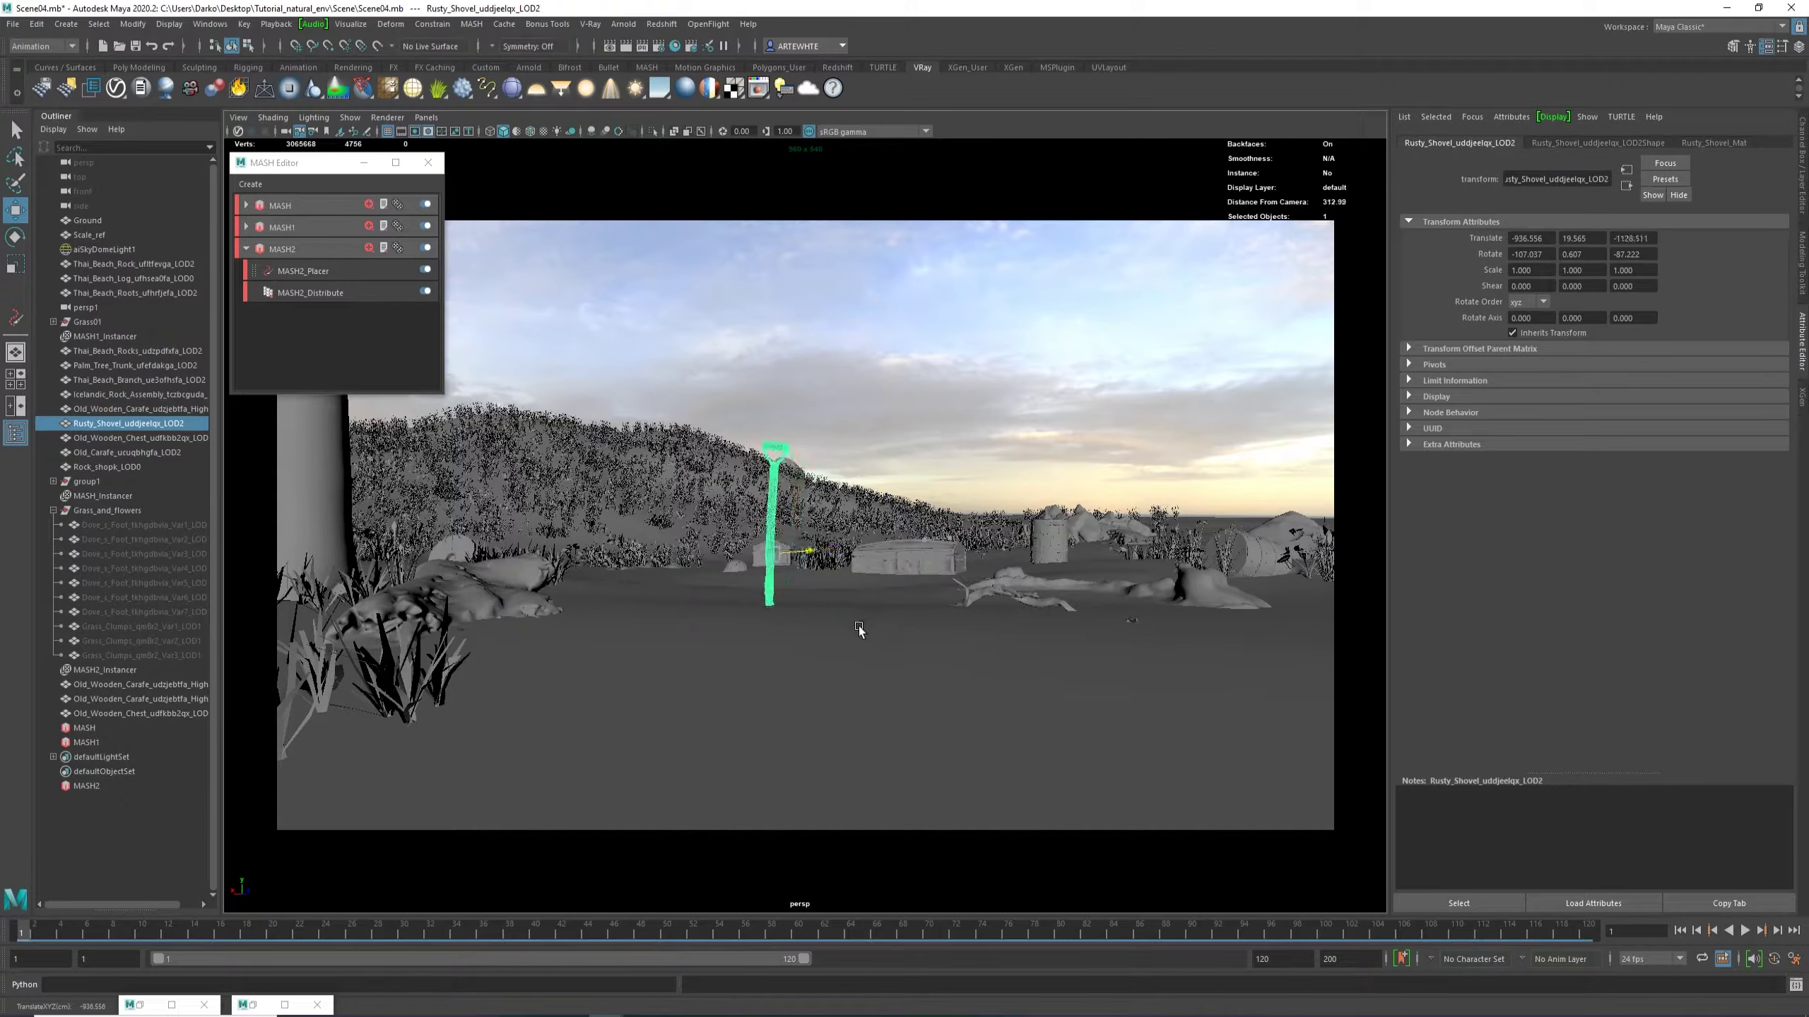
left_click_drag(782, 443, 780, 456)
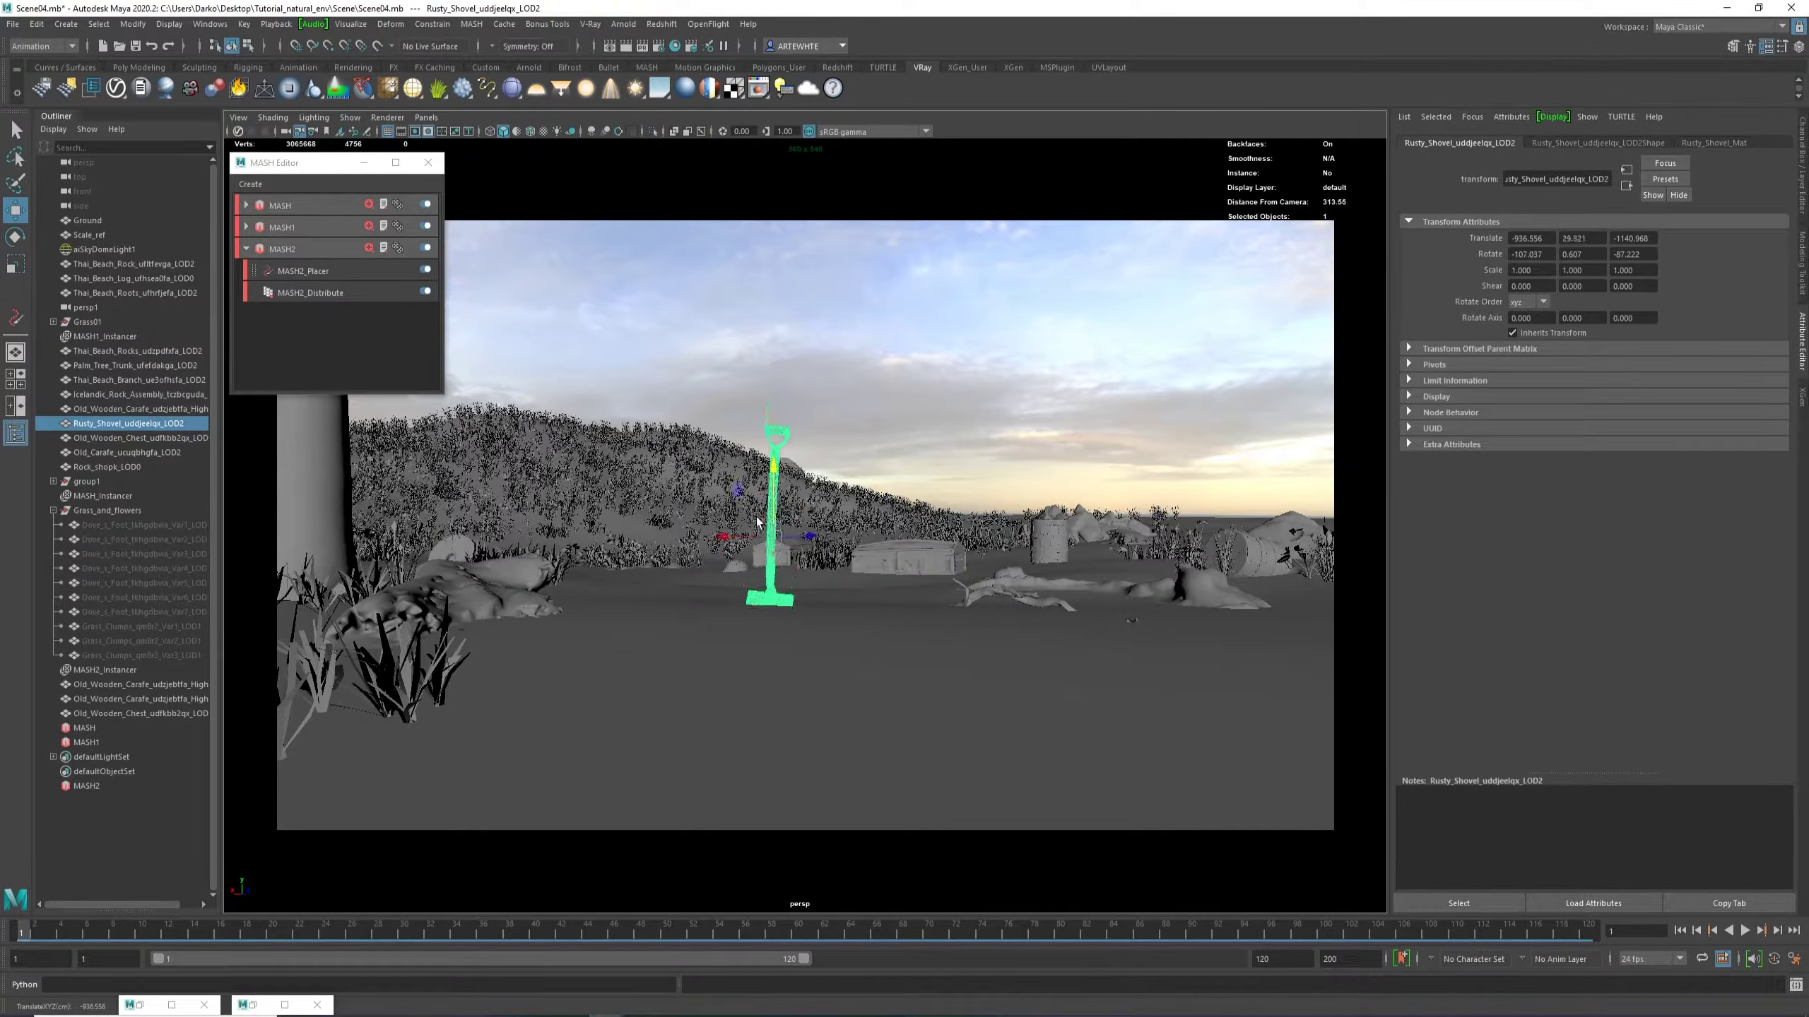
left_click_drag(722, 546, 851, 548)
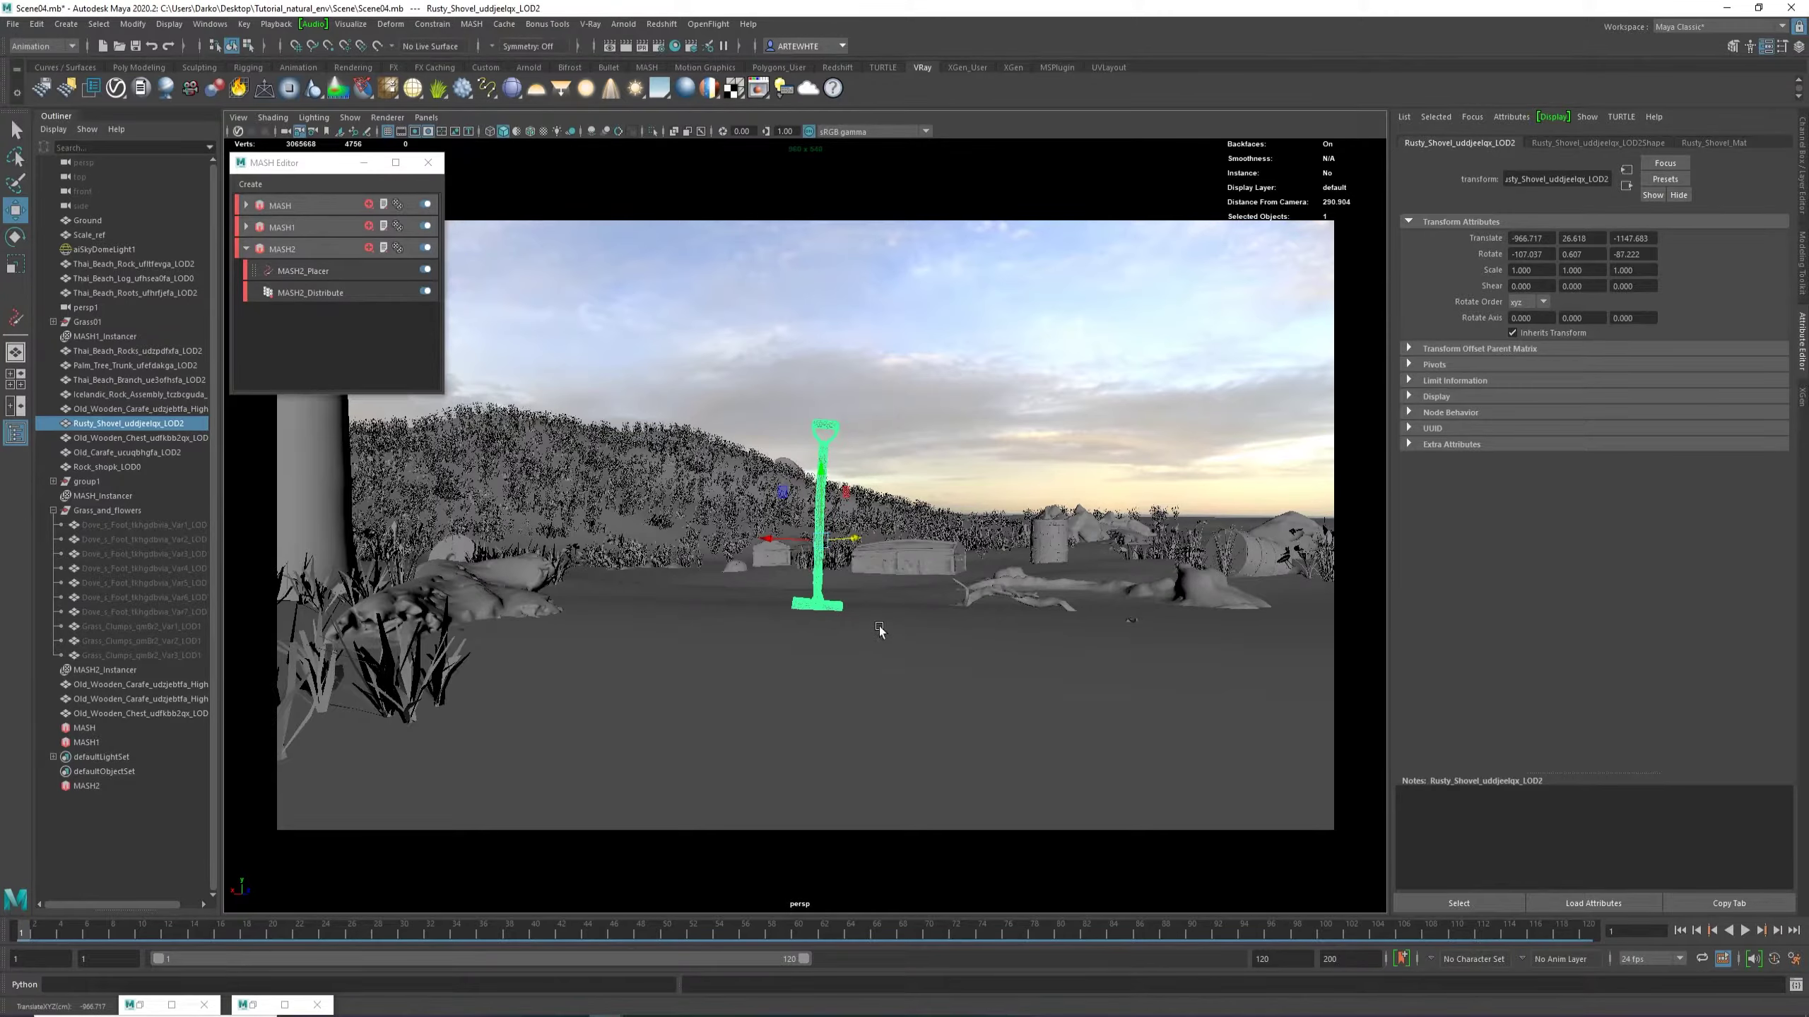
key("e")
left_click_drag(862, 546, 836, 551)
key("w")
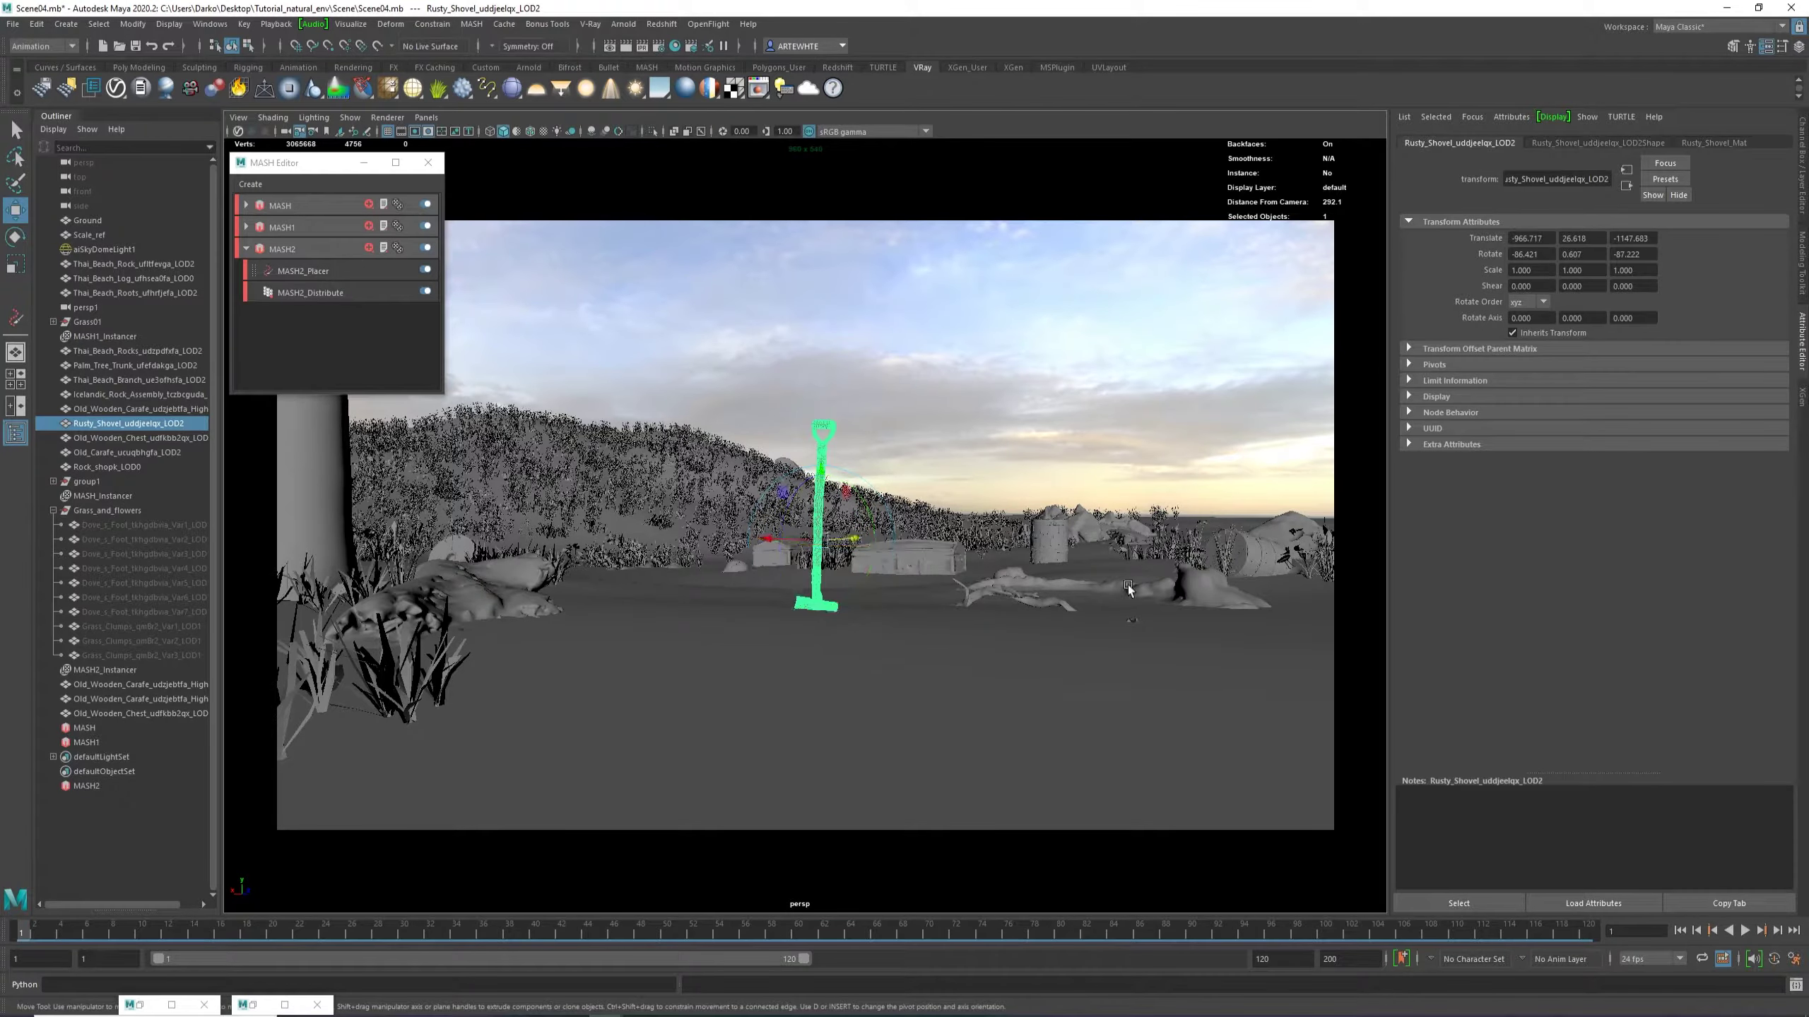
Rotate the beach branch in front of the carafe slightly, shift it toward the camera and raise it a little out of the sand.
left_click(1036, 542)
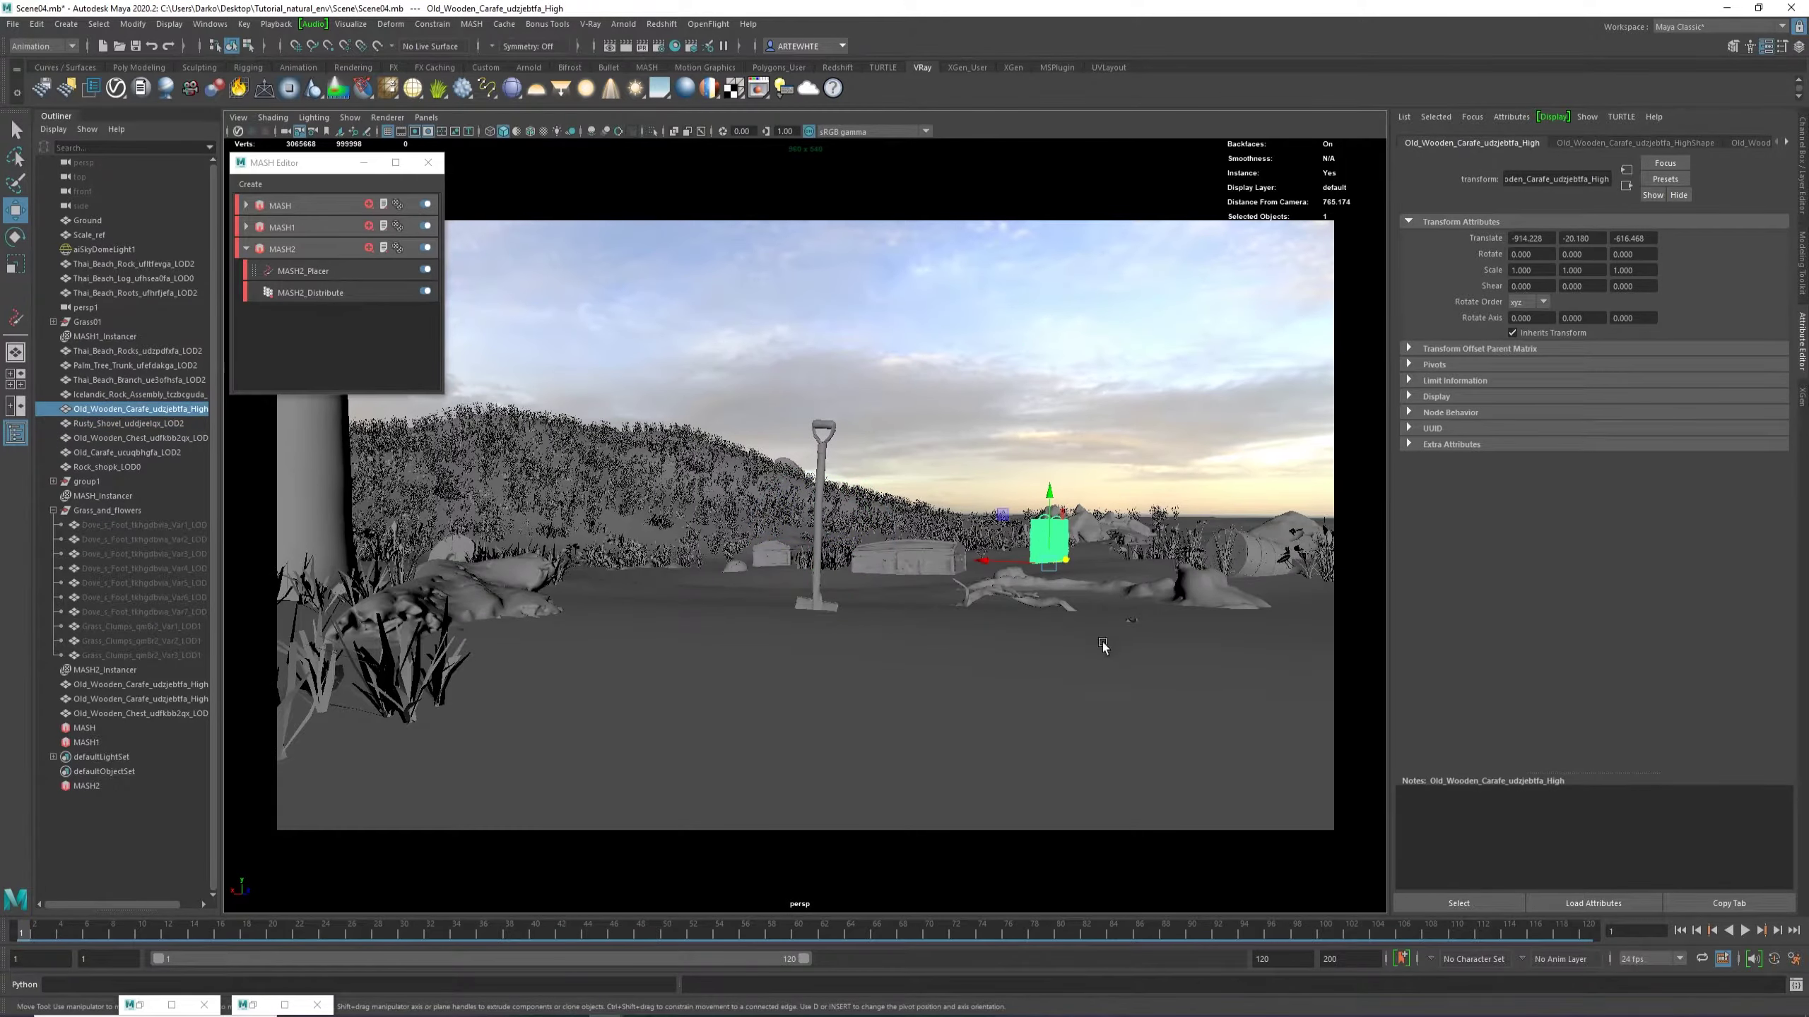
left_click(1047, 600)
key("e")
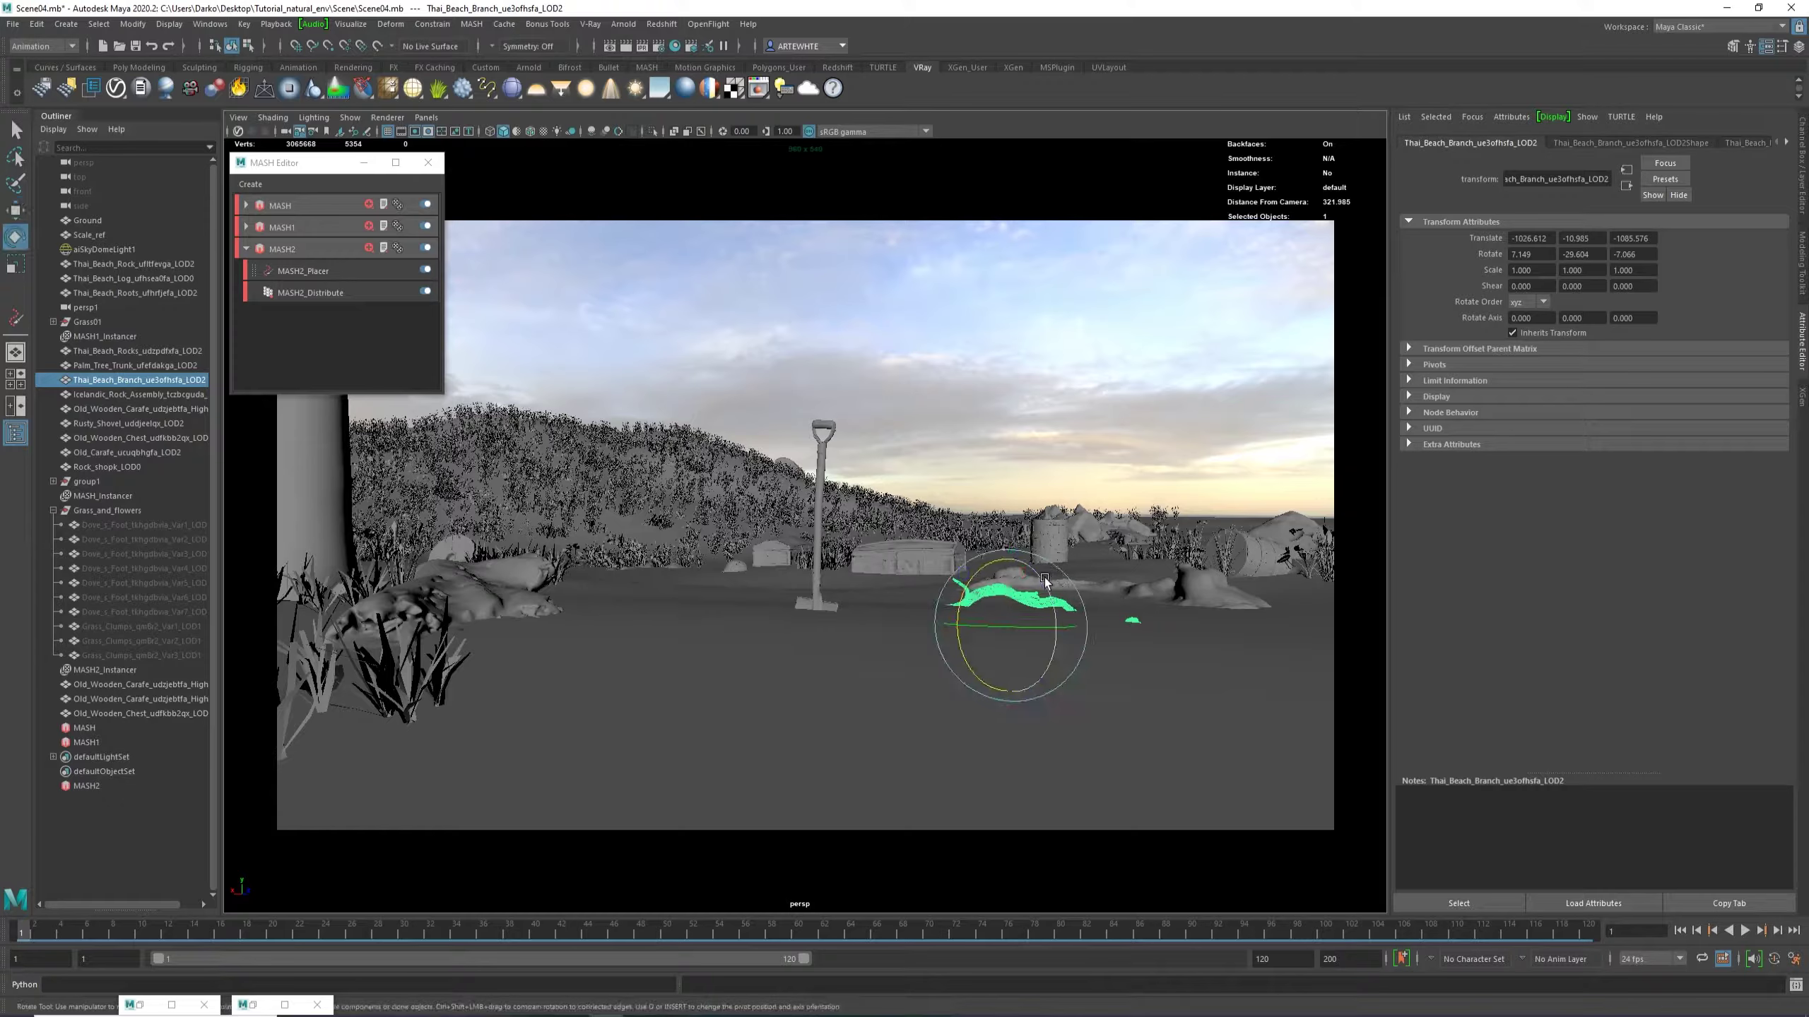
left_click_drag(1037, 575, 1058, 640)
key("w")
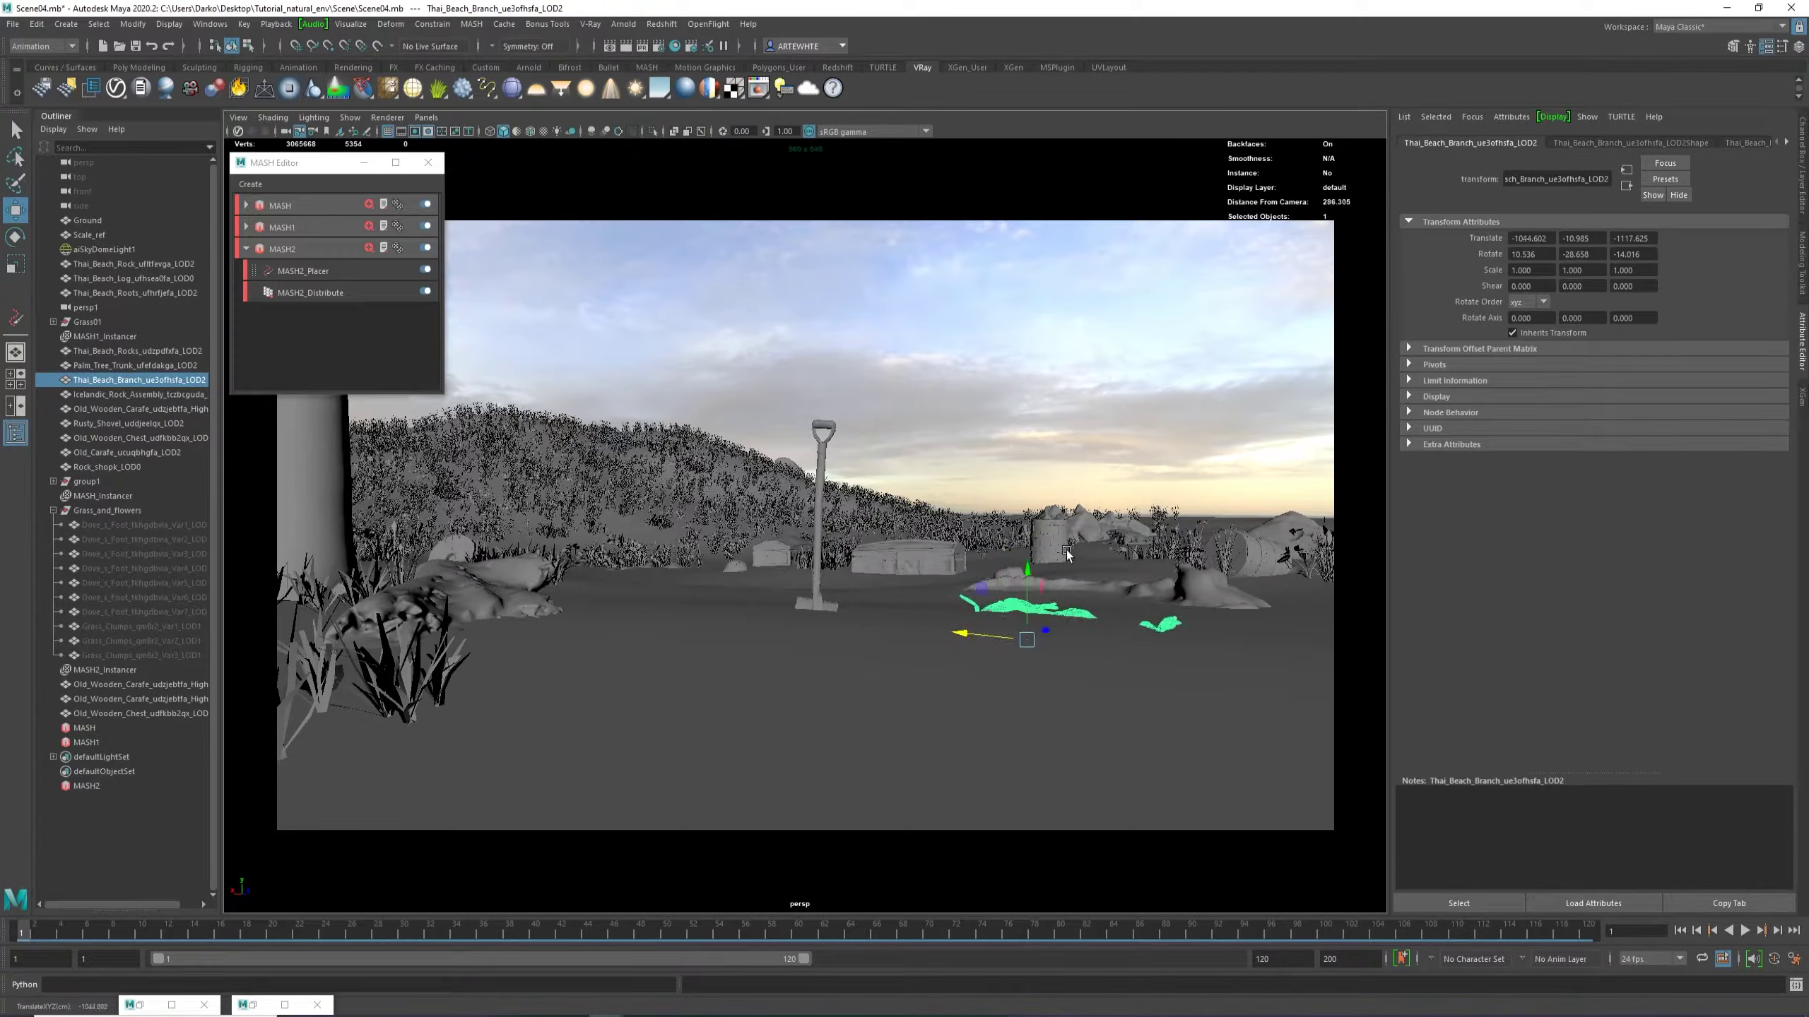
left_click_drag(1033, 571, 1039, 568)
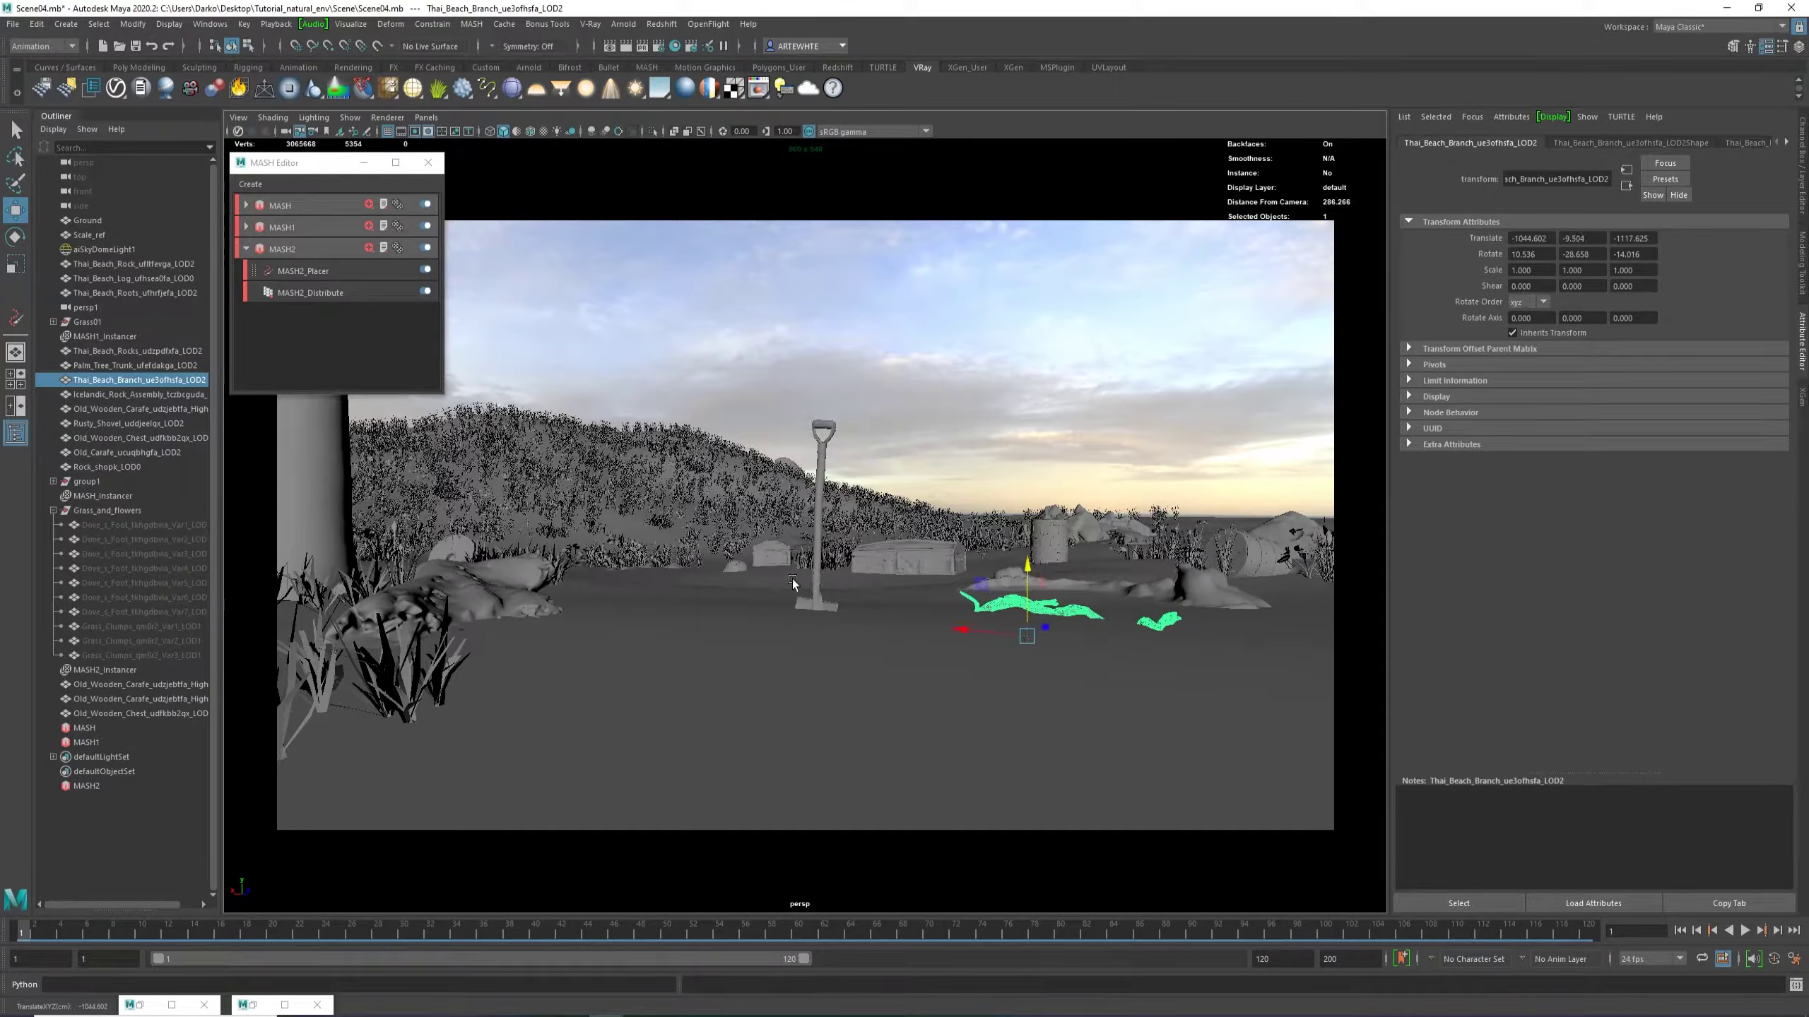
Duplicate the small old carafe beside the chest with Duplicate Special and bring the instance into the foreground between the driftwood and shovel.
left_click(742, 570)
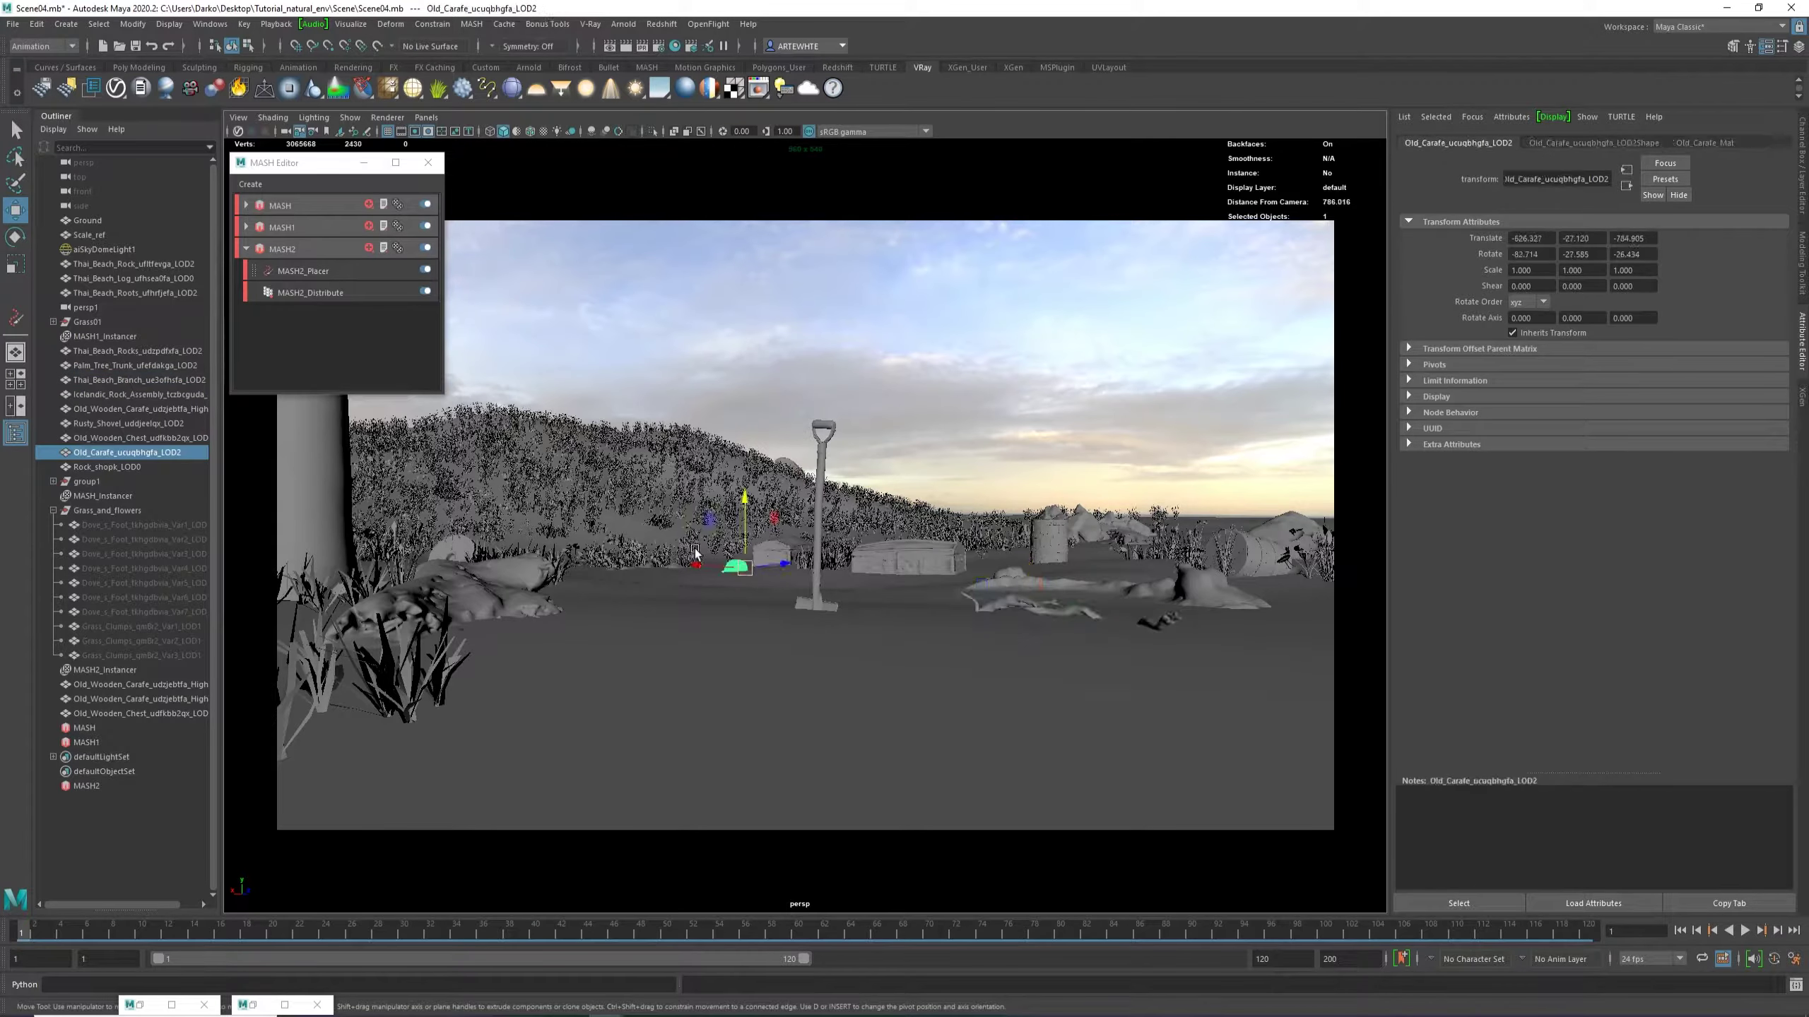
left_click(36, 24)
left_click(85, 249)
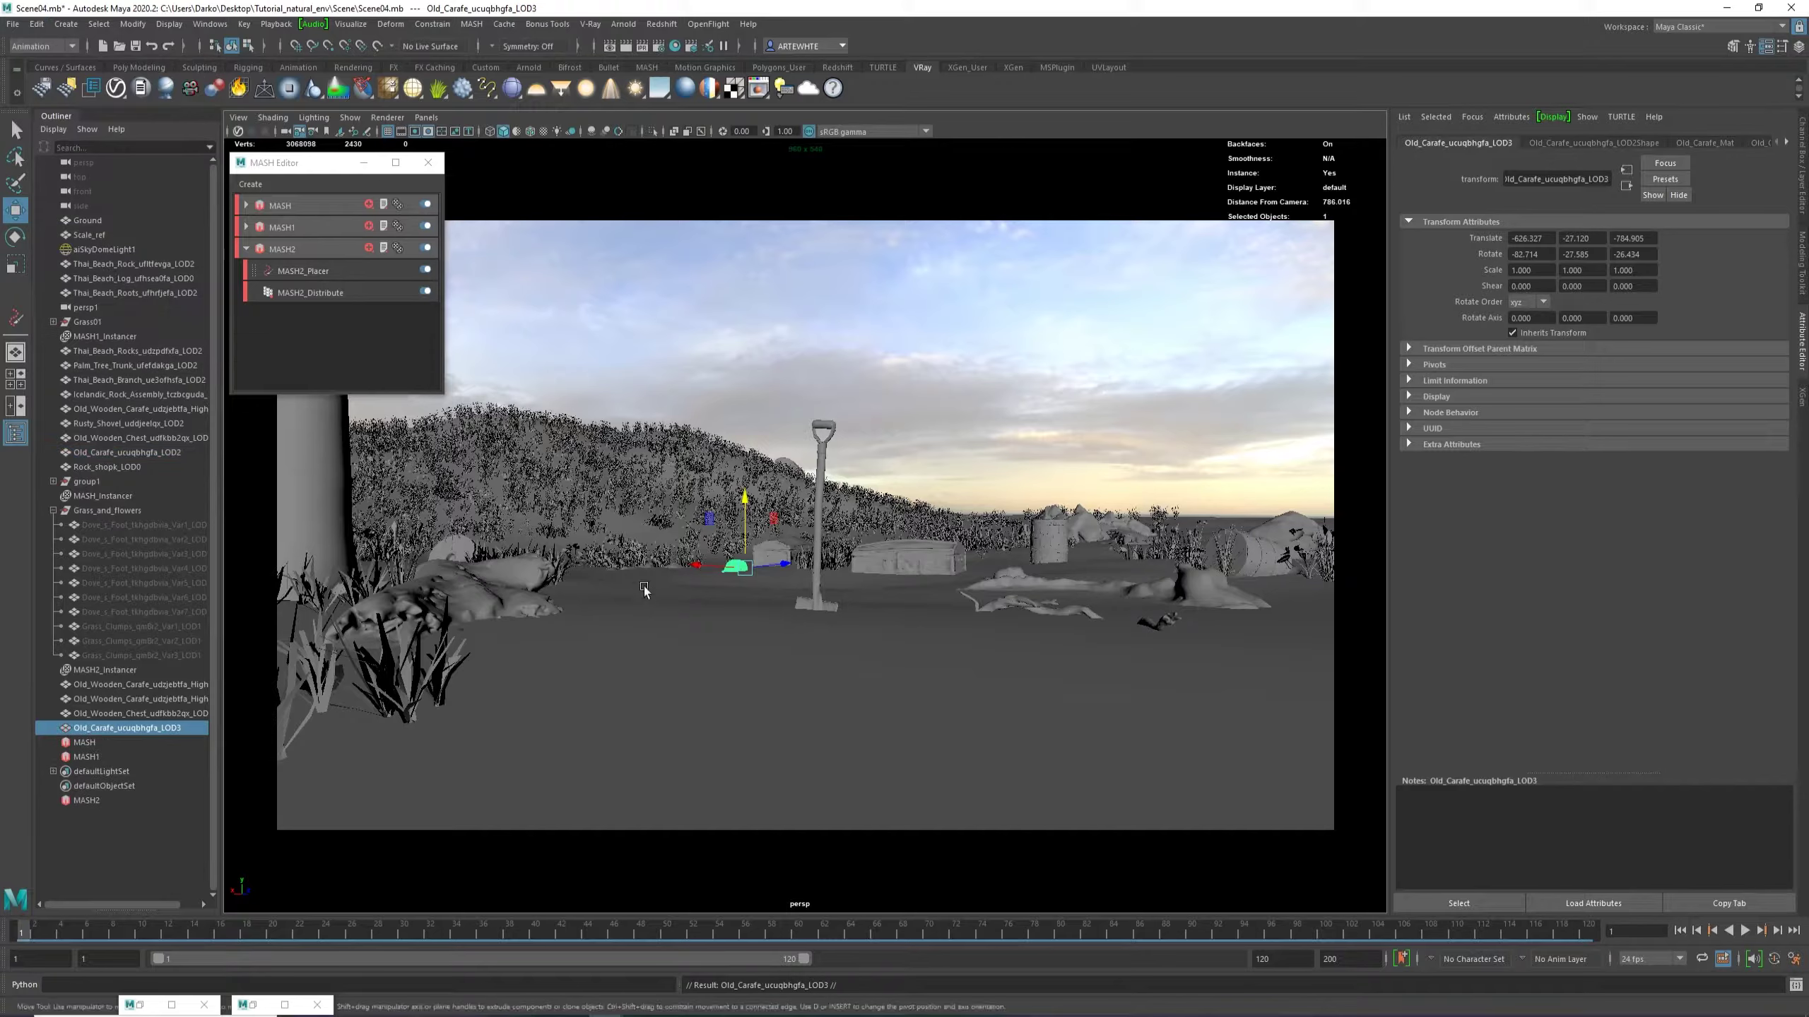
left_click_drag(790, 576, 616, 633)
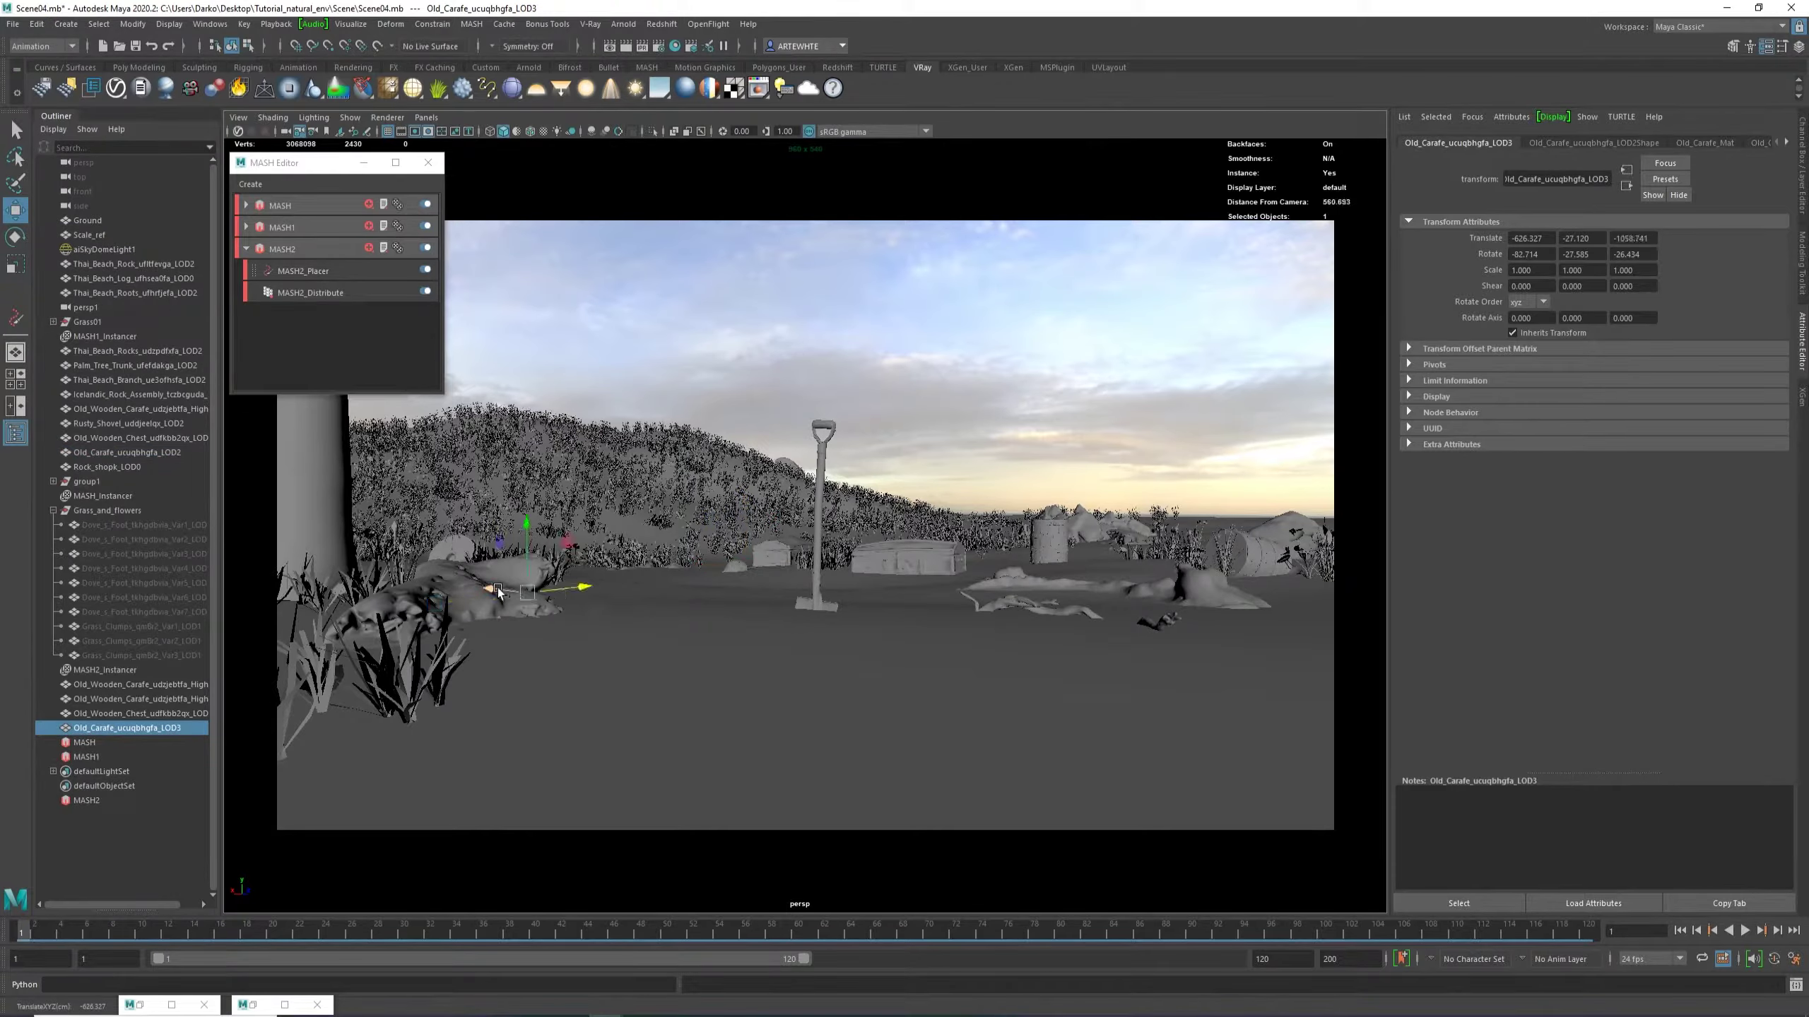
left_click_drag(497, 589, 994, 748)
left_click_drag(1068, 602, 924, 681)
left_click_drag(795, 664, 677, 581)
Rotate the foreground carafe instance and raise it slightly so it lies partly buried in the sand.
key("e")
key("w")
left_click(760, 690)
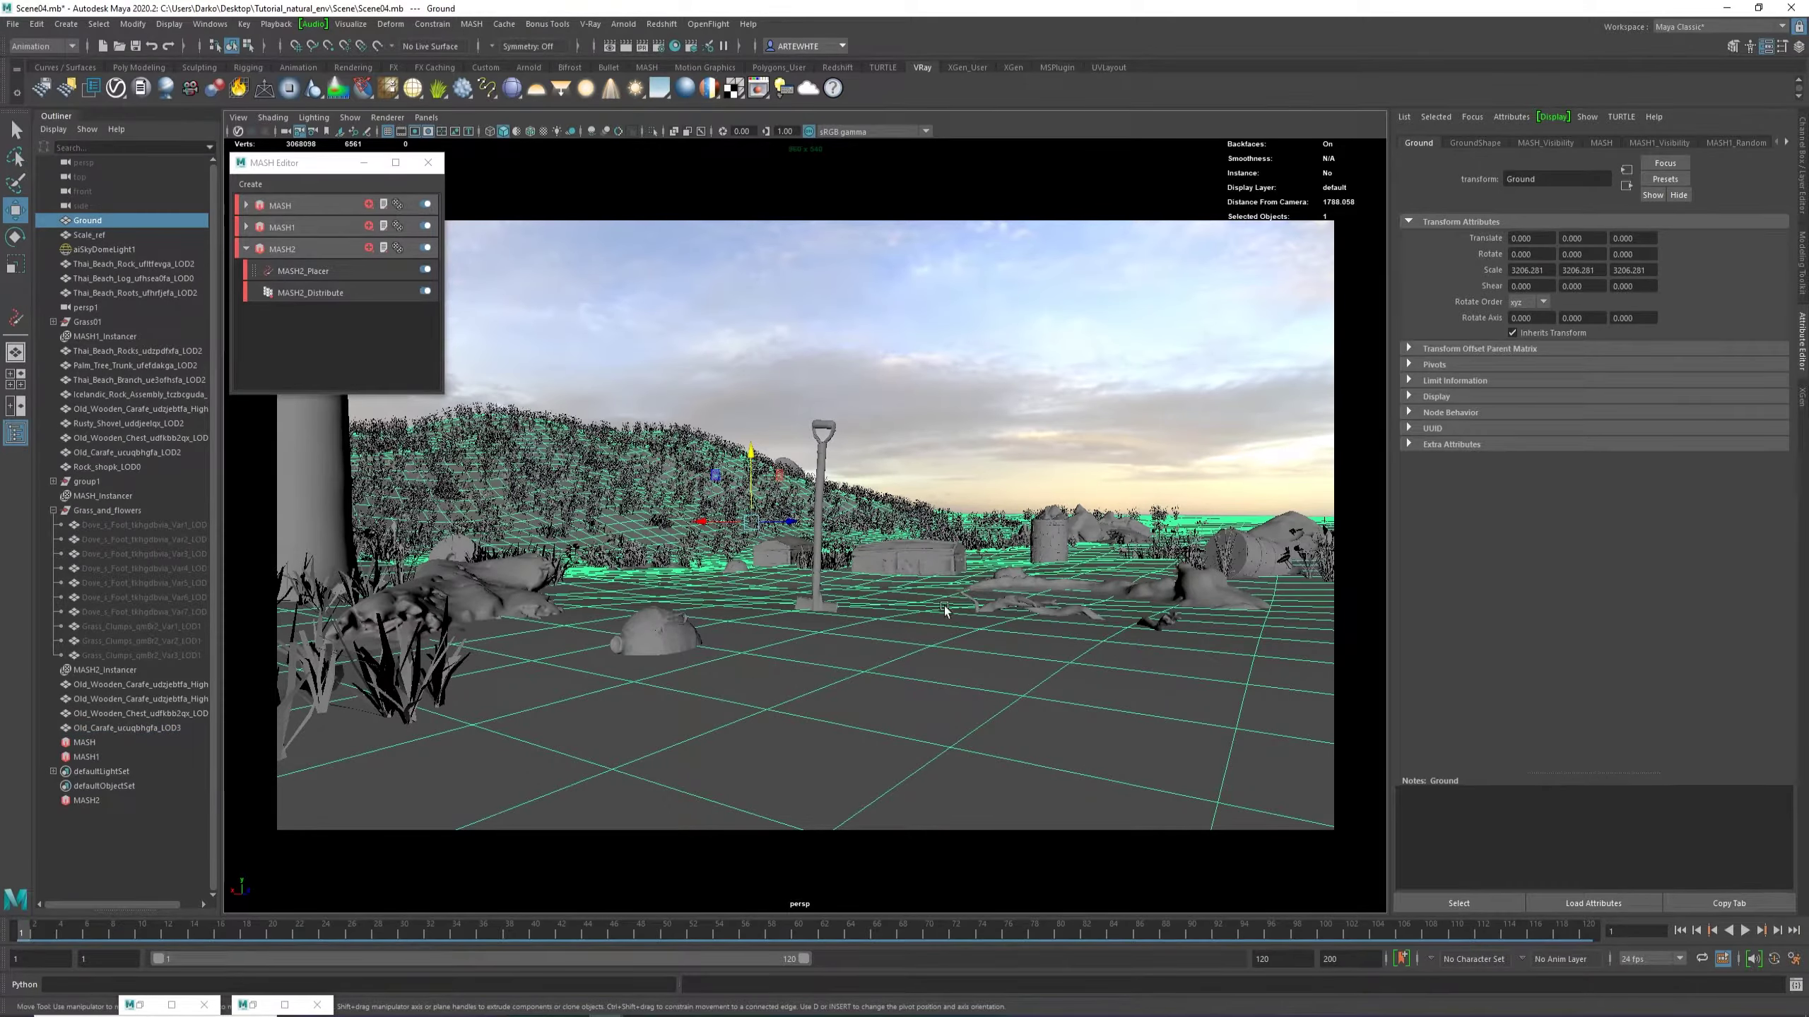
left_click(606, 639)
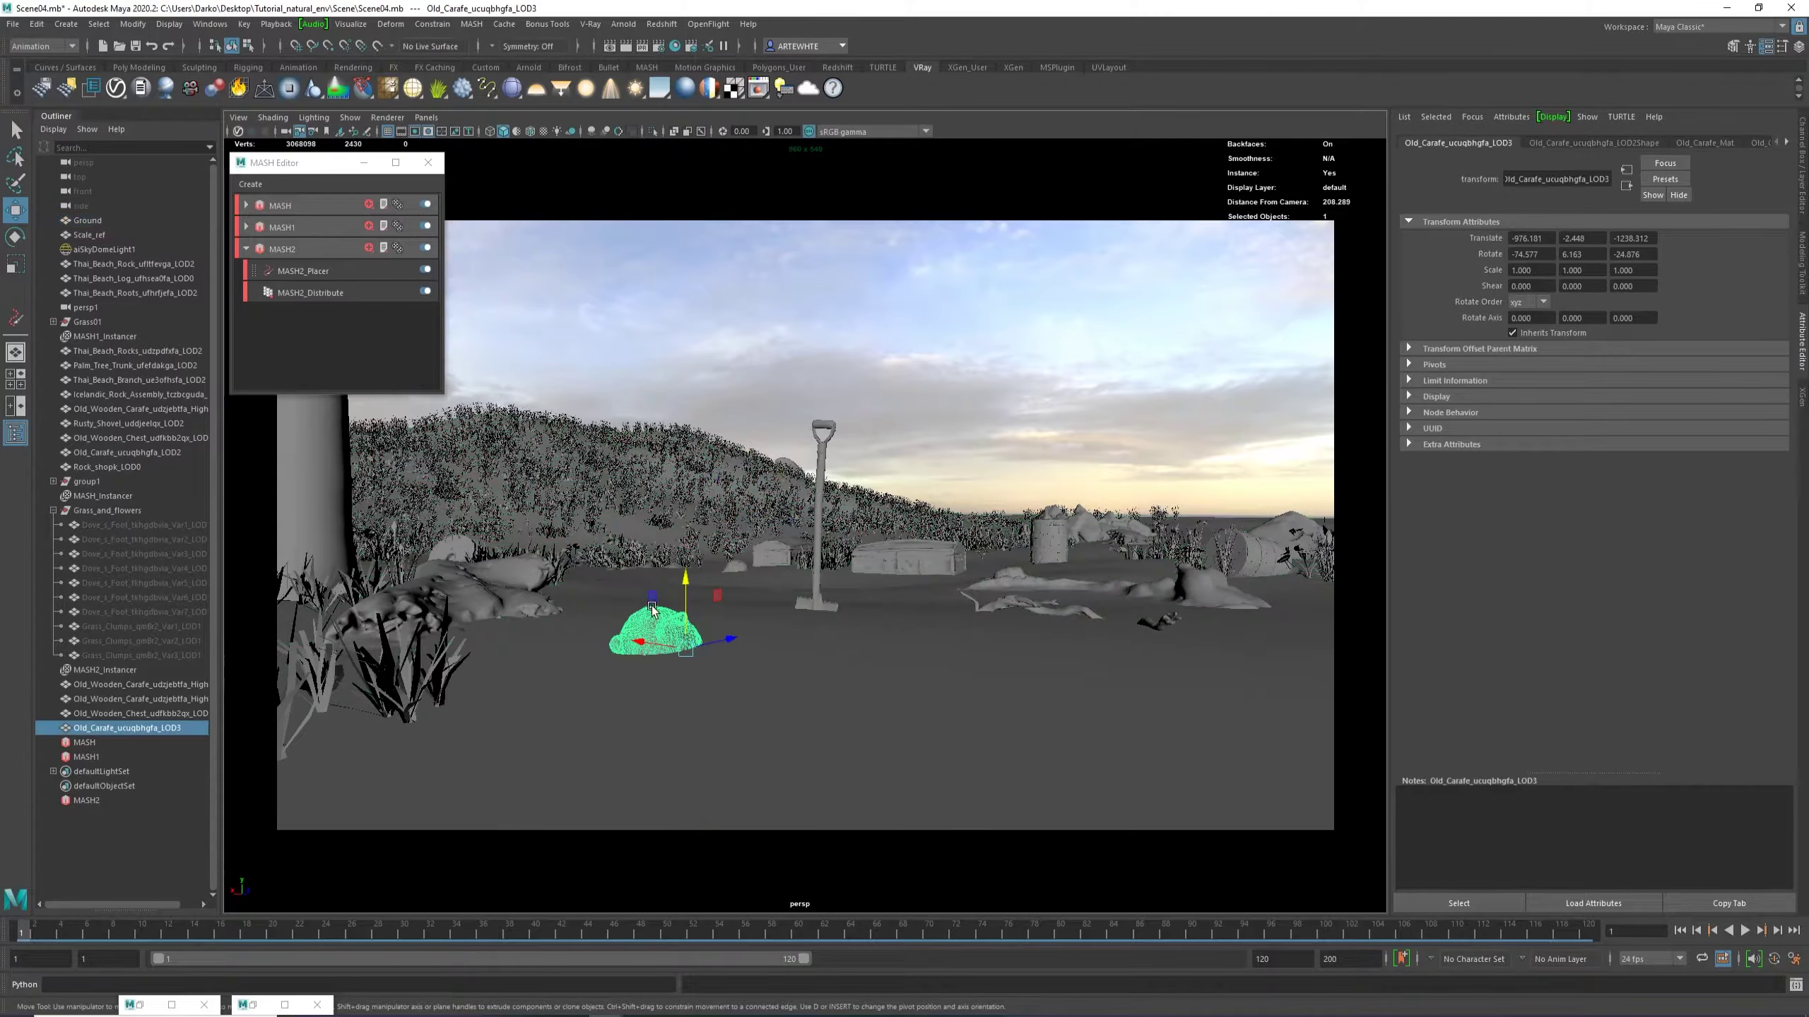
left_click_drag(688, 583, 687, 579)
key("e")
left_click_drag(733, 676, 749, 697)
key("w")
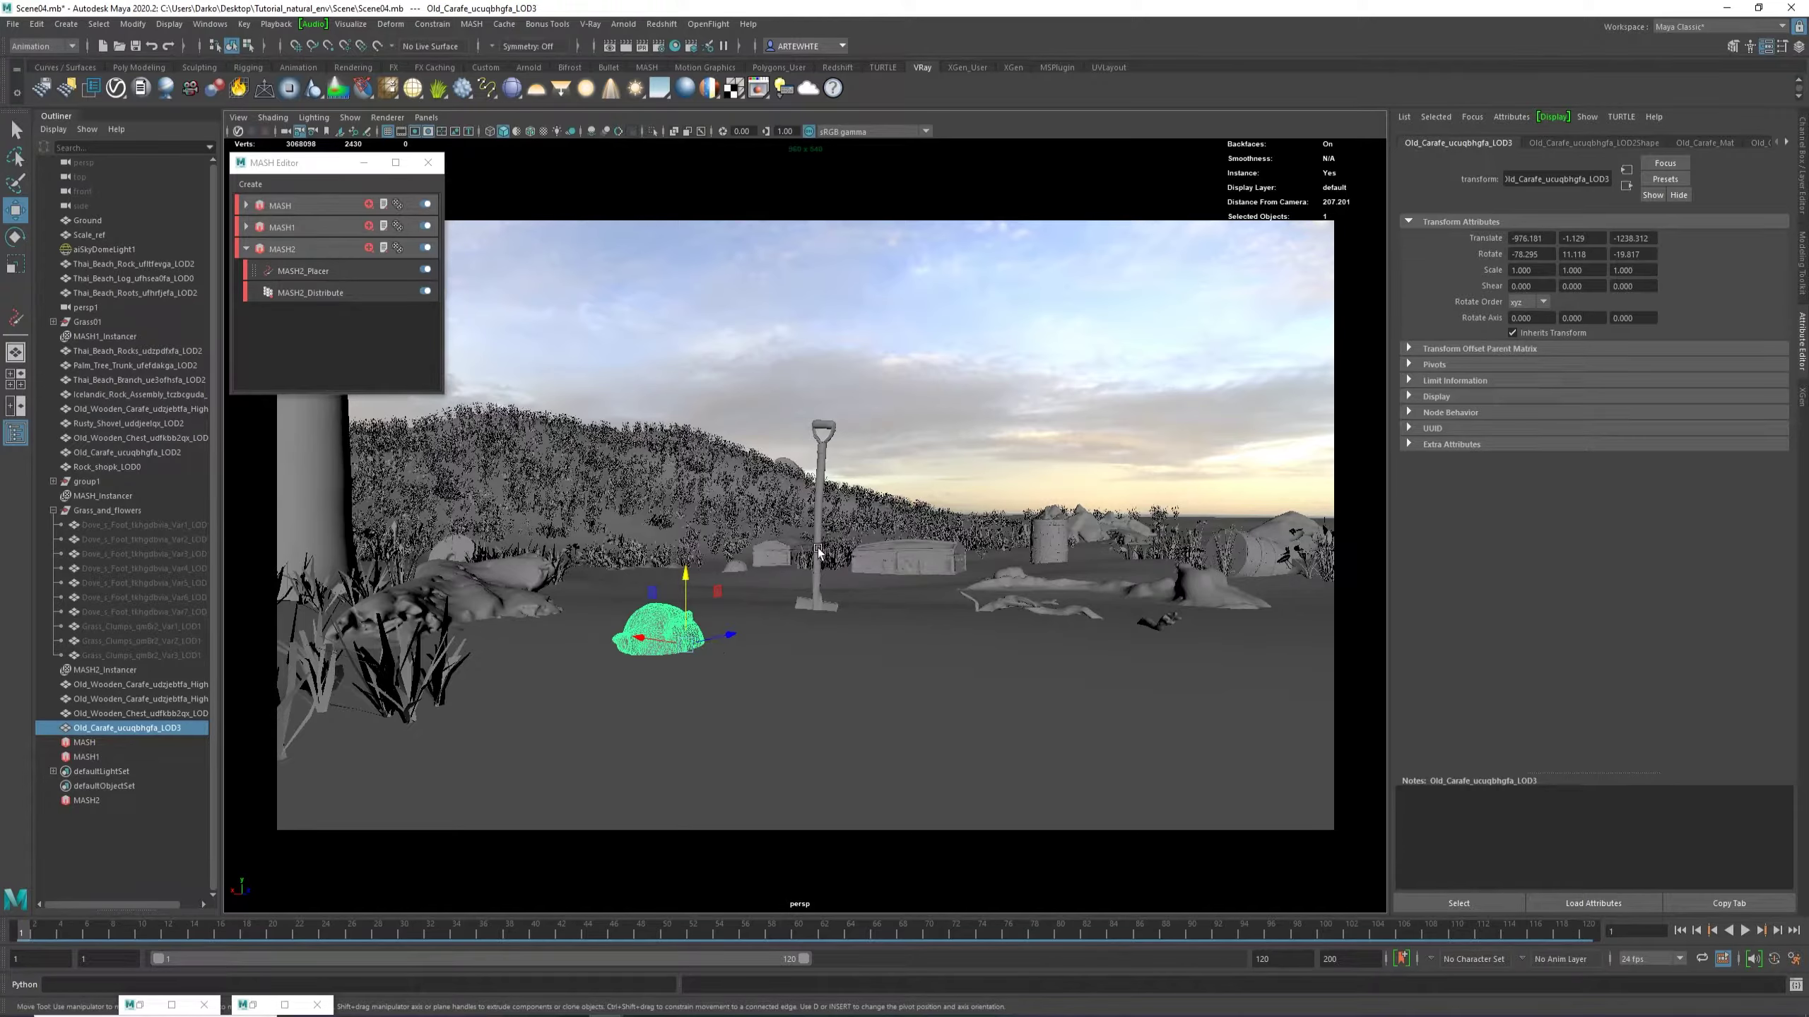
Duplicate the flat beach rocks behind the small carafe with Duplicate Special and bring the instance toward the camera into the foreground.
left_click(880, 545)
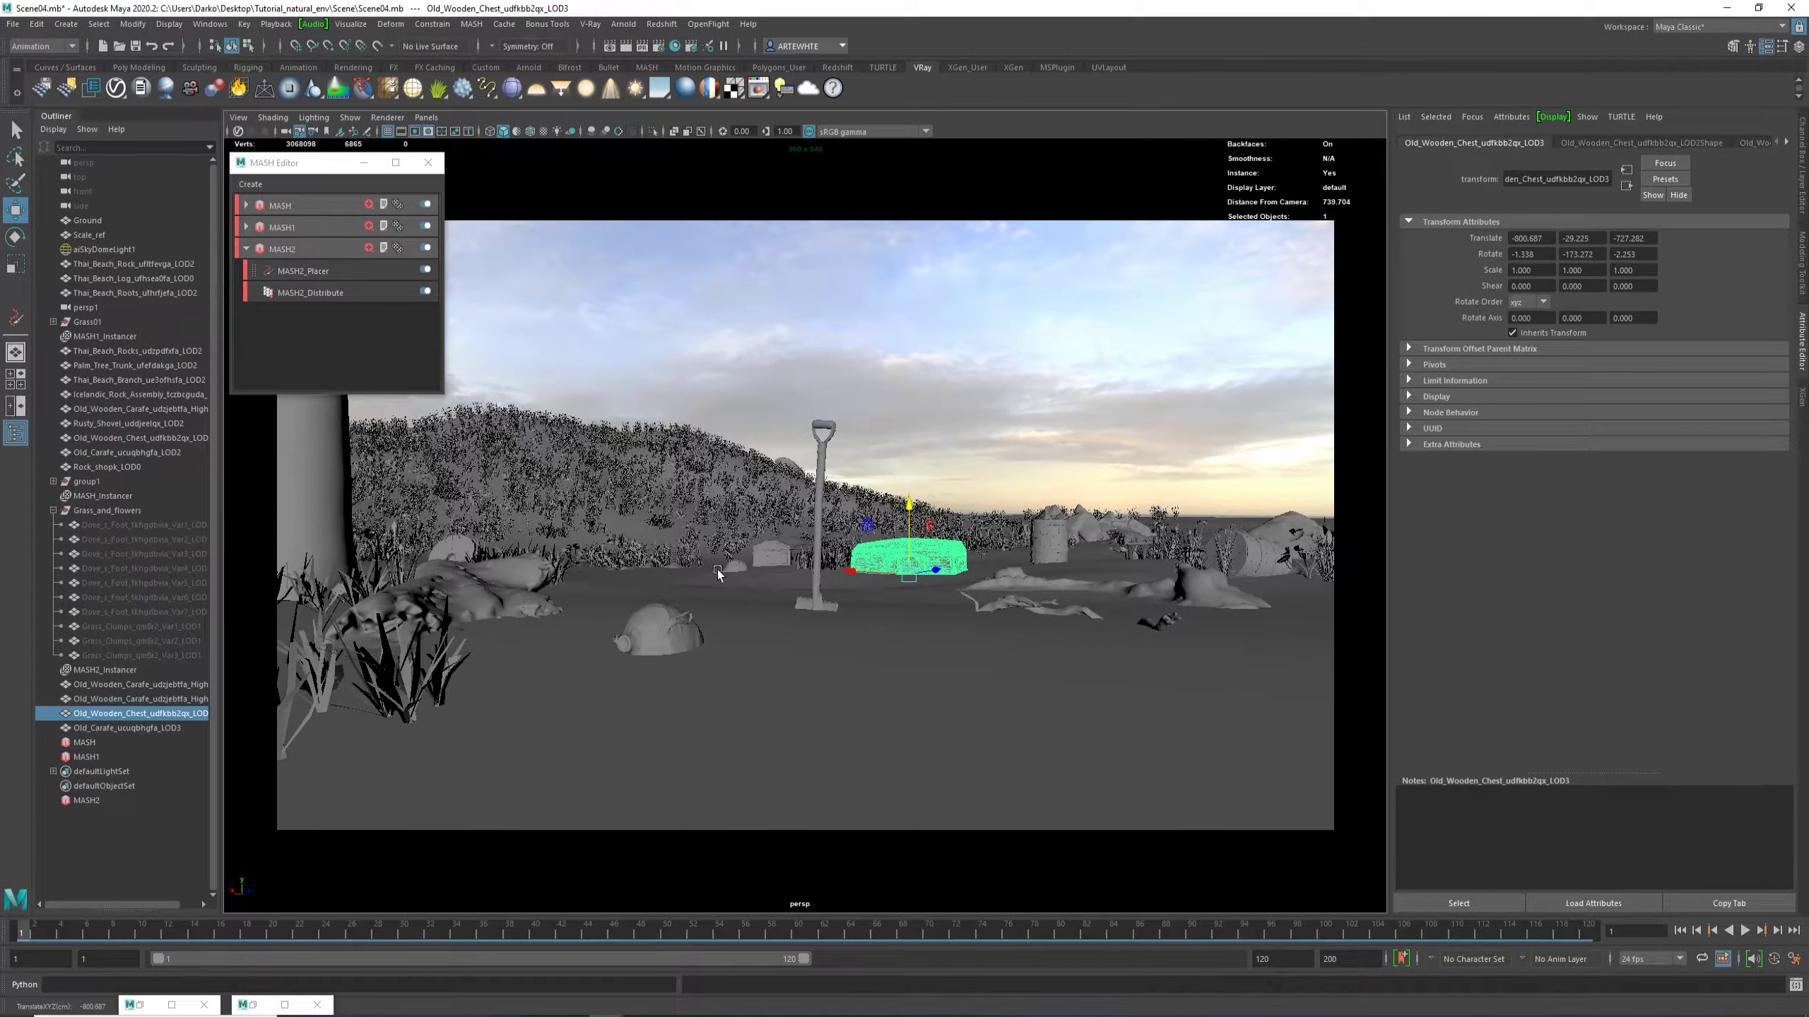
left_click(674, 563)
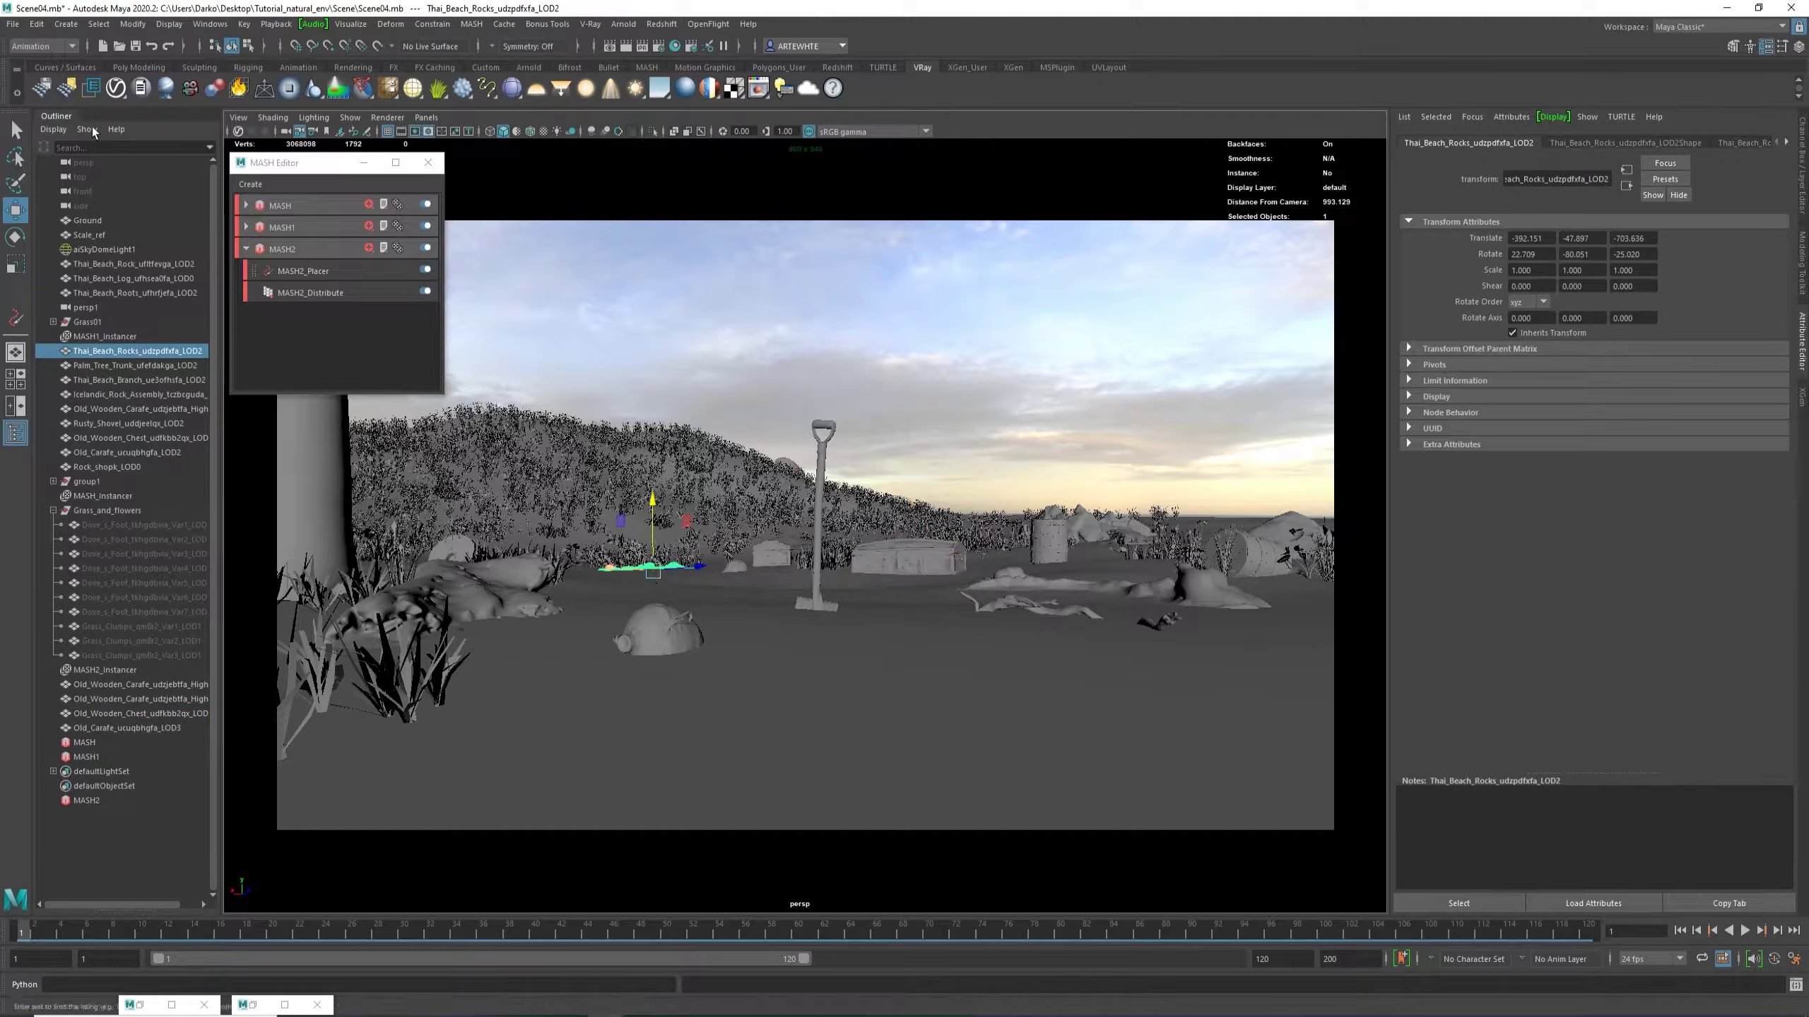
left_click(41, 23)
left_click(65, 249)
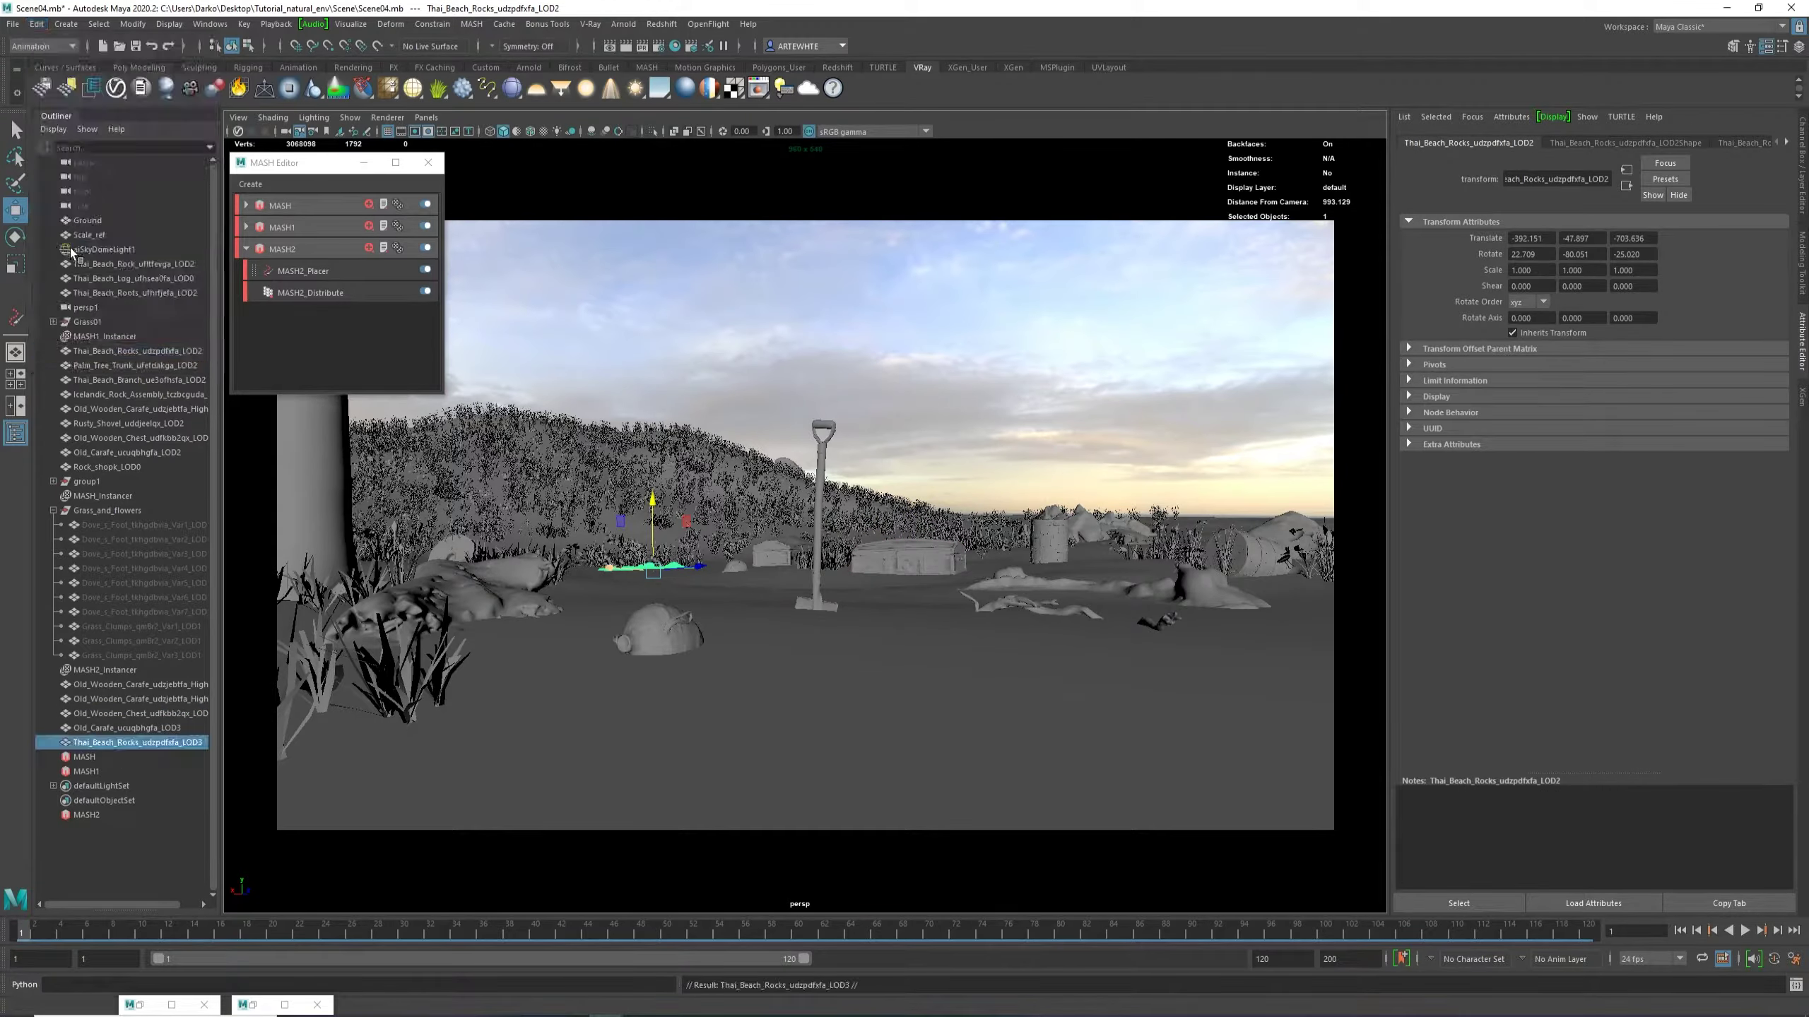
left_click_drag(689, 566, 813, 744)
left_click_drag(743, 656, 971, 736)
Turn the beach rocks instance around and position it on the foreground sand, running diagonally from near the shovel toward the camera.
key("e")
left_click_drag(1021, 679, 930, 722)
key("w")
key("e")
key("w")
key("w")
key("e")
key("w")
key("e")
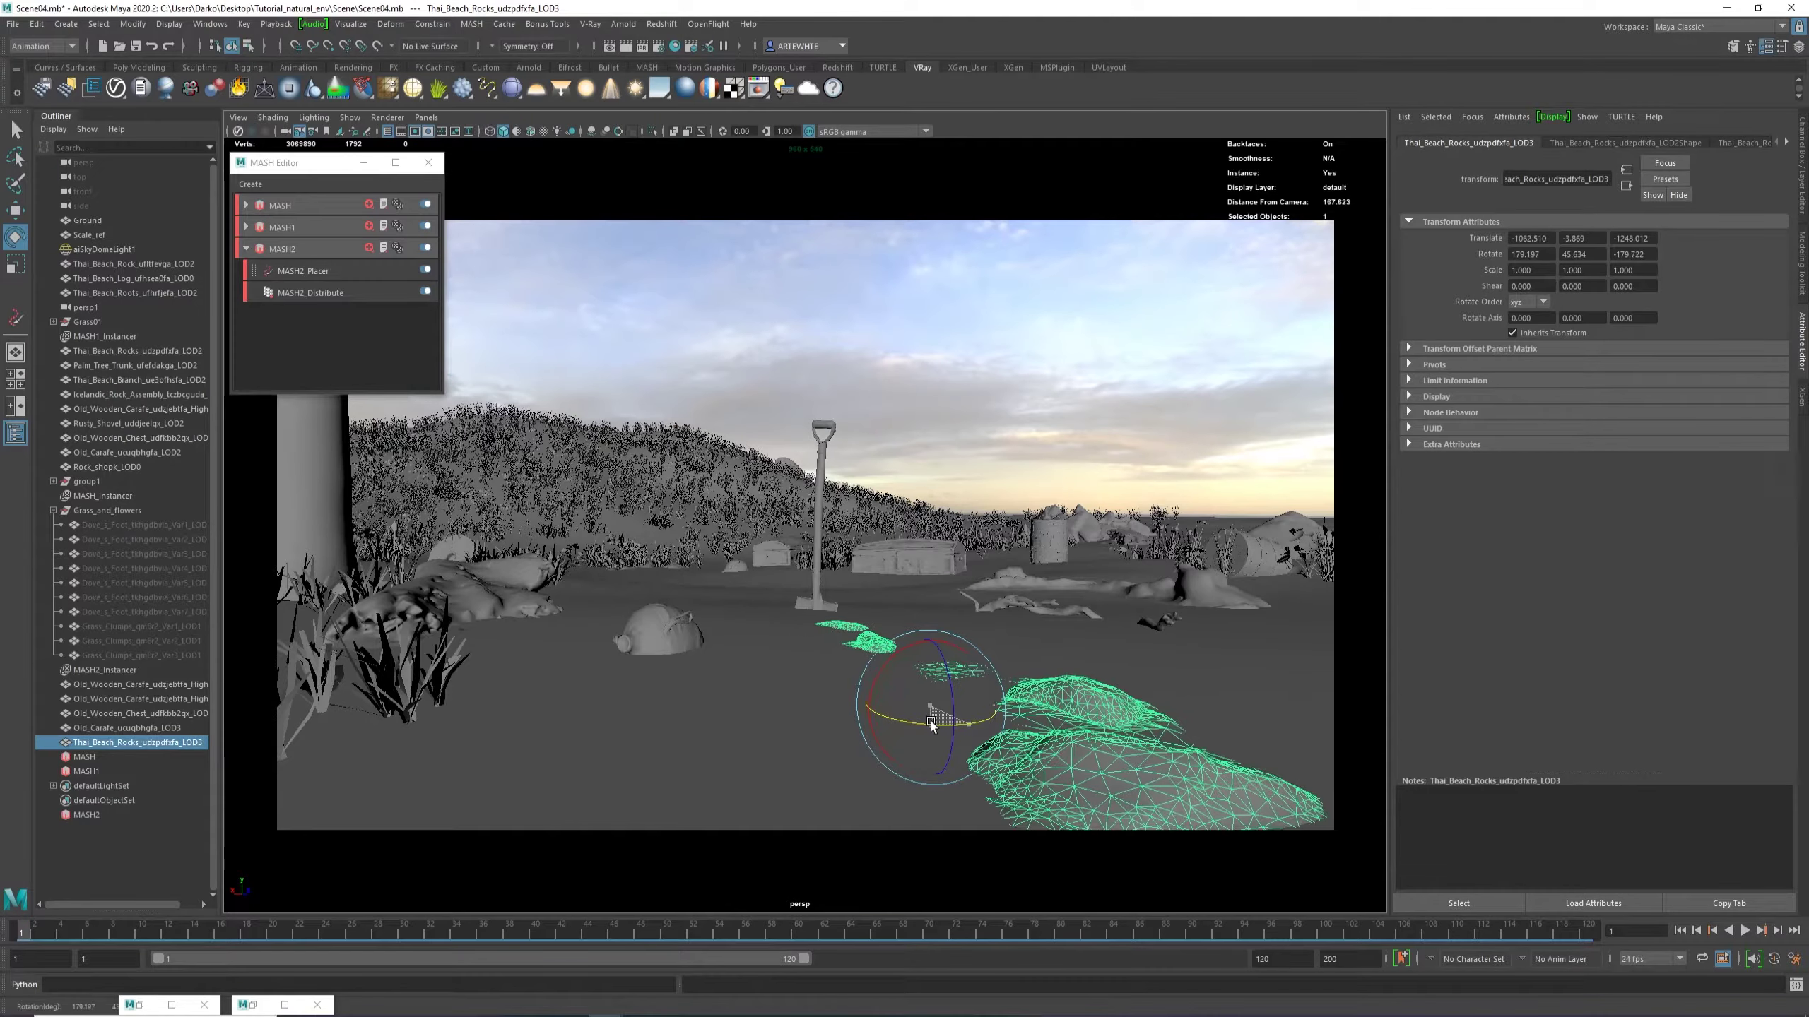
key("w")
left_click_drag(1026, 665, 1023, 667)
key("e")
left_click(1068, 427)
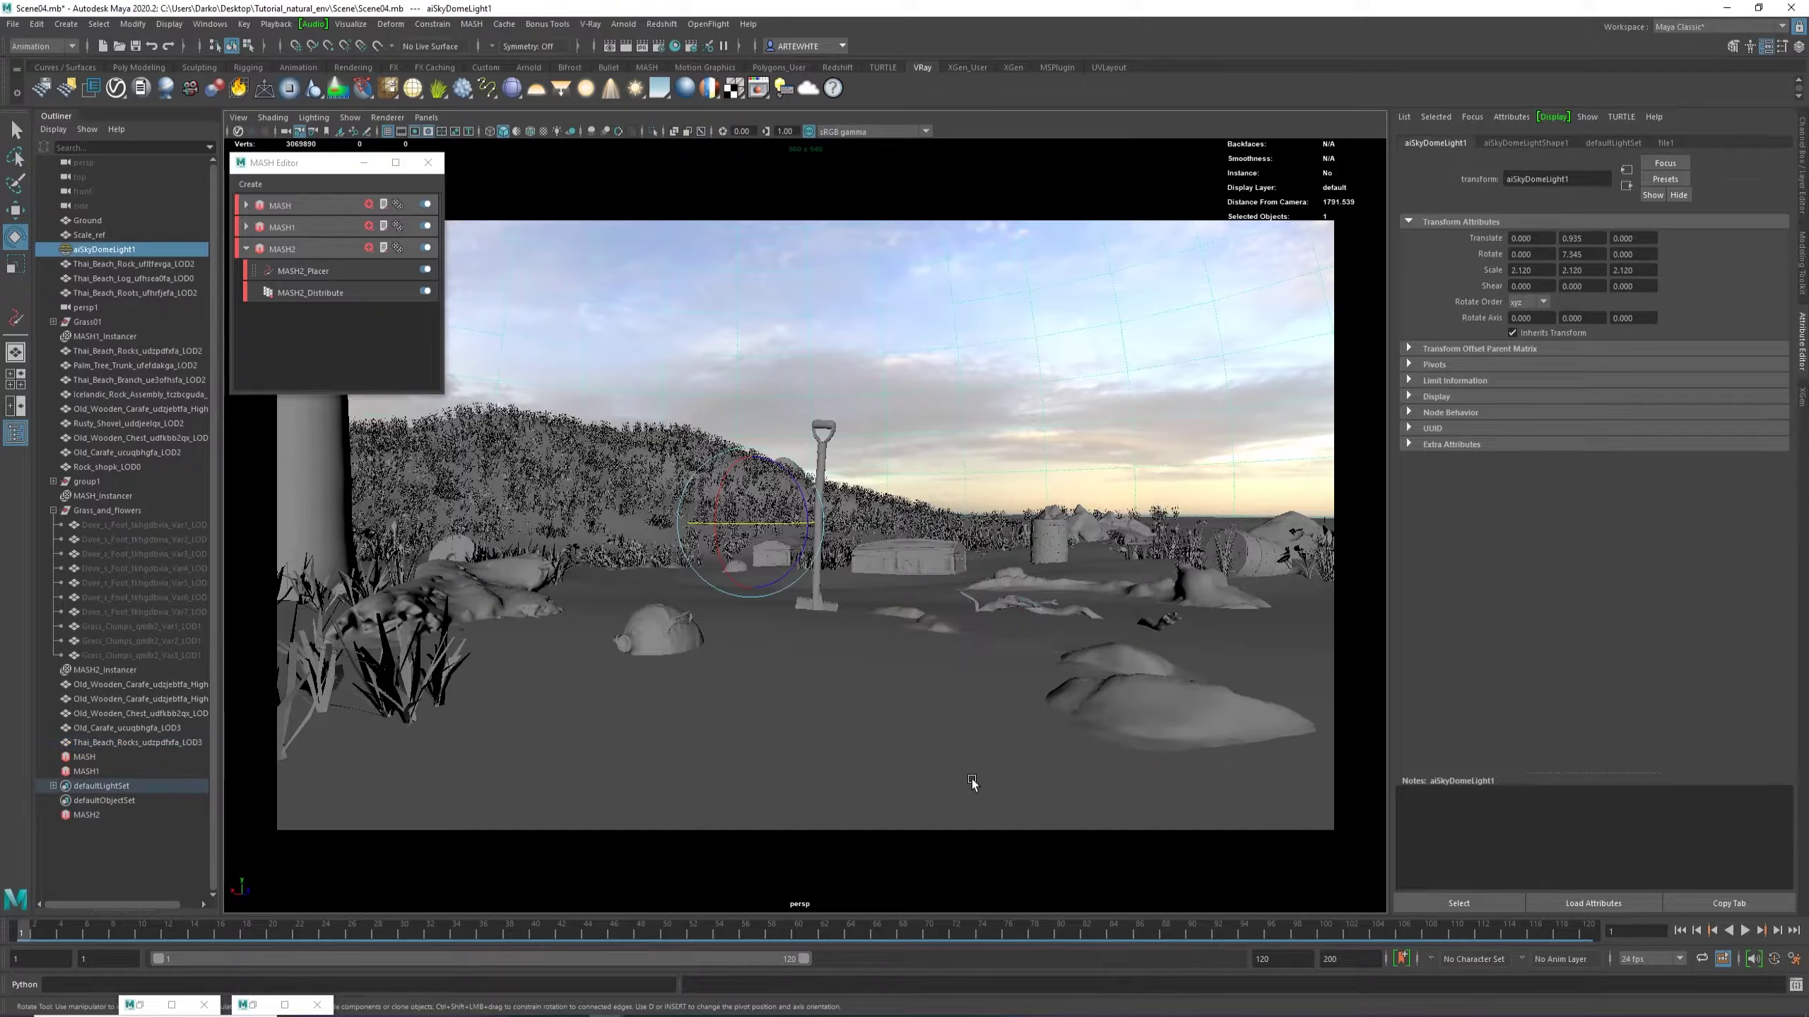
left_click(1012, 643)
right_click_drag(1011, 644, 970, 630)
key("w")
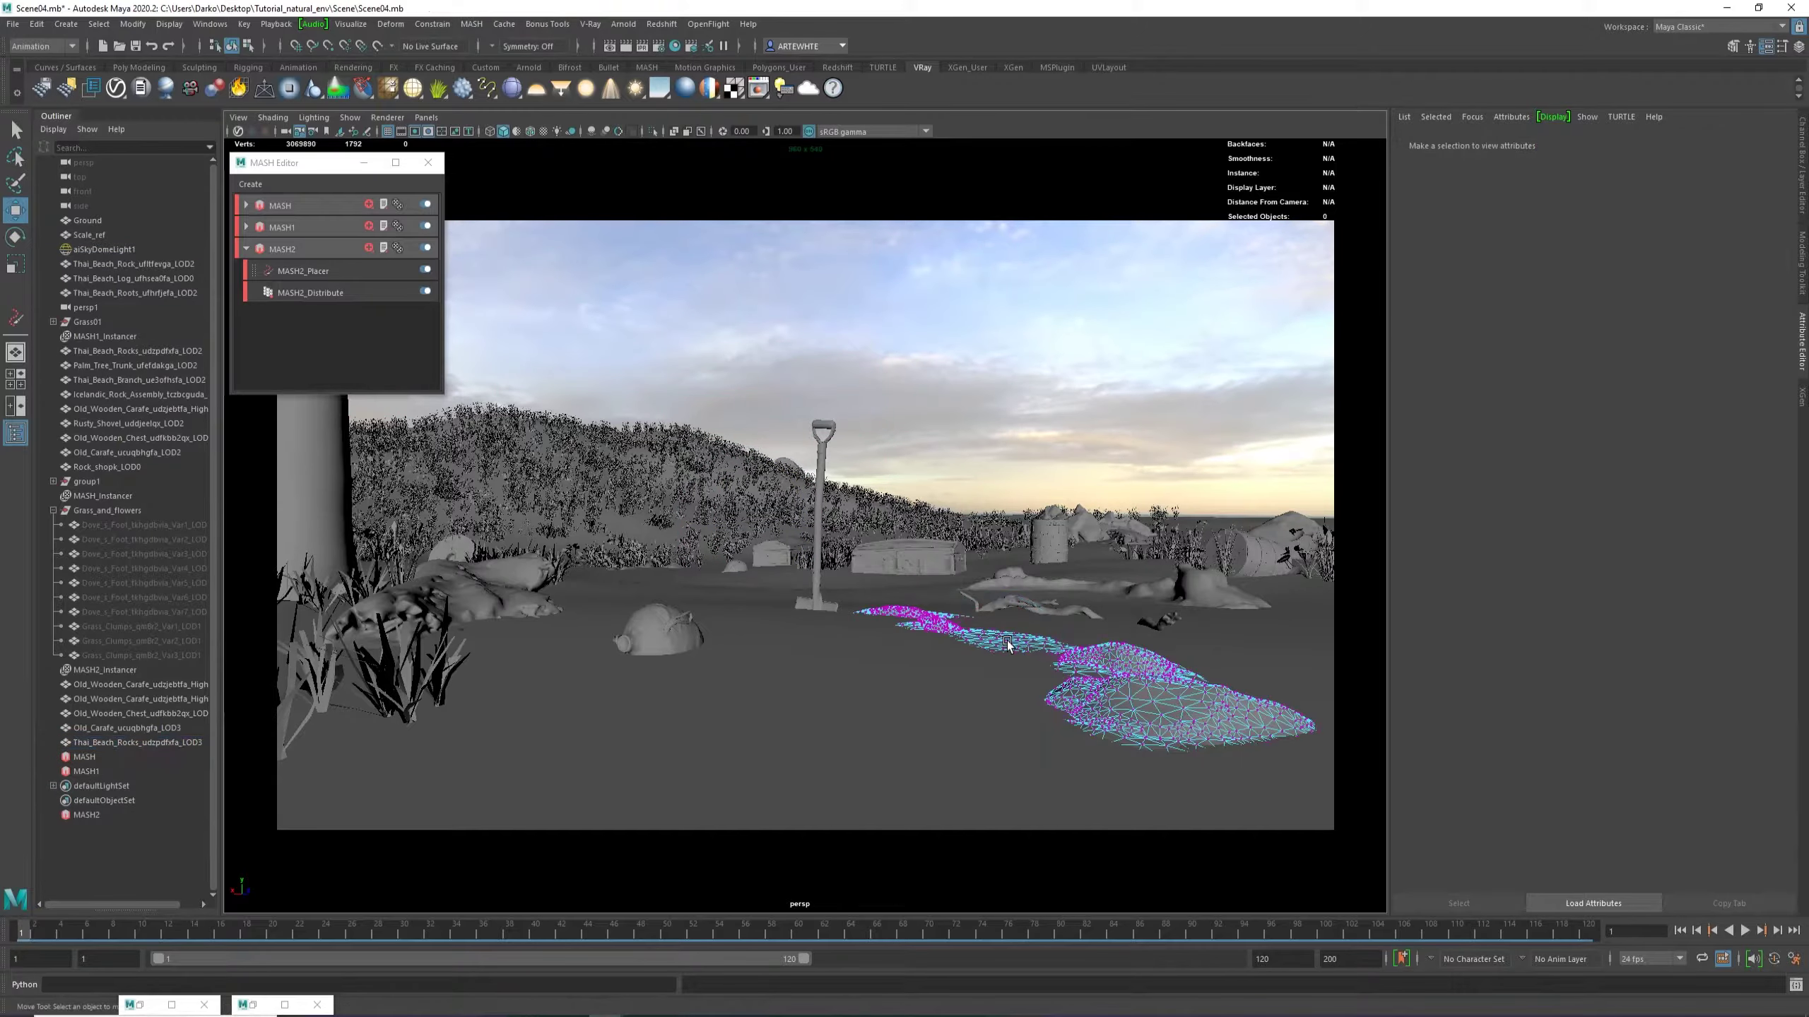
left_click(1009, 648)
key("ctrl+z")
left_click(917, 670)
Tilt the beach rocks instance slightly, slide it away from the shovel toward the frame's edge, and save the scene.
left_click(956, 642)
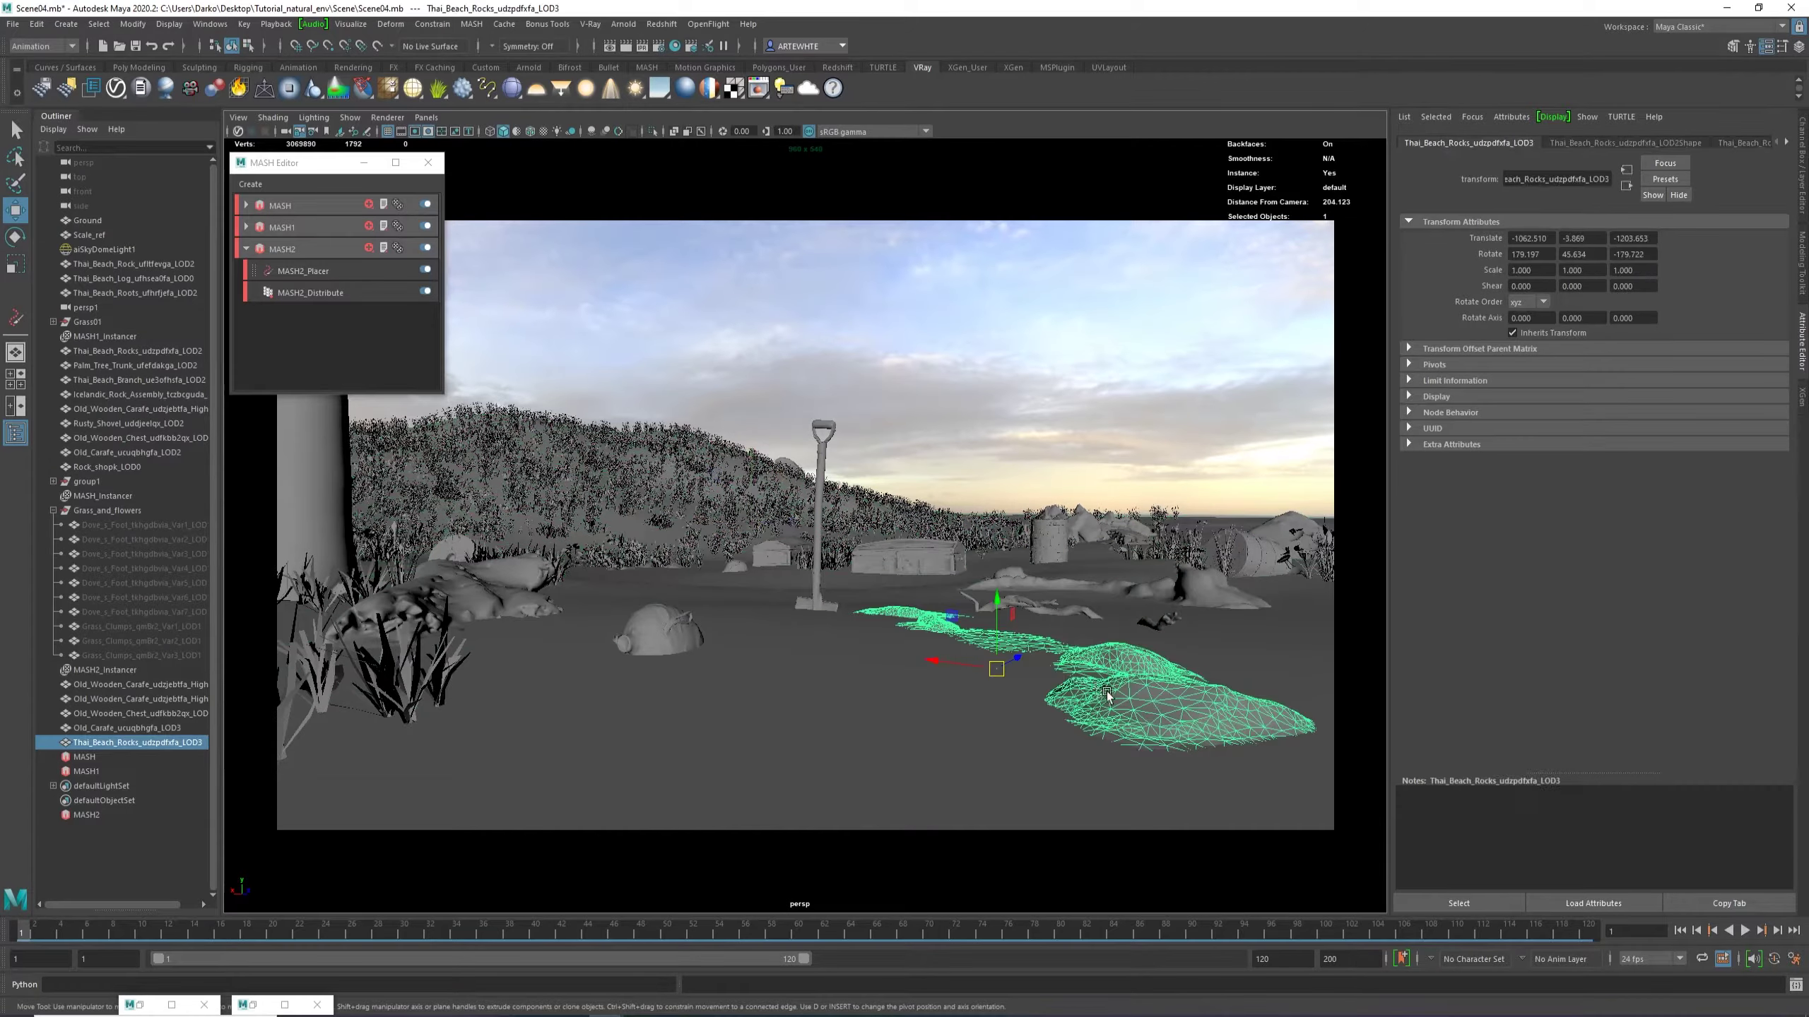
key("e")
left_click_drag(962, 614, 967, 607)
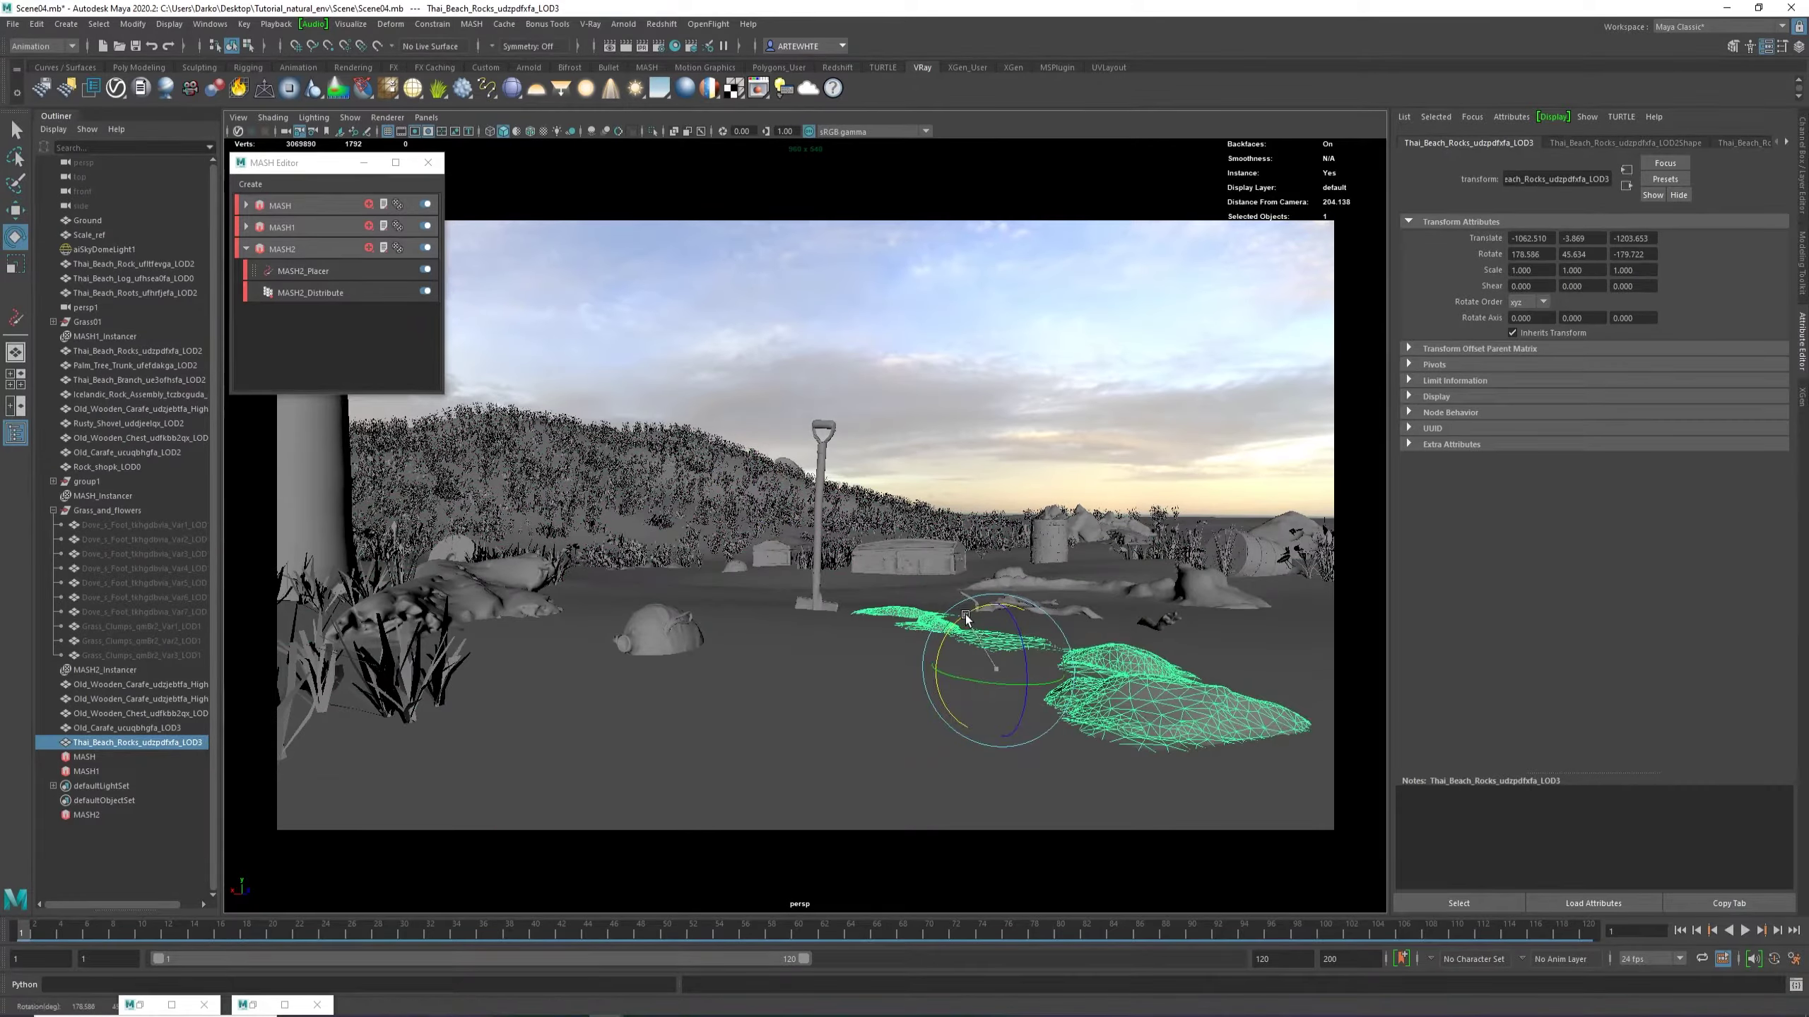
key("ctrl+s")
key("w")
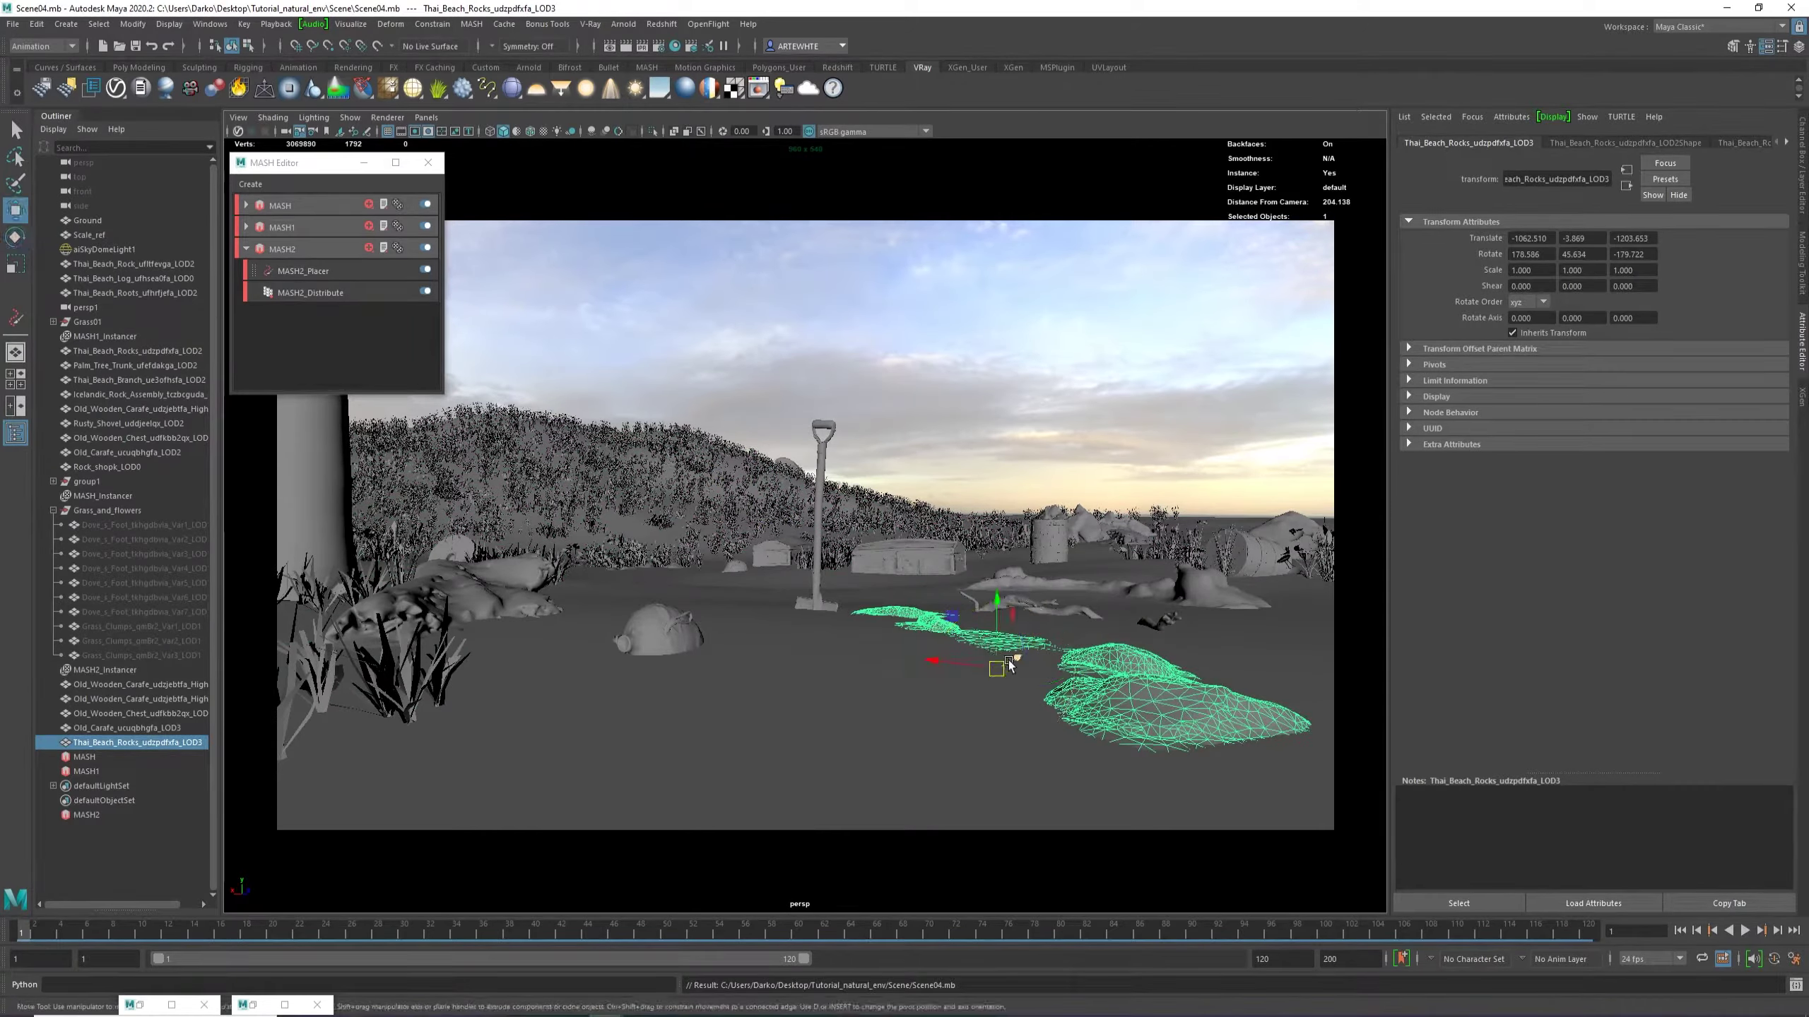
left_click_drag(929, 657, 968, 666)
left_click(1059, 333)
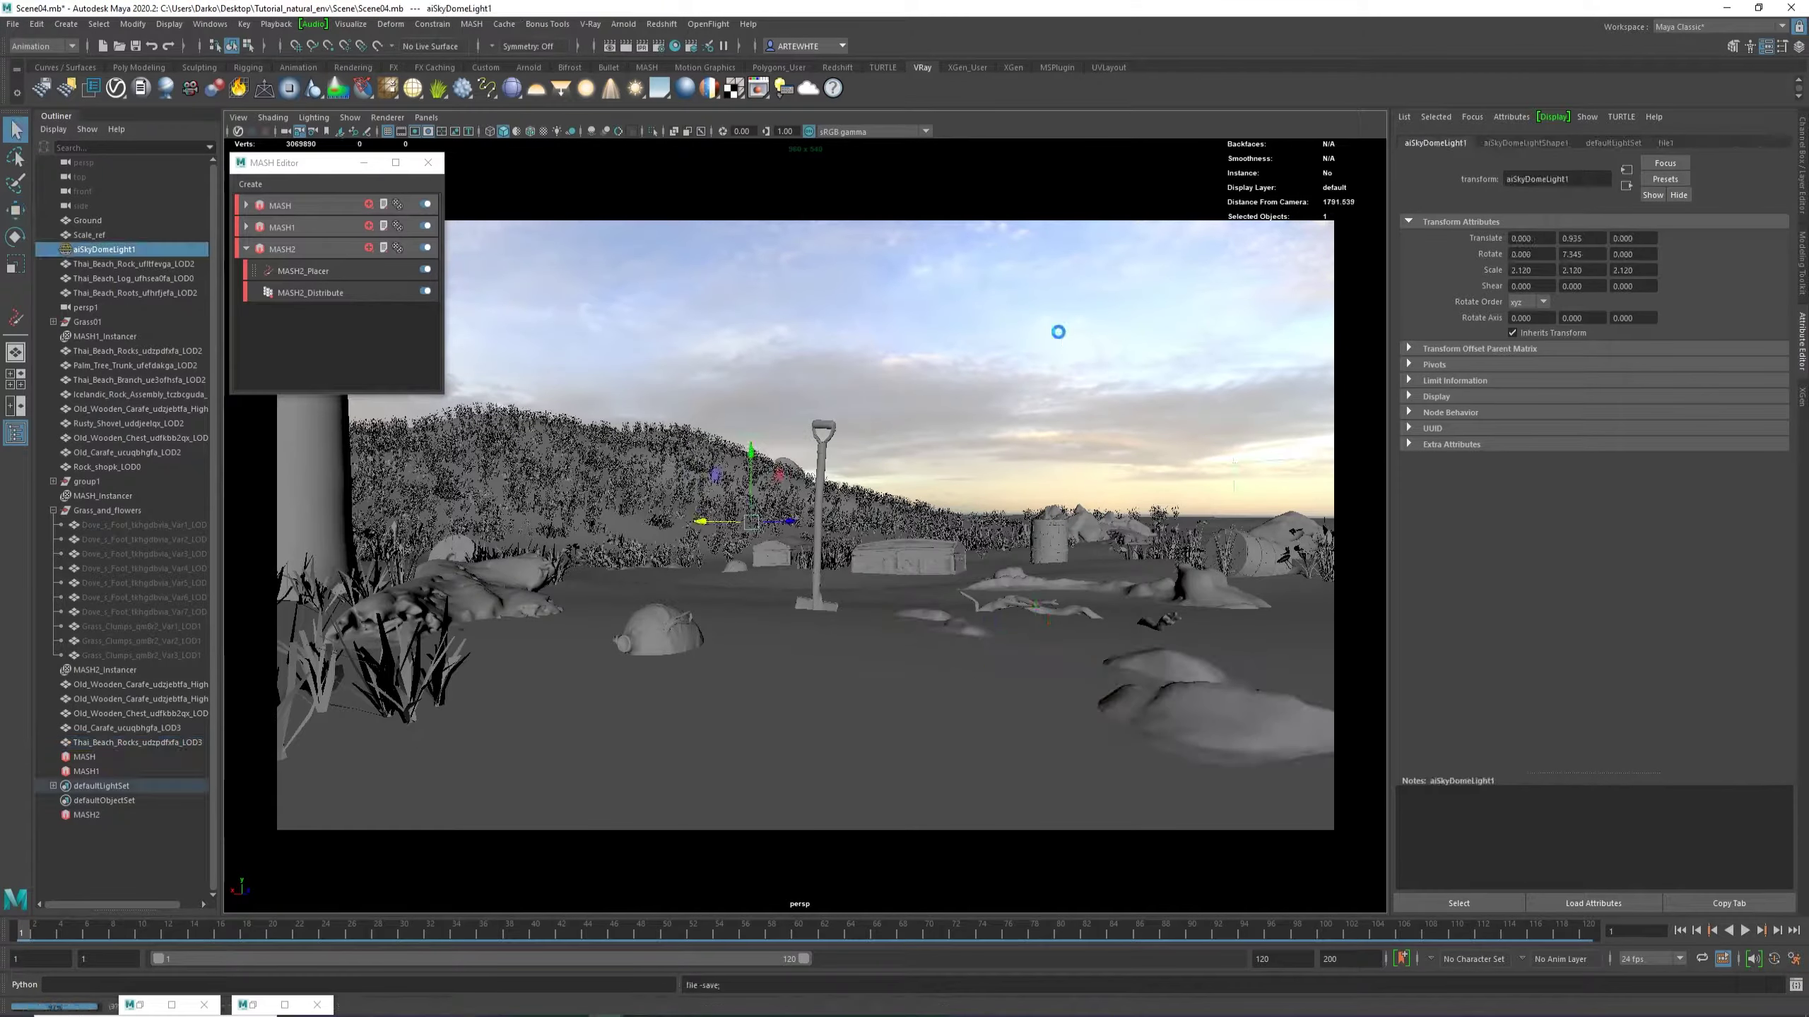
key("ctrl+s")
Restore the Arnold RenderView, start an IPR render of the updated beach scene, and save the scene.
left_click(253, 1005)
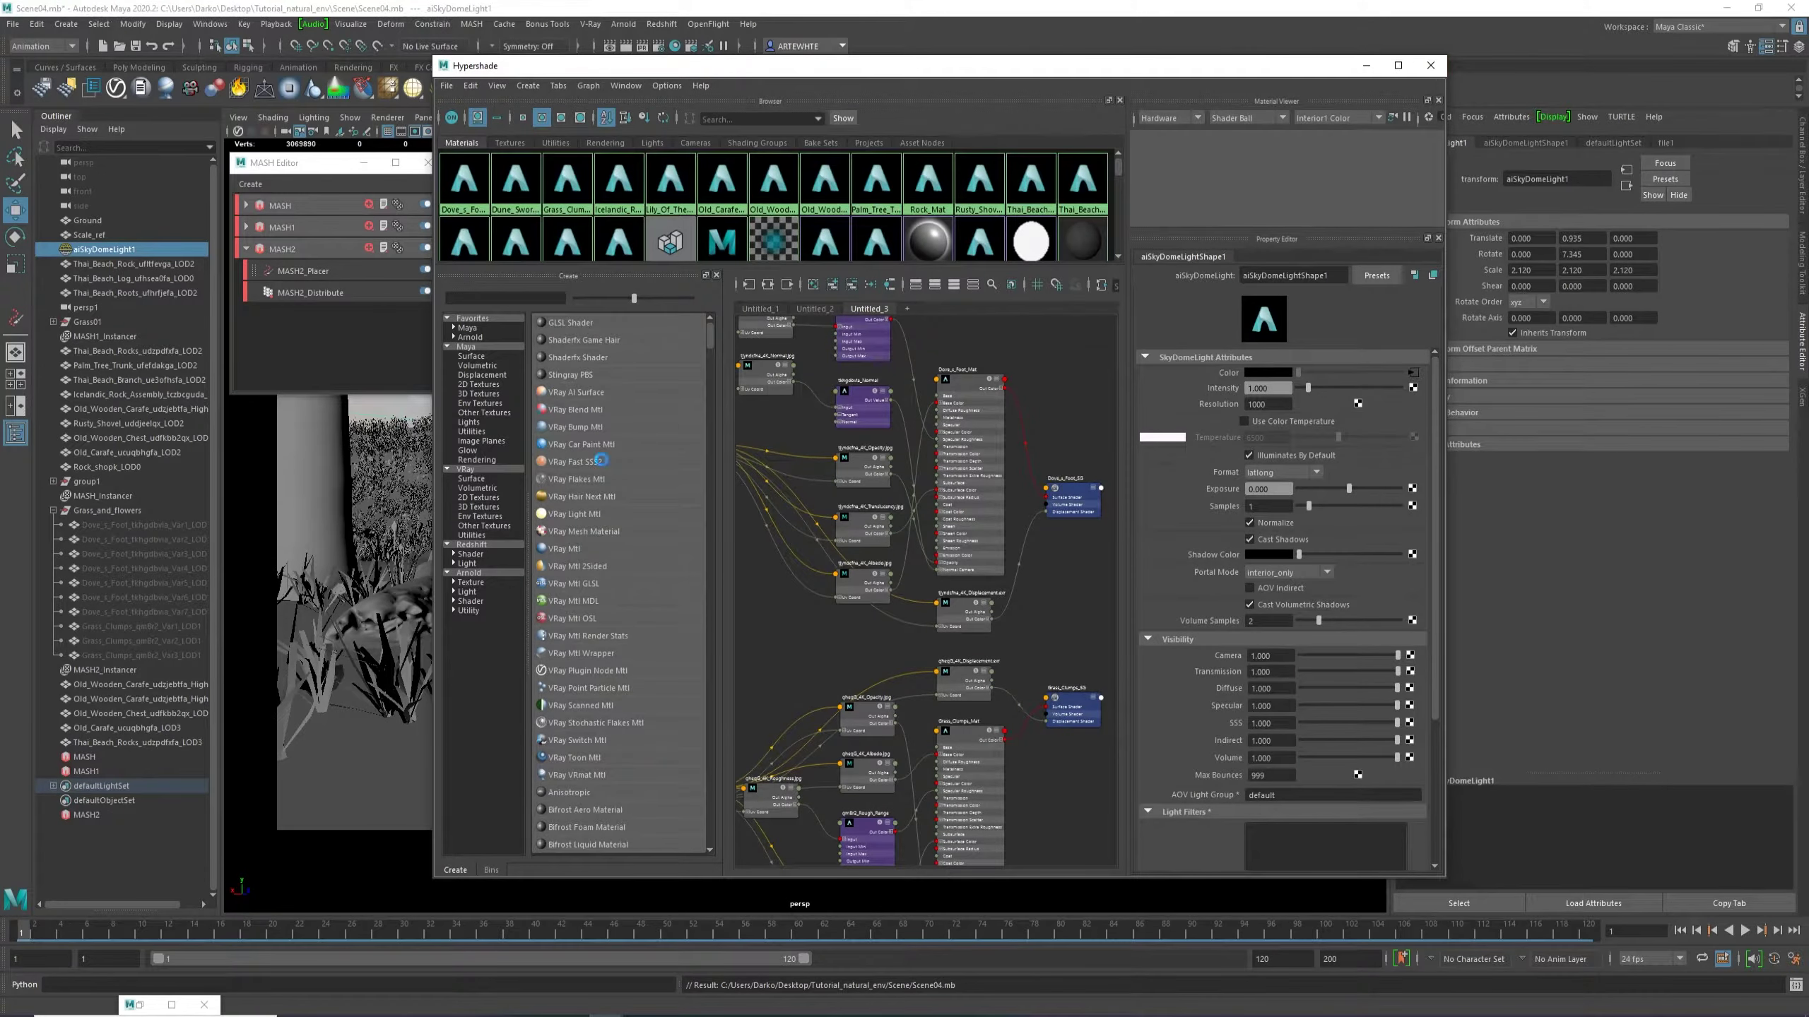
left_click(1431, 65)
left_click(128, 1007)
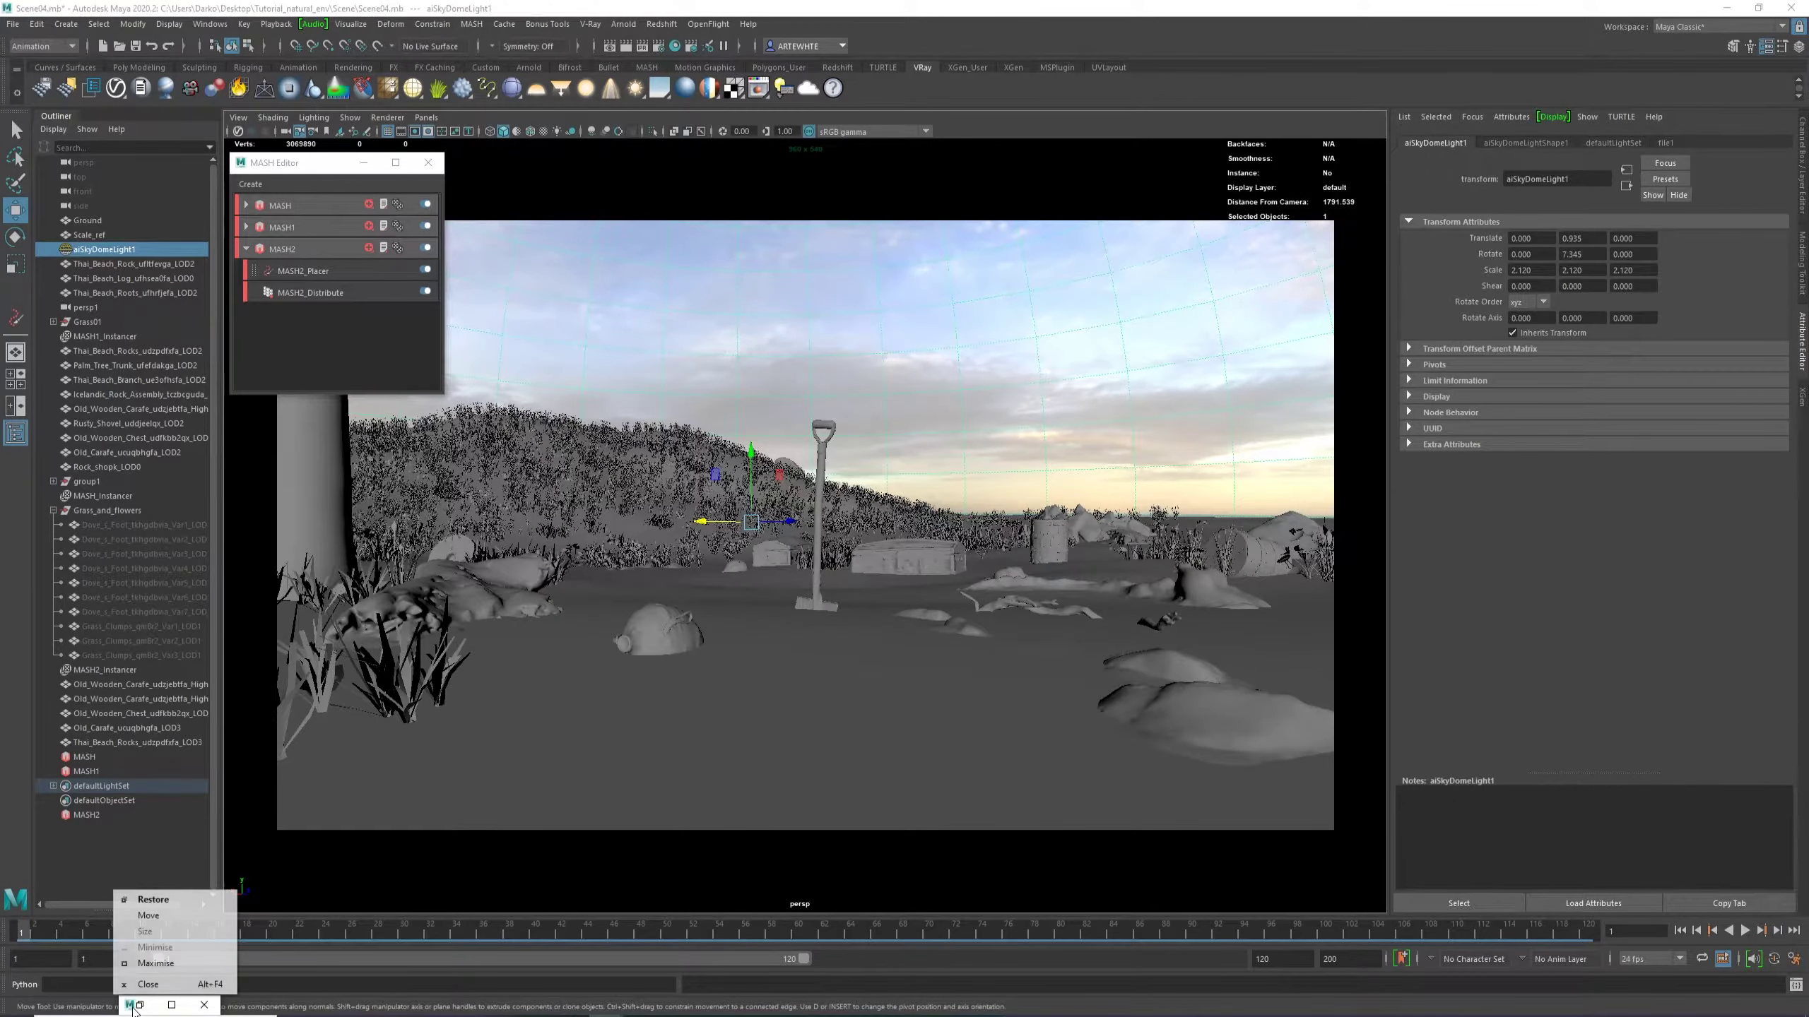
left_click(140, 1009)
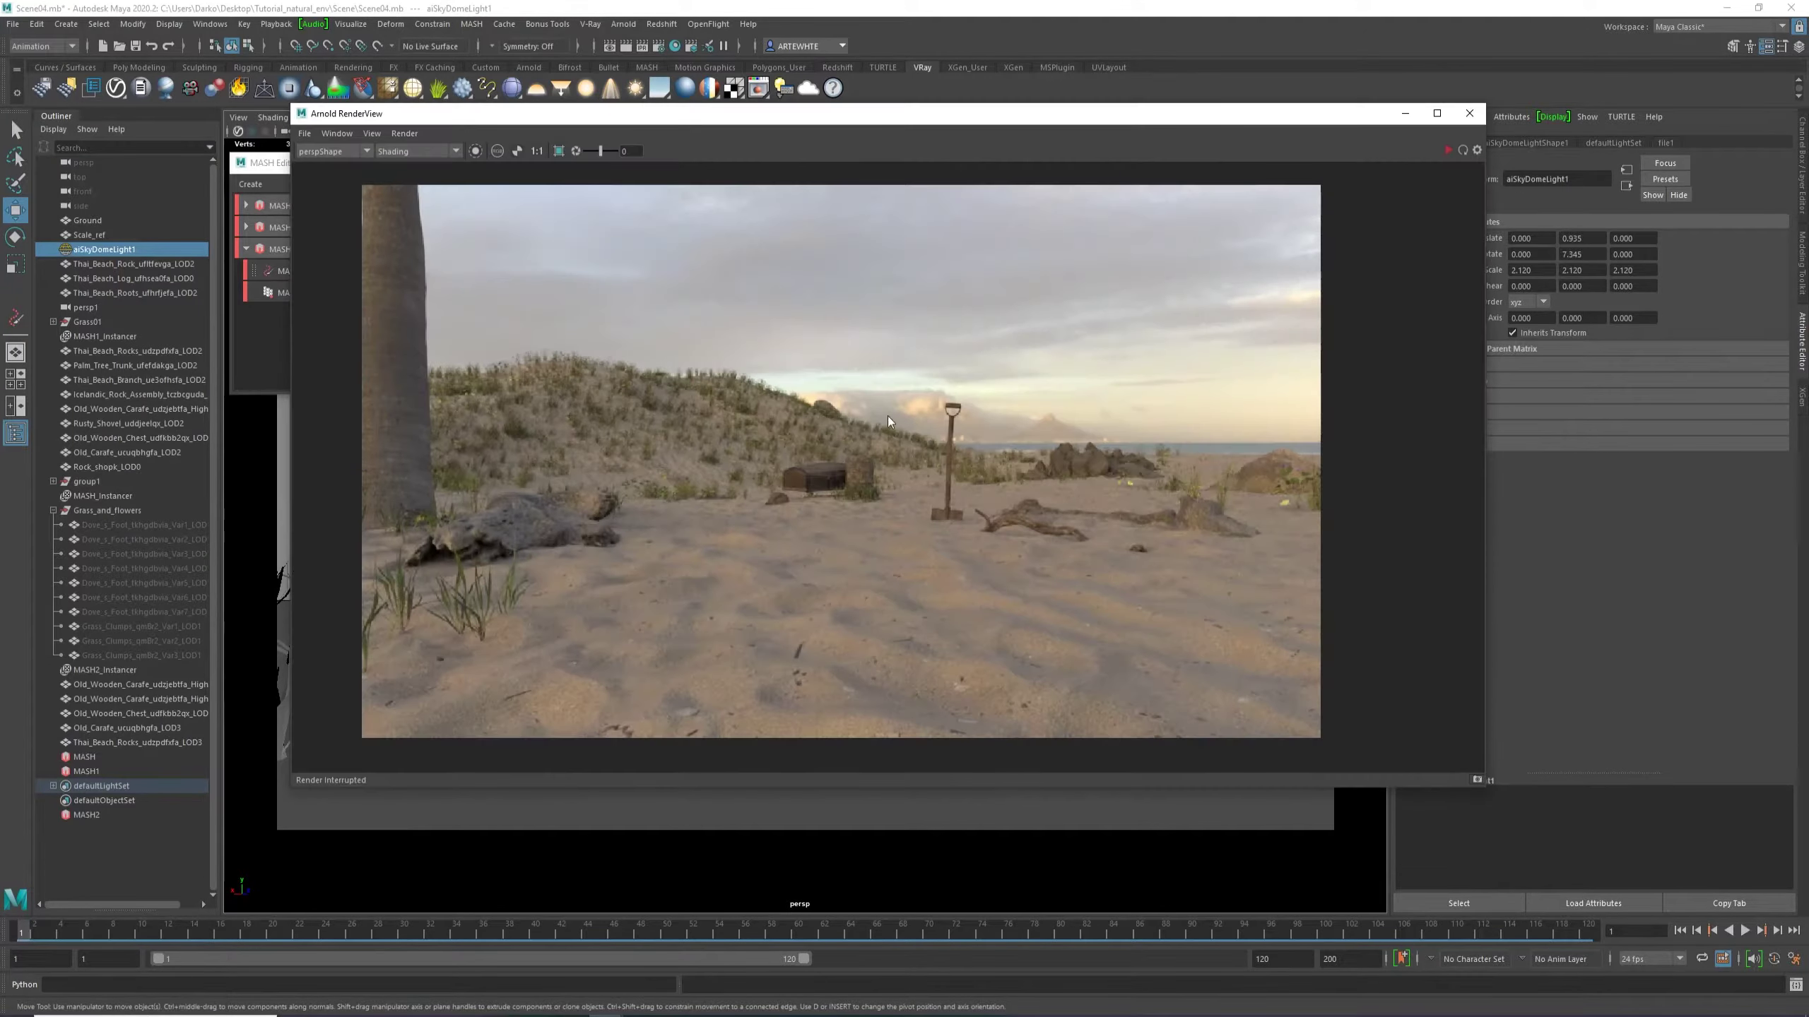
scroll(888, 415, "down", 2)
scroll(1323, 203, "up", 1)
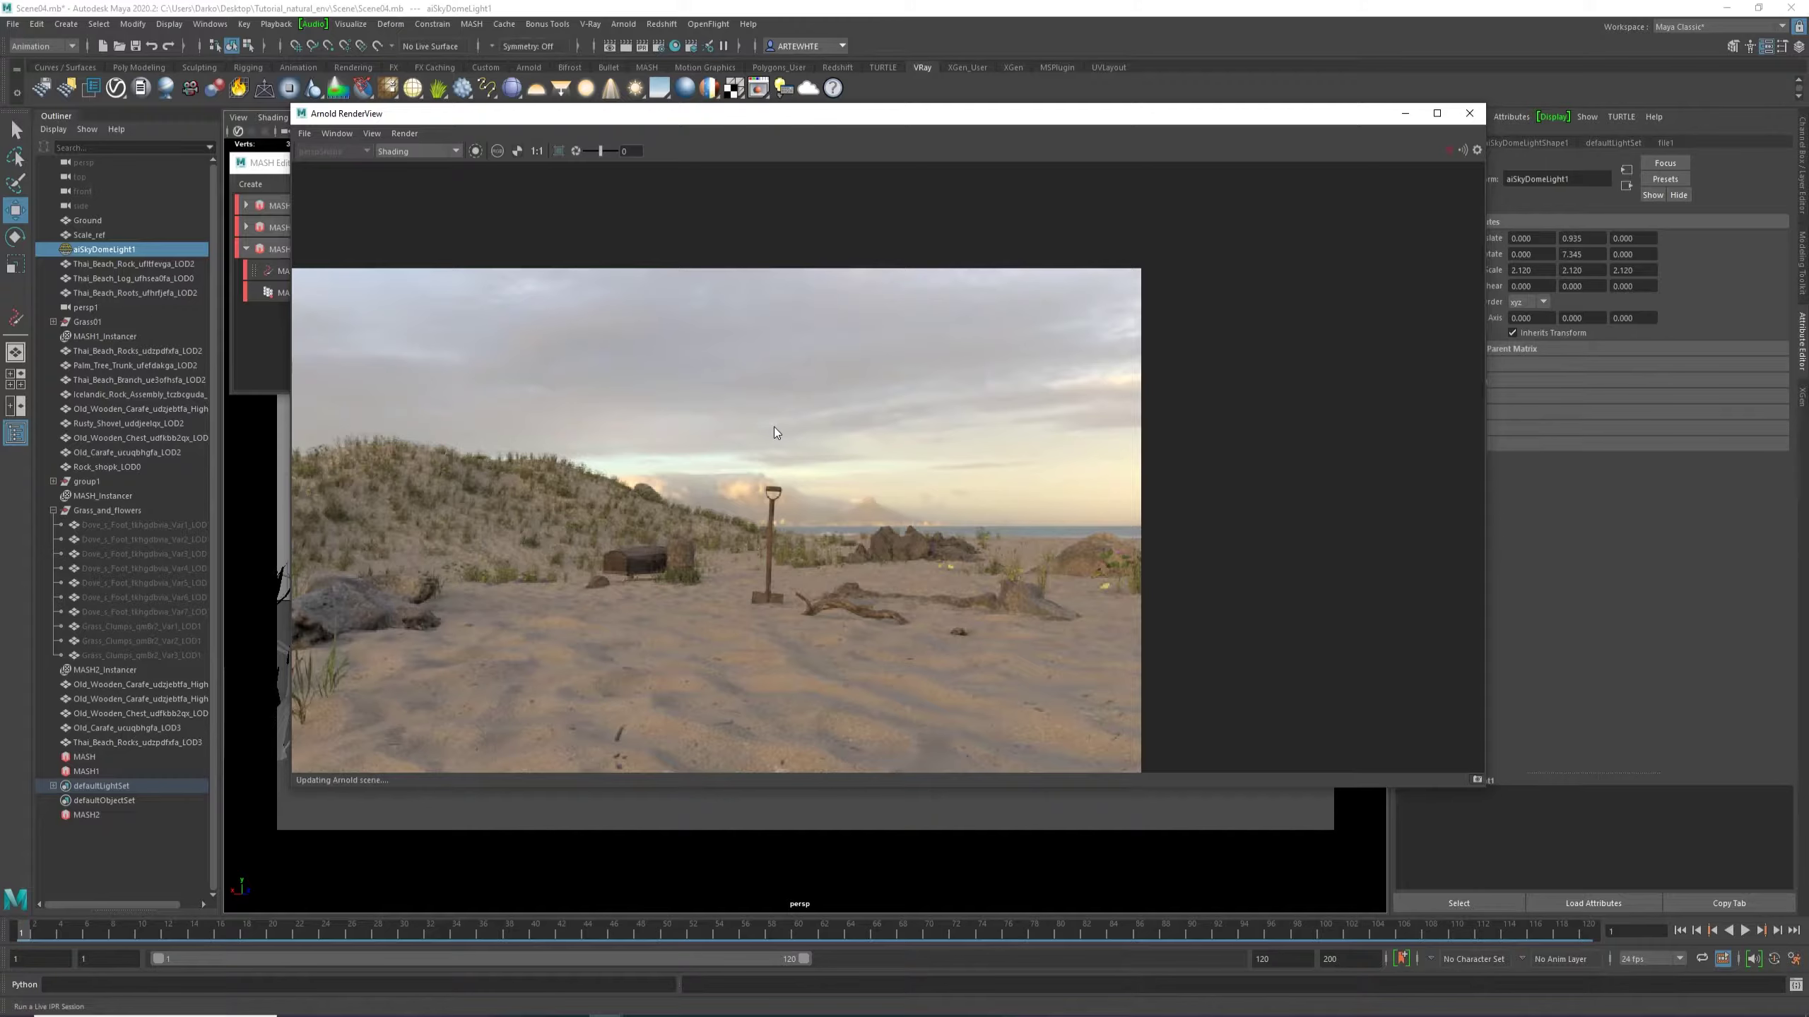
scroll(774, 427, "down", 3)
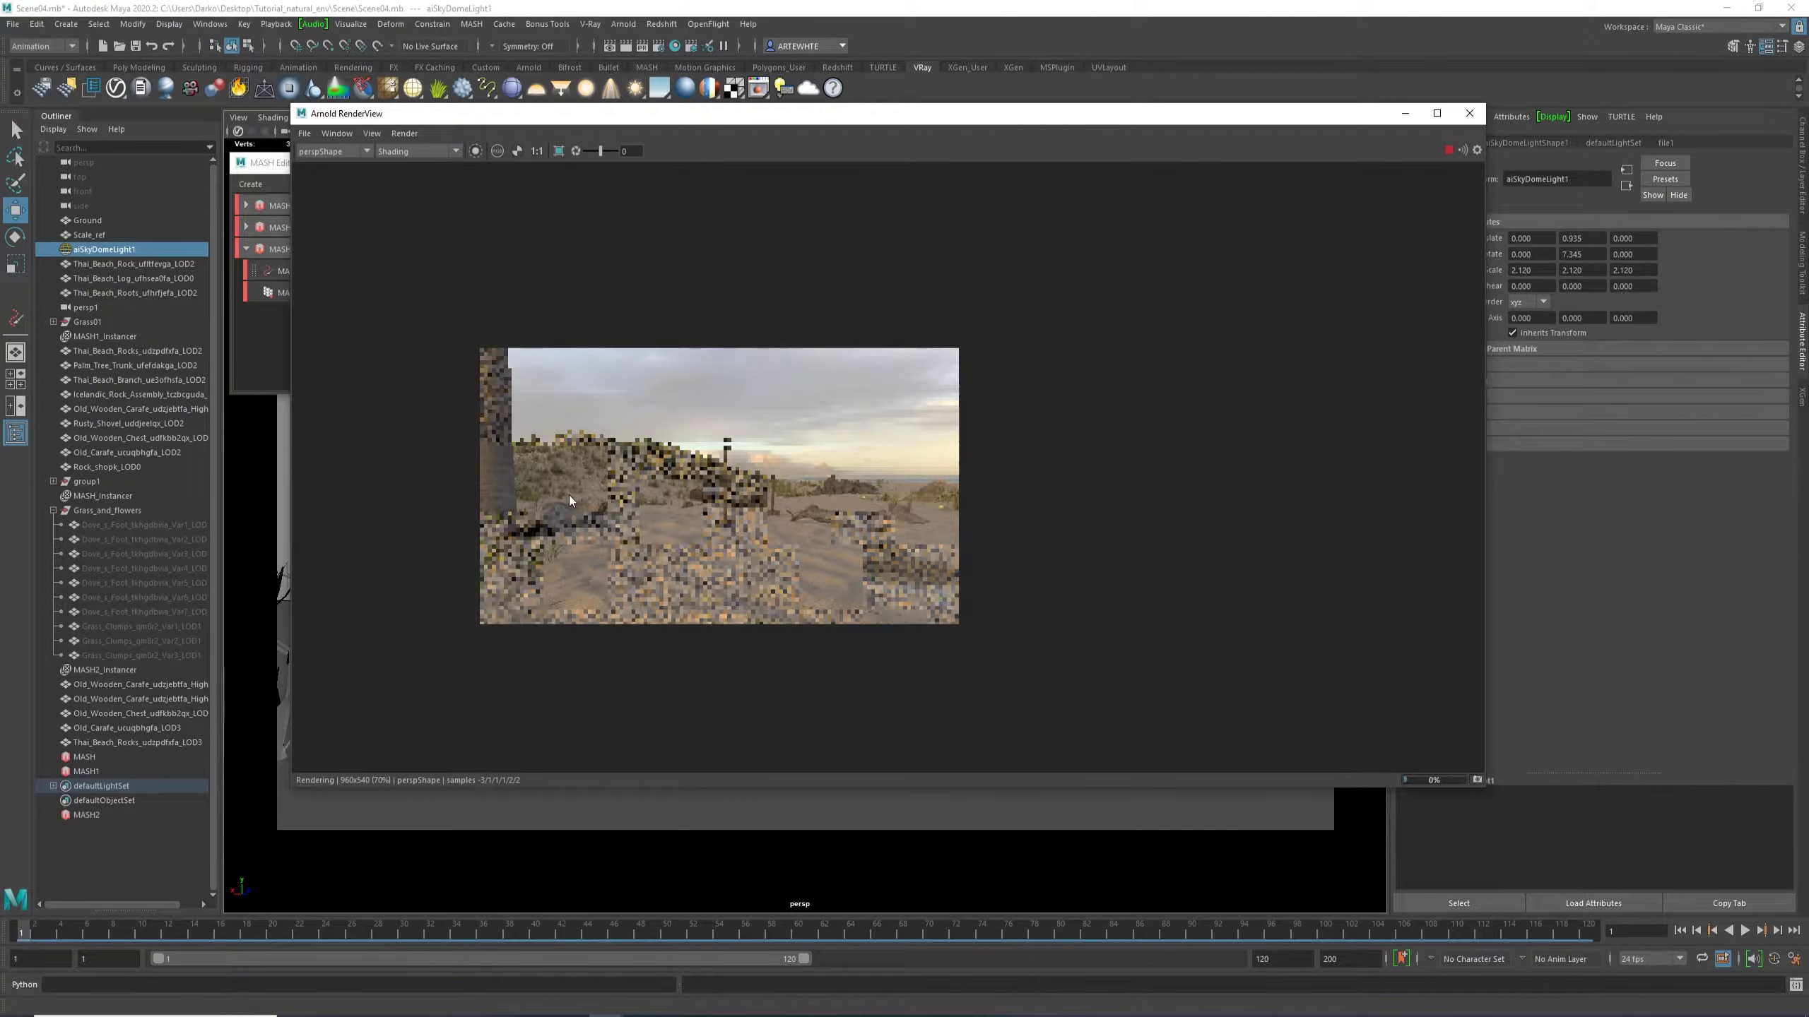
left_click(137, 46)
Examine the rendered props and foreground rocks up close and in the whole frame, and stop the IPR render.
scroll(599, 530, "up", 1)
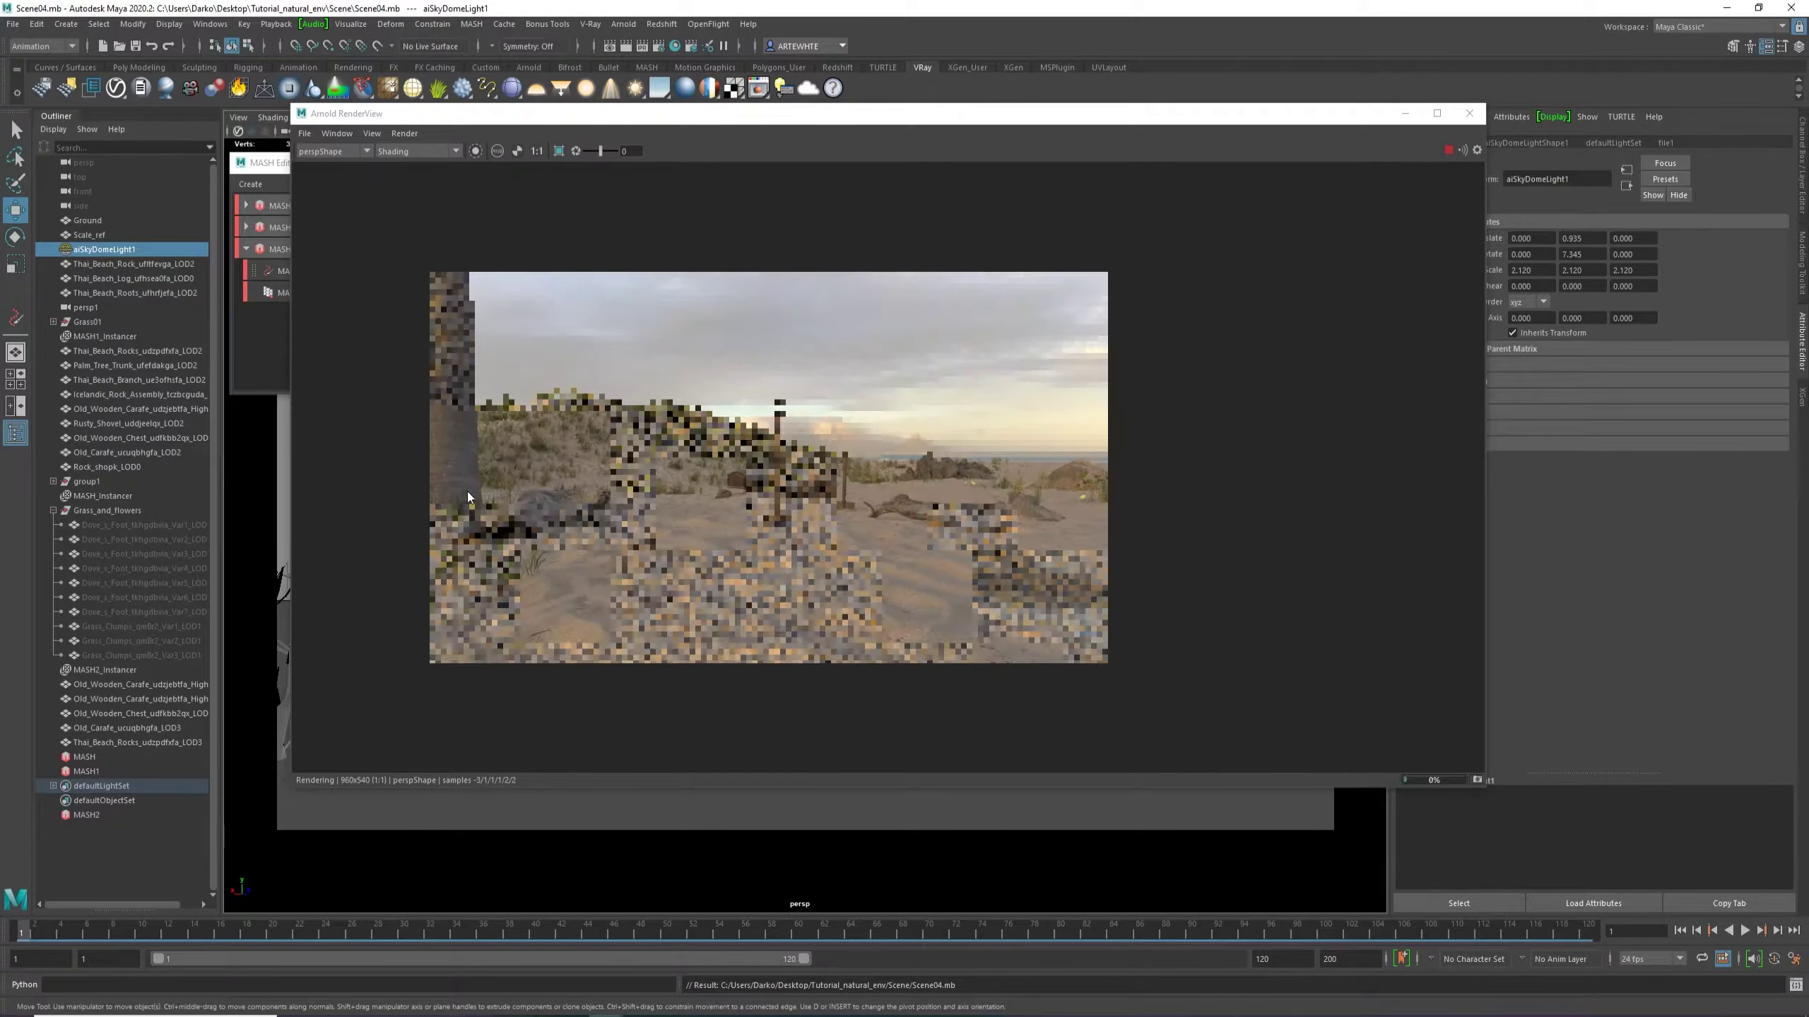
scroll(467, 492, "down", 1)
scroll(395, 482, "up", 1)
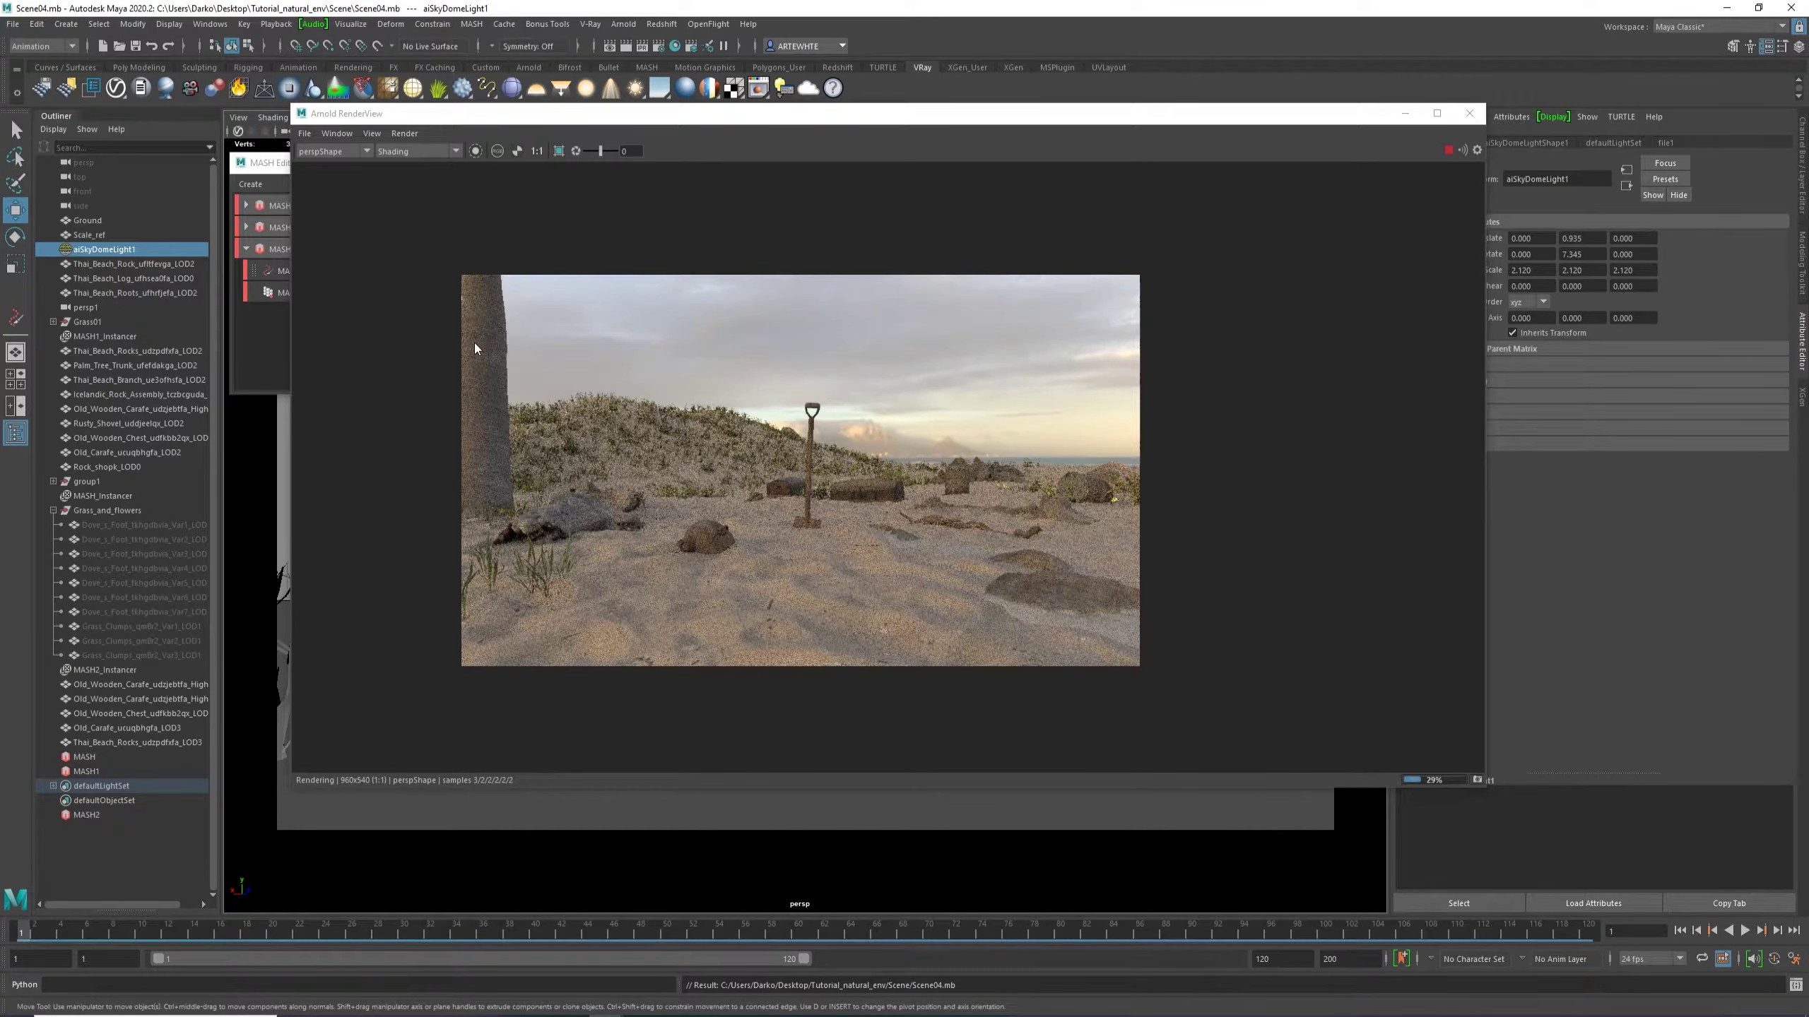
scroll(475, 345, "up", 1)
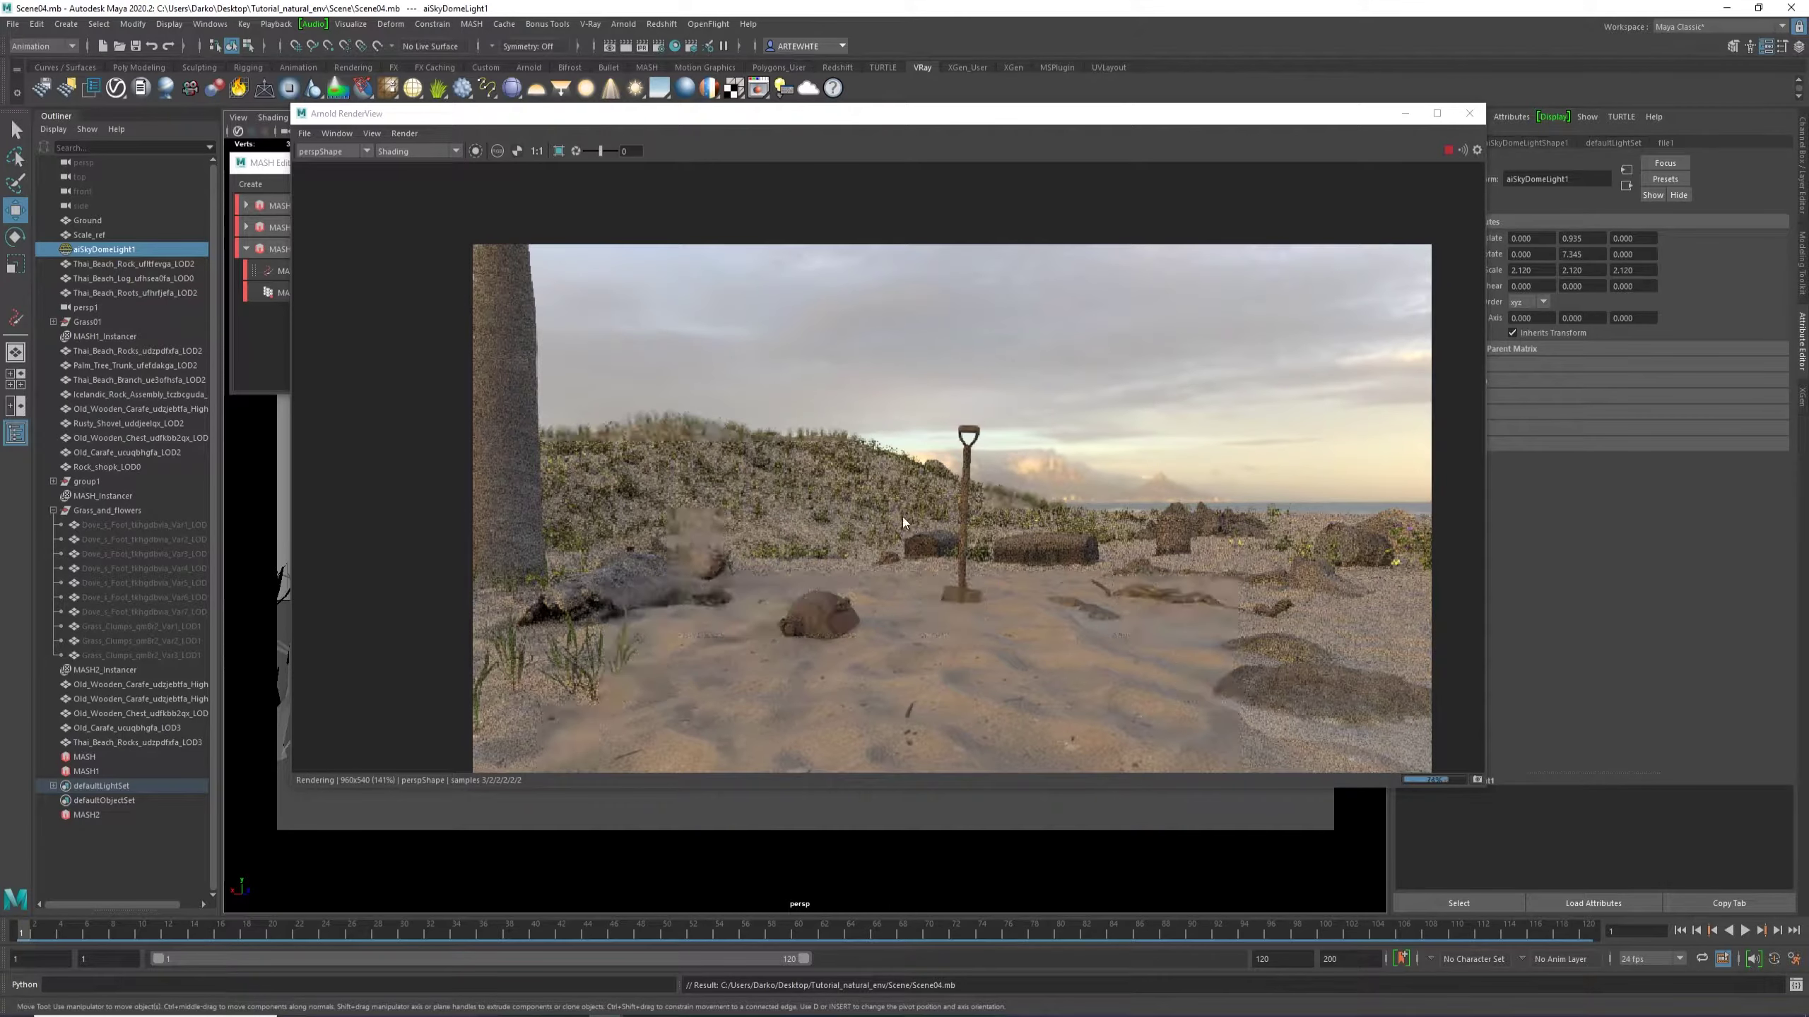
scroll(1186, 634, "up", 1)
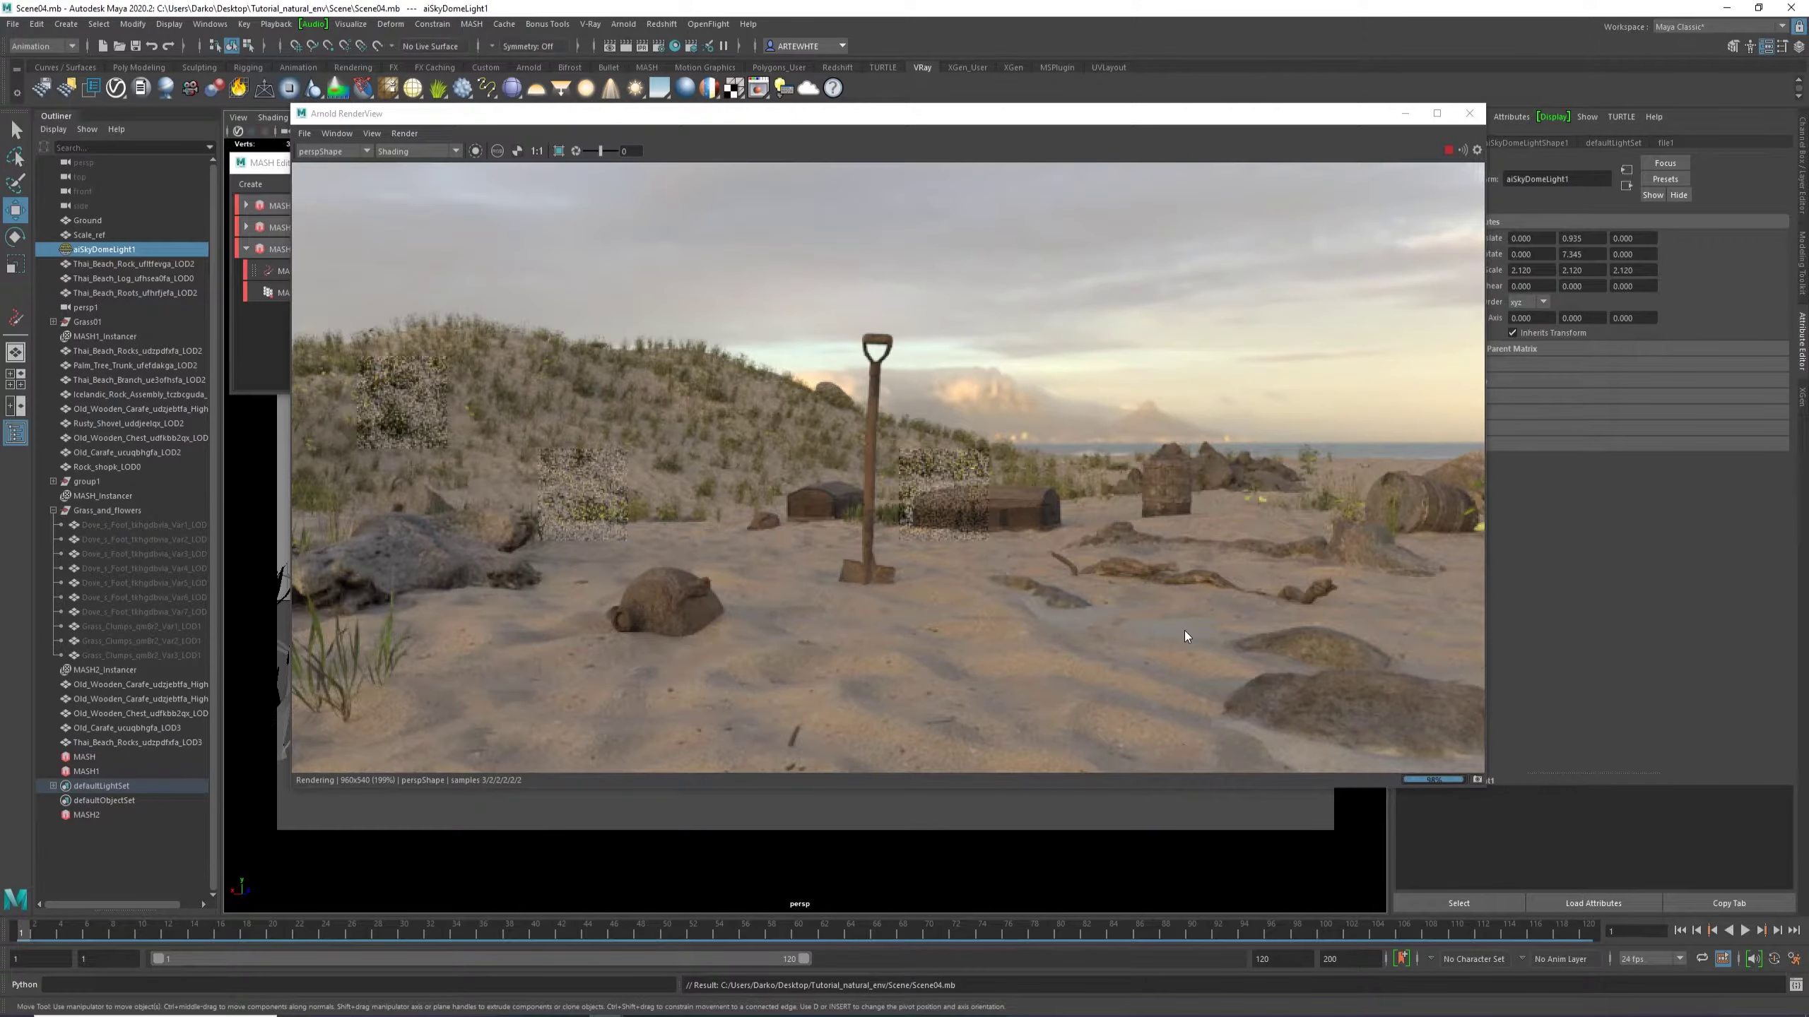
scroll(1173, 627, "down", 1)
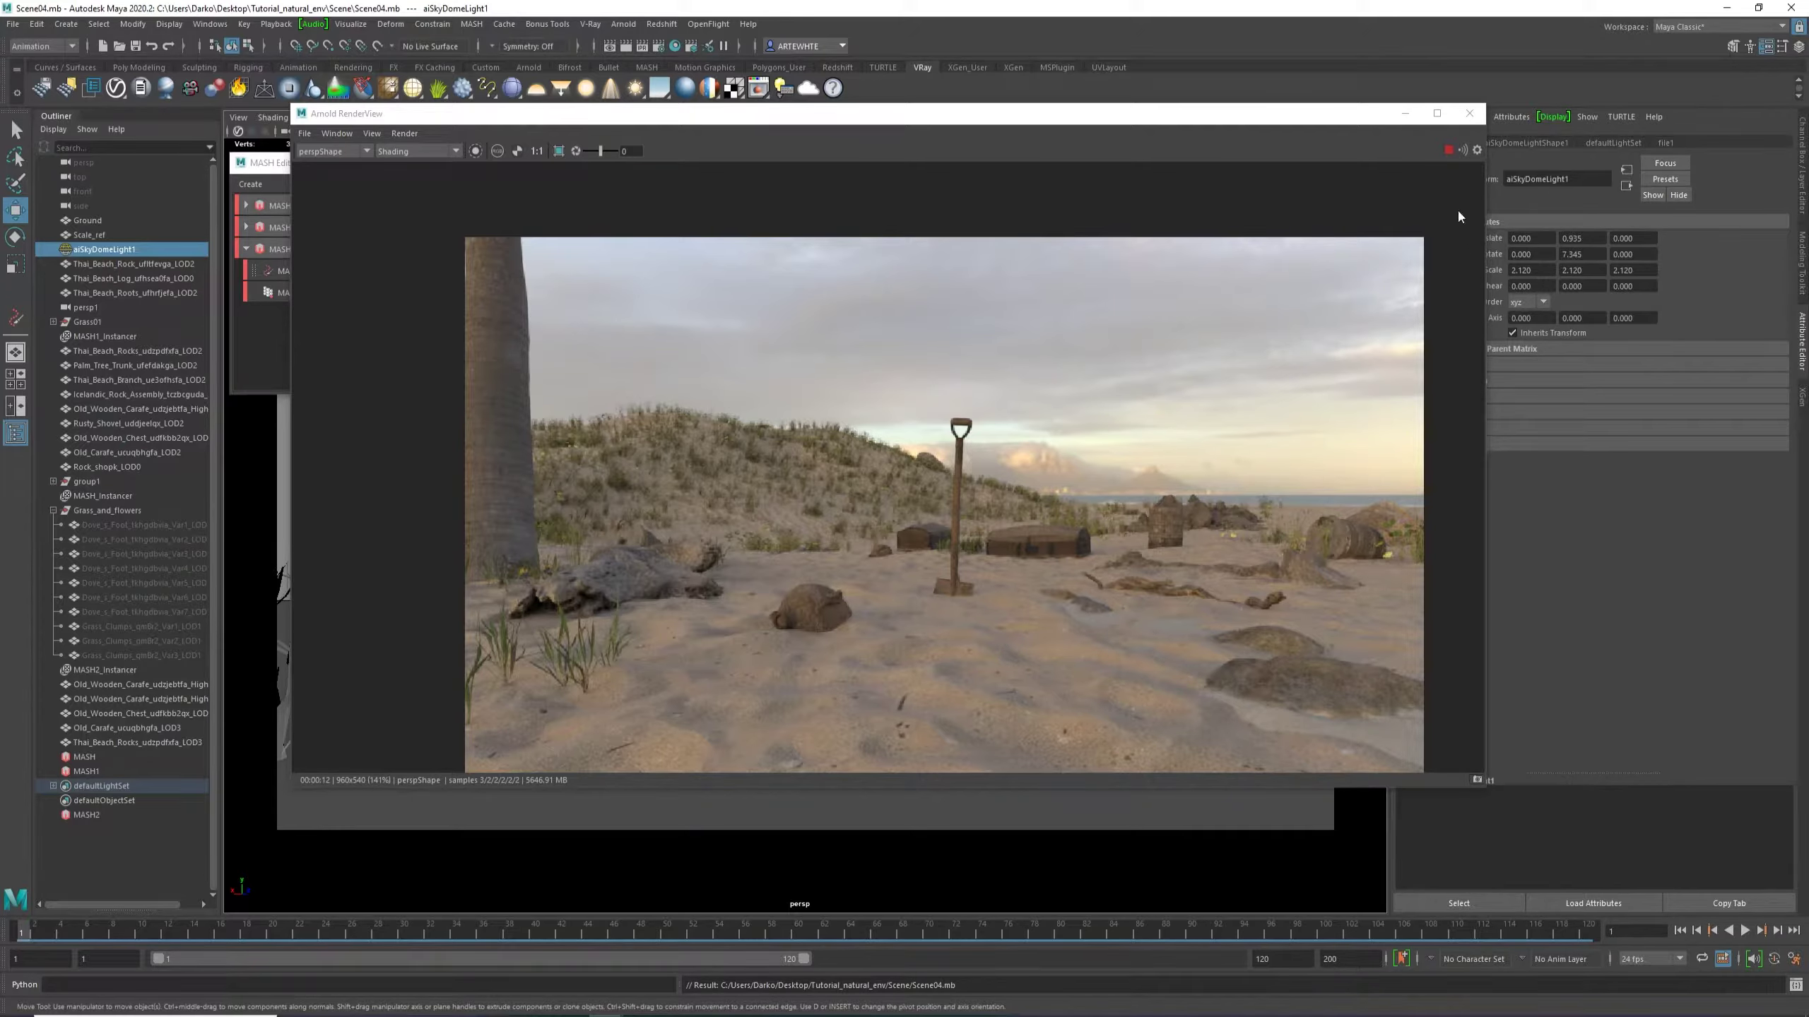
left_click(1447, 151)
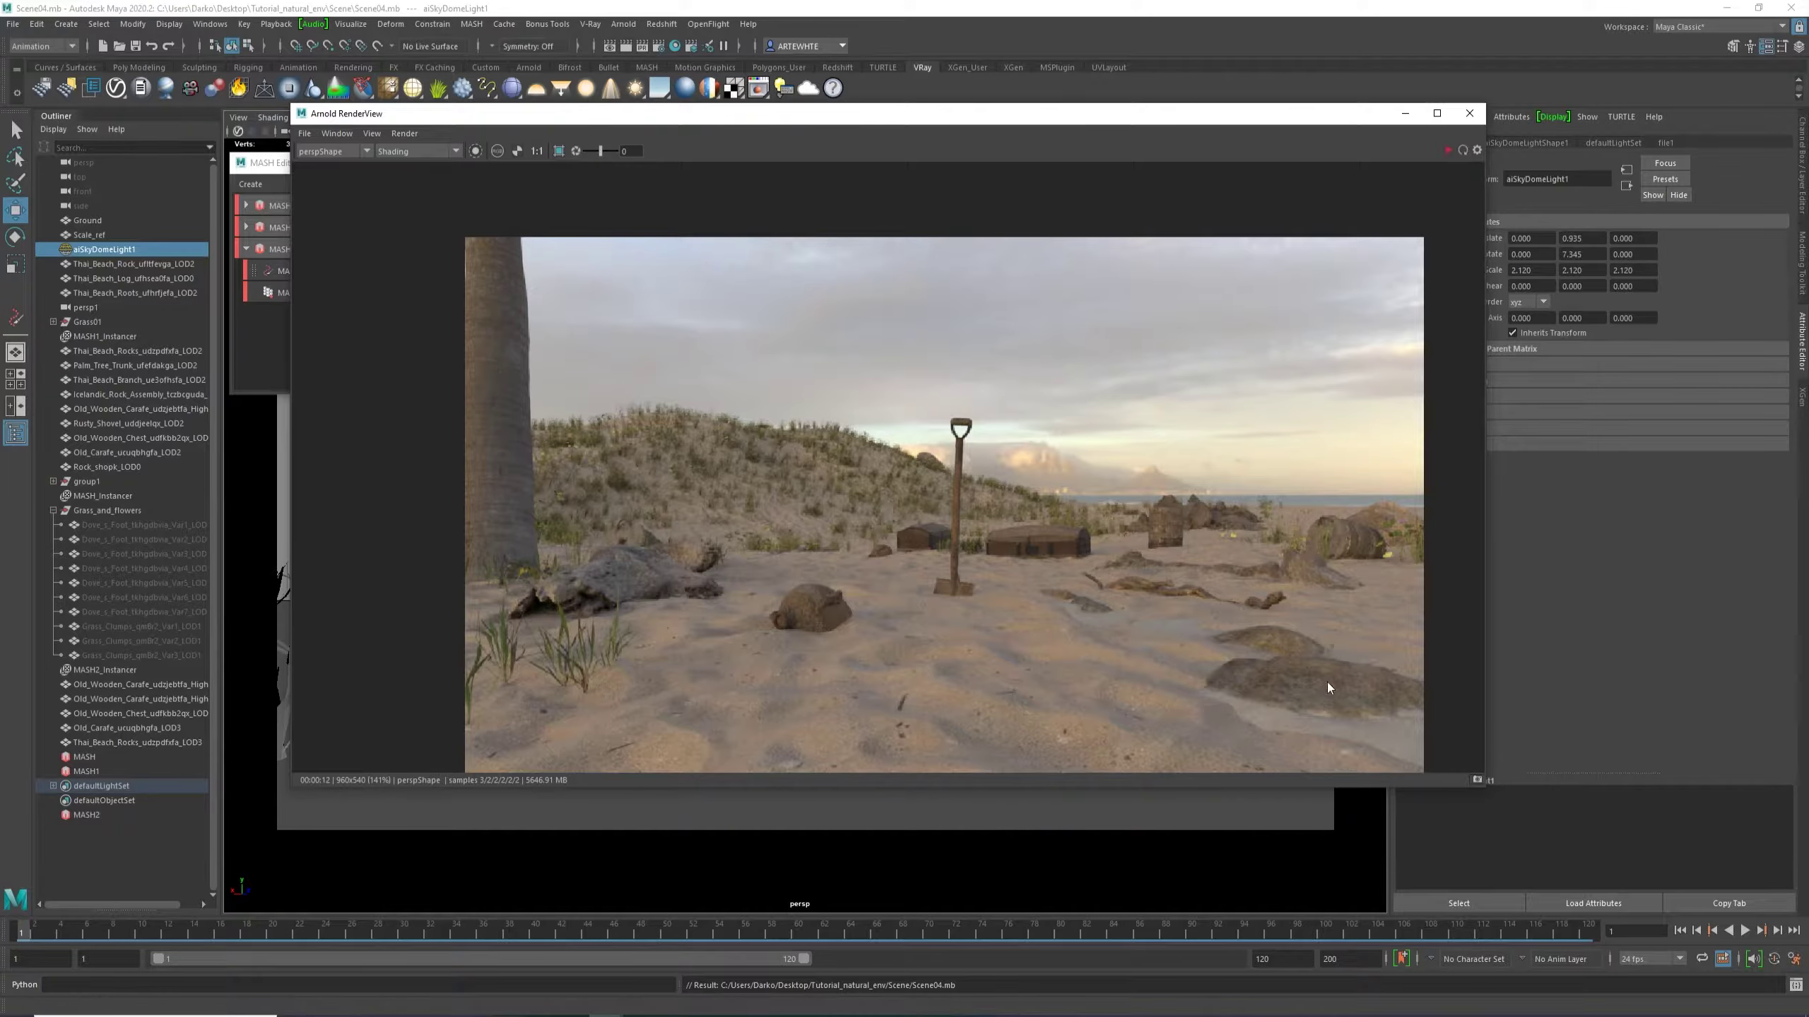
Restart the IPR render, select the foreground beach rocks' shape, and open the Hypershade to show the Thai_Beach_Rocks_Mat network.
left_click(1450, 151)
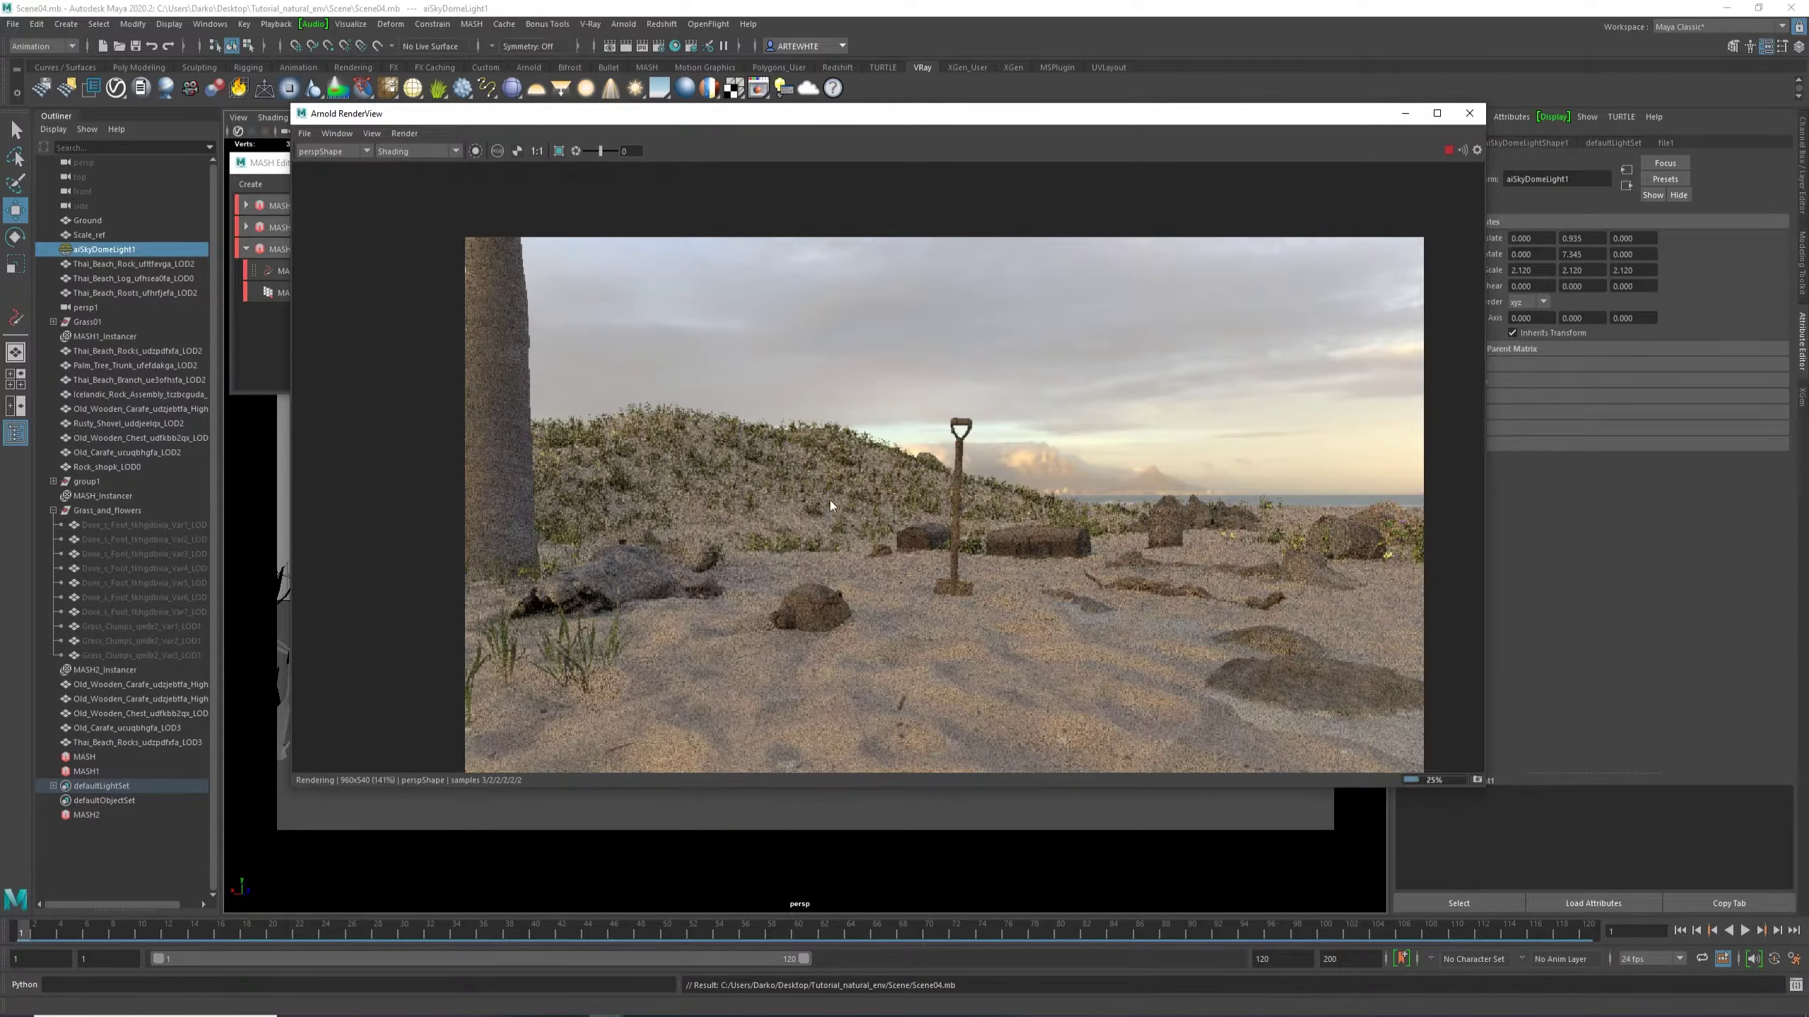
left_click(1287, 673)
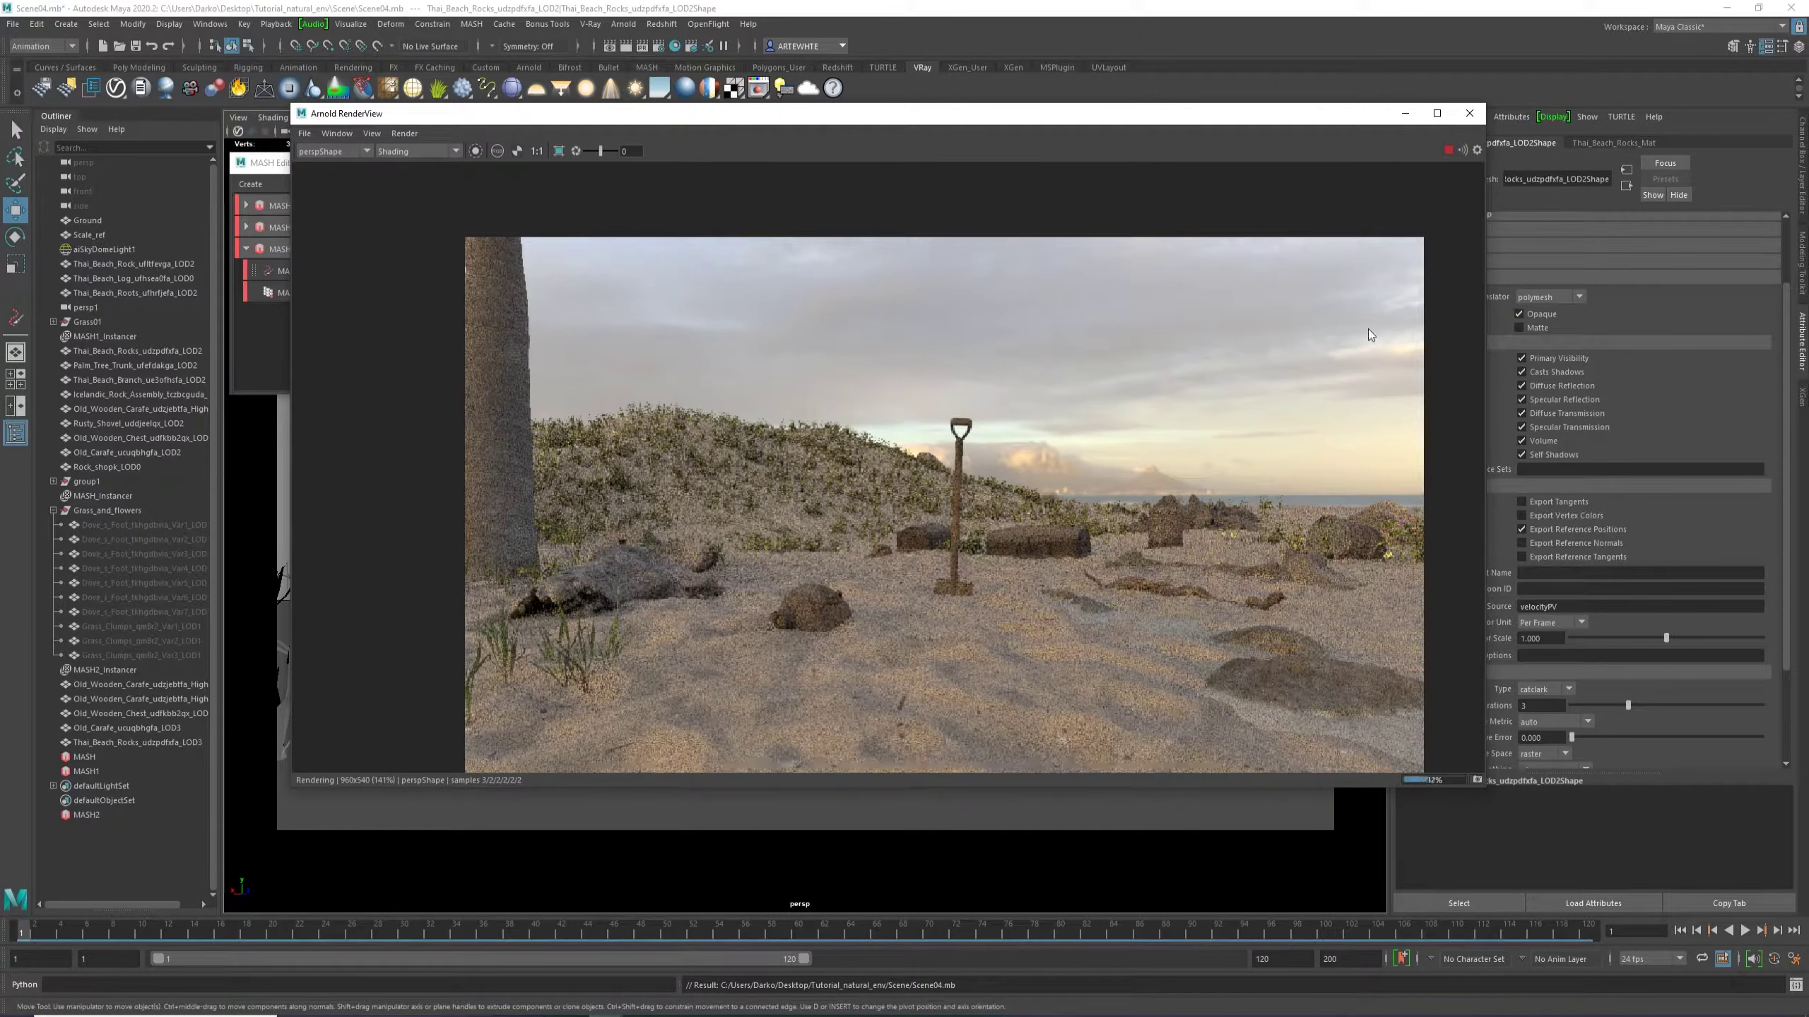
left_click(1405, 113)
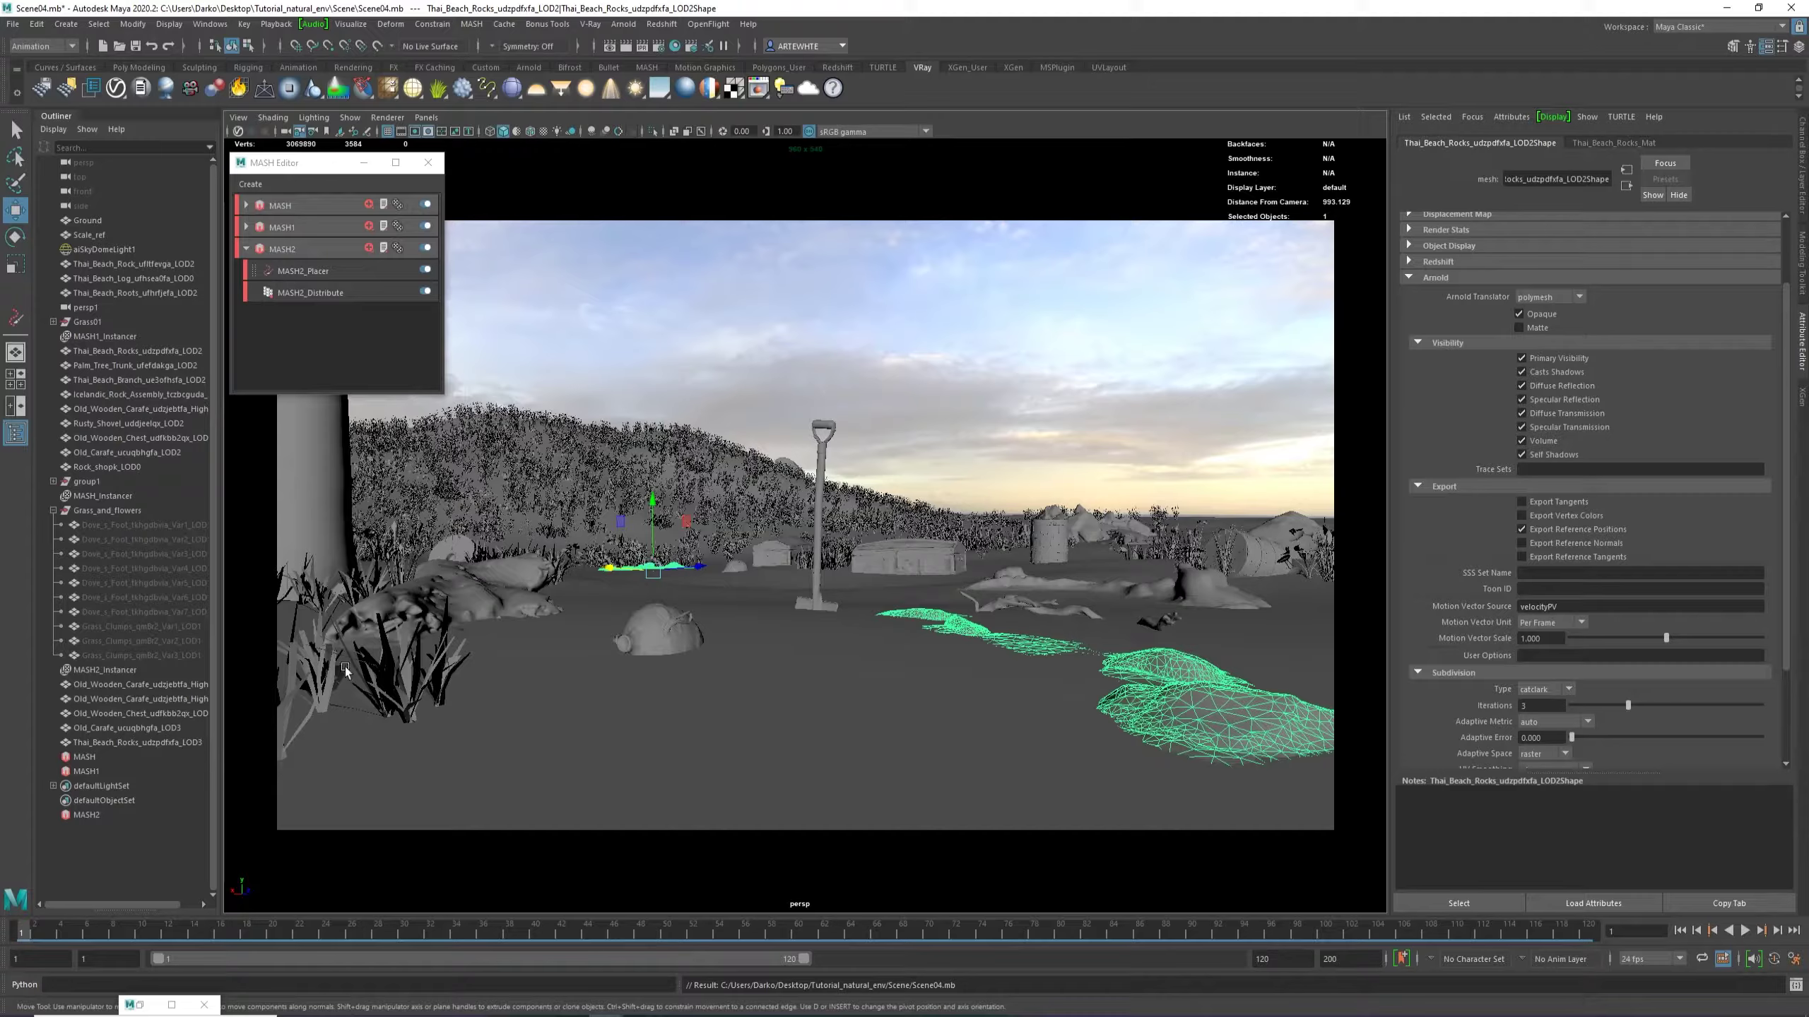
left_click(674, 46)
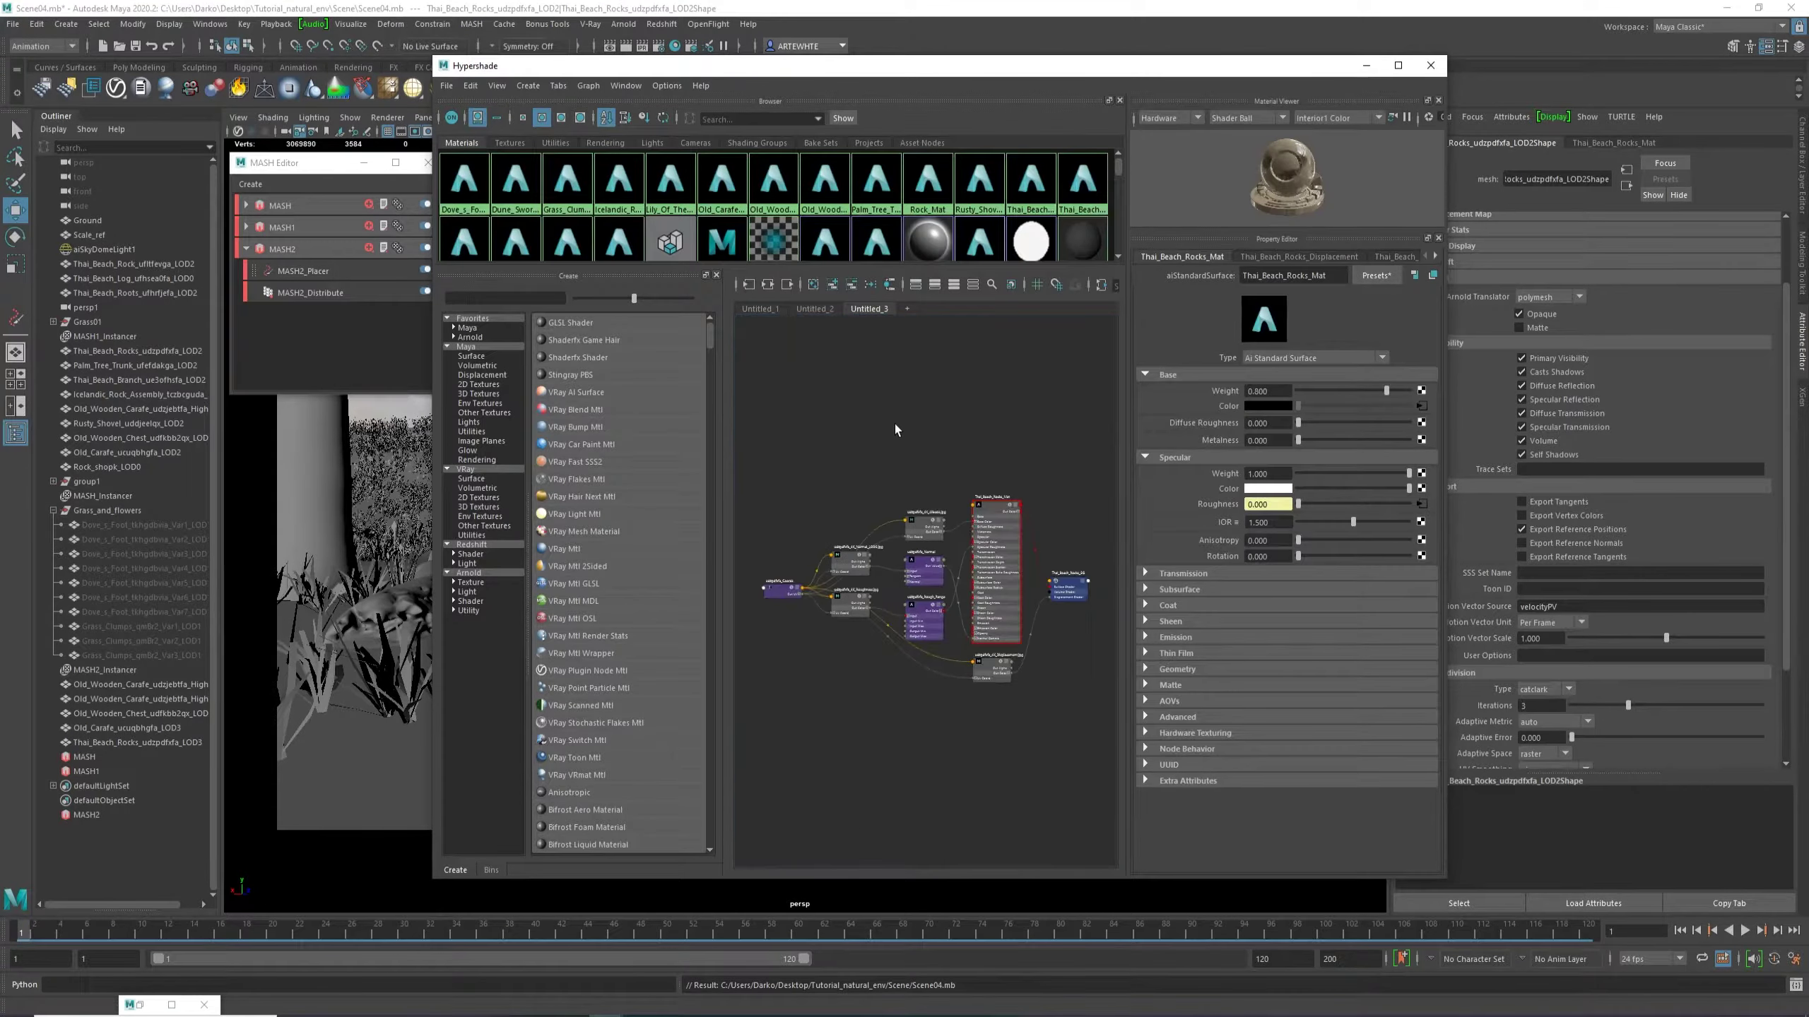
Delete the displacement texture node from the Thai_Beach_Rocks_Mat shading network.
scroll(961, 676, "up", 3)
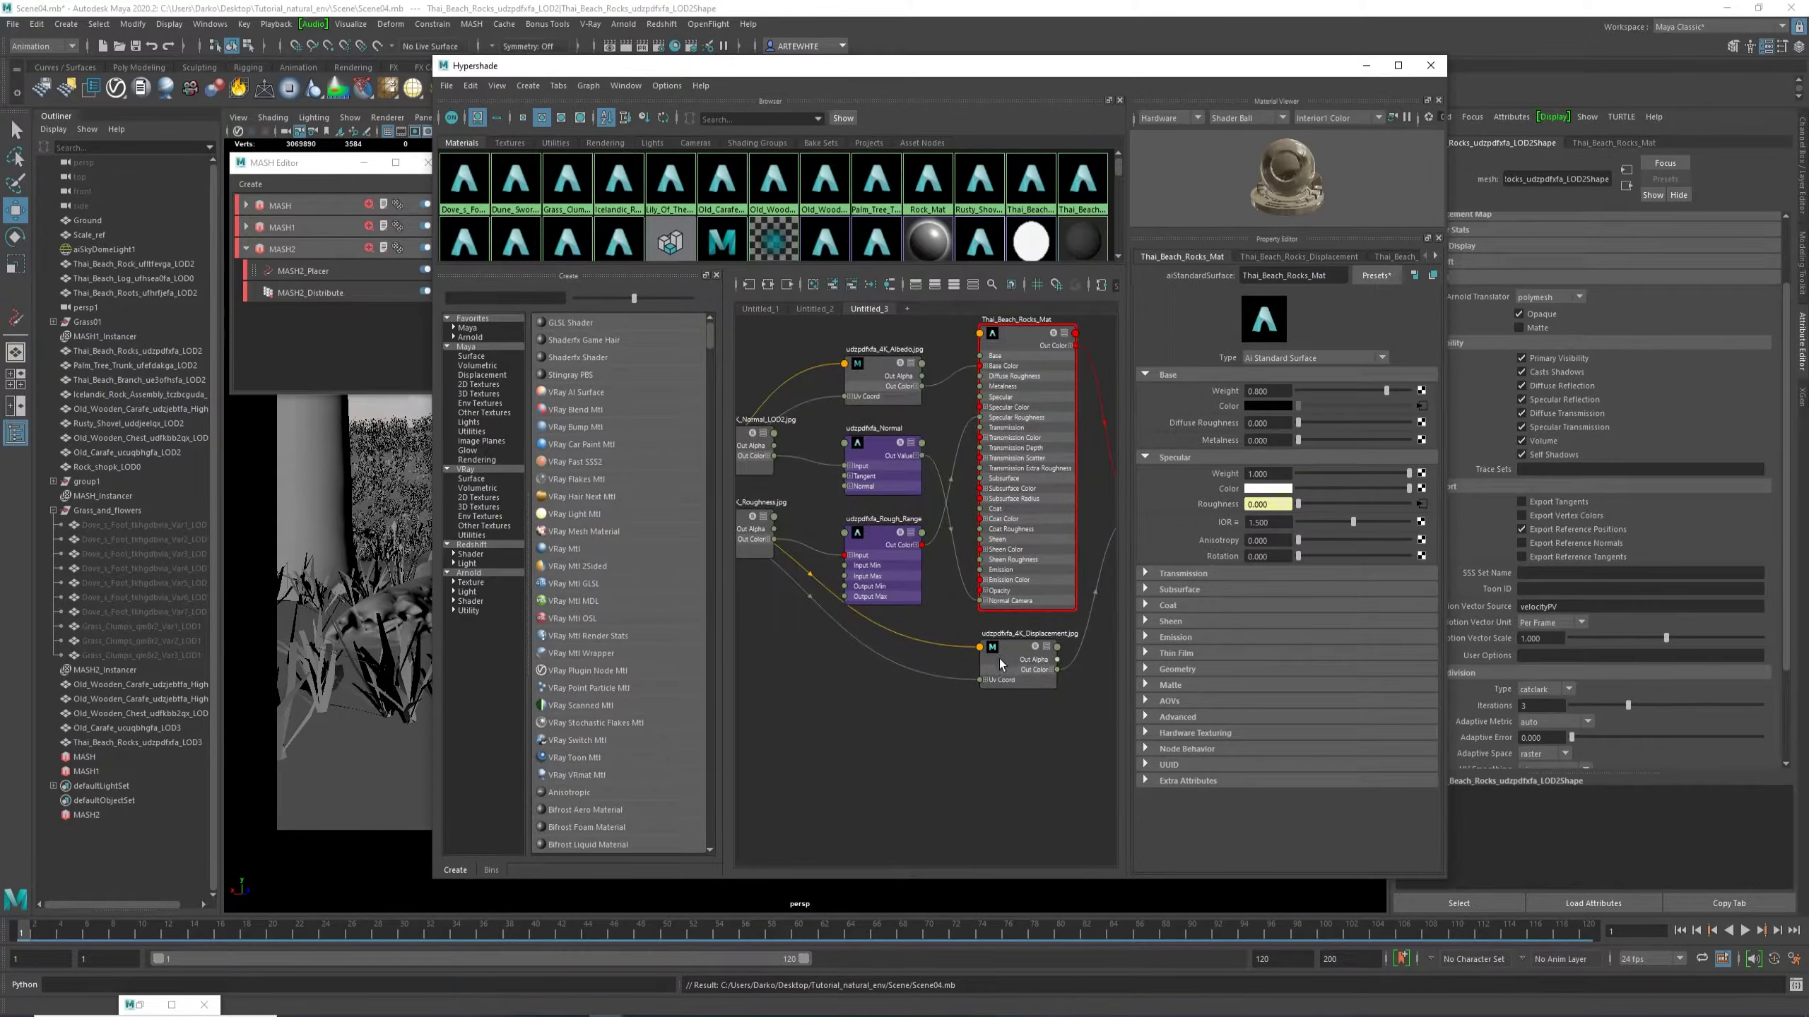
left_click_drag(1006, 671, 981, 702)
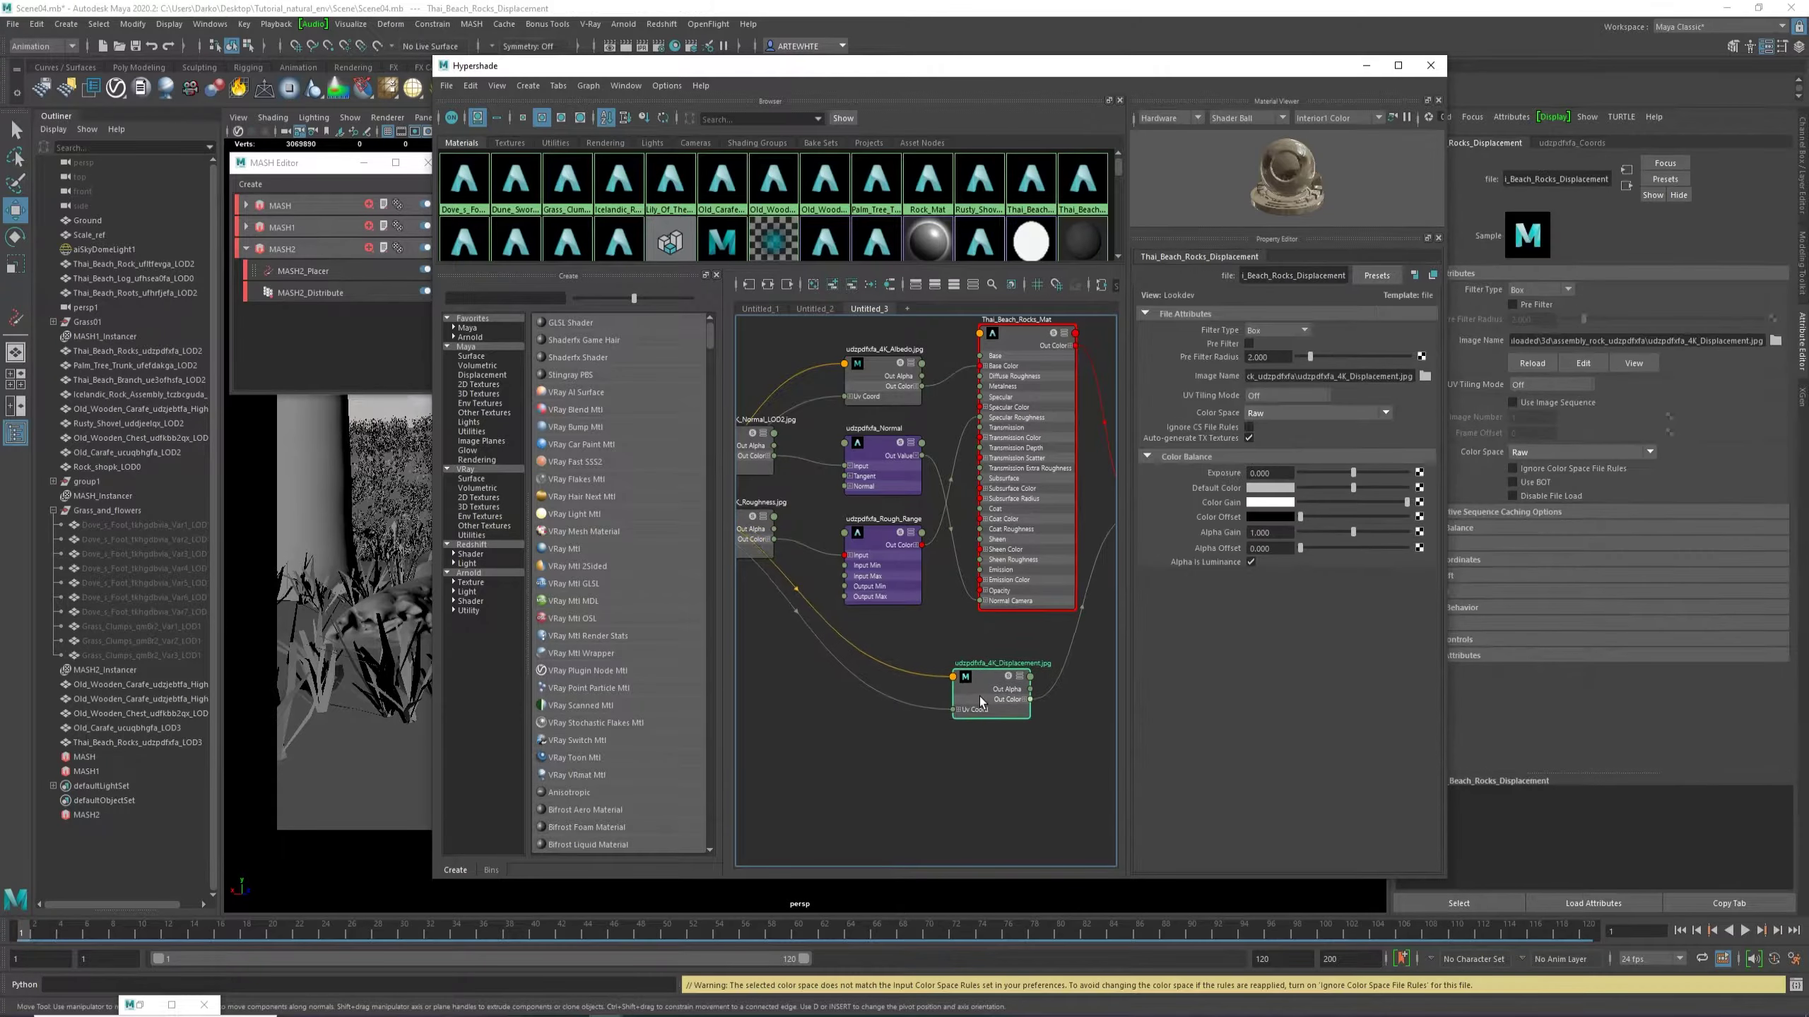
key("Delete")
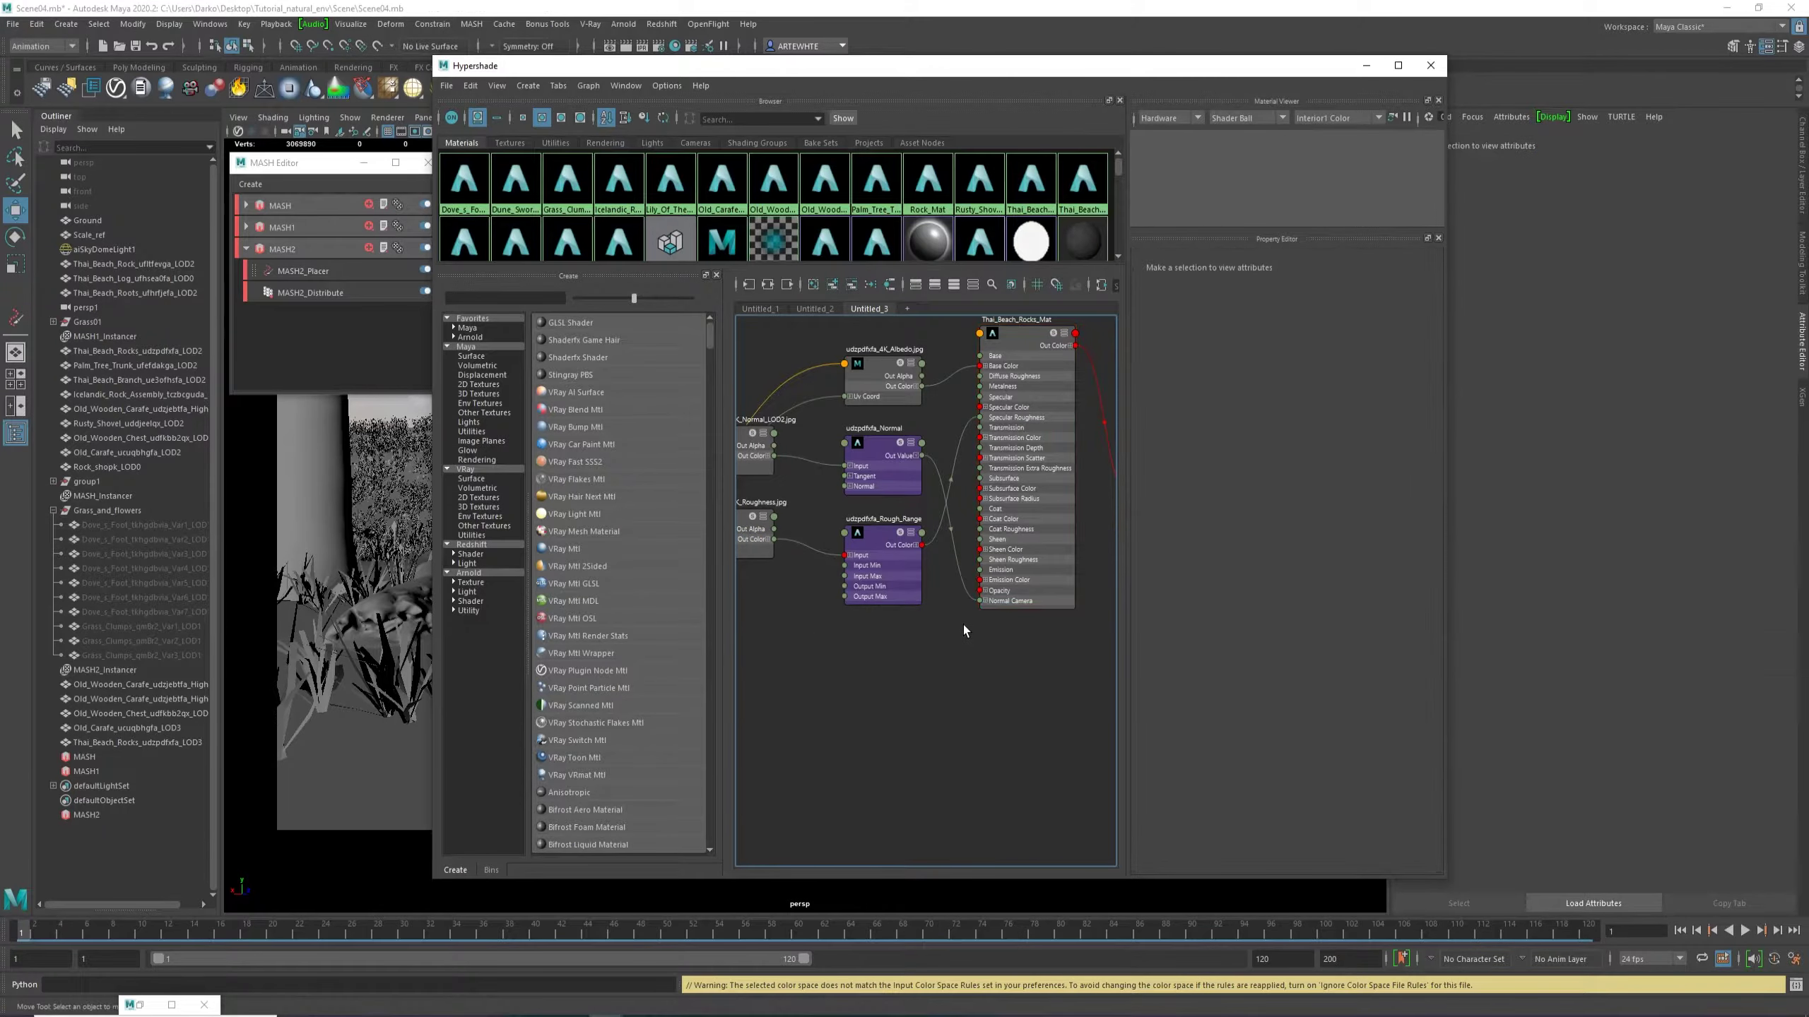
Create an aiColorCorrect node and connect it between the rocks' albedo texture and the material's base color.
scroll(961, 630, "down", 4)
scroll(942, 519, "up", 3)
left_click_drag(917, 499, 765, 463)
middle_click_drag(848, 431, 907, 442, "alt")
key("Tab")
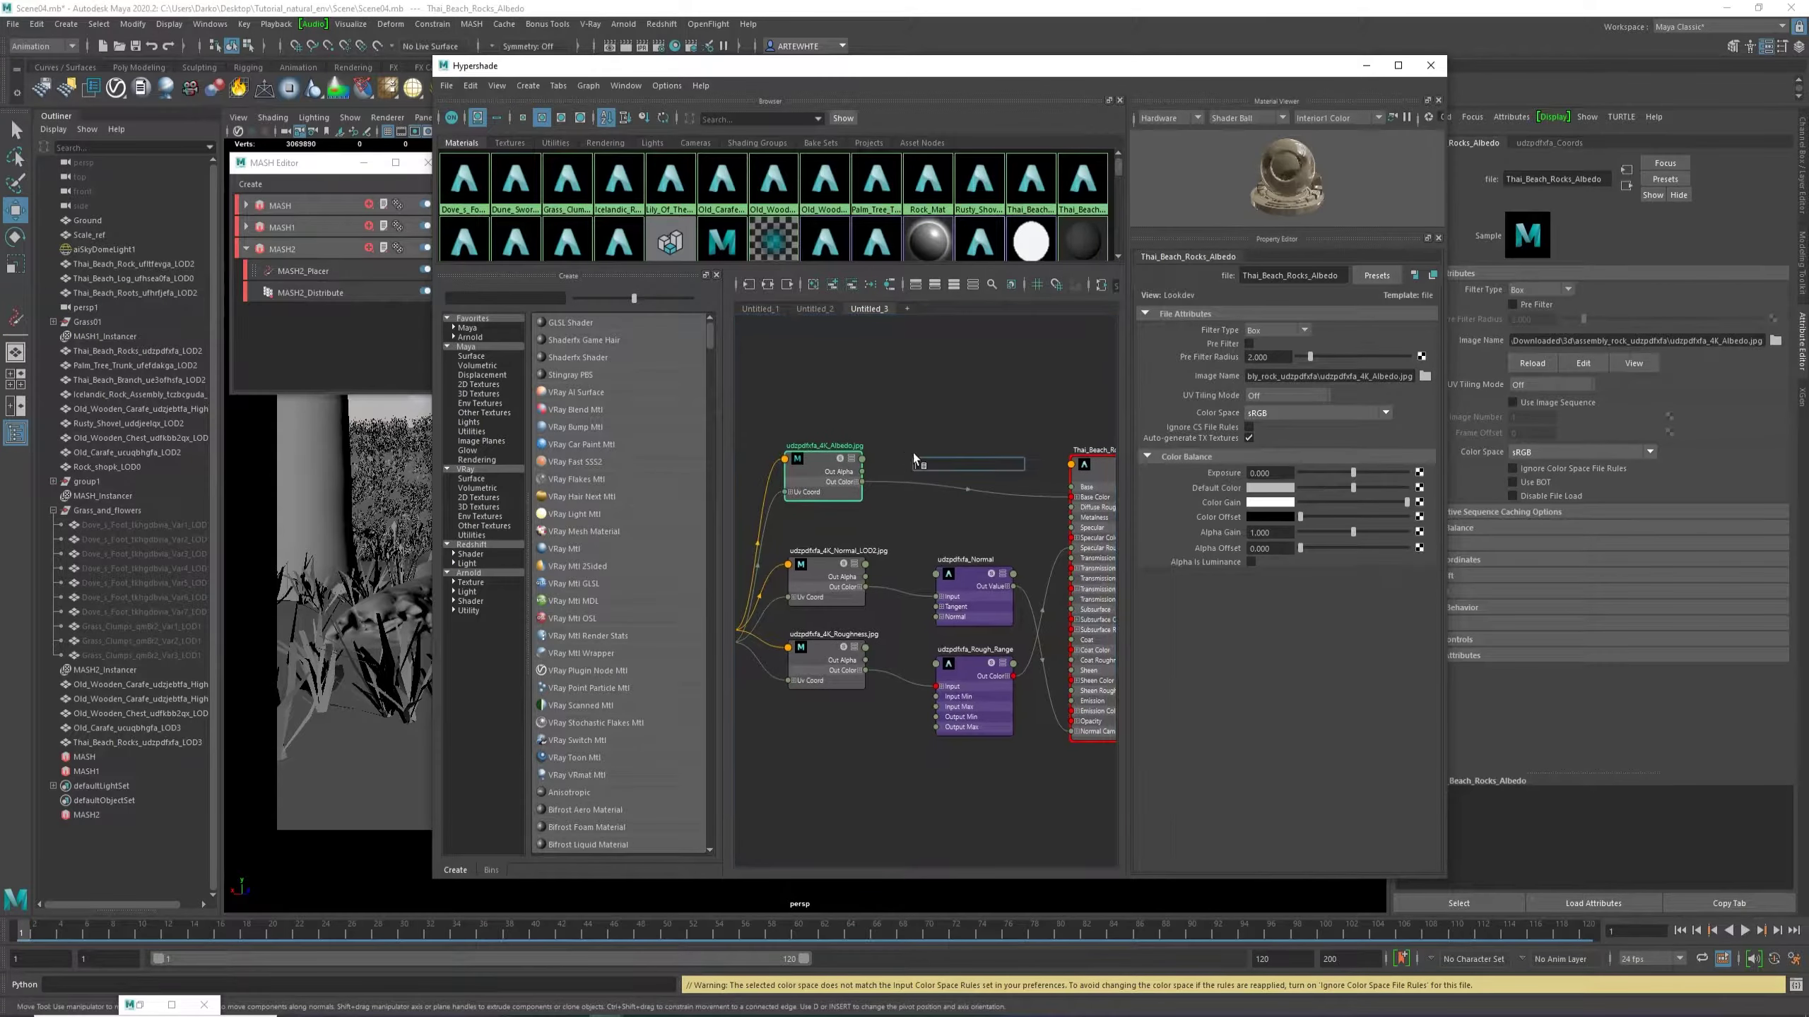
type("aicolo")
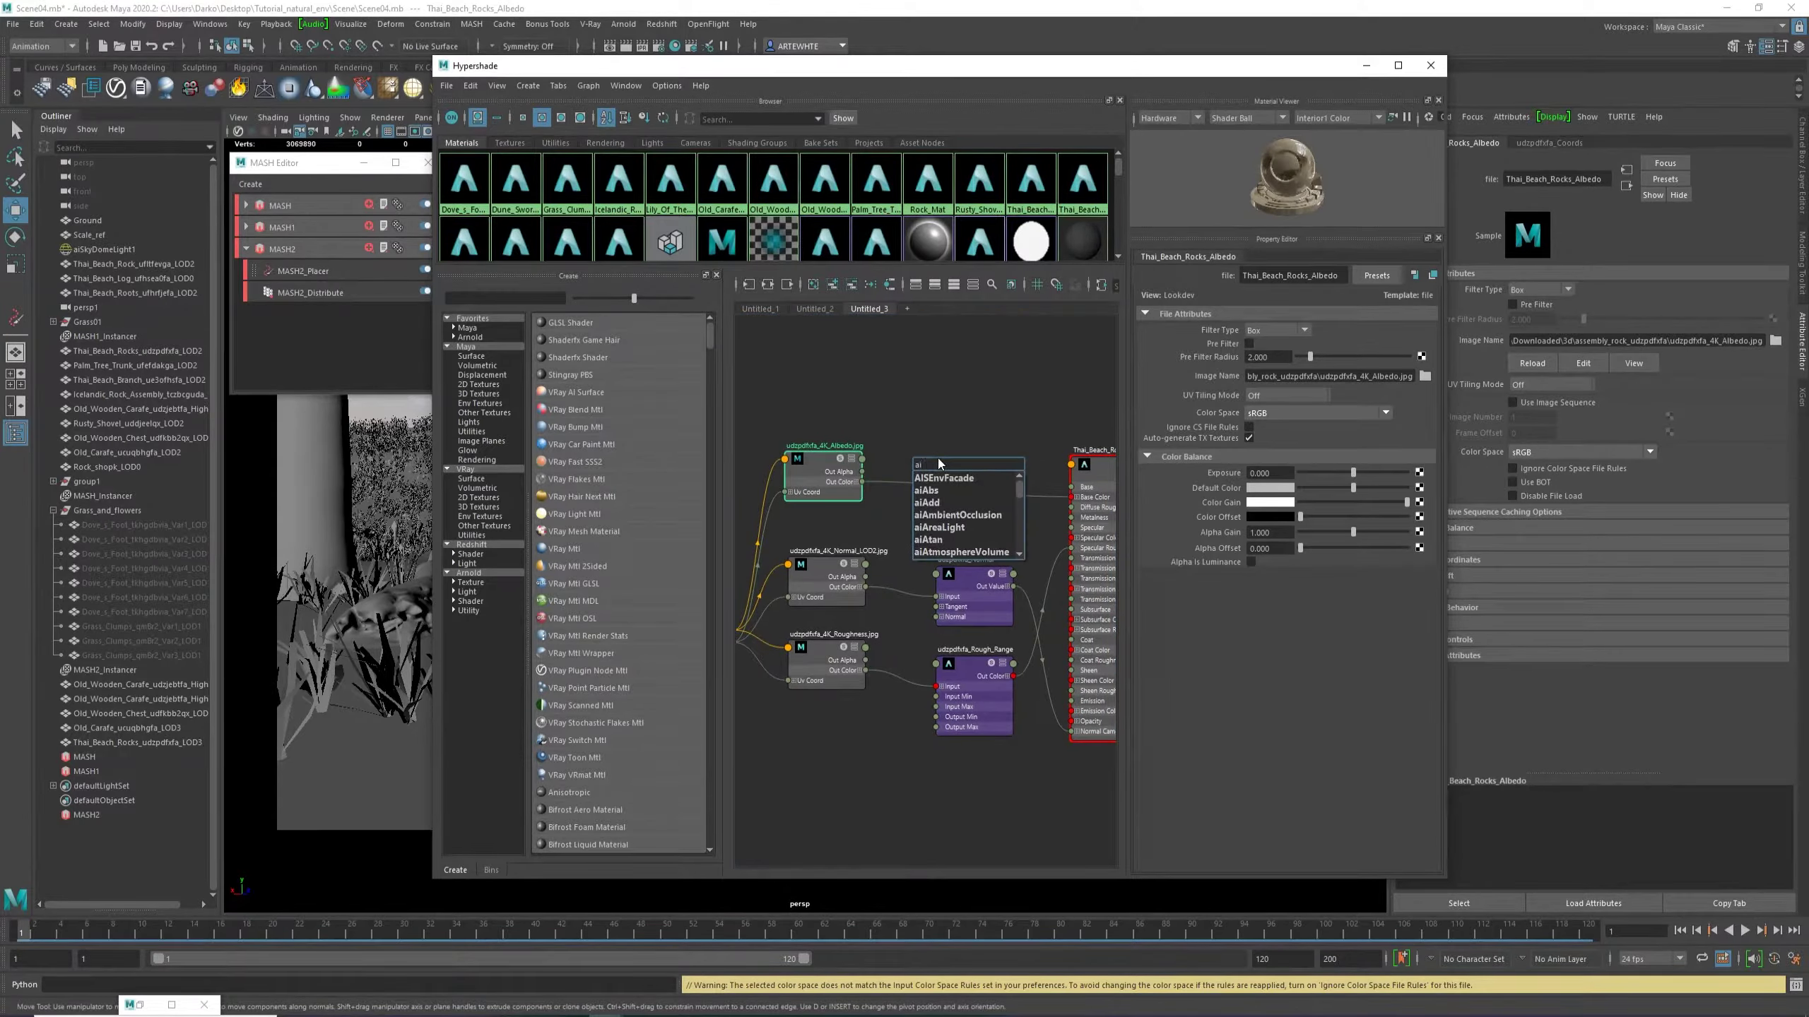
key("Down")
key("Down")
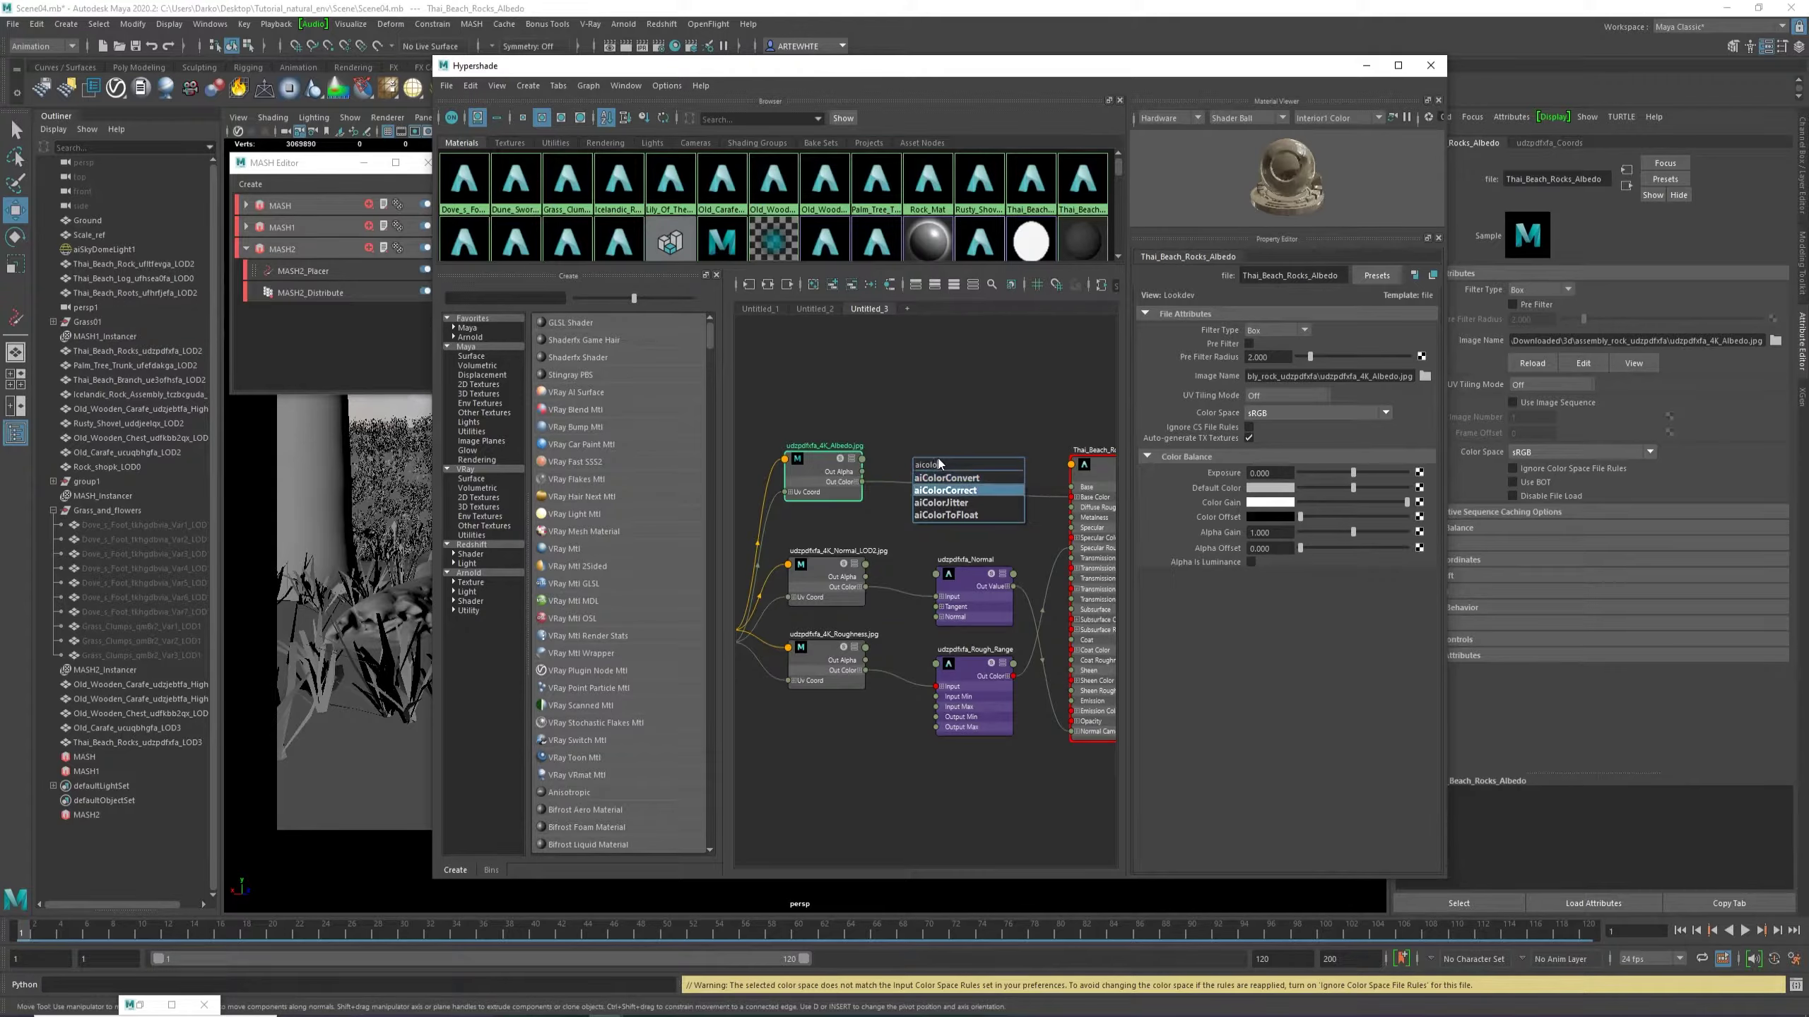
key("Return")
left_click_drag(947, 472, 954, 425)
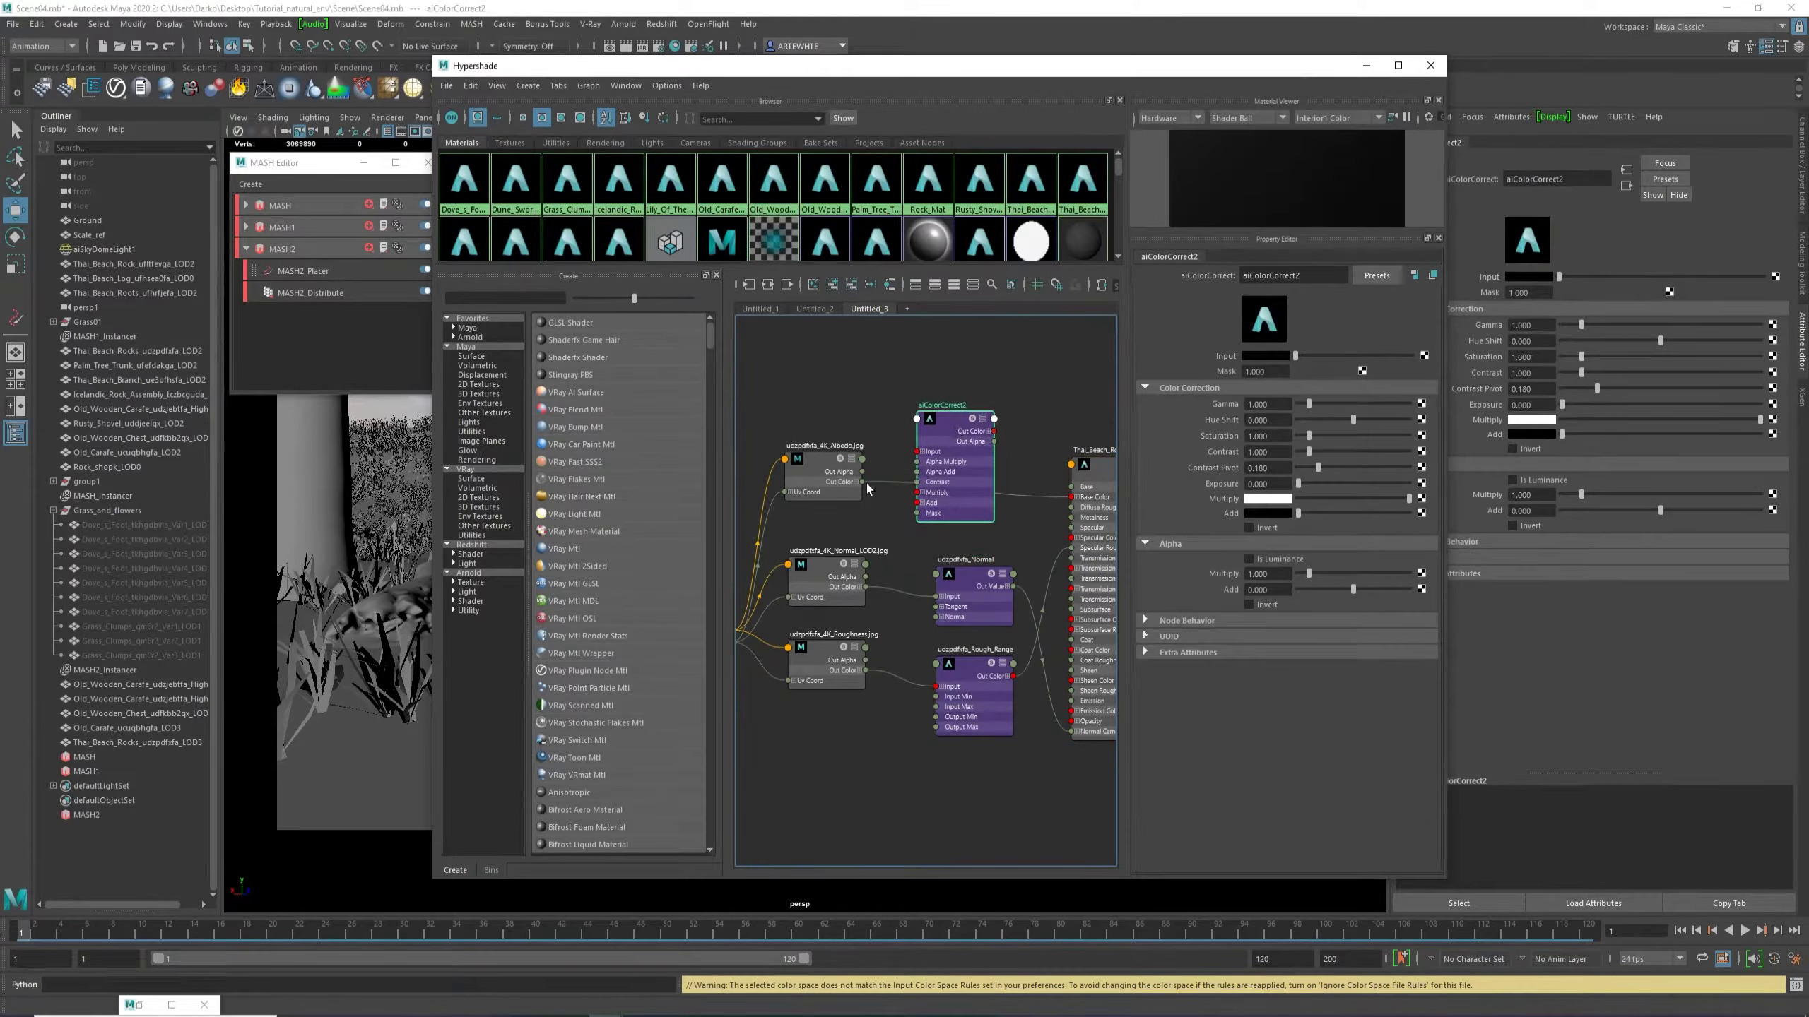
left_click_drag(865, 483, 1072, 497)
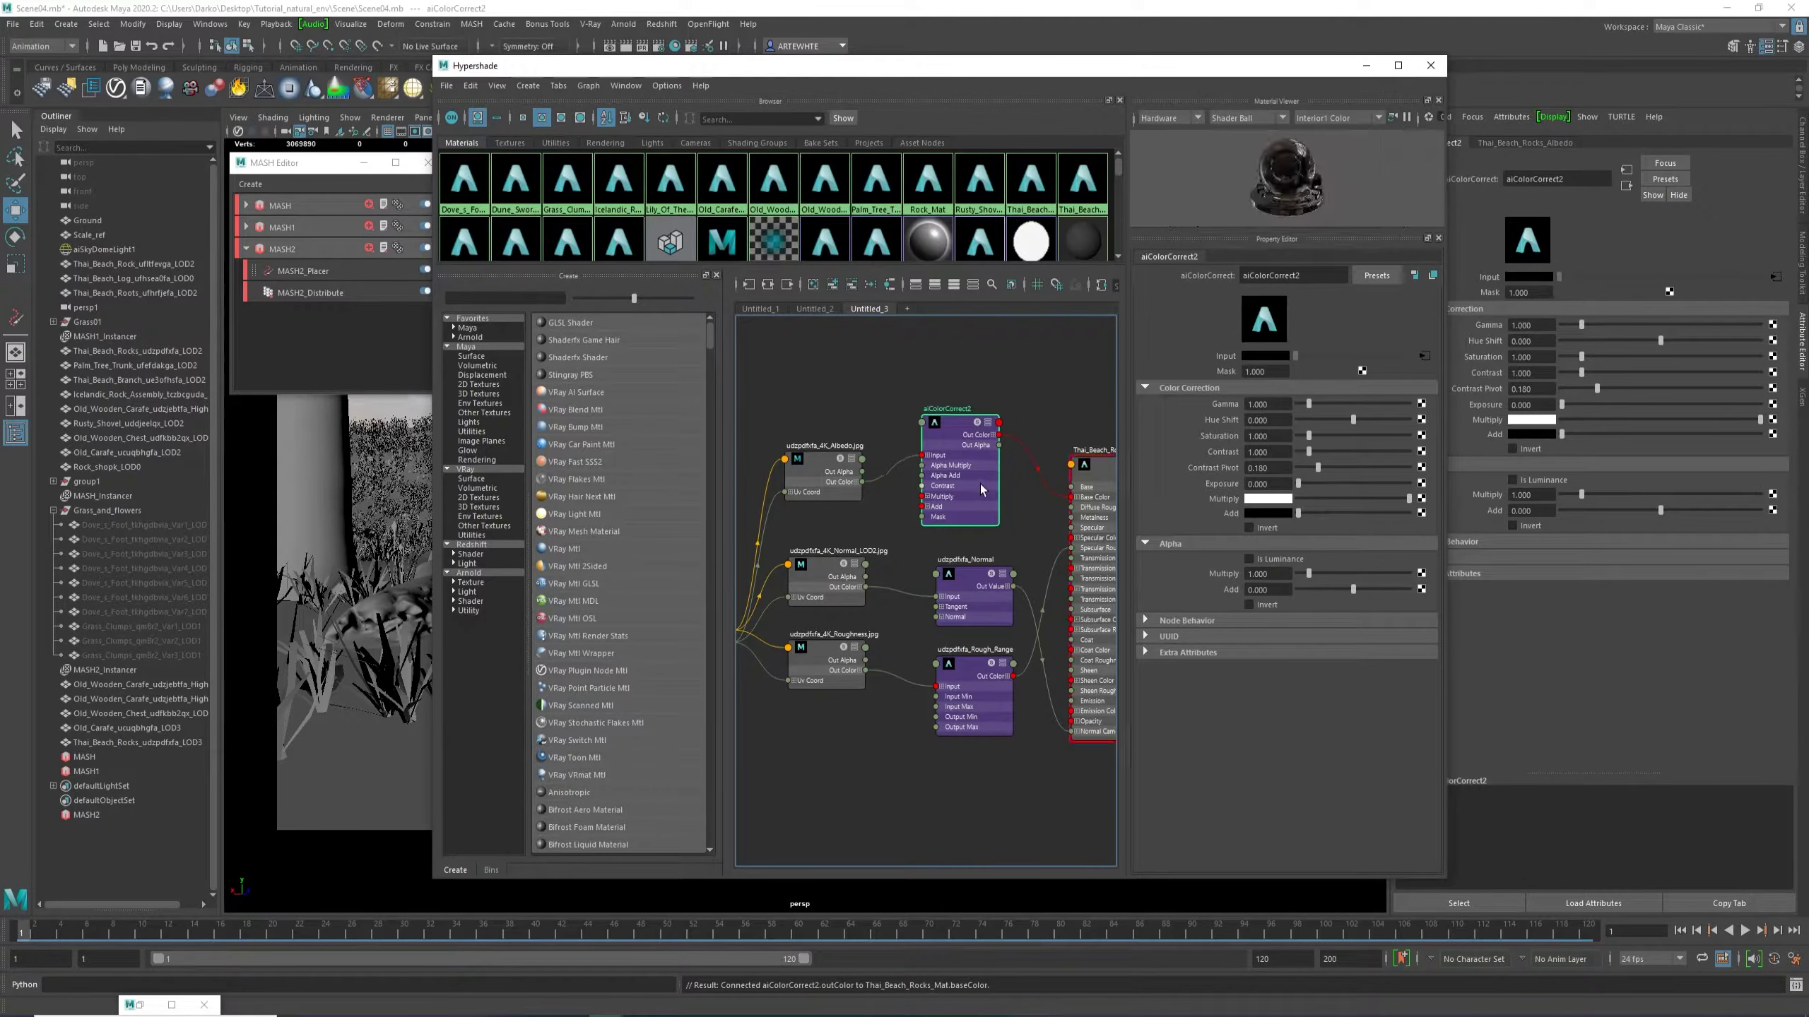
Minimize the Hypershade and restore the Arnold RenderView.
left_click(1366, 66)
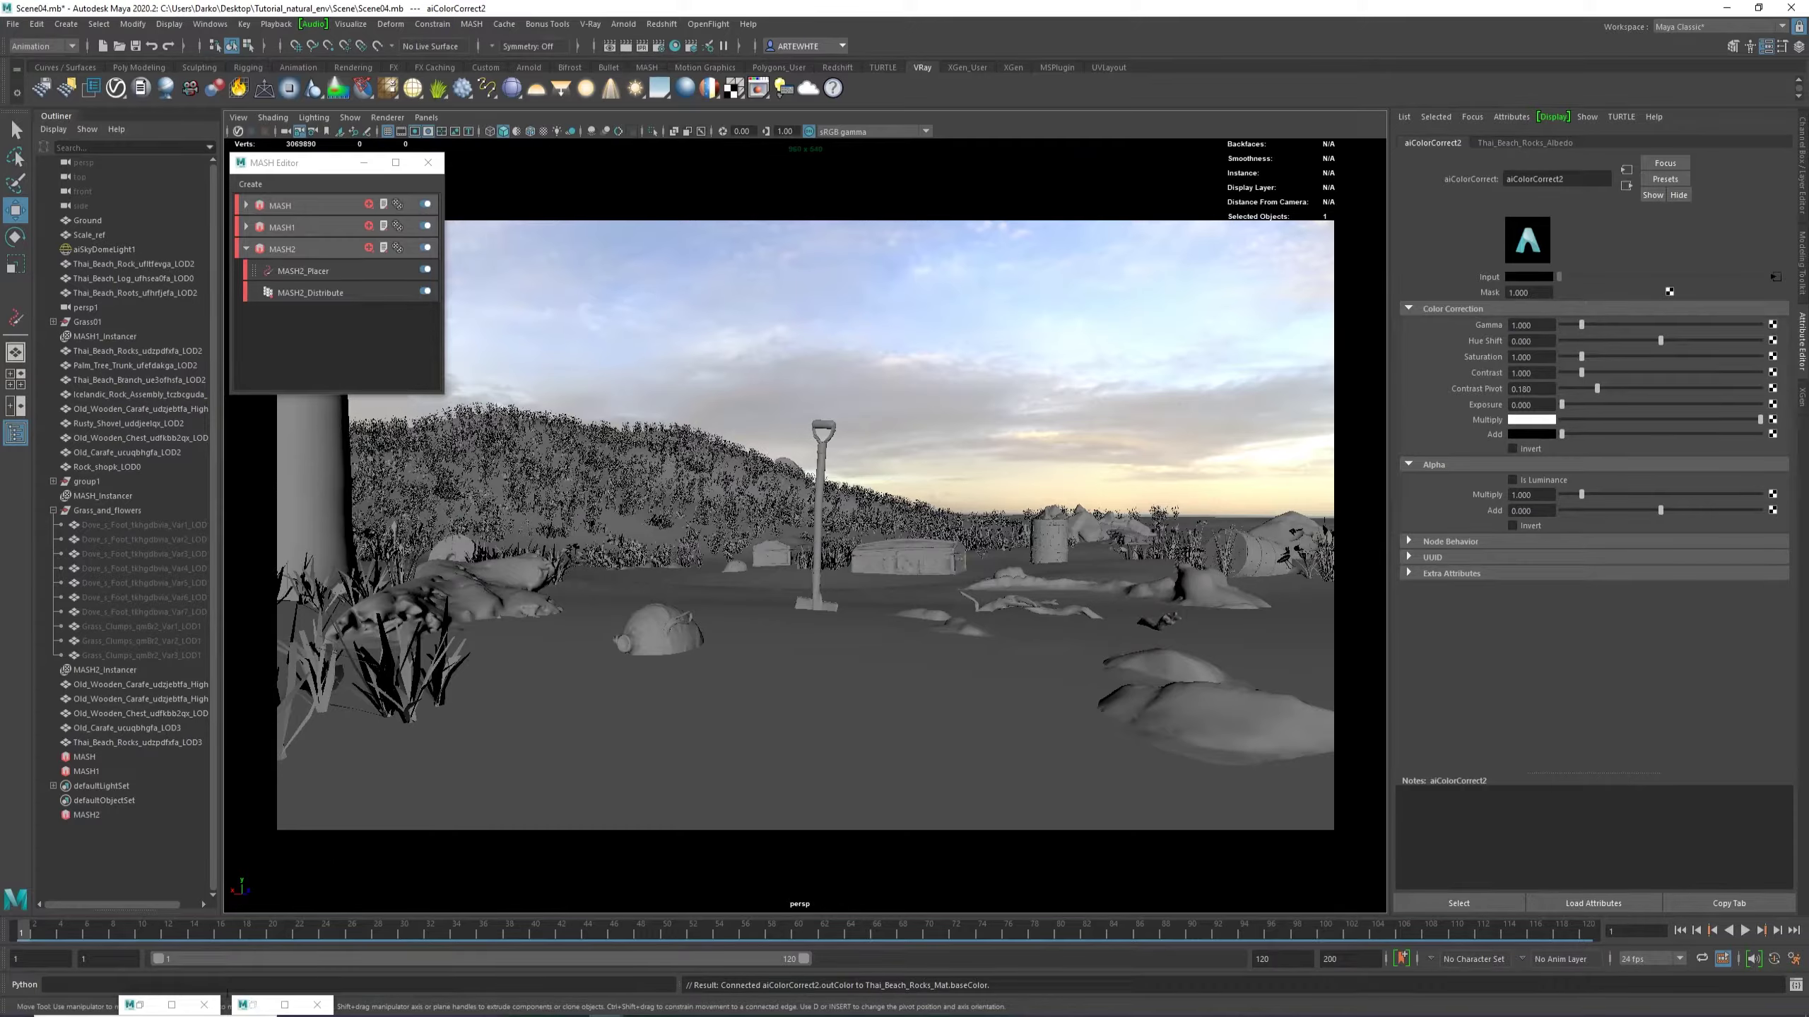
left_click(253, 1005)
left_click(1366, 66)
left_click(143, 1004)
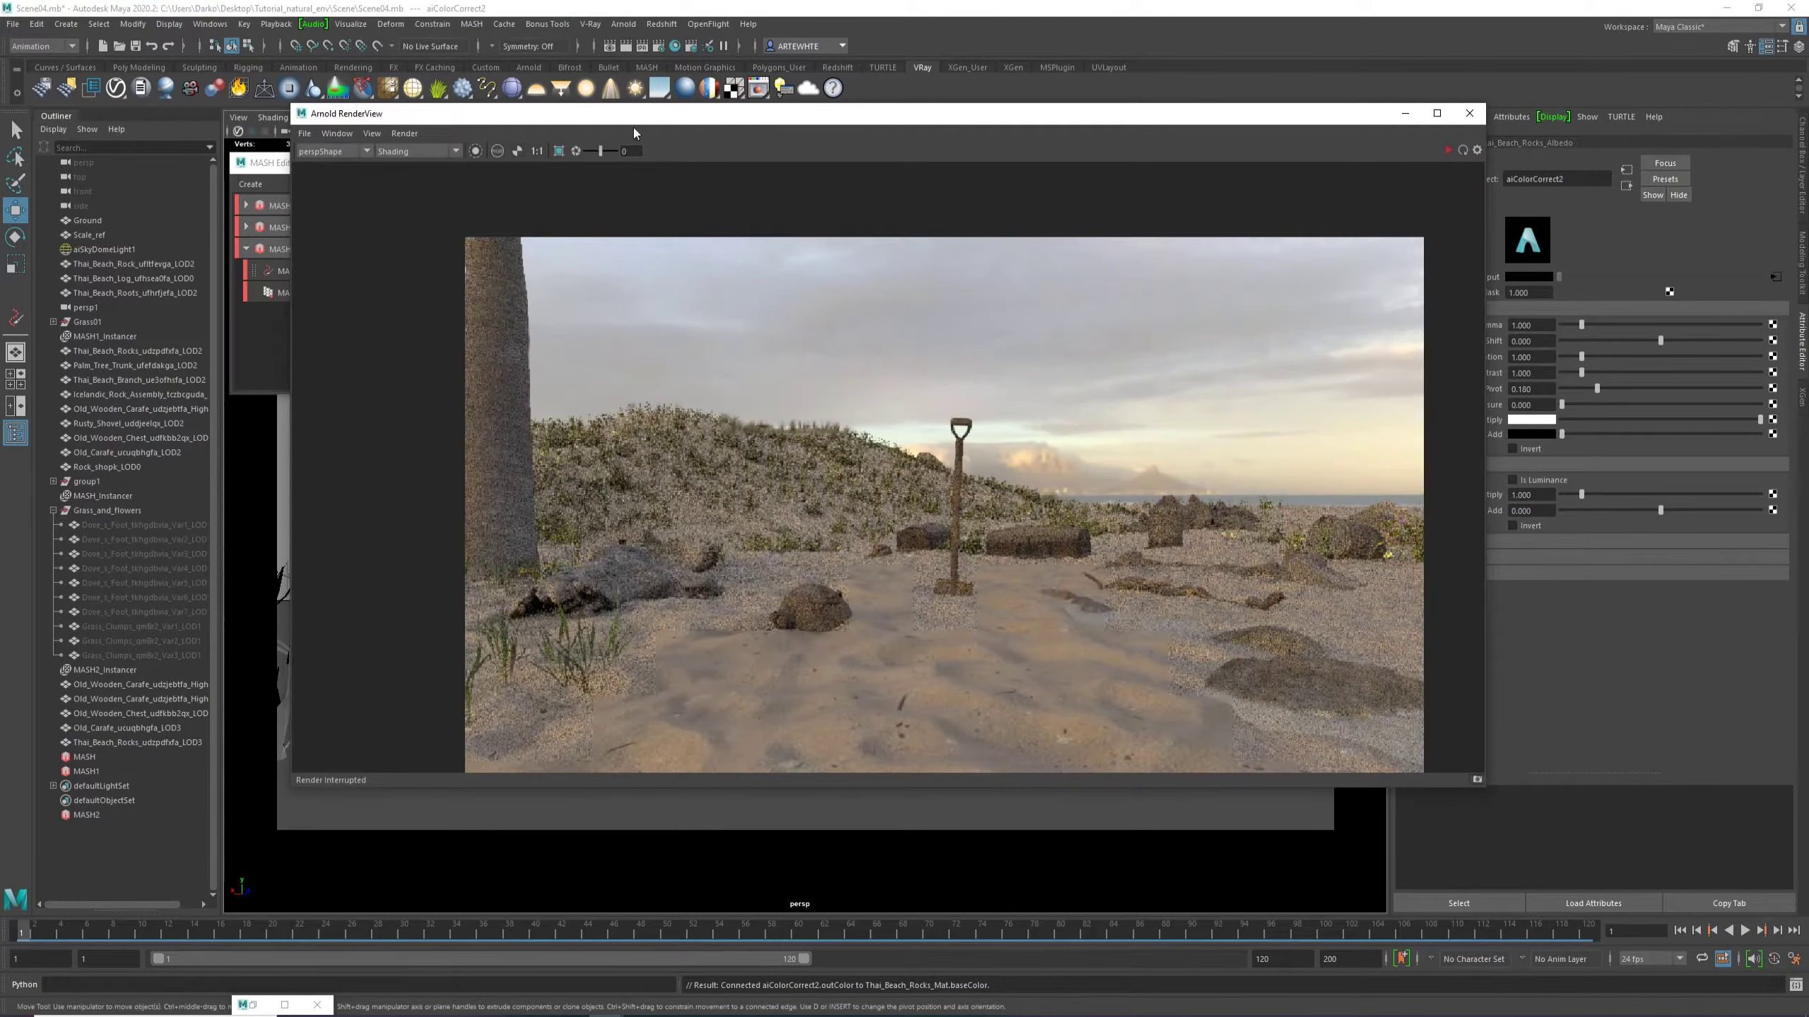
Define a crop region around the foreground beach rocks and start an IPR render of it.
left_click(559, 151)
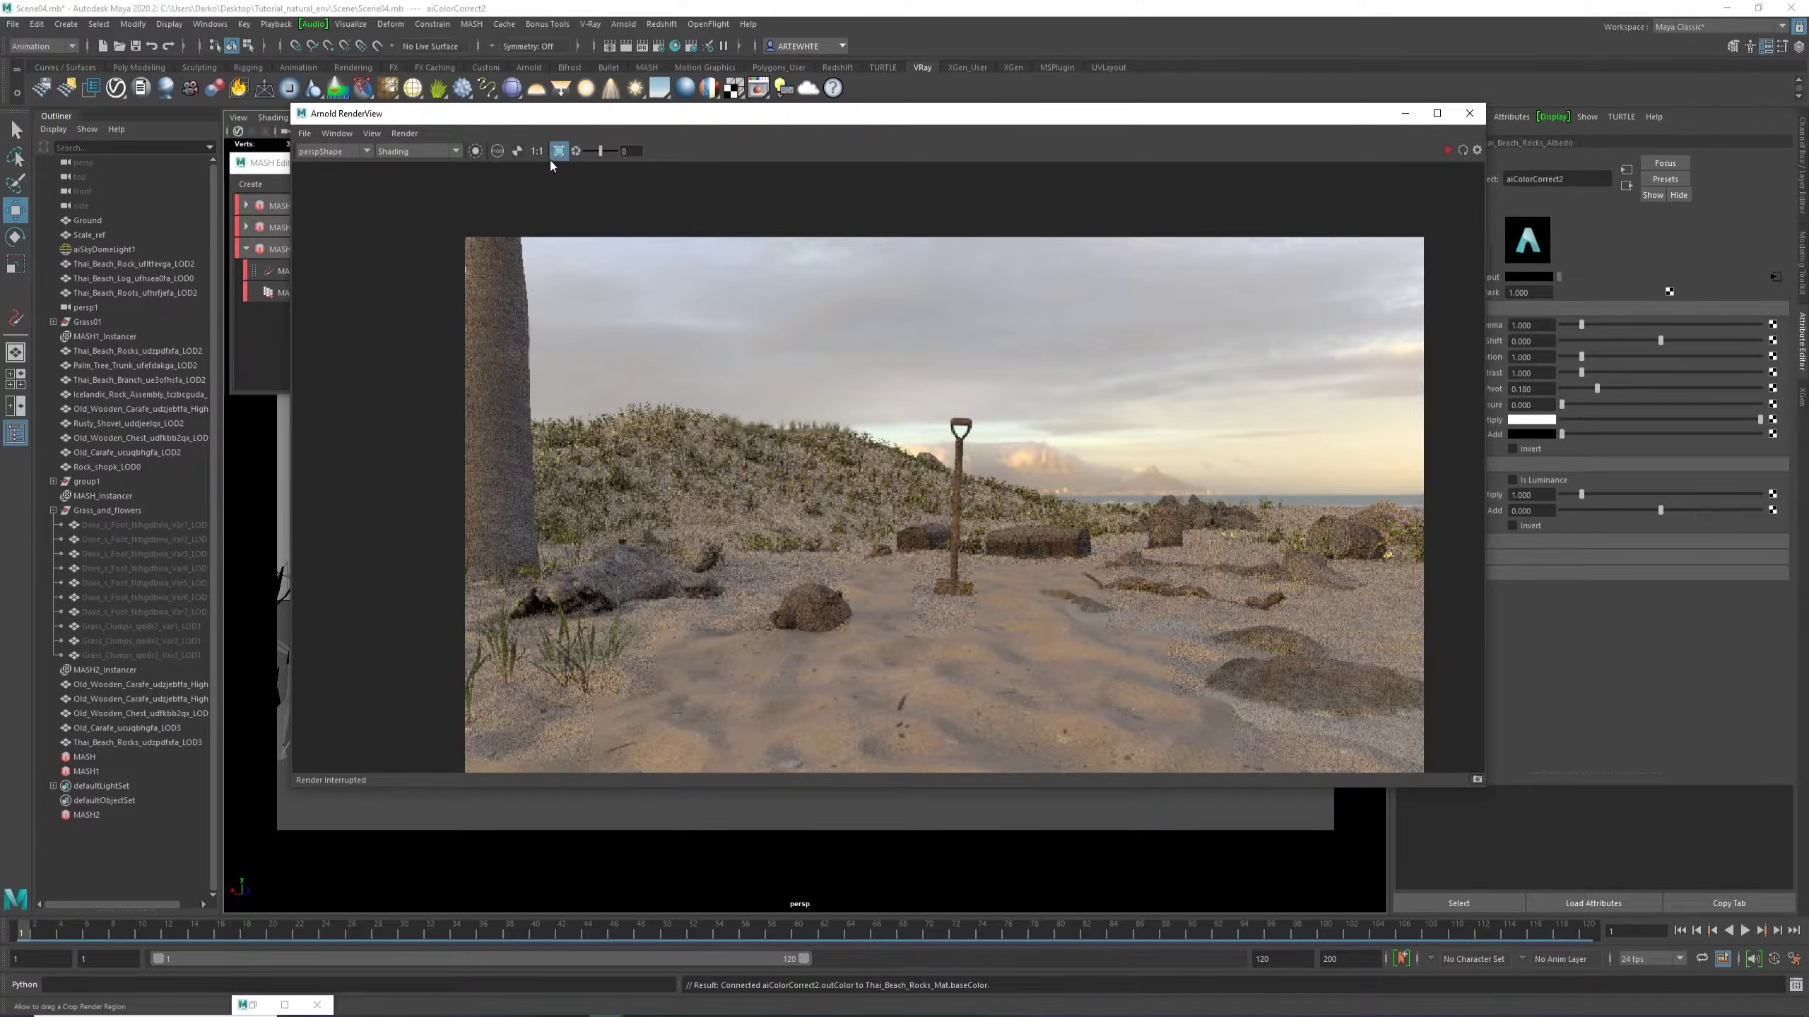
left_click_drag(1037, 580, 1430, 747)
left_click_drag(1108, 113, 852, 65)
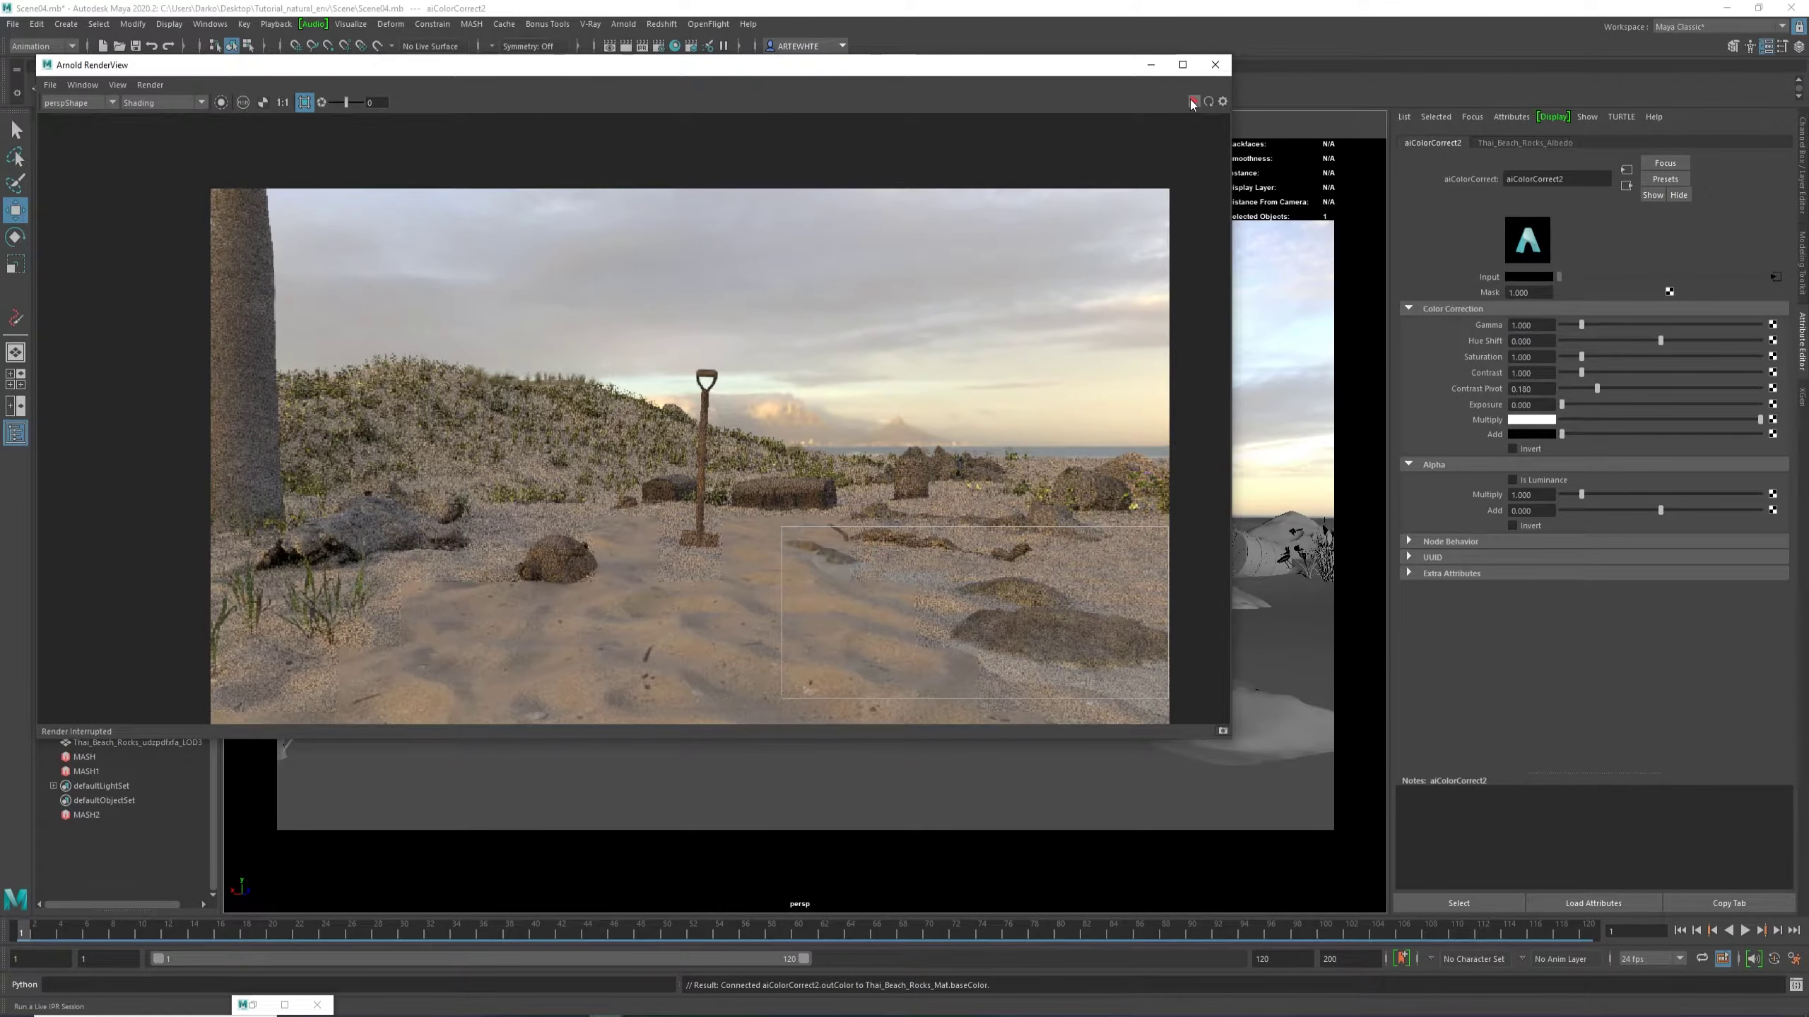
left_click(1193, 102)
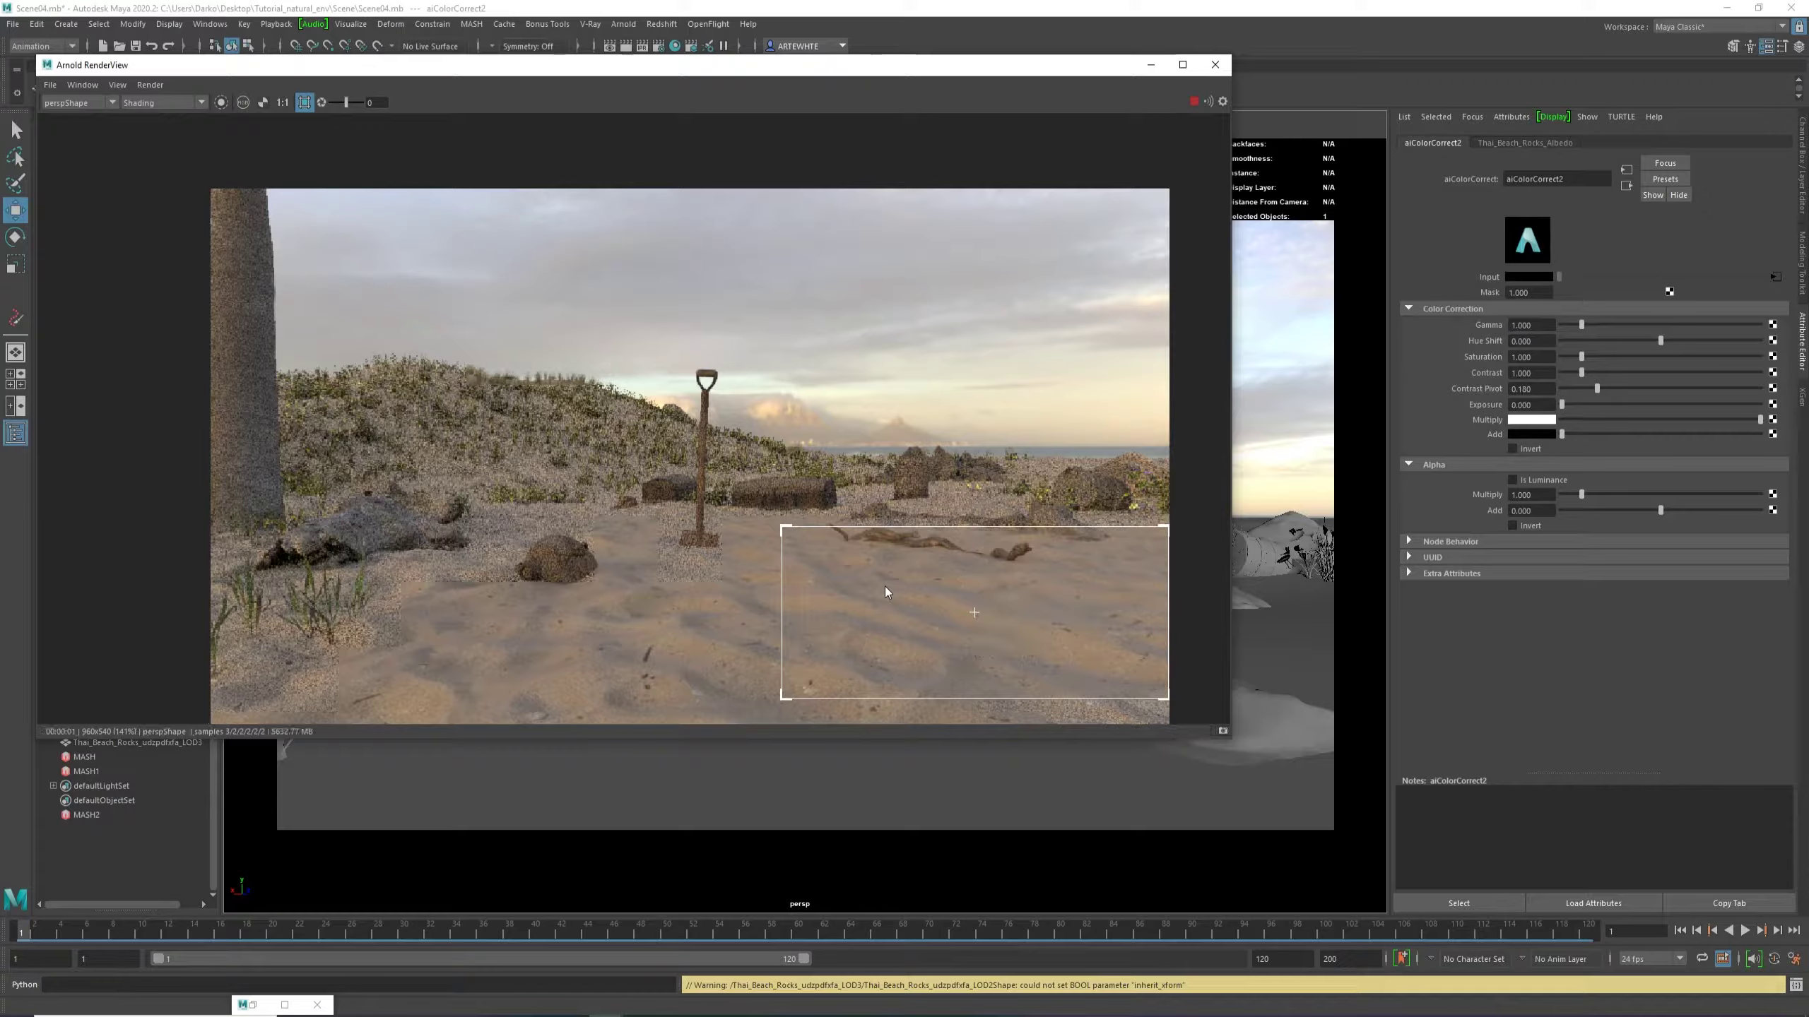
Stop the IPR render, save the scene, and update the full scene to re-render the rocks' crop region.
left_click(1194, 101)
left_click_drag(1079, 80, 837, 51)
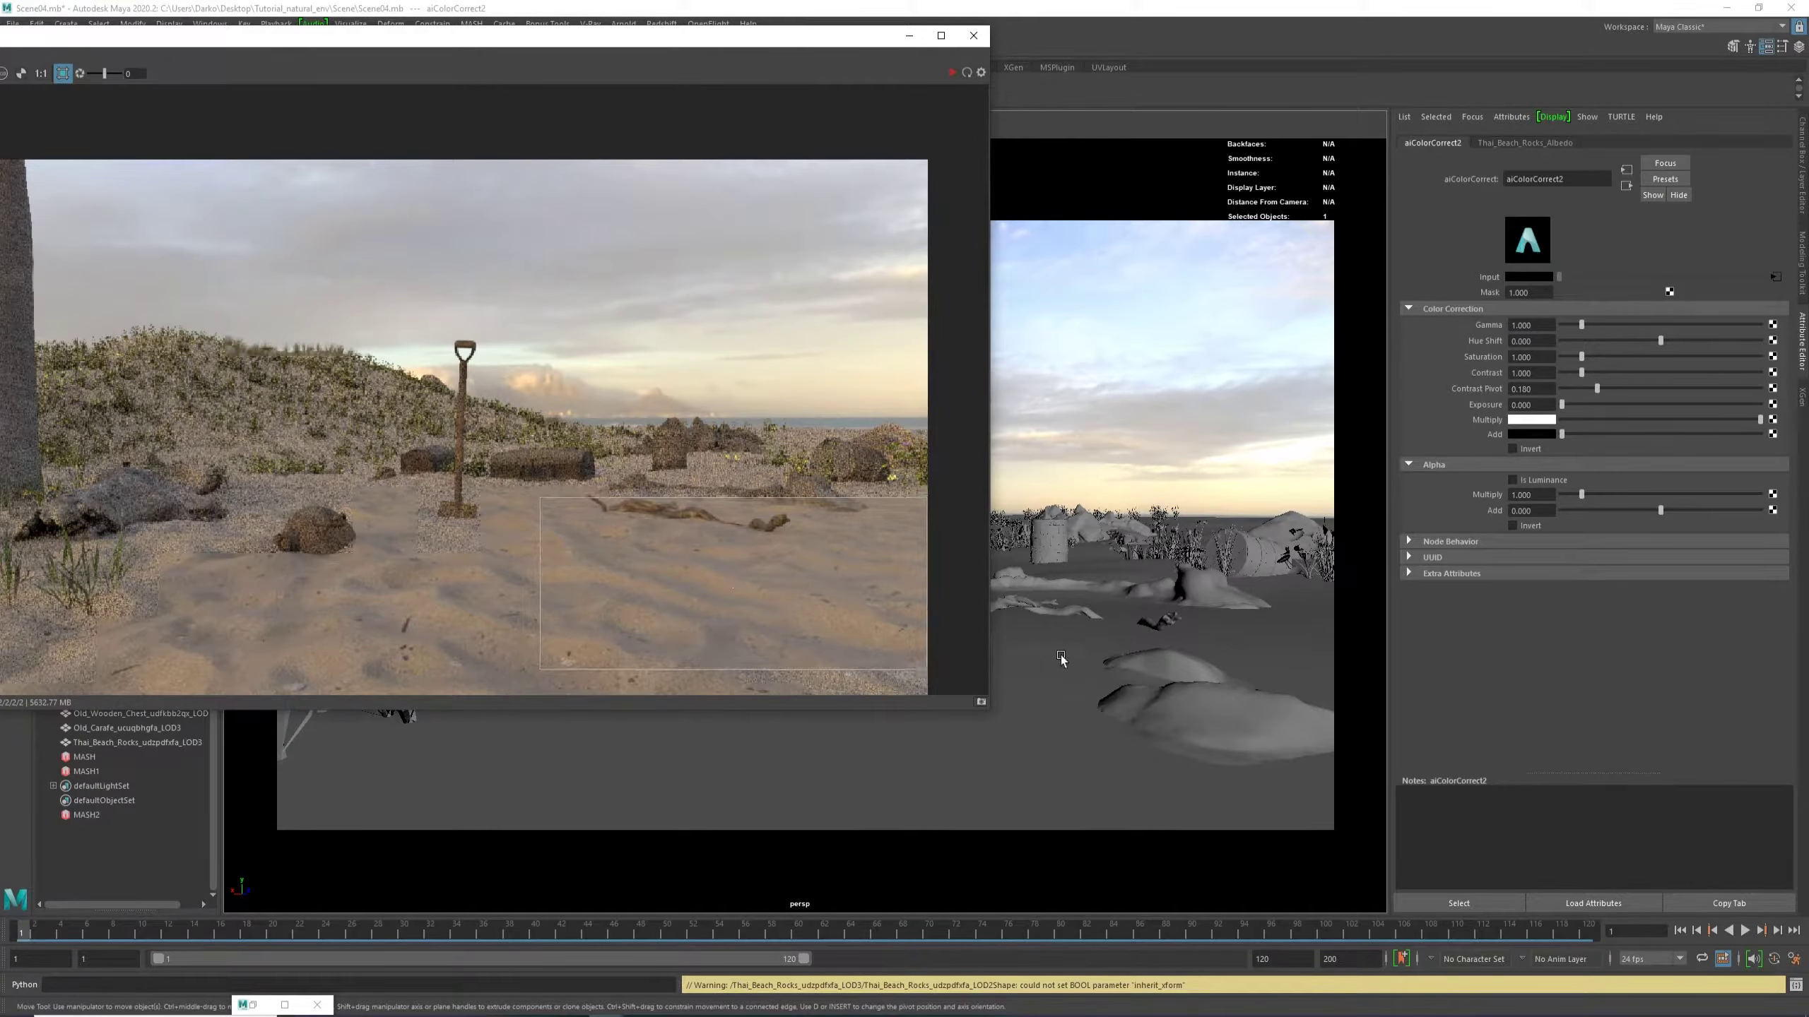
mouse_move(787, 602)
key("ctrl+s")
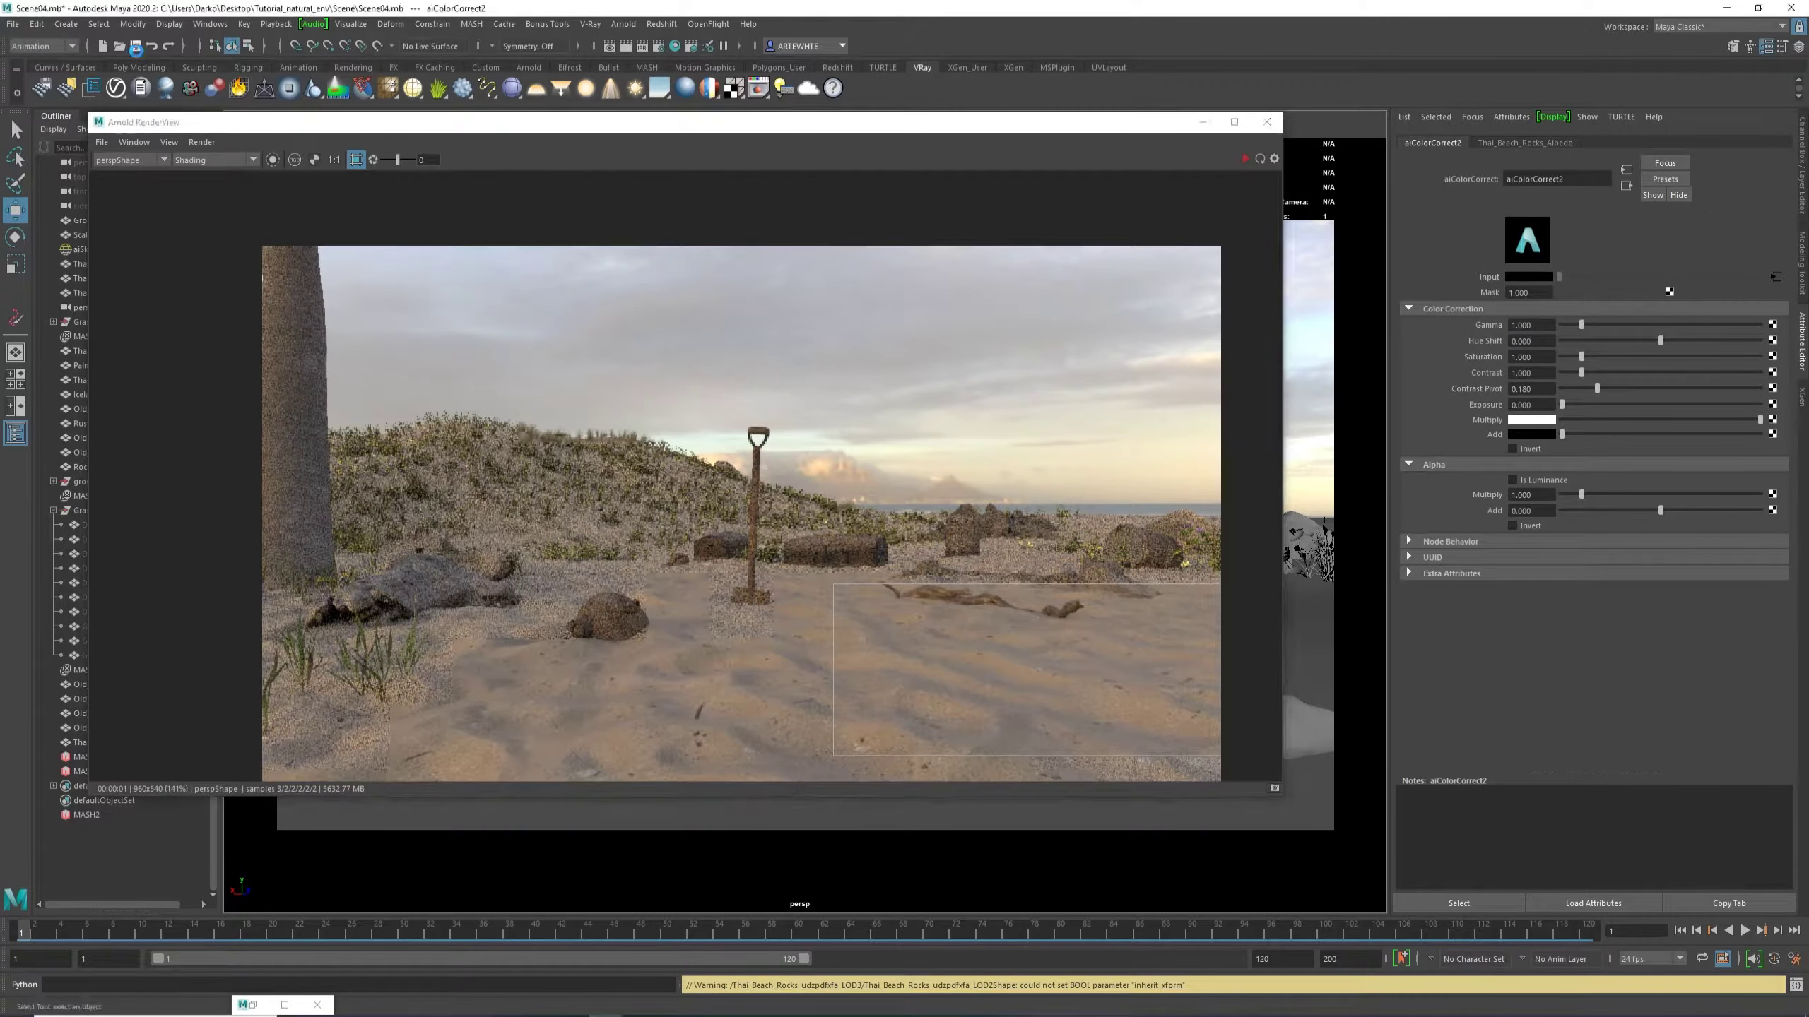
left_click(192, 144)
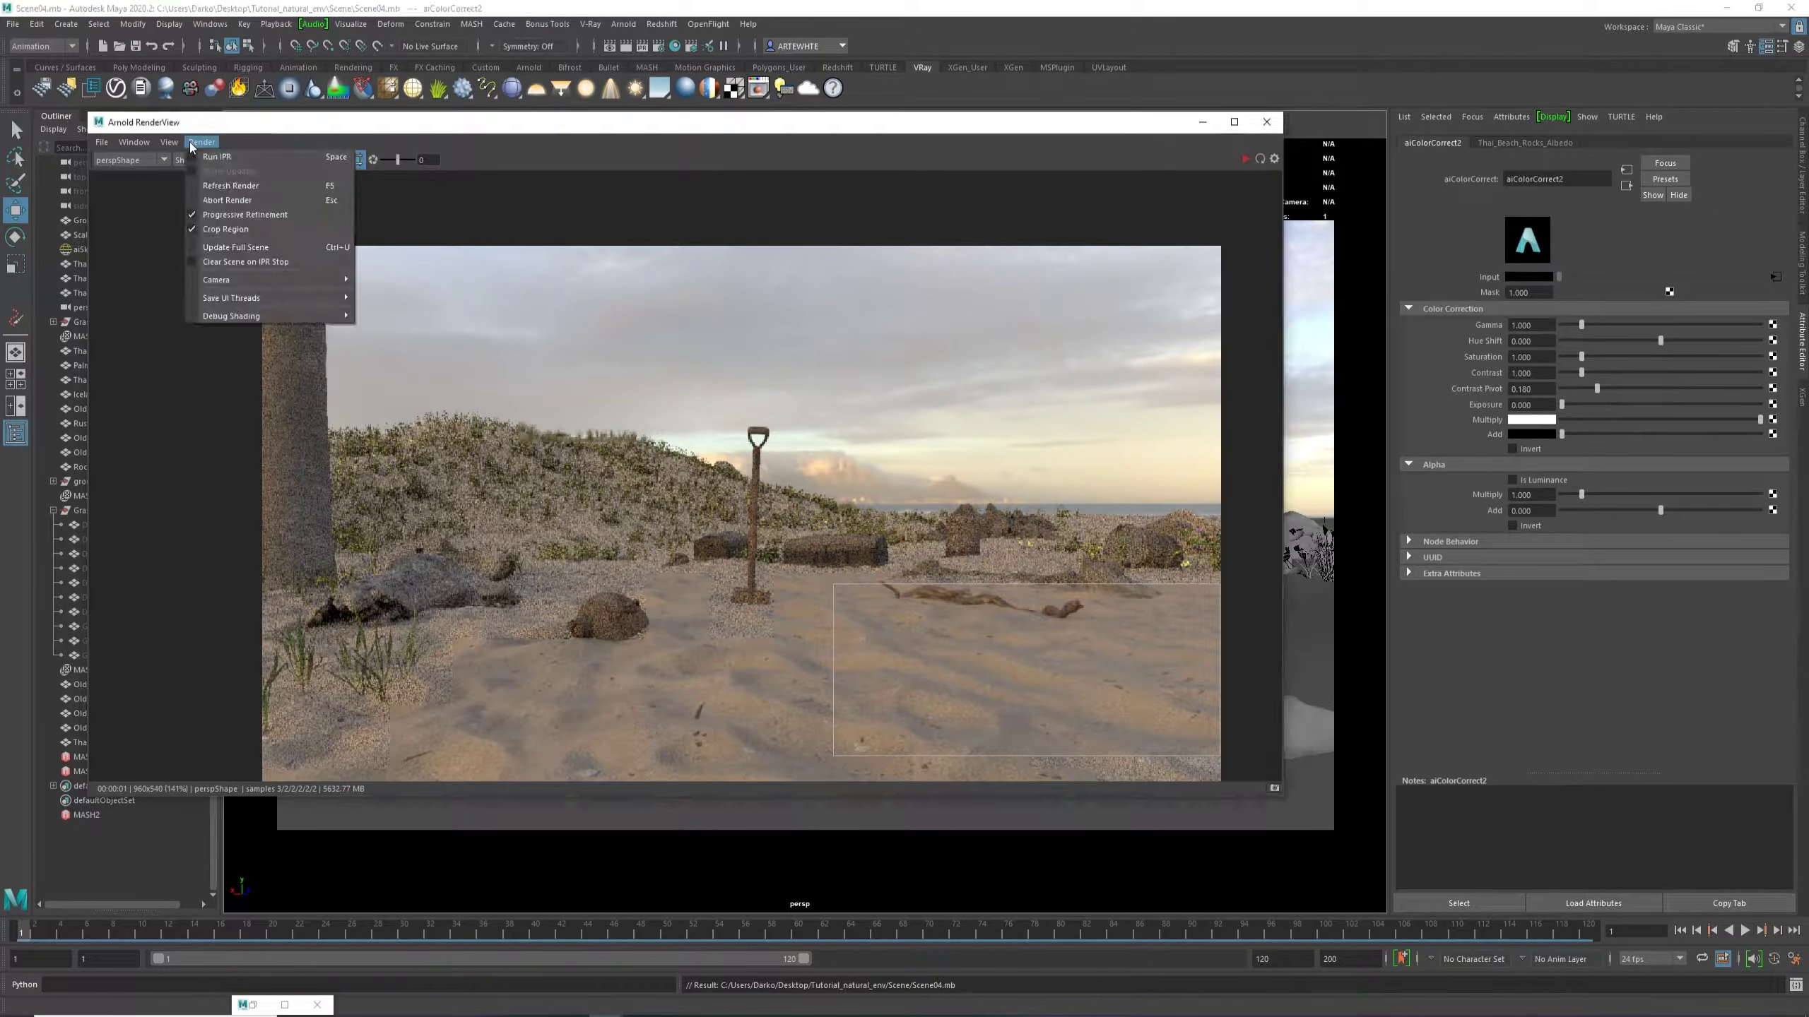
left_click(209, 248)
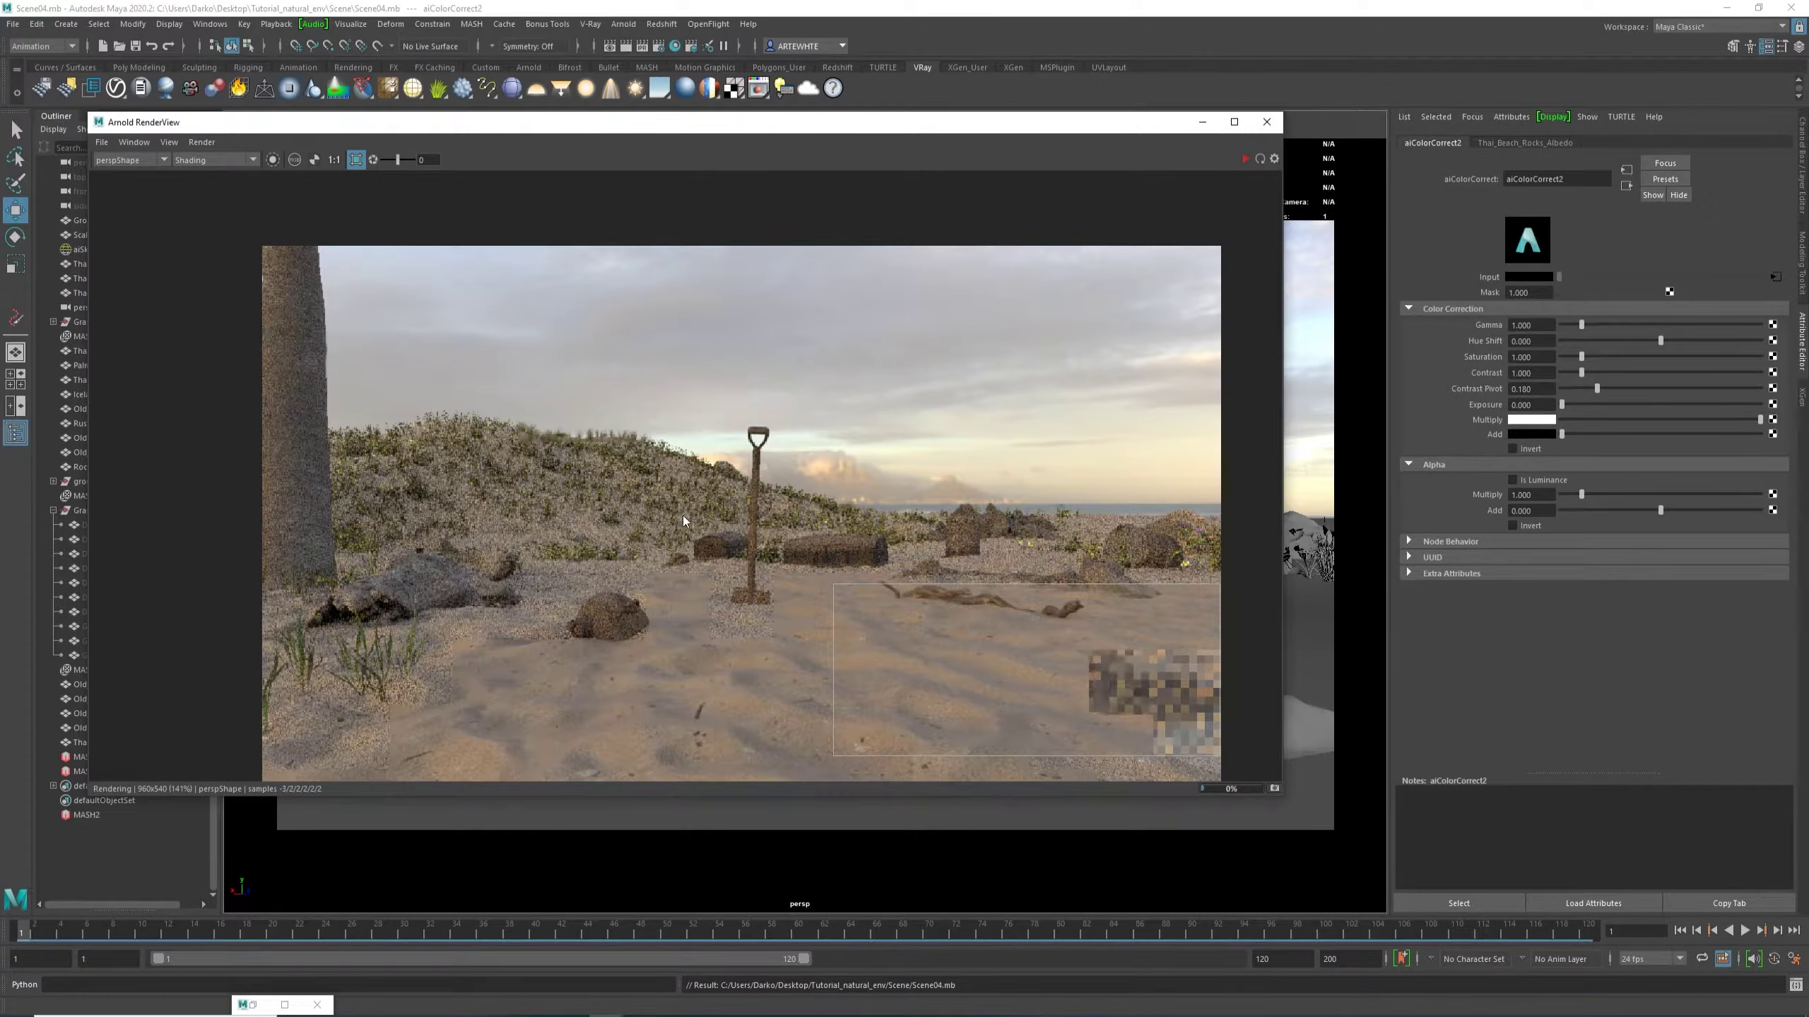
left_click(988, 637)
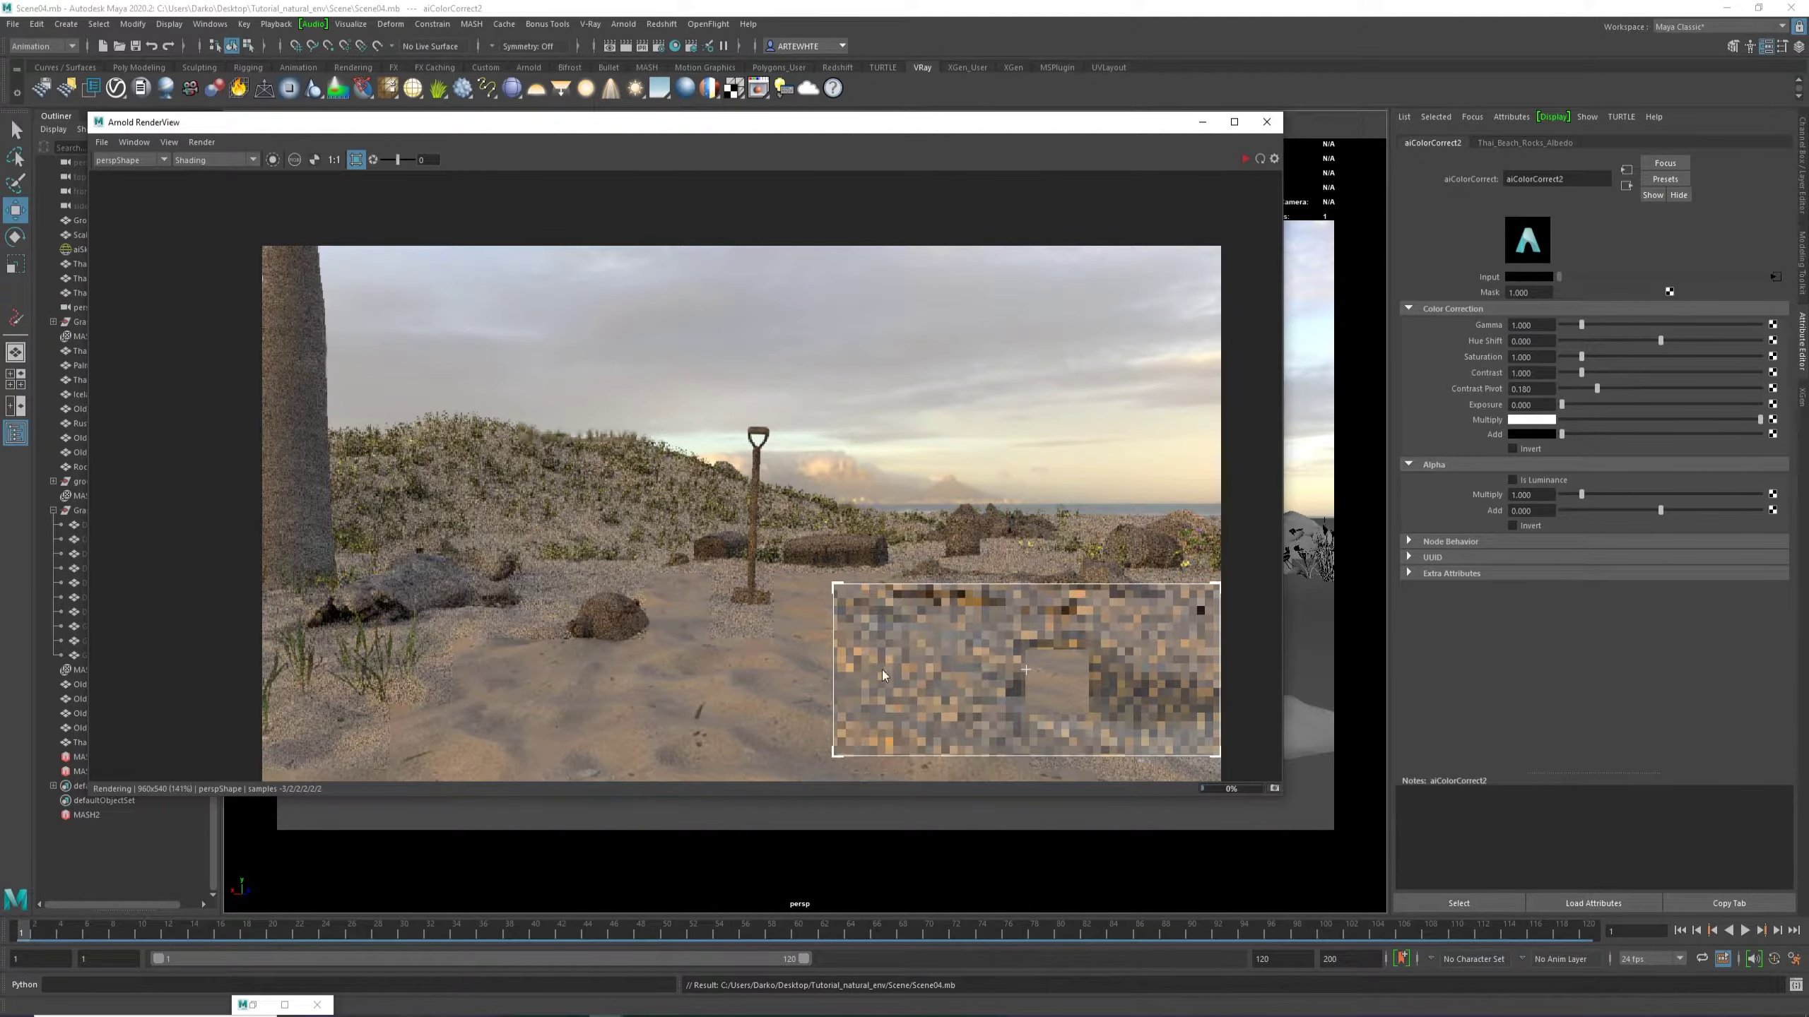
scroll(883, 676, "down", 1)
scroll(978, 689, "up", 2)
scroll(978, 689, "down", 1)
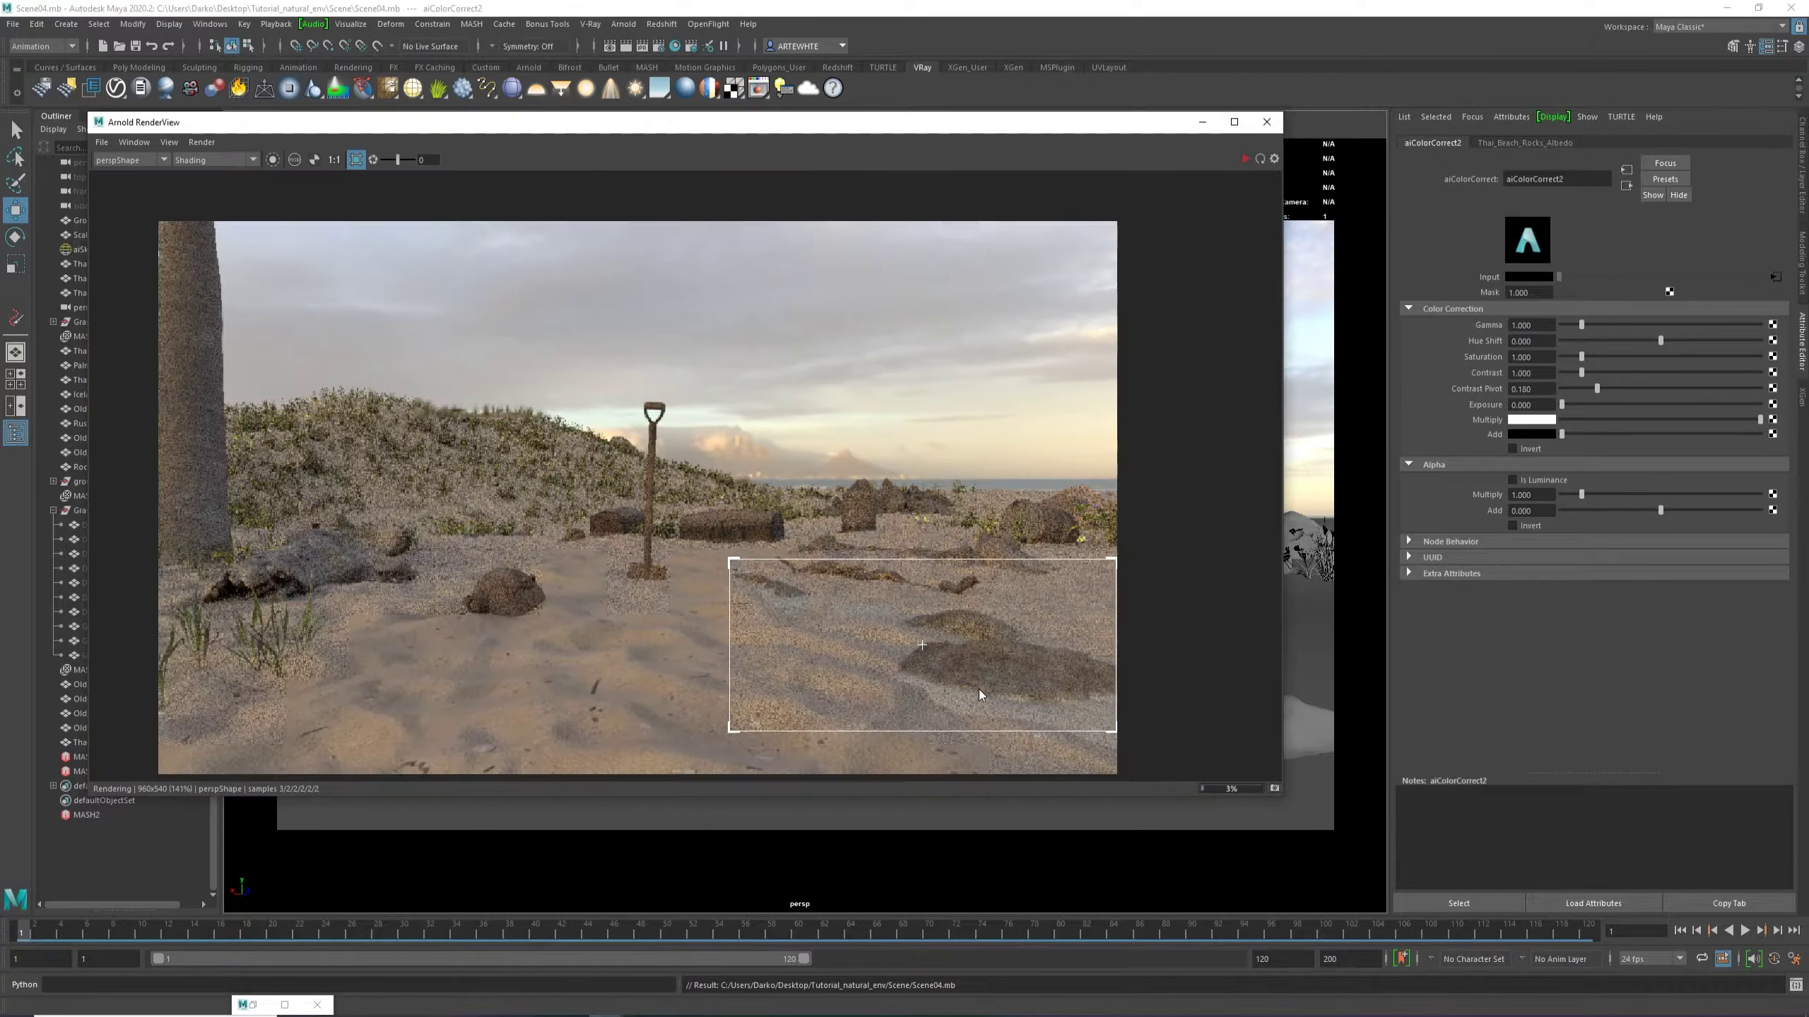
With IPR running, set the rocks' color correction to exposure 0.824, saturation 0.789 and contrast 0.896.
left_click(1242, 161)
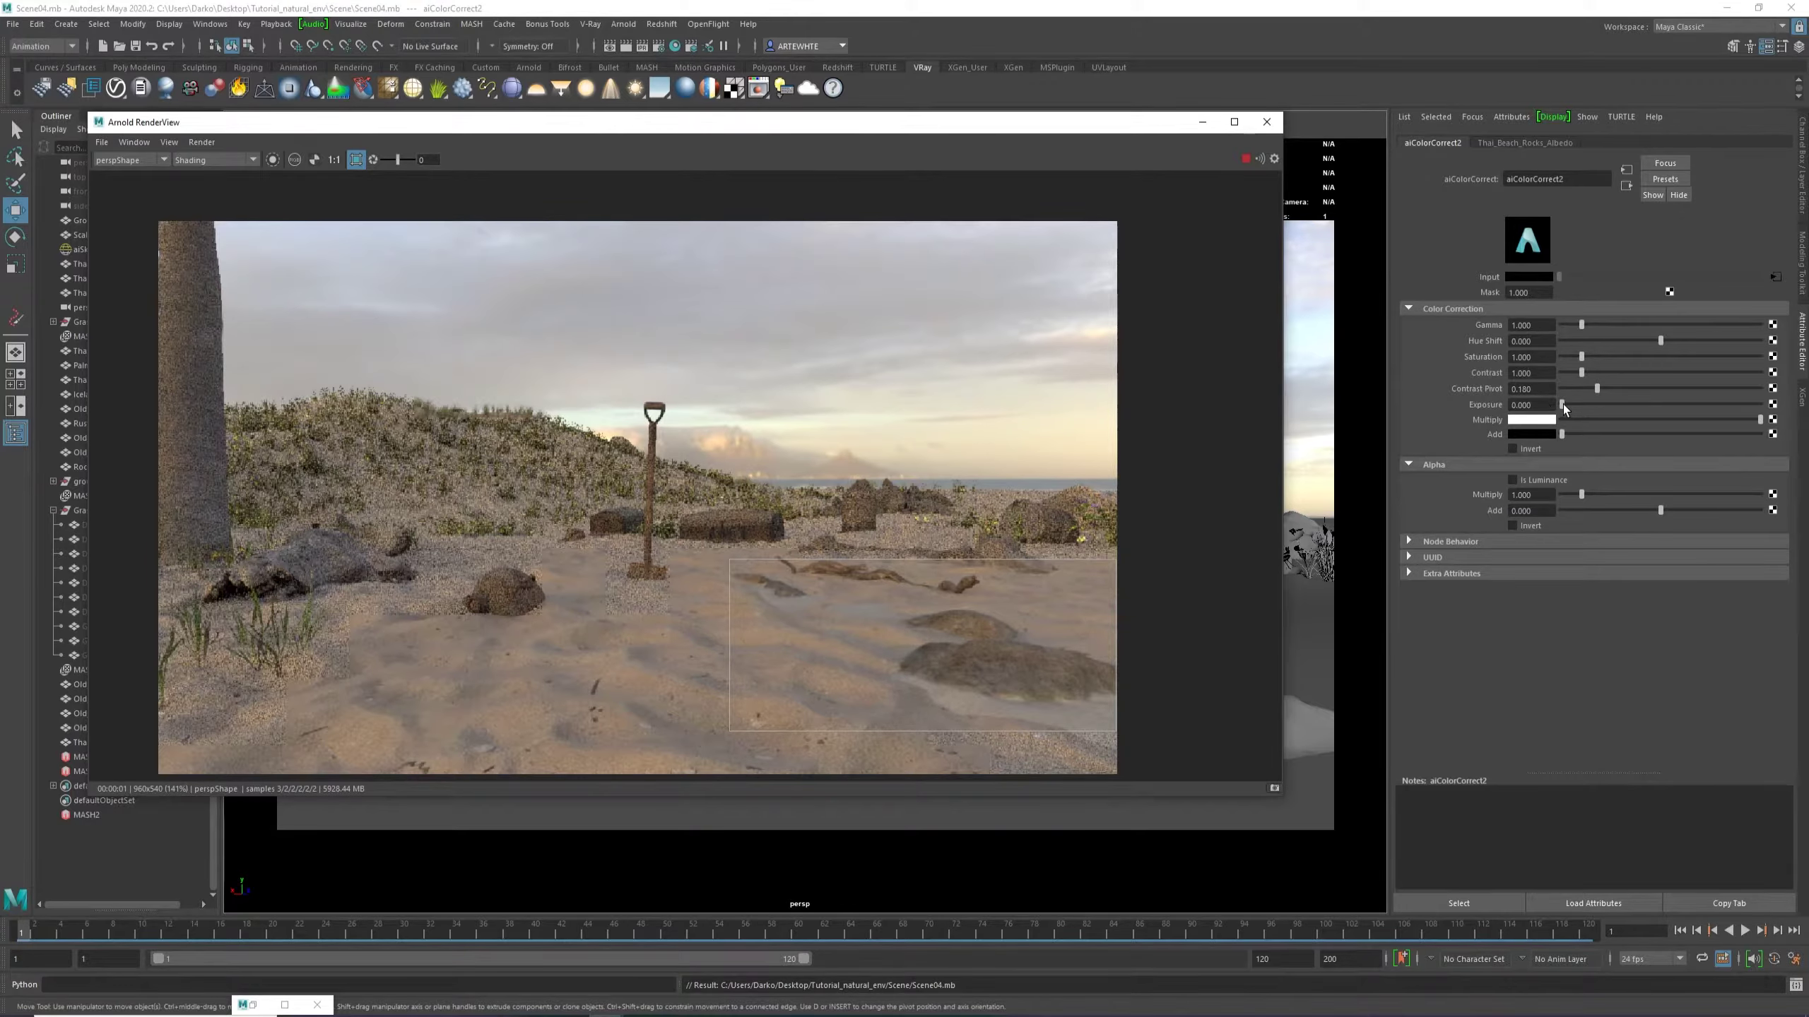
left_click_drag(1562, 405, 1578, 401)
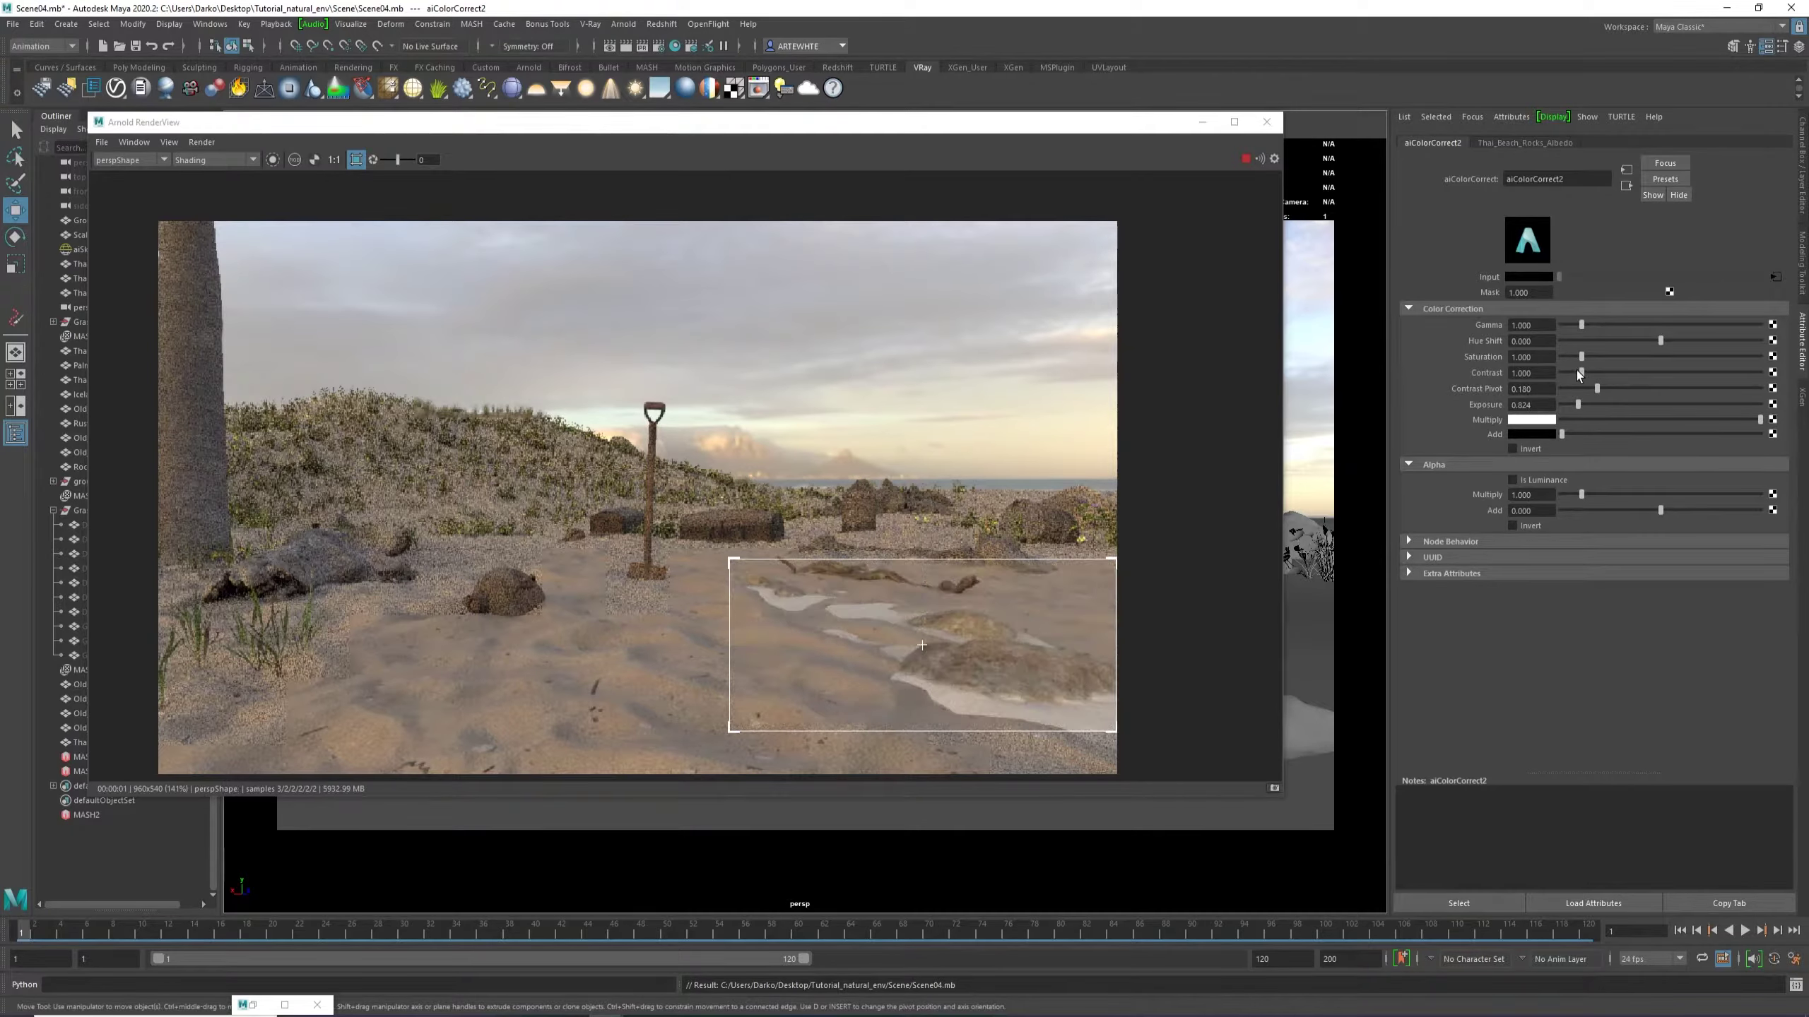
left_click_drag(1582, 356, 1578, 357)
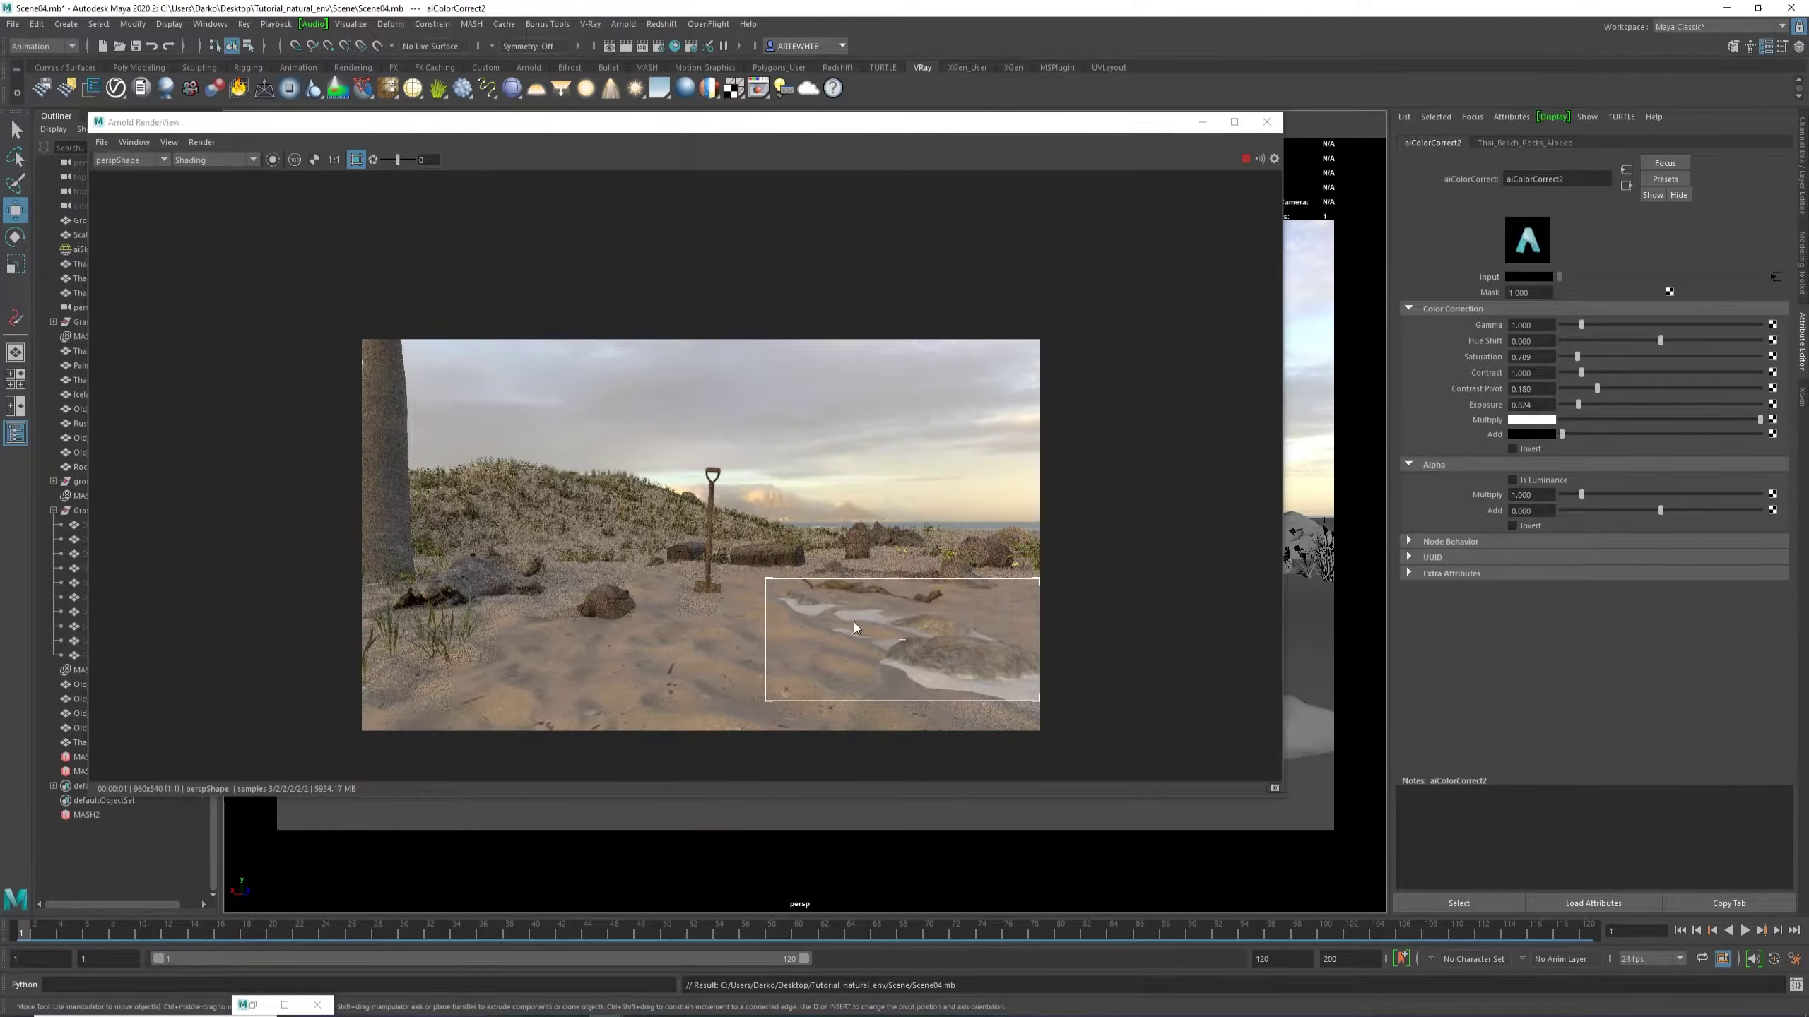
scroll(865, 648, "up", 2)
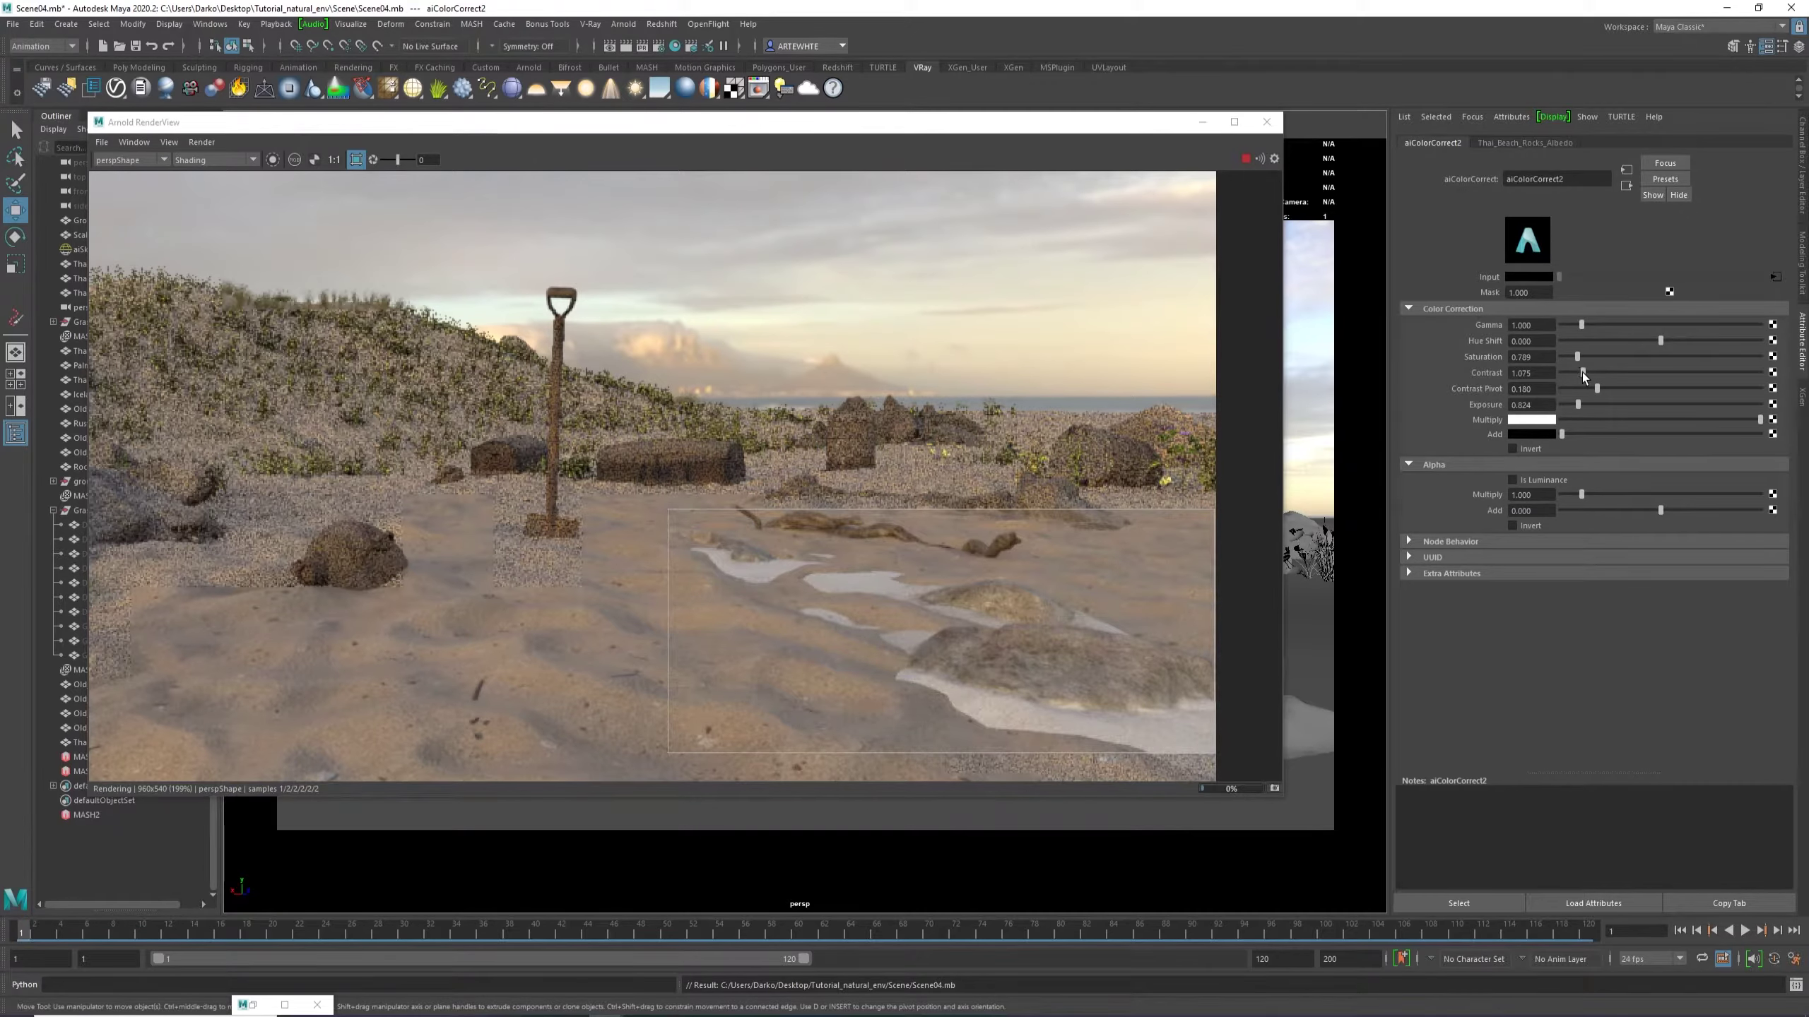
left_click_drag(1582, 373, 1579, 373)
scroll(992, 714, "down", 2)
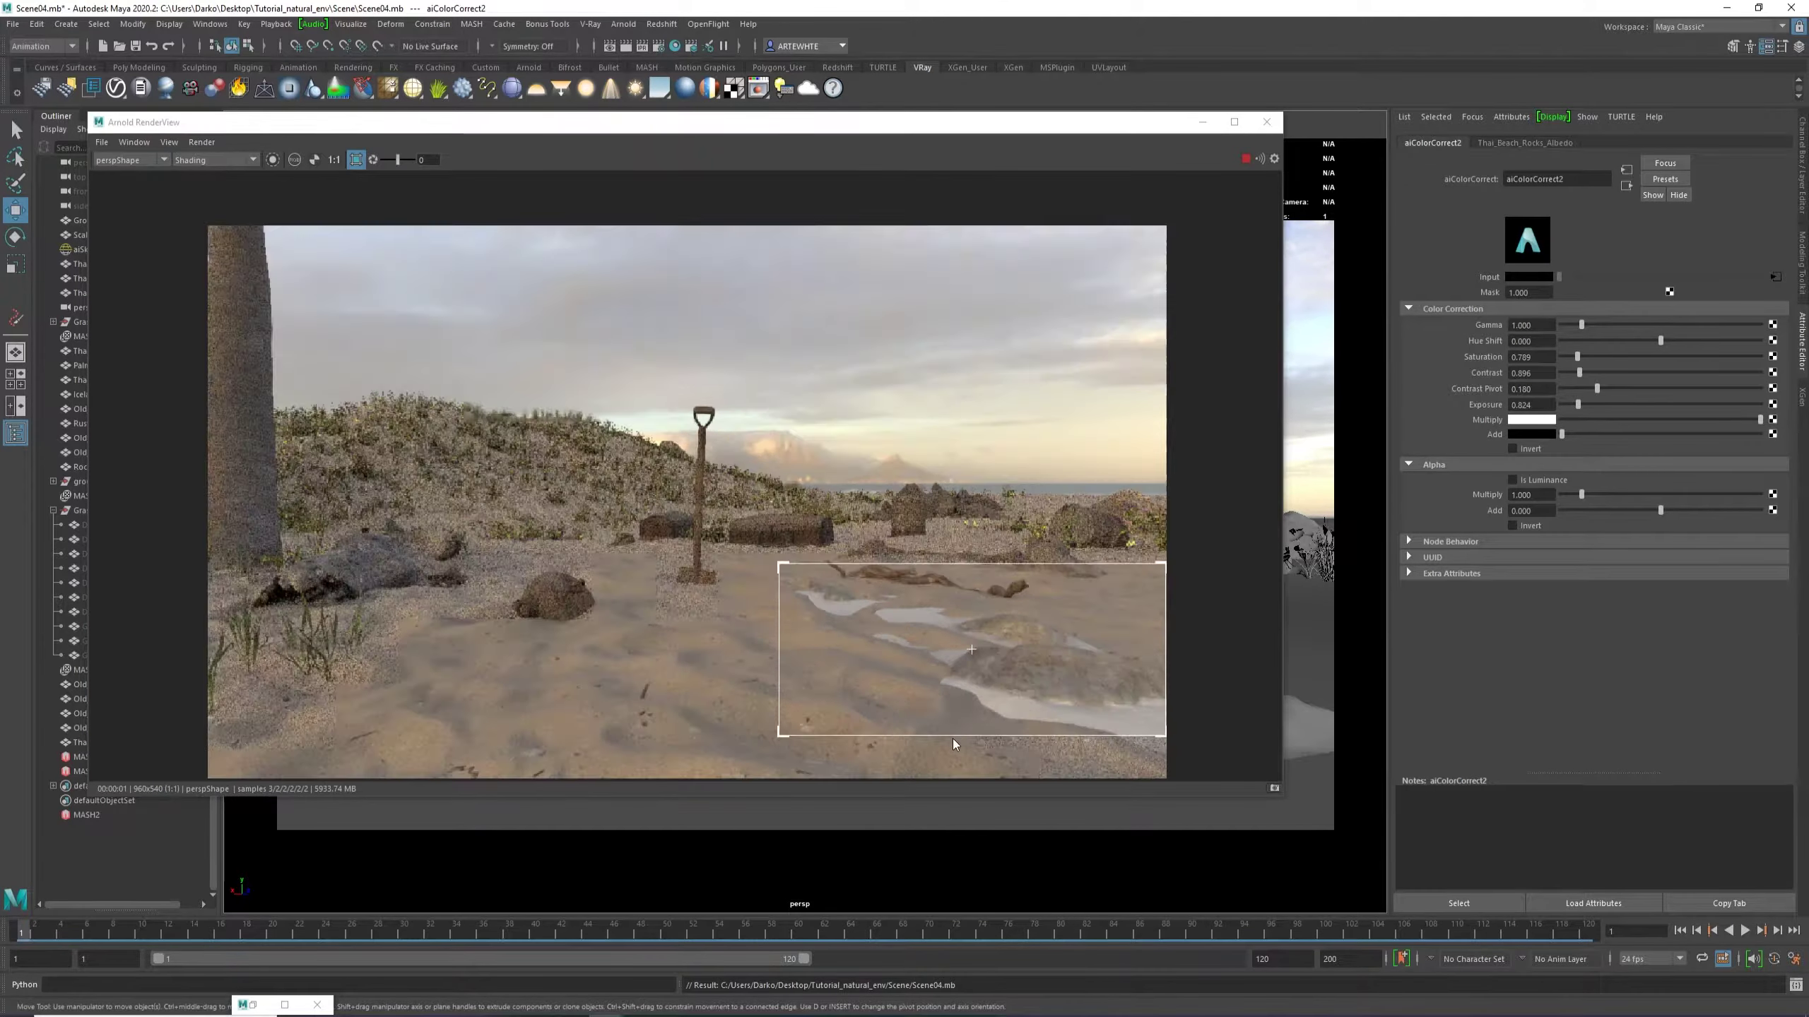
scroll(977, 743, "up", 1)
scroll(973, 751, "down", 1)
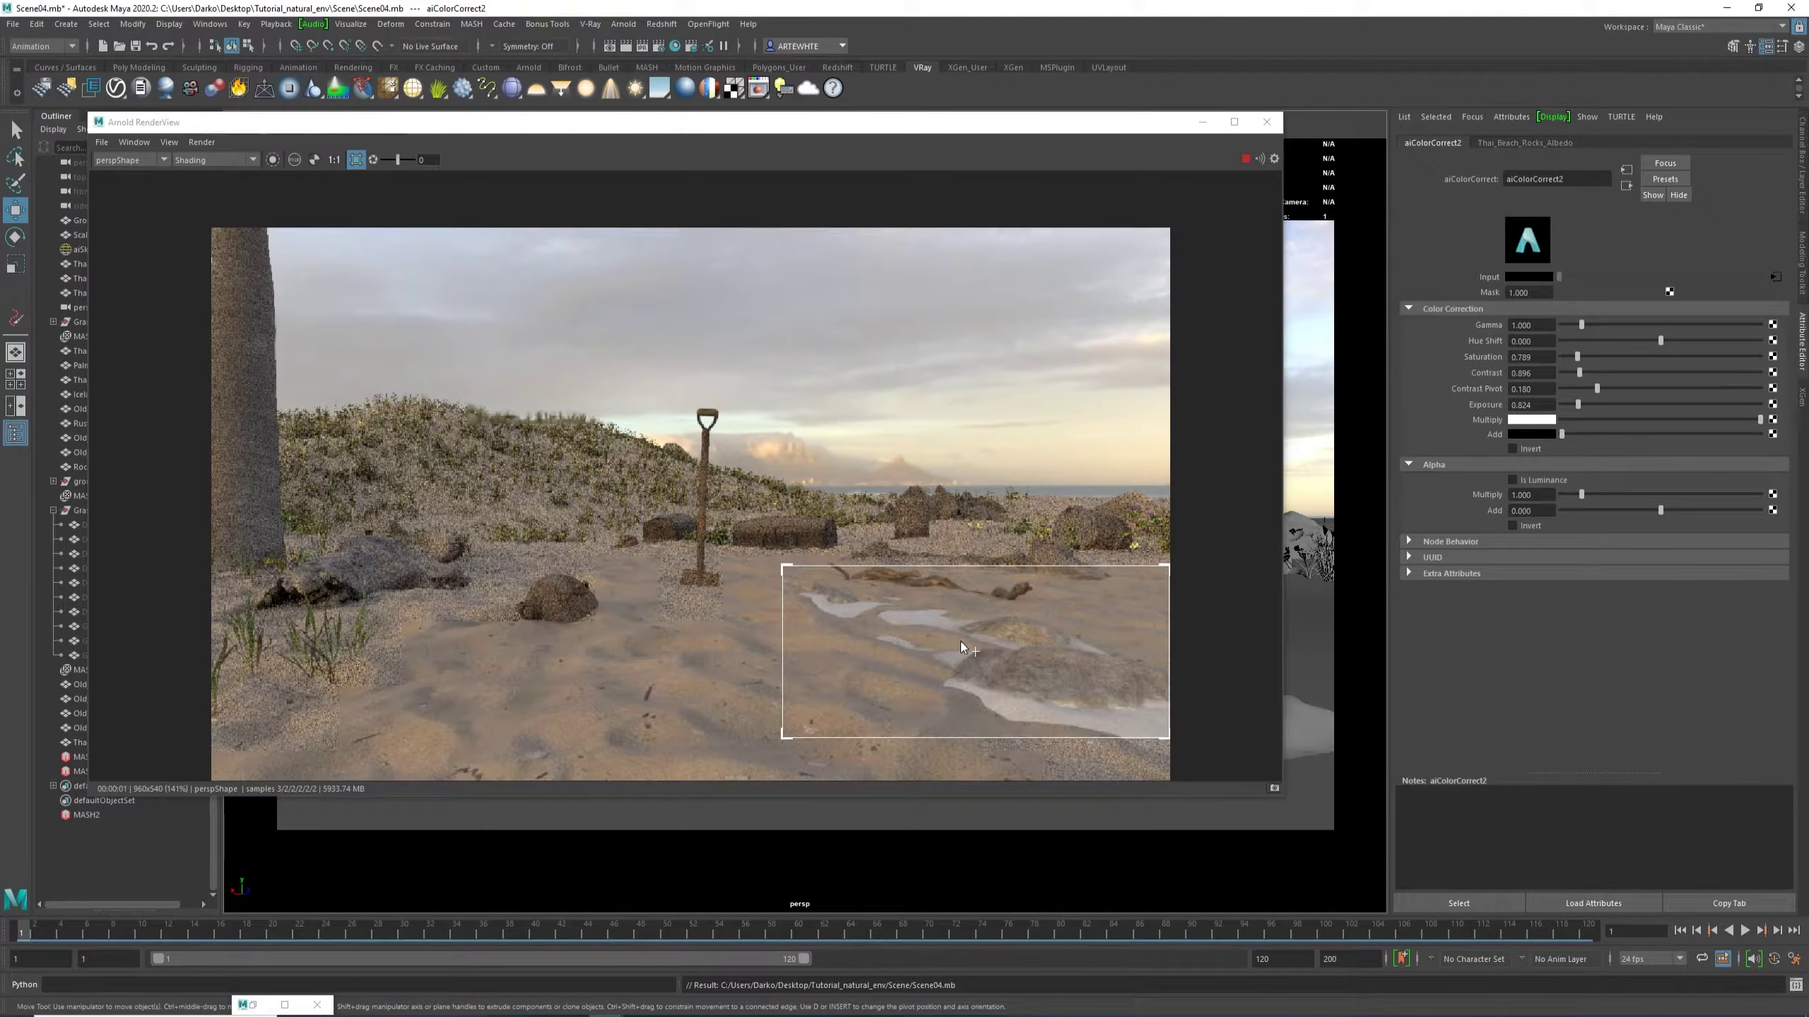
scroll(545, 583, "up", 2)
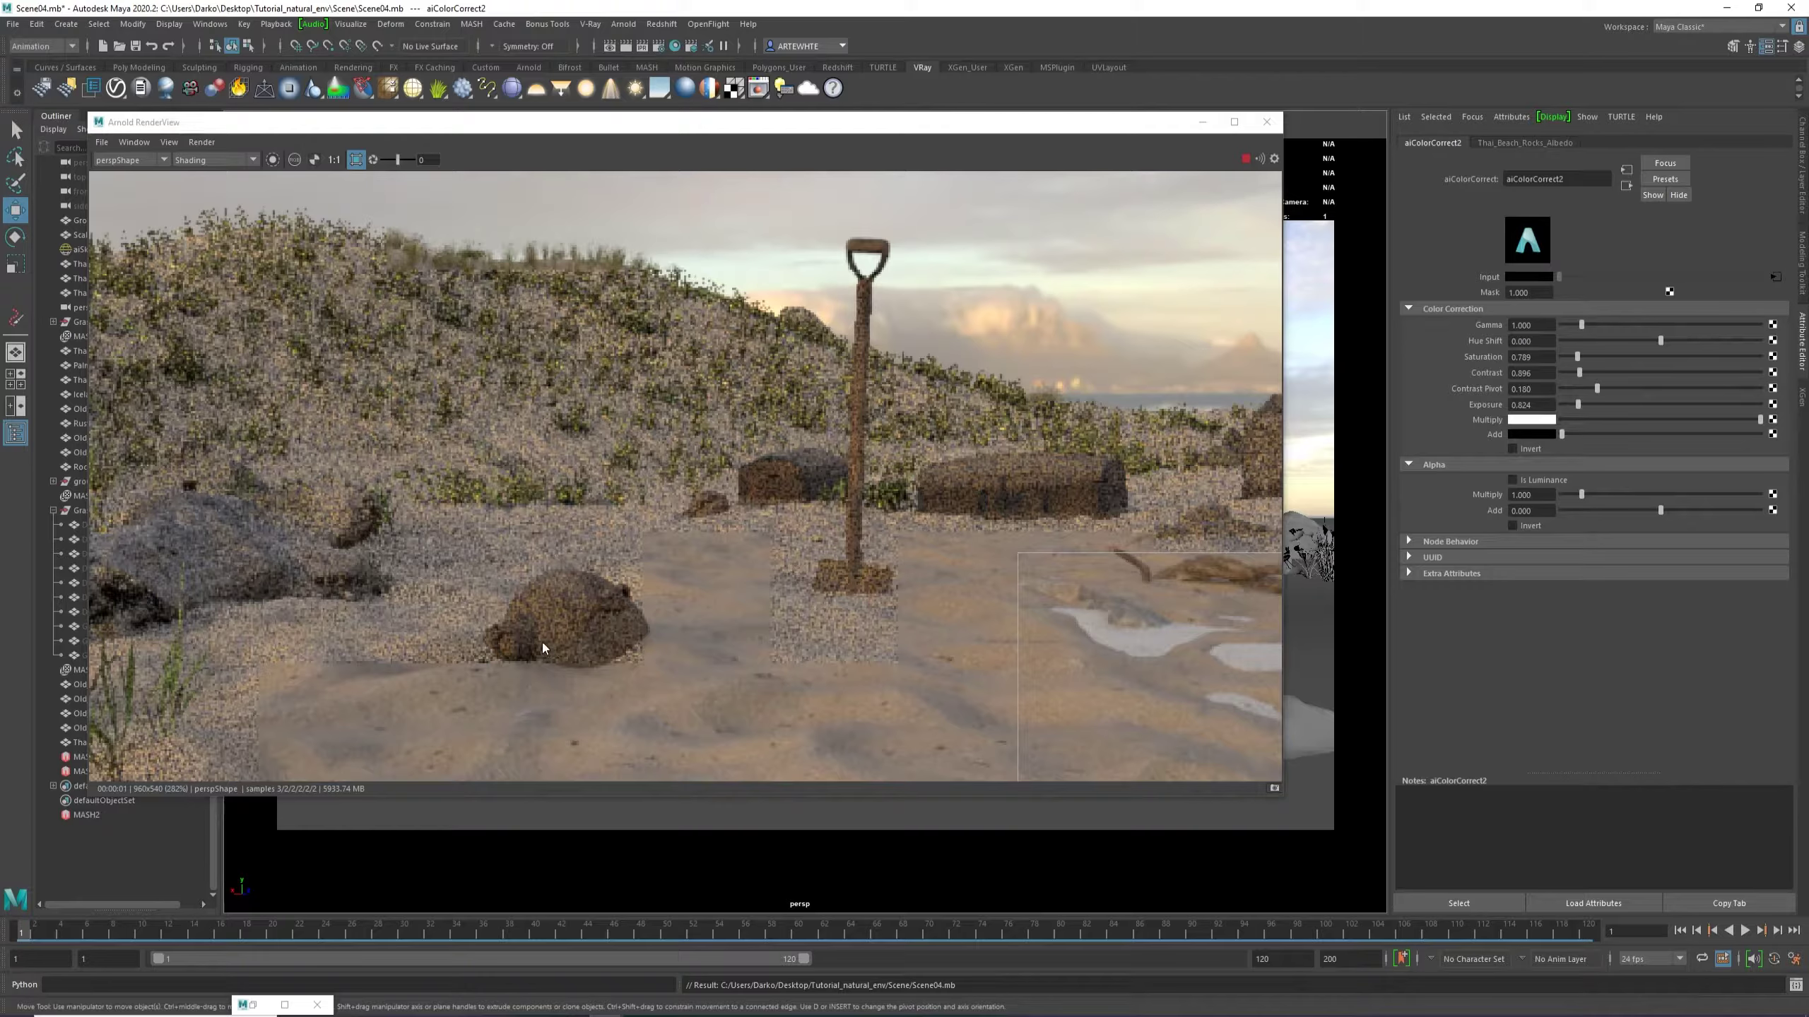
scroll(543, 643, "down", 1)
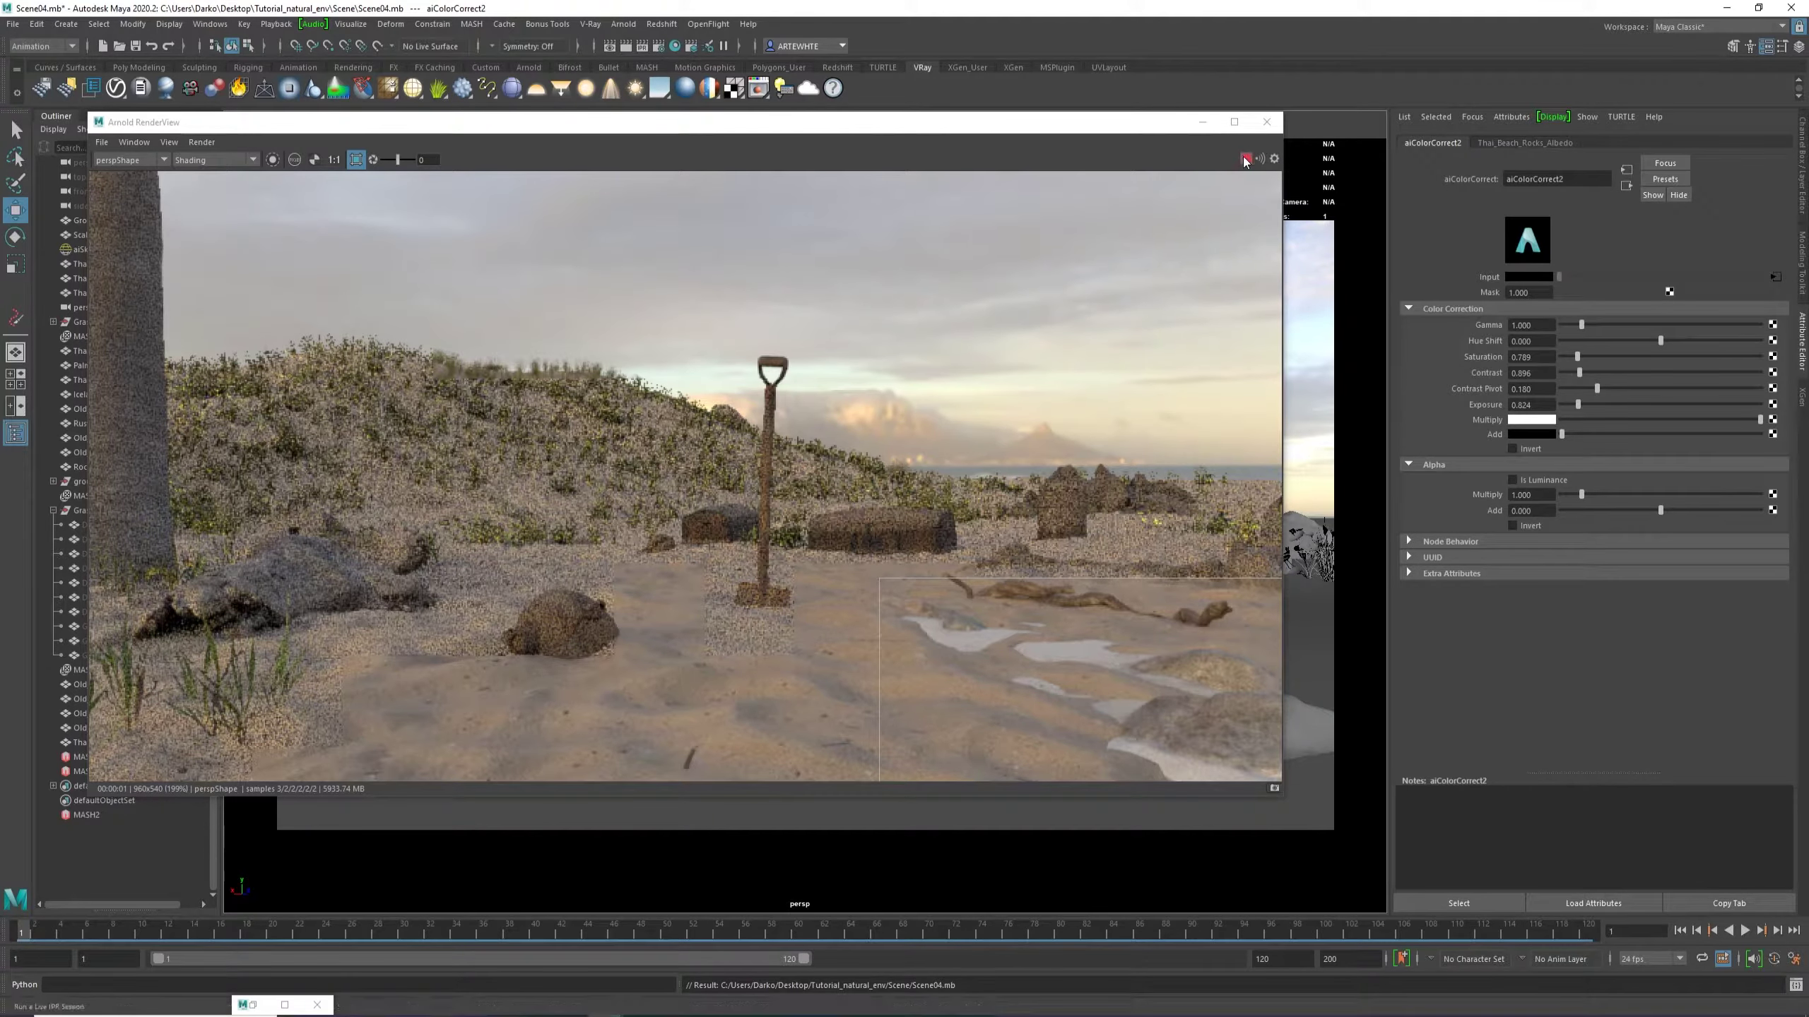
Minimize the Arnold RenderView and switch the viewport to the persp1 camera.
left_click(1201, 125)
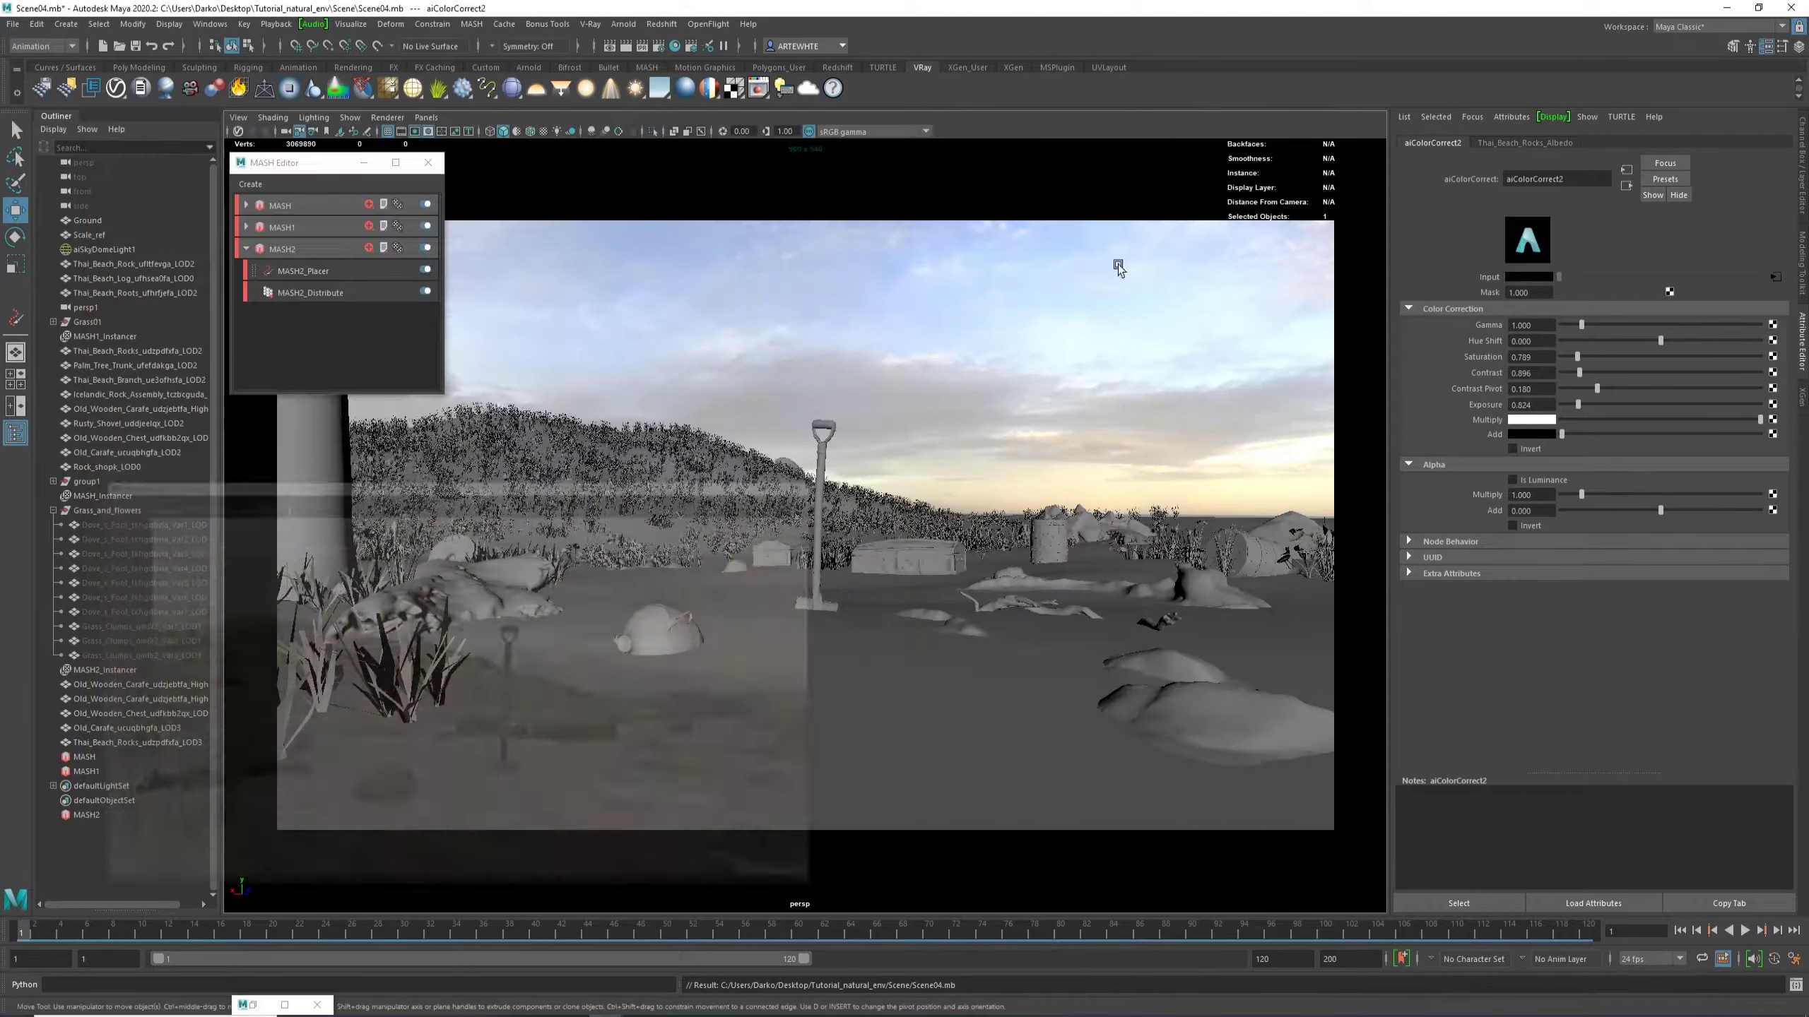
left_click(427, 118)
mouse_move(463, 132)
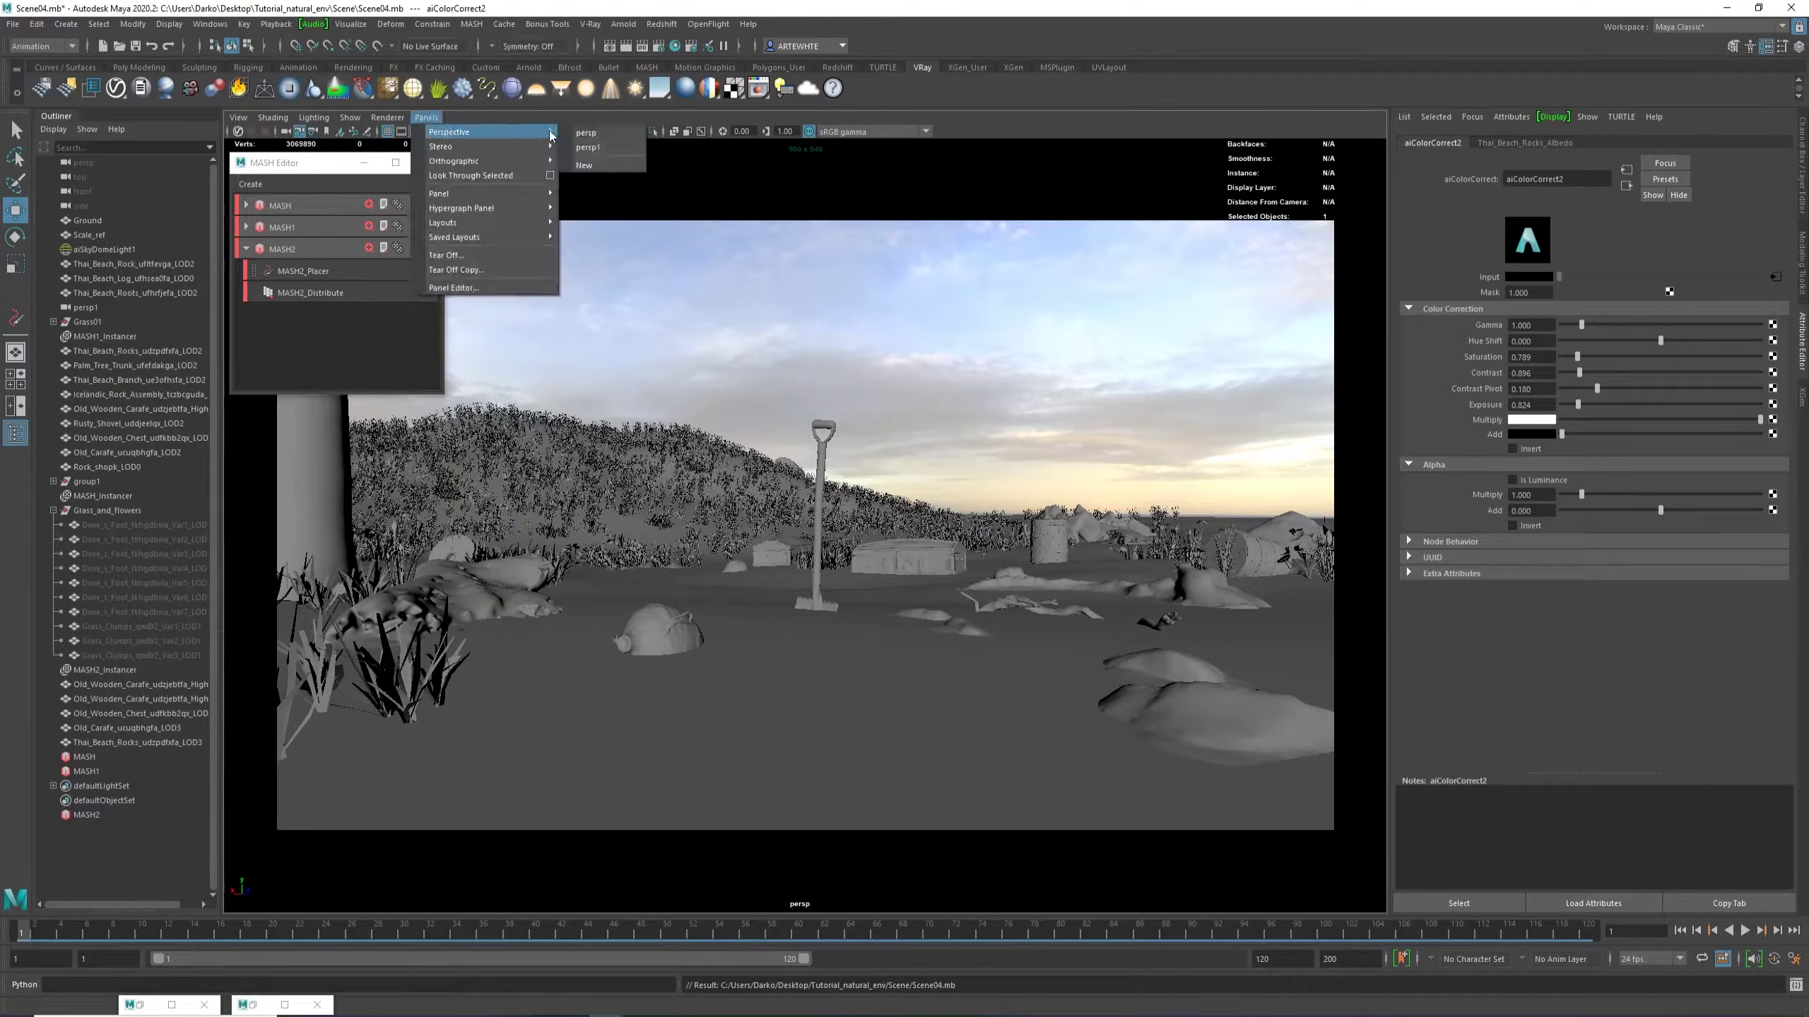
left_click(590, 150)
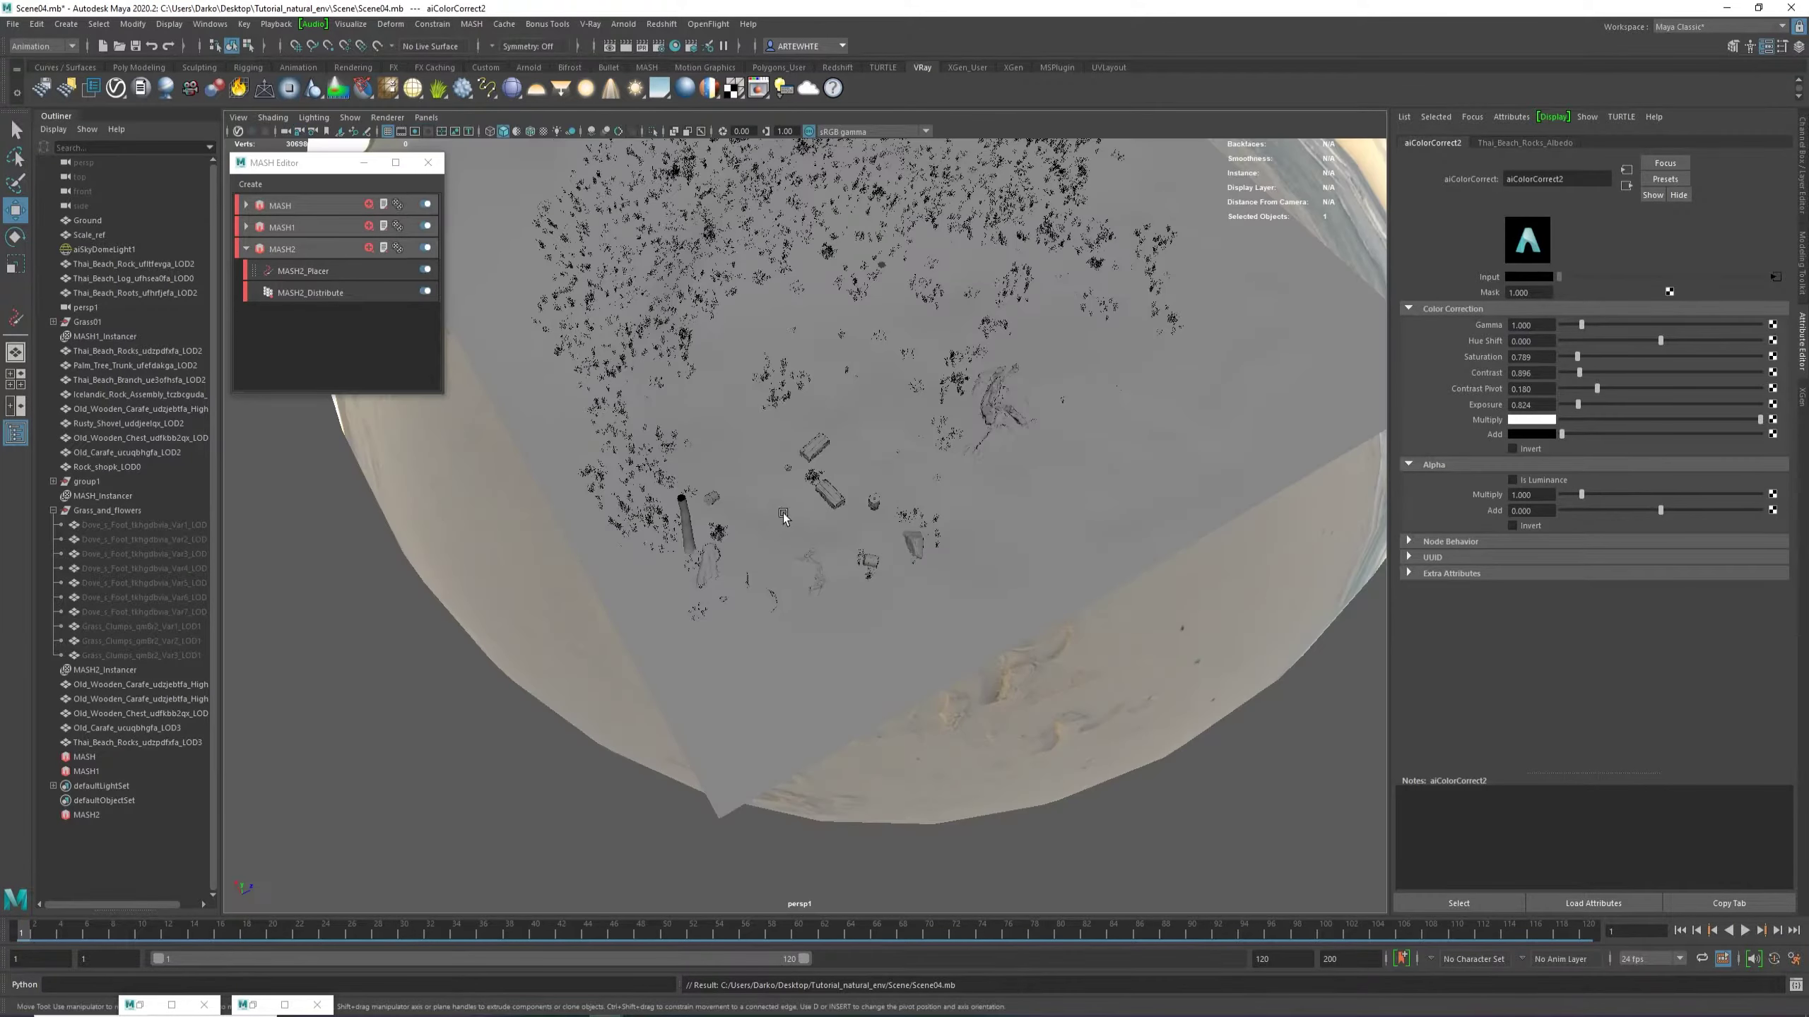
Put the Ground mesh in vertex mode and select a ground vertex among the foreground beach rocks.
left_click_drag(883, 547, 907, 565, "alt")
scroll(907, 570, "up", 5)
left_click_drag(896, 628, 492, 768, "alt")
left_click(803, 594)
right_click_drag(492, 767, 664, 545, "alt")
middle_click_drag(664, 545, 1106, 525, "alt")
right_click_drag(1107, 525, 925, 548, "alt")
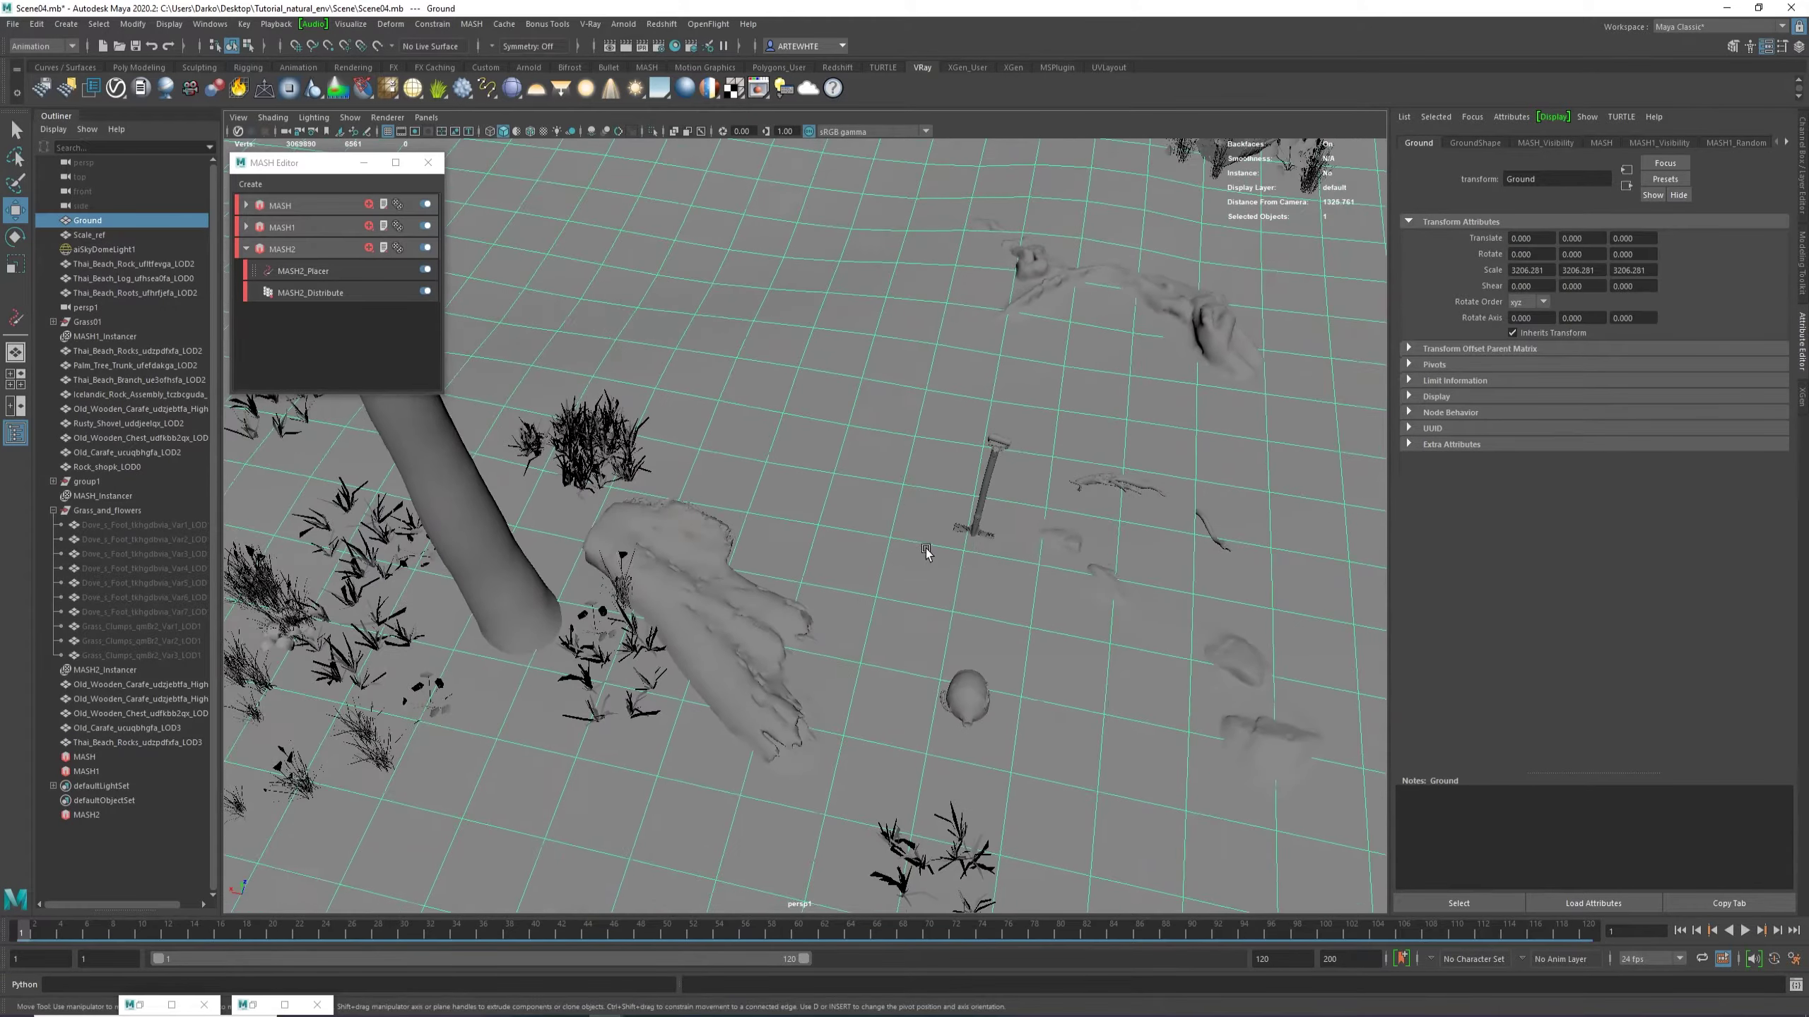
middle_click_drag(1097, 549, 886, 511, "alt")
left_click_drag(884, 509, 879, 564, "alt")
middle_click_drag(874, 497, 963, 453, "alt")
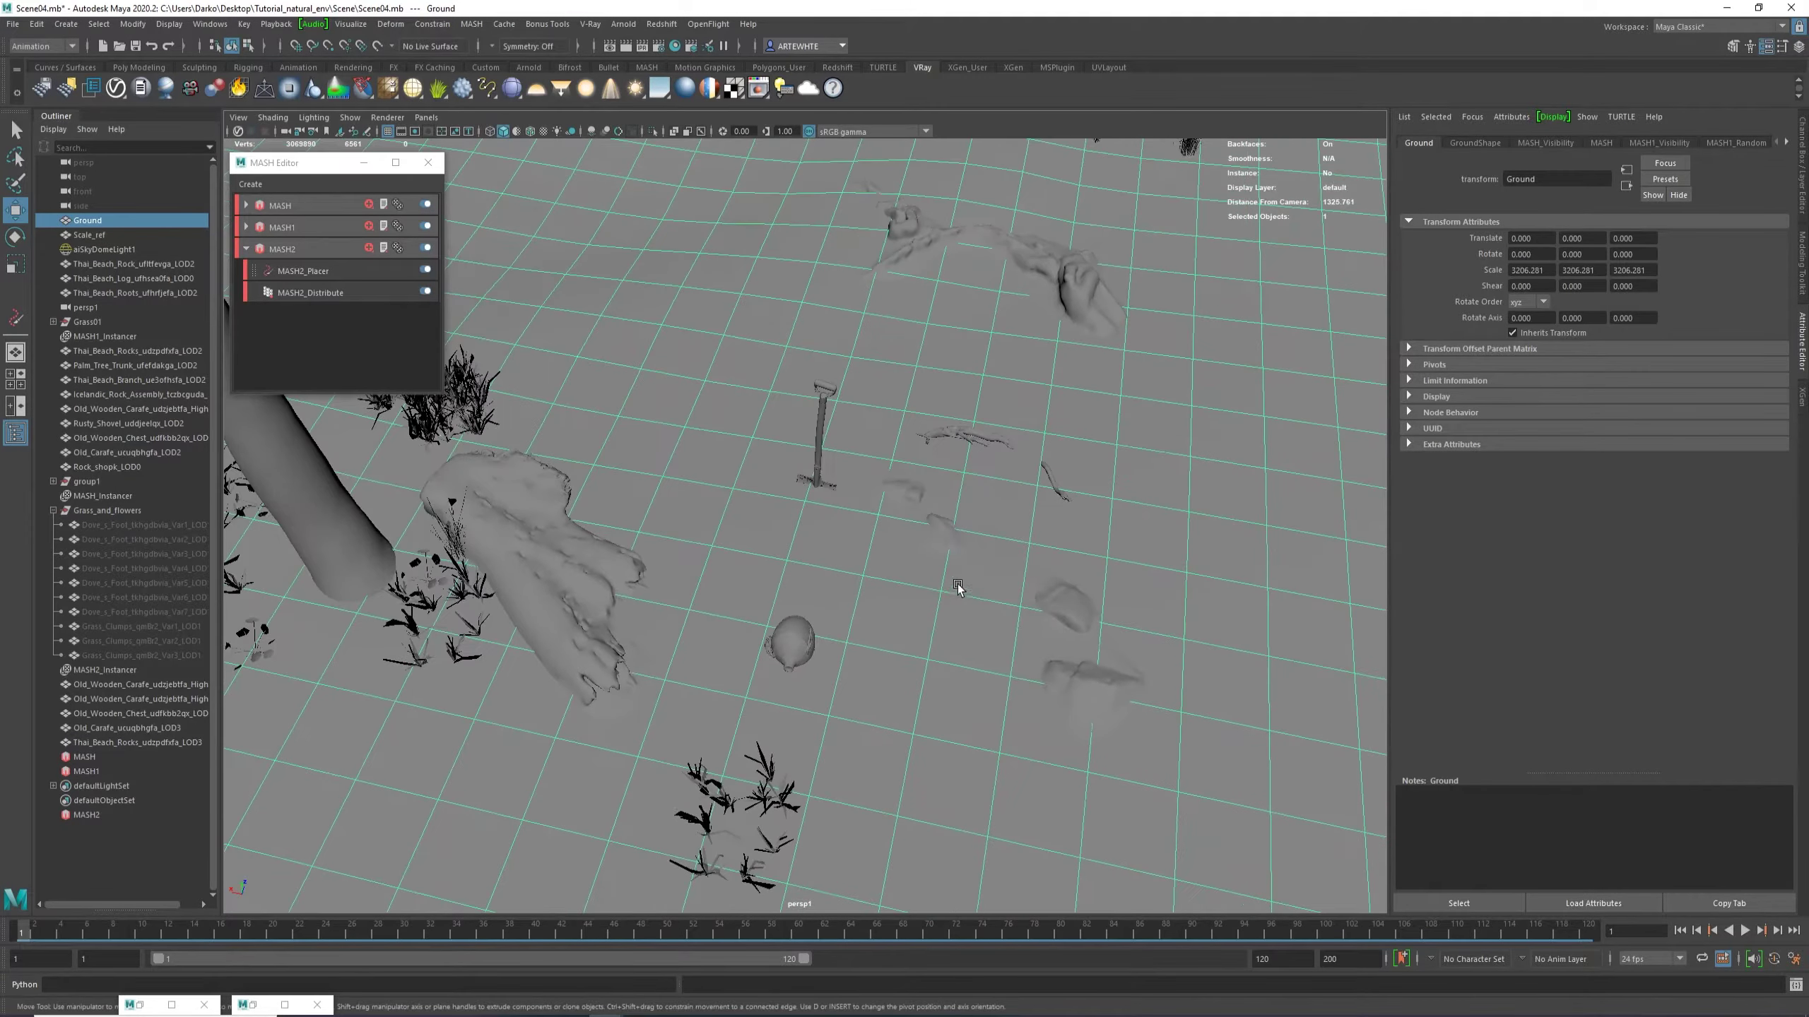
left_click(978, 560)
middle_click_drag(965, 547, 822, 614, "alt")
right_click_drag(821, 614, 765, 620)
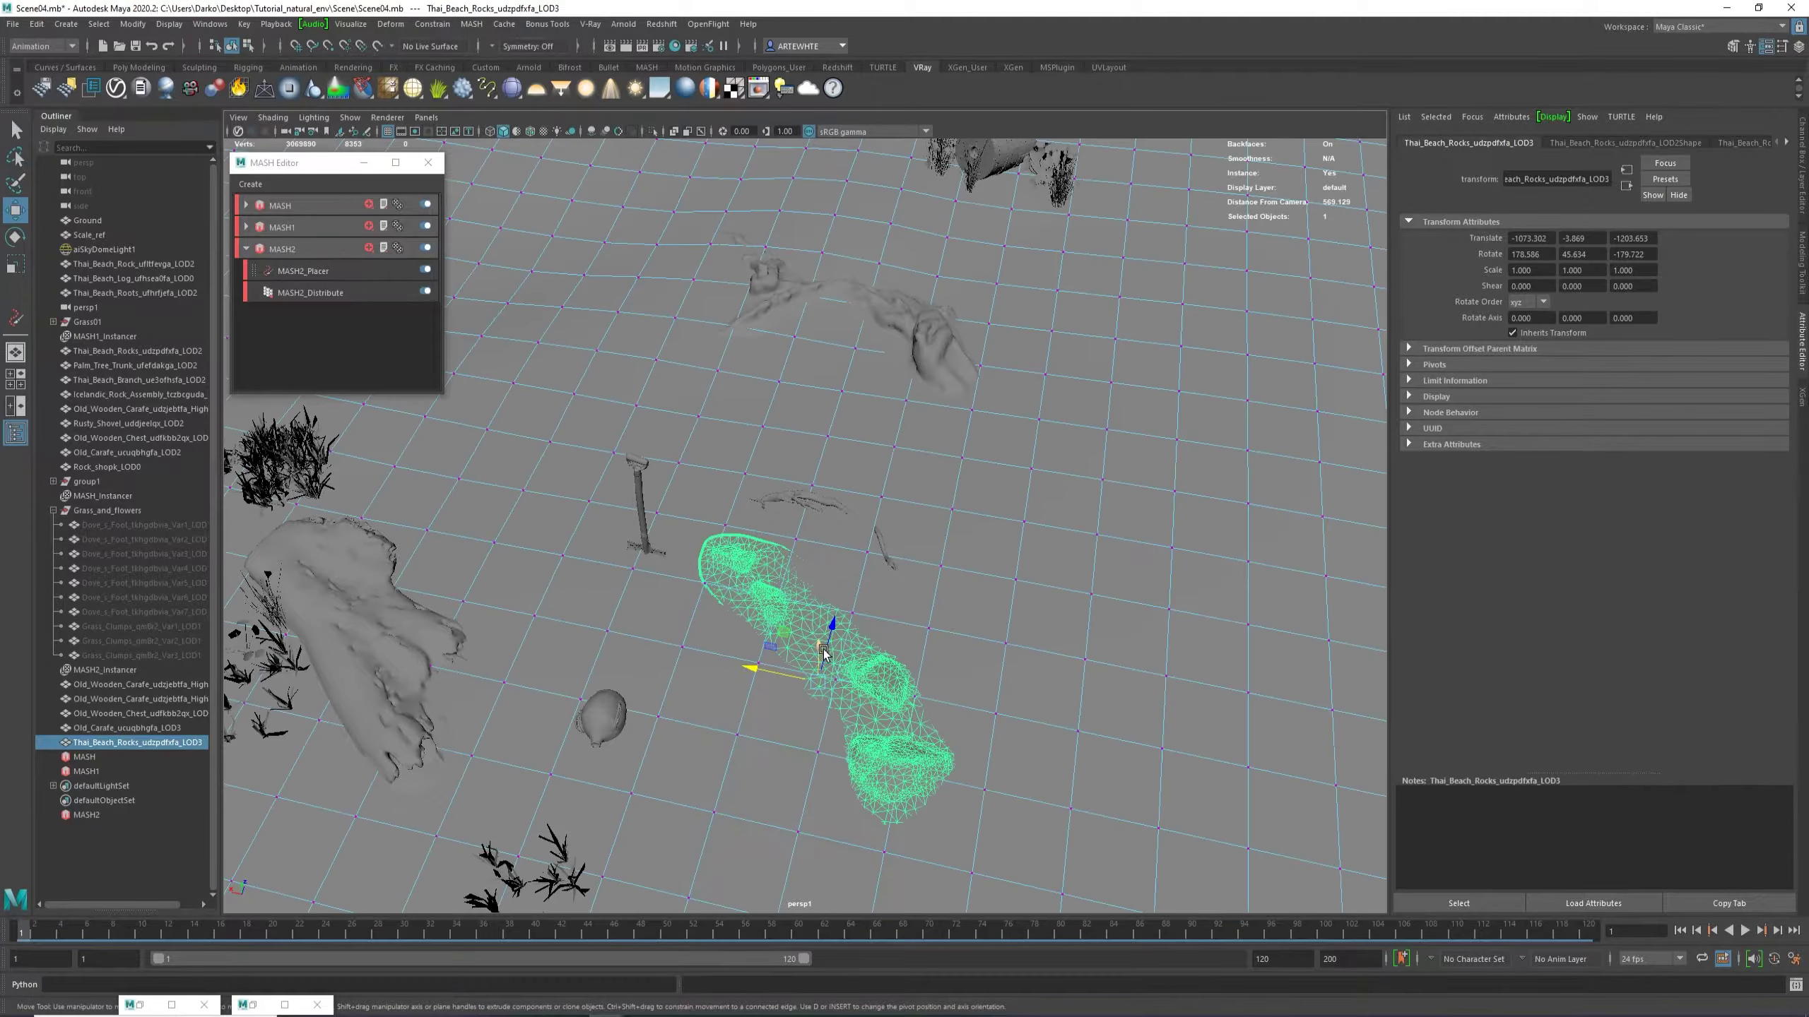
left_click(854, 614)
left_click(854, 618)
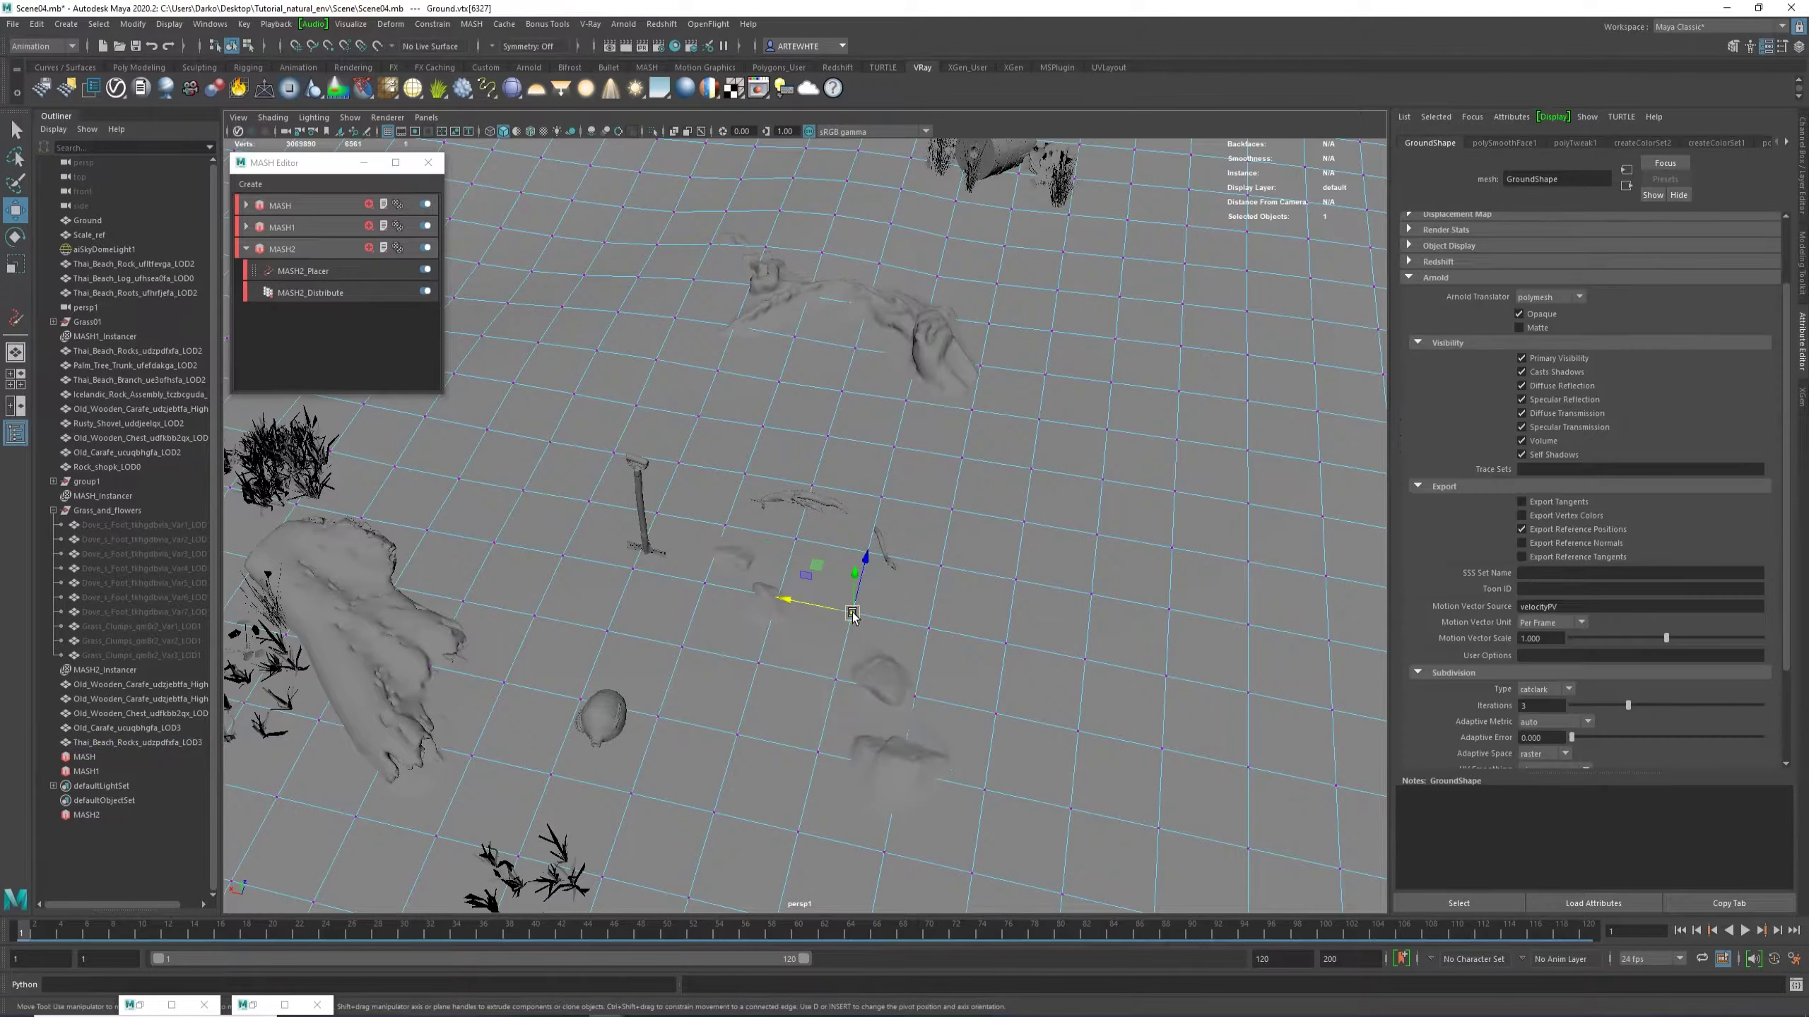
Frame the foreground rocks from a low, close angle and select the Thai_Beach_Rocks LOD3 mesh.
key("f")
right_click_drag(641, 492, 235, 499, "alt")
left_click_drag(791, 605, 790, 492, "alt")
middle_click_drag(790, 492, 787, 641, "alt")
left_click_drag(788, 641, 783, 553, "alt")
middle_click_drag(783, 552, 779, 631, "alt")
left_click_drag(780, 634, 785, 568, "alt")
left_click(858, 574)
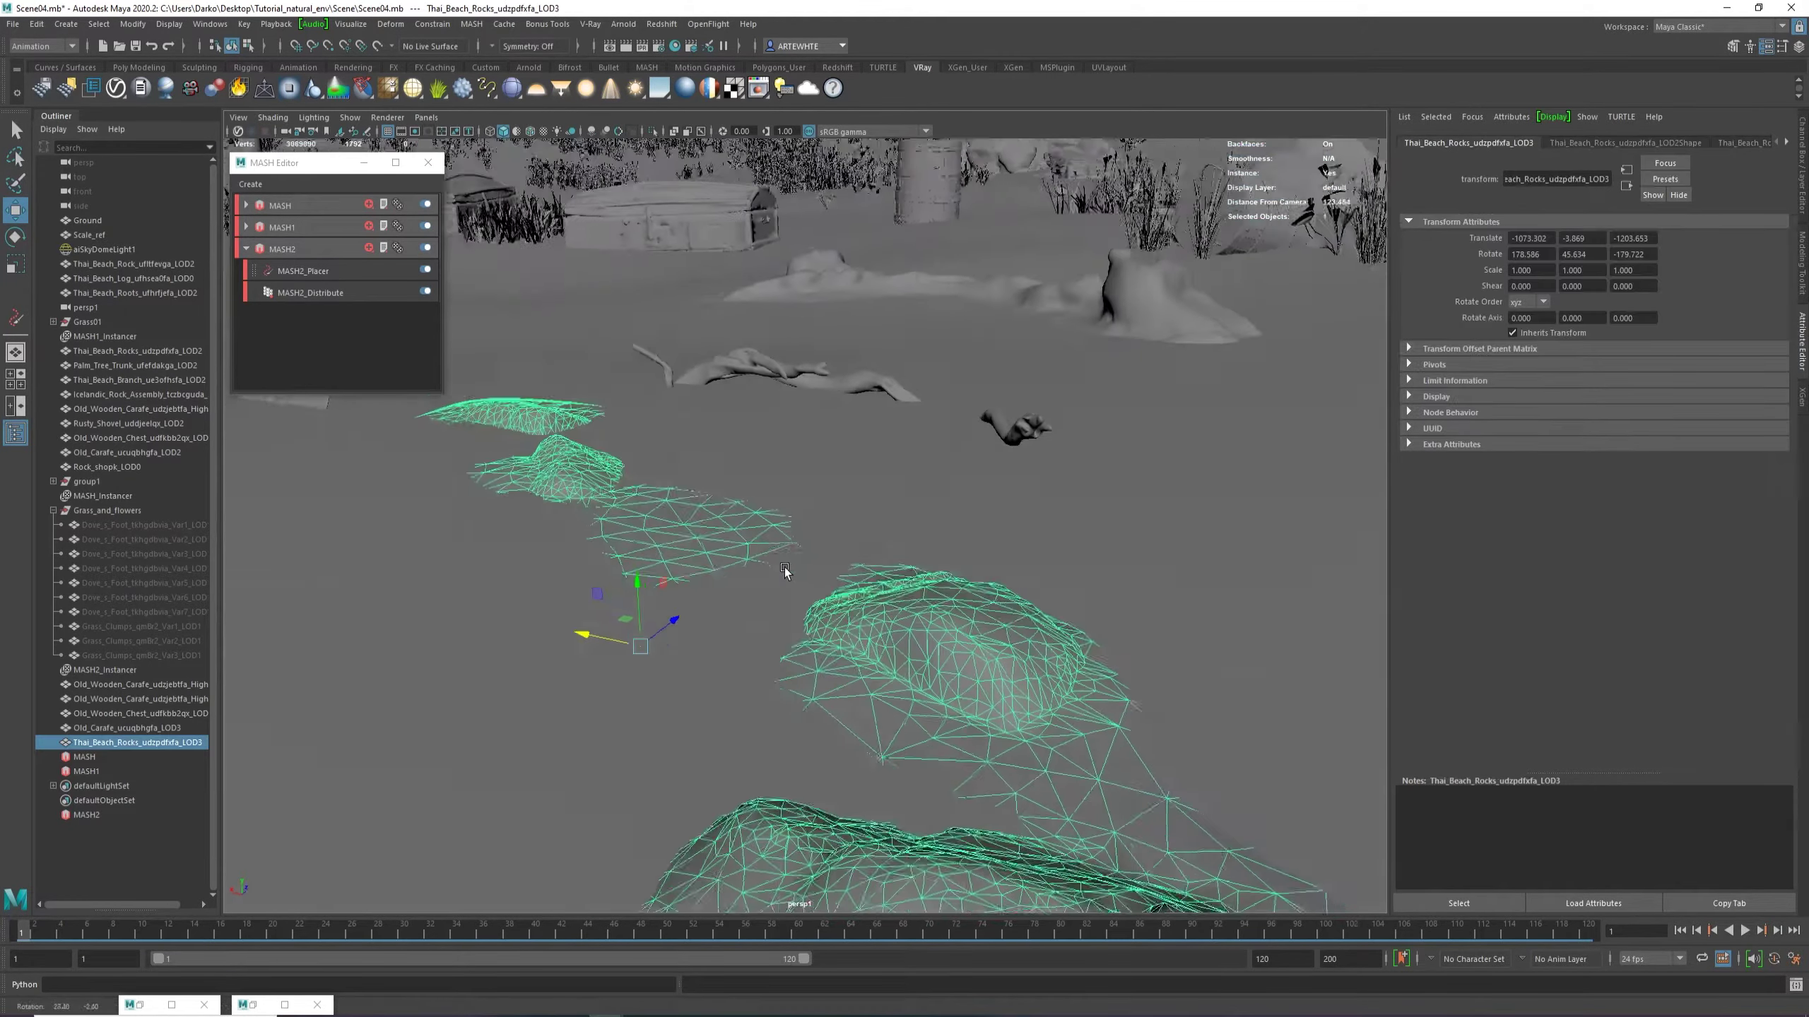
Put the beach rocks mesh in vertex mode, select a vertex on its flat central patch and adjust the soft selection falloff around it.
right_click_drag(784, 568, 766, 517, "alt")
left_click_drag(766, 517, 695, 434, "alt")
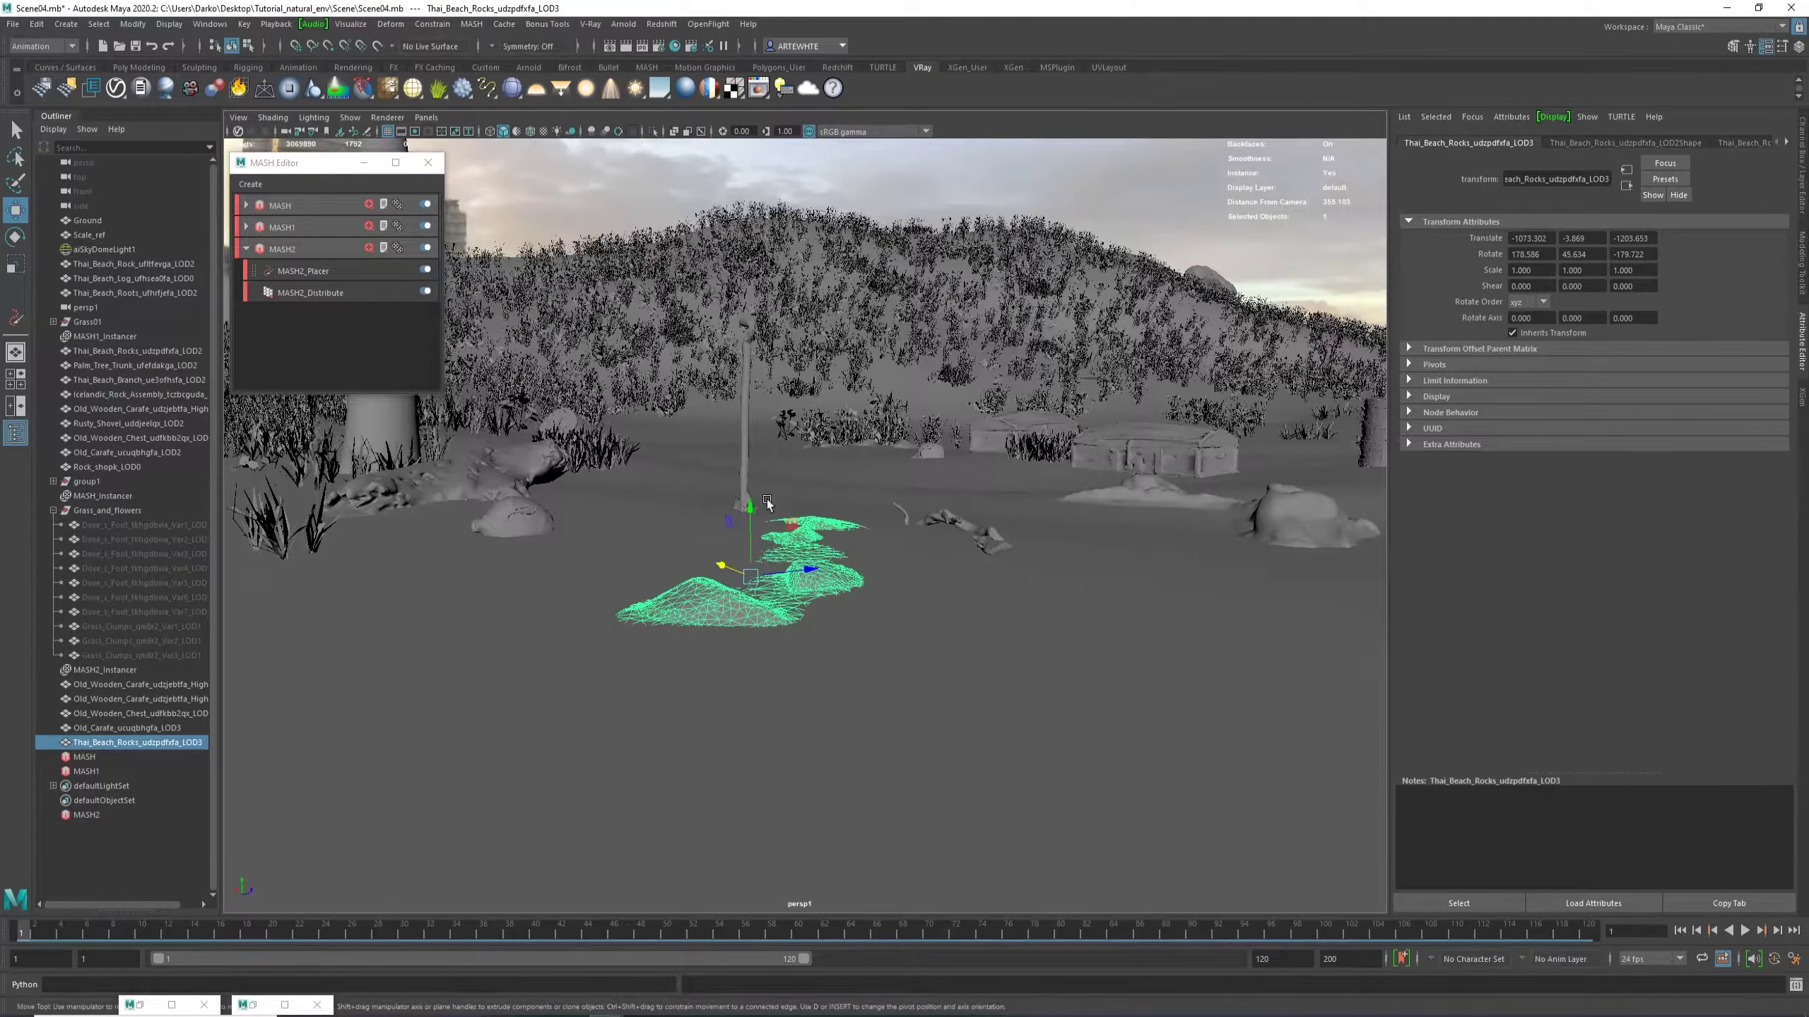
left_click_drag(768, 503, 926, 576, "alt")
right_click_drag(925, 576, 775, 594, "alt")
middle_click_drag(776, 593, 821, 553, "alt")
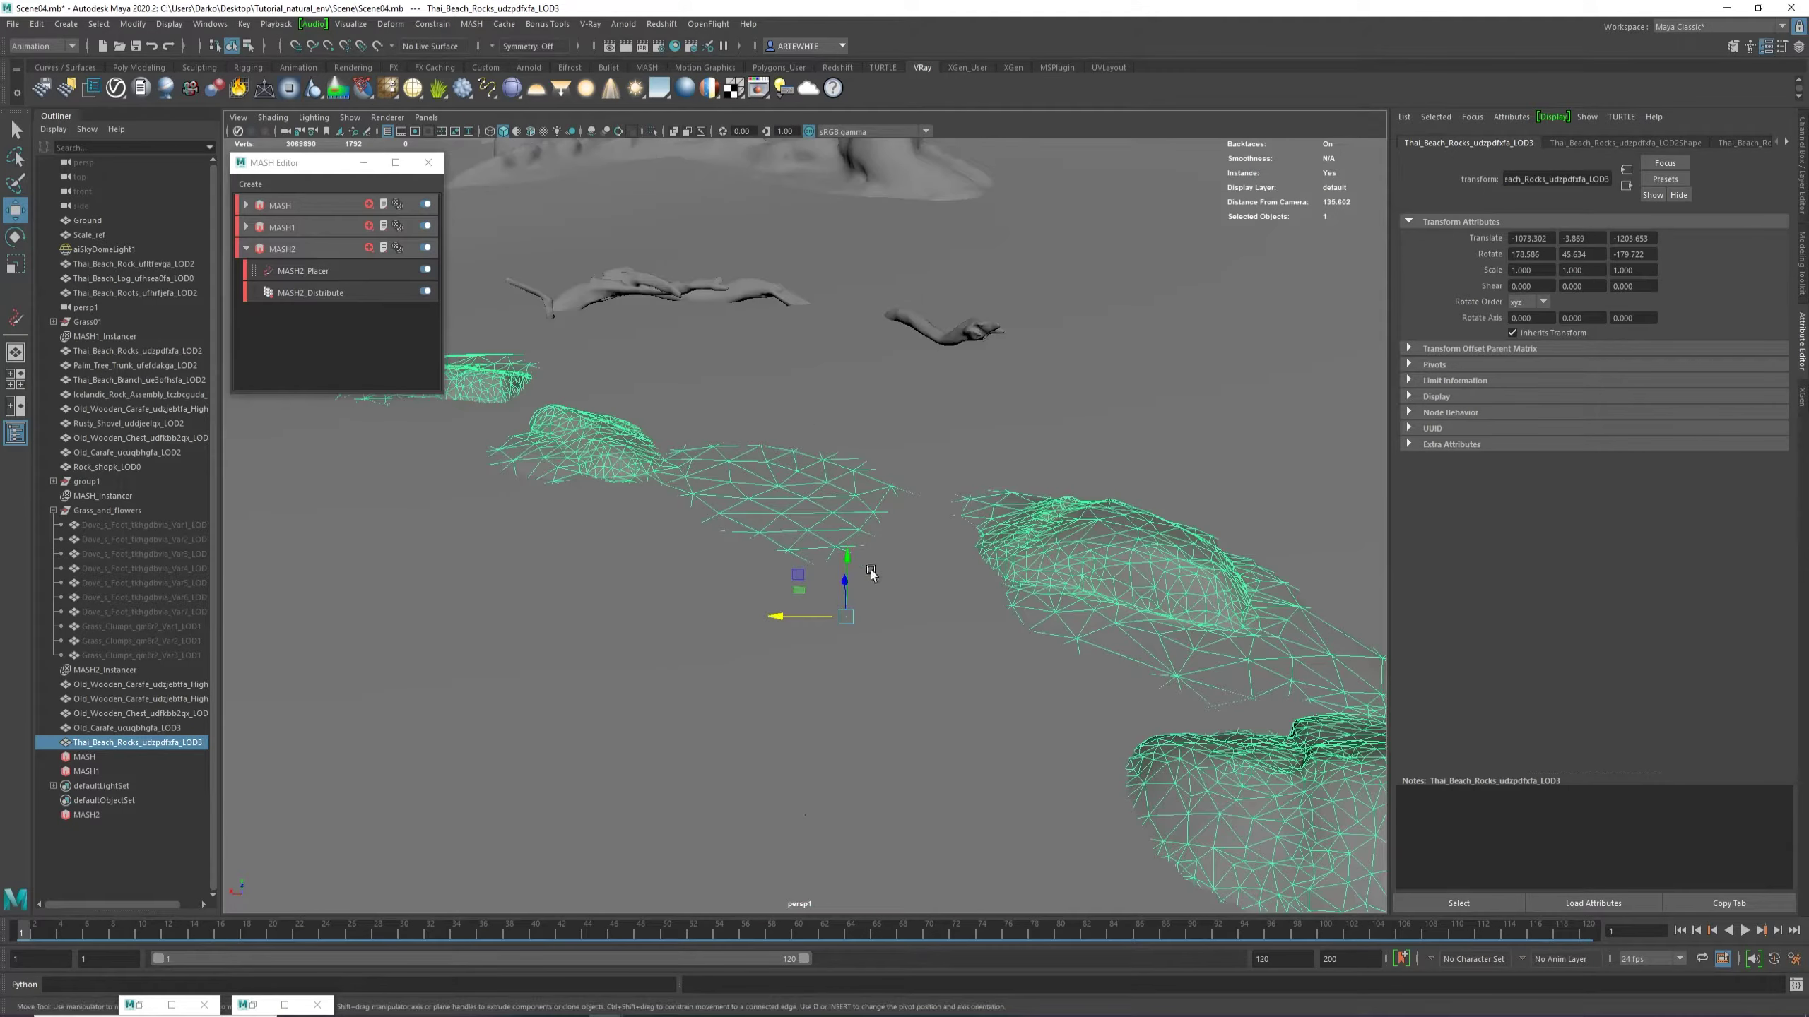
key("F9")
left_click(805, 498)
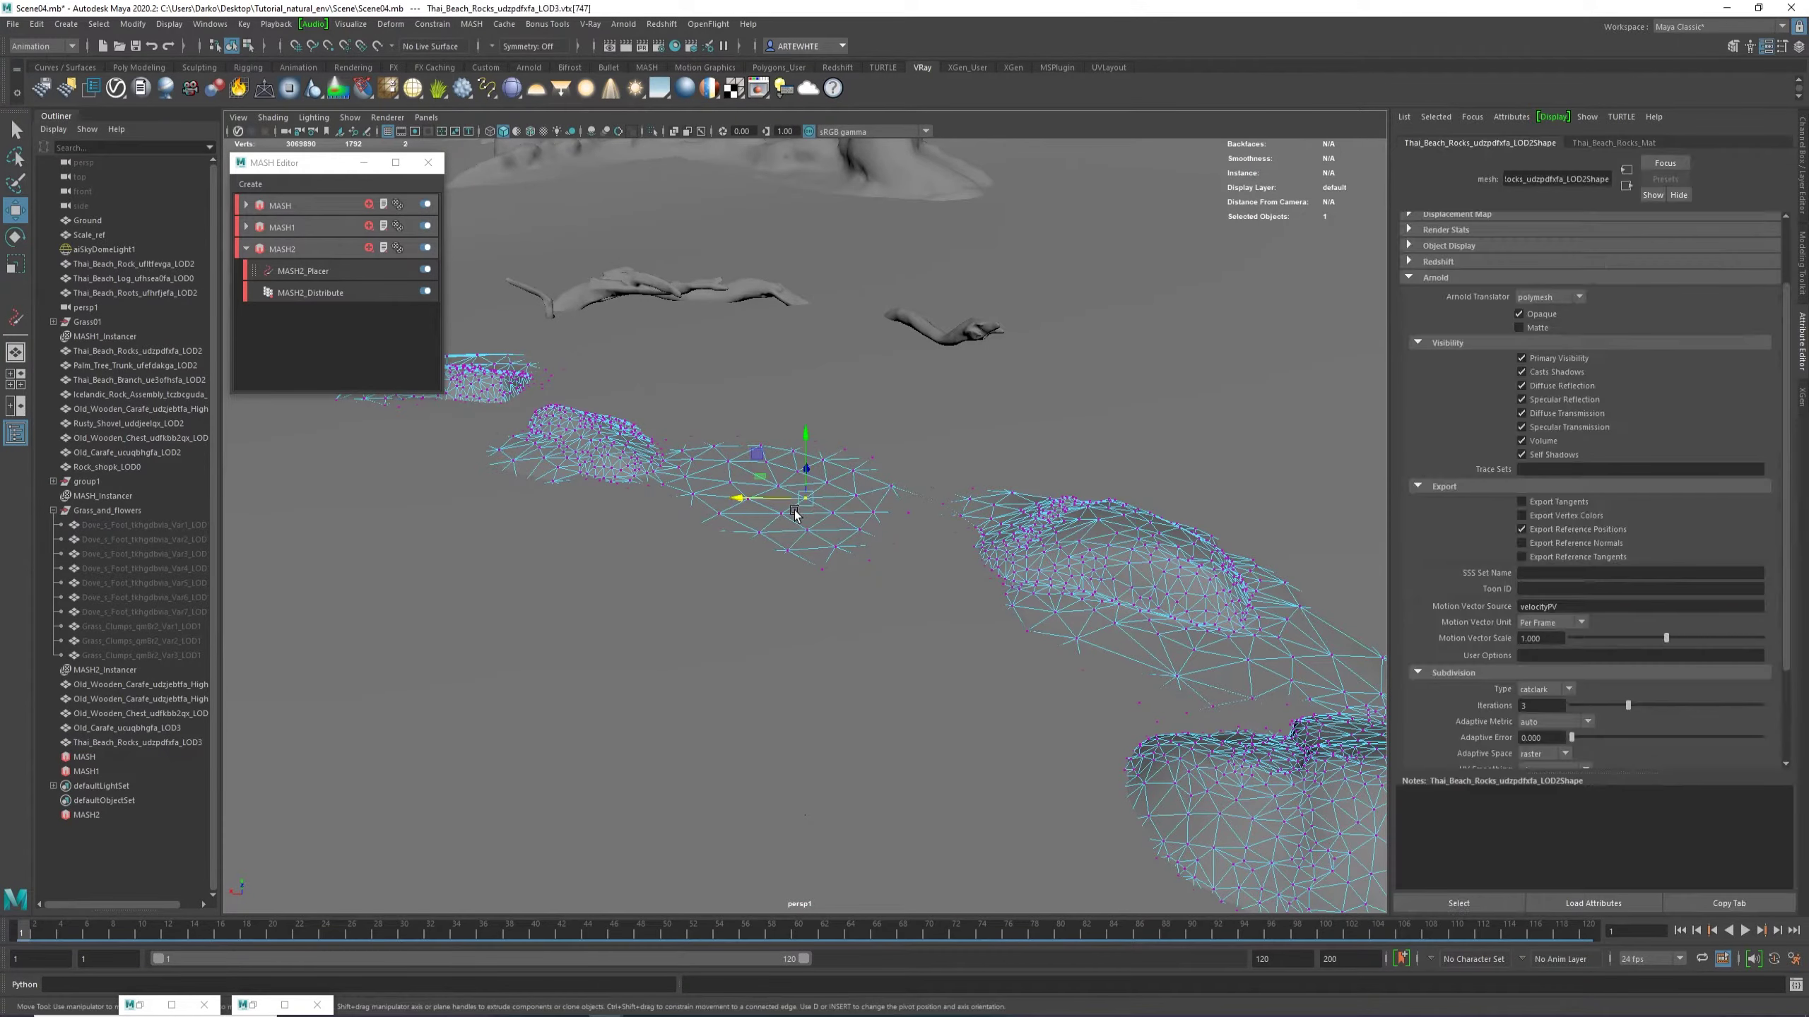
key("b")
left_click_drag(796, 508, 1066, 509)
Lower the soft-selected flat patch between the beach rocks below the ground surface.
right_click_drag(1065, 509, 899, 503, "alt")
left_click_drag(899, 502, 516, 310, "alt")
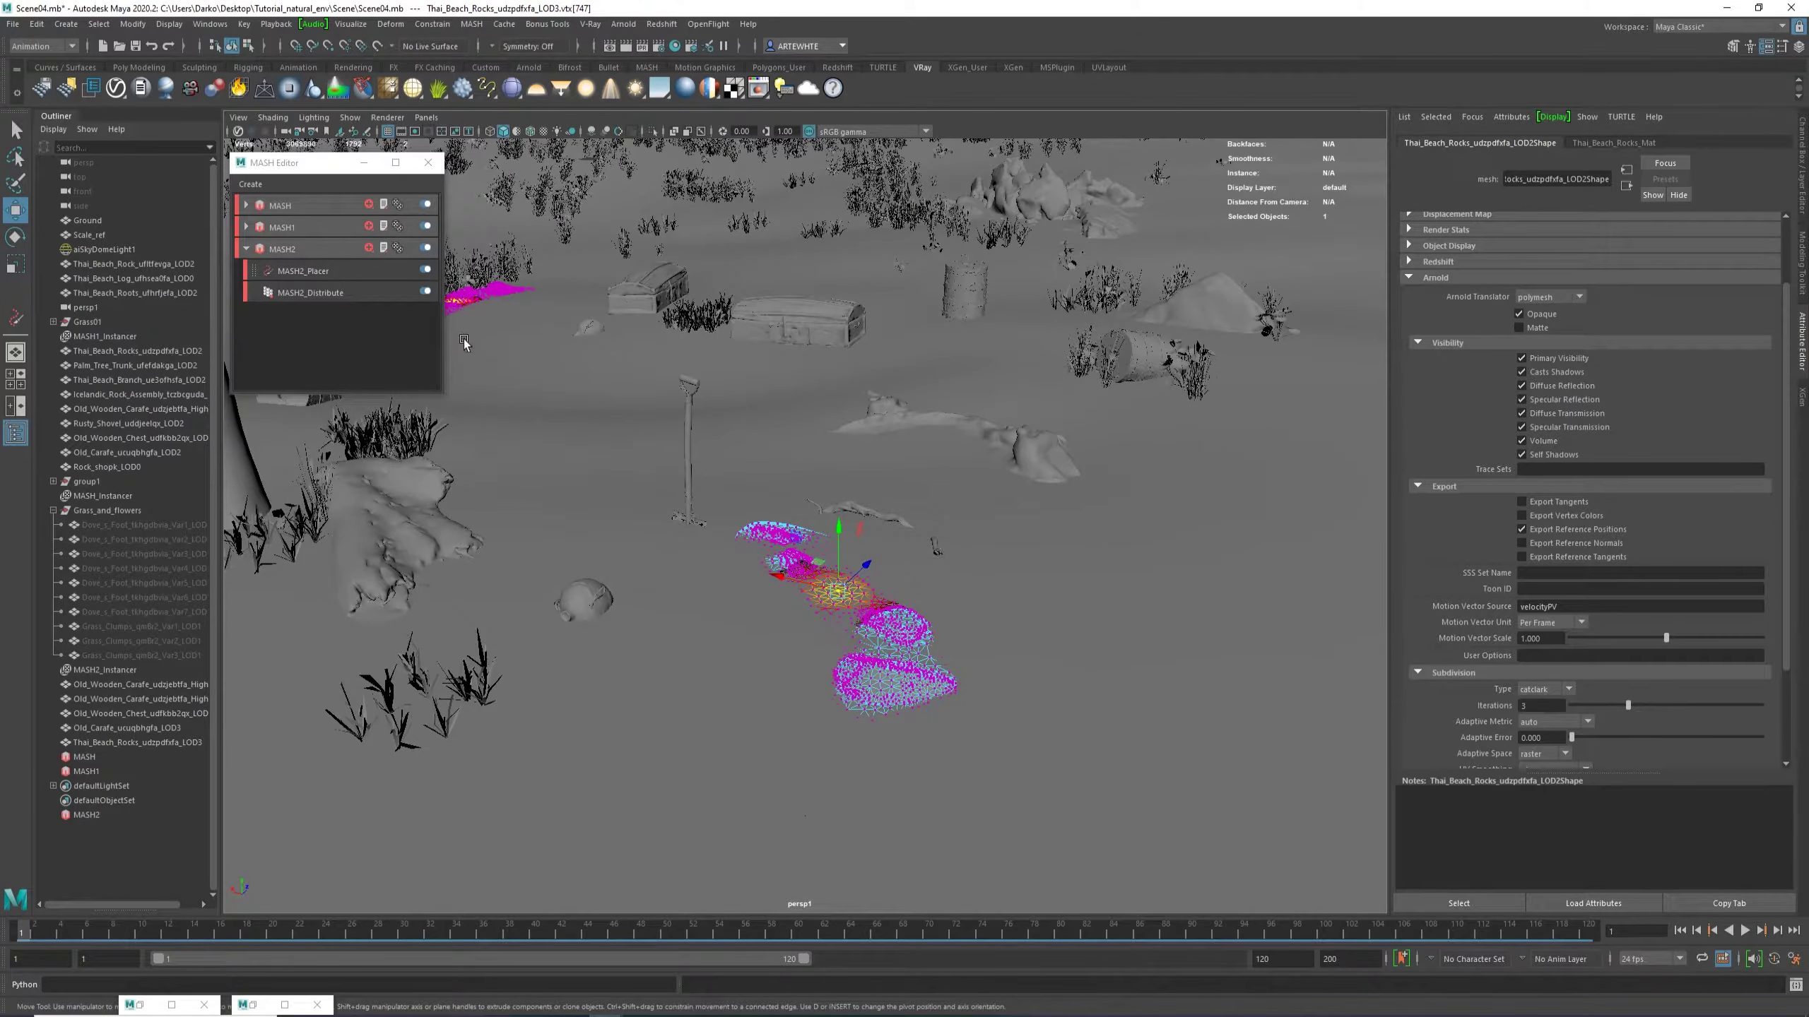
left_click_drag(777, 591, 869, 582, "alt")
right_click_drag(868, 582, 807, 613, "alt")
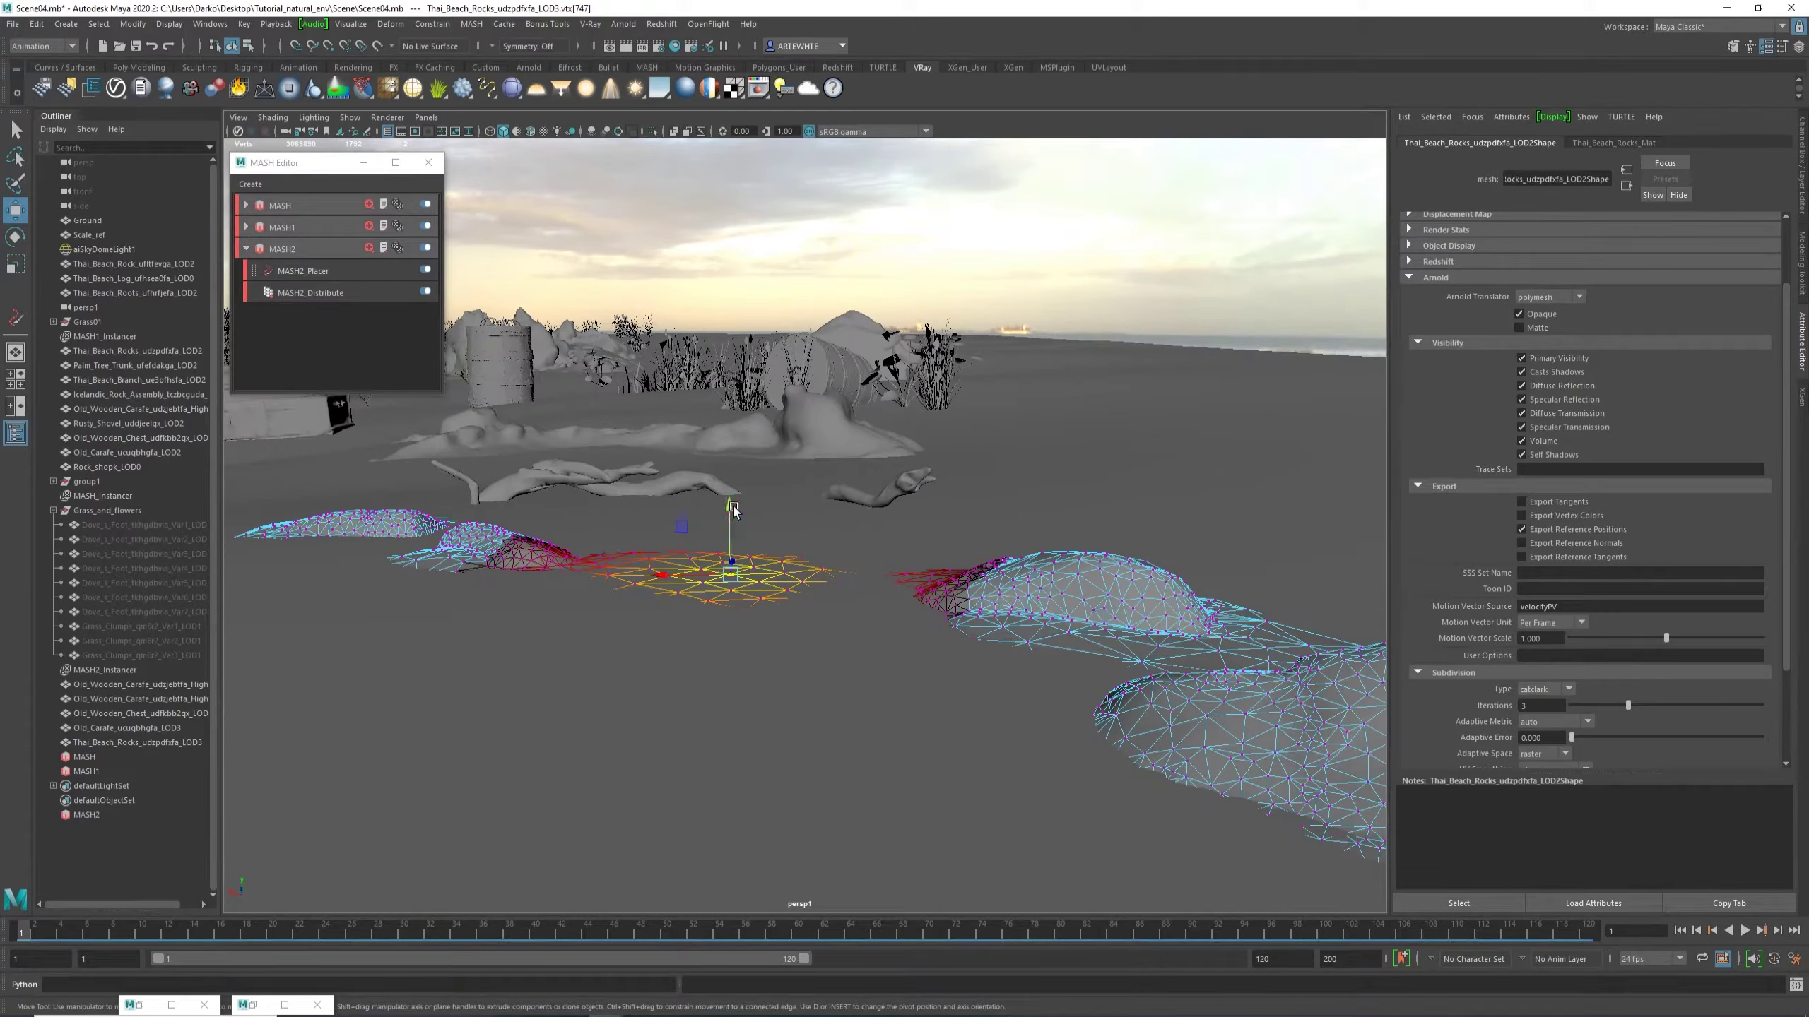
left_click_drag(729, 507, 731, 513)
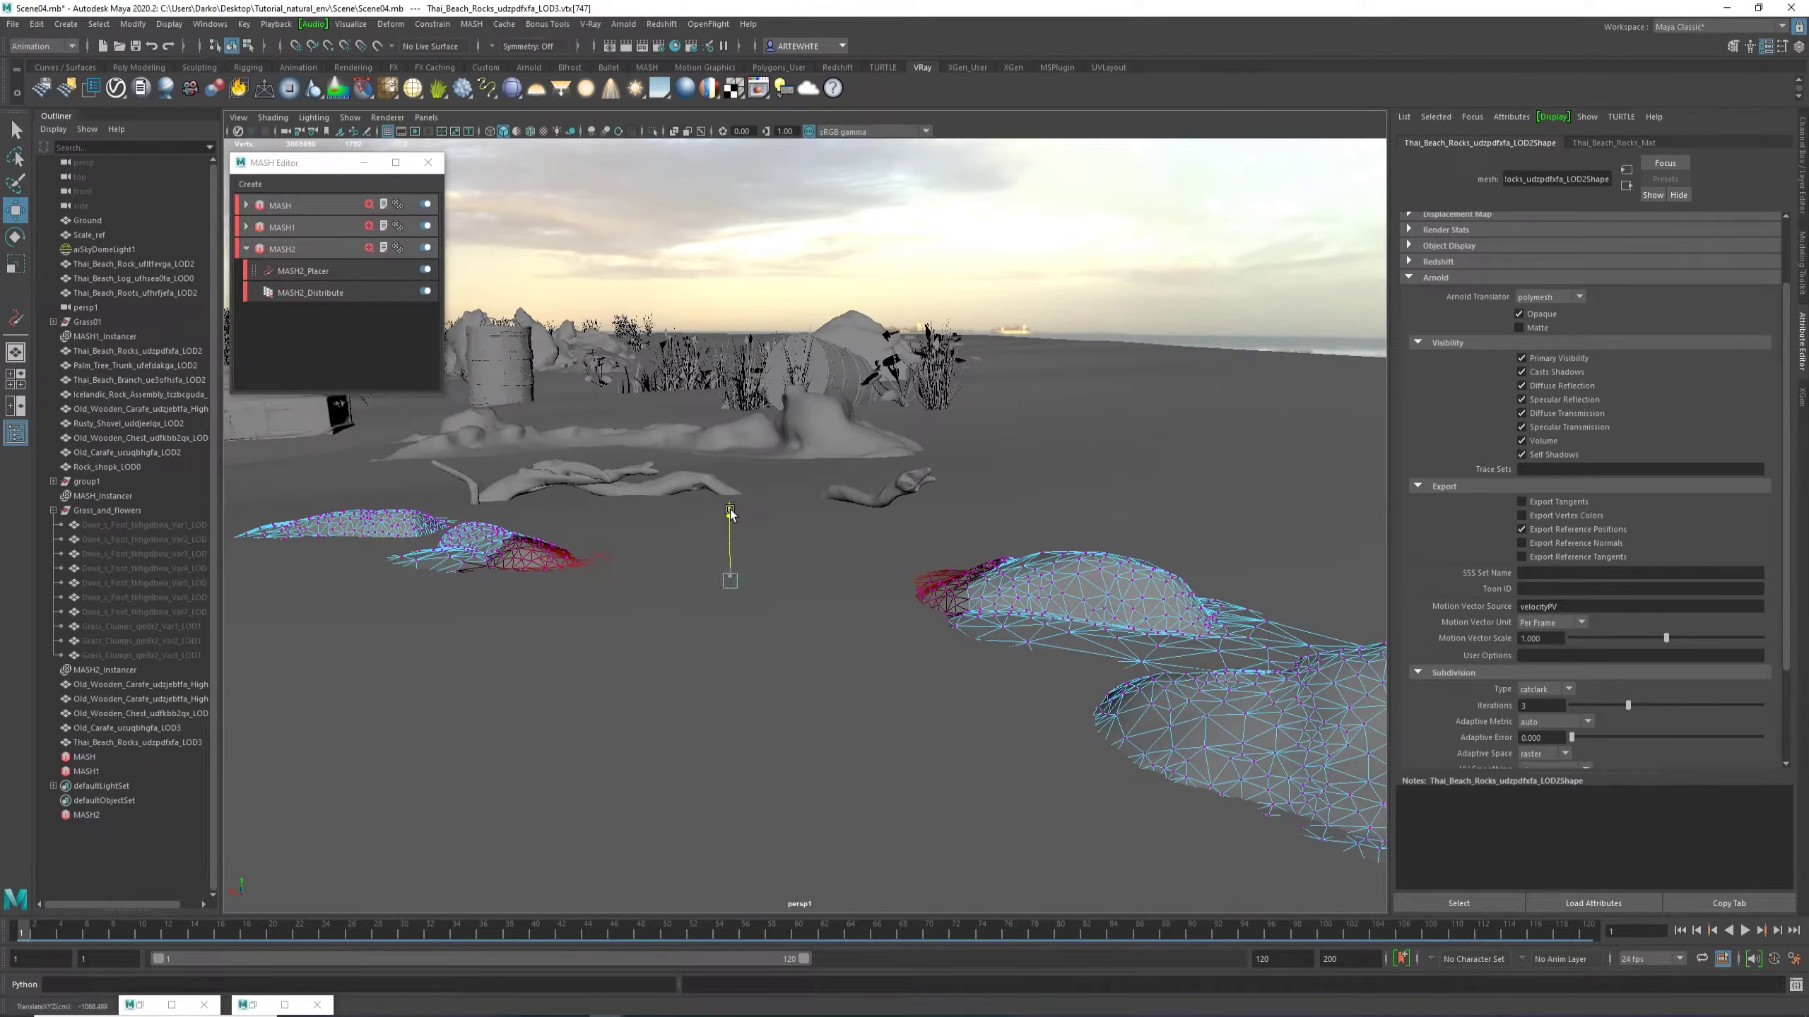
Reduce the soft selection falloff and sink the flat fringe vertices around the base and ends of the middle rock.
left_click(1141, 663)
key("b")
mouse_move(1156, 618)
left_mouse_down()
mouse_move(951, 610)
mouse_move(1147, 598)
left_mouse_up()
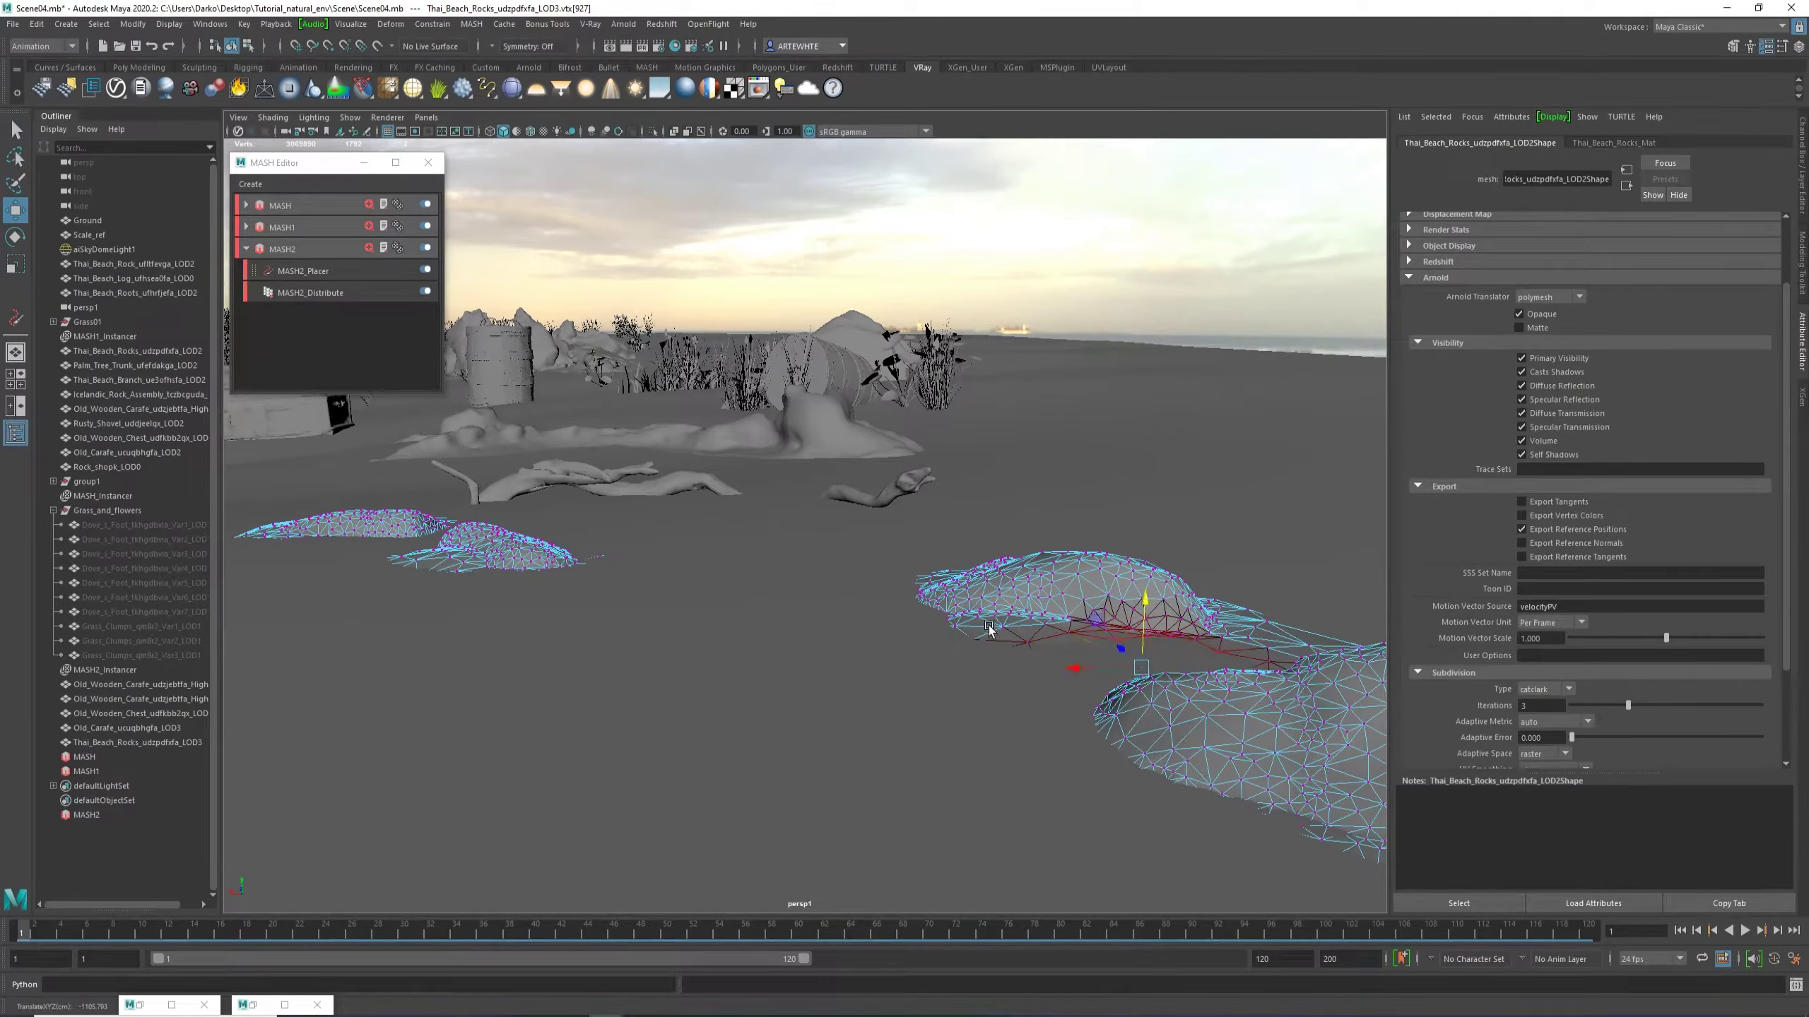
left_click(1037, 624)
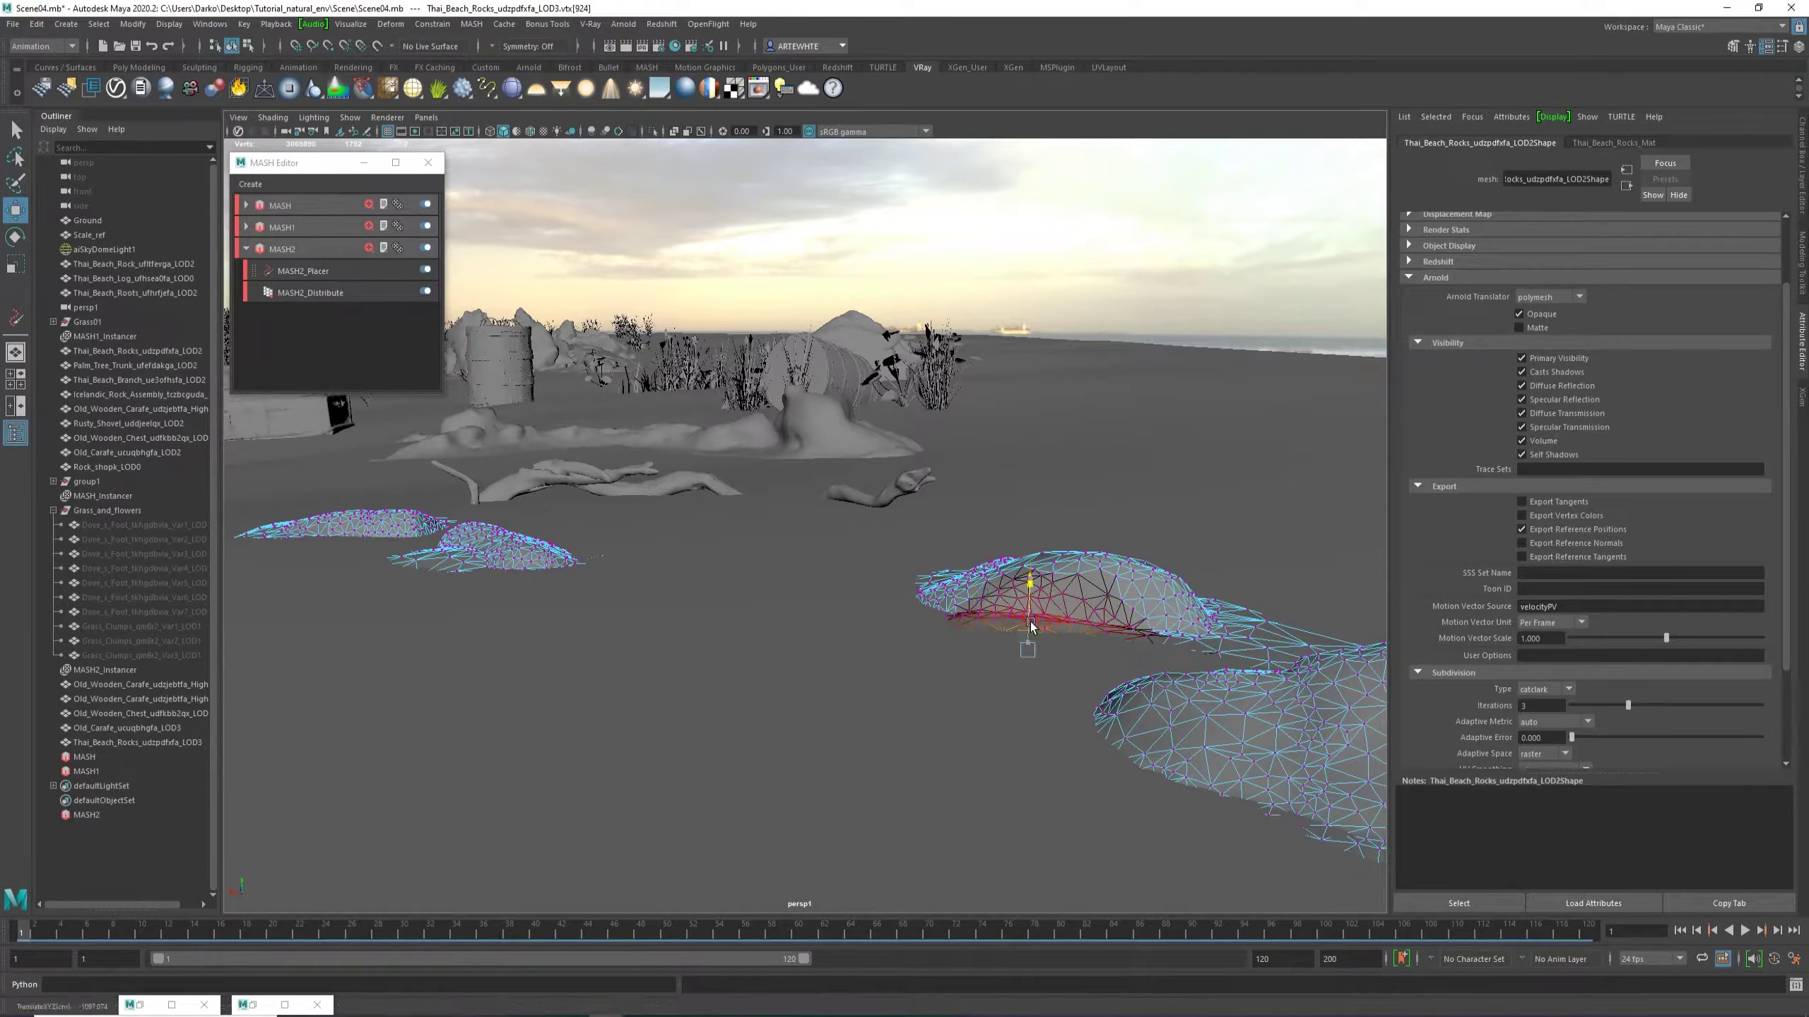
left_click(1069, 623)
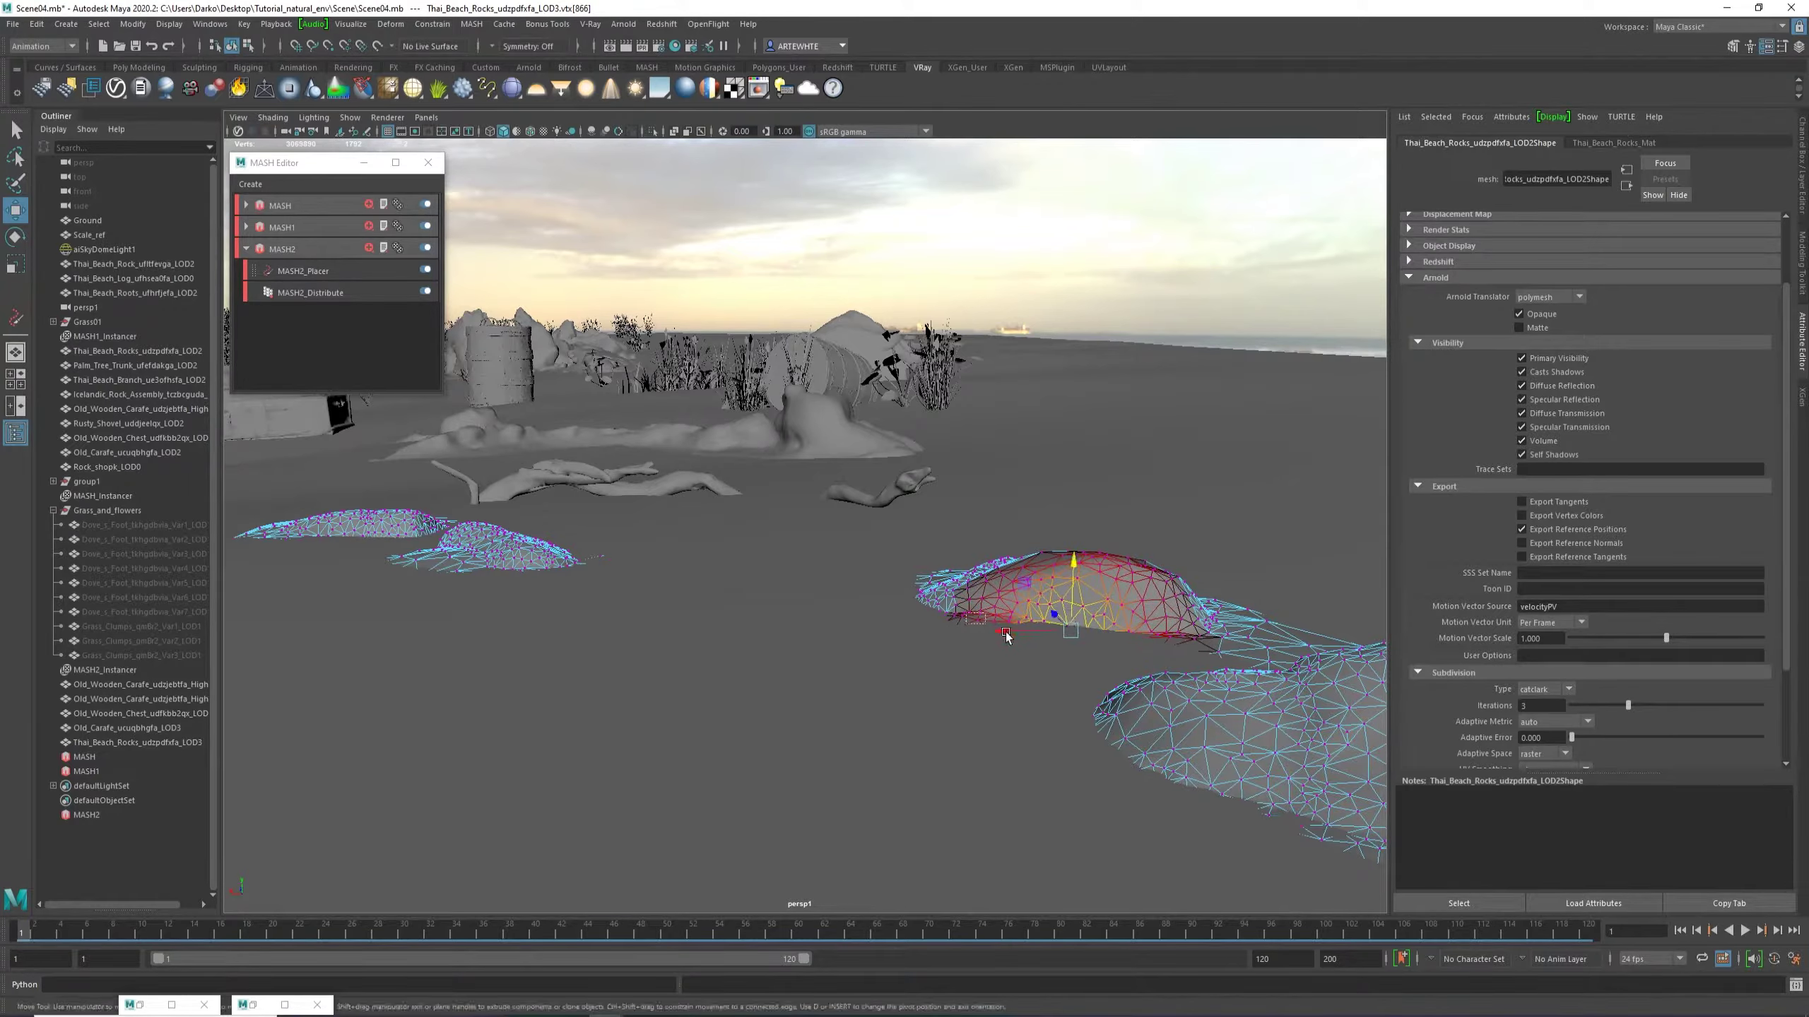
left_click(986, 605)
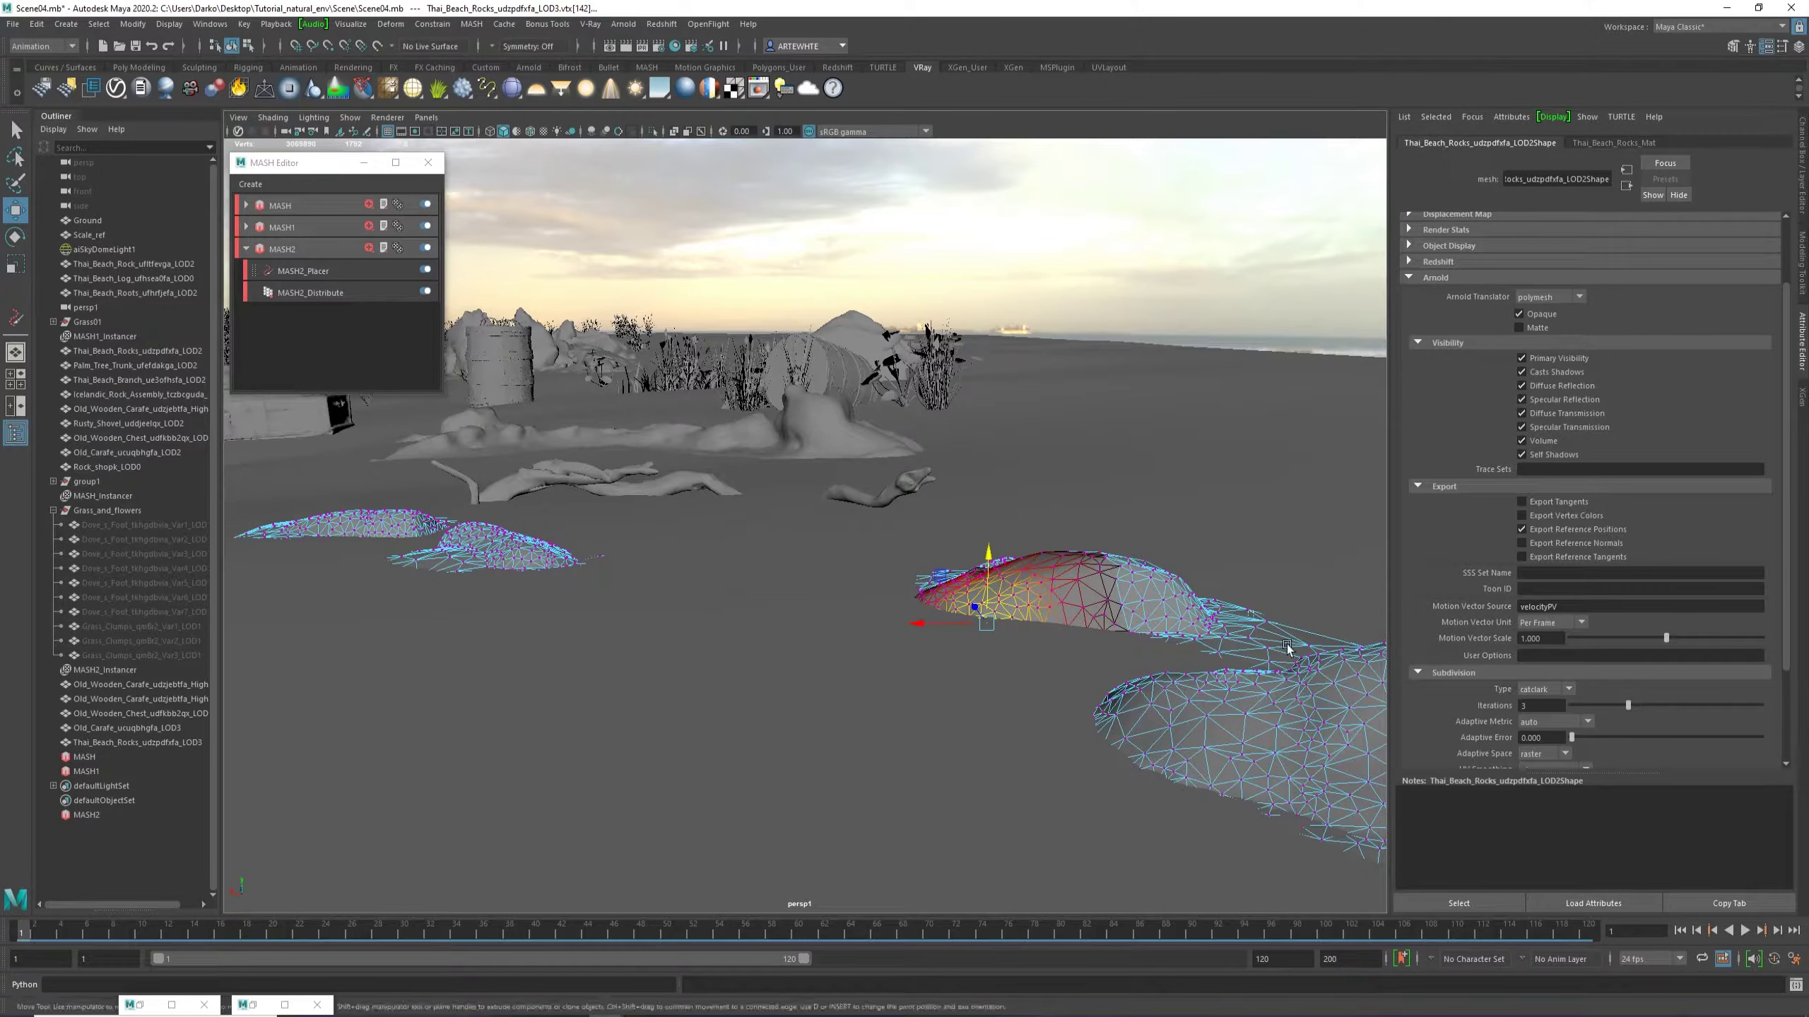
left_click(1272, 627)
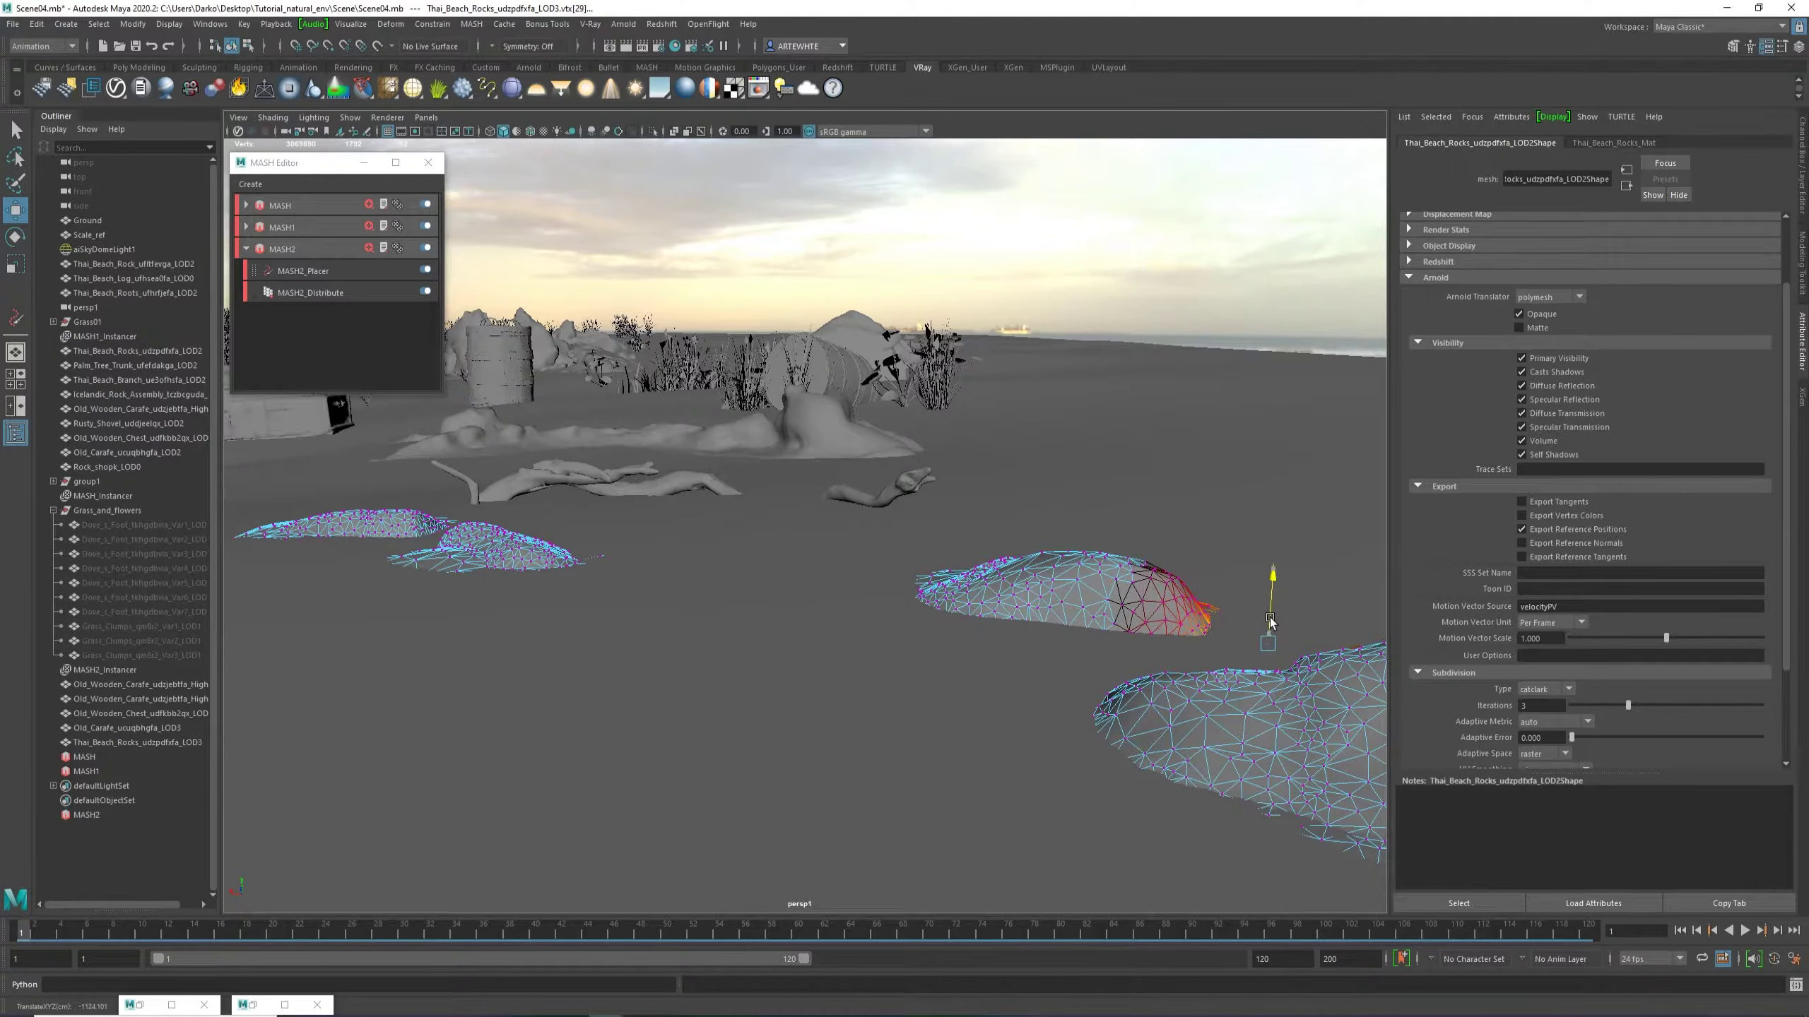
Push the flat fringe vertices on both sides of the farthest small rock into the ground.
left_click_drag(1272, 623, 1350, 679, "alt")
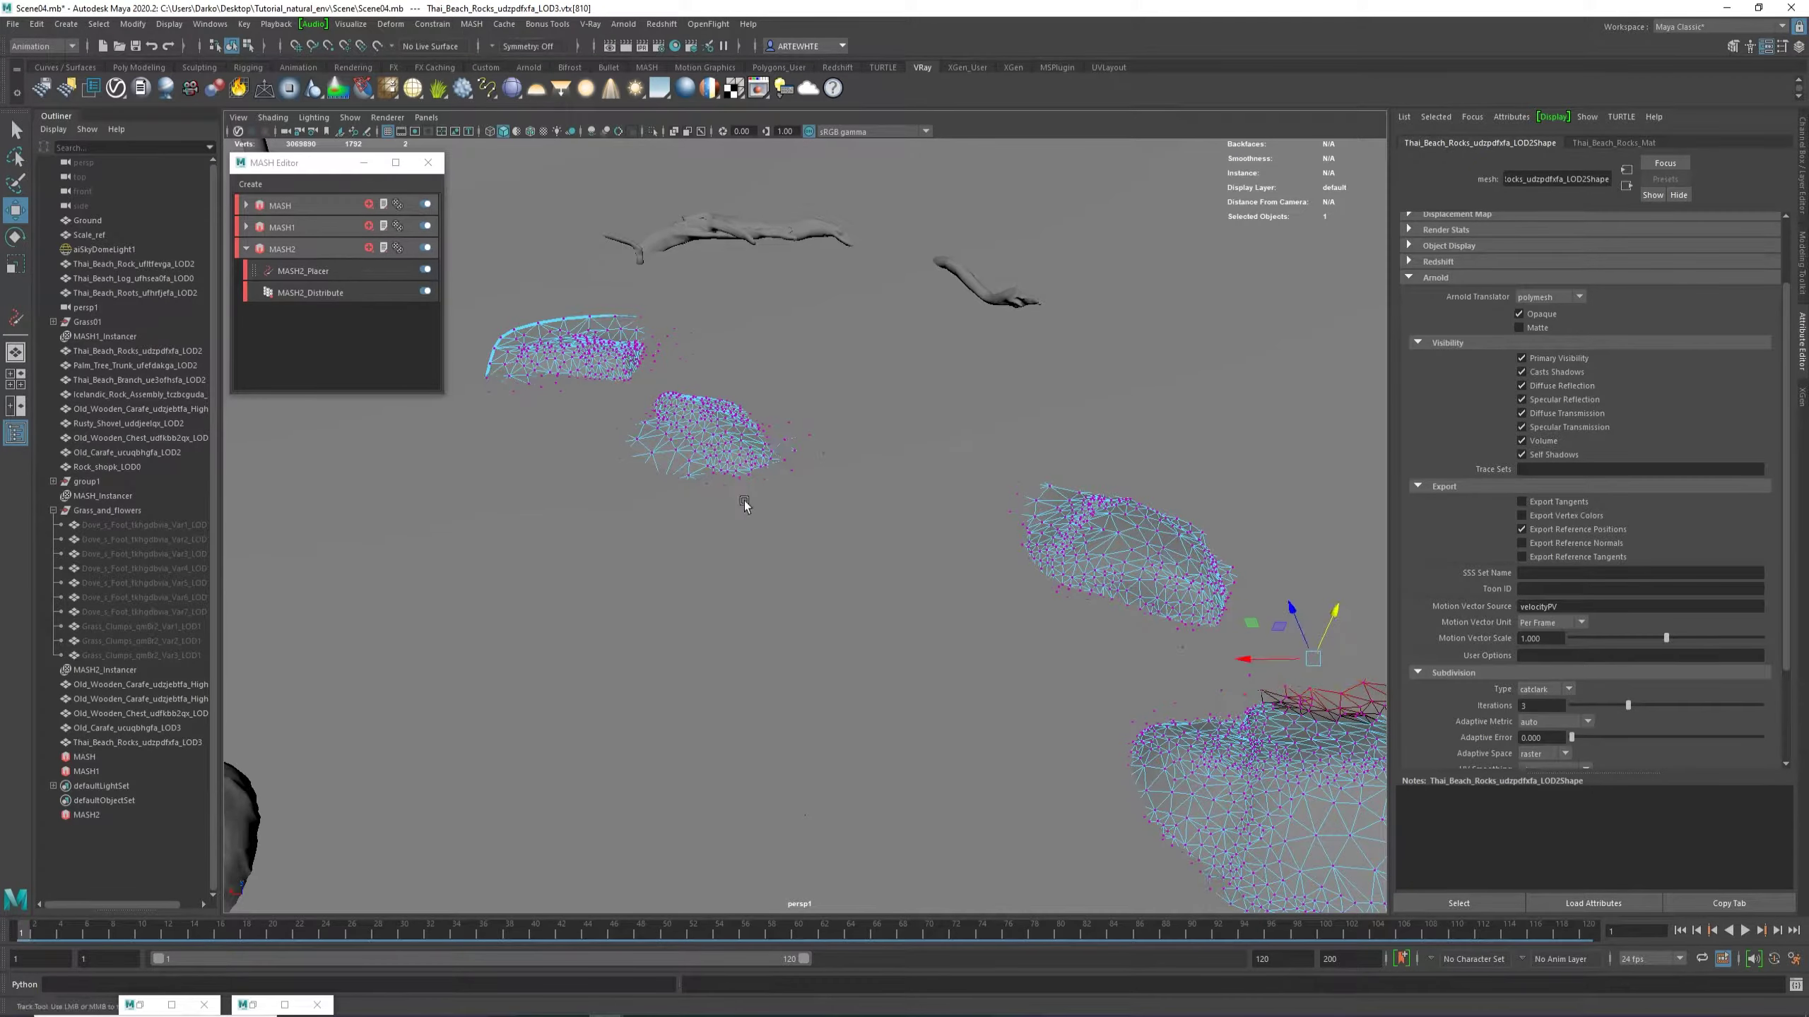
left_click_drag(645, 456, 876, 540, "alt")
left_click_drag(868, 435, 758, 605)
left_click_drag(758, 605, 727, 541, "alt")
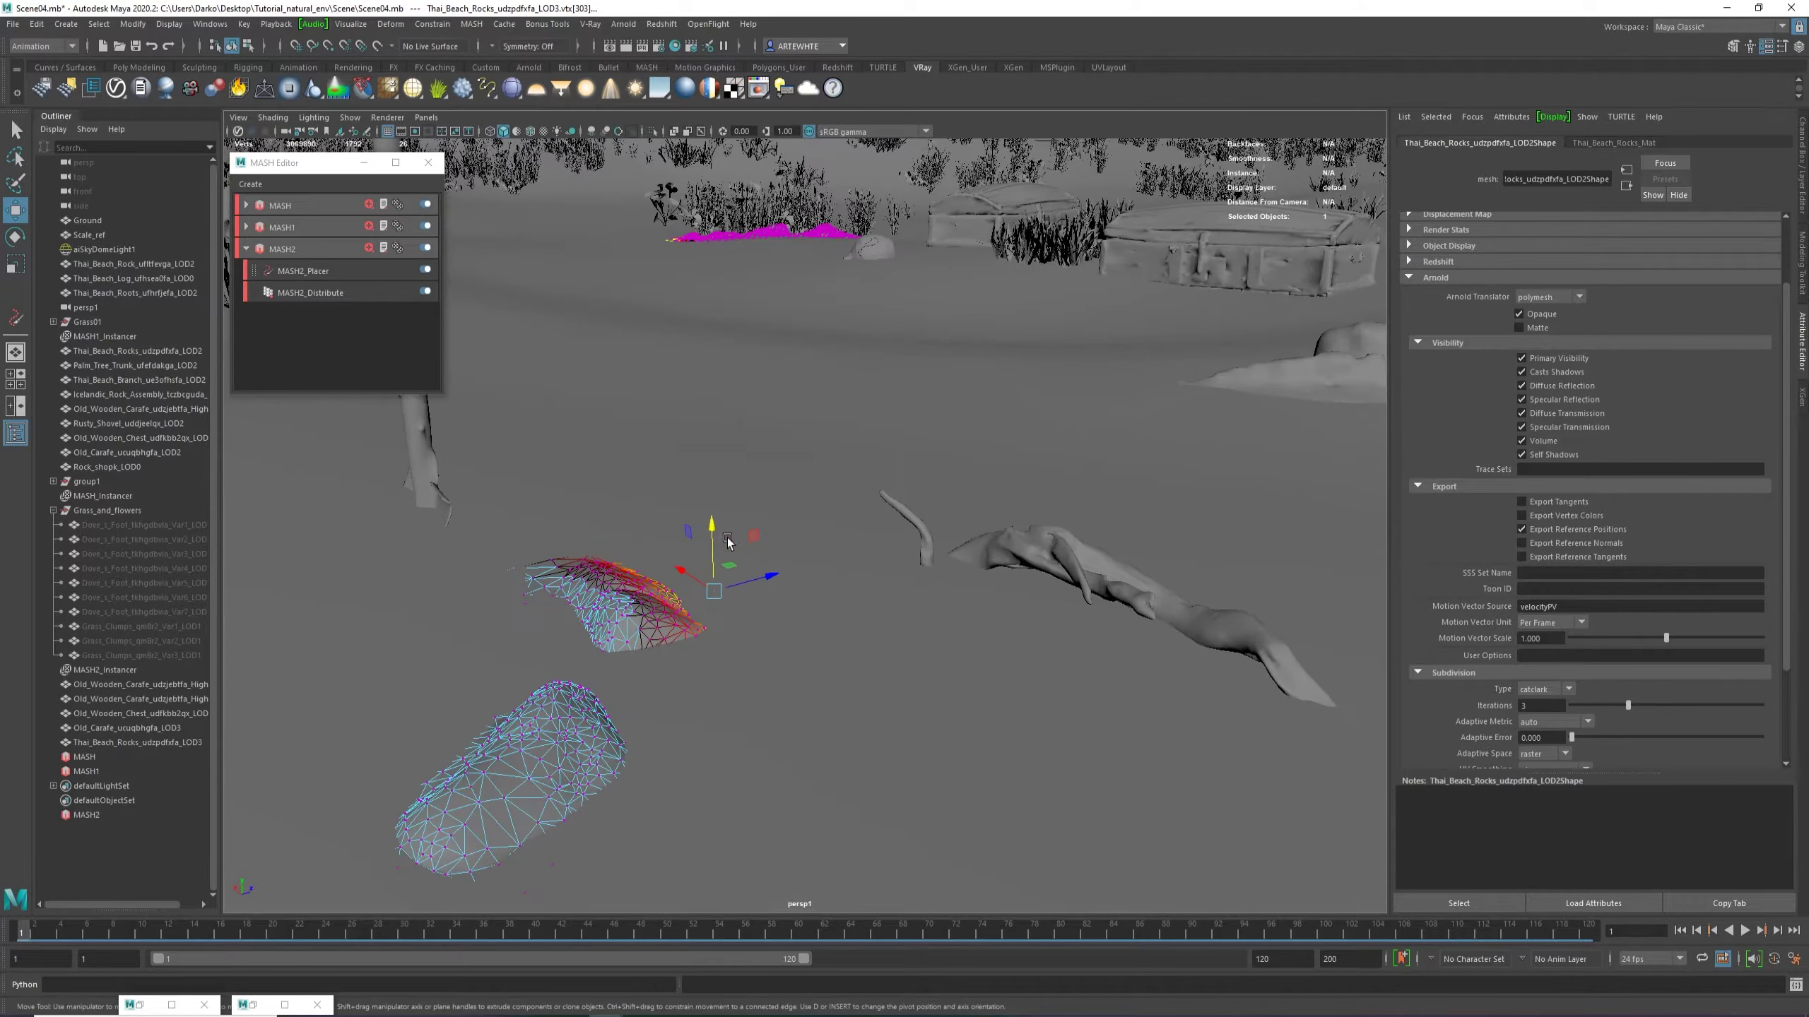
left_click(533, 597)
right_click_drag(666, 592, 738, 542)
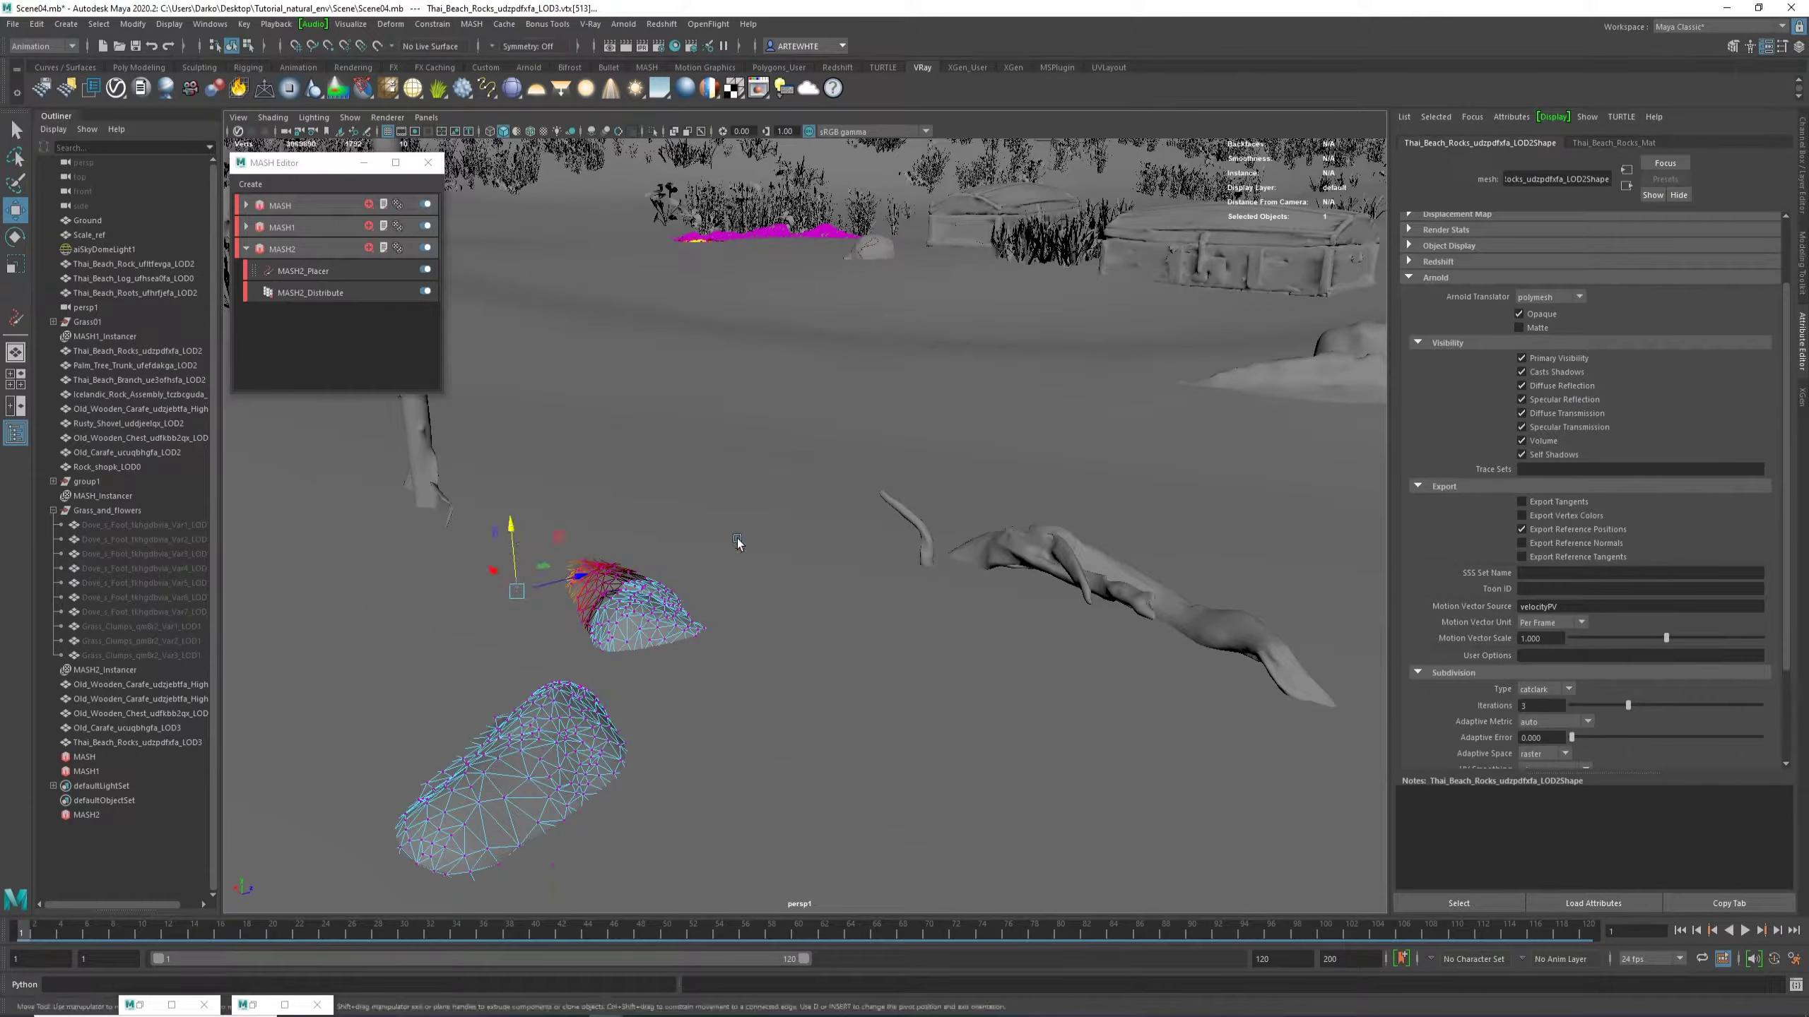
Reselect the beach rocks mesh and lower the front base vertices of the largest, nearest rock into the ground.
scroll(696, 629, "down", 3)
left_click(783, 660)
scroll(915, 689, "down", 4)
left_click_drag(914, 689, 963, 602, "alt")
left_click(963, 602)
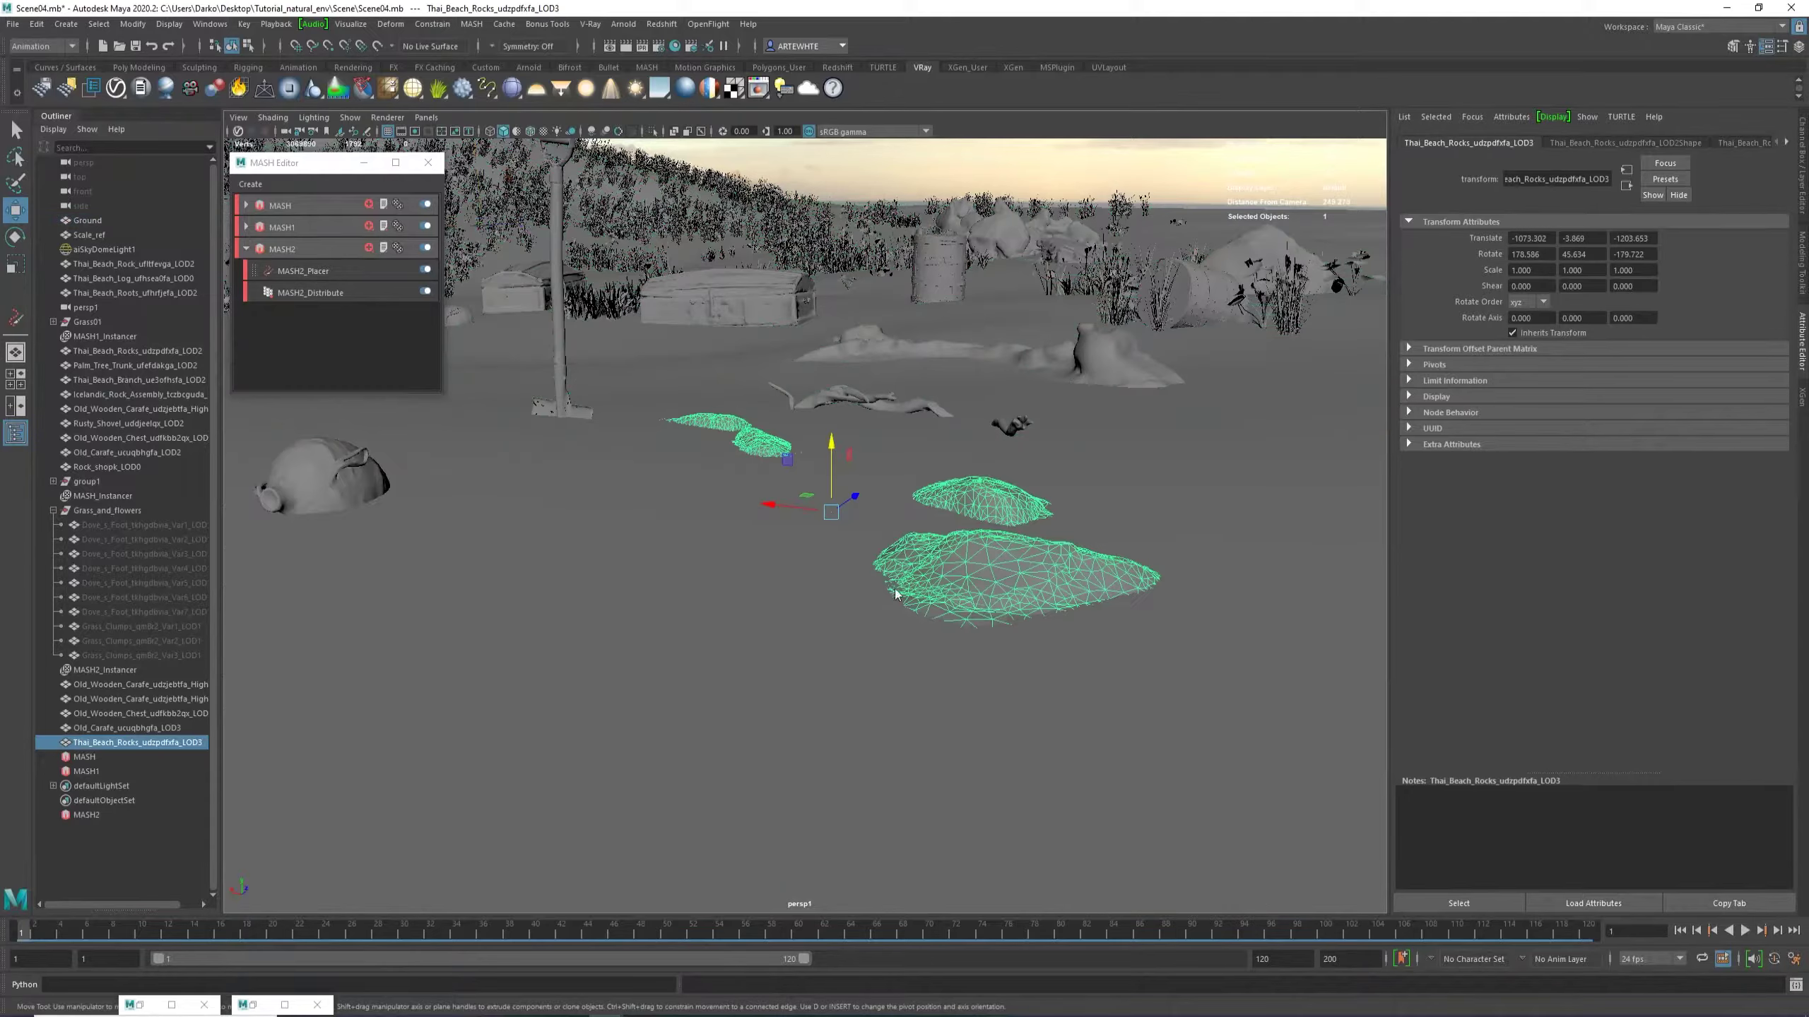
key("F8")
left_click(951, 602)
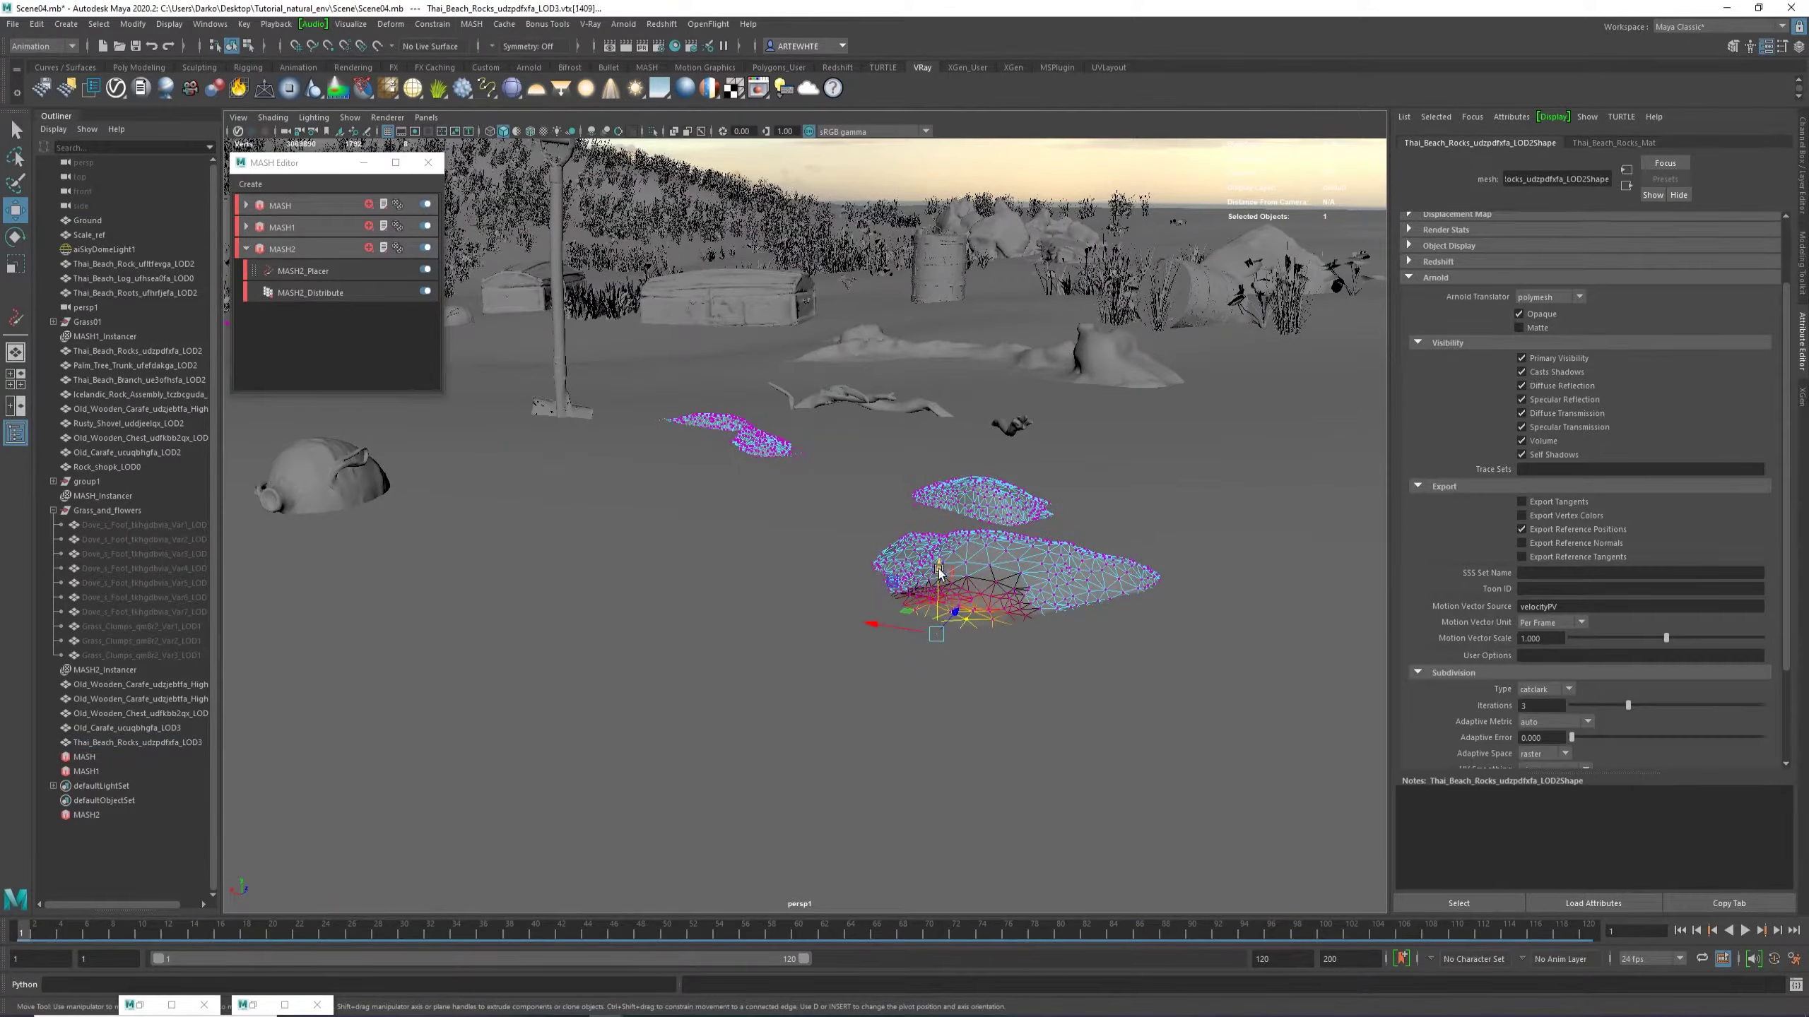
left_click_drag(938, 574, 910, 577)
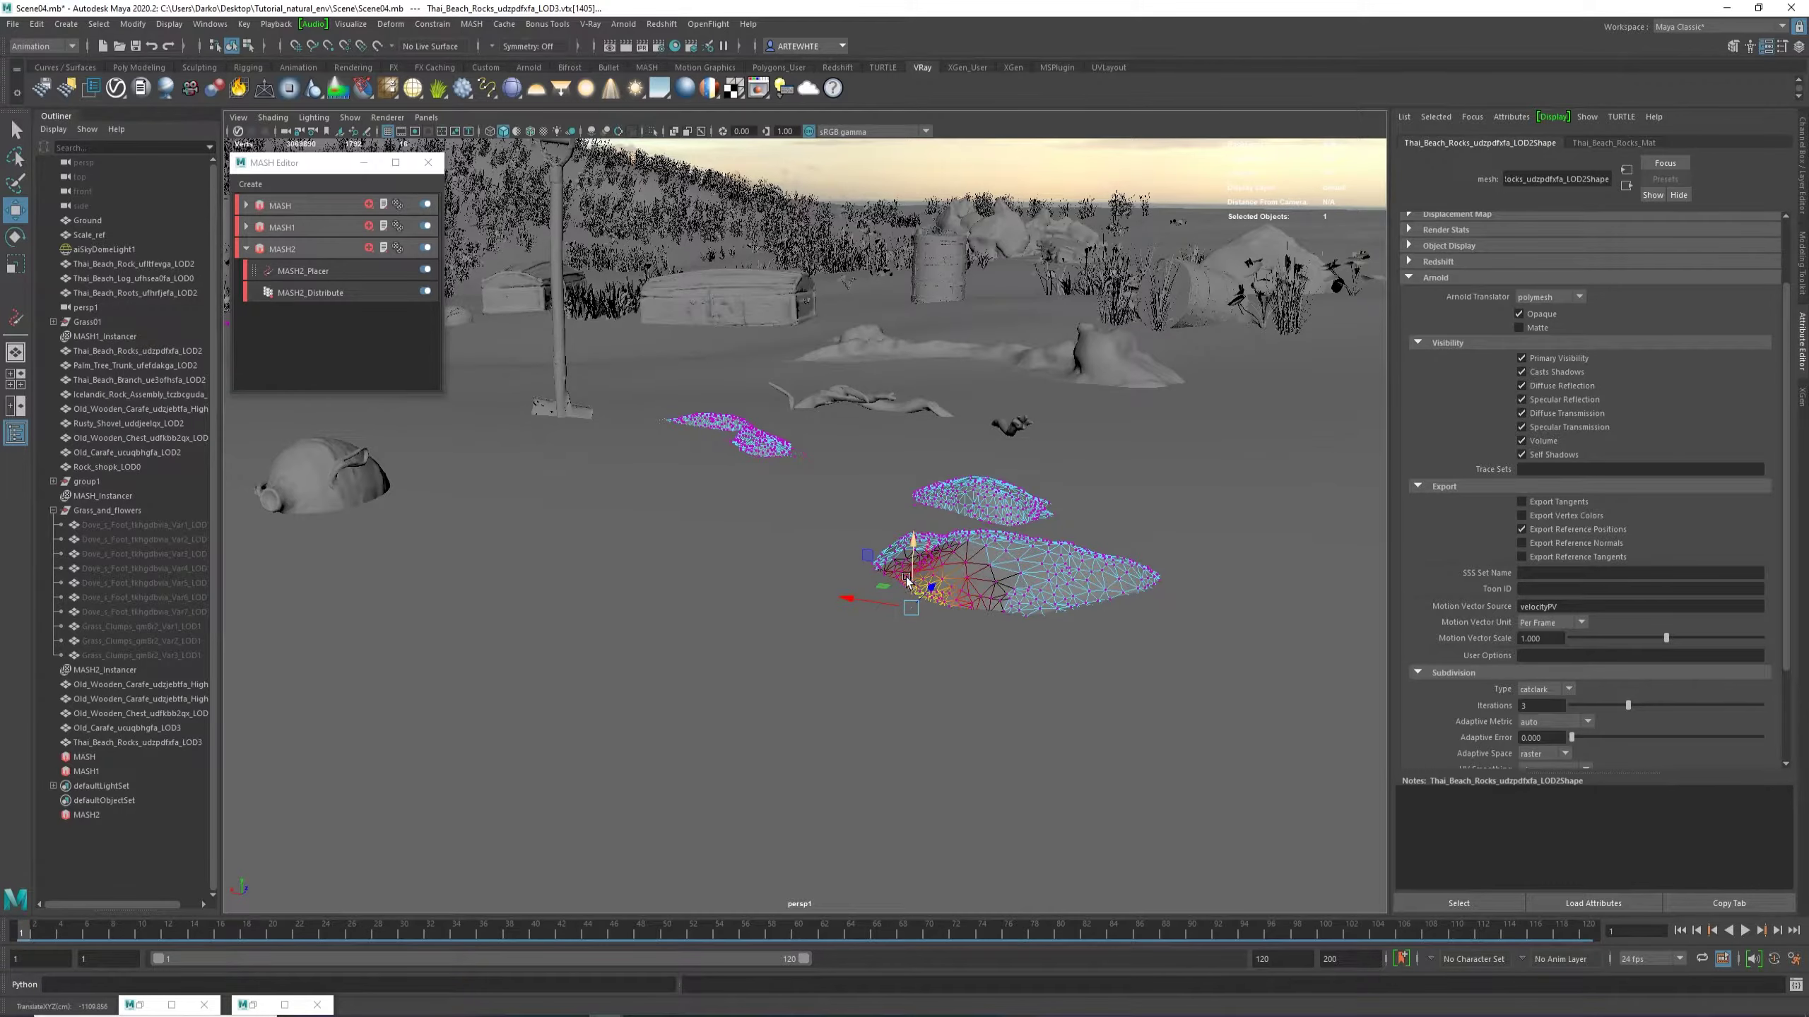
Return to object mode and examine how the rocks meet the ground, alternating the selection between the Ground and the rocks mesh.
right_click_drag(907, 581, 964, 698, "alt")
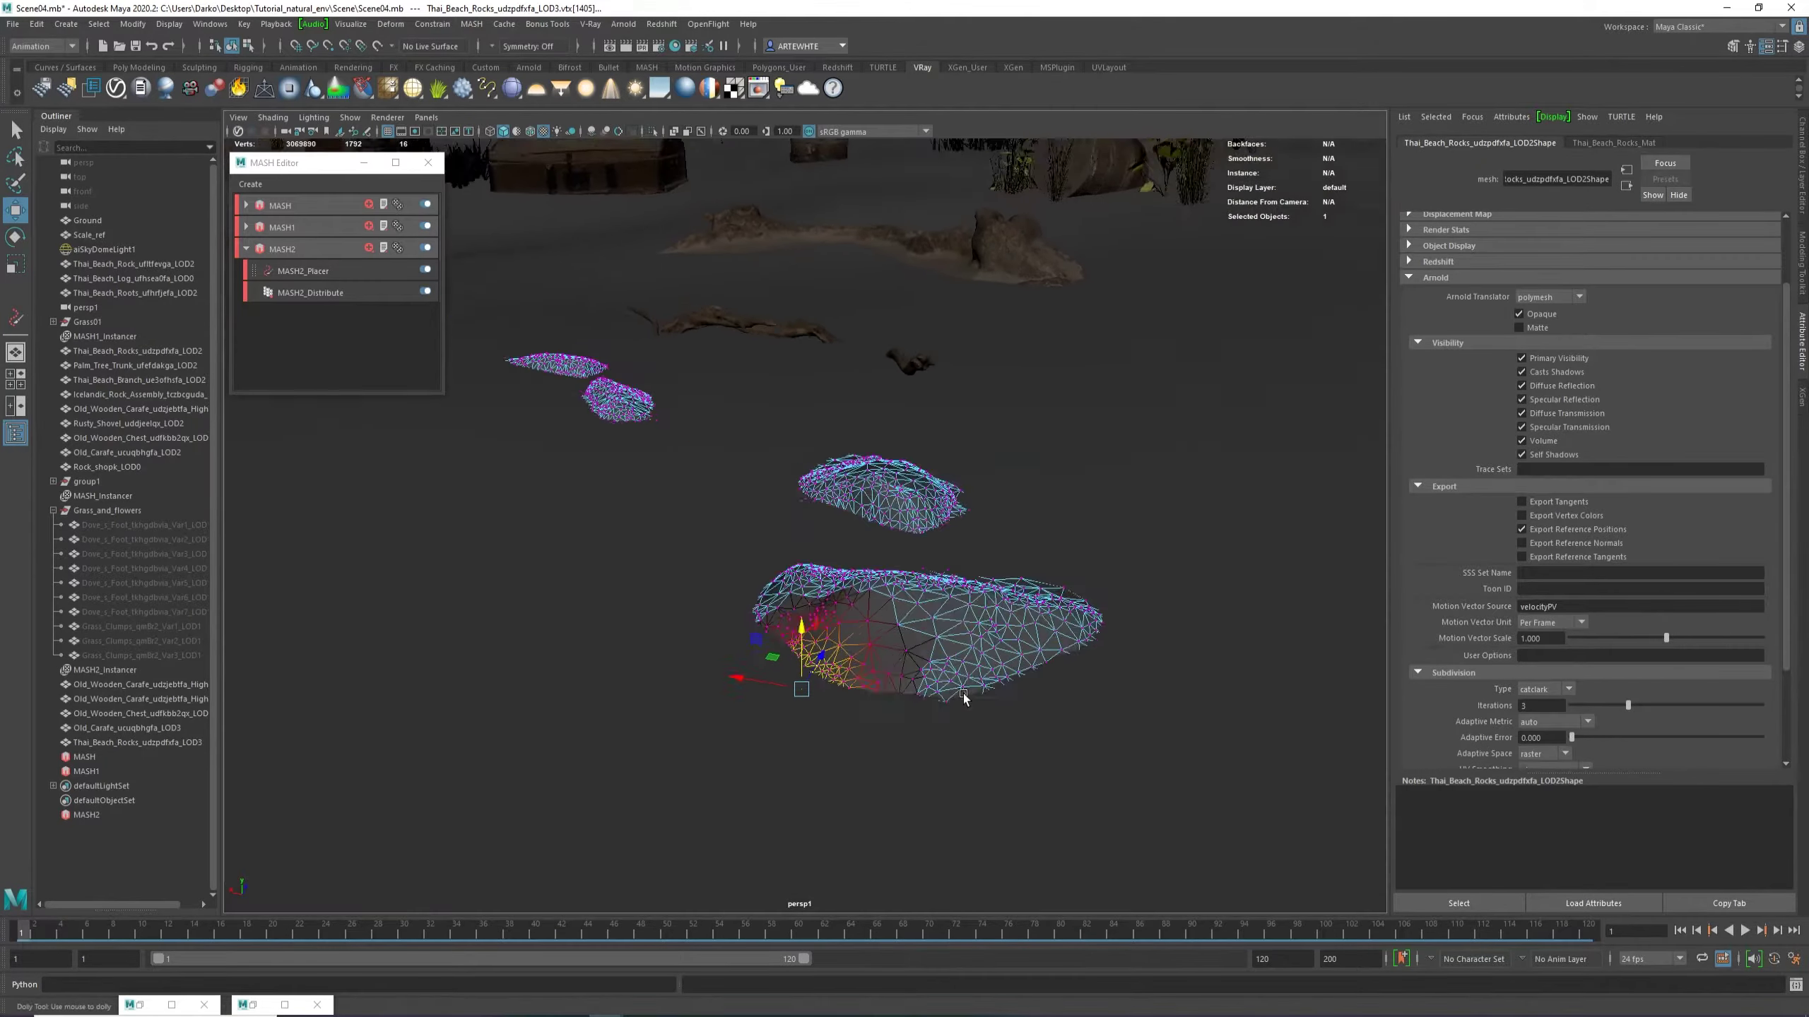
left_click_drag(964, 698, 917, 606, "alt")
right_click_drag(916, 606, 949, 639, "alt")
middle_click_drag(949, 639, 830, 567, "alt")
right_click_drag(1001, 485, 924, 568)
left_click(1036, 418)
left_click_drag(924, 569, 835, 586, "alt")
middle_click_drag(835, 585, 896, 547, "alt")
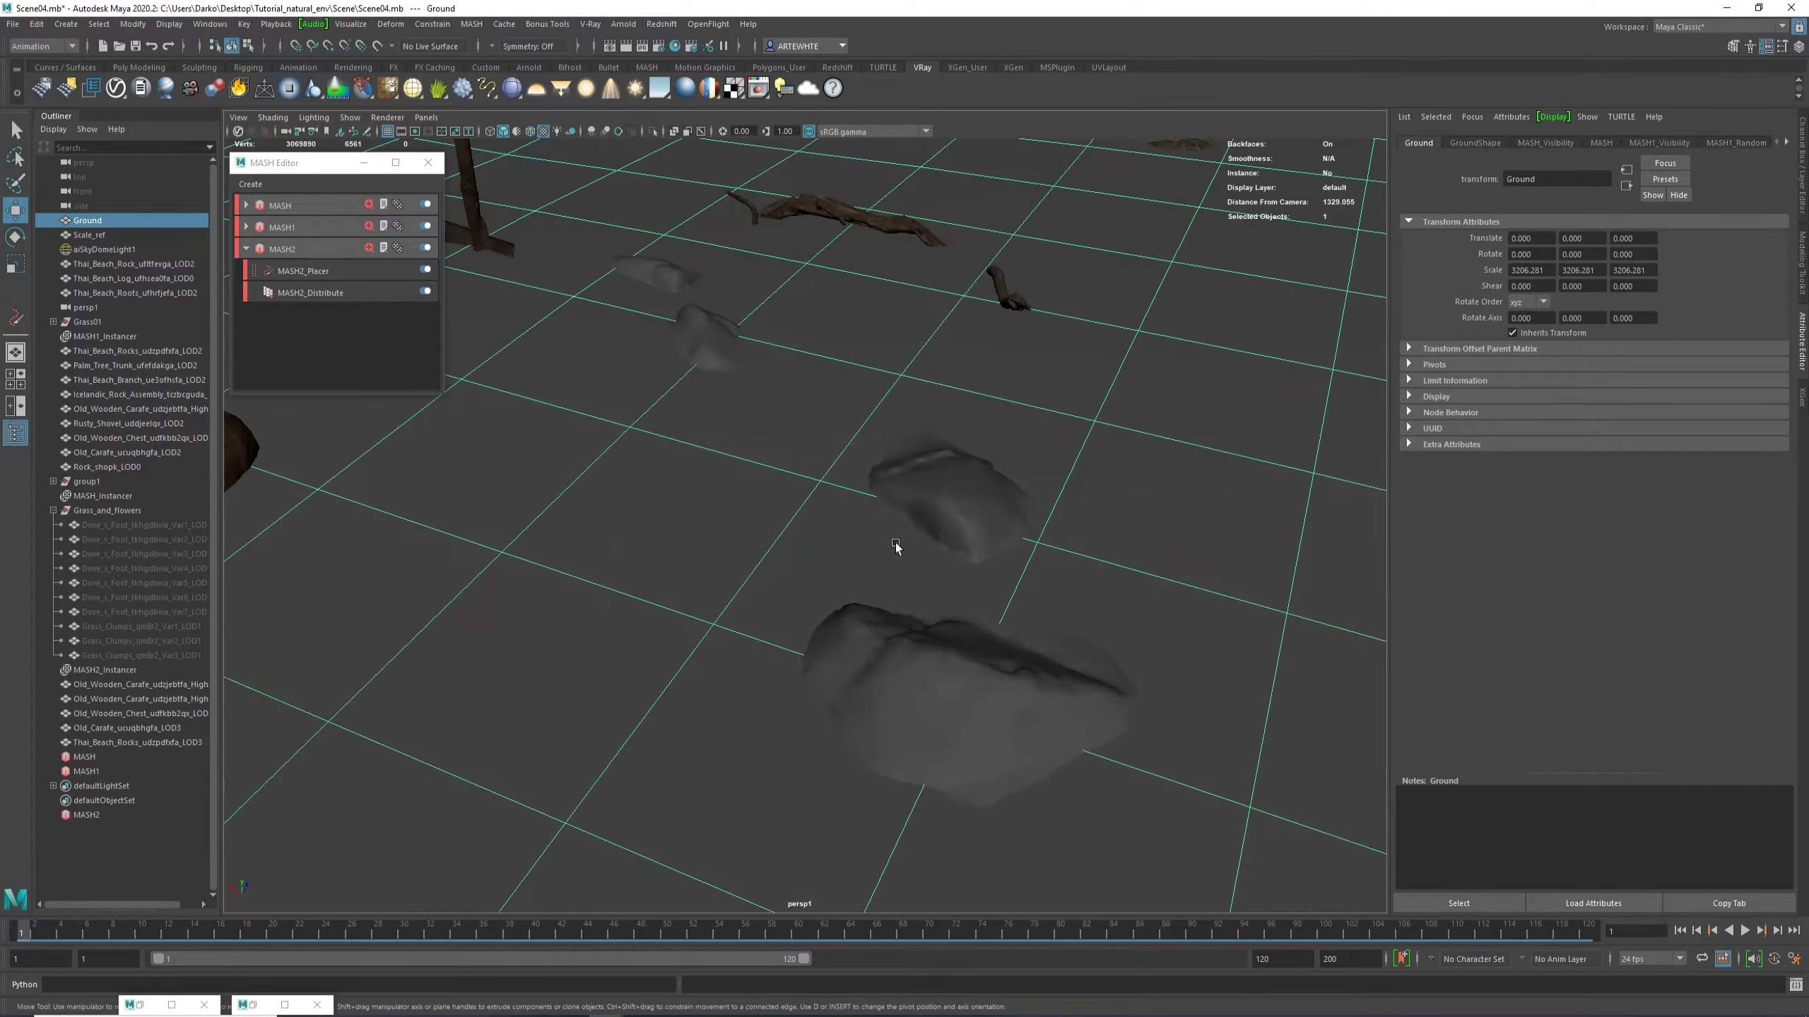
left_click(922, 747)
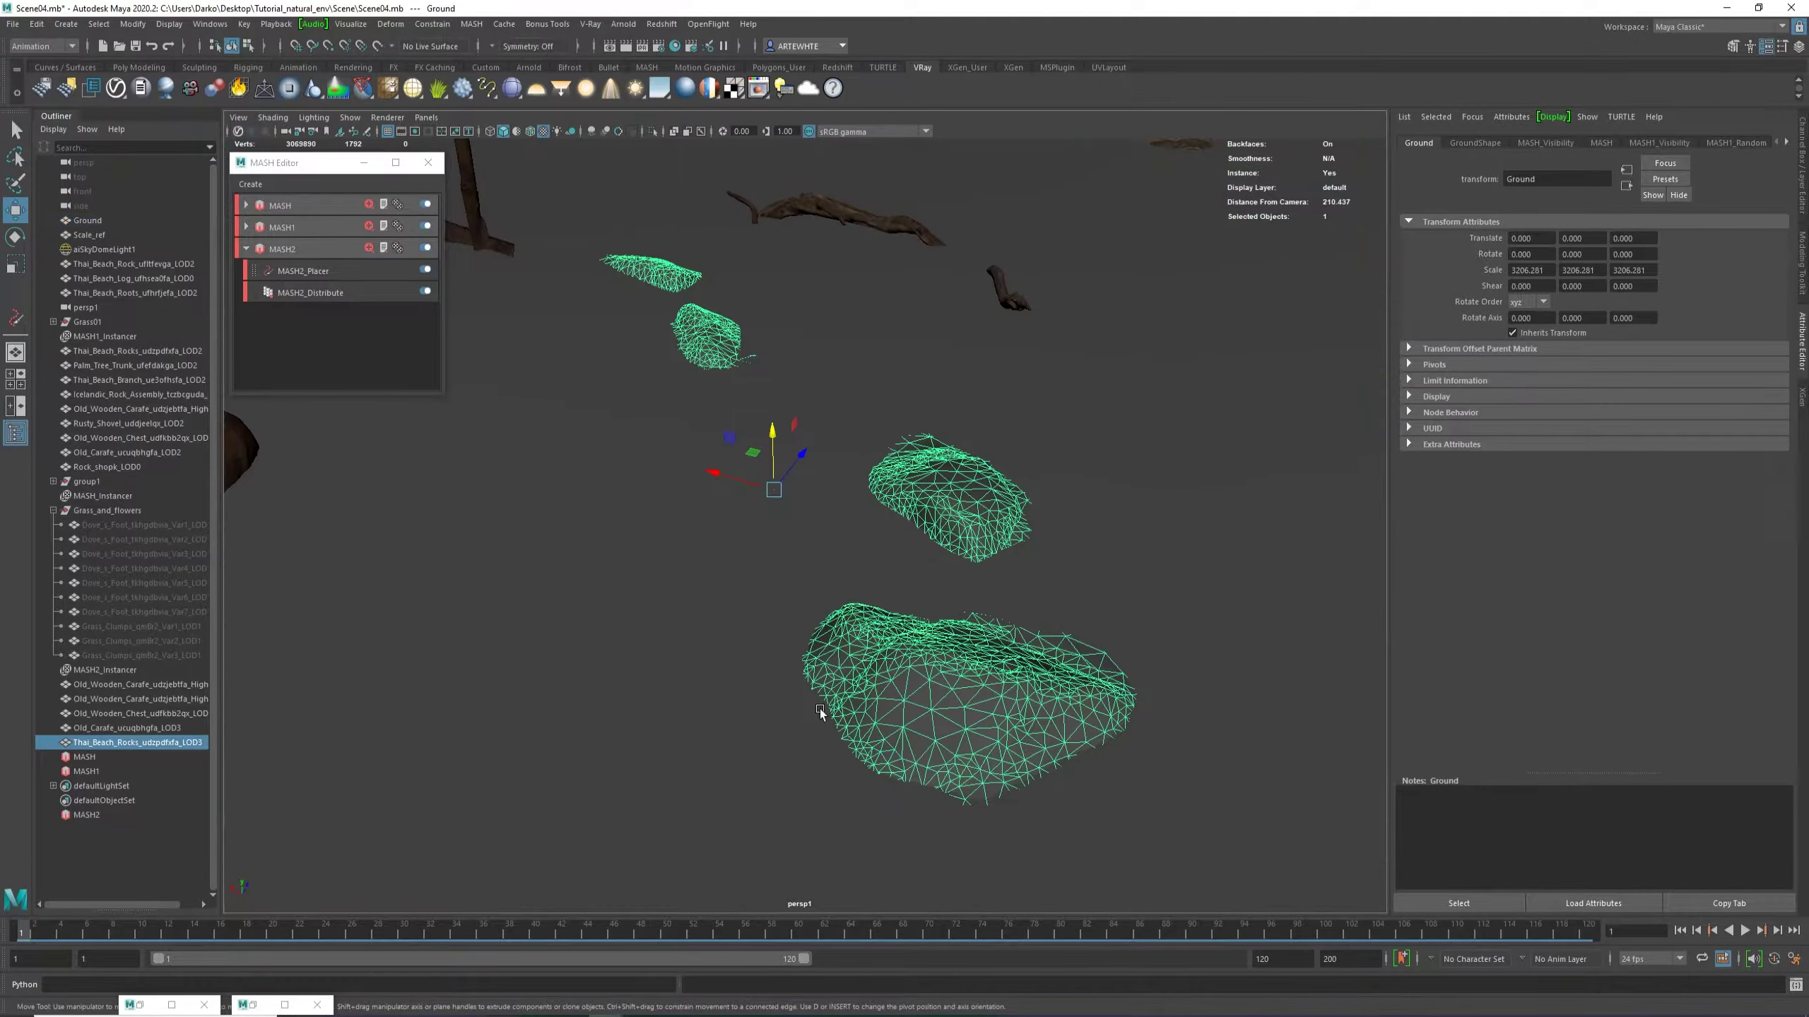
left_click(1088, 604)
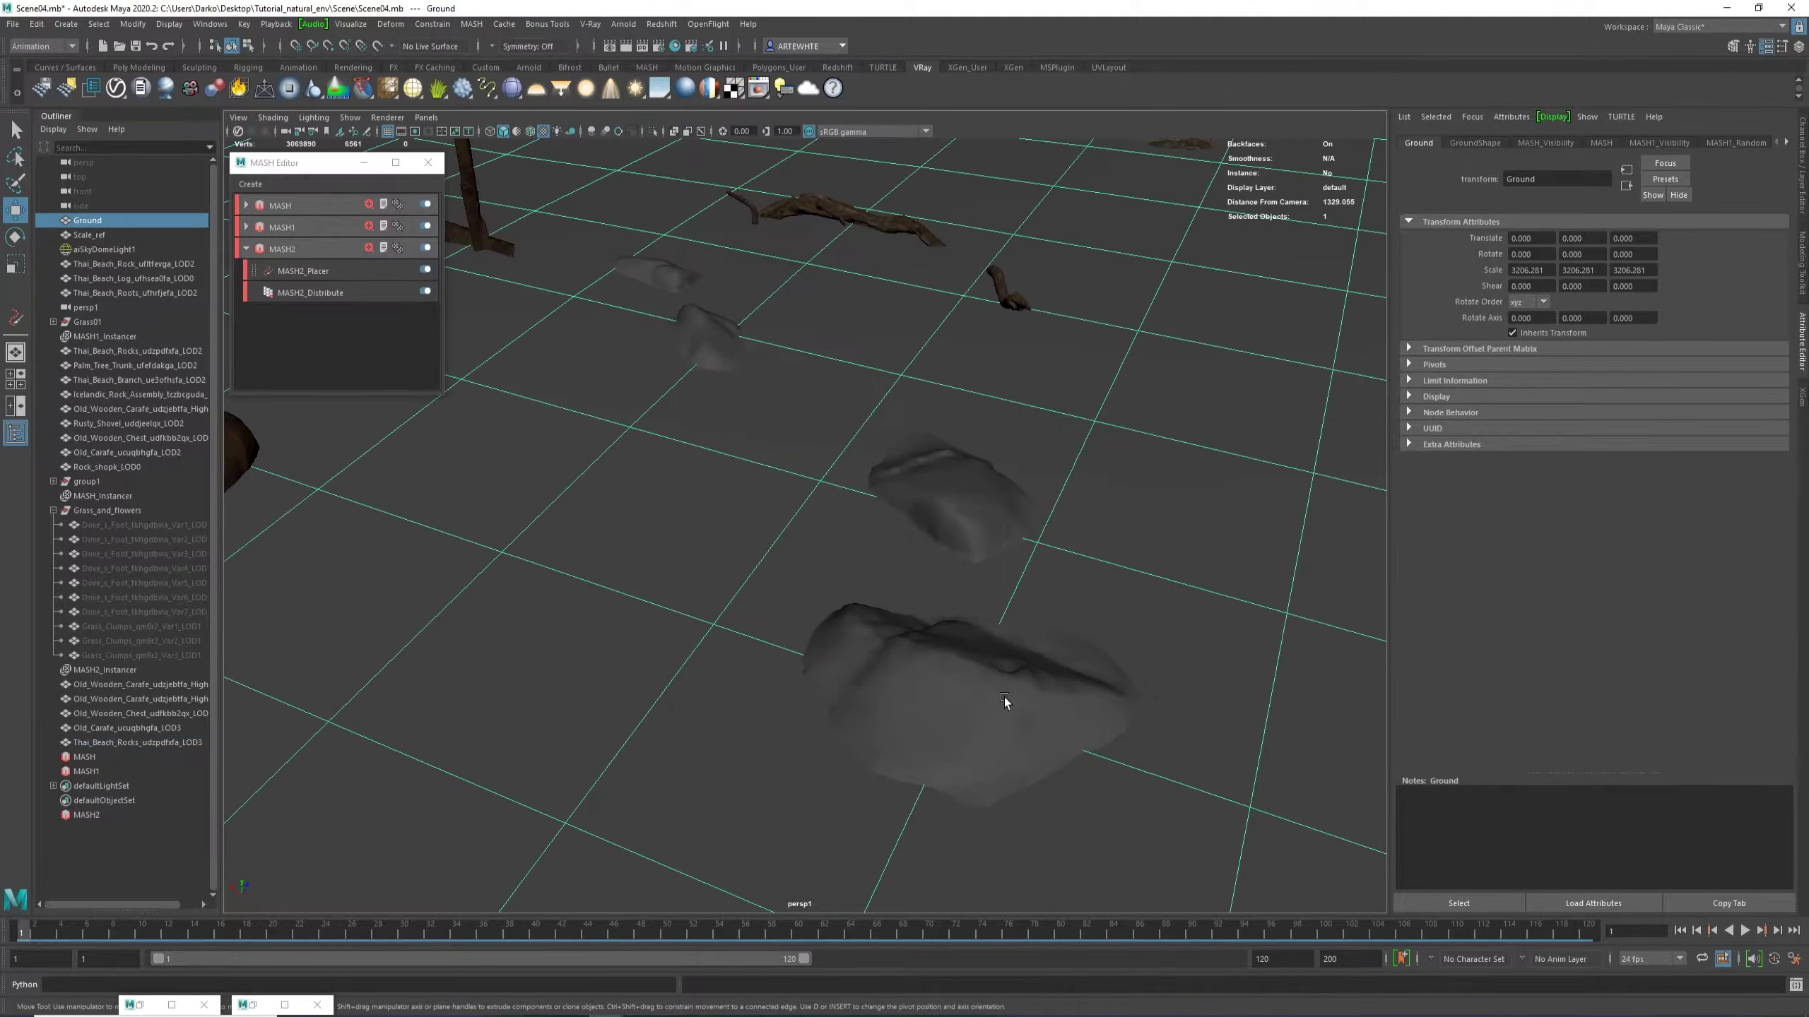
Select the rocks mesh in vertex mode and sink the loose fringe vertices along the back edge of the largest rock.
left_click(1003, 697)
left_click_drag(1003, 697, 769, 632, "alt")
right_click_drag(769, 631, 807, 660, "alt")
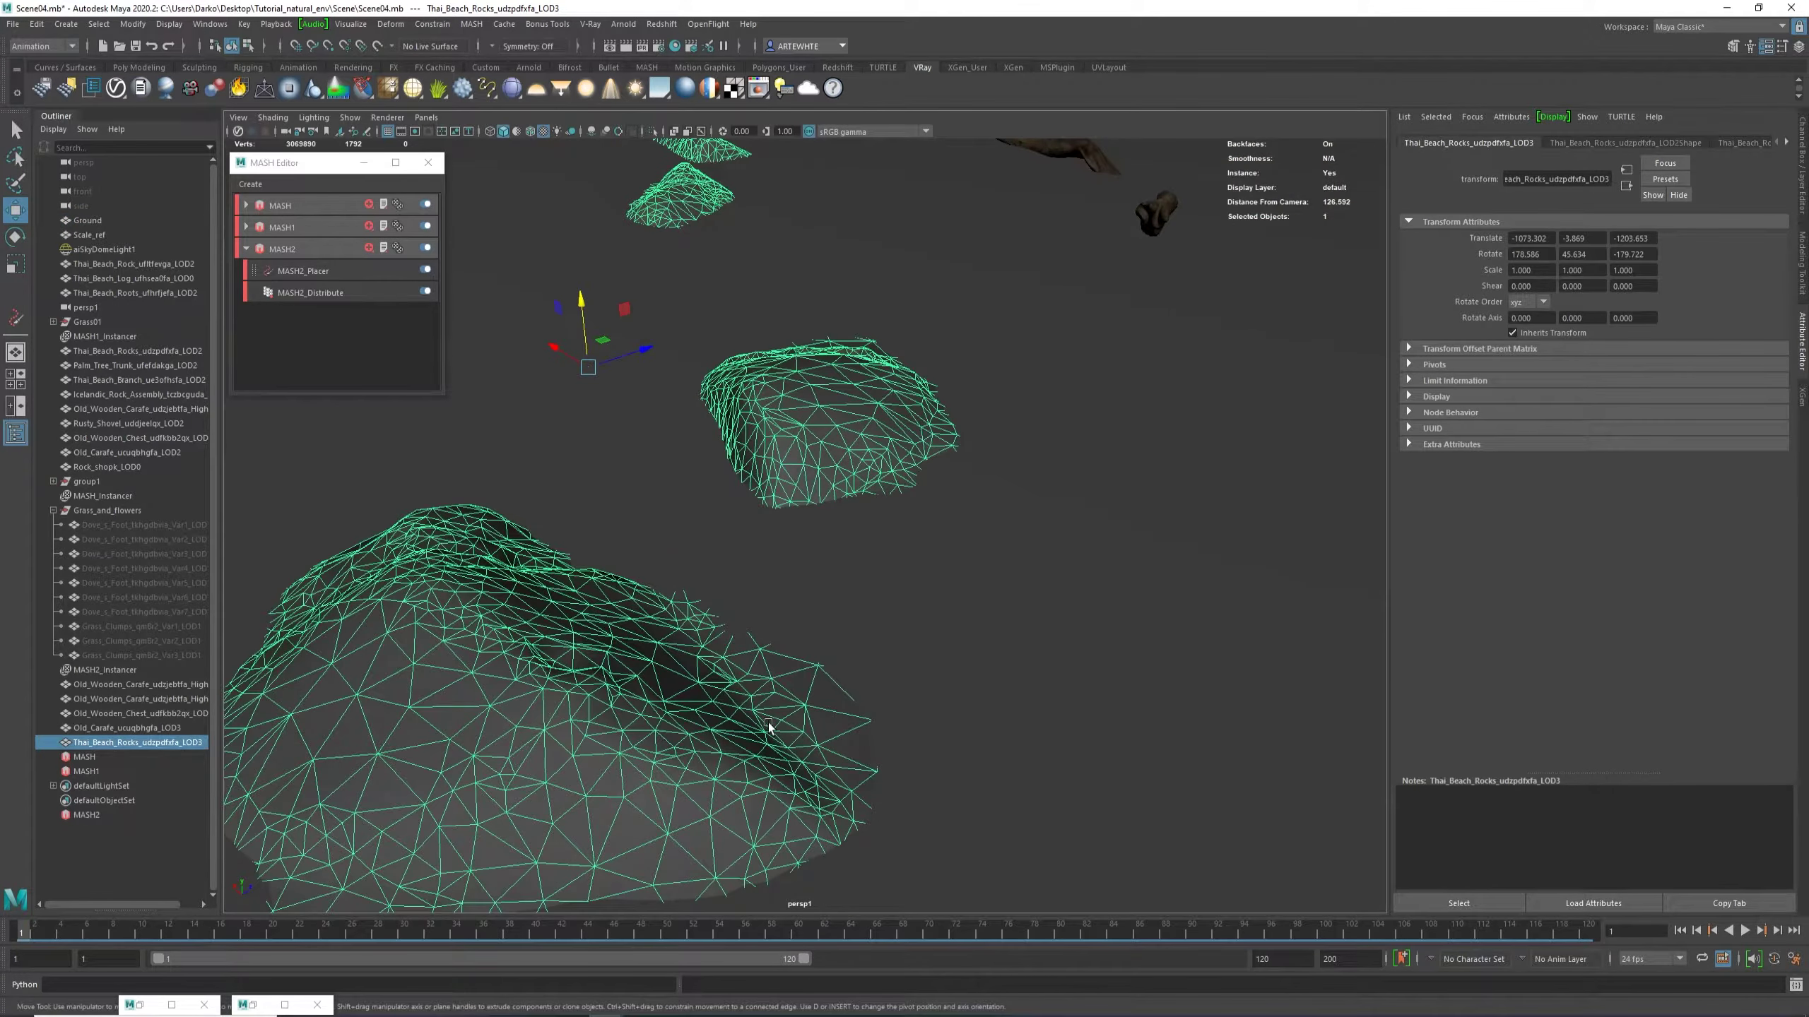
key("F9")
left_click_drag(833, 626, 958, 754)
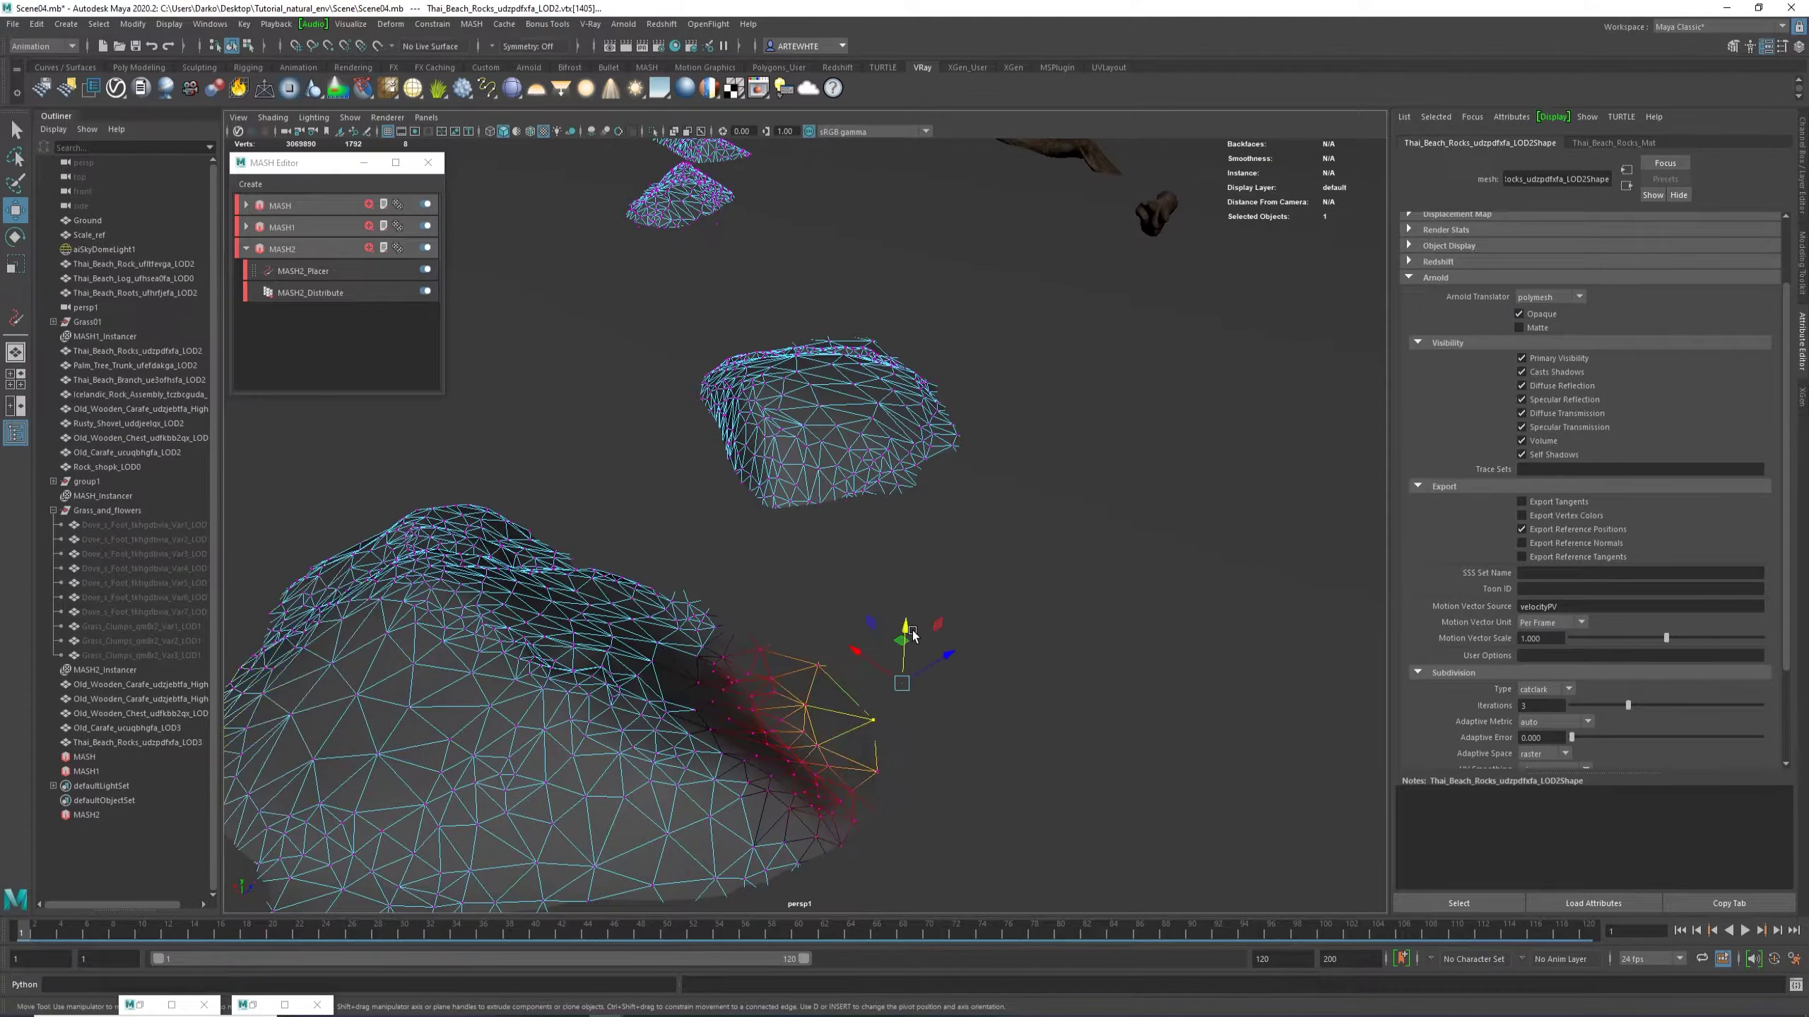
left_click_drag(909, 629, 912, 650)
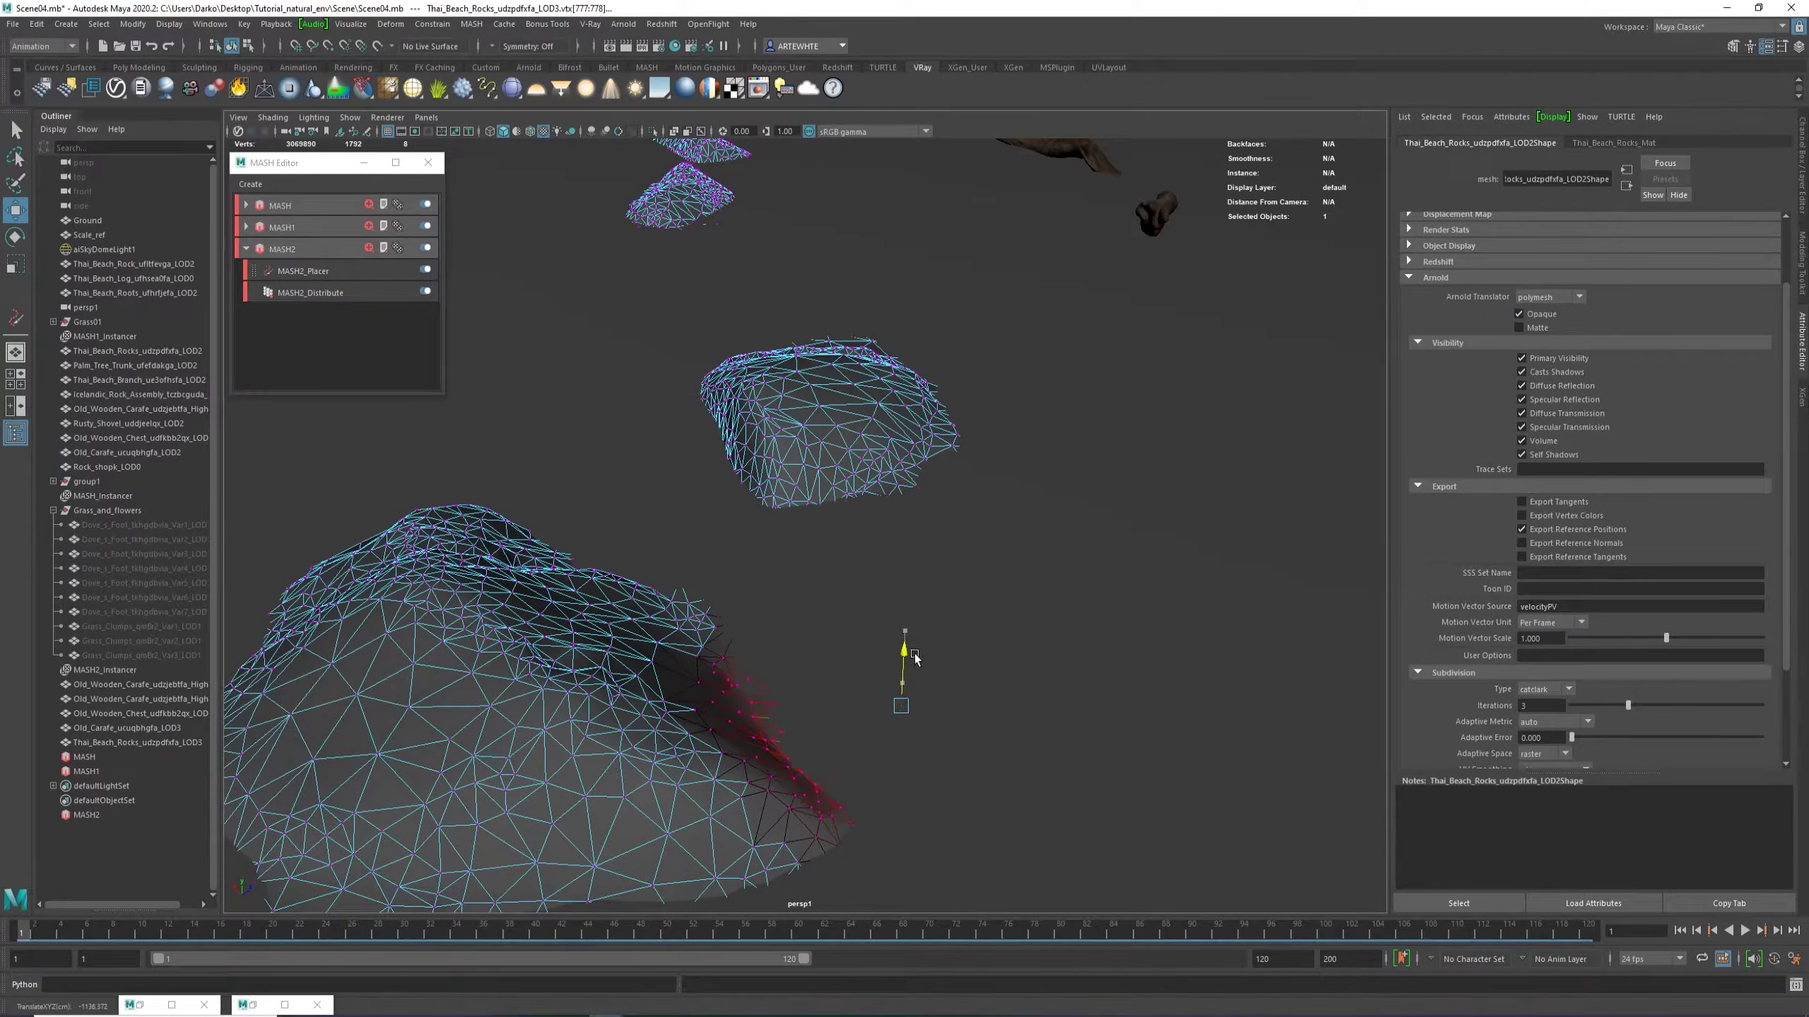
left_click_drag(683, 575, 717, 560)
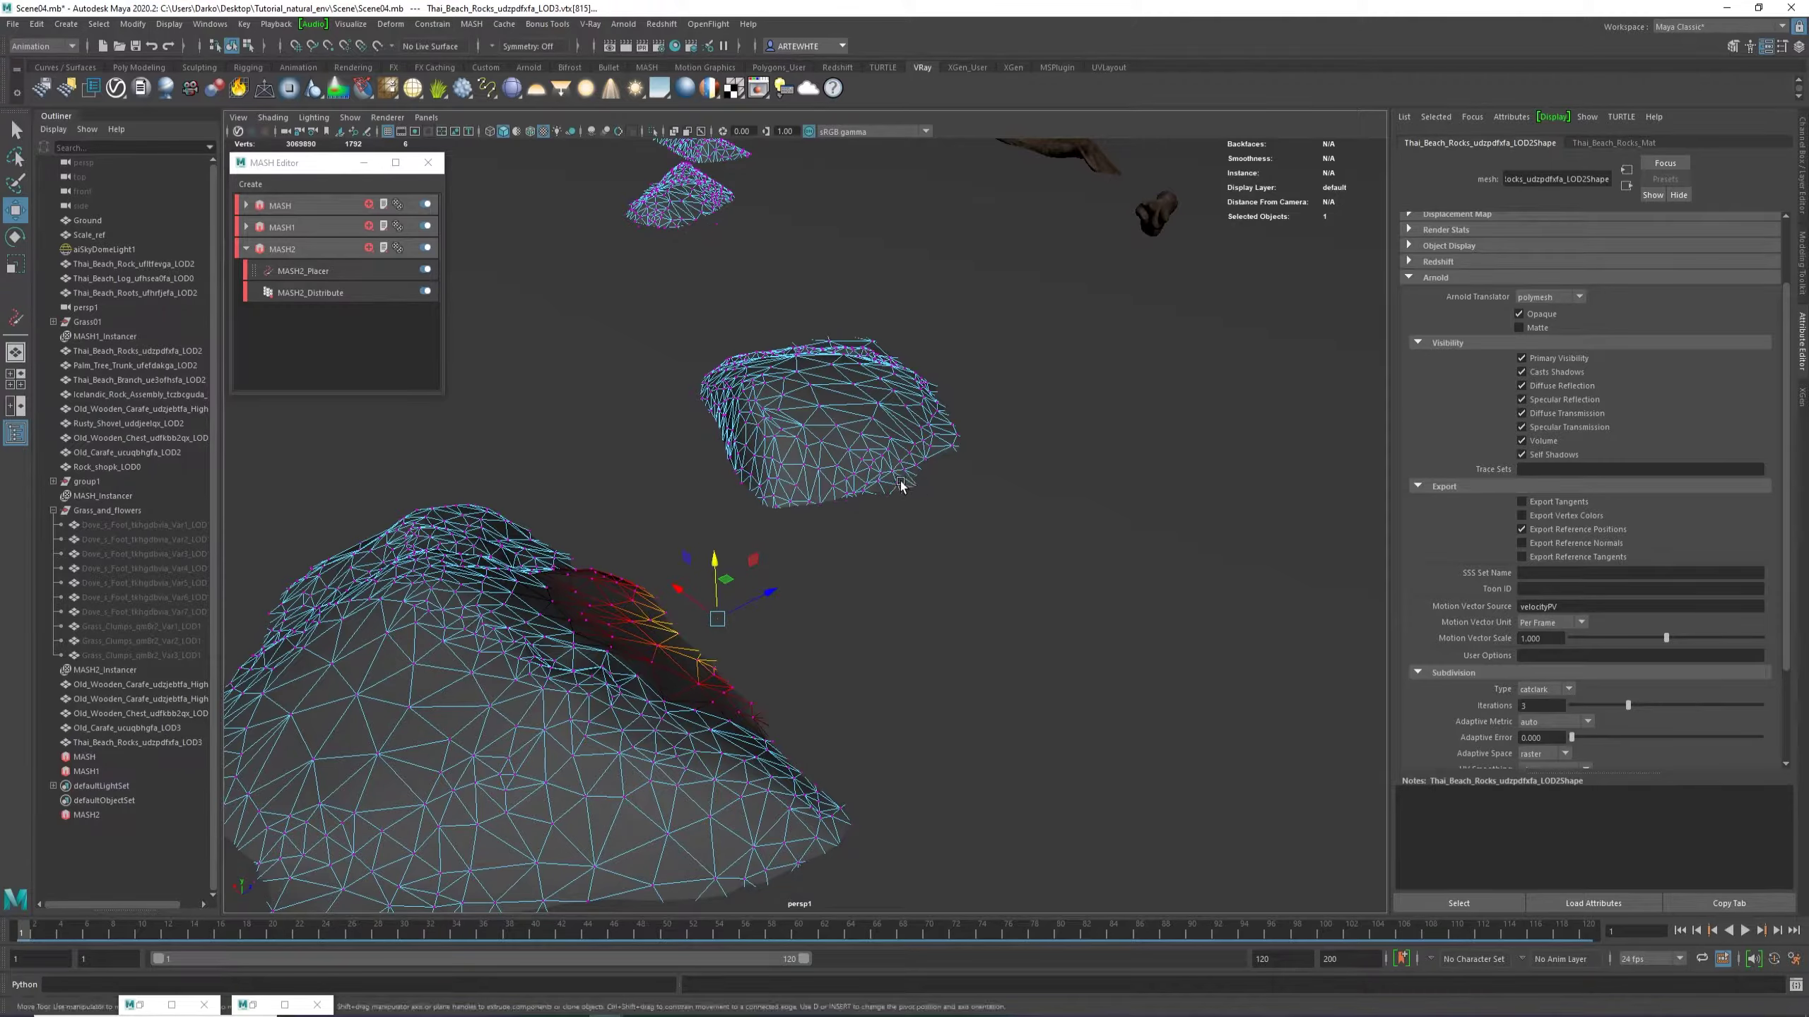
Lower the fringe vertices along the base and far end of the middle rock below the ground.
left_click(917, 508)
left_click_drag(917, 506, 922, 459)
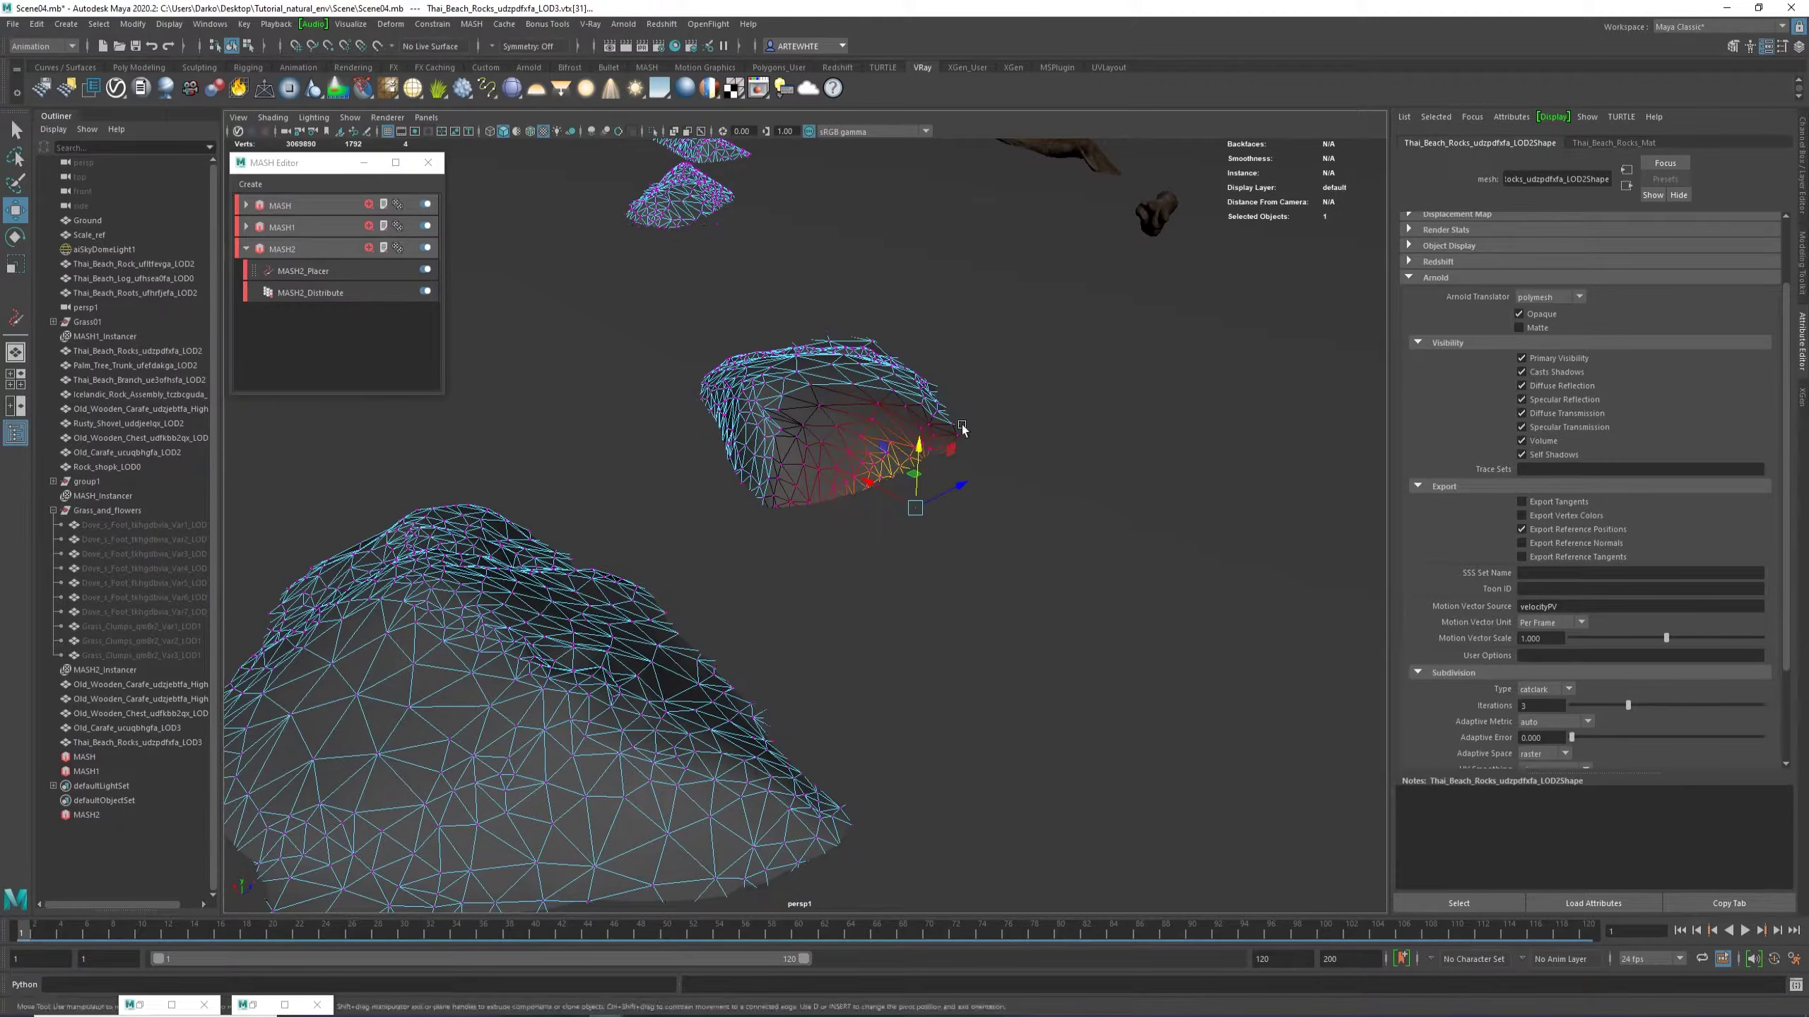
left_click(957, 382)
left_click_drag(970, 356, 973, 362)
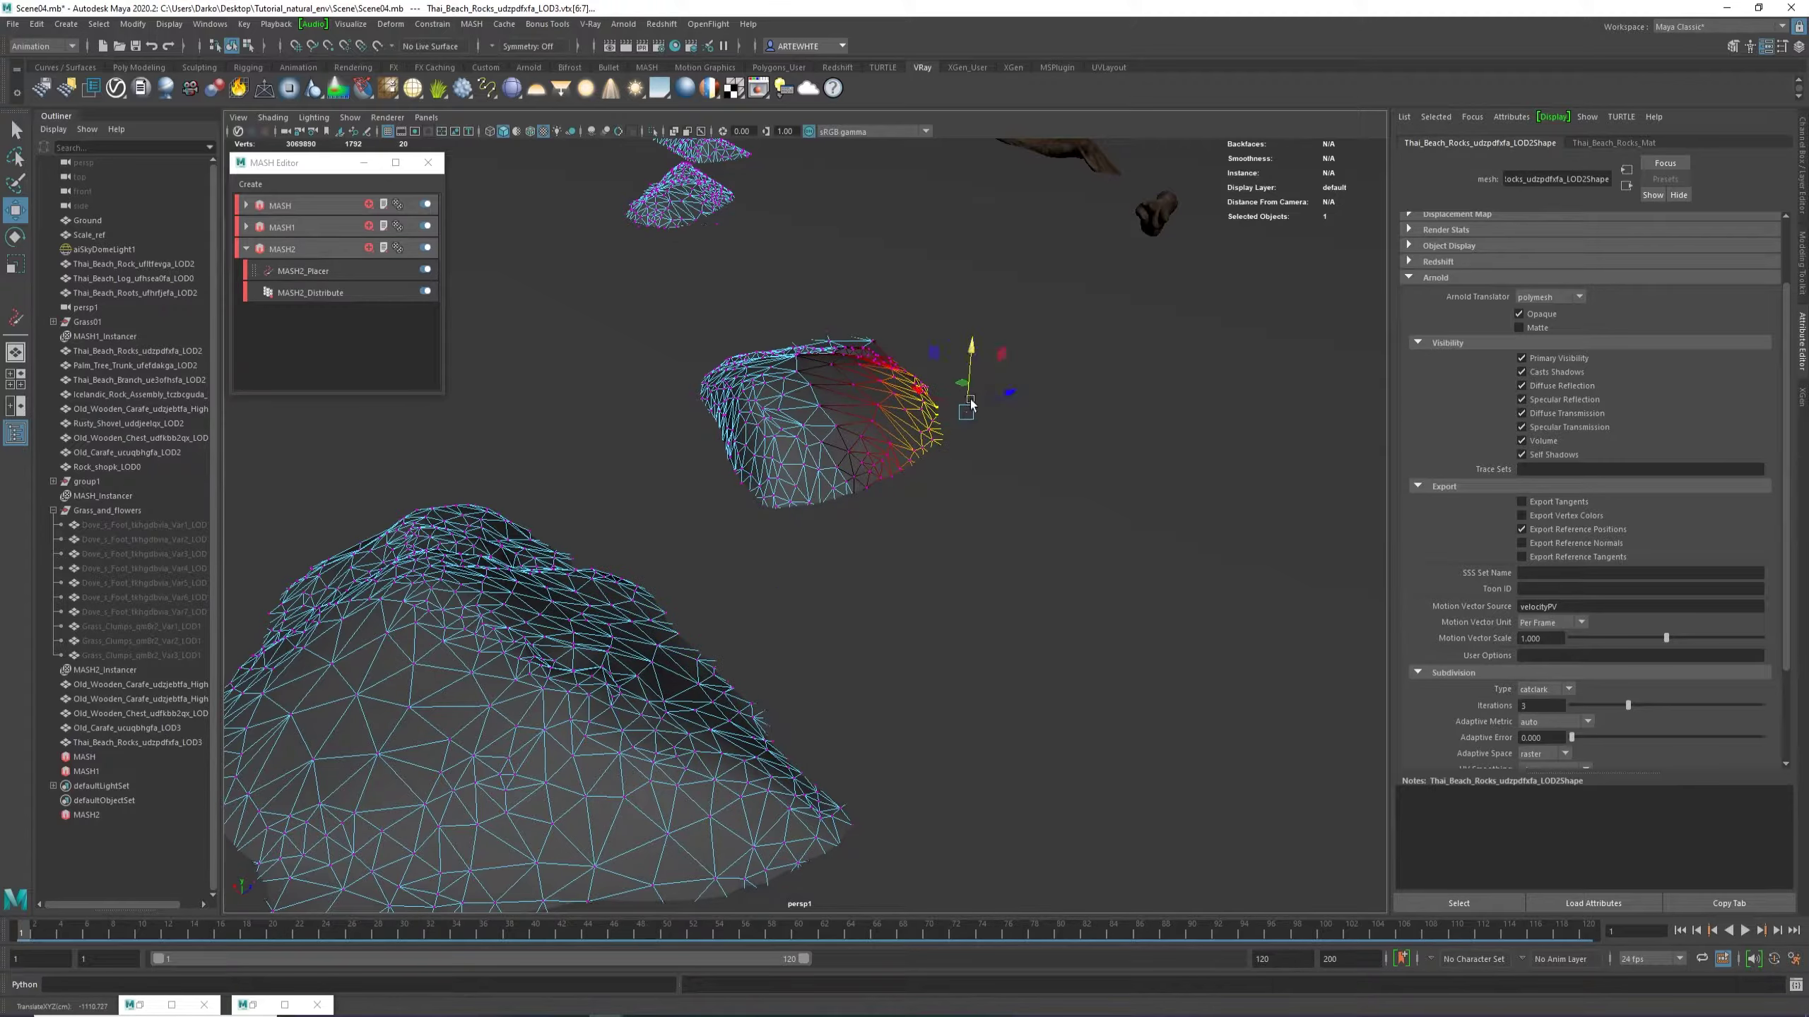
Select the stray vertices at the near end of the second-farthest small rock and move them vertically to blend with the ground.
scroll(827, 417, "down", 3)
middle_click_drag(827, 416, 848, 594, "alt")
left_click_drag(848, 594, 805, 545, "alt")
scroll(784, 535, "up", 2)
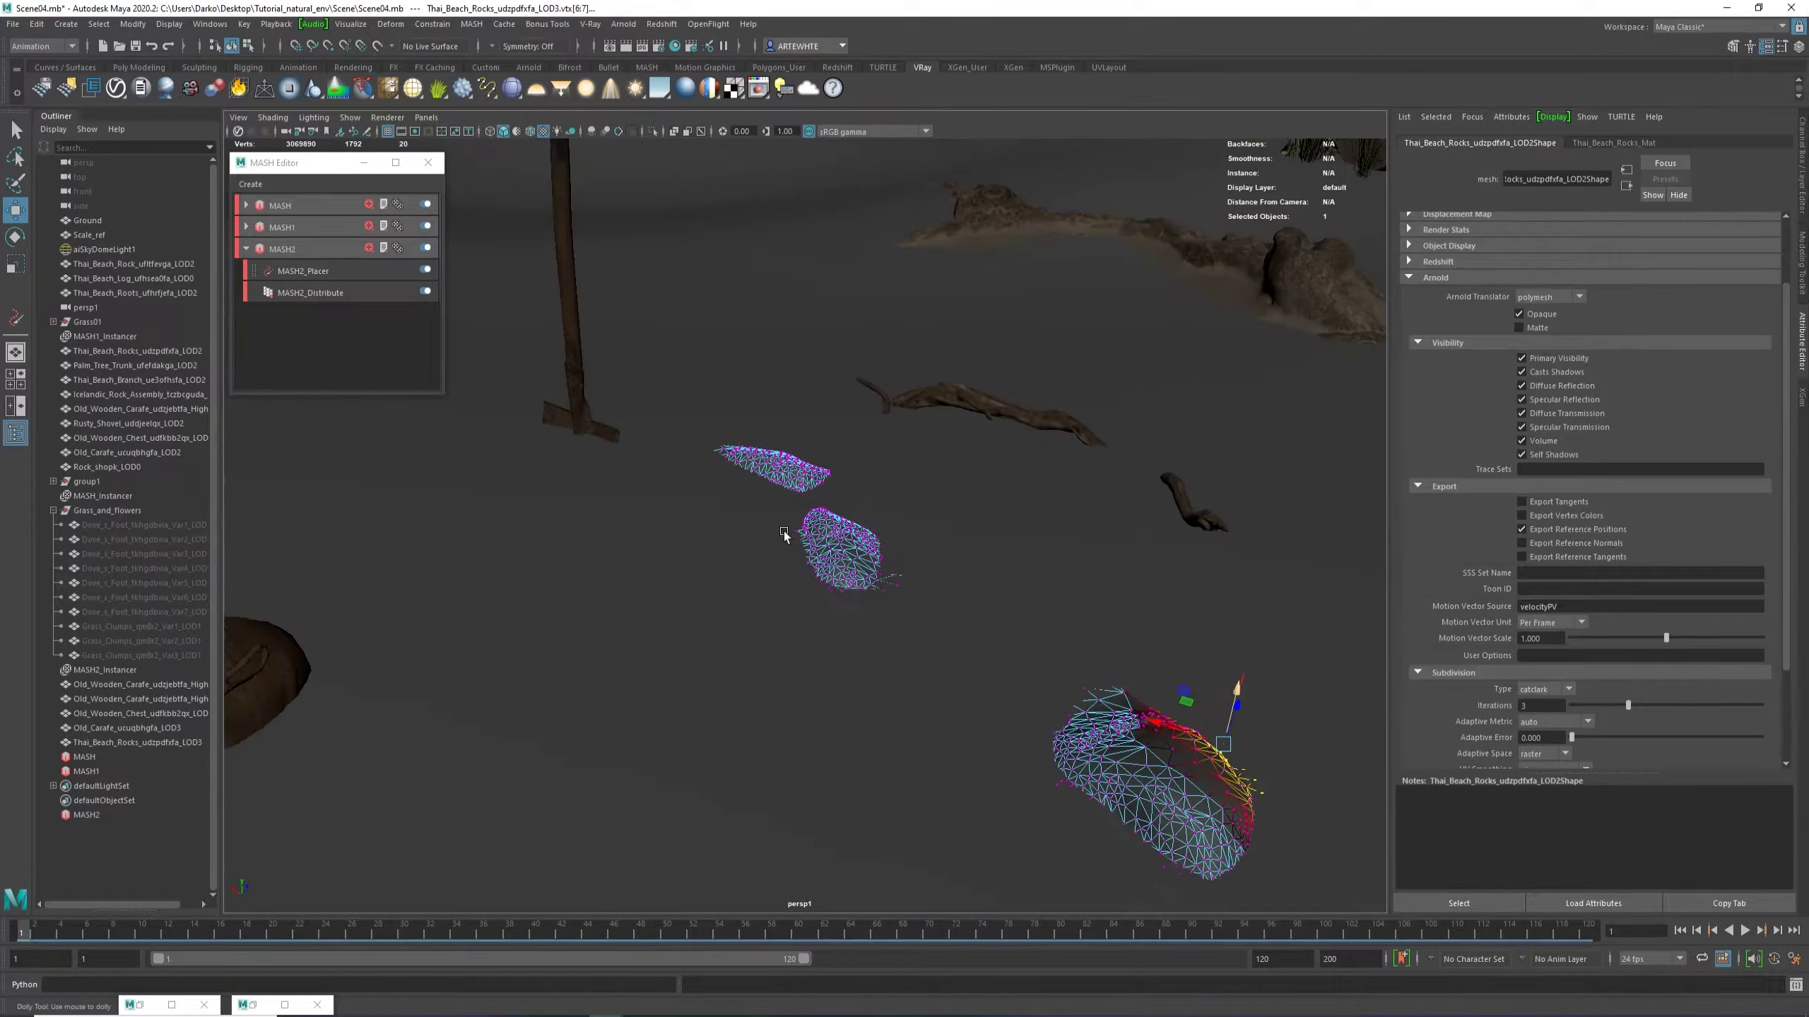
right_click_drag(785, 534, 919, 567, "alt")
left_click(1000, 618)
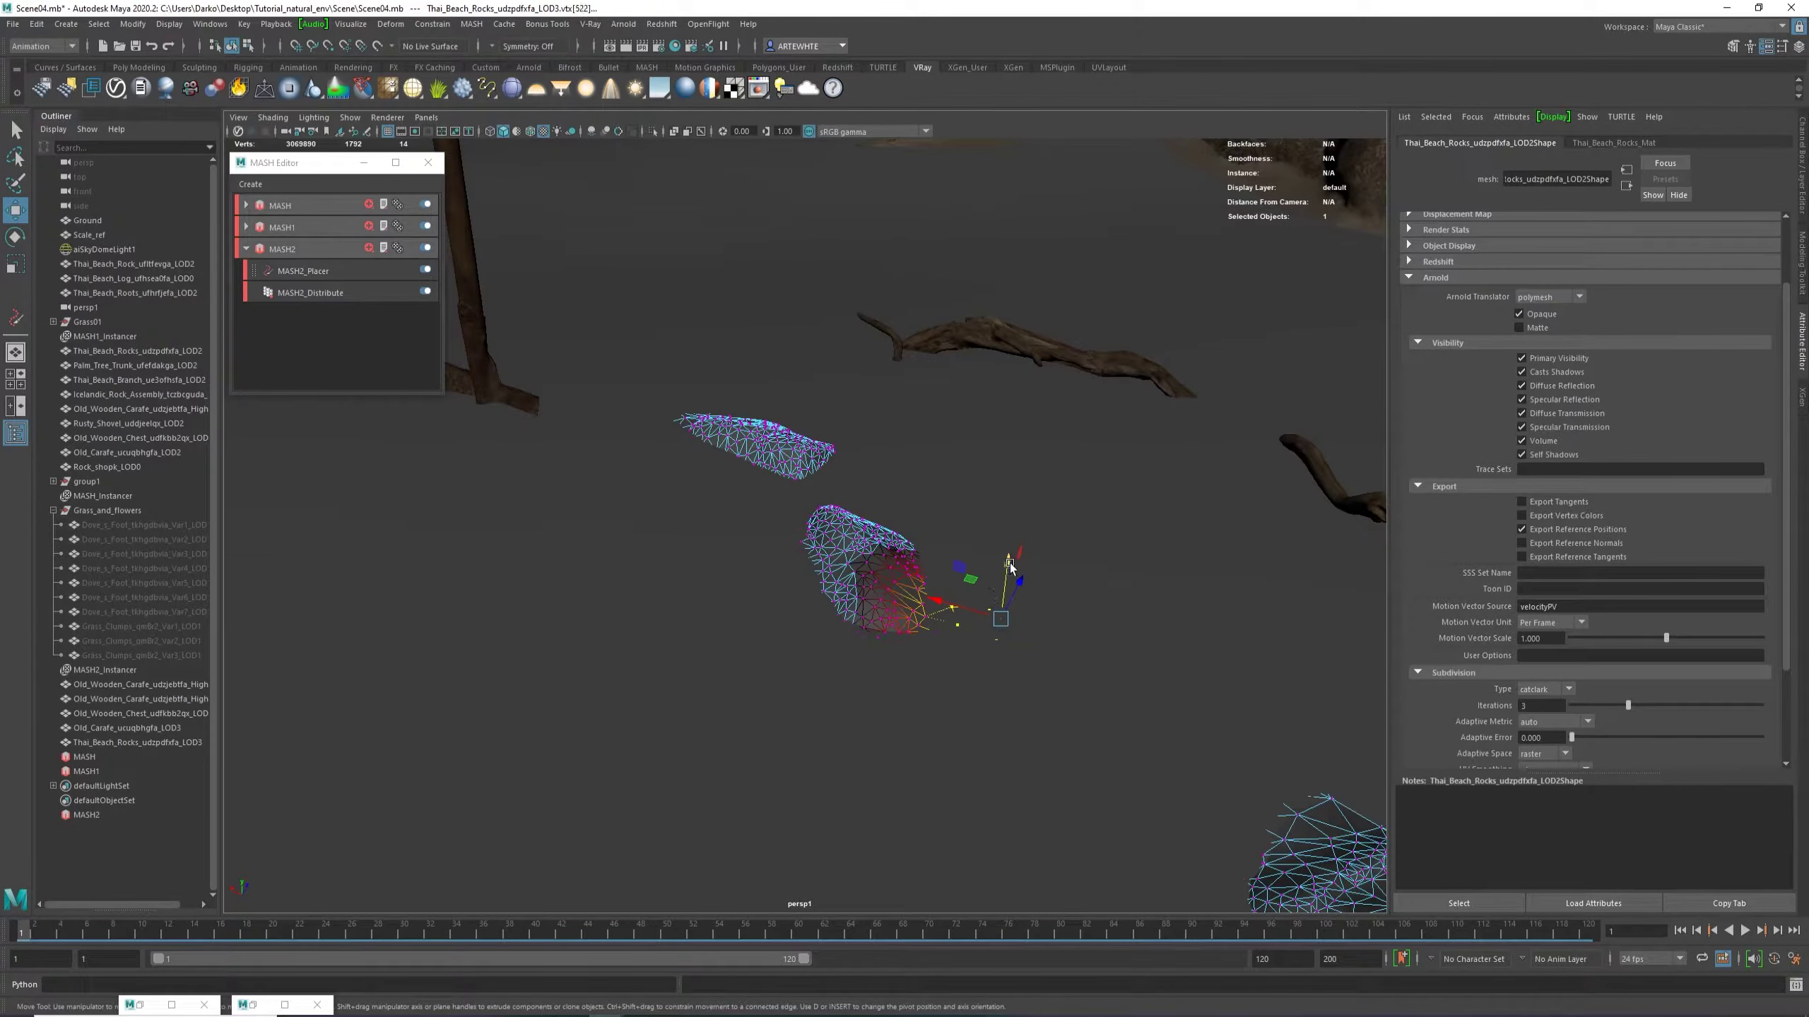
left_click_drag(1010, 565, 1004, 556)
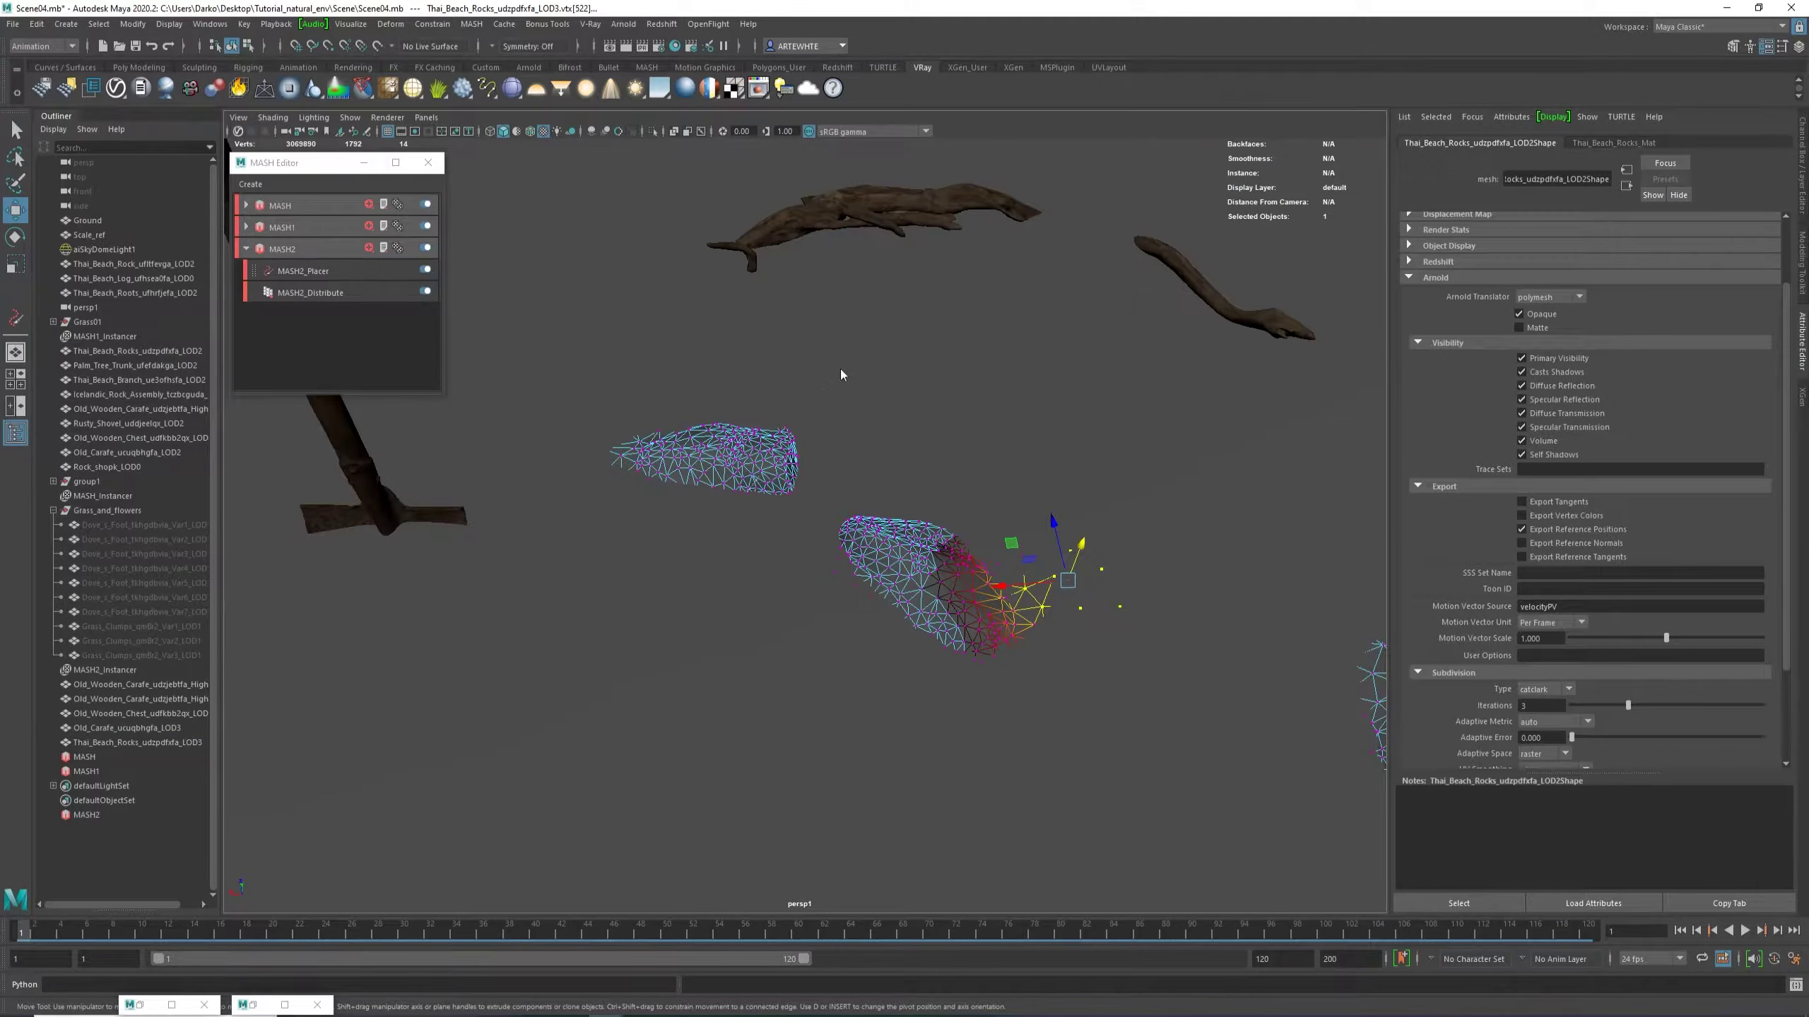
key("F8")
left_click(788, 399)
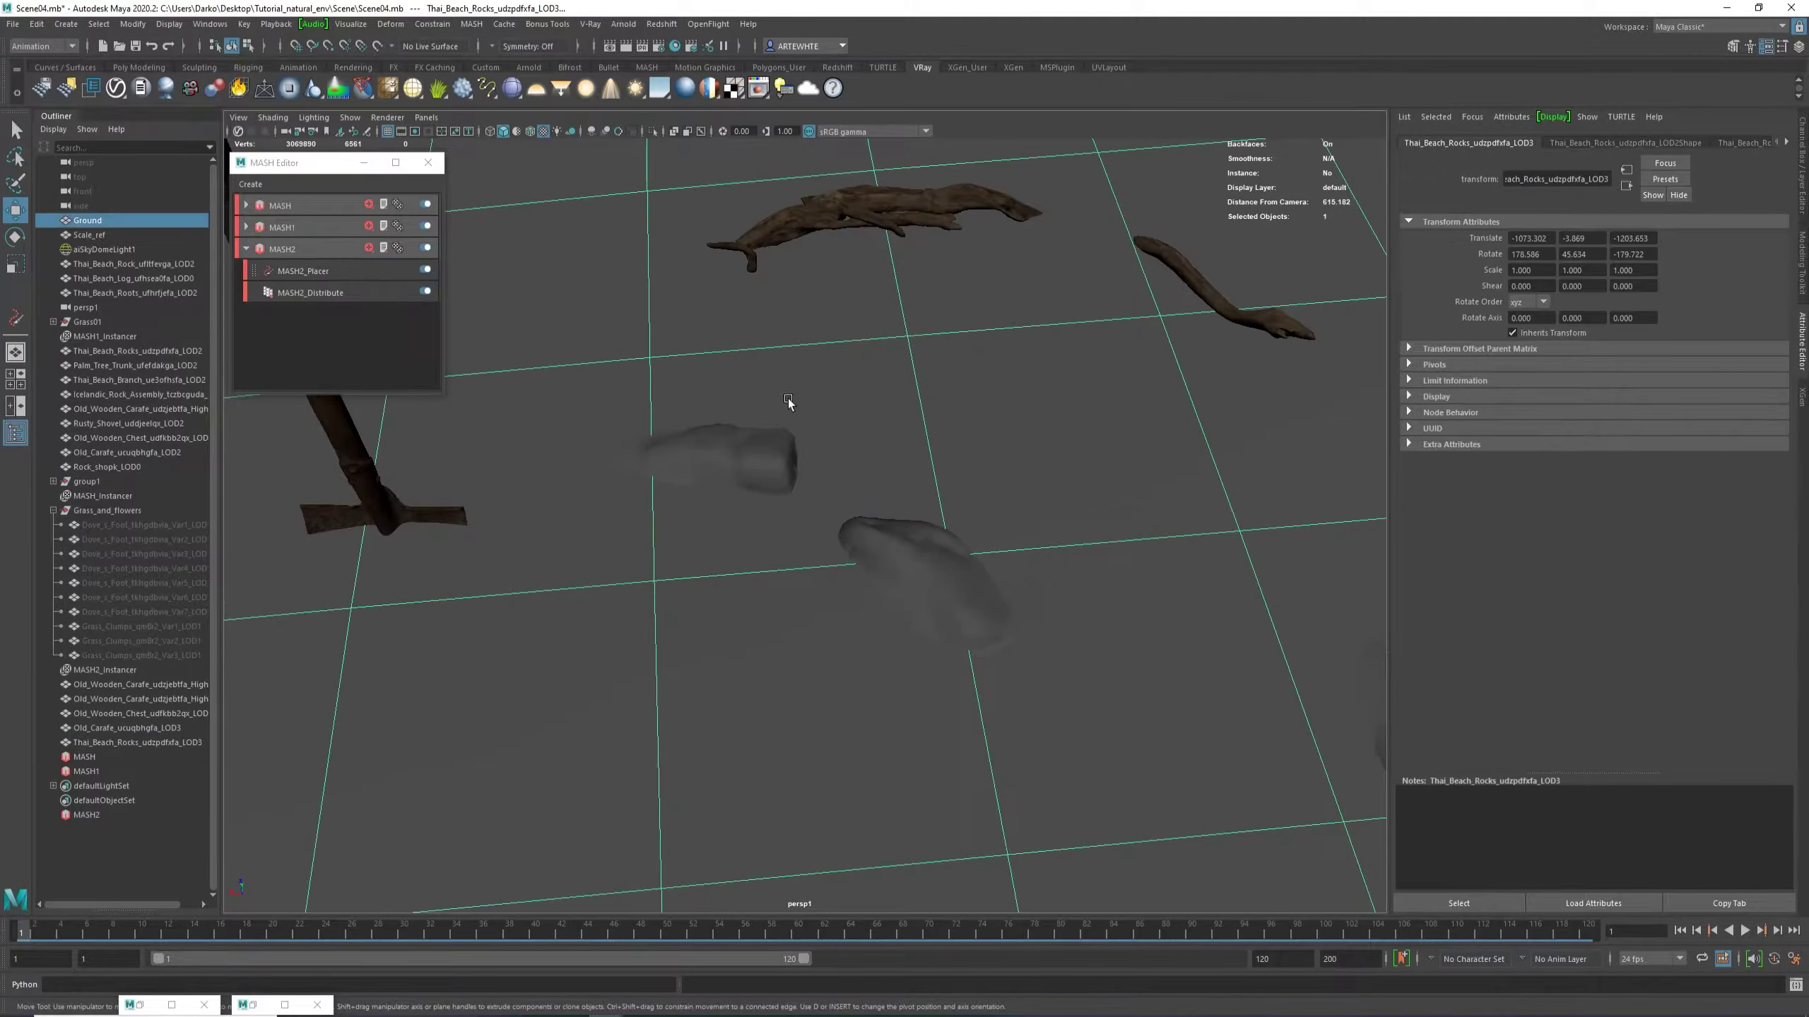
key("ctrl+z")
key("ctrl+z")
key("ctrl+z")
Sink the outer end vertices of the farthest rock near the shovel, return to object mode and select the Ground.
left_click_drag(562, 515, 600, 570)
left_click_drag(569, 505, 575, 503)
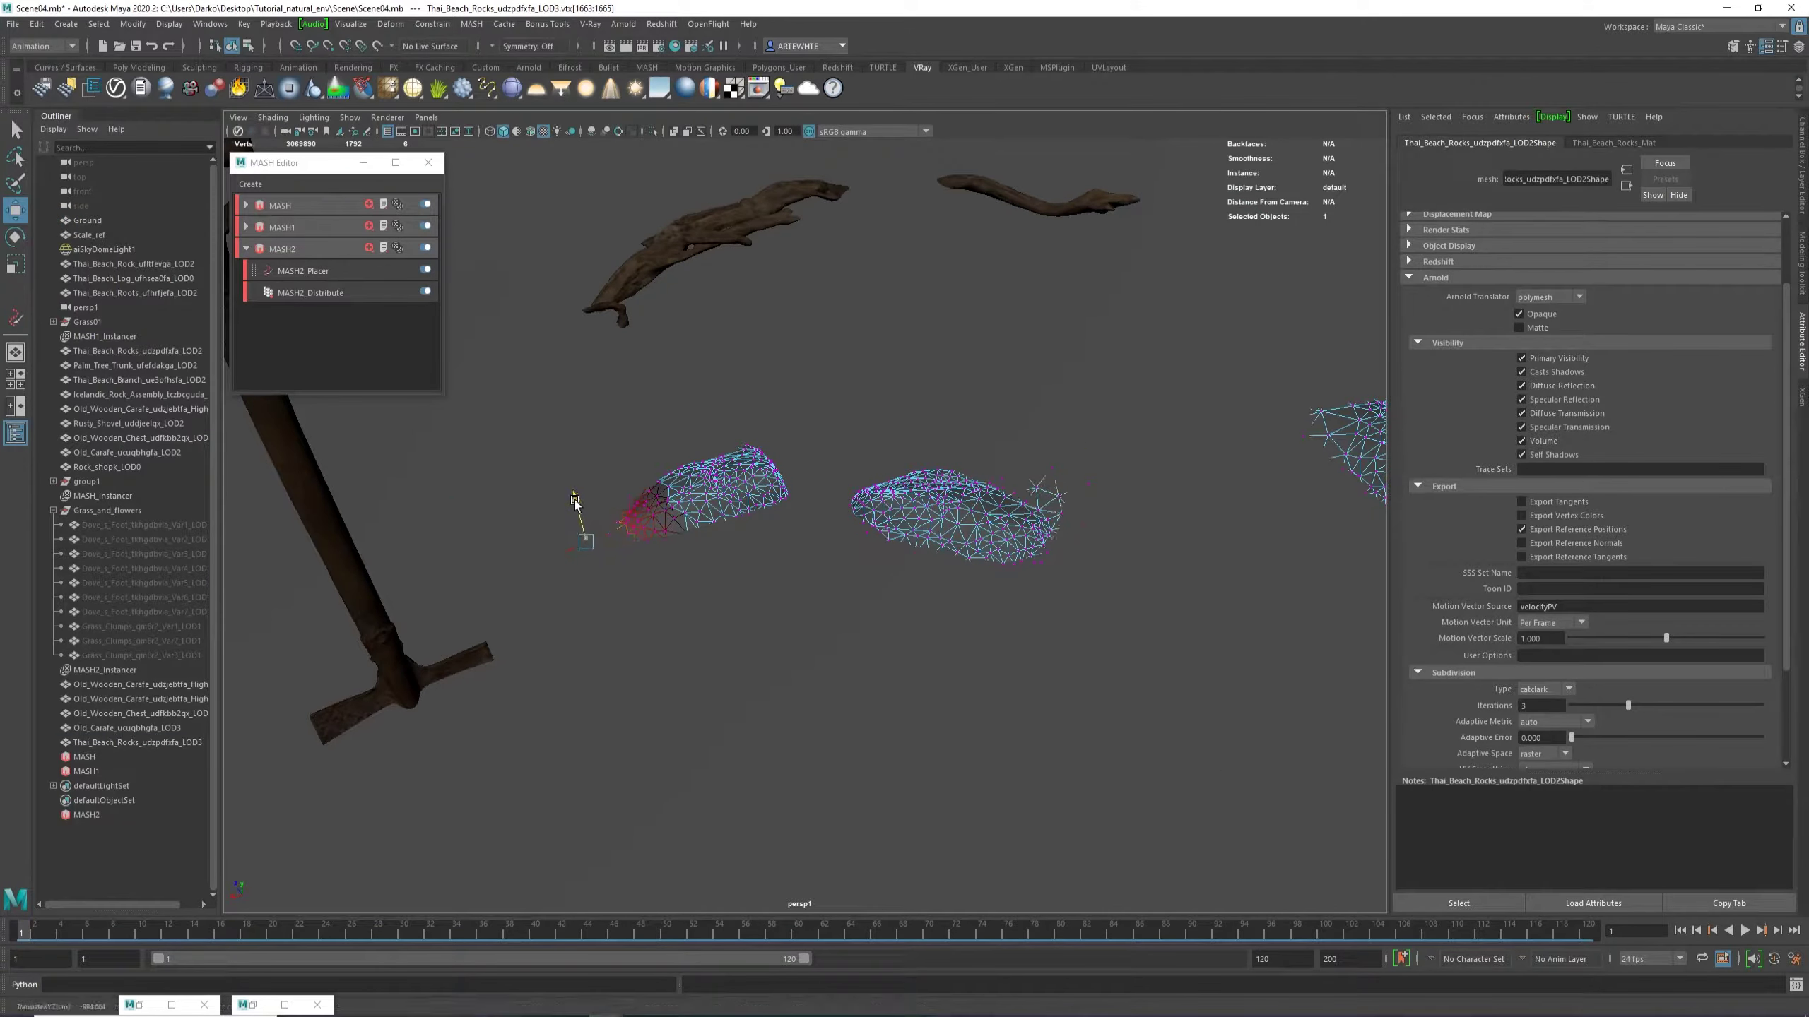
right_click_drag(688, 499, 819, 404)
left_click(826, 408)
scroll(933, 501, "down", 4)
left_click_drag(933, 501, 855, 493, "alt")
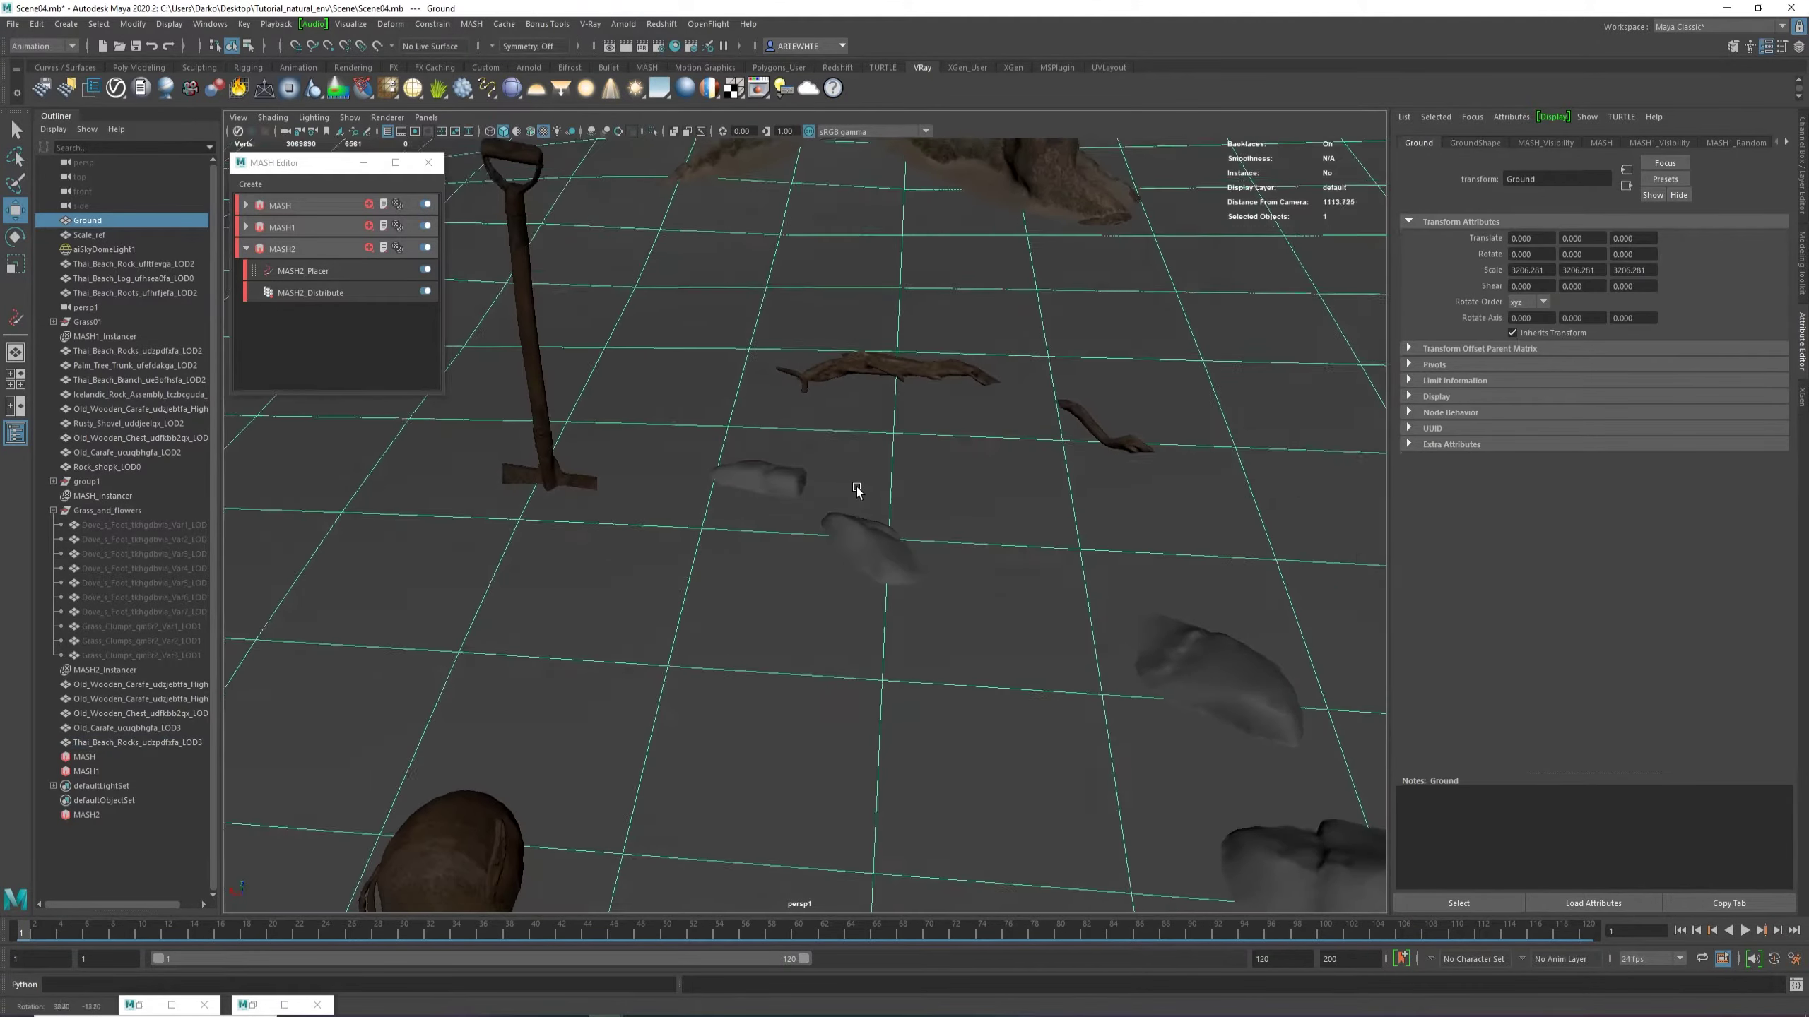
scroll(805, 531, "down", 4)
Select the old carafe near the foreground rocks and move it beside the wooden chest, at about X -863, Z -829.
key("ctrl+z")
key("ctrl+z")
key("ctrl+z")
key("ctrl+z")
key("ctrl+z")
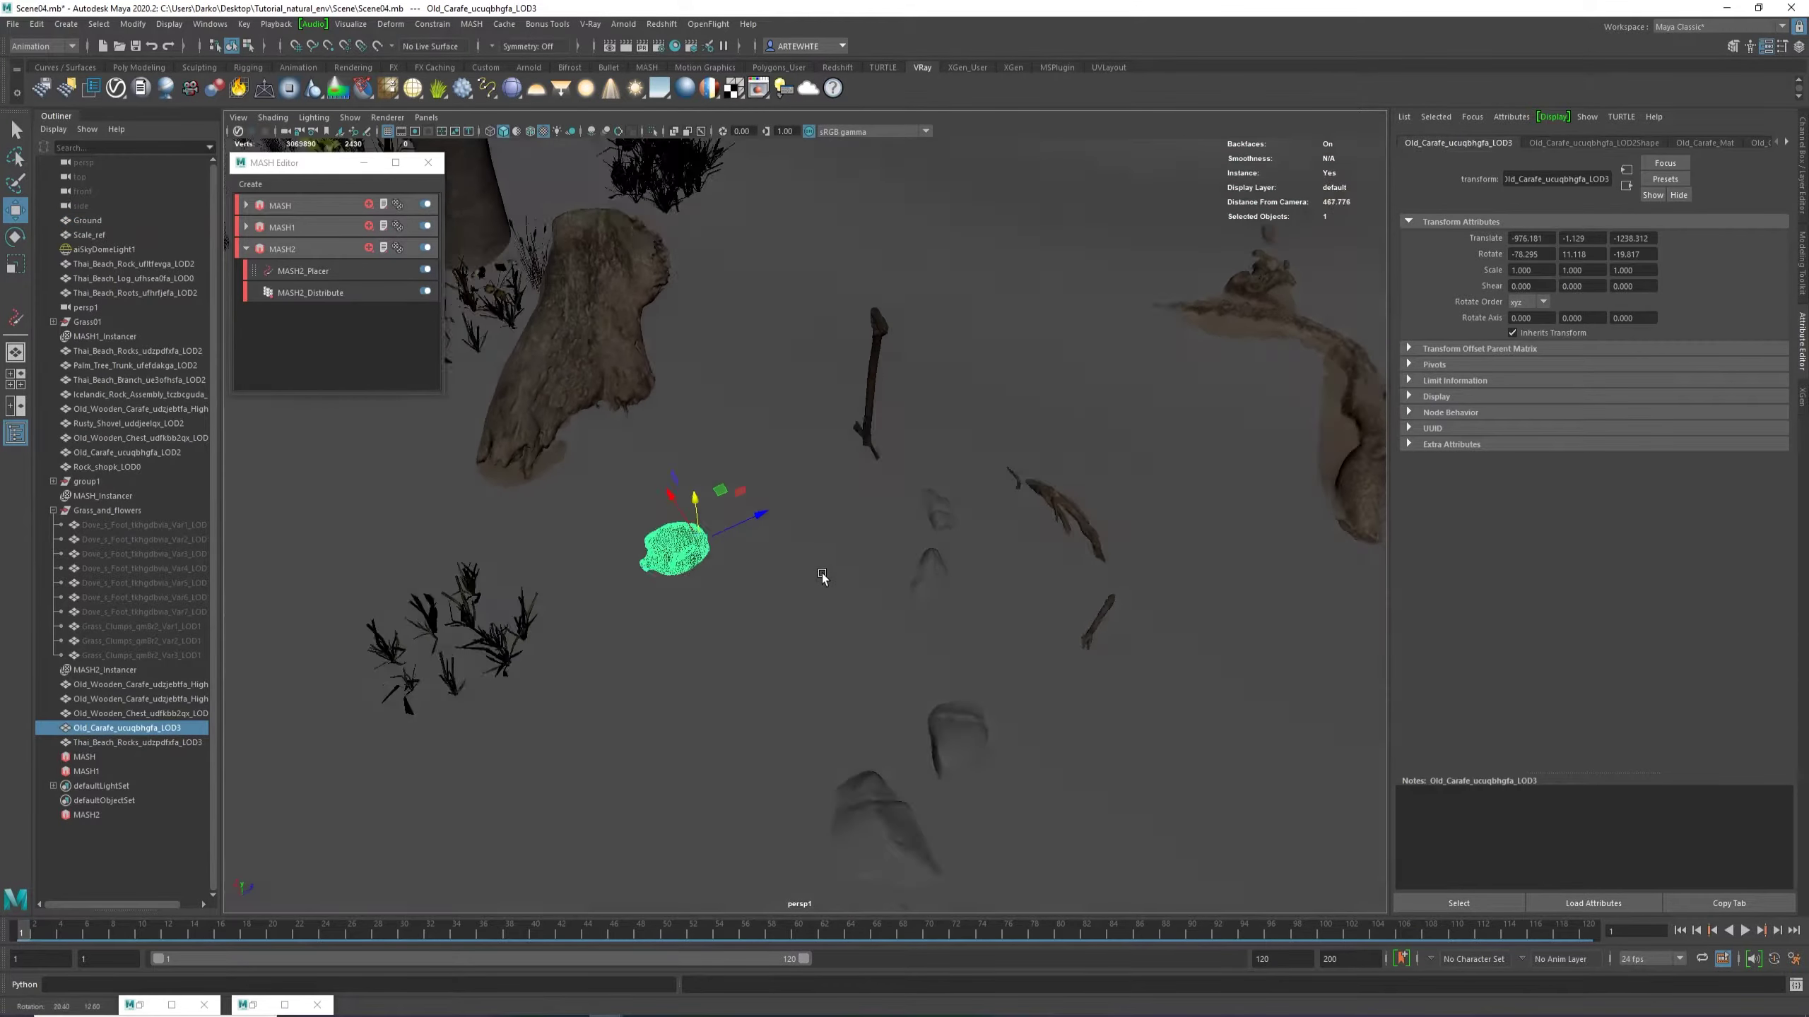
scroll(822, 574, "down", 4)
left_click_drag(799, 514, 940, 557, "alt")
scroll(774, 517, "up", 1)
right_click_drag(941, 558, 800, 506, "alt")
left_click_drag(800, 505, 681, 218, "alt")
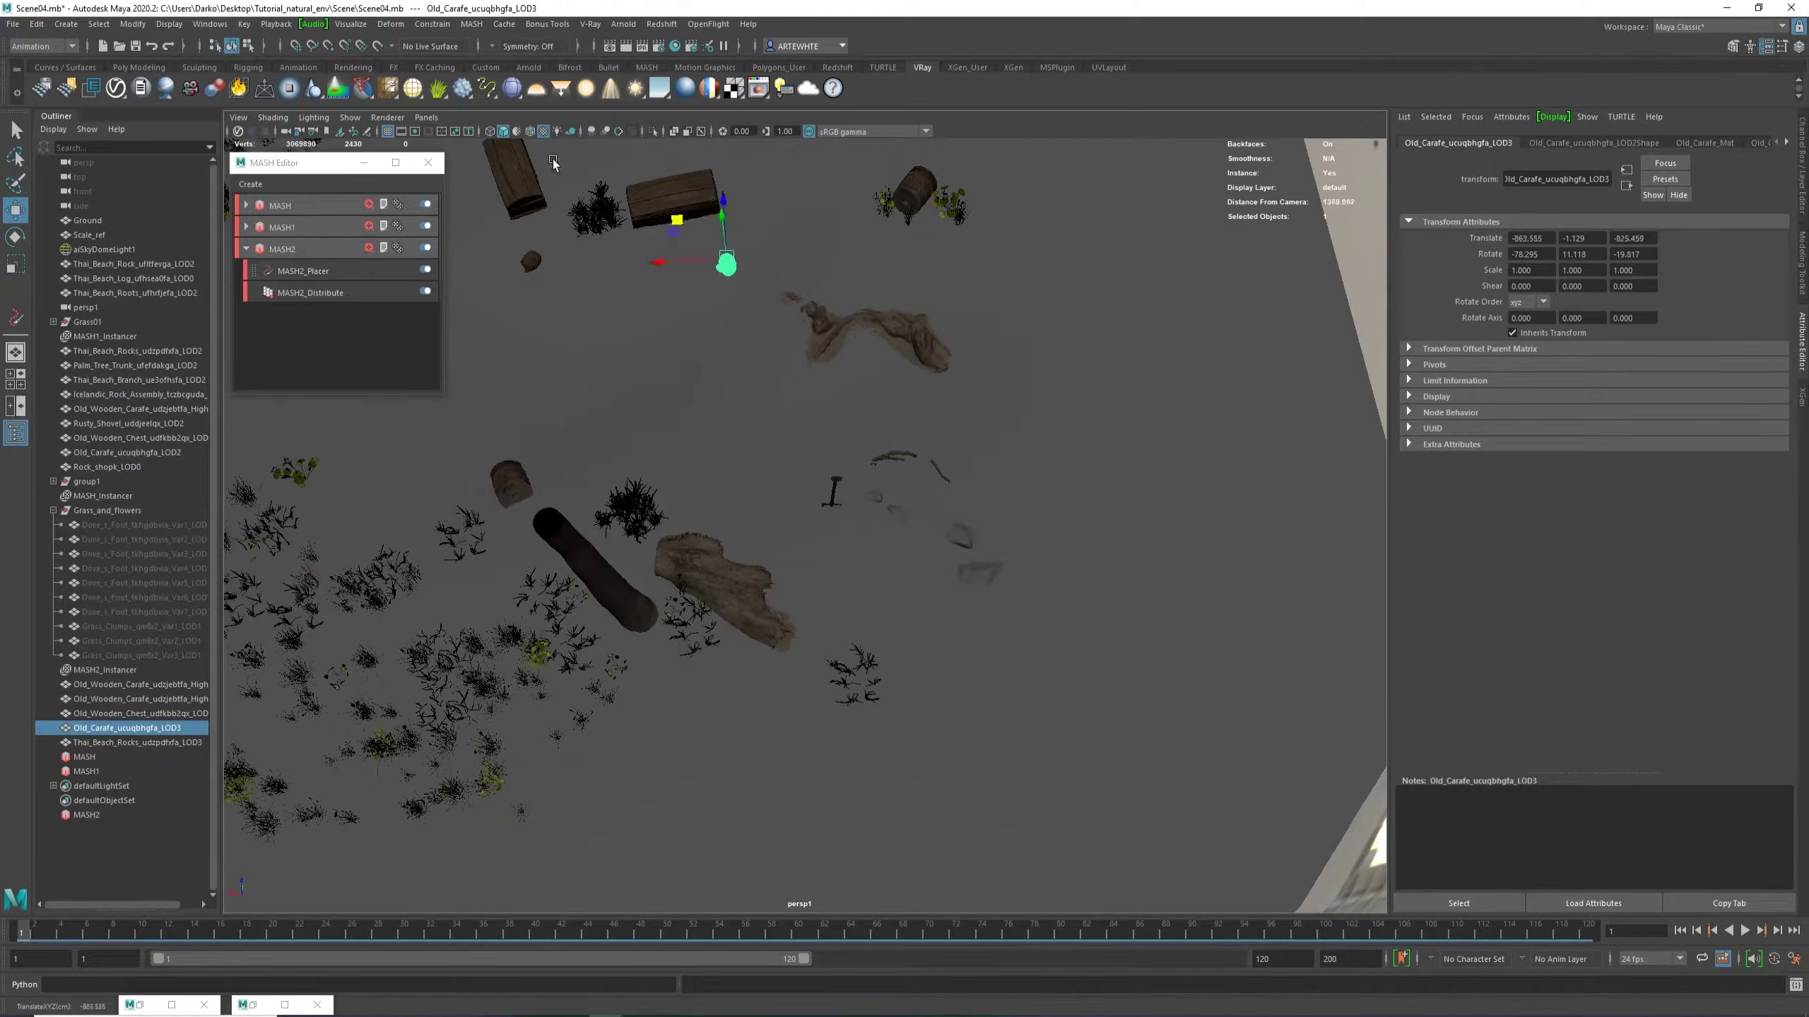
Through the persp camera view, lower the old carafe to about Y -29.74 and rotate it to about -117, 71, -42, partly burying it in the ground.
left_click(429, 118)
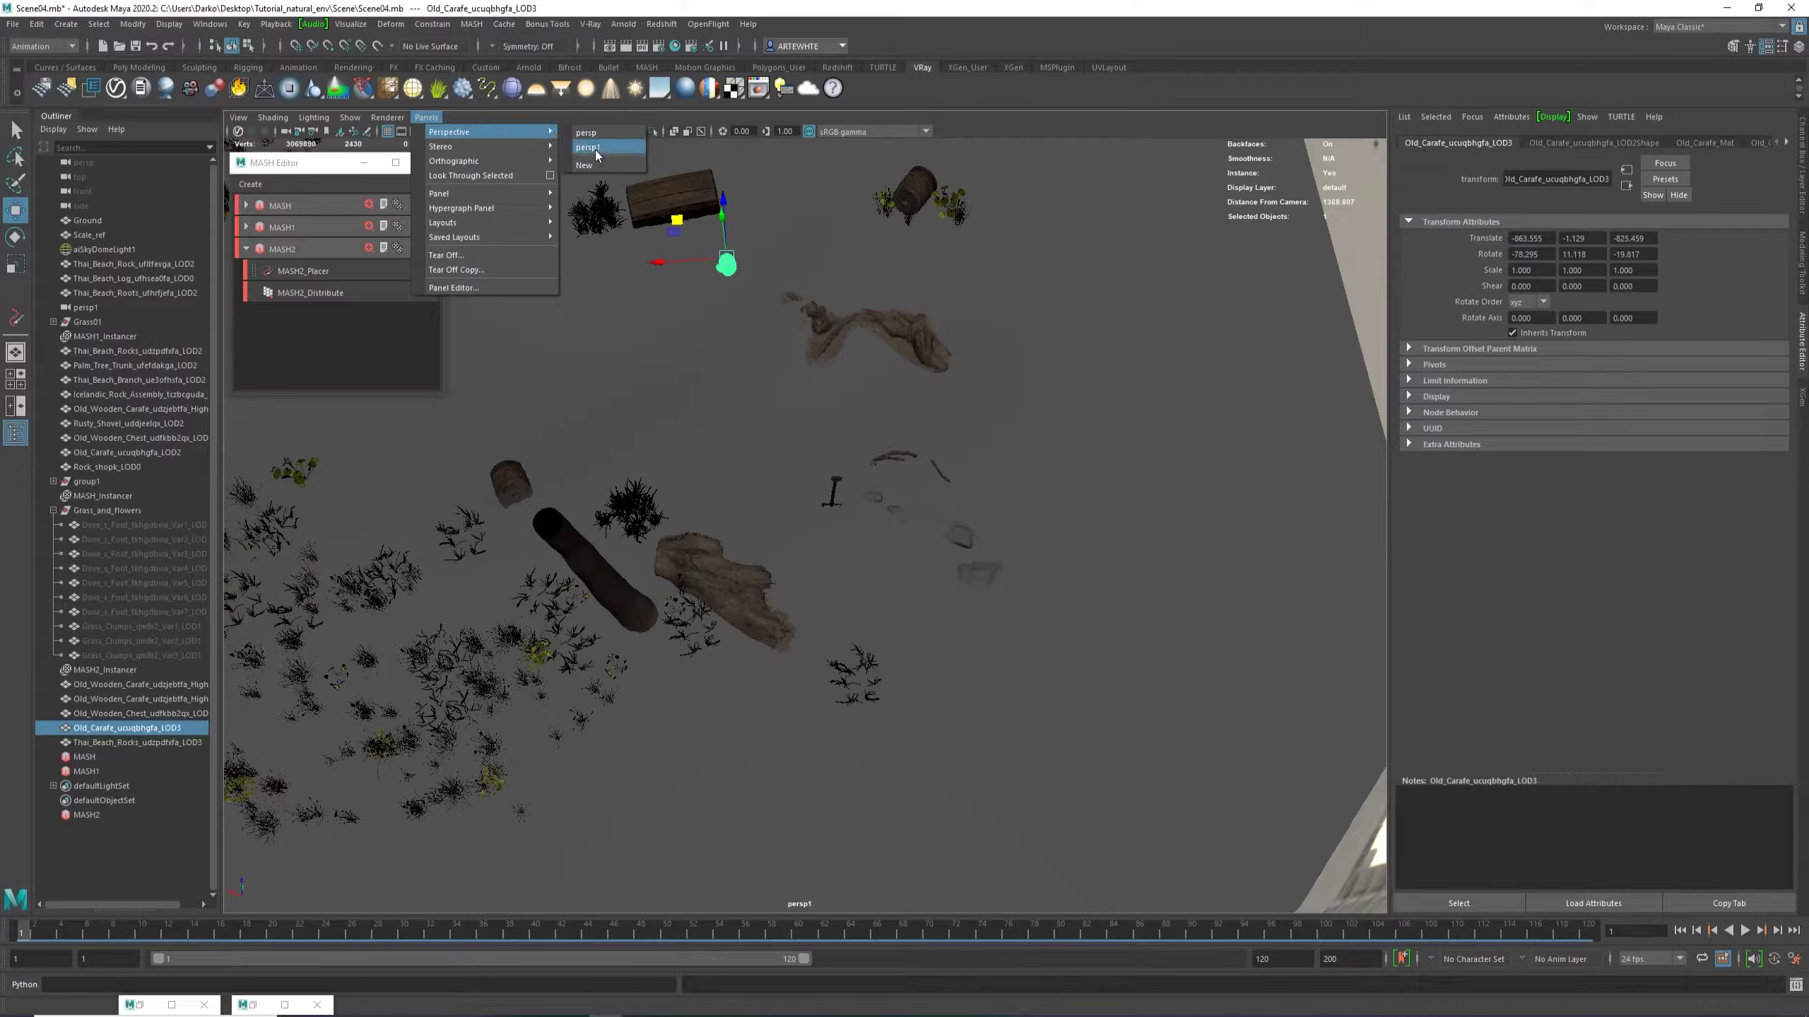
left_click(594, 132)
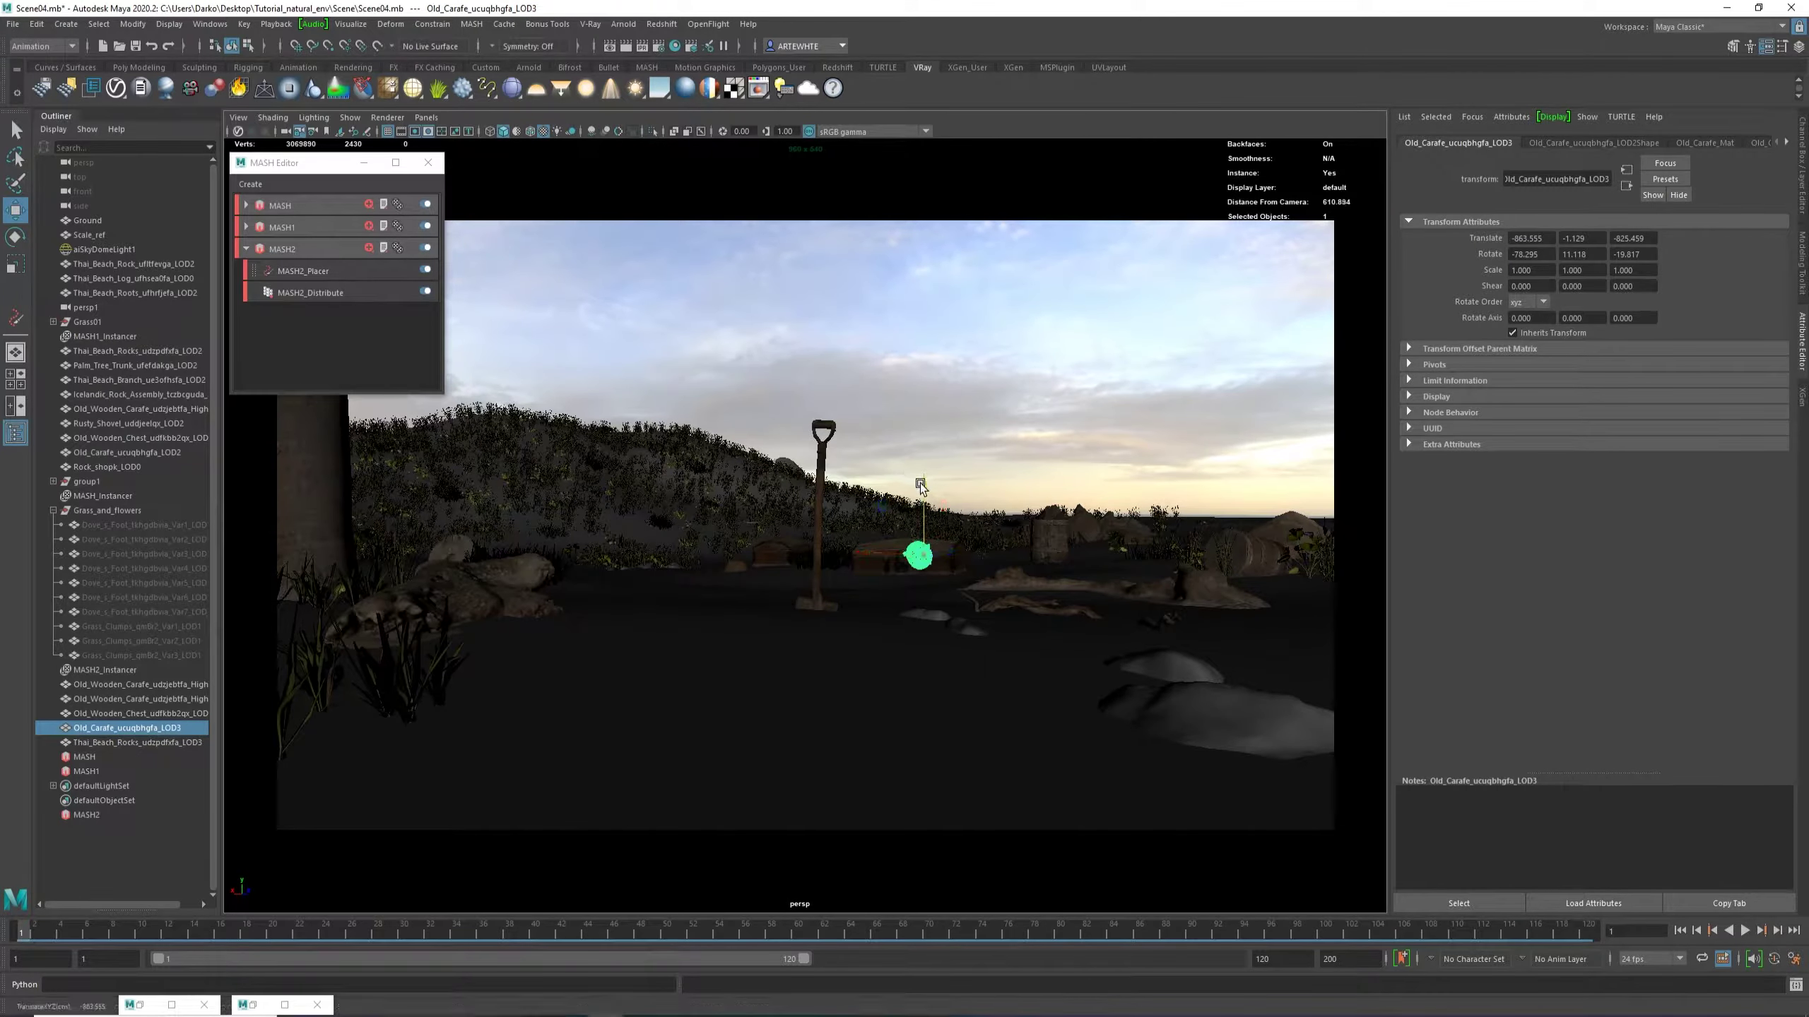
left_click_drag(920, 484, 910, 497)
key("5")
left_click_drag(936, 511, 961, 596)
key("e")
key("w")
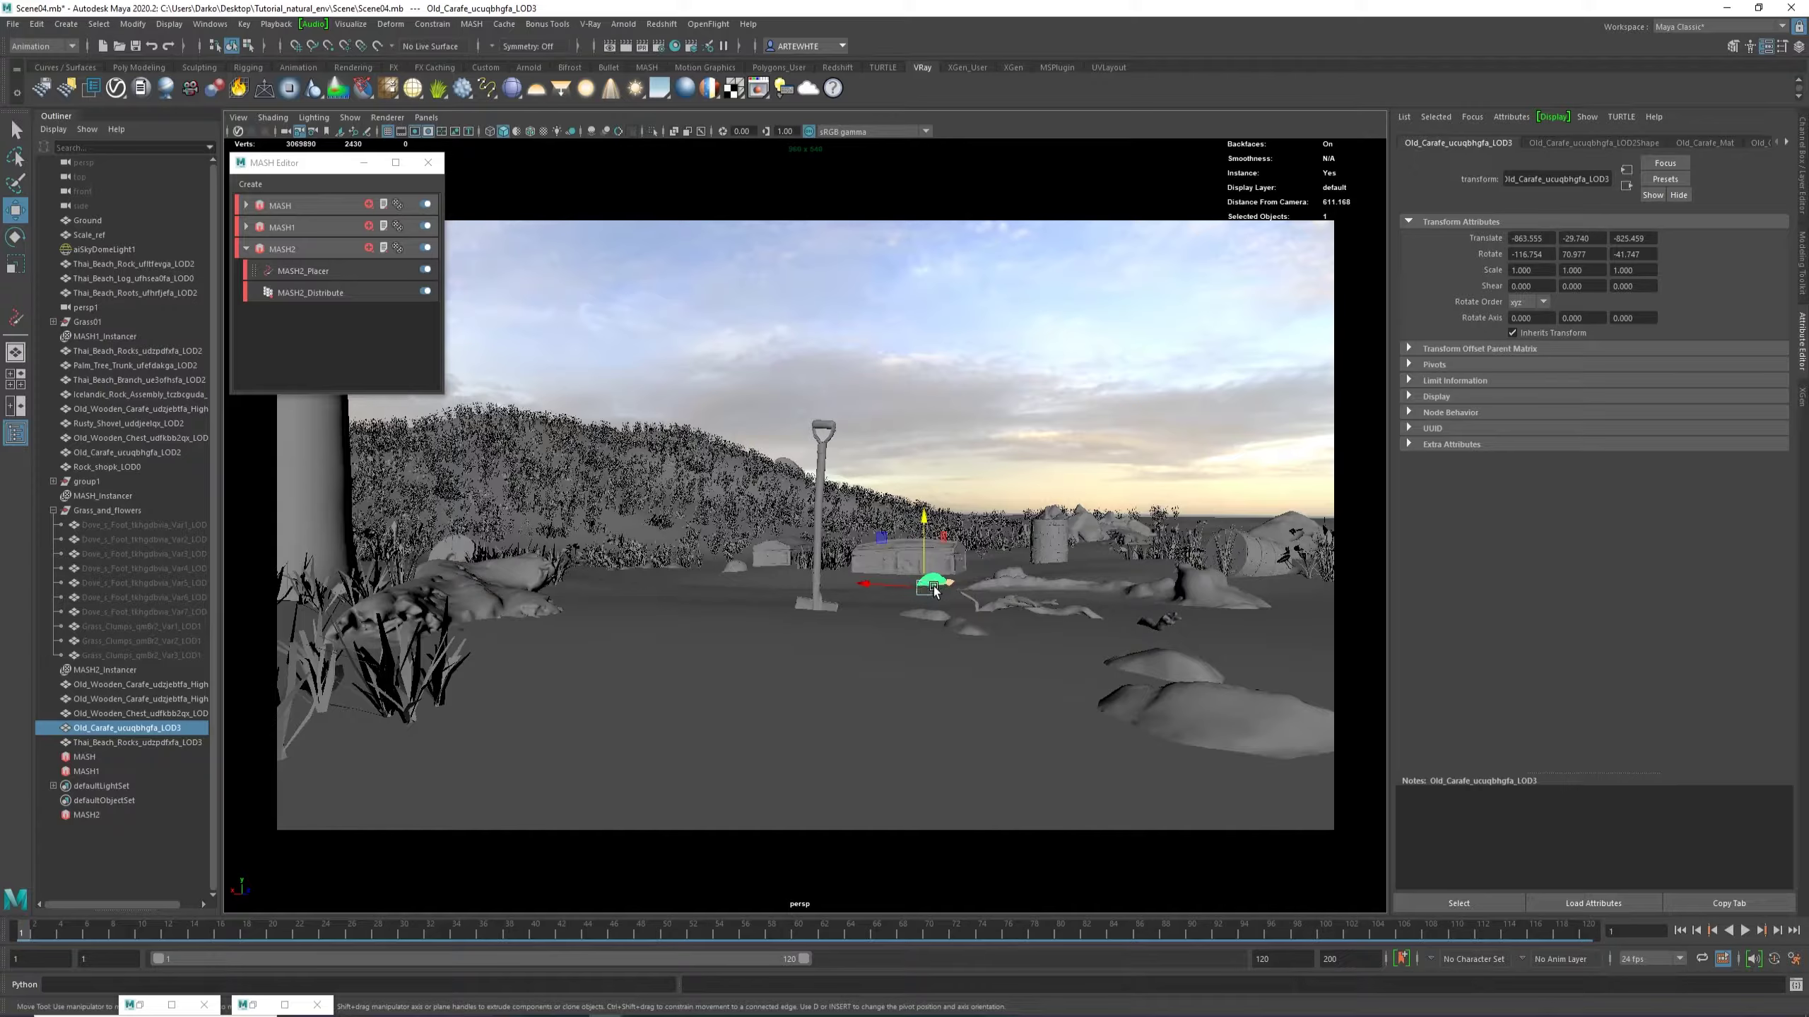
Graph the old carafe's material network in the Hypershade and select its shading group beside the displacement texture node.
left_click(677, 46)
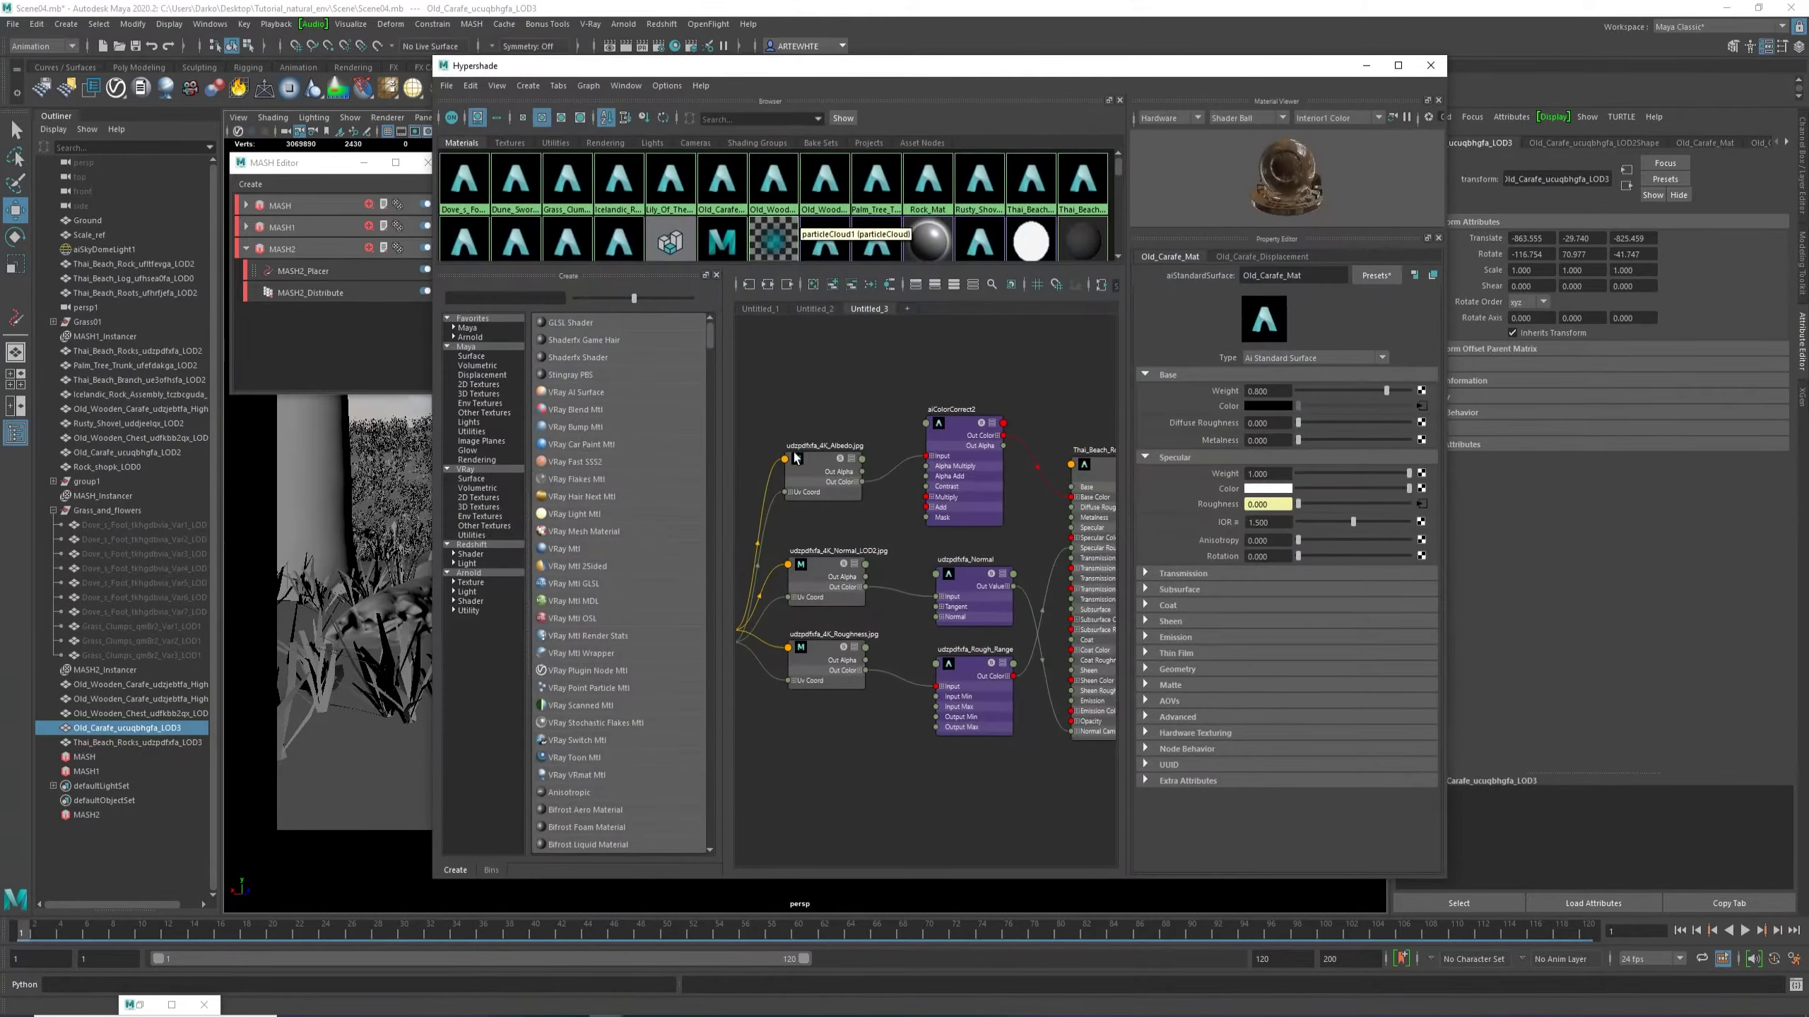
left_click(890, 286)
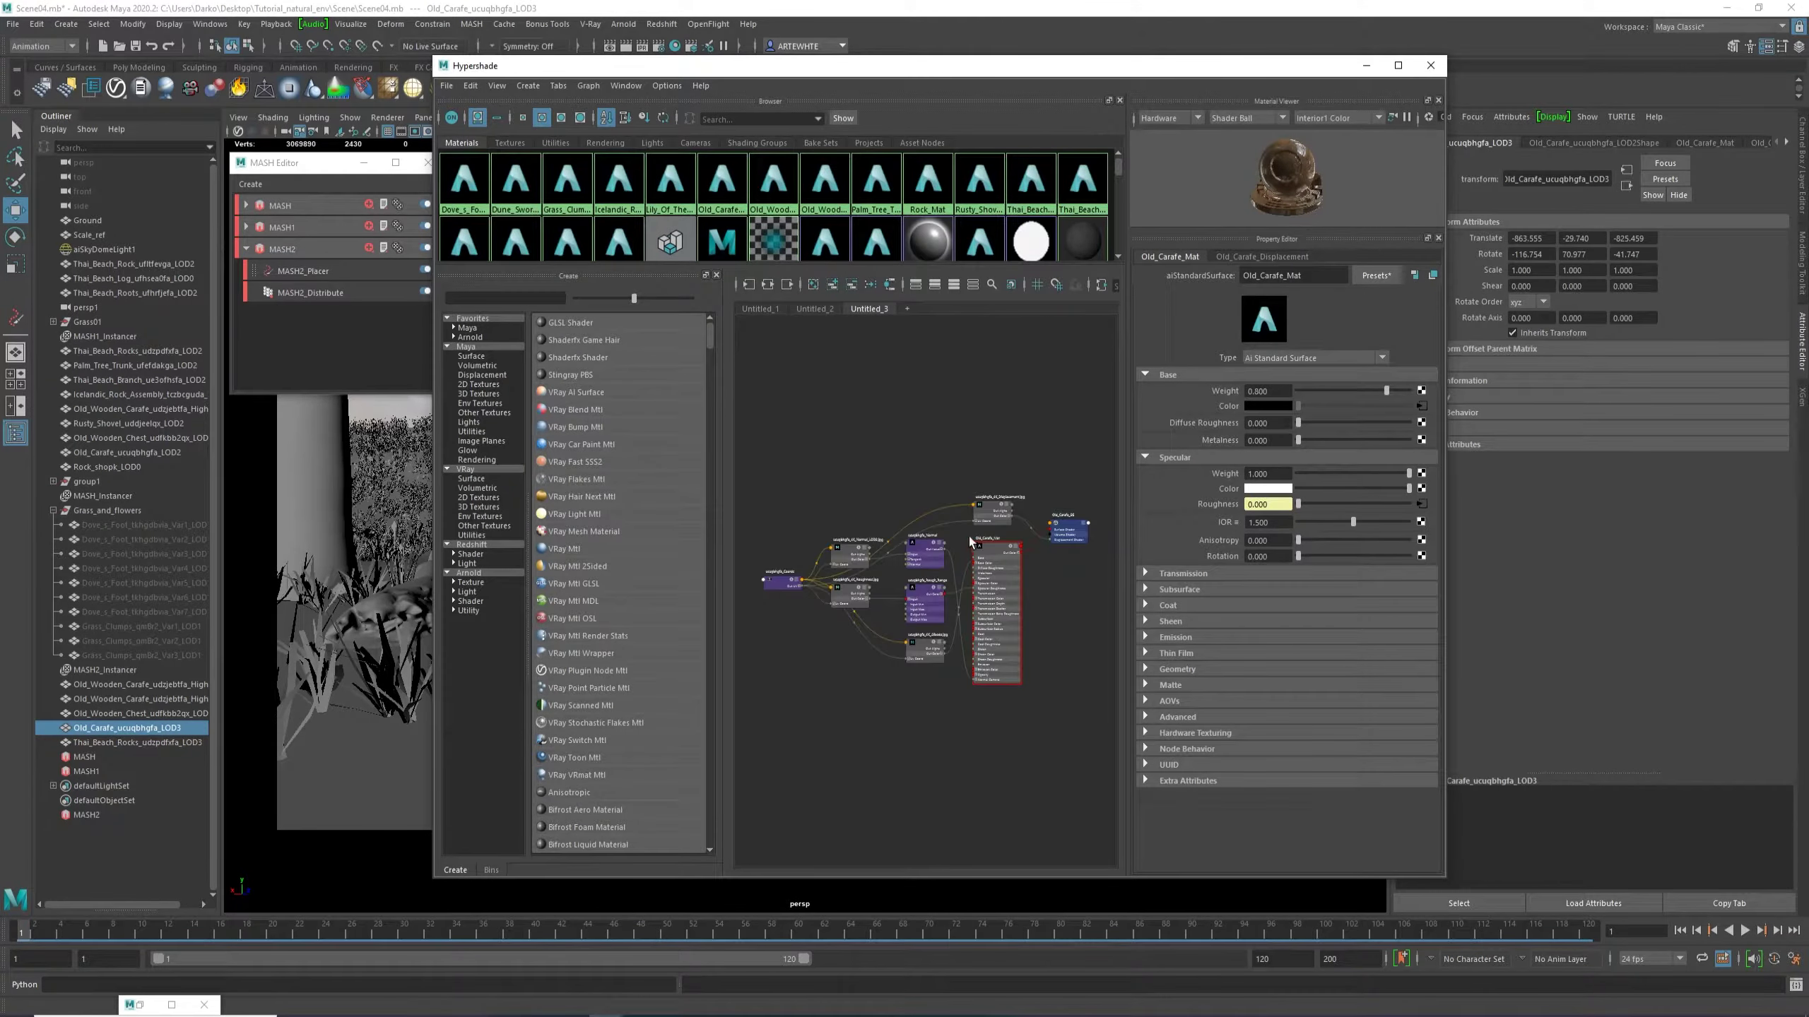
left_click(1052, 527)
scroll(1022, 492, "up", 2)
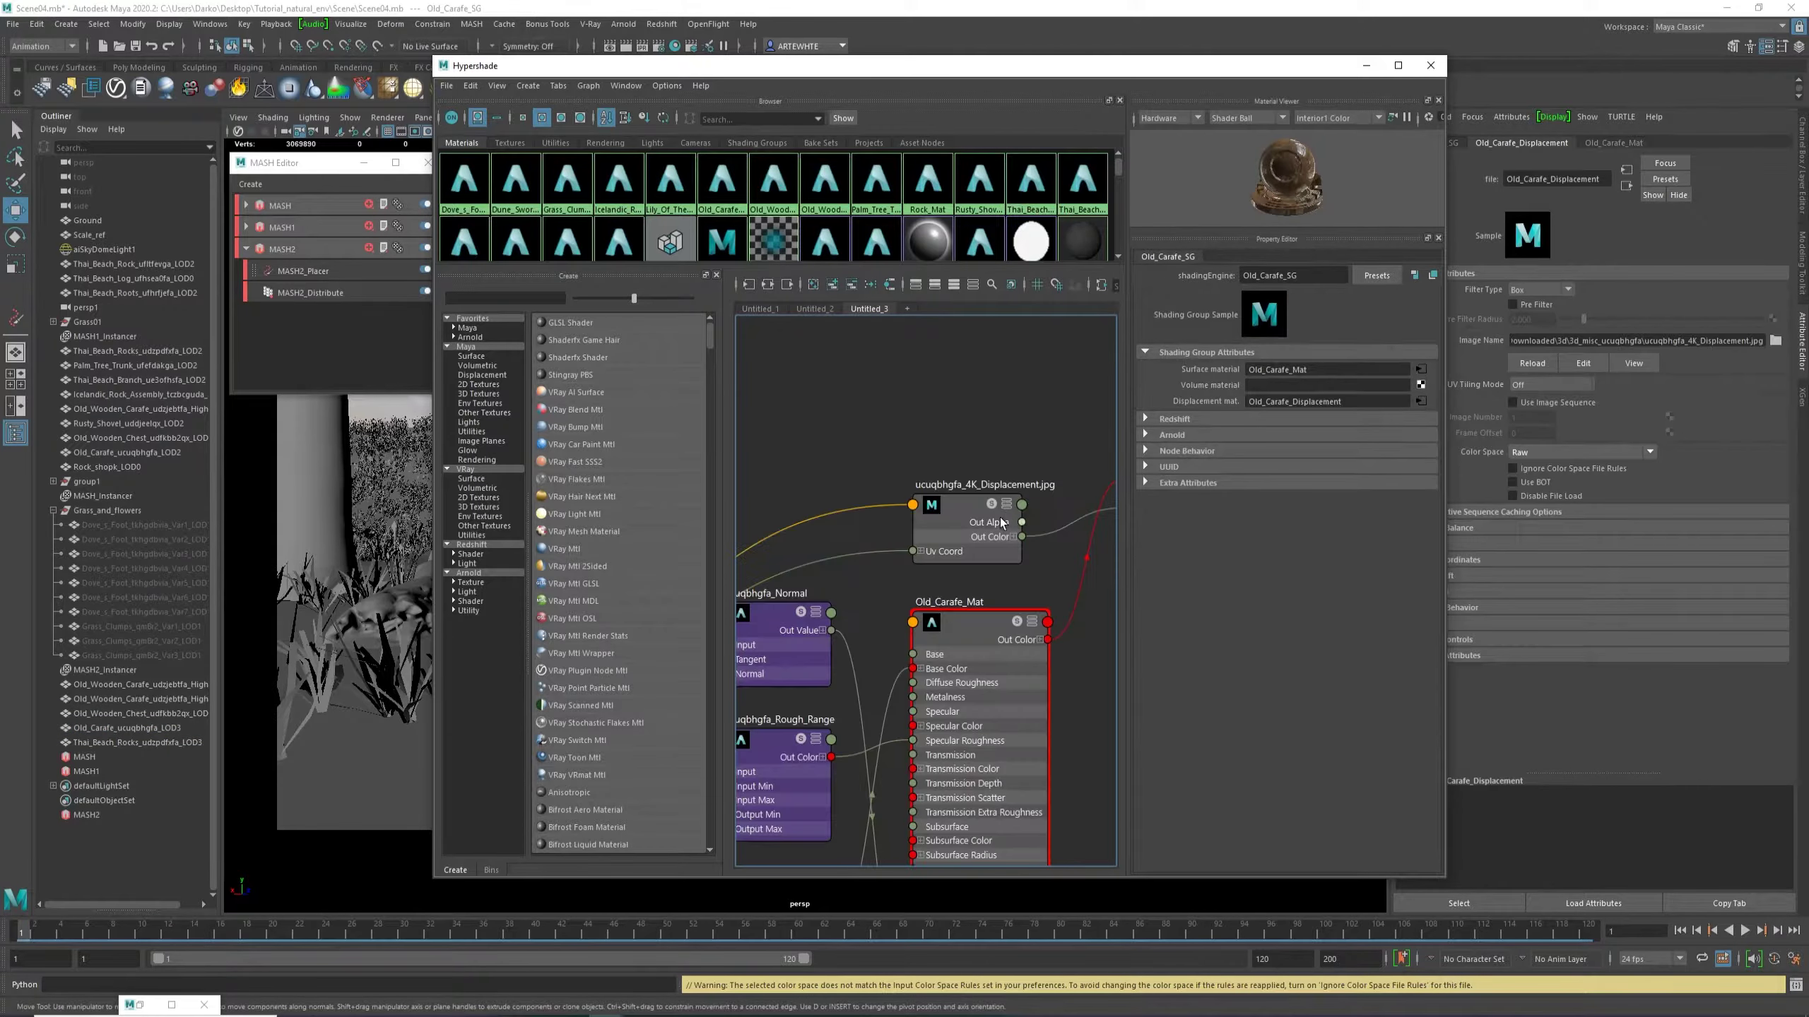
Move the Old Carafe displacement texture node up and away from the other texture nodes in the shader graph.
middle_click_drag(929, 510, 984, 418, "alt")
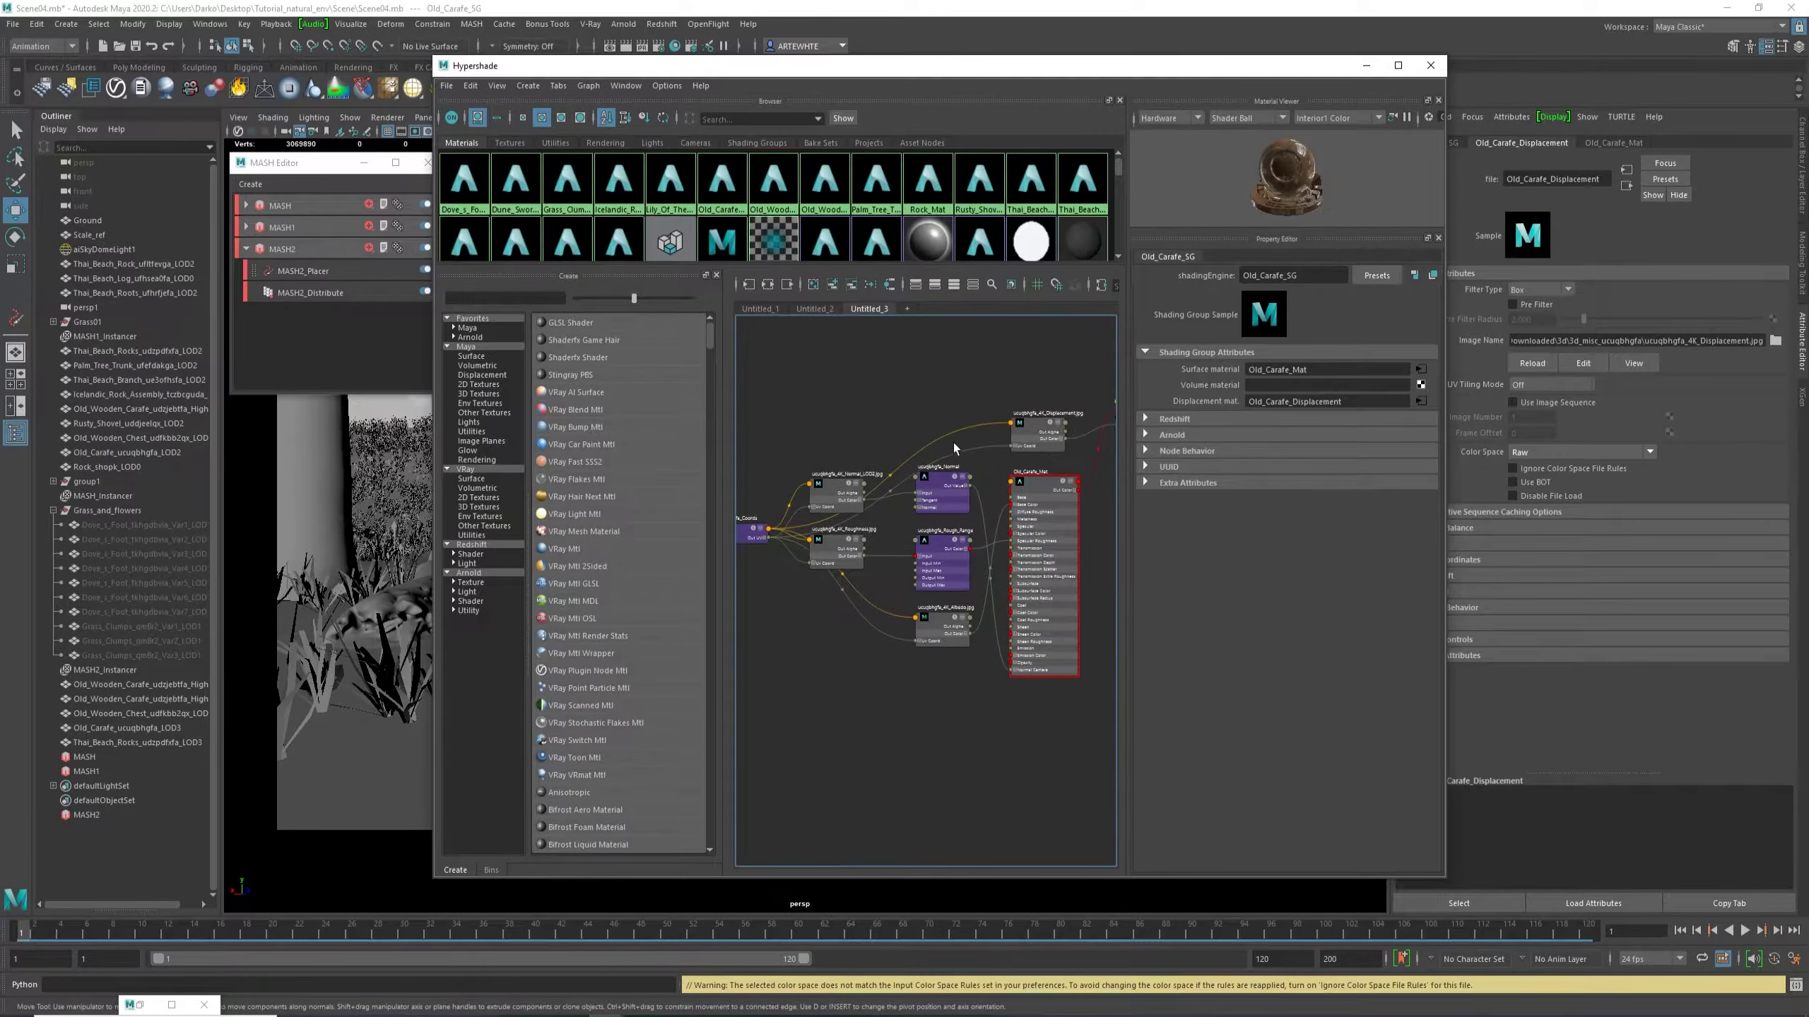
left_click_drag(1026, 443, 786, 378)
scroll(798, 452, "down", 2)
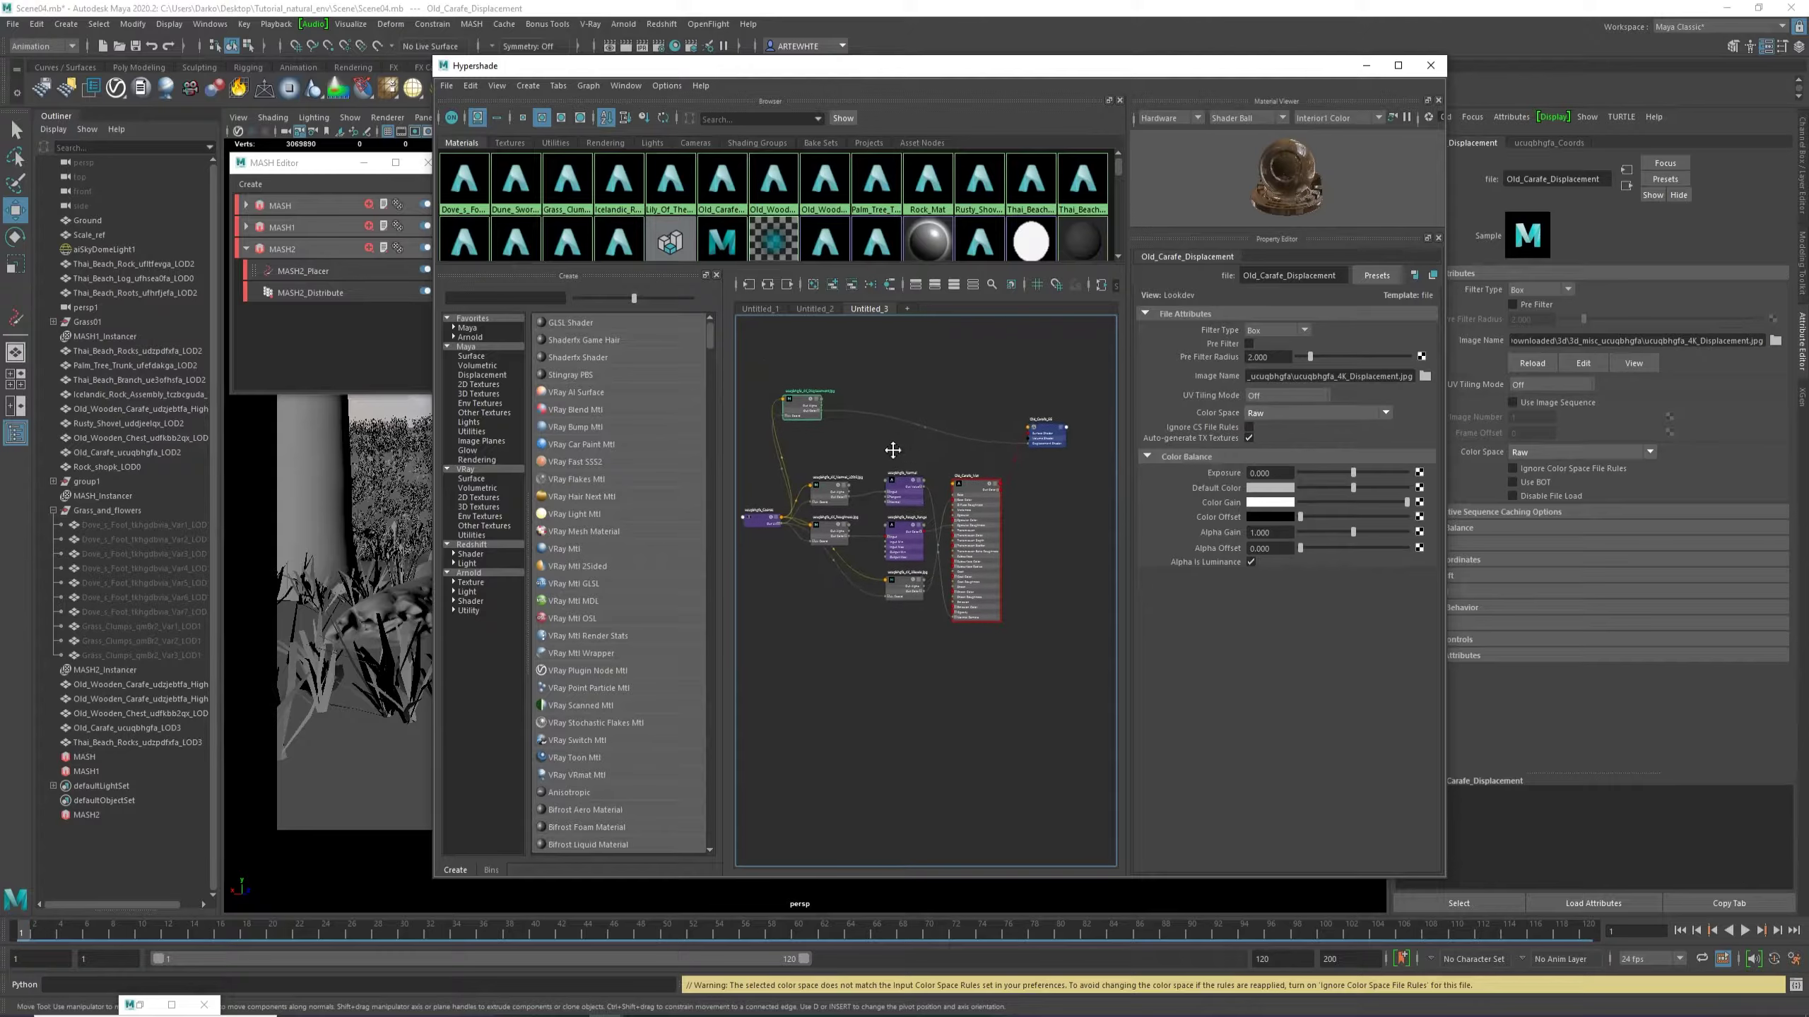
scroll(933, 417, "up", 2)
left_click_drag(1092, 435, 1117, 421)
middle_click_drag(814, 421, 931, 432, "alt")
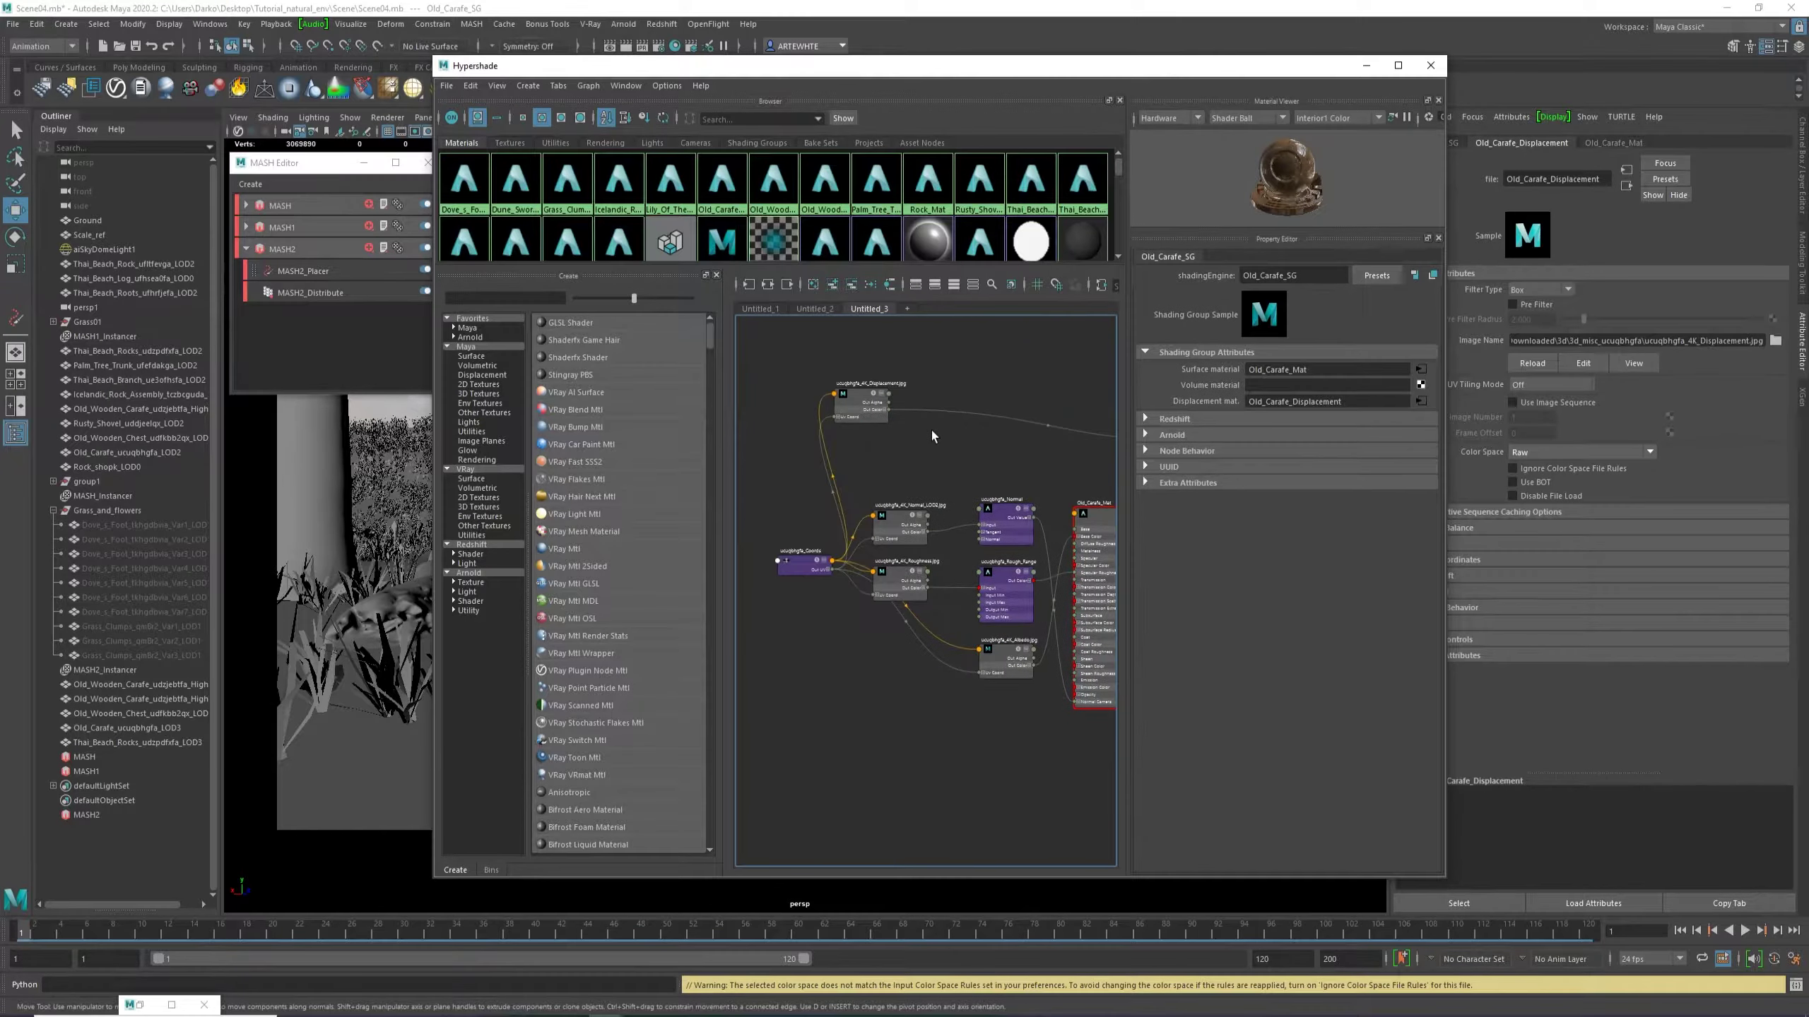
left_click_drag(842, 400, 881, 392)
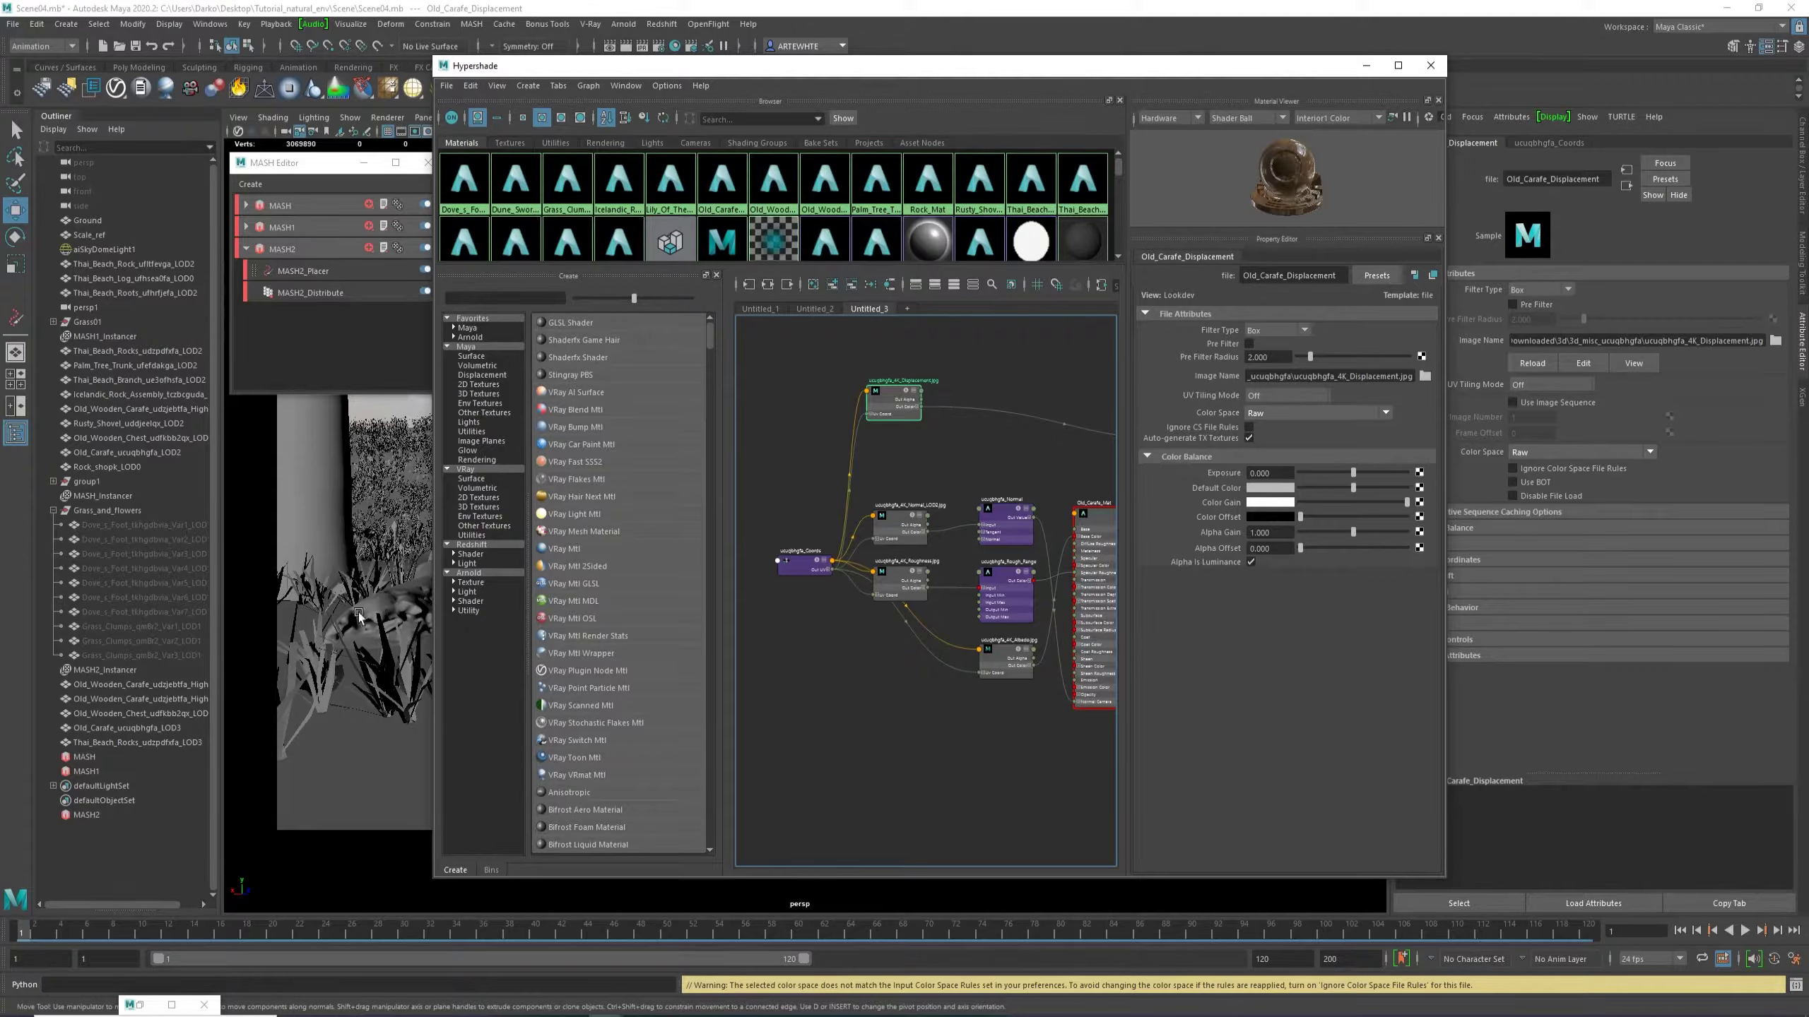
Rearrange the carafe's albedo, roughness and normal nodes into separate rows and move the UV coordinates node farther from them.
middle_click_drag(893, 511, 835, 476)
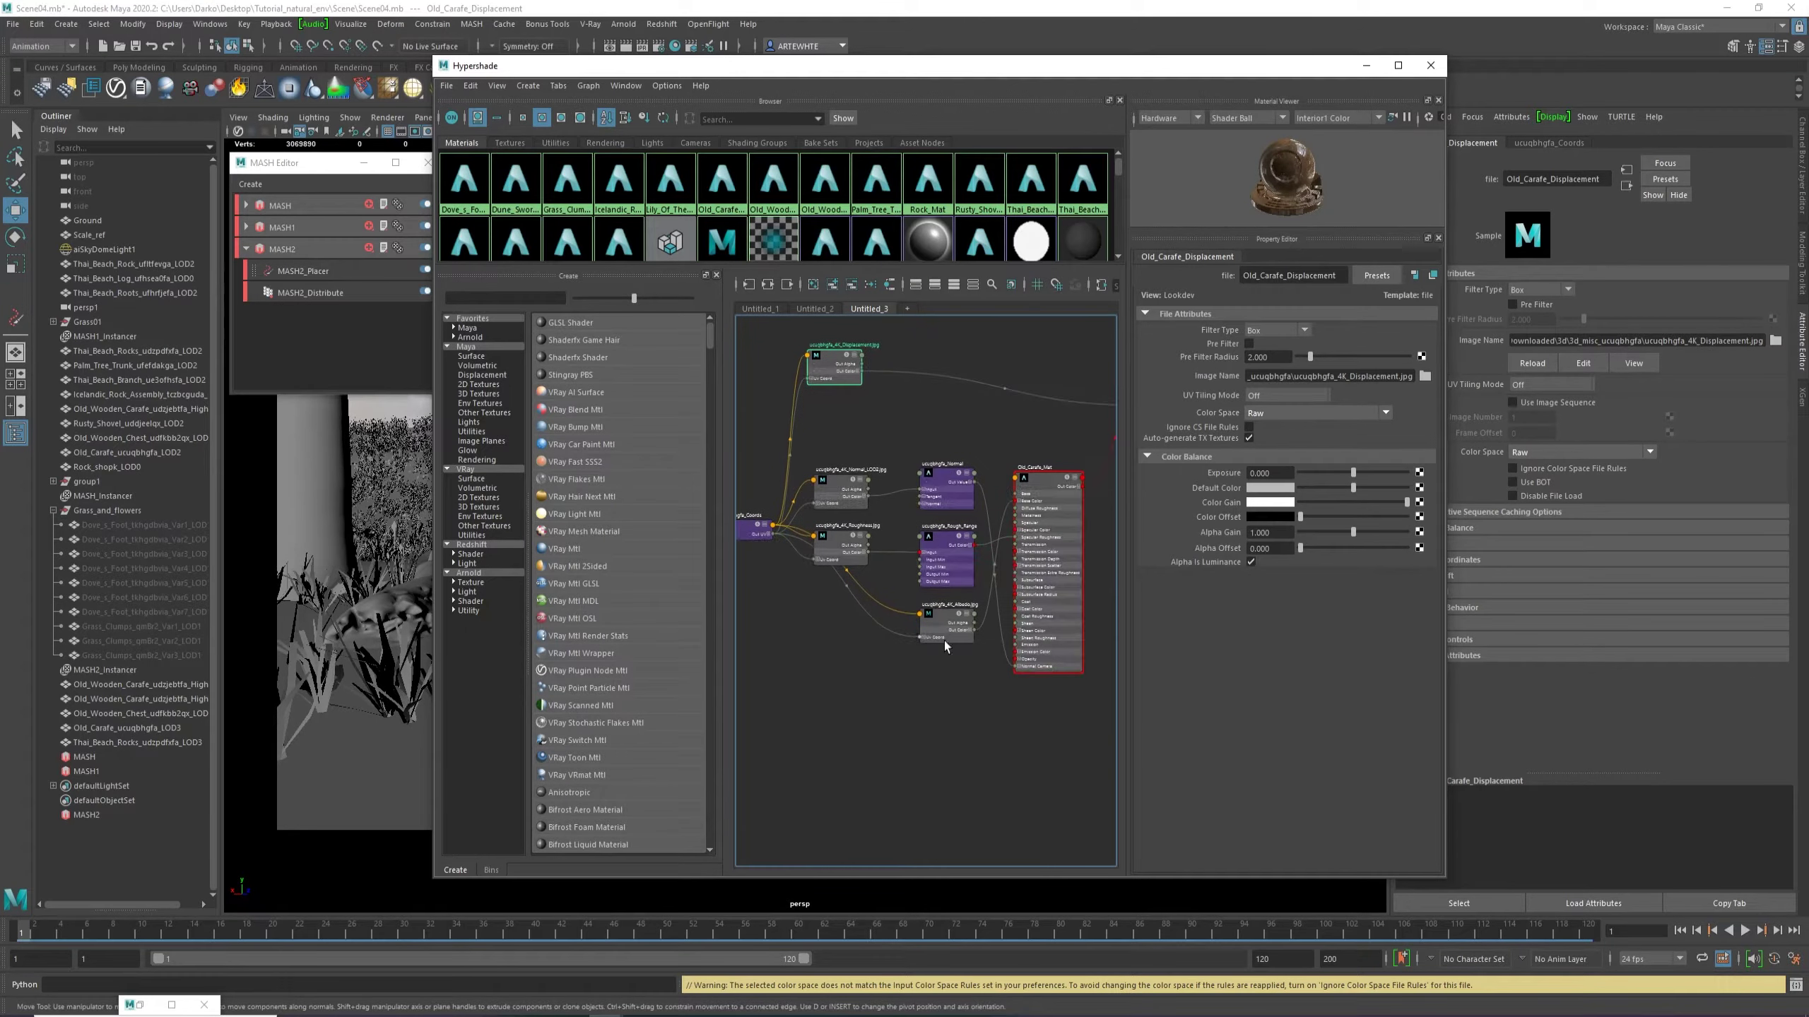
left_click_drag(944, 642, 916, 461)
mouse_move(941, 553)
left_mouse_down()
mouse_move(952, 589)
mouse_move(950, 570)
left_mouse_up()
left_click_drag(946, 487, 944, 662)
left_click_drag(849, 494, 860, 693)
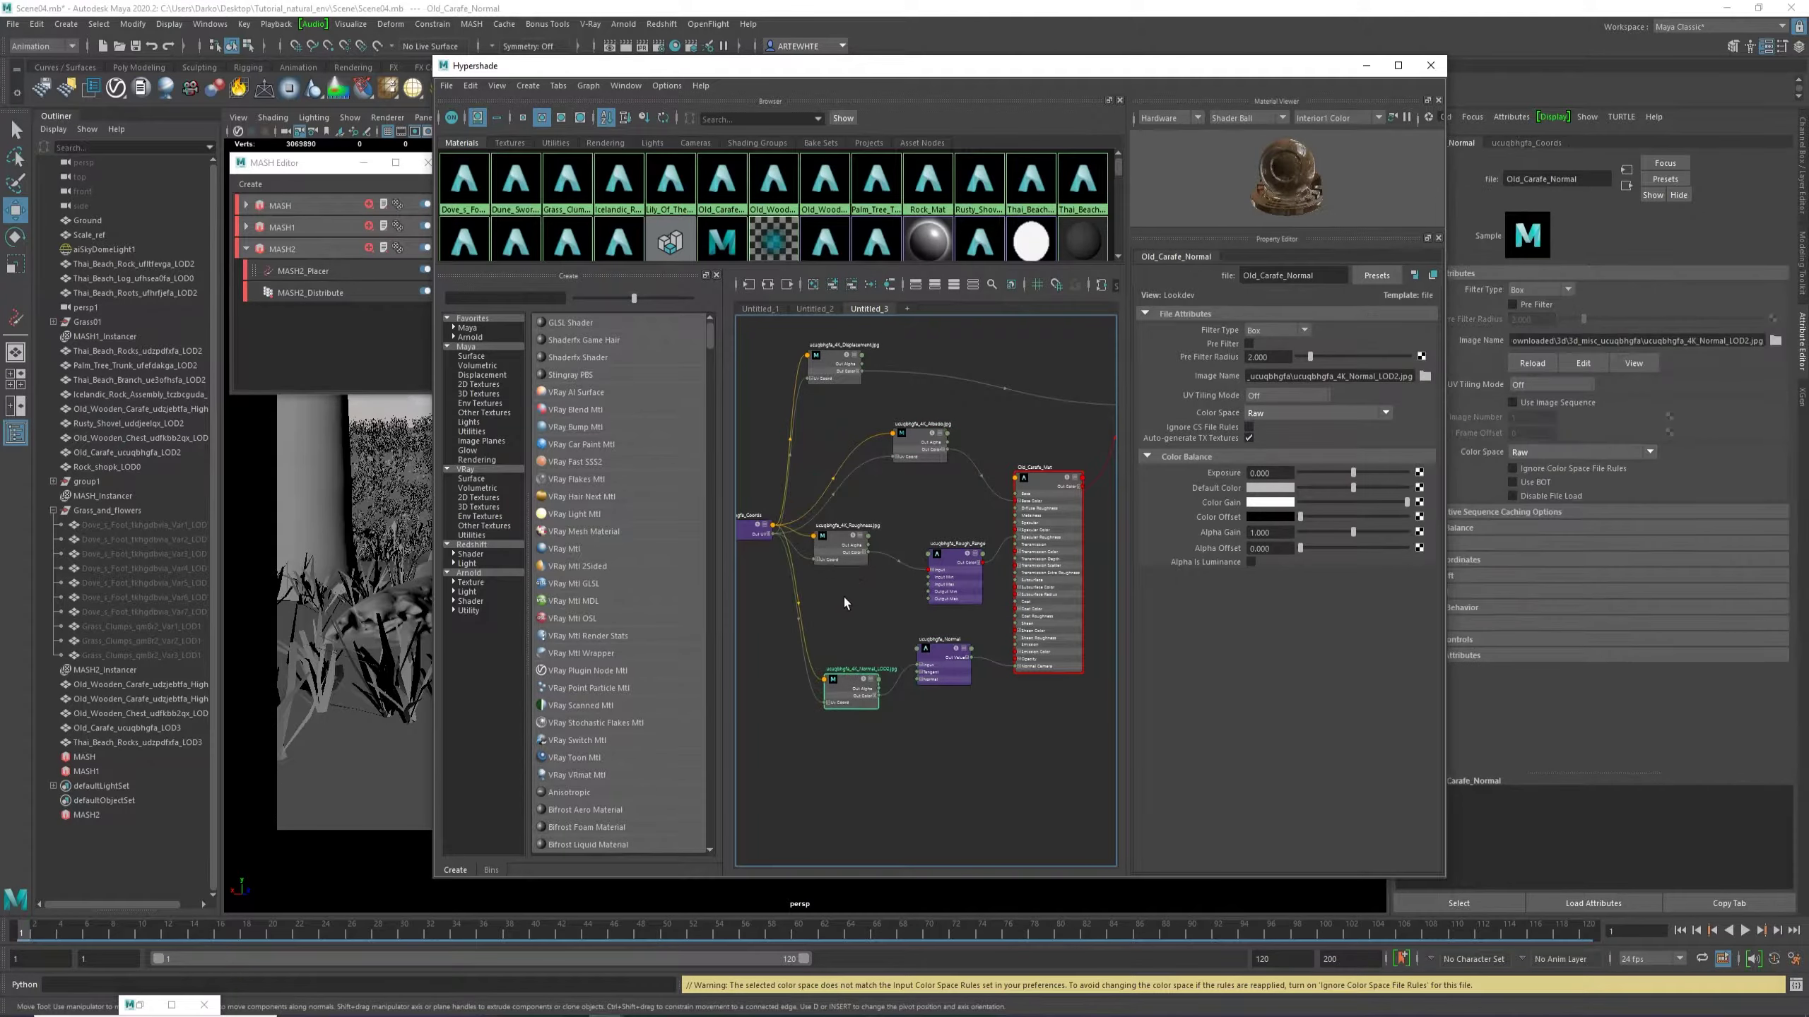
left_click_drag(835, 558, 838, 581)
middle_click_drag(923, 616, 1016, 624, "alt")
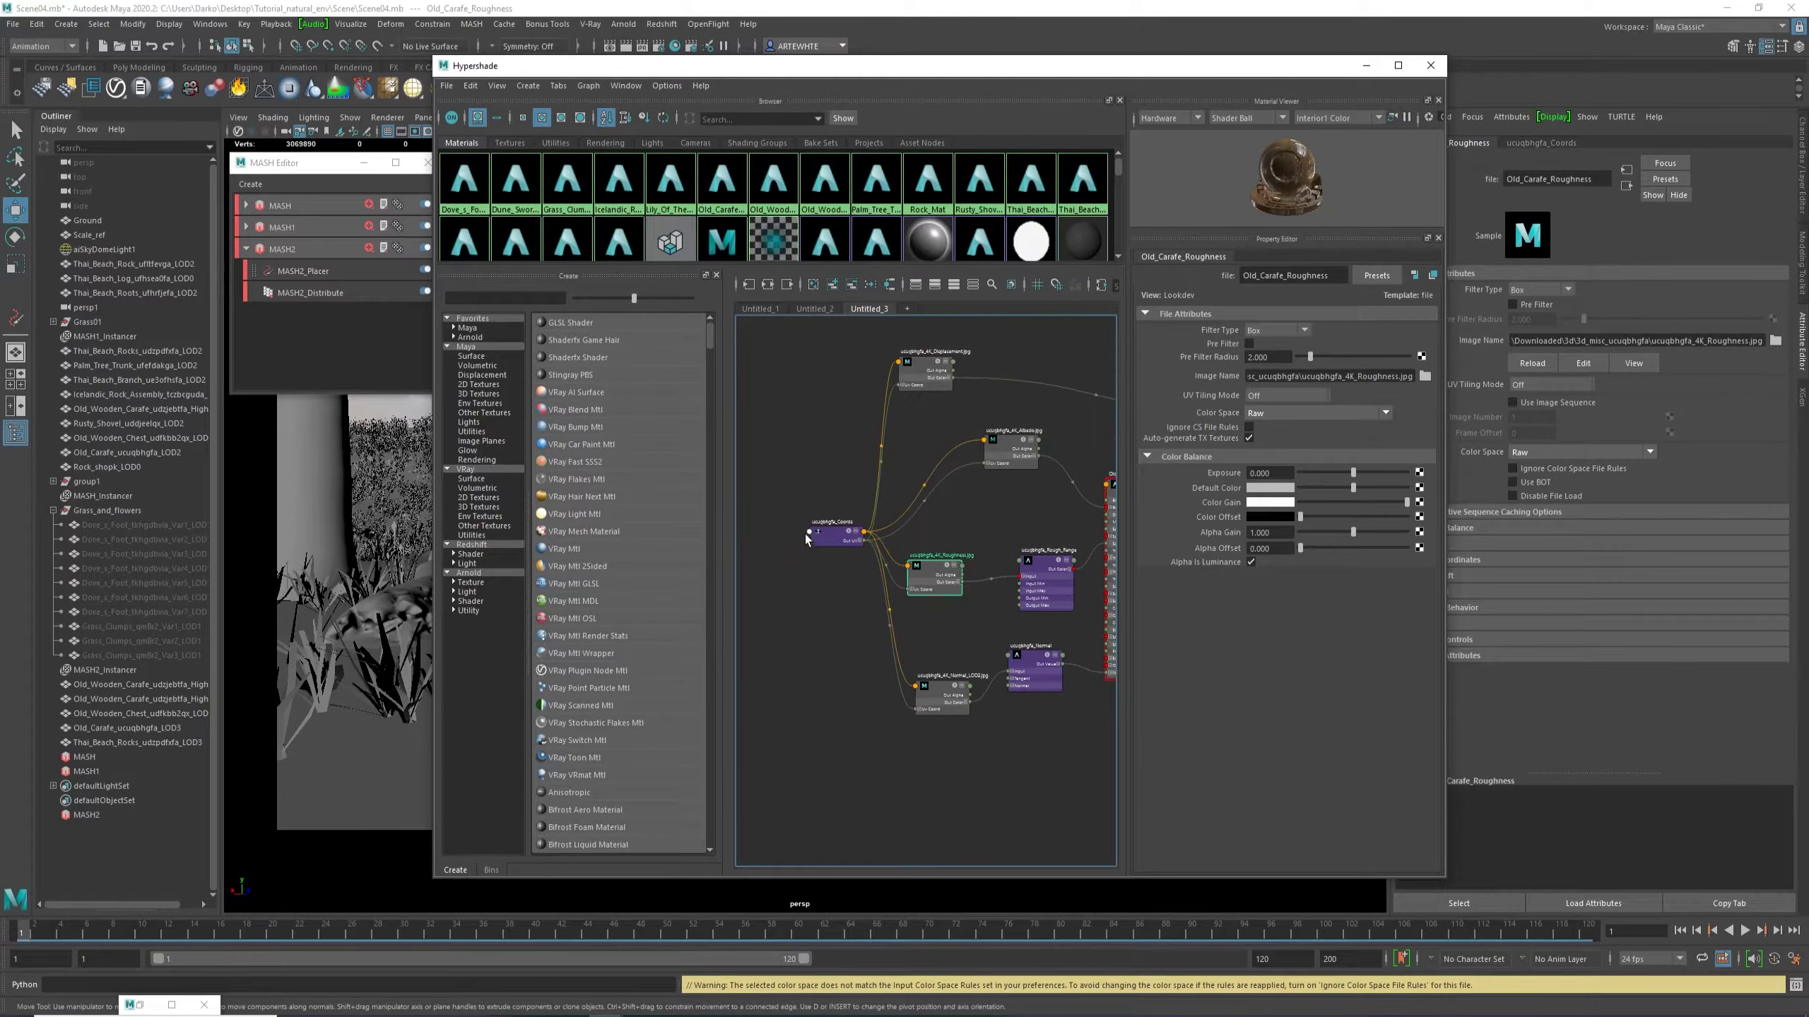
left_click_drag(819, 535, 672, 541)
left_click_drag(1011, 449, 922, 465)
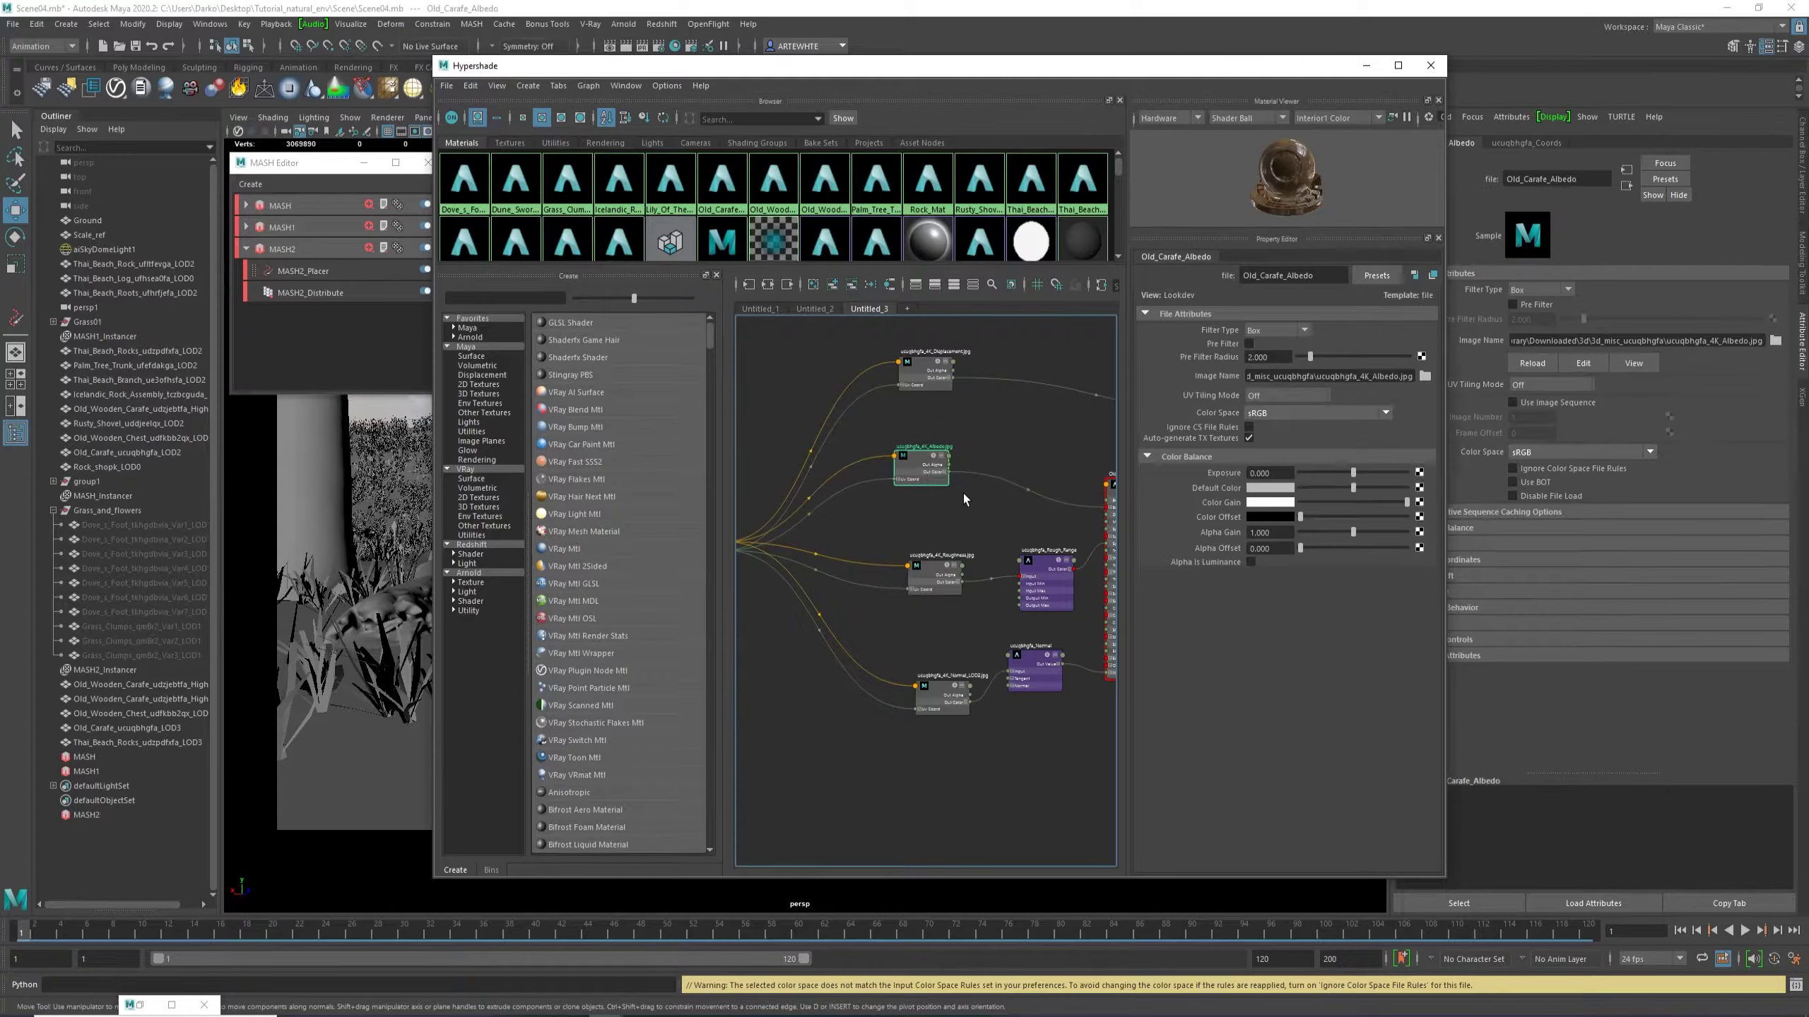
Add an aiColorCorrect node to the carafe's shader graph.
left_click_drag(1083, 513, 974, 499)
type("aicol")
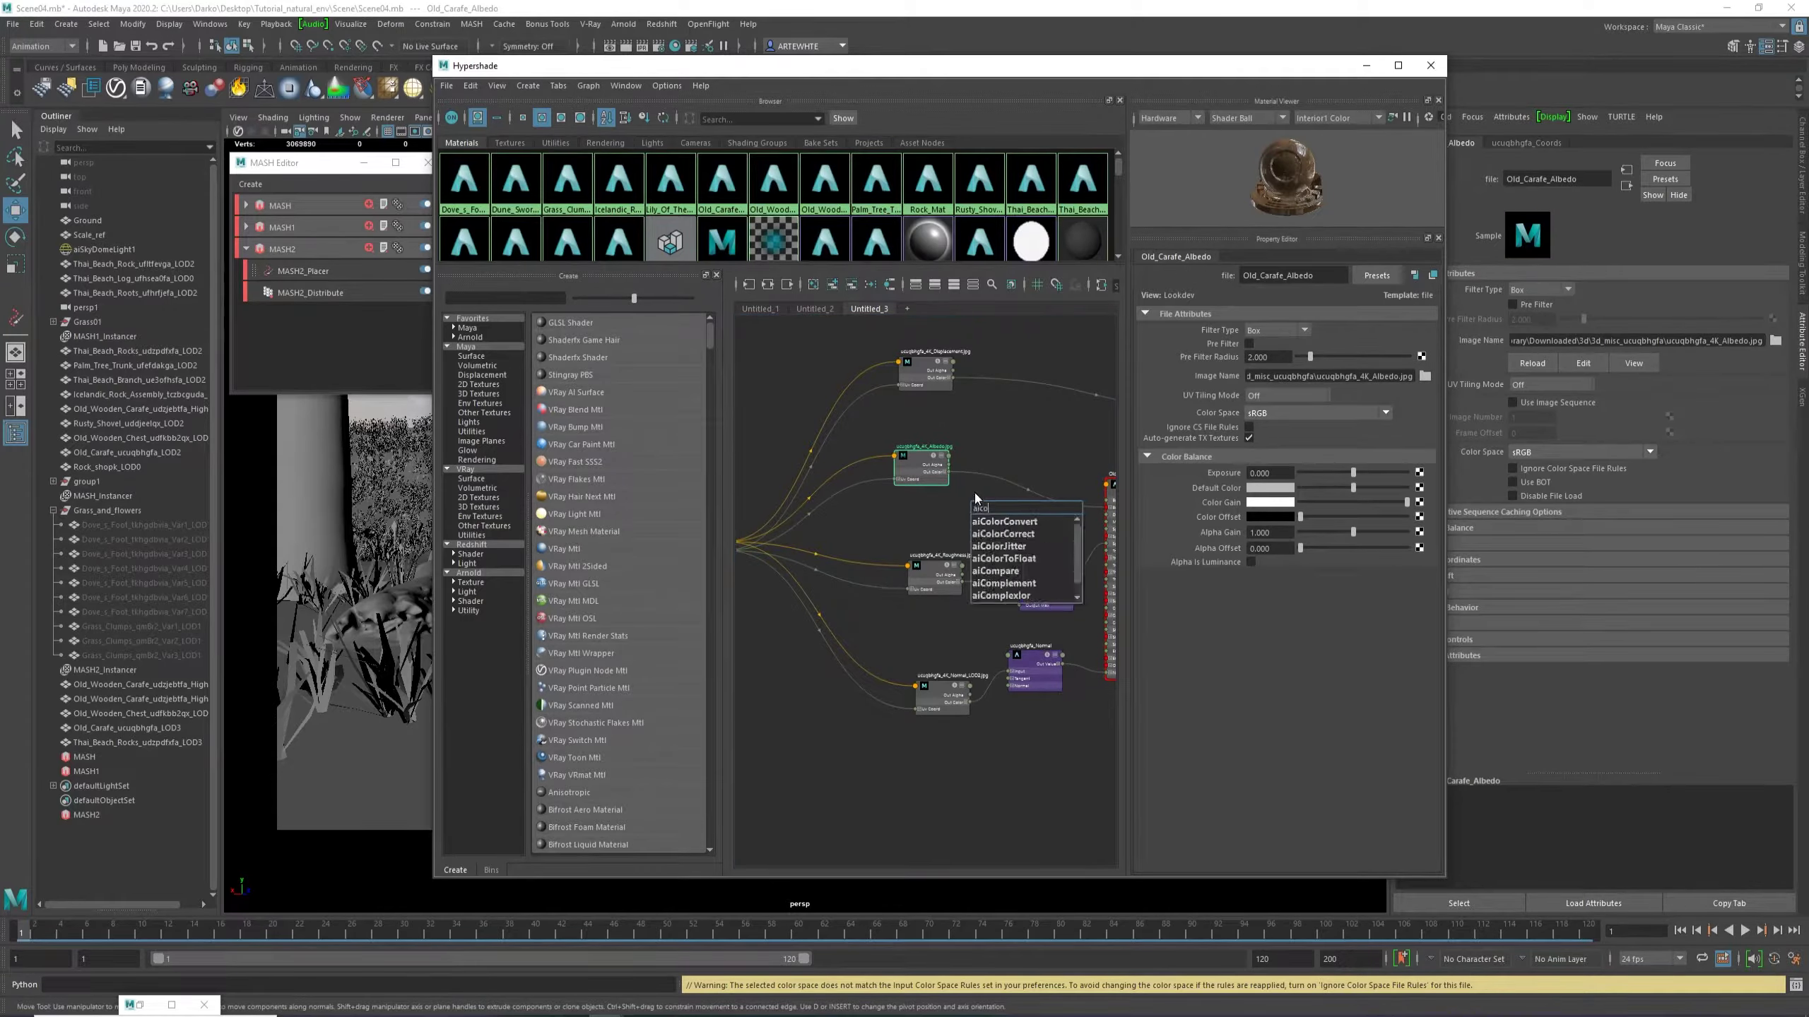
key("Down")
key("Down")
key("Return")
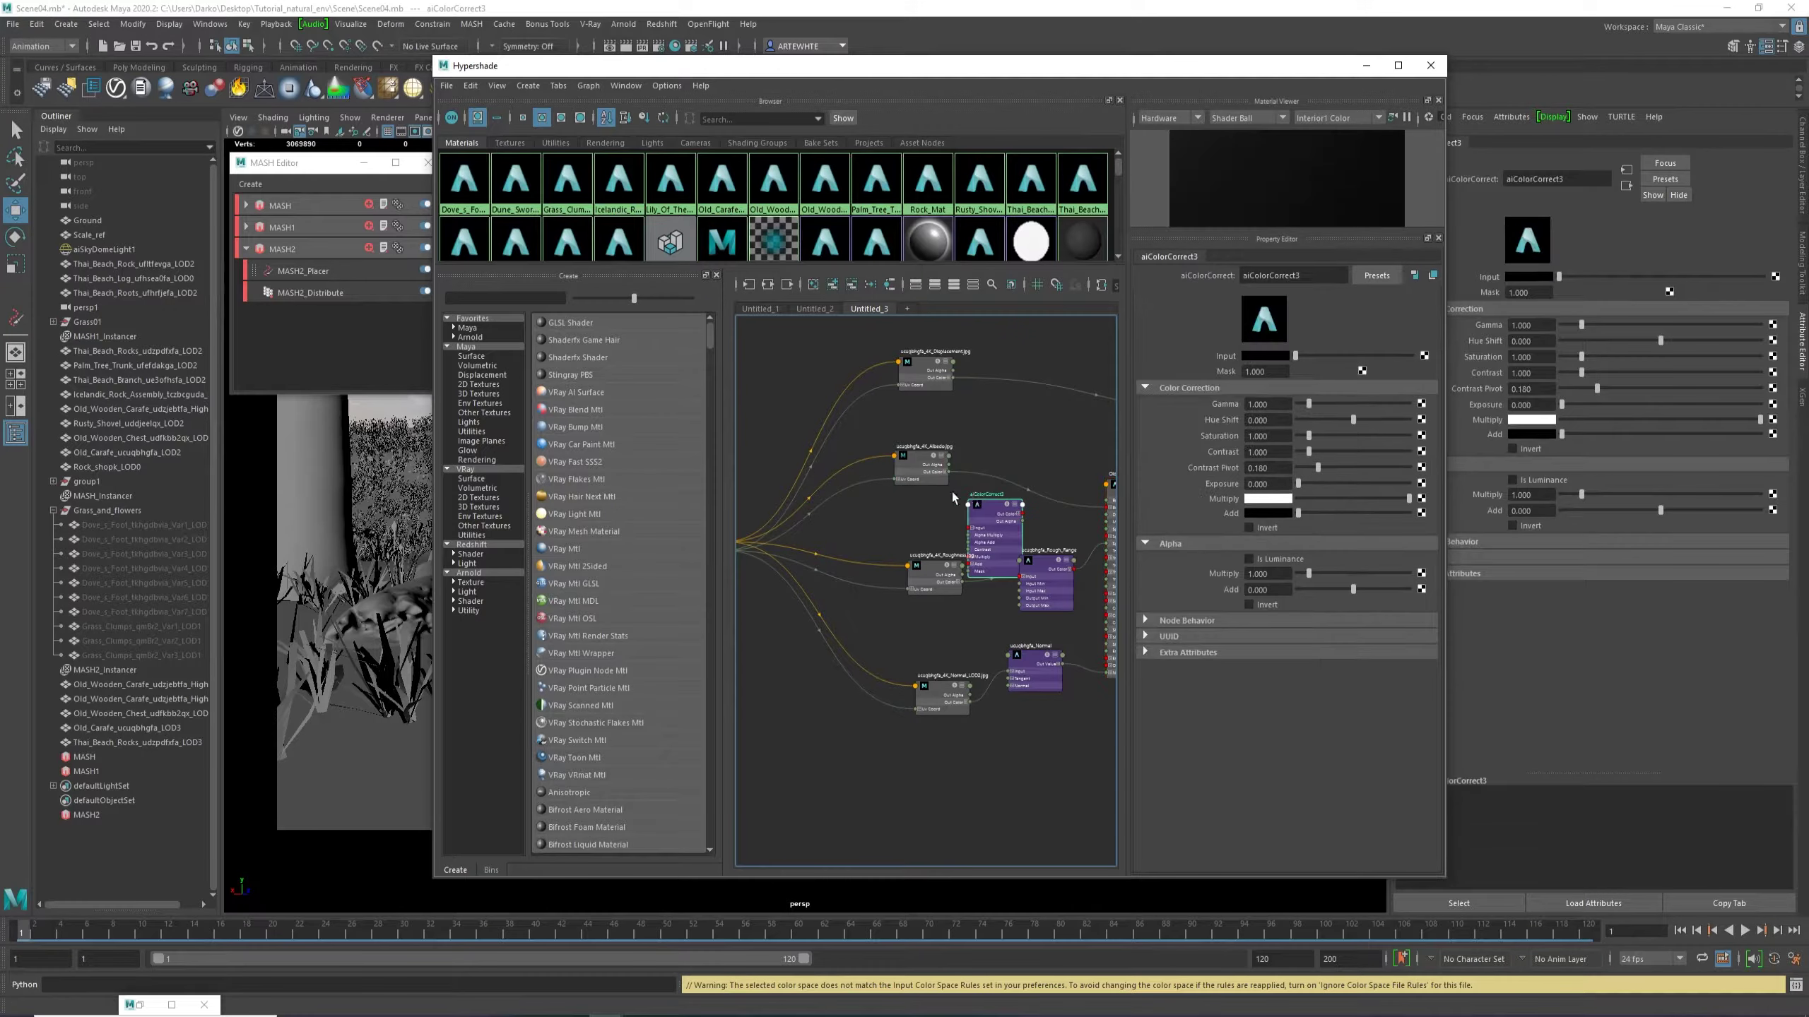
Connect the albedo's Out Color to the colour-correct Input, and the colour-correct Out Color to Old_Carafe_Mat's Base Color.
scroll(977, 480, "up", 3)
middle_click_drag(978, 480, 929, 483, "alt")
left_click_drag(948, 554, 989, 450)
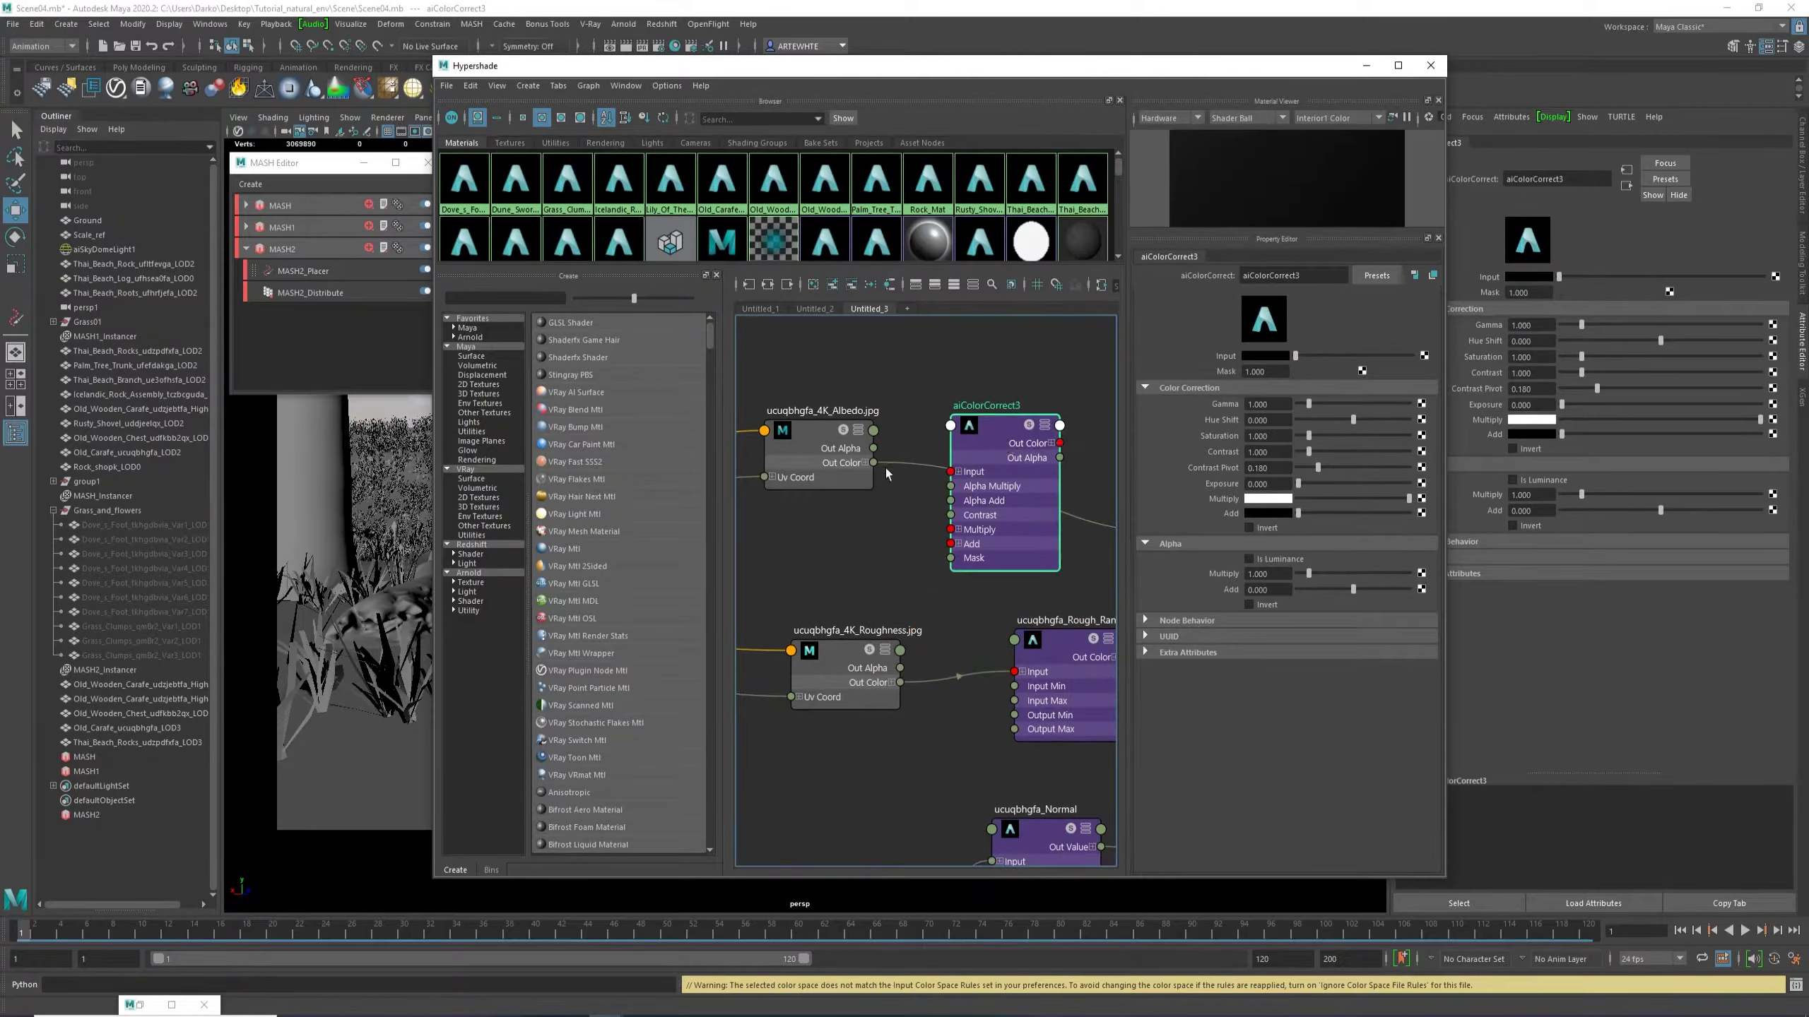
left_click_drag(874, 463, 952, 472)
middle_click_drag(972, 493, 776, 523)
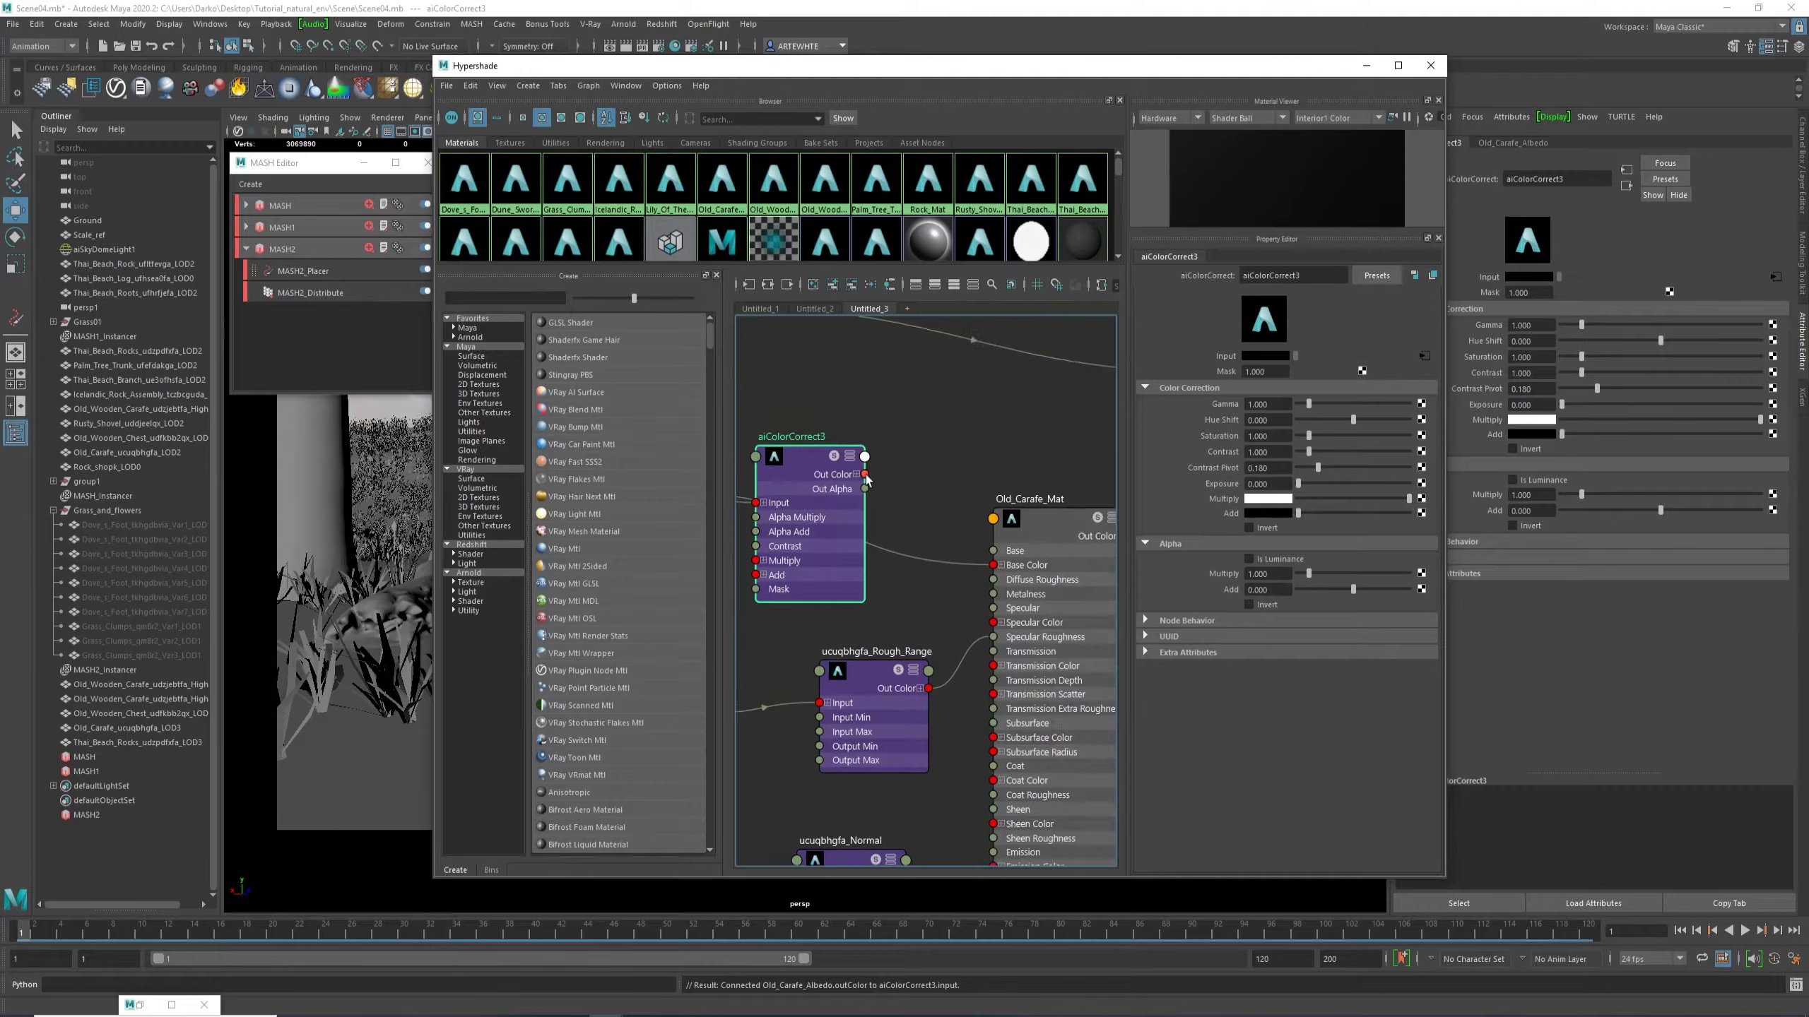
left_click_drag(938, 541, 994, 565)
left_click_drag(842, 529, 859, 522)
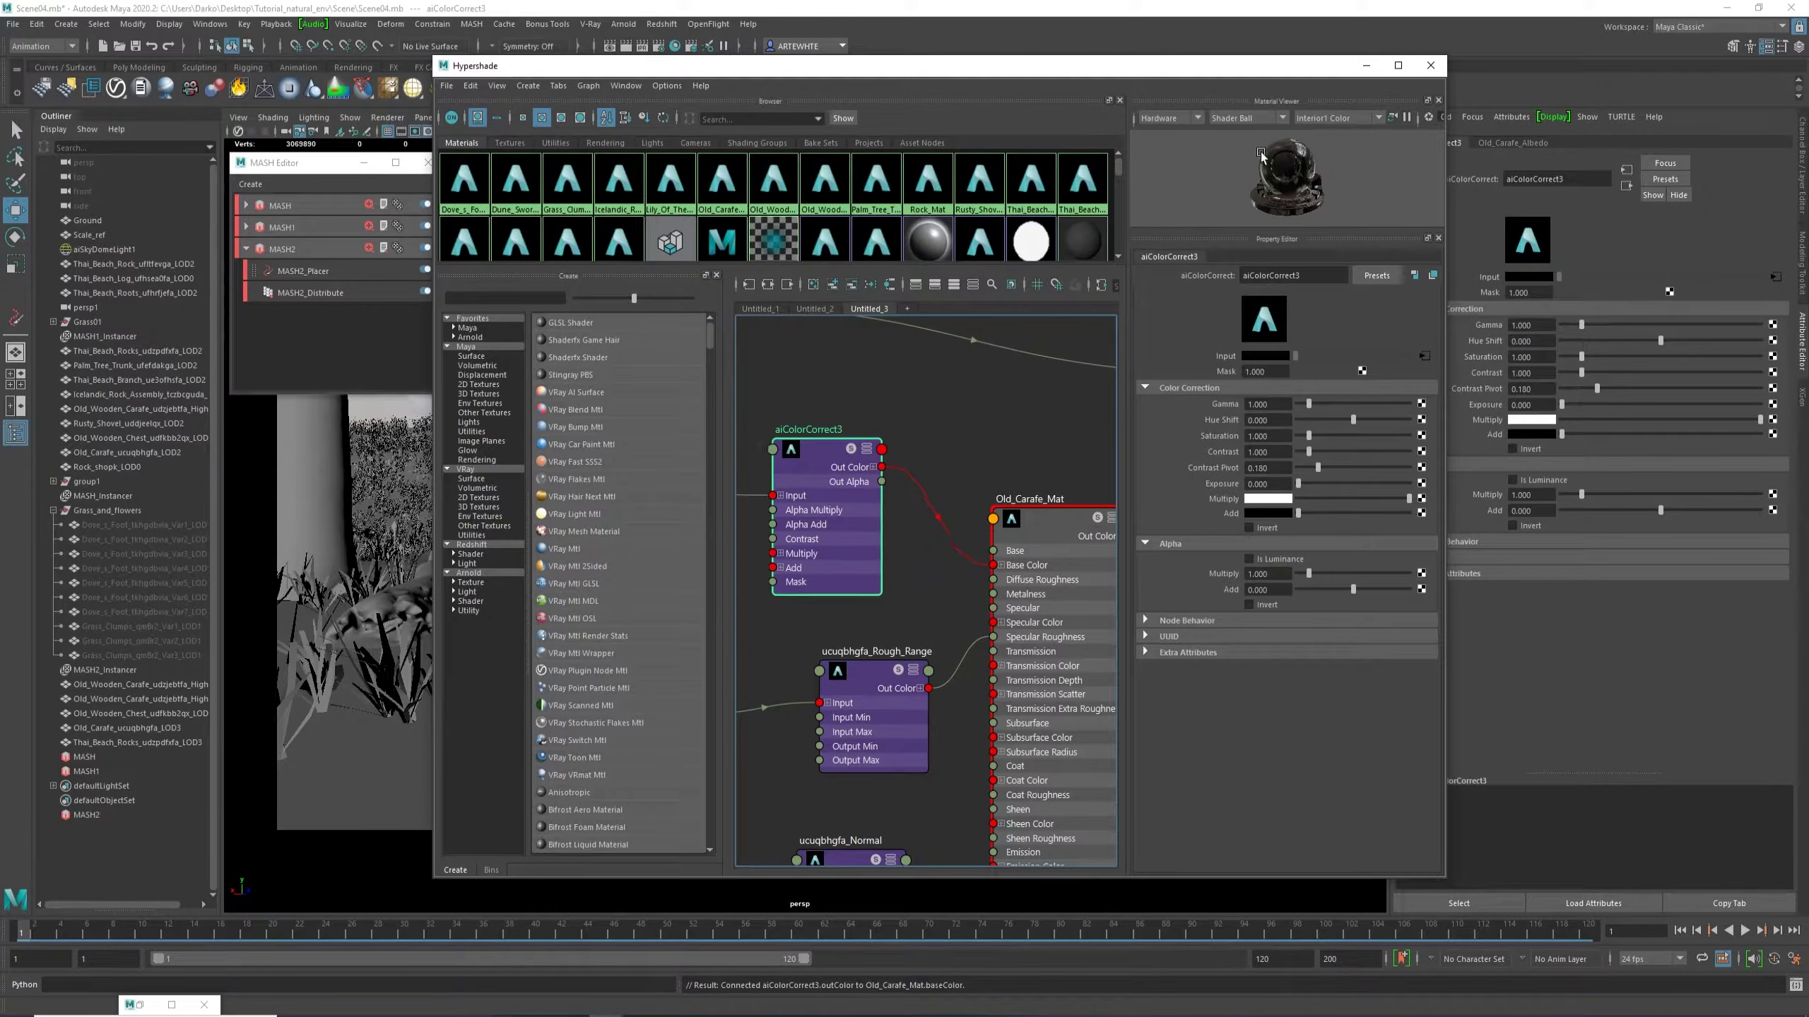
Save the scene and bring Hypershade back up.
left_click(1366, 67)
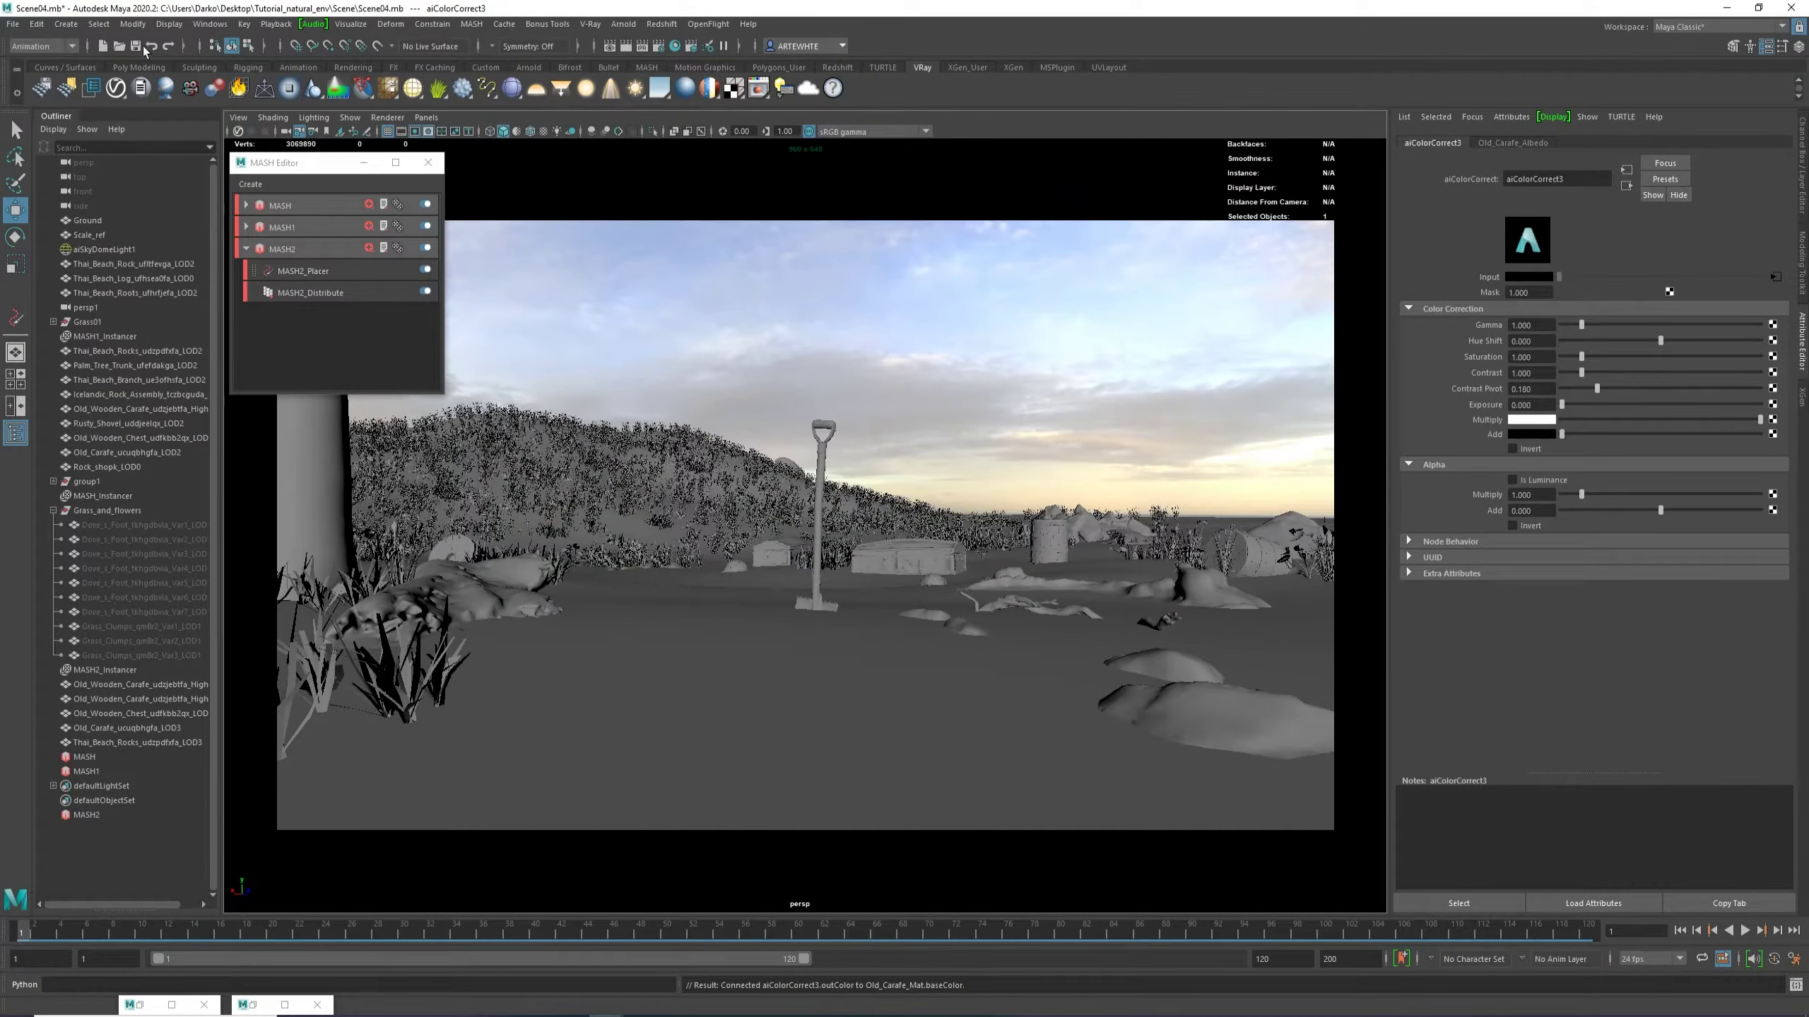
left_click(135, 46)
left_click(250, 1005)
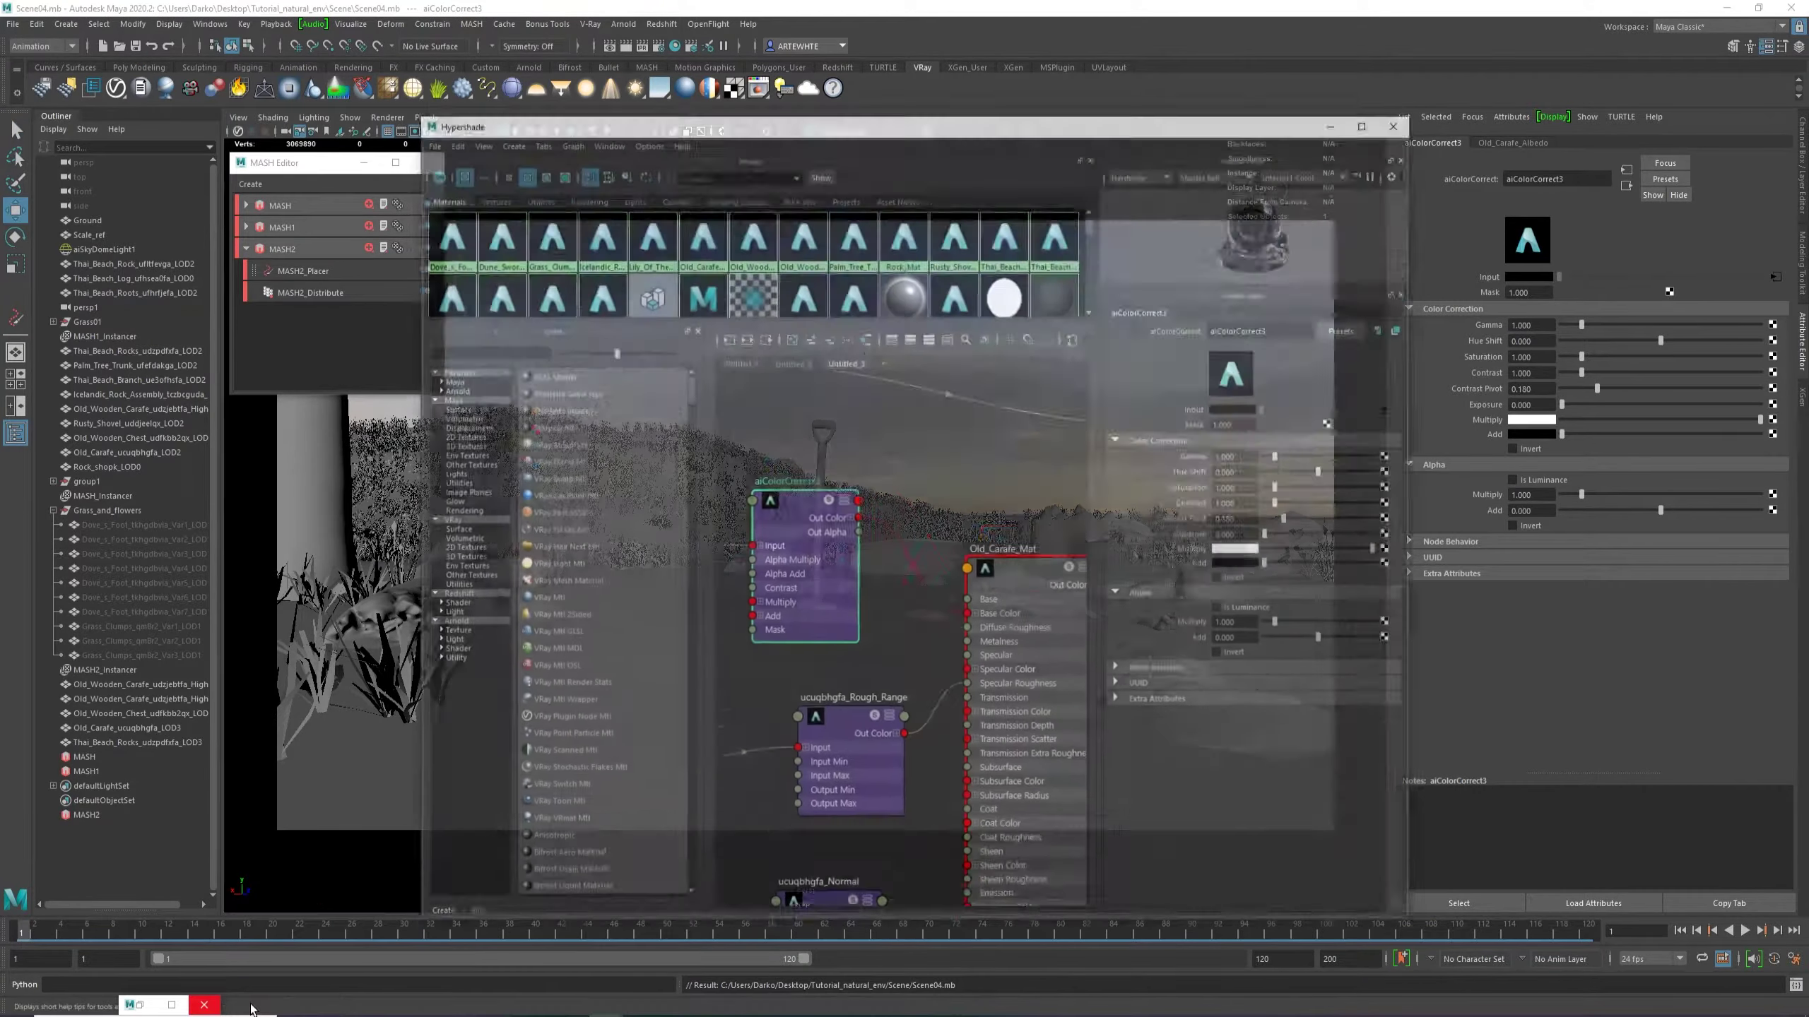
Bring up the Arnold RenderView and start rendering the beach scene.
left_click(129, 1005)
left_click(143, 1009)
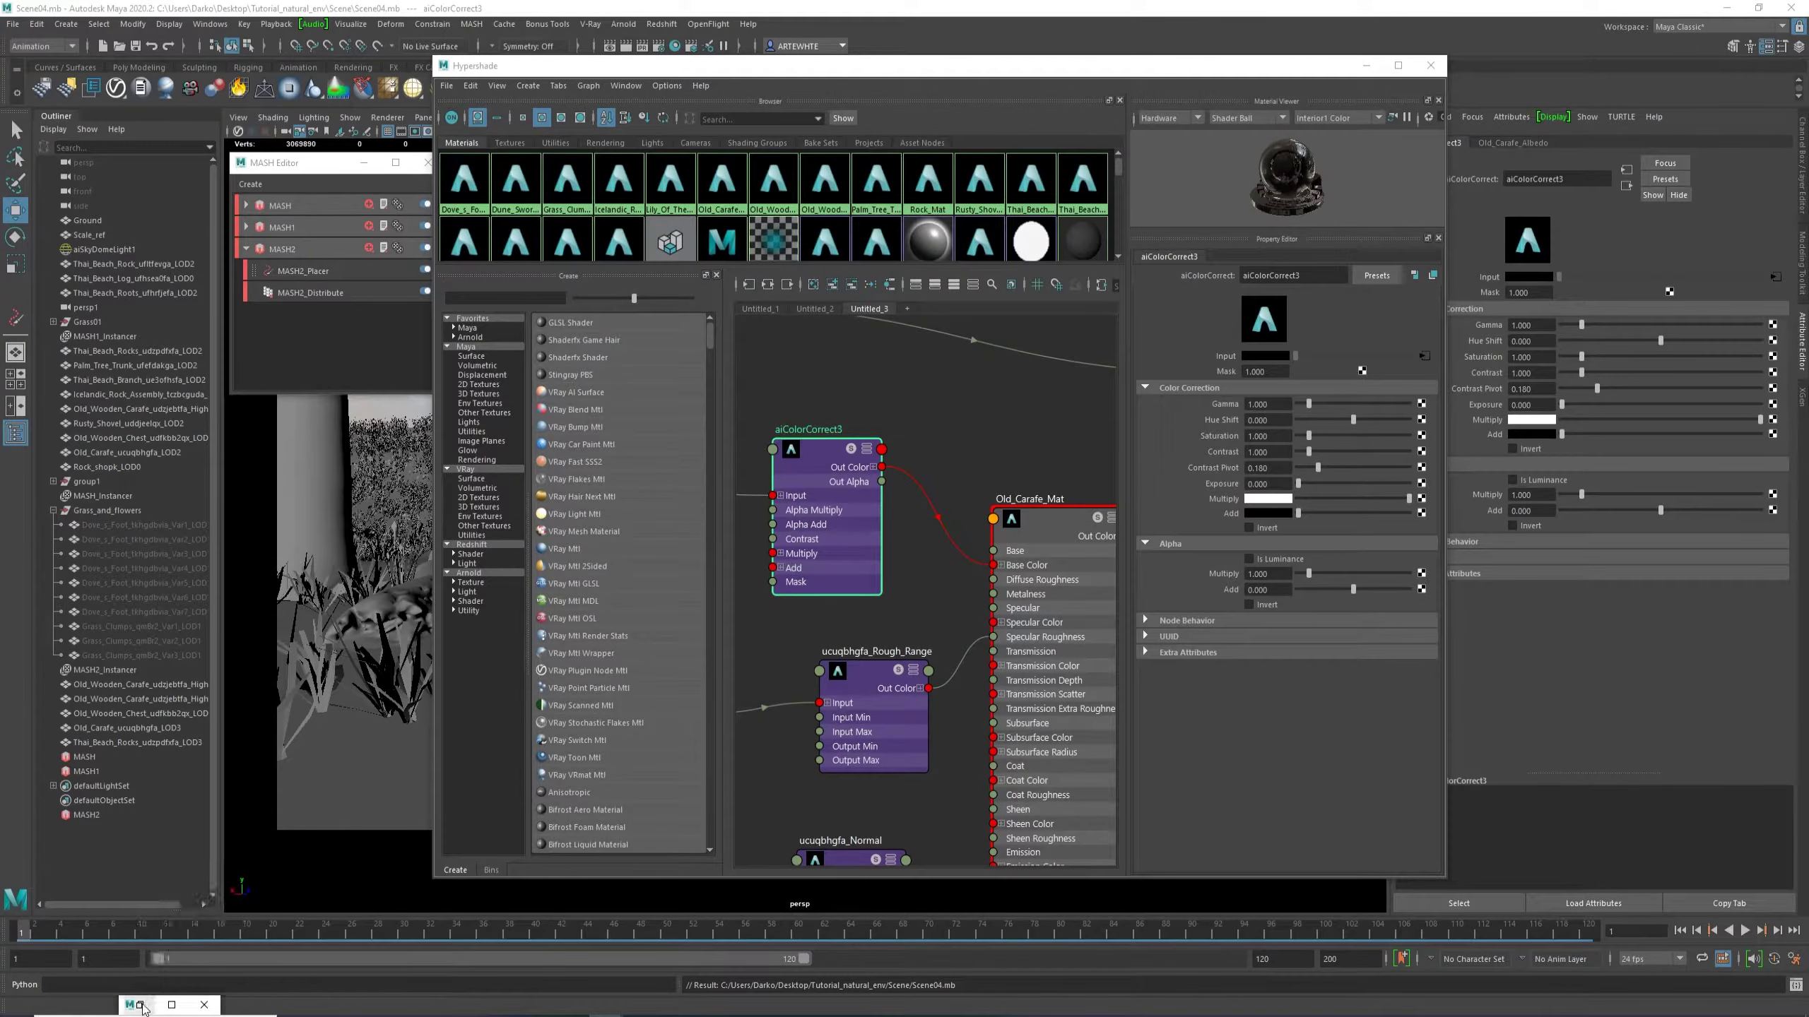
scroll(777, 567, "down", 2)
scroll(842, 585, "up", 1)
scroll(840, 587, "down", 1)
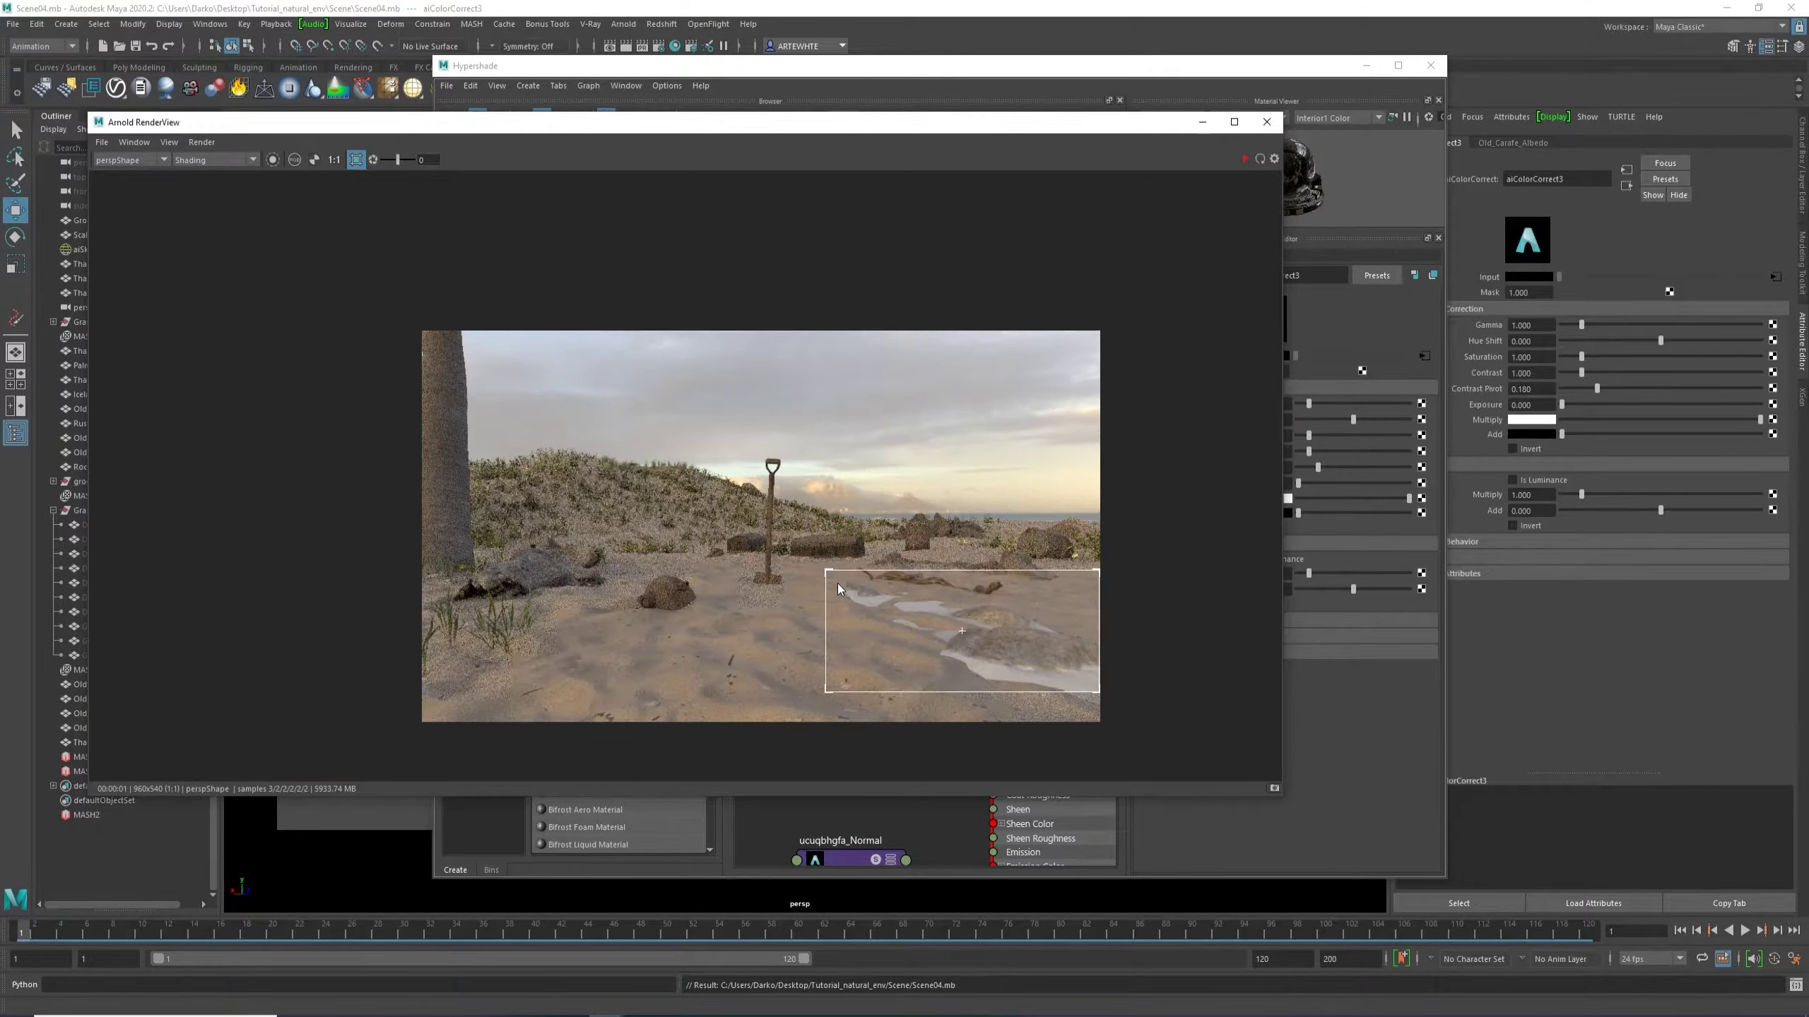
left_click(1246, 161)
Examine the rendered beach up close, especially the foreground rocks and background props, and put the render view away.
scroll(990, 698, "up", 2)
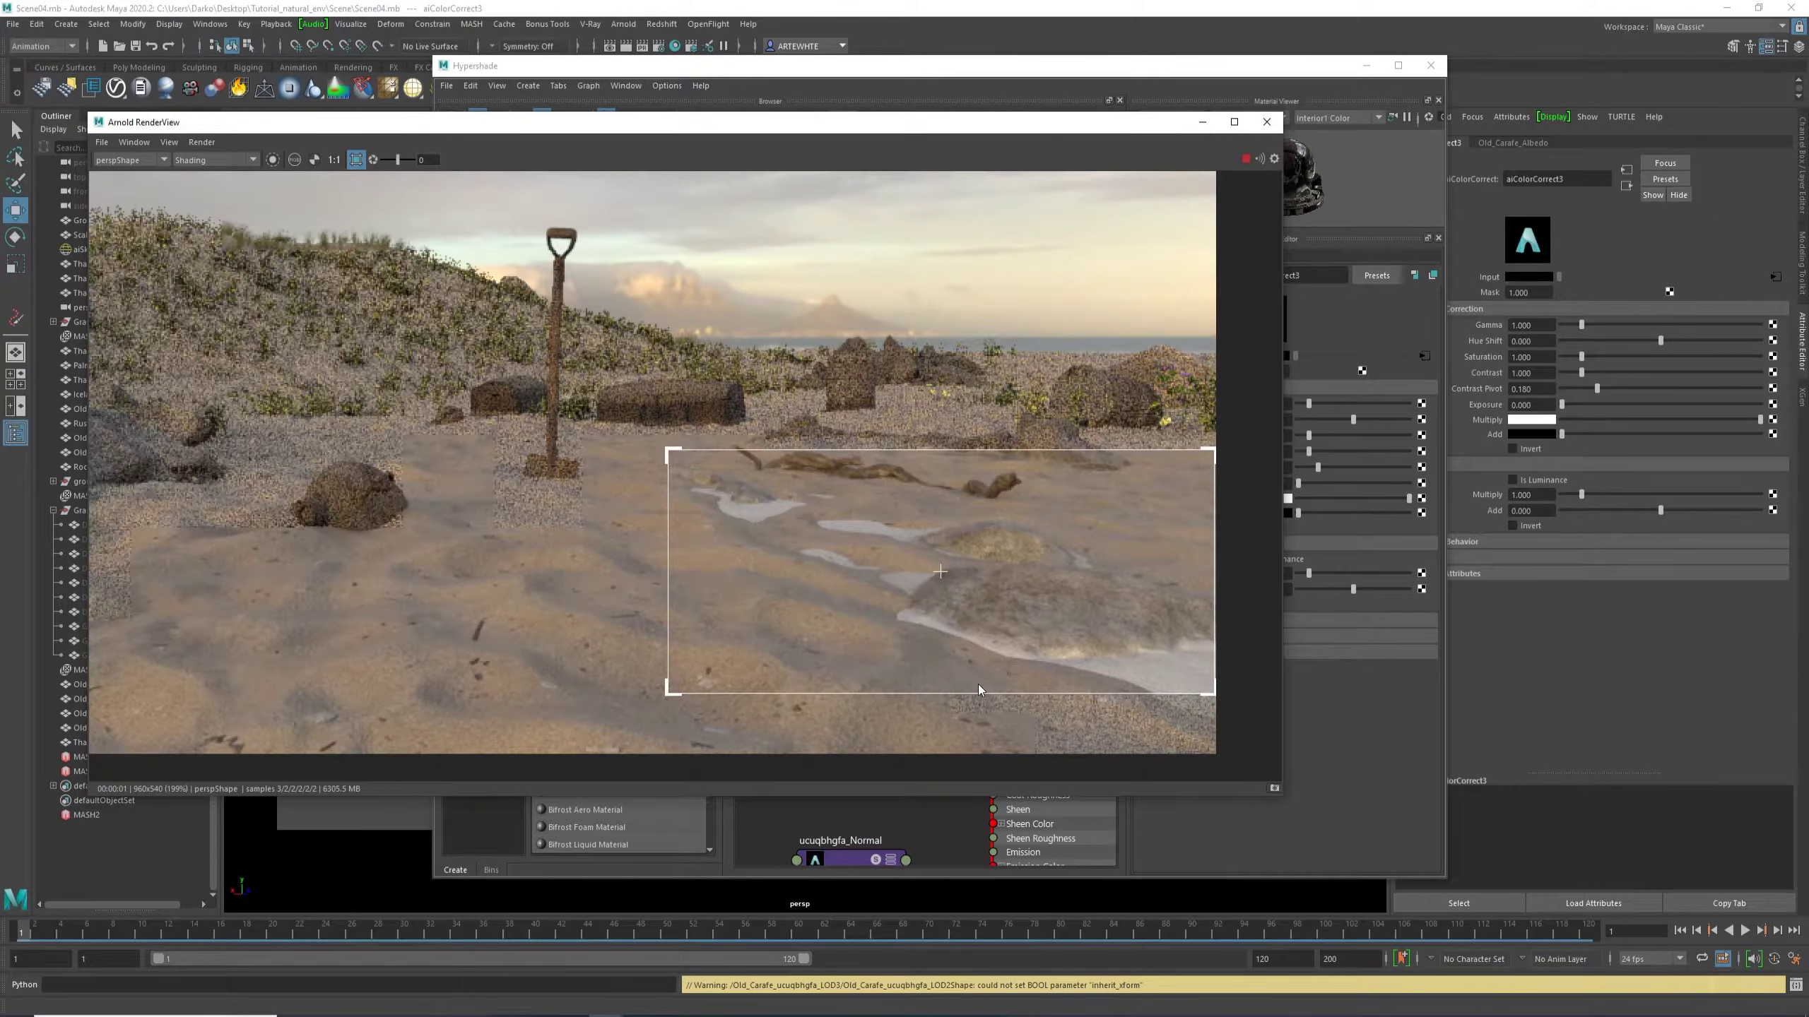
scroll(979, 685, "up", 2)
scroll(978, 684, "up", 1)
scroll(978, 684, "down", 1)
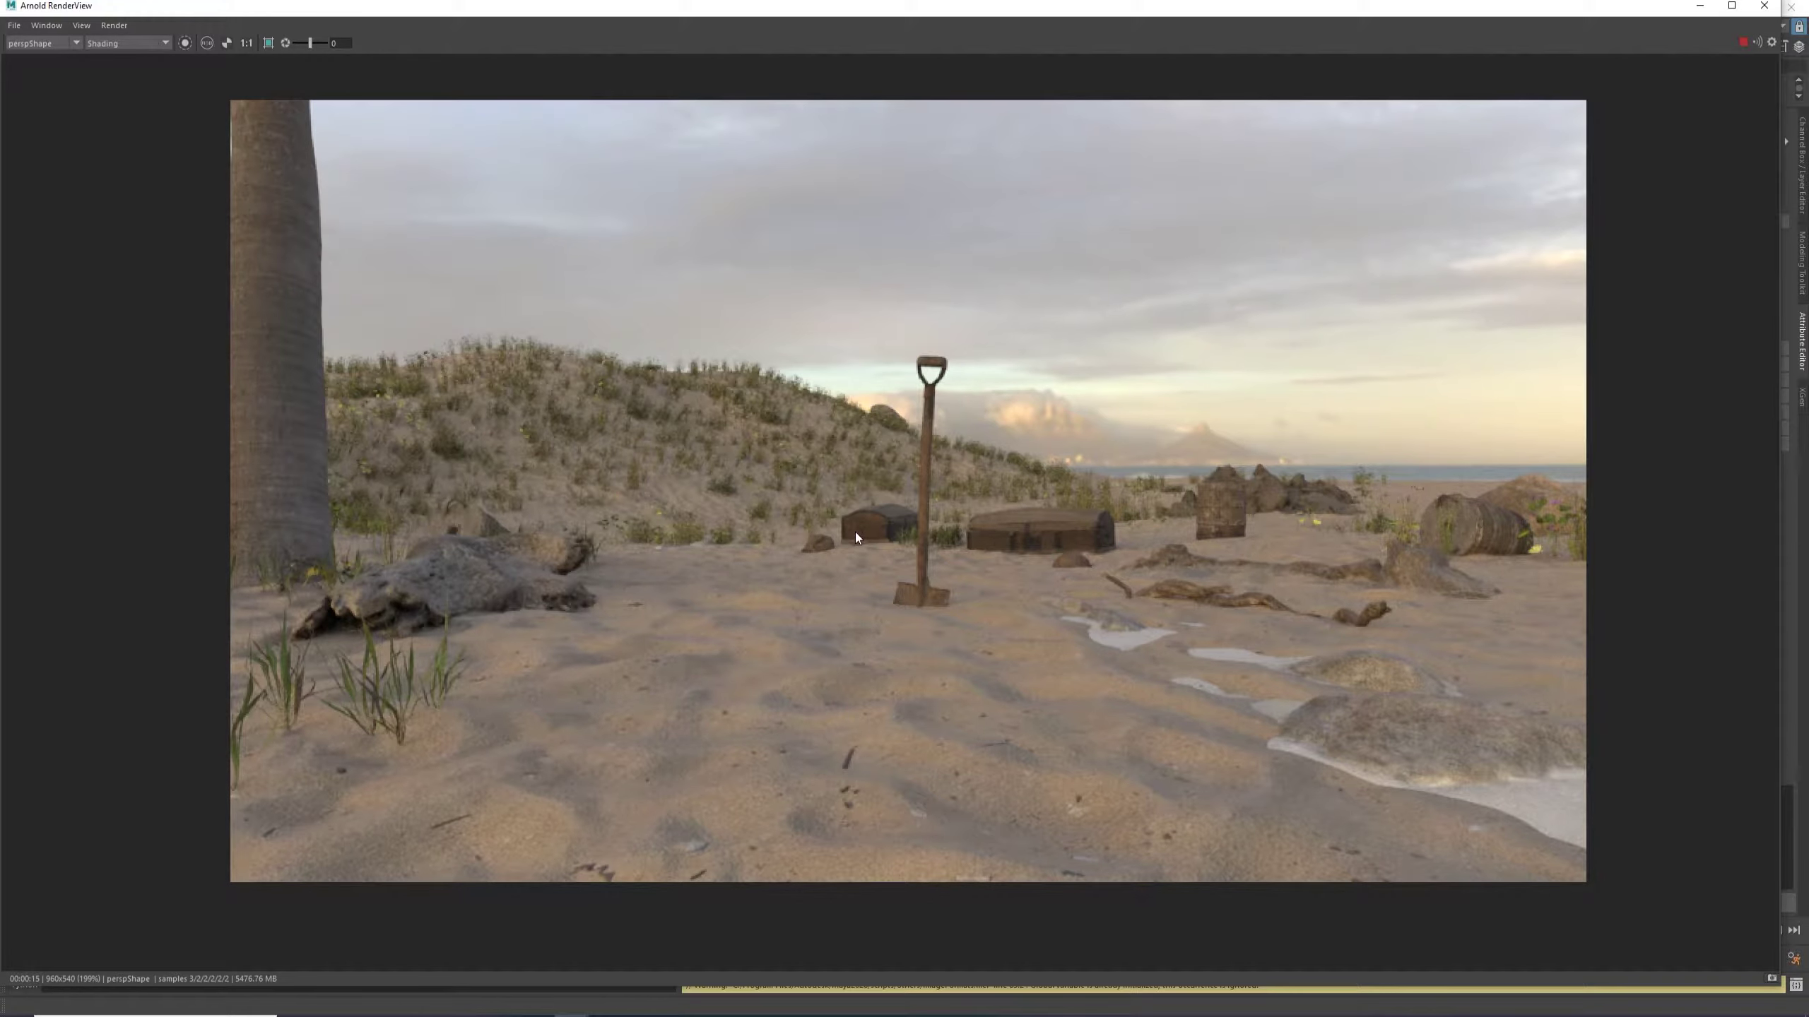
scroll(853, 529, "down", 2)
scroll(1200, 633, "up", 4)
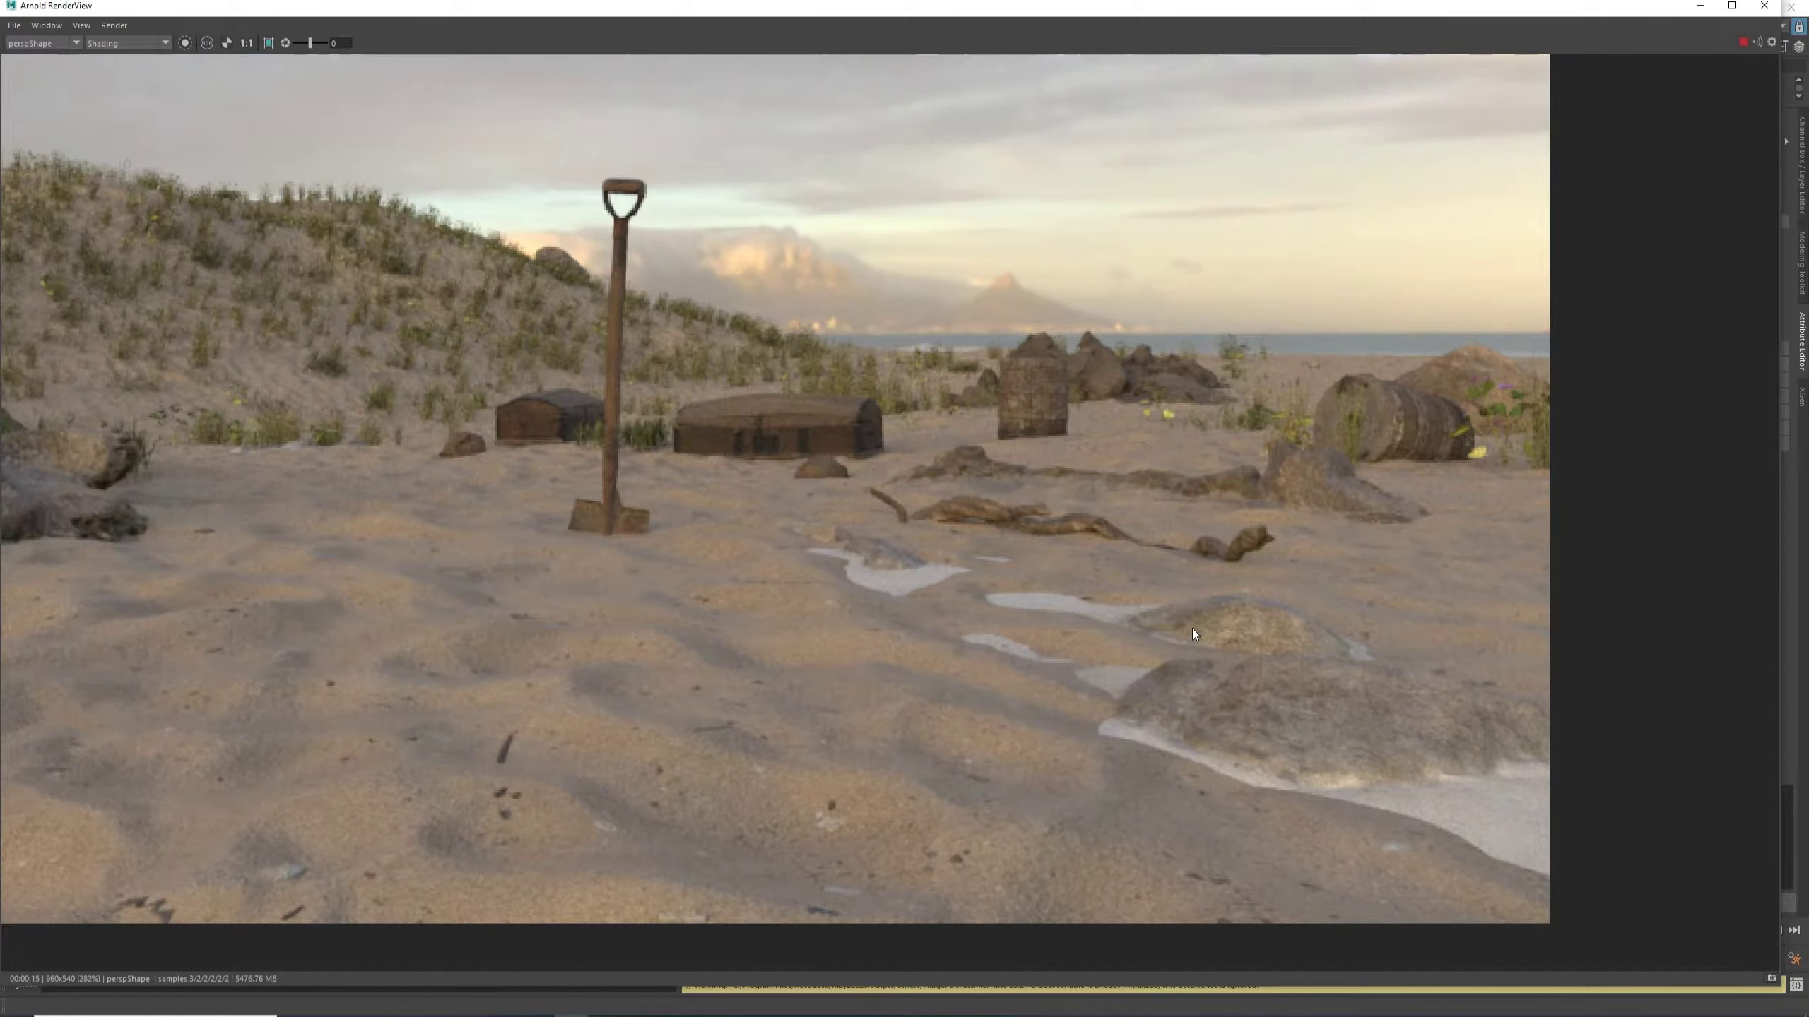
scroll(1029, 628, "down", 2)
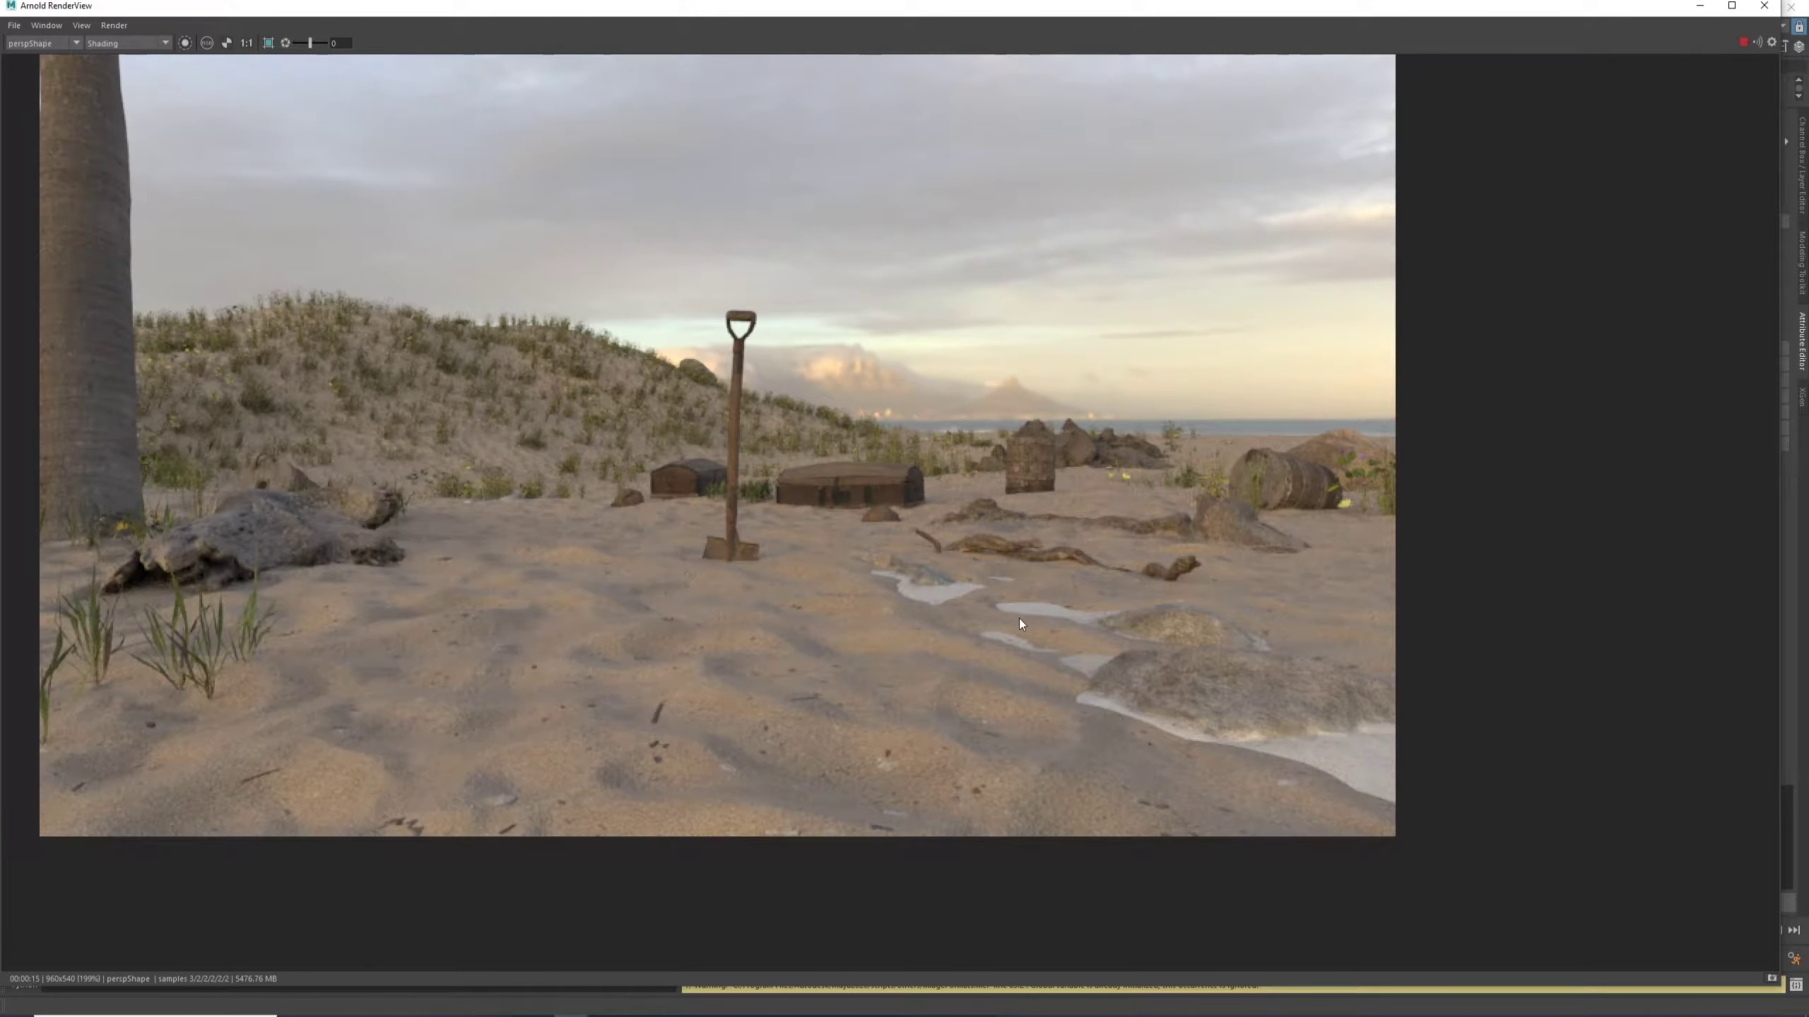
left_click(1740, 41)
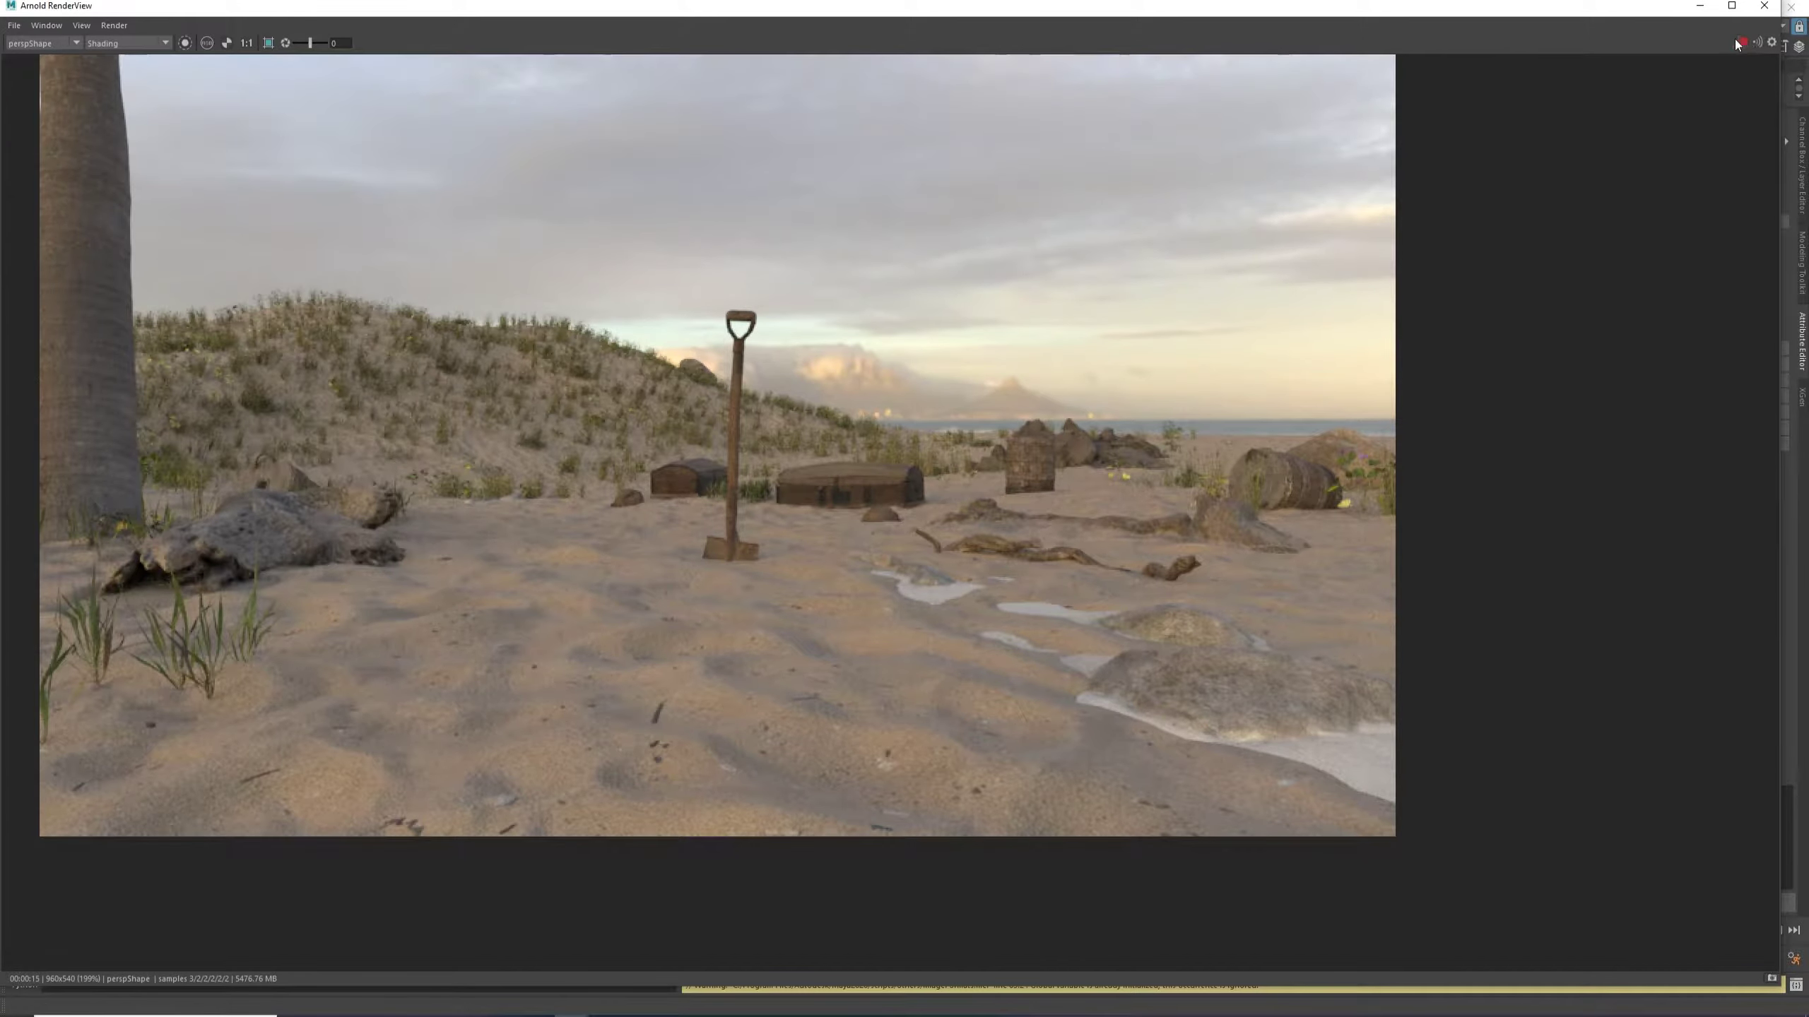
left_click(1701, 8)
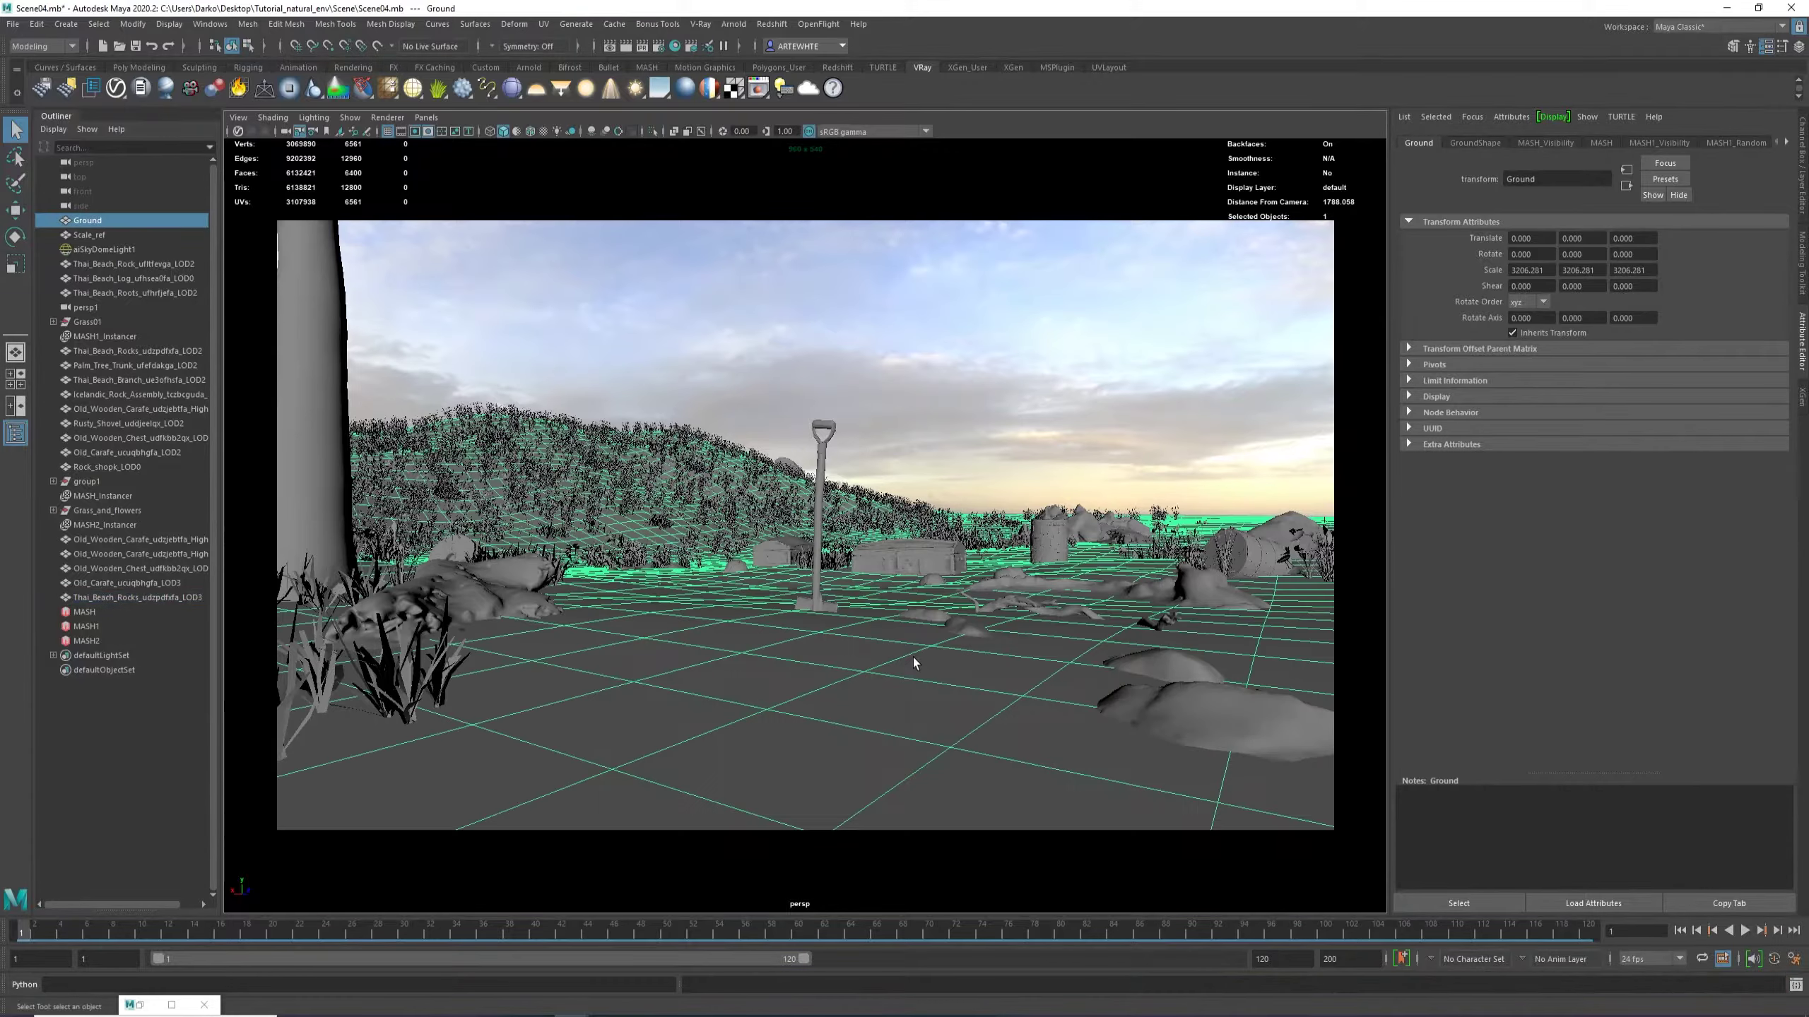
Isolate the foreground Thai_Beach_Rocks LOD3 mesh in the persp1 camera view and frame it.
left_click(1177, 706)
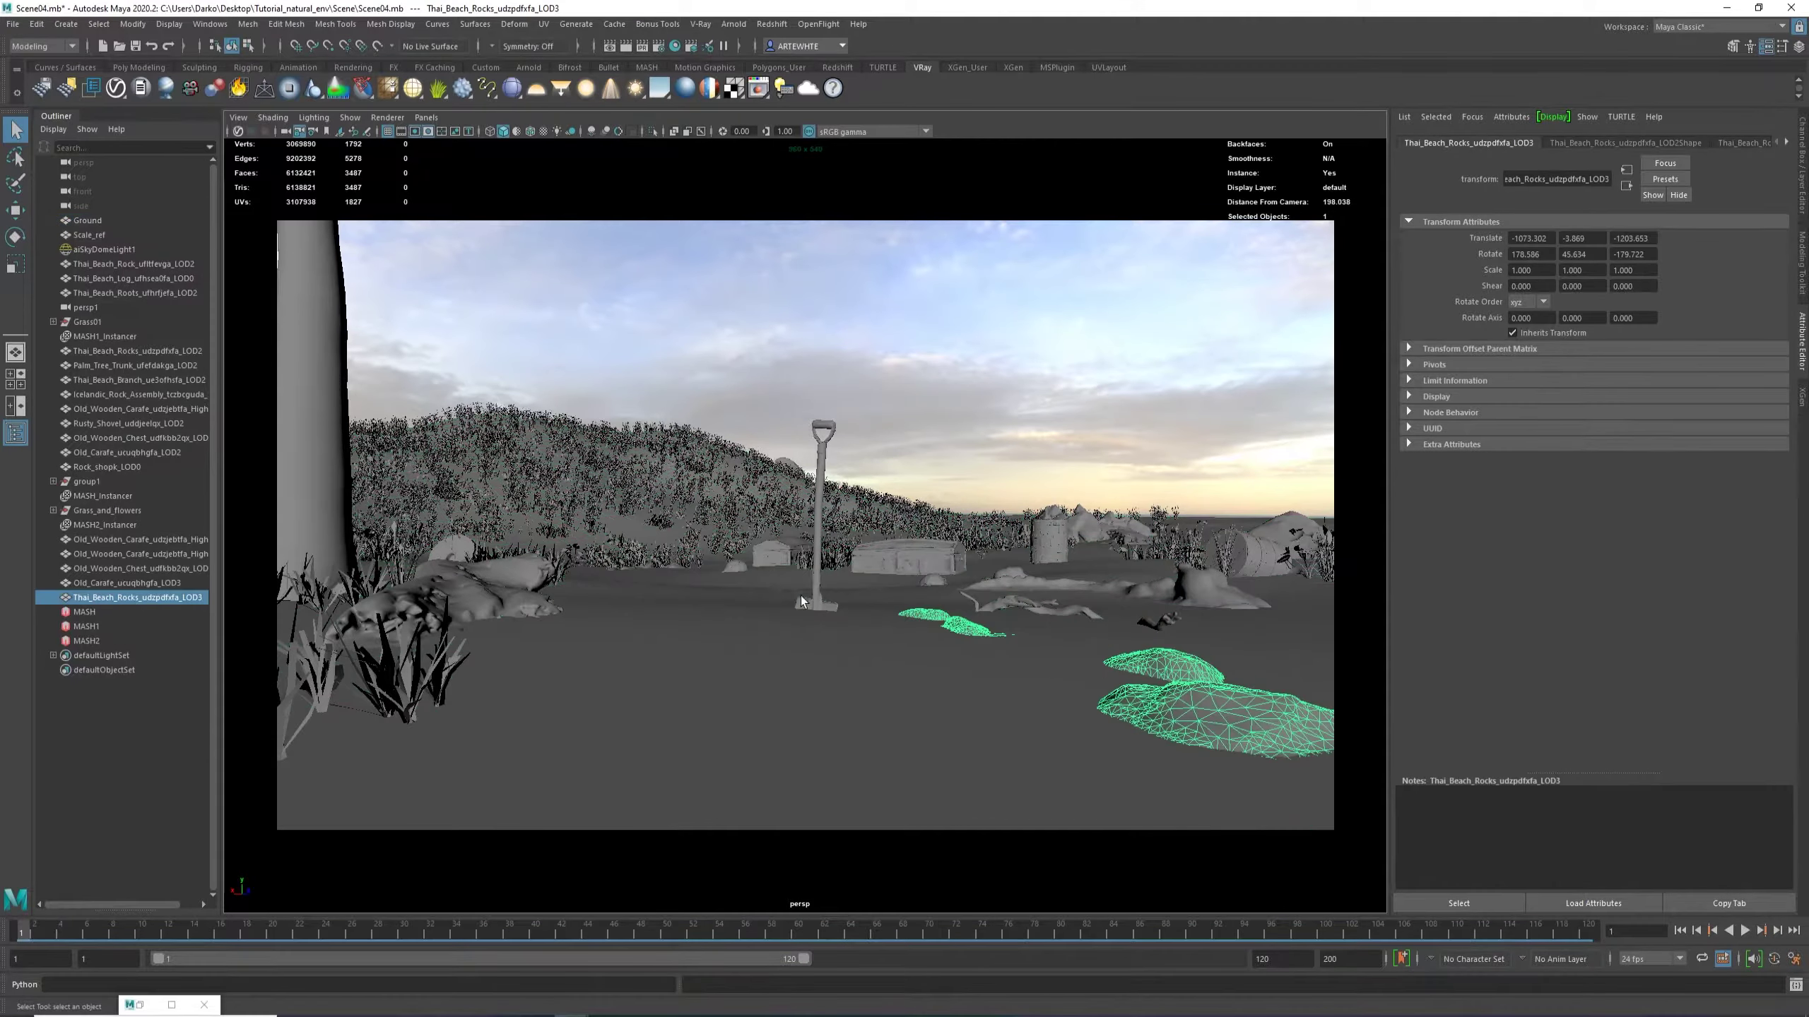
left_click(426, 116)
mouse_move(499, 132)
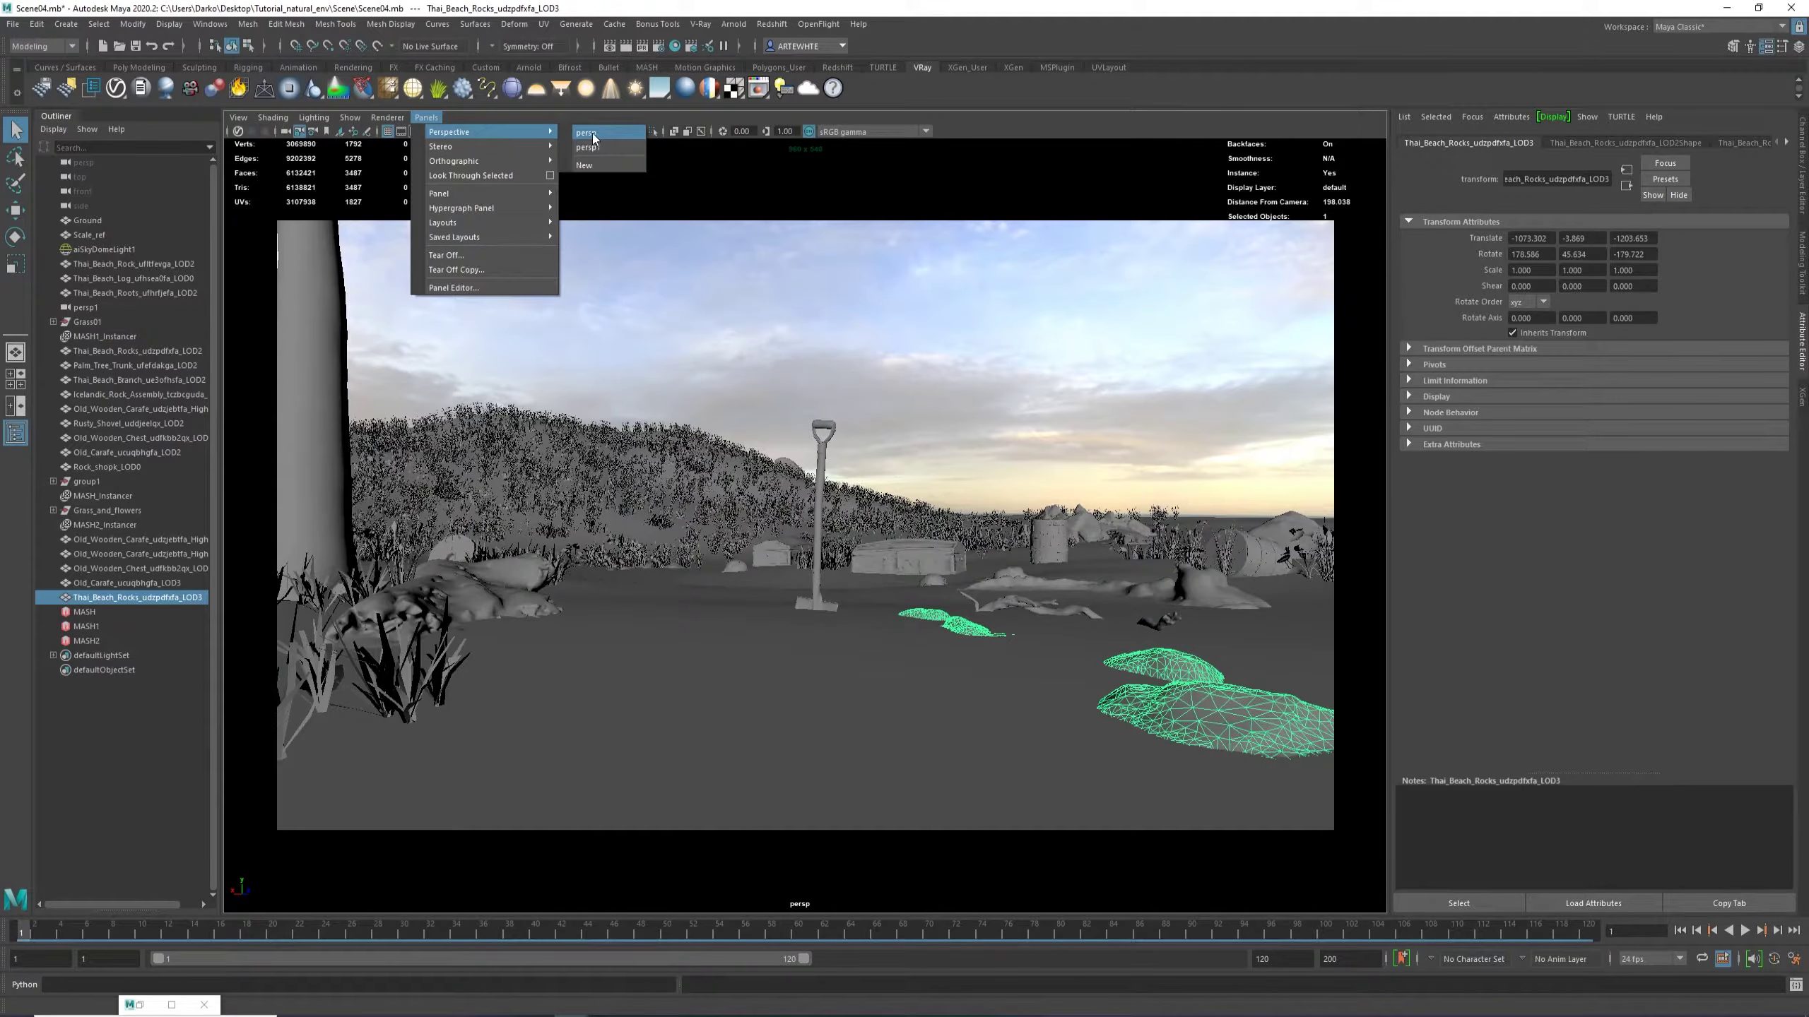
left_click(591, 148)
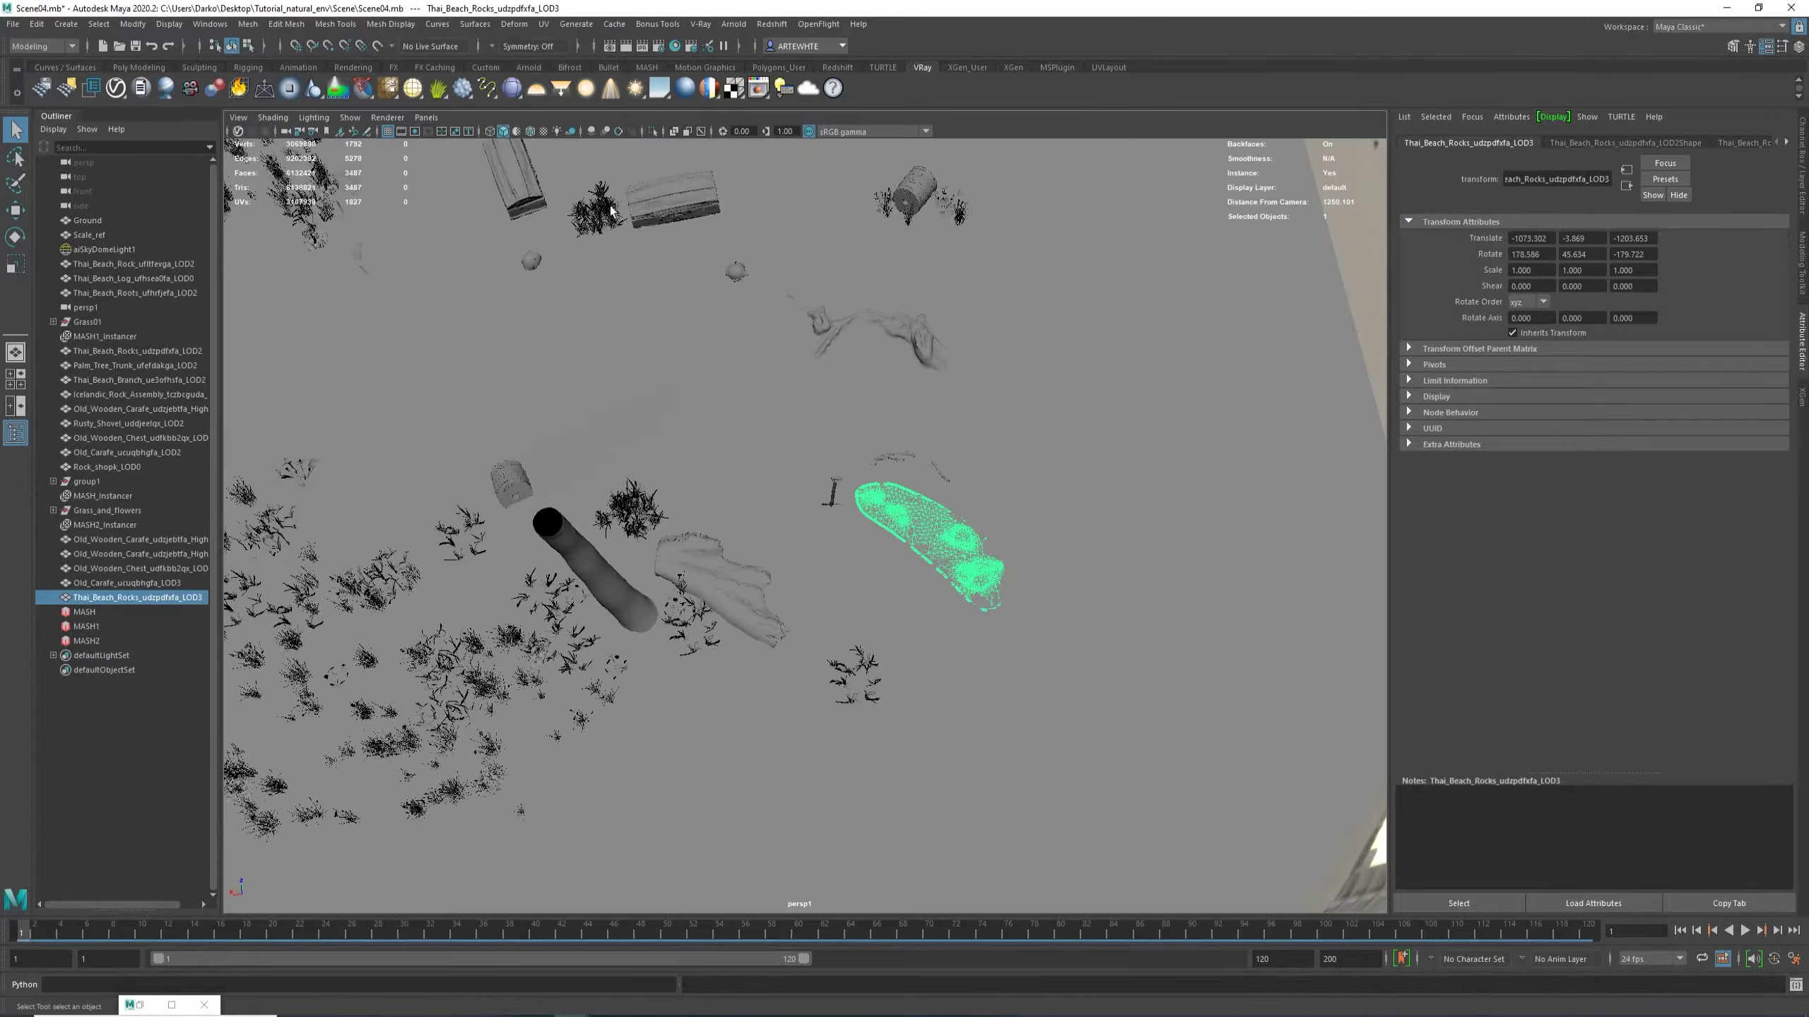
key("f")
key("ctrl+1")
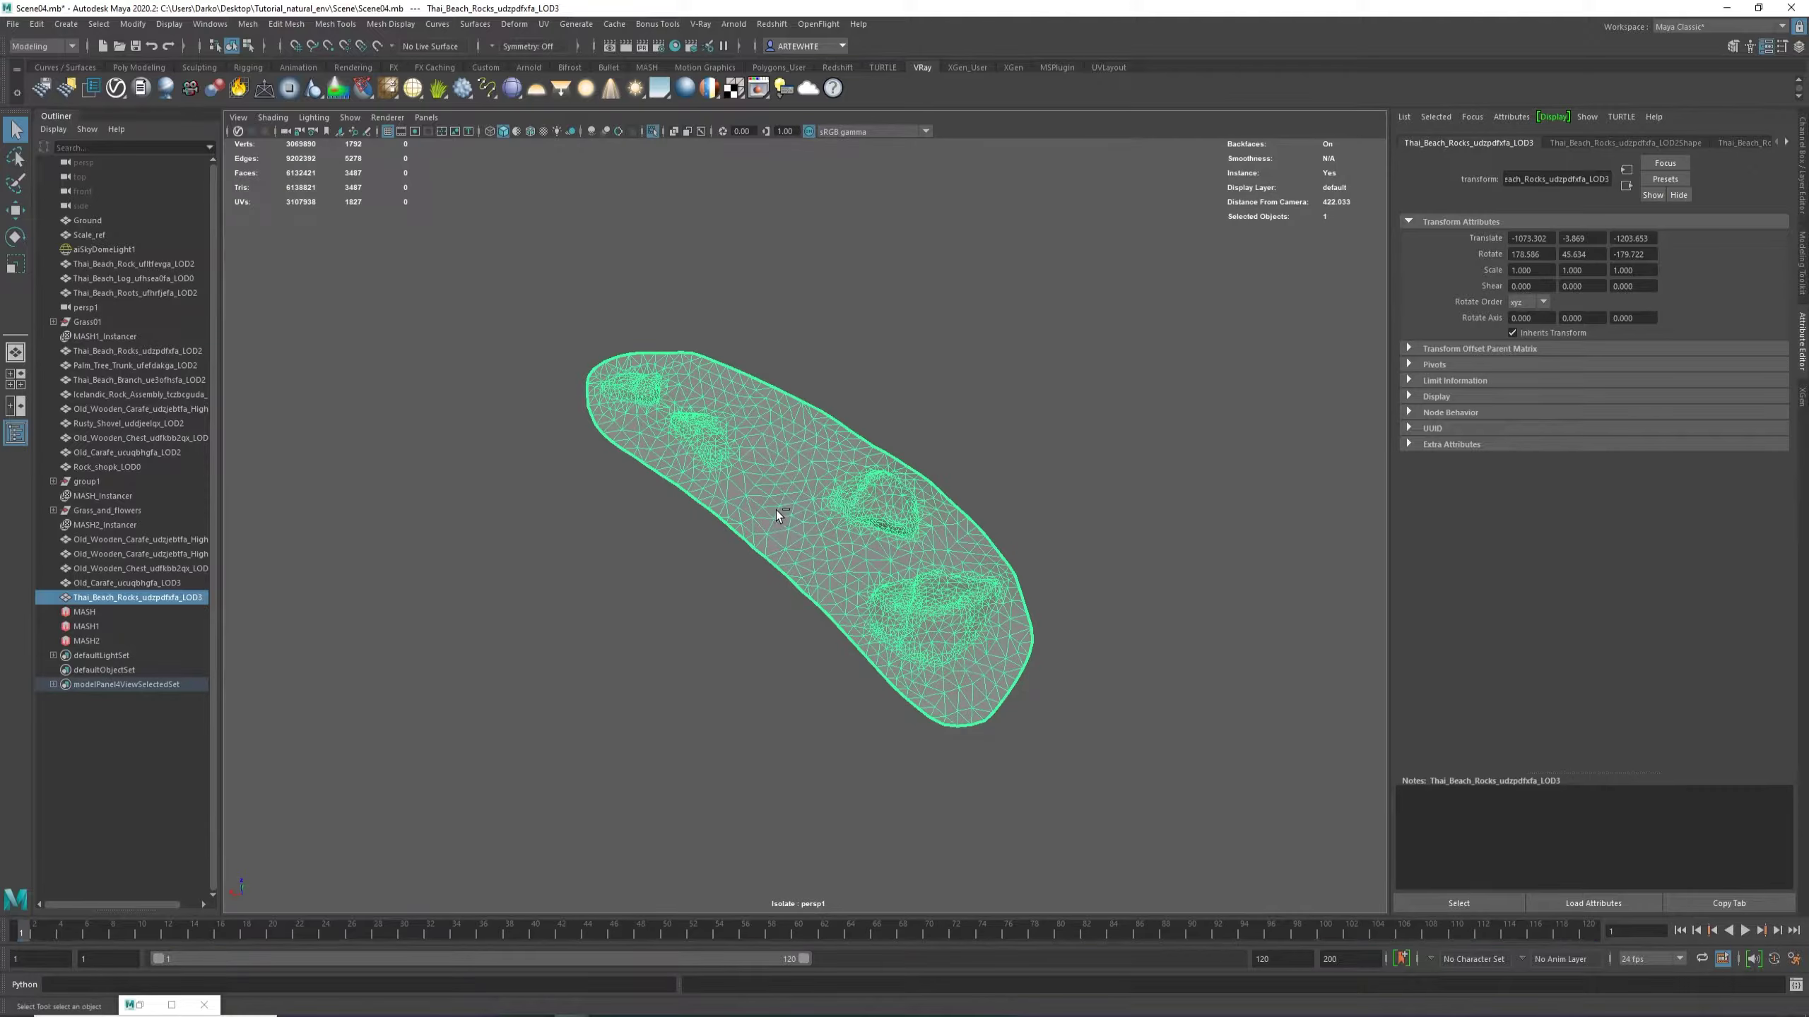
left_click_drag(1075, 645, 840, 469, "alt")
scroll(475, 459, "up", 5)
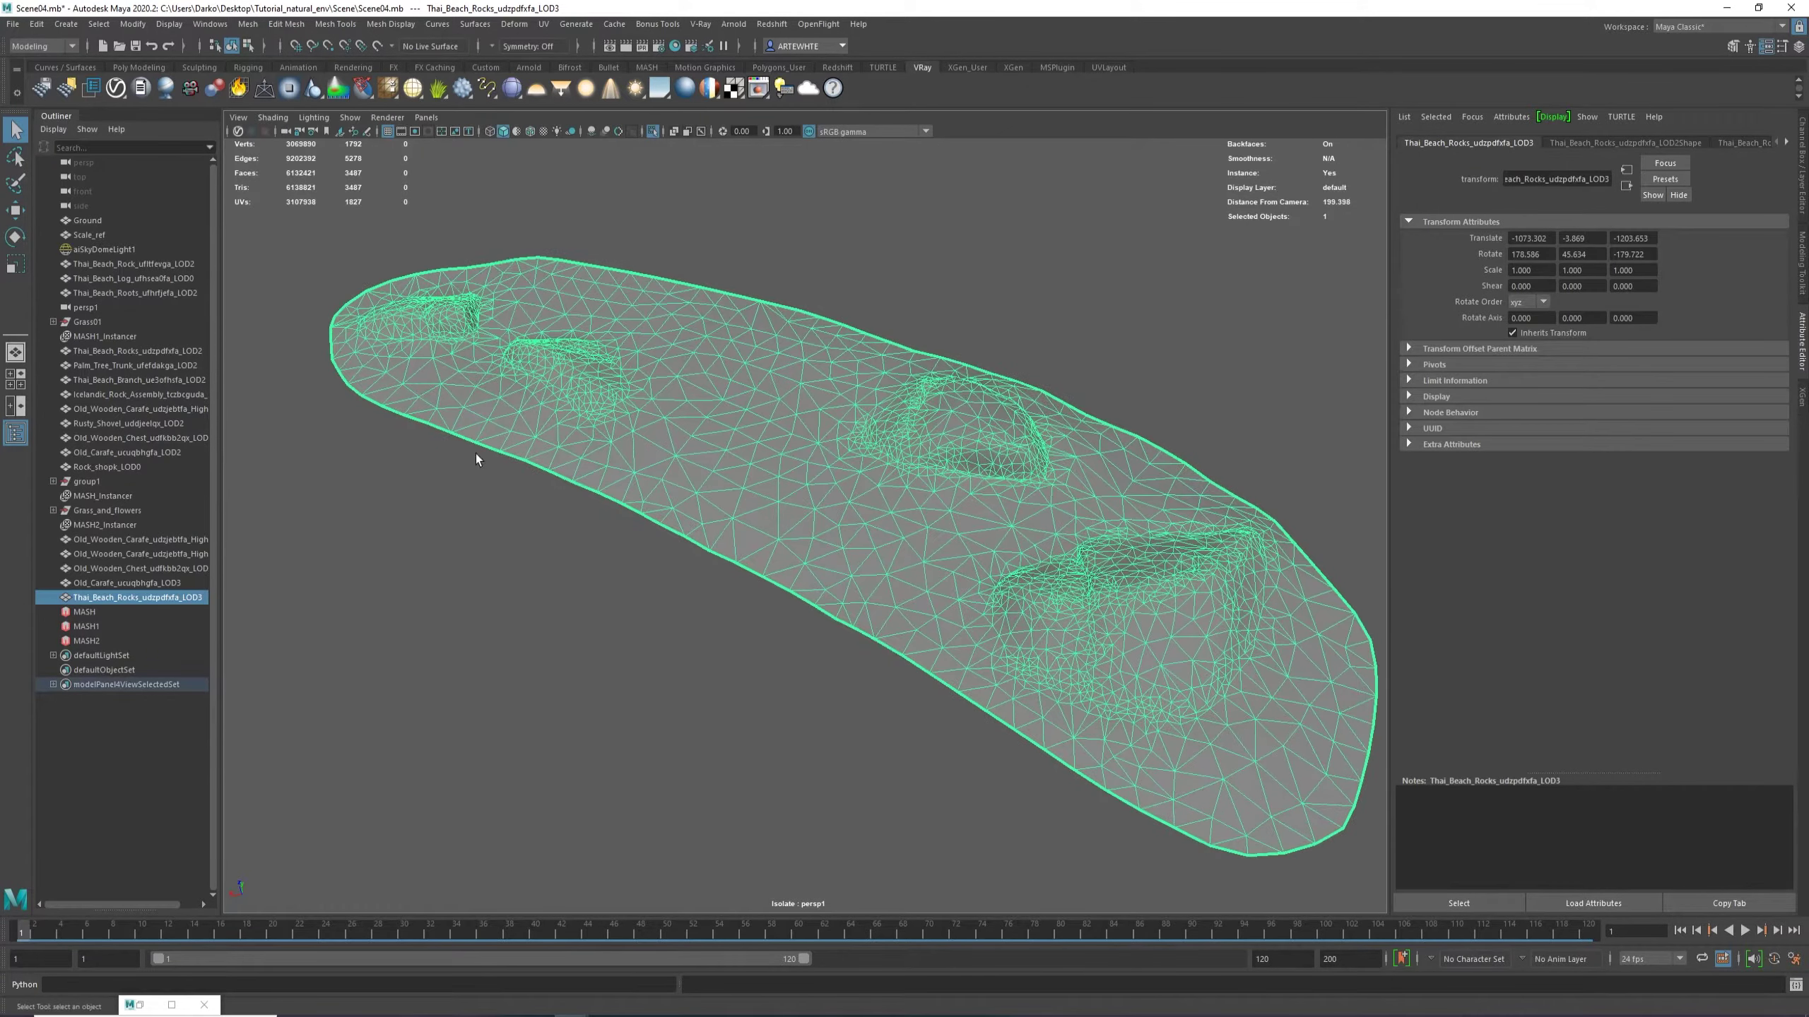
Graph the beach rocks' shading network in Hypershade and move its colour-correct and albedo nodes above the others.
left_click(671, 46)
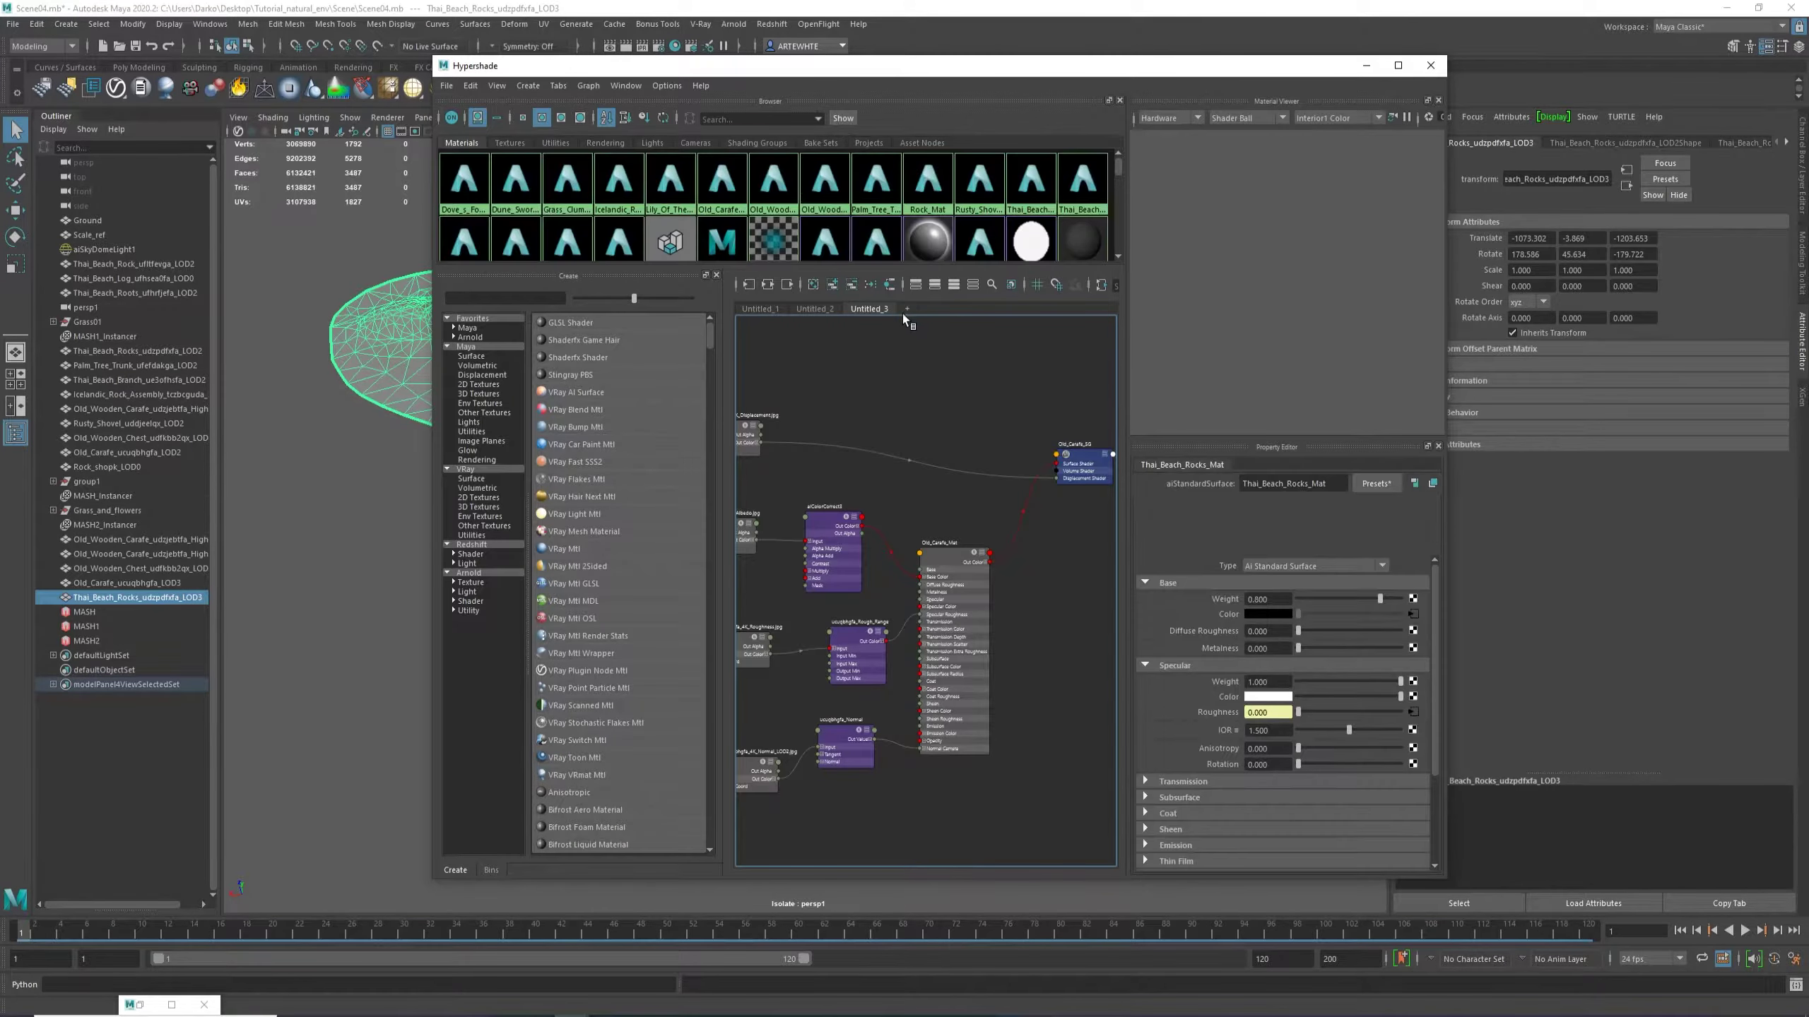
left_click(890, 284)
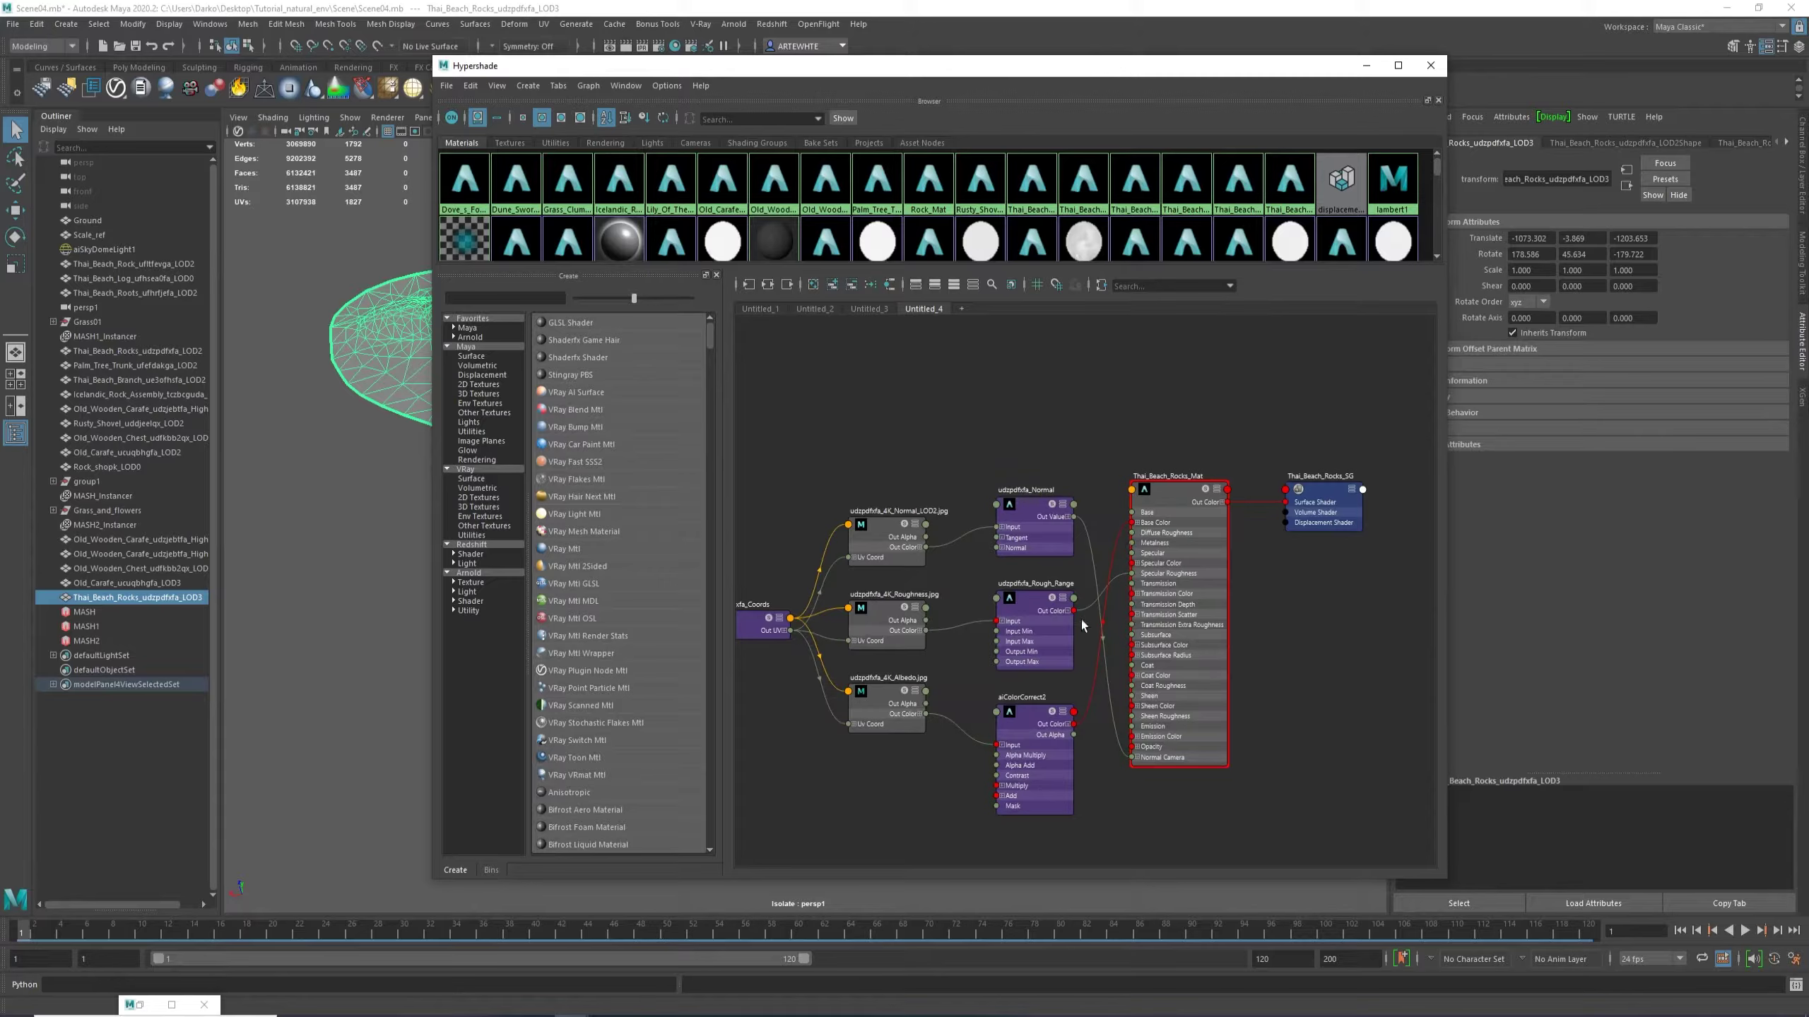
left_click_drag(1038, 751, 994, 386)
left_click_drag(899, 708, 961, 354)
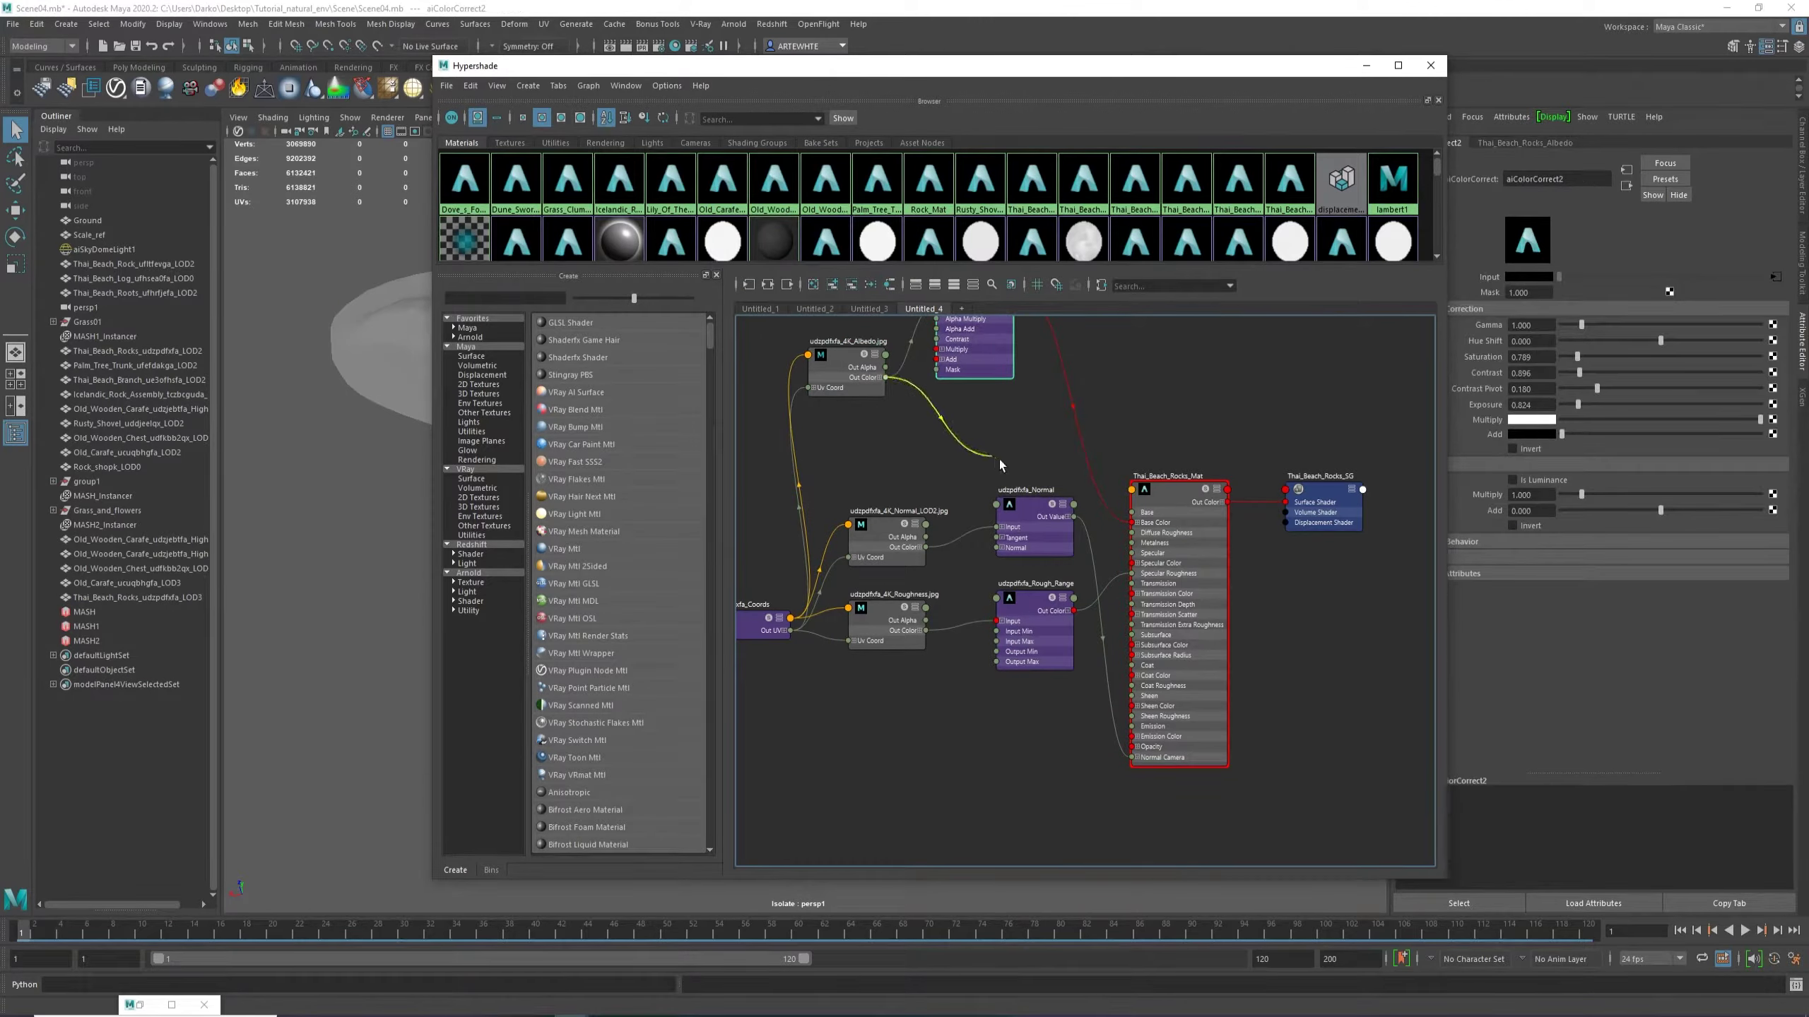
Connect the beach rocks' albedo Out Color directly to Thai_Beach_Rocks_Mat's Base Color and return to the viewport.
left_click_drag(999, 464, 1192, 462)
left_click(1368, 65)
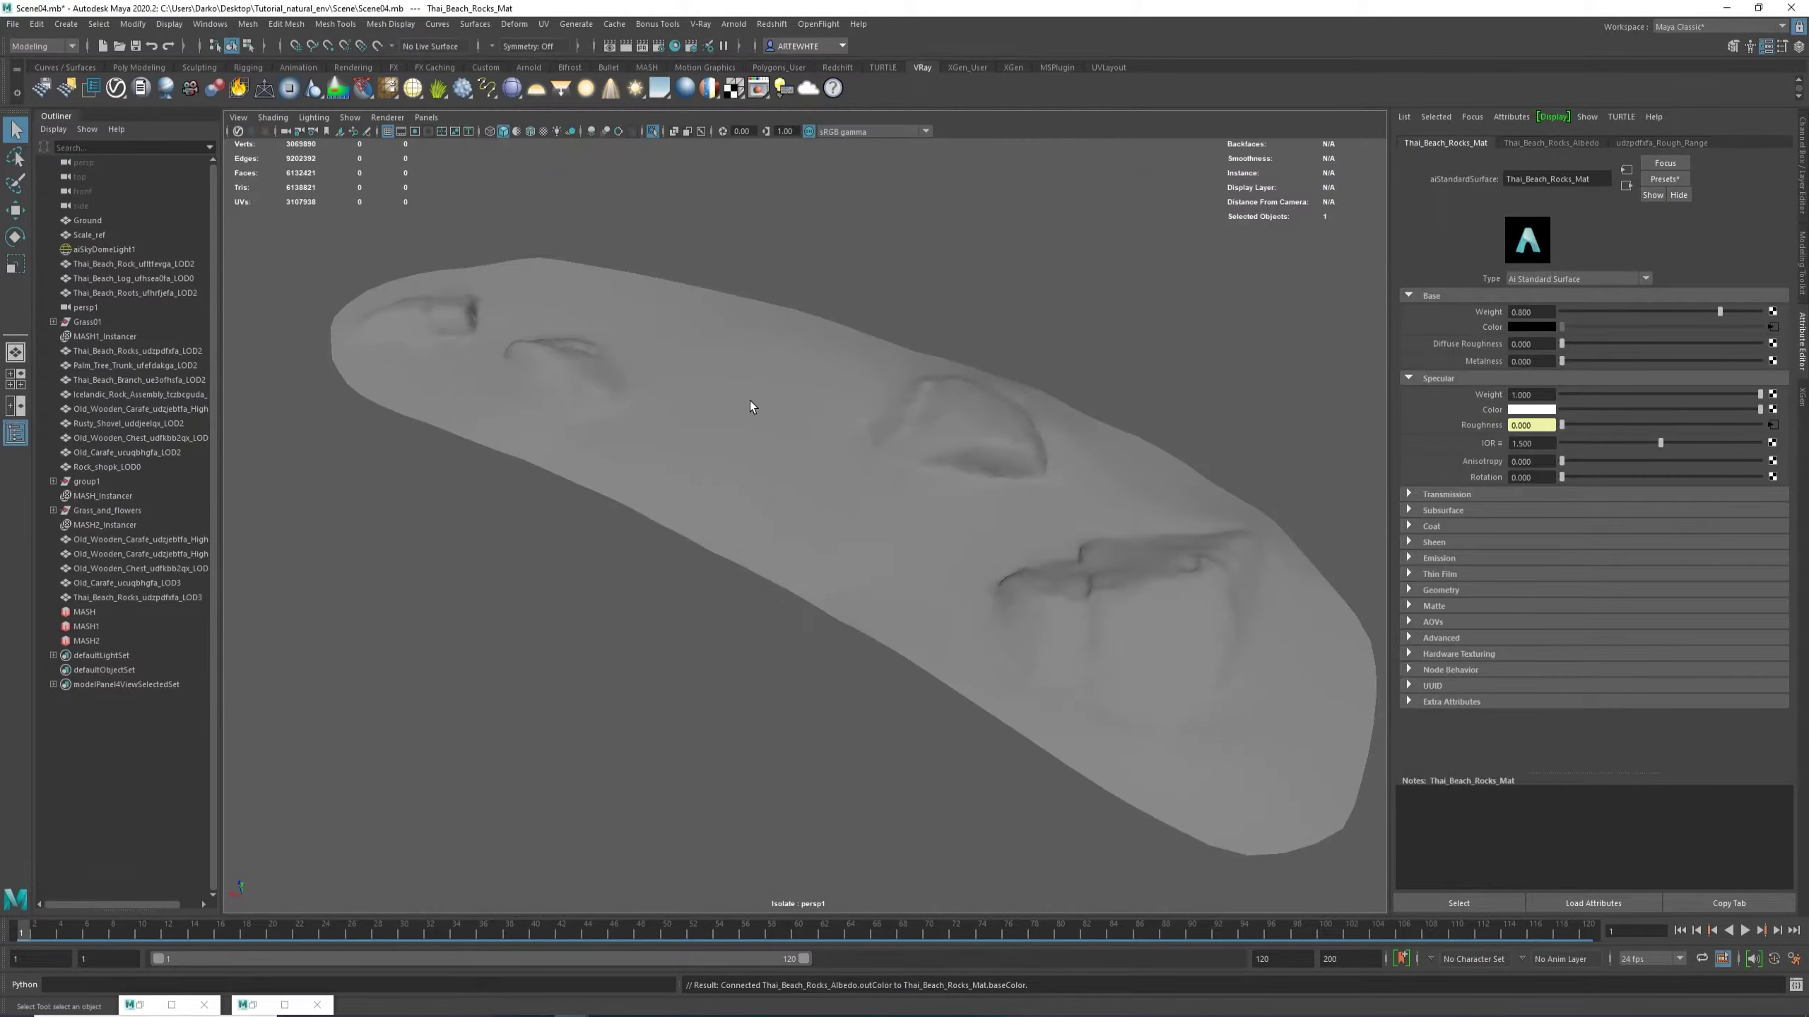
left_click(746, 404)
left_click(632, 613)
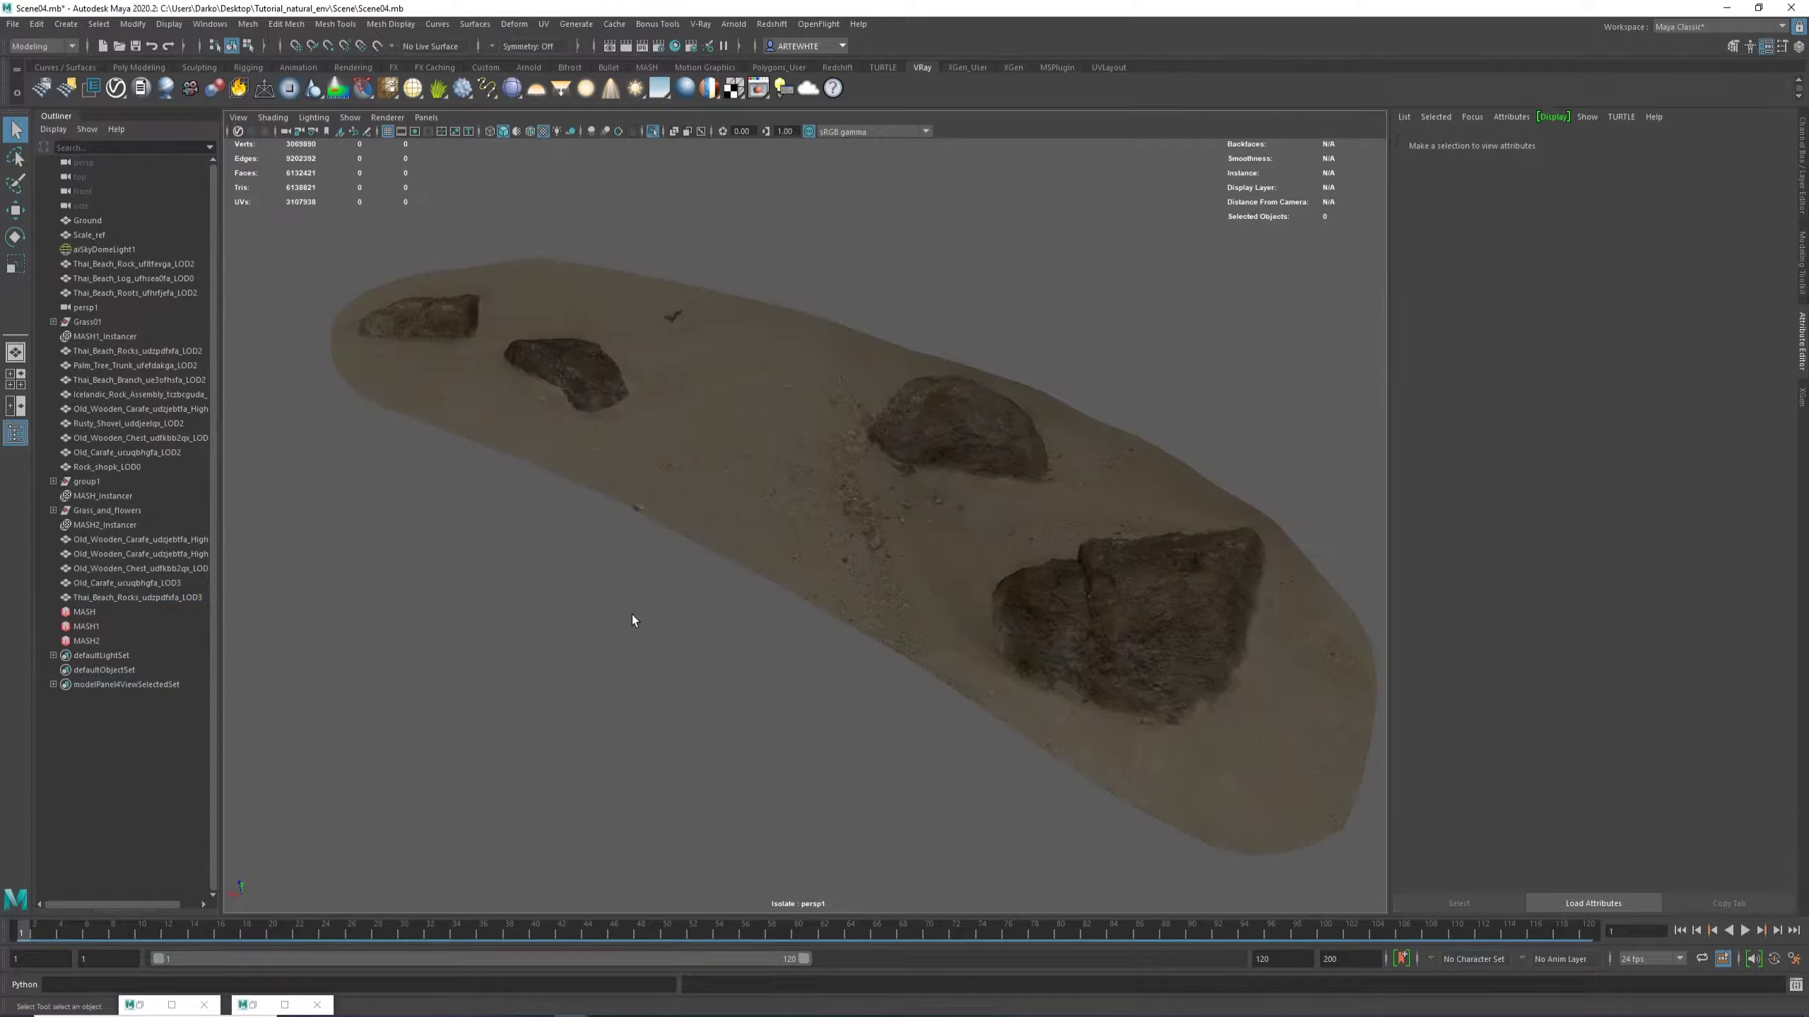
Select the Thai_Beach_Rocks LOD3 mesh's faces in the sand strip between the two rock pairs and delete them.
left_click_drag(631, 613, 881, 557, "alt")
scroll(695, 544, "up", 5)
left_click(681, 479)
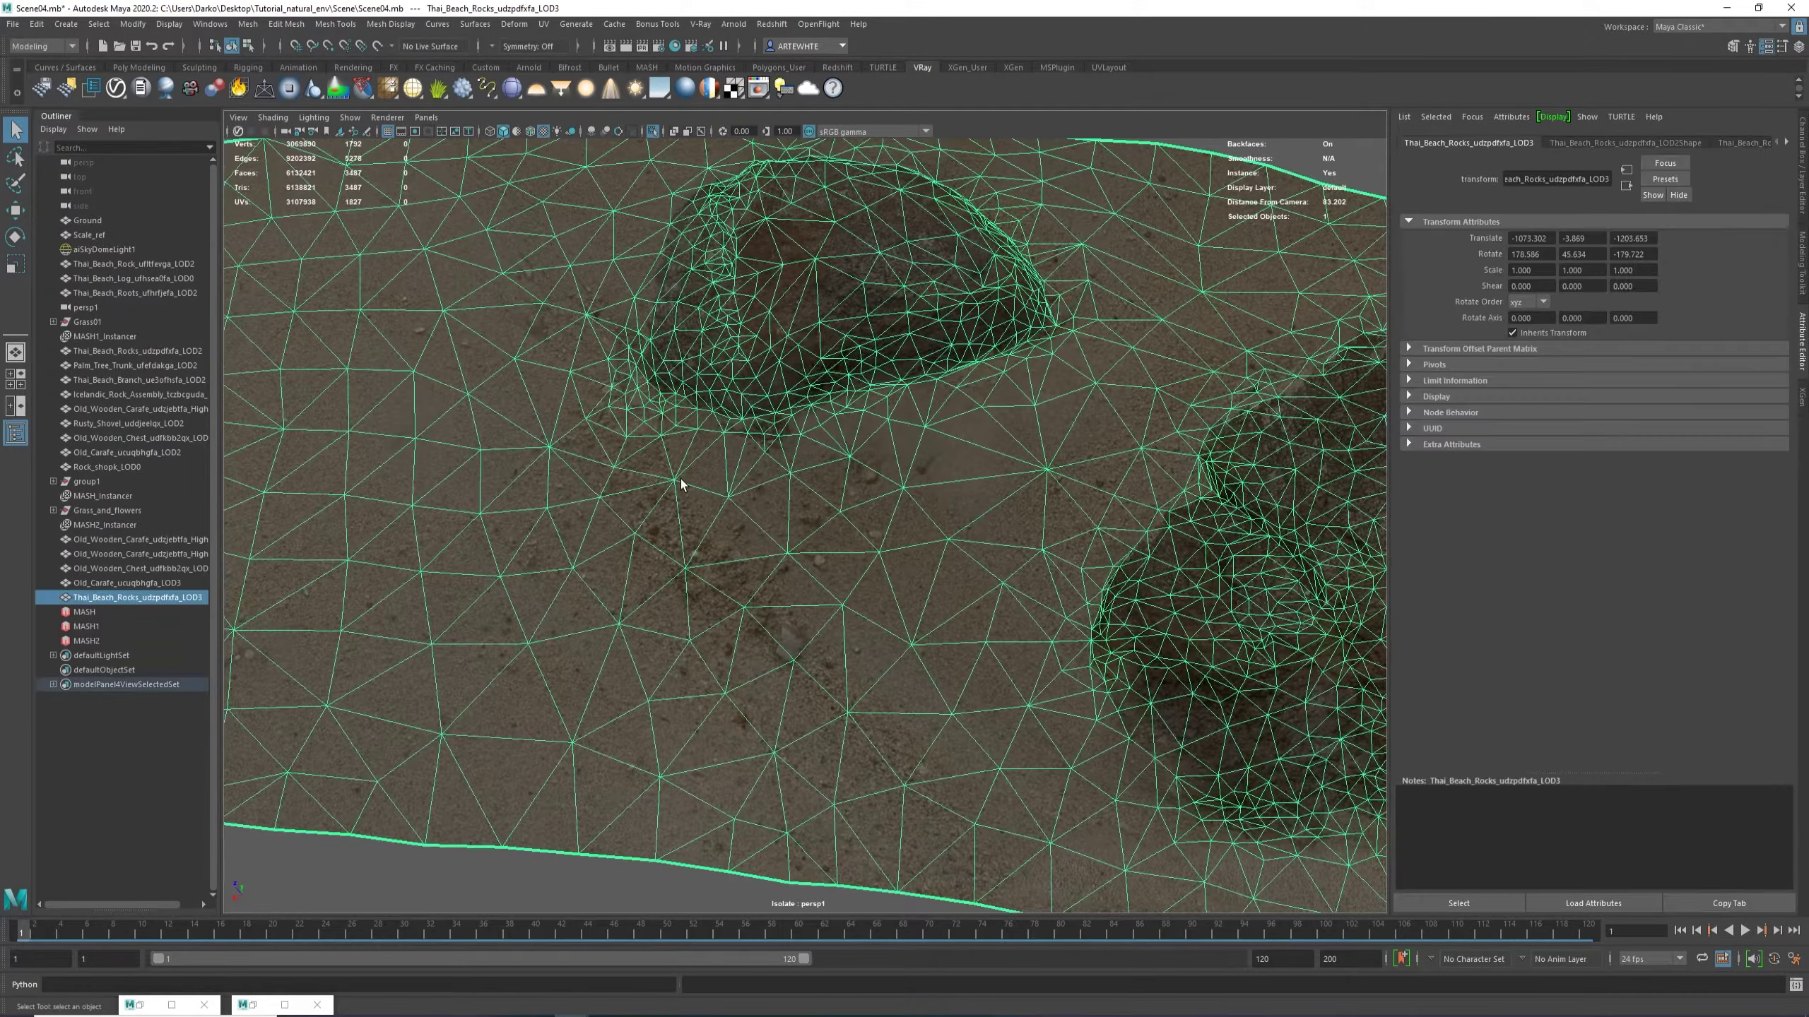
middle_click_drag(682, 480, 821, 610, "alt")
right_click_drag(821, 611, 676, 506, "alt")
key("F11")
middle_click_drag(705, 495, 715, 491, "alt")
left_click_drag(714, 490, 684, 399, "alt")
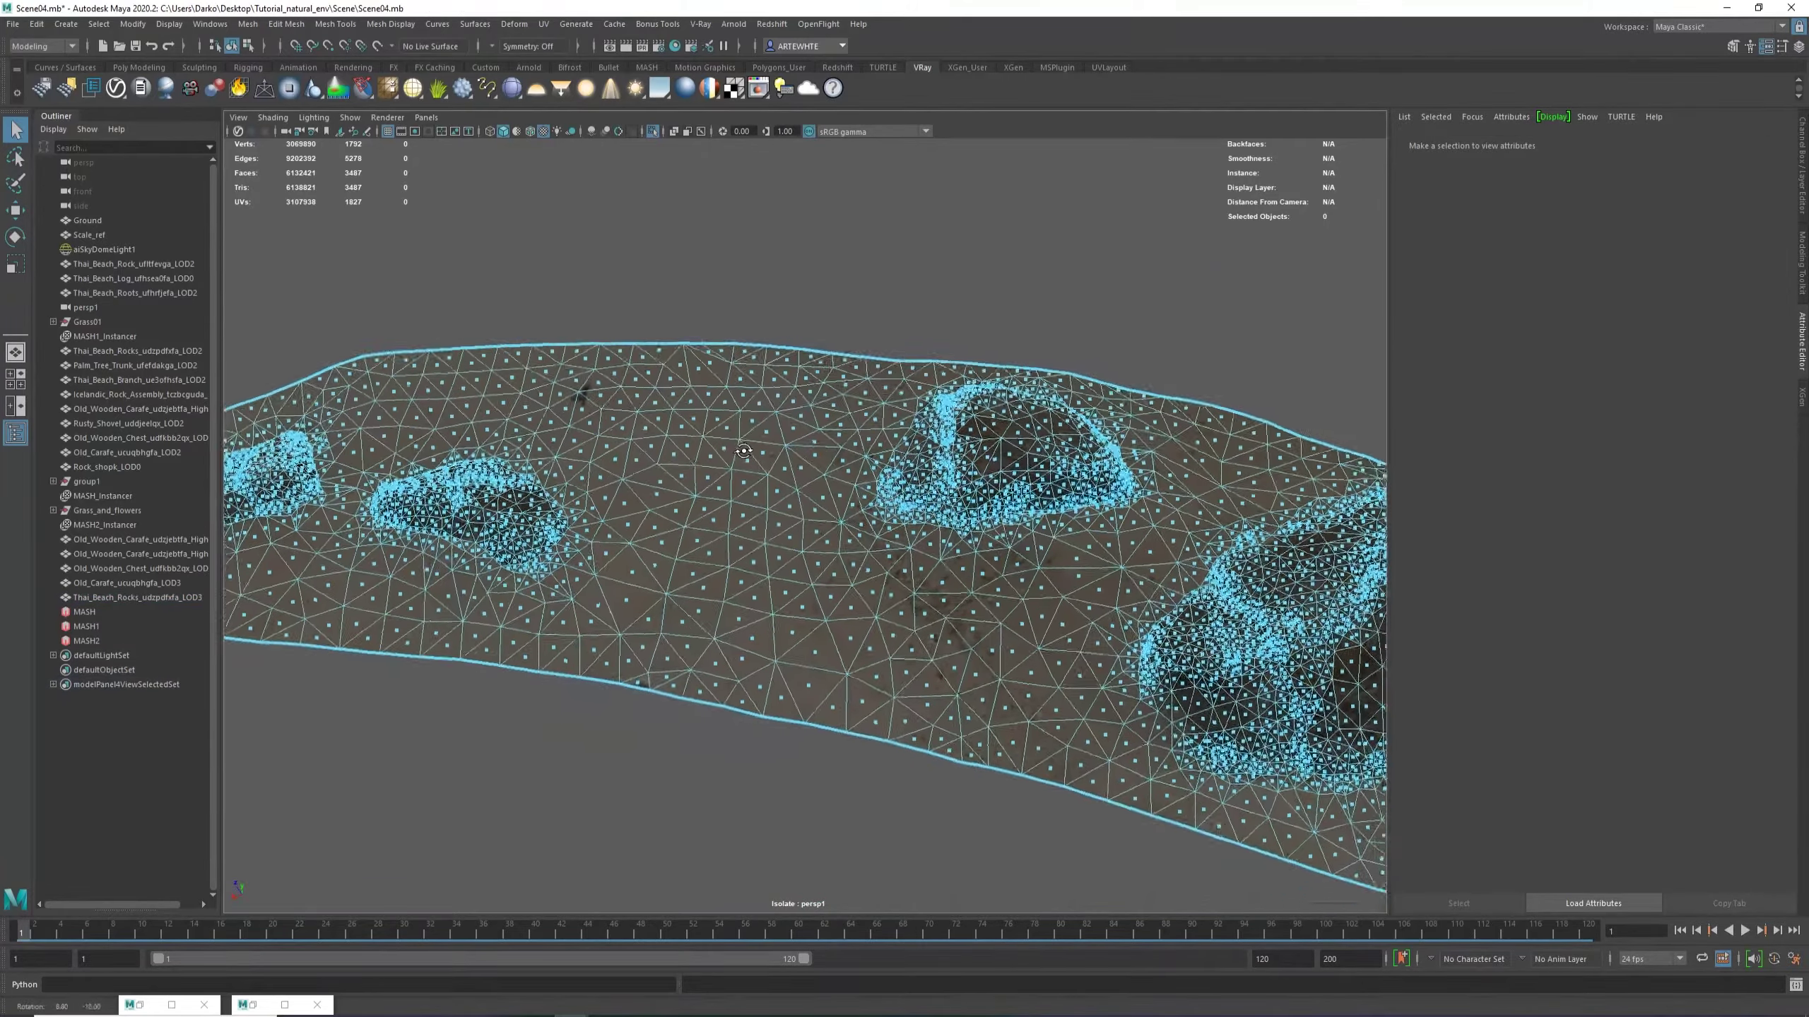
left_click_drag(647, 308, 835, 773)
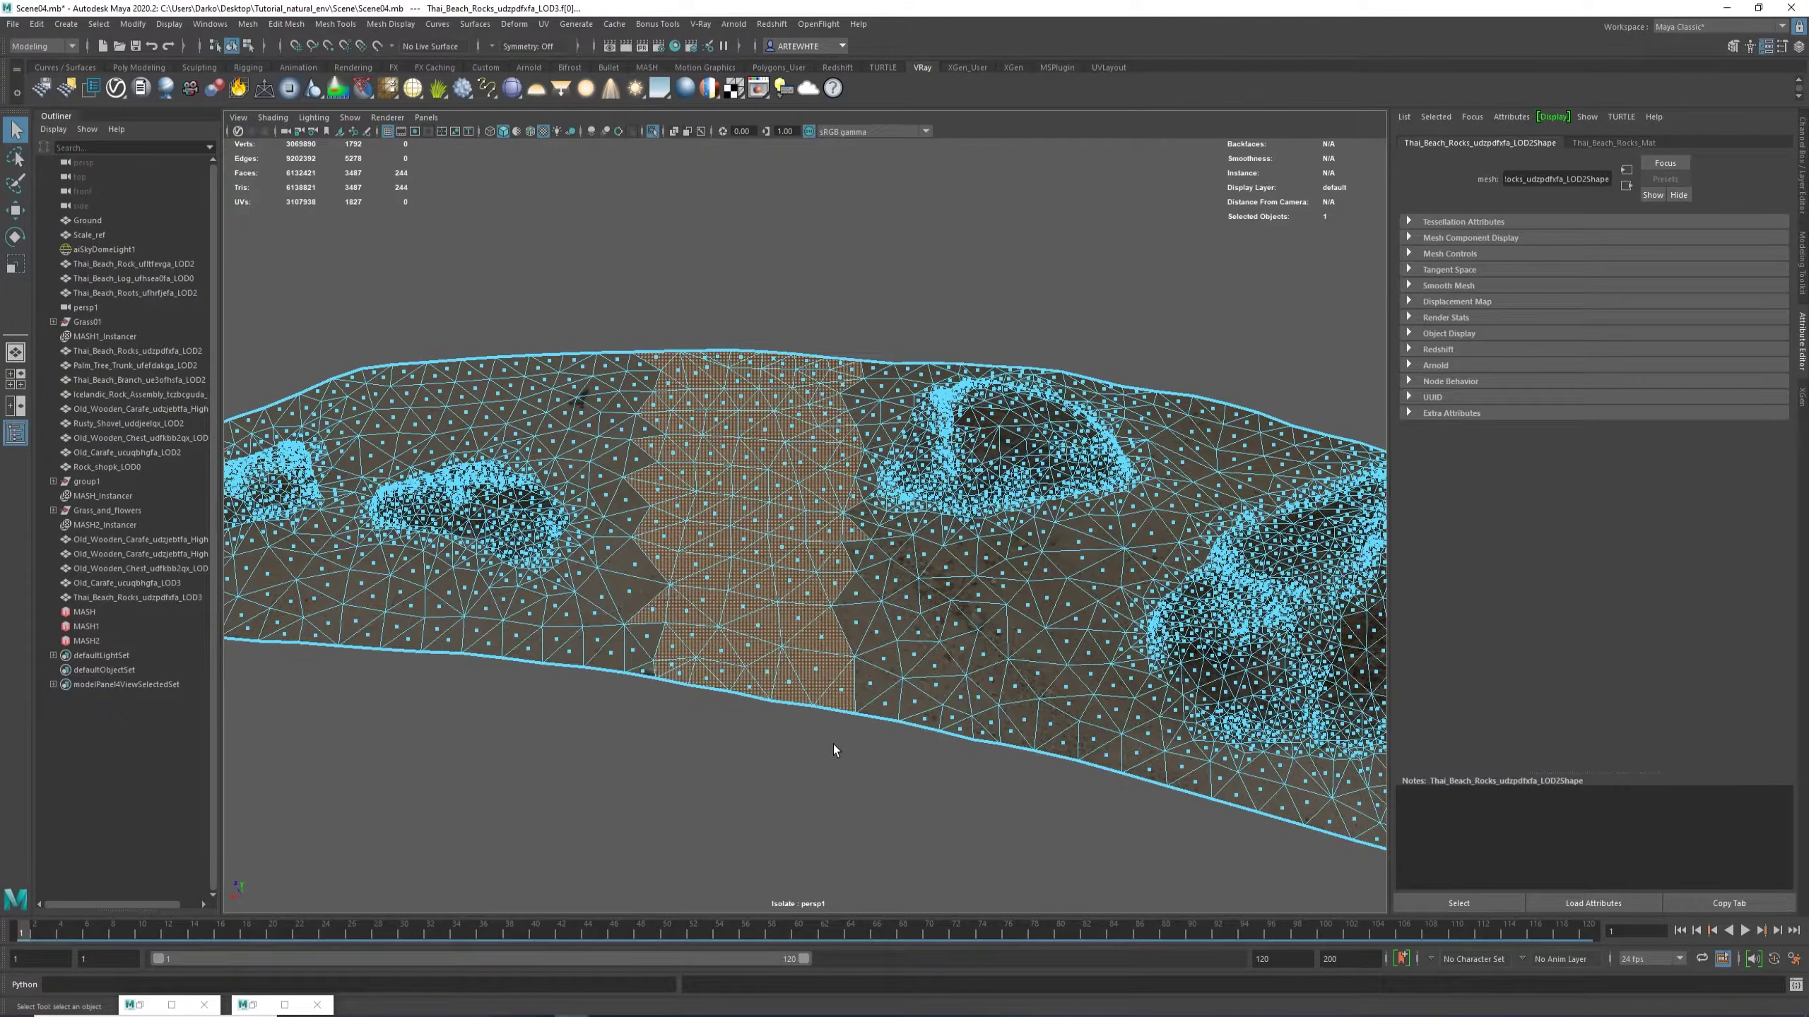
key("Delete")
Delete further blocks of sand faces beside and behind the smaller dark rock next to the gap.
middle_click_drag(828, 738, 862, 459, "alt")
mouse_move(789, 490)
left_mouse_down("alt")
mouse_move(780, 428)
mouse_move(779, 456)
left_mouse_up("alt")
left_click_drag(568, 173, 1252, 812)
key("Delete")
left_click(933, 509)
key("Delete")
left_click_drag(452, 351, 723, 531)
key("Delete")
scroll(723, 531, "up", 3)
left_click(721, 521)
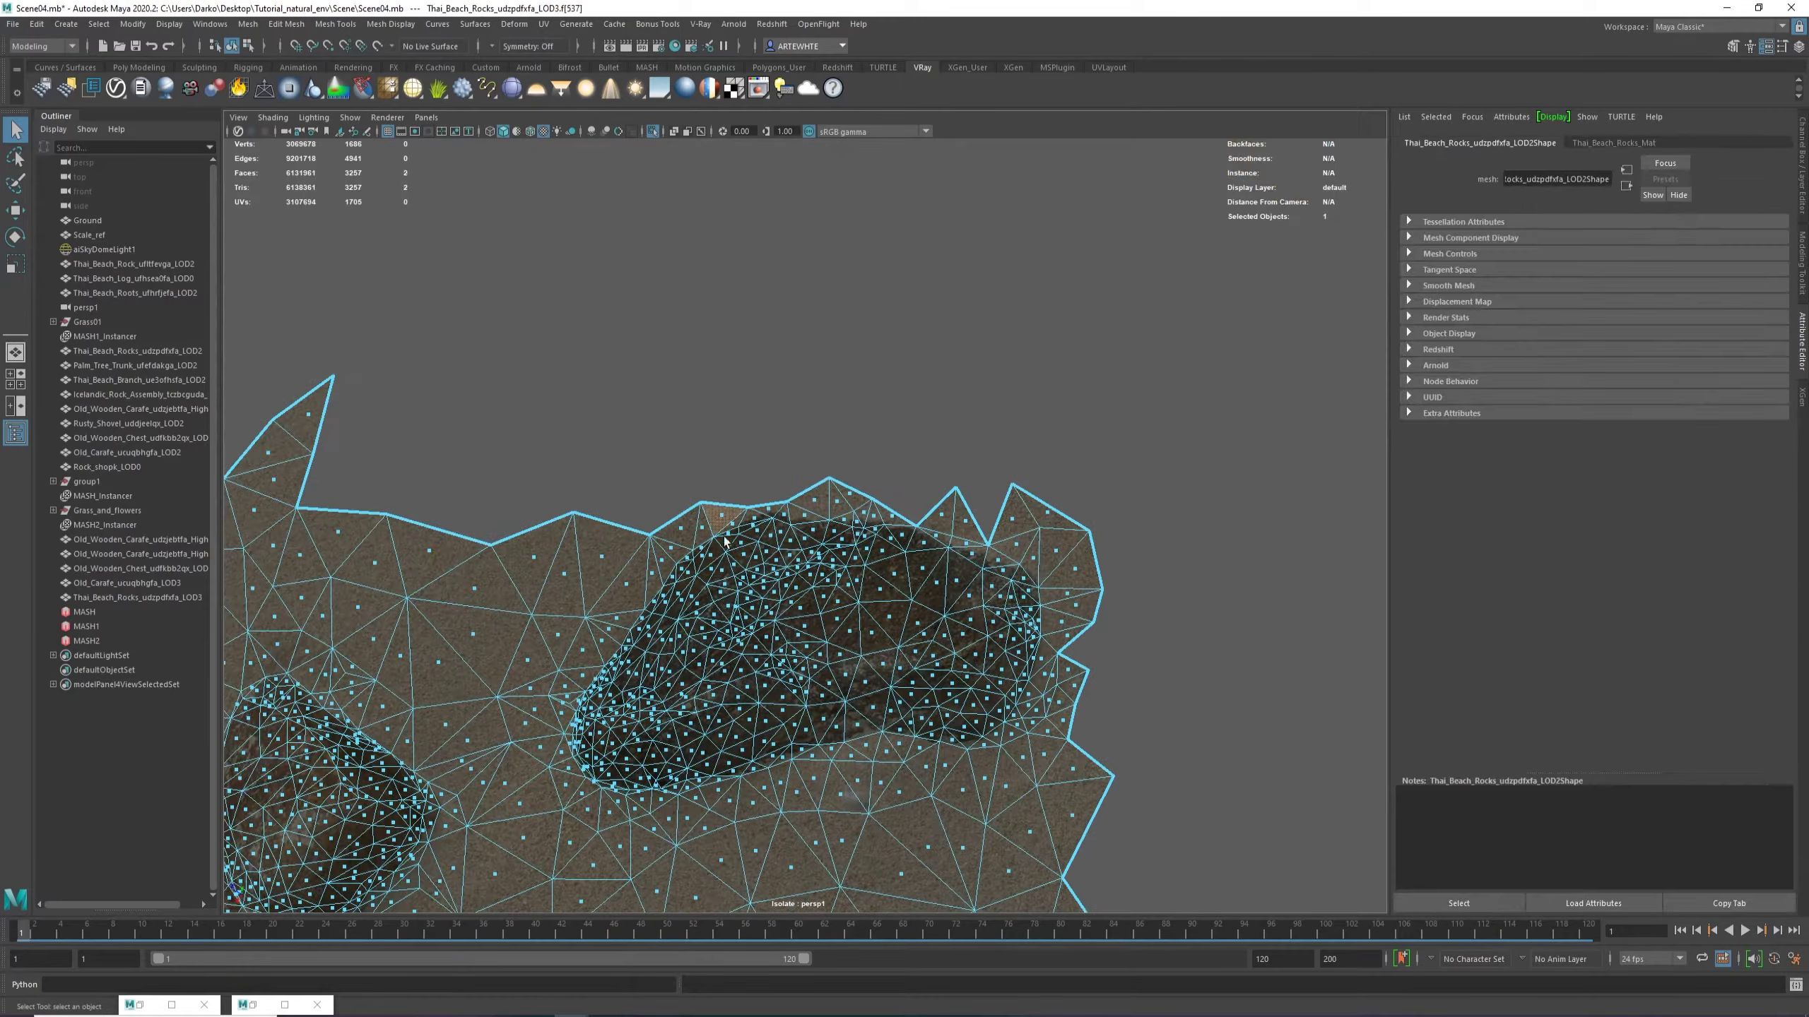
key("Delete")
Use Lasso selection to delete the sand faces along the back and outer end of the smaller dark rock.
left_click(15, 184)
left_click(15, 157)
scroll(805, 499, "up", 4)
middle_click_drag(851, 512, 722, 412, "alt")
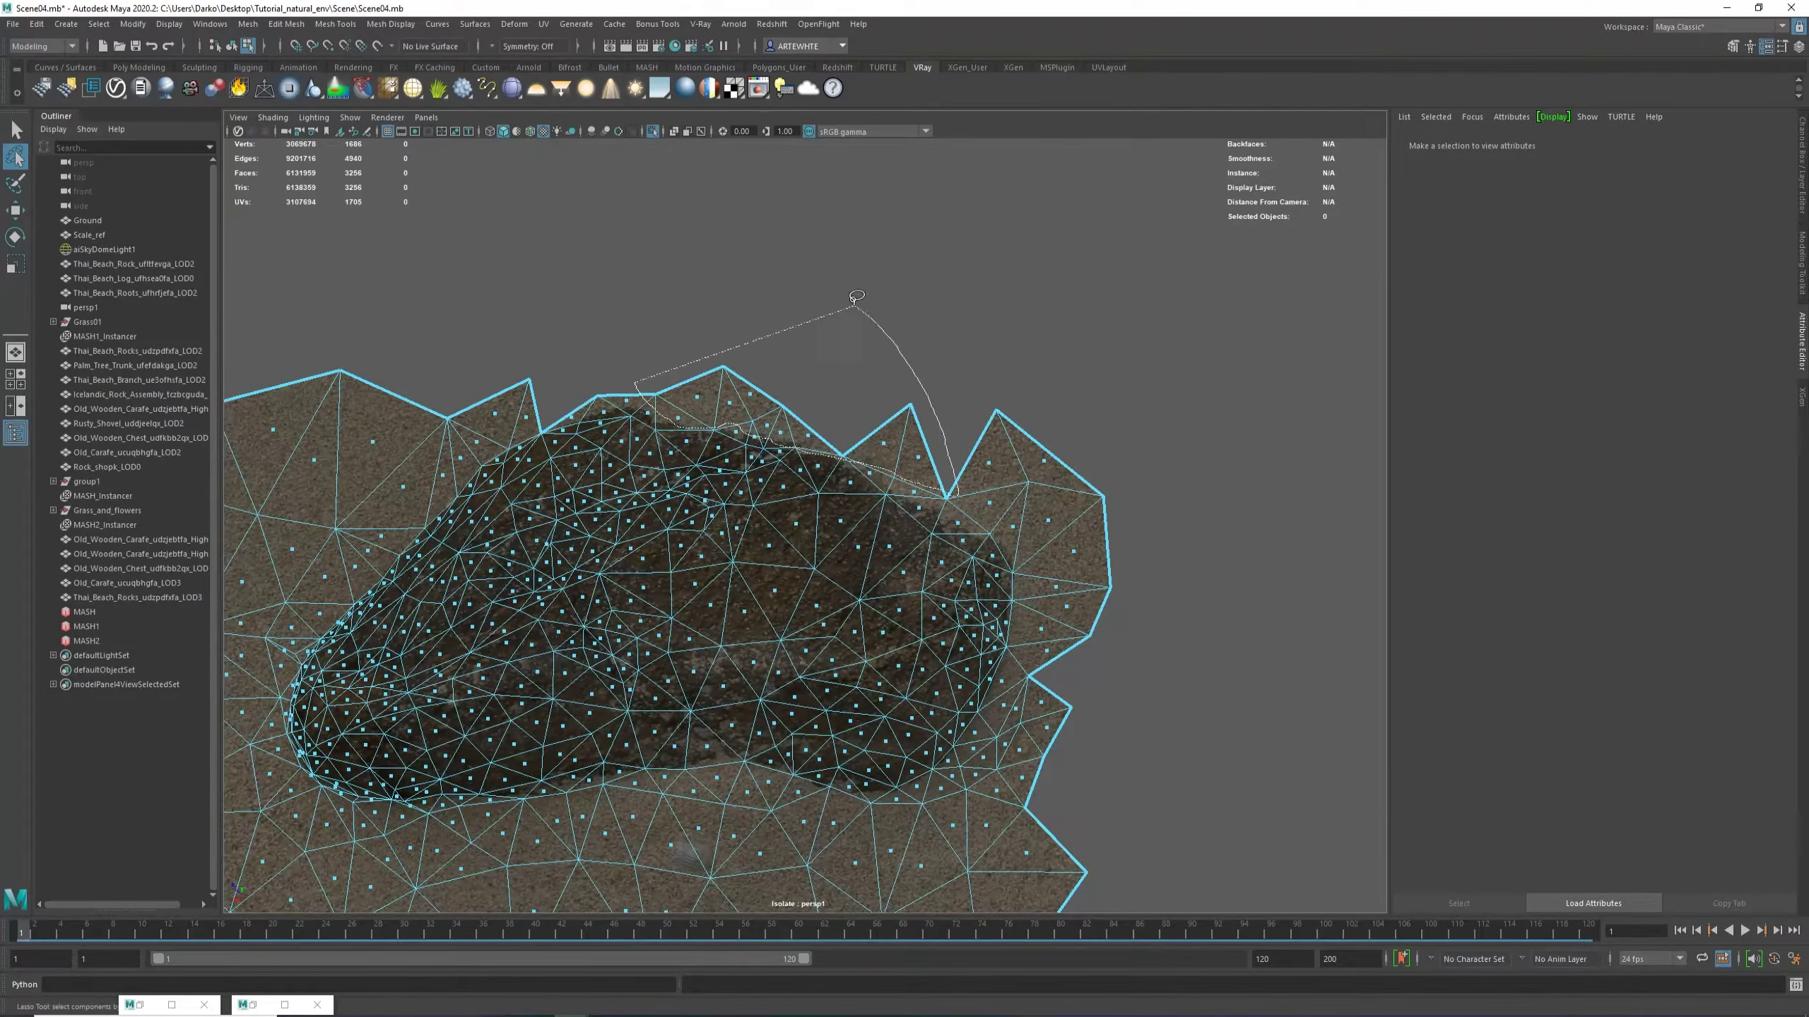
left_click_drag(856, 295, 948, 441)
key("Delete")
left_click_drag(951, 784, 1090, 848)
key("Delete")
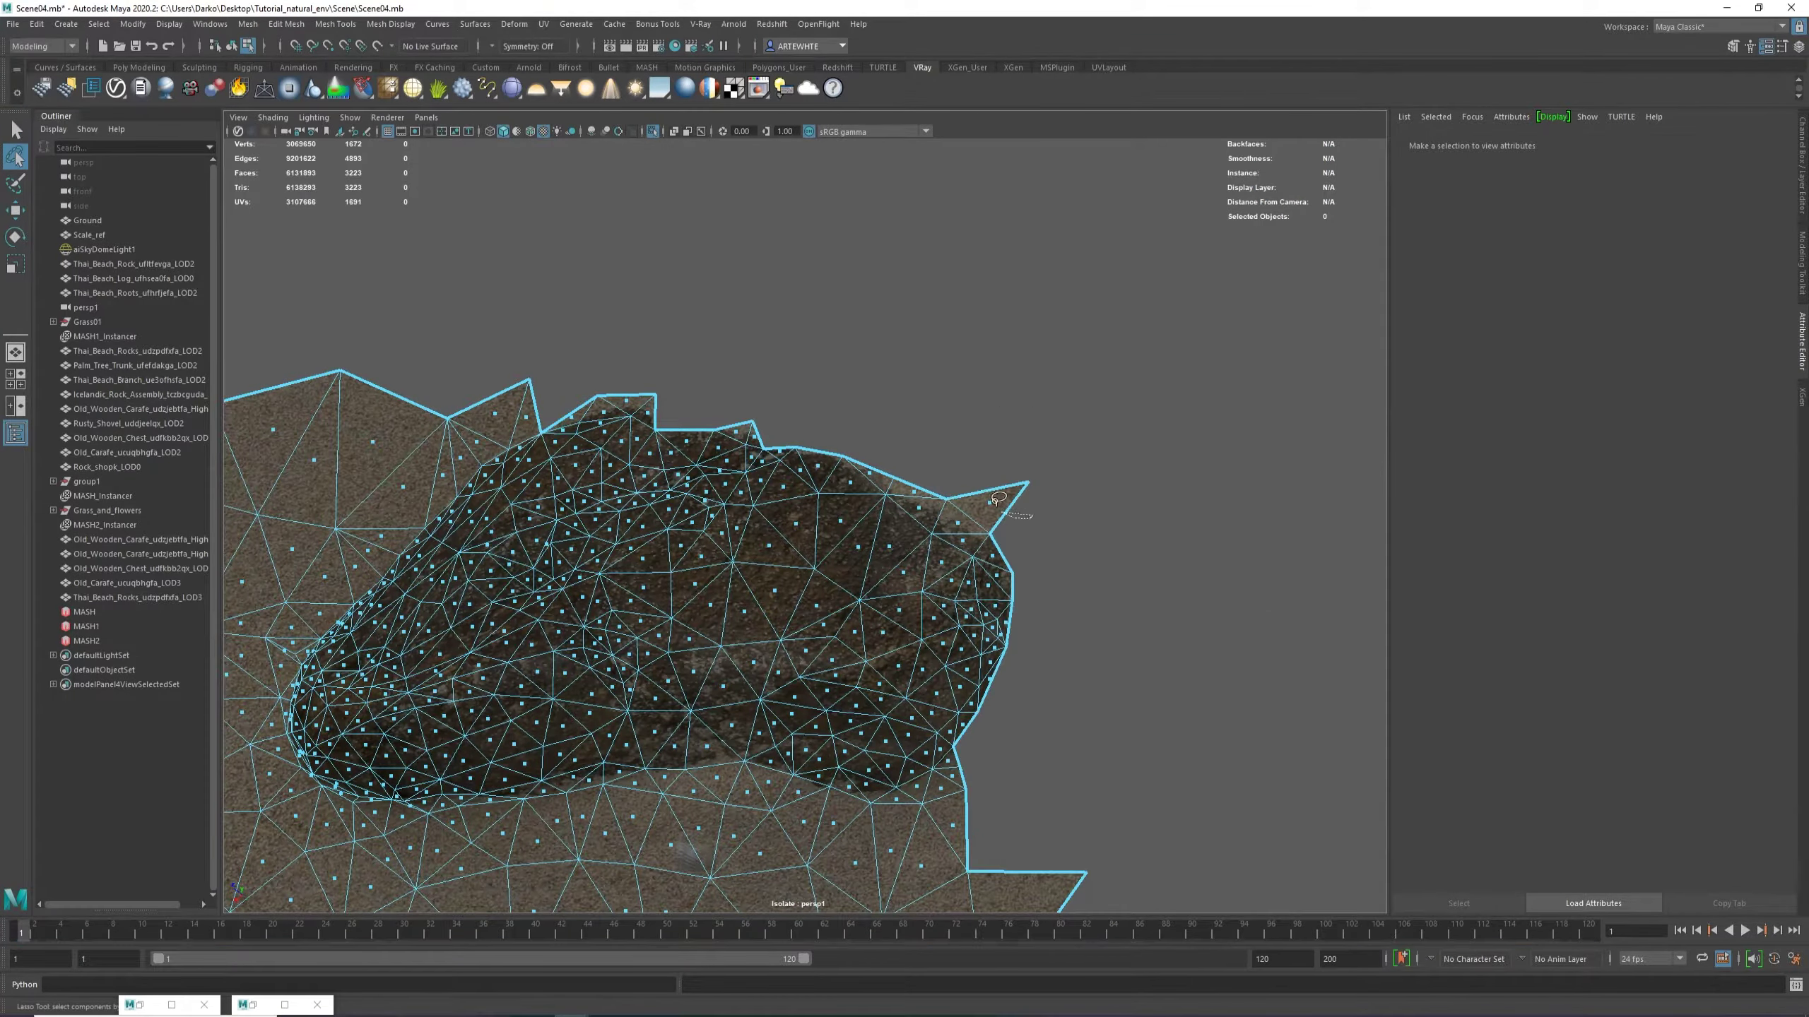
left_click(1002, 508)
key("Delete")
Lasso and delete the sand faces behind and between the two smaller rocks.
middle_click_drag(420, 456, 972, 326, "alt")
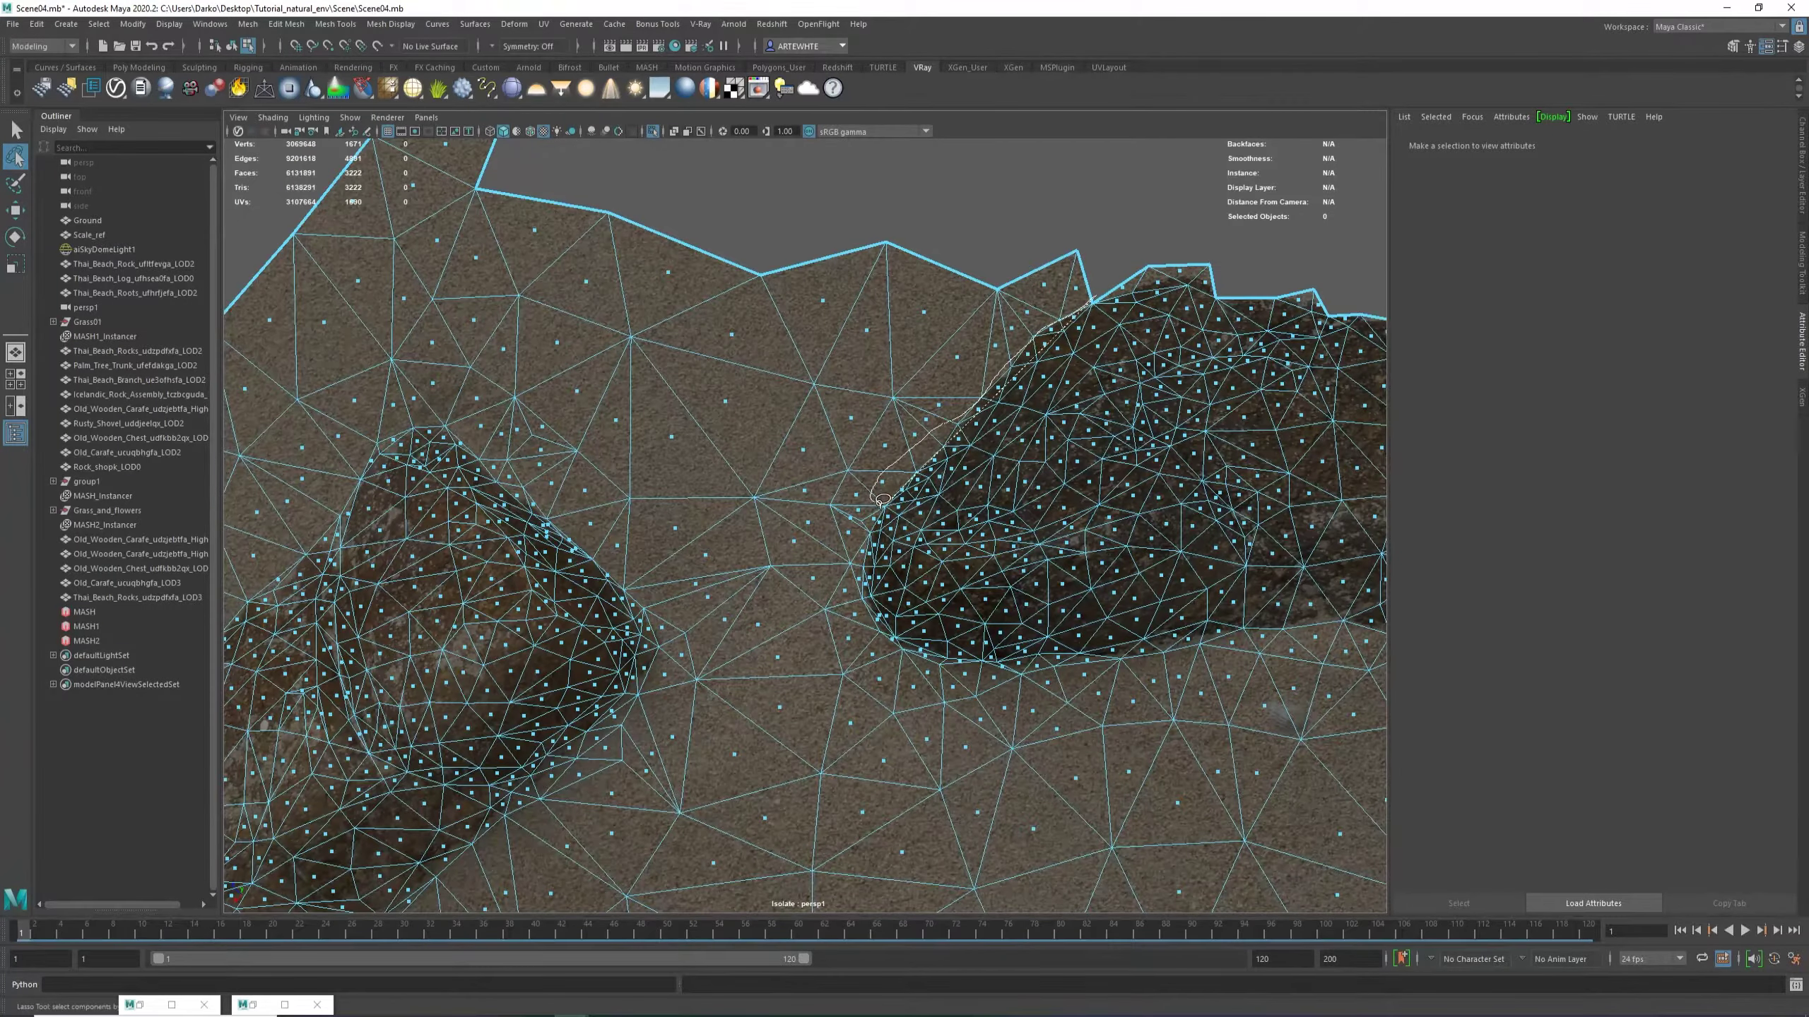
left_click_drag(867, 568, 777, 285)
key("Delete")
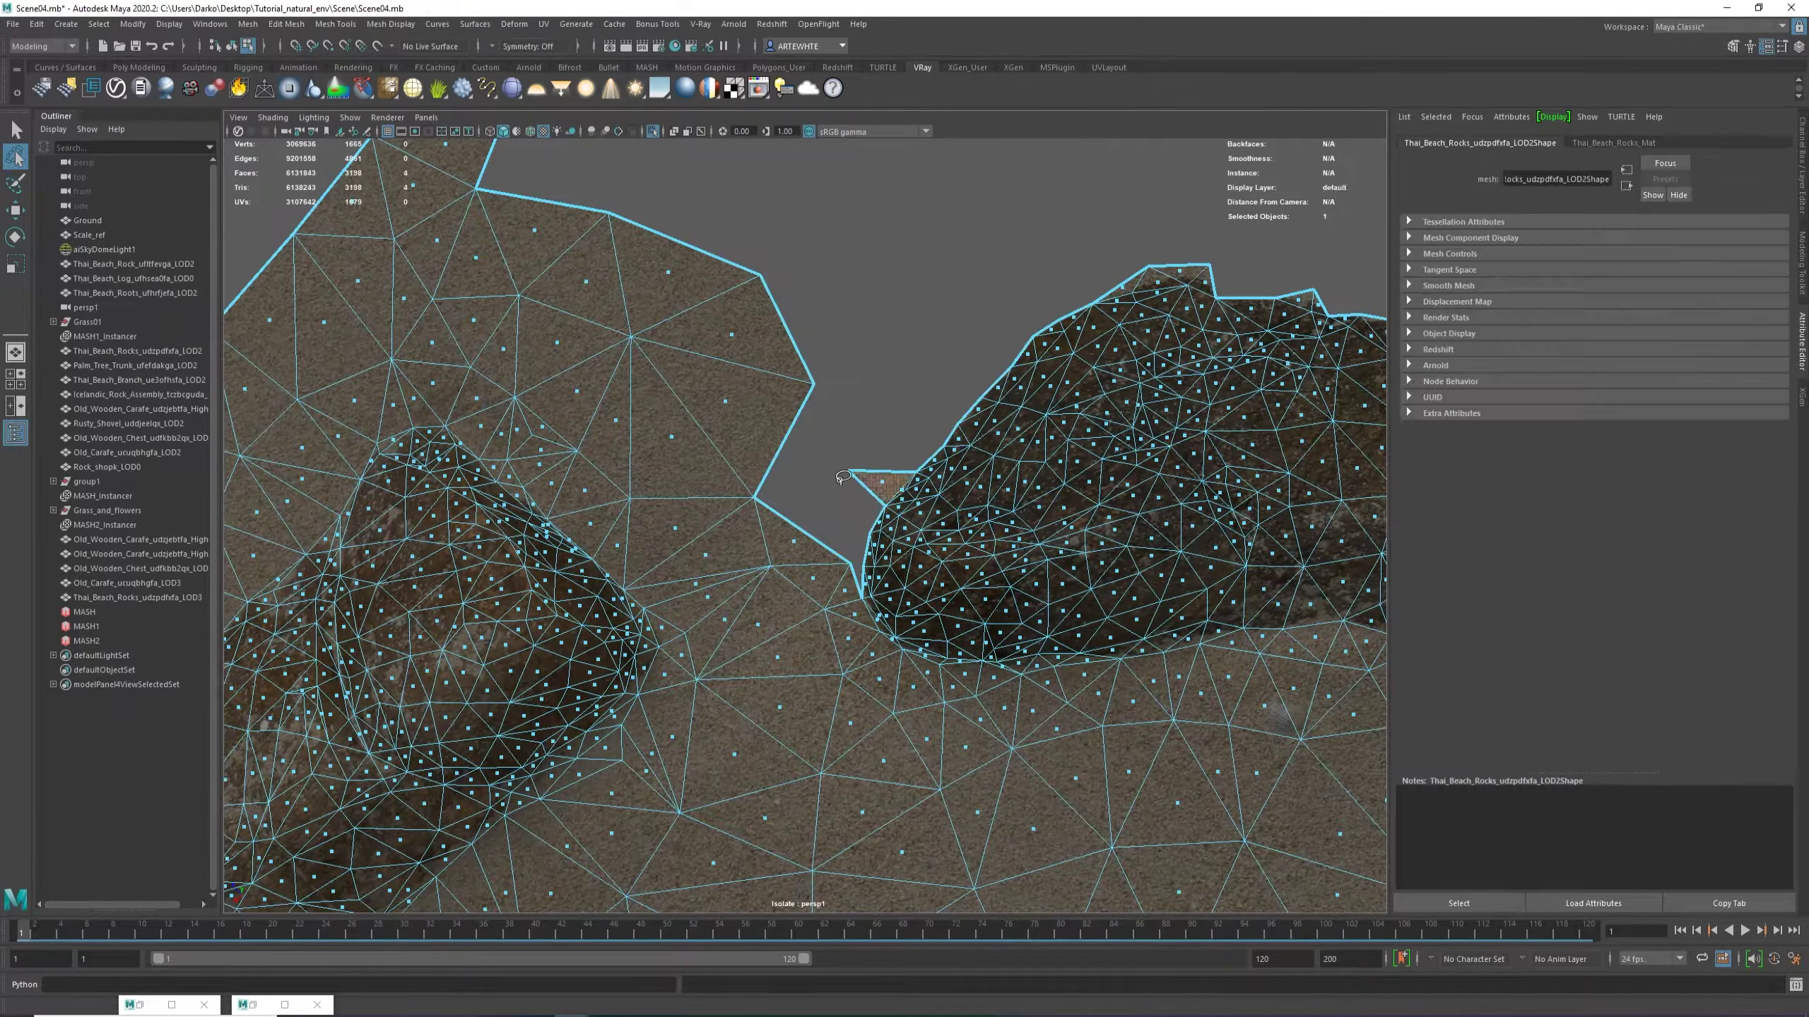
scroll(804, 463, "down", 3)
left_click_drag(662, 323, 456, 251)
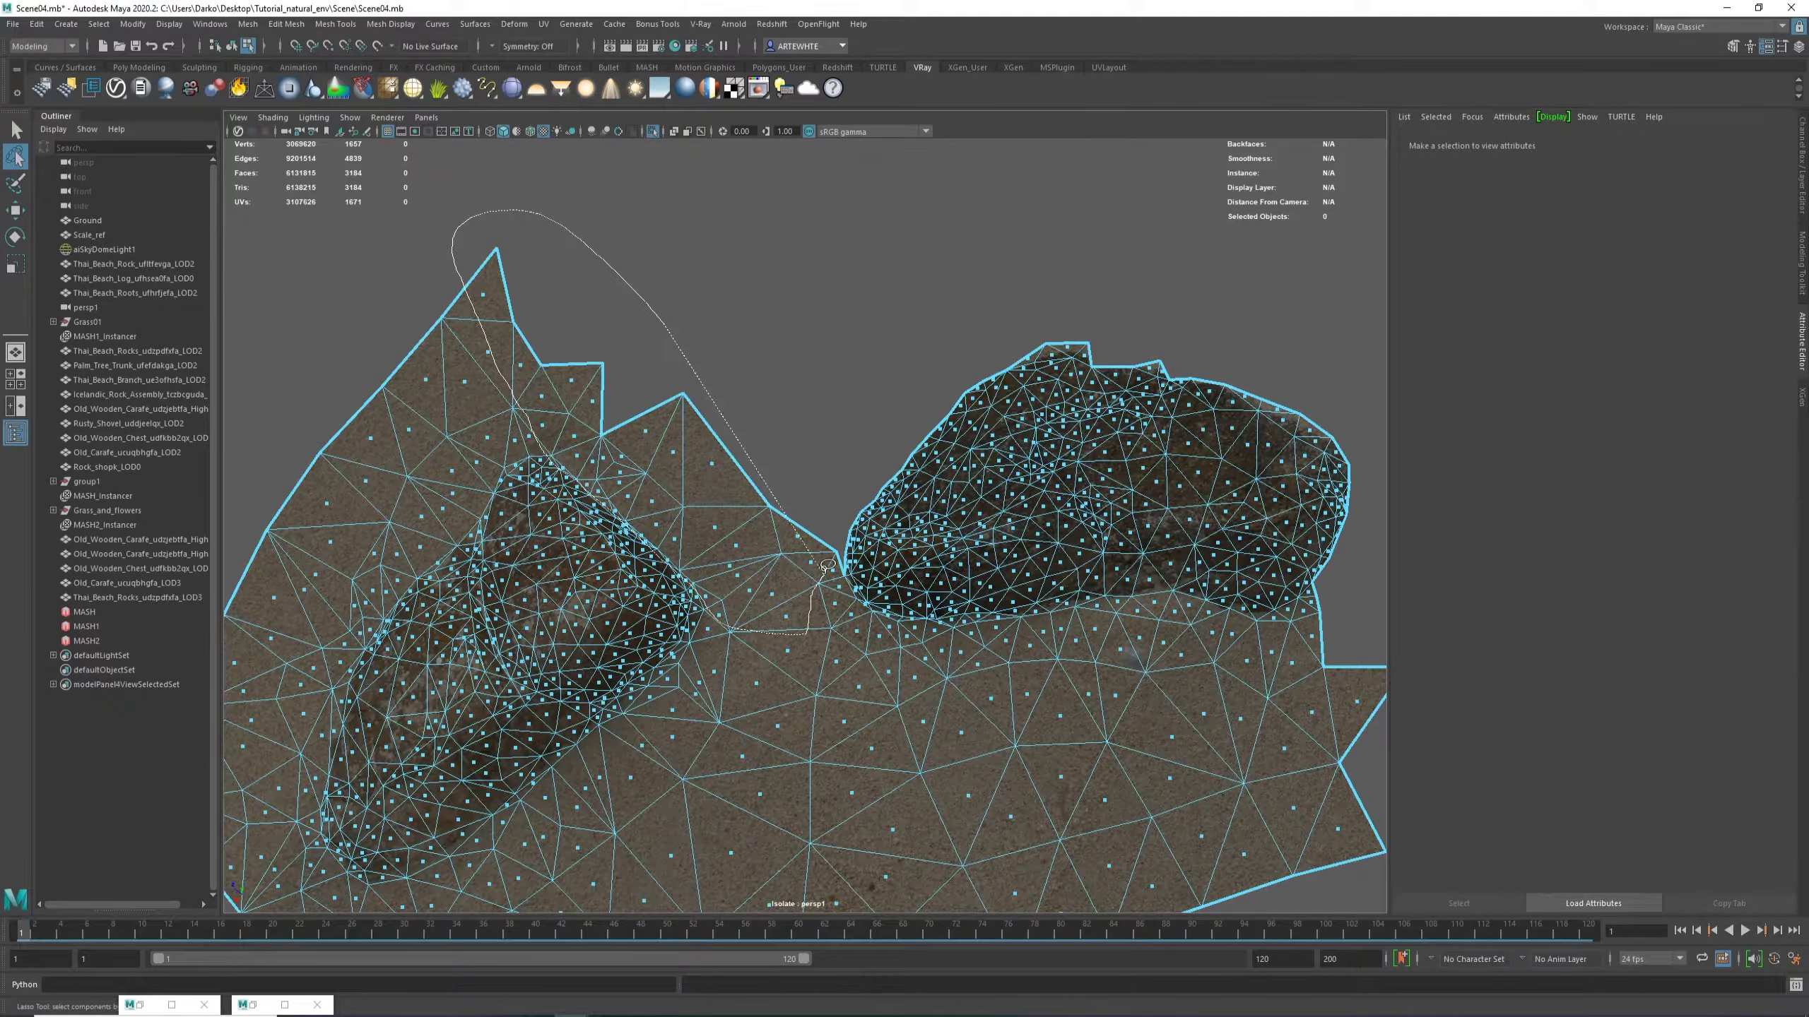
left_click_drag(824, 569, 825, 563)
key("Delete")
Lasso and delete the sand faces around the back and outer end of the blocky smaller rock.
scroll(557, 404, "up", 3)
left_click_drag(556, 405, 384, 410, "alt")
mouse_move(712, 356)
middle_mouse_down("alt")
mouse_move(1097, 591)
mouse_move(1009, 442)
middle_mouse_up("alt")
mouse_move(1111, 413)
left_mouse_down()
mouse_move(990, 392)
mouse_move(1368, 298)
left_mouse_up()
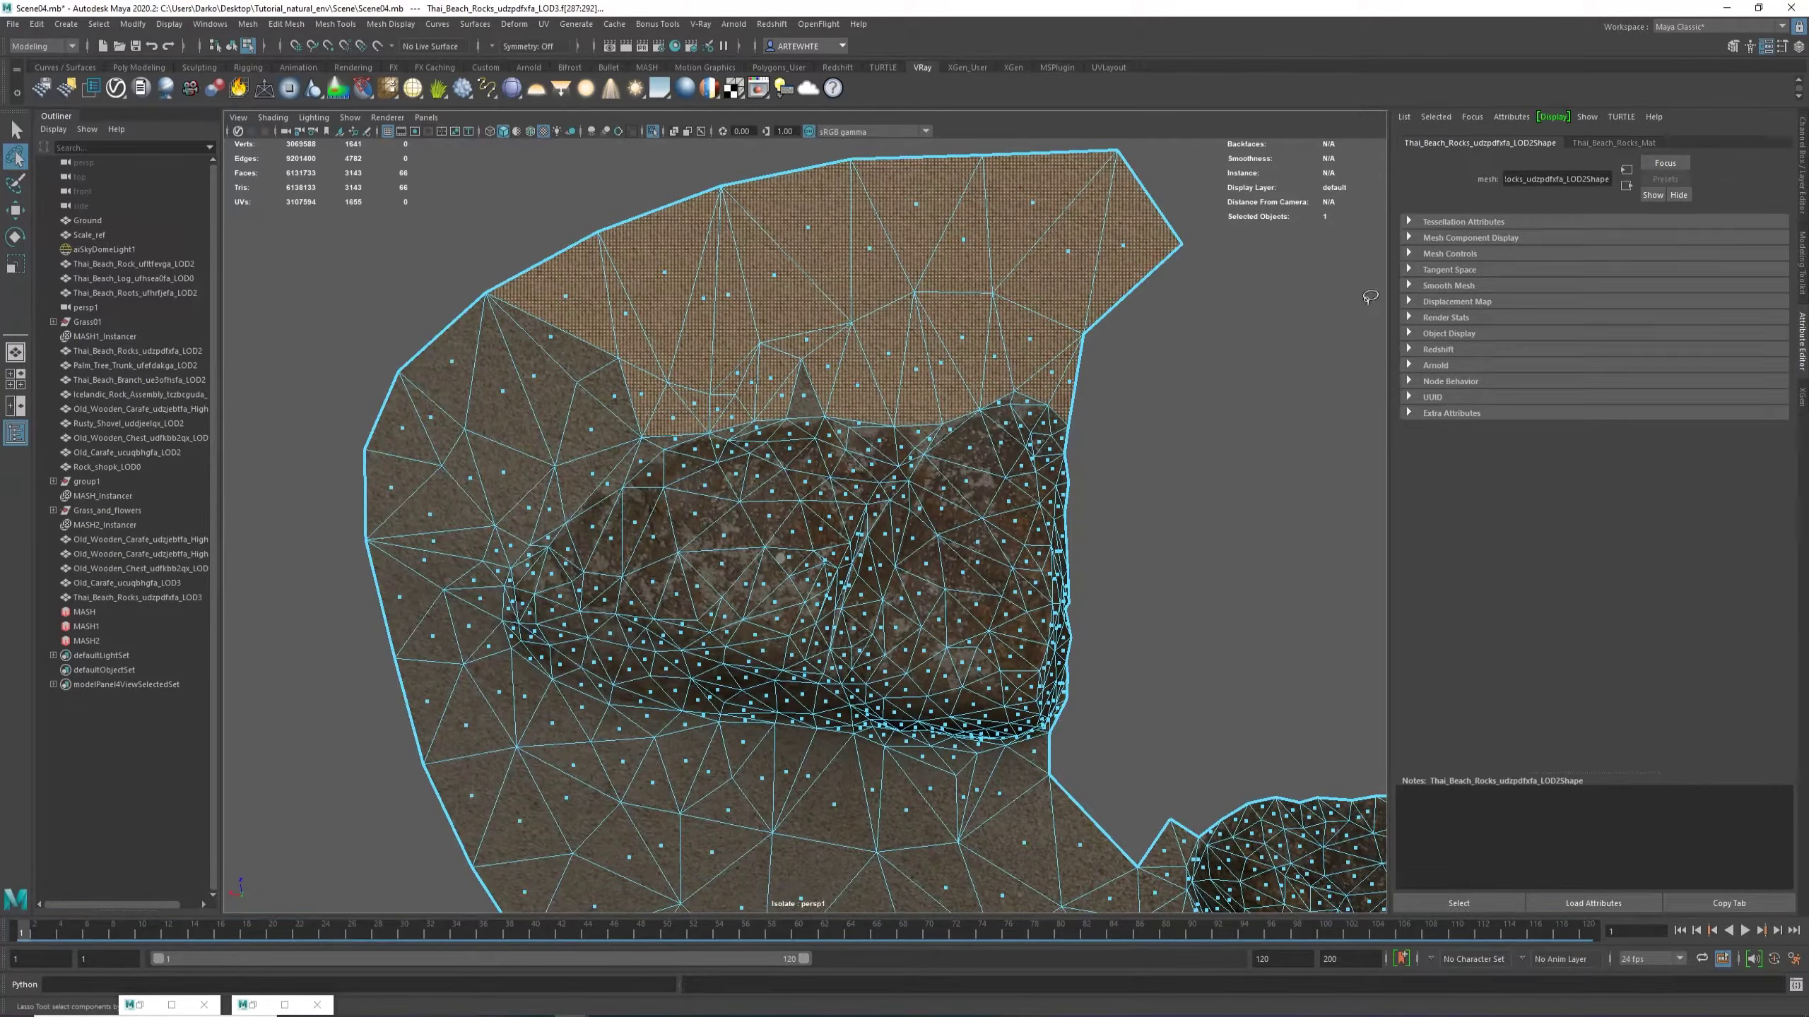
key("Delete")
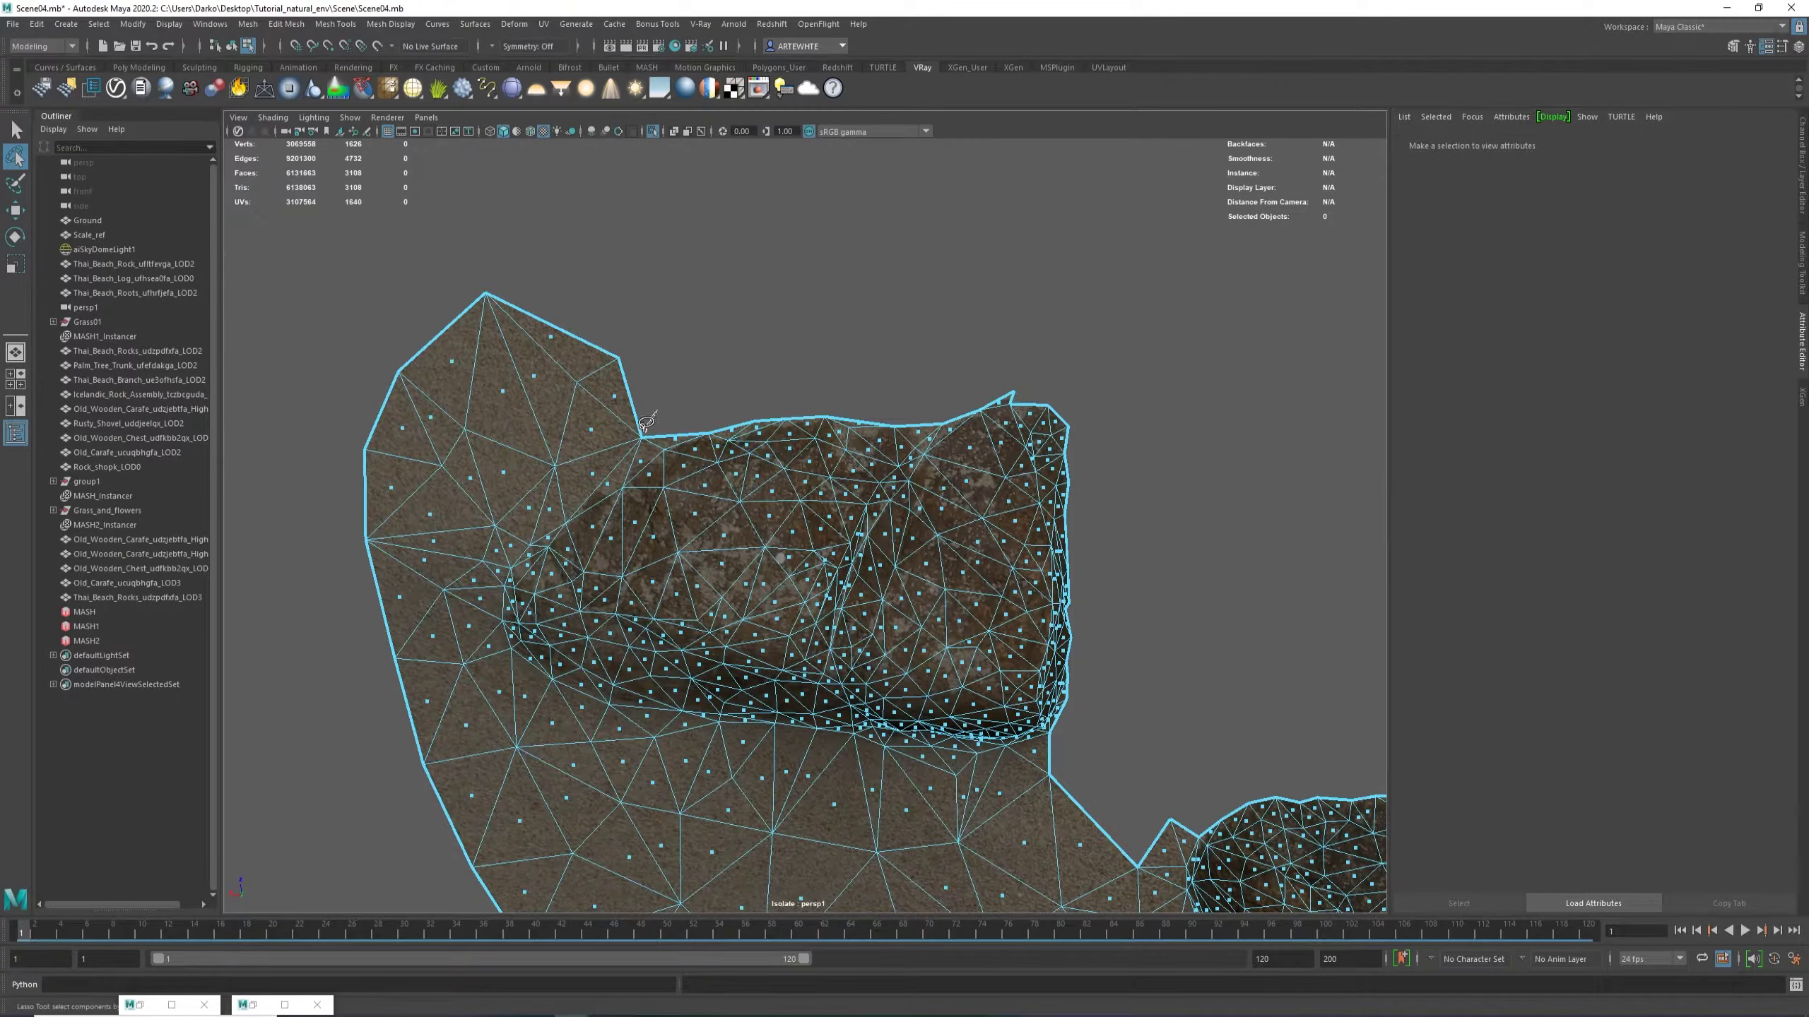
left_click_drag(647, 422, 641, 460)
key("Delete")
left_click(555, 505)
key("Delete")
left_click_drag(511, 567, 472, 392)
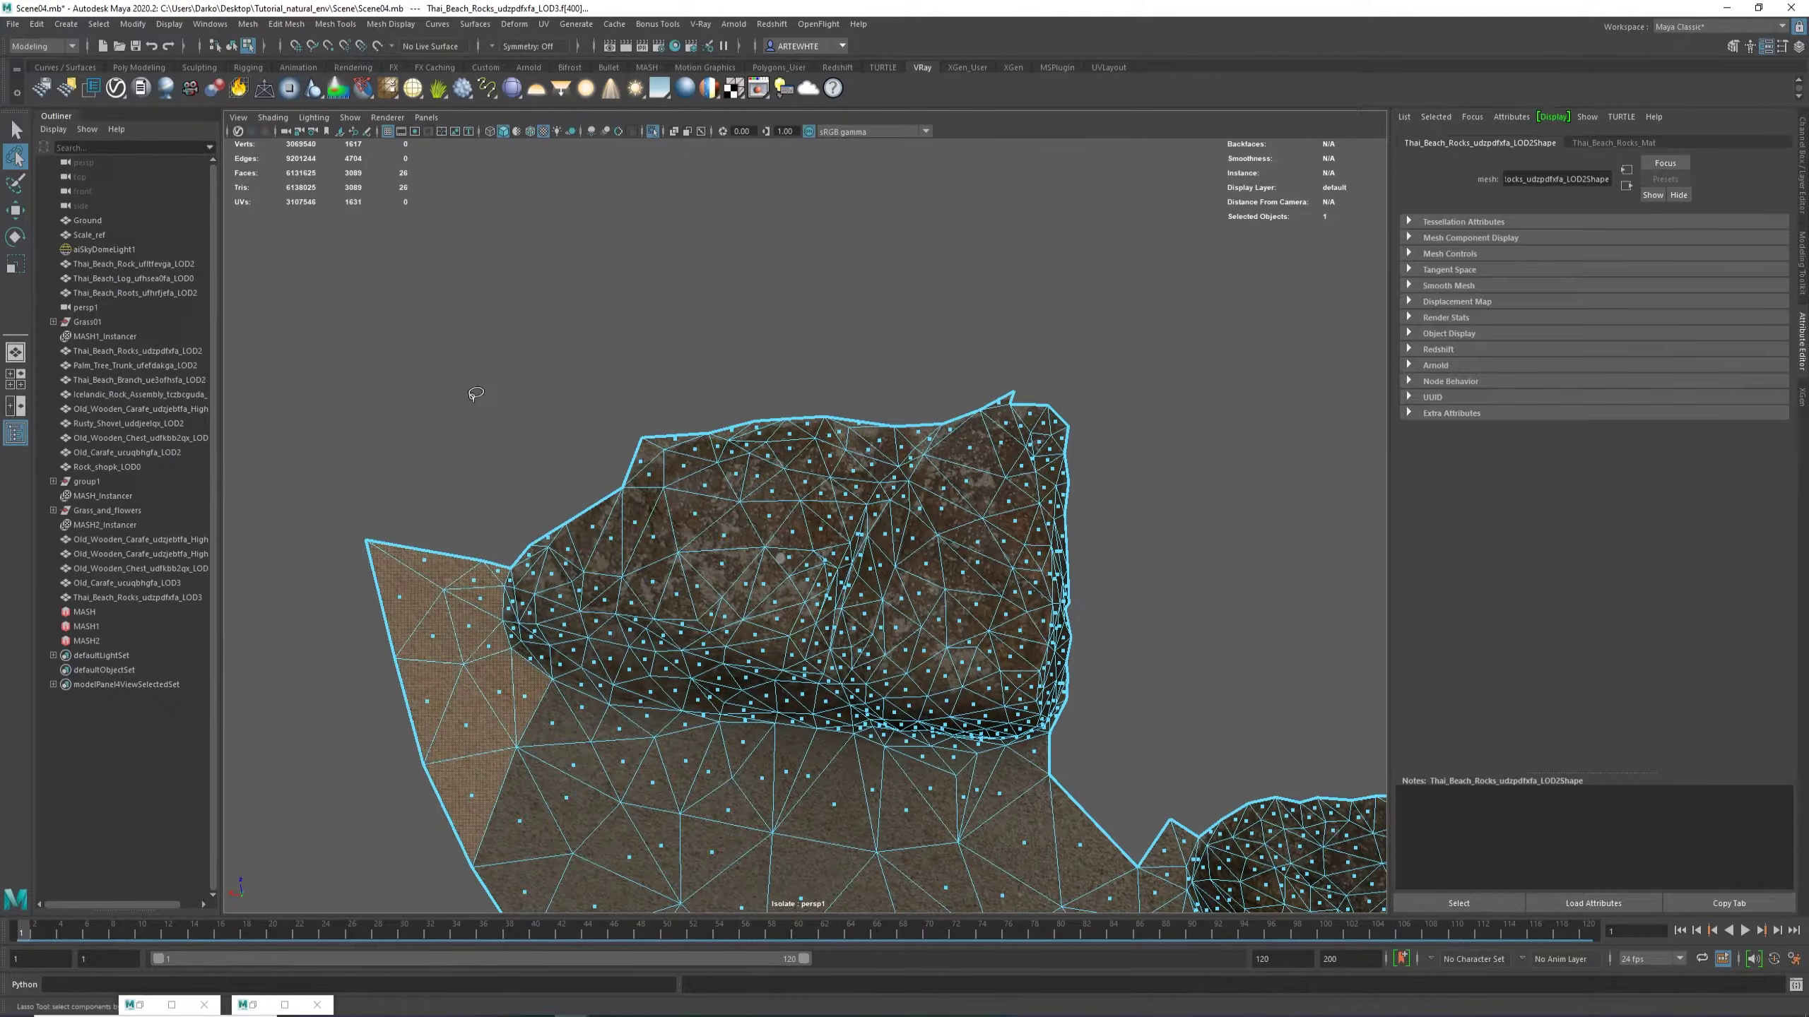
key("Delete")
Delete the large sand area in front of the blocky smaller rock along with the fringe at its base.
scroll(587, 681, "down", 2)
middle_click_drag(588, 680, 555, 356, "alt")
left_click_drag(556, 357, 667, 354)
left_click_drag(900, 392, 469, 590)
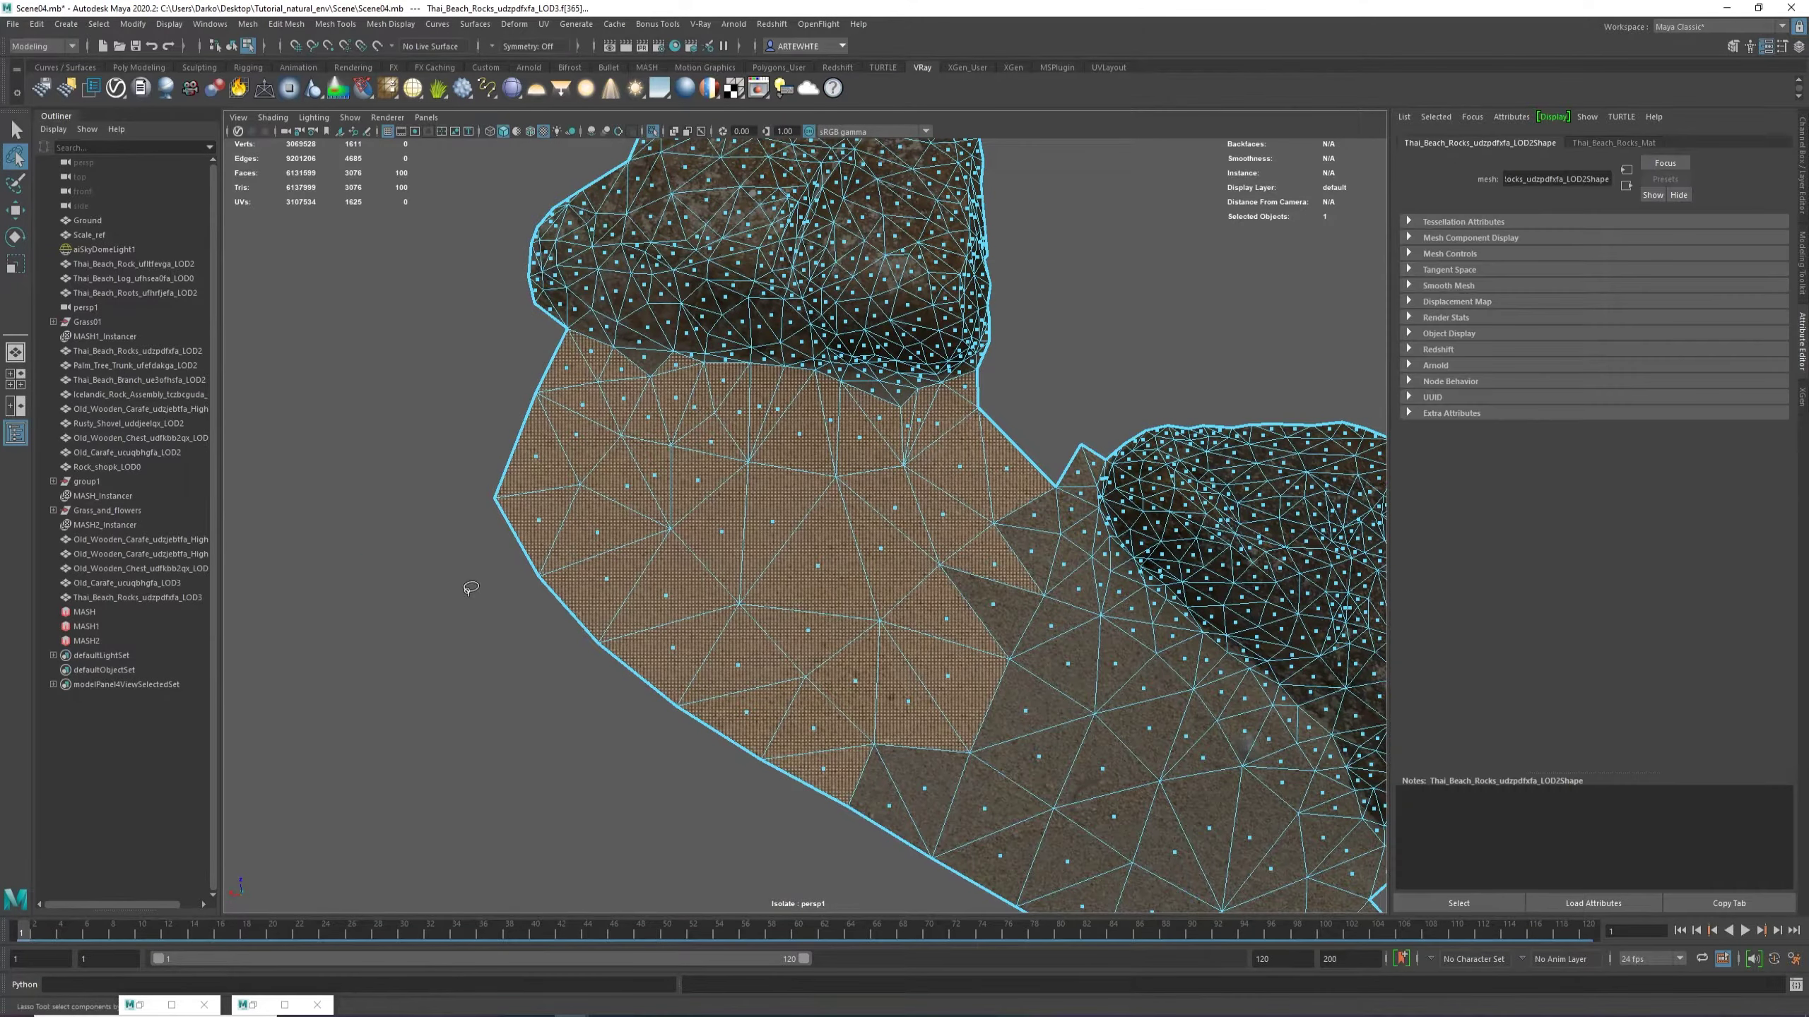
key("Delete")
right_click_drag(637, 348, 708, 359, "alt")
mouse_move(586, 300)
left_mouse_down()
mouse_move(518, 247)
mouse_move(556, 239)
left_mouse_up()
key("Delete")
key("Delete")
Trim the blocky rock's remaining fringe and delete the sand in front of the neighbouring smaller dark rock.
left_click_drag(704, 269, 666, 237)
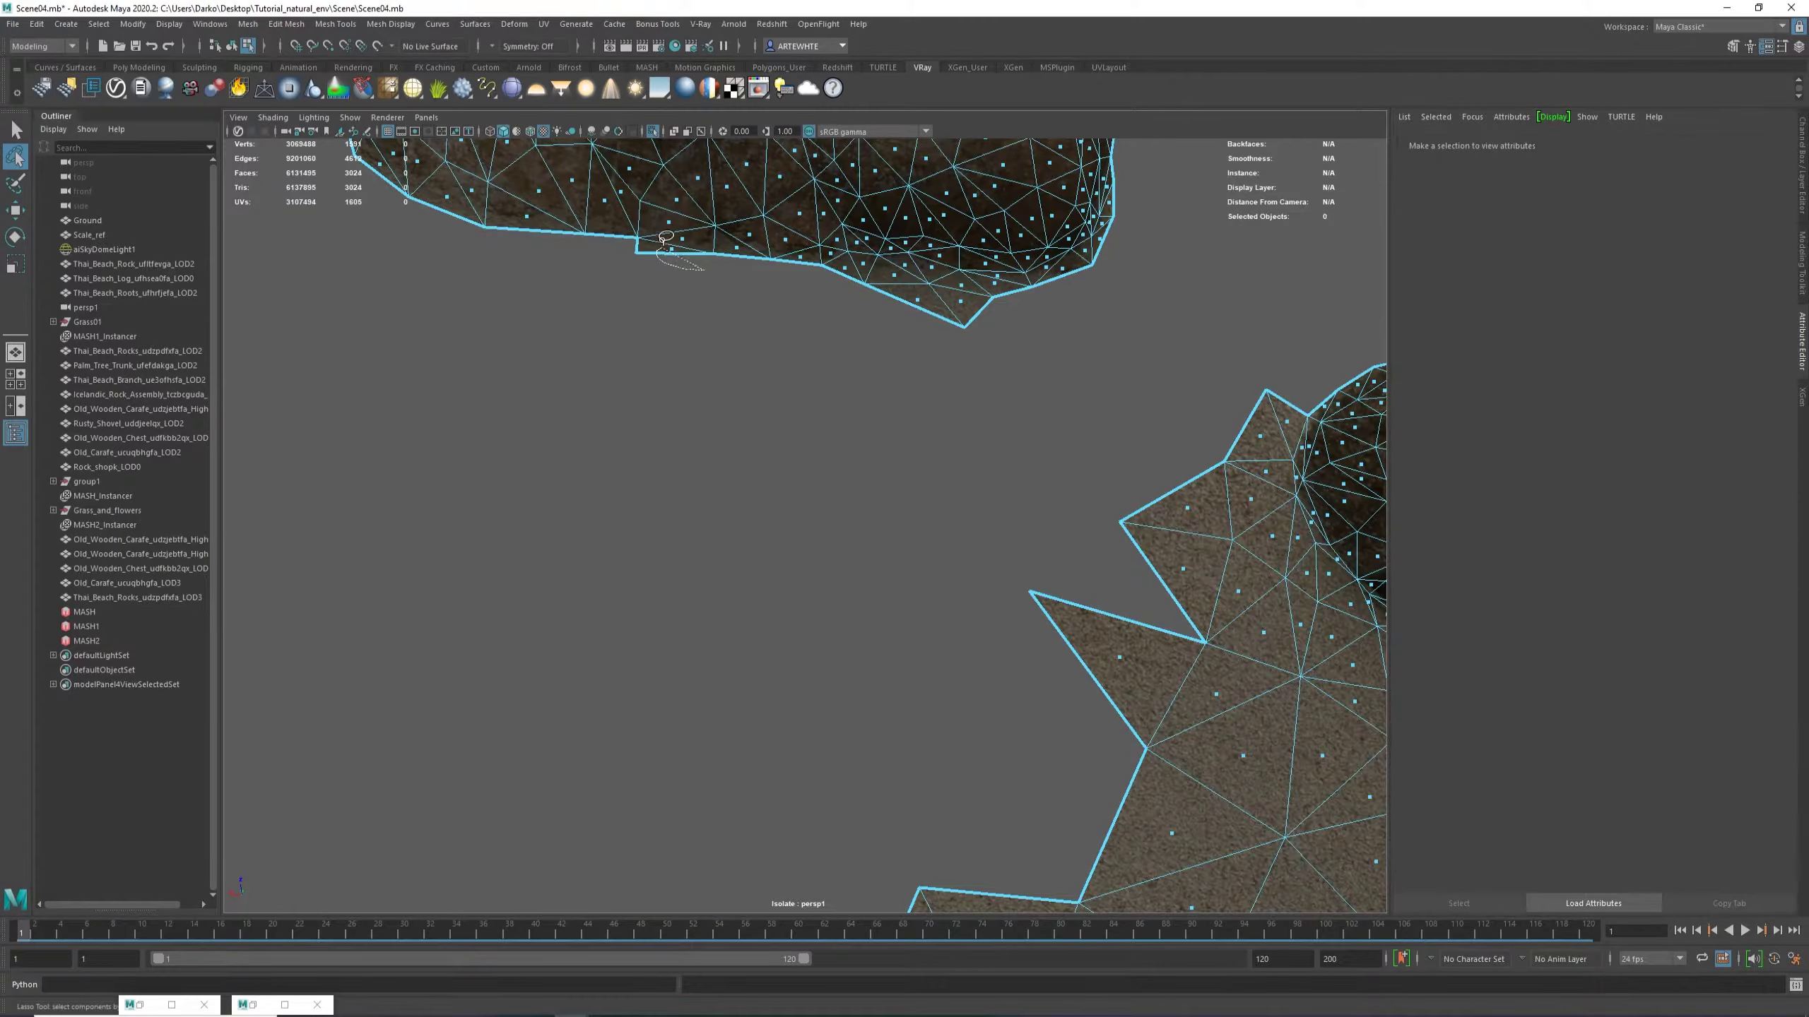
left_click_drag(1019, 342, 1020, 344)
key("Delete")
mouse_move(1296, 413)
left_mouse_down()
mouse_move(1310, 445)
mouse_move(1282, 548)
mouse_move(1255, 466)
mouse_move(749, 301)
mouse_move(962, 342)
mouse_move(547, 397)
mouse_move(605, 883)
mouse_move(570, 570)
mouse_move(620, 719)
left_mouse_up()
key("Delete")
key("Delete")
key("Delete")
key("Delete")
key("Delete")
Lasso and delete the leftover jagged sand faces along the front base of the smaller dark rock.
left_click_drag(575, 442, 540, 403)
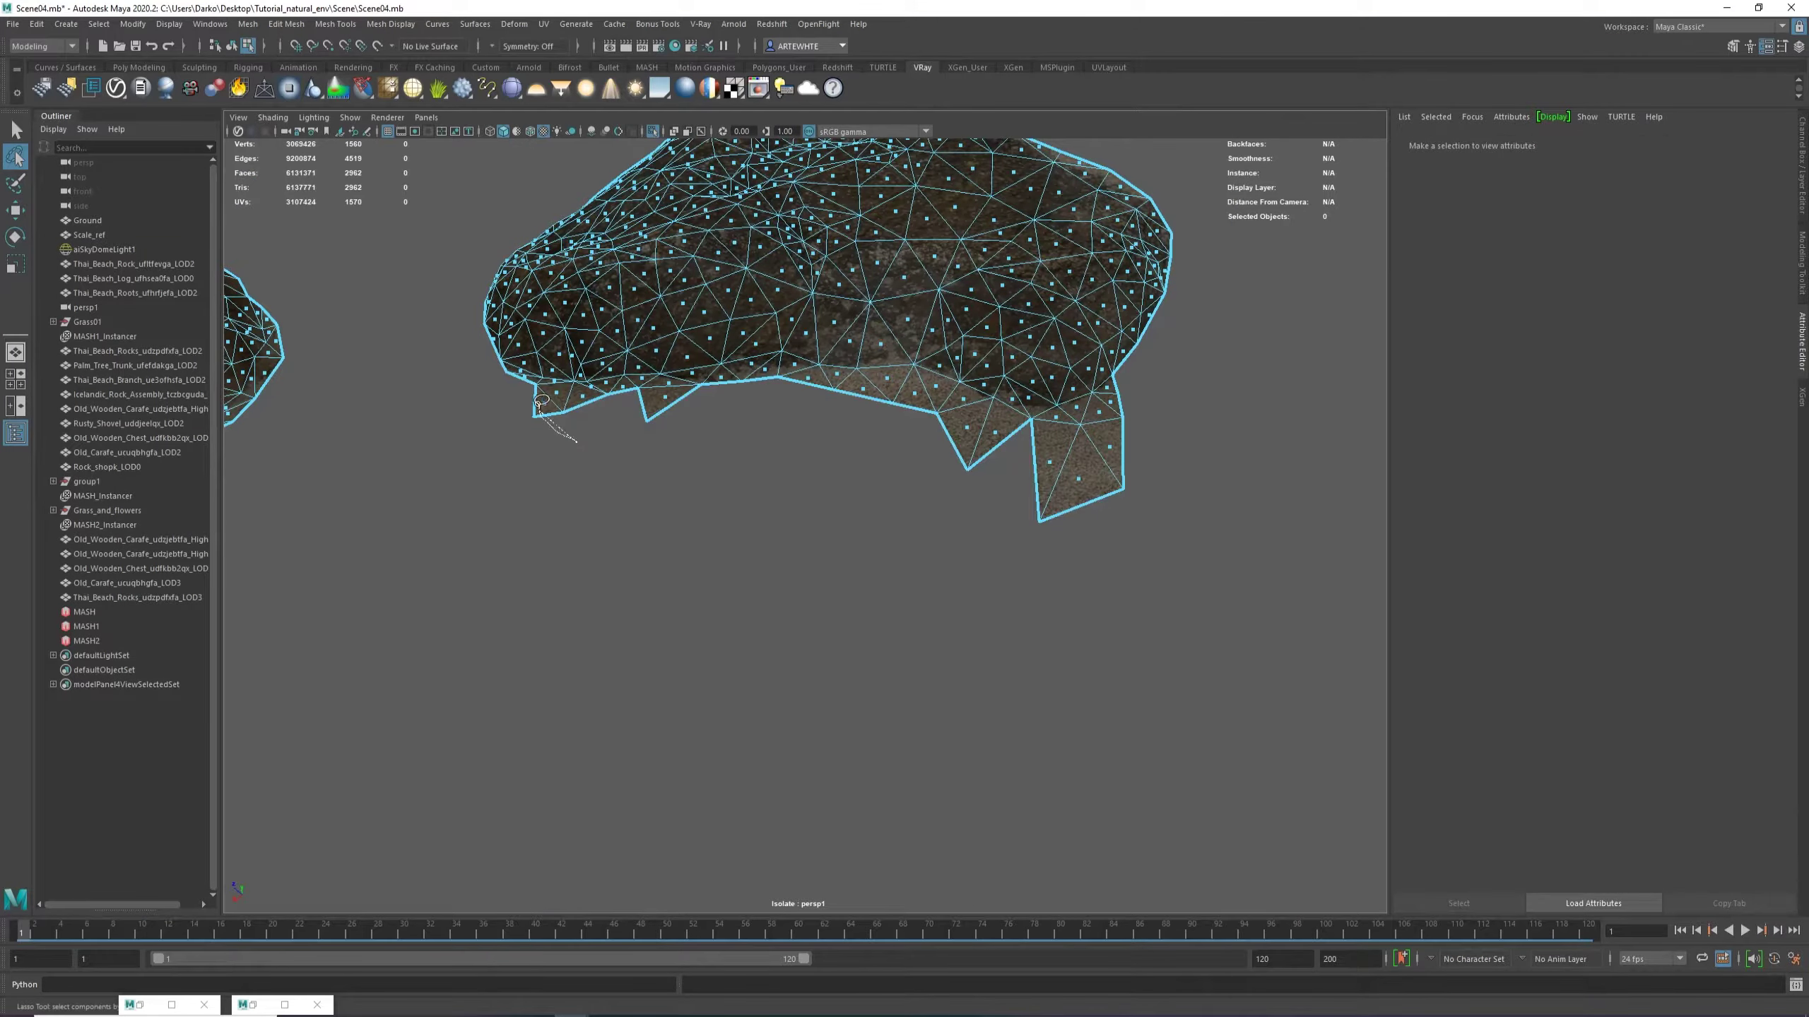
left_click_drag(1059, 411, 1047, 421)
key("Delete")
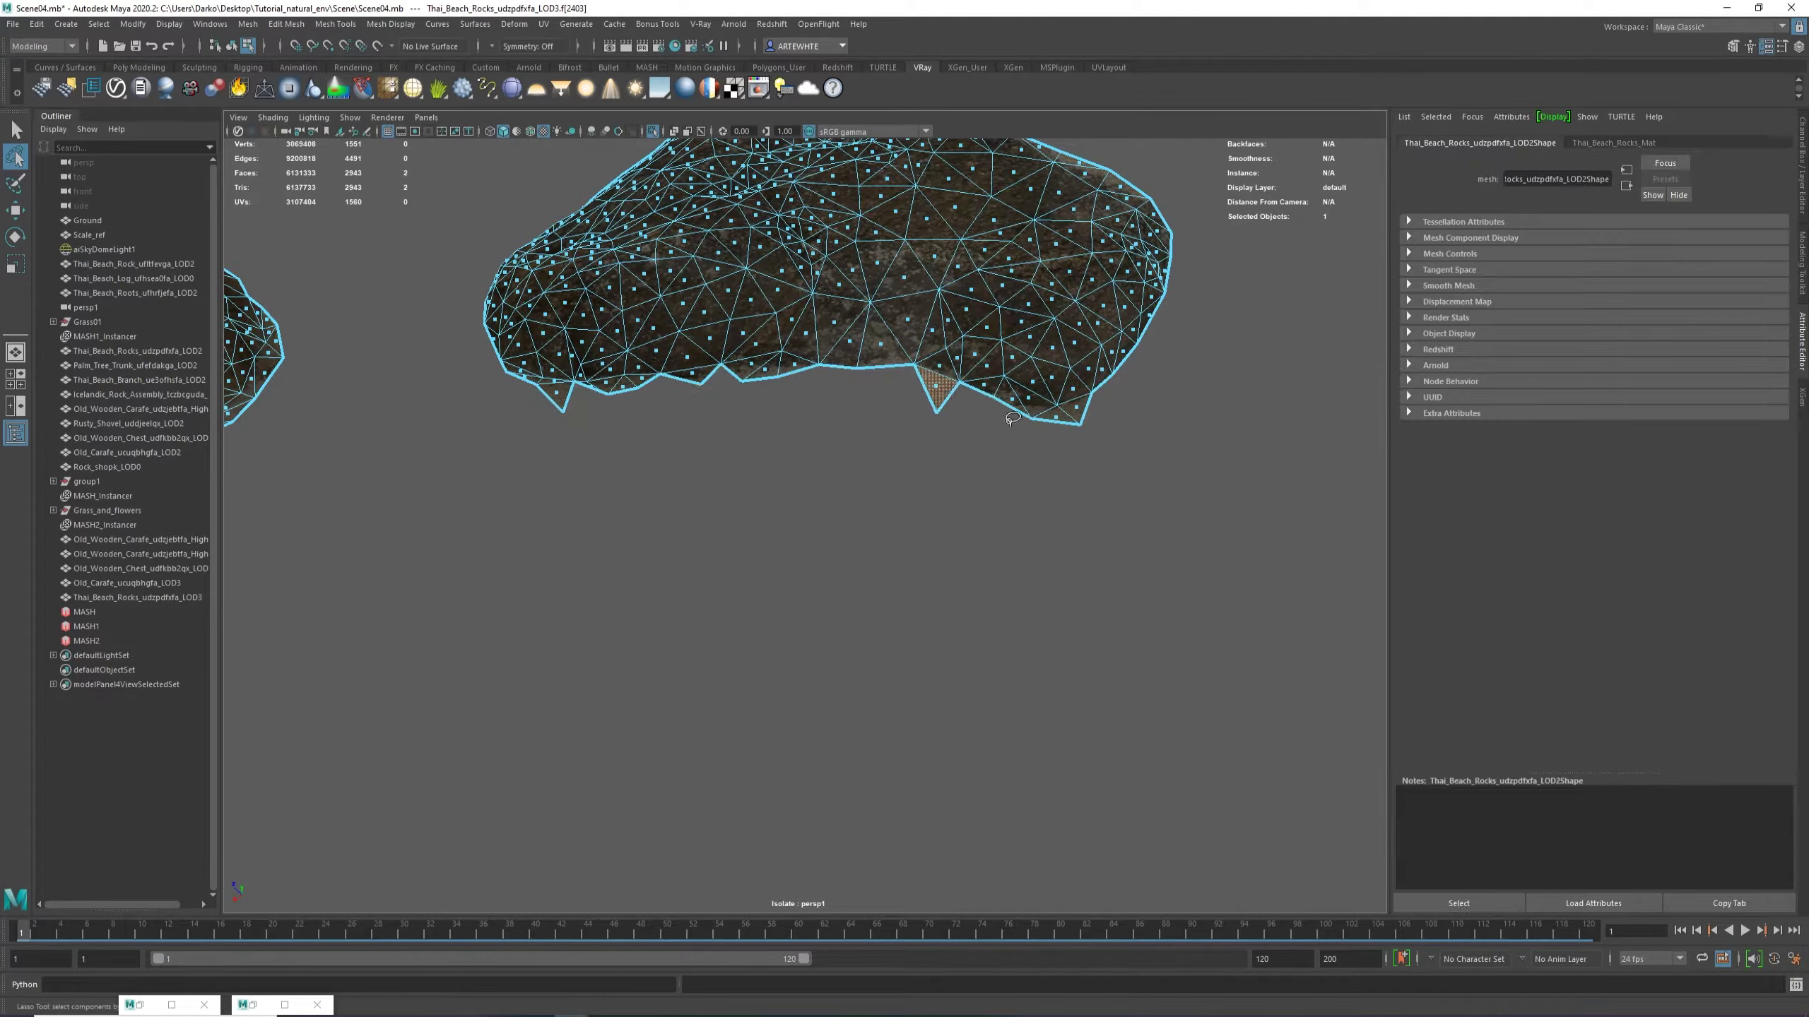
mouse_move(816, 363)
left_mouse_down()
mouse_move(739, 392)
mouse_move(593, 393)
mouse_move(659, 380)
left_mouse_up()
key("Delete")
key("Delete")
key("Delete")
right_click_drag(659, 381, 605, 399, "alt")
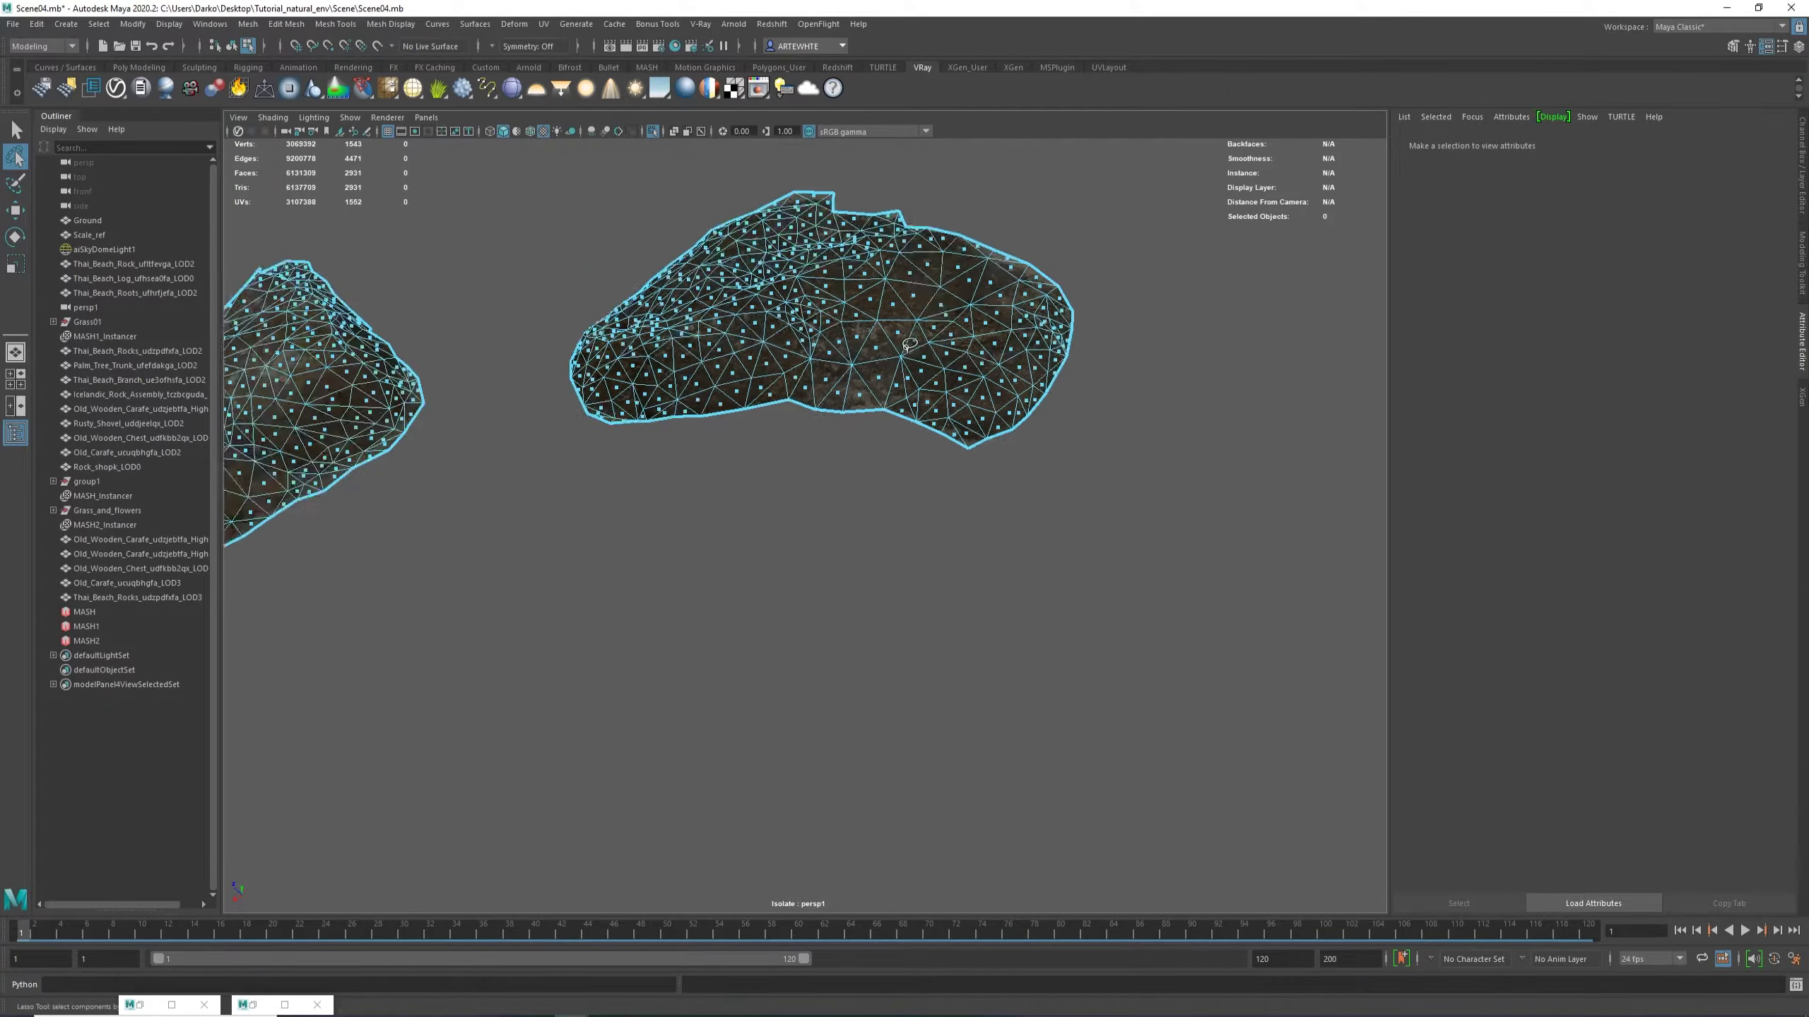
Lasso and delete the sand faces along the cut side of the larger rock pair, up to the nearest rock's base.
middle_click_drag(926, 463, 641, 485, "alt")
mouse_move(784, 513)
right_mouse_down("alt")
mouse_move(544, 541)
mouse_move(818, 563)
right_mouse_up("alt")
left_click_drag(819, 564, 961, 580, "alt")
scroll(961, 581, "down", 6)
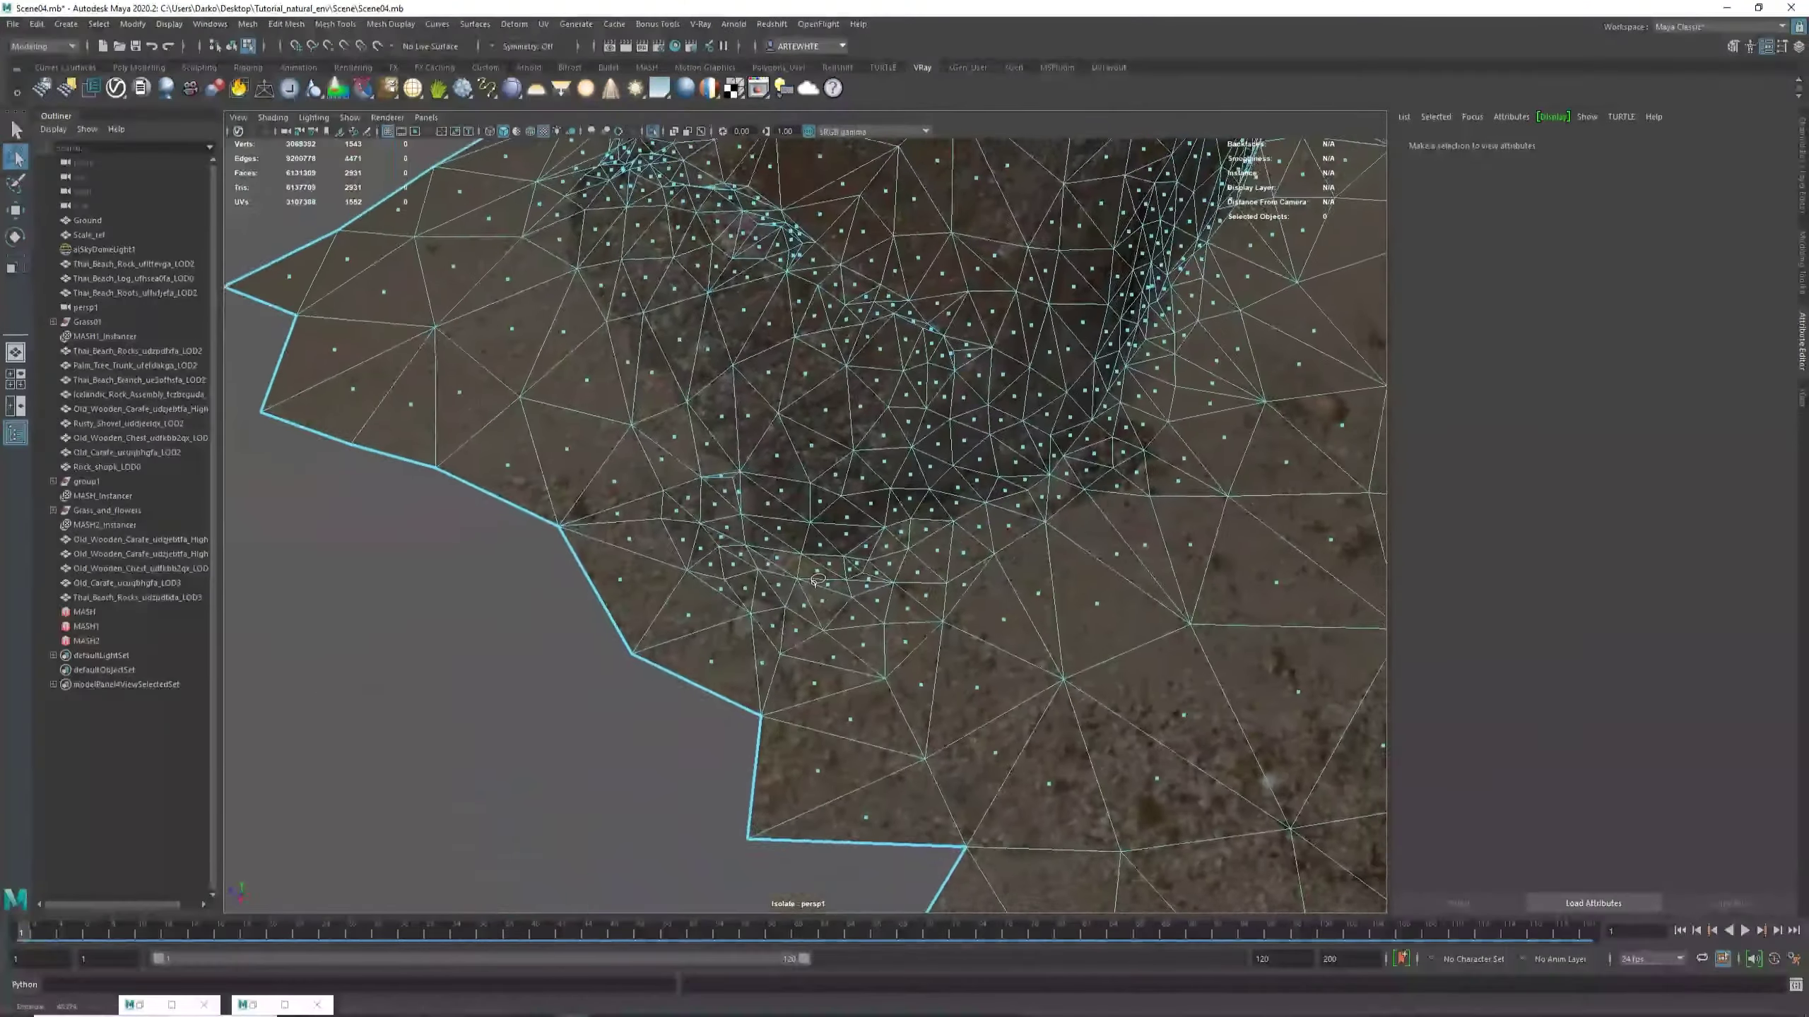
mouse_move(627, 467)
left_mouse_down()
mouse_move(1332, 716)
mouse_move(631, 469)
left_mouse_up()
key("Delete")
mouse_move(769, 443)
left_mouse_down()
mouse_move(509, 324)
mouse_move(741, 471)
left_mouse_up()
key("Delete")
mouse_move(808, 485)
left_mouse_down()
mouse_move(909, 534)
mouse_move(926, 420)
mouse_move(784, 401)
mouse_move(798, 421)
left_mouse_up()
key("Delete")
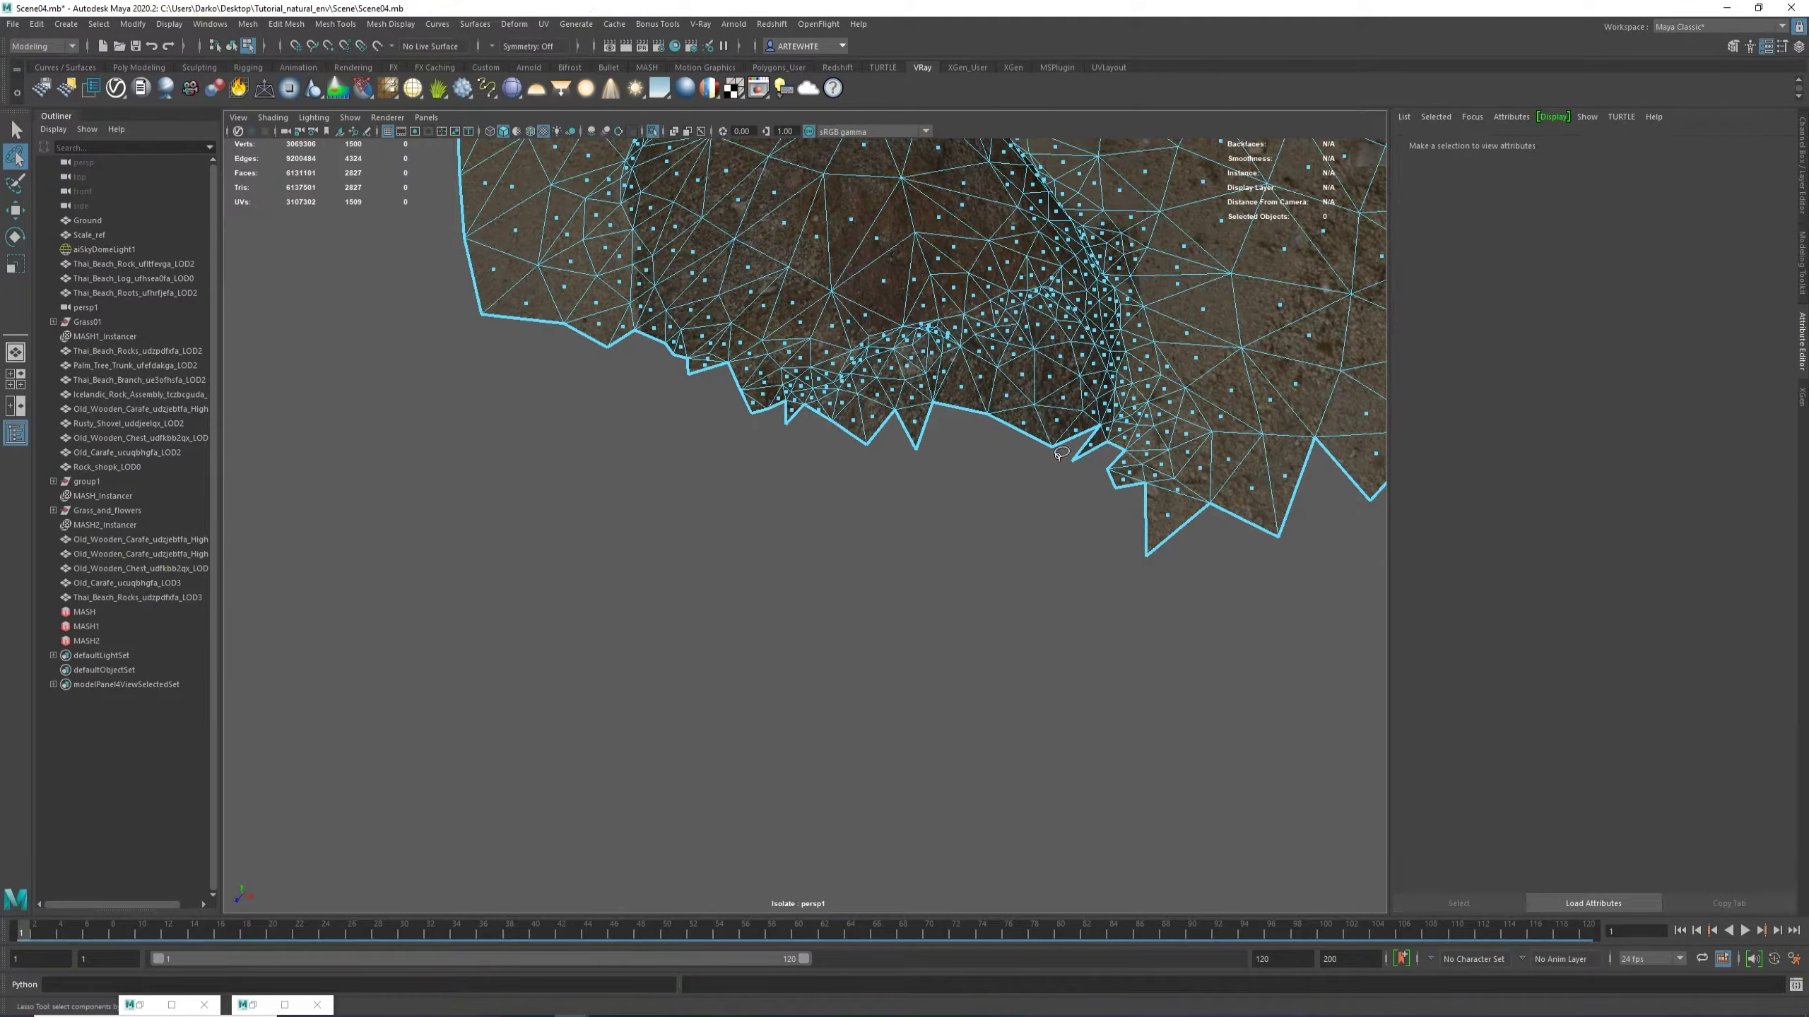
left_click_drag(1067, 456, 1168, 556)
key("Delete")
Paint-select the outer sand faces surrounding the two larger rocks with the Paint Selection tool.
right_click_drag(1168, 557, 883, 455, "alt")
middle_click_drag(883, 456, 990, 648, "alt")
middle_click_drag(712, 321, 726, 642, "alt")
right_click_drag(569, 427, 184, 190, "alt")
left_click(16, 183)
left_click_drag(563, 275, 614, 272, "alt")
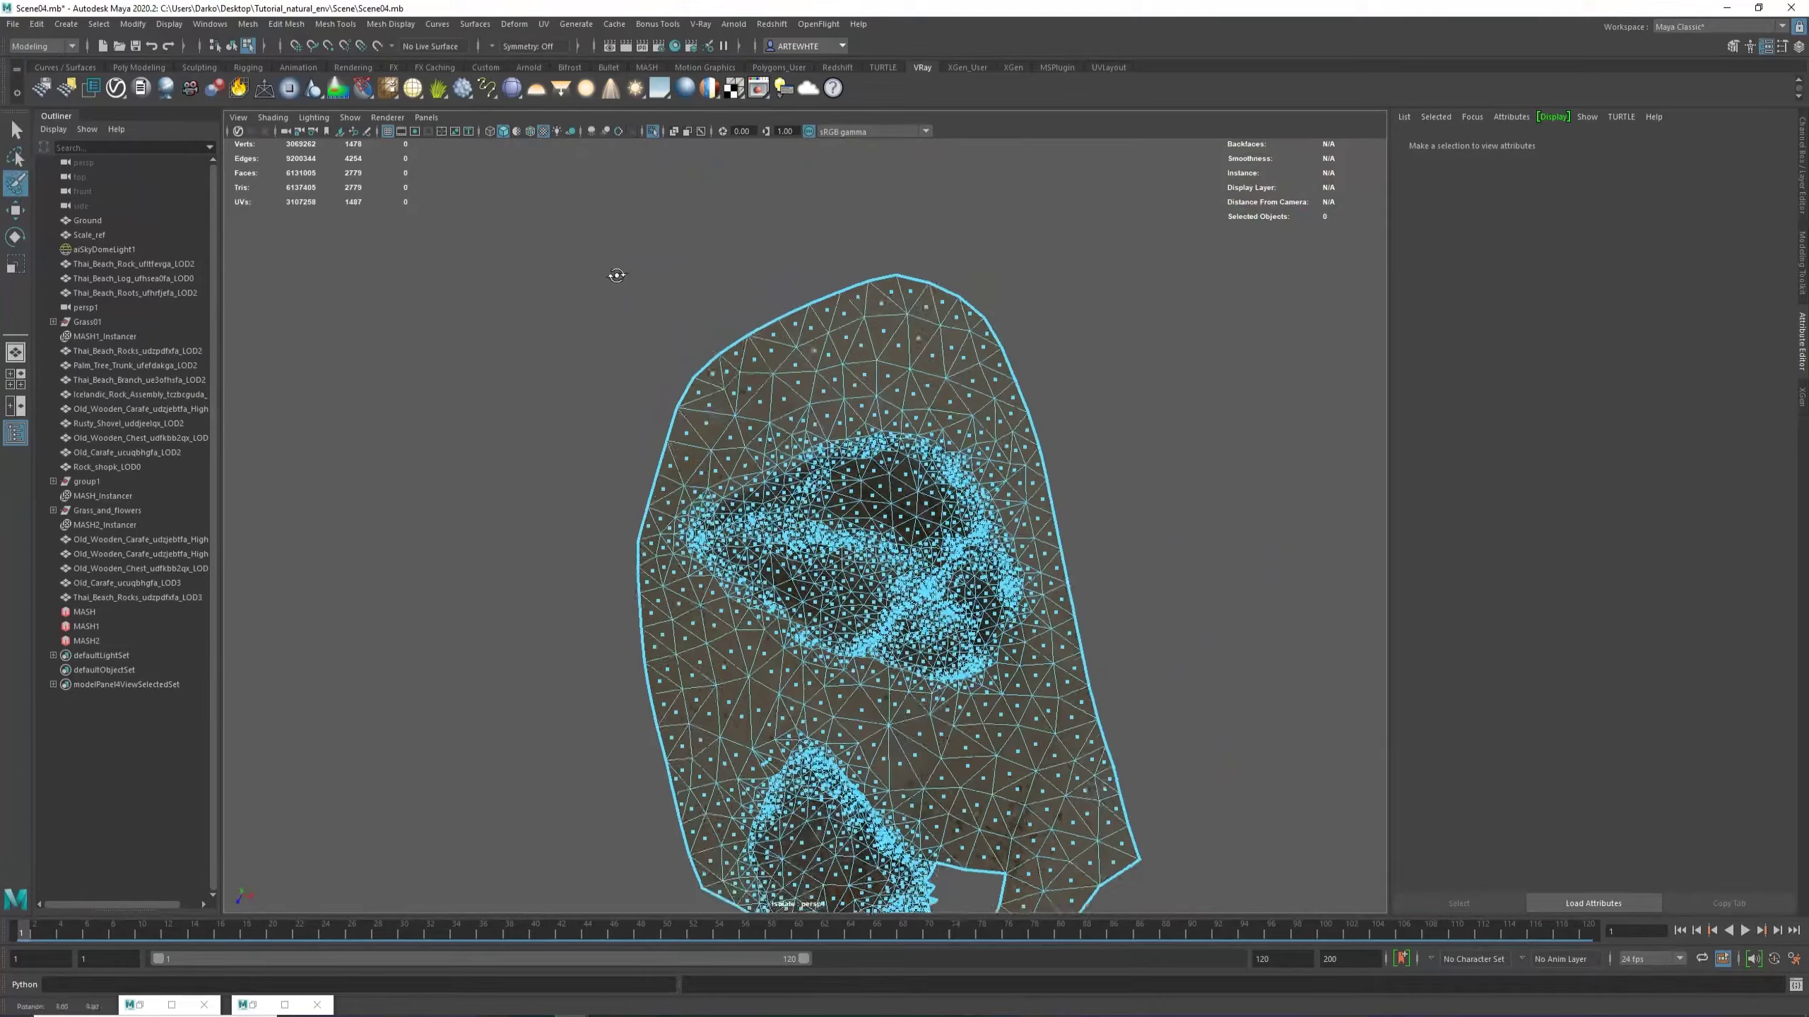
right_click_drag(614, 272, 860, 290, "alt")
mouse_move(899, 285)
left_mouse_down()
mouse_move(656, 364)
mouse_move(1126, 294)
left_mouse_up()
middle_click_drag(1111, 392, 1067, 163, "alt")
mouse_move(1066, 163)
left_mouse_down()
mouse_move(1128, 299)
mouse_move(1068, 854)
left_mouse_up()
middle_click_drag(1069, 855, 1052, 718, "alt")
mouse_move(1054, 620)
left_mouse_down()
mouse_move(1054, 448)
mouse_move(915, 524)
mouse_move(635, 459)
mouse_move(564, 645)
mouse_move(641, 684)
left_mouse_up()
middle_click_drag(609, 300, 688, 644, "alt")
mouse_move(688, 634)
left_mouse_down()
mouse_move(590, 573)
mouse_move(1133, 314)
mouse_move(705, 406)
left_mouse_up()
Extend the painted sand selection up to the bases of the two larger rocks and delete the selected faces.
left_click_drag(819, 428, 641, 456, "alt")
right_click_drag(1068, 570, 1587, 768, "alt")
middle_click_drag(1078, 650, 888, 604, "alt")
key("b")
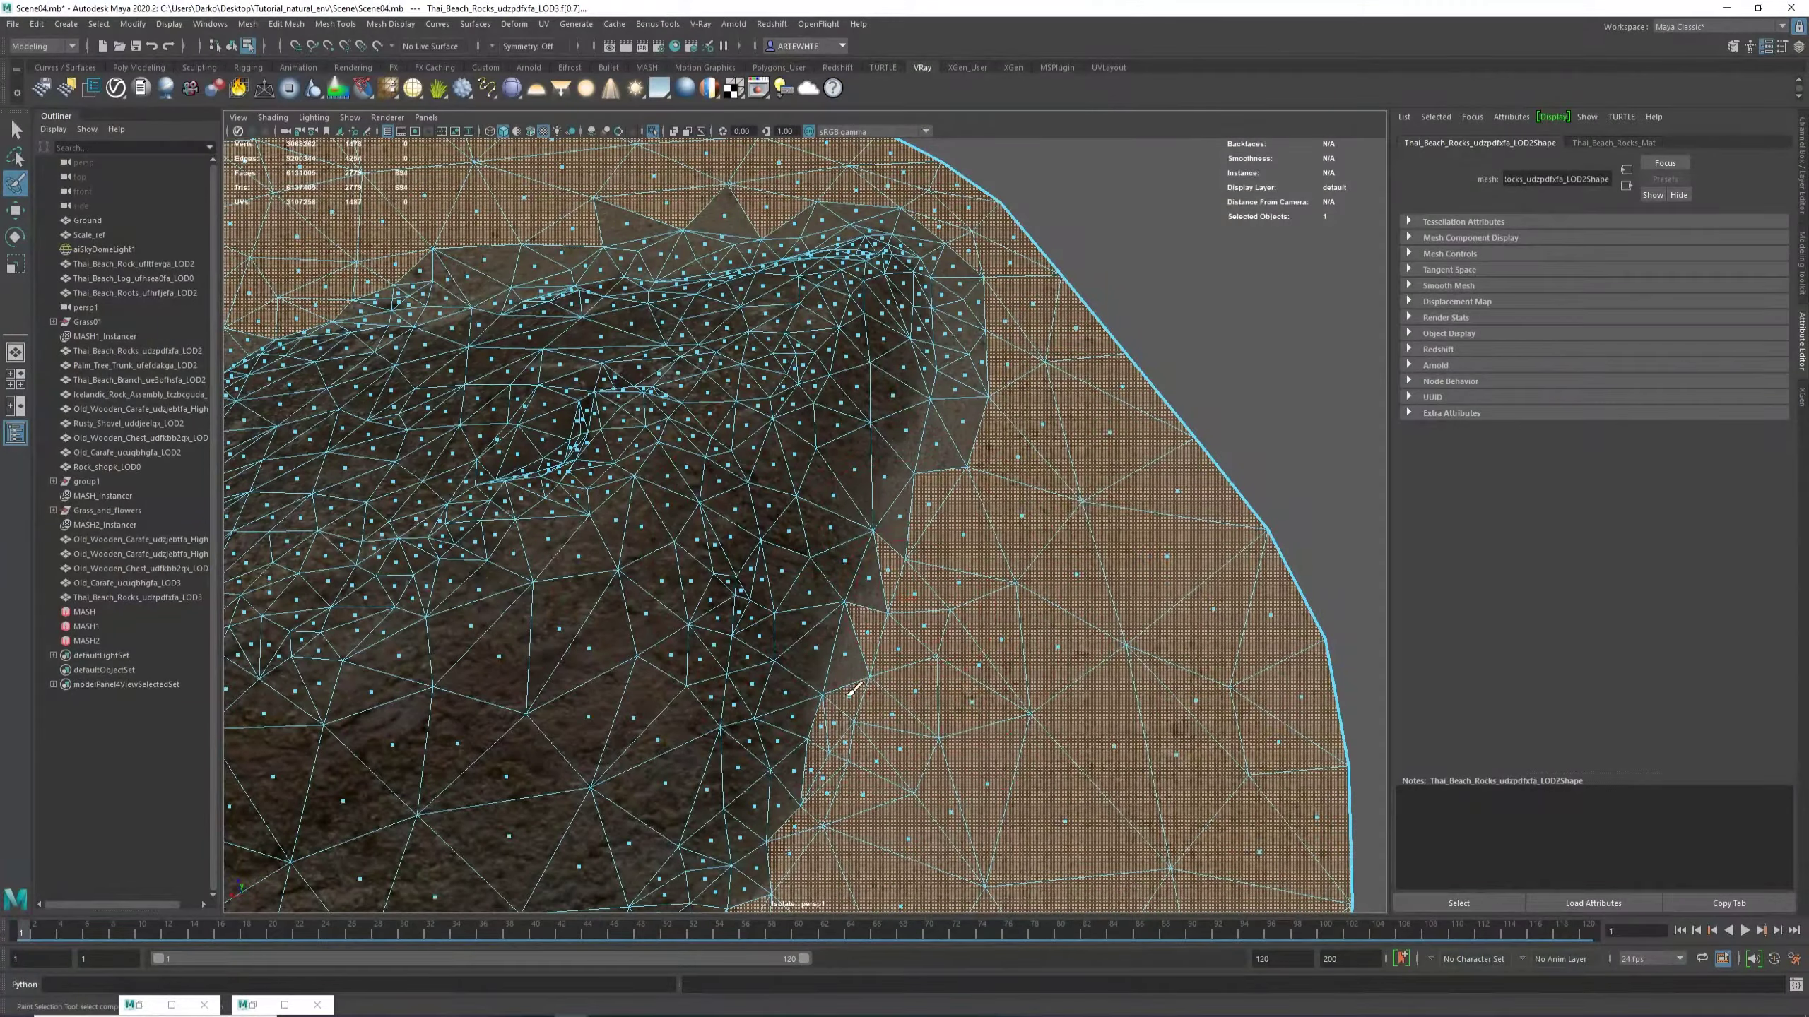
mouse_move(849, 694)
left_mouse_down()
mouse_move(893, 627)
mouse_move(929, 229)
mouse_move(972, 396)
mouse_move(808, 377)
left_mouse_up()
middle_click_drag(808, 381, 987, 406, "alt")
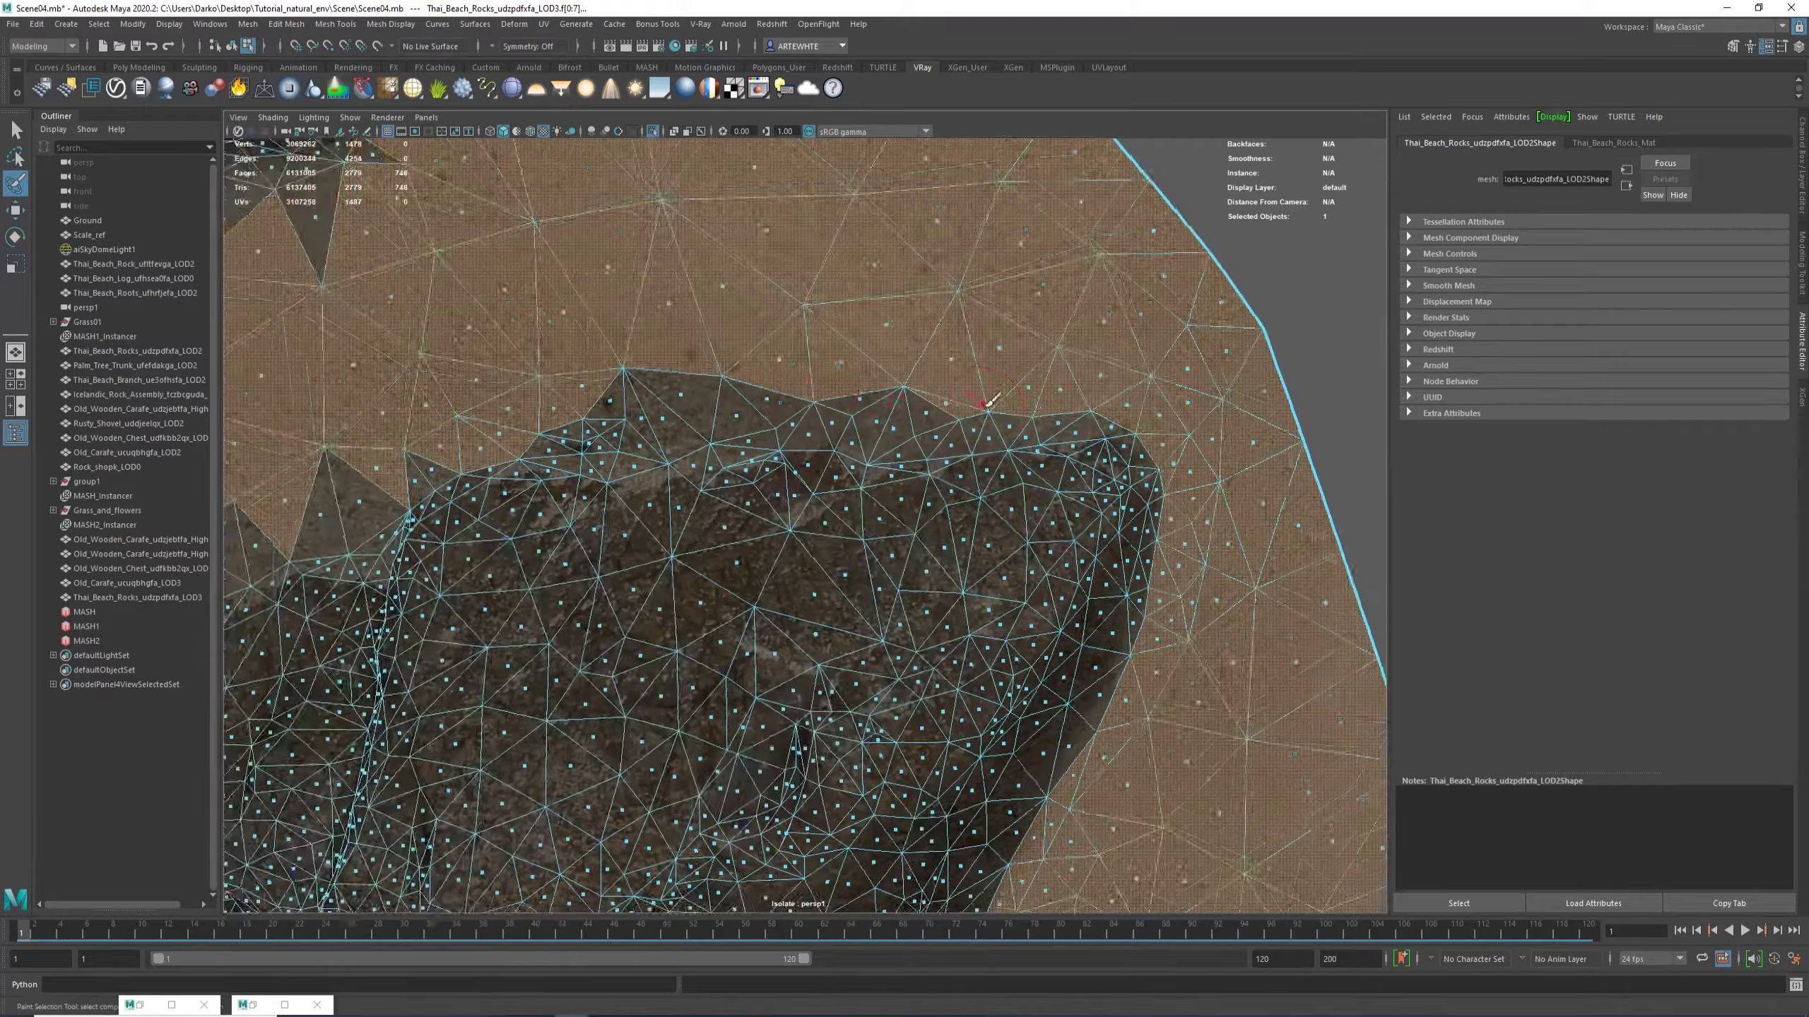
left_click_drag(988, 405, 1026, 377, "alt")
left_click_drag(1026, 378, 638, 452)
middle_click_drag(638, 453, 771, 399, "alt")
mouse_move(771, 399)
left_mouse_down()
mouse_move(478, 566)
mouse_move(641, 485)
left_mouse_up()
right_click_drag(947, 399, 847, 359, "alt")
mouse_move(847, 359)
left_mouse_down()
mouse_move(645, 595)
mouse_move(658, 646)
mouse_move(677, 419)
mouse_move(706, 399)
mouse_move(1069, 499)
left_mouse_up()
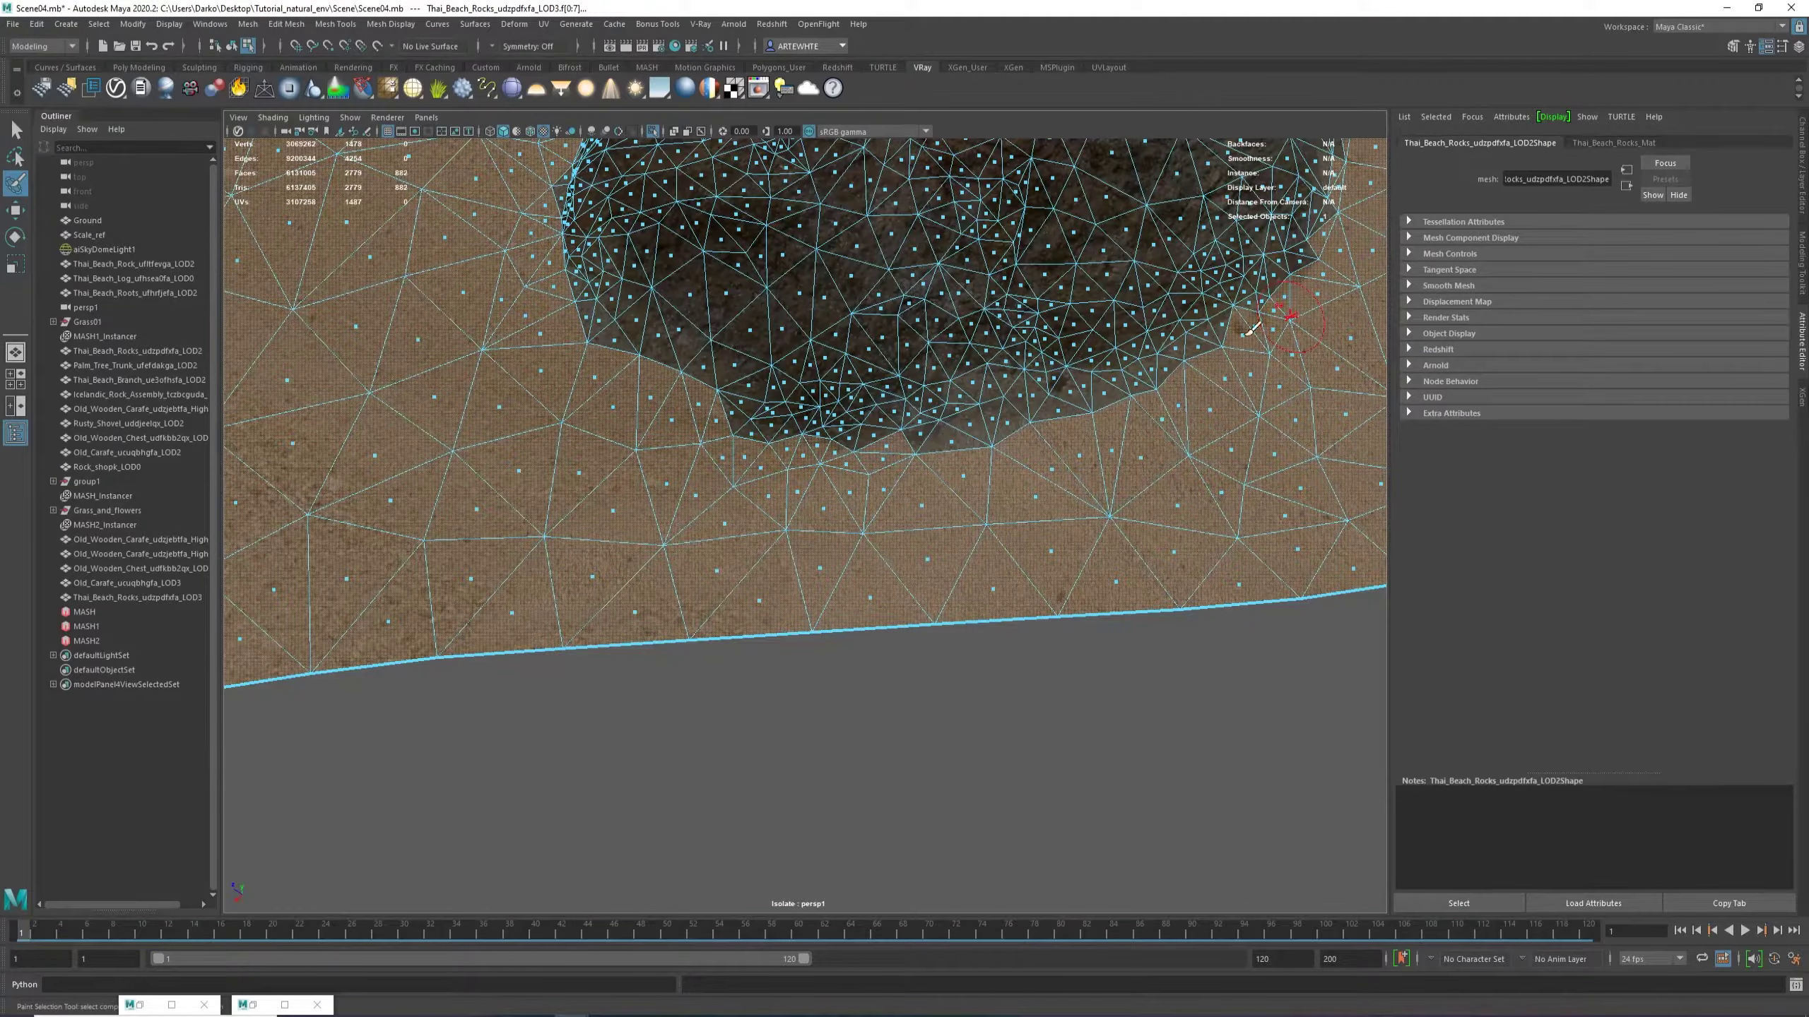
key("Delete")
Delete the leftover sand faces between the two larger rocks and along the lower edge, and leave face editing.
right_click_drag(1252, 327, 918, 371, "alt")
key("w")
left_click_drag(922, 300, 1106, 622)
key("Delete")
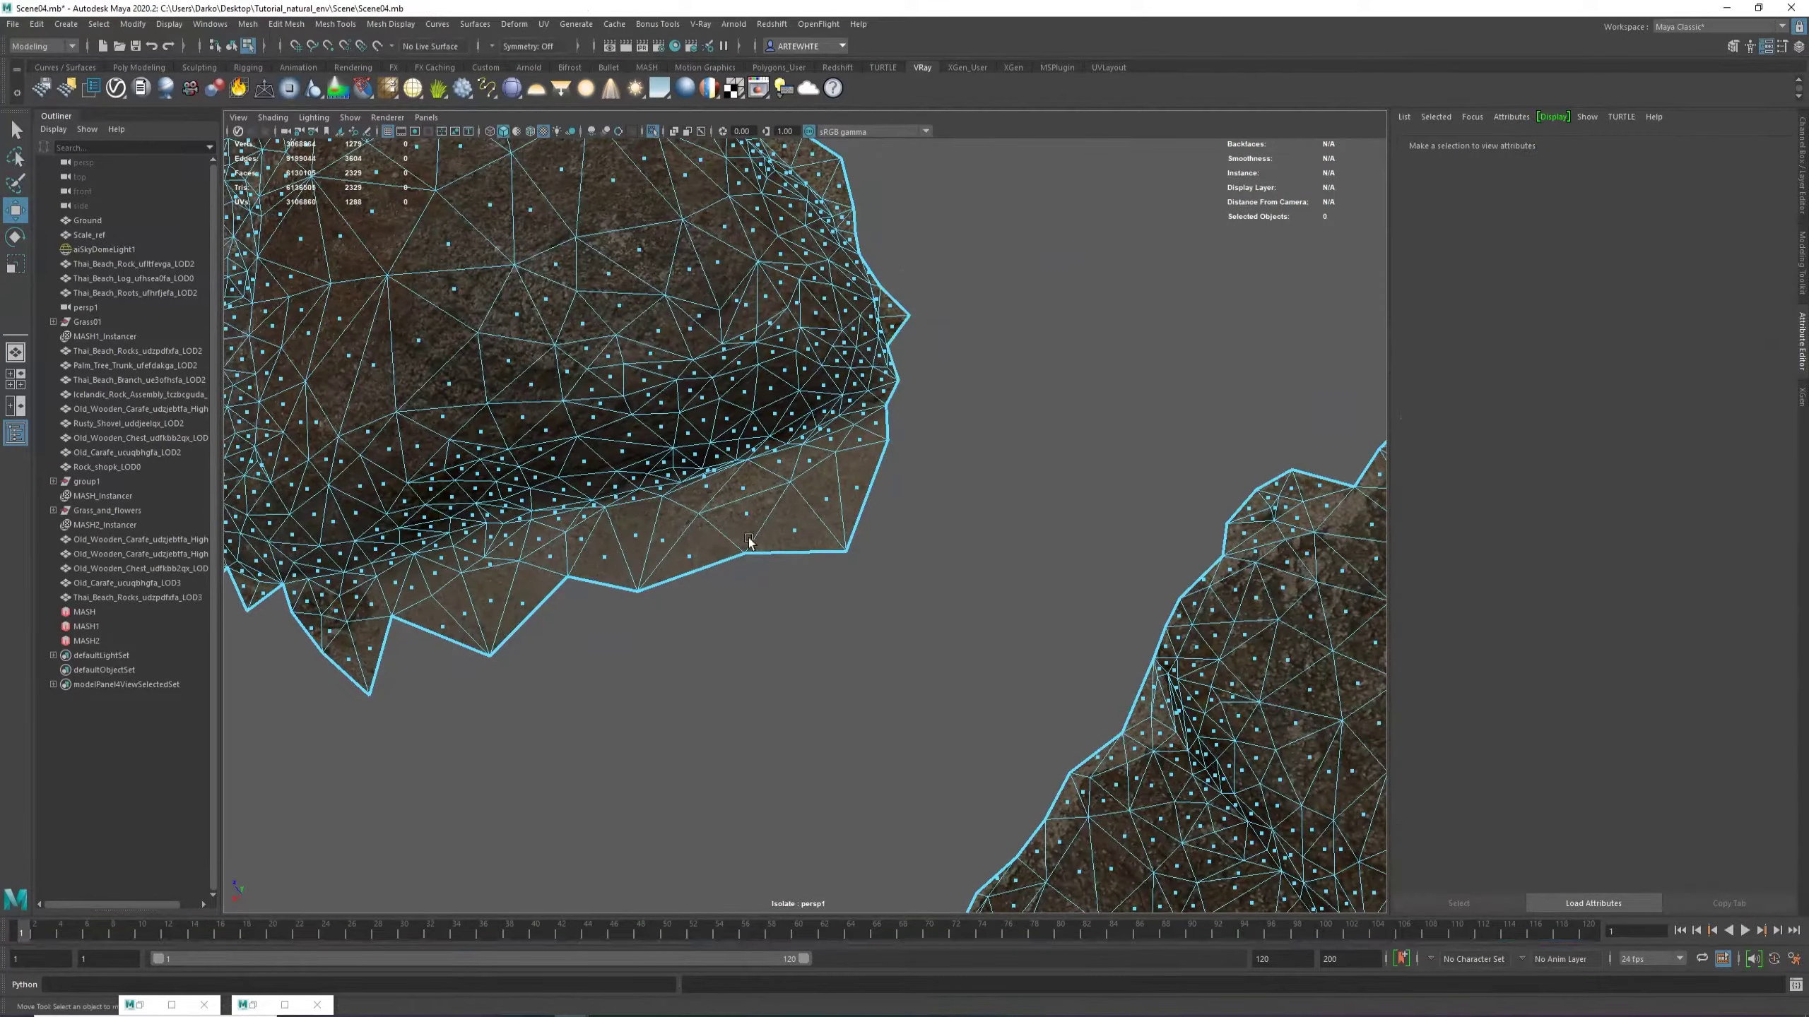
key("Delete")
mouse_move(443, 559)
left_mouse_down()
mouse_move(552, 627)
mouse_move(856, 574)
left_mouse_up()
key("Delete")
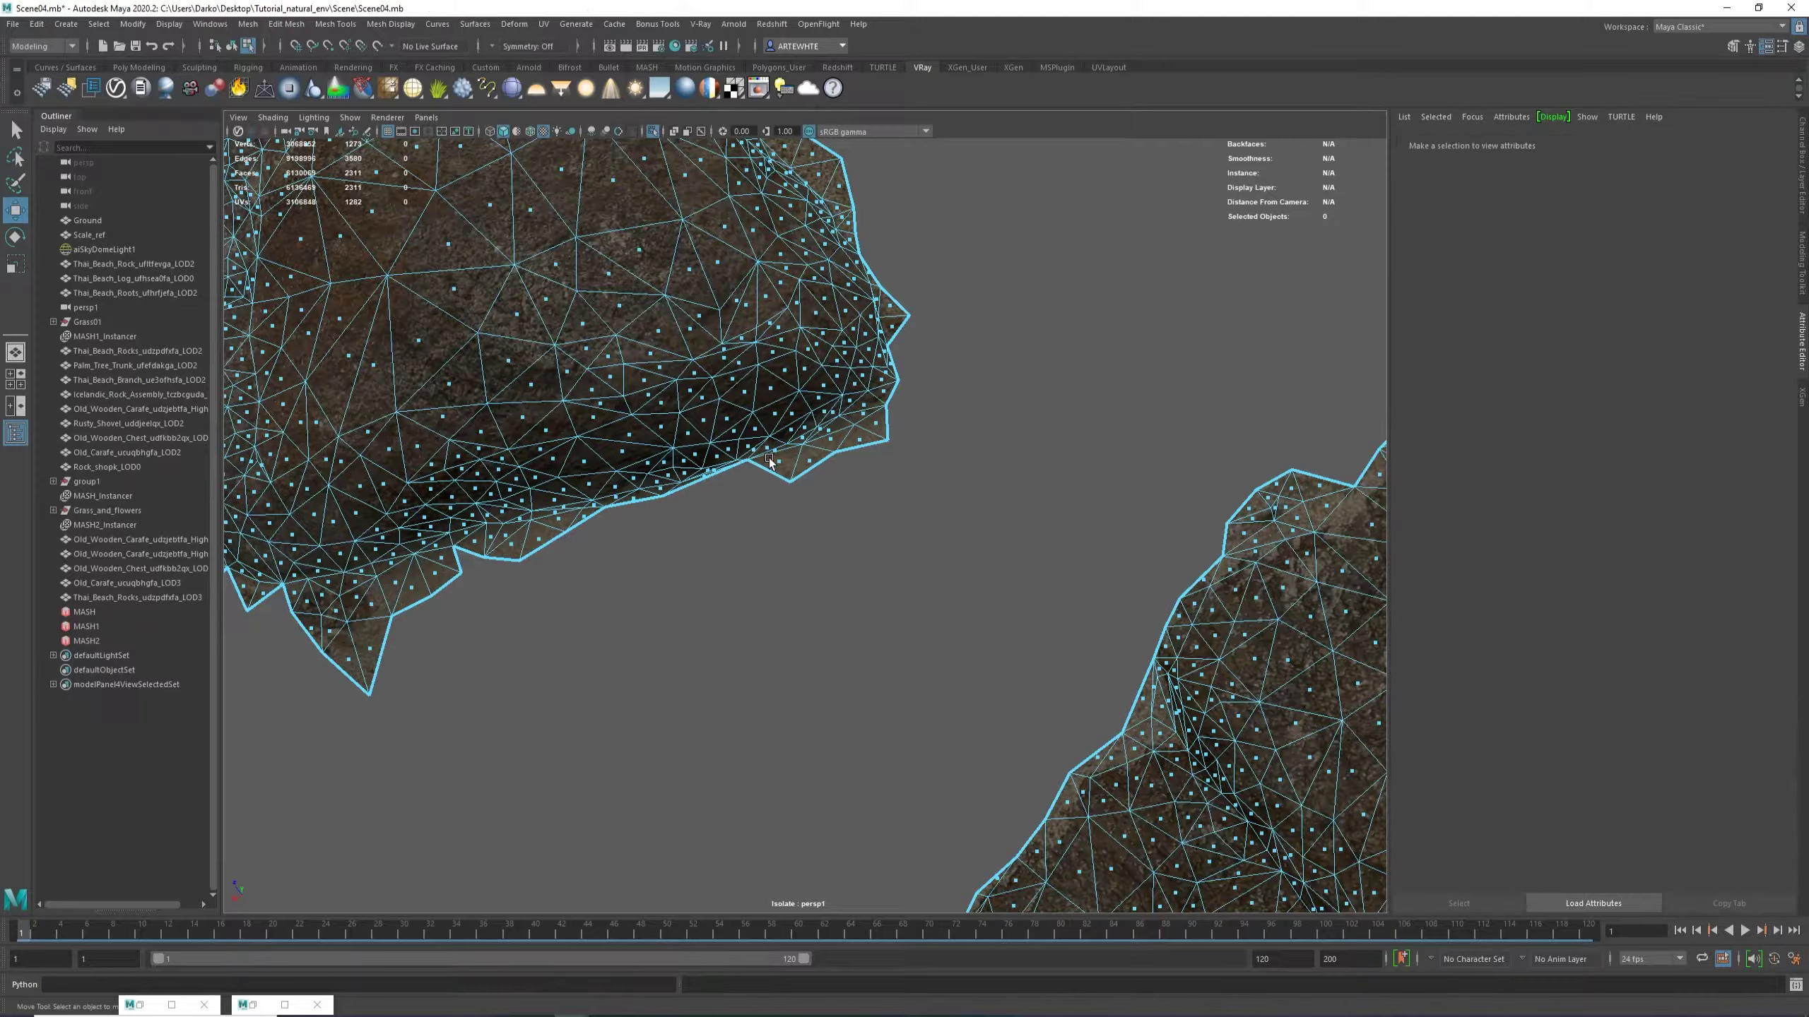
left_click_drag(769, 461, 920, 452)
key("Delete")
left_click_drag(896, 274, 599, 555, "alt")
key("Delete")
key("Delete")
key("F8")
Return the rocks mesh to face selection and delete the faces protruding from the side of the larger rock.
mouse_move(805, 456)
left_mouse_down()
mouse_move(845, 385)
mouse_move(1079, 547)
left_mouse_up()
left_click(919, 389)
right_click_drag(661, 497, 826, 503, "alt")
right_click_drag(836, 506, 866, 556)
left_click_drag(840, 484, 960, 700)
key("Delete")
left_click_drag(847, 593, 897, 753)
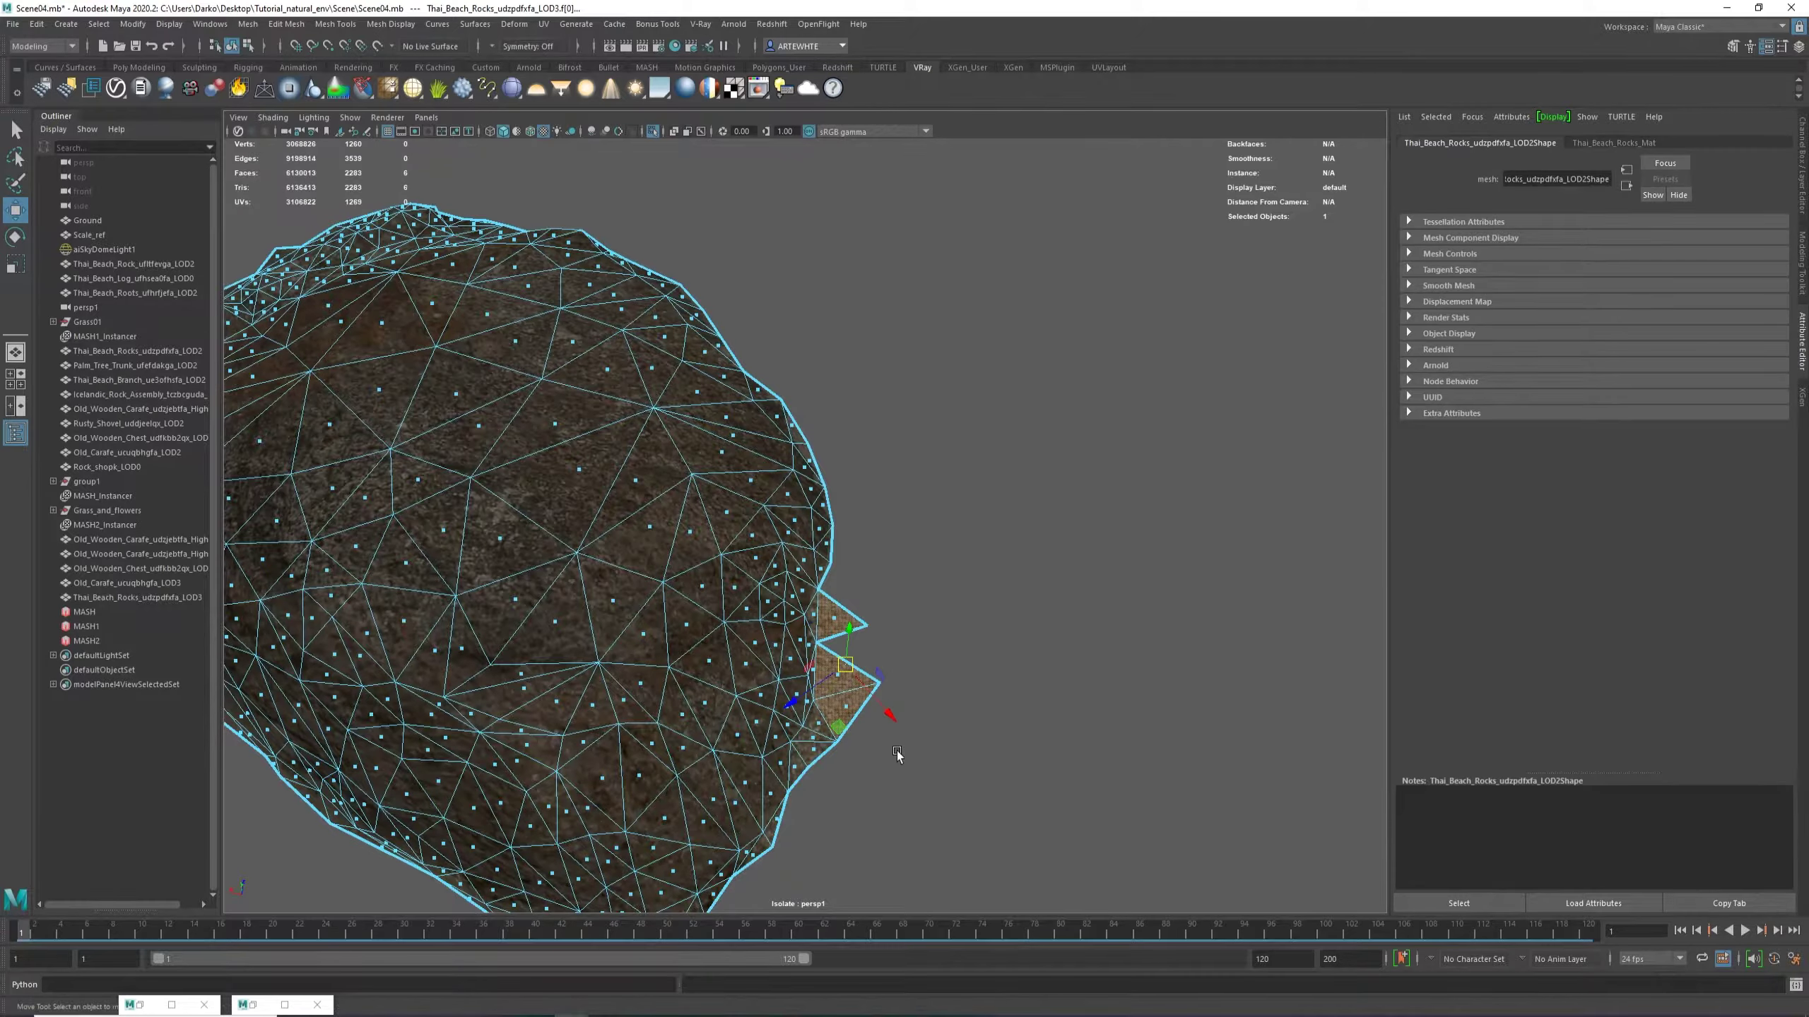
key("Delete")
left_click(820, 725)
key("Delete")
Delete the leftover sand faces along the lower edge of the other larger rock.
scroll(969, 613, "down", 4)
left_click_drag(969, 613, 884, 506, "alt")
scroll(885, 506, "up", 1)
right_click_drag(885, 506, 885, 570)
left_click_drag(838, 723, 727, 668)
key("Delete")
left_click_drag(732, 680, 826, 640)
key("Delete")
left_click_drag(711, 645, 631, 673)
key("Delete")
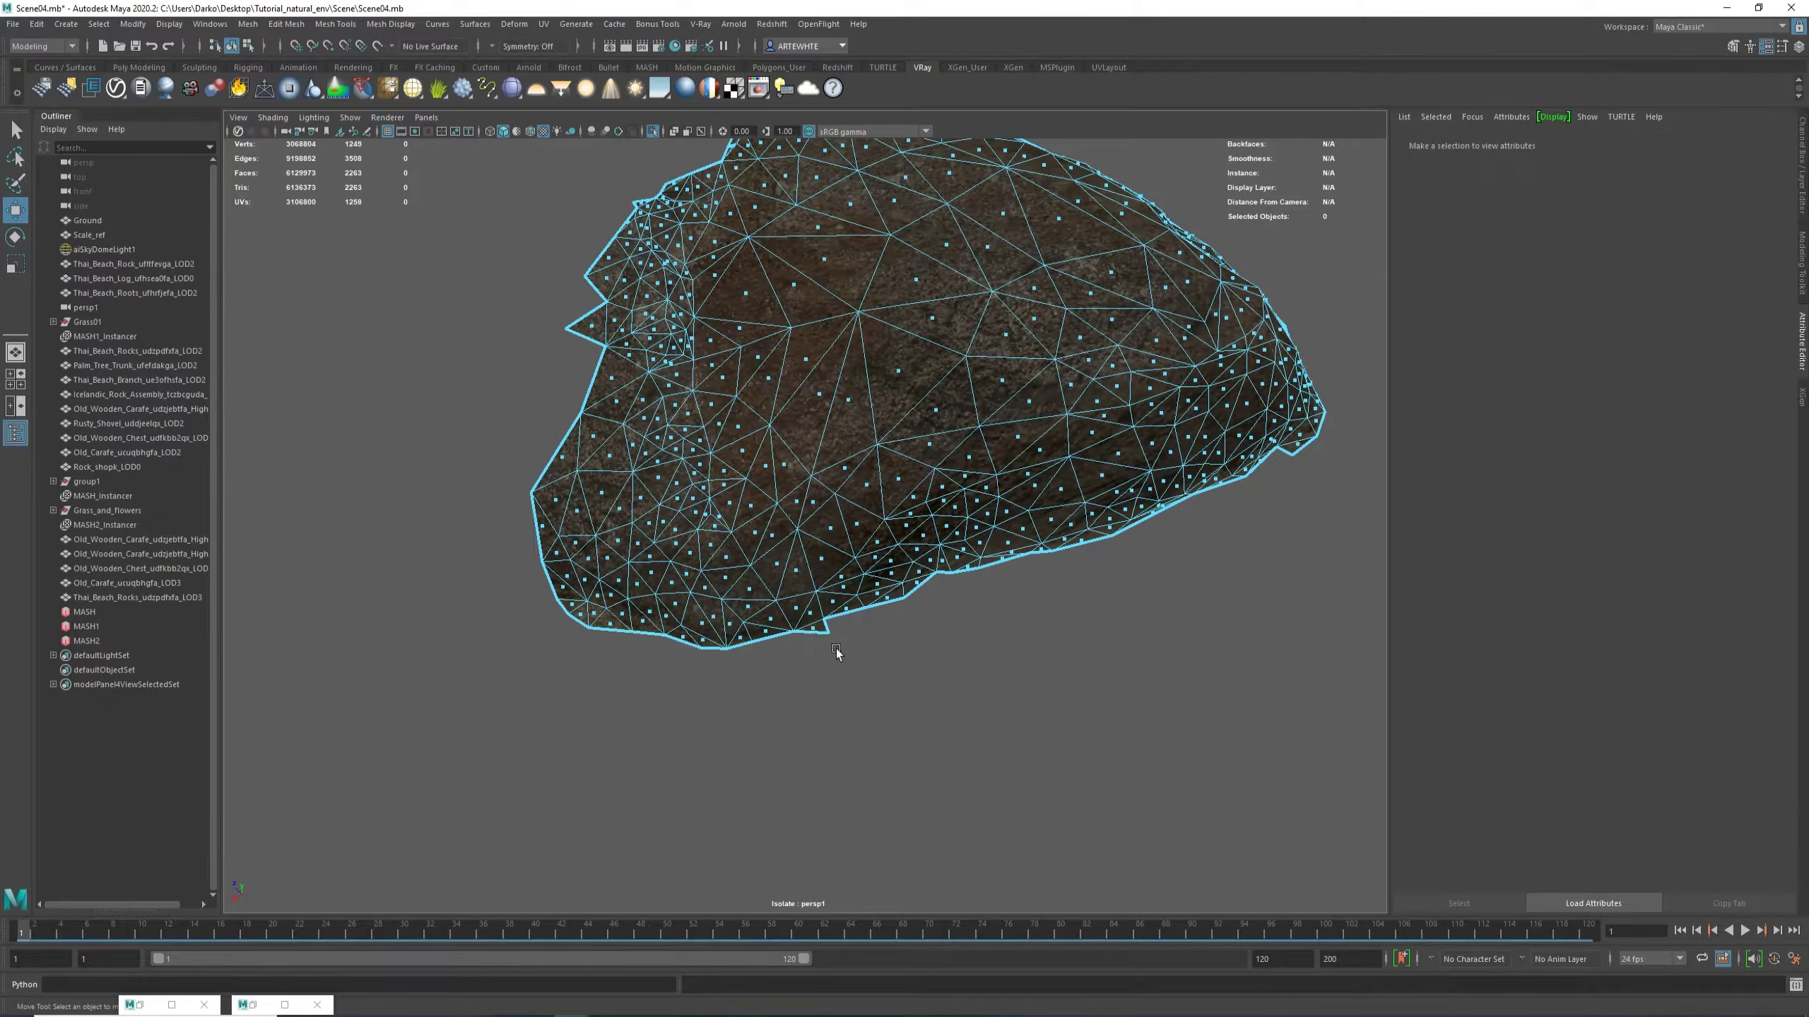
Delete the last protruding sand faces on that rock's side and go back to object selection with all four rocks framed.
left_click(695, 431)
left_click_drag(696, 430, 741, 427, "alt")
right_click_drag(698, 421, 698, 464)
left_click_drag(680, 449, 716, 499)
key("Delete")
left_click(716, 427)
right_click_drag(716, 399, 716, 434)
left_click_drag(661, 315, 705, 435)
key("Delete")
key("Delete")
left_click(693, 430)
scroll(692, 430, "down", 8)
middle_click_drag(781, 520, 801, 496, "alt")
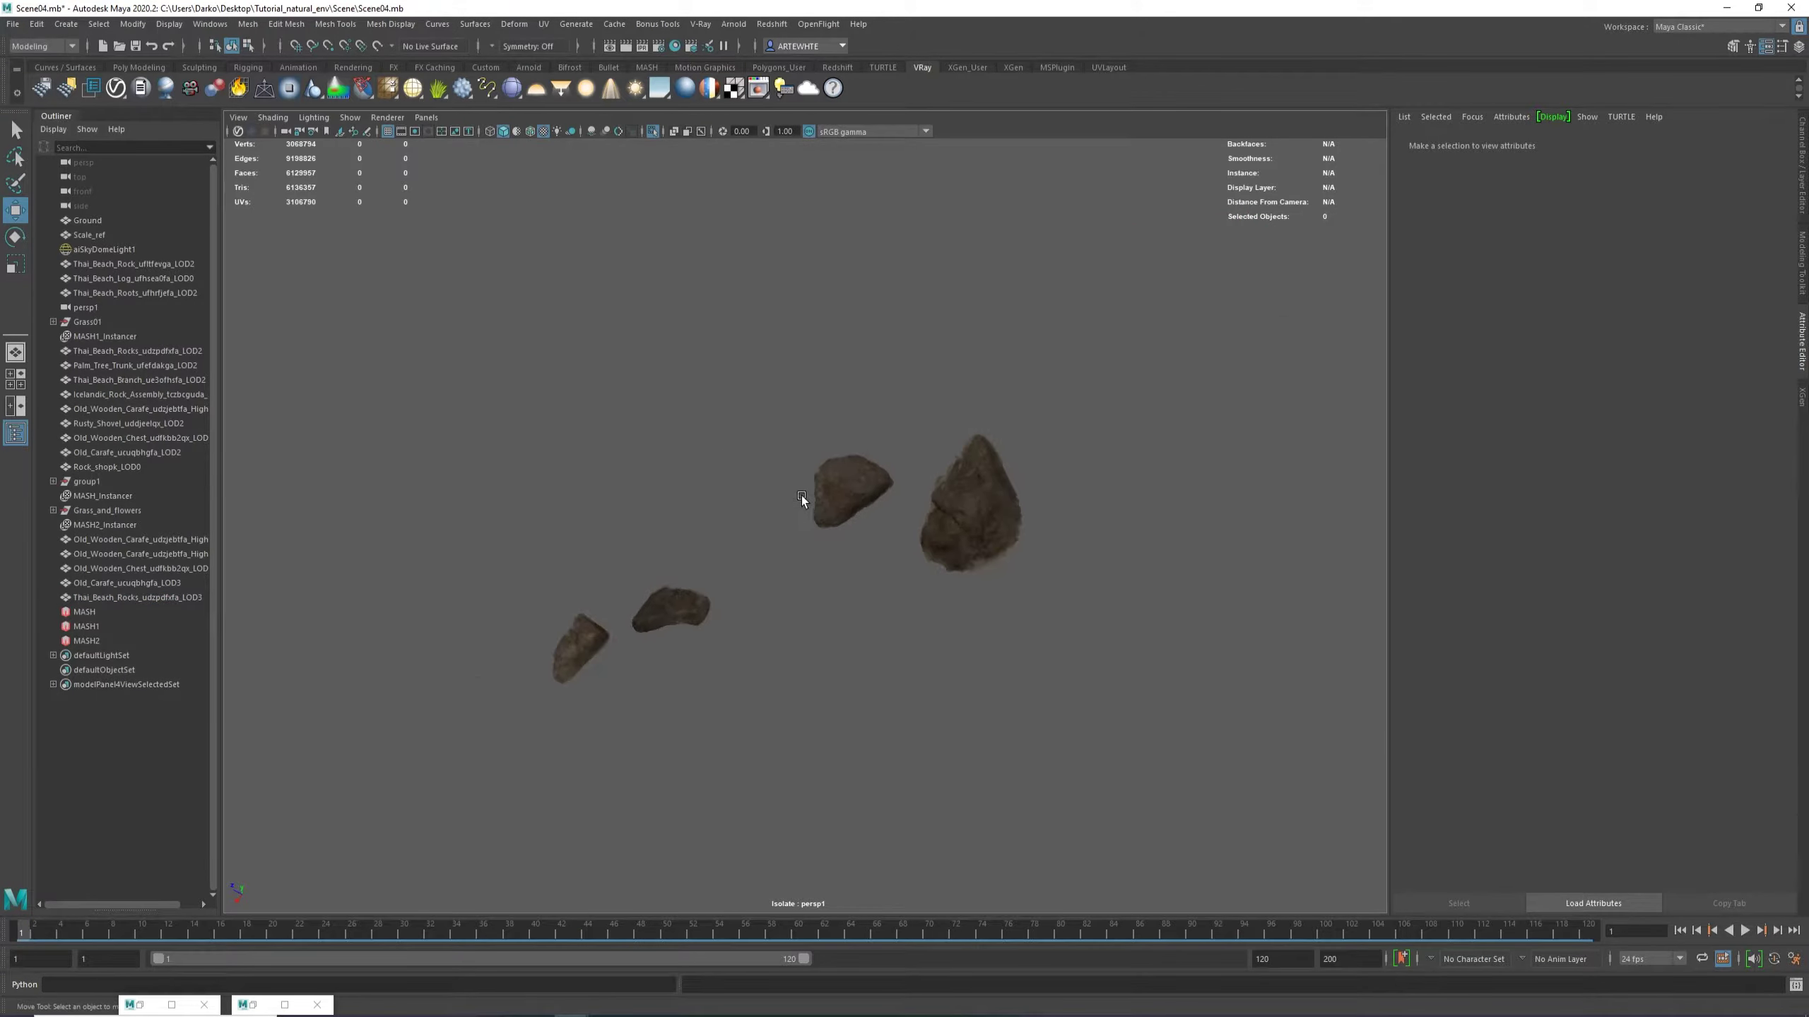
Leave isolation, turn off textured display, switch the rocks mesh to edge selection, and select the large rock's lower border edges with soft selection enabled.
left_click_drag(801, 495, 842, 499, "alt")
mouse_move(841, 503)
left_mouse_down()
mouse_move(866, 579)
mouse_move(916, 517)
mouse_move(858, 484)
mouse_move(940, 537)
mouse_move(883, 513)
mouse_move(994, 502)
mouse_move(963, 503)
mouse_move(963, 535)
mouse_move(963, 494)
mouse_move(998, 590)
left_mouse_up()
key("ctrl+1")
key("ctrl+1")
scroll(871, 547, "up", 5)
key("5")
key("e")
key("w")
right_click_drag(998, 591, 997, 548)
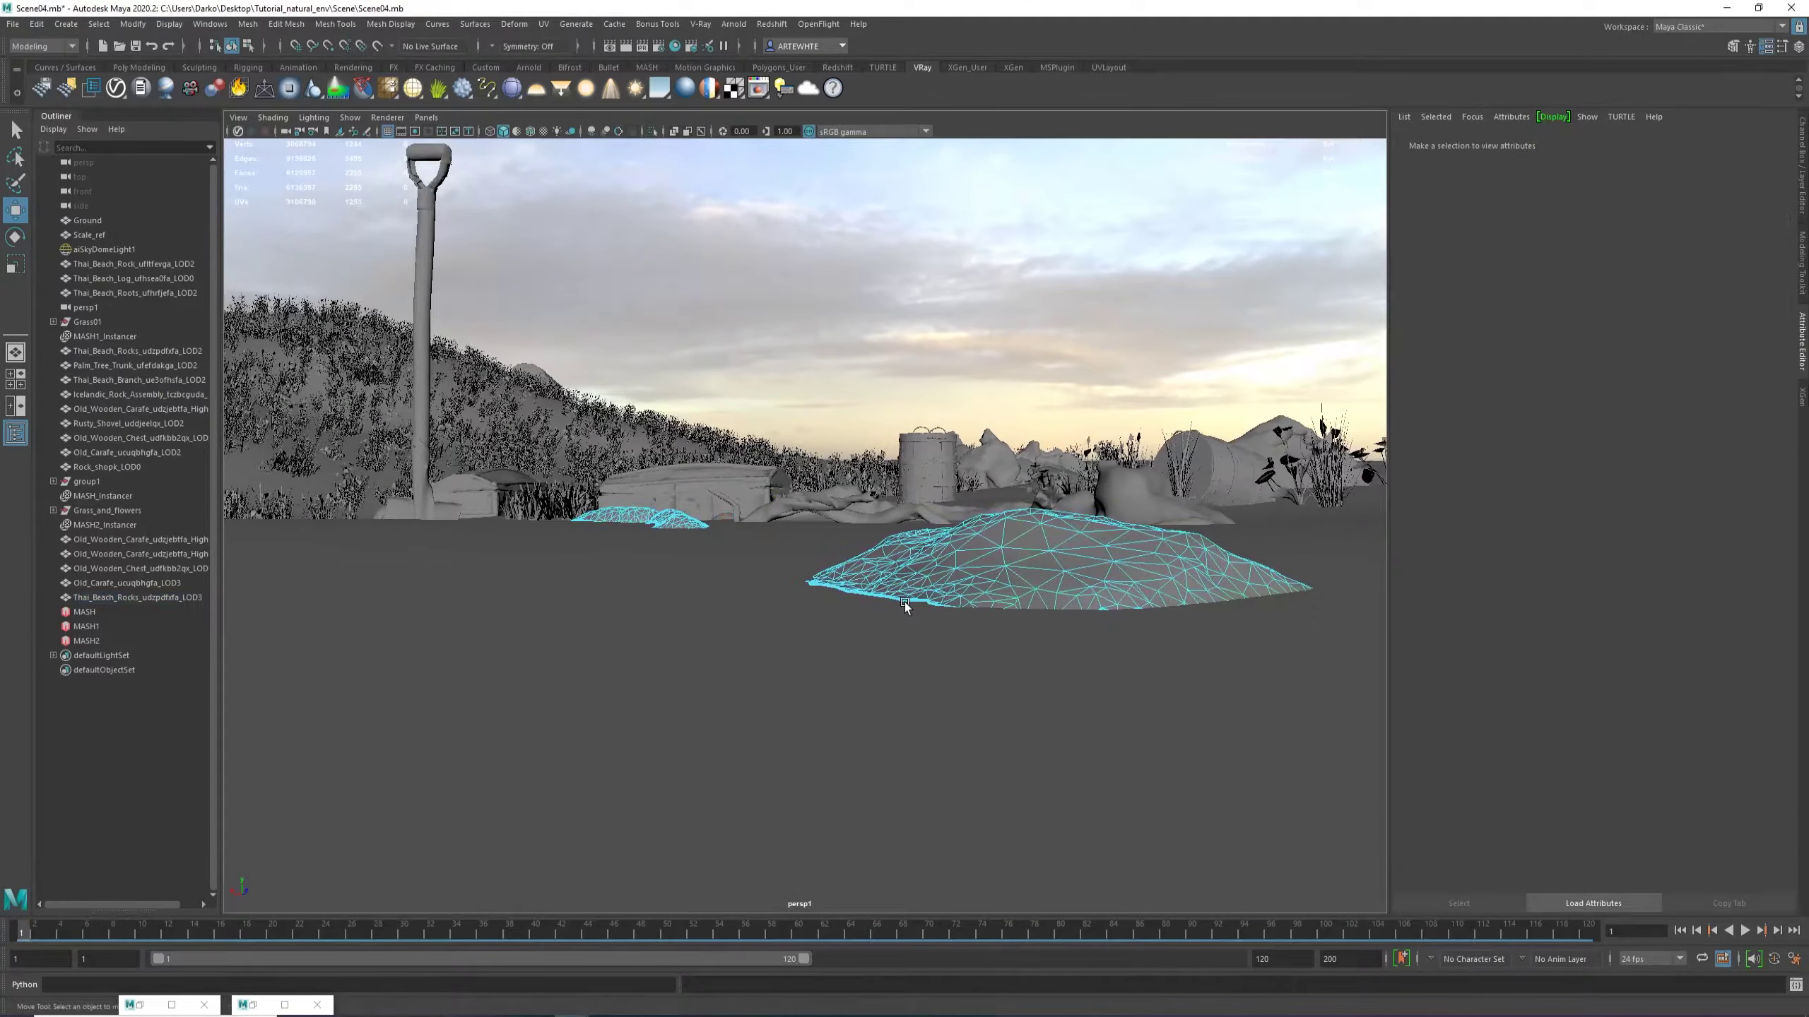
double_click(905, 601)
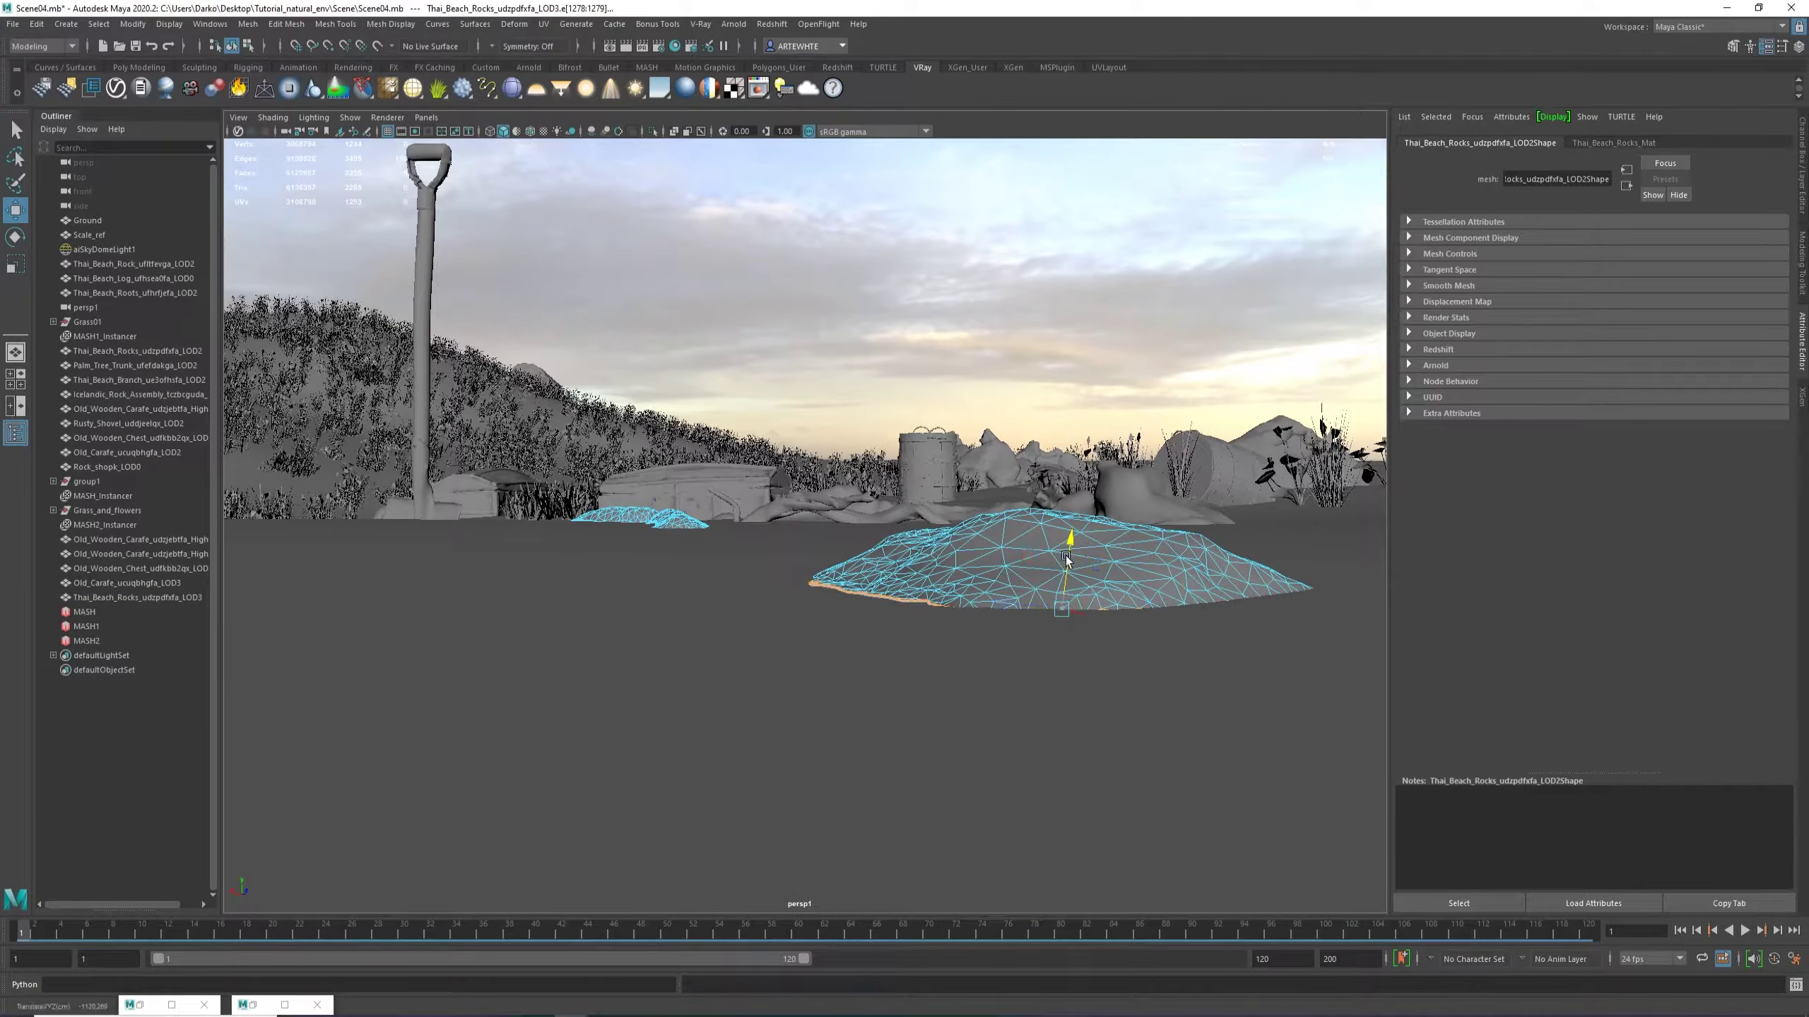
key("b")
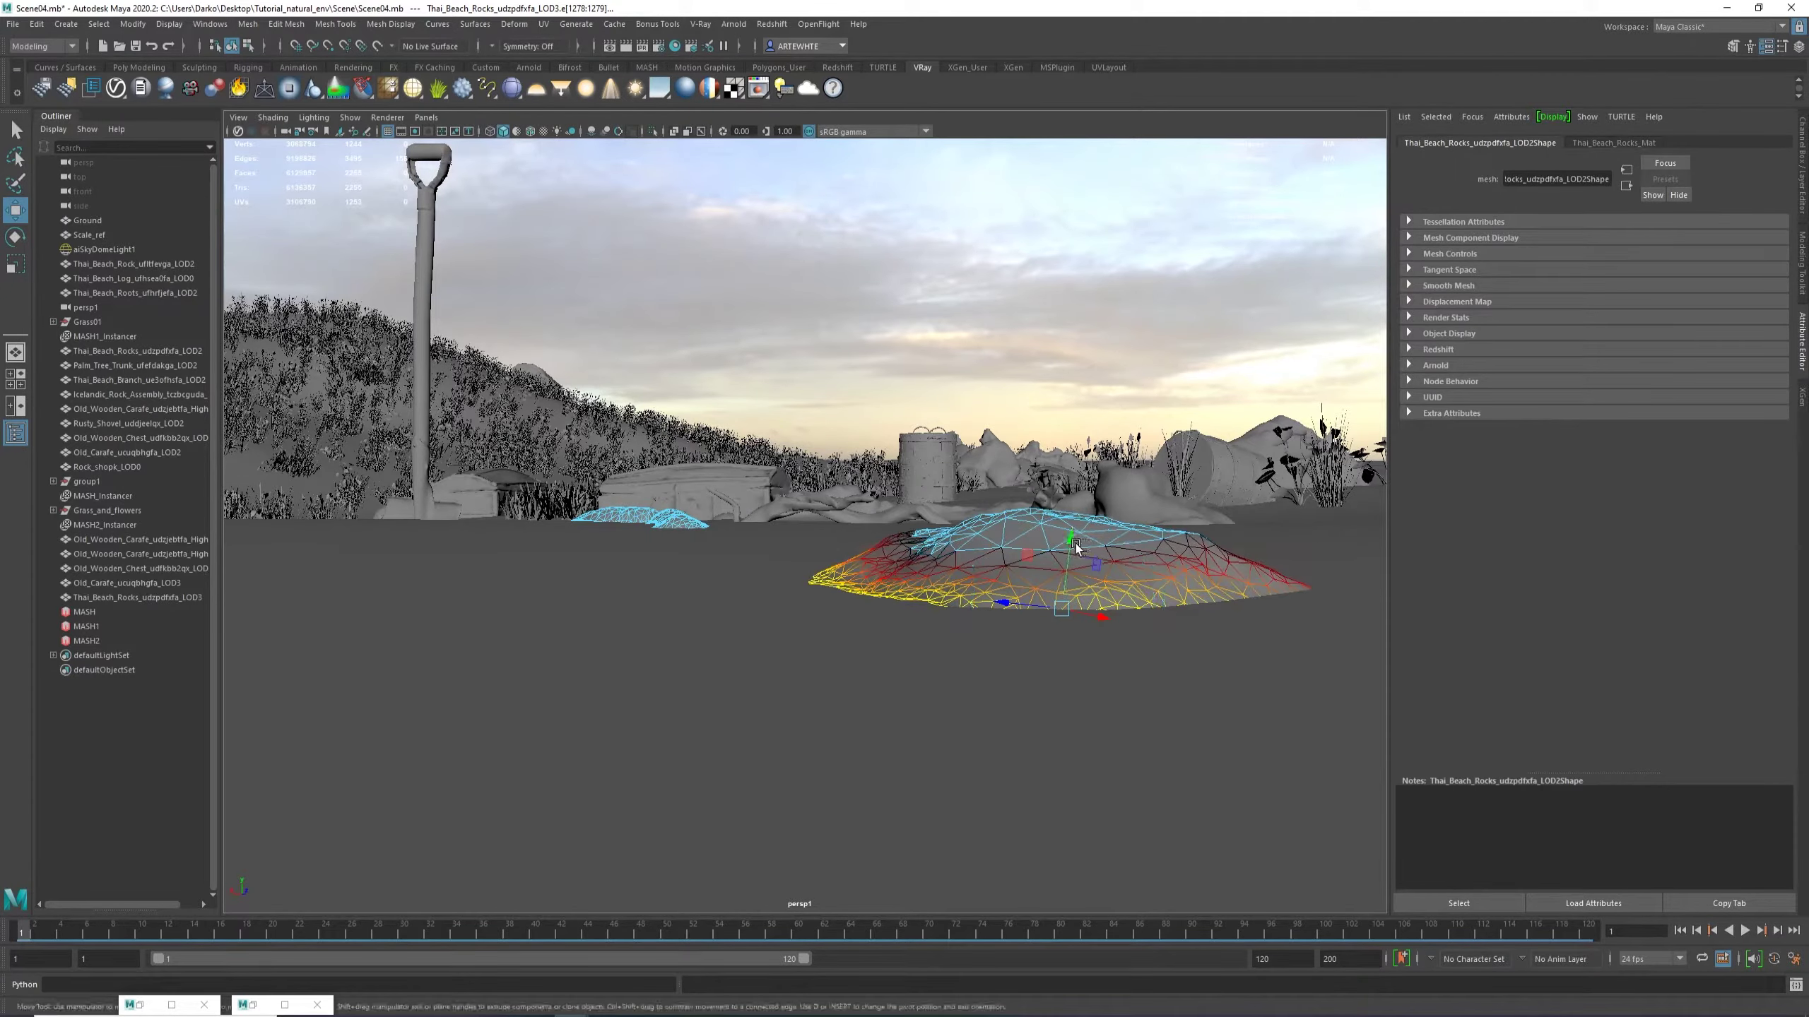
Lower the border edges of the elongated smaller rock into the sand at two spots along its rim using soft selection.
left_click_drag(911, 565, 792, 661, "alt")
right_click_drag(791, 659, 845, 489, "alt")
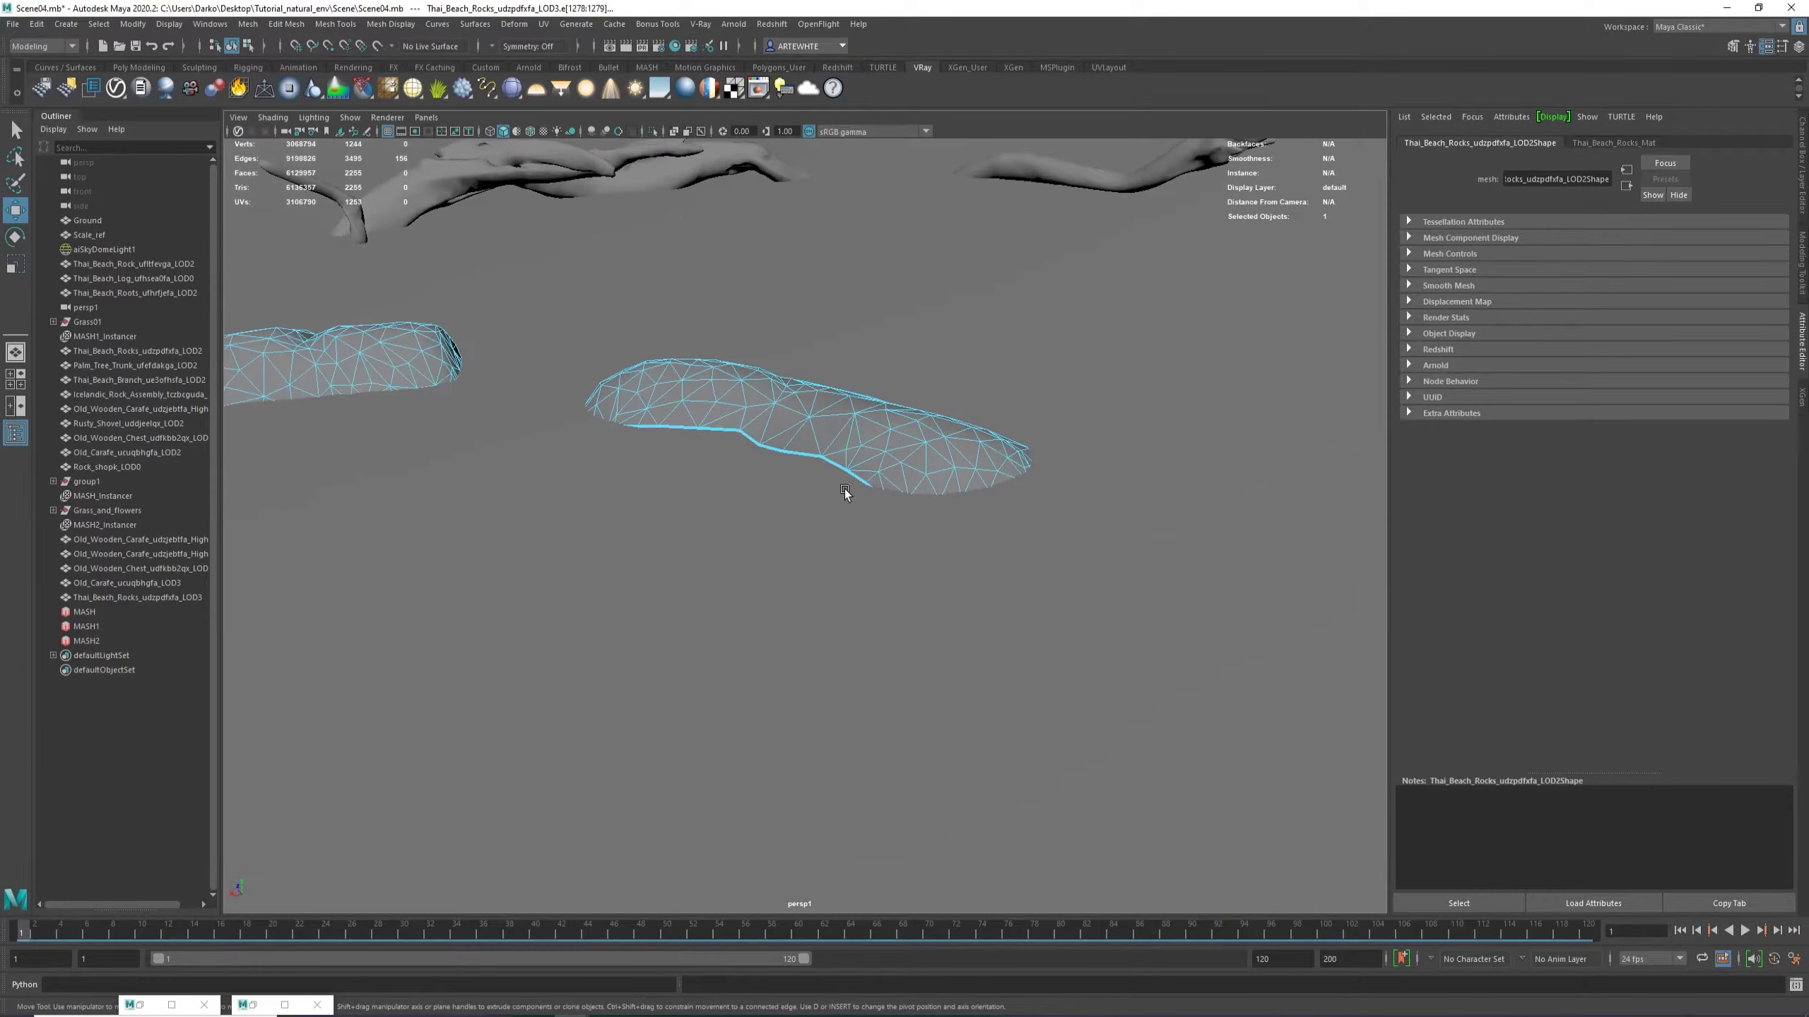
left_click(797, 456)
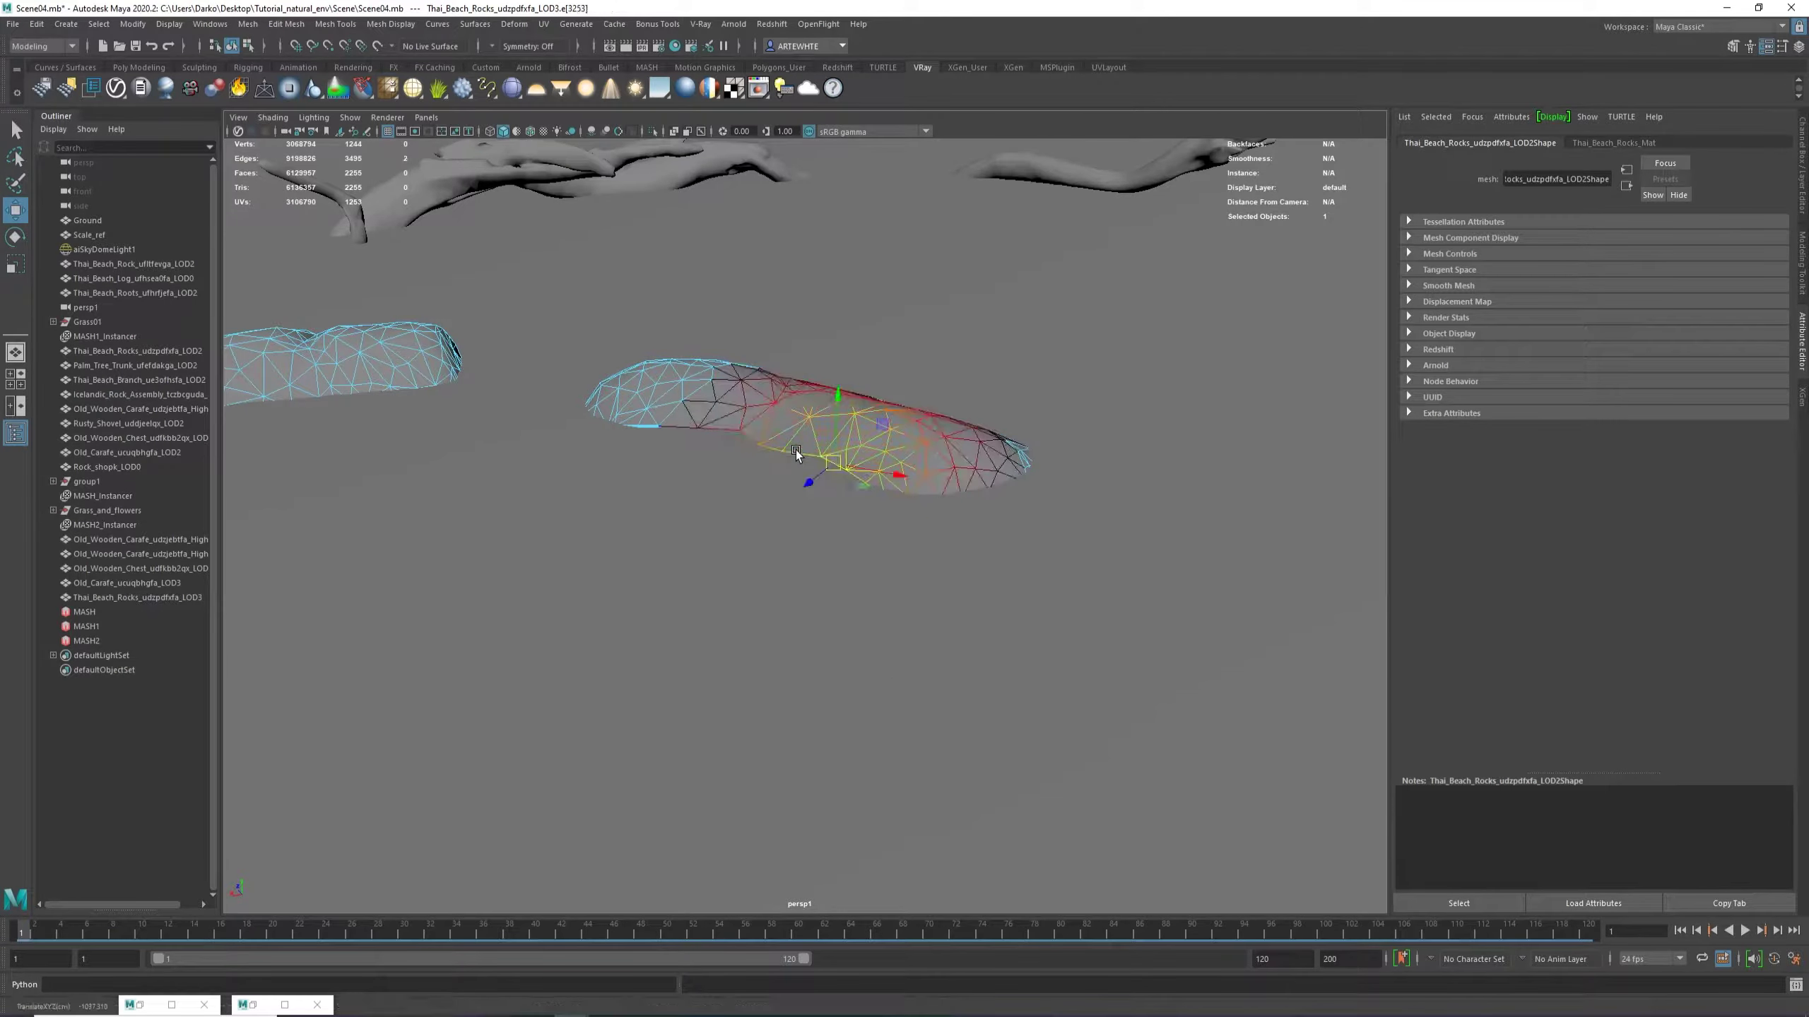
left_click_drag(834, 399, 838, 415)
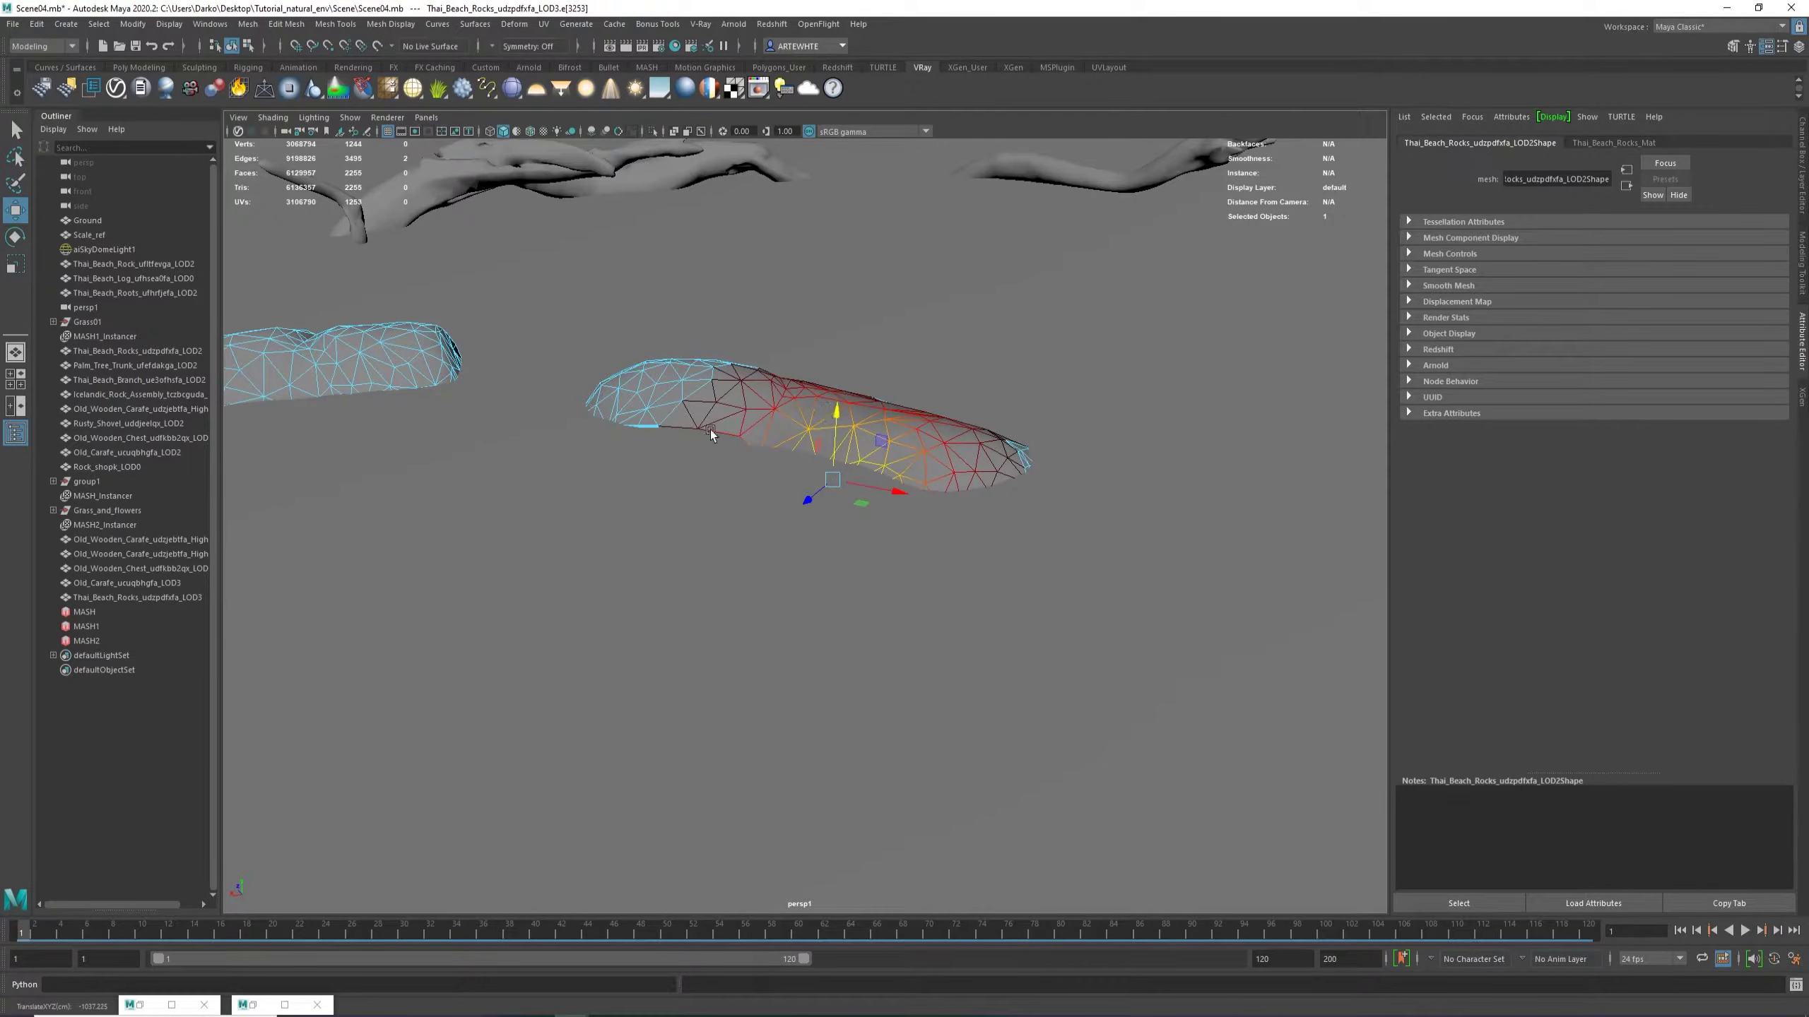
left_click(653, 419)
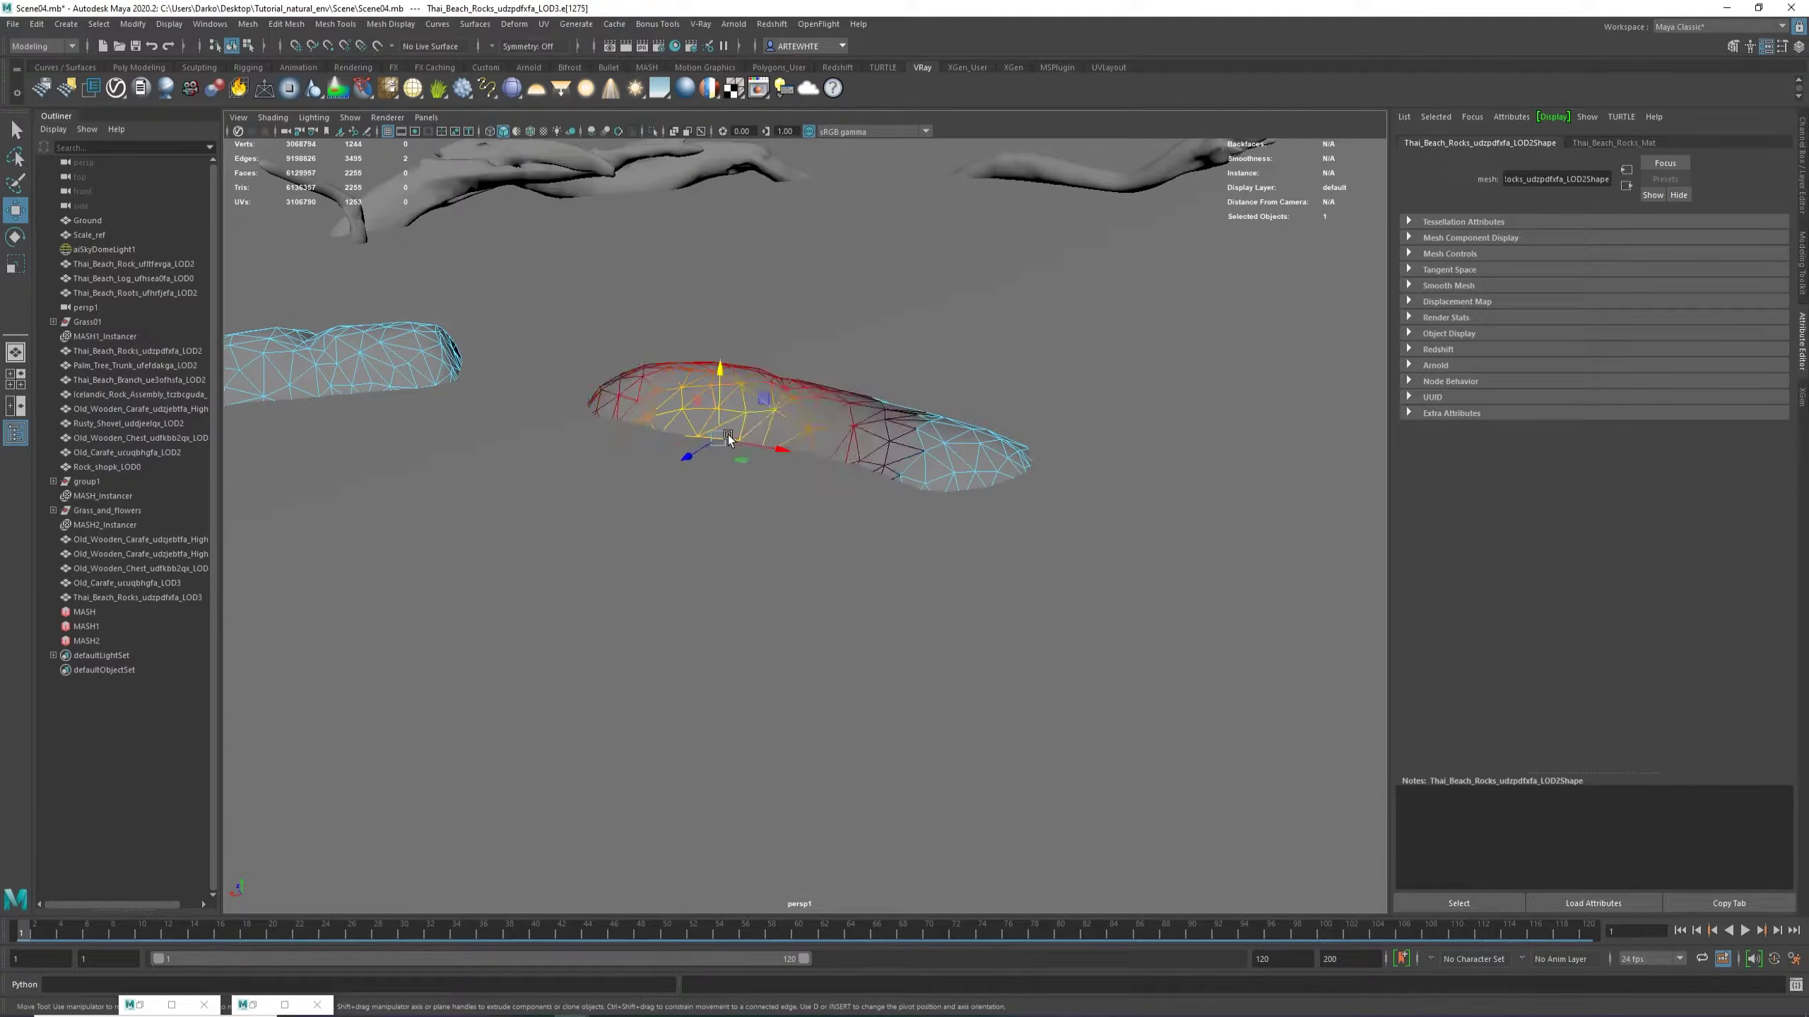
left_click(716, 415)
Sink the pointed end of the neighbouring small rock into the sand by lowering its soft-selected border edges, and leave edge editing.
left_click_drag(718, 417, 555, 450, "alt")
left_click_drag(920, 422, 641, 570, "alt")
right_click_drag(641, 569, 825, 506, "alt")
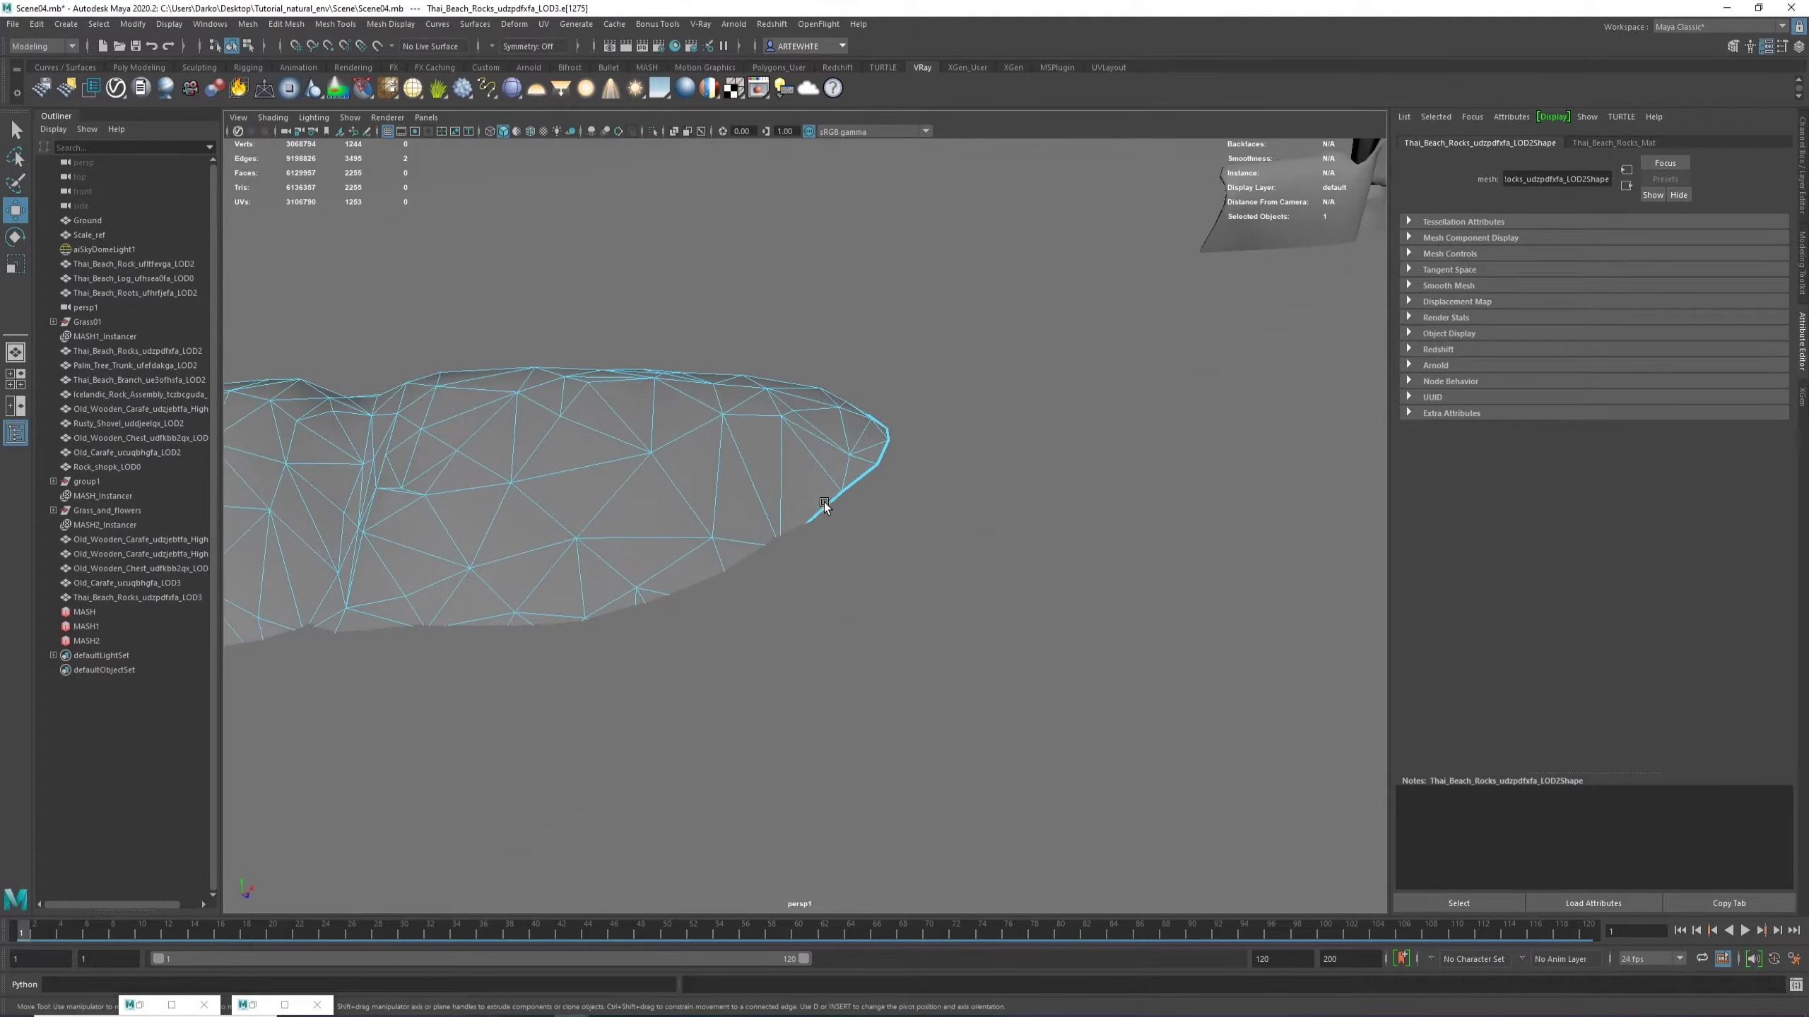
key("b")
left_click_drag(883, 412, 896, 453)
scroll(842, 438, "down", 7)
key("F8")
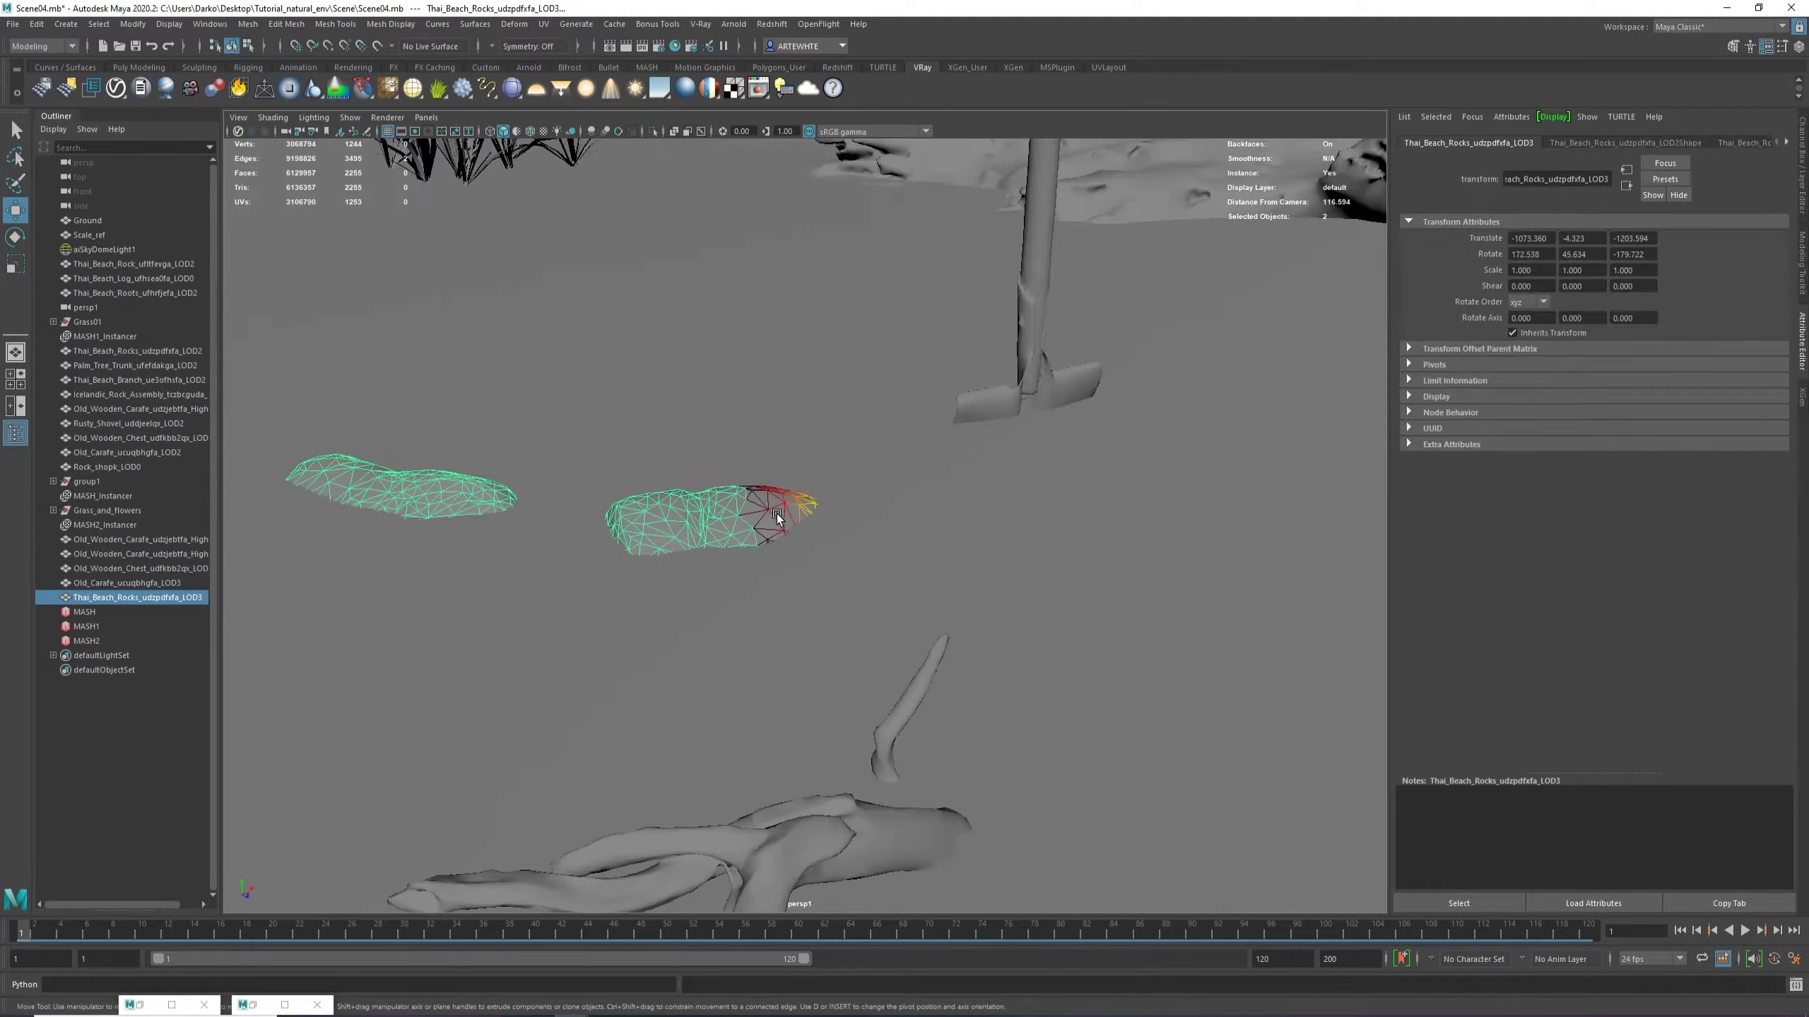
Return fully to object selection, select the ground instead of the rocks, and save the scene.
left_click_drag(778, 515, 344, 443, "alt")
scroll(730, 521, "down", 4)
middle_click_drag(747, 545, 806, 453, "alt")
left_click_drag(598, 456, 811, 468, "alt")
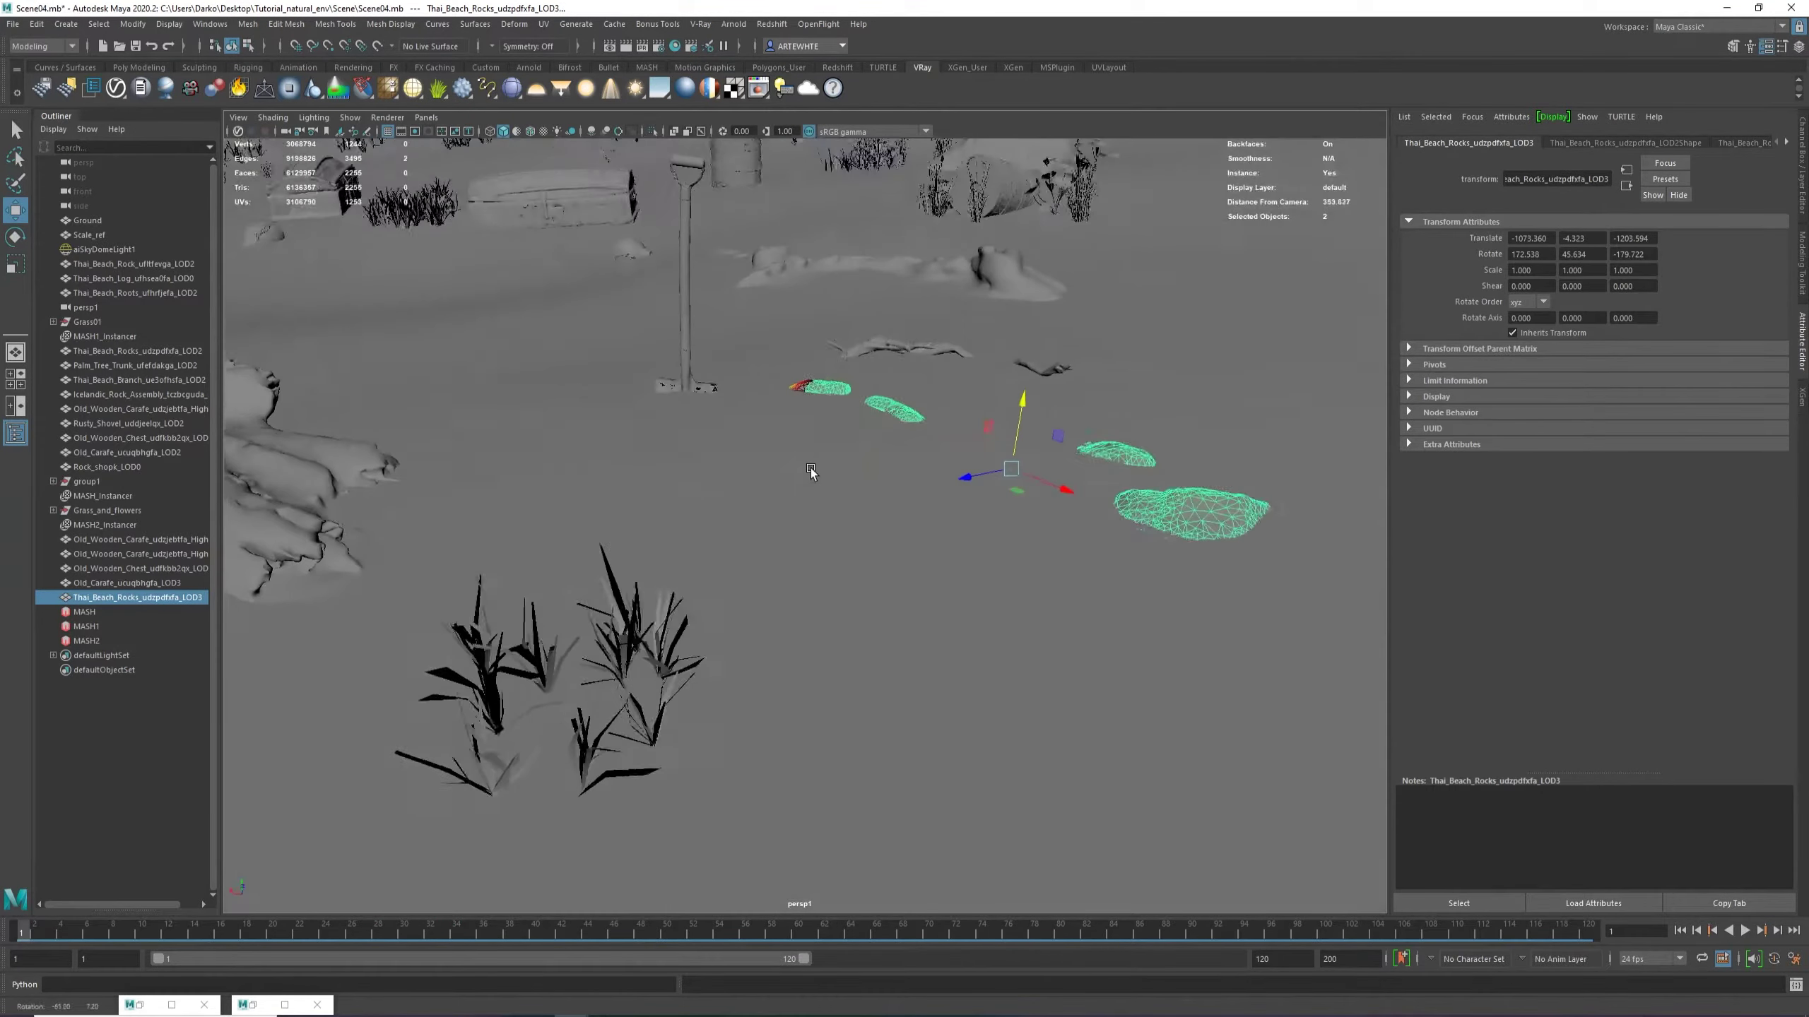
scroll(811, 469, "down", 4)
right_click_drag(806, 423, 880, 403)
left_click(1022, 359)
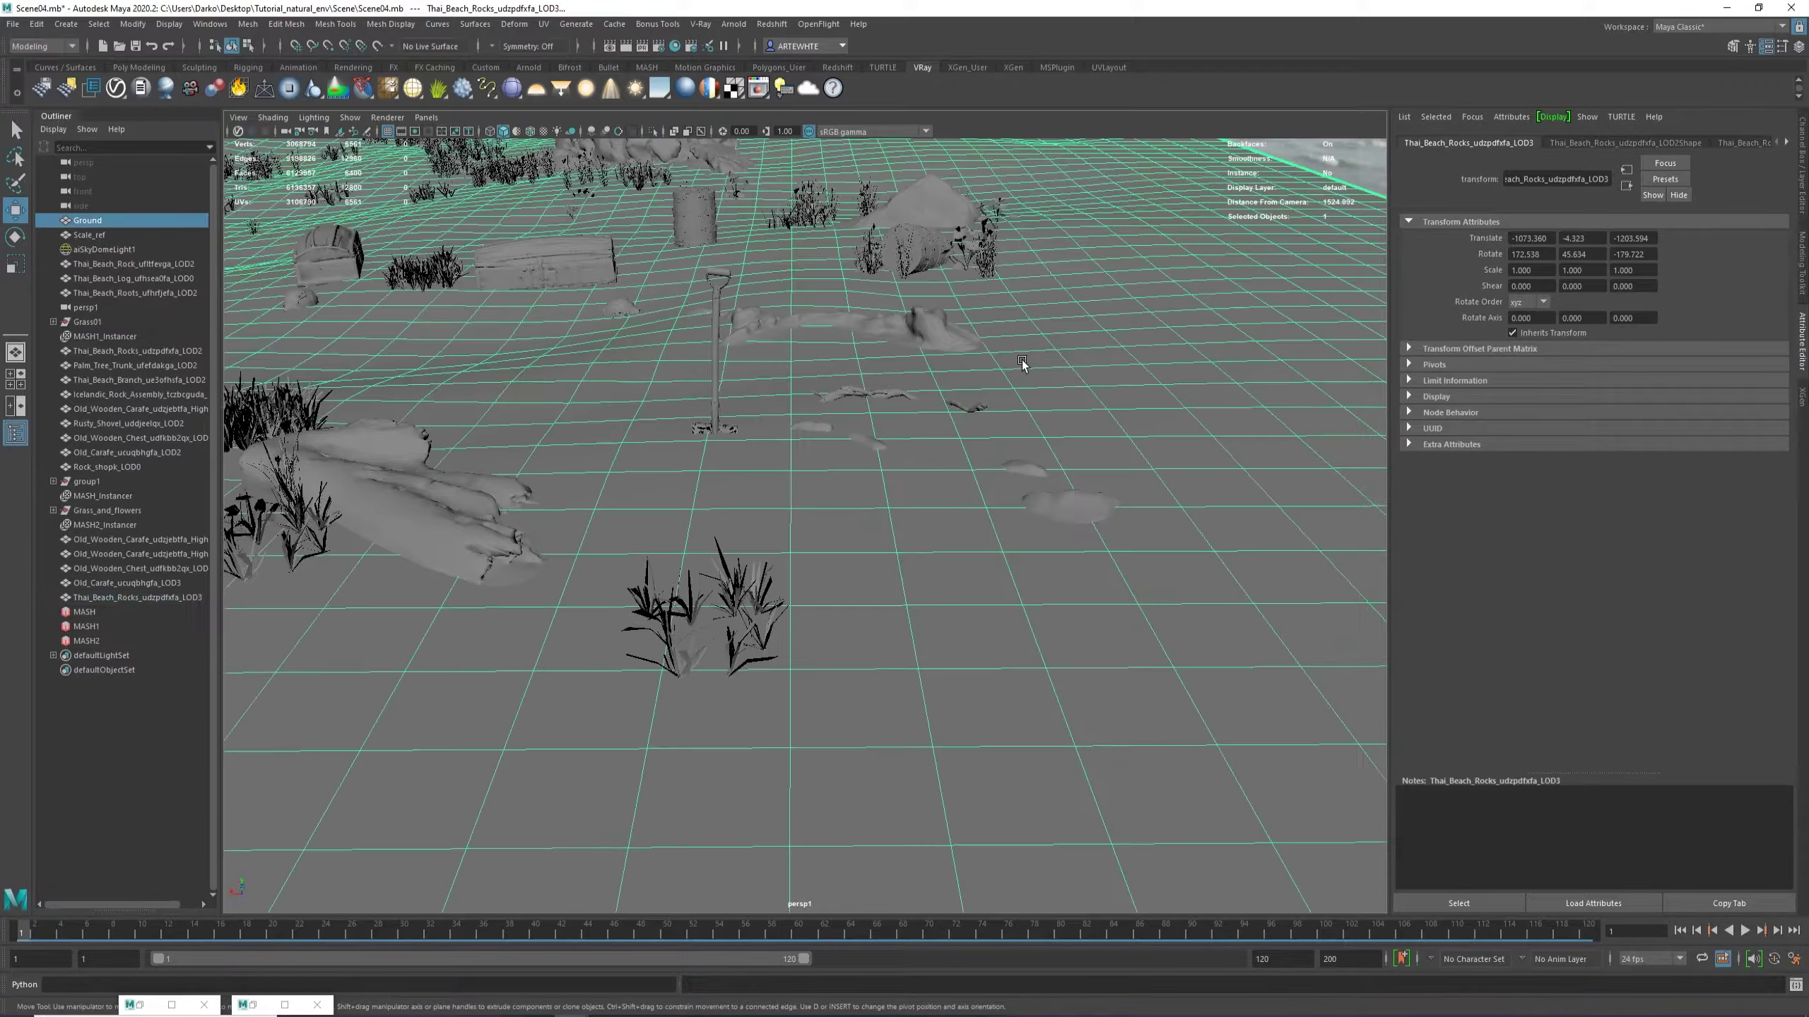
key("q")
key("ctrl+s")
key("w")
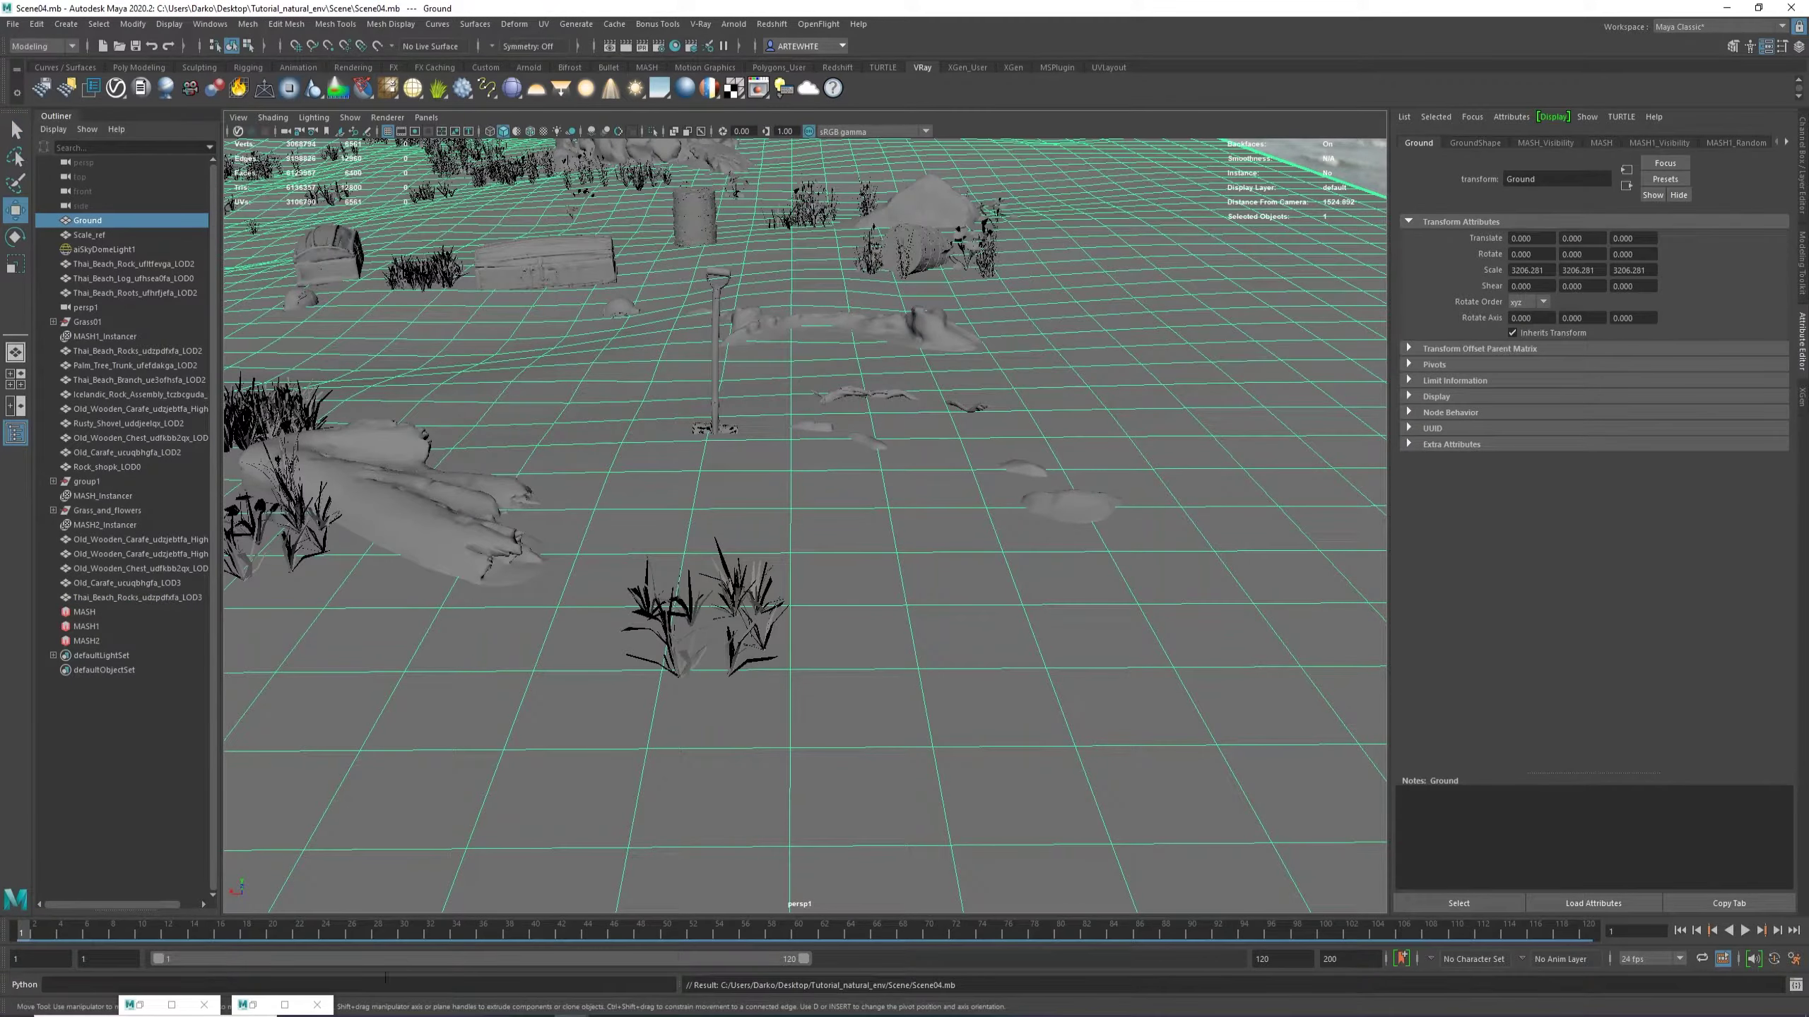
Connect aiColorCorrect2's Out Color to the Base Color of Thai_Beach_Rocks_Mat in the Hypershade.
left_click_drag(775, 484, 899, 614, "alt")
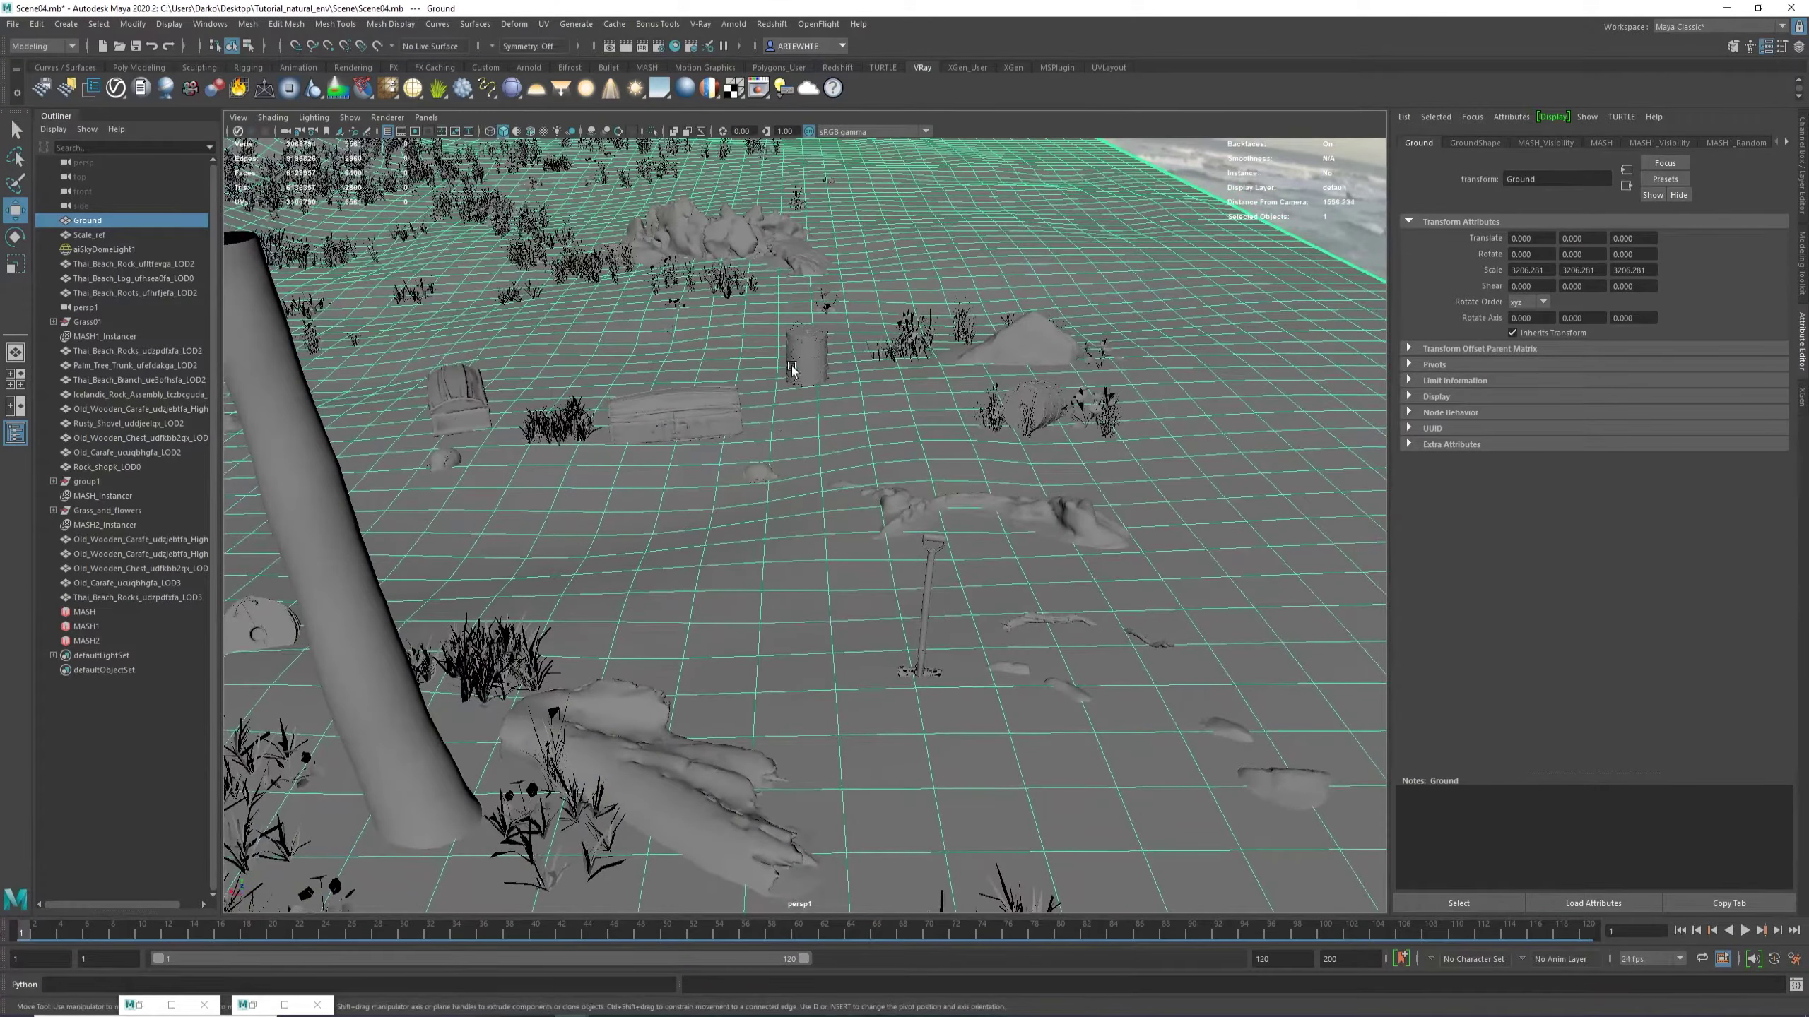
left_click_drag(777, 719, 676, 673, "alt")
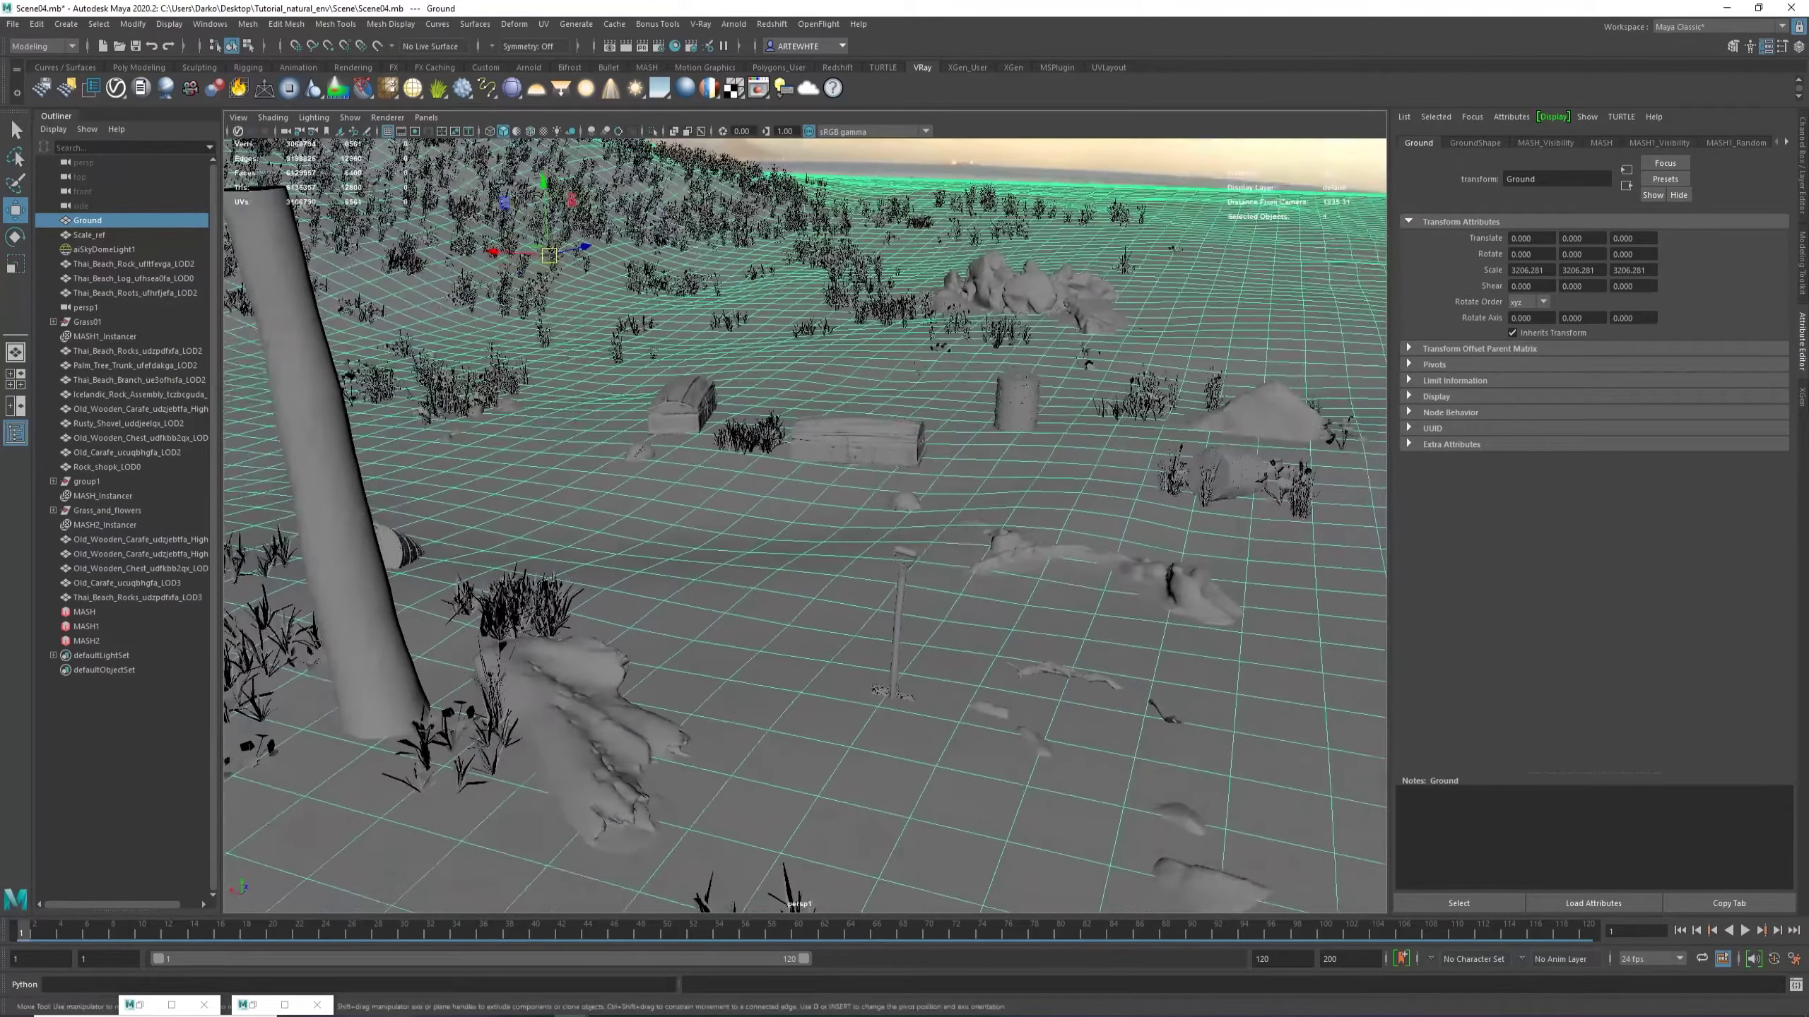
left_click(246, 1005)
middle_click_drag(1030, 431, 992, 515, "alt")
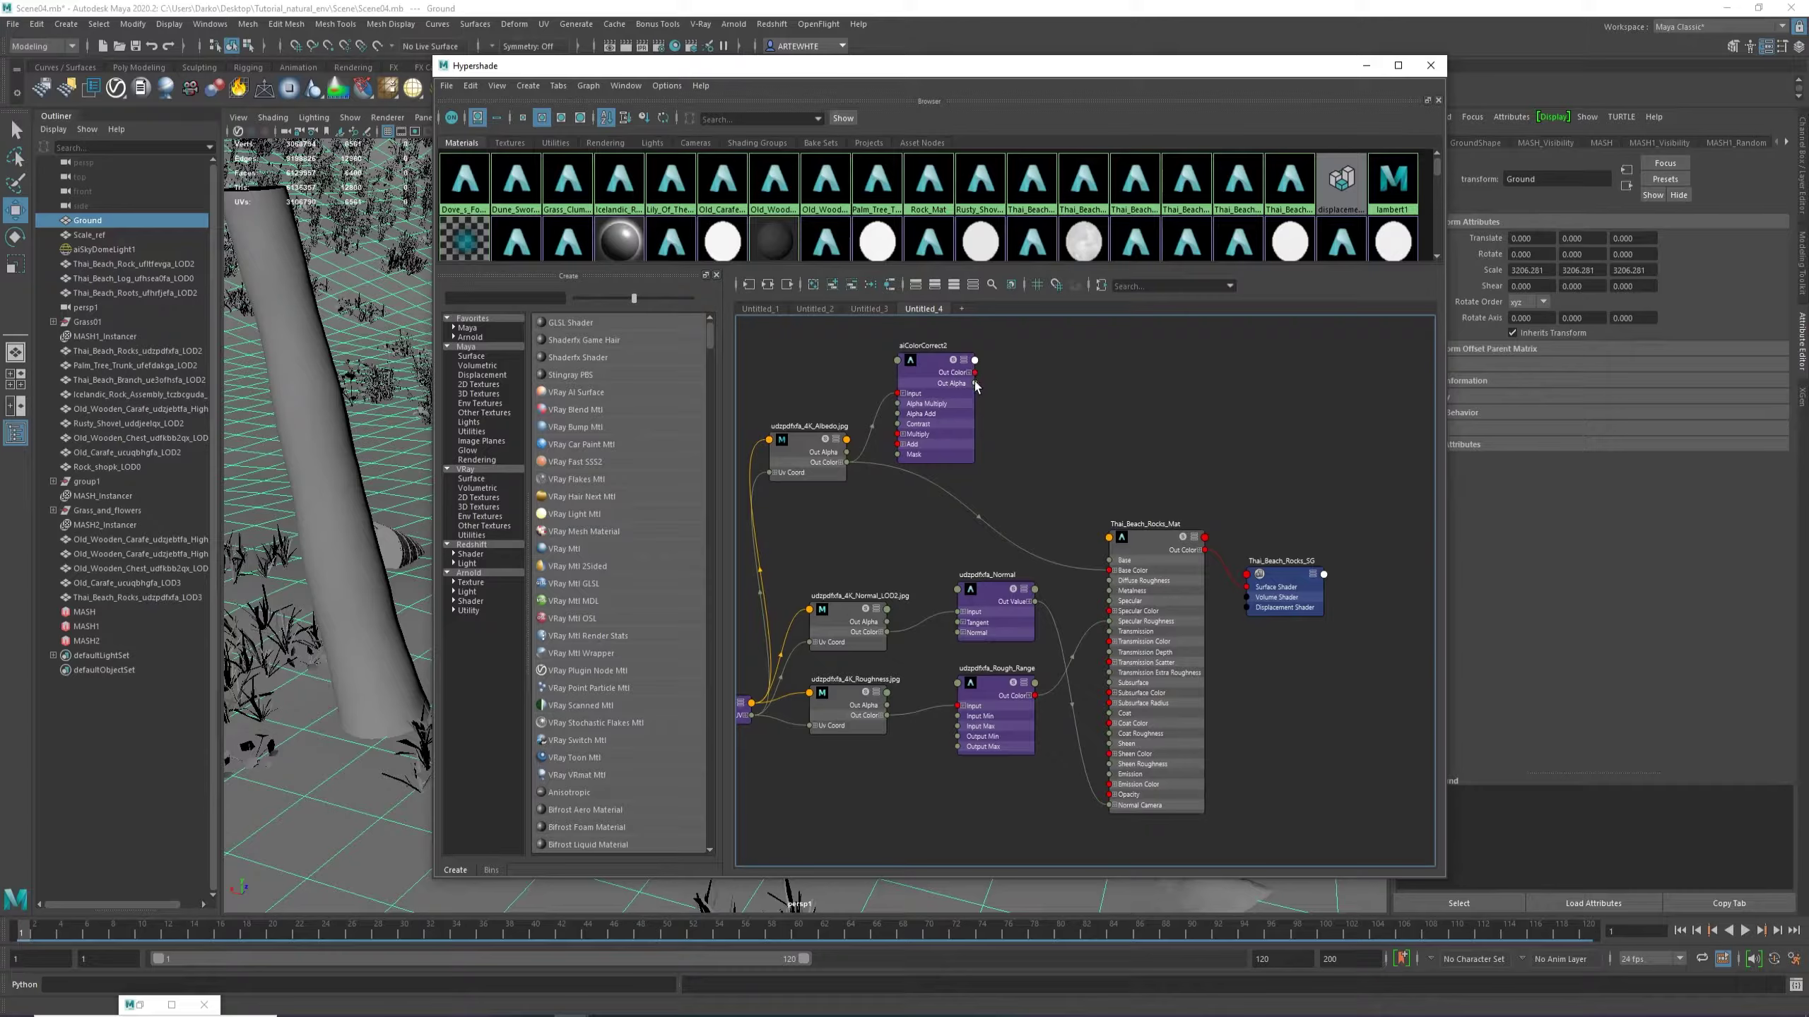
left_click_drag(1034, 476, 1109, 573)
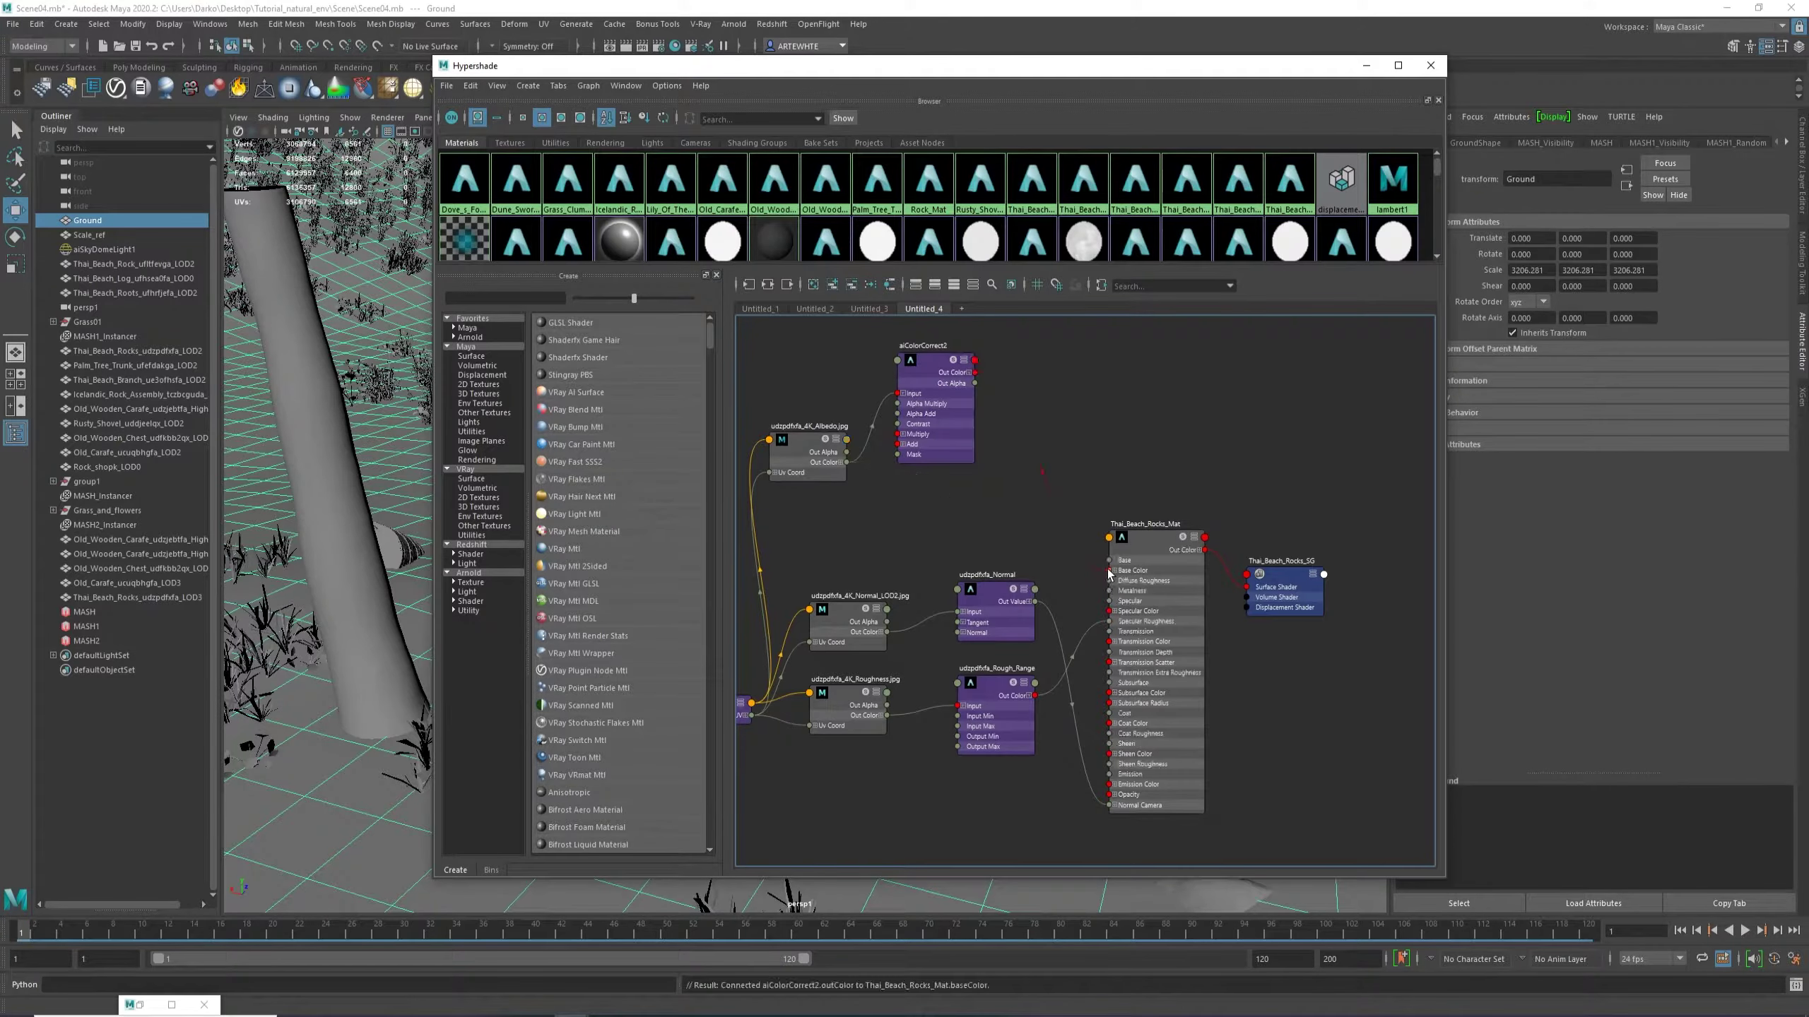
Select the small Old_Carafe piece beside the chest and display the Old_Carafe_Mat node network with aiColorCorrect3 in view.
left_click_drag(681, 65, 1003, 123)
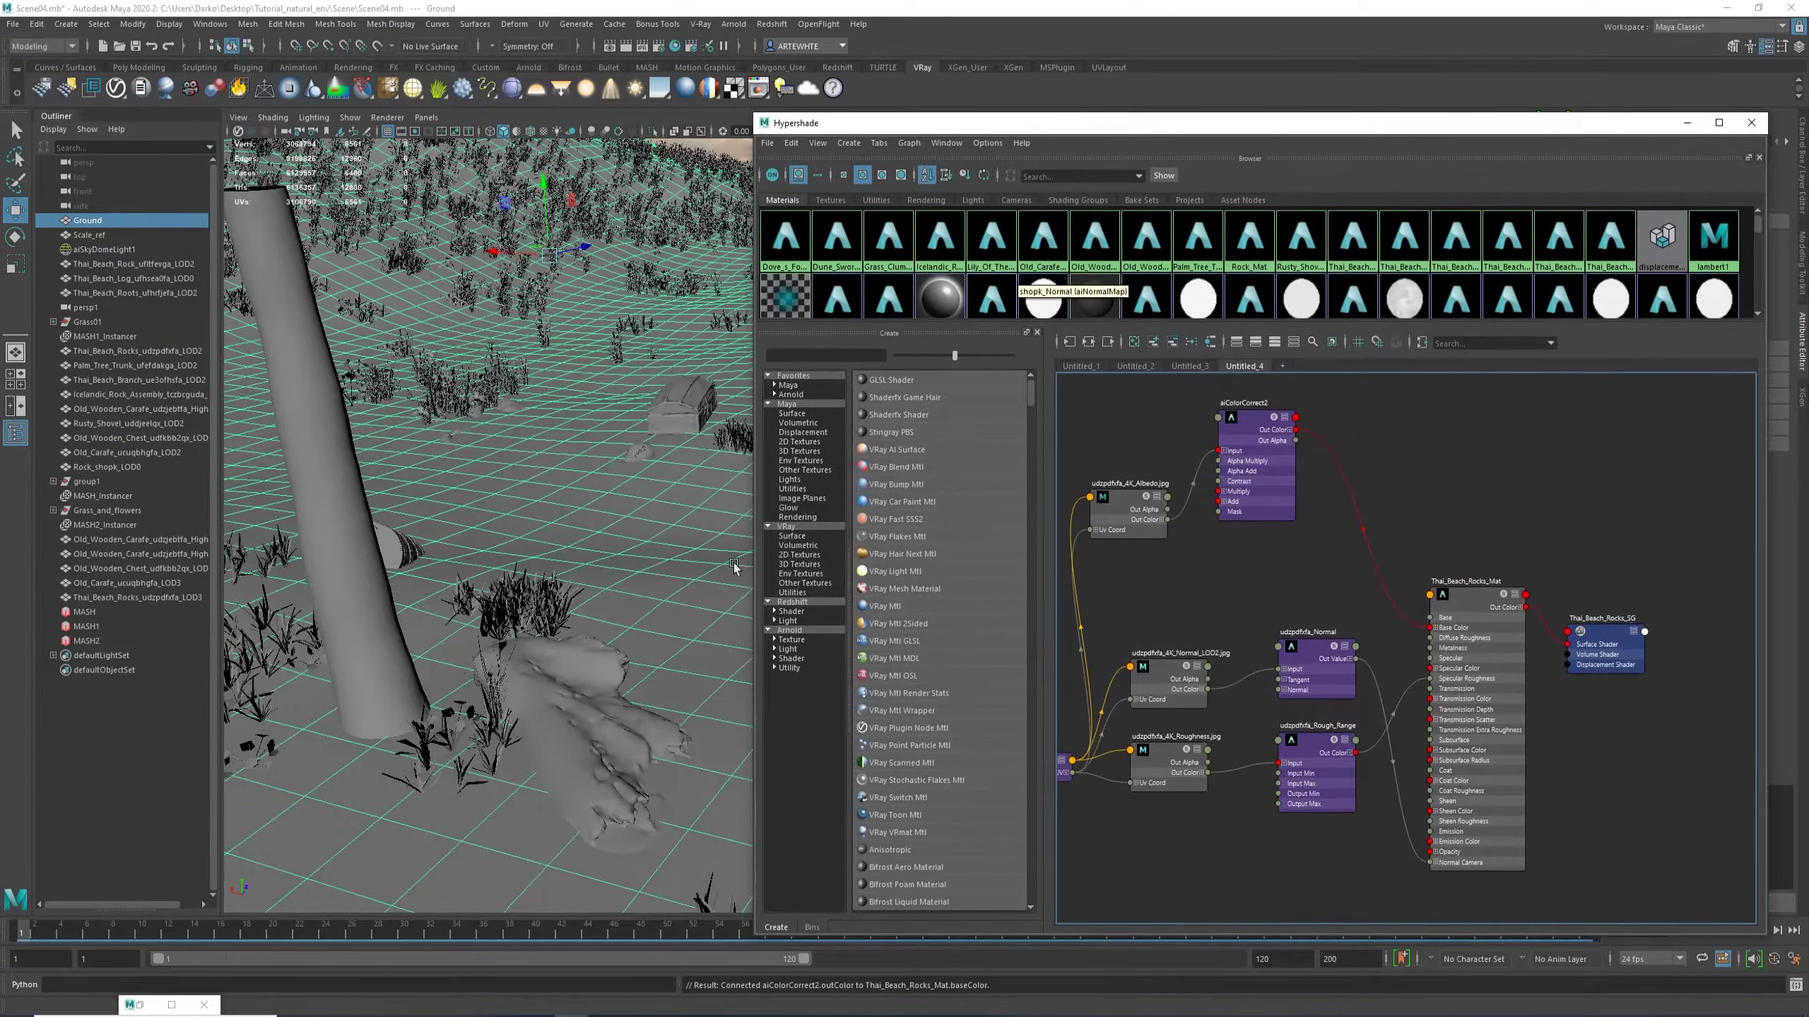
left_click(641, 453)
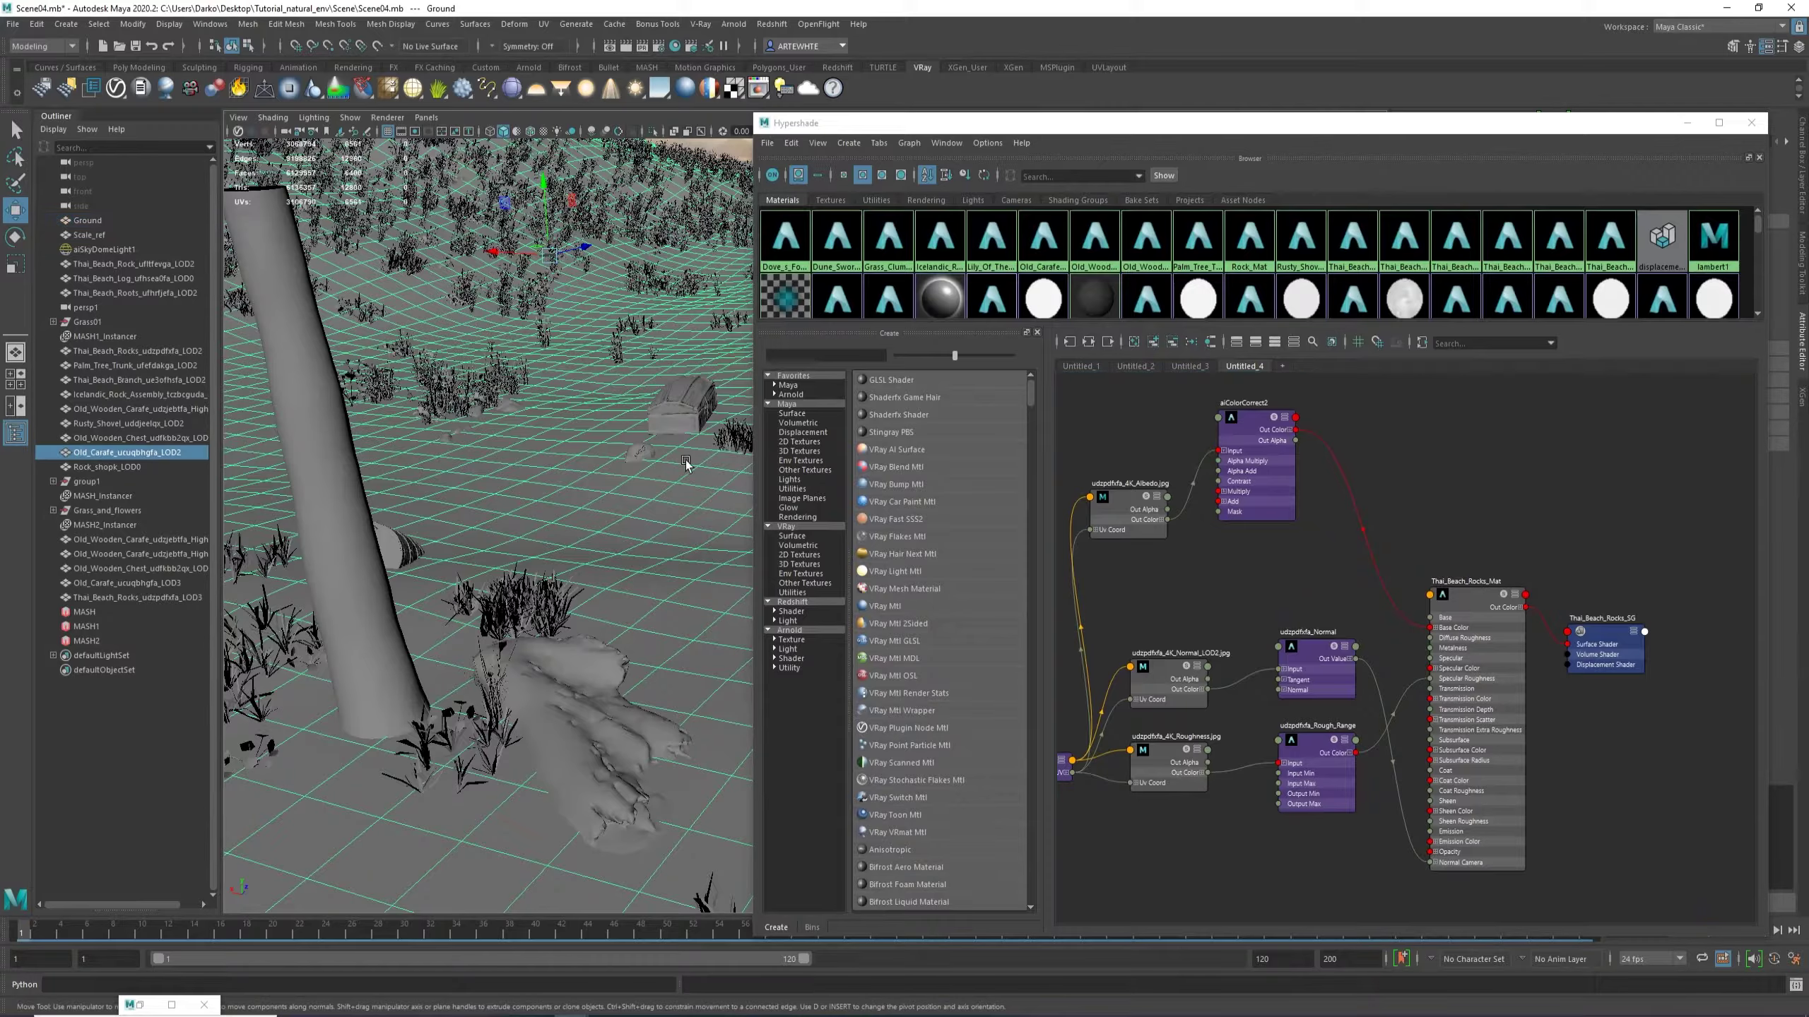
left_click(1196, 368)
scroll(1329, 599, "up", 5)
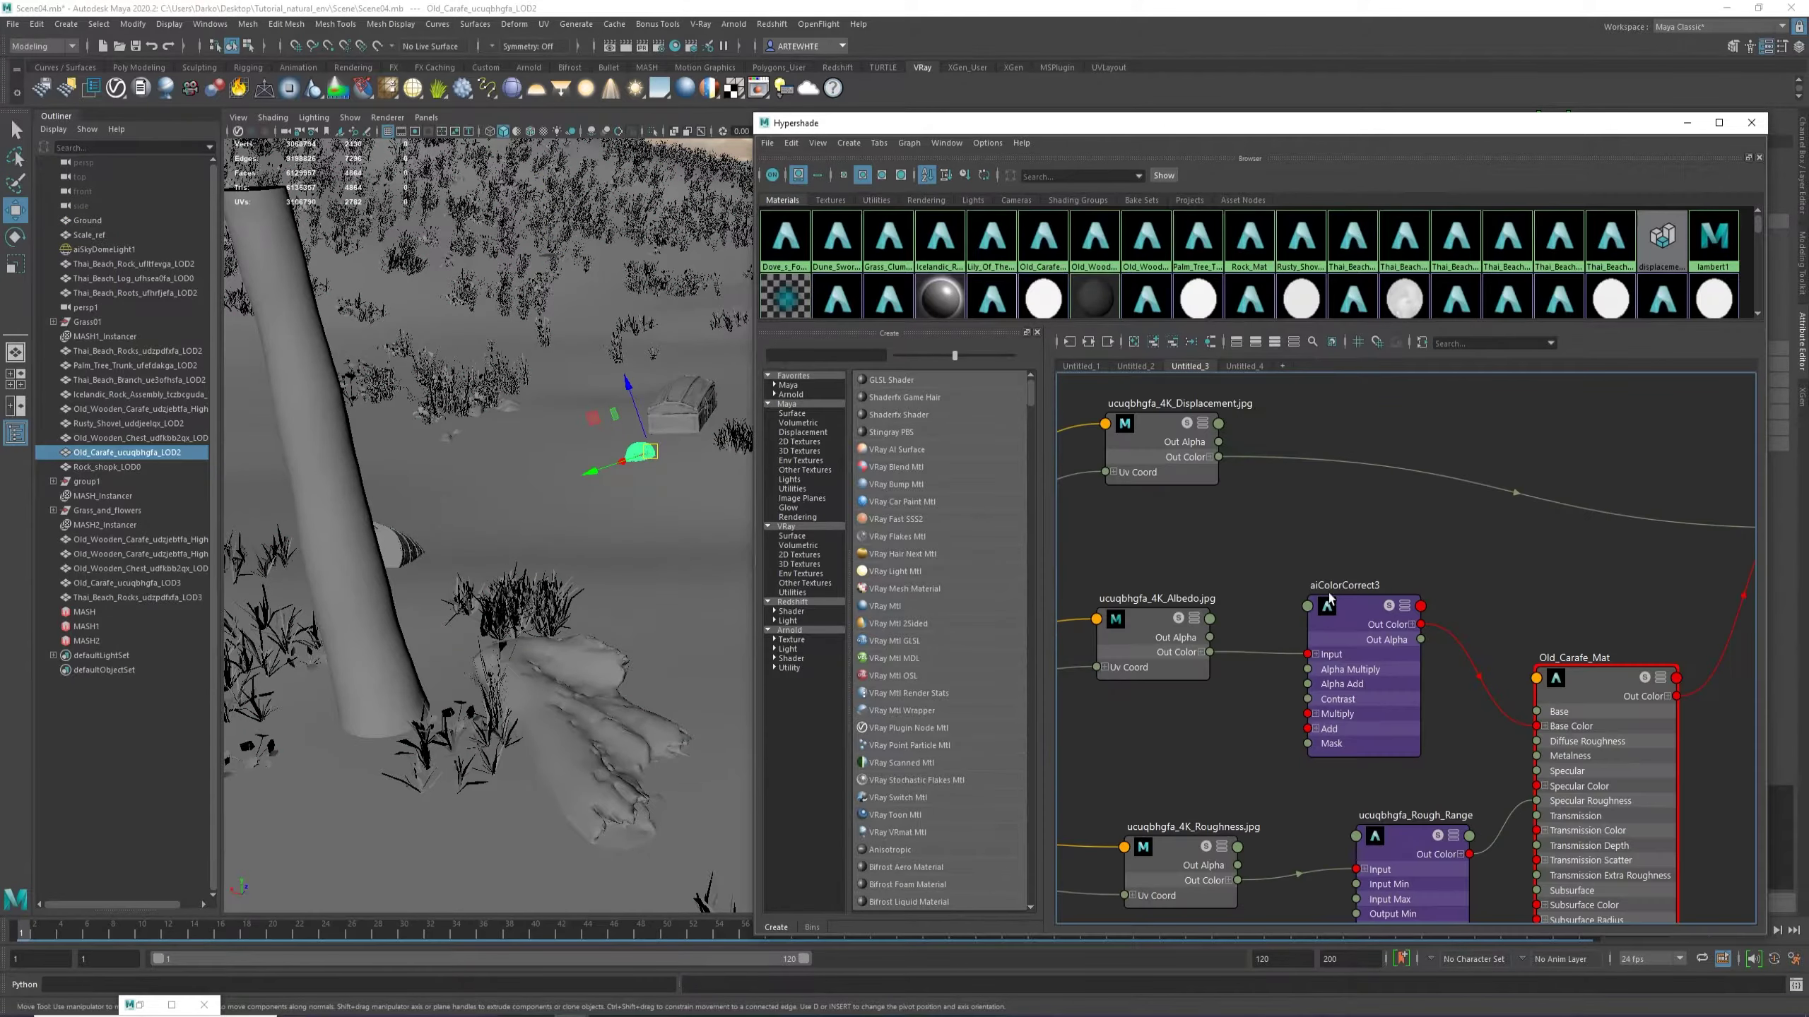
middle_click_drag(1371, 642, 1266, 540, "alt")
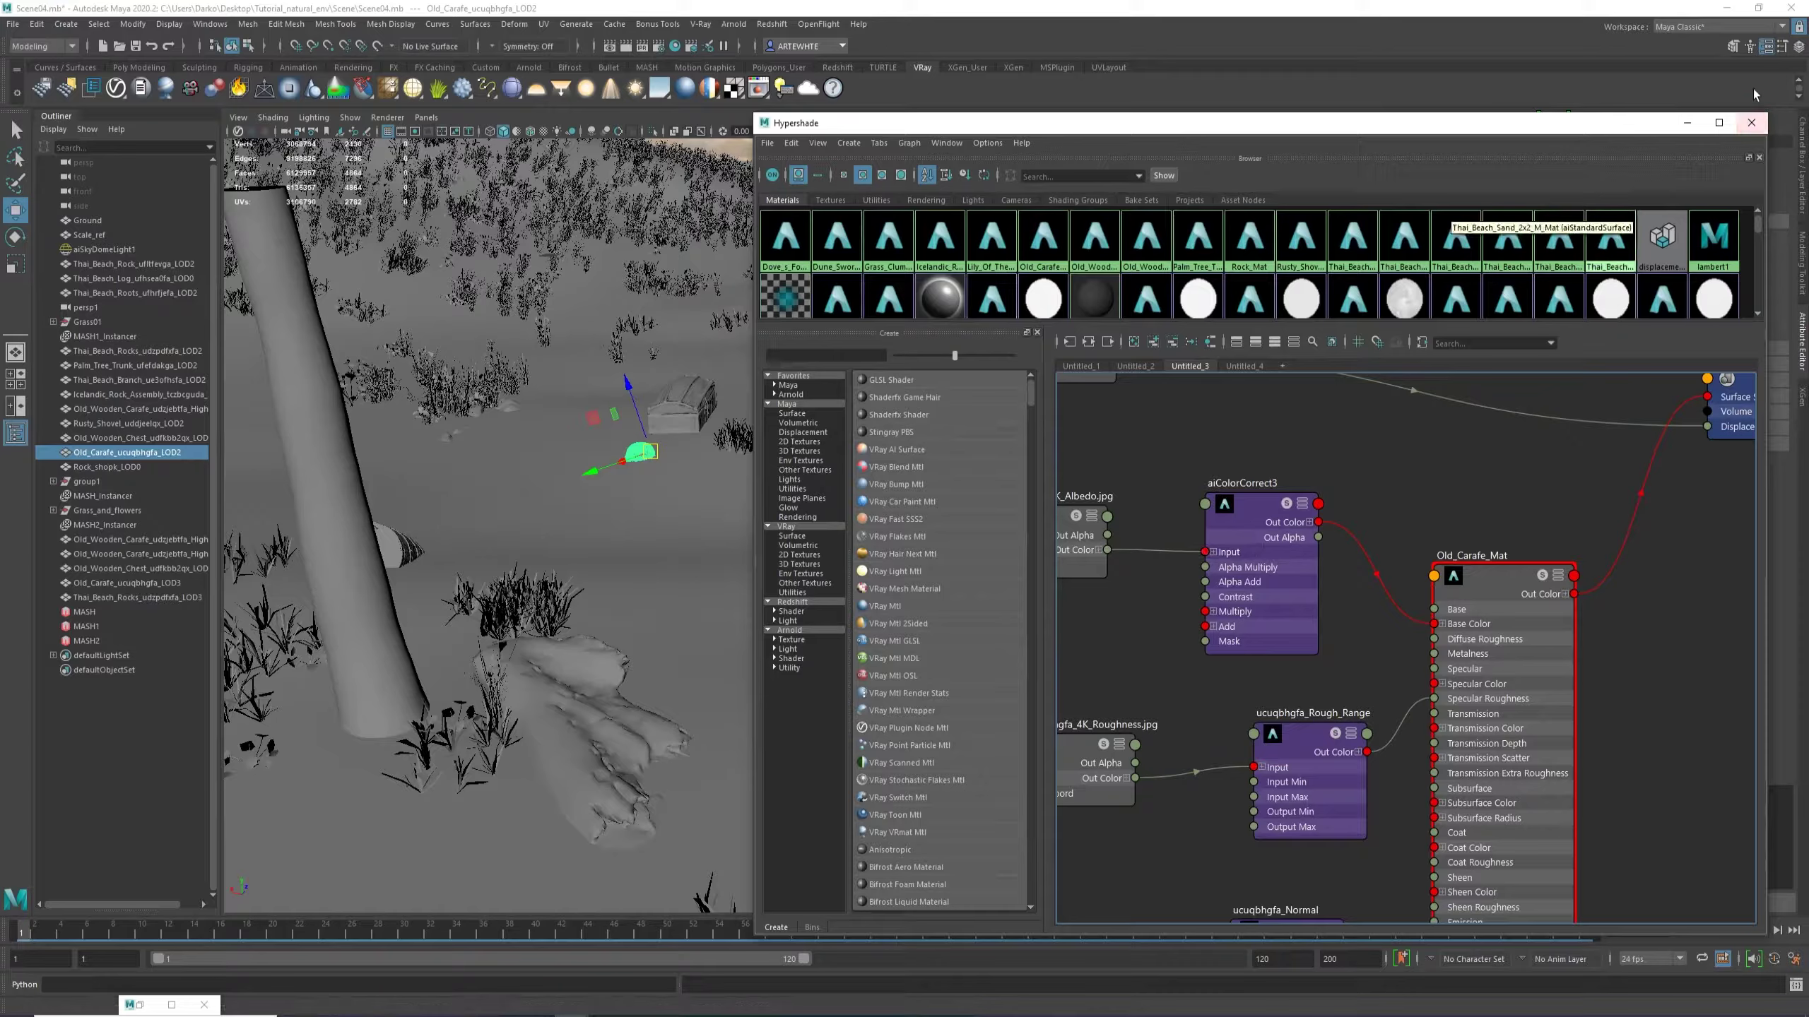
Minimize the Hypershade, bring up the Arnold RenderView, and restart the render from the perspective camera.
left_click(1693, 122)
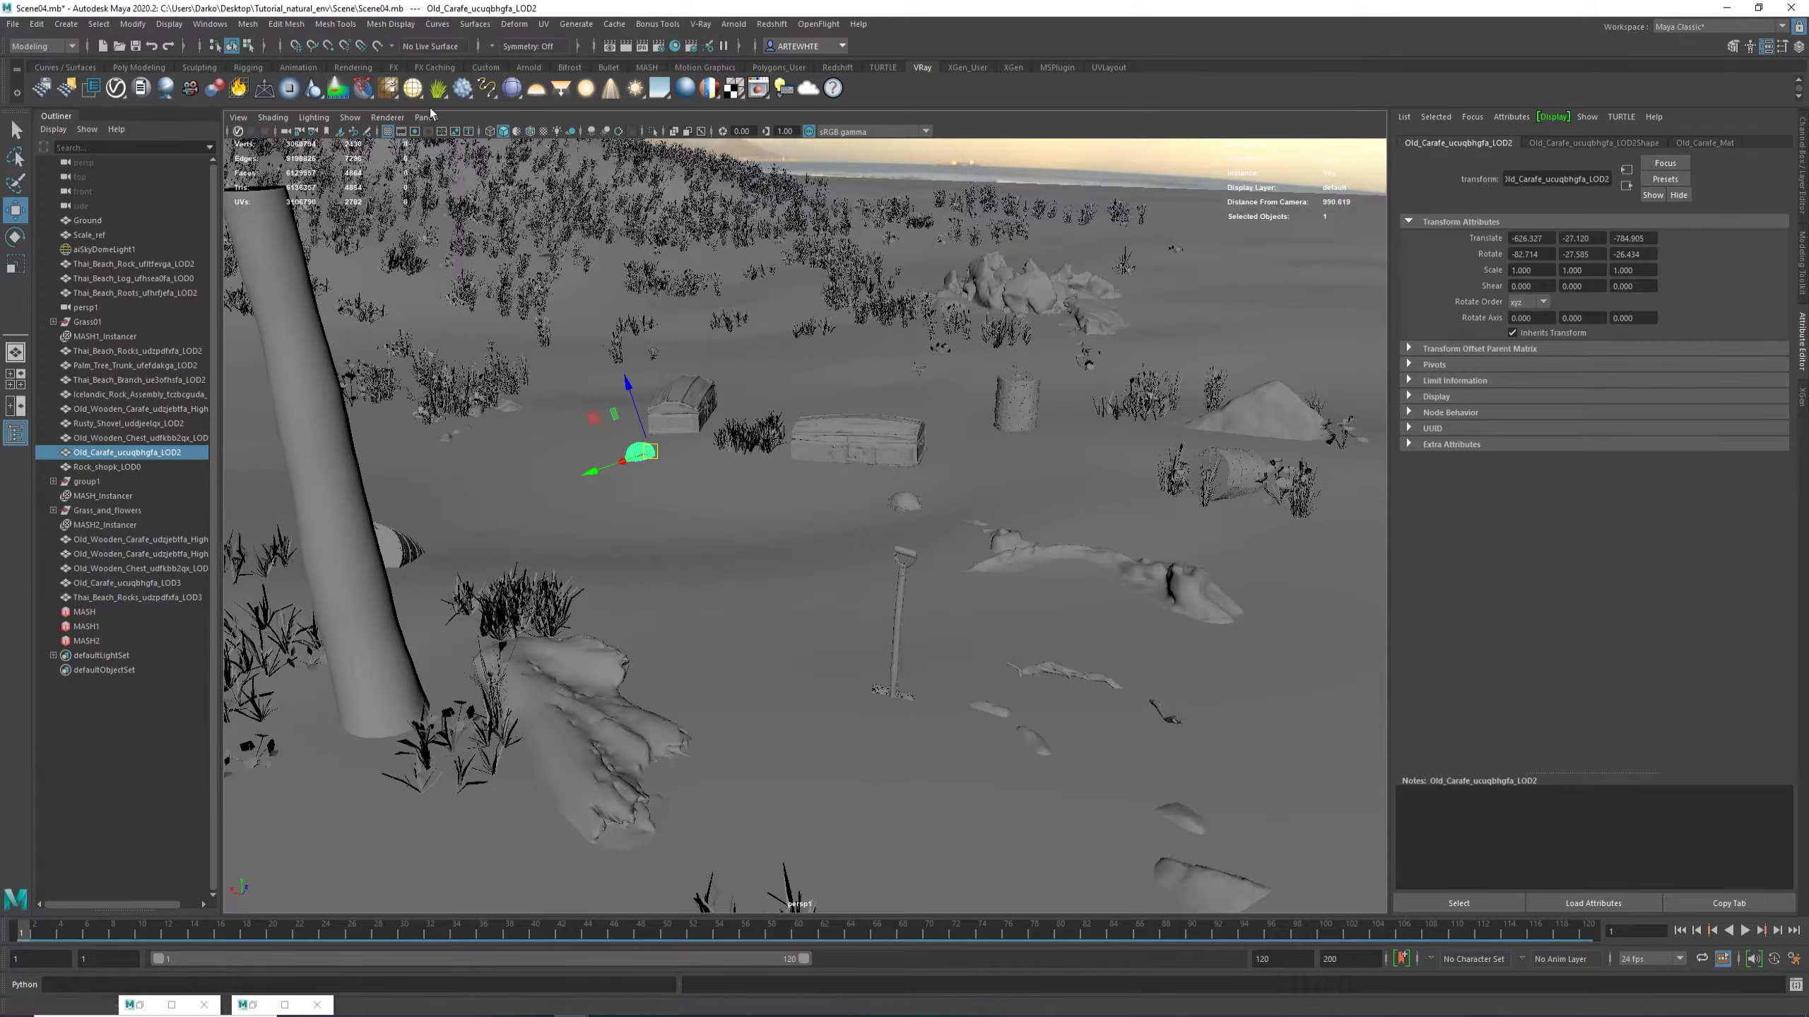
left_click(734, 24)
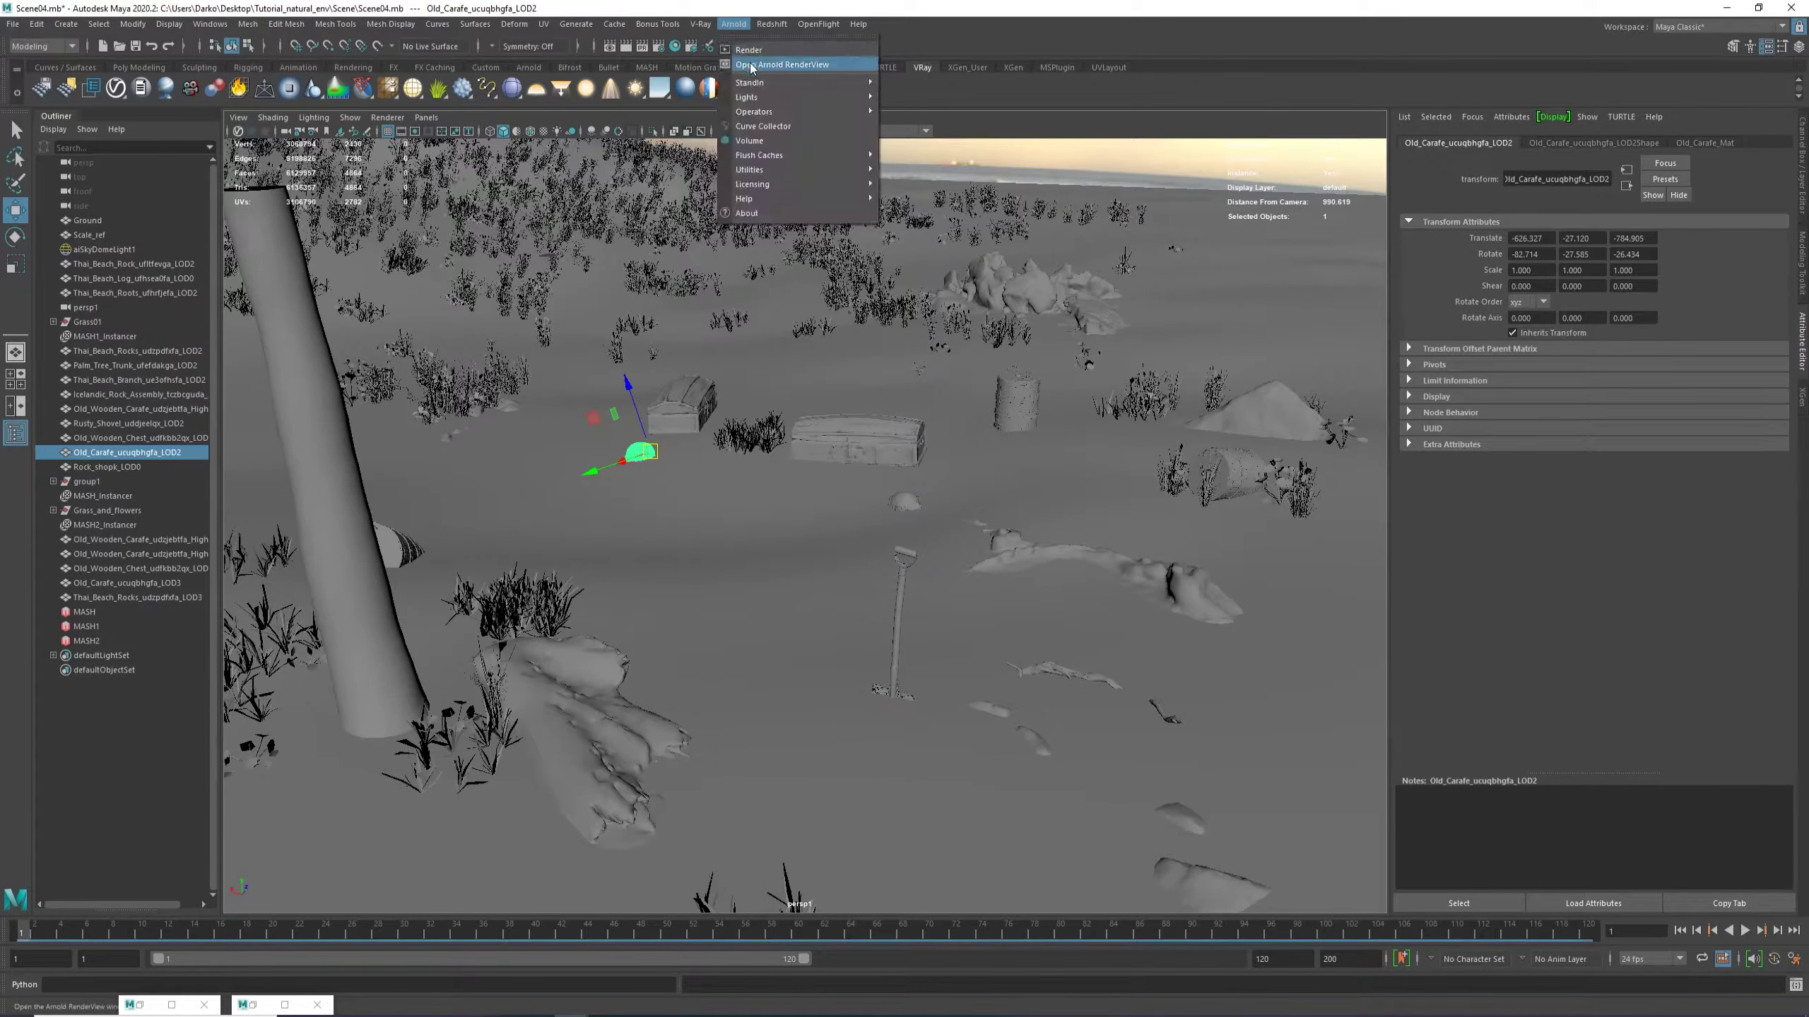
left_click(140, 1005)
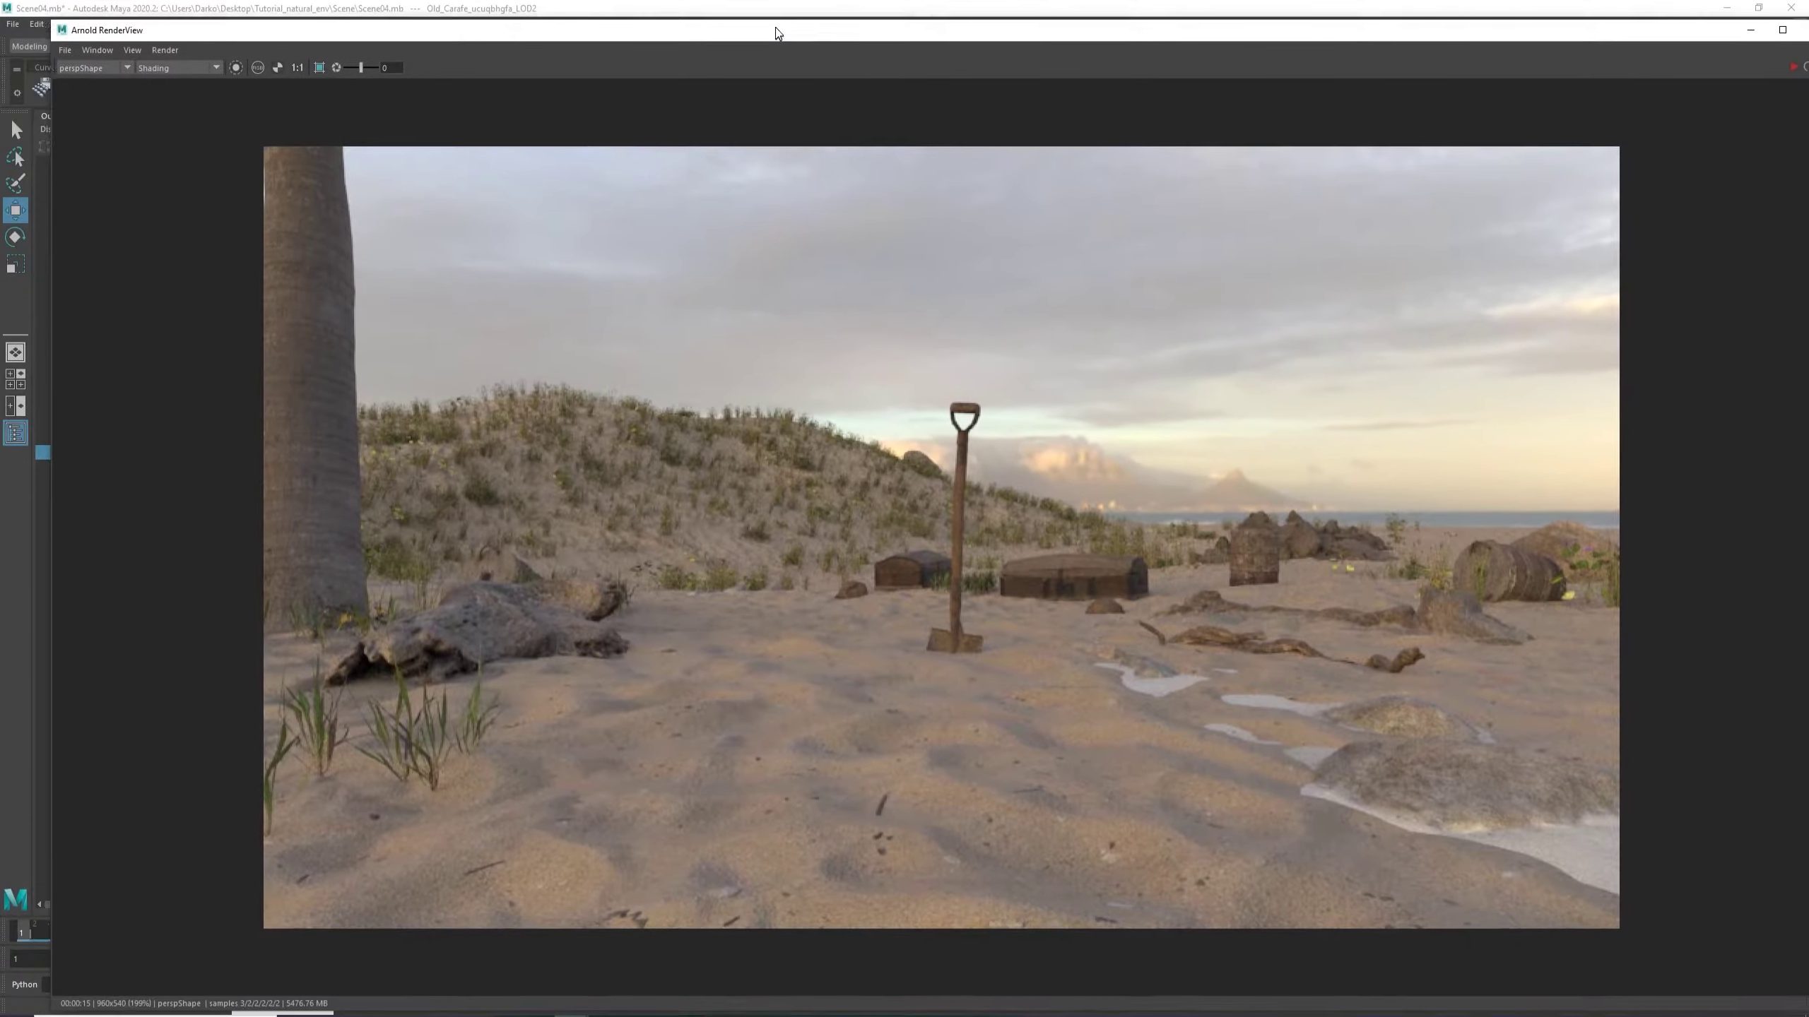
left_click_drag(775, 31, 741, 16)
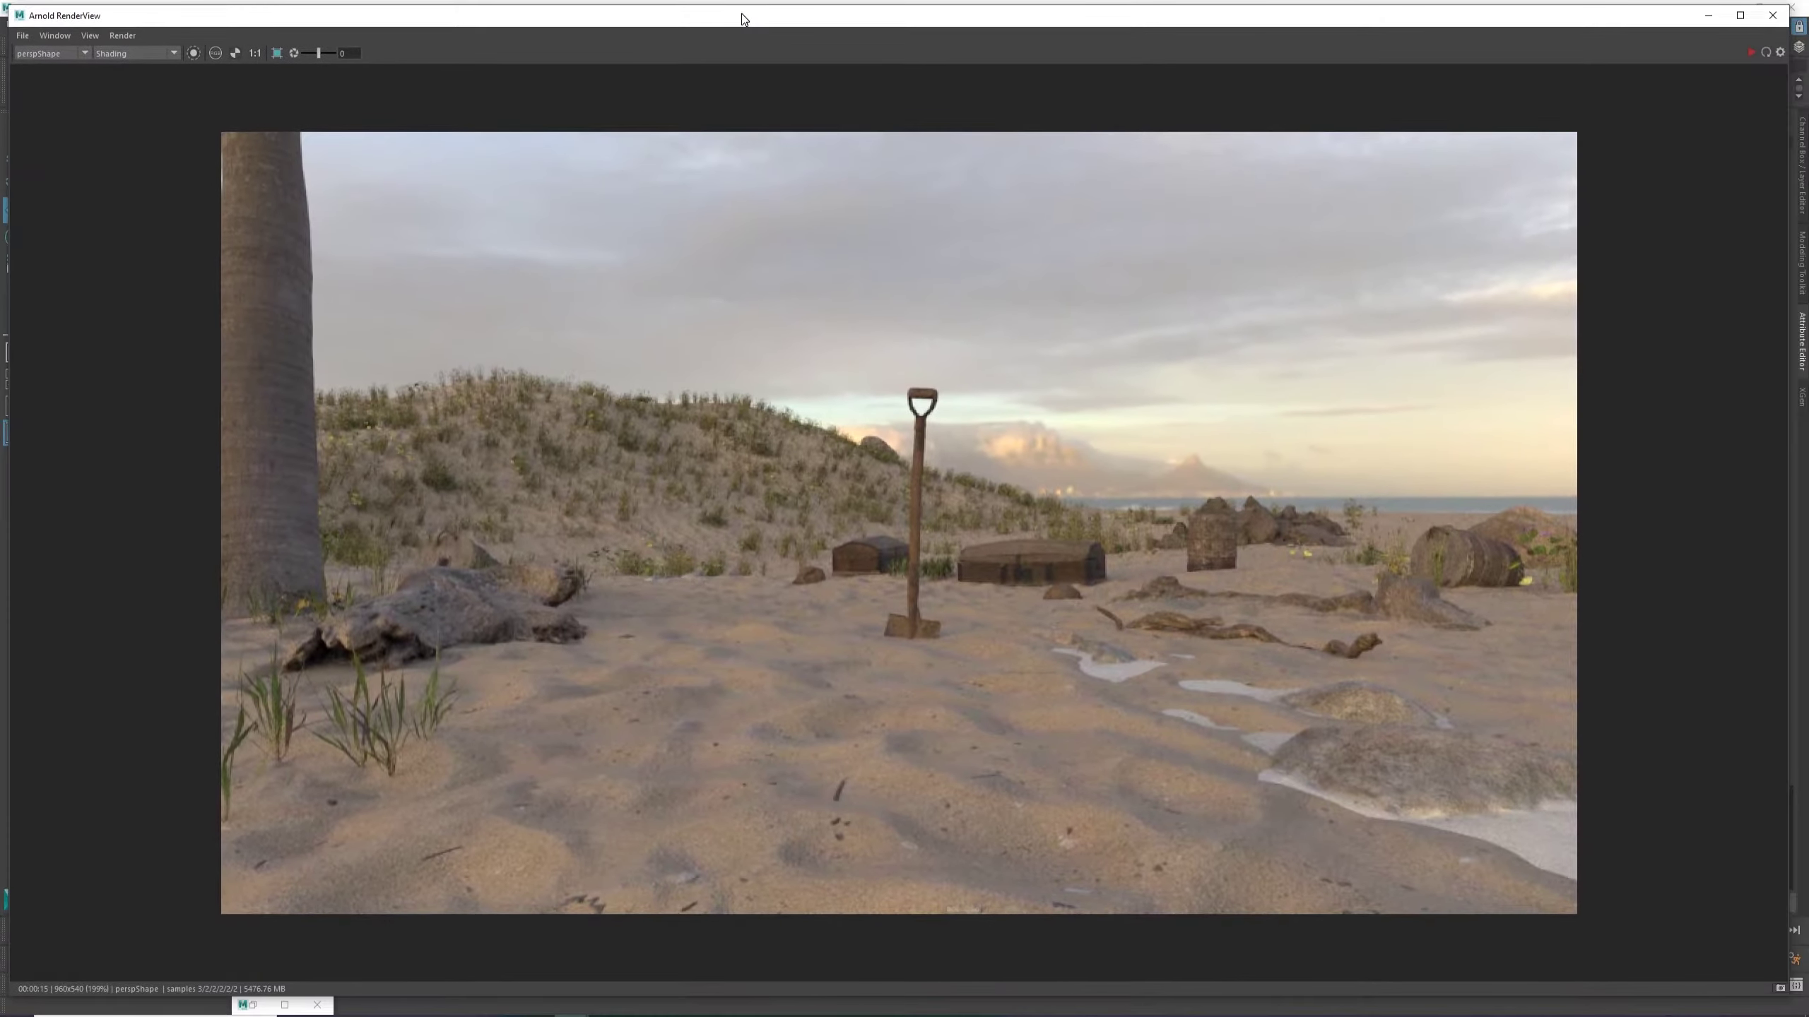
scroll(472, 125, "down", 2)
scroll(109, 63, "up", 1)
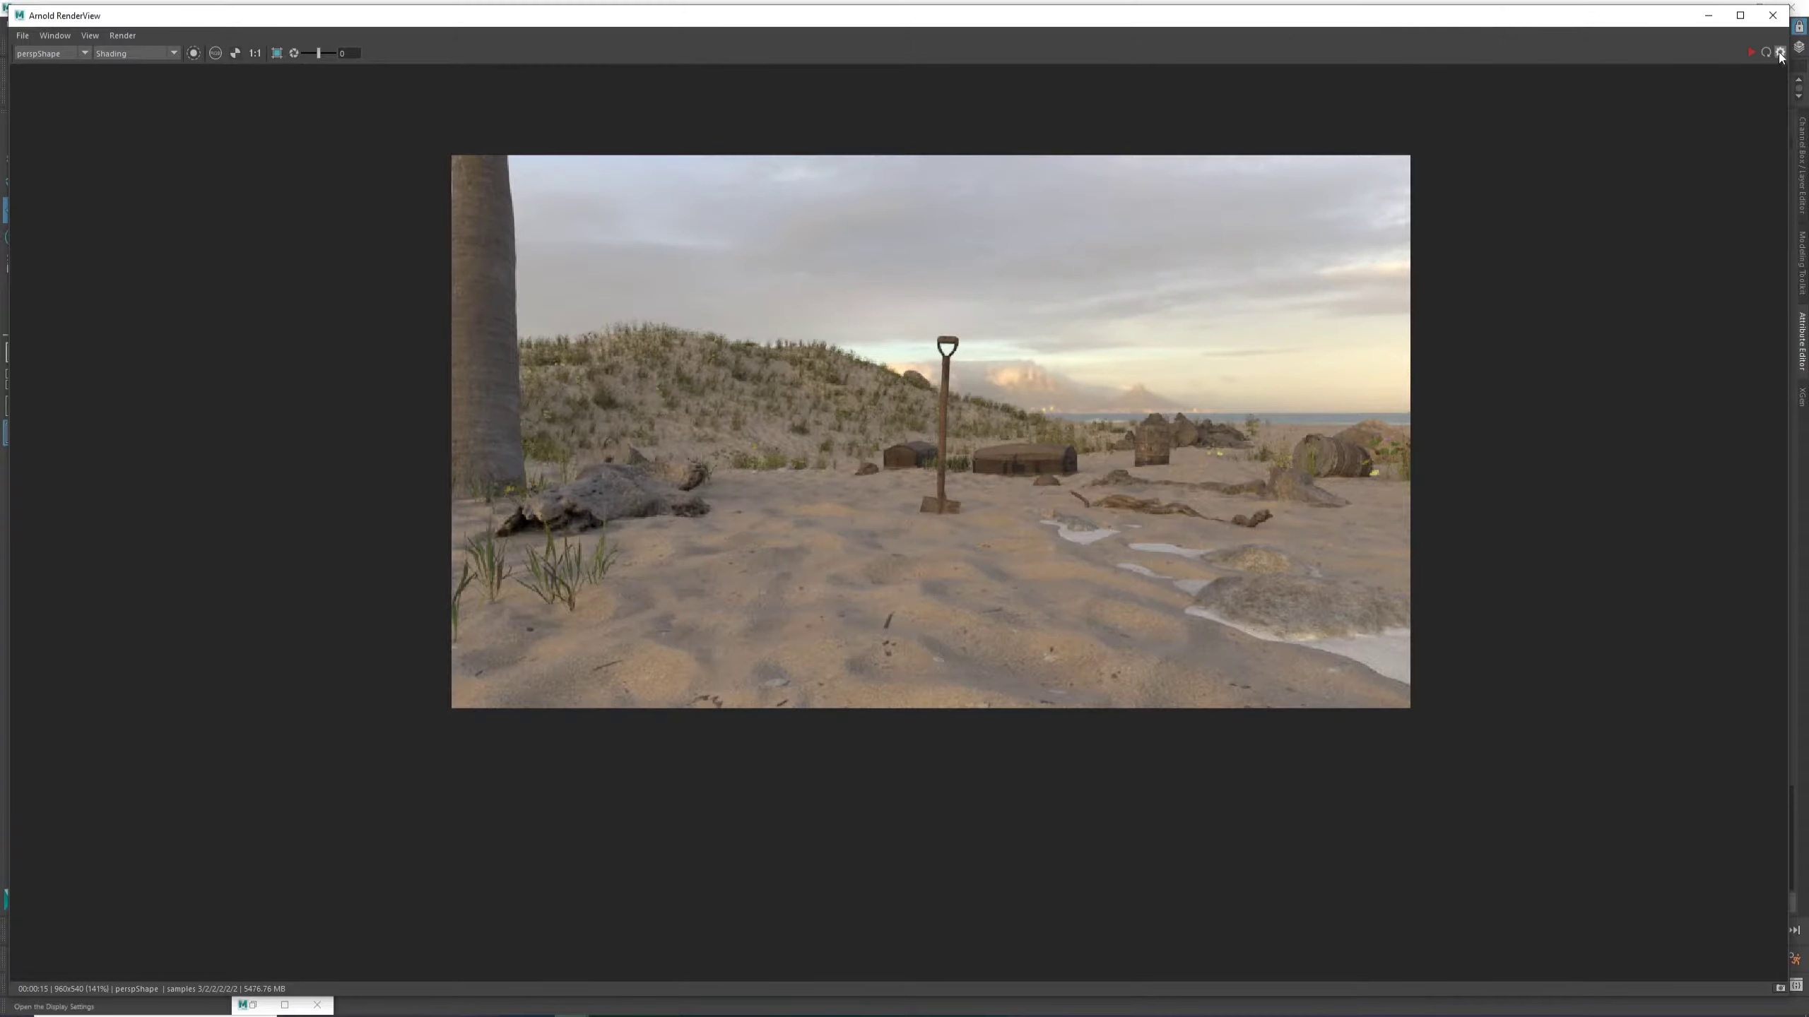
left_click(1751, 53)
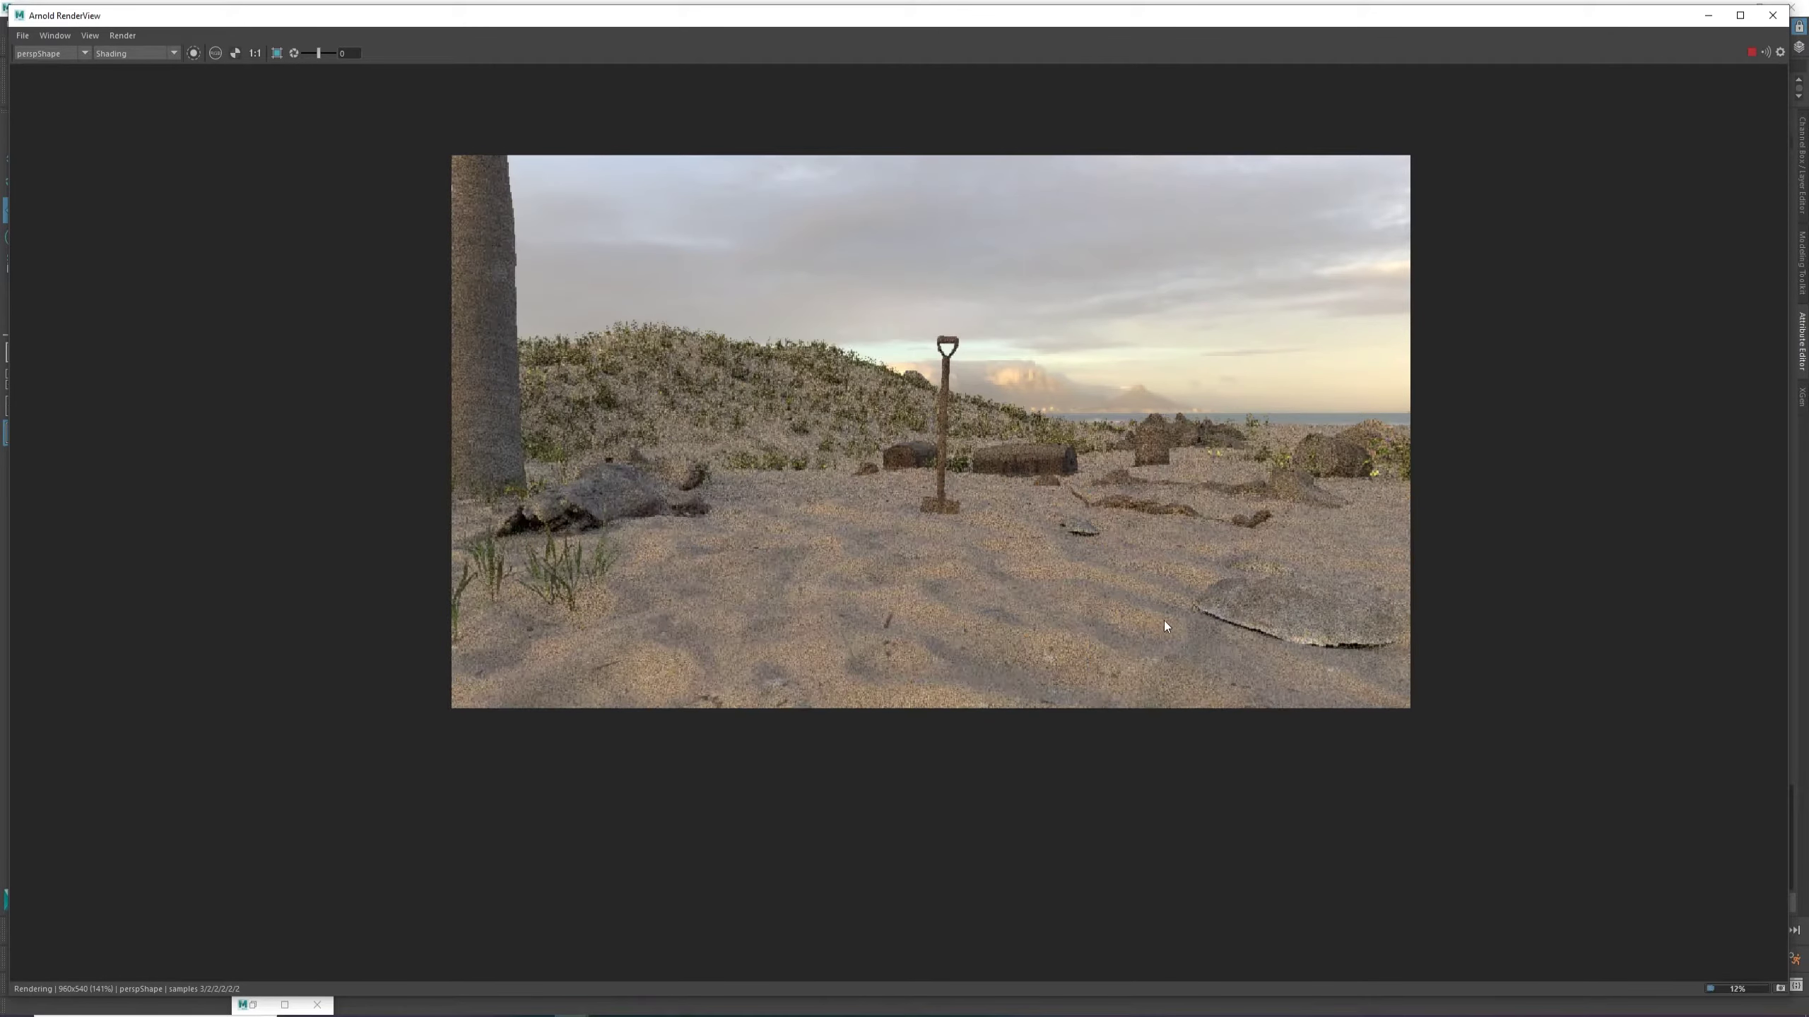
Inspect the rocks in the updated render and restrict rendering to a small crop region around the carafe piece before the long chest.
scroll(1255, 637, "up", 2)
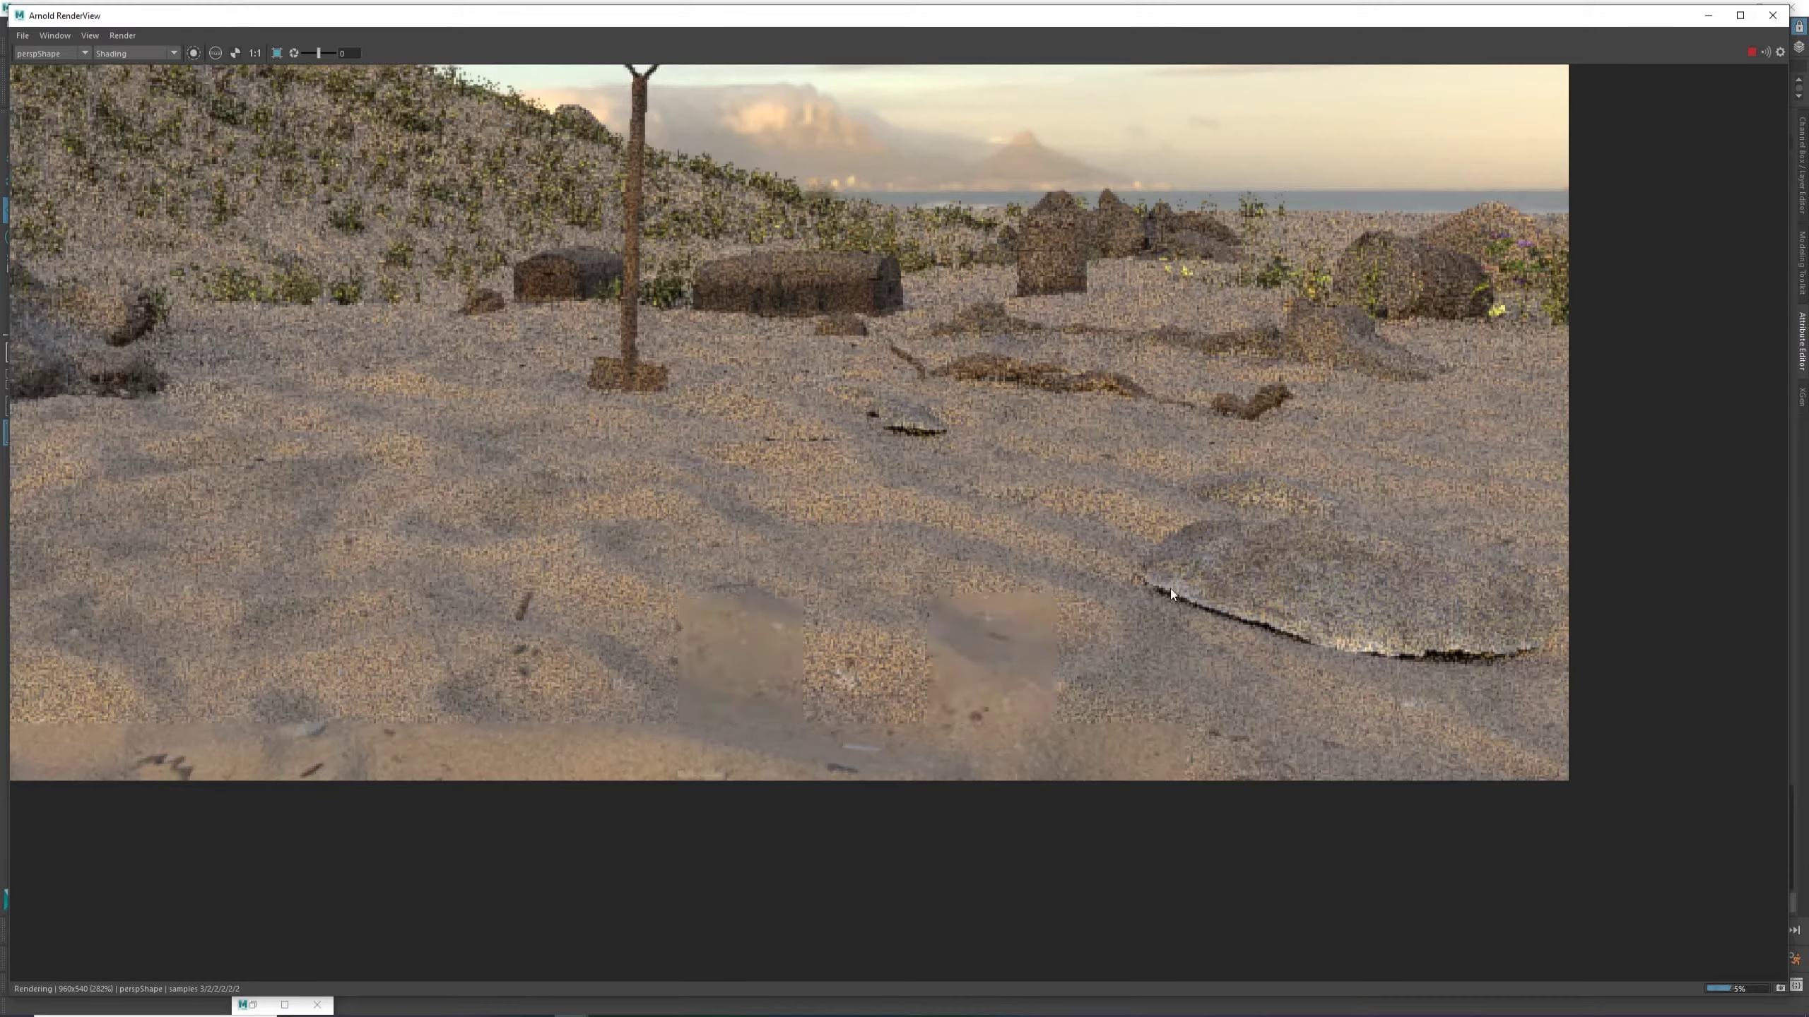
scroll(1032, 554, "down", 1)
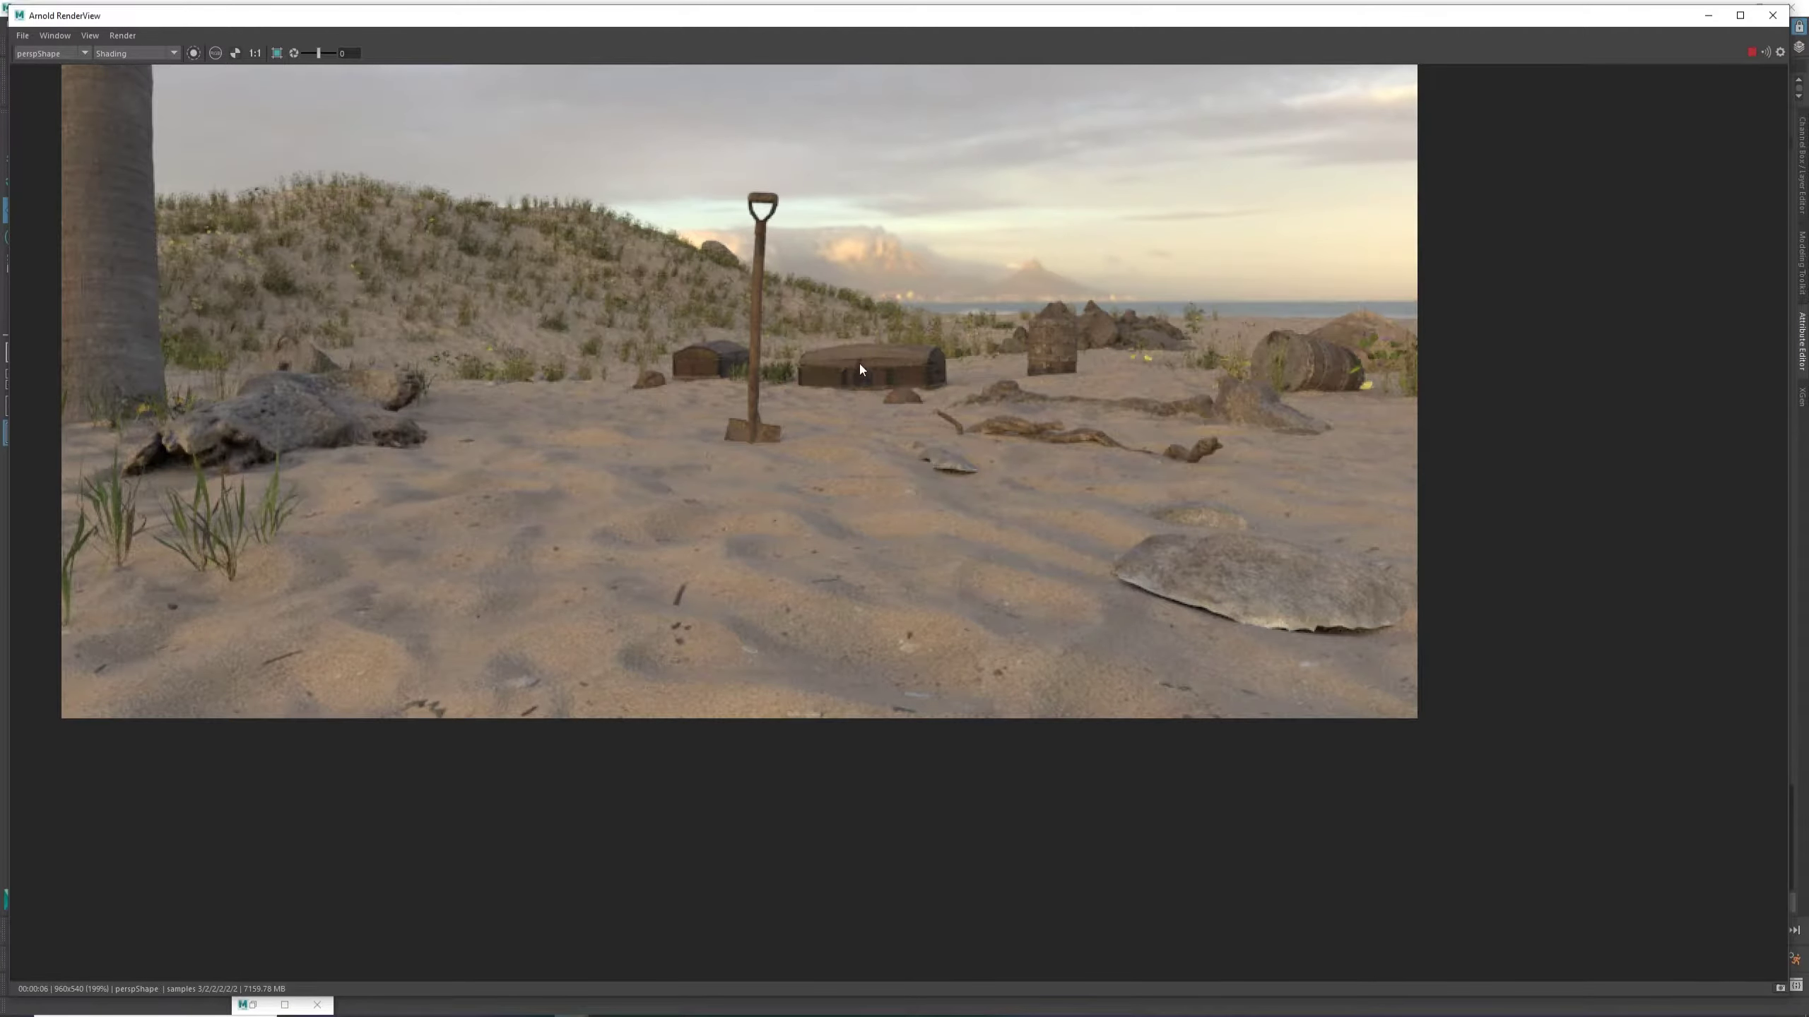
scroll(859, 363, "up", 1)
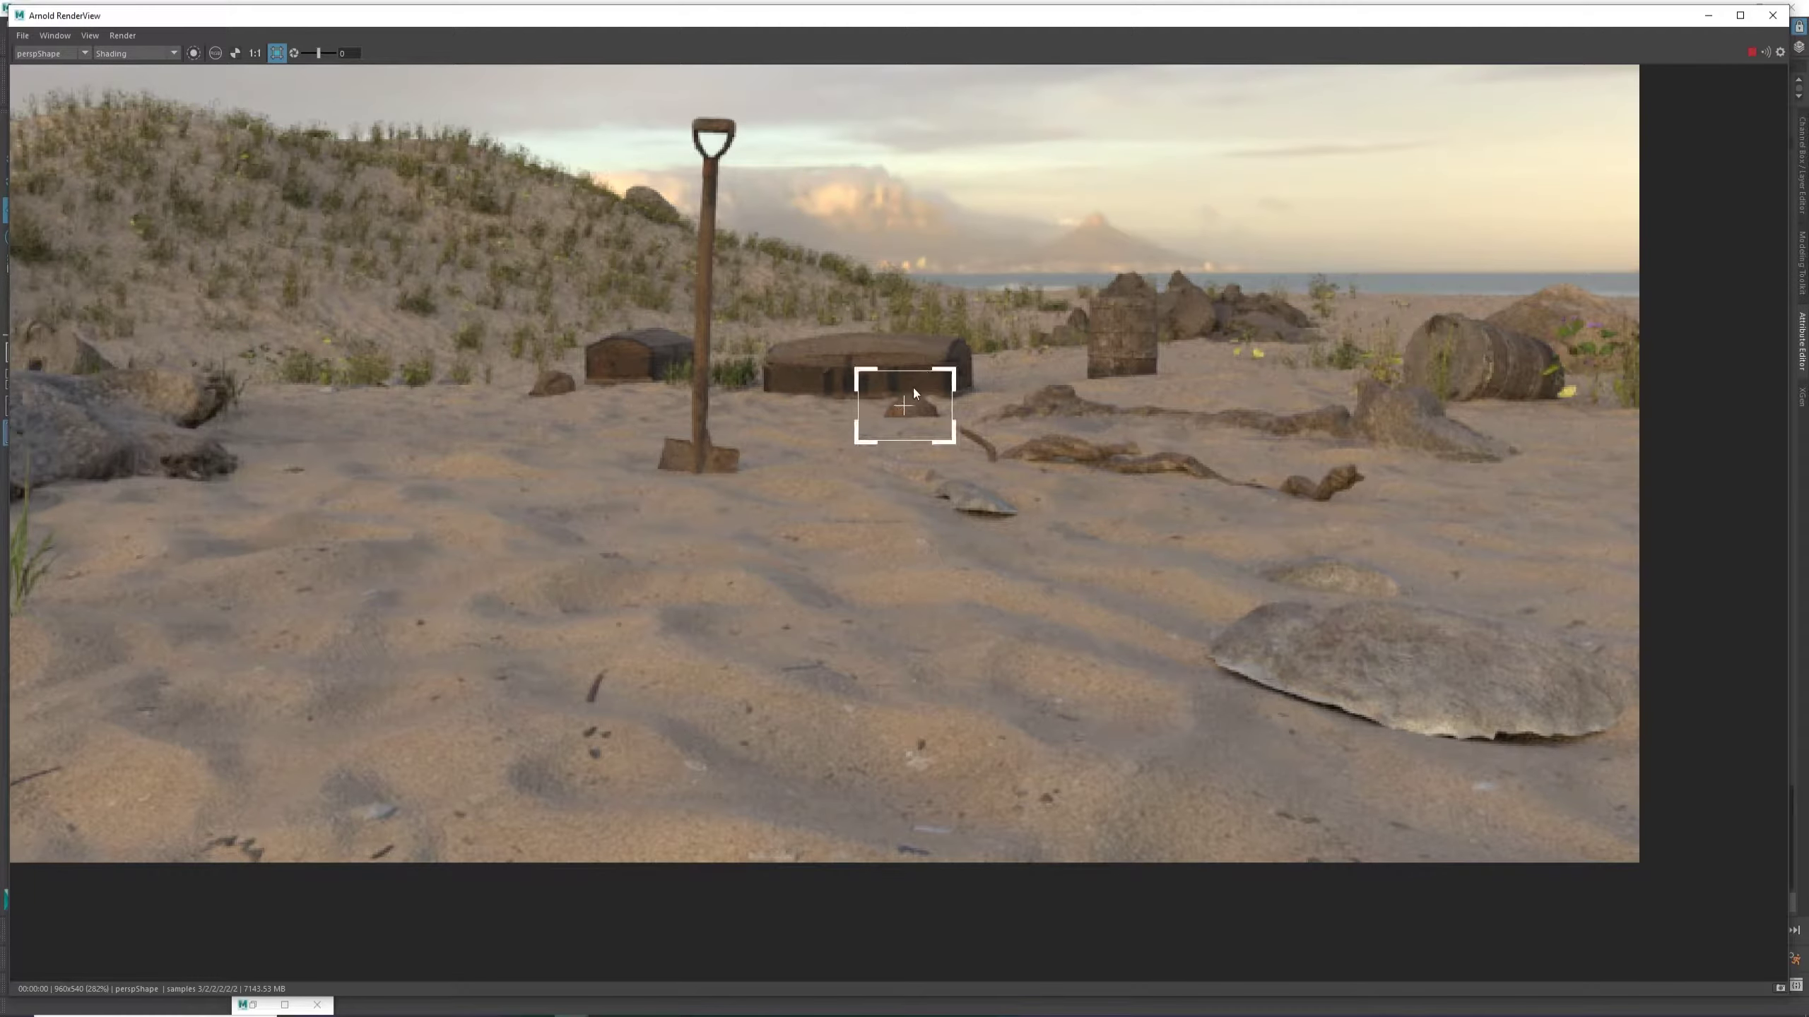
Select the aiColorCorrect3 node and arrange the windows so its attributes sit beside a close-up of the render region.
double_click(257, 1001)
left_click(1231, 620)
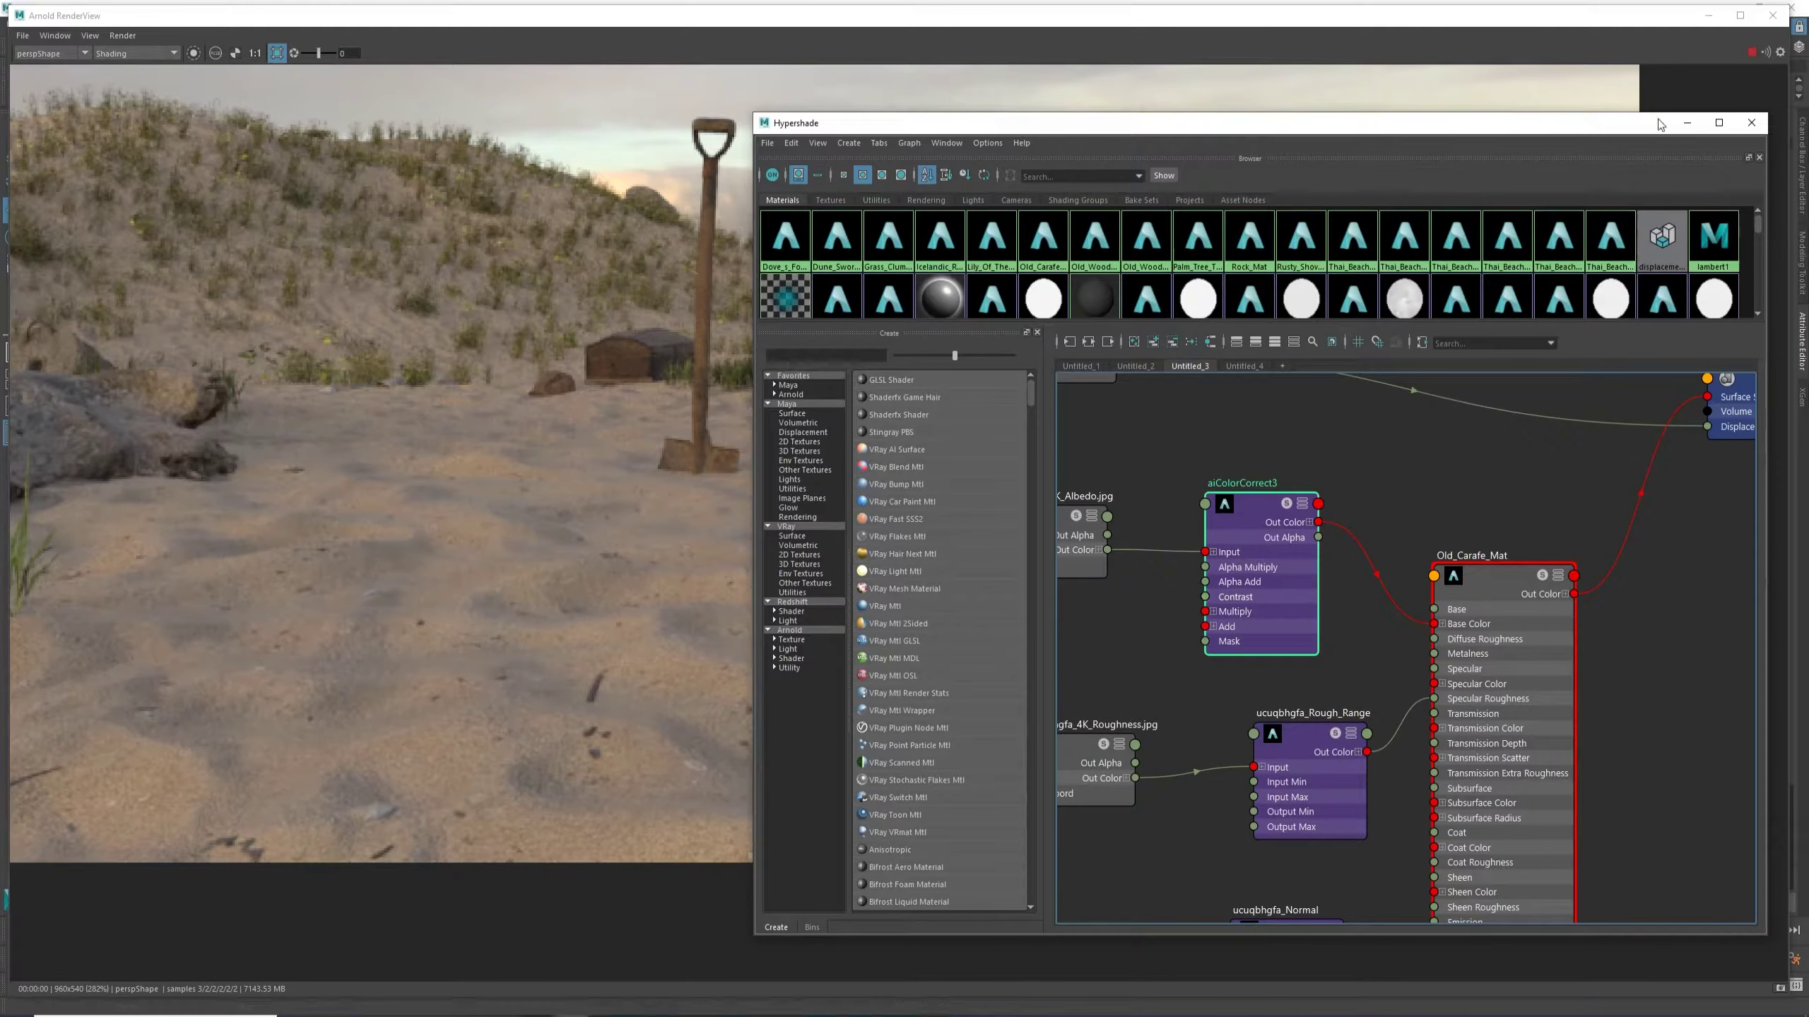
left_click_drag(1644, 130, 1808, 236)
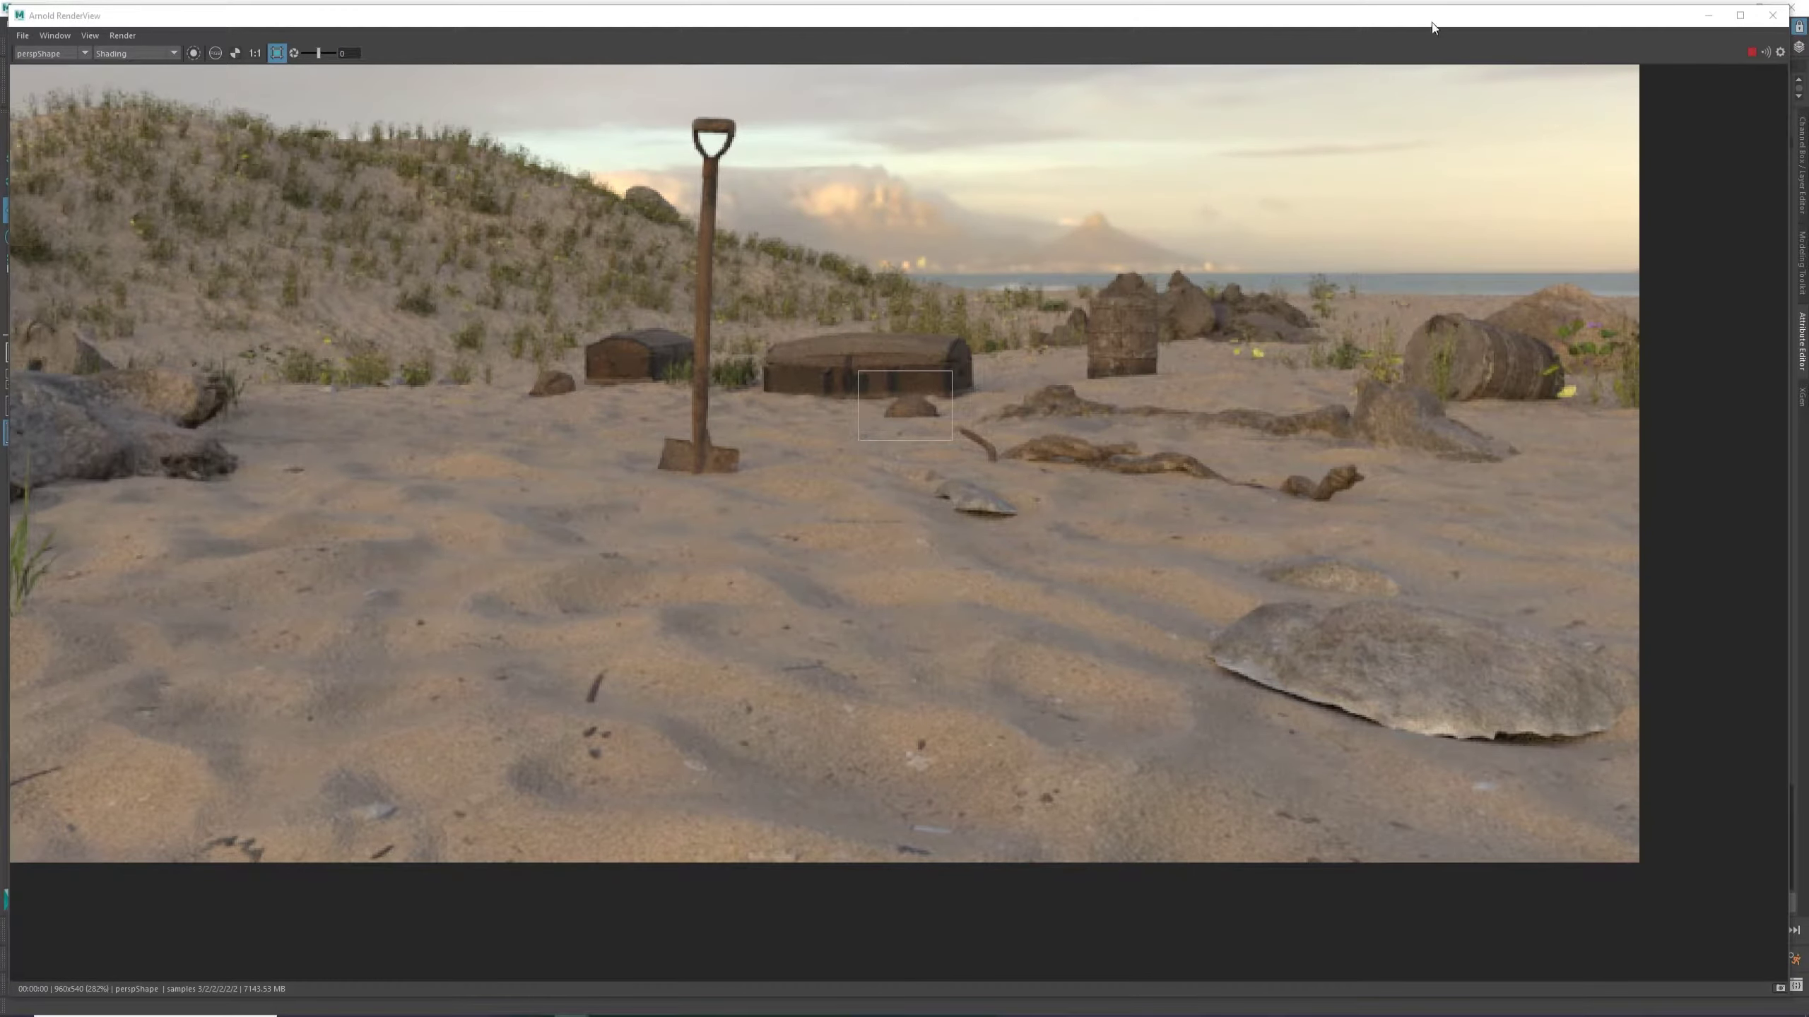
left_click_drag(1432, 23, 1015, 46)
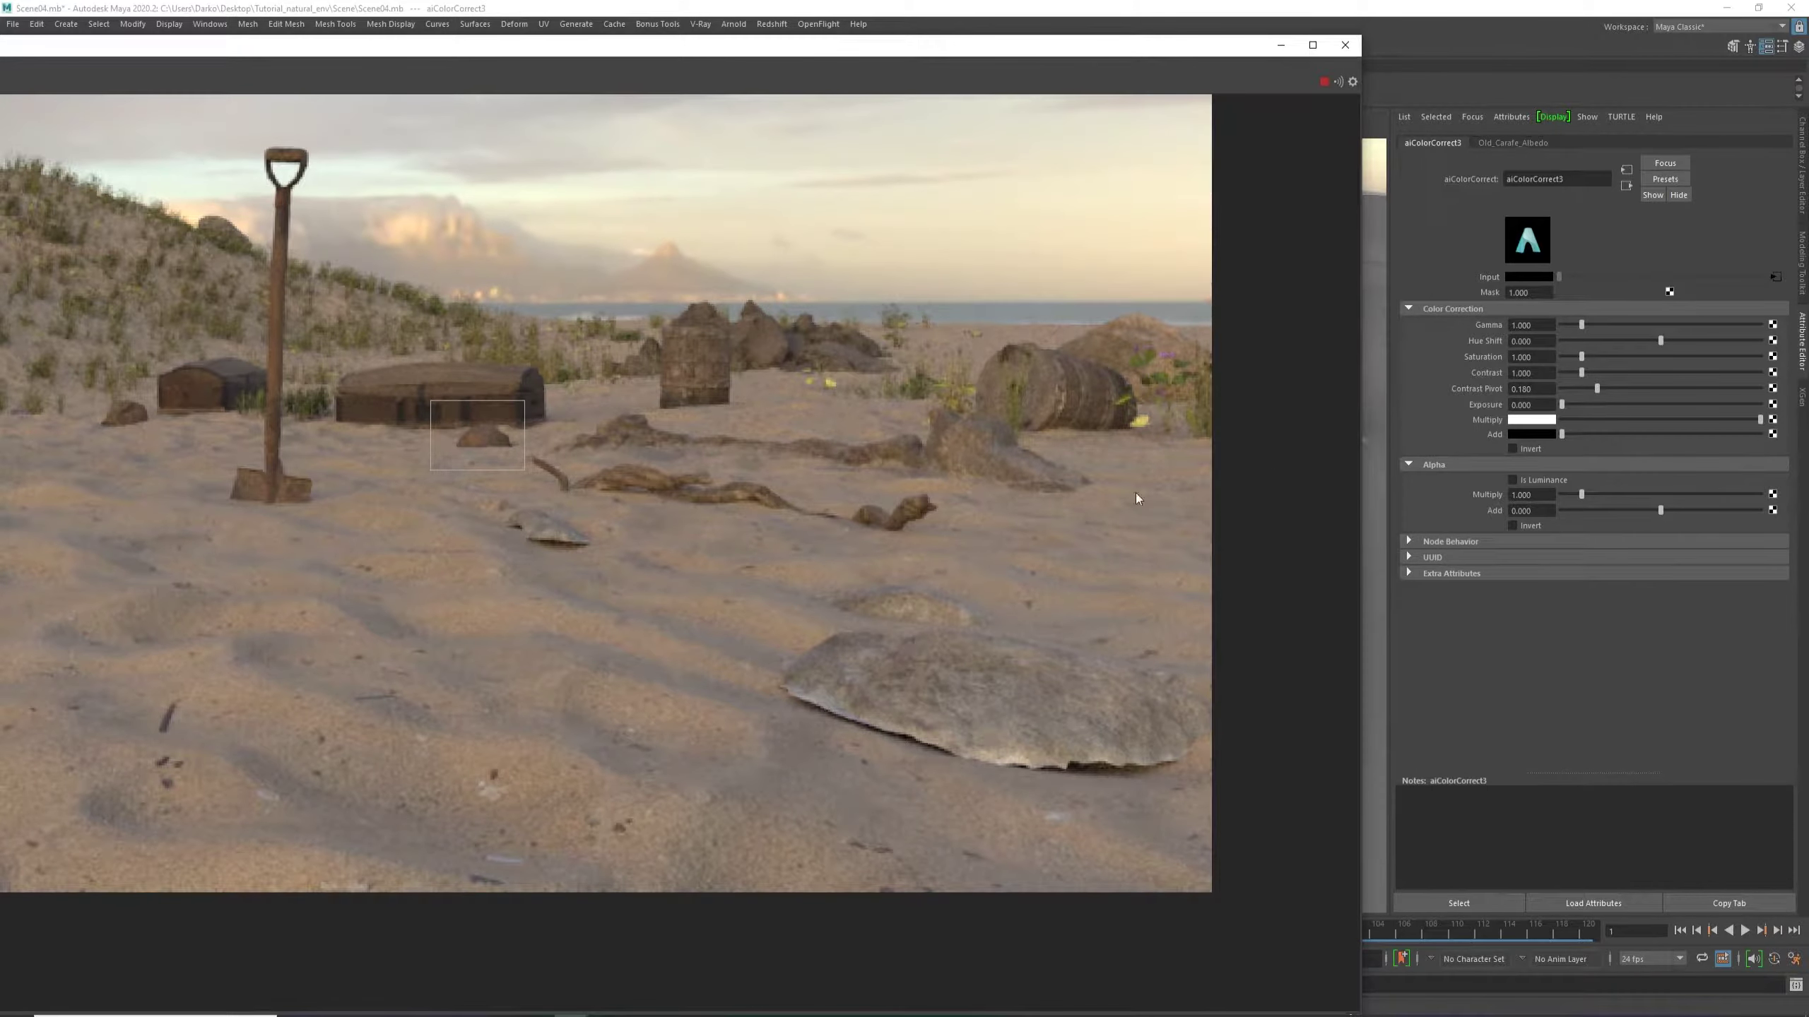
scroll(421, 526, "up", 3)
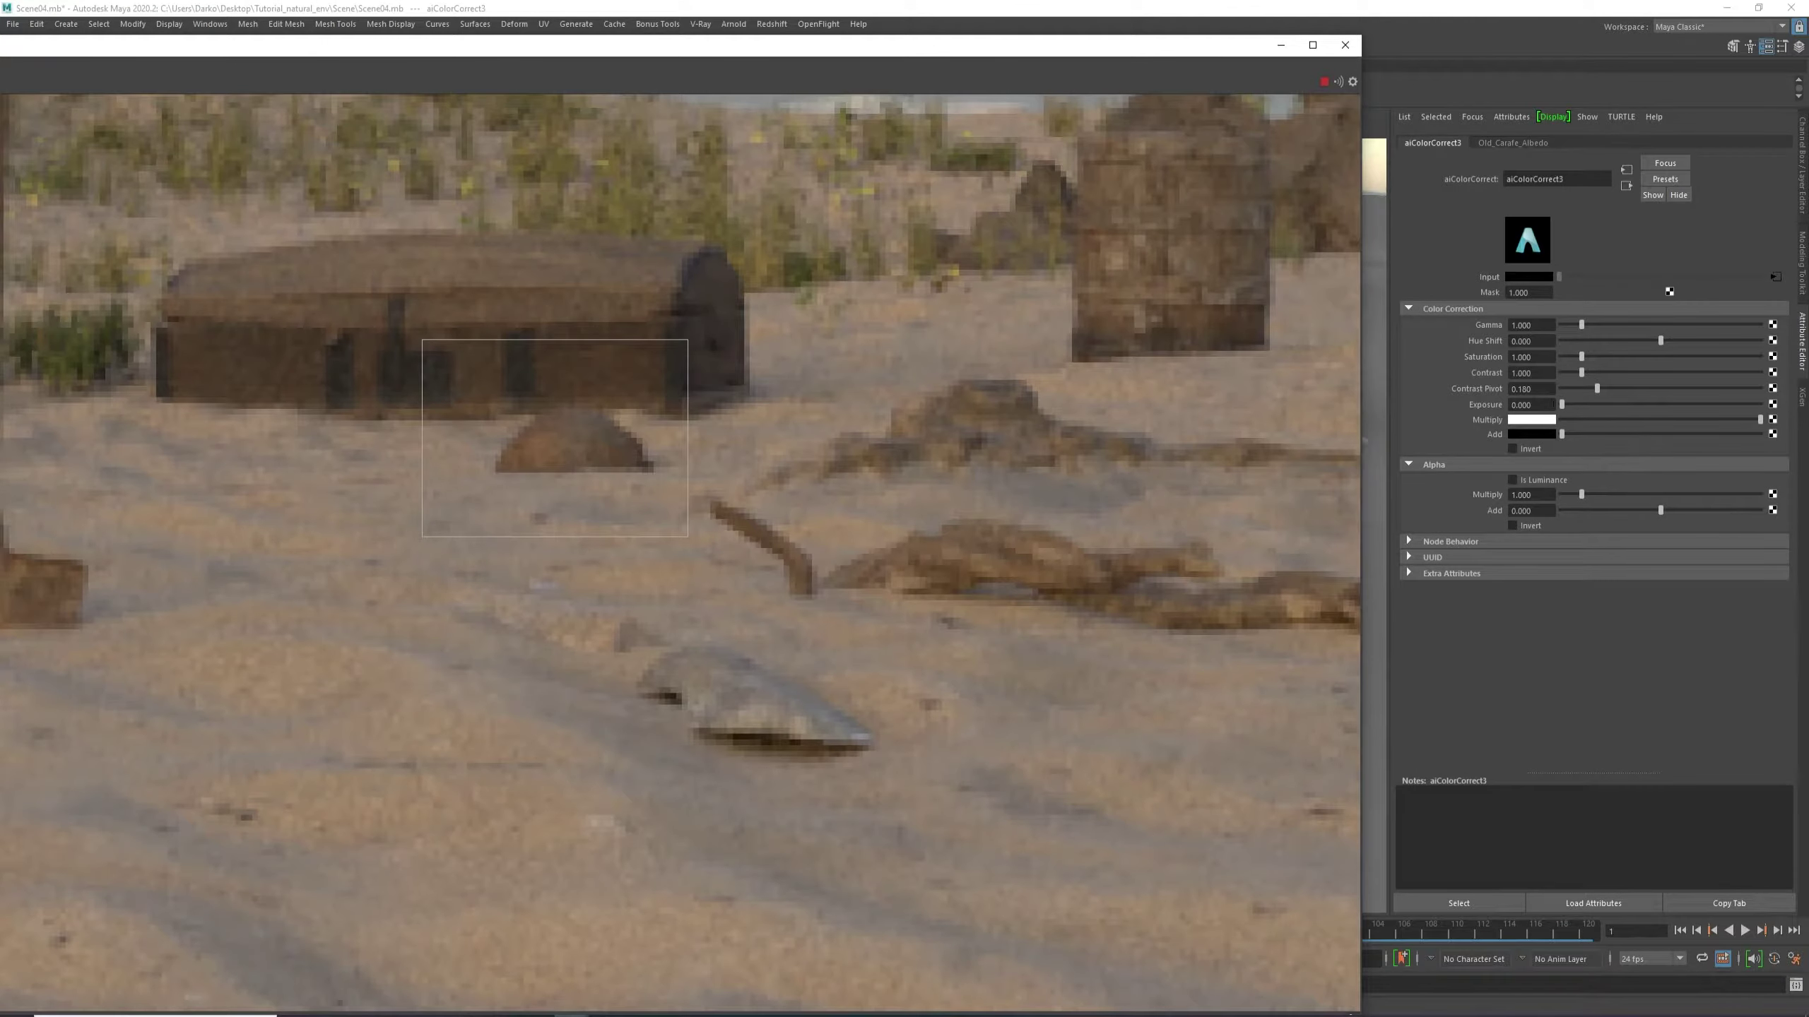
Set aiColorCorrect3's Exposure to 1.004 and Saturation to 0.789 to brighten and slightly desaturate the carafe.
left_click_drag(1562, 404, 1582, 404)
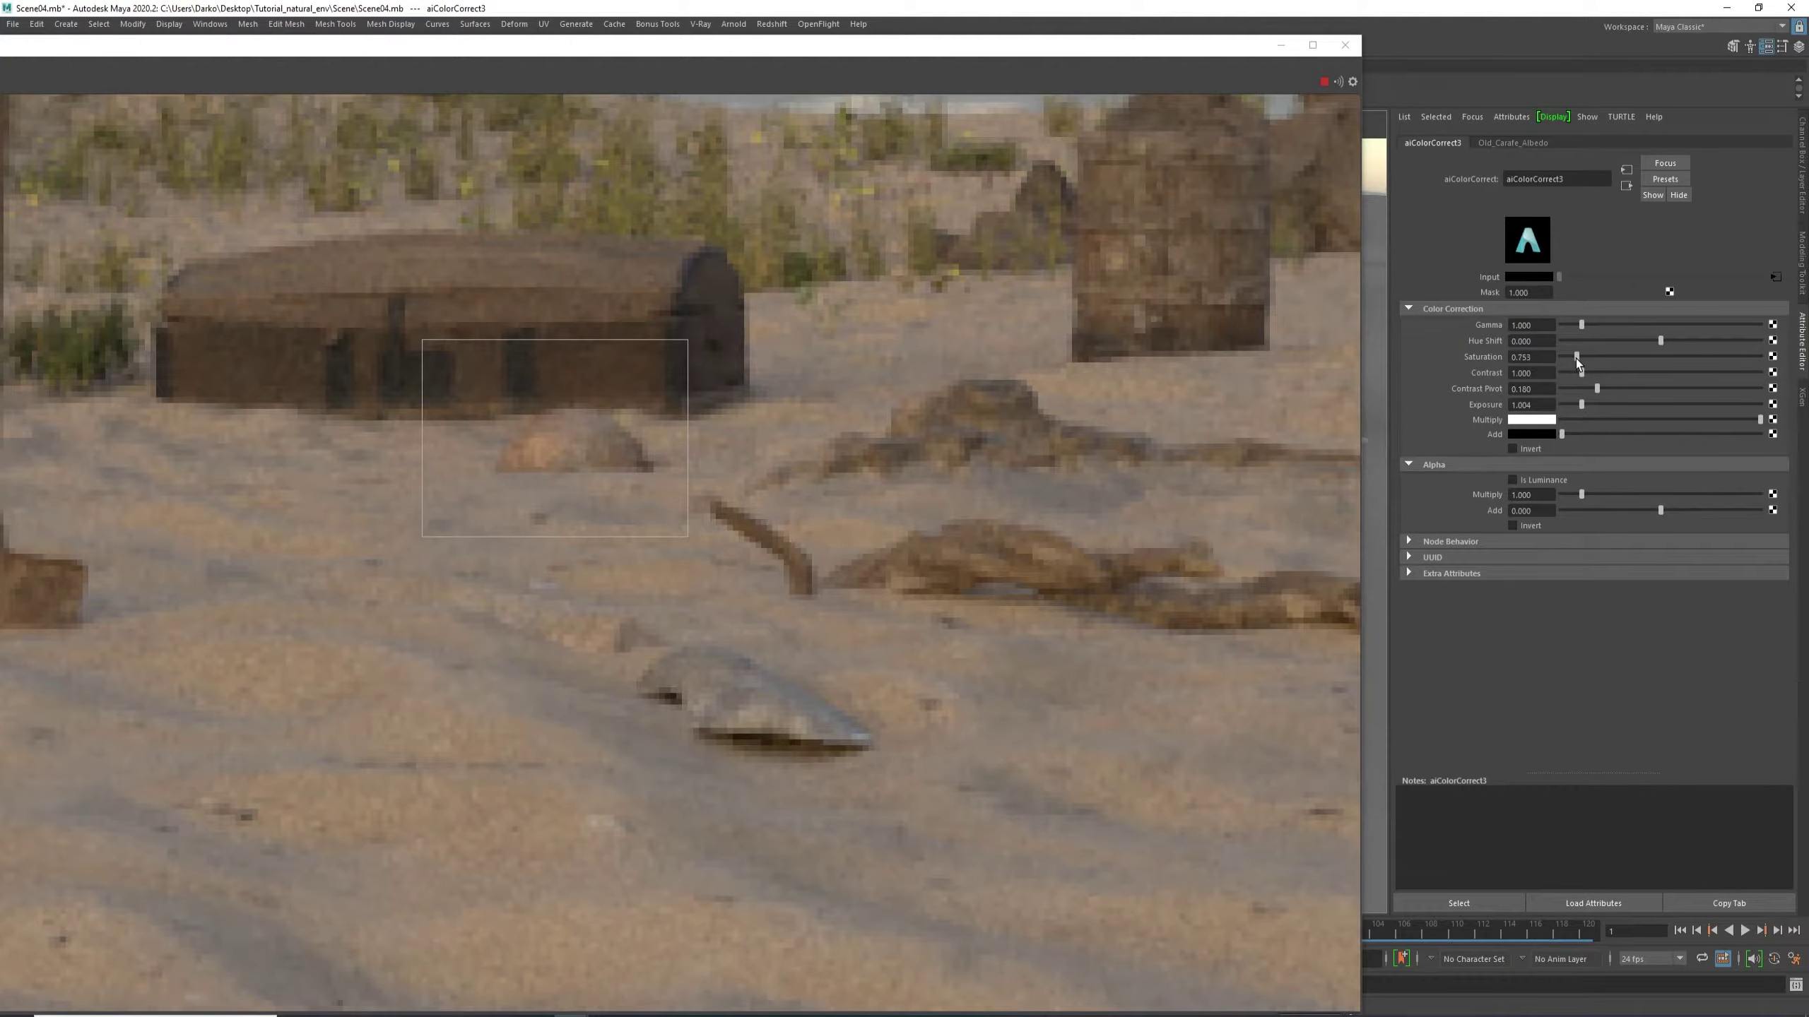
left_click_drag(1576, 358, 1577, 358)
scroll(559, 500, "down", 4)
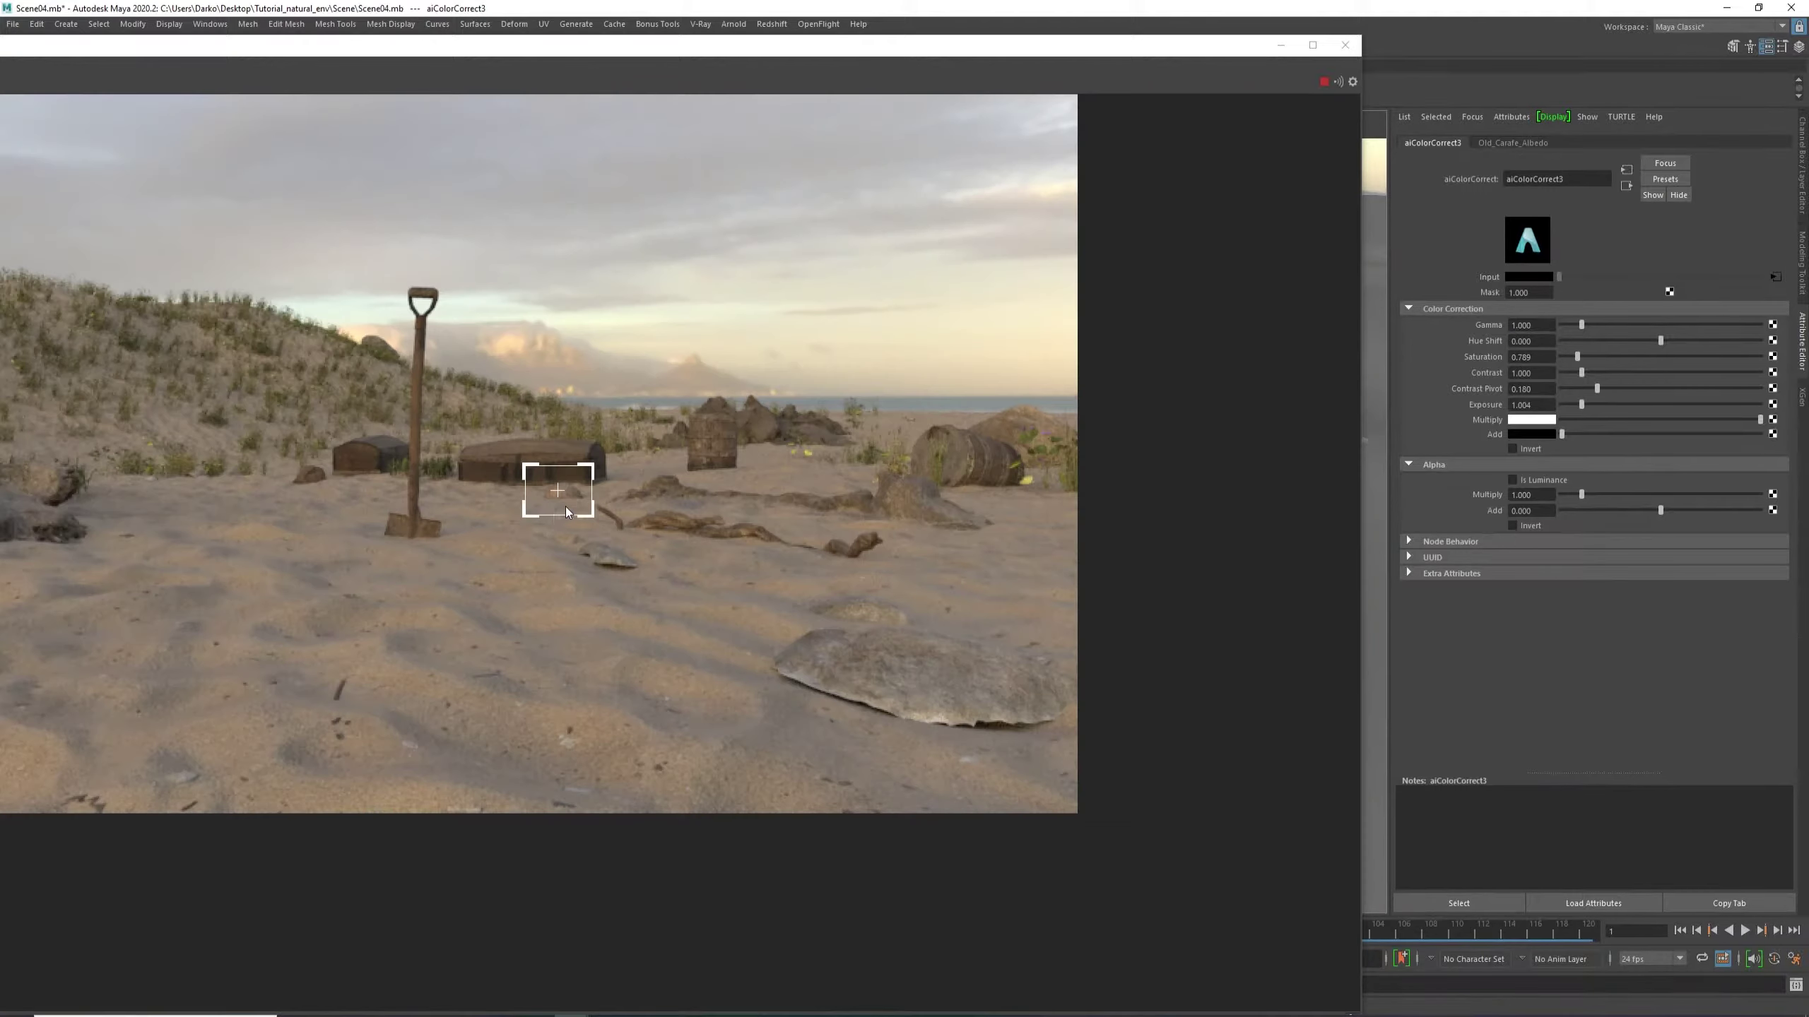
Restrict rendering to the carafe piece beside the small chest and set aiColorCorrect3's Exposure to 0.824.
scroll(566, 506, "up", 2)
scroll(493, 485, "down", 2)
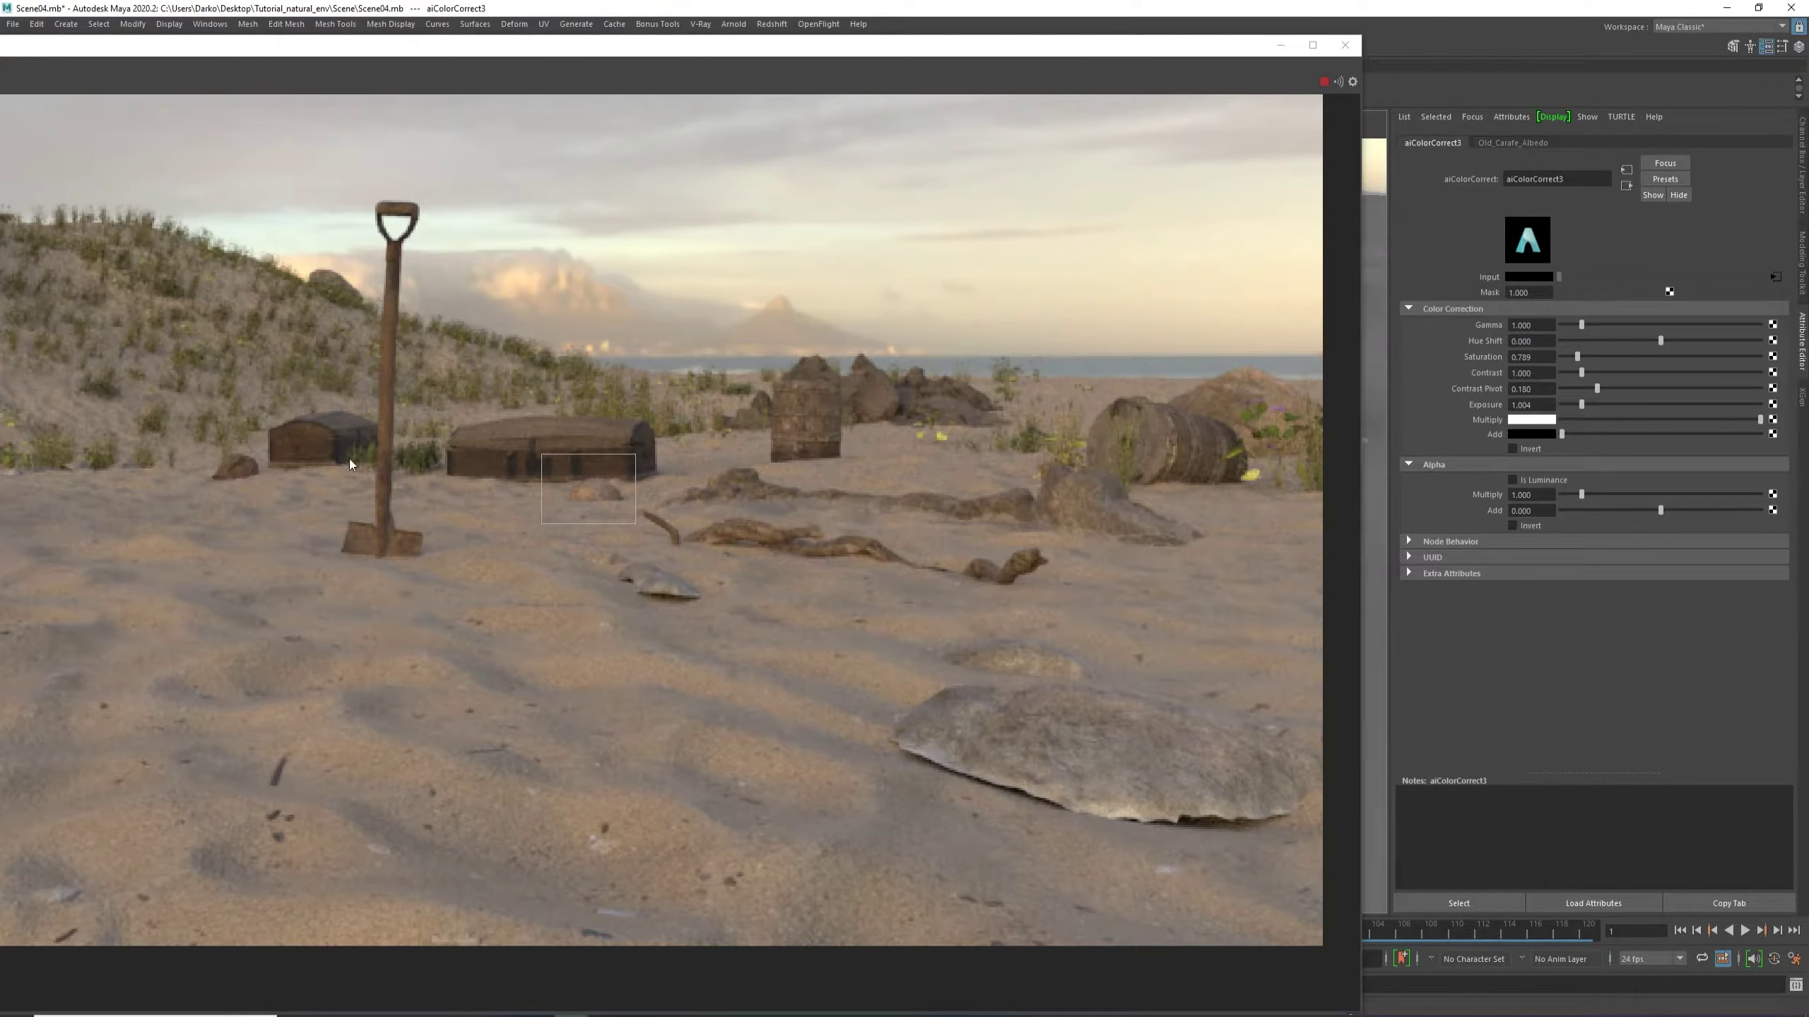
left_click_drag(209, 447, 284, 499)
scroll(209, 458, "up", 3)
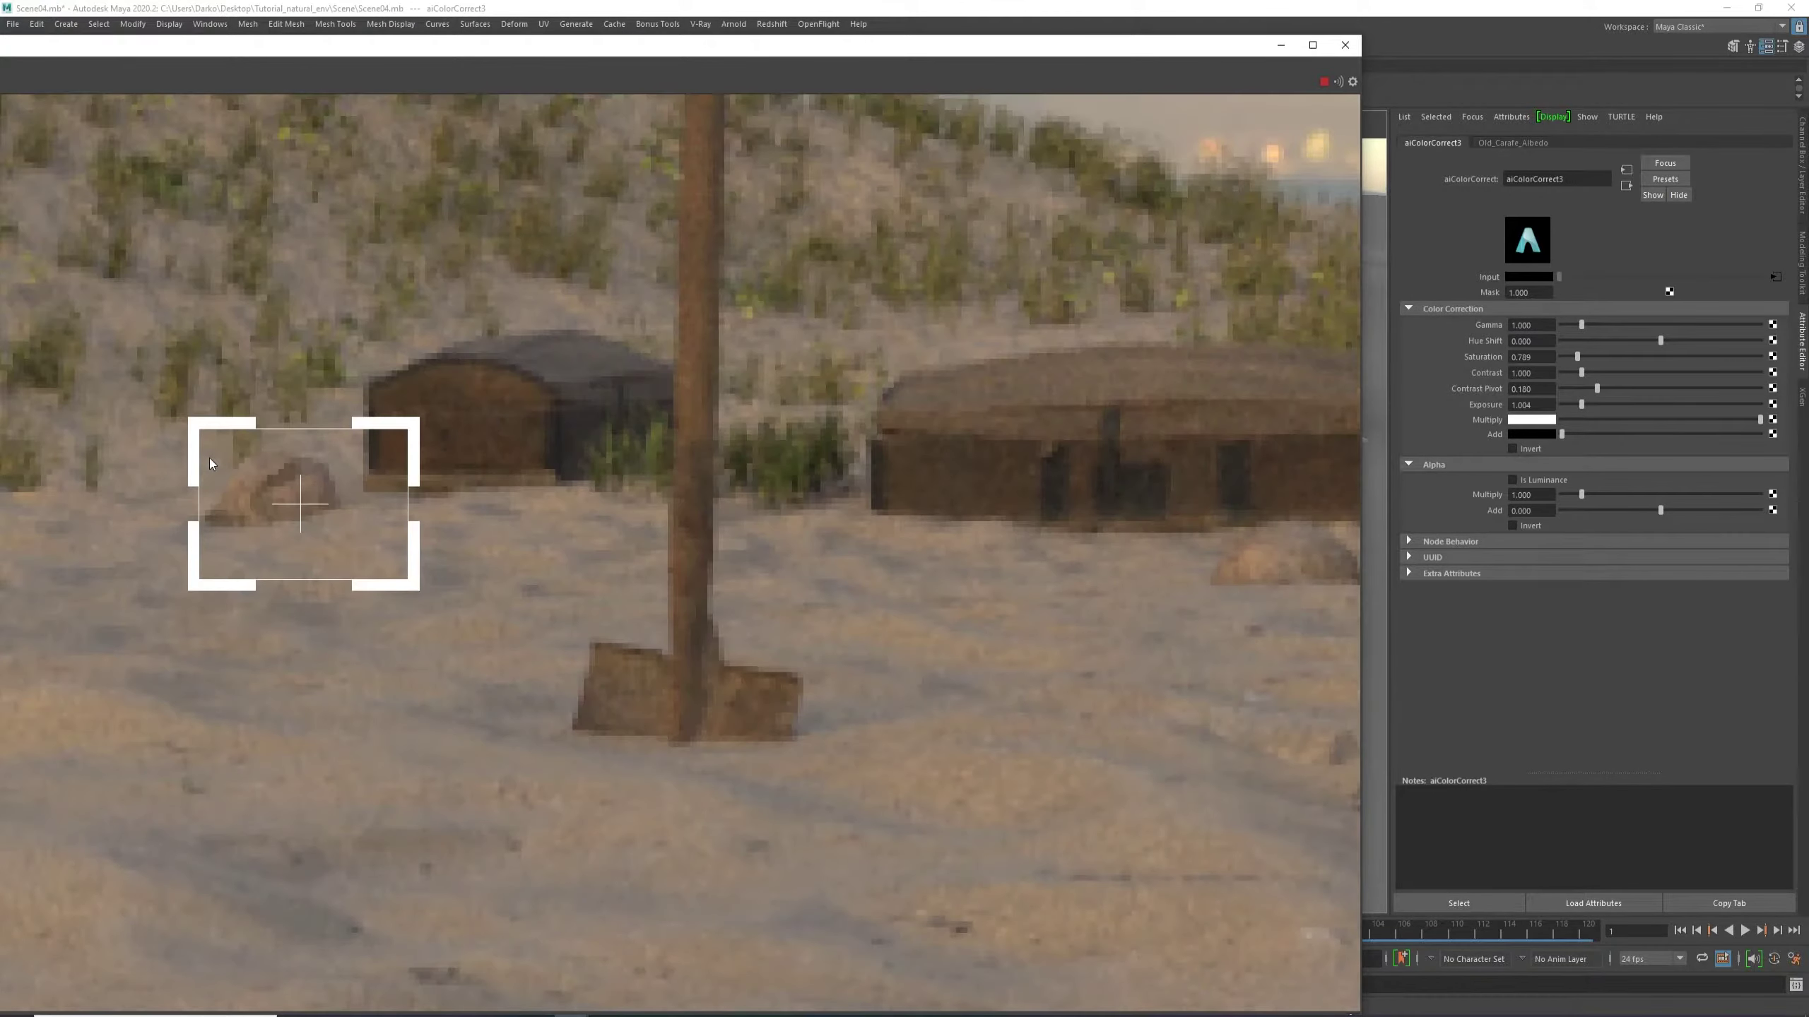
scroll(209, 458, "down", 3)
left_click_drag(457, 51, 653, 41)
scroll(357, 350, "up", 2)
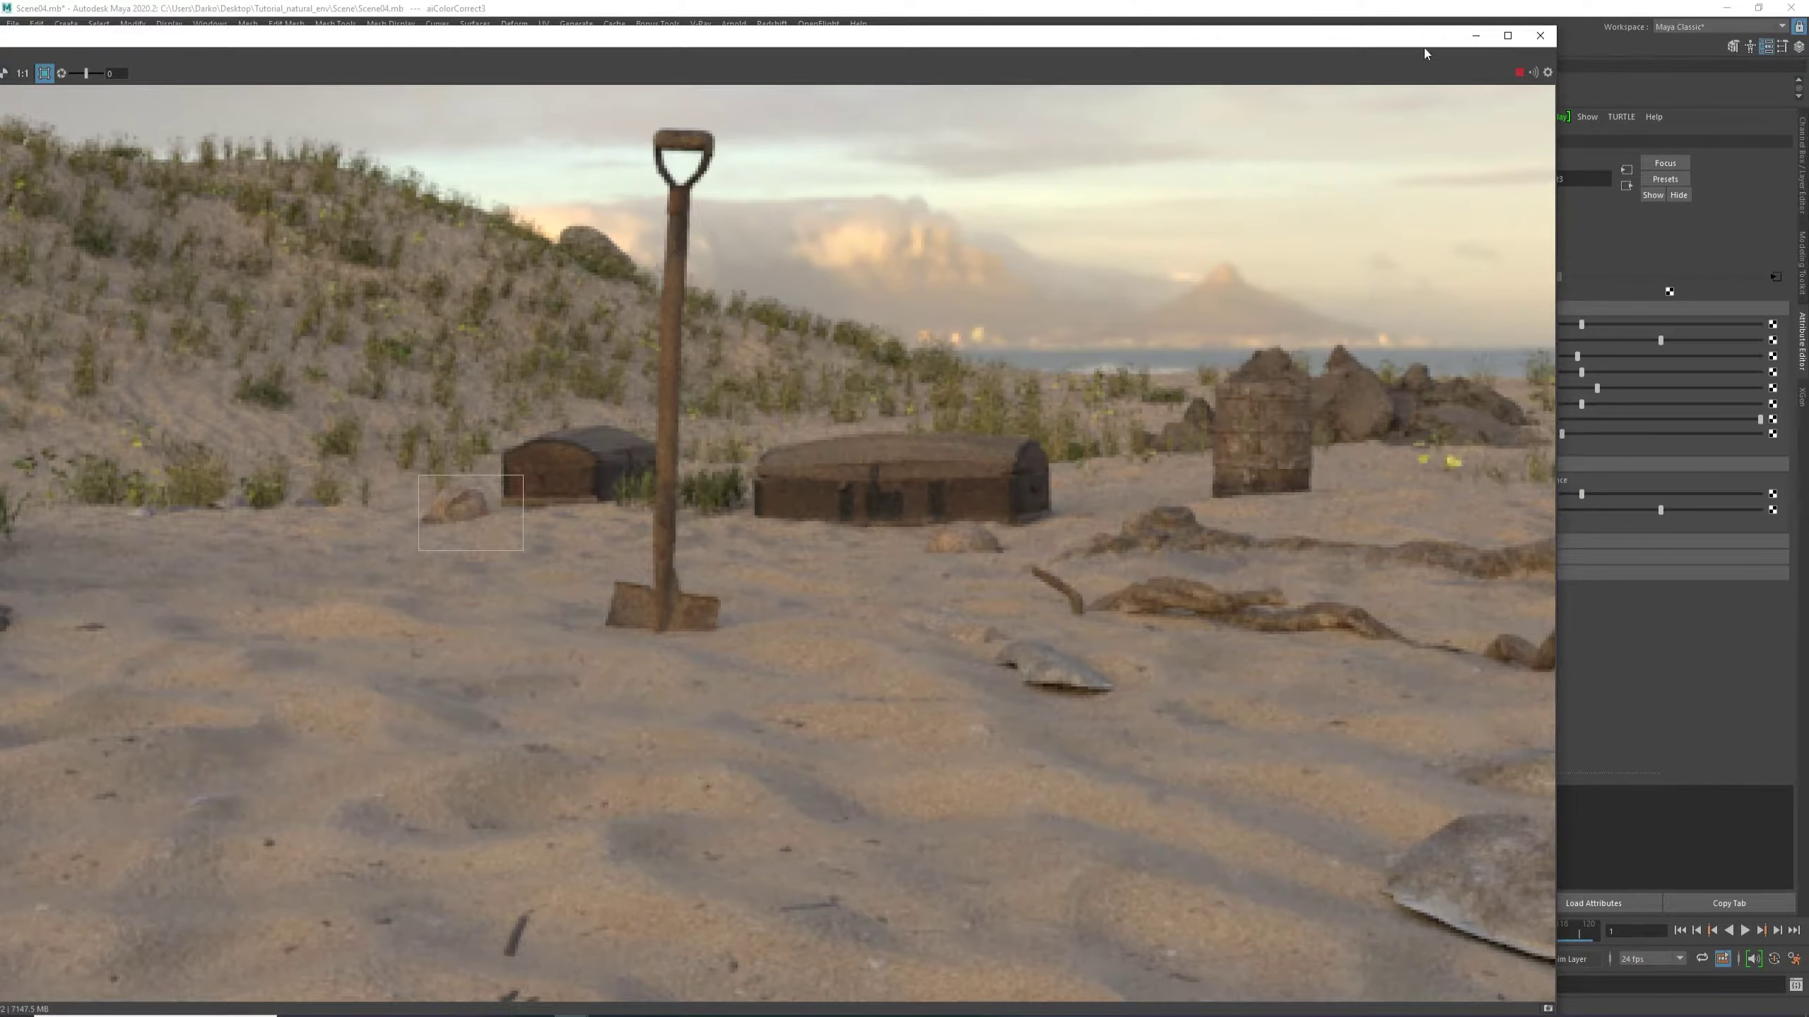
left_click_drag(1426, 49, 1346, 60)
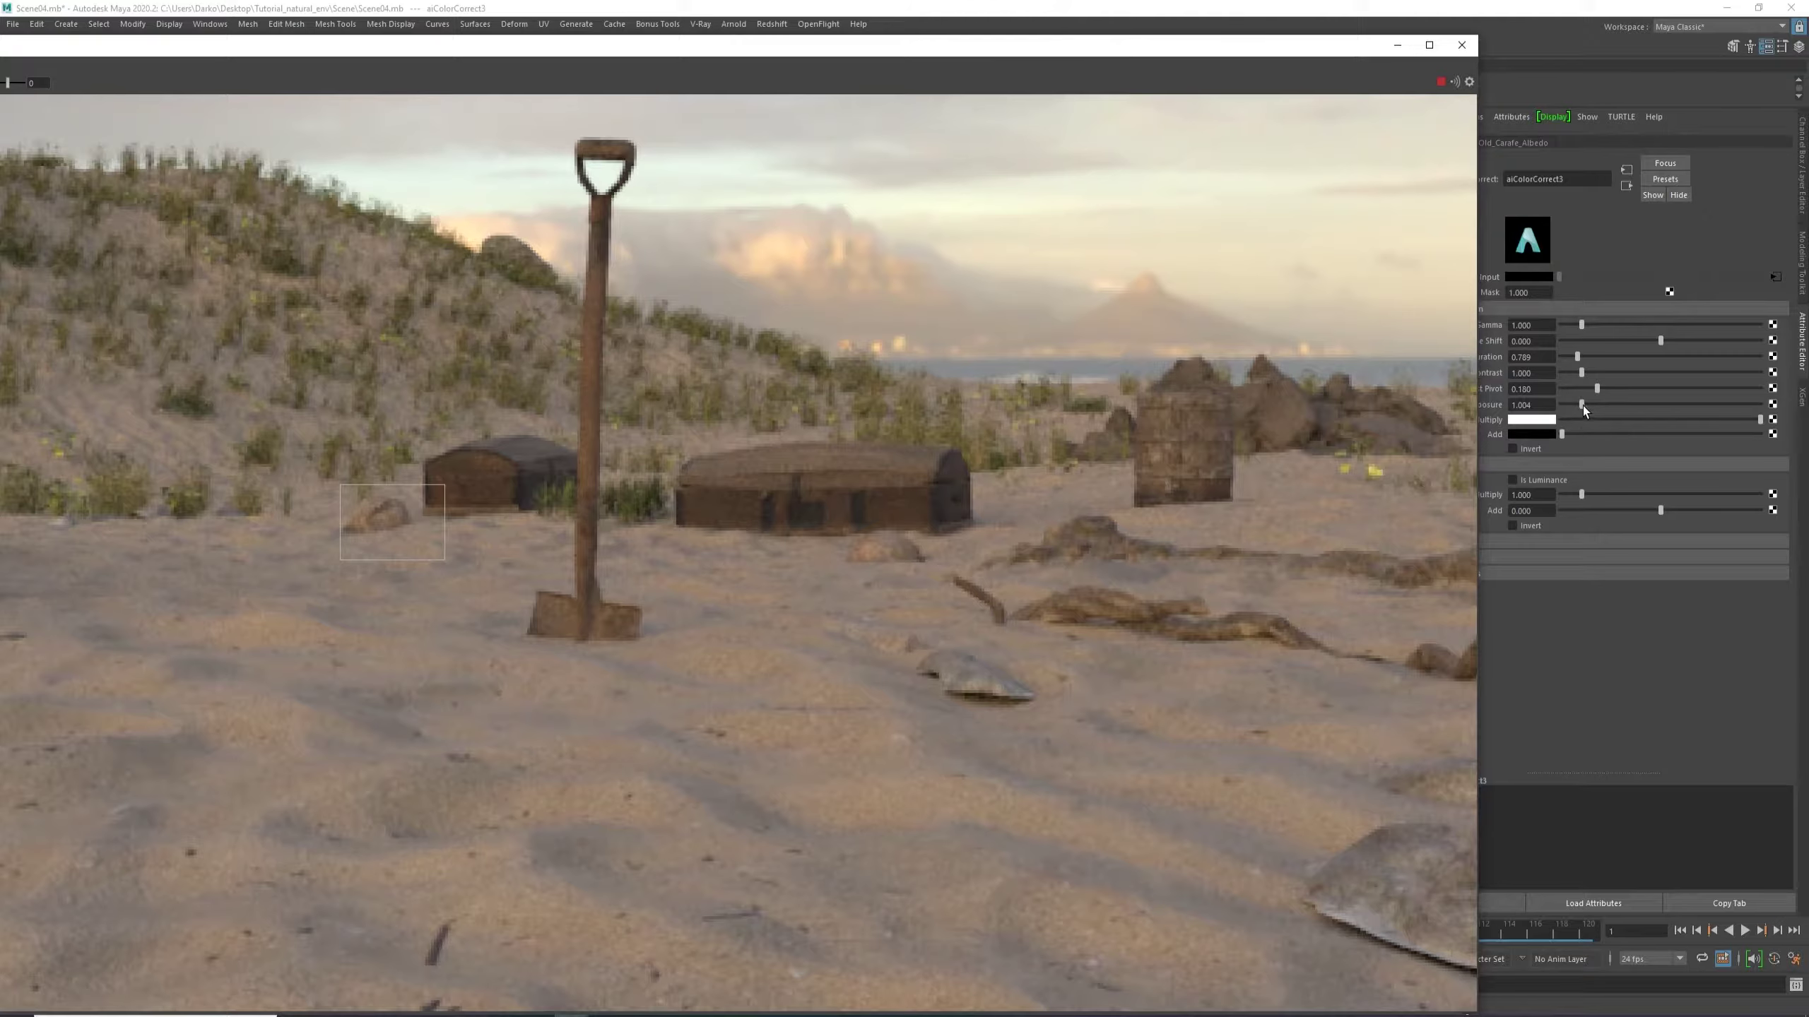
left_click_drag(1582, 407, 1579, 407)
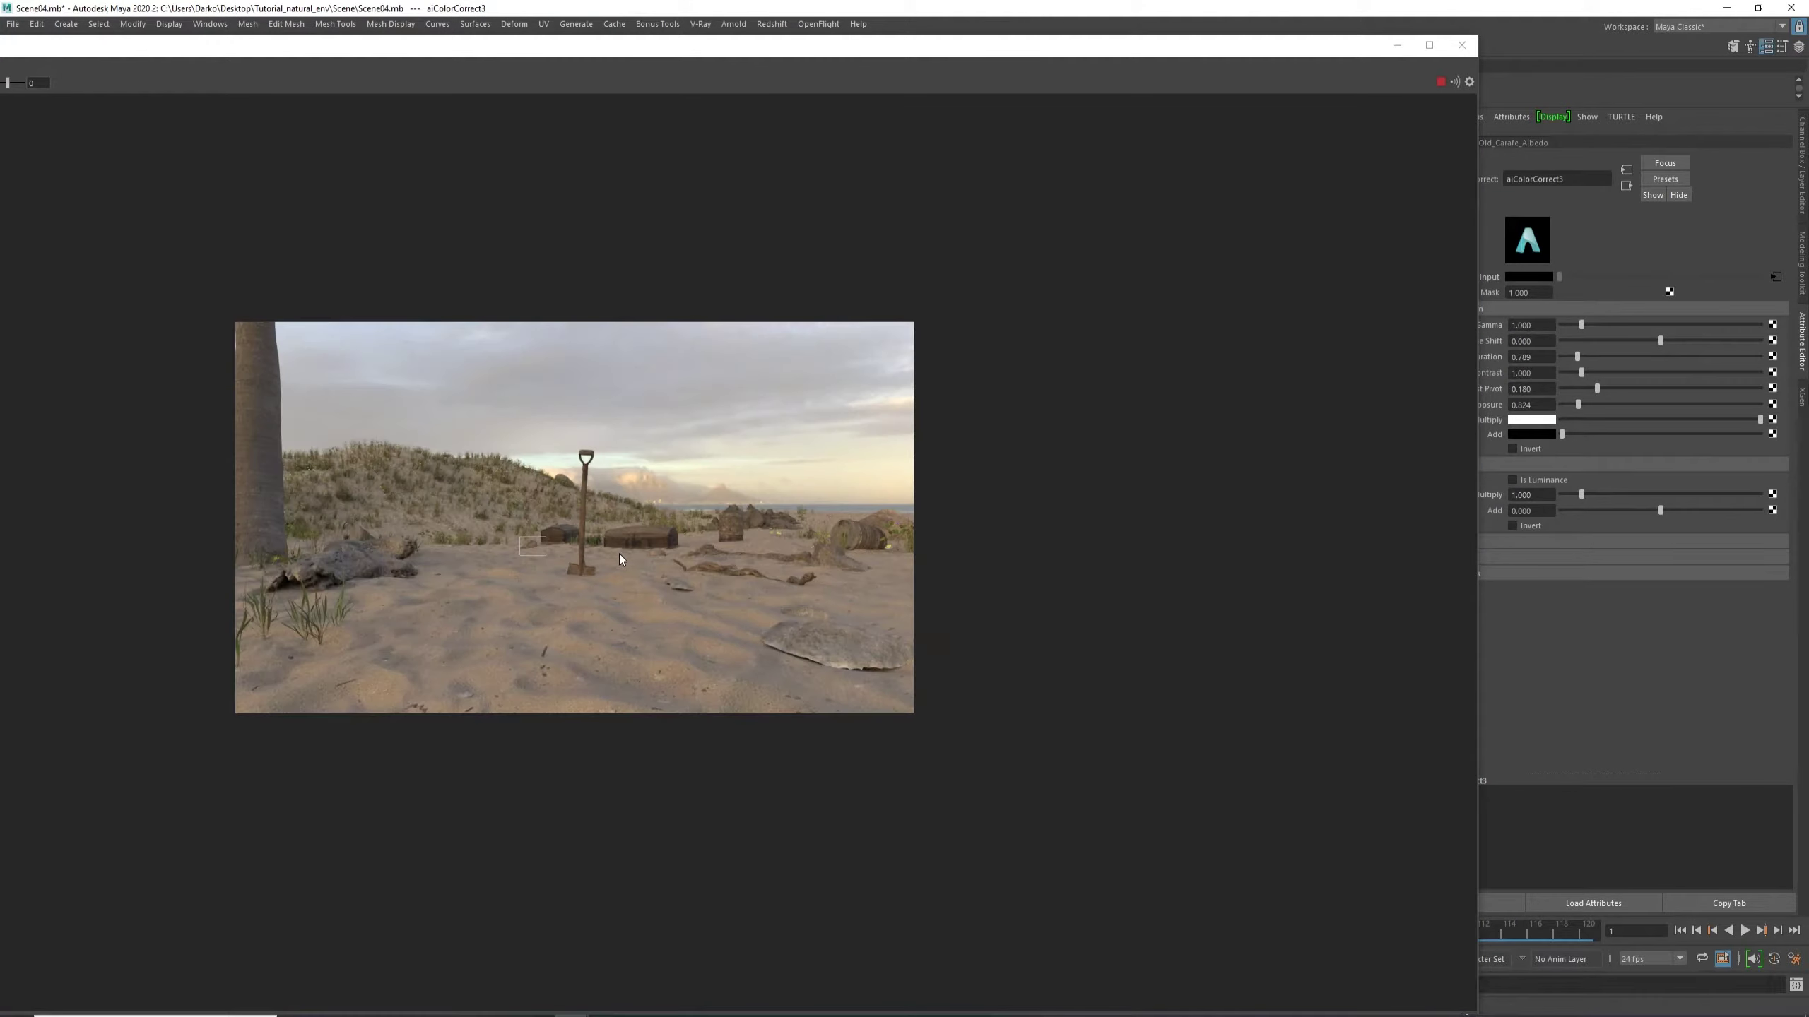
Examine the carafe pieces, chests, driftwood and background rocks across the render for color consistency.
scroll(619, 555, "up", 5)
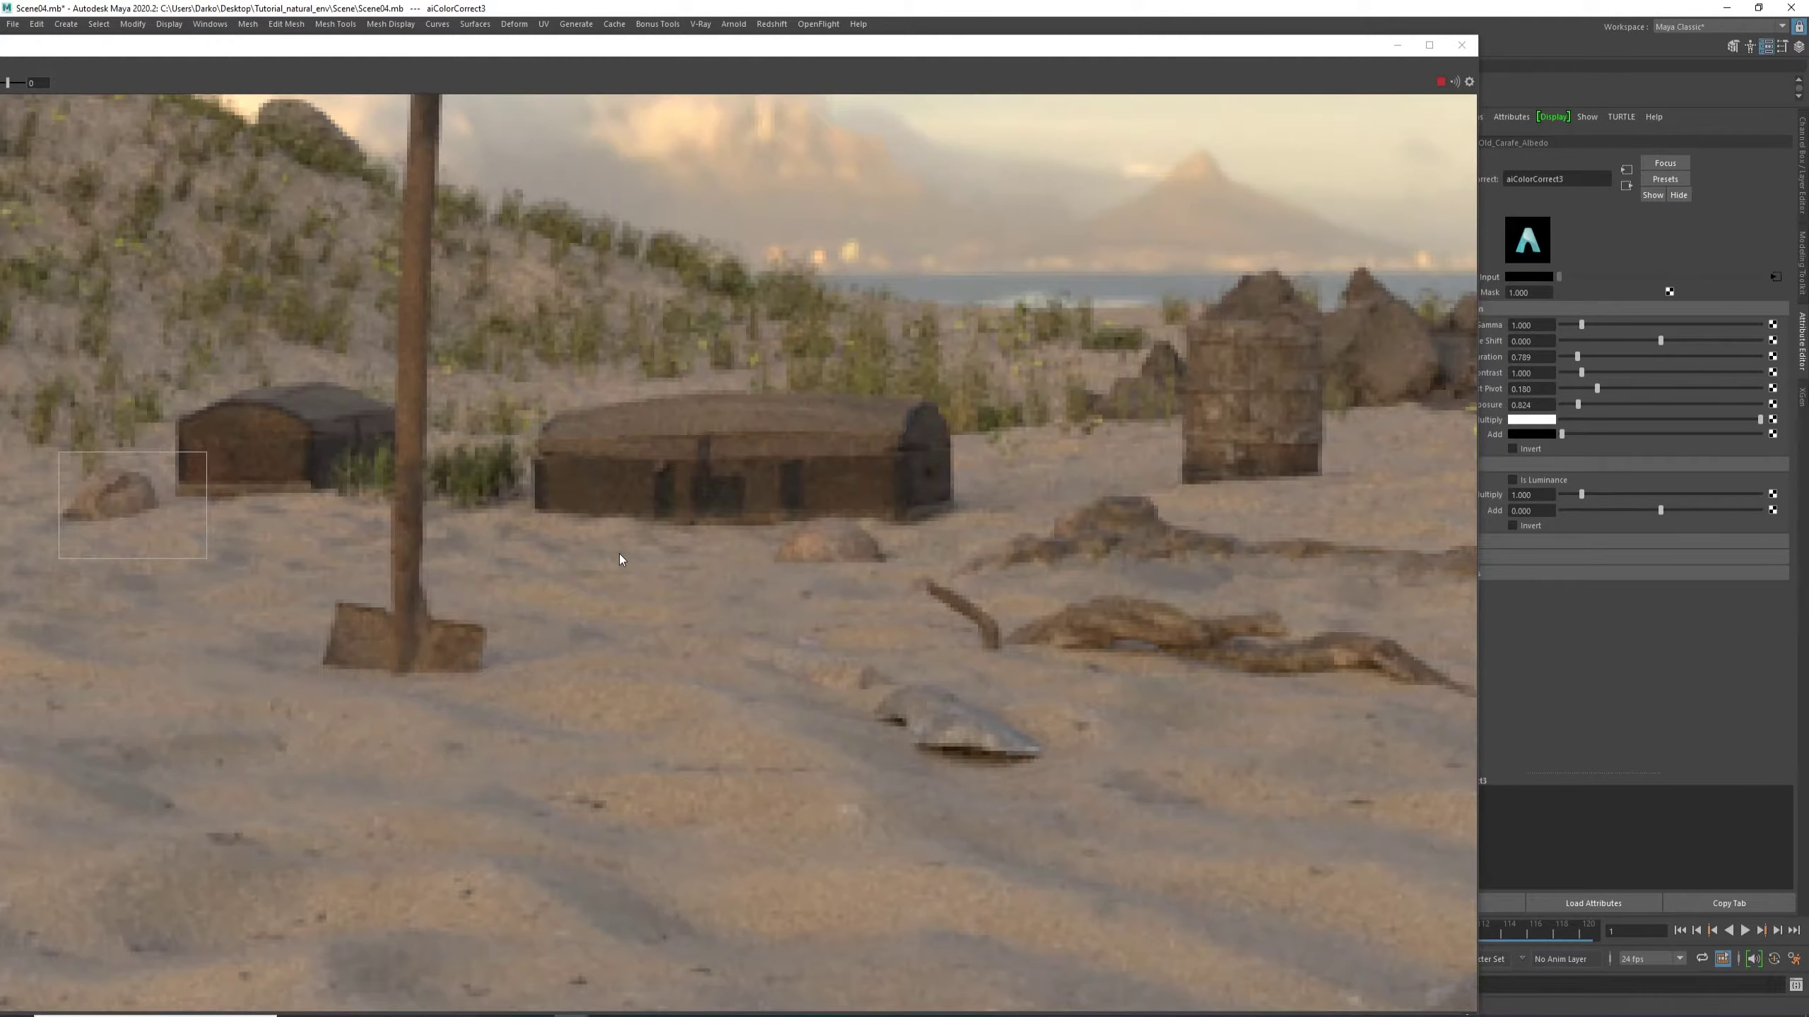
scroll(619, 555, "down", 1)
scroll(691, 498, "down", 2)
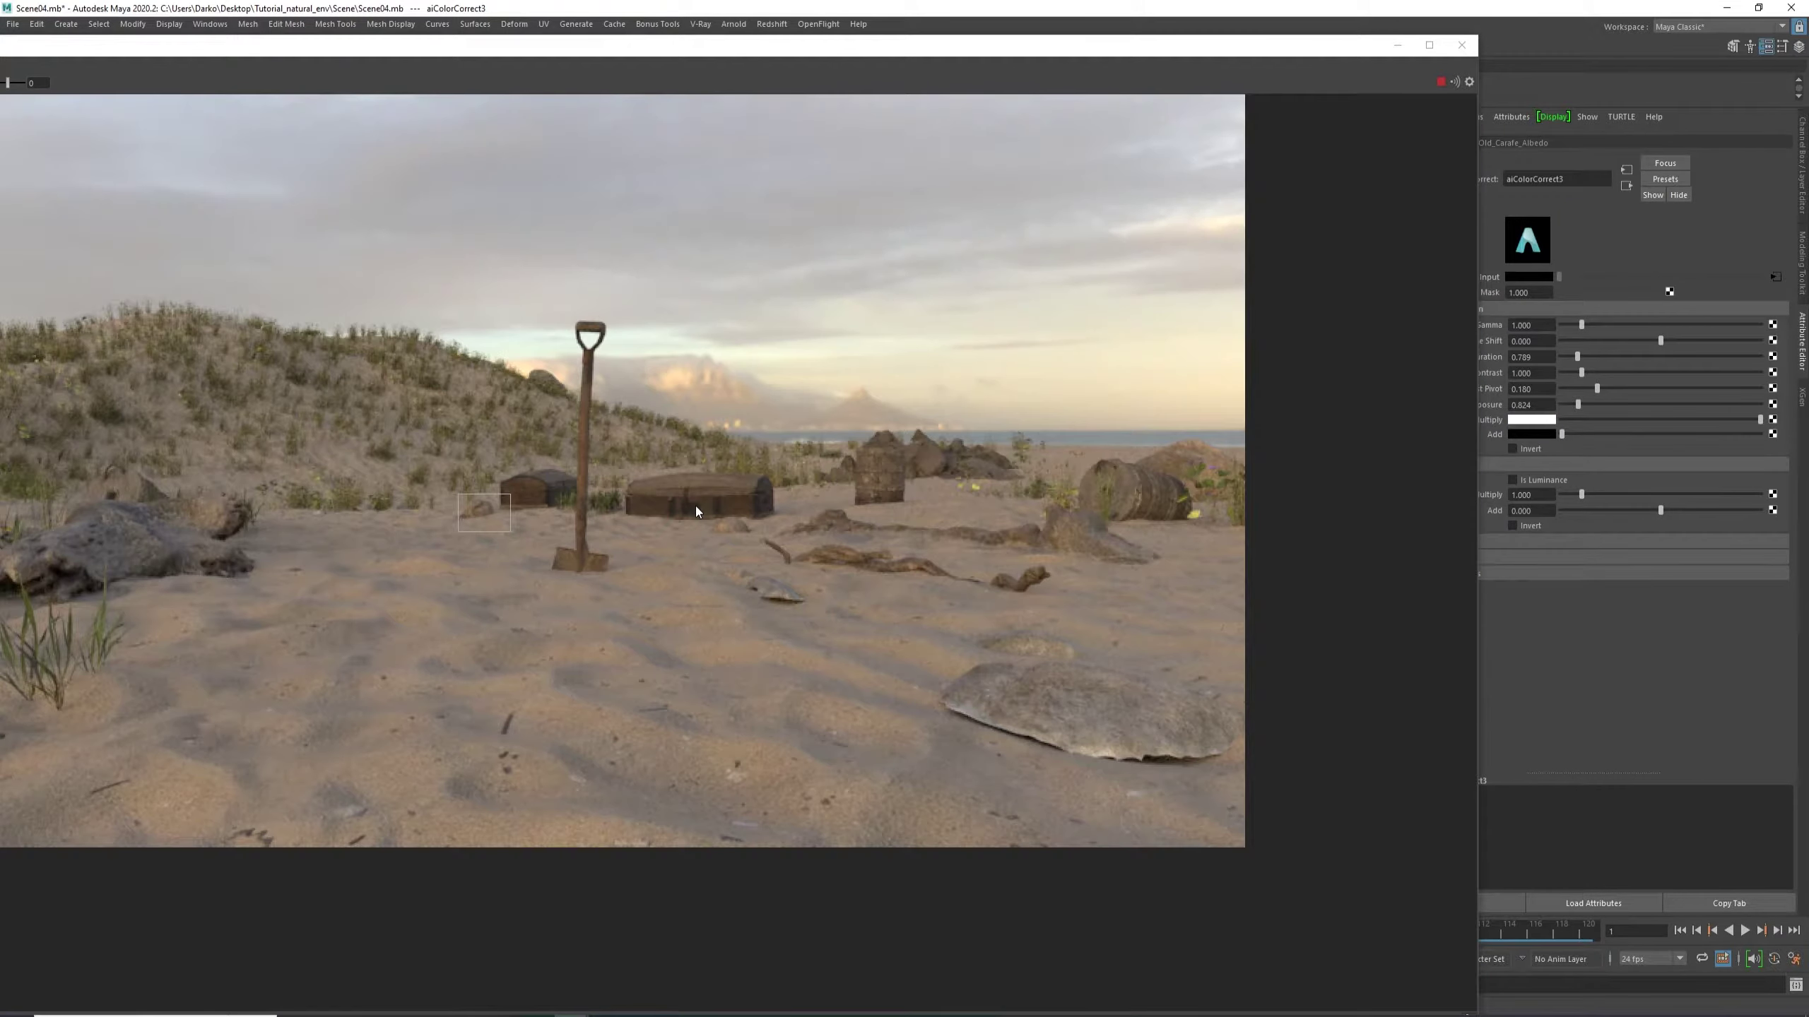
scroll(695, 510, "down", 1)
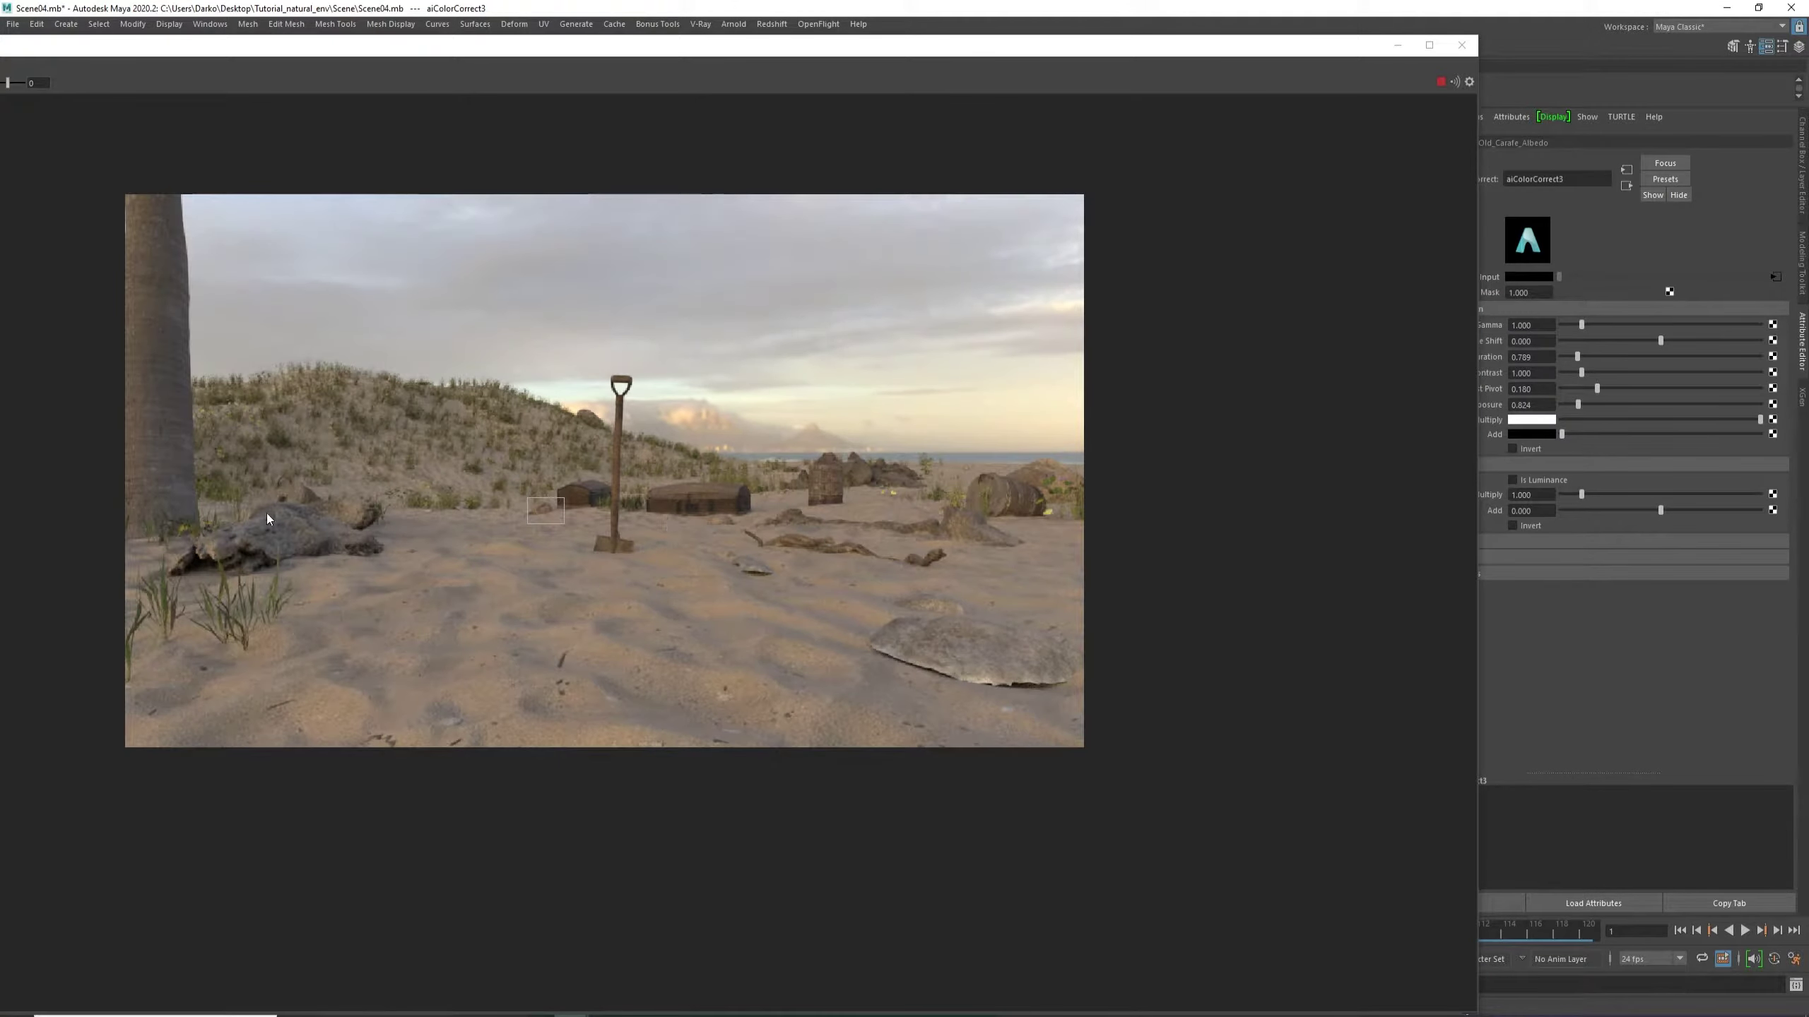
scroll(266, 499, "up", 3)
scroll(269, 496, "down", 3)
scroll(896, 529, "up", 1)
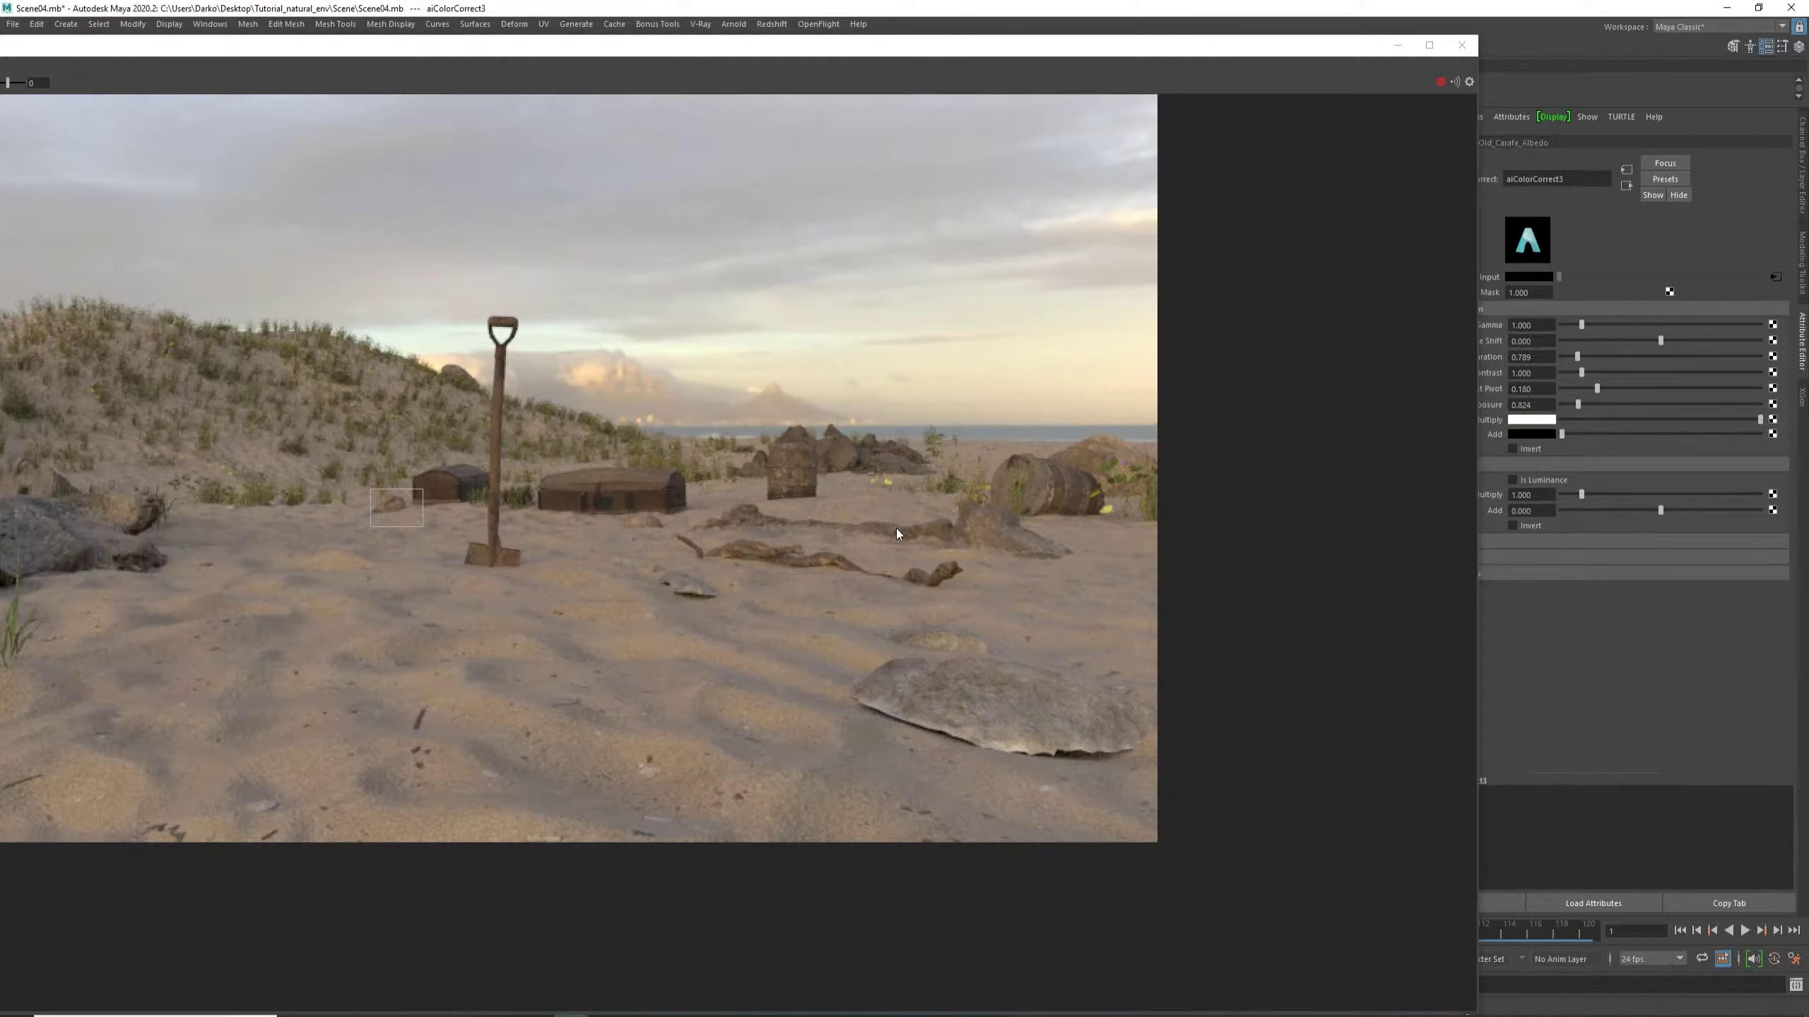
scroll(895, 528, "up", 1)
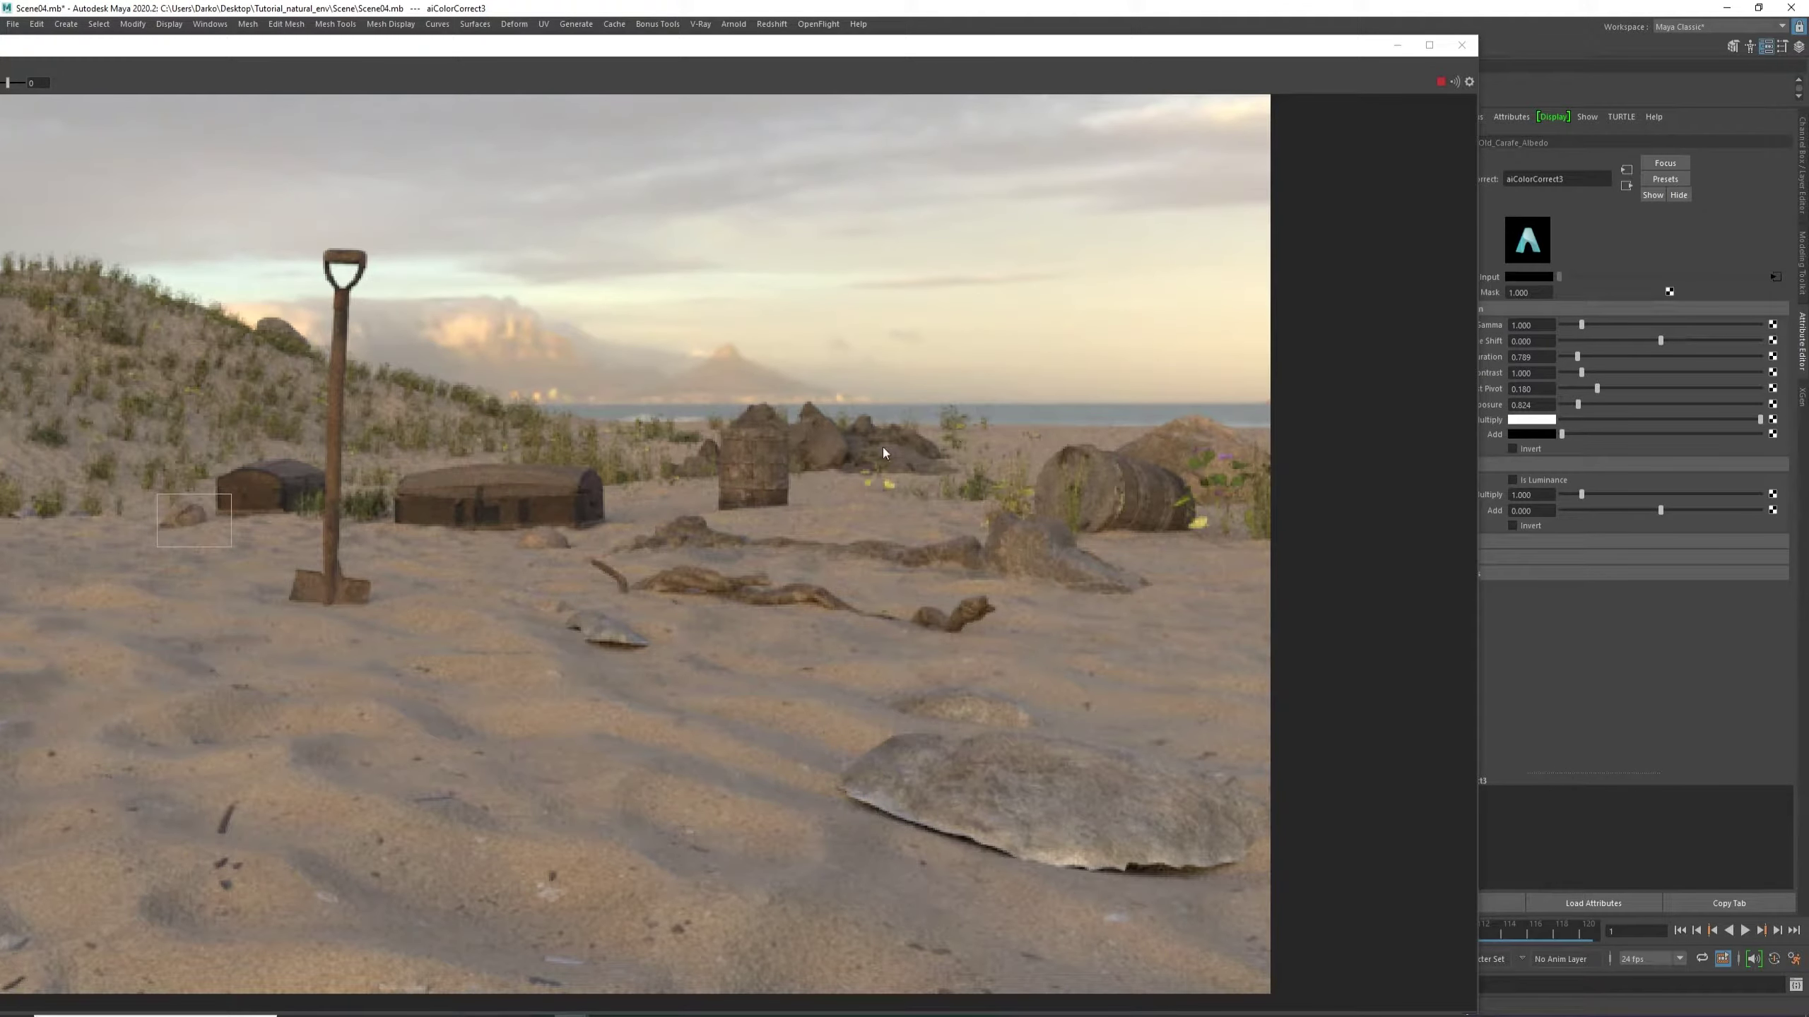
Minimize the render window, select the Icelandic rock assembly in the background, and graph its material network in the Hypershade.
left_click(1397, 45)
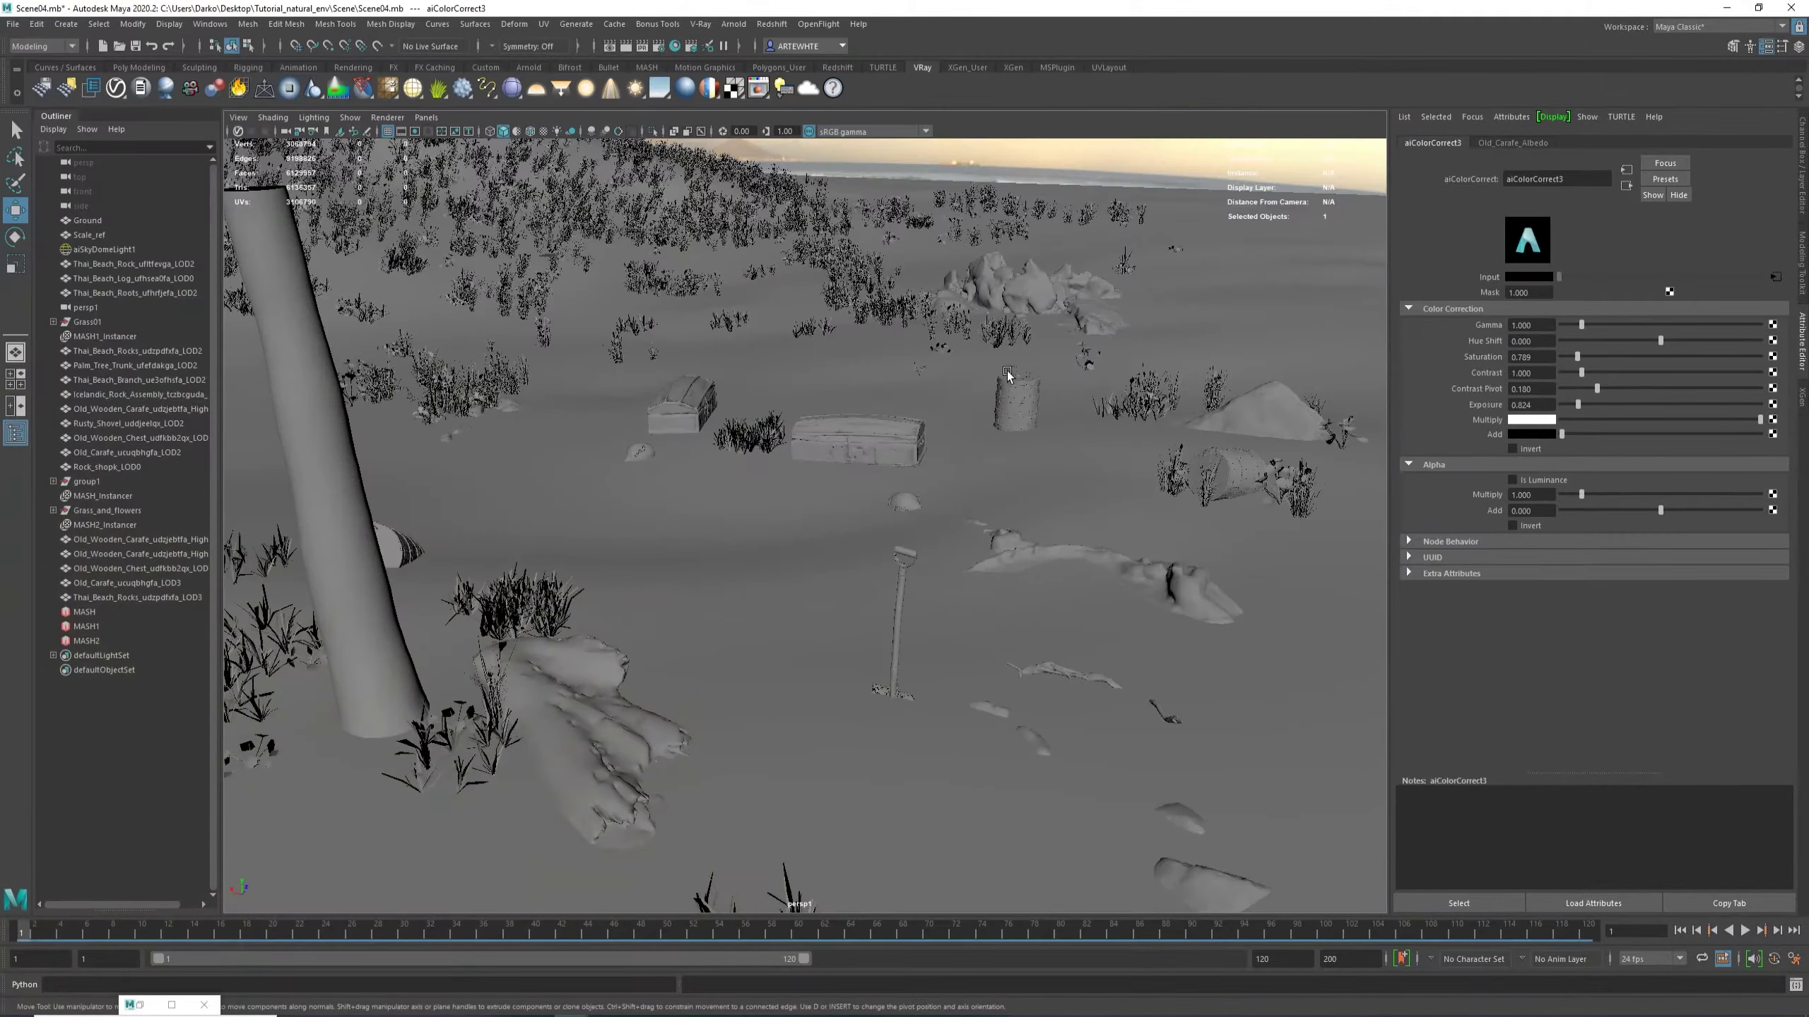
left_click(1035, 292)
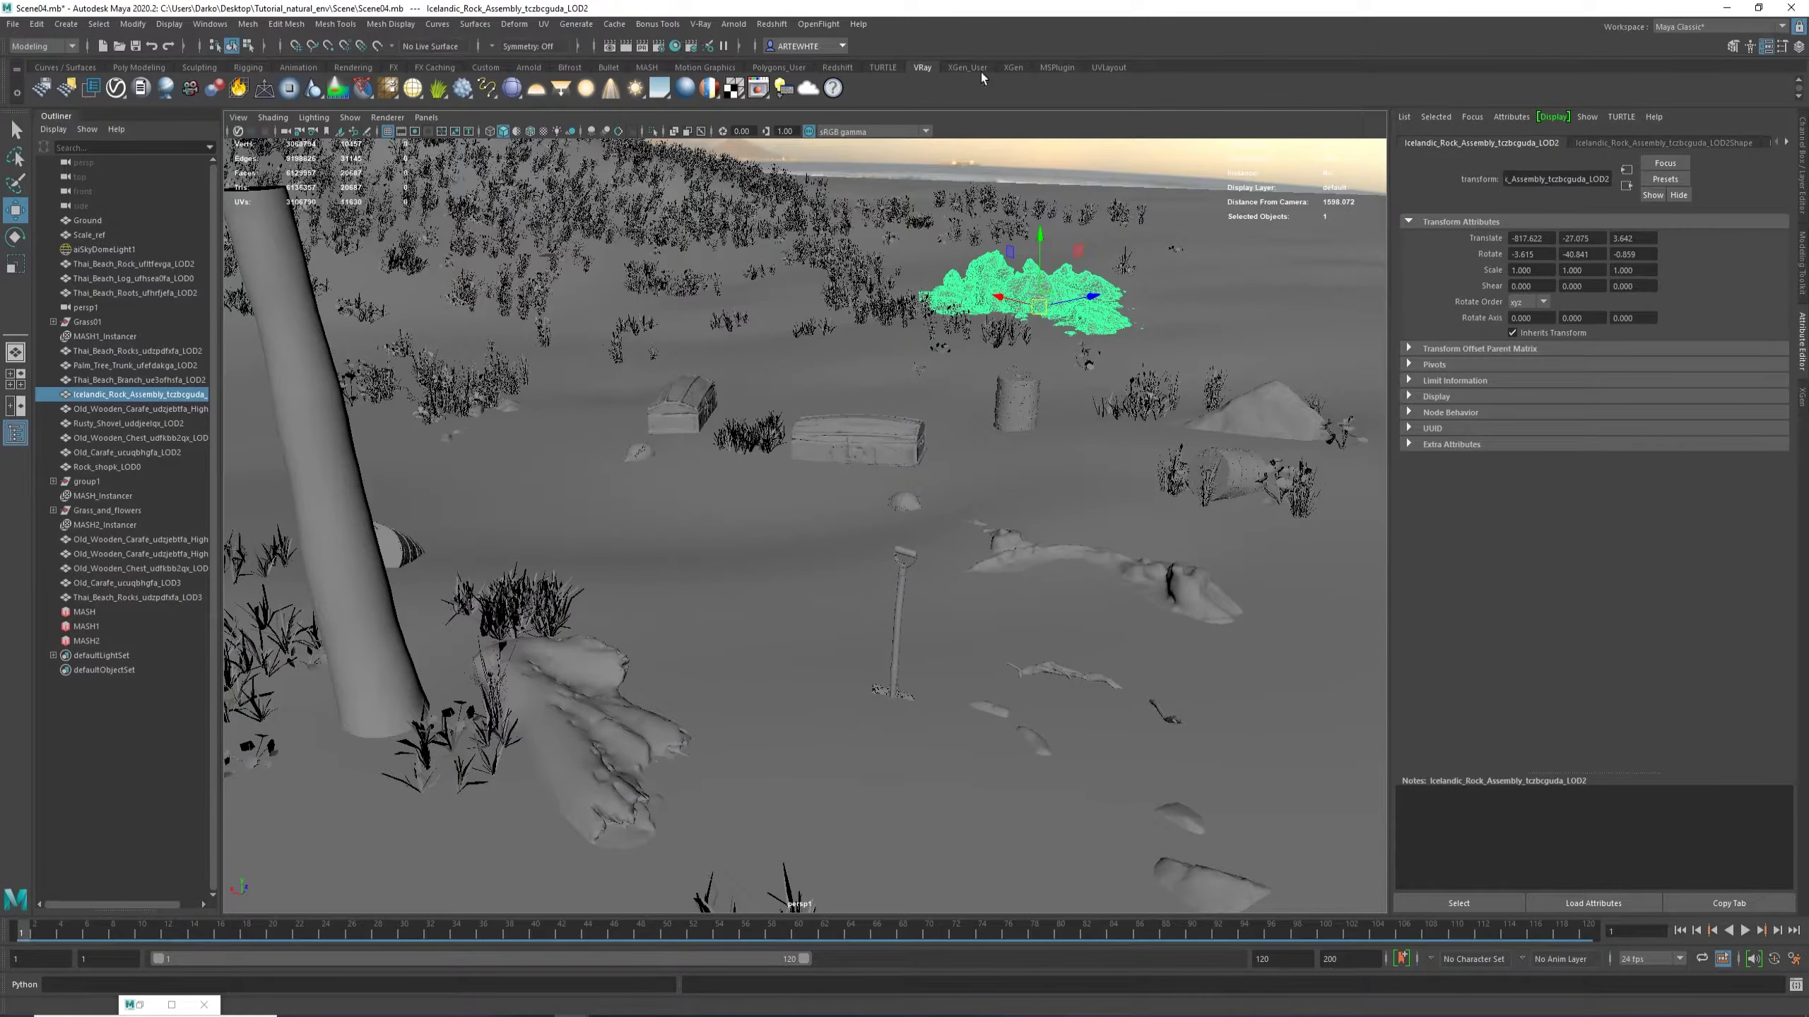
left_click_drag(1808, 132, 777, 61)
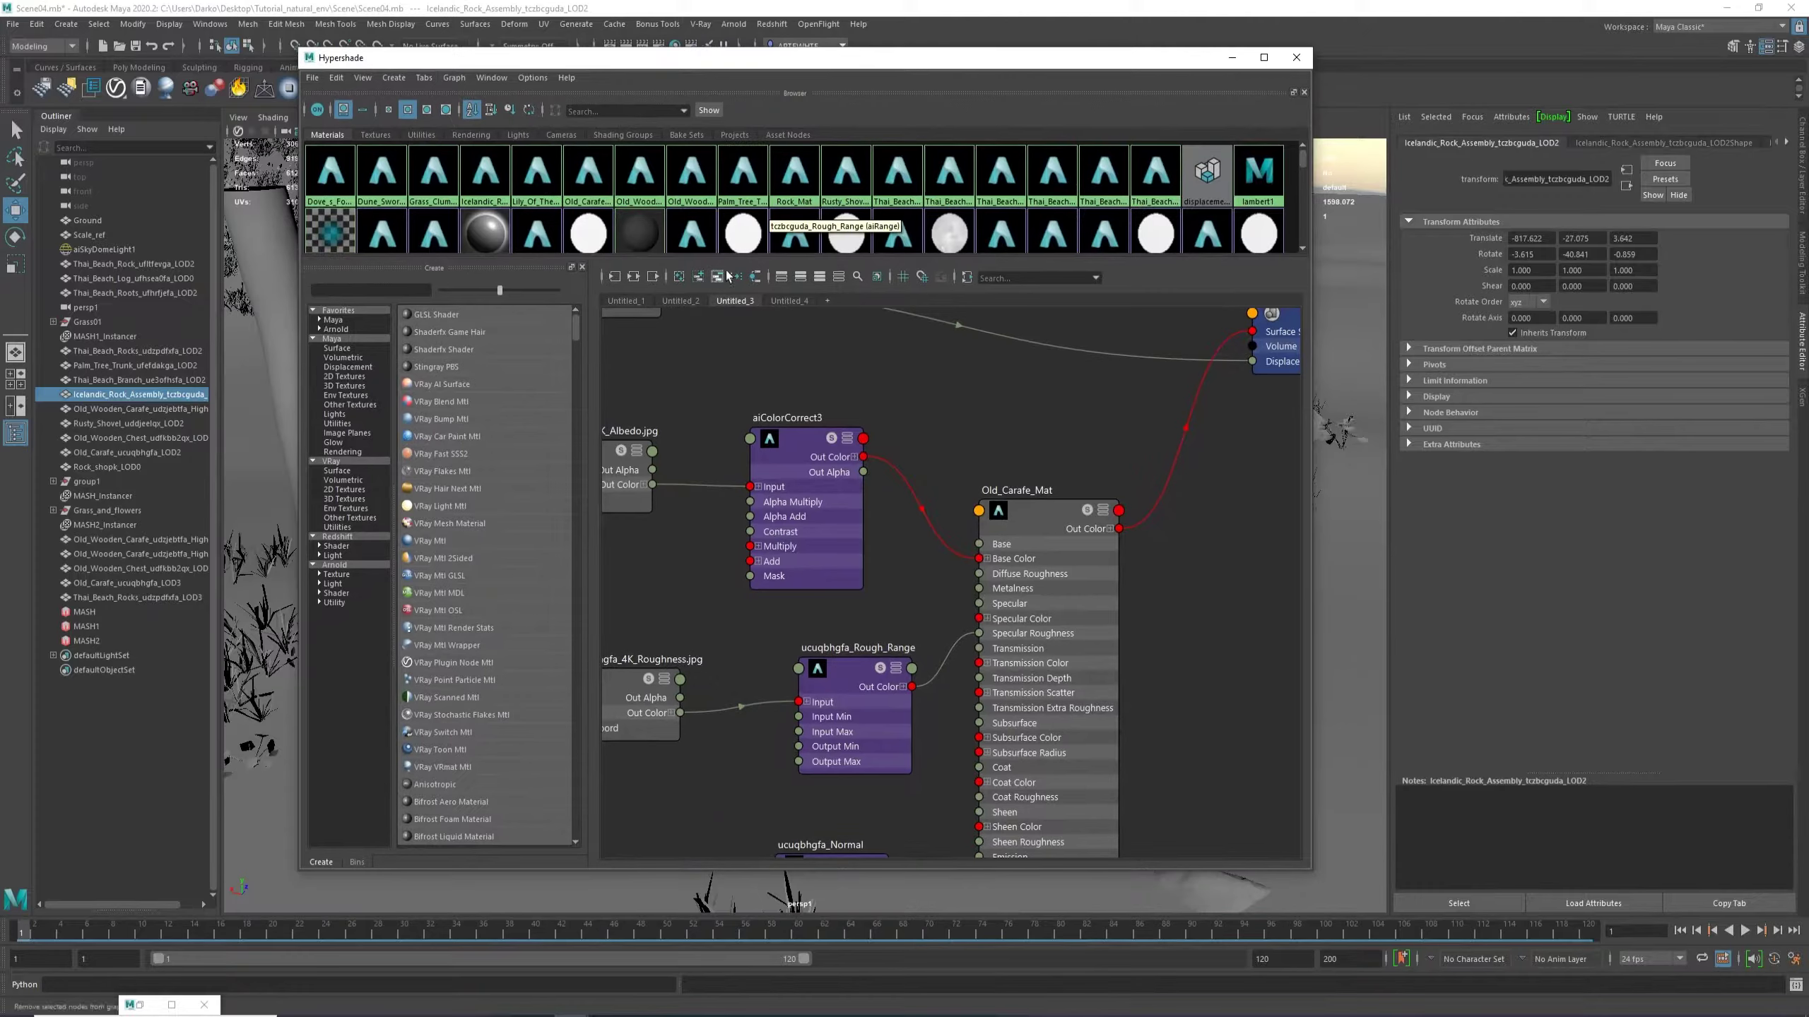
left_click(756, 276)
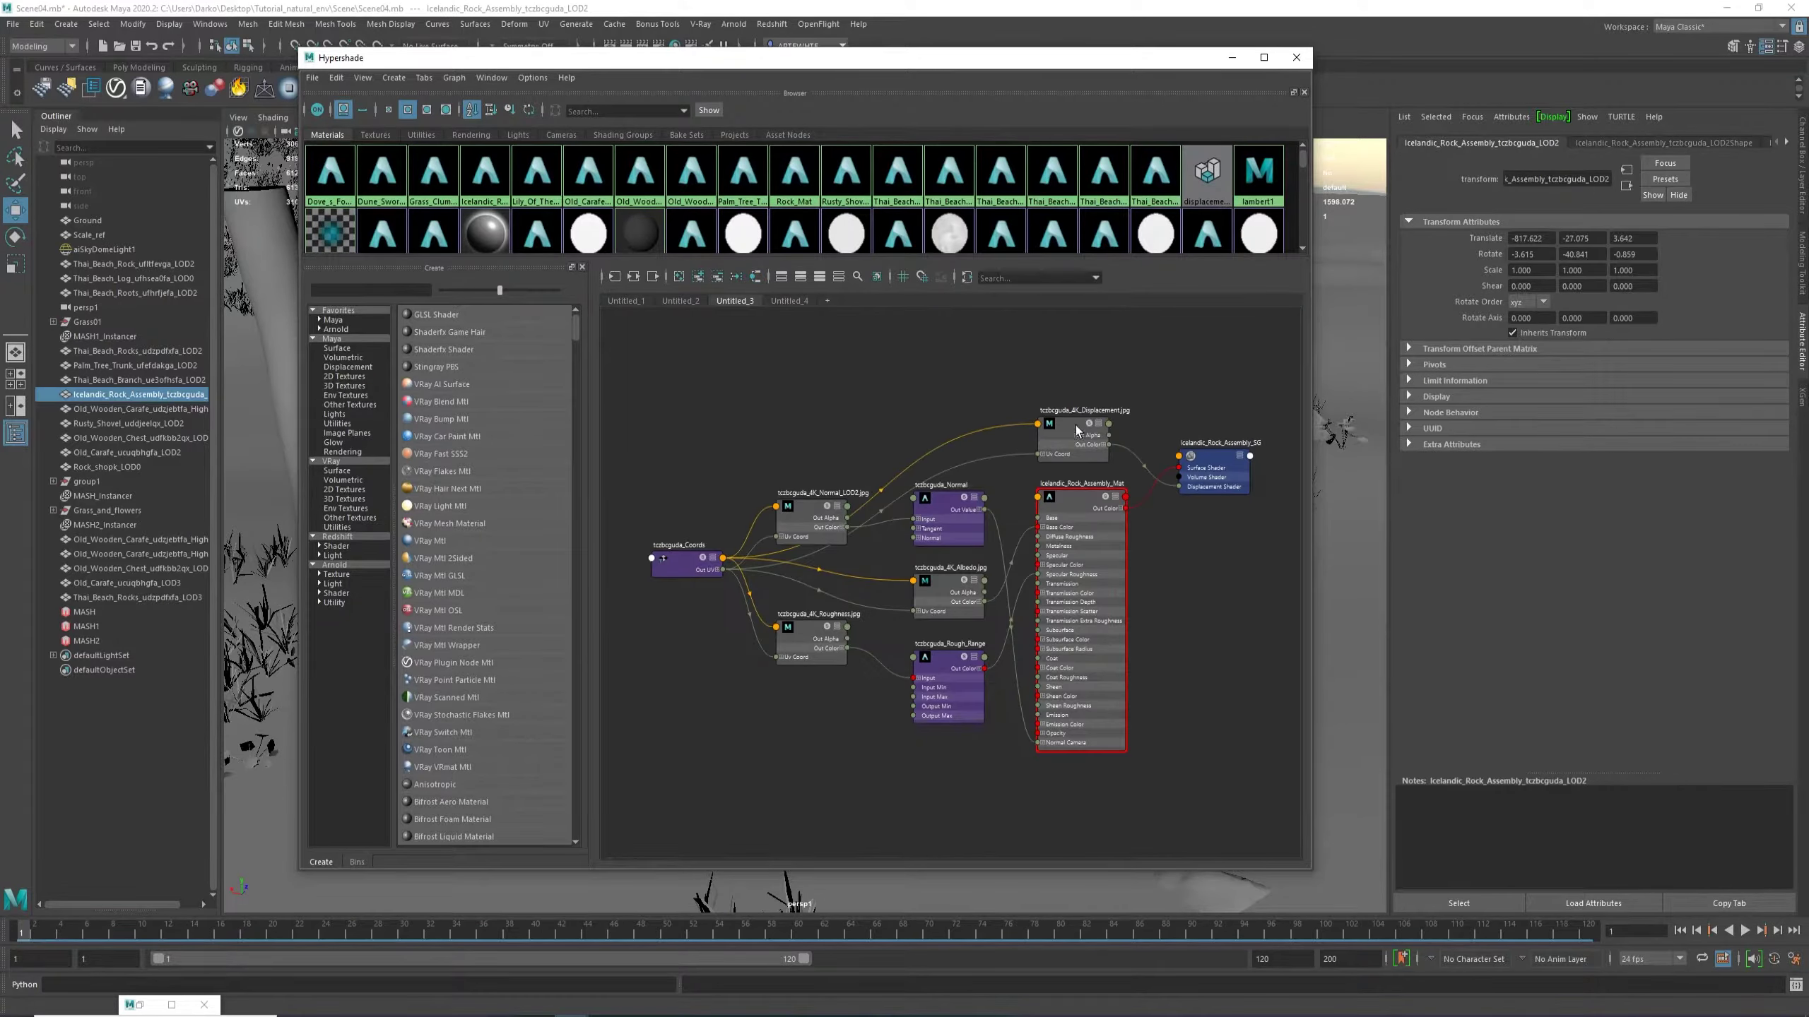
Spread out the rock assembly's texture, coordinate and shading group nodes to leave space between the albedo texture and the material.
left_click_drag(1070, 441, 1098, 826)
left_click_drag(1172, 445, 1165, 761)
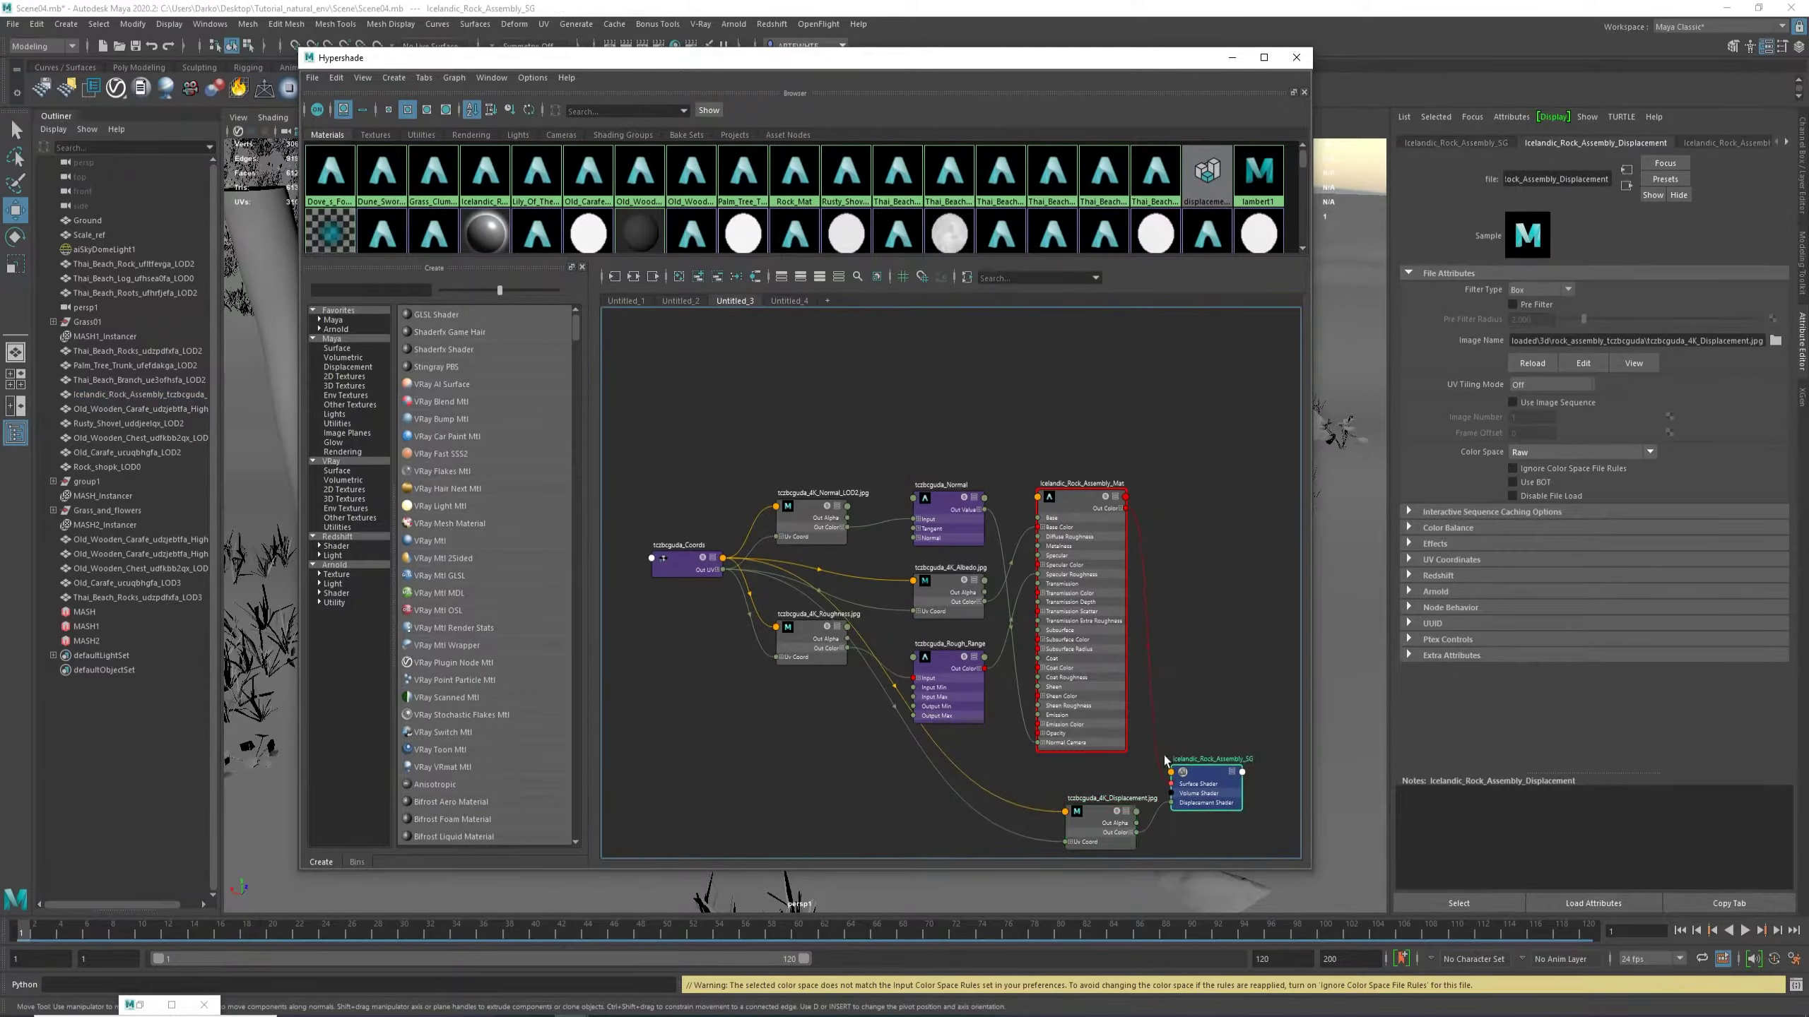
left_click_drag(661, 566, 456, 741)
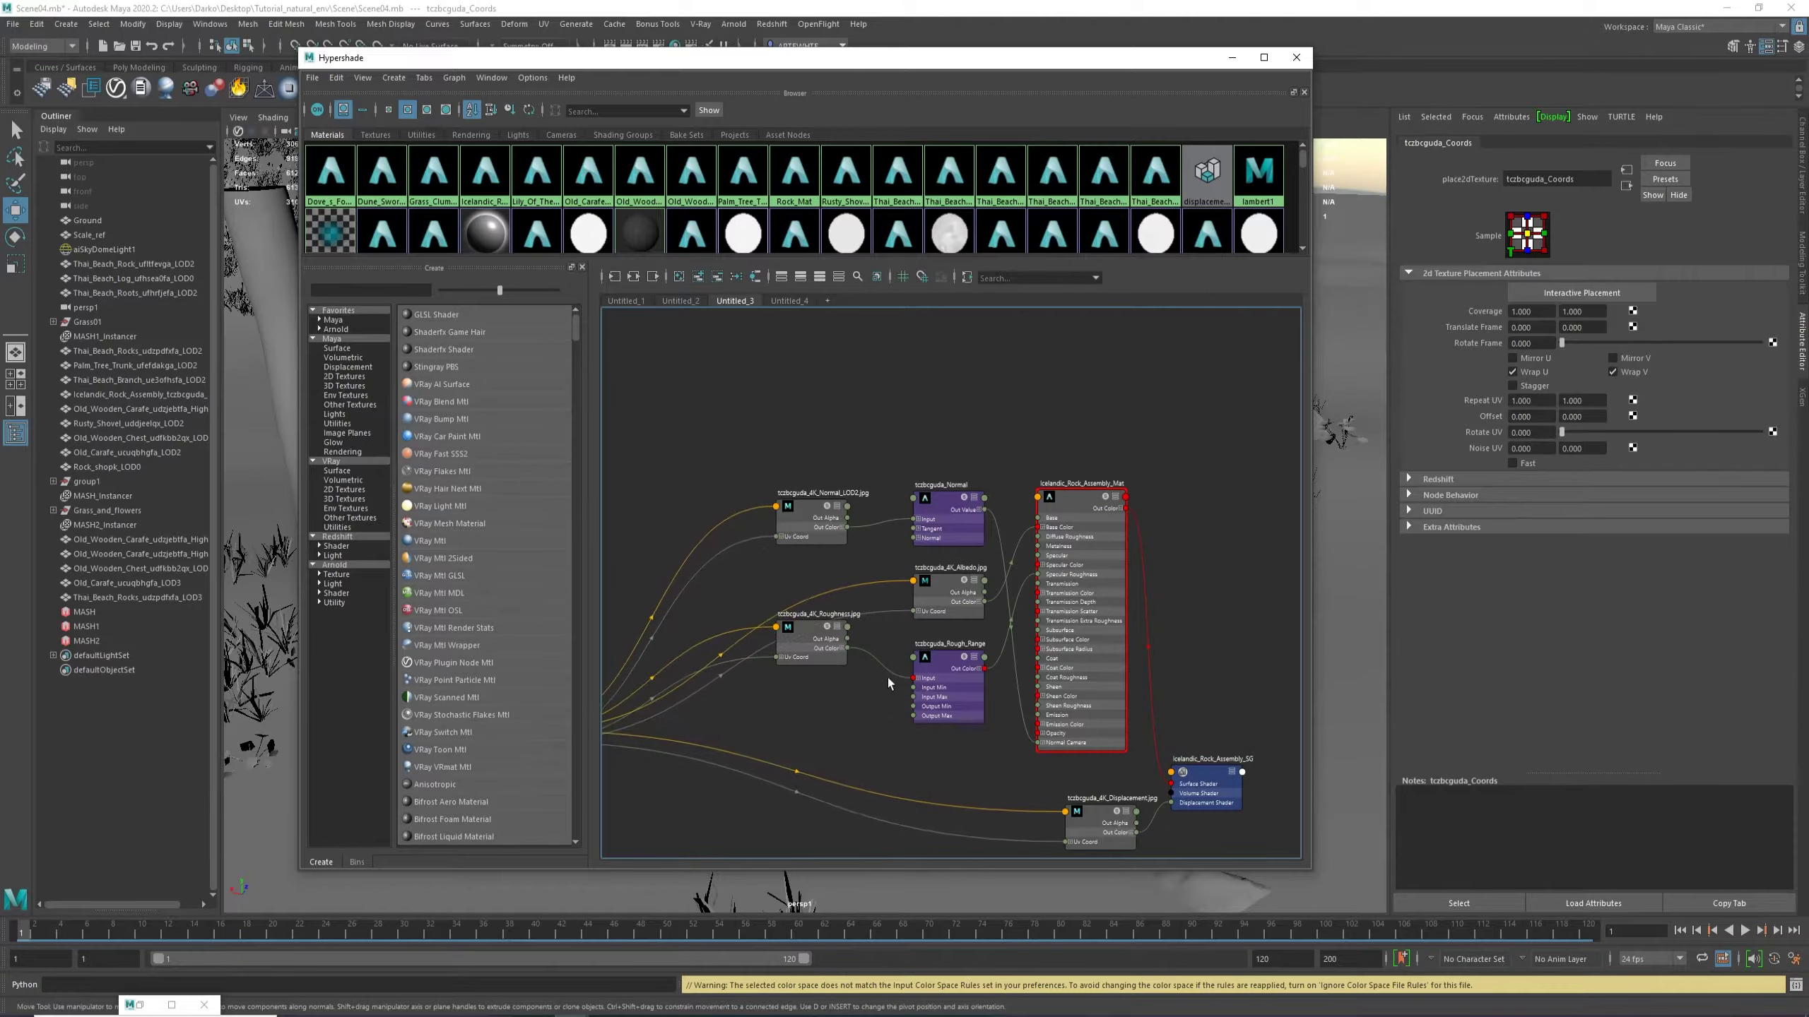
left_click_drag(933, 607, 800, 397)
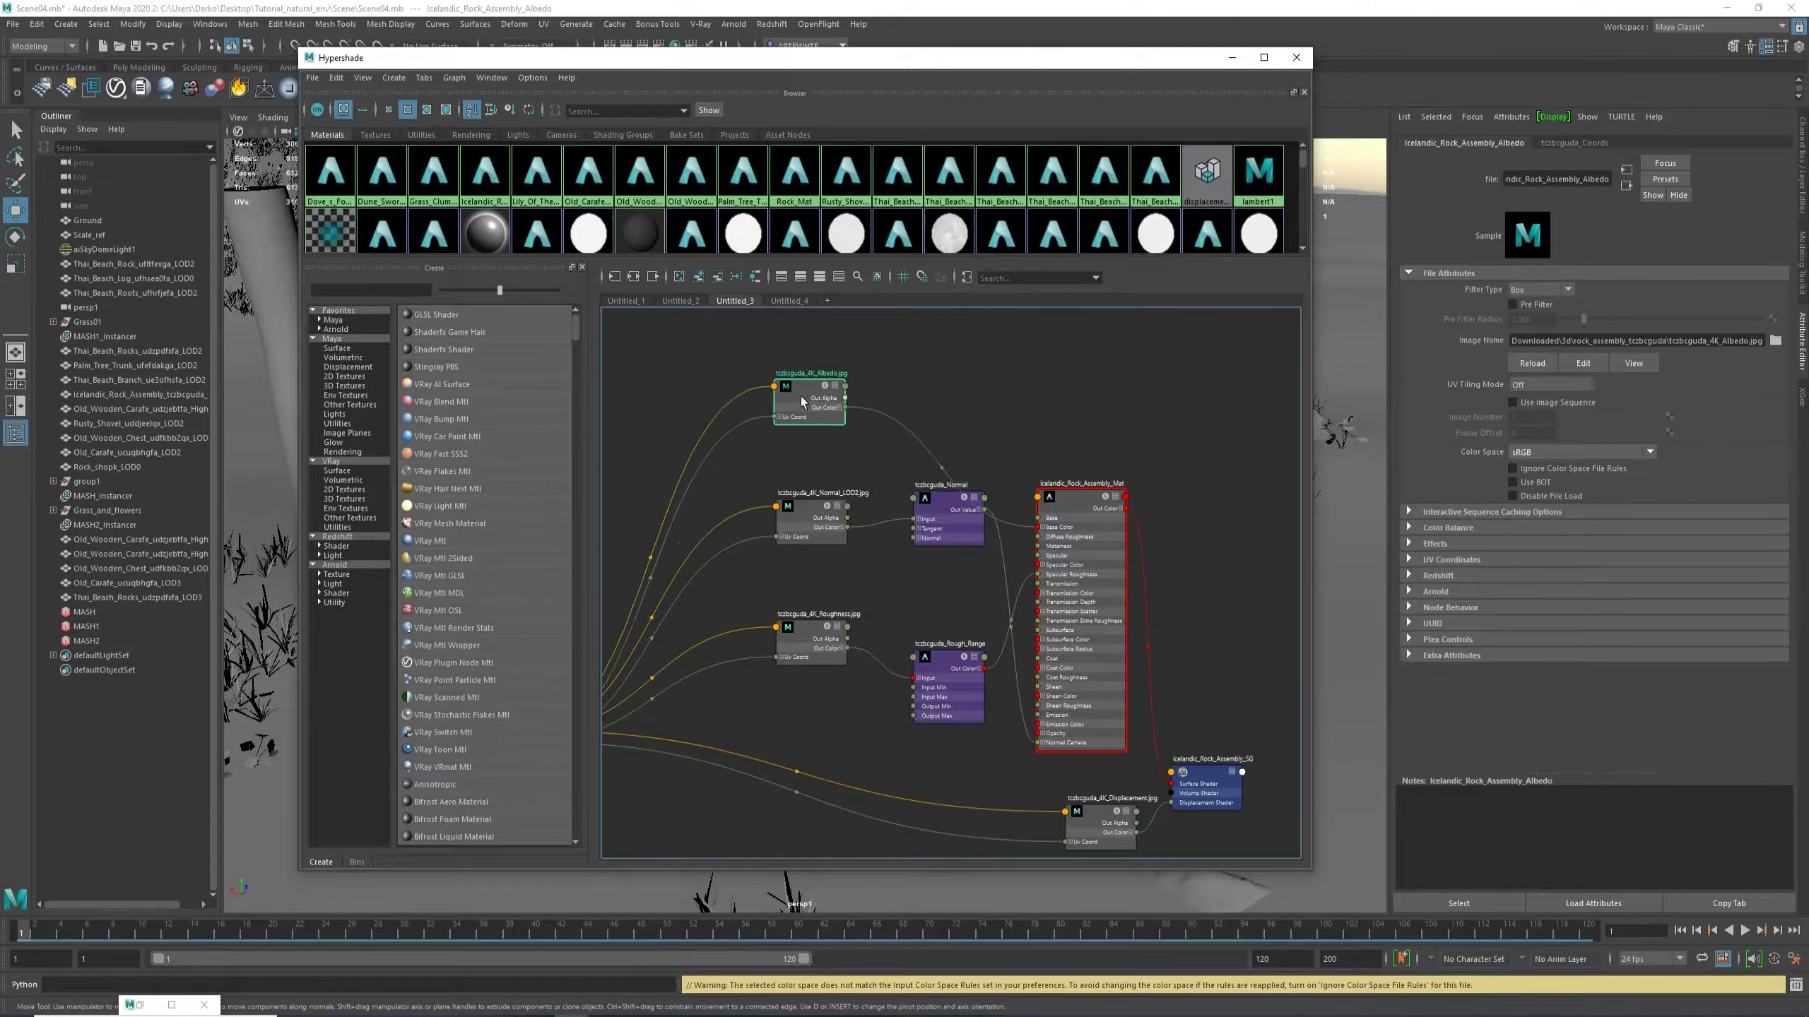
left_click_drag(762, 496, 756, 489)
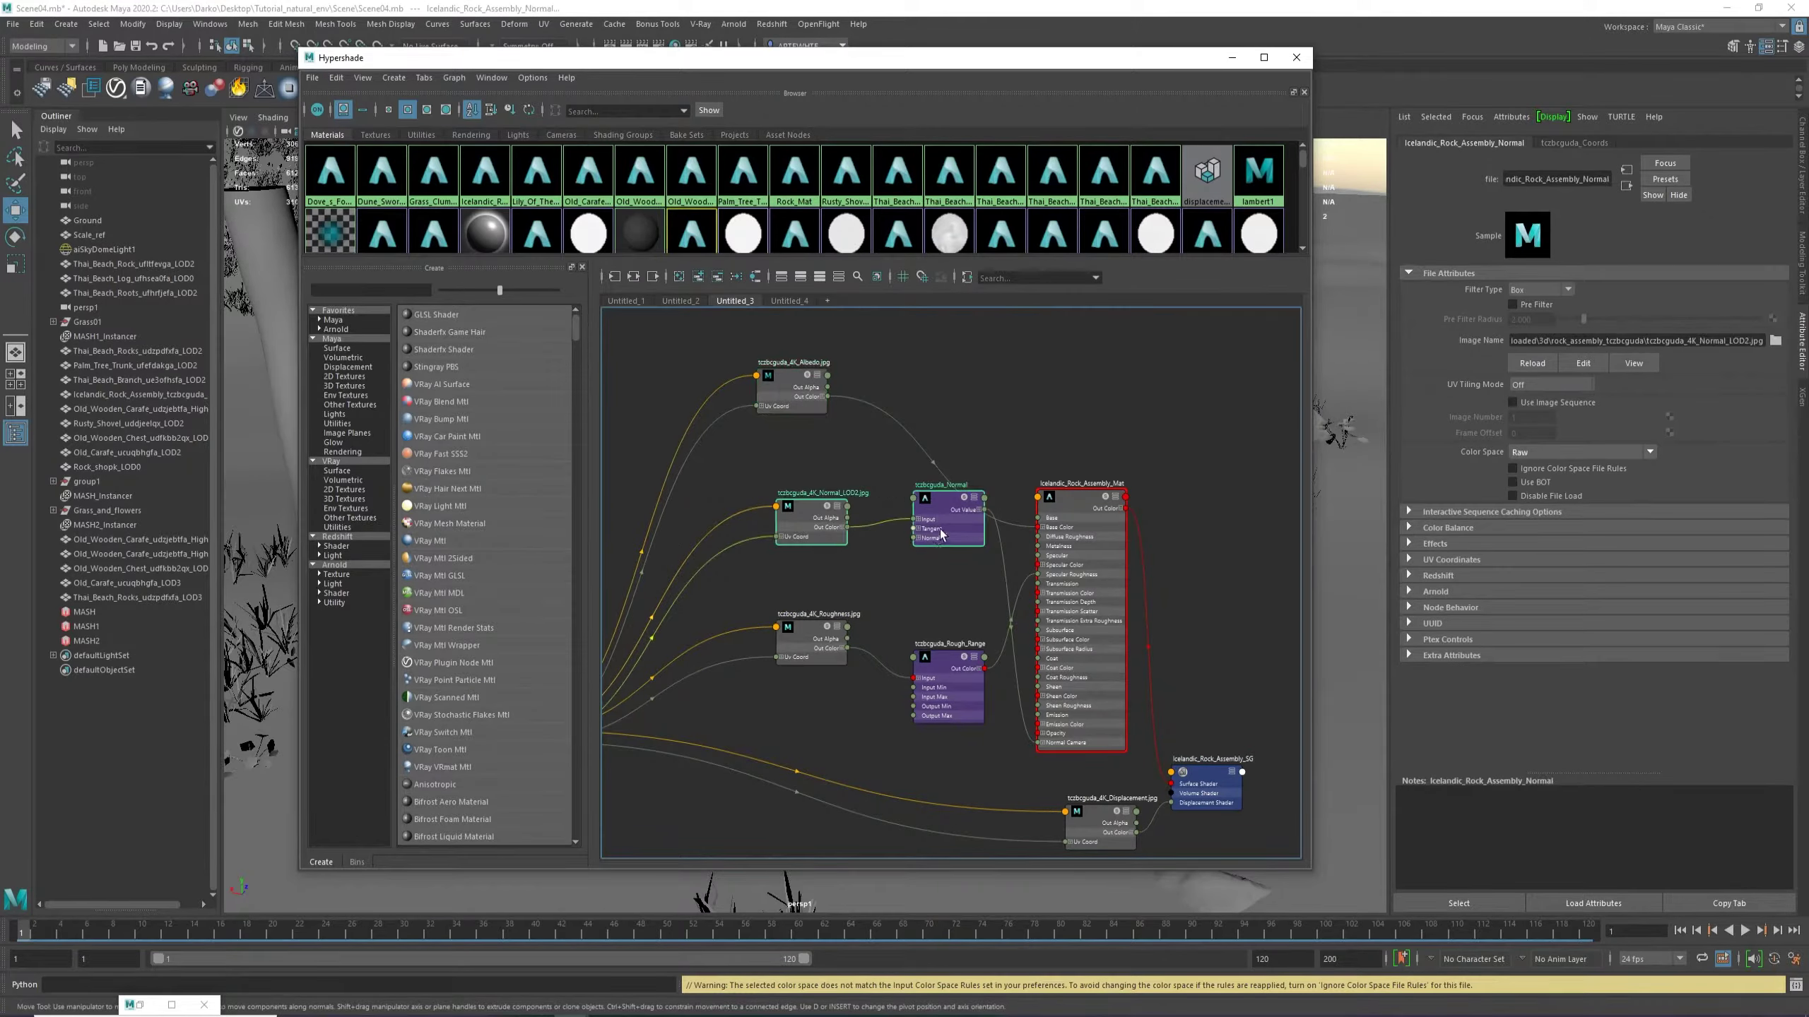
left_click_drag(940, 528, 868, 573)
left_click(997, 417)
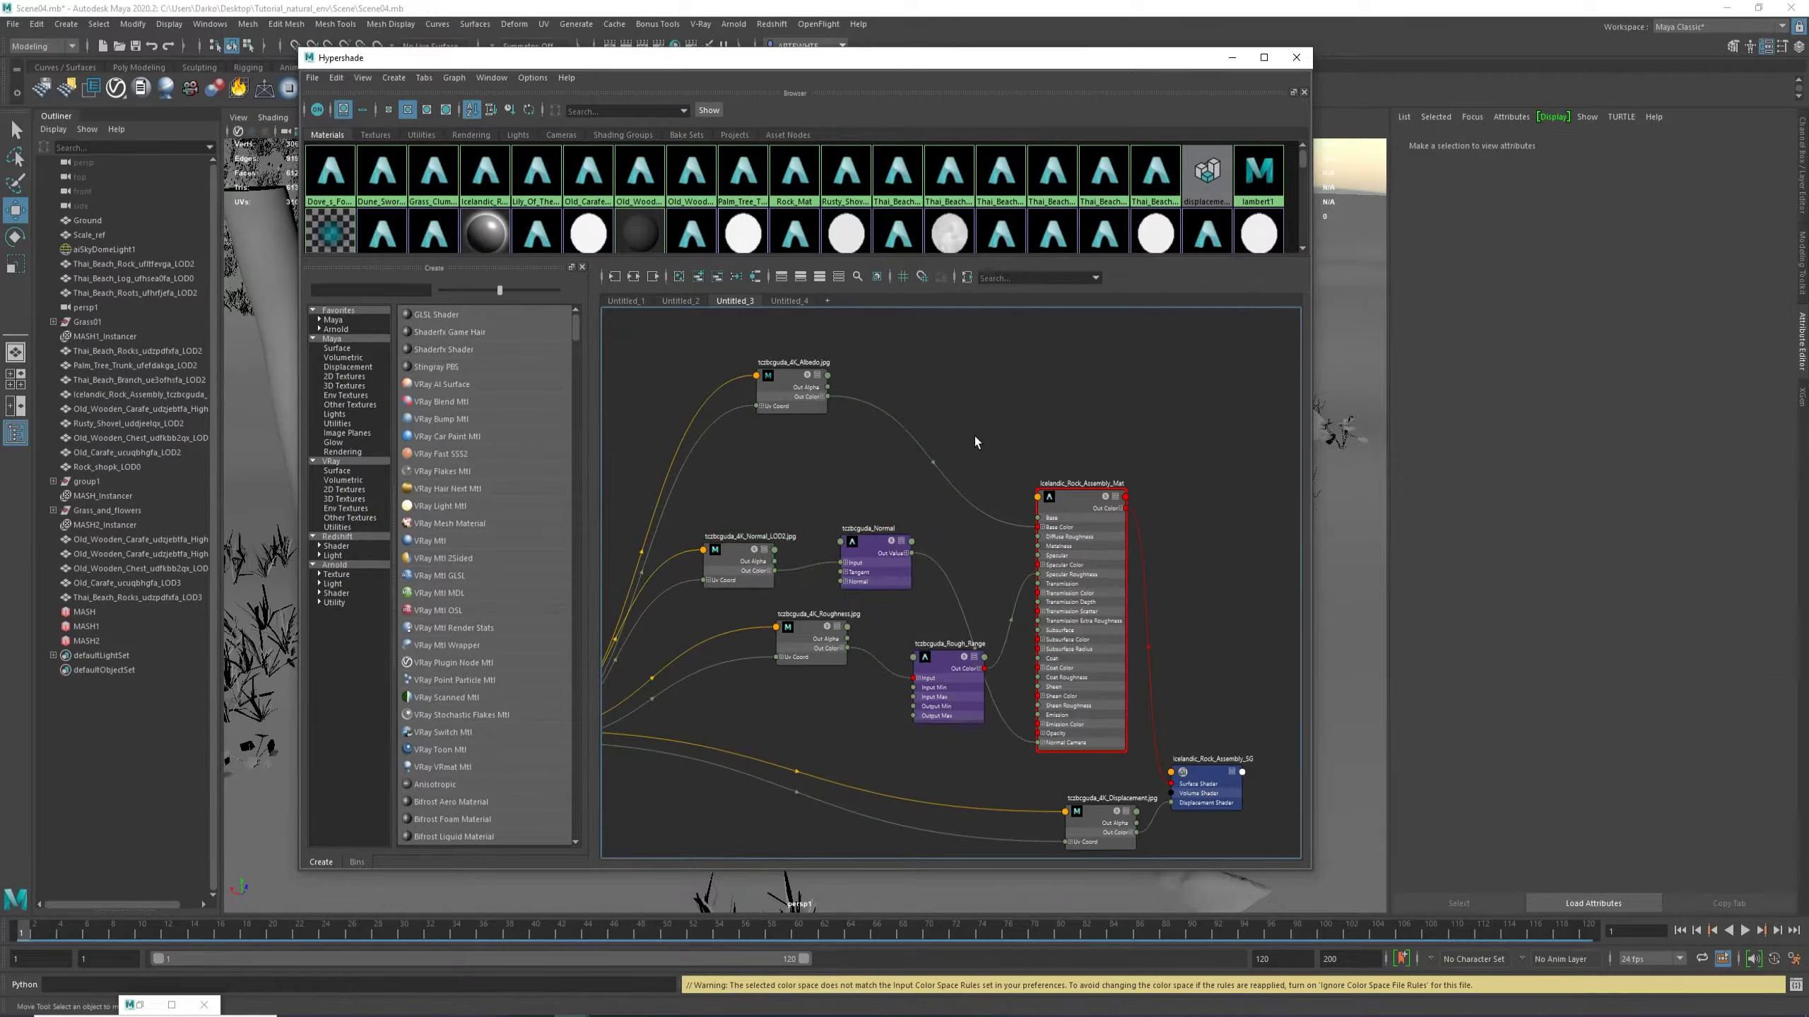
Create an aiColorCorrect node and connect it between the rock assembly's albedo texture and the material's Base Color.
key("Tab")
type("AICOLO")
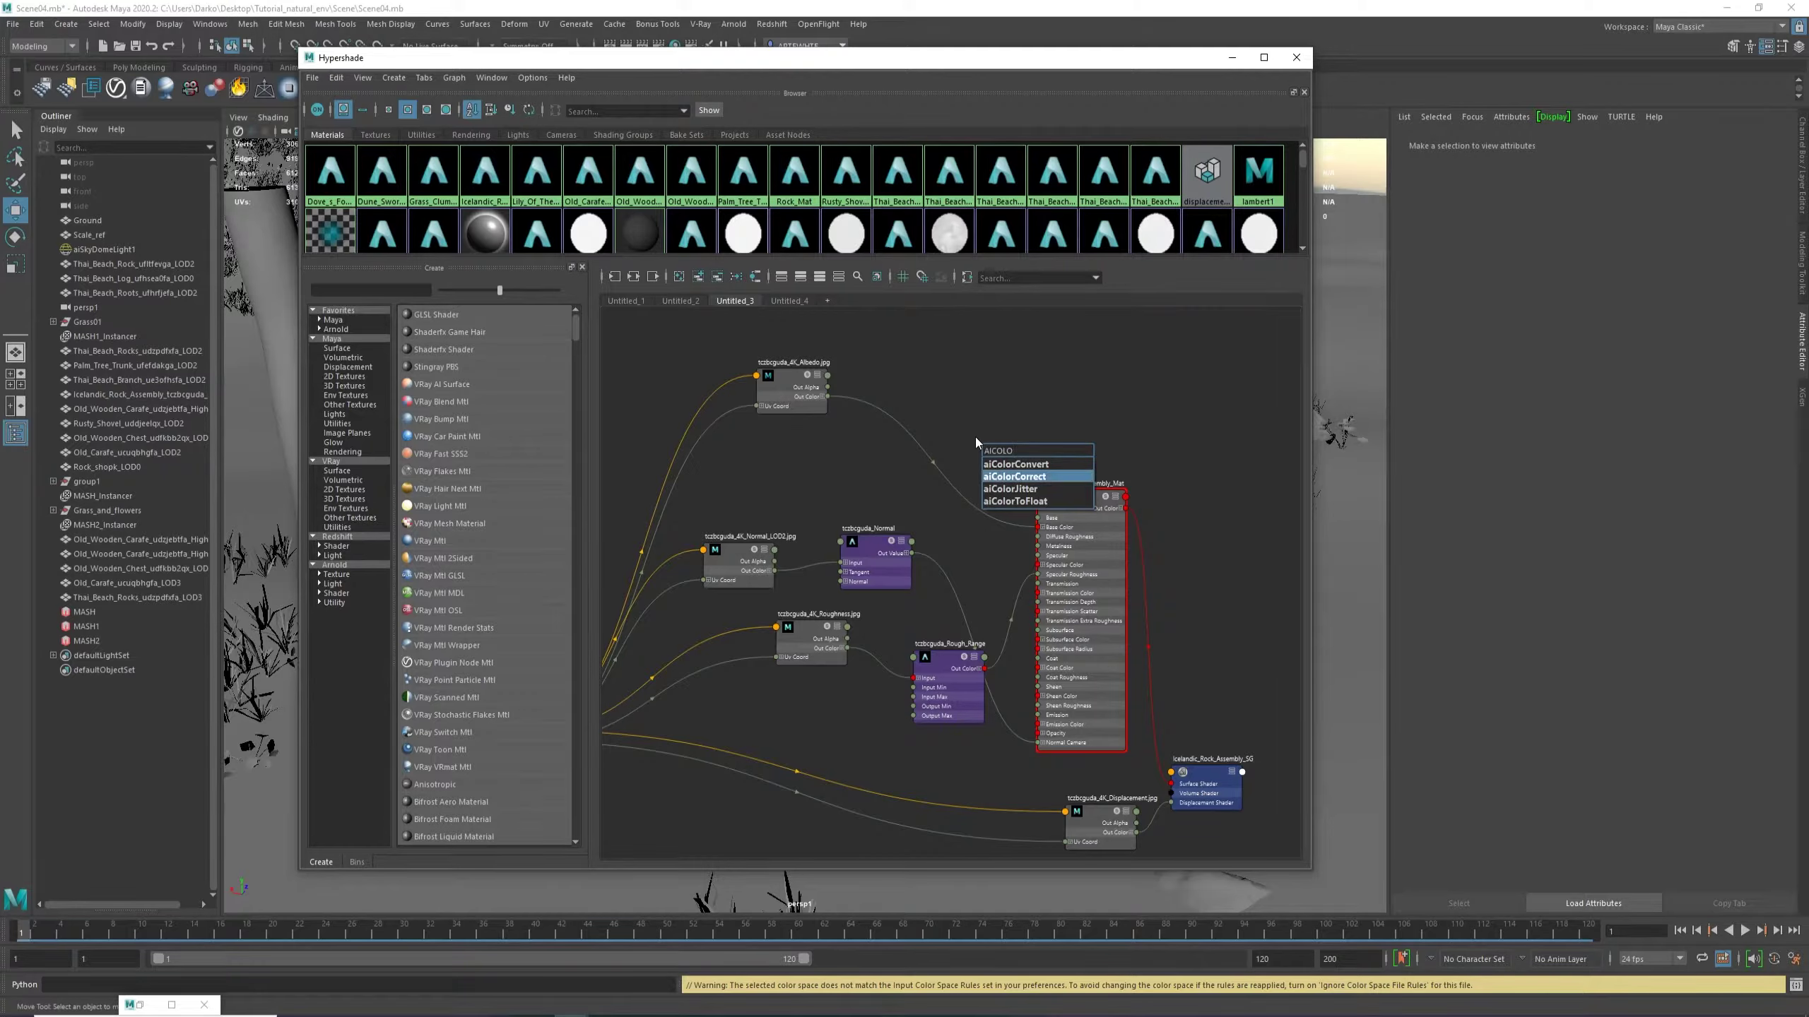
key("Return")
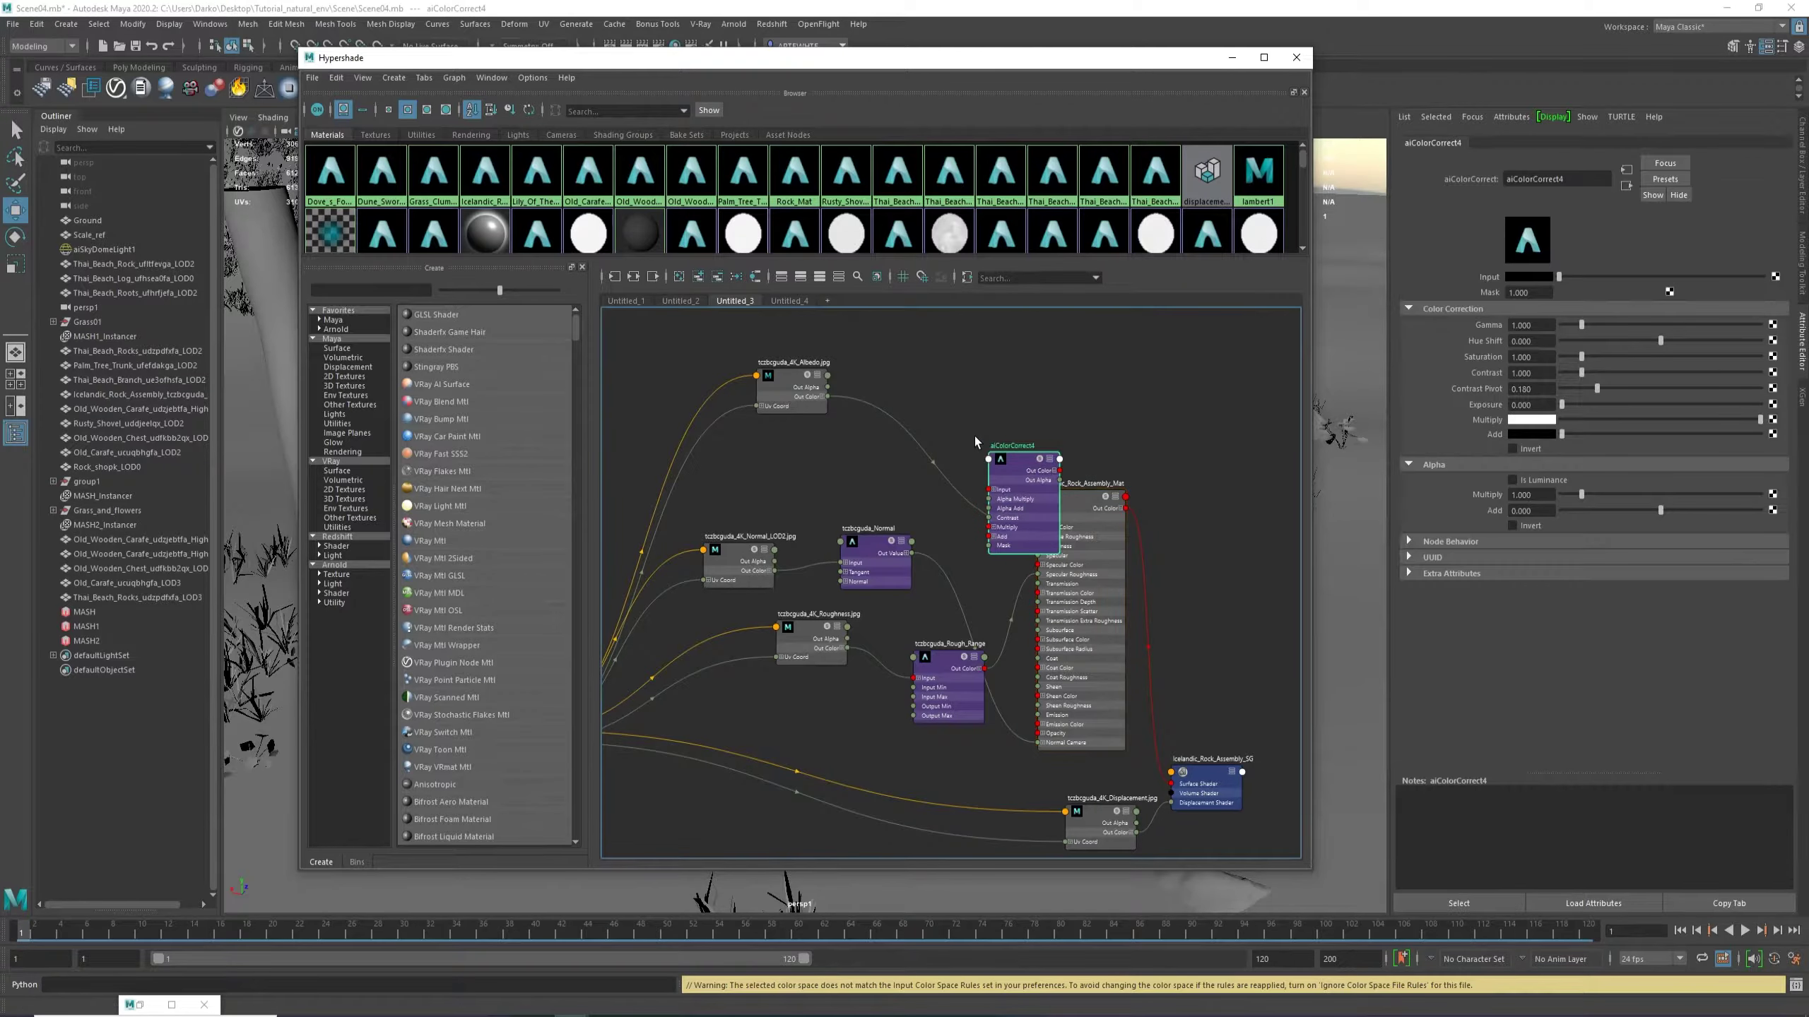
left_click_drag(828, 397, 1037, 528)
left_click_drag(984, 454, 950, 472)
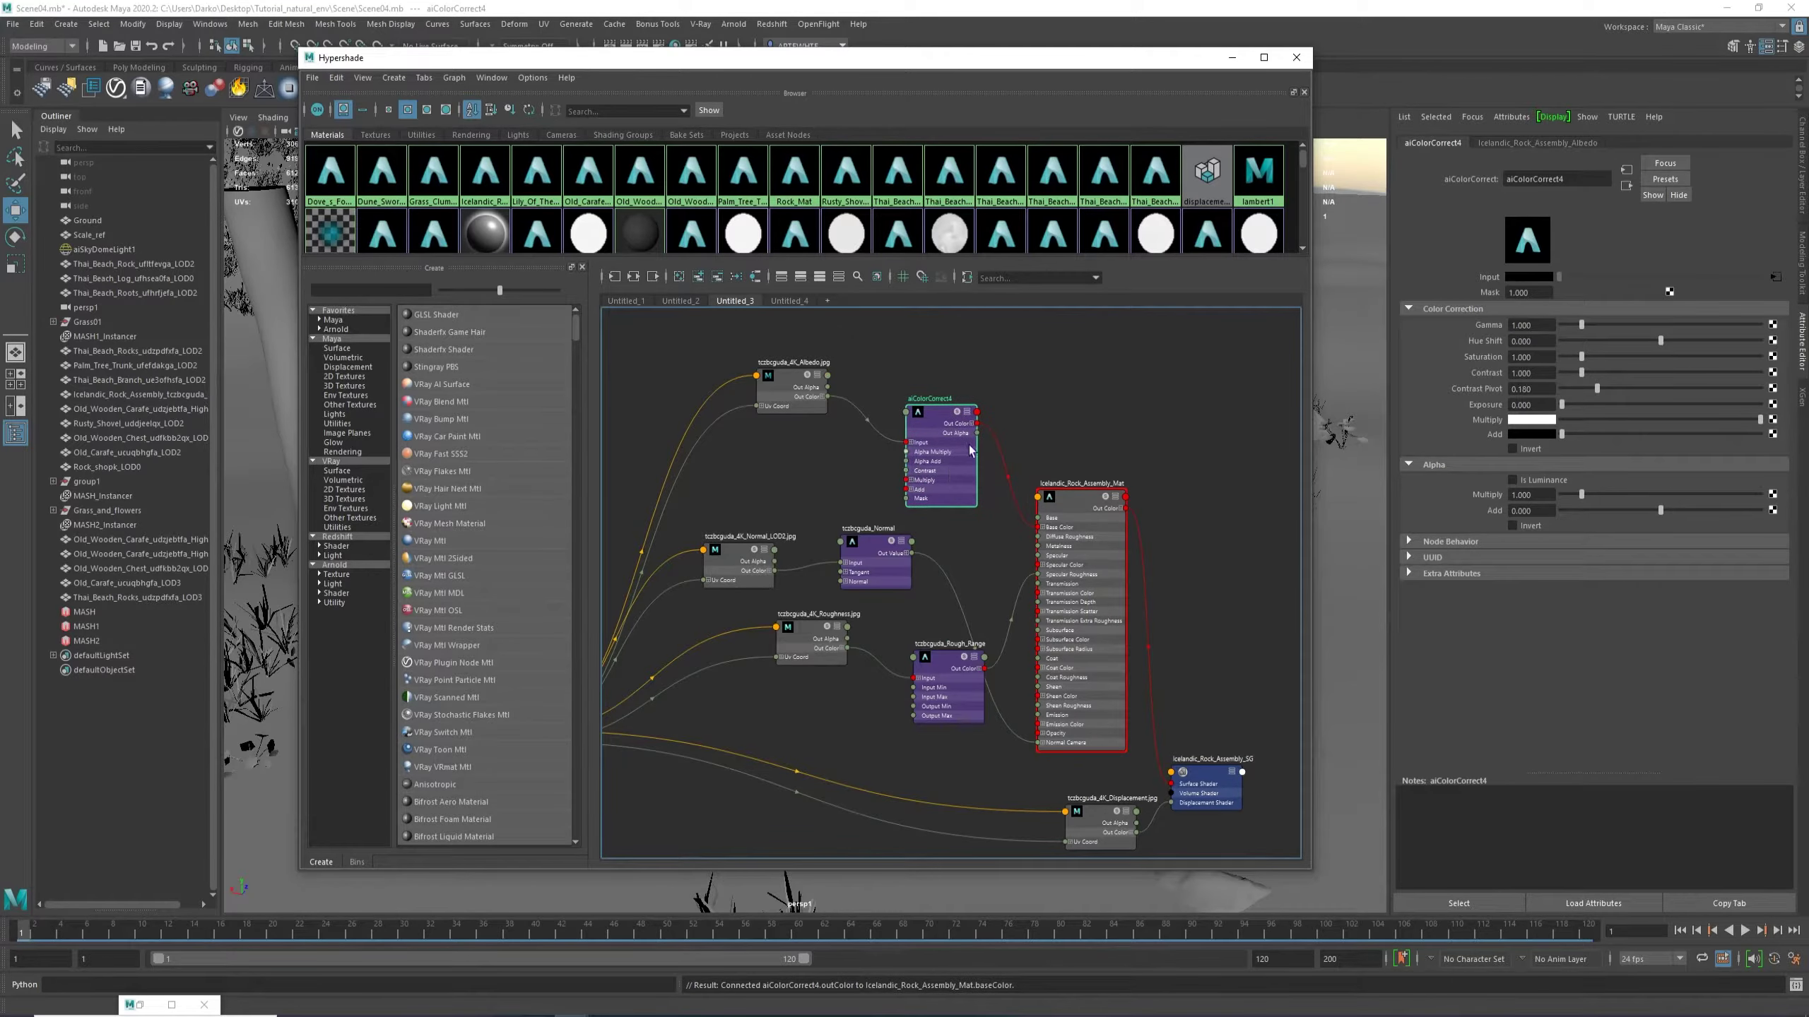
Restrict the Arnold render to the background rocks and upright barrel, and set aiColorCorrect4's Exposure to 0.896.
left_click(1231, 58)
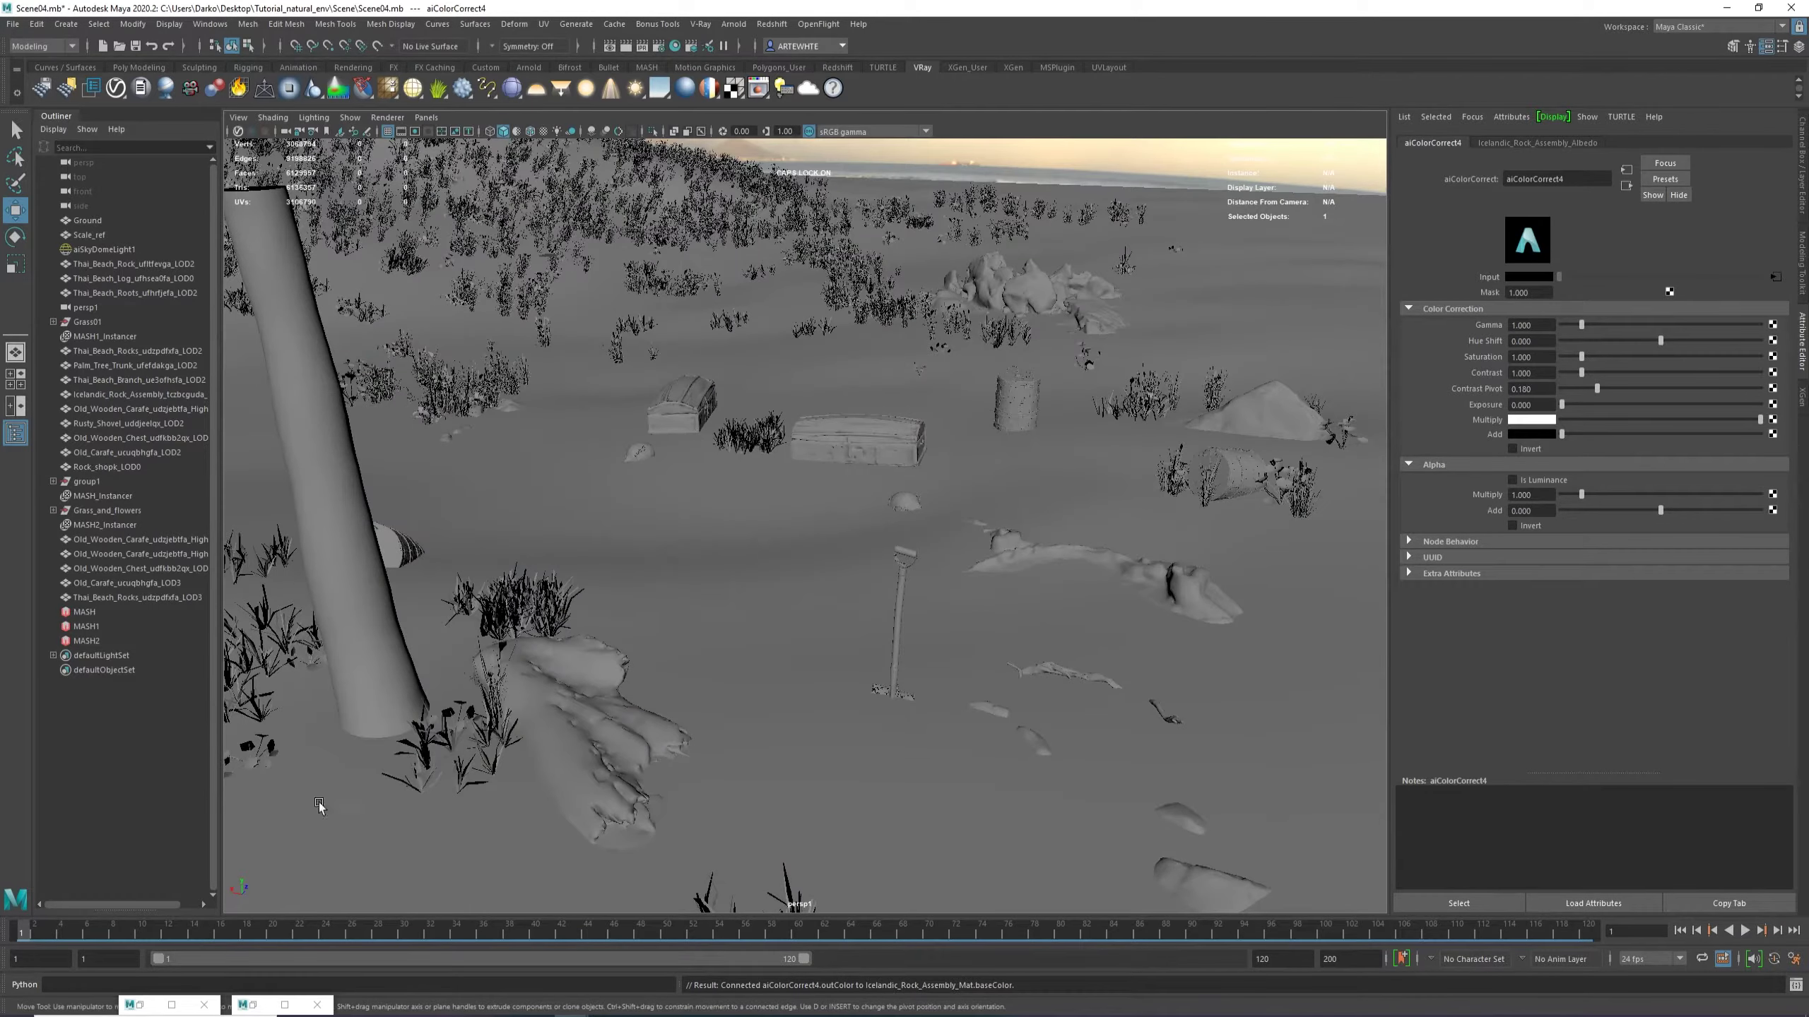
left_click(153, 1010)
left_click_drag(684, 371, 960, 531)
left_click_drag(1265, 49, 1188, 61)
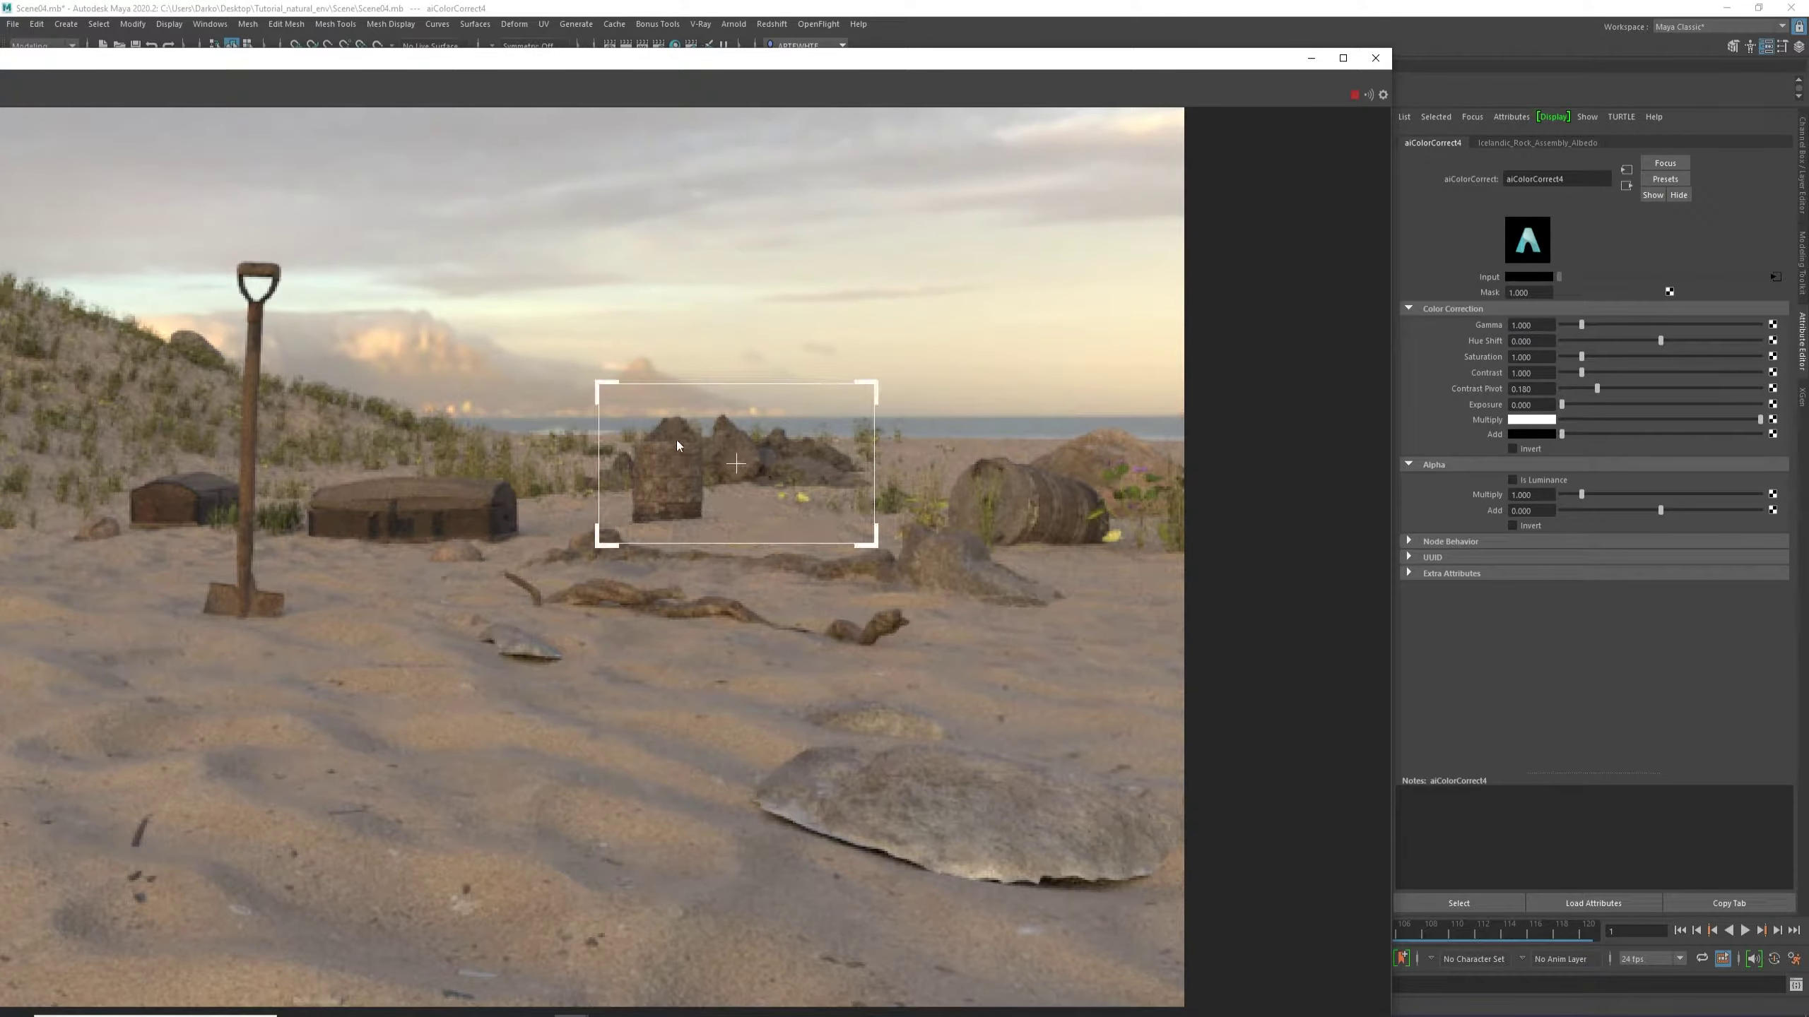
left_click_drag(1564, 404, 1578, 403)
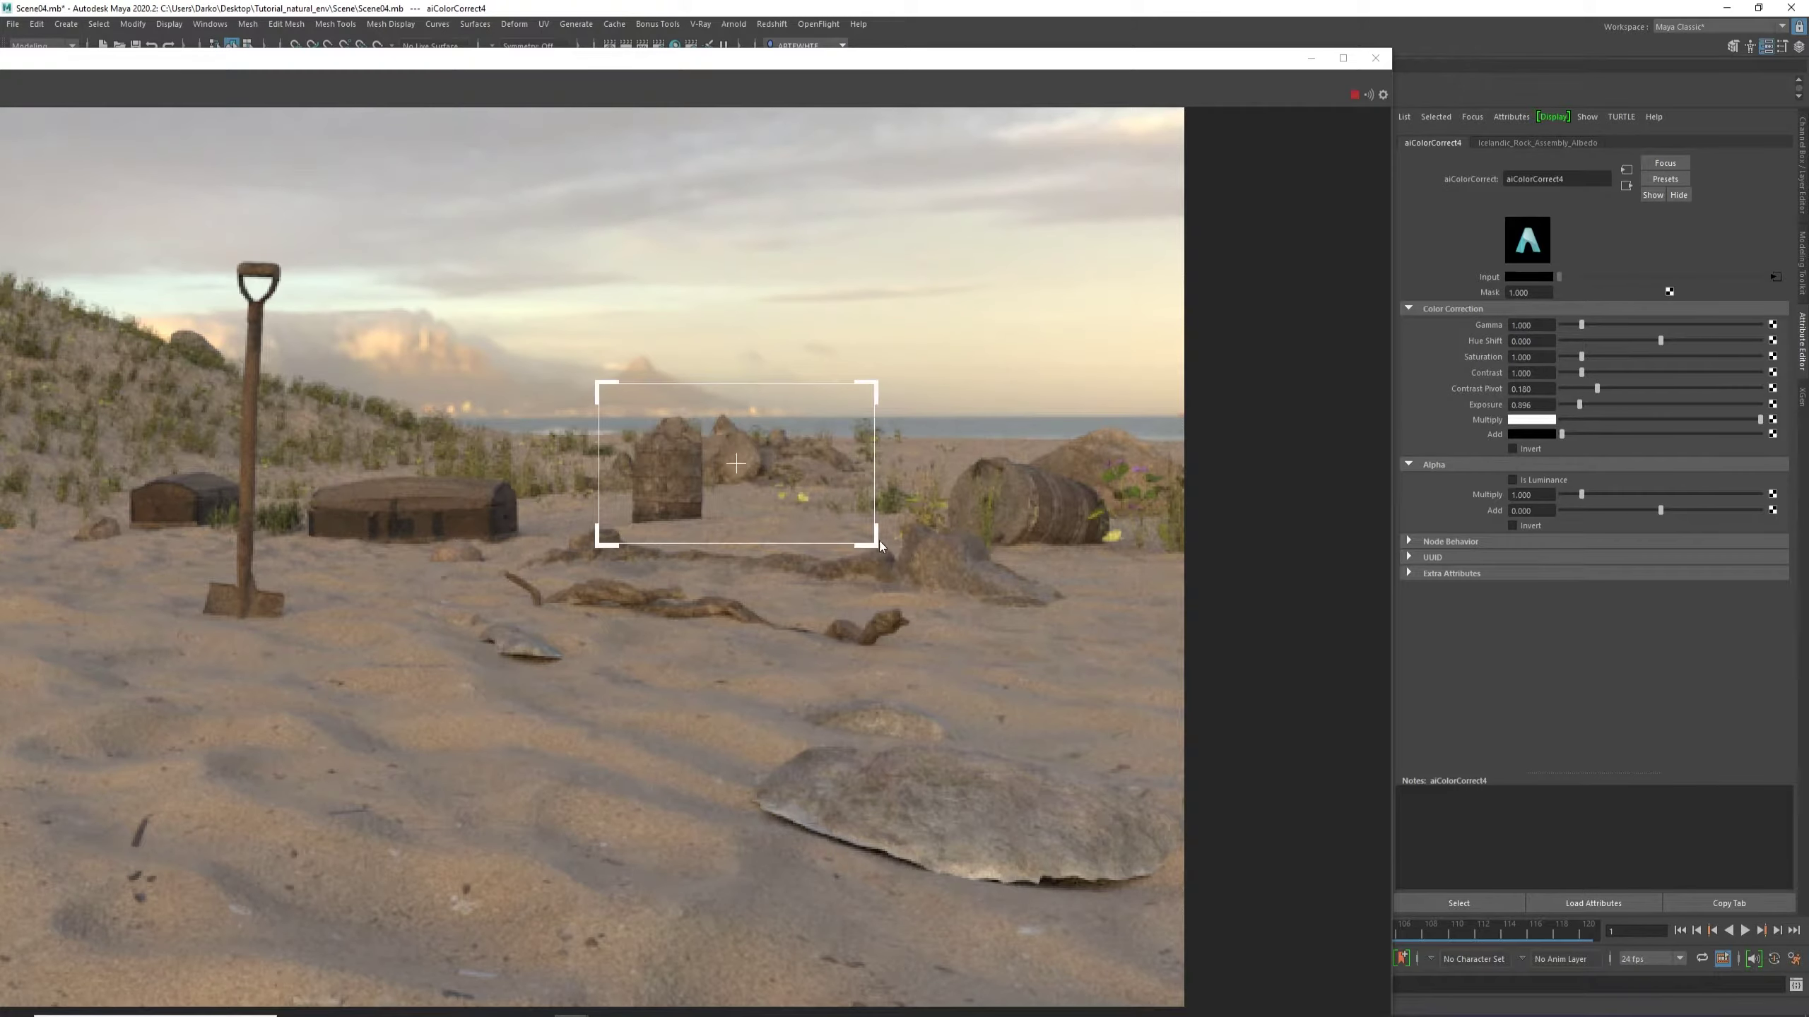
Compare the brightened background rocks with the barrels, chests and sand in the render, both close up and in the full frame.
scroll(754, 471, "down", 4)
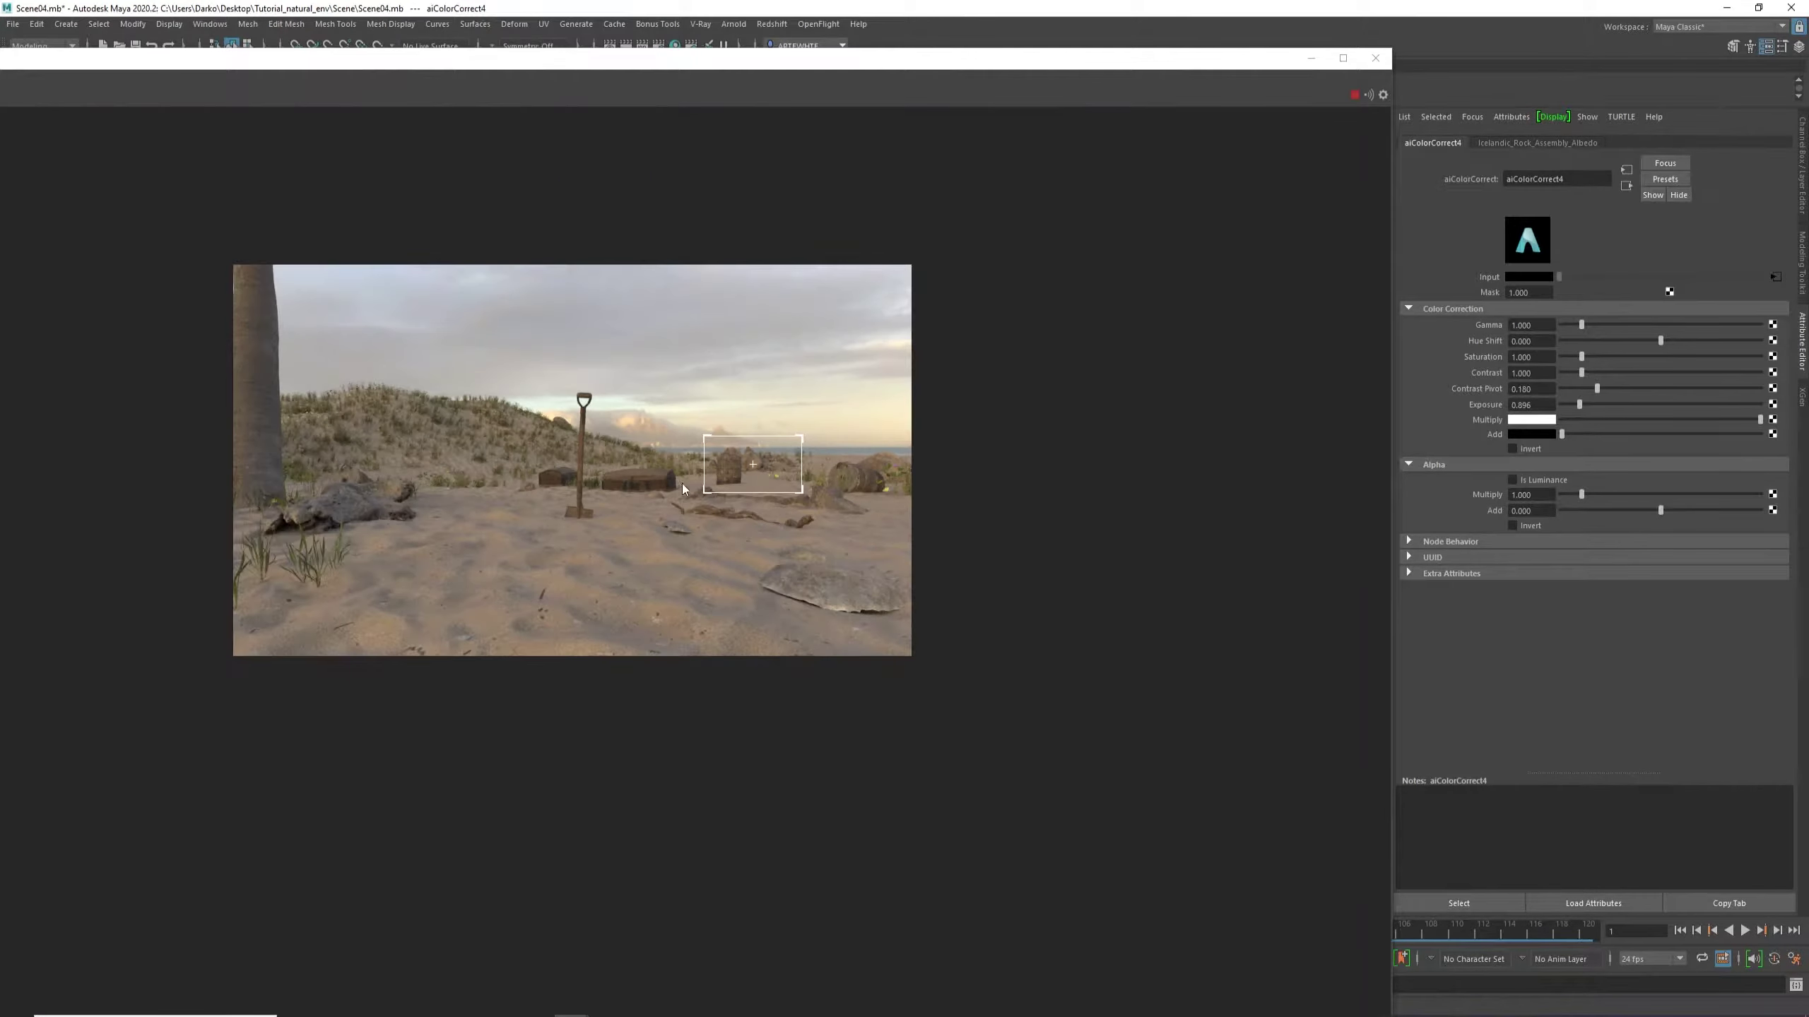
scroll(680, 485, "up", 3)
scroll(678, 488, "up", 1)
scroll(677, 489, "down", 1)
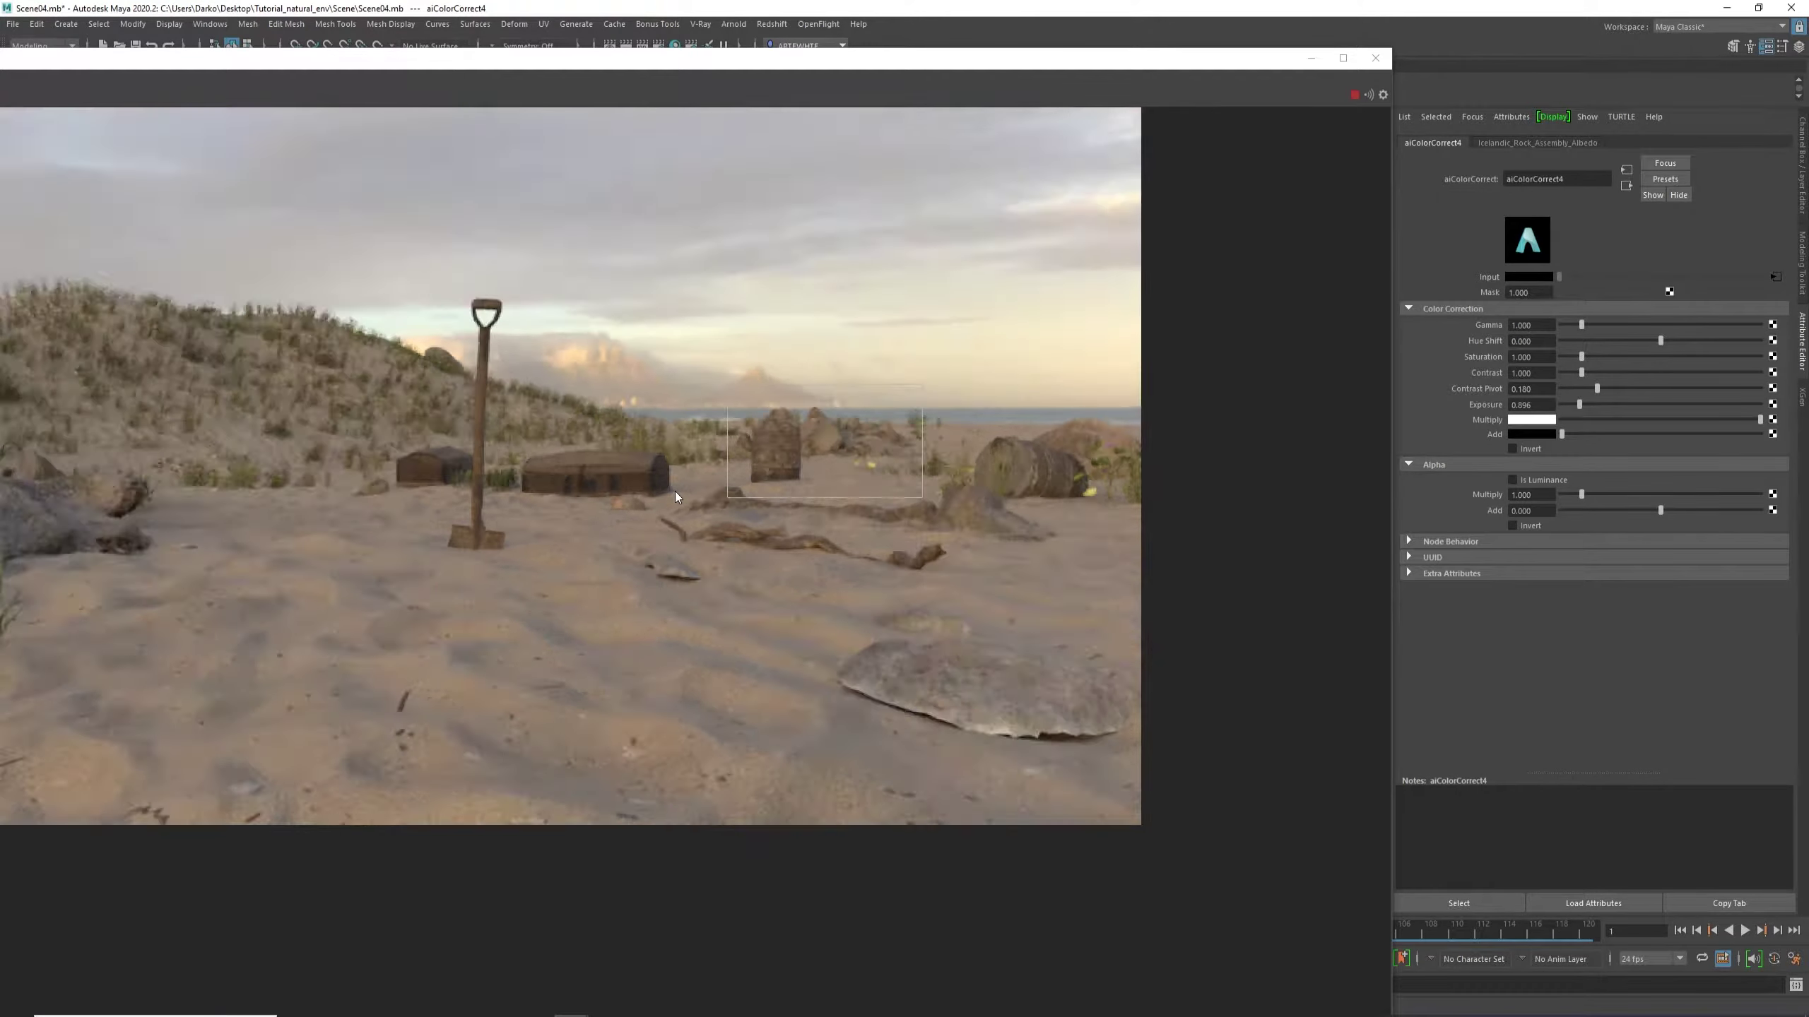
scroll(675, 493, "up", 1)
scroll(1108, 449, "down", 1)
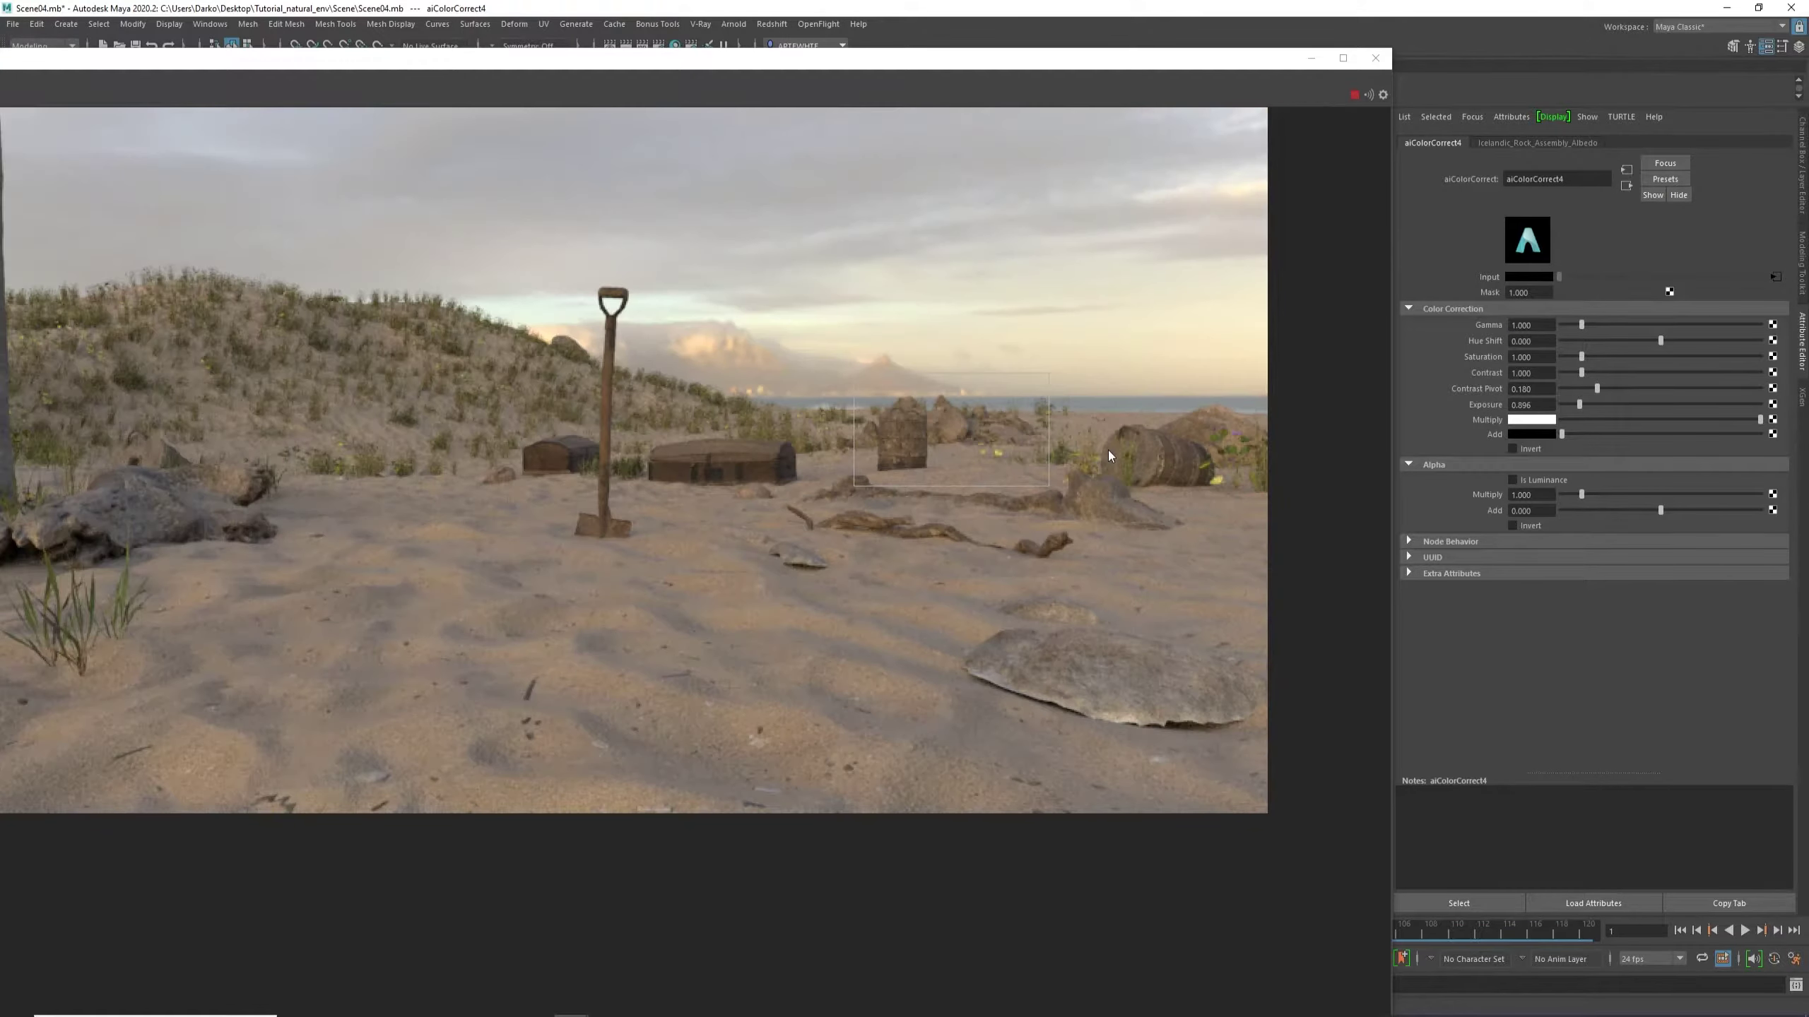
scroll(1097, 451, "down", 2)
scroll(983, 448, "up", 3)
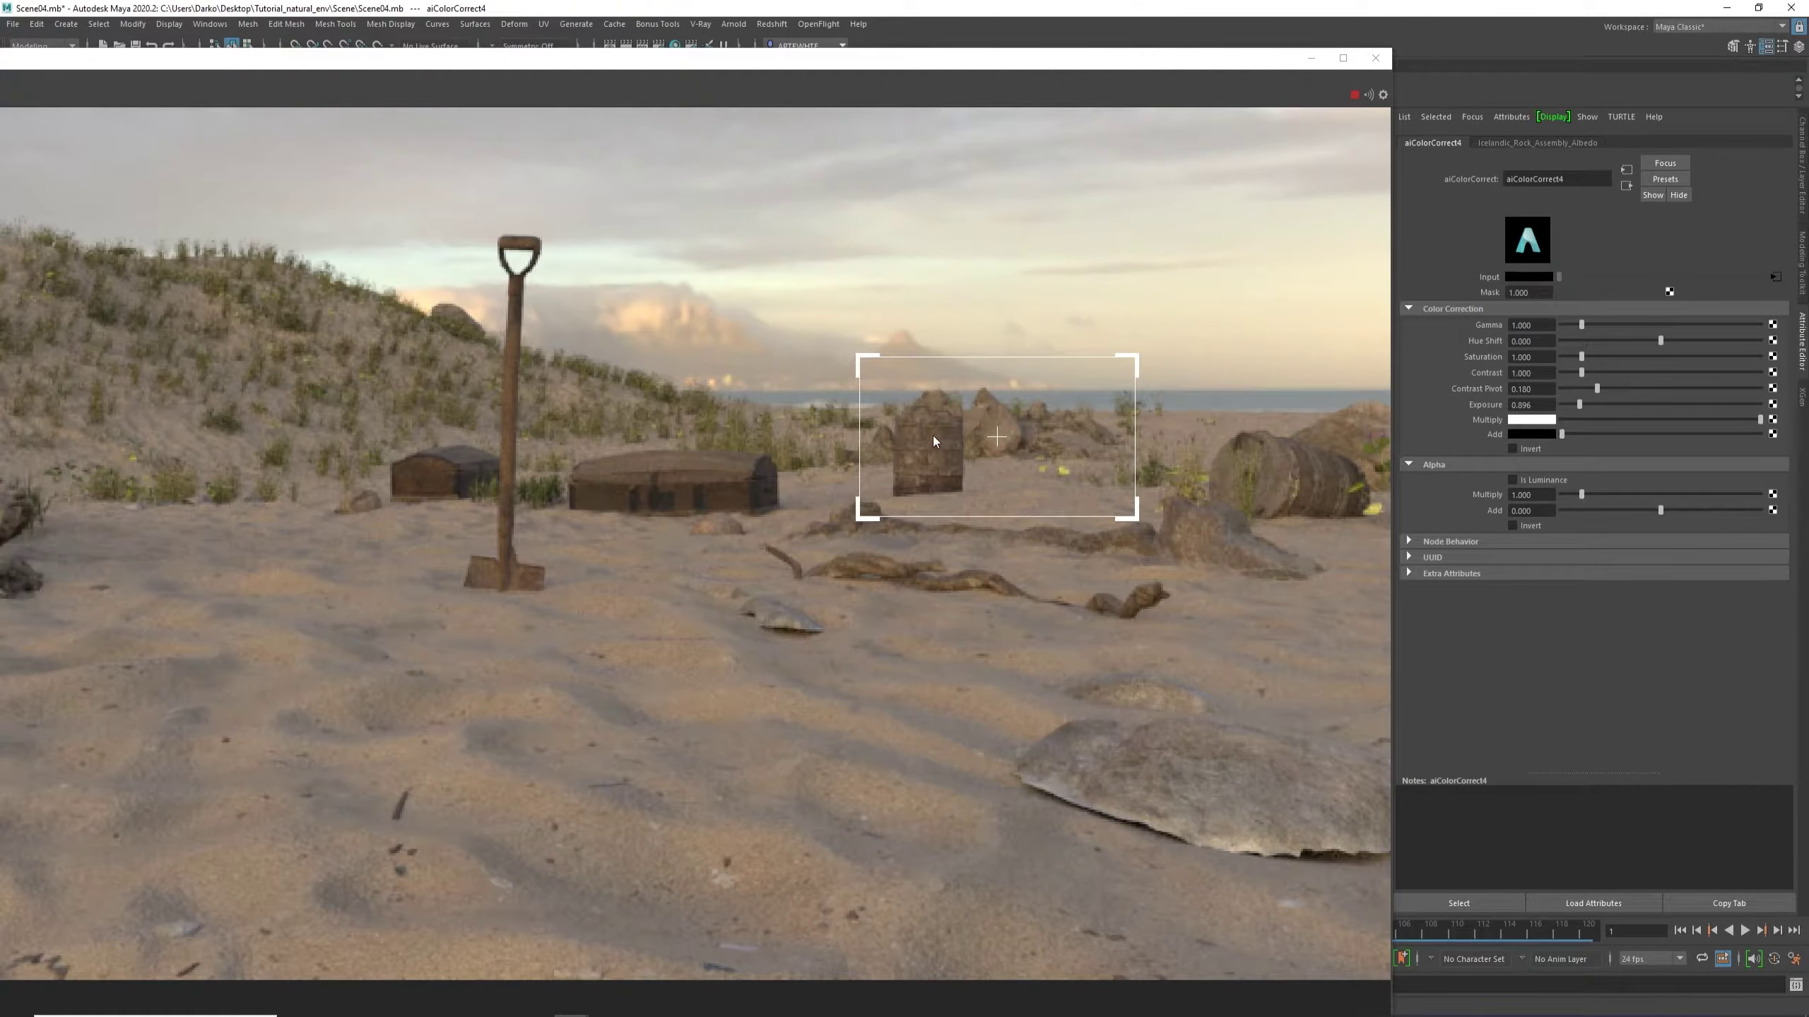
scroll(933, 438, "down", 4)
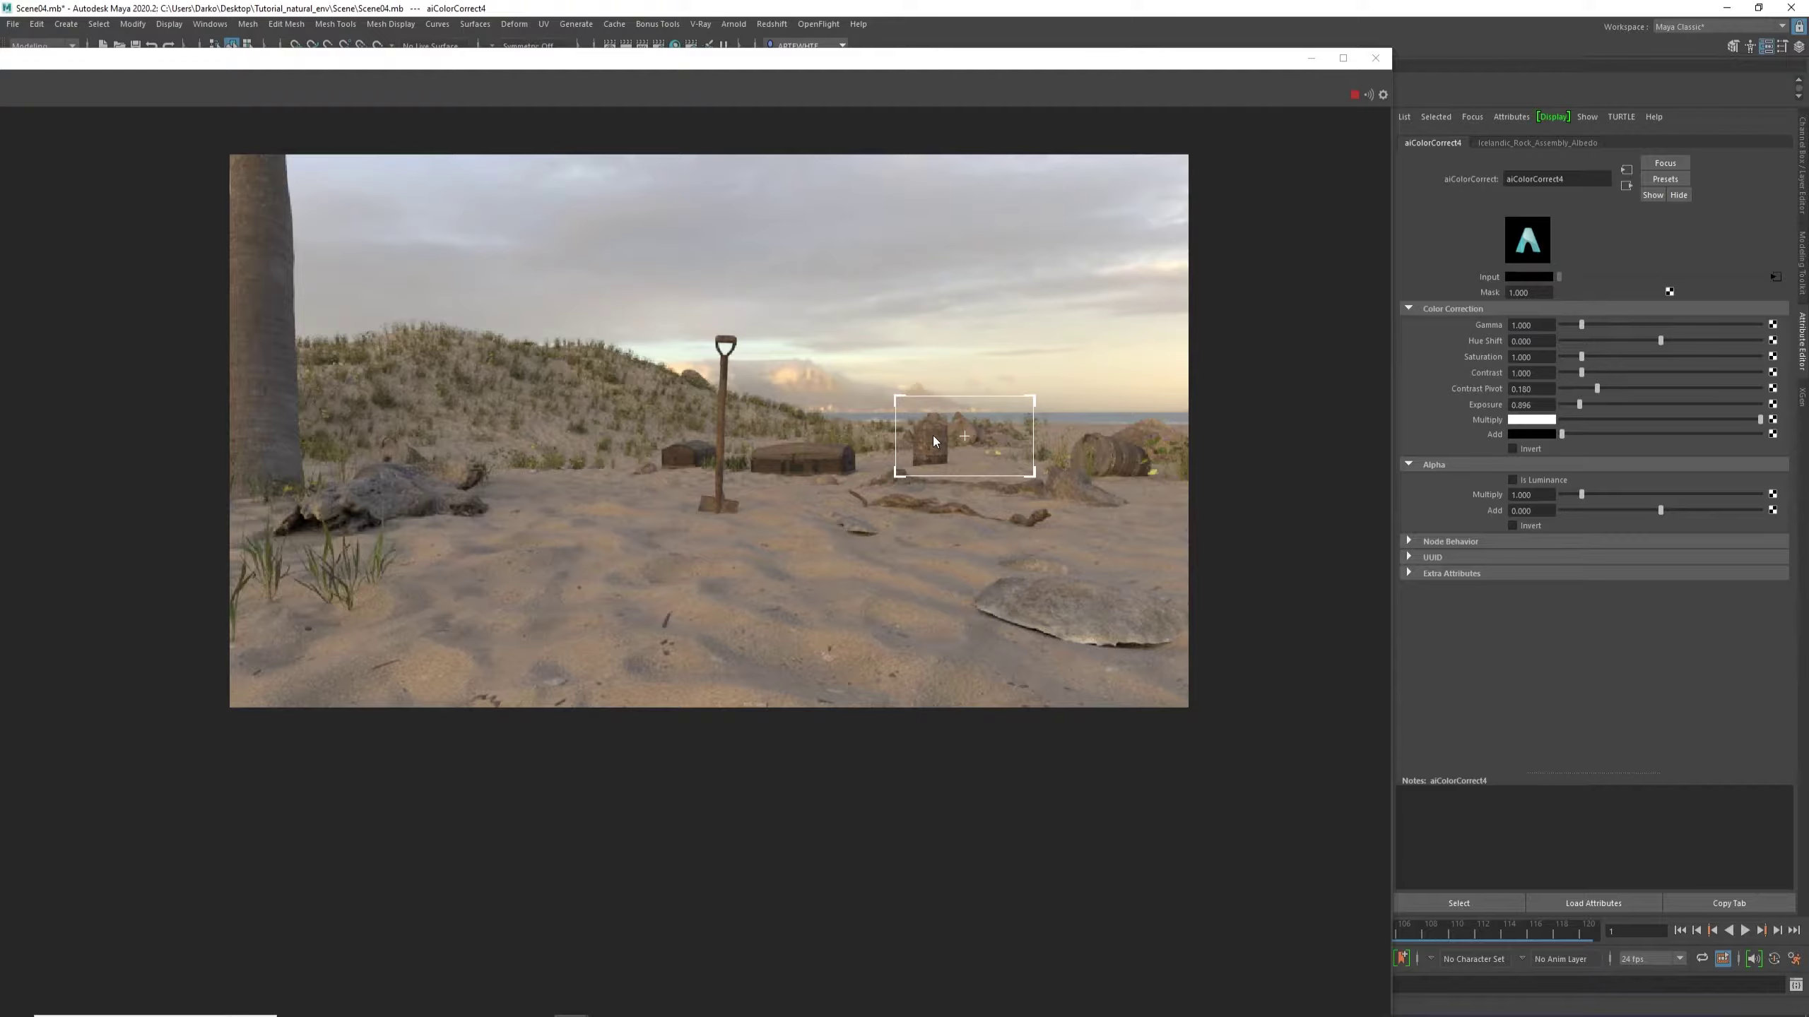
scroll(1091, 500, "up", 2)
scroll(1091, 500, "down", 2)
scroll(852, 432, "up", 2)
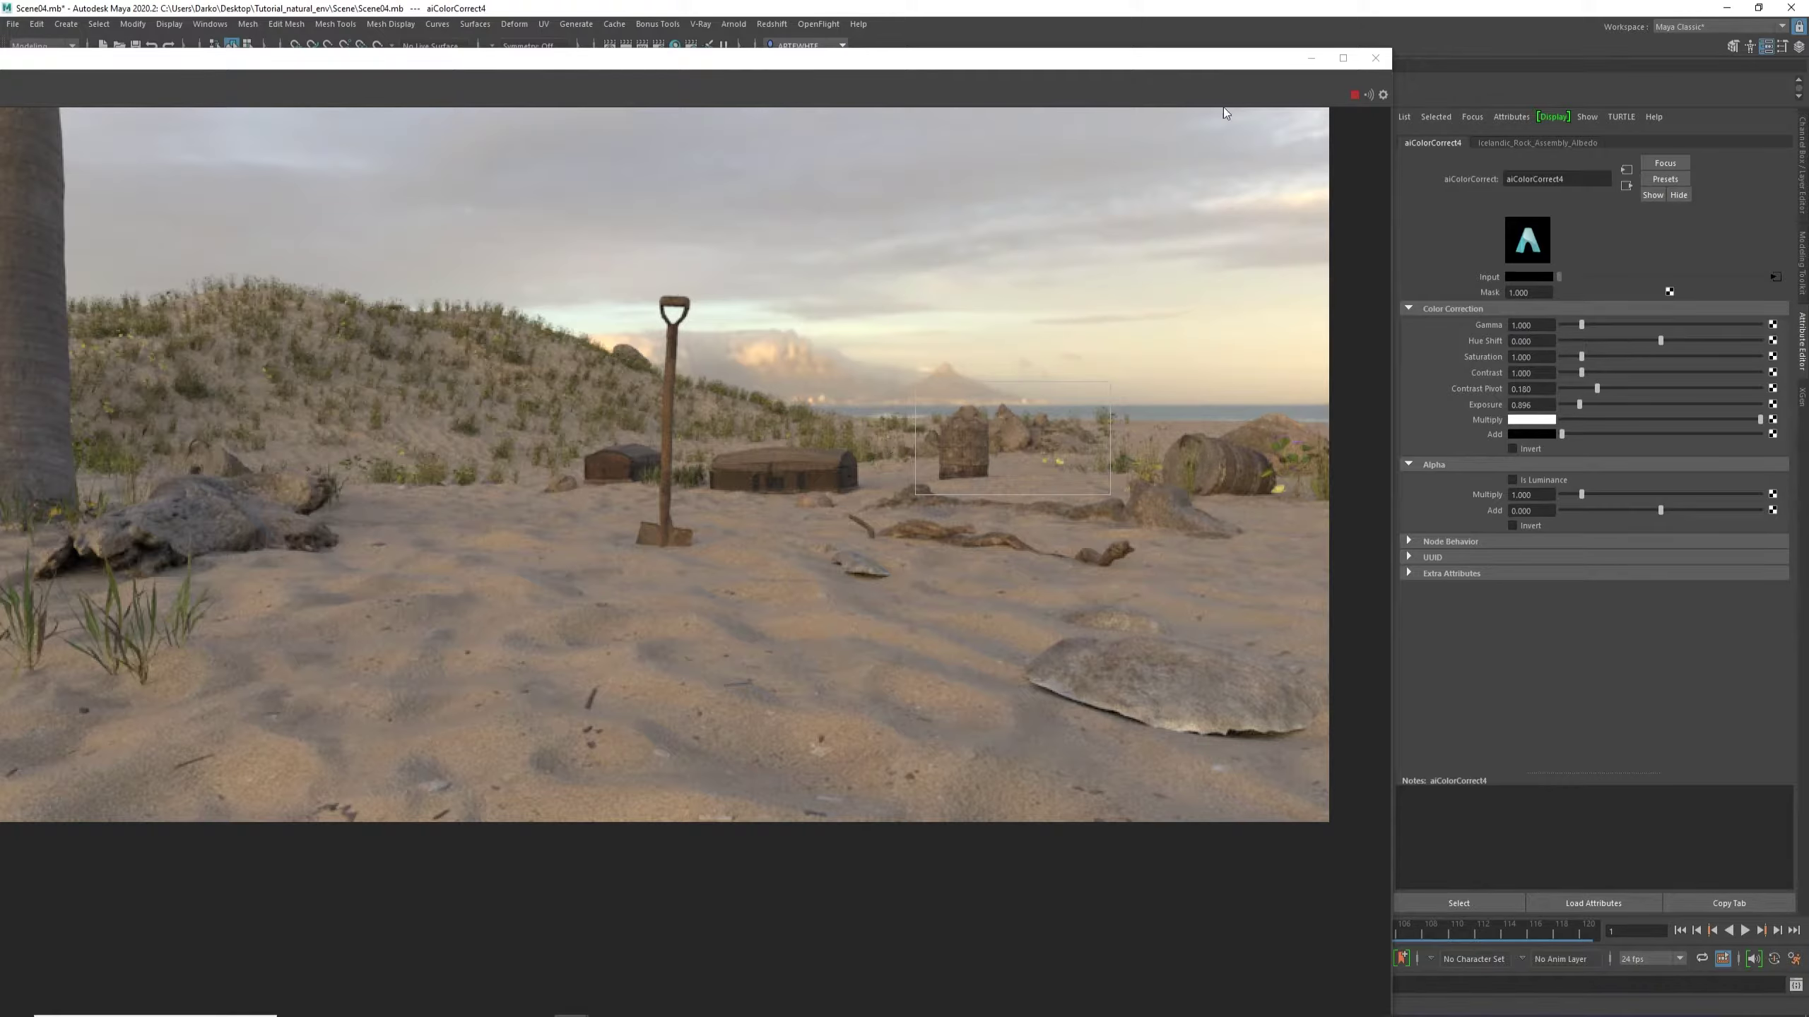
Reposition the Arnold RenderView, turn off the crop region so the full frame renders, and stop the render.
left_click_drag(305, 63, 672, 16)
left_click(241, 48)
left_click(247, 48)
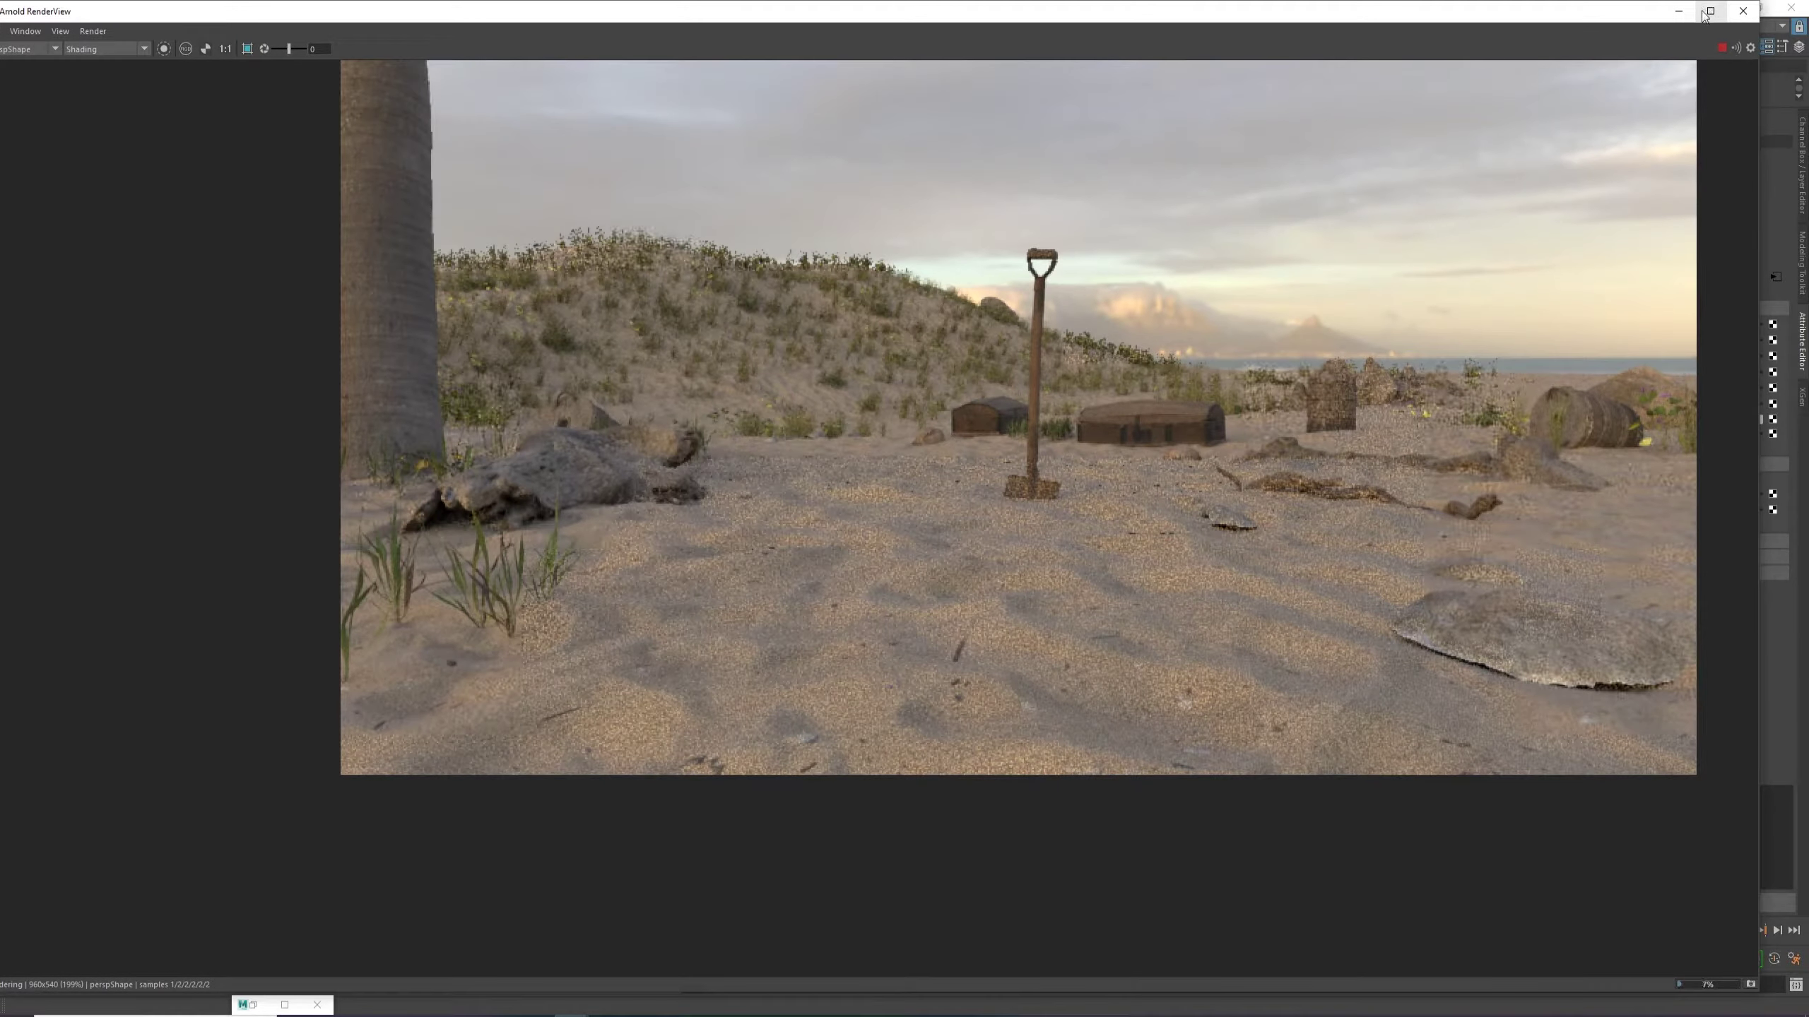
left_click(1722, 48)
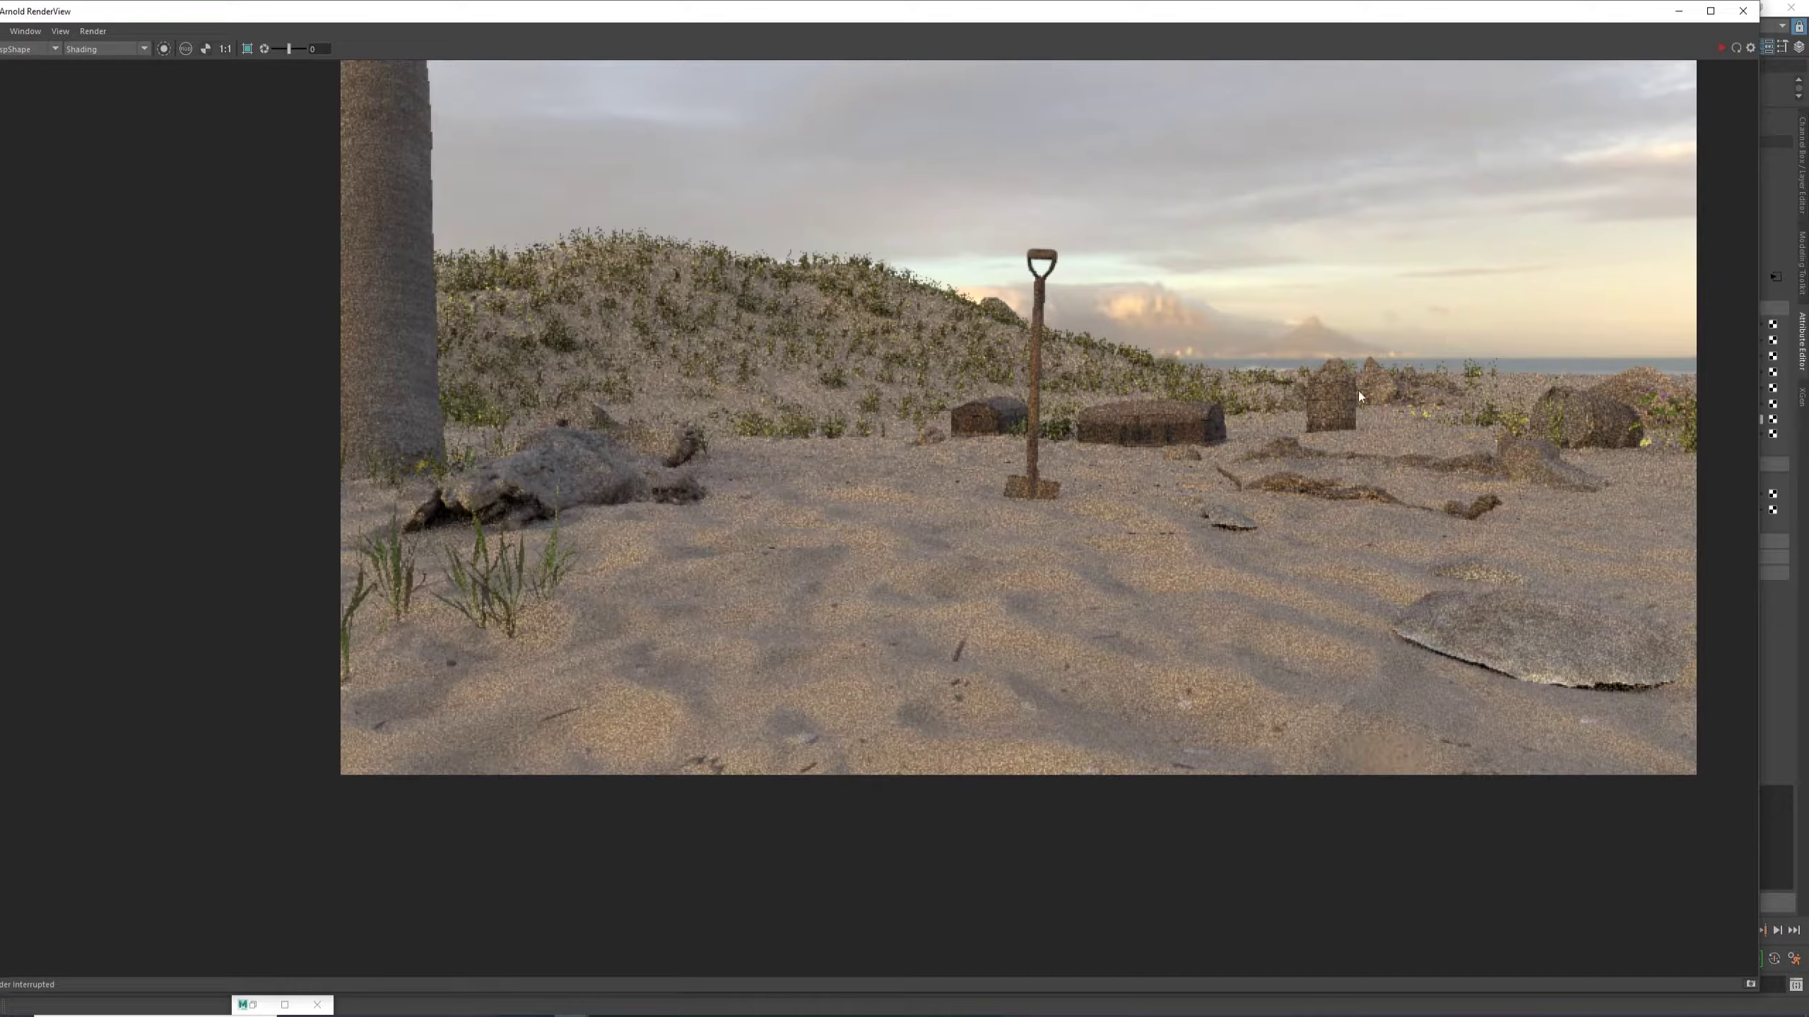
Look through the persp camera and move the lying barrel Old_Wooden_Carafe_High2 to about Translate -1087.7, -3.95, -729.9.
left_click(1679, 11)
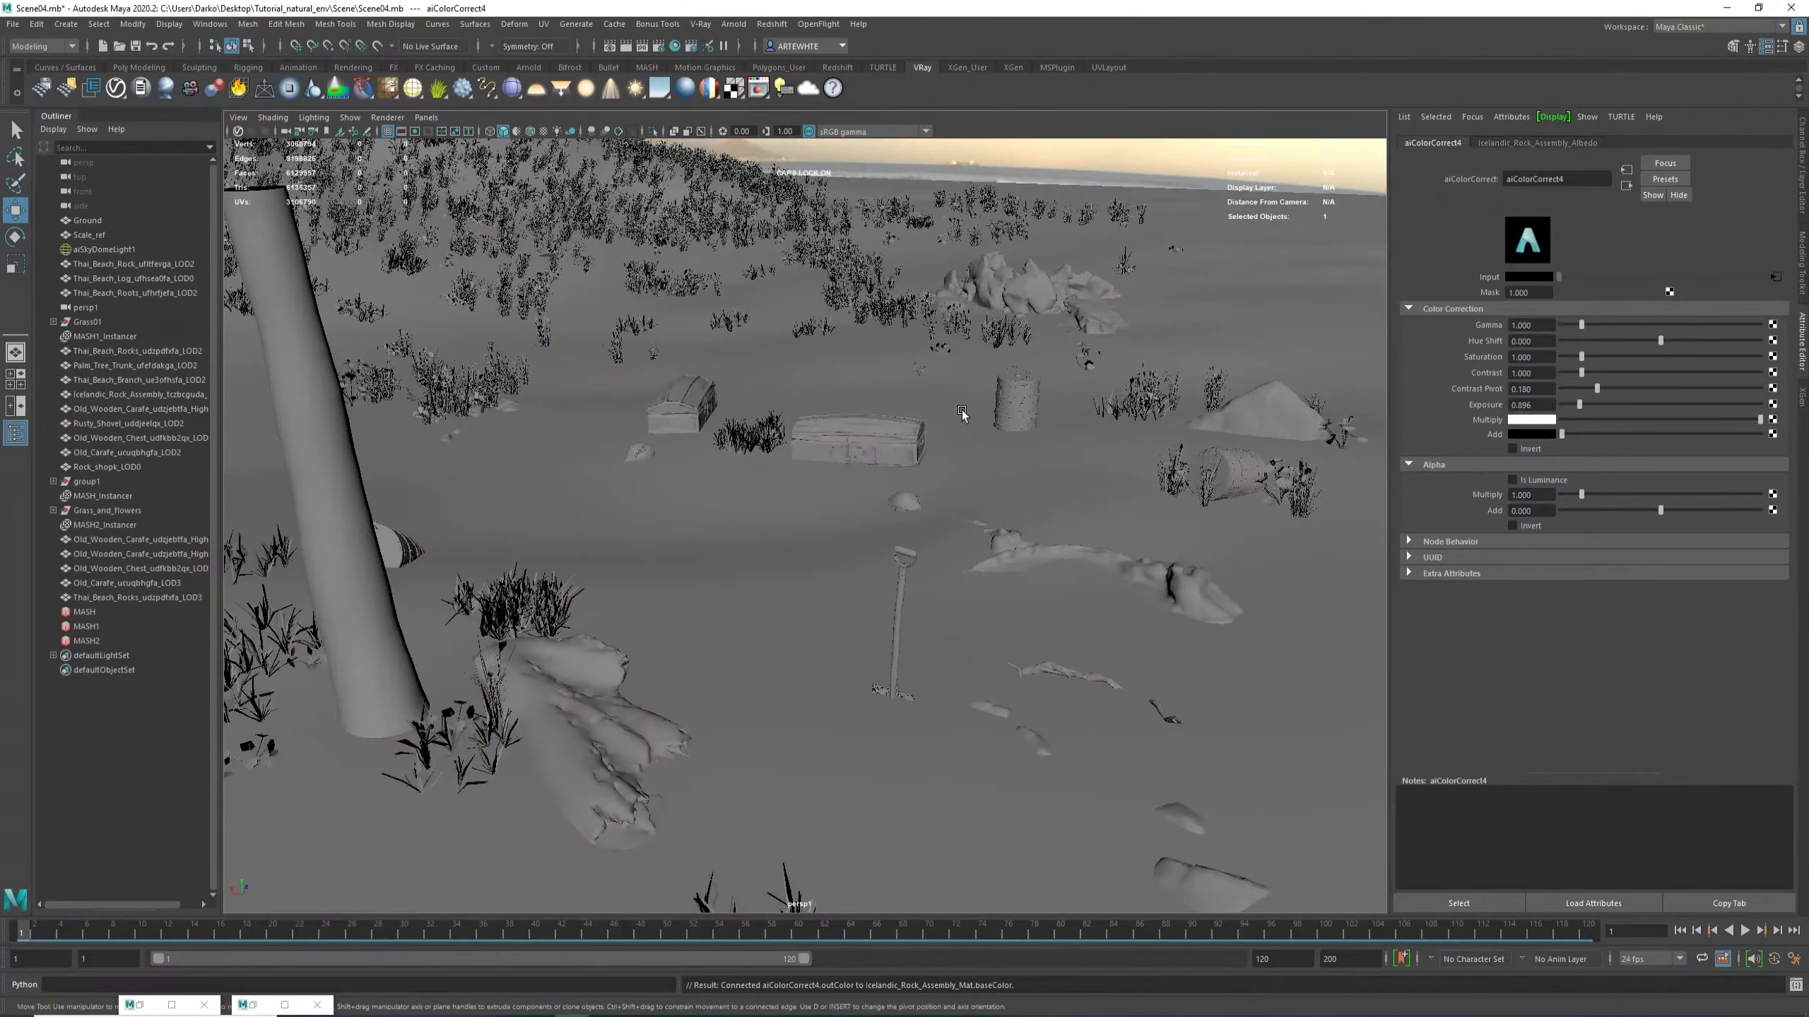
left_click(1010, 394)
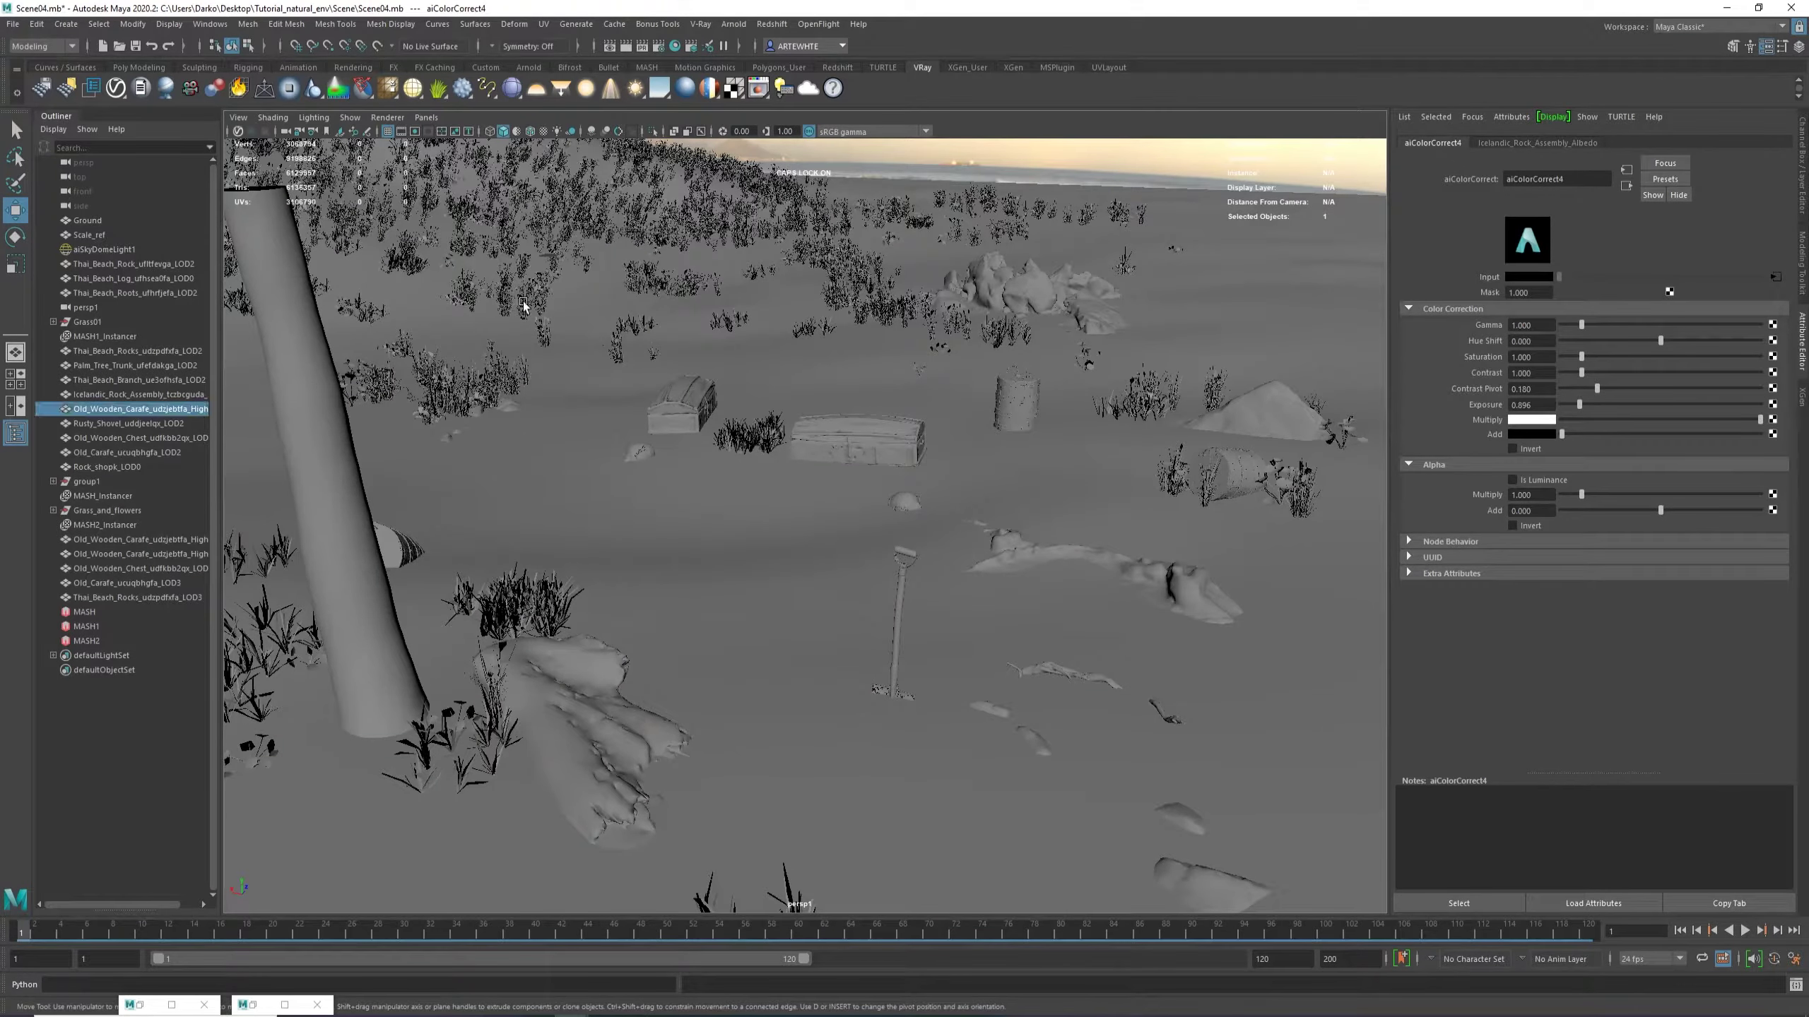
left_click(427, 118)
mouse_move(432, 131)
left_click(599, 133)
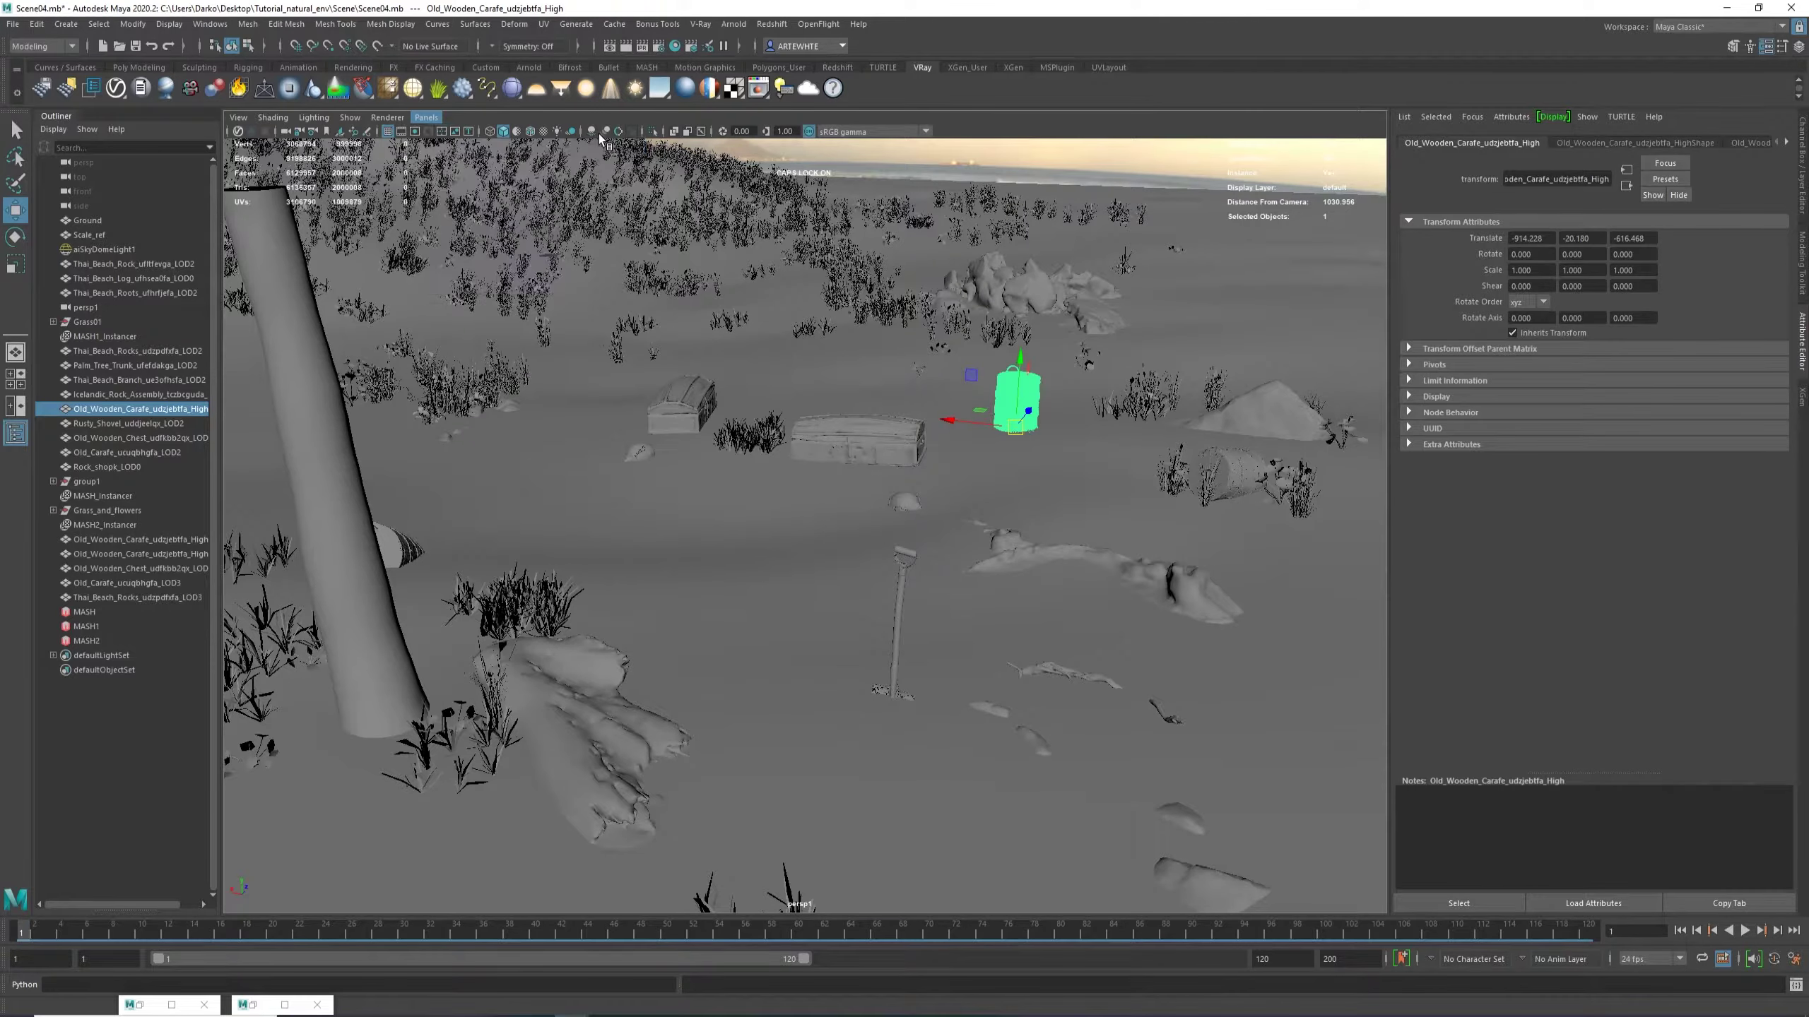
left_click_drag(986, 572, 929, 554)
left_click(1260, 576)
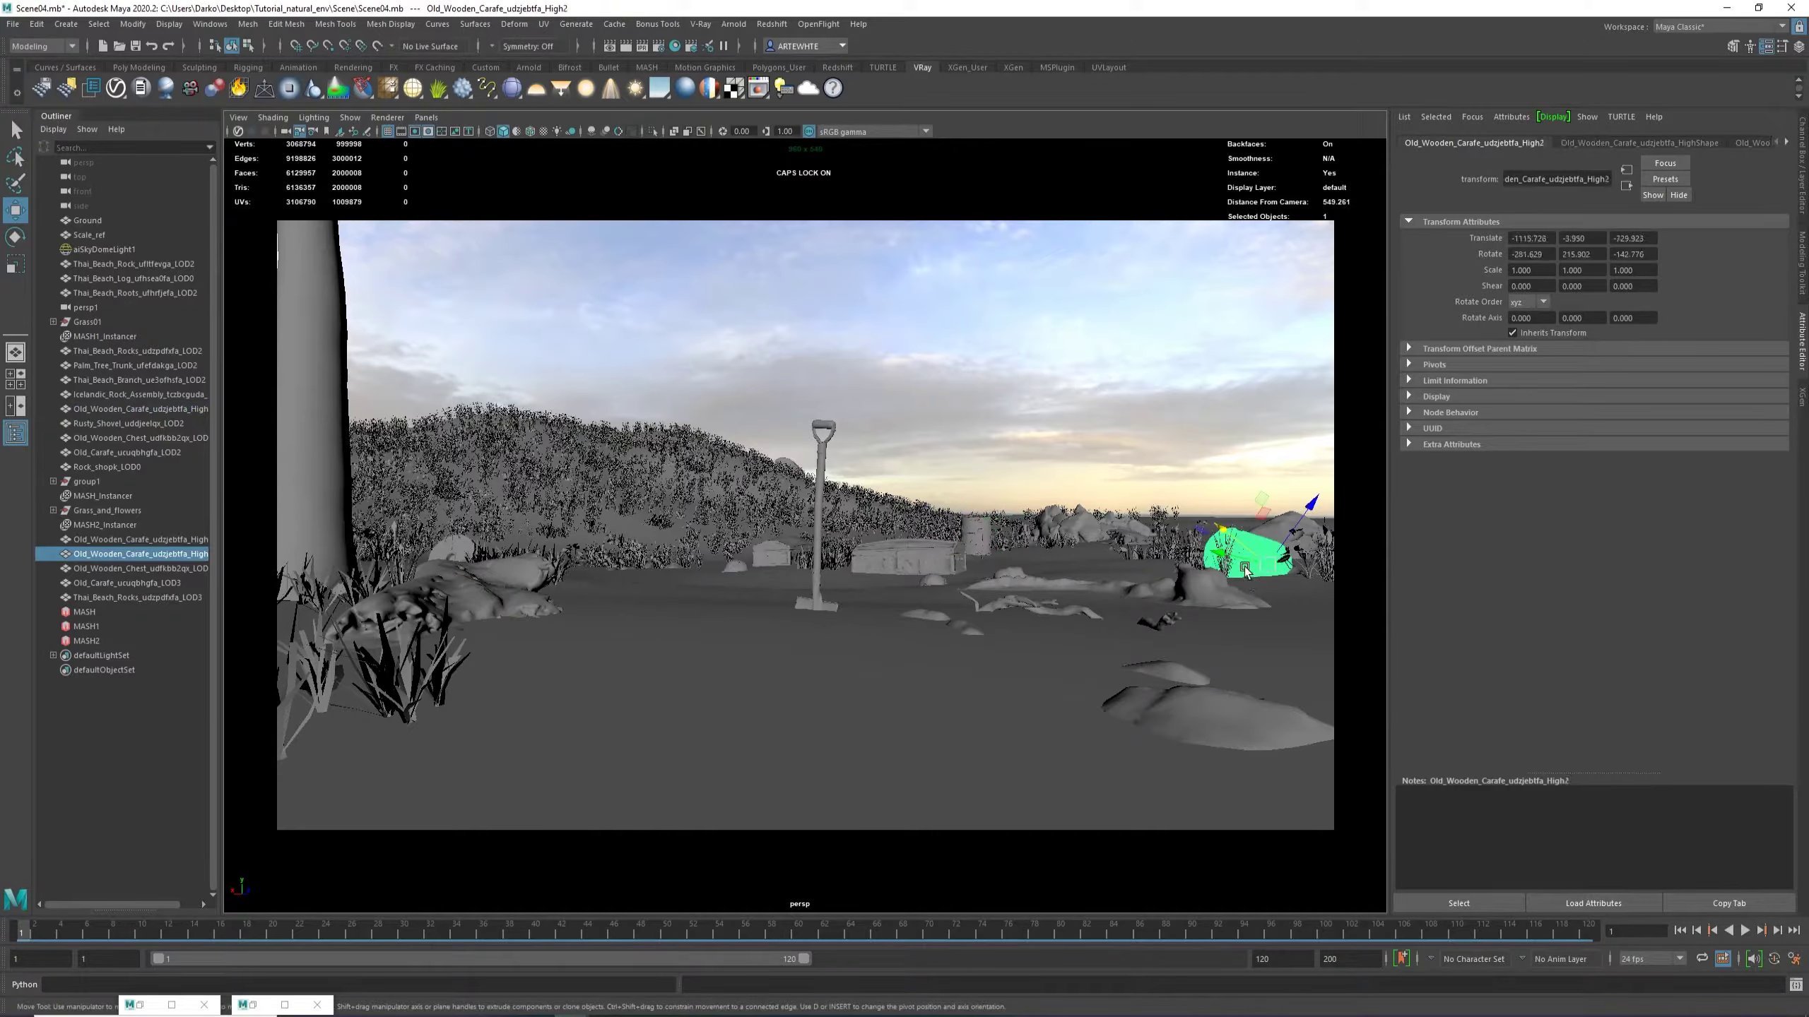
right_click_drag(1241, 547, 1188, 548, "ctrl+shift")
left_click_drag(1271, 576, 1203, 575)
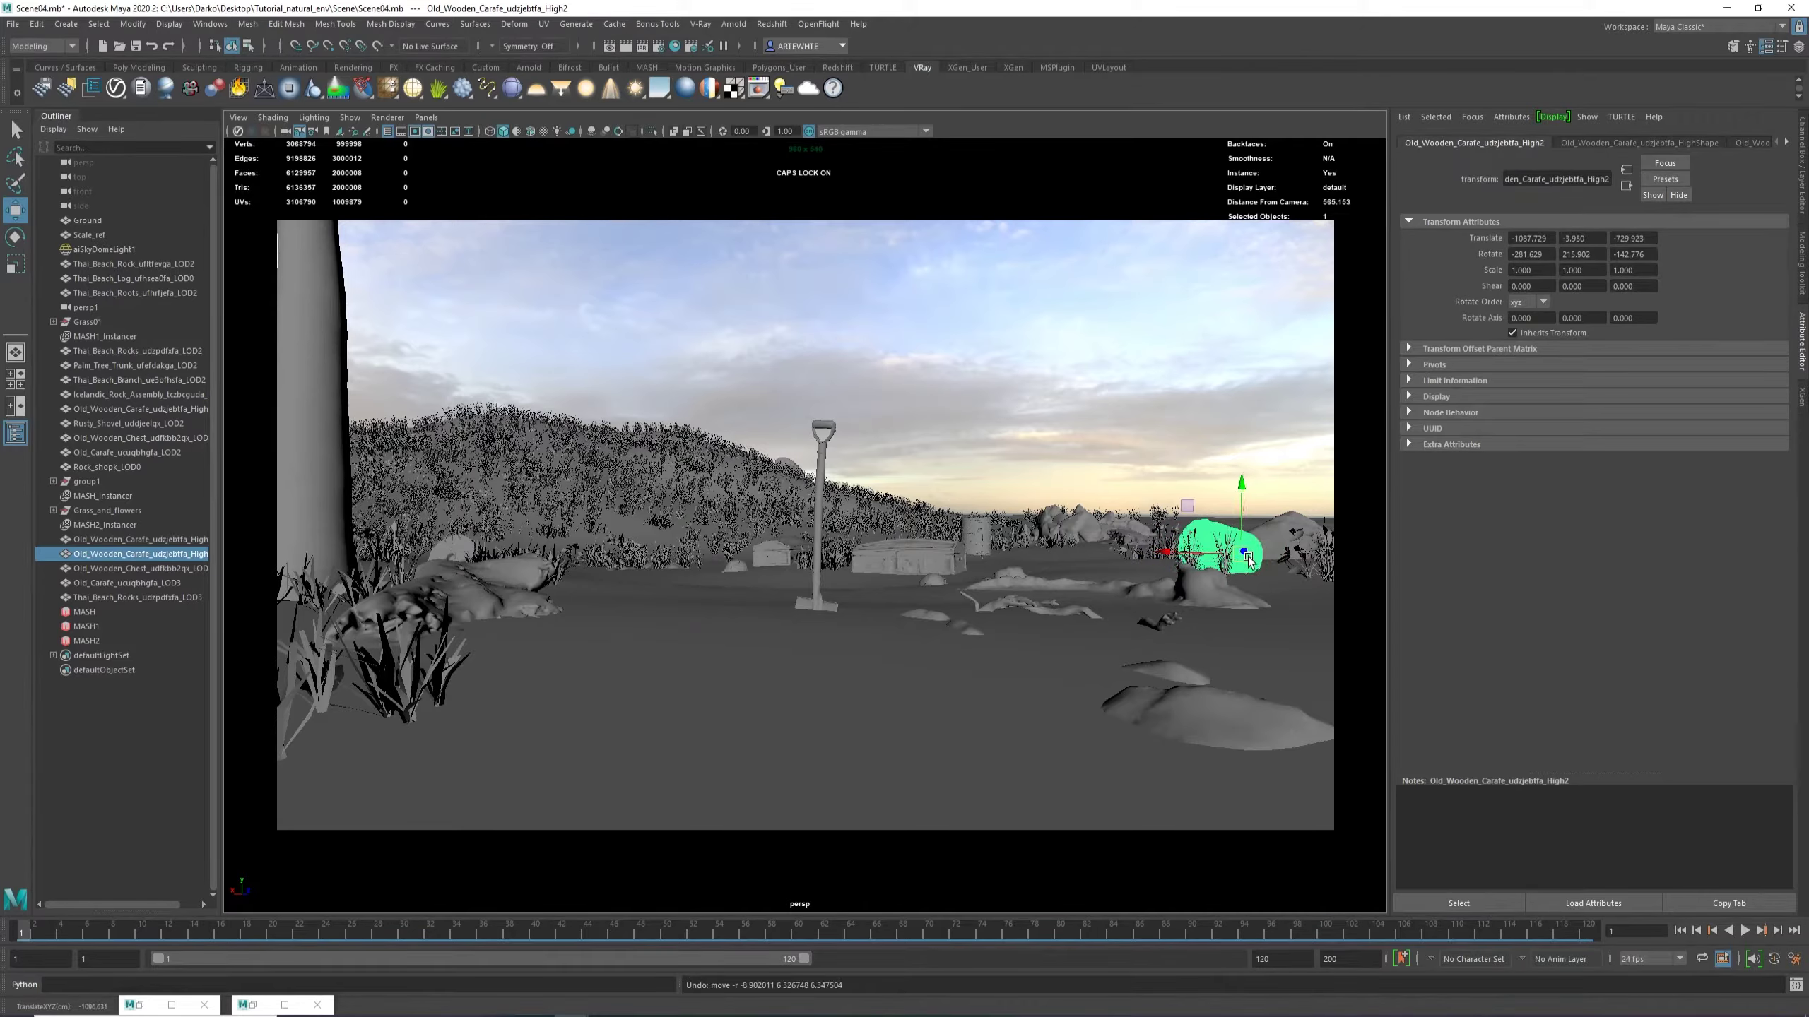
key("e")
left_click_drag(1256, 565, 1214, 576)
key("w")
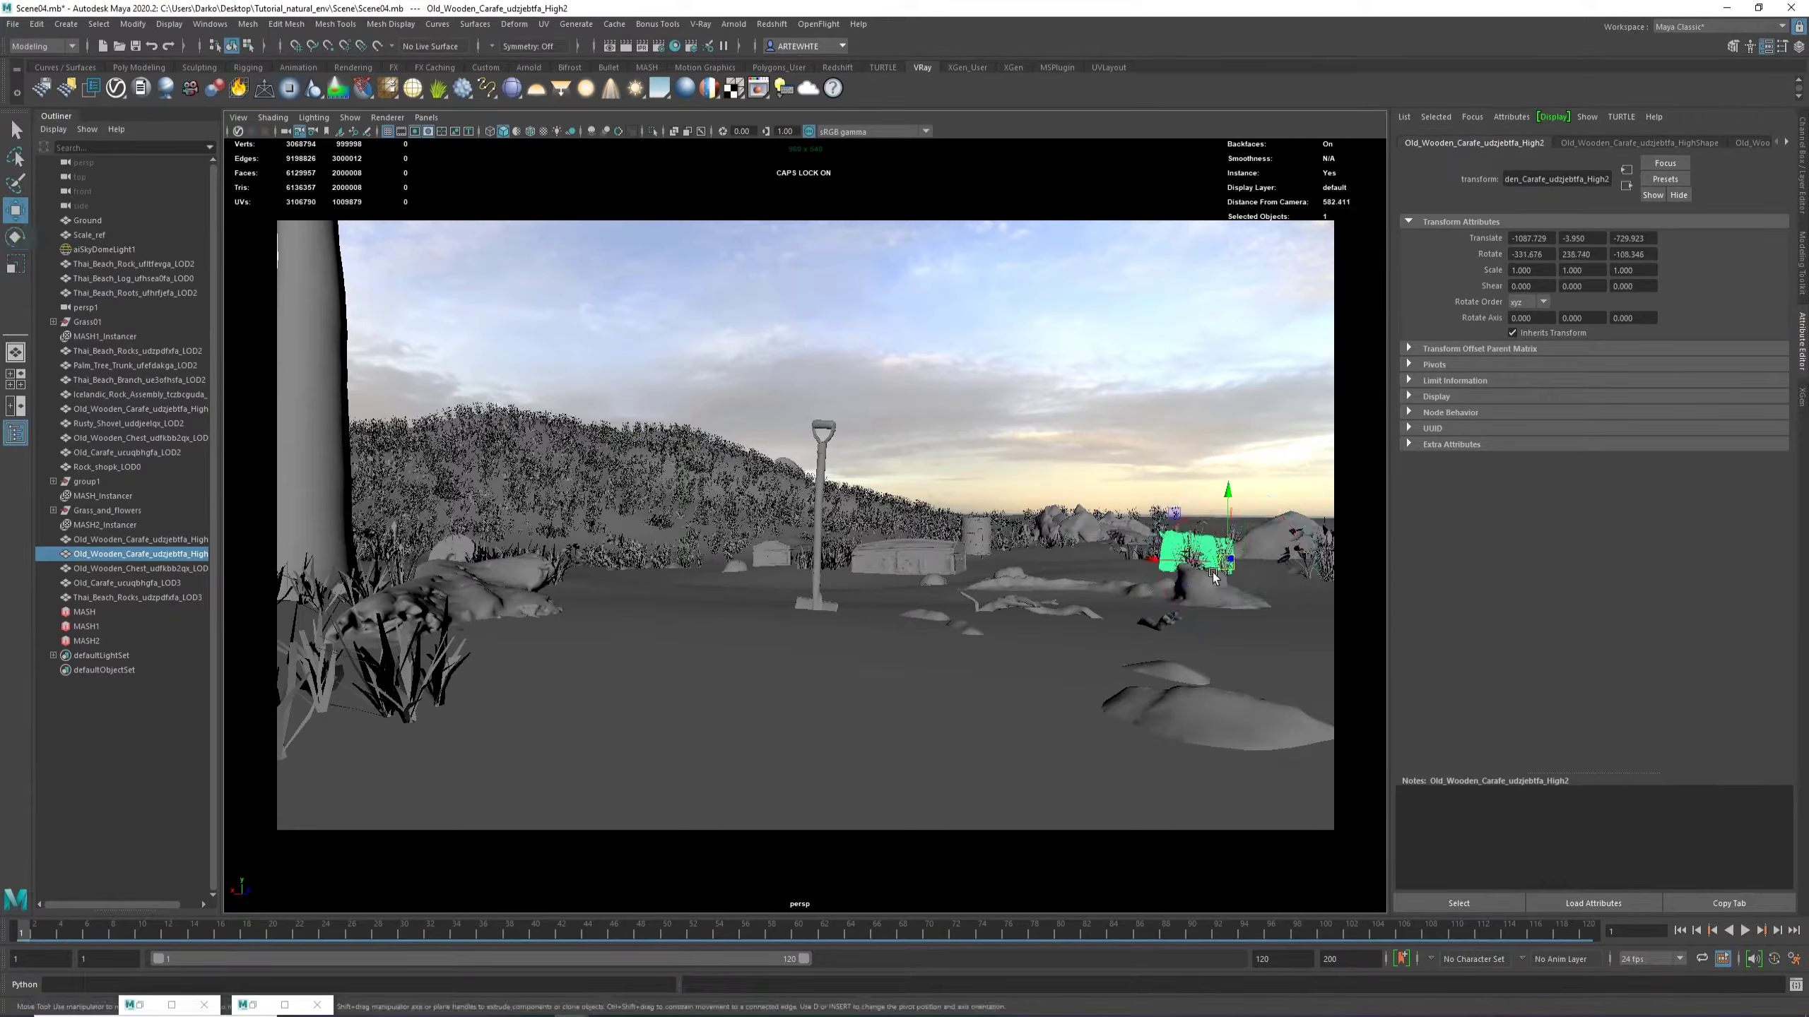
key("ctrl+z")
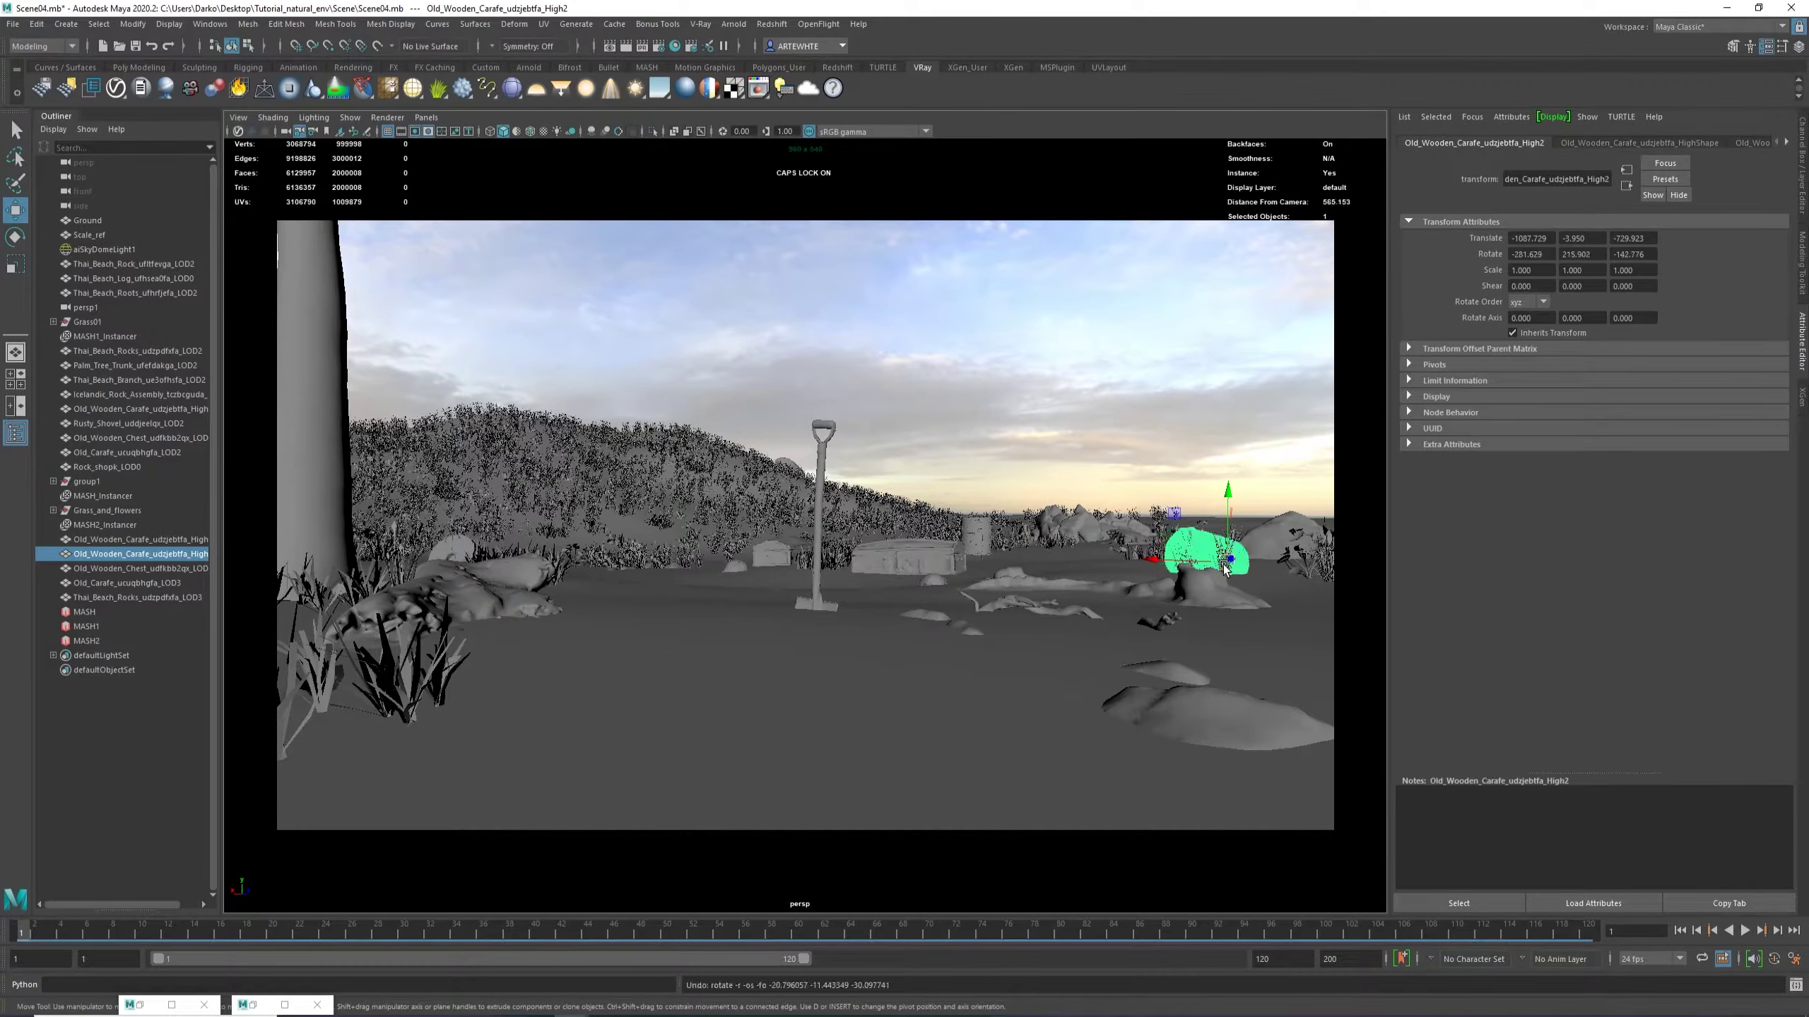
In the persp1 view, move the lying barrel behind the large rock mound, to about Translate -1112.6, -3.95, -490.8.
left_click(426, 118)
mouse_move(463, 141)
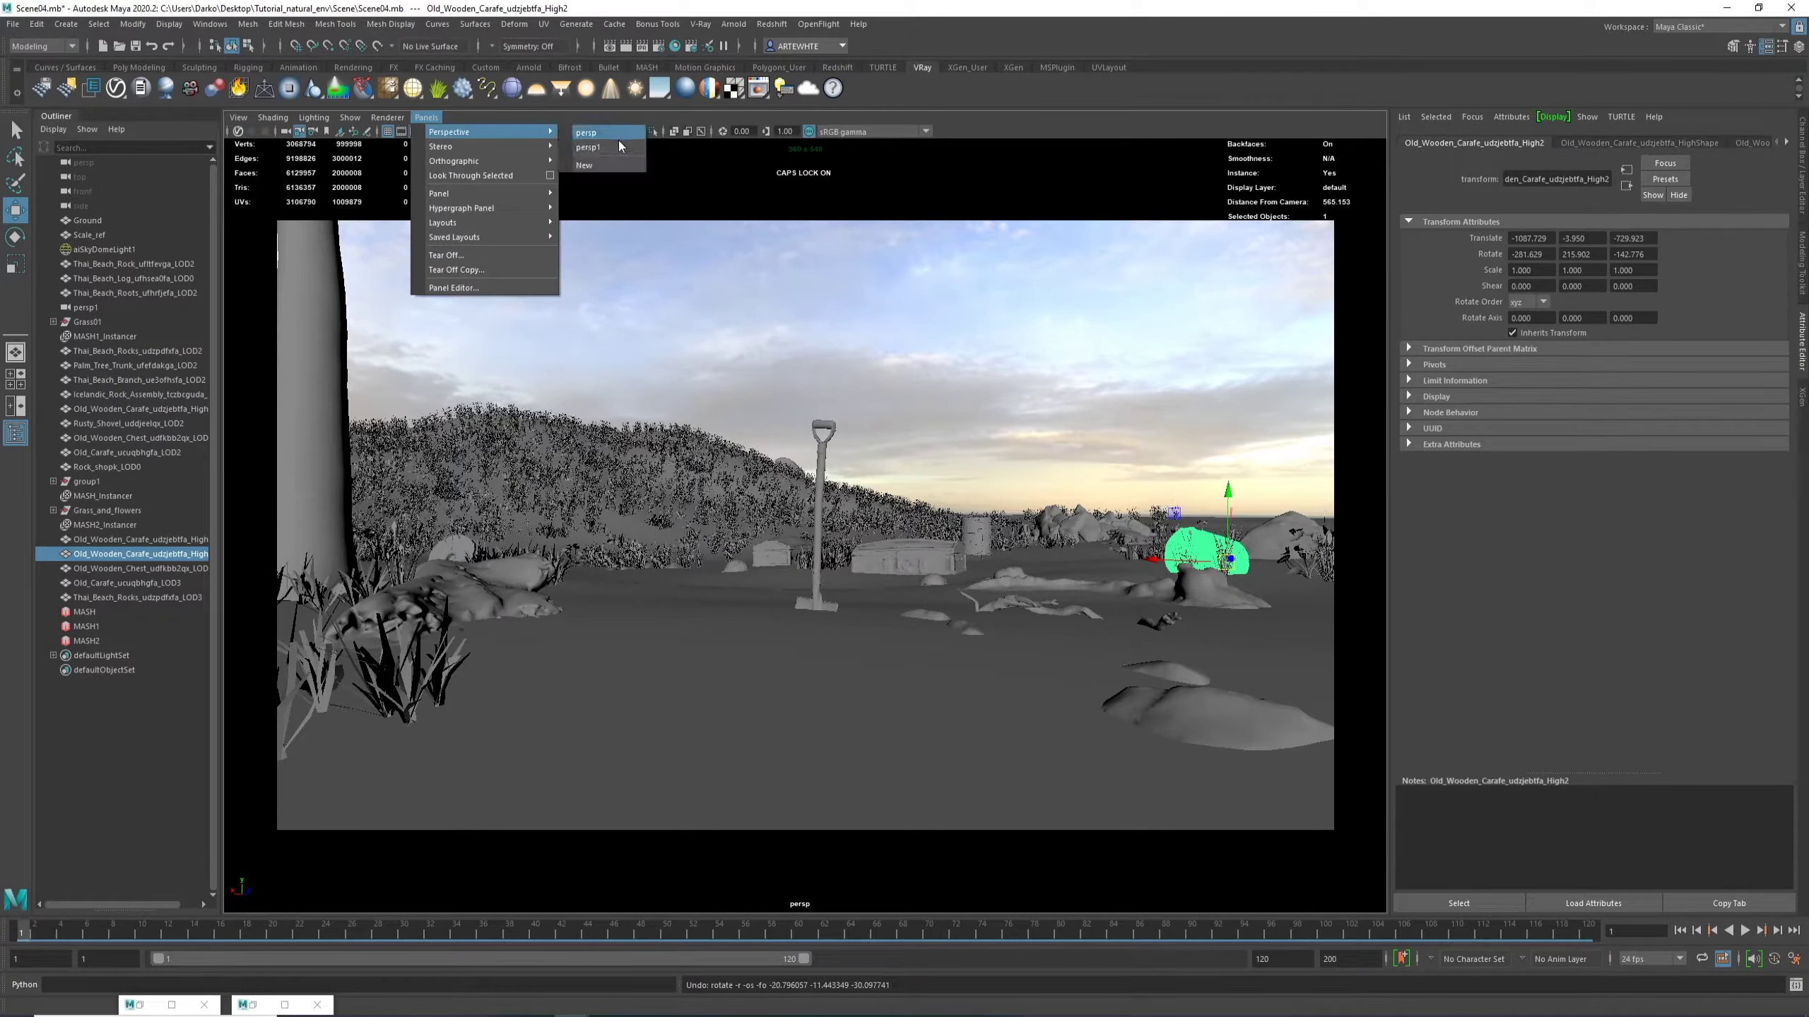
left_click(614, 155)
middle_click_drag(1125, 476, 854, 607, "alt")
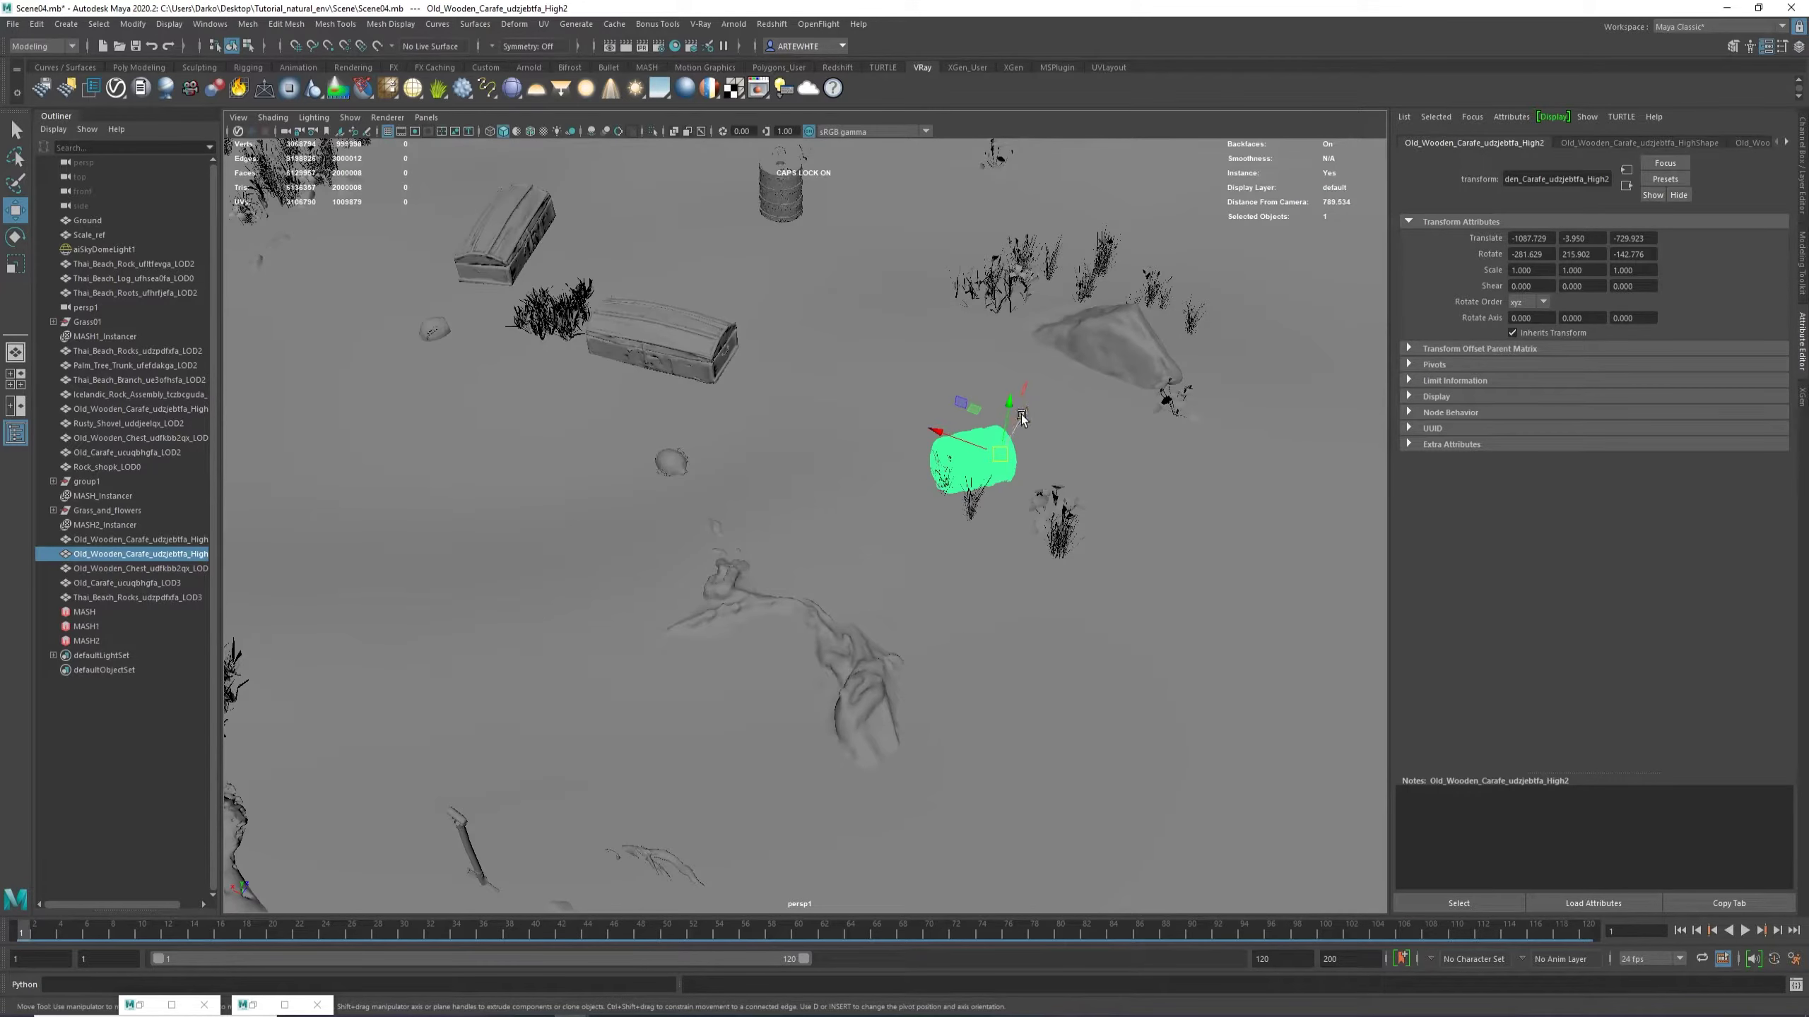
left_click_drag(1013, 421, 1169, 278)
left_click_drag(1065, 259, 1094, 268)
Return to the persp camera view and shift the lying barrel to about Translate X -1096.3, so it peeks out beside the rock.
left_click(426, 118)
mouse_move(463, 142)
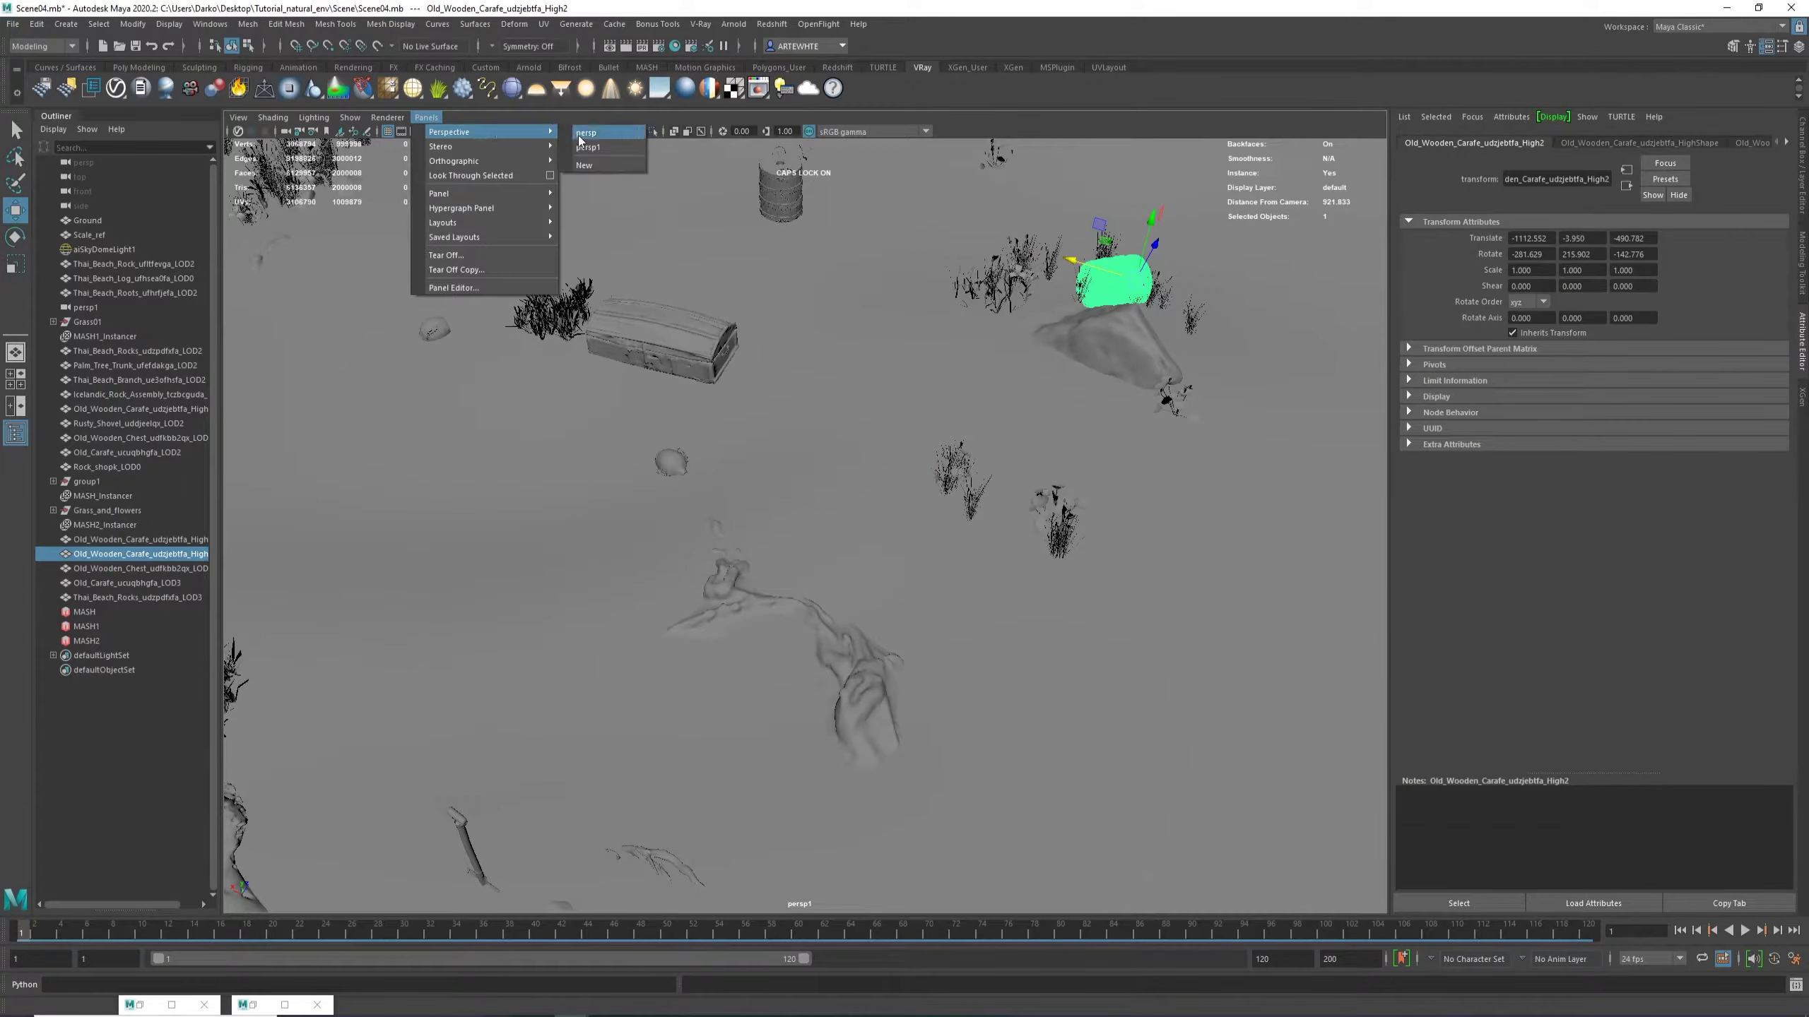
left_click(628, 151)
left_click(1233, 471)
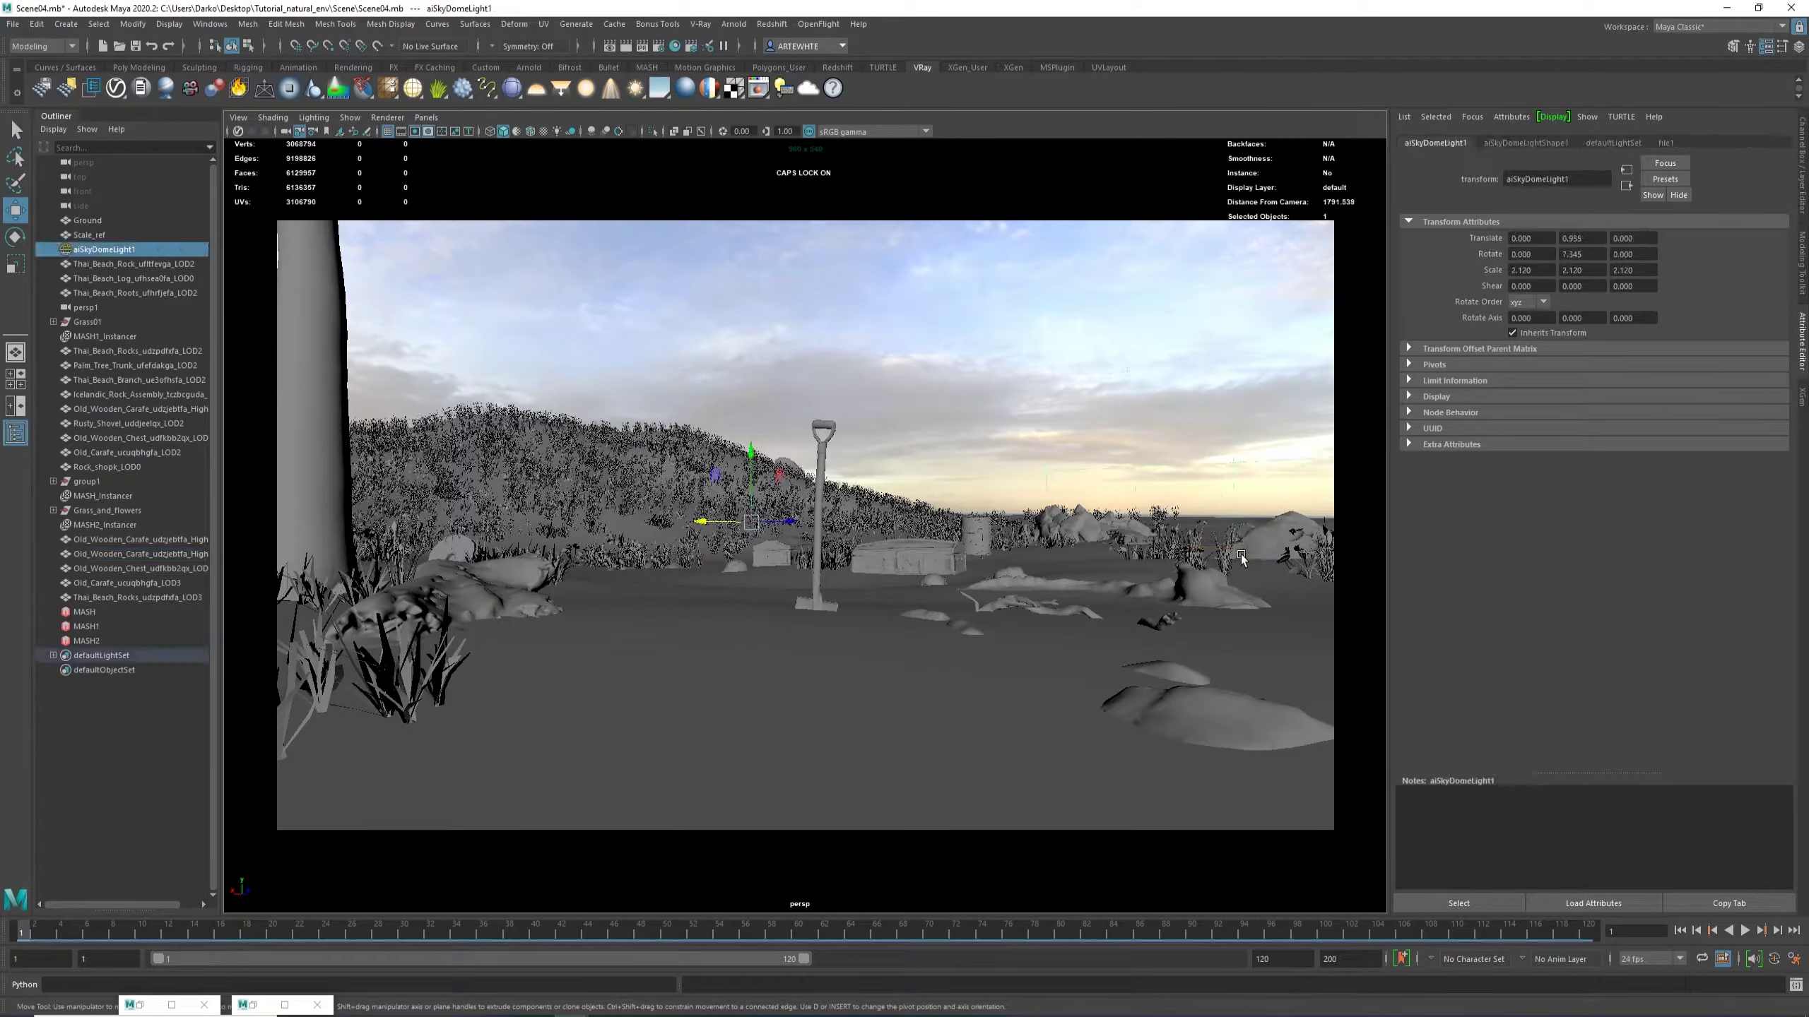
left_click(1241, 525)
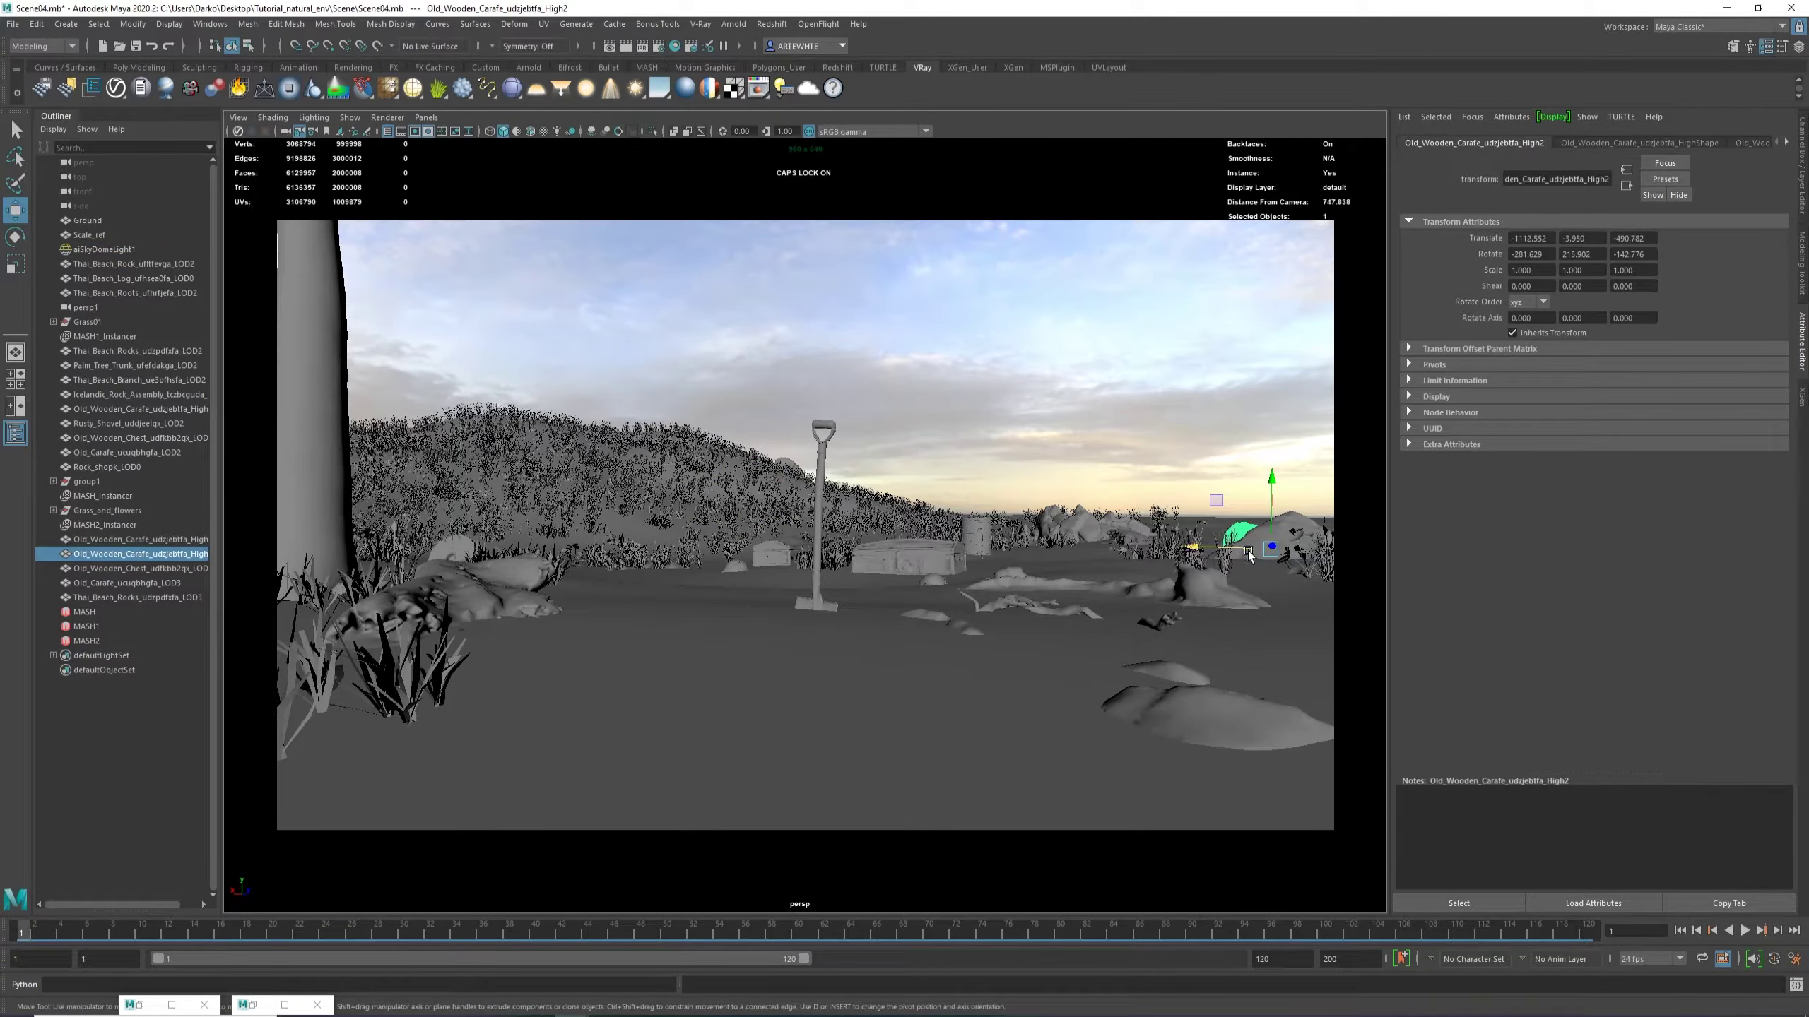
left_click_drag(1243, 553, 1216, 550)
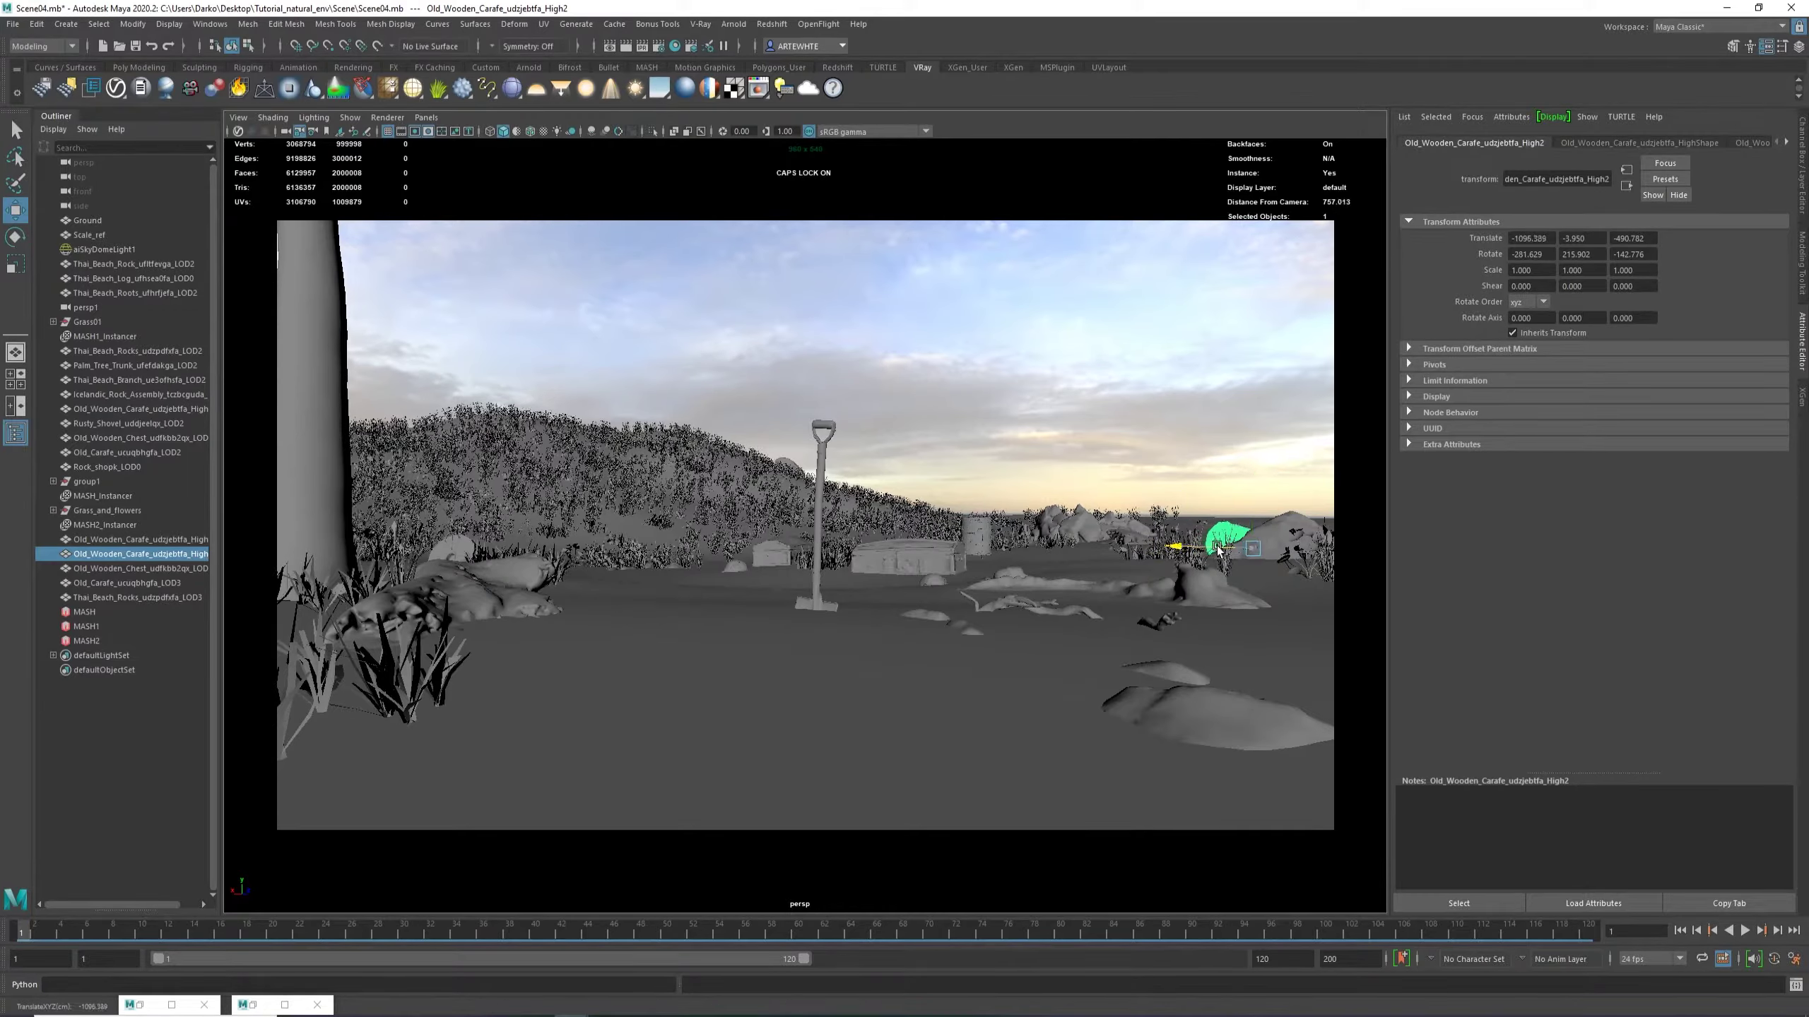
Move the large wooden chest farther from the shovel and rotate it to about -1.3, -180.4, -2.4.
left_click(906, 568)
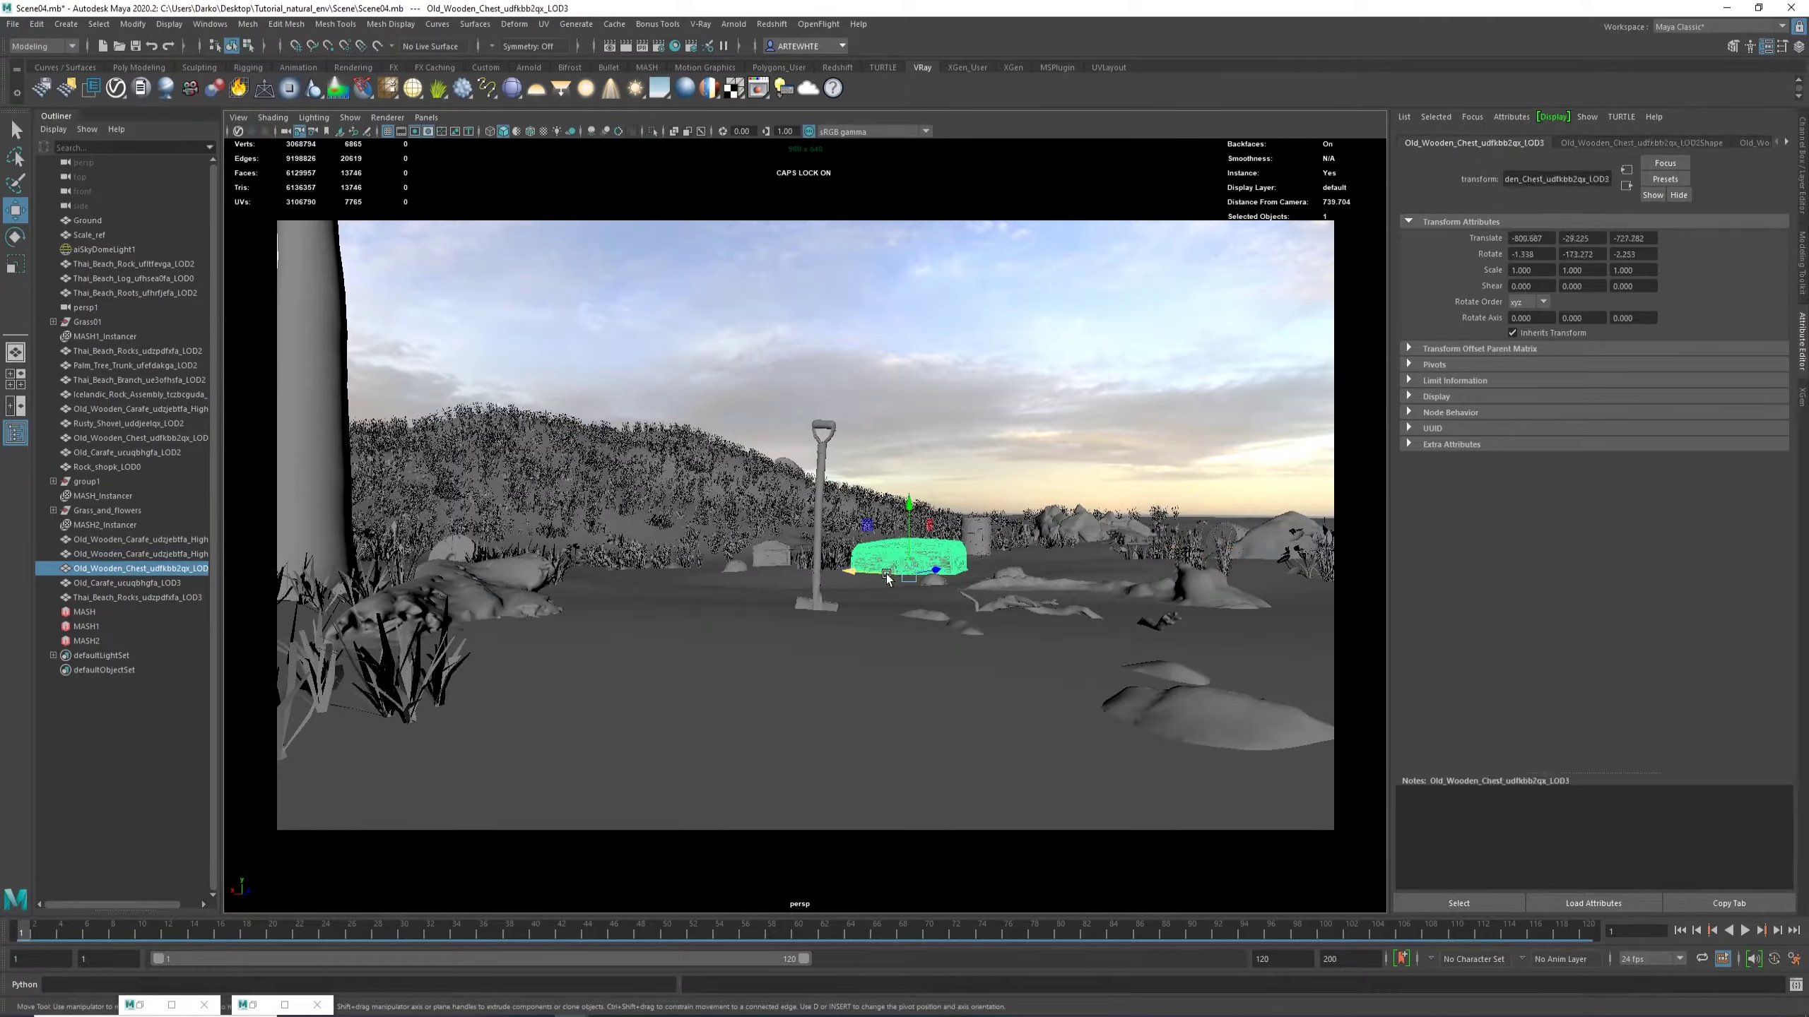
left_click_drag(857, 574, 644, 681)
key("e")
key("w")
key("e")
key("w")
Move and rotate the round carafe onto the open sand between the driftwood log and the shovel.
left_click(932, 582)
key("e")
key("w")
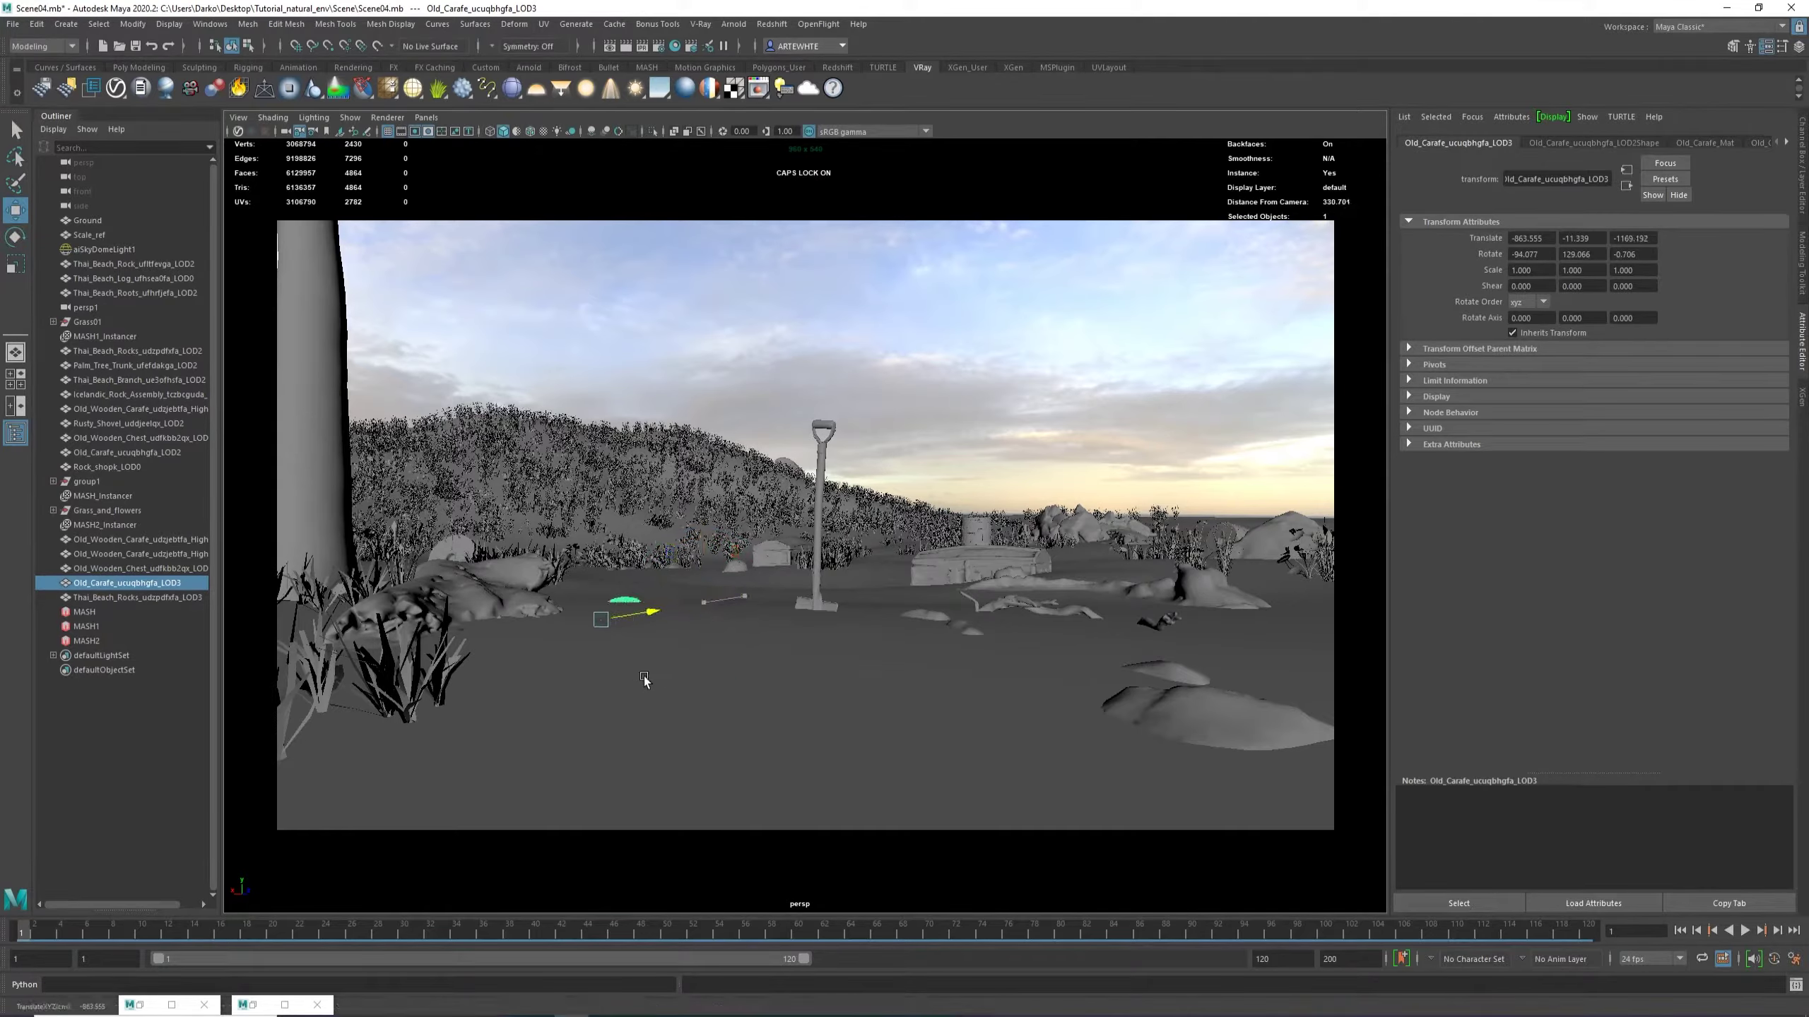
left_click_drag(527, 626, 711, 573)
key("e")
key("w")
Rotate the large wooden chest to about -2.5, -142.7, 3.1 and move it back nearer the shovel.
left_click(989, 558)
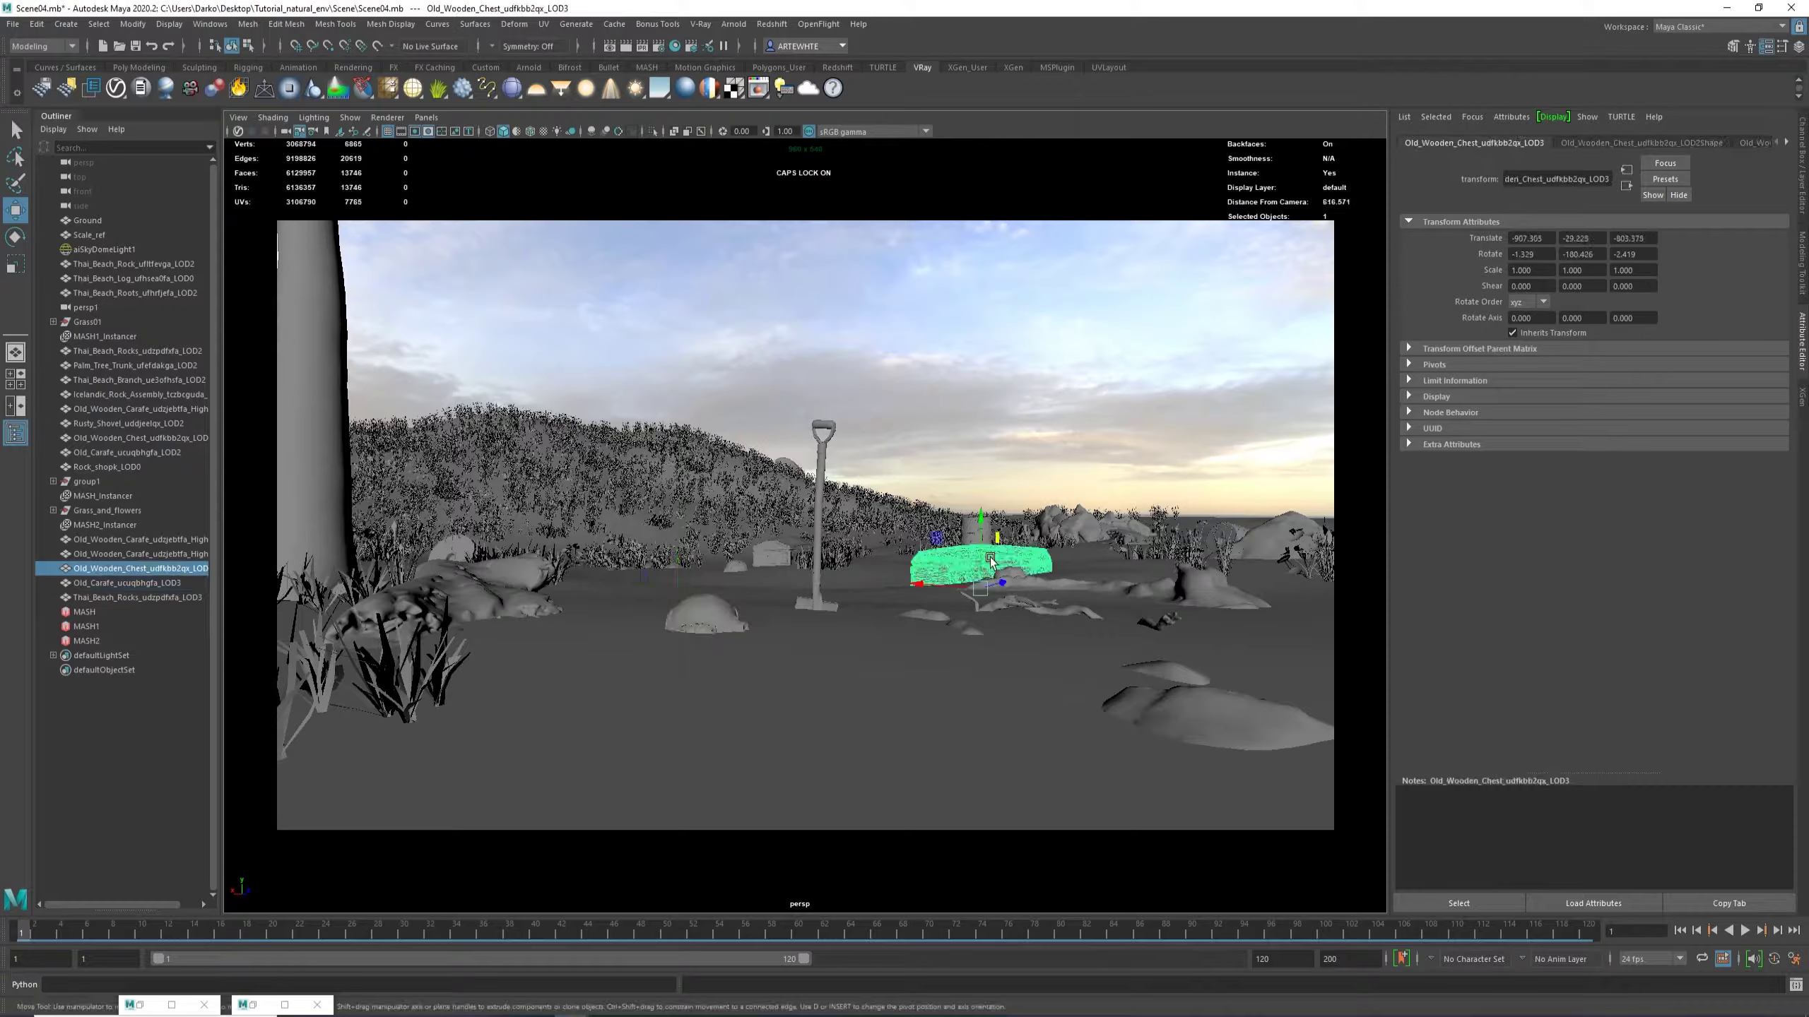
key("e")
key("w")
left_click_drag(1029, 589, 937, 536)
key("e")
key("w")
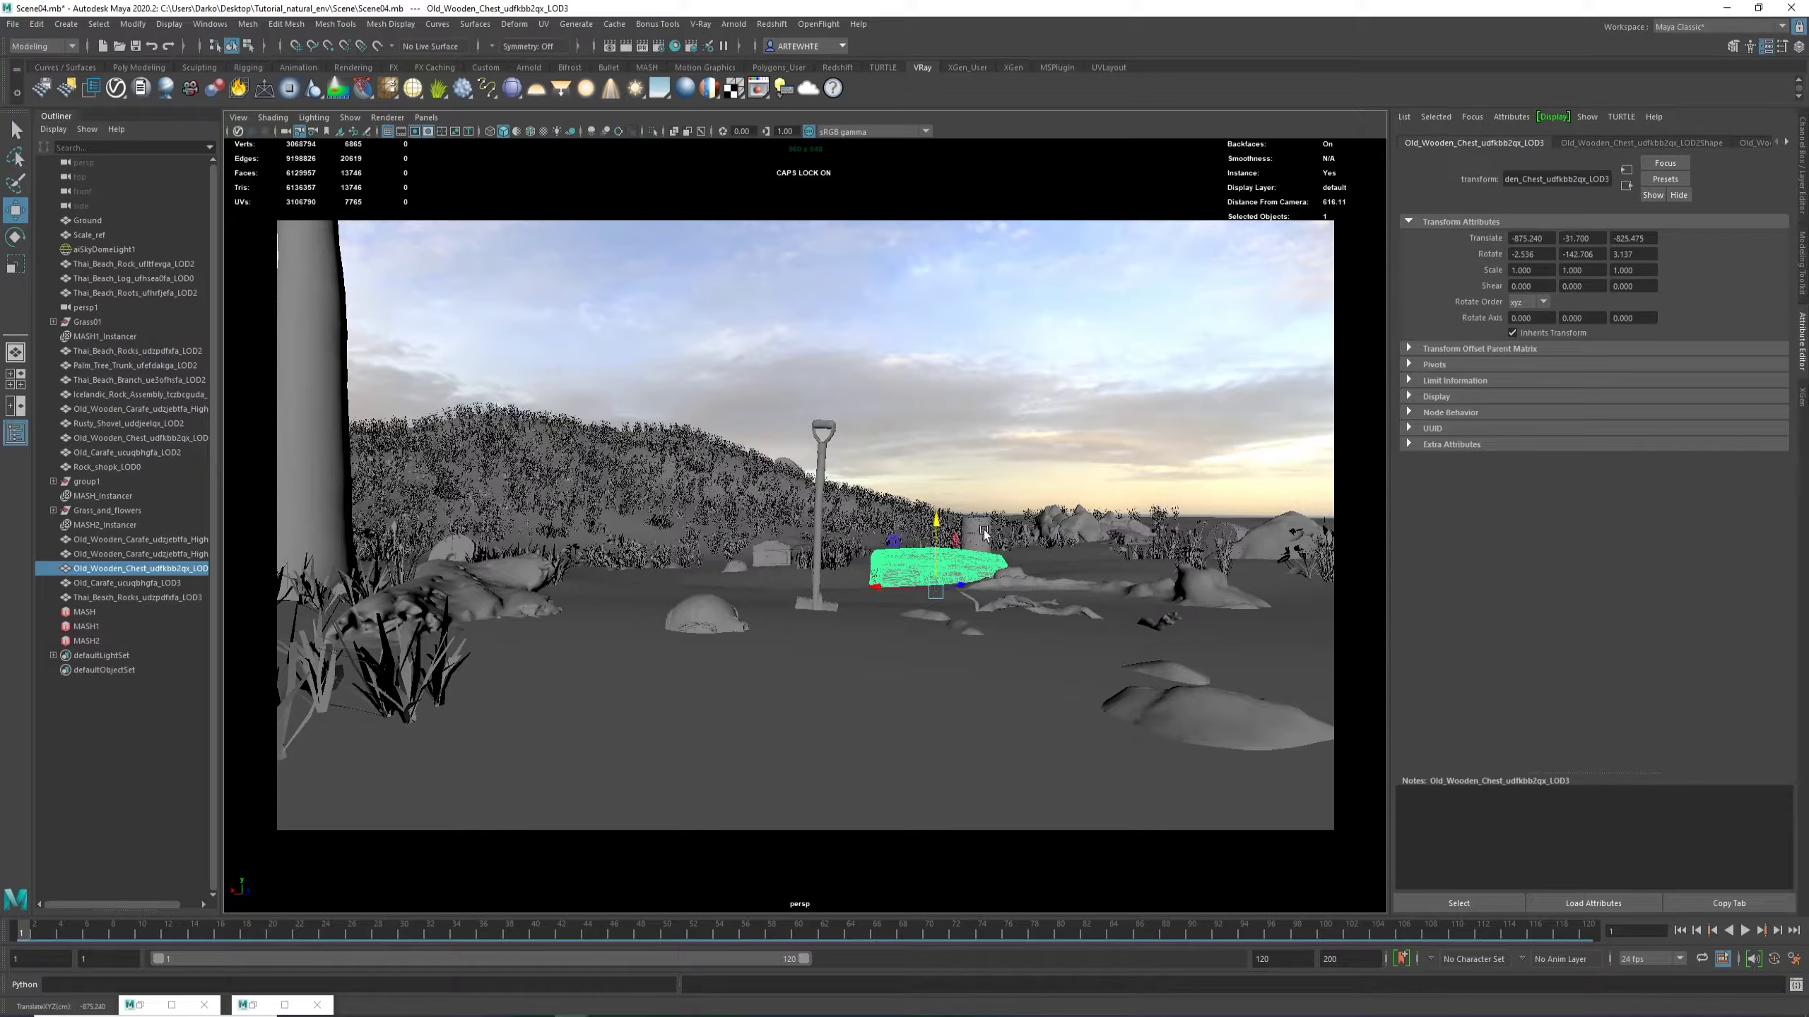
Select the upright barrel behind the large chest and activate the Rotate tool on it.
left_click(982, 536)
key("e")
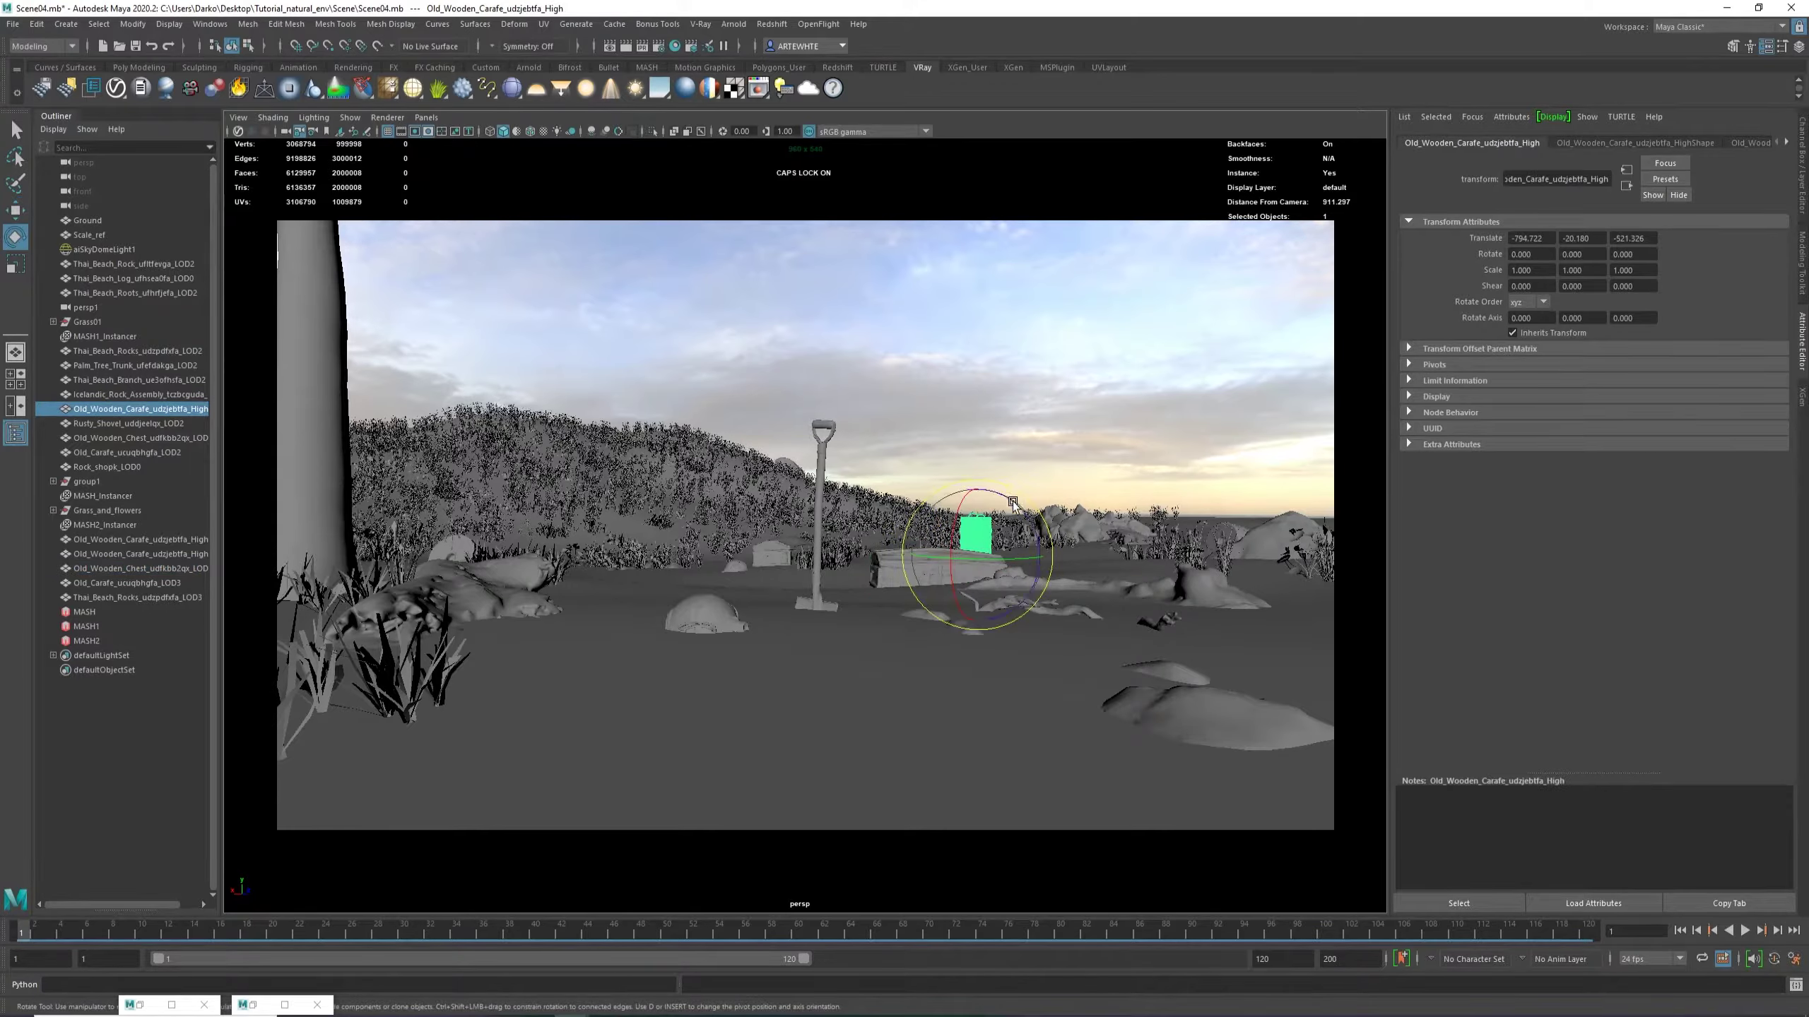
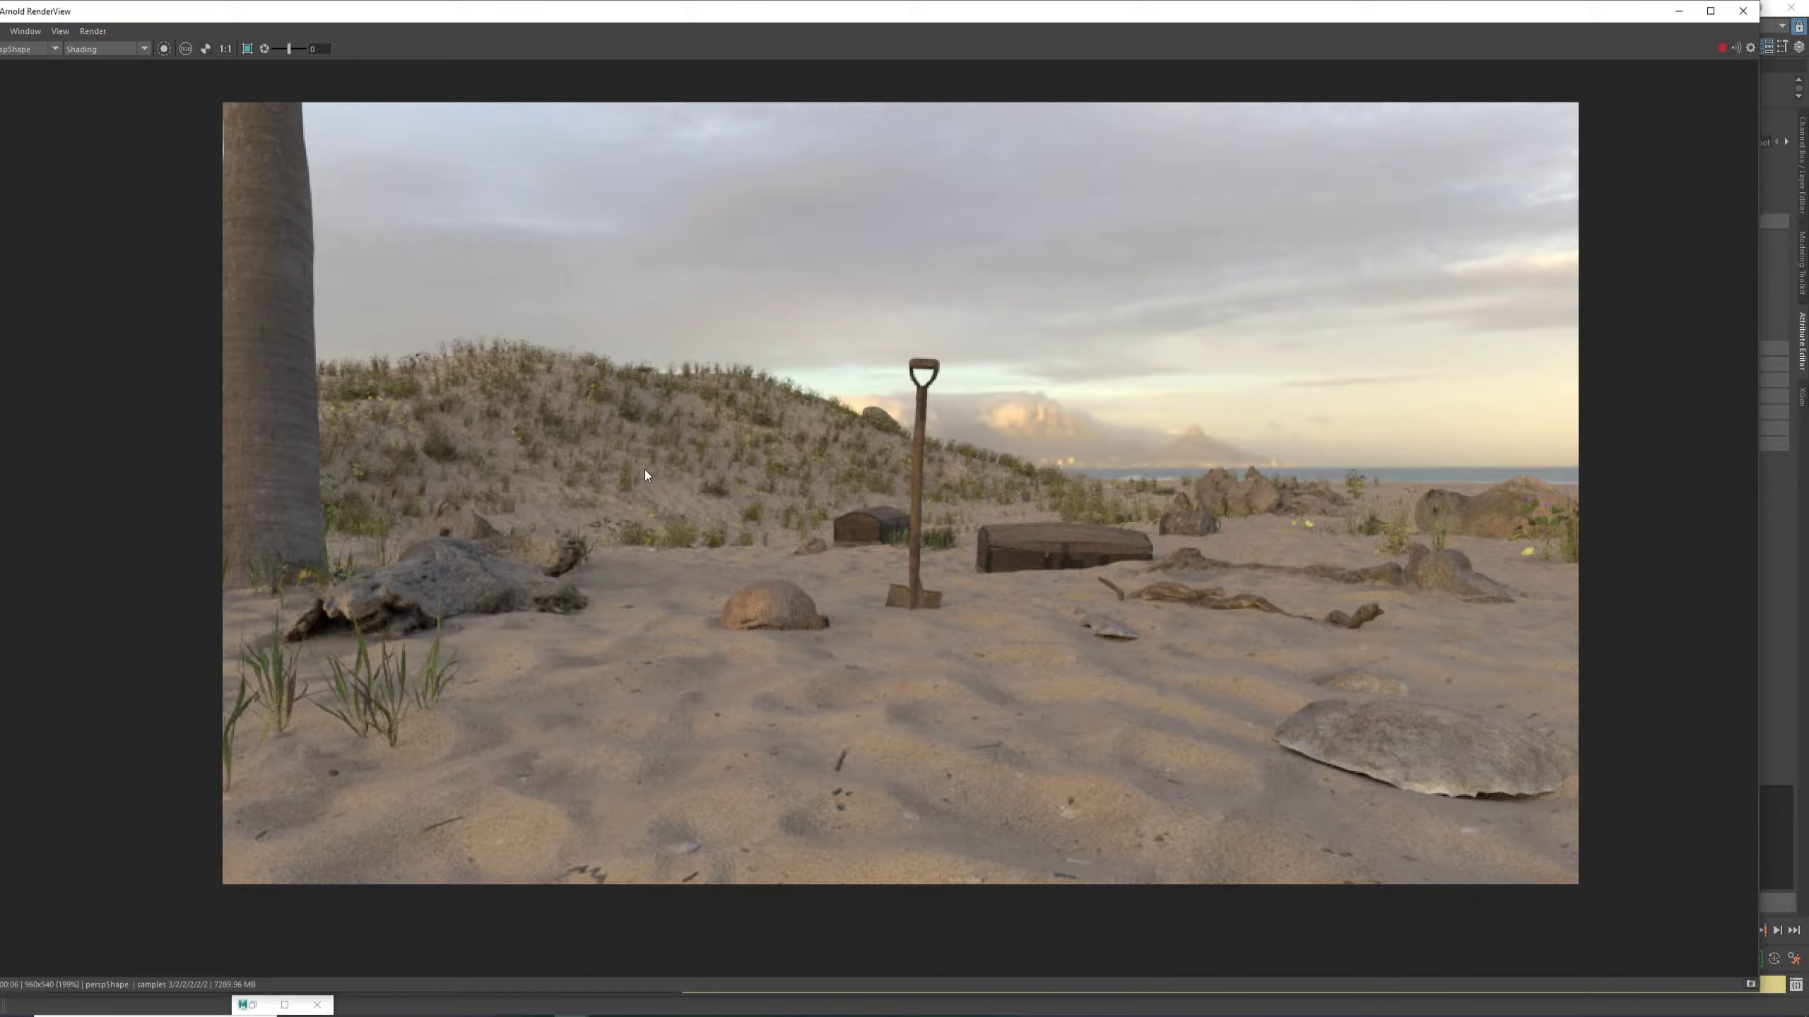
Check the rearranged props in the Arnold render, and graph the large wooden chest's material network in Hypershade.
scroll(653, 500, "down", 1)
scroll(890, 559, "up", 1)
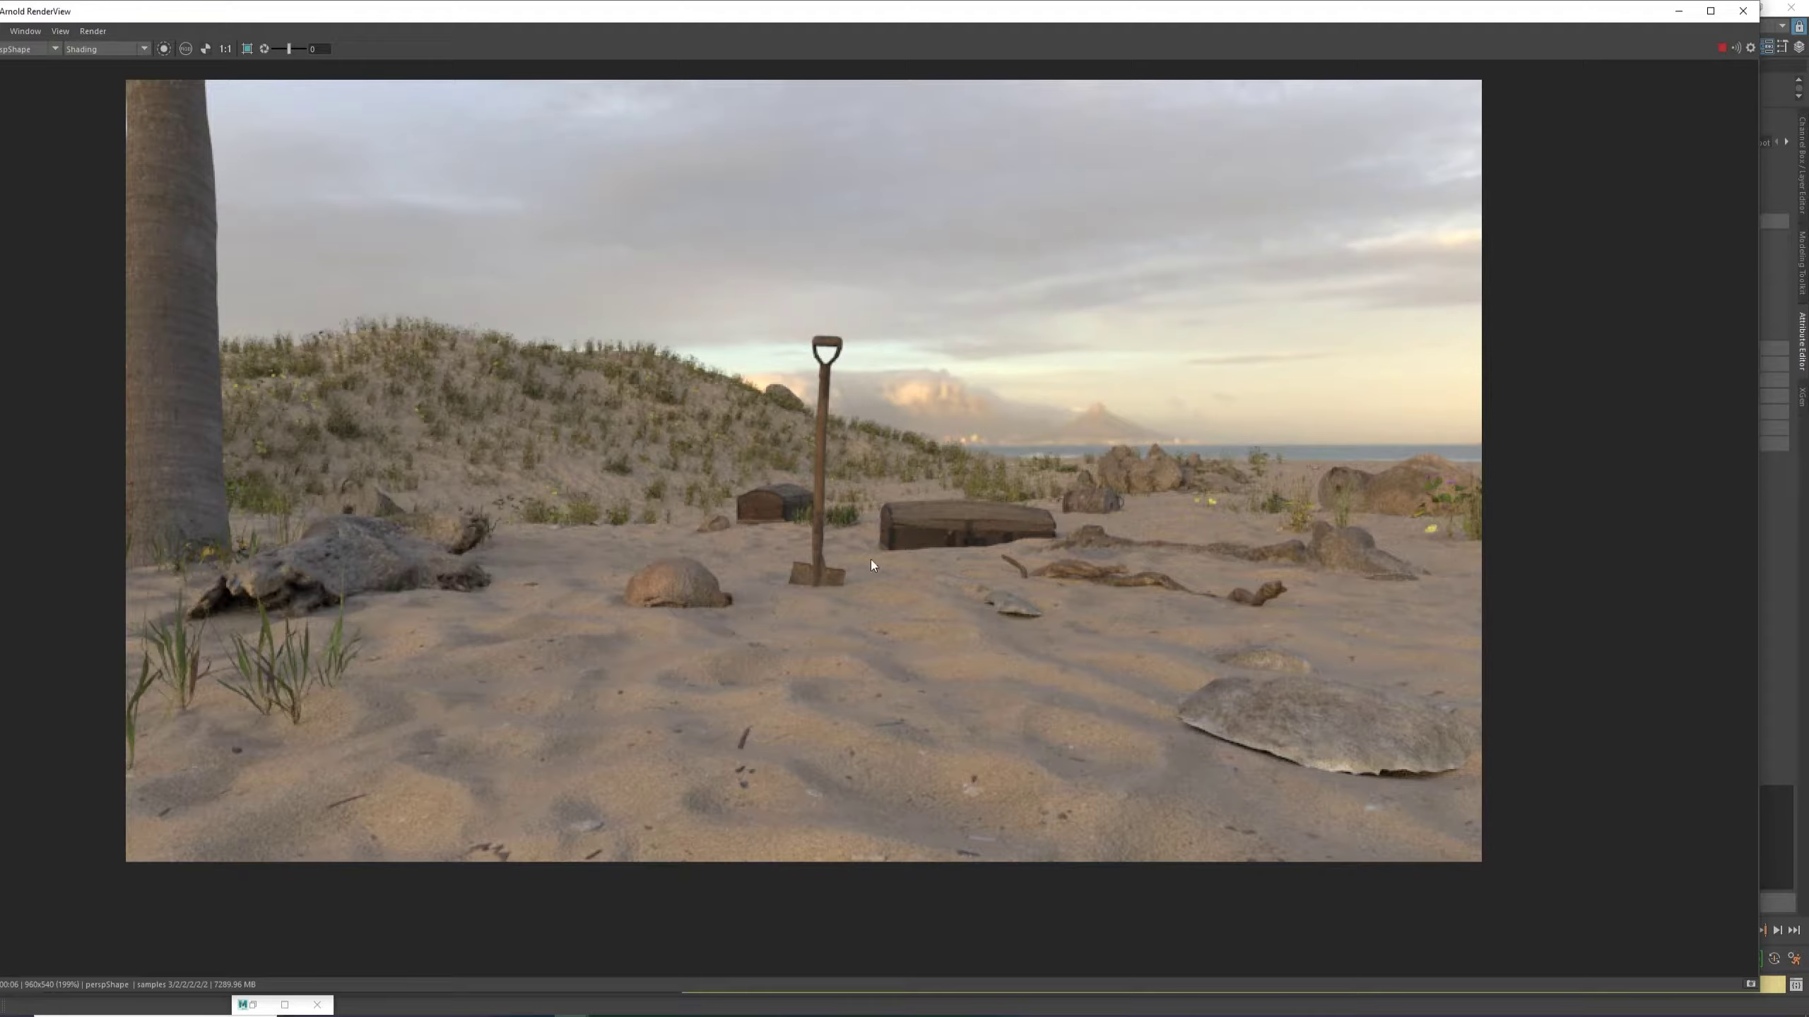
left_click(1679, 12)
left_click(941, 549)
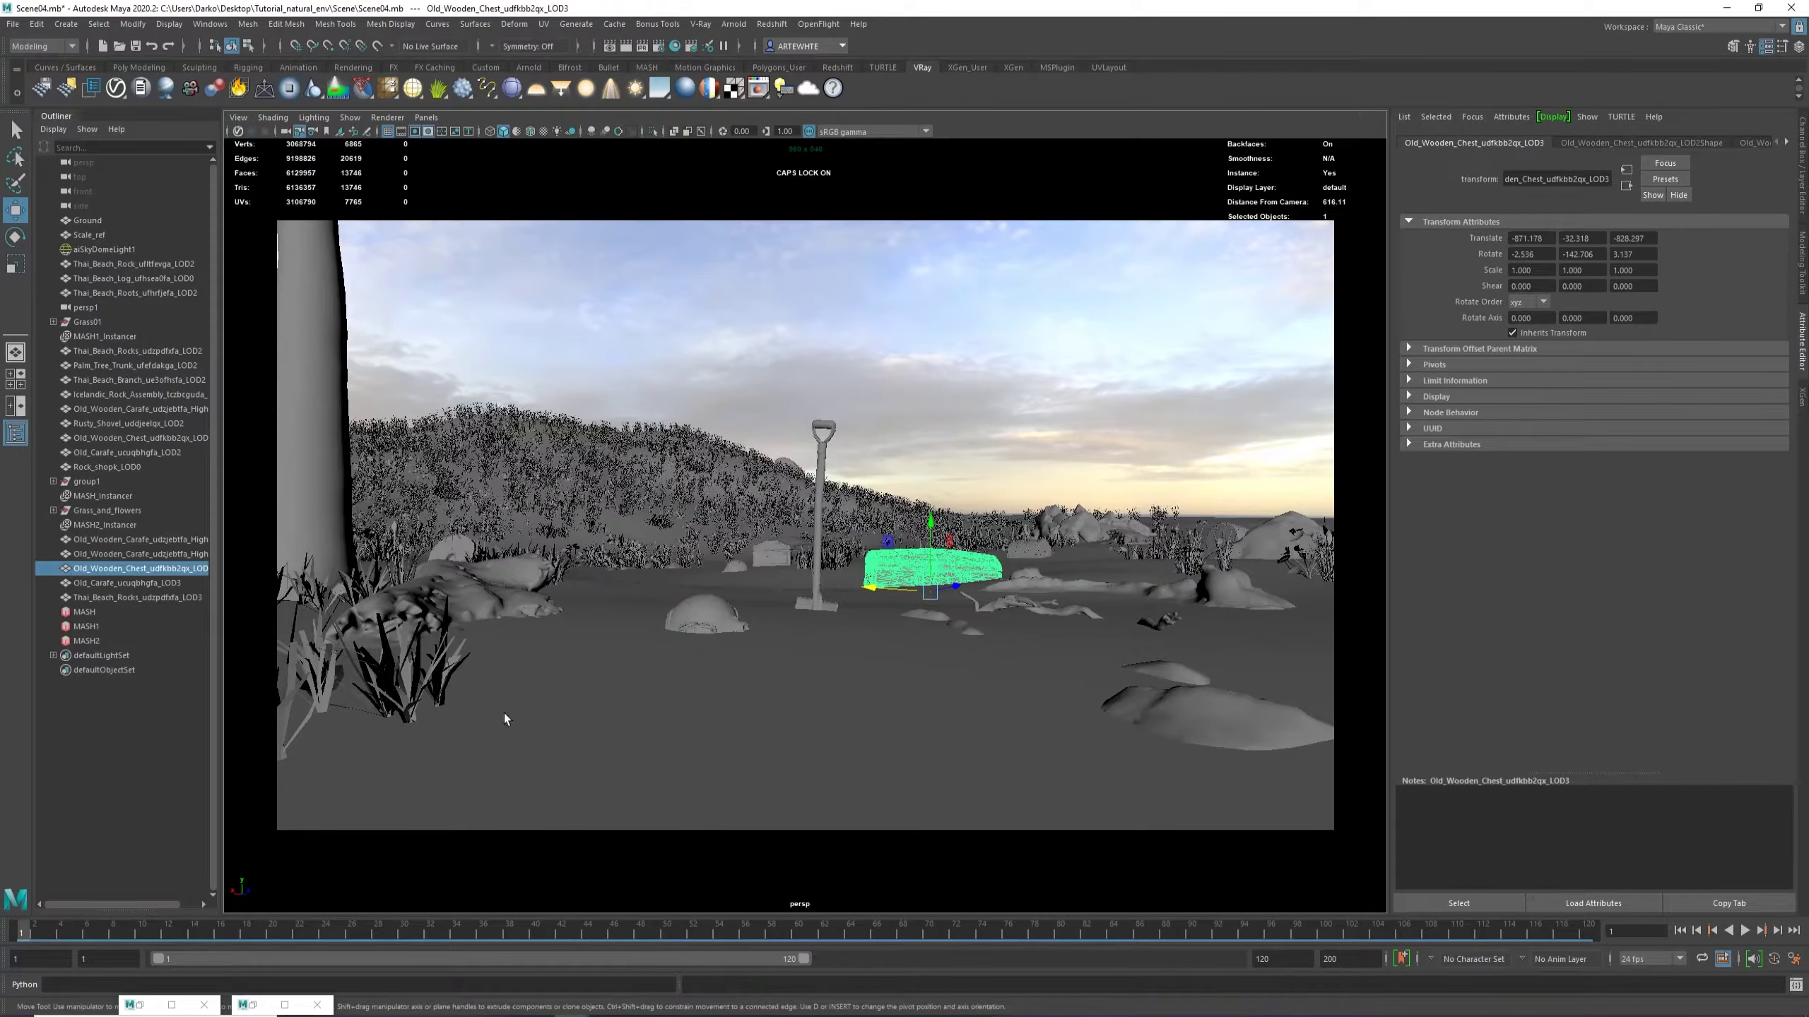
left_click(285, 1005)
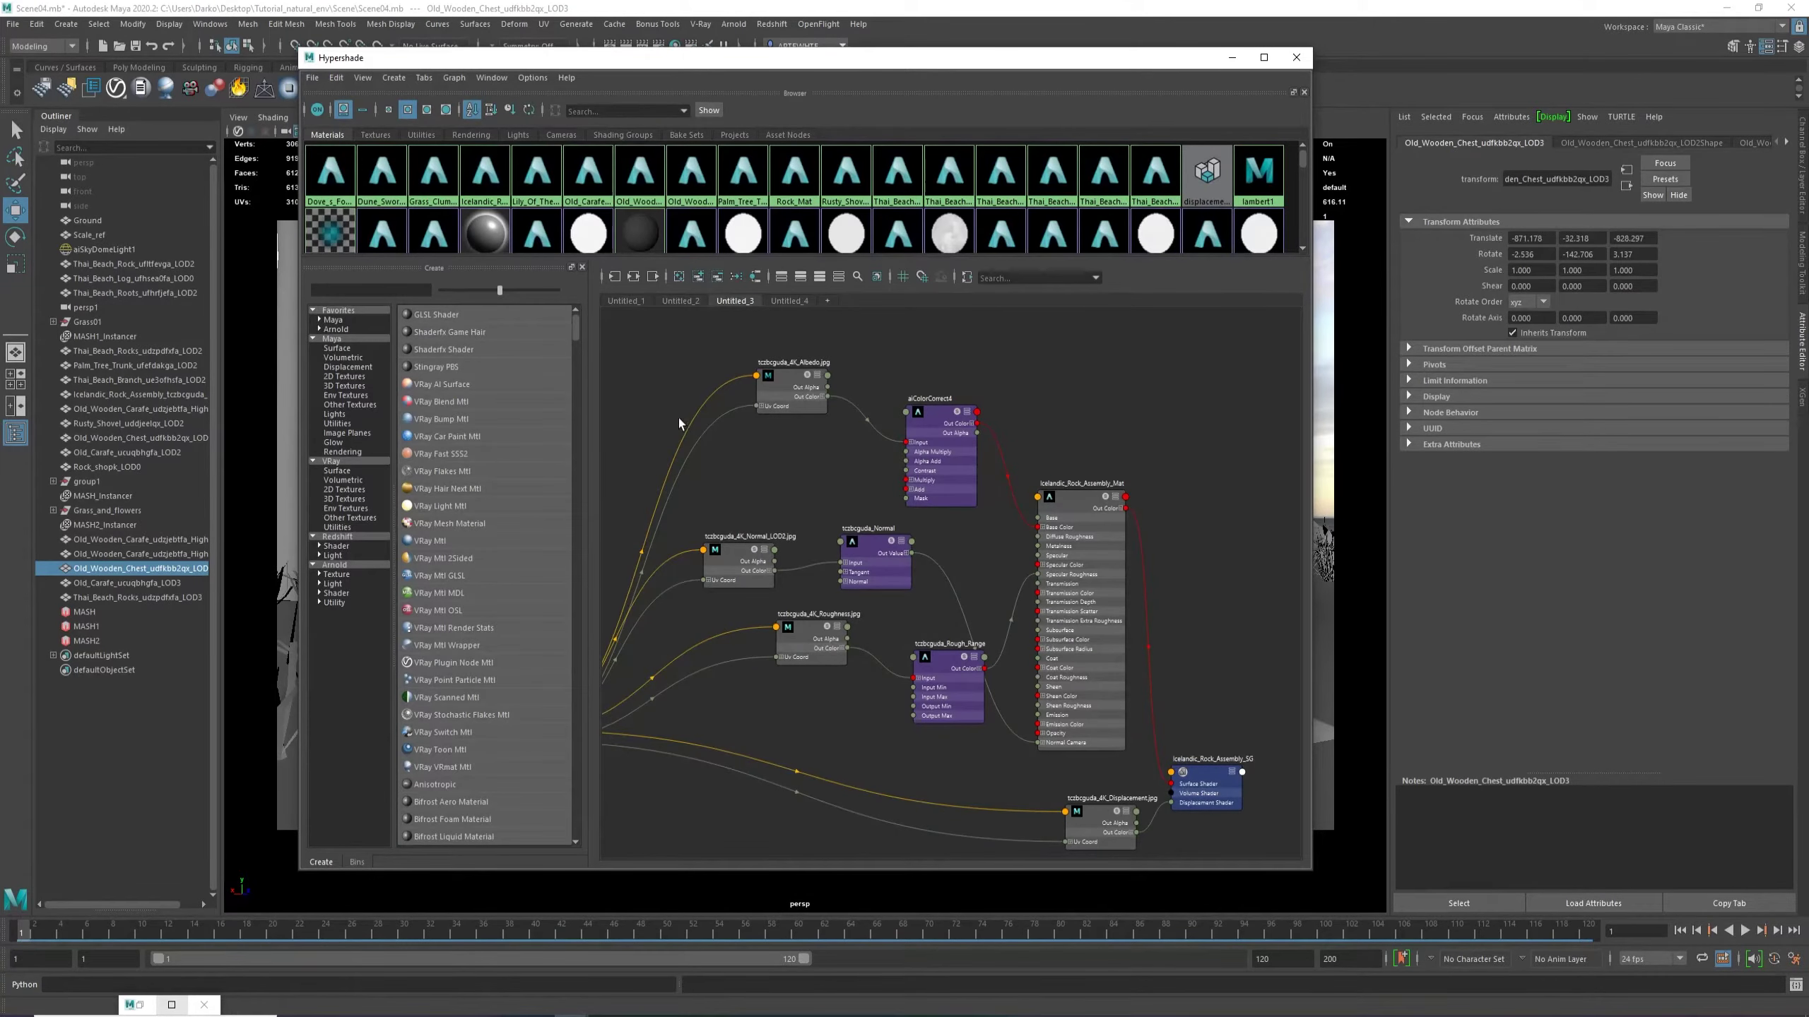
left_click(755, 276)
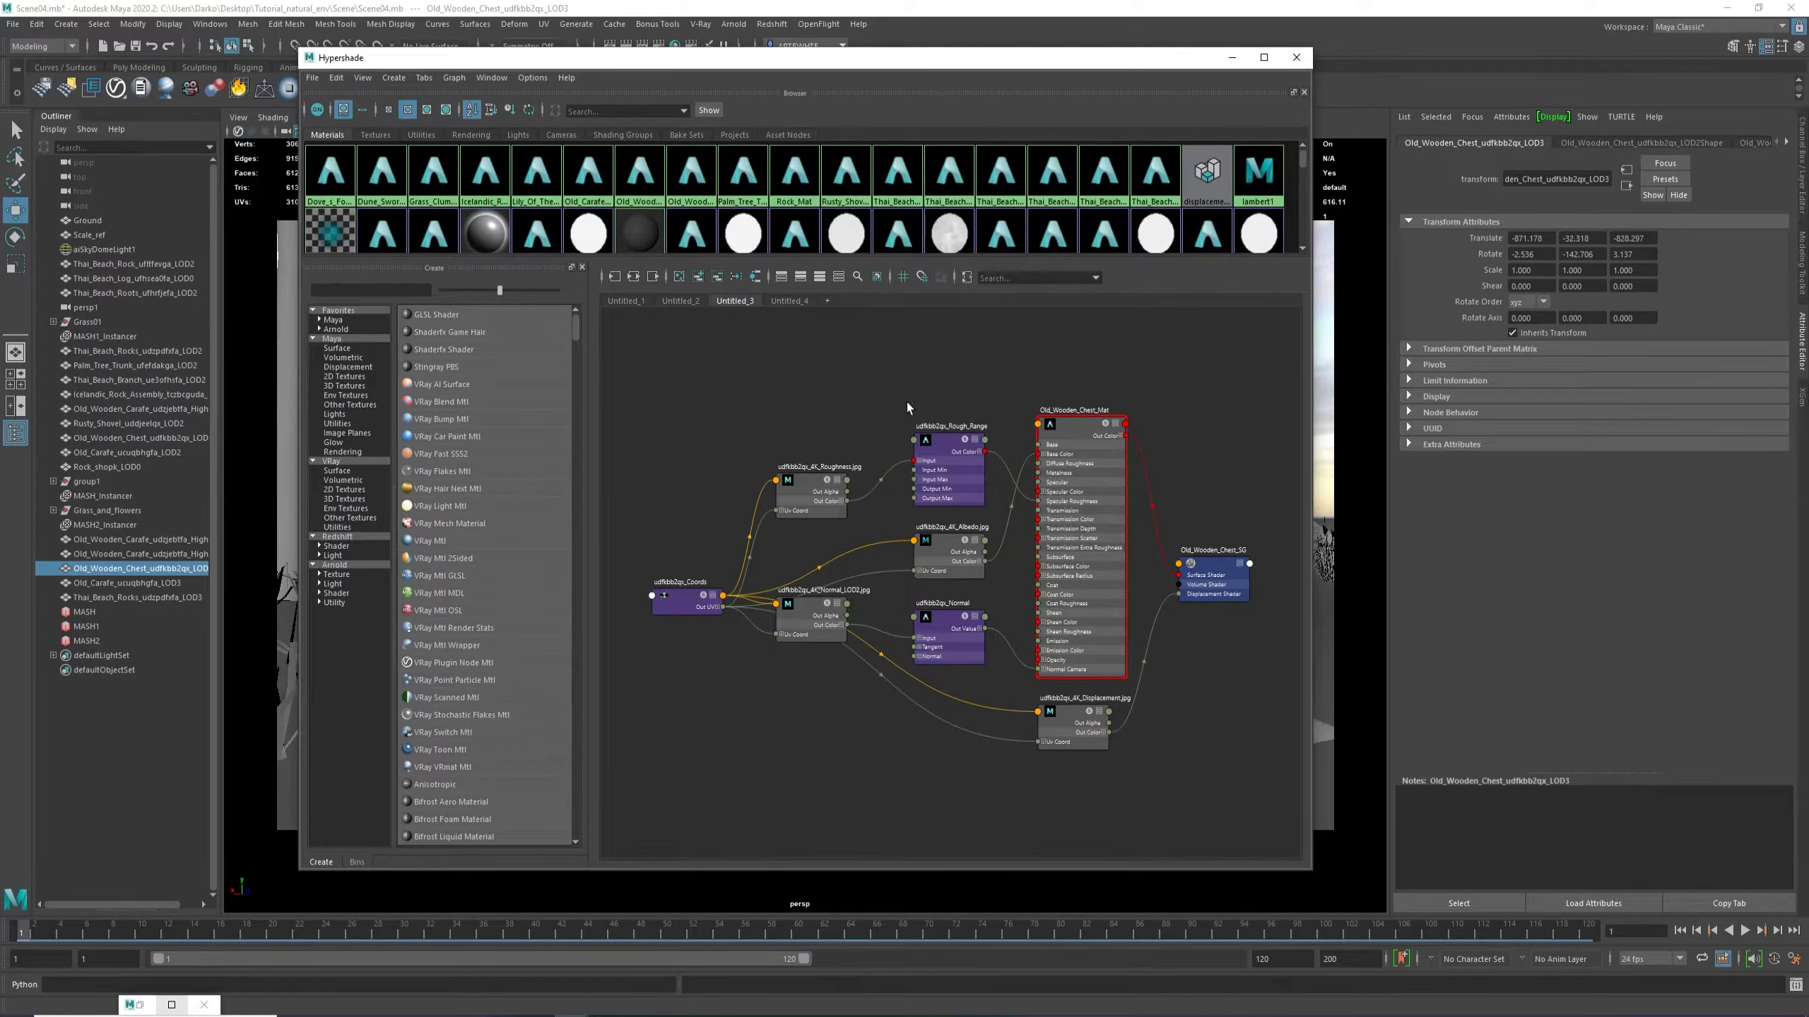
Spread out the chest's albedo, roughness, range and material nodes to make room before the material.
left_click_drag(927, 576, 694, 375)
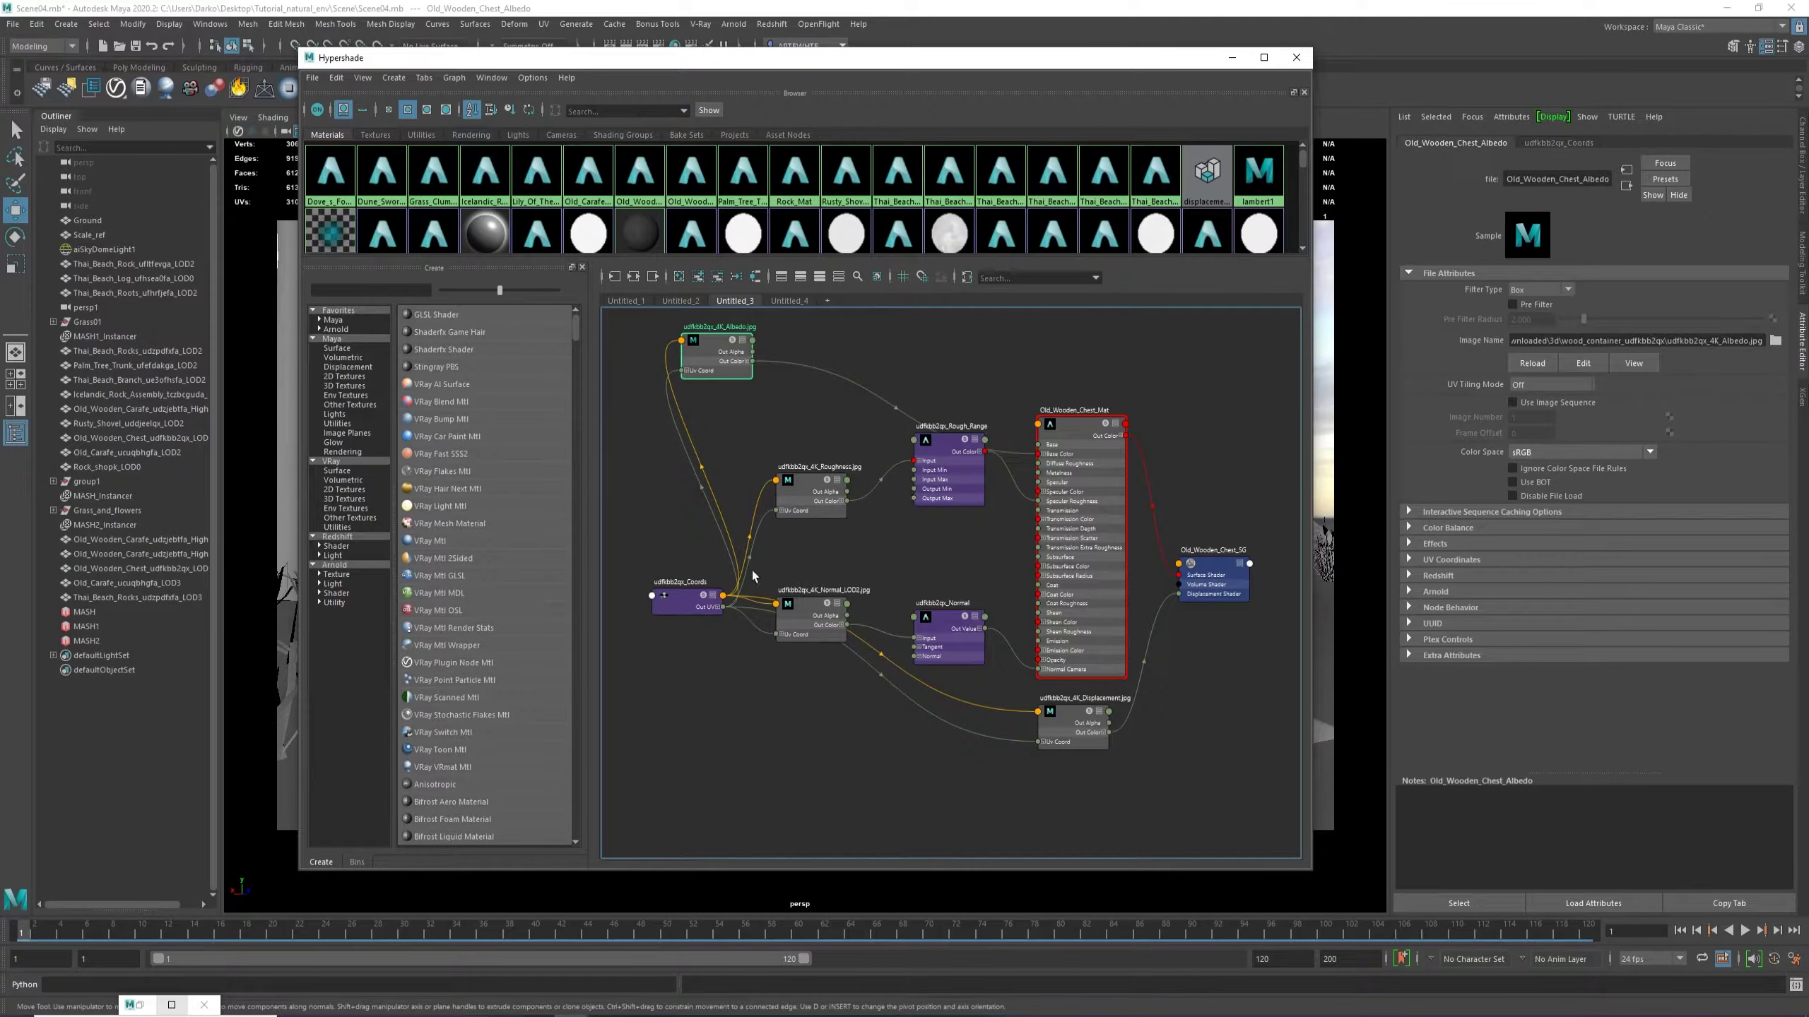
left_click_drag(802, 501, 803, 522)
left_click_drag(941, 478, 934, 515)
left_click_drag(1075, 458, 1093, 380)
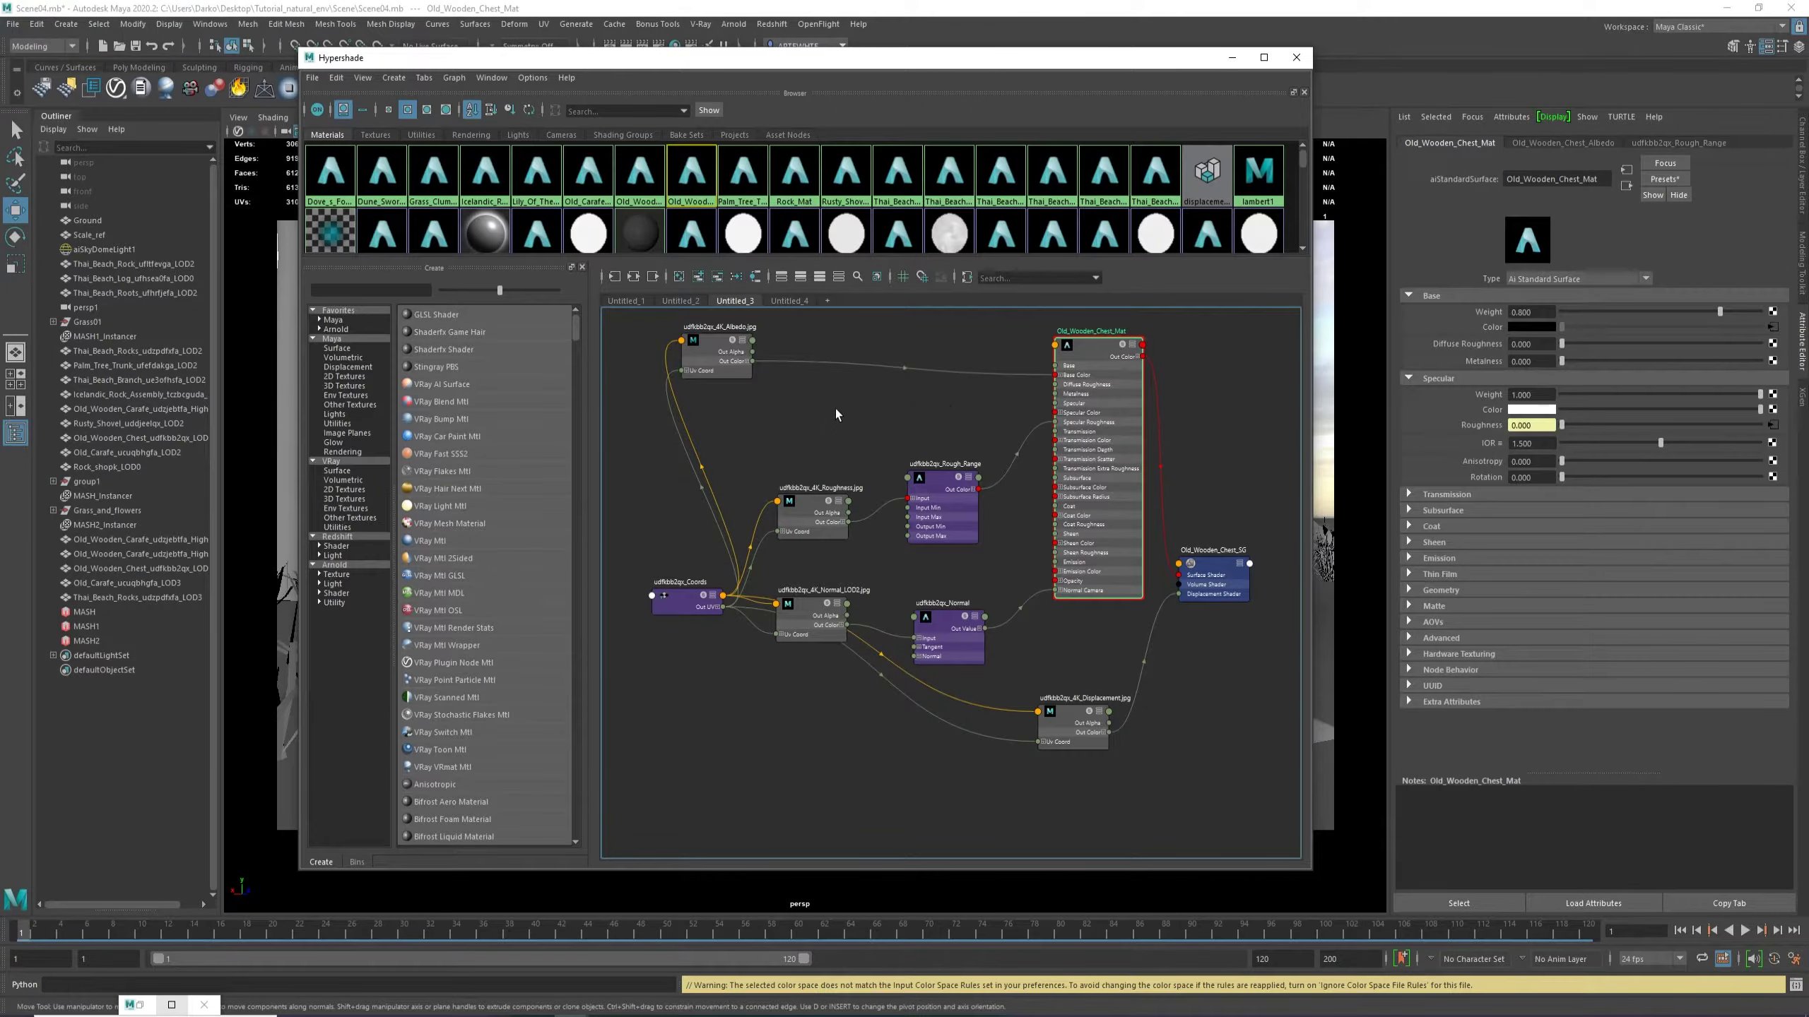
Create an aiColorCorrect node and connect it between the wooden chest's albedo texture and the material's Base Color.
left_click(836, 418)
key("Tab")
type("AI")
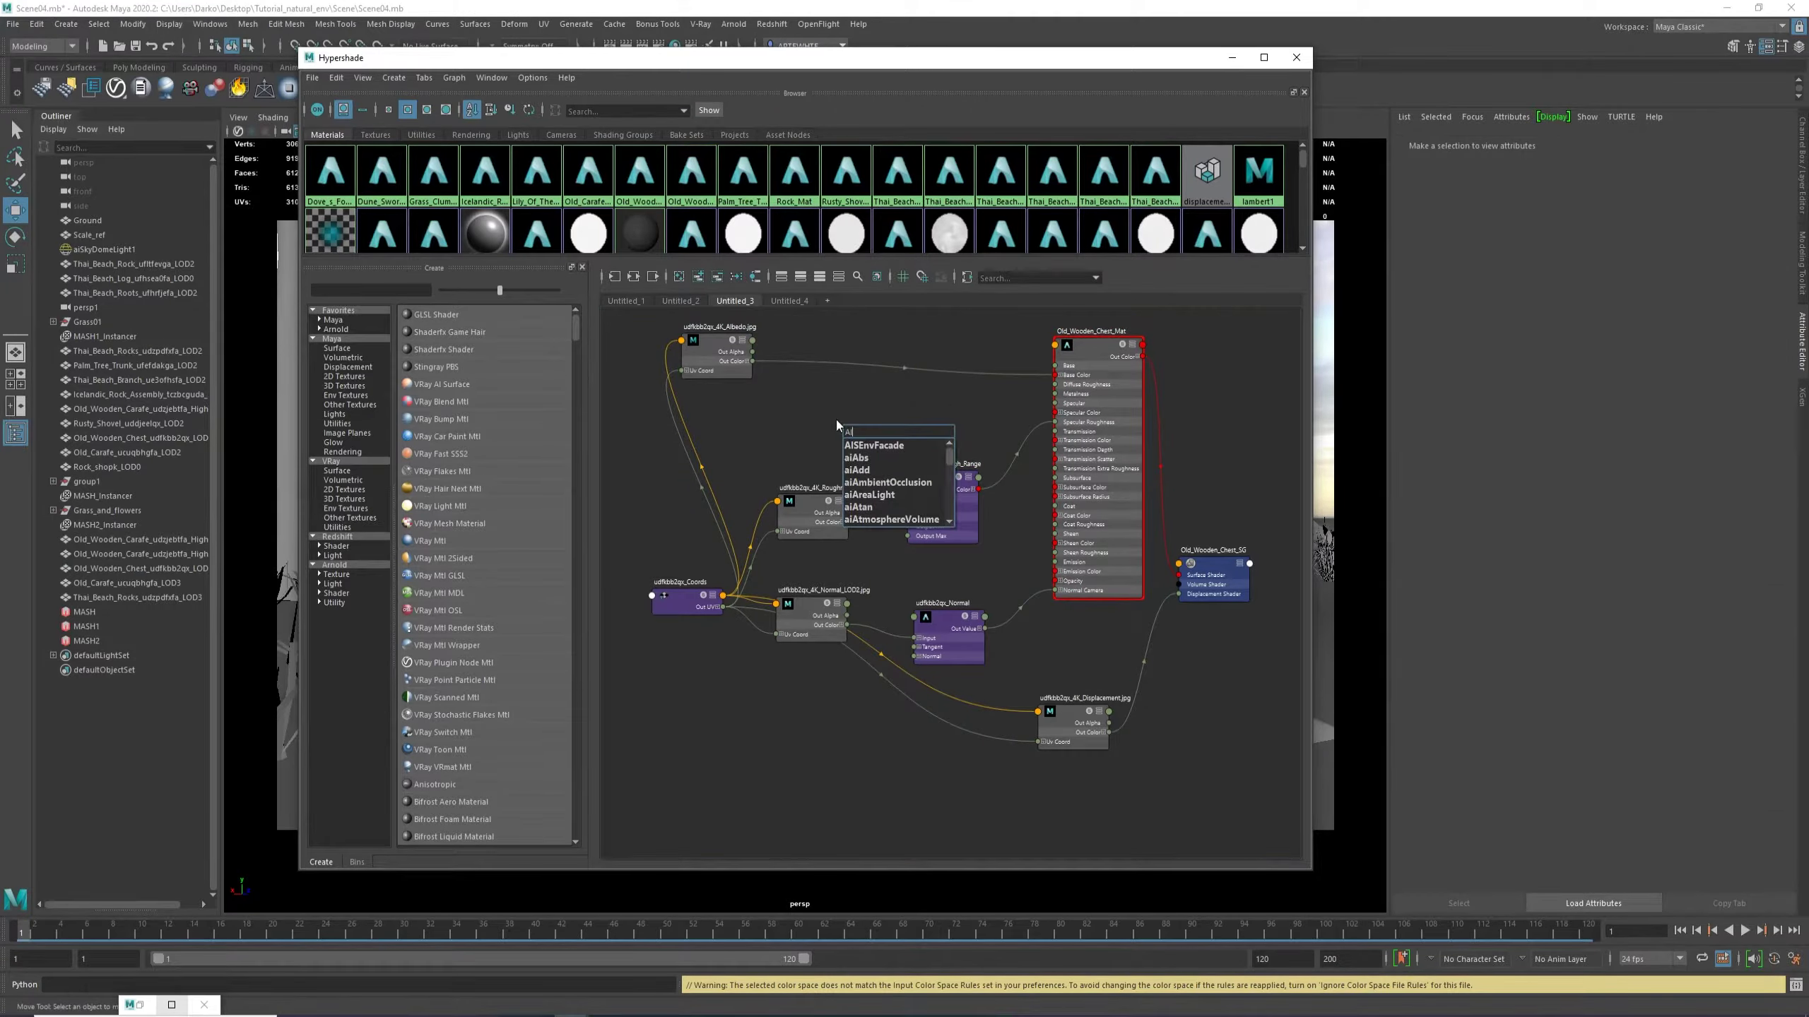
type("col")
key("Down")
key("Down")
key("Return")
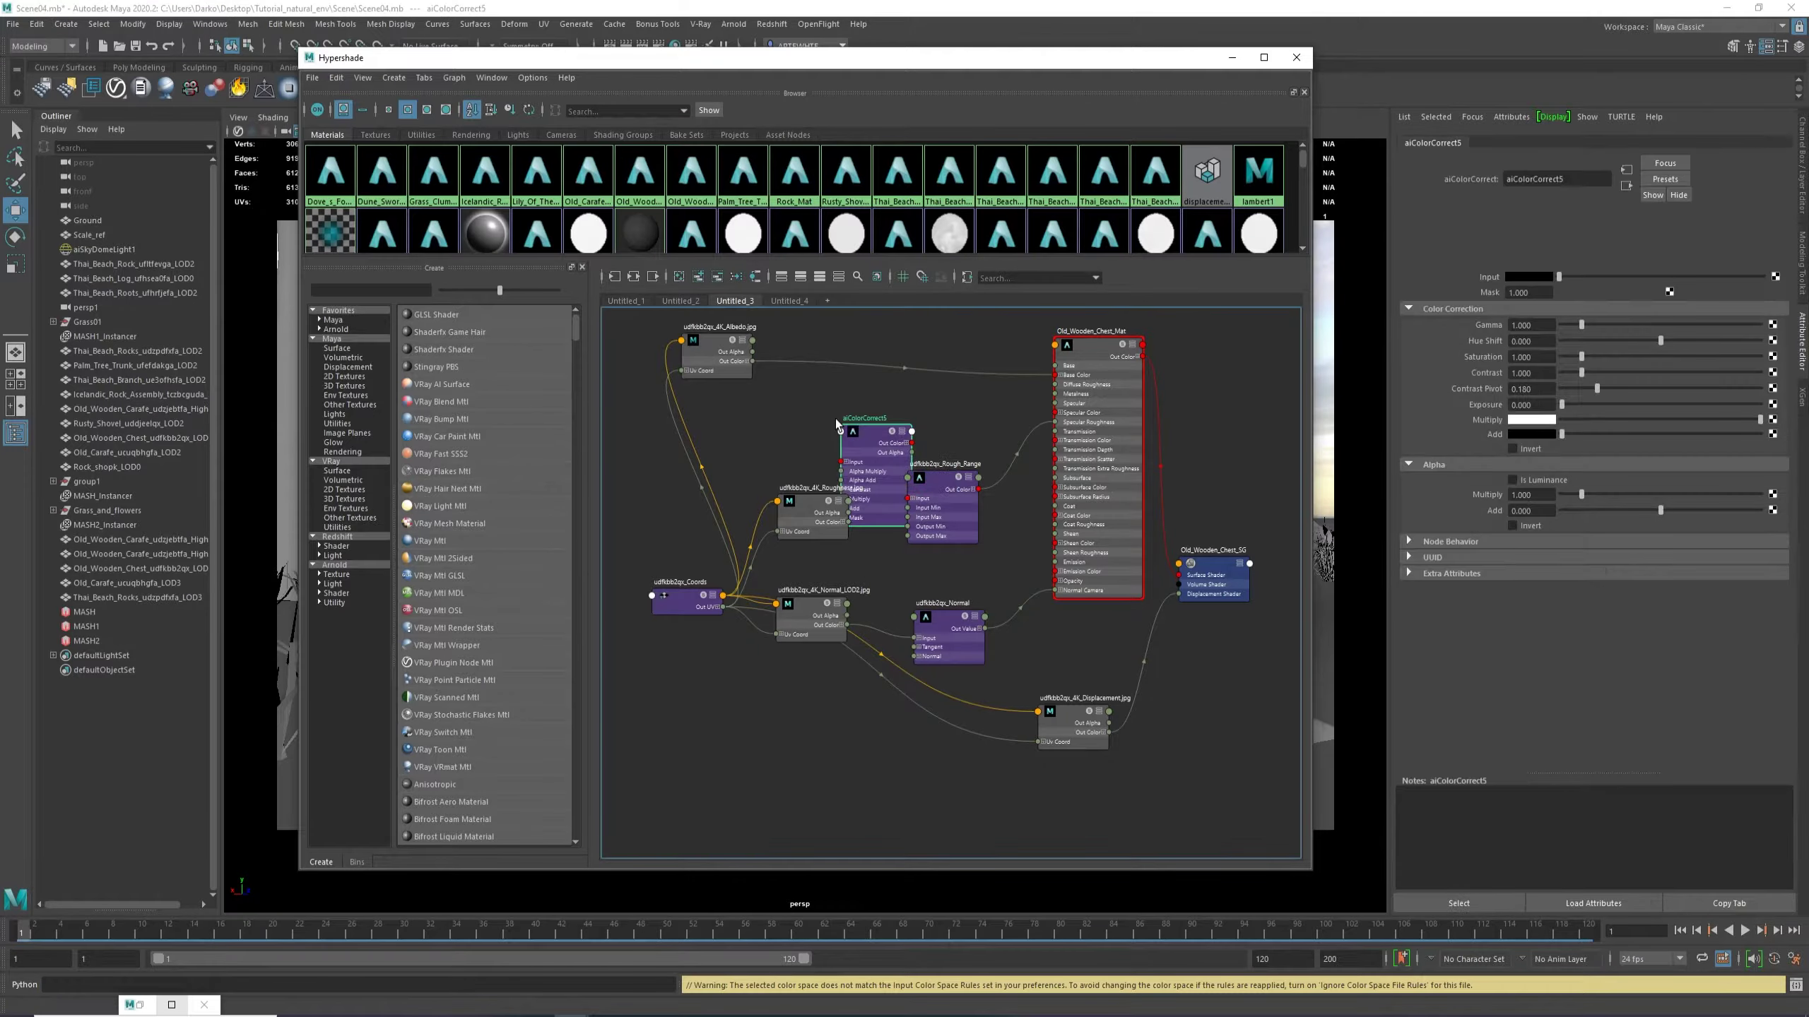
left_click_drag(883, 456, 870, 356)
left_click_drag(752, 361, 1055, 374)
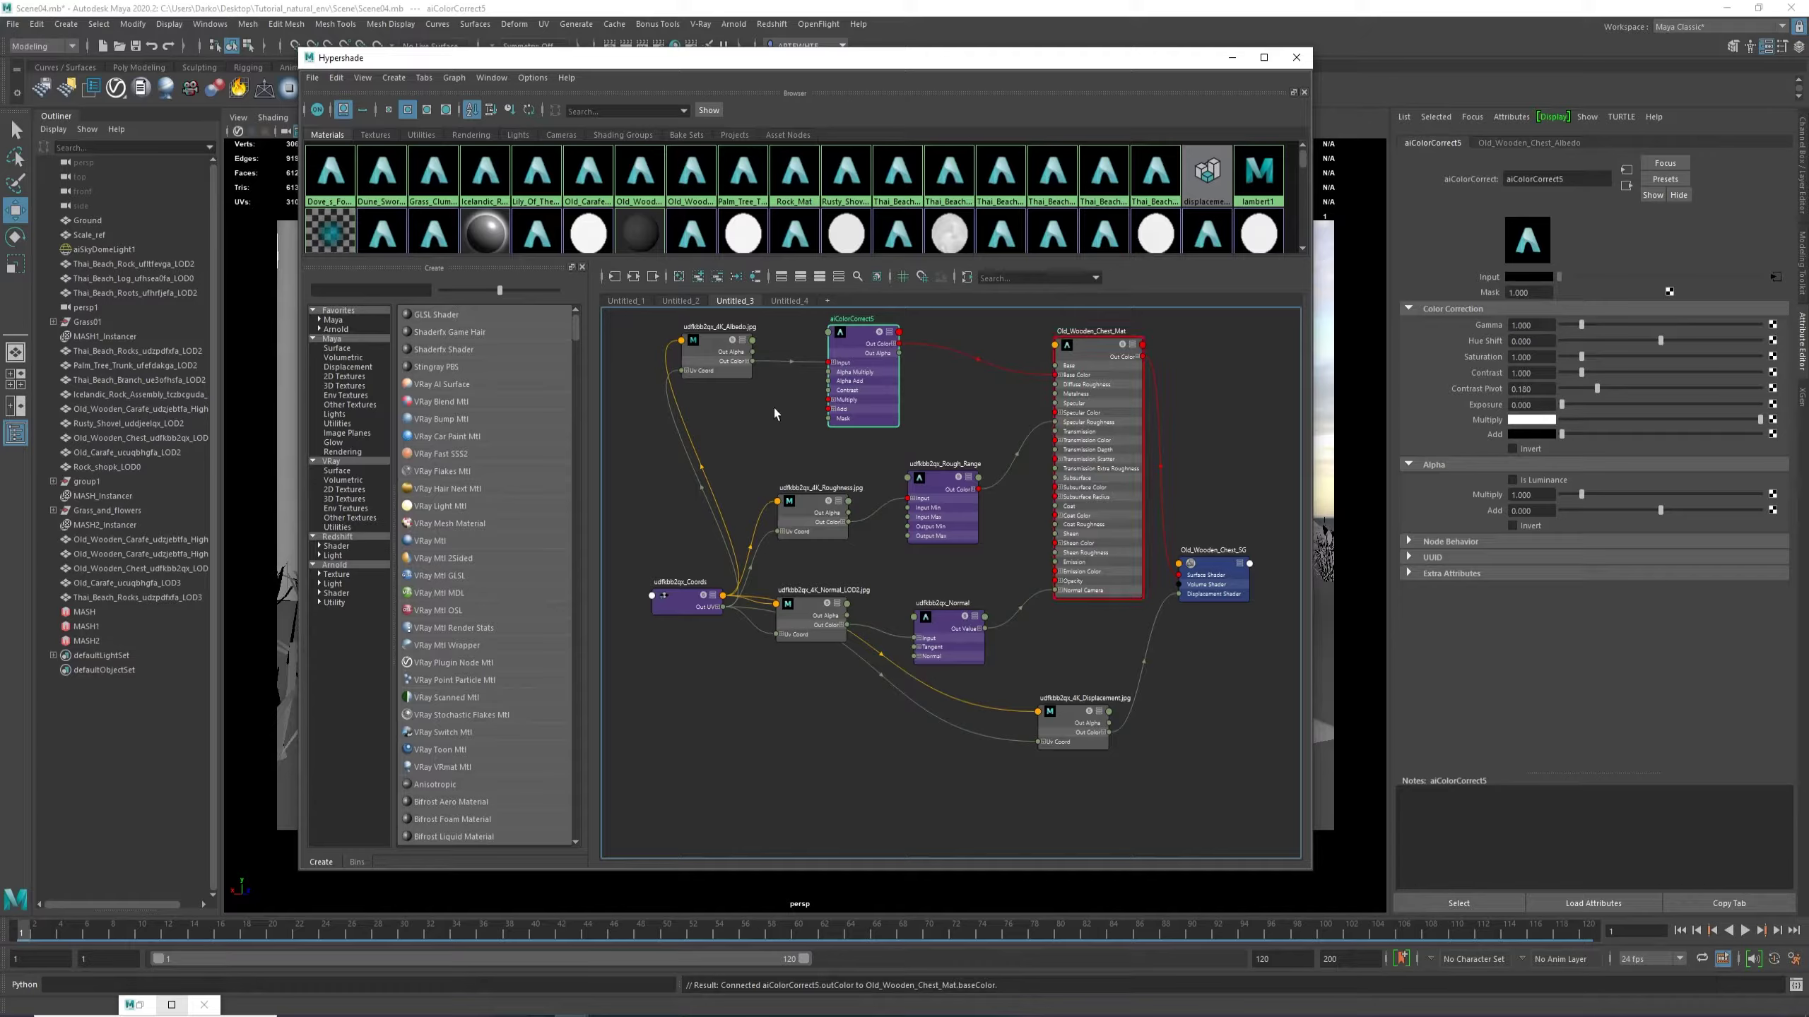
left_click_drag(847, 392, 887, 389)
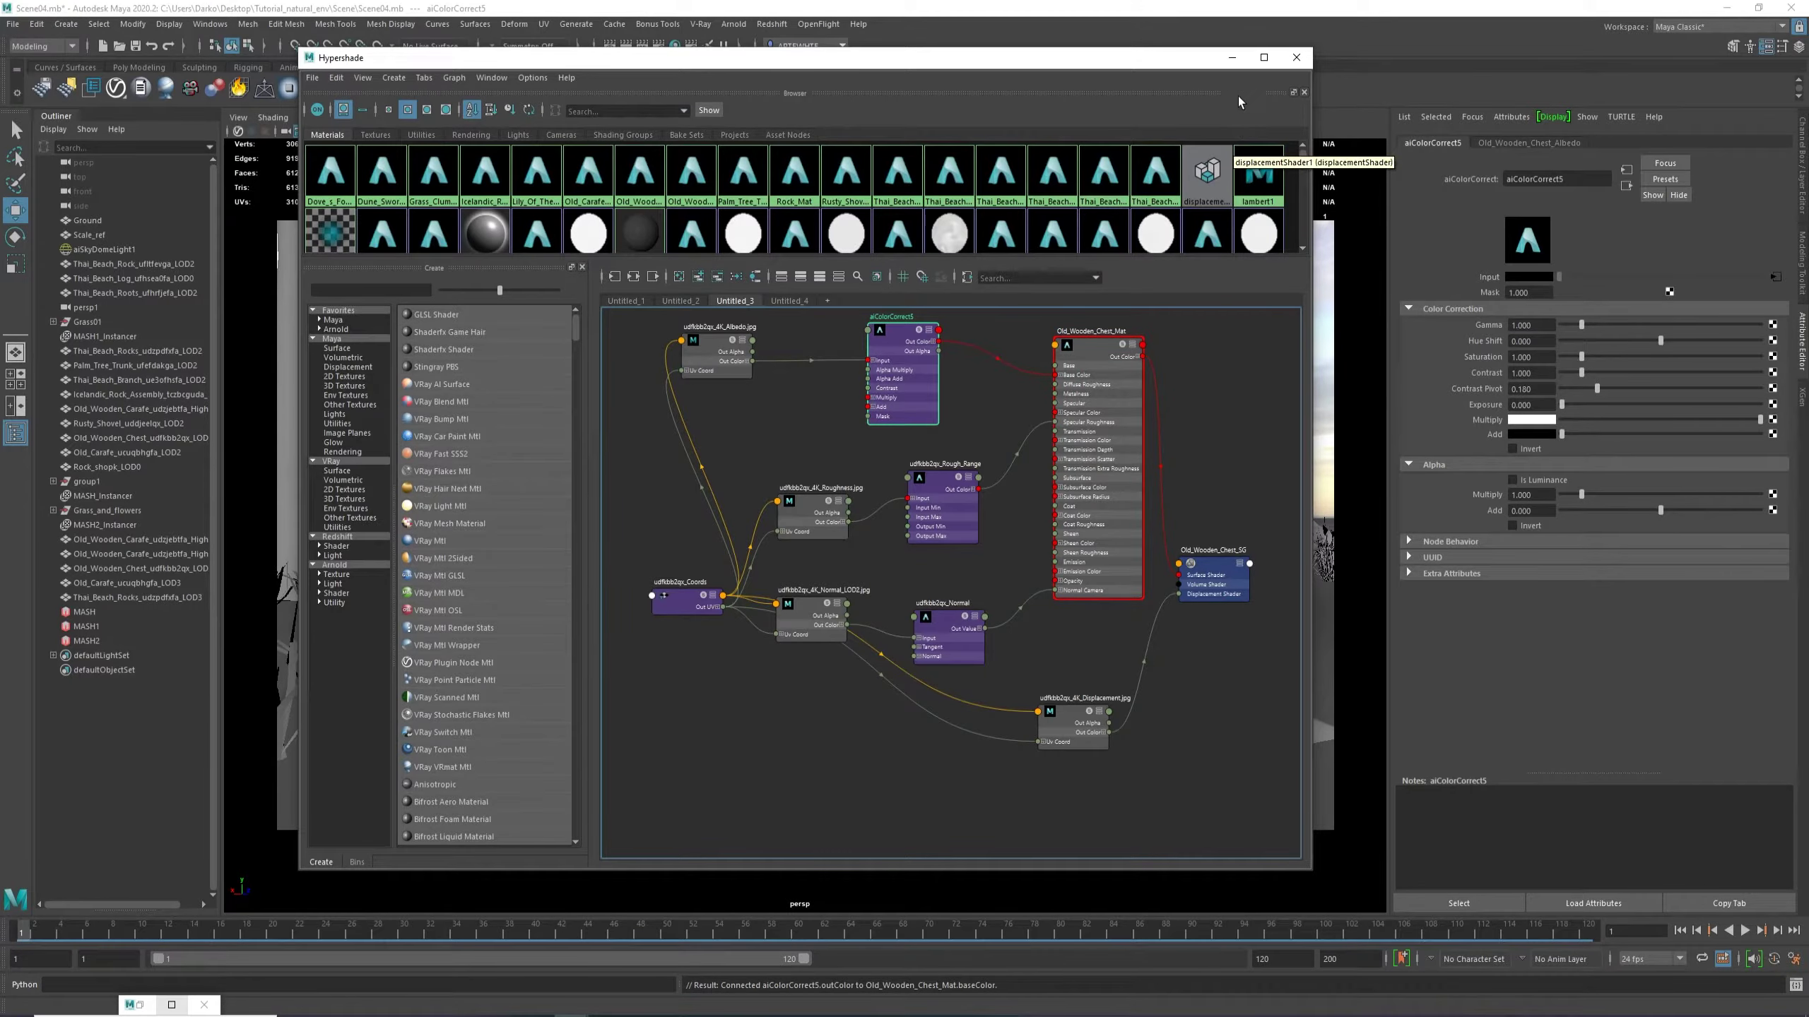
Restrict the Arnold render to a region around the chests and shovel, with the RenderView moved clear of the node's attributes.
left_click(1231, 58)
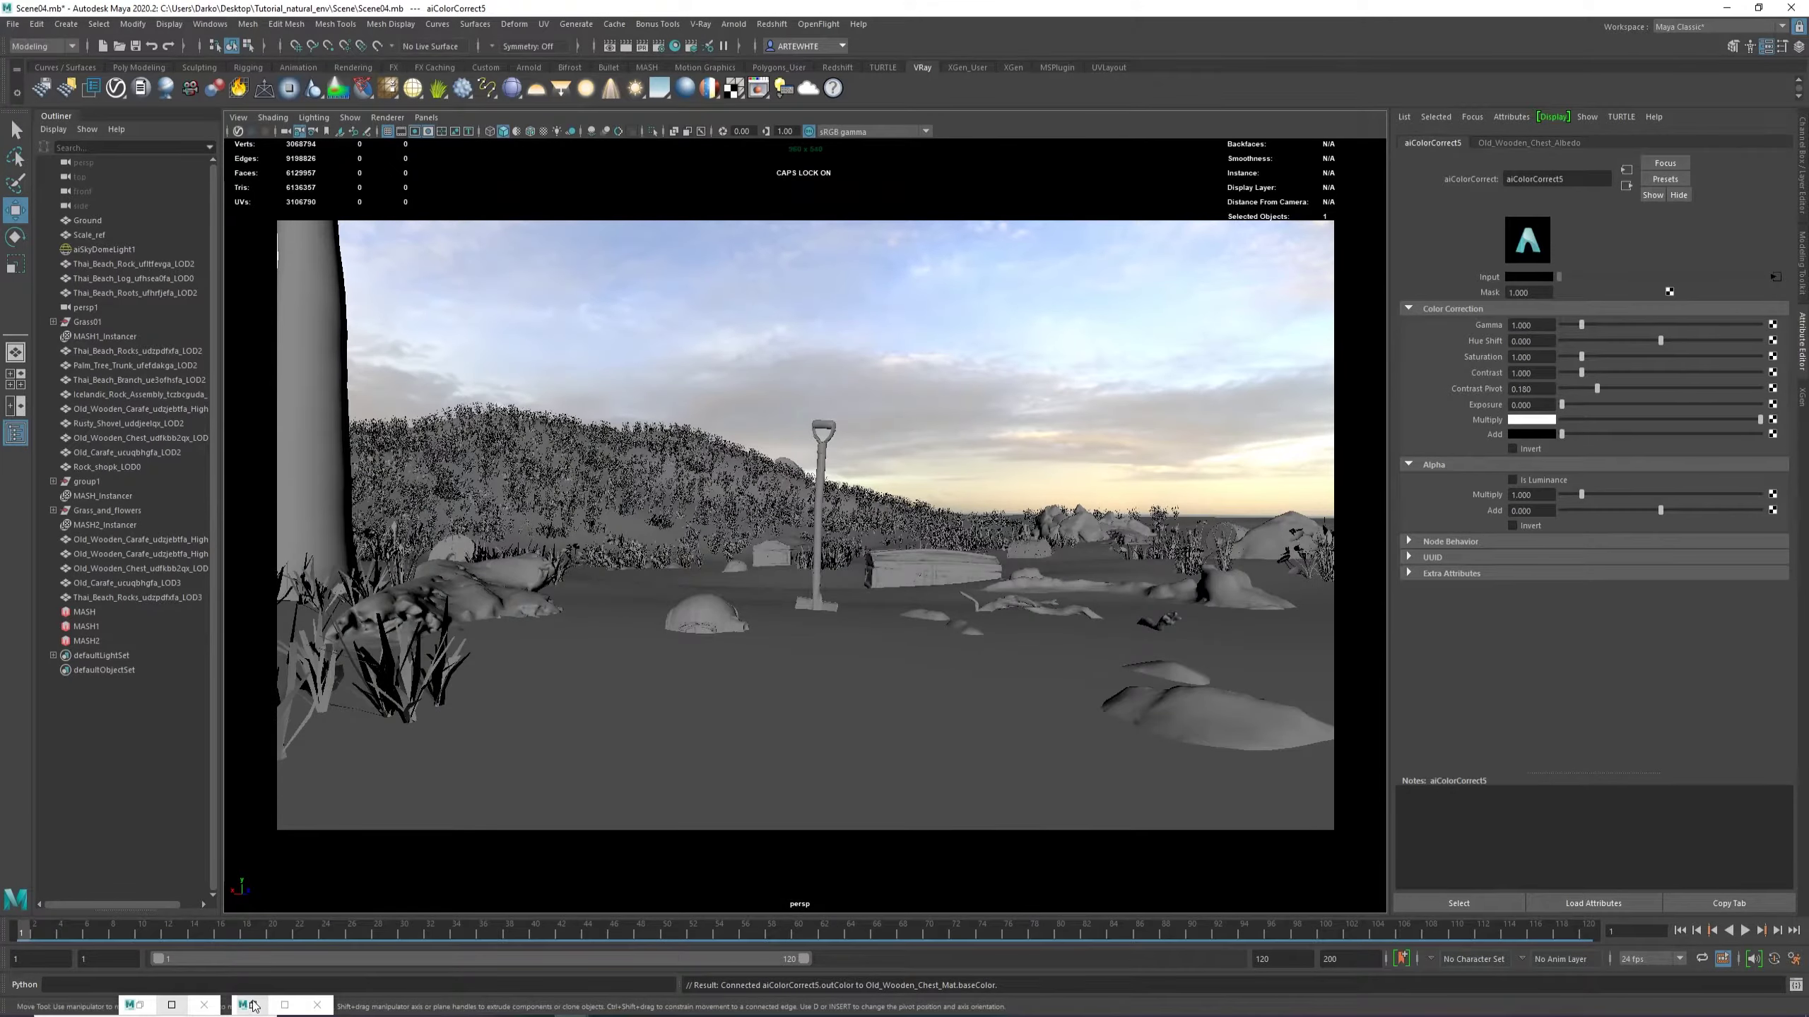
left_click(254, 1004)
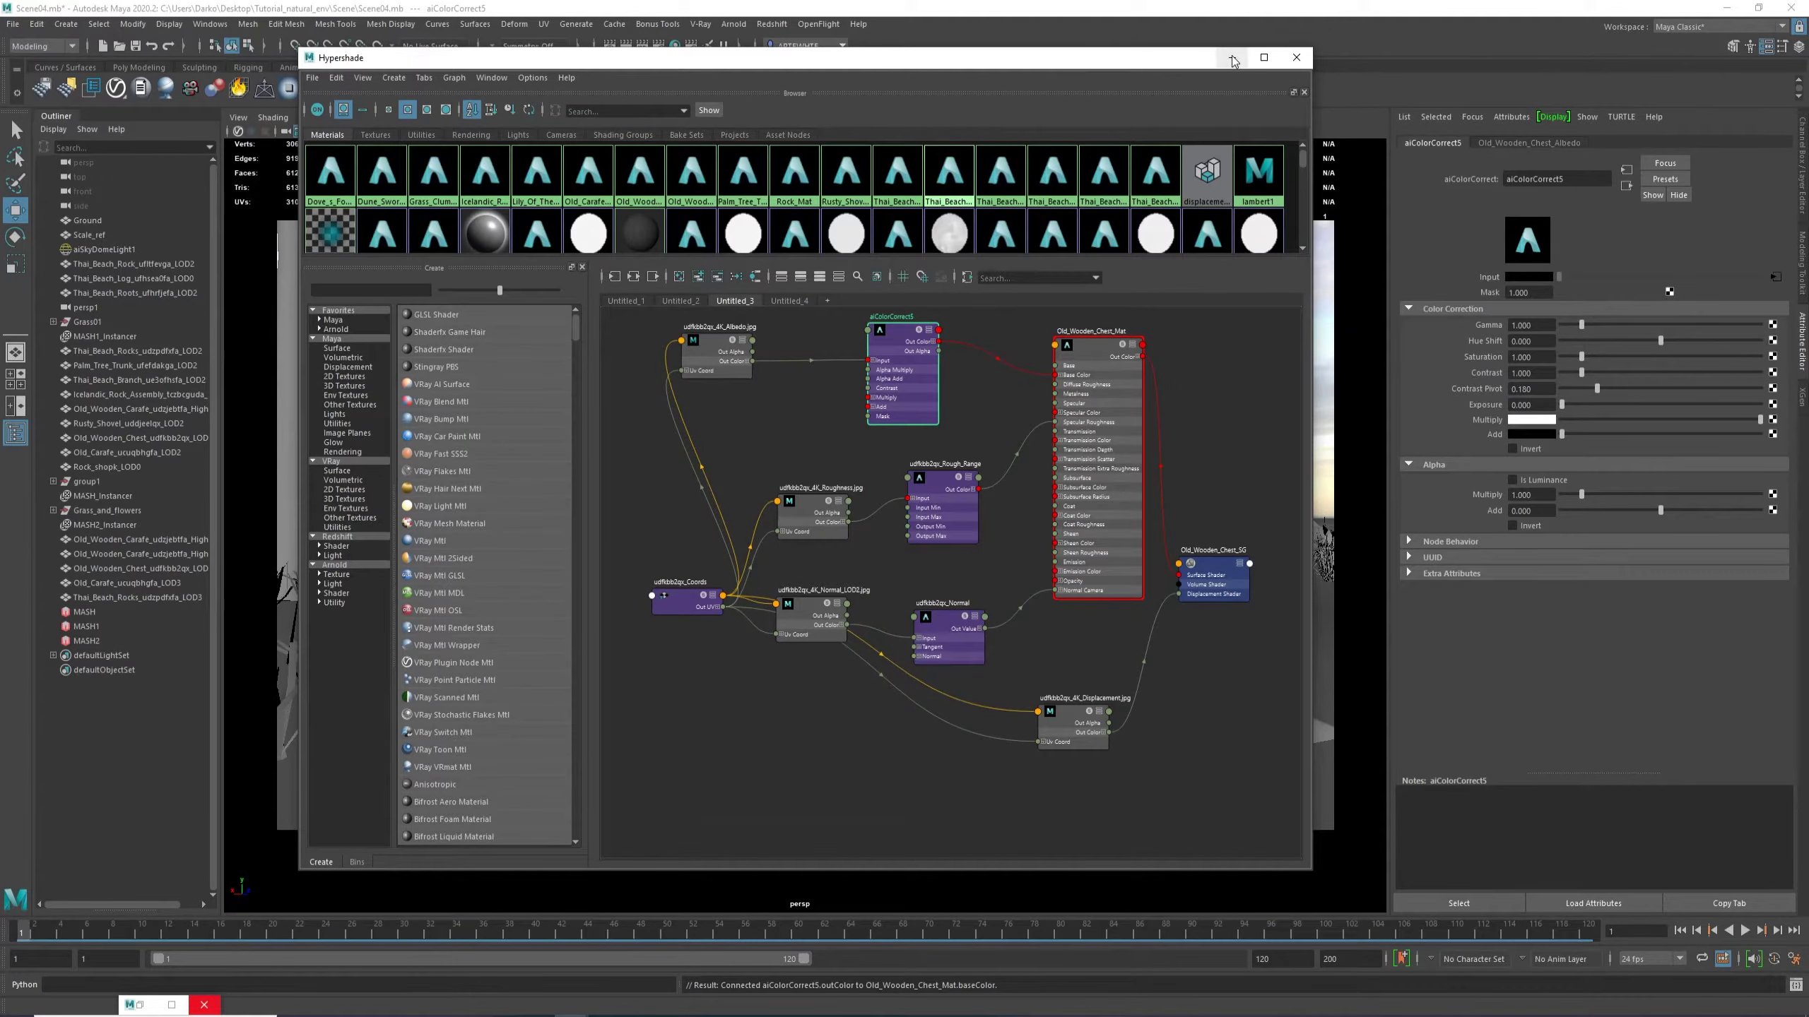
left_click(1233, 56)
left_click(133, 1004)
left_click(143, 1006)
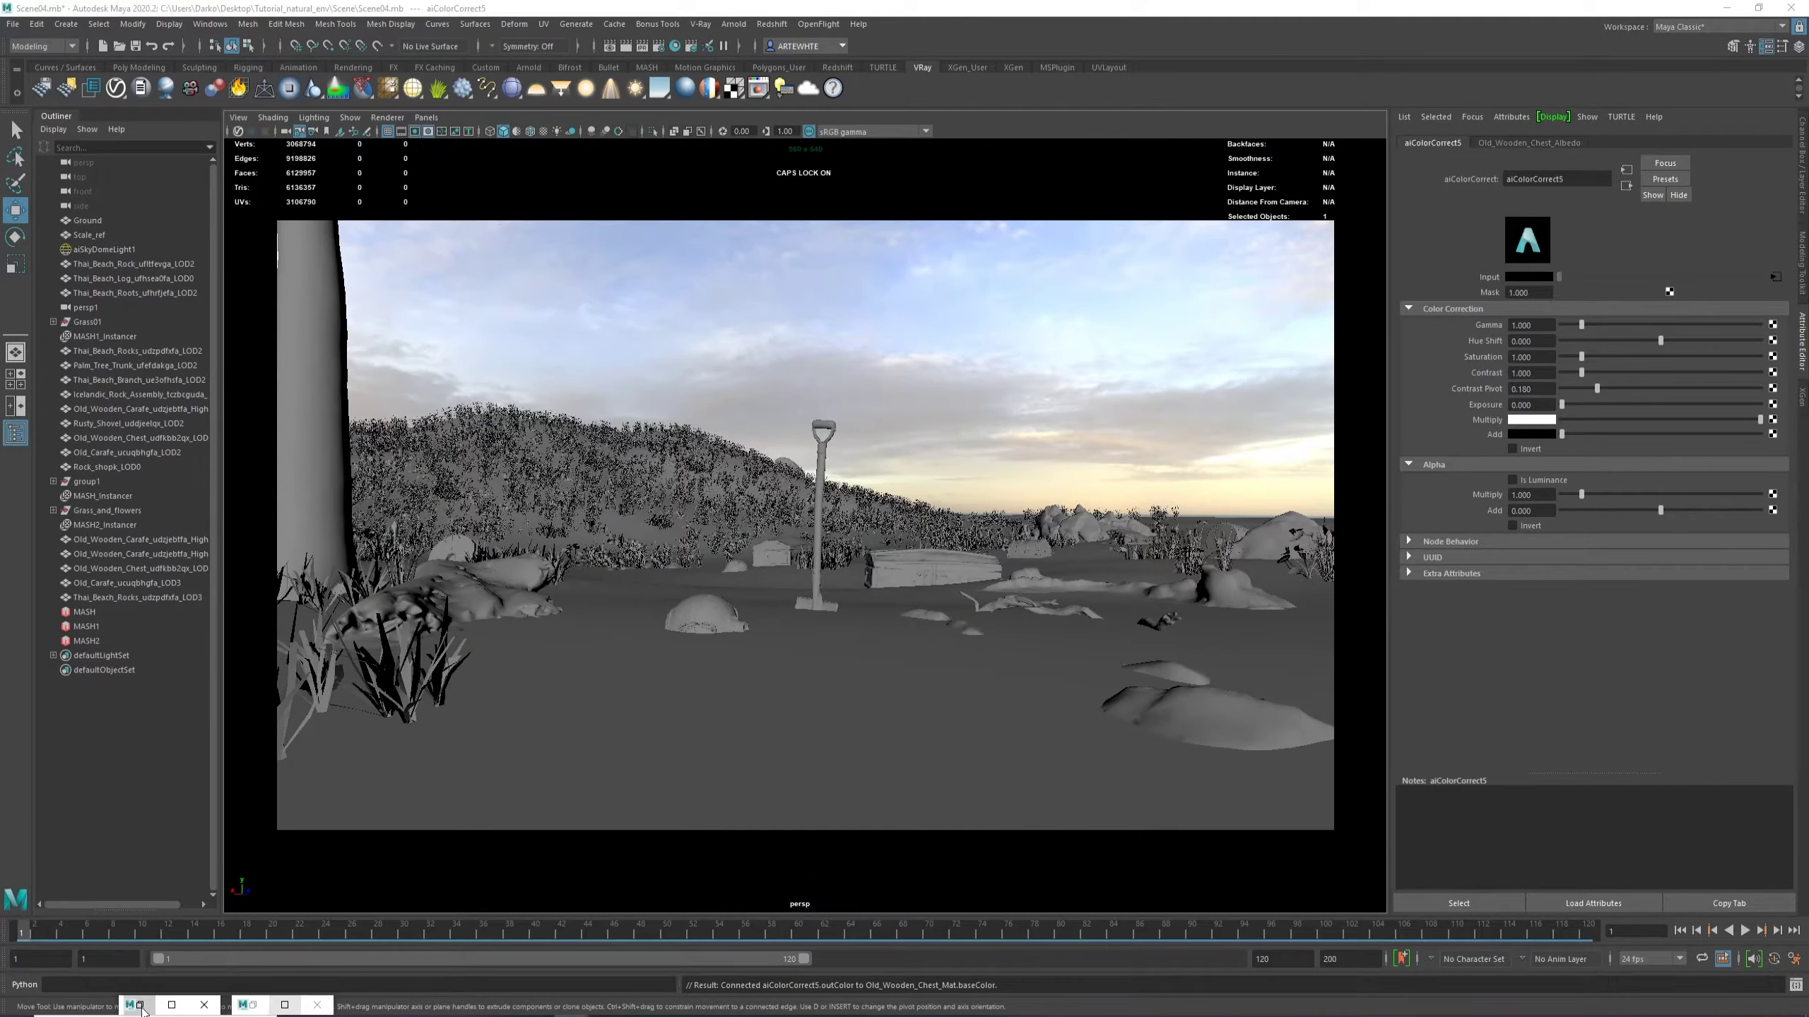
left_click_drag(702, 425, 1161, 615)
left_click_drag(1669, 18, 1277, 30)
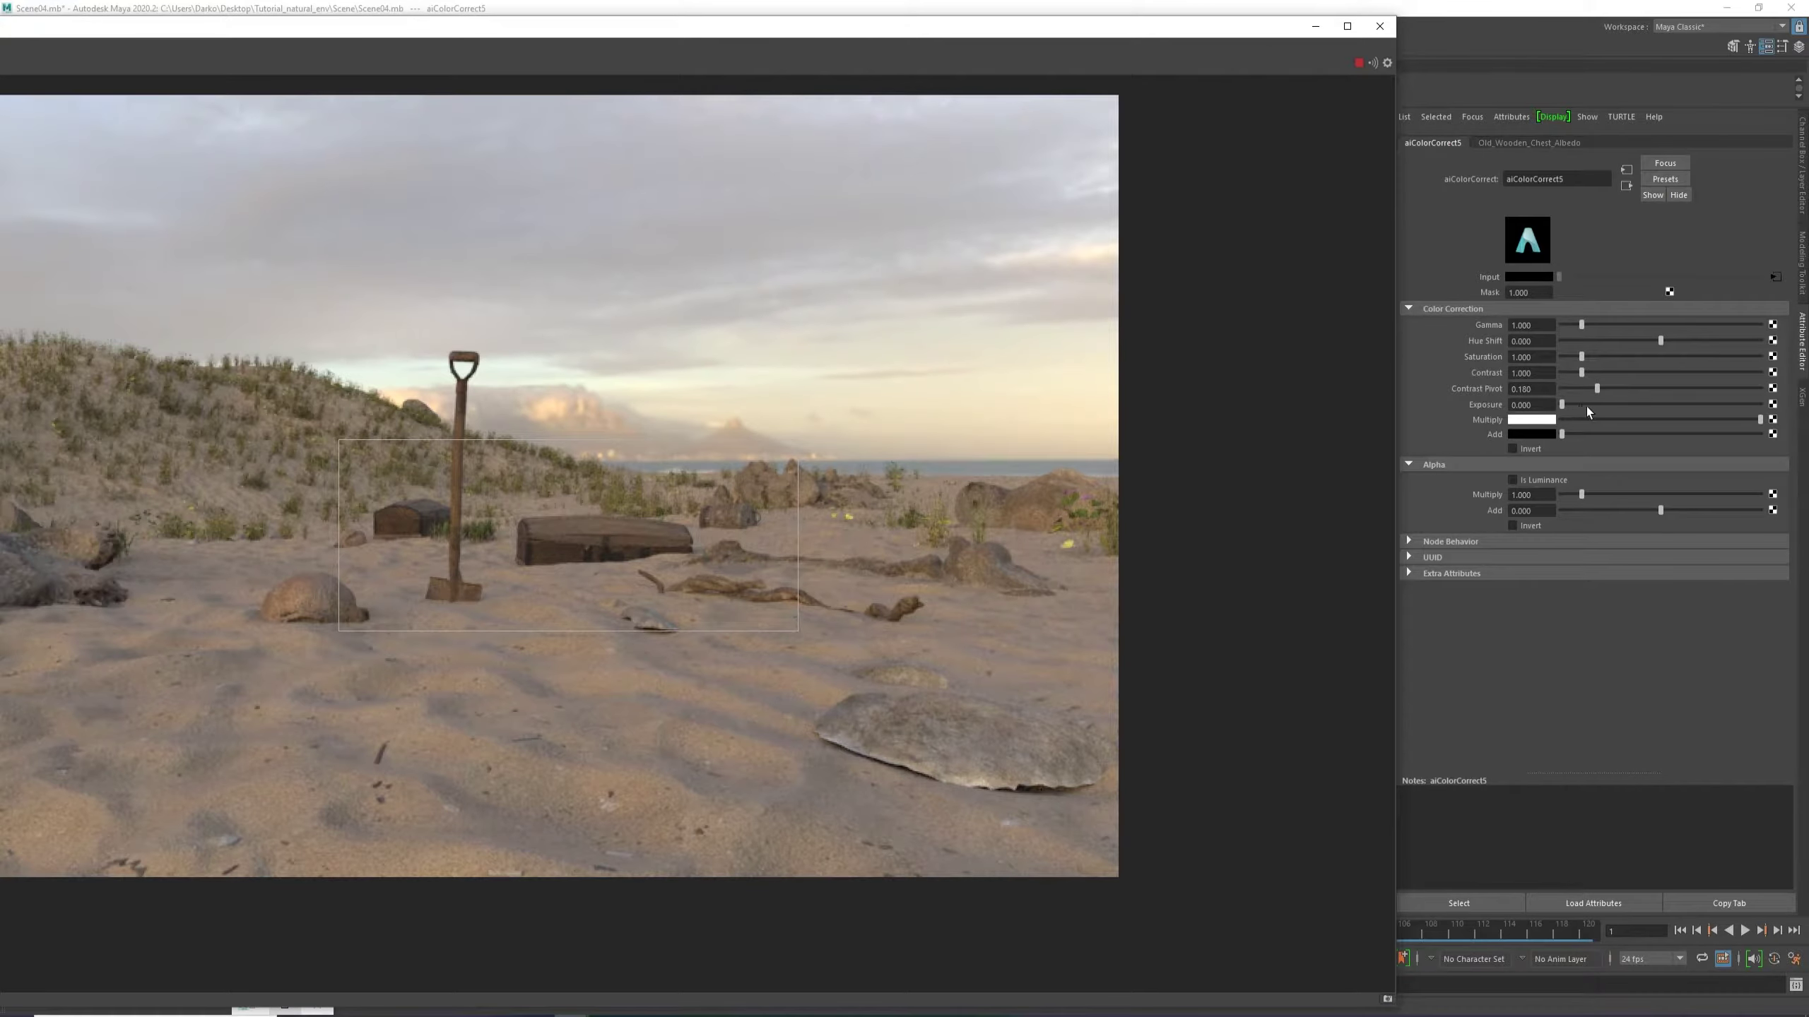
Set aiColorCorrect5's Exposure to 0.645 and Saturation to 0.753 for the wooden chest.
mouse_move(1563, 405)
left_mouse_down()
mouse_move(1590, 400)
mouse_move(1574, 407)
left_mouse_up()
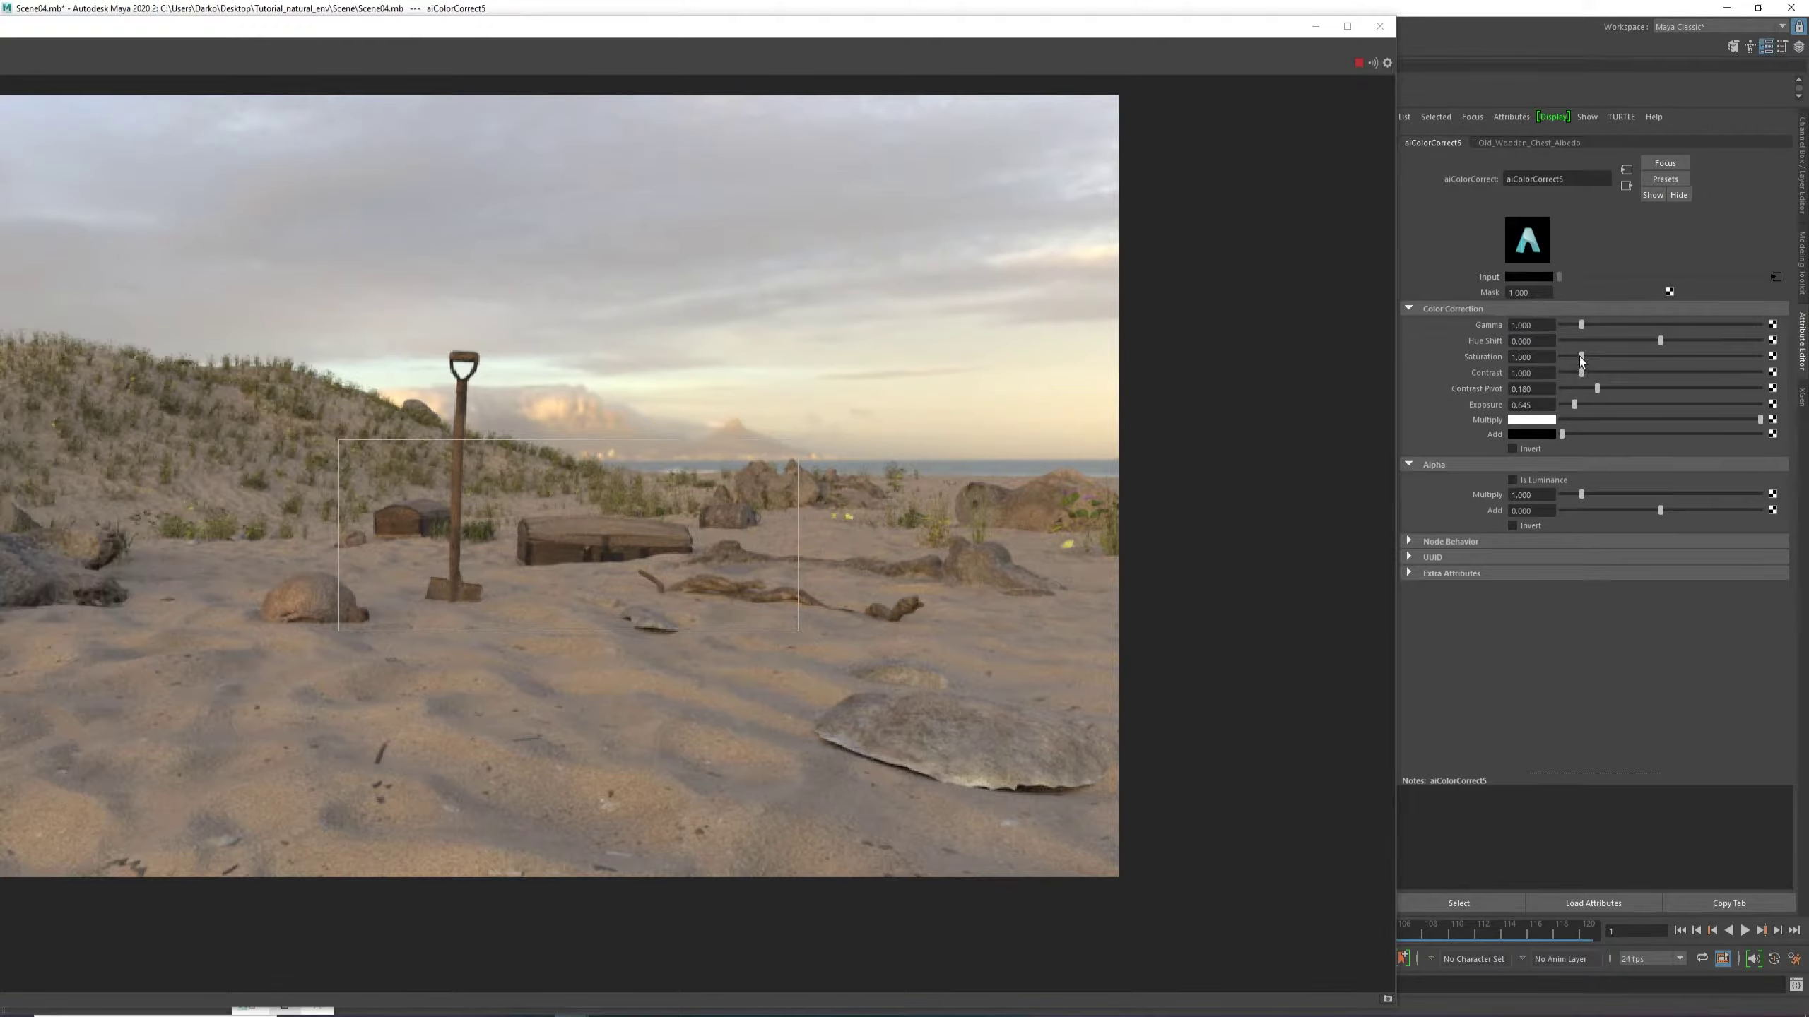
left_click_drag(1580, 356, 1574, 359)
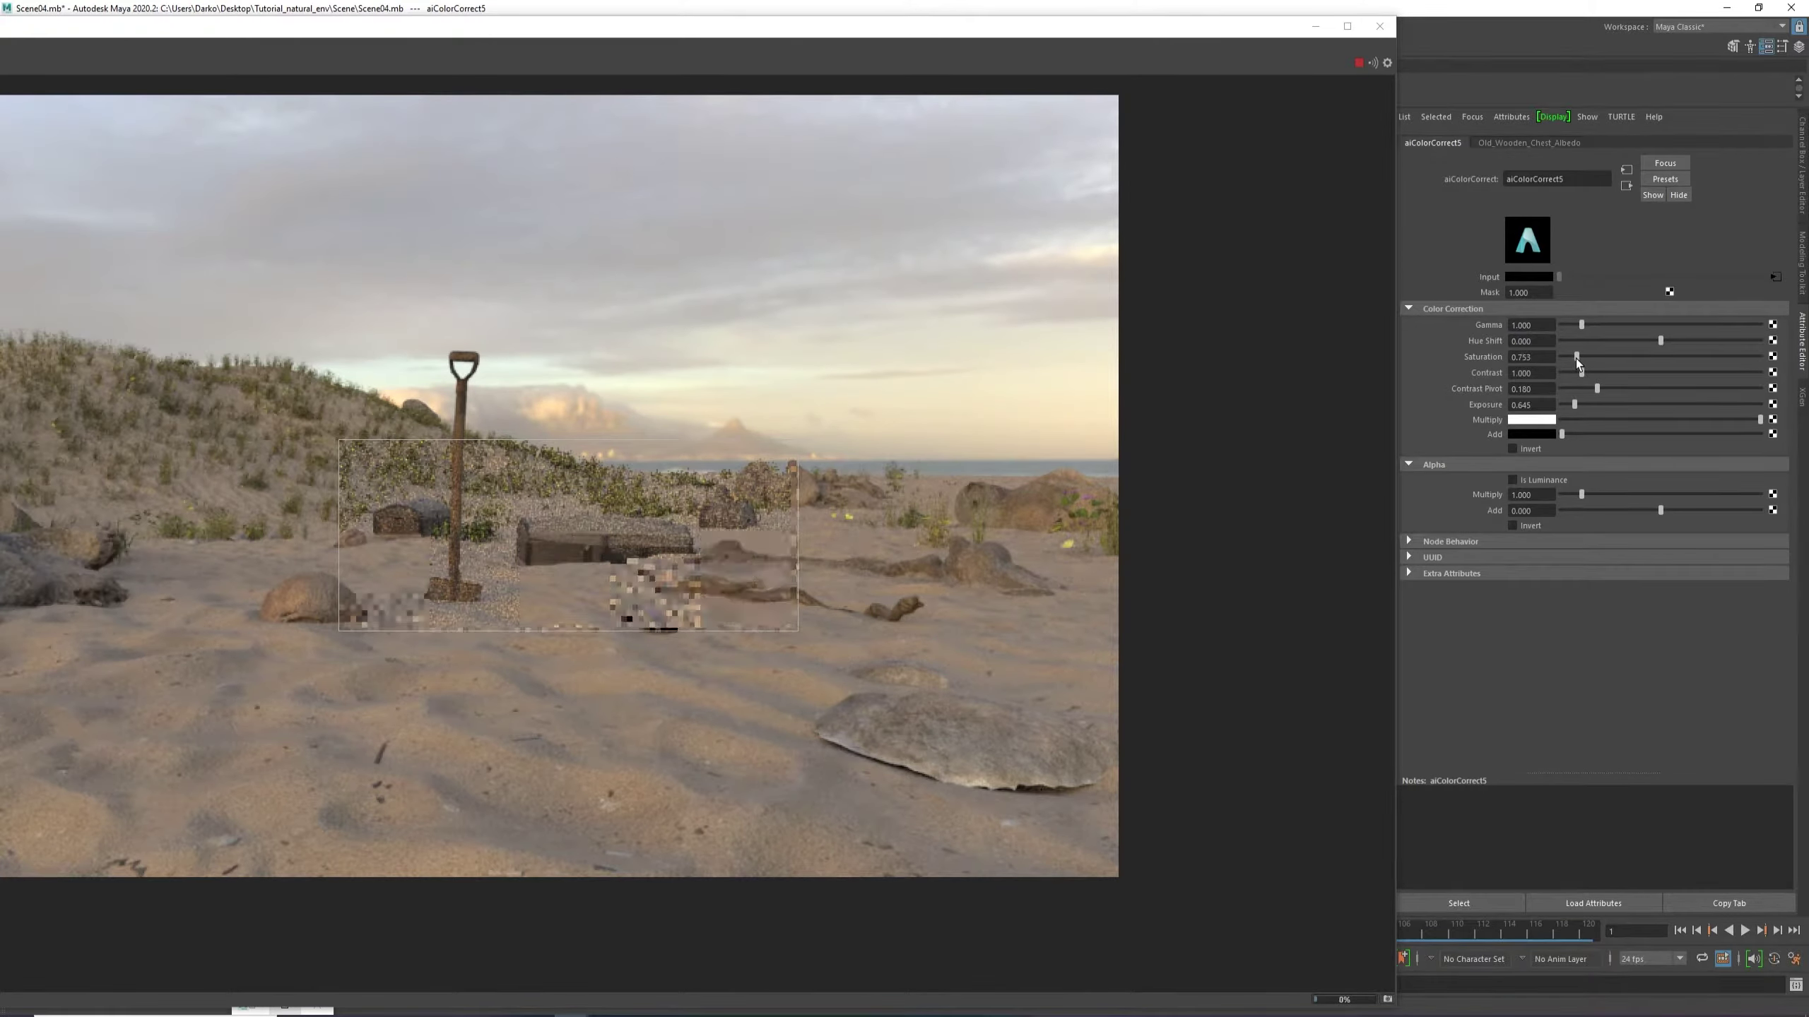
Examine the wooden chests' color against the sand and neighboring rocks in the region render, near and far.
scroll(568, 554, "down", 1)
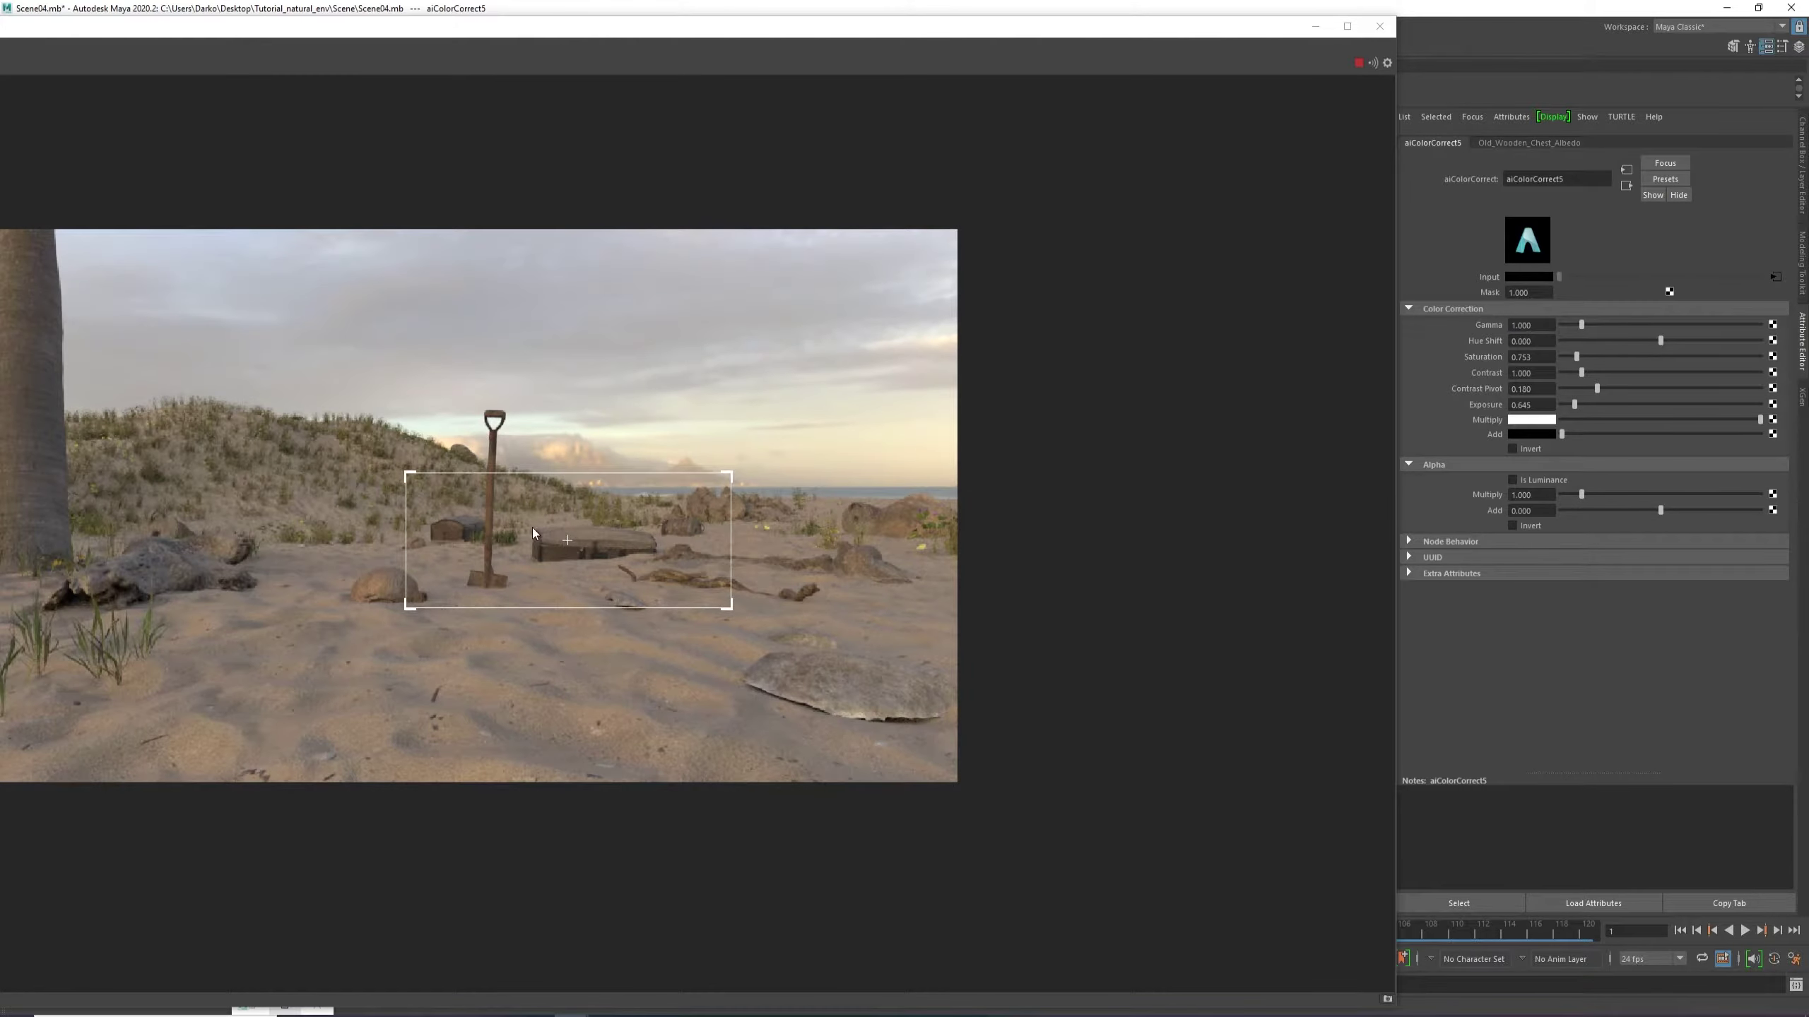
scroll(537, 531, "up", 1)
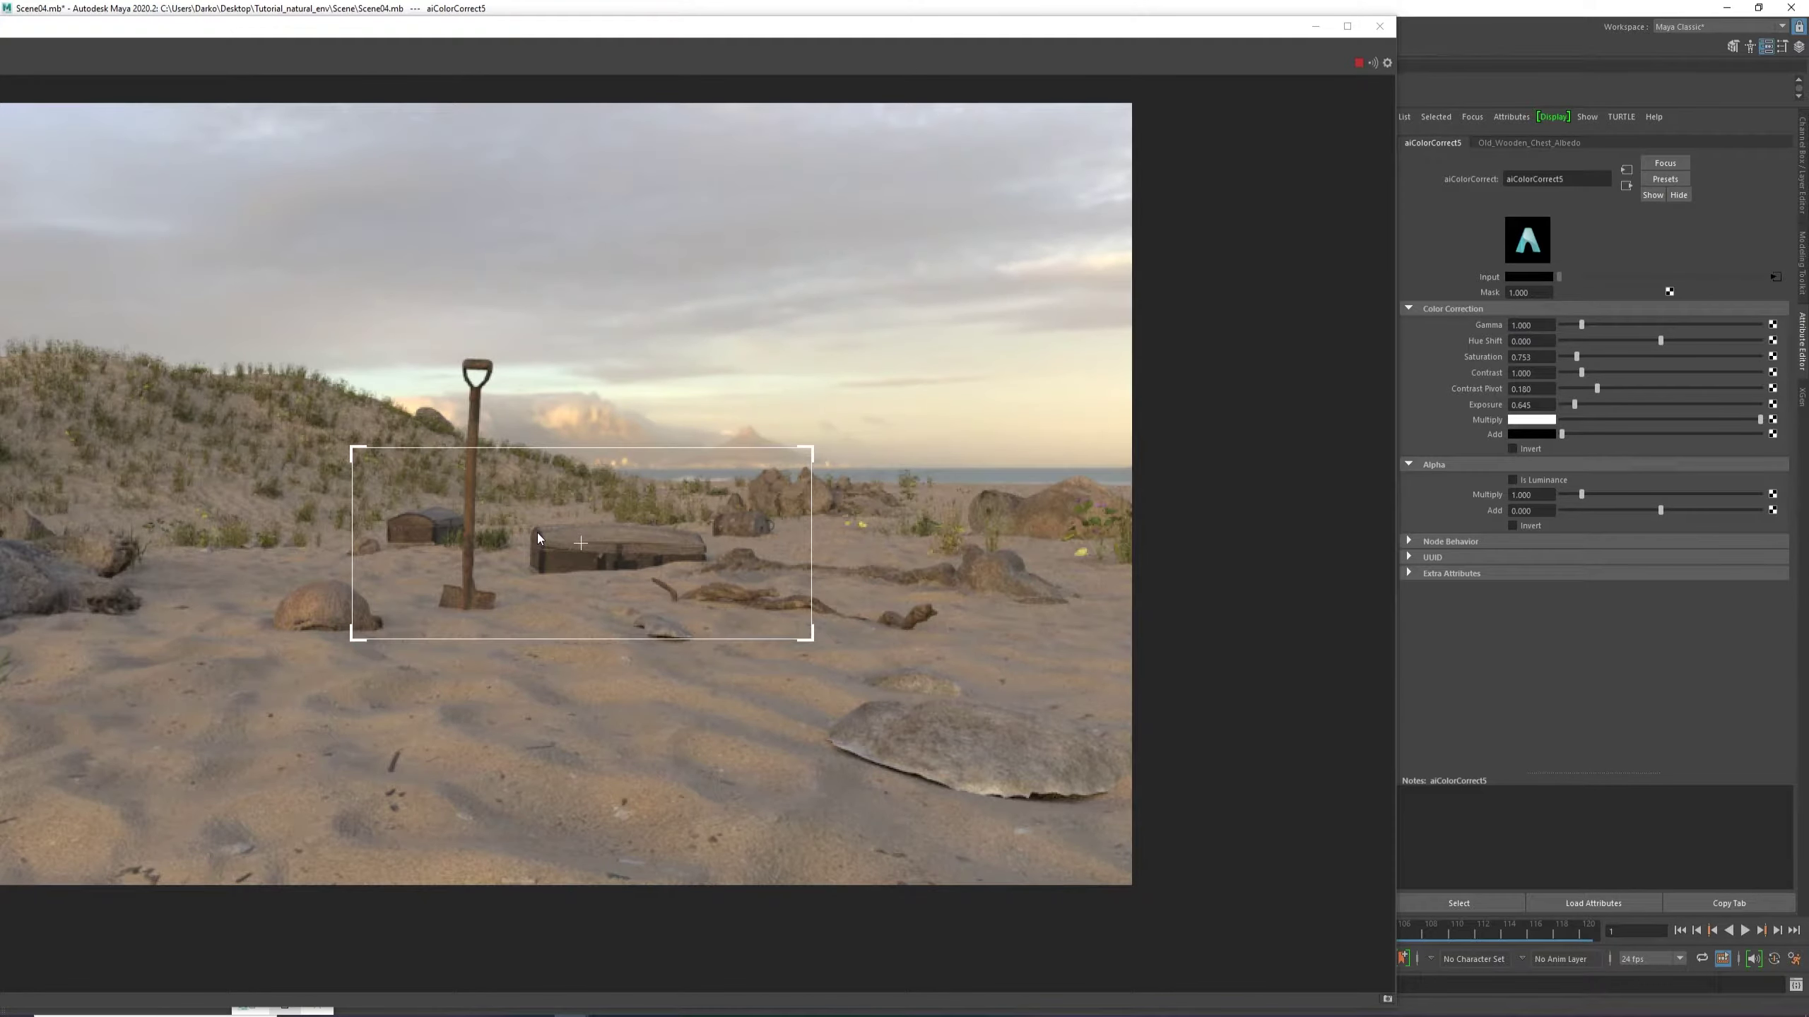
scroll(537, 533, "down", 2)
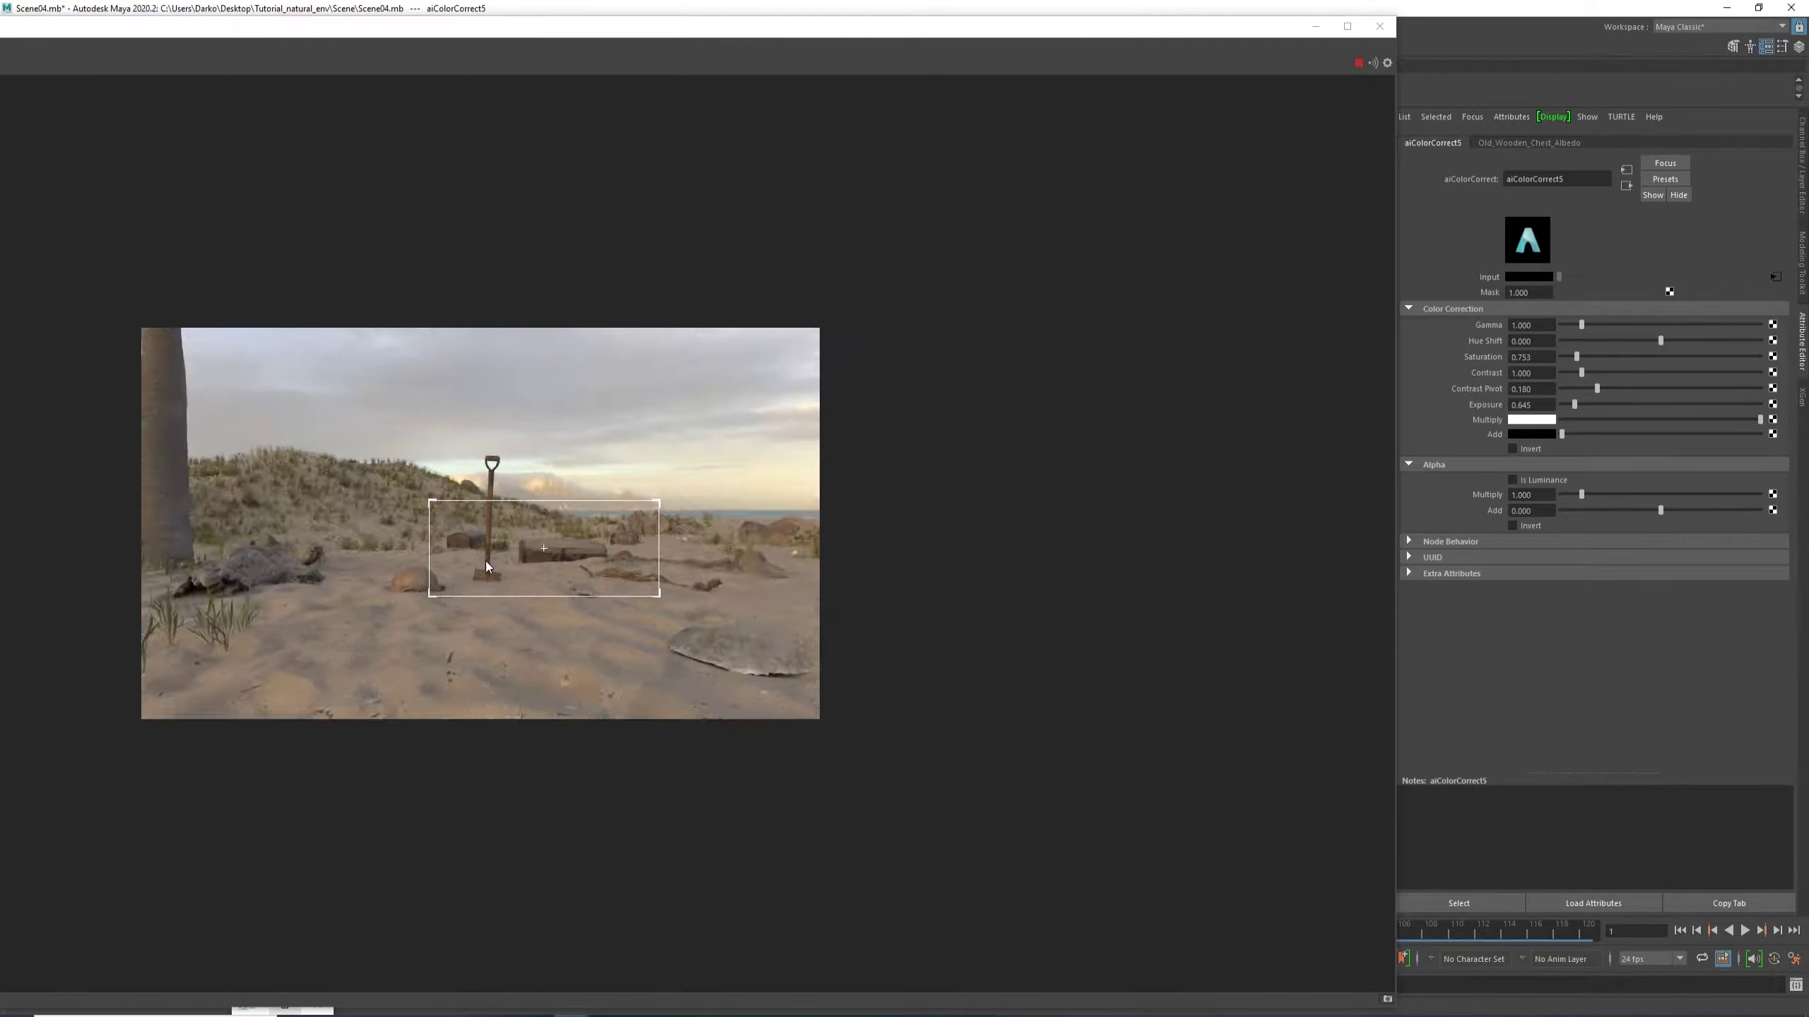
scroll(436, 553, "up", 2)
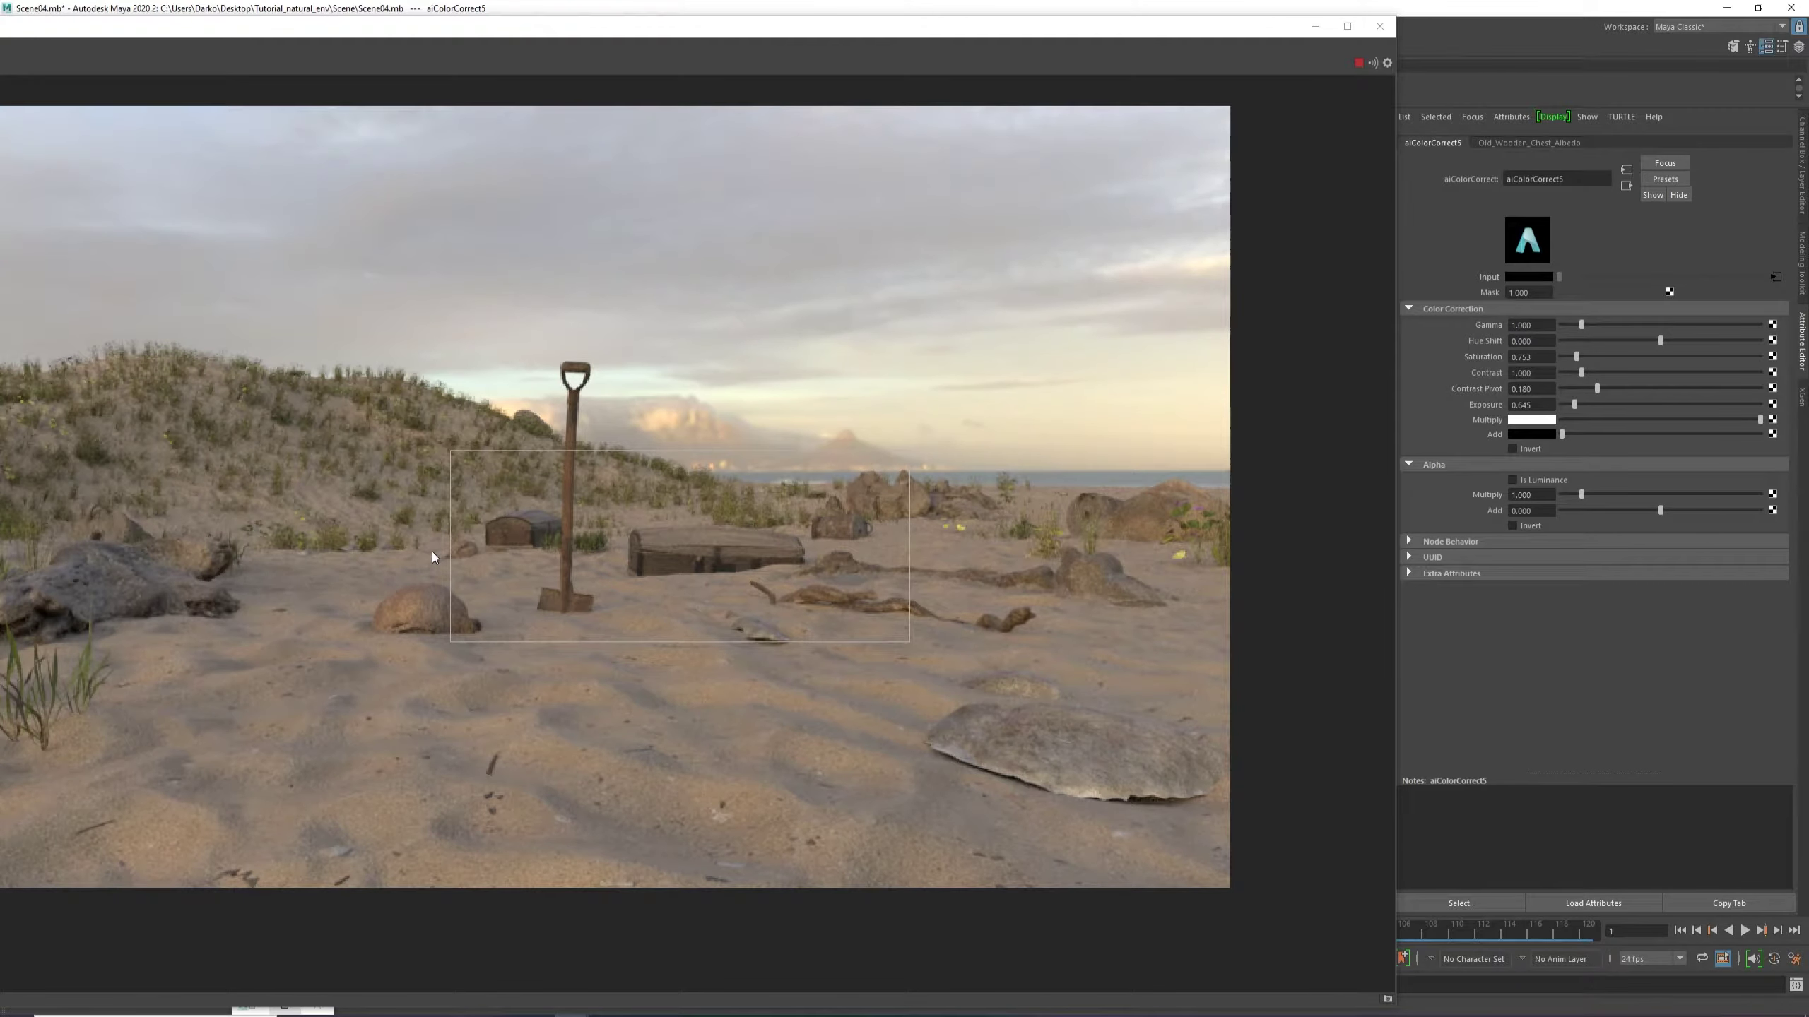
scroll(433, 558, "up", 1)
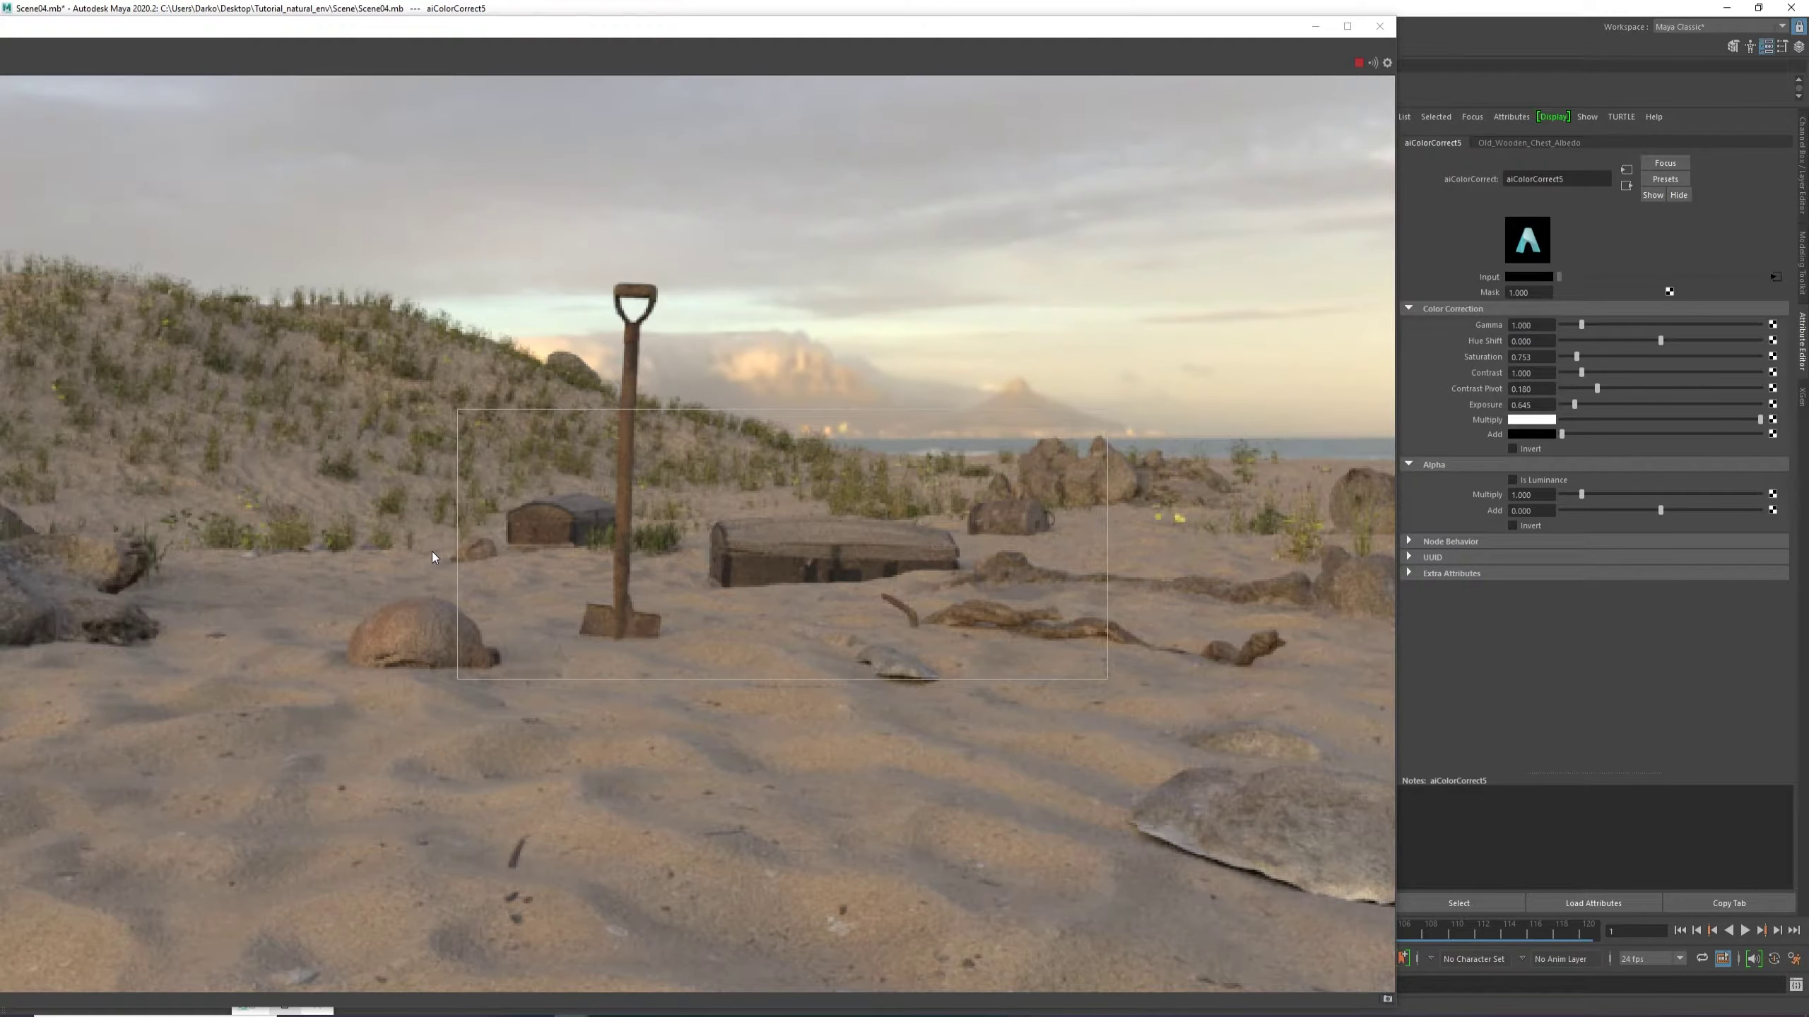
scroll(433, 554, "down", 2)
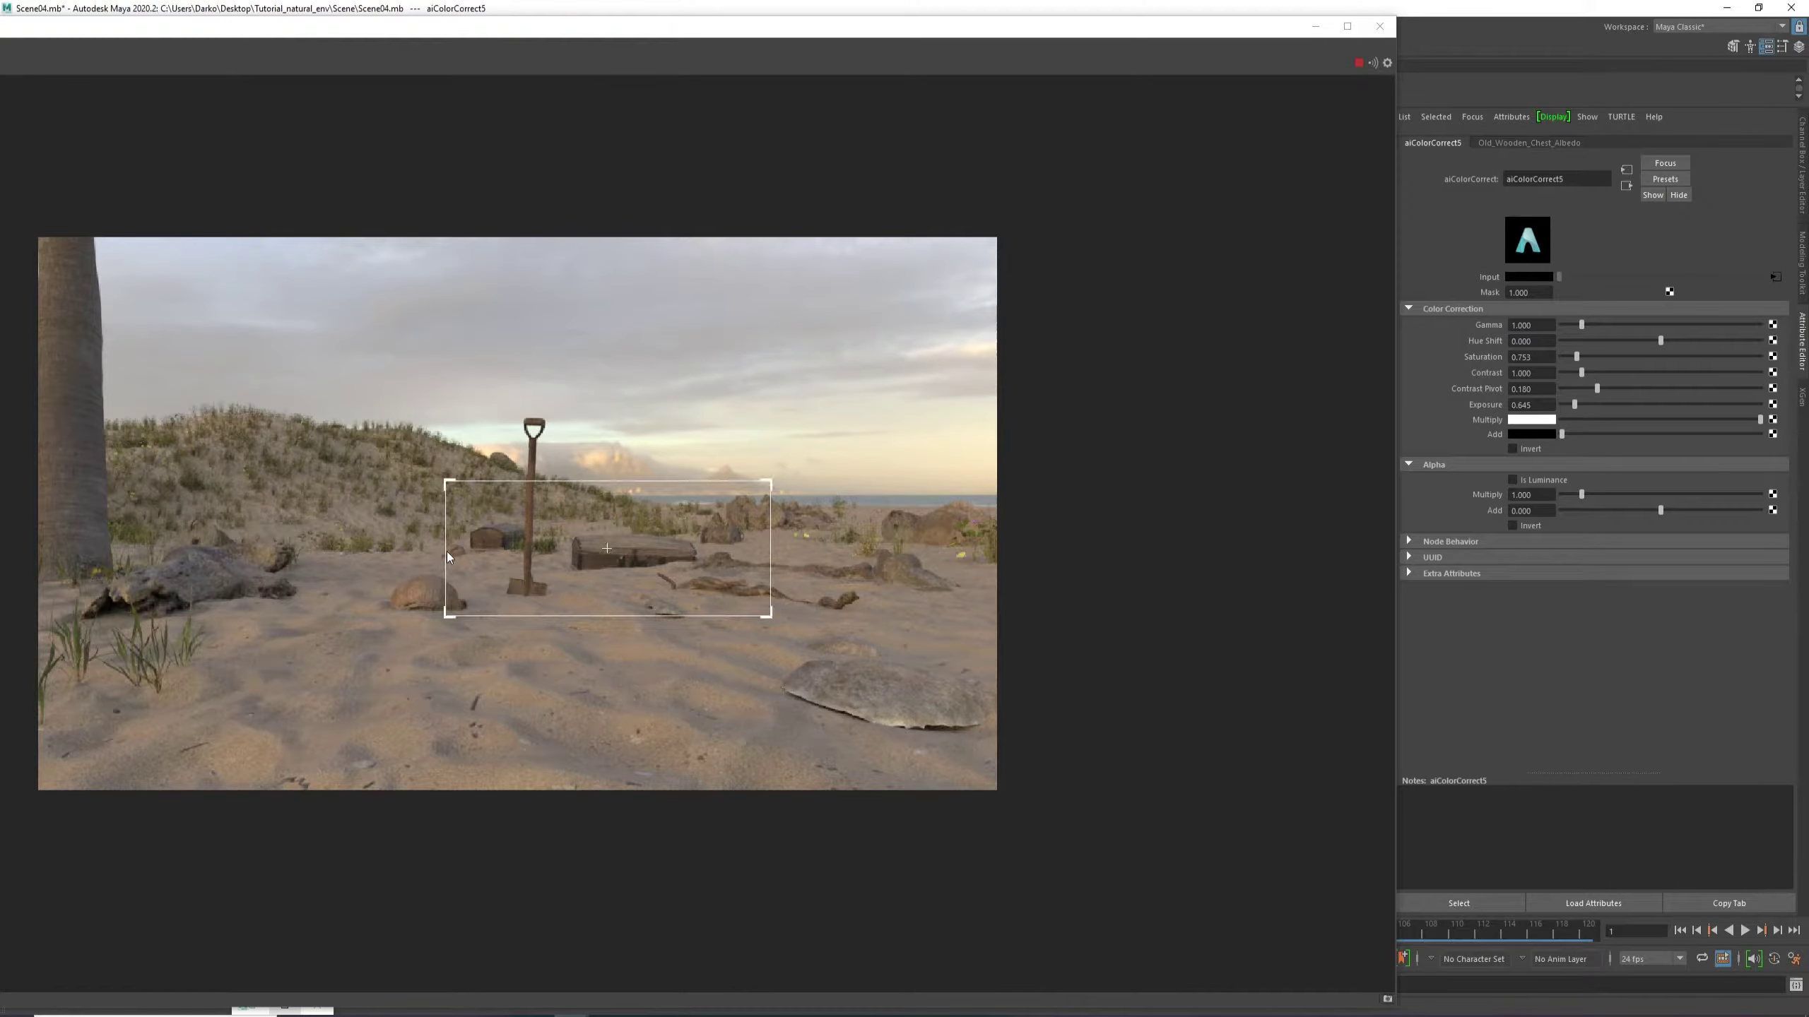
scroll(610, 566, "up", 1)
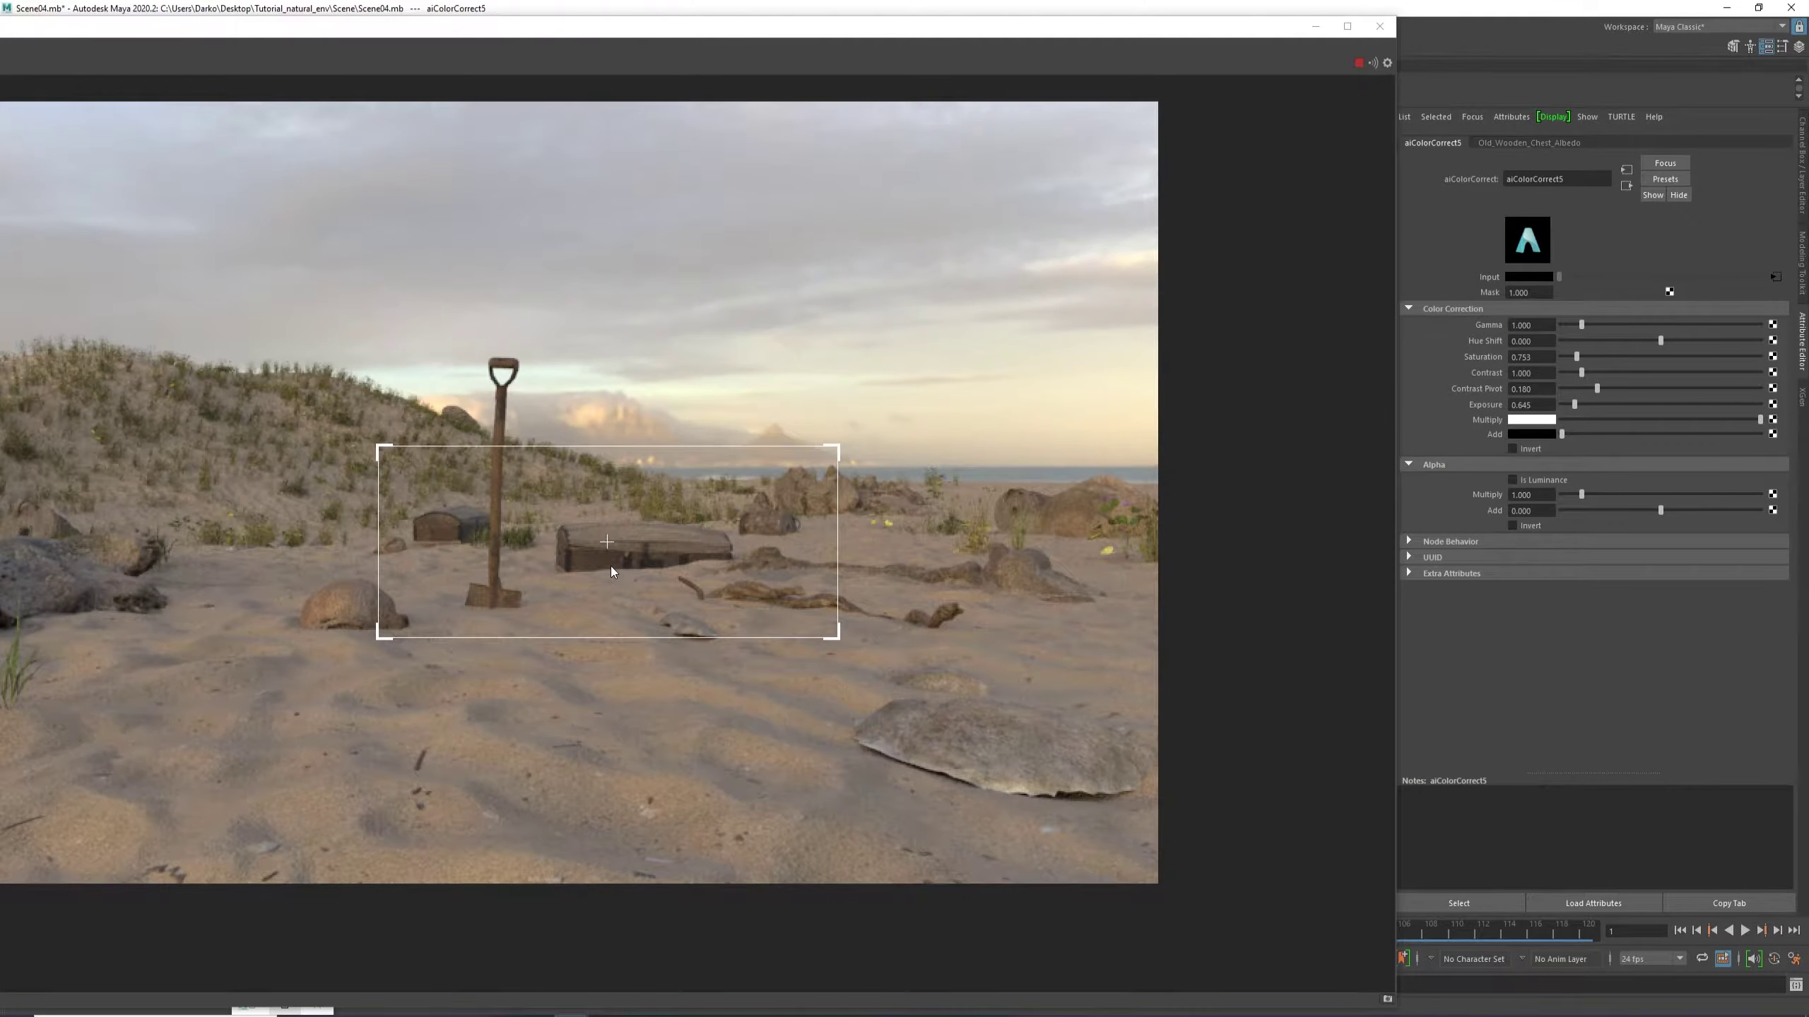
scroll(611, 566, "down", 1)
scroll(611, 566, "up", 1)
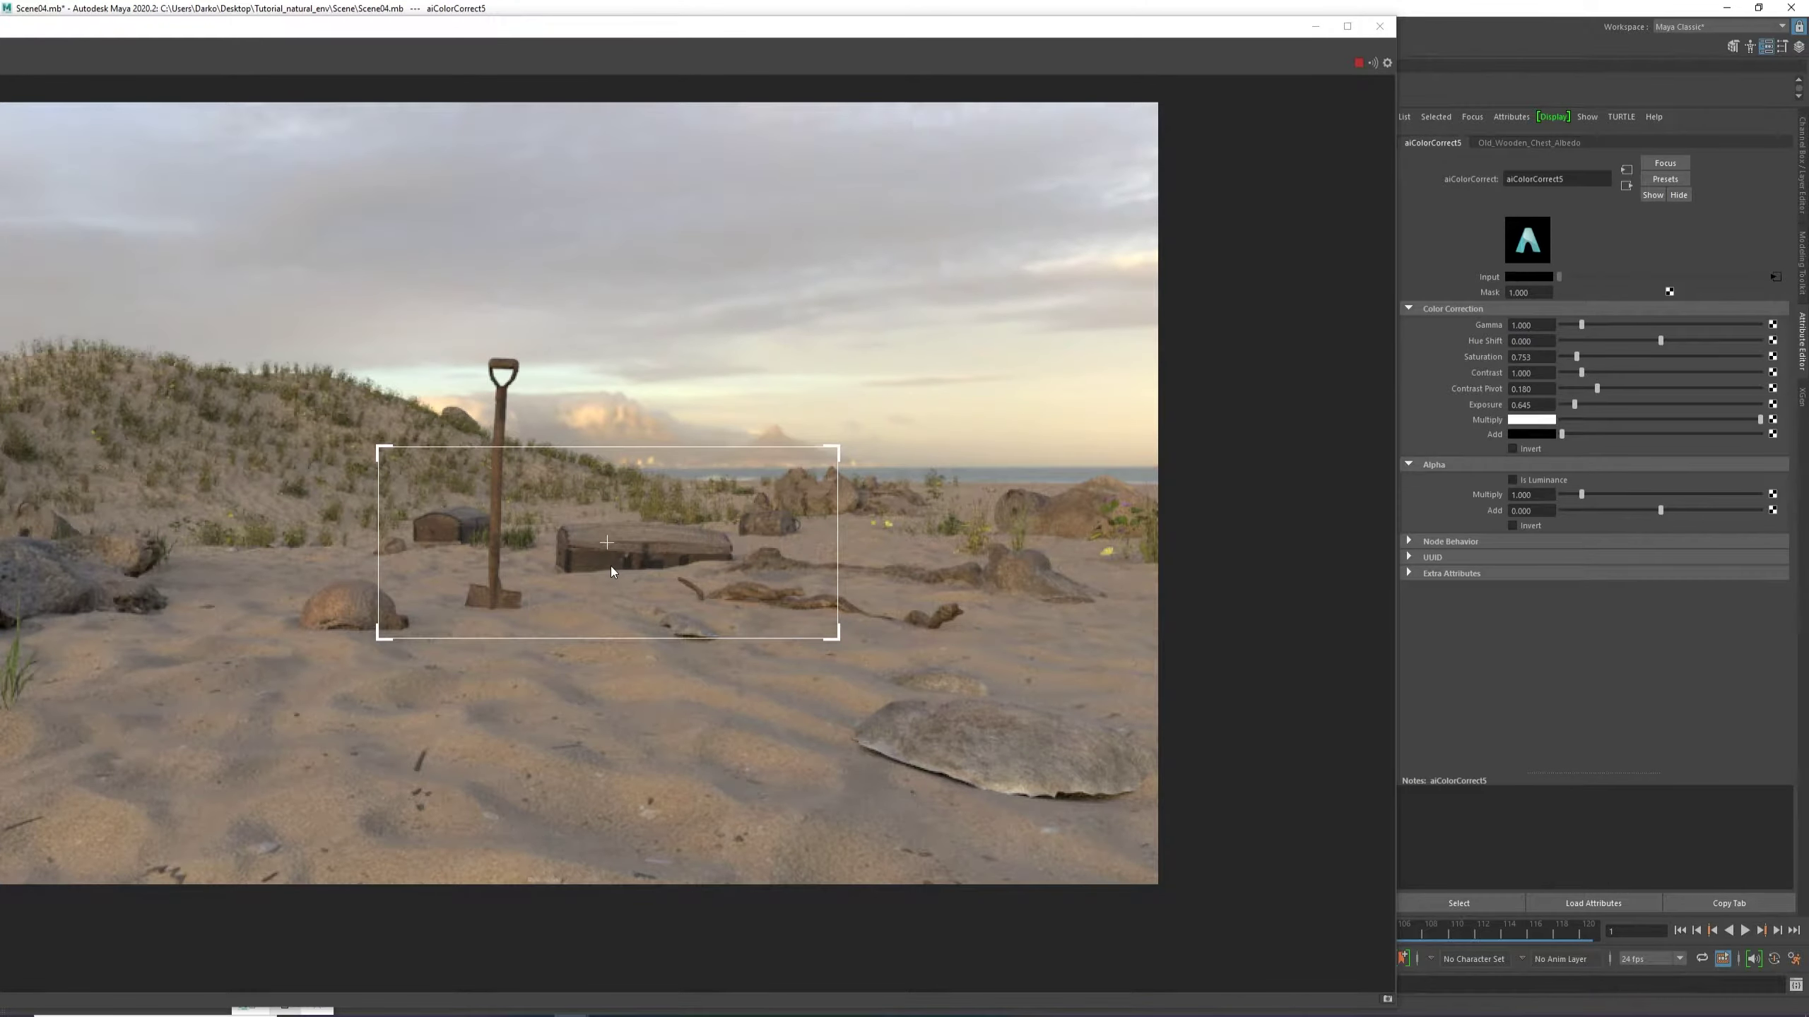
scroll(610, 566, "down", 1)
left_click_drag(684, 31, 829, 21)
scroll(715, 431, "up", 1)
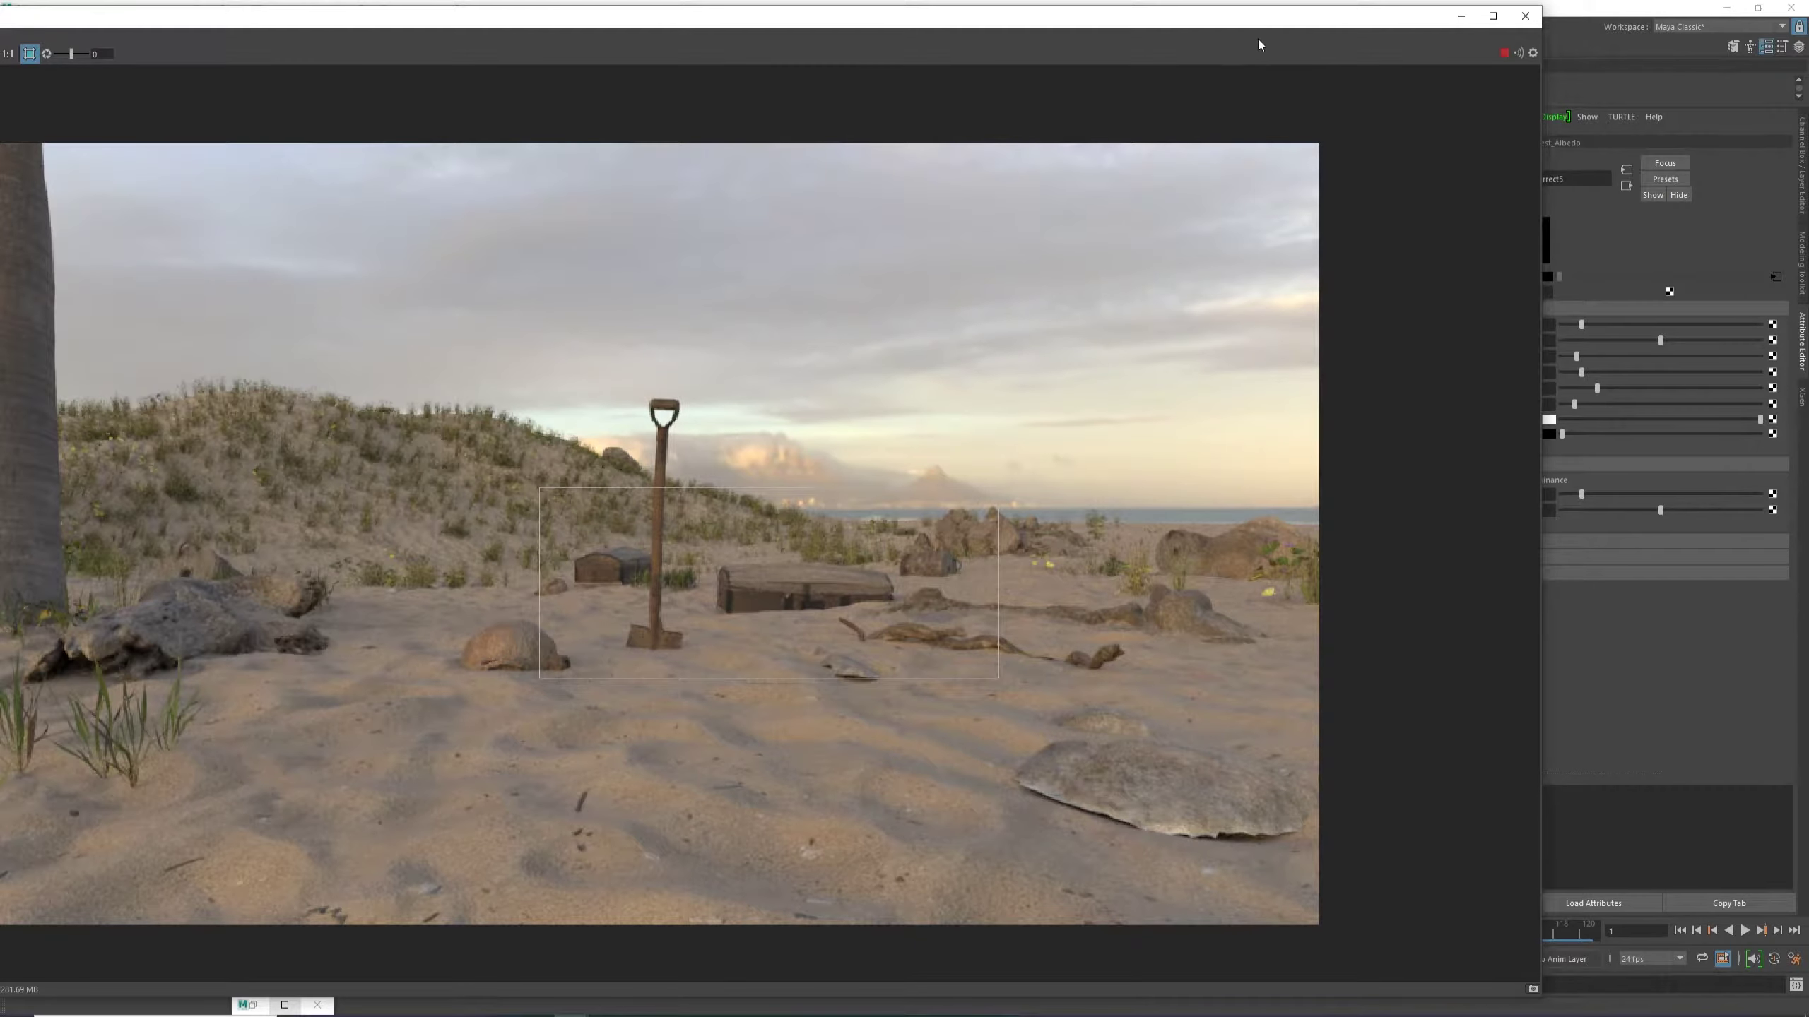
Set aiColorCorrect5's Contrast to 0.9 and Saturation to 0.9 for the wooden chest, with the RenderView clear of its attributes.
left_click_drag(1229, 20, 1107, 31)
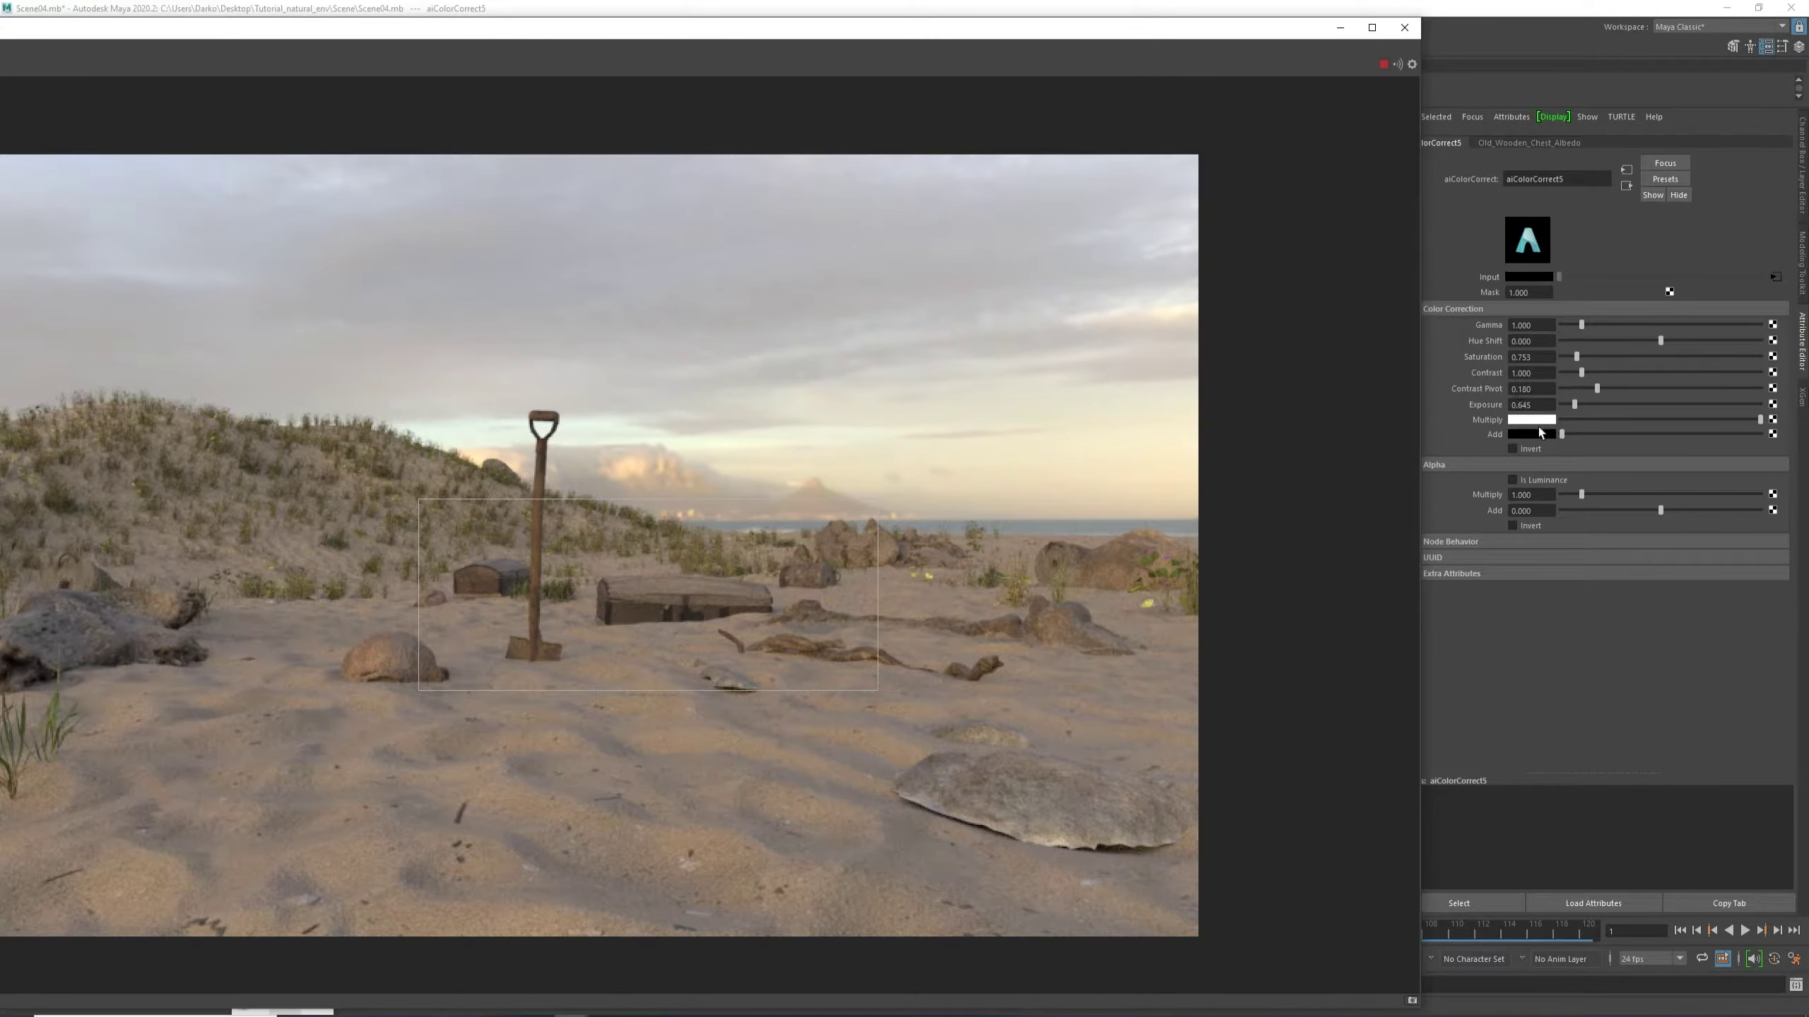
left_click_drag(1580, 373, 1583, 372)
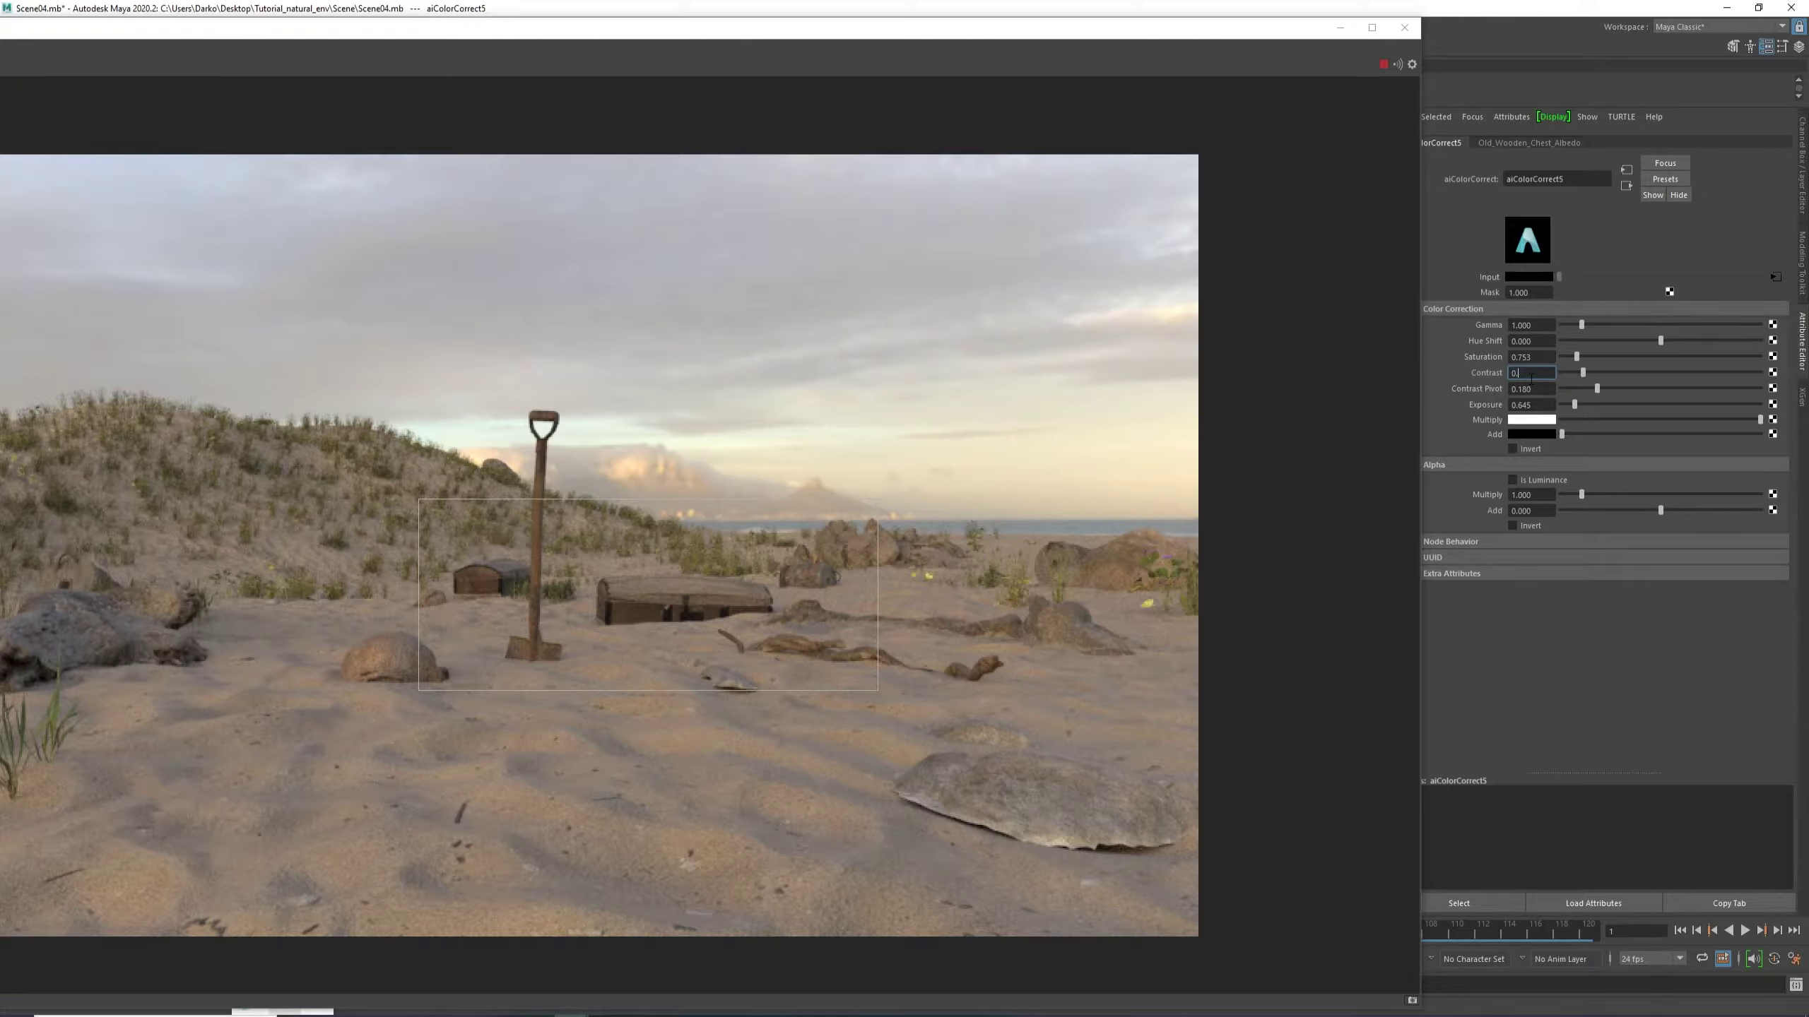
type("97")
key("Return")
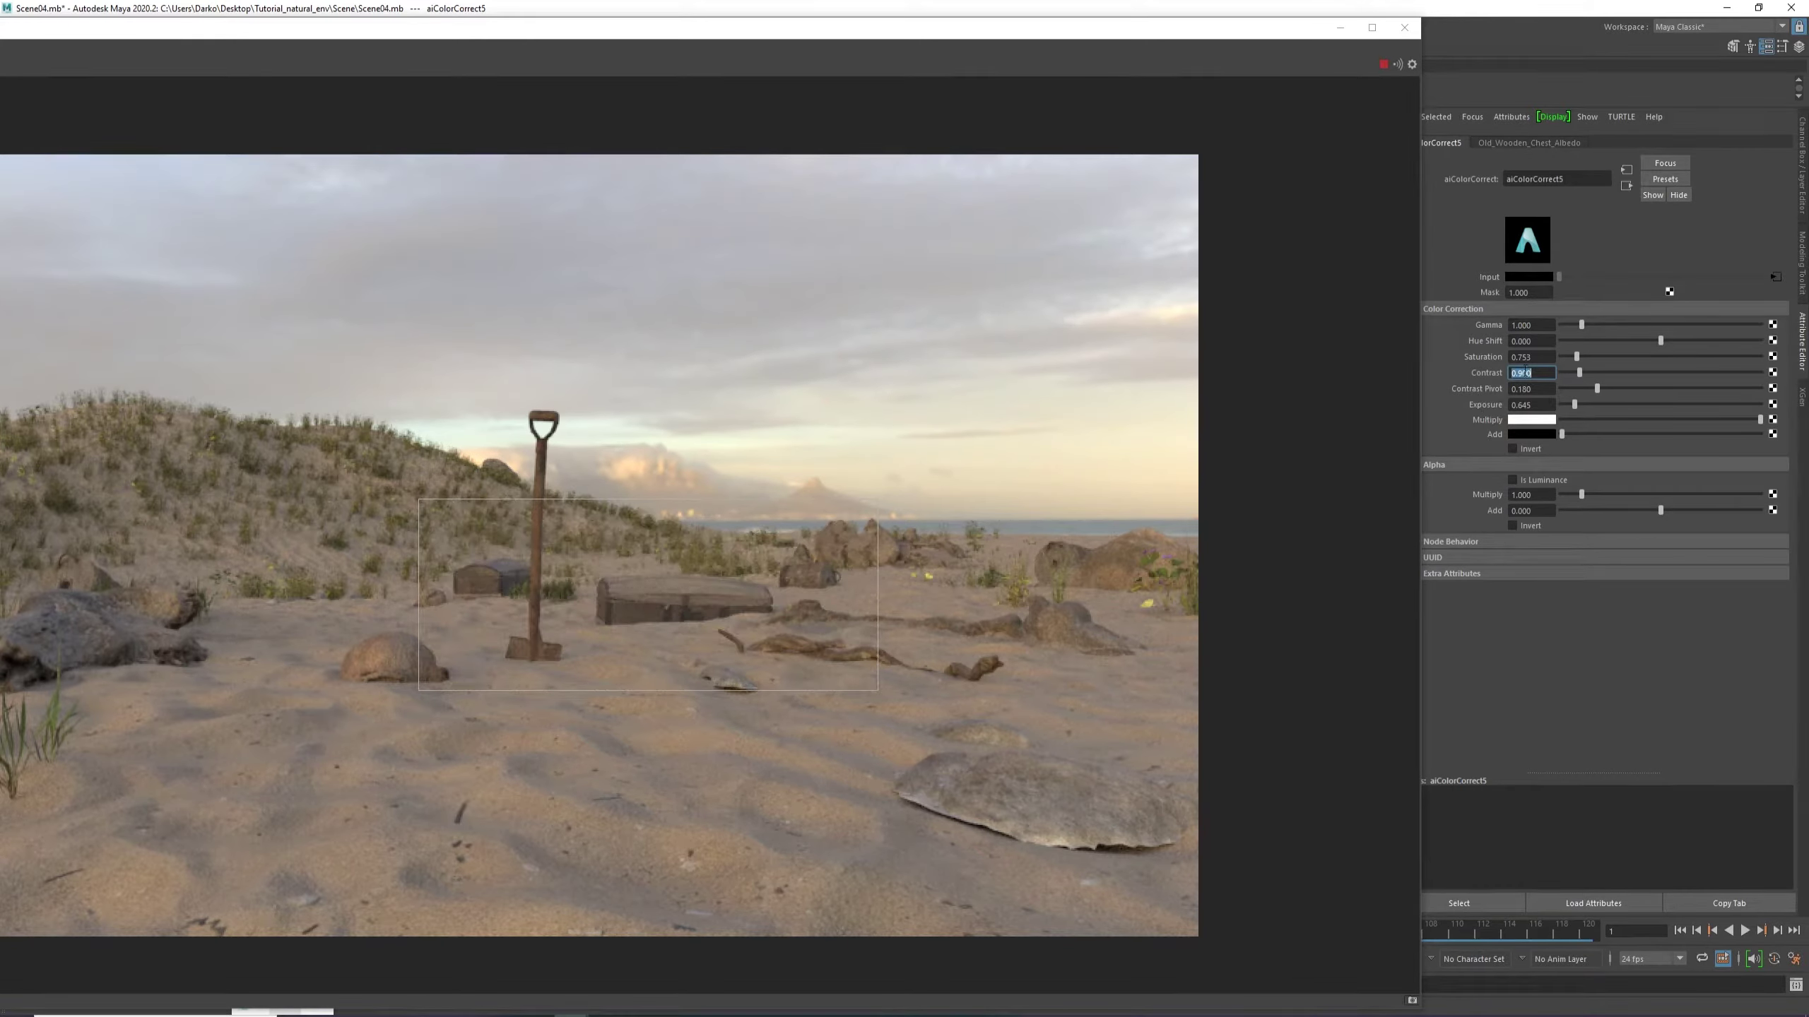
left_click_drag(1577, 356, 1583, 356)
left_click(1544, 357)
type("0.9")
key("Return")
Examine how the corrected chests blend into the scene, close up and with the RenderView maximized.
scroll(673, 585, "down", 1)
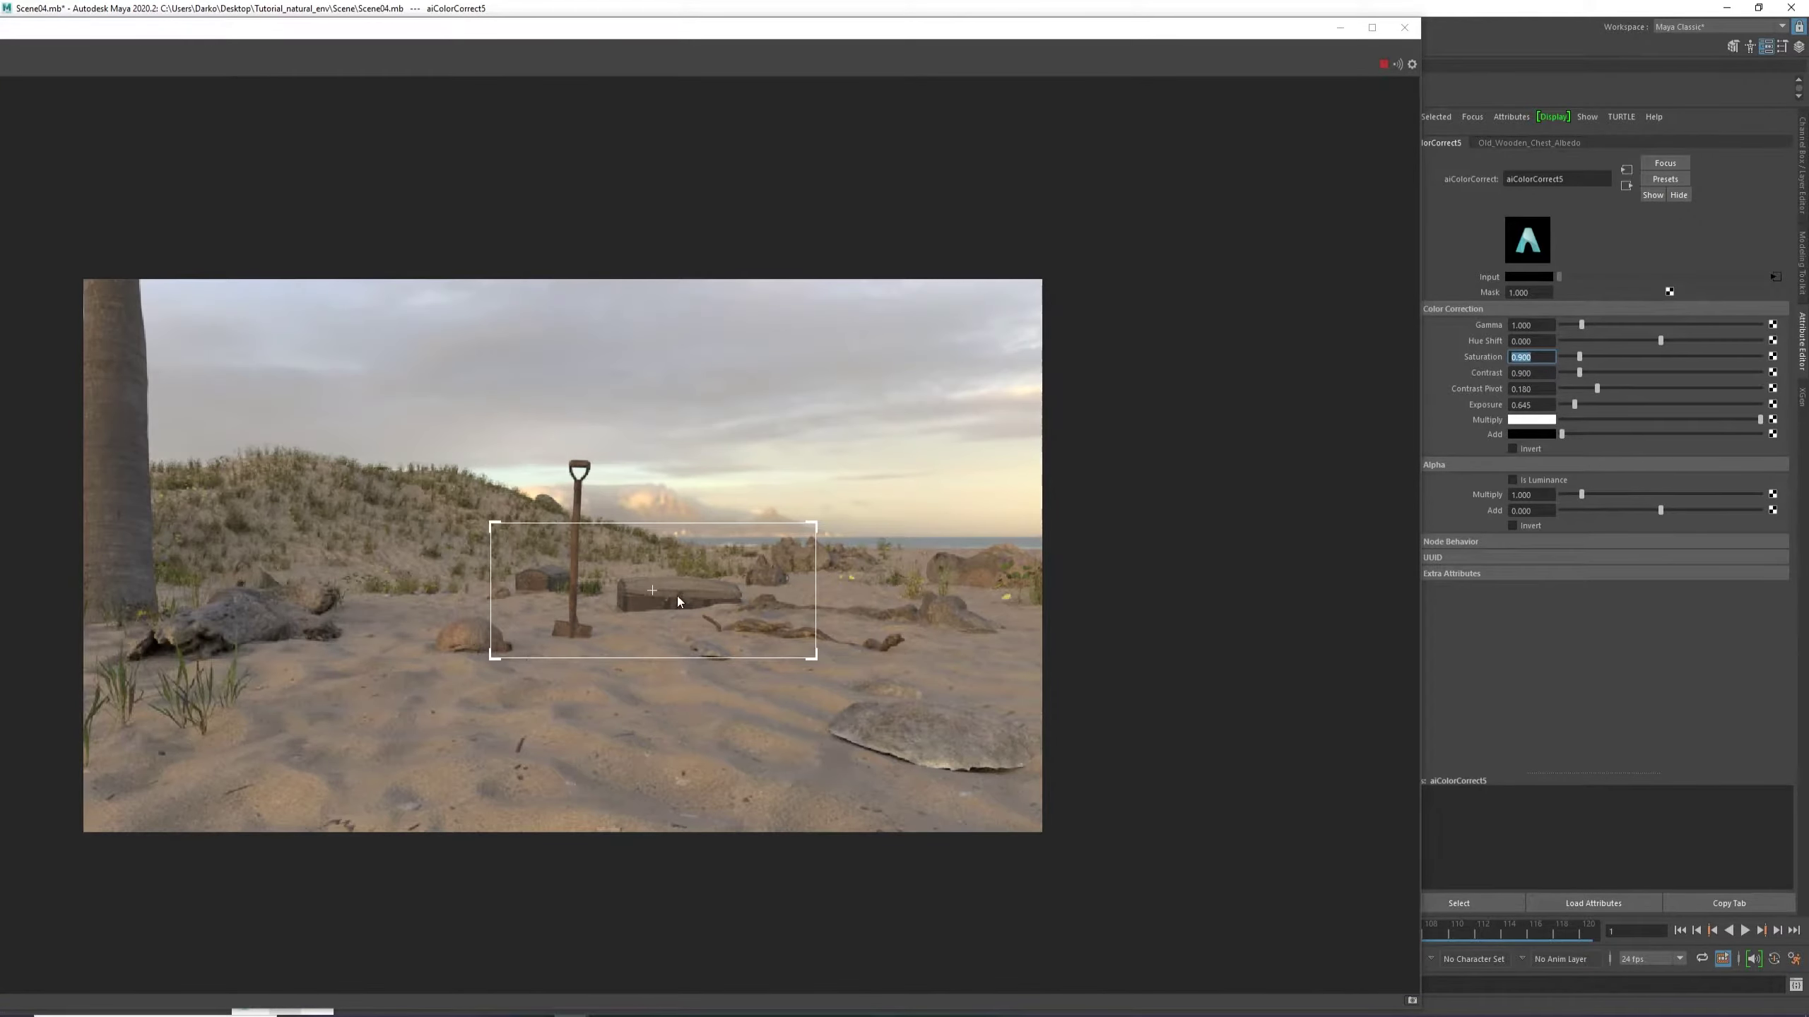
scroll(638, 642, "up", 2)
scroll(639, 642, "down", 1)
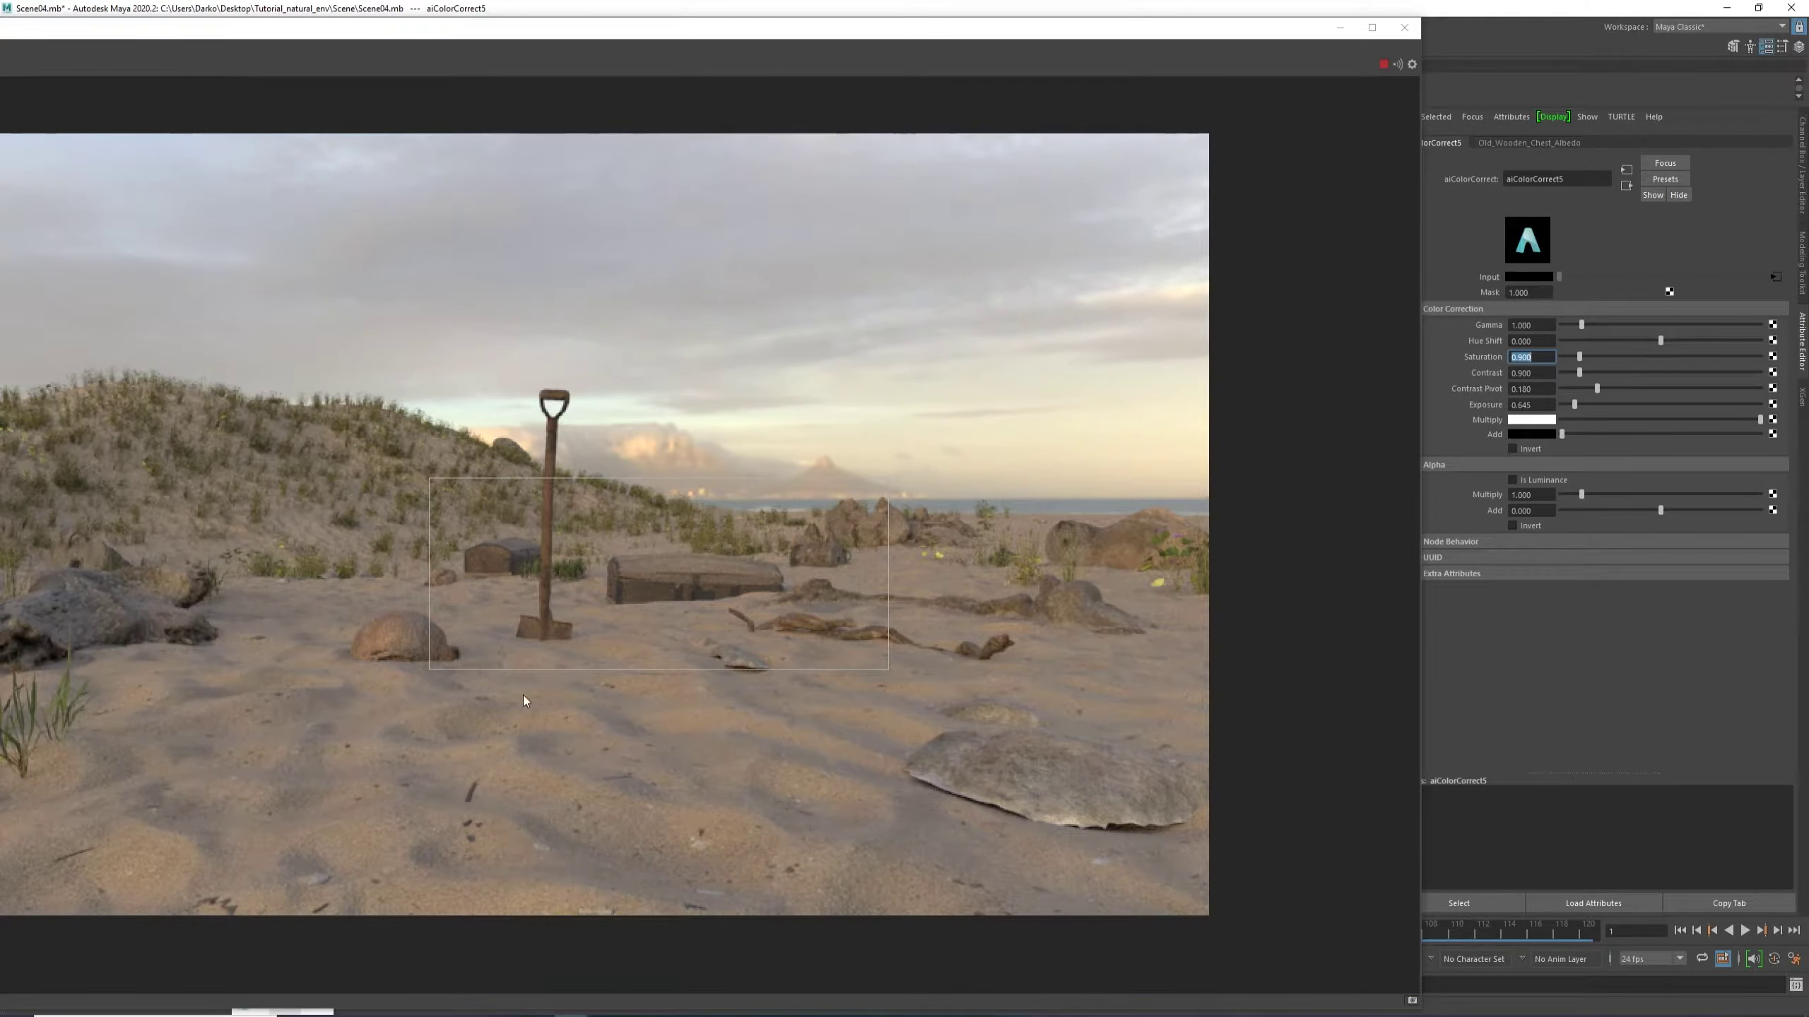
scroll(428, 676, "up", 4)
scroll(429, 677, "down", 4)
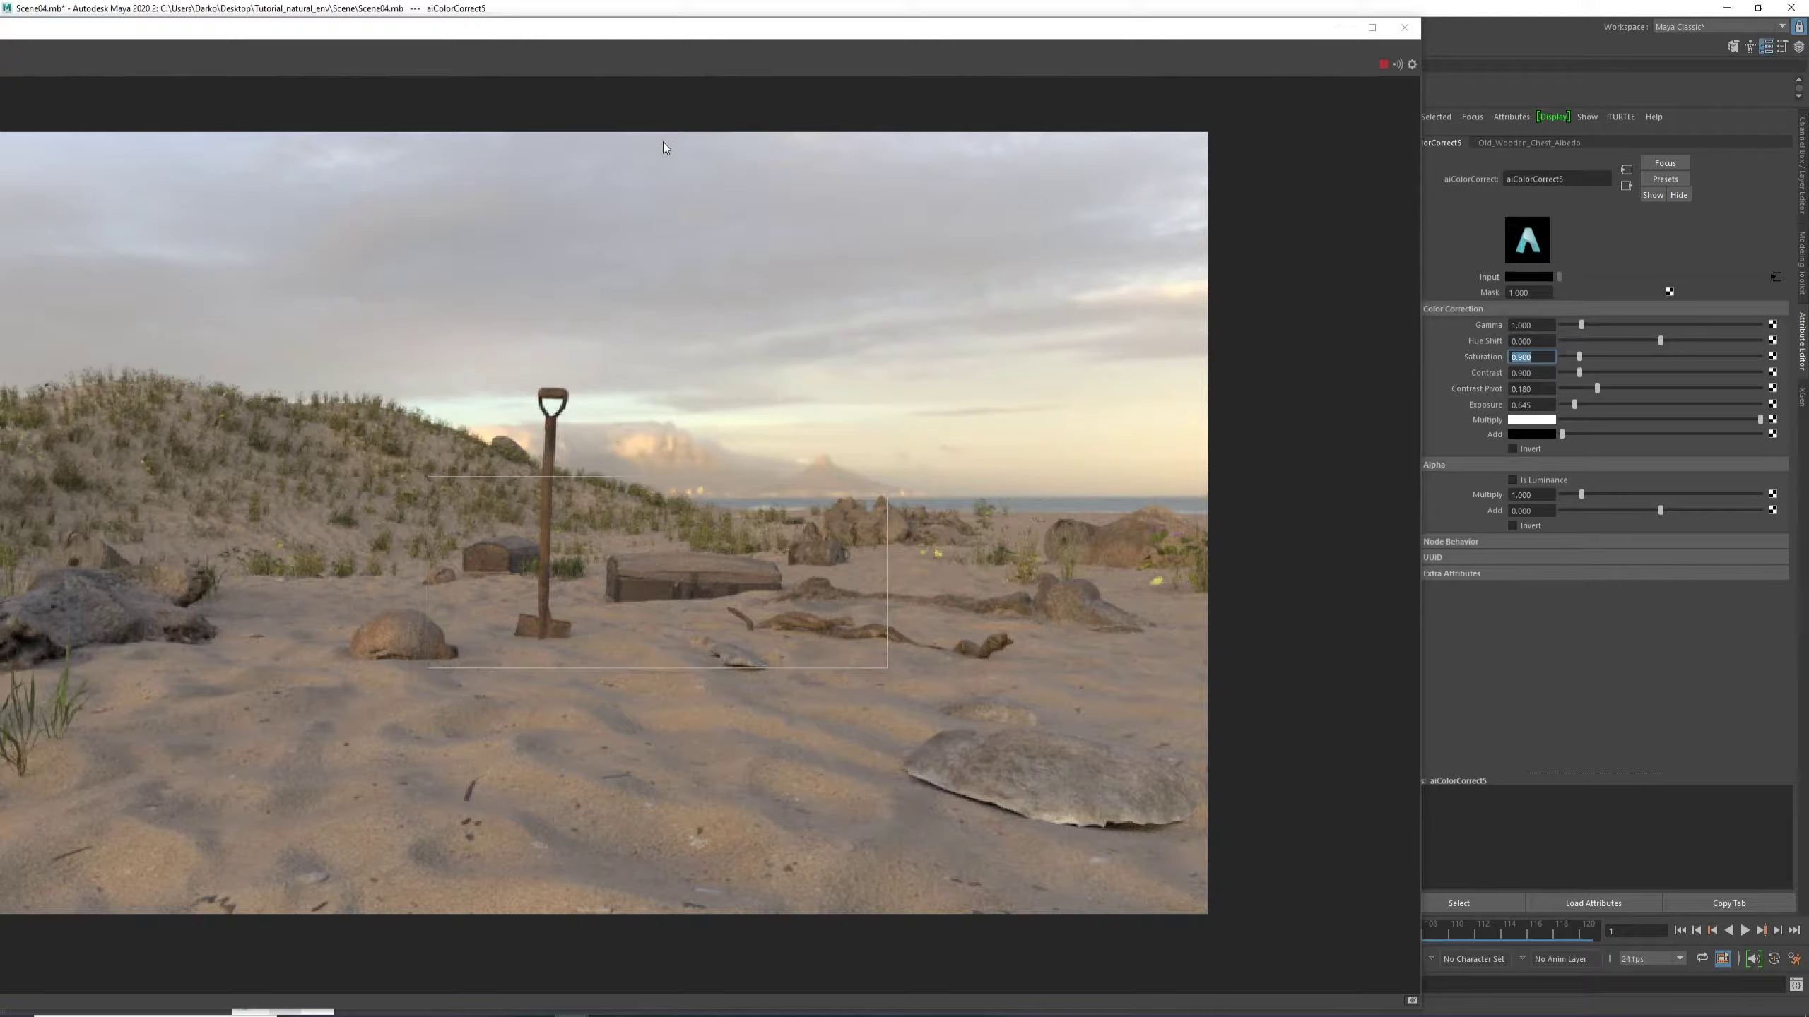
double_click(705, 28)
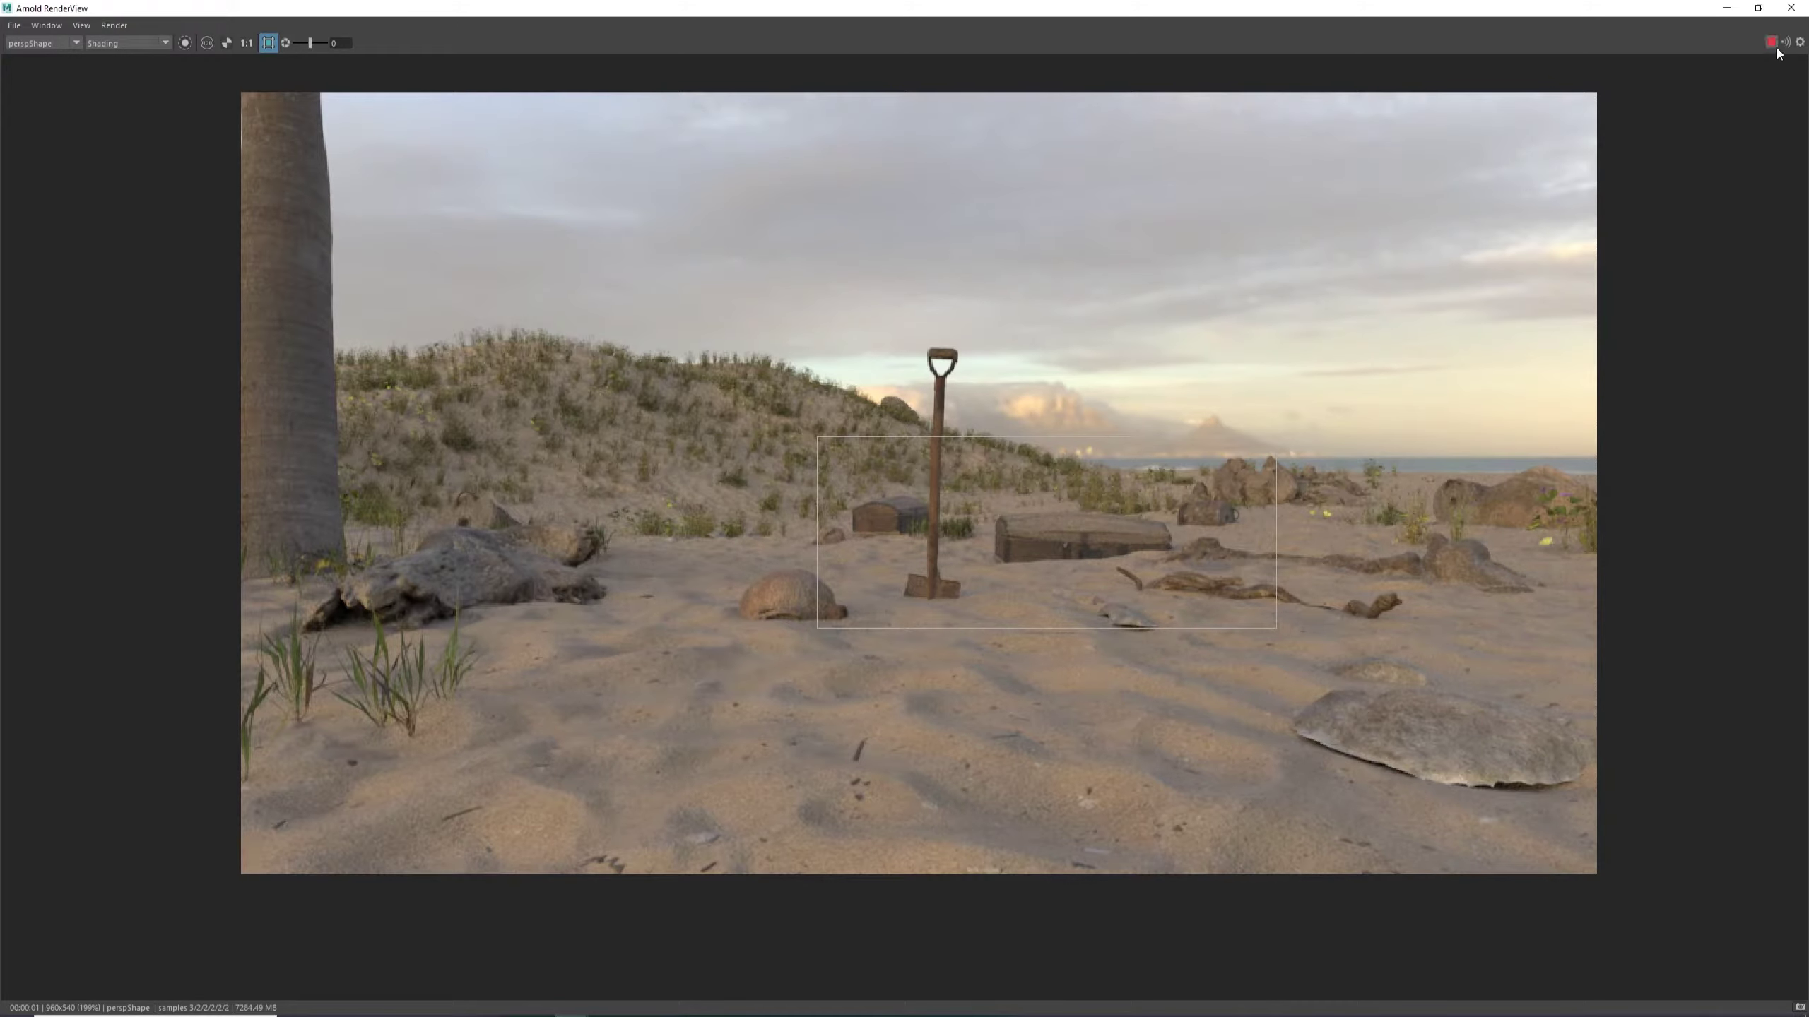
left_click(1727, 9)
Lower the foreground Thai_Beach_Rocks mesh to a Translate Y of about -5.29 and sink its large and small rocks individually by their faces.
left_click(1204, 708)
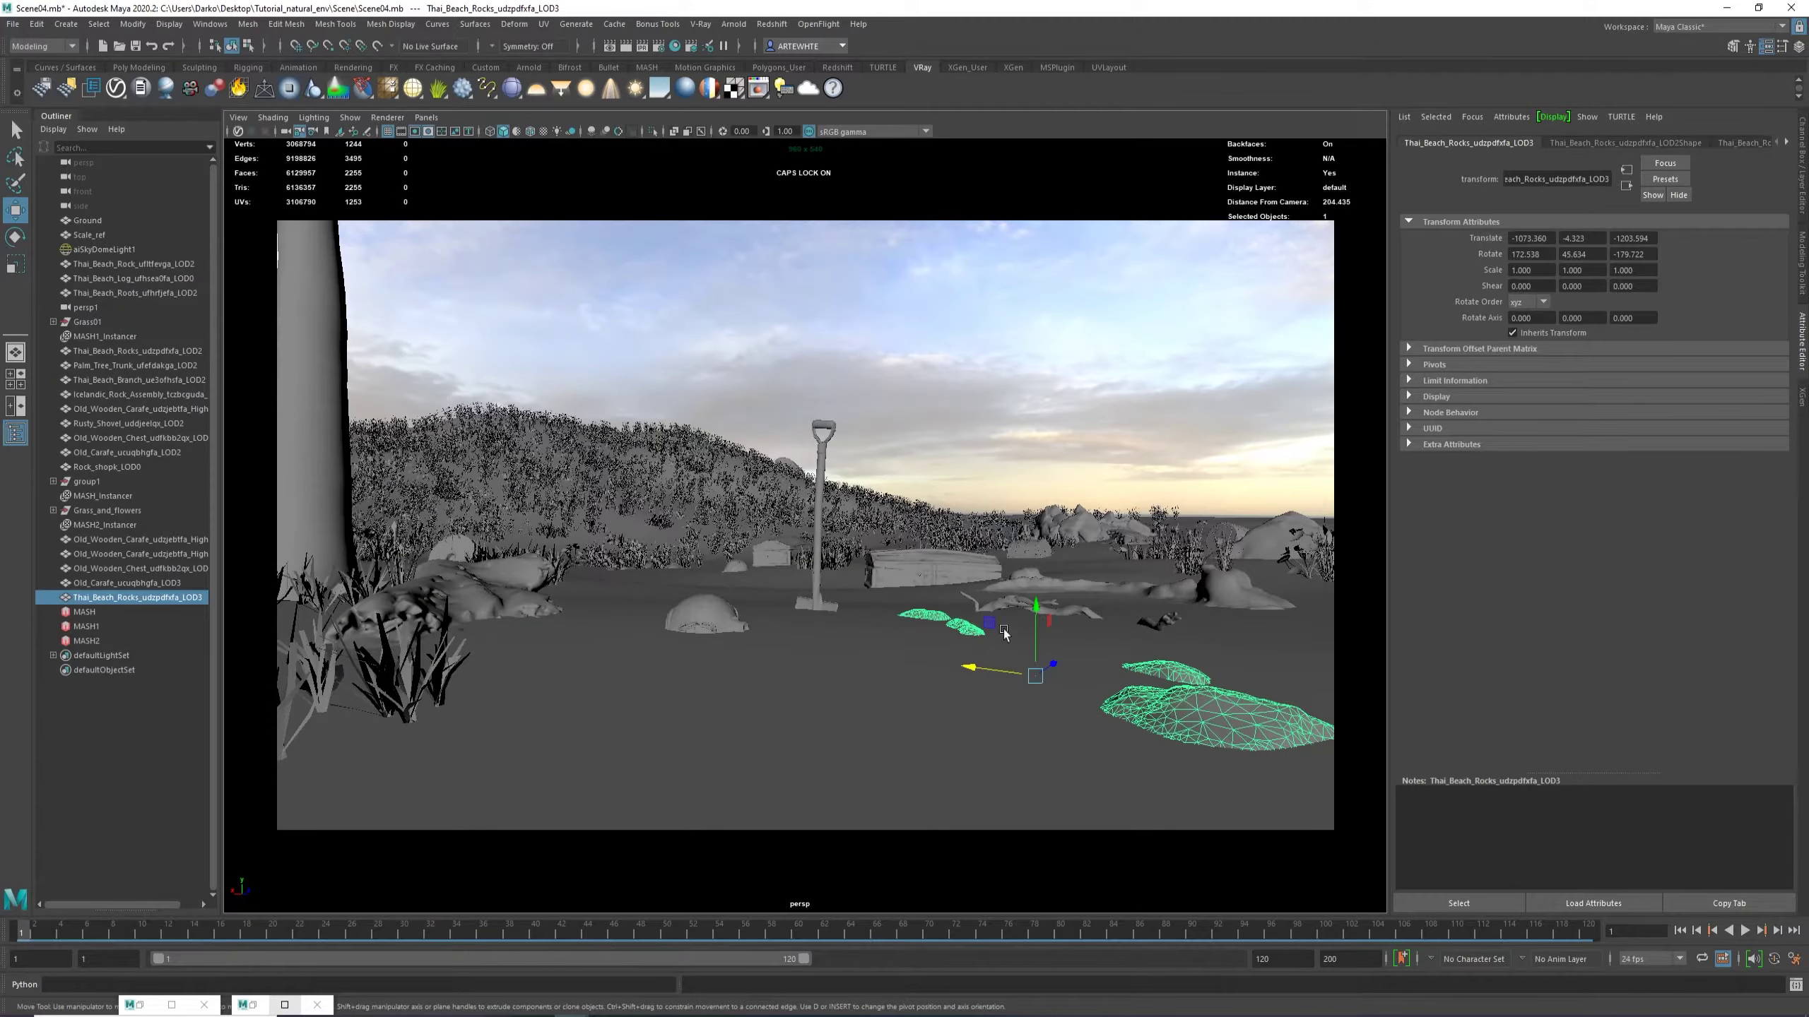
left_click_drag(1037, 601, 1039, 605)
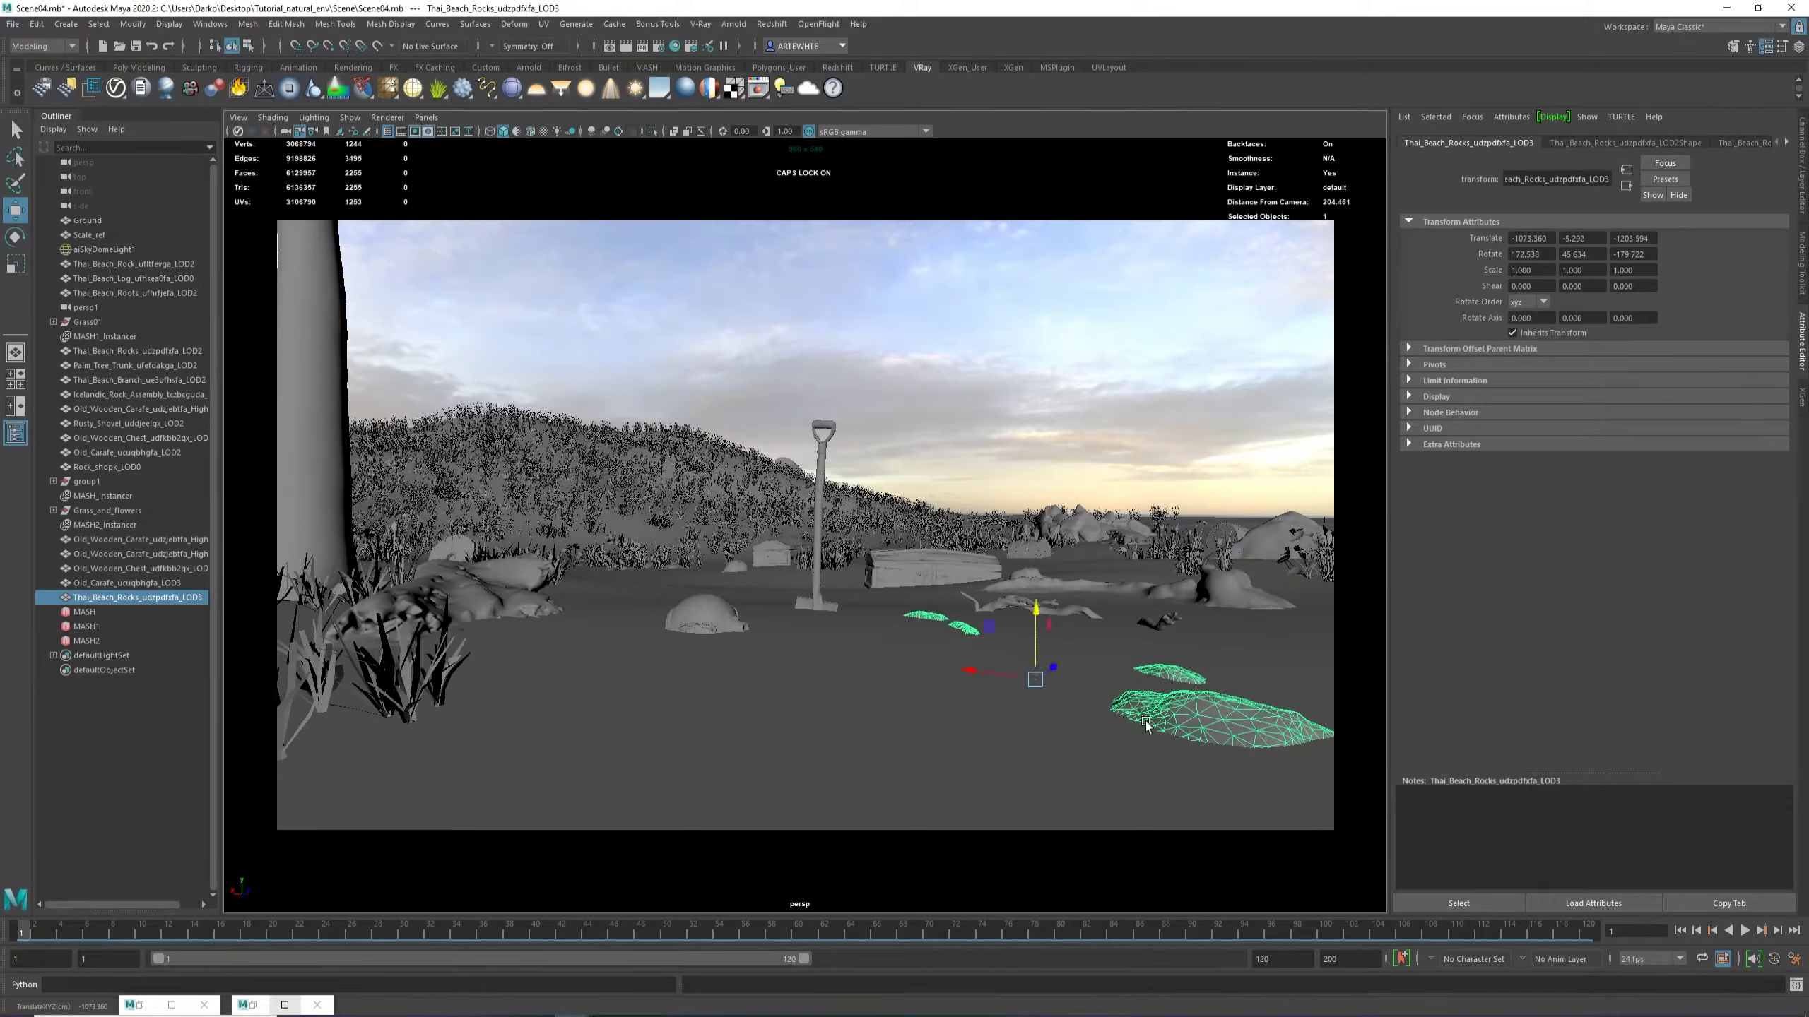
key("F11")
double_click(1218, 711)
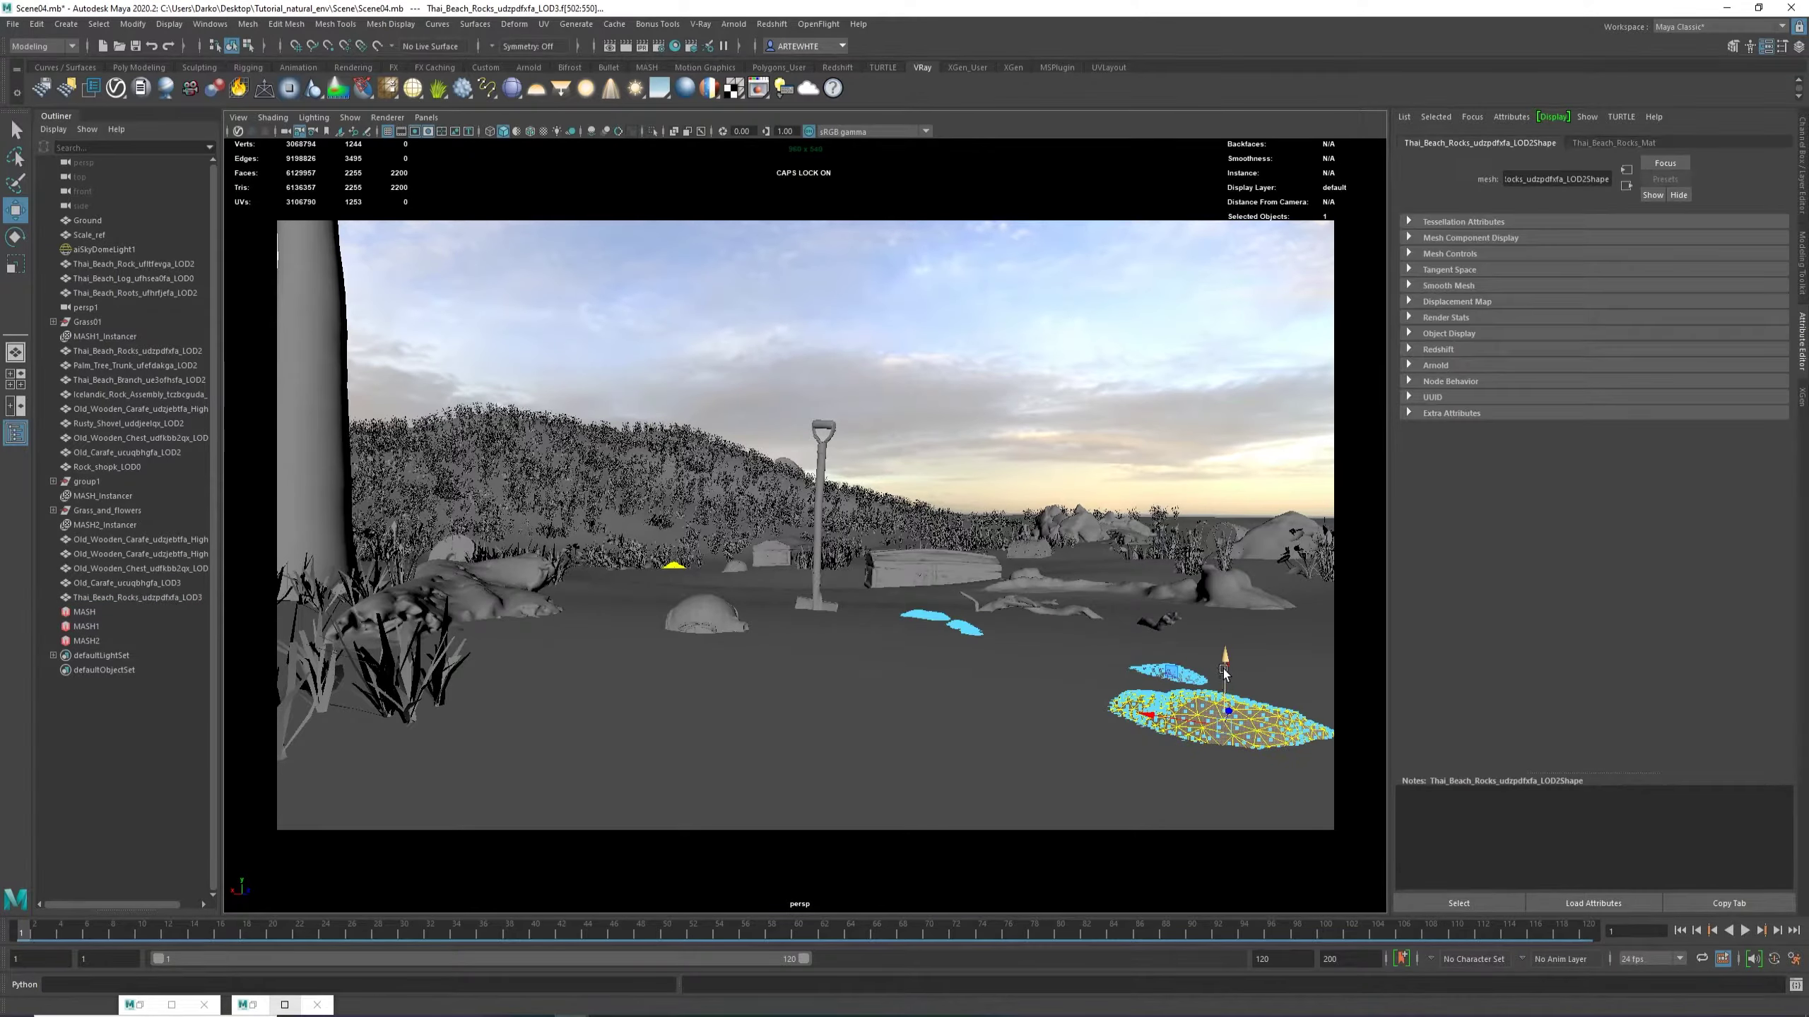
left_click_drag(1225, 674, 1162, 644)
double_click(1171, 668)
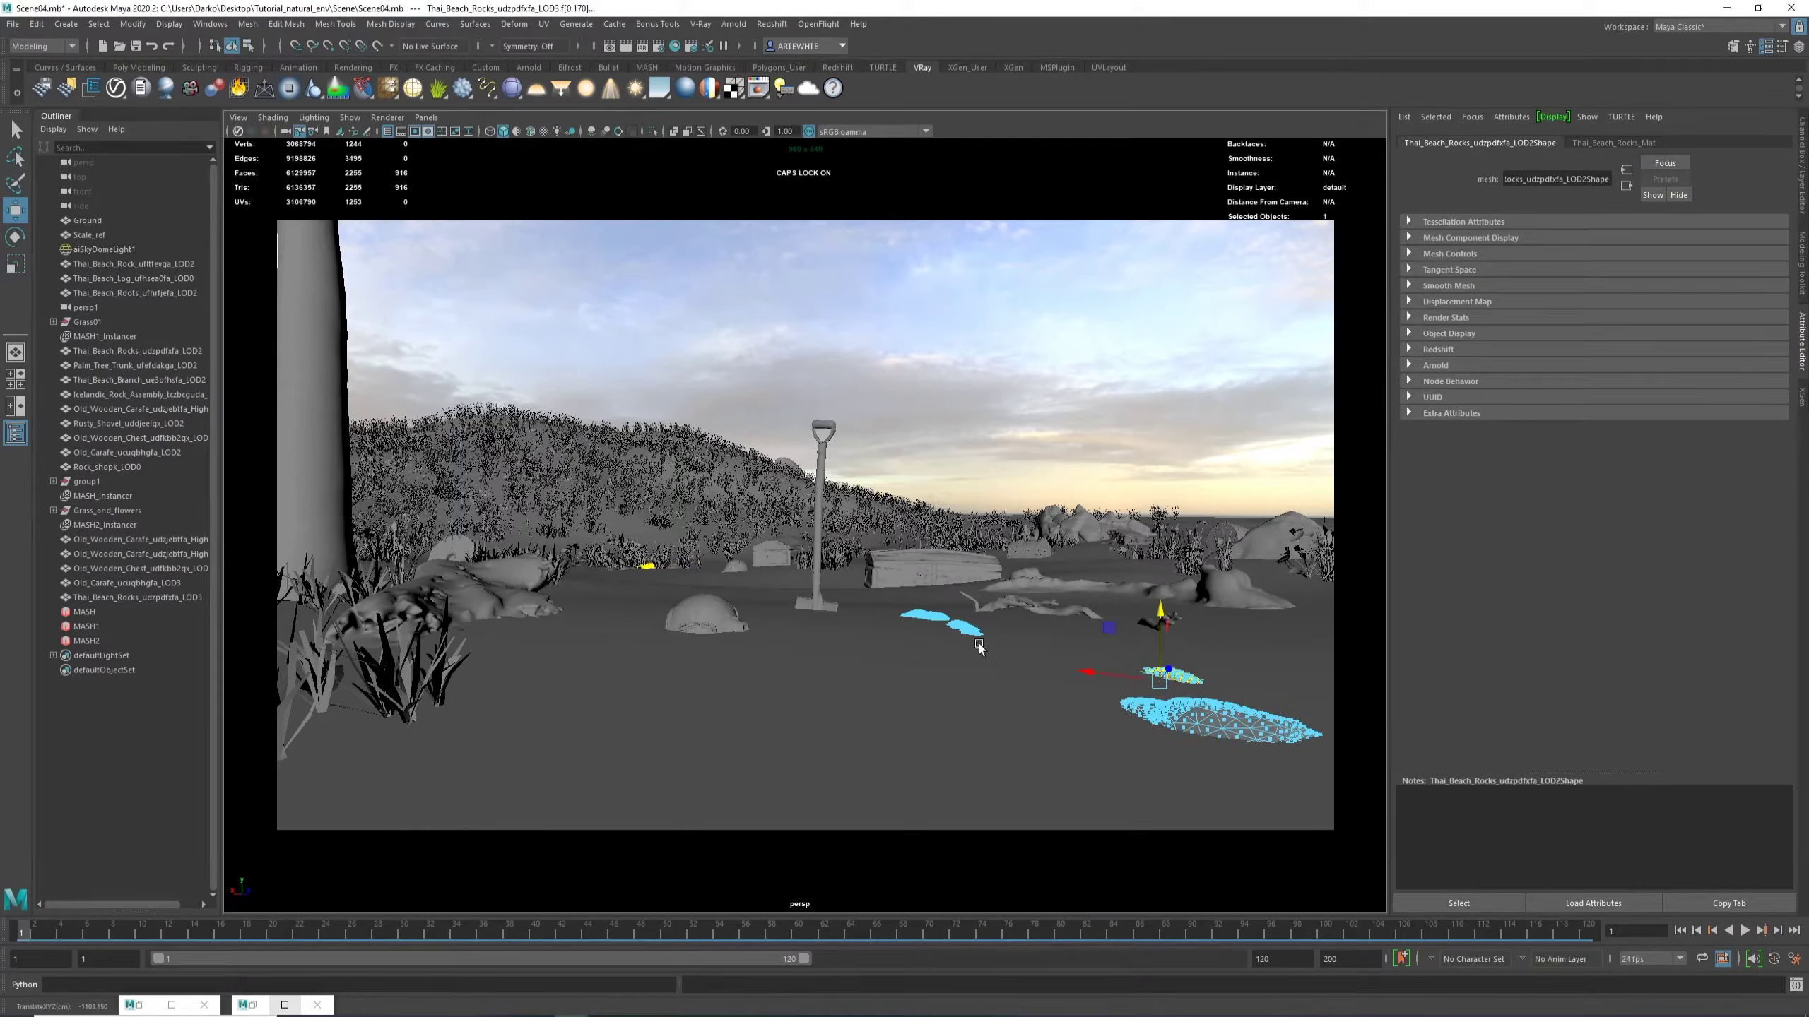
double_click(963, 624)
left_click_drag(964, 613, 924, 604)
double_click(927, 614)
right_click_drag(949, 633, 967, 614)
left_click(928, 659)
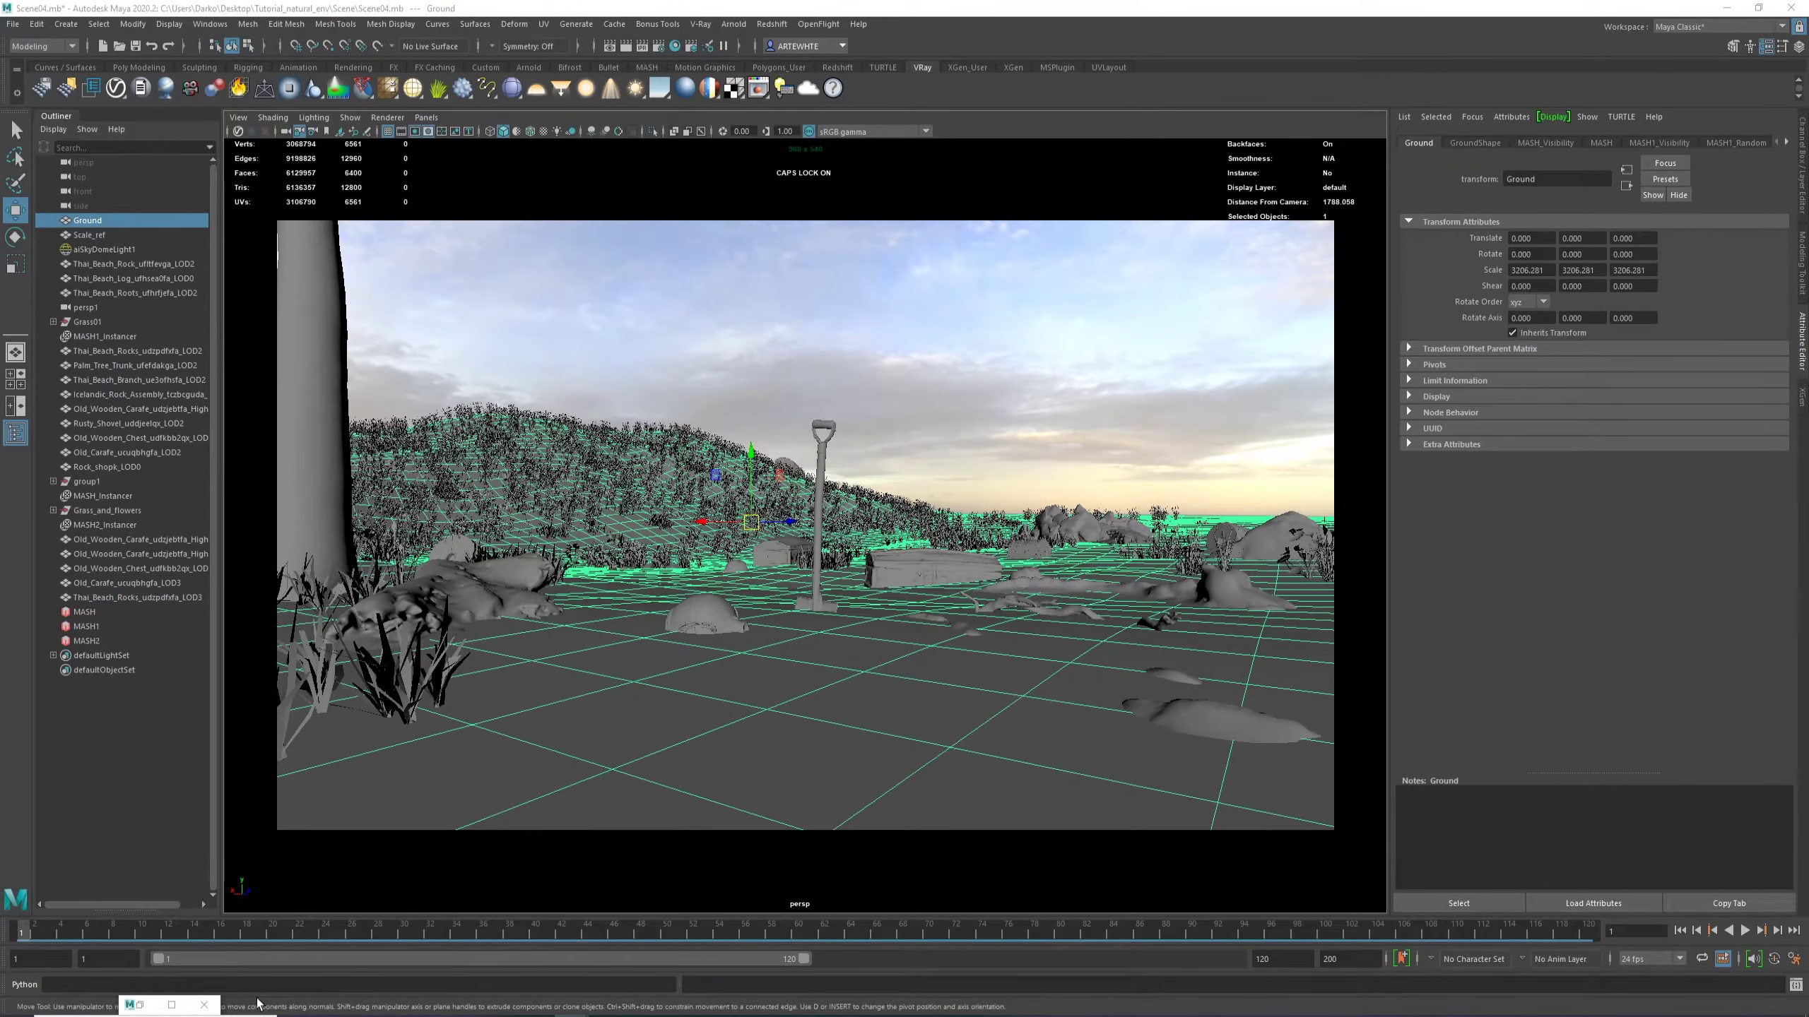
Set the Arnold render region around the driftwood and foreground rocks and restart the render.
left_click(264, 1005)
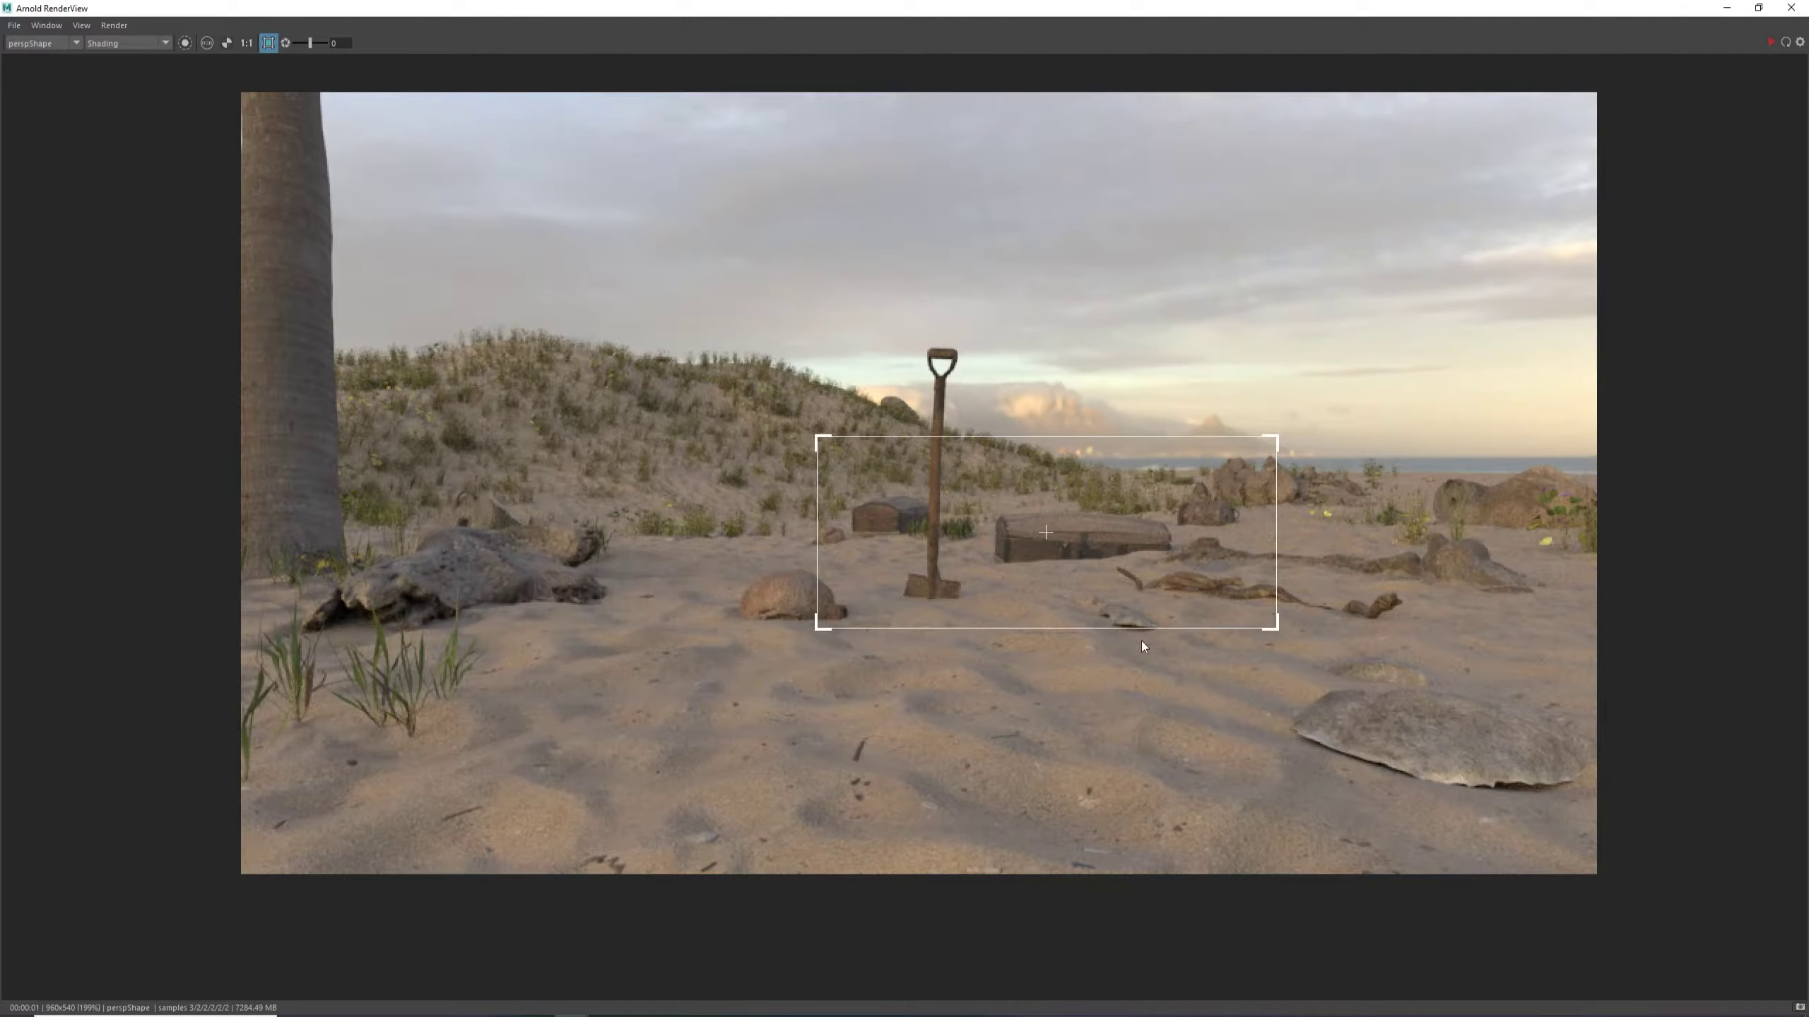
left_click_drag(1060, 551, 1636, 828)
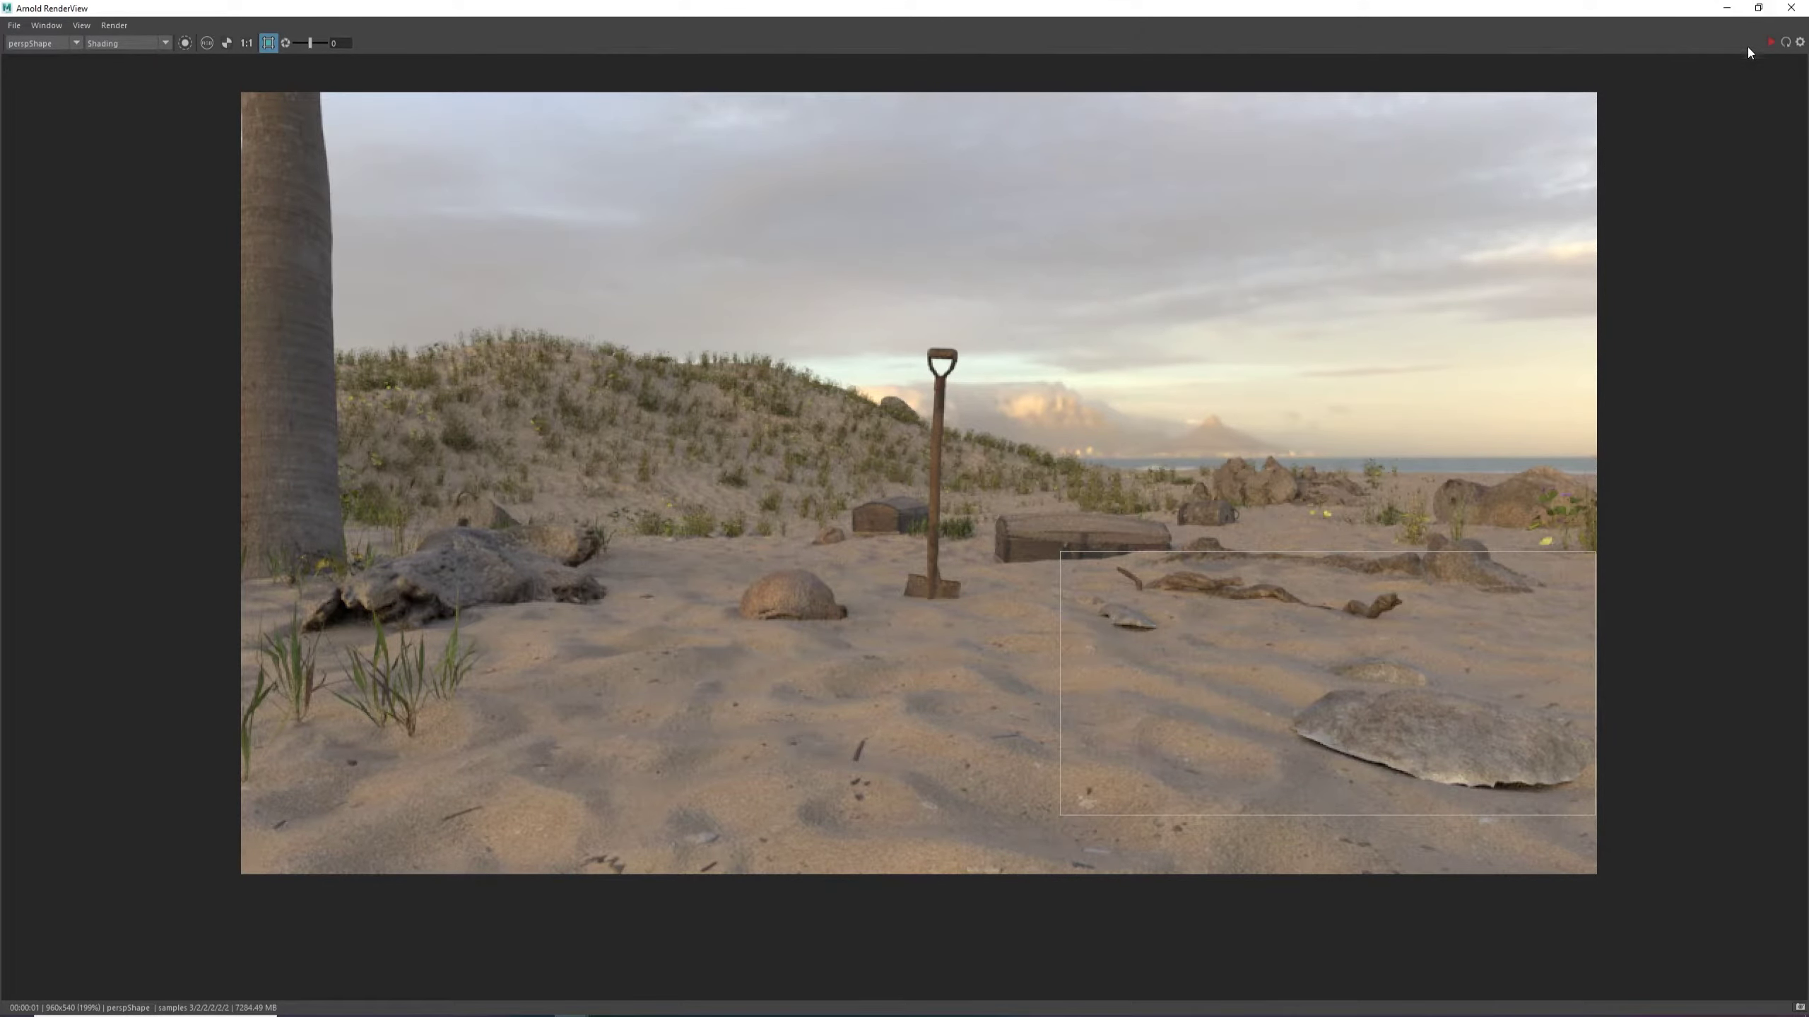
left_click(1777, 43)
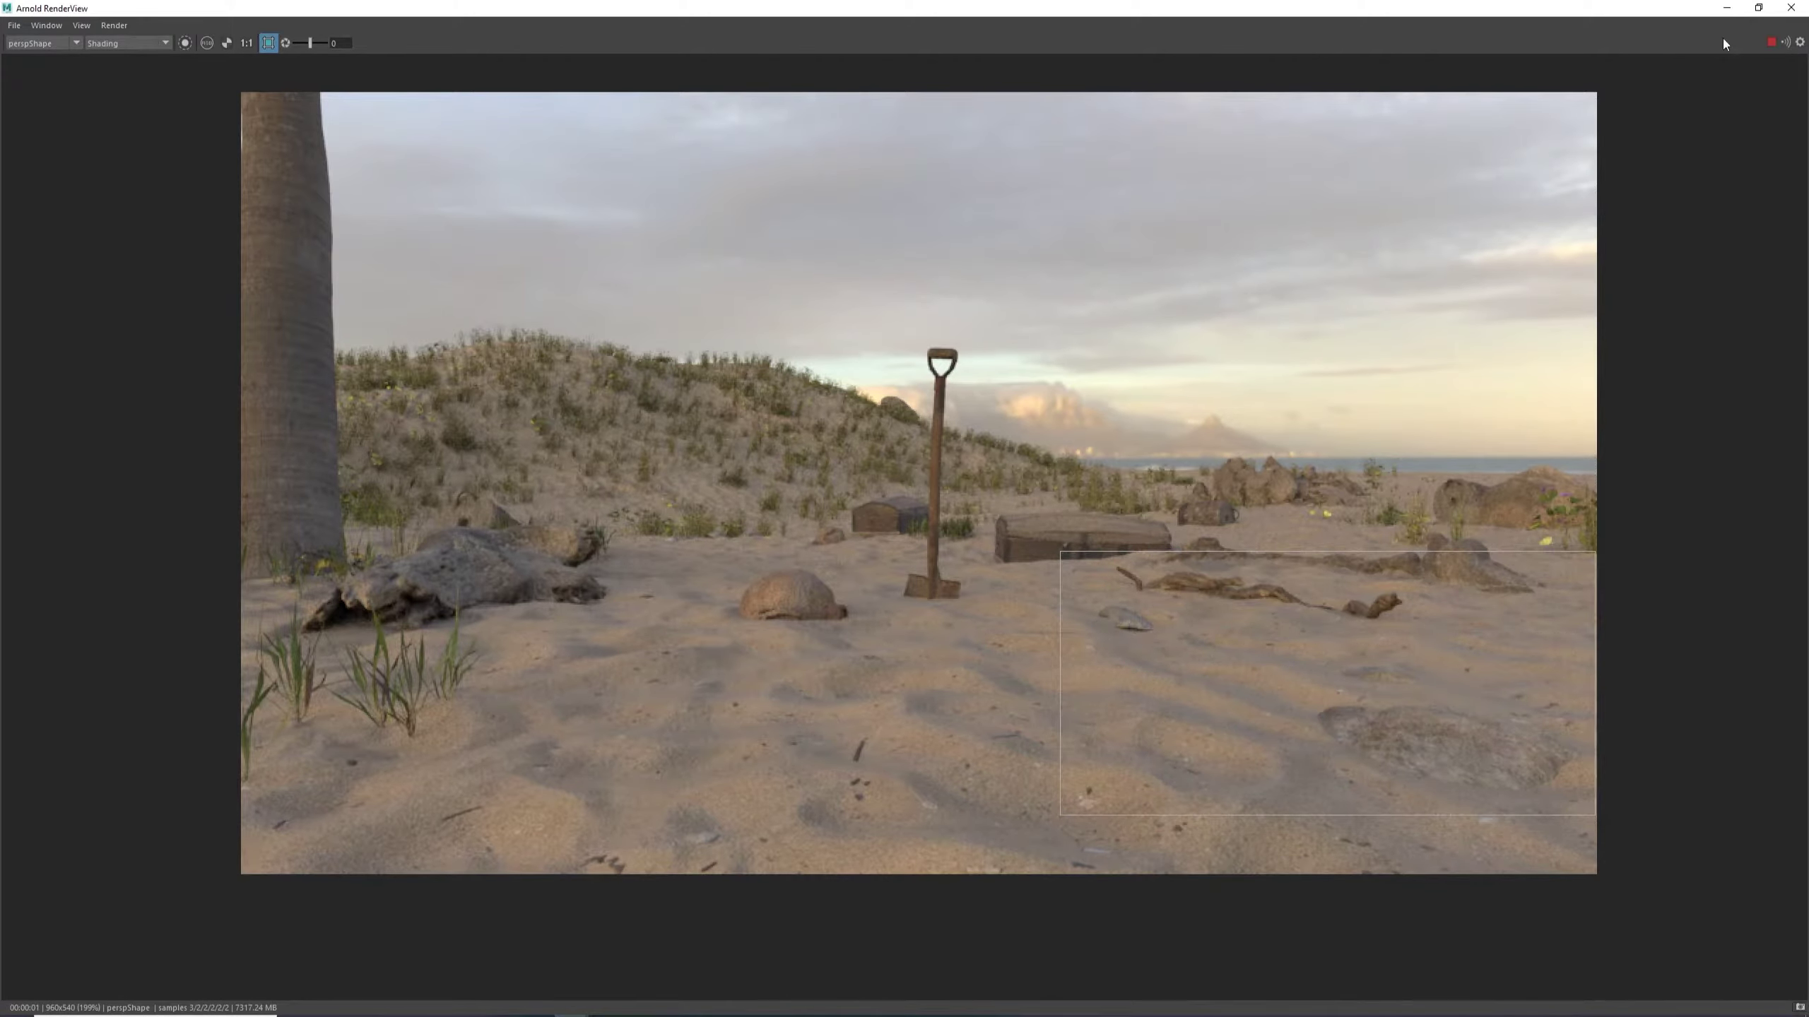
Lower a vertex slightly on the edge of the small rock in front of the driftwood.
left_click(1726, 7)
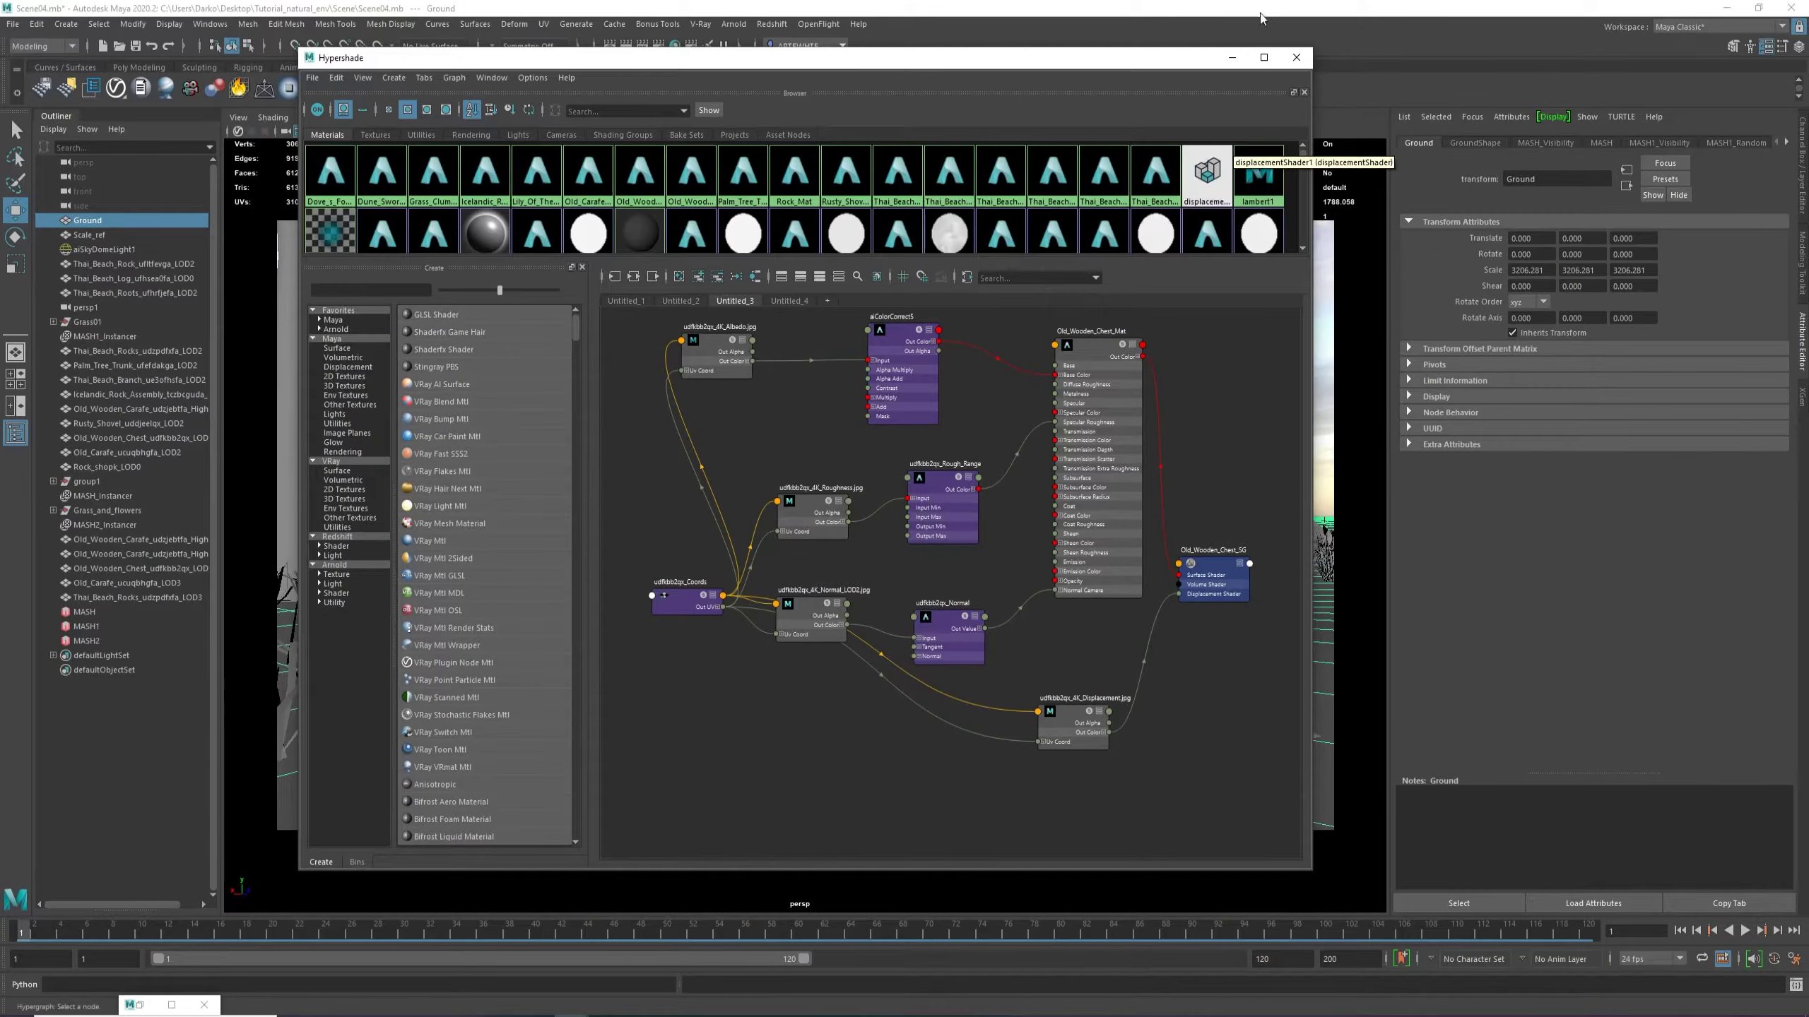
left_click(1230, 59)
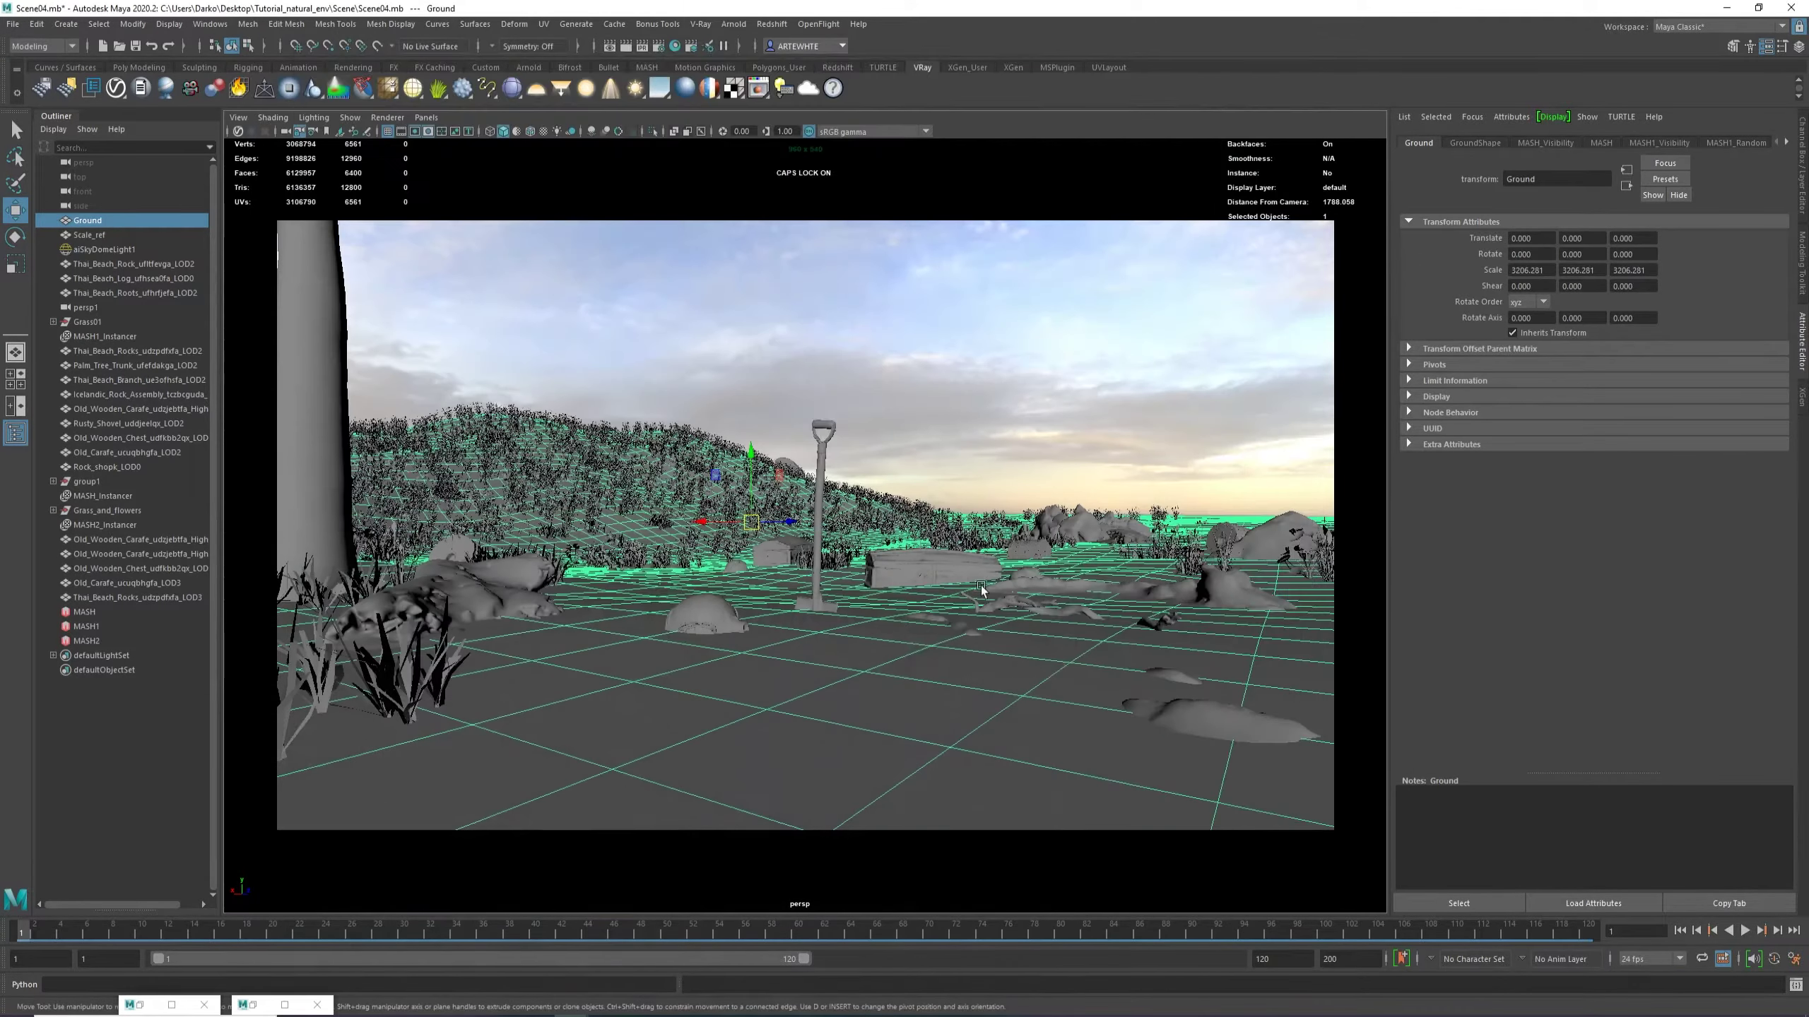
left_click(963, 631)
key("F9")
left_click(971, 631)
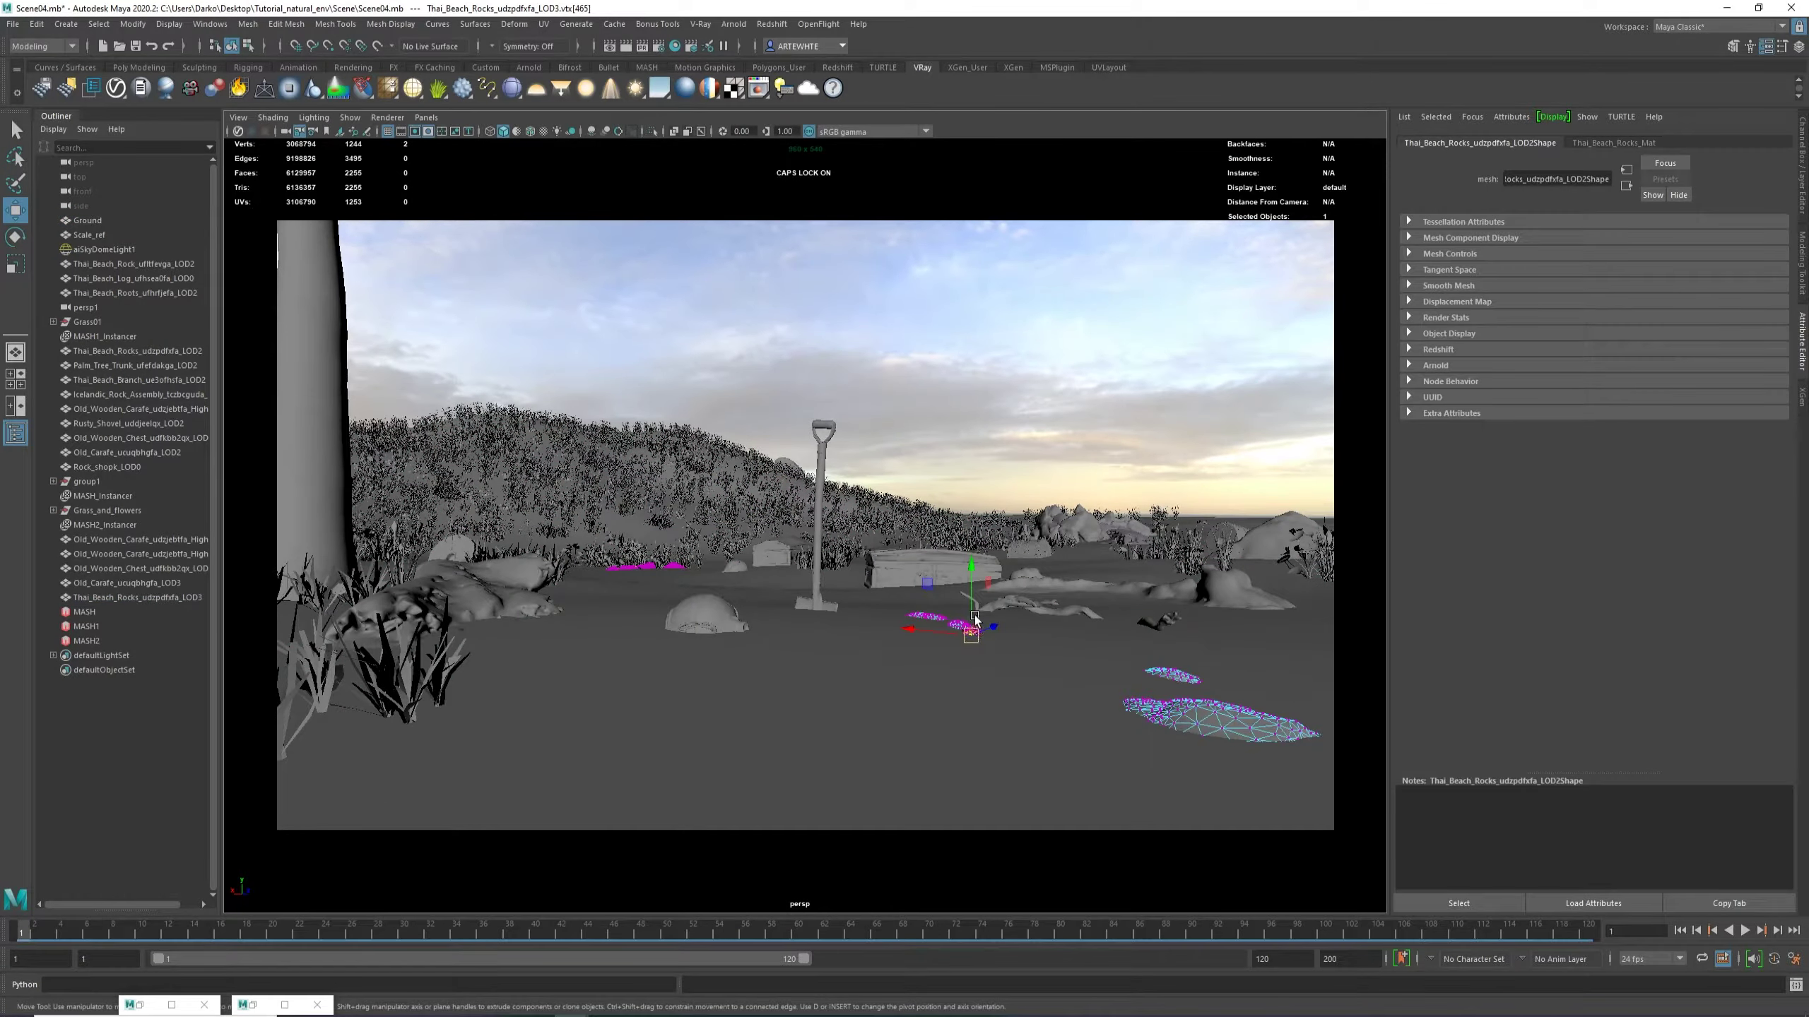
key("b")
left_click_drag(973, 615, 973, 574)
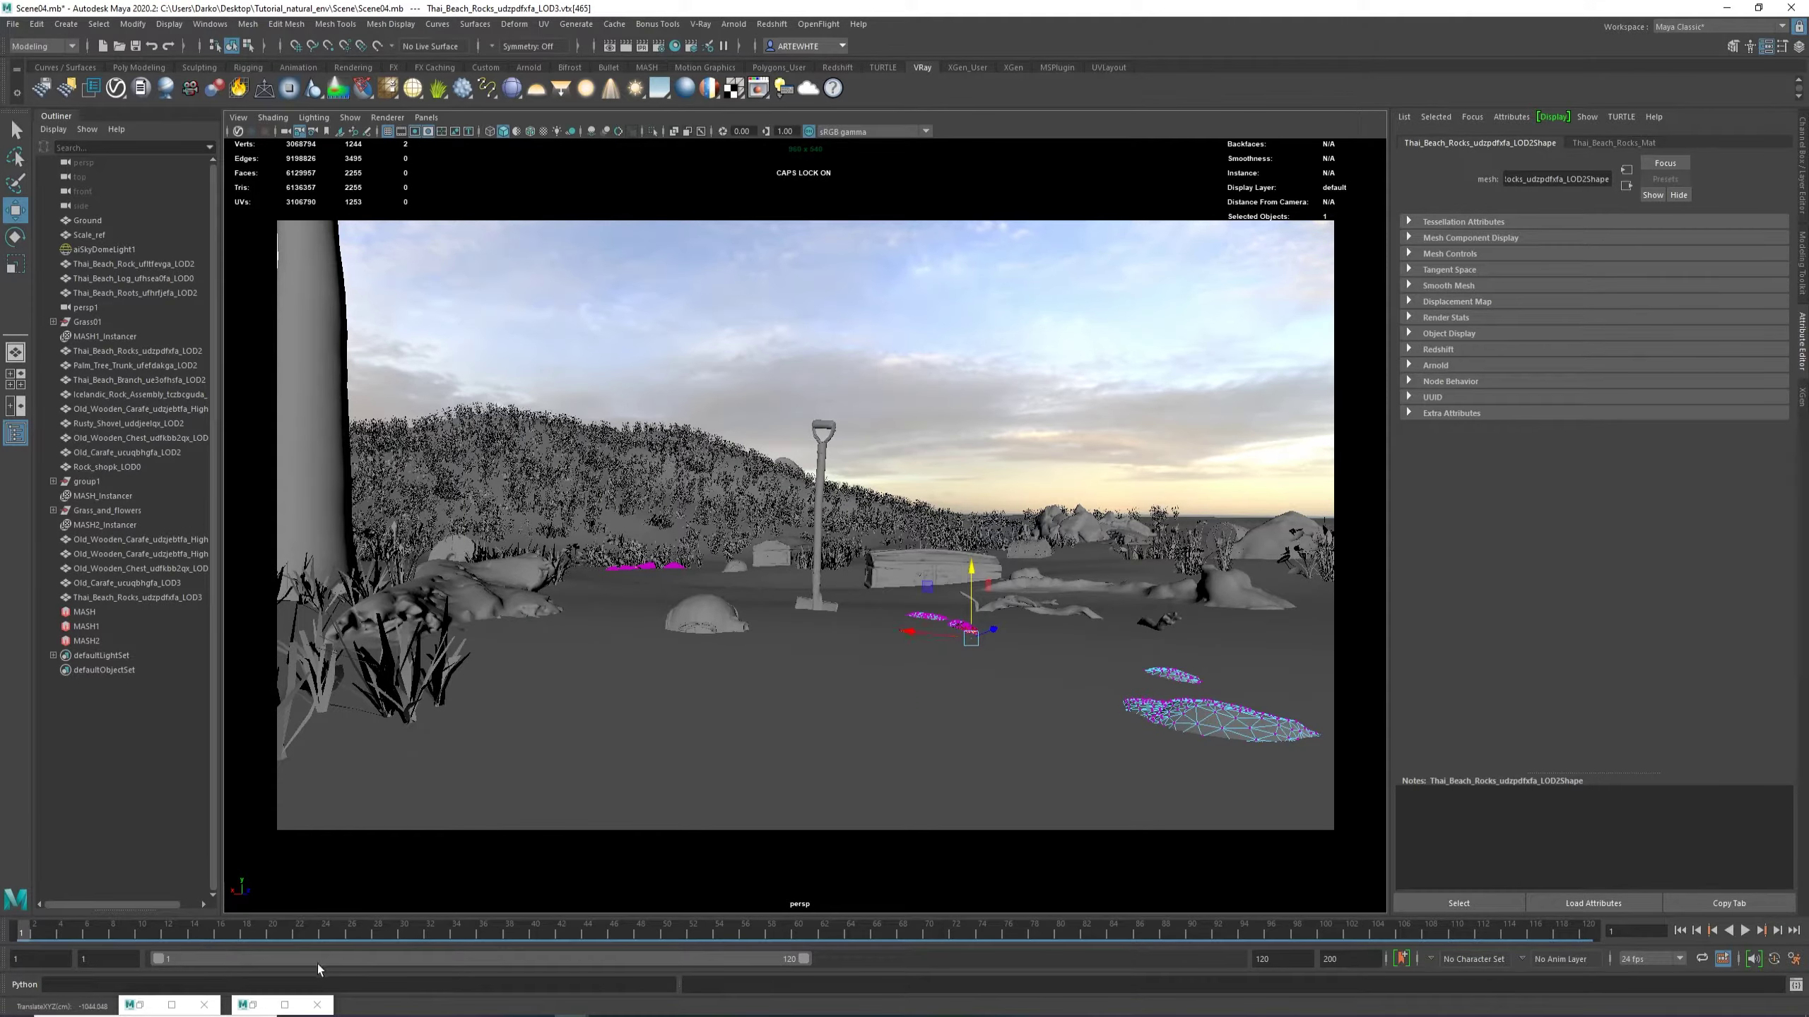
Examine how the lowered foreground rocks sit in the sand in the region render.
left_click(178, 1004)
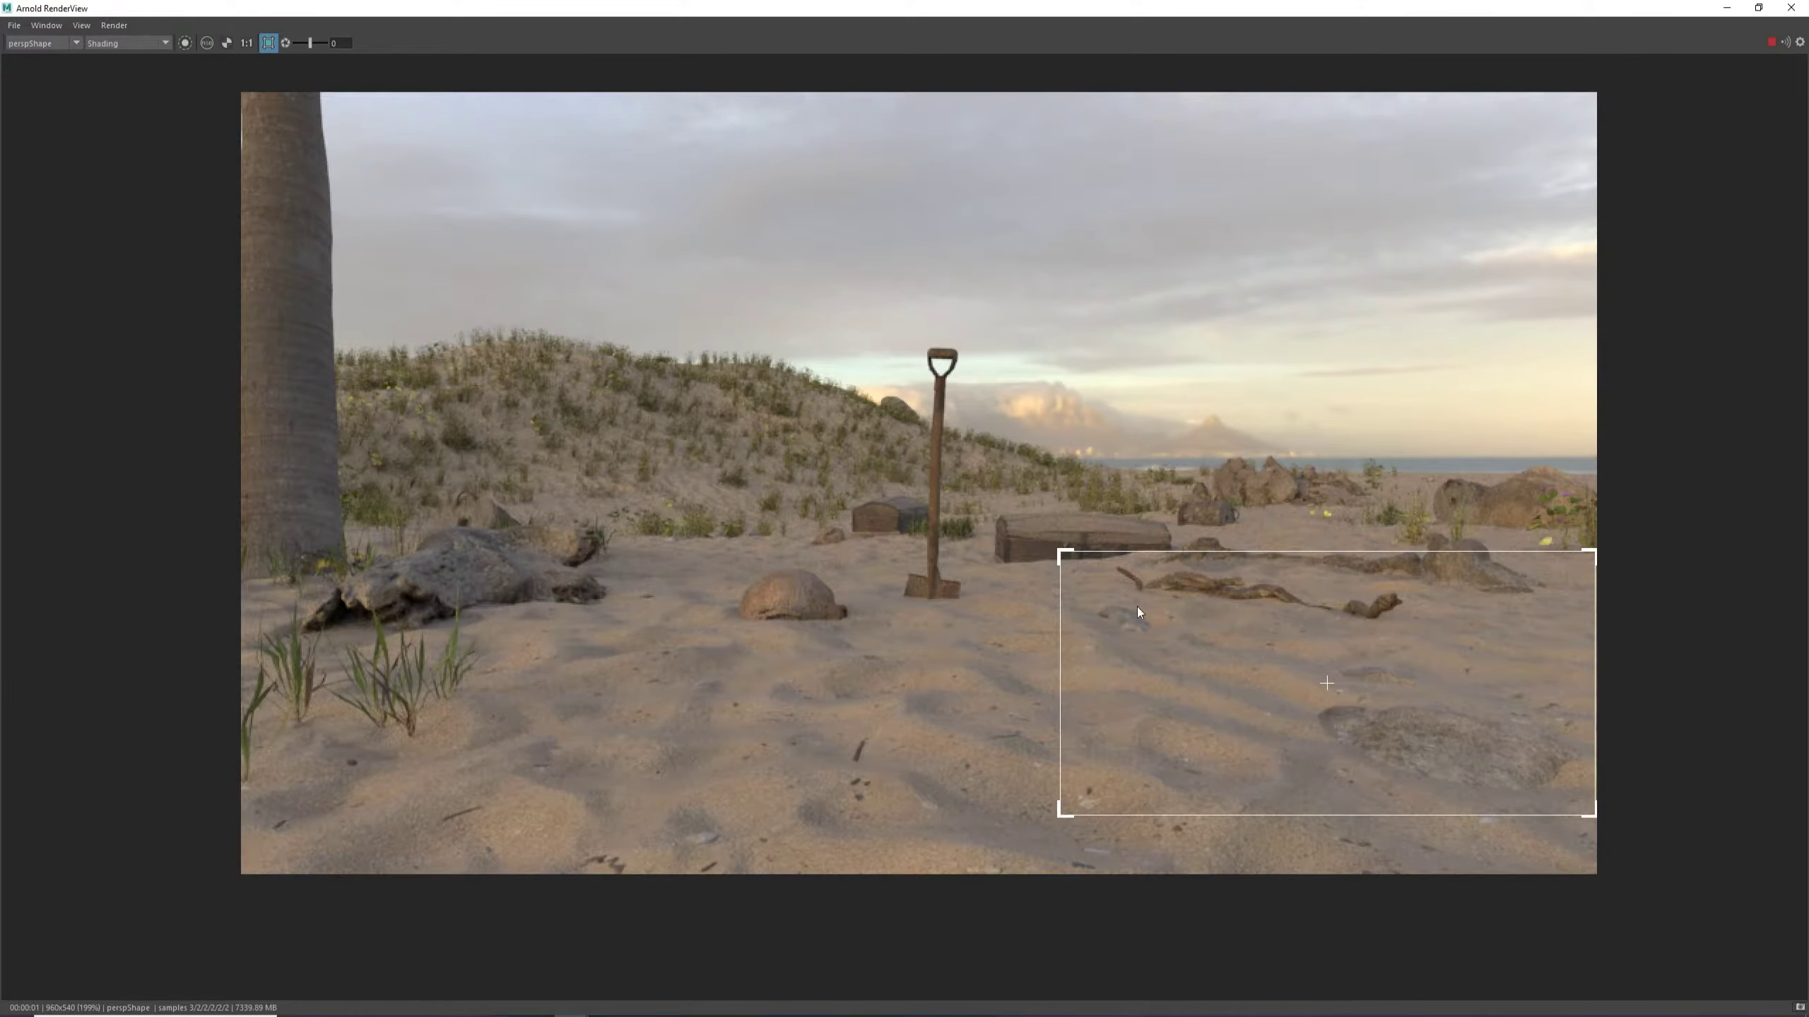
scroll(1095, 710, "down", 1)
scroll(1145, 665, "up", 1)
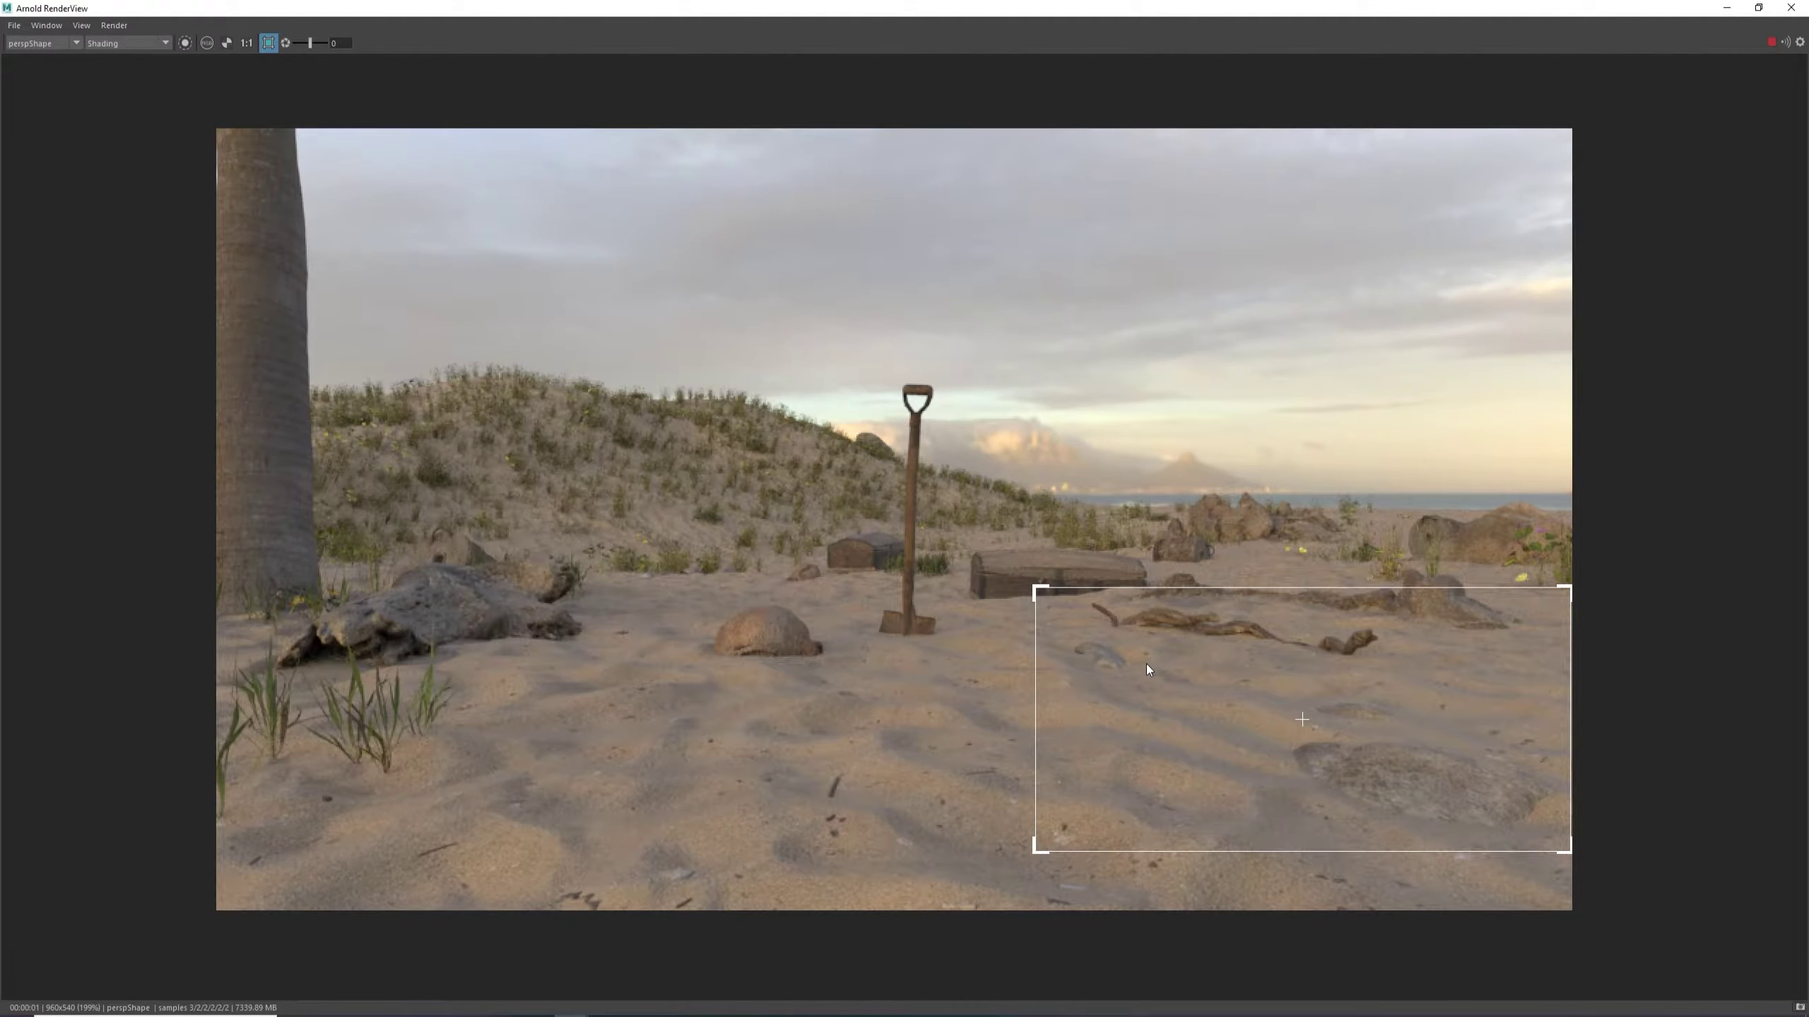
scroll(1146, 665, "down", 1)
scroll(1146, 665, "up", 2)
scroll(1146, 665, "down", 1)
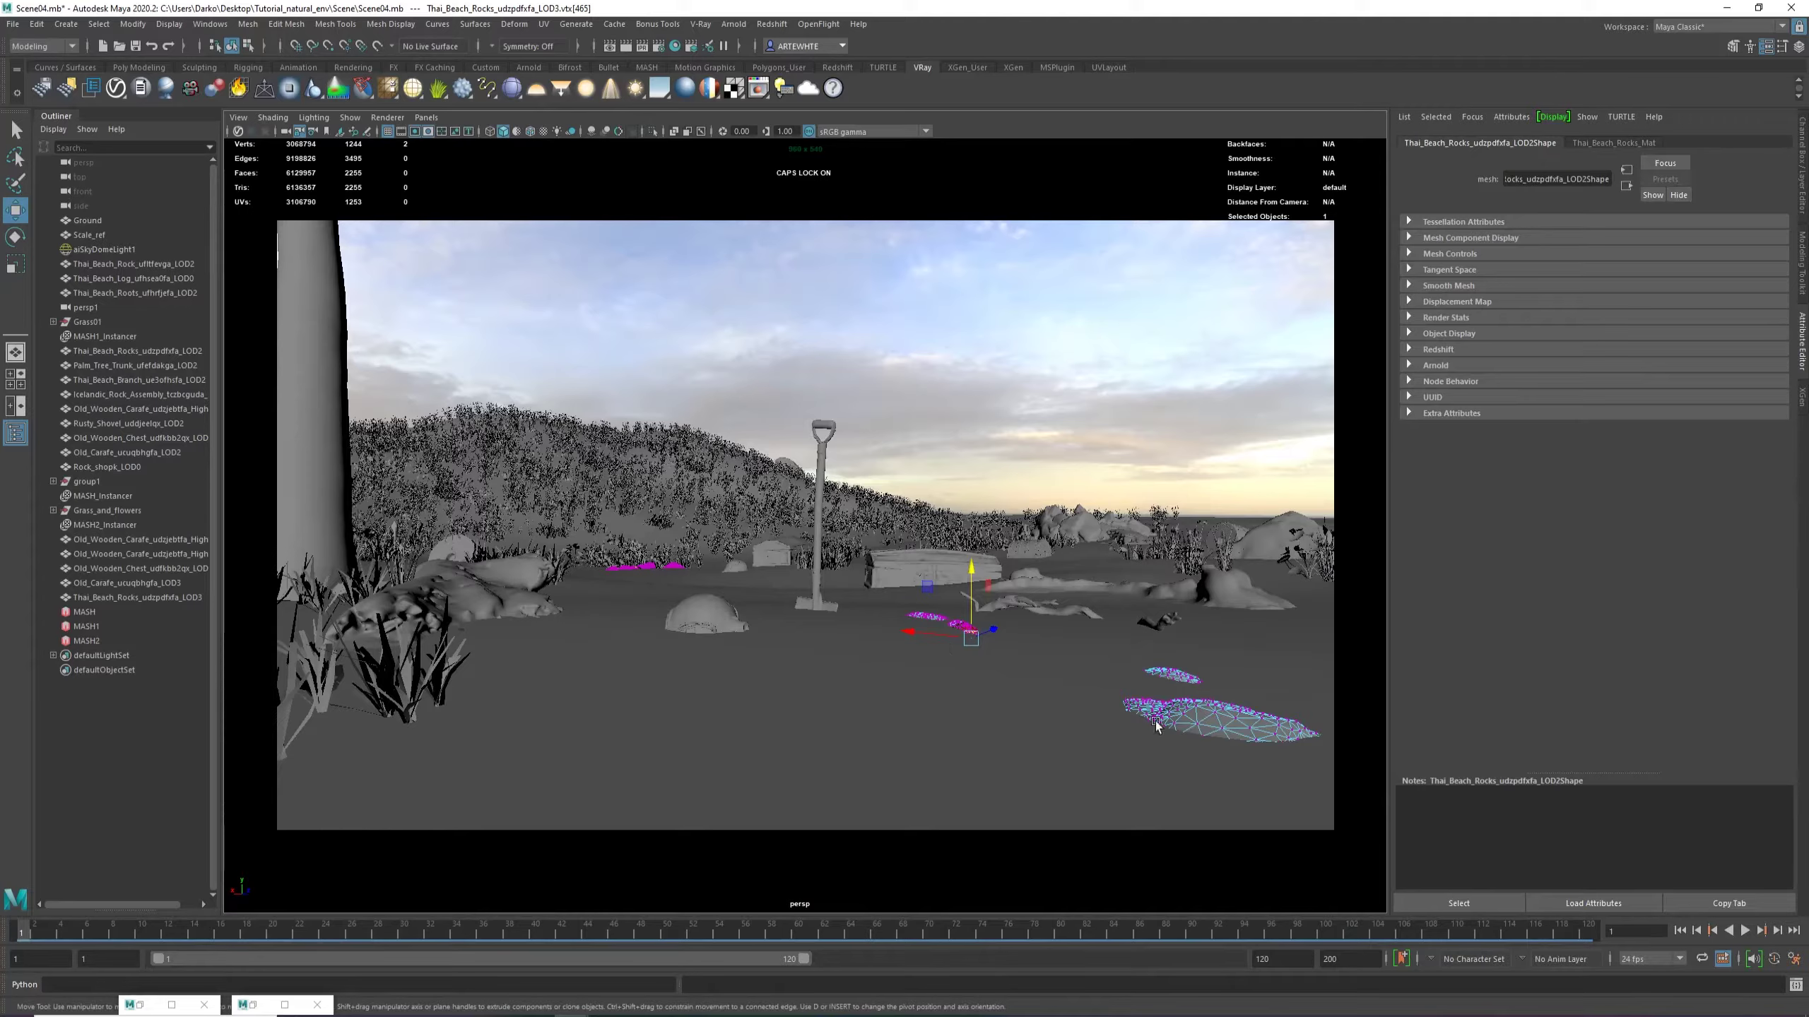
Leave vertex editing on the rocks and save the scene.
right_click_drag(1213, 704, 1273, 592)
left_click(1191, 396)
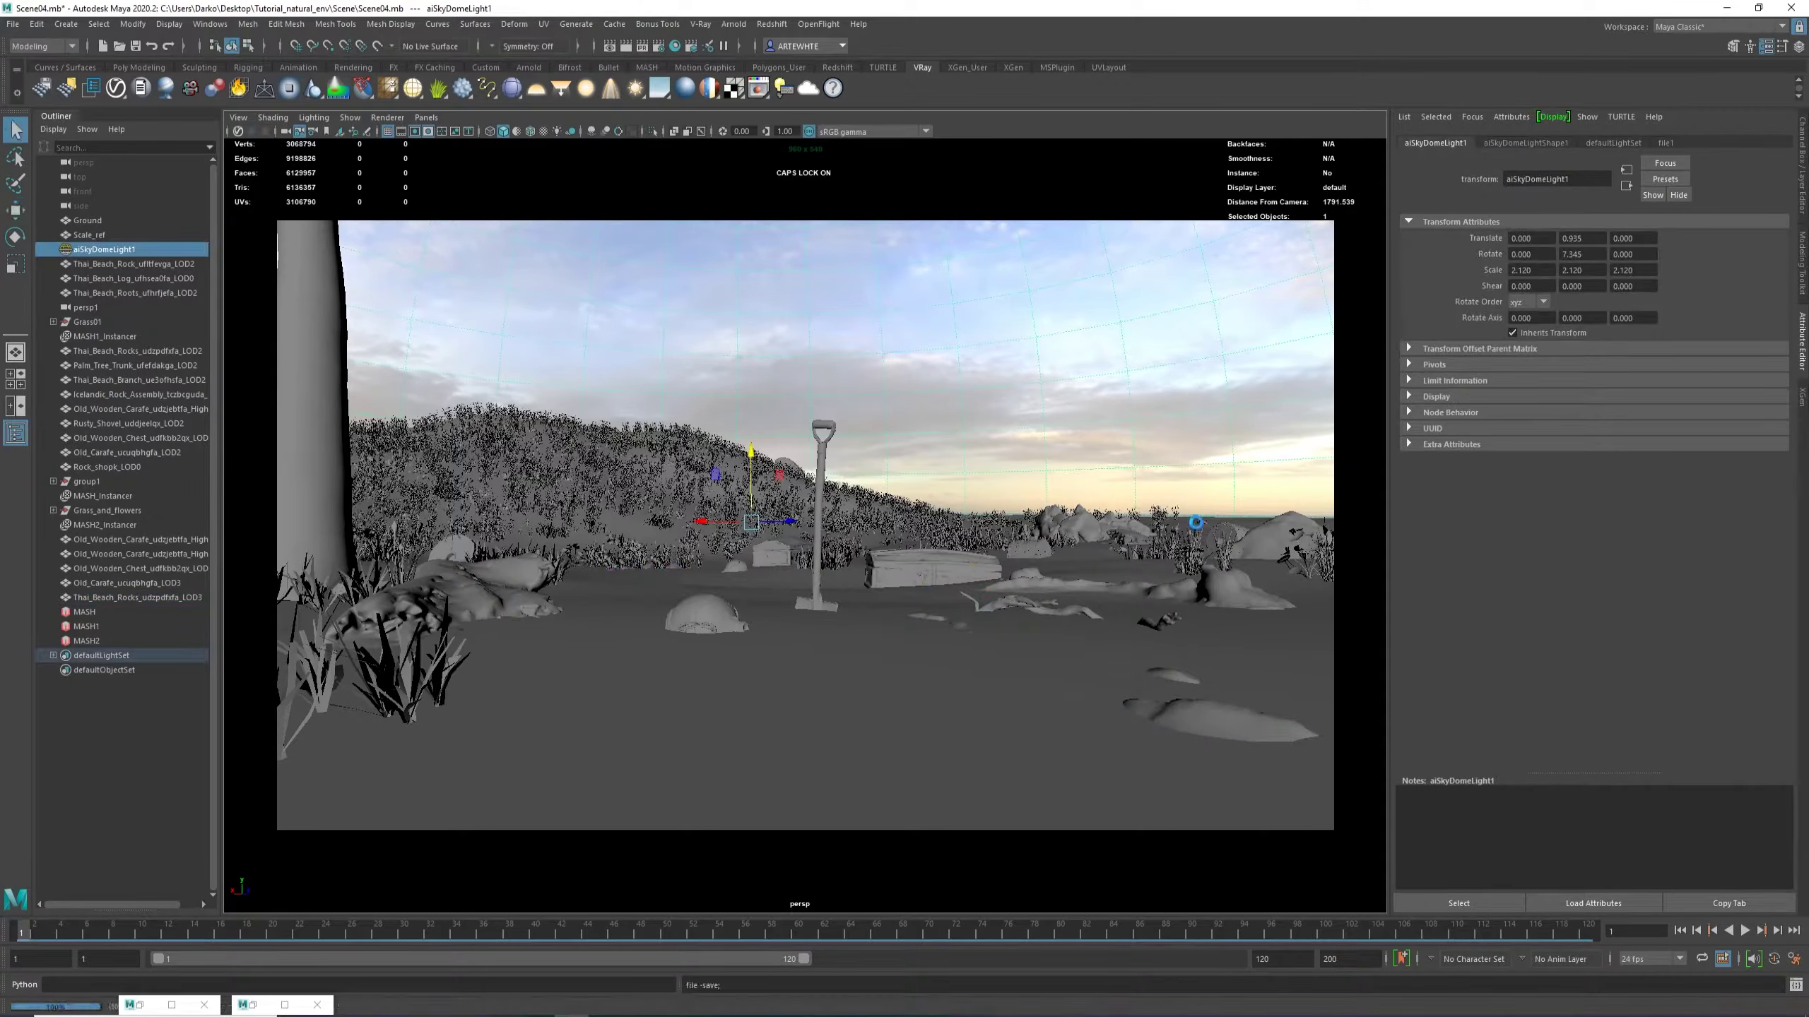
key("ctrl+s")
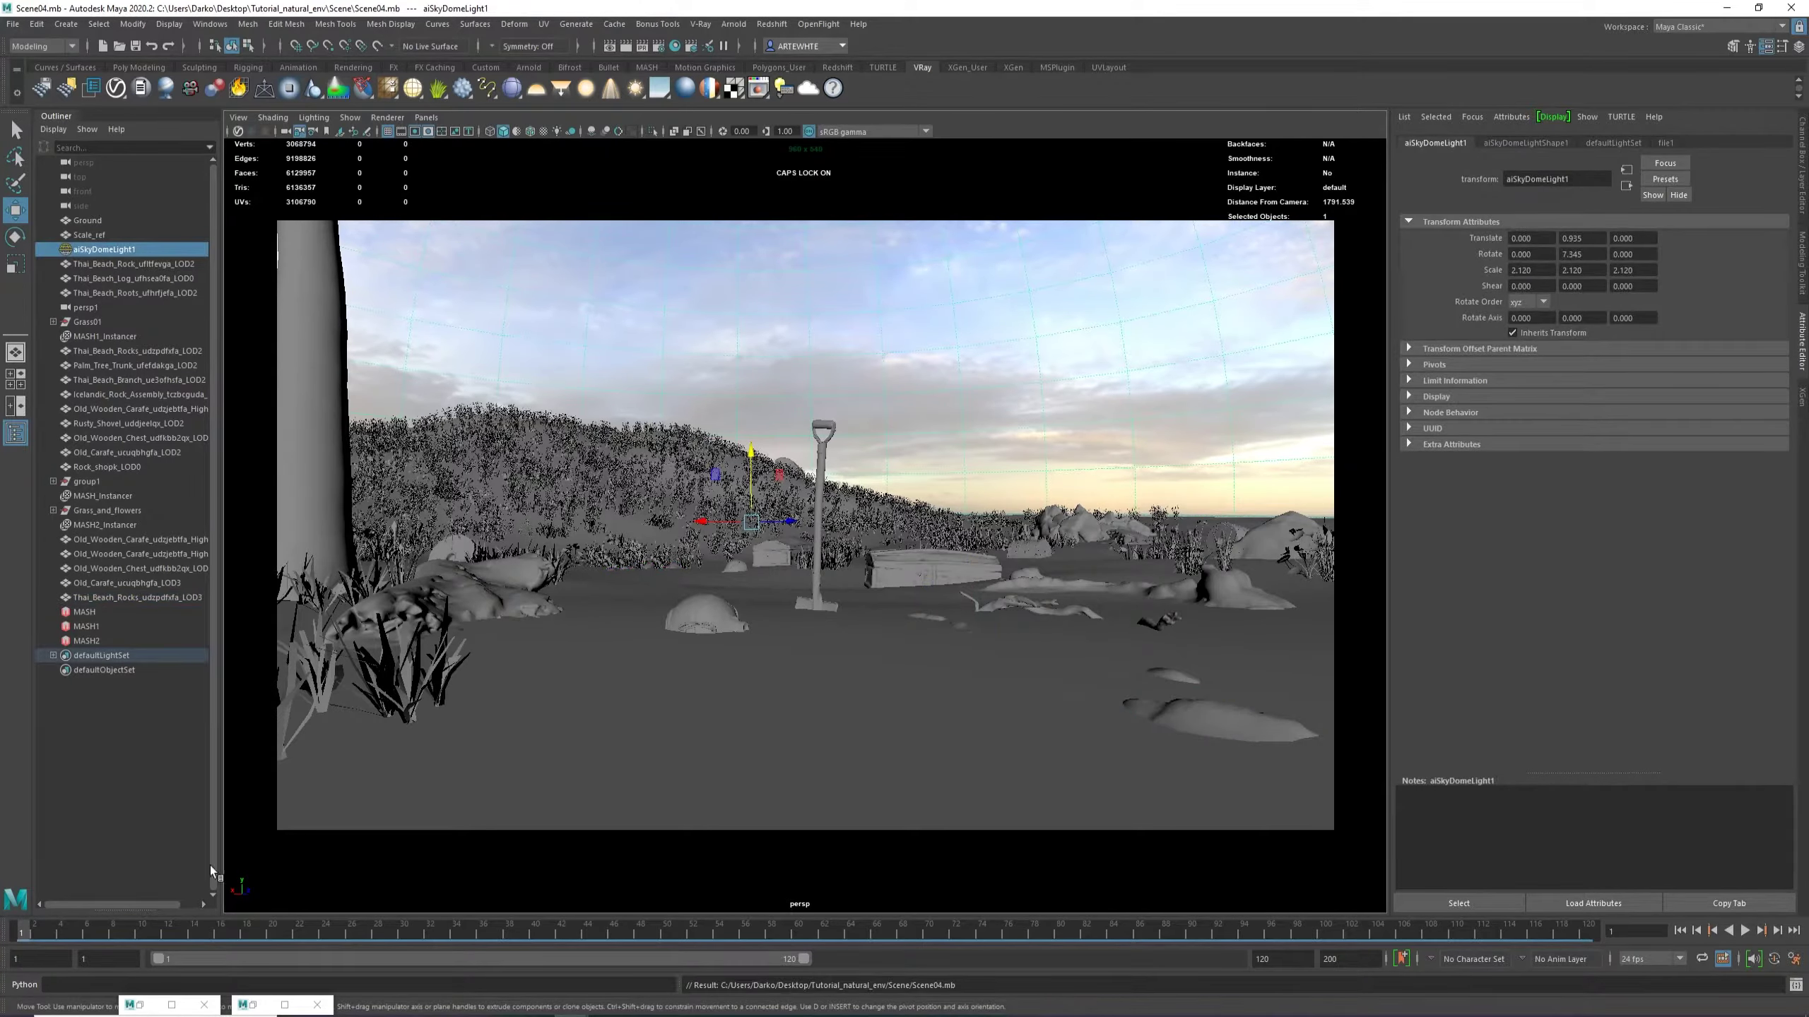
Review the beach composition in the Arnold RenderView before adding more vegetation.
left_click(253, 1005)
left_click(1234, 58)
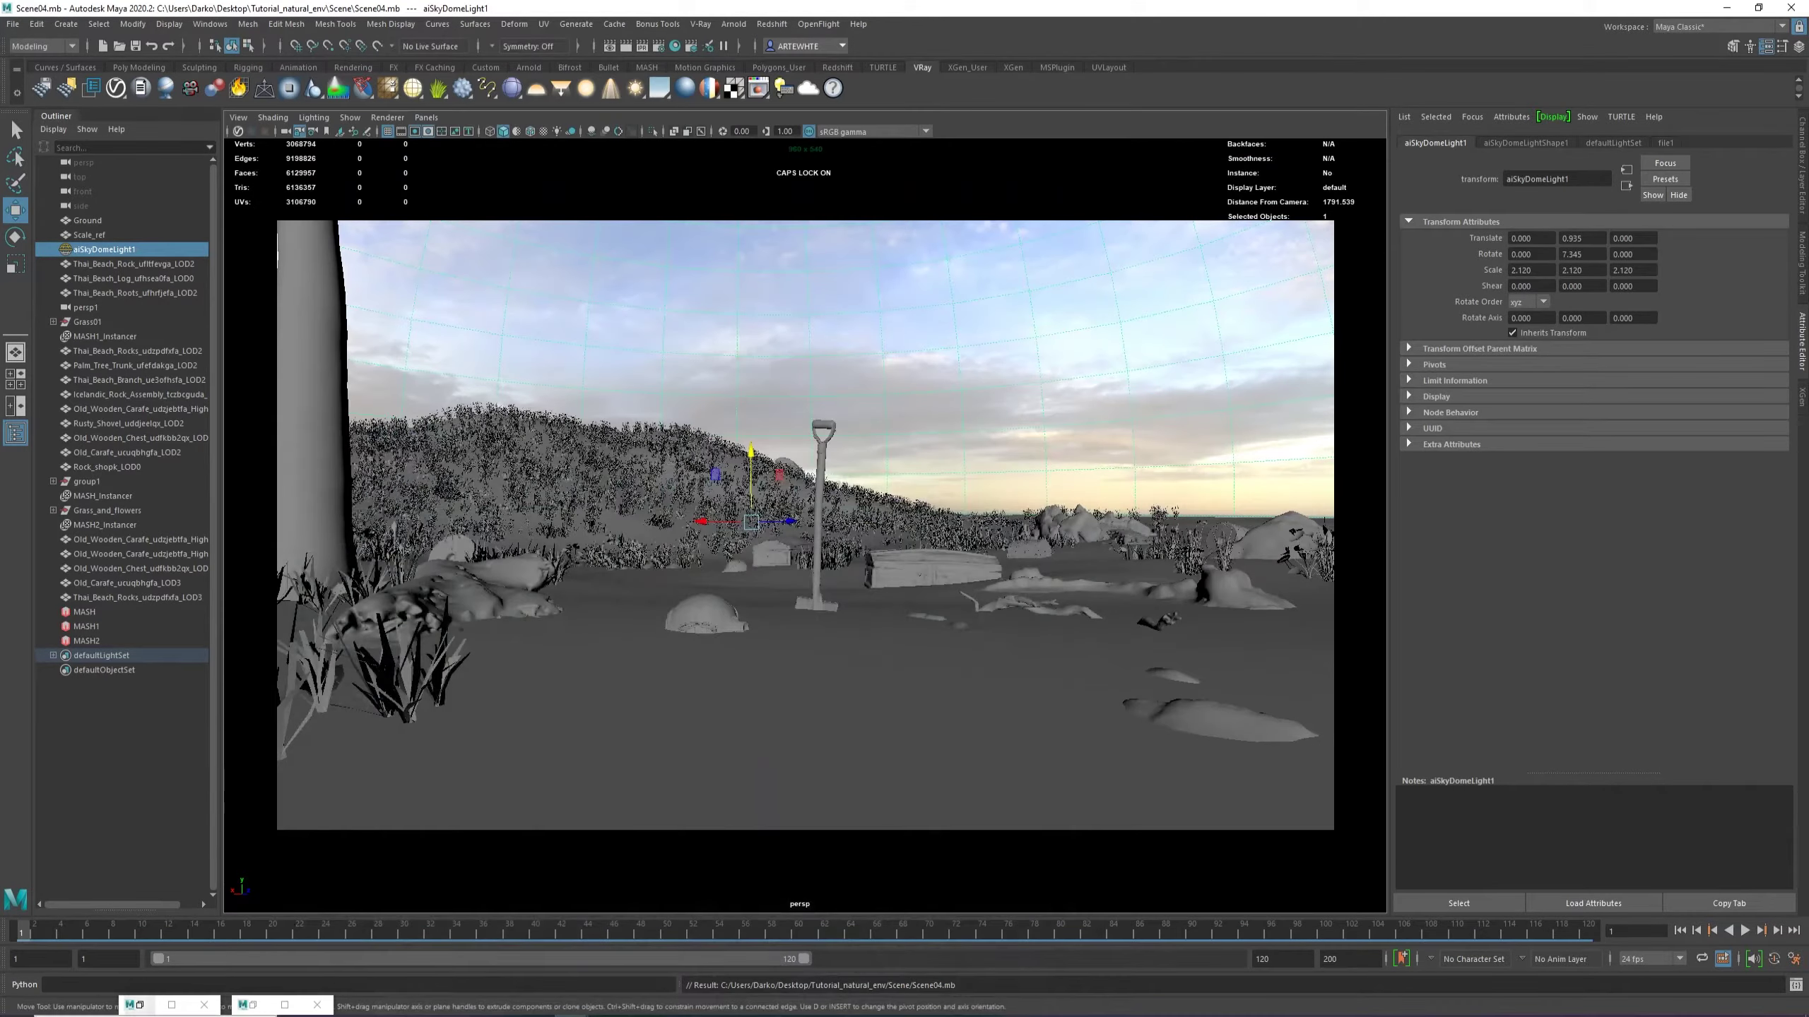
left_click(139, 1005)
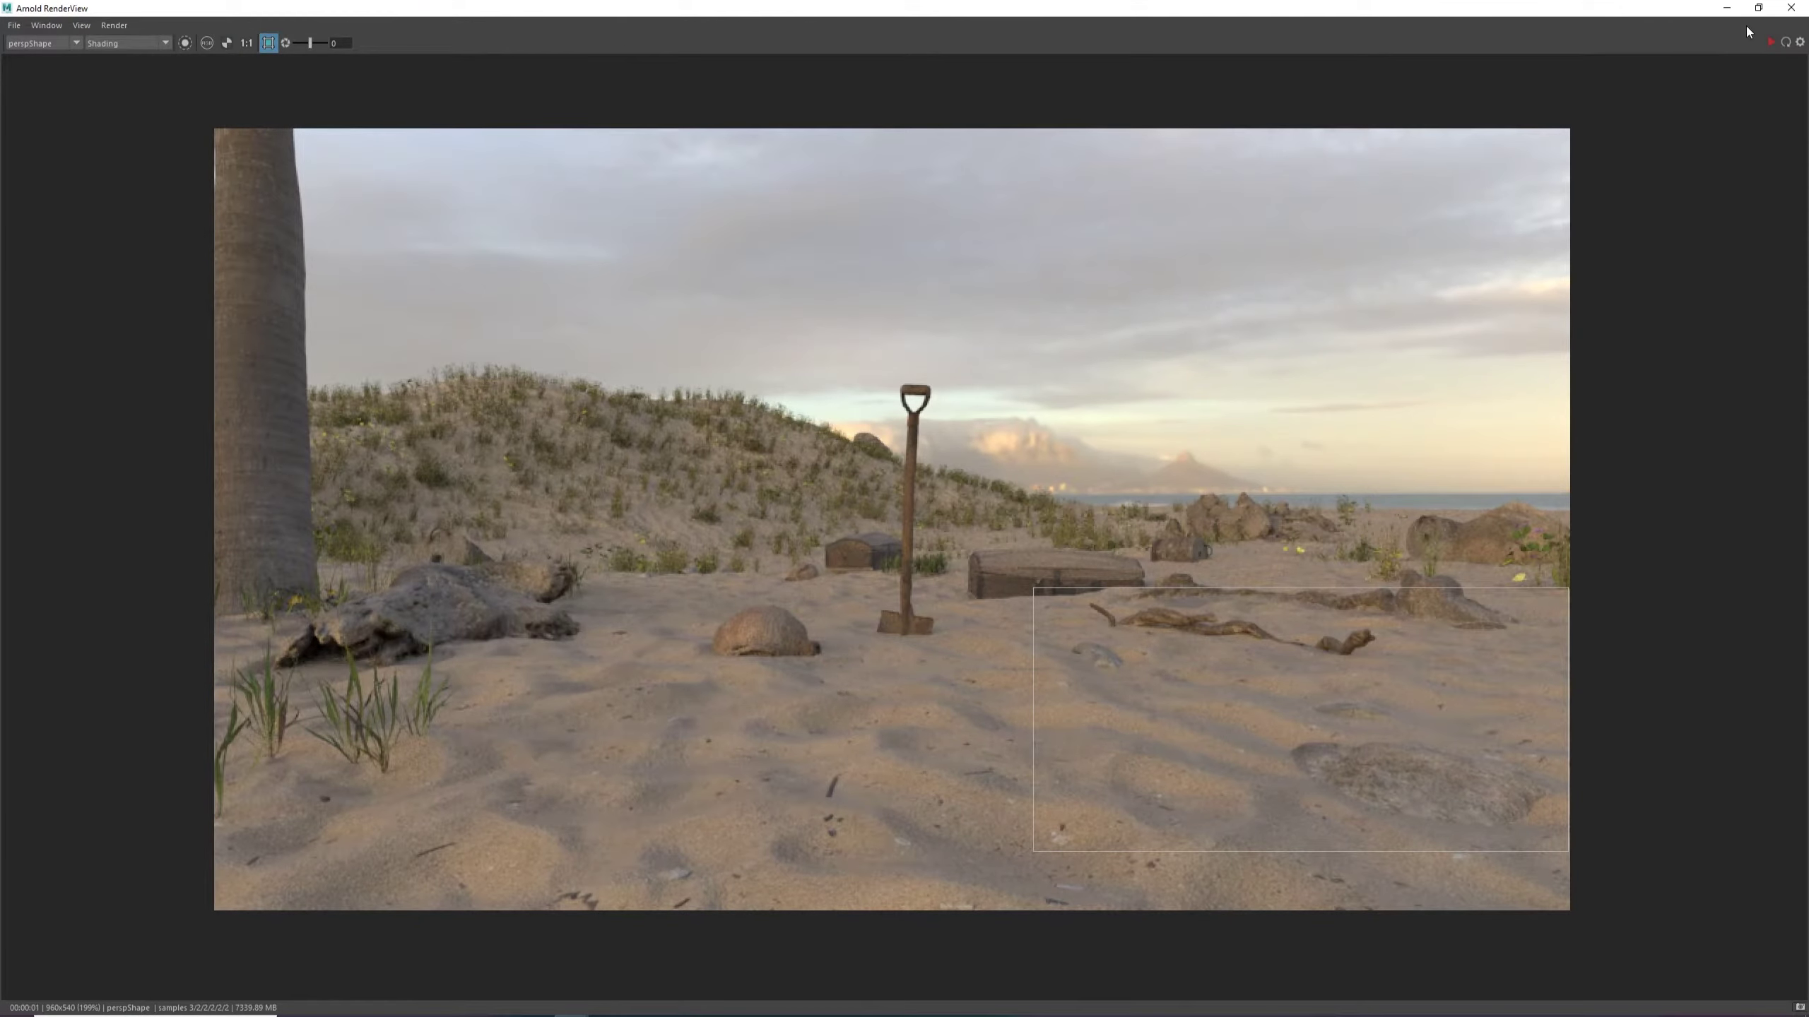
left_click(1727, 8)
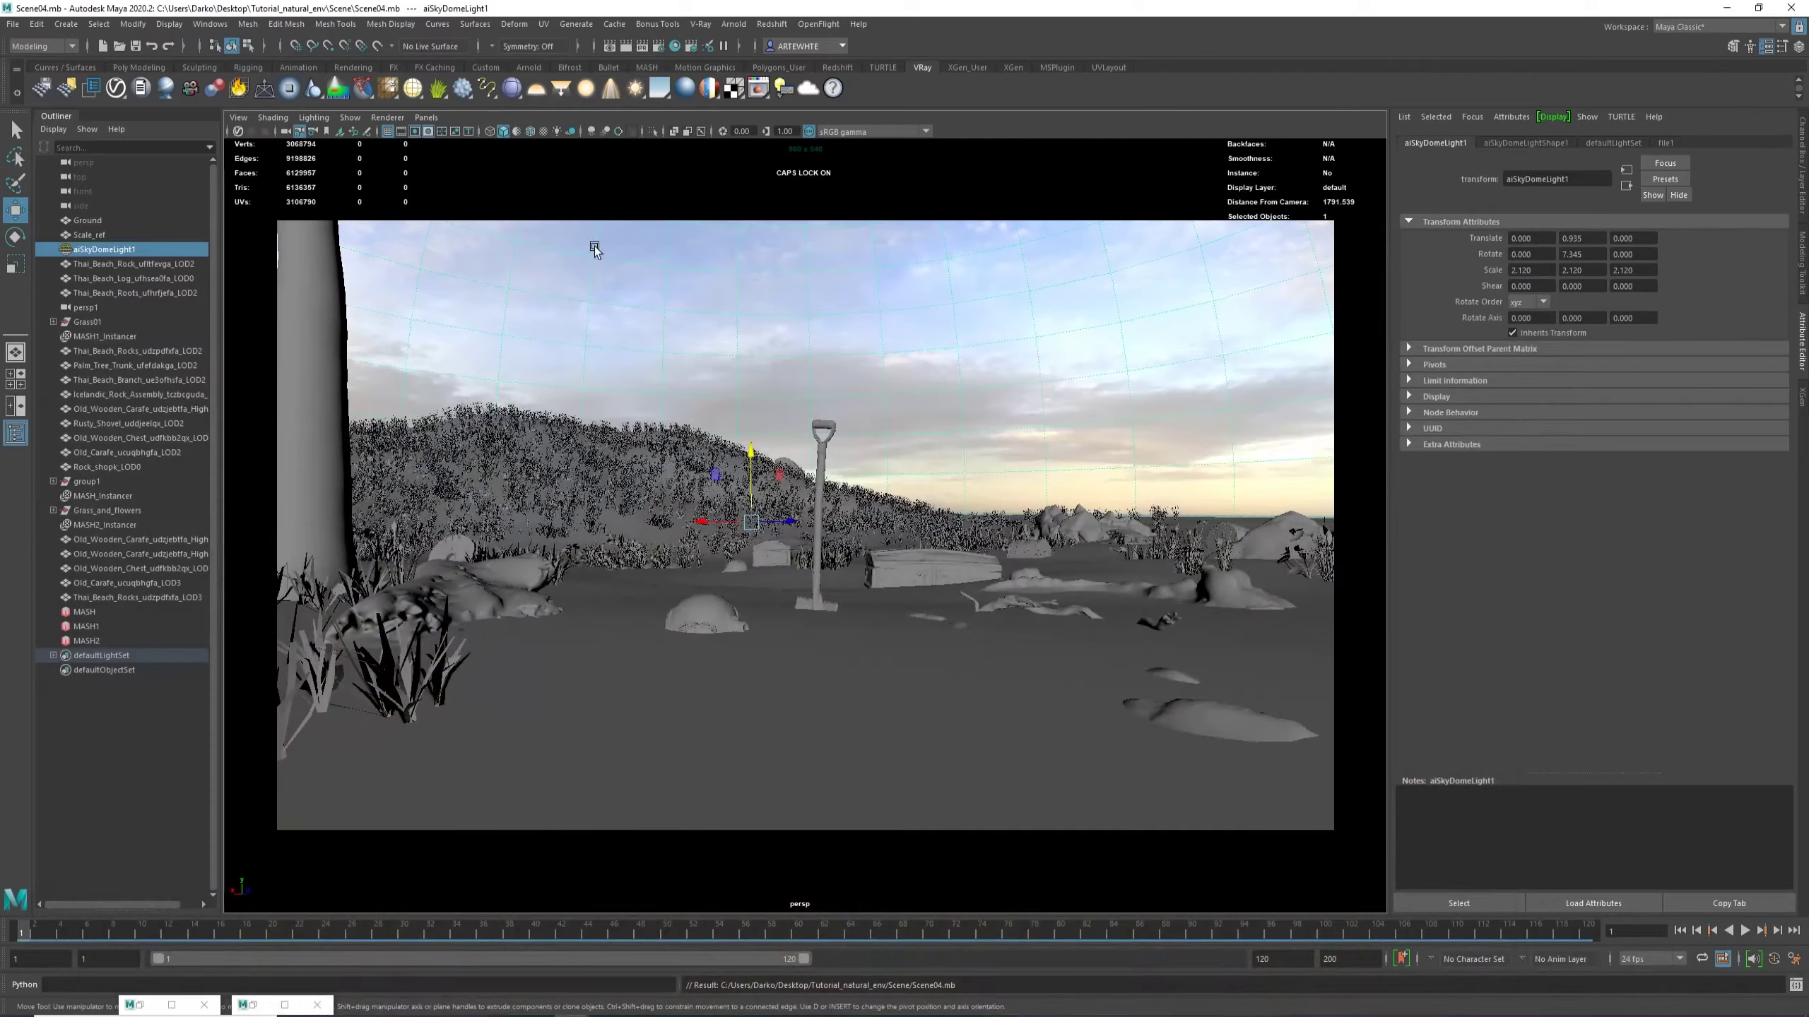
Switch to the Animation menu set and open the MASH2_Placer node from the MASH Editor for painting.
left_click(42, 46)
left_click(39, 93)
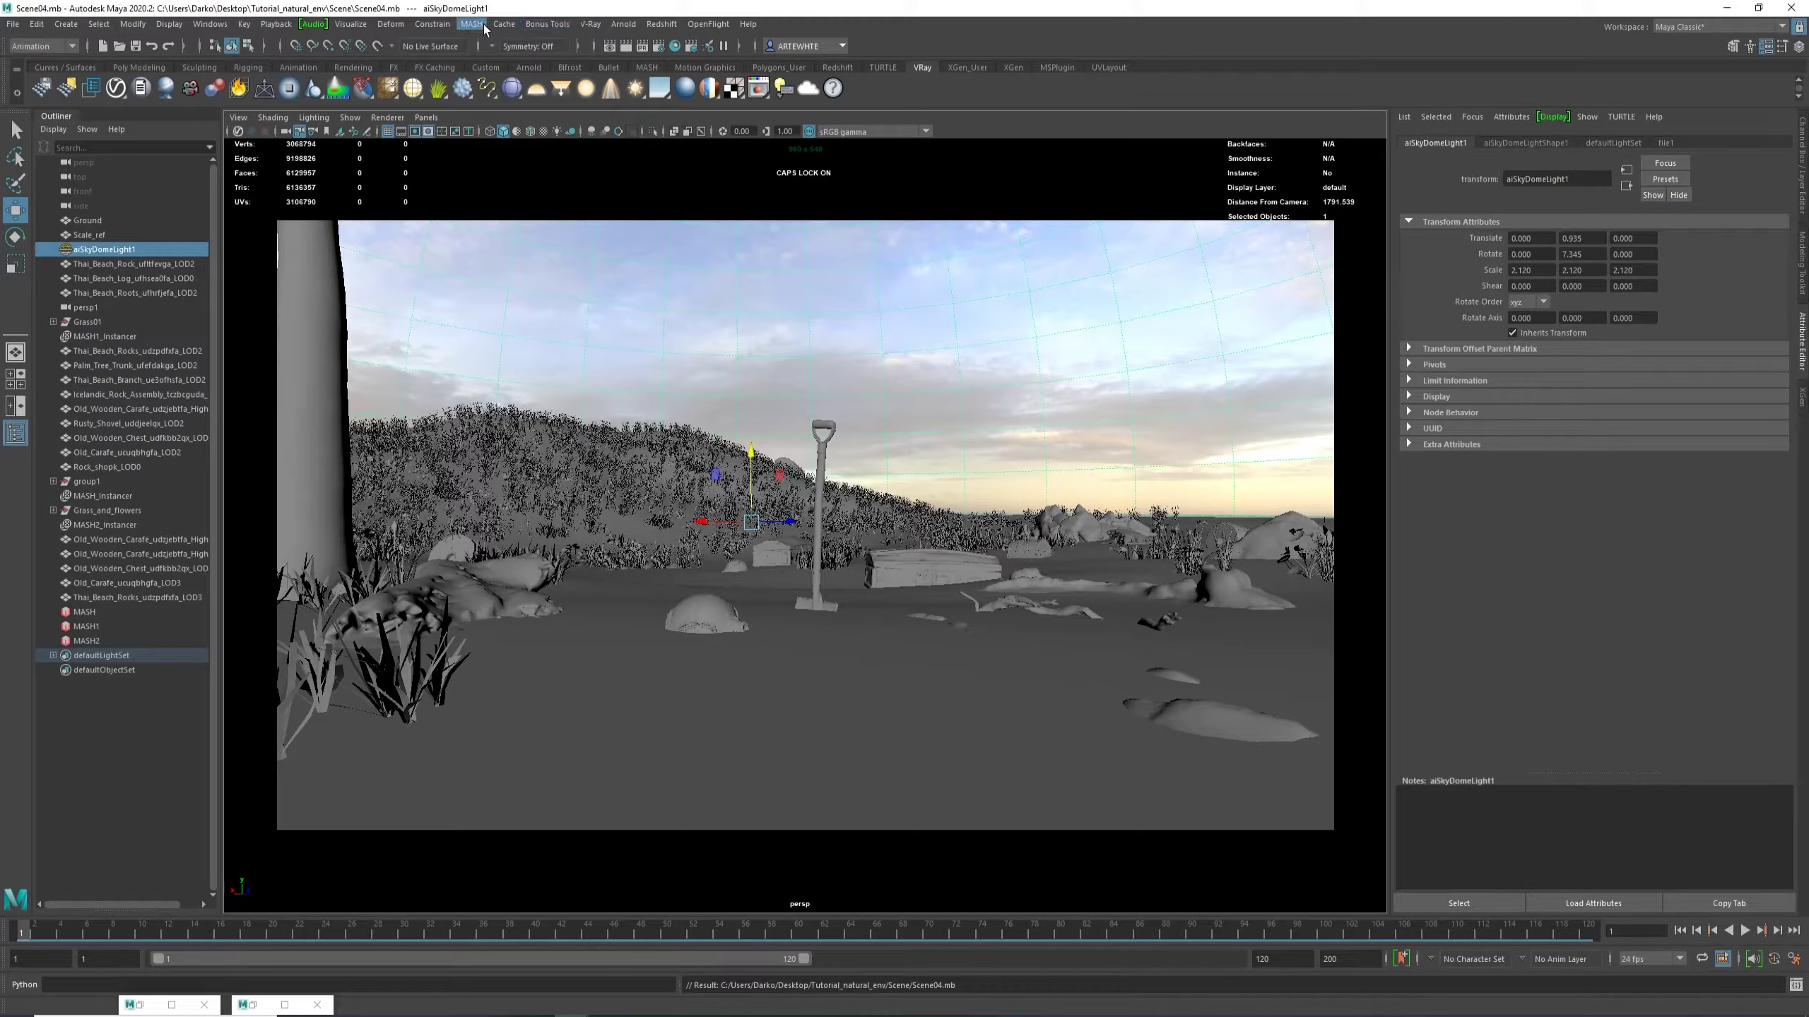
left_click(471, 24)
left_click(499, 66)
left_click(260, 242)
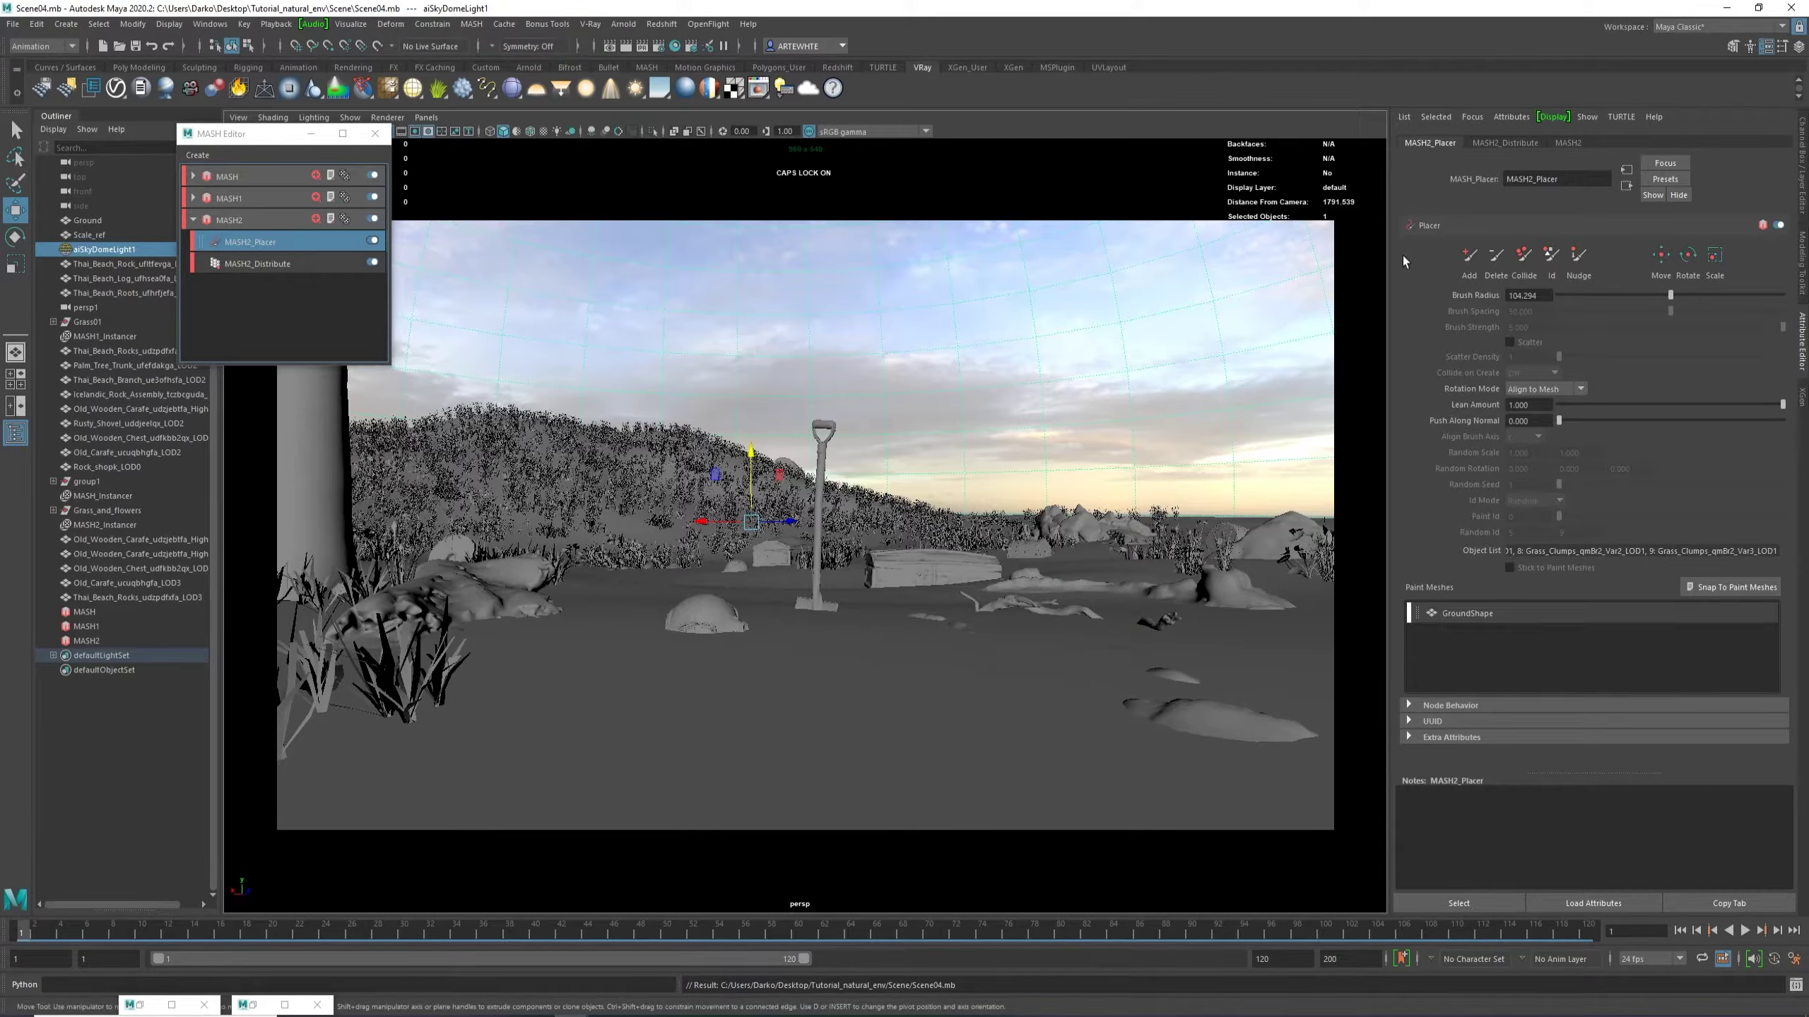
left_click(1469, 255)
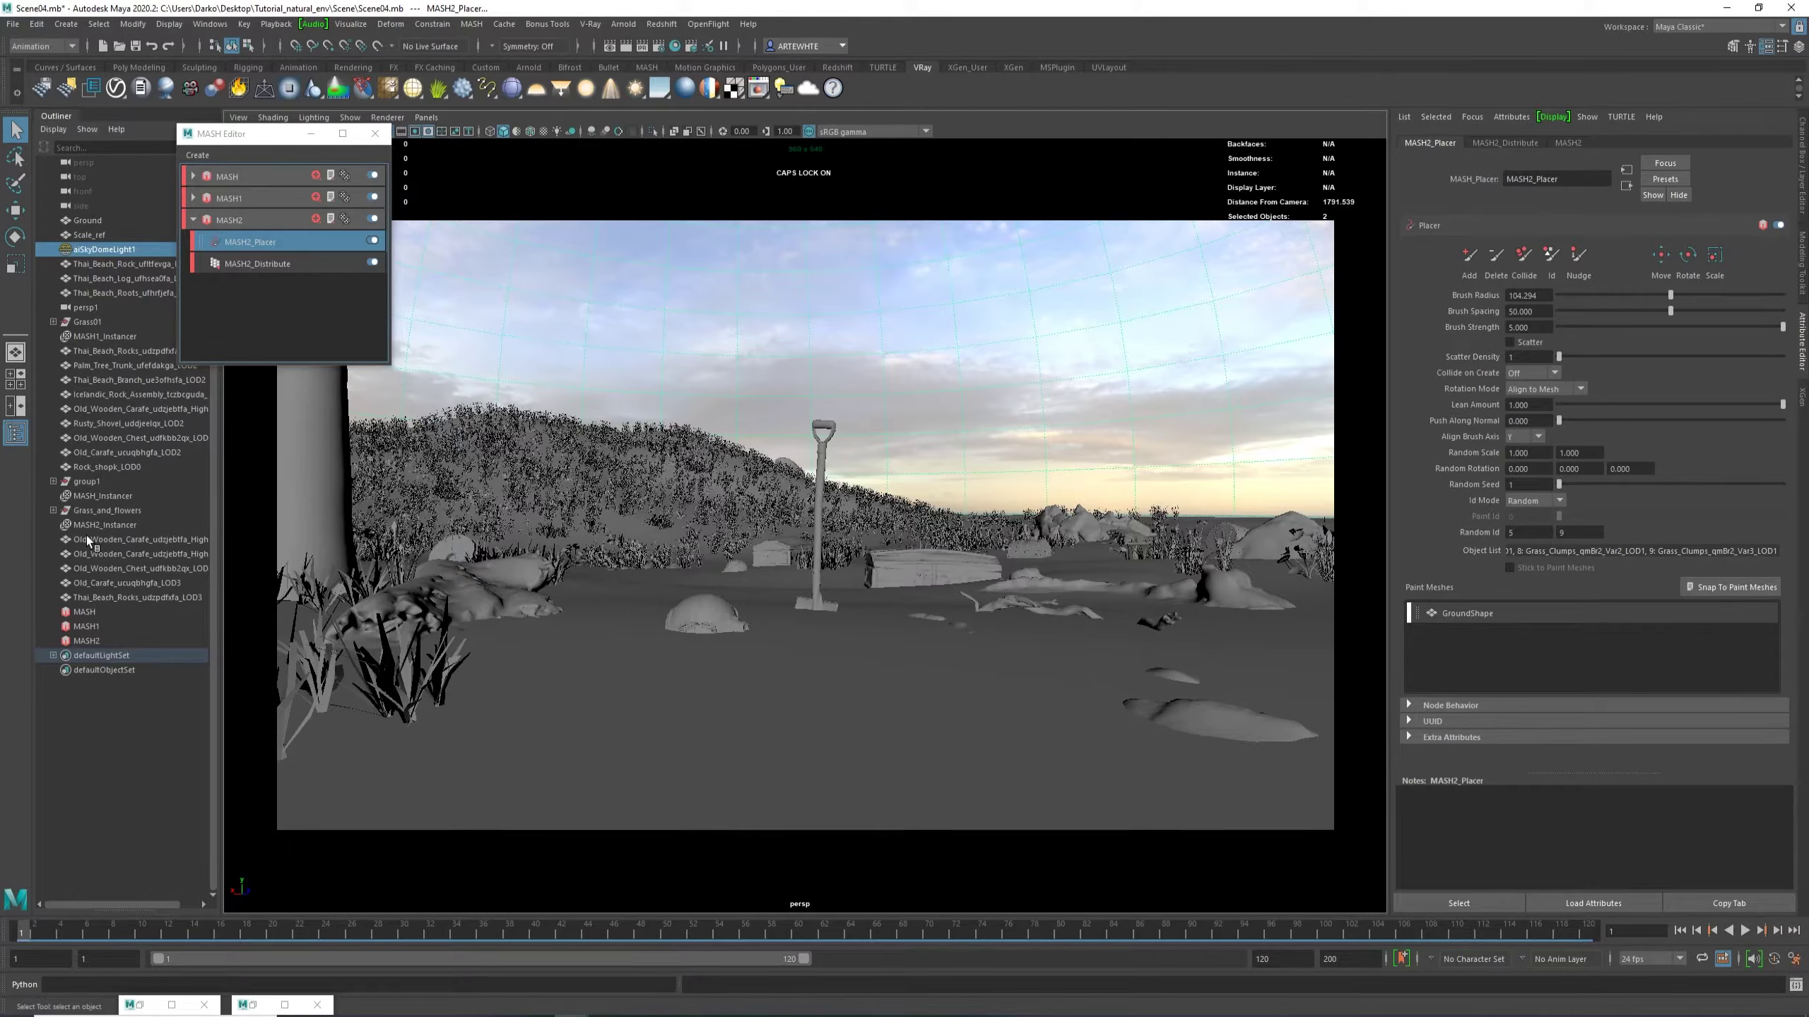
Check the instanced objects of MASH2_Instancer and set the placer's minimum Random Id to 7 so only grass clumps are painted.
left_click(104, 525)
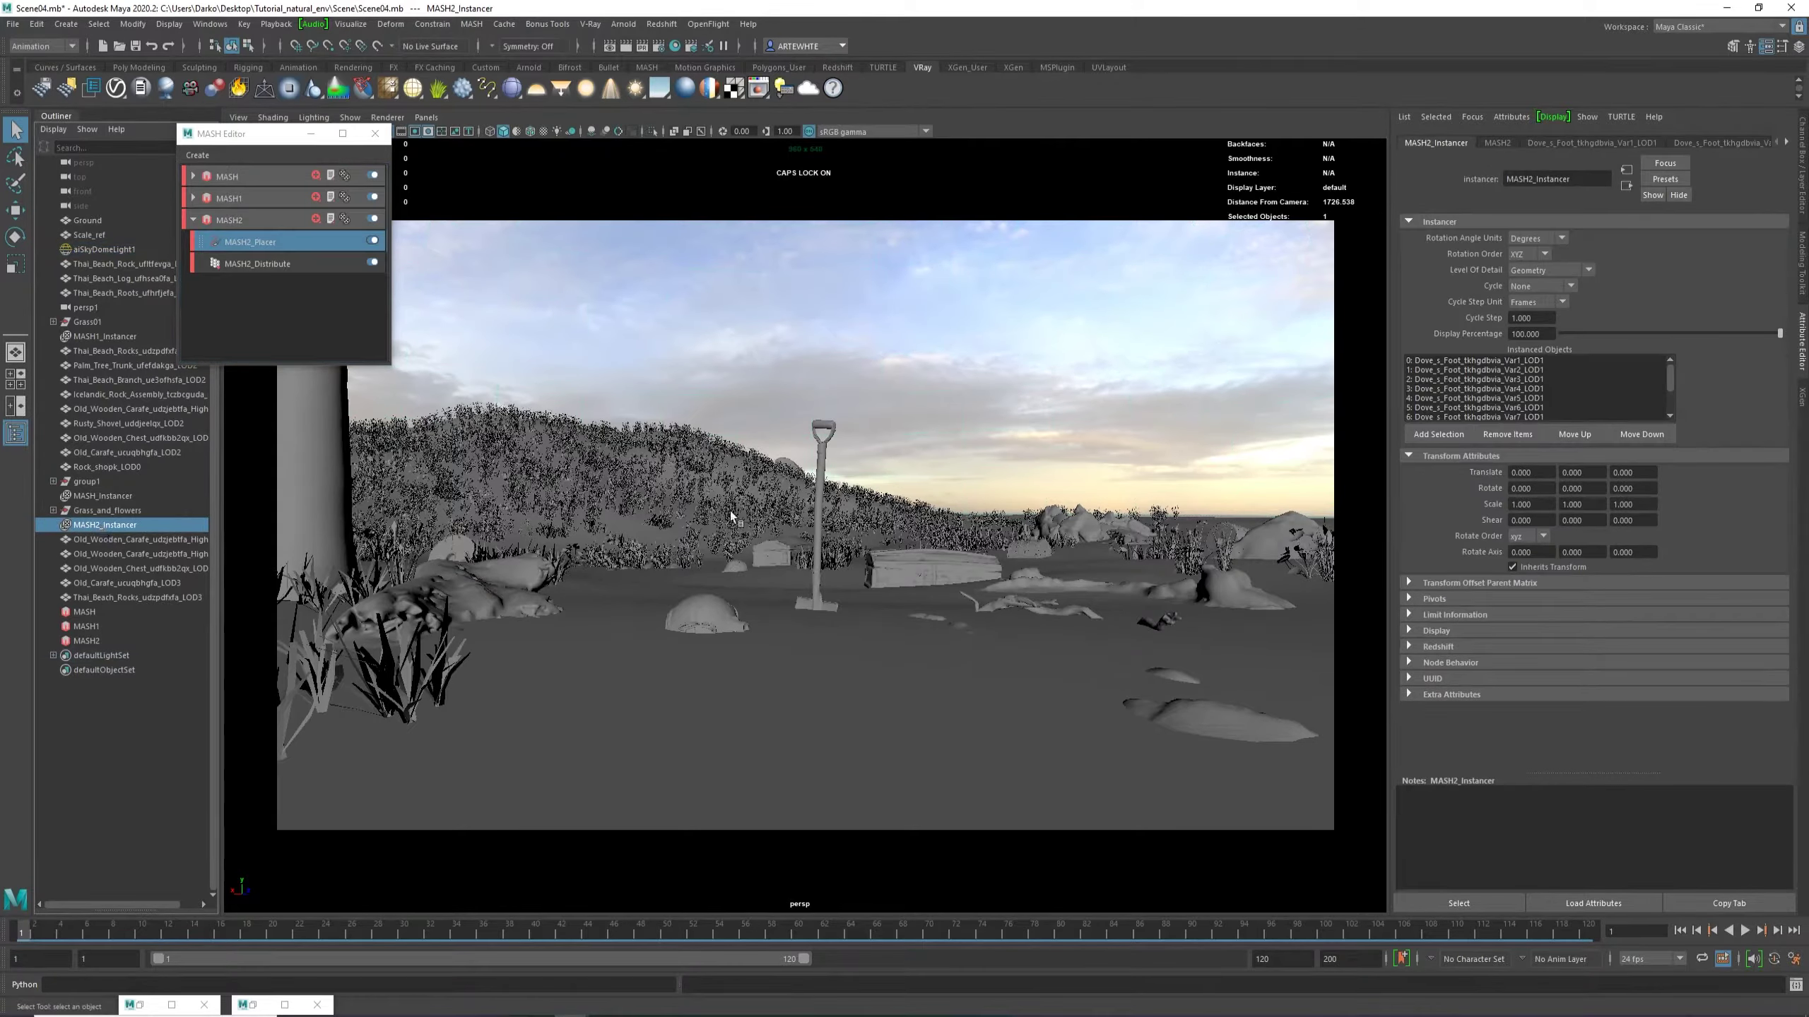
scroll(1461, 399, "down", 2)
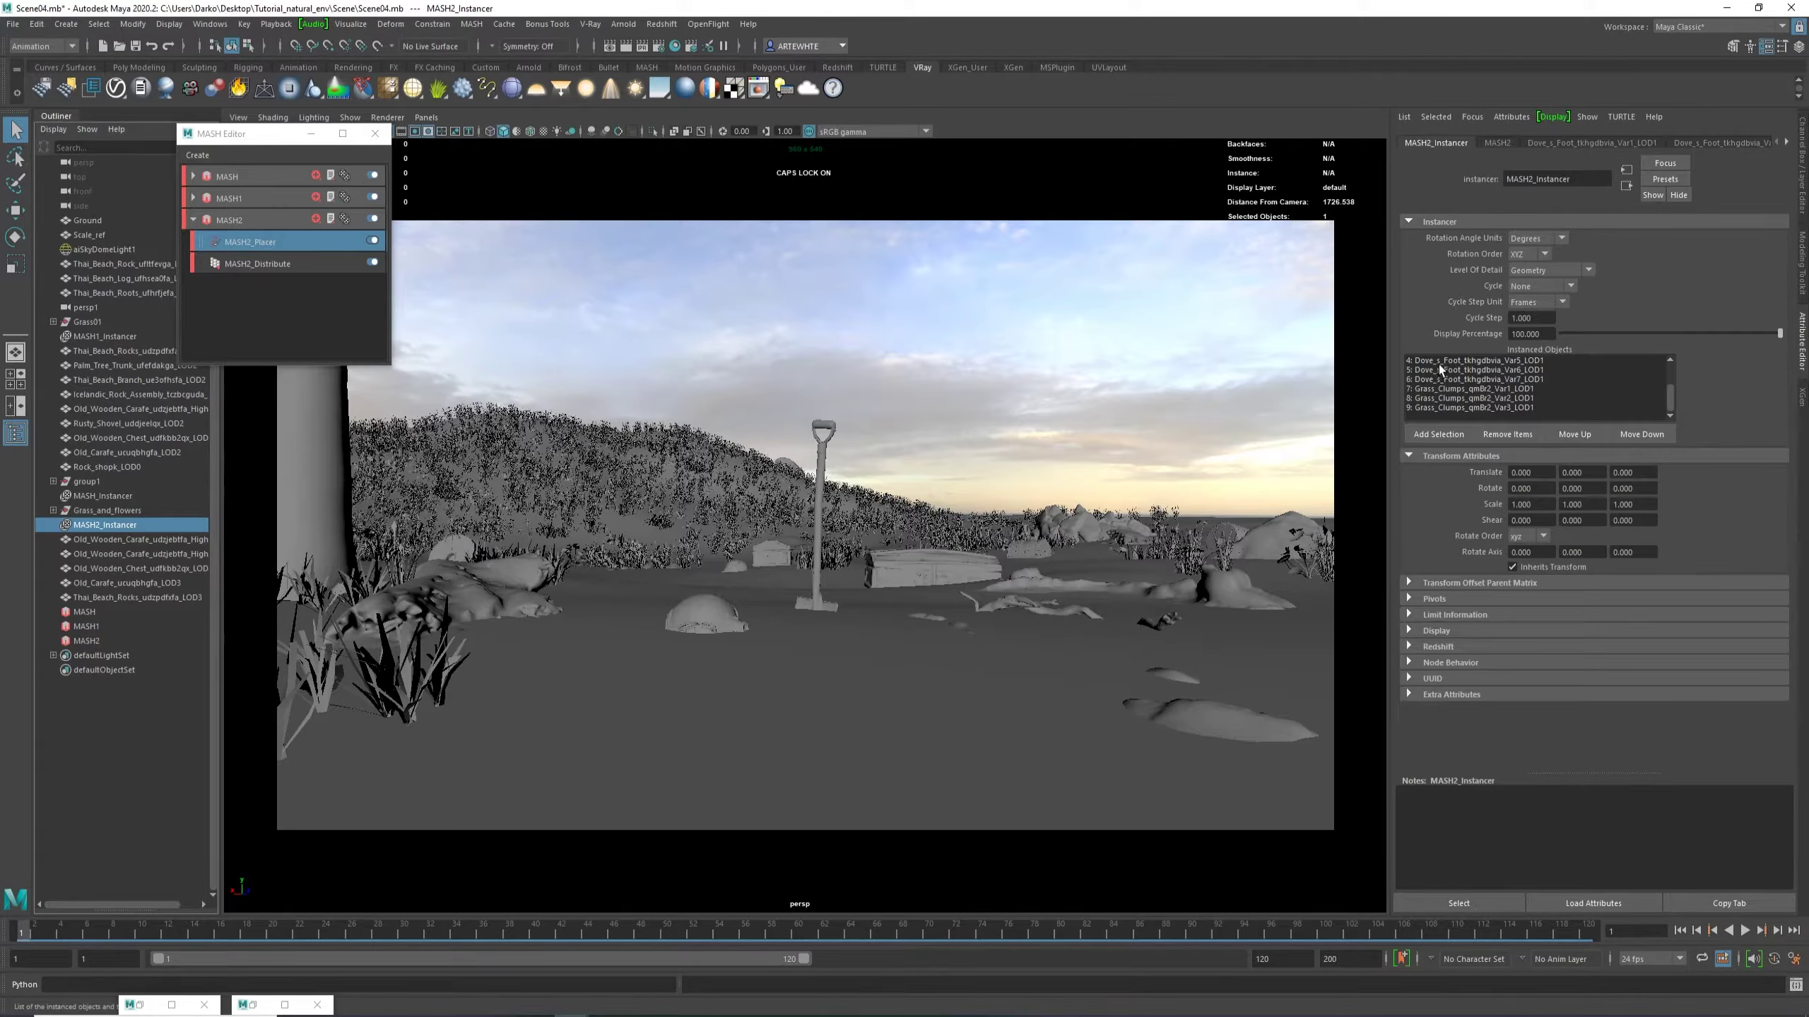
scroll(1439, 385, "up", 2)
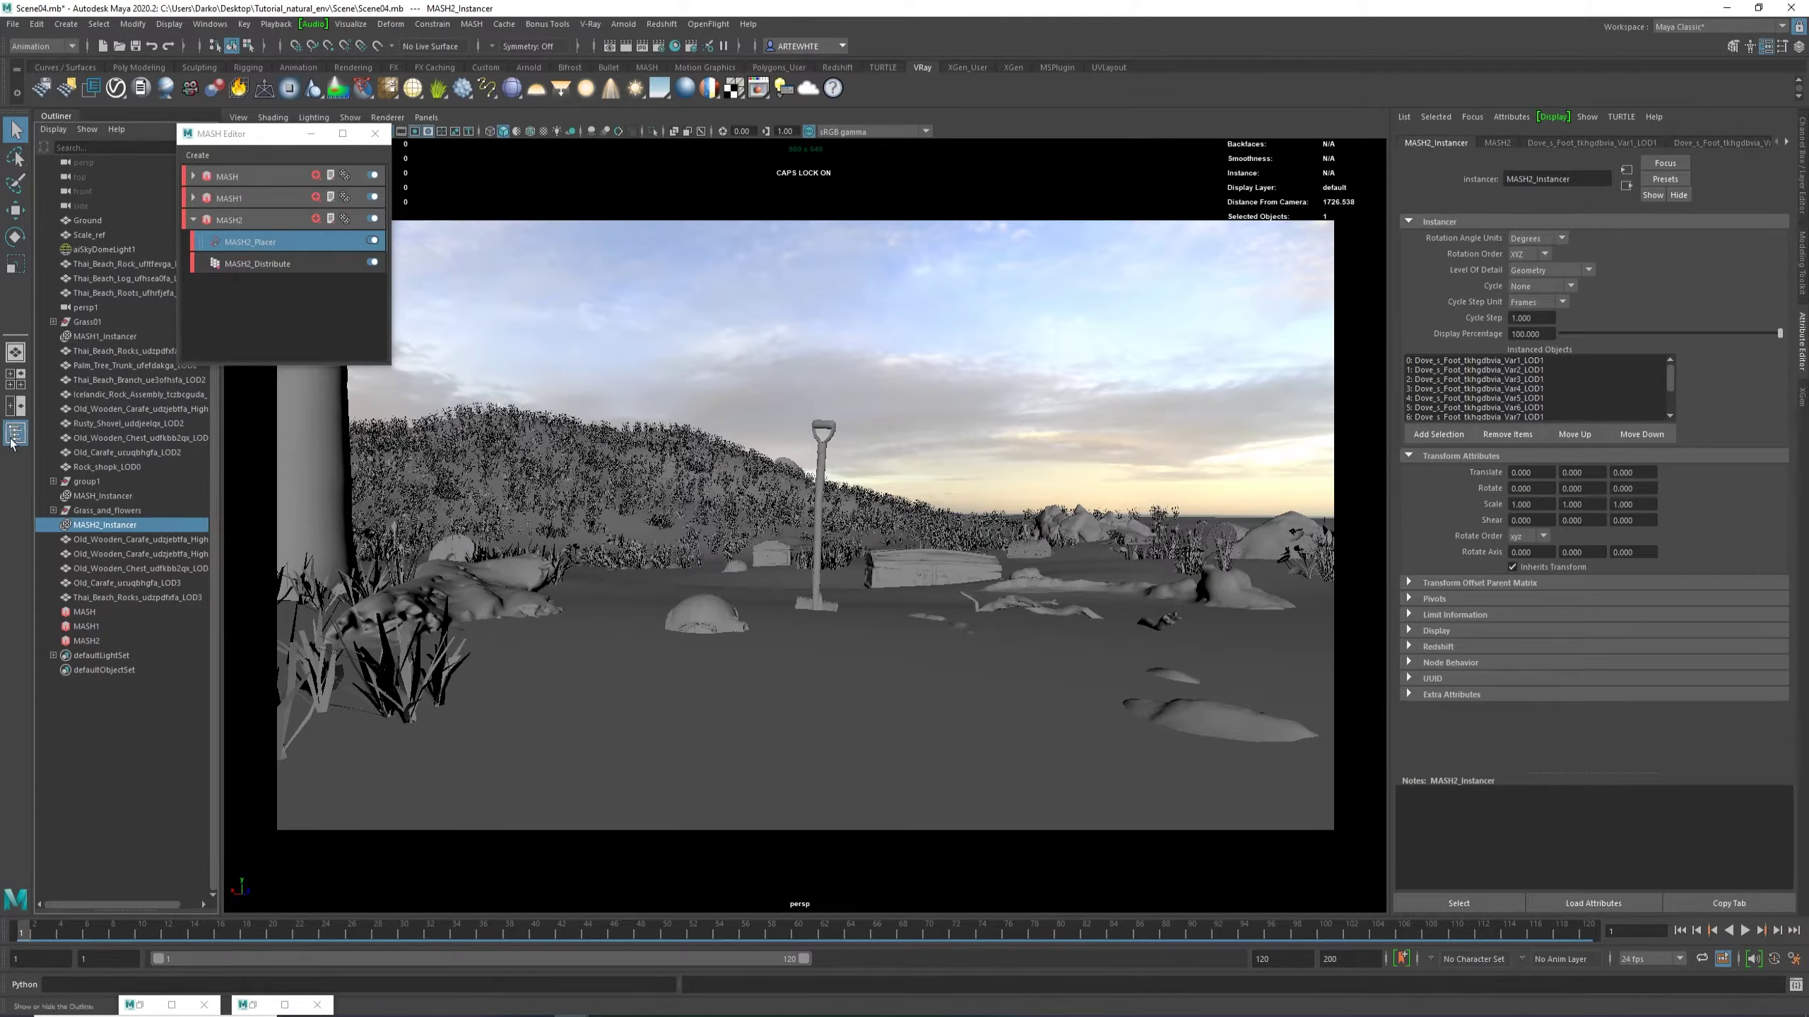
left_click(235, 243)
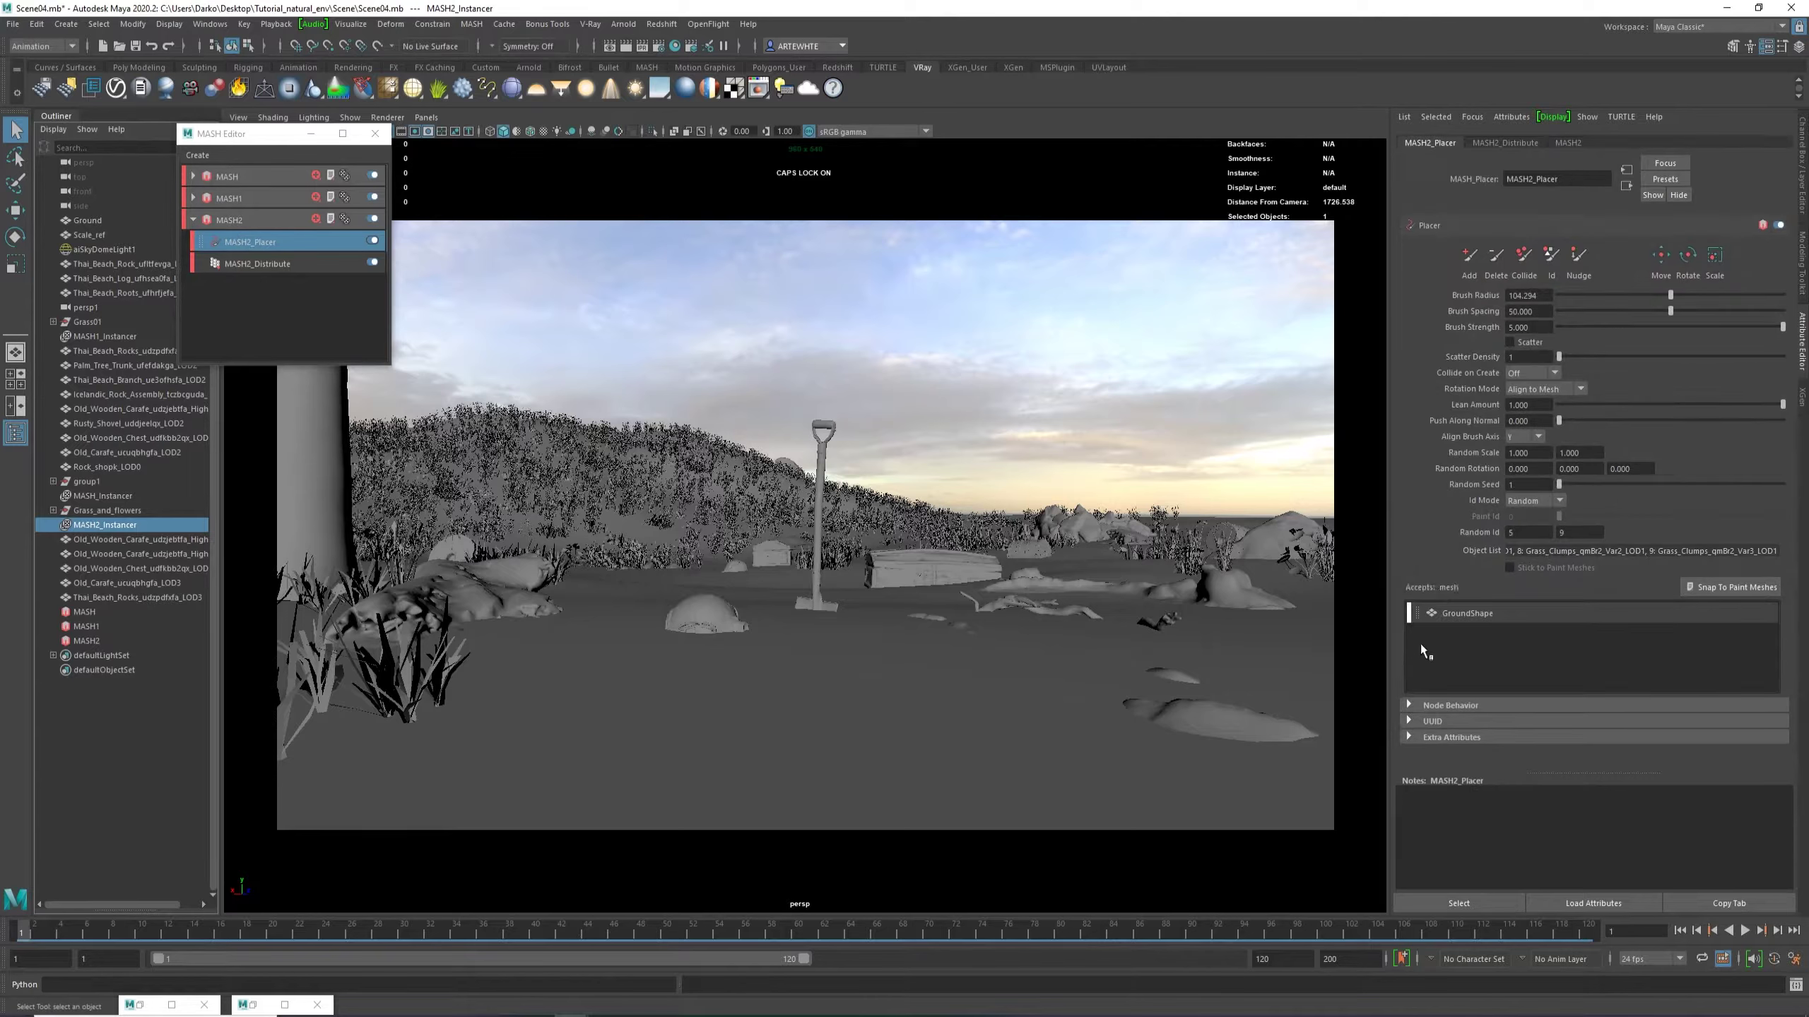
type("7")
key("Return")
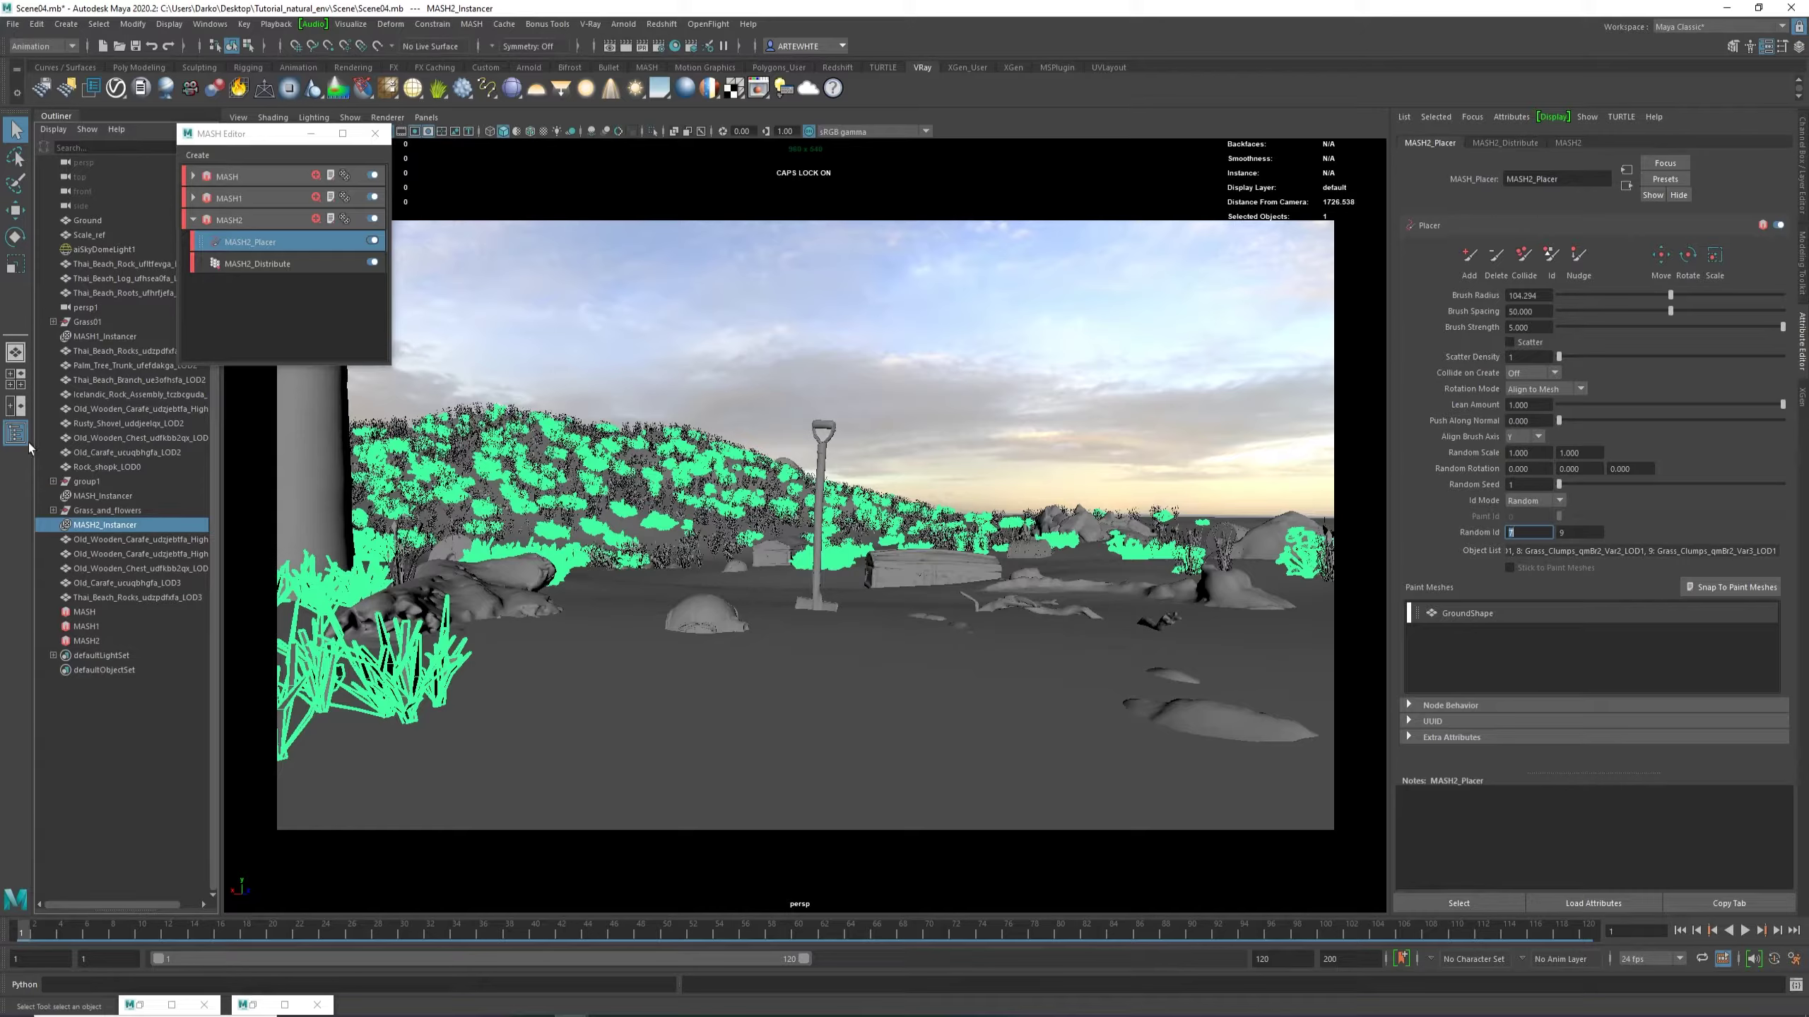
Paint grass clumps around the driftwood, chest and foreground rocks, reducing the brush radius to about 20.6.
left_click(1468, 256)
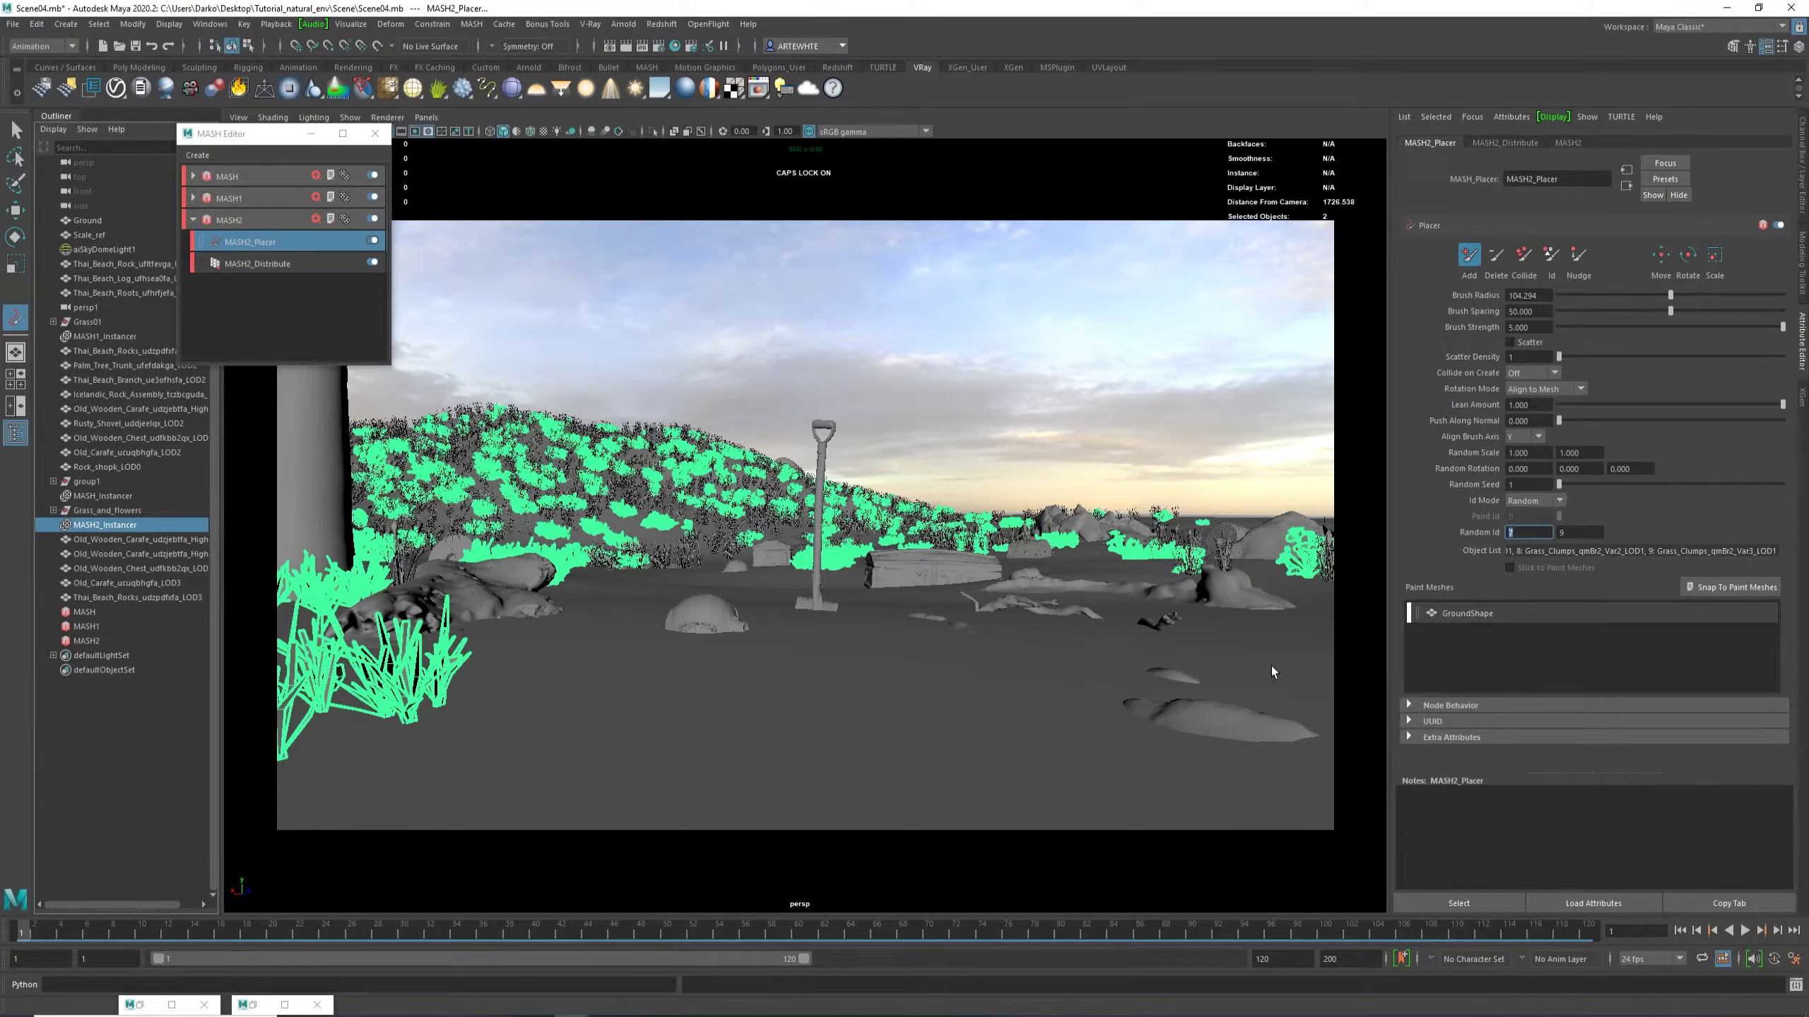
left_click_drag(1272, 666, 1196, 680)
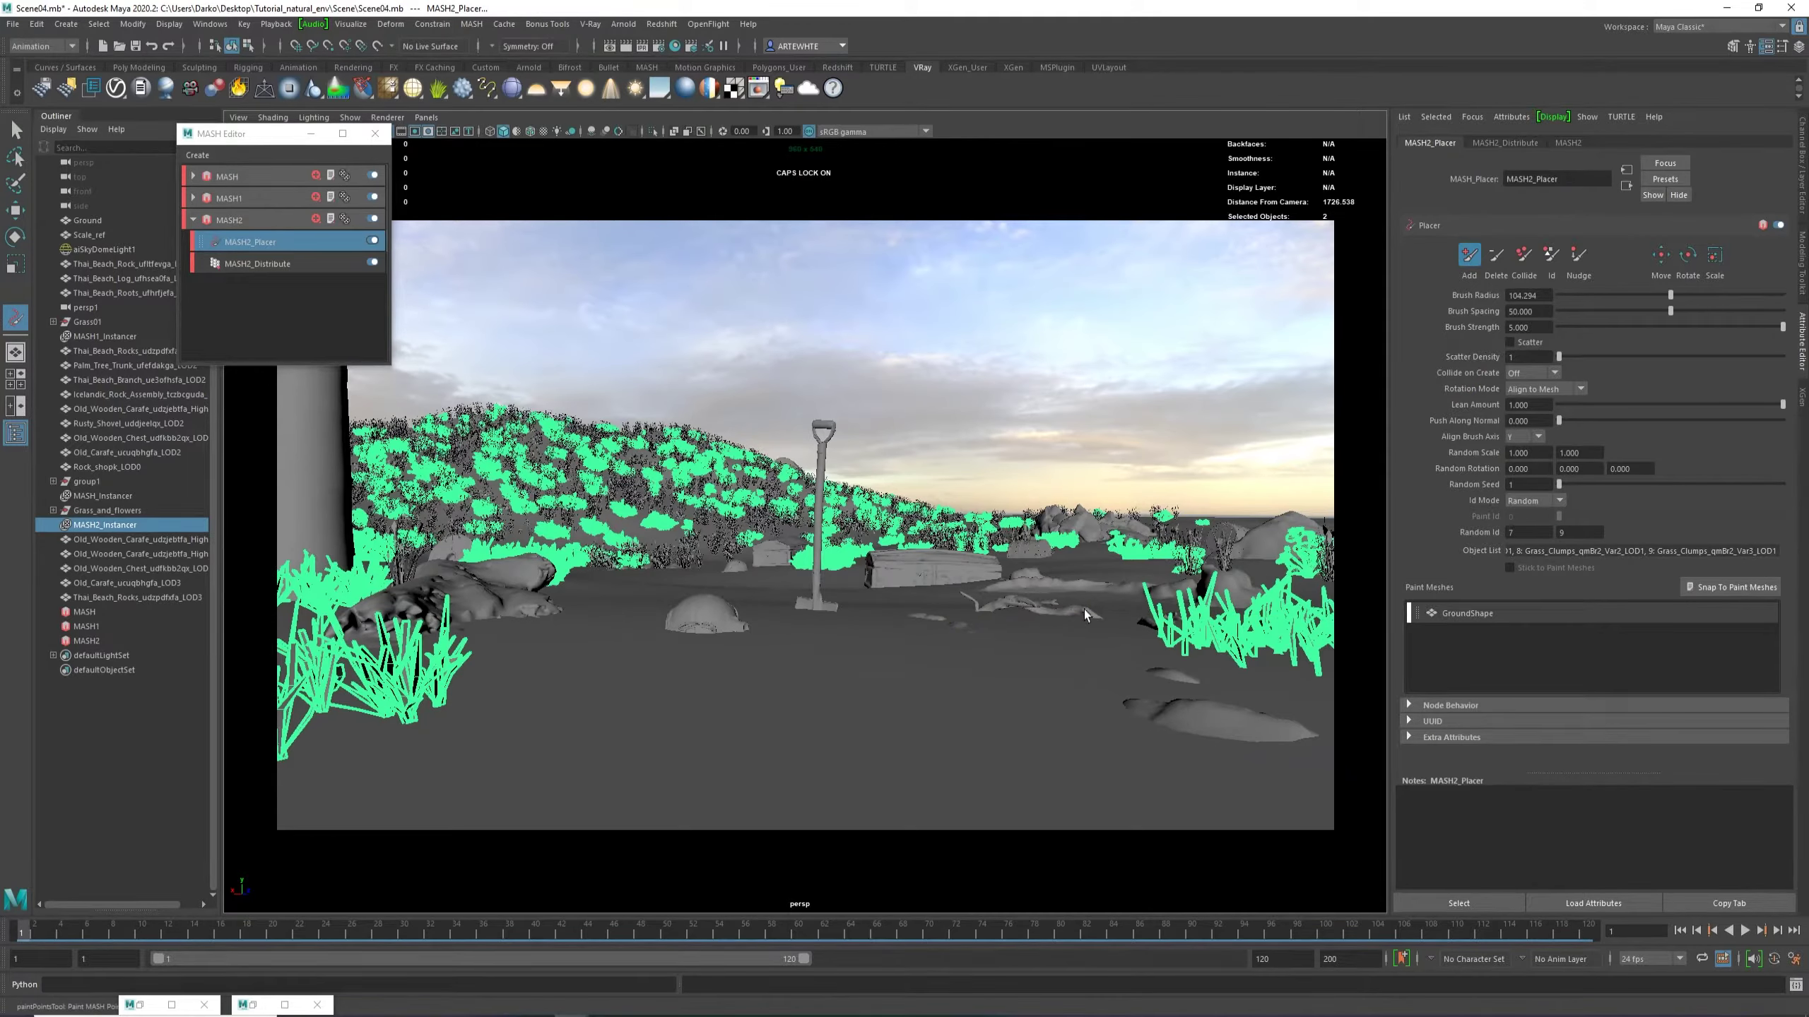
key("b")
left_click_drag(1084, 609, 1032, 615)
left_click(1155, 606)
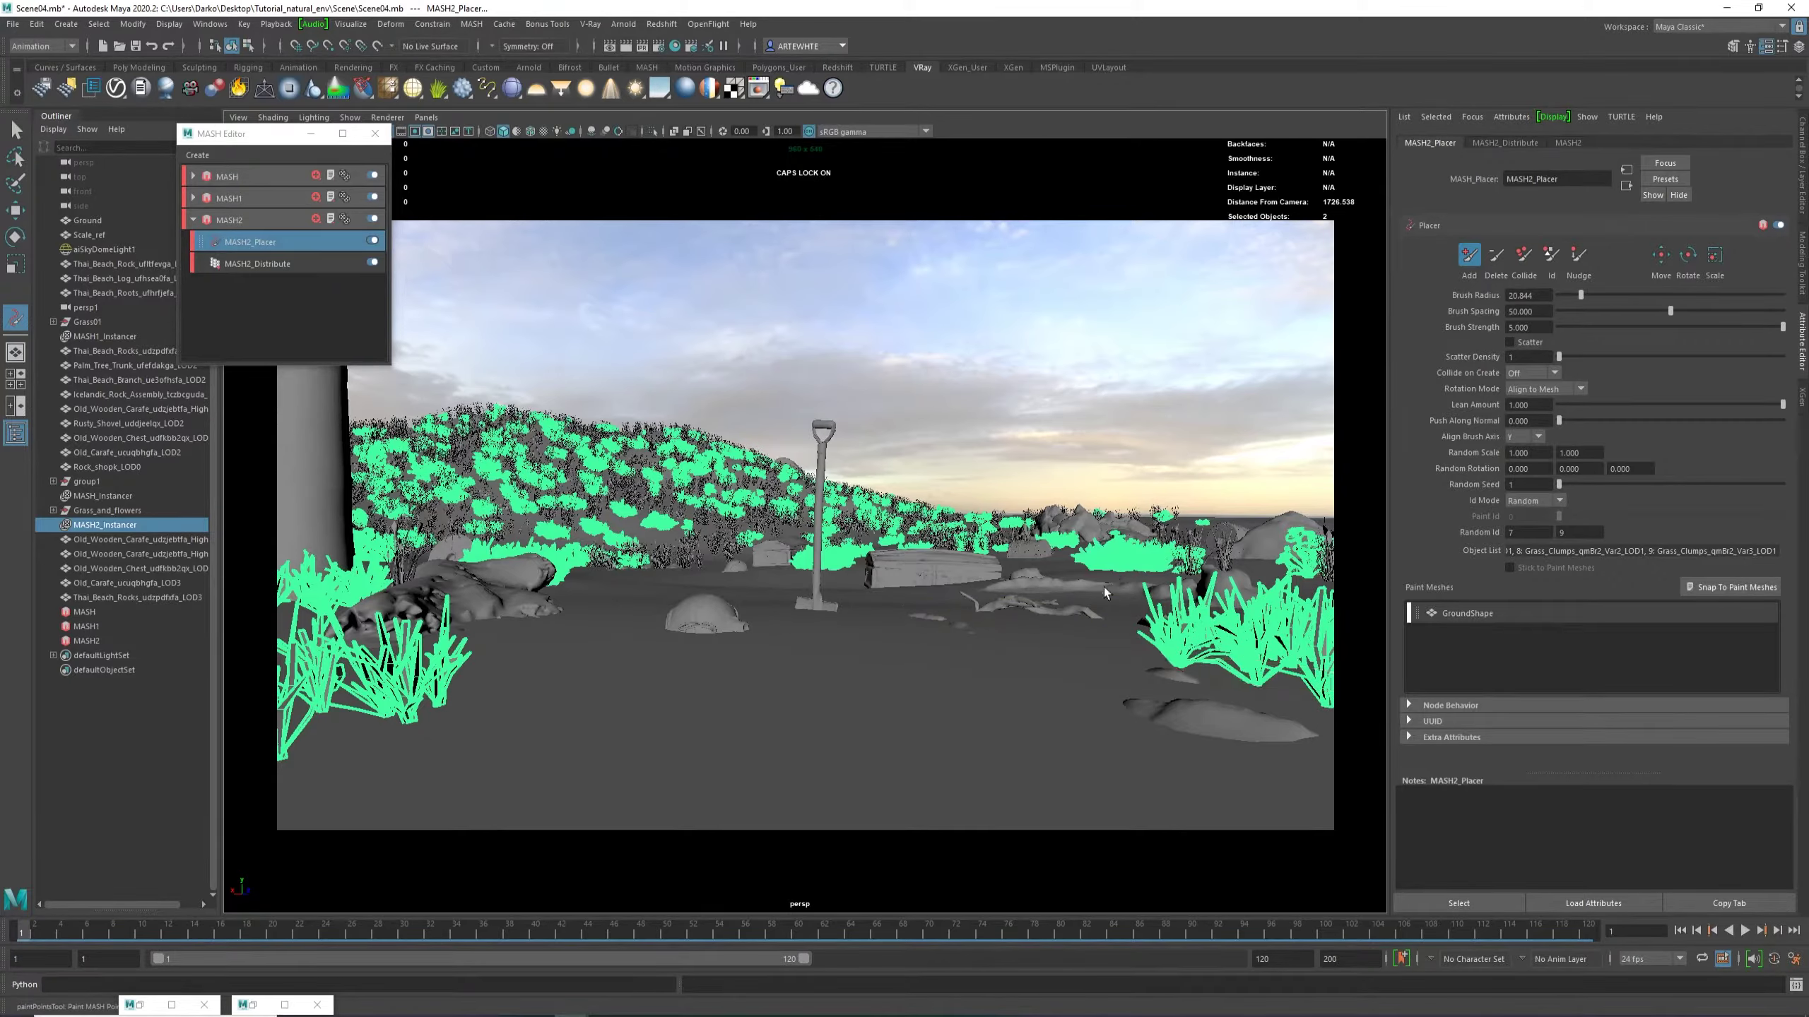
left_click(1103, 588)
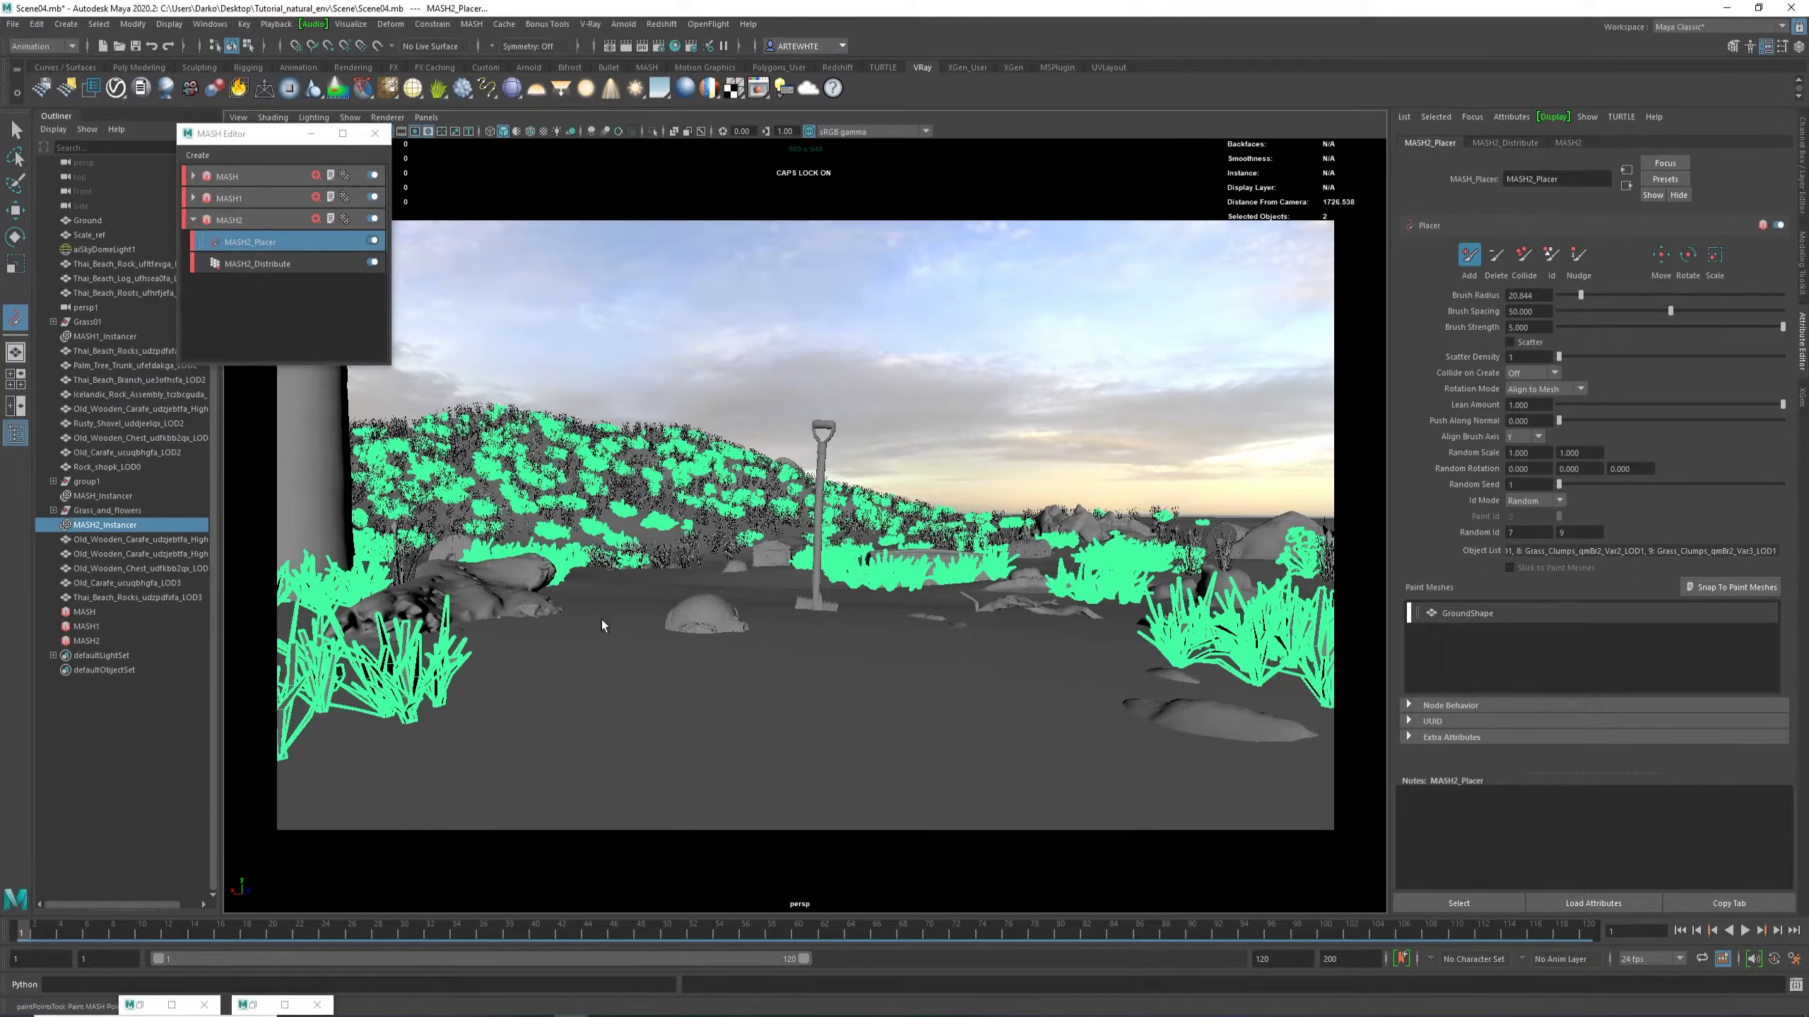
left_click(1282, 820)
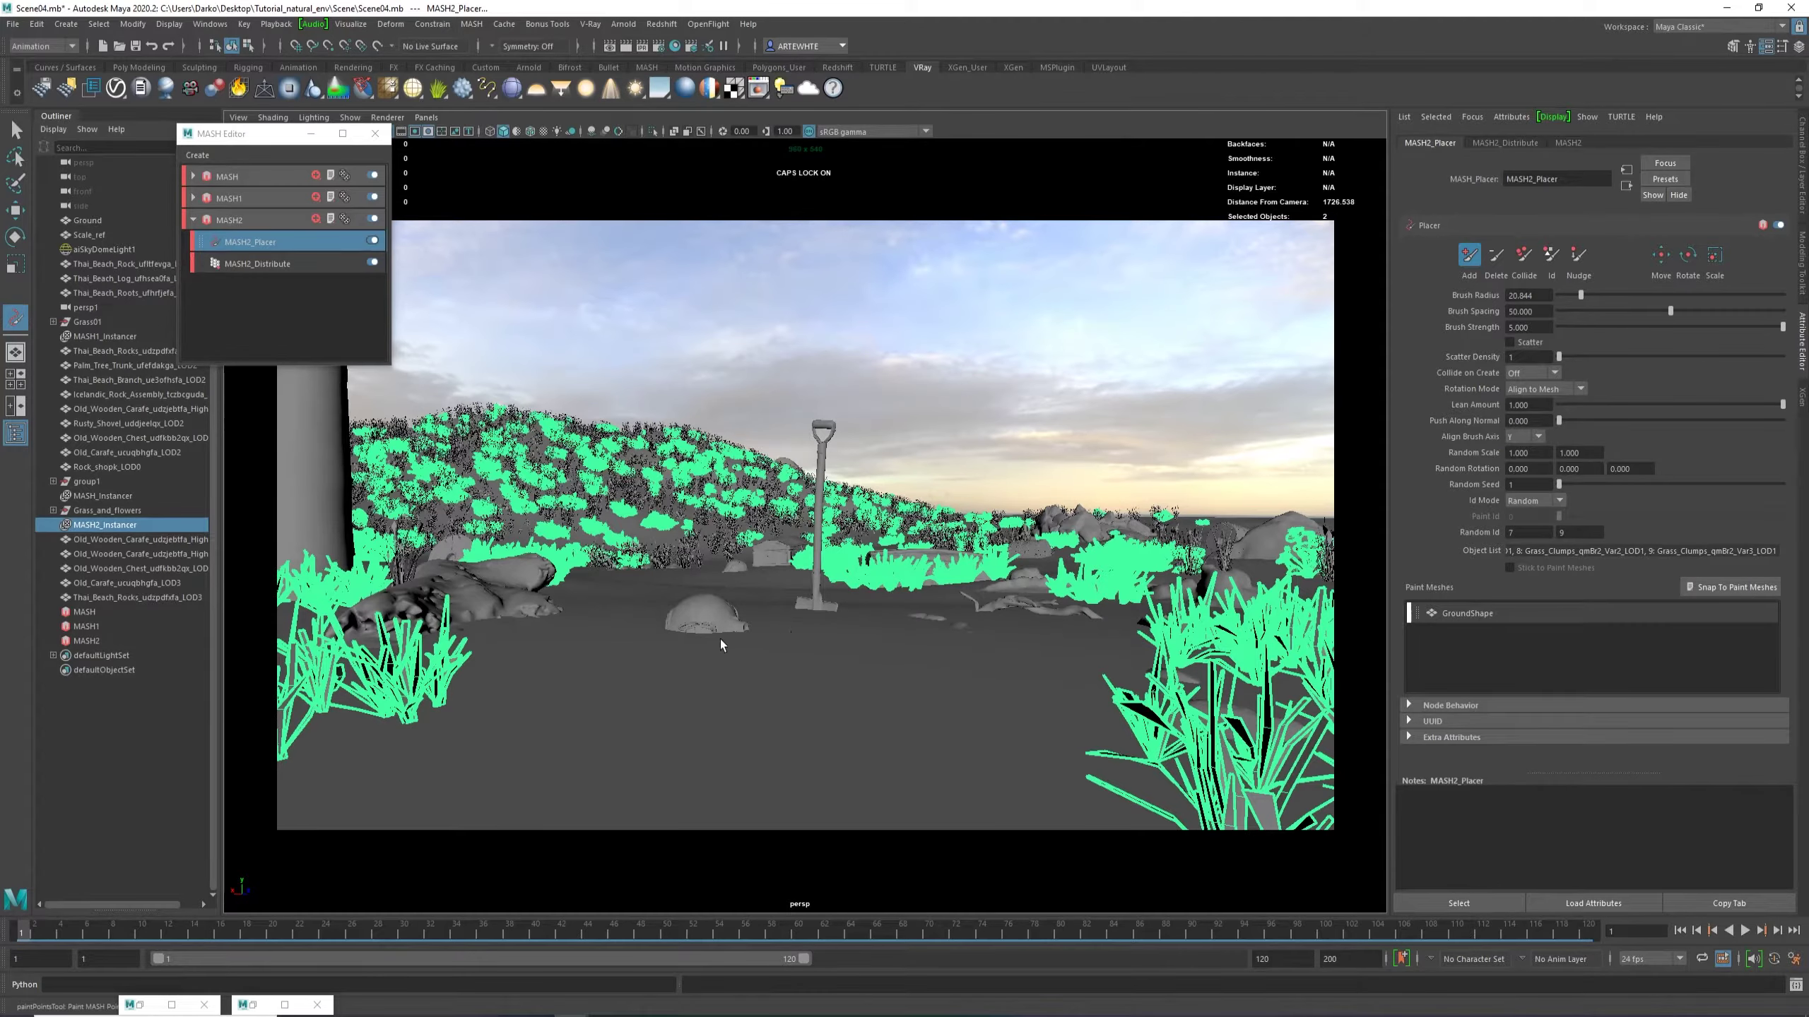
Repaint a small group of grass clumps beside the half-buried round rock, undoing the first placements.
left_click(659, 622)
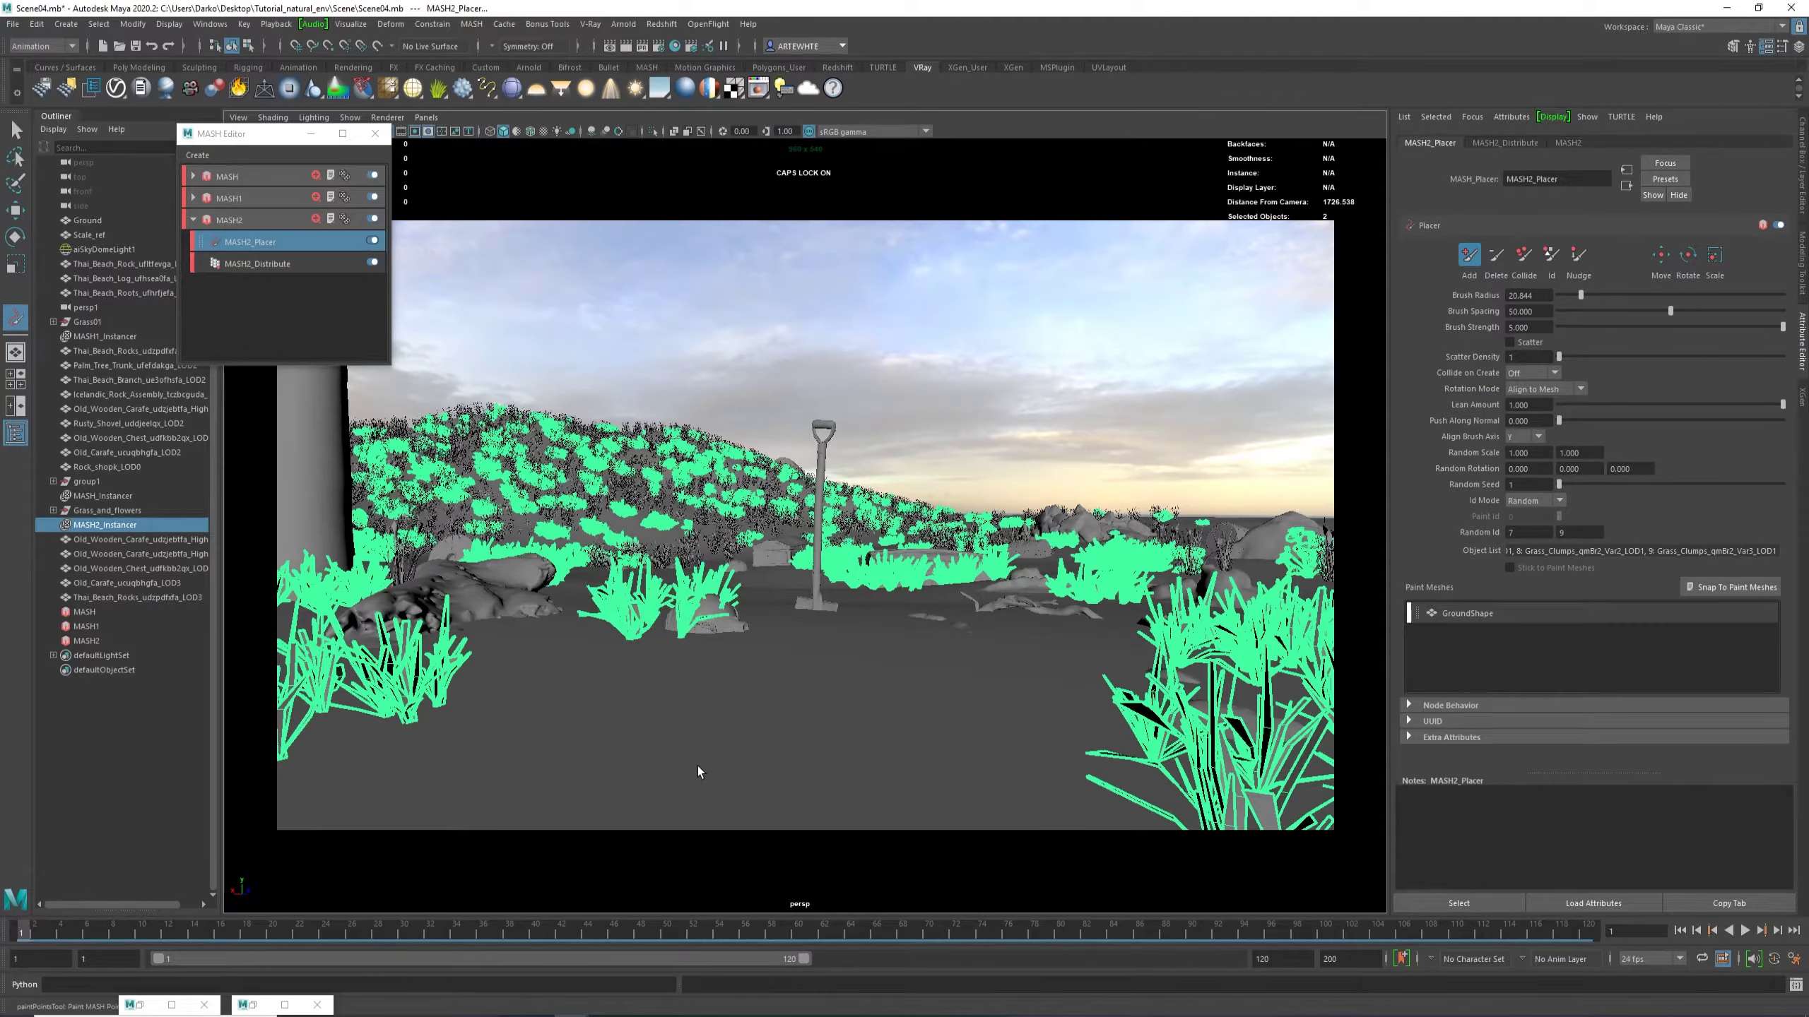
key("ctrl+z")
key("ctrl+z")
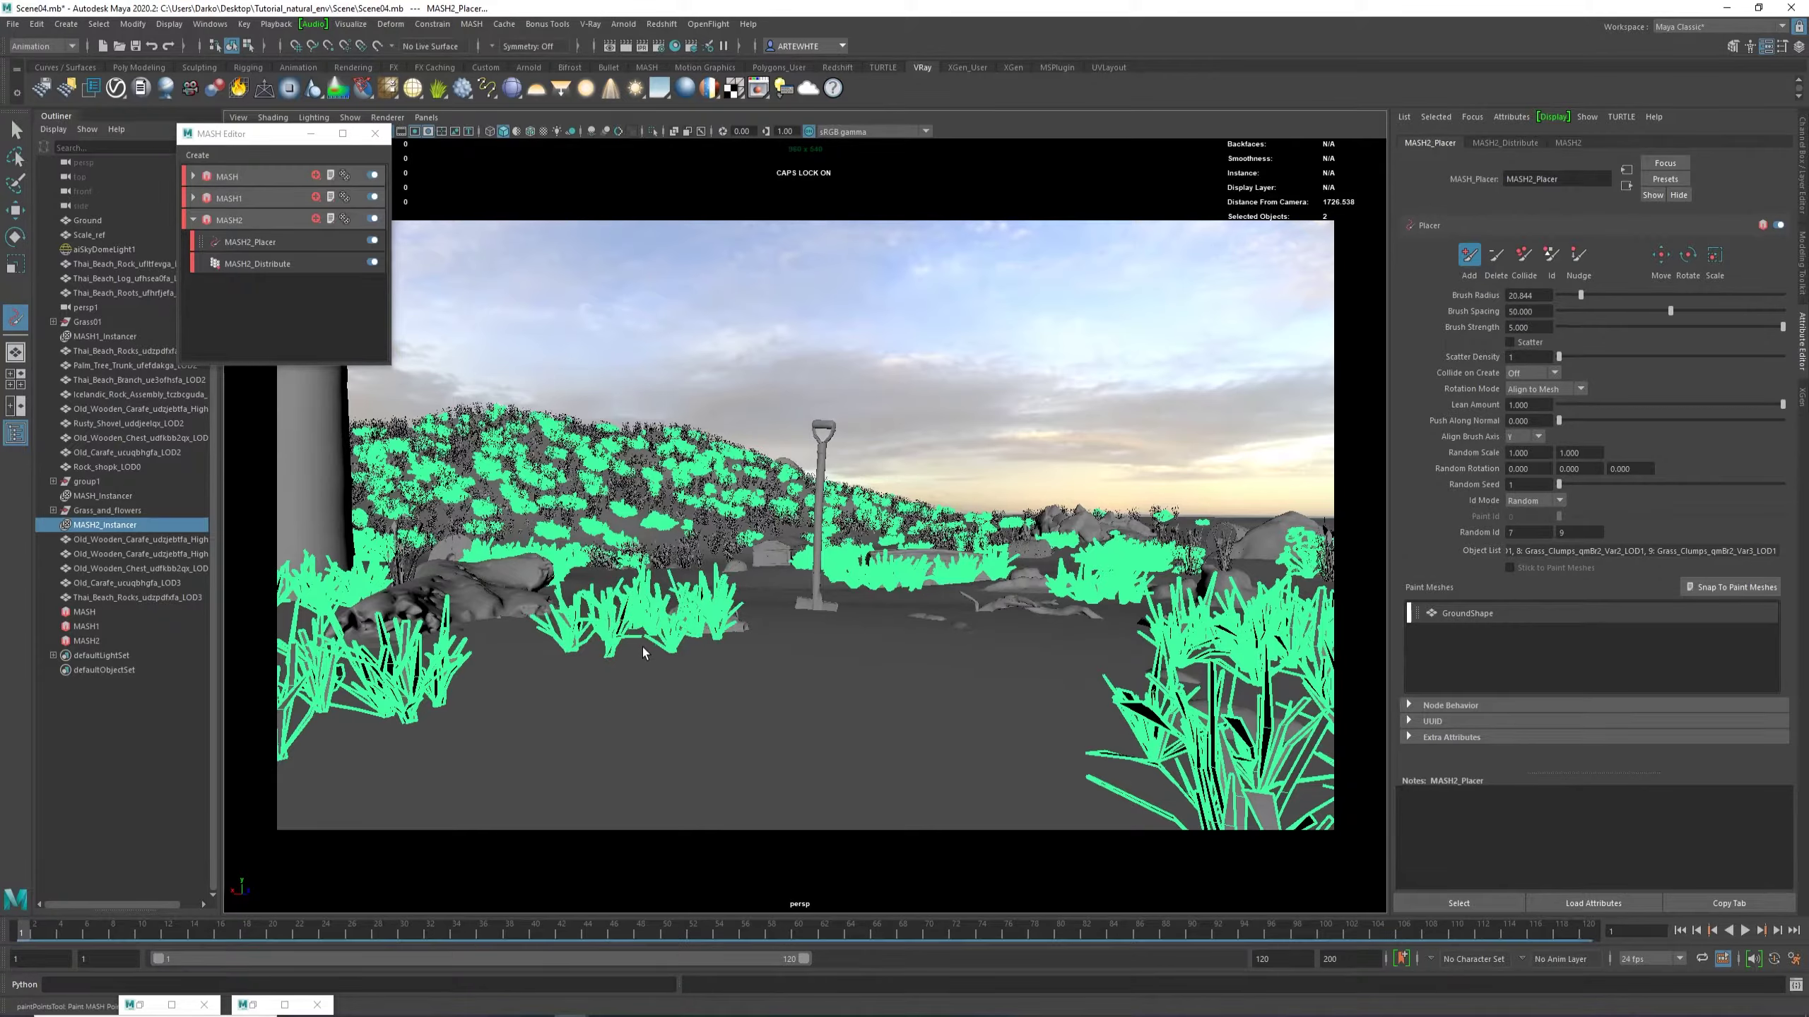
left_click(635, 640)
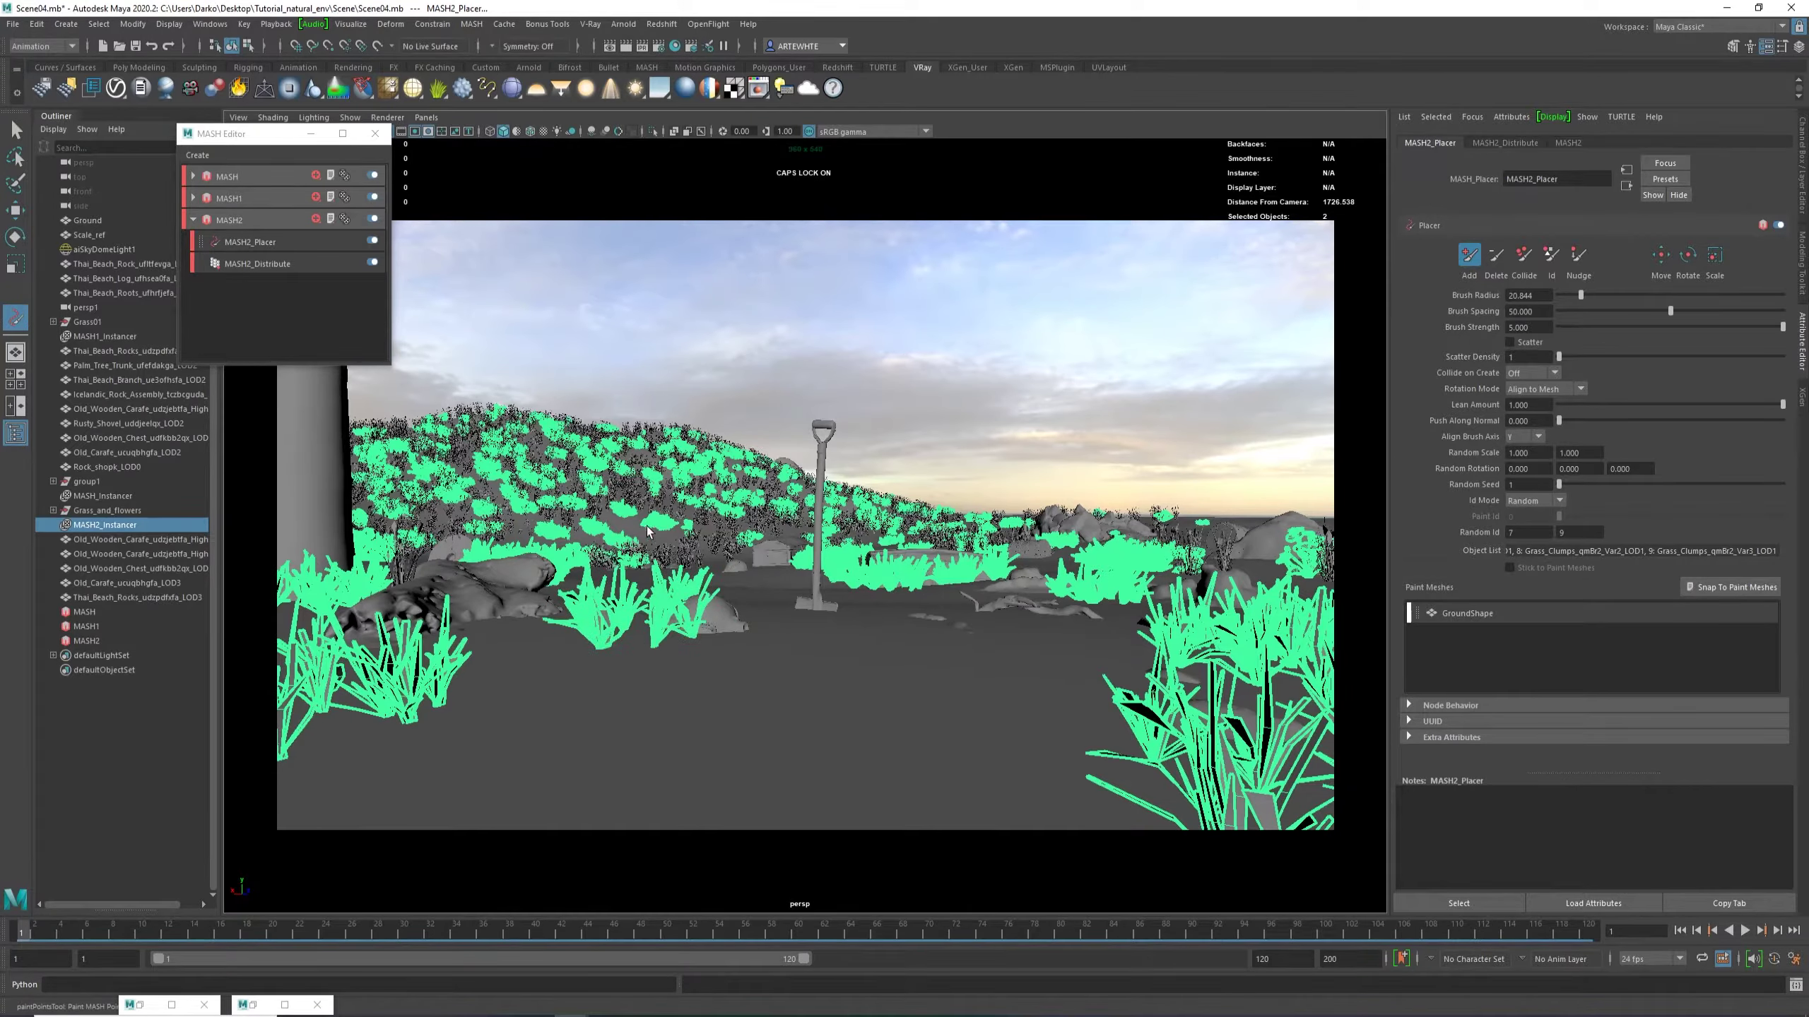
left_click(566, 529)
left_click(619, 513)
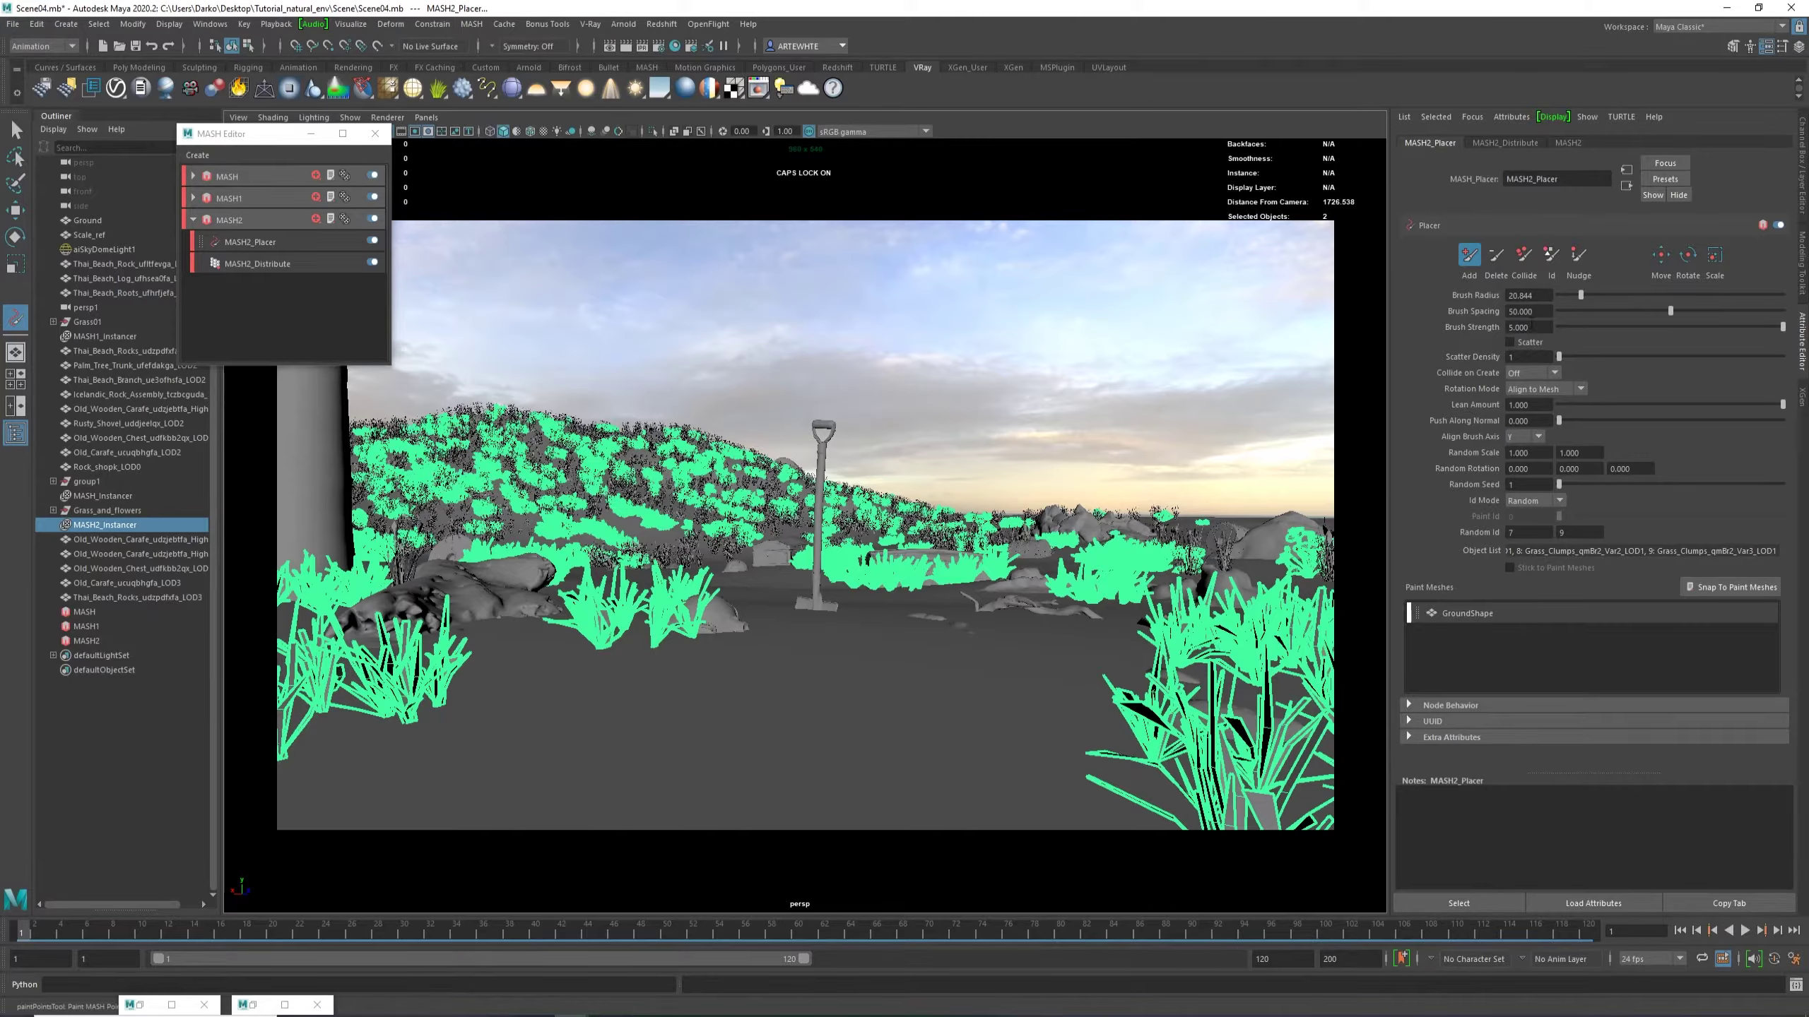
key("ctrl+z")
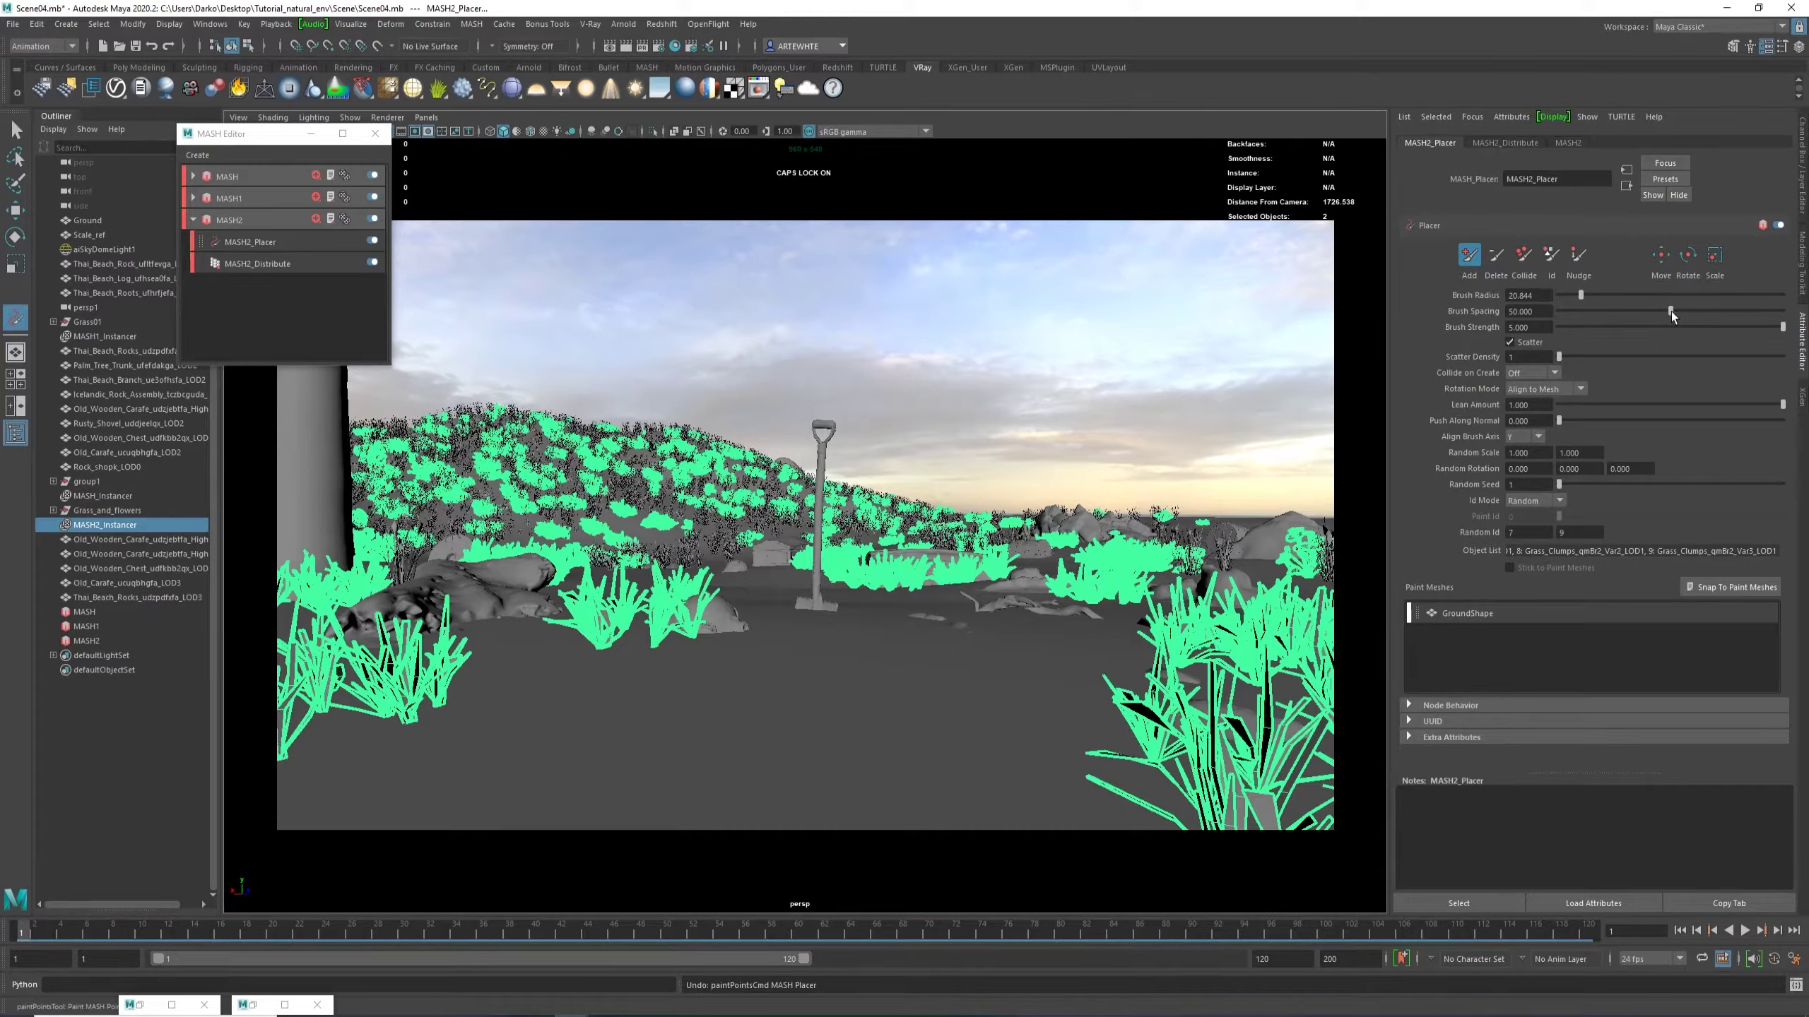
Enable Scatter, enlarge the brush radius to about 171.4 and paint additional grass across the dune.
key("b")
left_click_drag(602, 480, 711, 476)
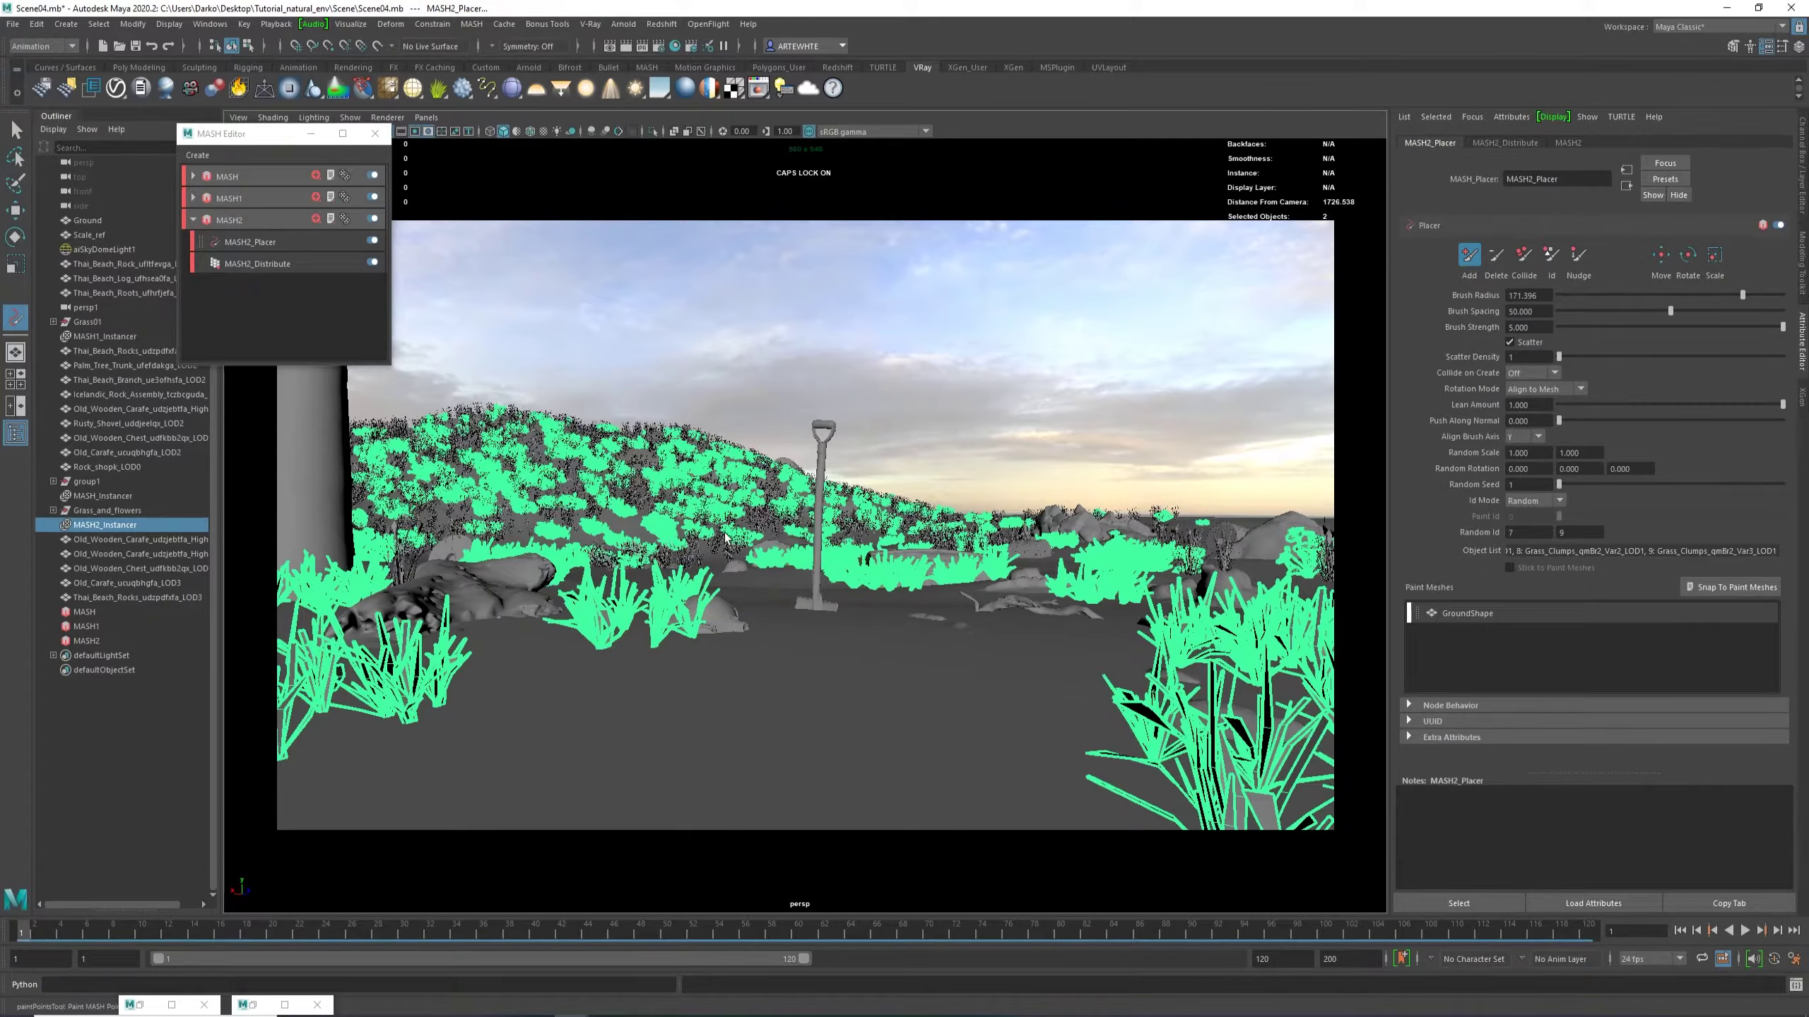
key("ctrl+z")
mouse_move(697, 520)
left_mouse_down()
mouse_move(552, 529)
mouse_move(362, 465)
mouse_move(472, 450)
left_mouse_up()
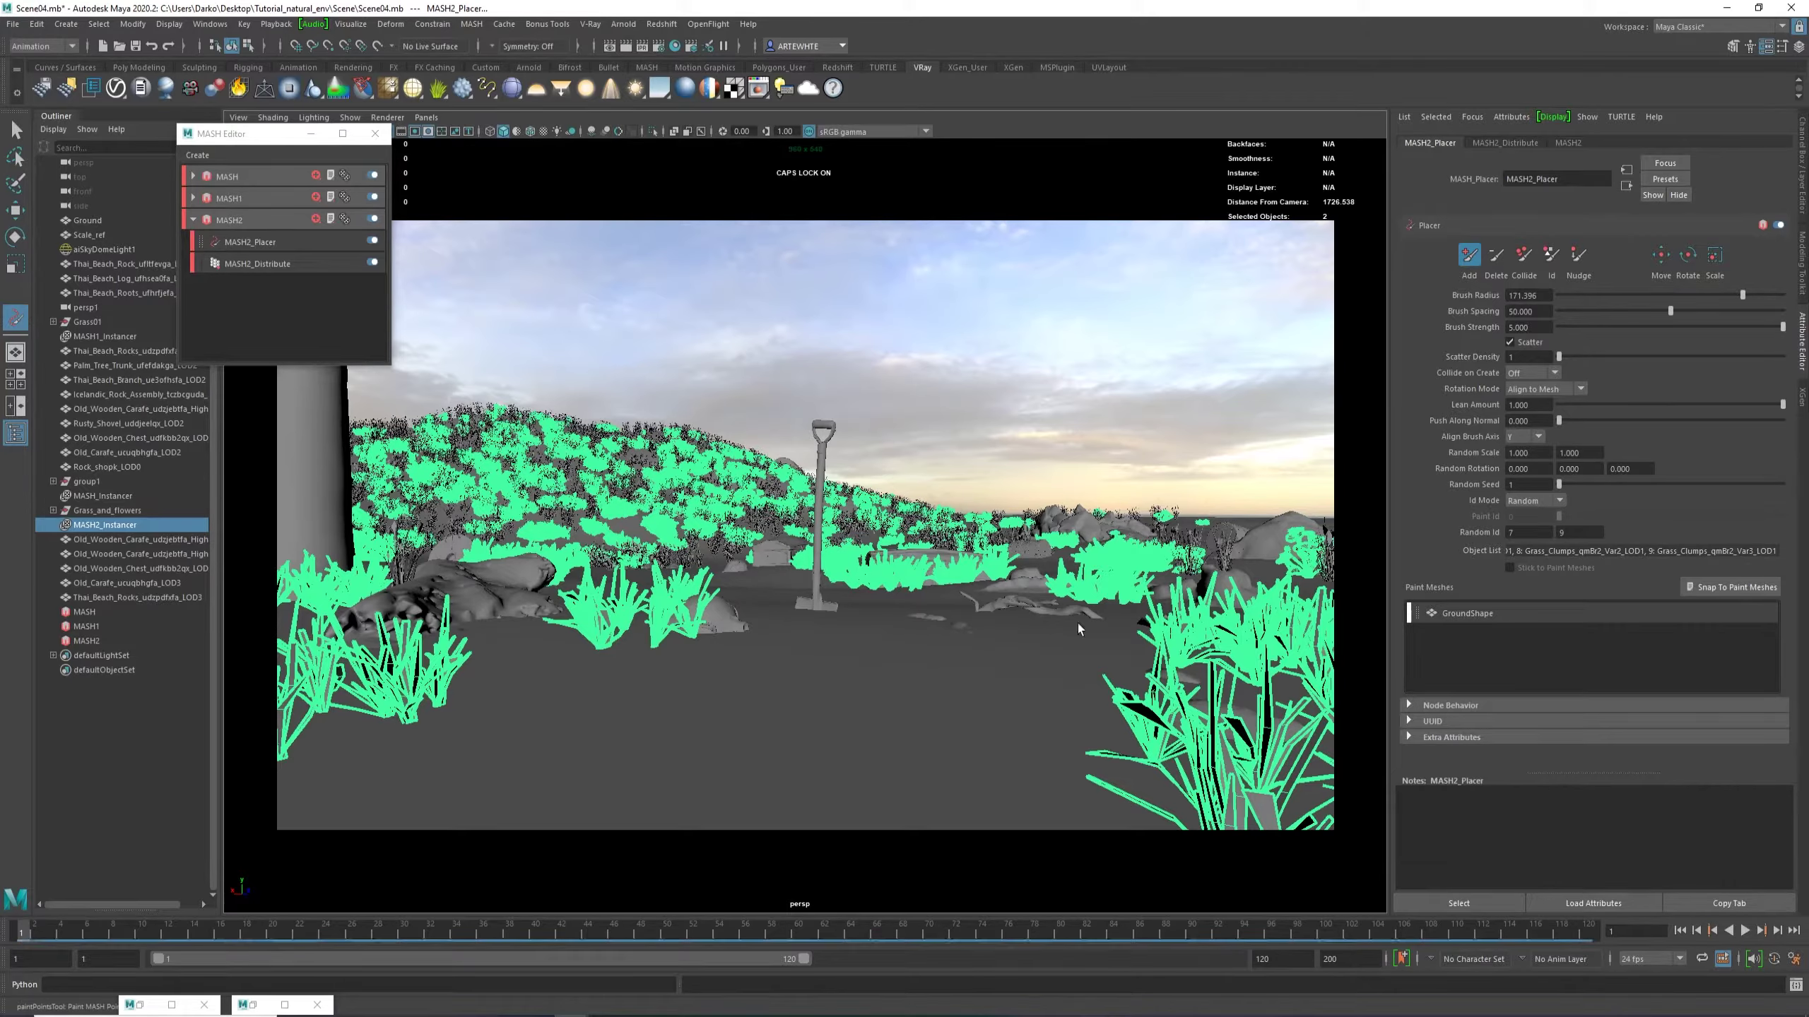
left_click(994, 663)
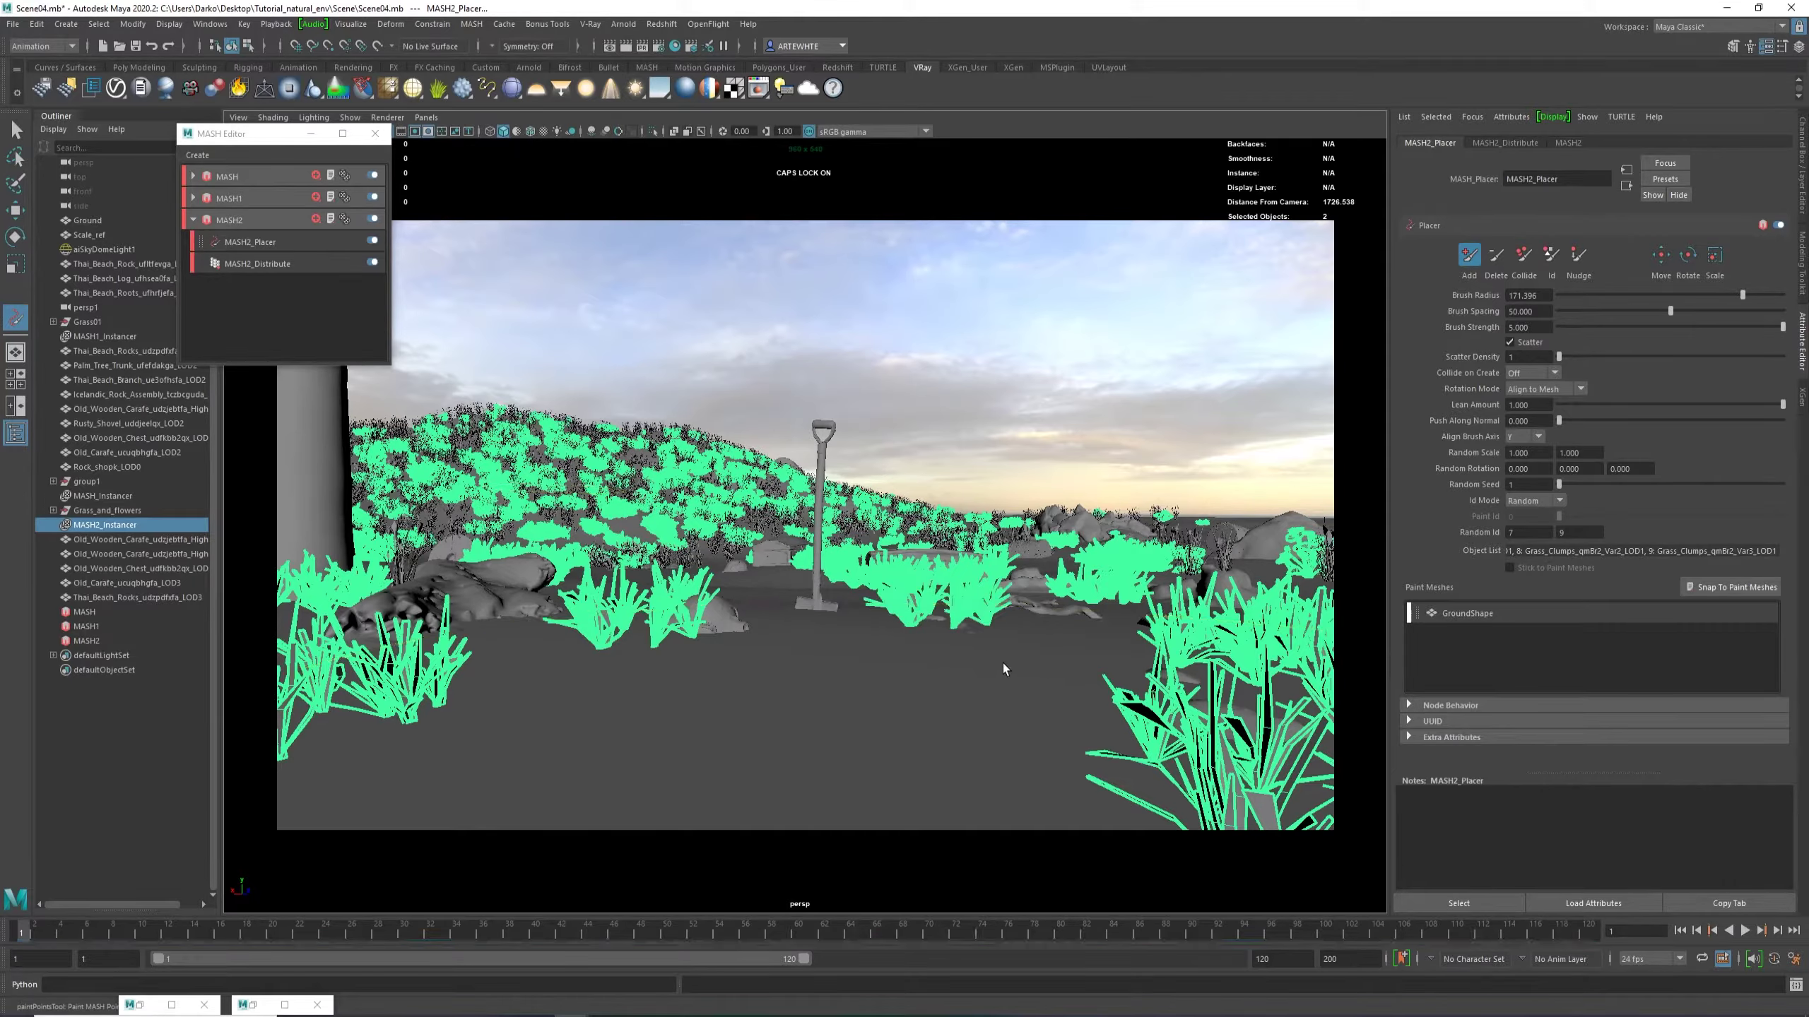
key("ctrl+z")
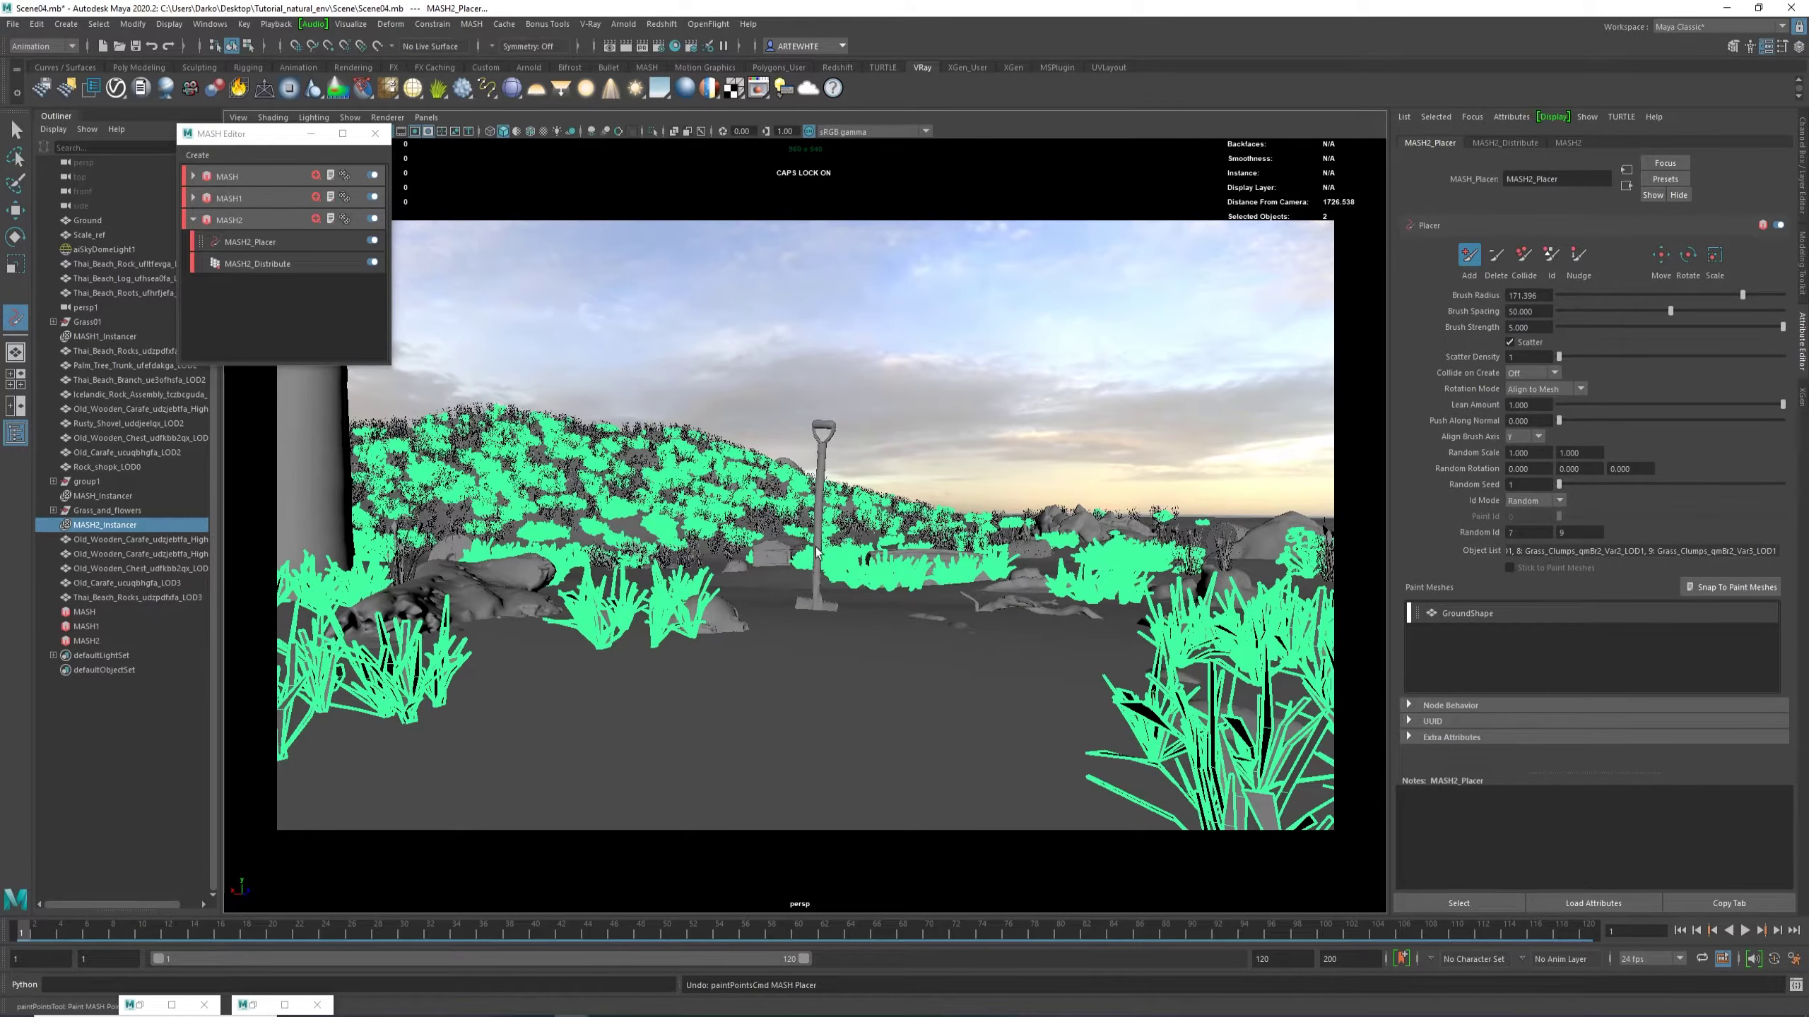
View the scene from above through persp1, set Scatter Density to 2 and paint denser grass over the dune.
left_click(426, 117)
mouse_move(499, 132)
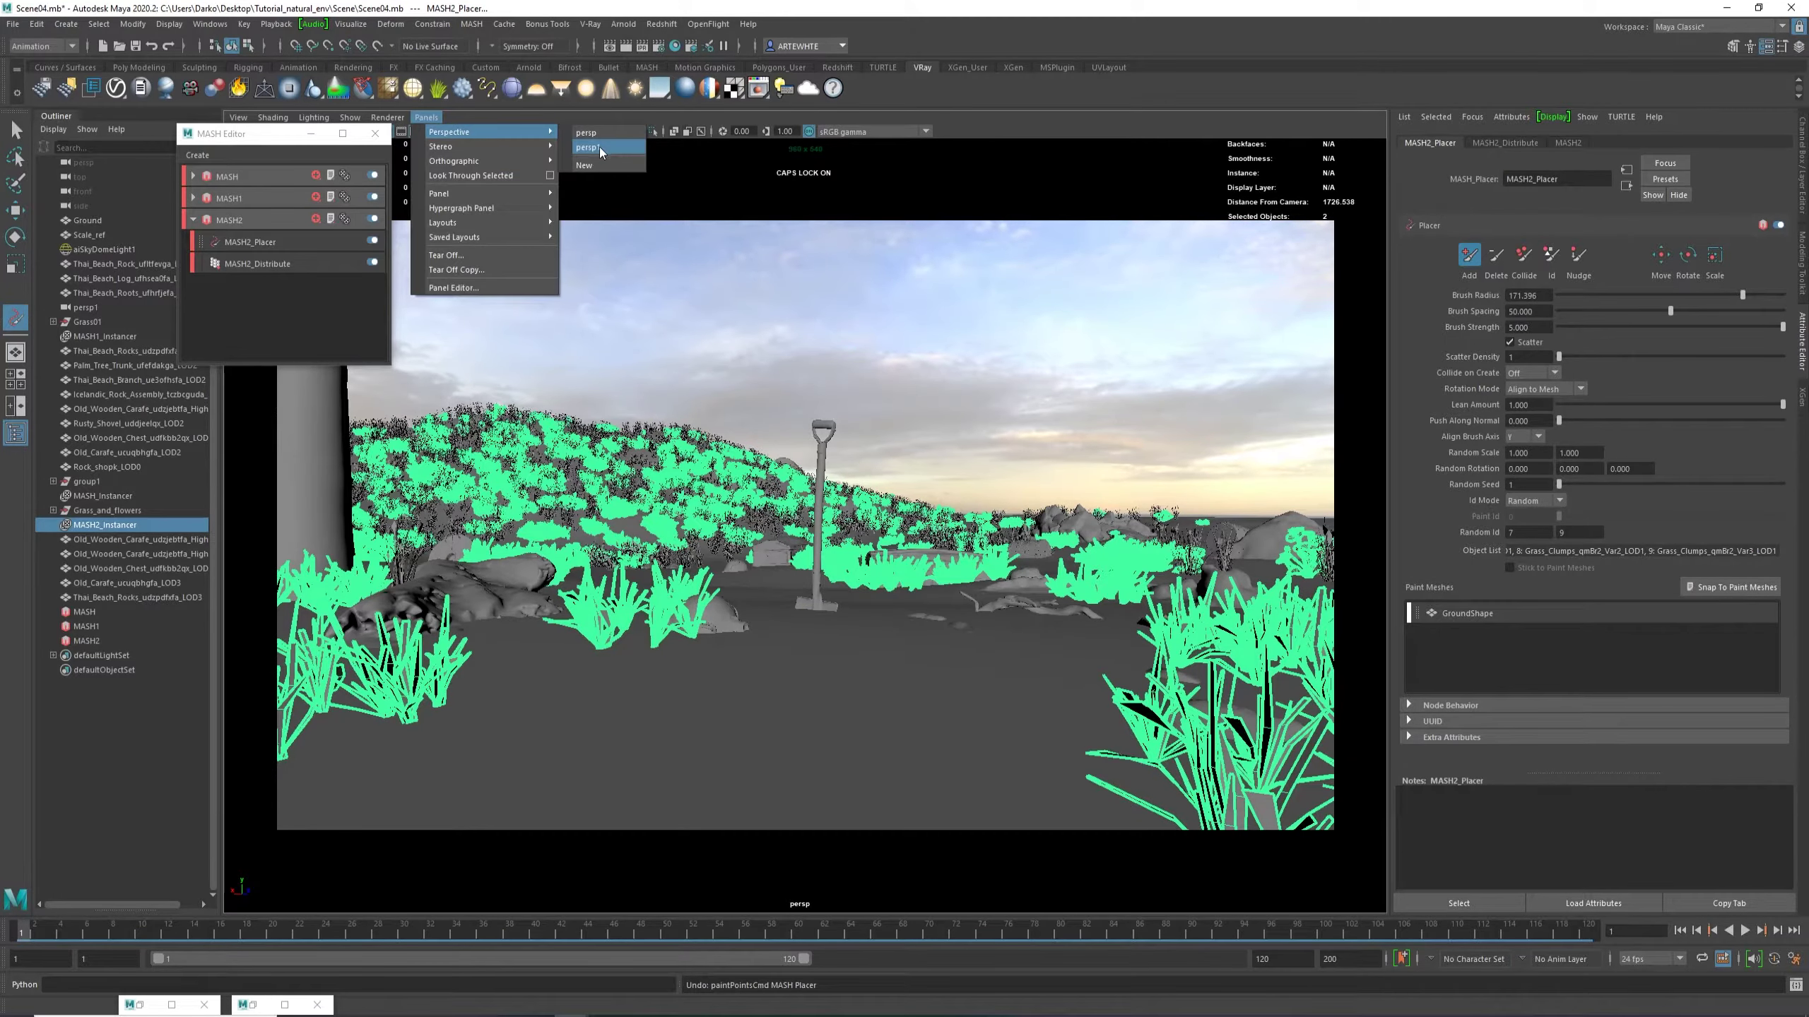
left_click(599, 147)
right_click_drag(969, 693, 606, 332, "alt")
middle_click_drag(605, 332, 763, 497, "alt")
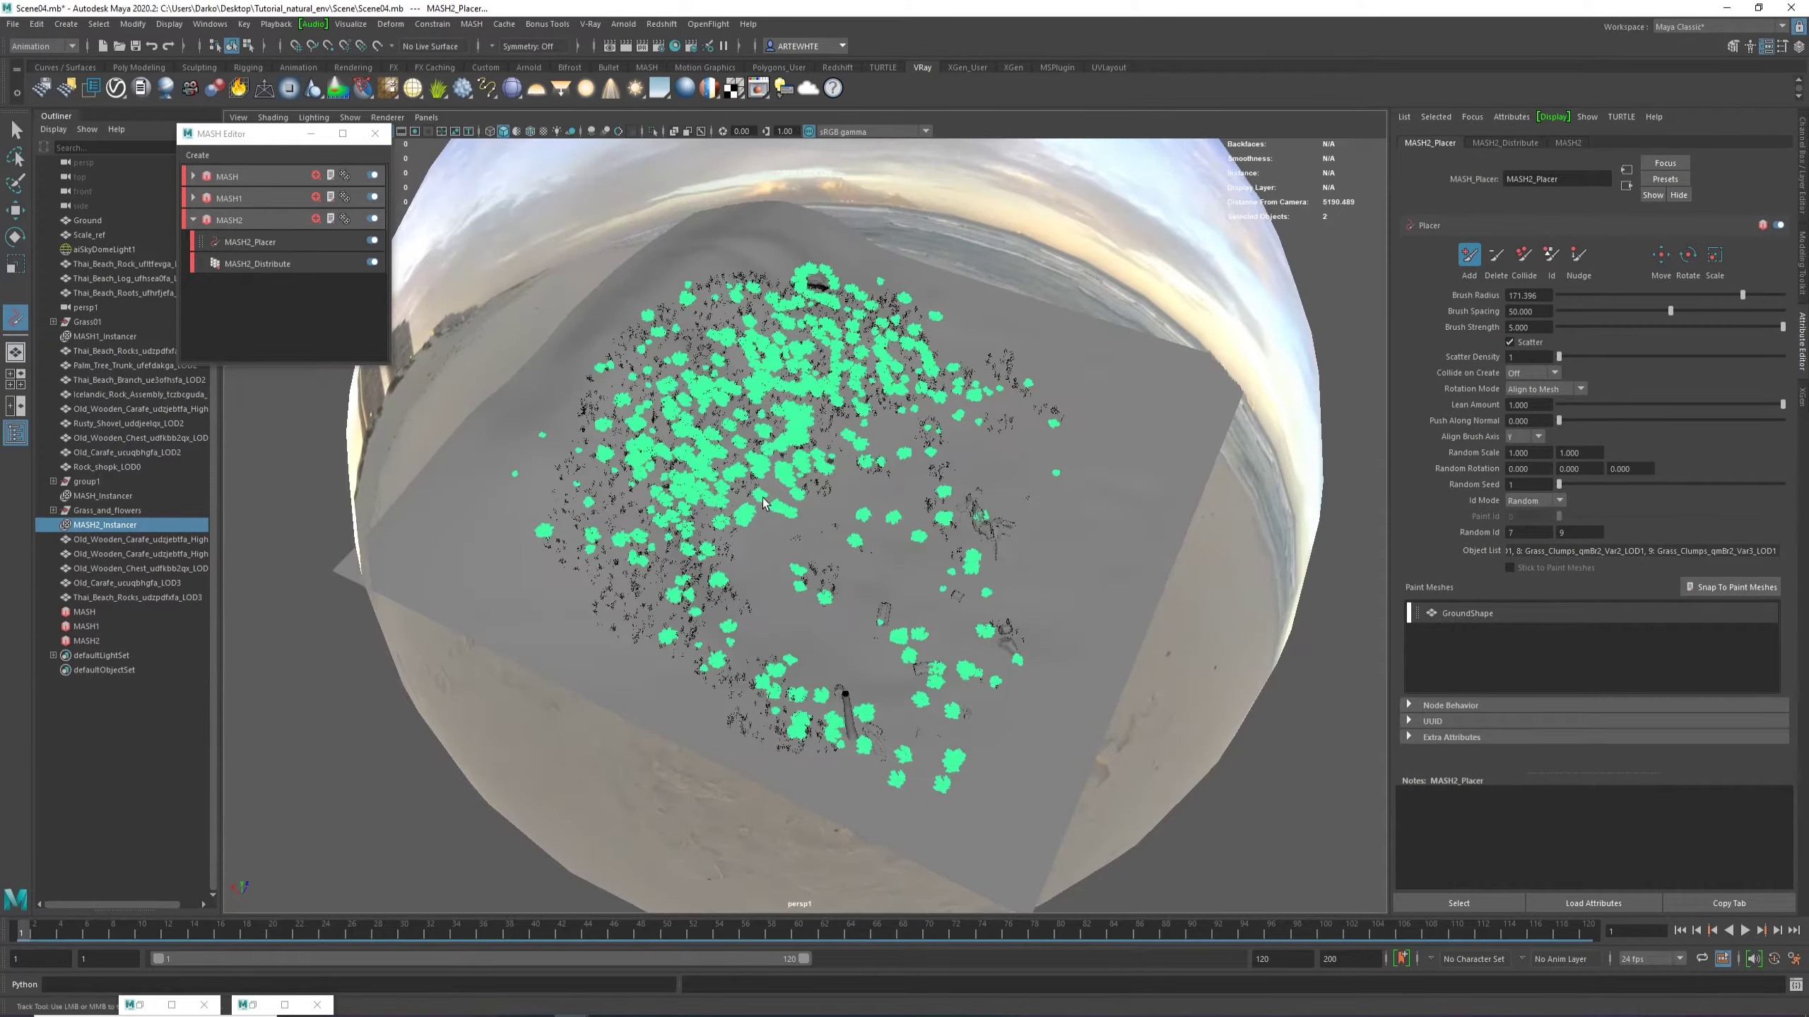
left_click_drag(763, 502, 856, 447, "alt")
mouse_move(795, 501)
left_mouse_down()
mouse_move(791, 548)
mouse_move(890, 427)
mouse_move(976, 385)
mouse_move(1055, 228)
left_mouse_up()
middle_click_drag(838, 278, 873, 354, "alt")
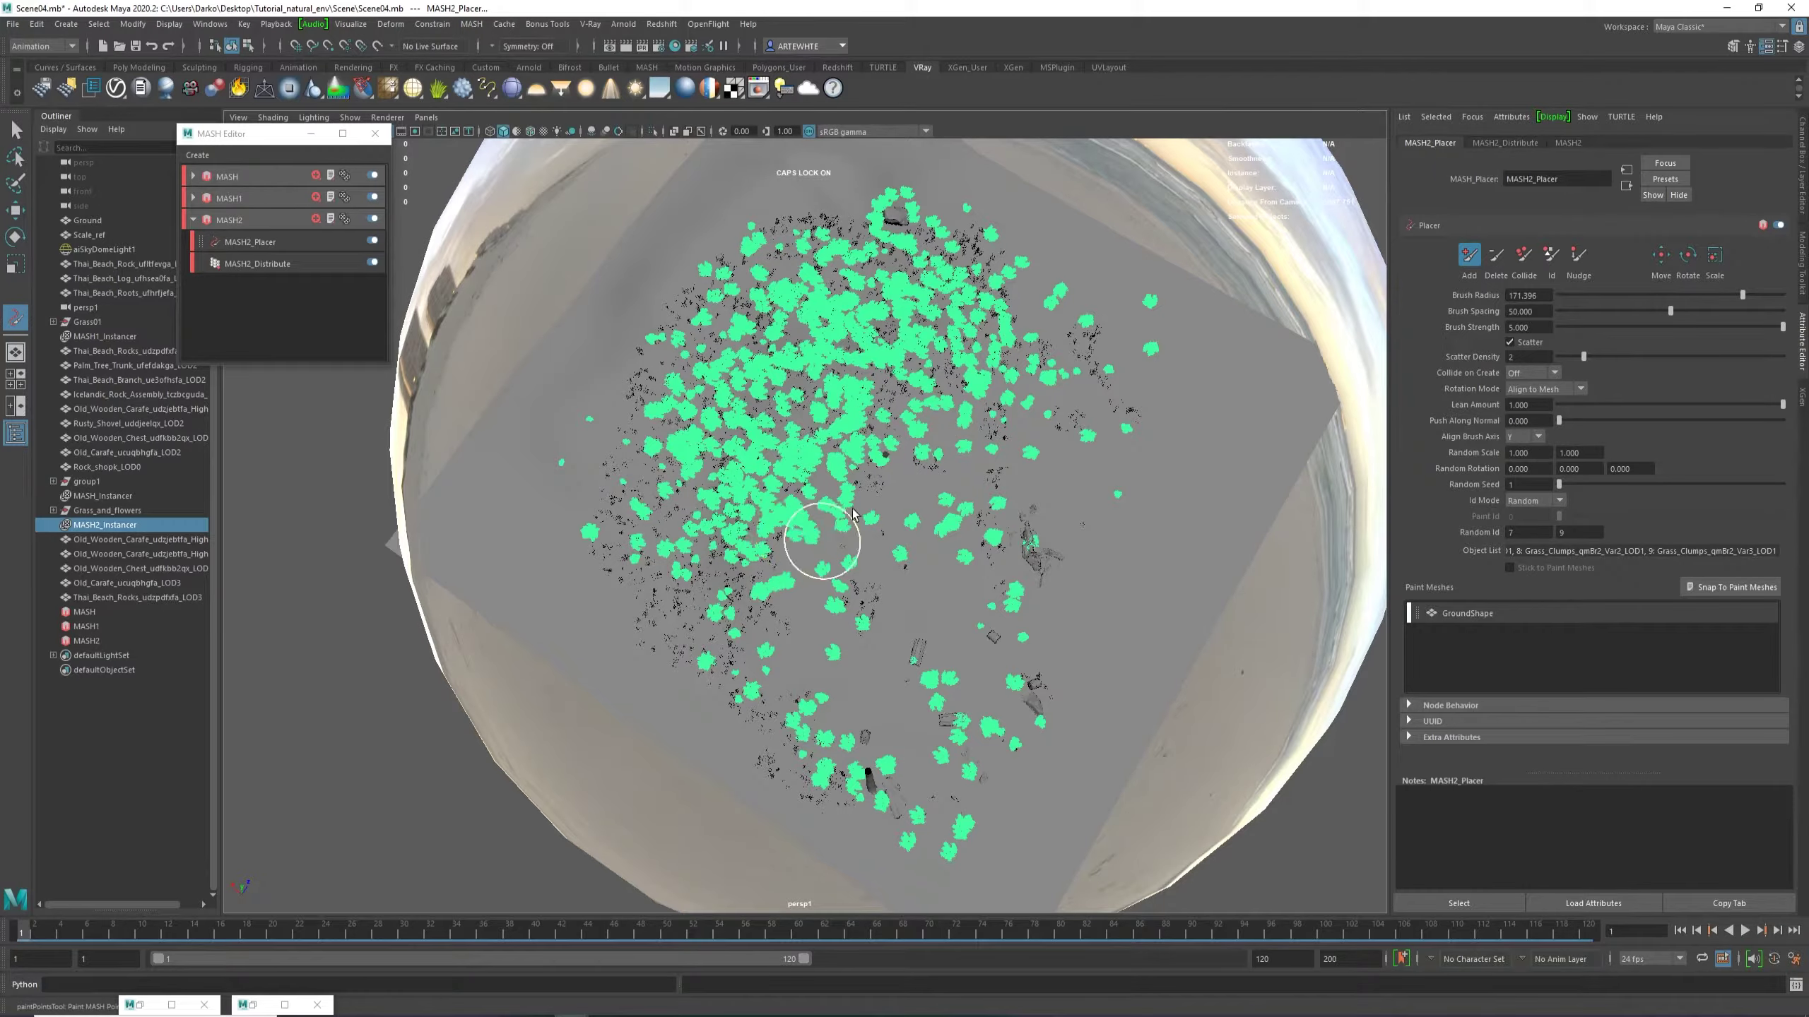
mouse_move(854, 513)
left_mouse_down()
mouse_move(918, 481)
mouse_move(808, 564)
mouse_move(866, 524)
mouse_move(919, 385)
mouse_move(947, 427)
left_mouse_up()
Examine the scattered grass clumps on the dune up close and from a distance.
middle_click_drag(961, 594, 790, 545, "alt")
right_click_drag(791, 545, 754, 571, "alt")
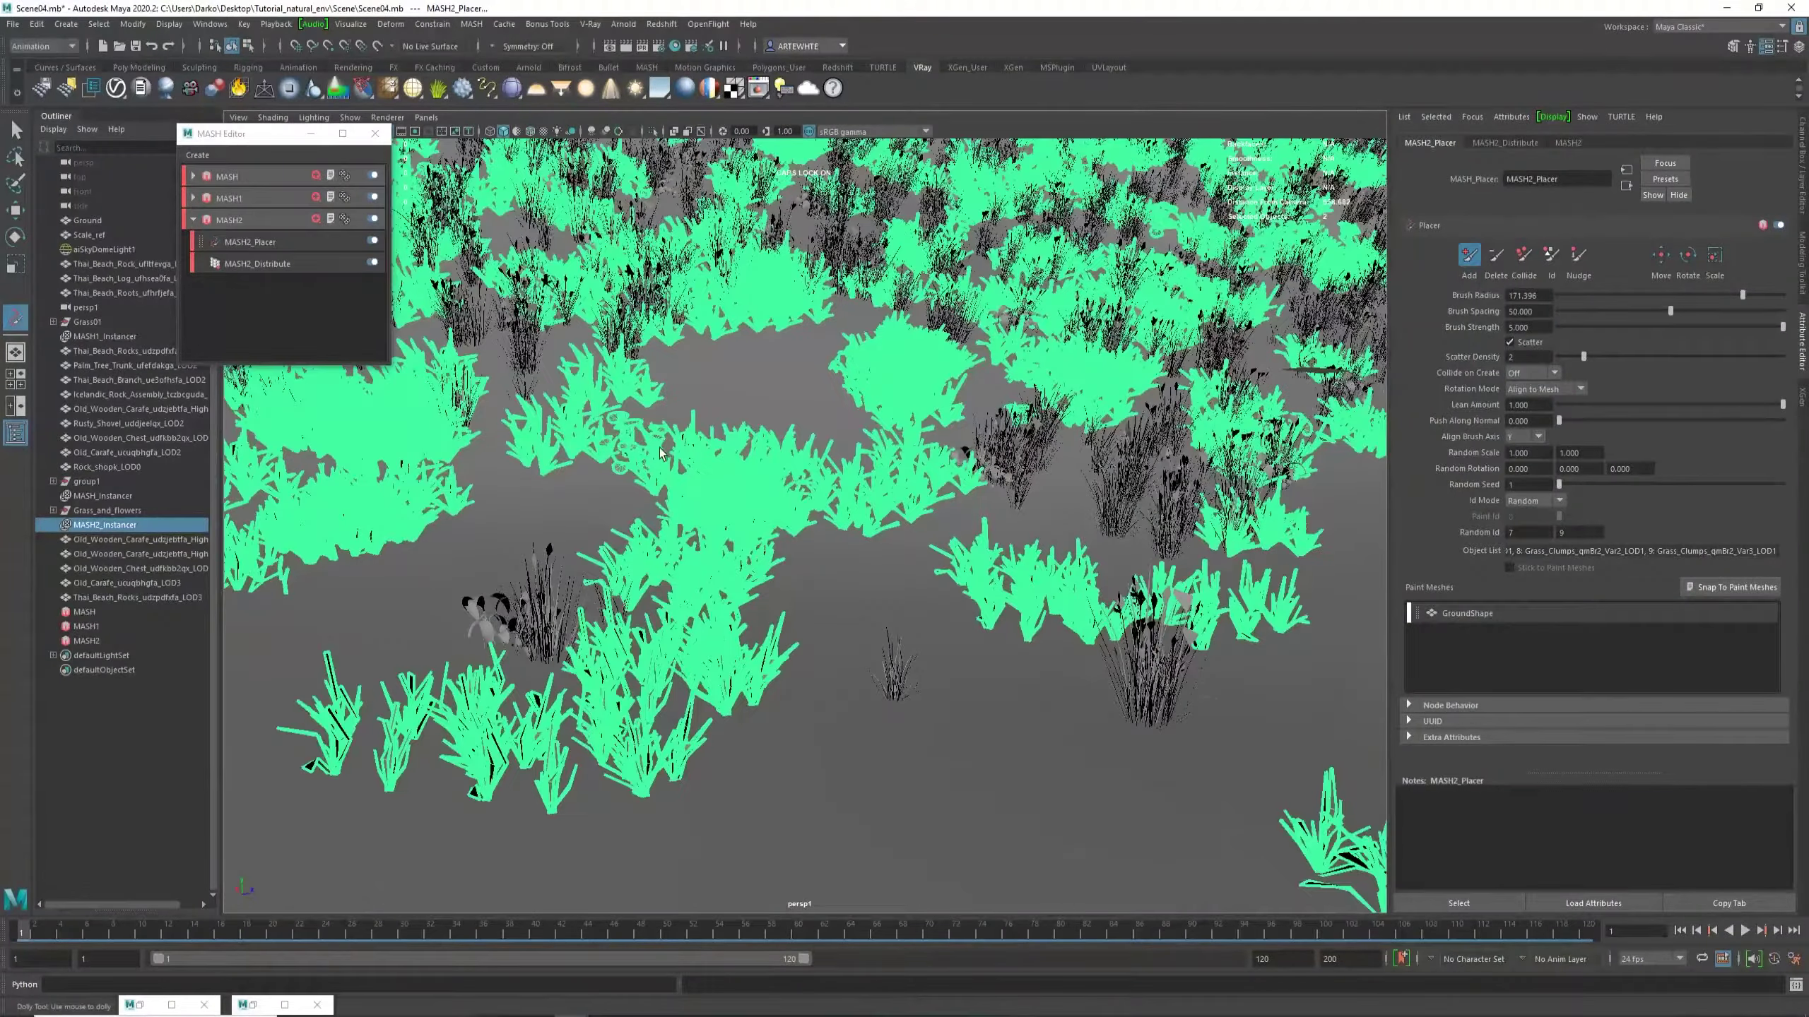
right_click_drag(619, 448, 1009, 596, "alt")
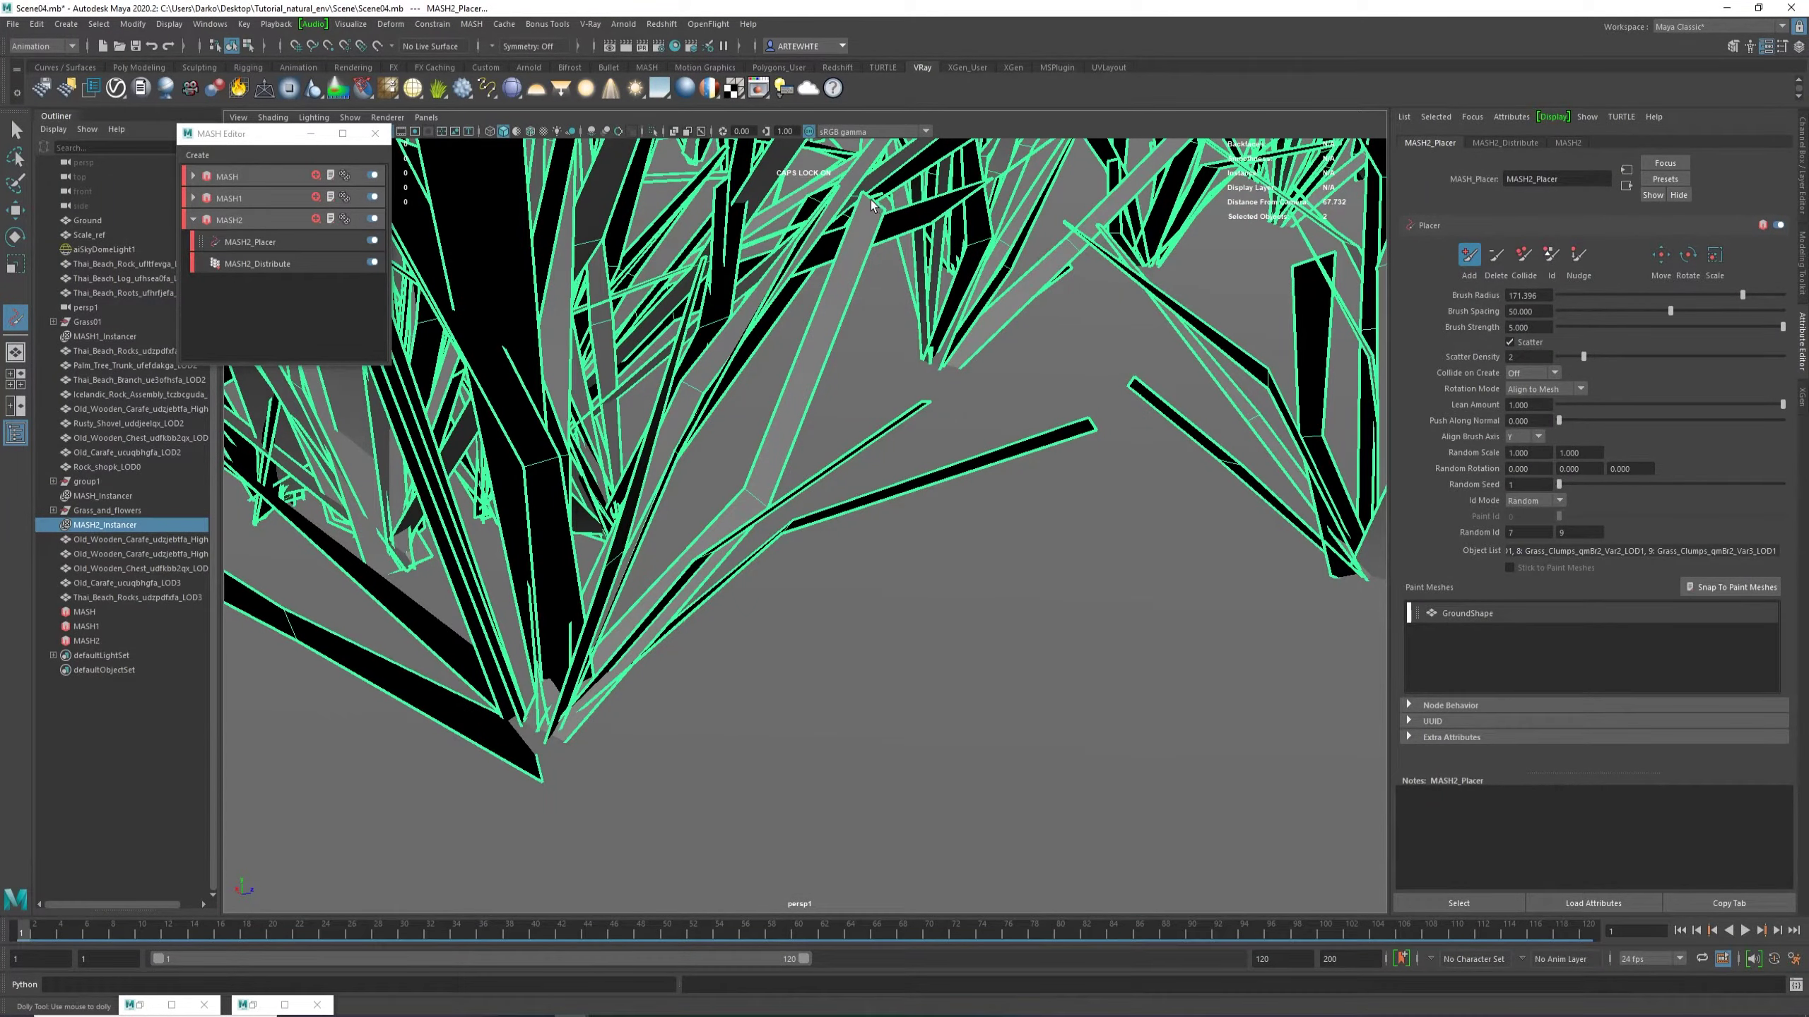
key("Caps_Lock")
right_click_drag(802, 396, 583, 456, "alt")
left_click_drag(598, 513, 614, 624, "alt")
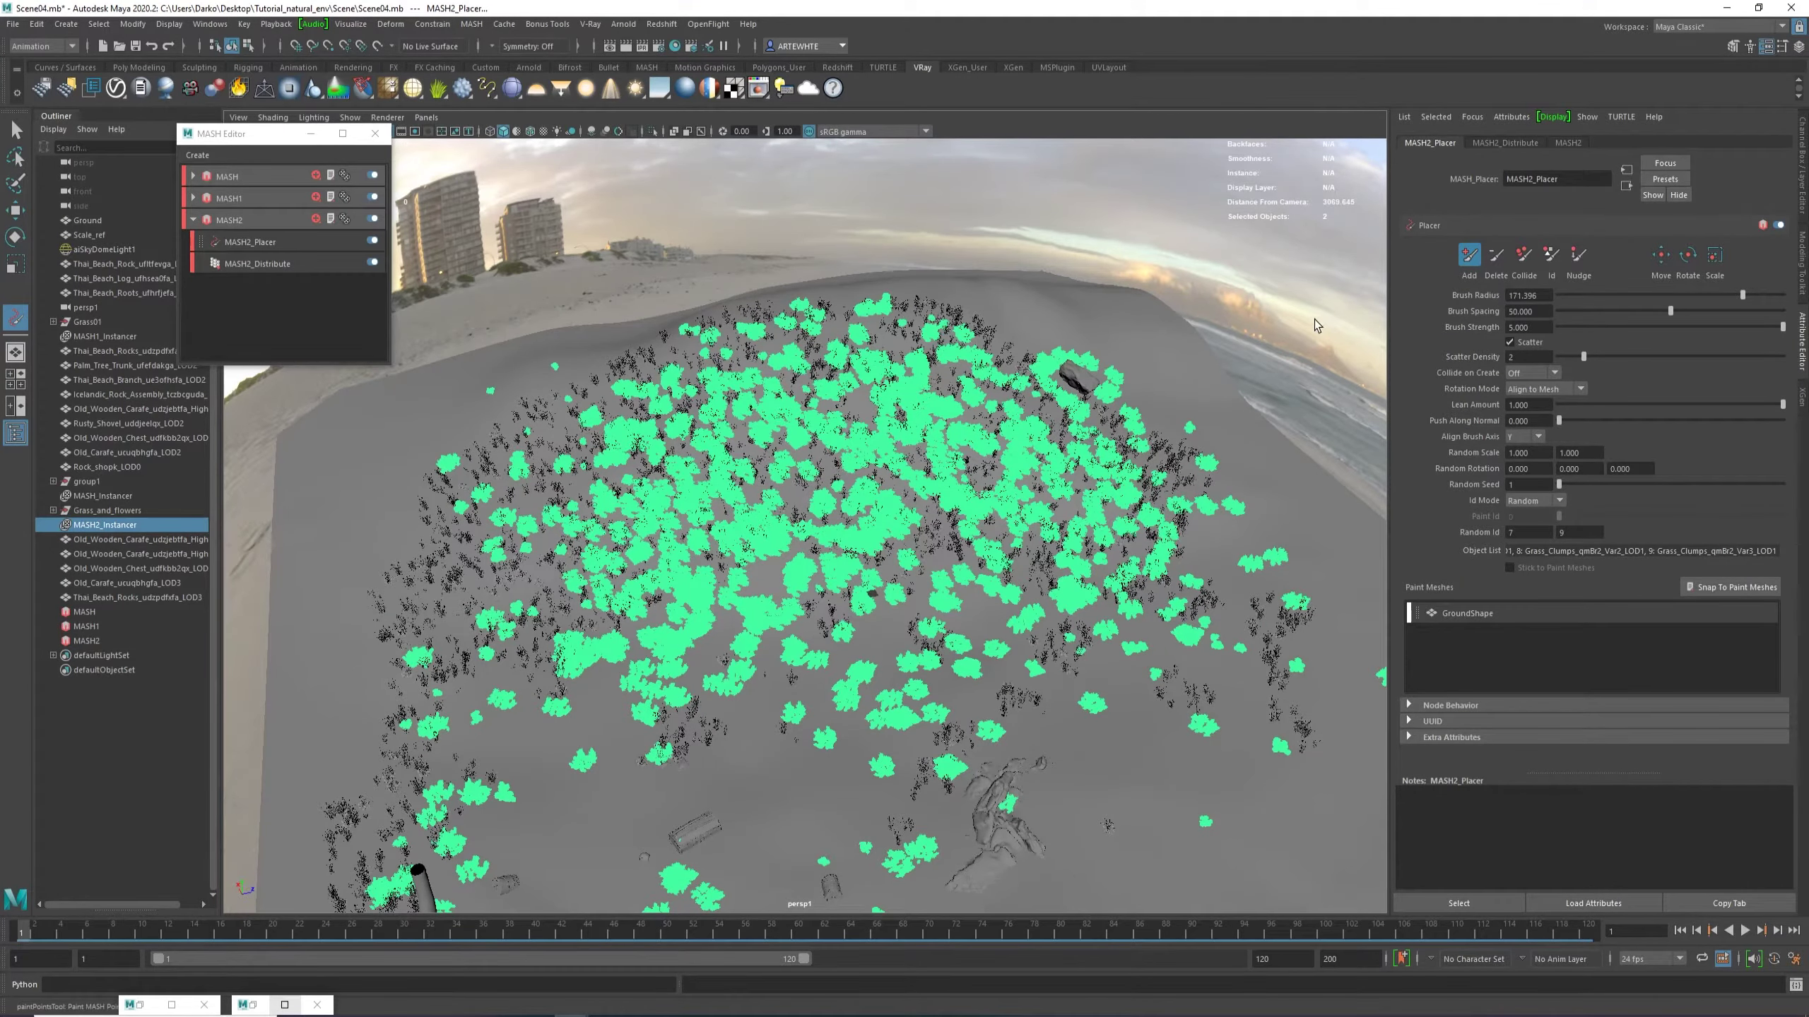
Paint more scattered grass around the rock formation at the foot of the dune and leave the paint tool.
middle_click_drag(975, 804, 1012, 388, "alt")
left_click_drag(1013, 390, 976, 455, "alt")
mouse_move(1085, 236)
left_mouse_down()
mouse_move(1128, 266)
mouse_move(1167, 405)
mouse_move(1034, 513)
left_mouse_up()
middle_click_drag(946, 517, 918, 405, "alt")
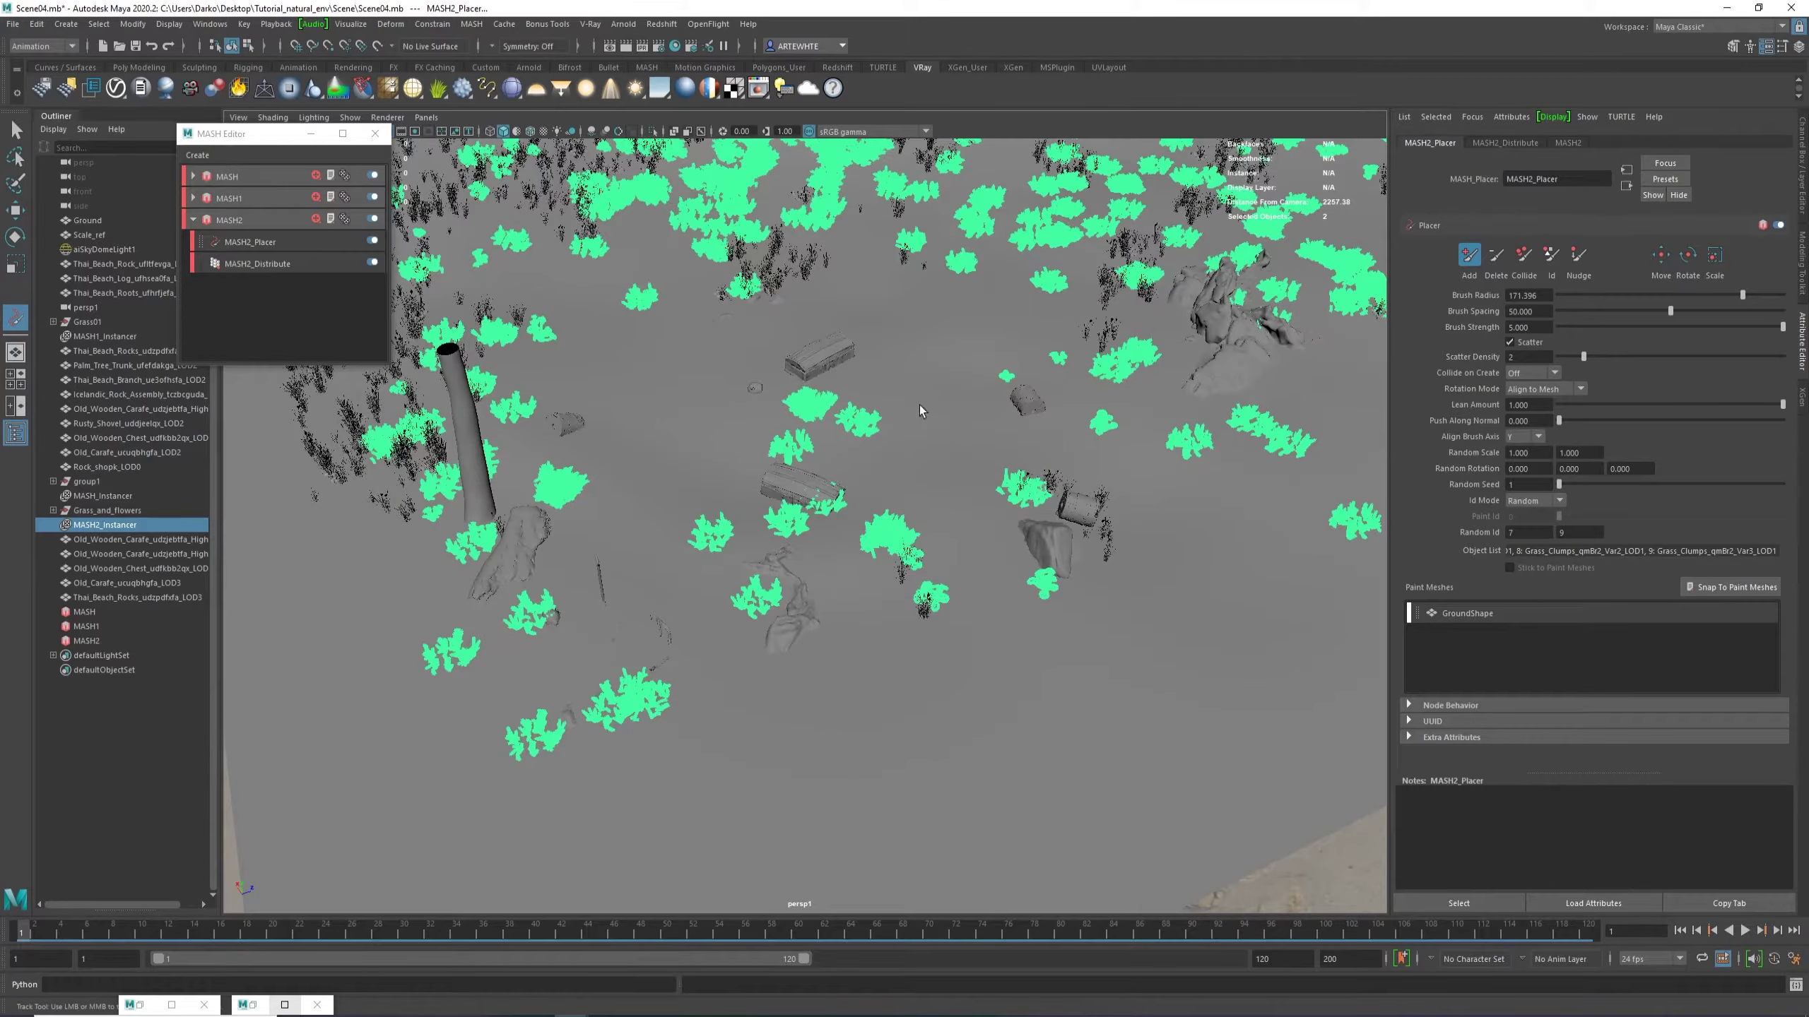
middle_click_drag(625, 350, 793, 405, "alt")
middle_click_drag(1116, 218, 953, 390, "alt")
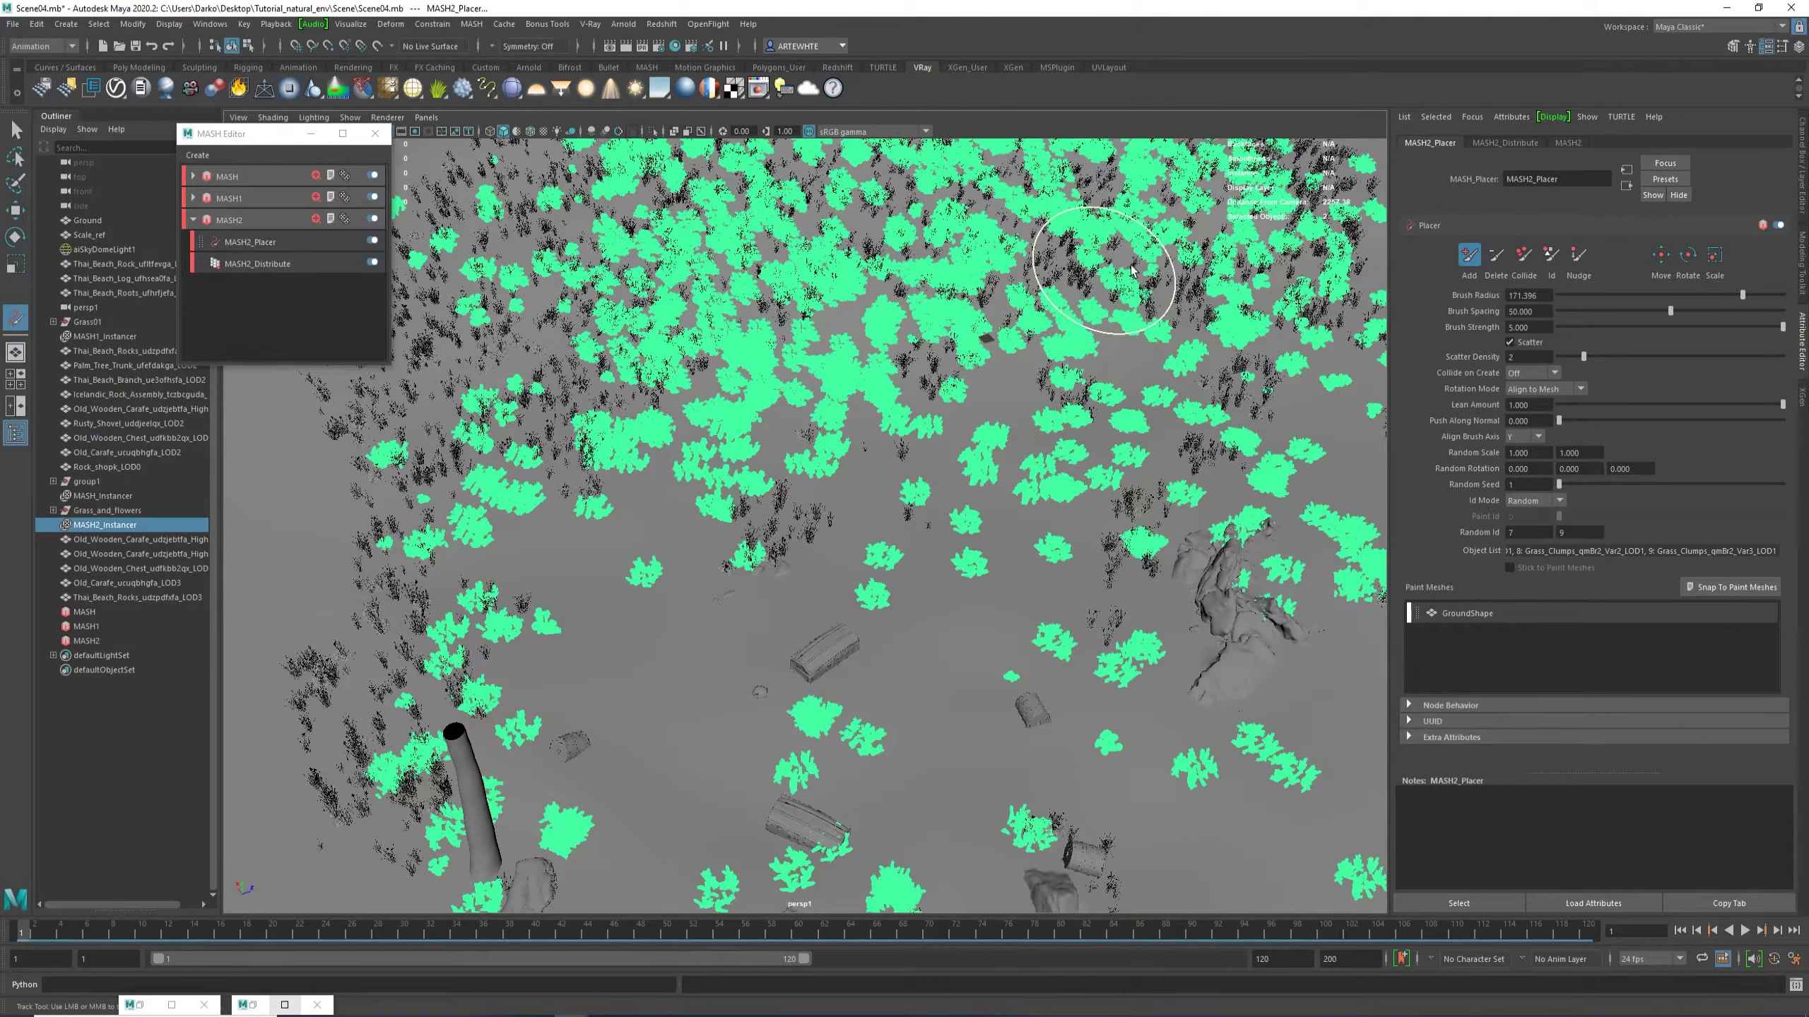
middle_click_drag(790, 203, 596, 348, "alt")
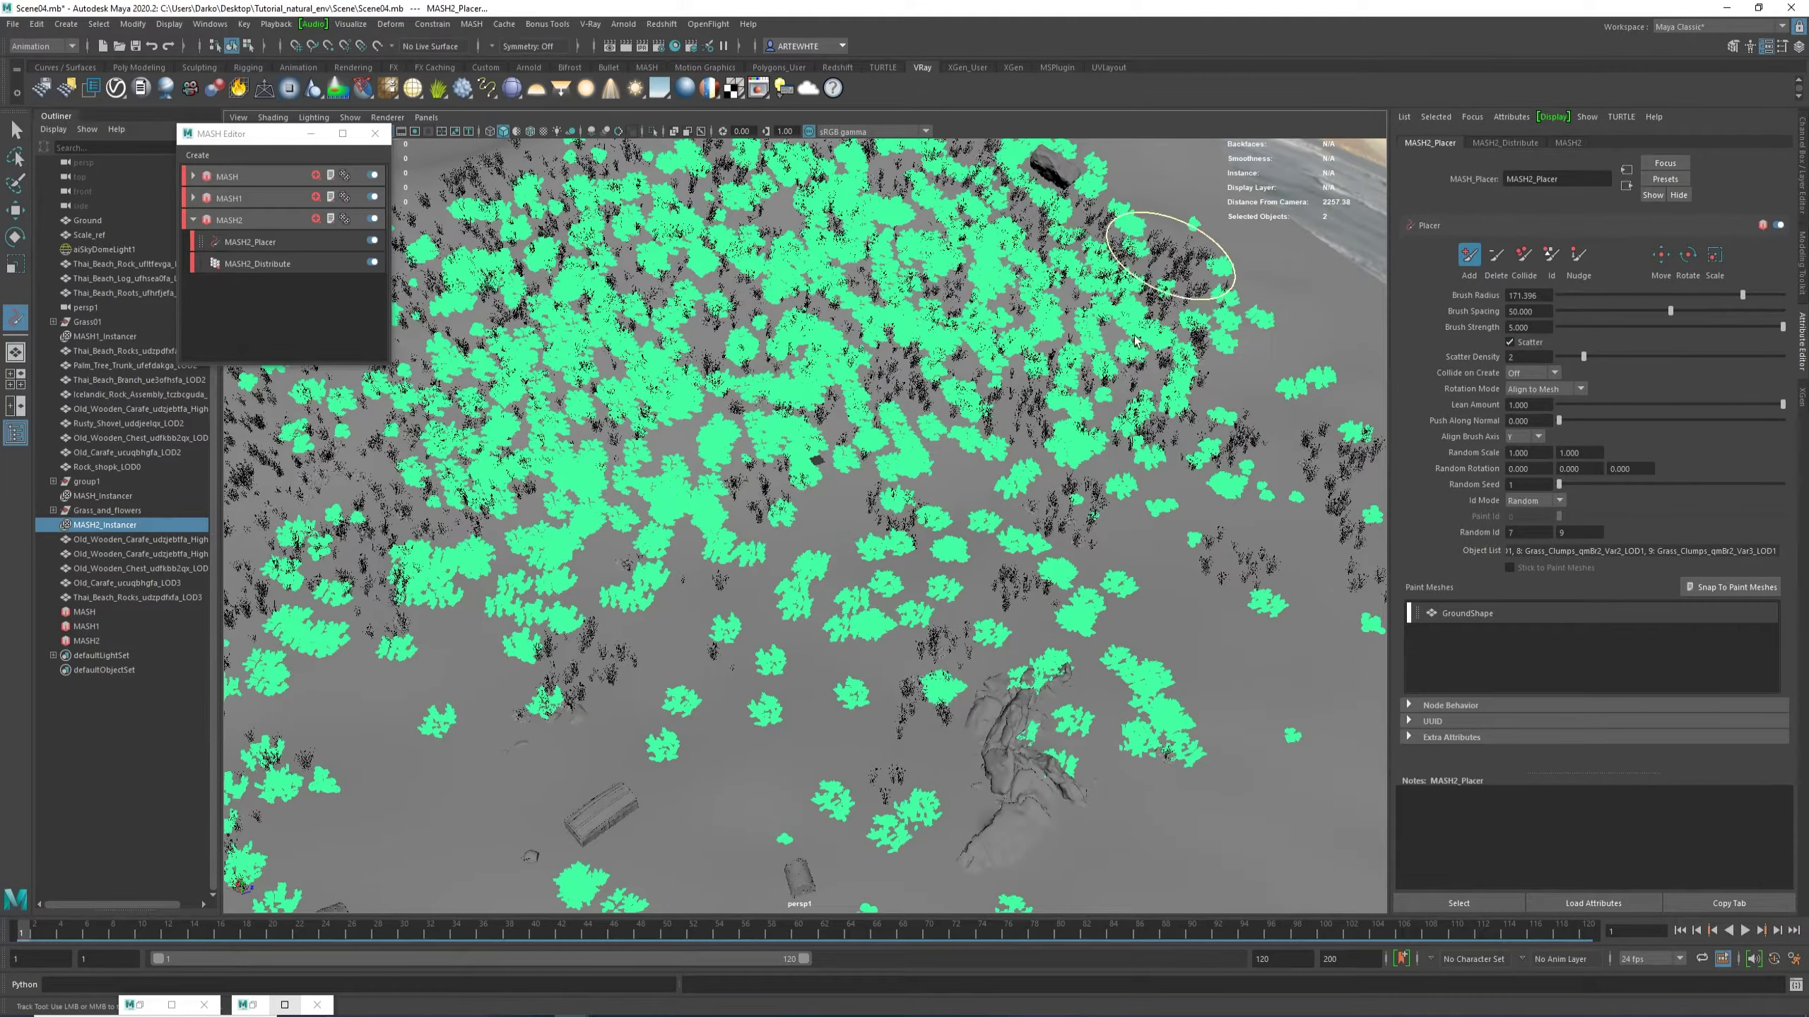
key("w")
key("q")
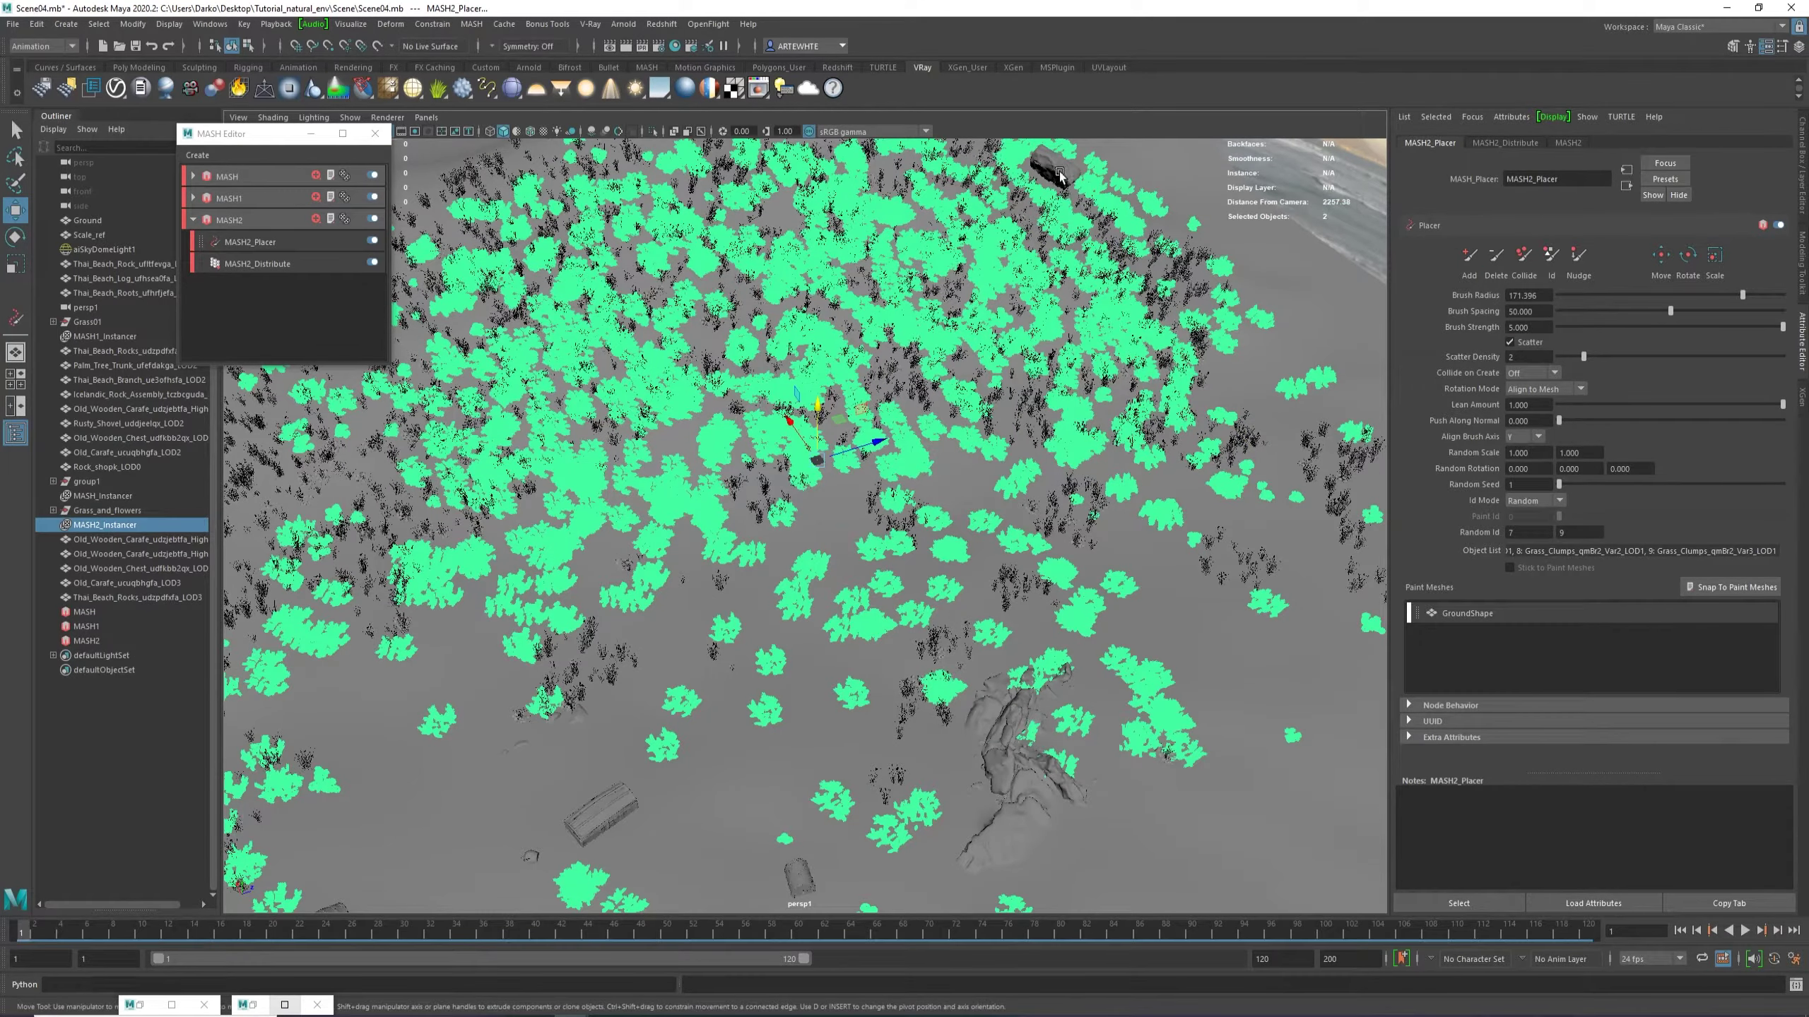
left_click(1058, 175)
scroll(1044, 203, "down", 3)
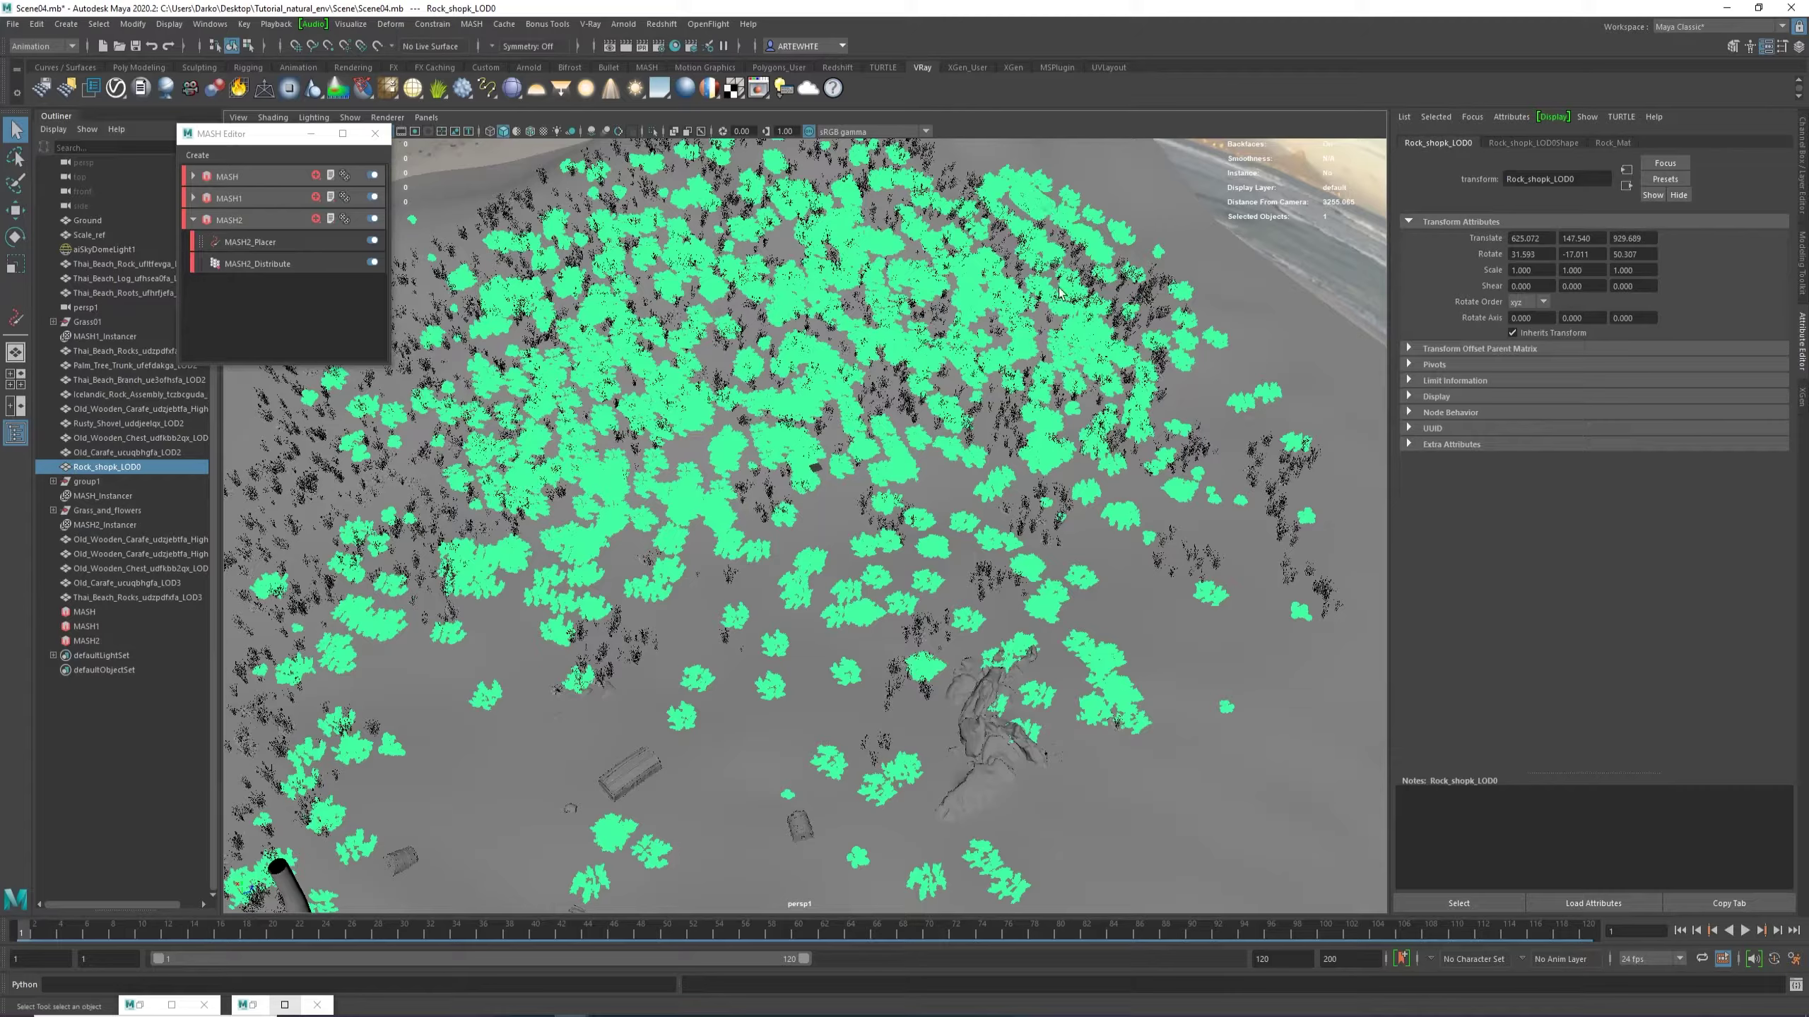
left_click(1077, 388)
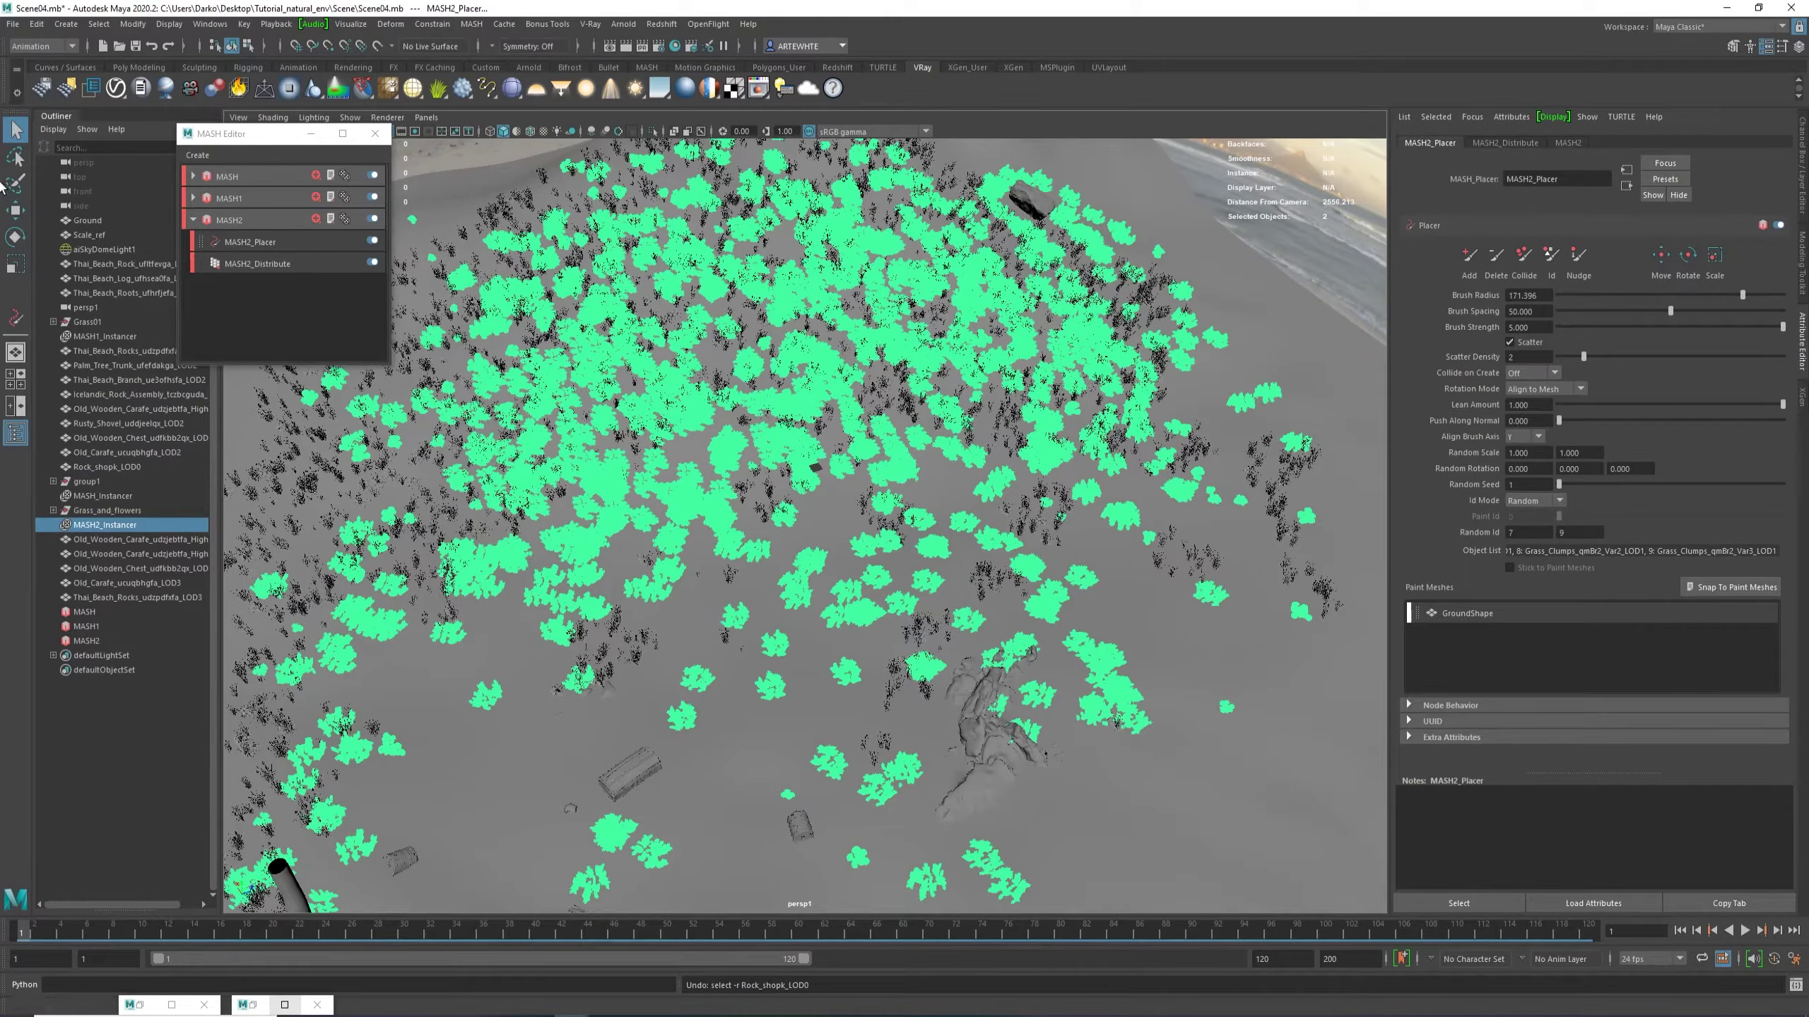
left_click(14, 210)
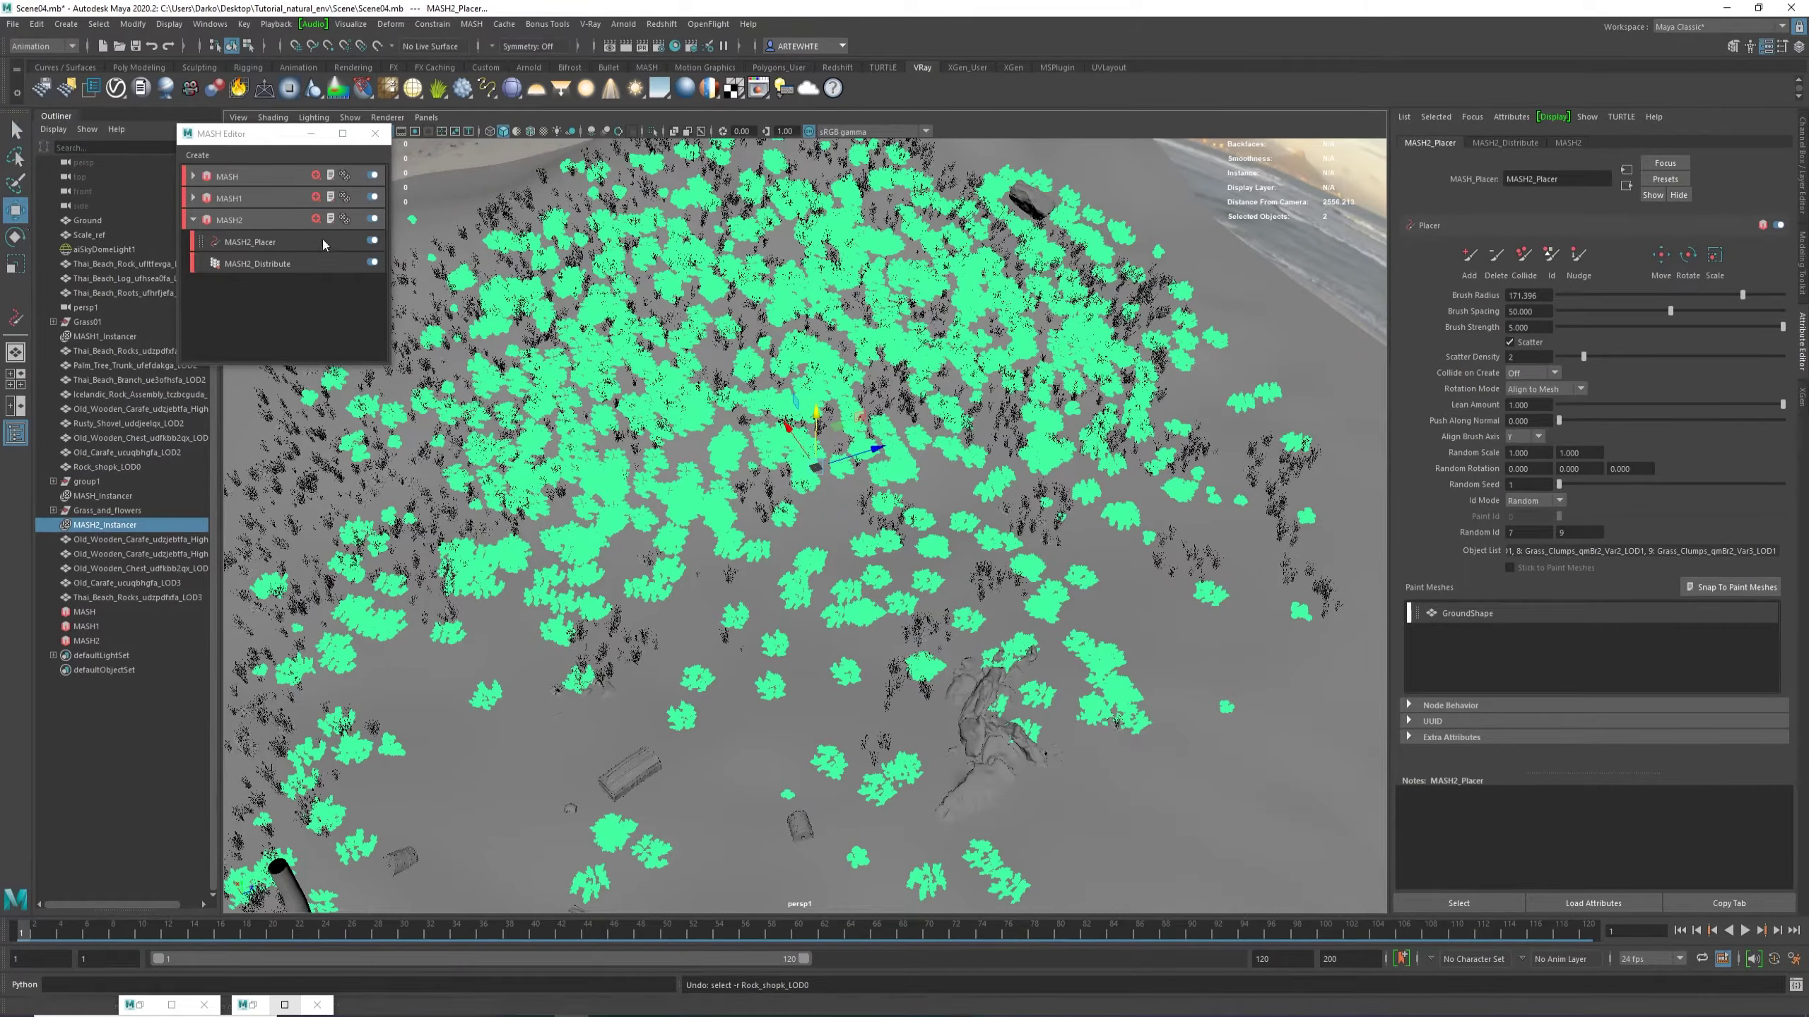
left_click(230, 221)
key("q")
left_click(100, 352)
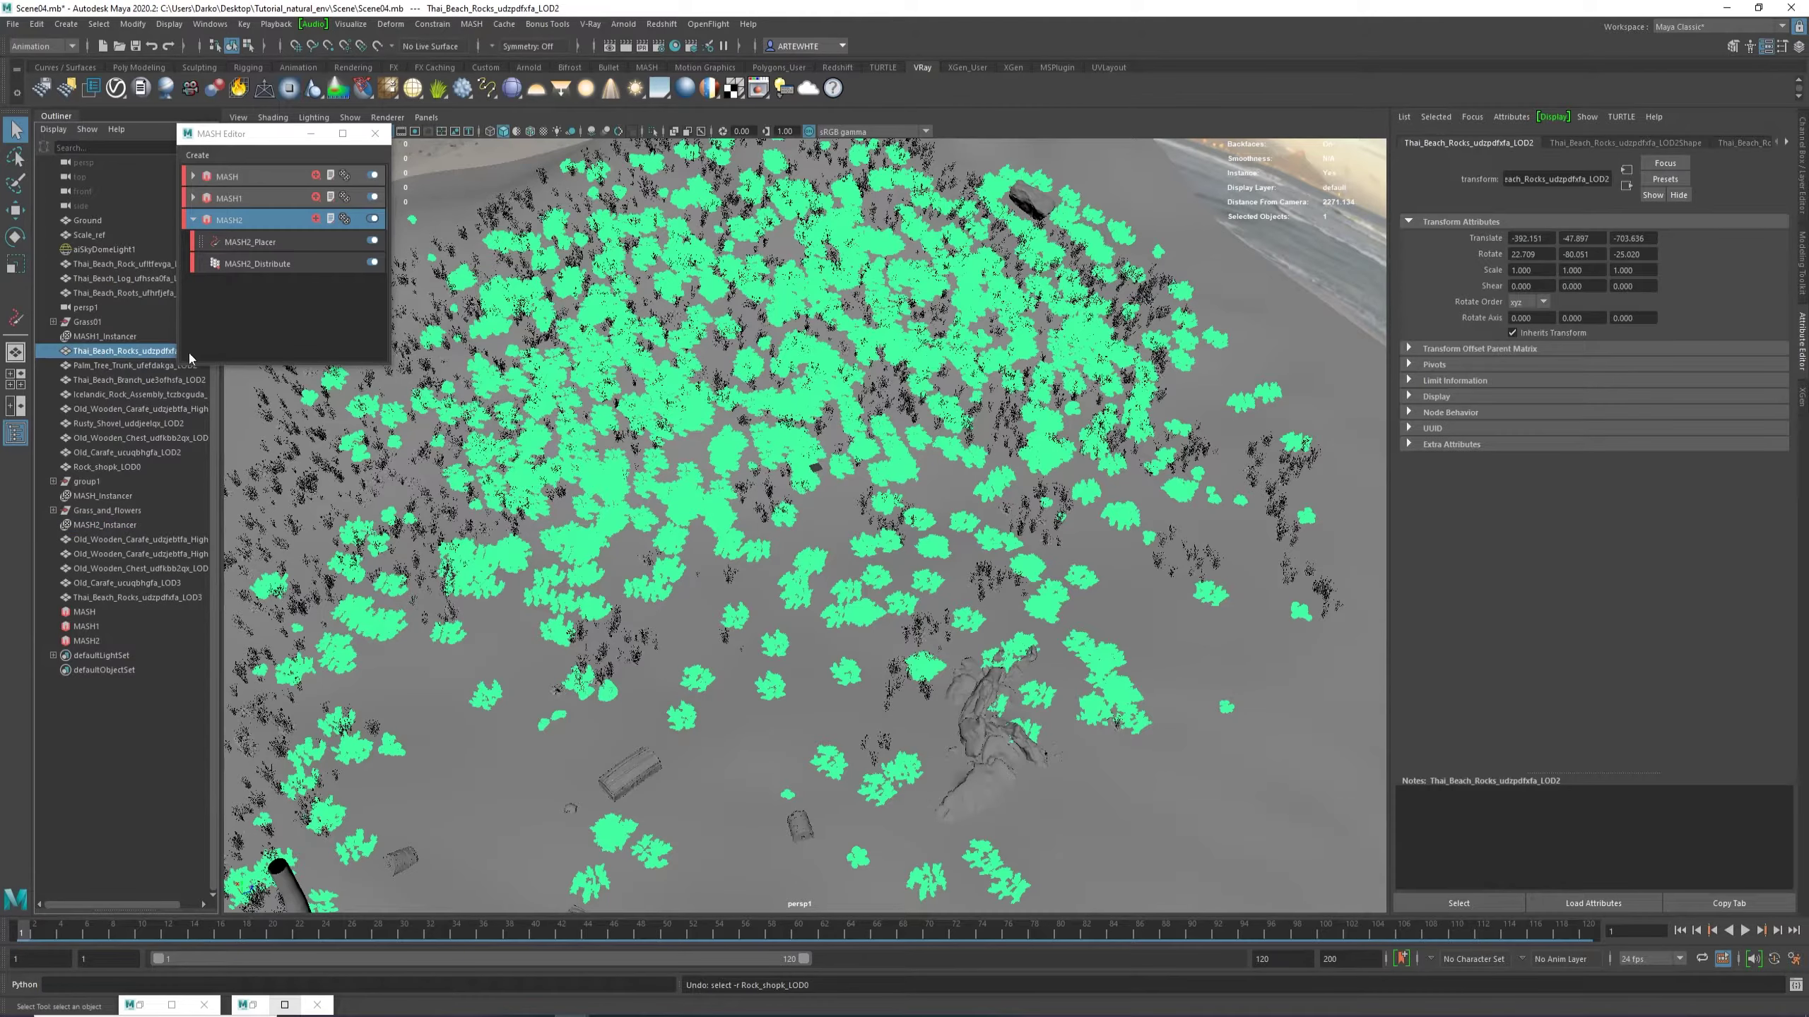
left_click(1031, 198)
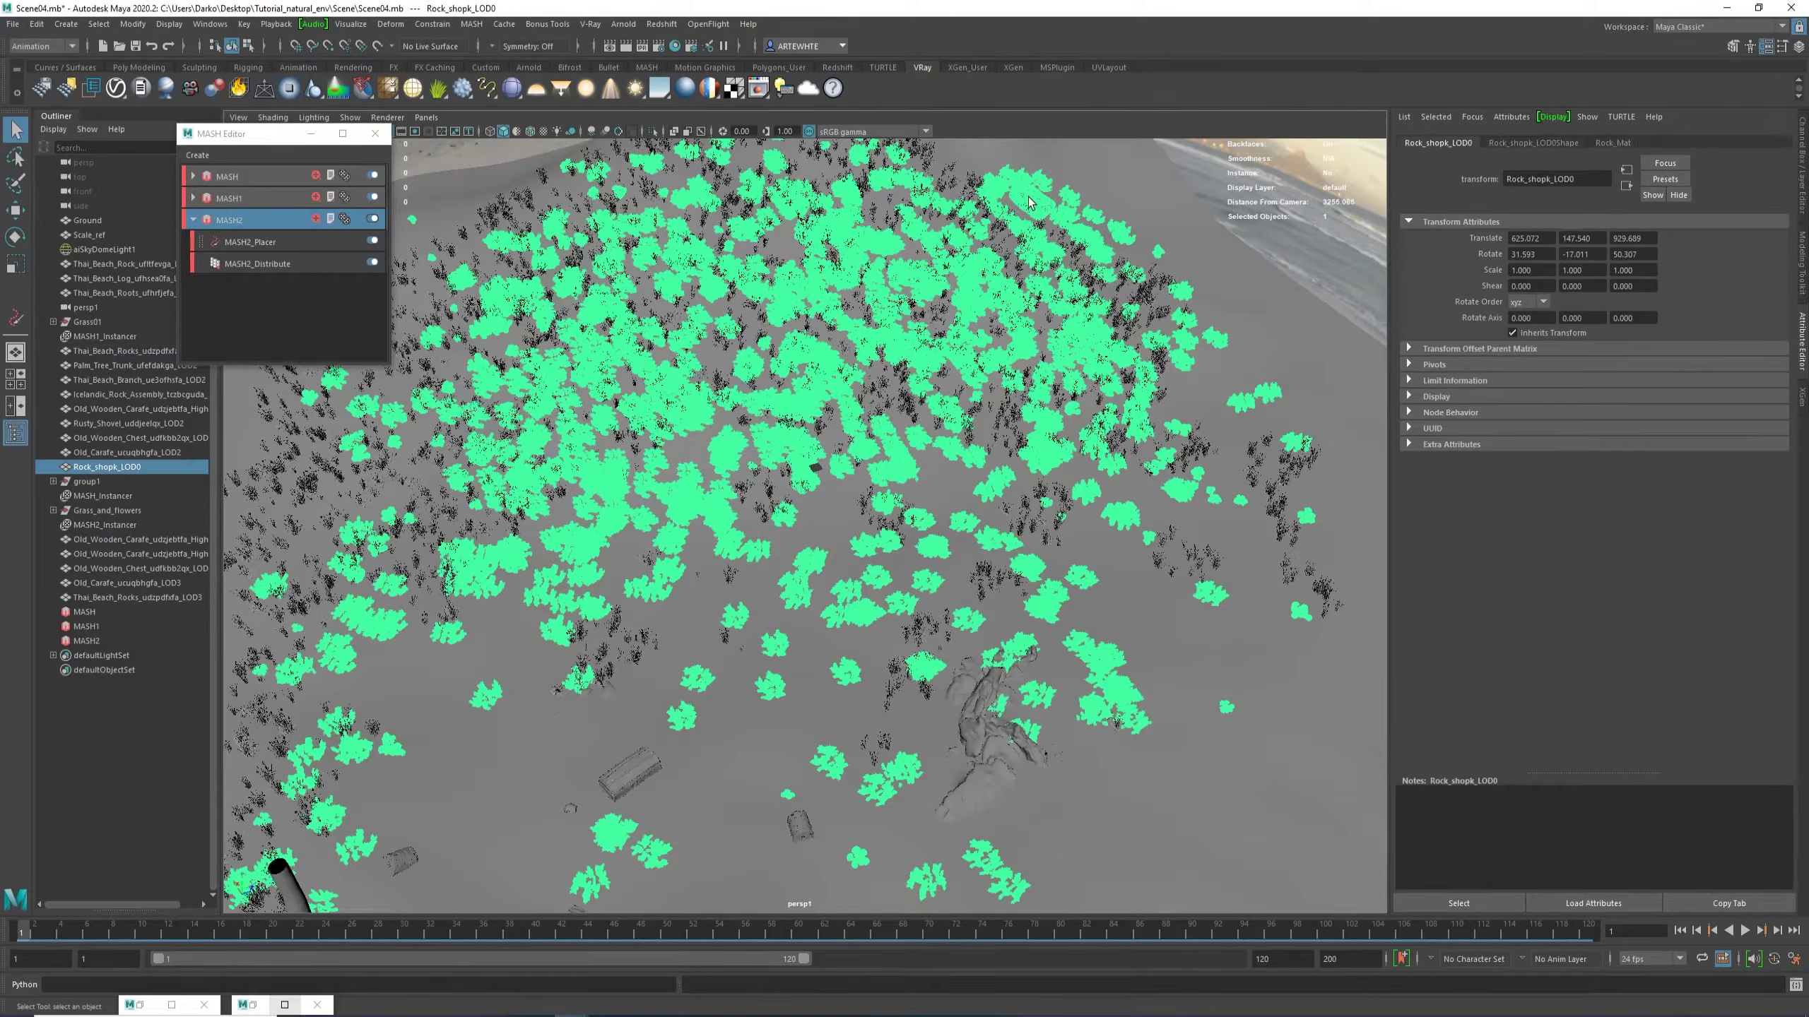
key("w")
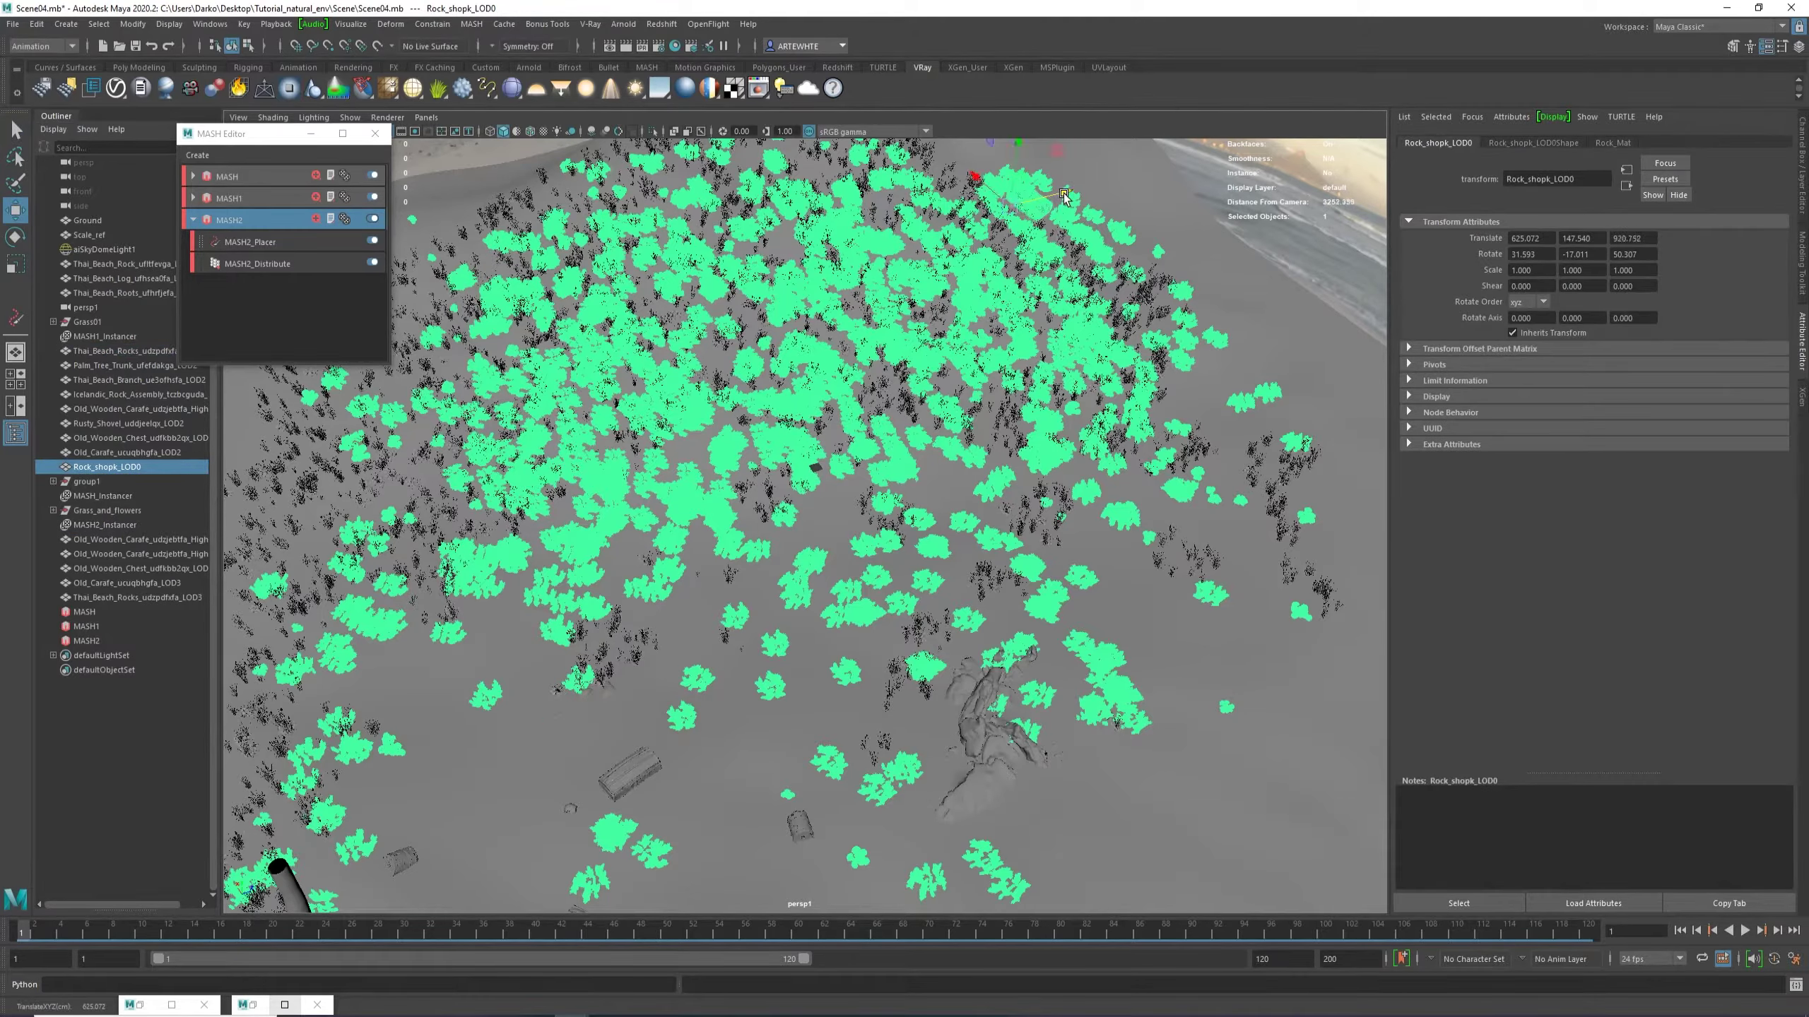
left_click(1252, 330)
View the grass and props from ground level and look over the MASH2_Distribute and MASH2_Placer settings.
scroll(1177, 514, "up", 5)
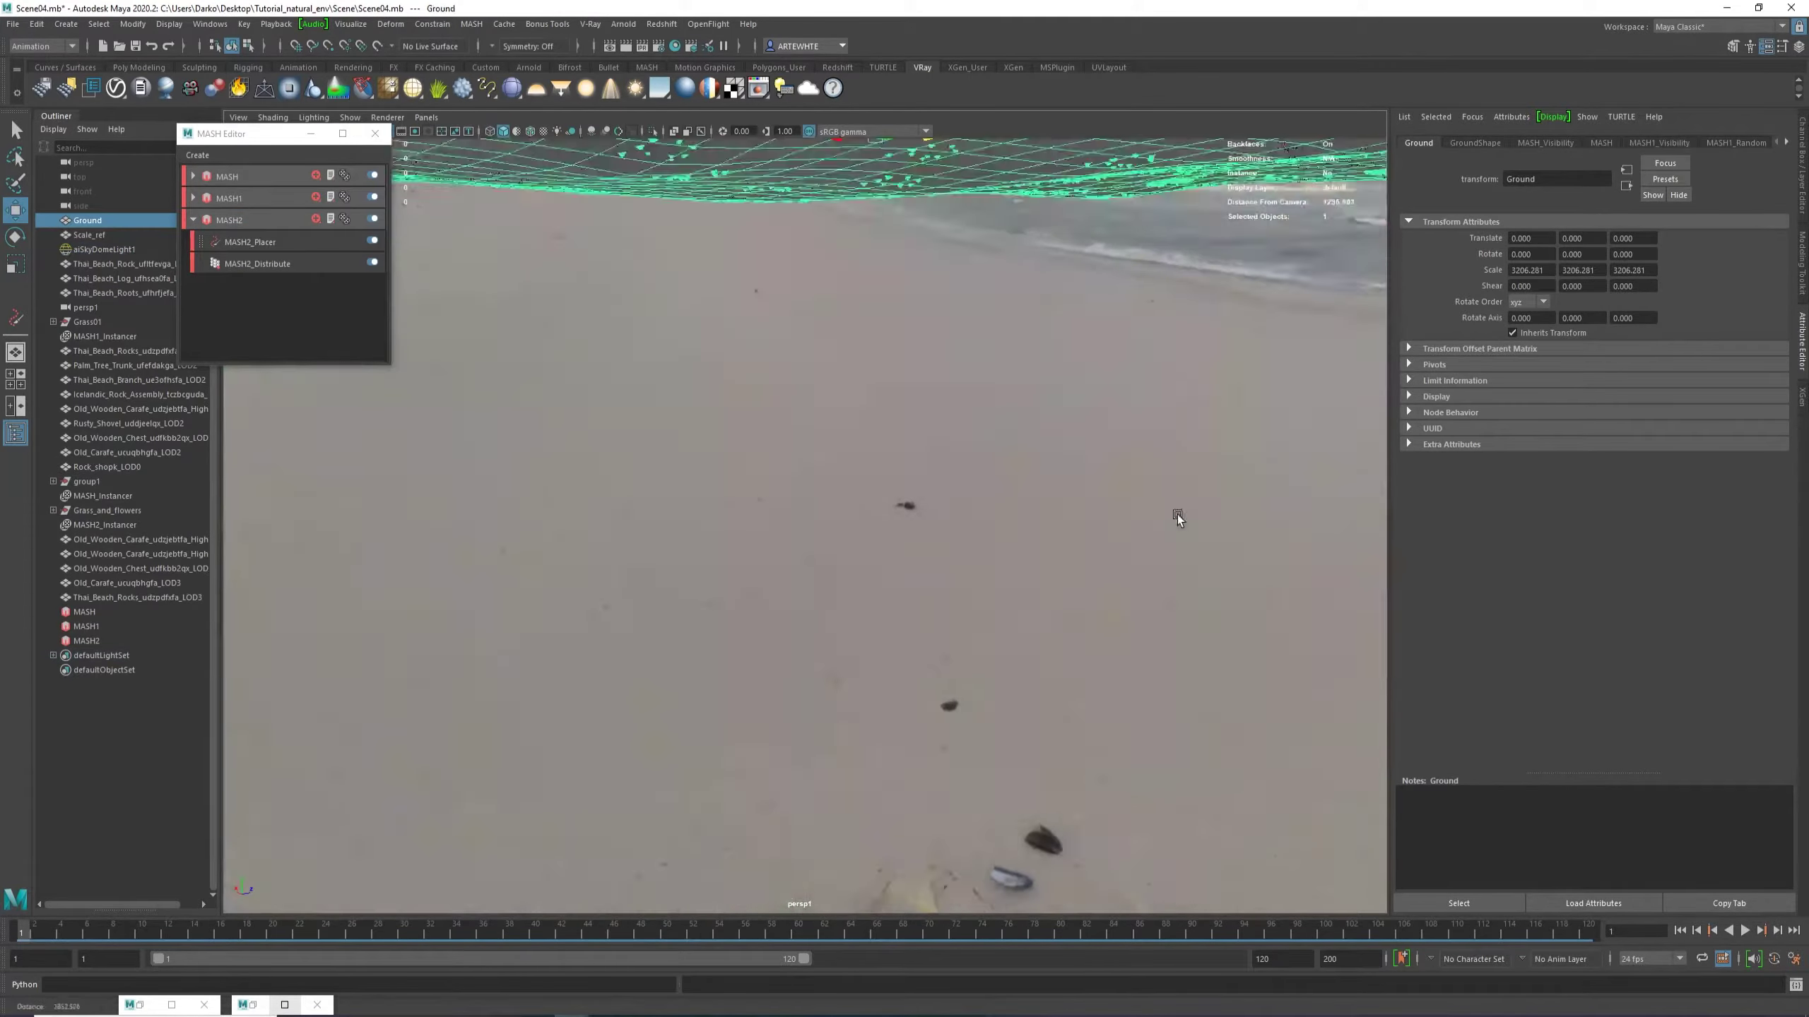
right_click_drag(989, 356, 942, 385, "alt")
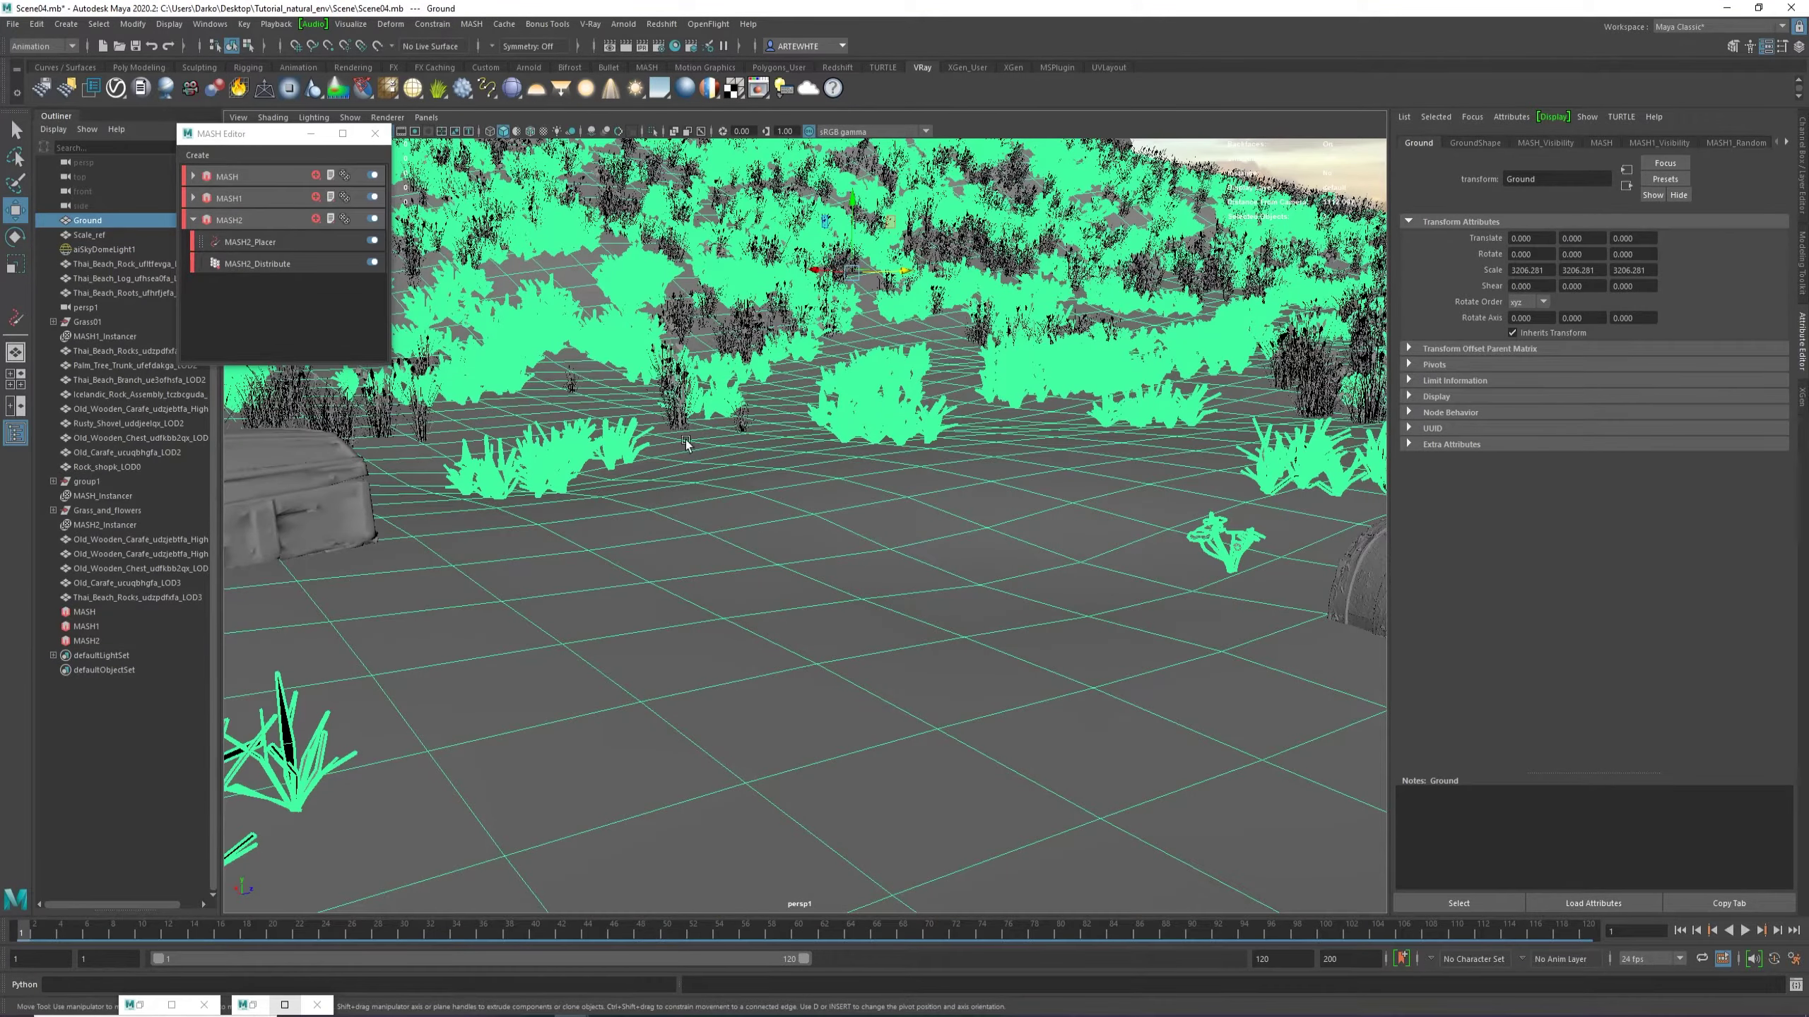
scroll(686, 443, "up", 5)
scroll(766, 520, "down", 6)
left_click(263, 268)
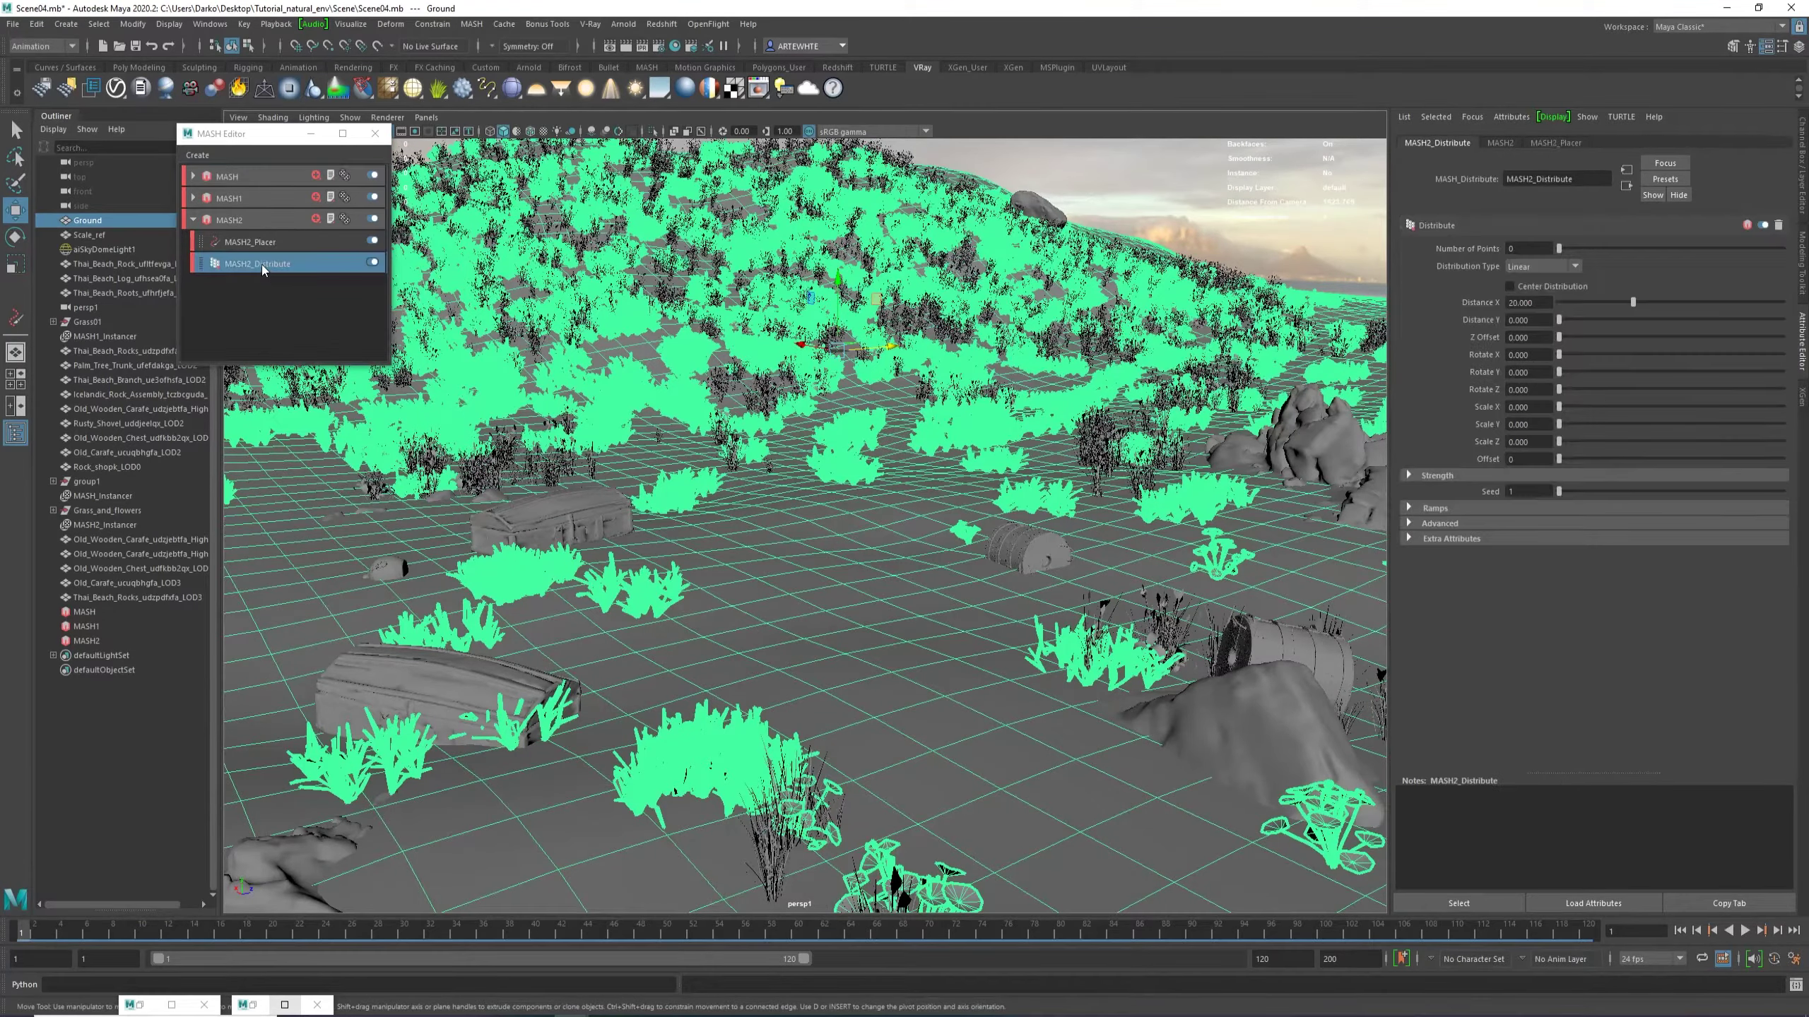
left_click(343, 243)
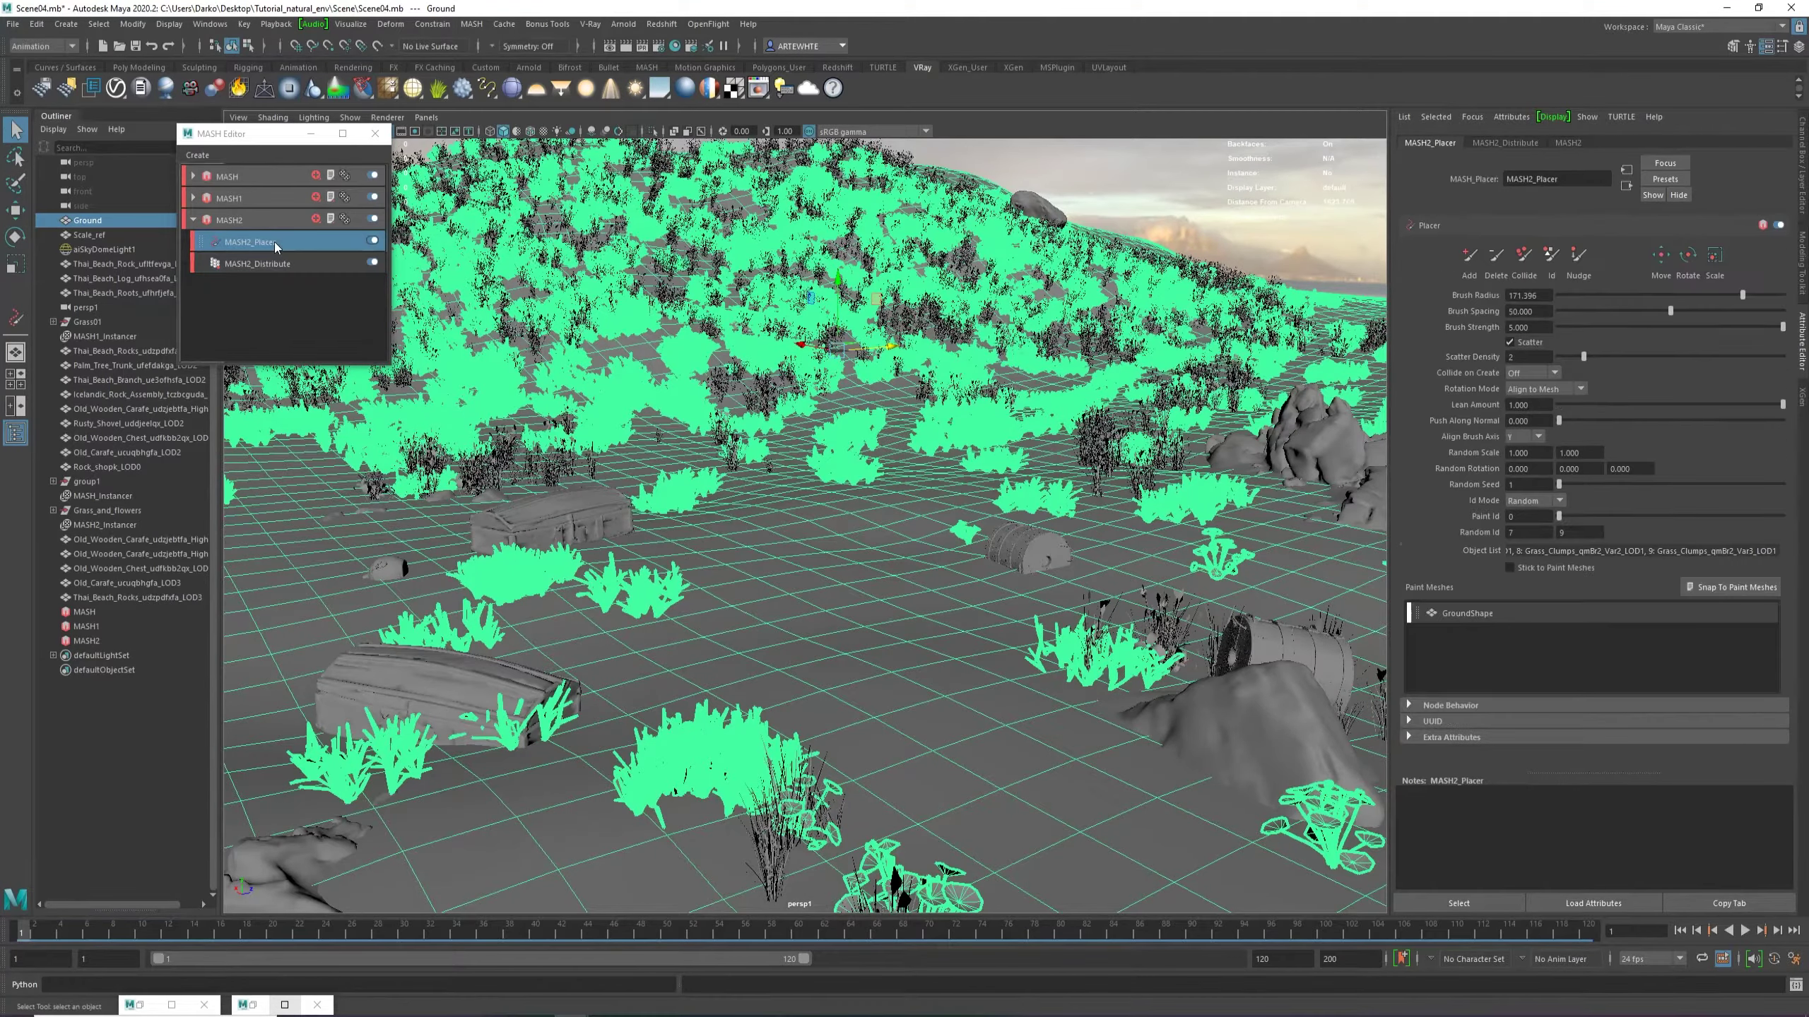
left_click(370, 240)
left_click(369, 240)
middle_click_drag(948, 487, 948, 633, "alt")
Duplicate the large rock at the far edge of the dune with Duplicate Special.
left_click(1029, 298)
scroll(1021, 372, "down", 4)
left_click_drag(1021, 372, 946, 492, "alt")
key("w")
scroll(932, 426, "down", 4)
scroll(1006, 332, "up", 2)
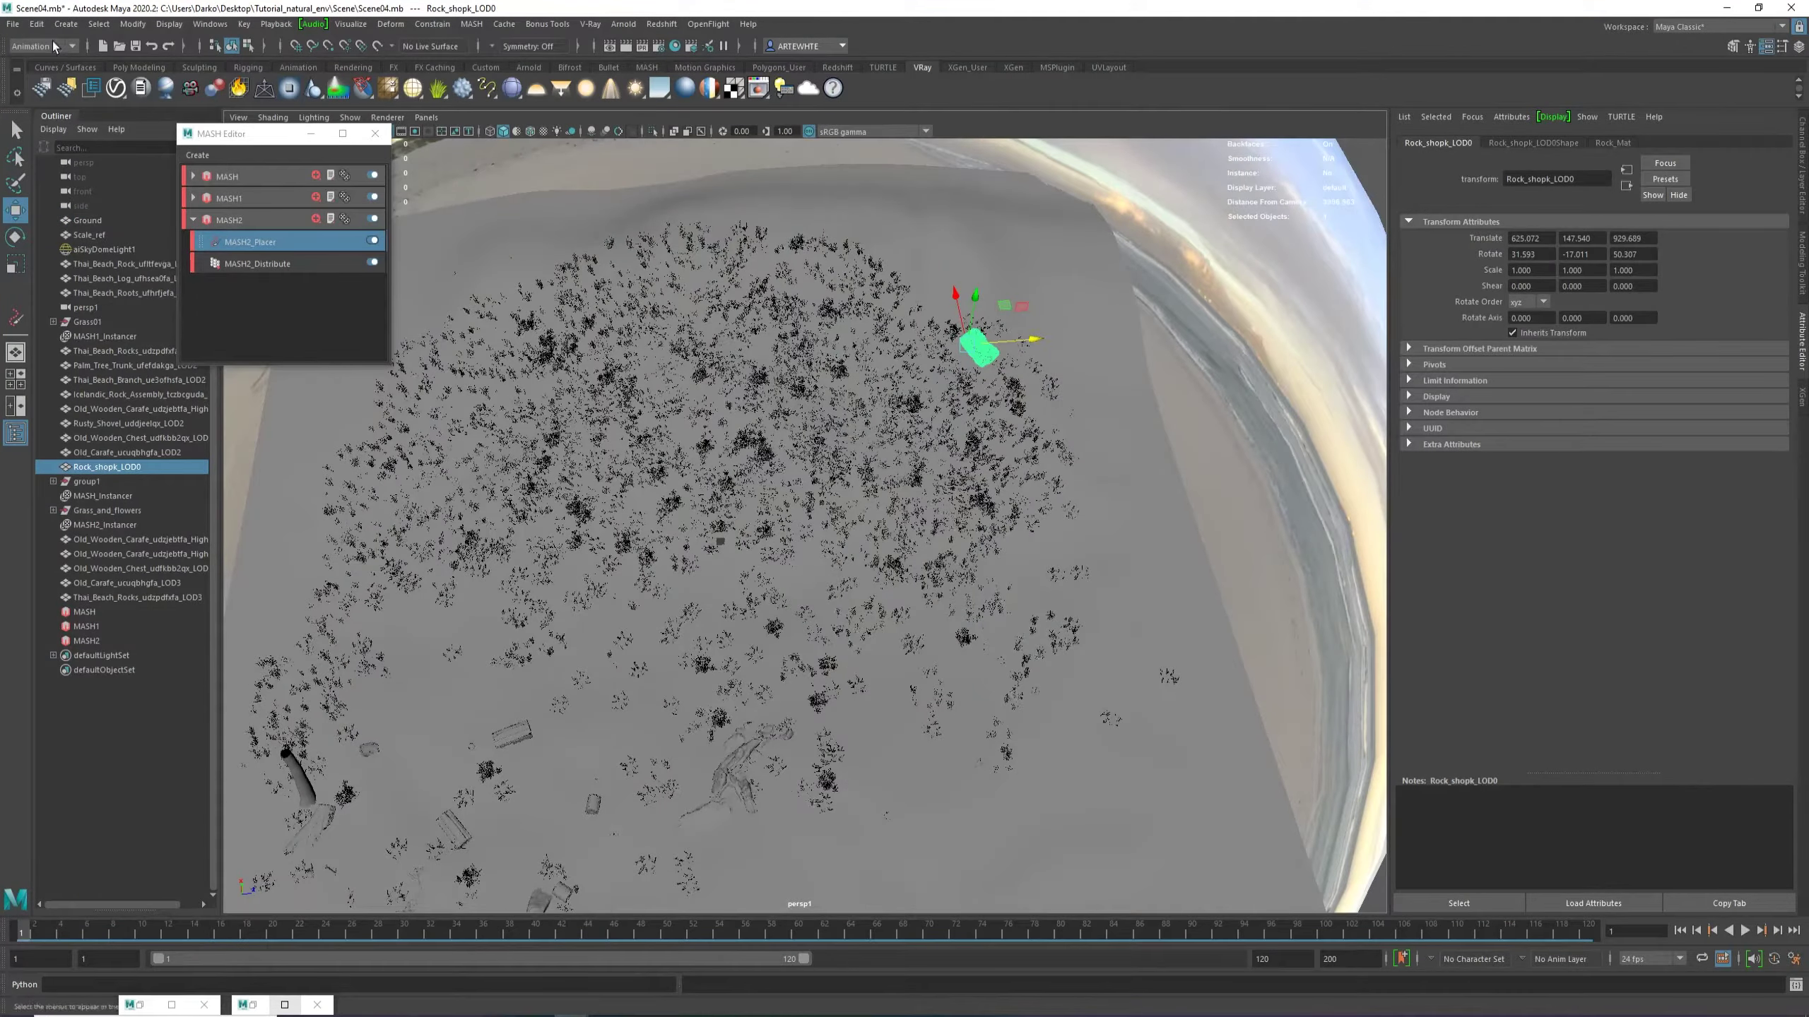
left_click(36, 24)
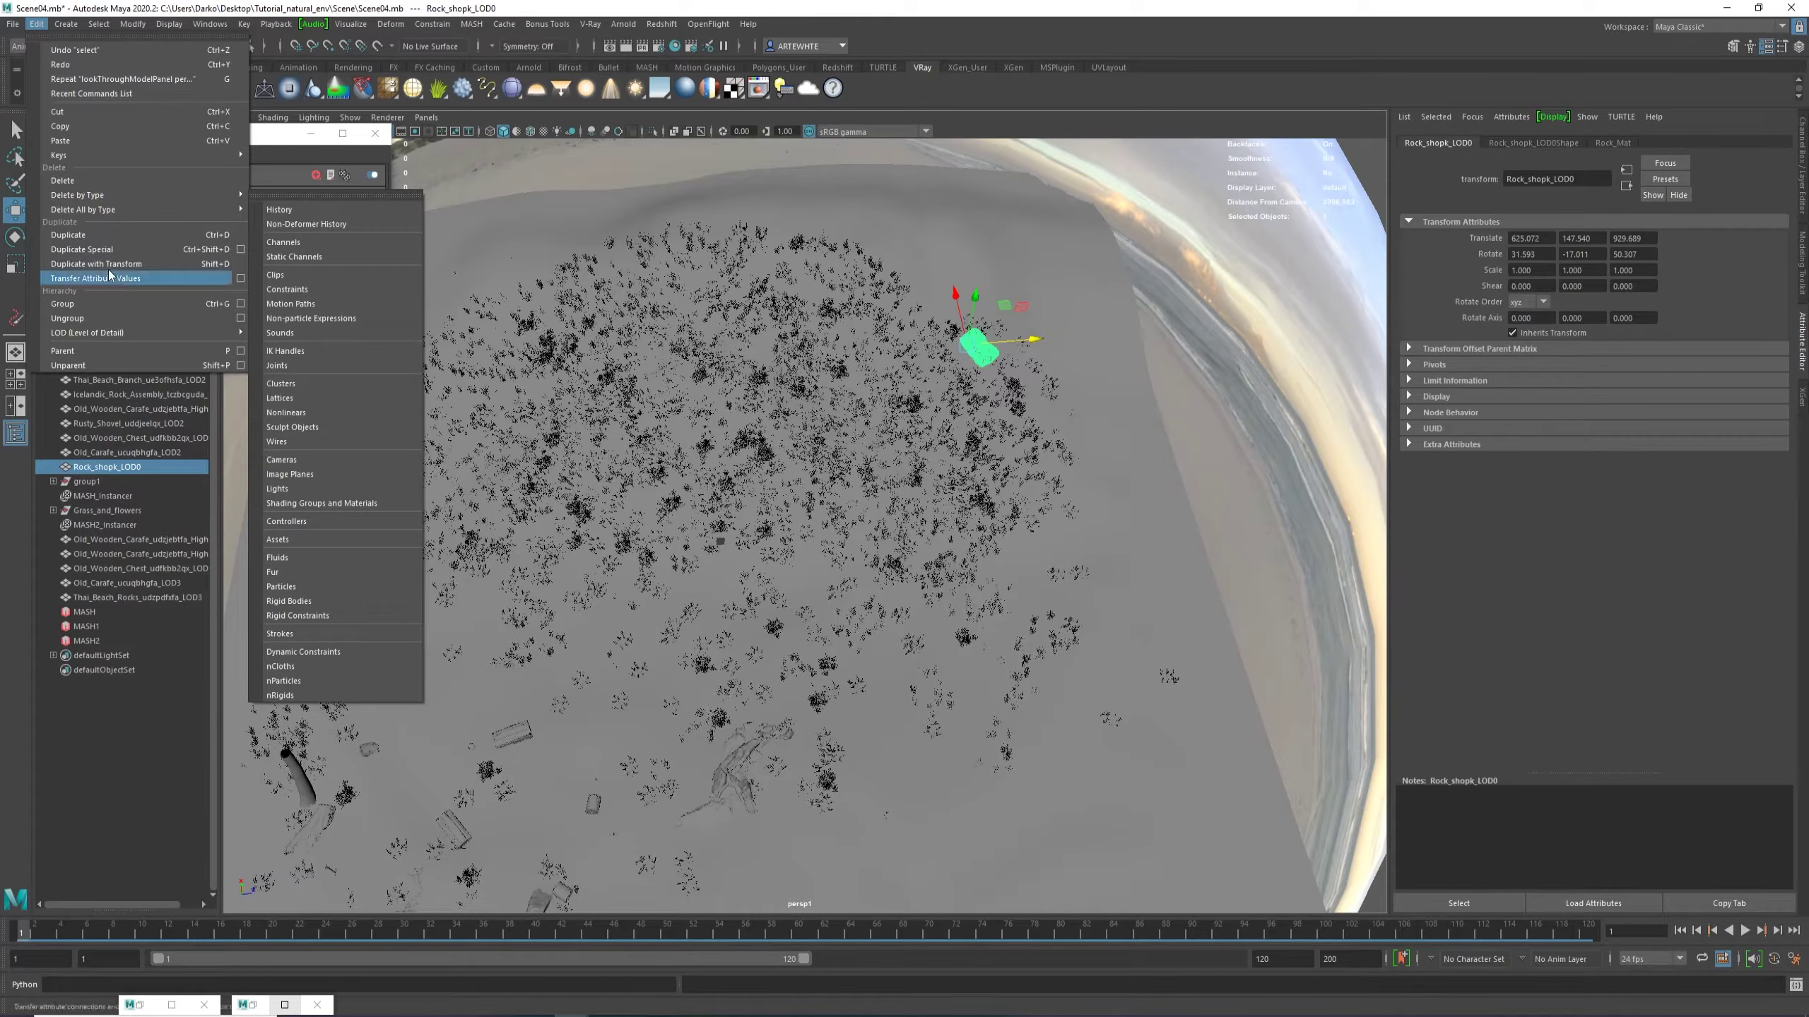
left_click(106, 249)
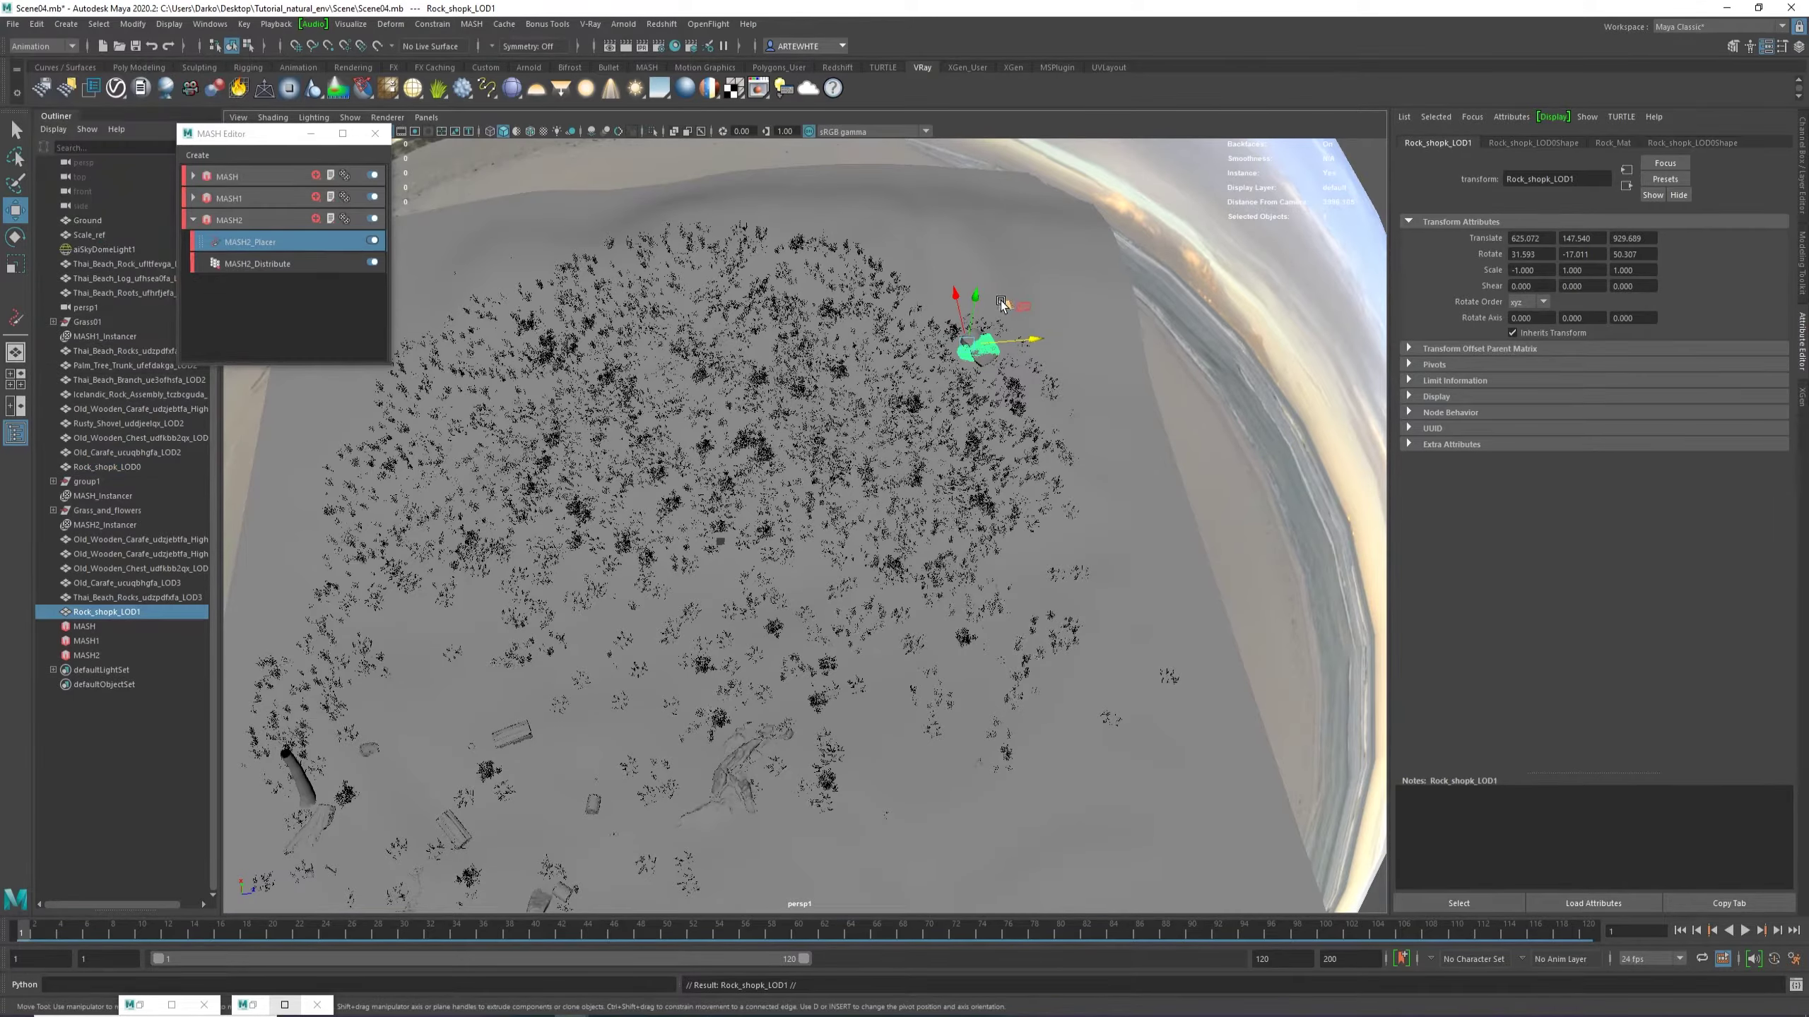
Move the duplicated rock to the near foot of the dune and lower it to ground level, checking through the persp camera.
left_click_drag(1002, 304, 515, 563)
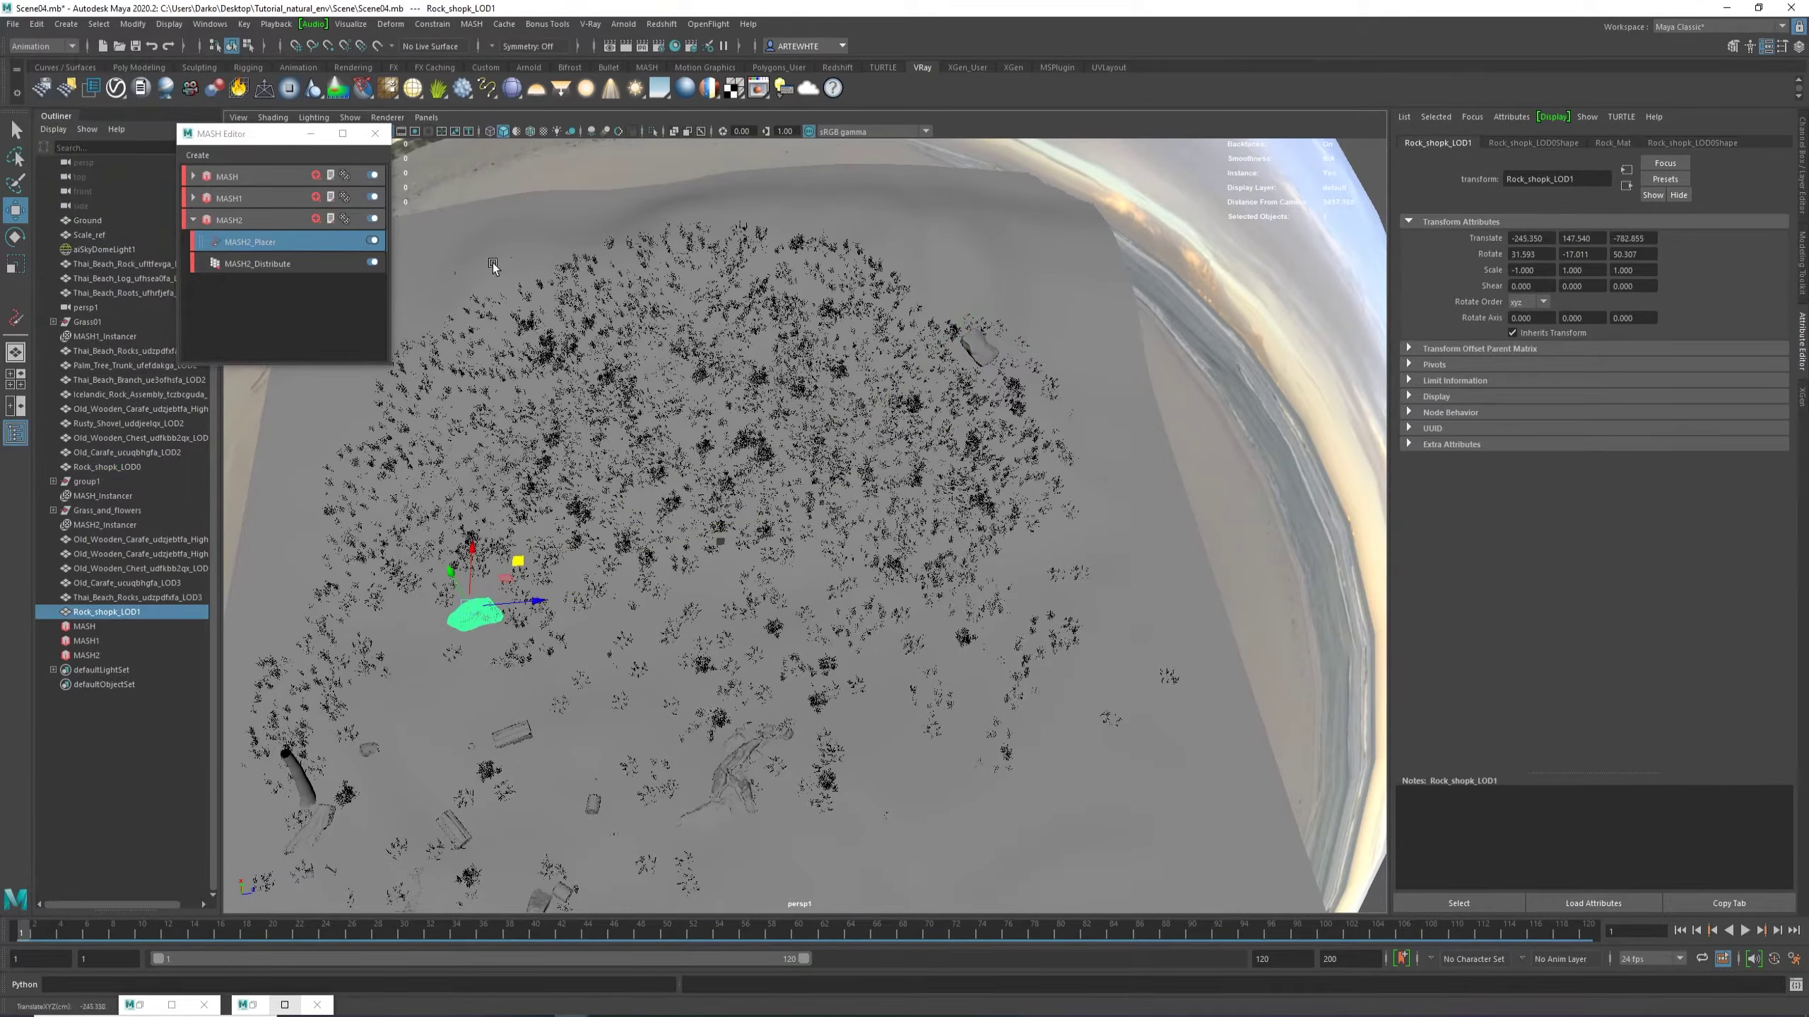
left_click(431, 116)
mouse_move(484, 133)
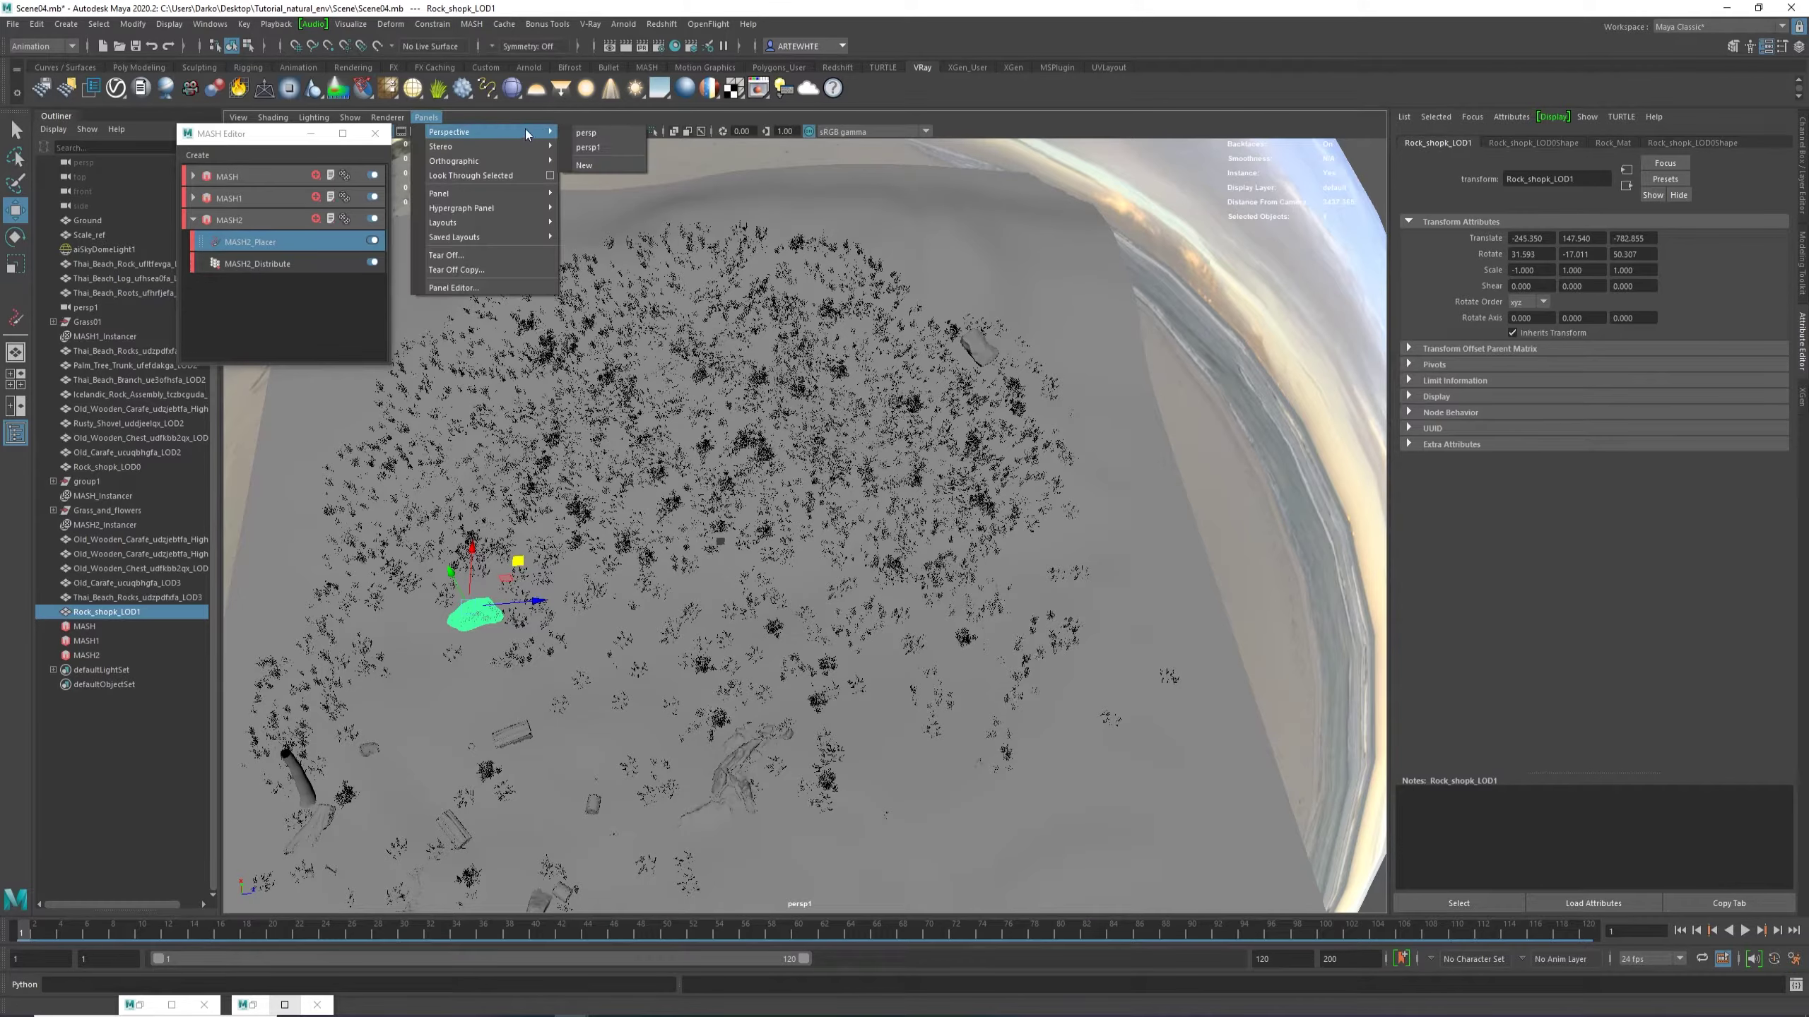
left_click(596, 133)
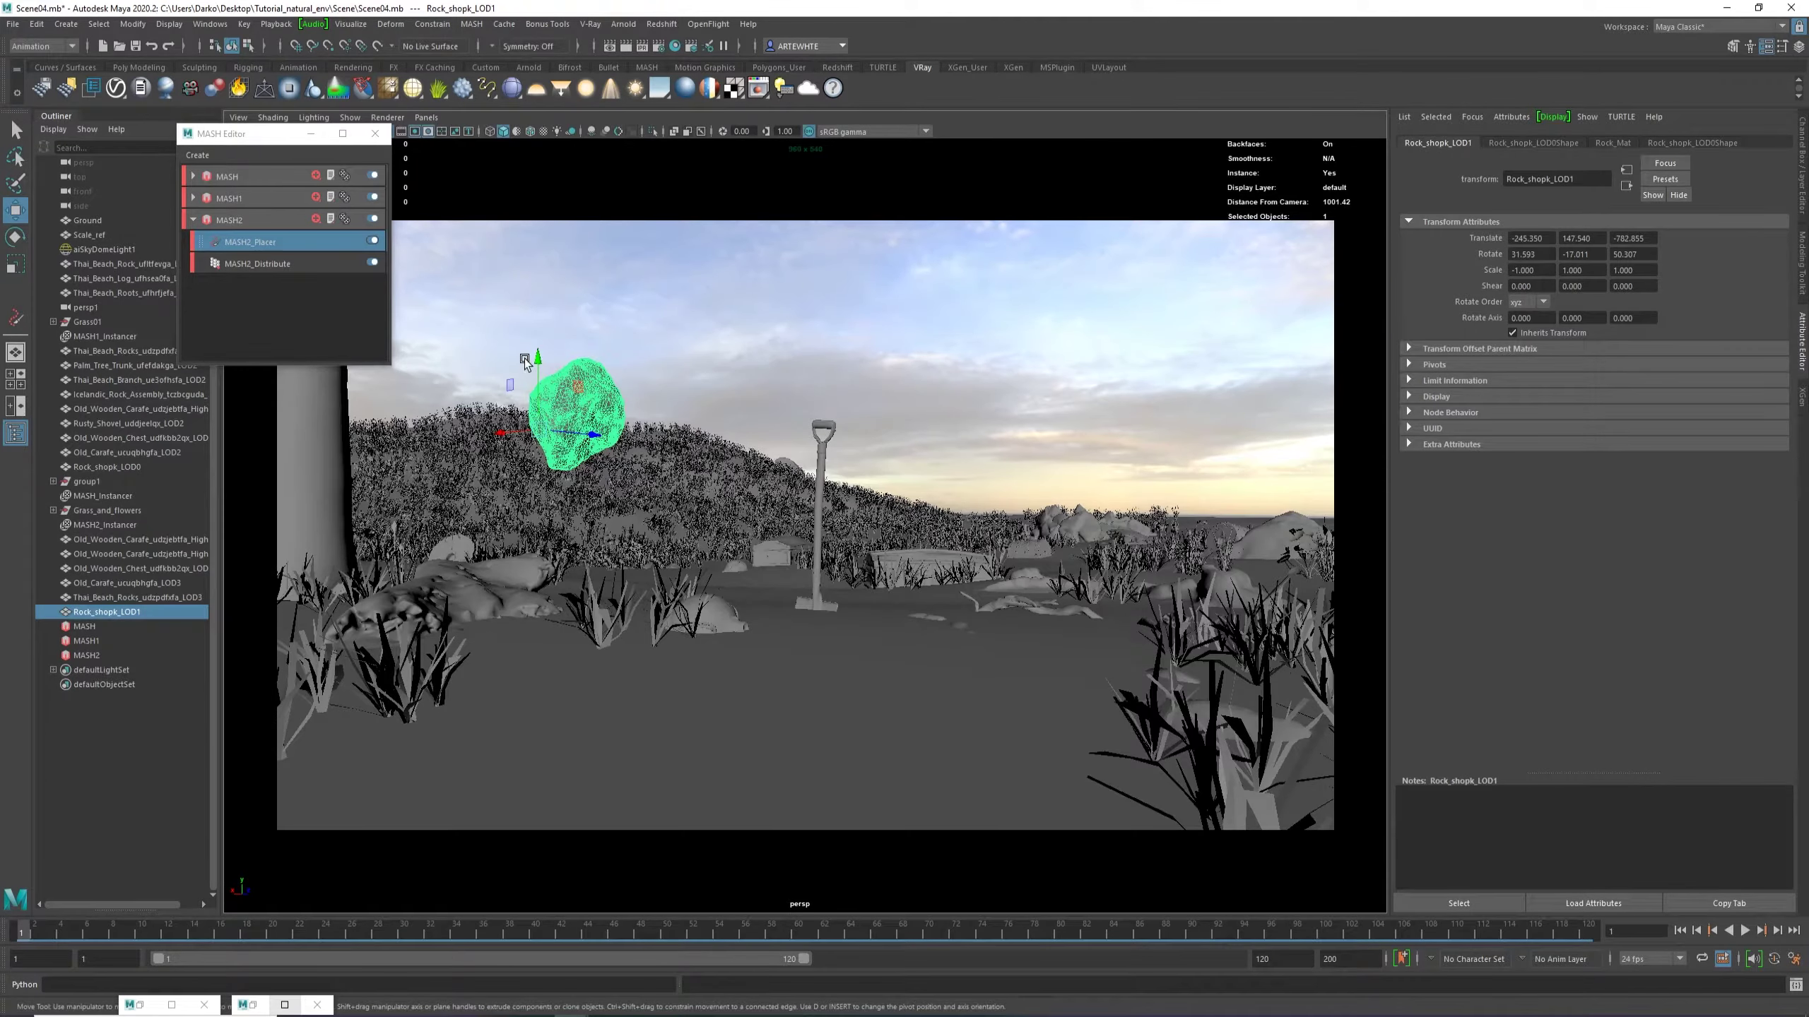
left_click_drag(527, 364, 1059, 608)
left_click_drag(951, 586, 558, 578)
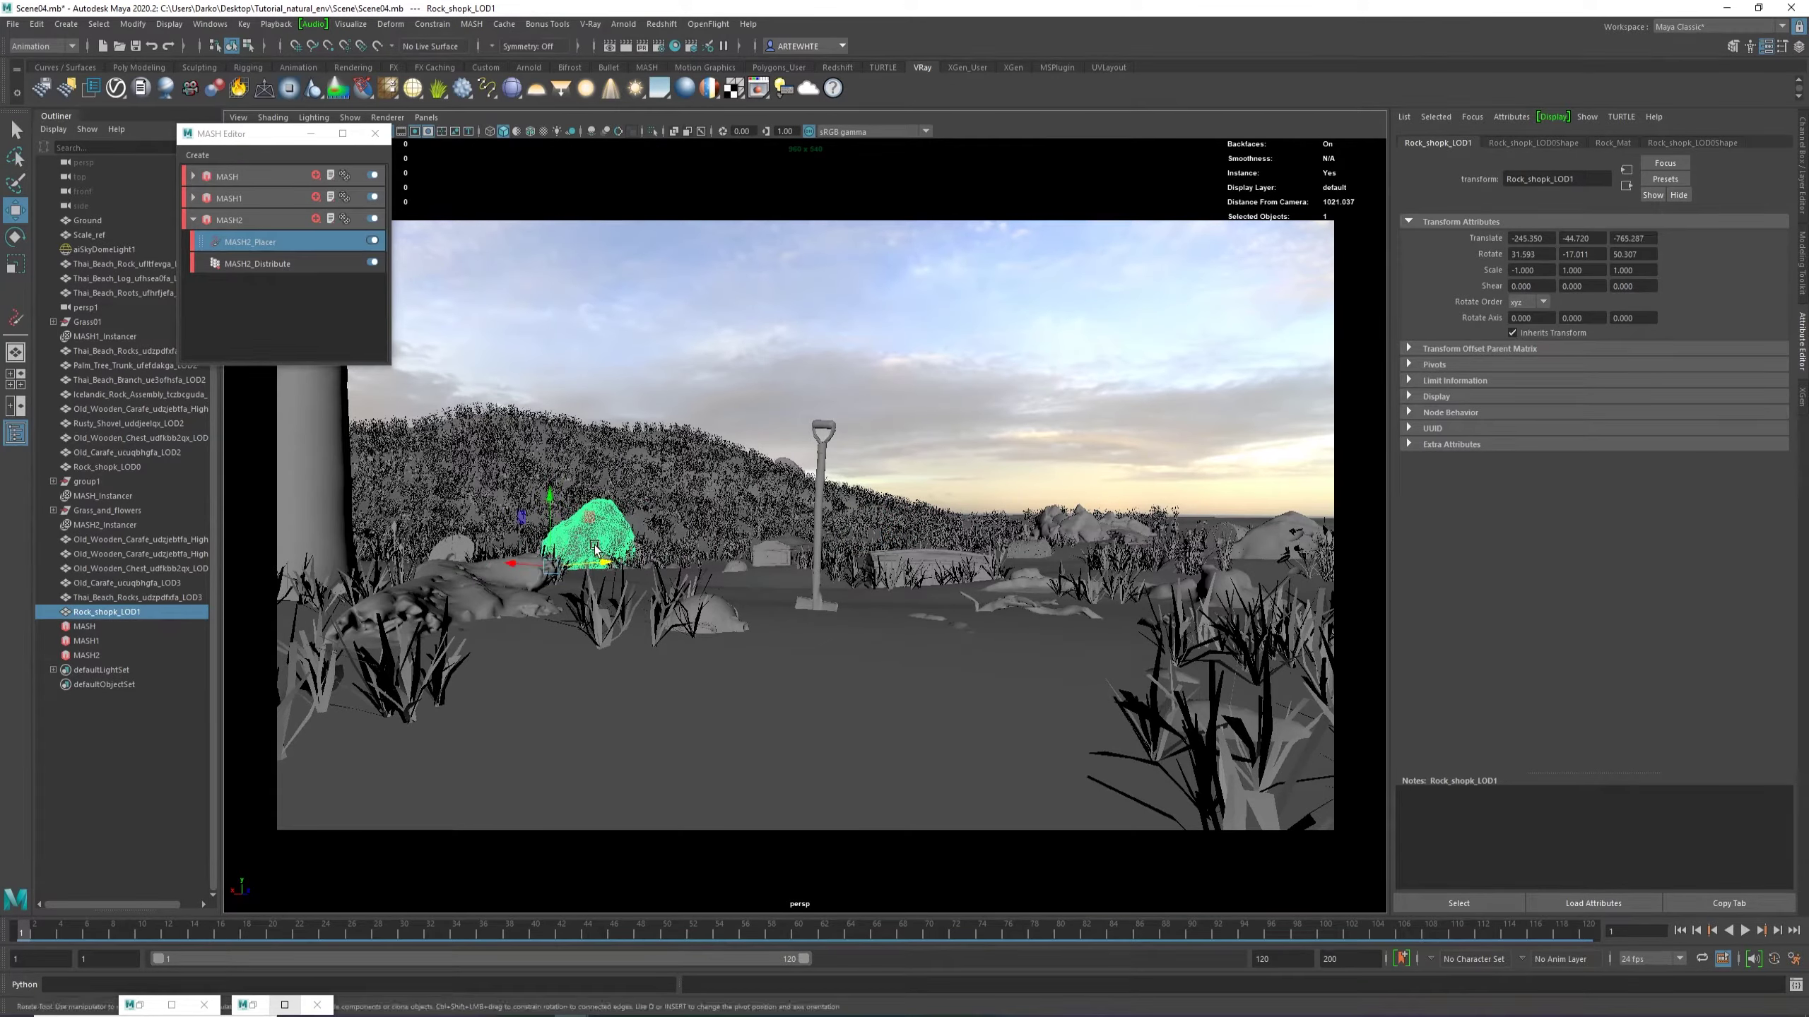
Rotate the duplicated rock to about 25, -32, 71 degrees and sink it into the sand beside the small chest.
key("e")
left_click_drag(592, 504, 670, 529)
key("w")
key("e")
key("w")
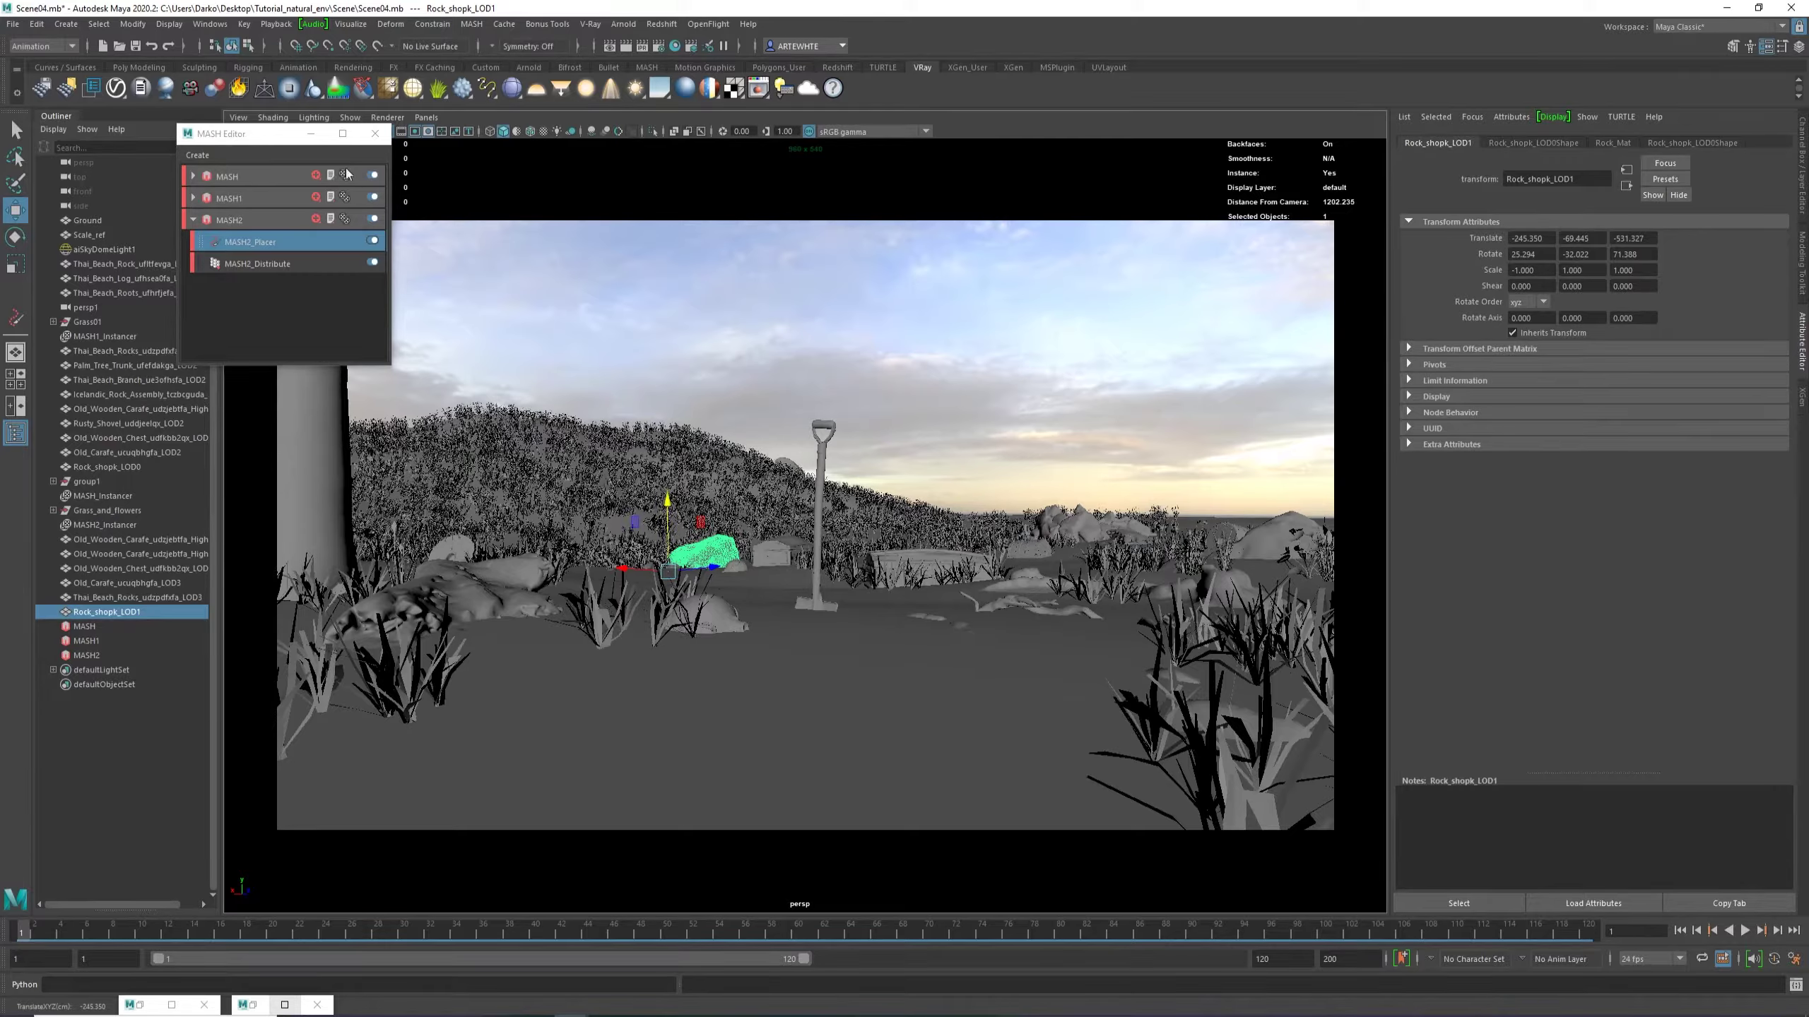
Lean the palm tree trunk into the frame, rotating it to about -9.5, 54.8, 5.1 degrees and adjusting its position slightly.
left_click_drag(280, 141, 120, 154)
left_click(306, 342)
key("e")
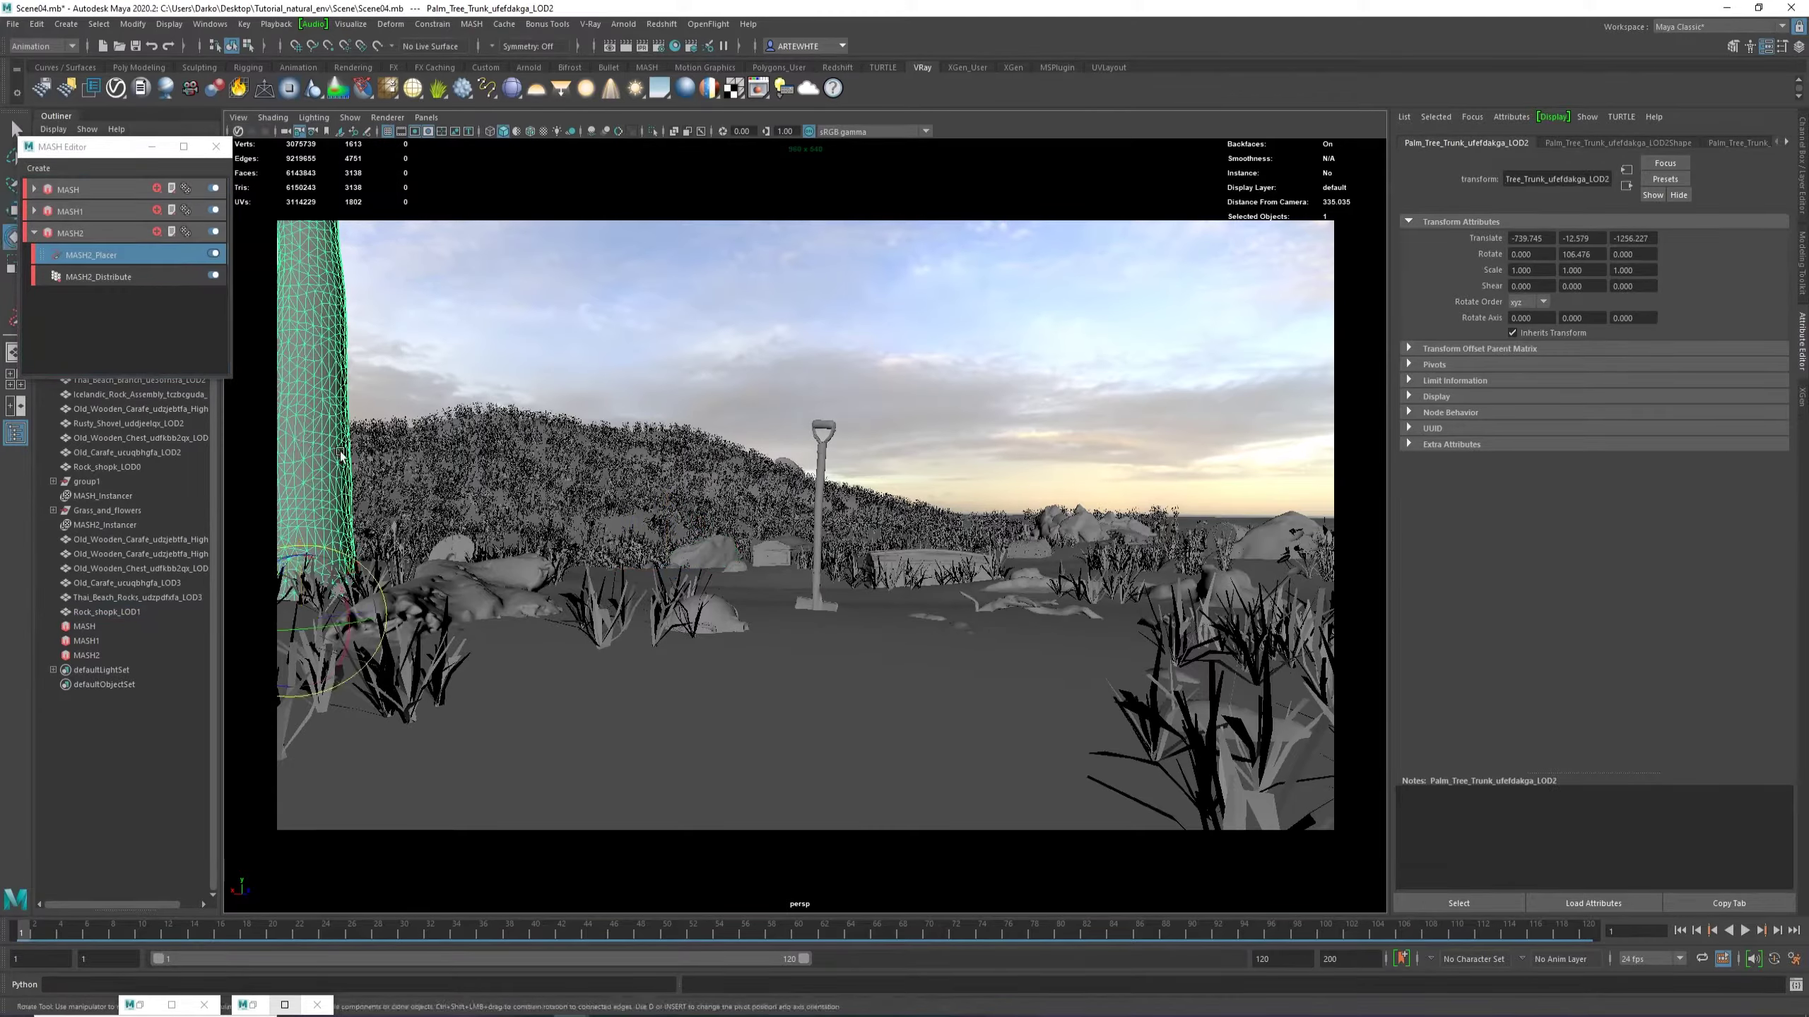
left_click_drag(375, 651, 335, 573)
key("w")
key("e")
key("w")
key("e")
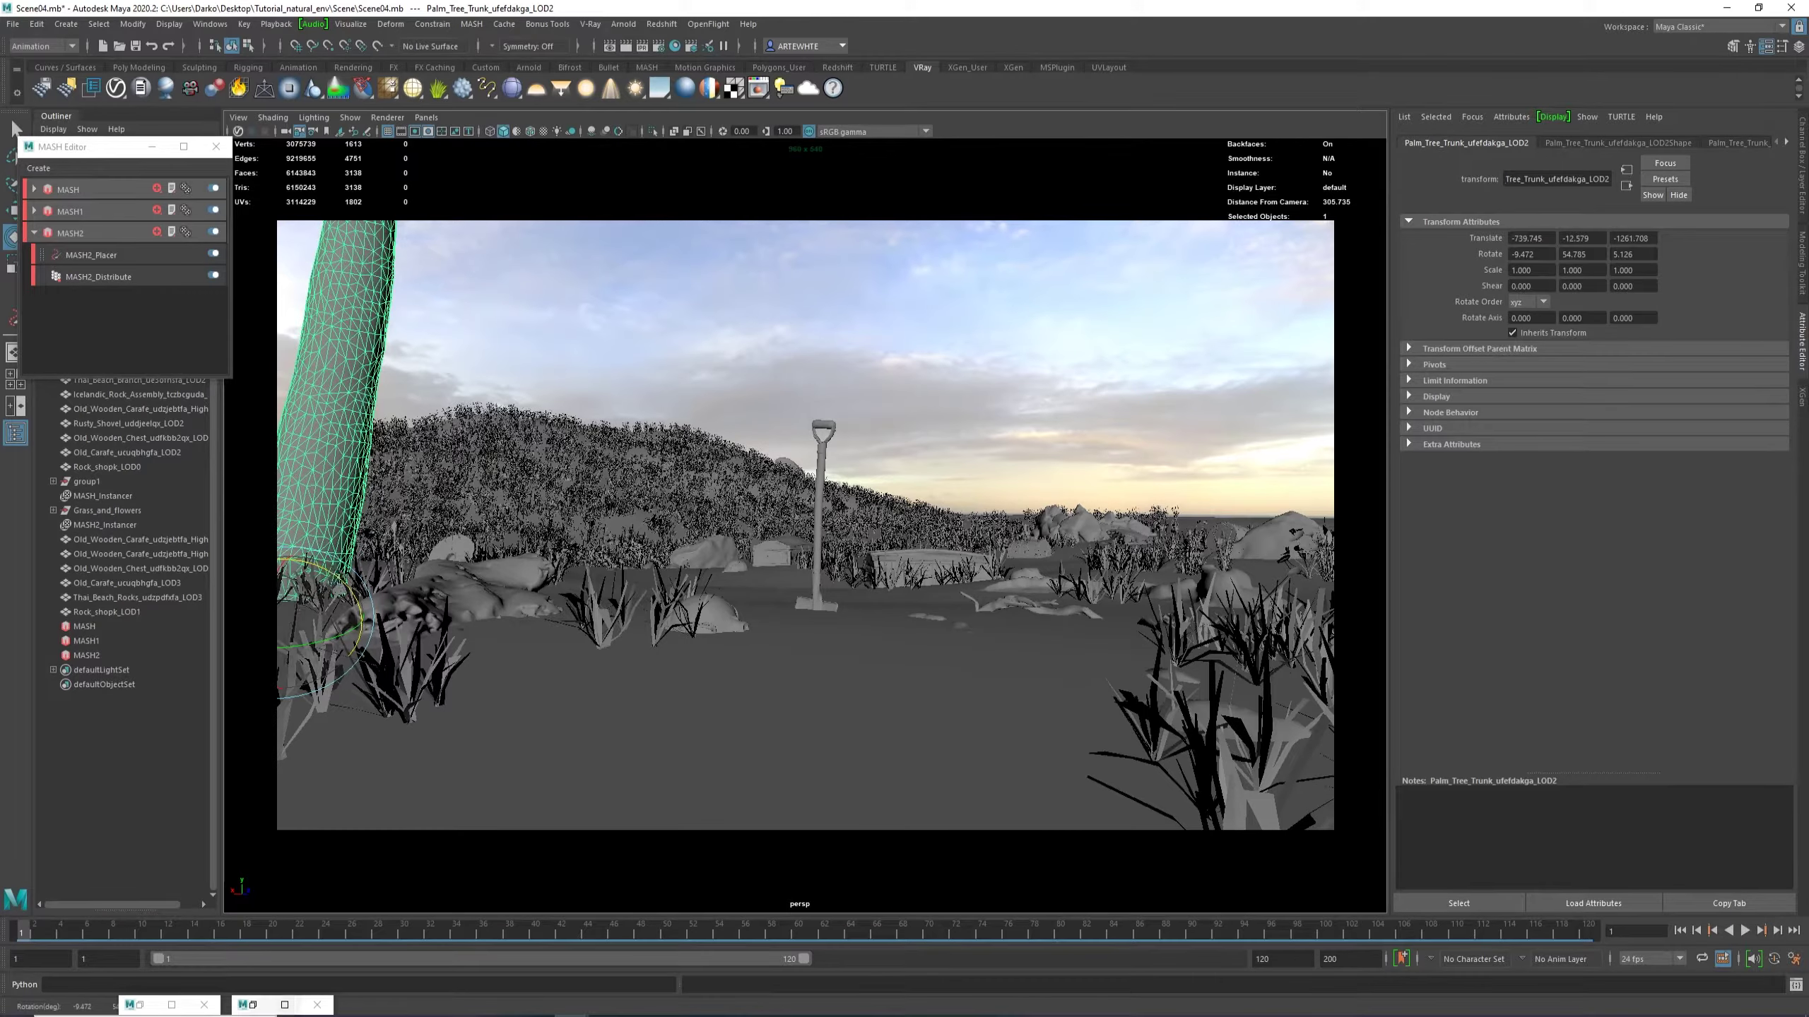
Turn off the crop region in the Arnold RenderView and save the scene.
left_click(143, 1006)
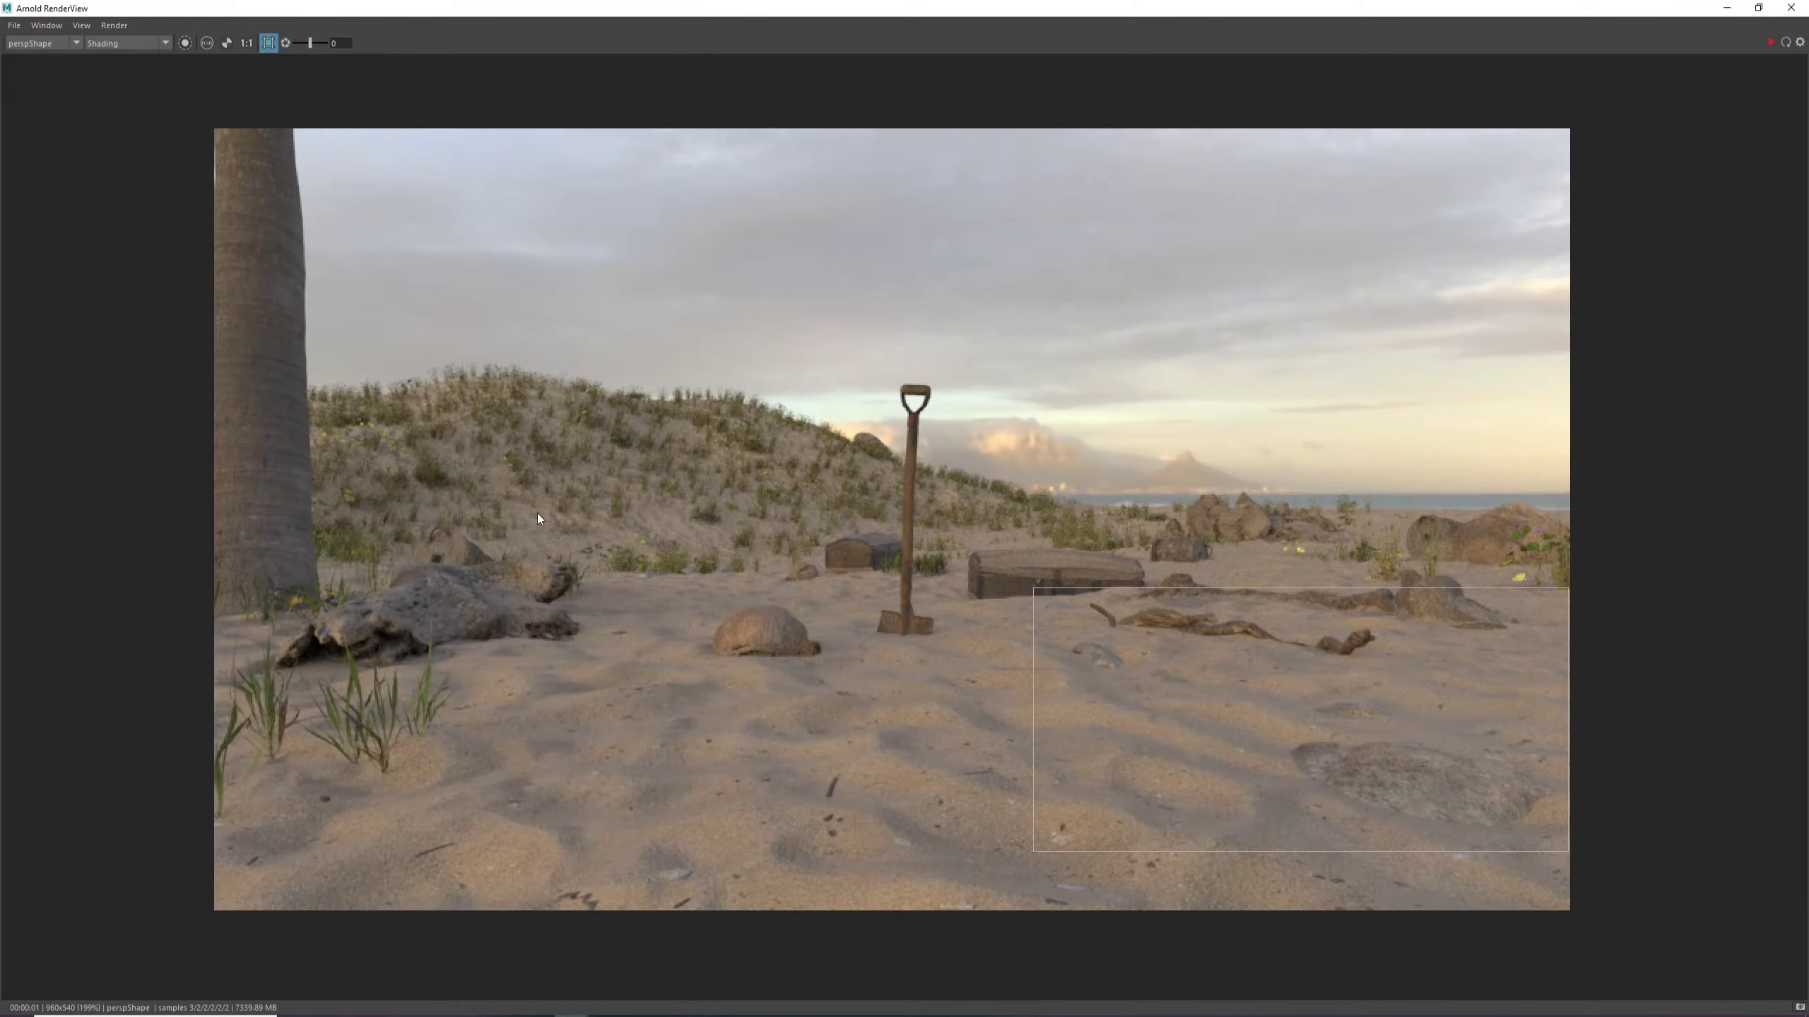
scroll(537, 513, "down", 1)
left_click(264, 43)
left_click_drag(292, 7, 359, 87)
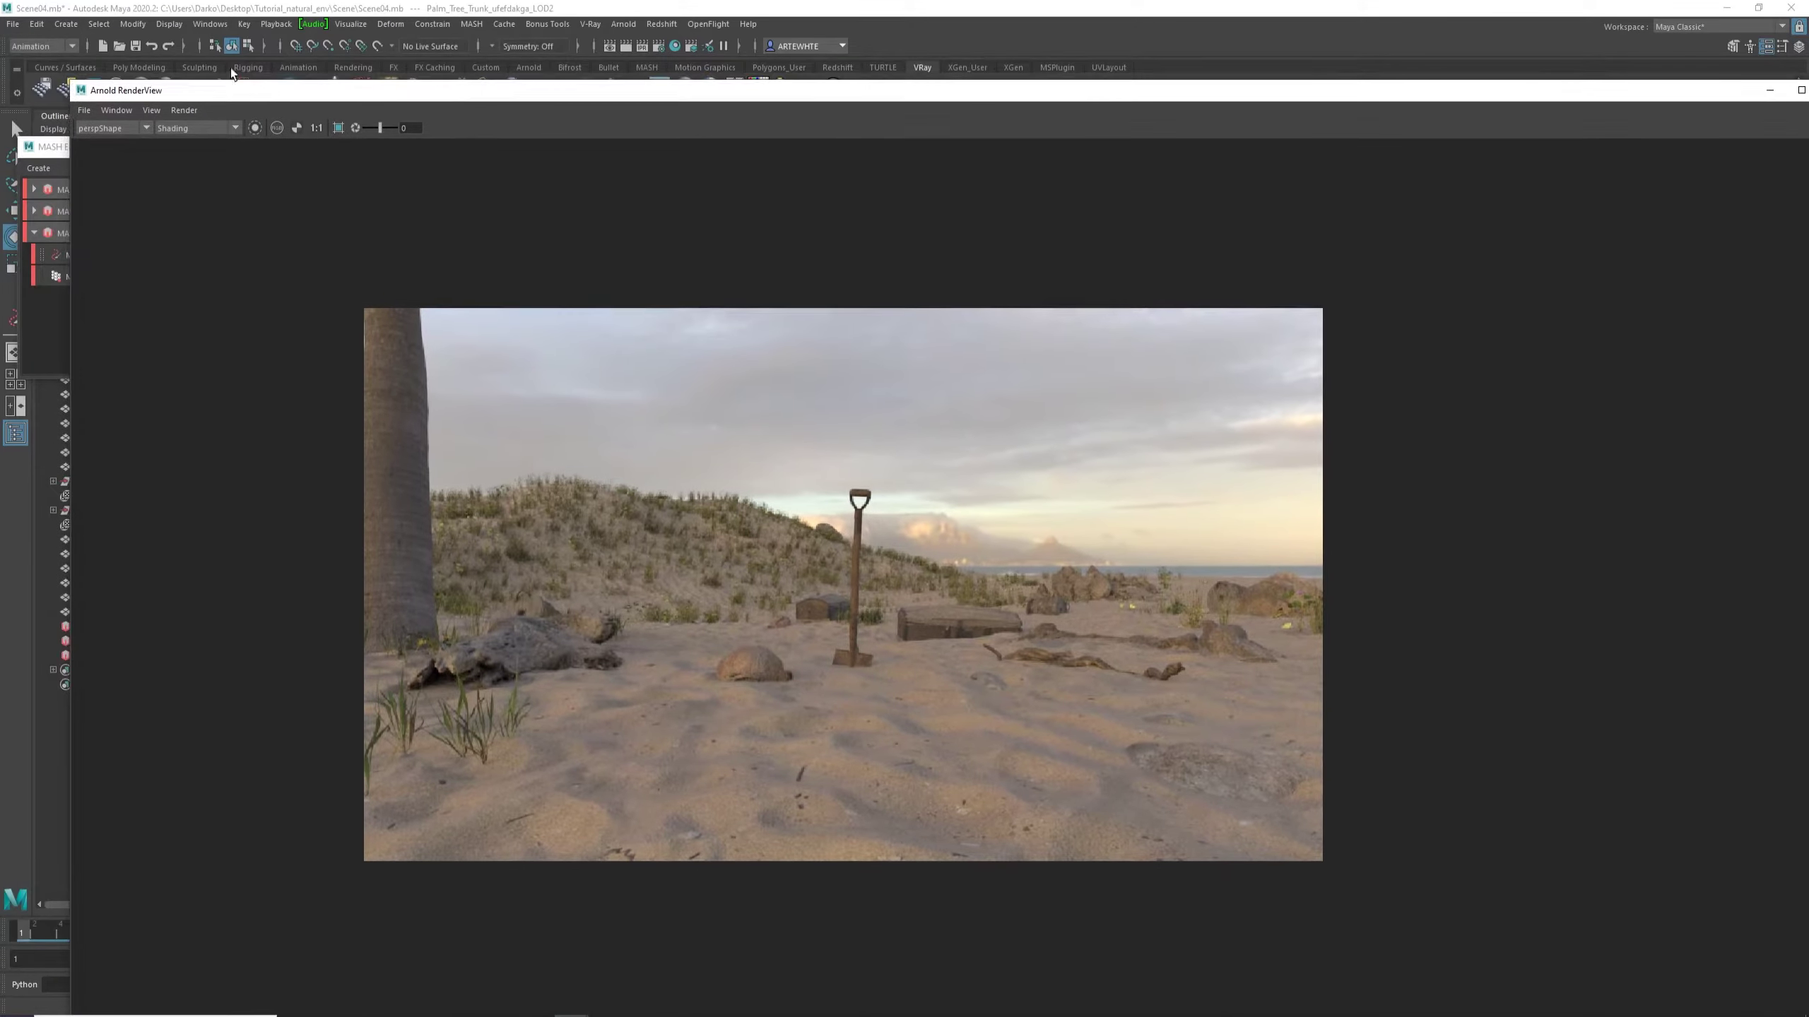
left_click(137, 46)
Start a full-frame Arnold render of the updated scene from the persp camera.
left_click_drag(170, 85, 109, 19)
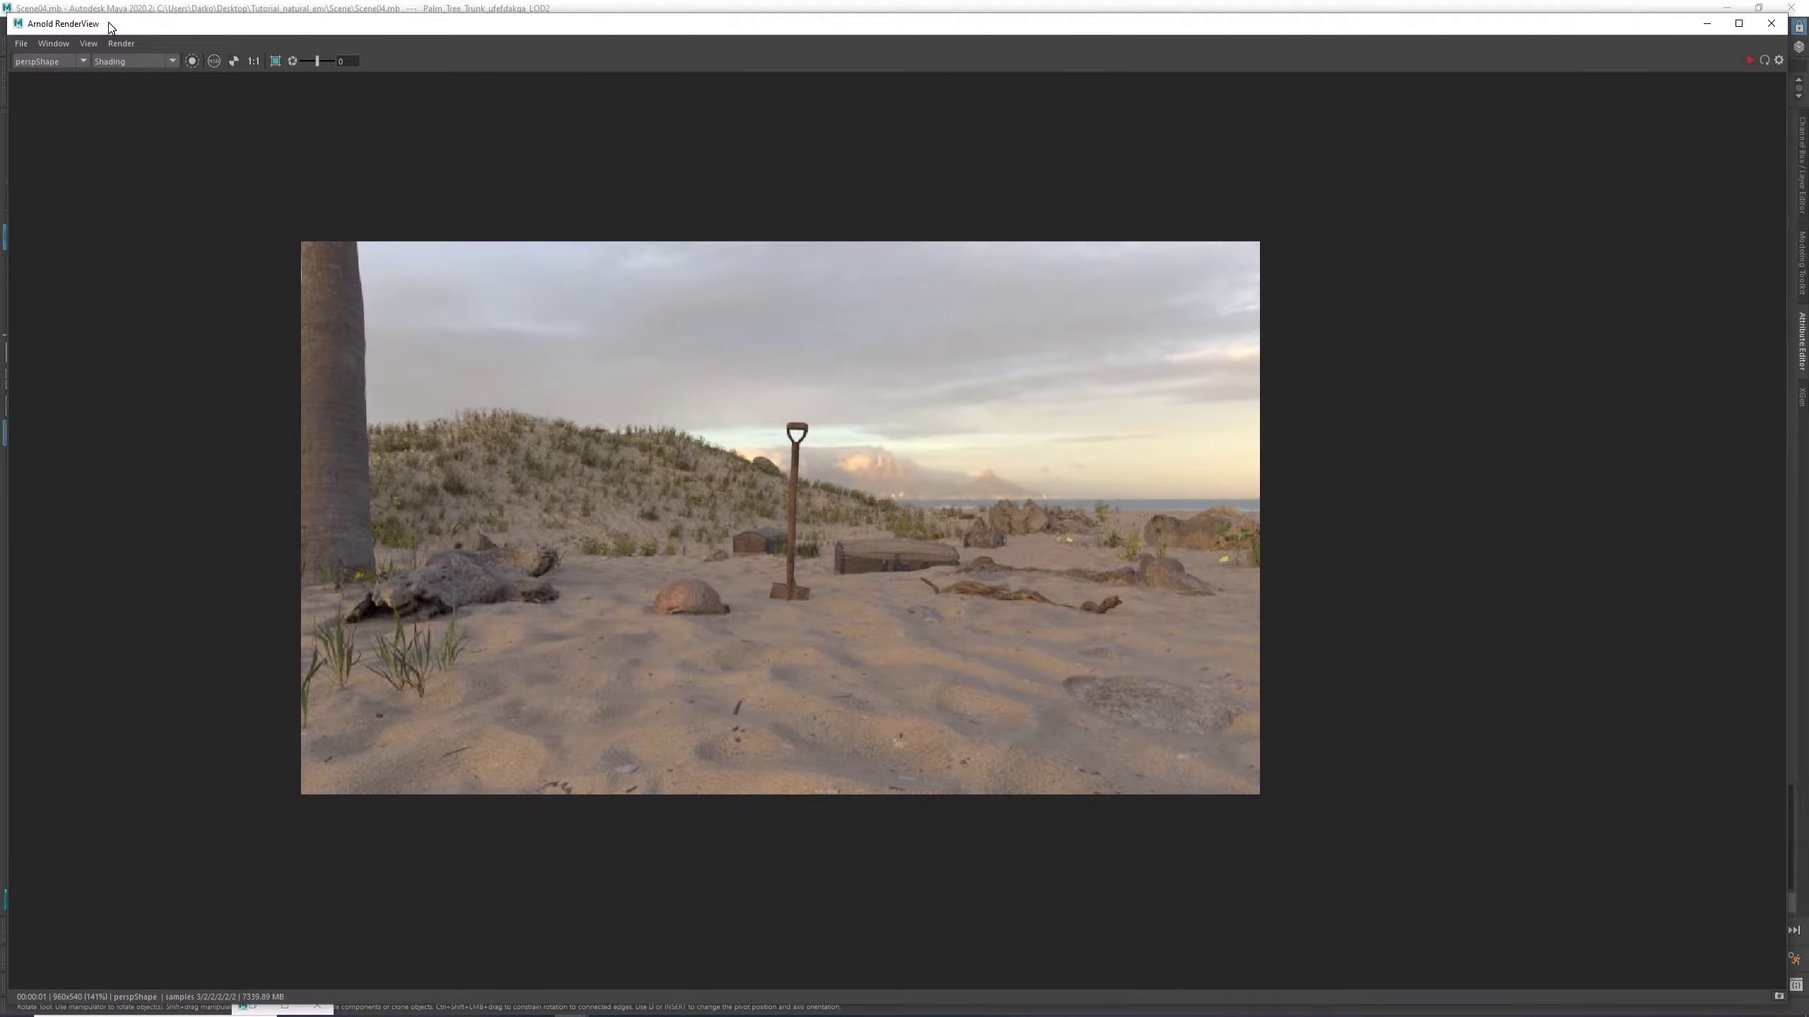
left_click(1750, 62)
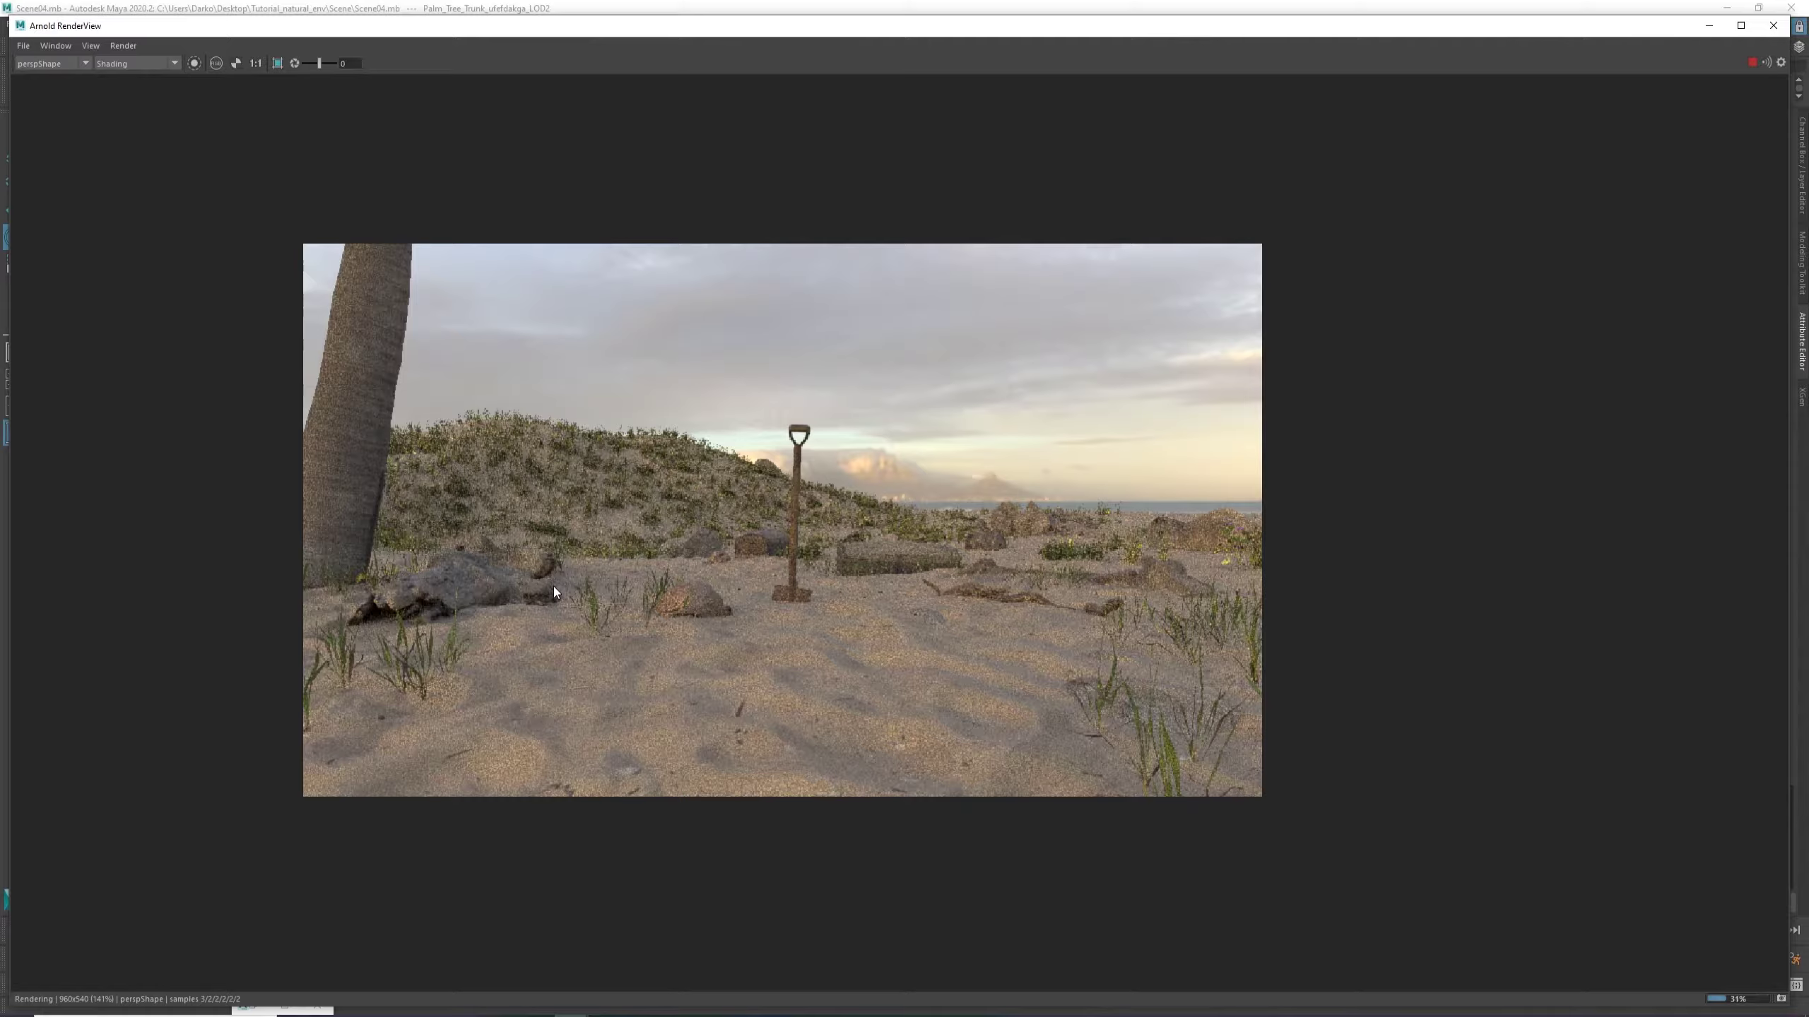
scroll(554, 586, "up", 2)
scroll(555, 589, "down", 2)
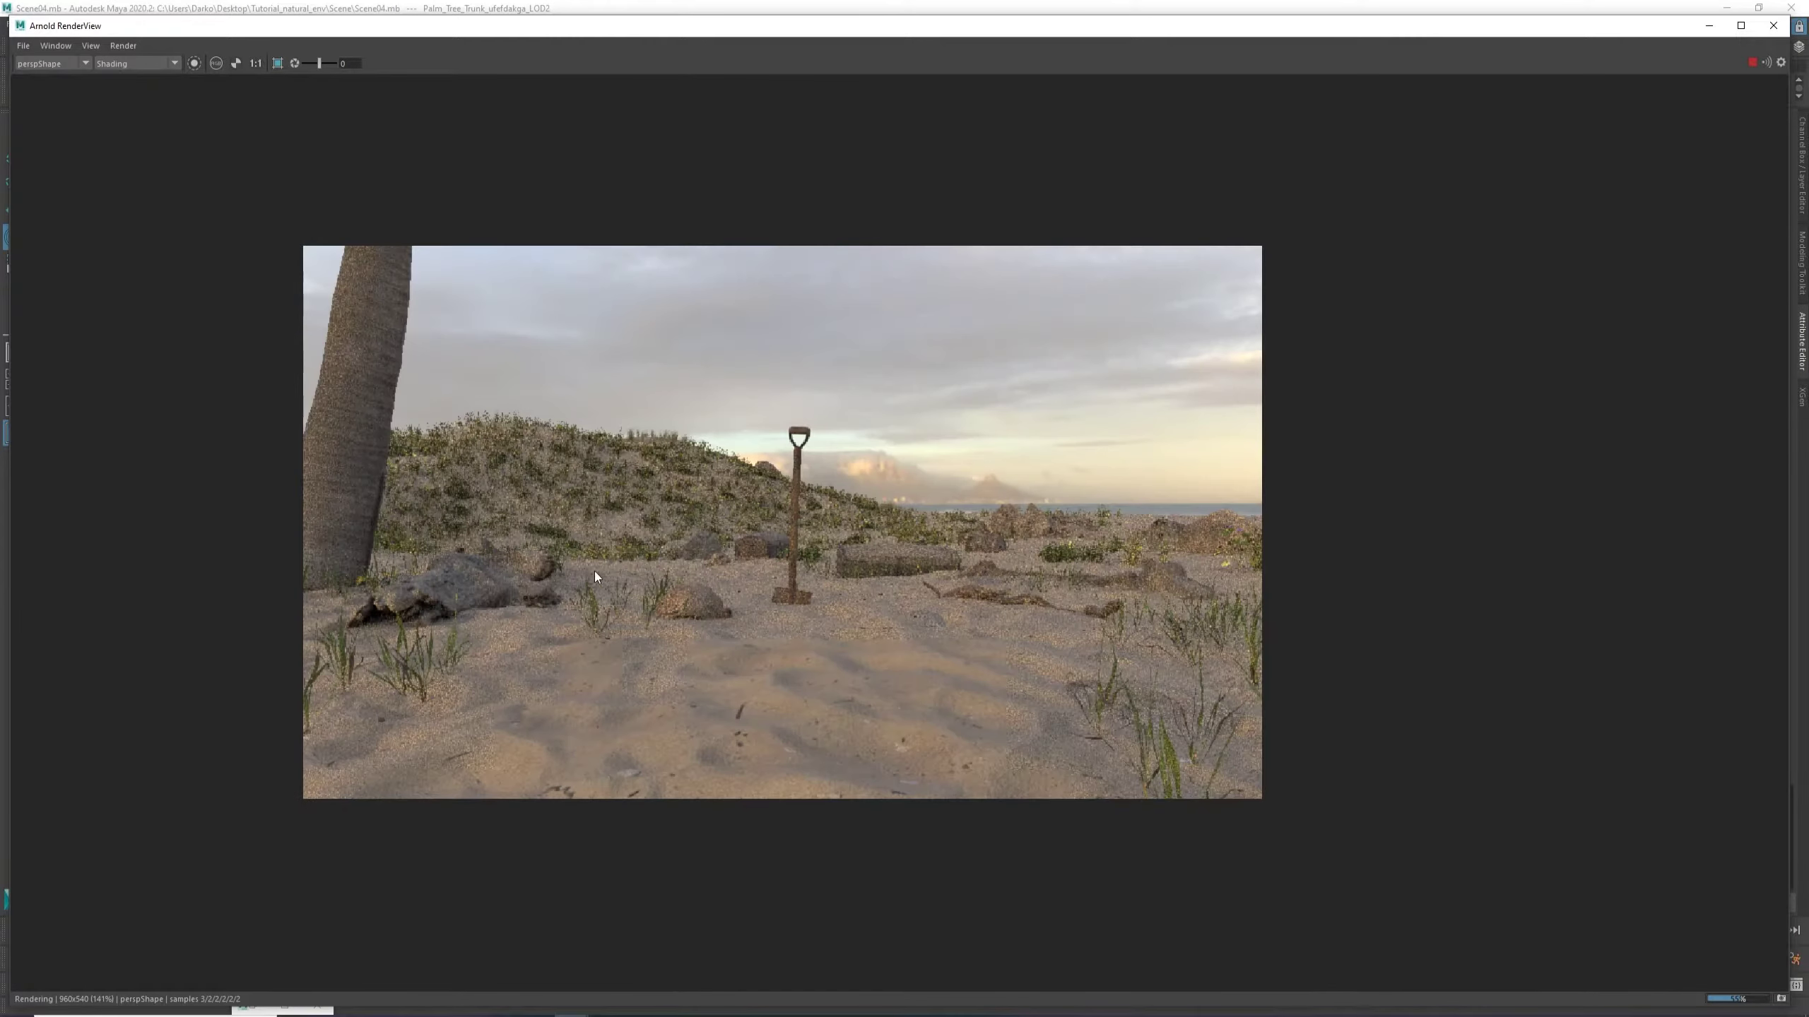
Examine the render's chests, rocks, grass and leaning palm up close and as a whole, and stop the live render.
scroll(593, 572, "up", 1)
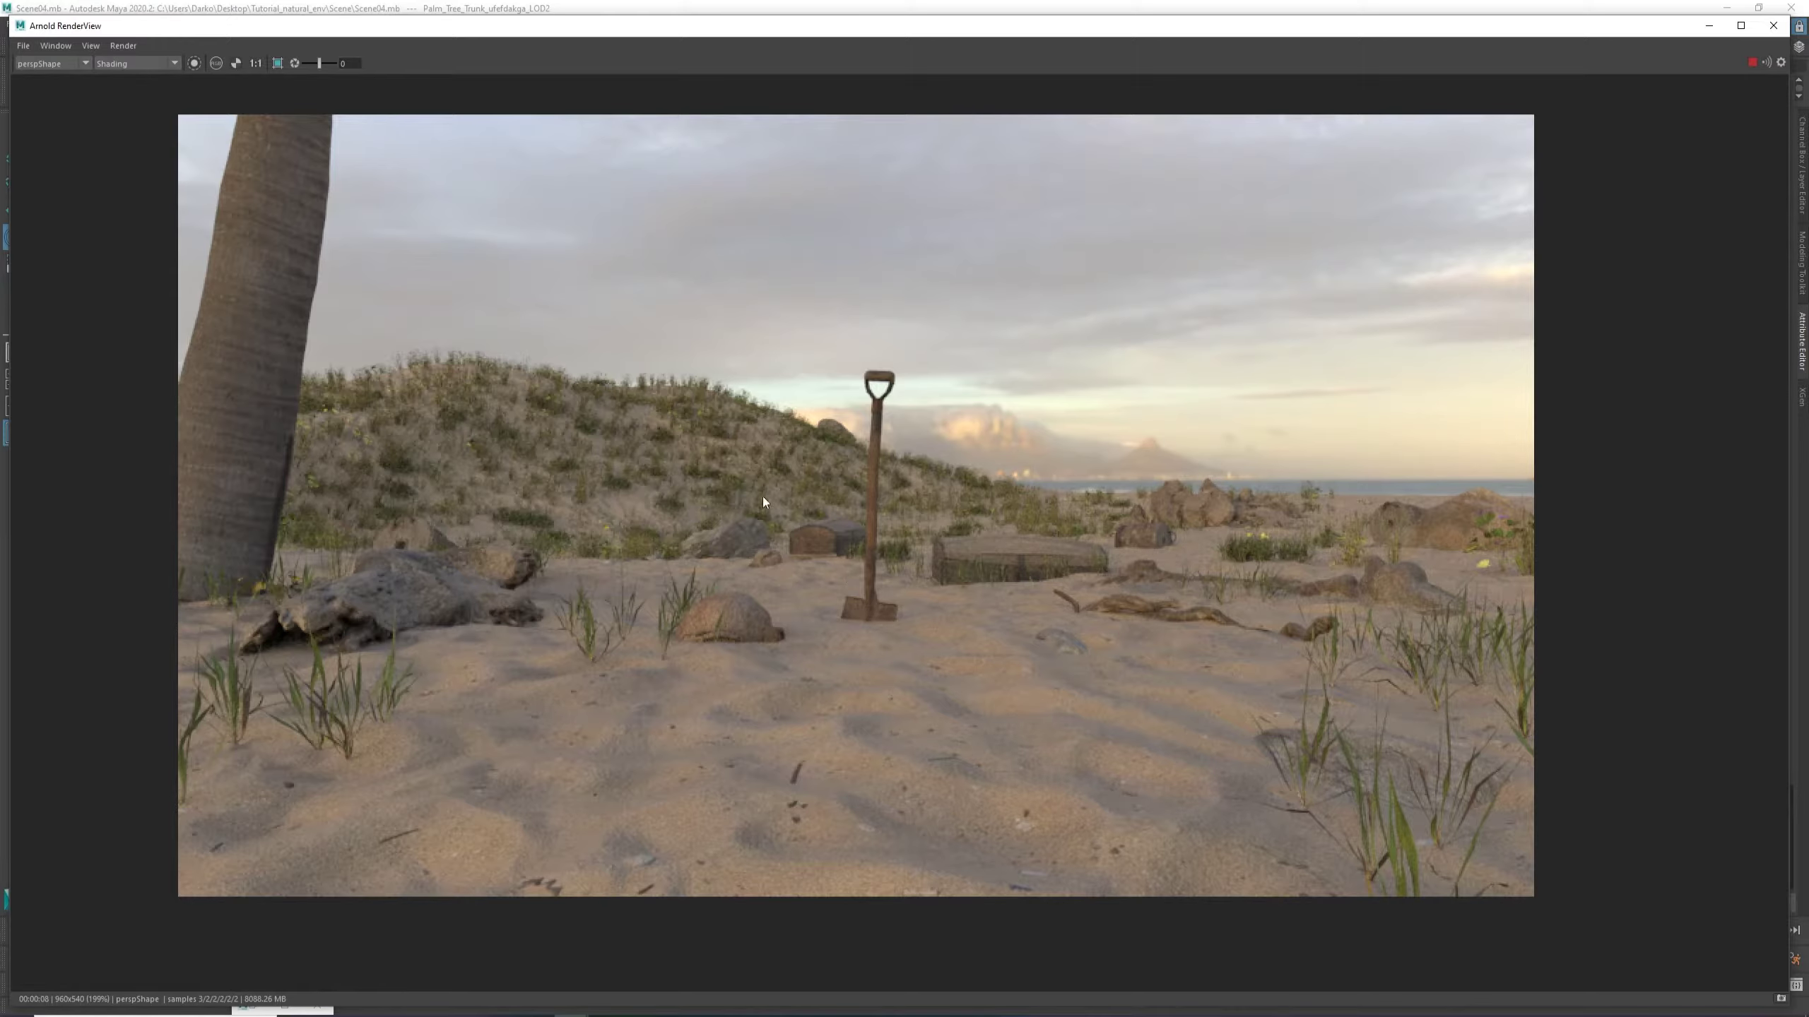
scroll(996, 580, "up", 3)
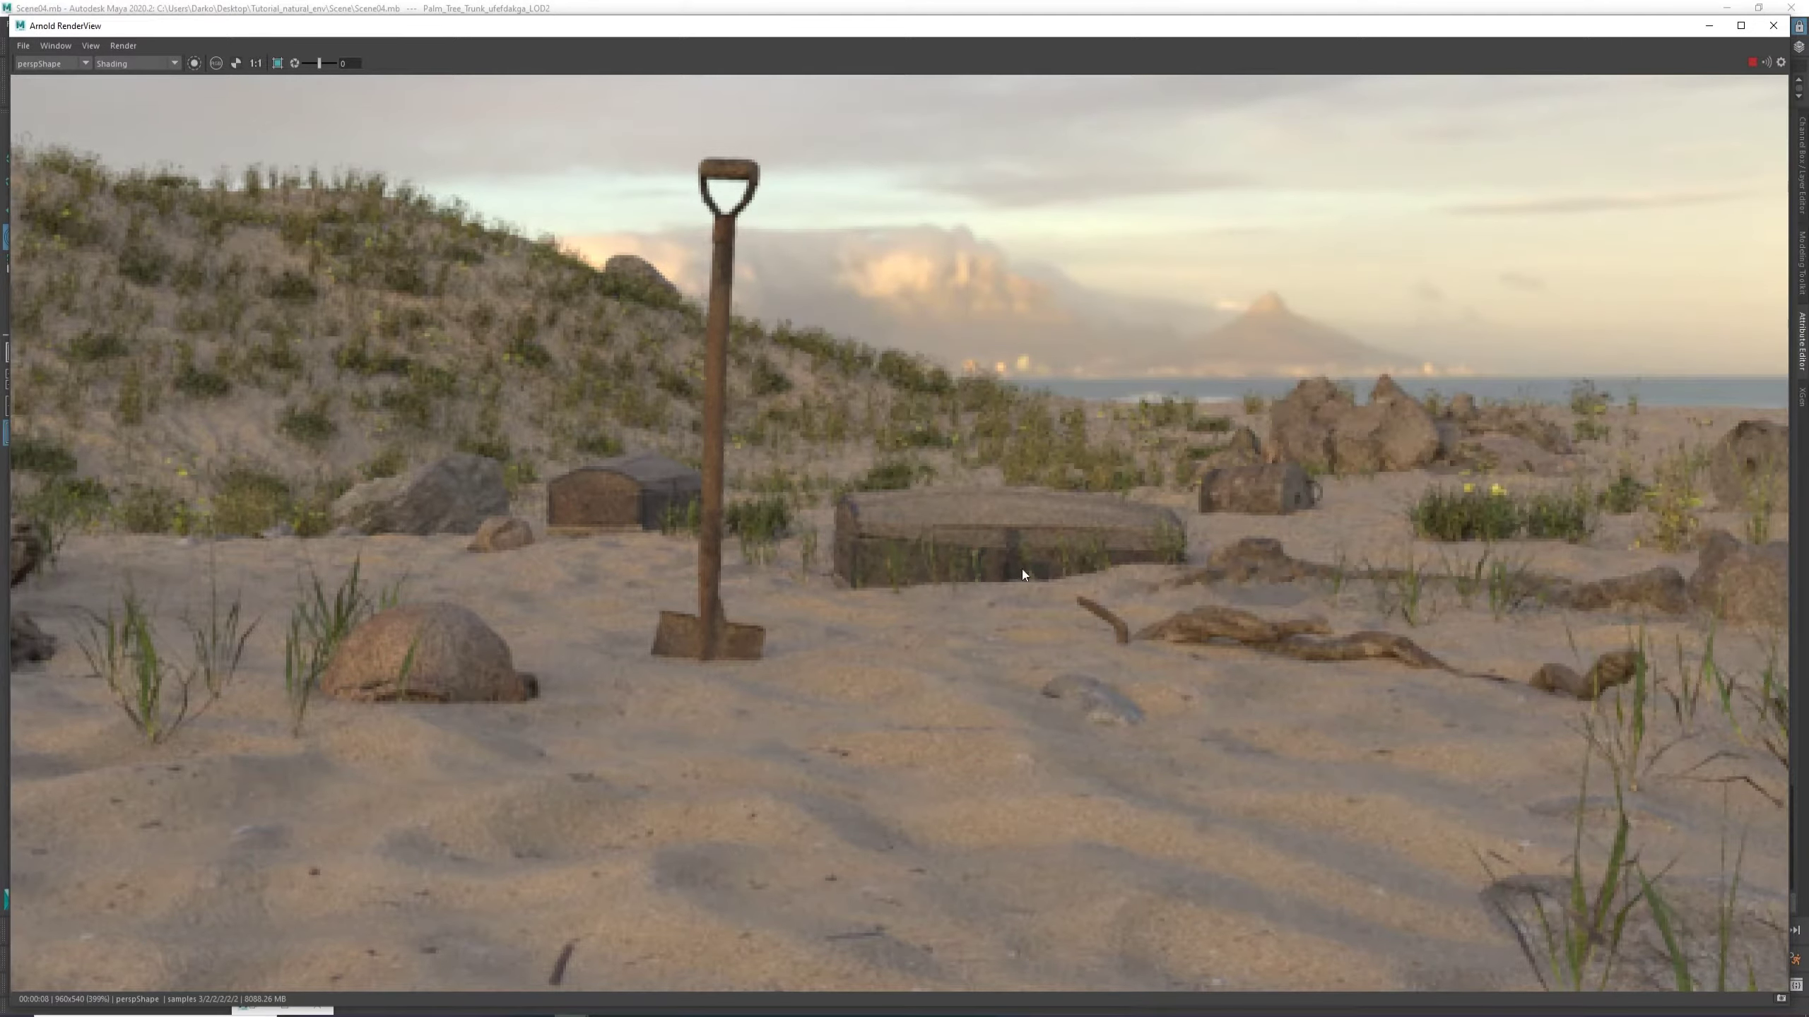
scroll(573, 503, "down", 3)
scroll(563, 509, "down", 1)
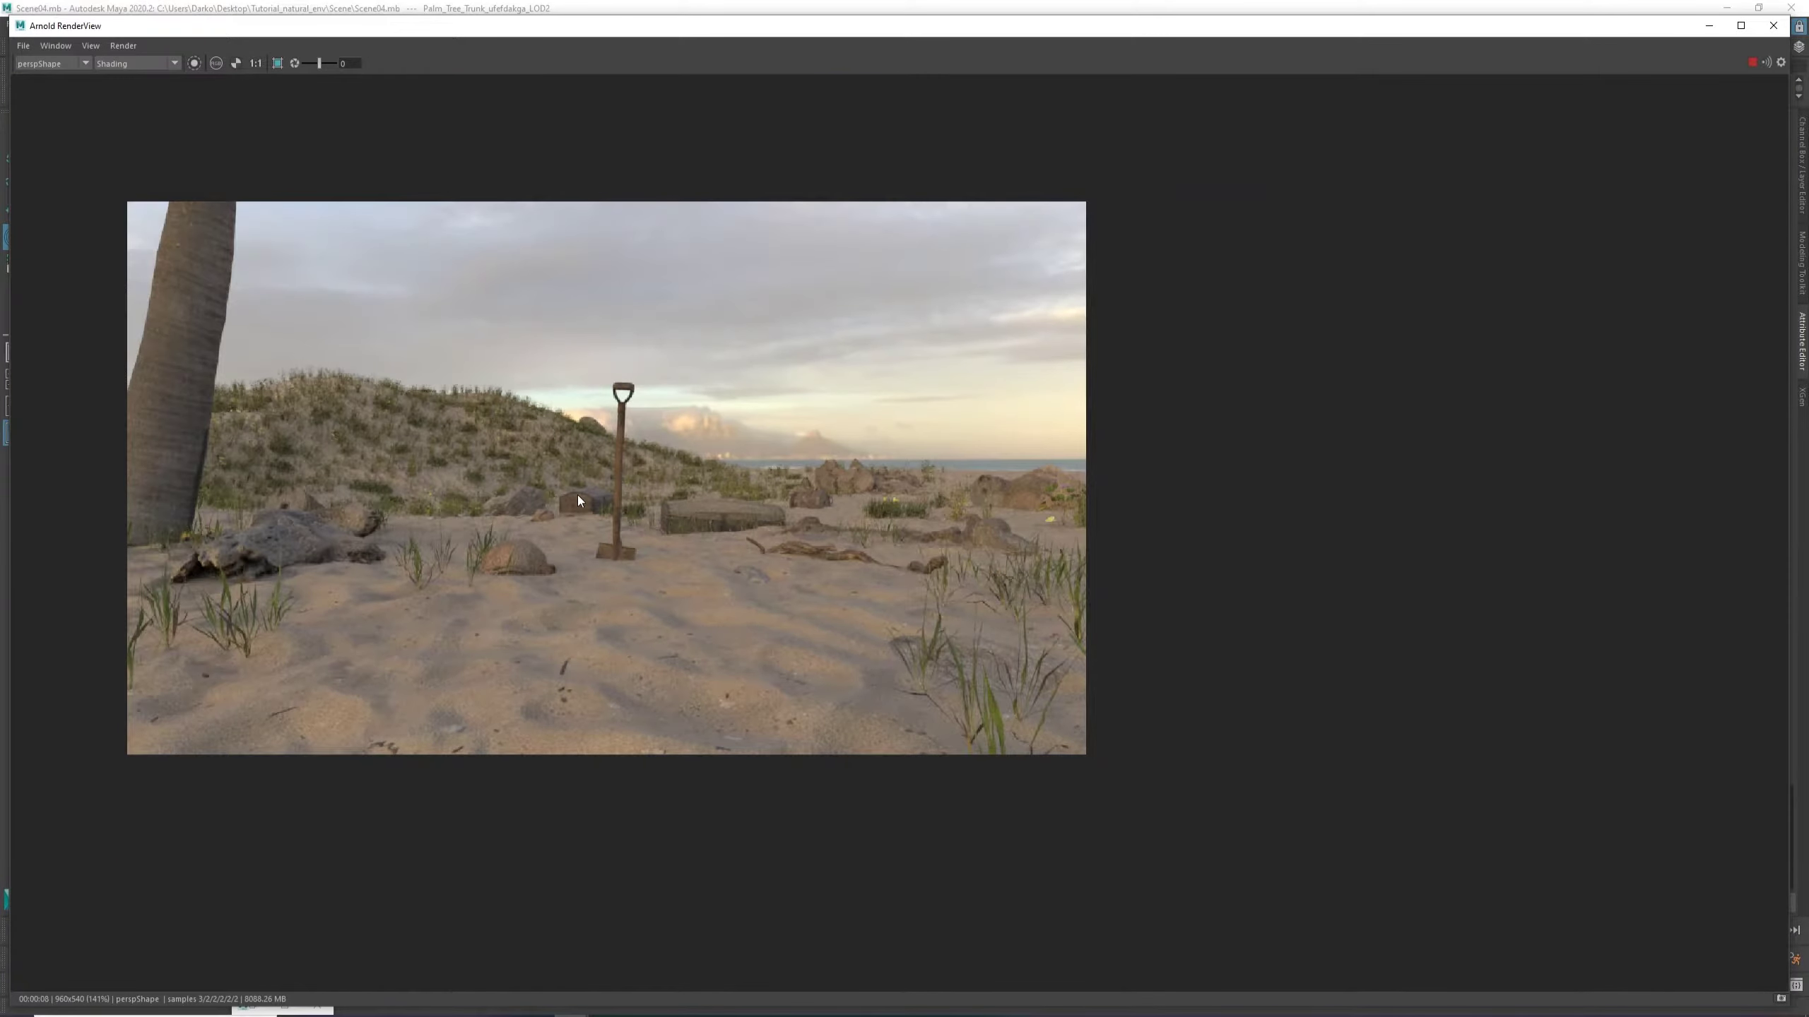
scroll(577, 495, "up", 1)
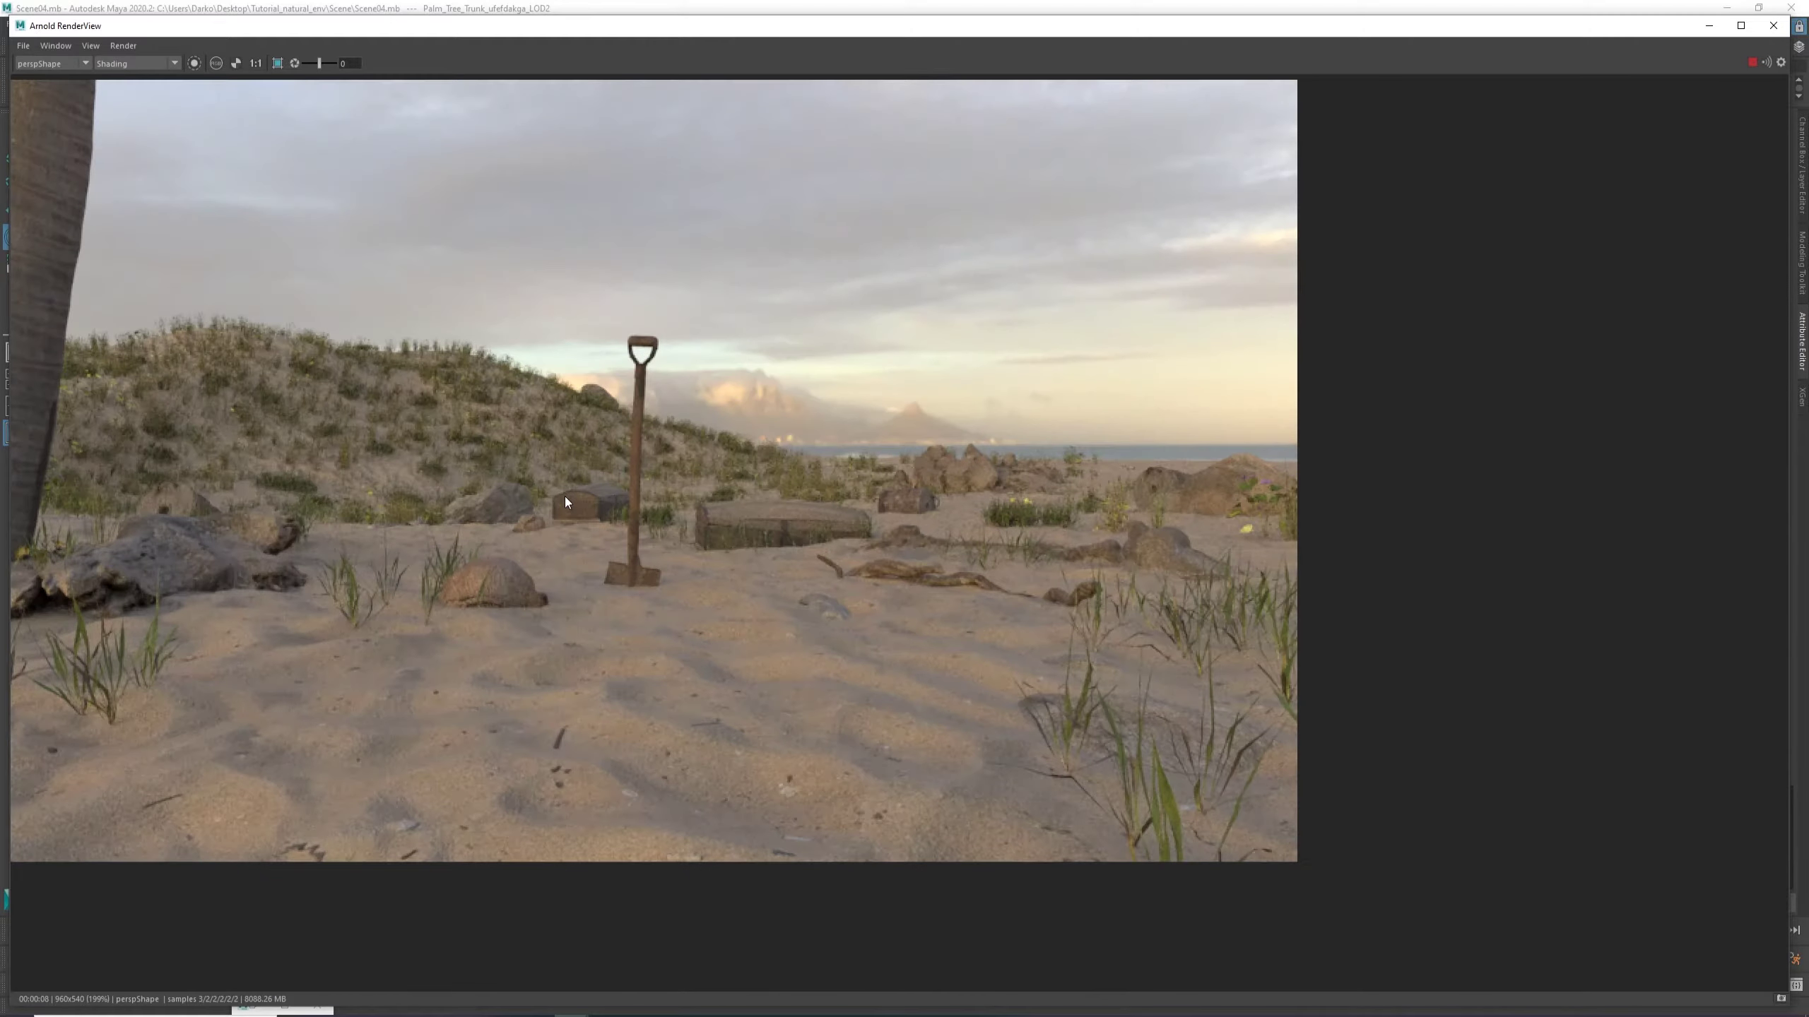
scroll(562, 496, "down", 1)
scroll(377, 456, "up", 1)
scroll(262, 361, "down", 1)
scroll(178, 294, "up", 1)
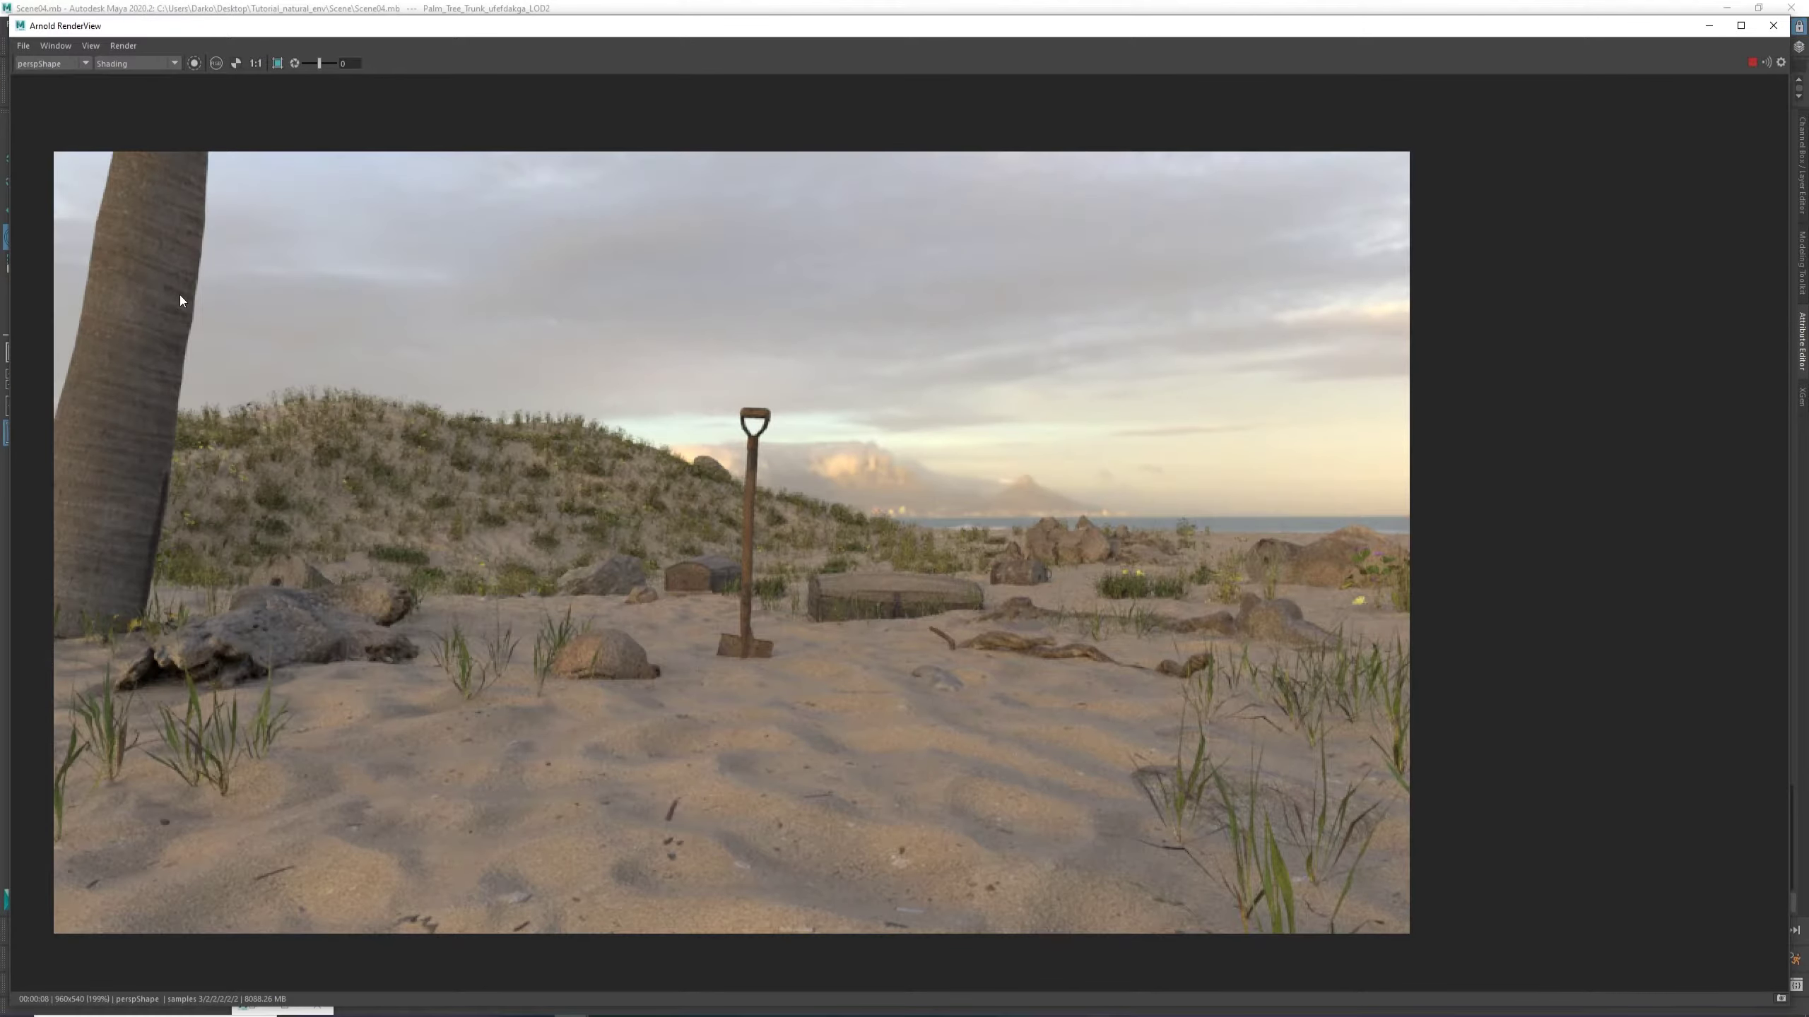
scroll(184, 303, "down", 1)
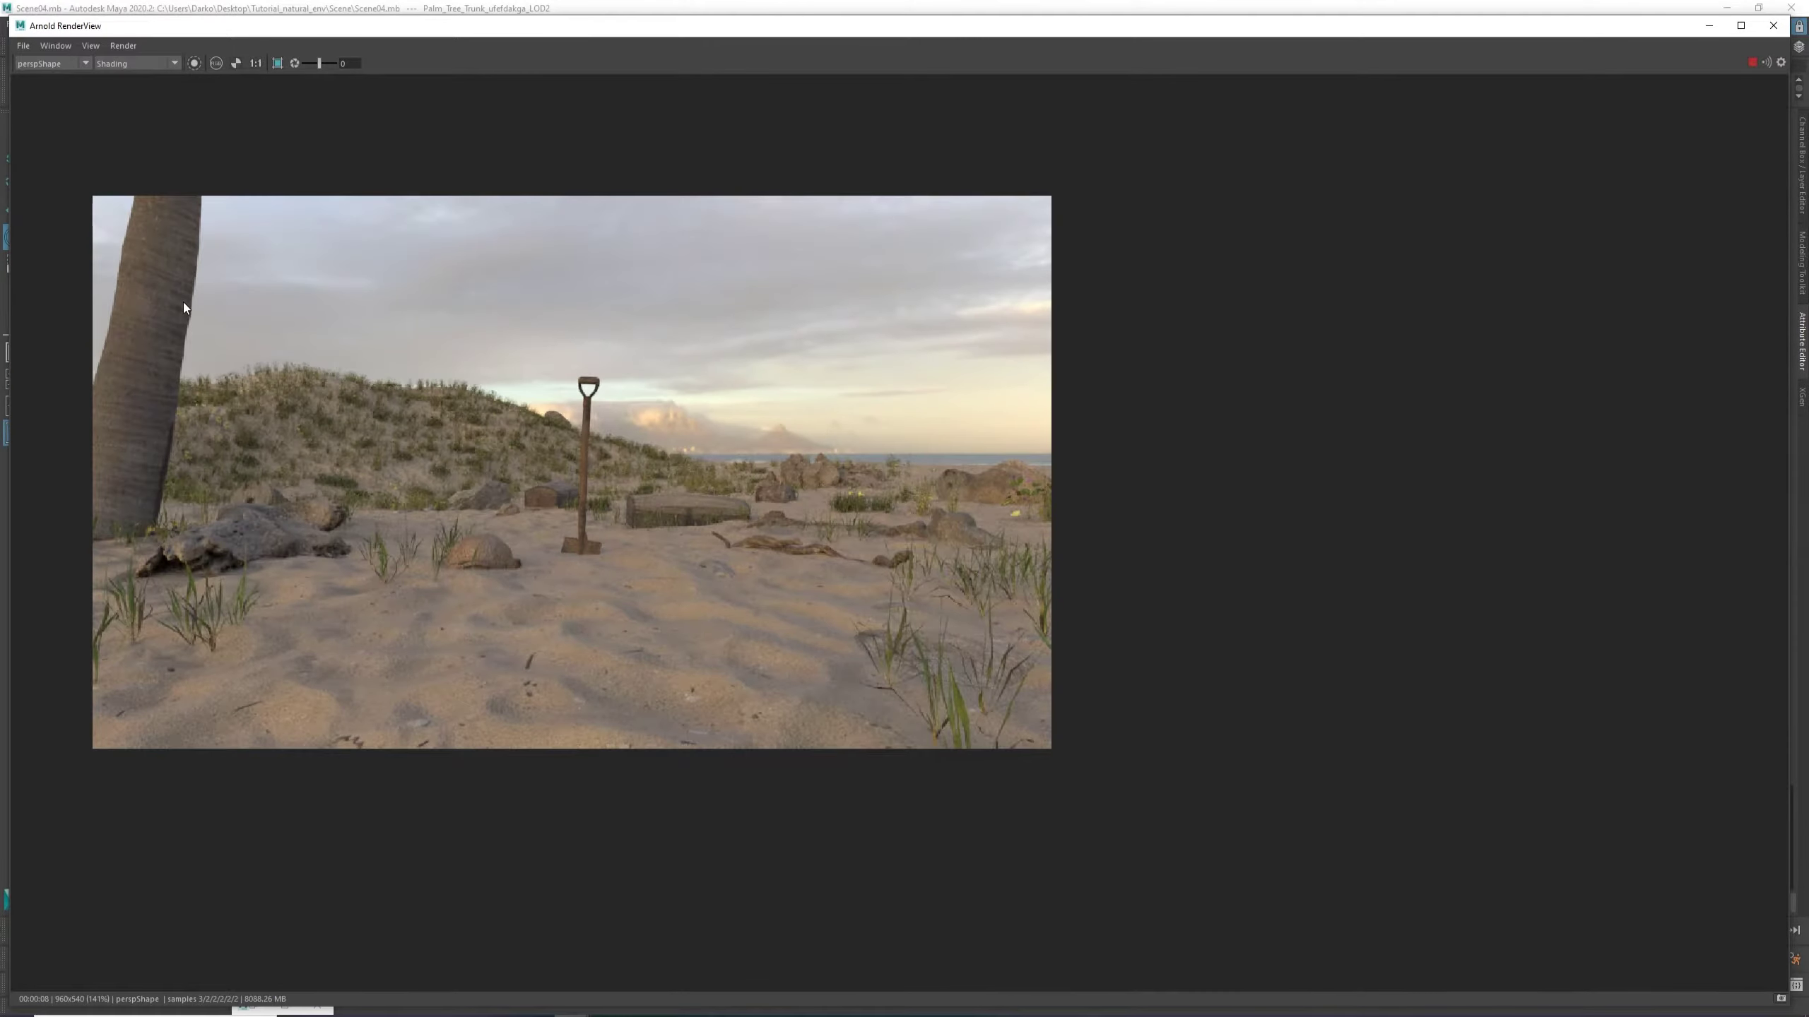
left_click(1752, 64)
left_click(1708, 25)
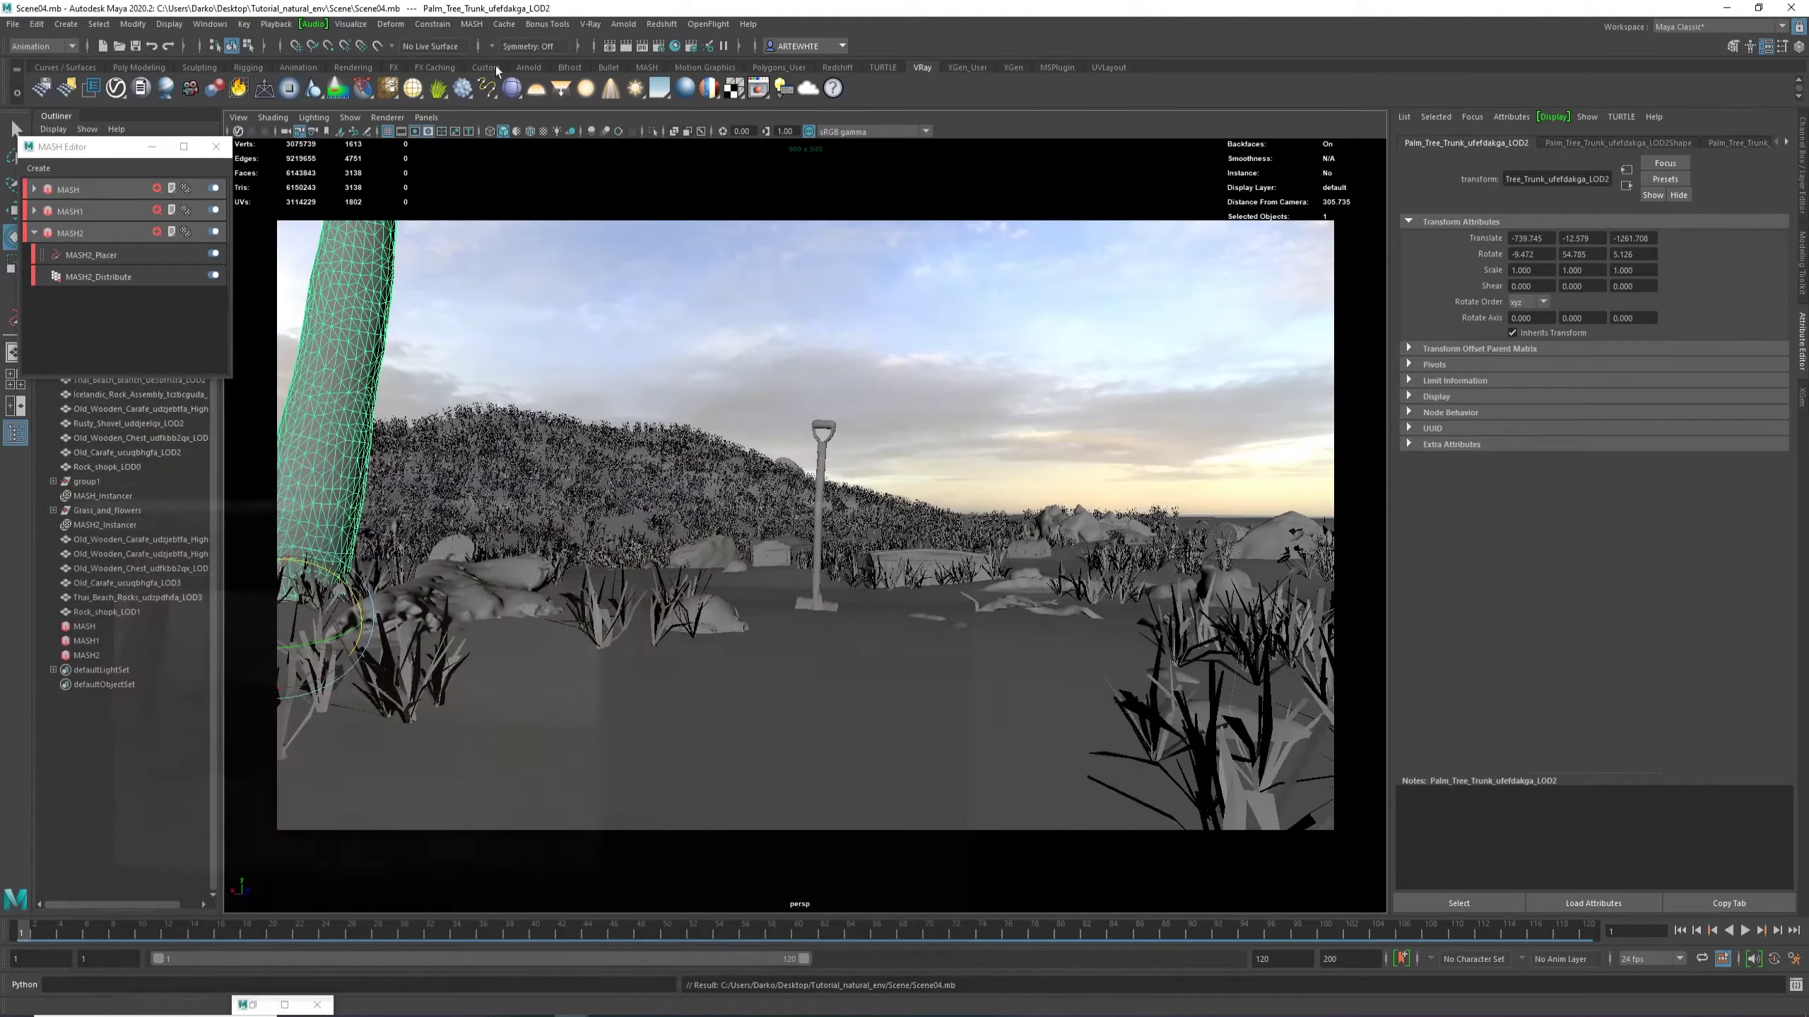
Enable depth of field in the persp camera's Arnold attributes and set its aperture size to 0.2.
left_click(667, 289)
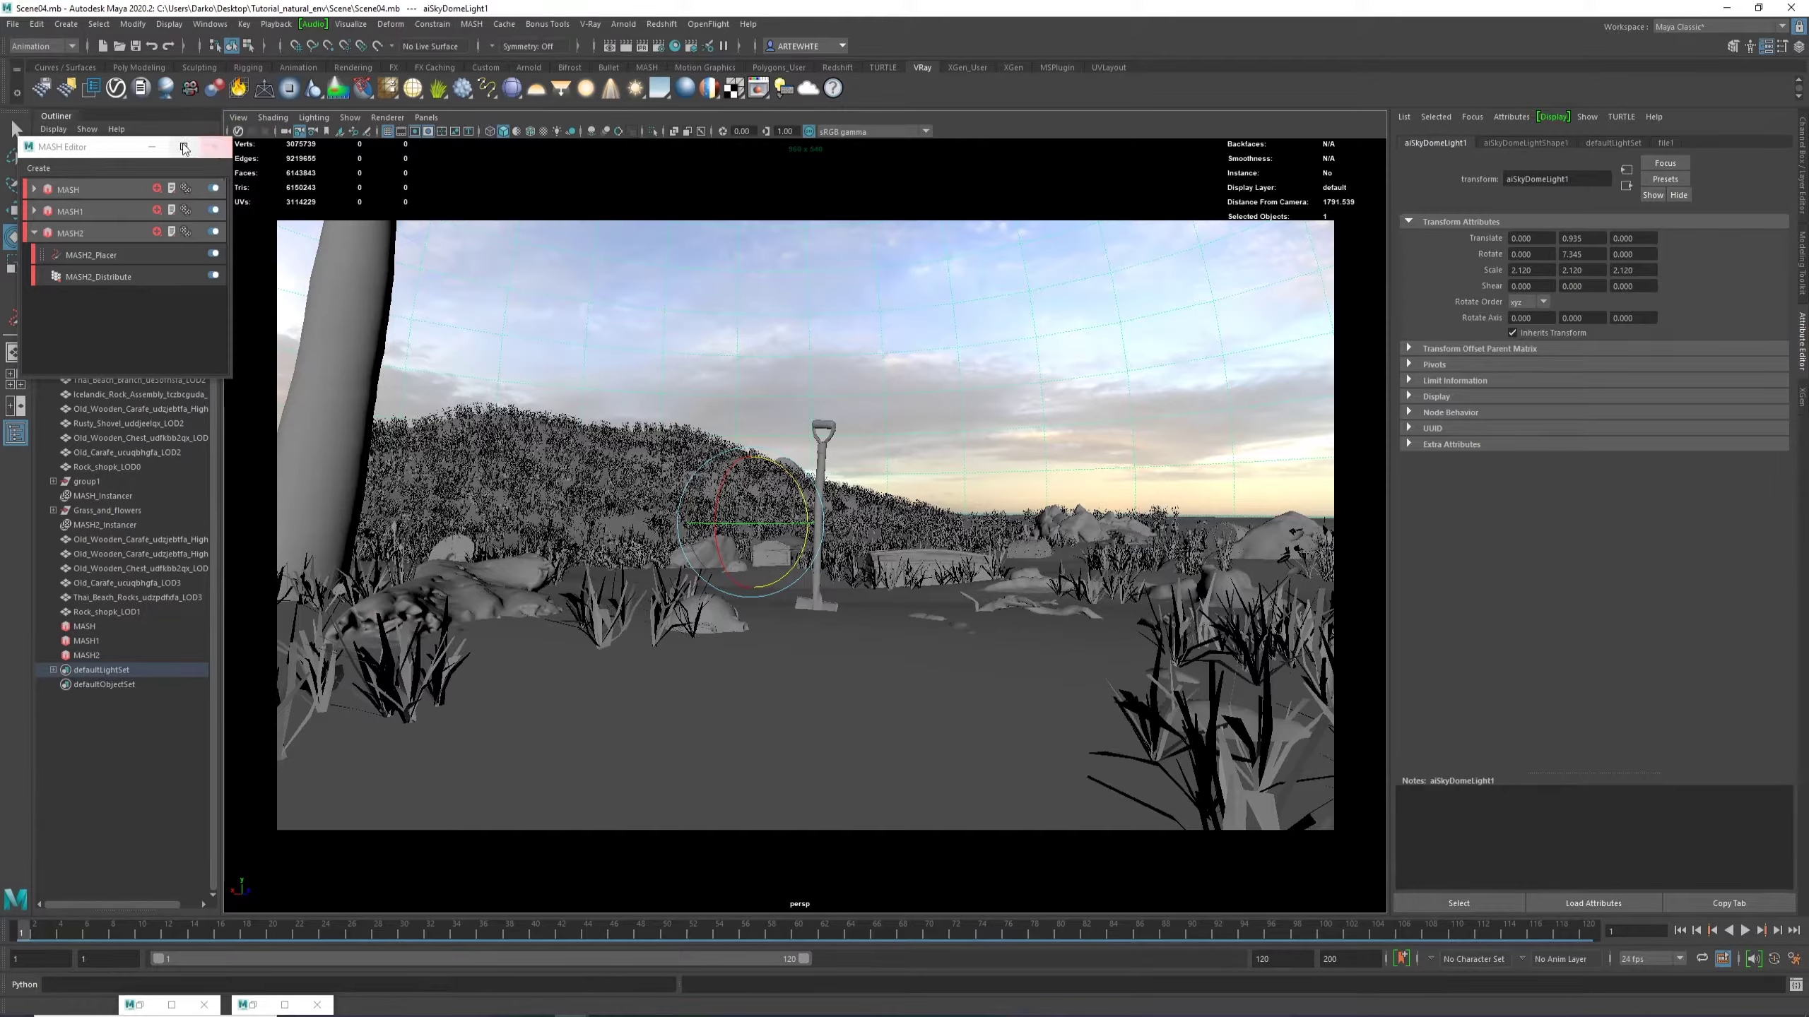
left_click(237, 117)
left_click(238, 141)
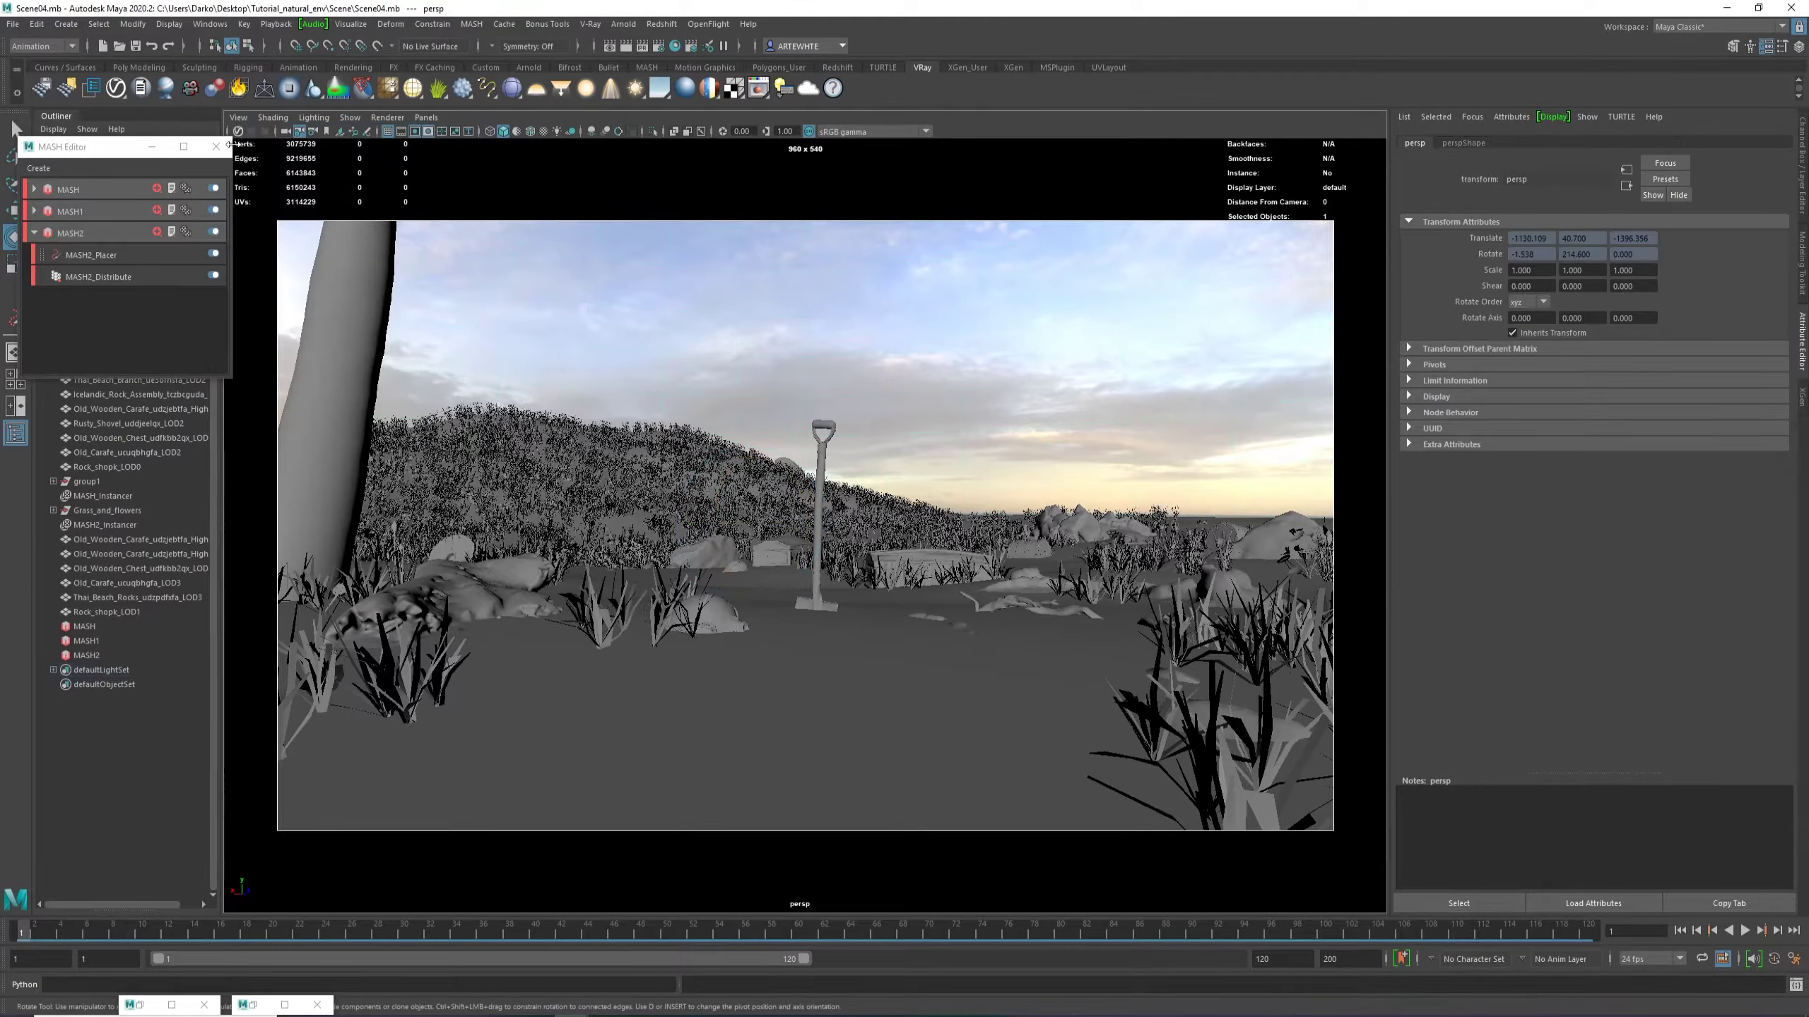
left_click(1461, 143)
left_click(1431, 711)
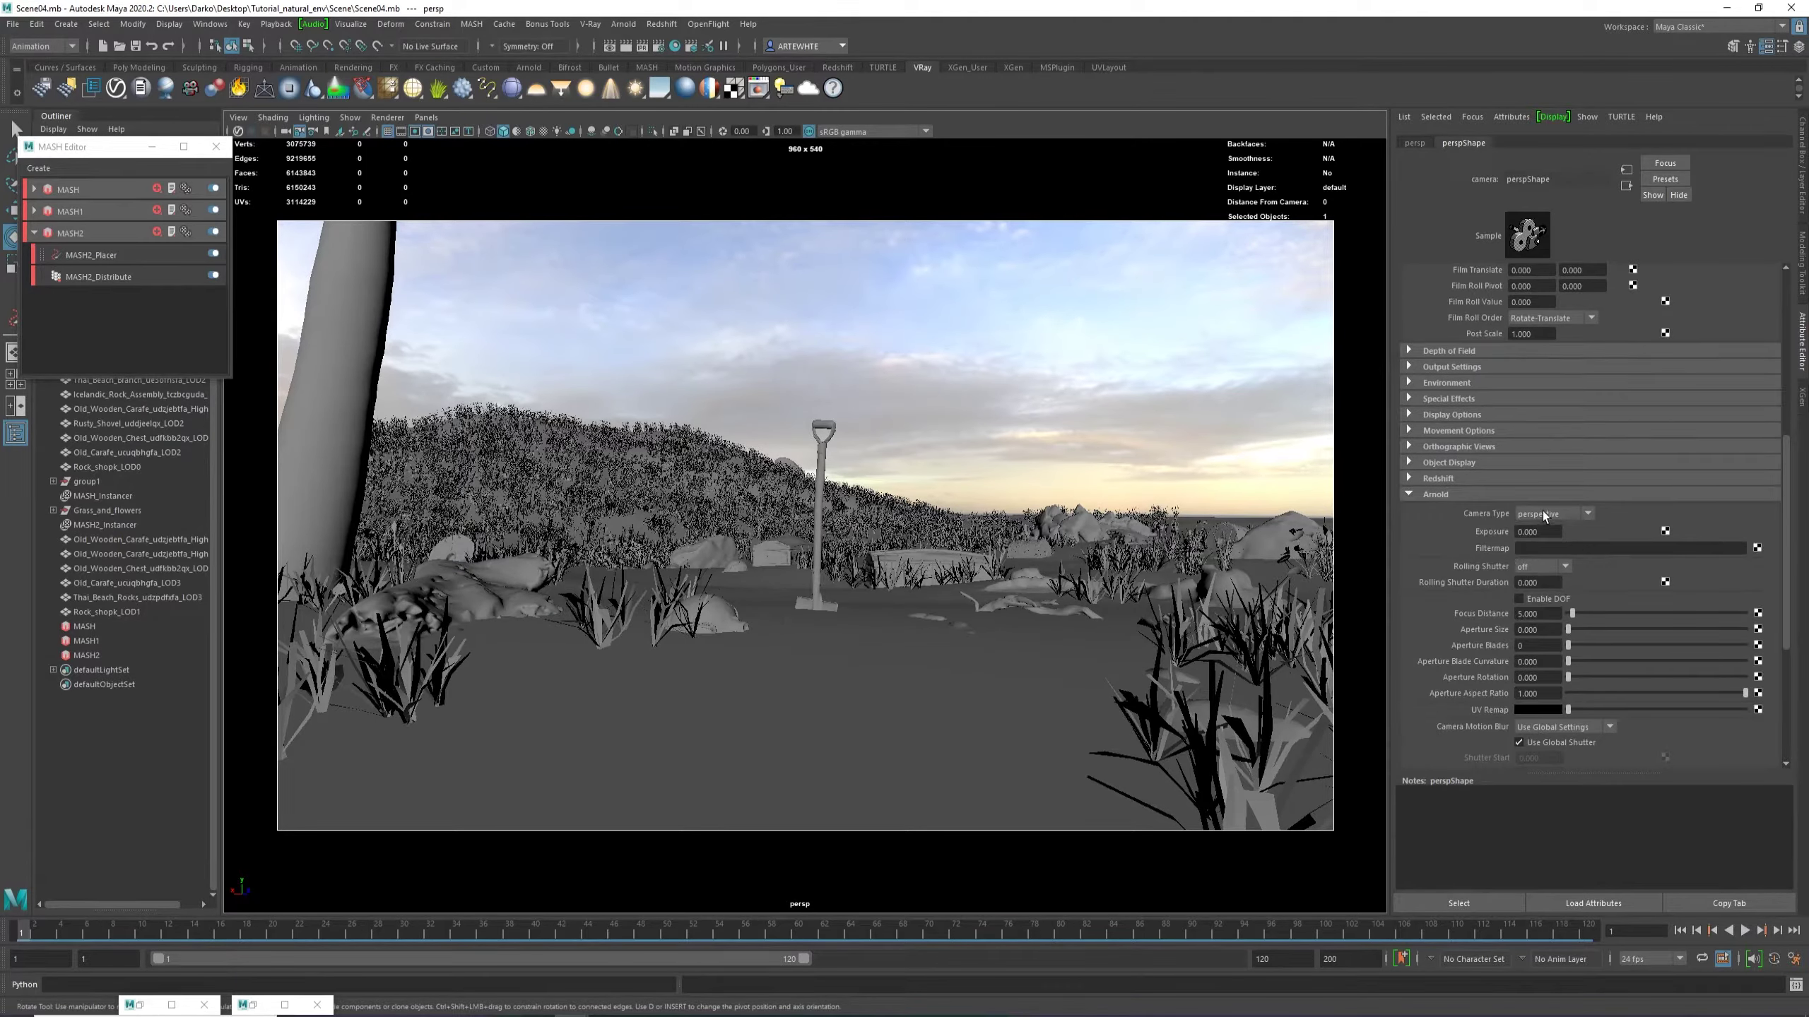
left_click(1520, 599)
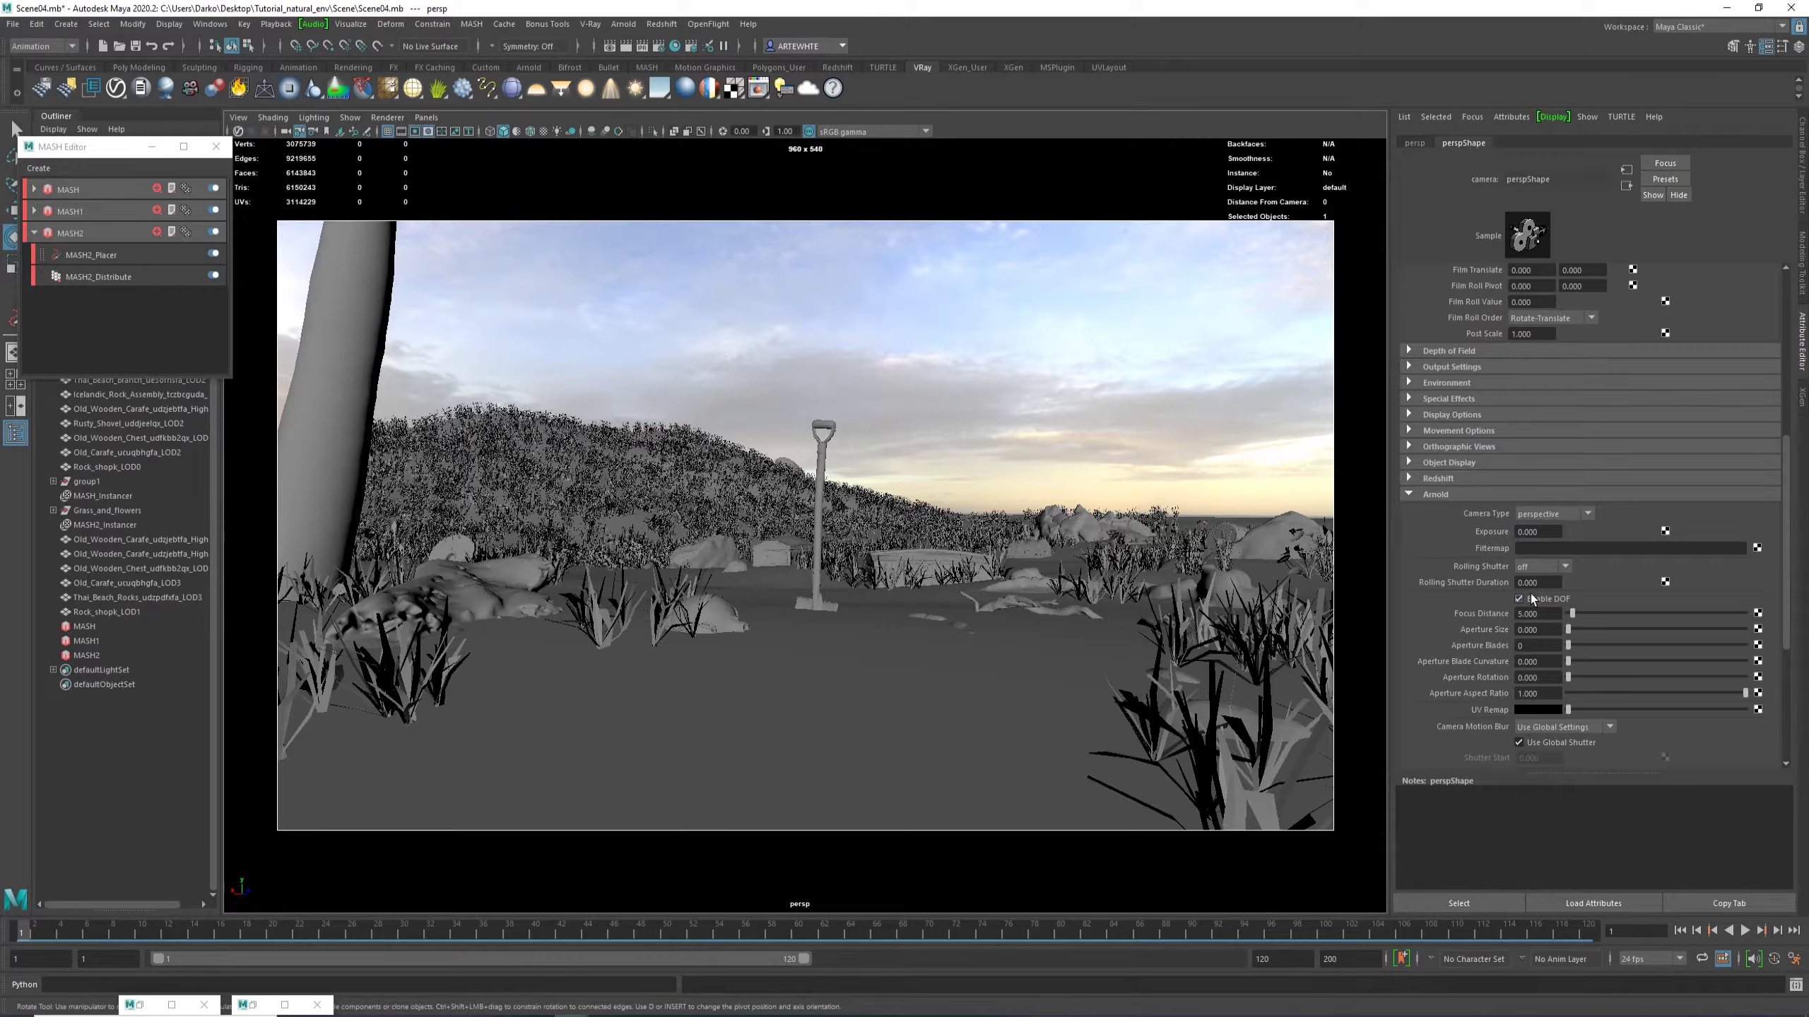
left_click(1545, 629)
type("0.2")
key("Return")
Check the rusty shovel's distance from the camera and set the persp camera's Arnold focus distance to 292.
left_click(821, 463)
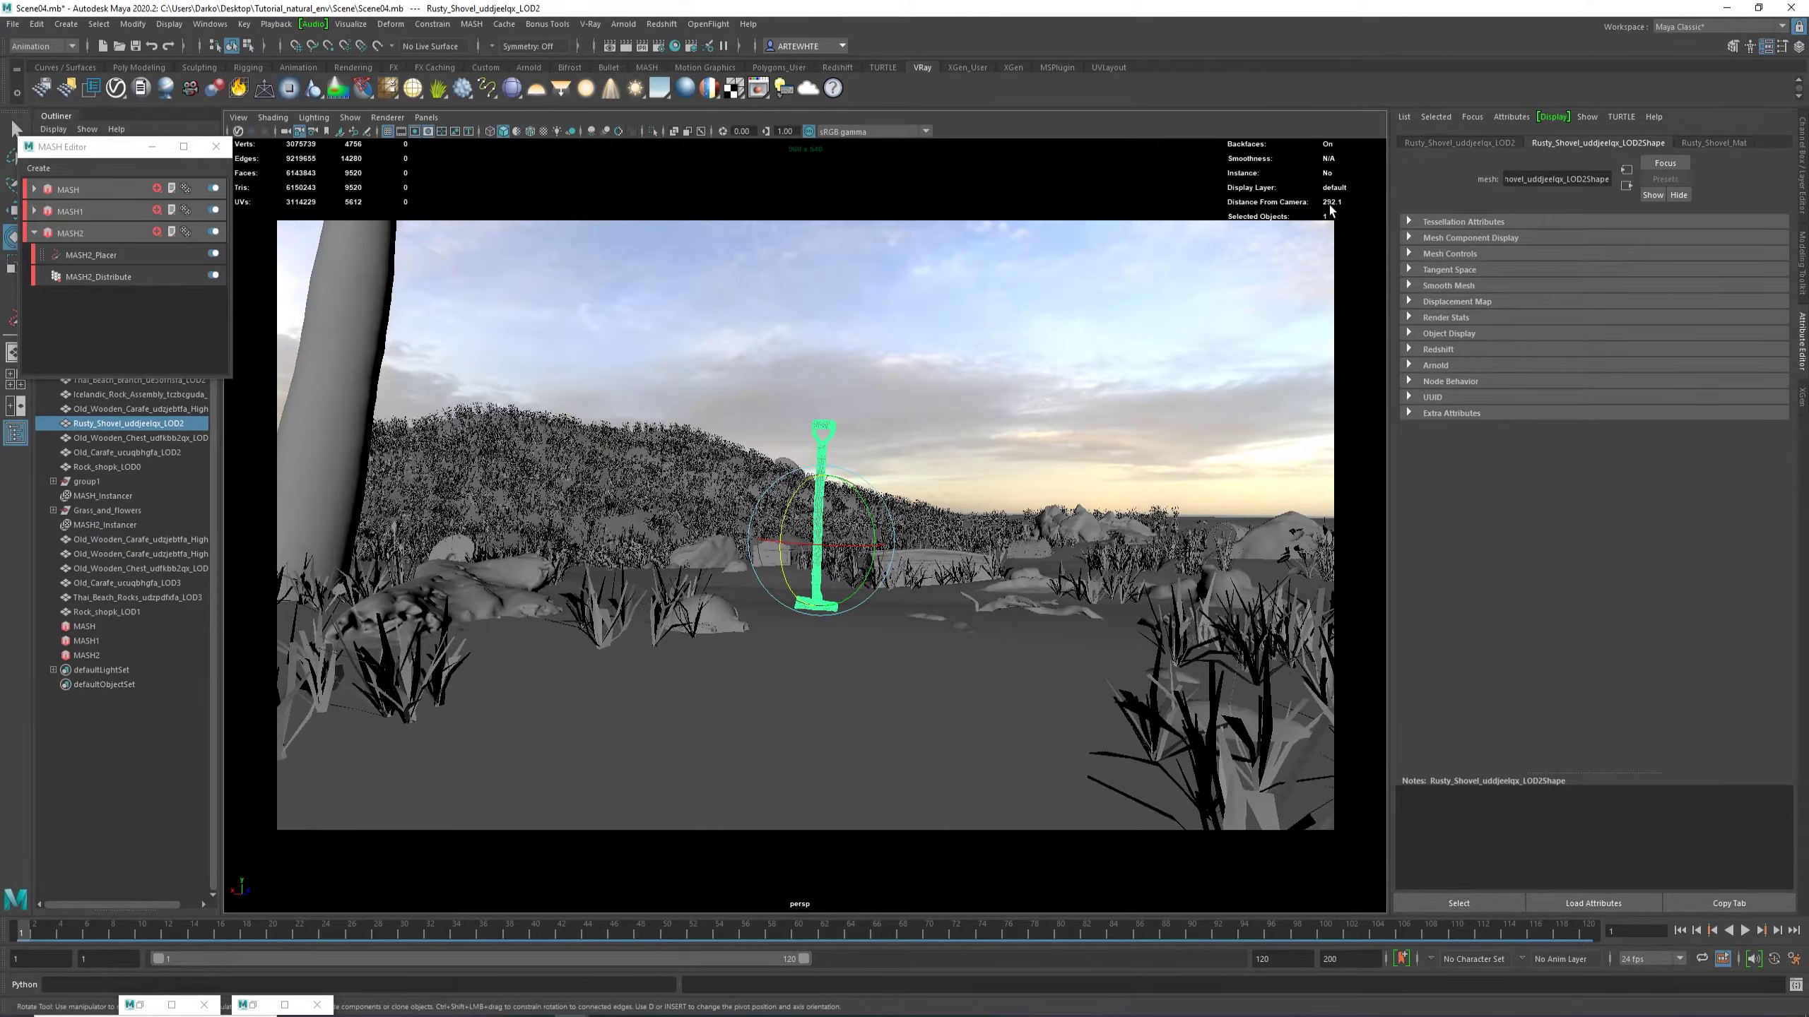
left_click(238, 117)
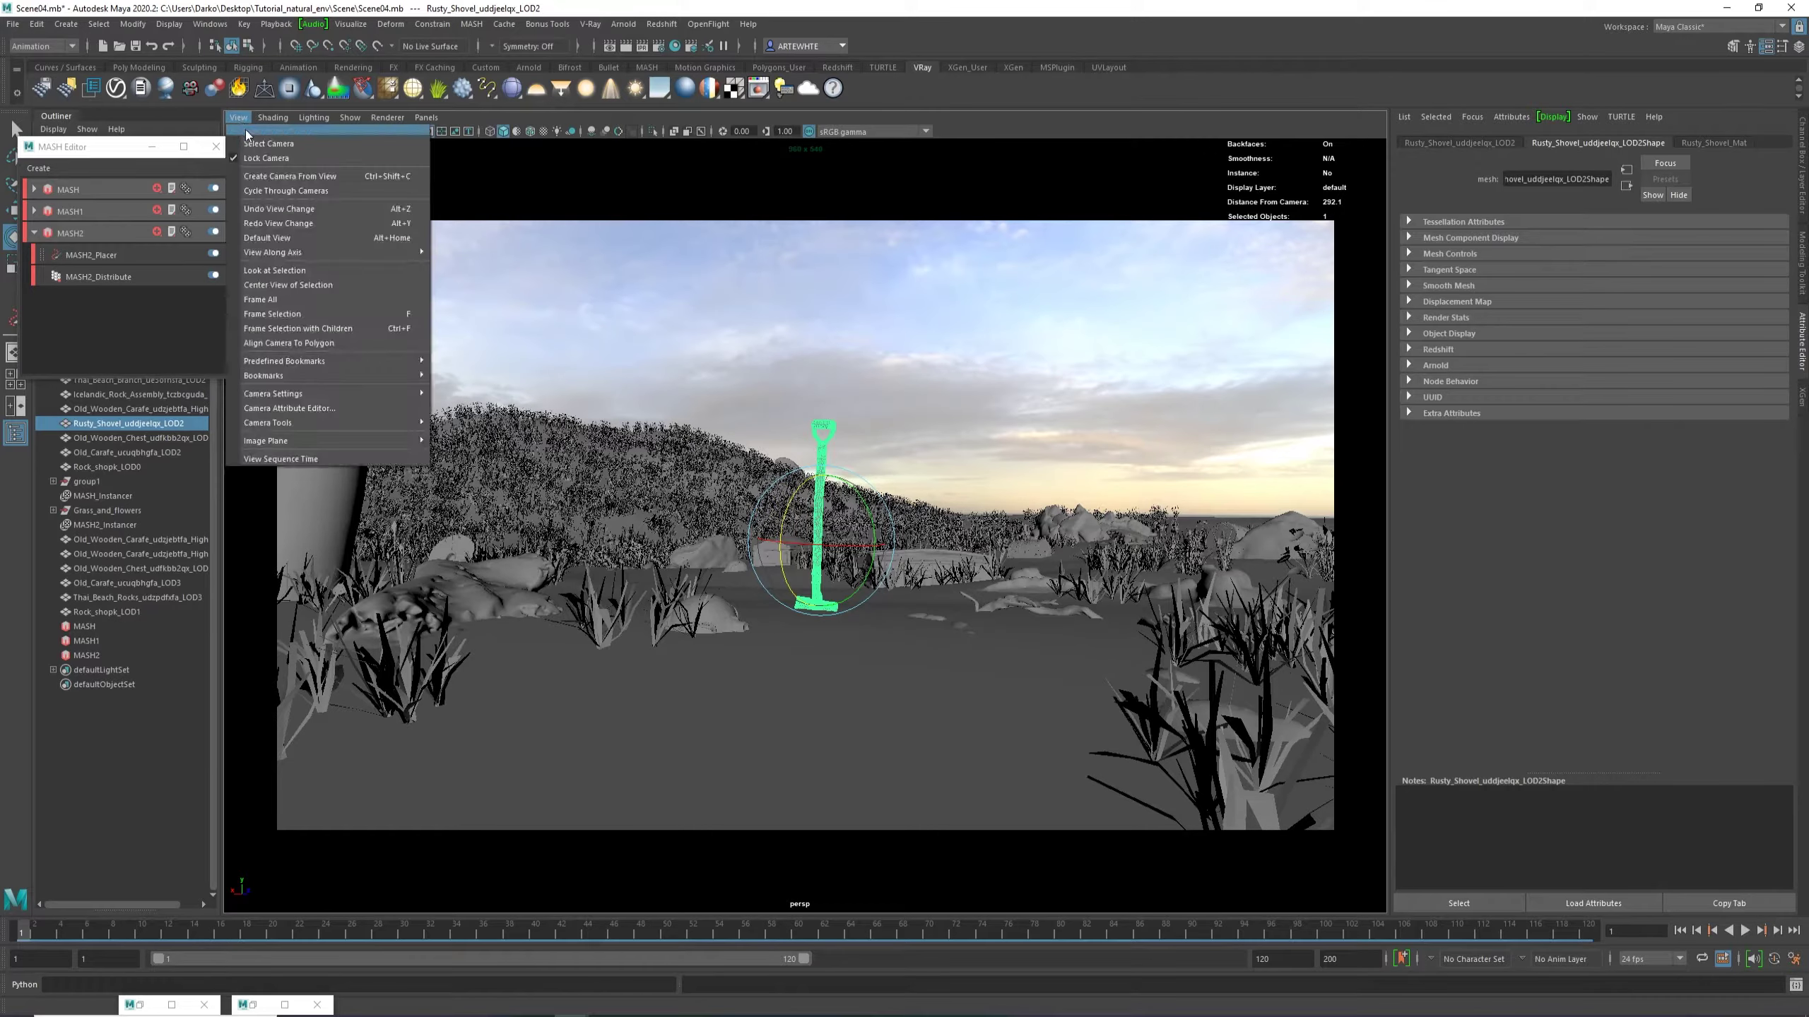
left_click(263, 143)
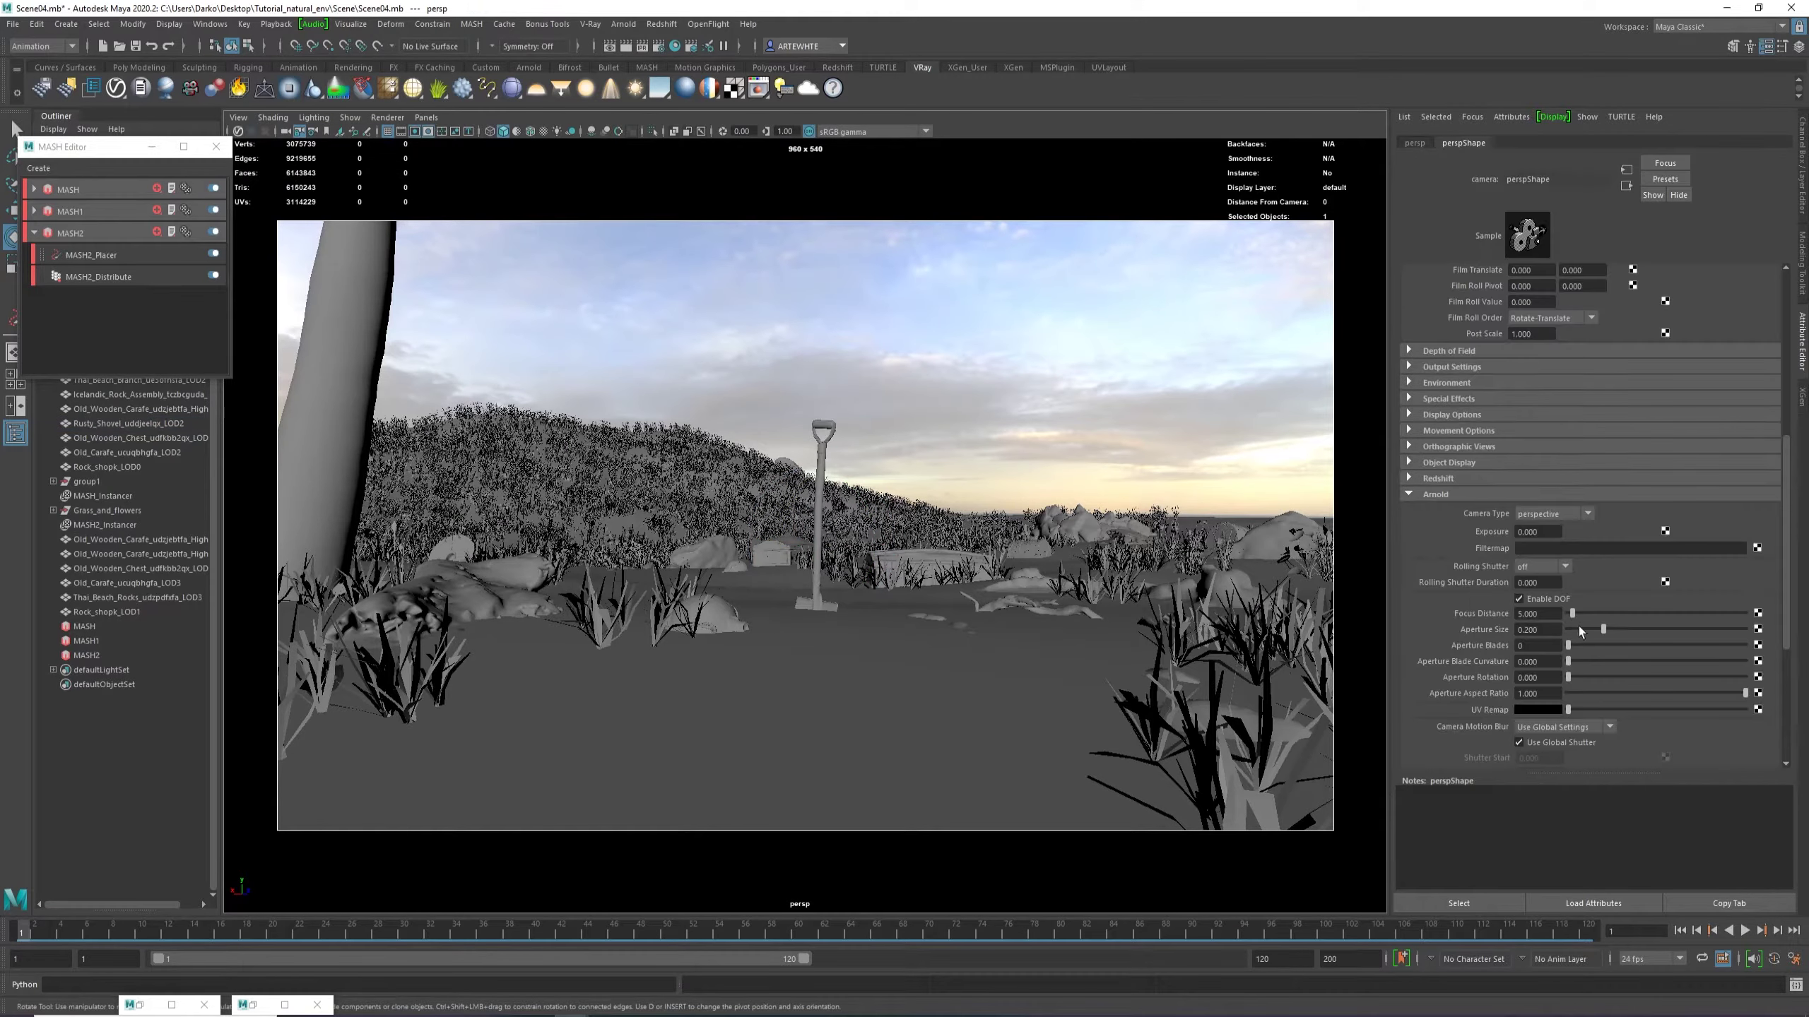
left_click_drag(1543, 613, 1434, 608)
type("292")
key("Return")
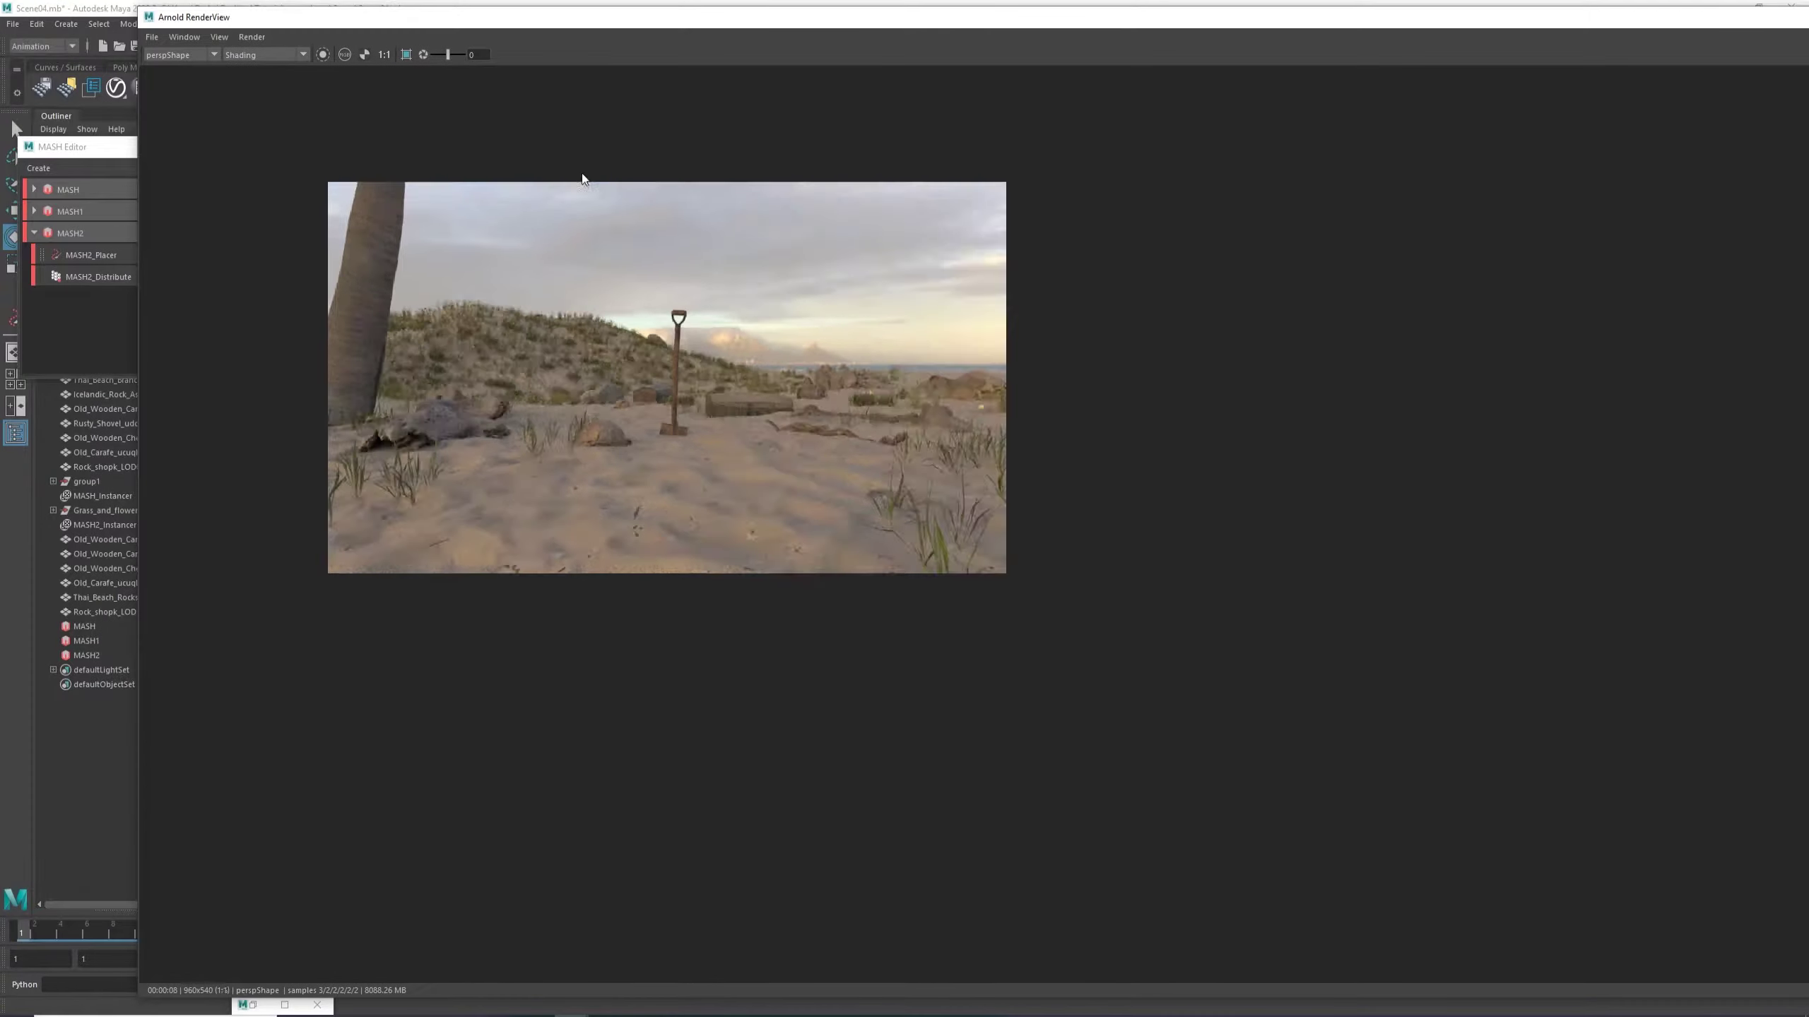
Restart the live Arnold render of the persp camera and move the RenderView clear of the camera attributes.
scroll(463, 171, "up", 3)
double_click(765, 22)
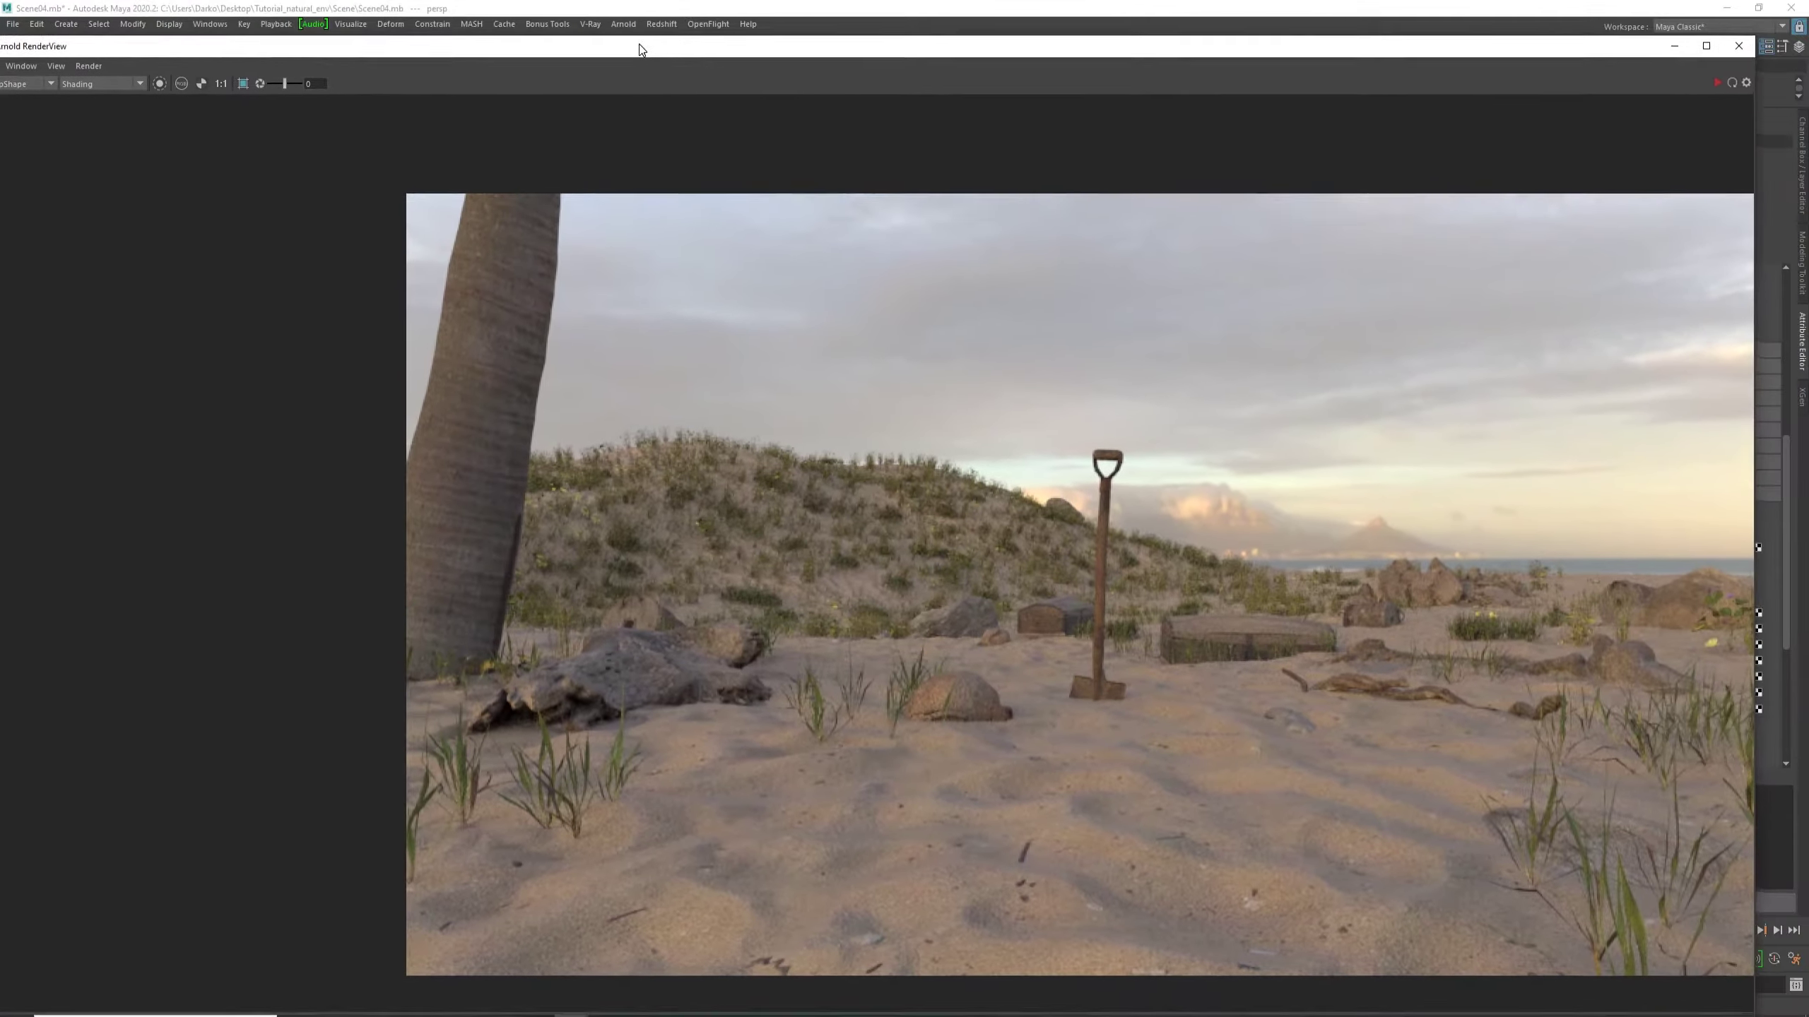
scroll(720, 229, "down", 3)
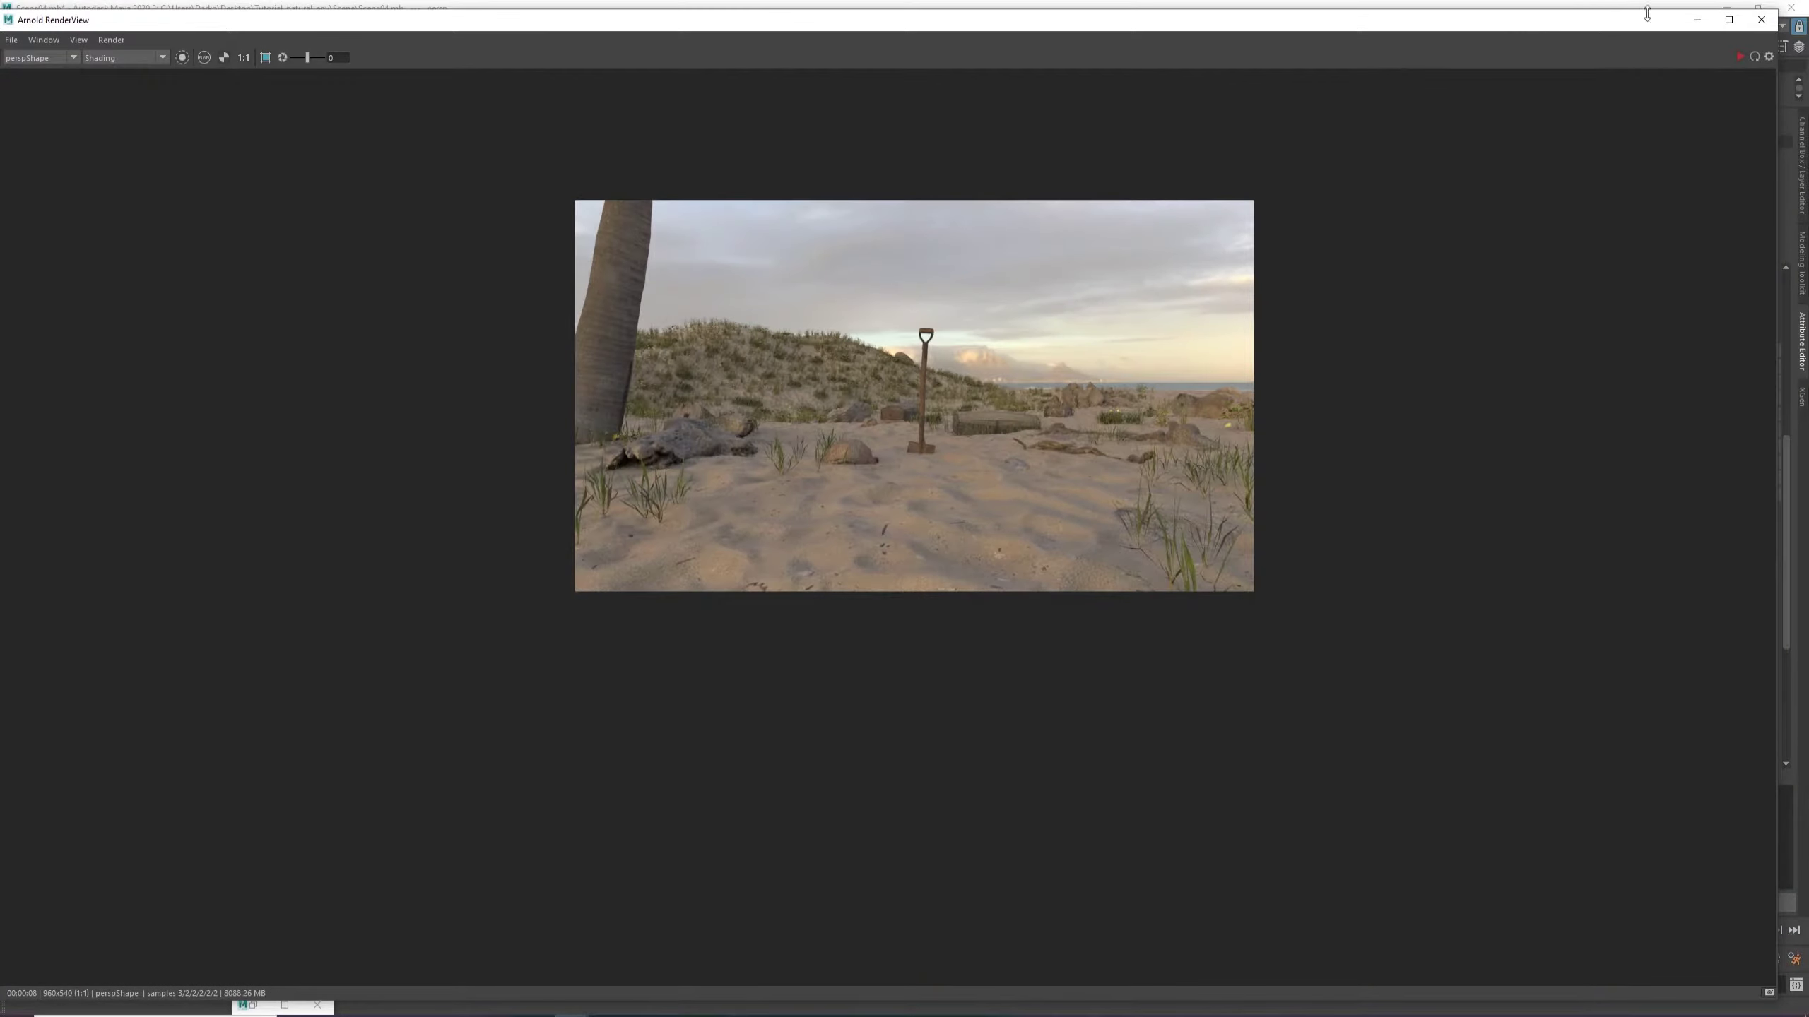
left_click(1738, 56)
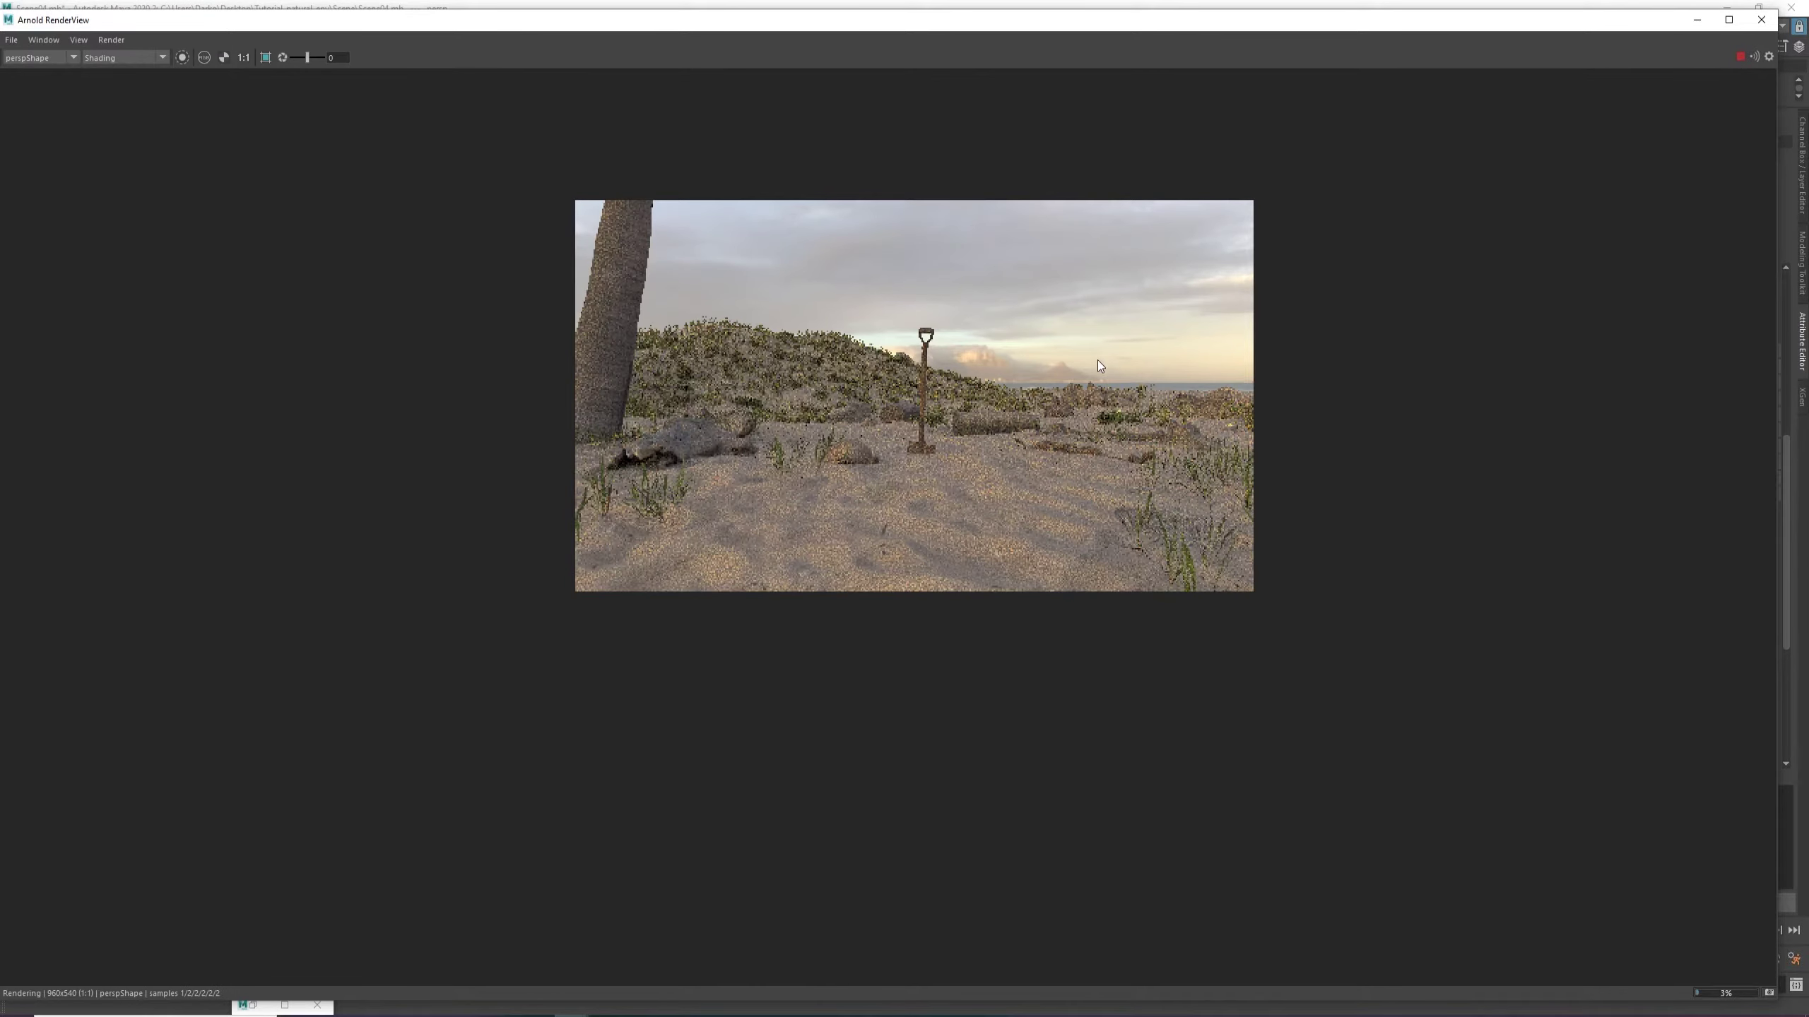
scroll(1097, 359, "up", 3)
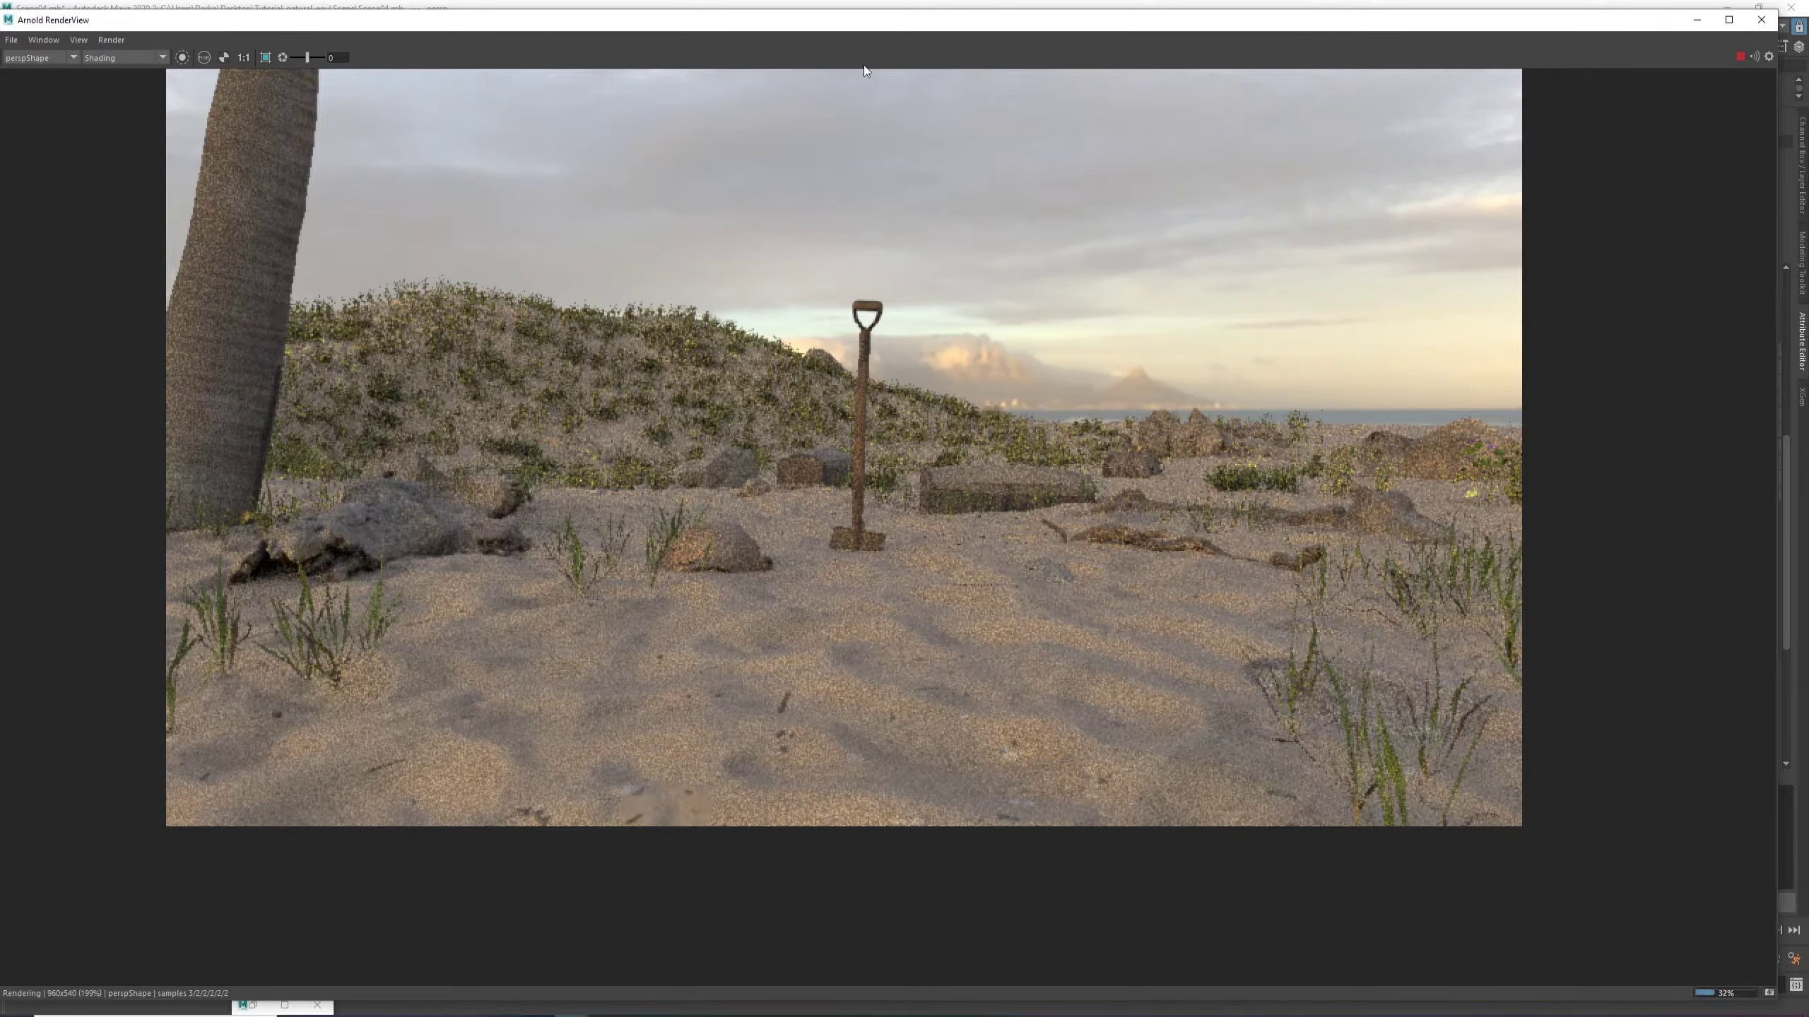
left_click_drag(68, 21, 235, 64)
Examine the depth of field around the shovel, grassy hill and foreground sand in the render.
scroll(715, 362, "down", 2)
scroll(715, 362, "up", 1)
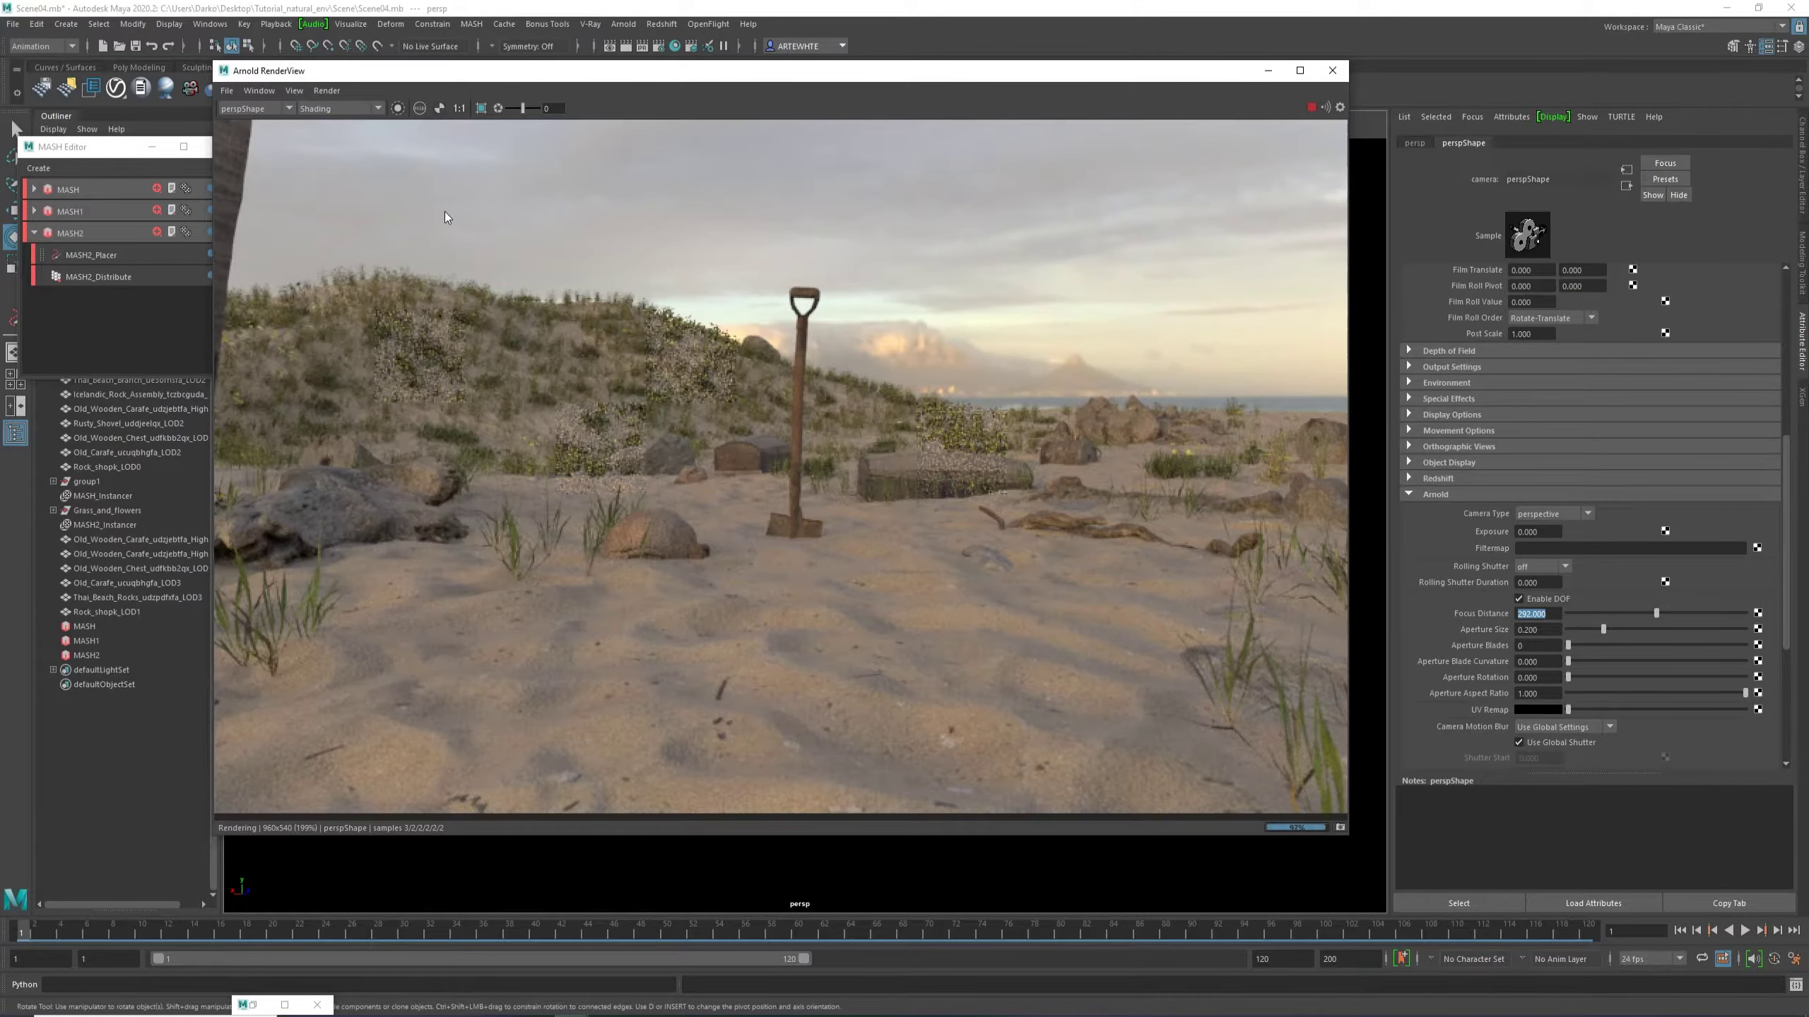
scroll(668, 336, "down", 2)
scroll(636, 365, "up", 1)
scroll(845, 398, "up", 1)
scroll(836, 403, "down", 1)
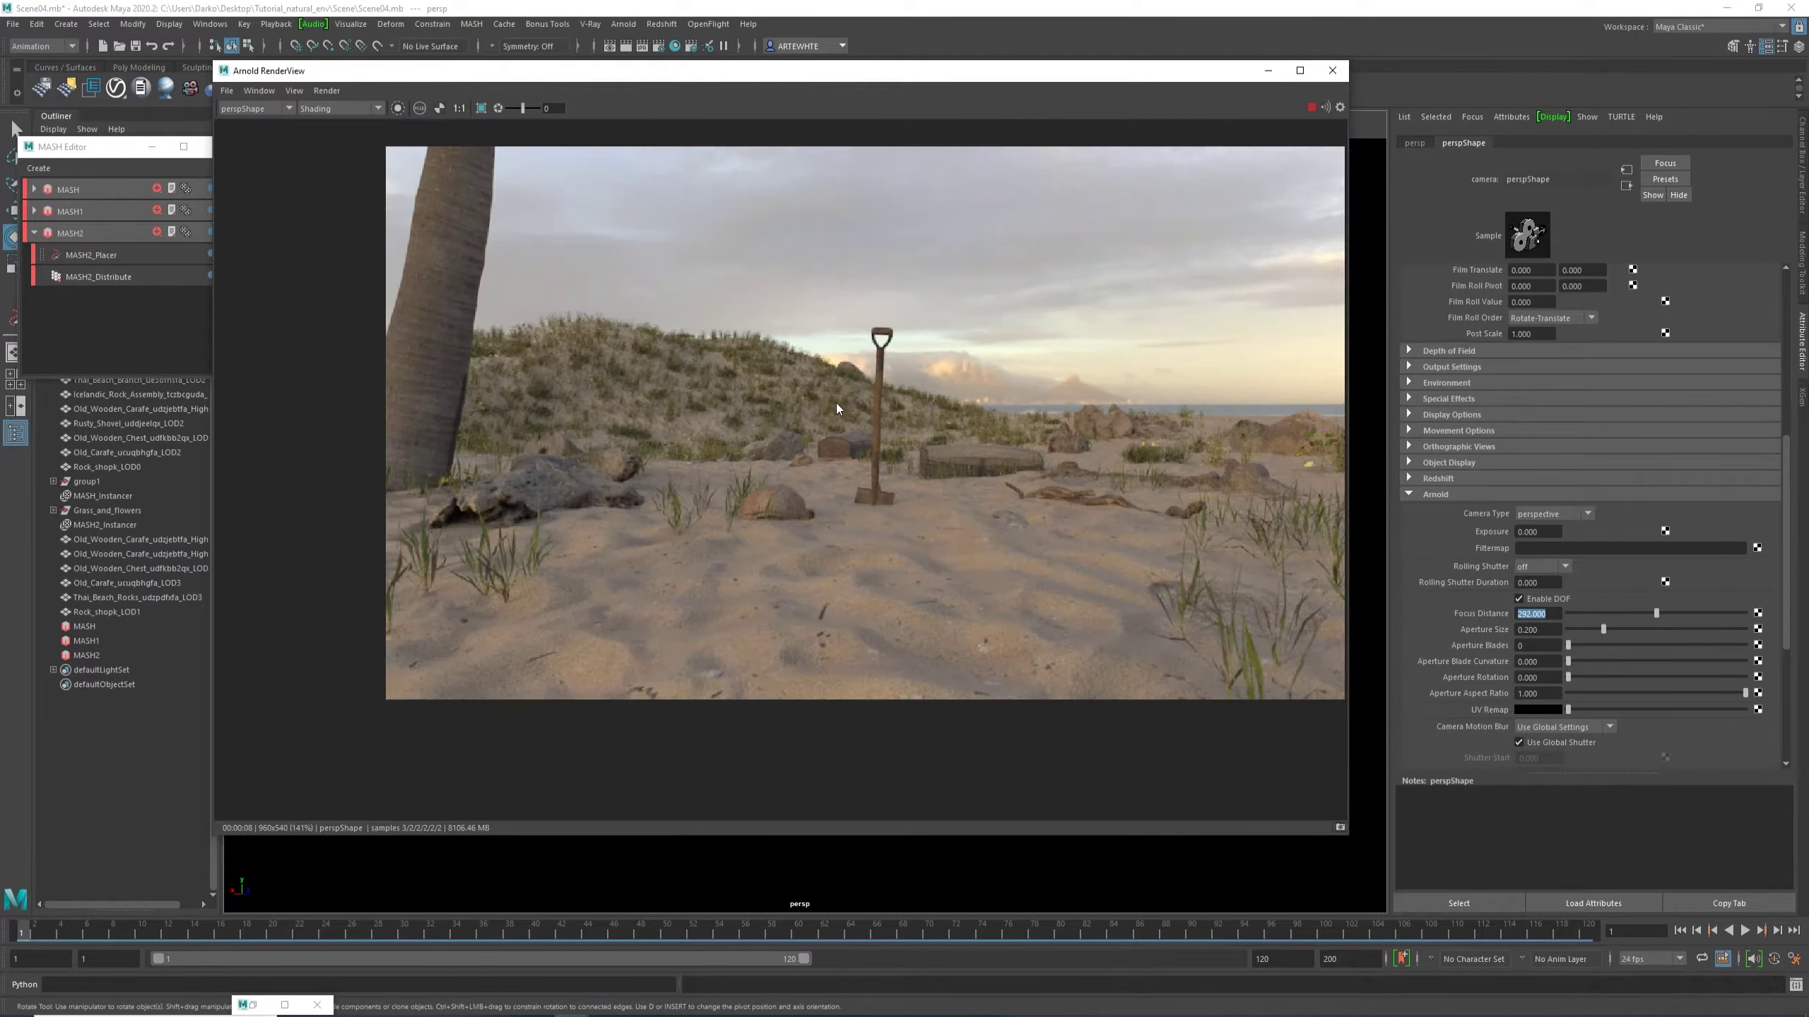
scroll(830, 405, "up", 1)
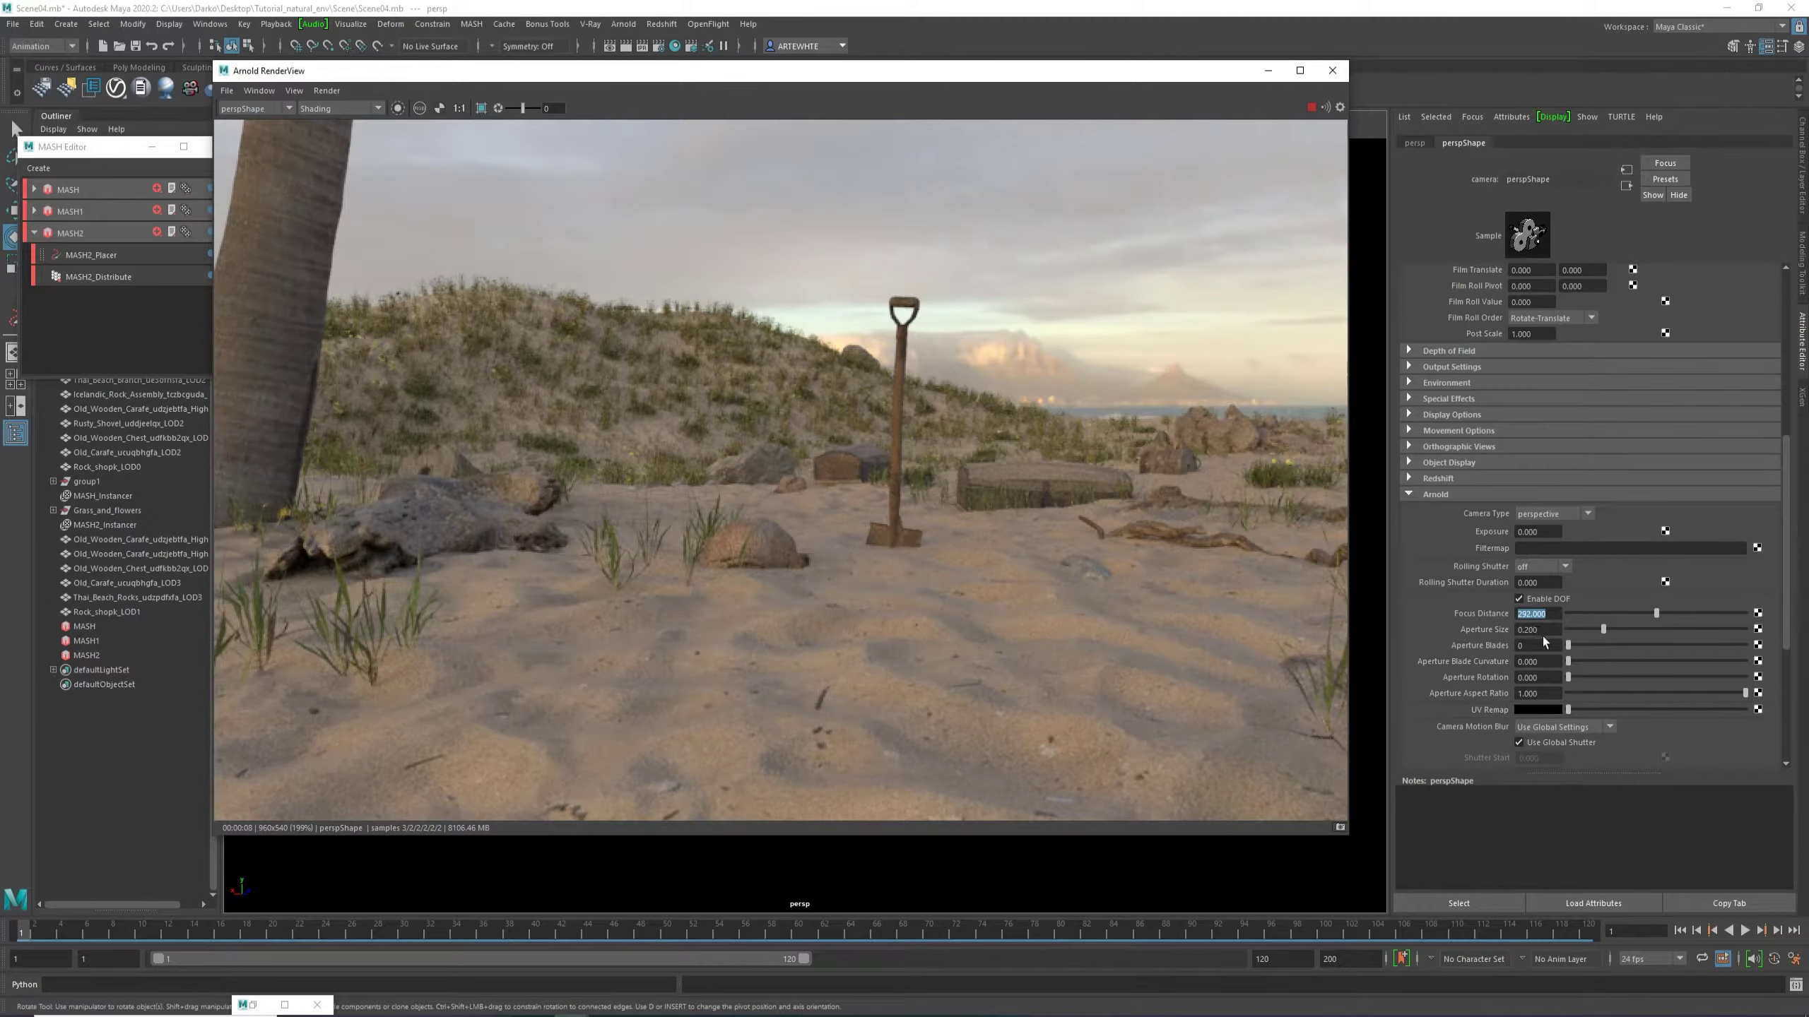
Set the persp camera's Arnold aperture size to 1.
key("Tab")
type("1")
key("Return")
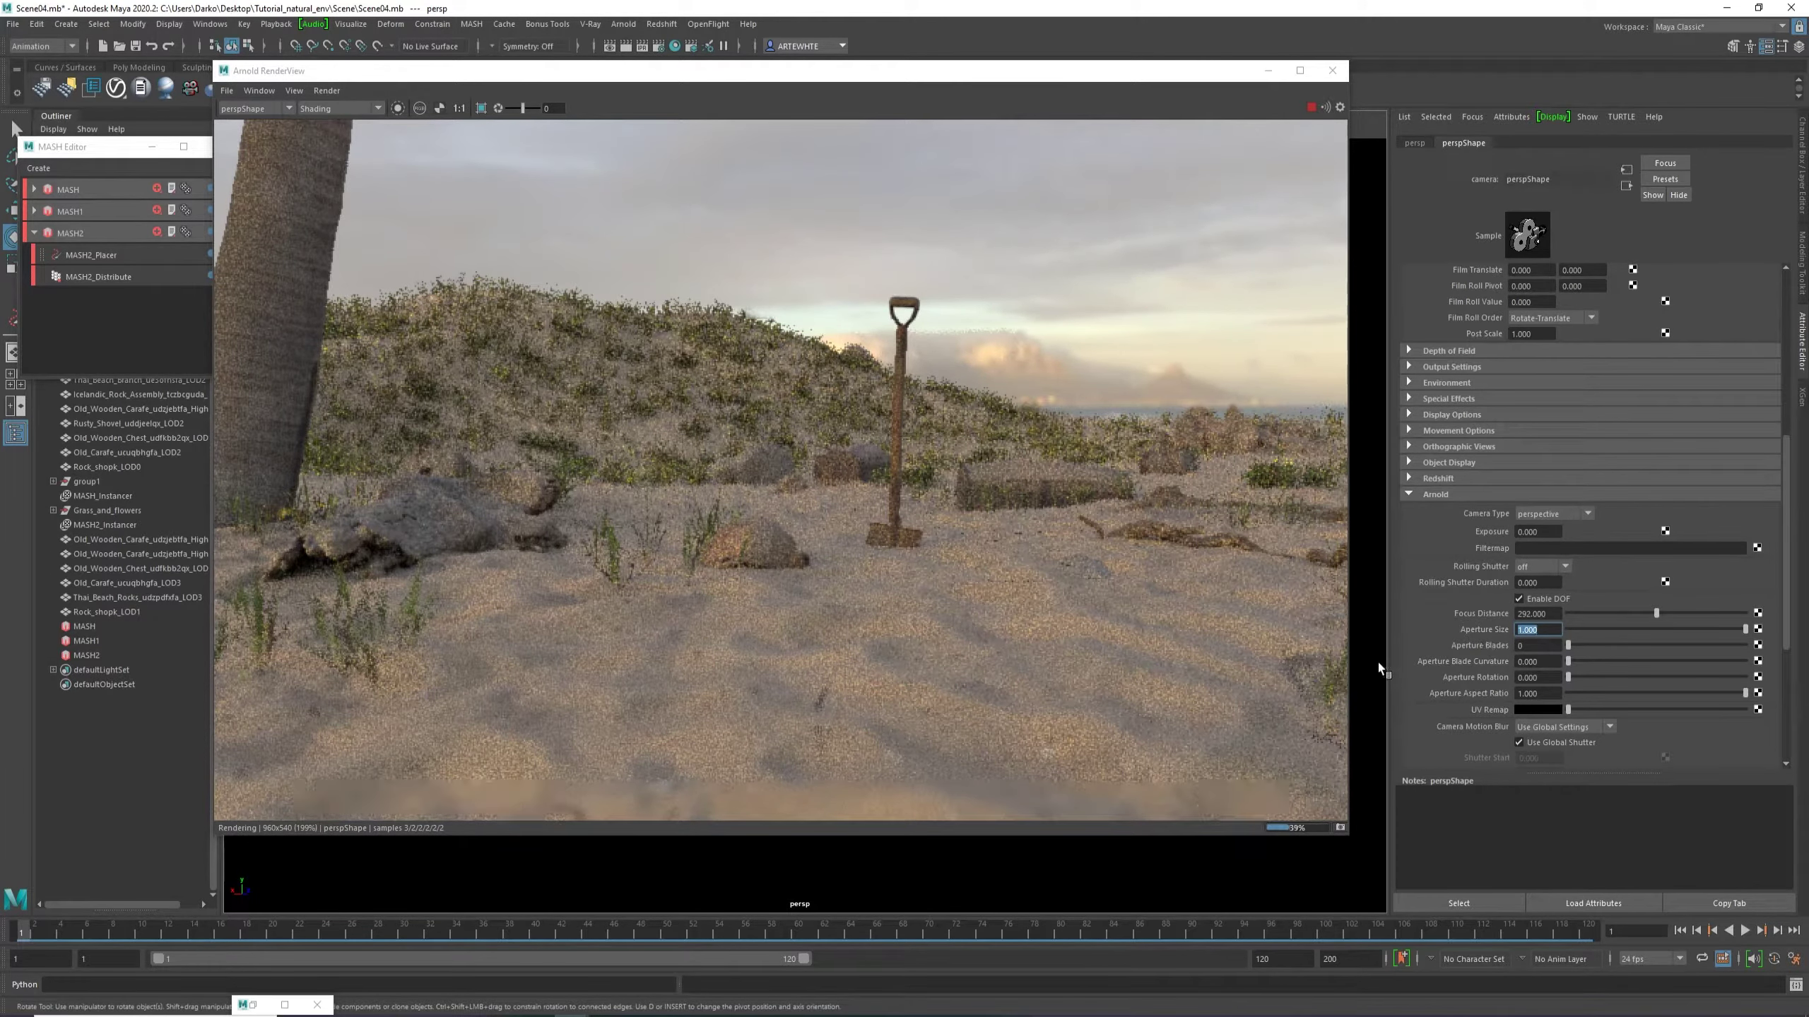
Compare the blur of the foreground grass and distant hill with the shovel's sharpness in the updated render.
scroll(1000, 550, "down", 1)
scroll(837, 529, "down", 1)
scroll(855, 511, "up", 1)
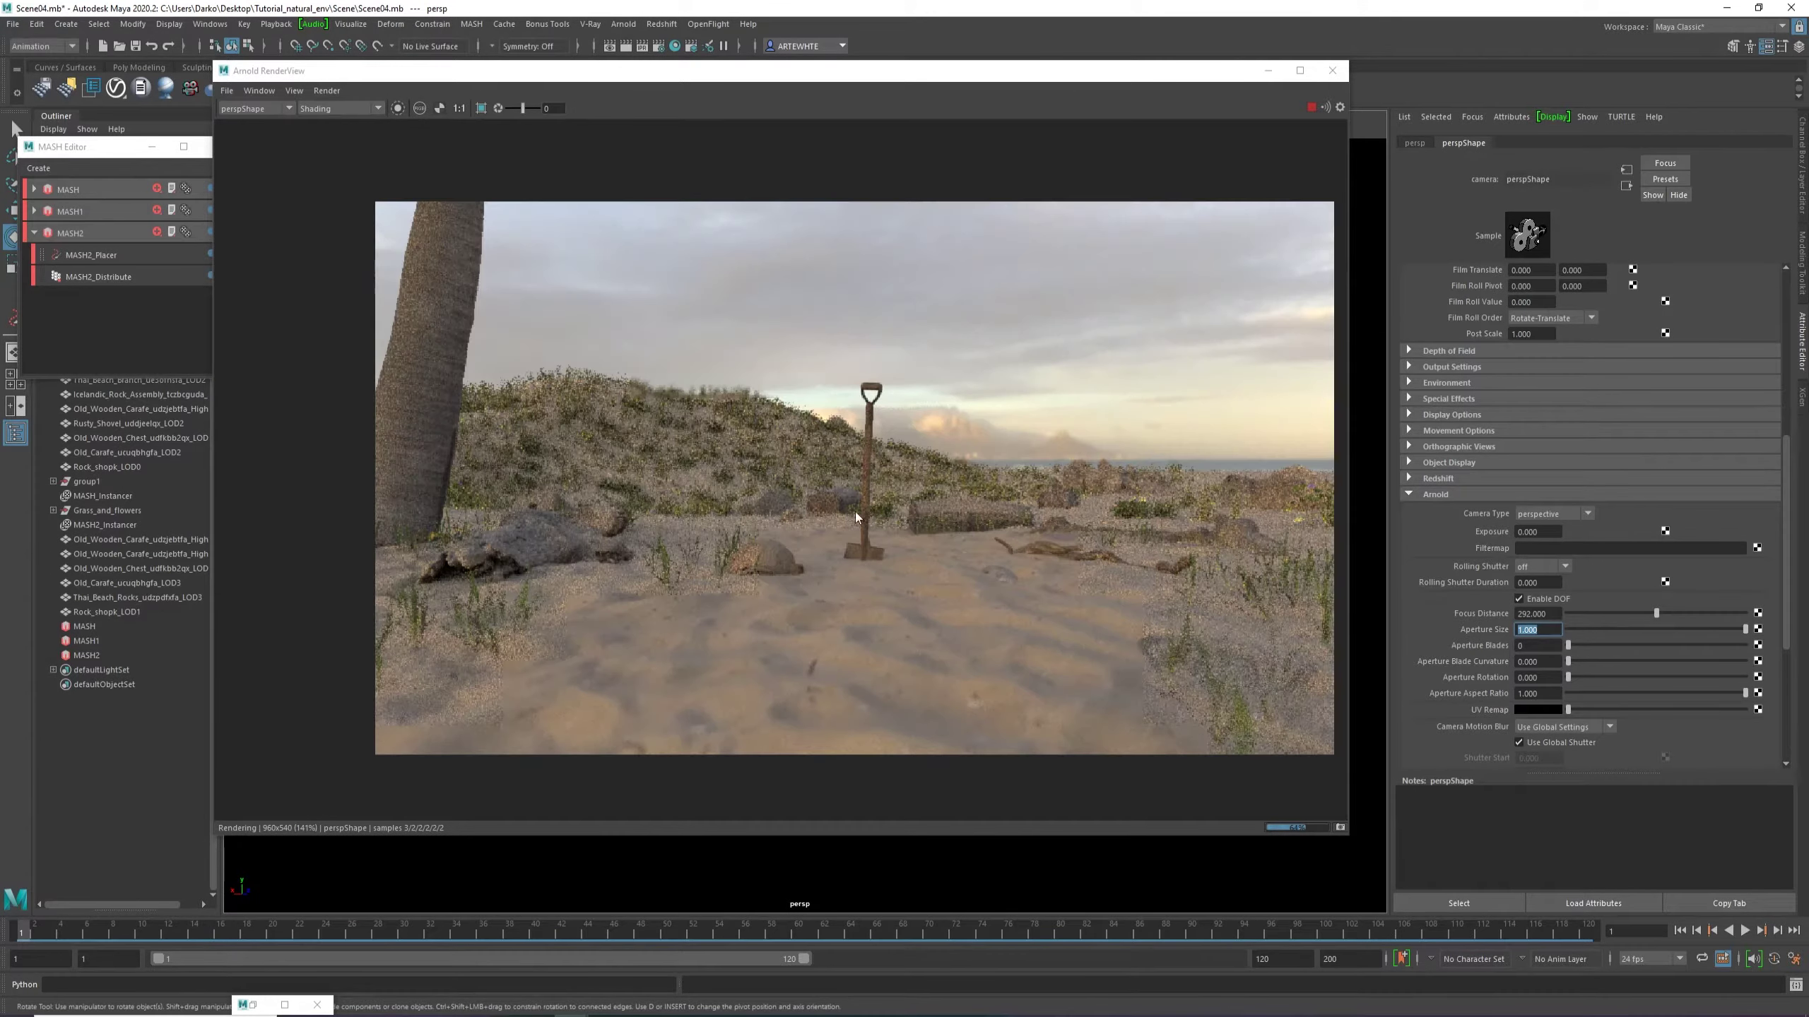
scroll(825, 424, "up", 1)
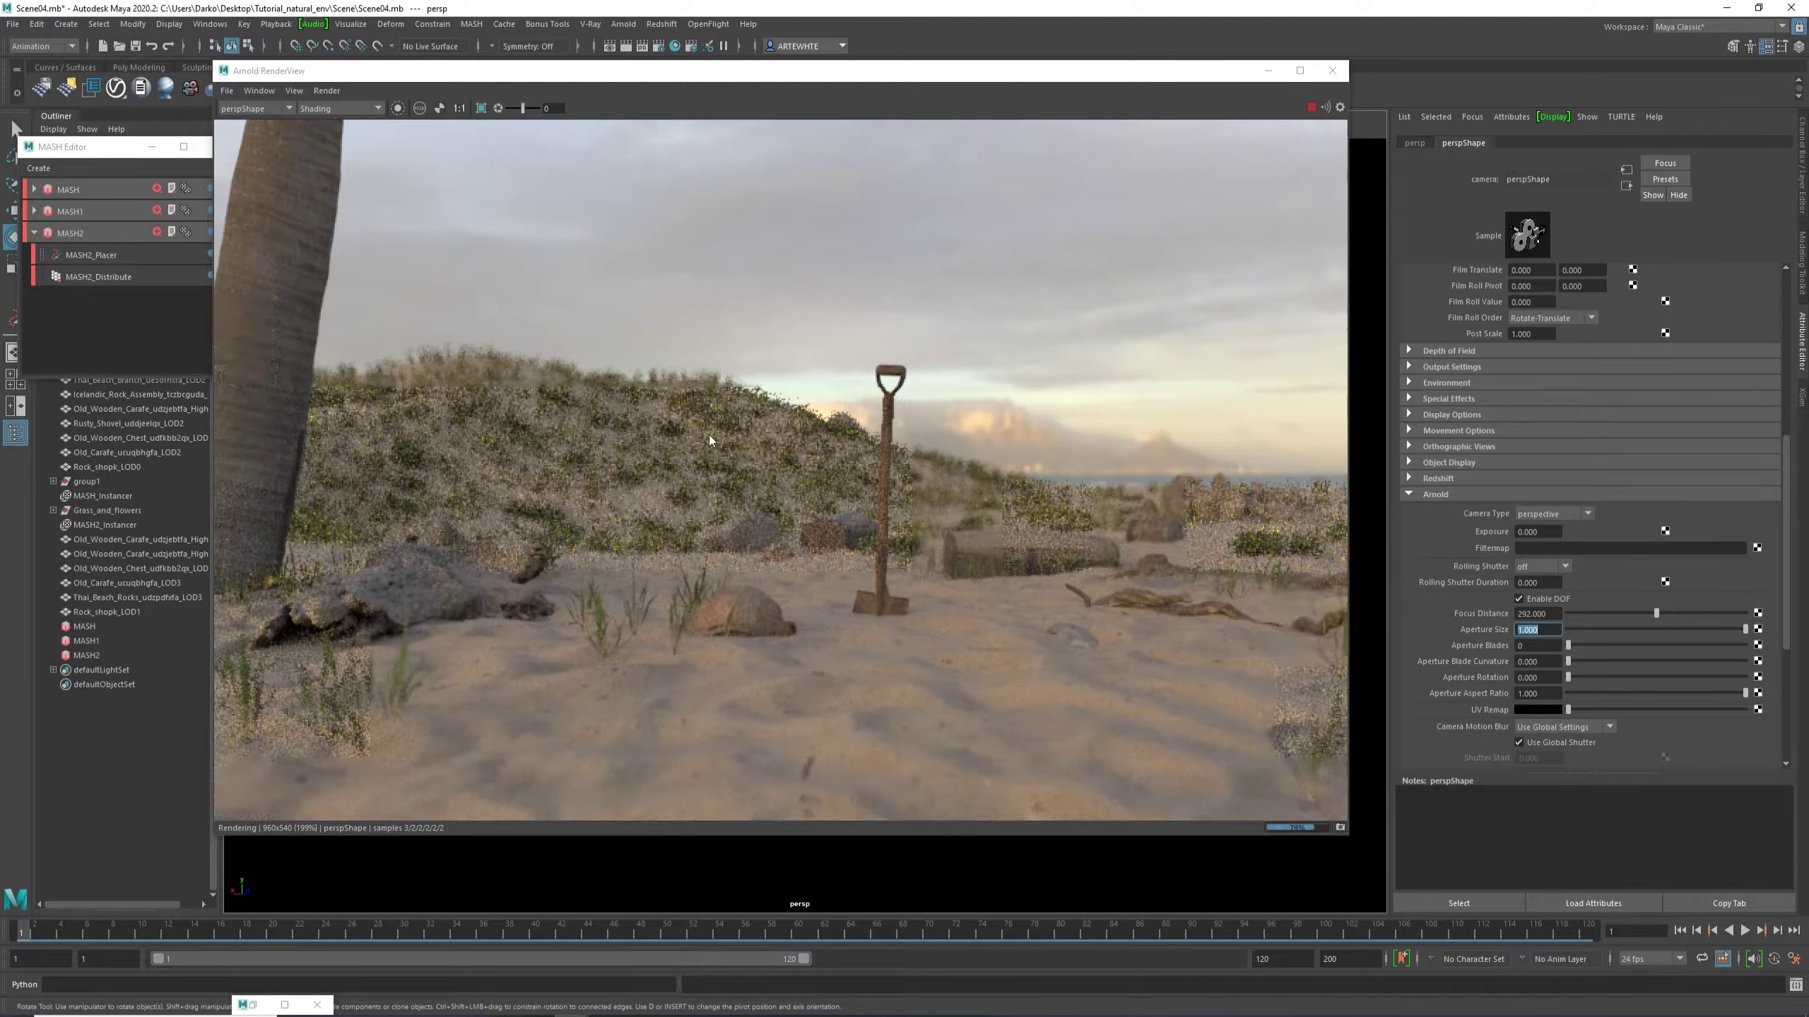
scroll(698, 440, "down", 1)
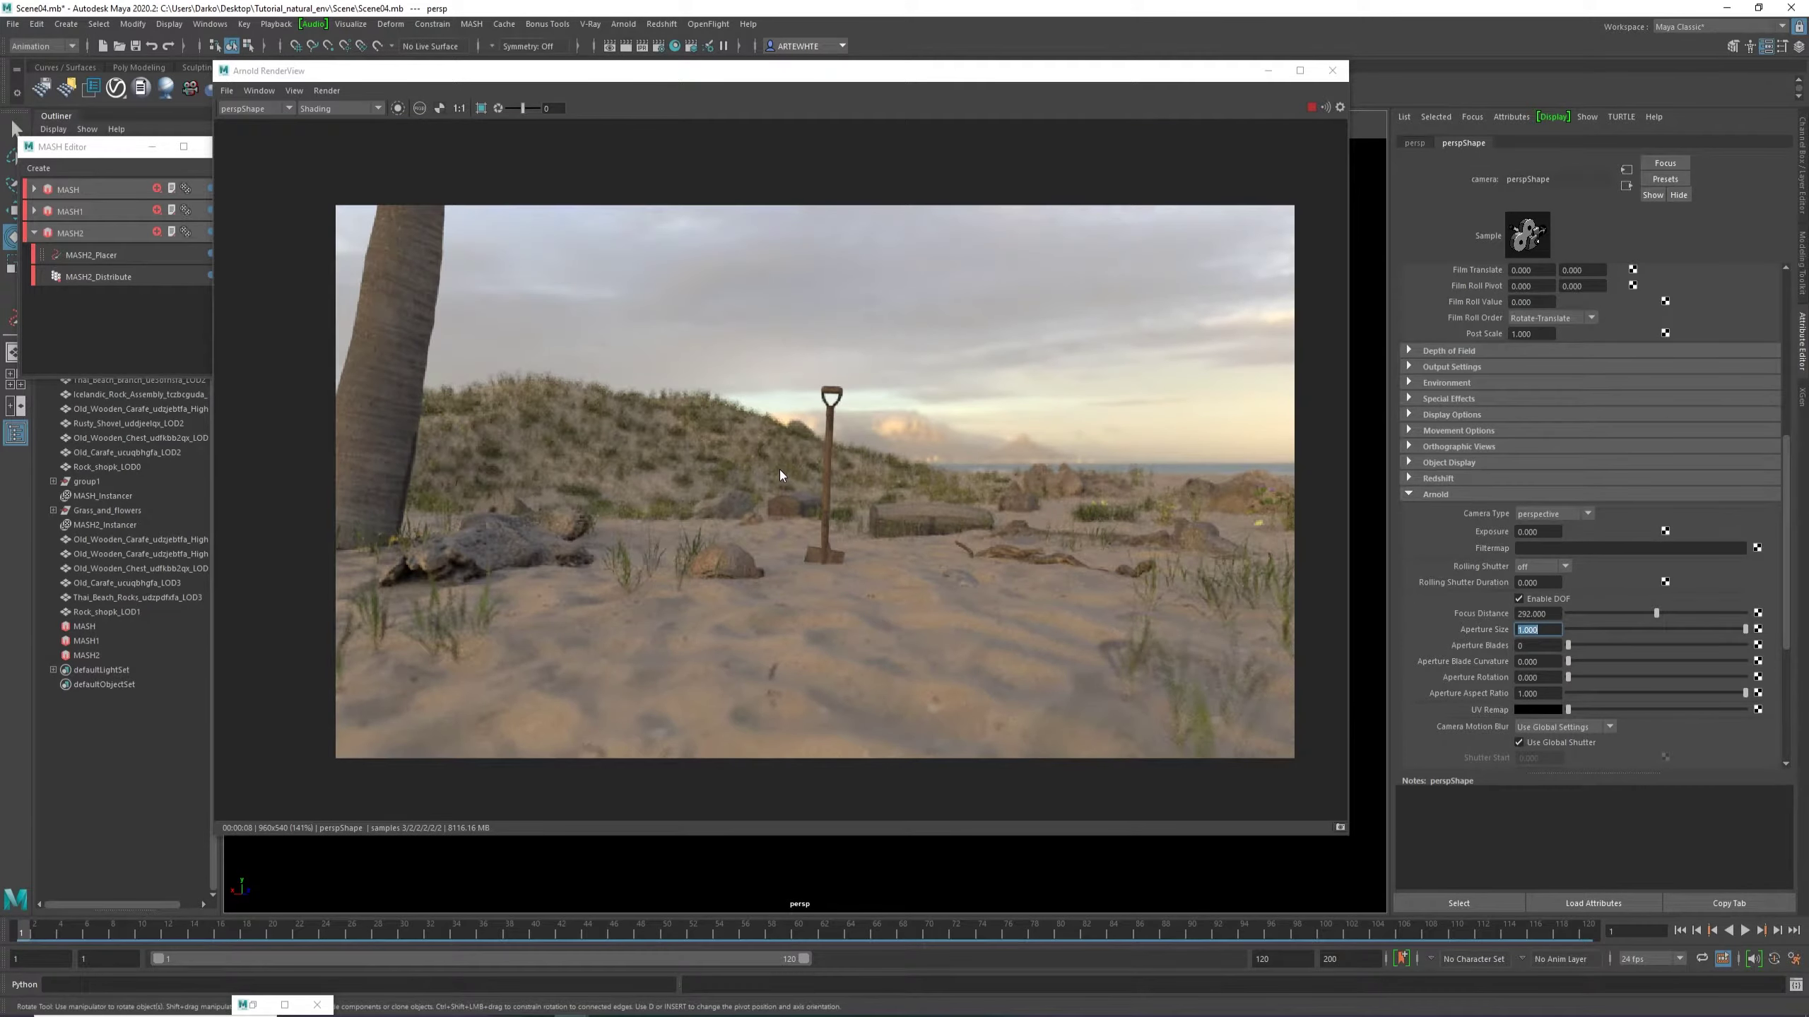
scroll(817, 476, "up", 1)
scroll(818, 482, "up", 1)
scroll(817, 476, "down", 1)
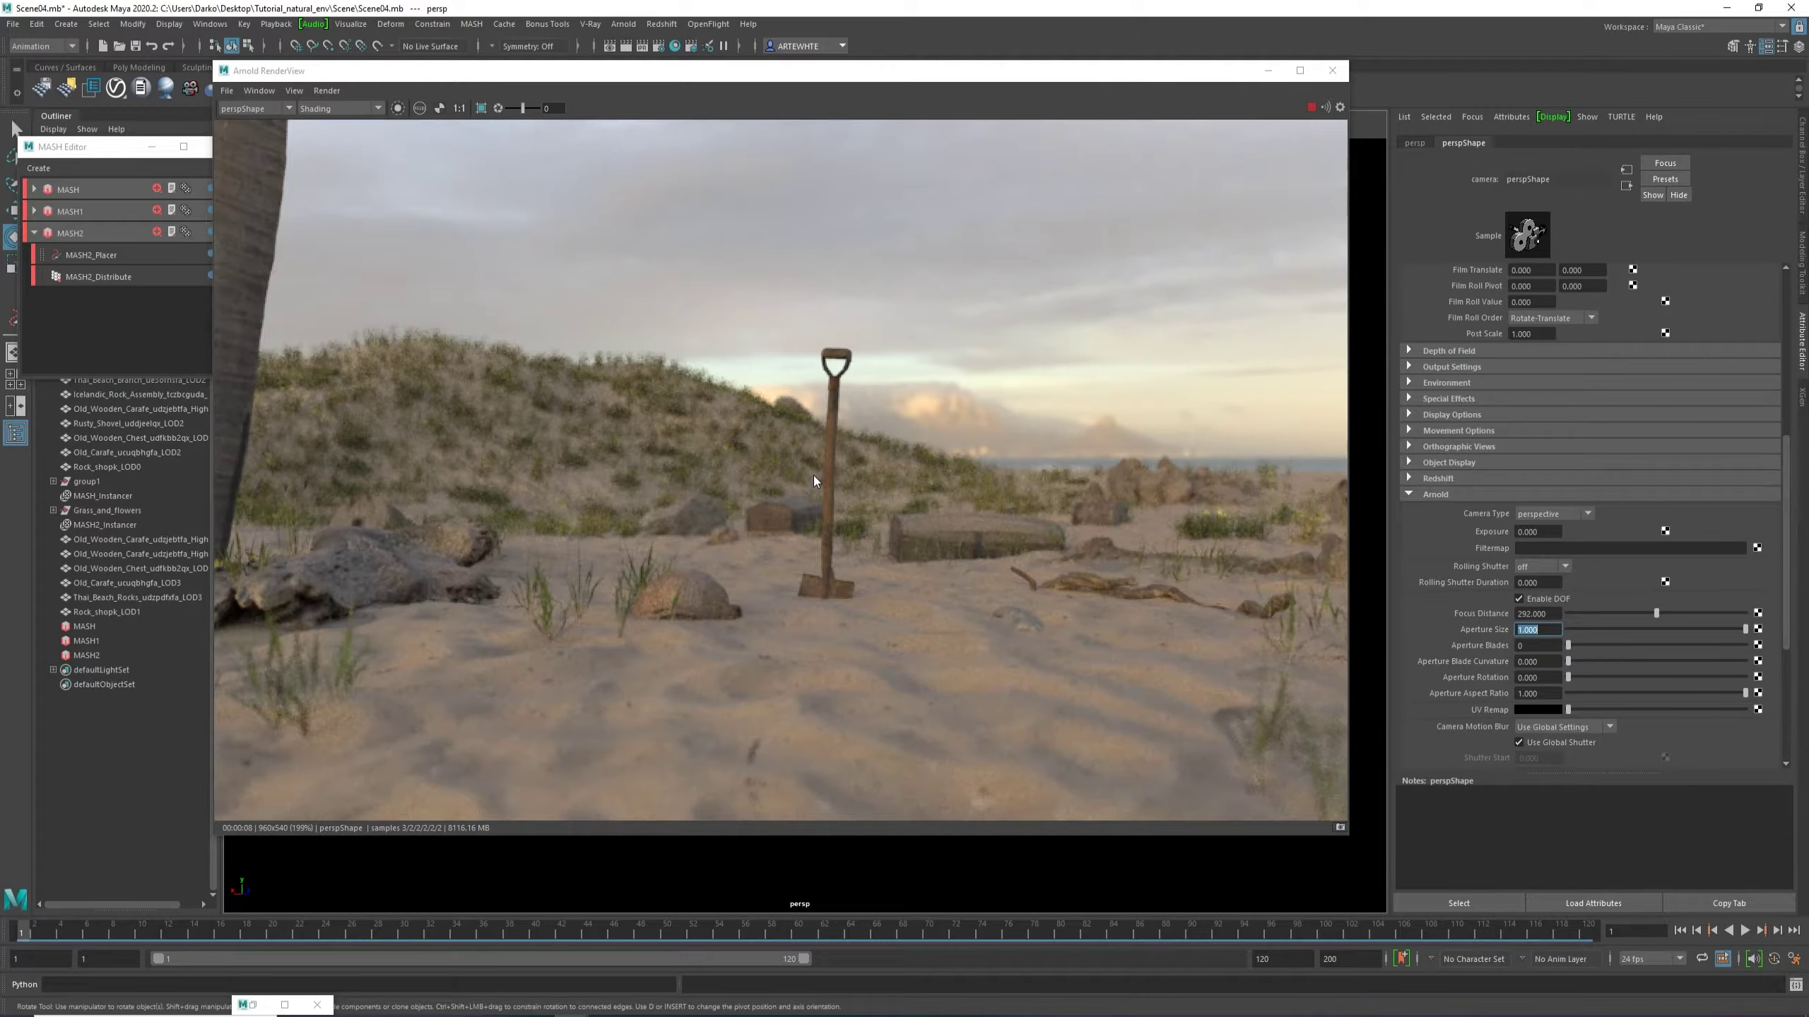
scroll(805, 473, "down", 1)
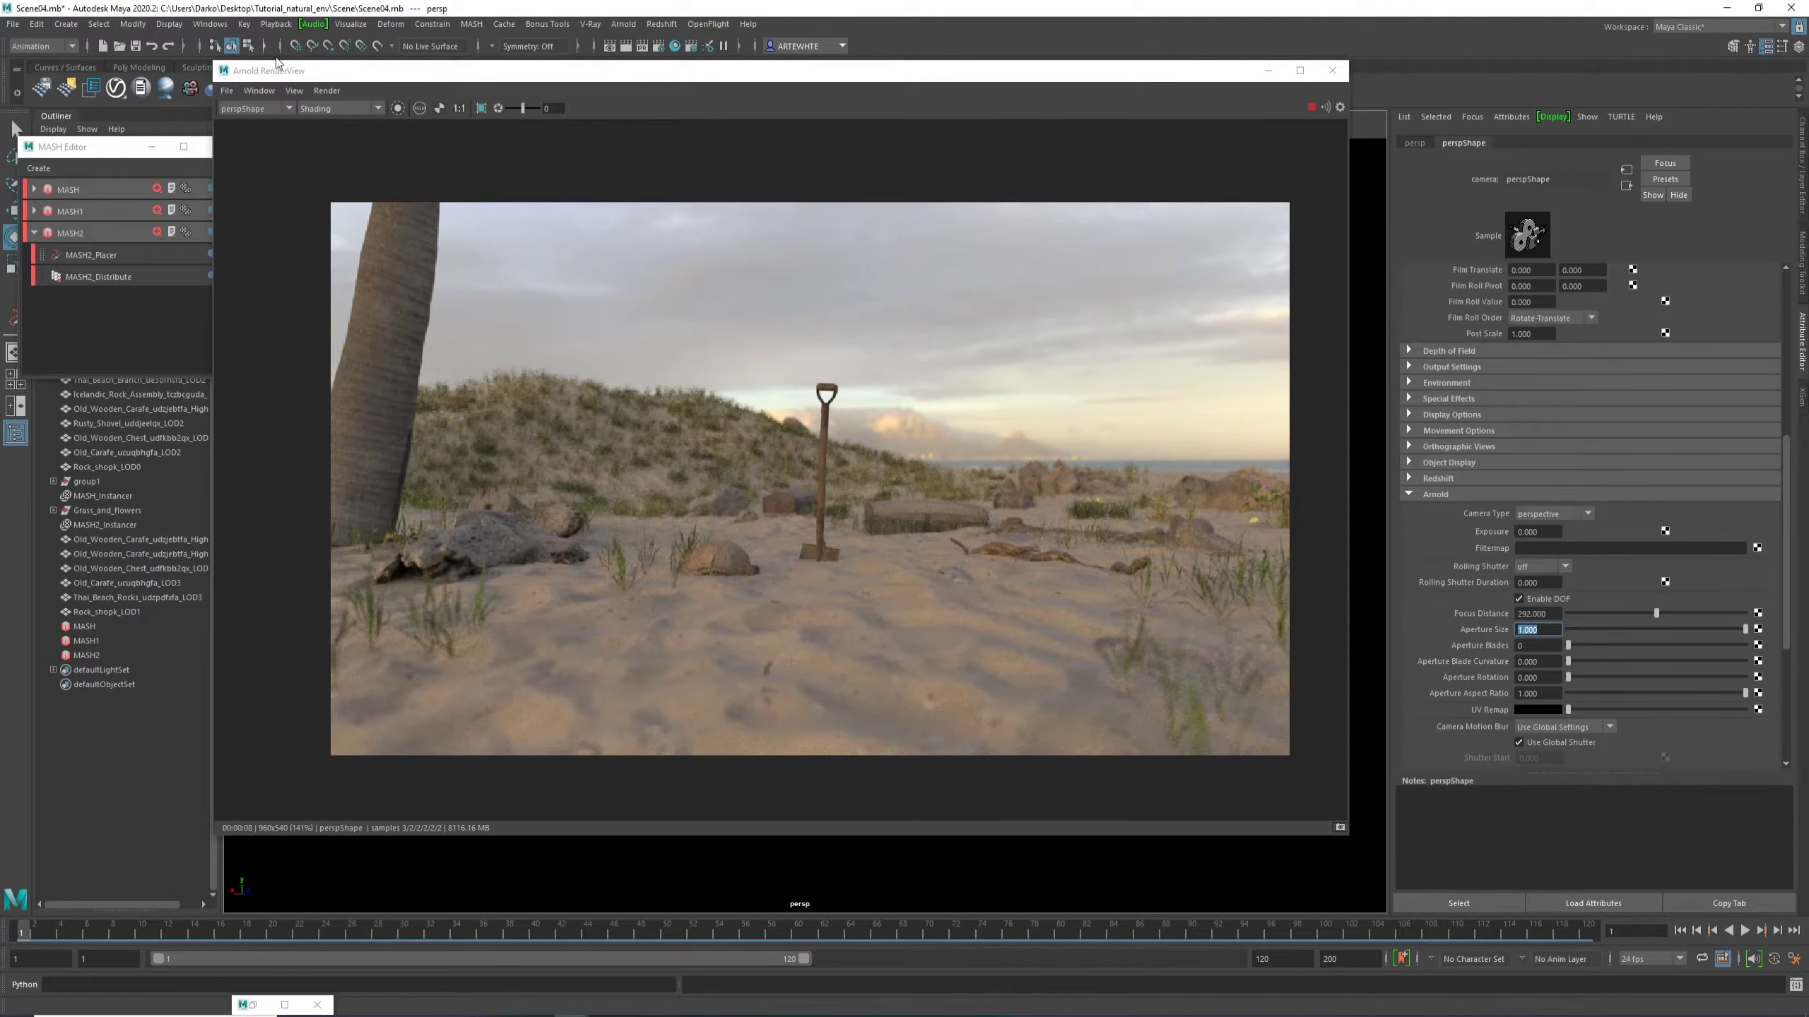
Inspect the render's individual colour and alpha channels, return to full colour, and examine the beach image up close.
left_click(419, 108)
left_click(420, 108)
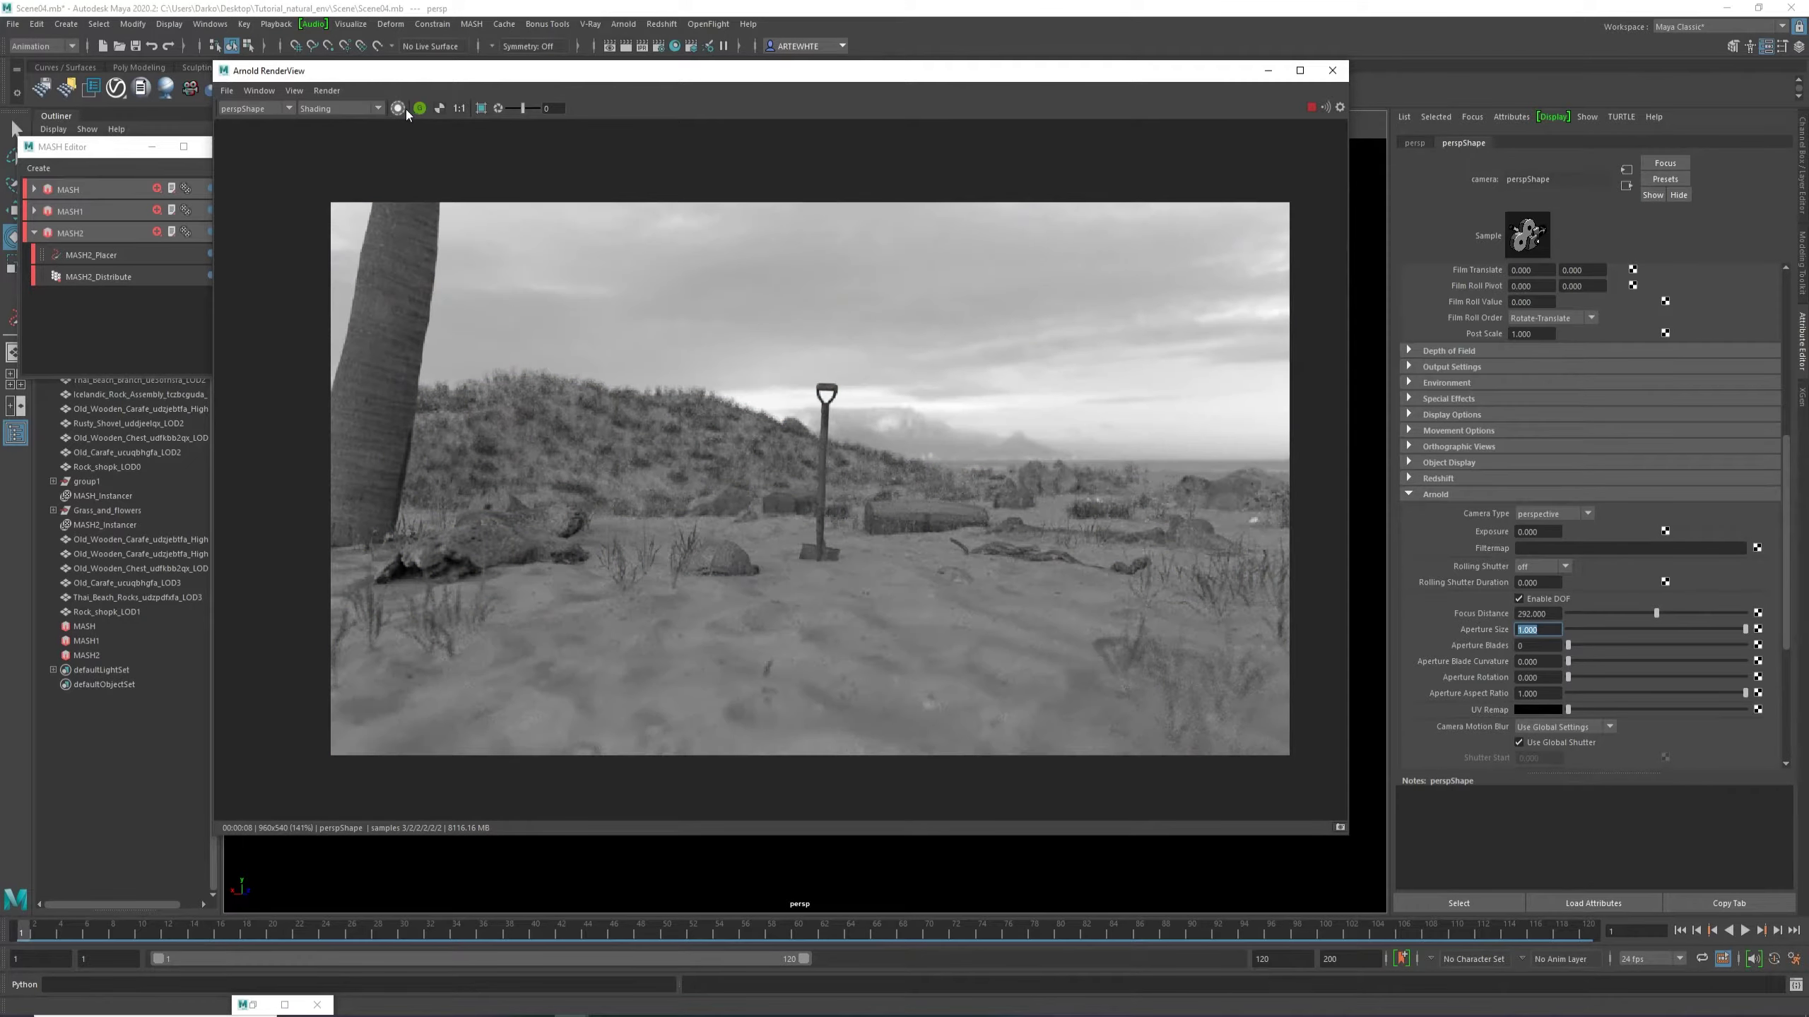
left_click(420, 108)
left_click(419, 108)
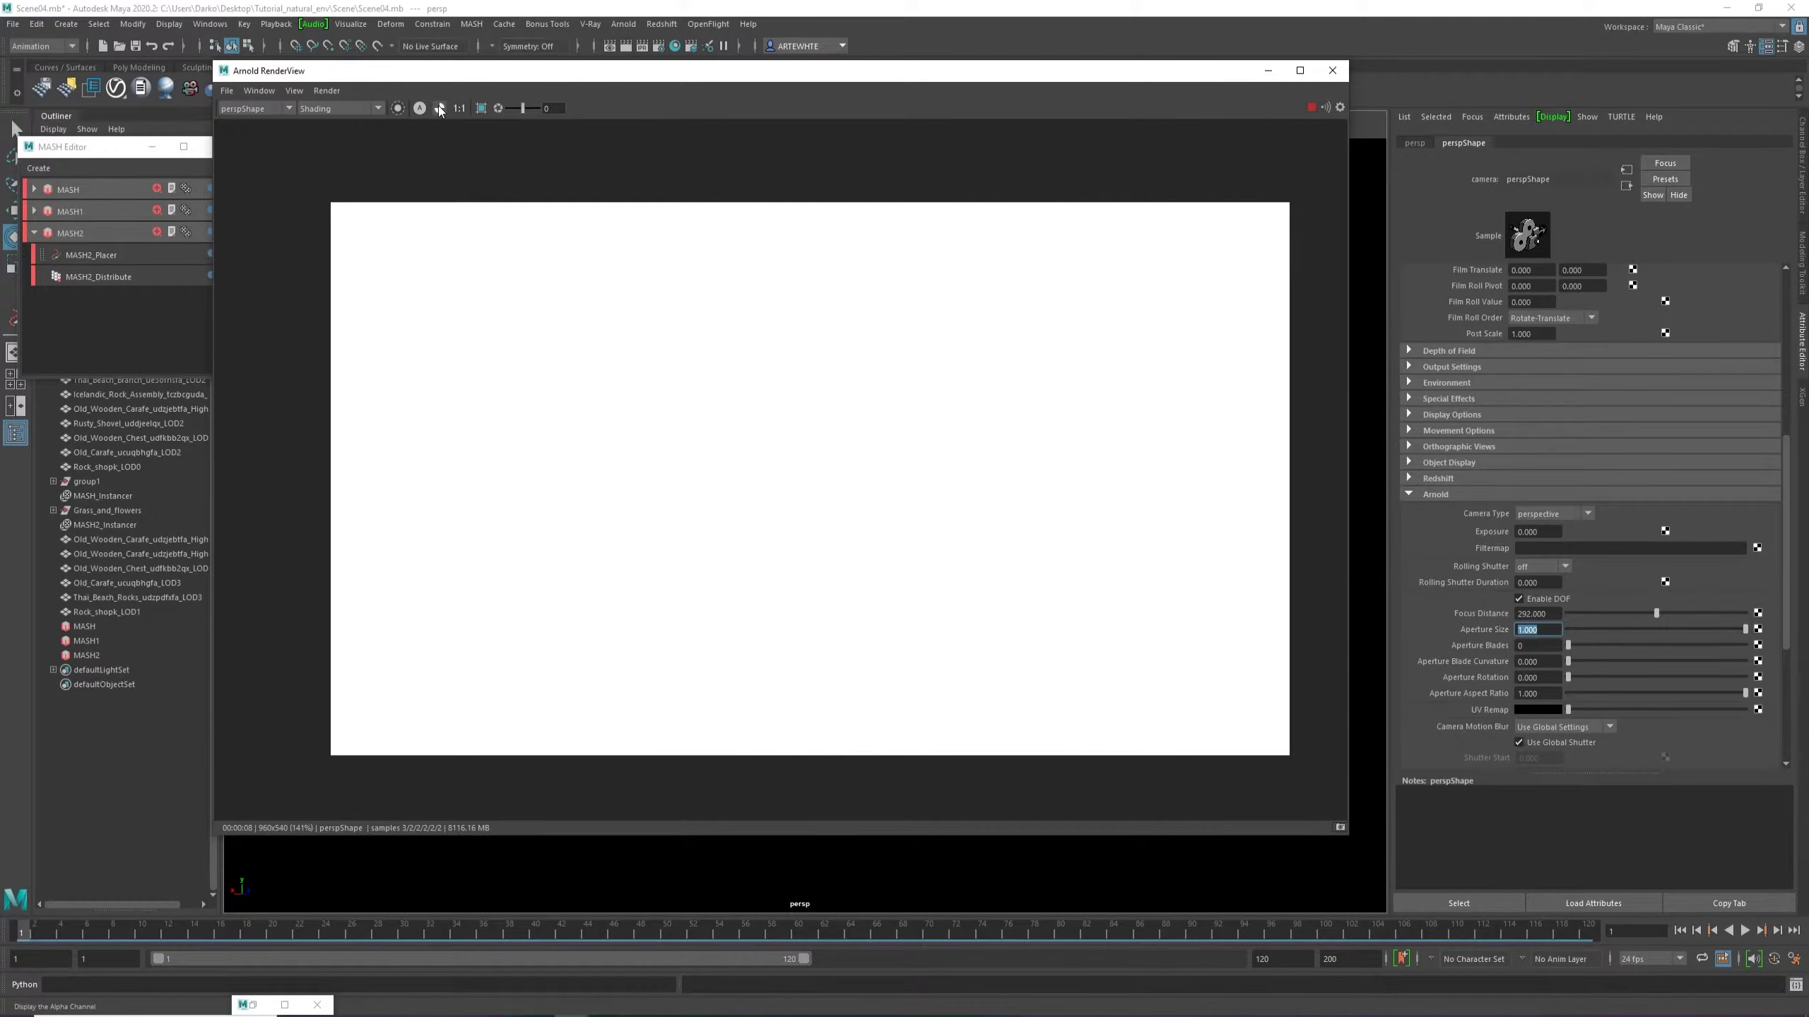
left_click(438, 108)
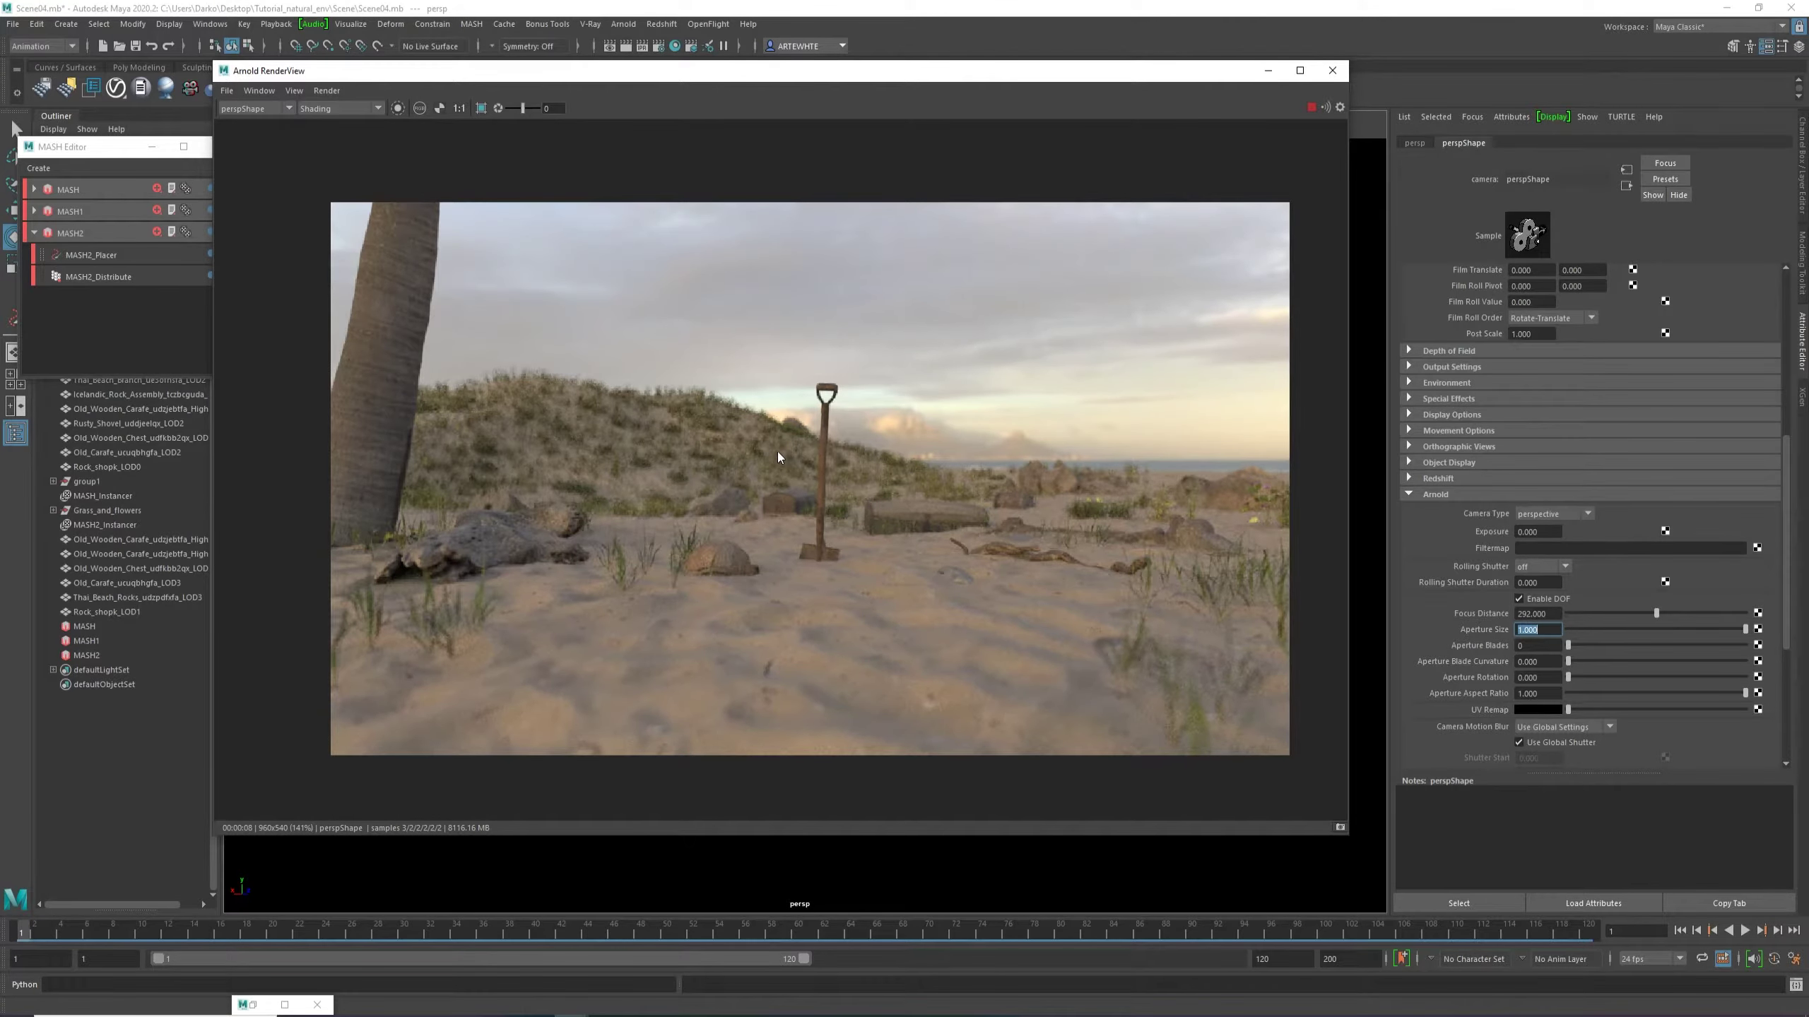
scroll(1108, 638, "up", 2)
scroll(1092, 639, "down", 2)
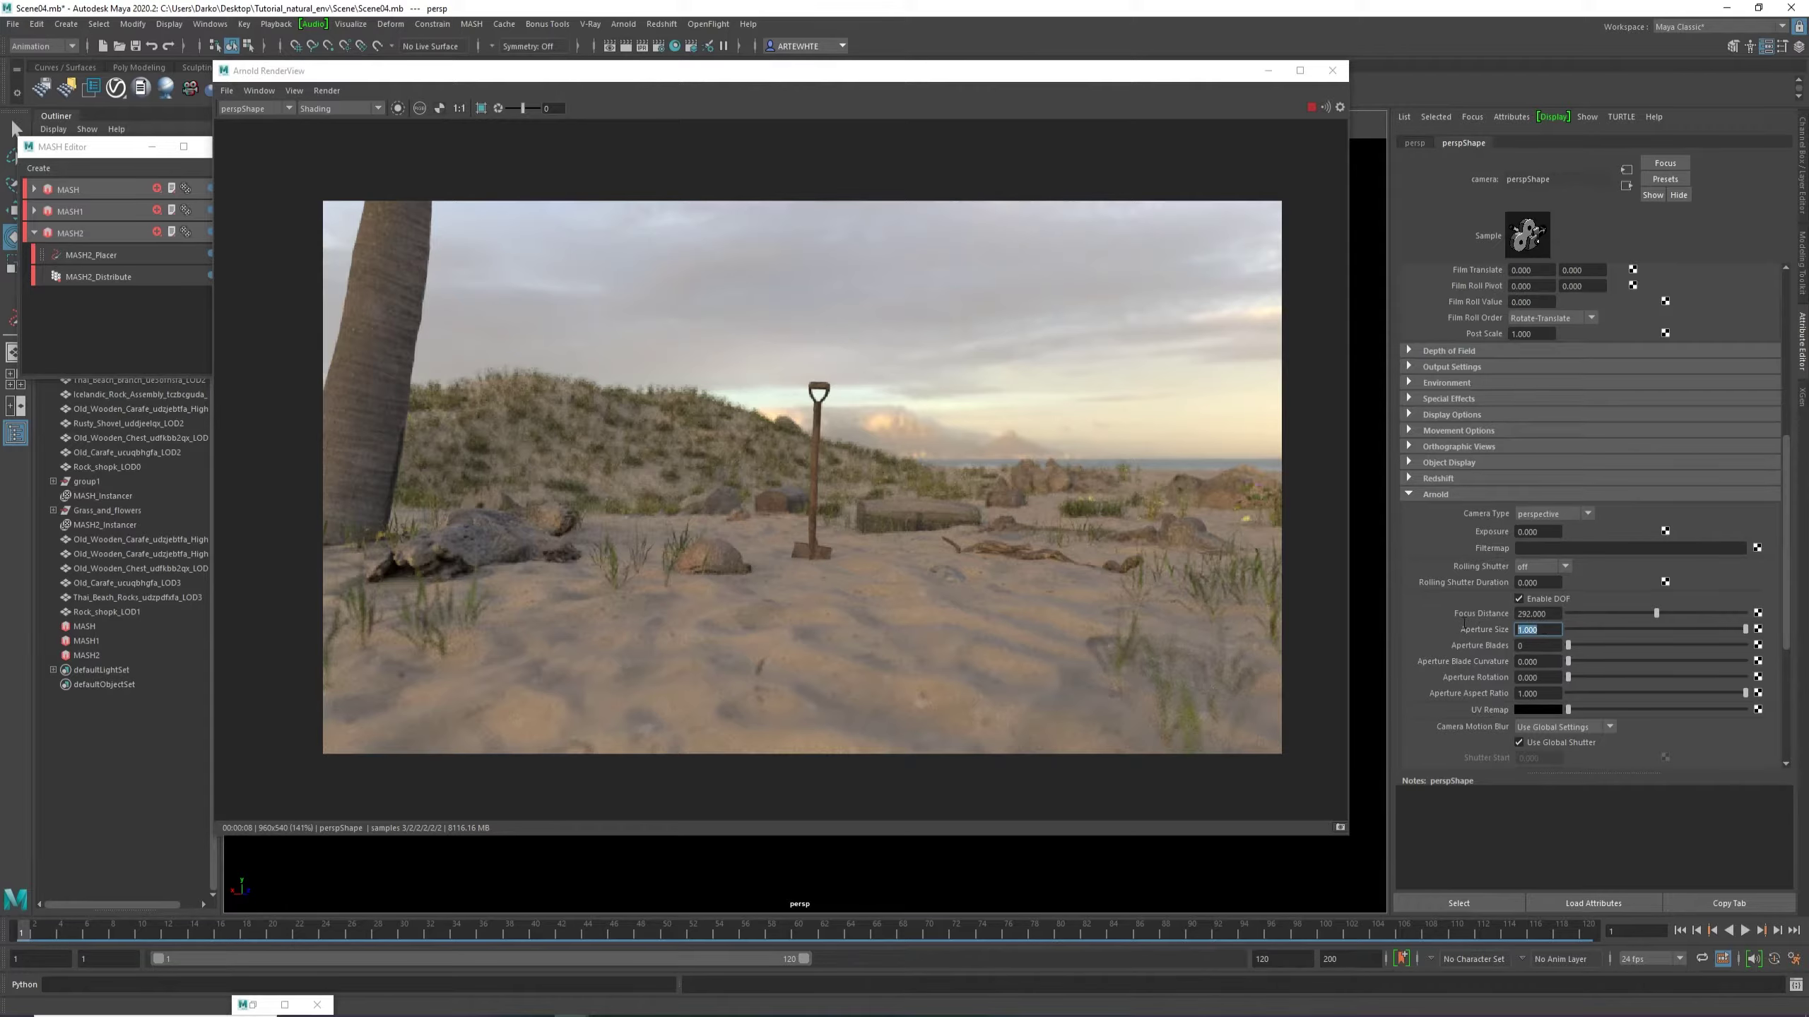
Set the perspective camera's Arnold Aperture Size to 0.5 and check the depth-of-field blur around the shovel in the updated render.
type("0.5")
key("Return")
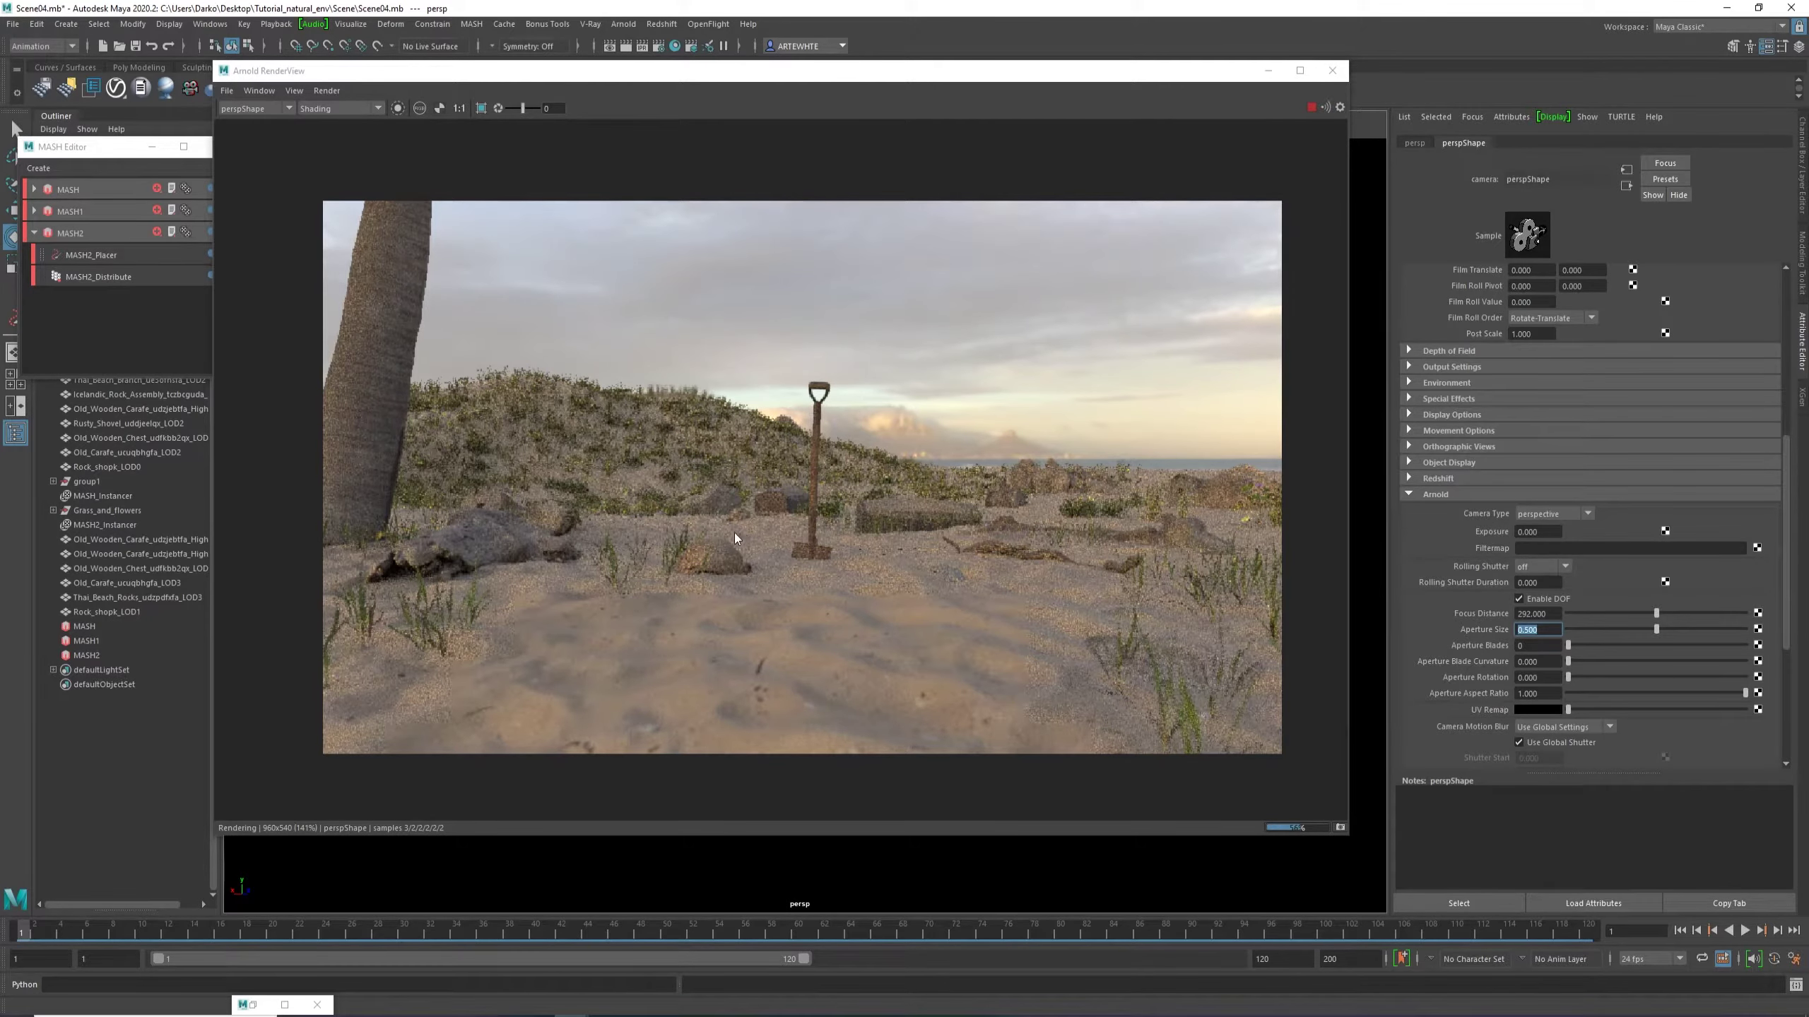
scroll(735, 533, "up", 2)
scroll(883, 400, "up", 1)
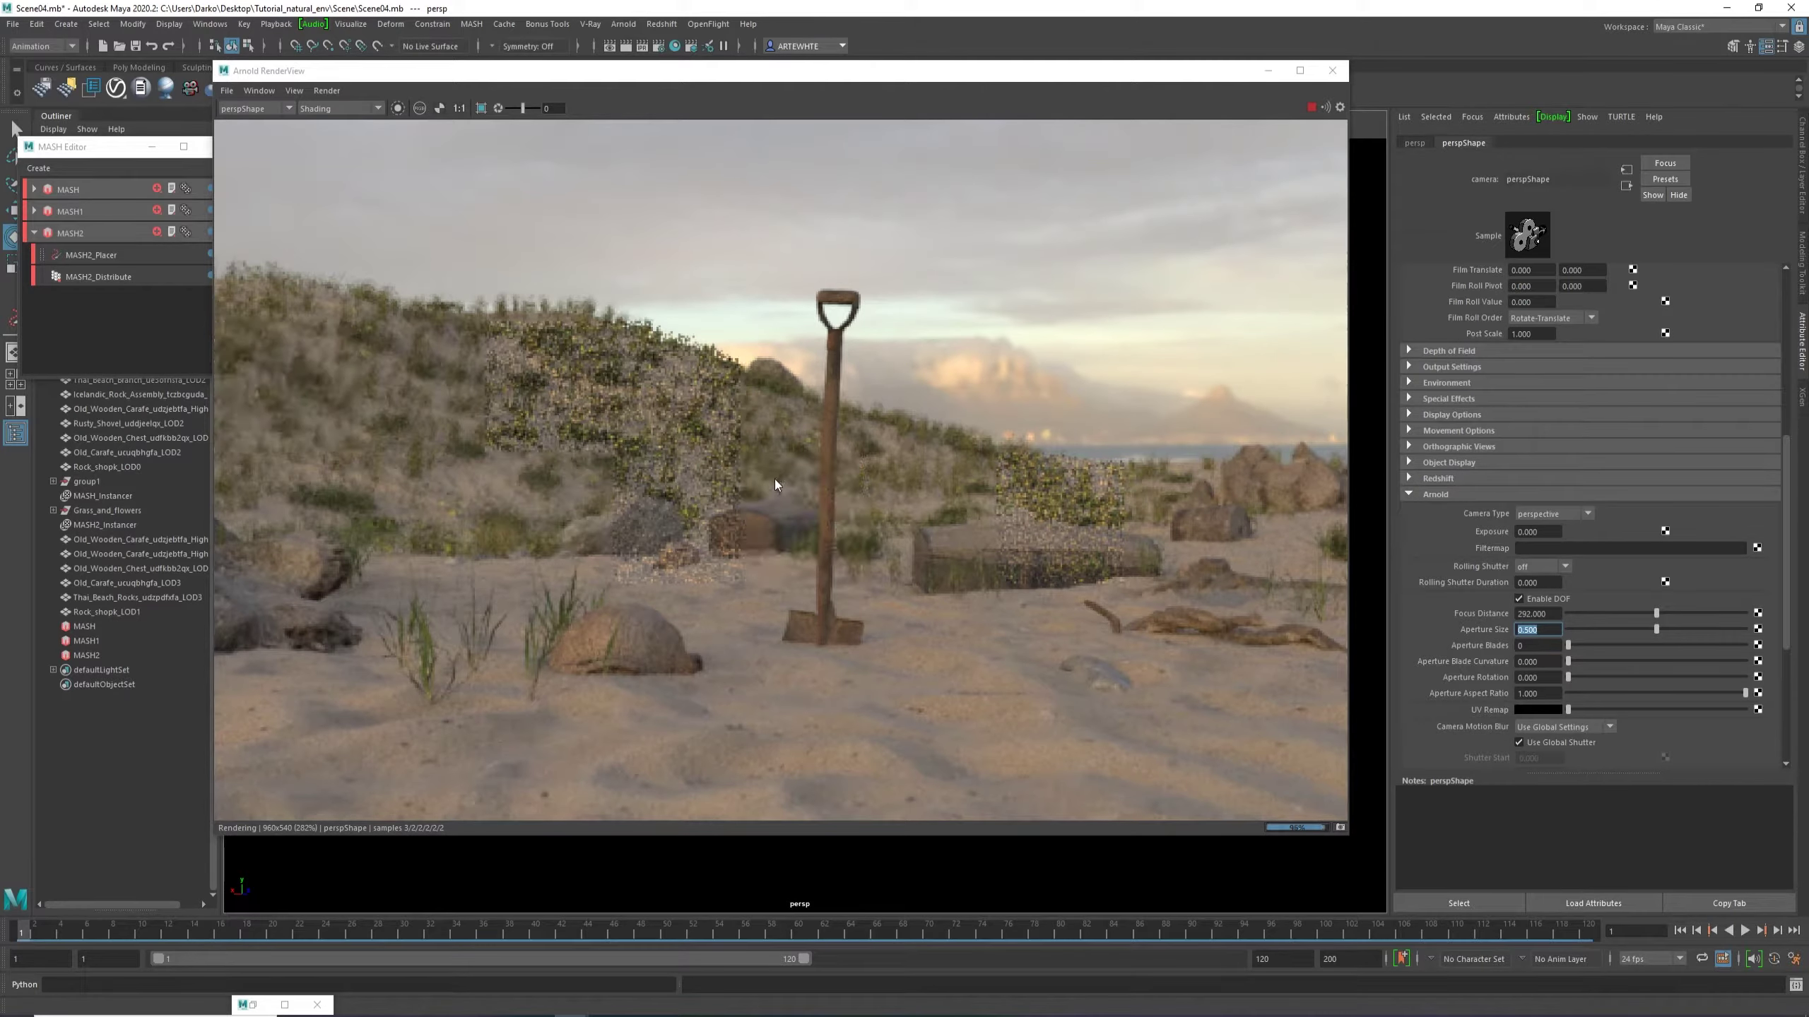
scroll(879, 438, "down", 3)
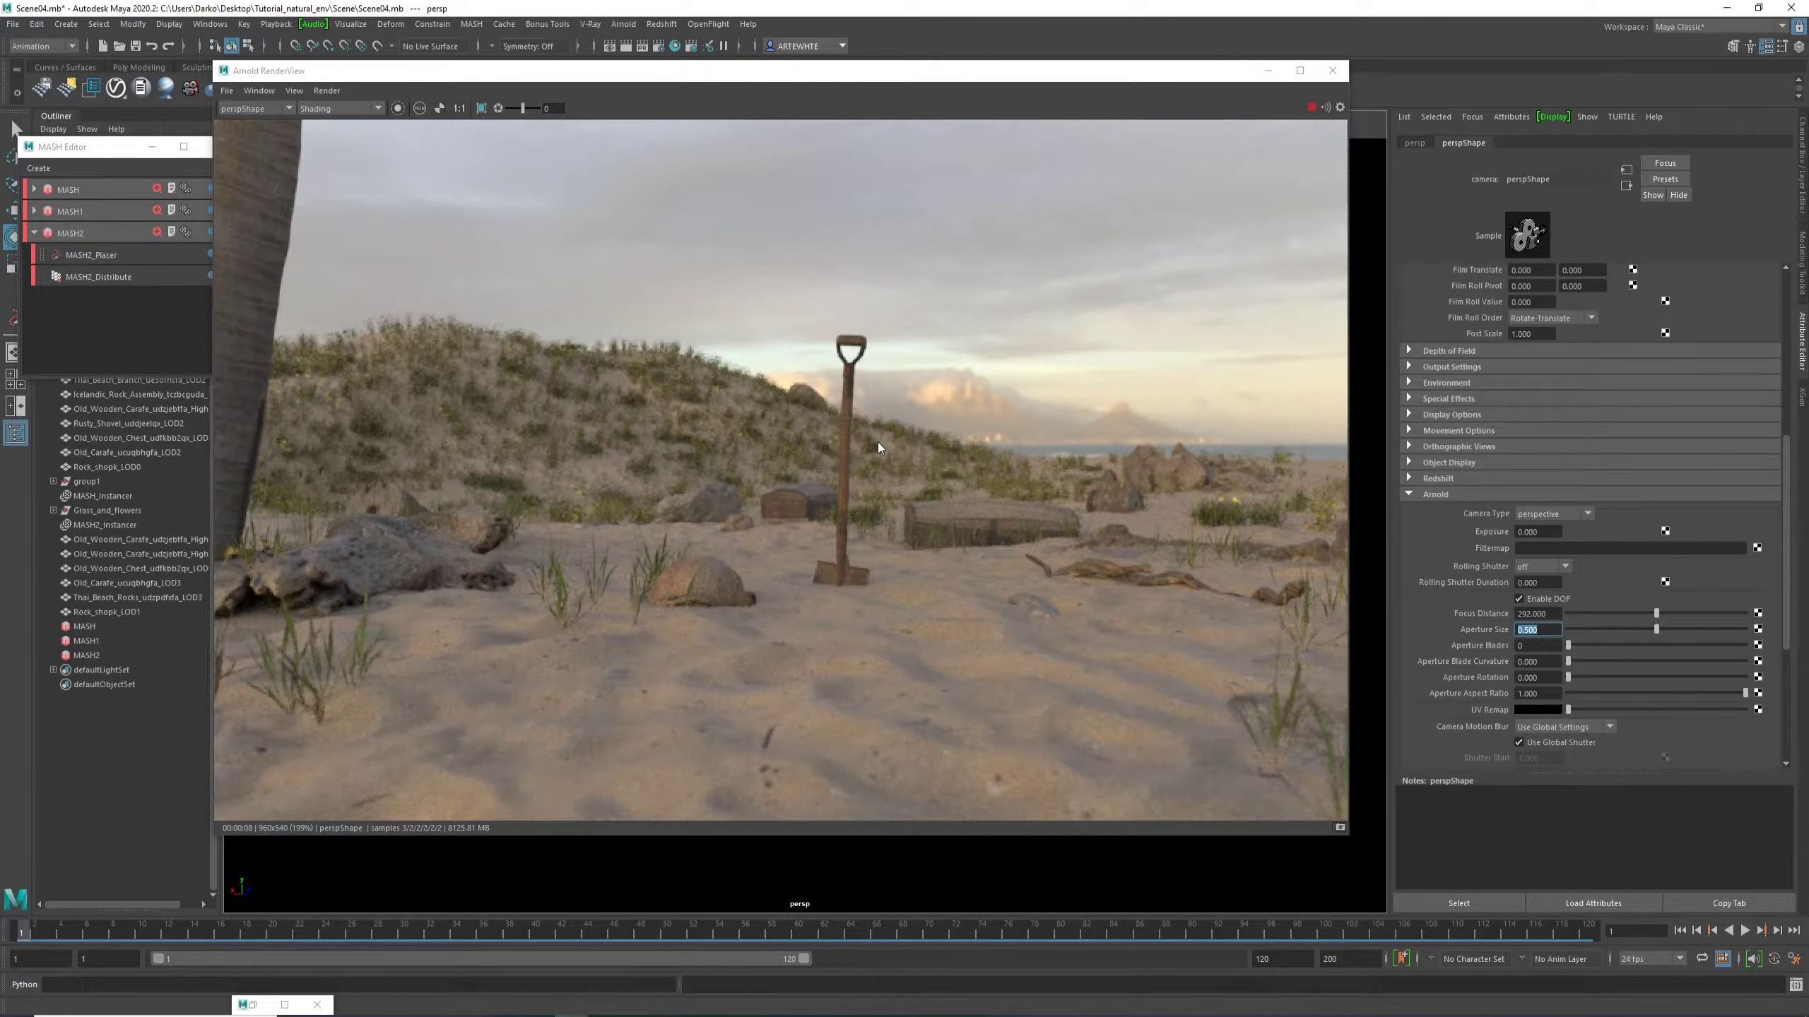
scroll(879, 447, "up", 2)
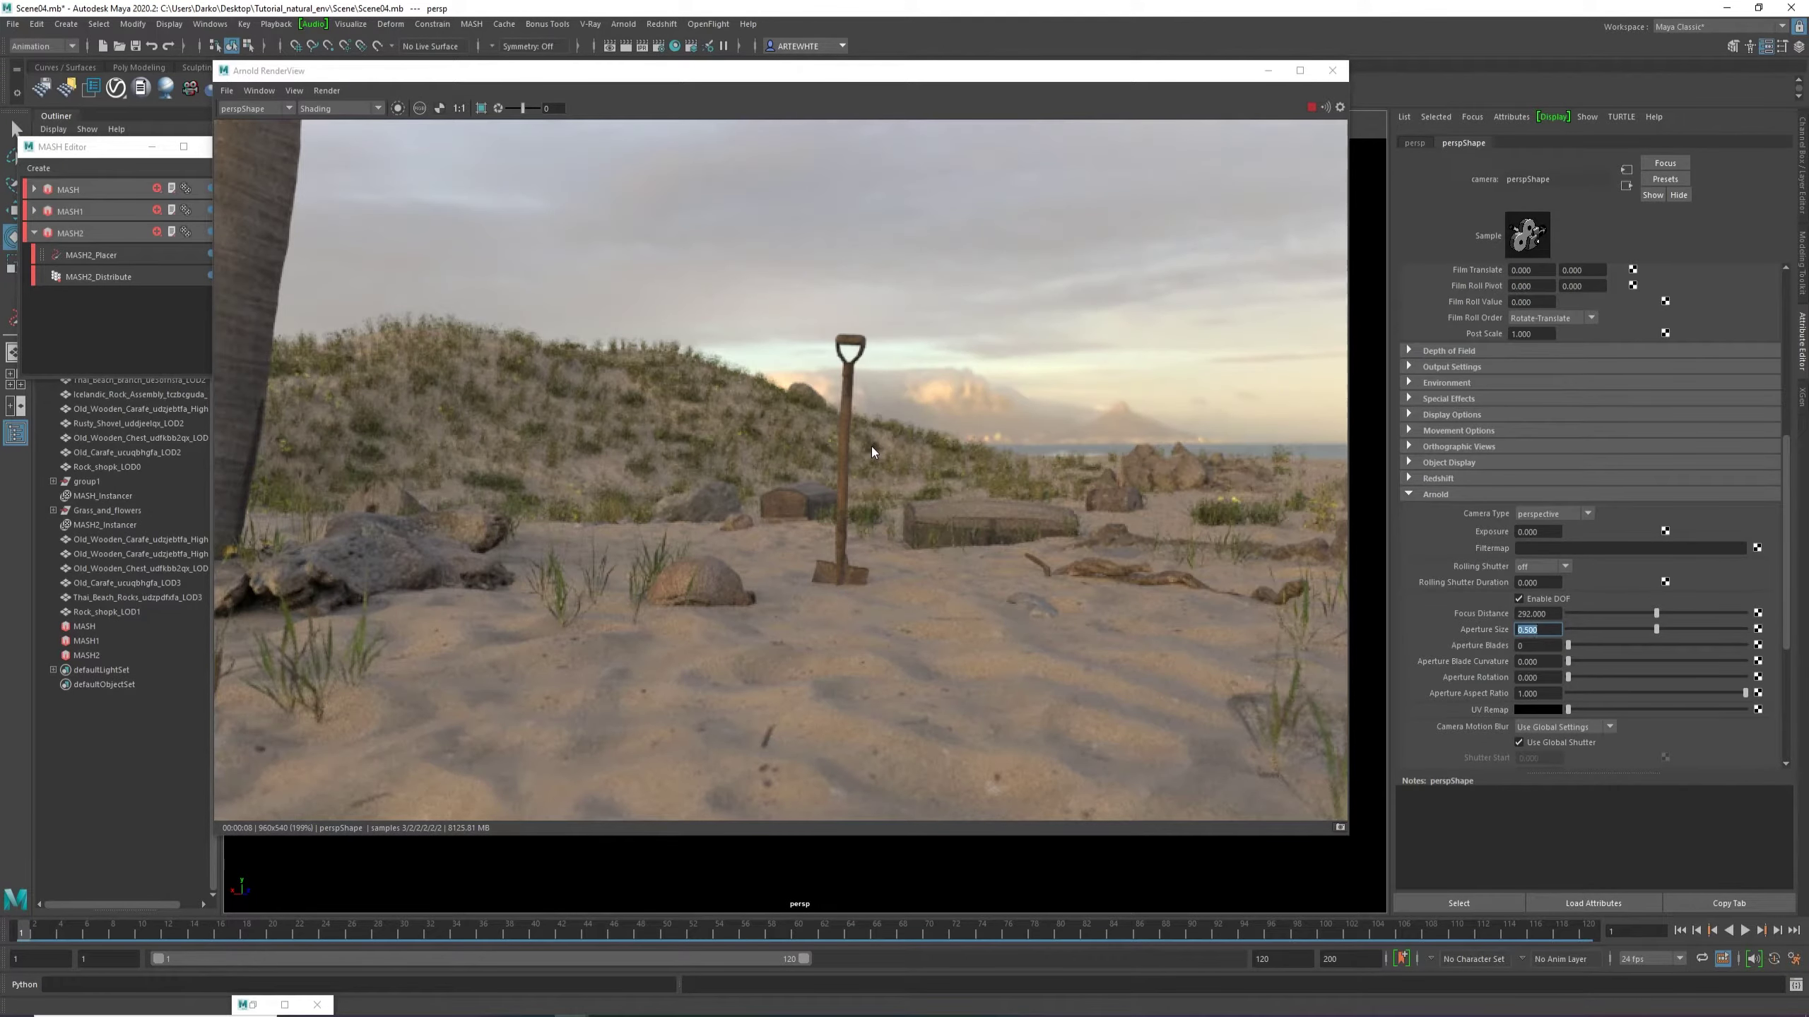
scroll(869, 450, "down", 1)
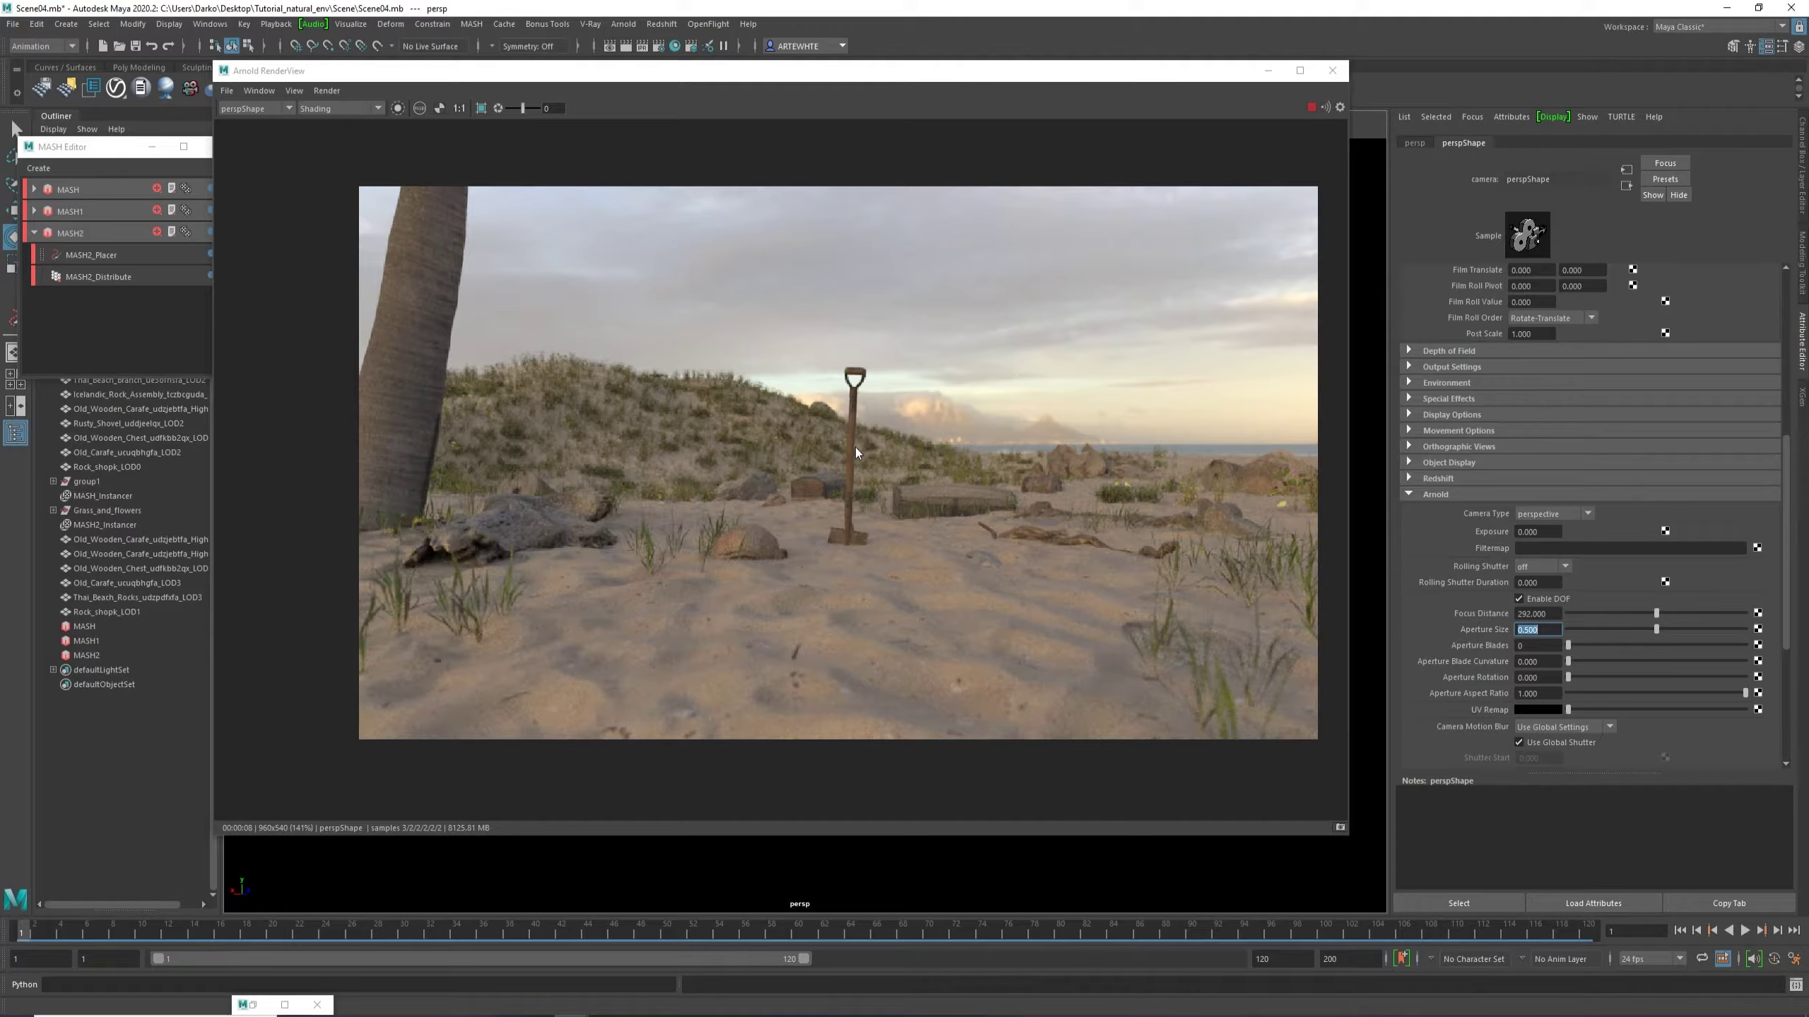
Stop the live Arnold render and save the scene.
left_click(1310, 110)
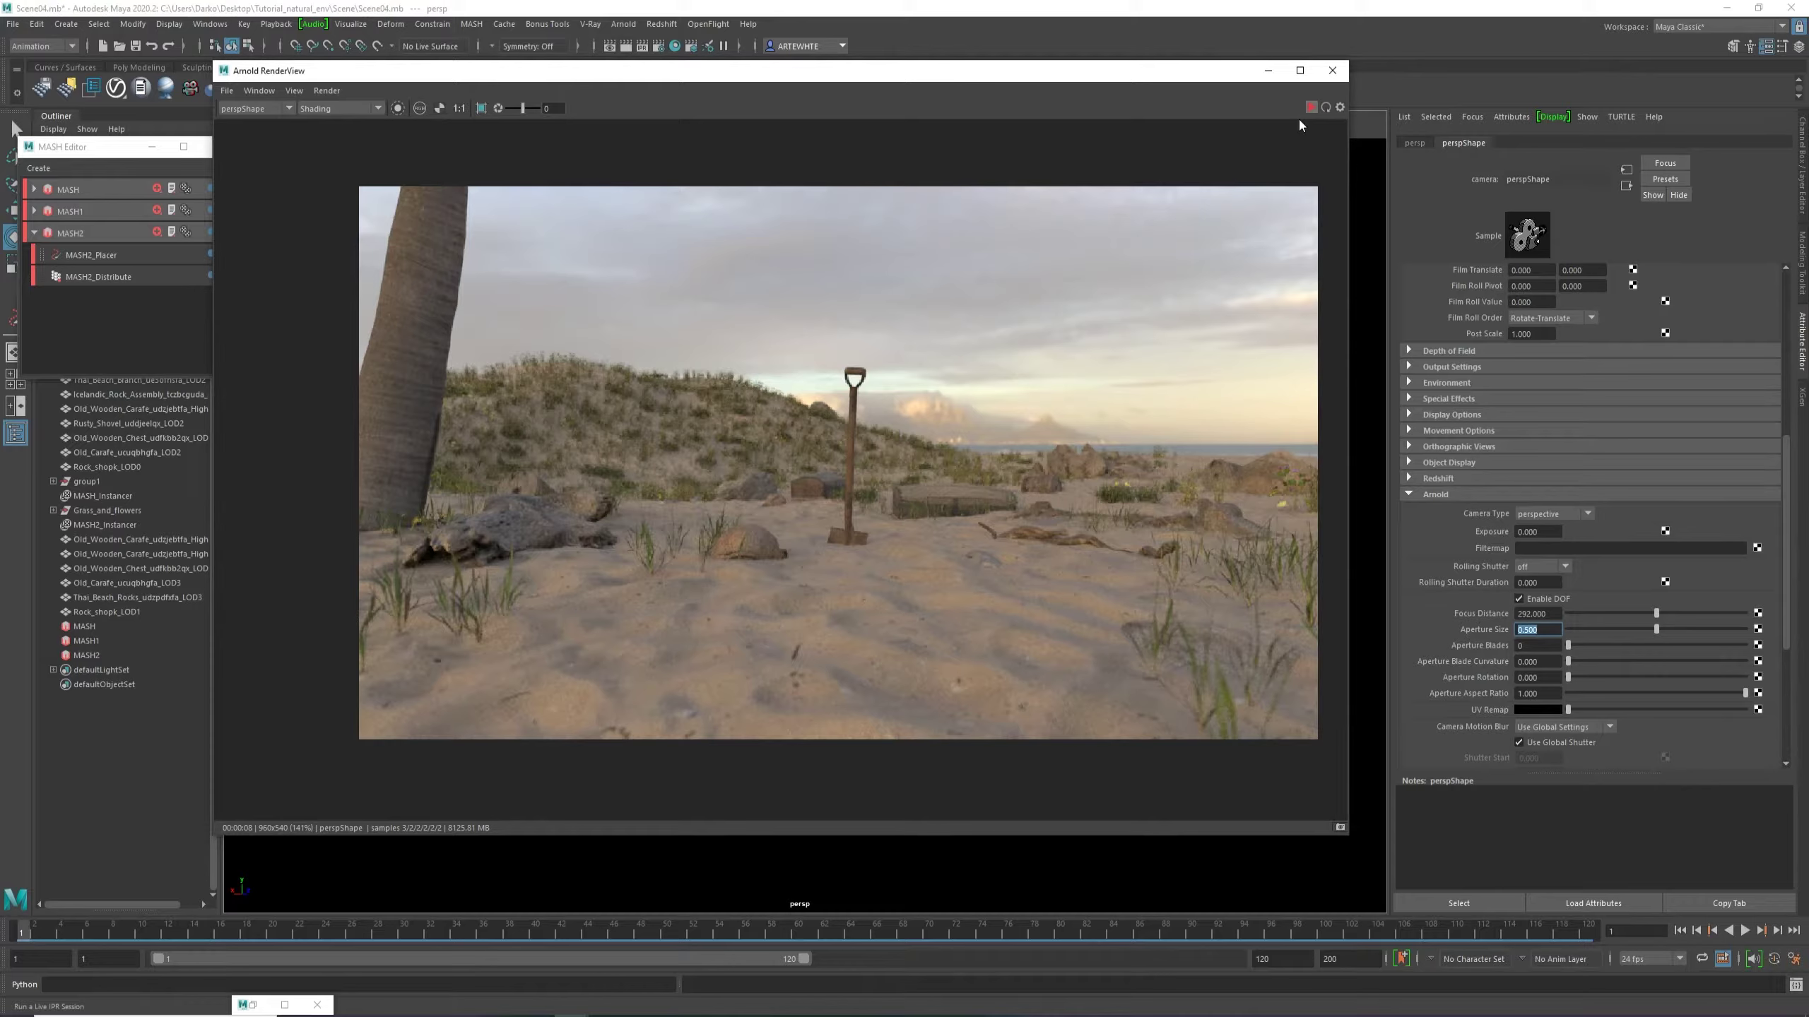
left_click(137, 46)
left_click(136, 46)
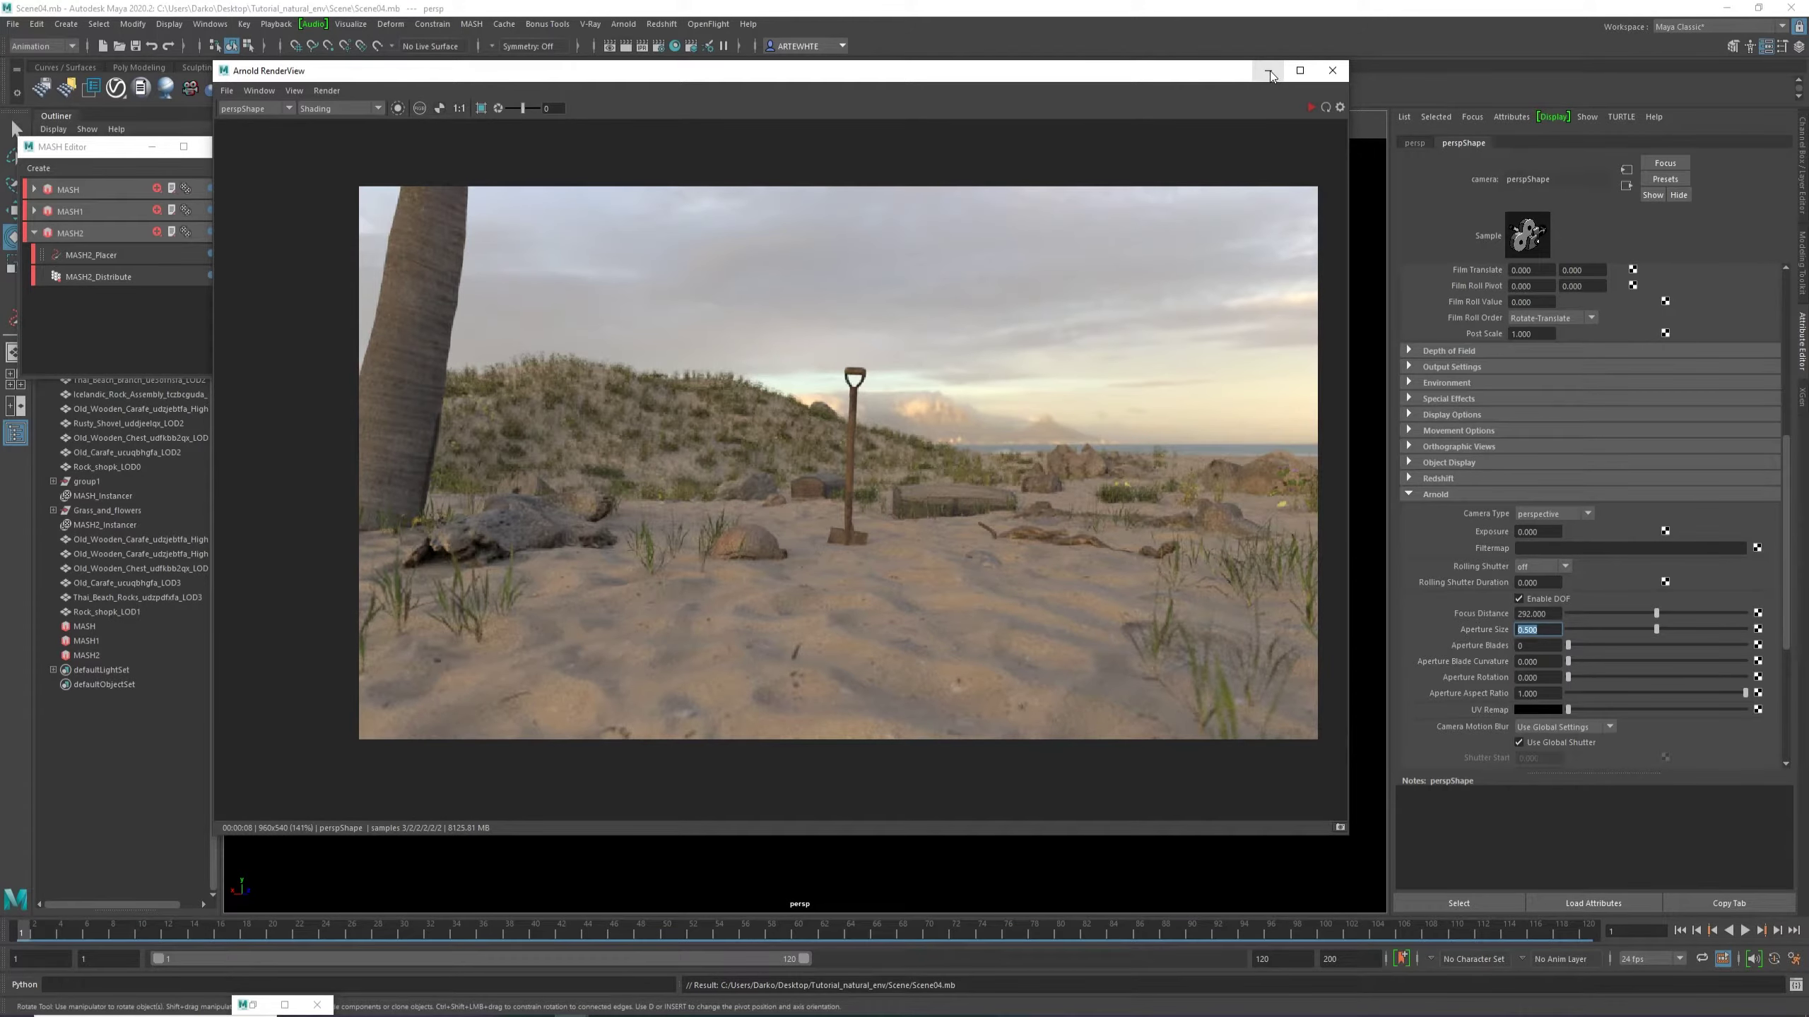
scroll(828, 463, "up", 1)
scroll(827, 460, "down", 2)
scroll(827, 459, "up", 1)
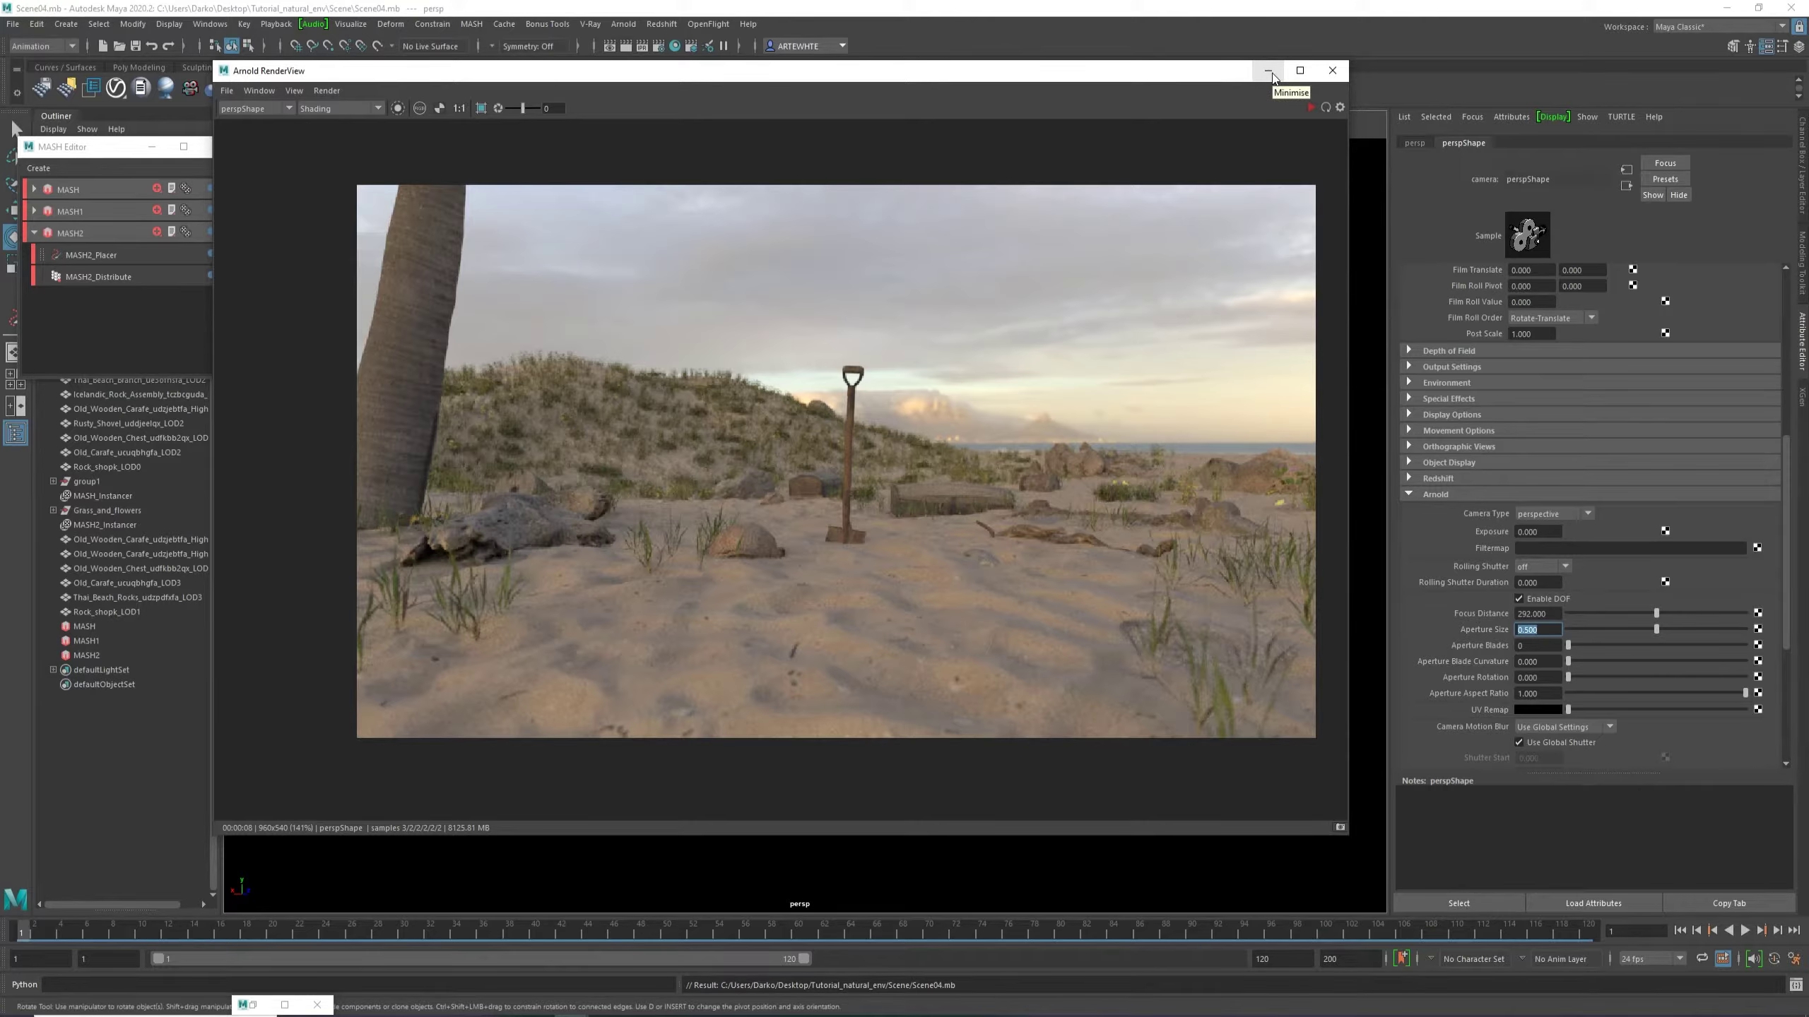
Create an aiAtmosphereVolume as the Atmosphere in the Arnold renderer's environment settings and put the render settings away.
left_click(661, 50)
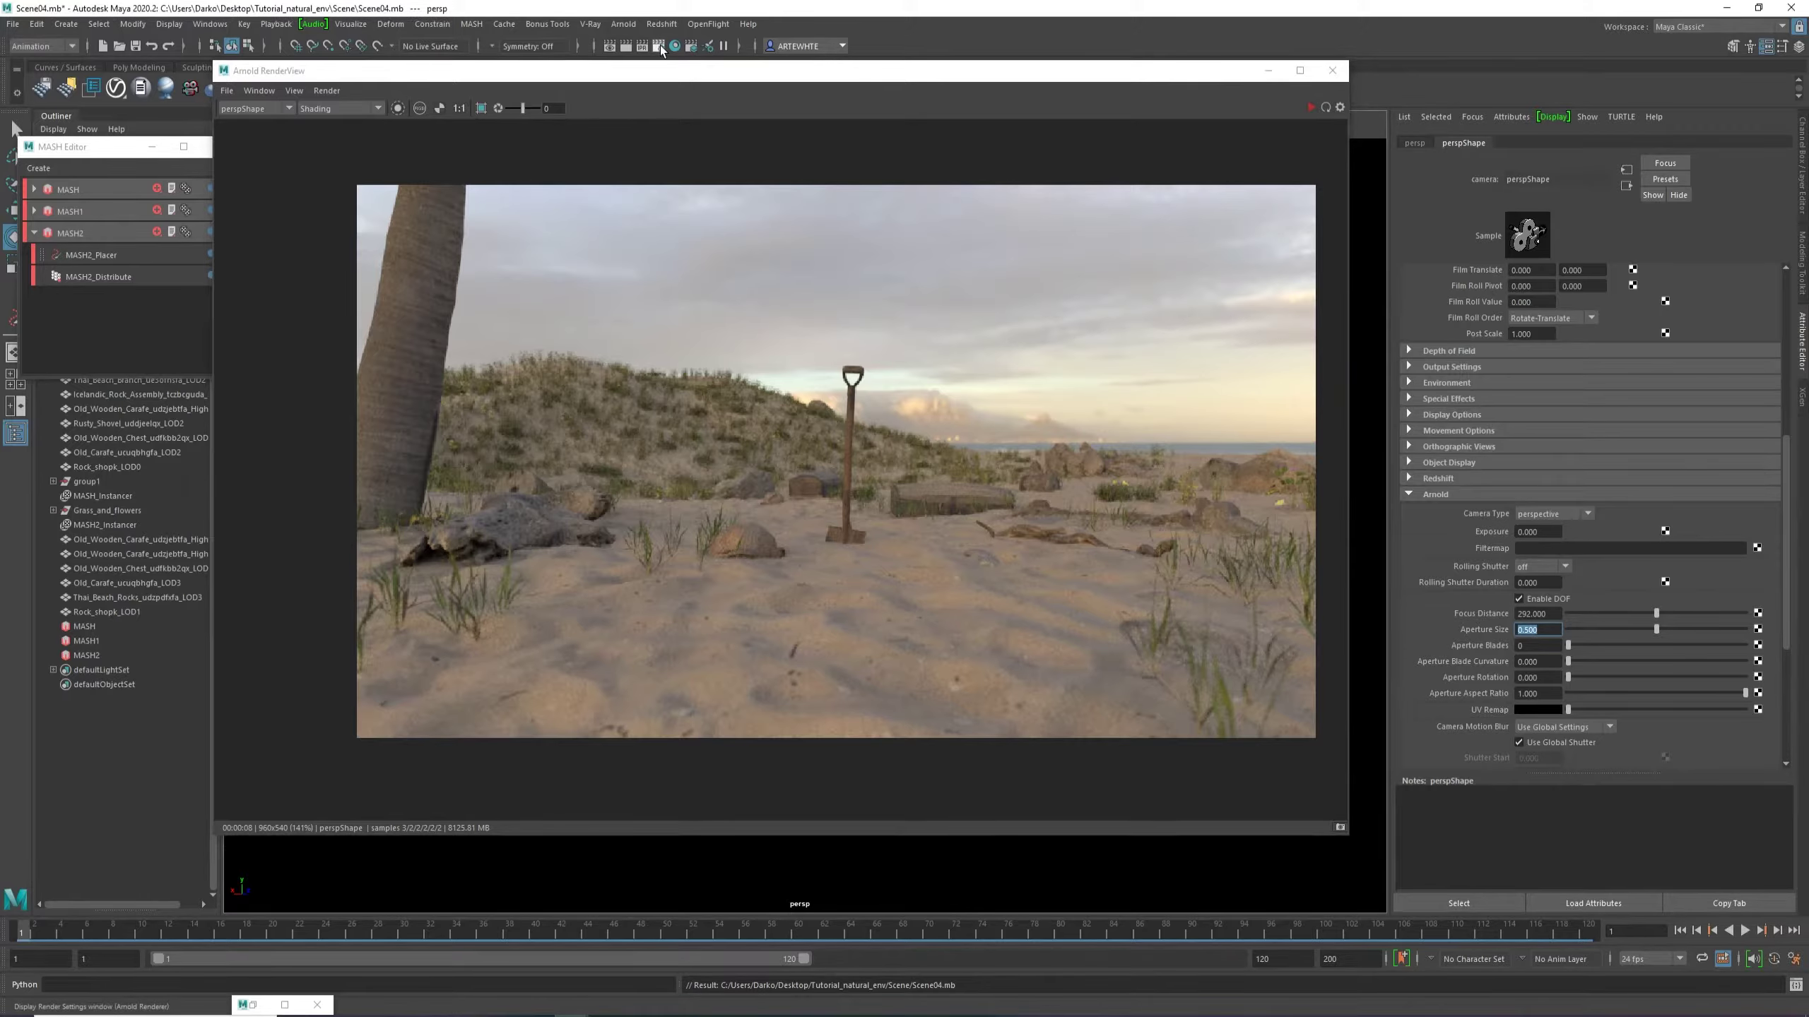
left_click_drag(1401, 88, 1021, 49)
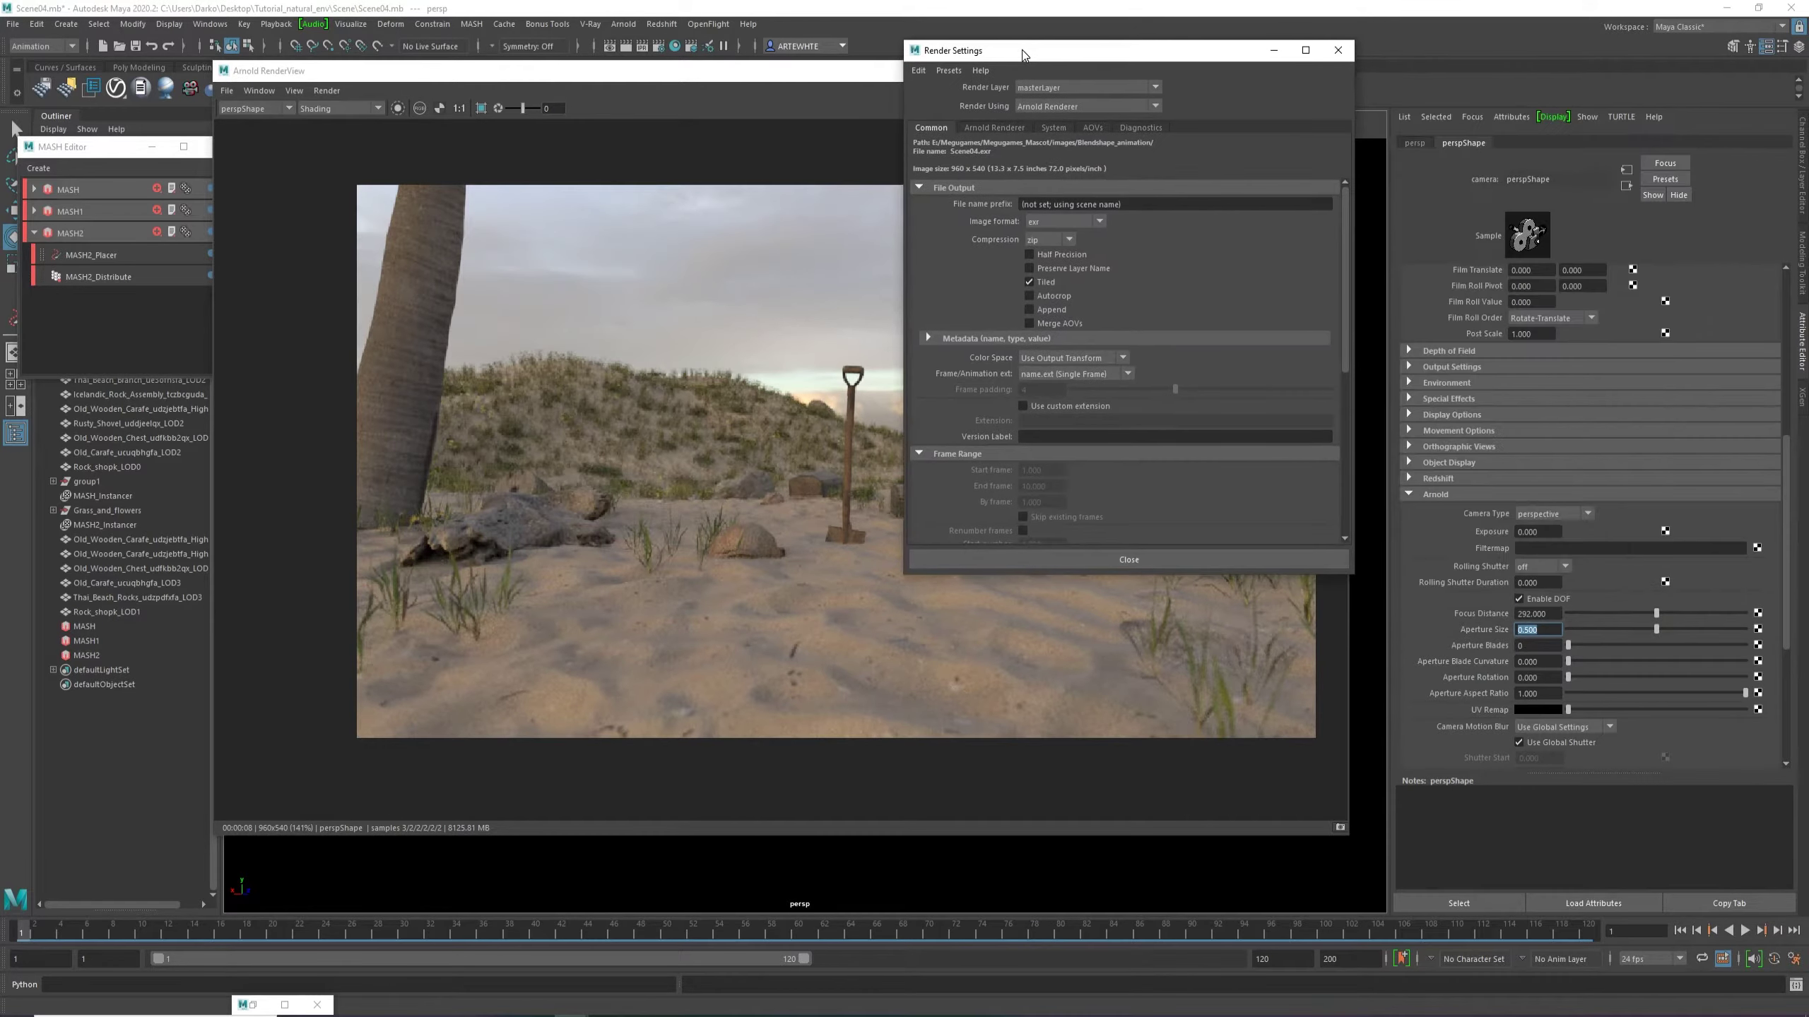
left_click(984, 128)
left_click(924, 392)
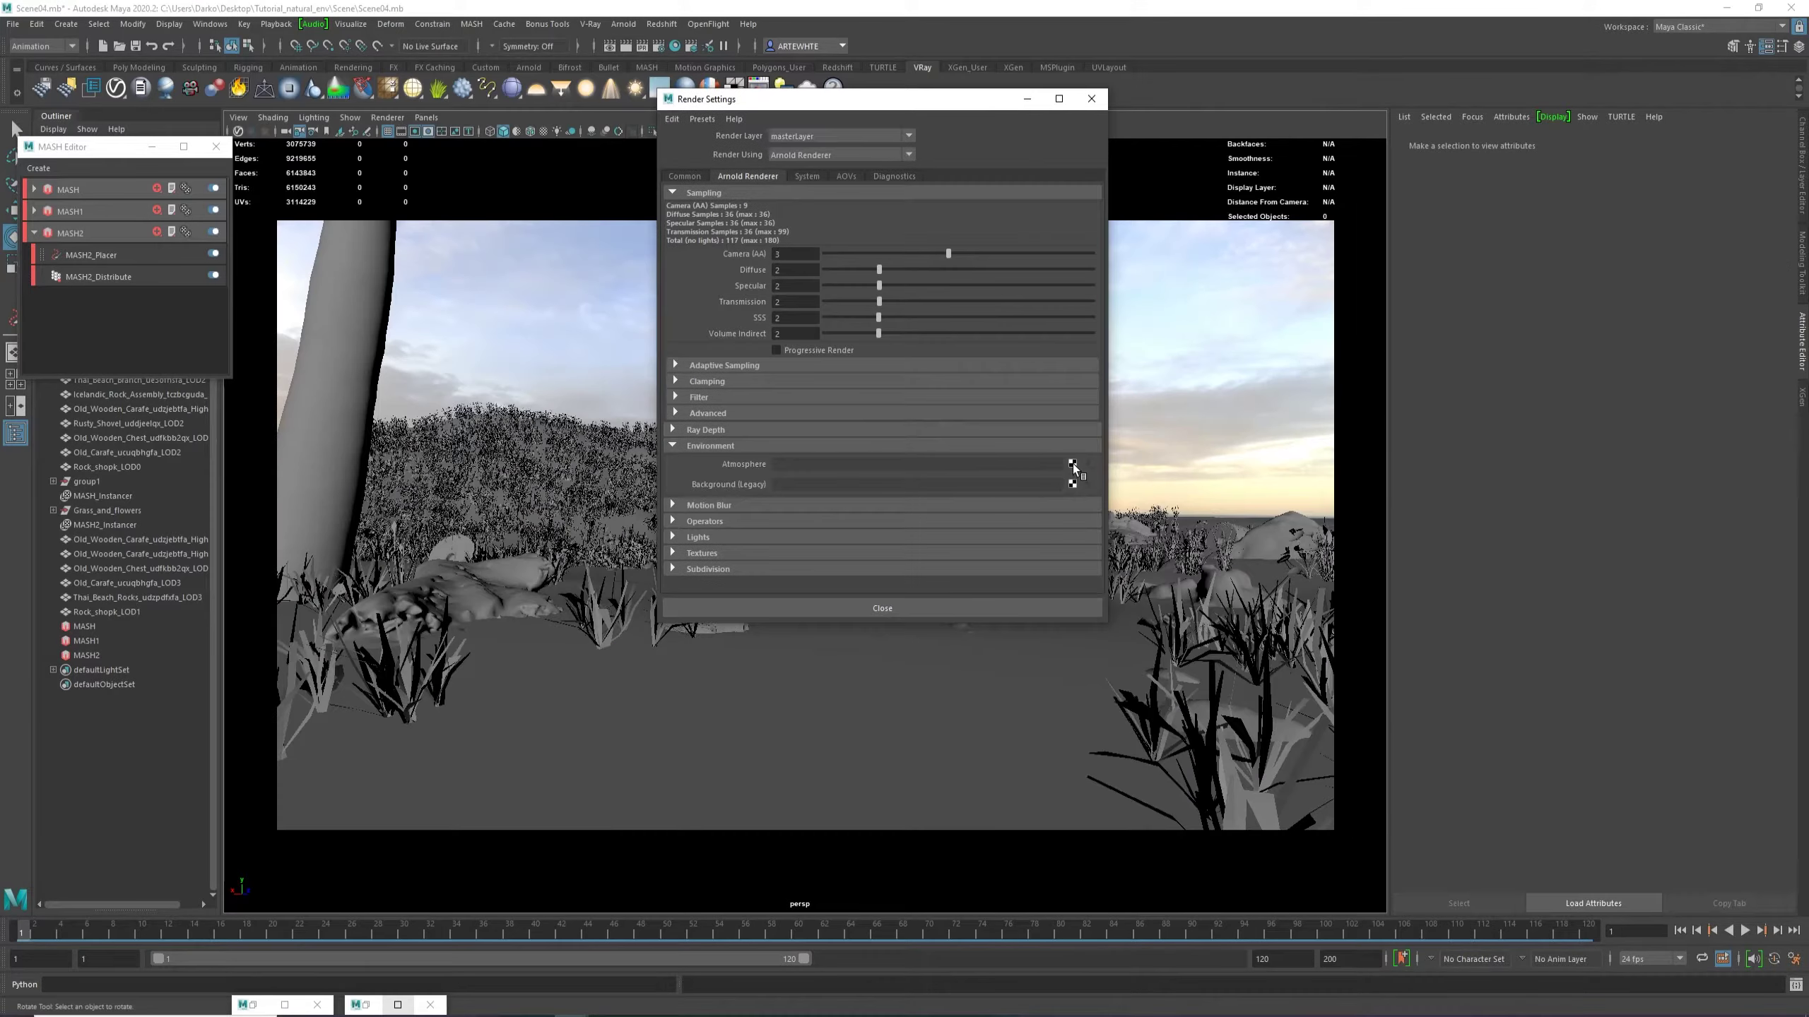
left_click(1072, 463)
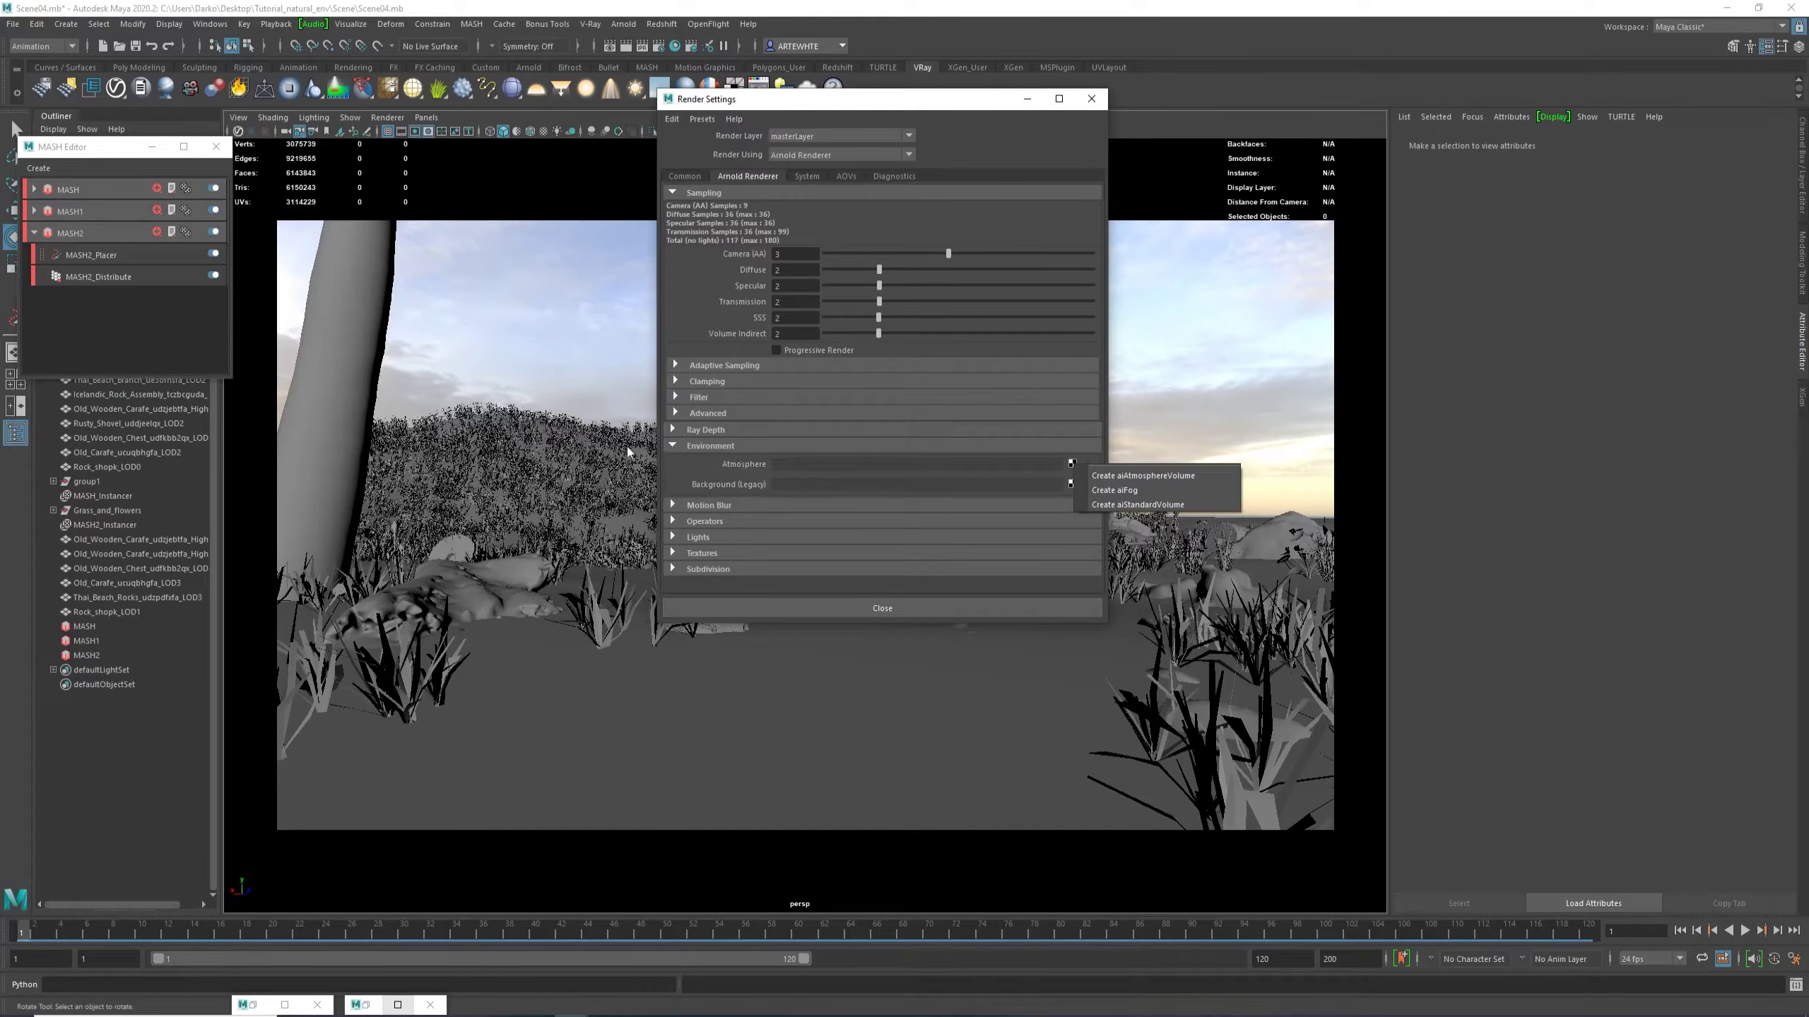
left_click(1154, 477)
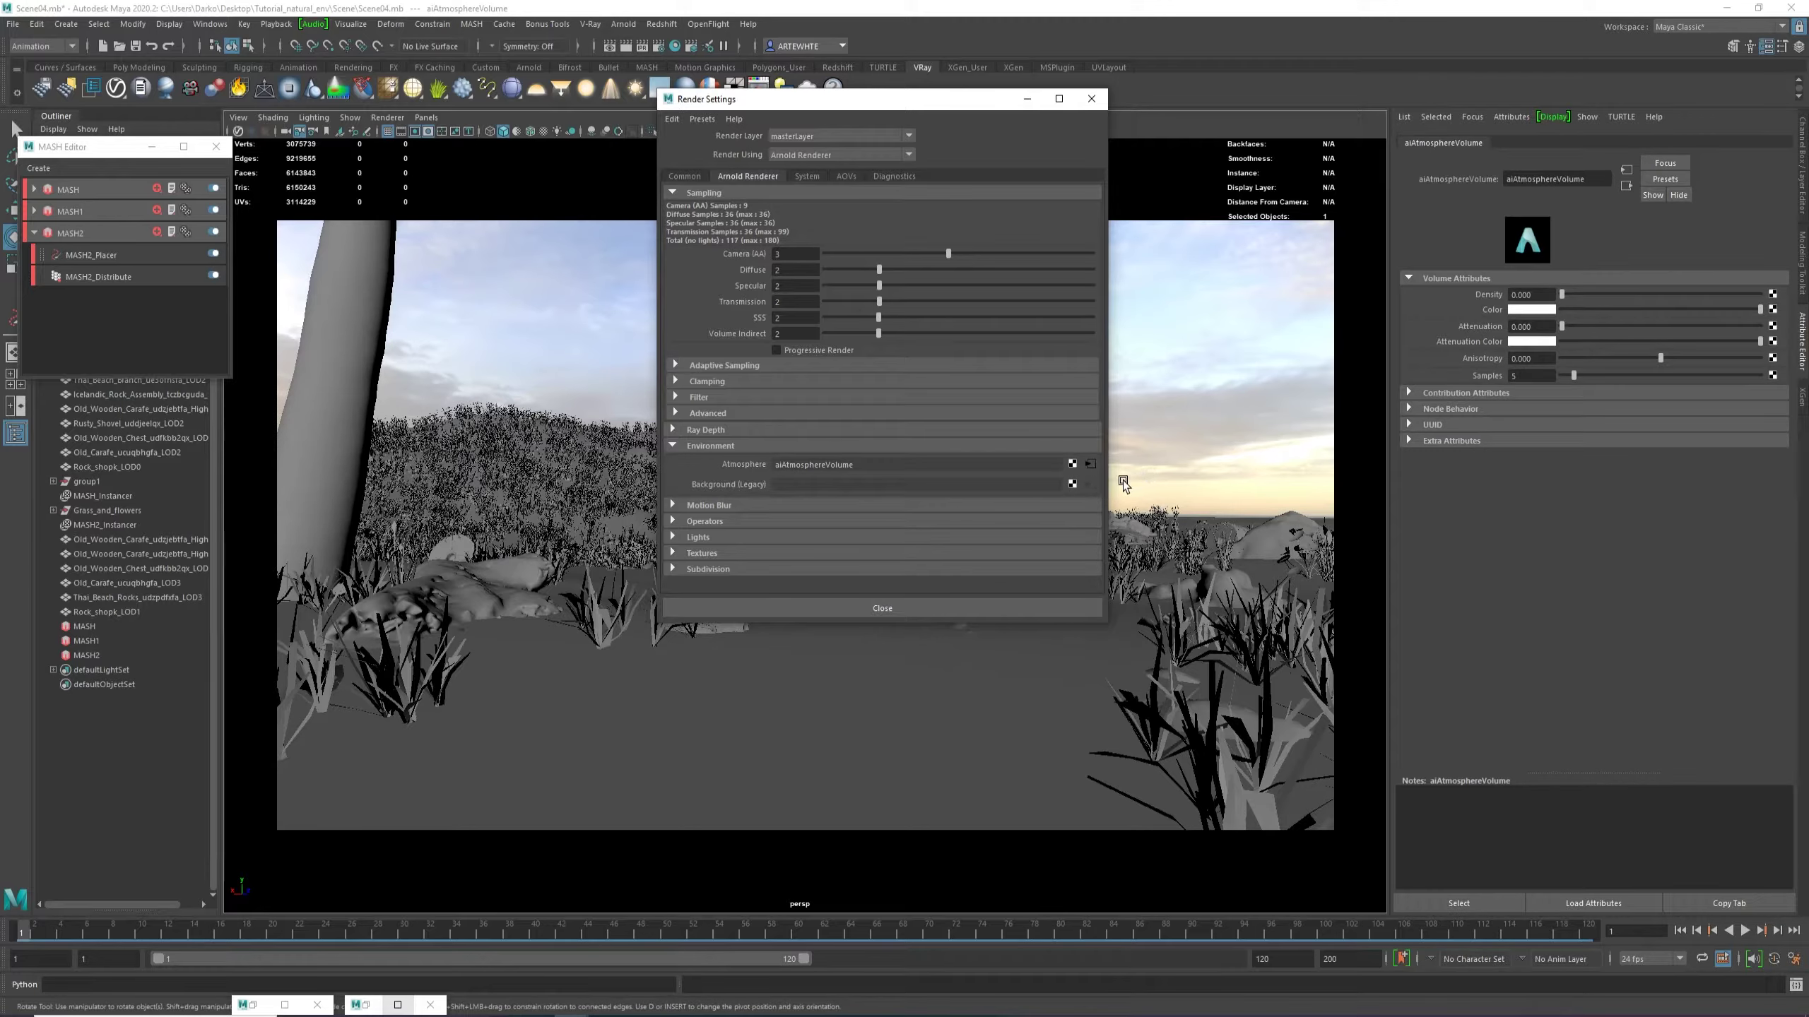
left_click(1027, 98)
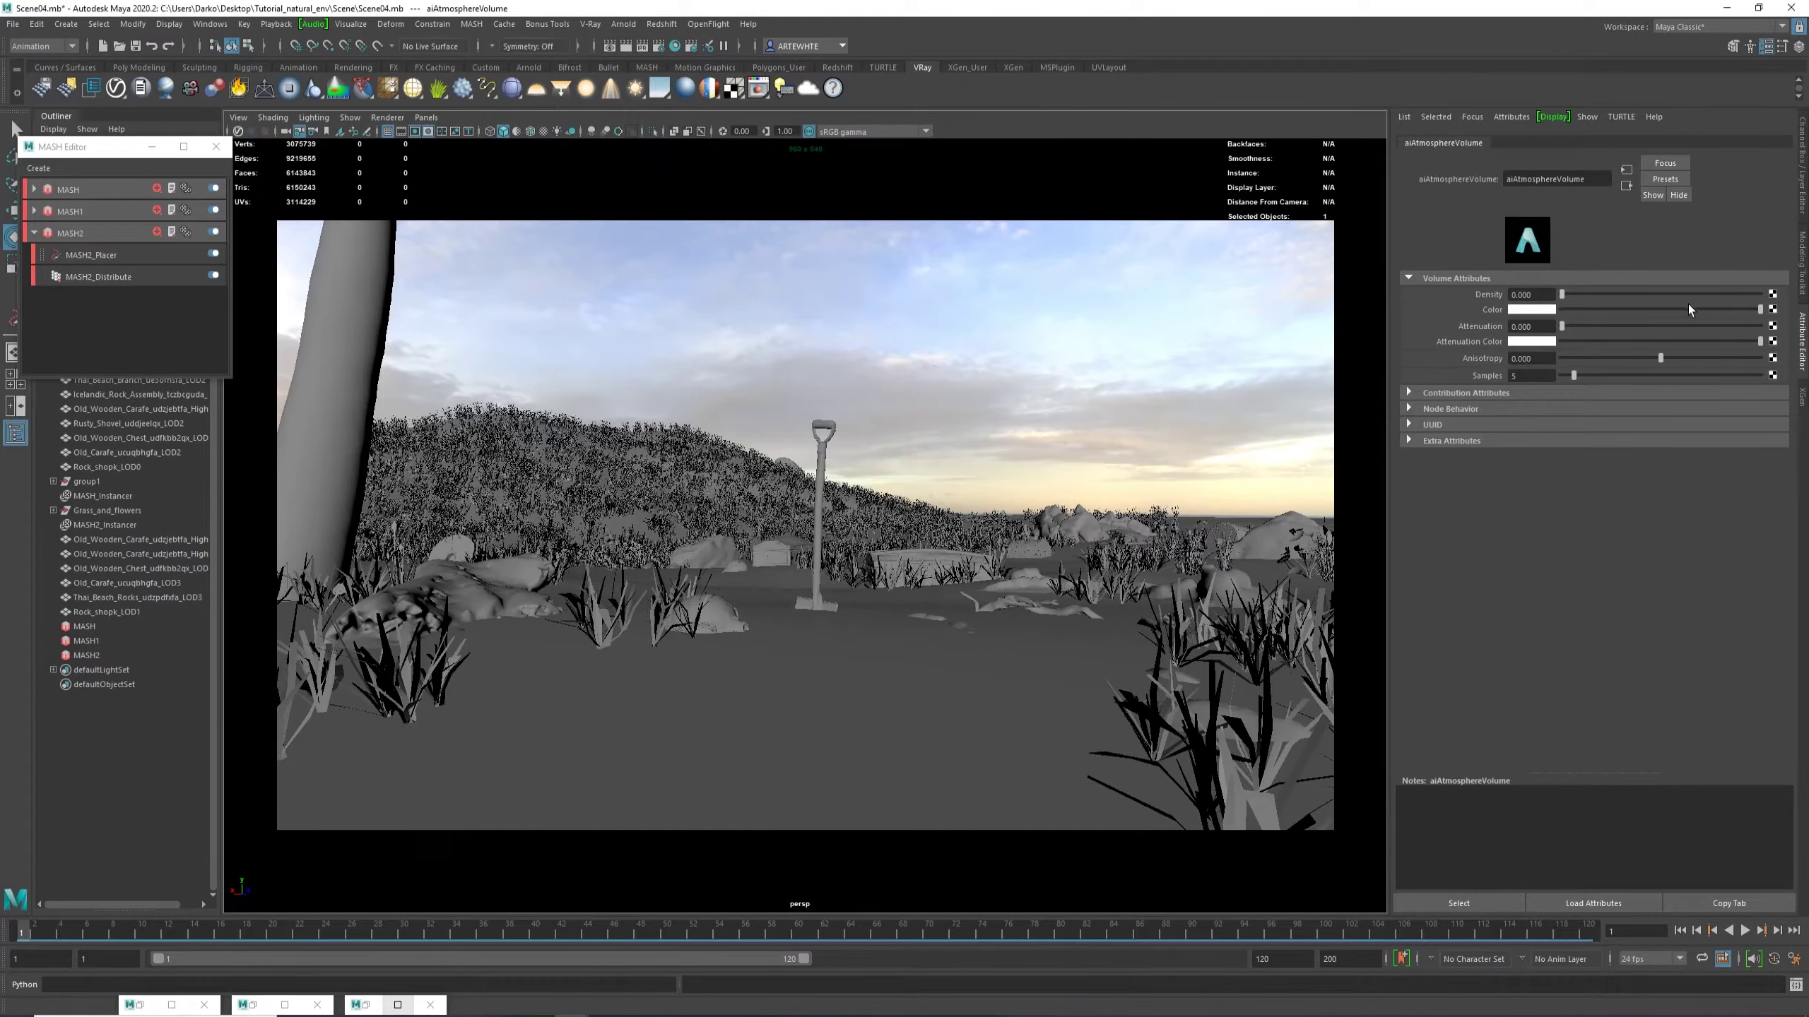
Set the atmosphere volume's Density to 0.1 and sample its Color from the pale sky near the horizon.
left_click(1550, 296)
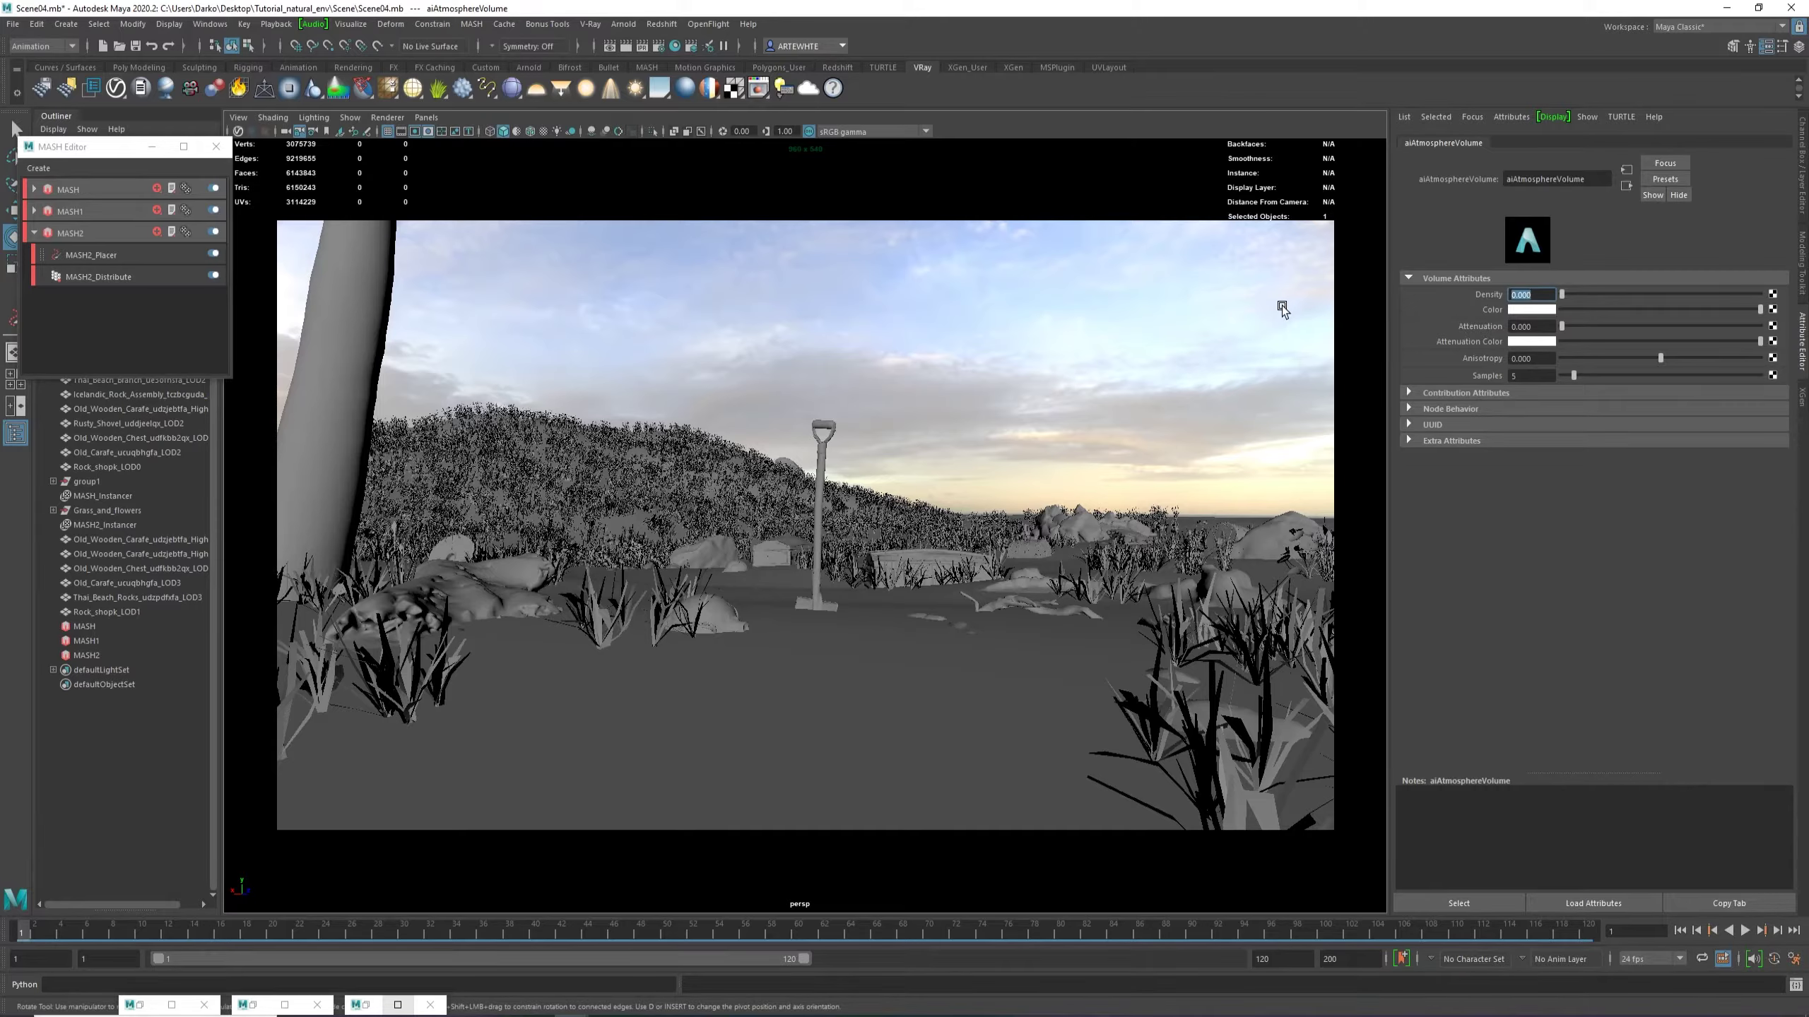
left_click(1525, 311)
left_click(1524, 311)
left_click(1484, 300)
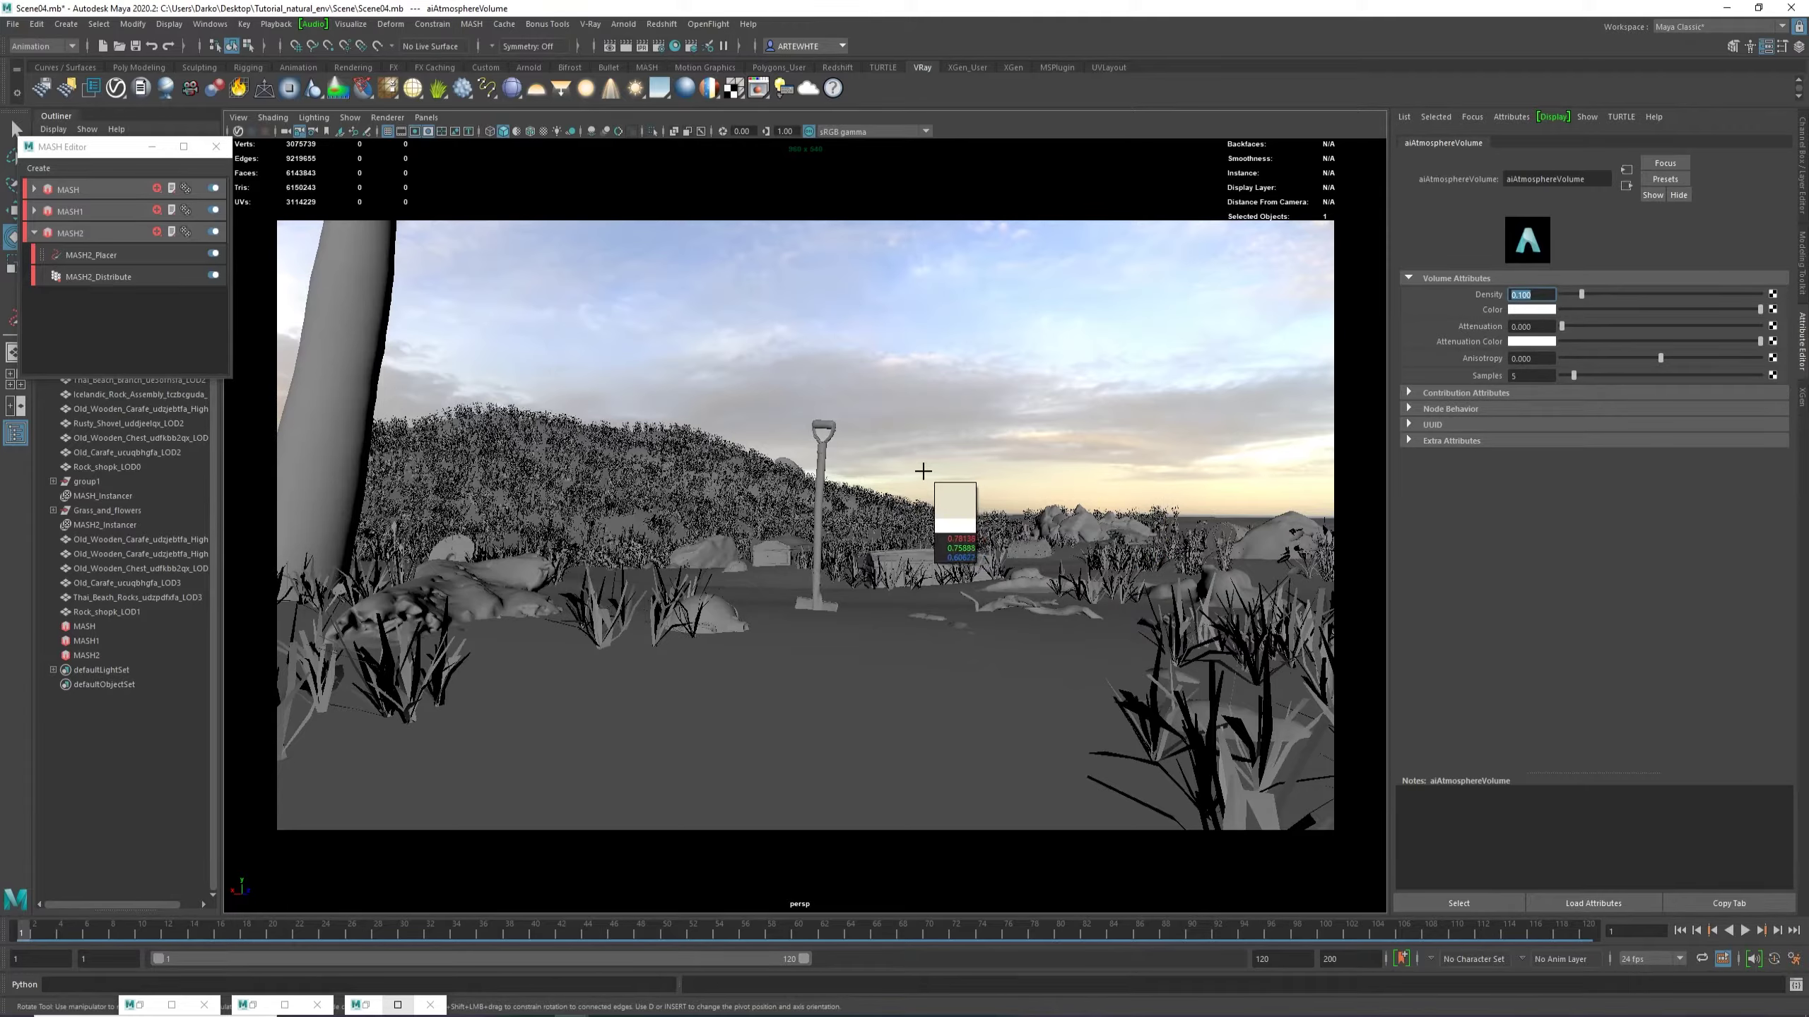
left_click(969, 463)
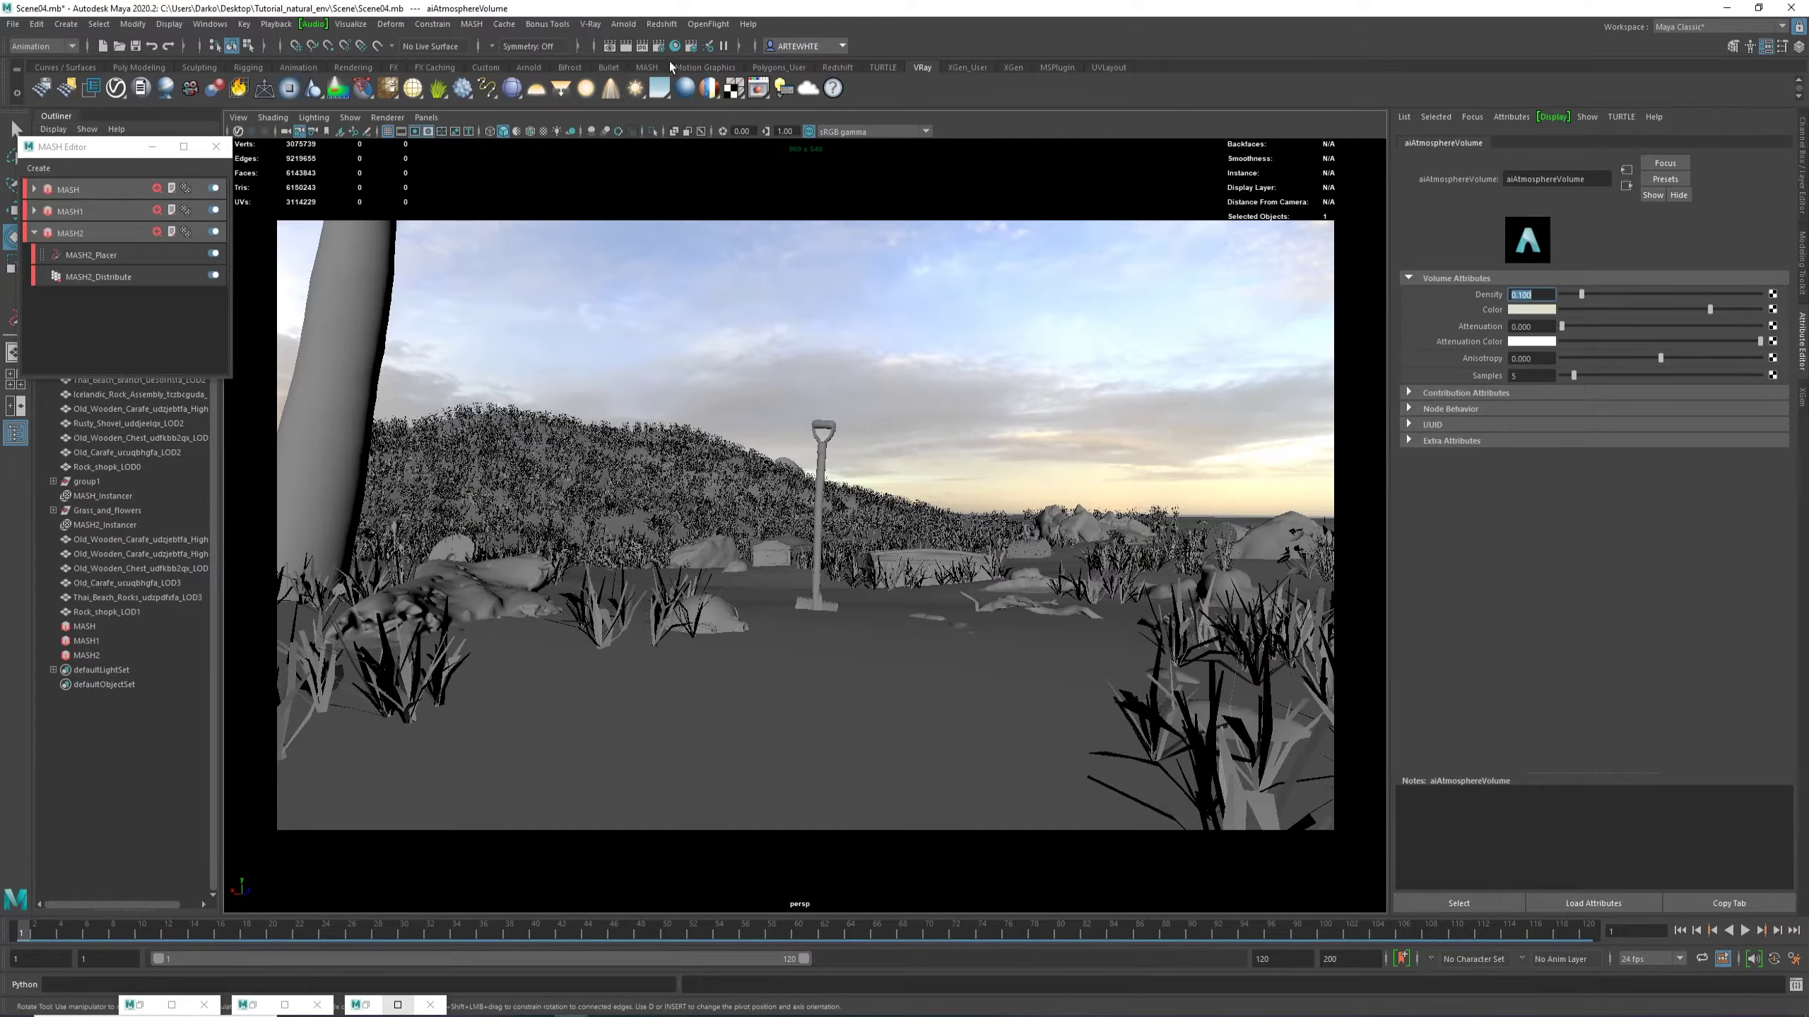
Run the live Arnold render briefly to check the atmosphere volume, stop it, and minimise the render and Hypershade windows.
left_click(625, 24)
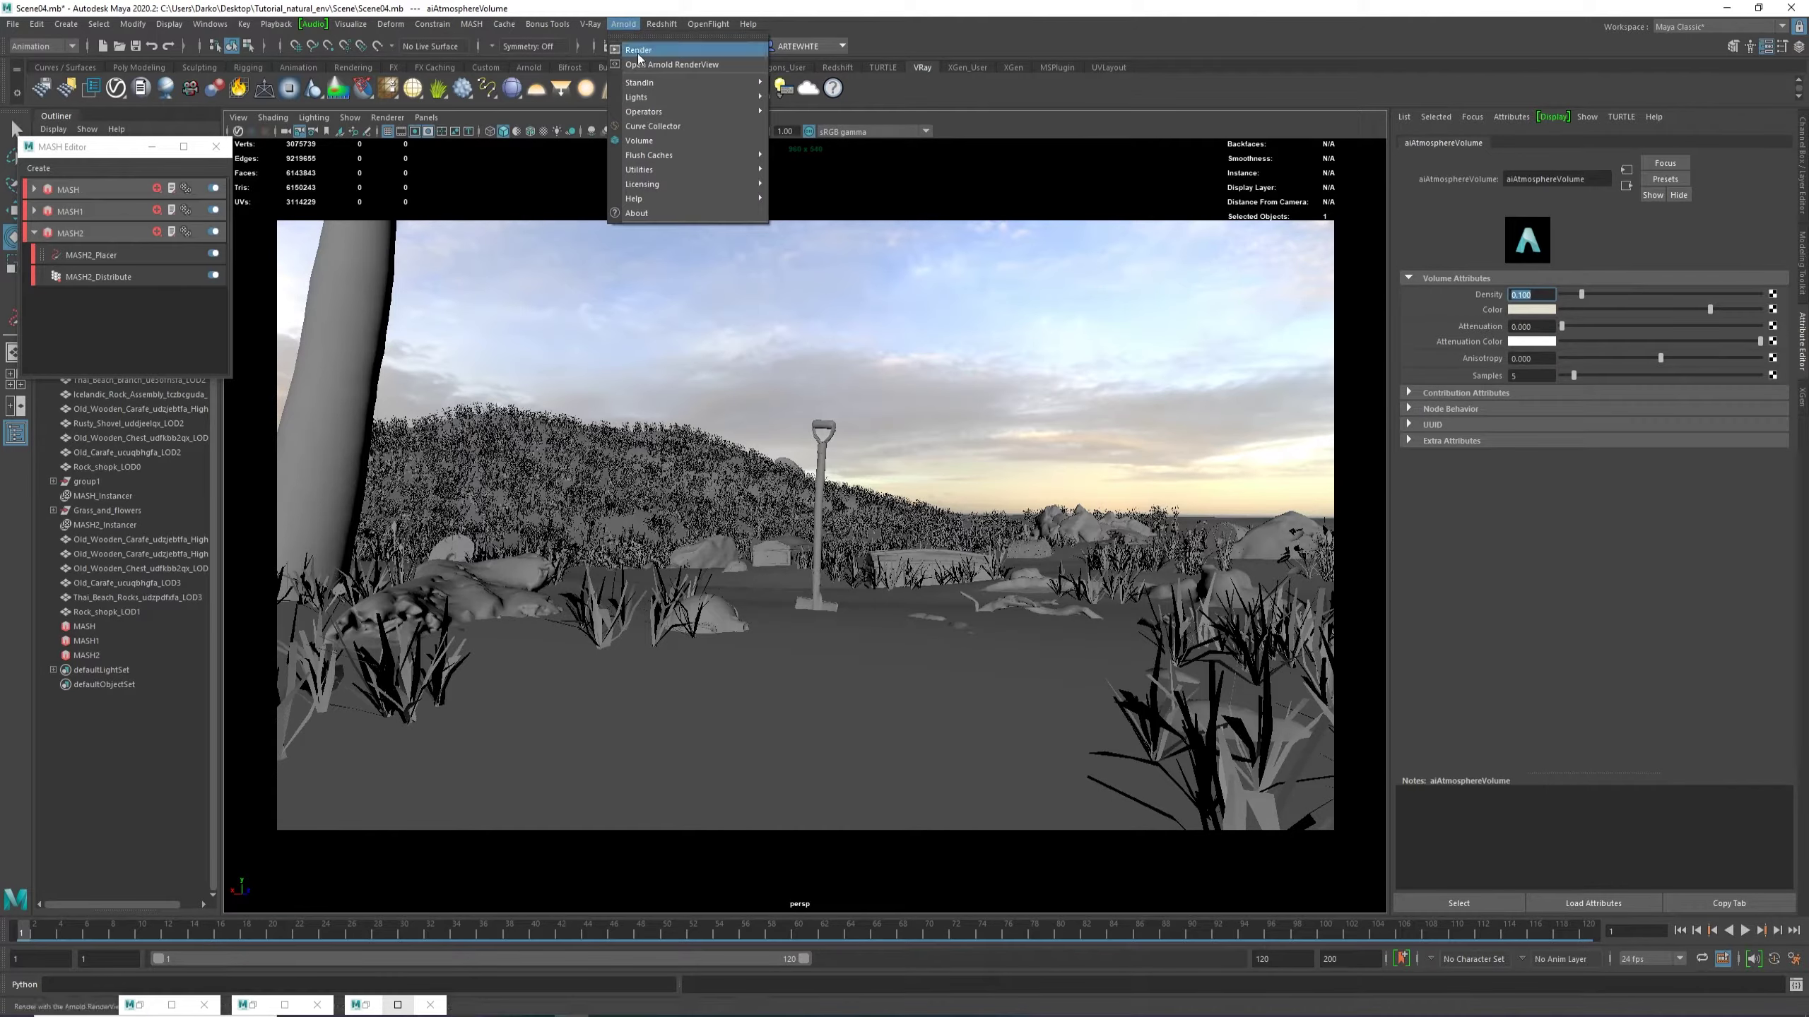
key("Escape")
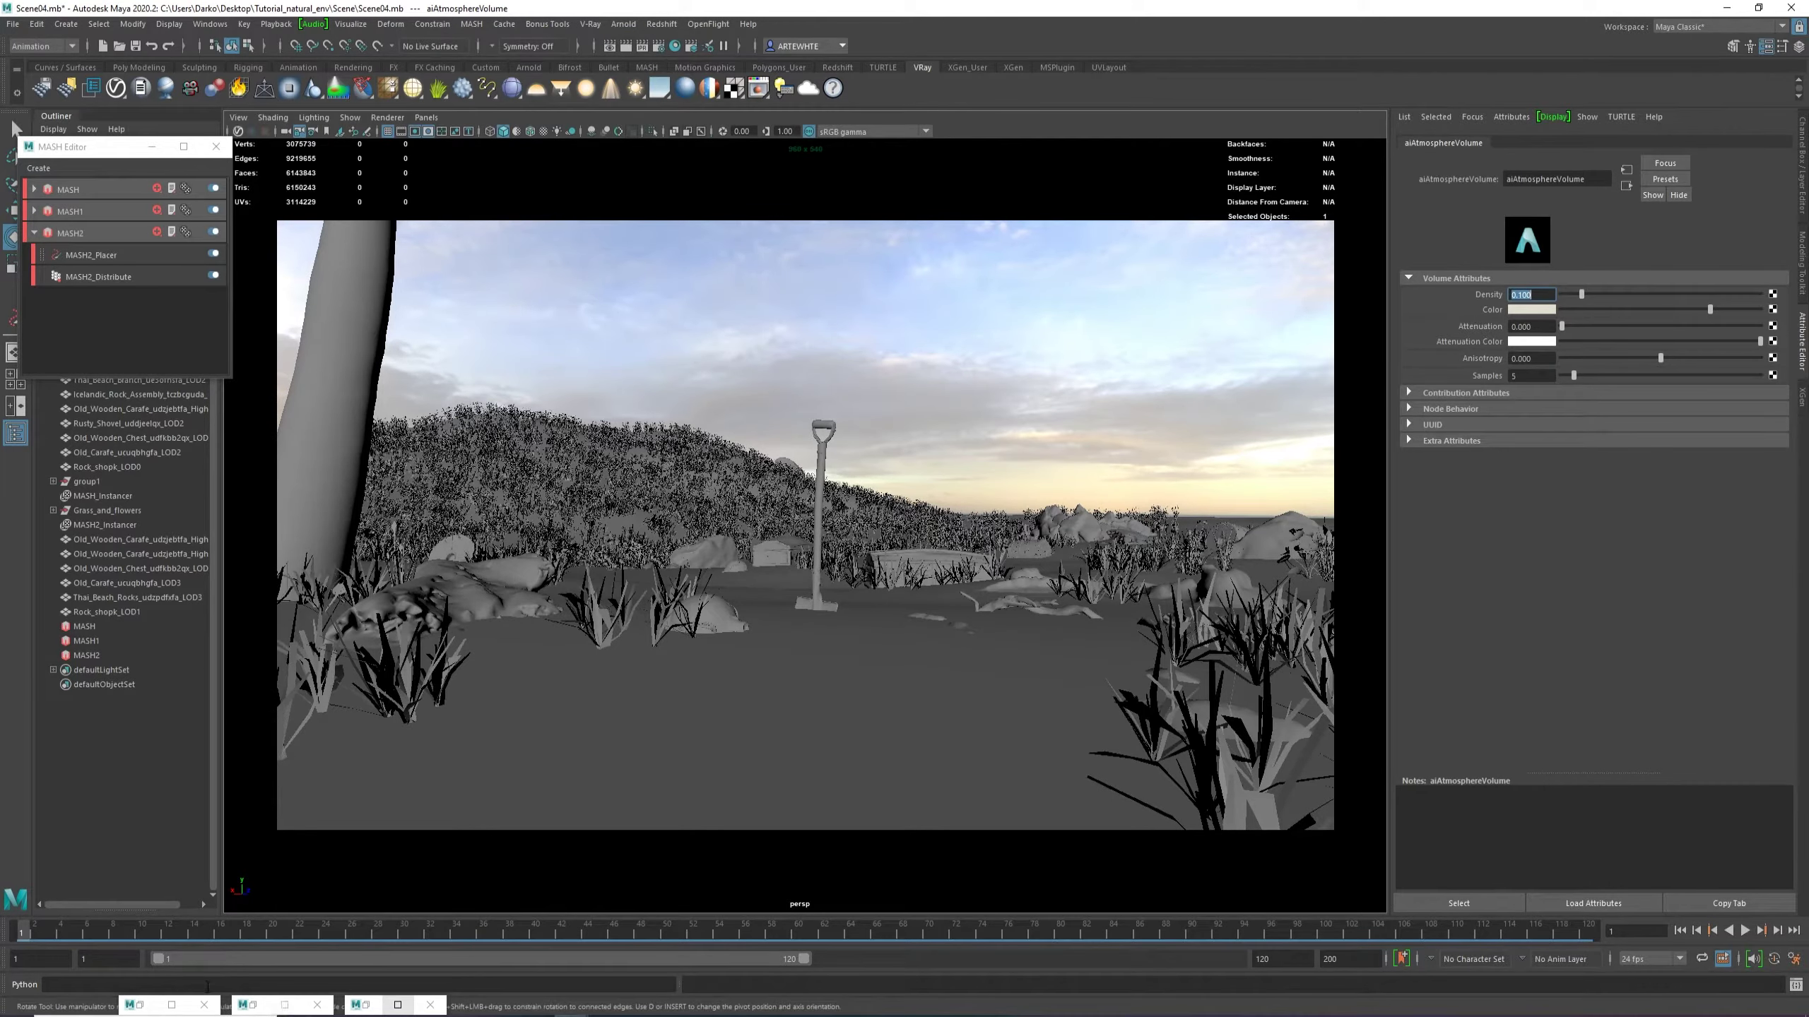
double_click(262, 1006)
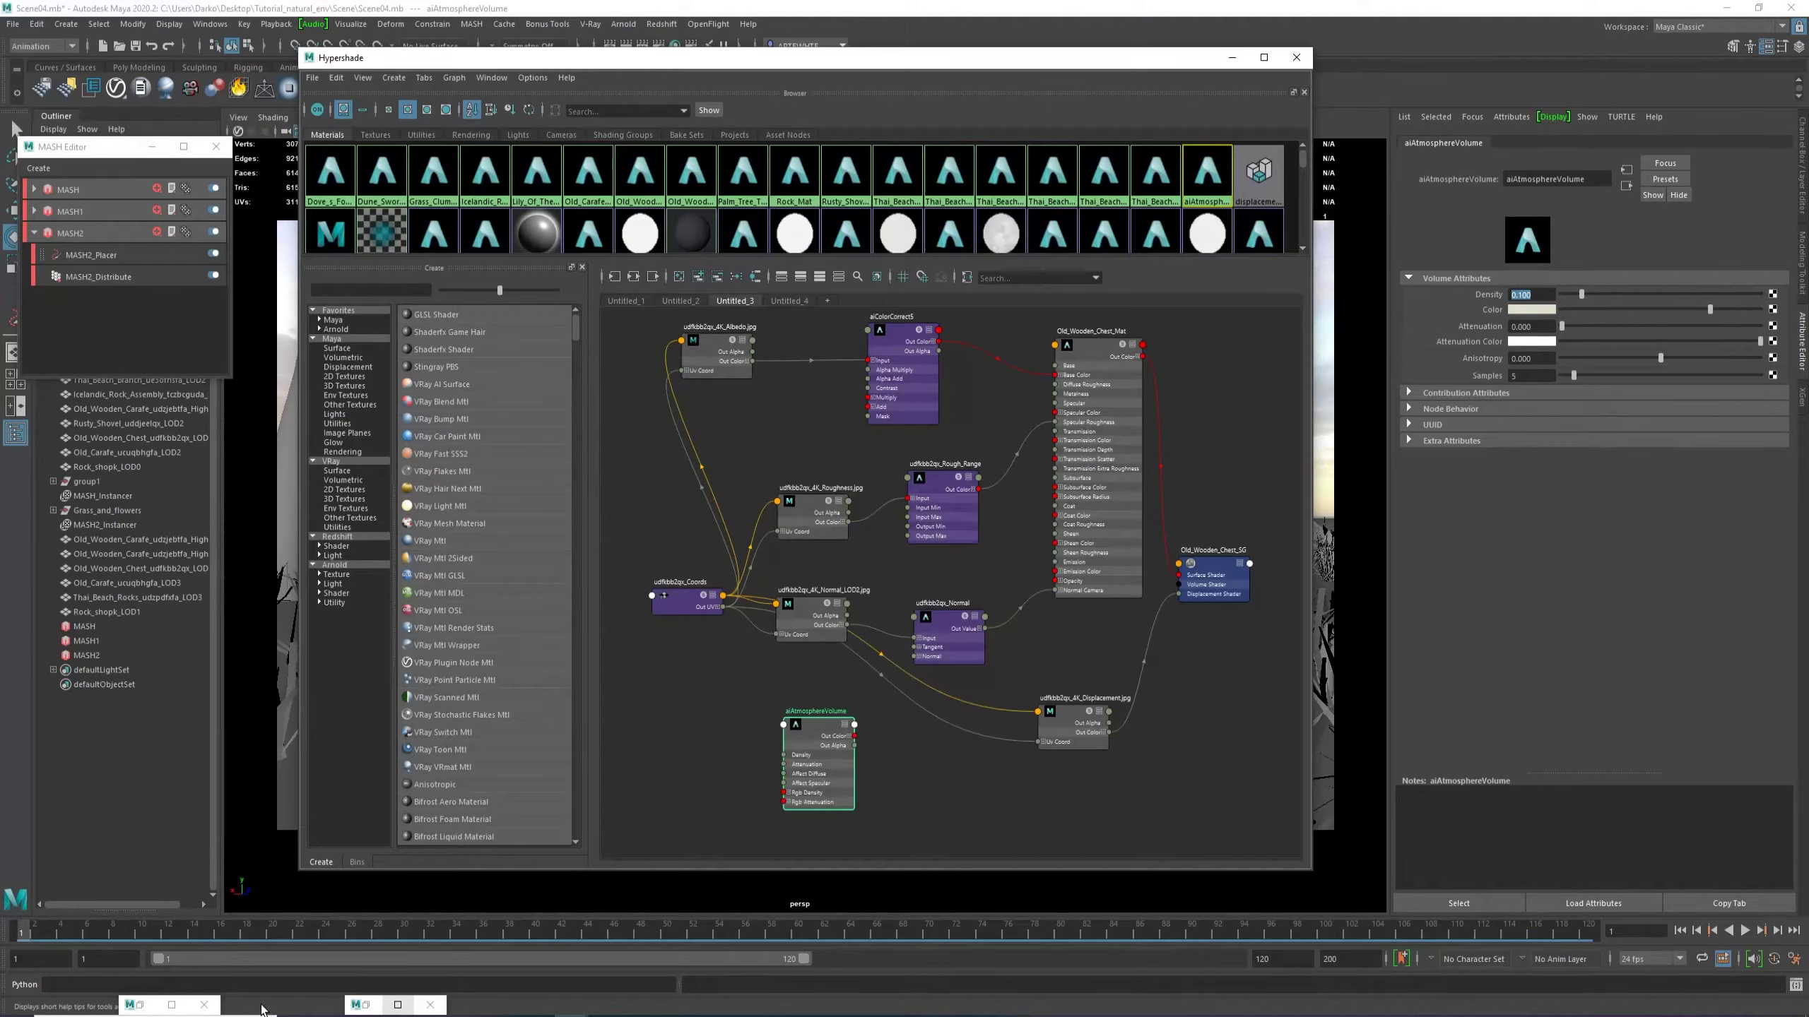
left_click(140, 1005)
left_click(844, 606)
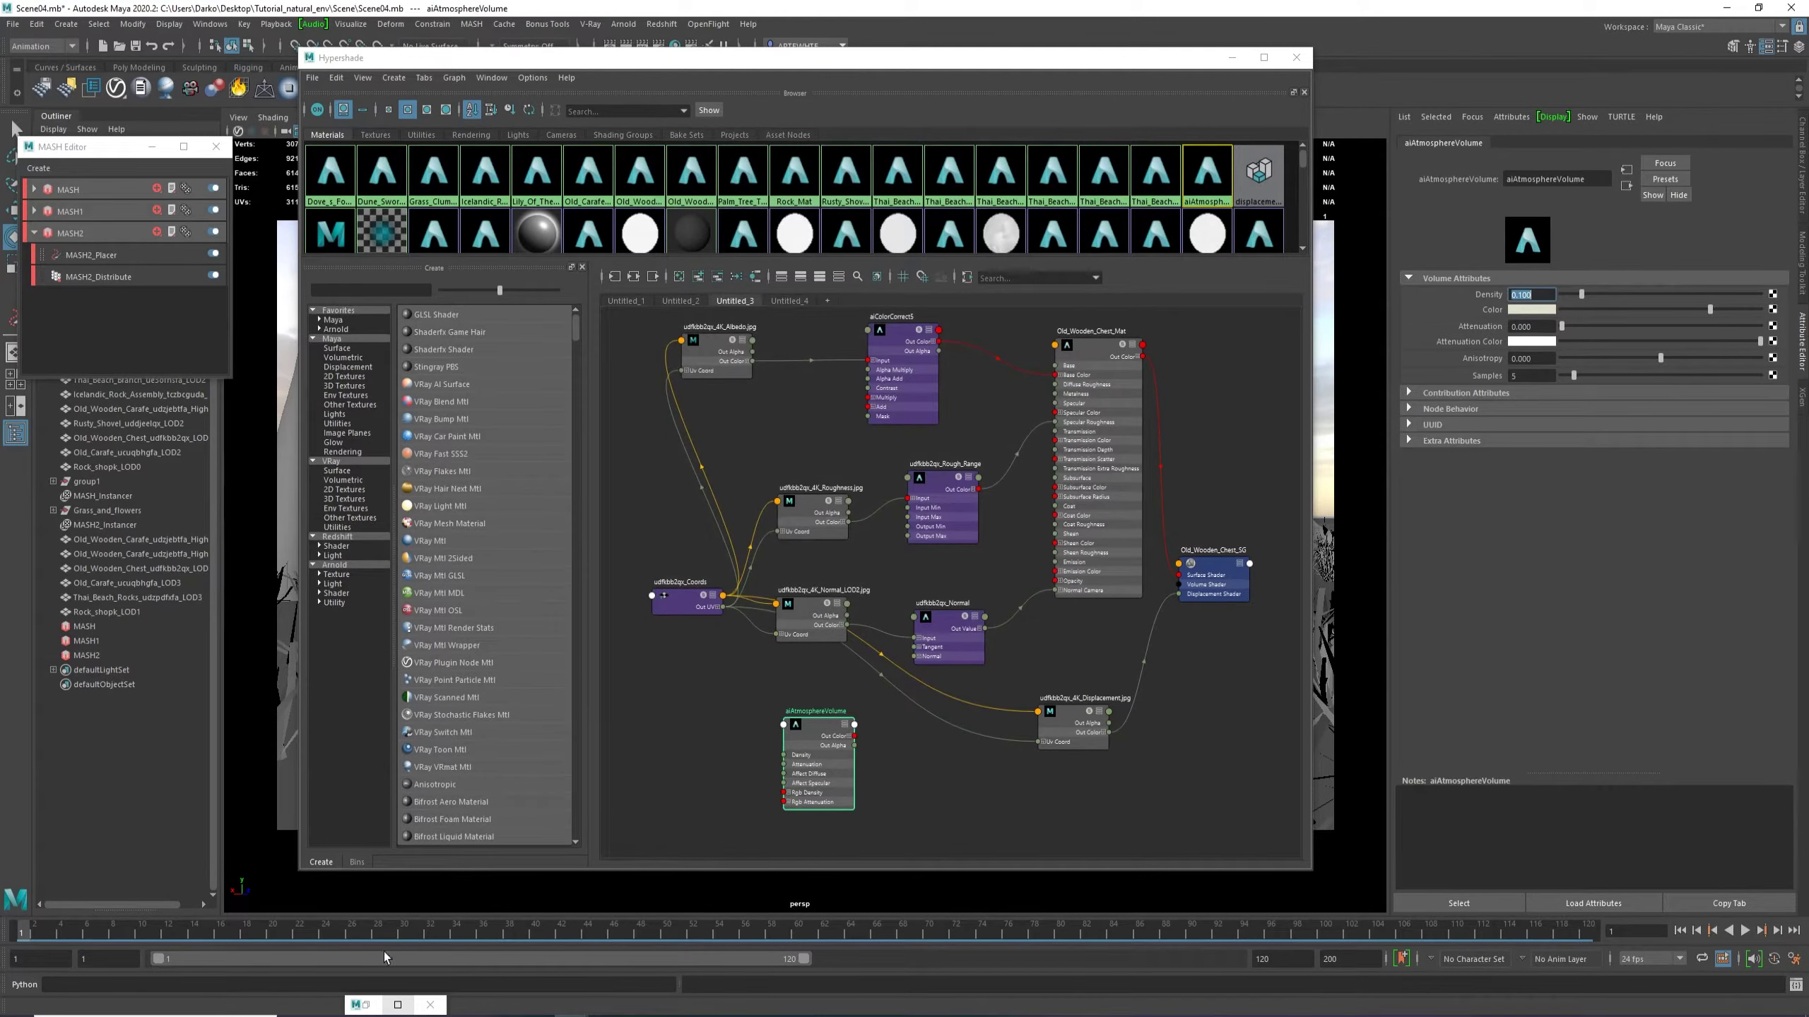
left_click(397, 1005)
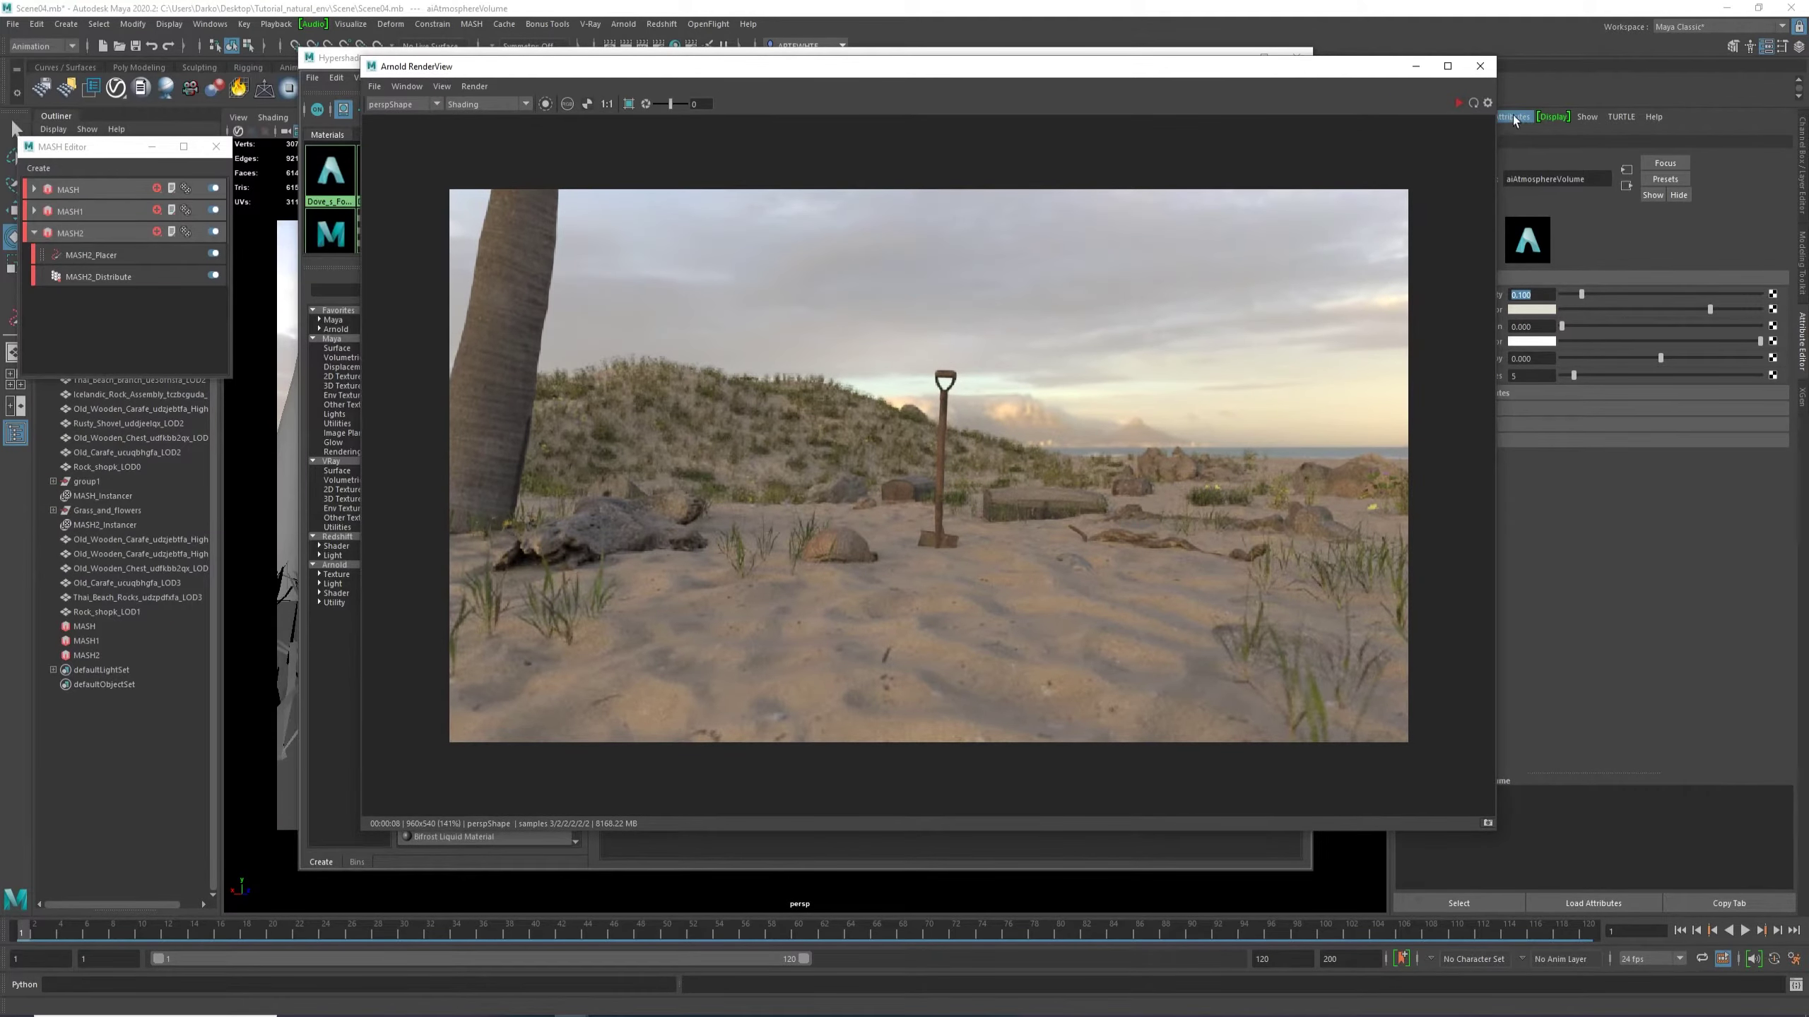
left_click(1458, 103)
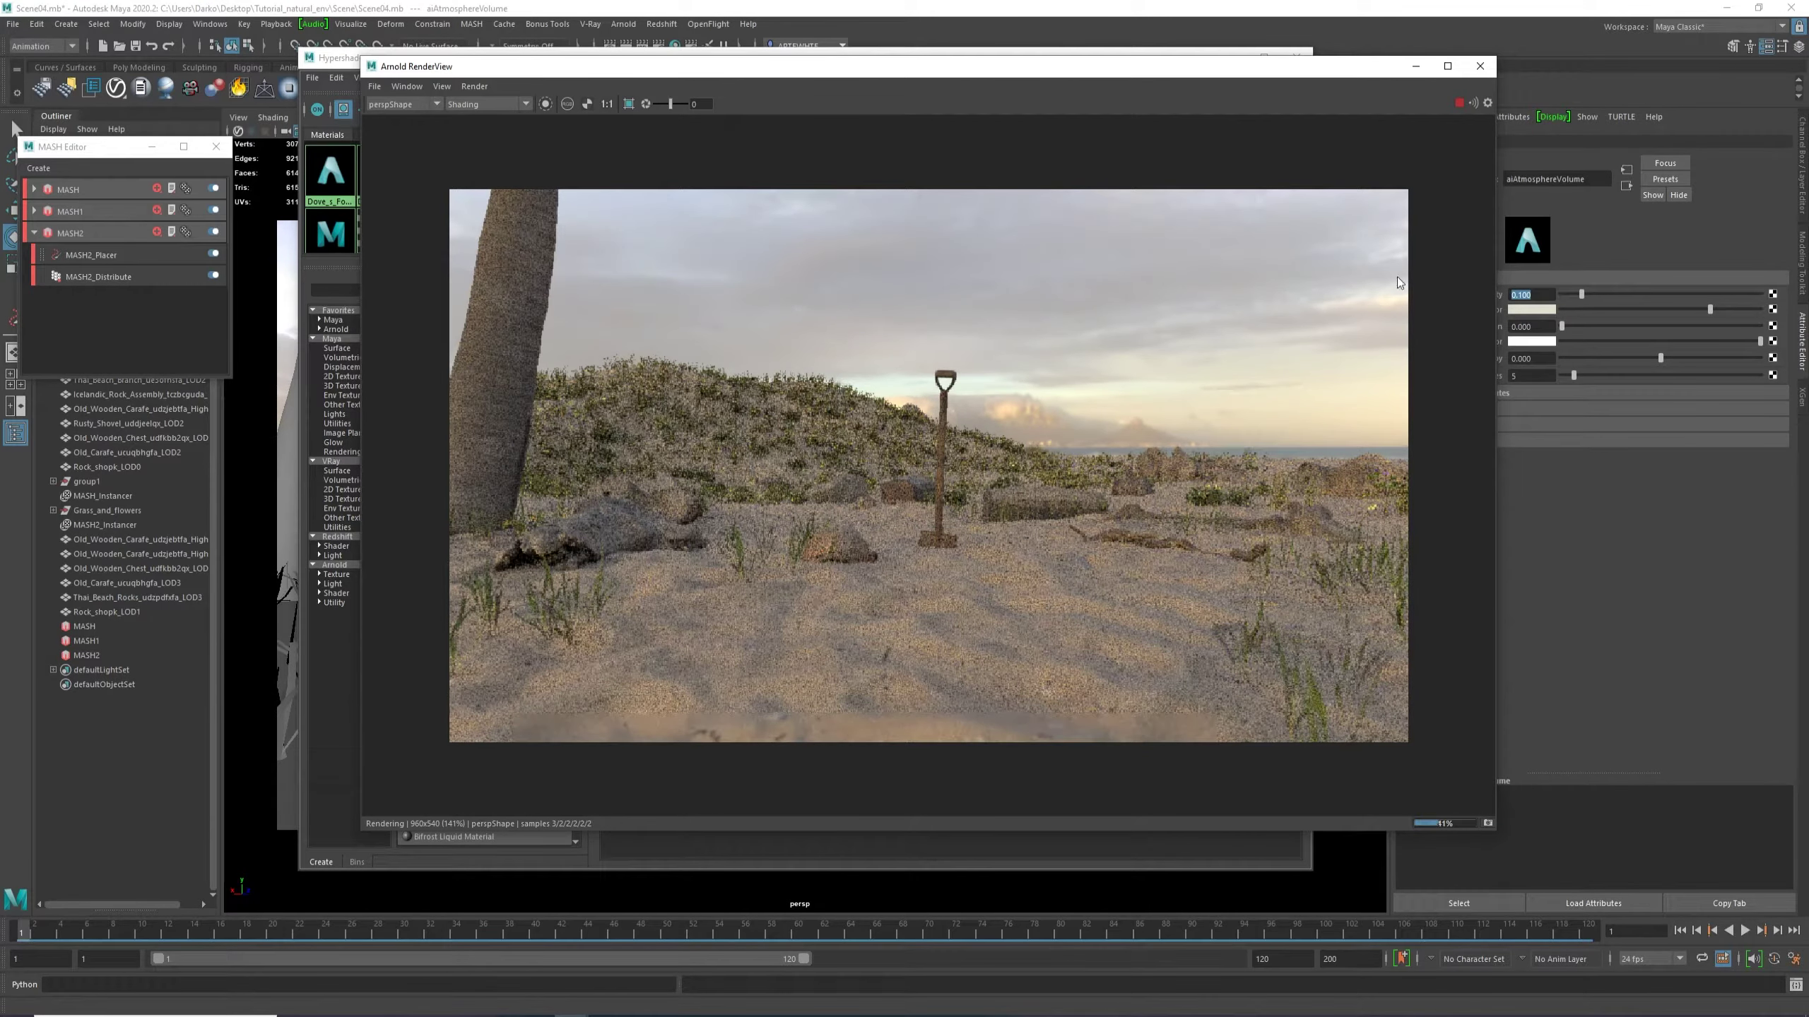
left_click(1458, 102)
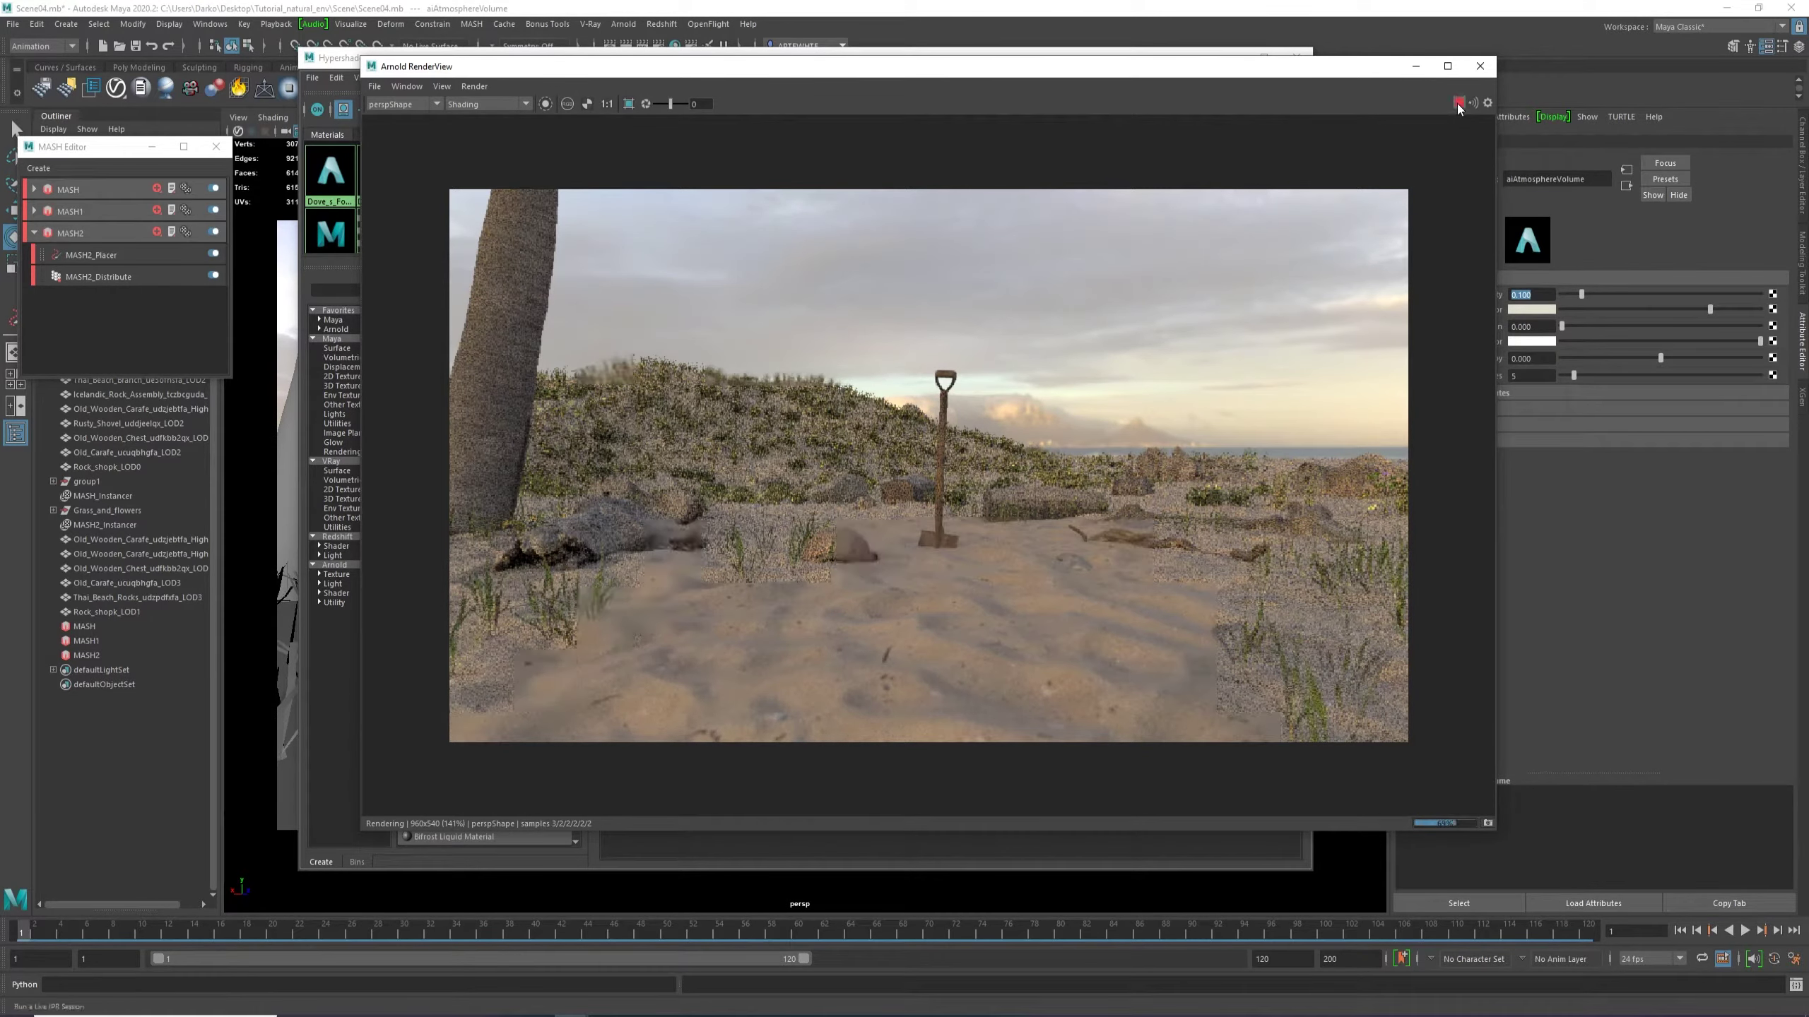
left_click(1416, 66)
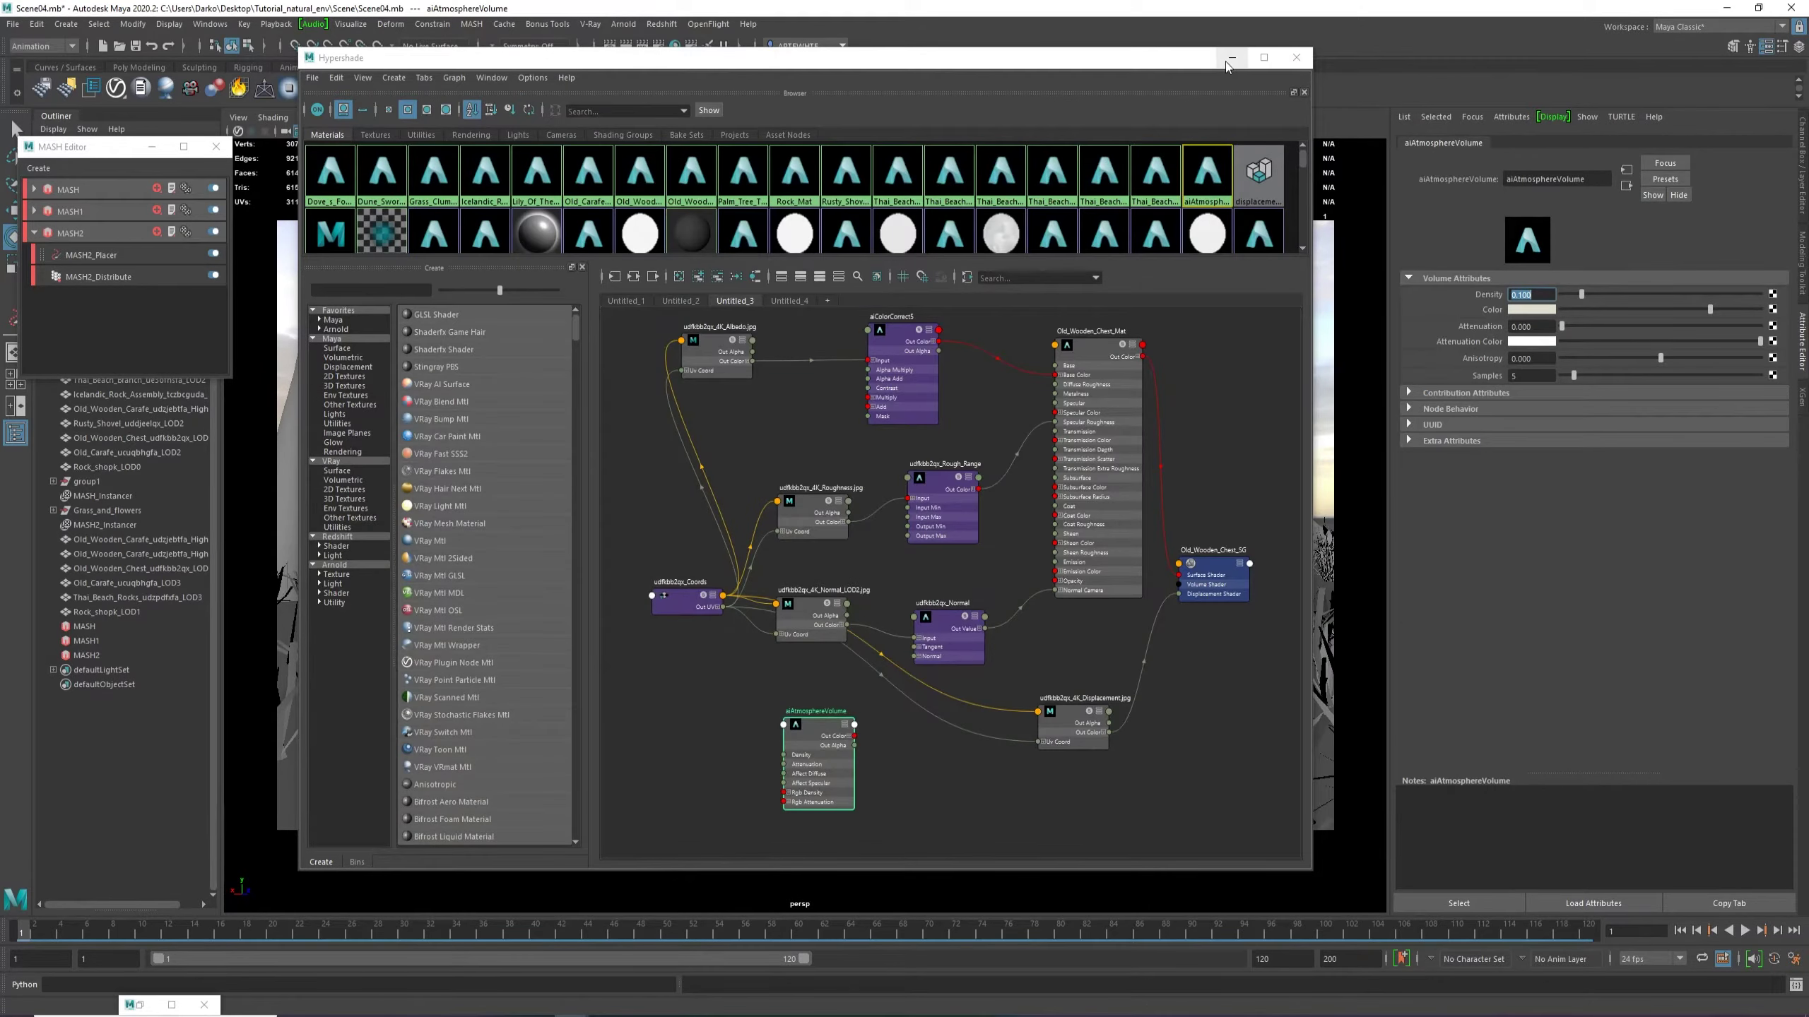
left_click(1232, 58)
Switch the viewport to the persp1 camera and look over the terrain from outside, framing the whole sky dome.
left_click(427, 118)
mouse_move(491, 133)
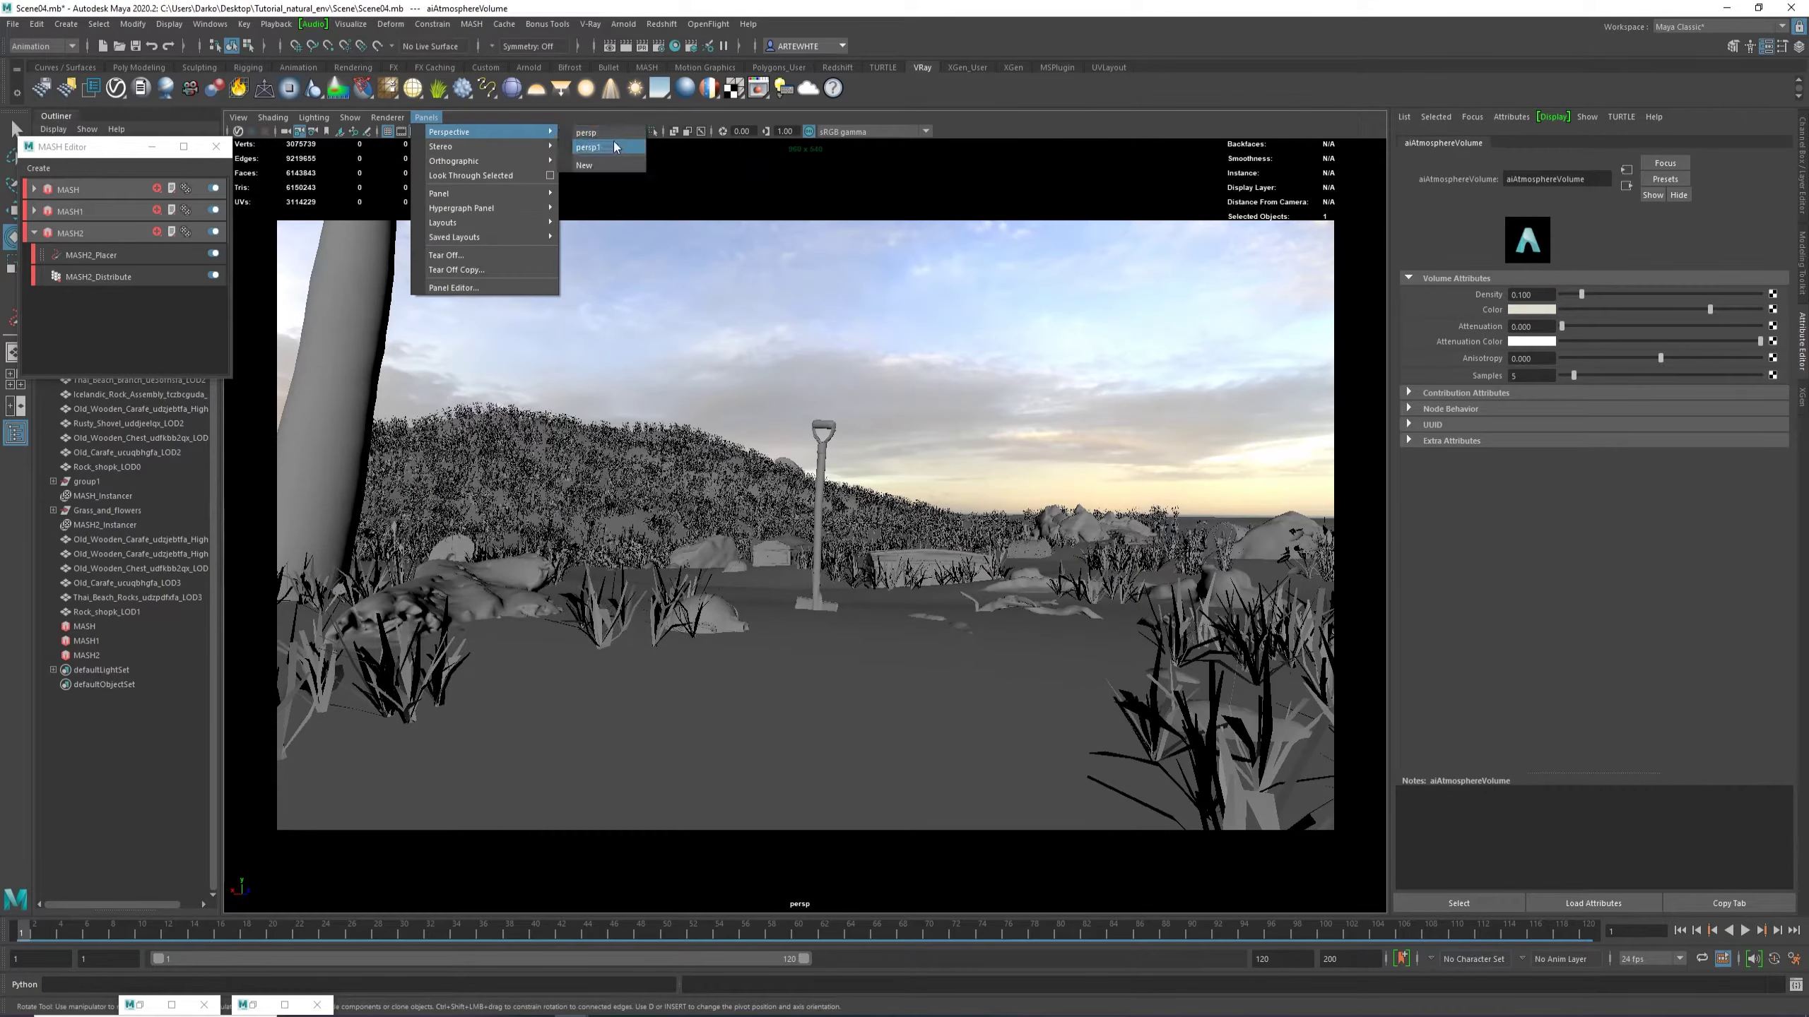
left_click(601, 149)
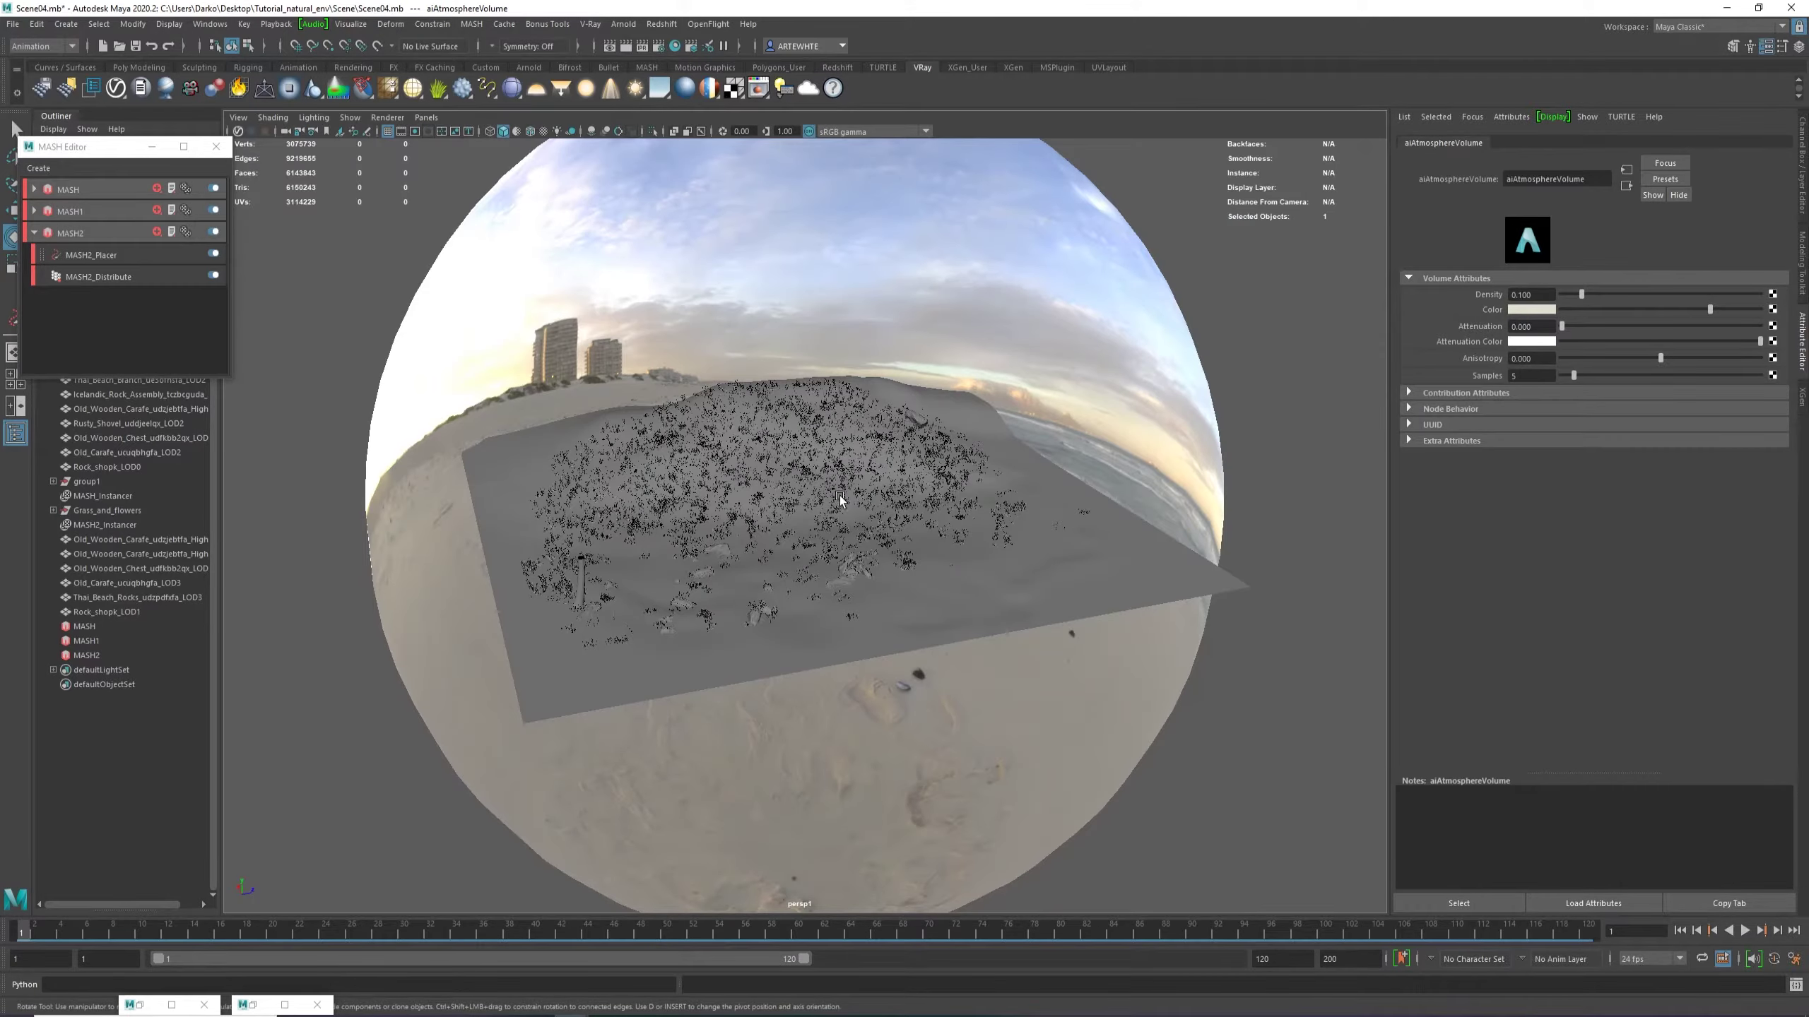
left_click_drag(840, 495, 788, 440, "alt")
right_click_drag(789, 441, 1210, 712, "alt")
left_click_drag(705, 455, 670, 381, "alt")
scroll(653, 257, "down", 4)
middle_click_drag(653, 256, 698, 311, "alt")
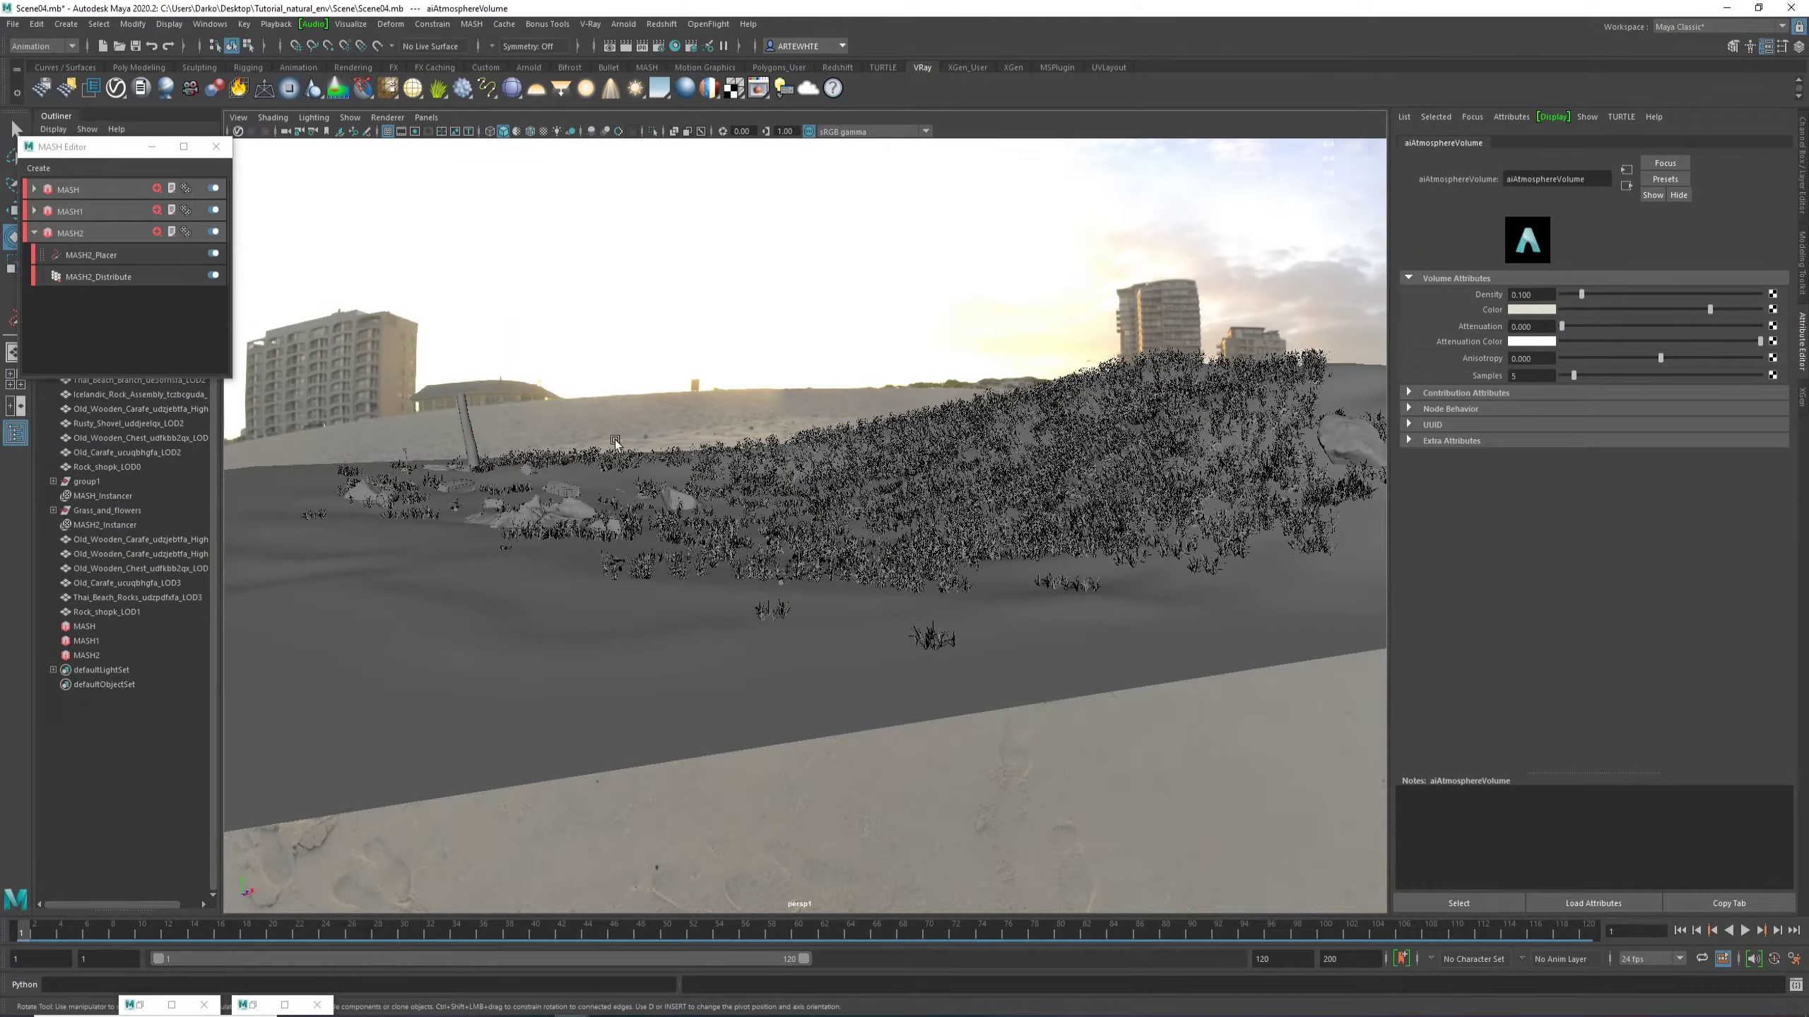
left_click_drag(561, 622, 851, 675, "alt")
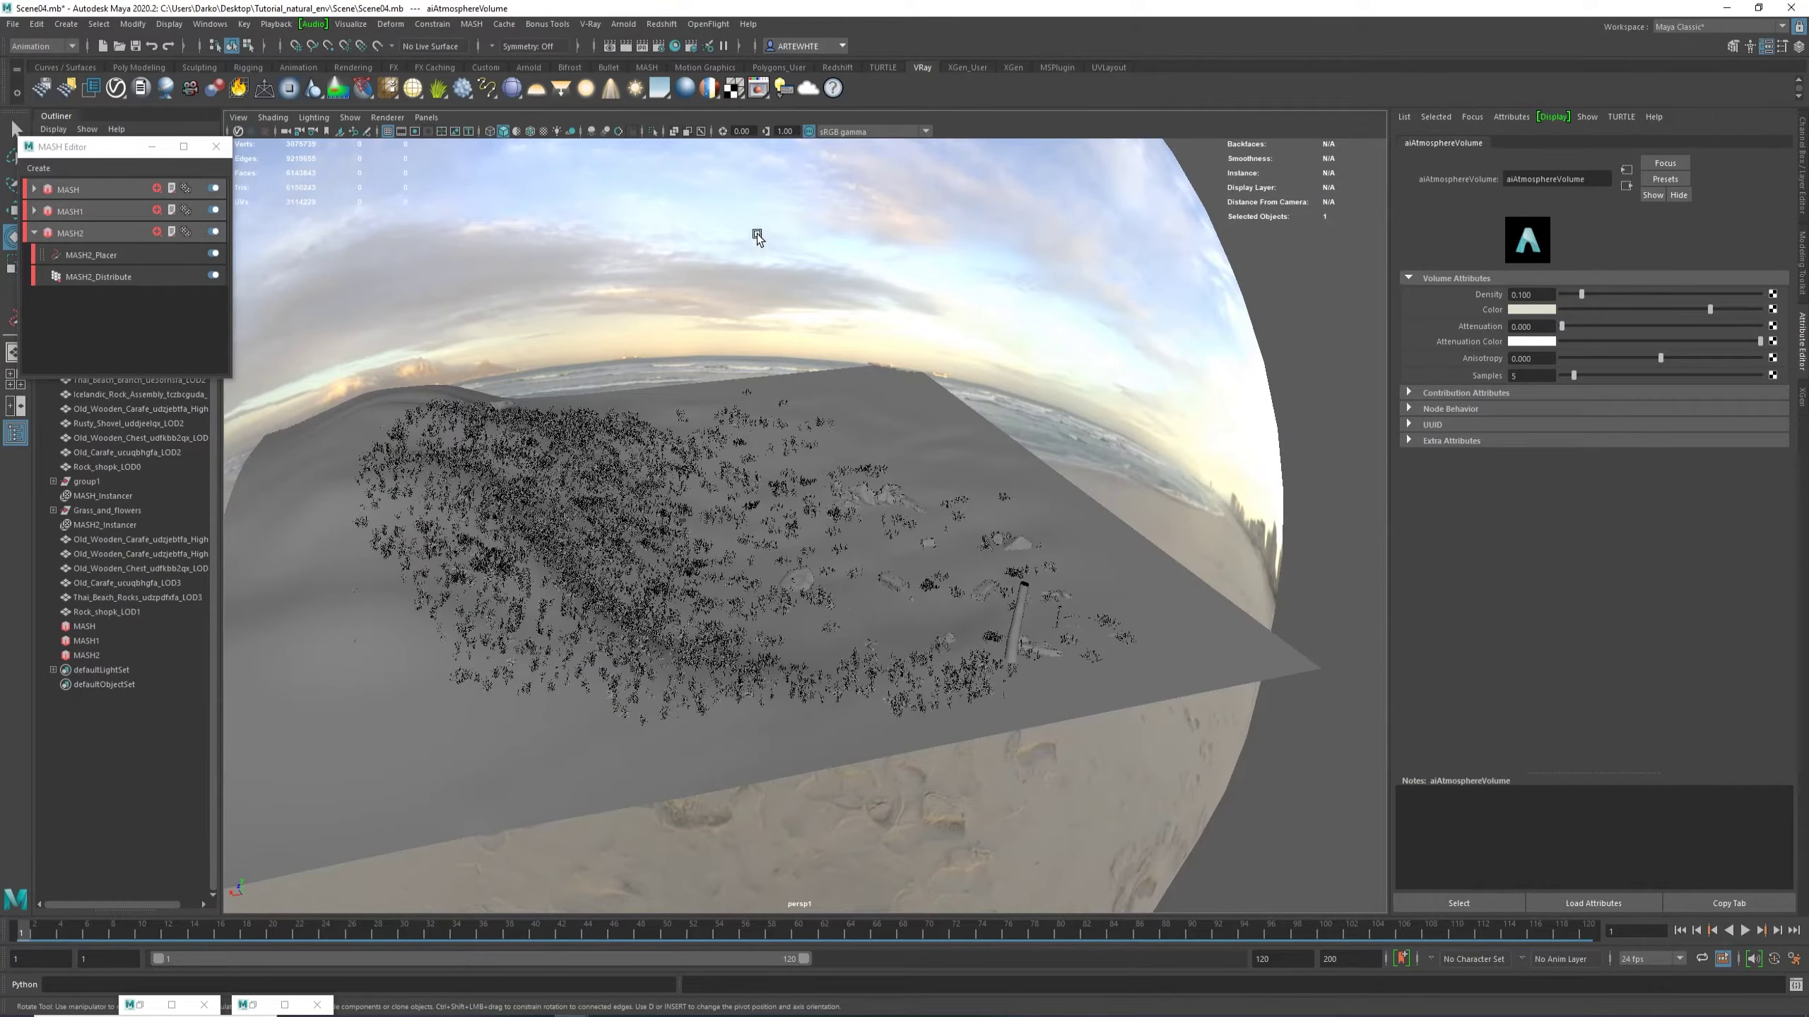
scroll(763, 399, "down", 5)
left_click_drag(631, 362, 698, 365, "alt")
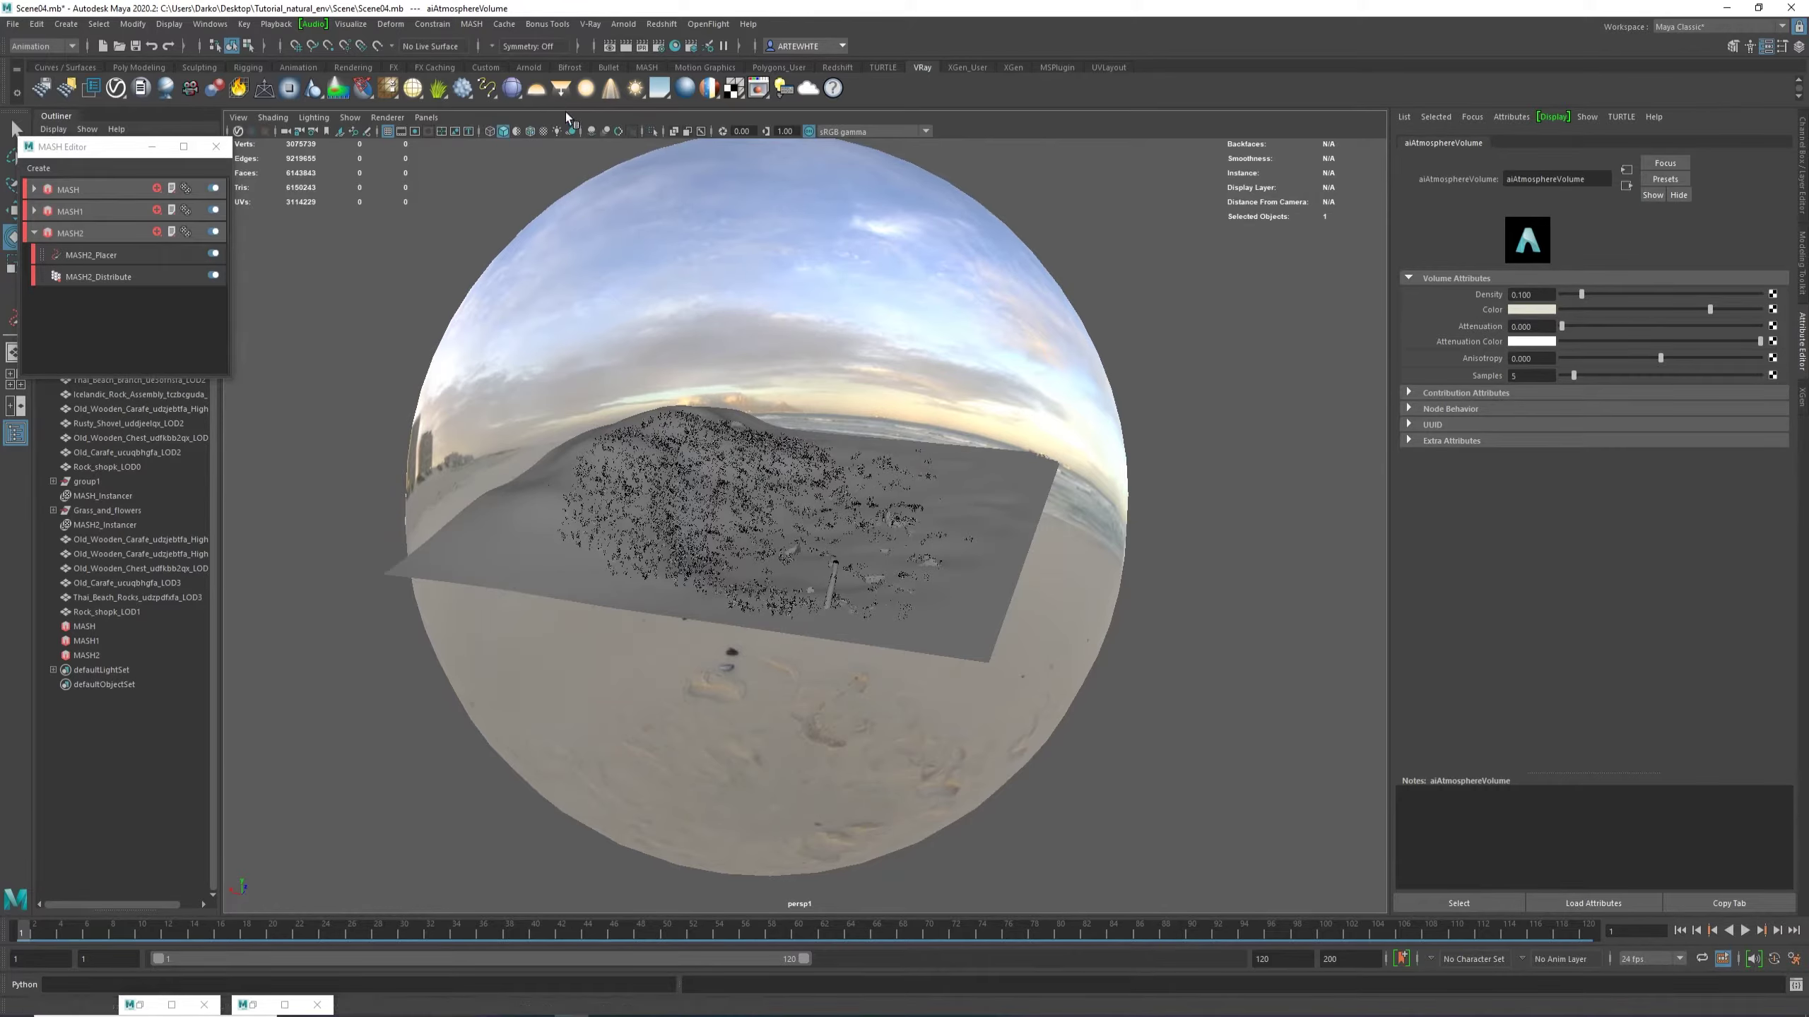
Create an Arnold area light in the scene and scale it up enough to see above the terrain.
left_click(624, 23)
mouse_move(684, 97)
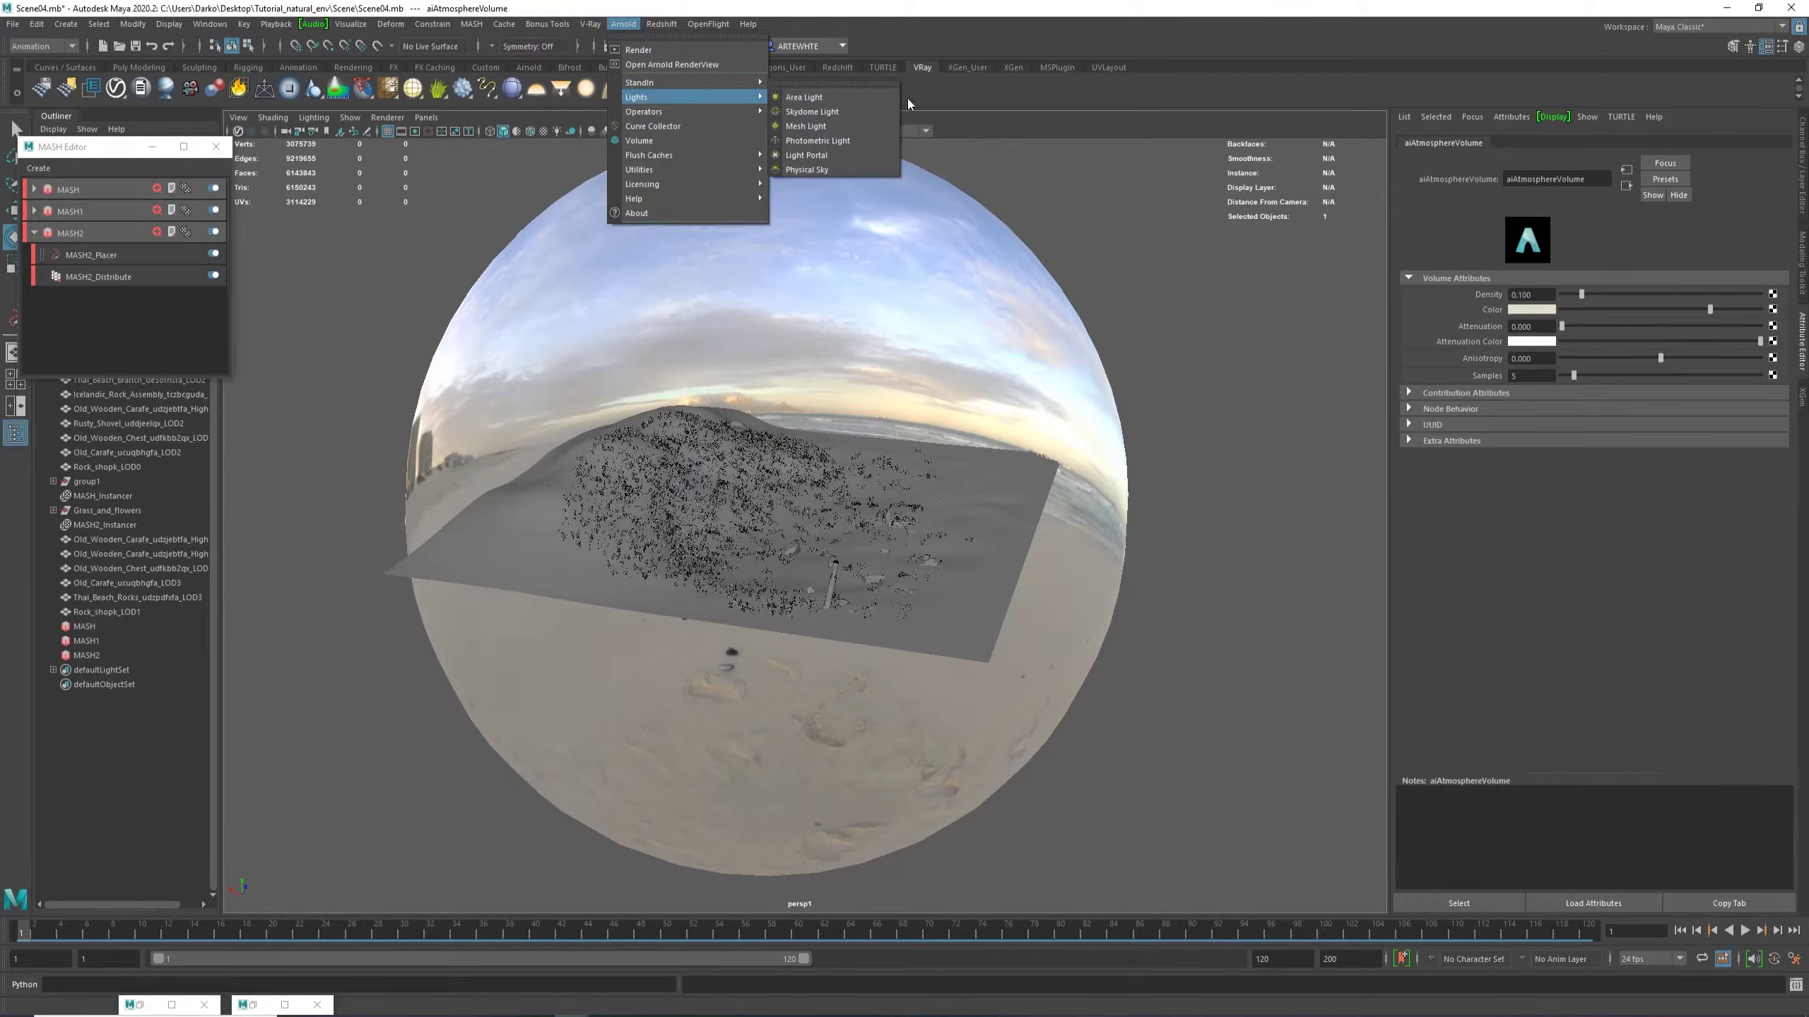
left_click(811, 97)
key("r")
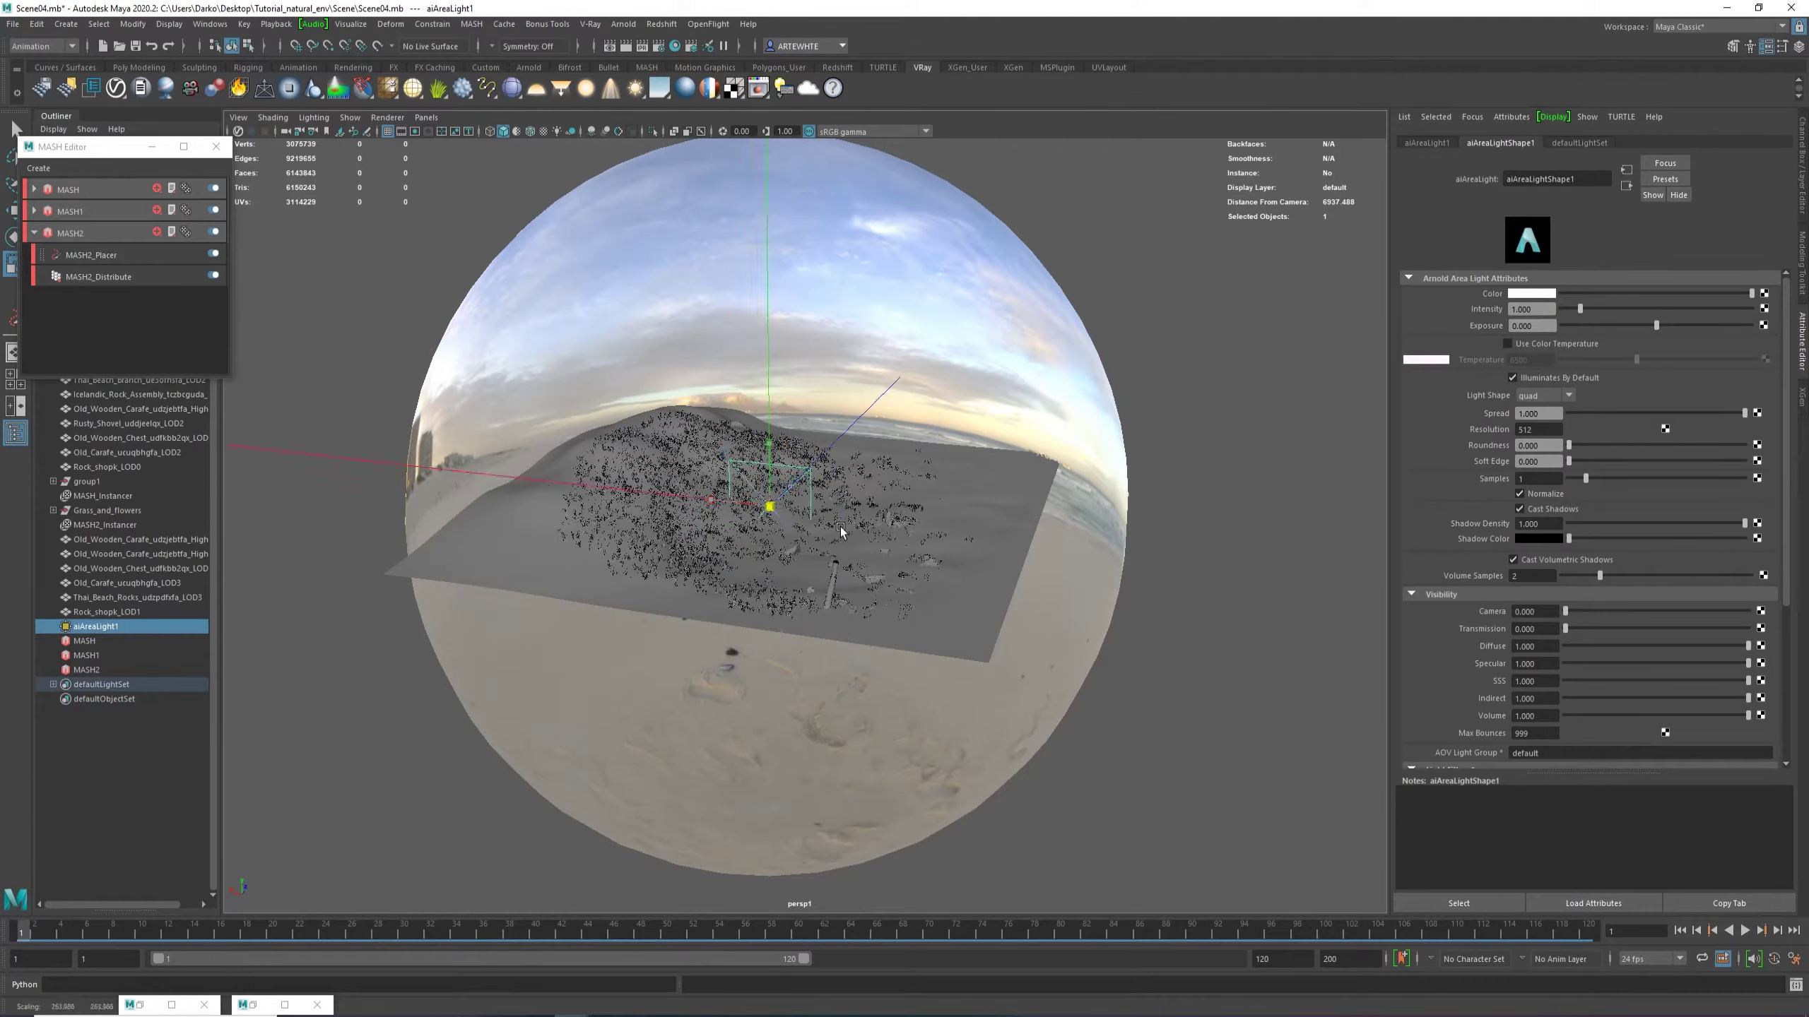
left_click_drag(767, 529, 689, 546, "alt")
Move the area light to the bright sun side of the sky dome and rotate it toward the terrain.
key("w")
key("e")
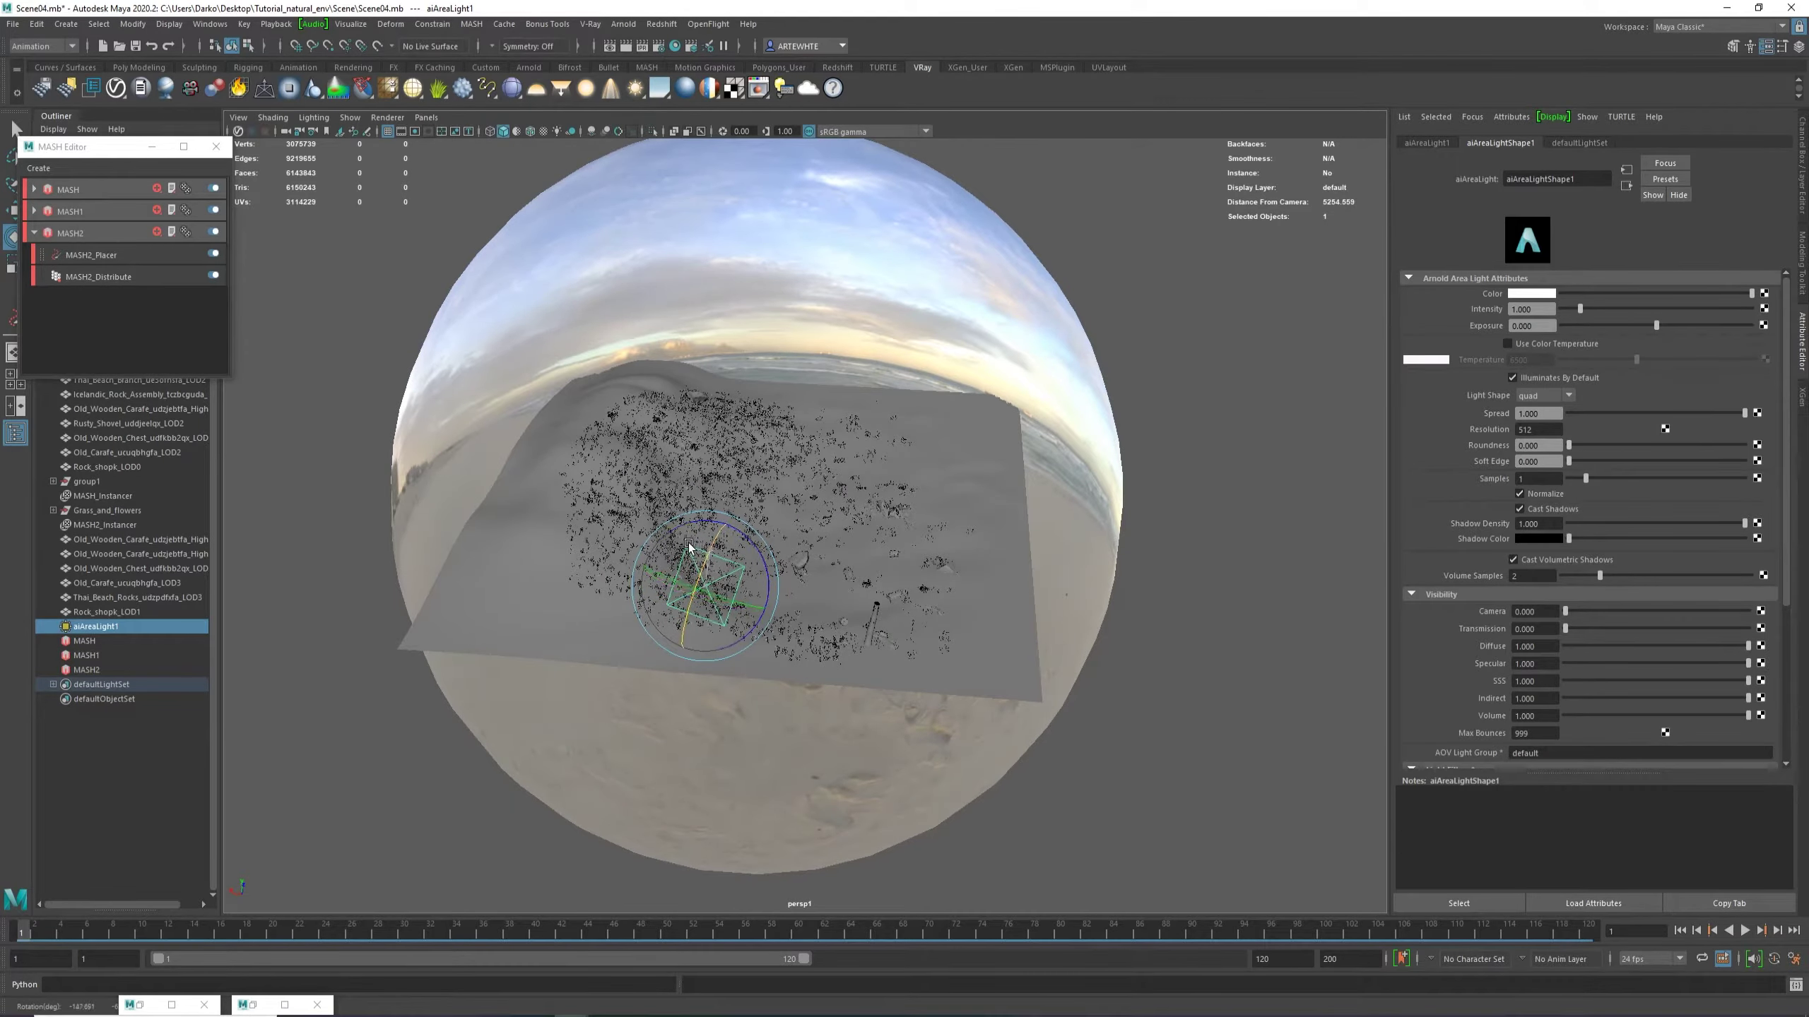
left_click_drag(723, 591, 759, 595, "alt")
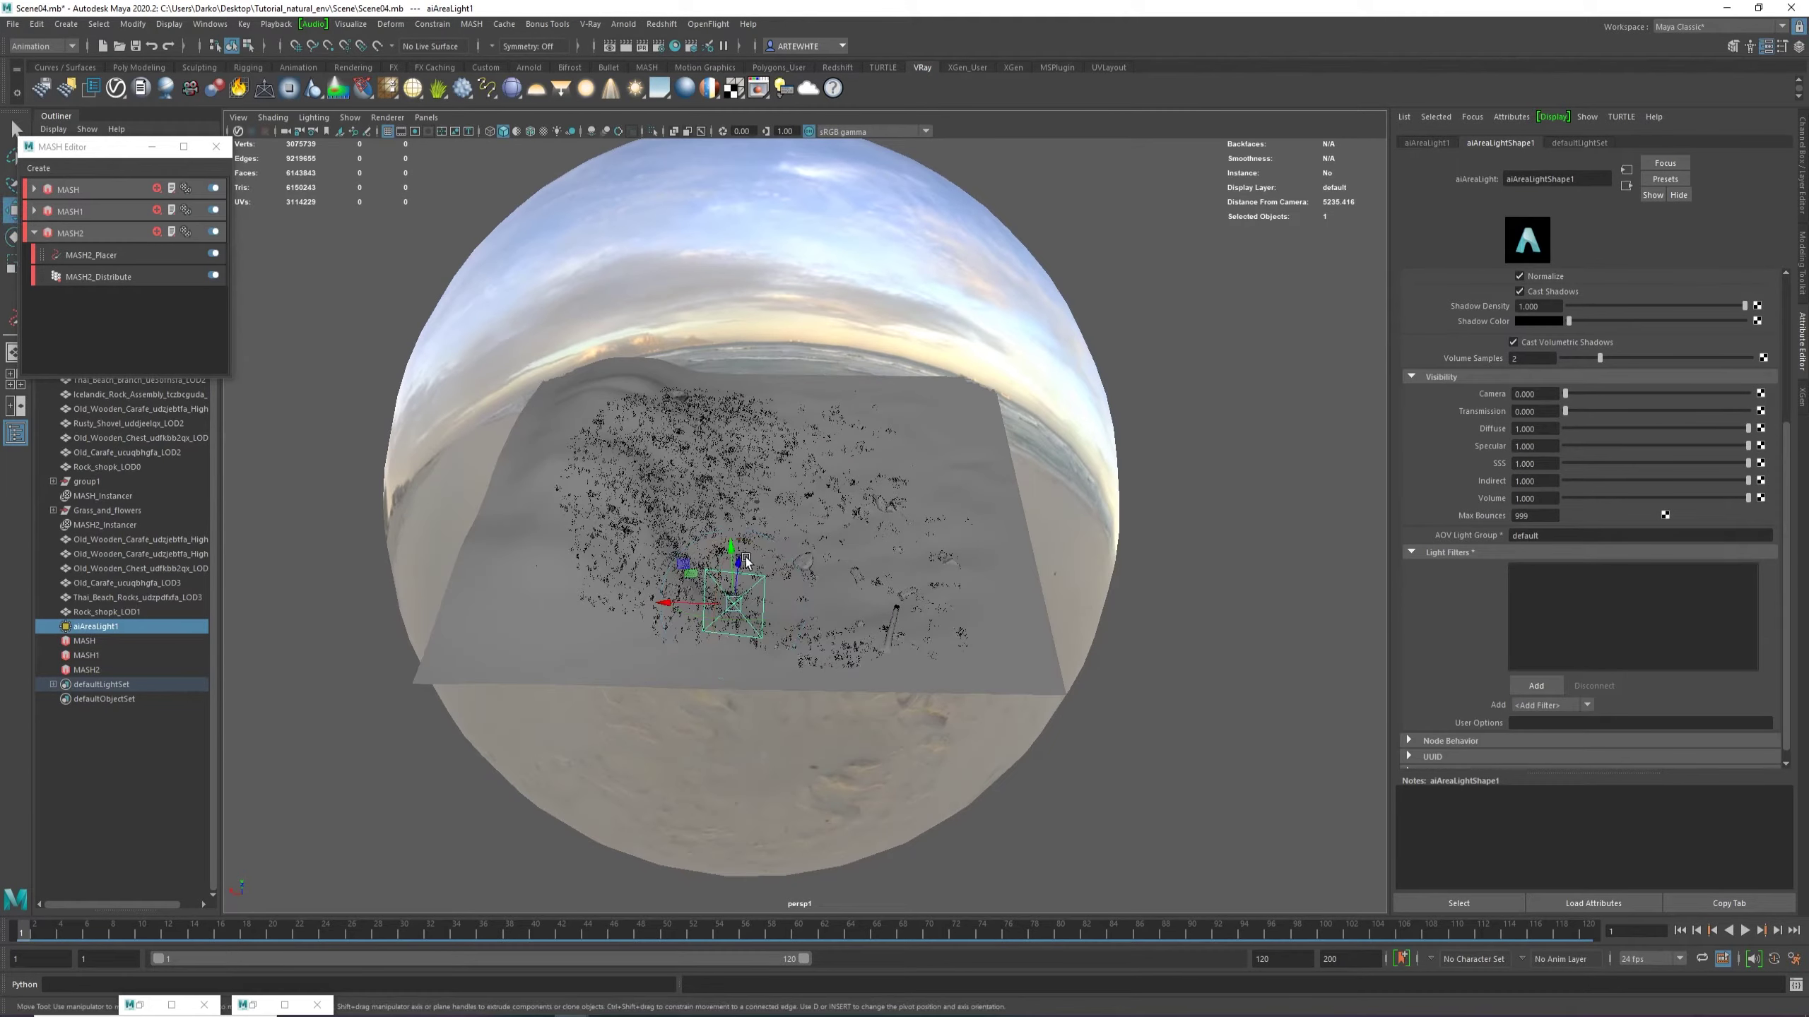
middle_click_drag(759, 596, 832, 490, "alt")
left_click_drag(833, 490, 702, 527, "alt")
left_click_drag(702, 527, 781, 513, "alt")
key("e")
left_click_drag(863, 473, 908, 433)
key("w")
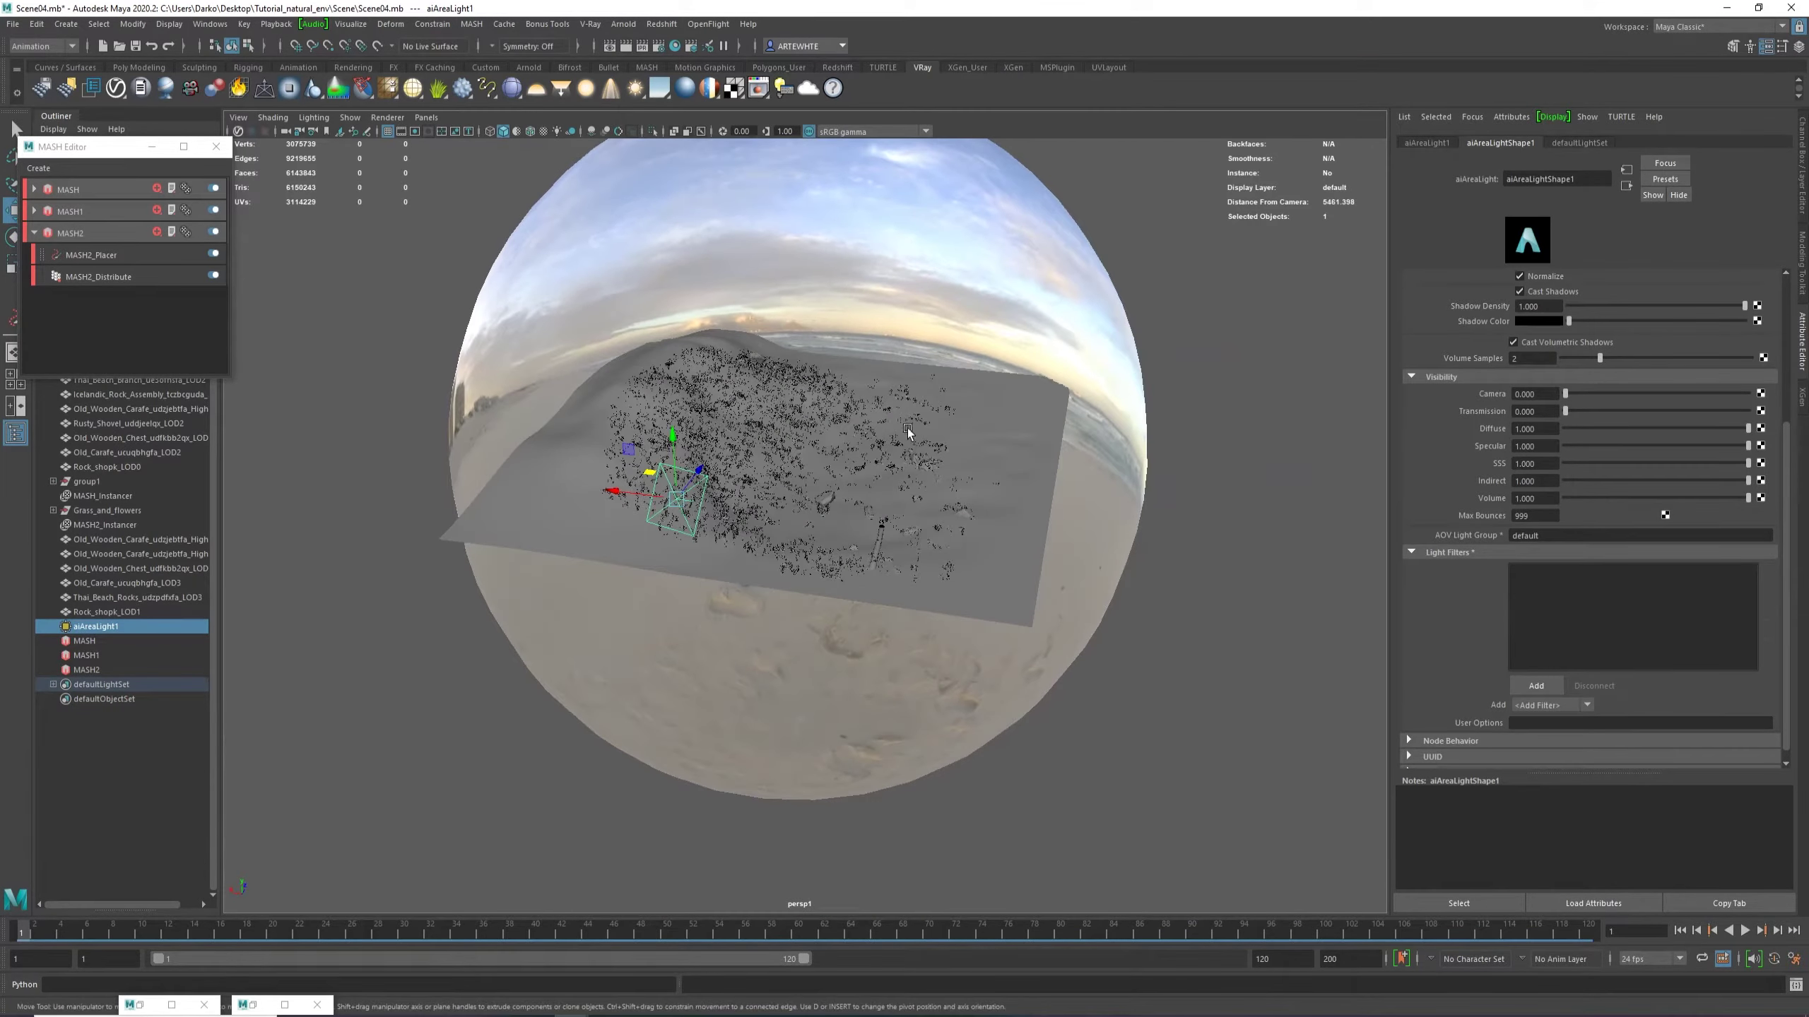
Create a standard Maya spot light with nothing else selected.
left_click(434, 302)
left_click(75, 26)
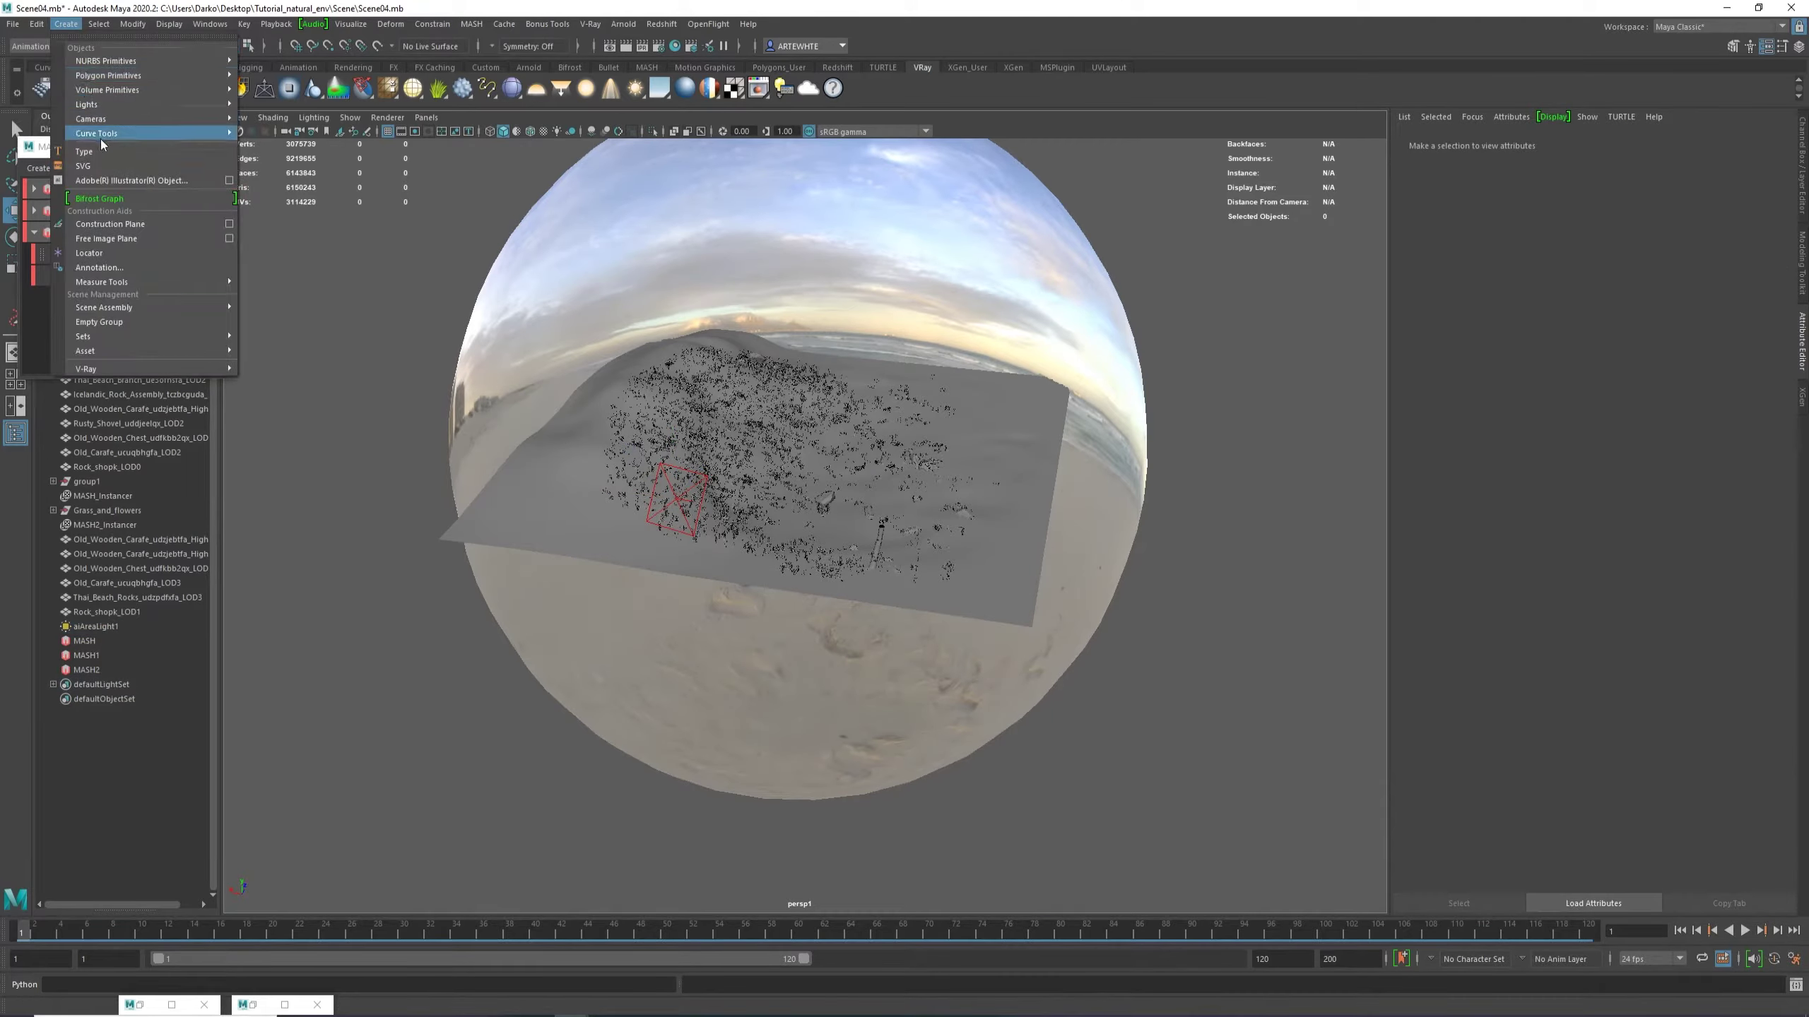
mouse_move(107, 104)
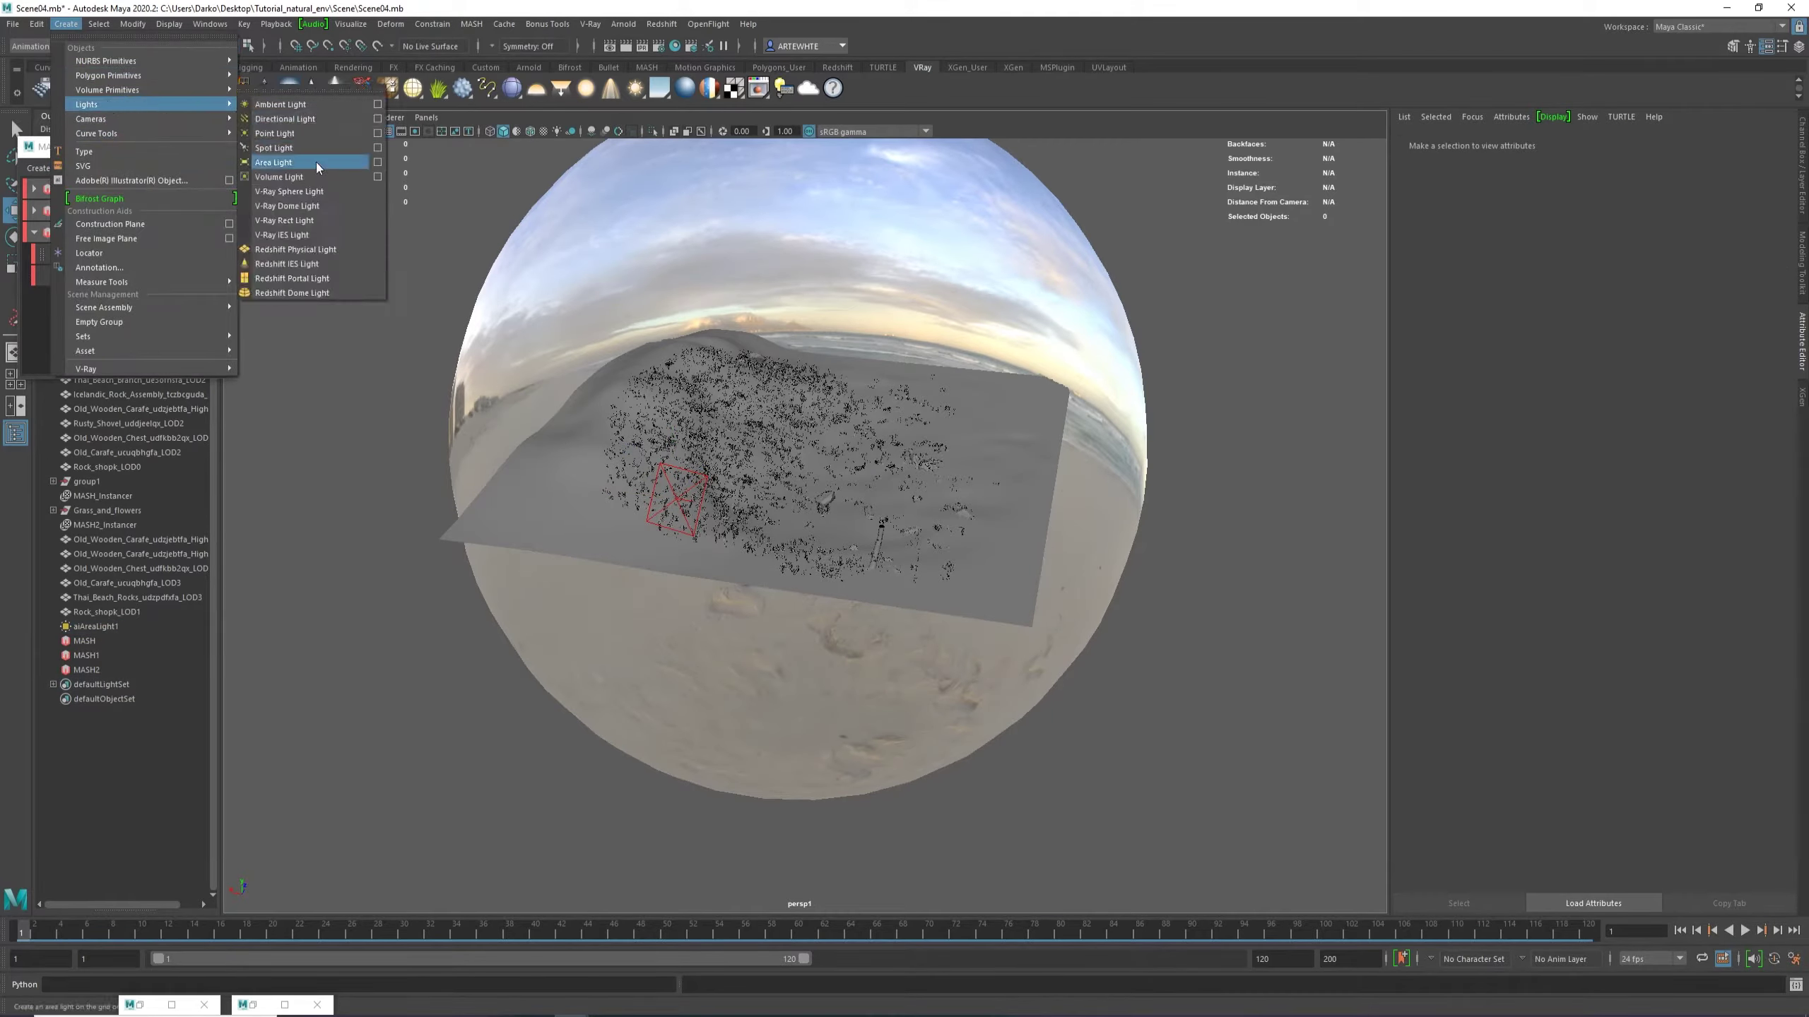
left_click(273, 148)
left_click_drag(811, 402, 926, 487, "alt")
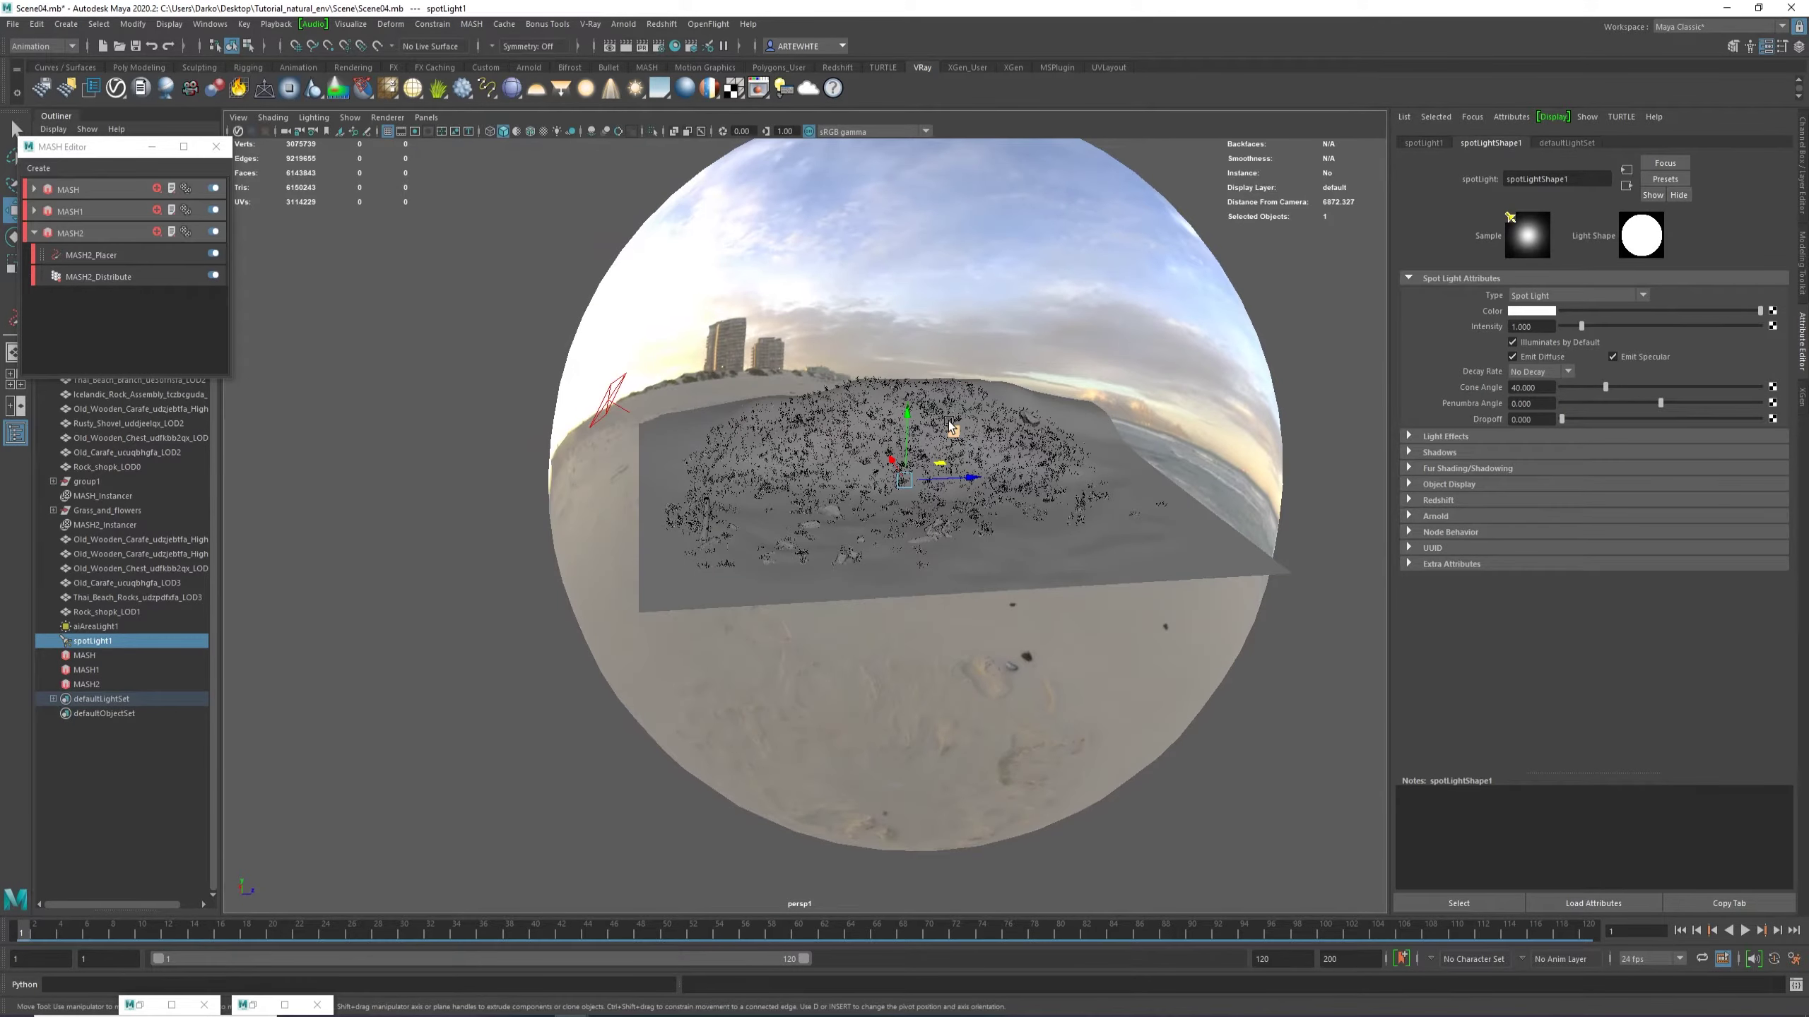
Move the spot light next to the area light on the bright side of the sky, scale it up and rotate it toward the terrain.
middle_click_drag(948, 422, 663, 291)
key("e")
key("r")
left_click_drag(617, 349, 526, 296)
key("e")
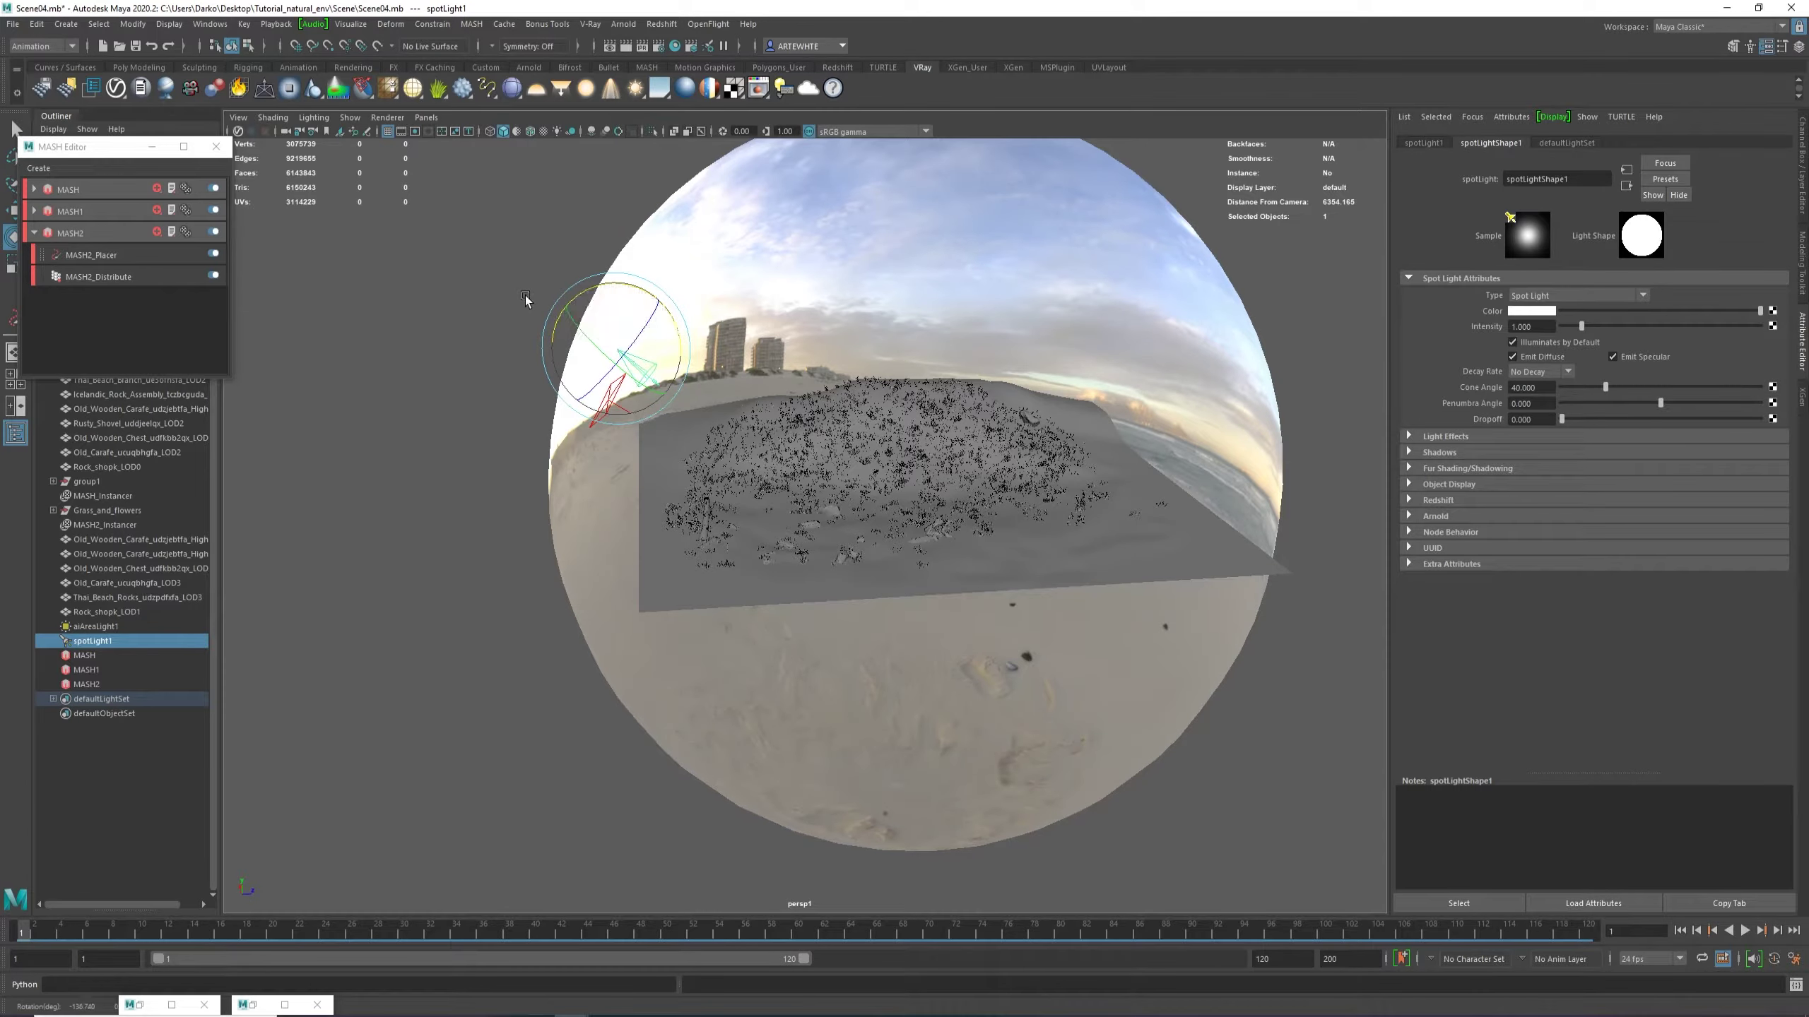
Add a Gobo light filter to the spot light in its Arnold attributes.
left_click(1424, 517)
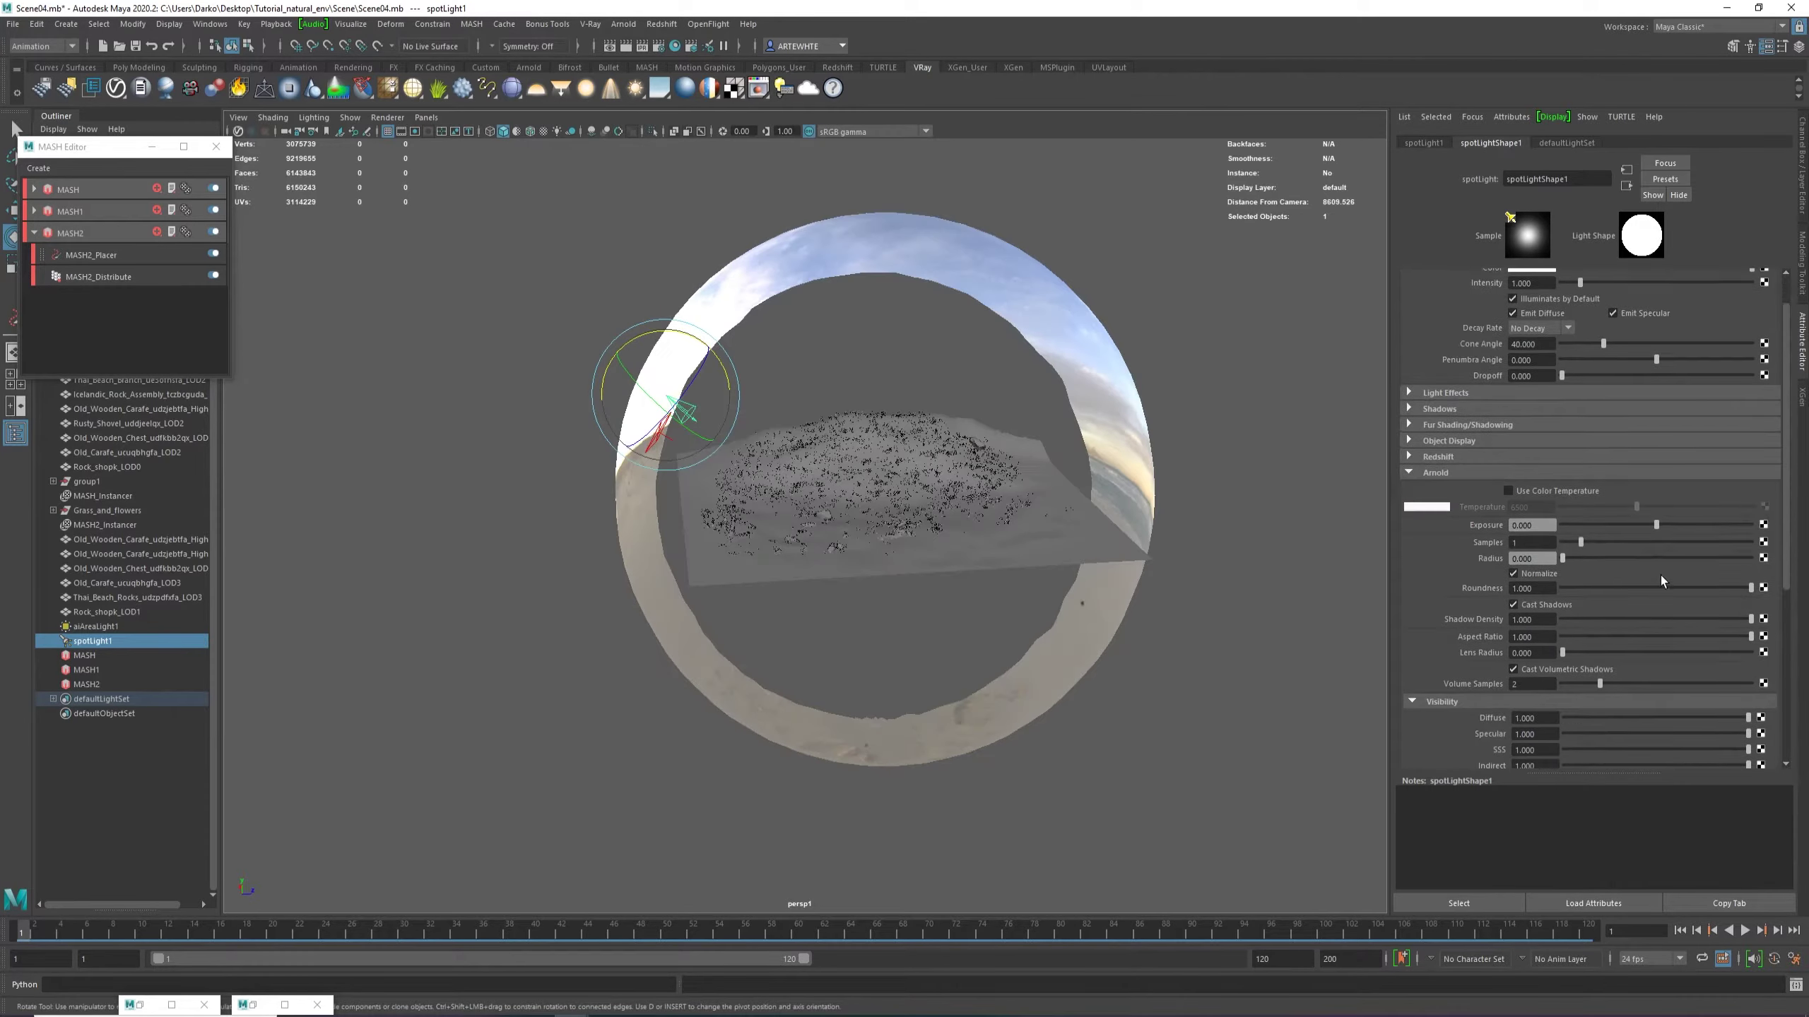
scroll(1660, 576, "down", 4)
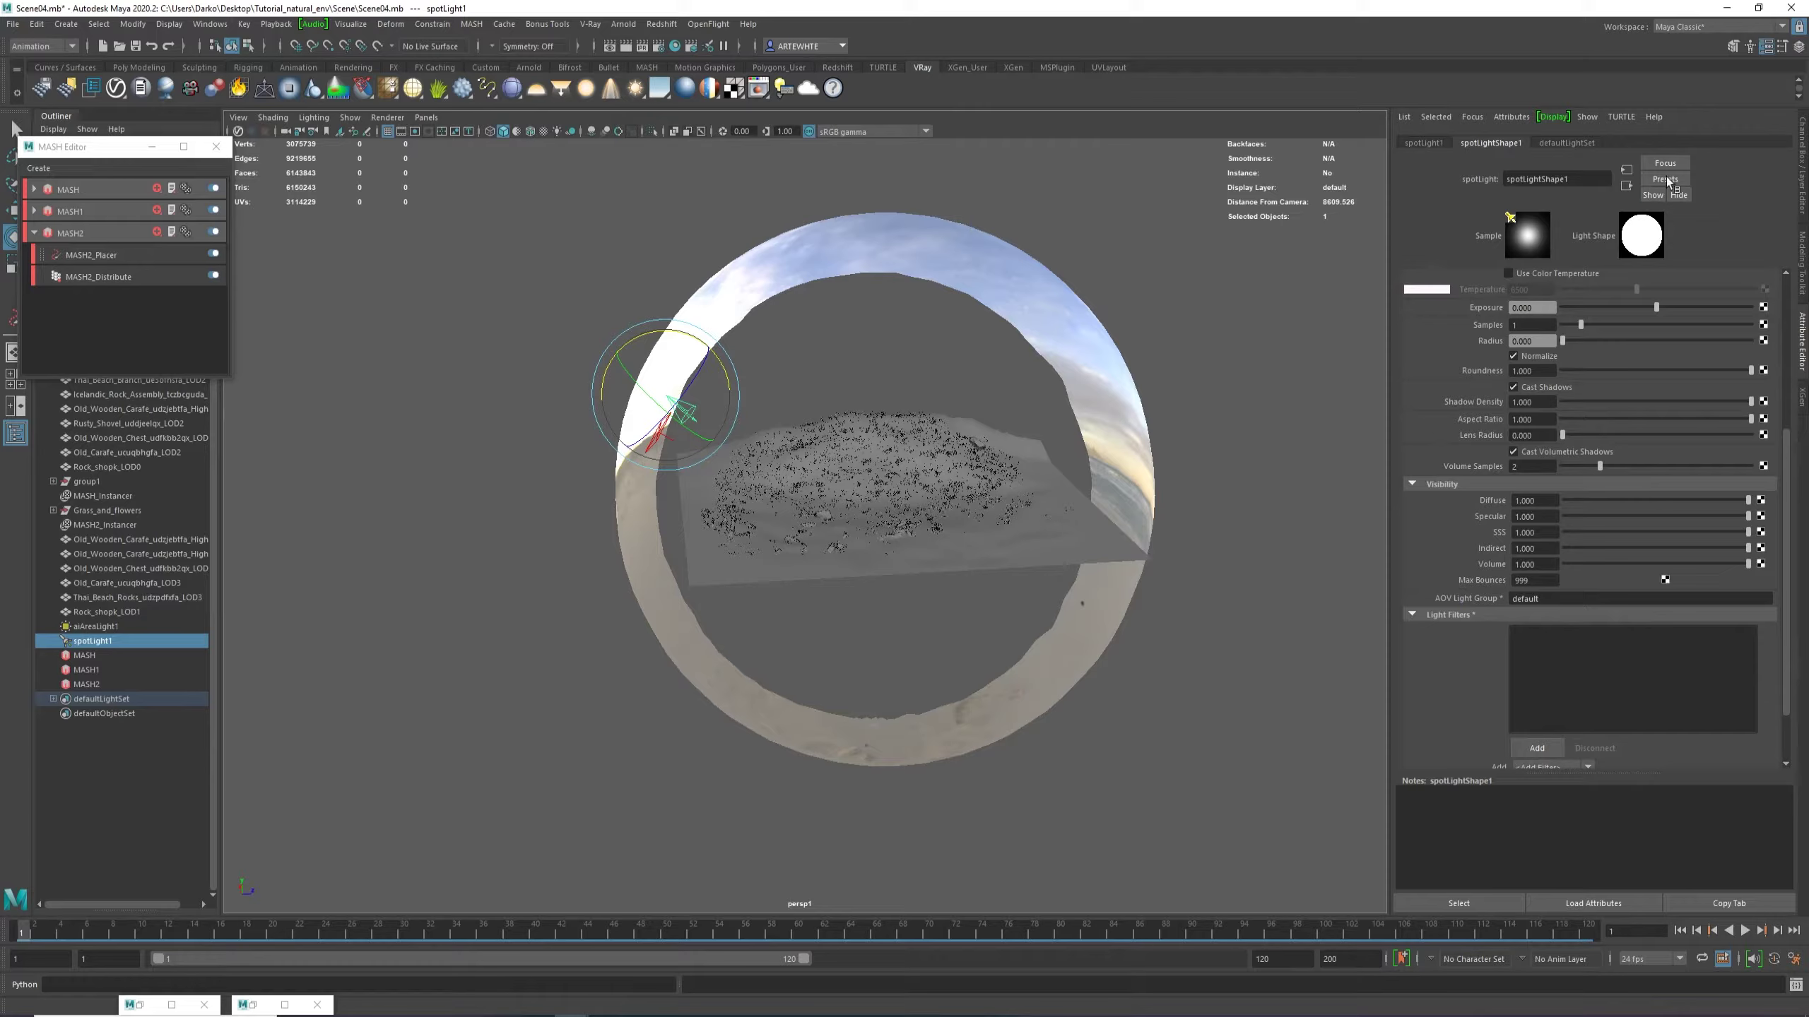
left_click(1538, 747)
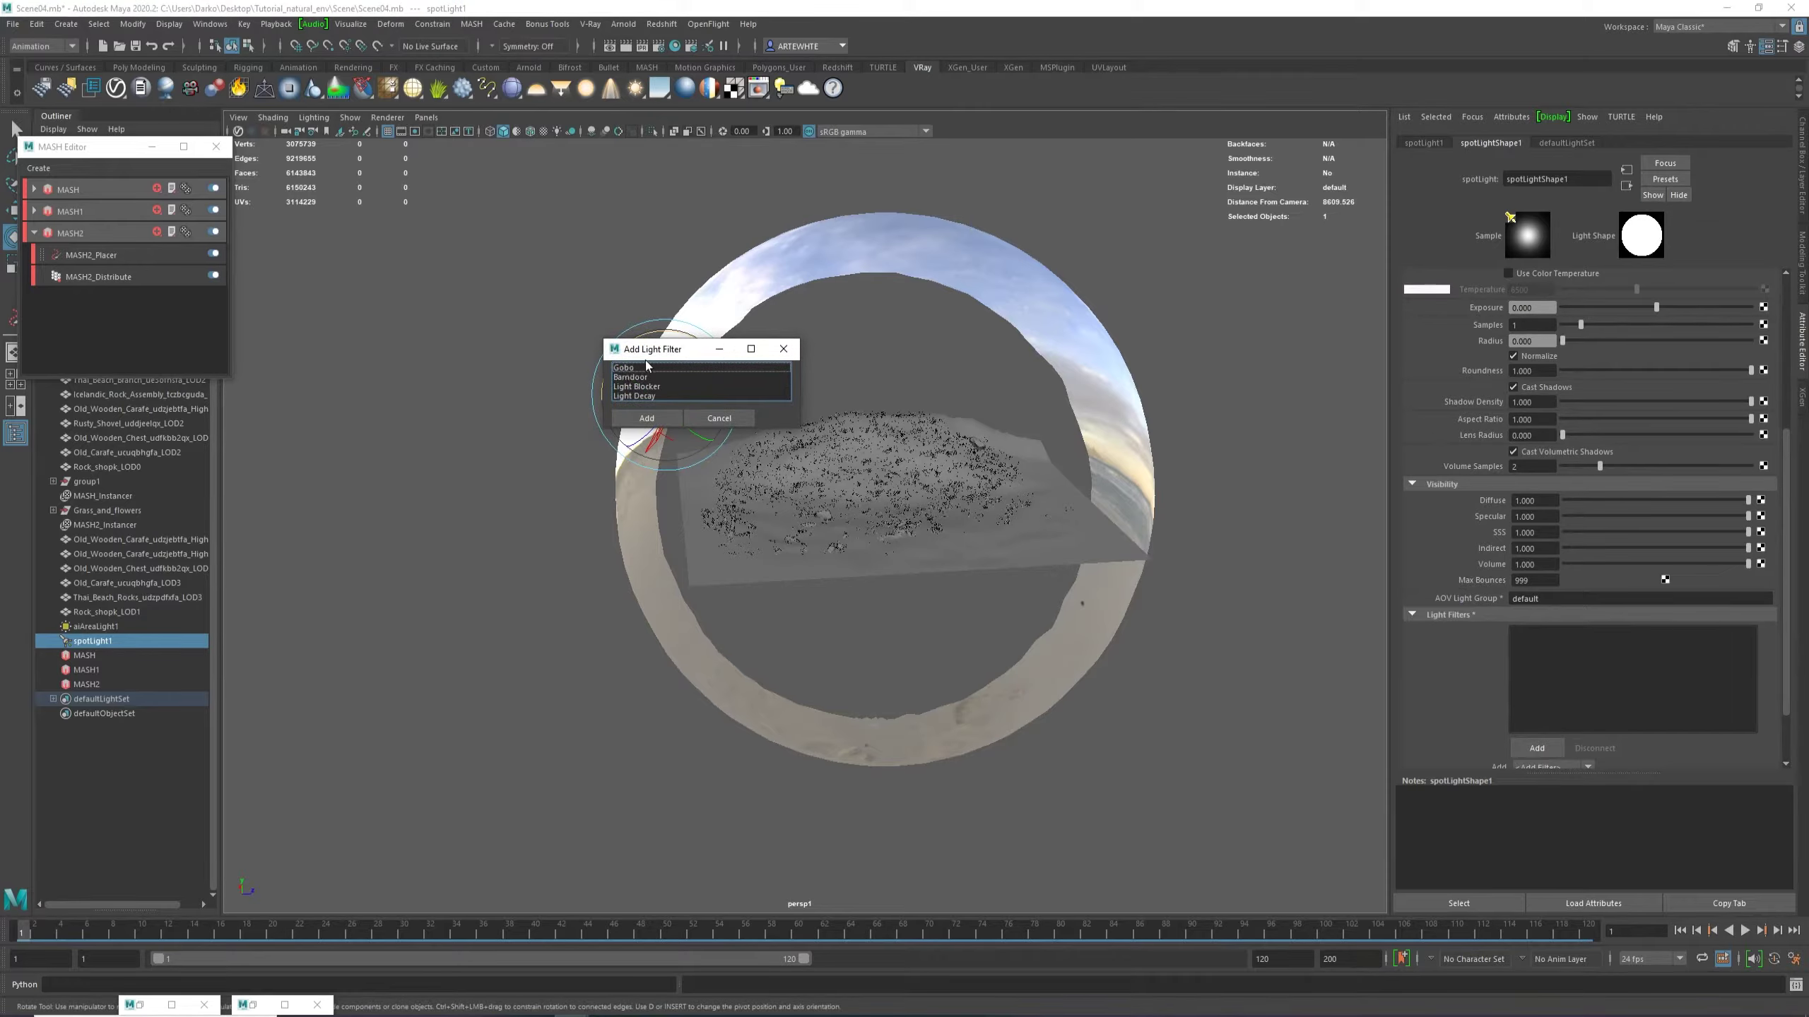
left_click_drag(646, 351, 774, 285)
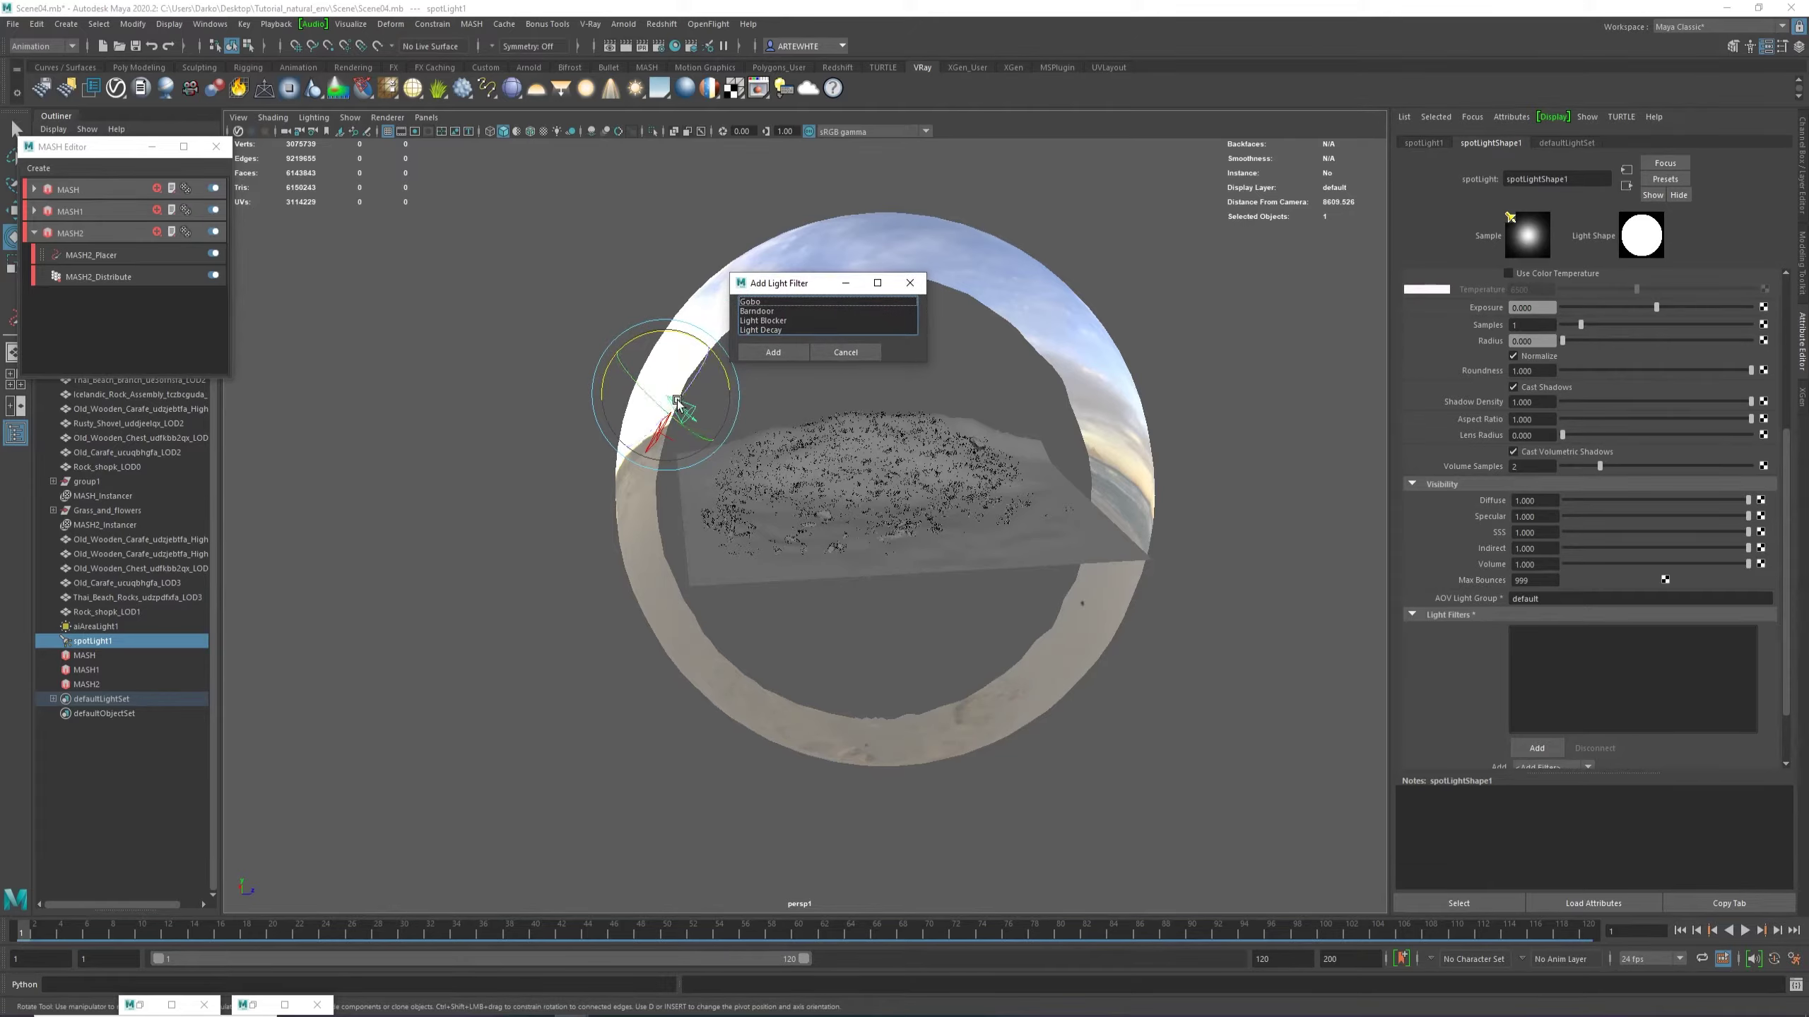
left_click_drag(689, 408, 696, 429)
left_click(755, 303)
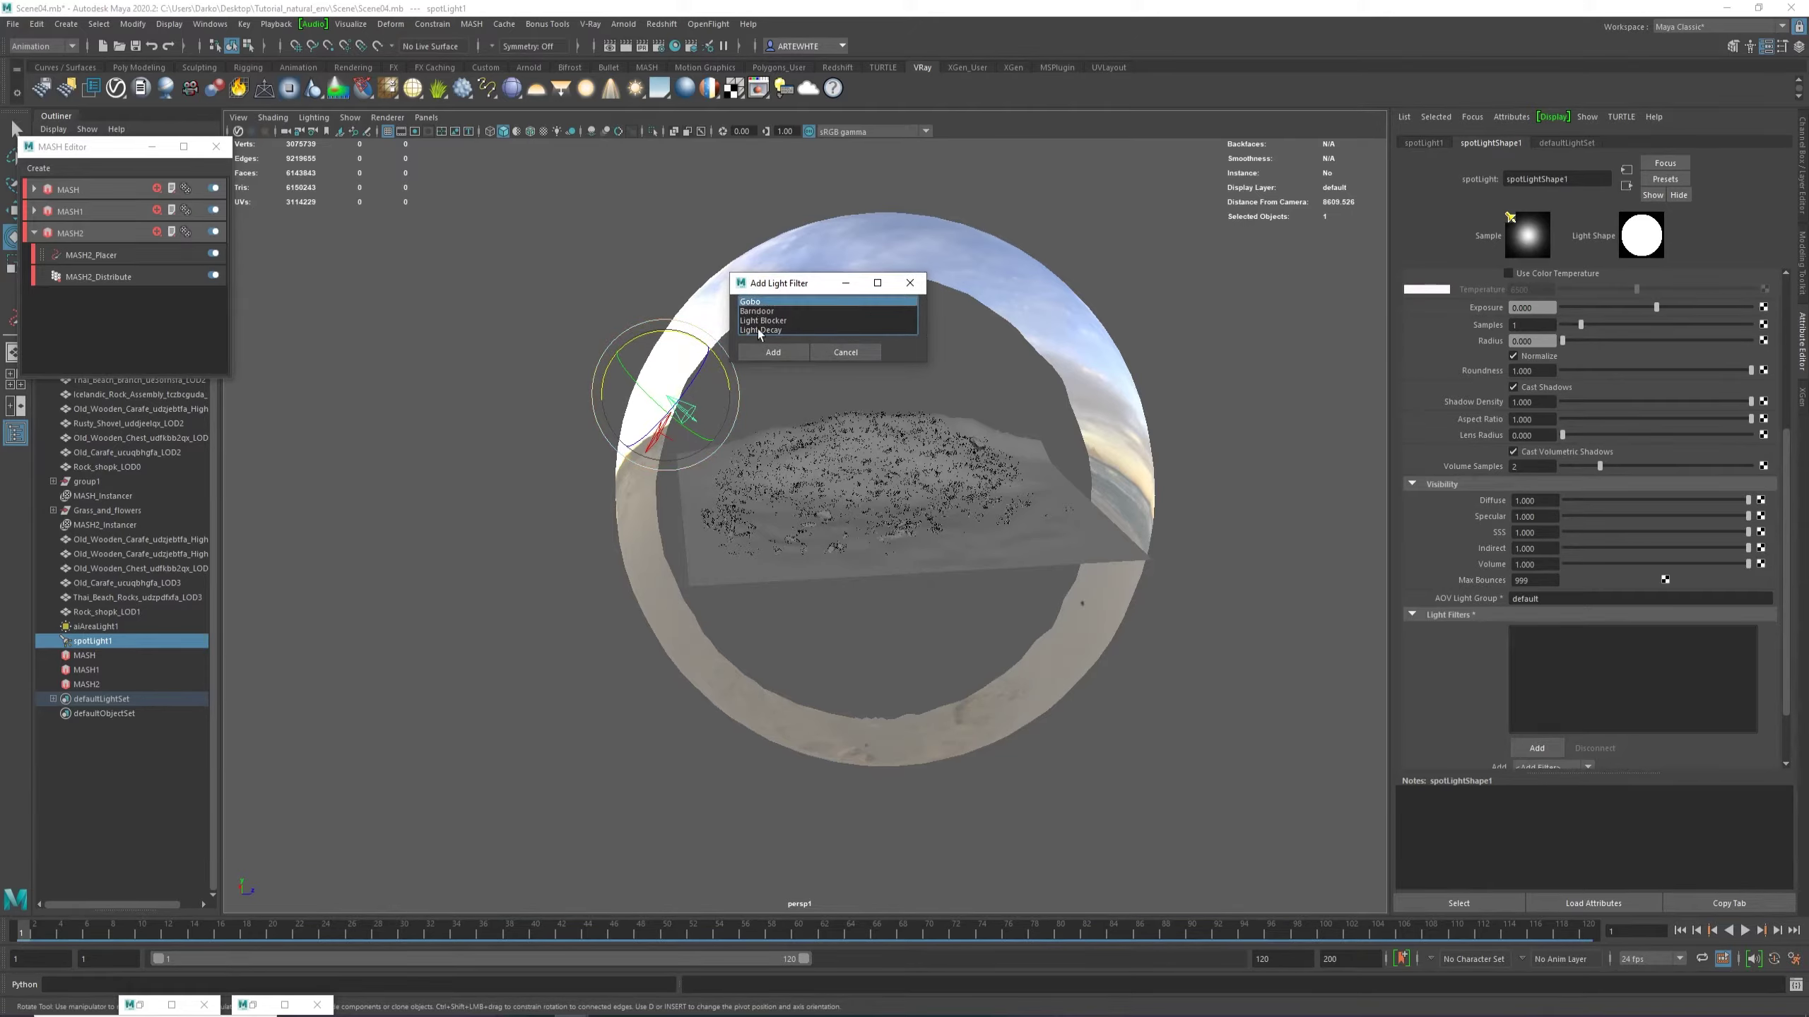
left_click(773, 352)
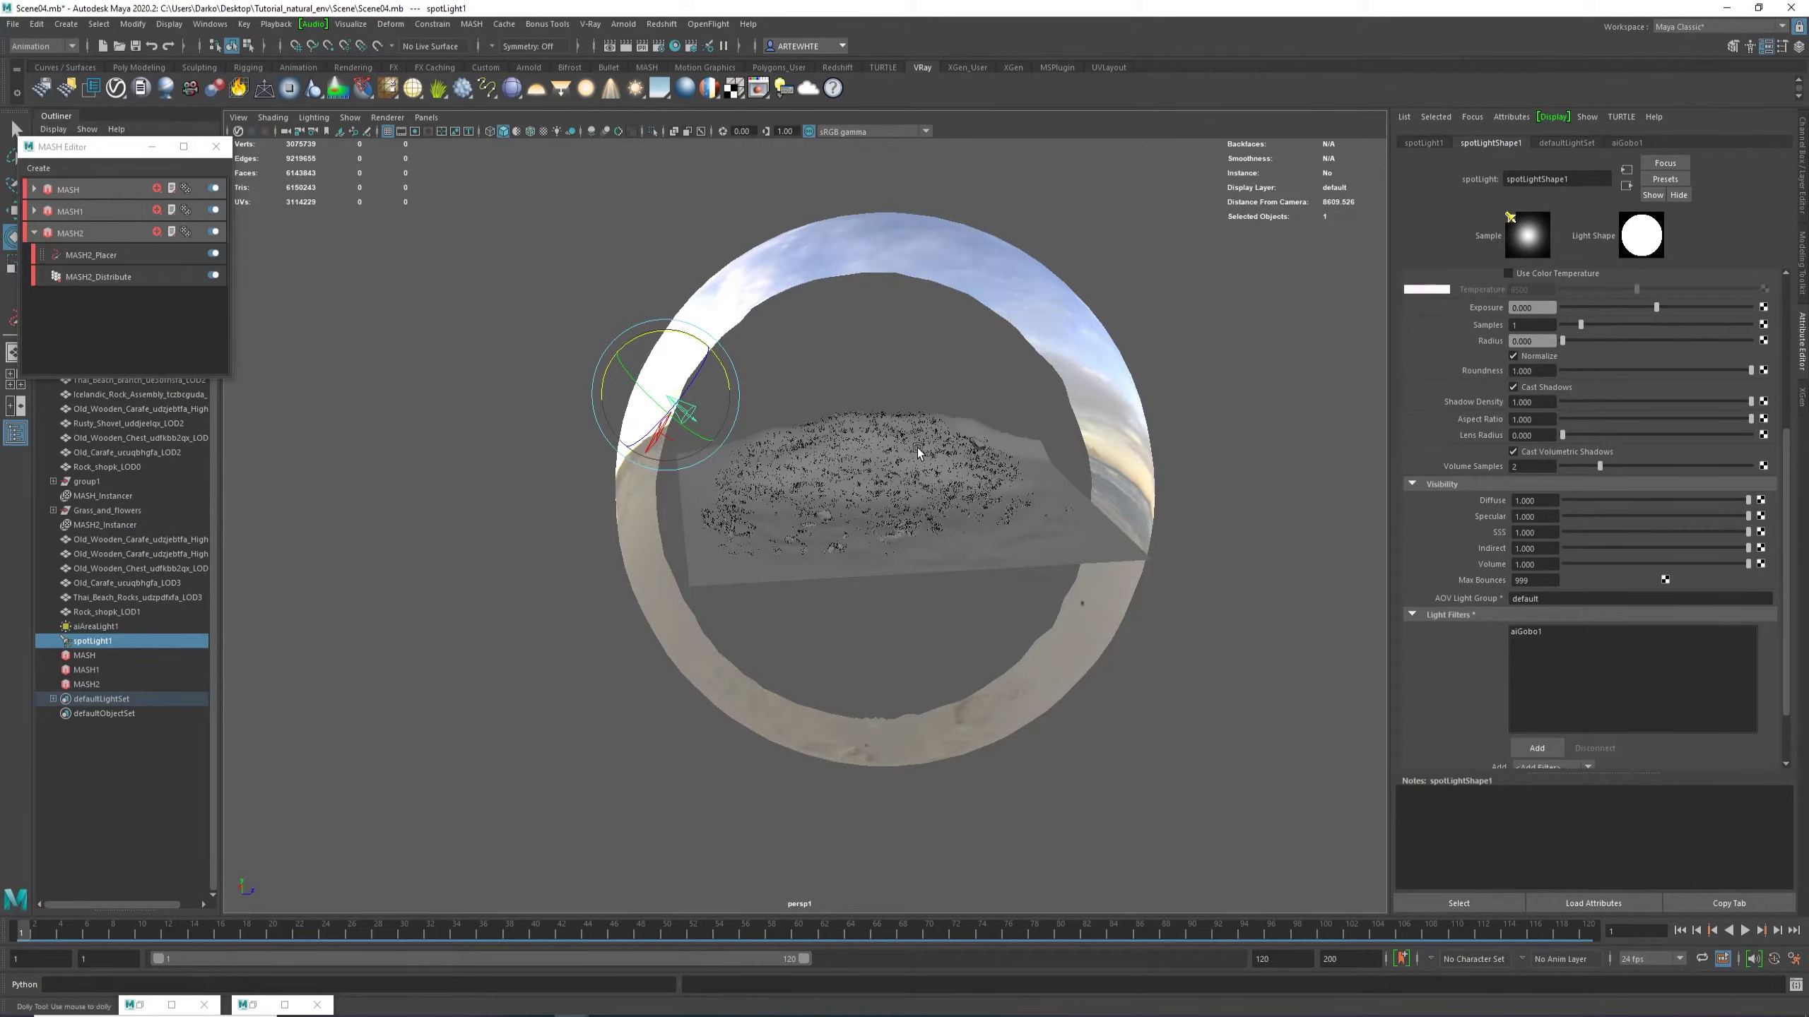
Delete the area light beside the spot light.
right_click_drag(851, 436, 1095, 694, "alt")
left_click_drag(1095, 695, 1168, 776, "alt")
left_click_drag(919, 407, 874, 388, "alt")
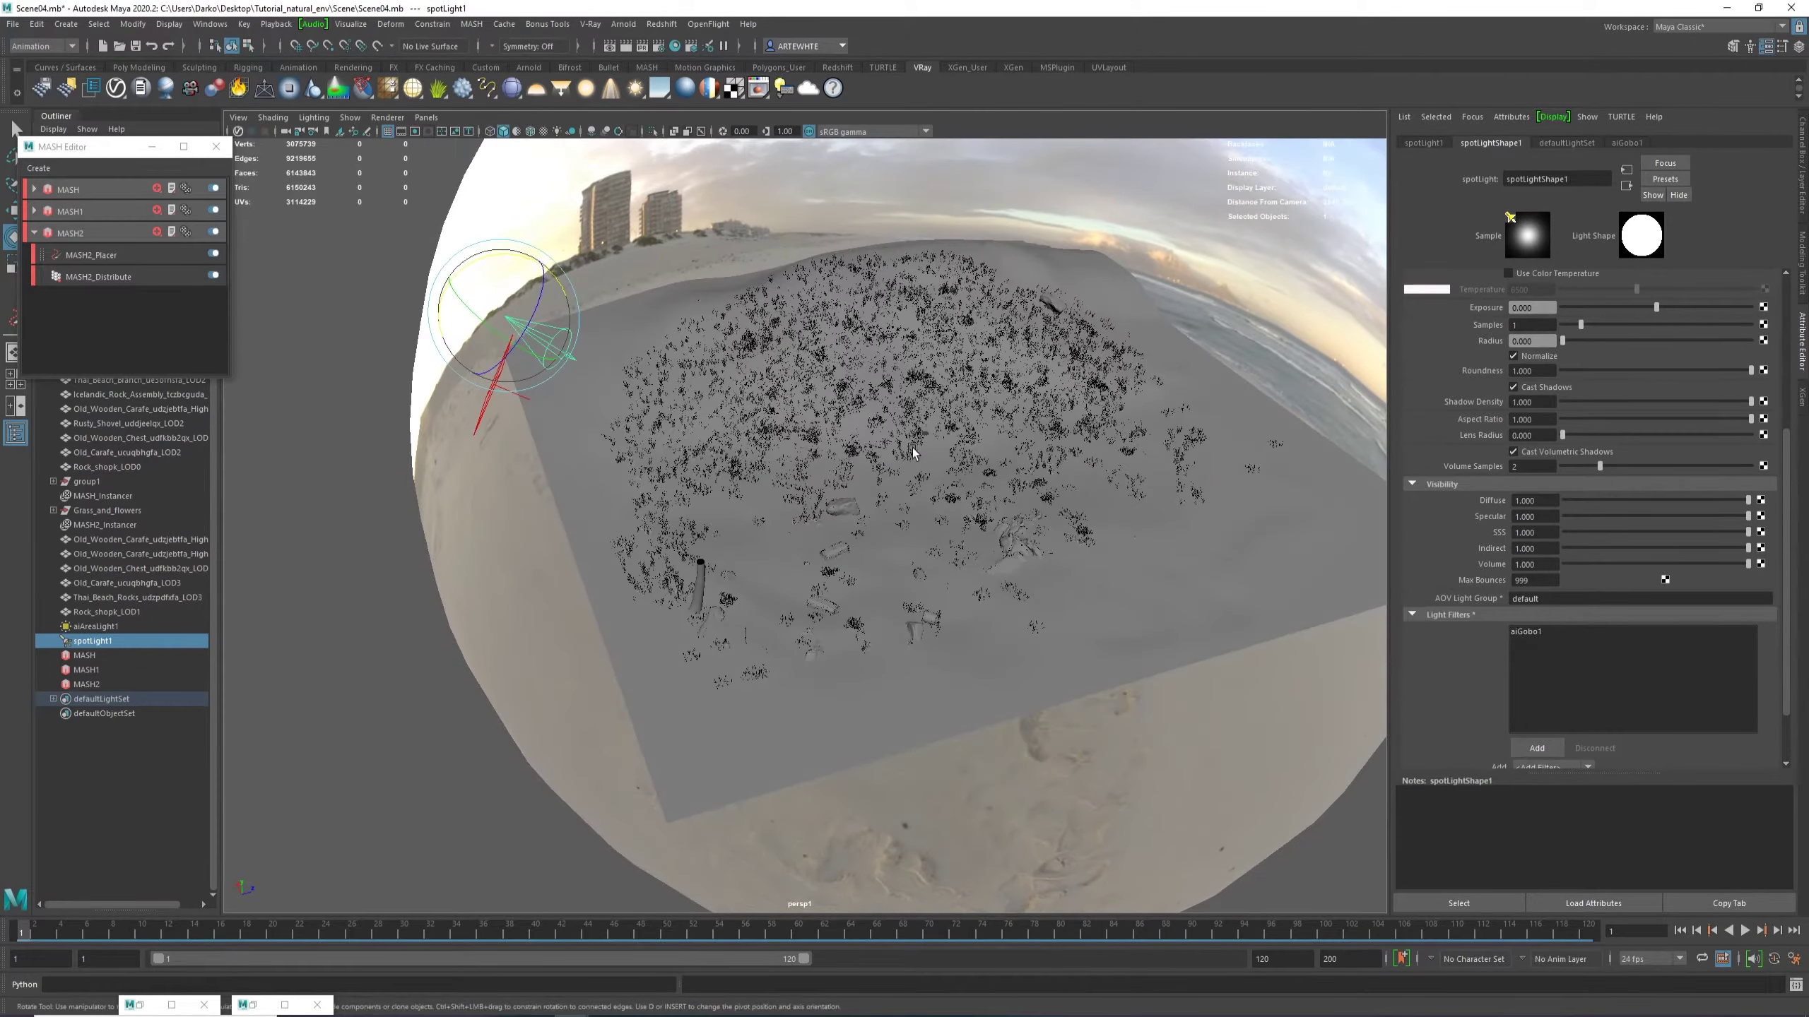
middle_click_drag(874, 389, 1201, 566, "alt")
left_click_drag(792, 533, 750, 528, "alt")
key("w")
left_click(753, 514)
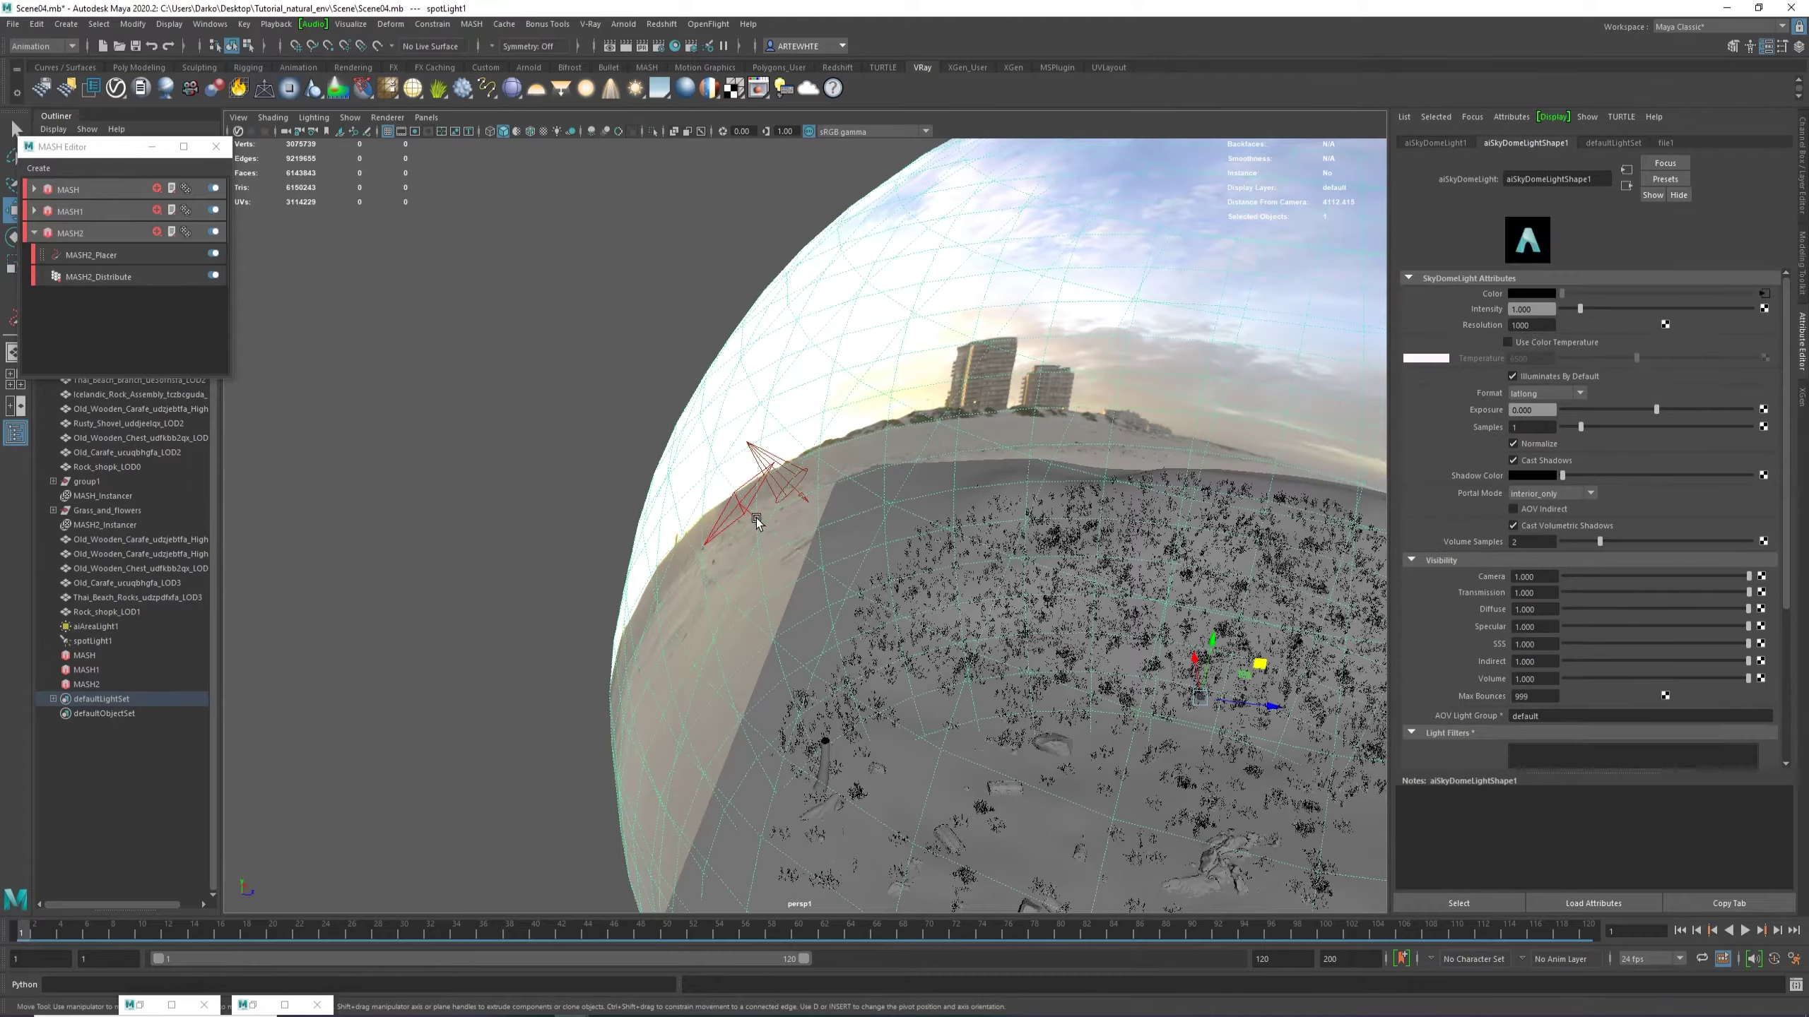
left_click(733, 511)
key("Delete")
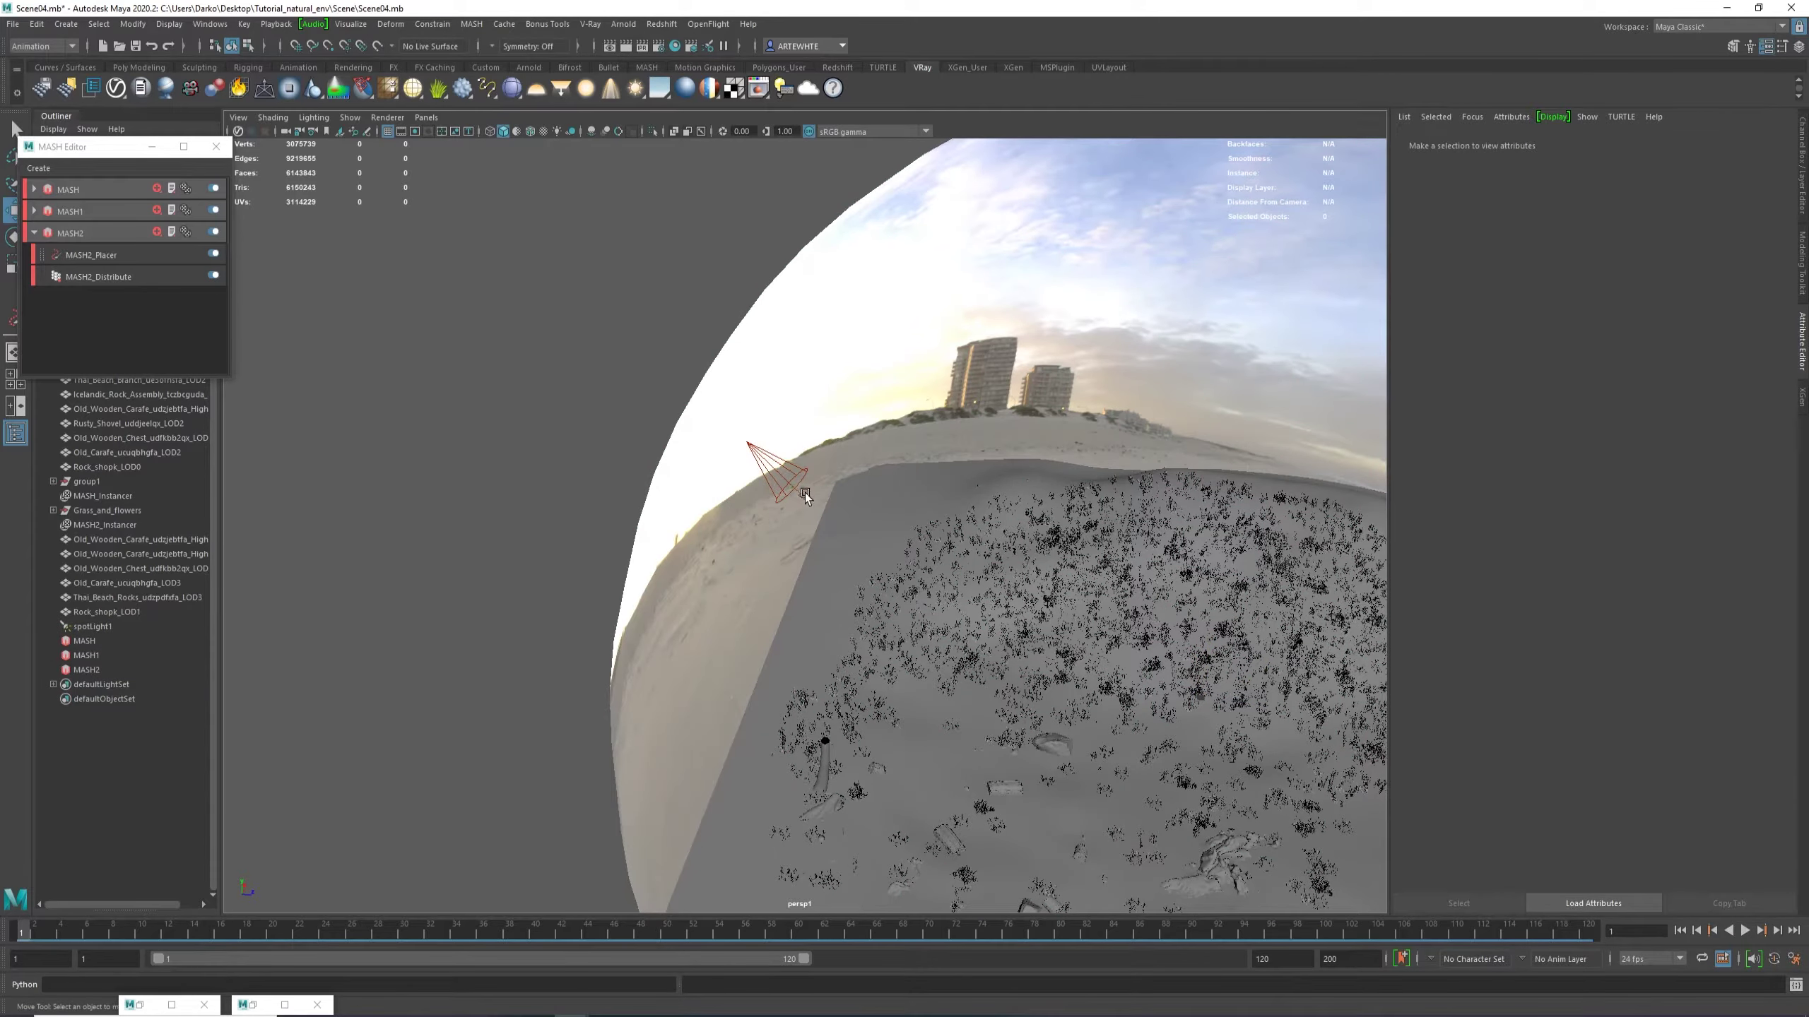
Set the spot light's Arnold Exposure to 10.
left_click(792, 481)
scroll(1641, 341, "up", 3)
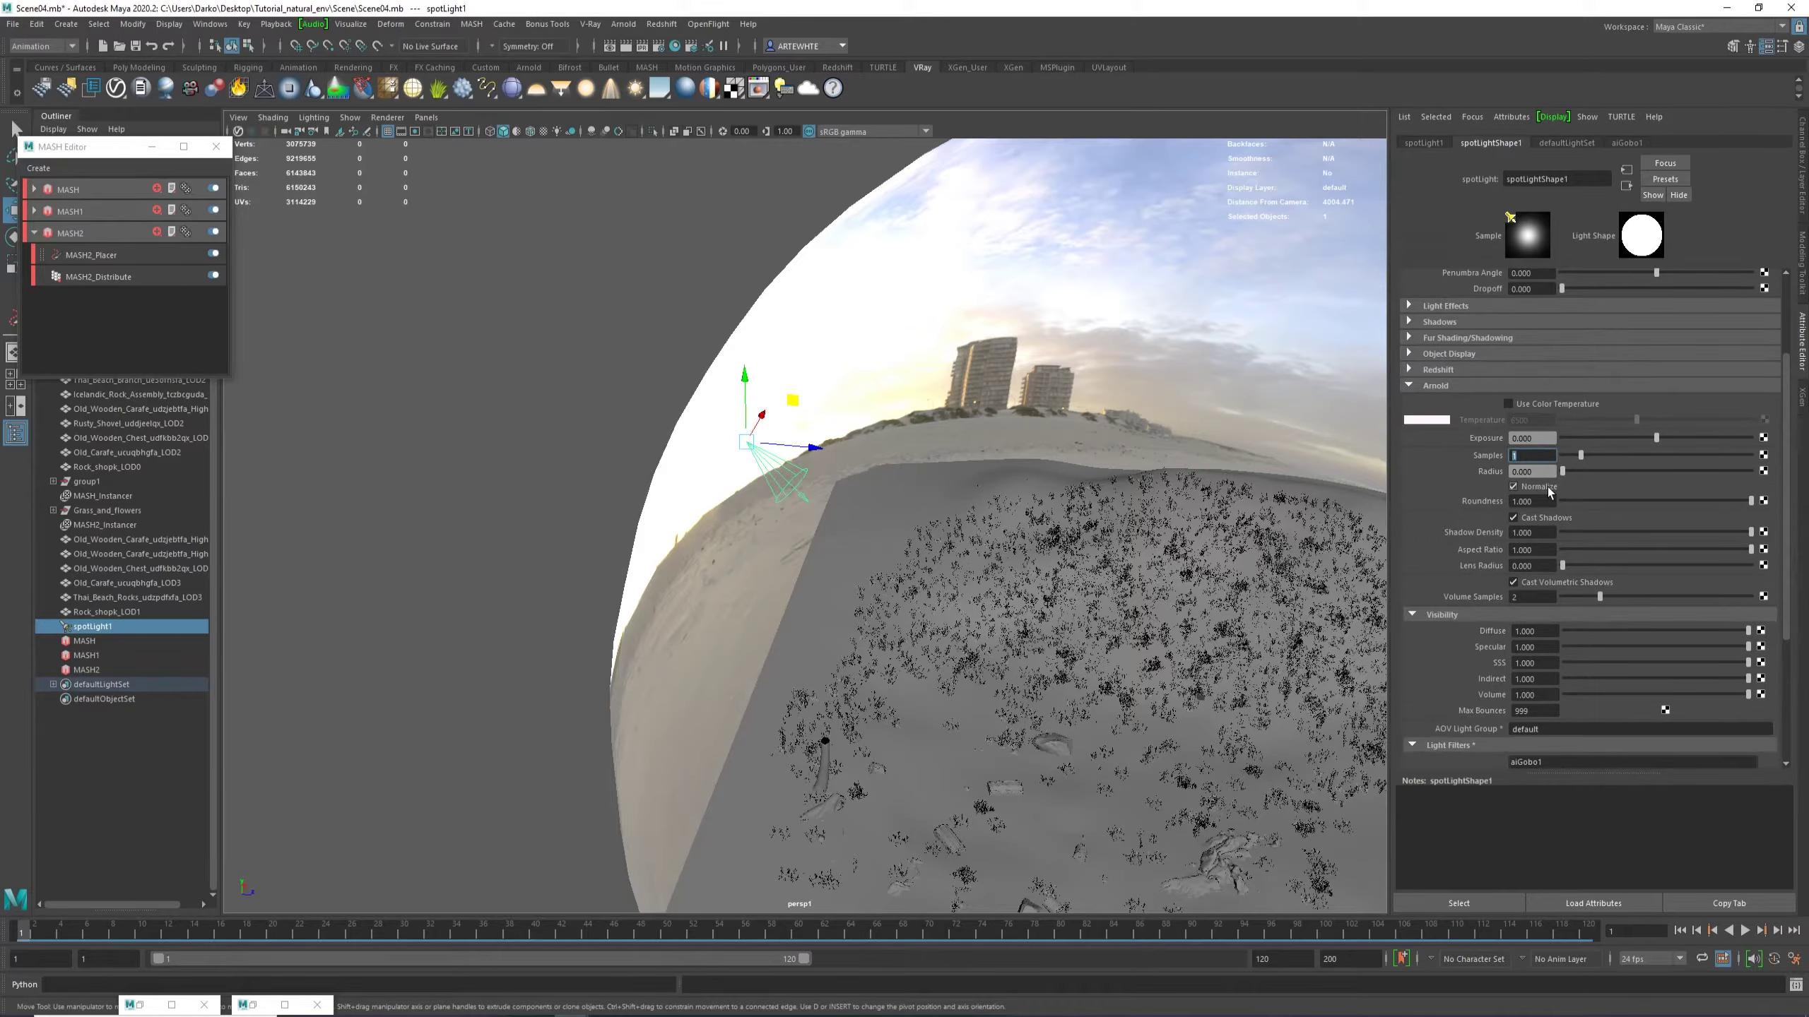
left_click_drag(1539, 438, 1489, 434)
scroll(1637, 487, "up", 2)
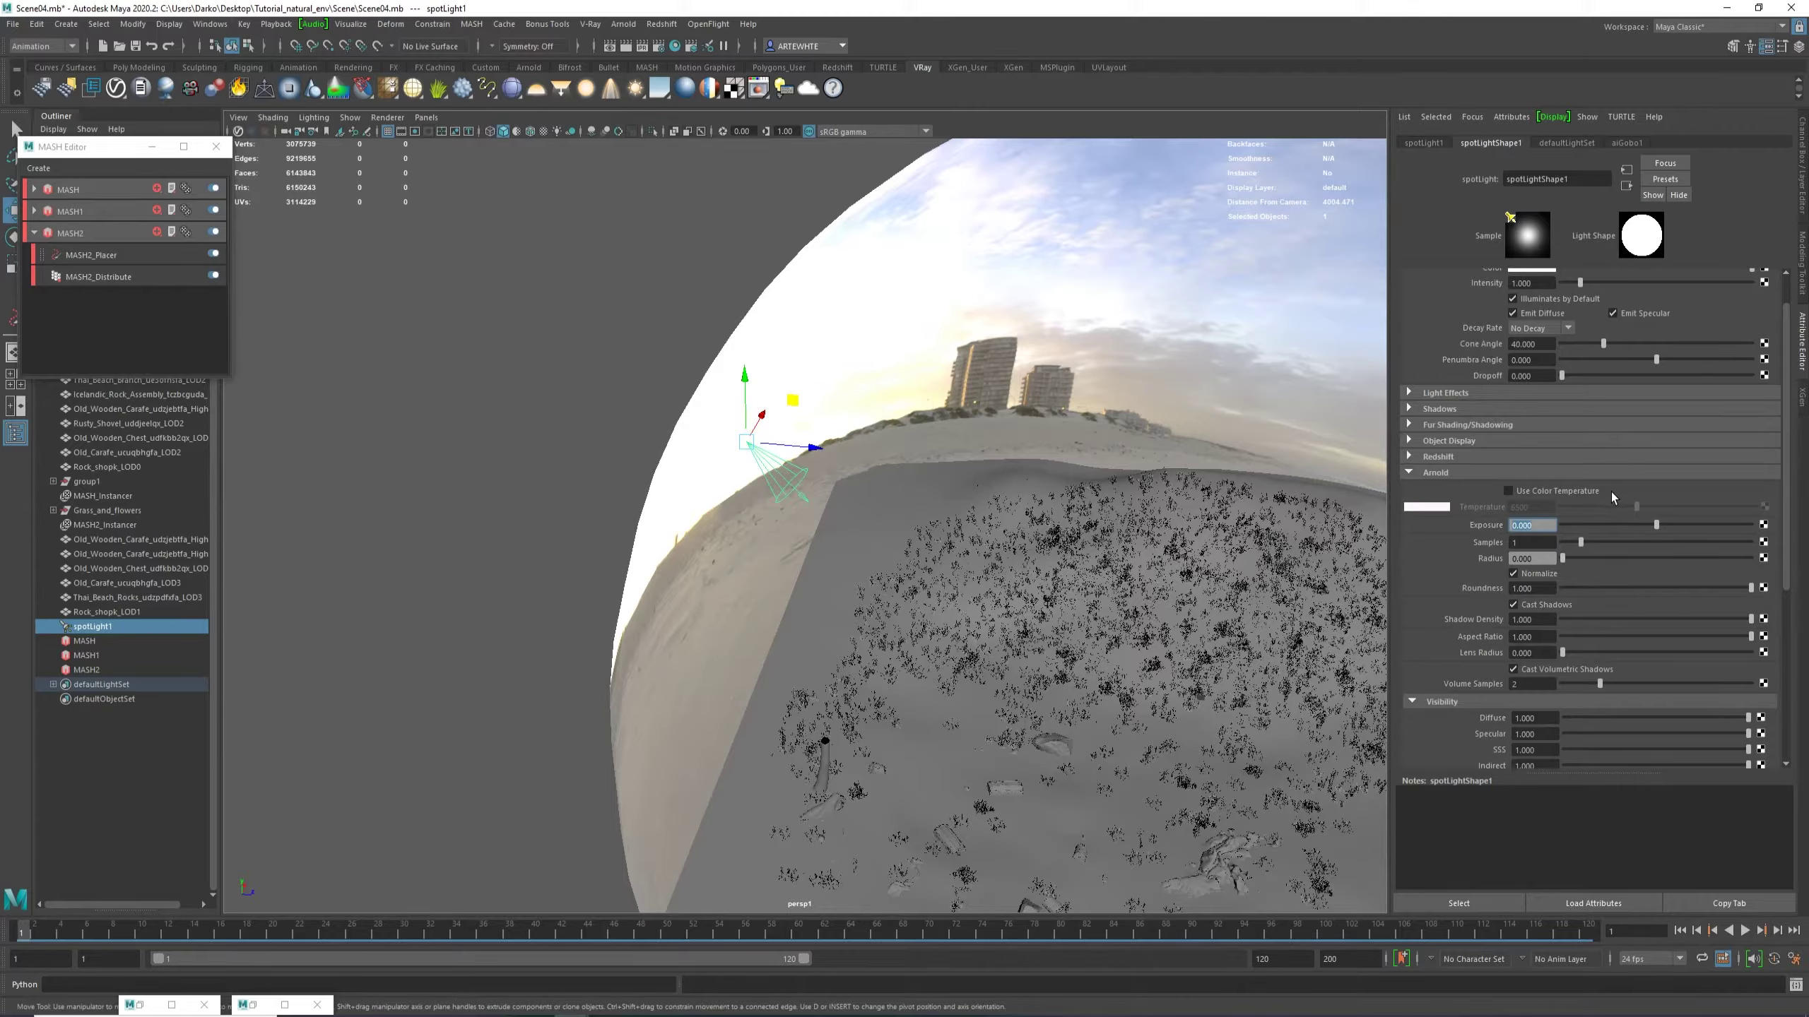
type("10")
key("Return")
Set the sky dome light's Intensity to 0, keeping the spot light and terrain framed in the viewport.
left_click(996, 250)
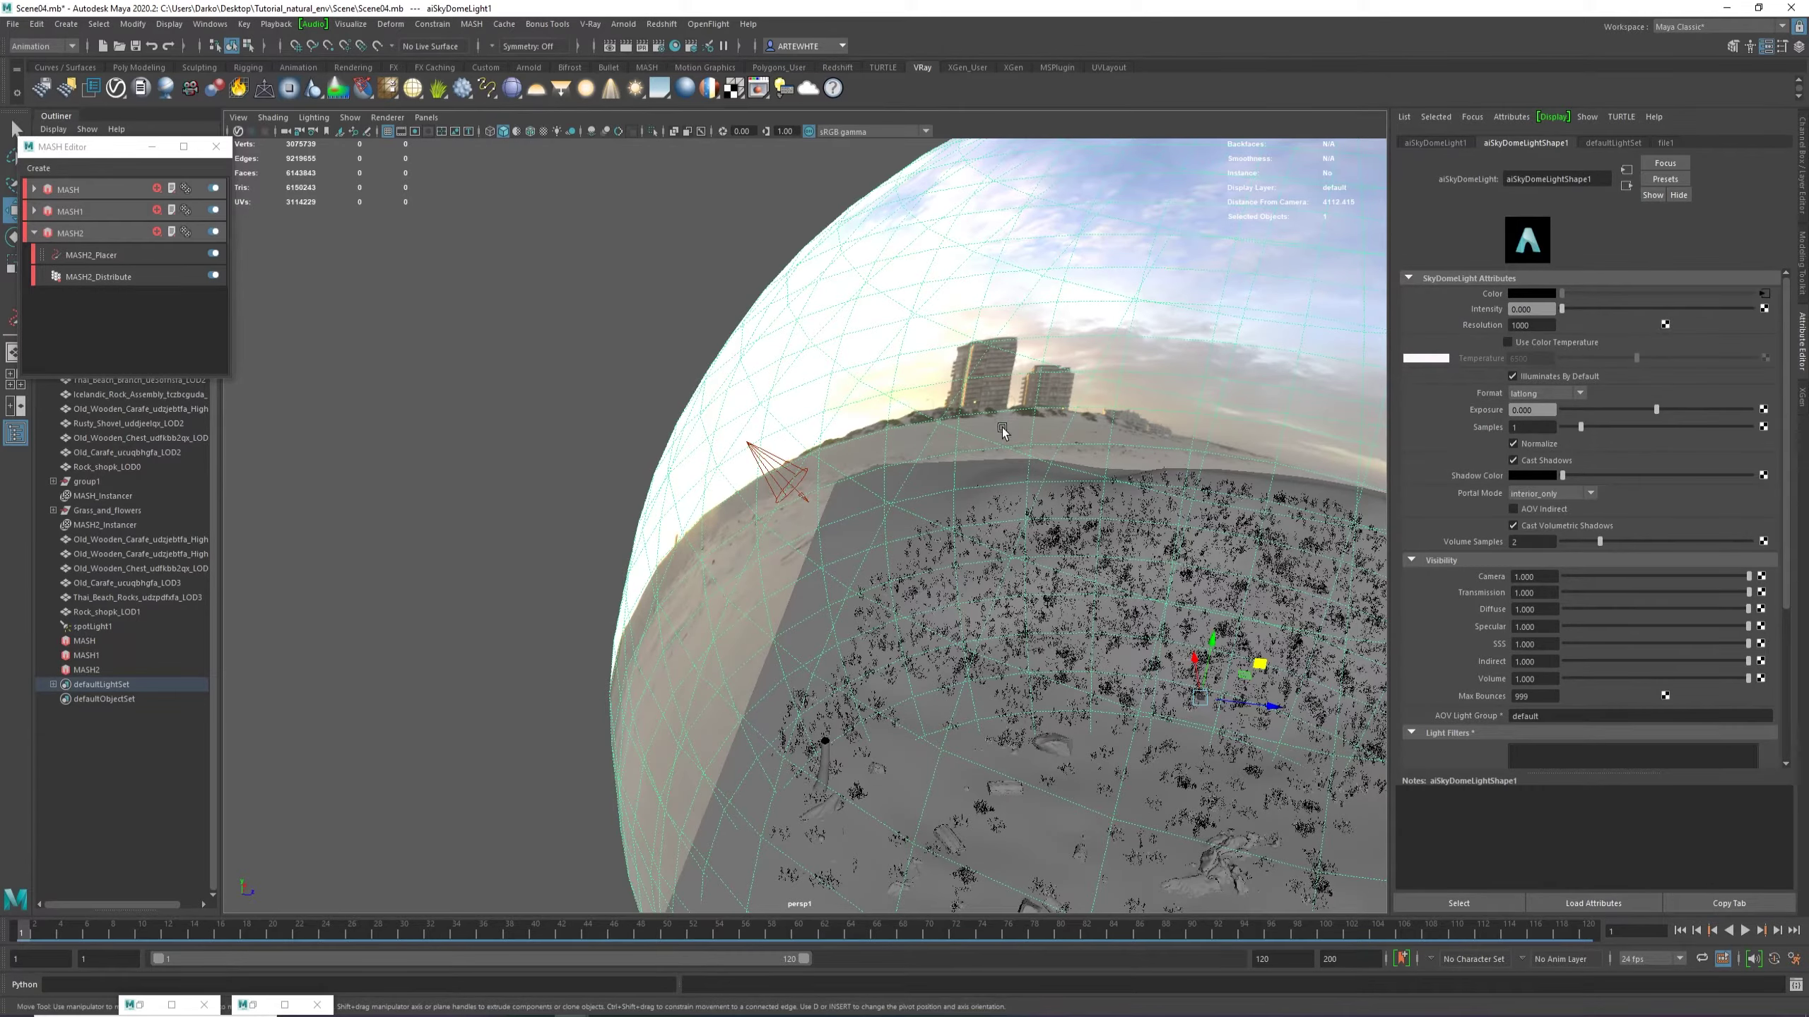
right_click_drag(1002, 428, 826, 412, "alt")
left_click_drag(771, 422, 780, 377, "alt")
right_click_drag(626, 442, 811, 490, "alt")
middle_click_drag(987, 565, 736, 534, "alt")
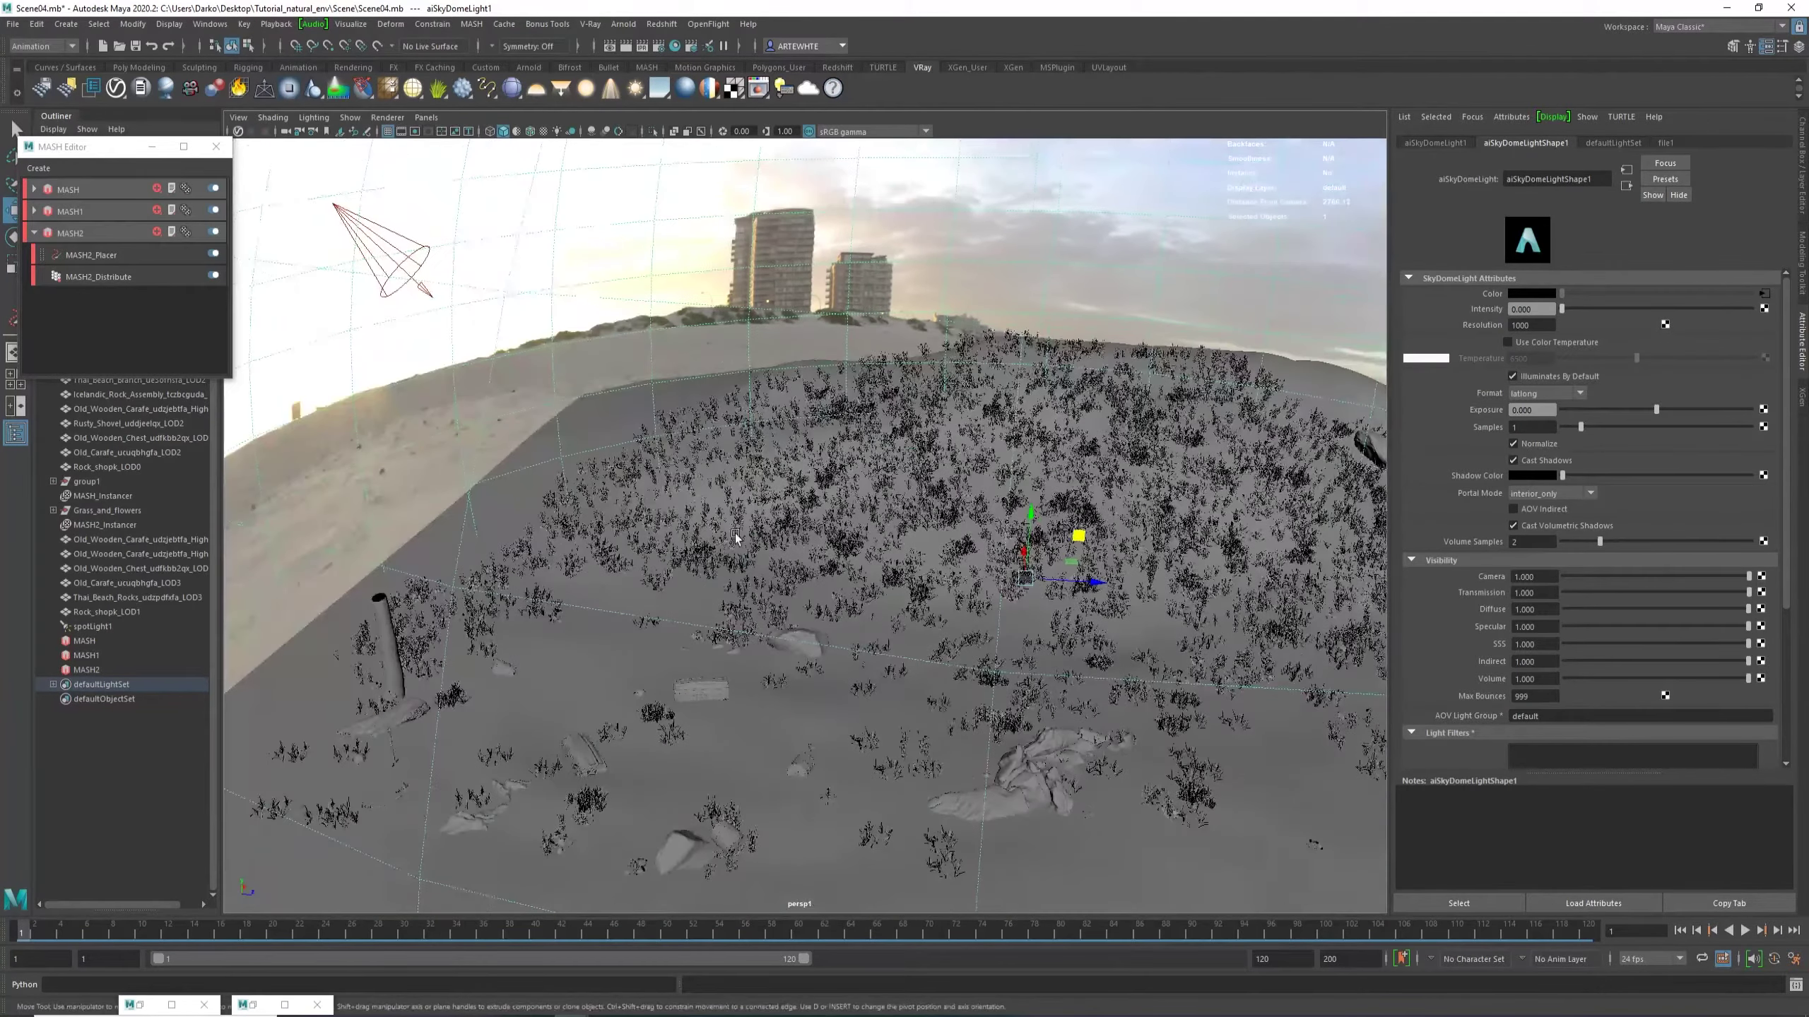
Bring back the Arnold render window, save the scene and start the live render.
left_click(252, 1005)
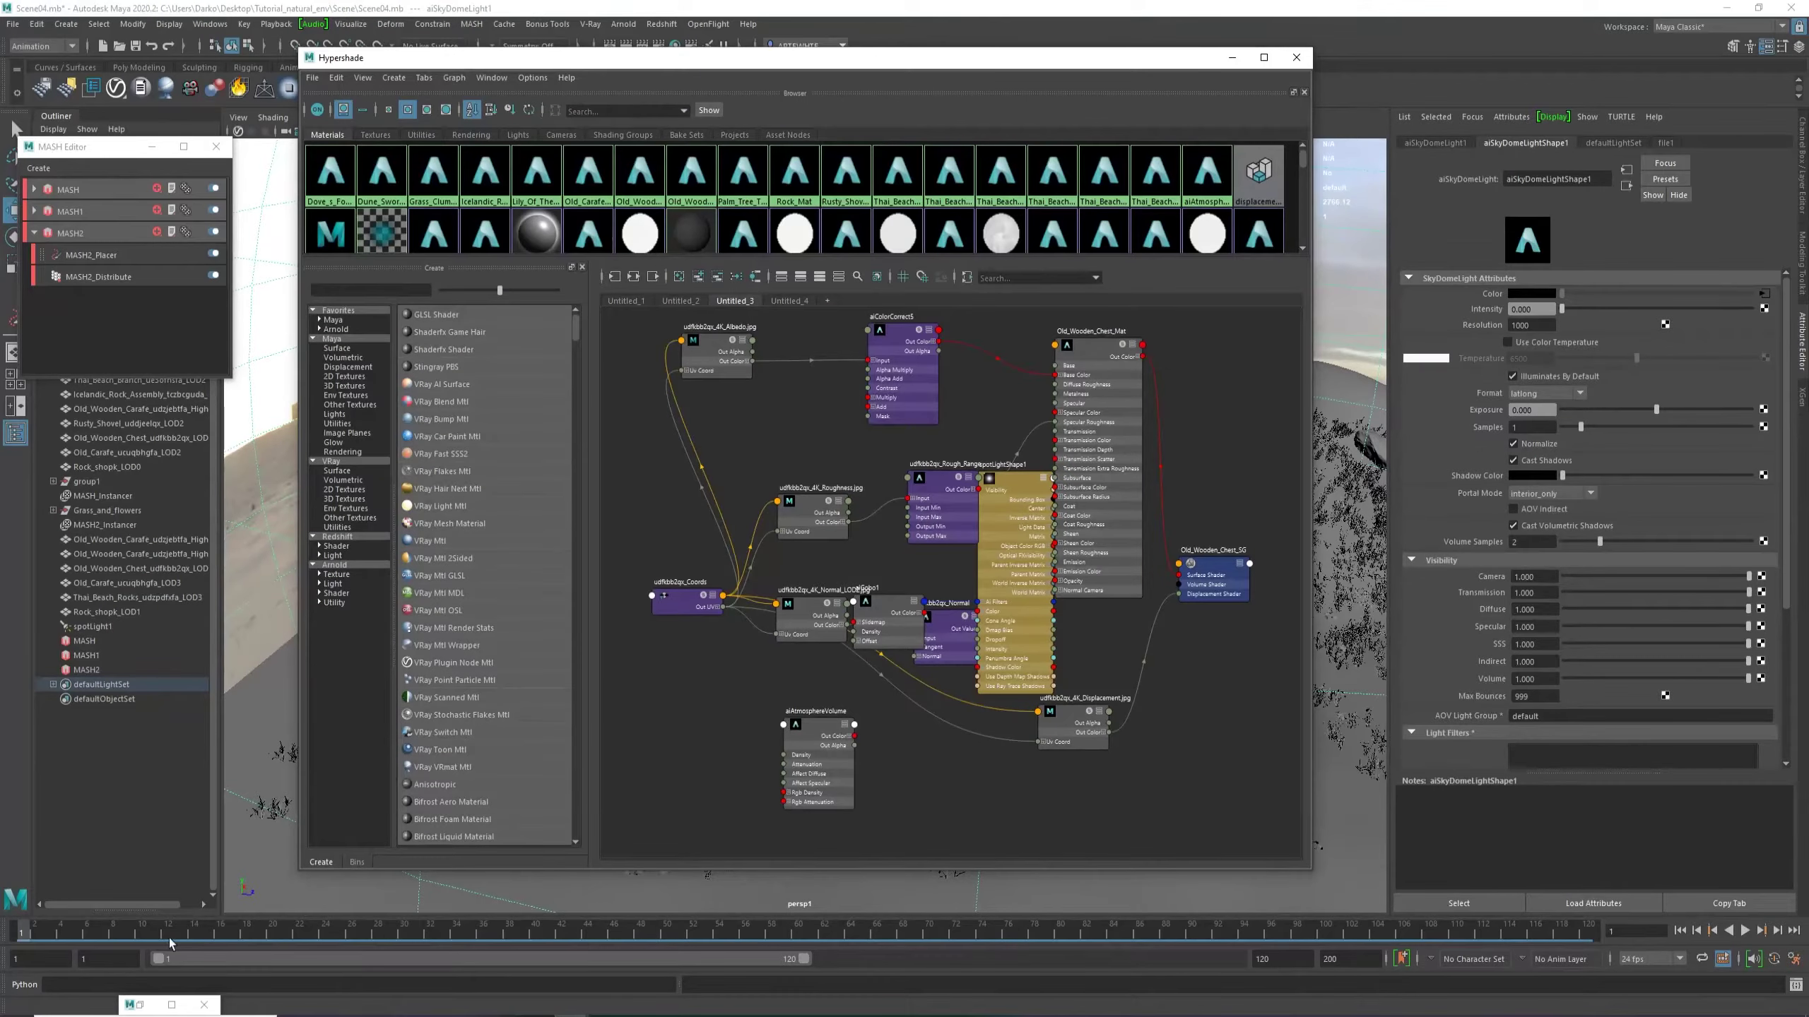
left_click(172, 1005)
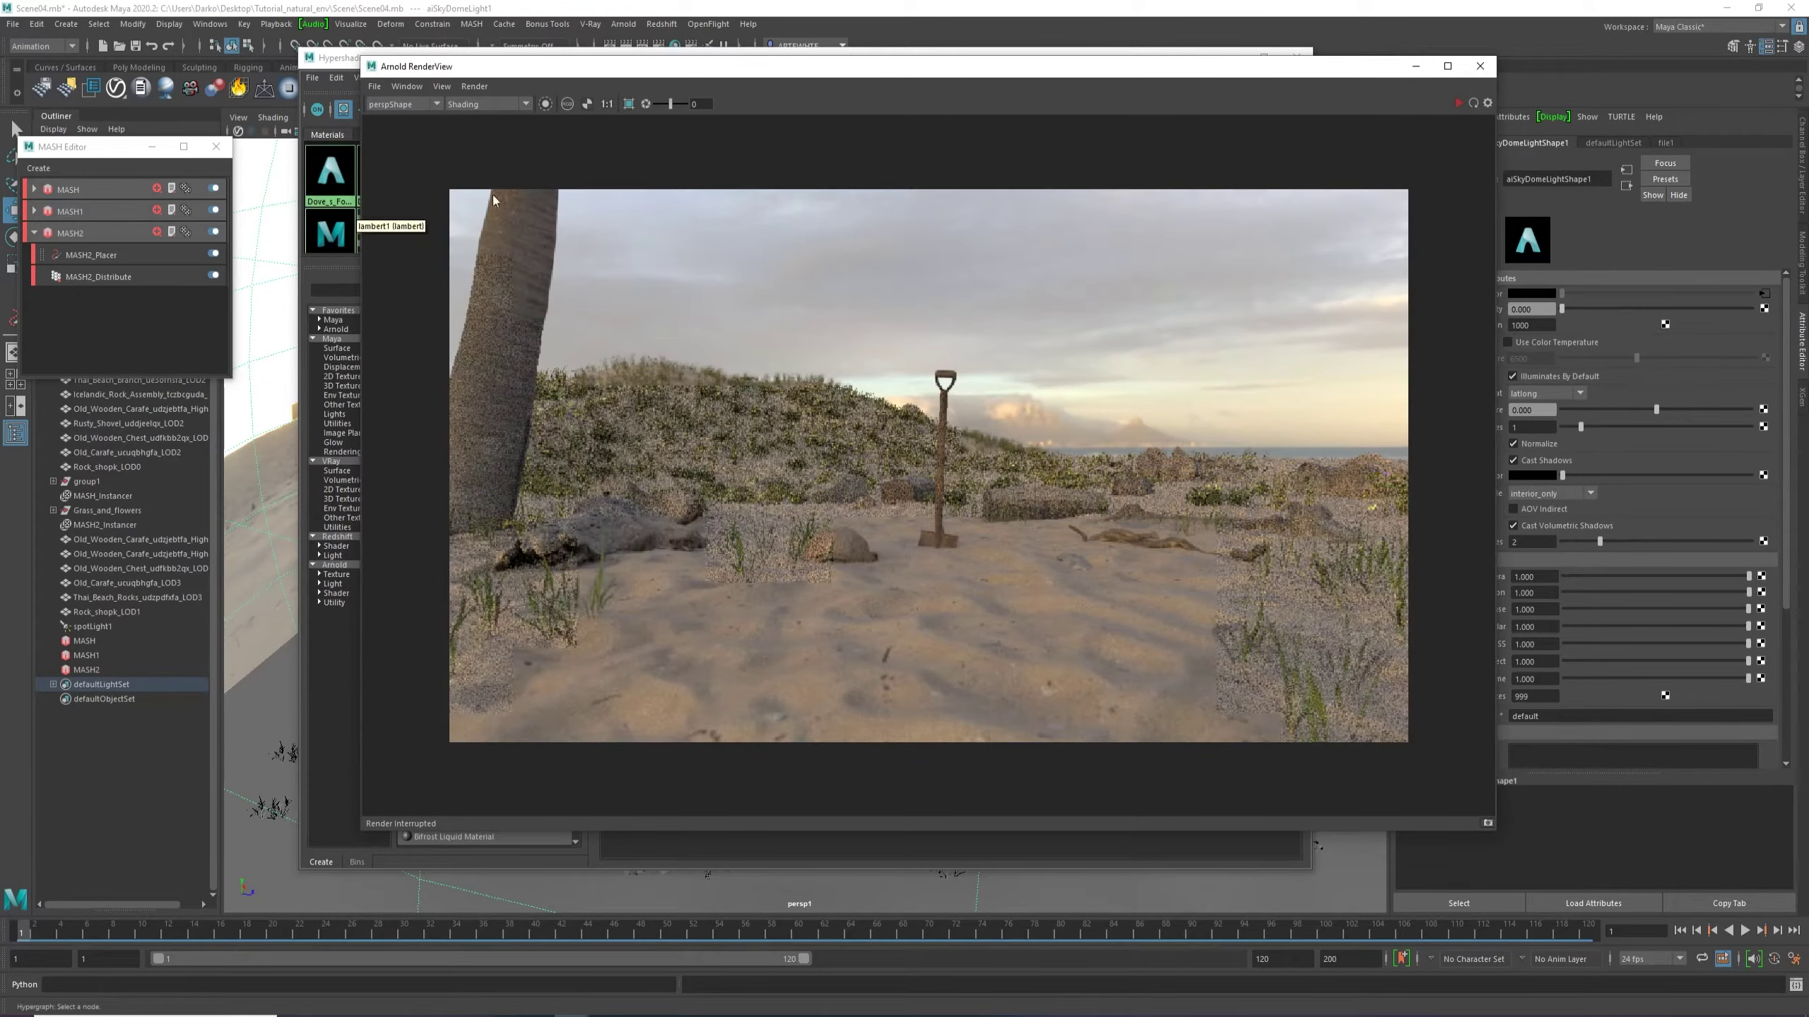
key("ctrl+s")
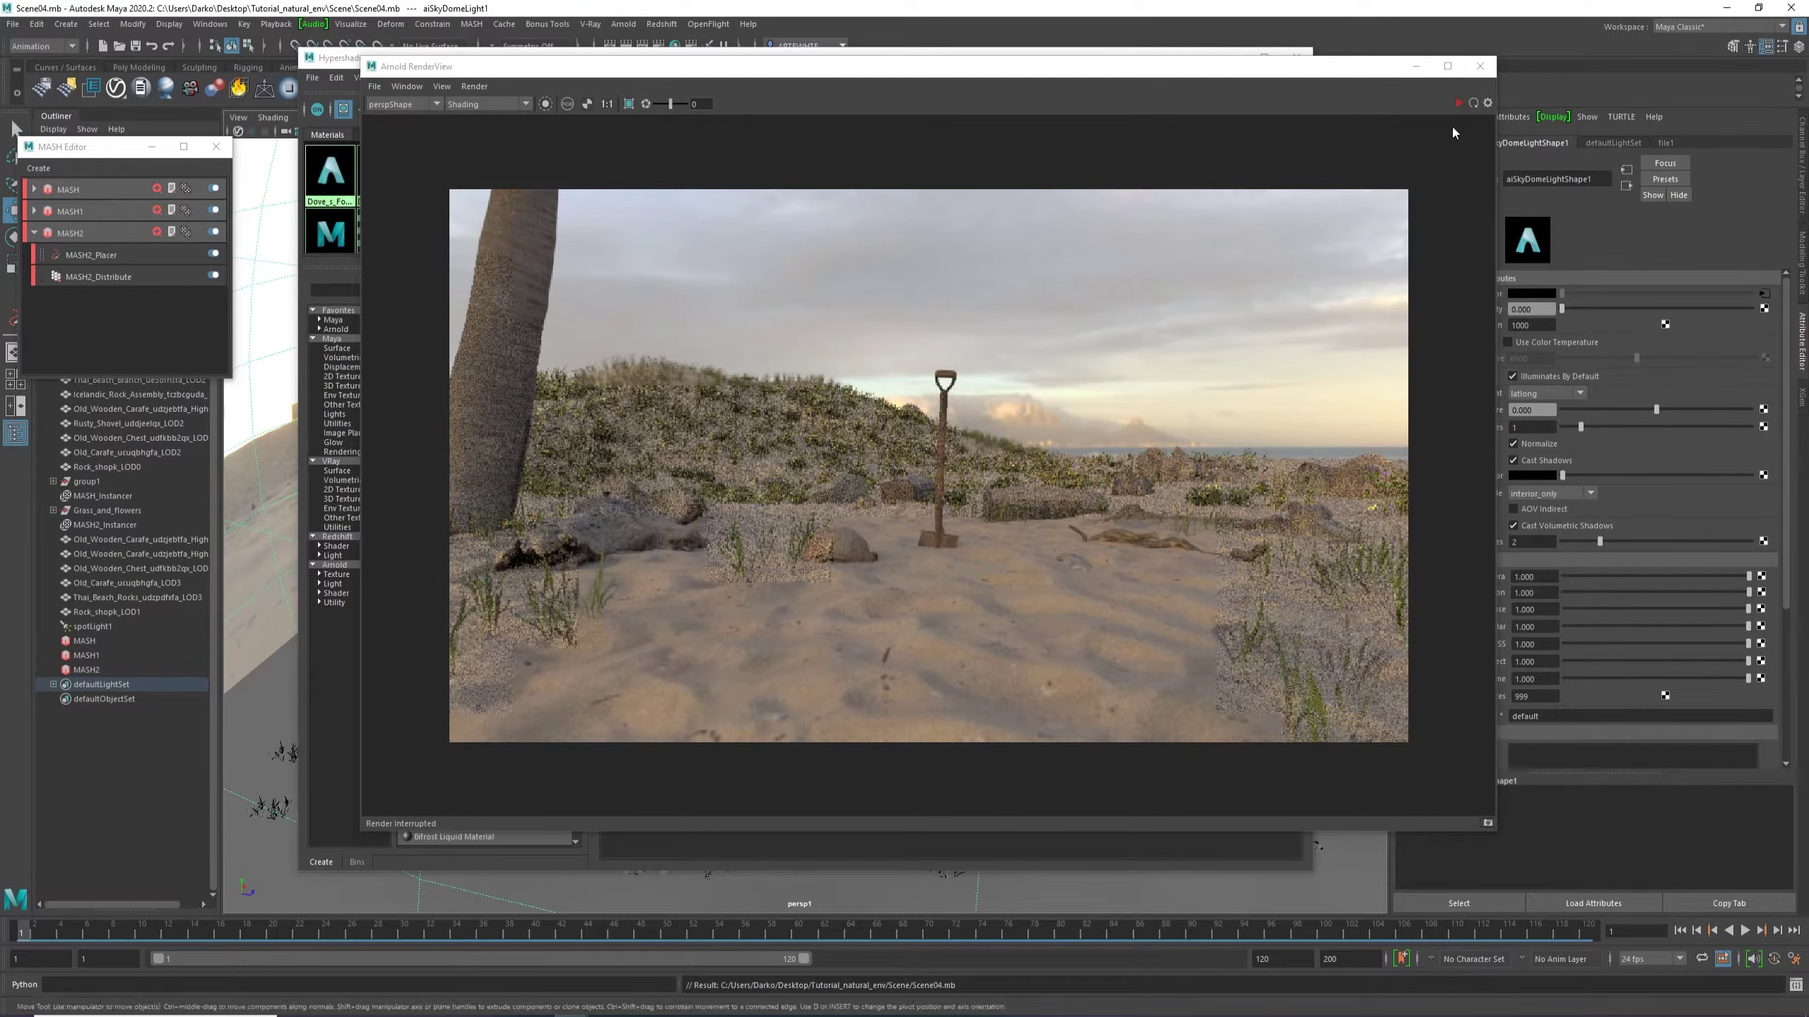
left_click(1457, 102)
left_click_drag(1366, 71, 1170, 71)
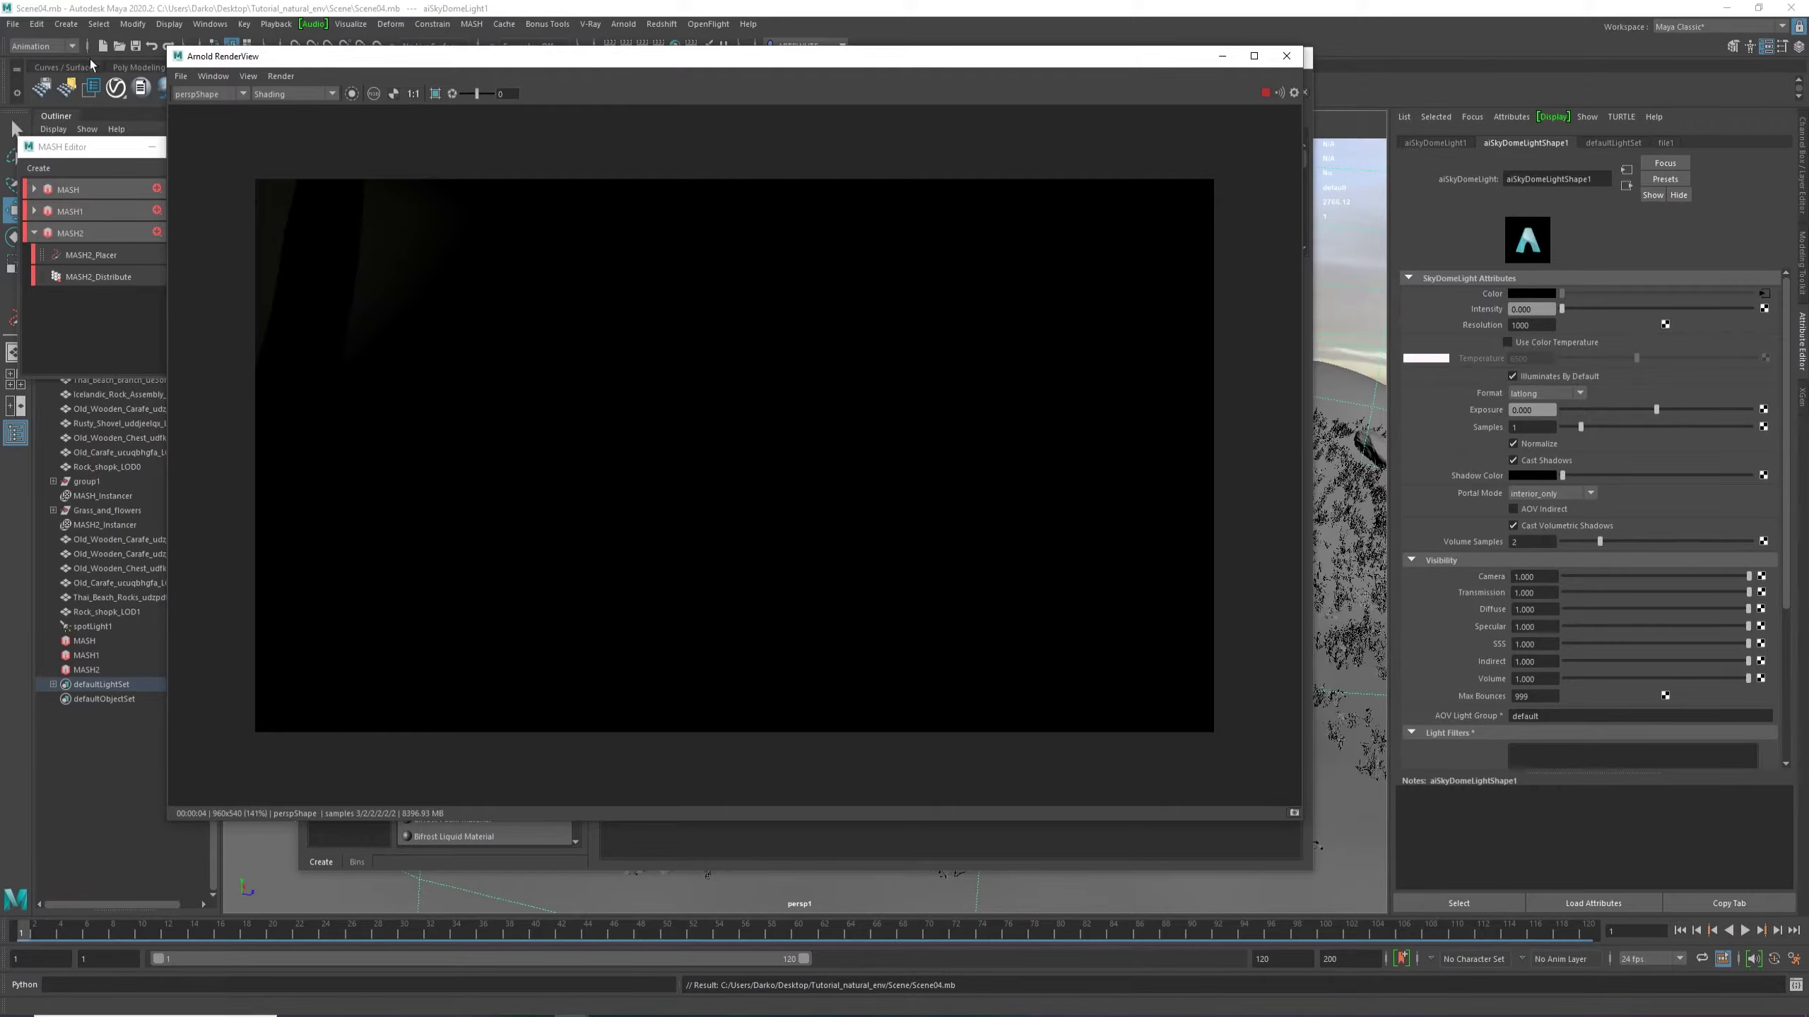
Select spotLight1 and raise its Arnold Exposure to 15.
left_click_drag(105, 150, 282, 155)
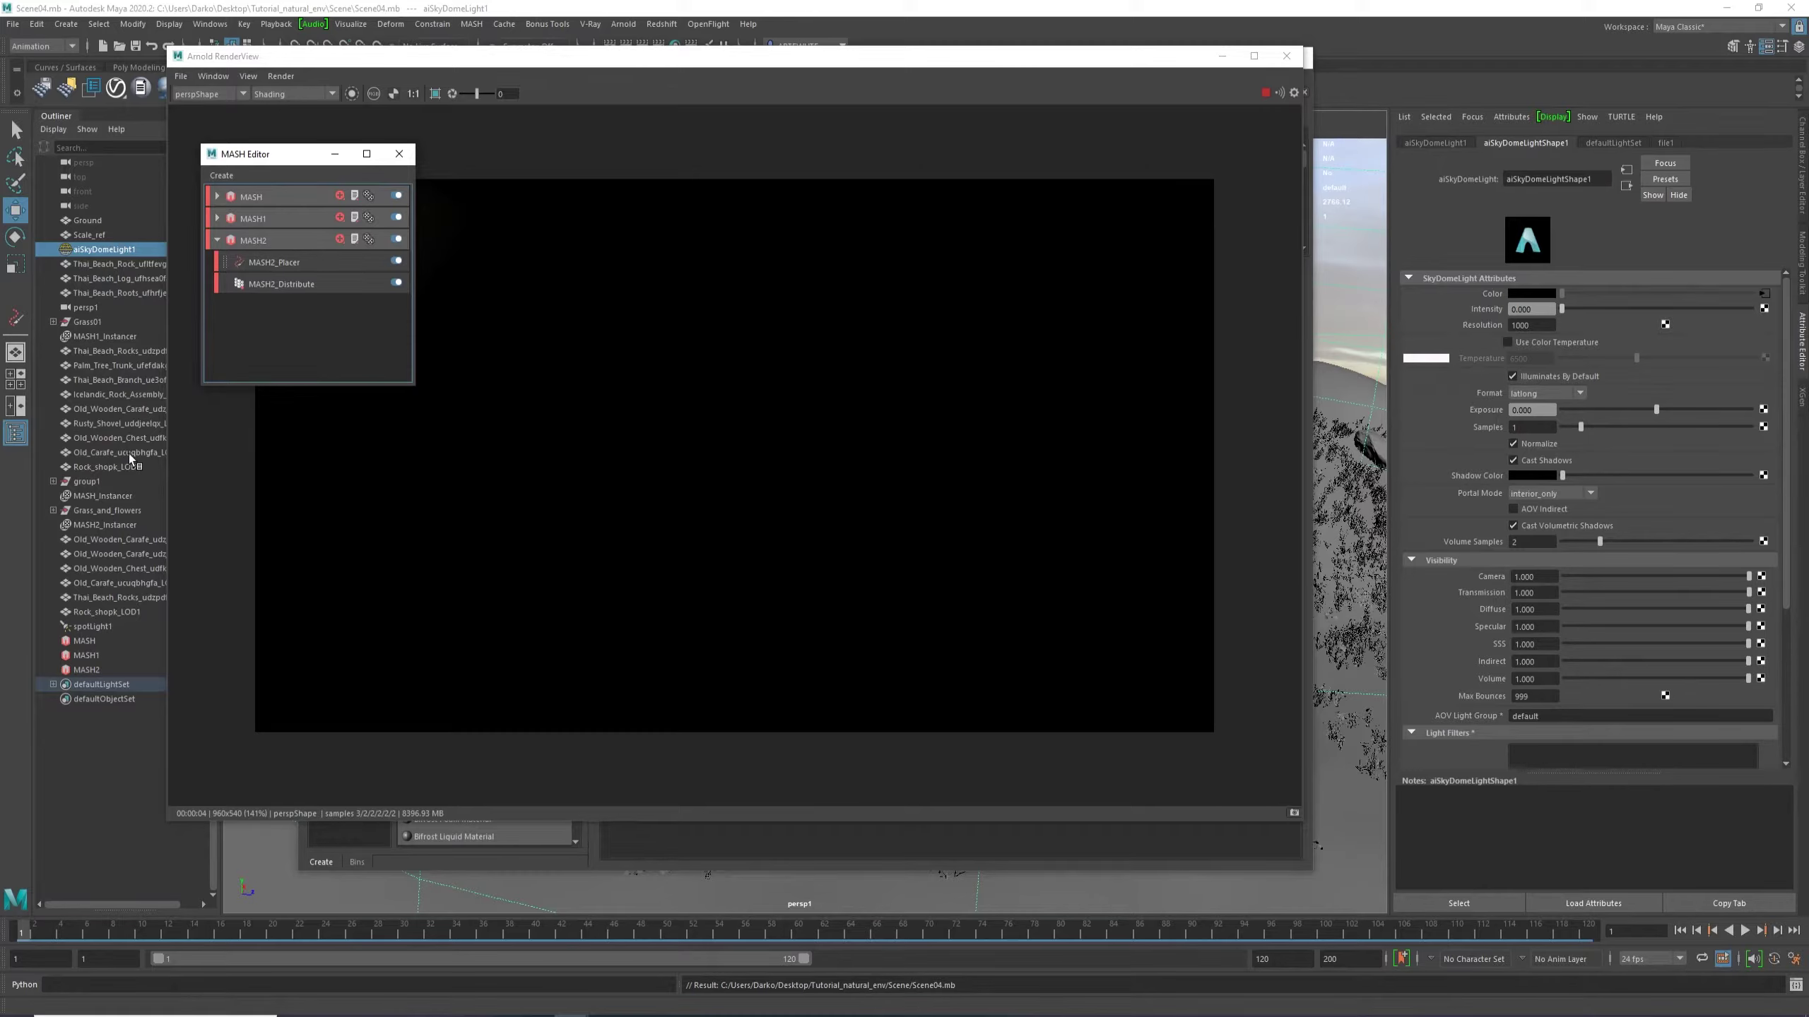
left_click(92, 627)
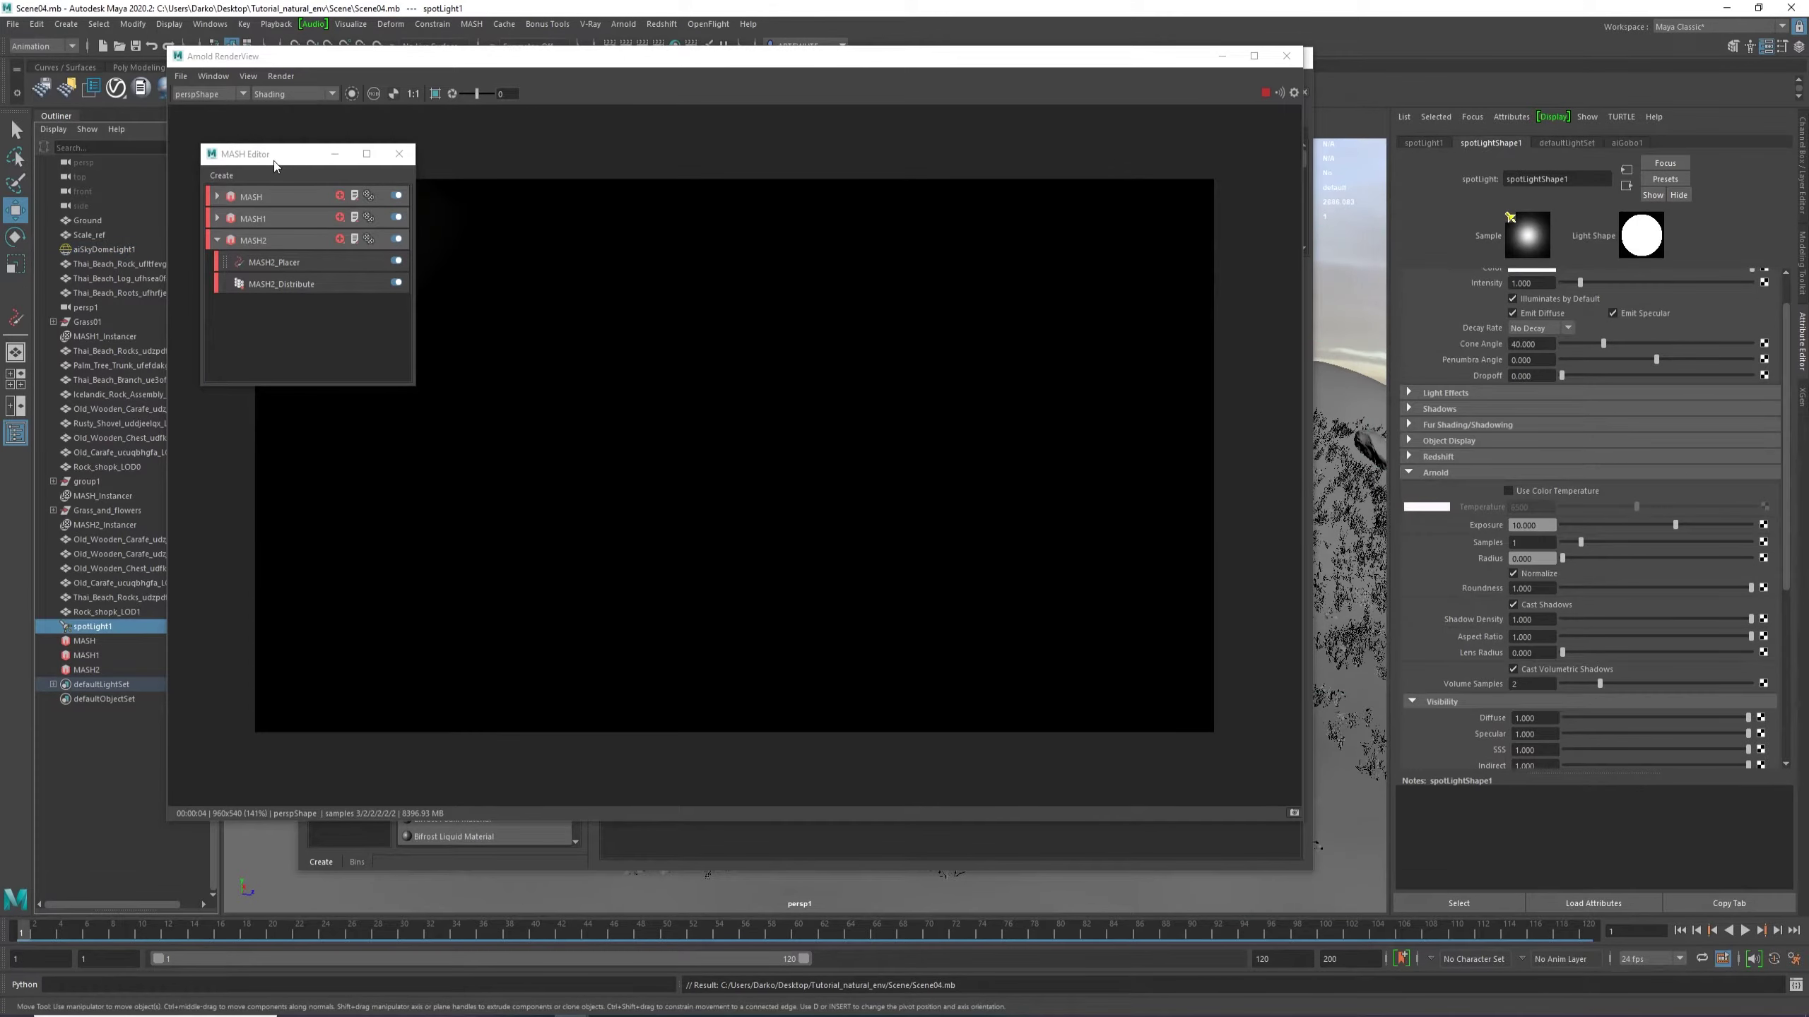
left_click_drag(274, 161, 100, 151)
scroll(1566, 663, "down", 5)
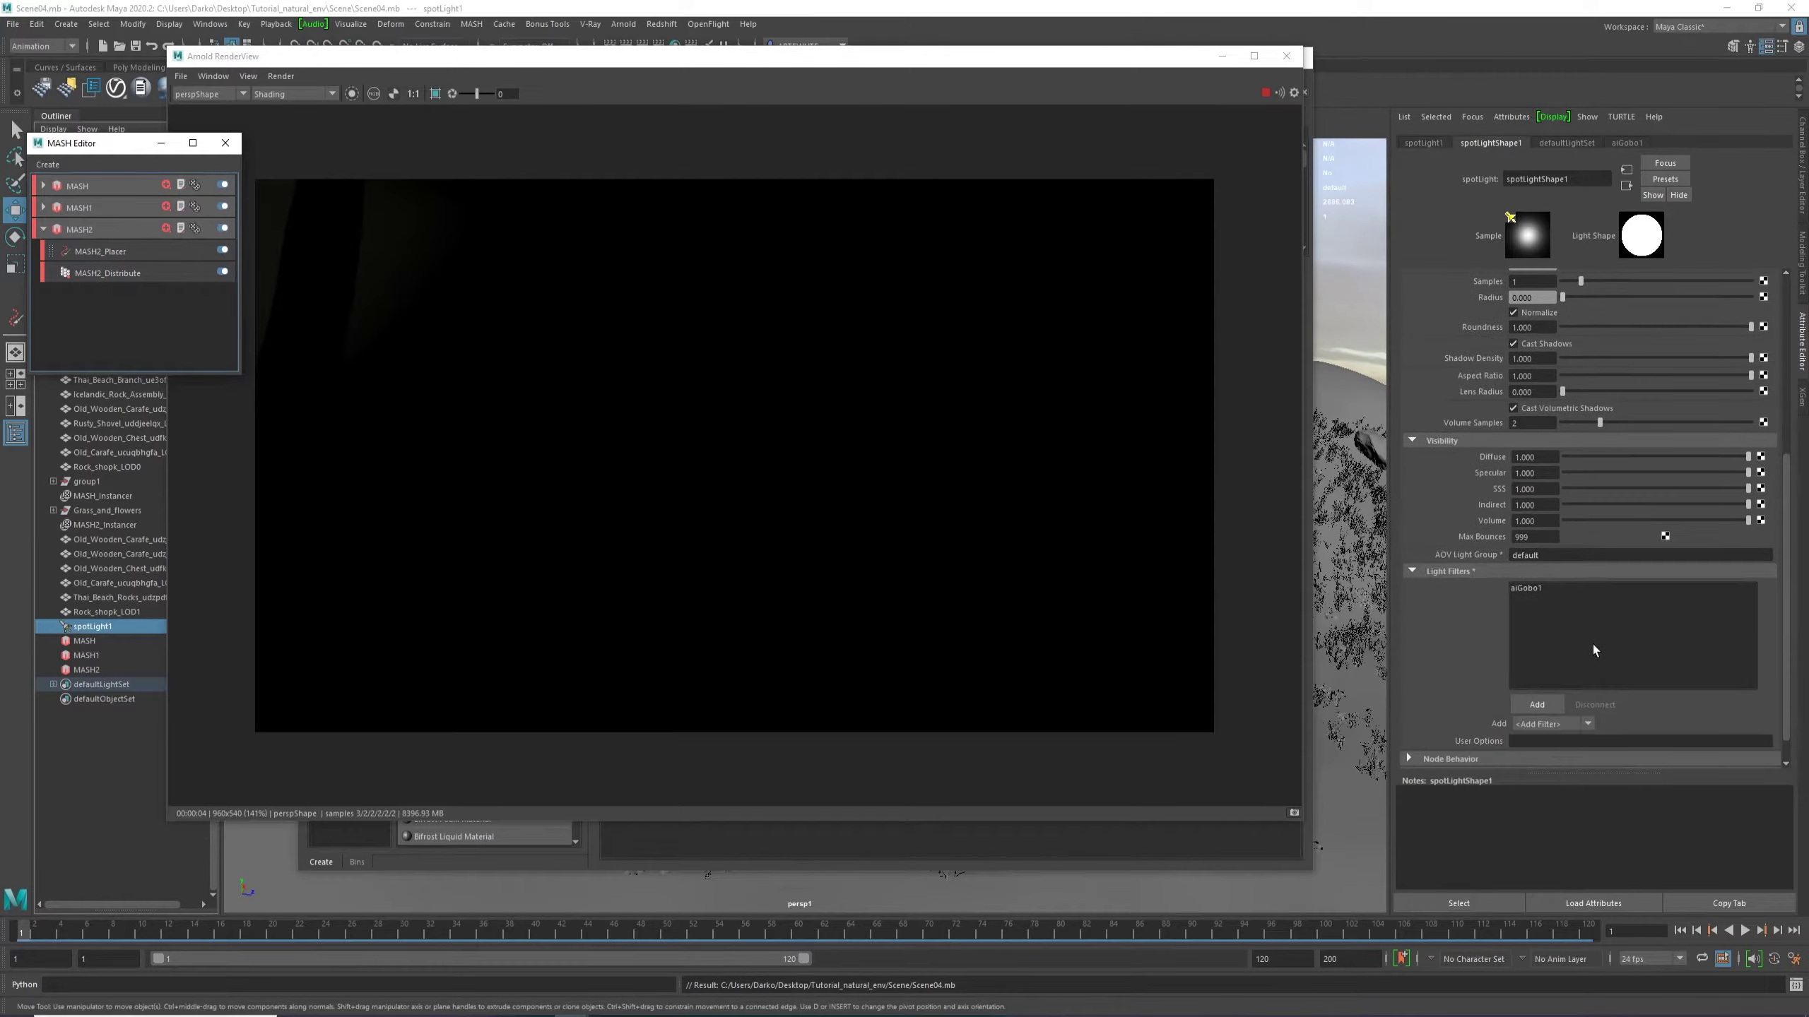
scroll(1570, 413, "up", 4)
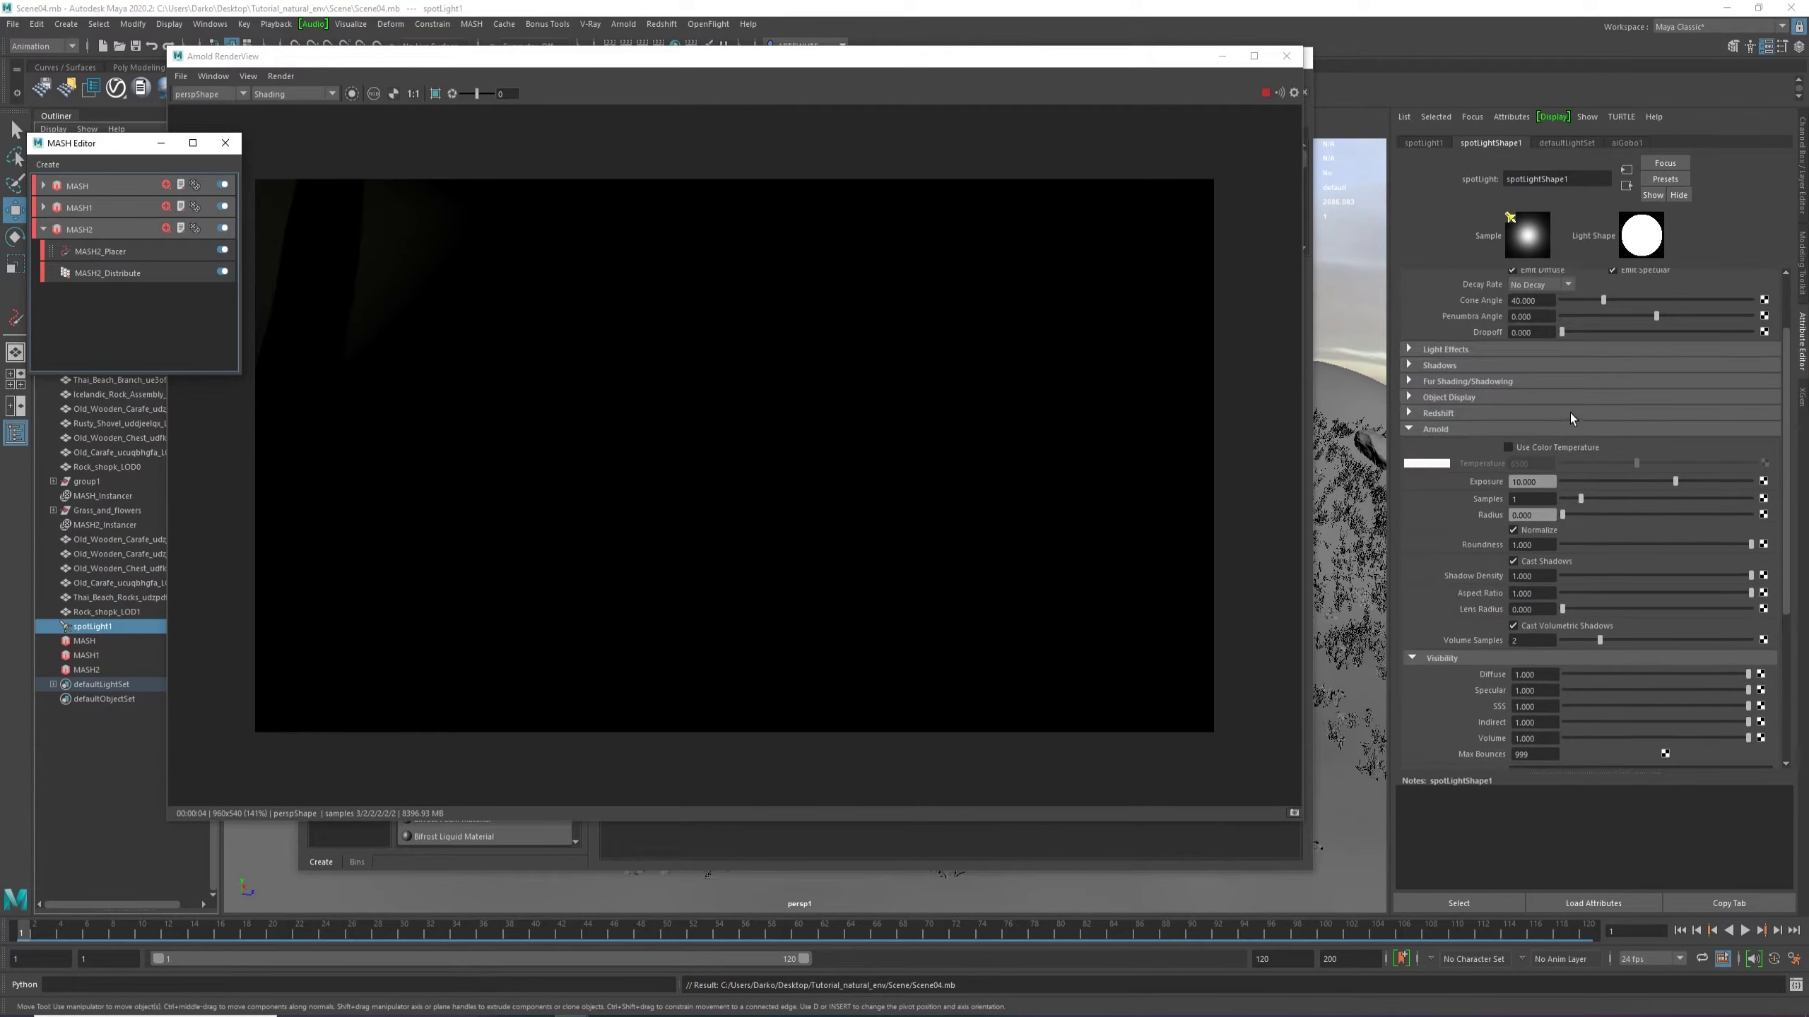
left_click_drag(1546, 482, 1464, 487)
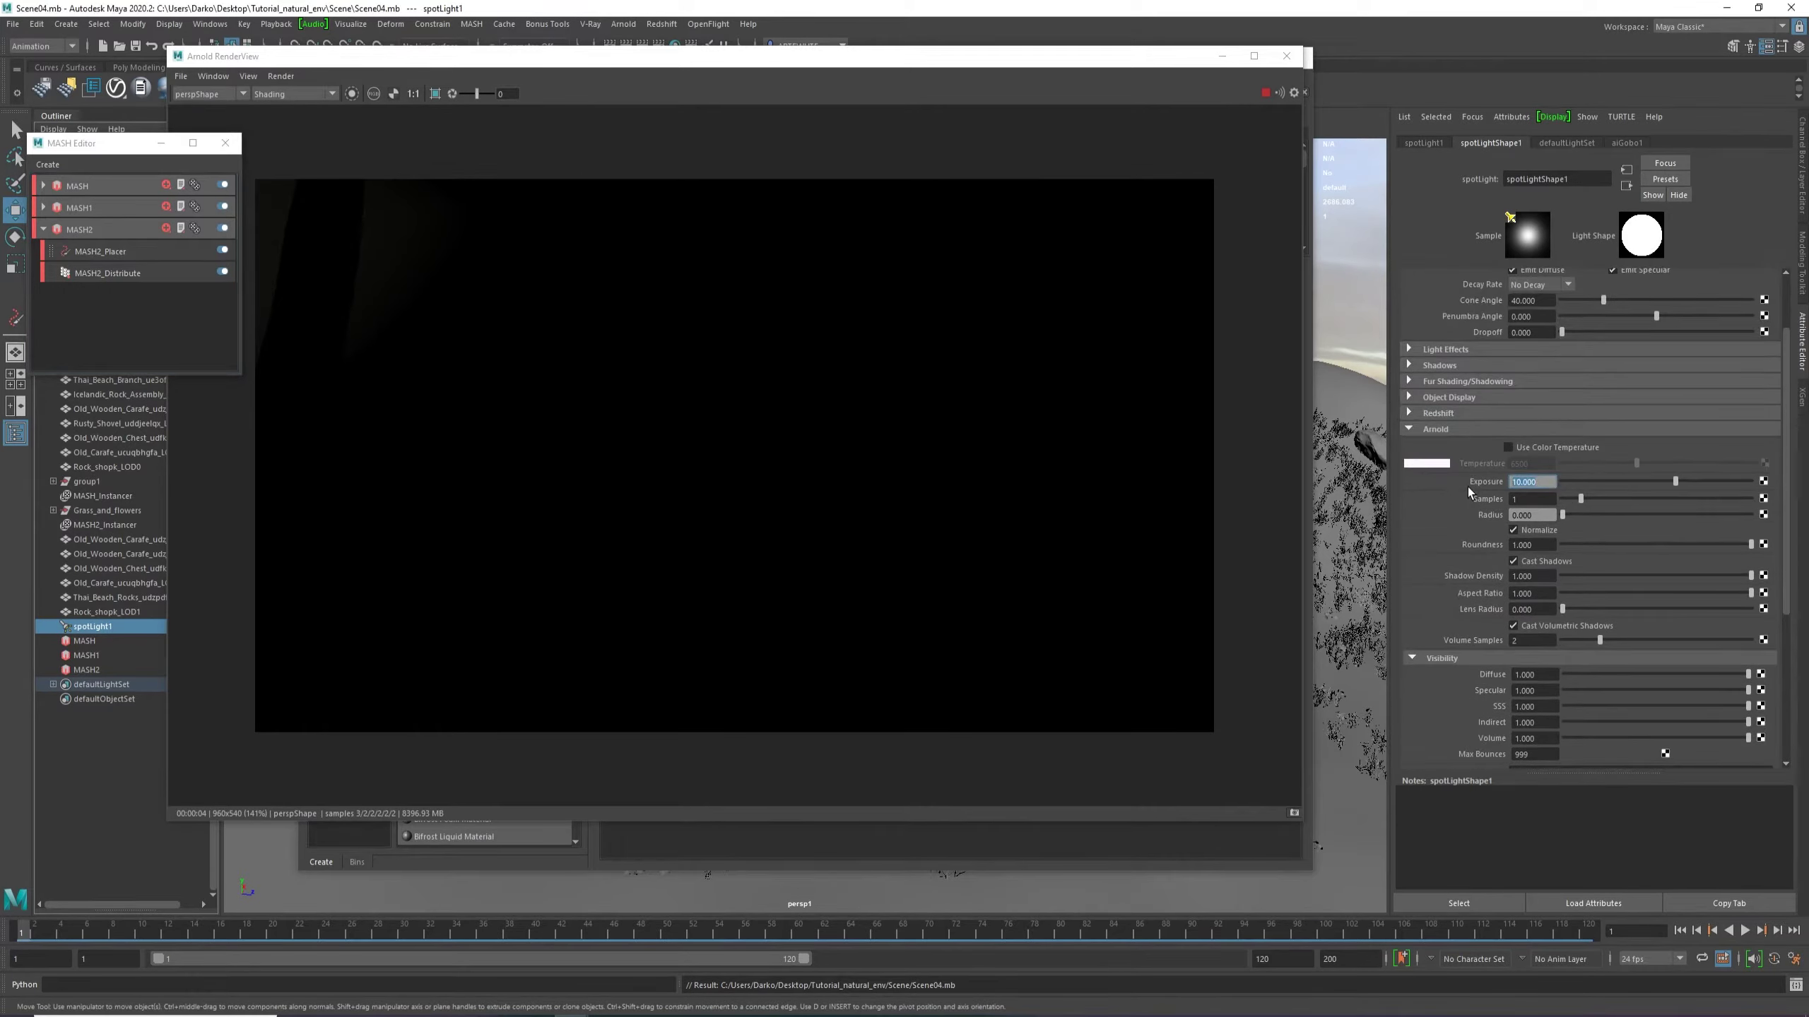
type("15")
key("Return")
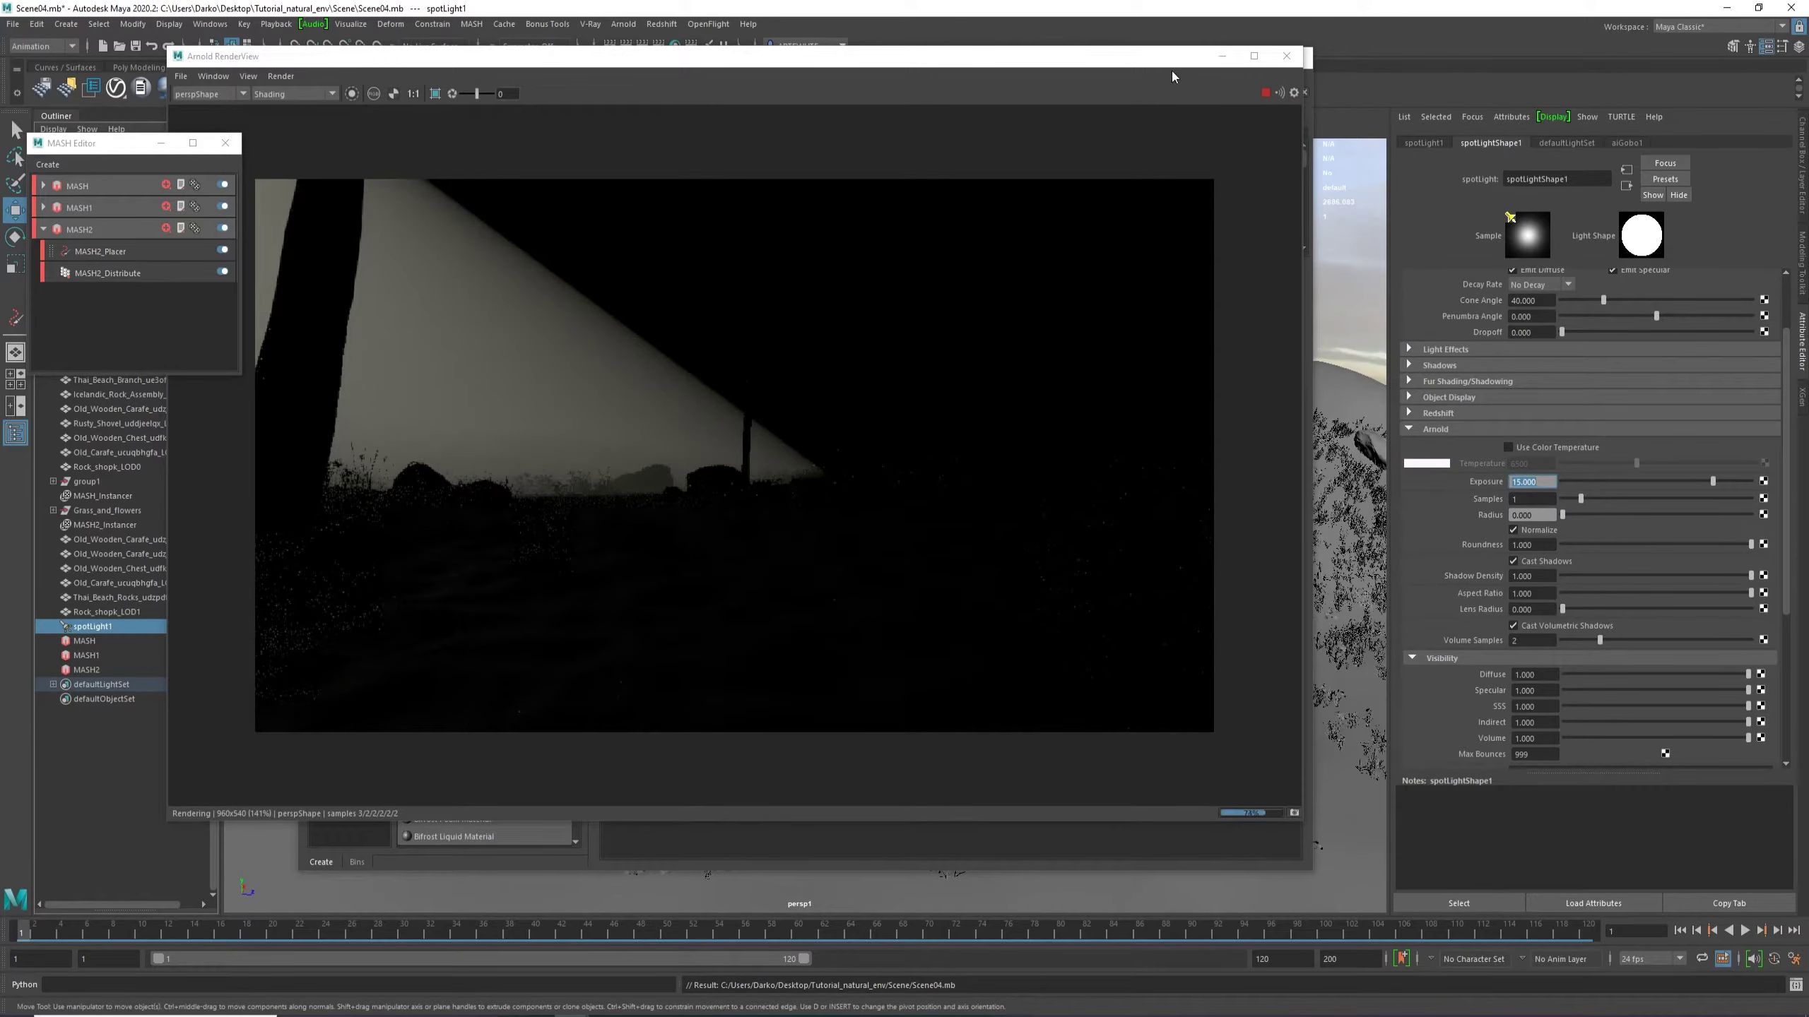
Minimise Hypershade and place the render window beside the spot light so both stay in view.
left_click_drag(1172, 61, 1502, 174)
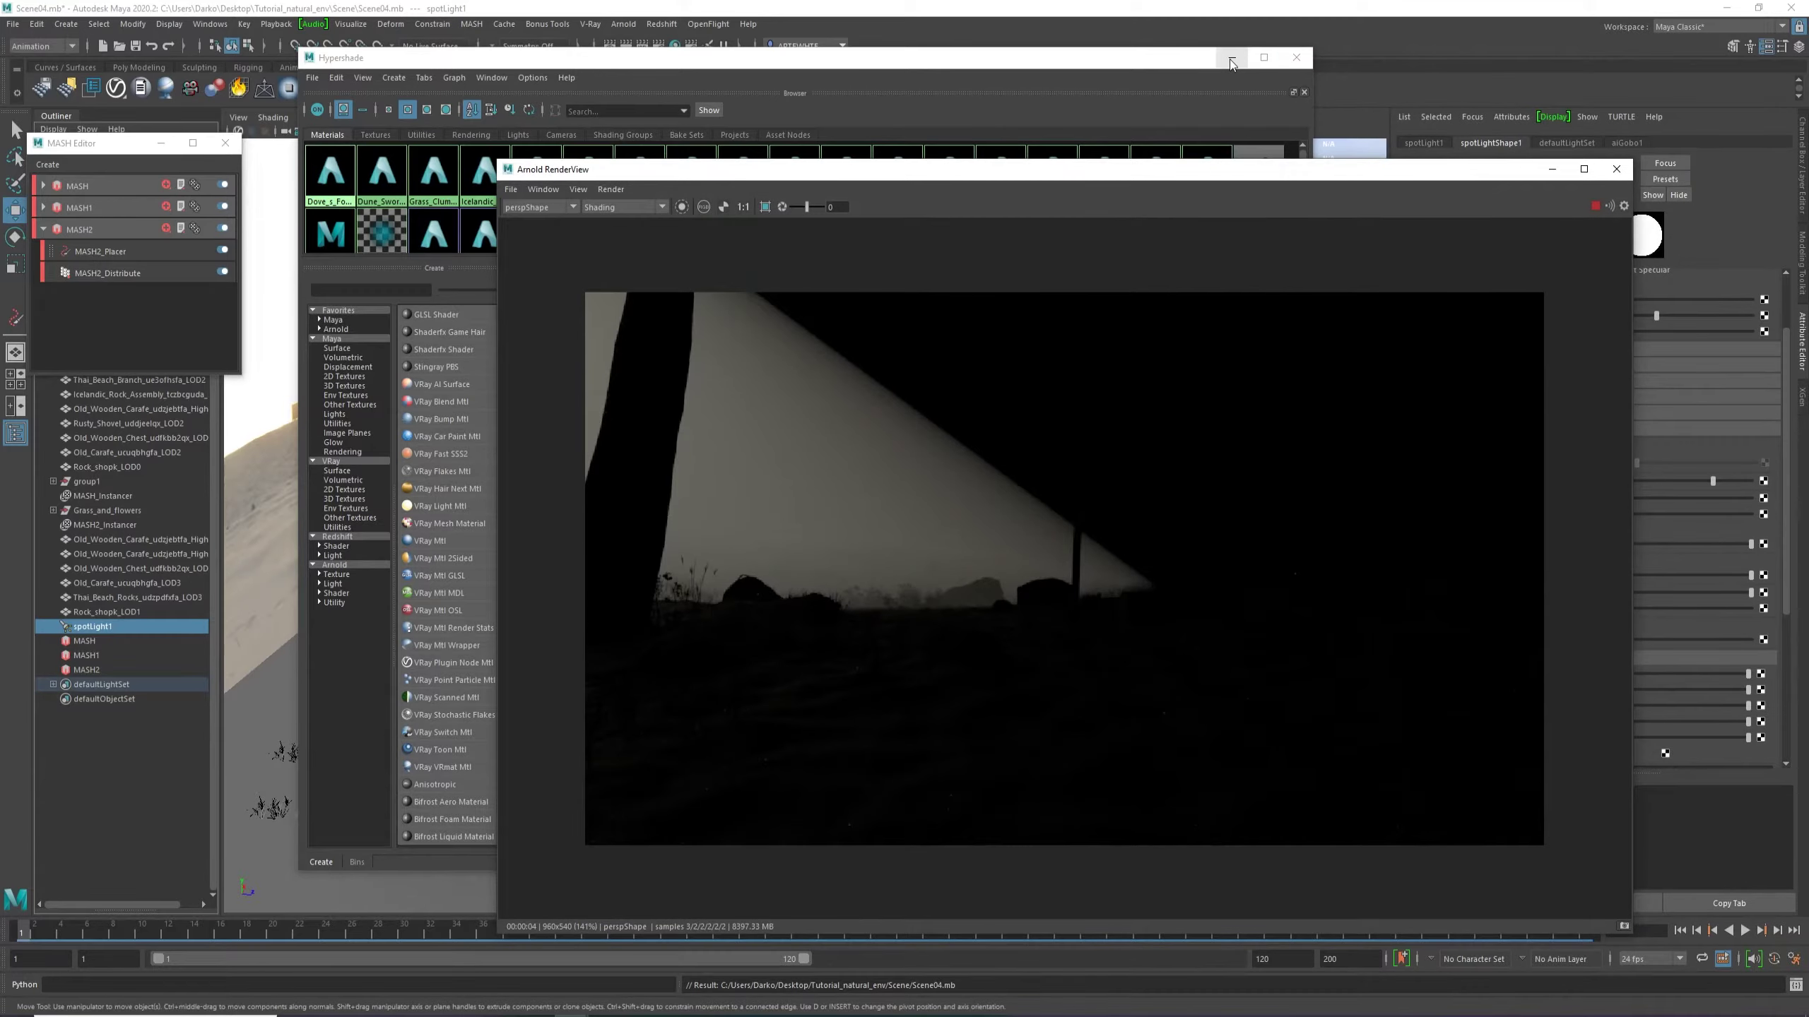
left_click(1231, 63)
left_click_drag(1069, 169, 1229, 114)
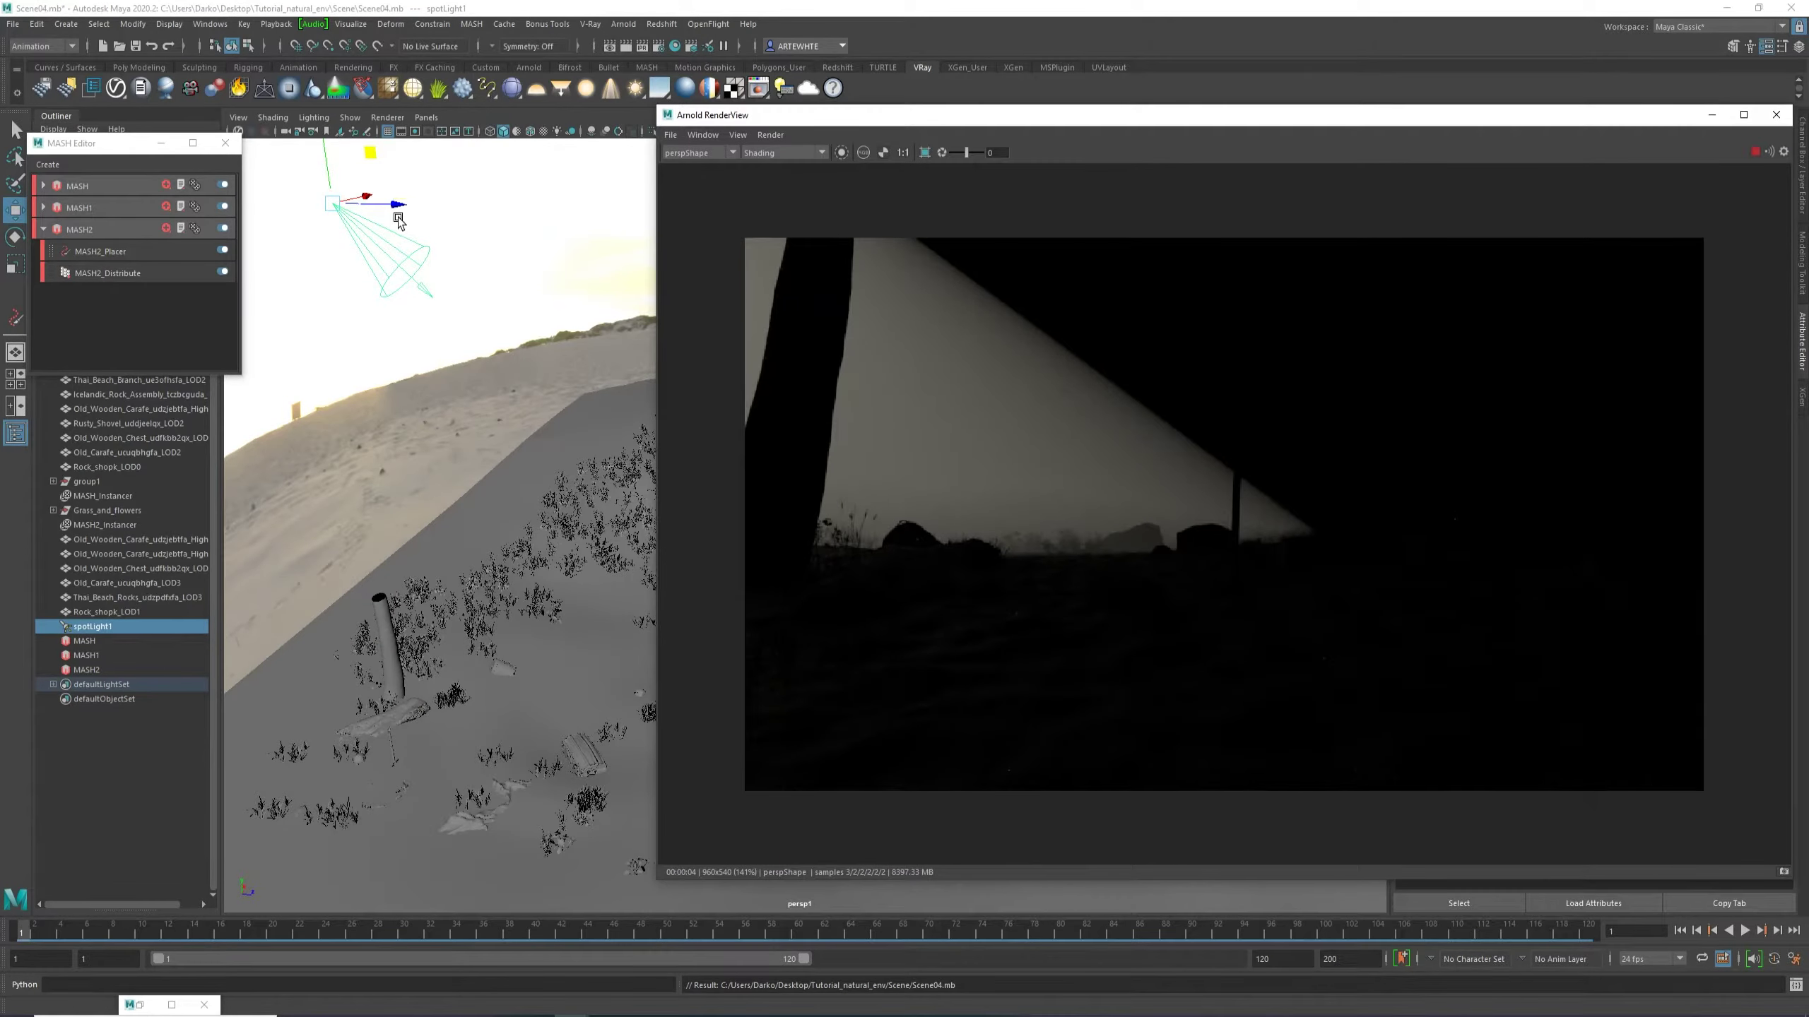
Rotate the spot light so its beam aims higher and farther across the beach scene.
key("e")
left_click_drag(390, 200, 382, 278)
right_click_drag(518, 335, 308, 303, "alt")
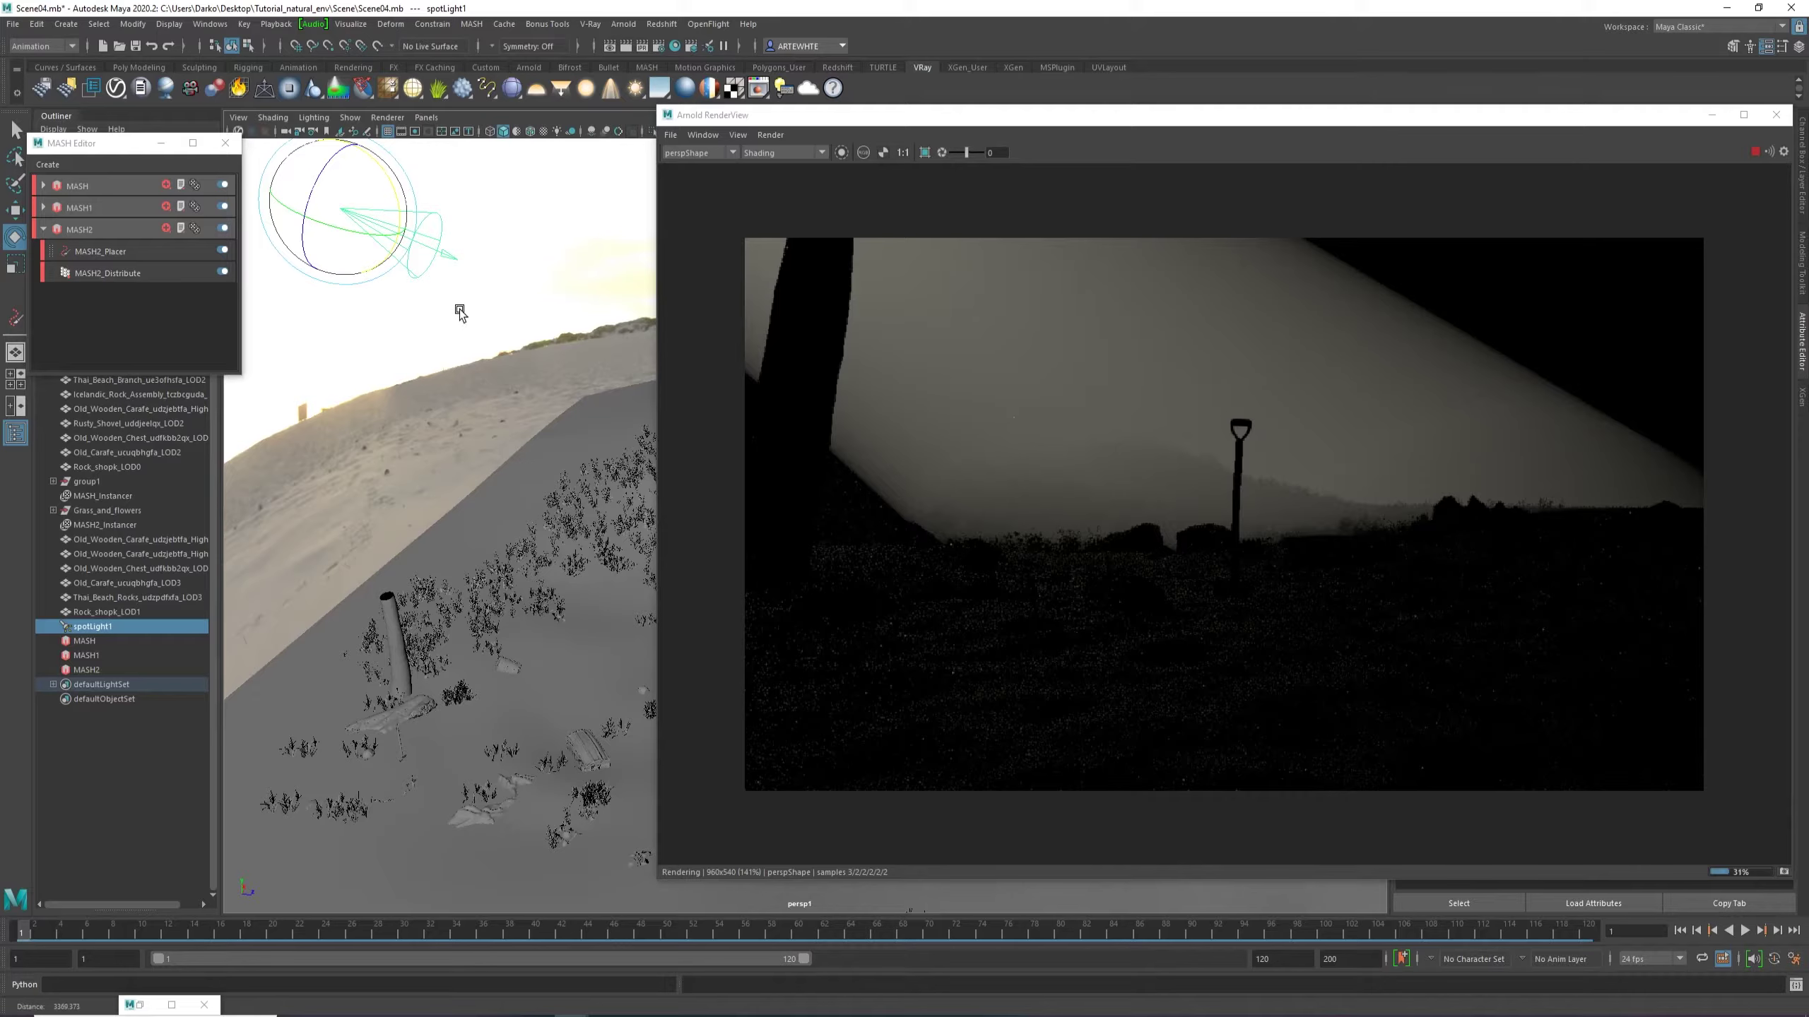
Reposition and turn the spot light at the edge of the beach scene, pausing the live render before restarting it to check the beam.
left_click_drag(452, 340, 534, 399, "alt")
key("w")
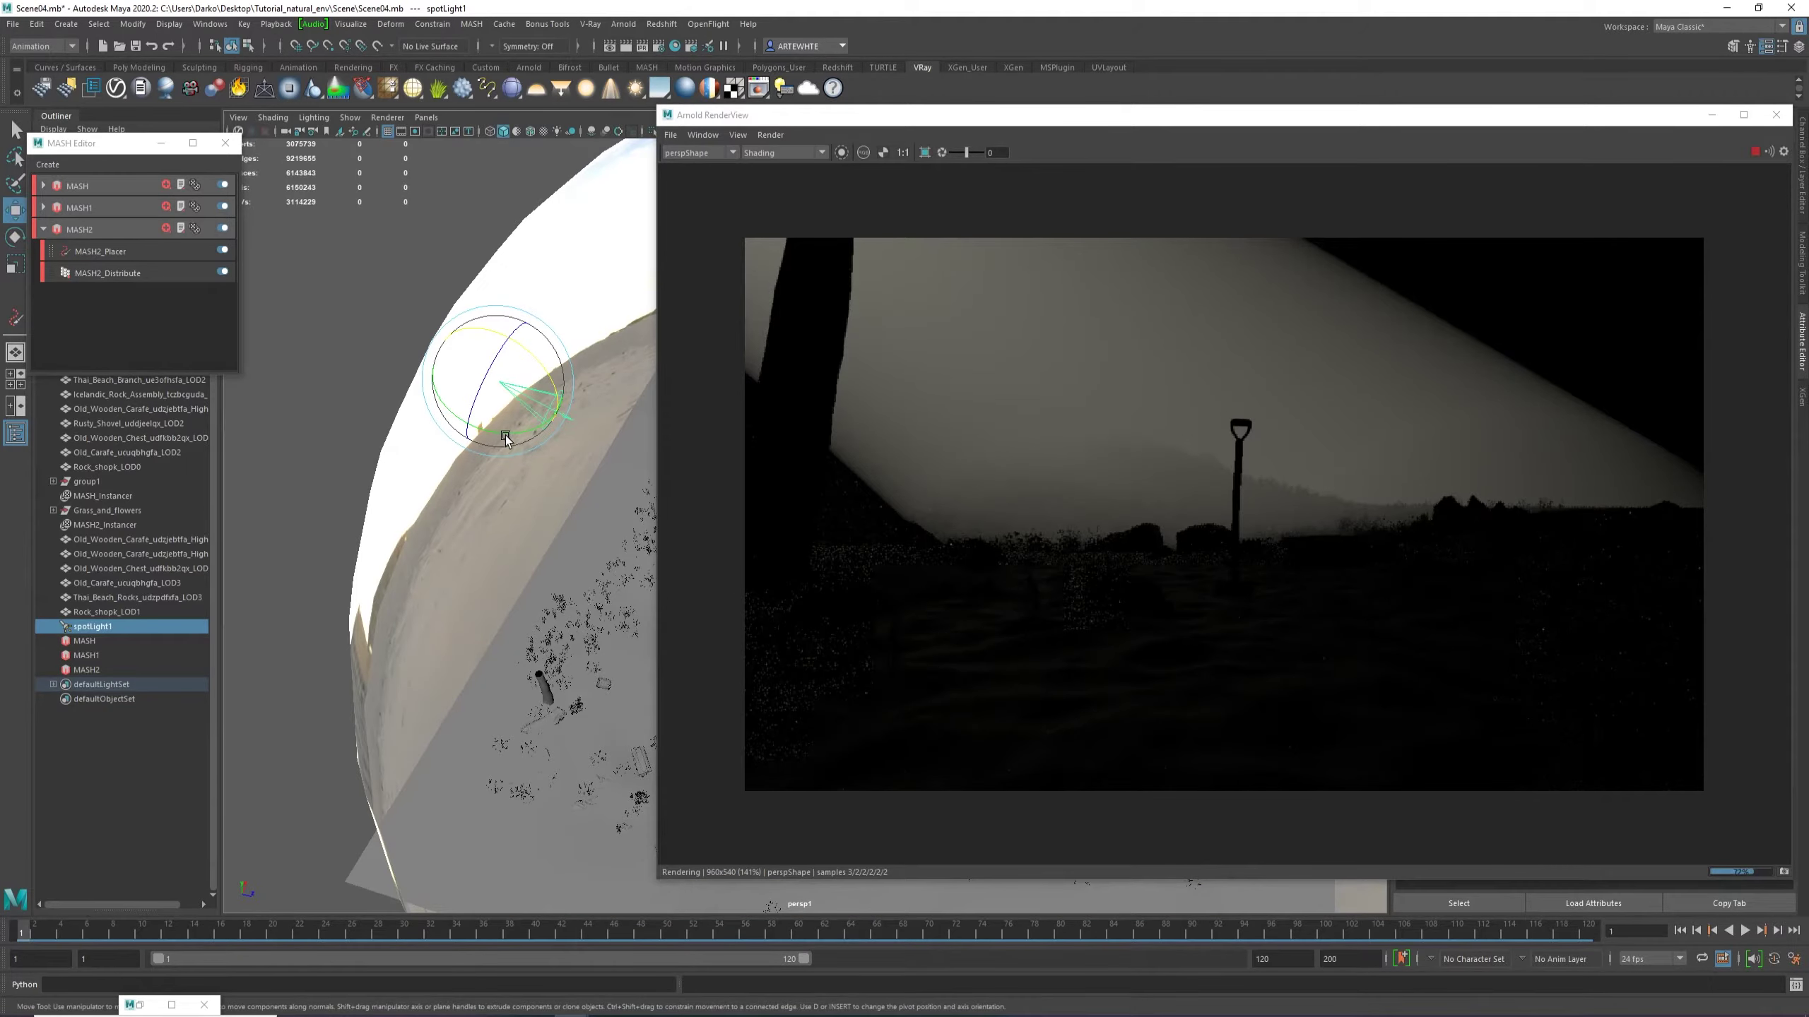
left_click(1758, 151)
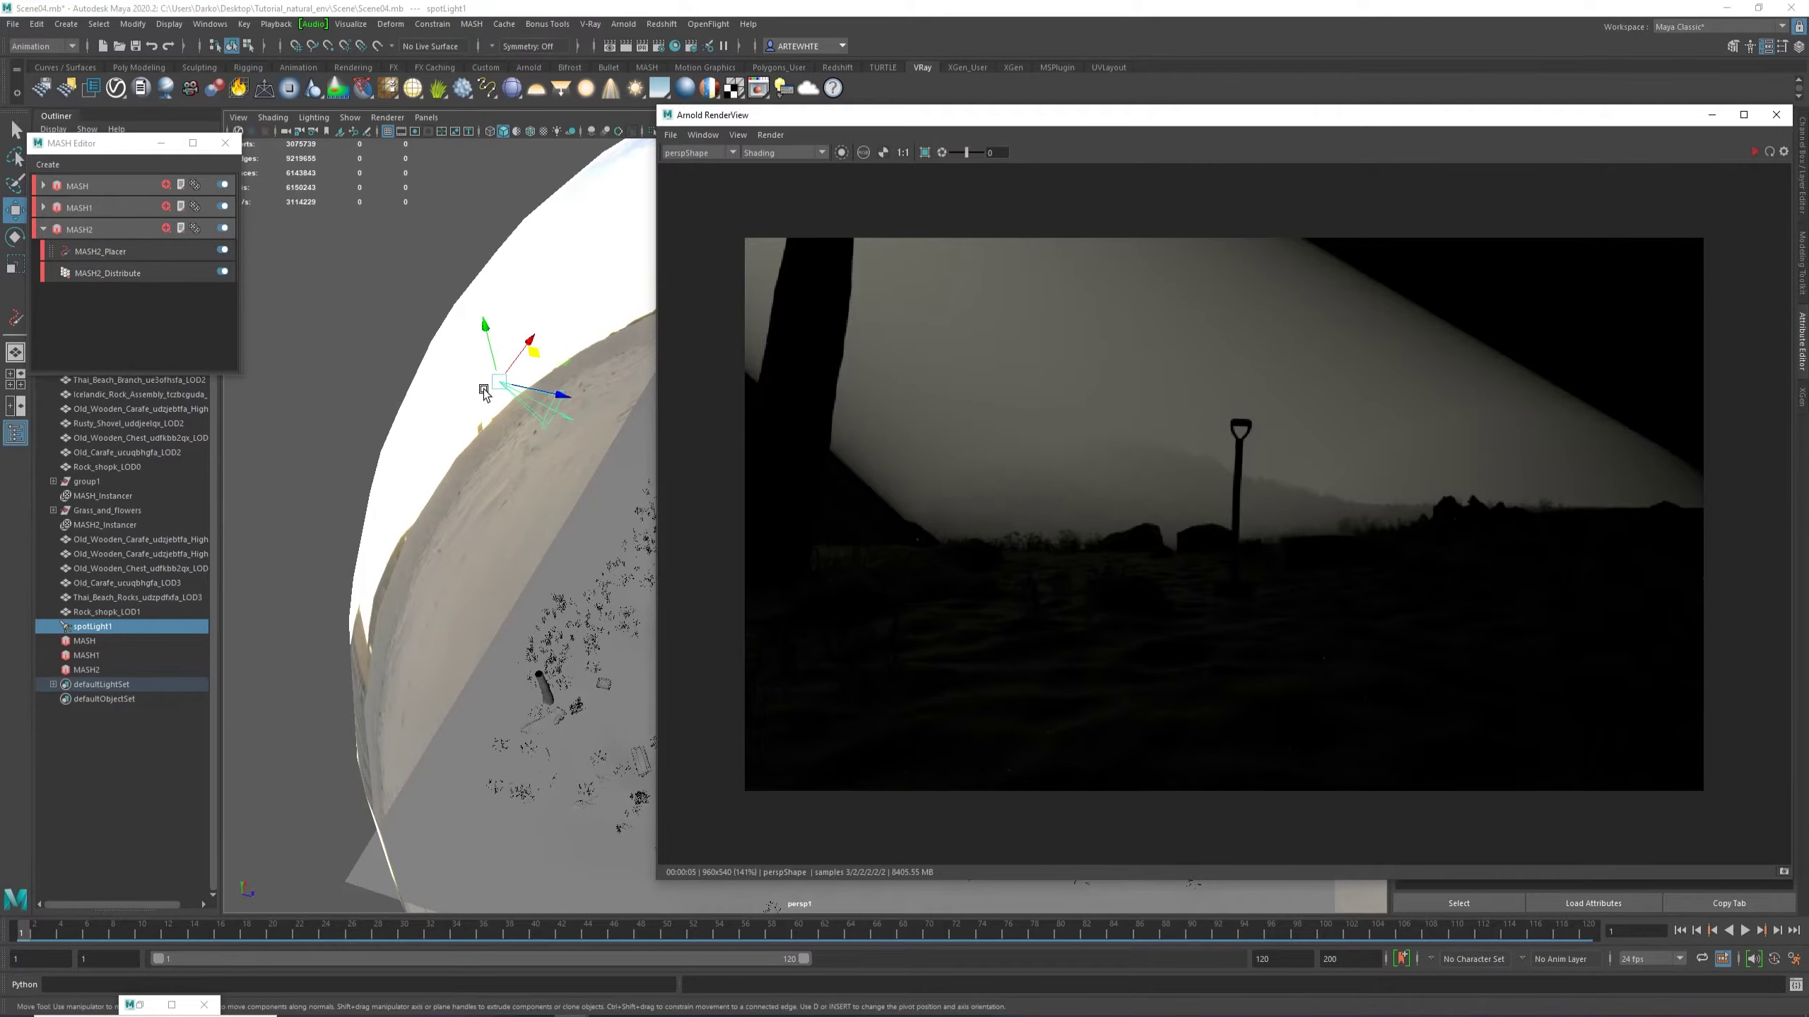
right_click_drag(582, 363, 455, 388, "alt")
left_click_drag(455, 388, 547, 346, "alt")
key("e")
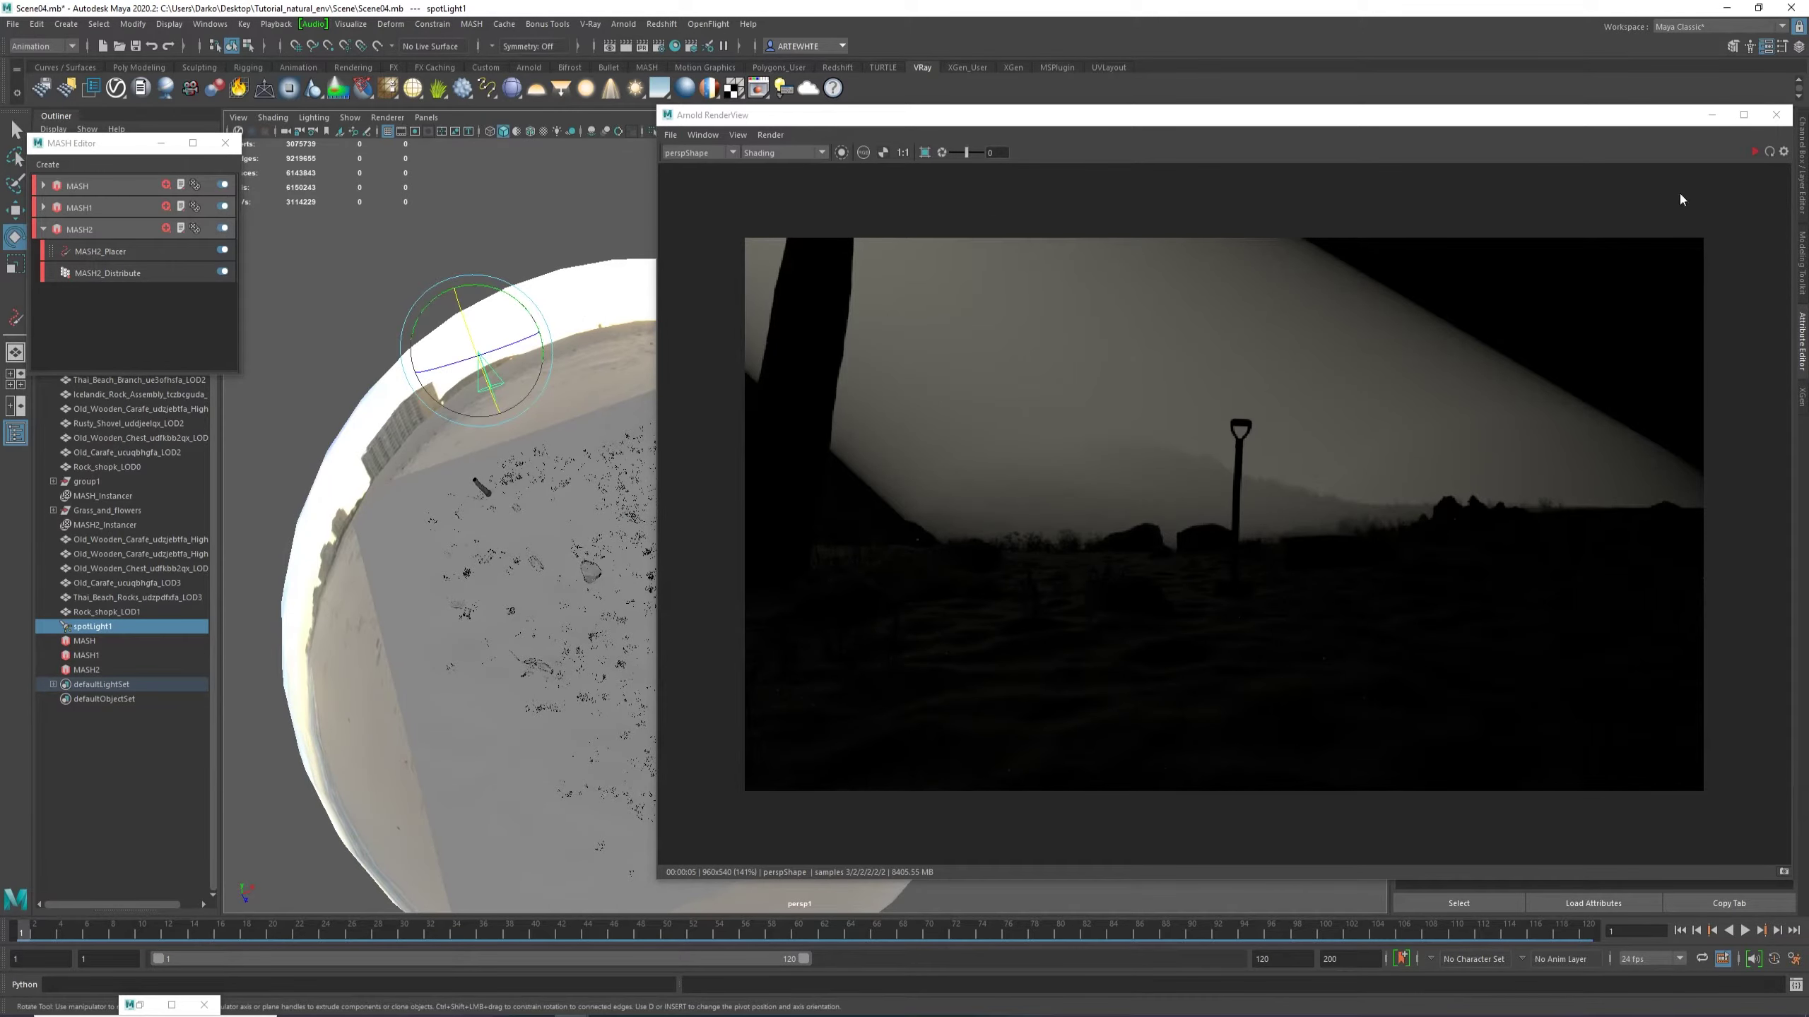
left_click(1754, 151)
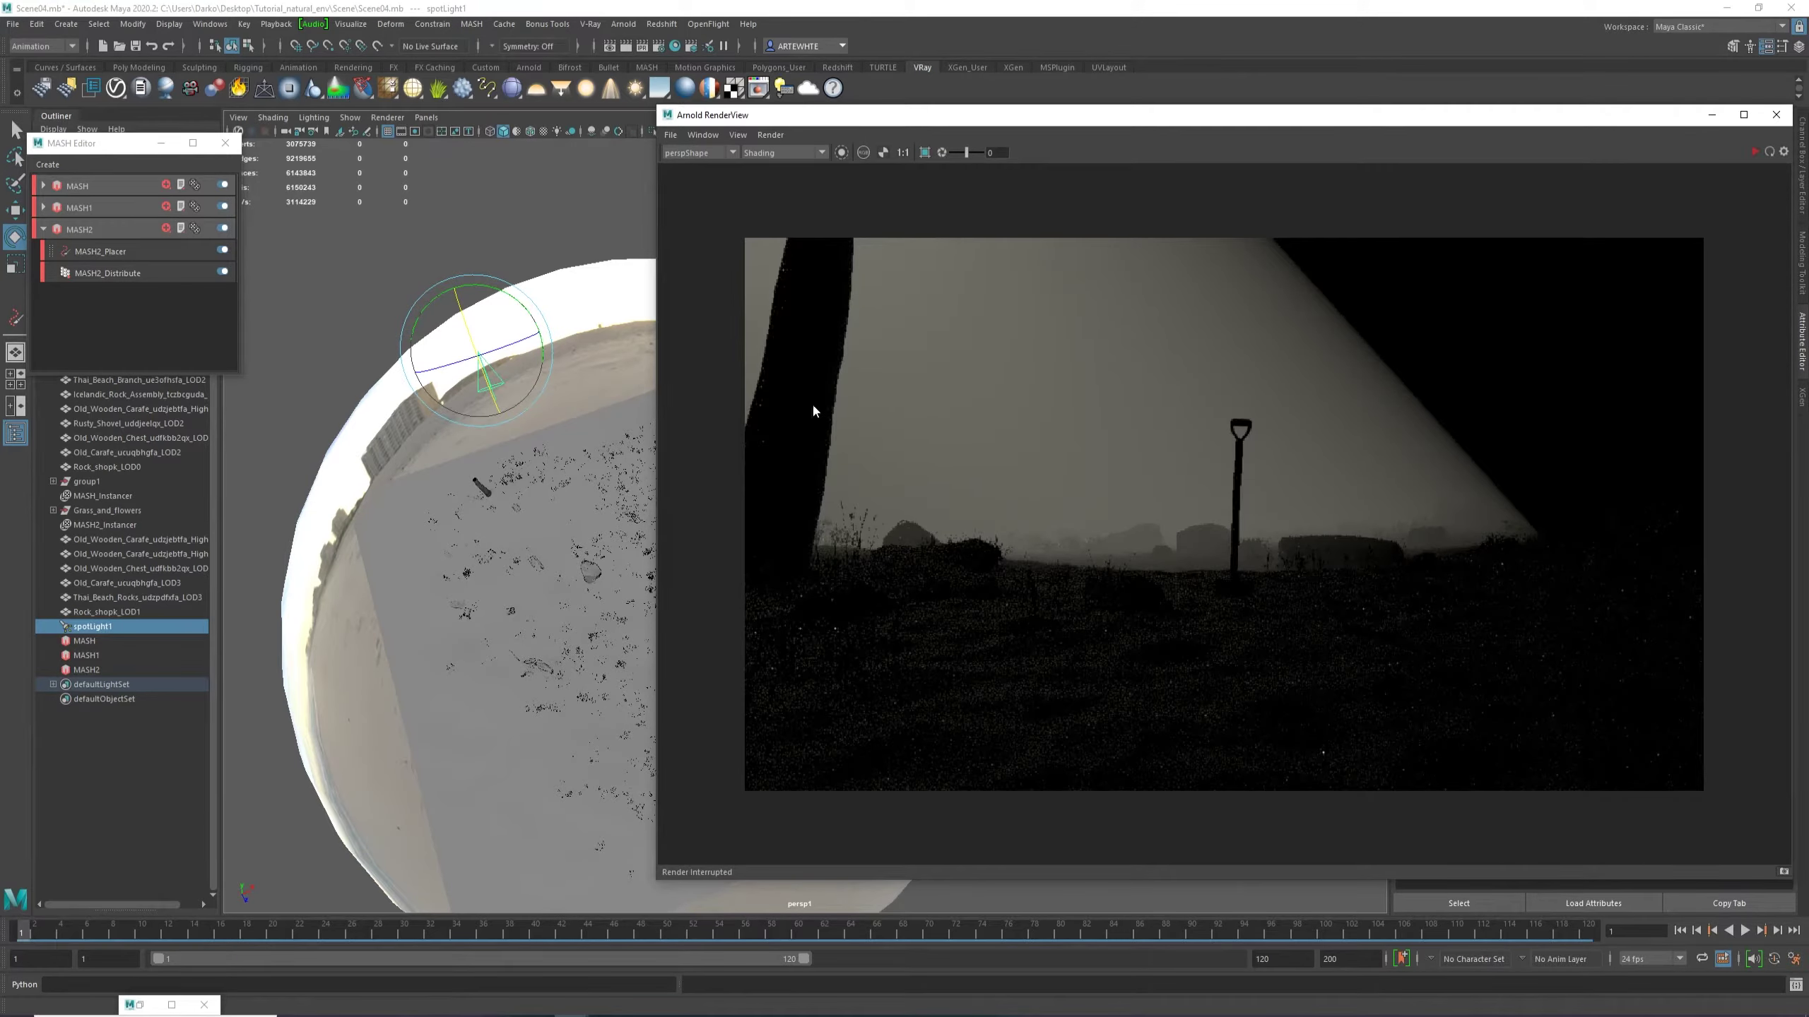
Rotate the spot light so its beam fills the whole camera frame, and stop the live render.
left_click_drag(463, 336, 514, 373, "alt")
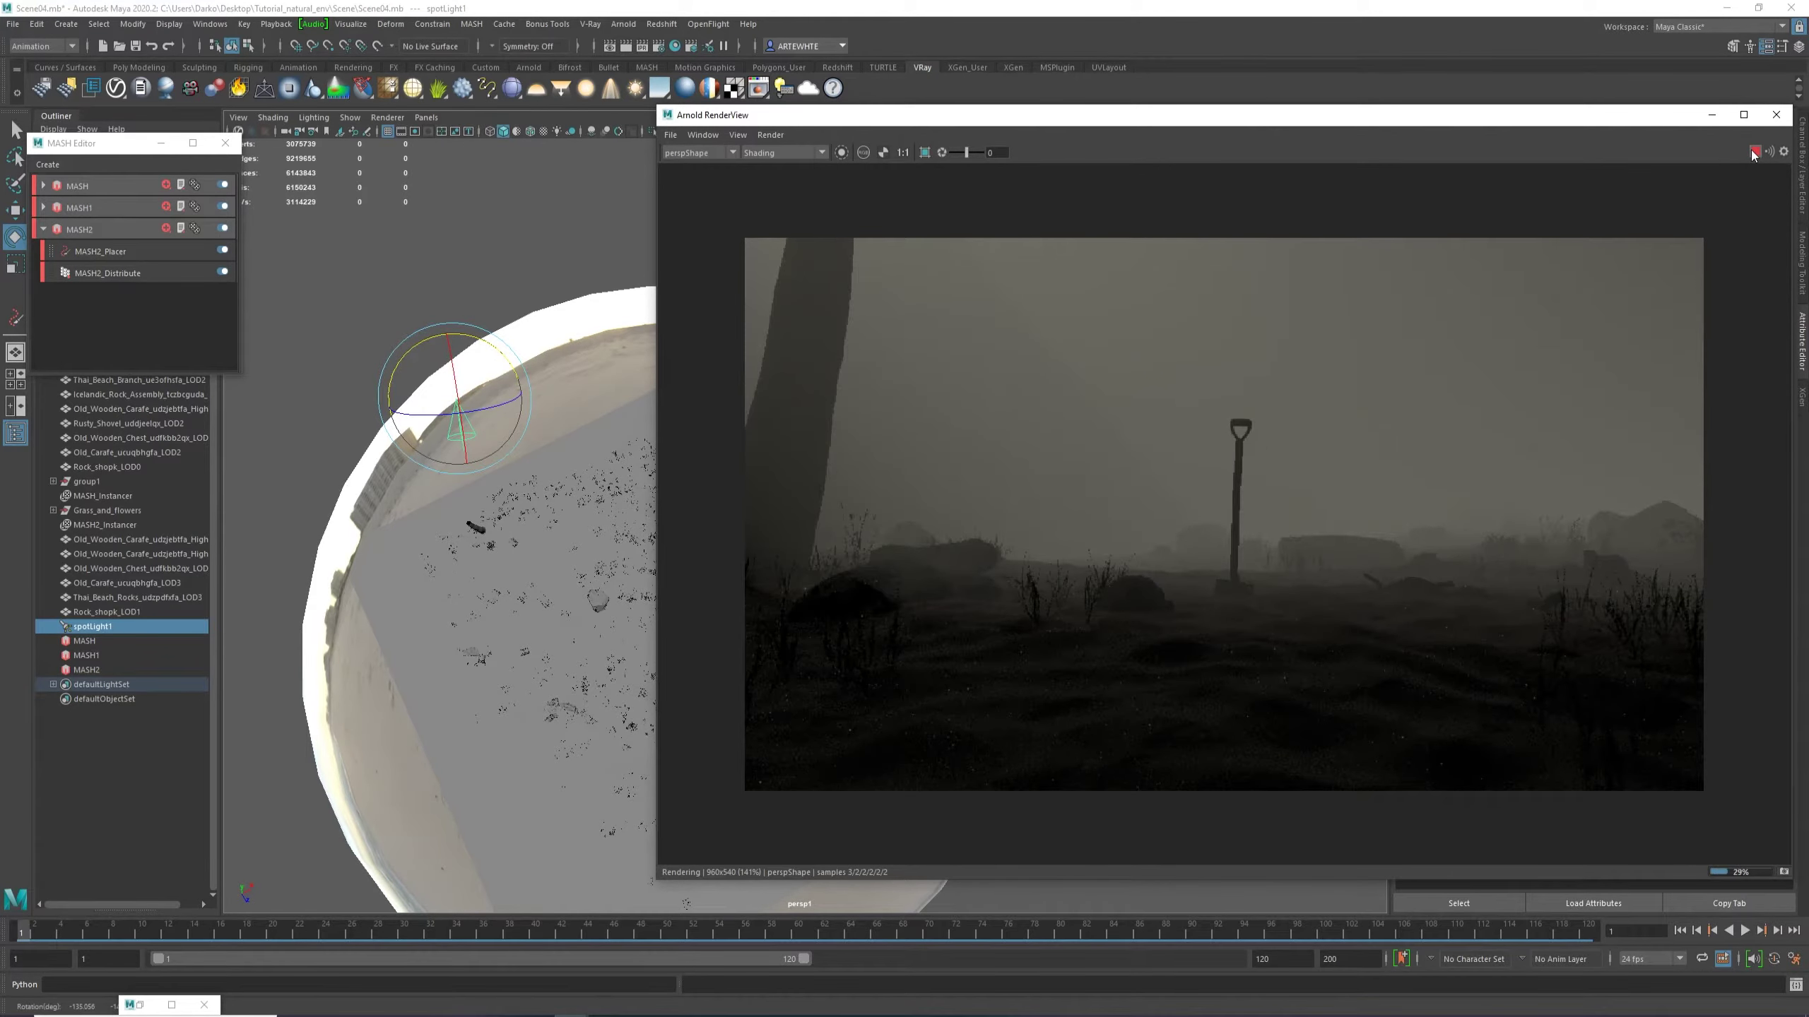
left_click(1753, 152)
left_click_drag(330, 389, 363, 417, "alt")
left_click_drag(461, 359, 462, 356)
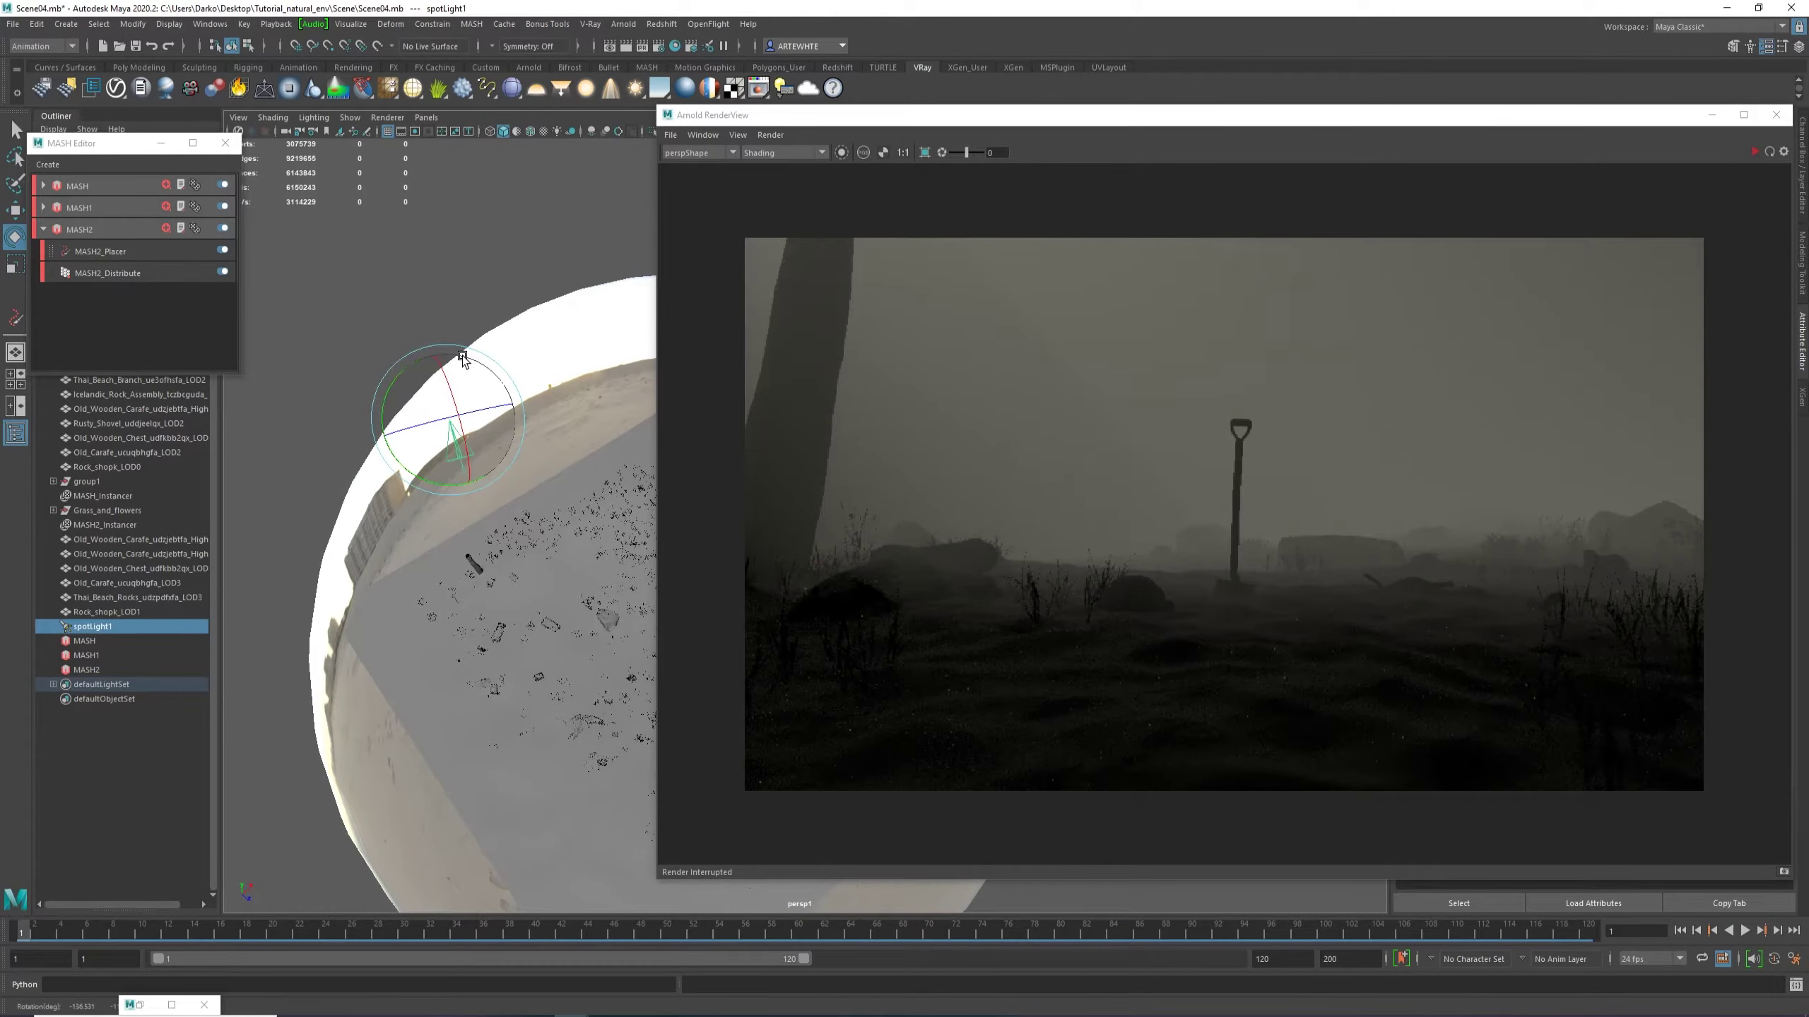
Move the spot light backward along its beam axis to outside the sky dome and run a brief live render to check it.
left_click_drag(472, 485, 541, 427, "alt")
key("w")
key("w")
left_click_drag(542, 428, 325, 373, "alt")
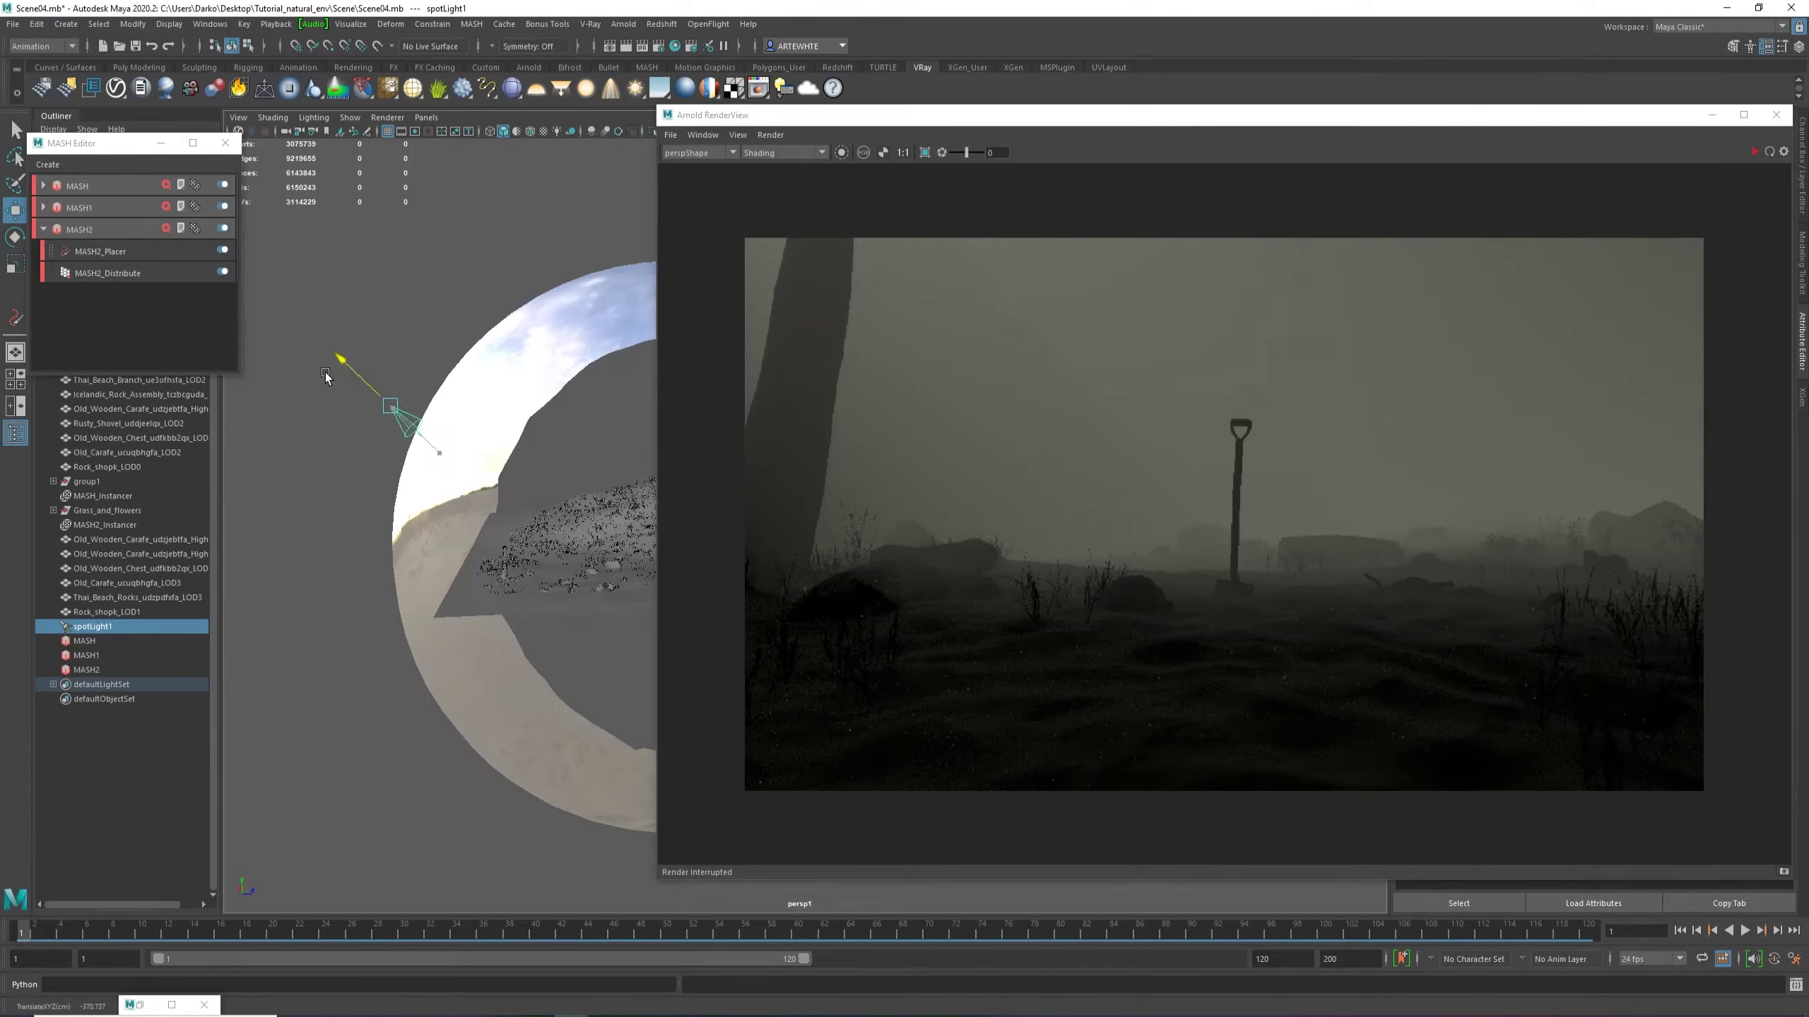
left_click(1754, 152)
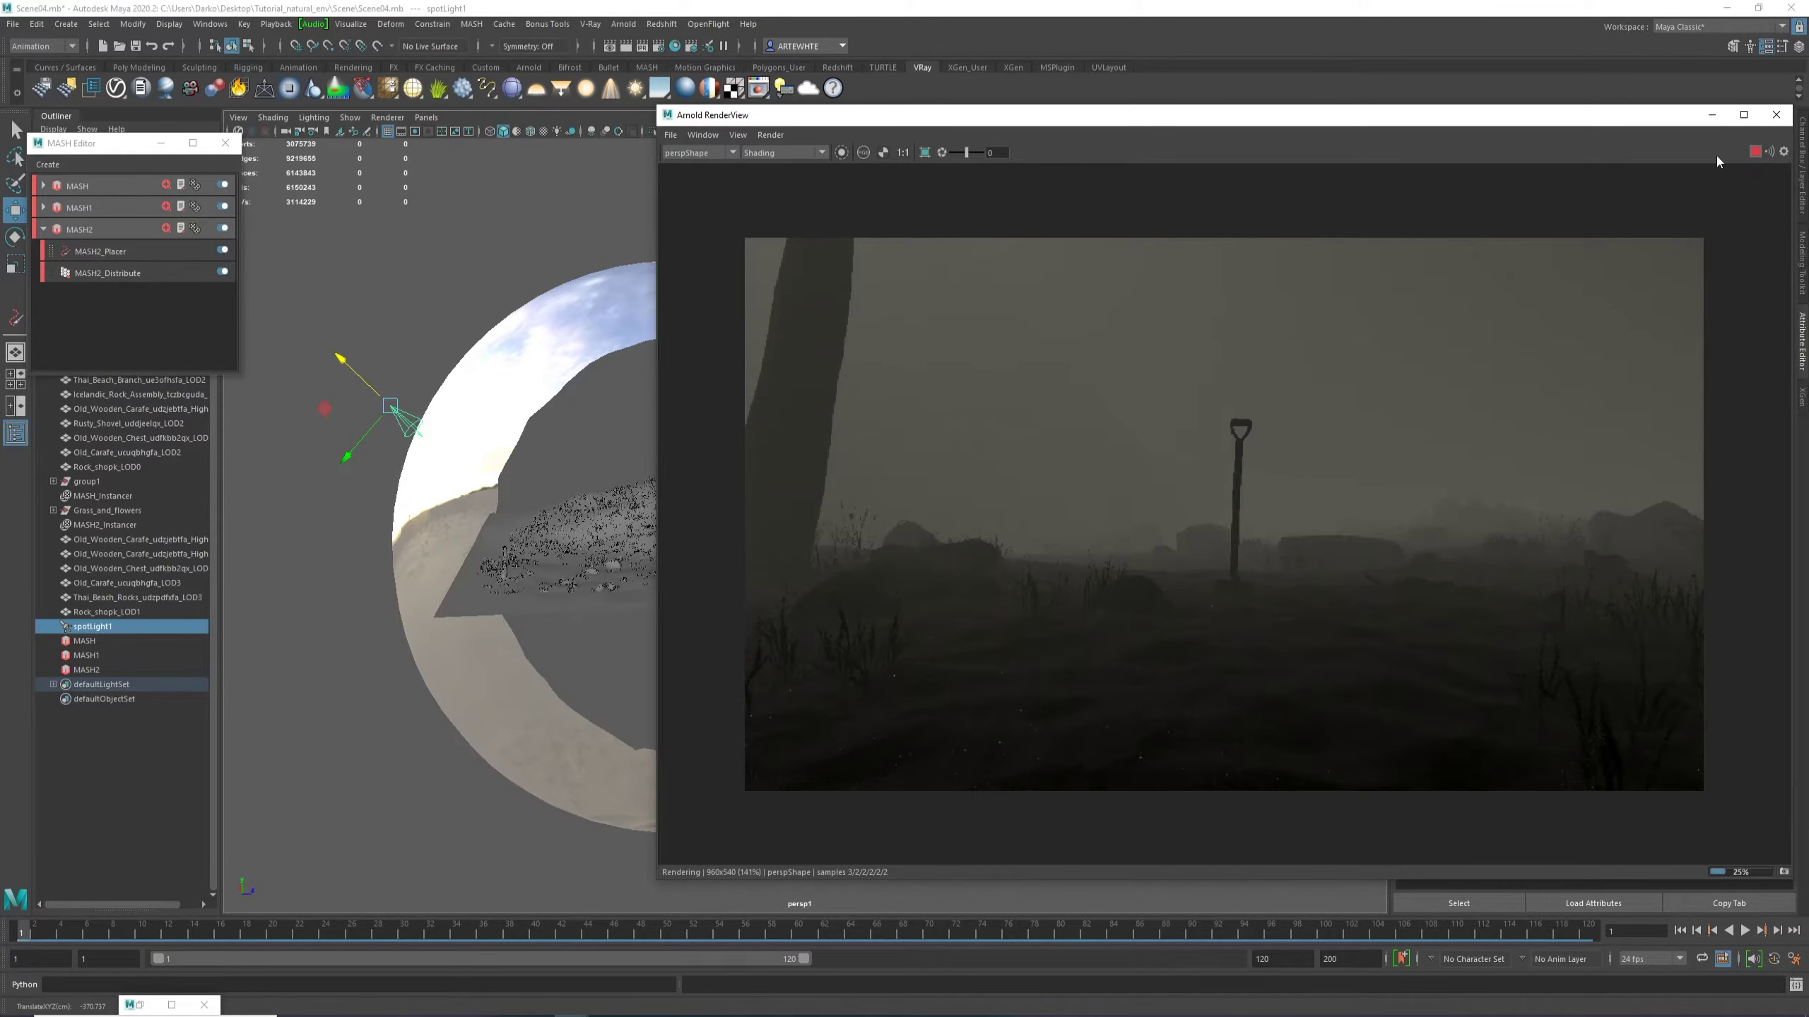
left_click(1754, 152)
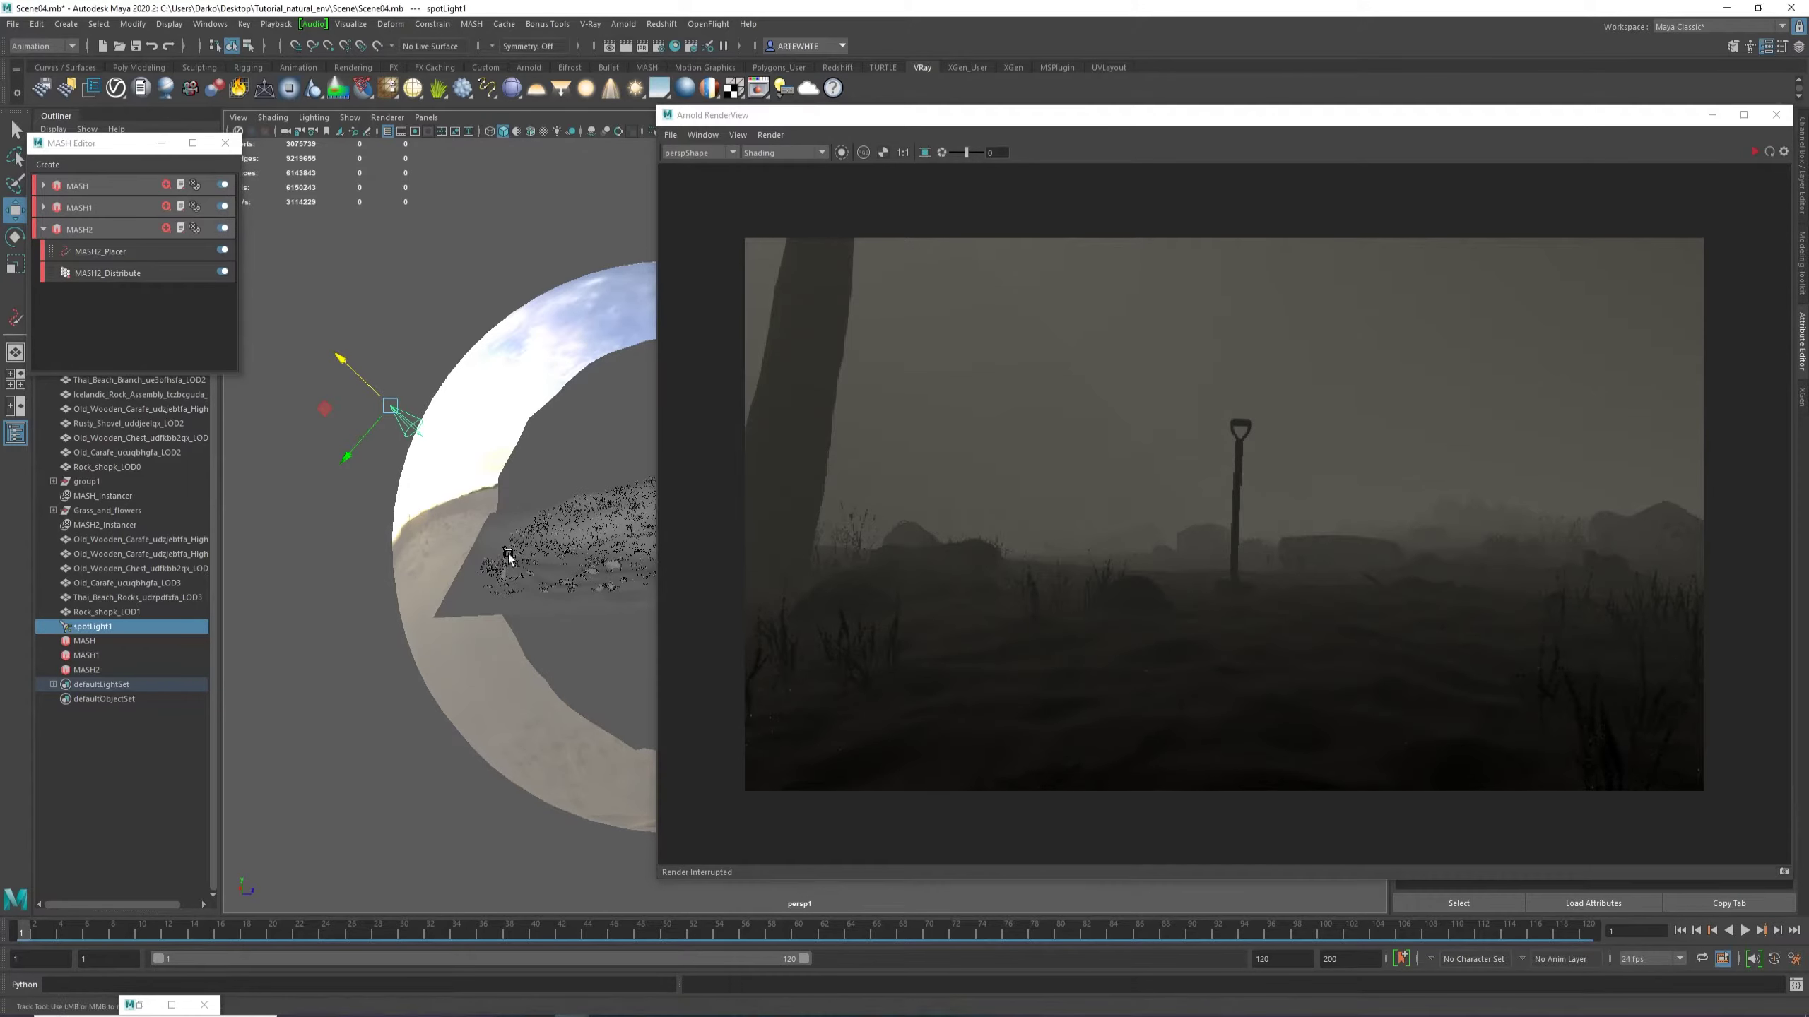
Minimise the render window and open the aiGobo1 filter from spotLight1's Light Filters list.
left_click(1712, 114)
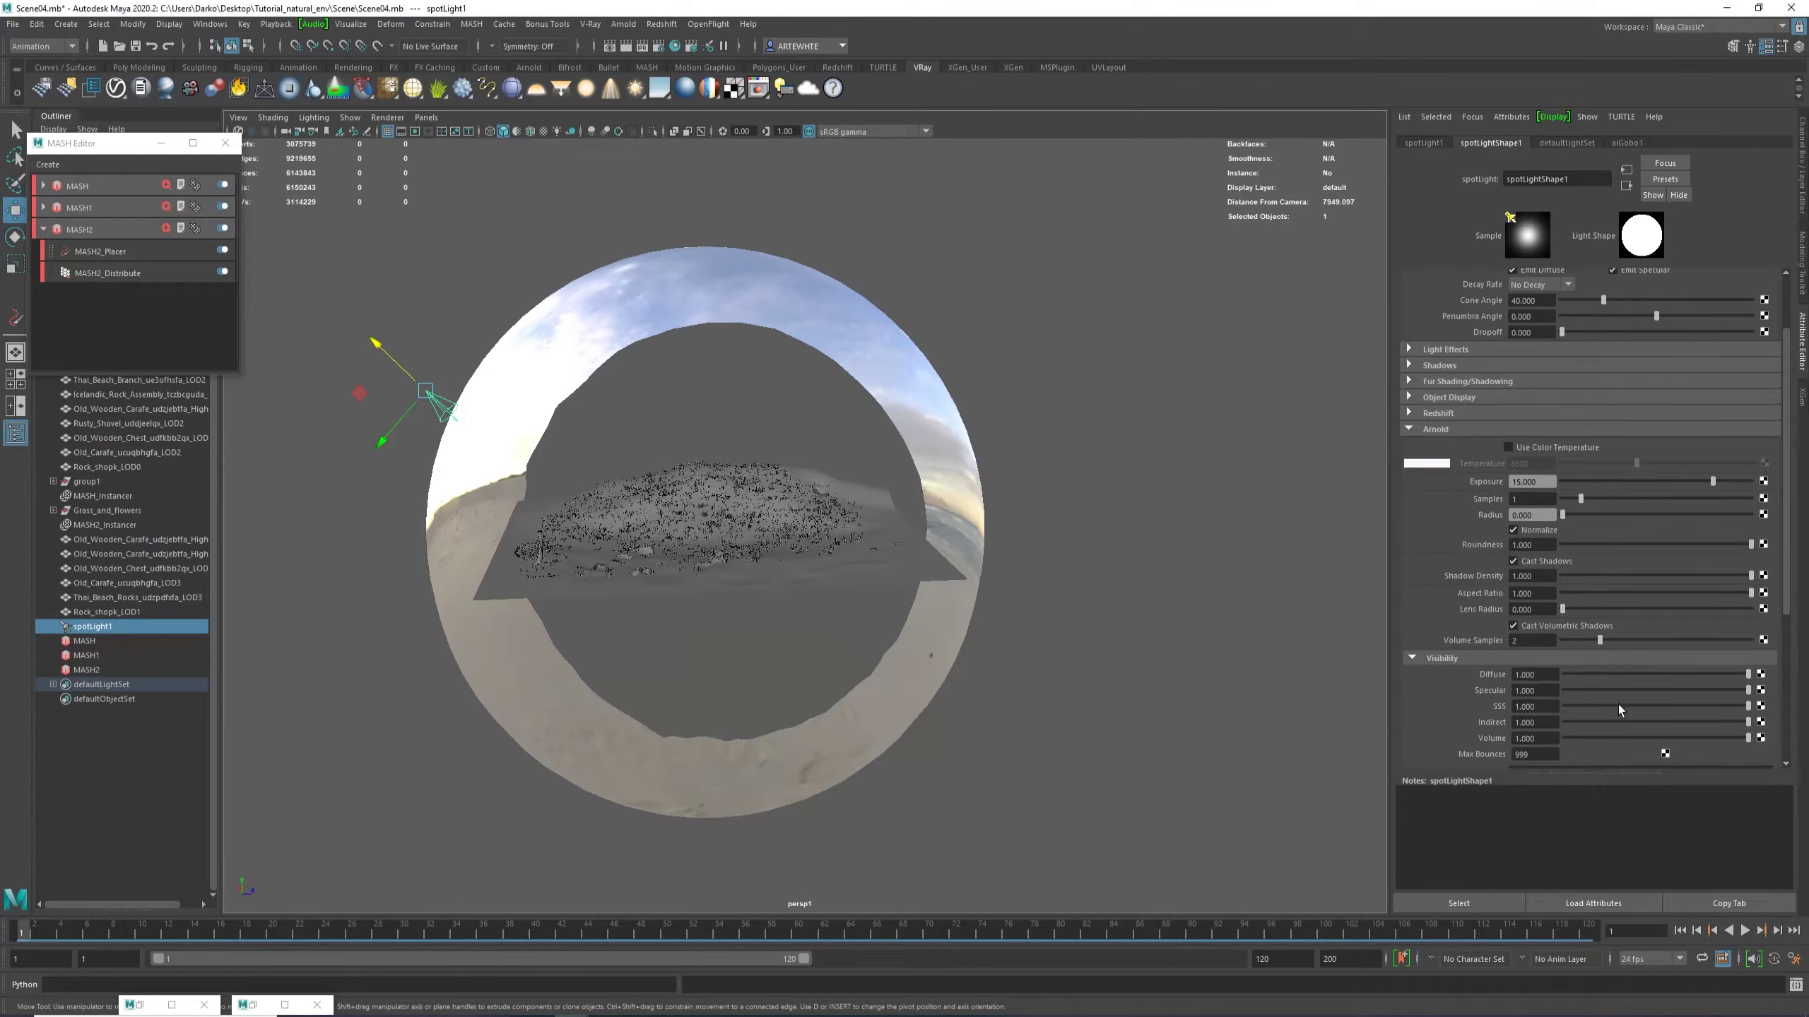
scroll(1588, 677, "down", 5)
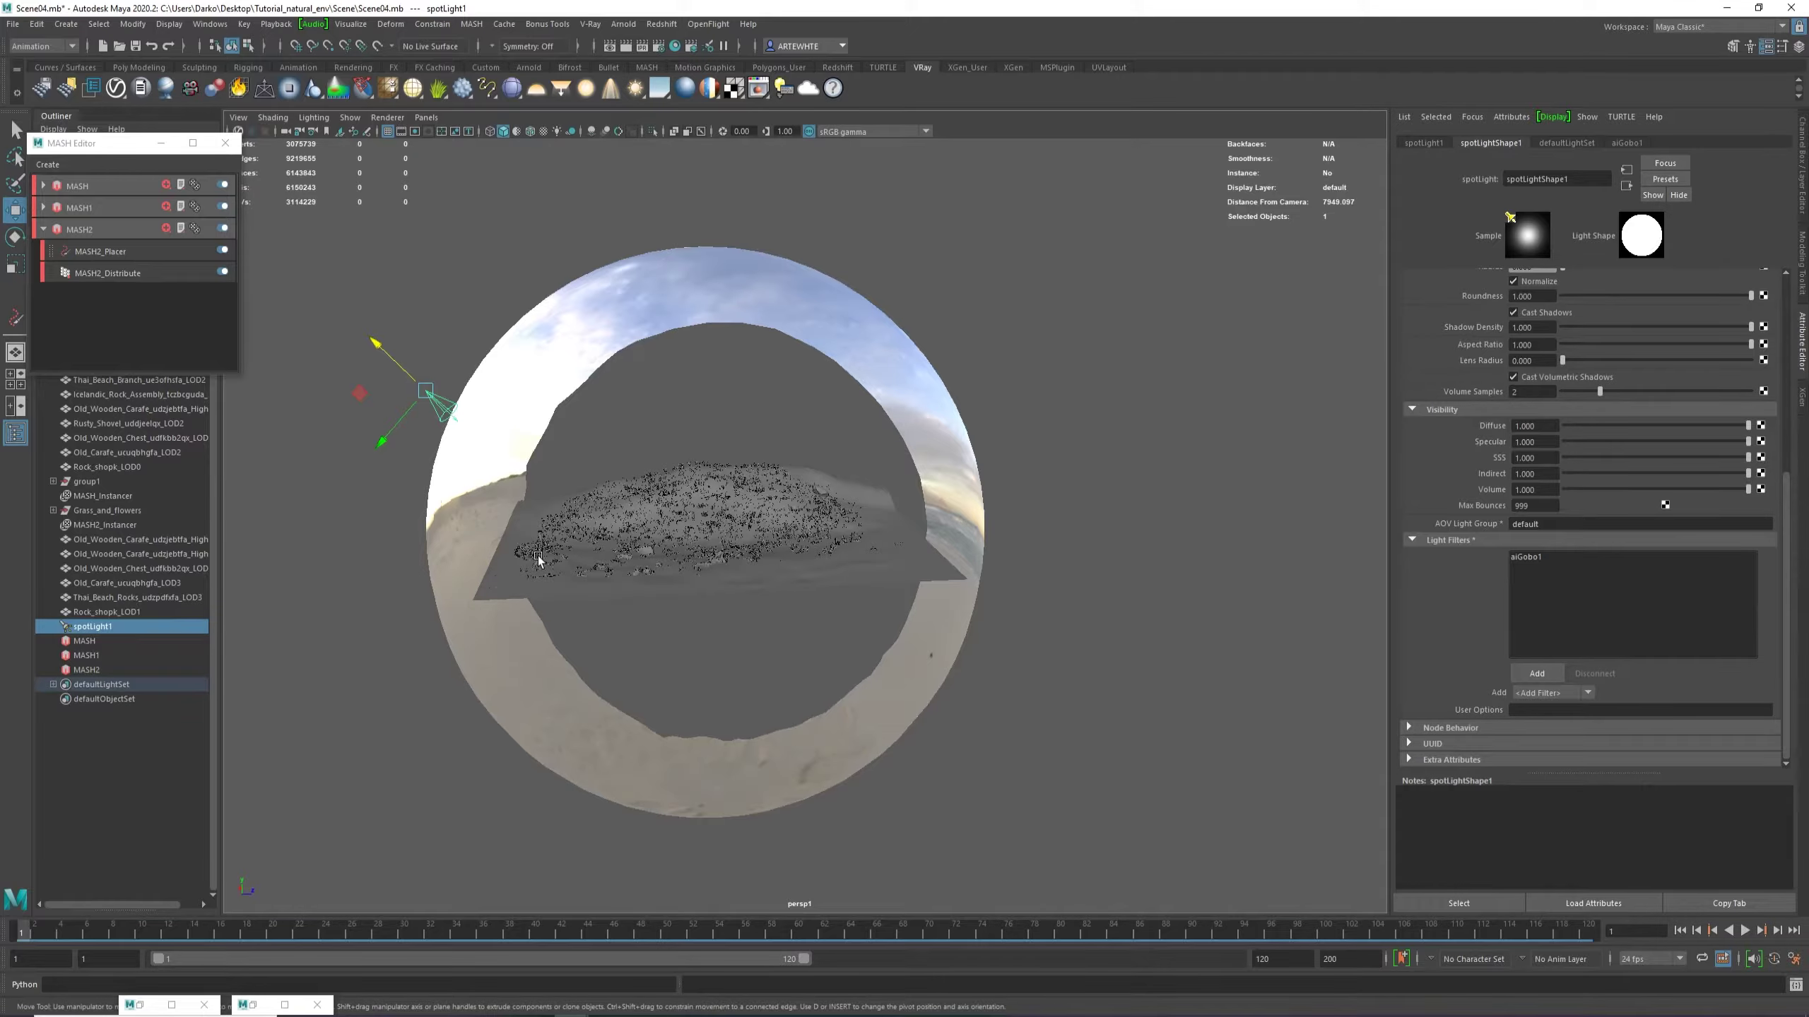
key("bracketleft")
left_click_drag(1056, 299, 885, 486, "alt")
left_click(1538, 672)
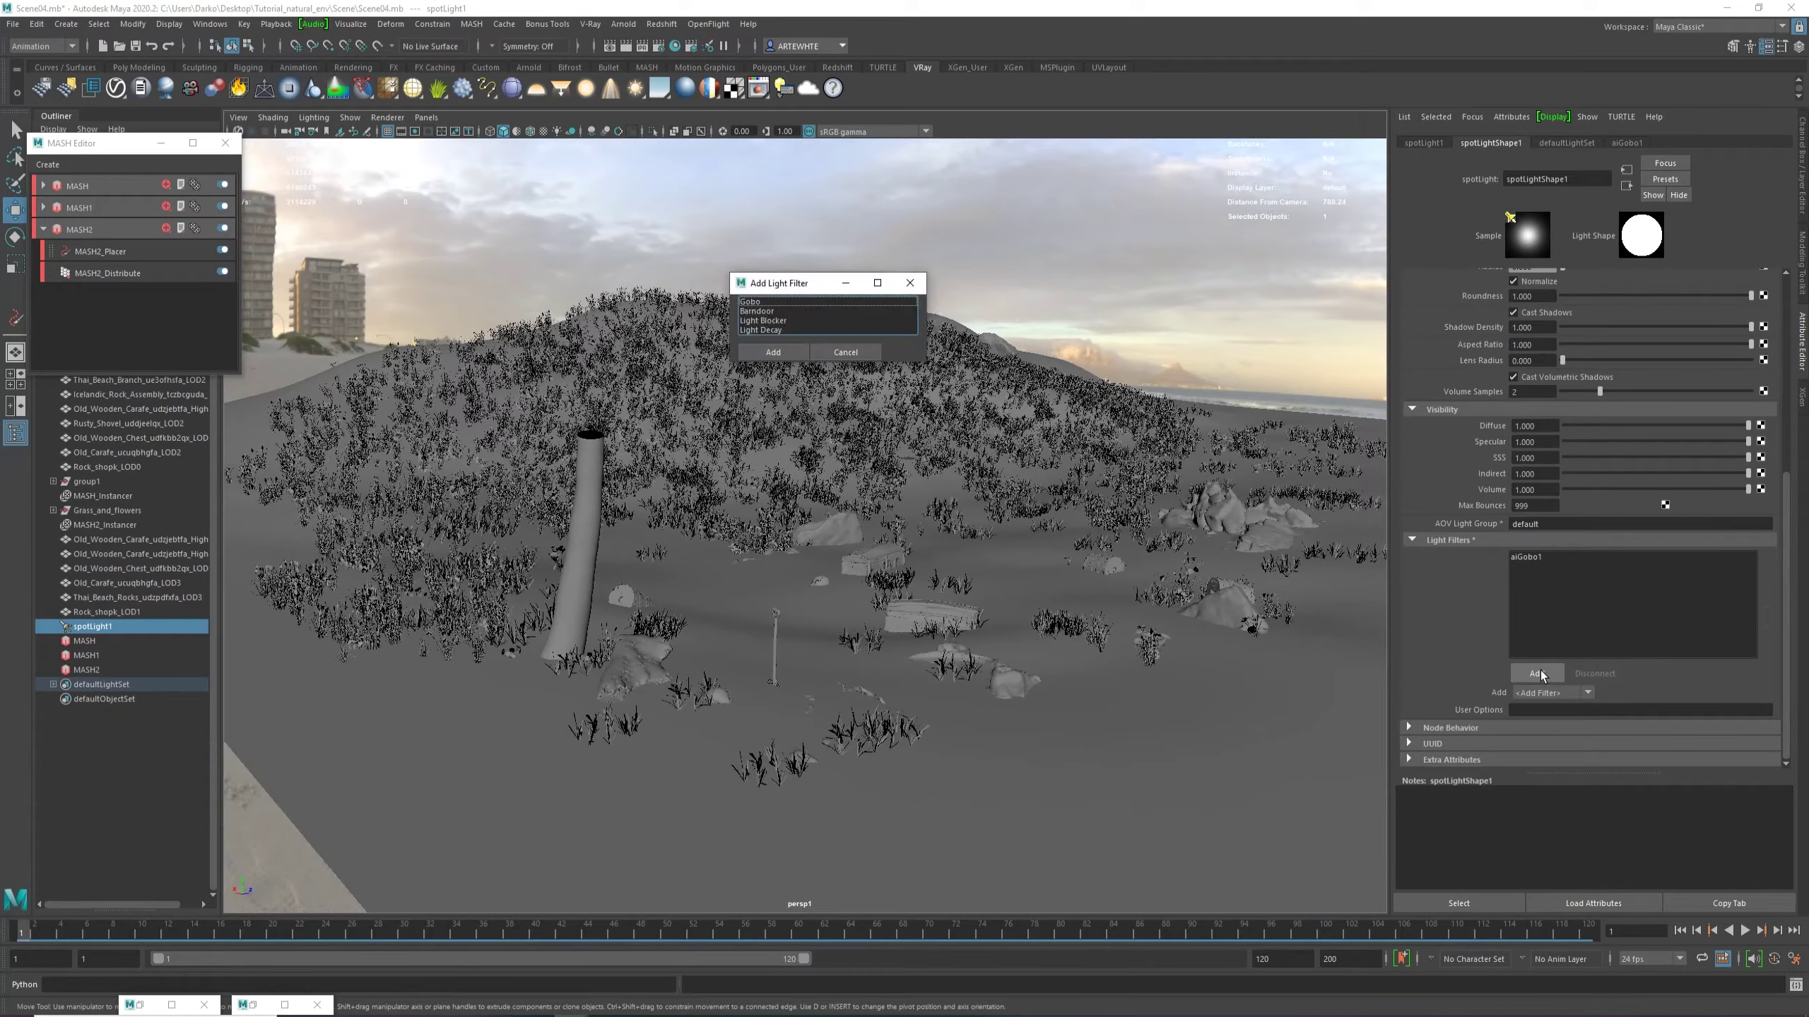
left_click(909, 282)
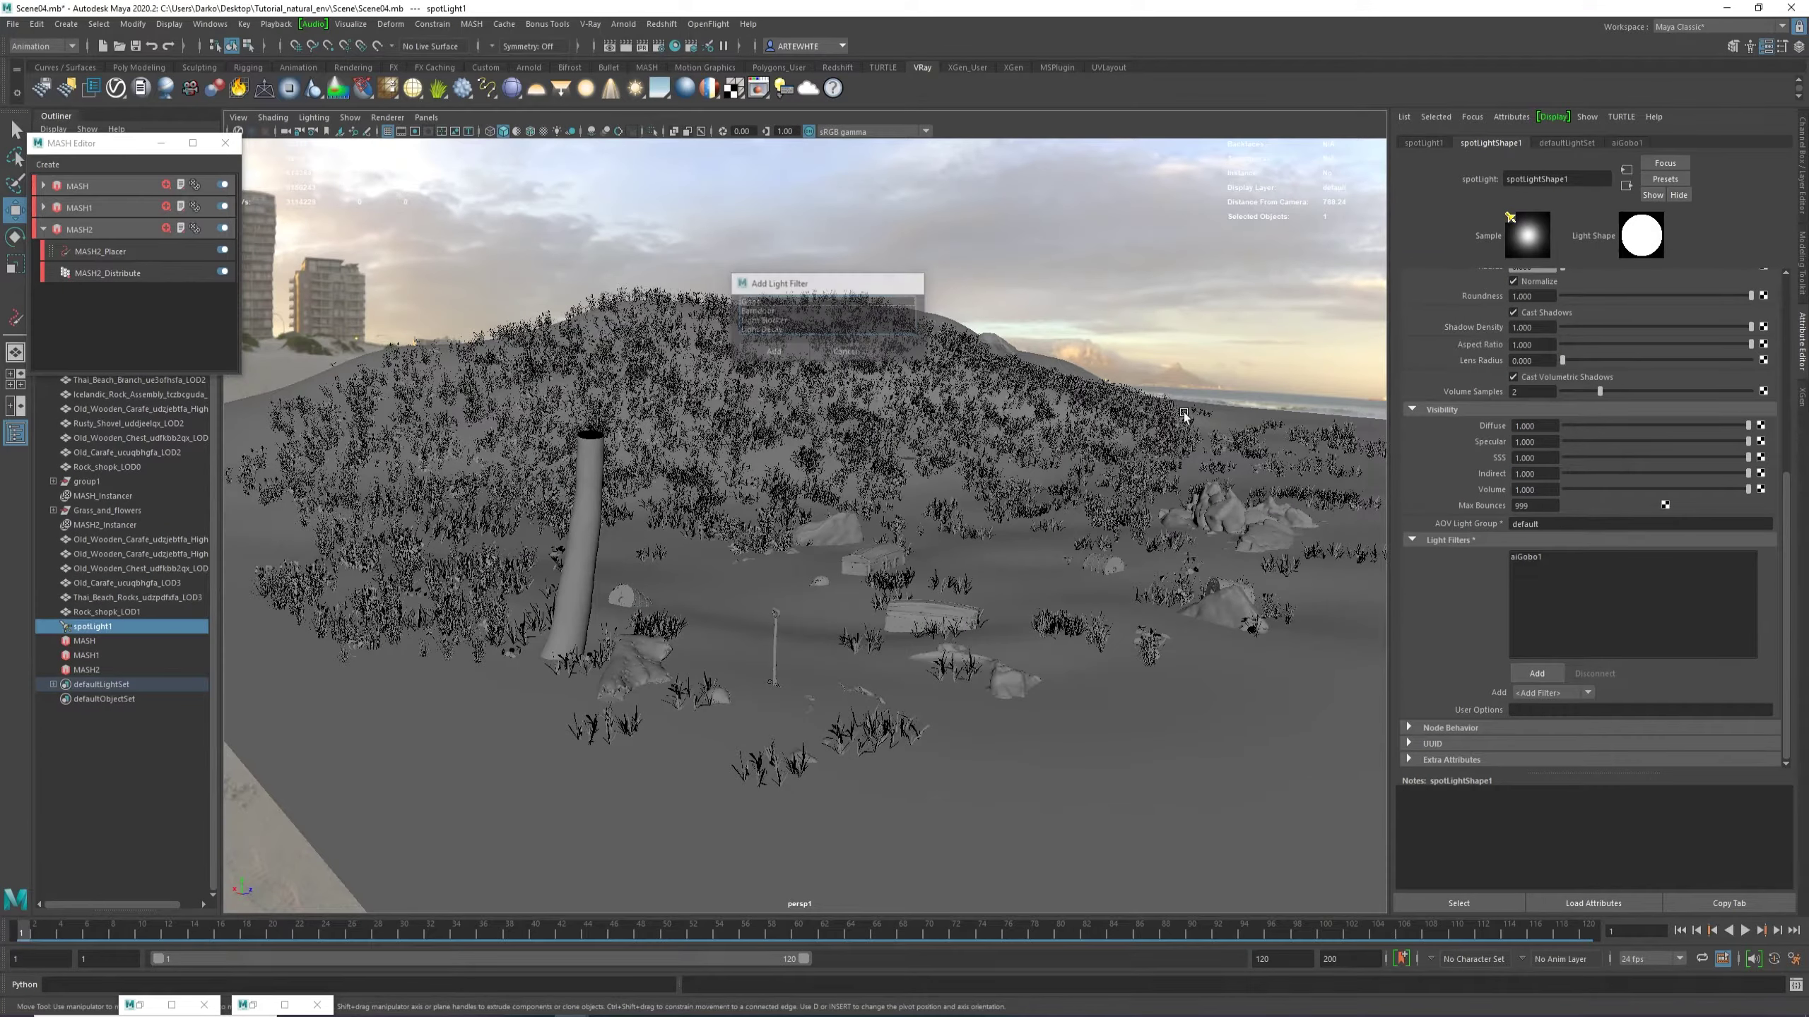
double_click(1535, 556)
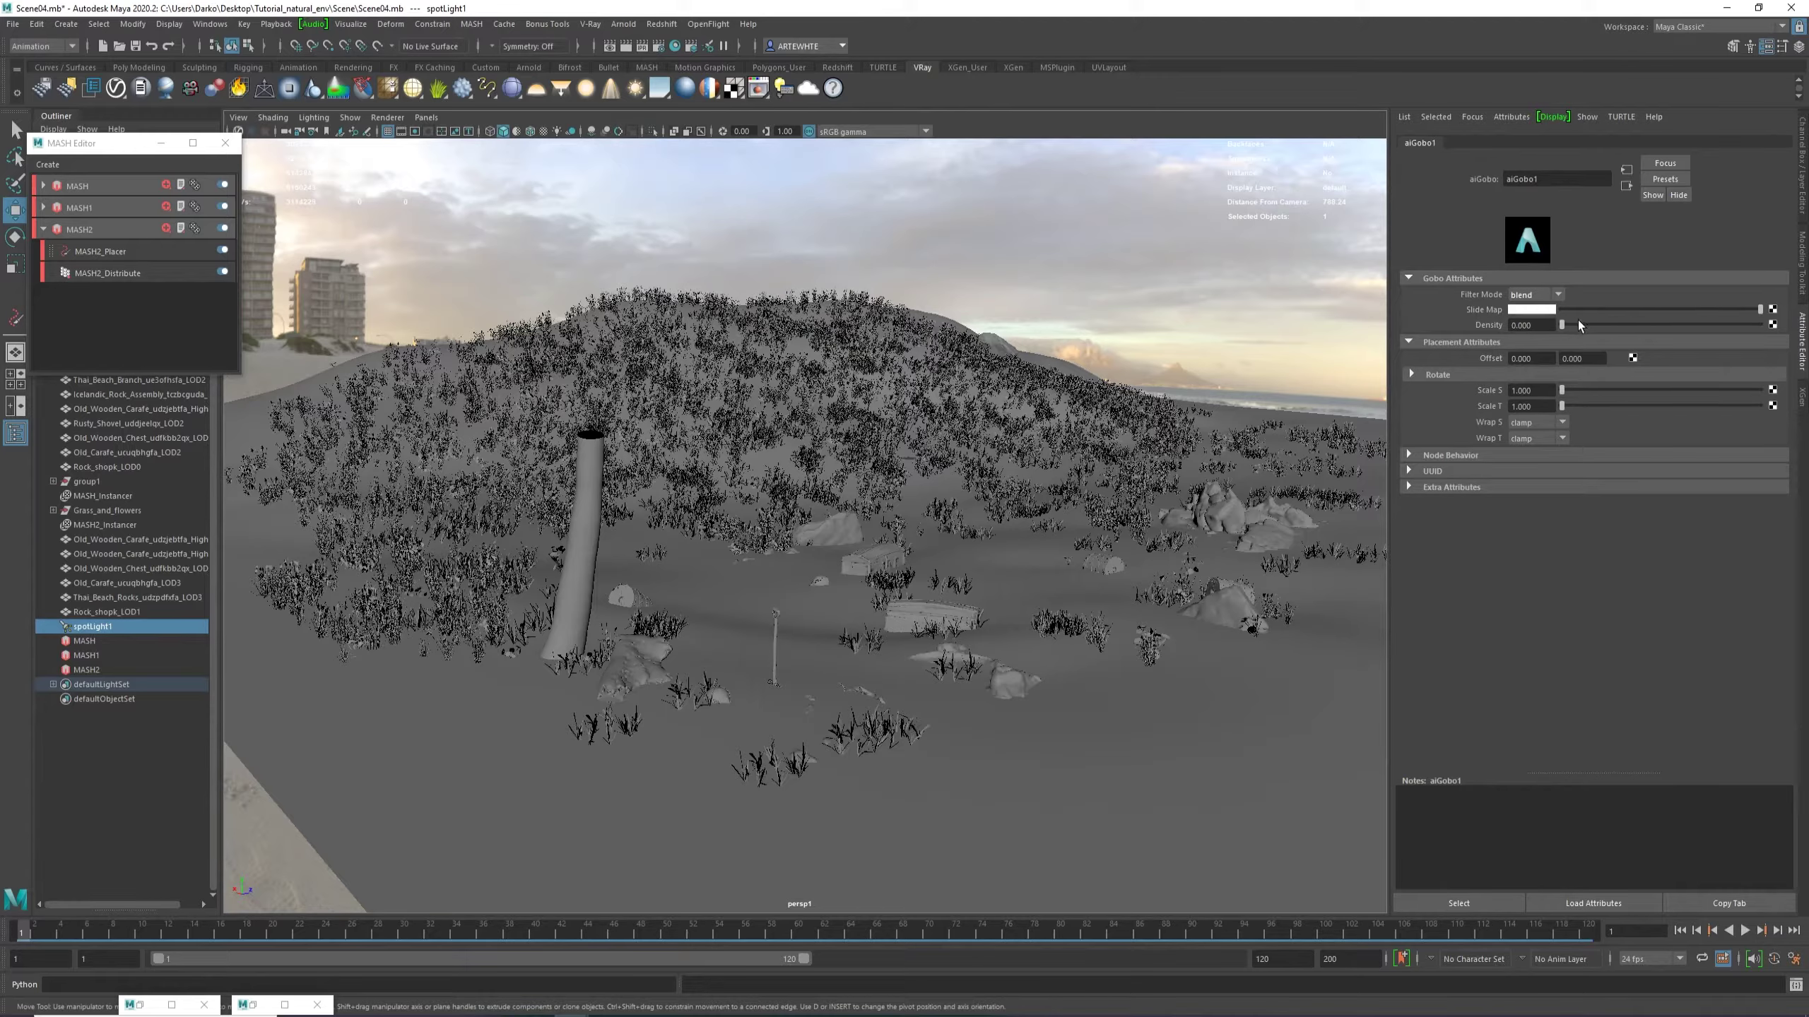
Connect a File texture to the gobo's Slide Map and load the black palm tree silhouette PNG as its image.
left_click_drag(1704, 314, 1571, 297)
key("ctrl+z")
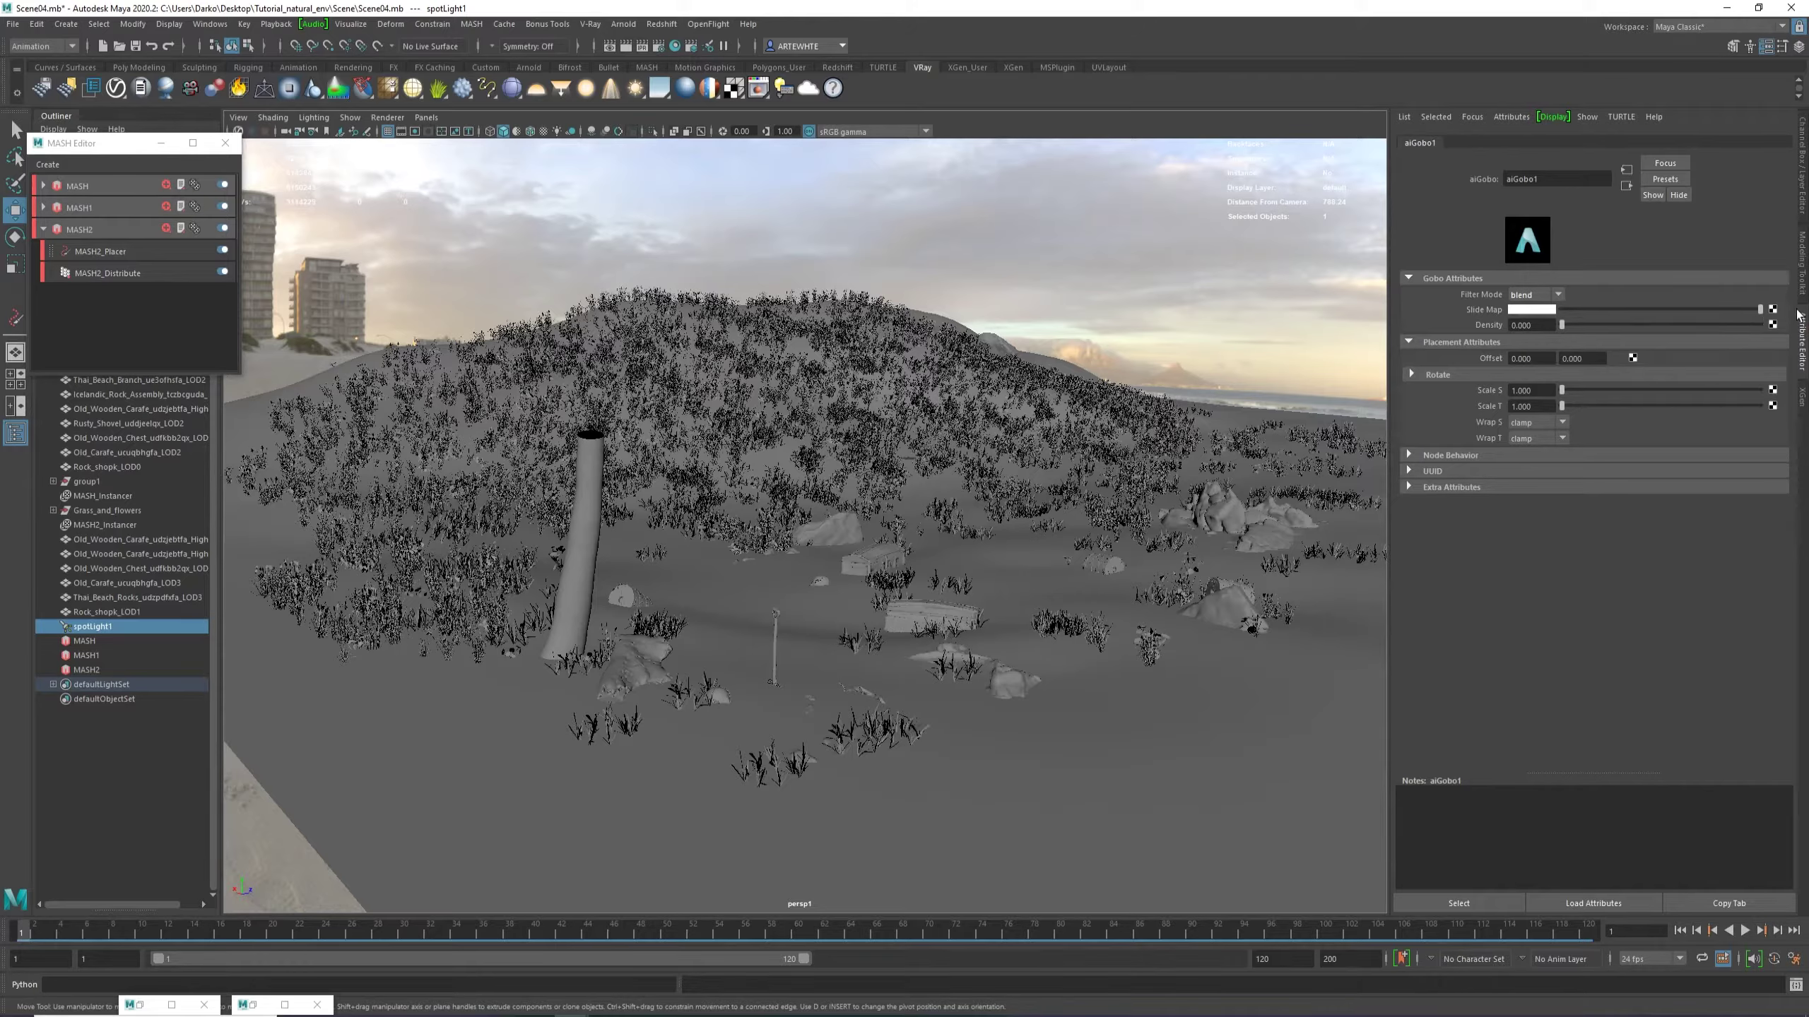
left_click(1773, 310)
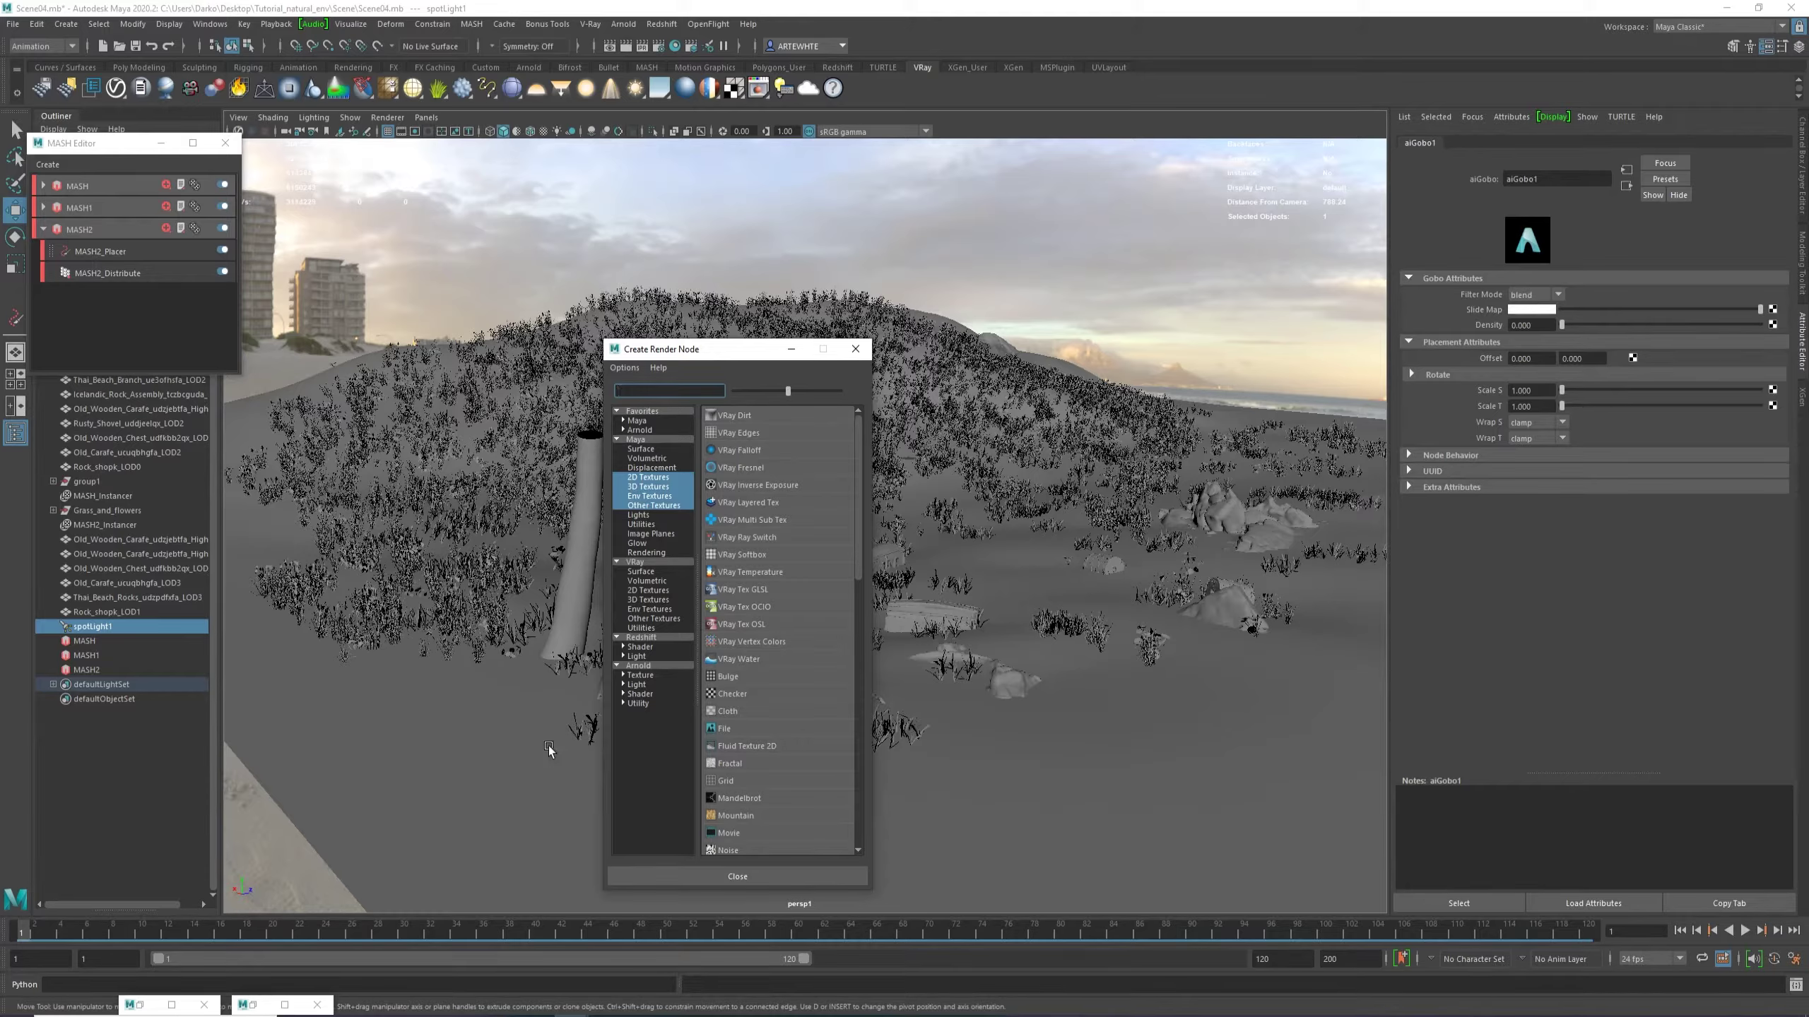
left_click(736, 730)
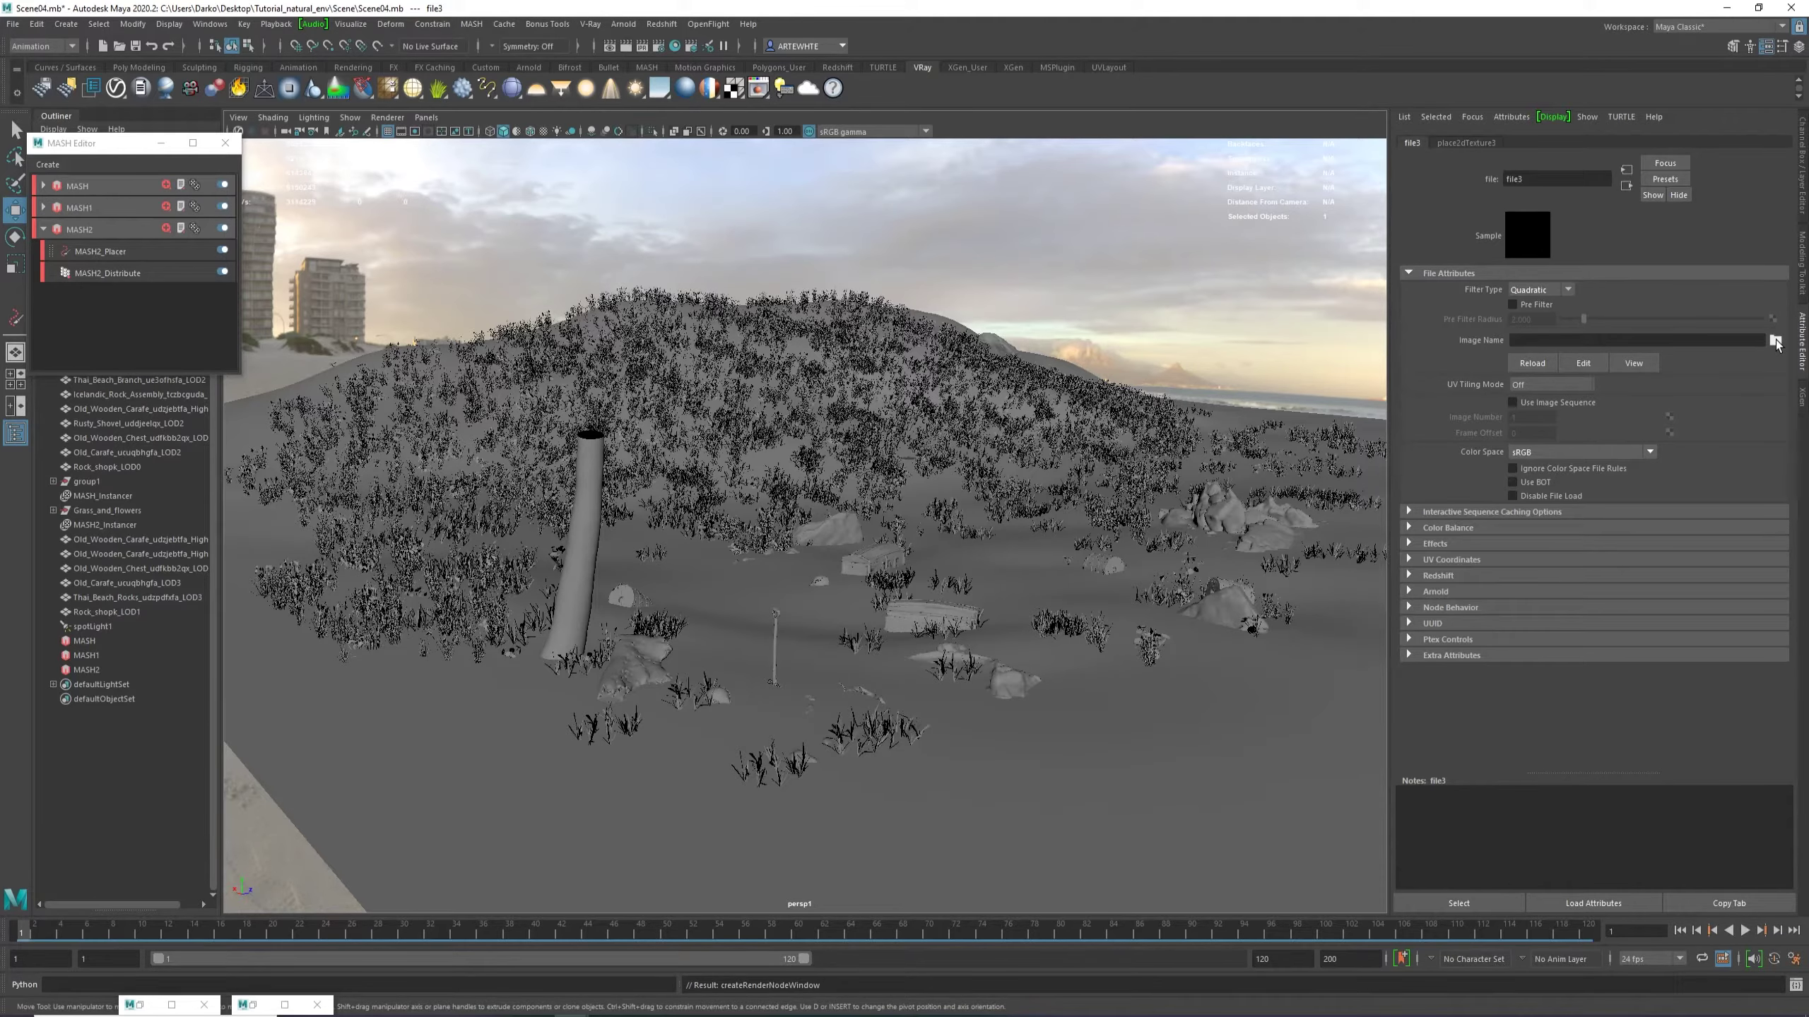
left_click(1776, 341)
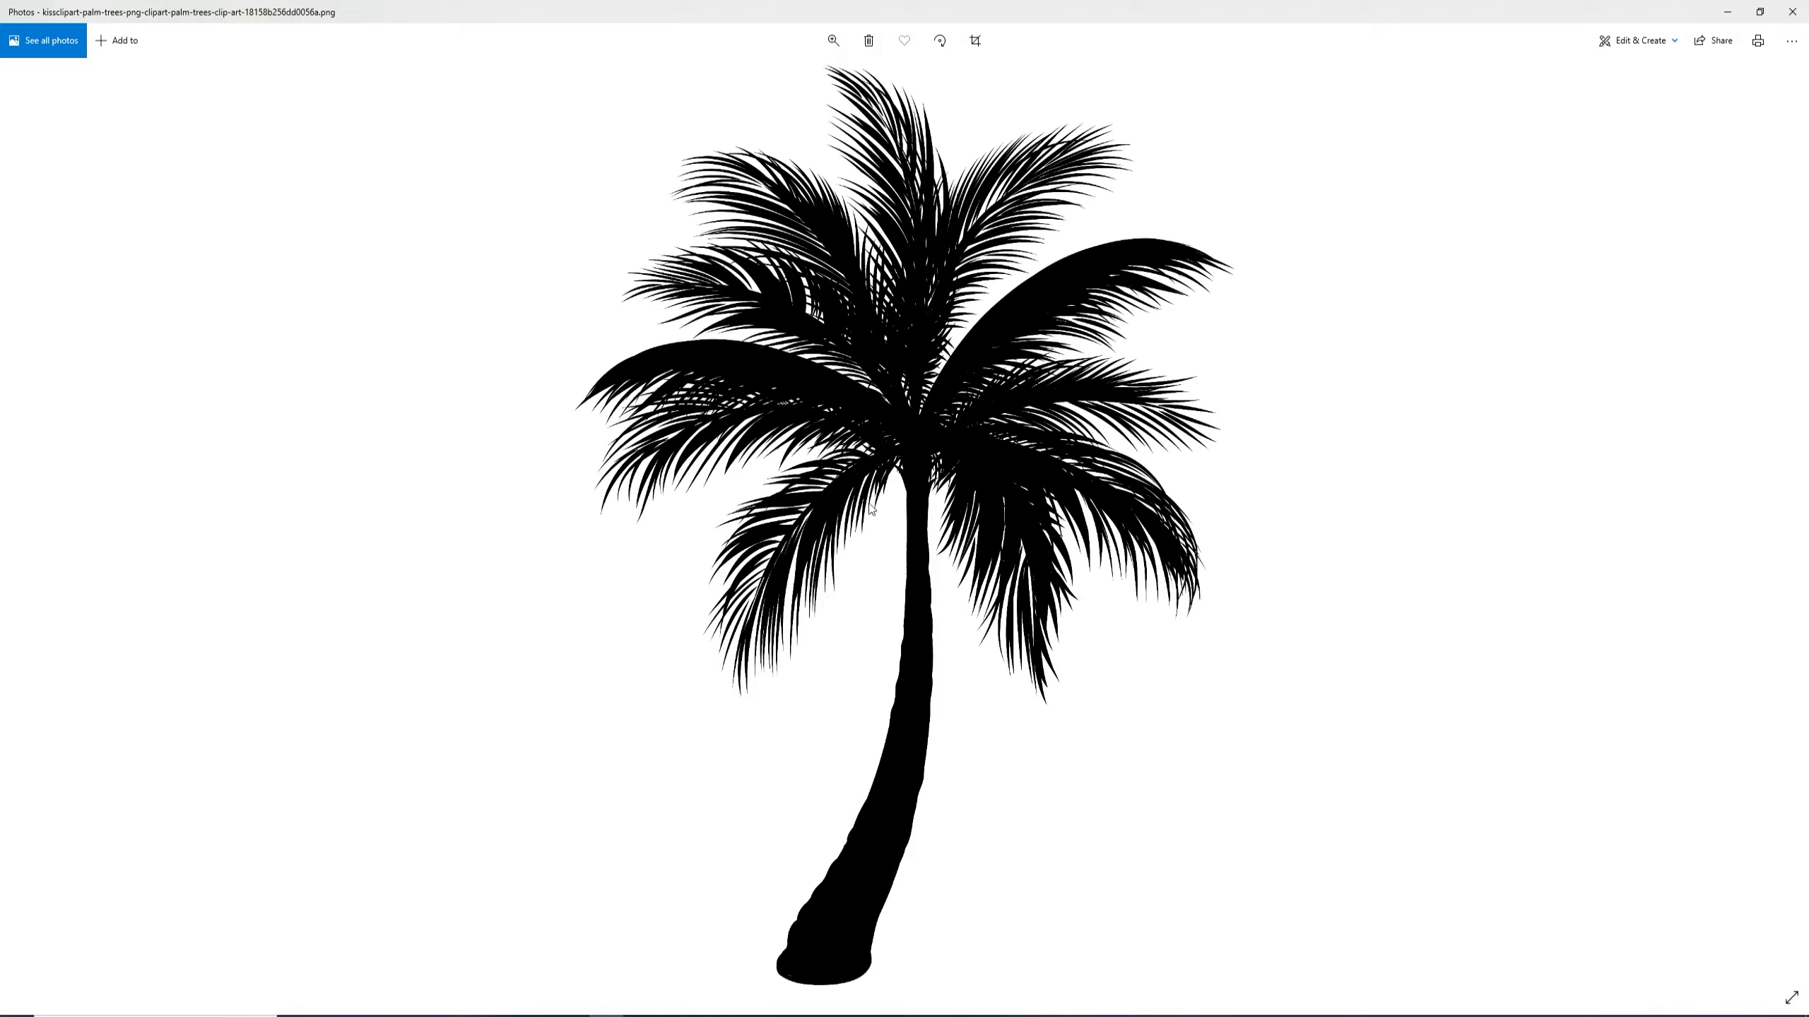
left_click(1796, 10)
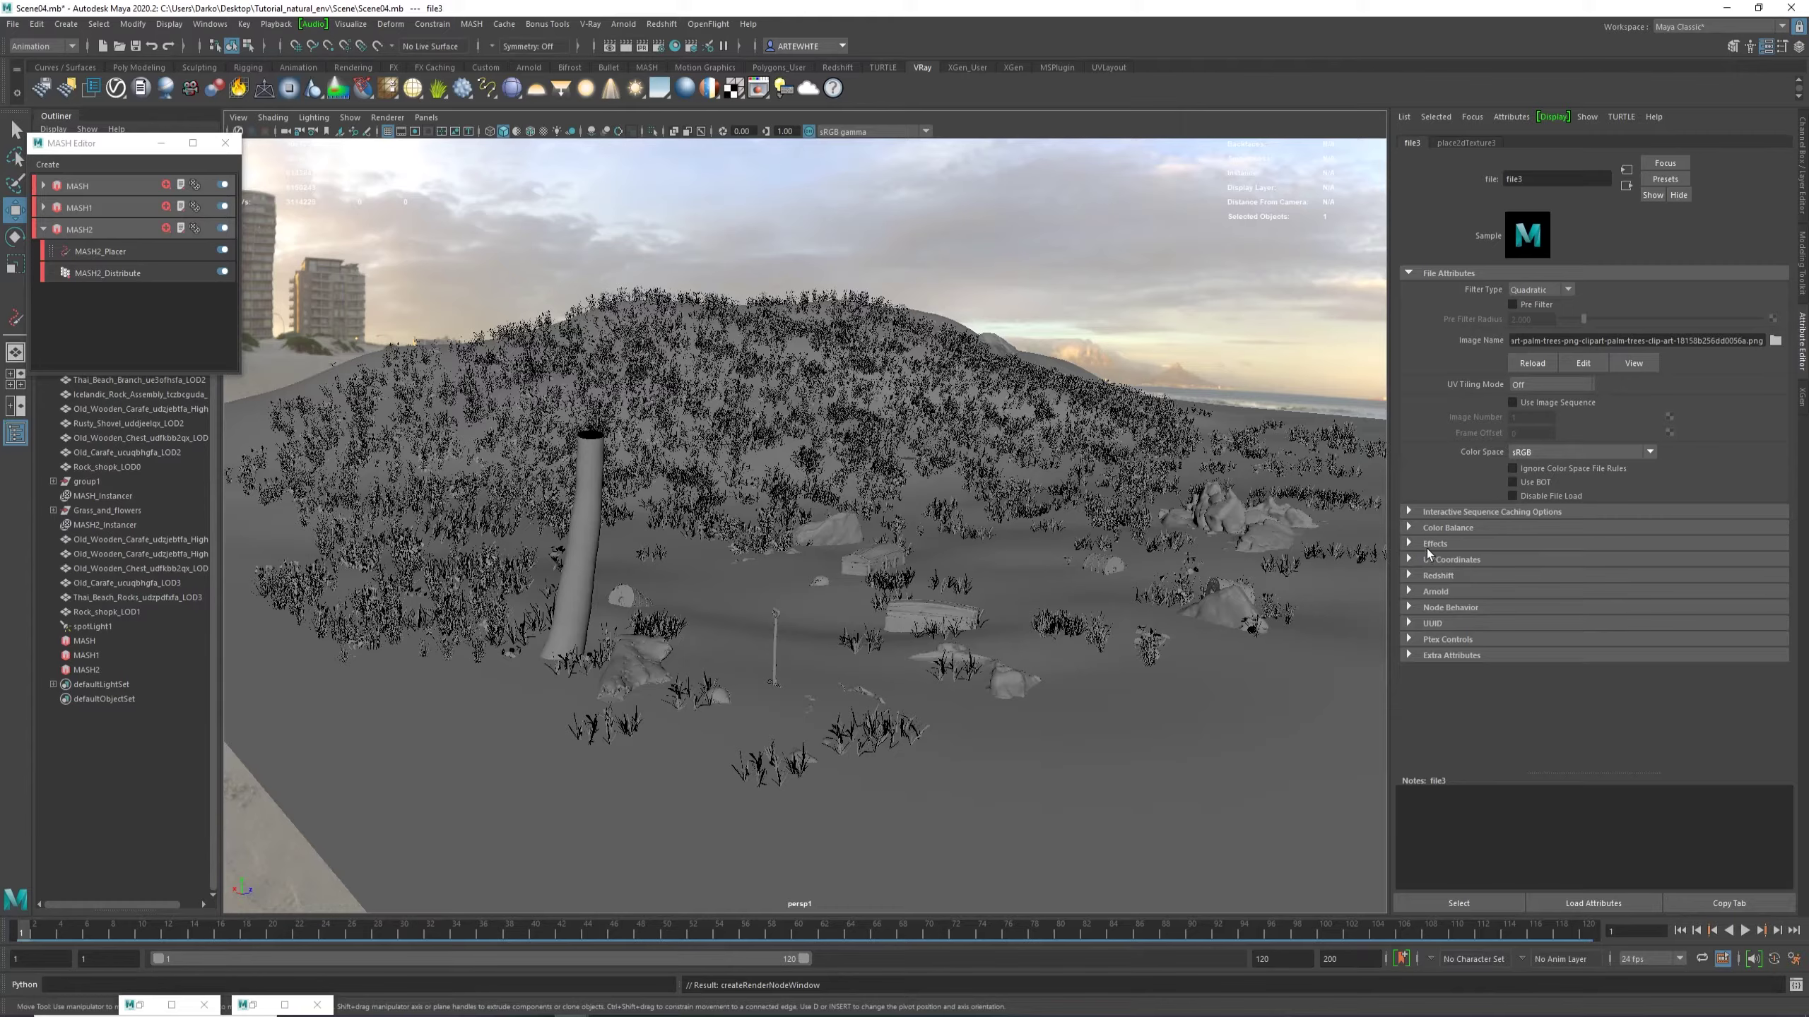
Restore the Arnold render window beside the gobo attributes, start the live render and set aiGobo1's Filter Mode to blend.
left_click(251, 1010)
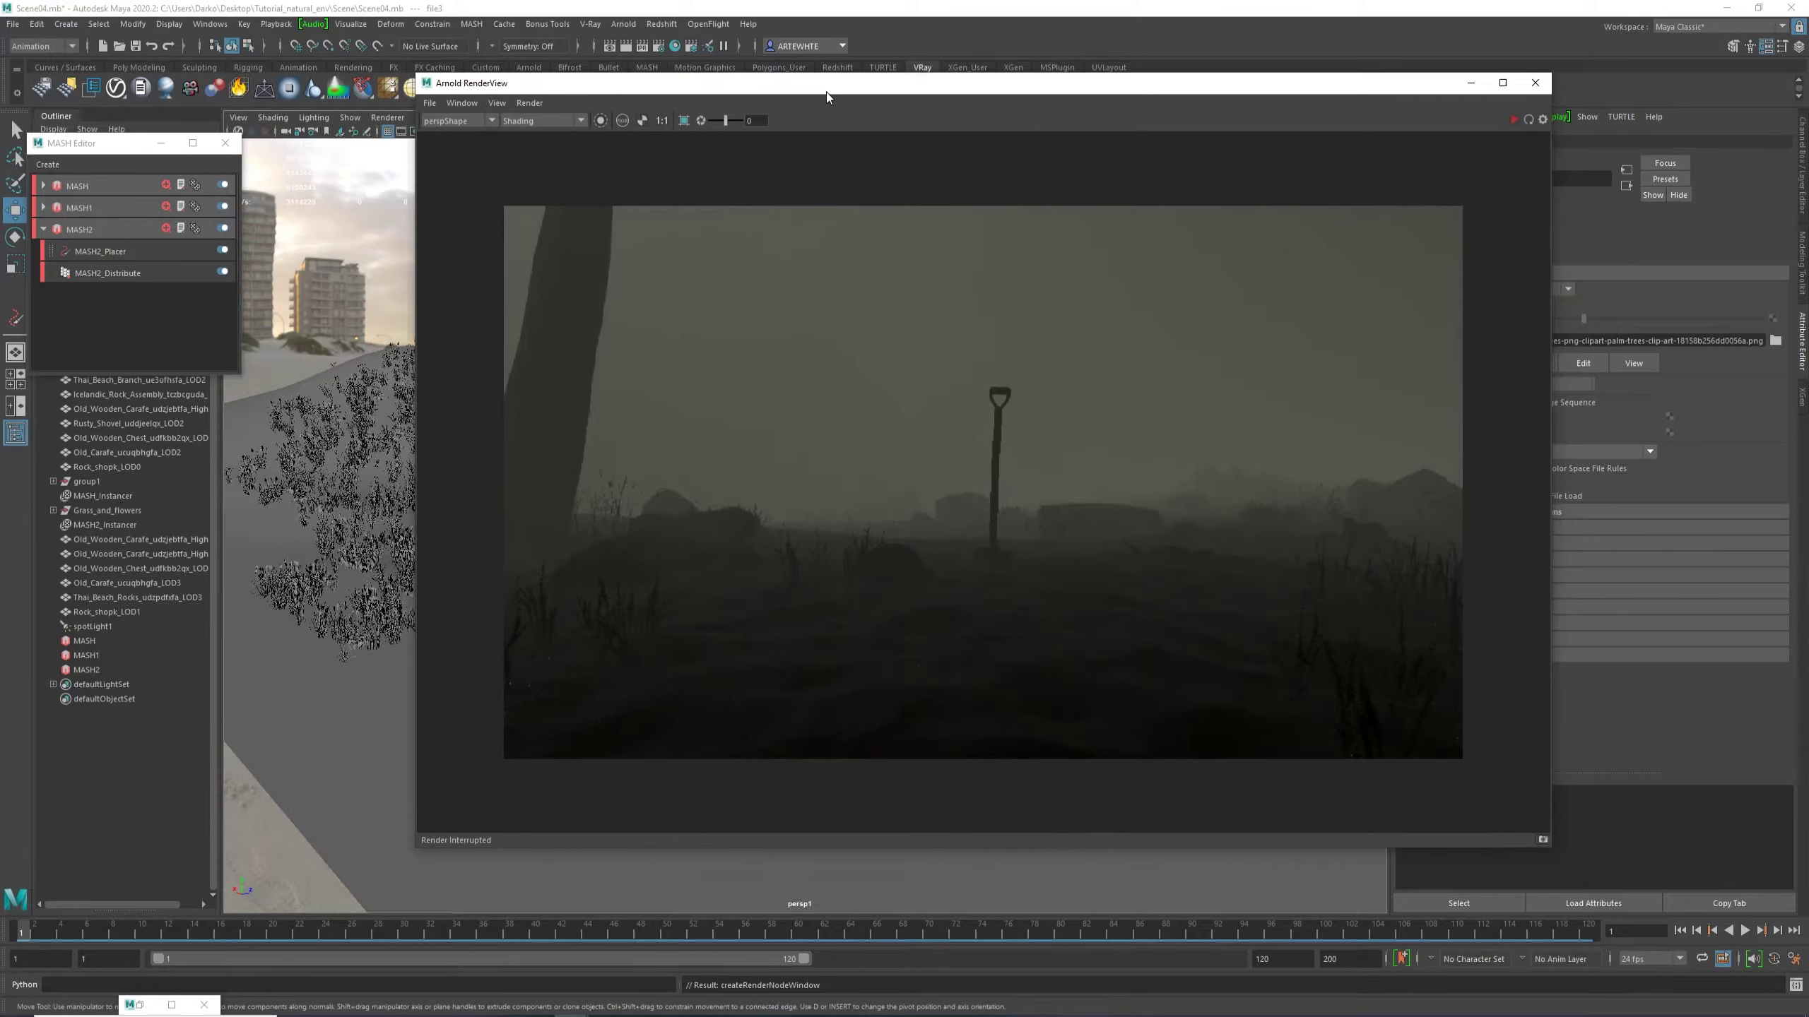
mouse_move(825, 92)
left_mouse_down()
mouse_move(634, 96)
mouse_move(821, 85)
left_mouse_up()
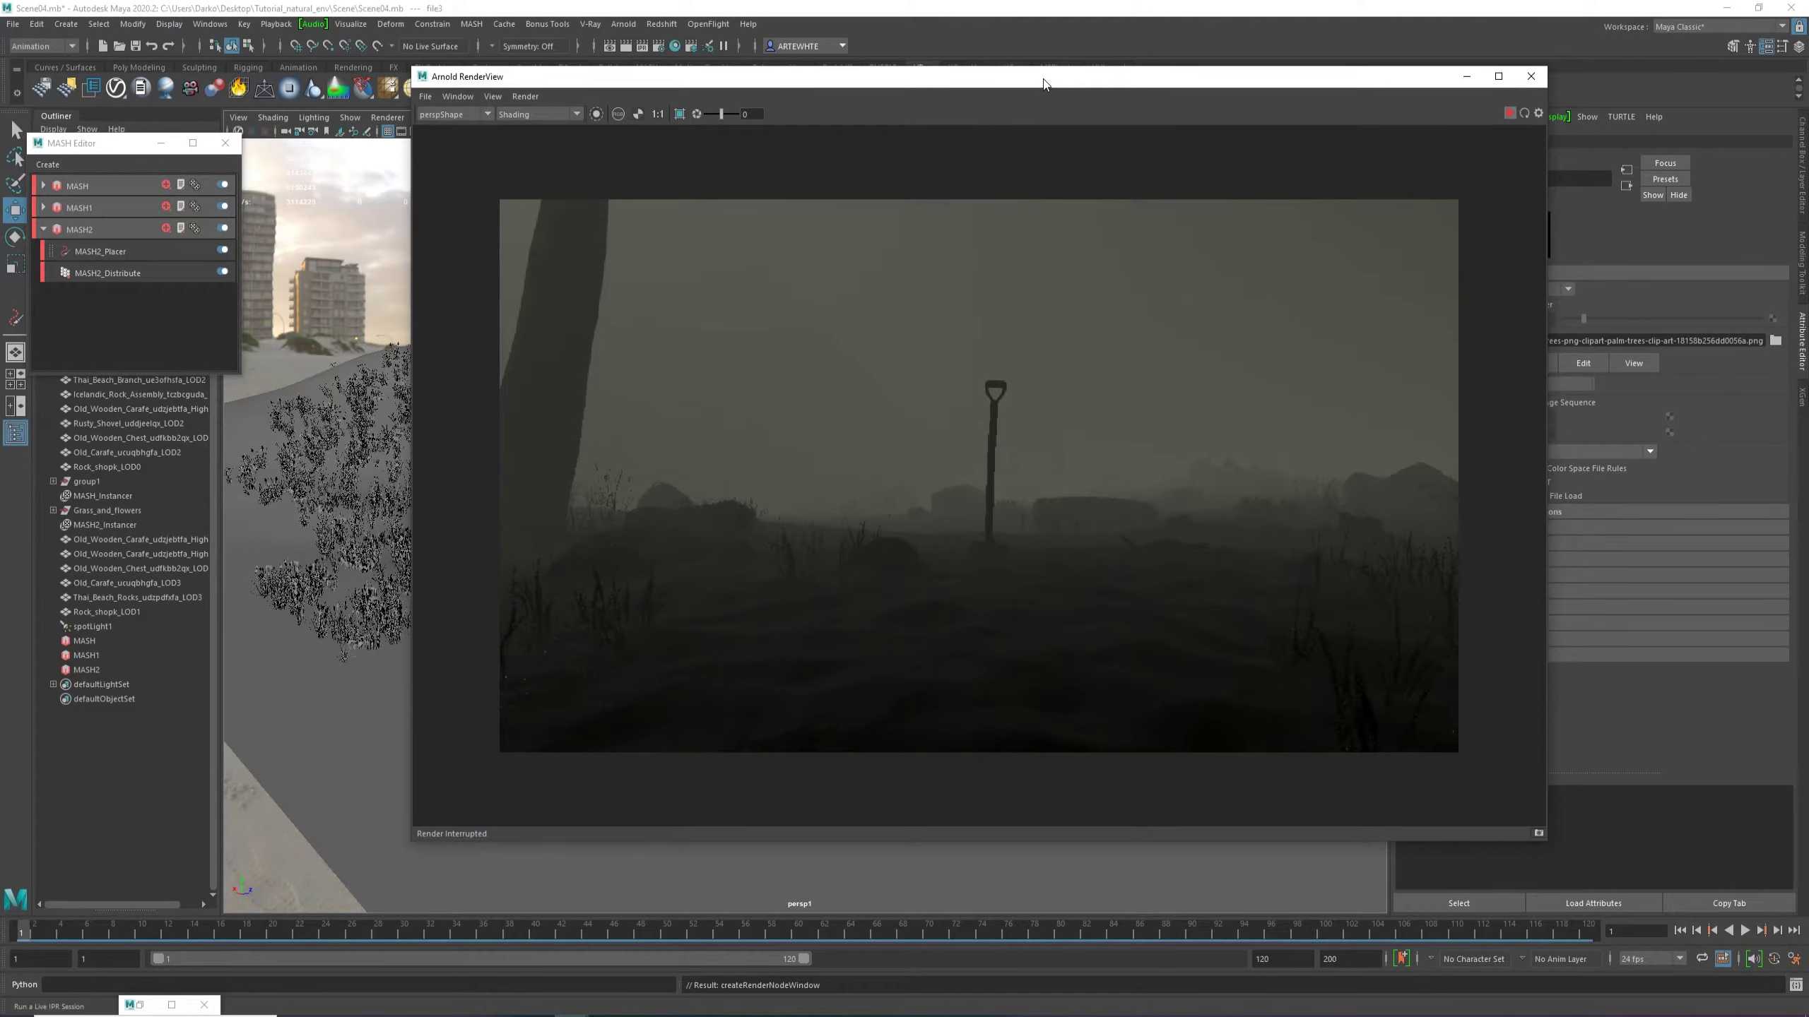
left_click_drag(941, 79, 838, 80)
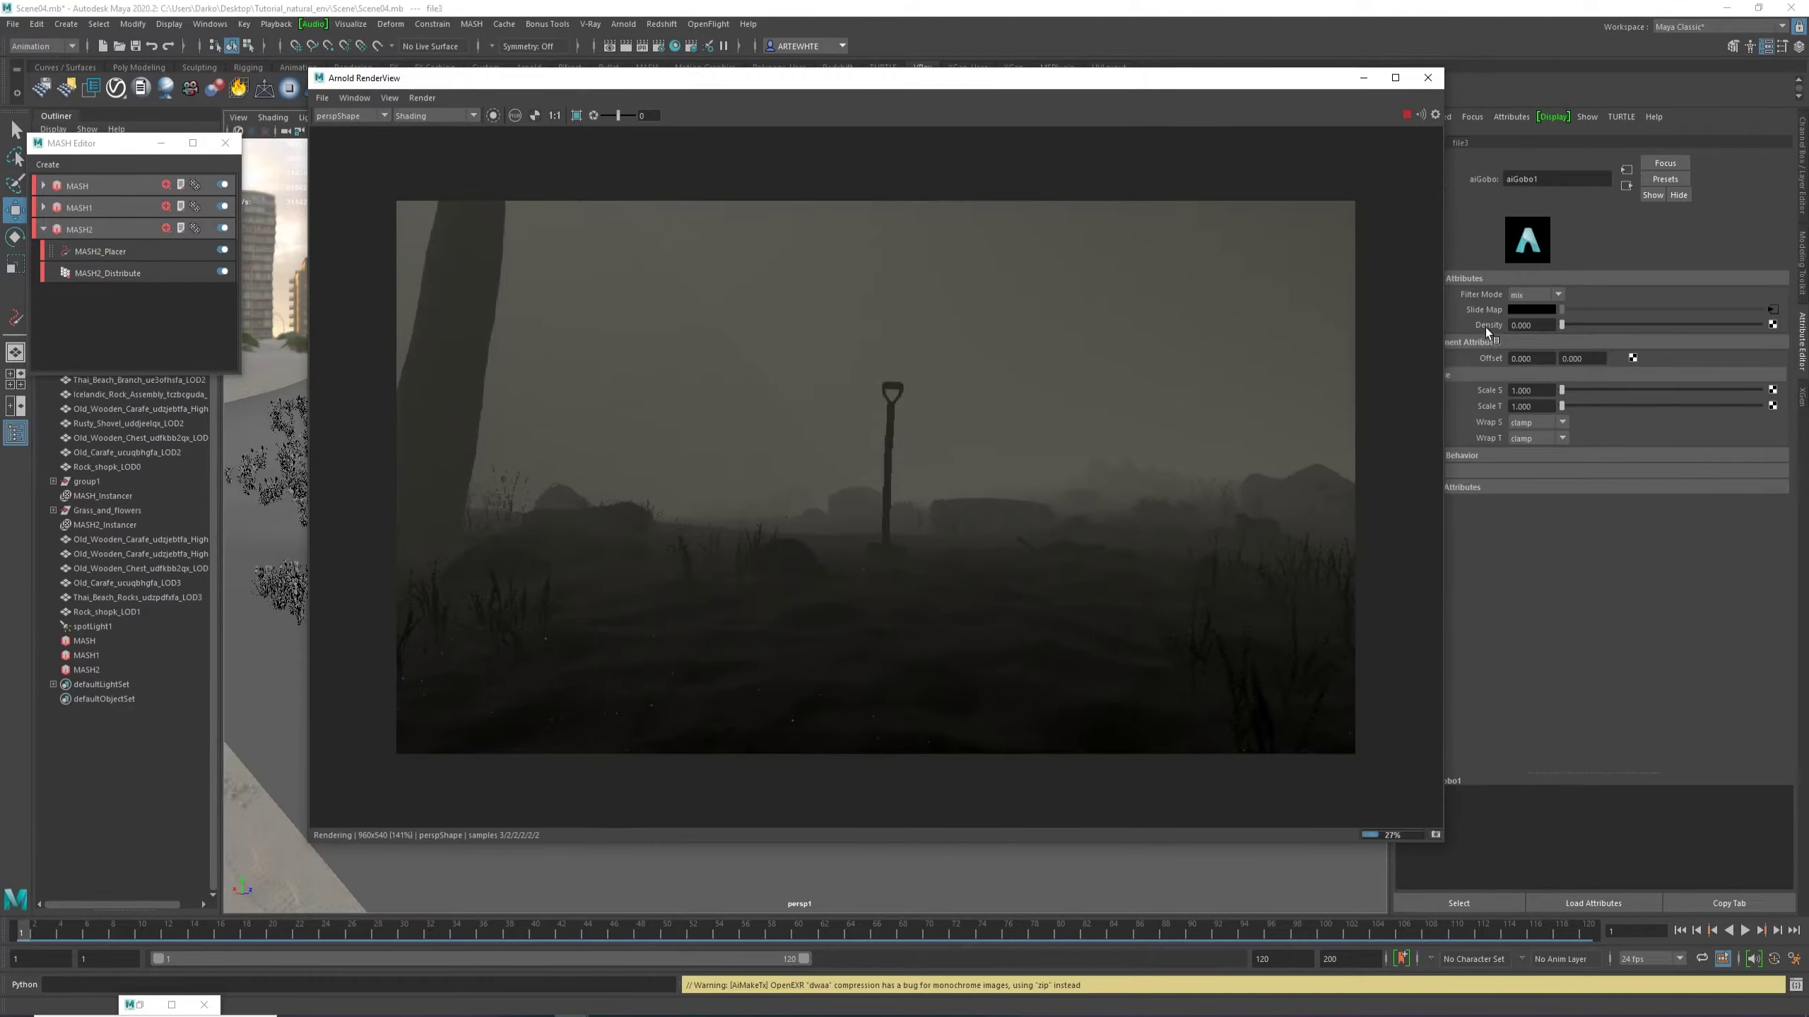
left_click(1531, 294)
left_click(1529, 309)
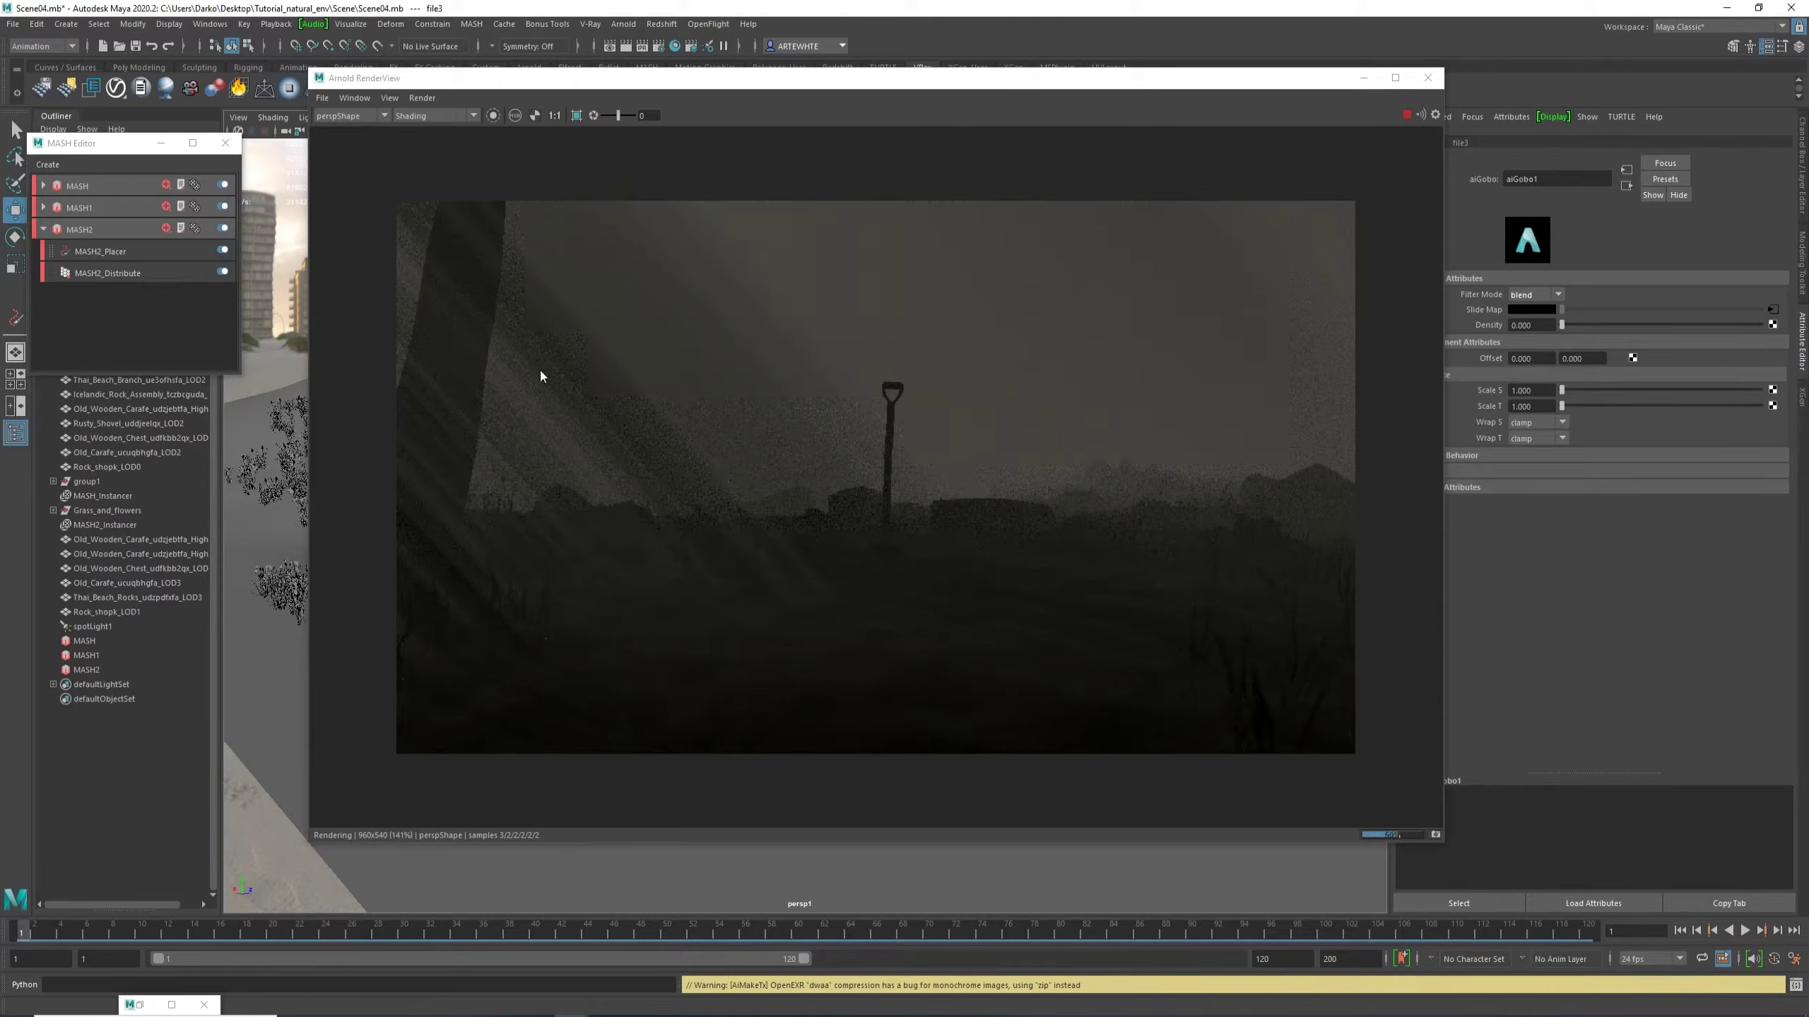
Switch the rendered camera to perspShape1 and move the render window aside to uncover the viewport.
left_click(368, 118)
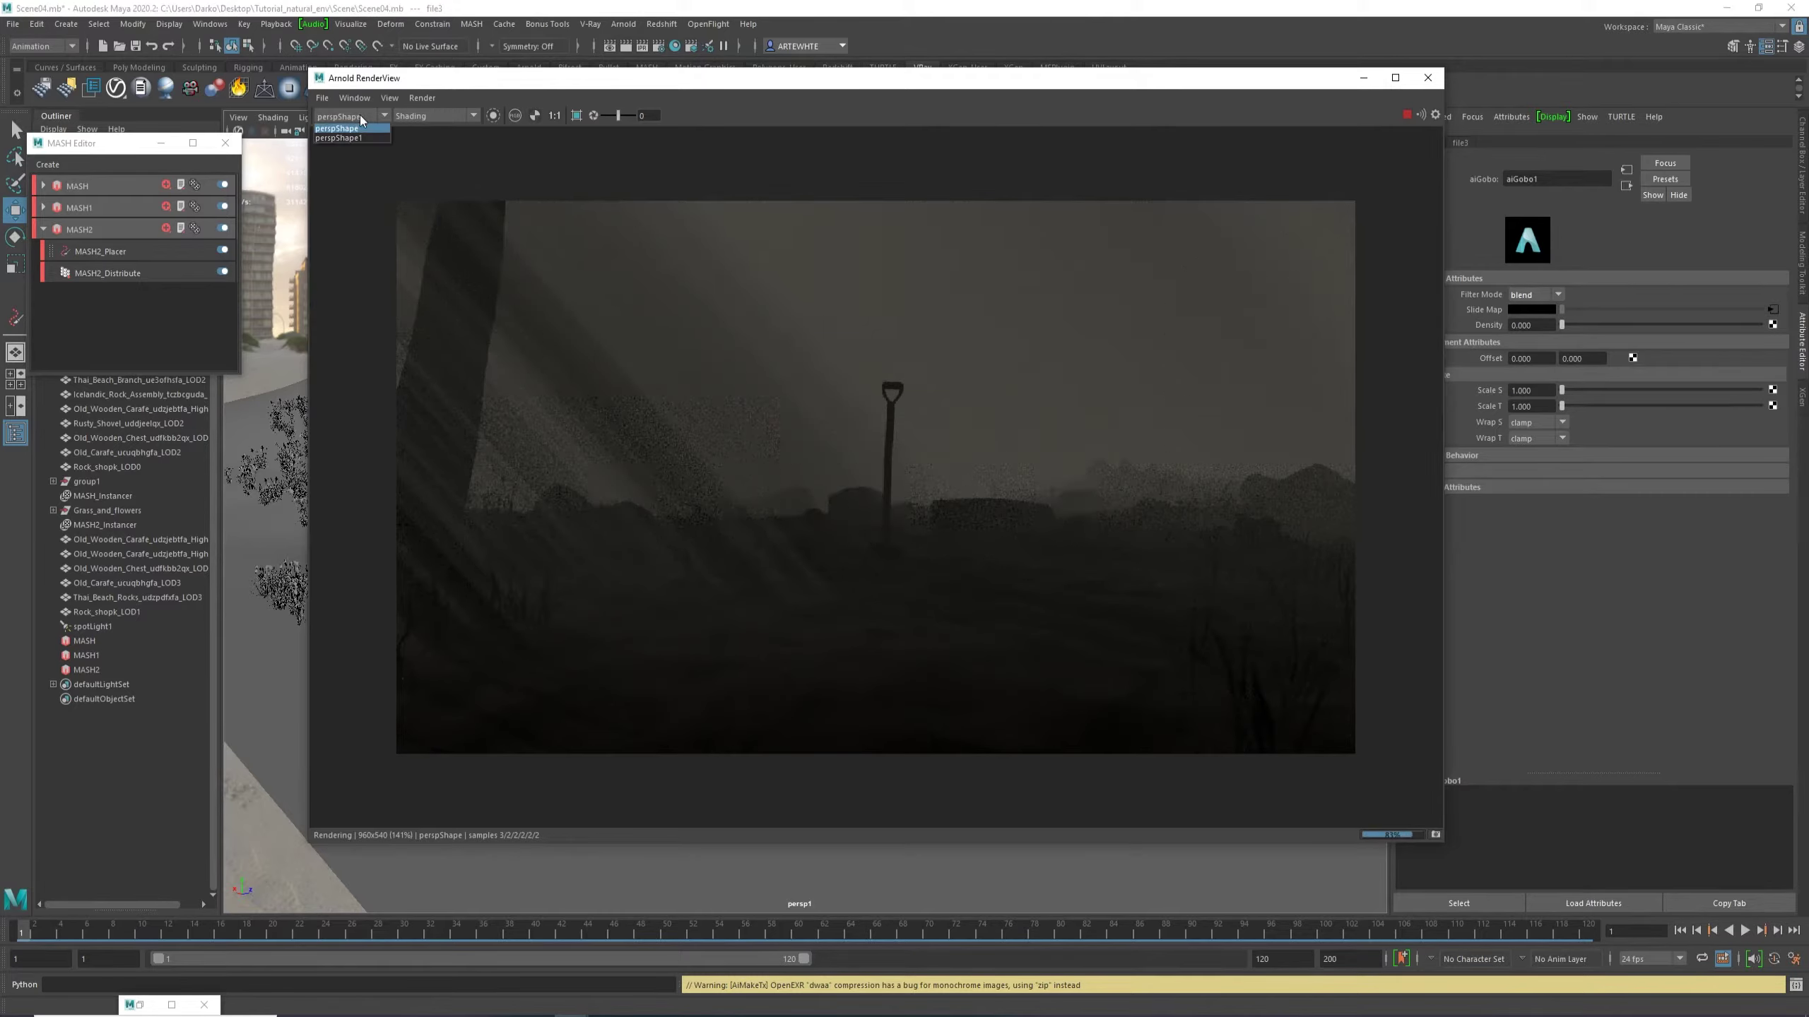
left_click(358, 139)
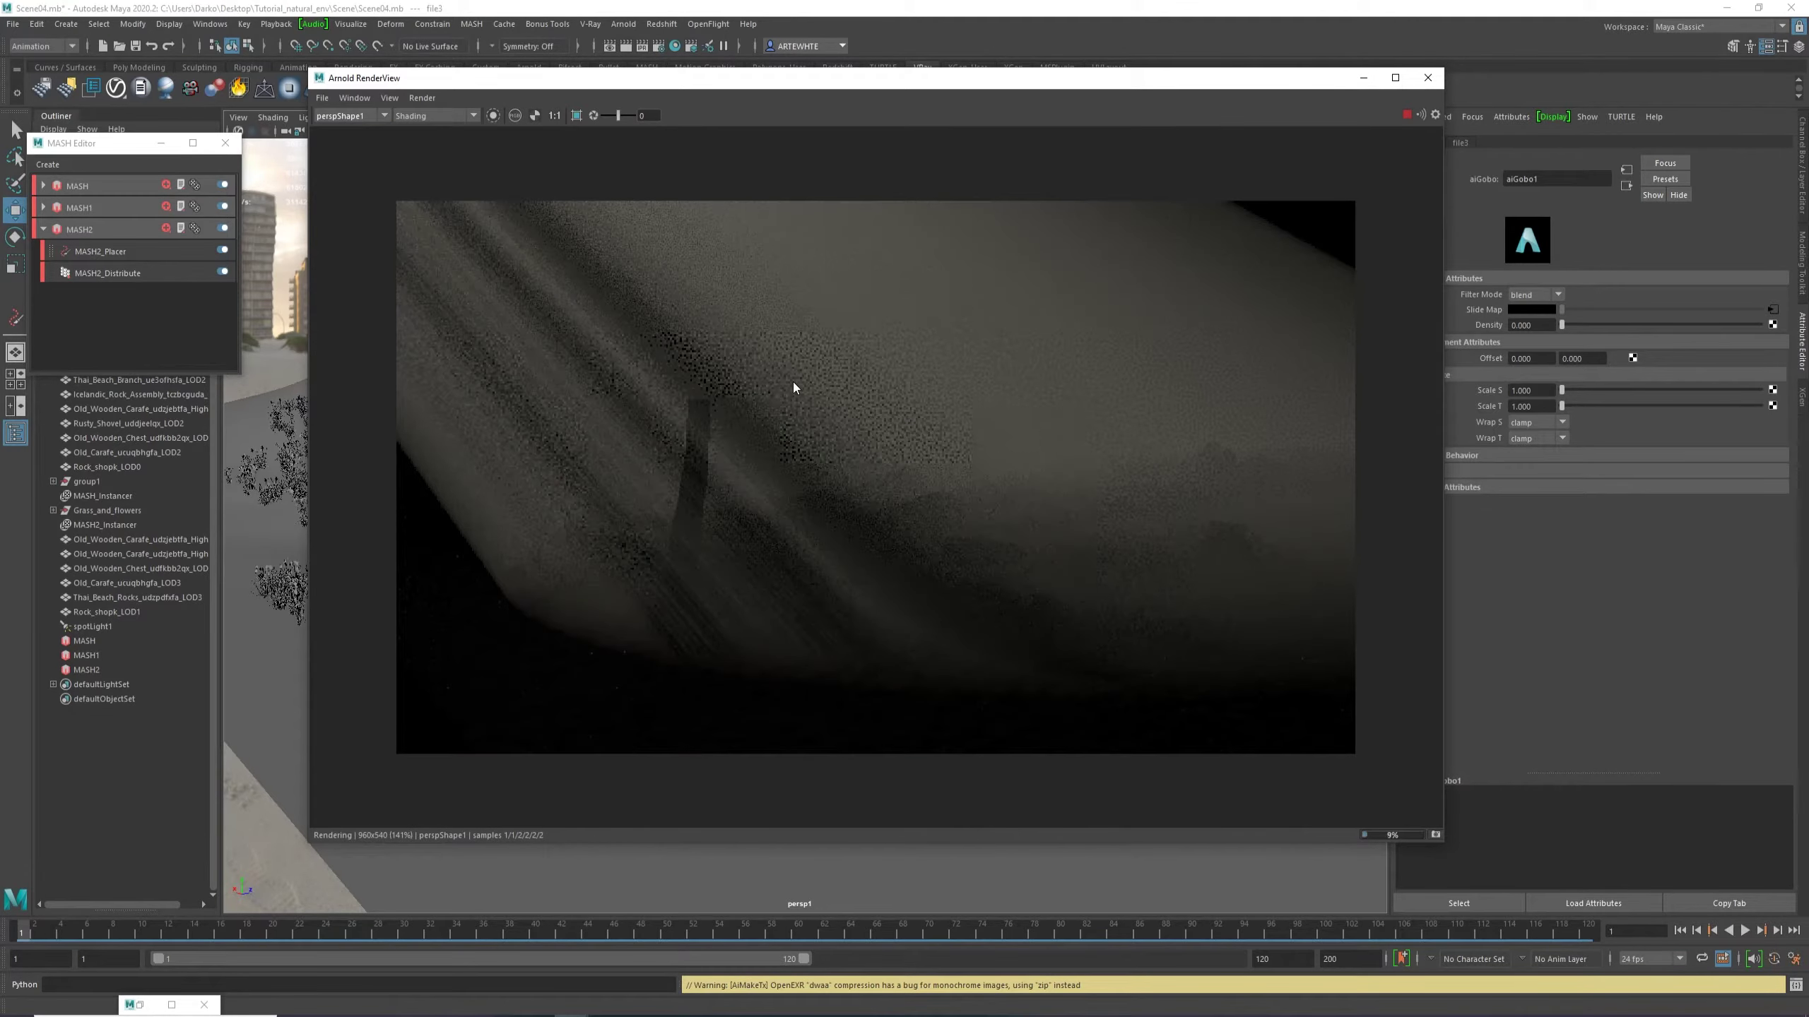
left_click_drag(732, 85, 1531, 120)
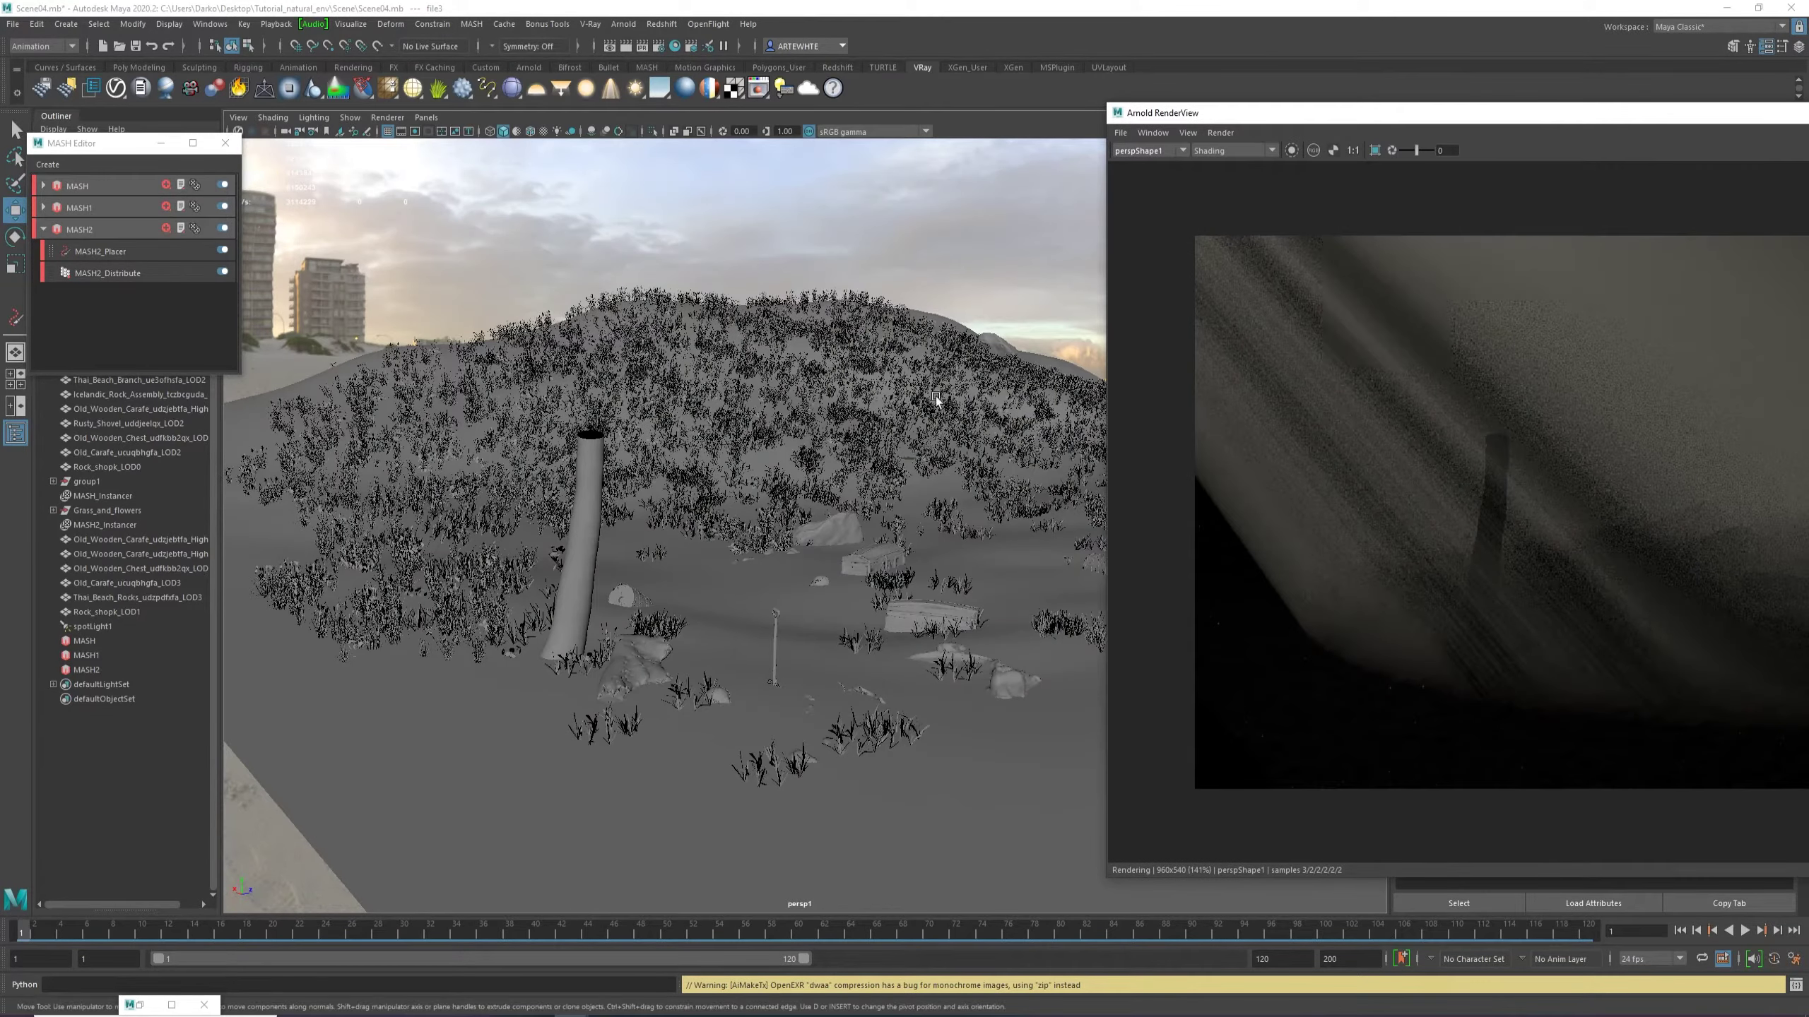
Examine the spot light's gobo-shaped volumetric beam from the side, from a distance and from above in the live render.
left_click_drag(935, 397, 715, 441, "alt")
right_click_drag(715, 441, 473, 344, "alt")
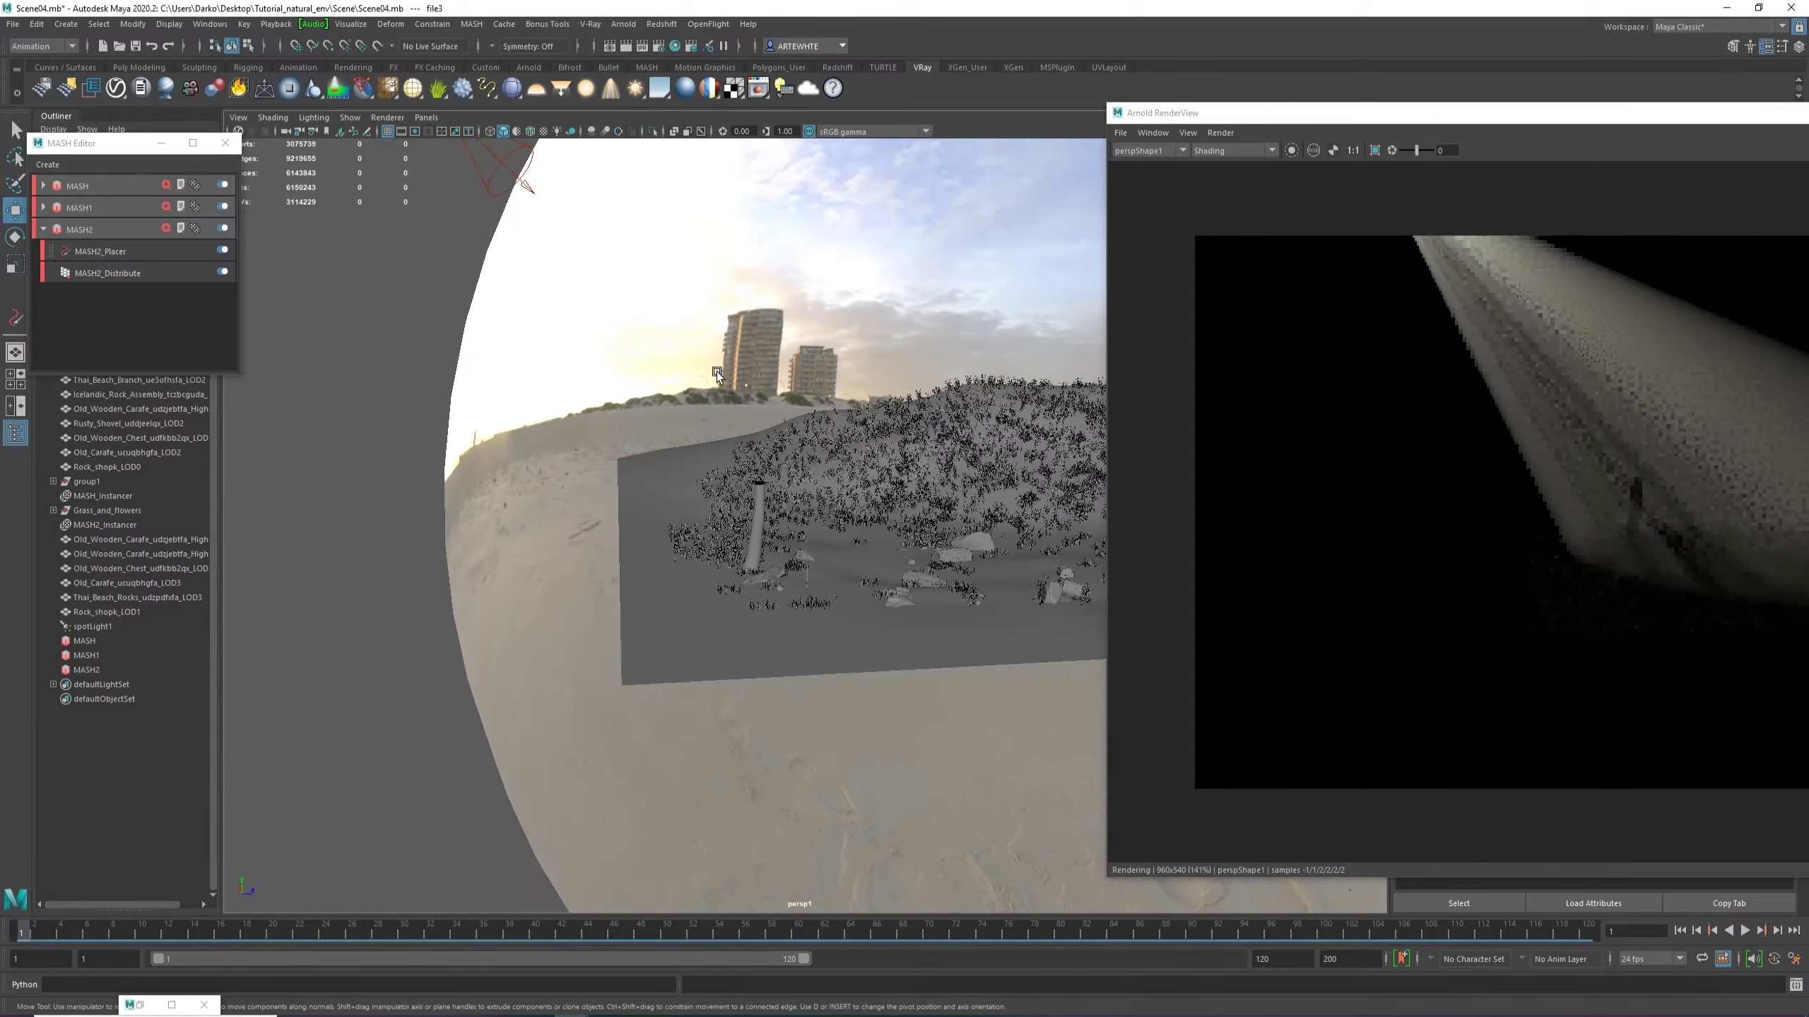
middle_click_drag(716, 372, 664, 529, "alt")
left_click_drag(689, 504, 729, 500, "alt")
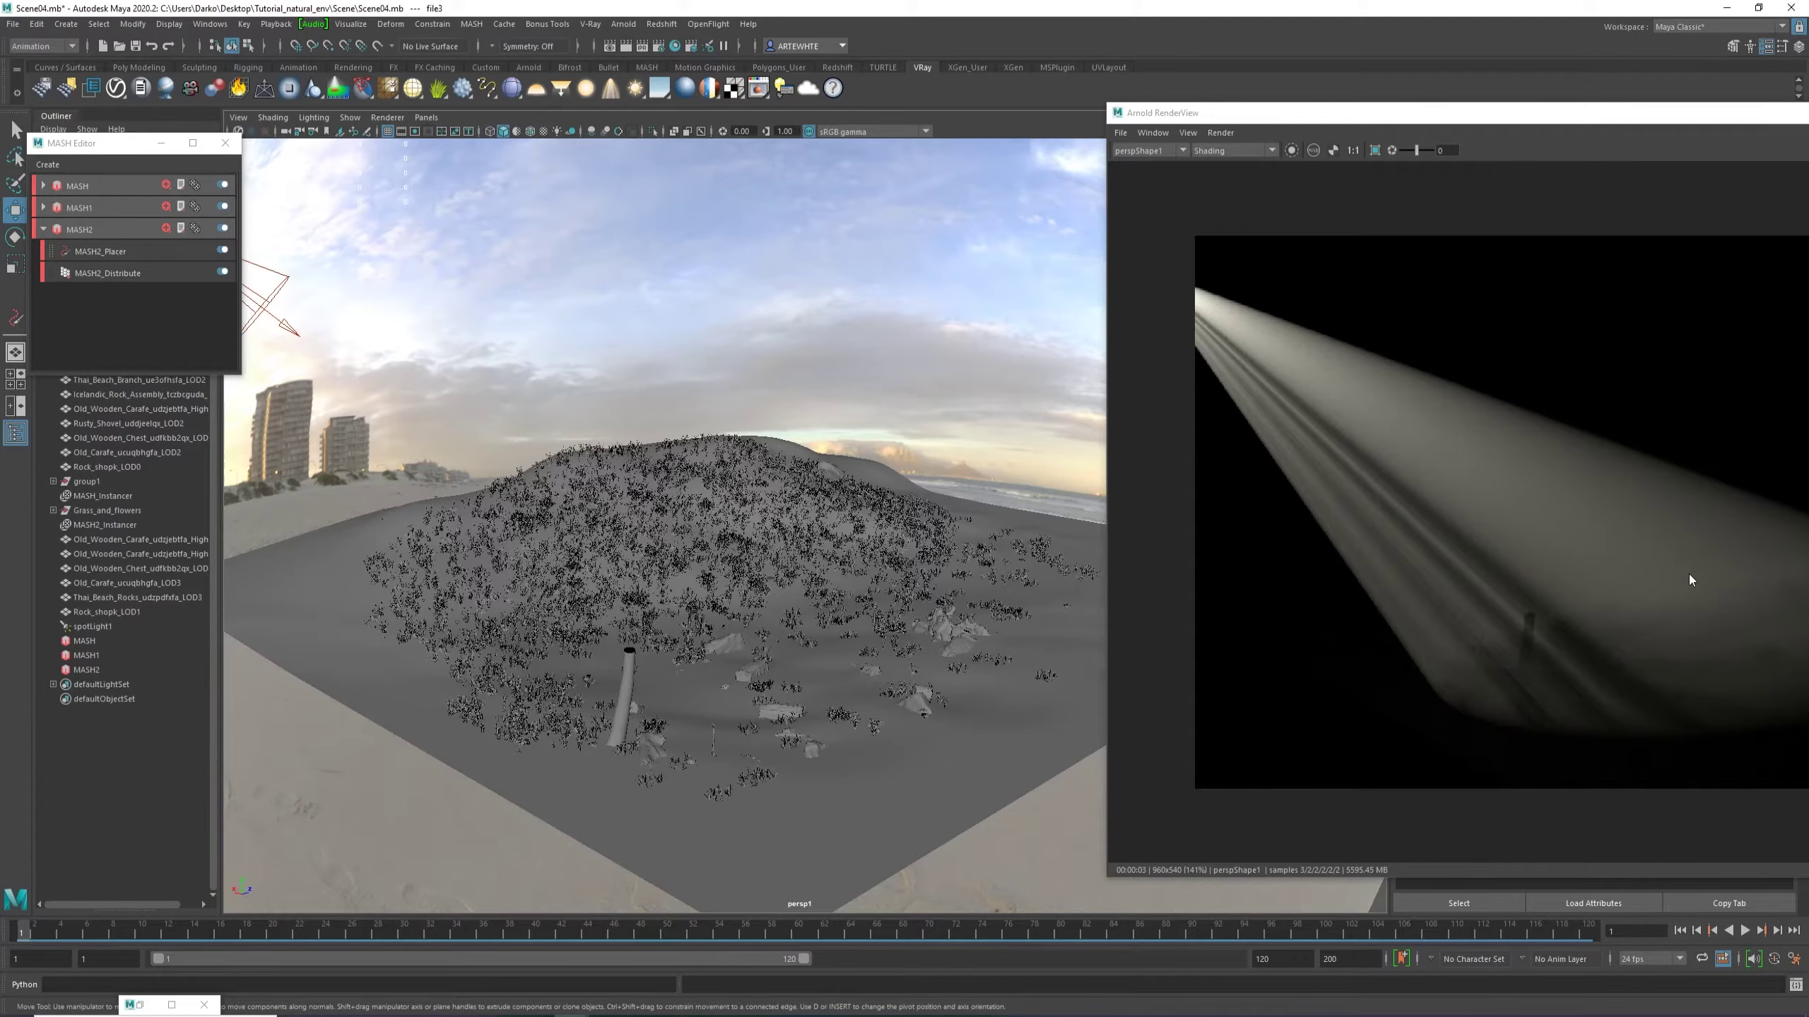
left_click_drag(678, 590, 819, 619, "alt")
left_click_drag(591, 520, 670, 575, "alt")
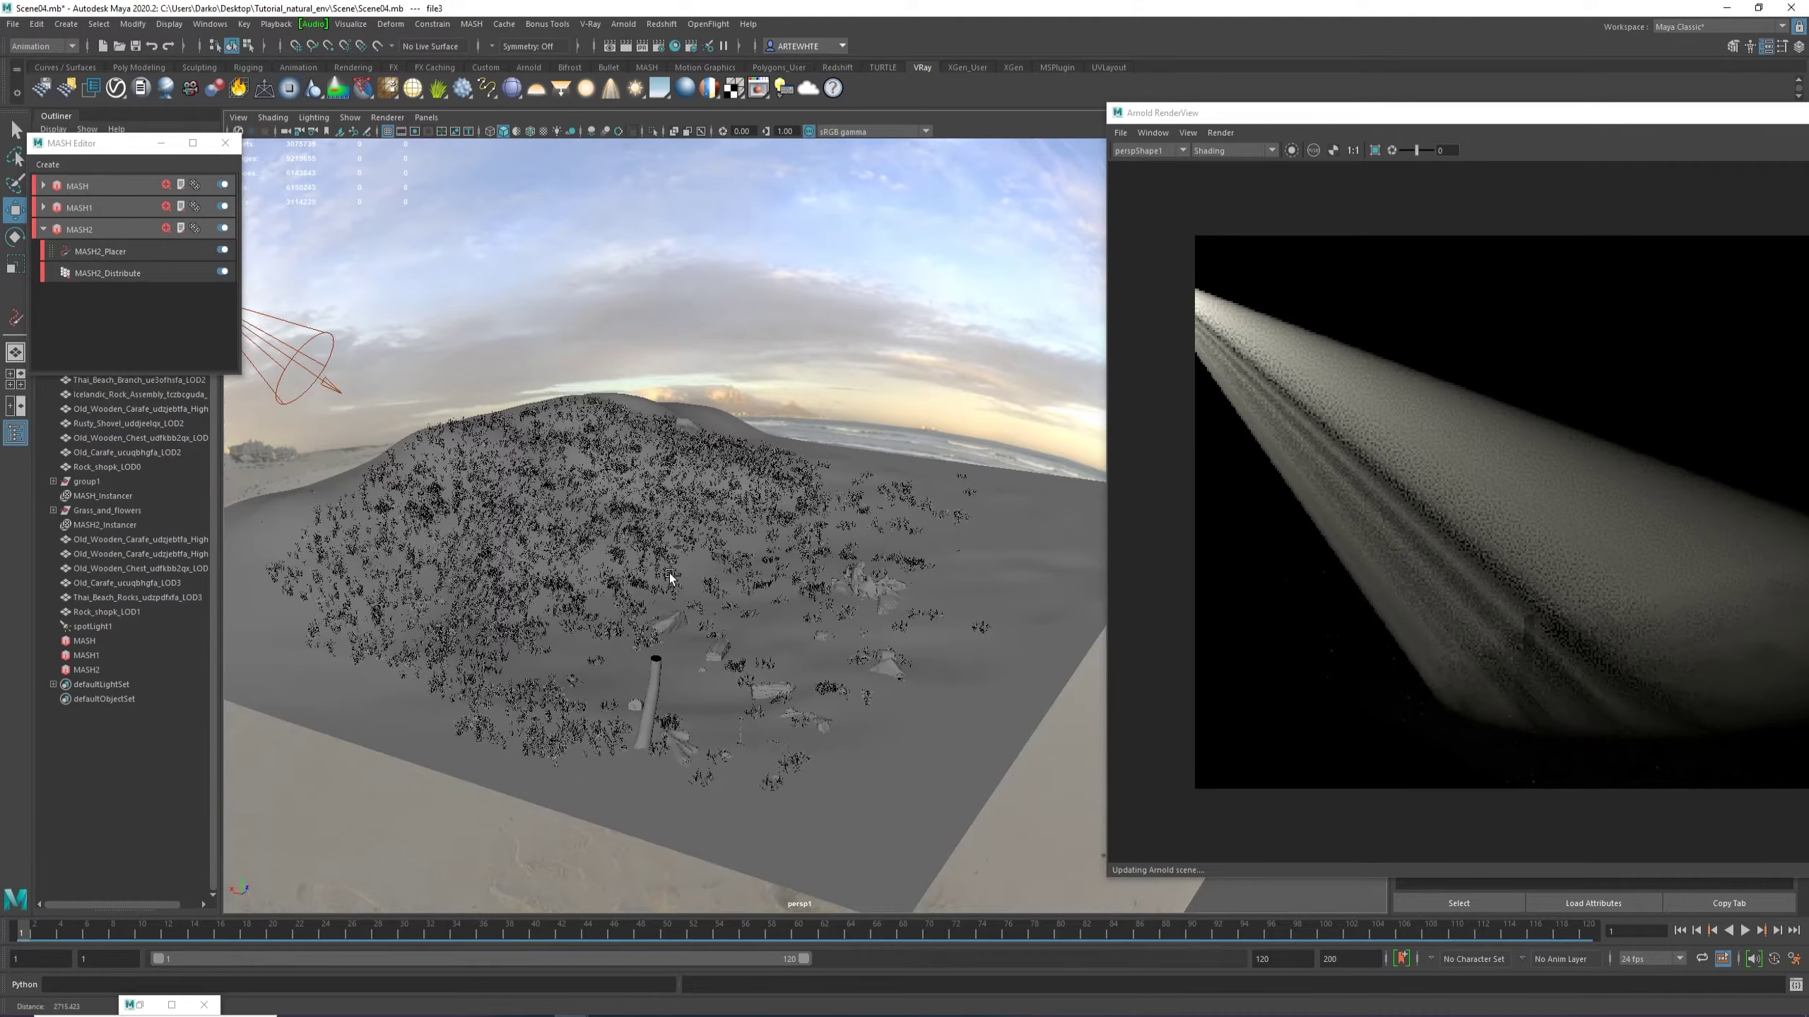
scroll(670, 574, "down", 5)
left_click_drag(1681, 112, 1232, 71)
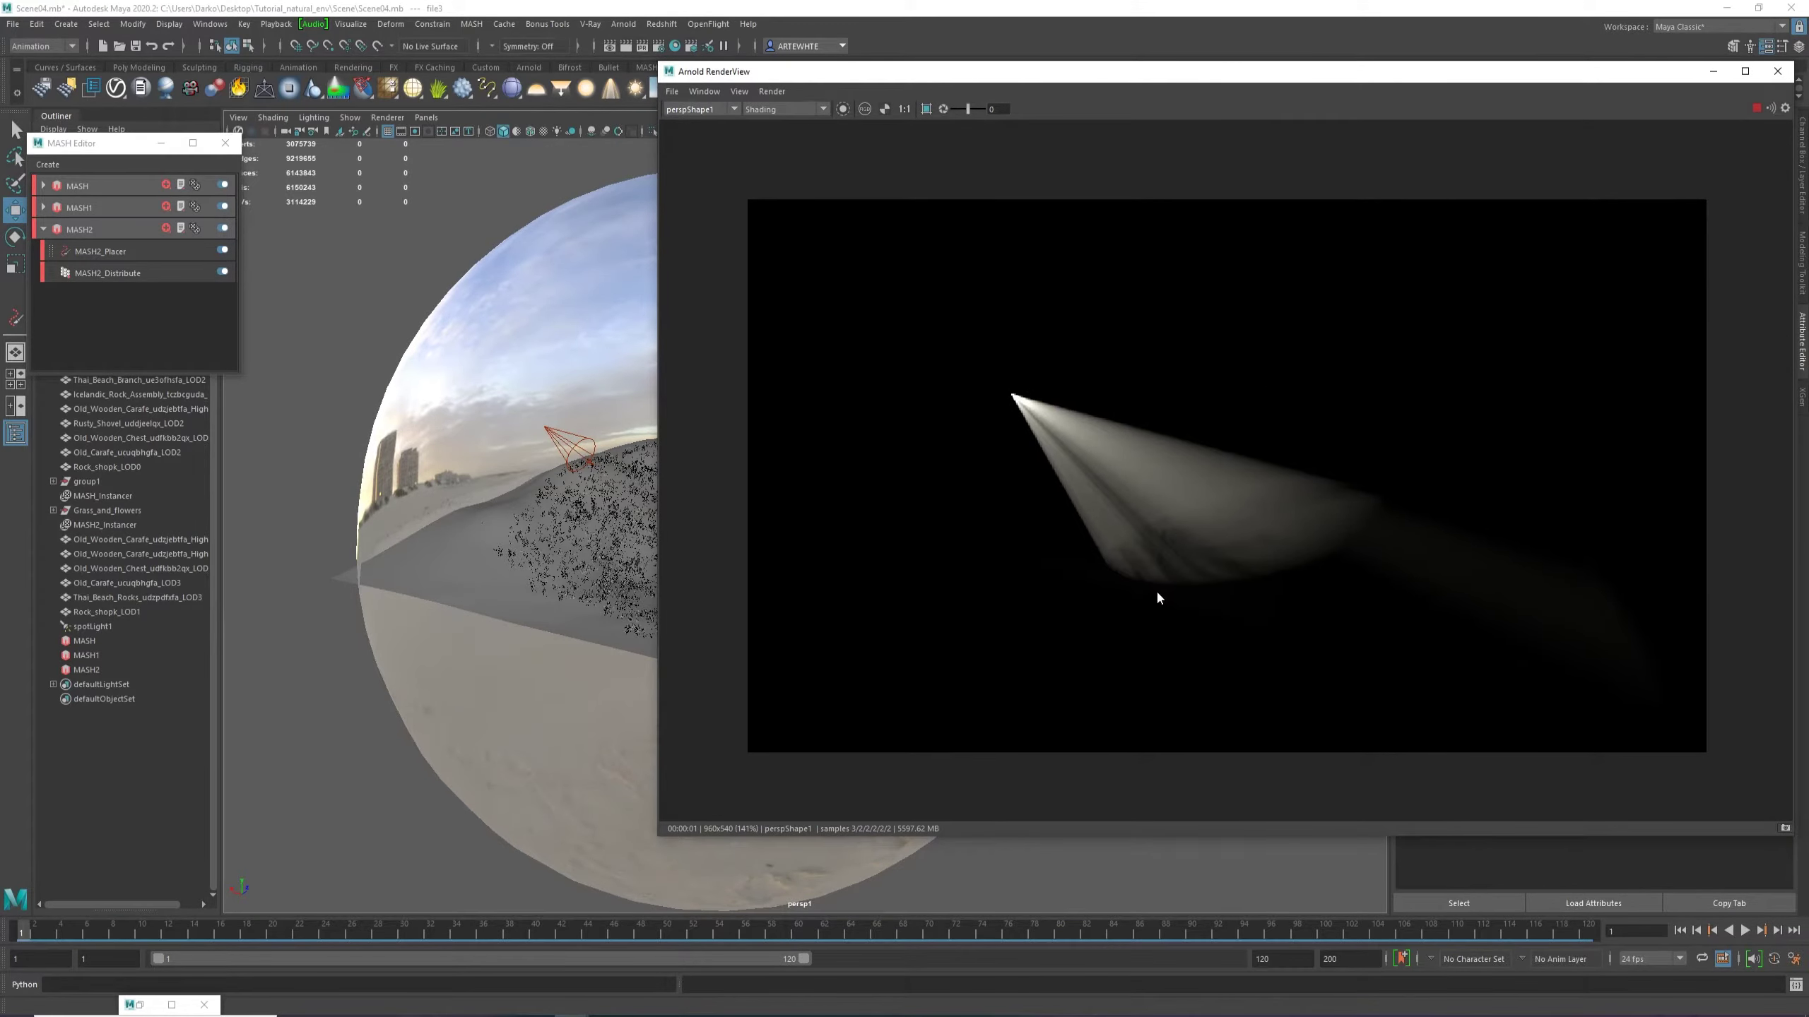
left_click_drag(568, 568, 633, 594, "alt")
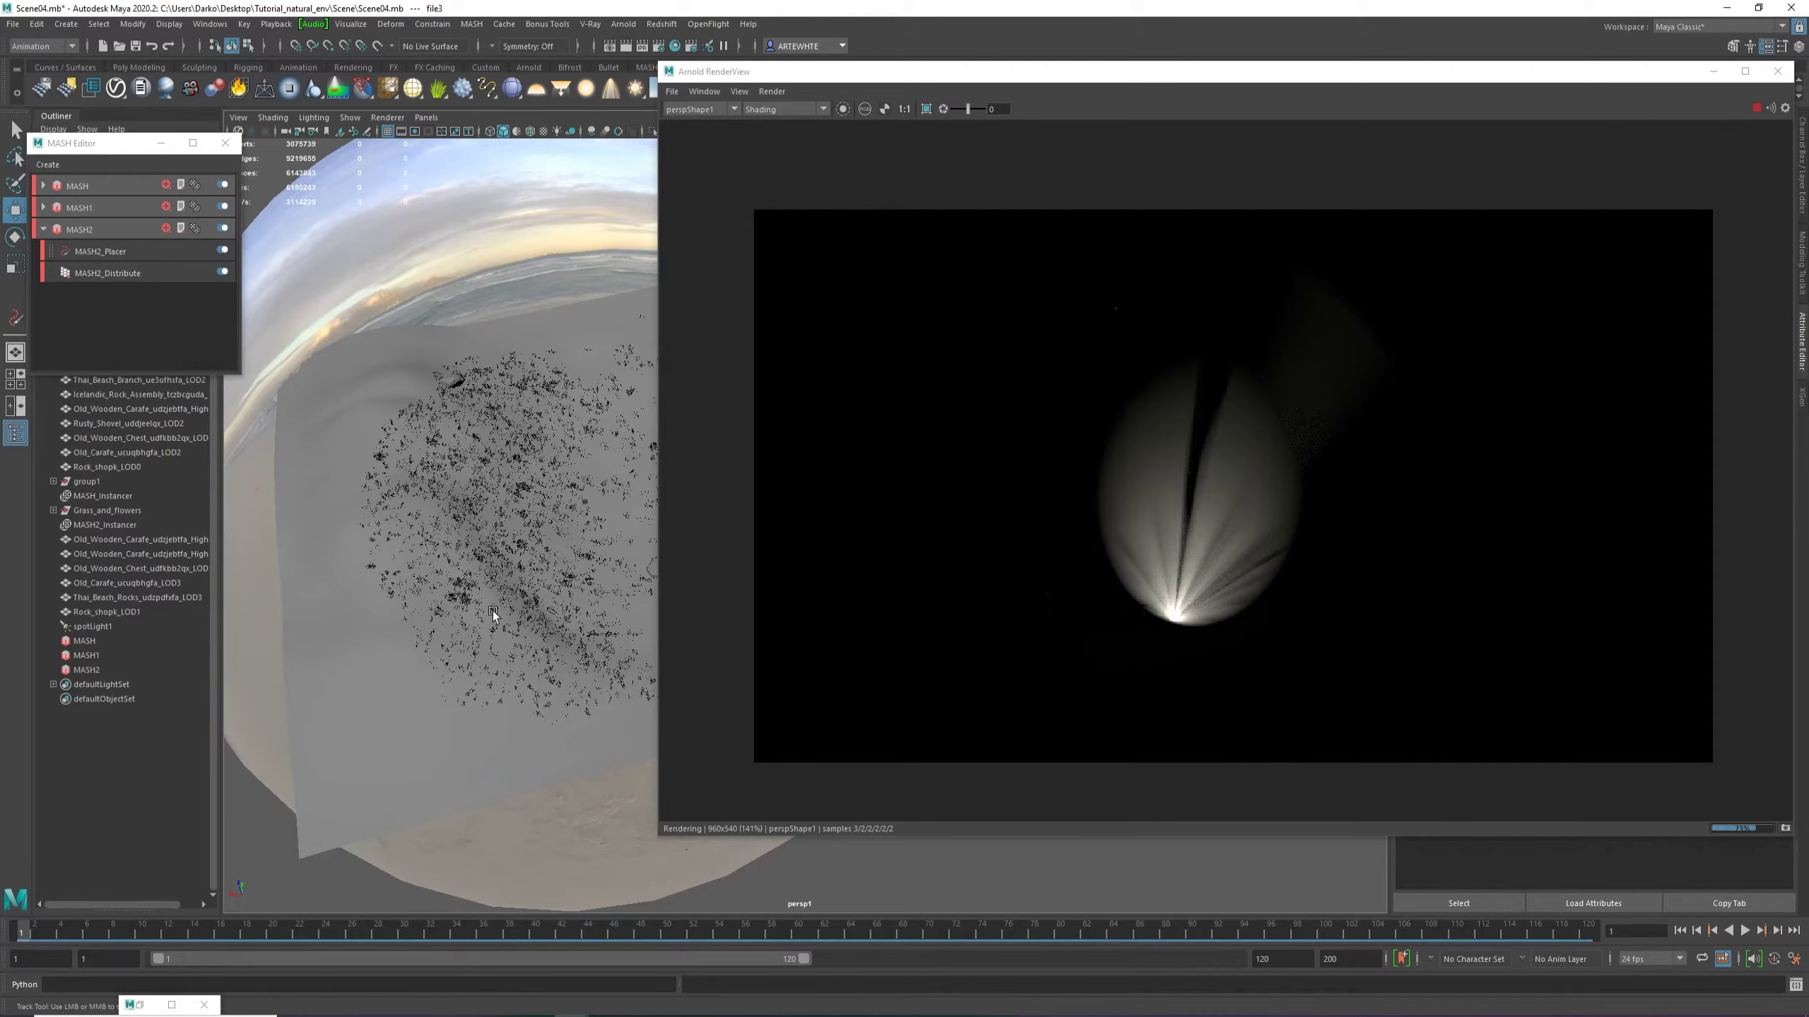
left_click_drag(492, 610, 475, 585, "alt")
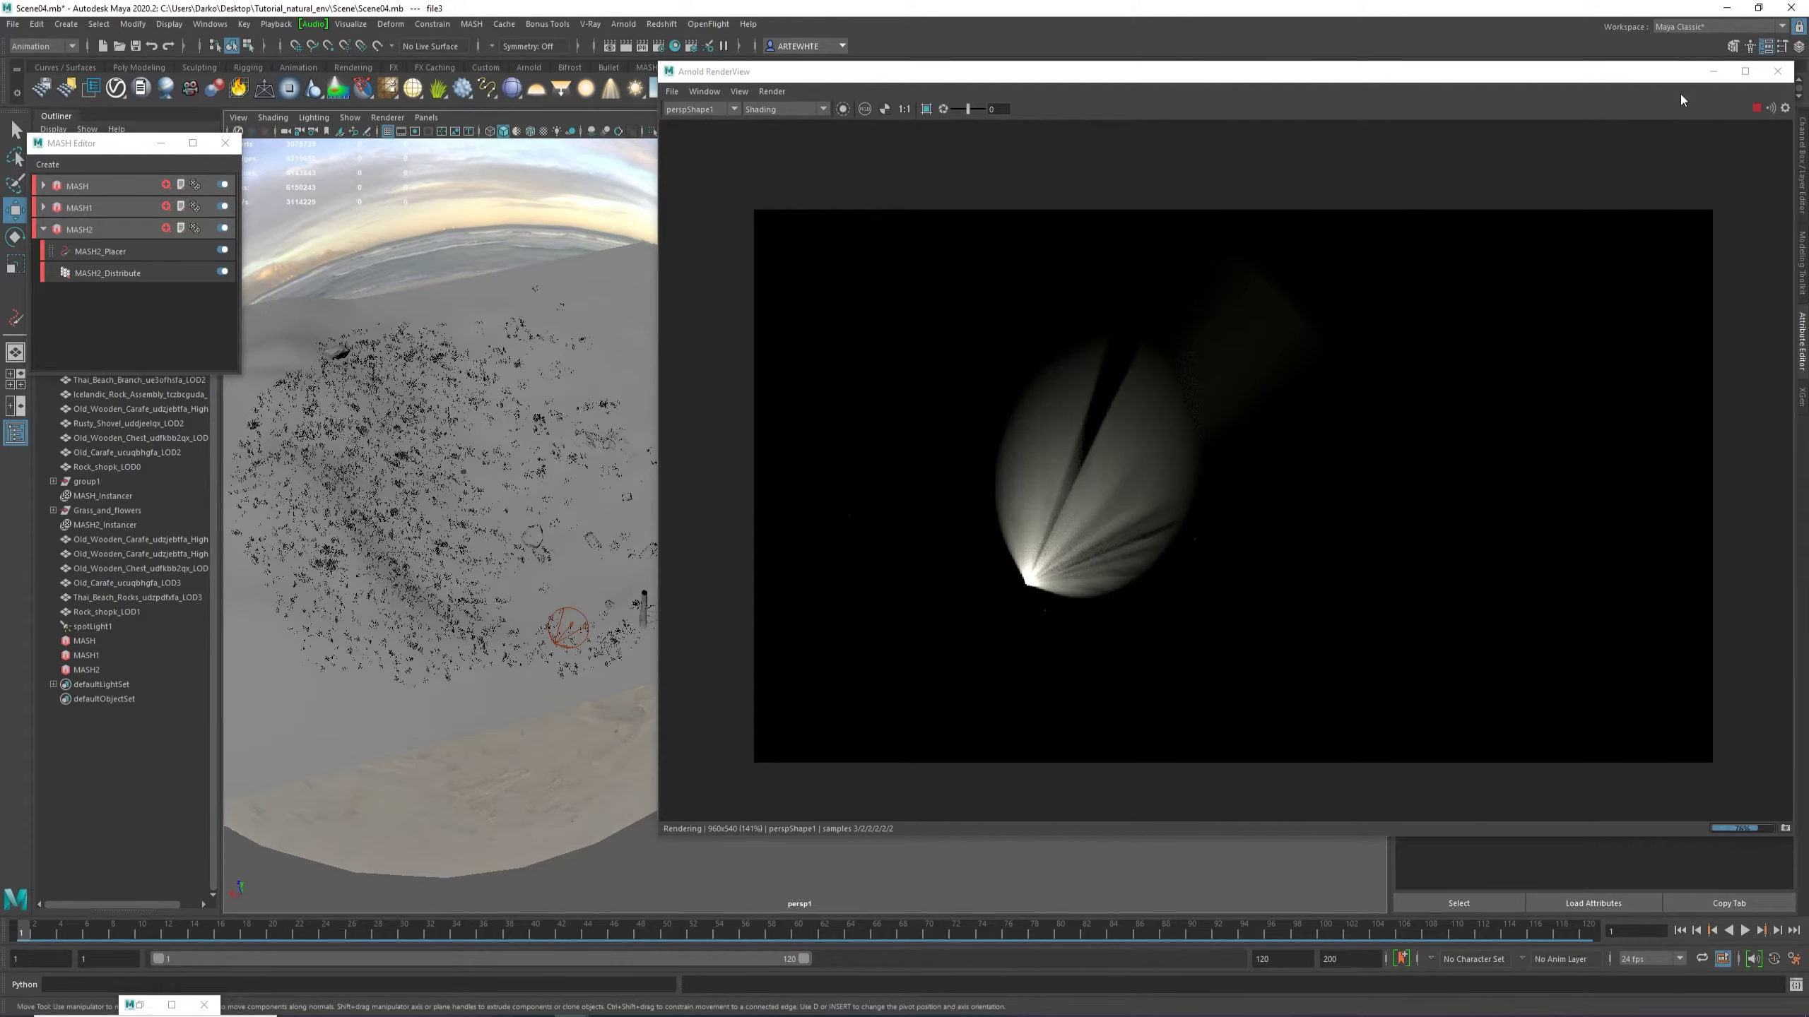
Stop the live render, rotate spotLight1 to re-aim its gobo beam, and bring back the render window.
left_click(1755, 109)
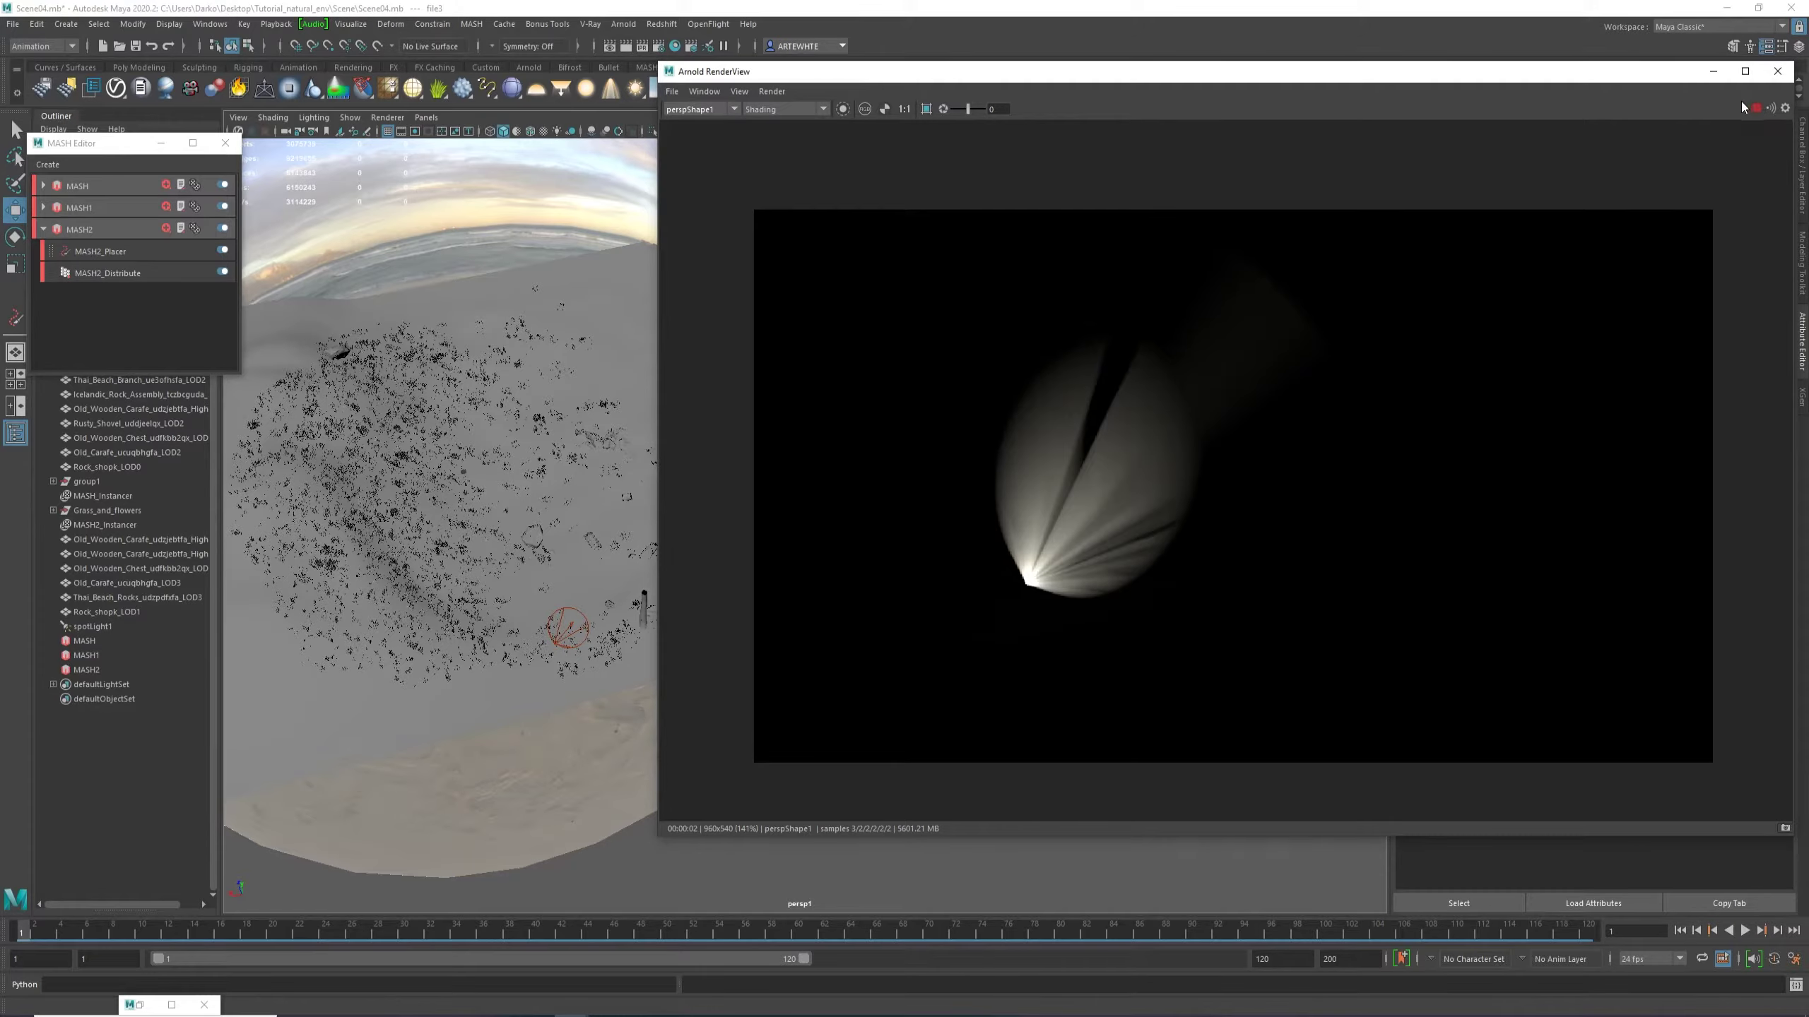
left_click(1714, 77)
left_click_drag(919, 427, 905, 512, "alt")
right_click_drag(905, 513, 985, 606, "alt")
left_click_drag(985, 605, 783, 497, "alt")
left_click(722, 420)
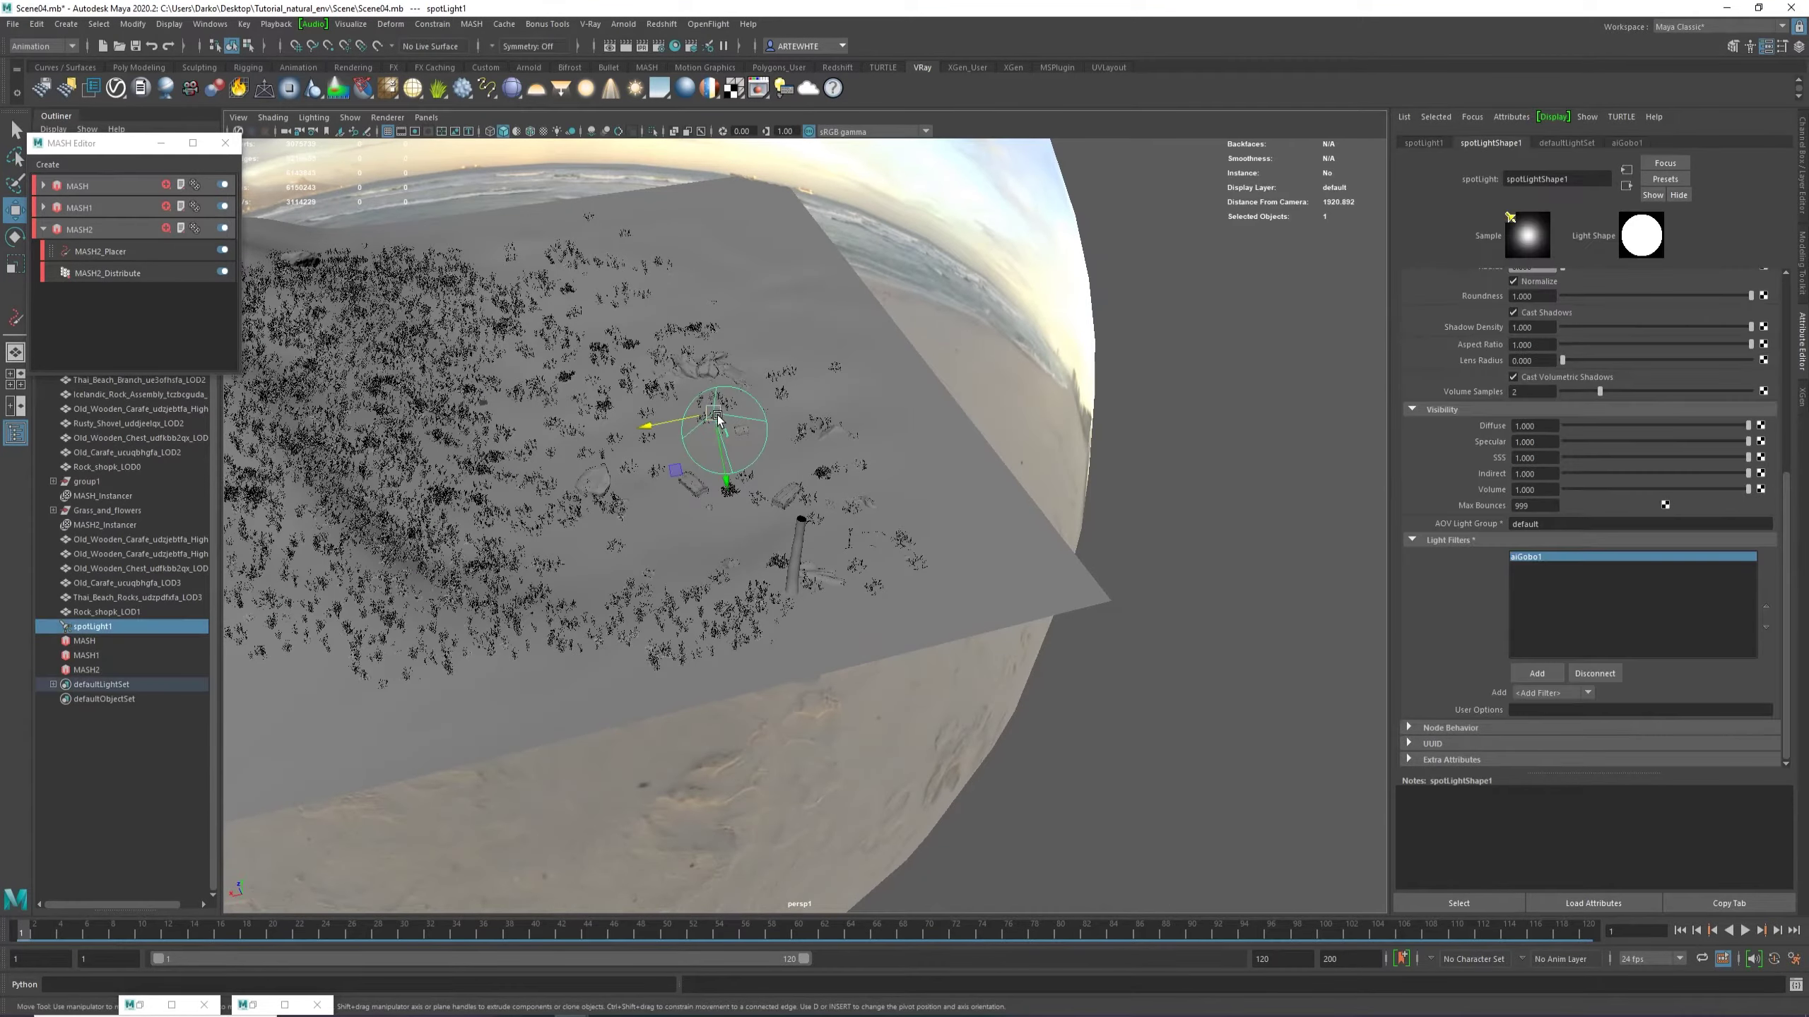
key("e")
left_click_drag(712, 420, 692, 603)
key("w")
left_click(249, 1004)
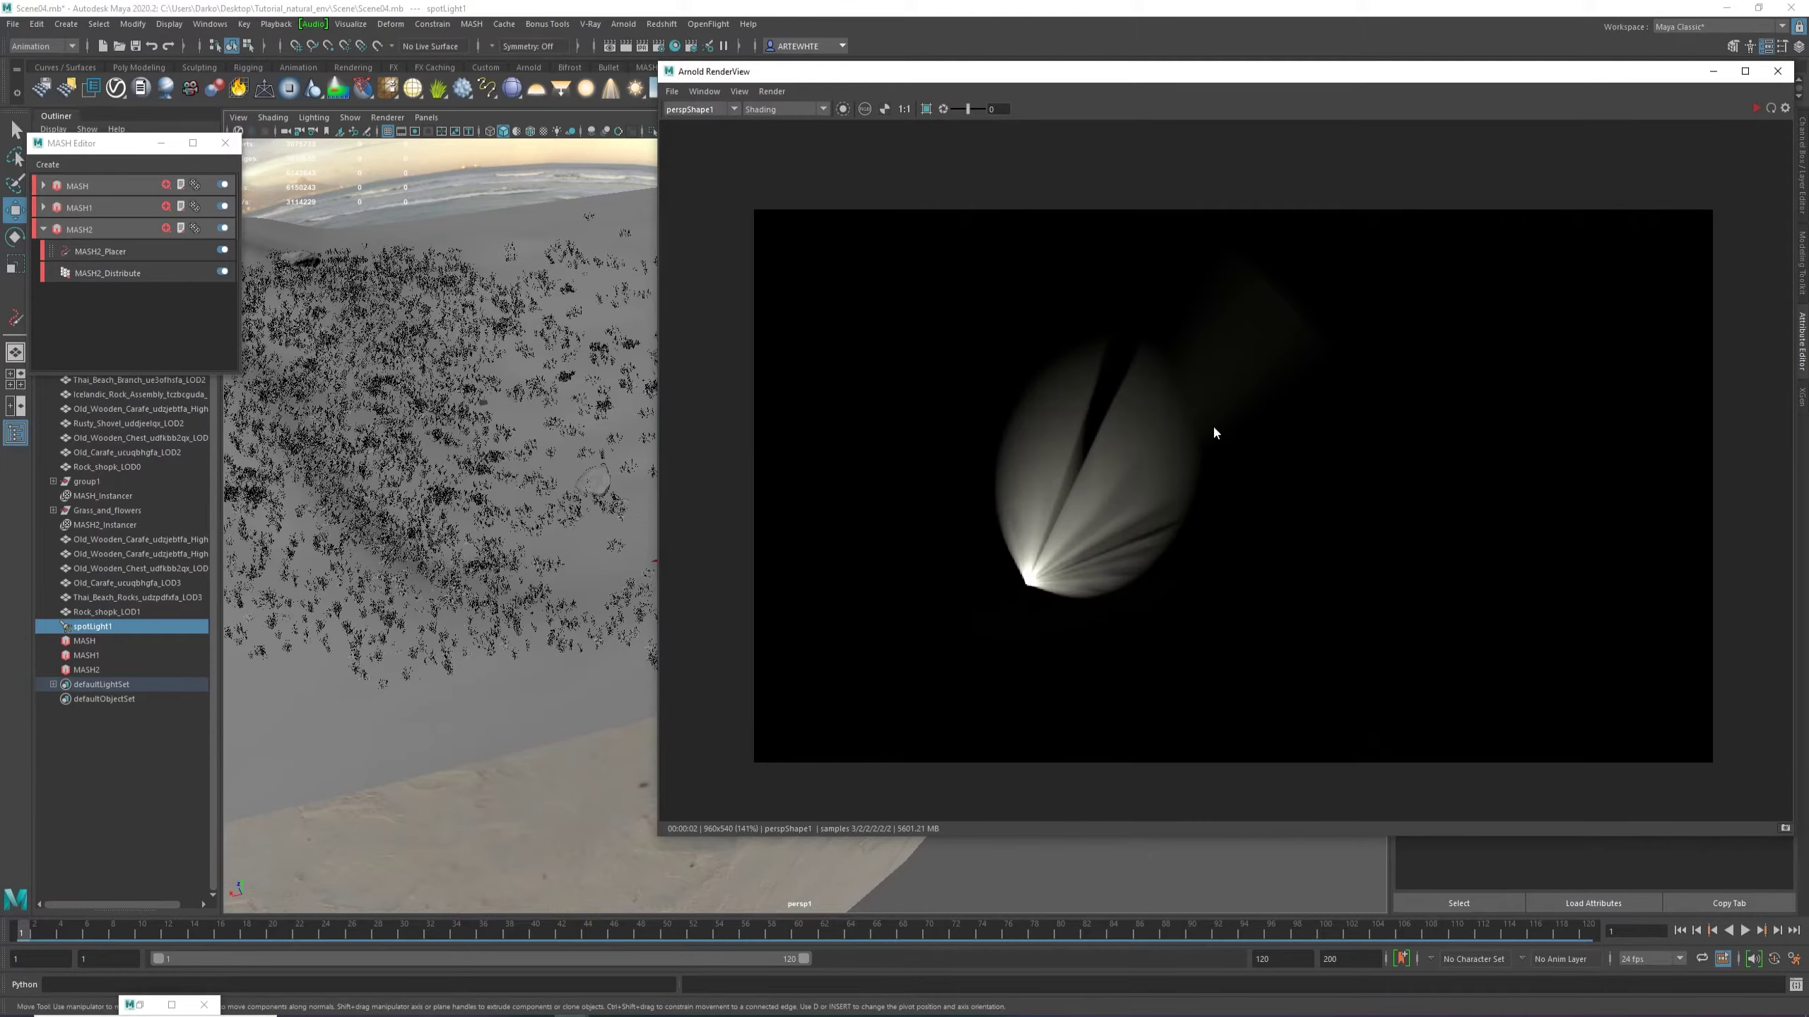
Check the re-aimed beam in a short live render, stop it, and switch the viewport to the persp camera.
left_click(1758, 108)
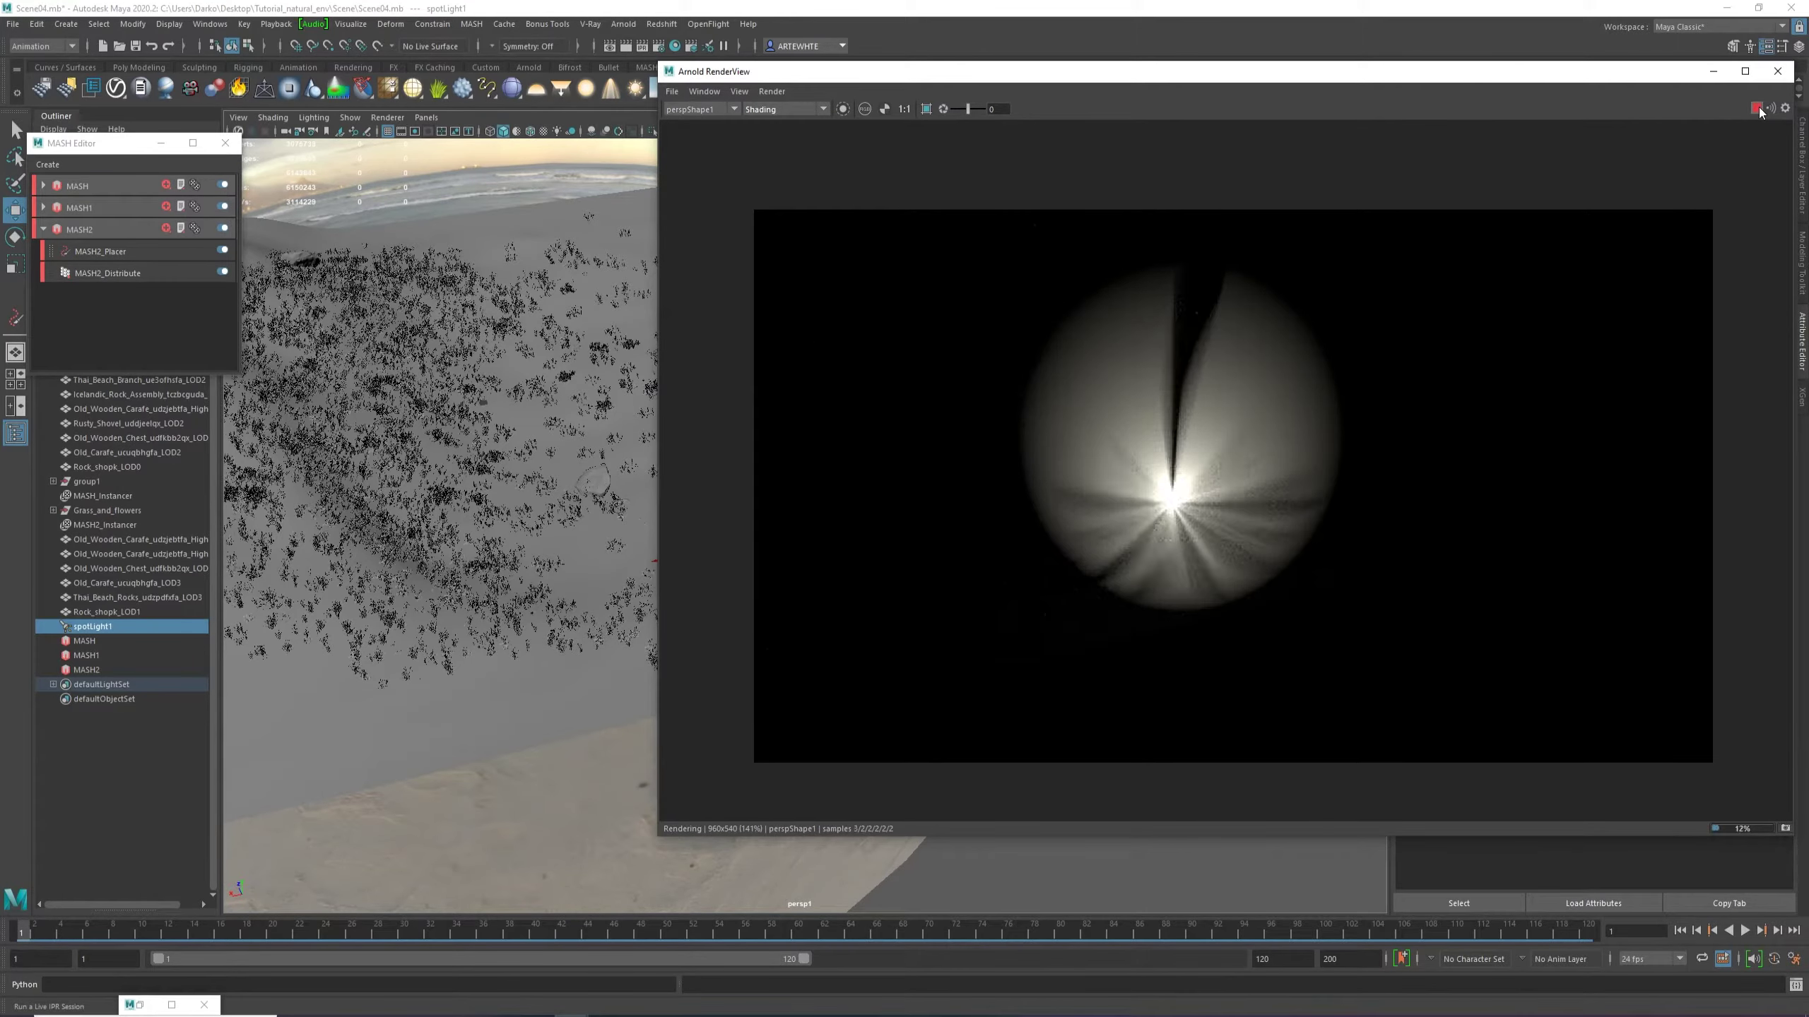
left_click(1758, 107)
left_click_drag(606, 462, 388, 454, "alt")
left_click(426, 116)
mouse_move(491, 132)
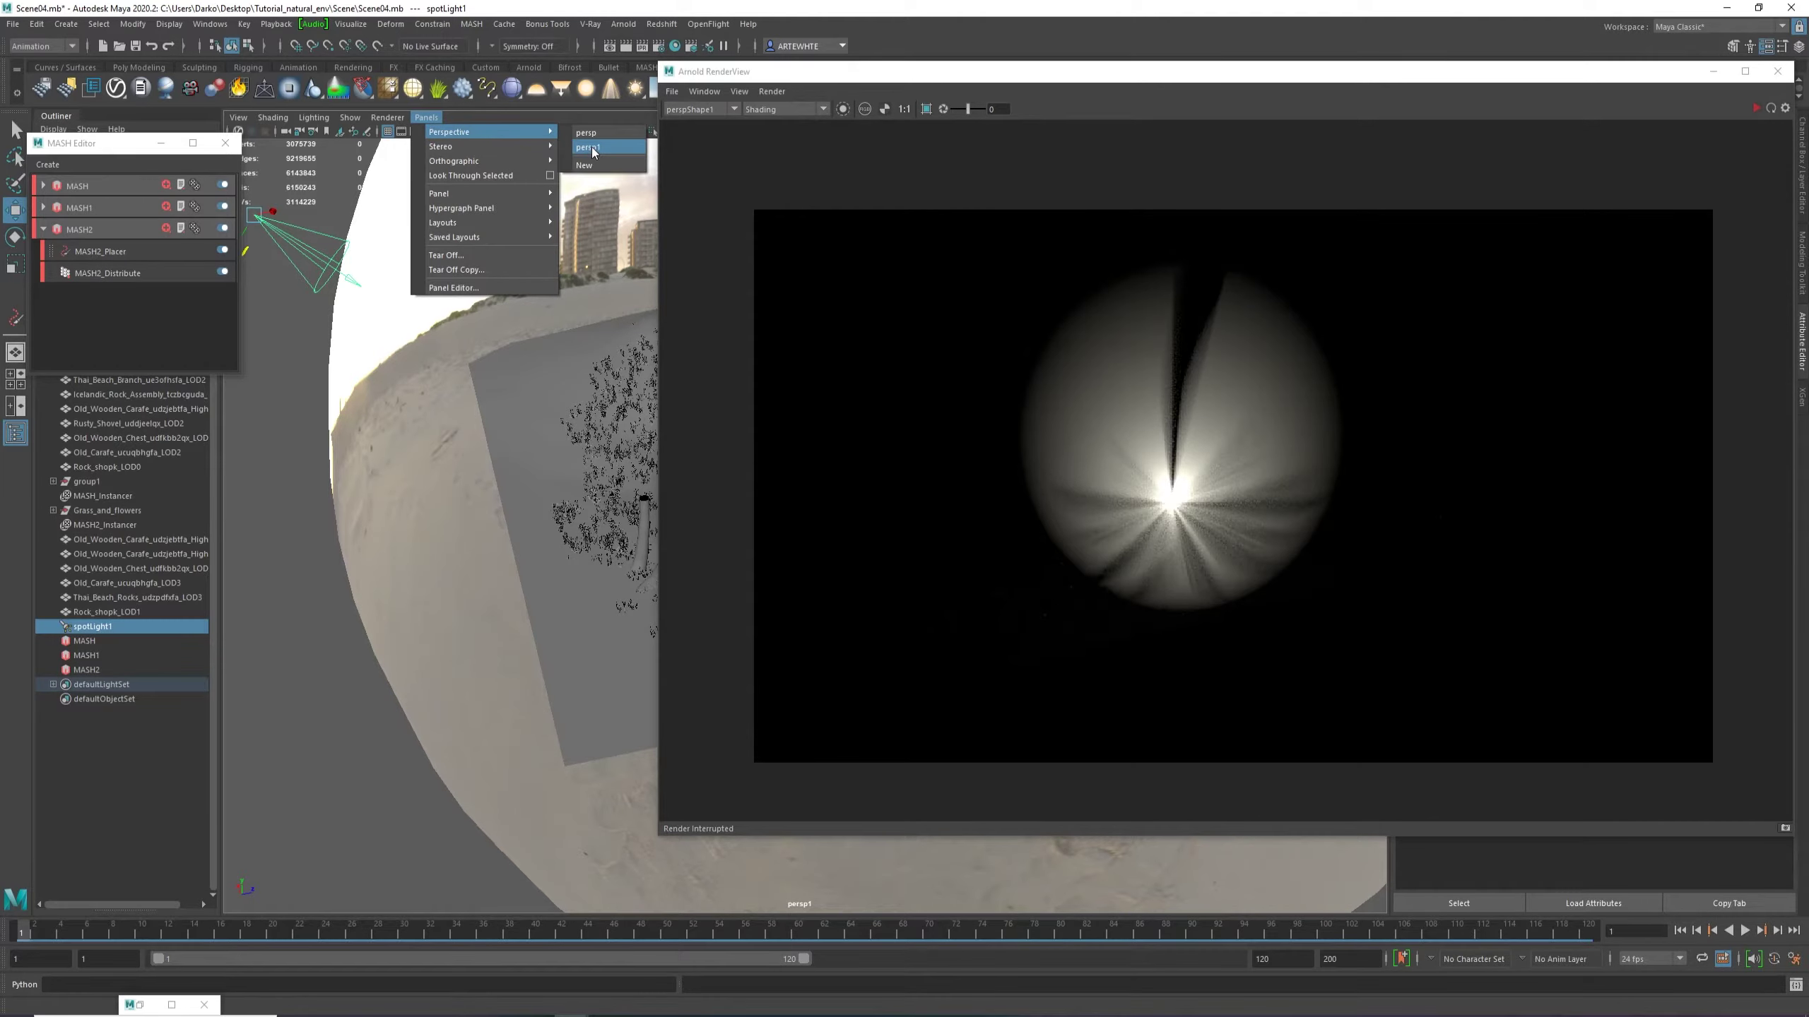
left_click(586, 133)
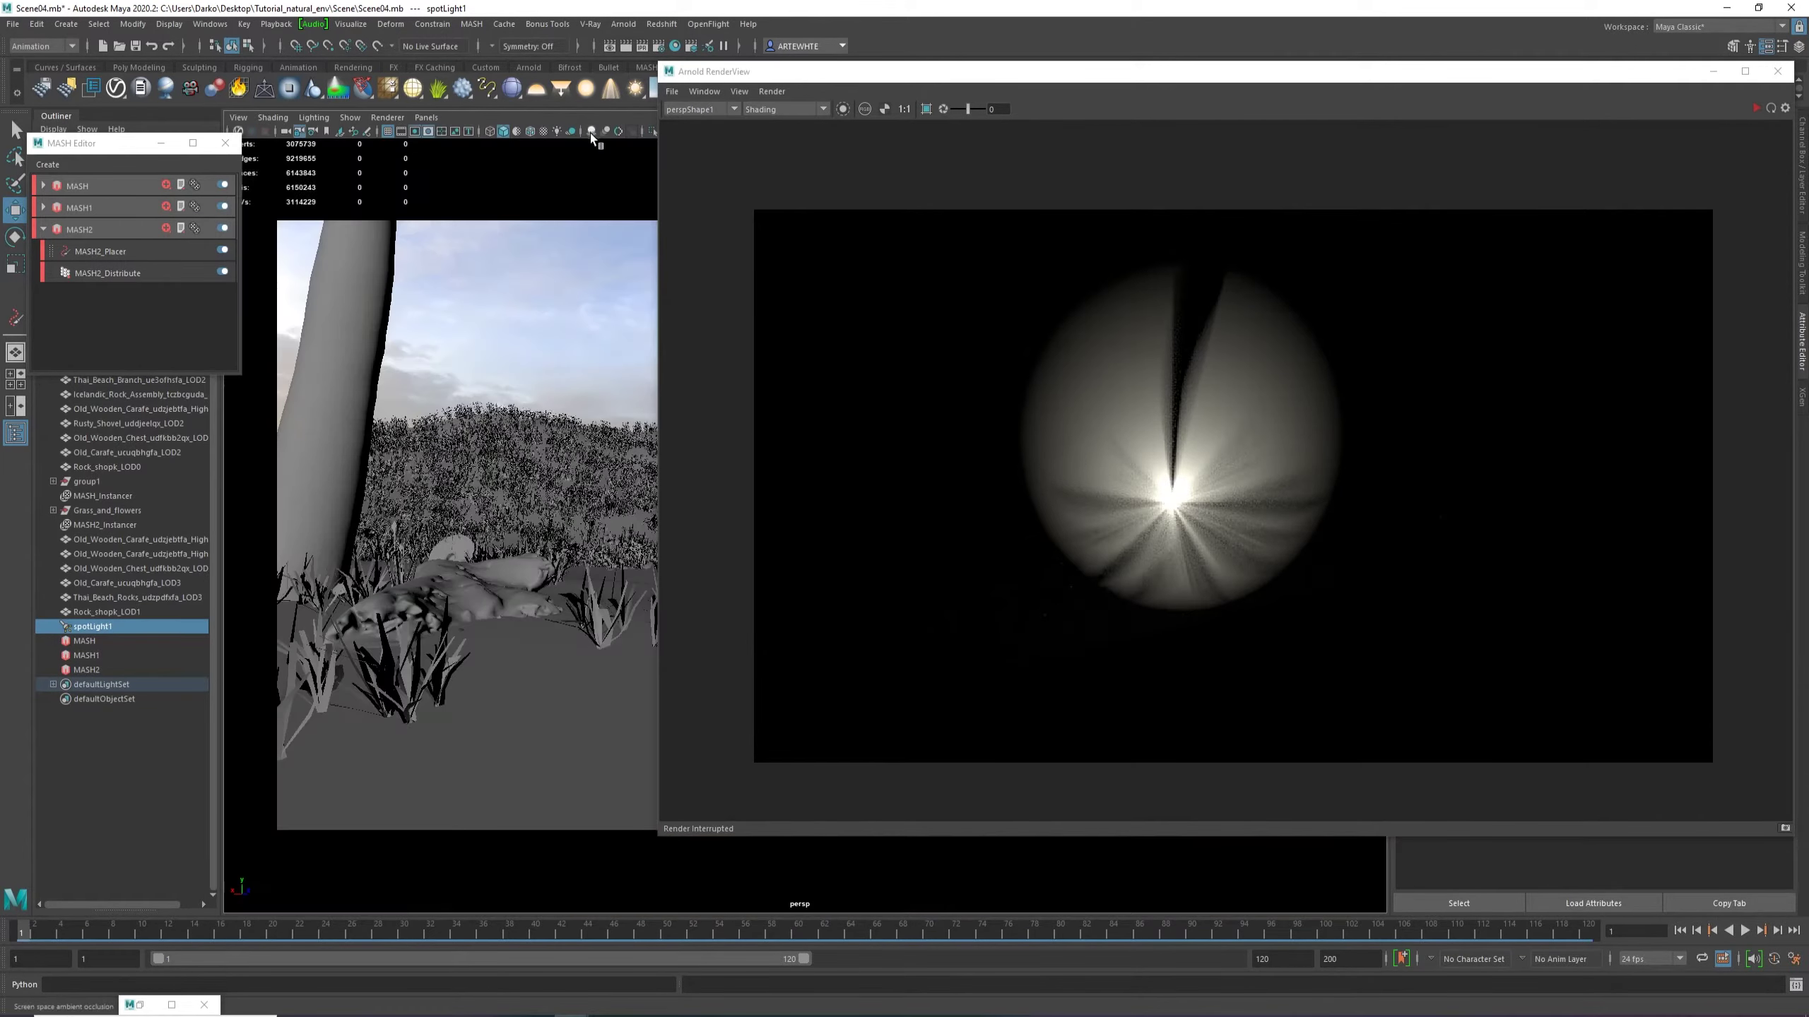
Run the live render through the perspShape camera and move the render window aside to uncover the viewport.
left_click(1755, 109)
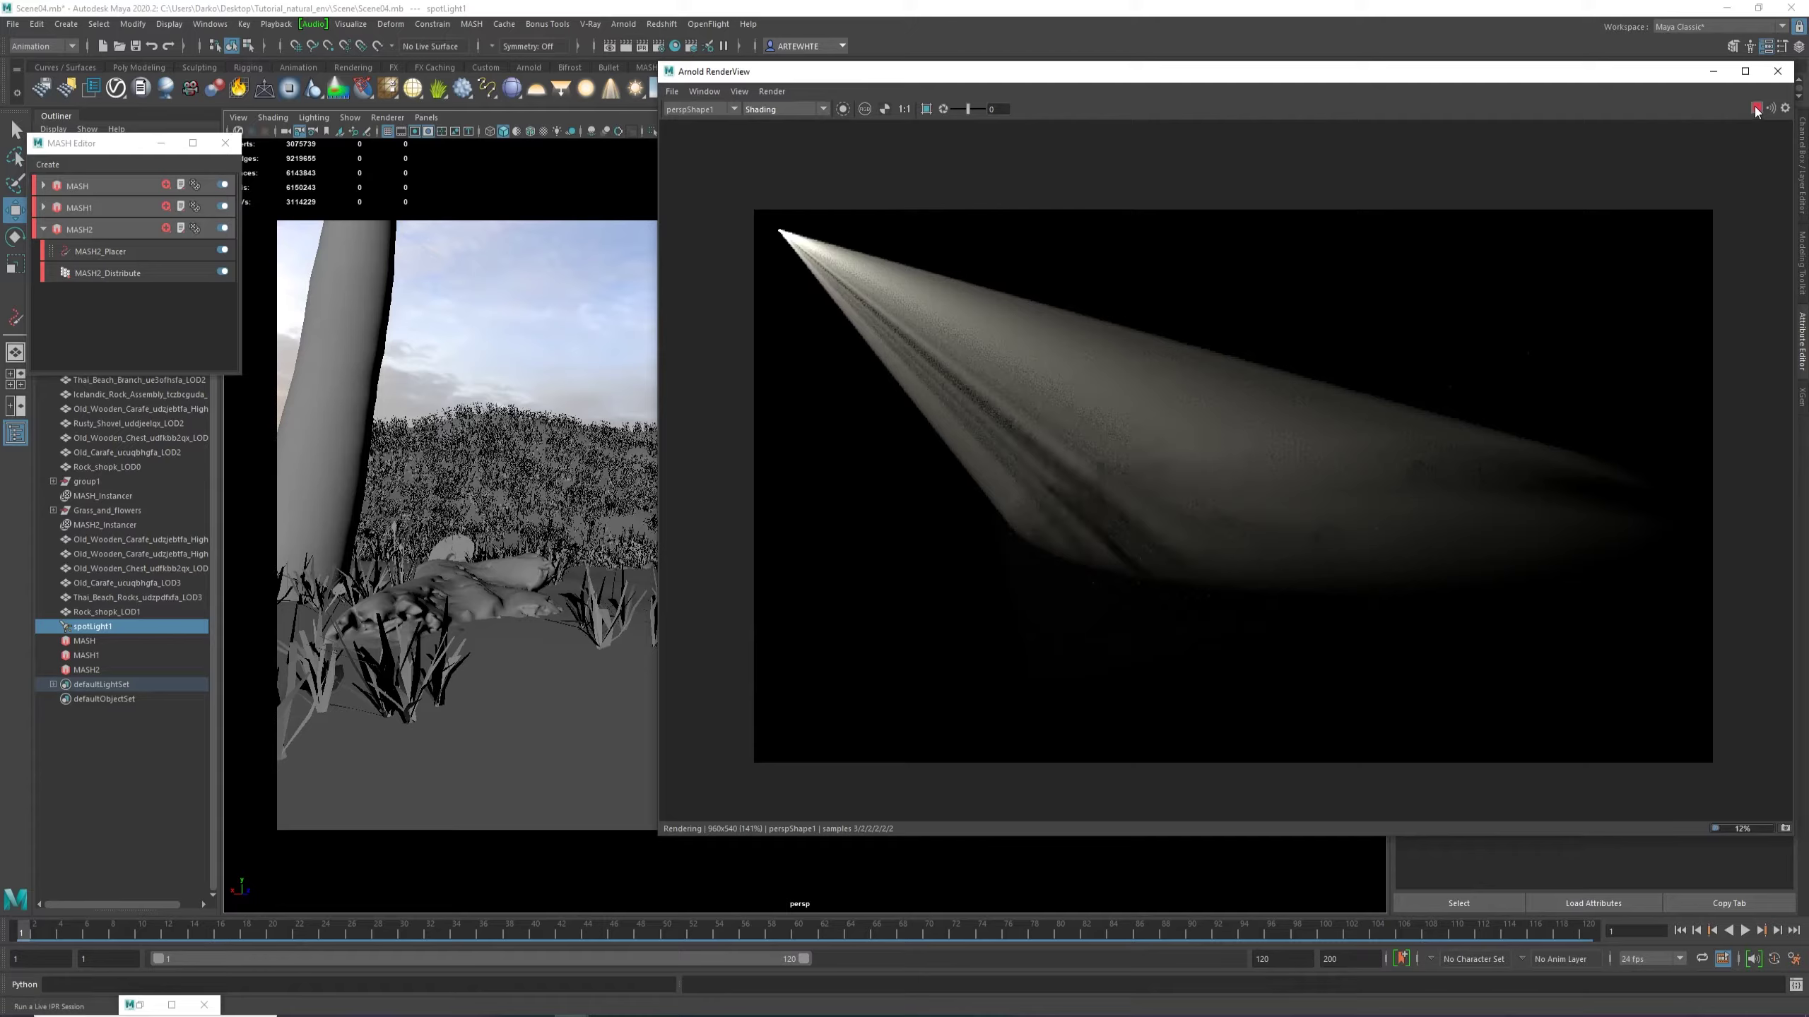
left_click(701, 109)
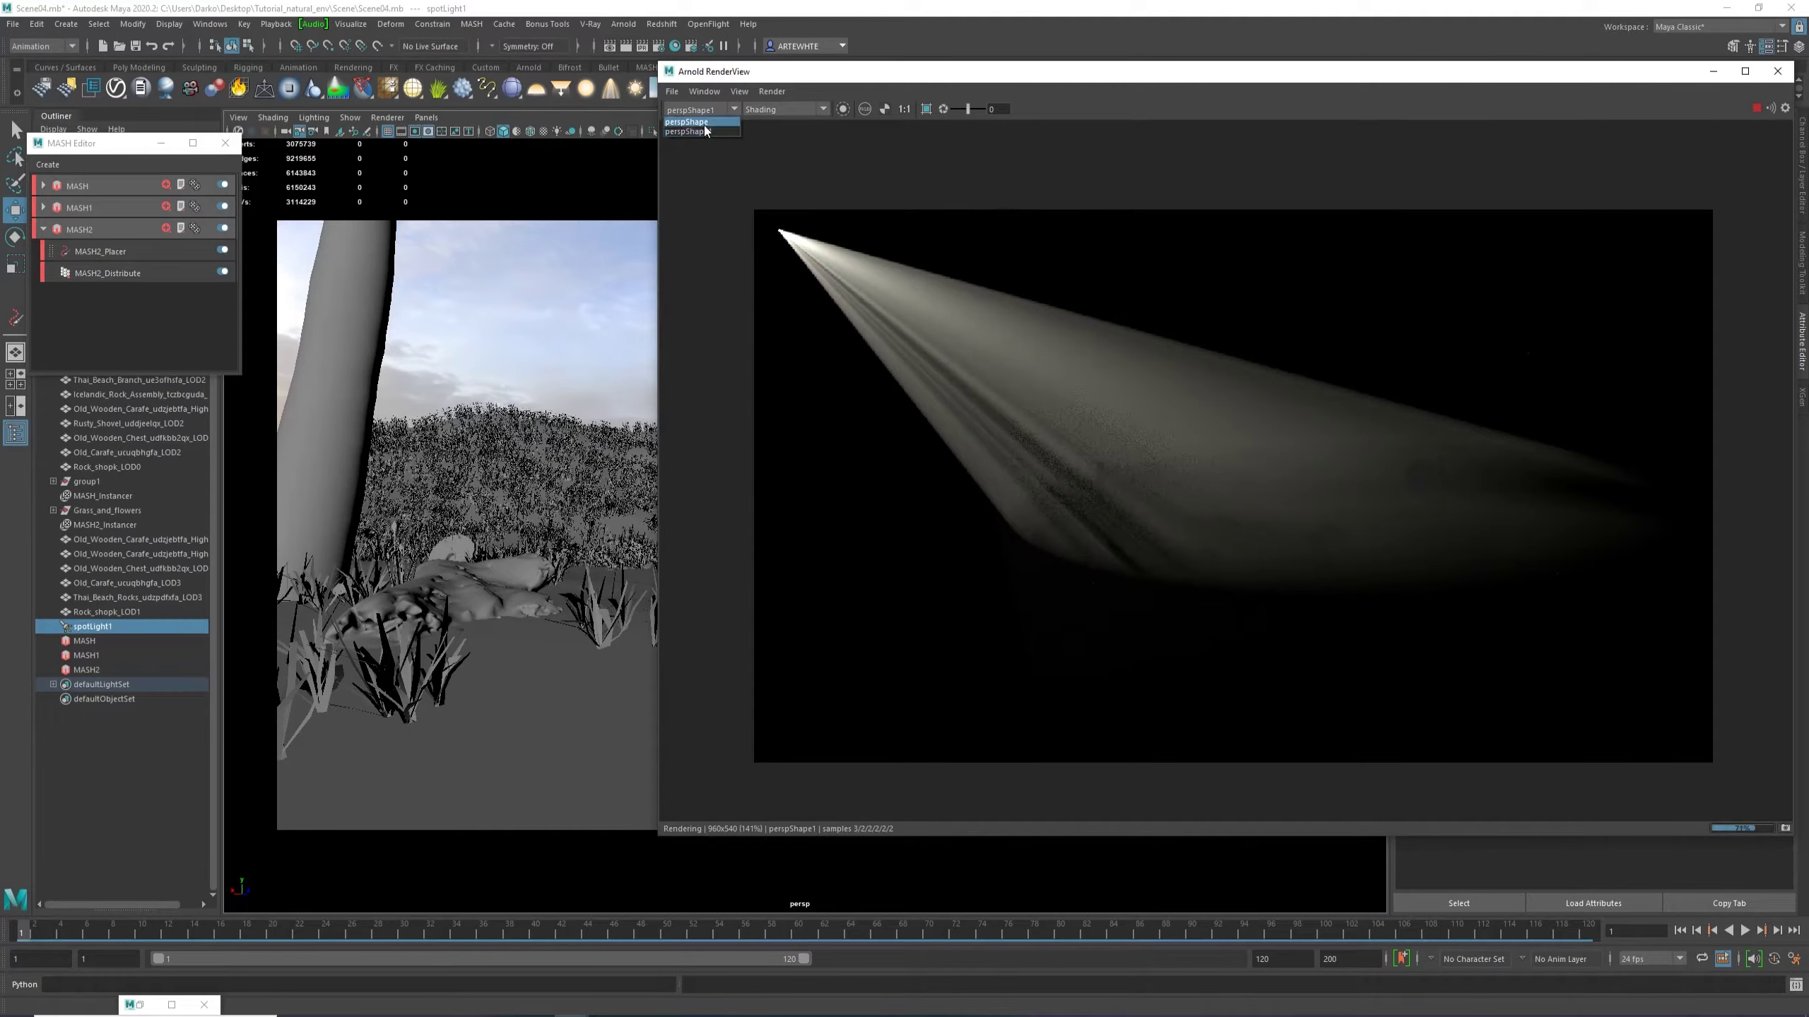
left_click(704, 121)
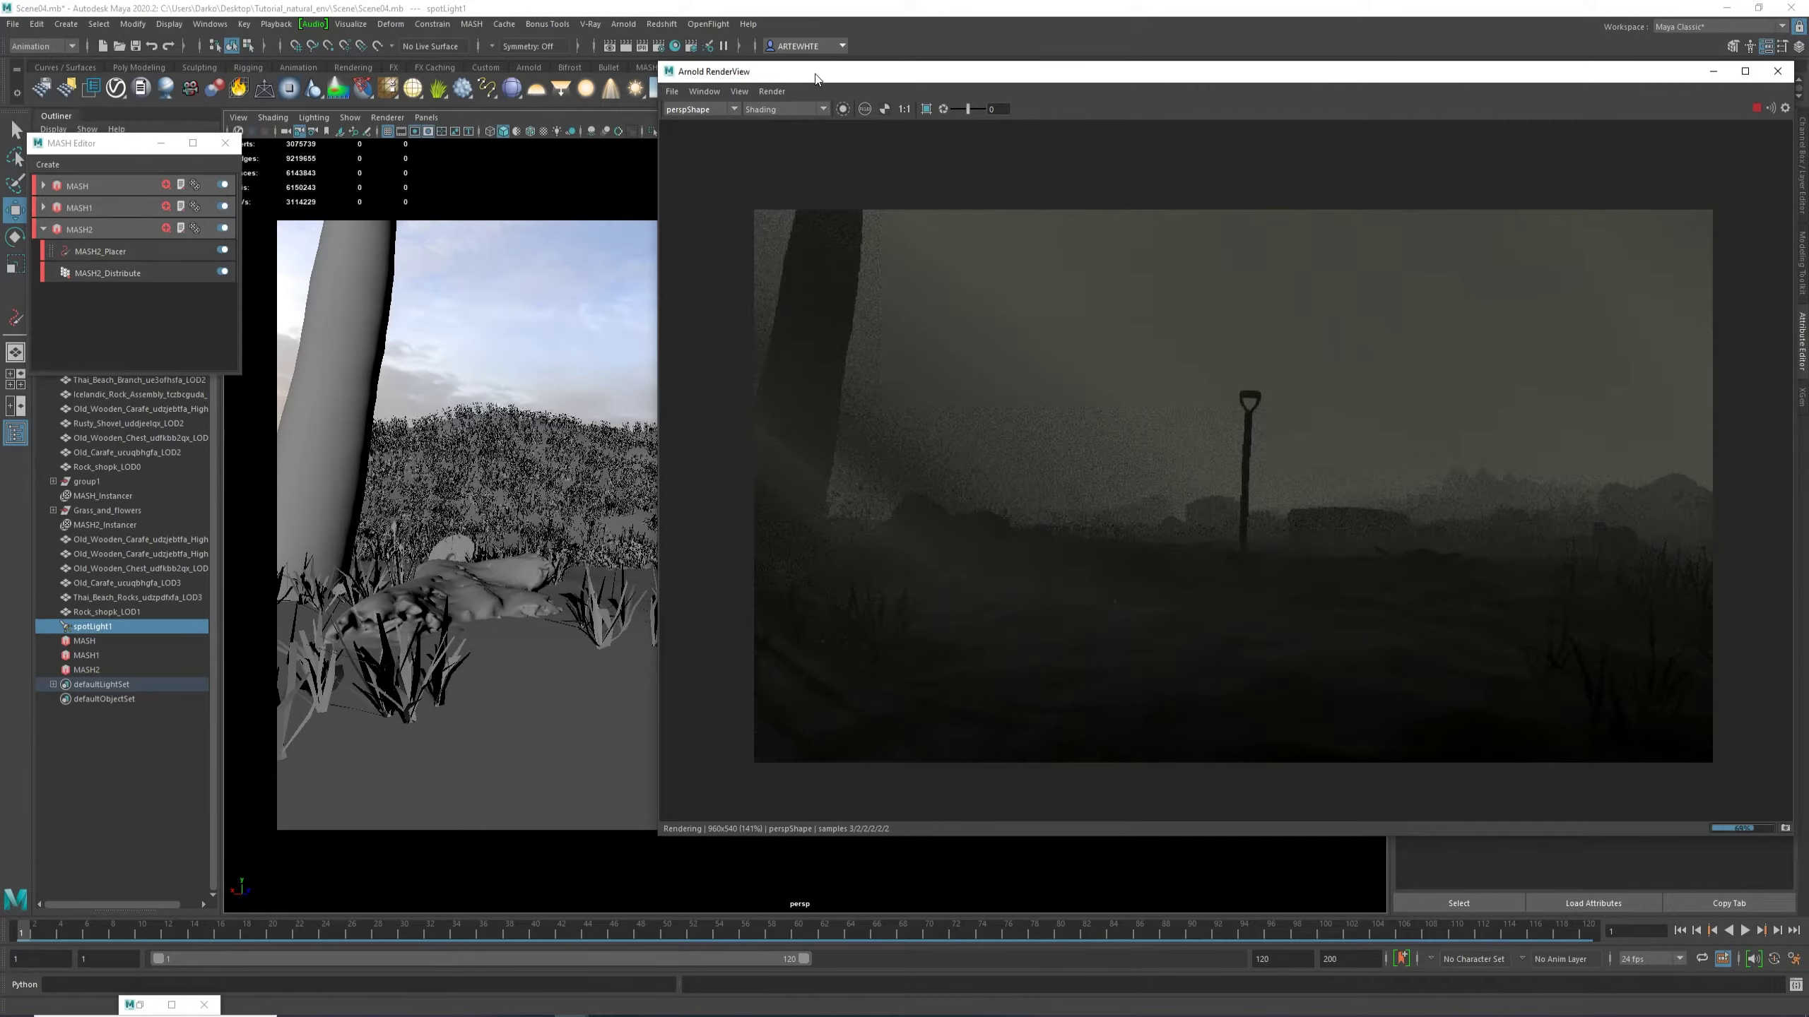
left_click_drag(816, 78, 1140, 91)
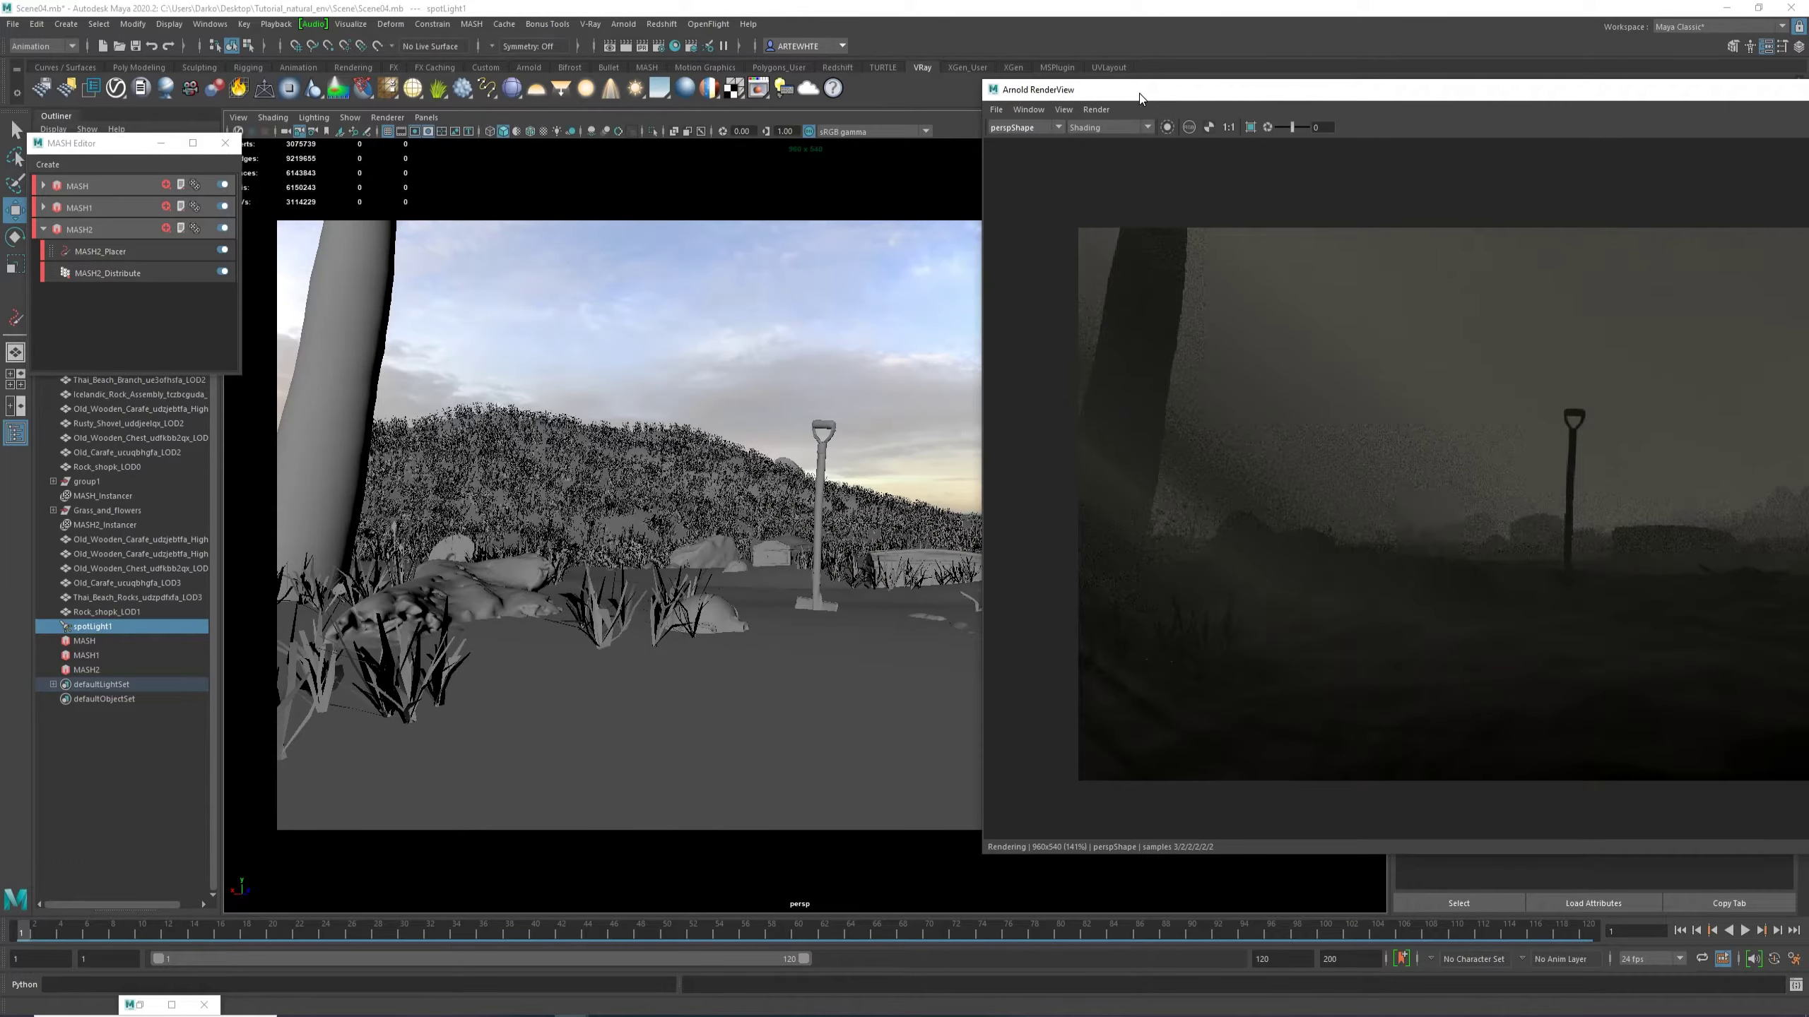
Return the viewport to the persp1 camera and move spotLight1 closer to the beach so its gobo beams cross the shot.
left_click(426, 117)
mouse_move(486, 132)
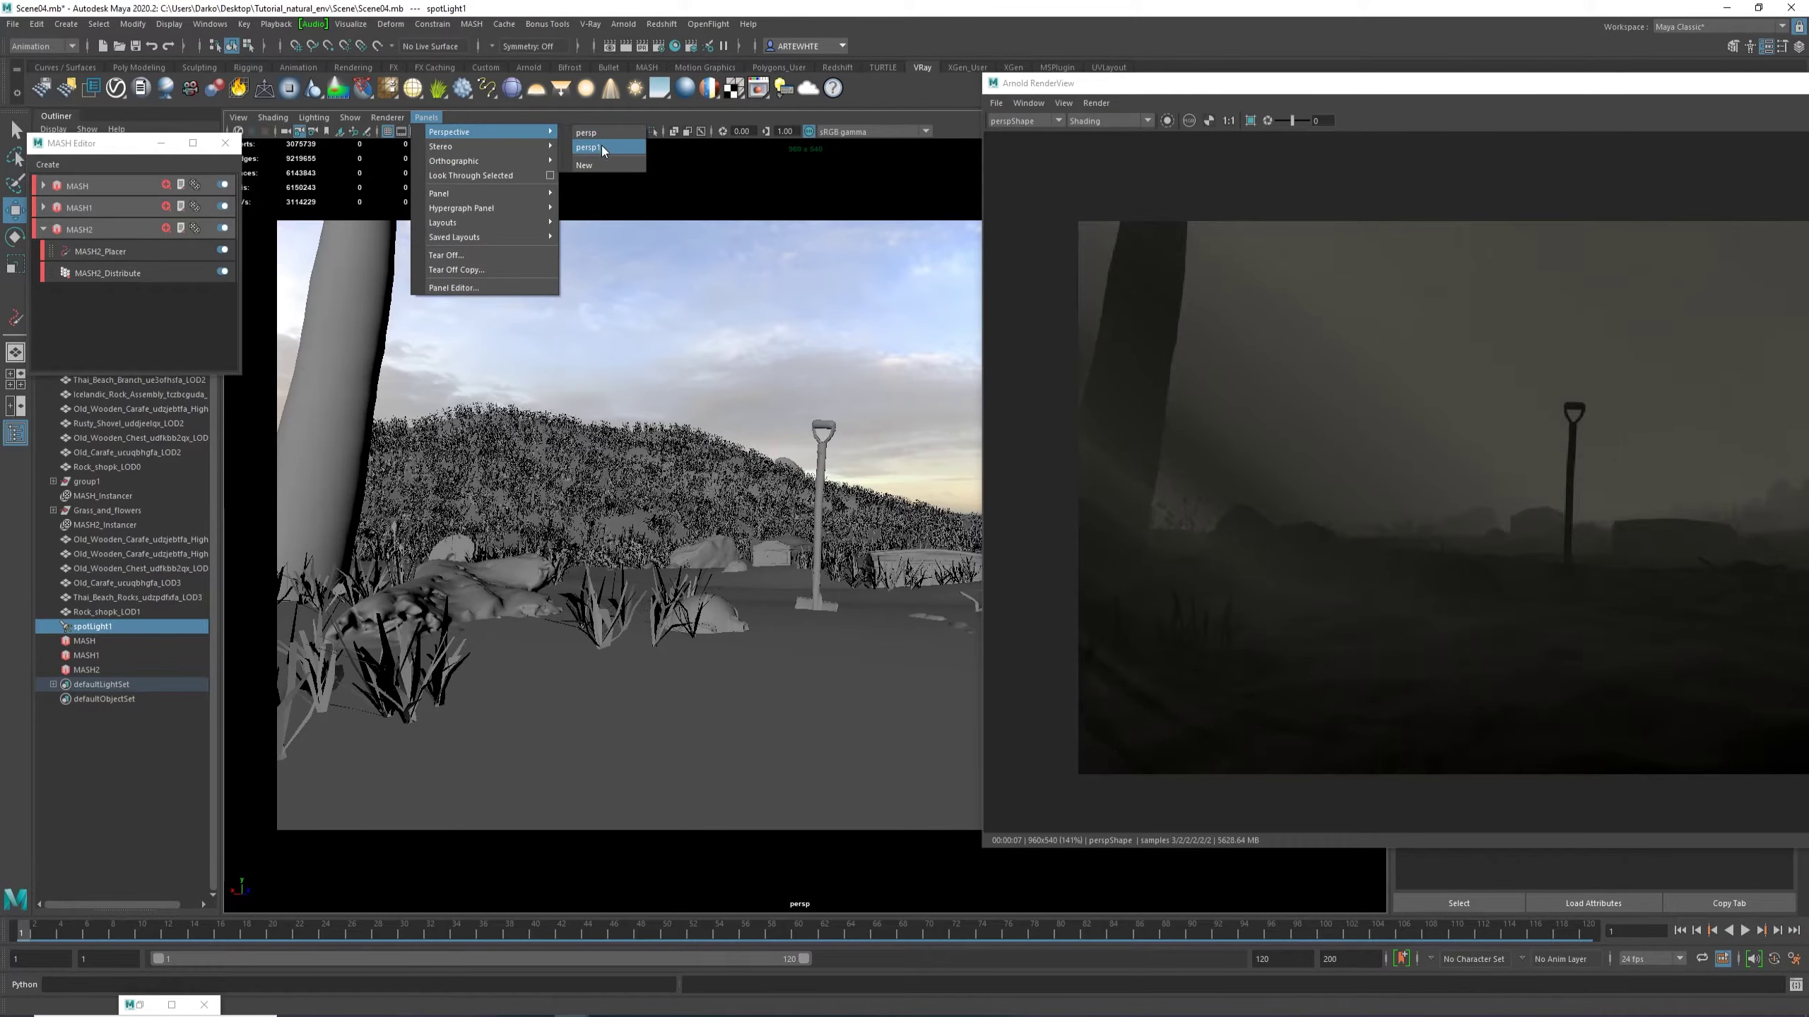
left_click(602, 146)
middle_click_drag(636, 310, 649, 309, "alt")
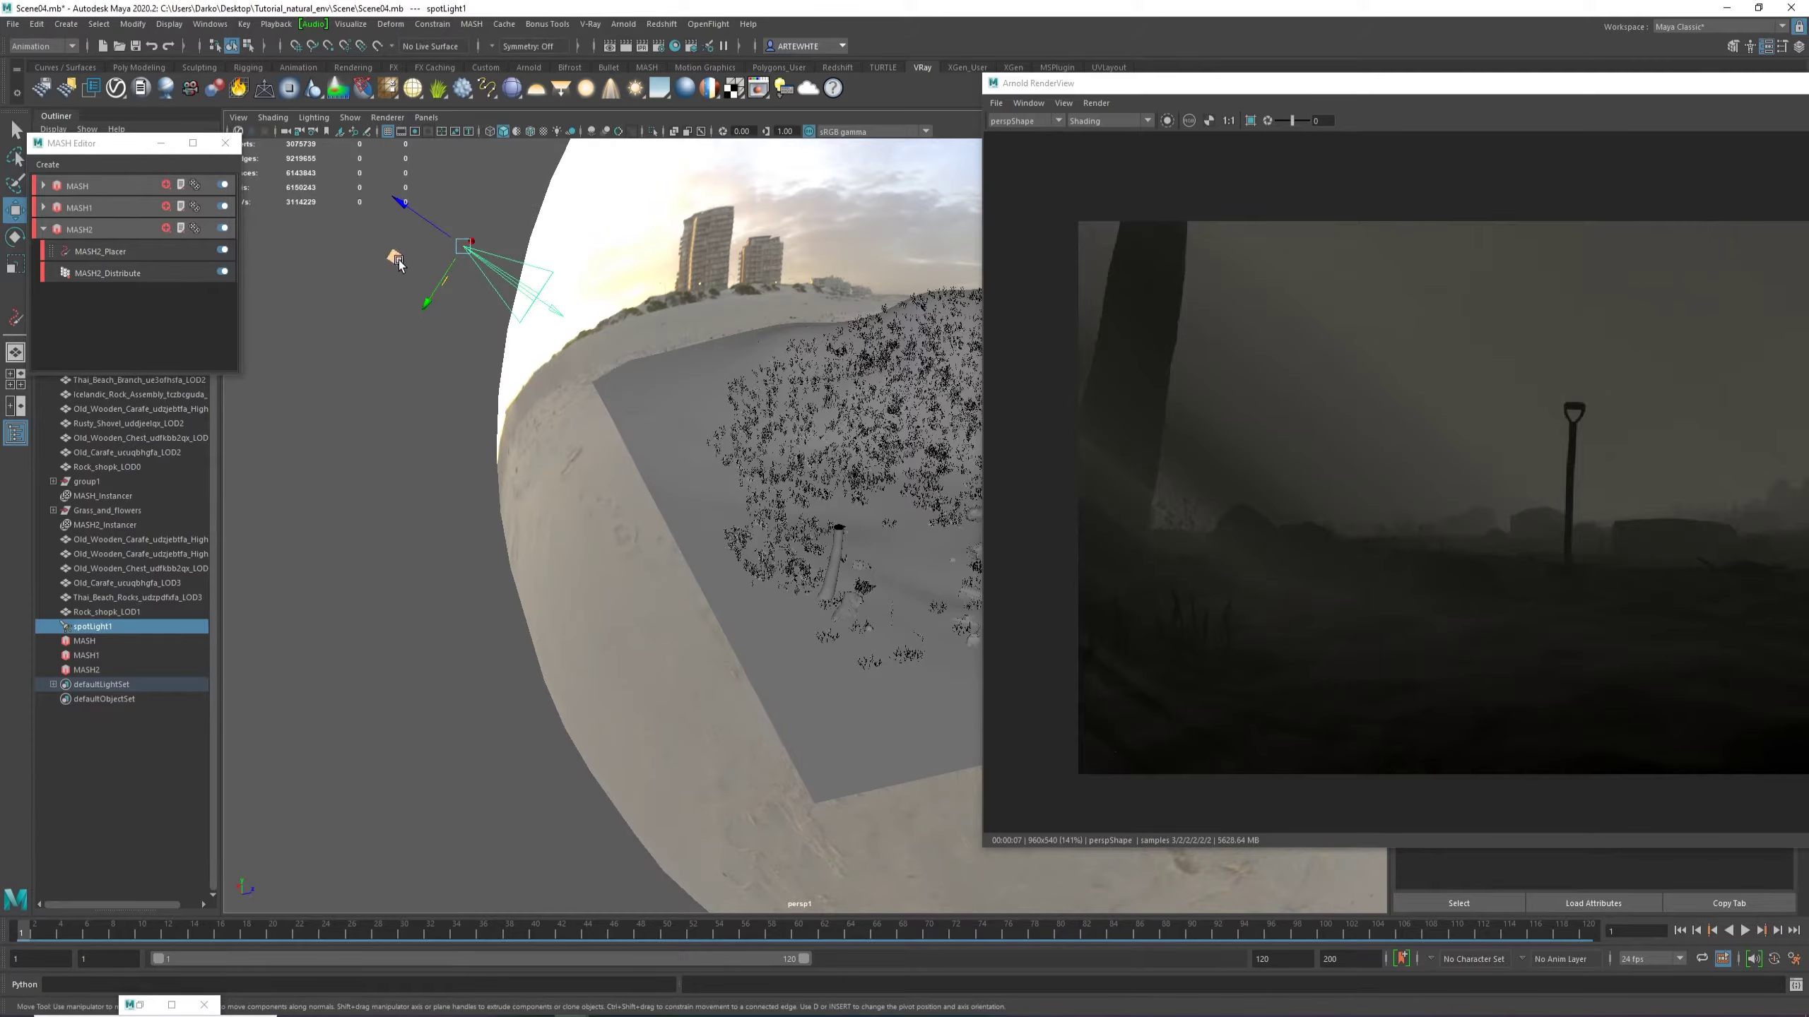
left_click_drag(397, 263, 495, 237)
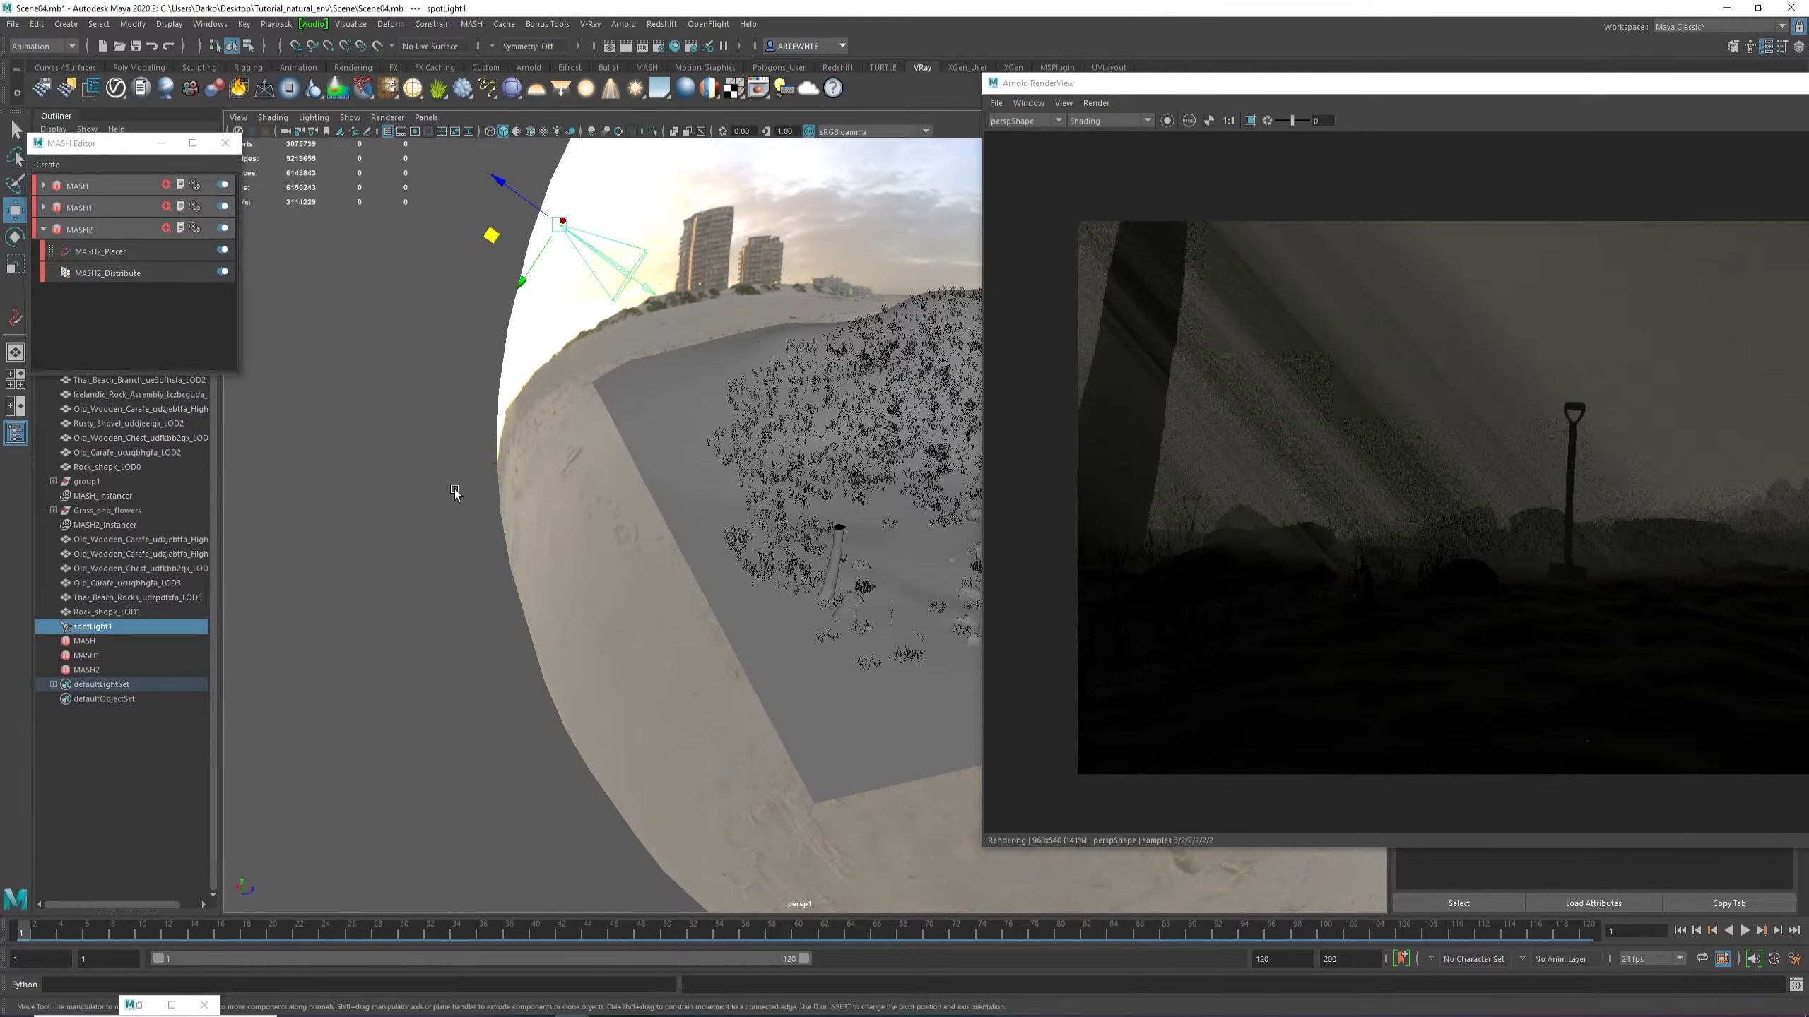
left_click_drag(477, 445, 439, 420, "alt")
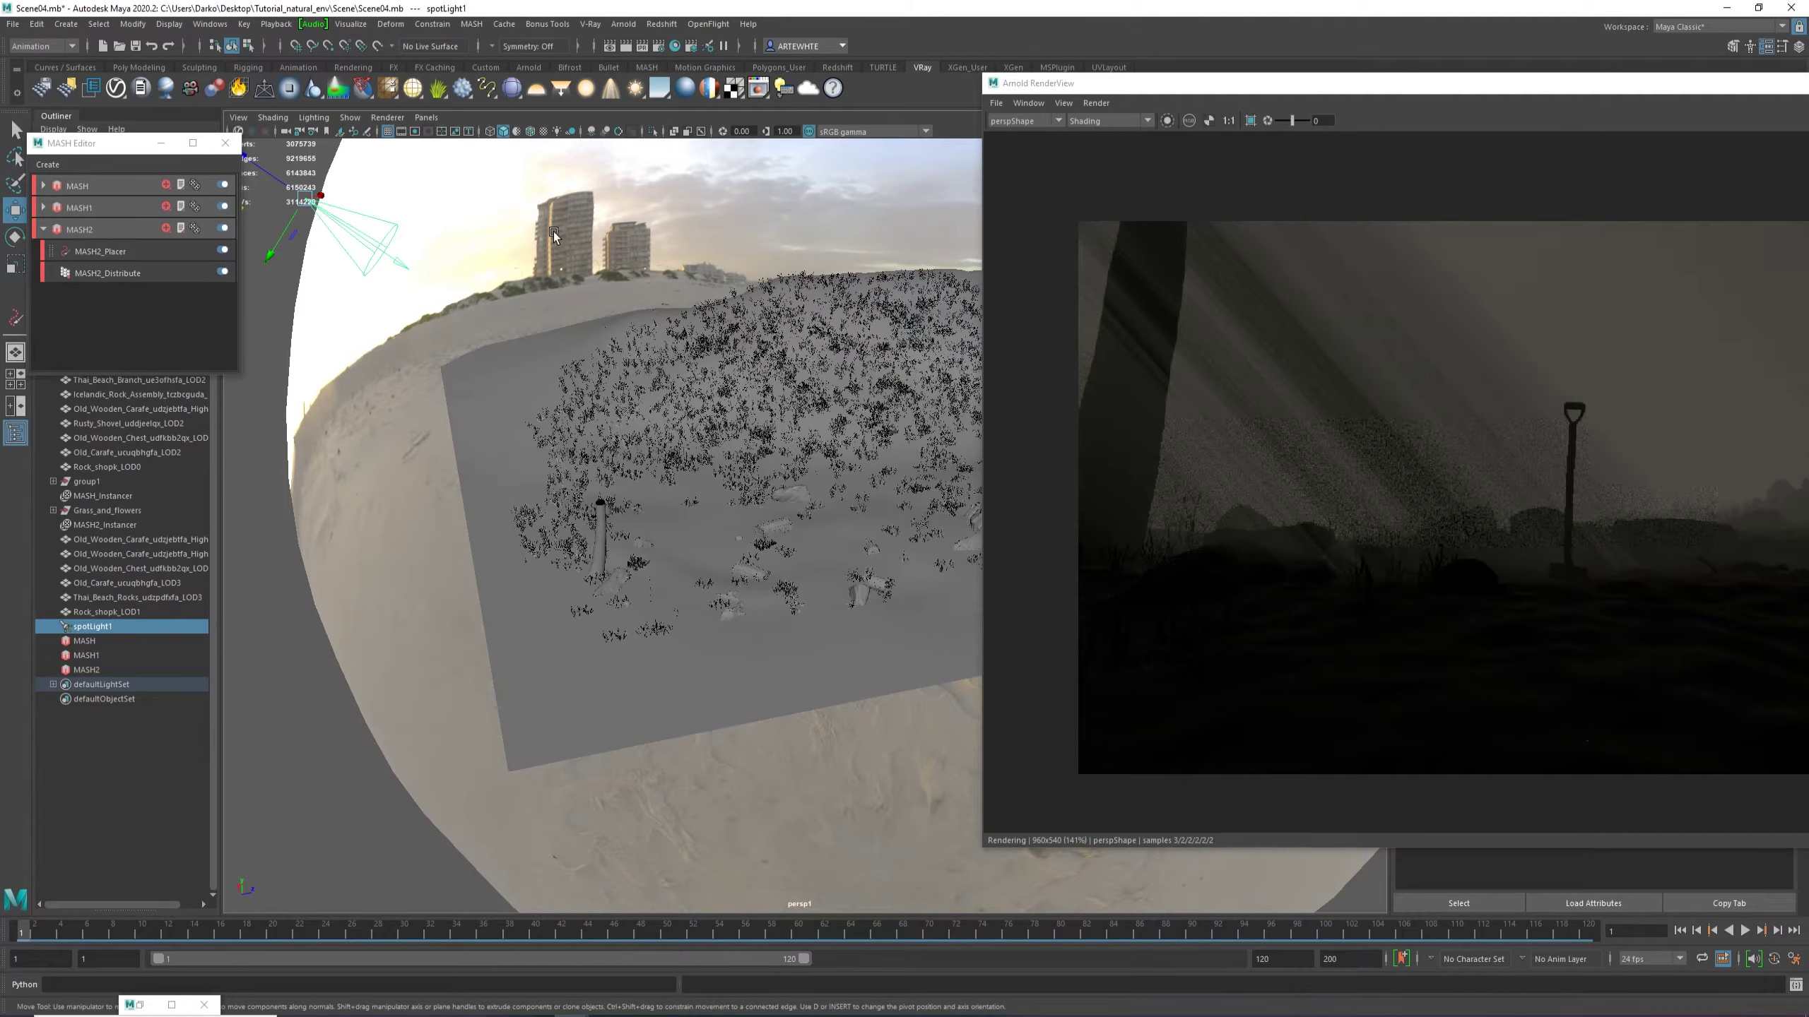
Select the sky dome light and set its intensity to 1.
left_click(439, 418)
left_click_drag(1433, 90, 768, 65)
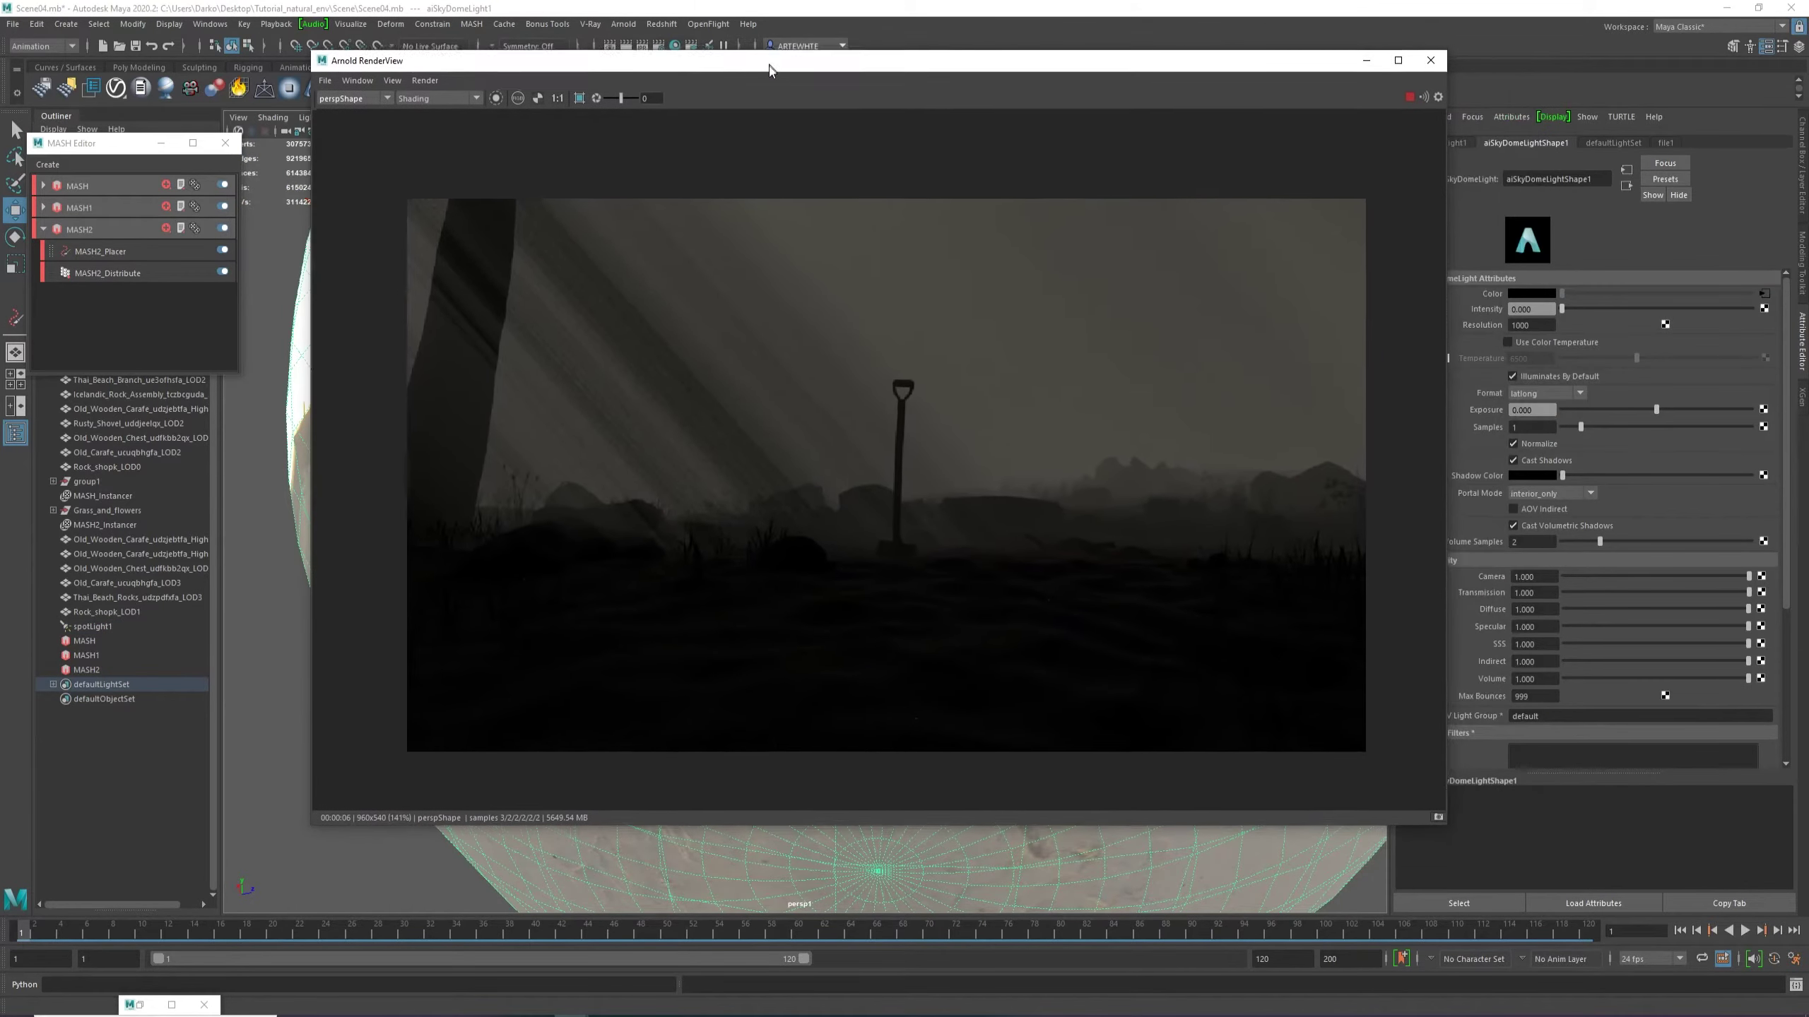
type("1")
key("Return")
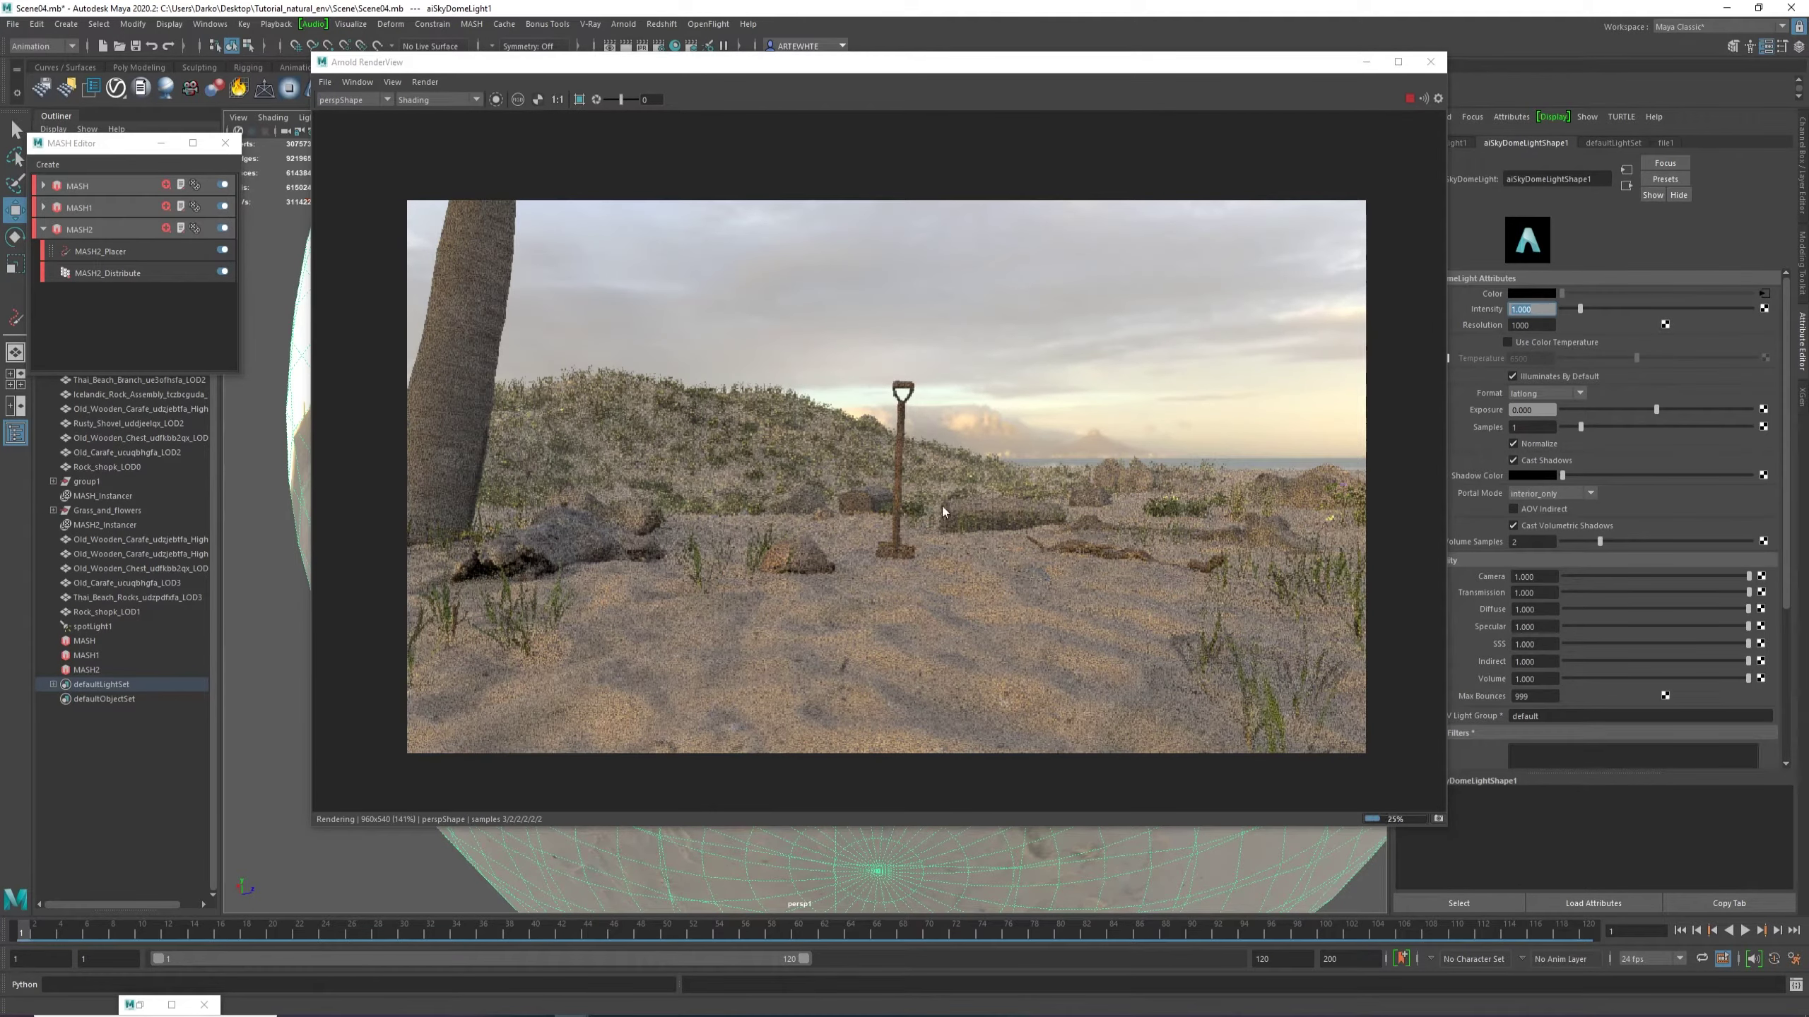
left_click_drag(875, 72, 997, 70)
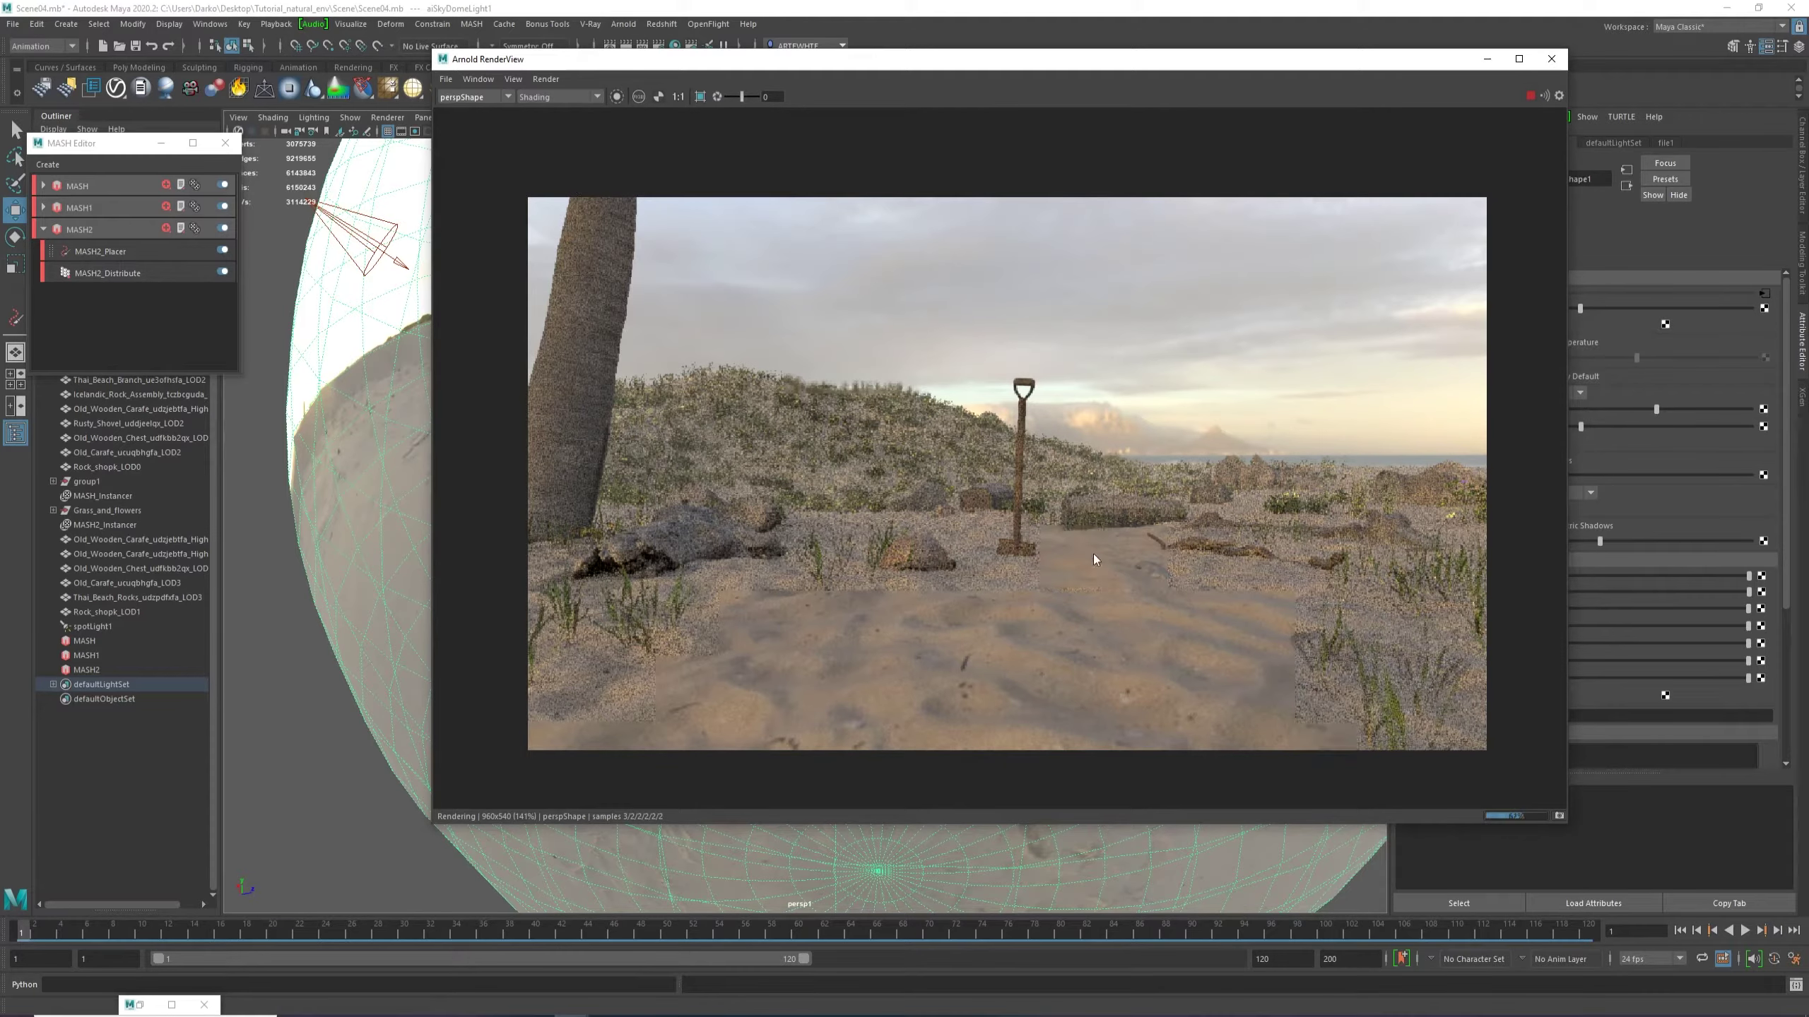
scroll(667, 323, "up", 1)
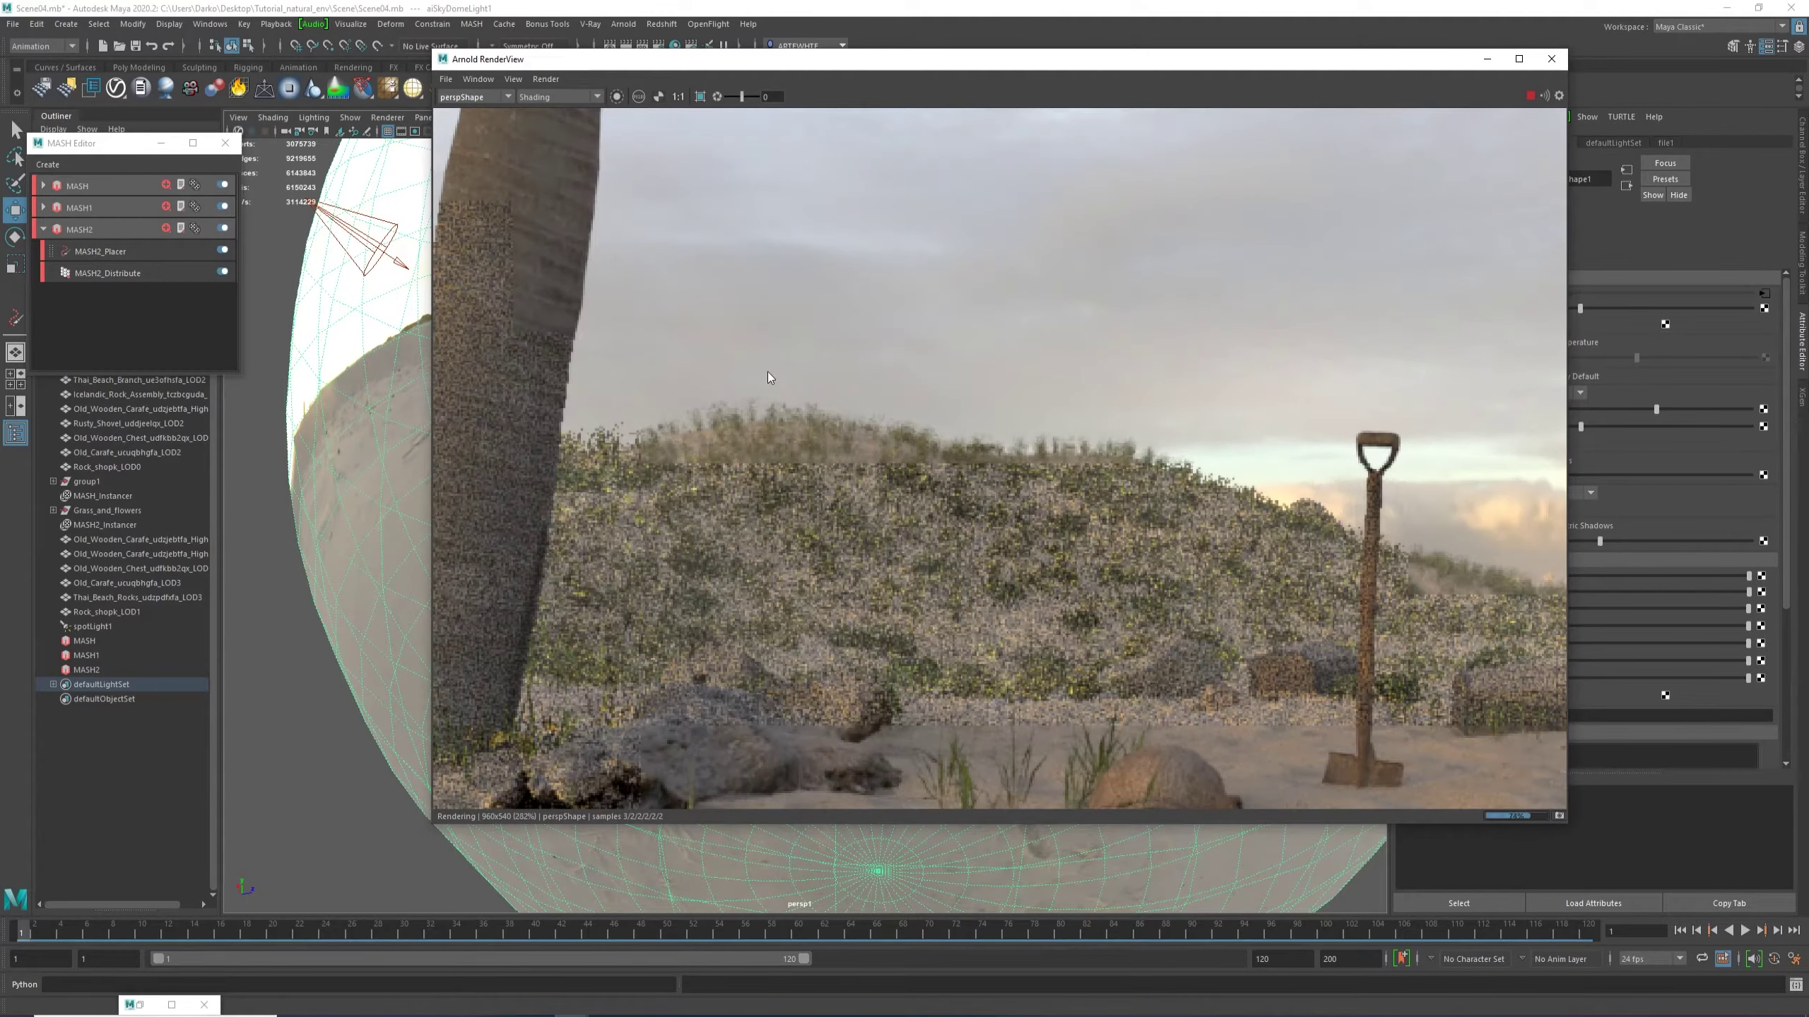
Select spotLight1 and reposition the render window and its image so the light's attributes are uncovered.
left_click(310, 206)
scroll(1196, 317, "down", 2)
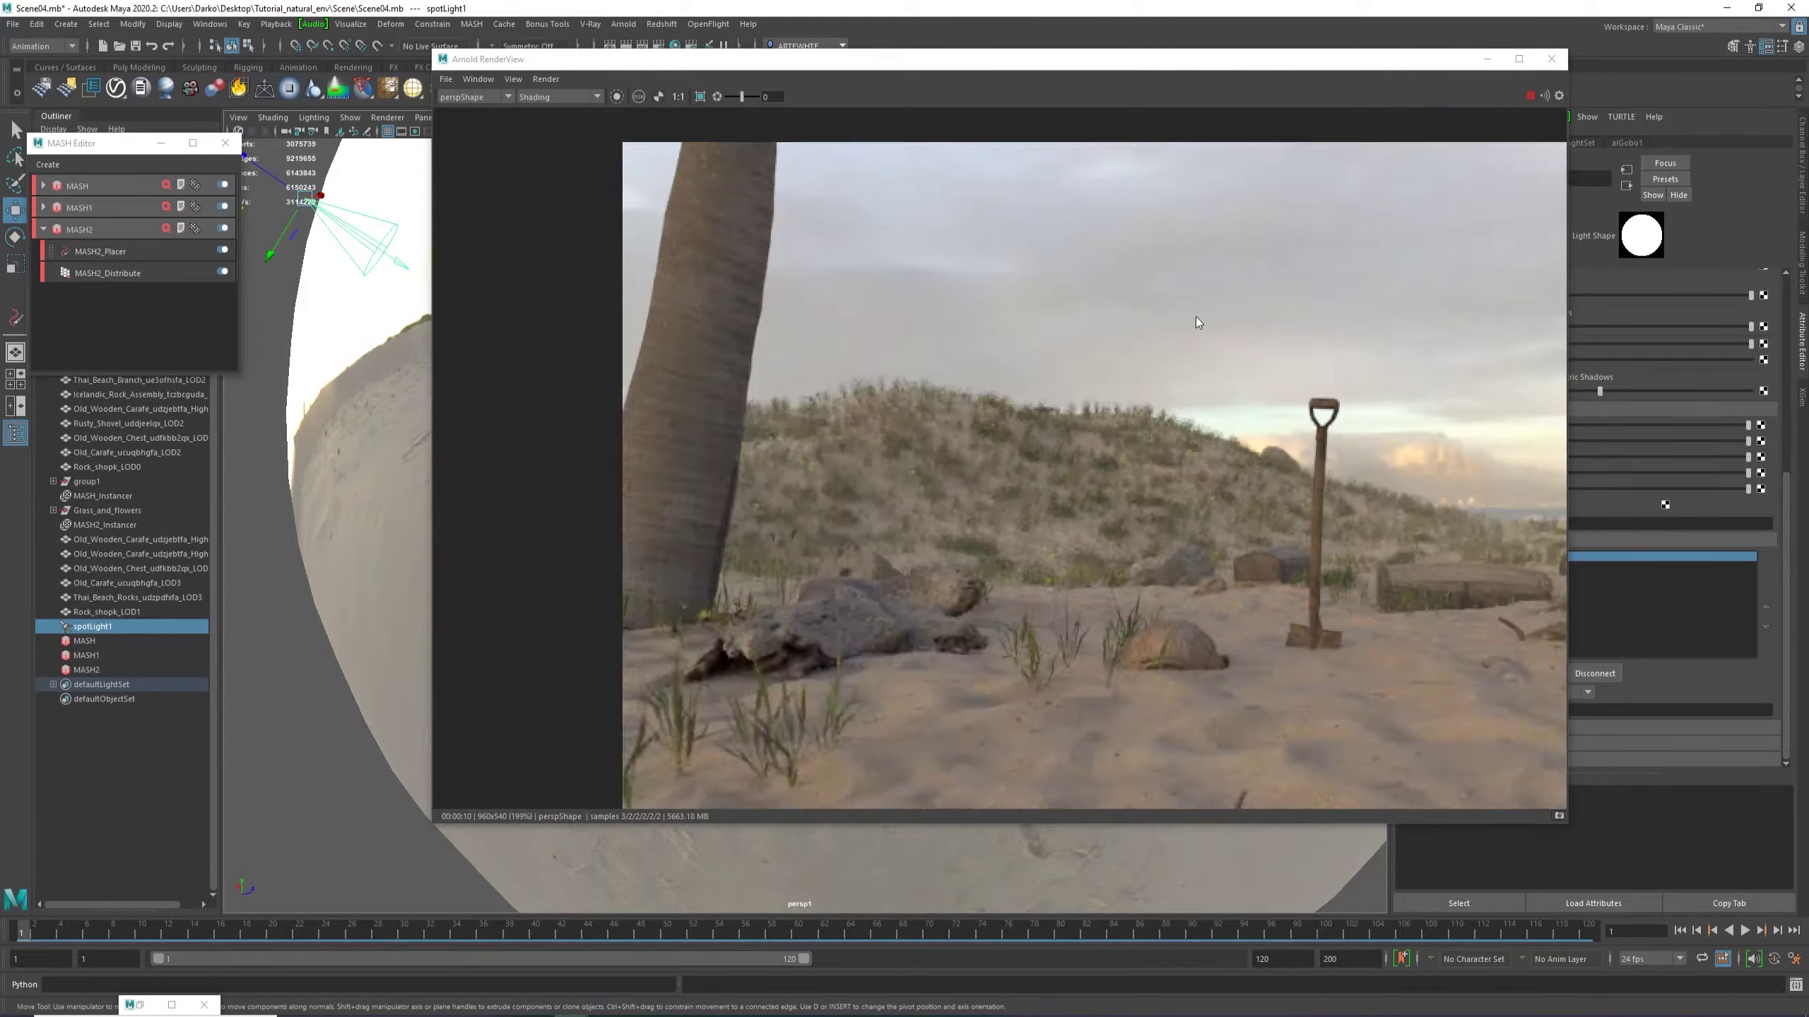
left_click_drag(1303, 61, 906, 58)
scroll(846, 374, "down", 1)
scroll(853, 370, "up", 2)
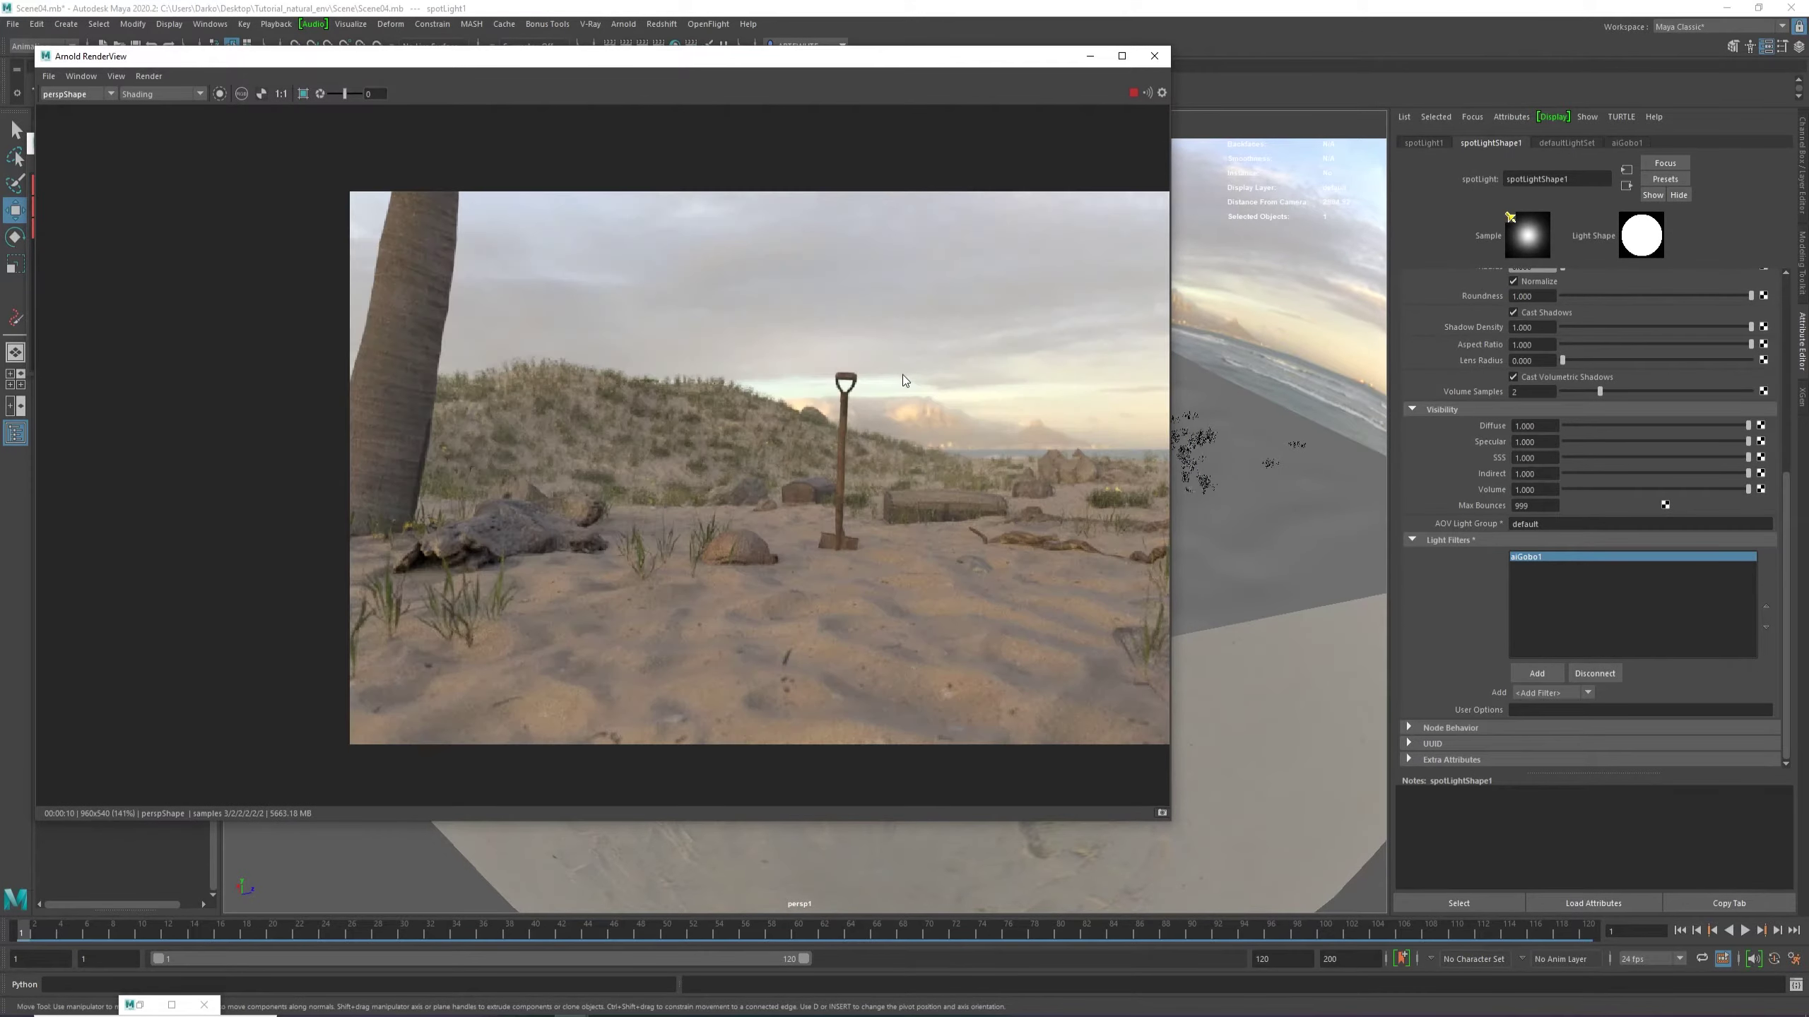
scroll(897, 385, "down", 2)
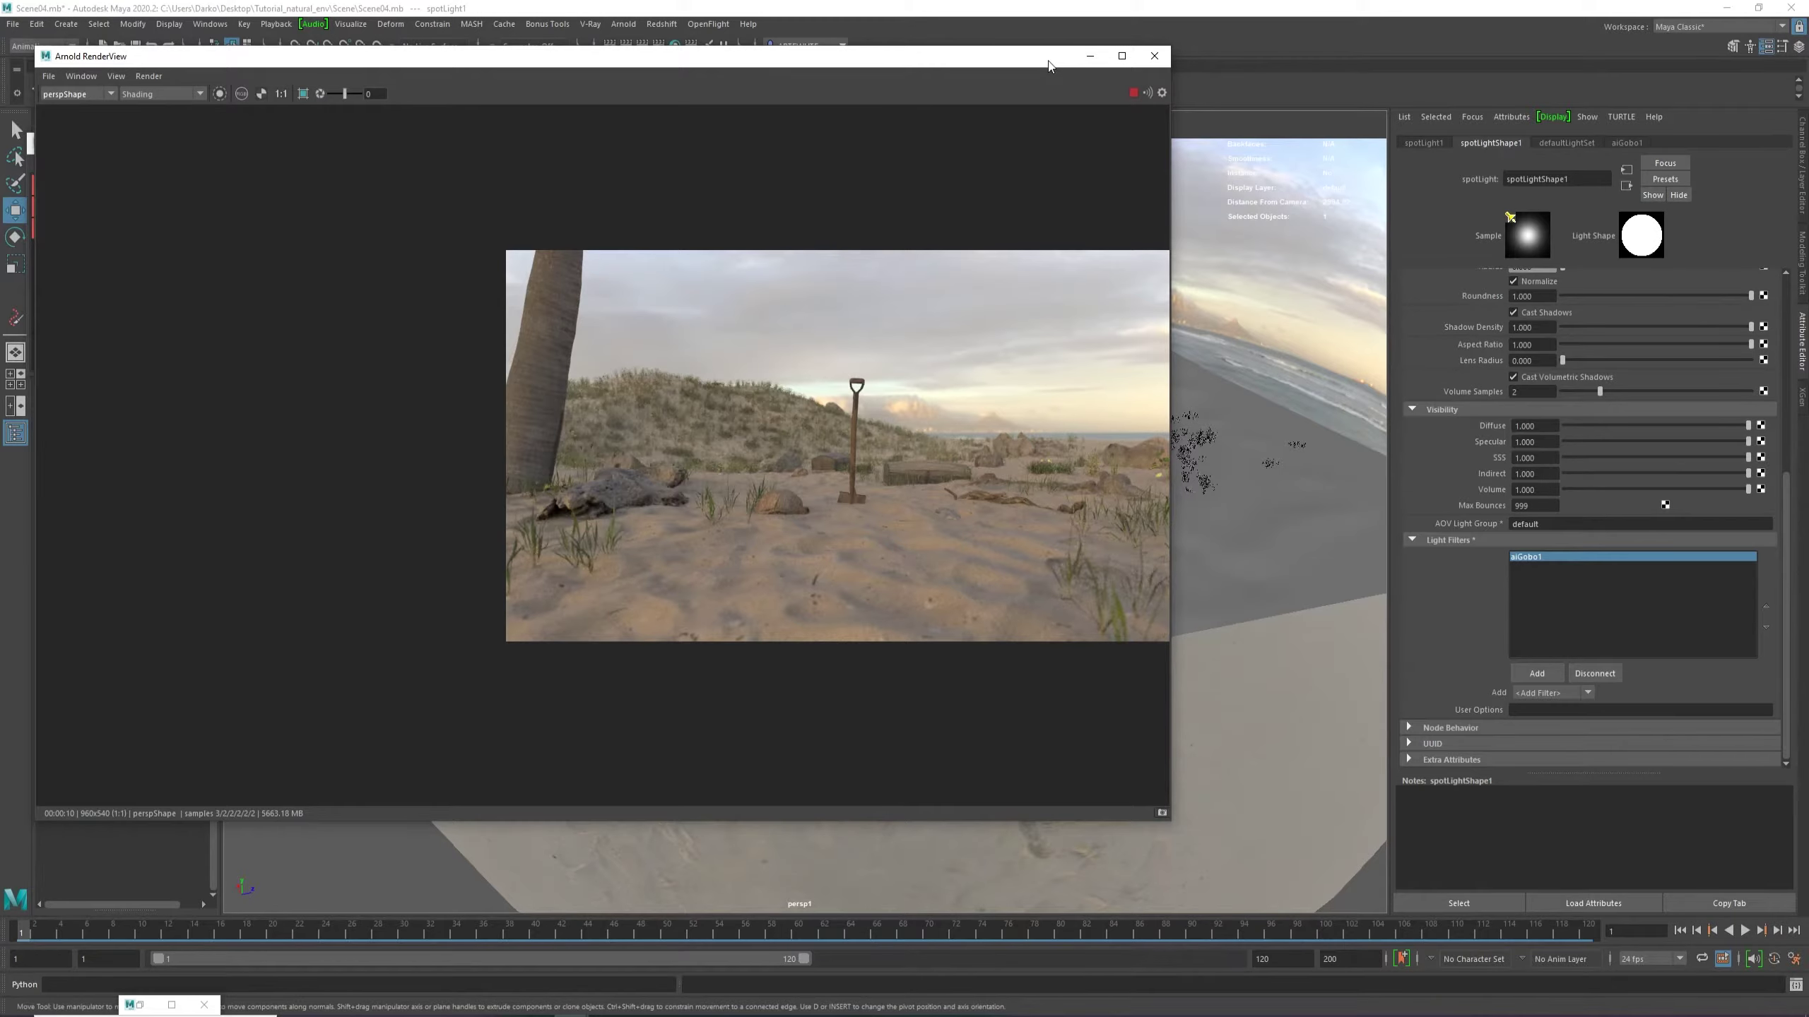
Set spotLight1's color to a pale yellow sampled from the bright sky near the horizon in the viewport.
left_click_drag(1048, 63, 516, 246)
left_click_drag(1078, 294, 926, 277, "alt")
scroll(1538, 338, "up", 5)
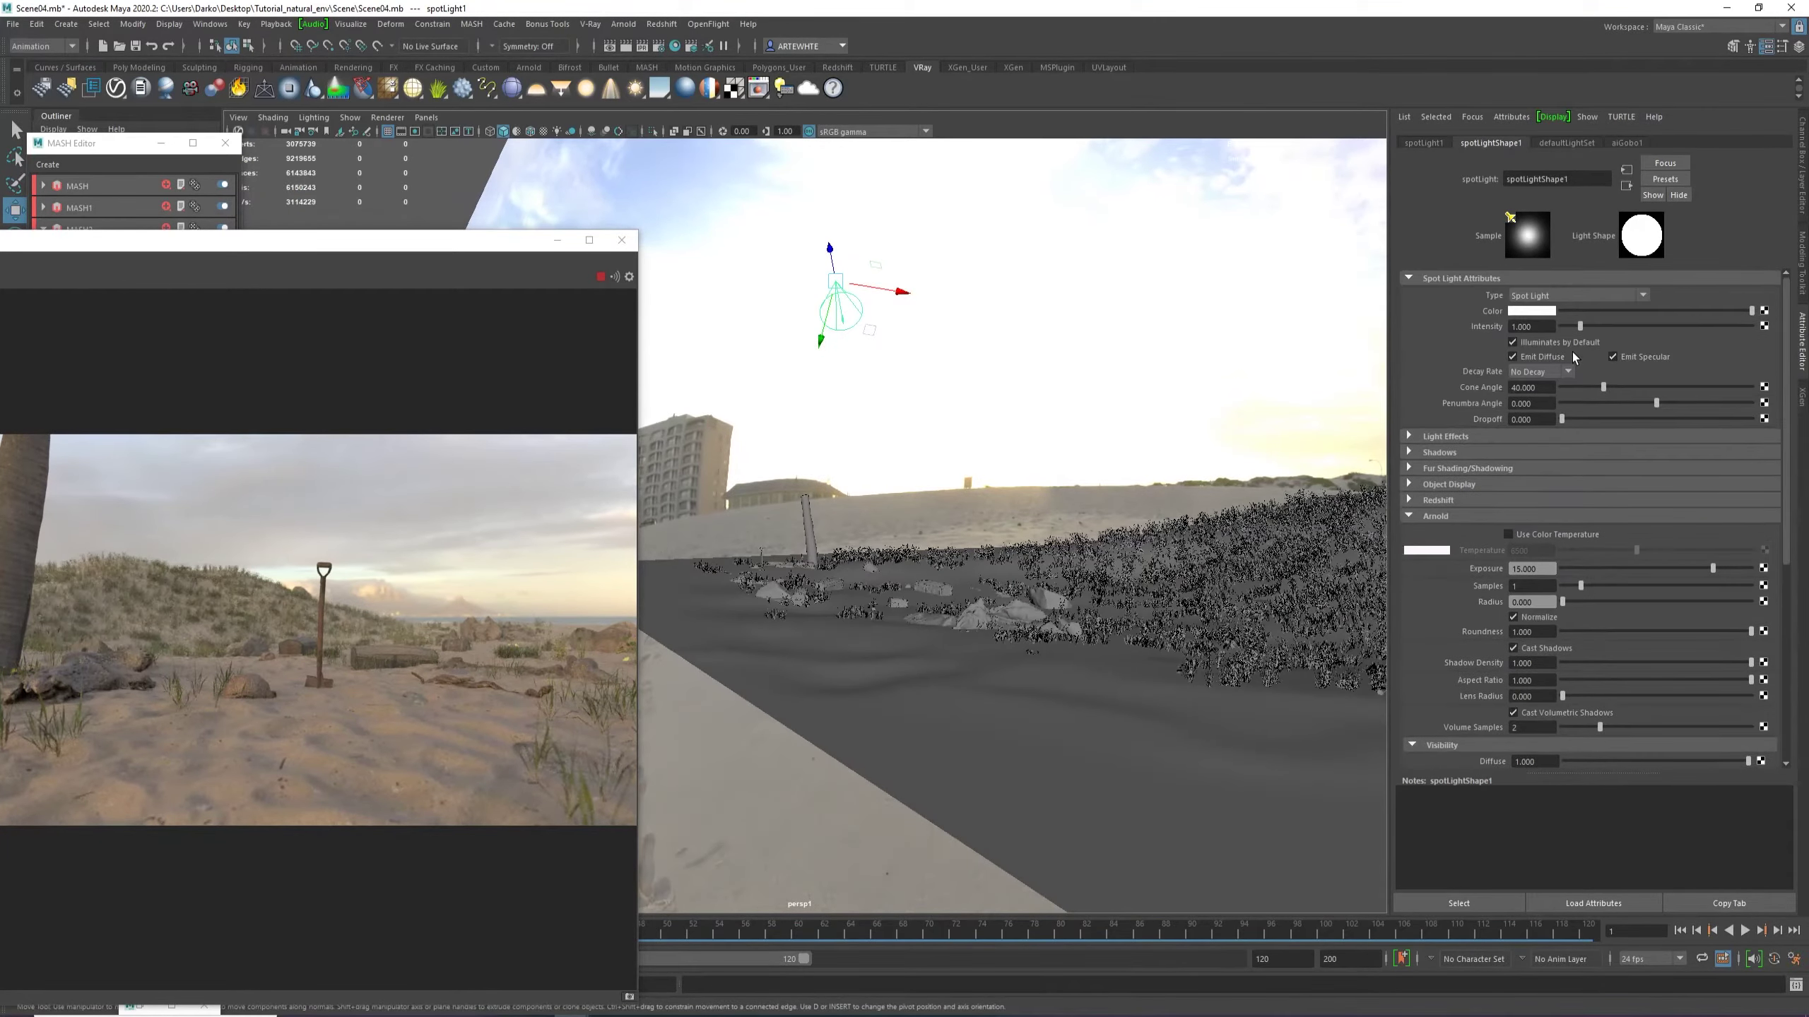
left_click(1543, 313)
left_click(1458, 282)
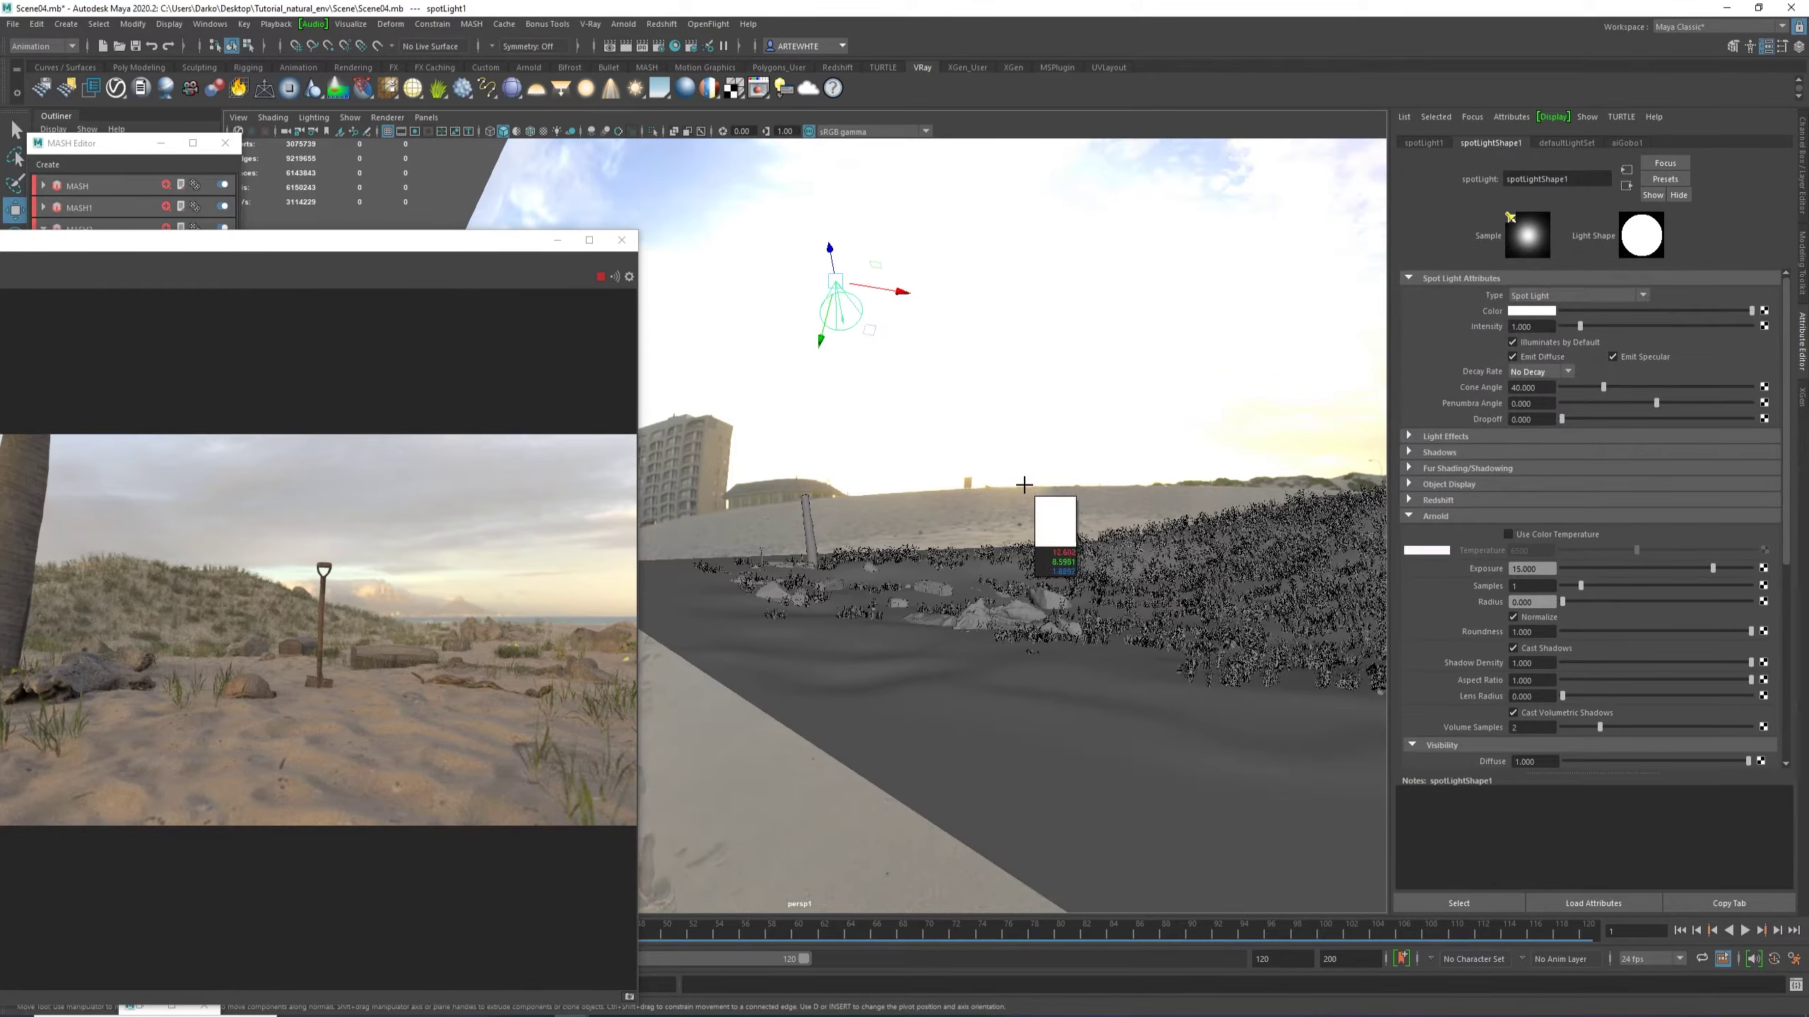
left_click(1316, 450)
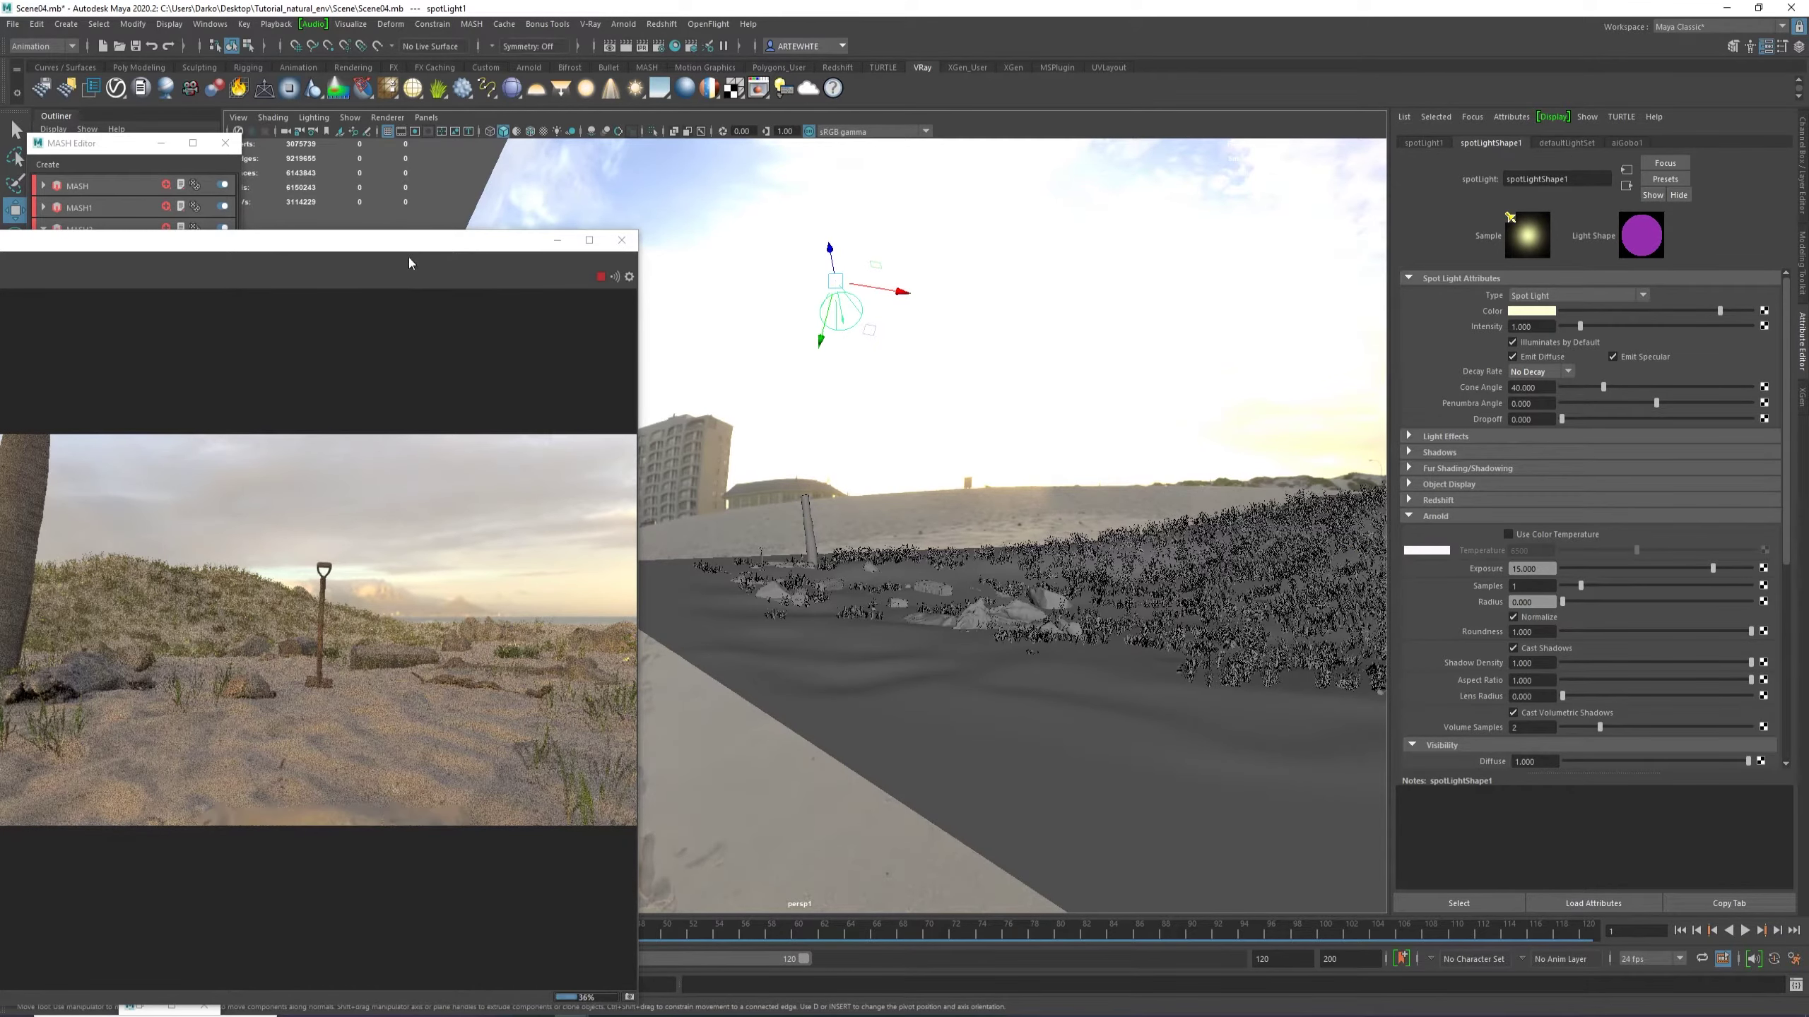
left_click_drag(431, 241, 662, 211)
Adjust spotLight1's color to a warm orange with a value of 1.
left_click(1519, 313)
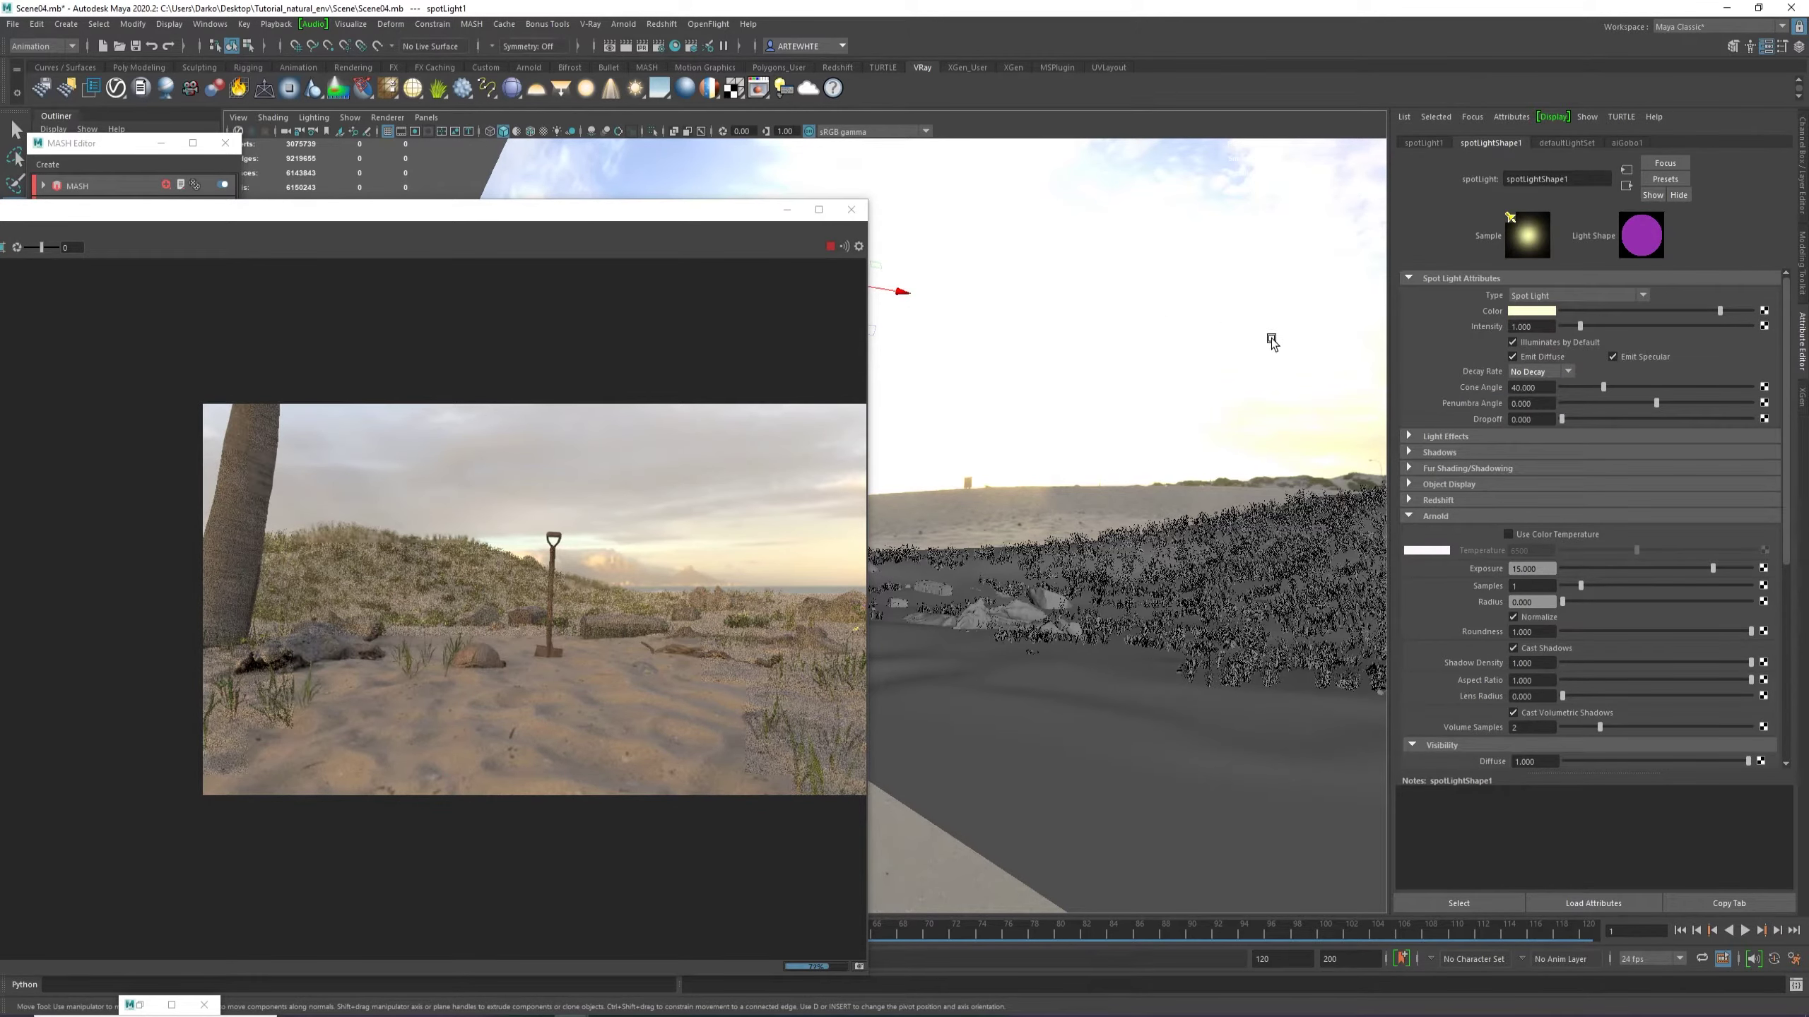
left_click(1525, 313)
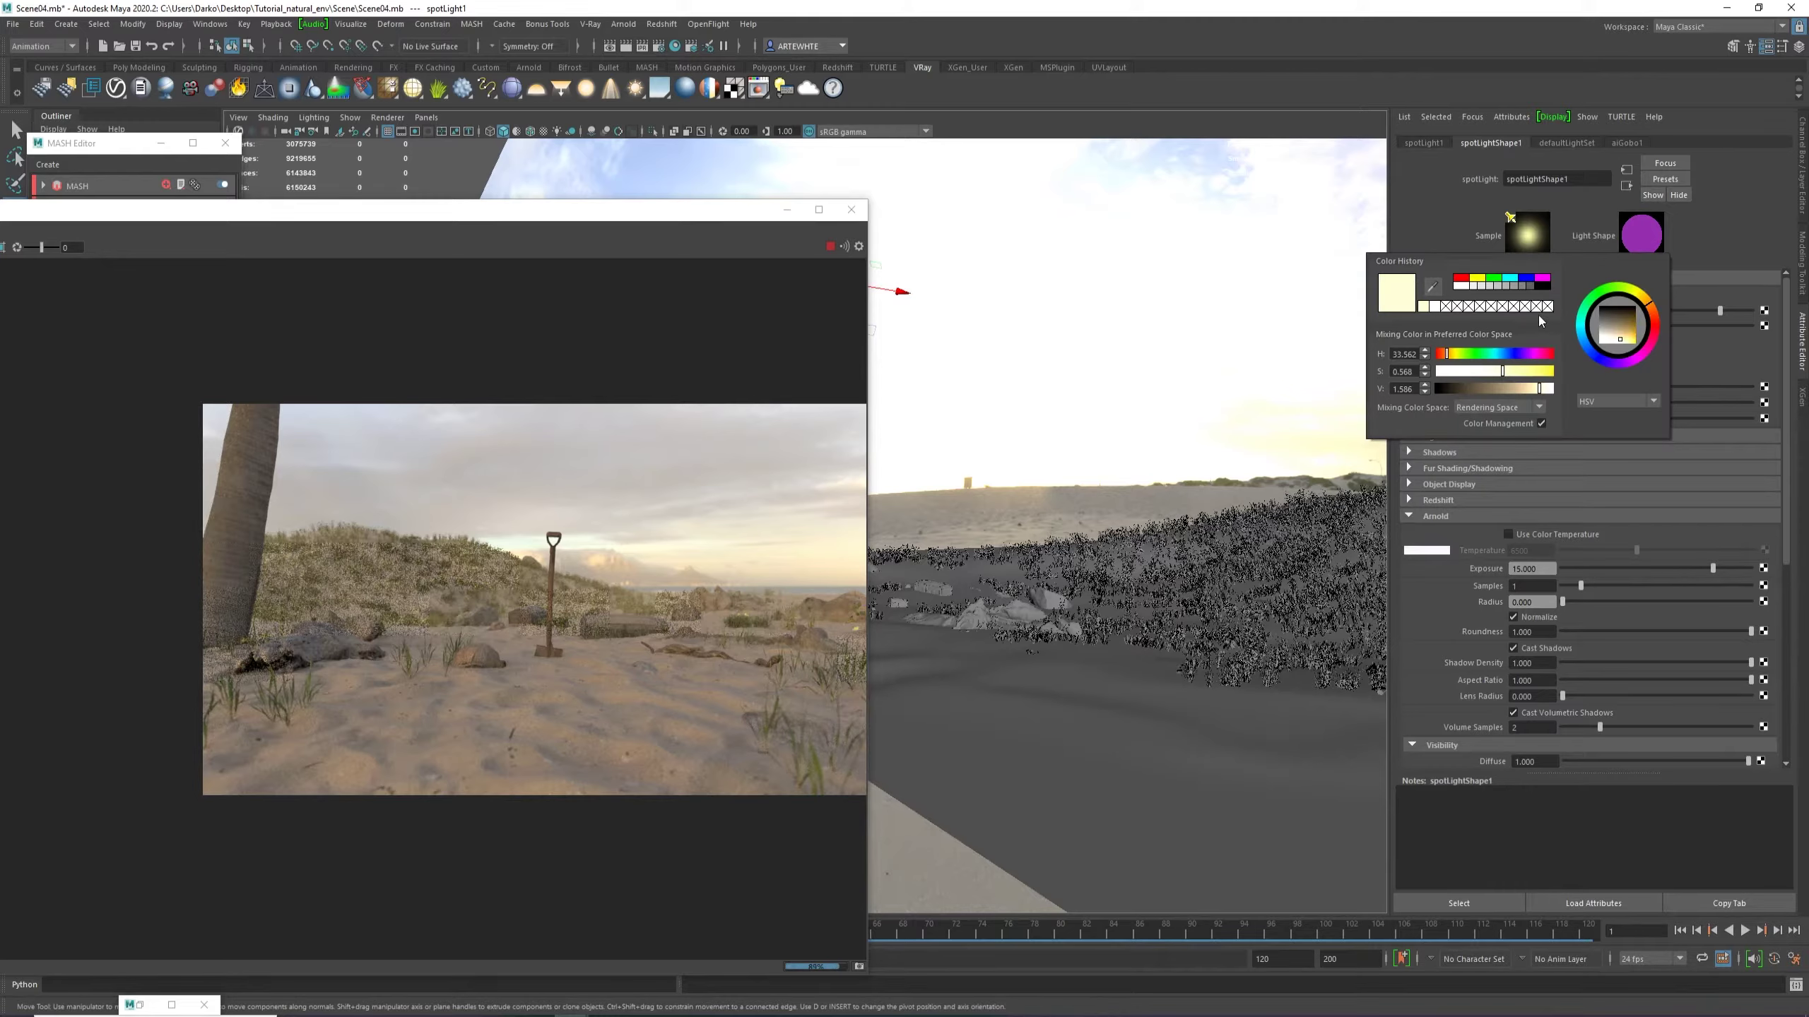
left_click(1413, 389)
type("1")
key("Return")
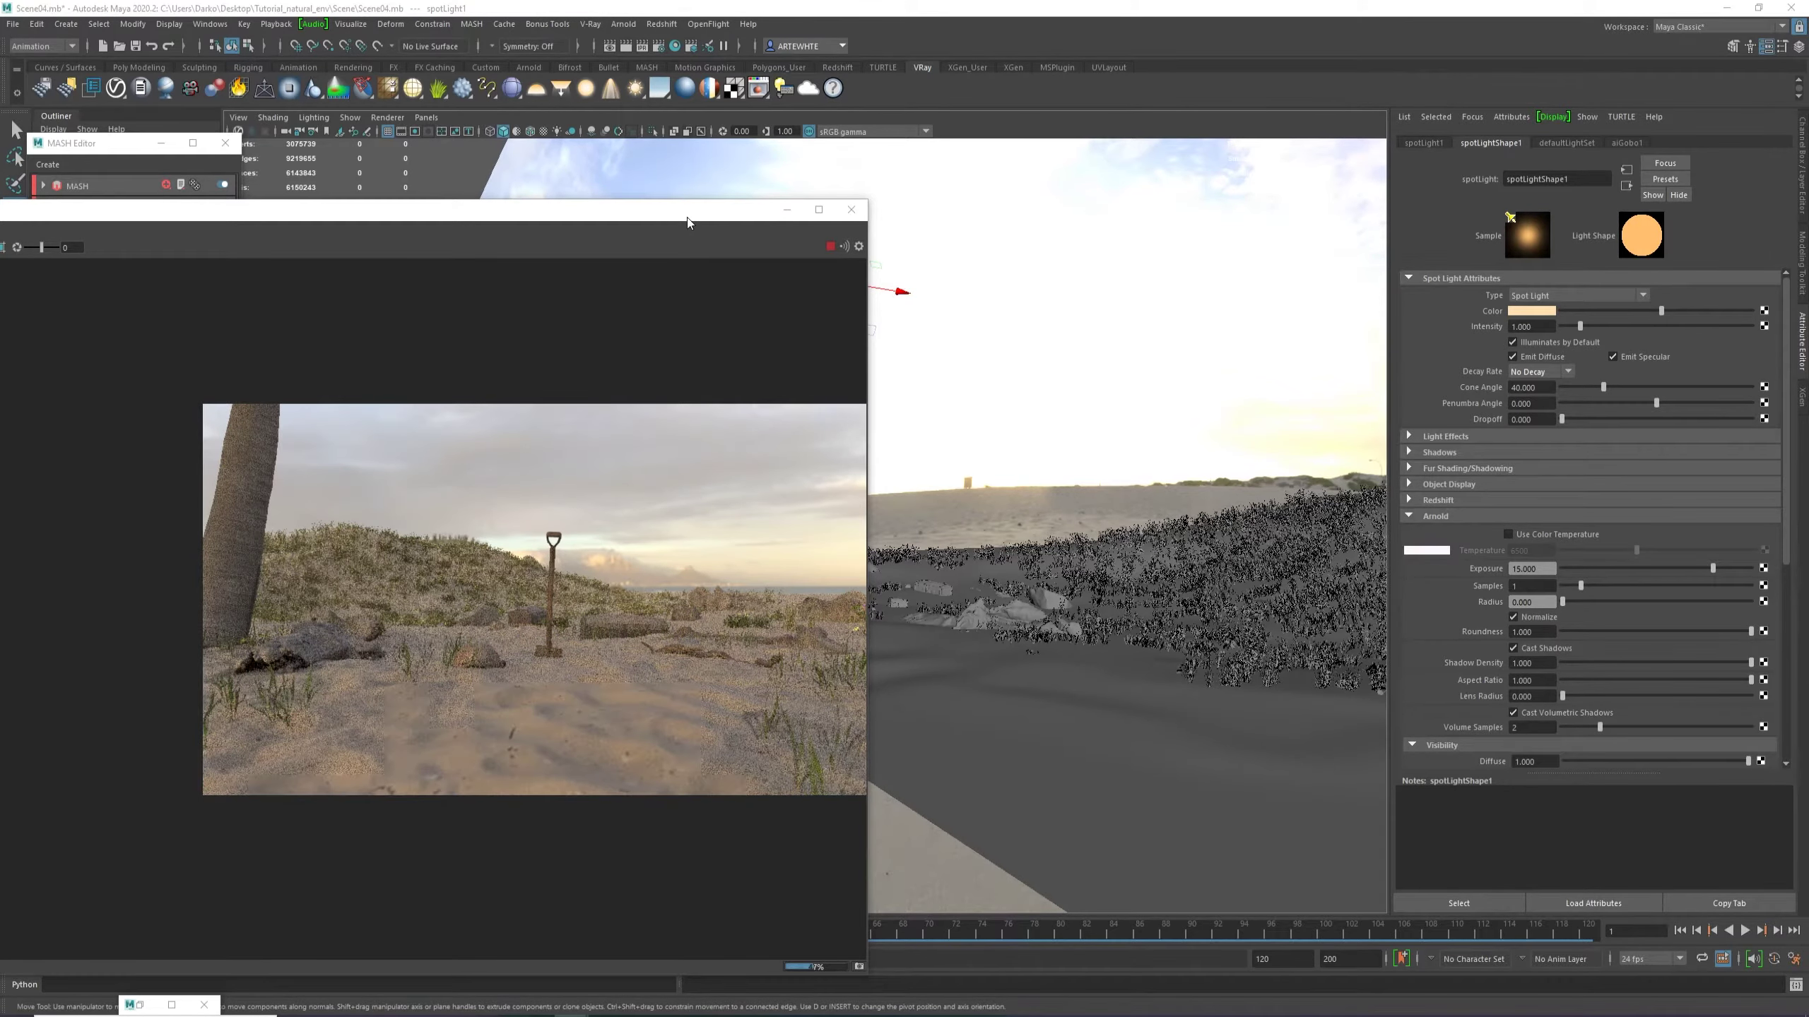
left_click_drag(687, 214, 970, 87)
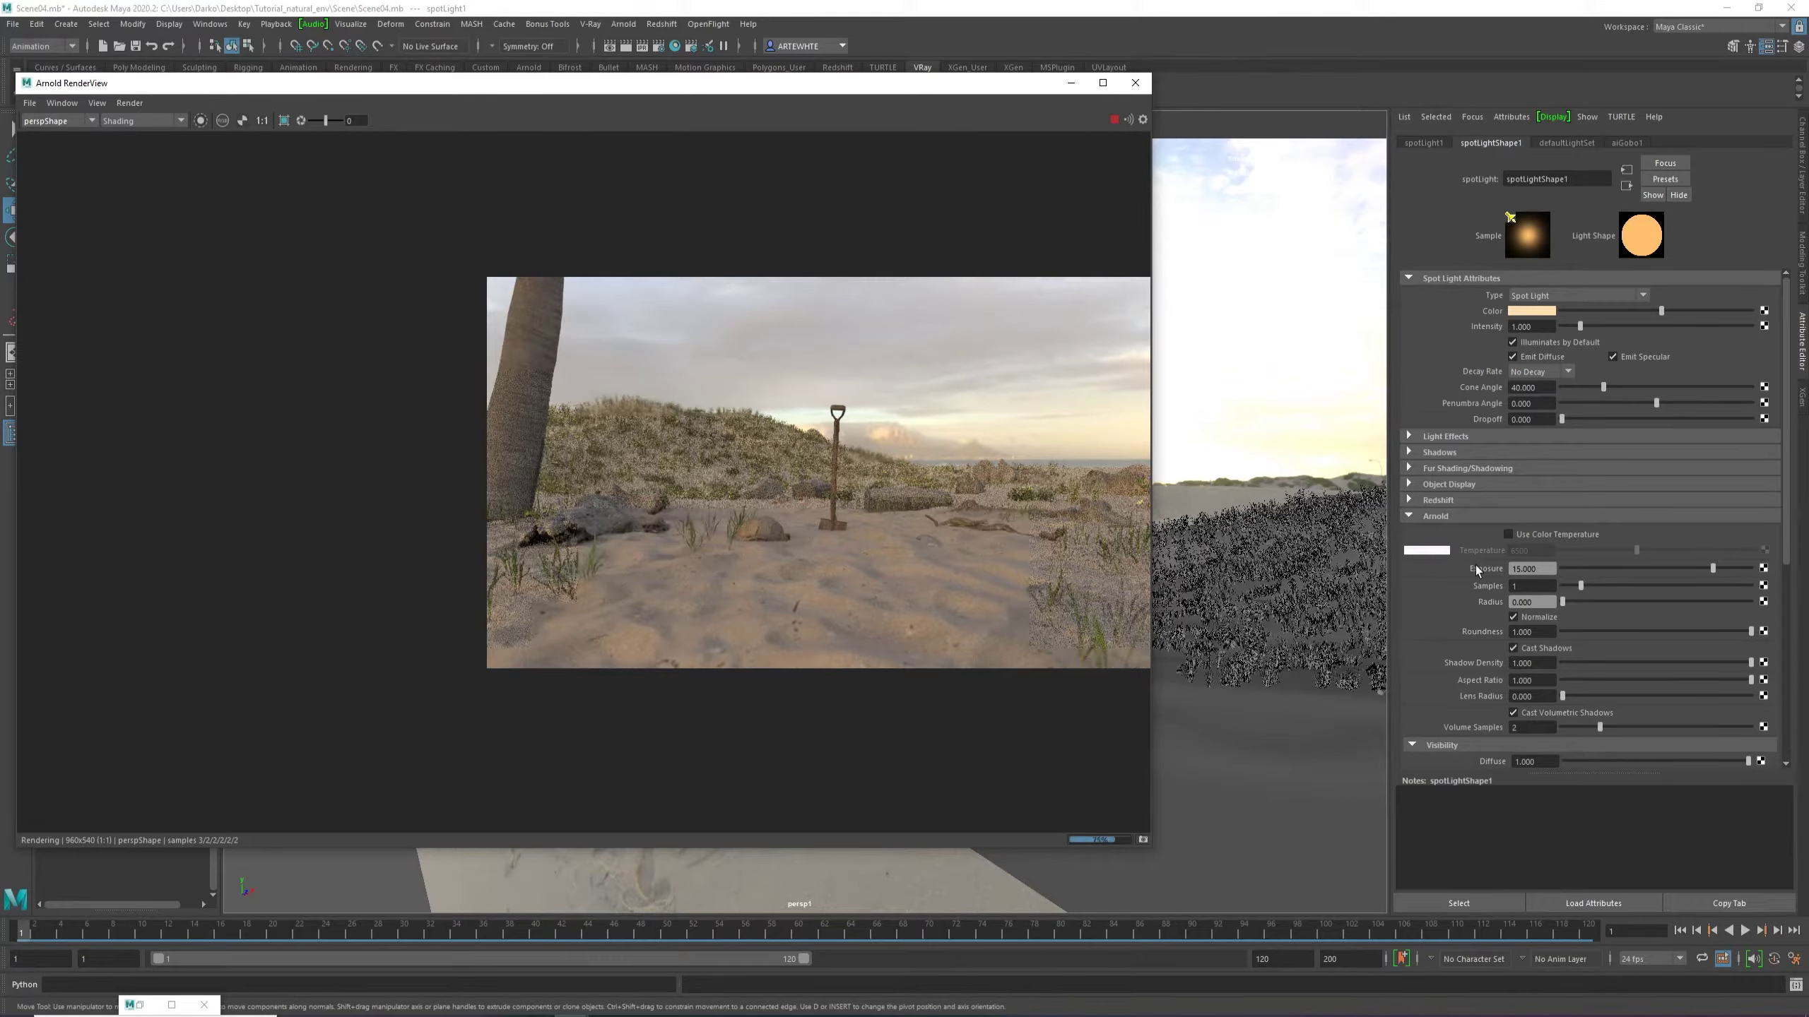
Raise spotLight1's Arnold exposure to 17 and inspect the beams in the render.
scroll(1541, 630, "down", 1)
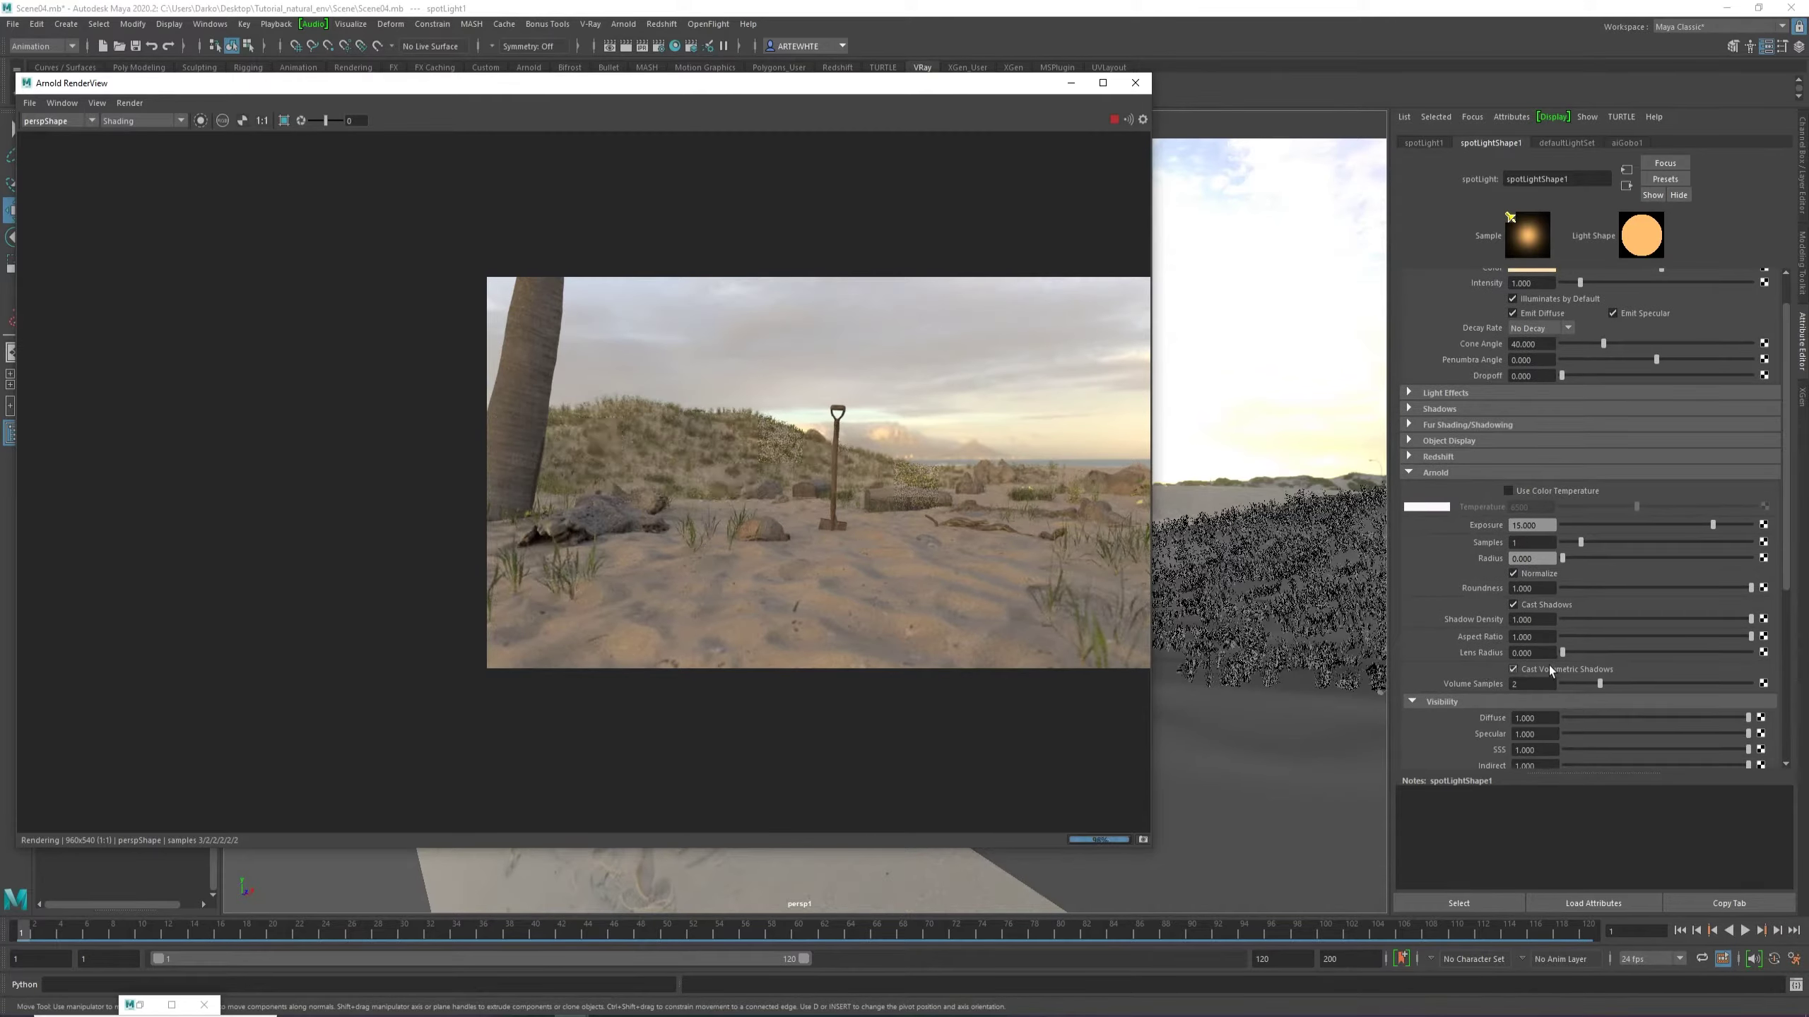
left_click_drag(1551, 525, 1497, 531)
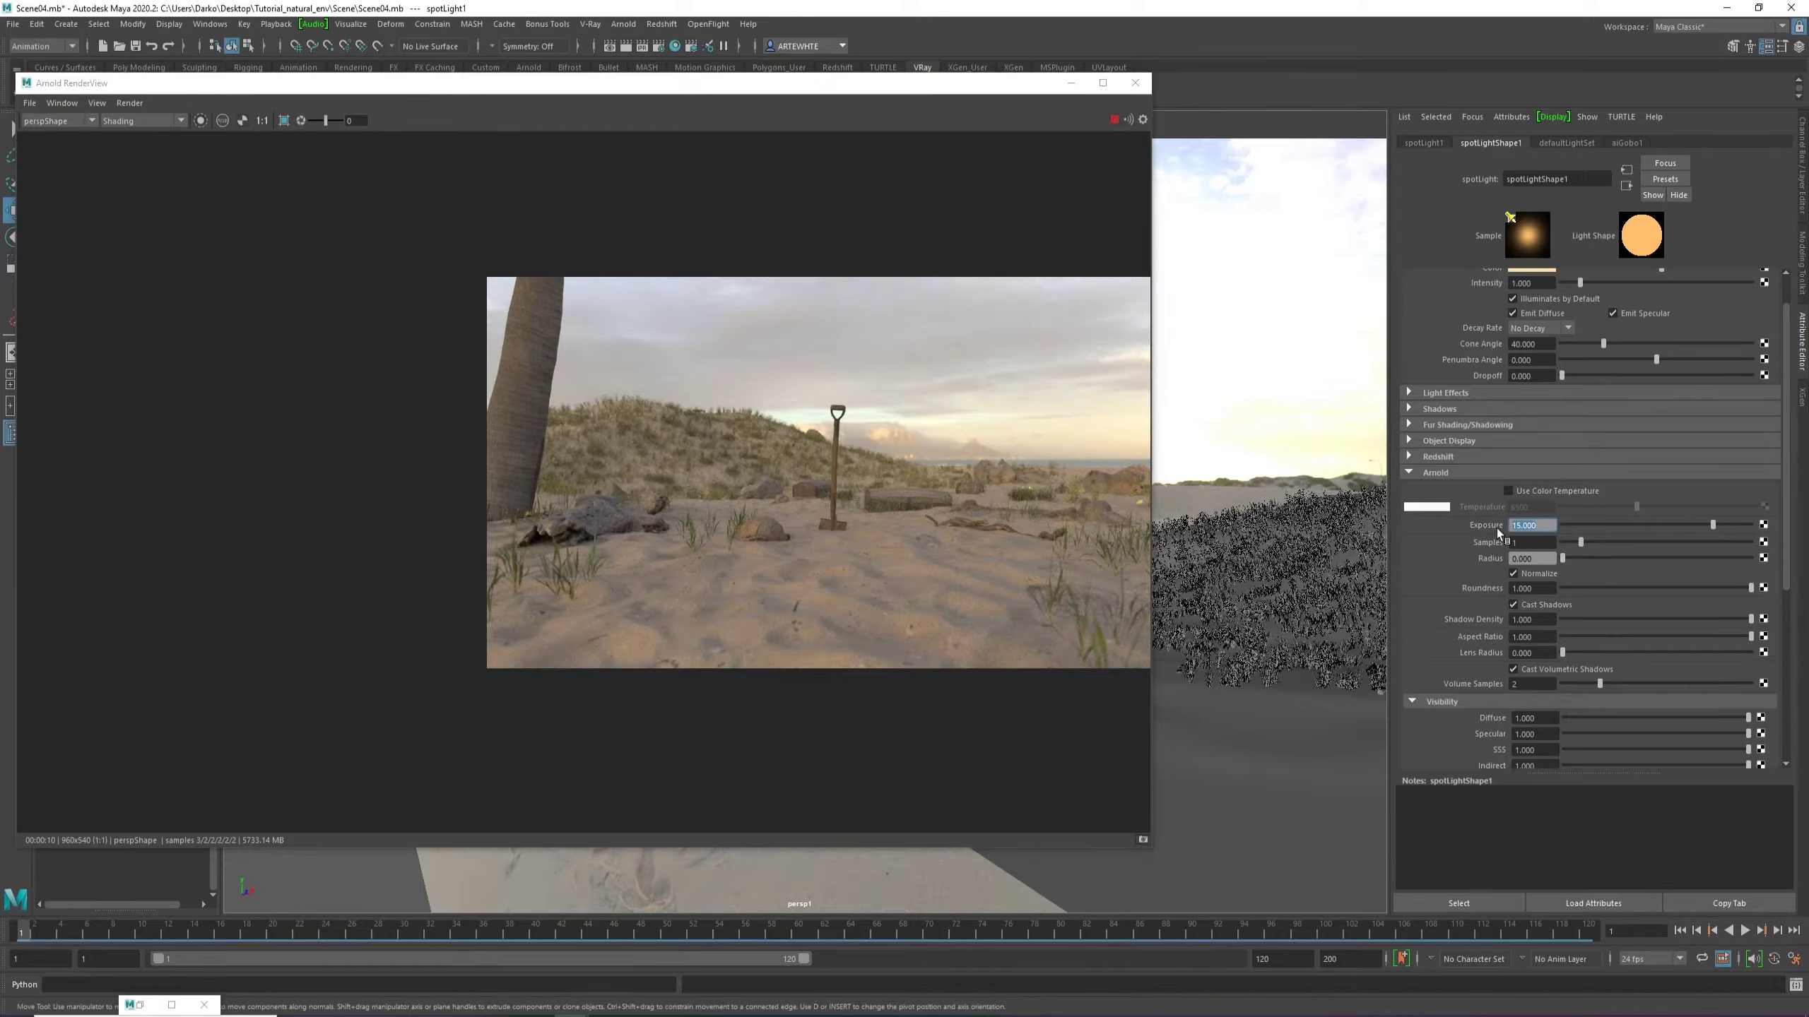
type("17")
key("Return")
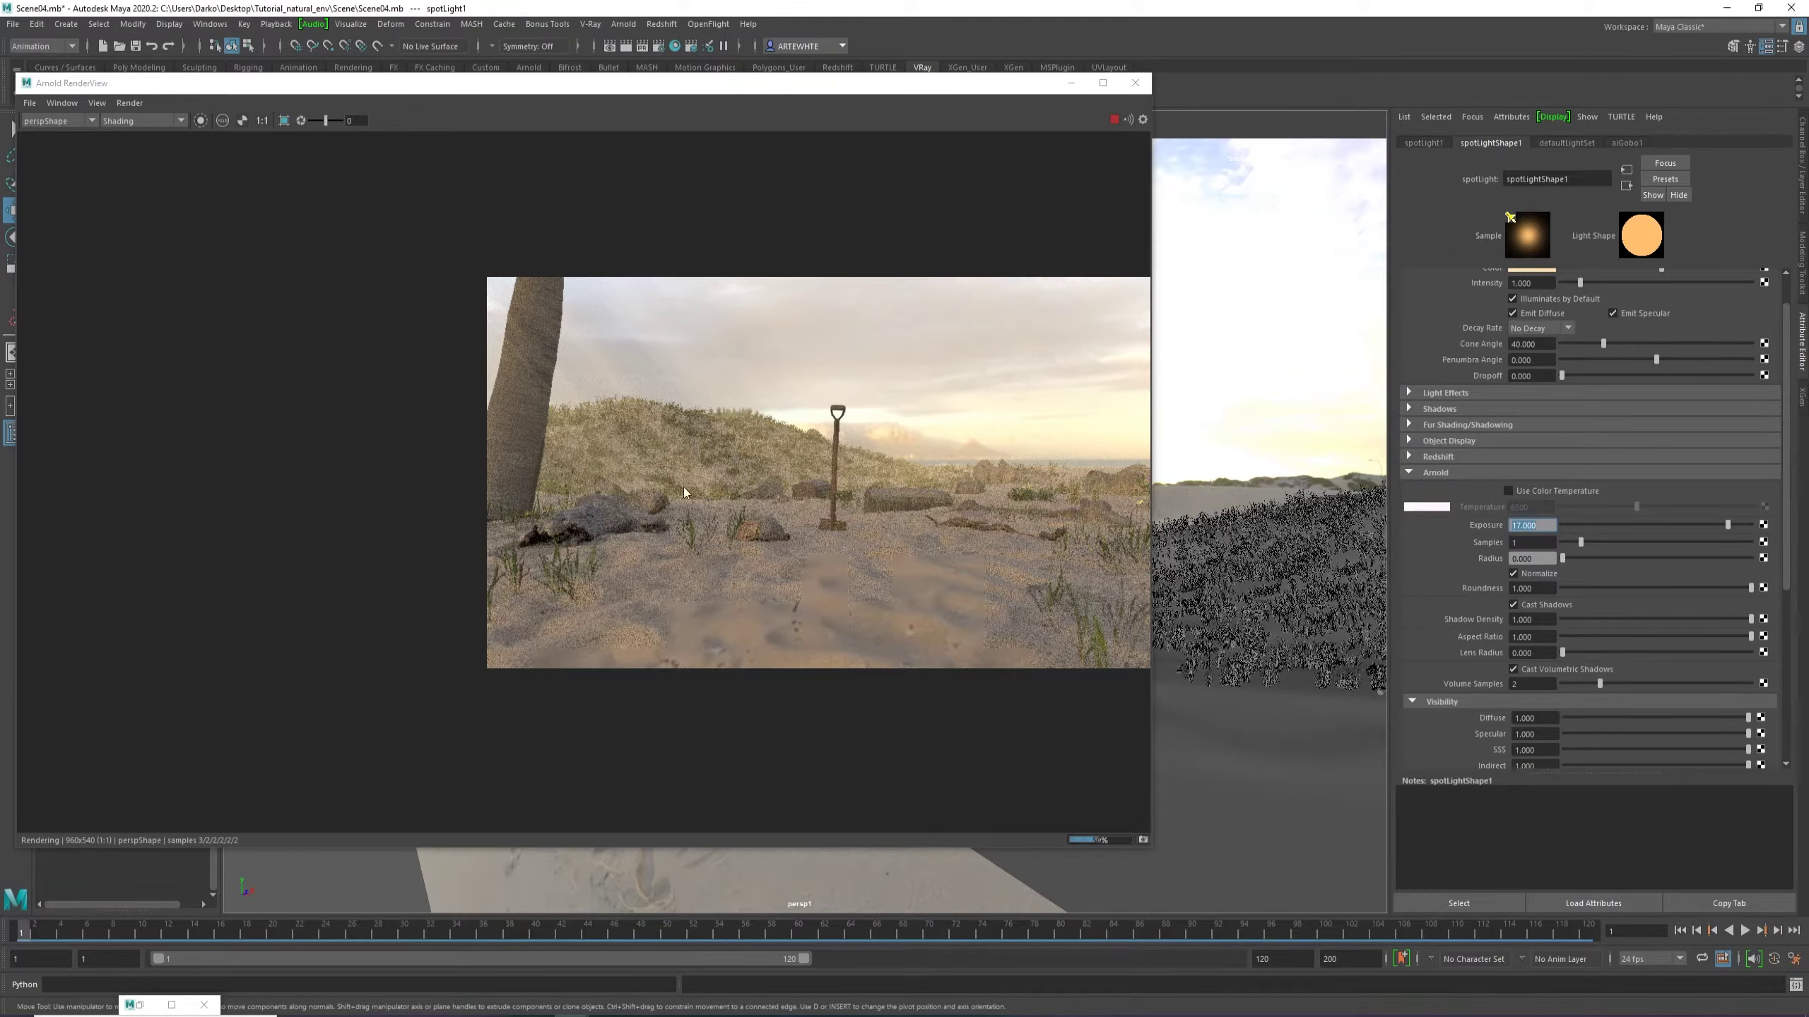
scroll(526, 292, "up", 2)
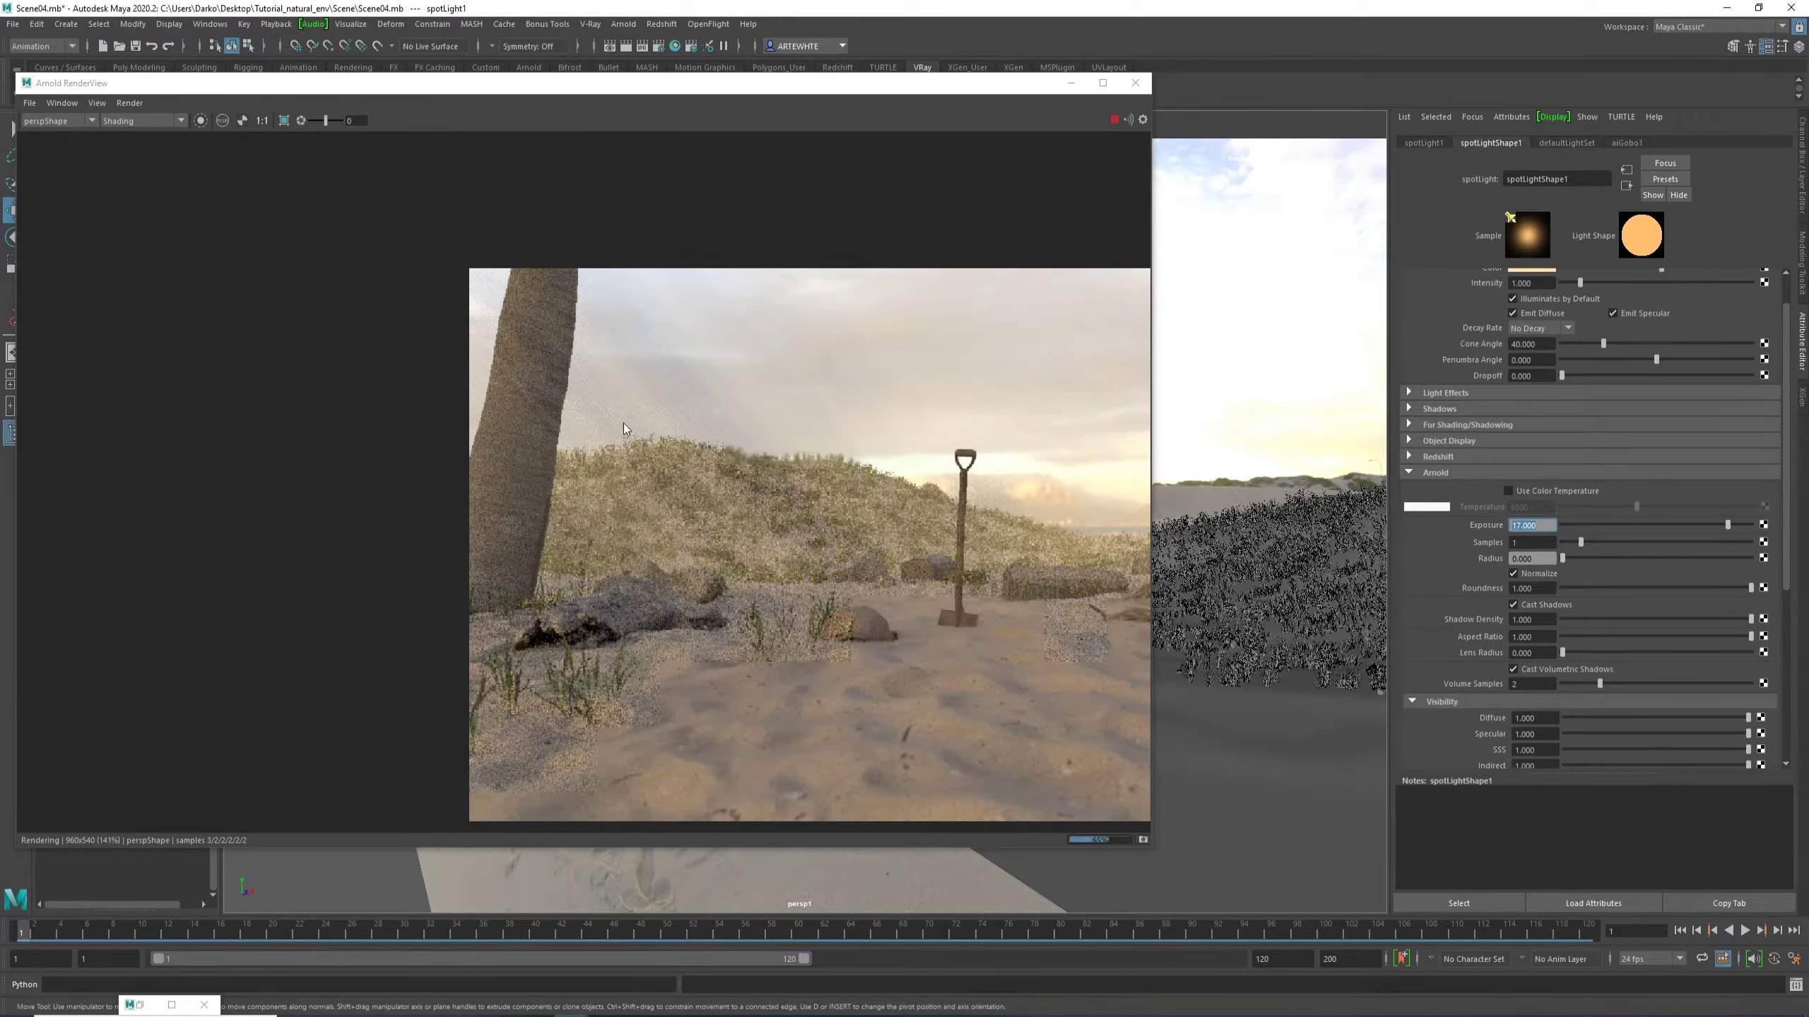
scroll(627, 463, "down", 2)
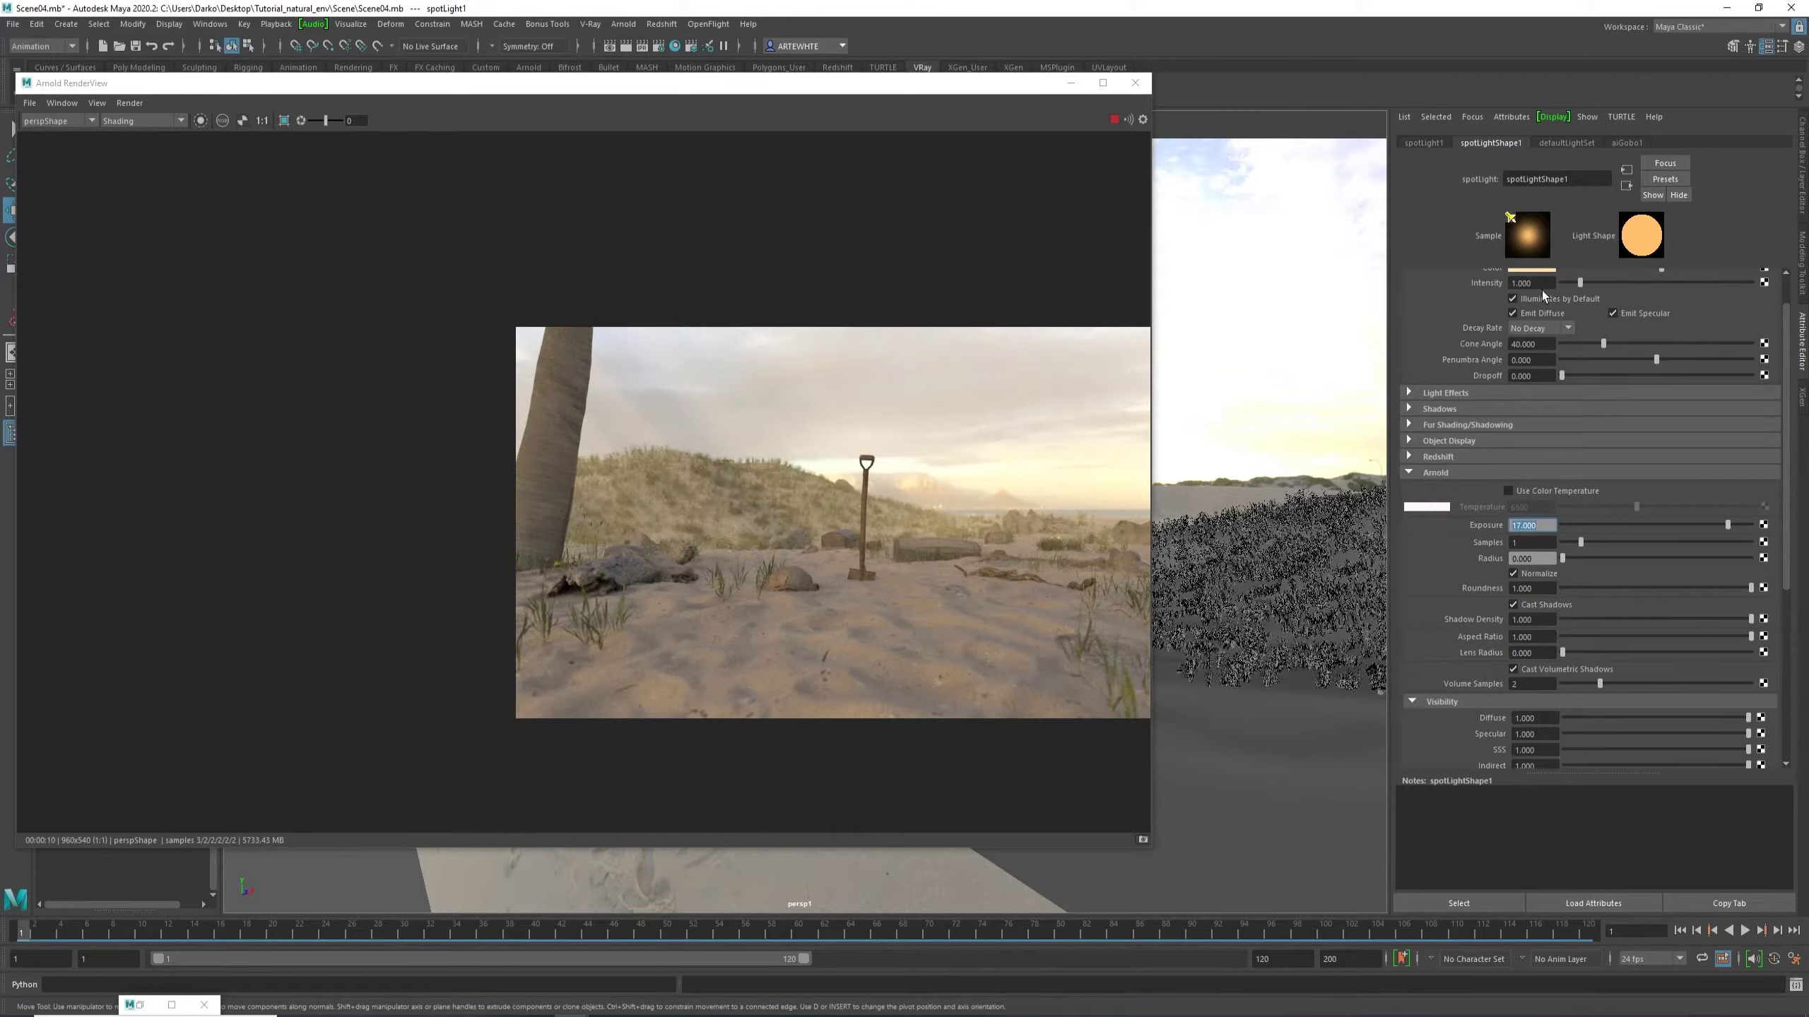
Lower the saturation of spotLight1's orange color slightly and inspect the updated render up close.
scroll(1543, 295, "up", 2)
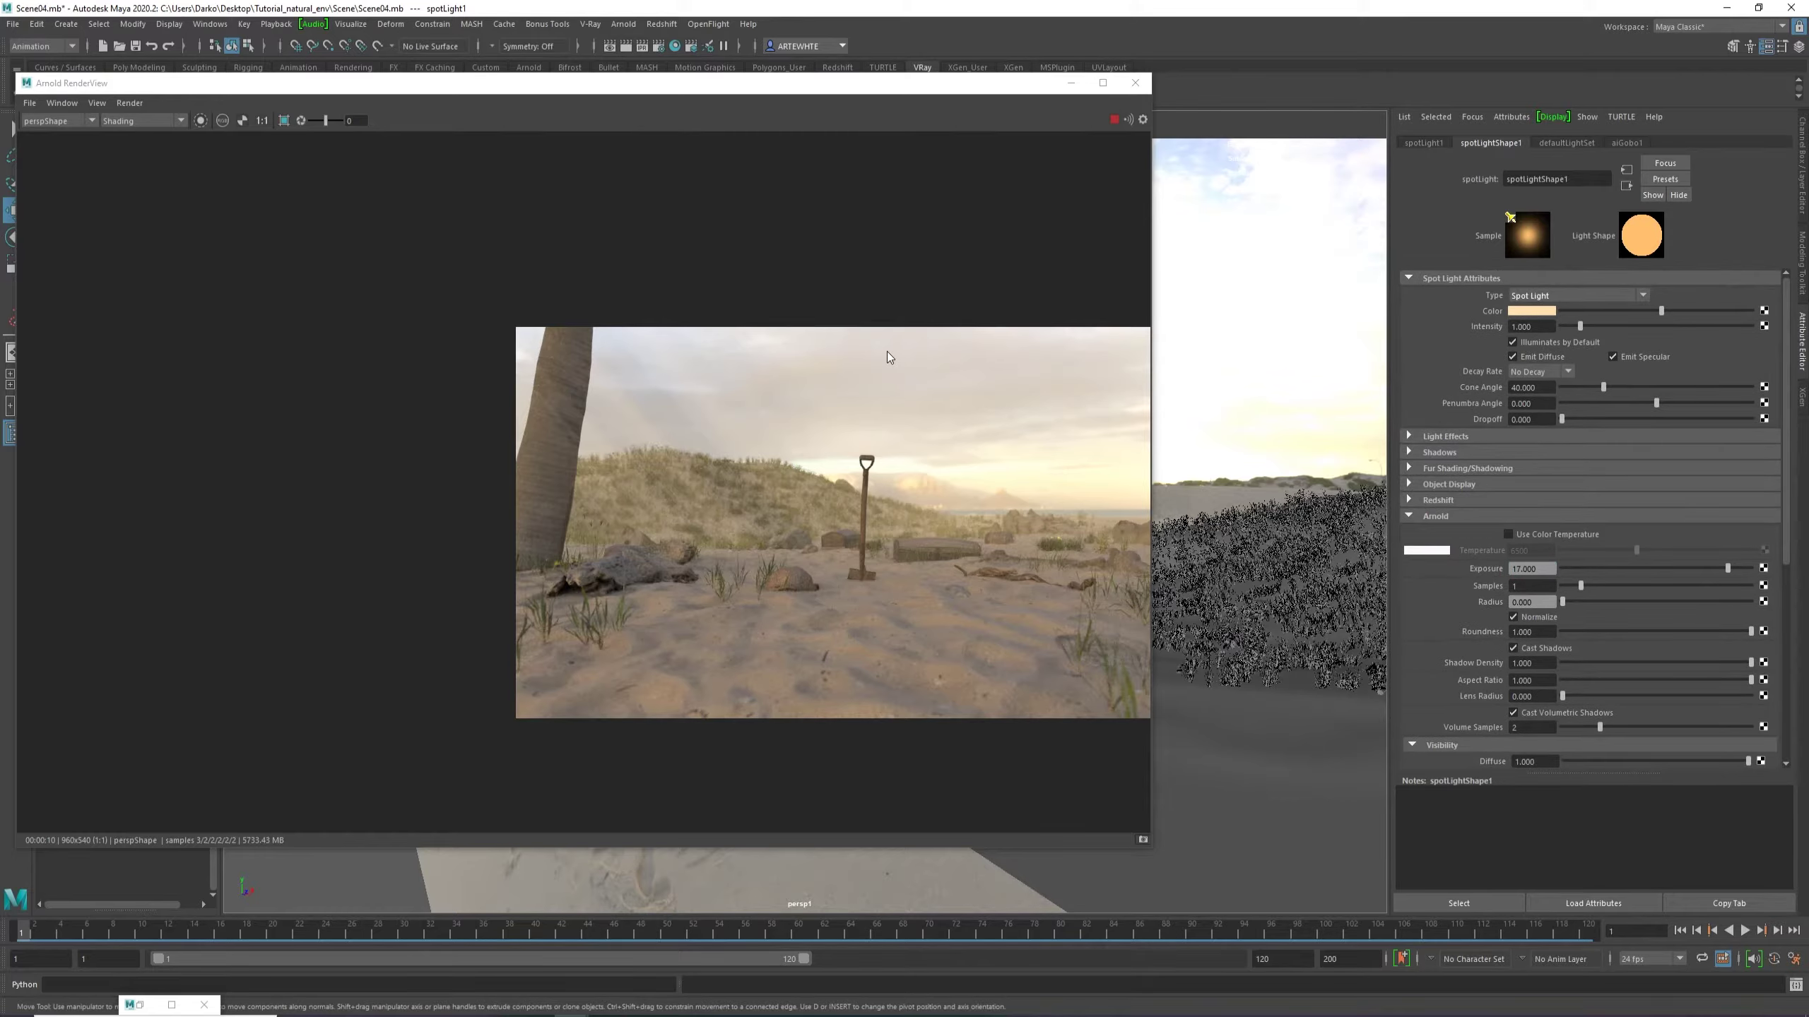
scroll(887, 356, "down", 2)
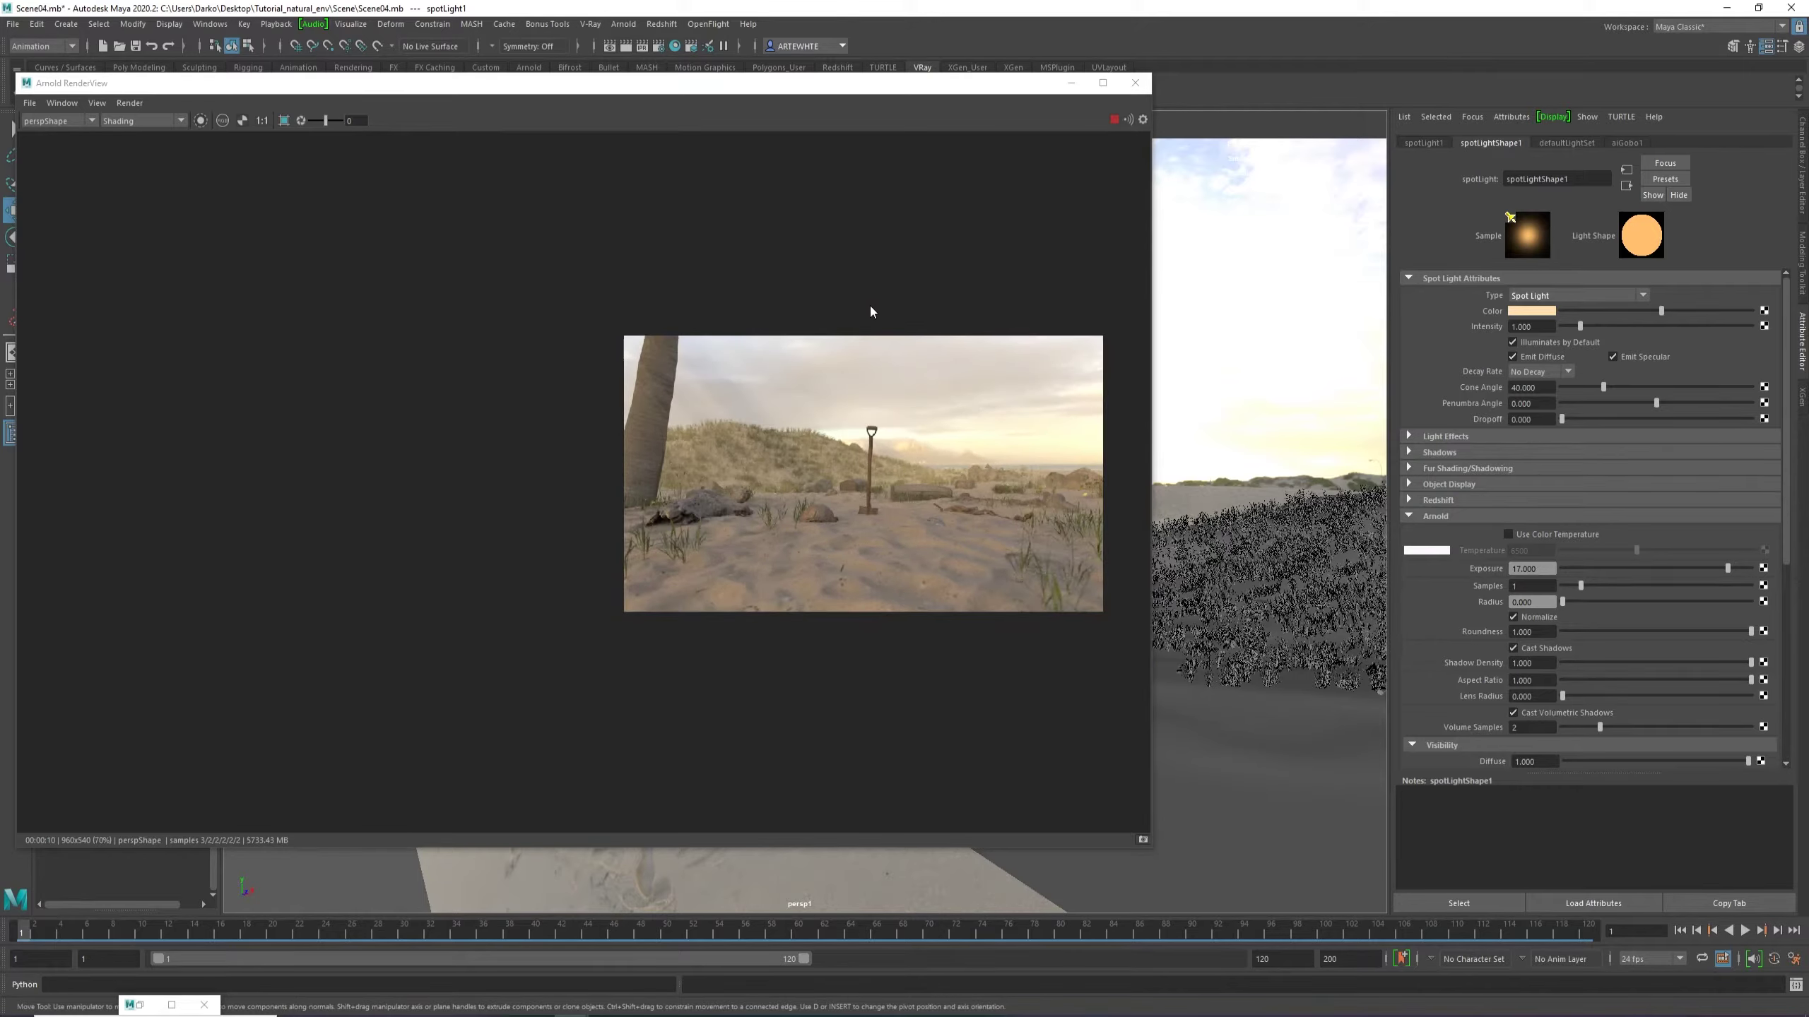
left_click(1523, 309)
left_click_drag(1495, 369, 1482, 368)
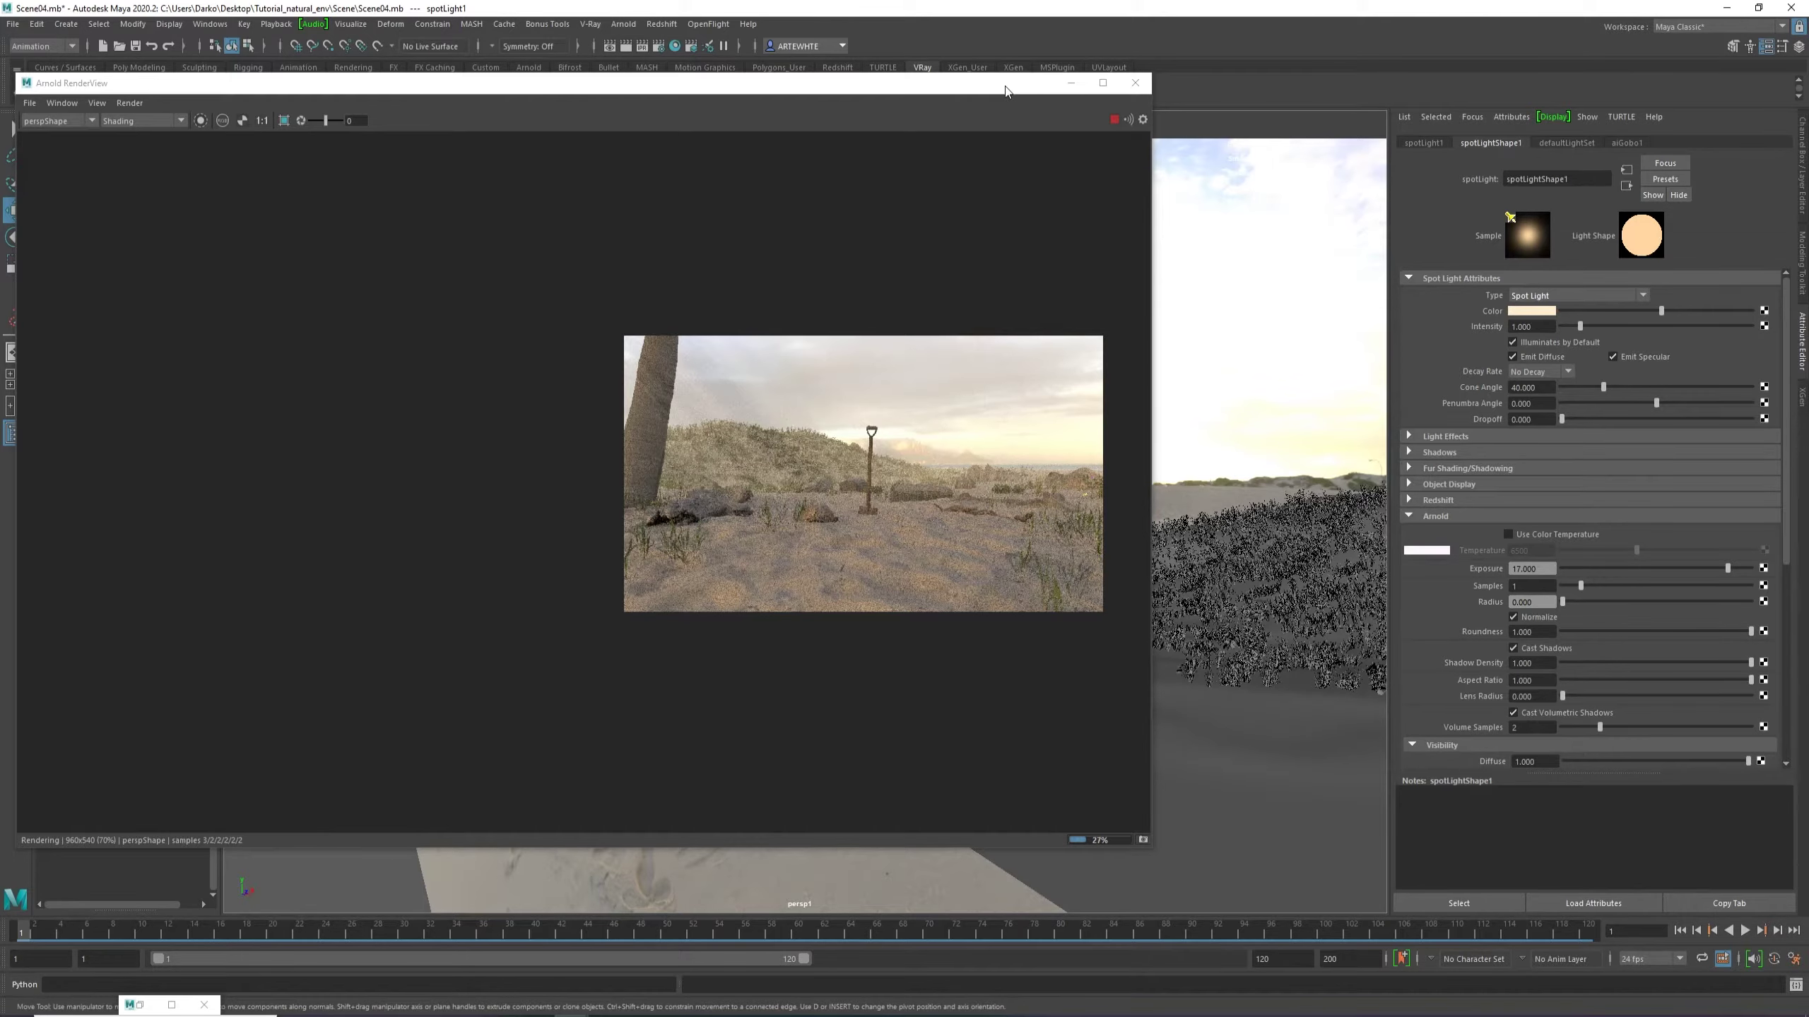
left_click_drag(1006, 90, 865, 44)
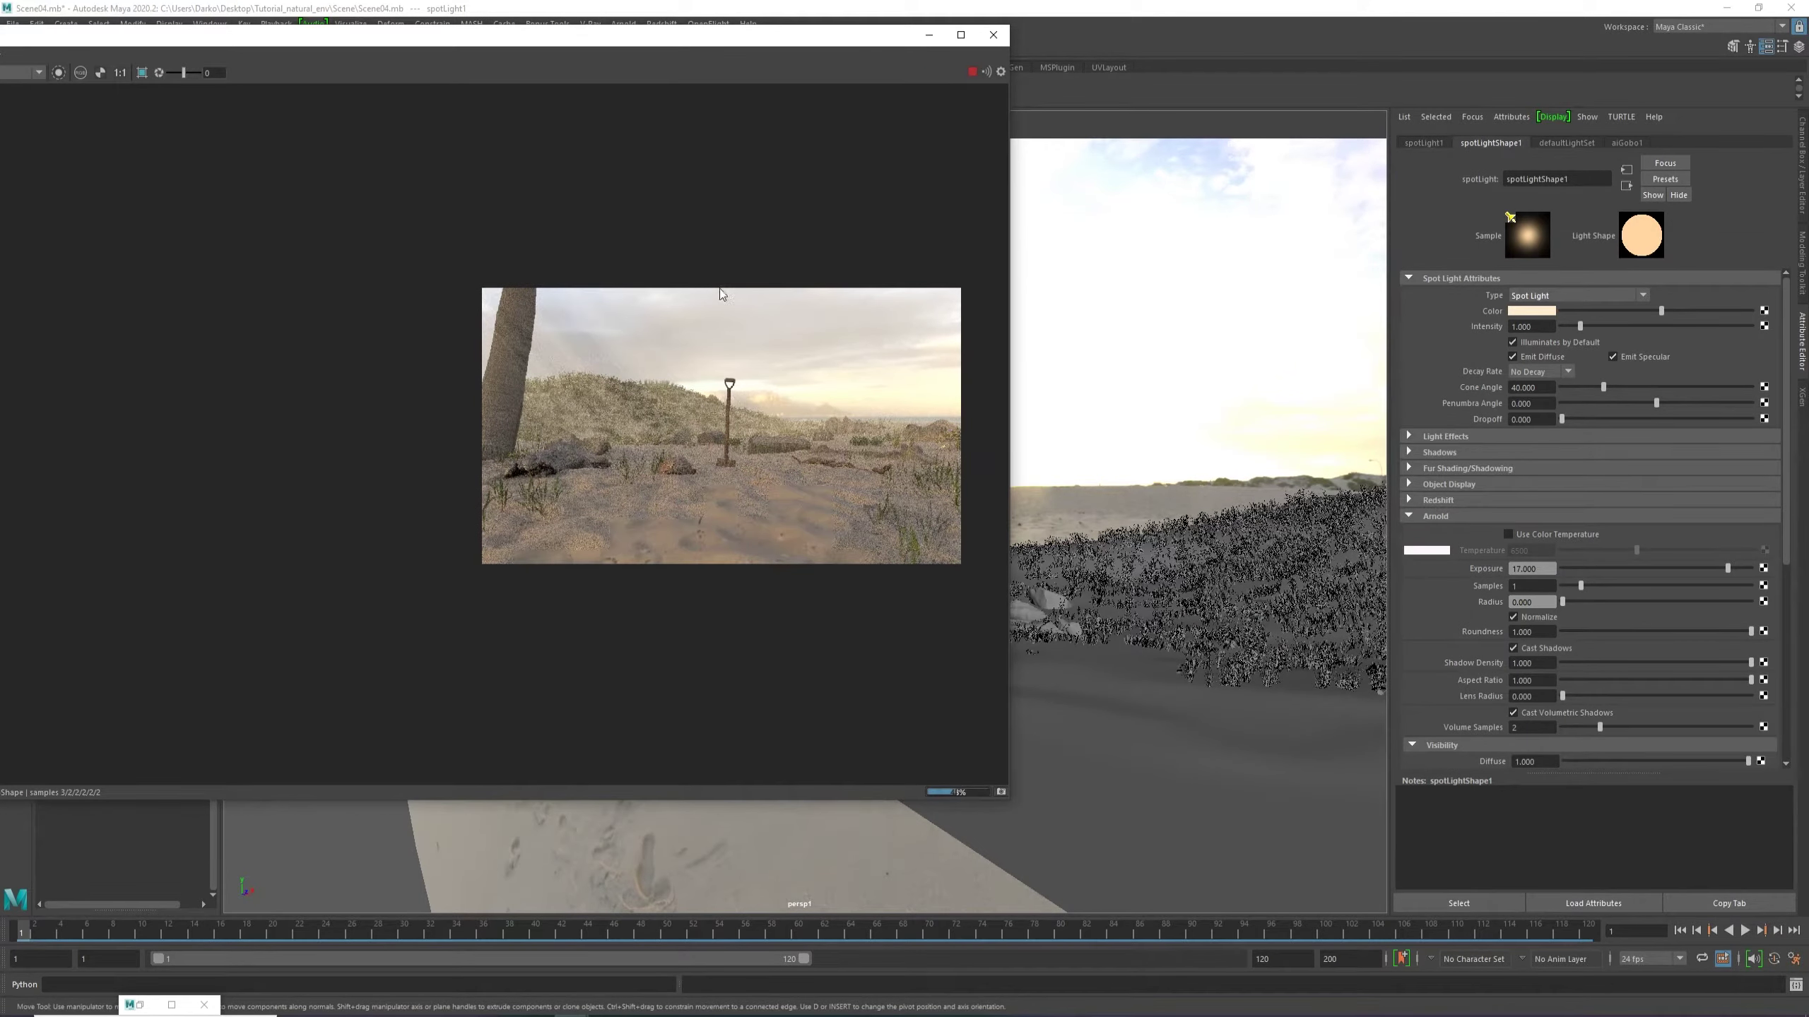
scroll(629, 299, "up", 1)
scroll(520, 334, "up", 1)
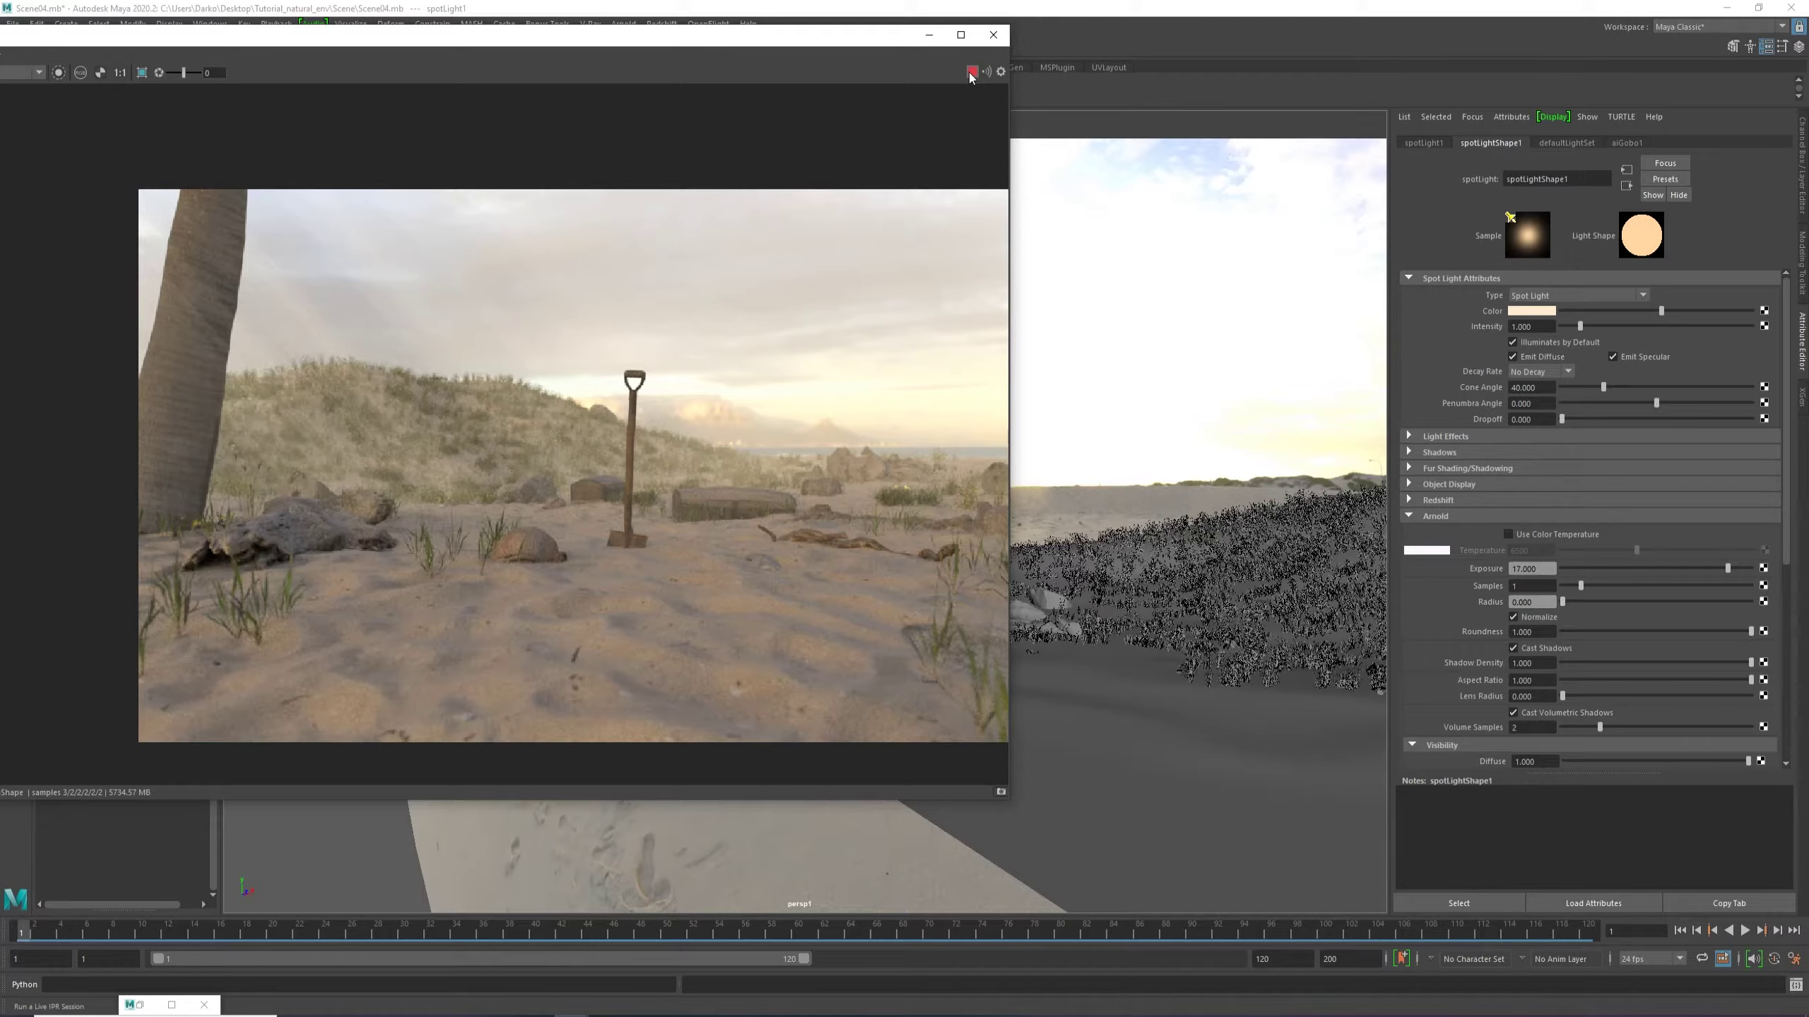
Rotate spotLight1 on the sky dome to redirect its beams and restart the live Arnold render.
left_click(929, 34)
left_click_drag(924, 355, 909, 513, "alt")
right_click_drag(908, 512, 809, 349, "alt")
left_click_drag(810, 353, 902, 404, "alt")
key("e")
left_click(267, 1010)
left_click(268, 1007)
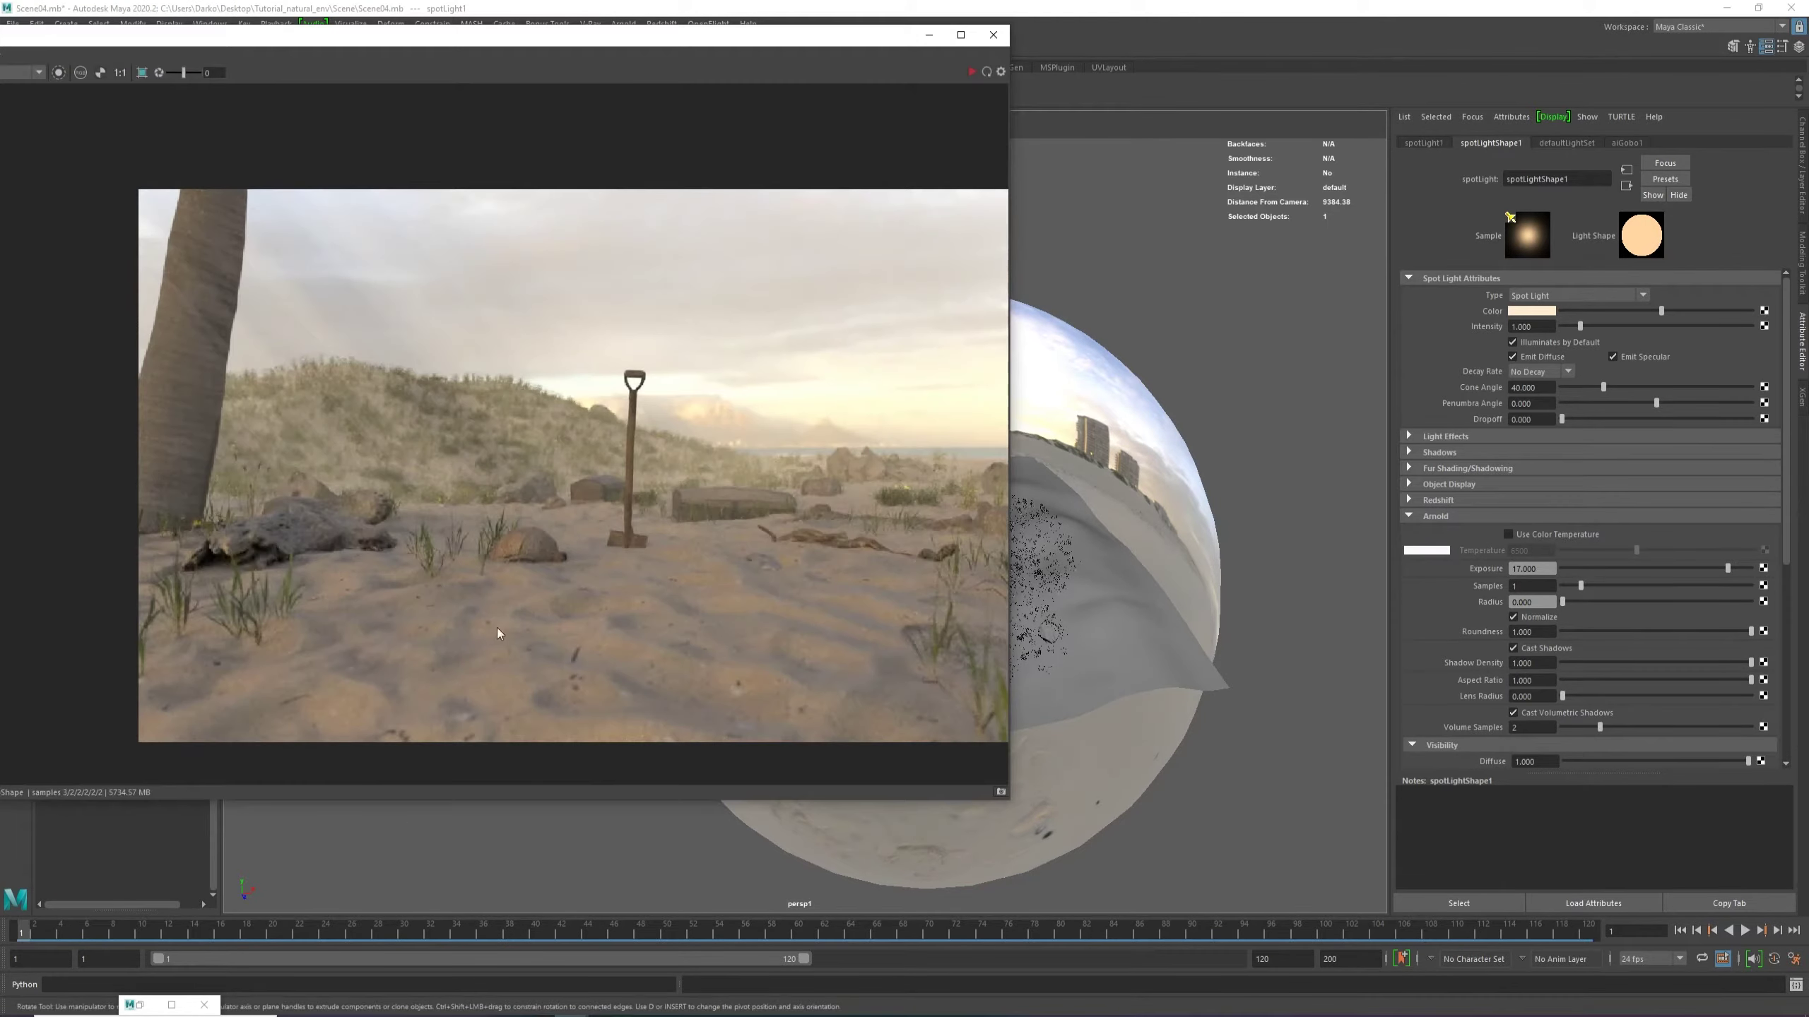
left_click(972, 72)
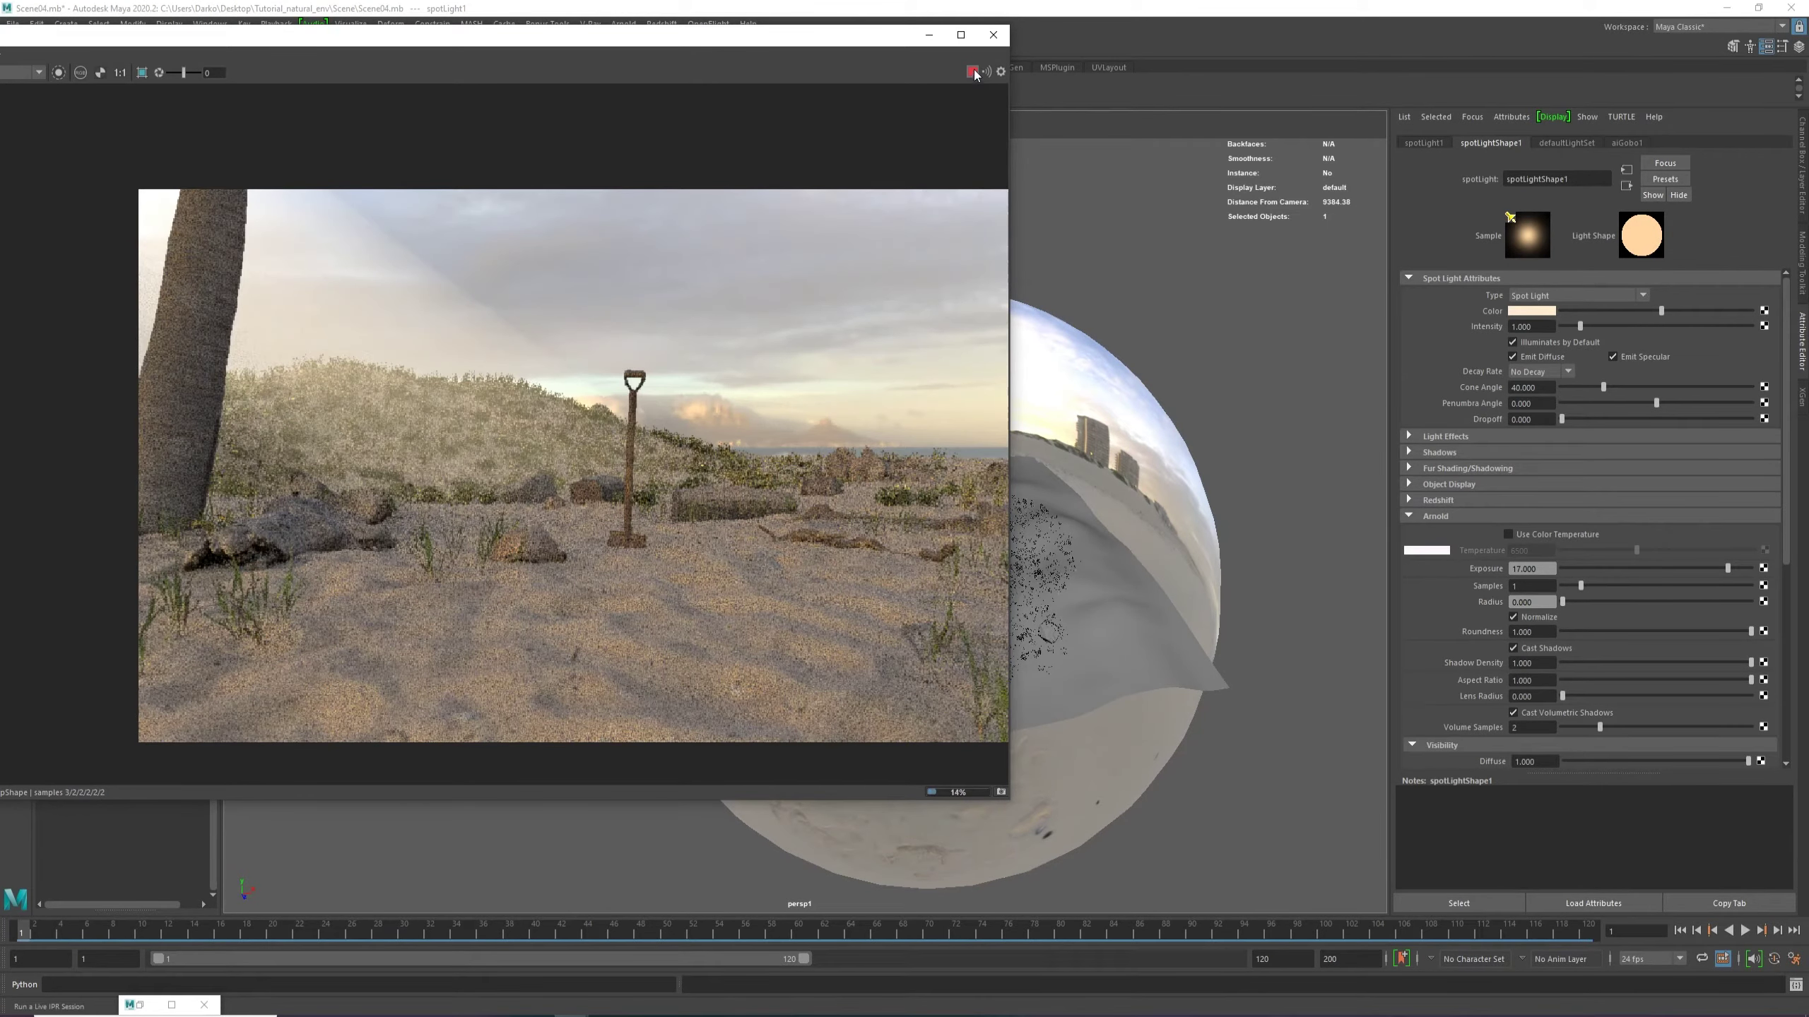
left_click_drag(890, 45, 1588, 50)
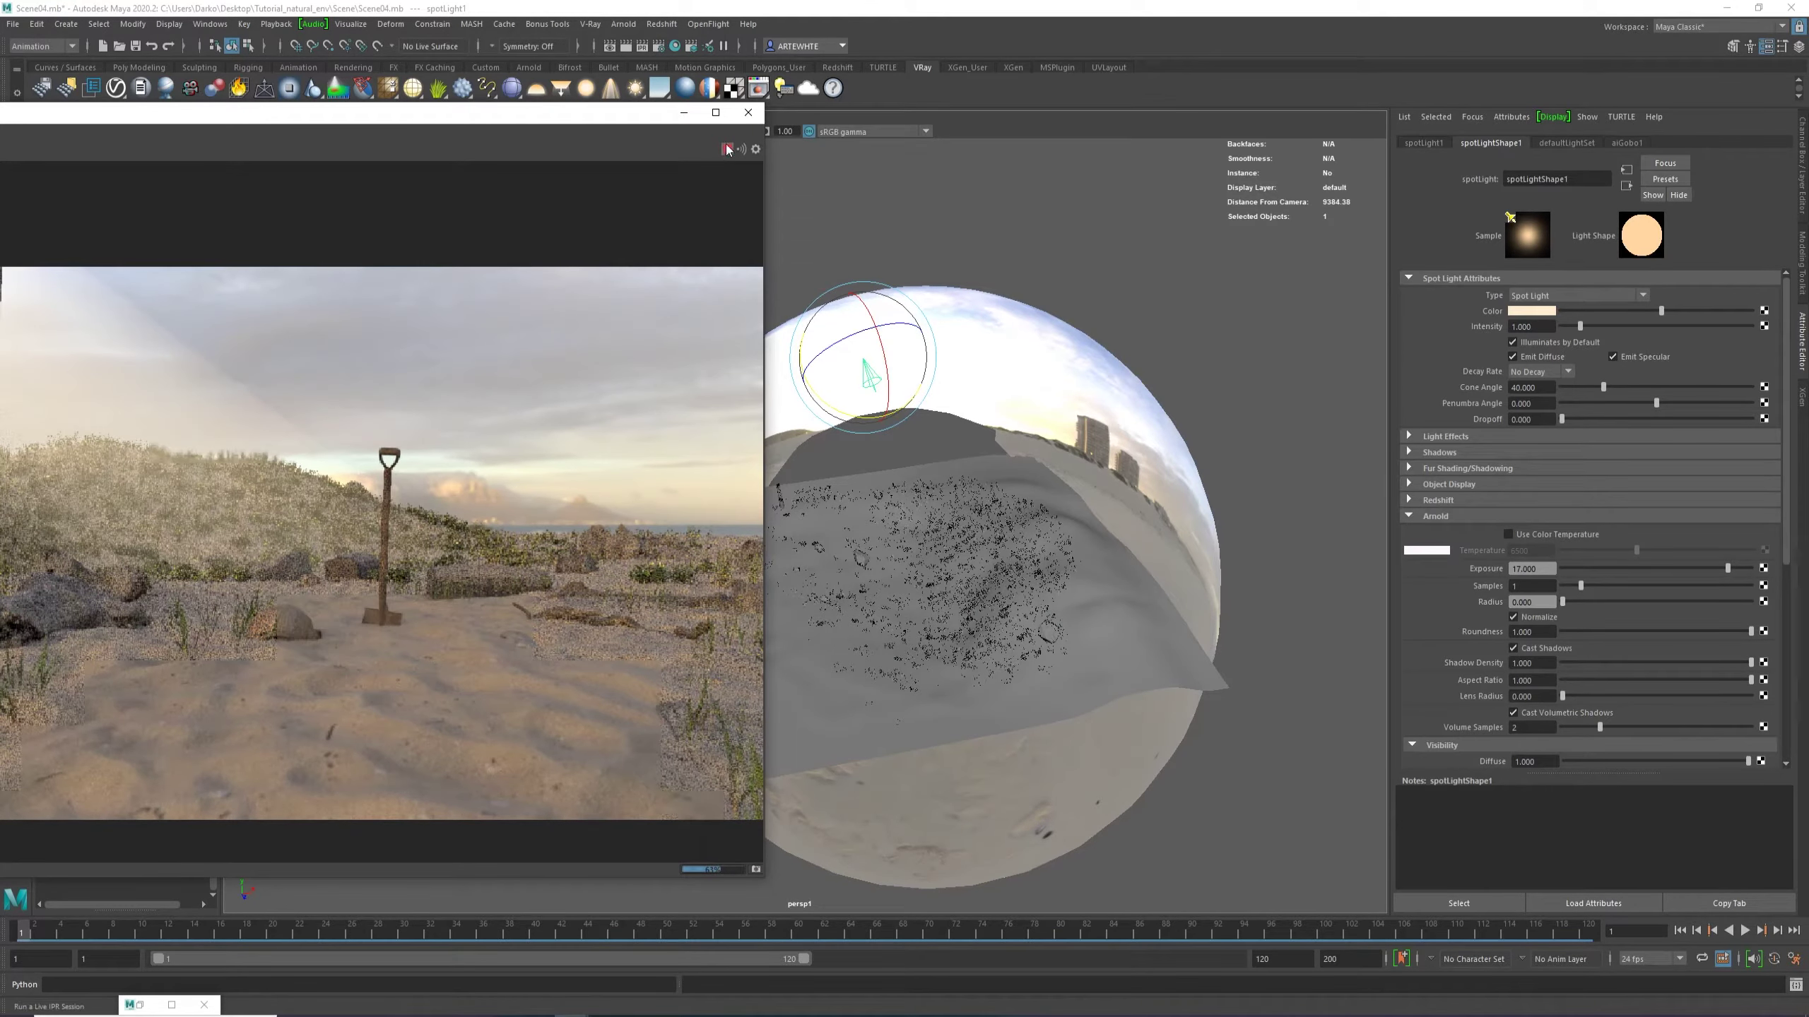
Rotate spotLight1 further so its light reaches more of the beach, and refresh the Arnold render.
left_click(727, 149)
left_click_drag(878, 335, 847, 300)
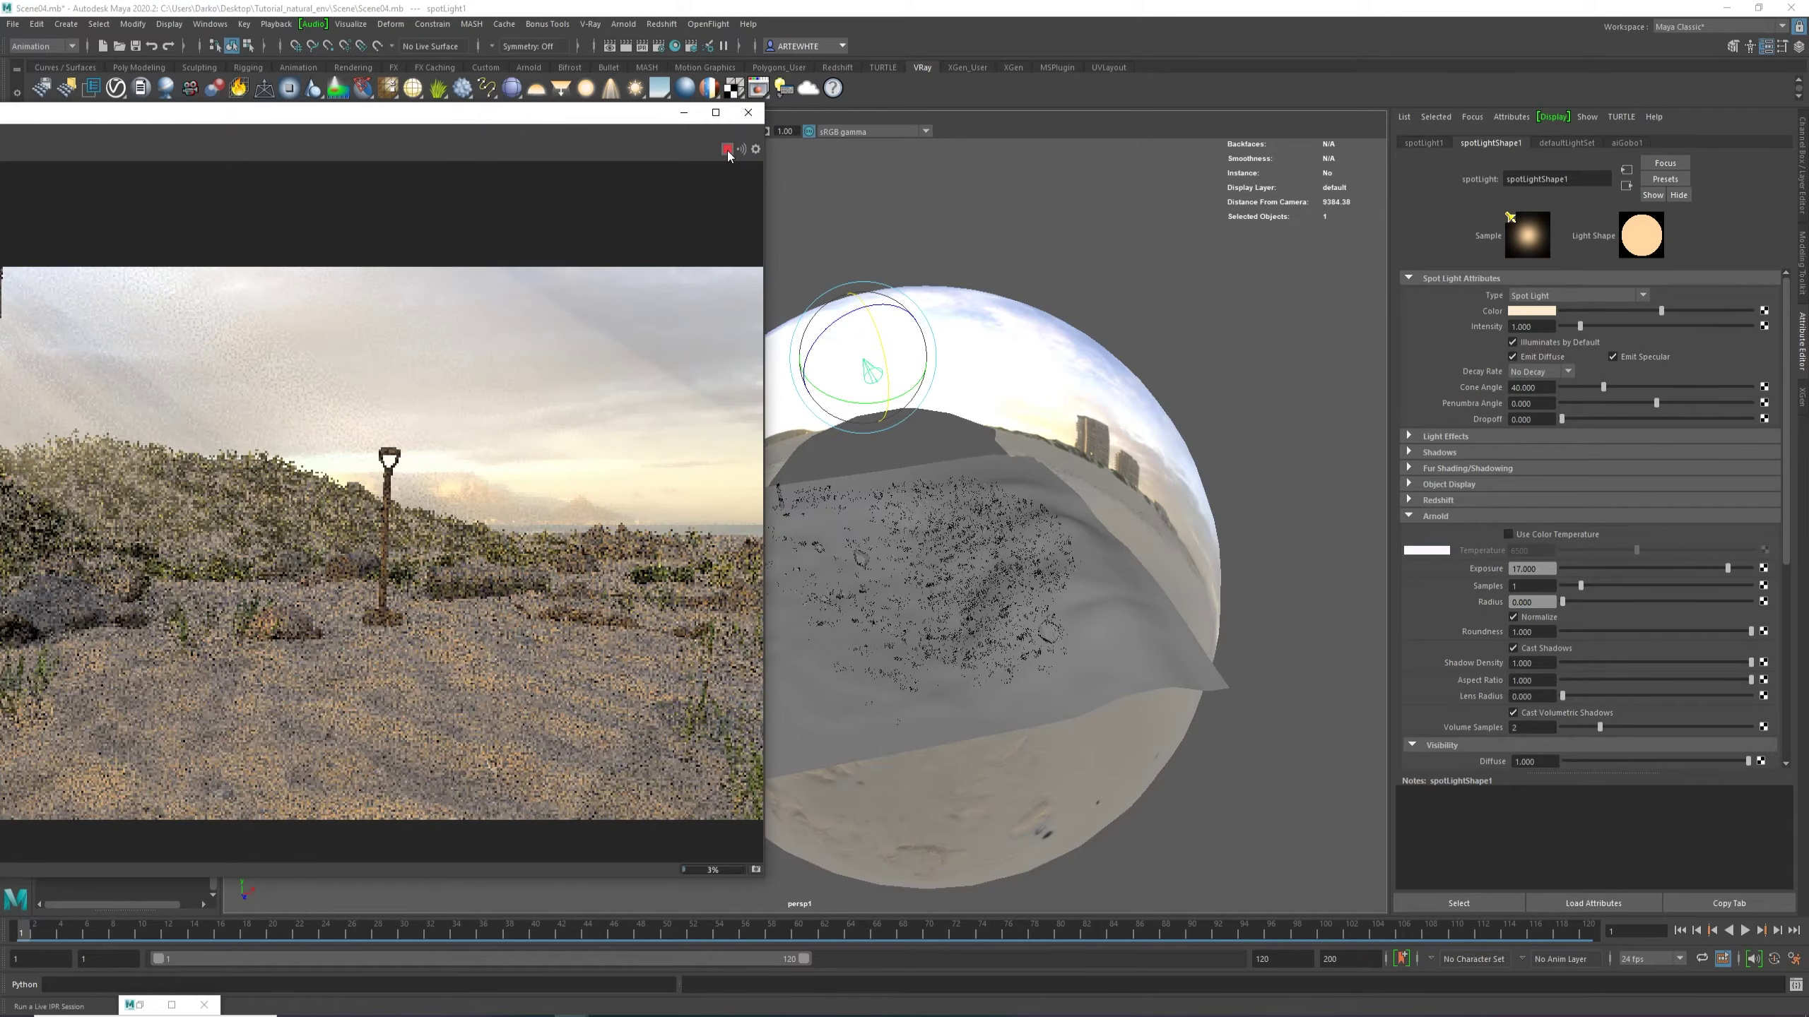
middle_click_drag(1005, 343, 1087, 362, "alt")
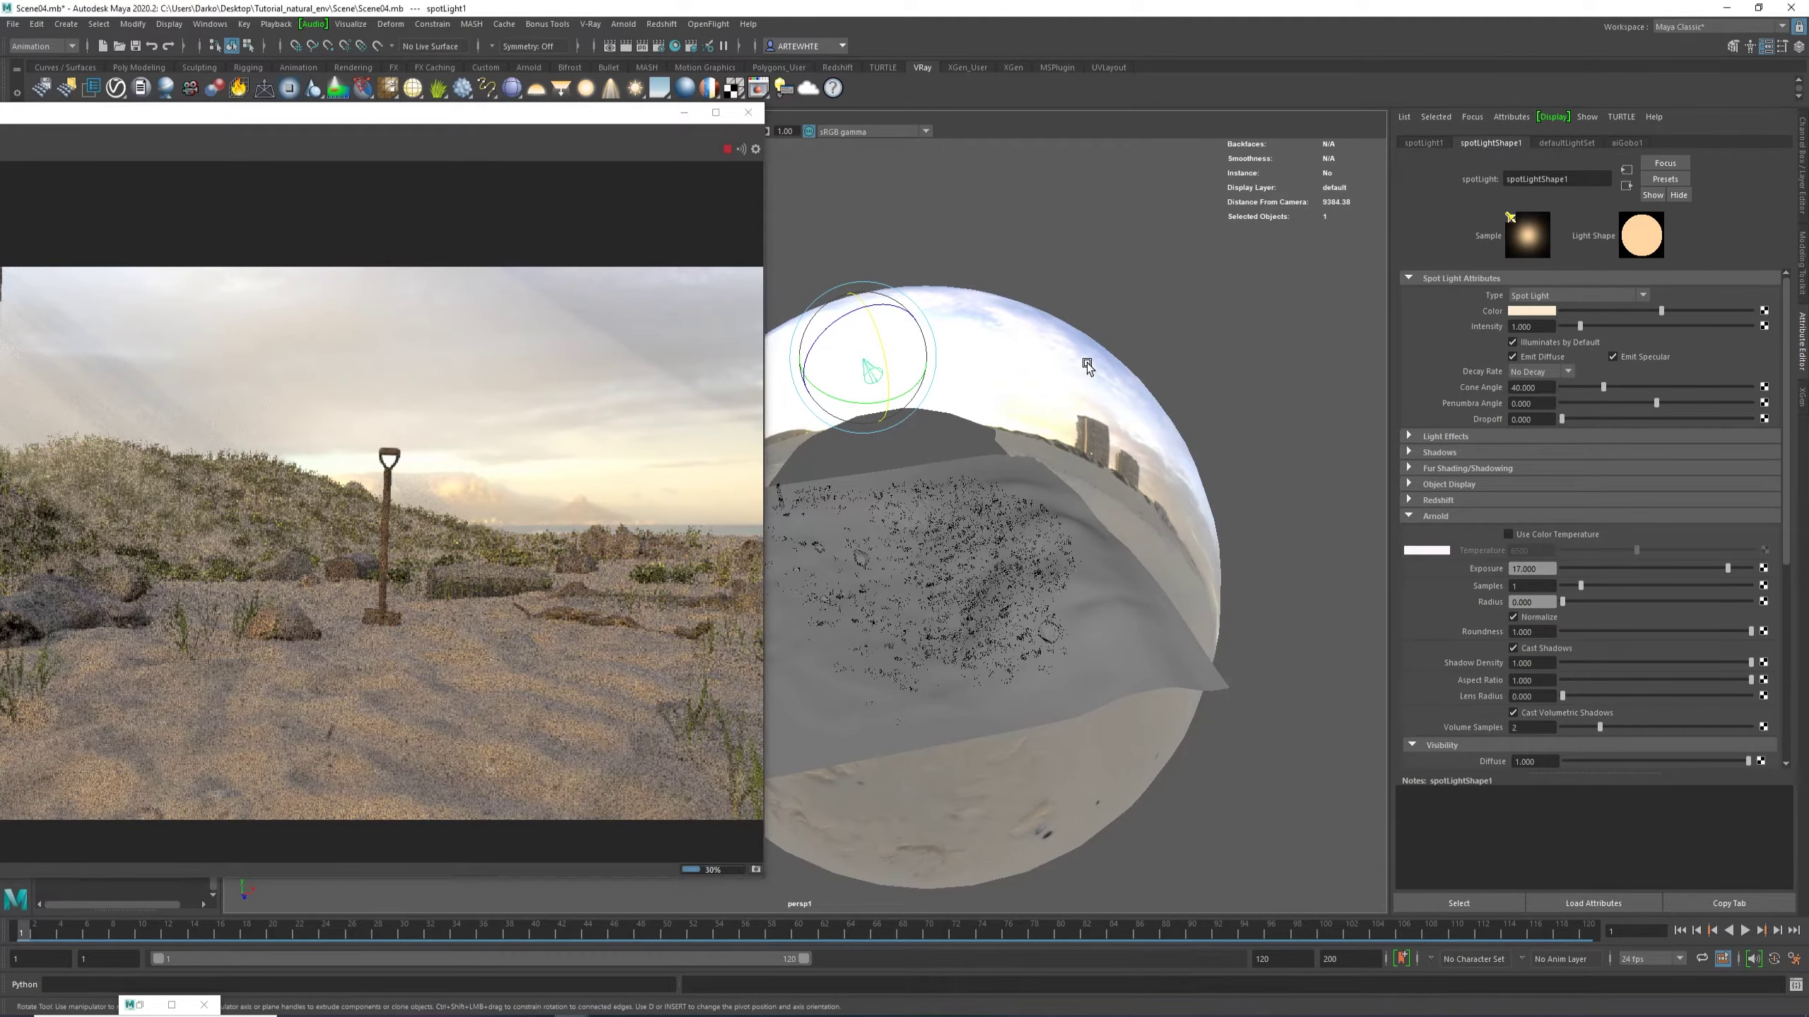
left_click(726, 149)
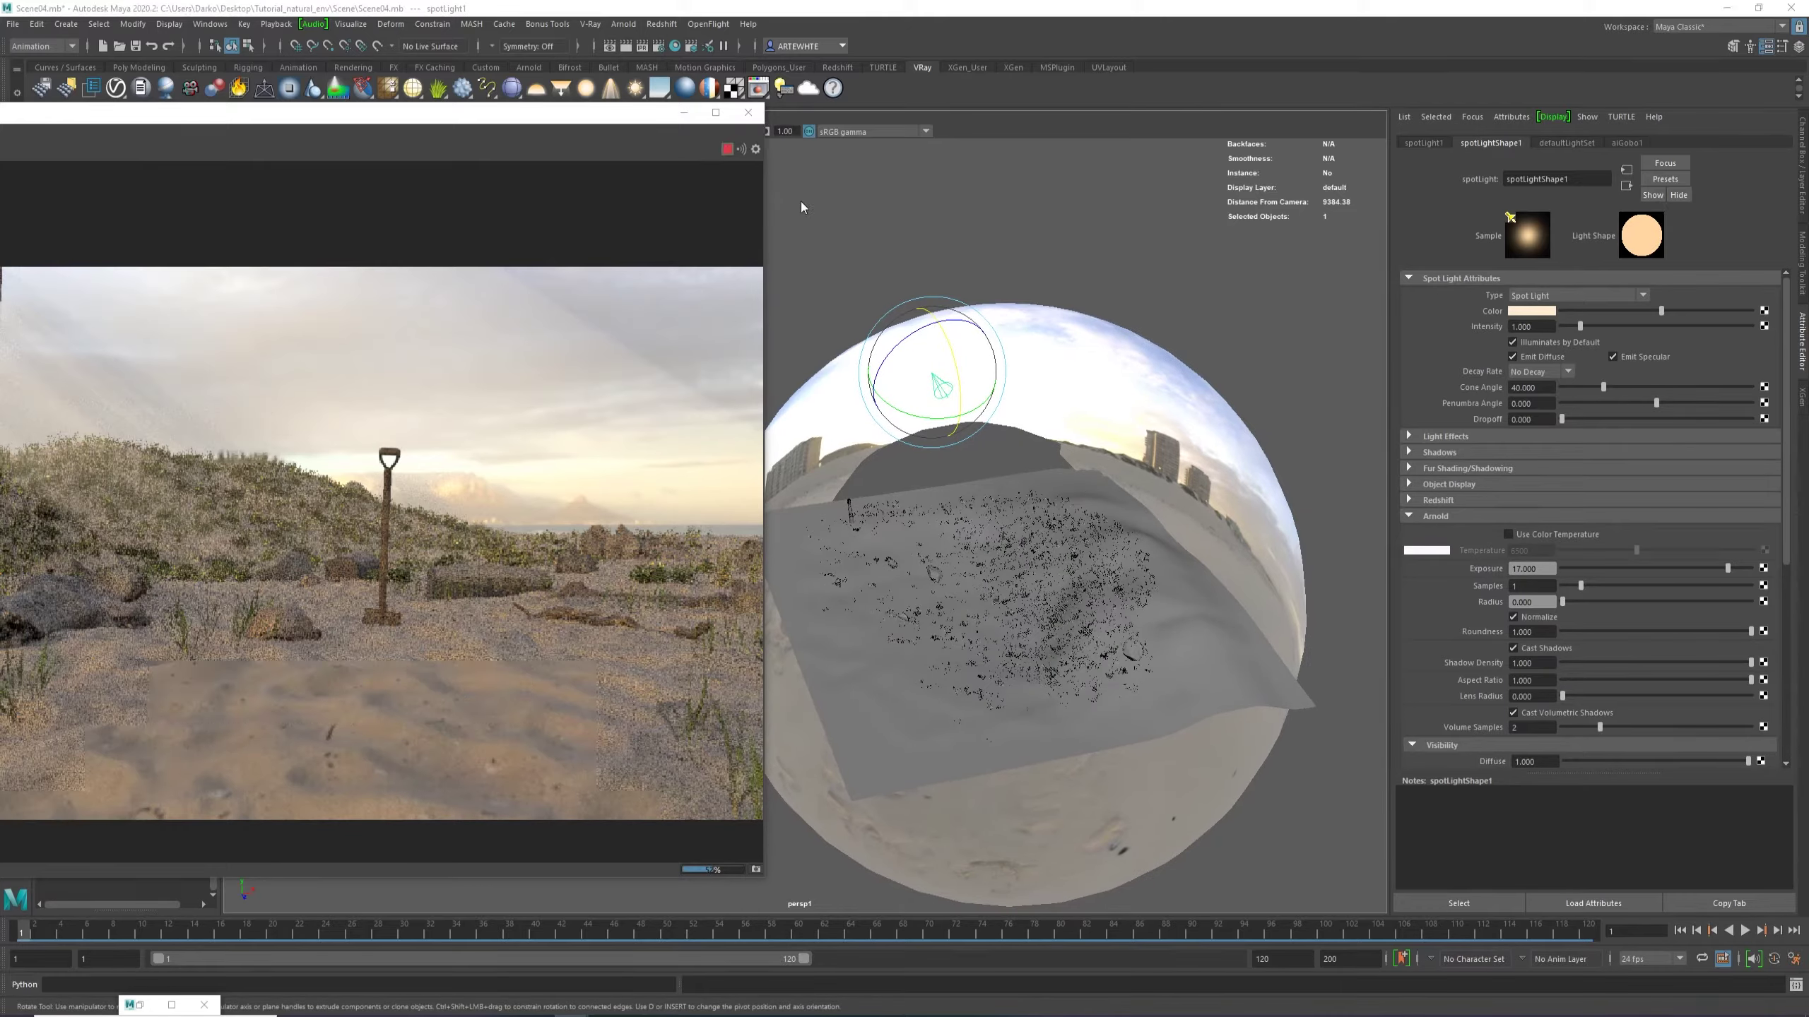
Widen spotLight1's cone angle to about 72.8 and render the beach scene again.
left_click_drag(947, 392, 1260, 533, "alt")
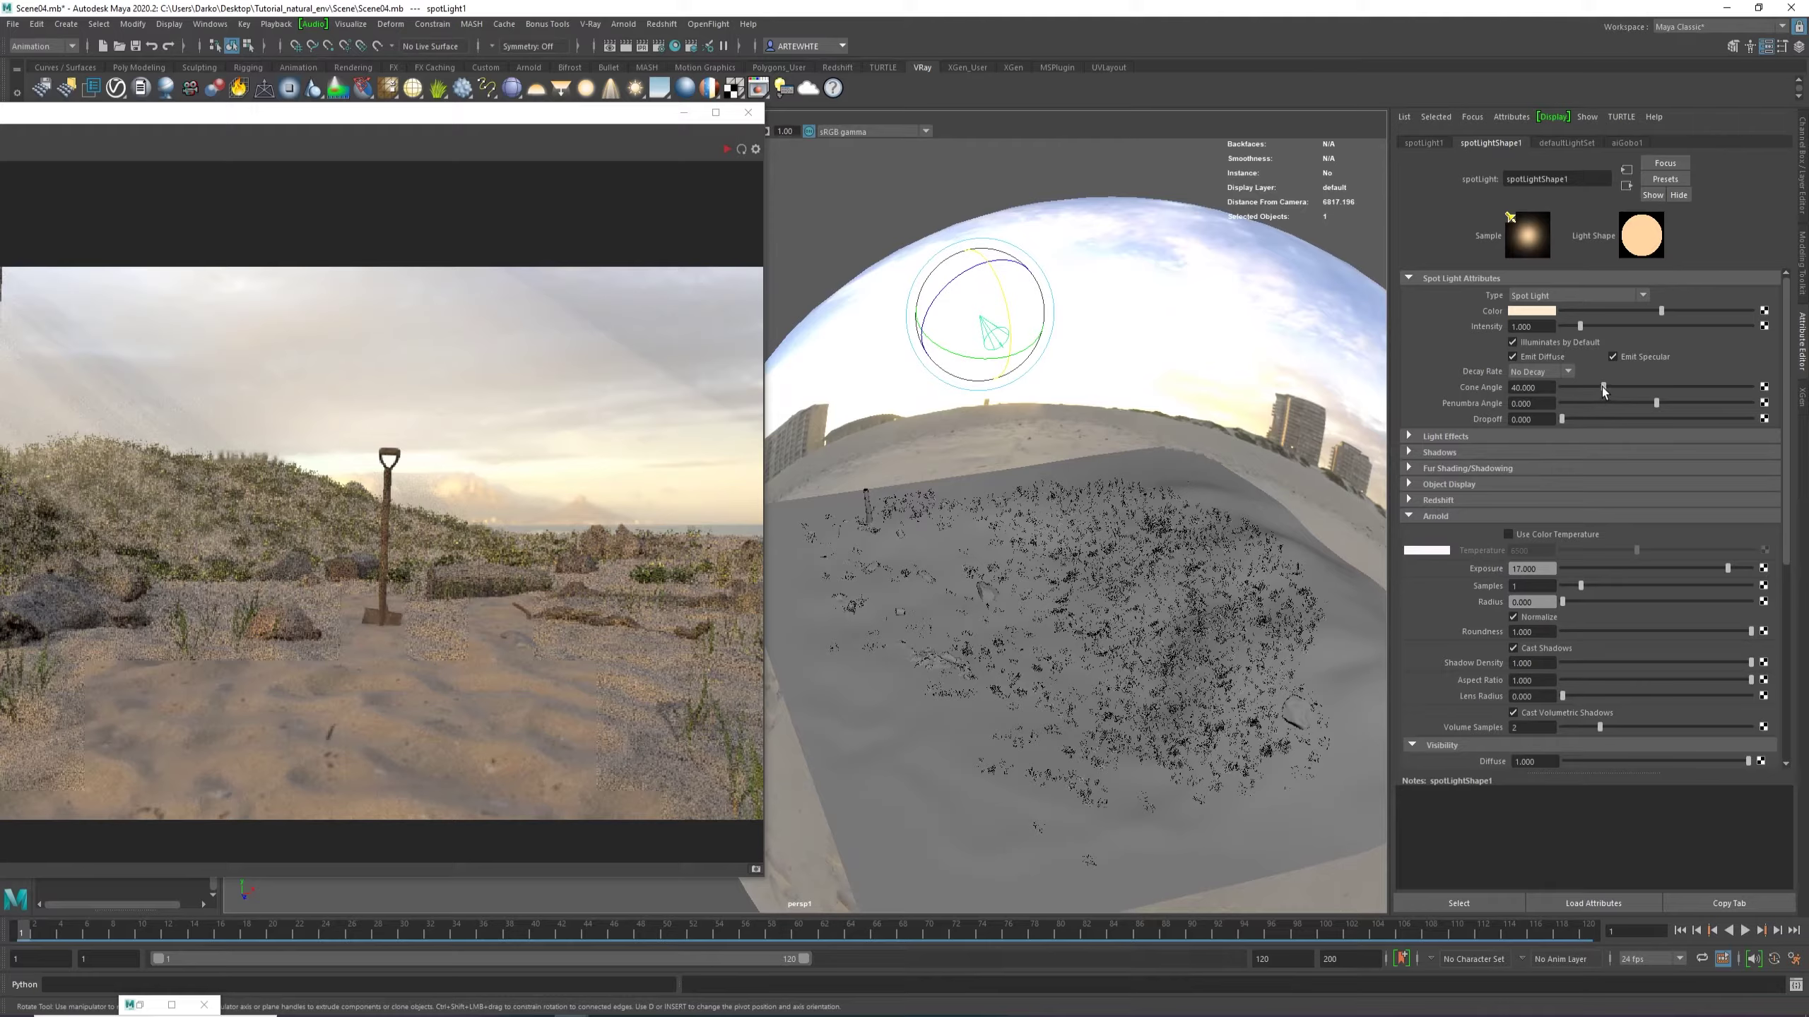
left_click_drag(1603, 388, 1637, 388)
left_click(725, 150)
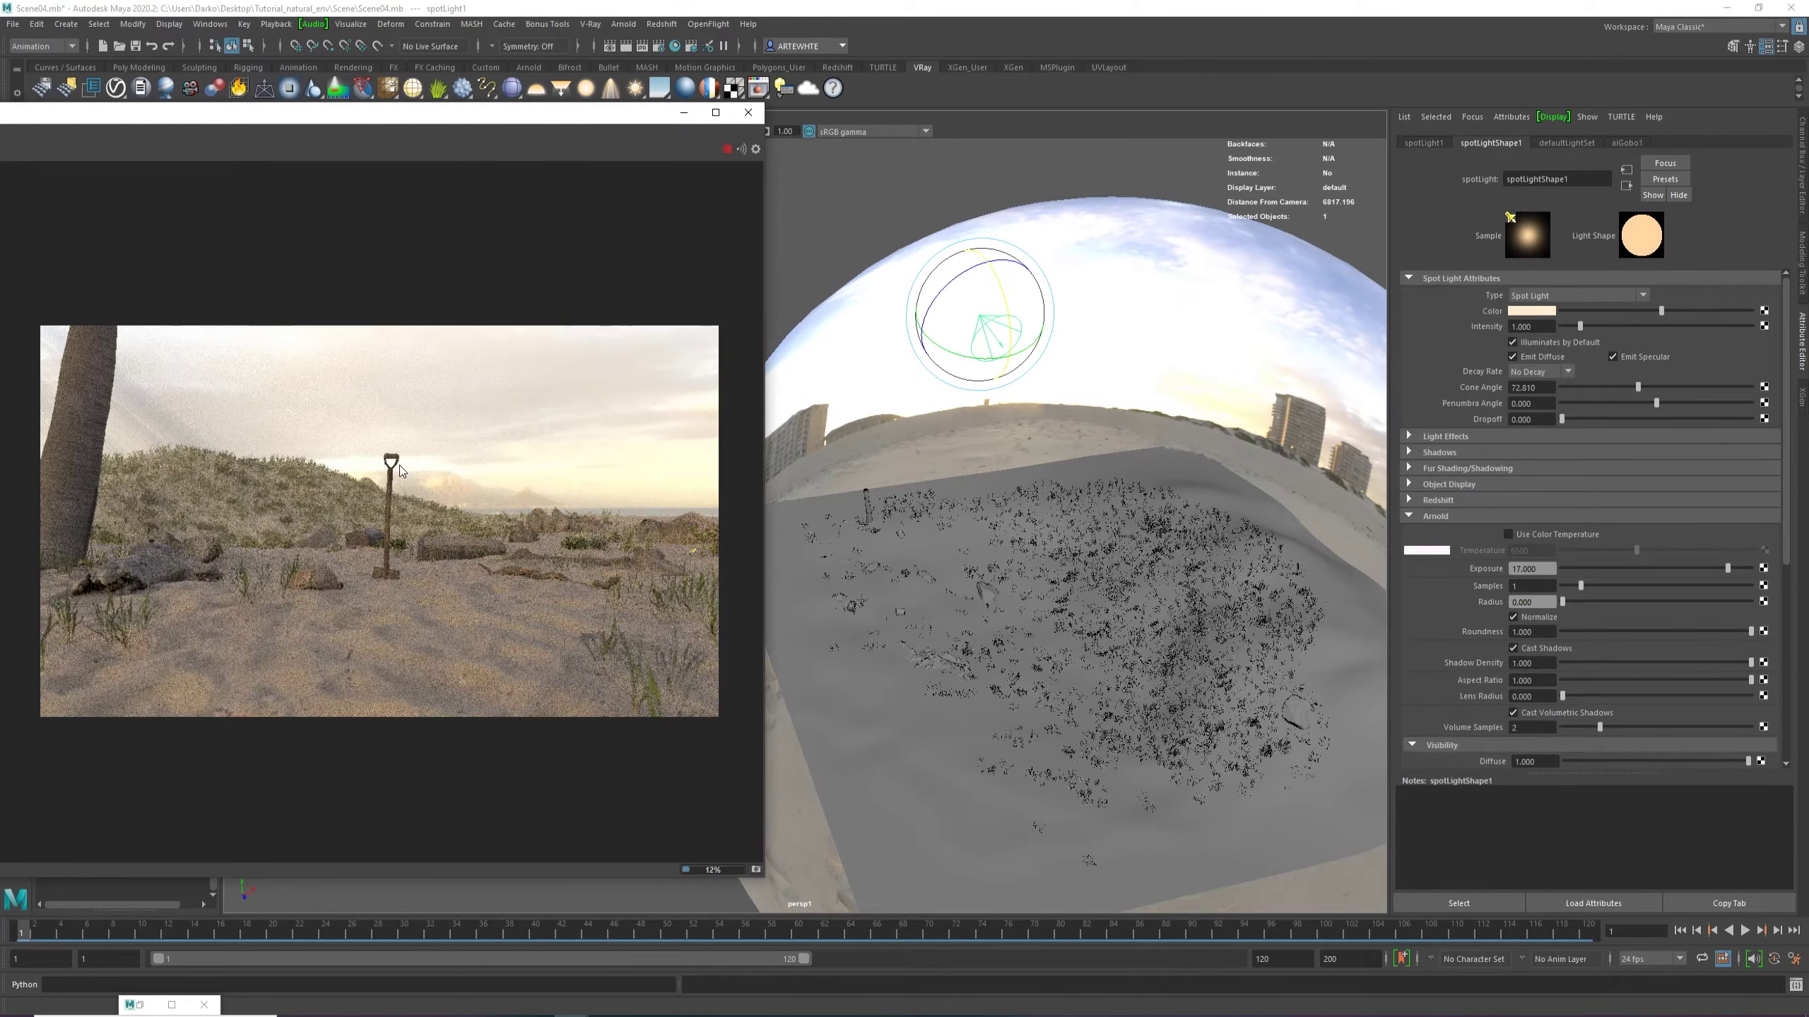
scroll(275, 416, "up", 2)
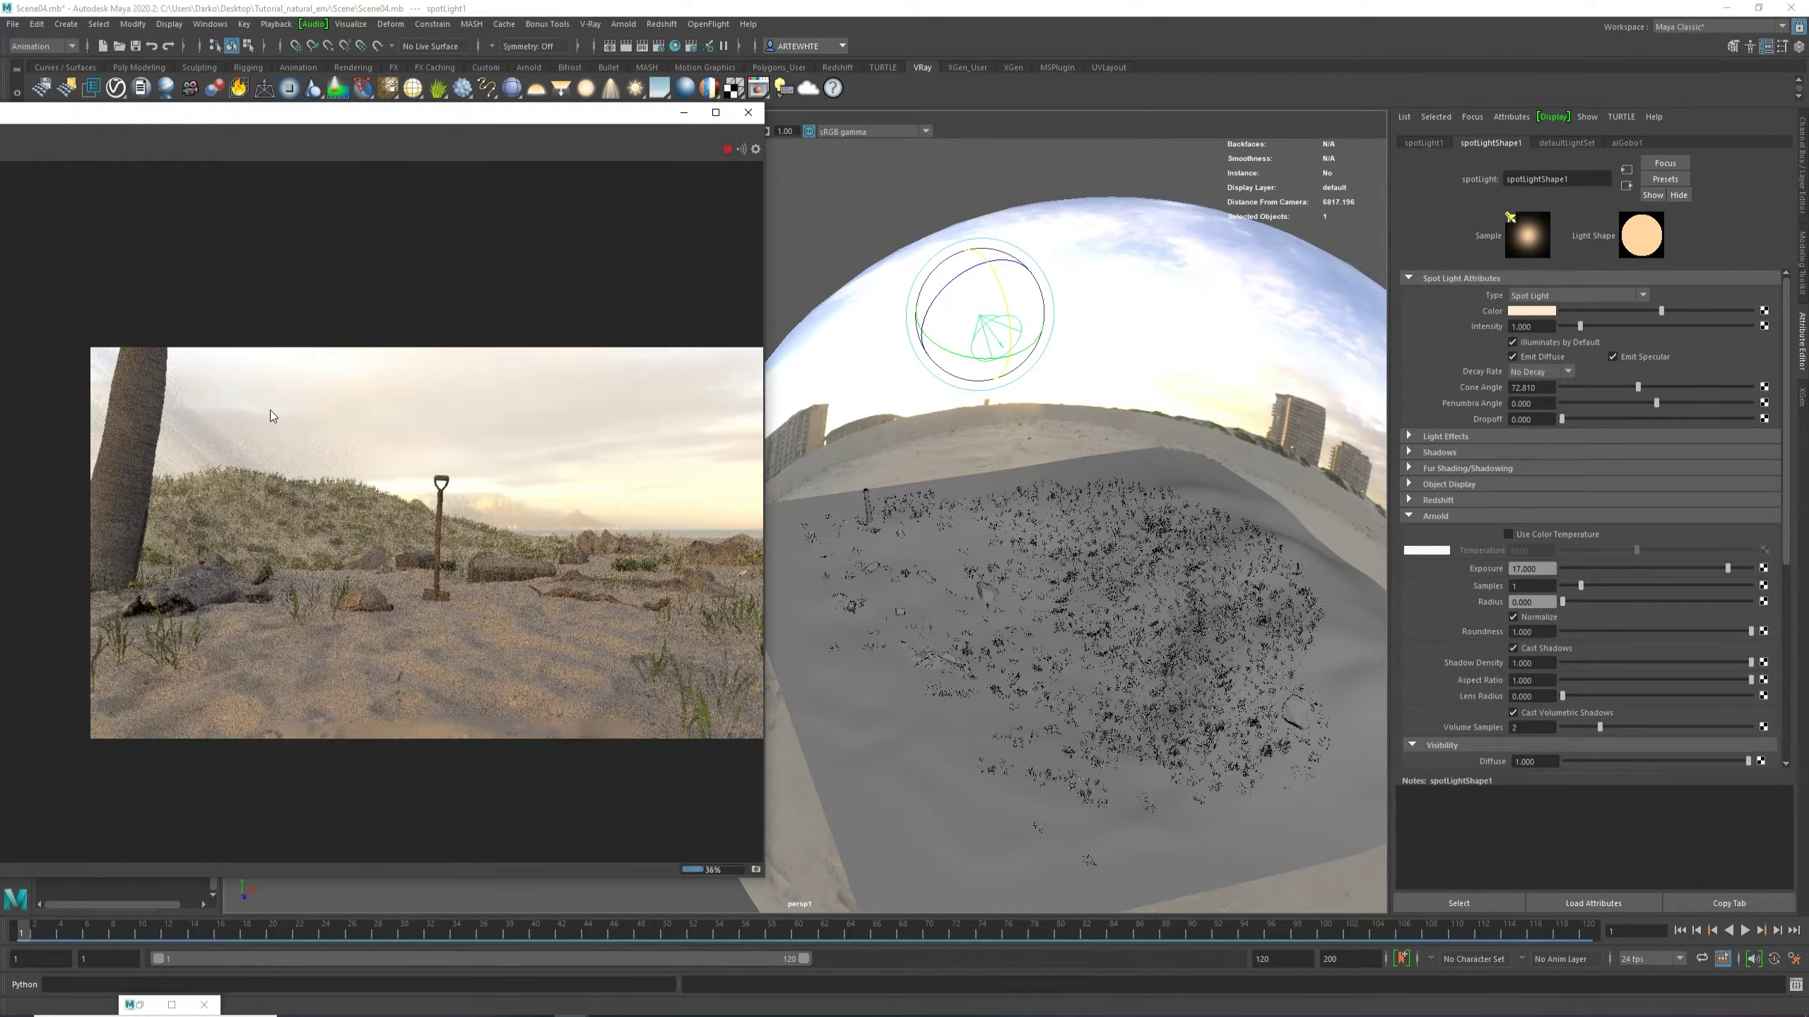
scroll(257, 474, "up", 2)
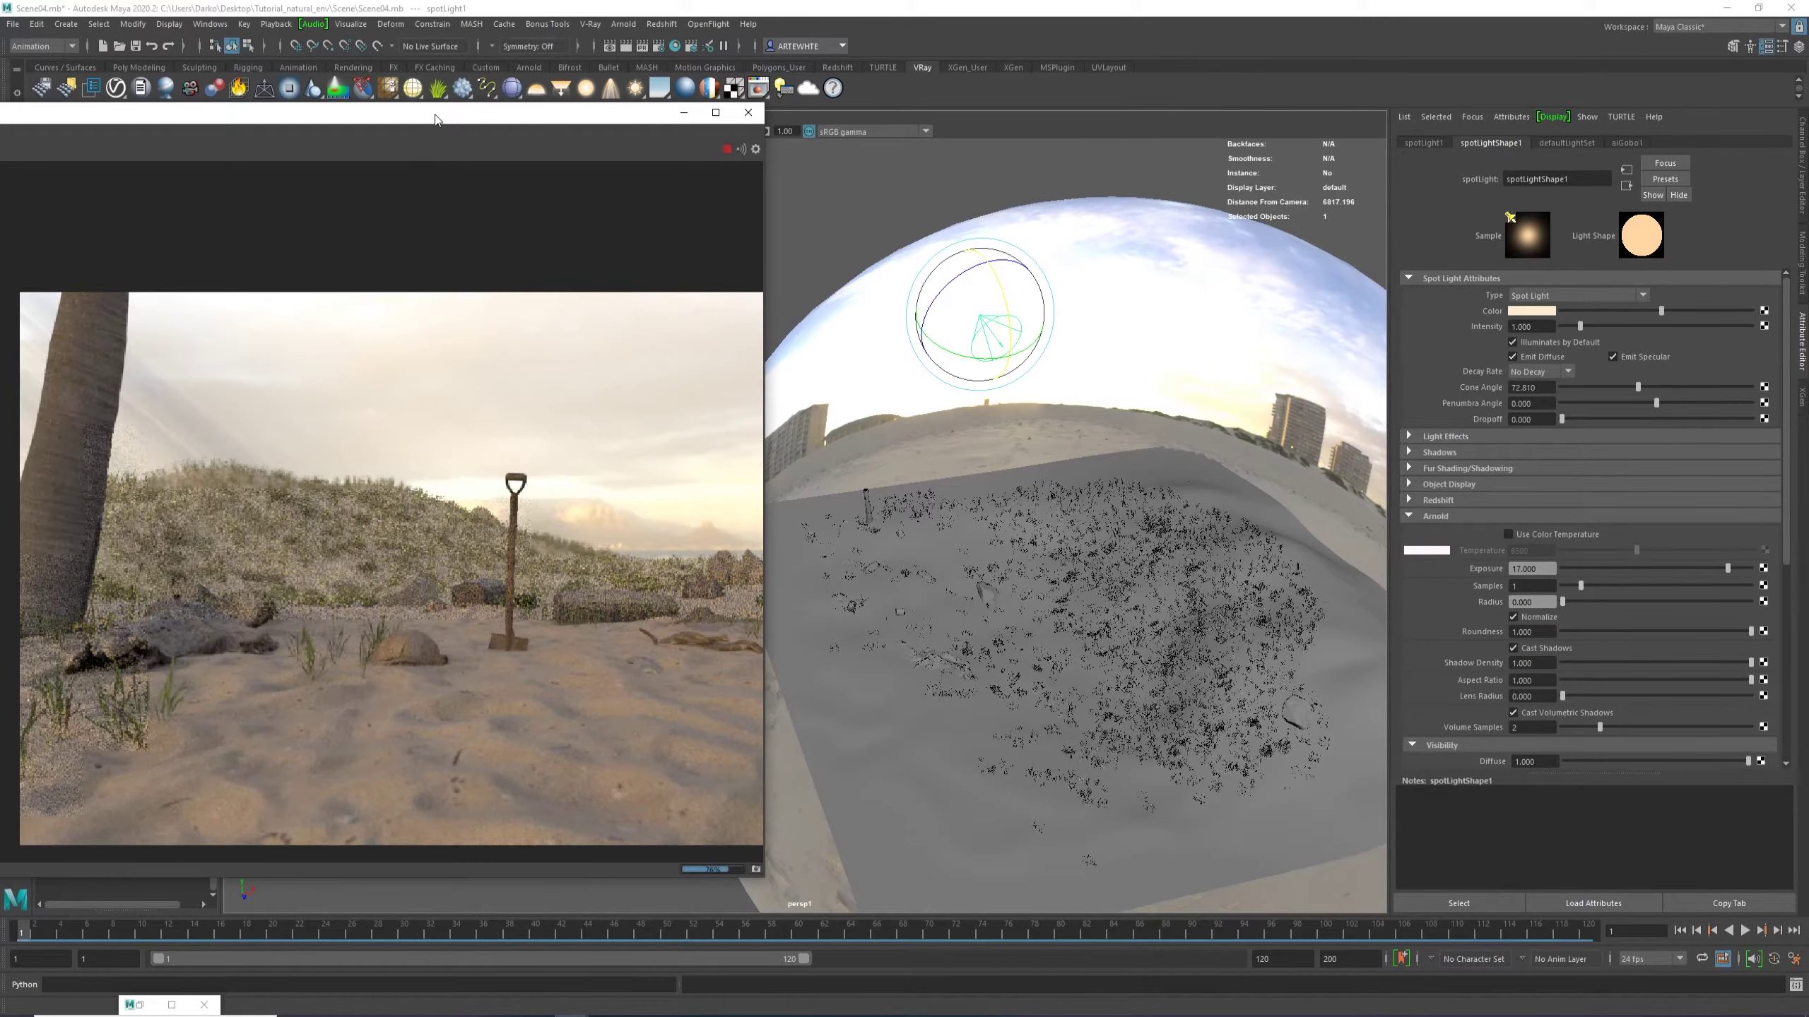
Examine the render up close and at full frame, checking the light beams near the palm trunk, the dune and the horizon.
left_click_drag(437, 109, 833, 95)
scroll(560, 341, "up", 3)
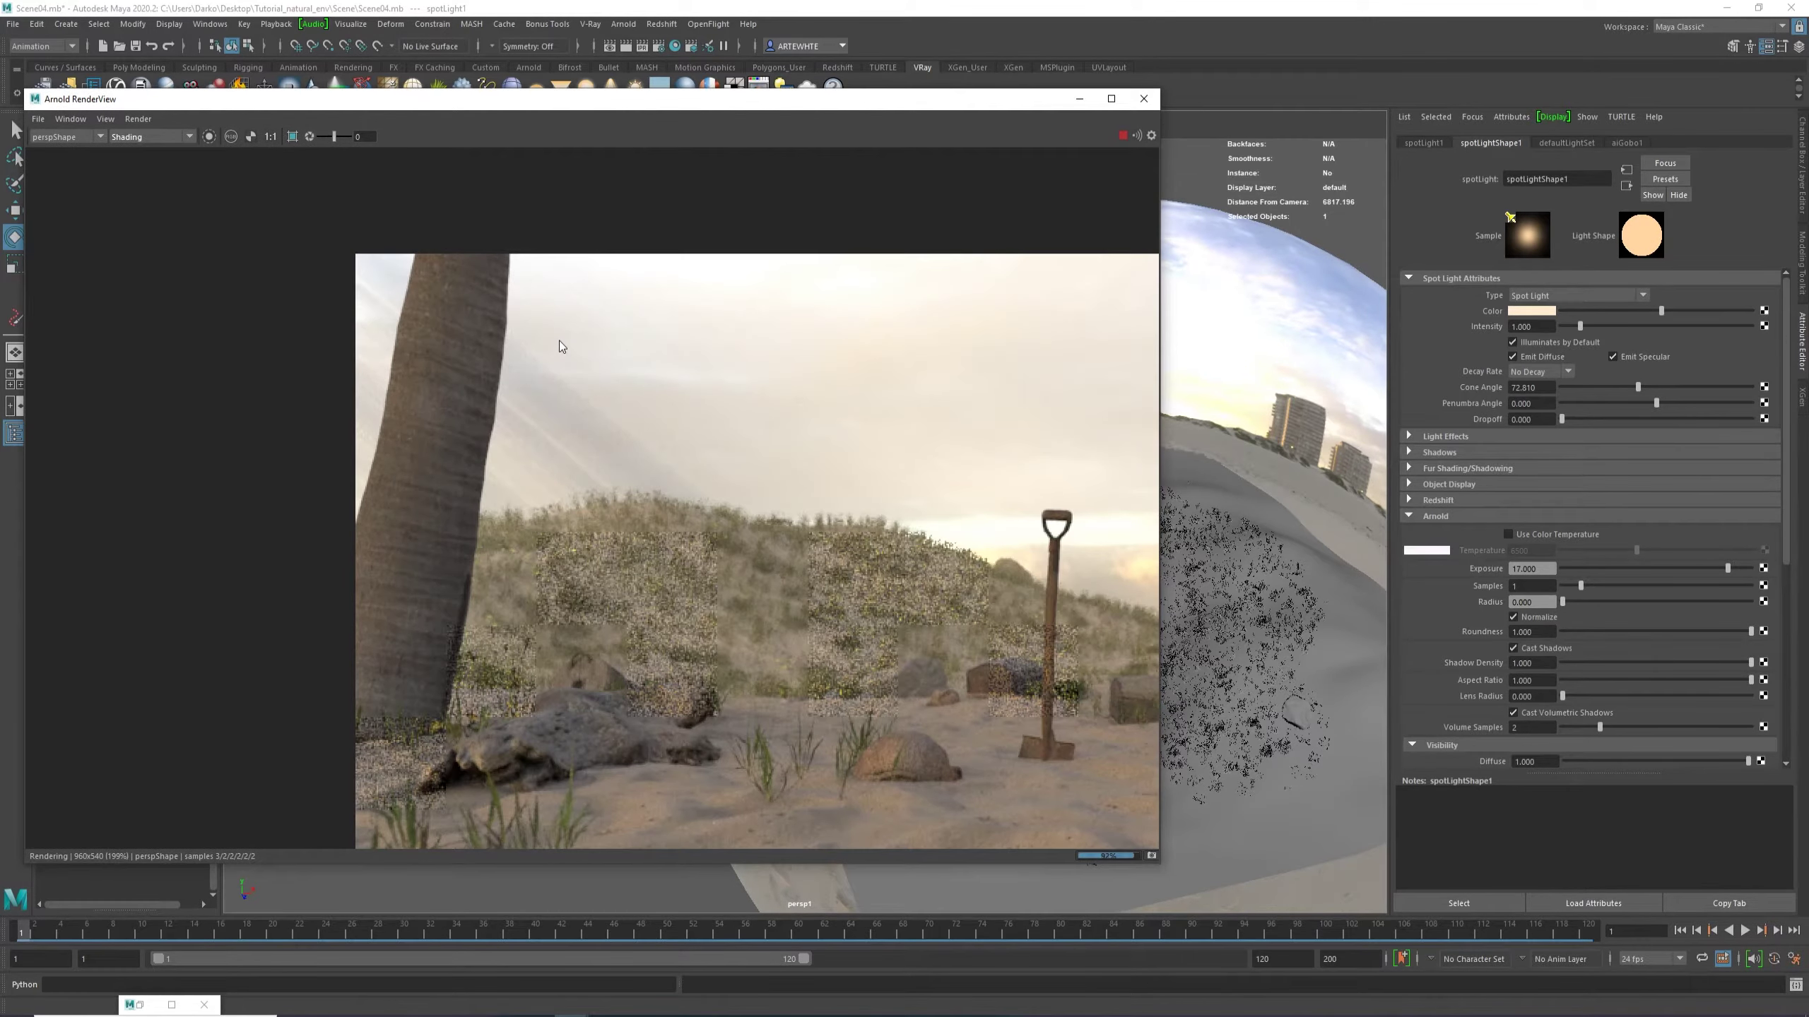
scroll(504, 376, "down", 3)
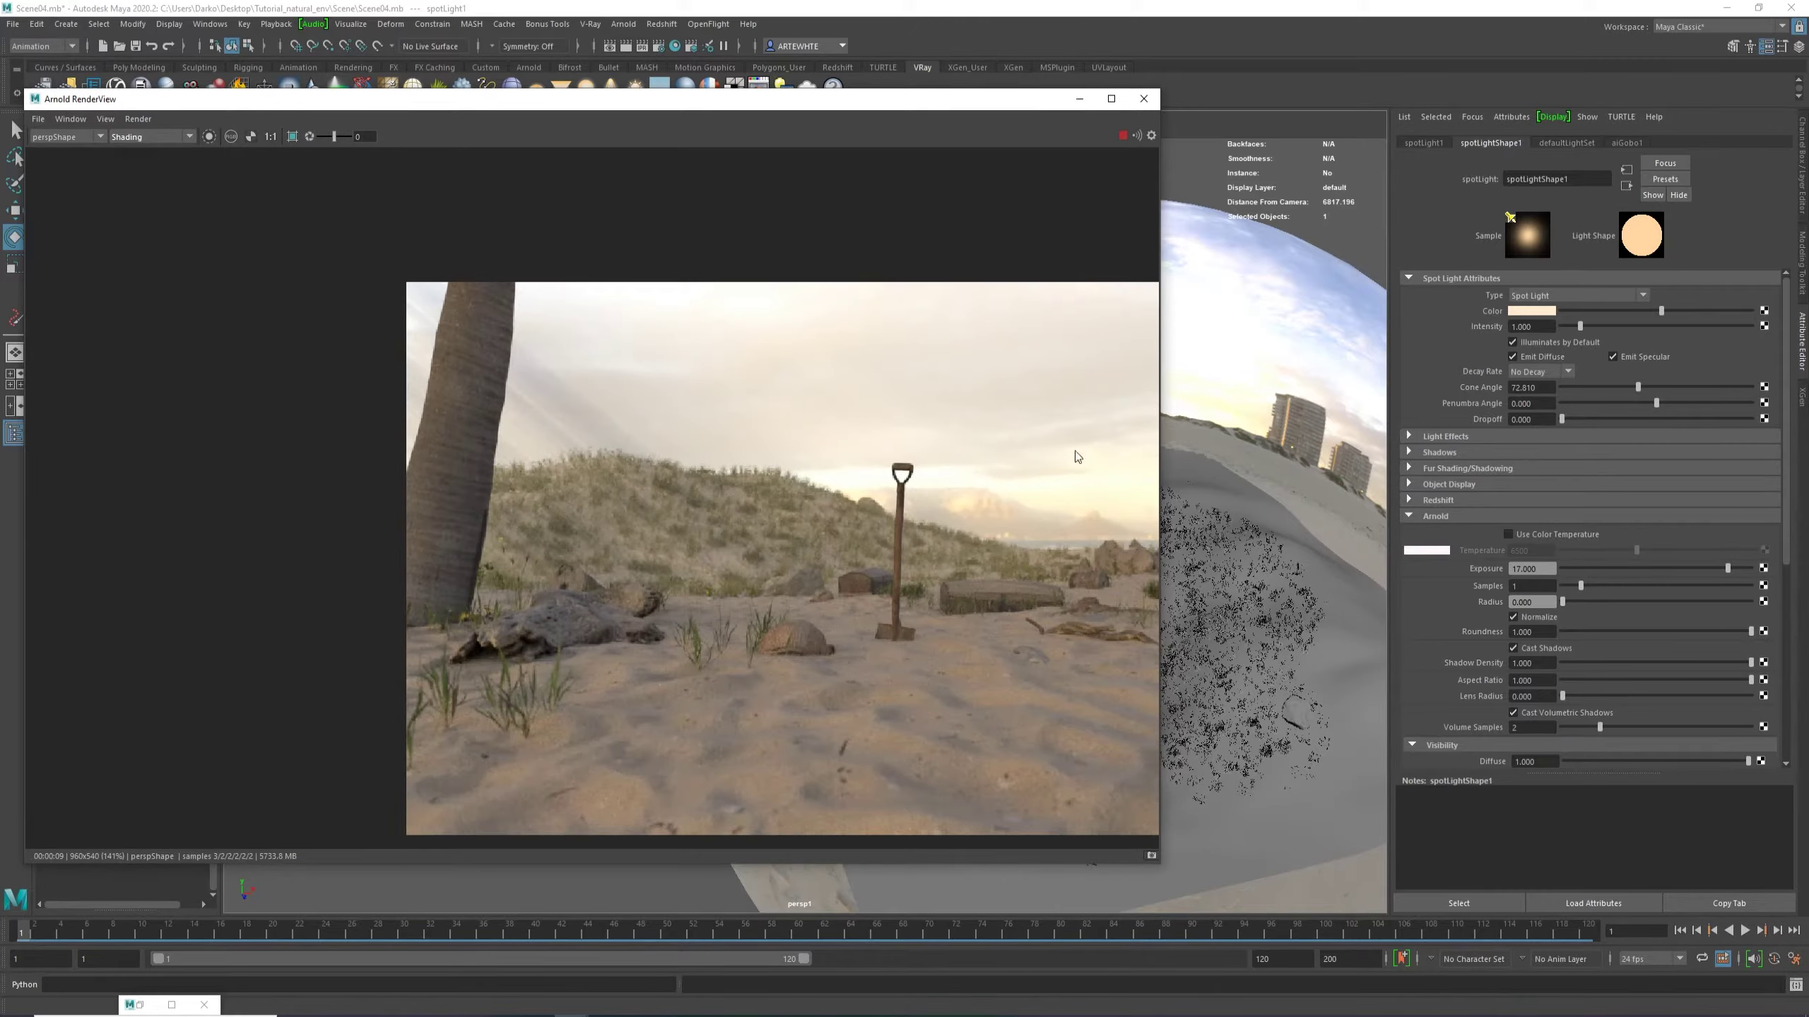
left_click(1115, 134)
scroll(690, 303, "down", 1)
scroll(860, 467, "up", 1)
middle_click_drag(861, 464, 719, 436)
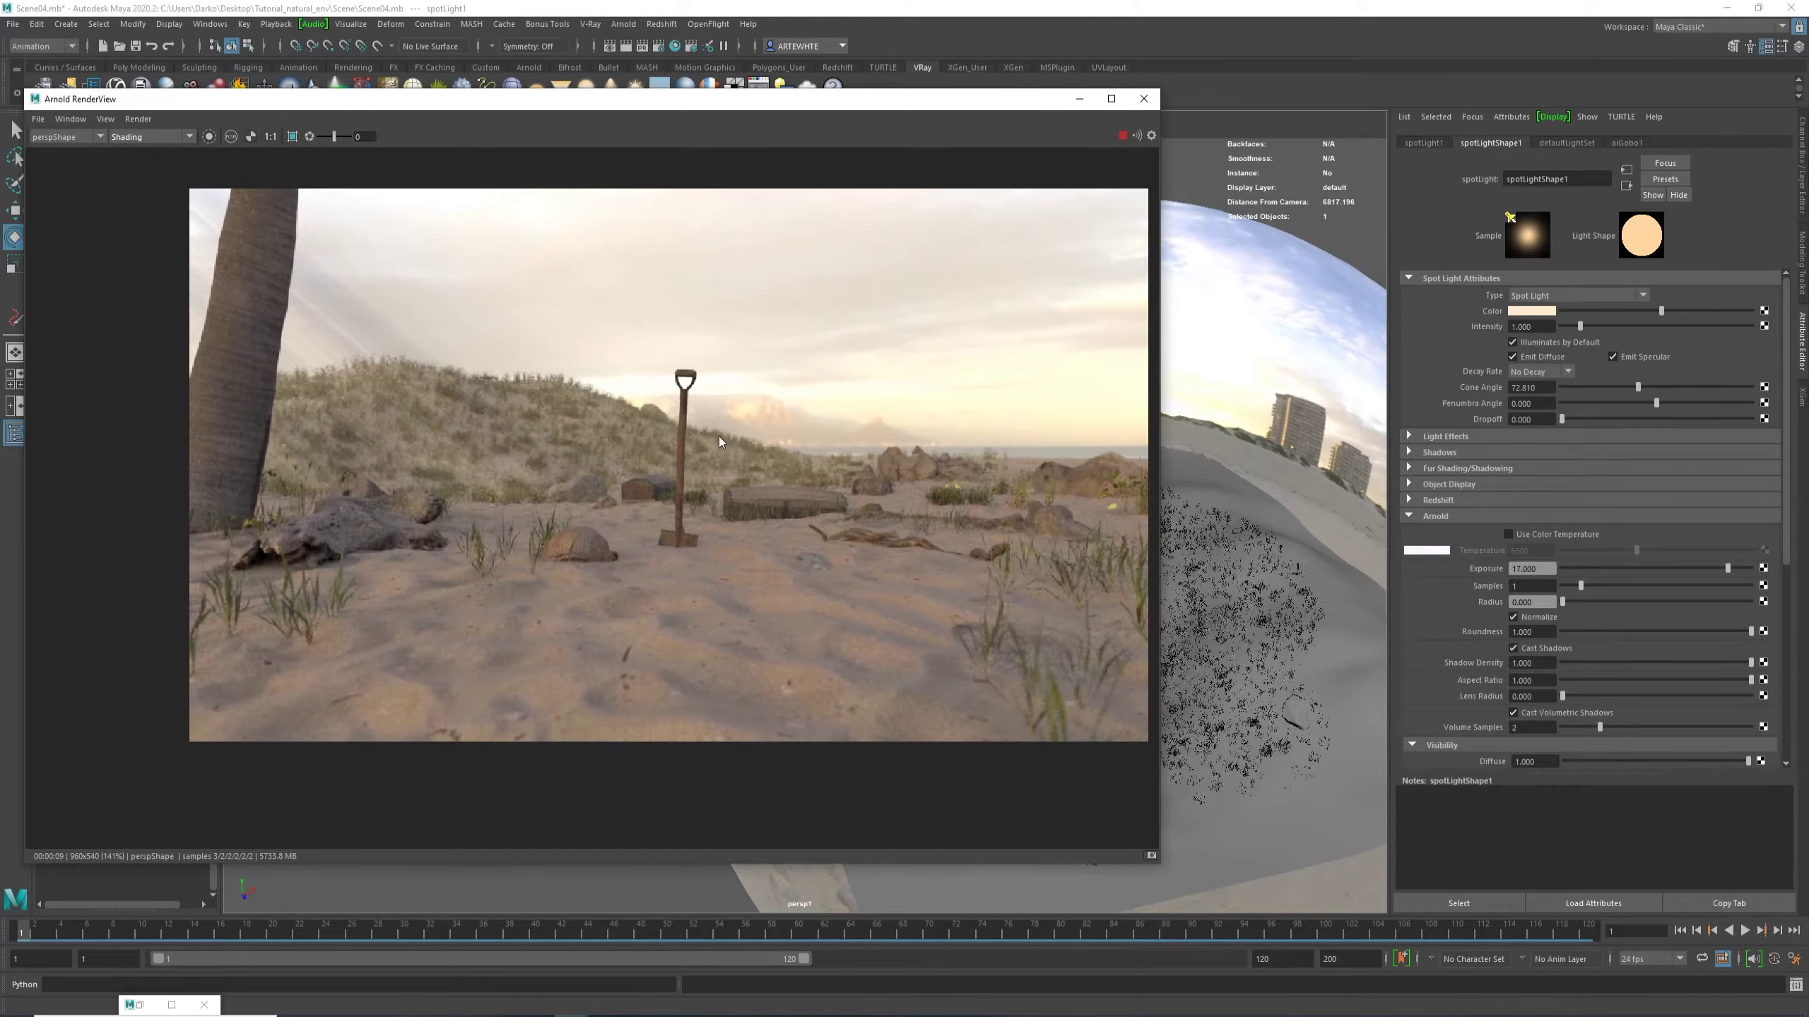
scroll(718, 436, "down", 1)
scroll(762, 405, "up", 1)
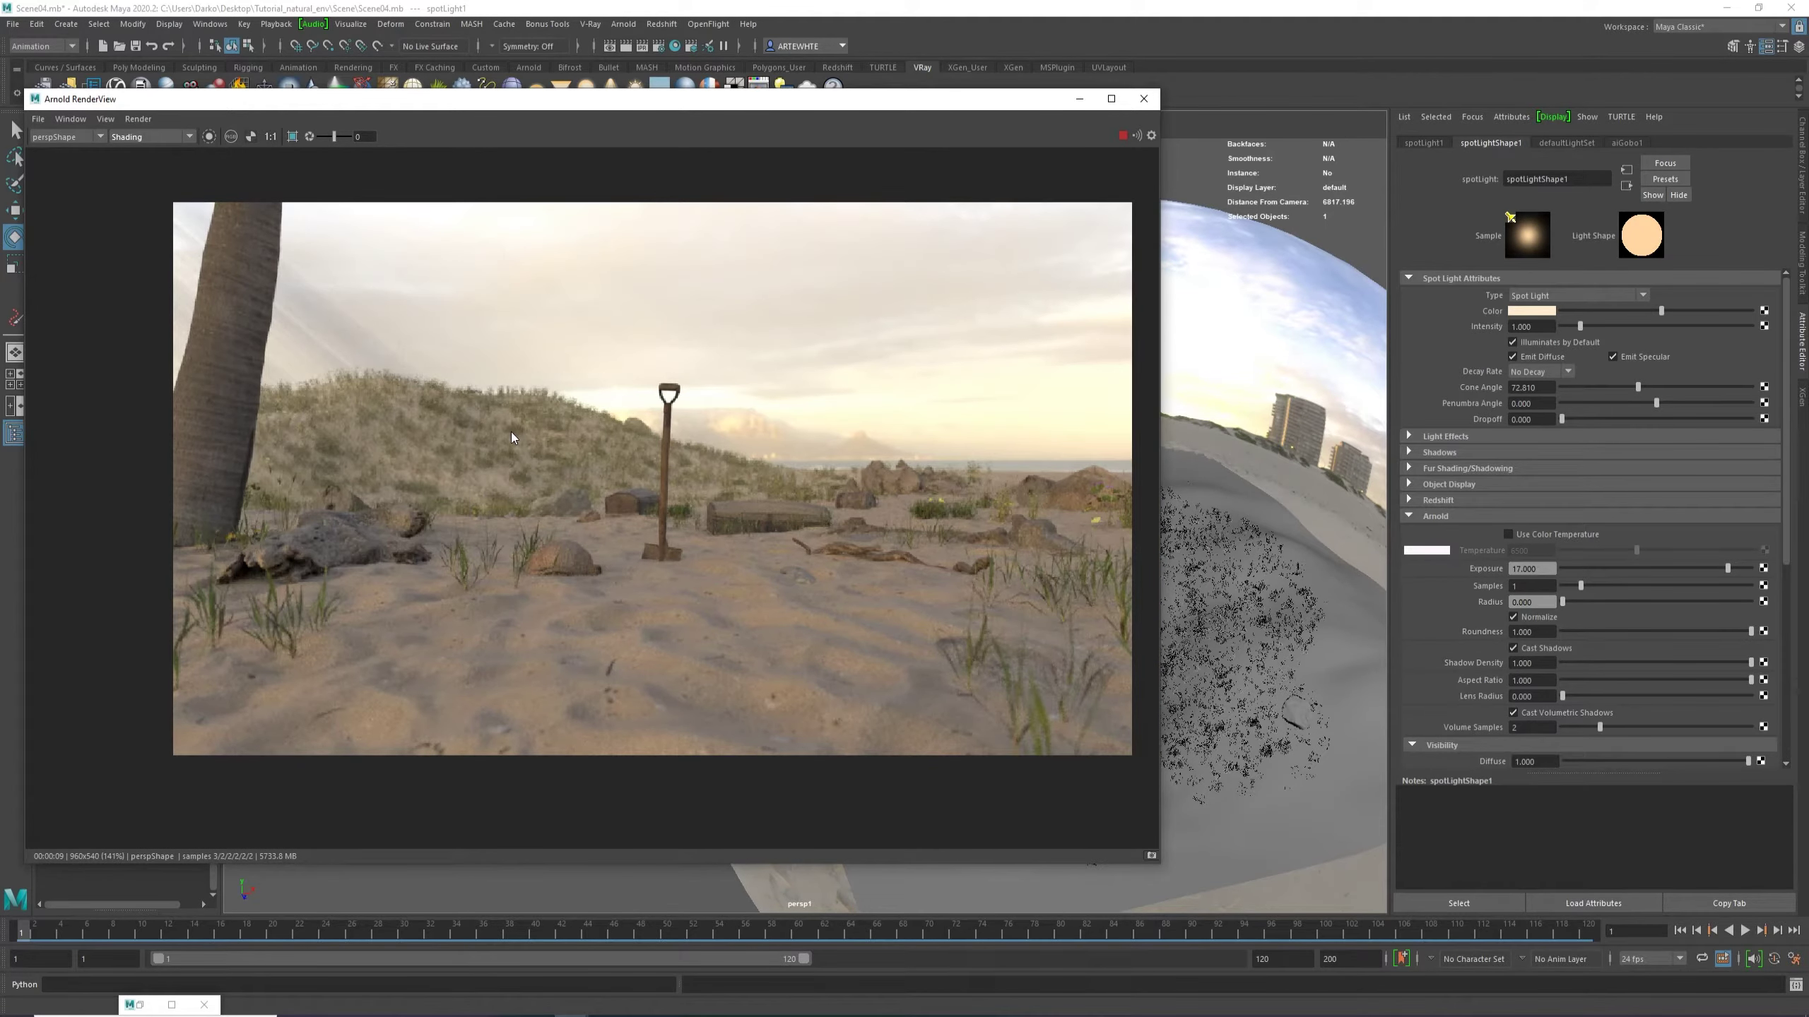
scroll(510, 432, "down", 1)
scroll(509, 432, "up", 1)
scroll(509, 432, "down", 1)
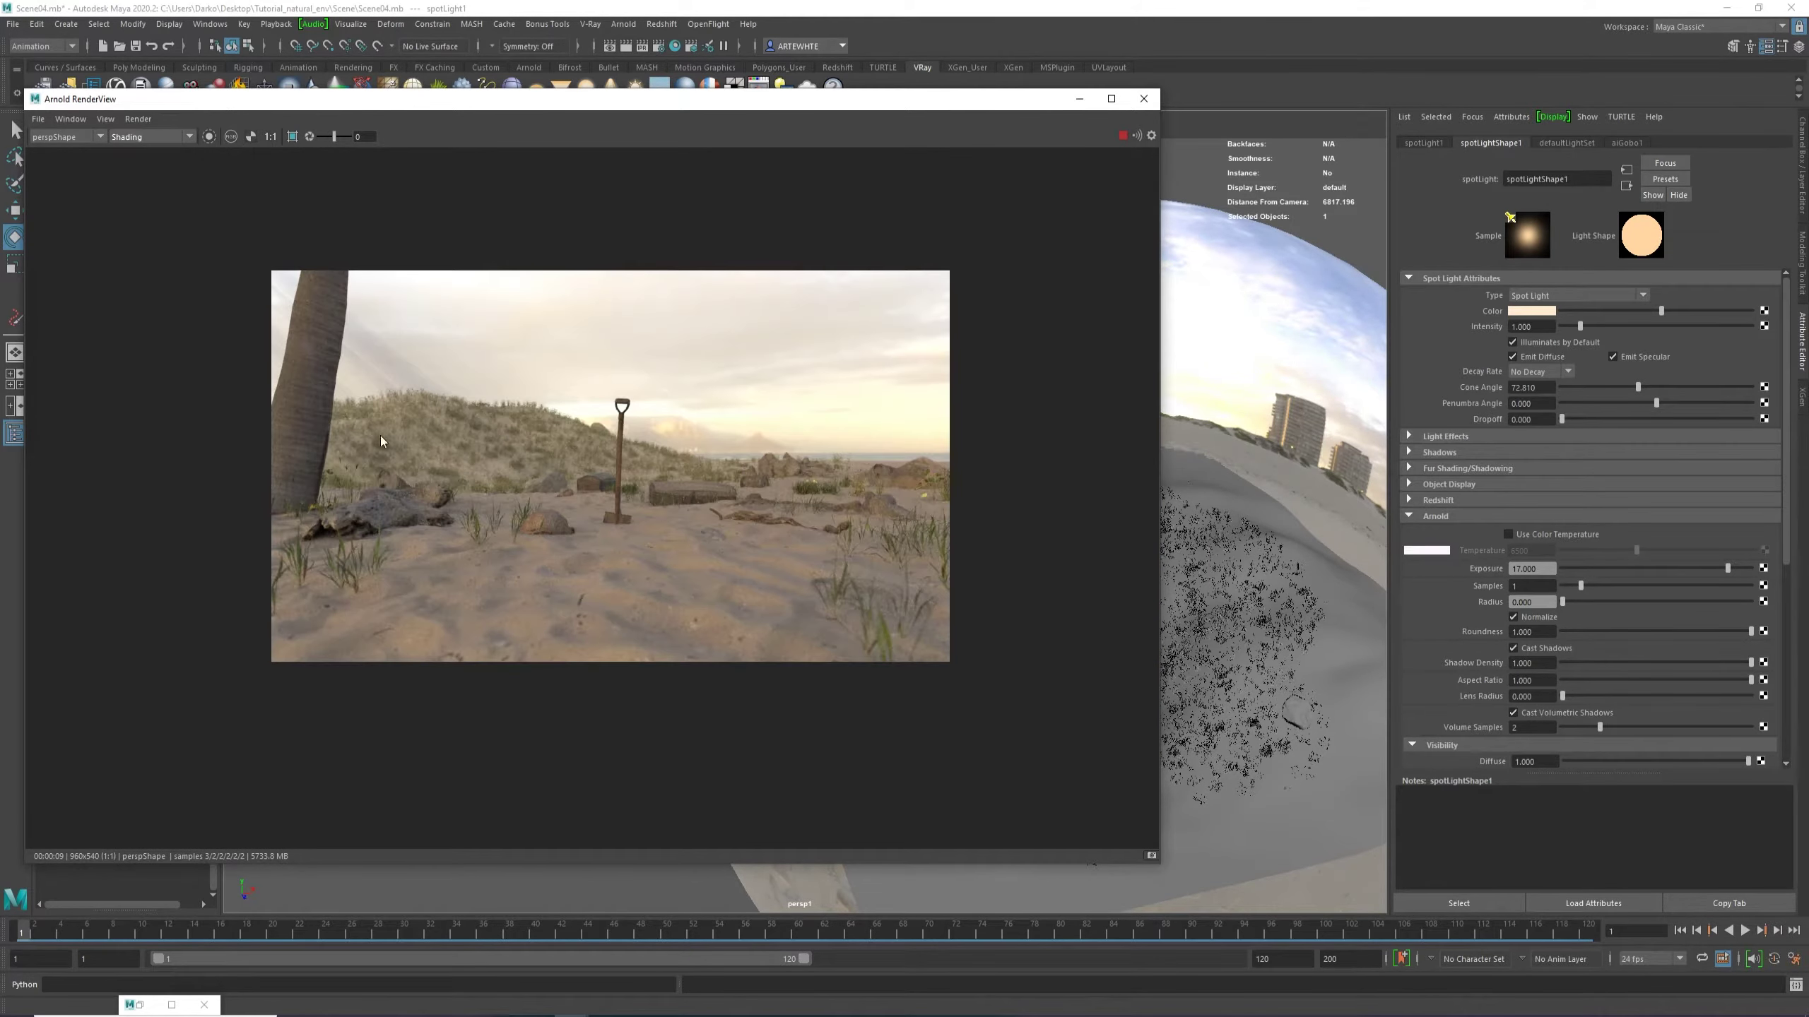
scroll(307, 374, "up", 1)
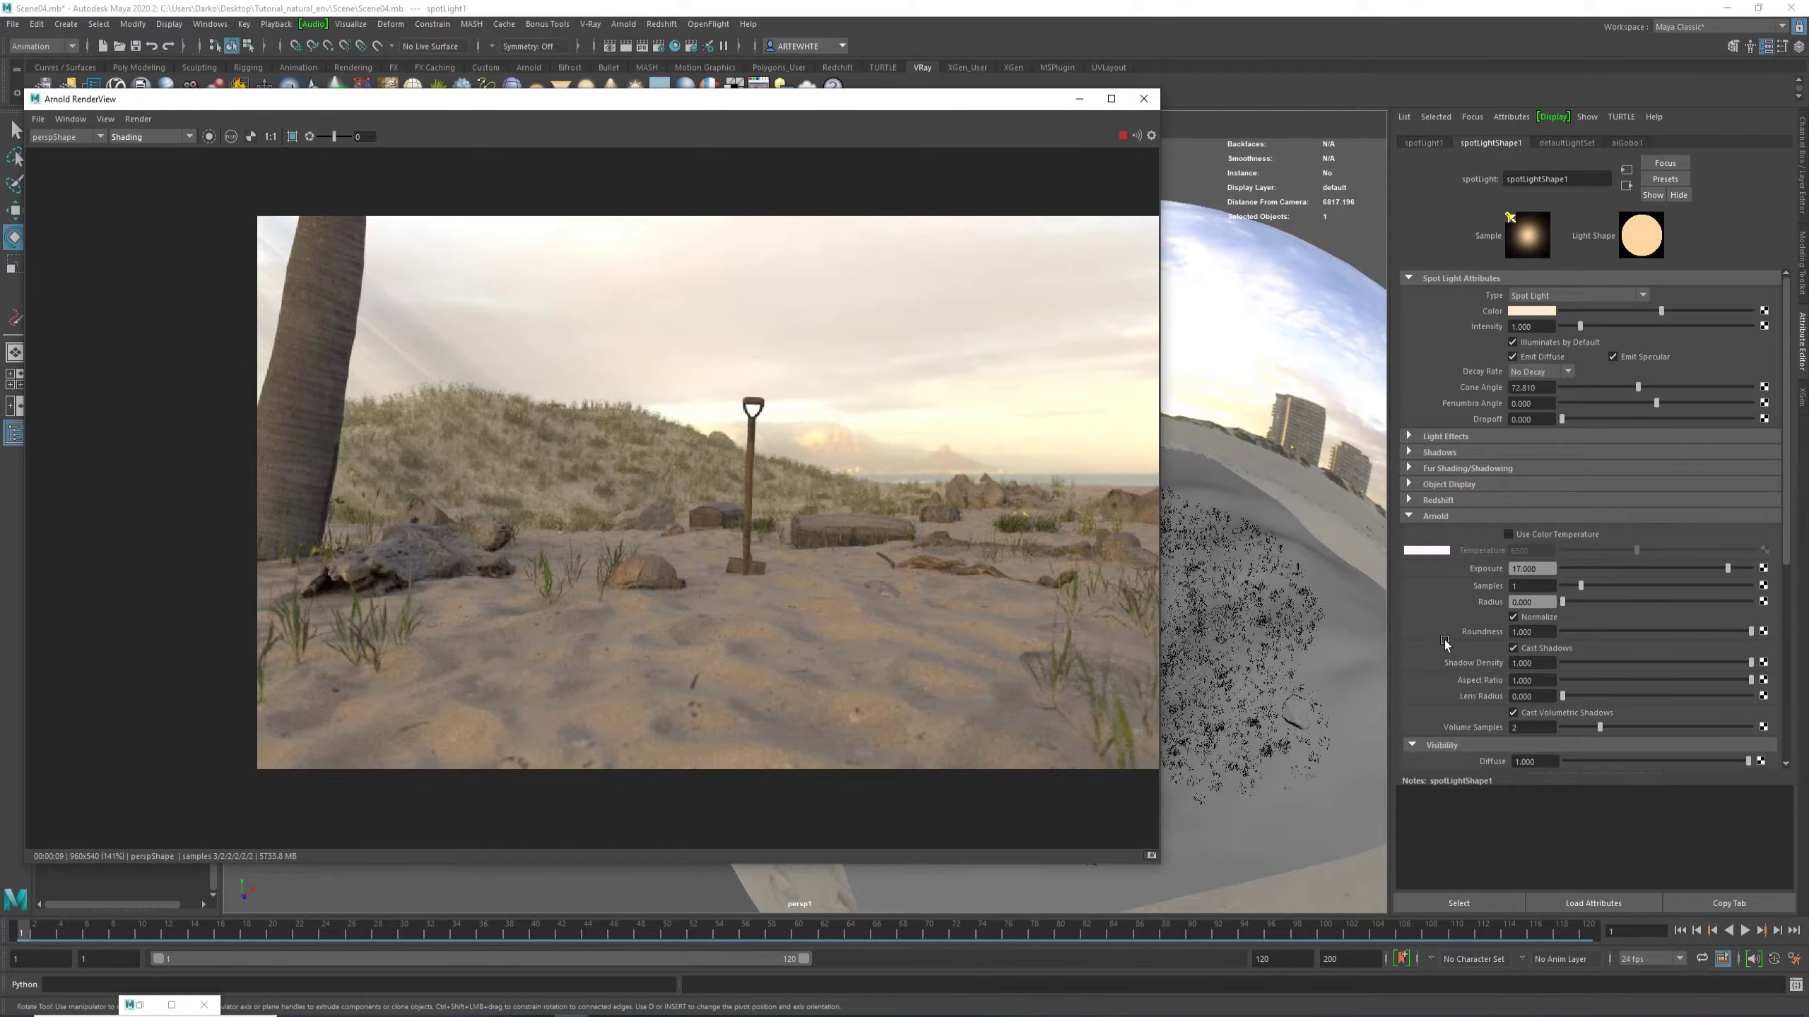
Lower spotLight1's Arnold exposure to 16.
scroll(1444, 640, "down", 5)
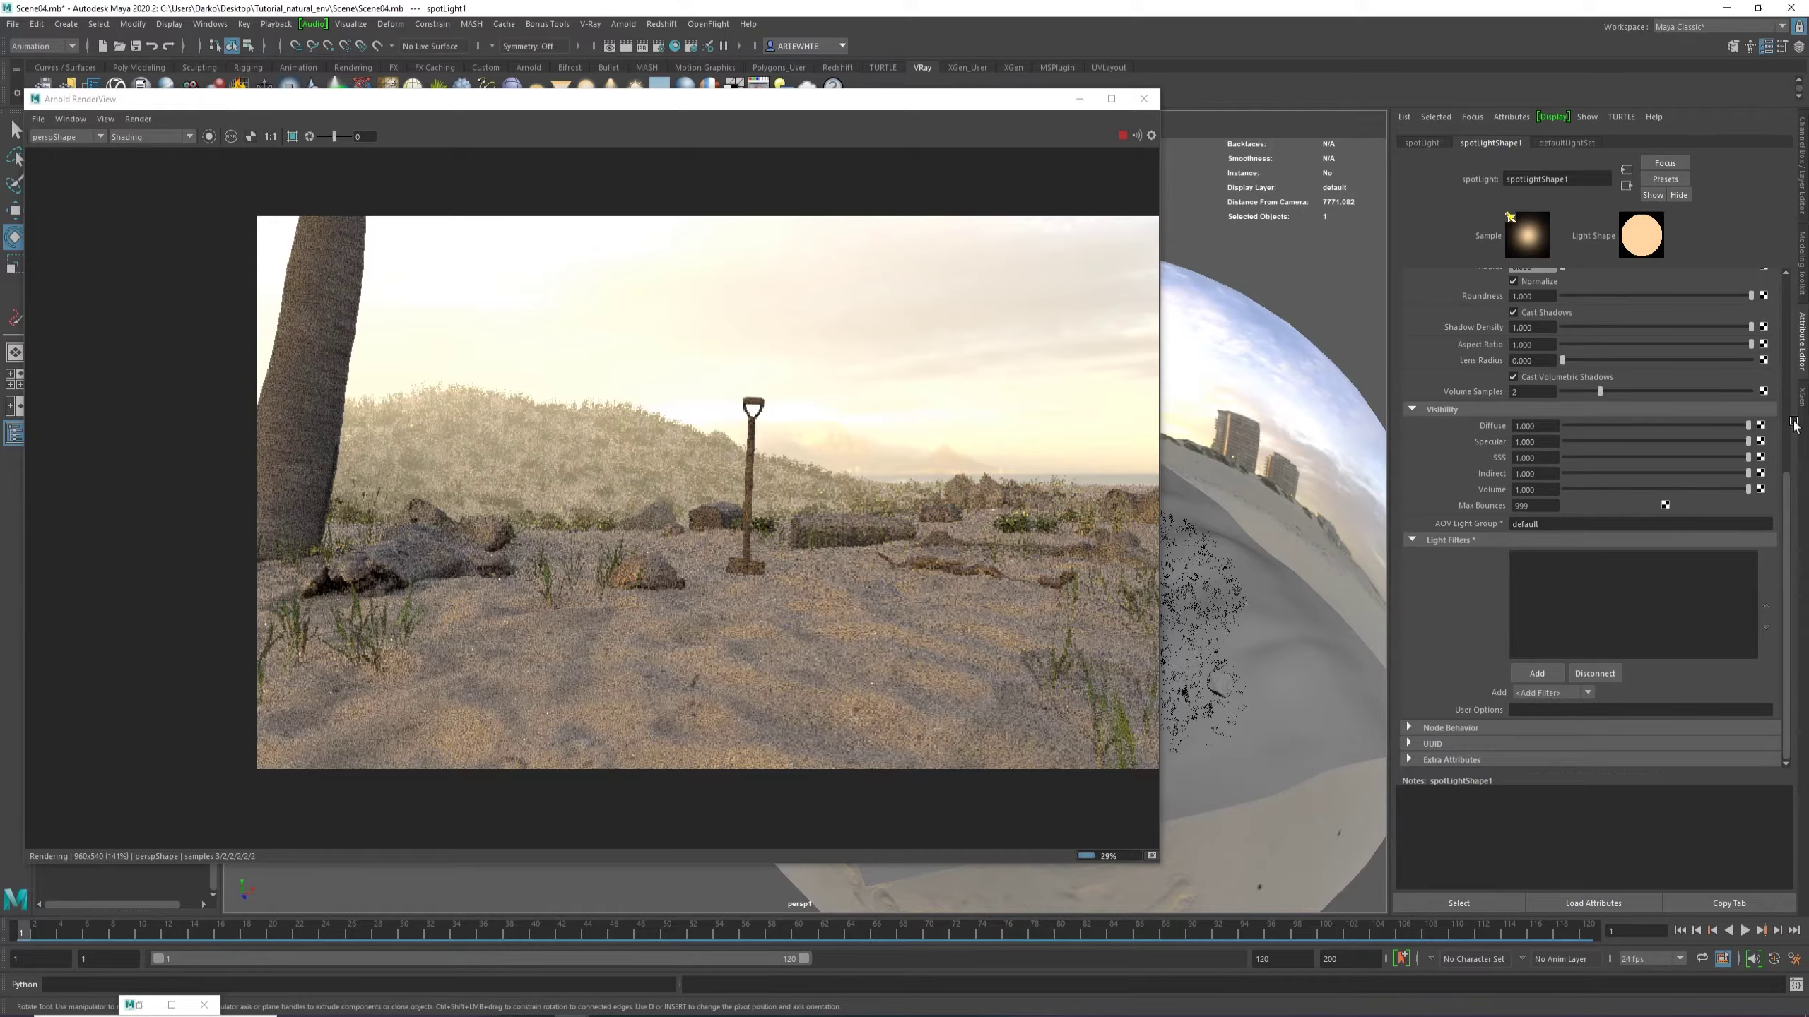
scroll(1633, 378, "up", 5)
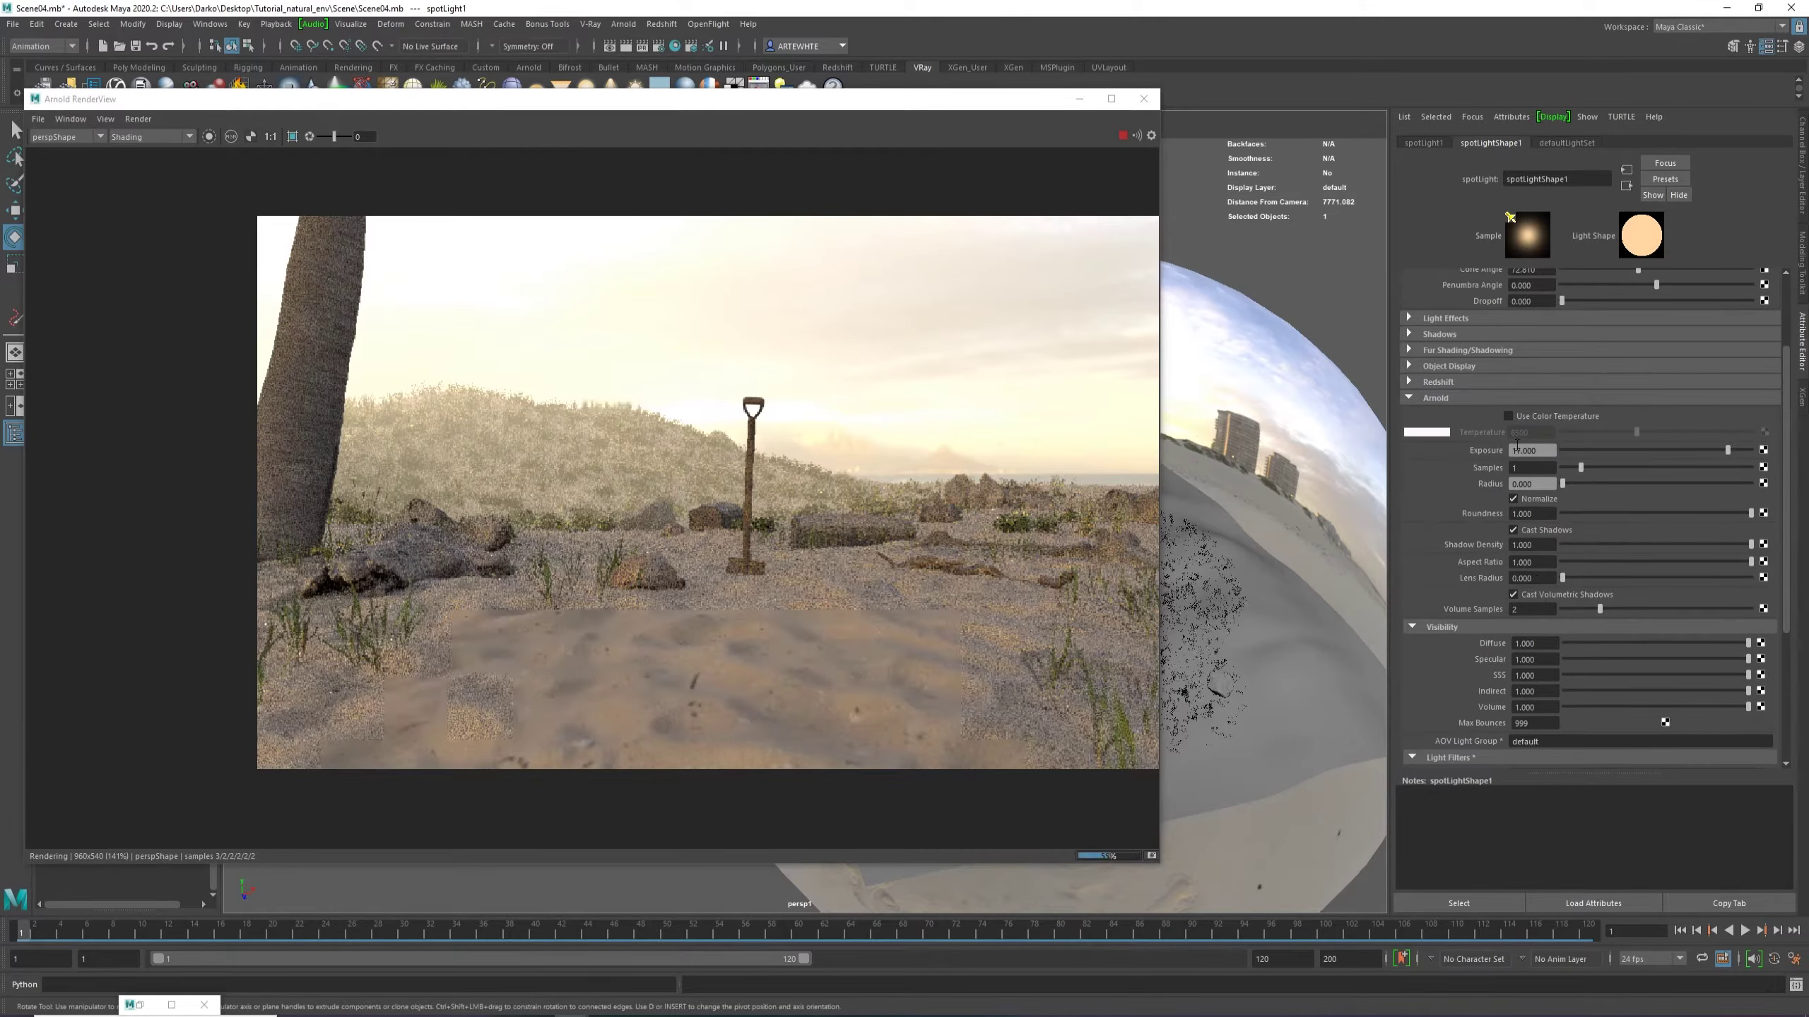
double_click(1517, 447)
type("16")
key("Return")
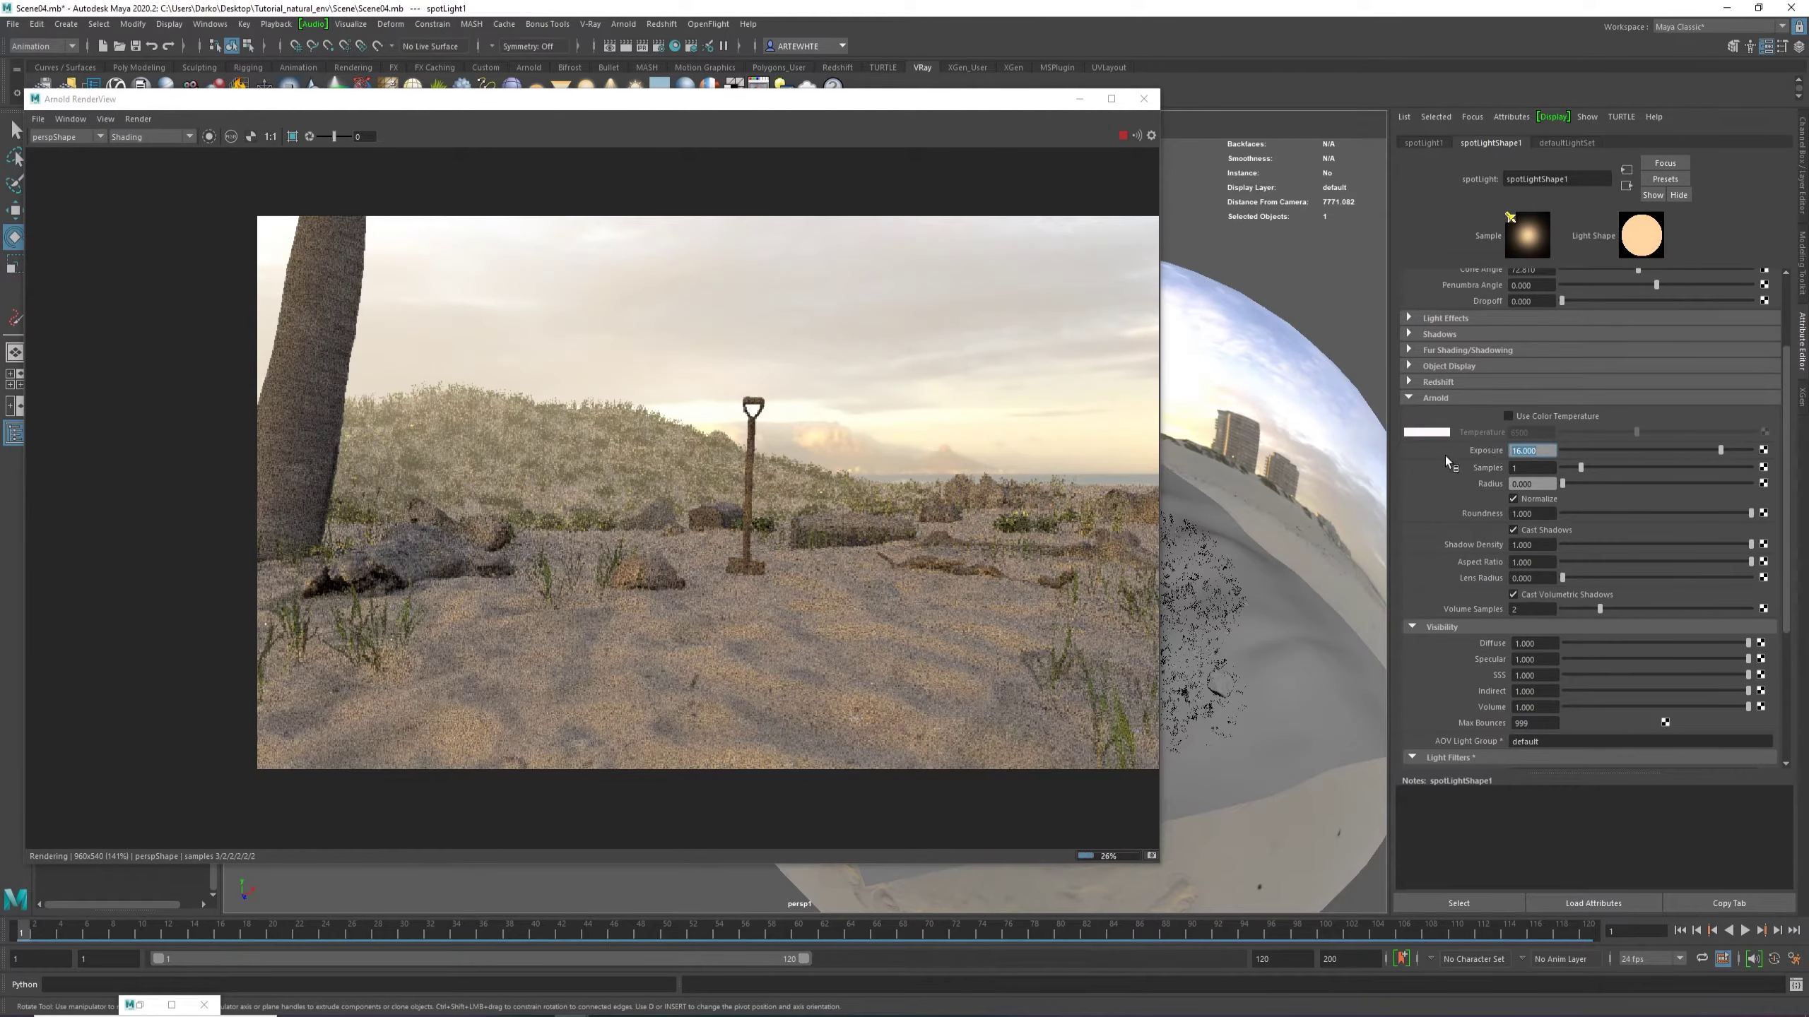
scroll(1582, 373, "up", 3)
left_click(1531, 312)
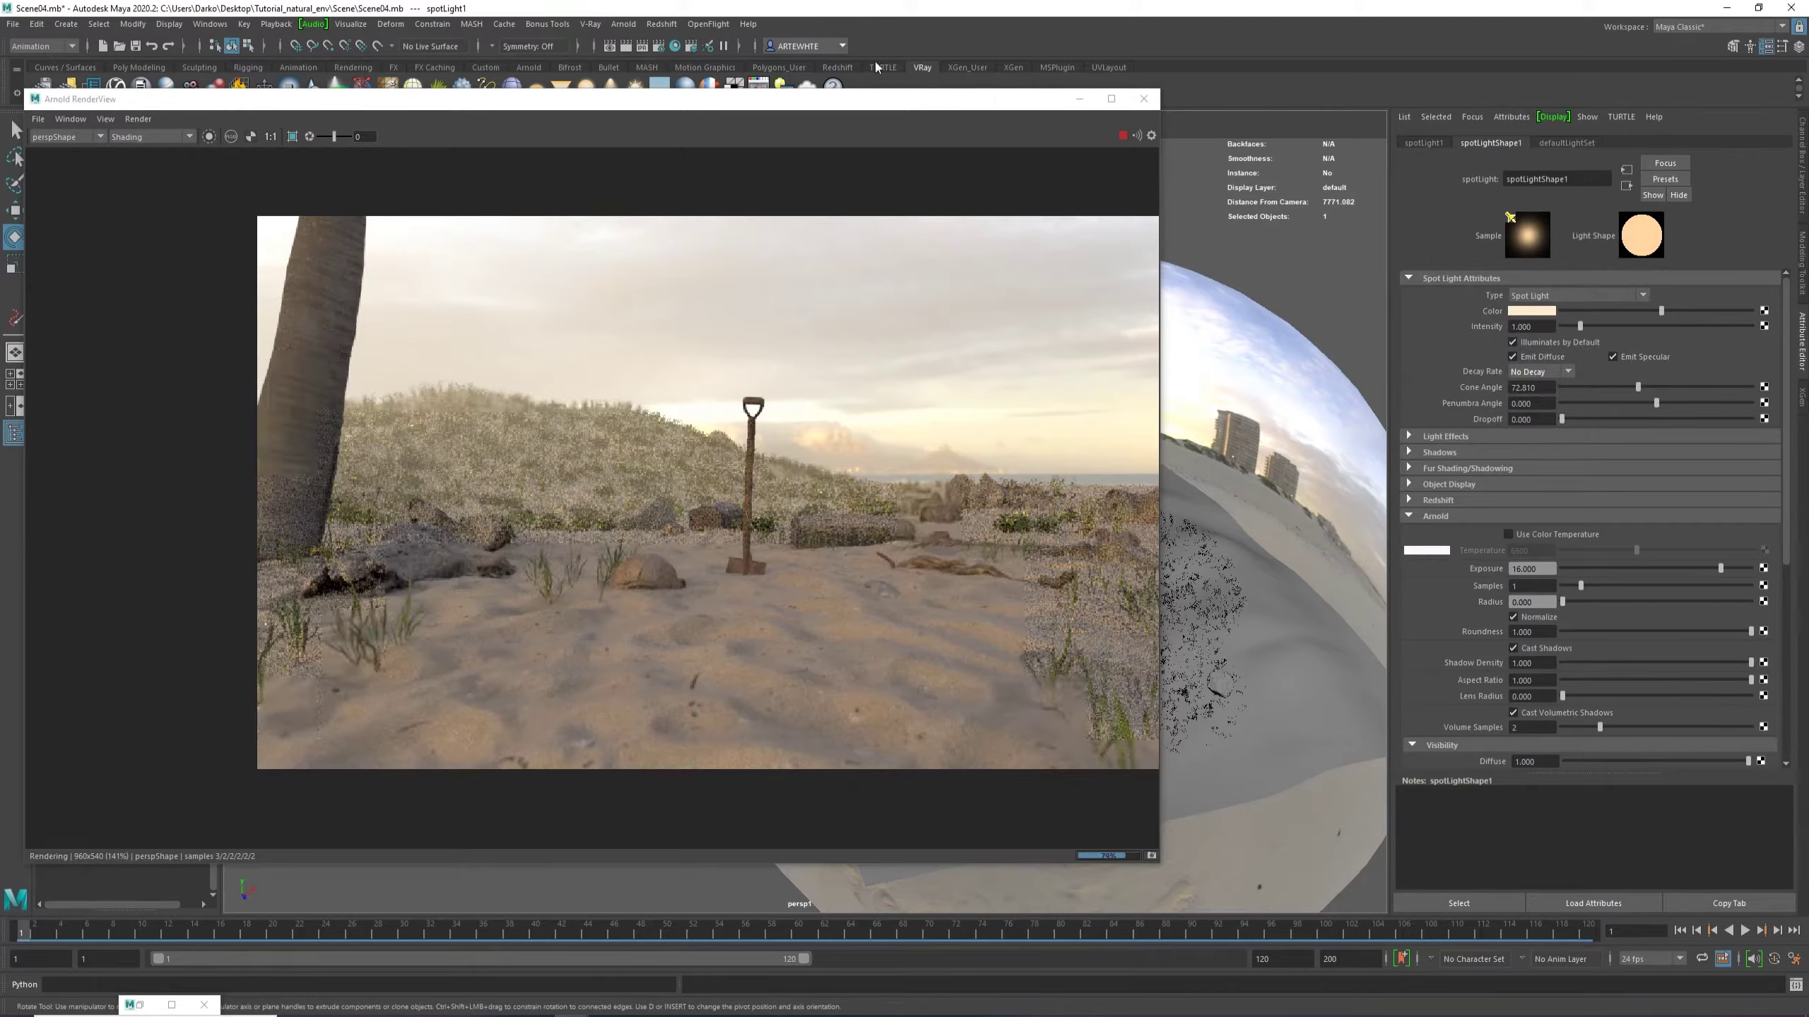
Set the aiAtmosphereVolume color to a light blue sampled from the sky dome in the viewport.
left_click(664, 47)
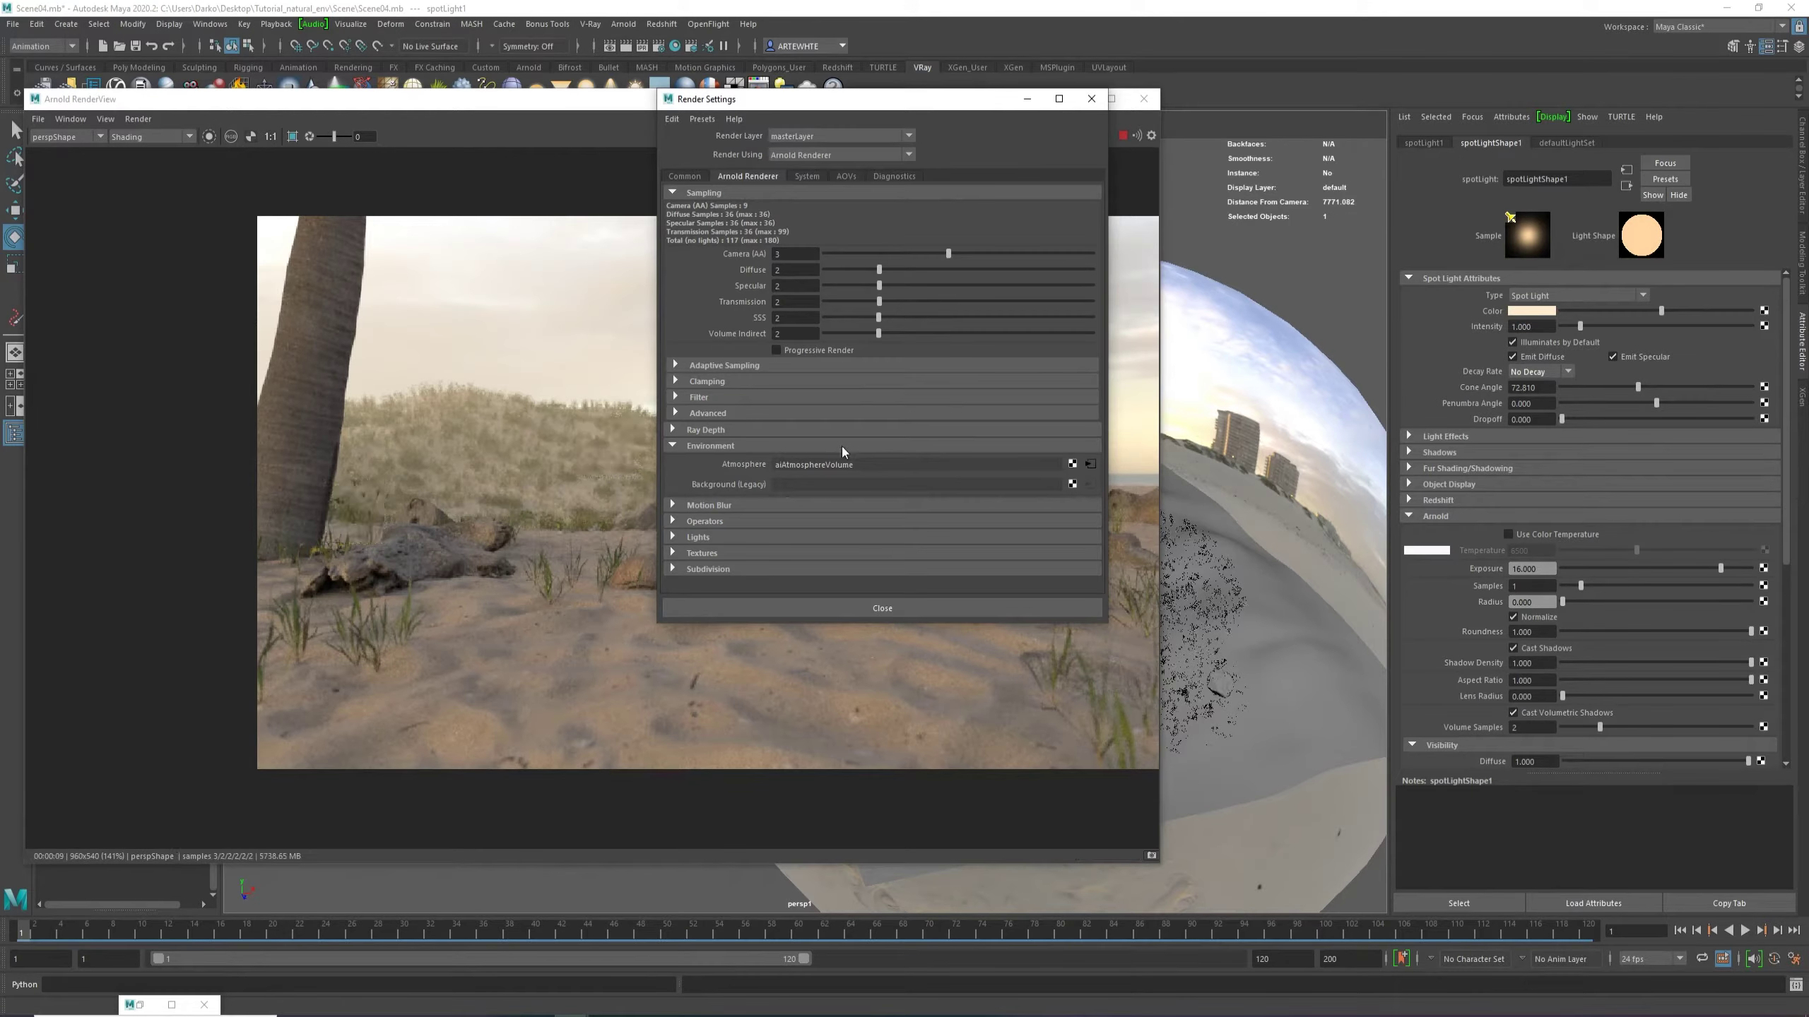
left_click(1090, 464)
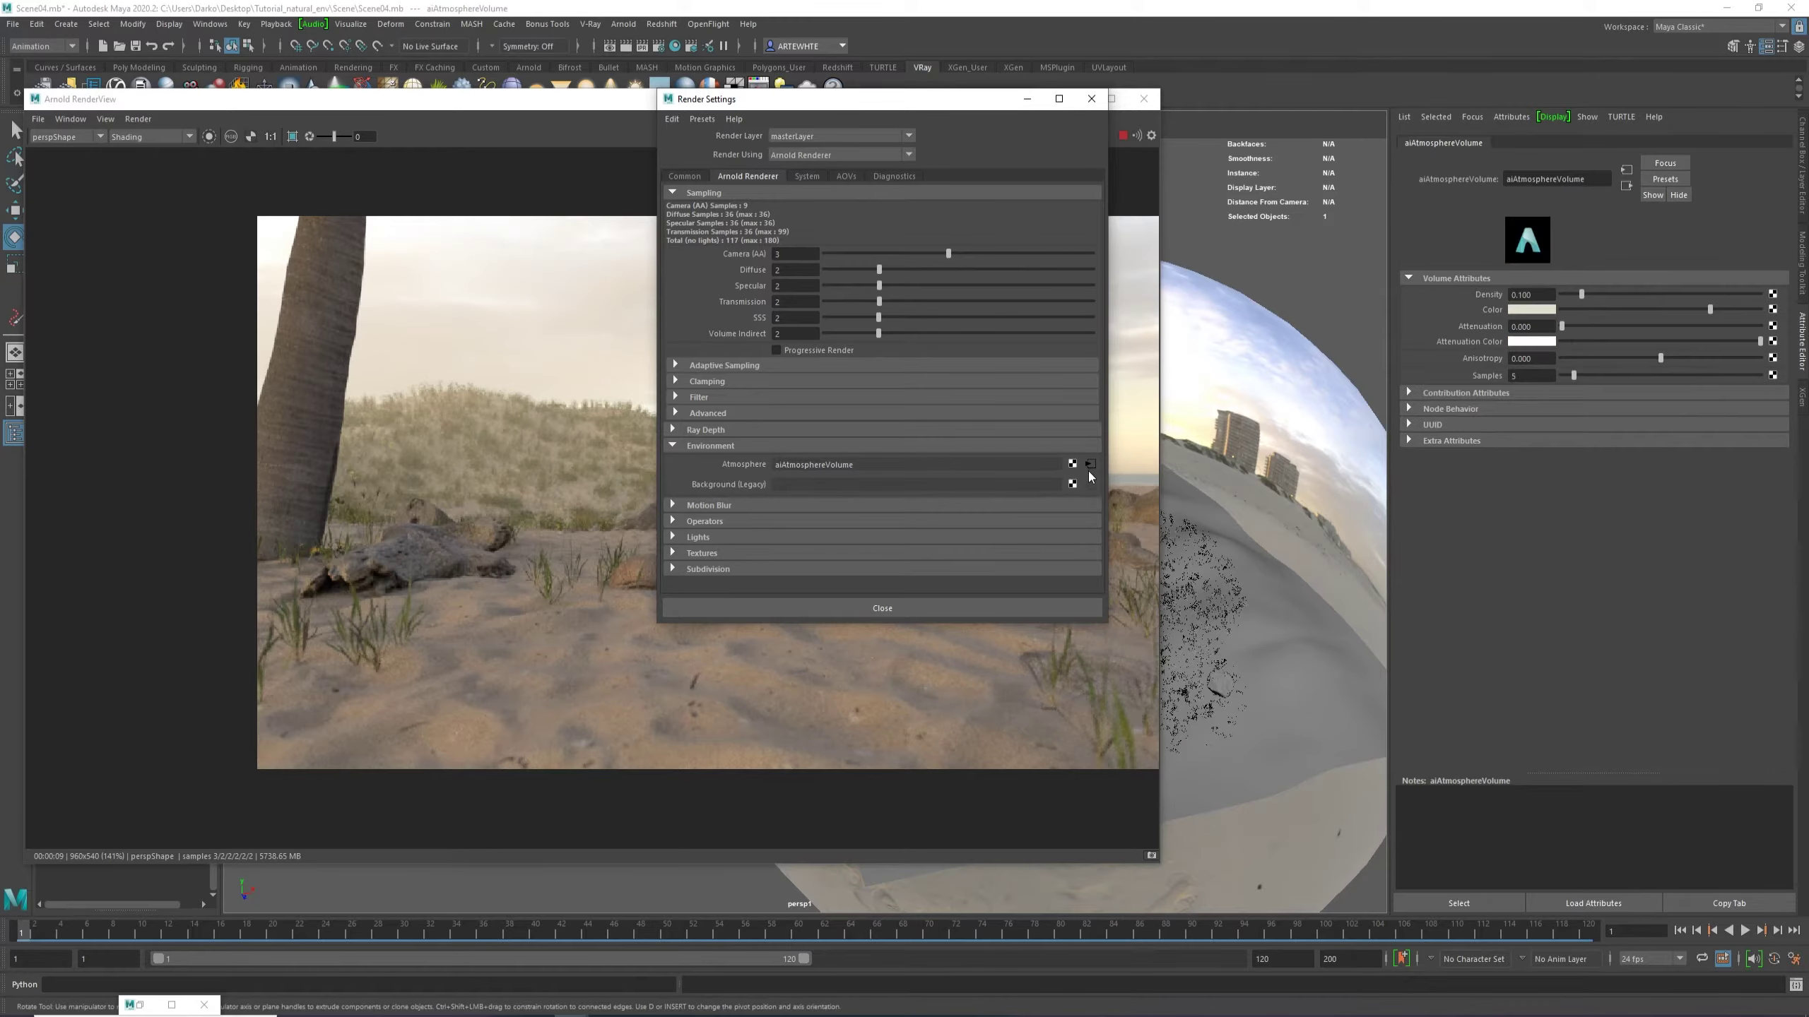
left_click(1532, 310)
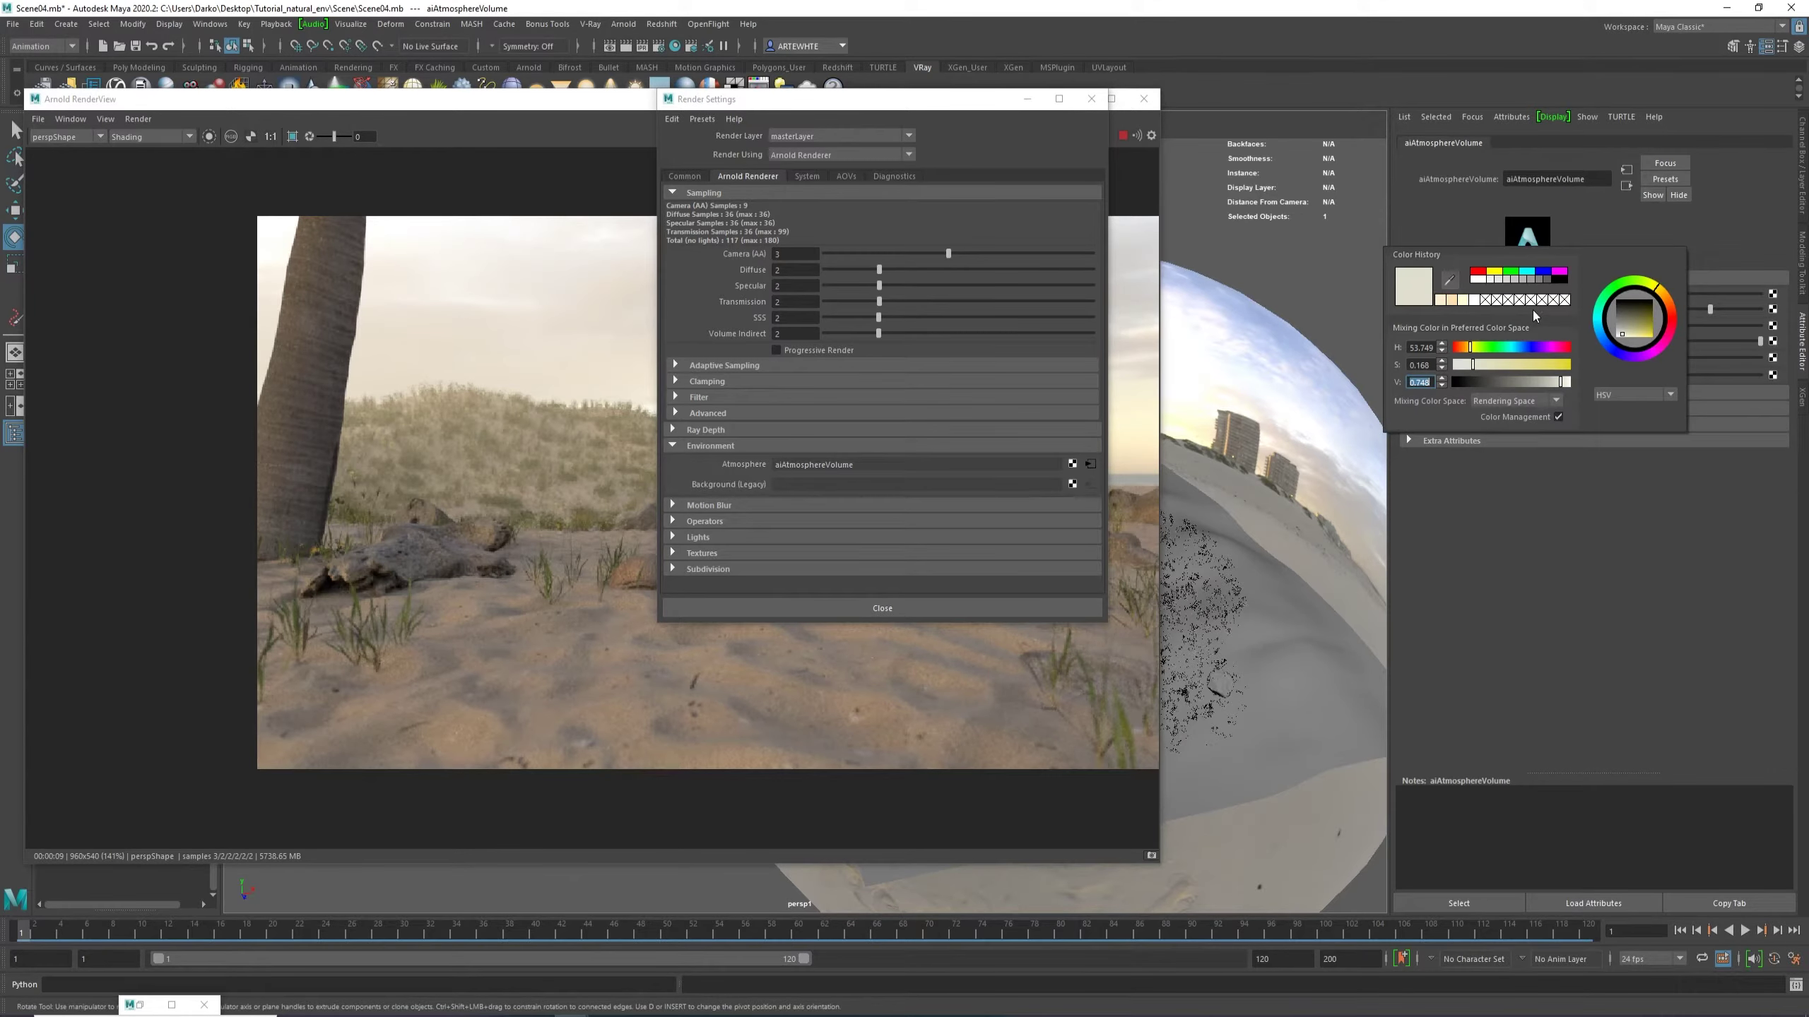
left_click(1449, 279)
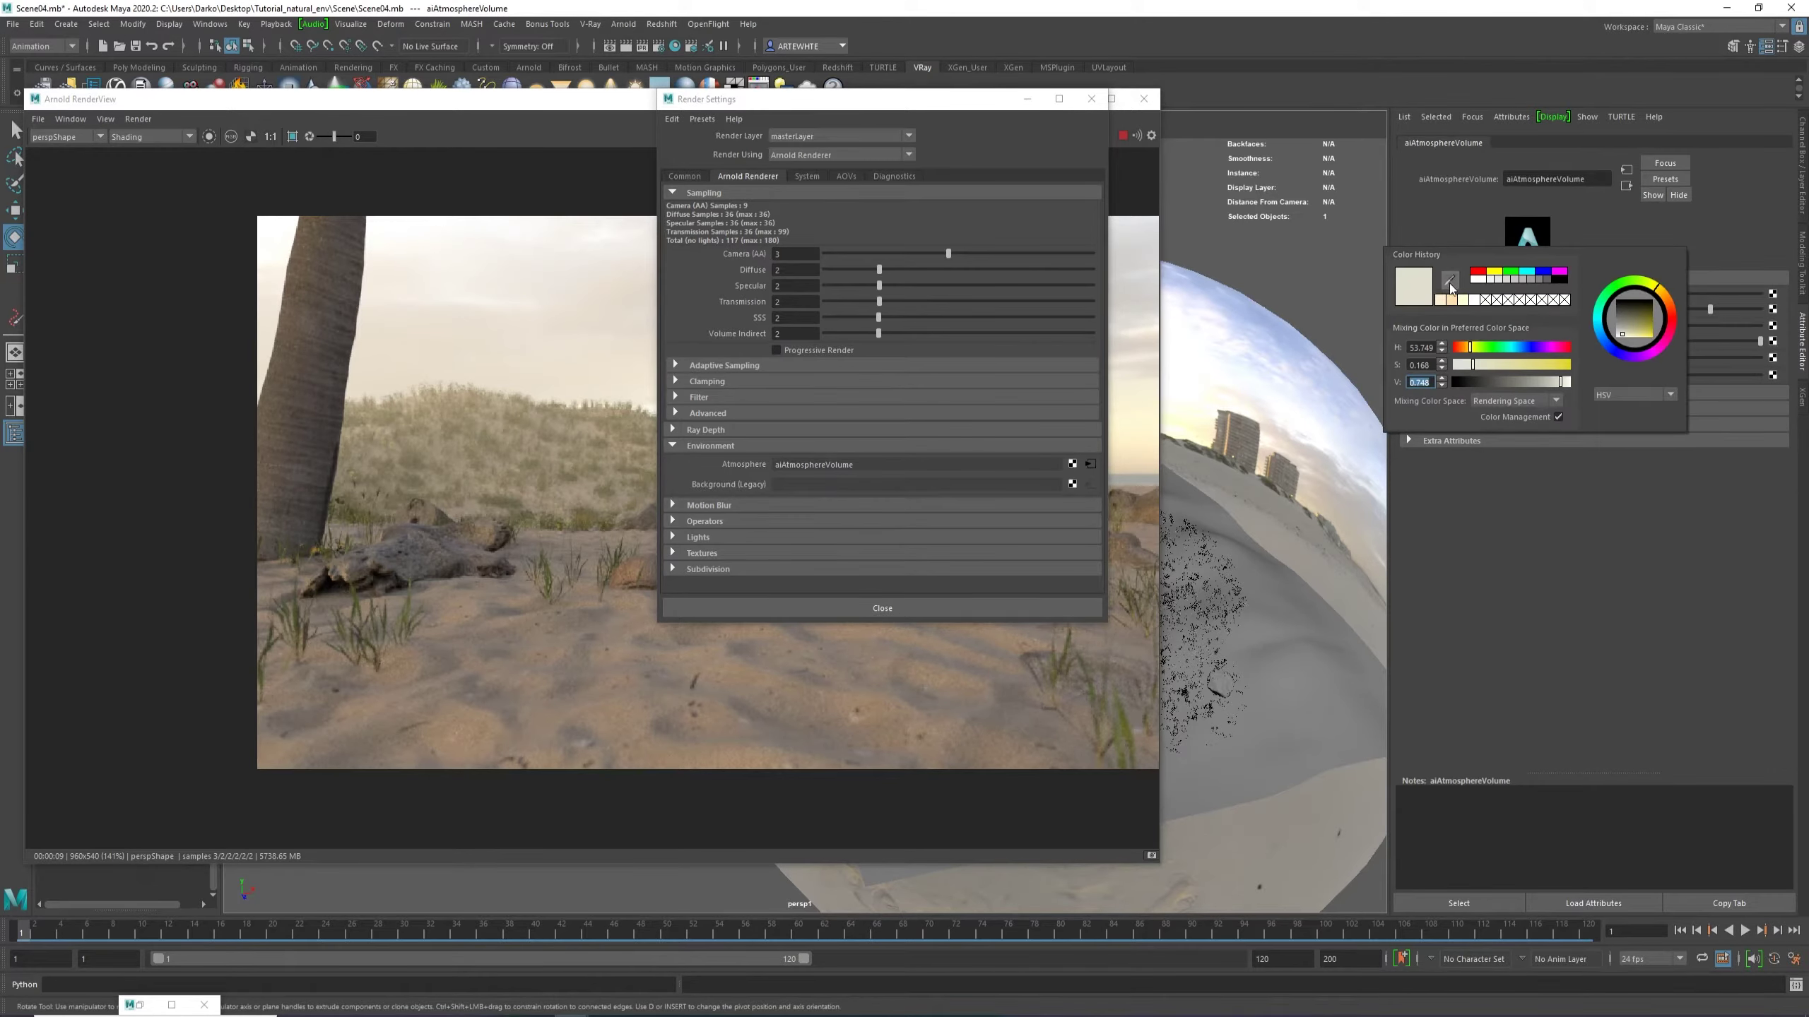
left_click(1273, 325)
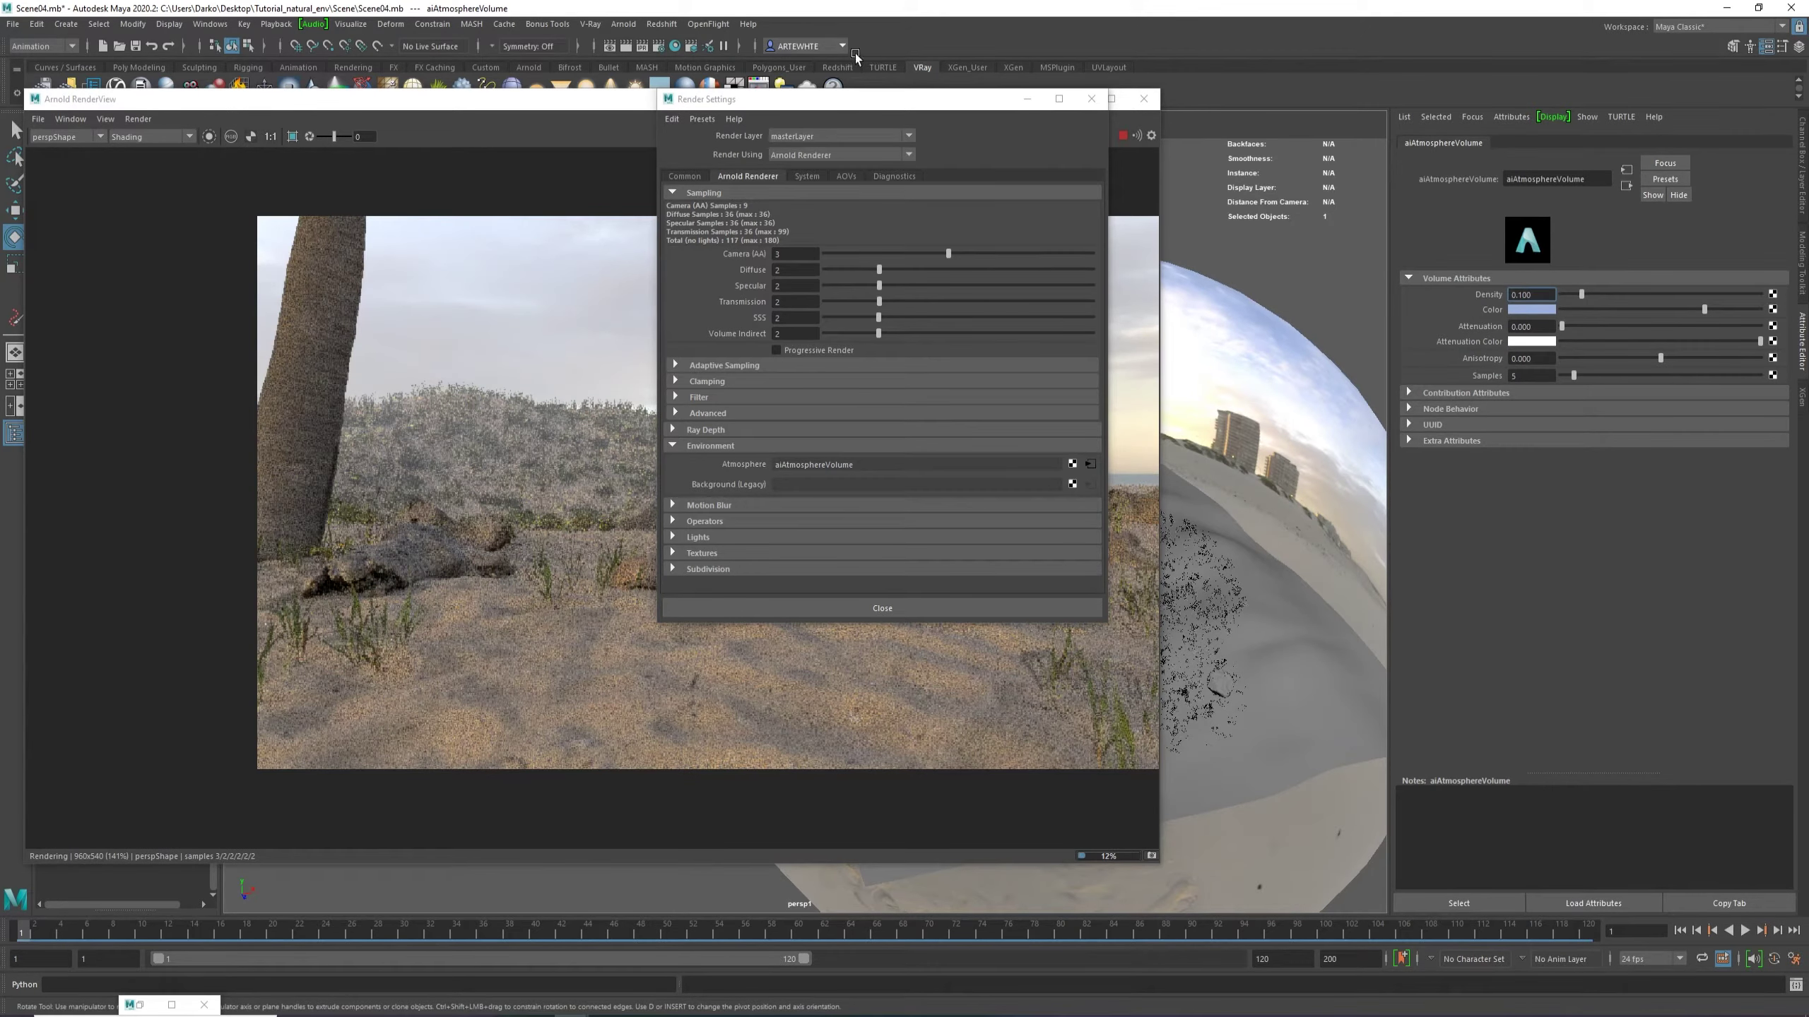
left_click(1027, 98)
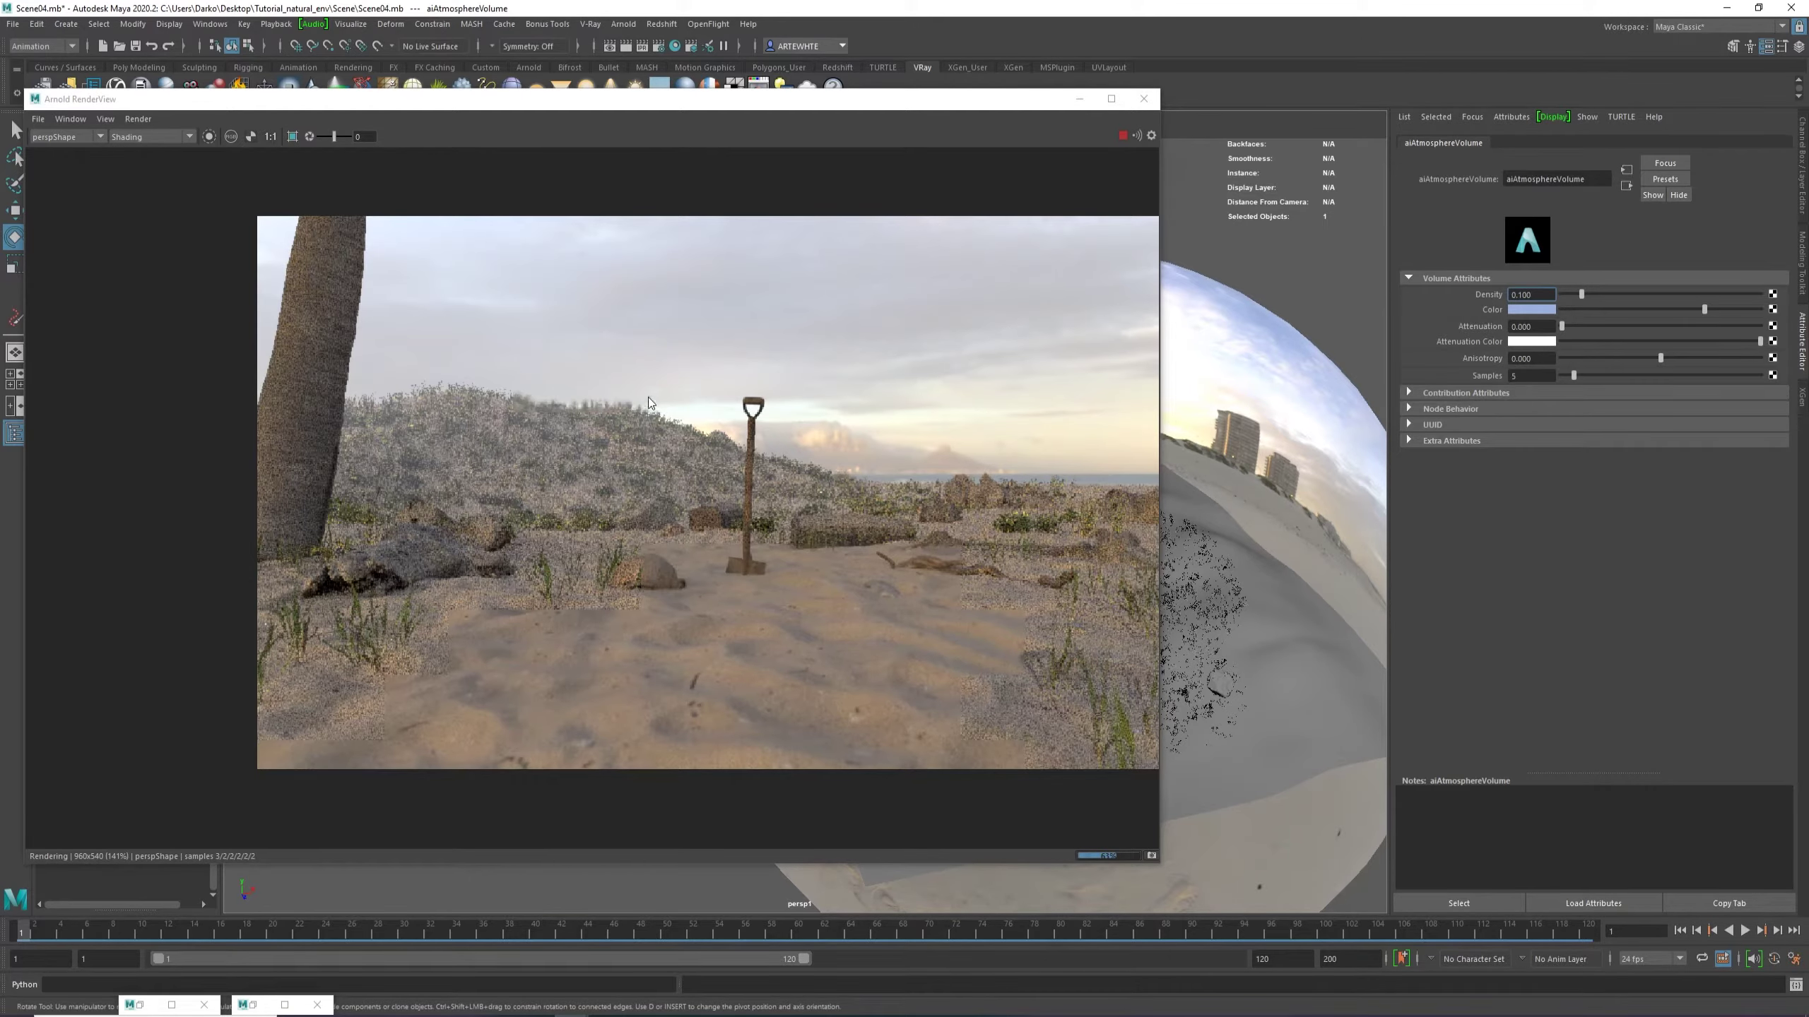
Select spotLight1 in the viewport and move it sideways relative to the terrain.
left_click(1079, 99)
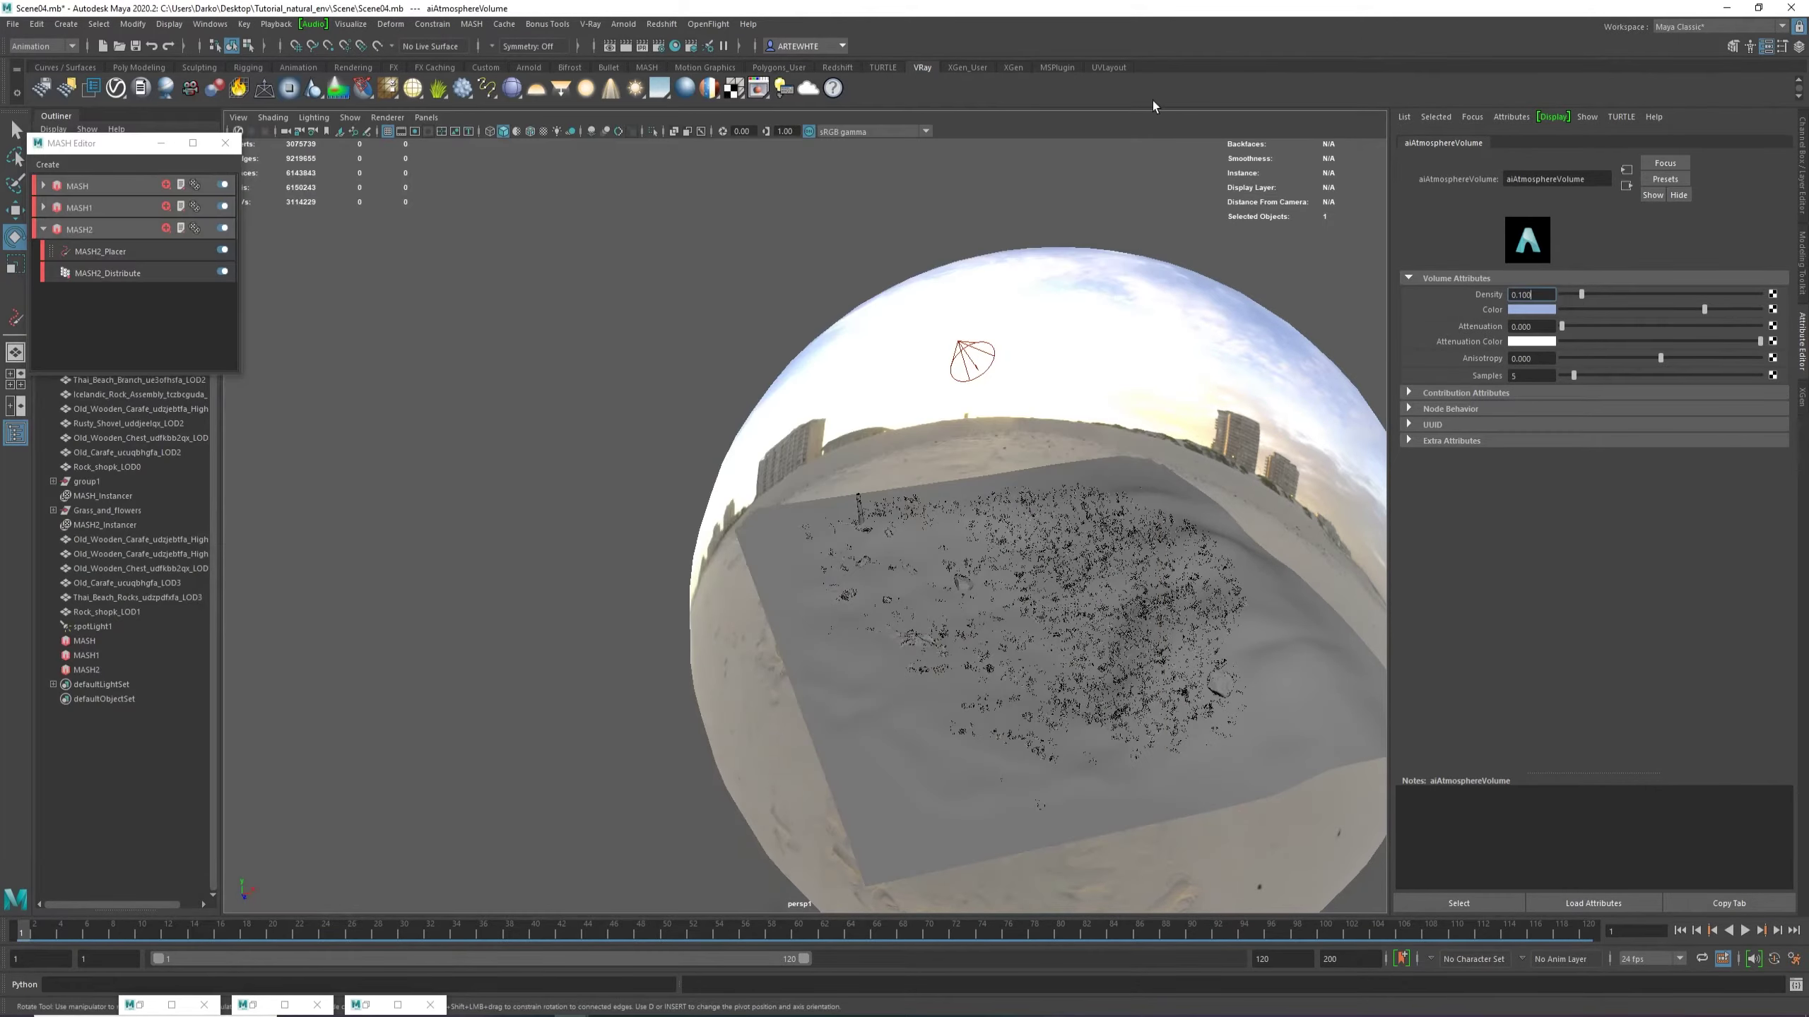
scroll(1272, 598, "up", 3)
left_click_drag(1272, 599, 1086, 353, "alt")
middle_click_drag(1086, 353, 776, 307, "alt")
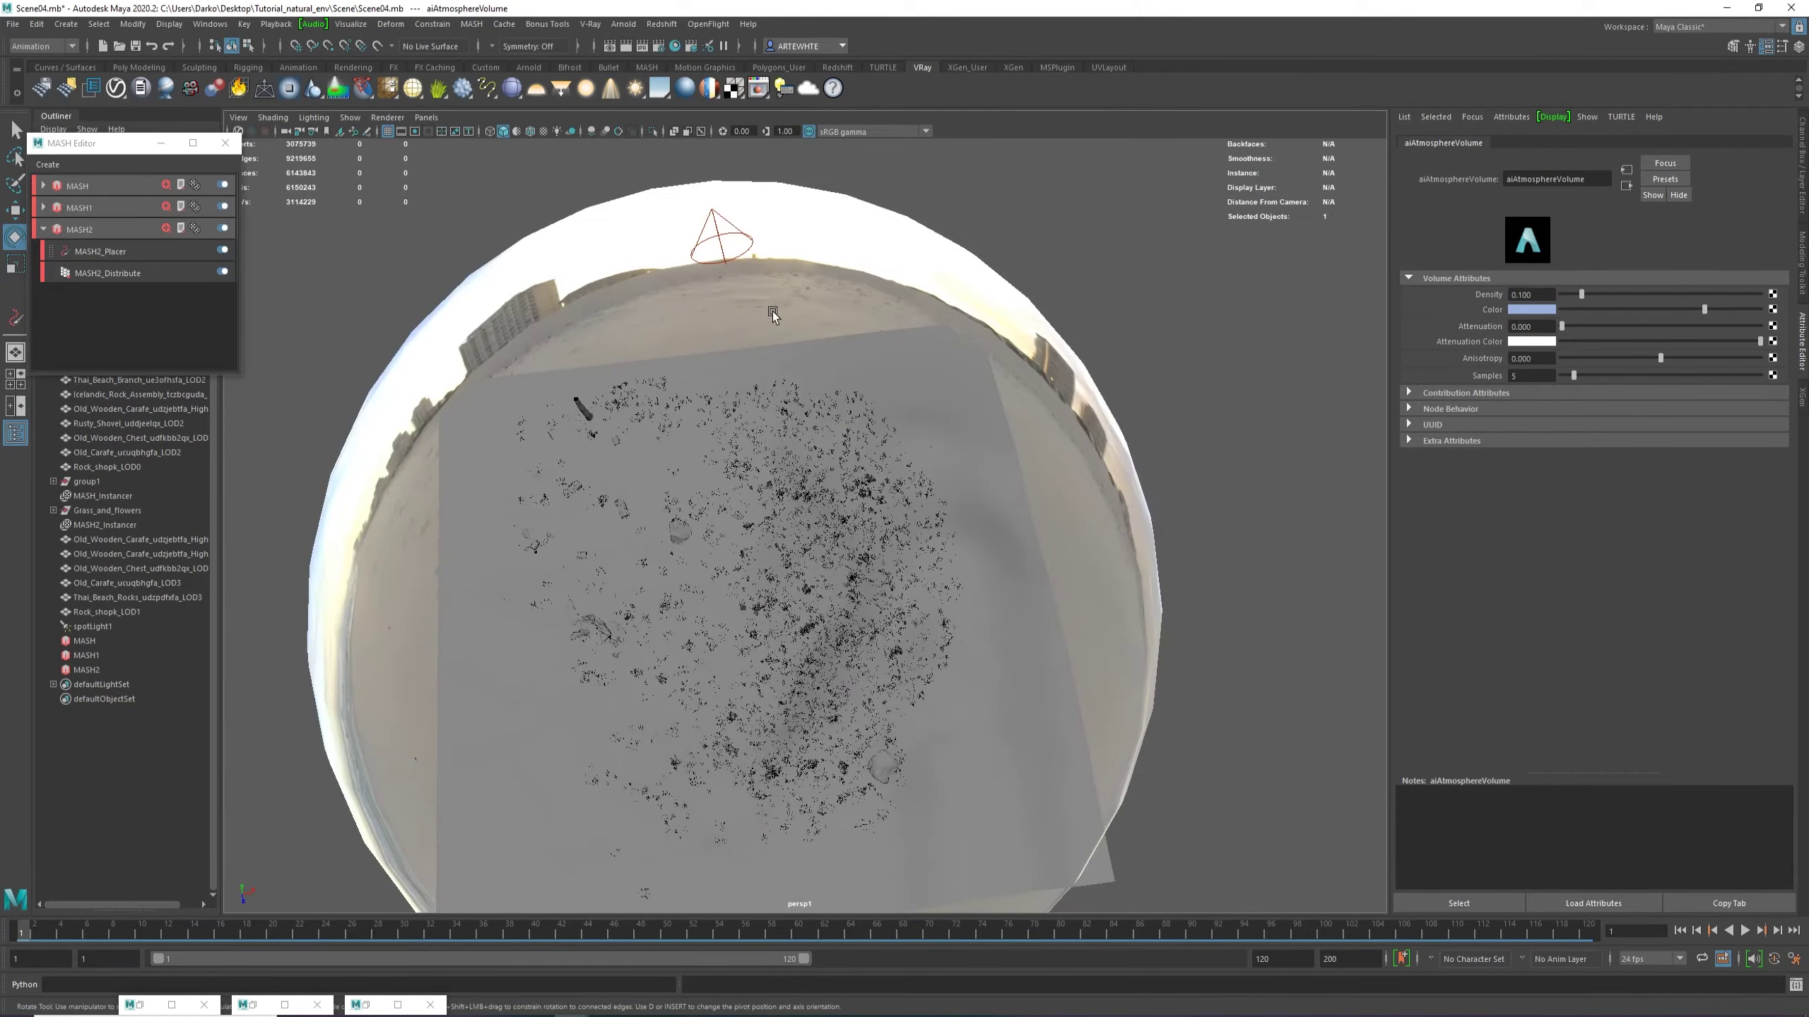
left_click_drag(775, 307, 751, 251, "alt")
left_click(762, 308)
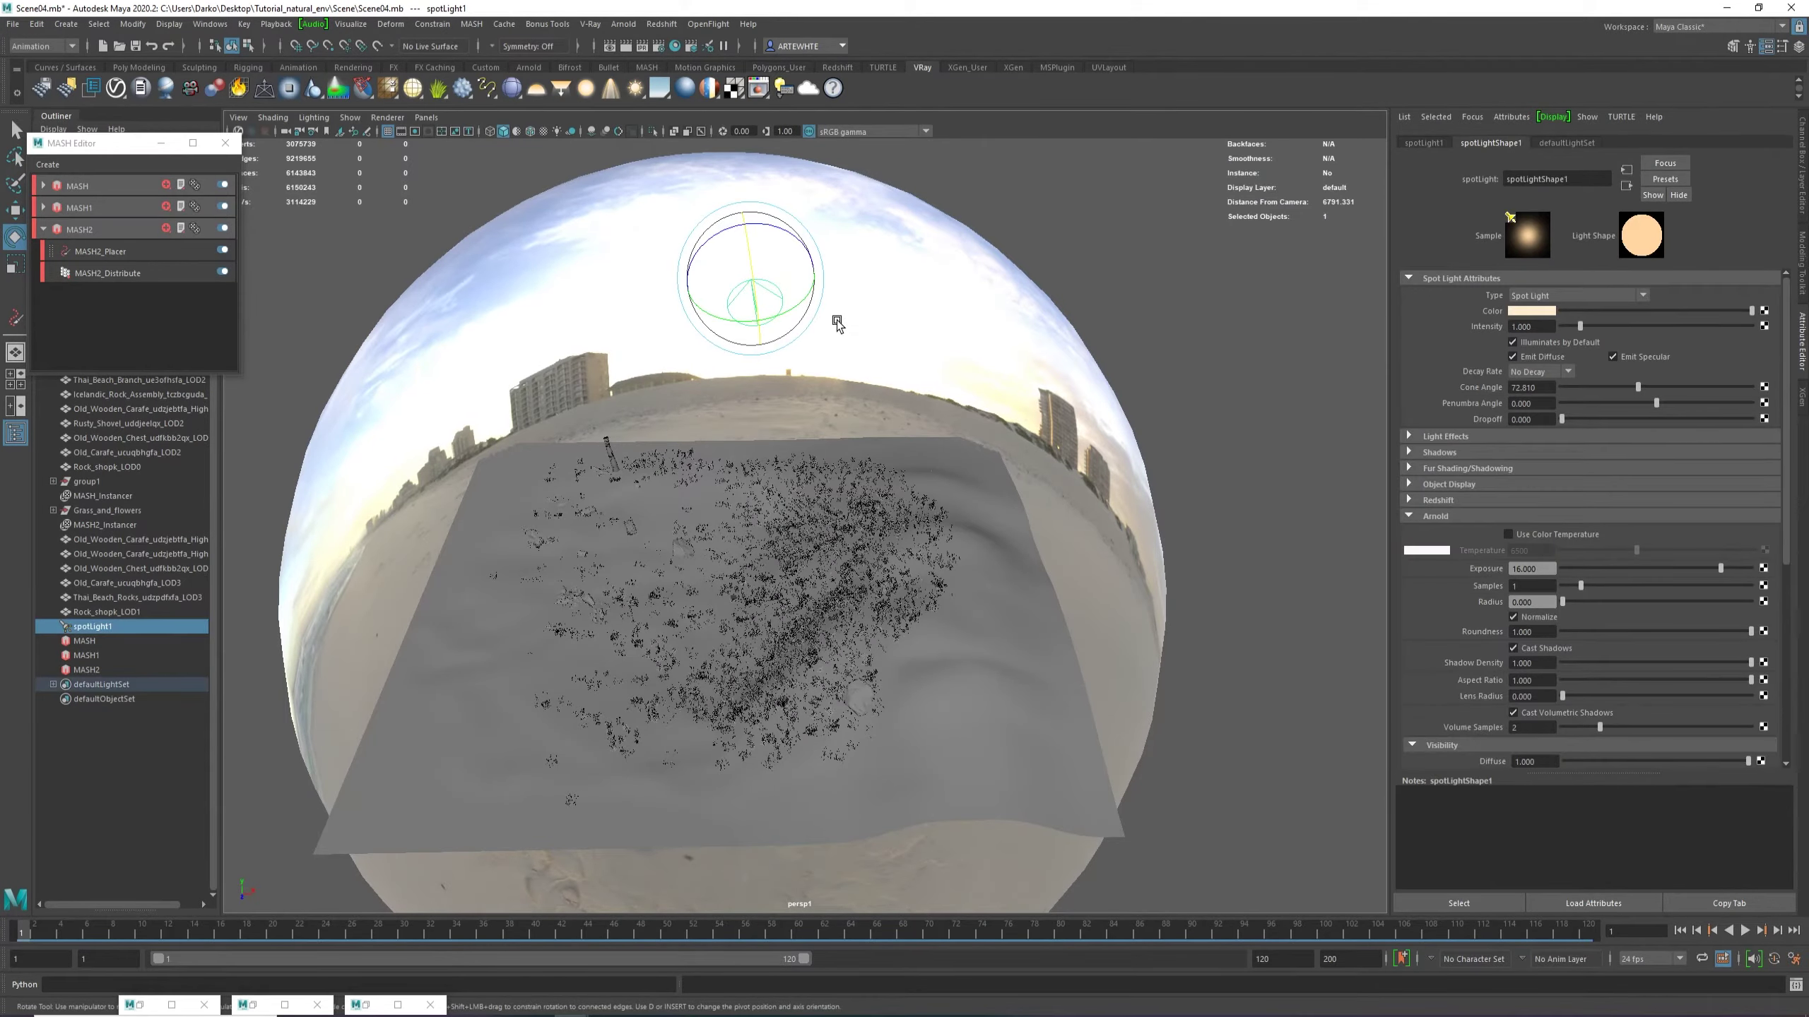
left_click_drag(841, 324, 973, 485, "alt")
scroll(1014, 489, "up", 3)
scroll(990, 471, "up", 3)
key("f")
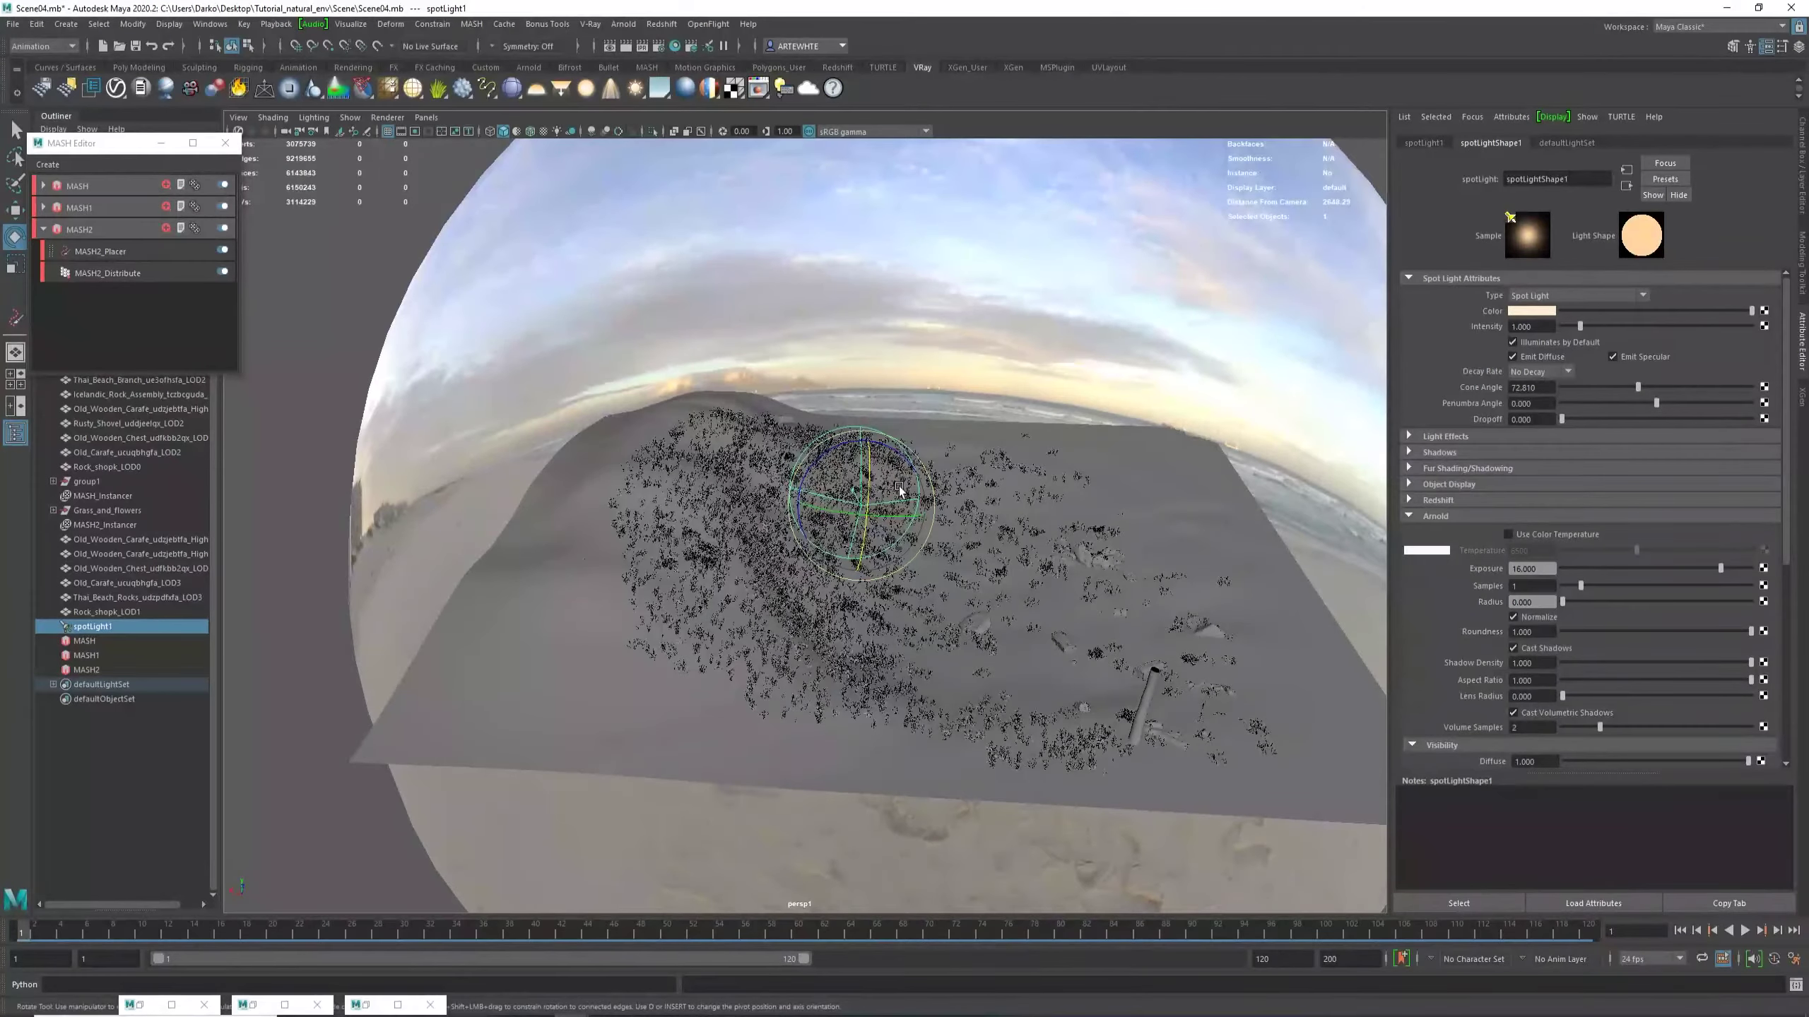
key("w")
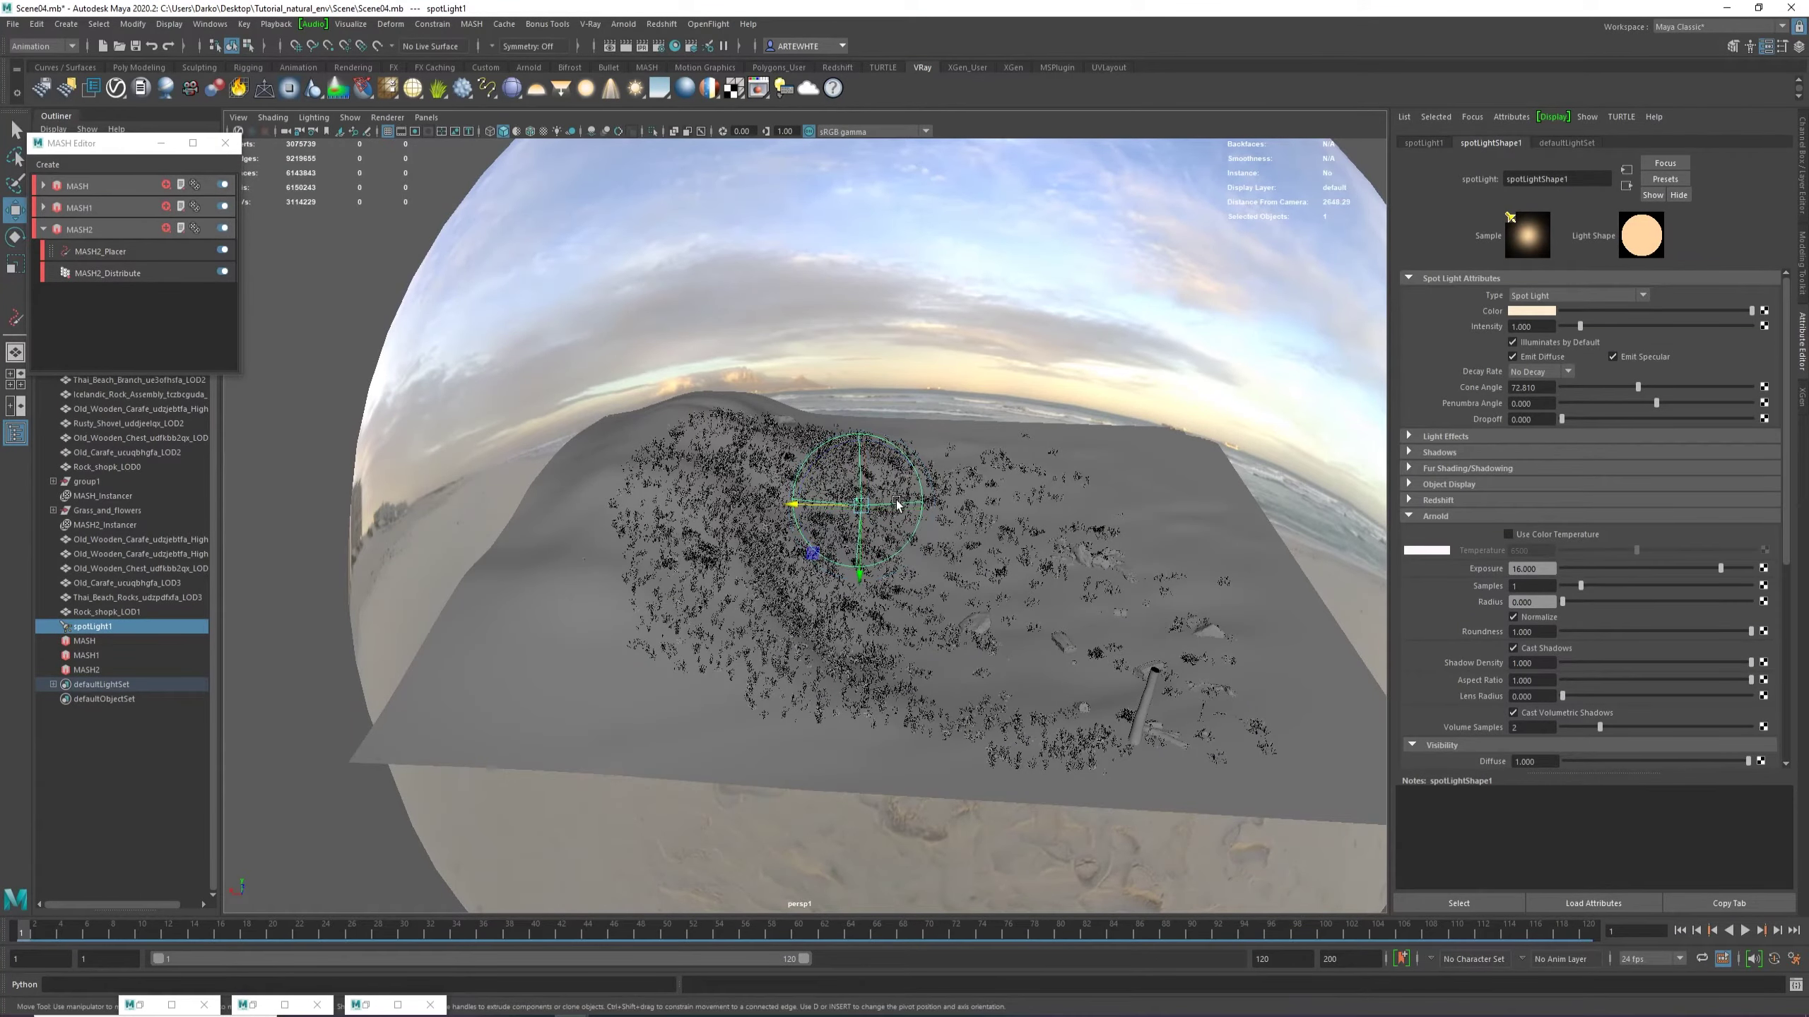
left_click_drag(805, 503, 743, 526)
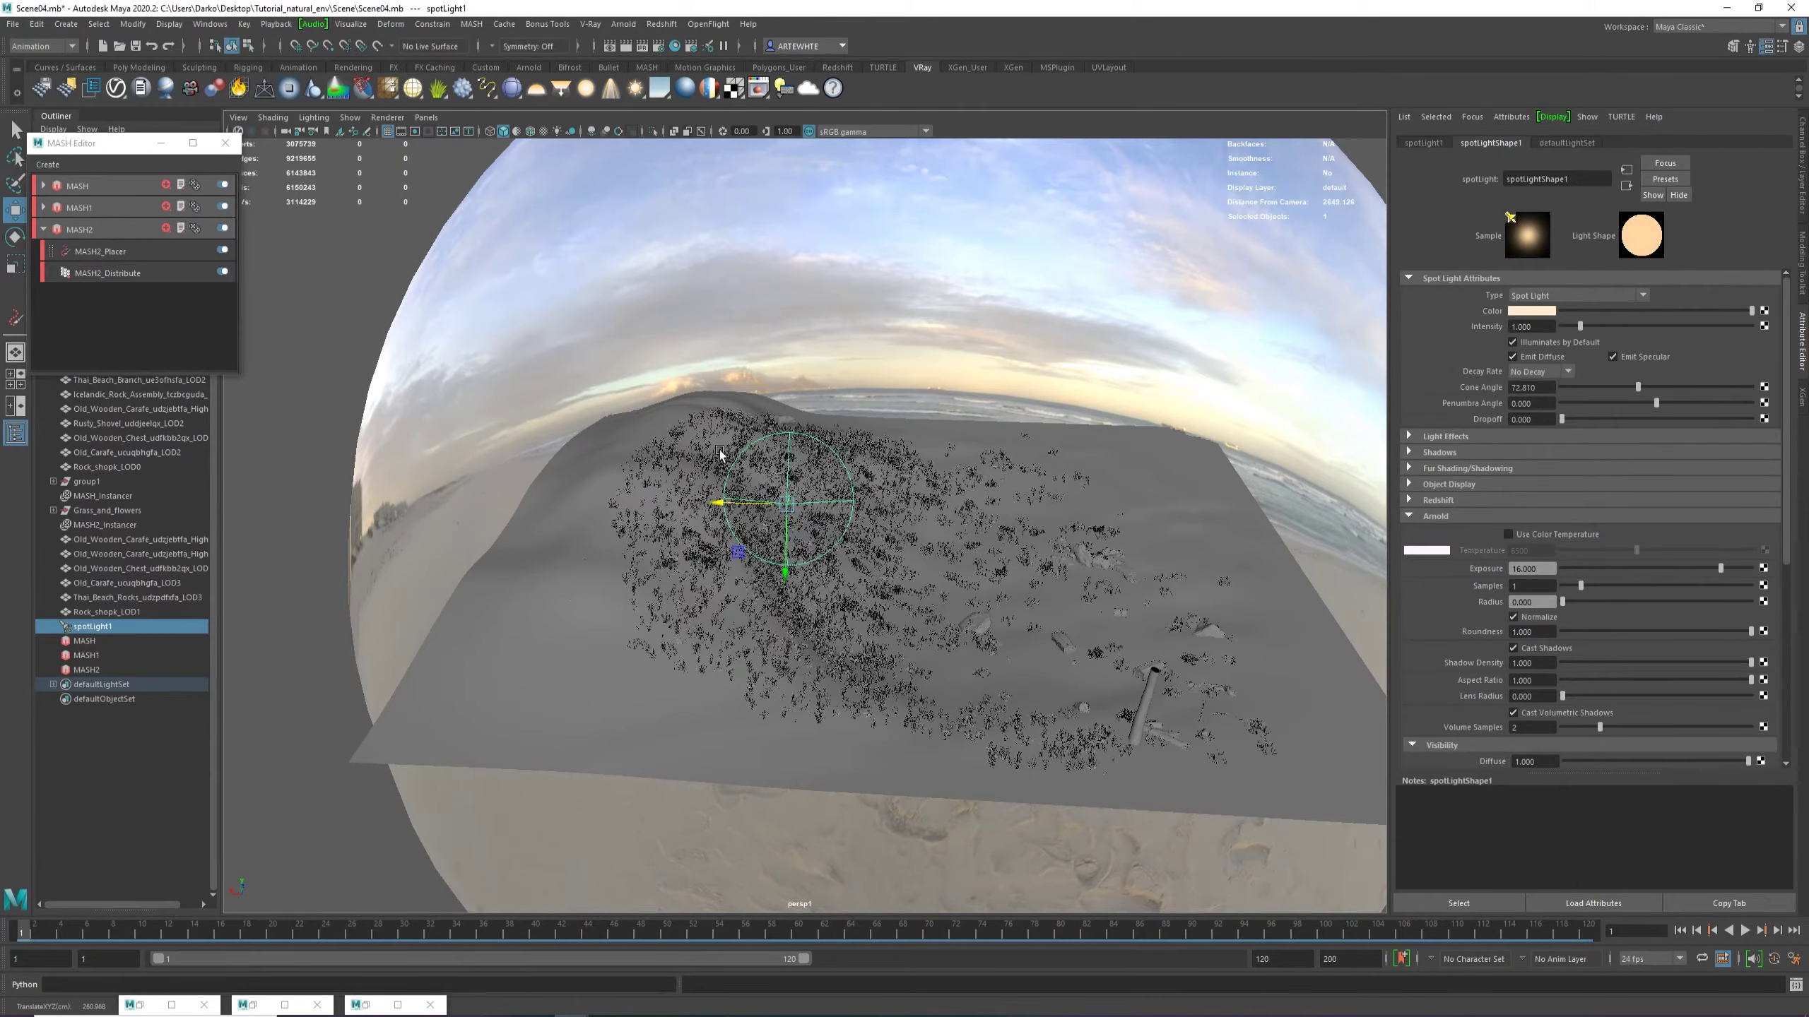
Check spotLight1's new placement from outside the dome and restart the live Arnold render.
scroll(718, 447, "down", 3)
left_click_drag(721, 443, 639, 463, "alt")
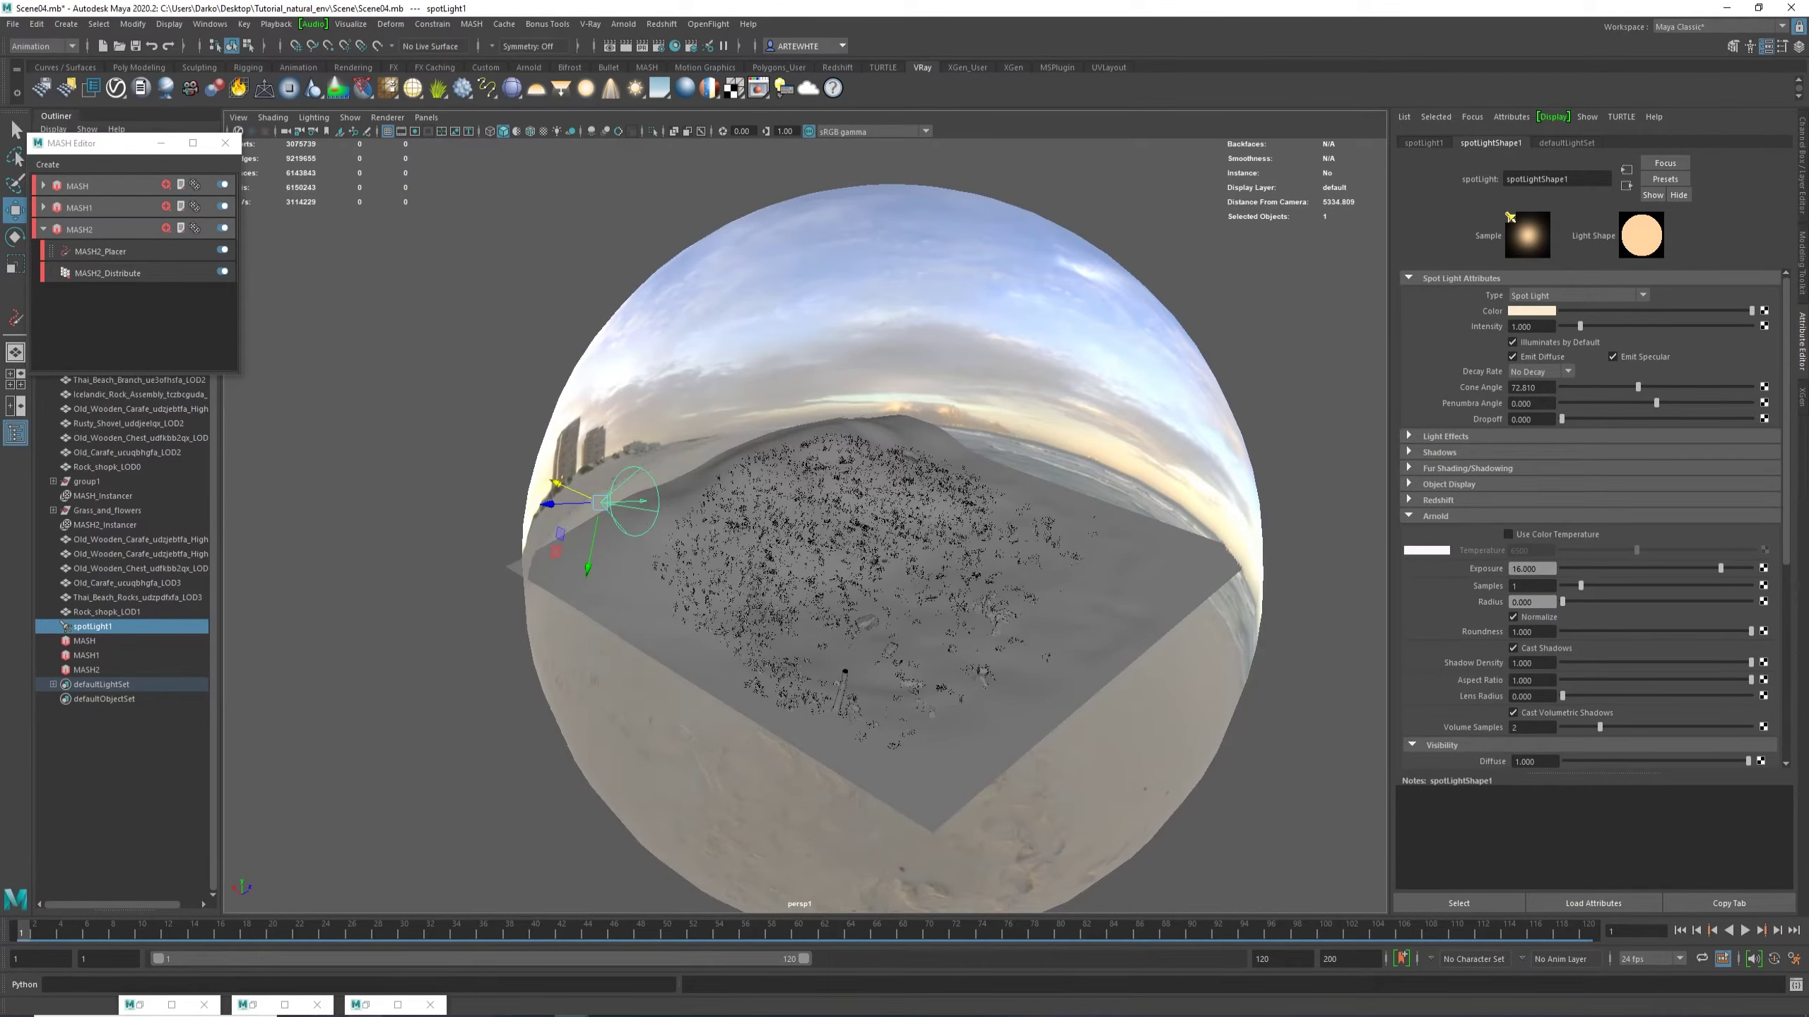
left_click(366, 1003)
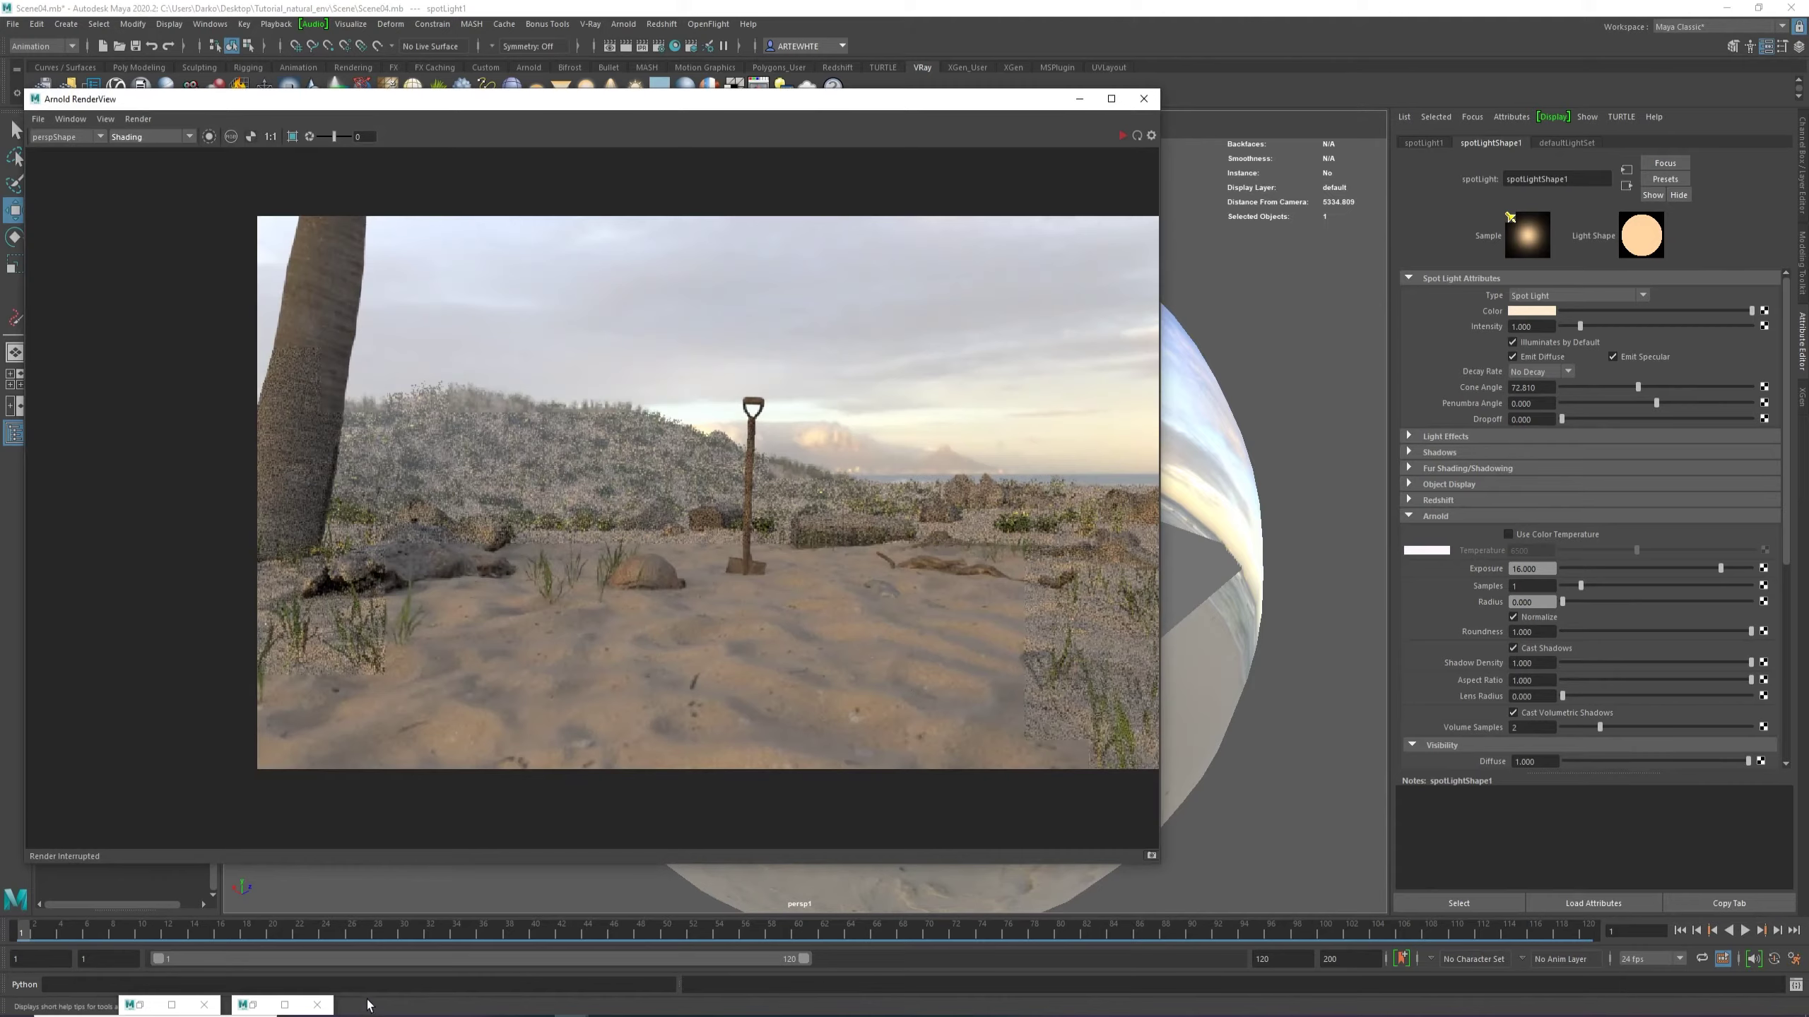
left_click(1122, 136)
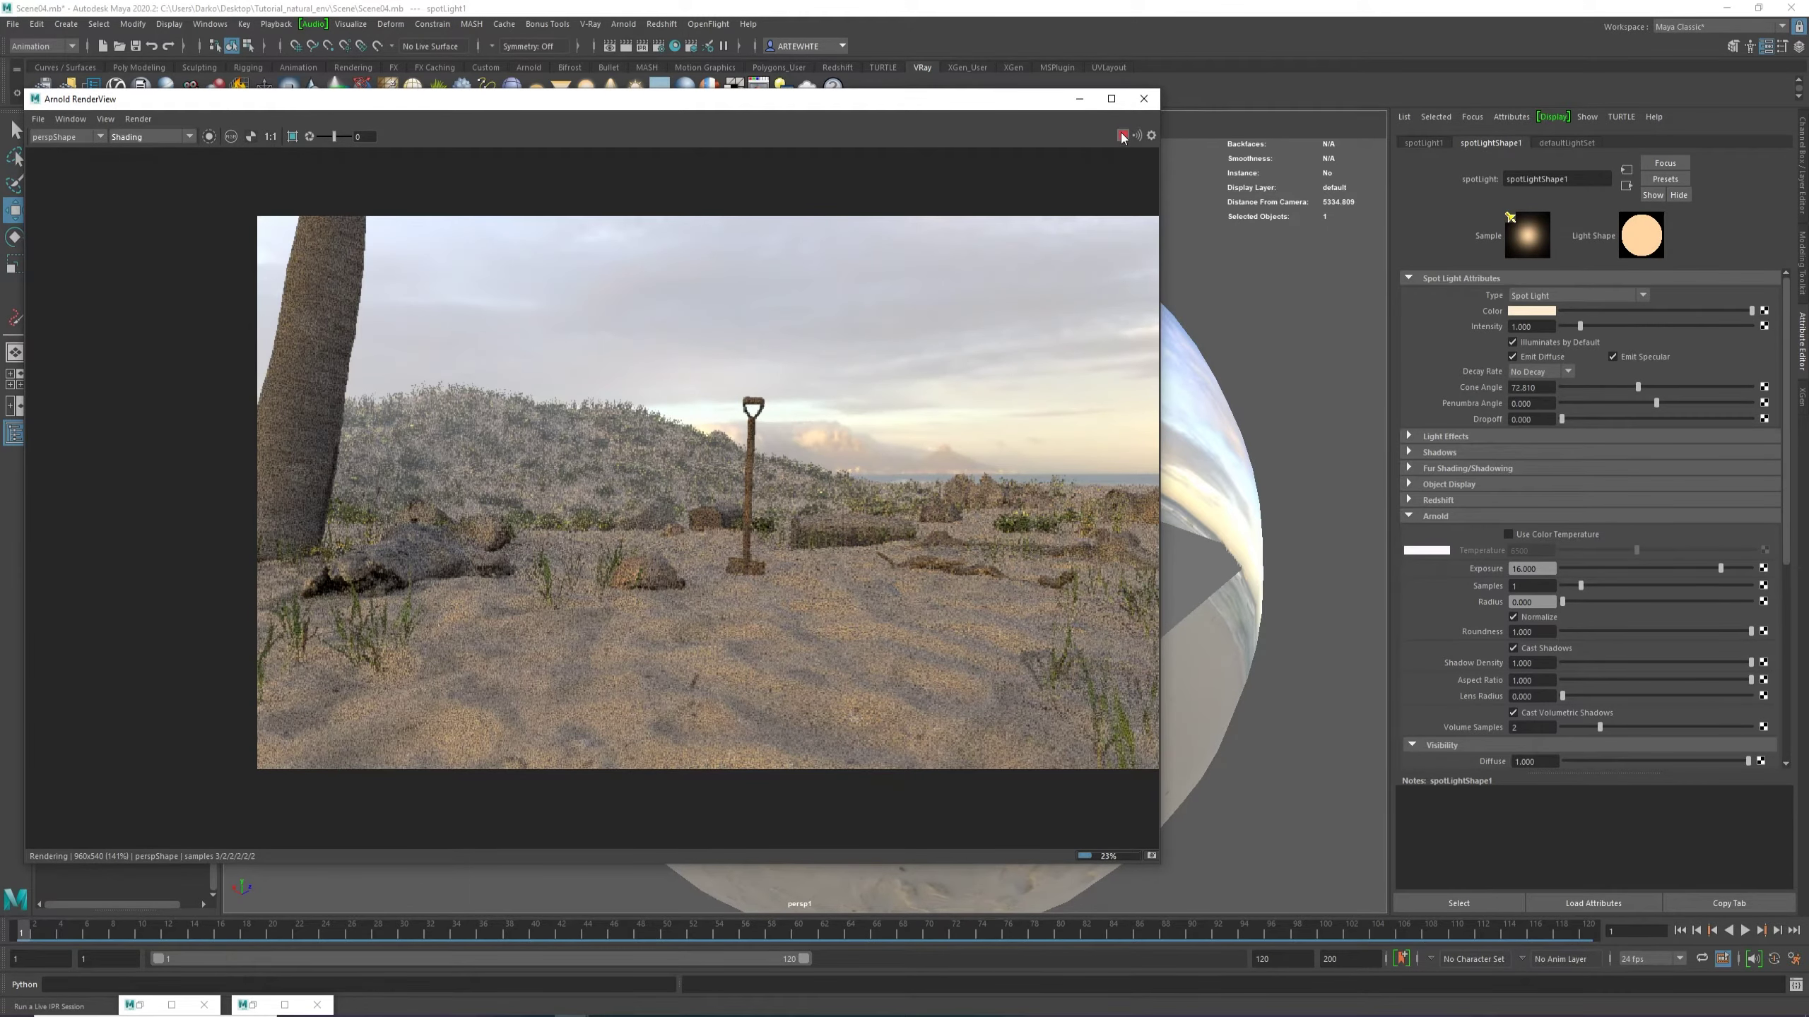
Stop the live render, then rotate spotLight1 slightly and shift it along the edge of the sky dome.
left_click(1122, 136)
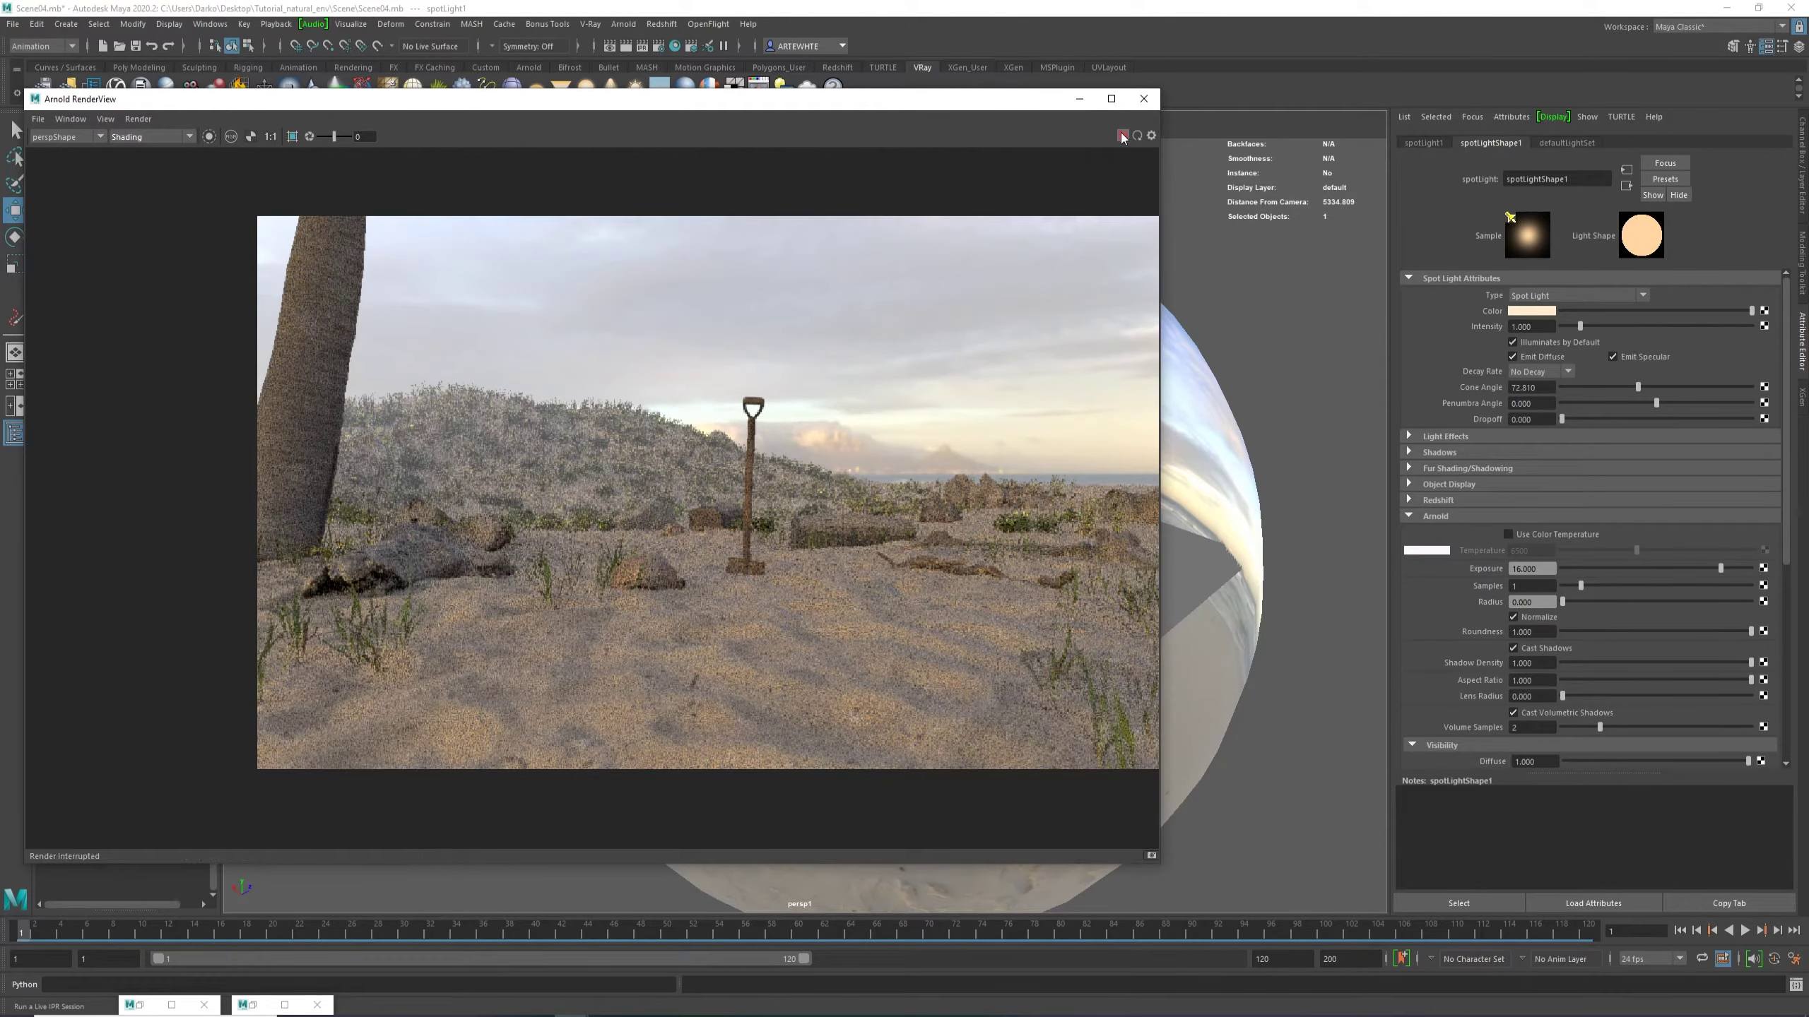
left_click(1080, 100)
left_click_drag(839, 656, 475, 518, "alt")
key("e")
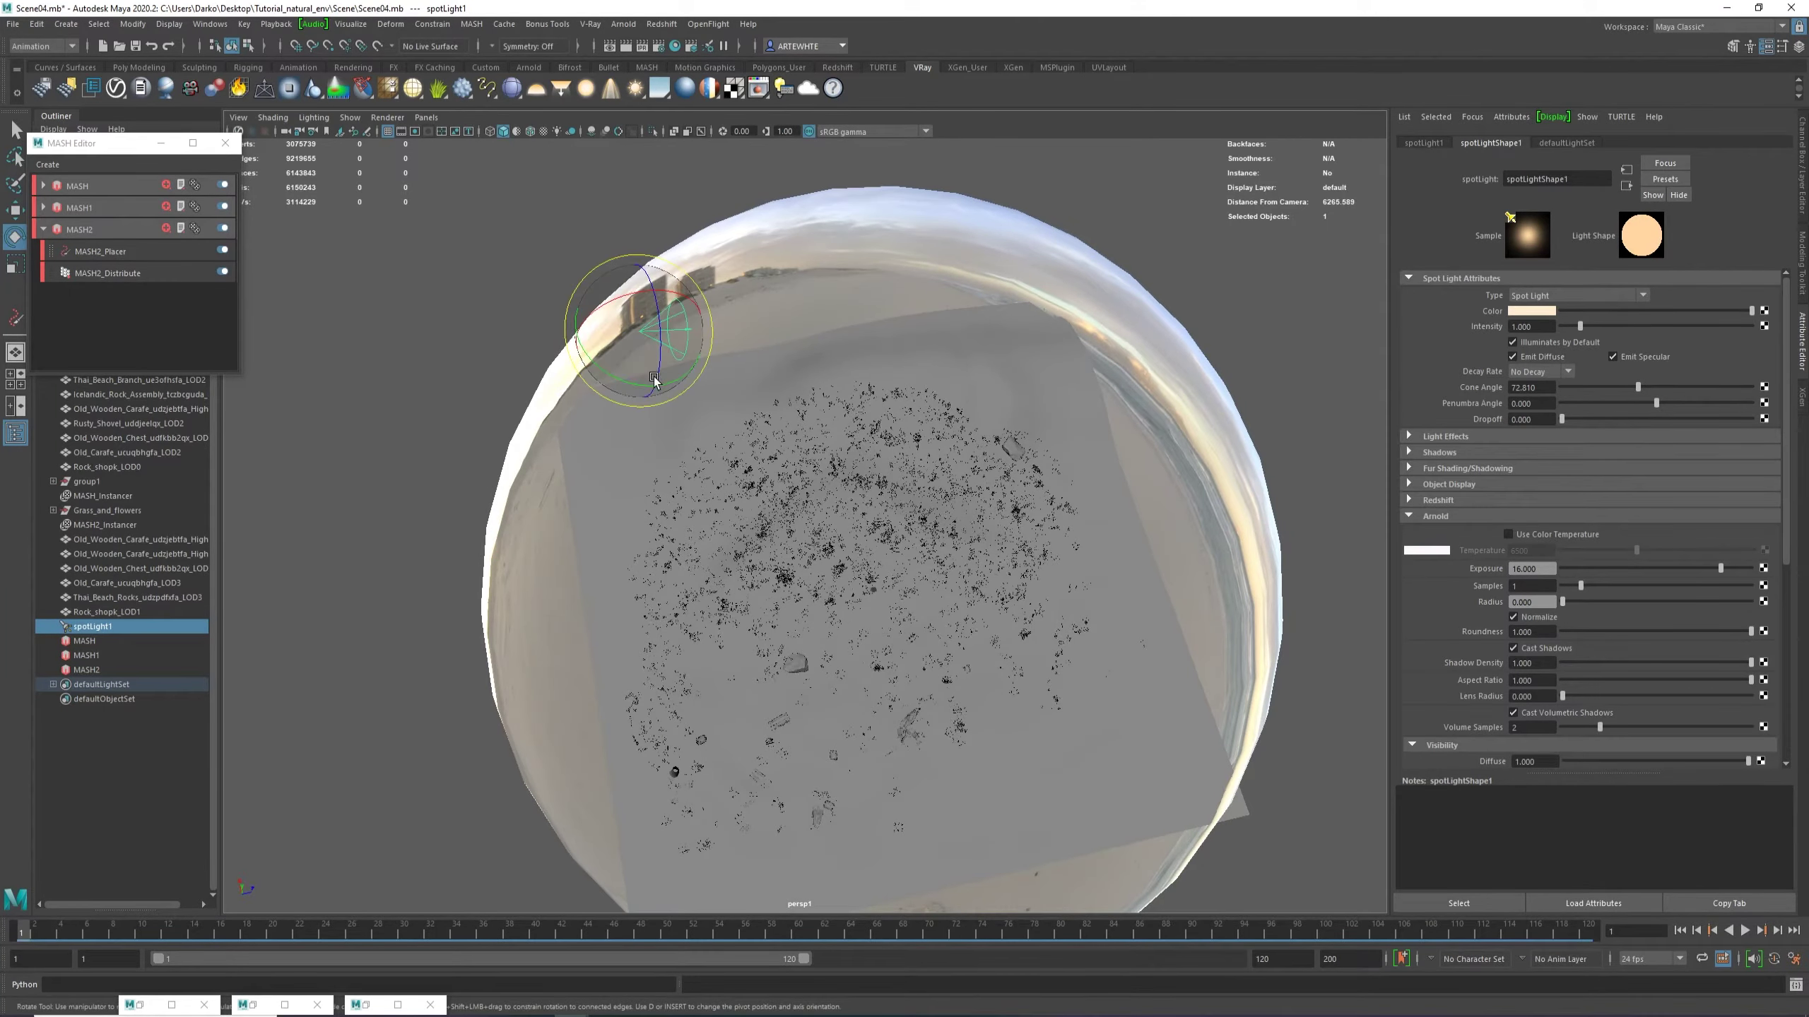
left_click_drag(653, 375, 659, 328)
key("w")
left_click_drag(522, 423, 511, 421)
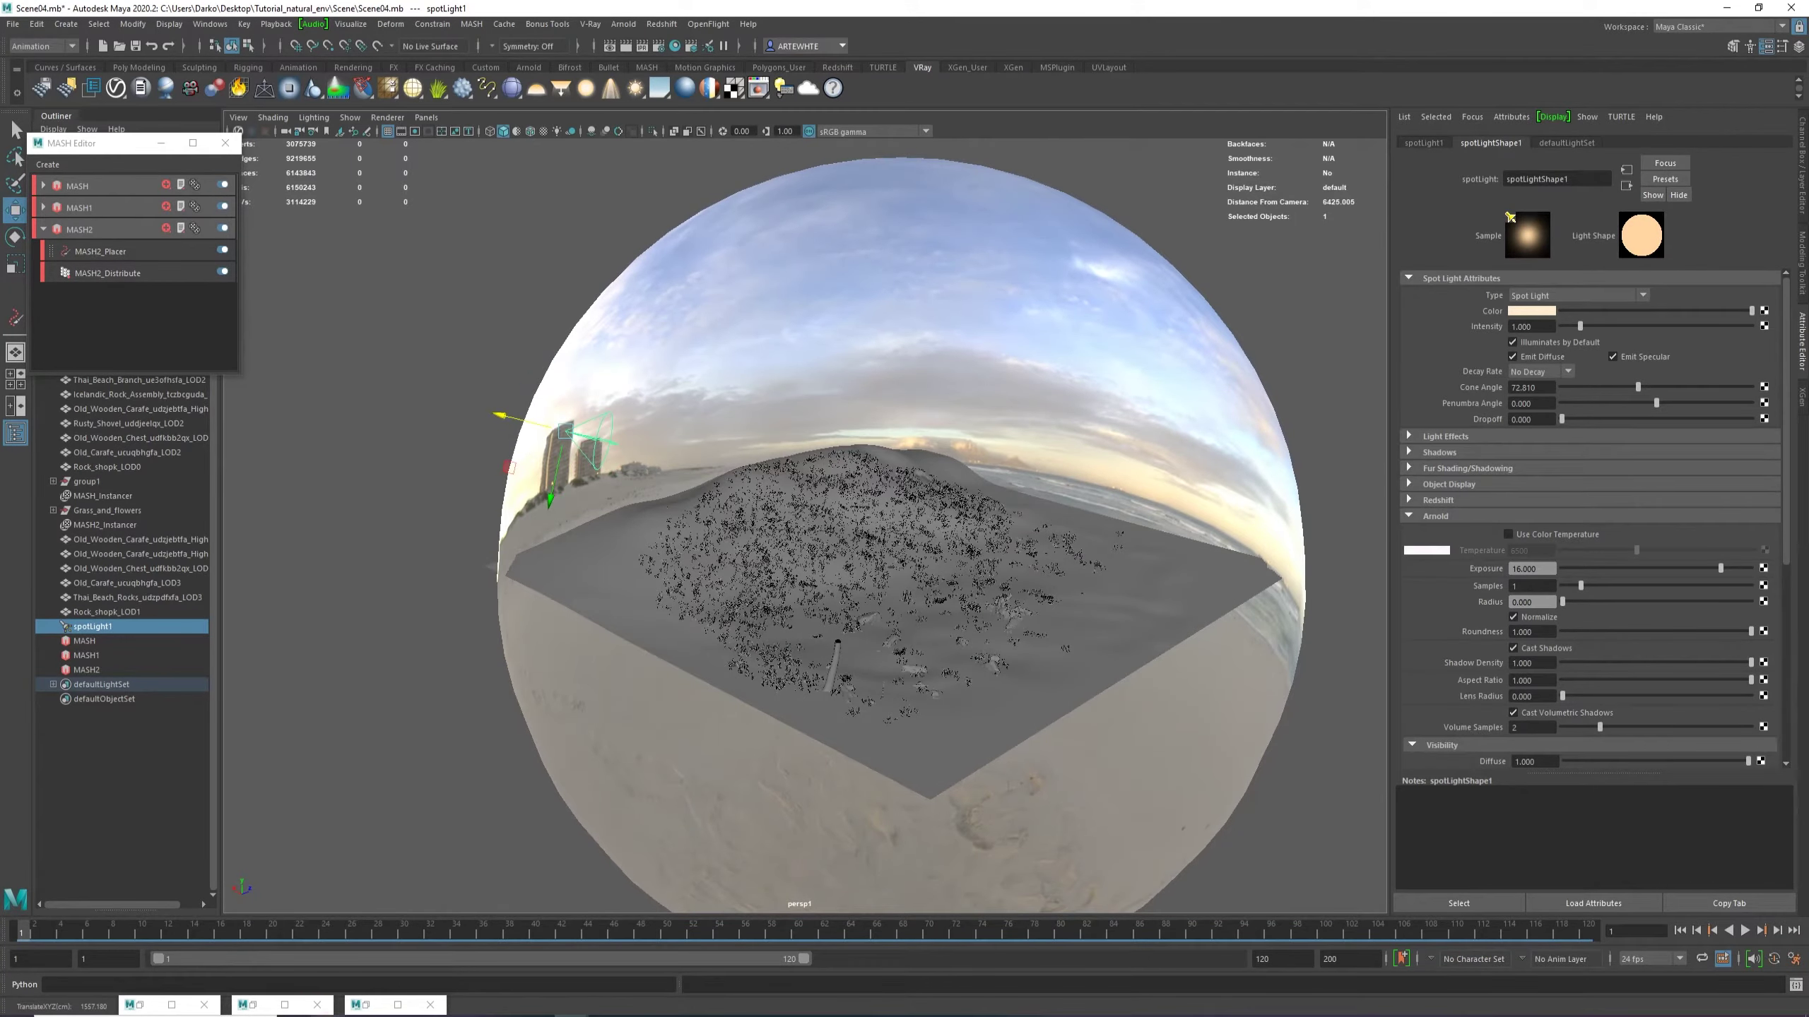
Bring back the Arnold RenderView and restart the live render with the adjusted spot light.
left_click(250, 1004)
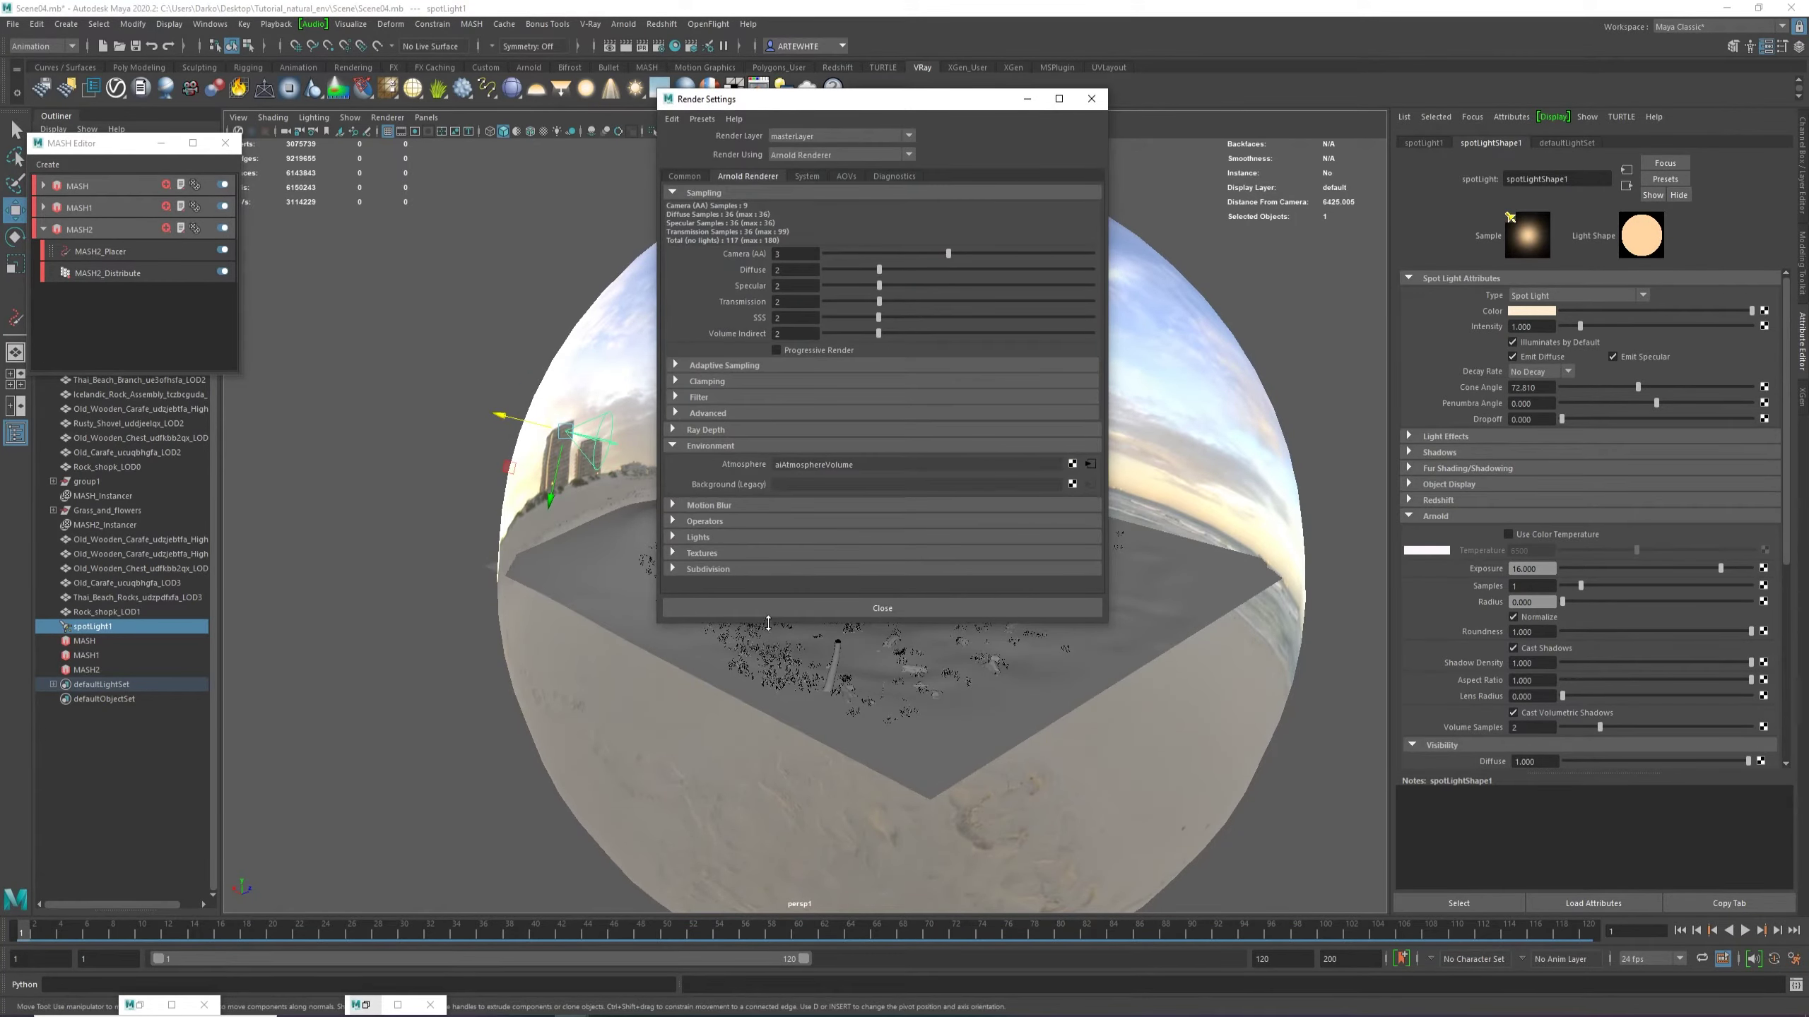
left_click(776, 610)
left_click(365, 1005)
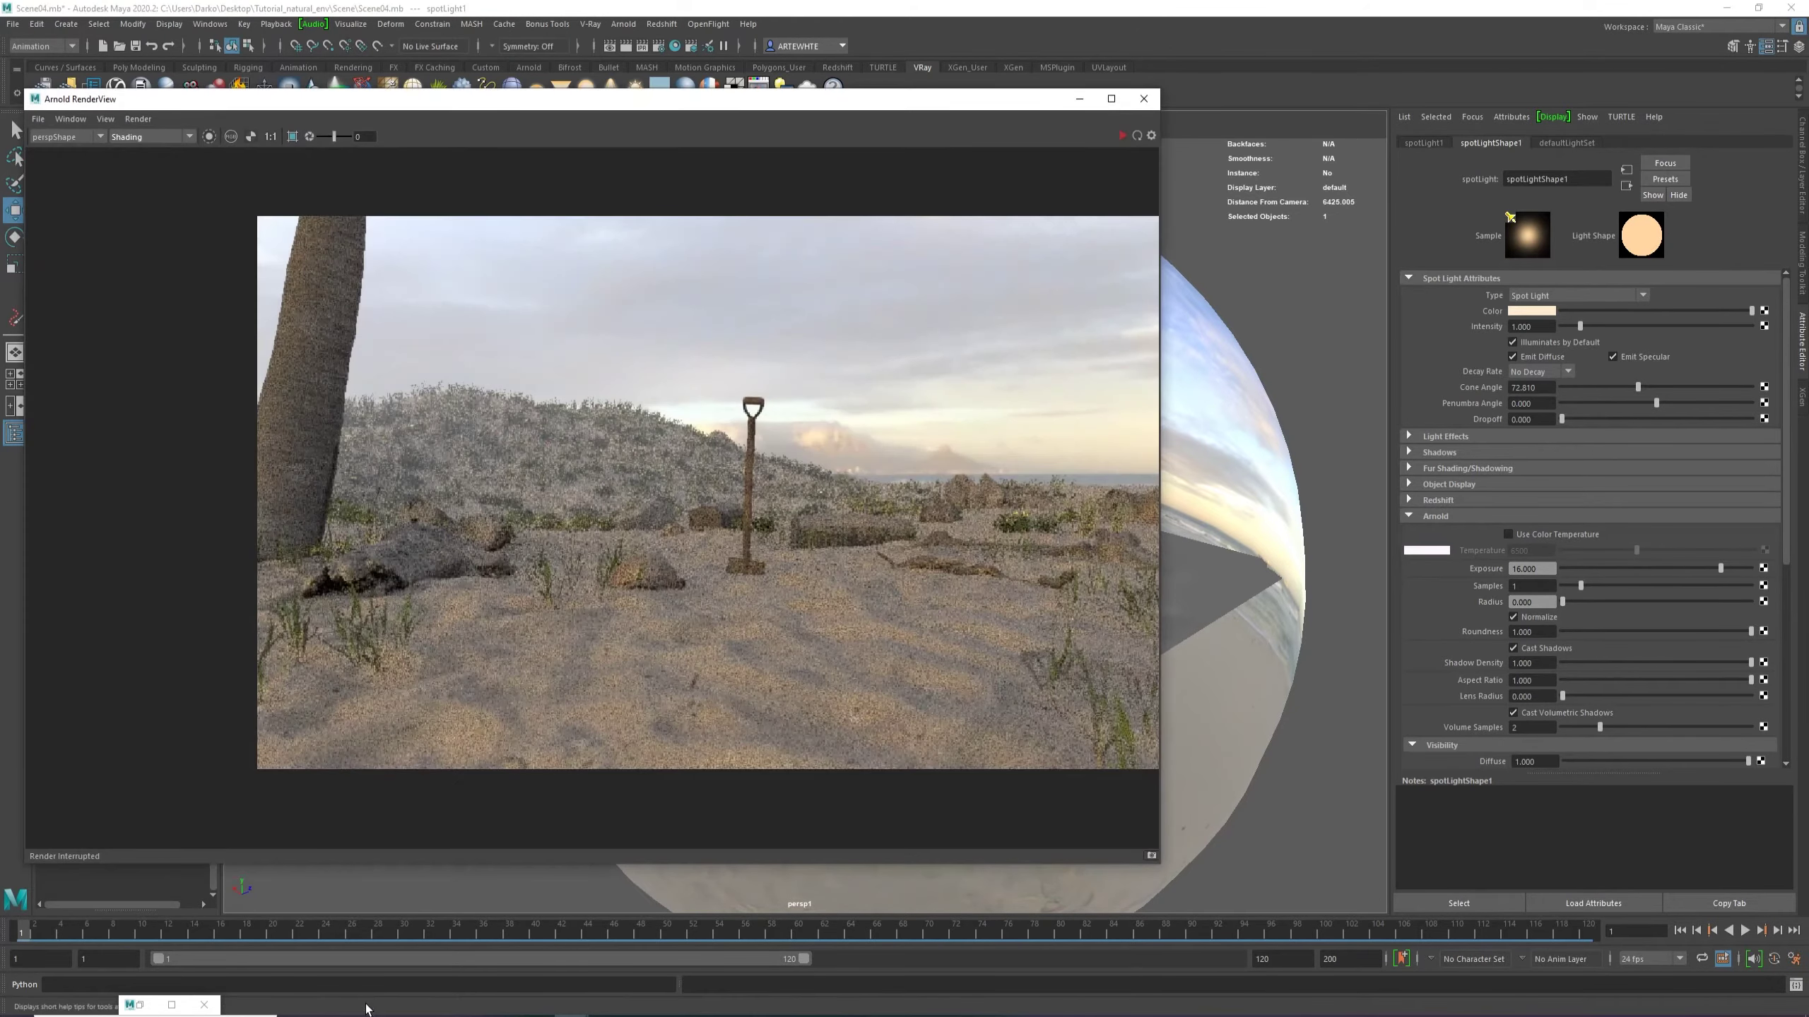
left_click(1124, 135)
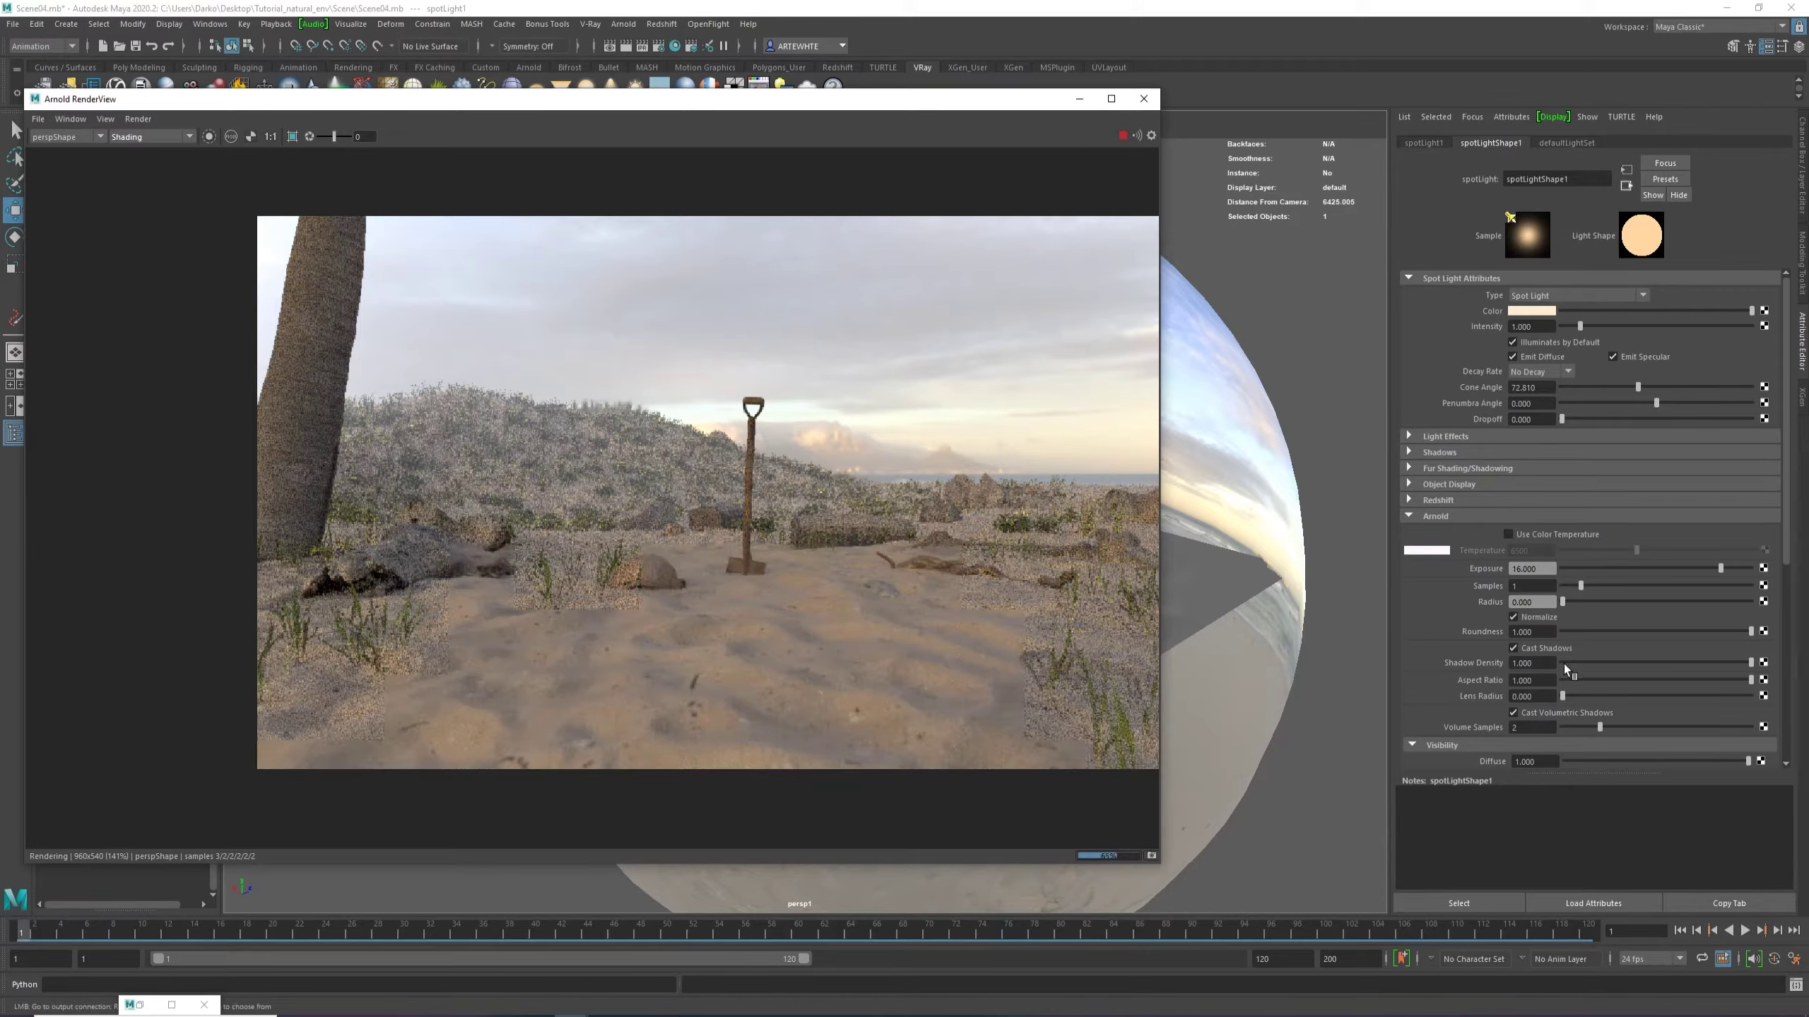
Reduce spotLight1's Arnold volume visibility, trying 0.3 first and settling on 0.4.
scroll(1497, 569, "up", 4)
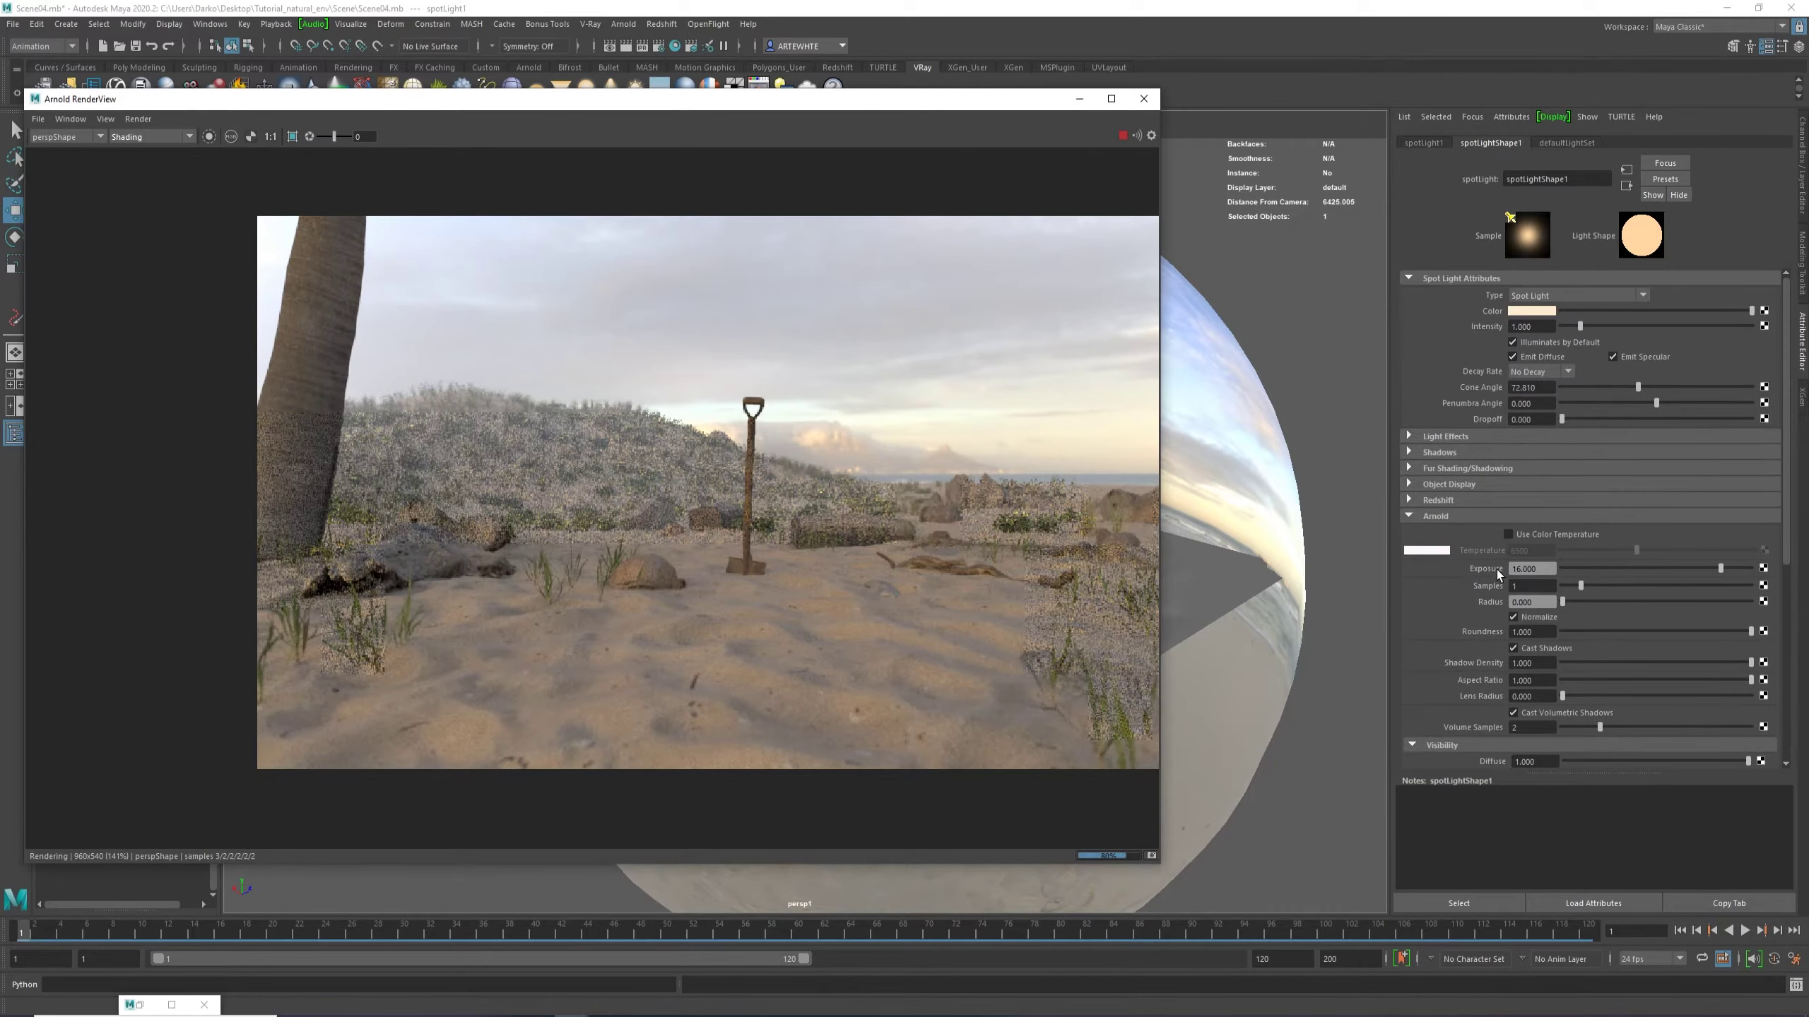
scroll(1497, 570, "down", 4)
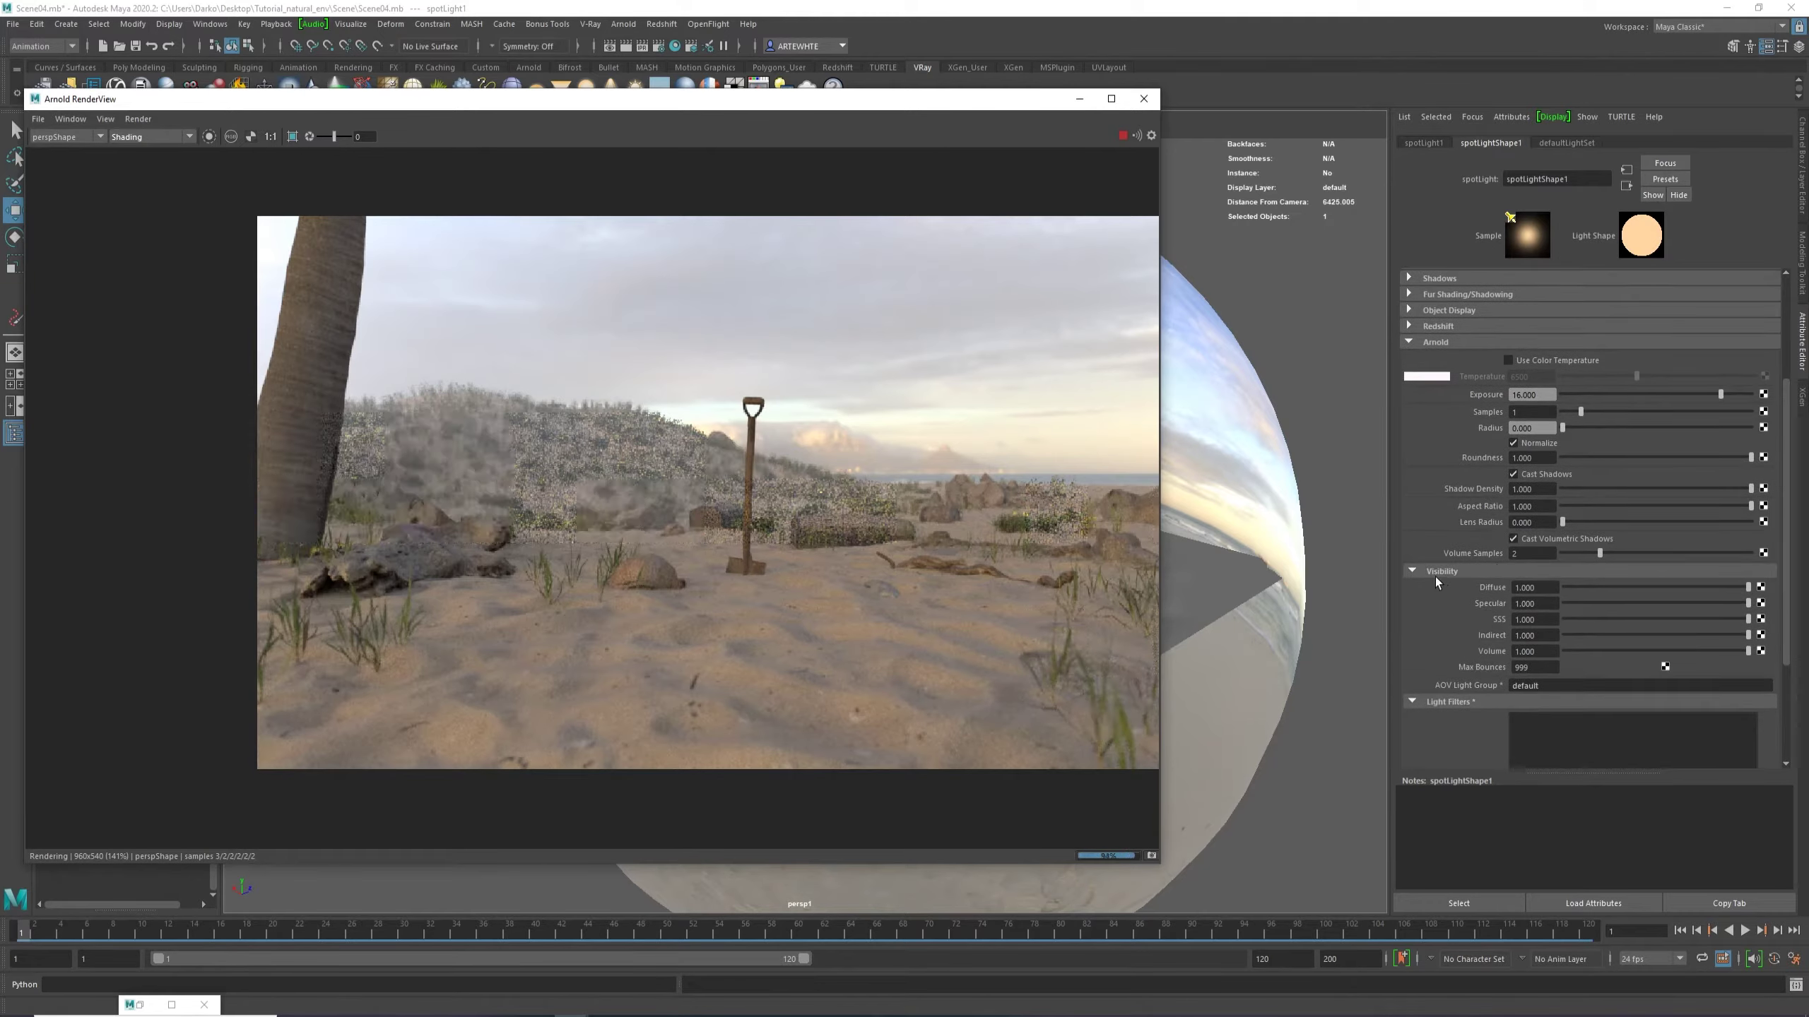
left_click(1531, 652)
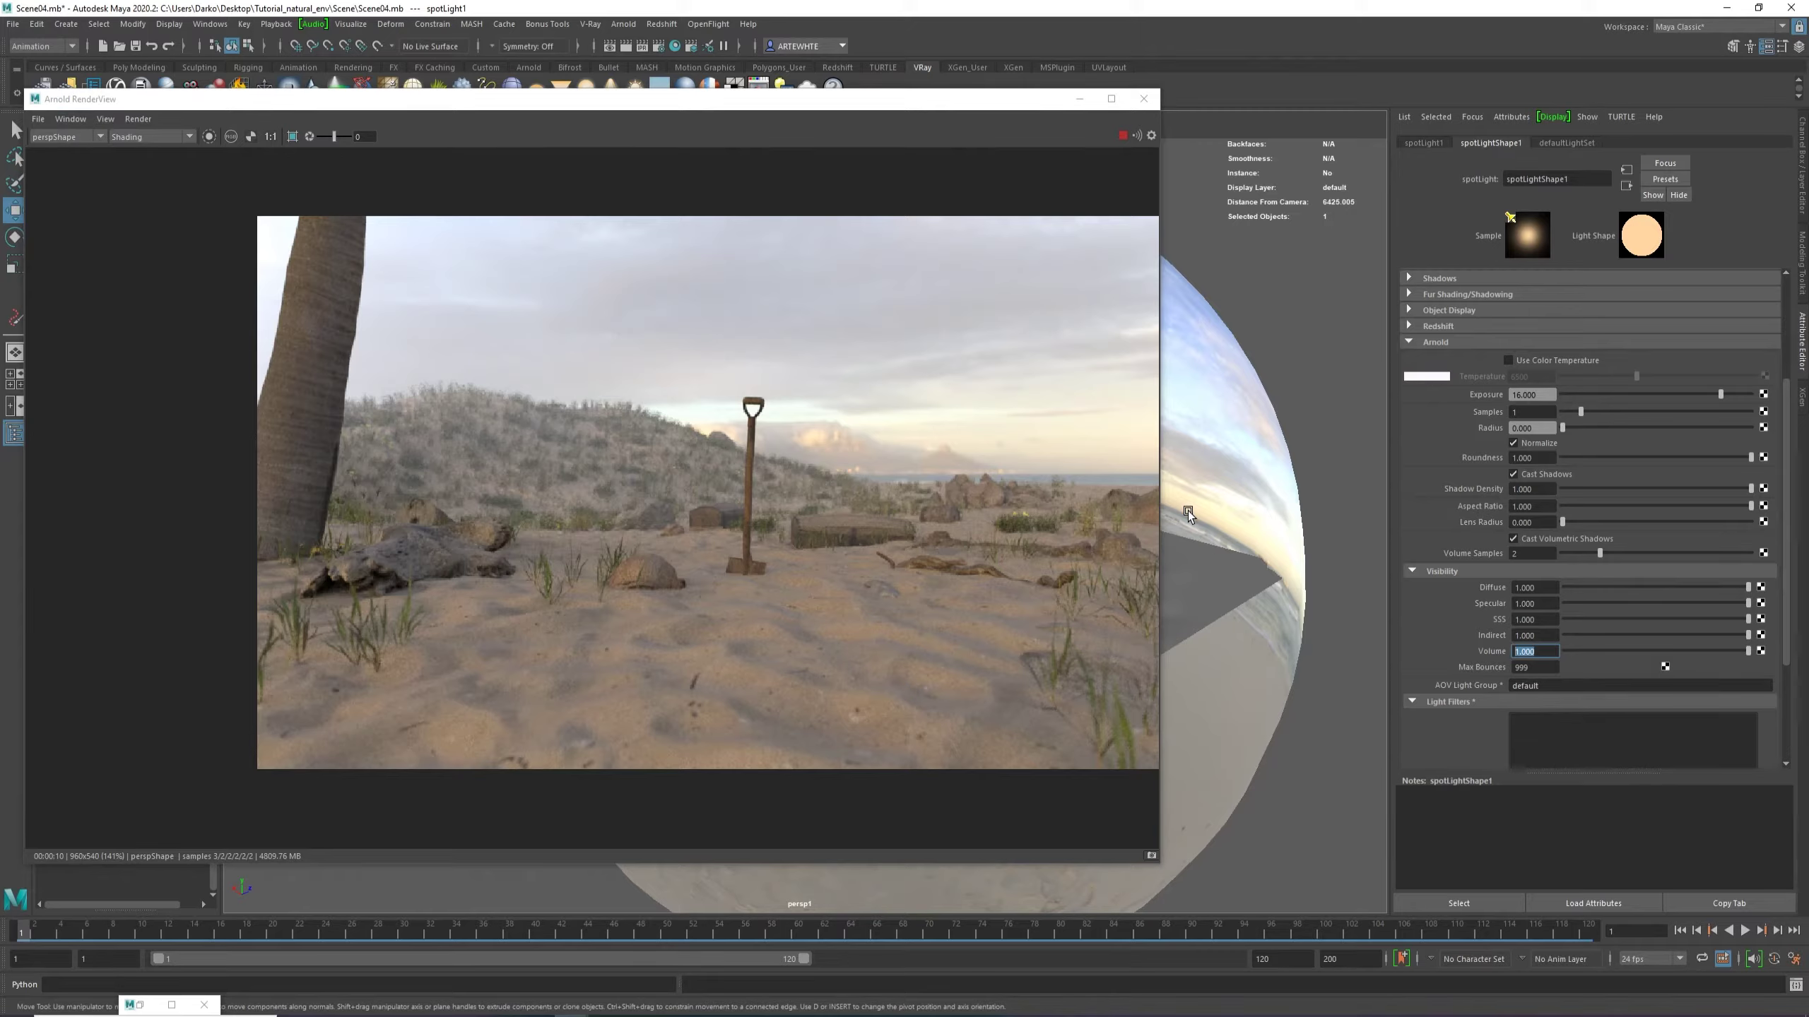
type("0.3")
key("Return")
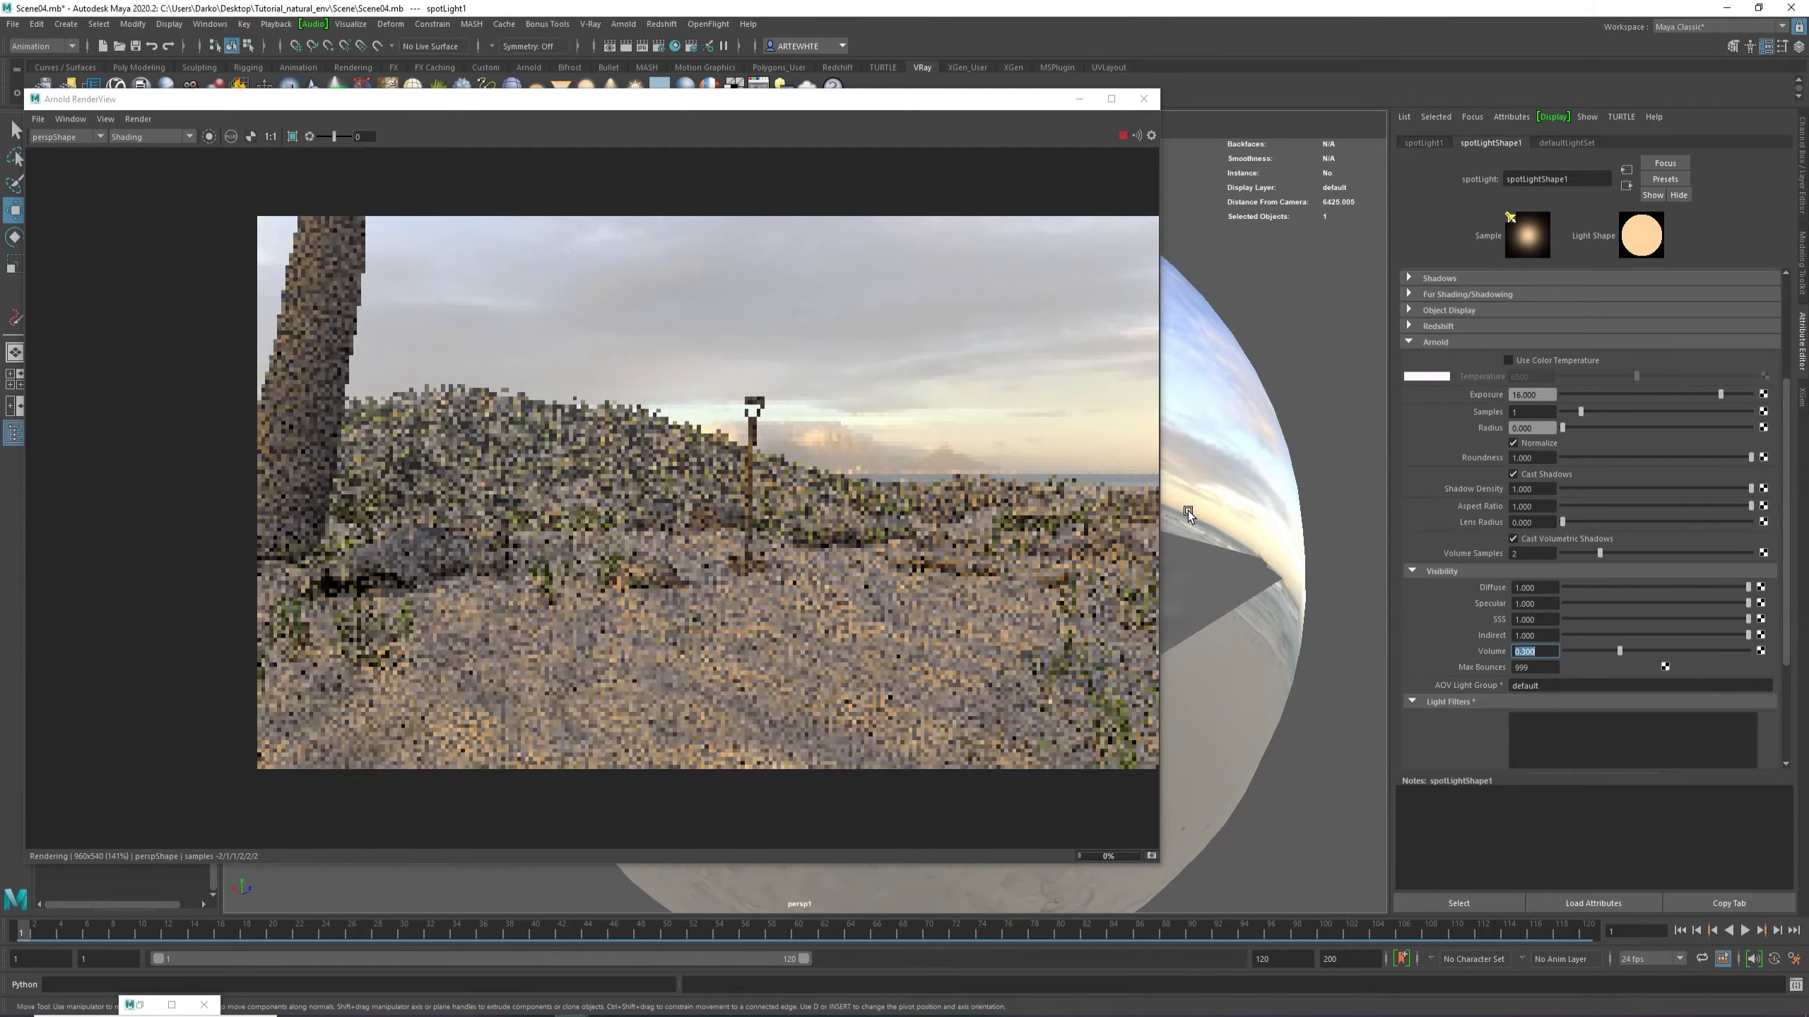
type("0.")
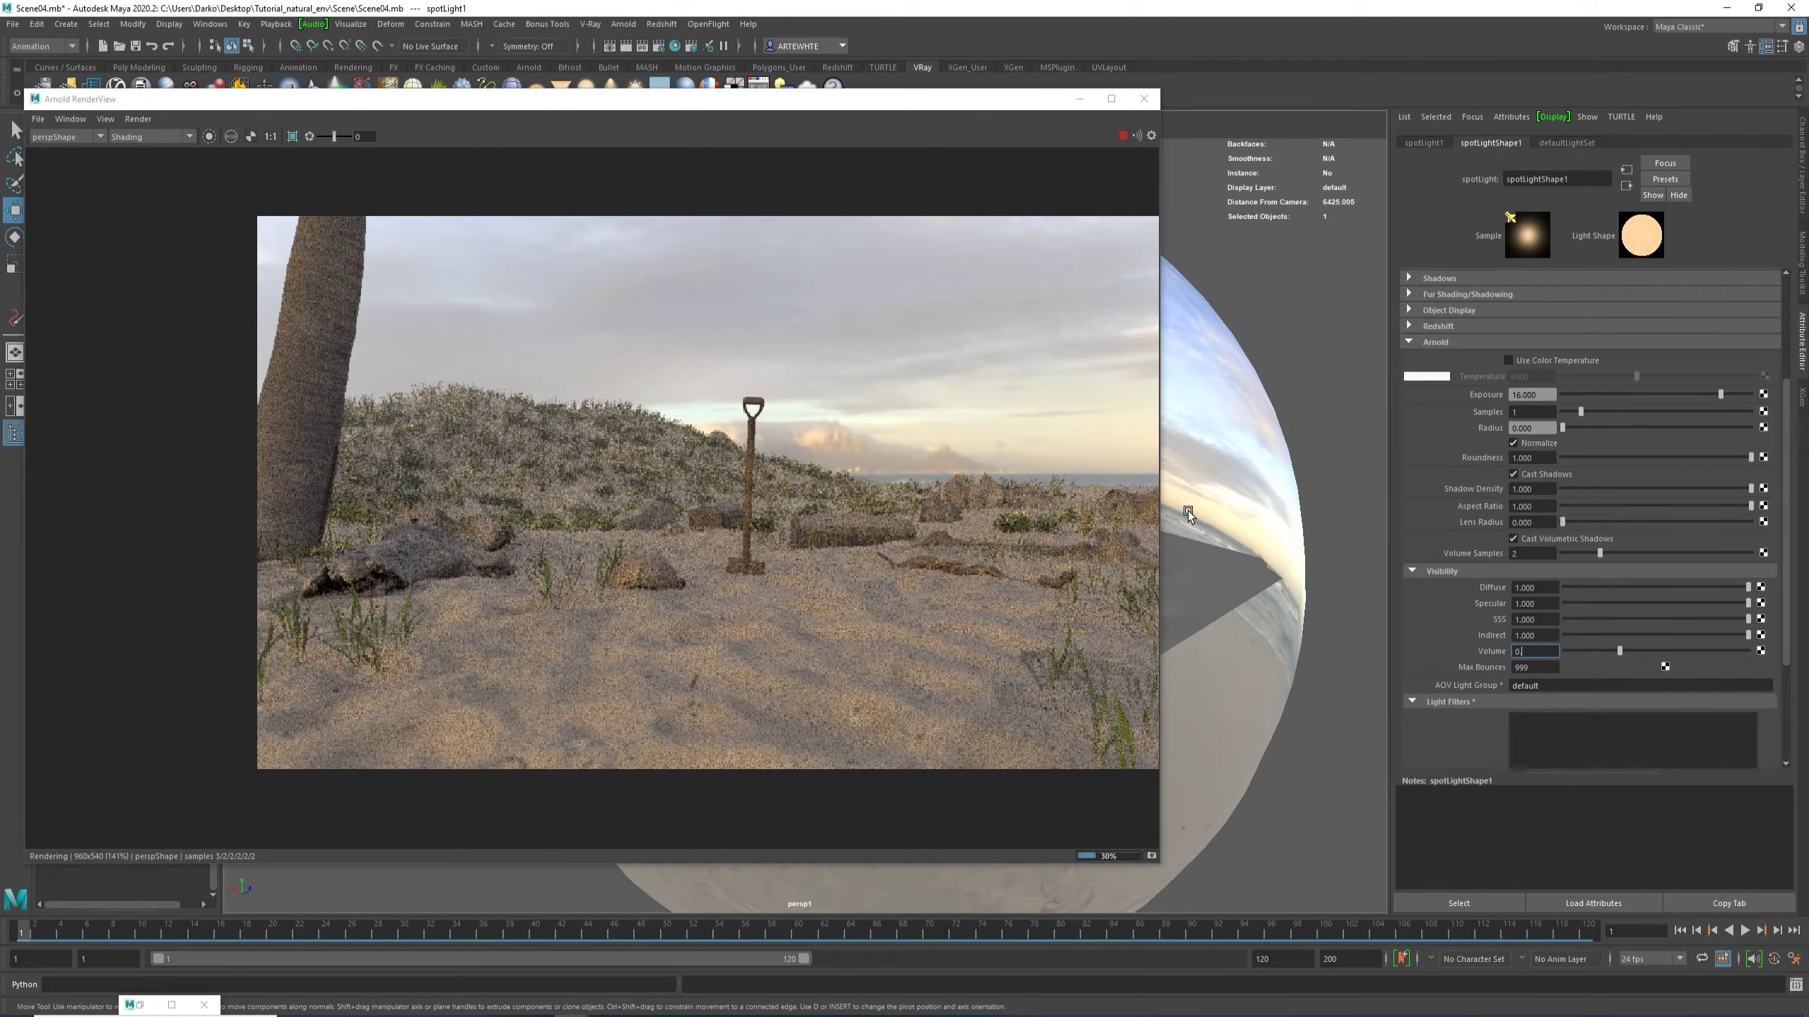
type("4")
key("Return")
Examine the updated render up close around the grassy dune, palm trunk and foreground rocks.
left_click_drag(716, 99, 905, 95)
scroll(735, 477, "up", 2)
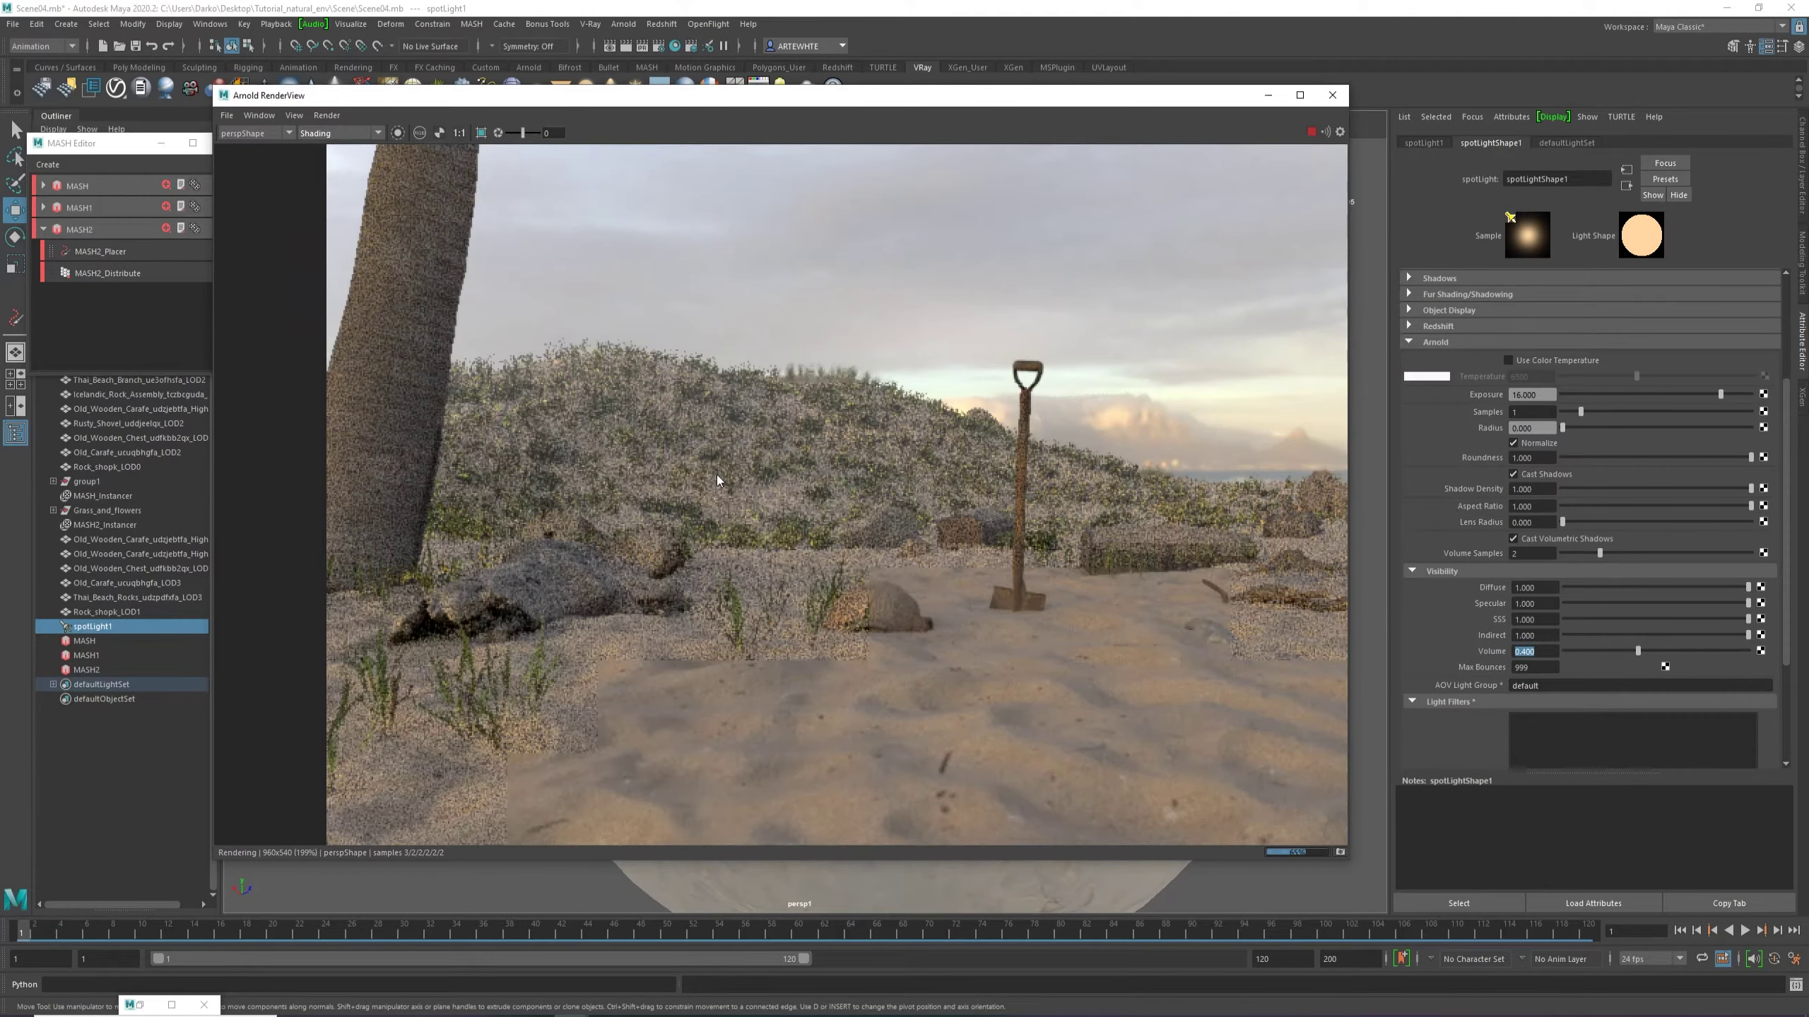
scroll(688, 492, "down", 2)
scroll(662, 548, "up", 1)
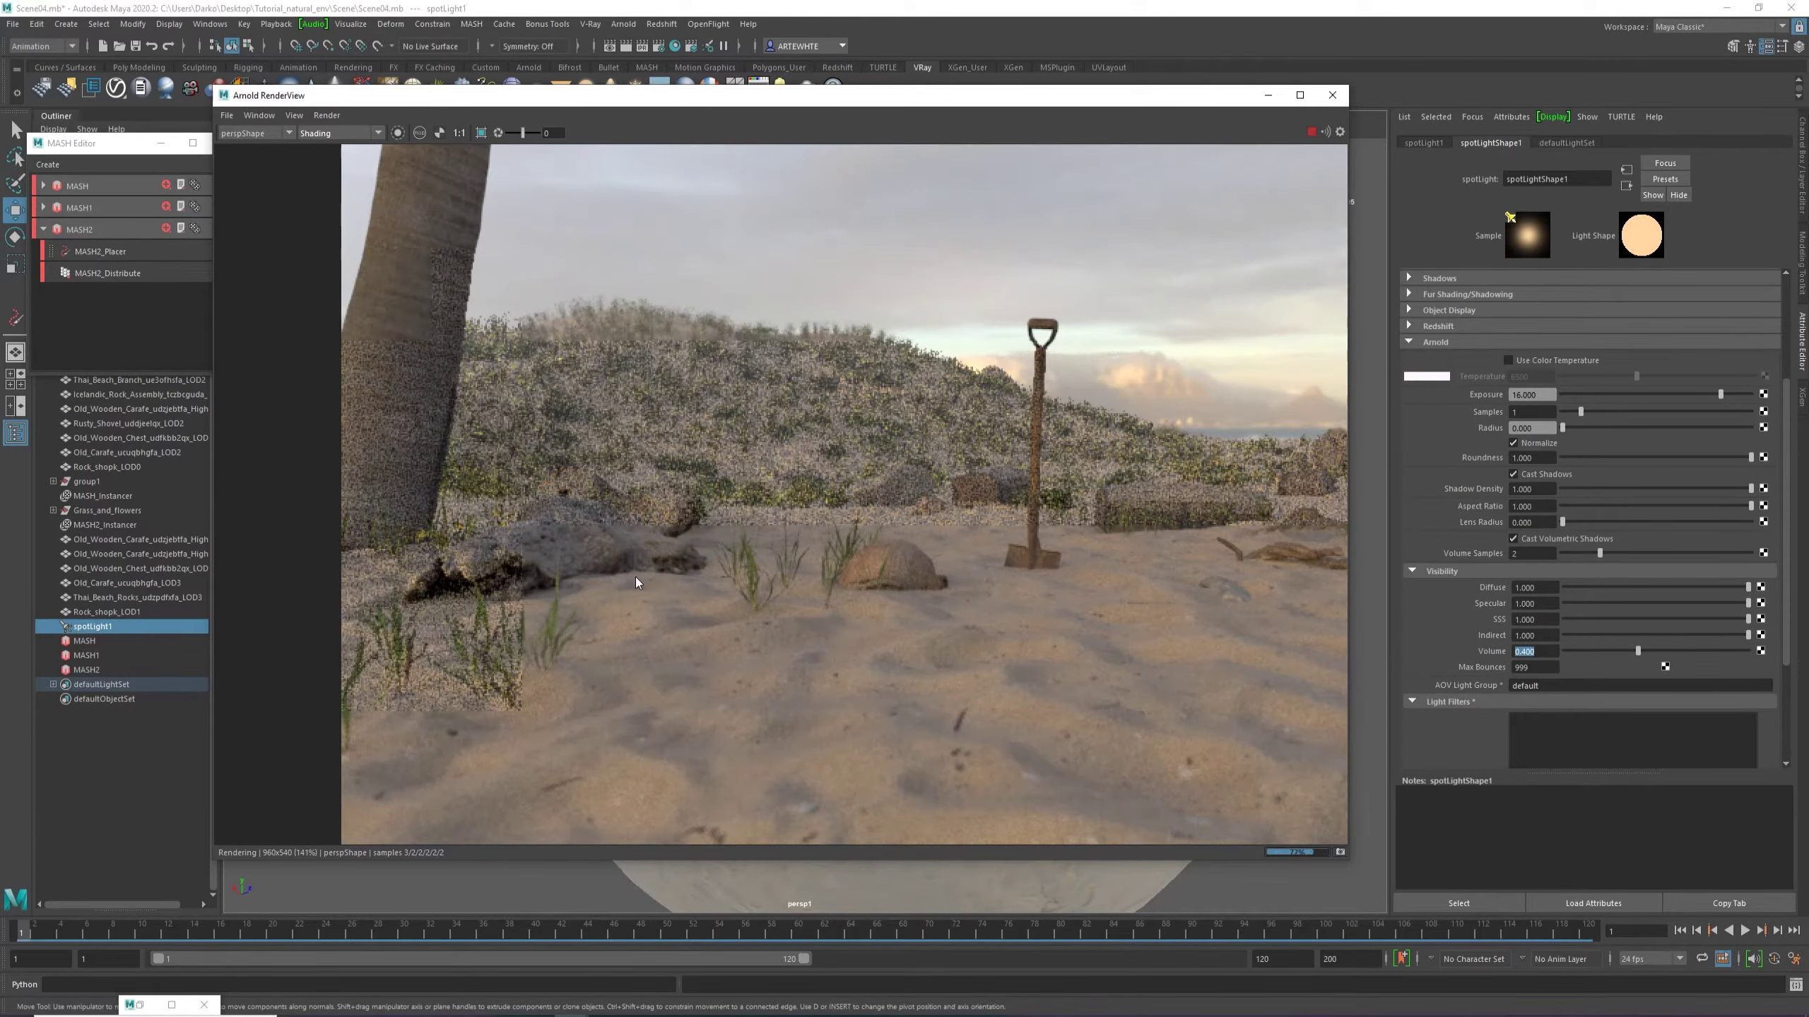
scroll(636, 578, "down", 1)
scroll(562, 478, "down", 1)
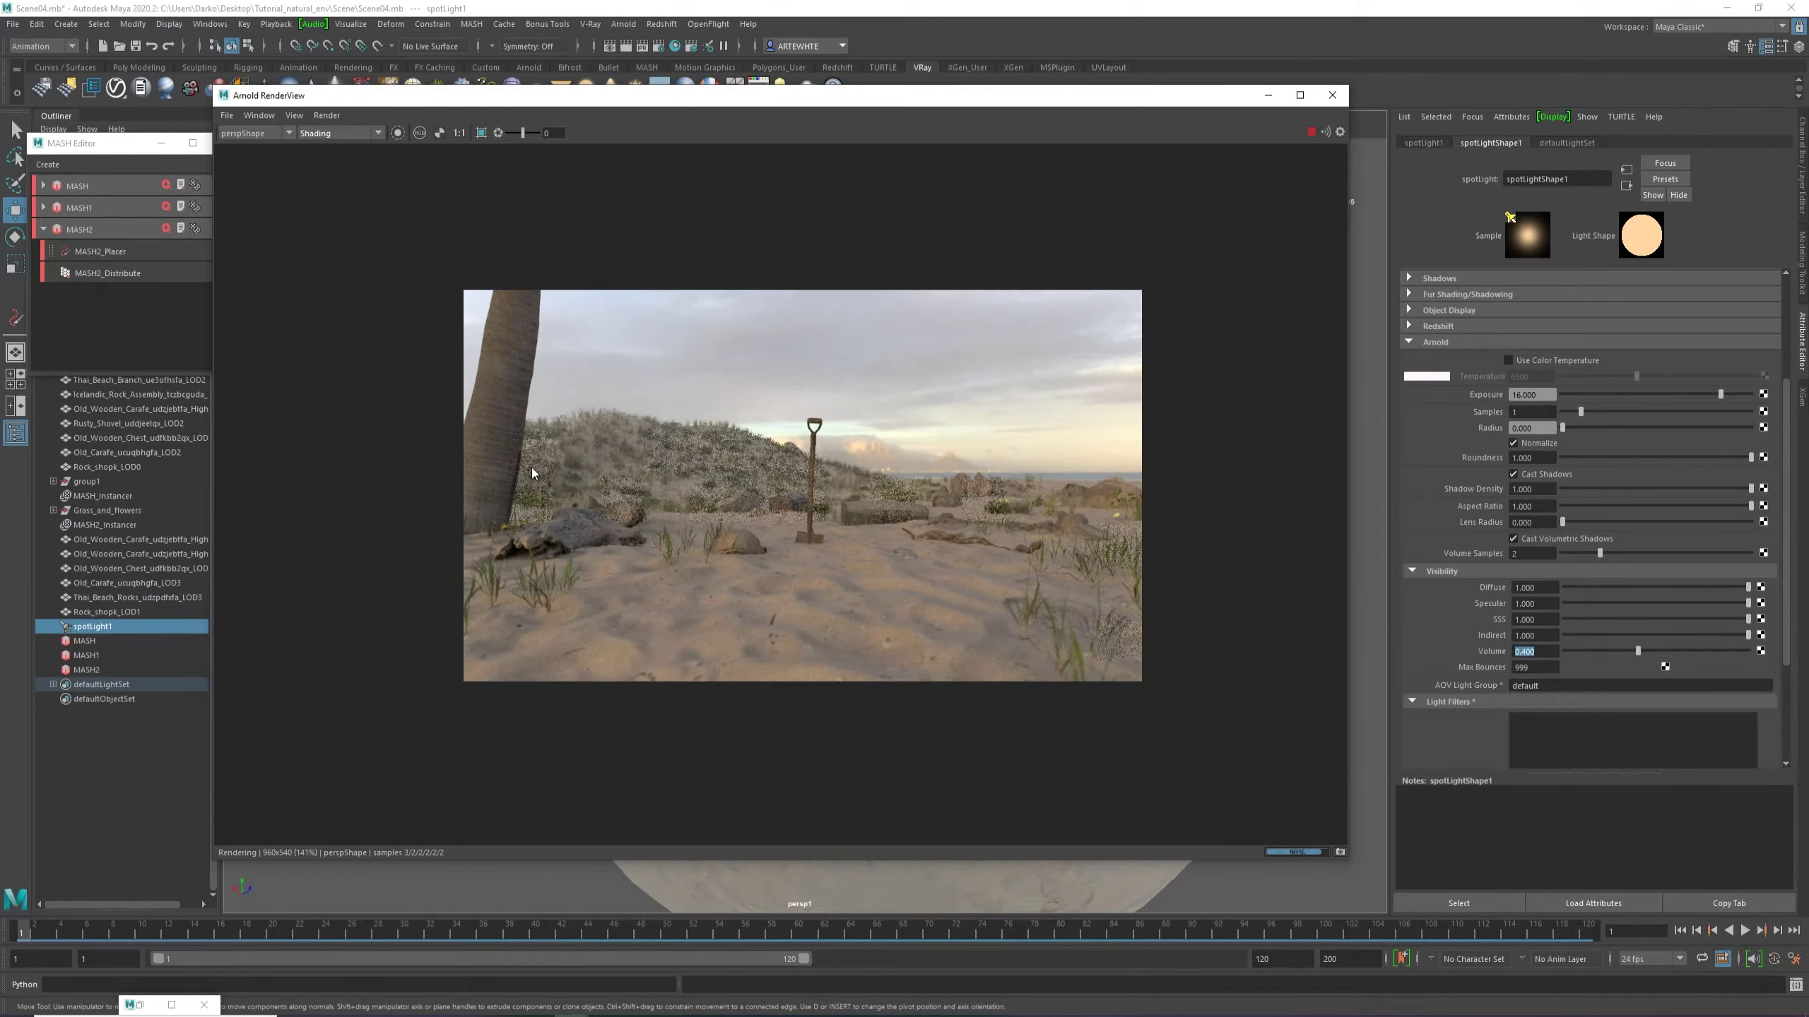
scroll(820, 546, "up", 1)
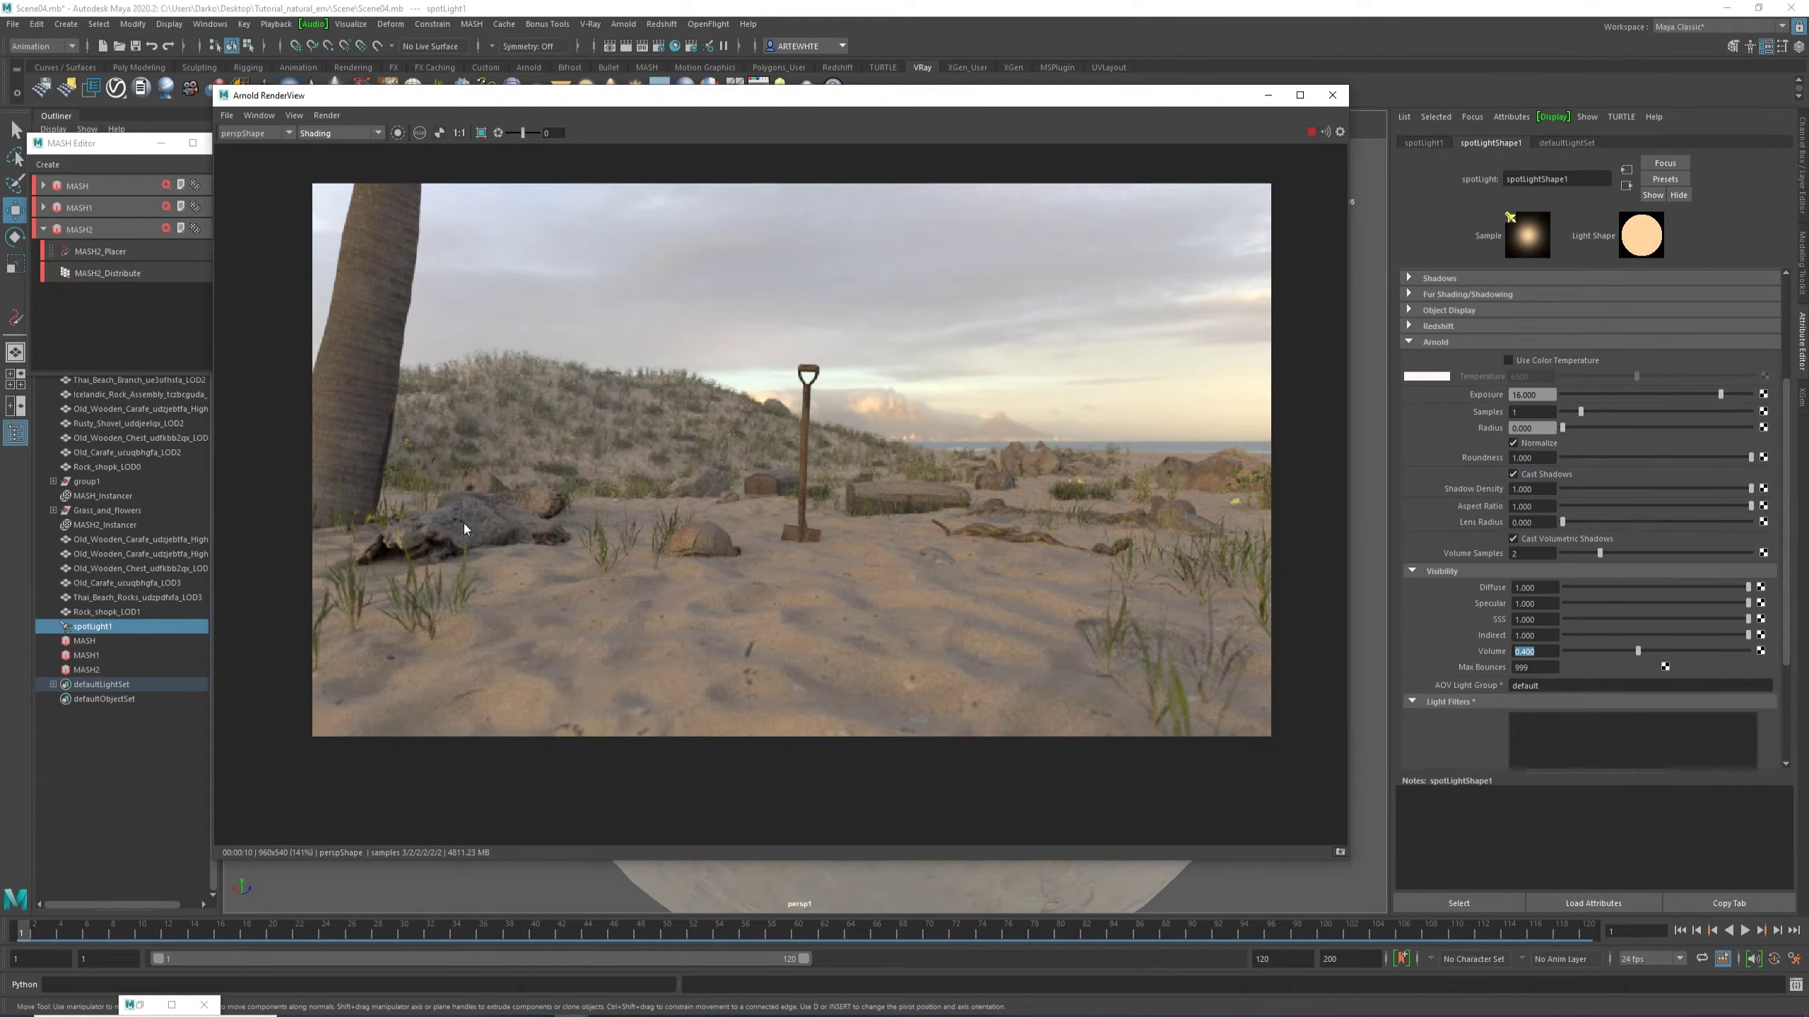
scroll(541, 536, "up", 1)
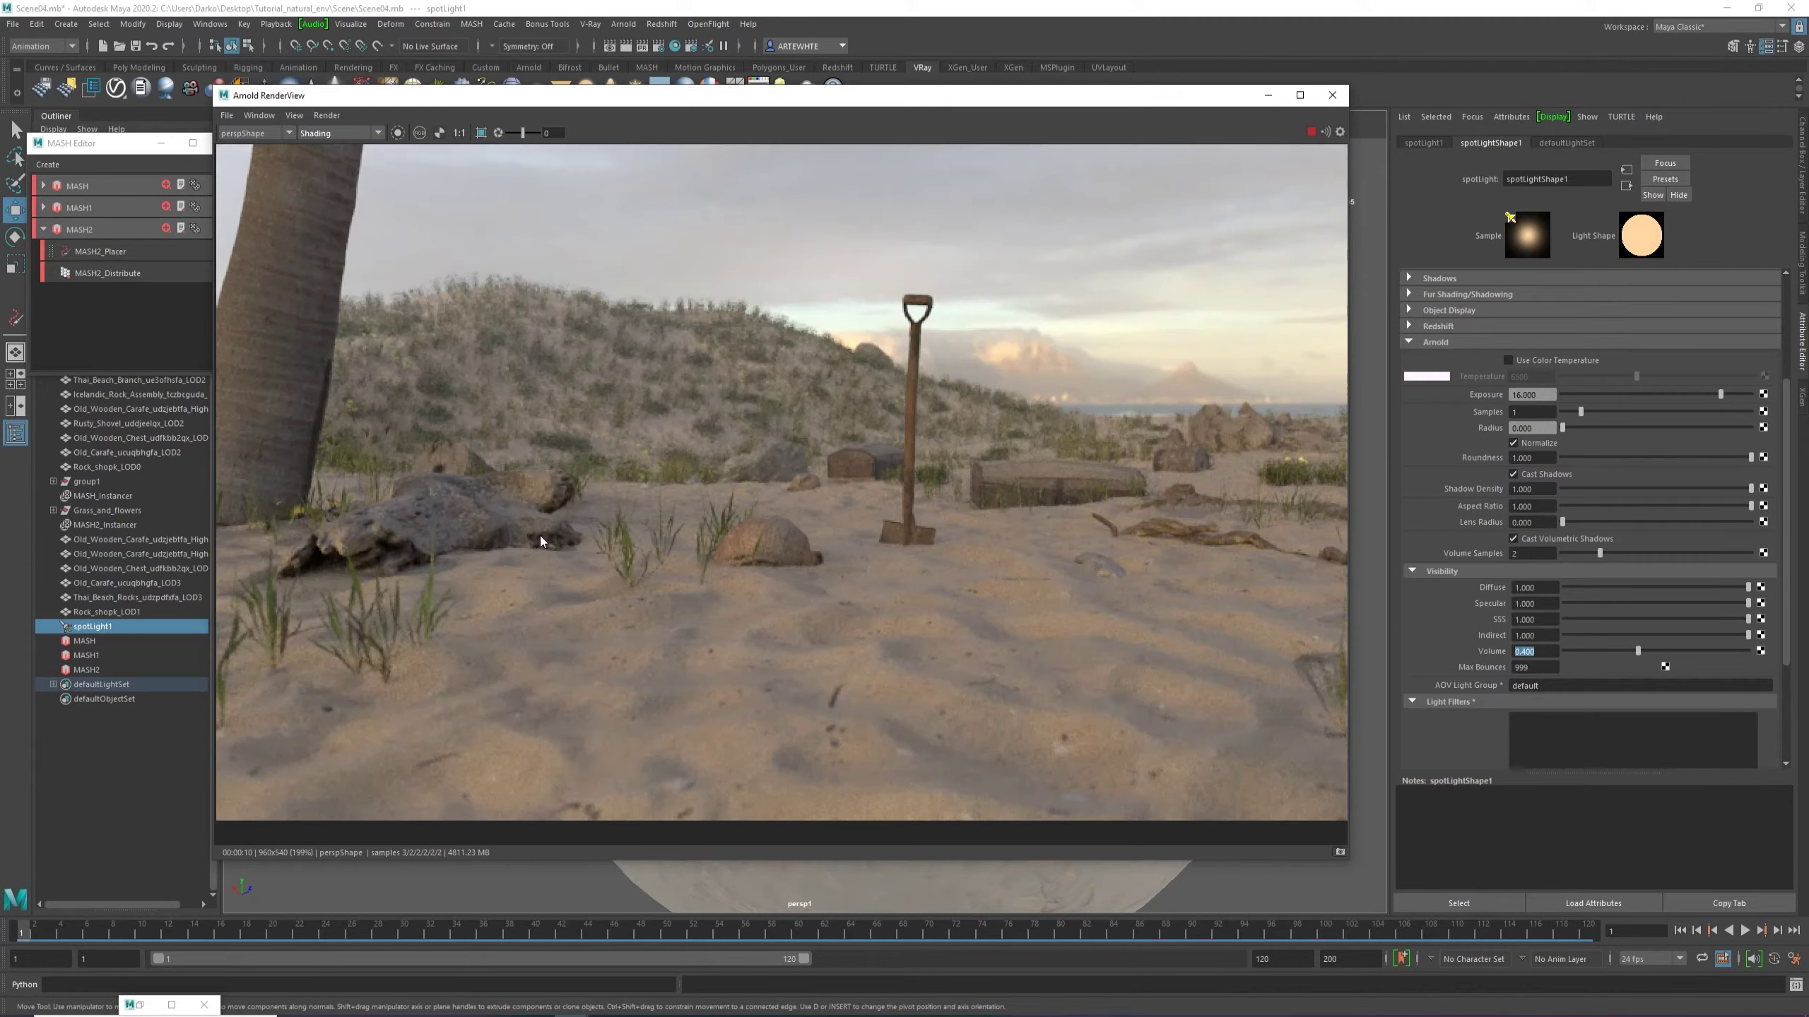
scroll(540, 536, "down", 1)
Open the attributes of the persp1 camera and expand its Arnold settings down to the depth-of-field values.
left_click_drag(344, 93, 332, 154)
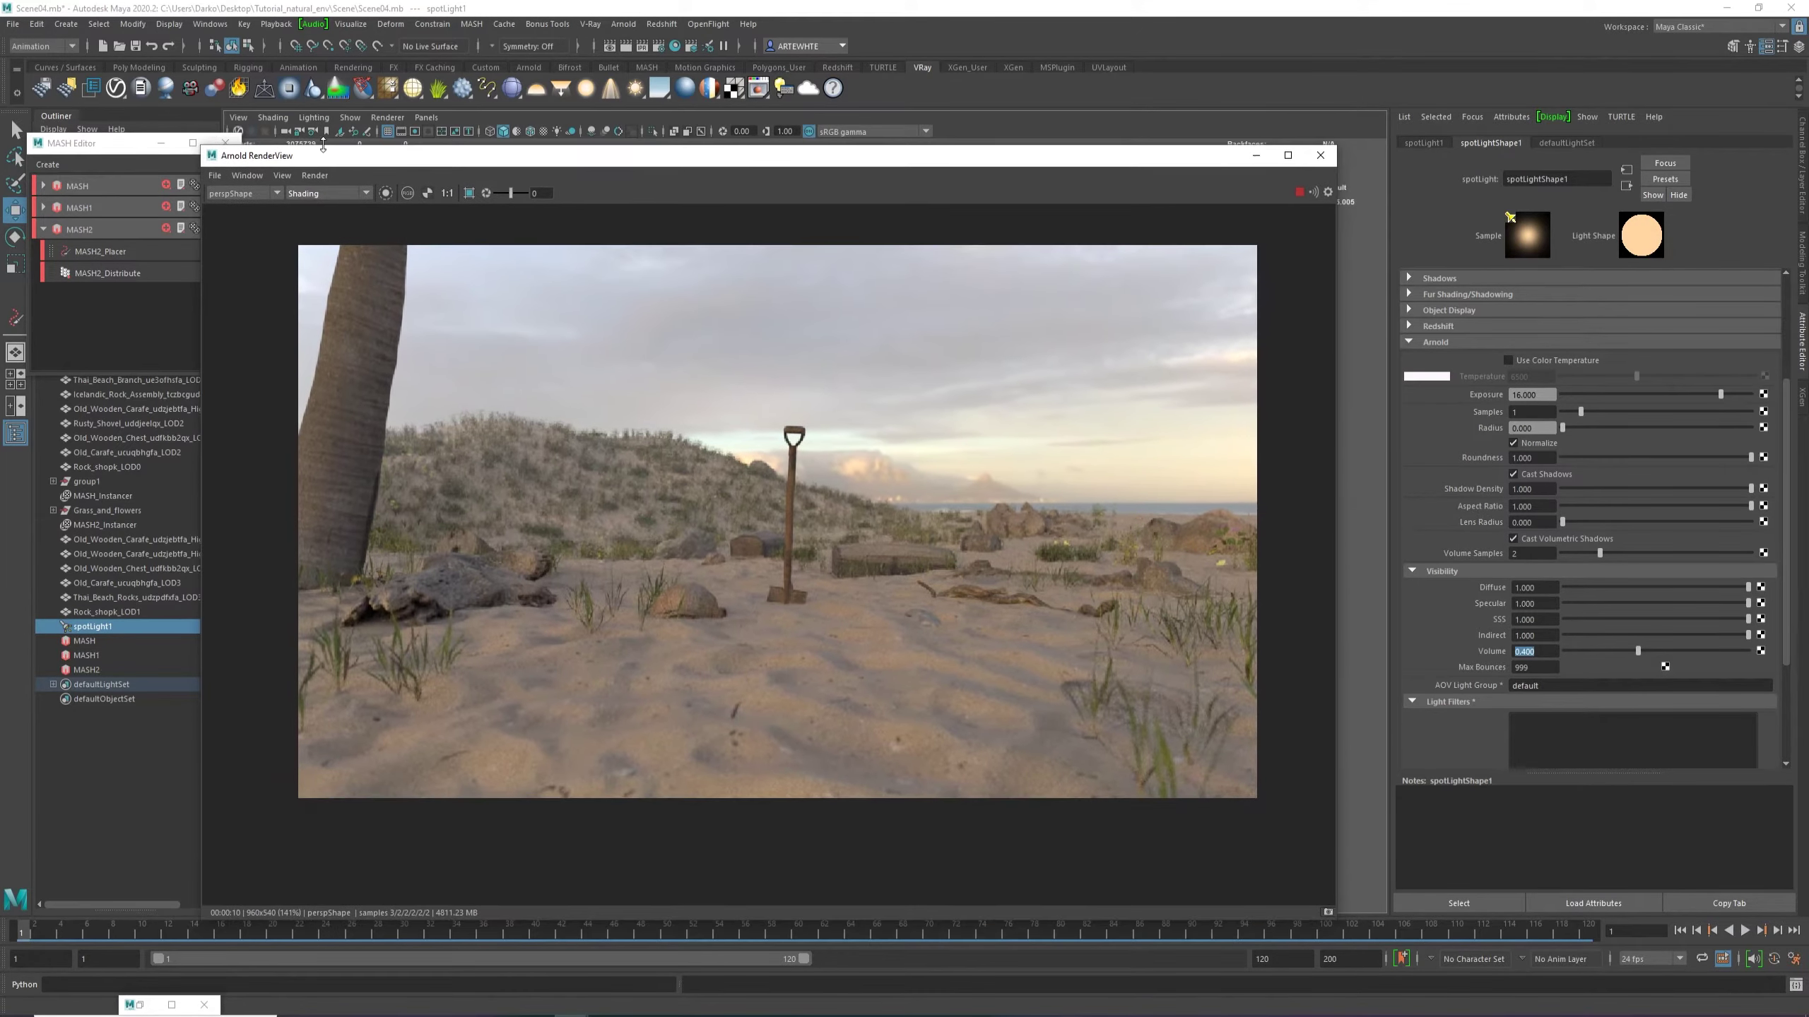
left_click(238, 117)
left_click(259, 142)
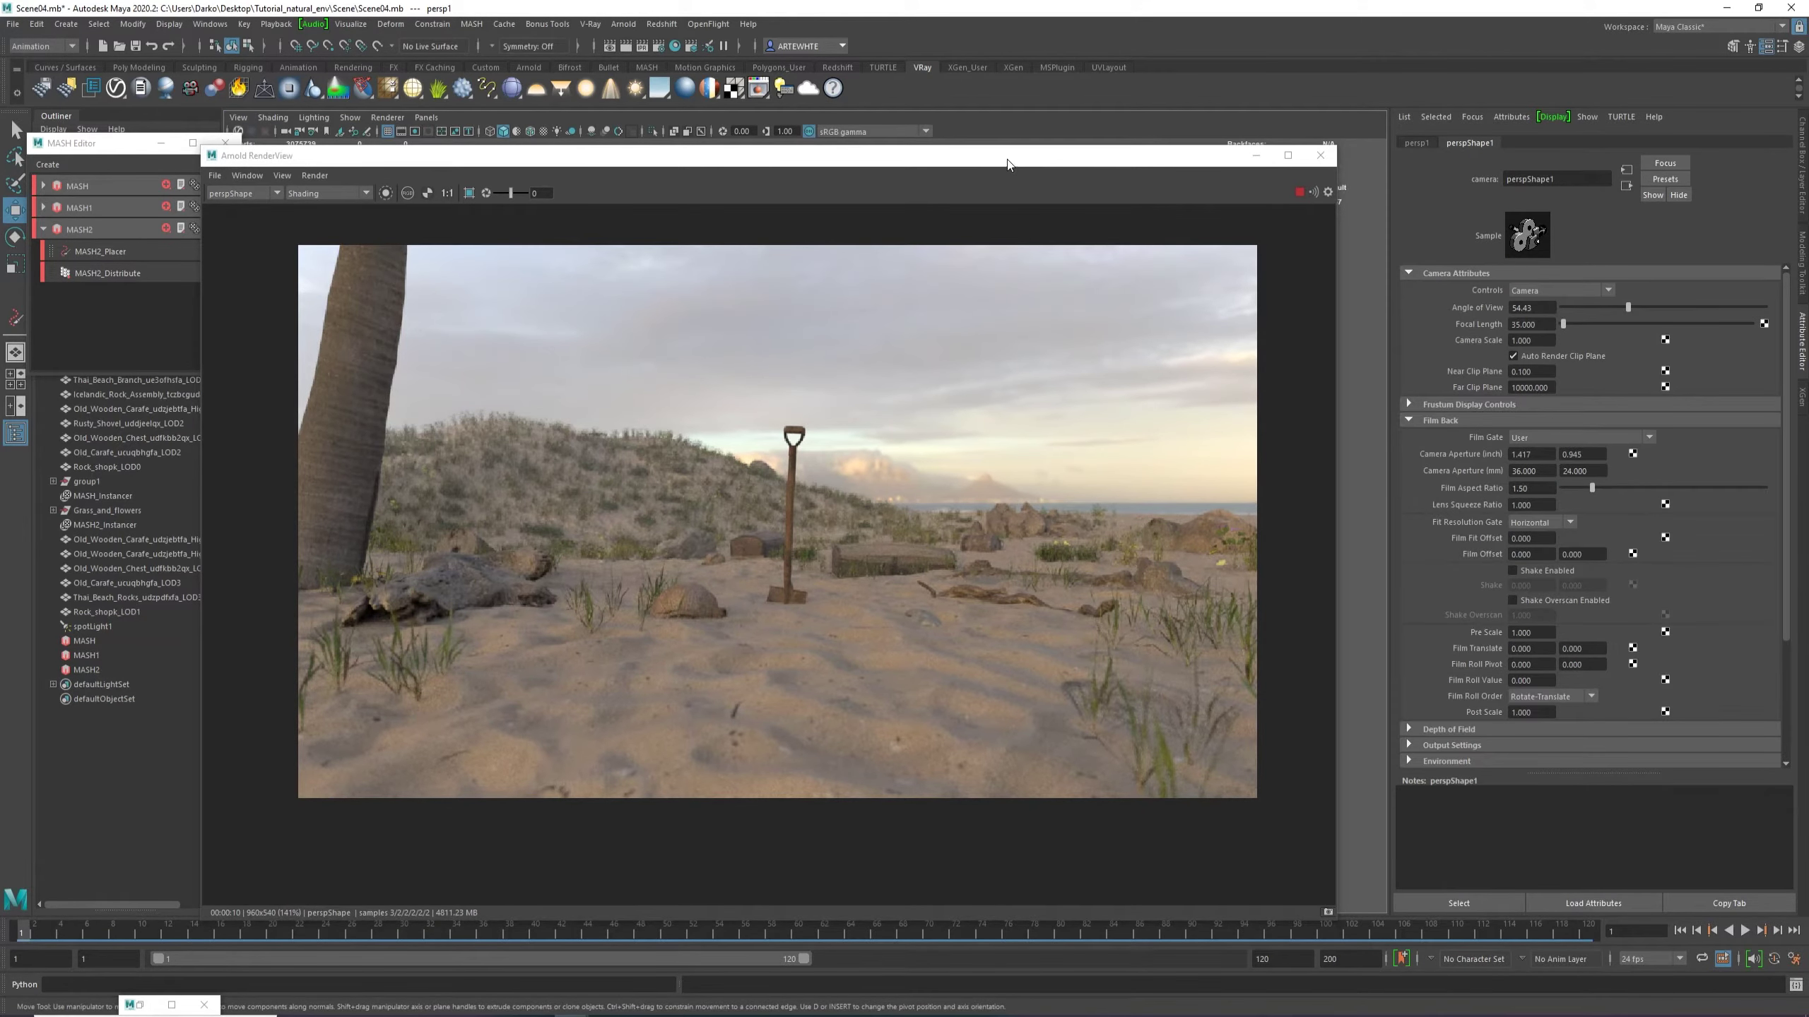
left_click_drag(1007, 164, 1020, 119)
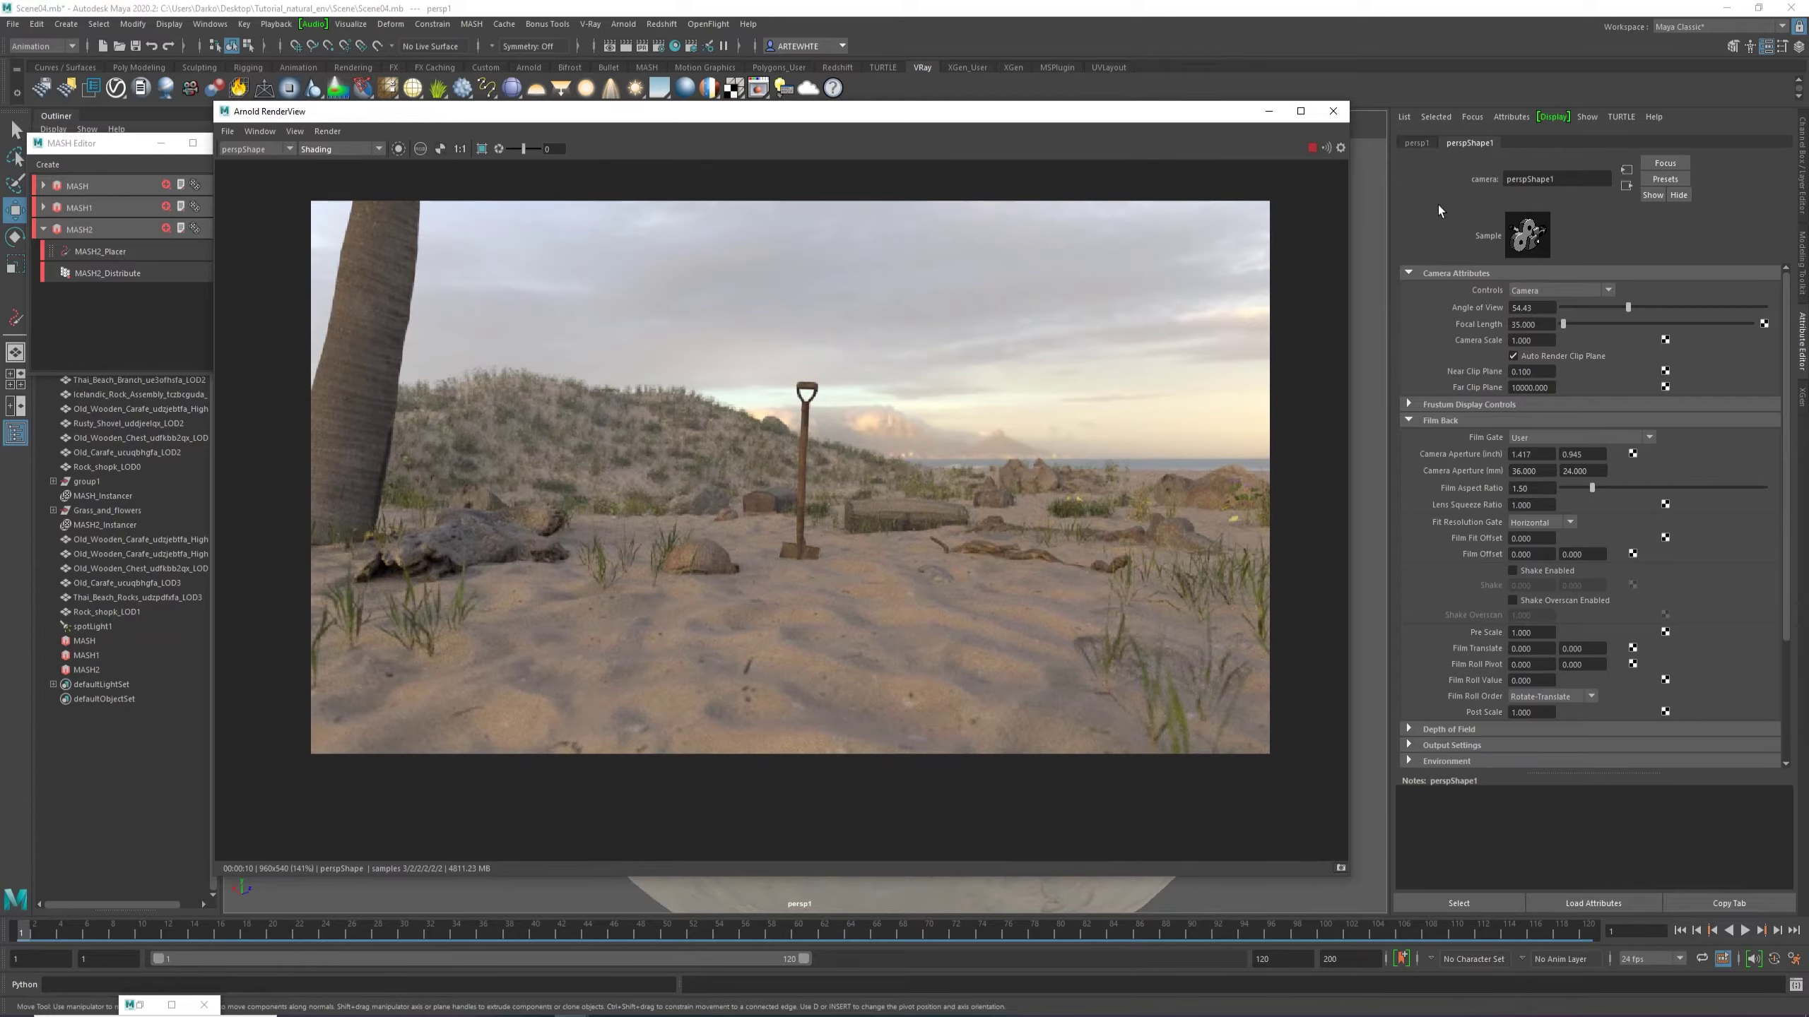
scroll(1424, 570, "down", 4)
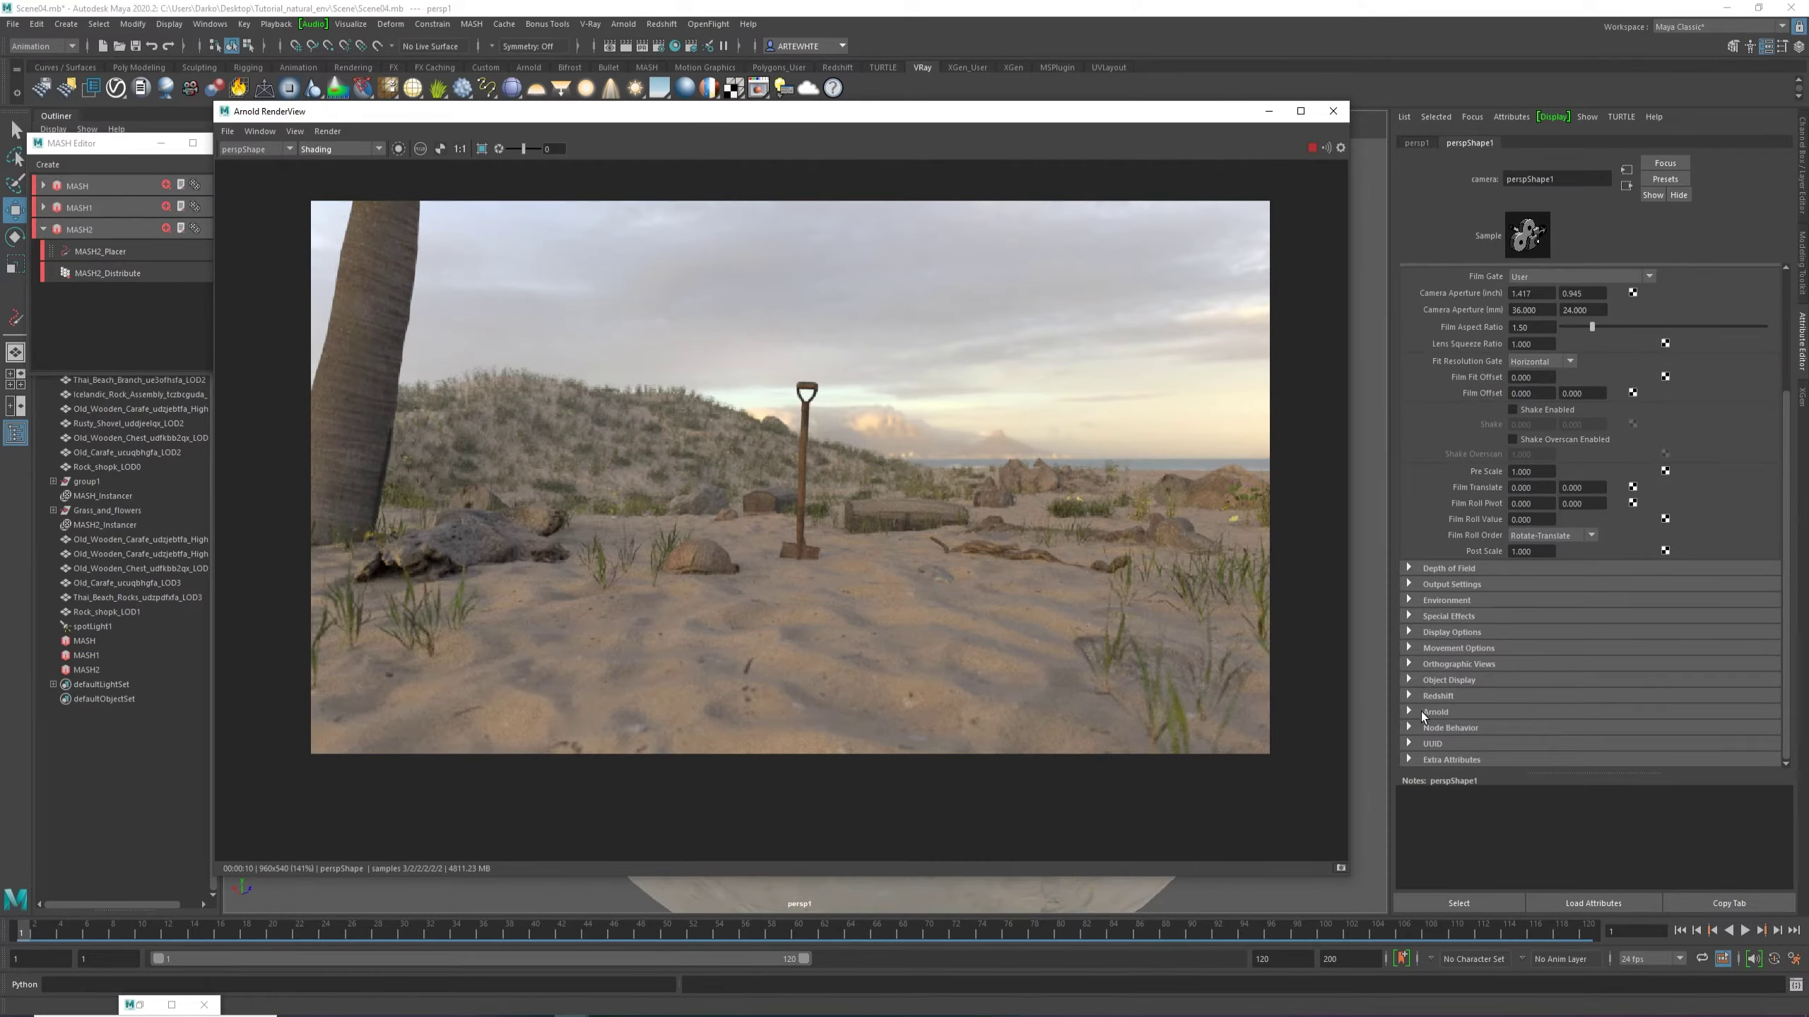
left_click(1424, 712)
scroll(1444, 716, "down", 6)
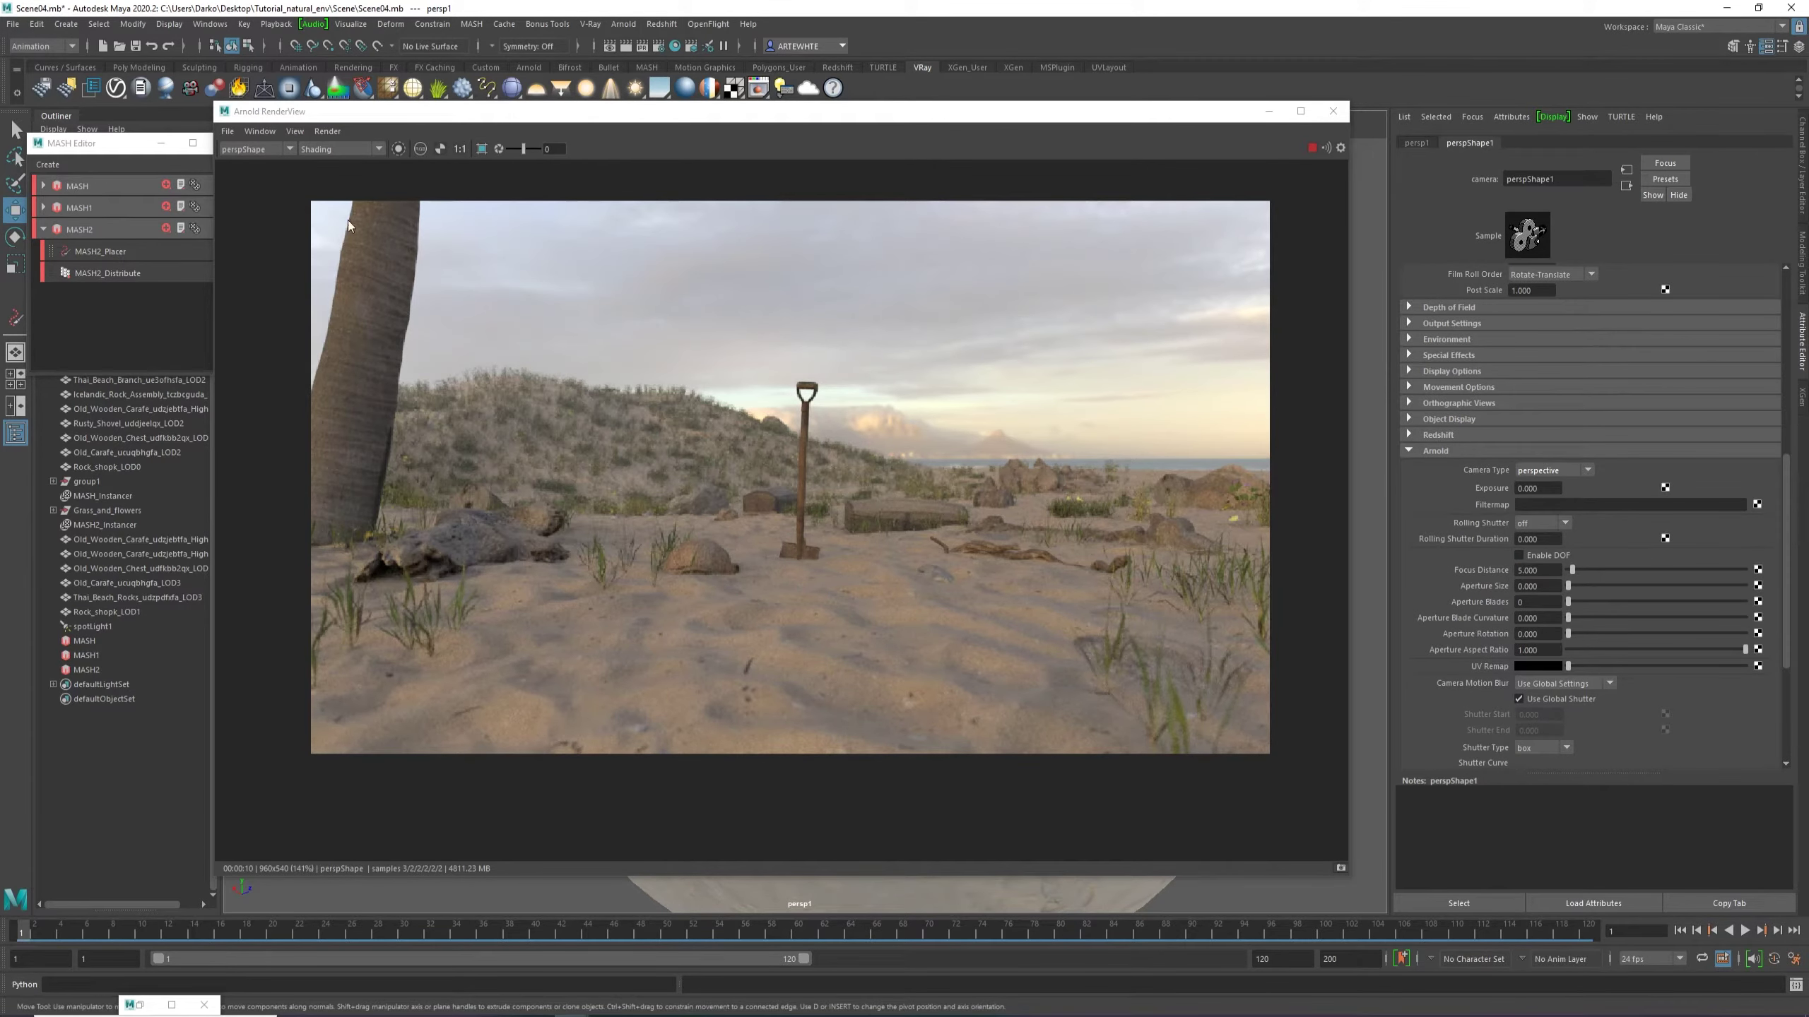
Switch the viewport to the persp camera and show that camera's Arnold attributes beside the render.
left_click_drag(428, 111, 428, 160)
left_click(426, 117)
mouse_move(484, 132)
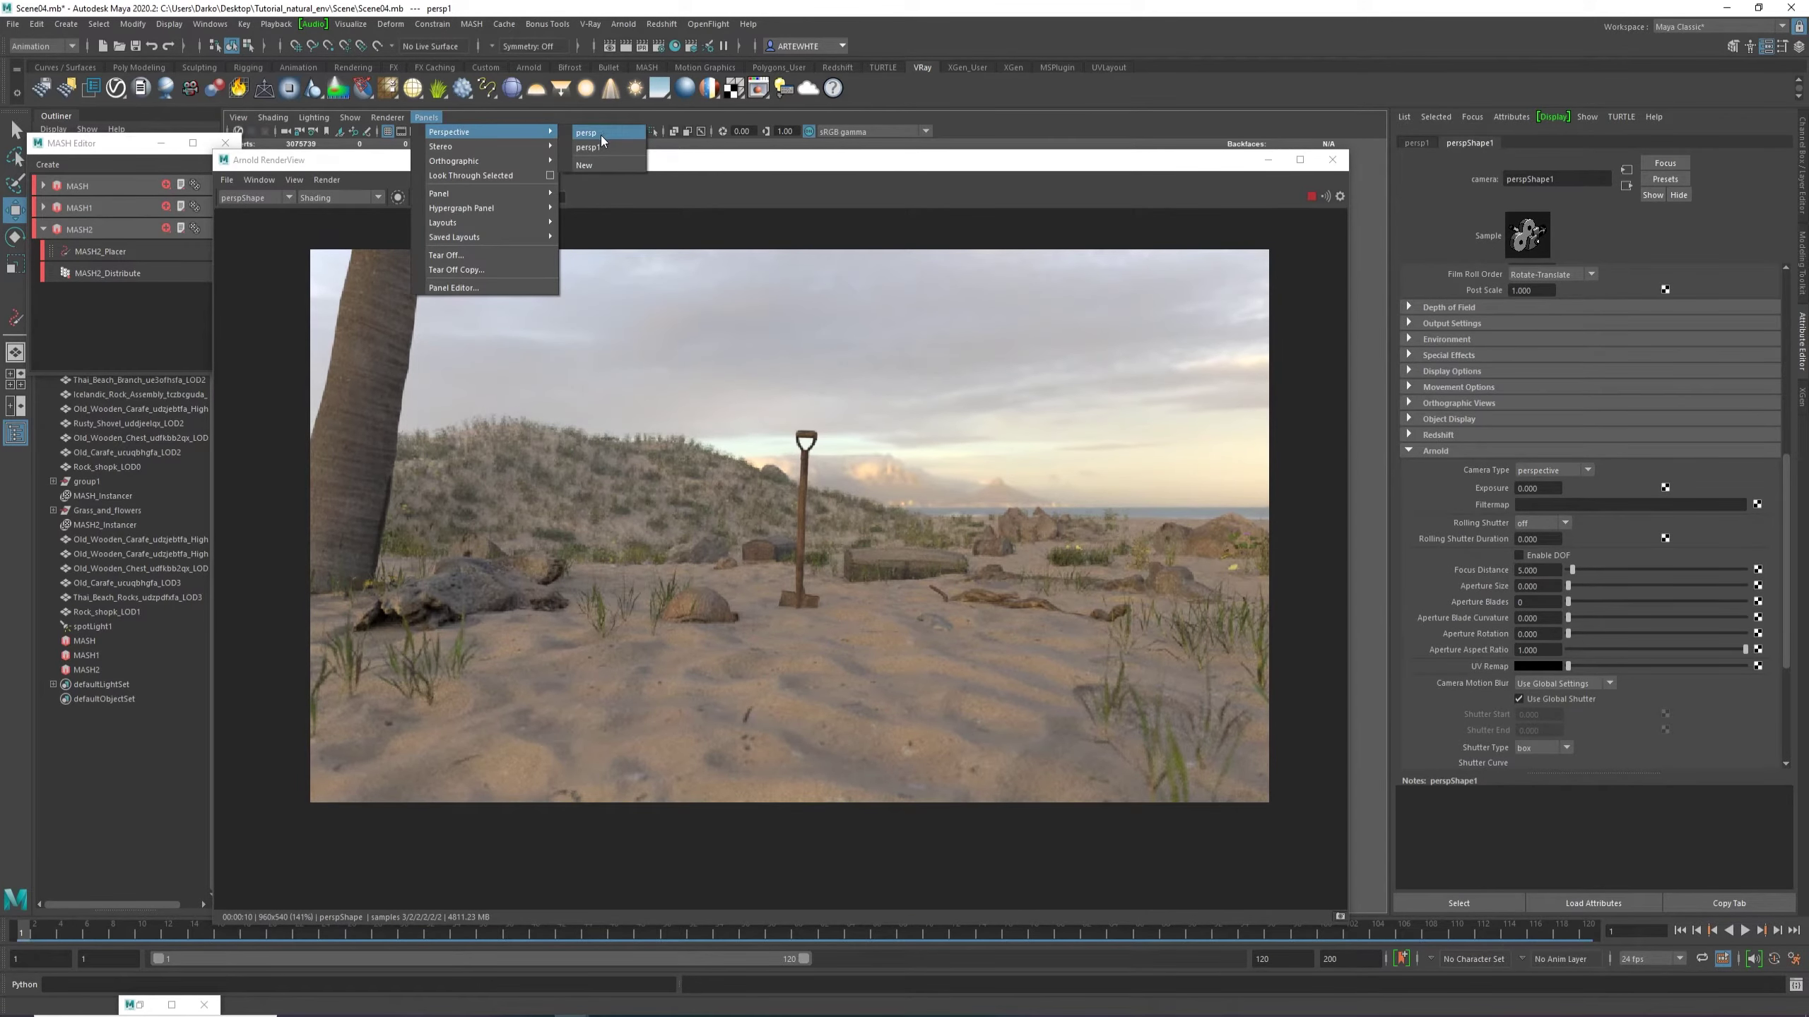
left_click(602, 147)
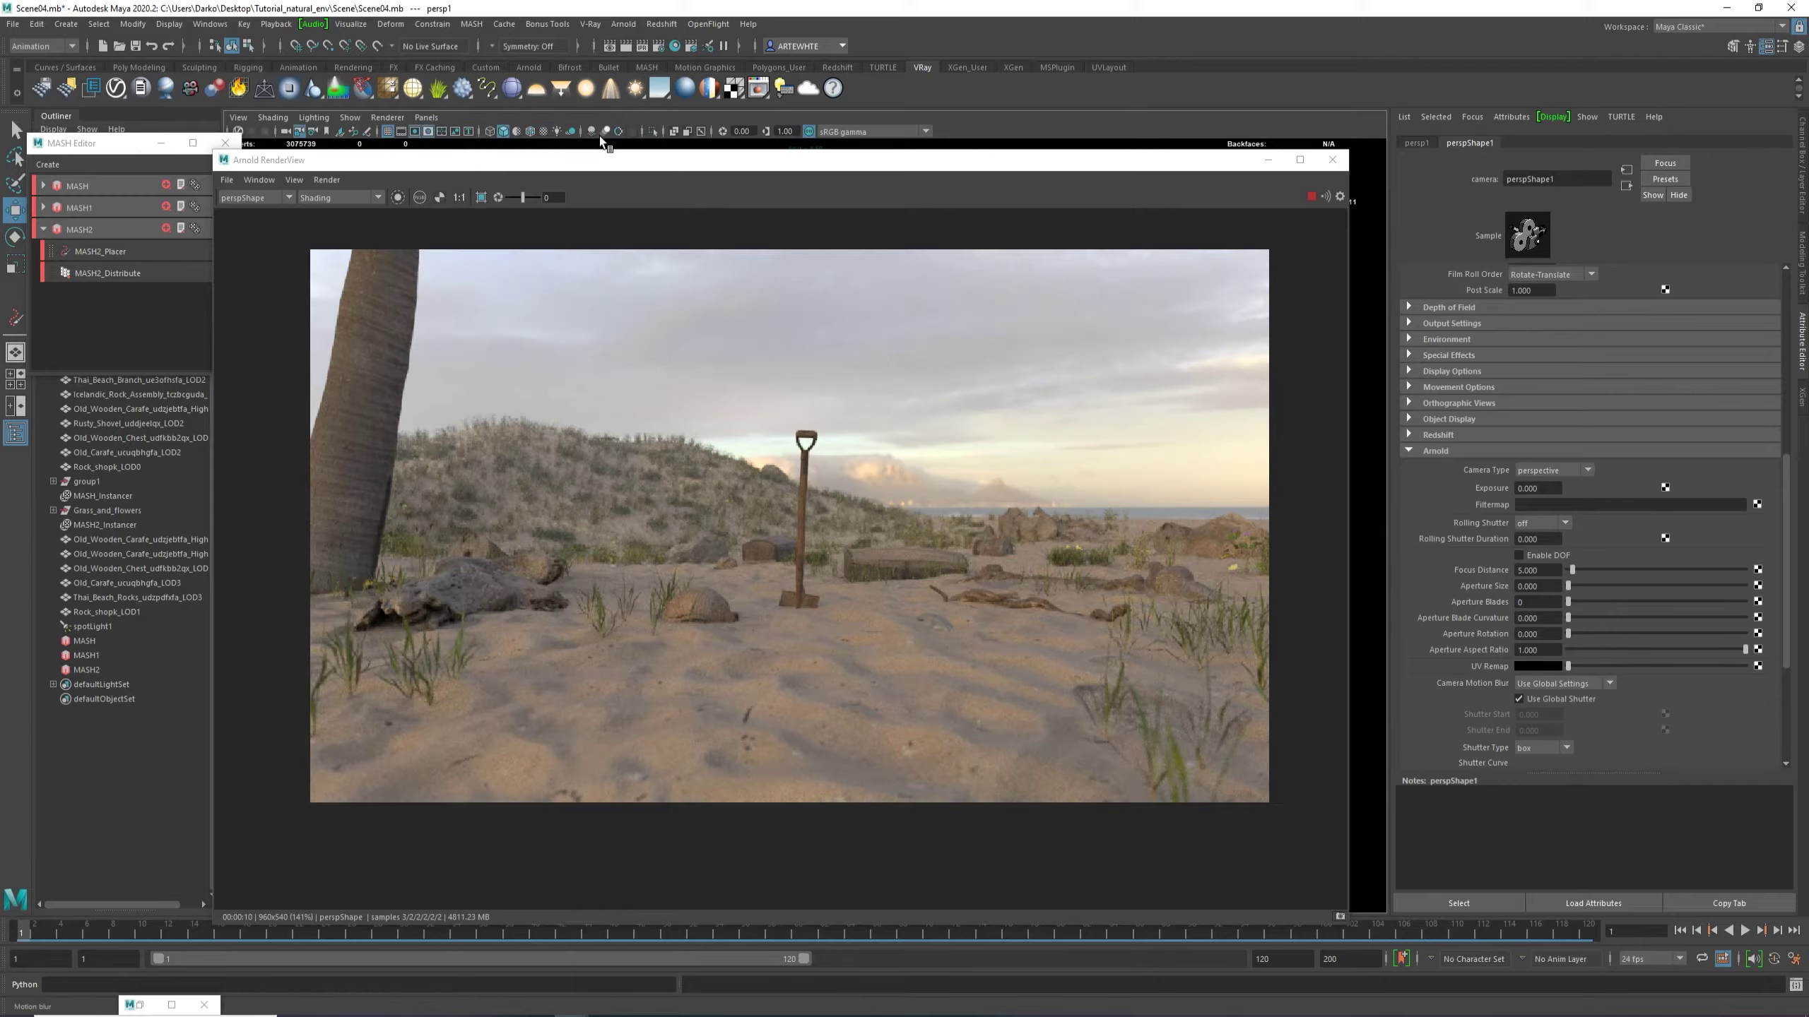
left_click(231, 117)
left_click(253, 138)
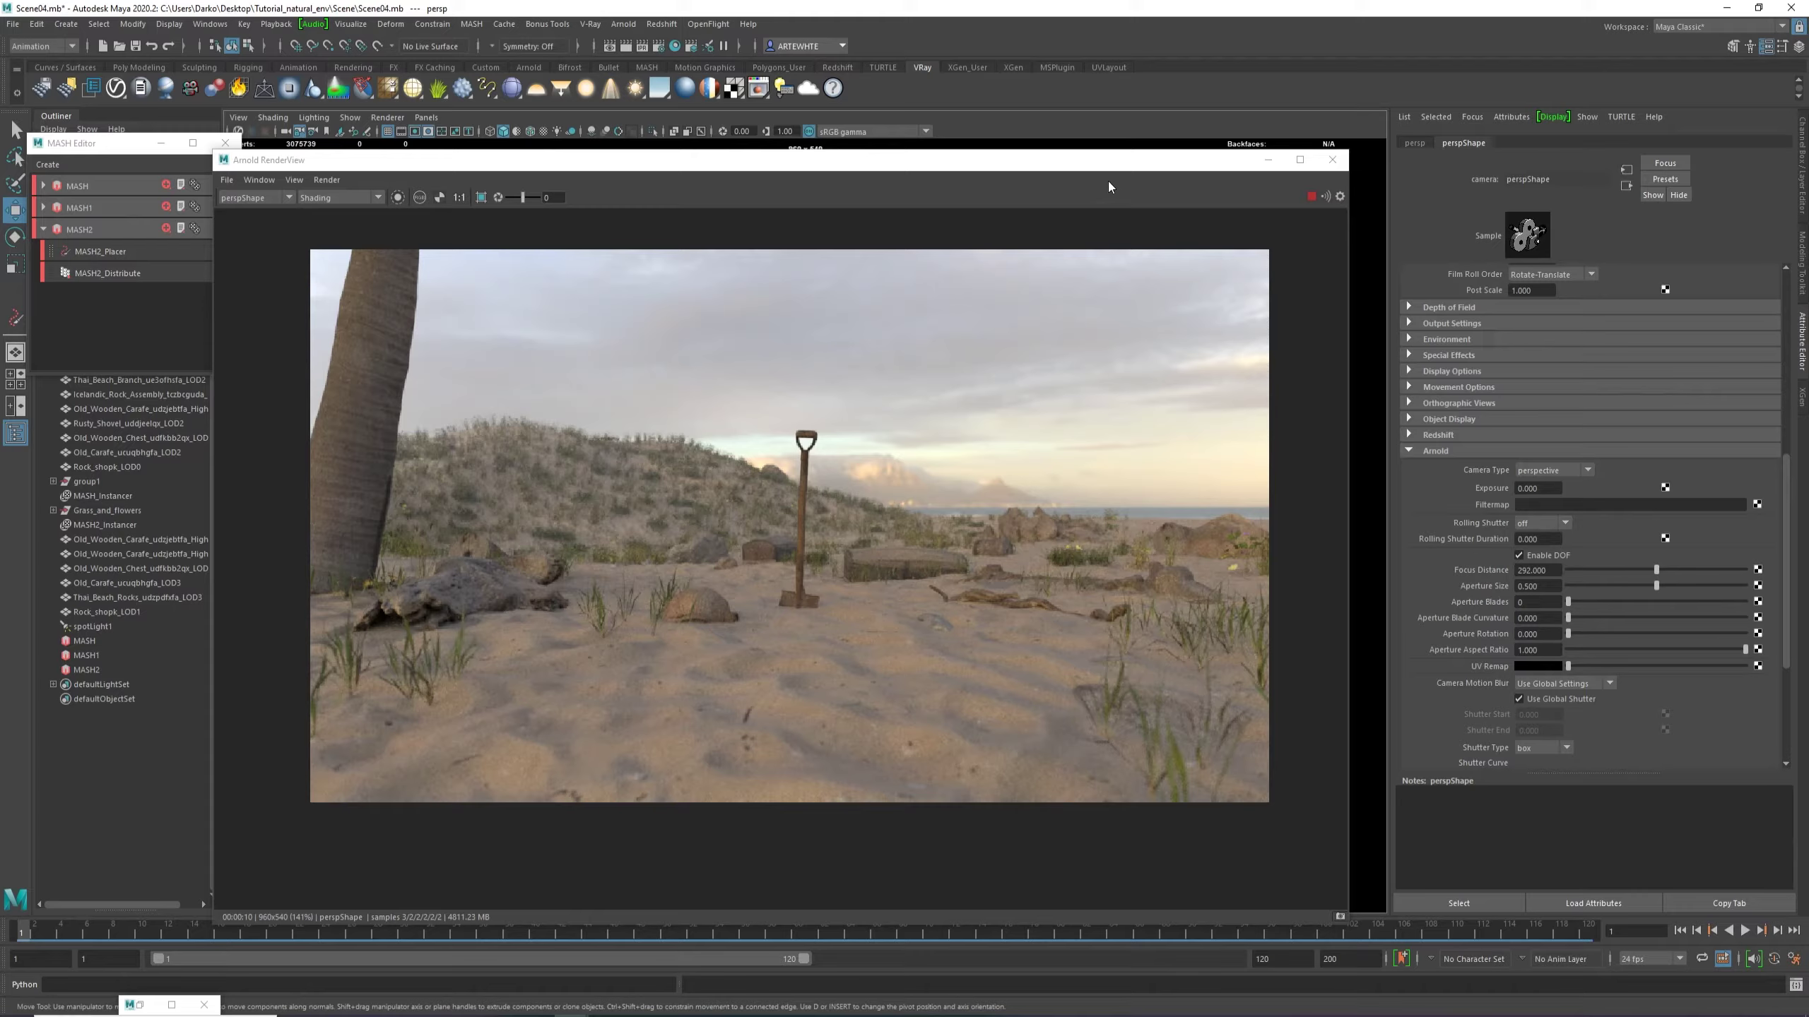
left_click_drag(1105, 162, 1136, 125)
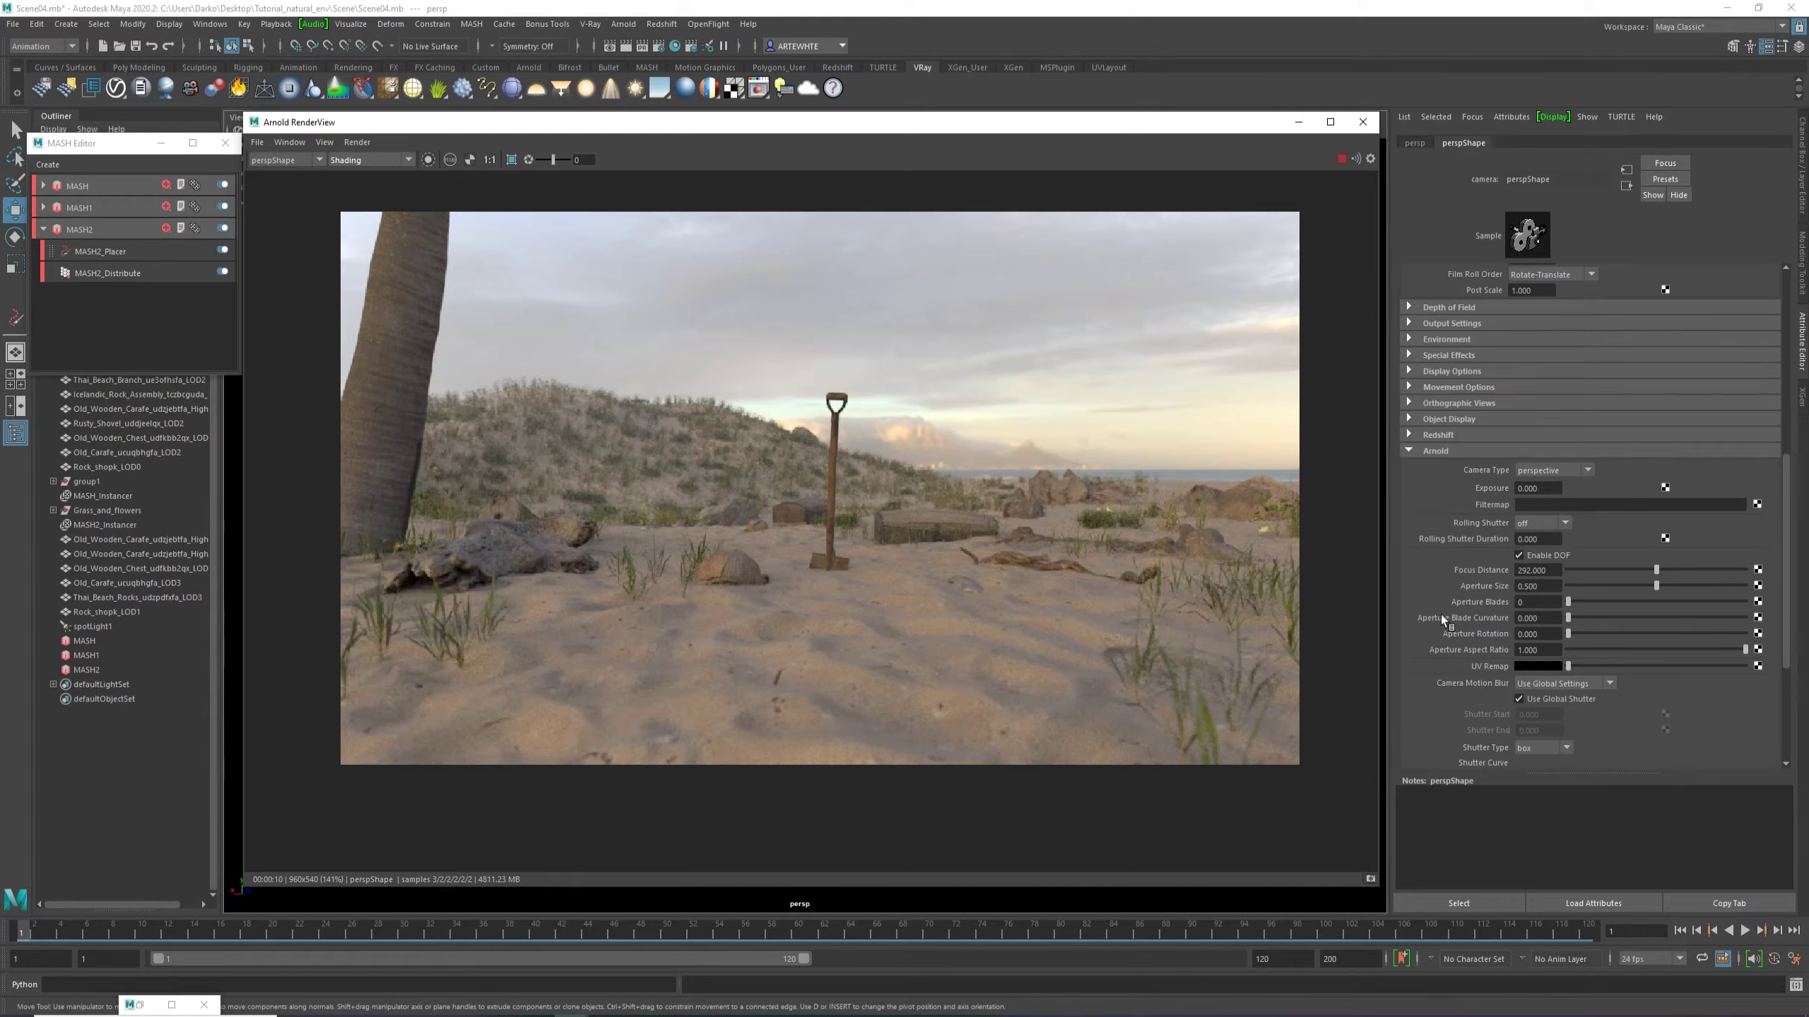
Set the persp camera's Arnold aperture blades to 5 and its aperture size to 0.7.
double_click(1534, 602)
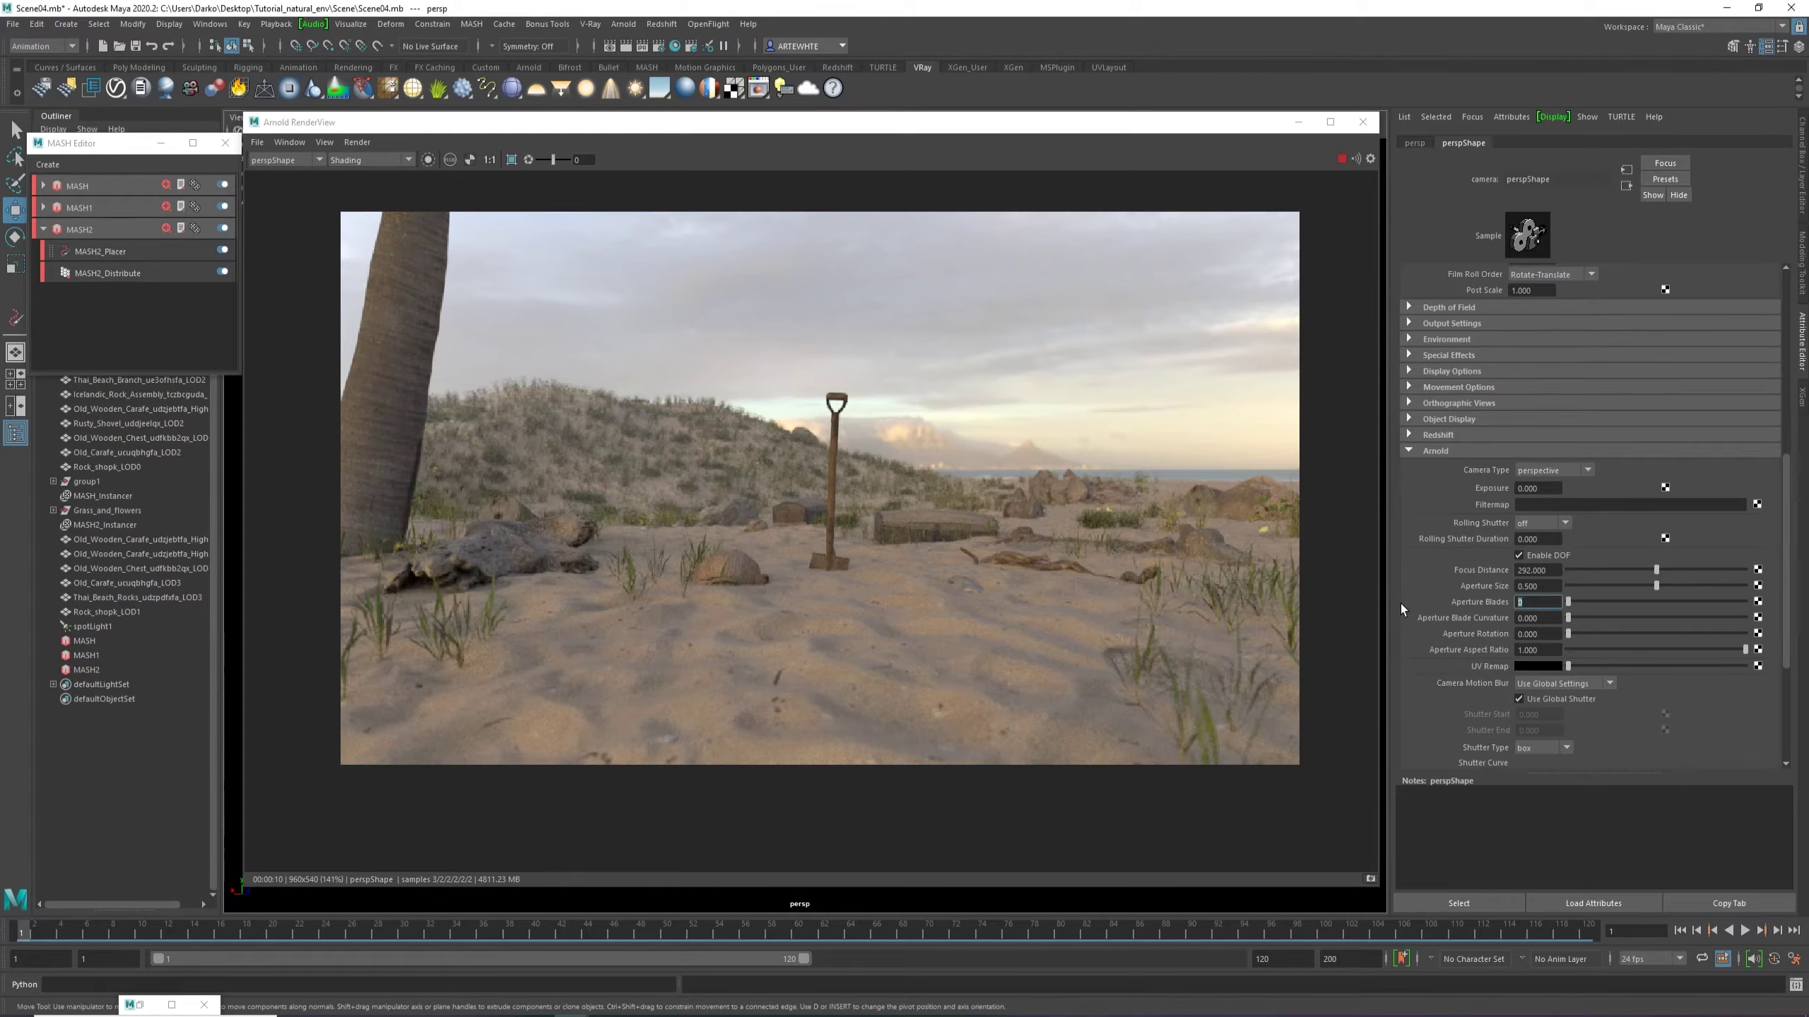
type("5")
left_click(1541, 586)
left_click_drag(1547, 586, 1490, 589)
type("0.7")
key("Return")
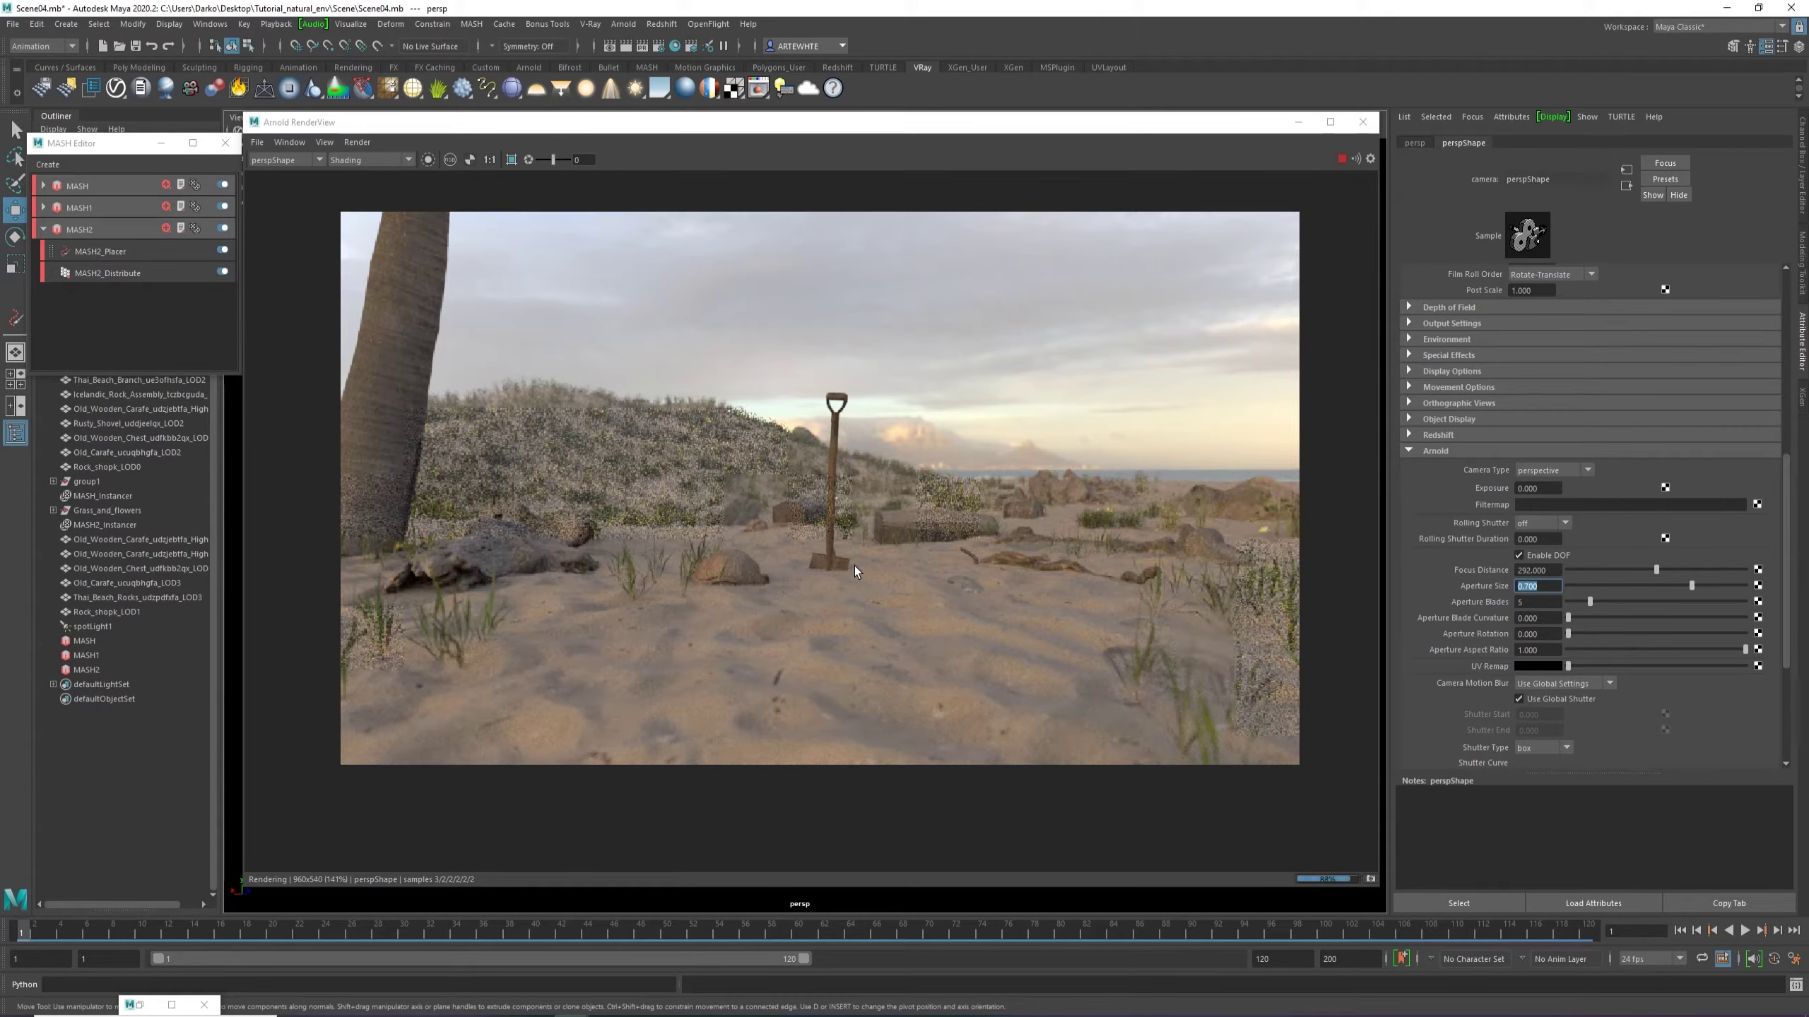
Inspect the depth-of-field blur around the shovel and set the persp camera's aperture size to 0.6.
scroll(854, 566, "up", 2)
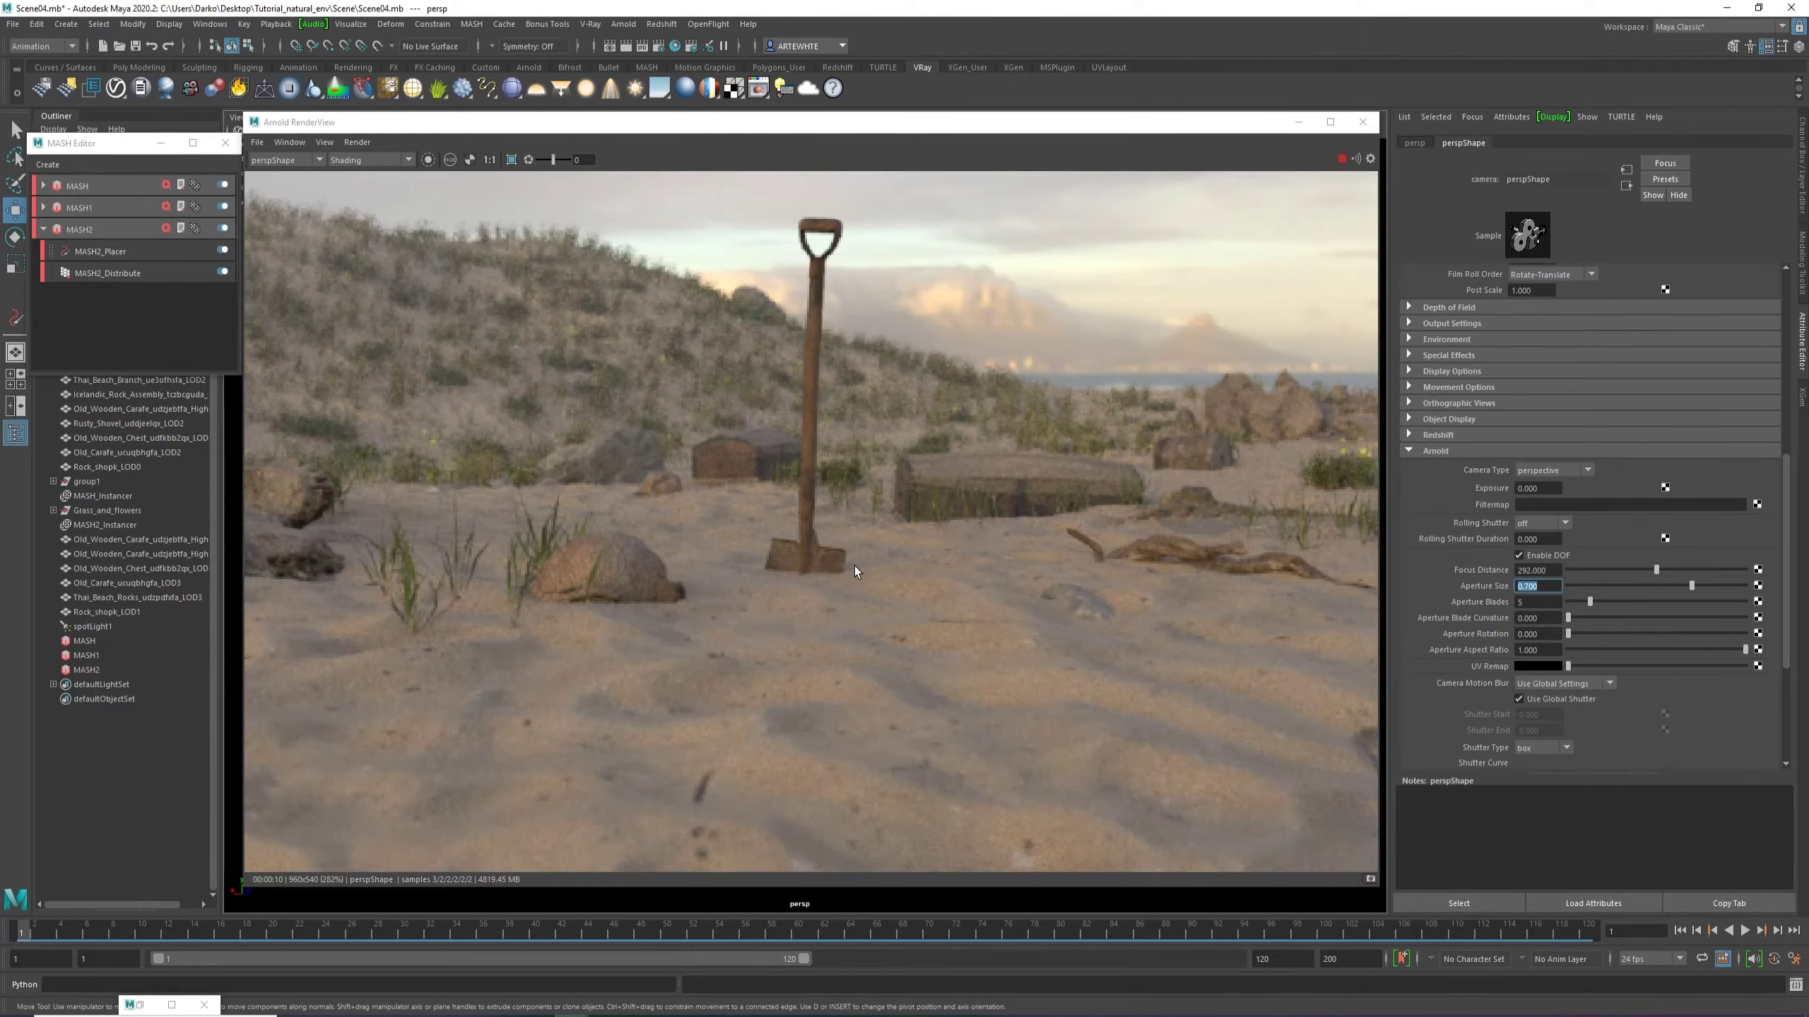
scroll(854, 566, "down", 2)
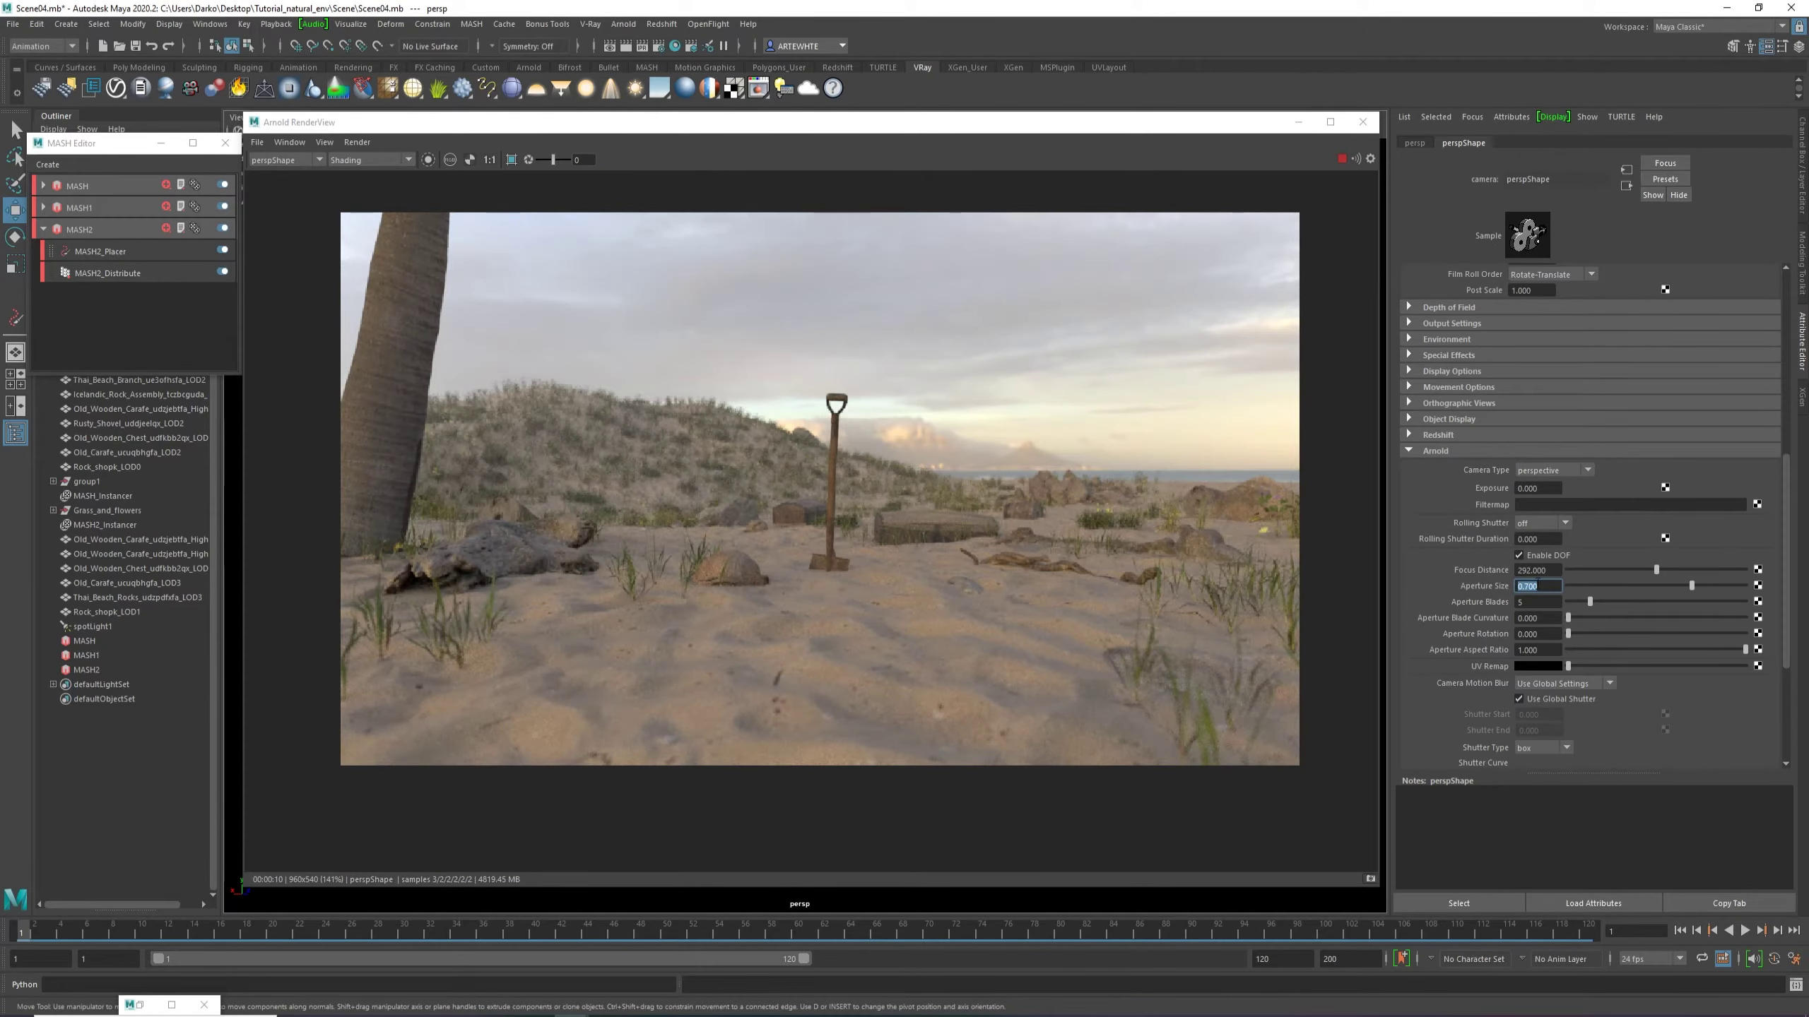
type("0.6")
key("Return")
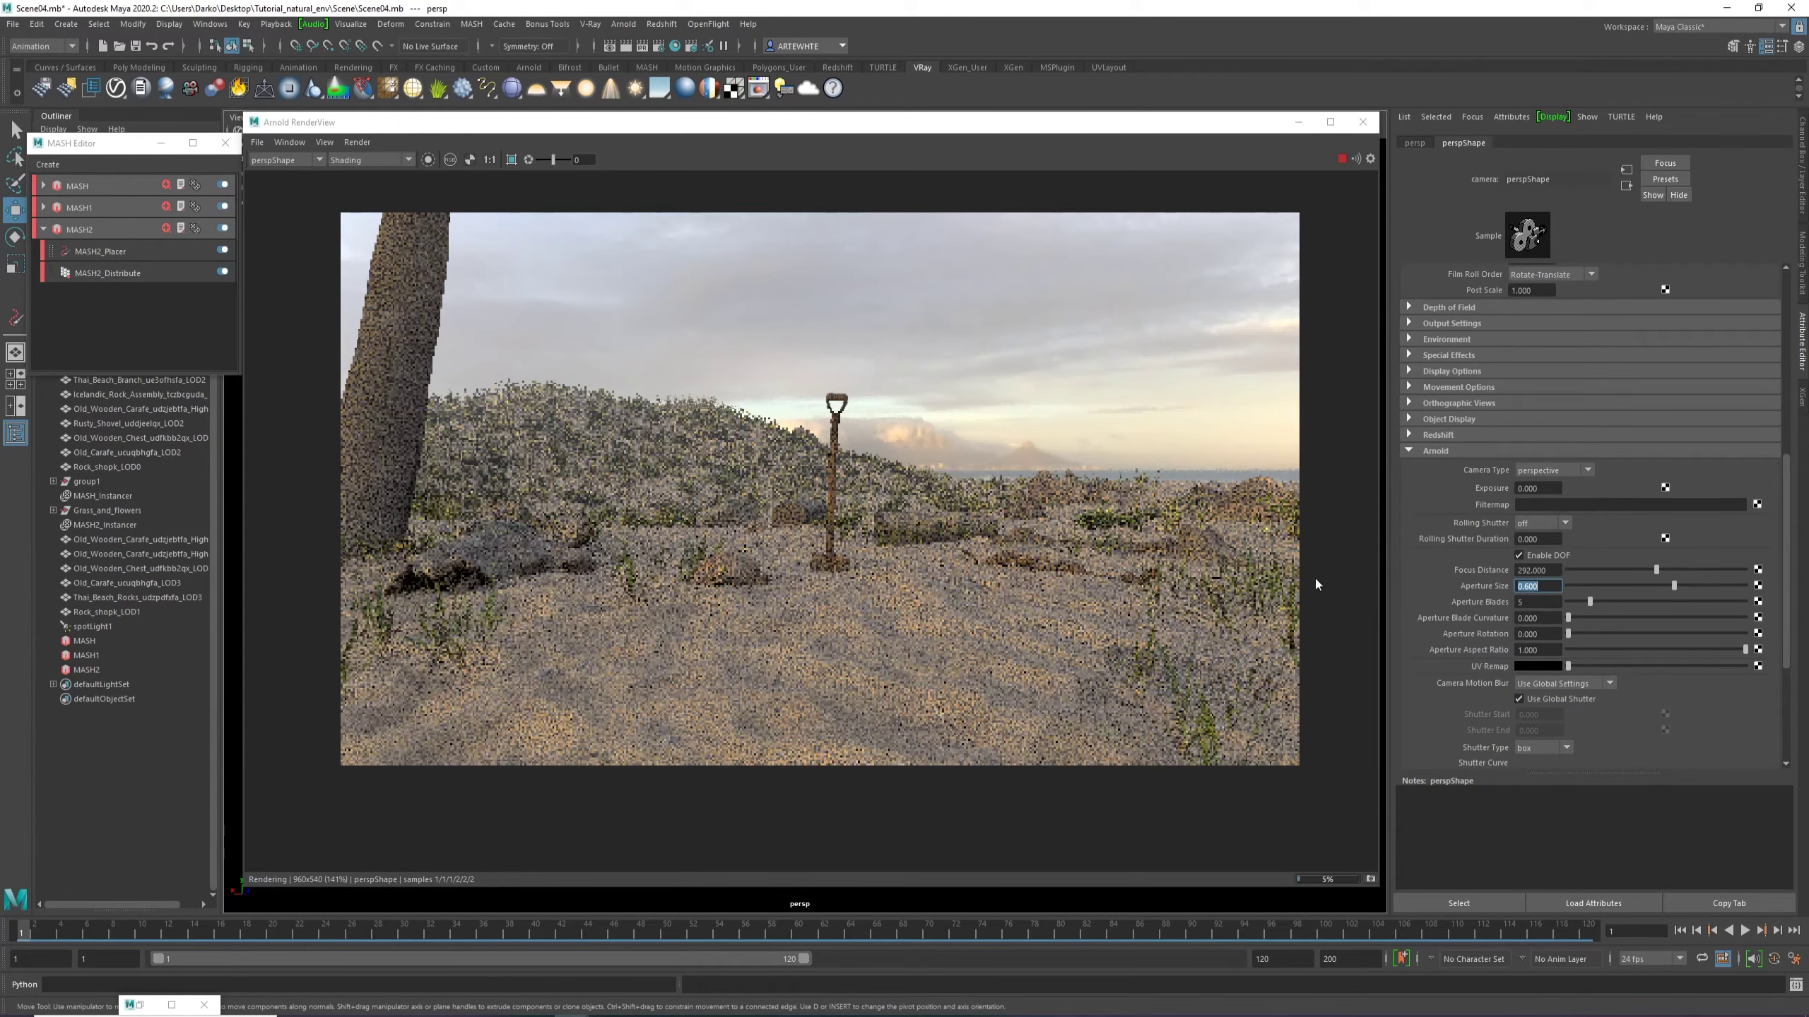
Stop the live render and set the image size preset to HD_1080 in the common render settings.
left_click(1342, 158)
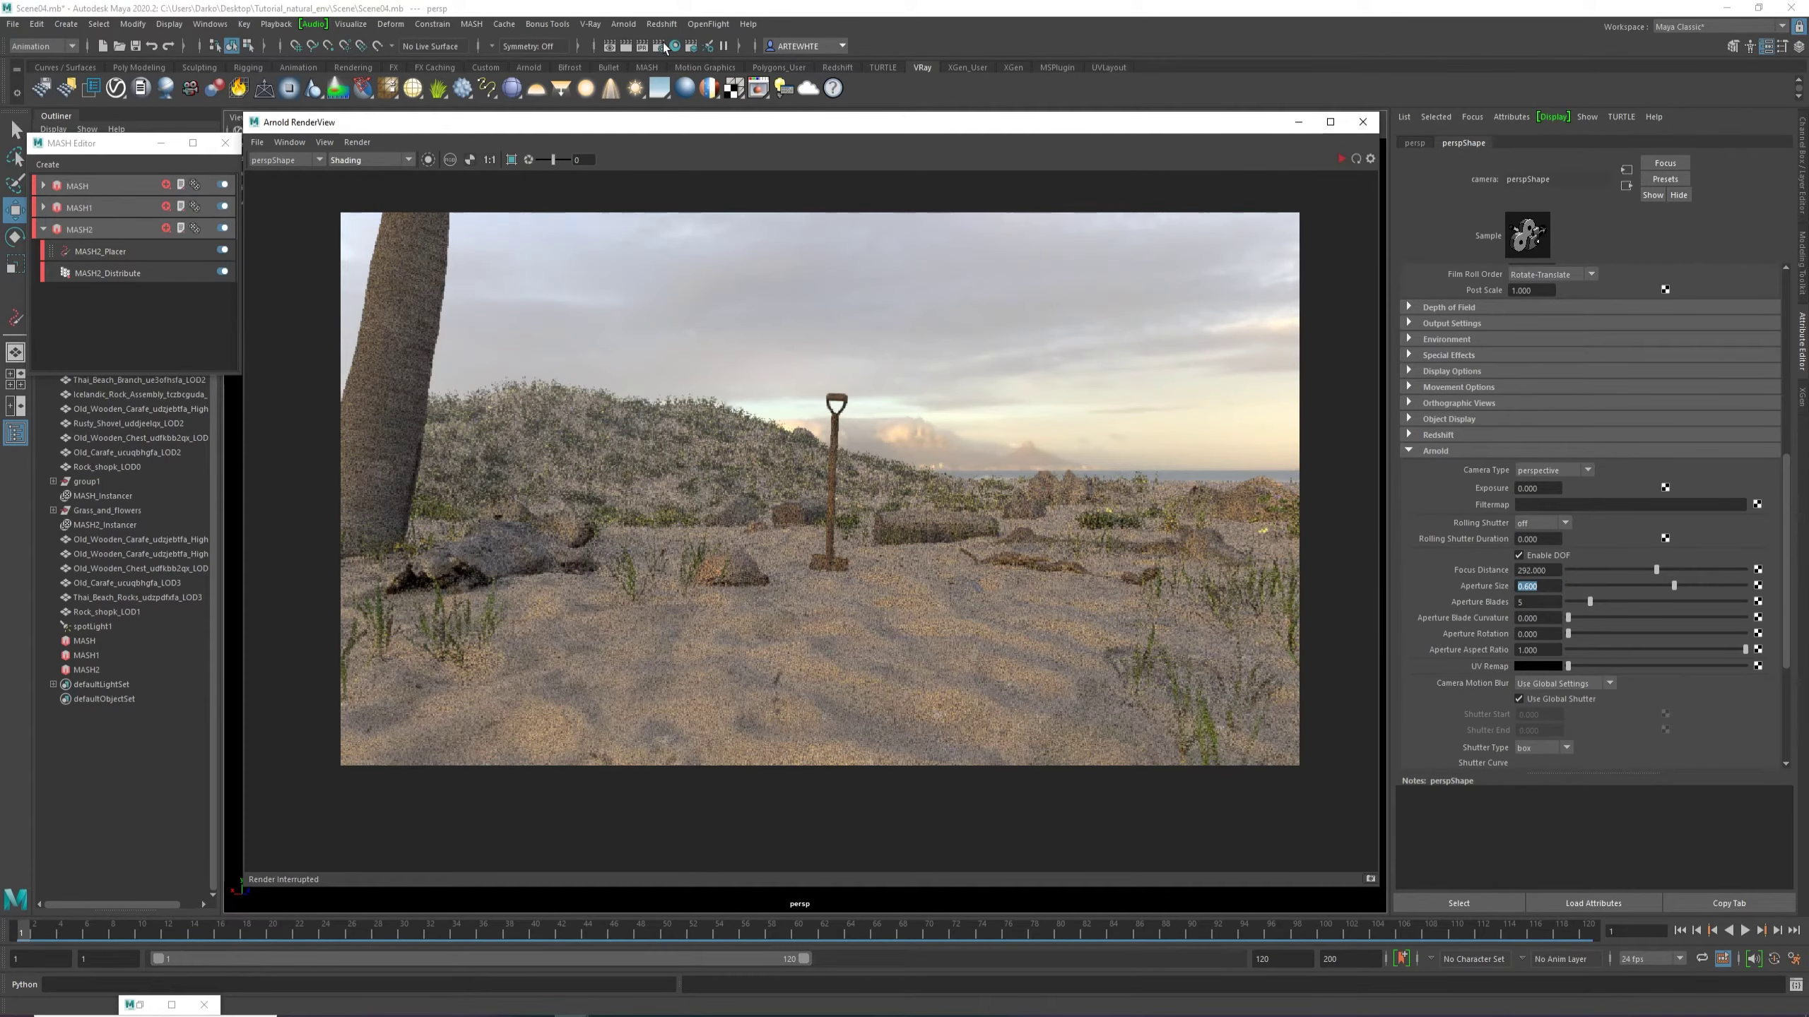
left_click(657, 47)
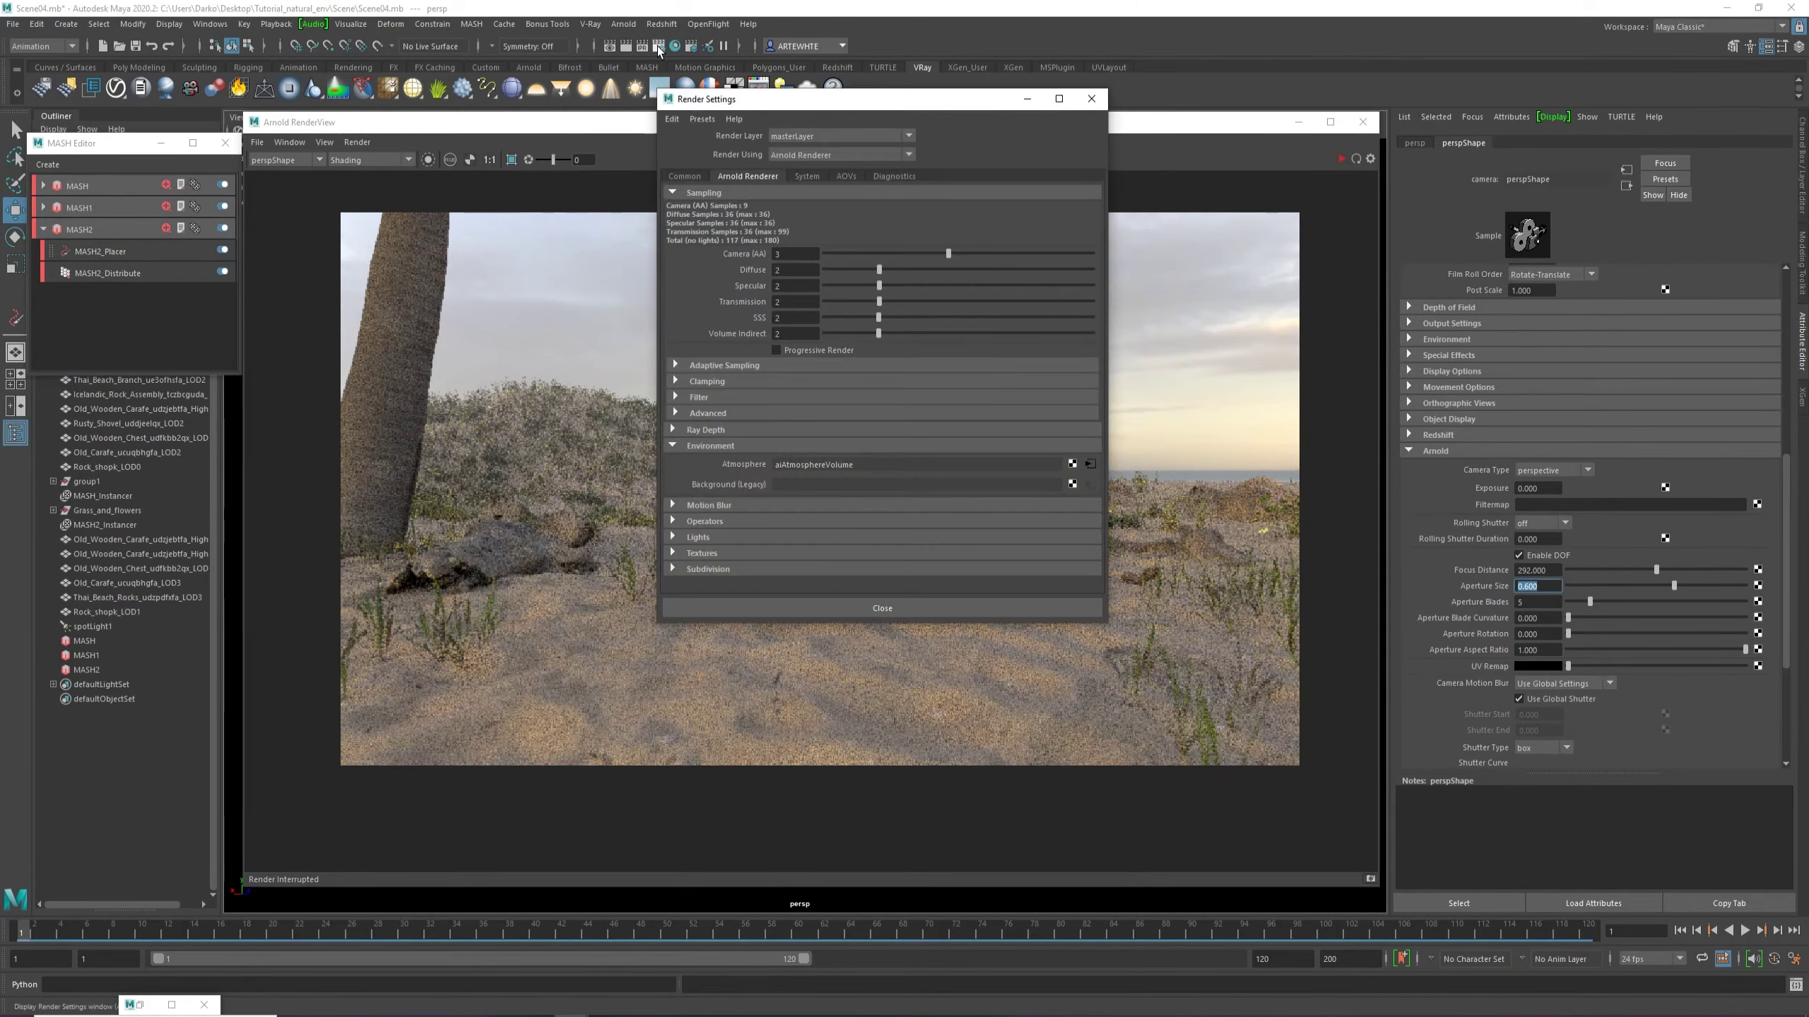
left_click(684, 175)
scroll(830, 456, "down", 5)
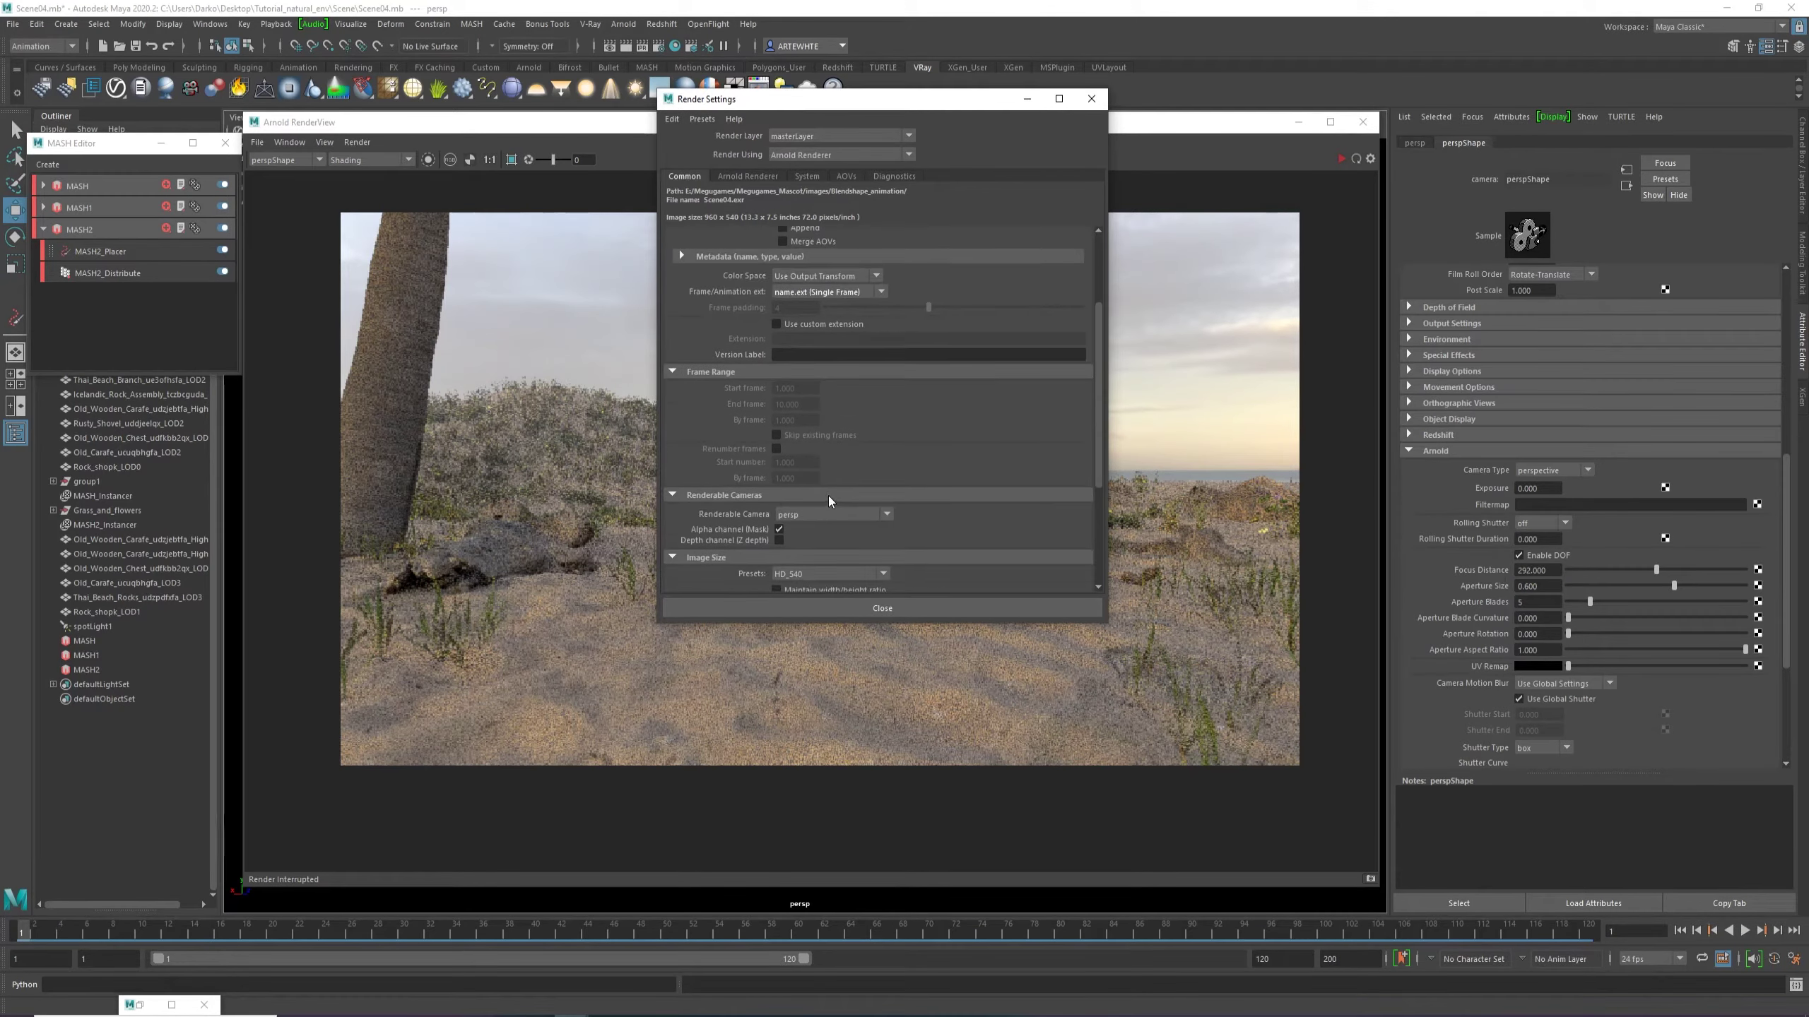
scroll(828, 495, "down", 5)
left_click(826, 400)
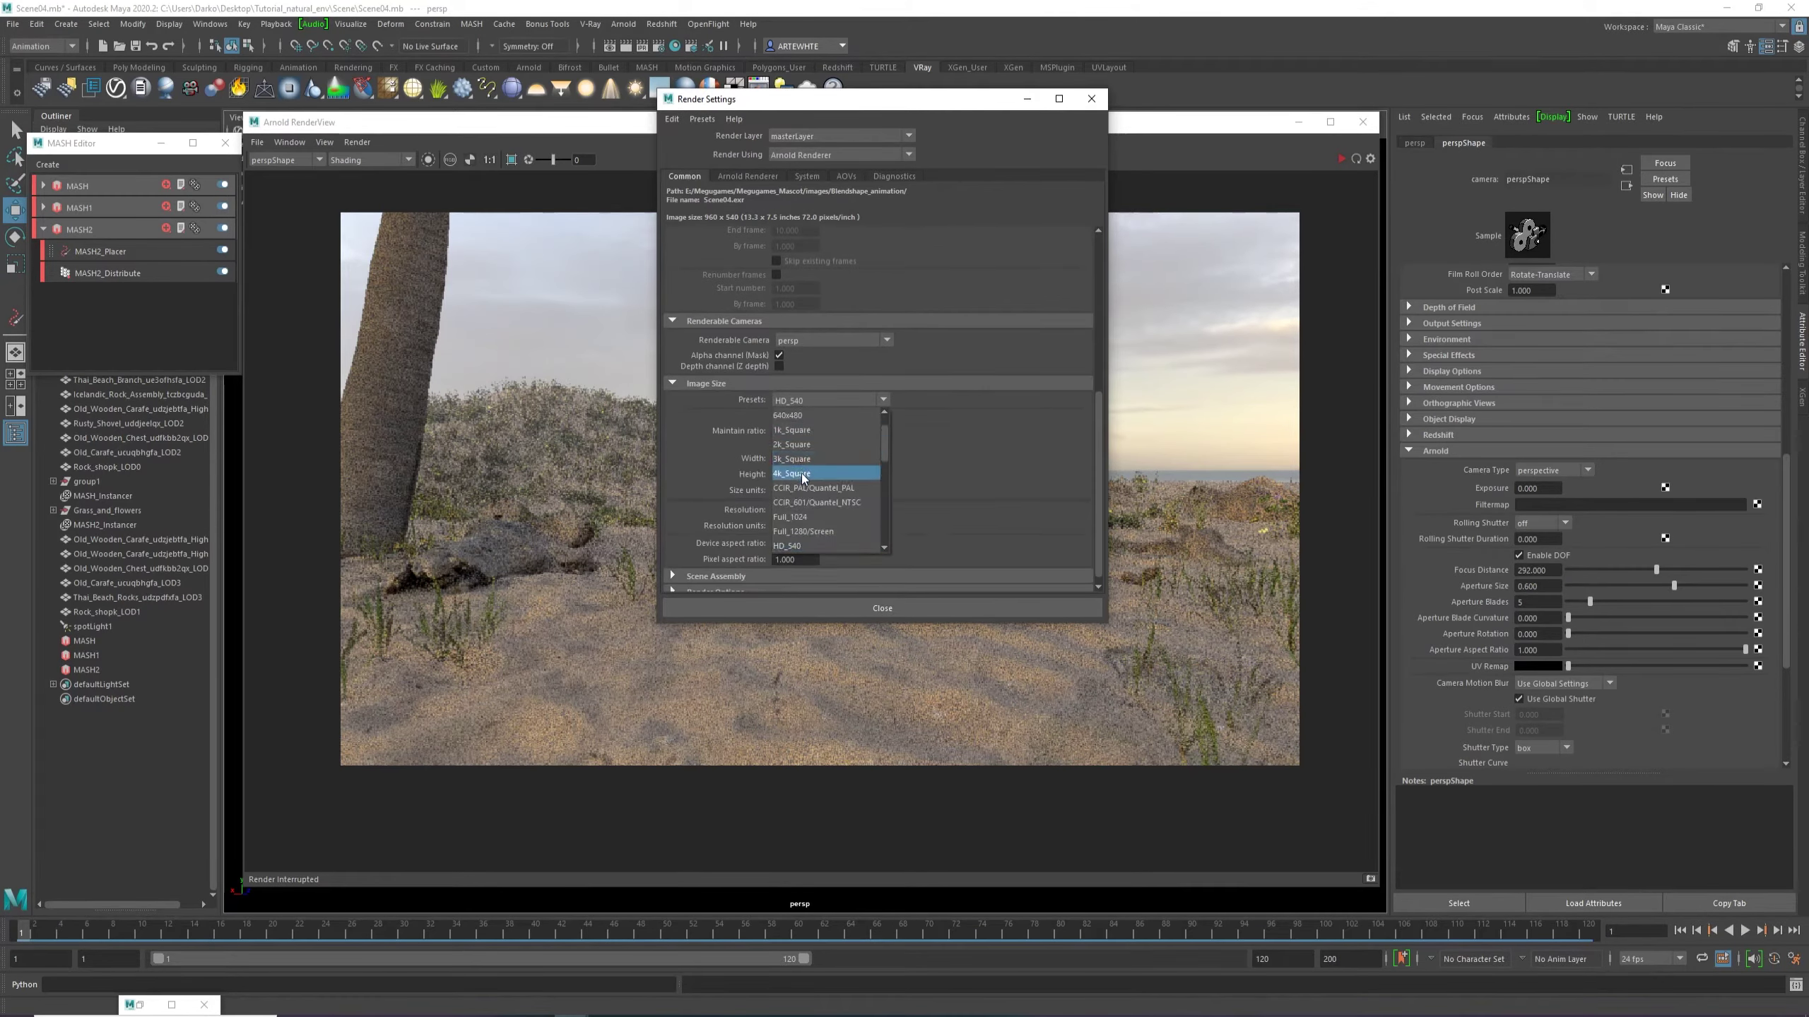
left_click(805, 531)
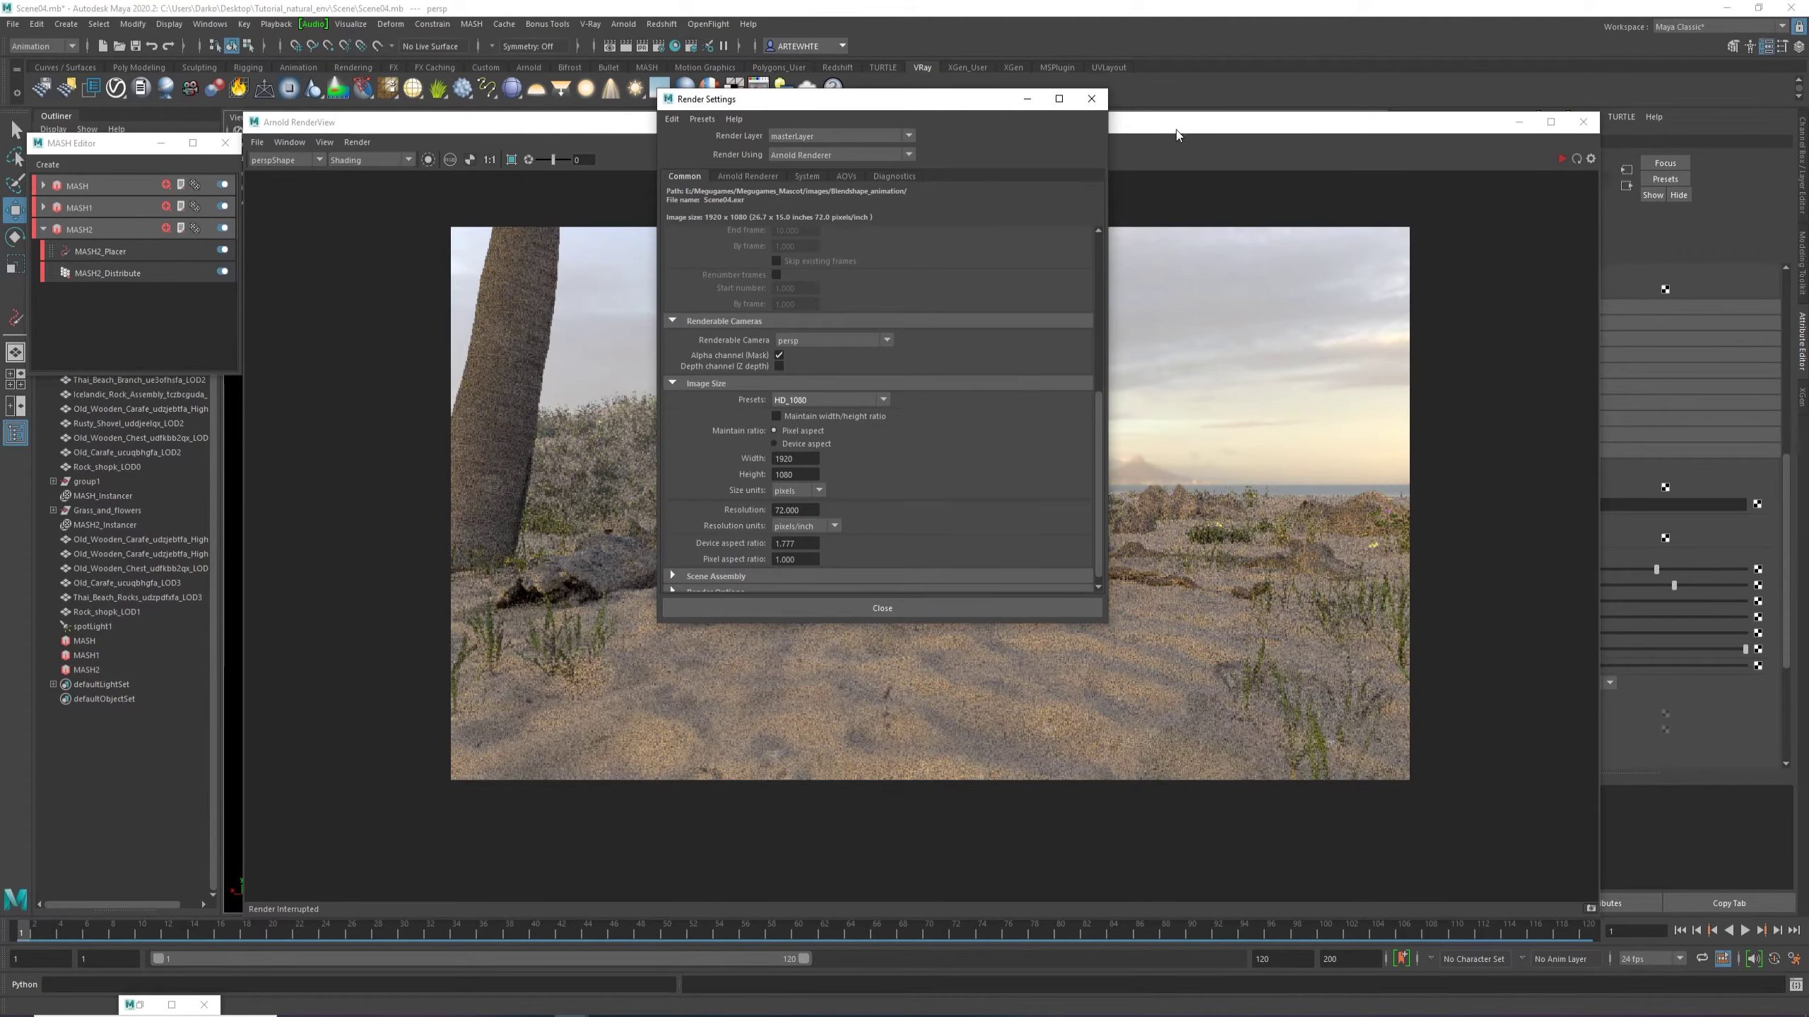
Close the render settings, save the scene and start the Arnold render of the persp camera at HD_1080.
left_click(1091, 98)
key("ctrl+s")
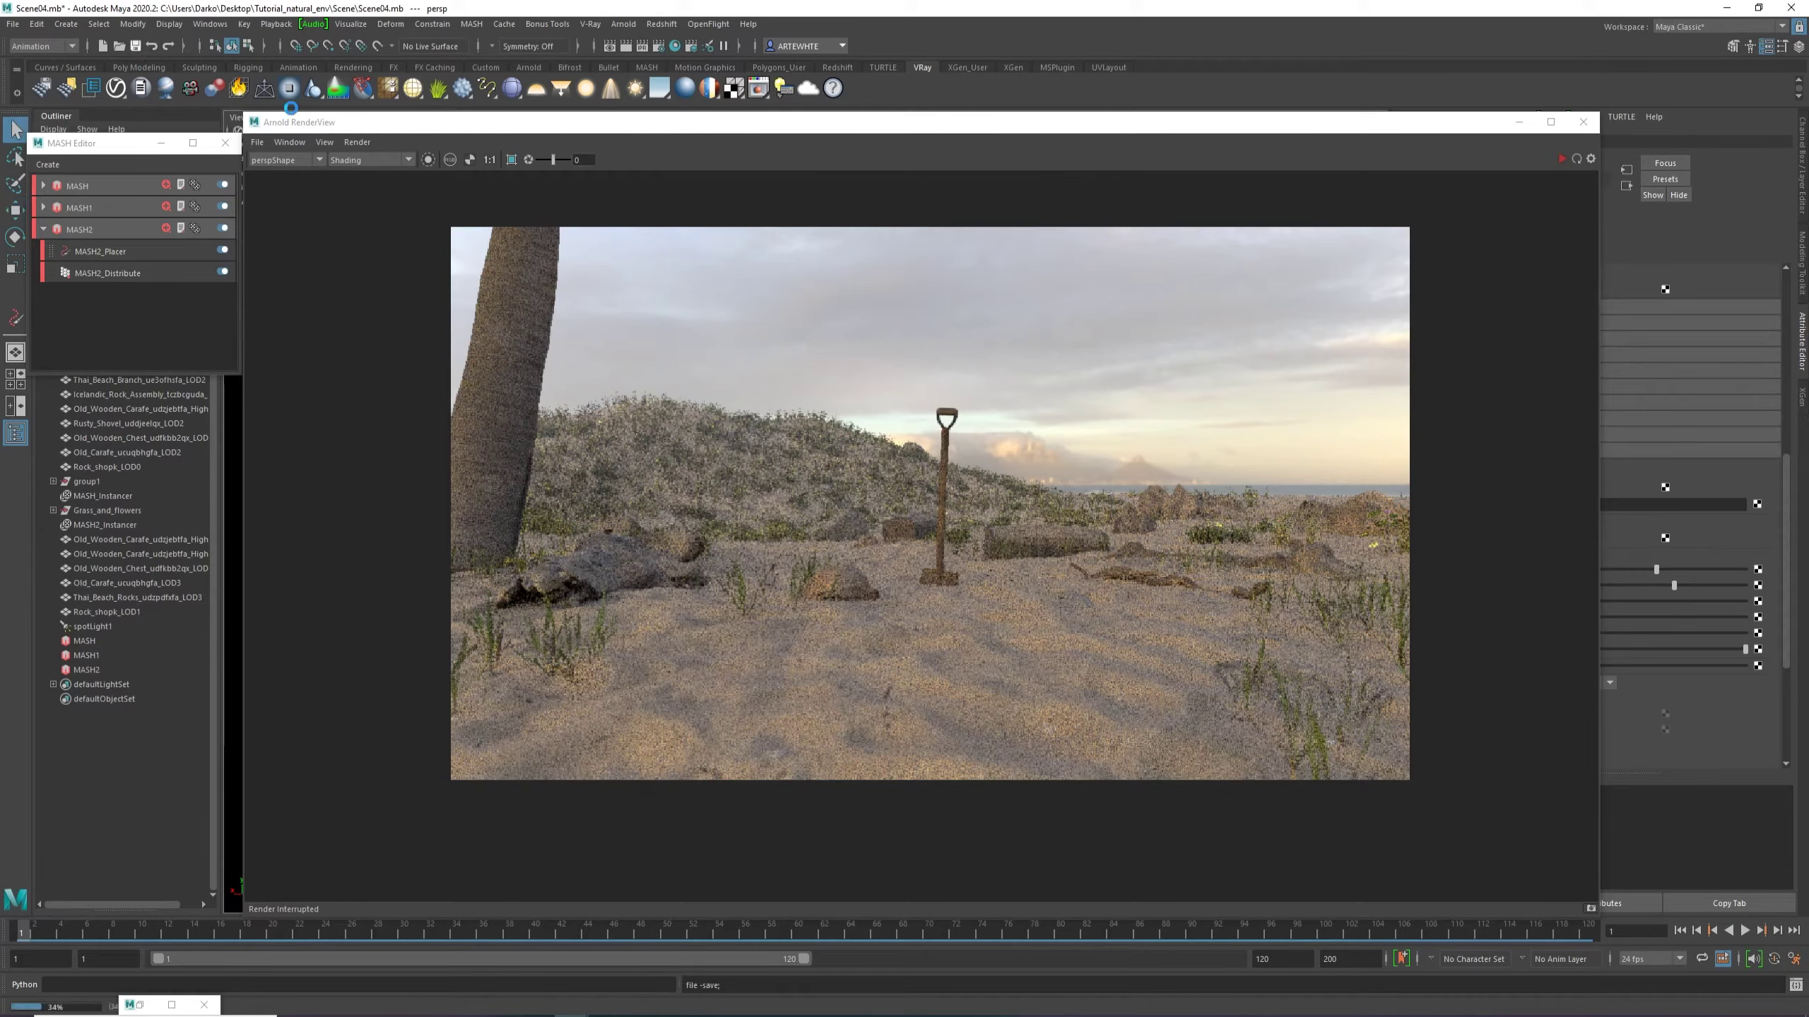
left_click_drag(404, 123, 400, 107)
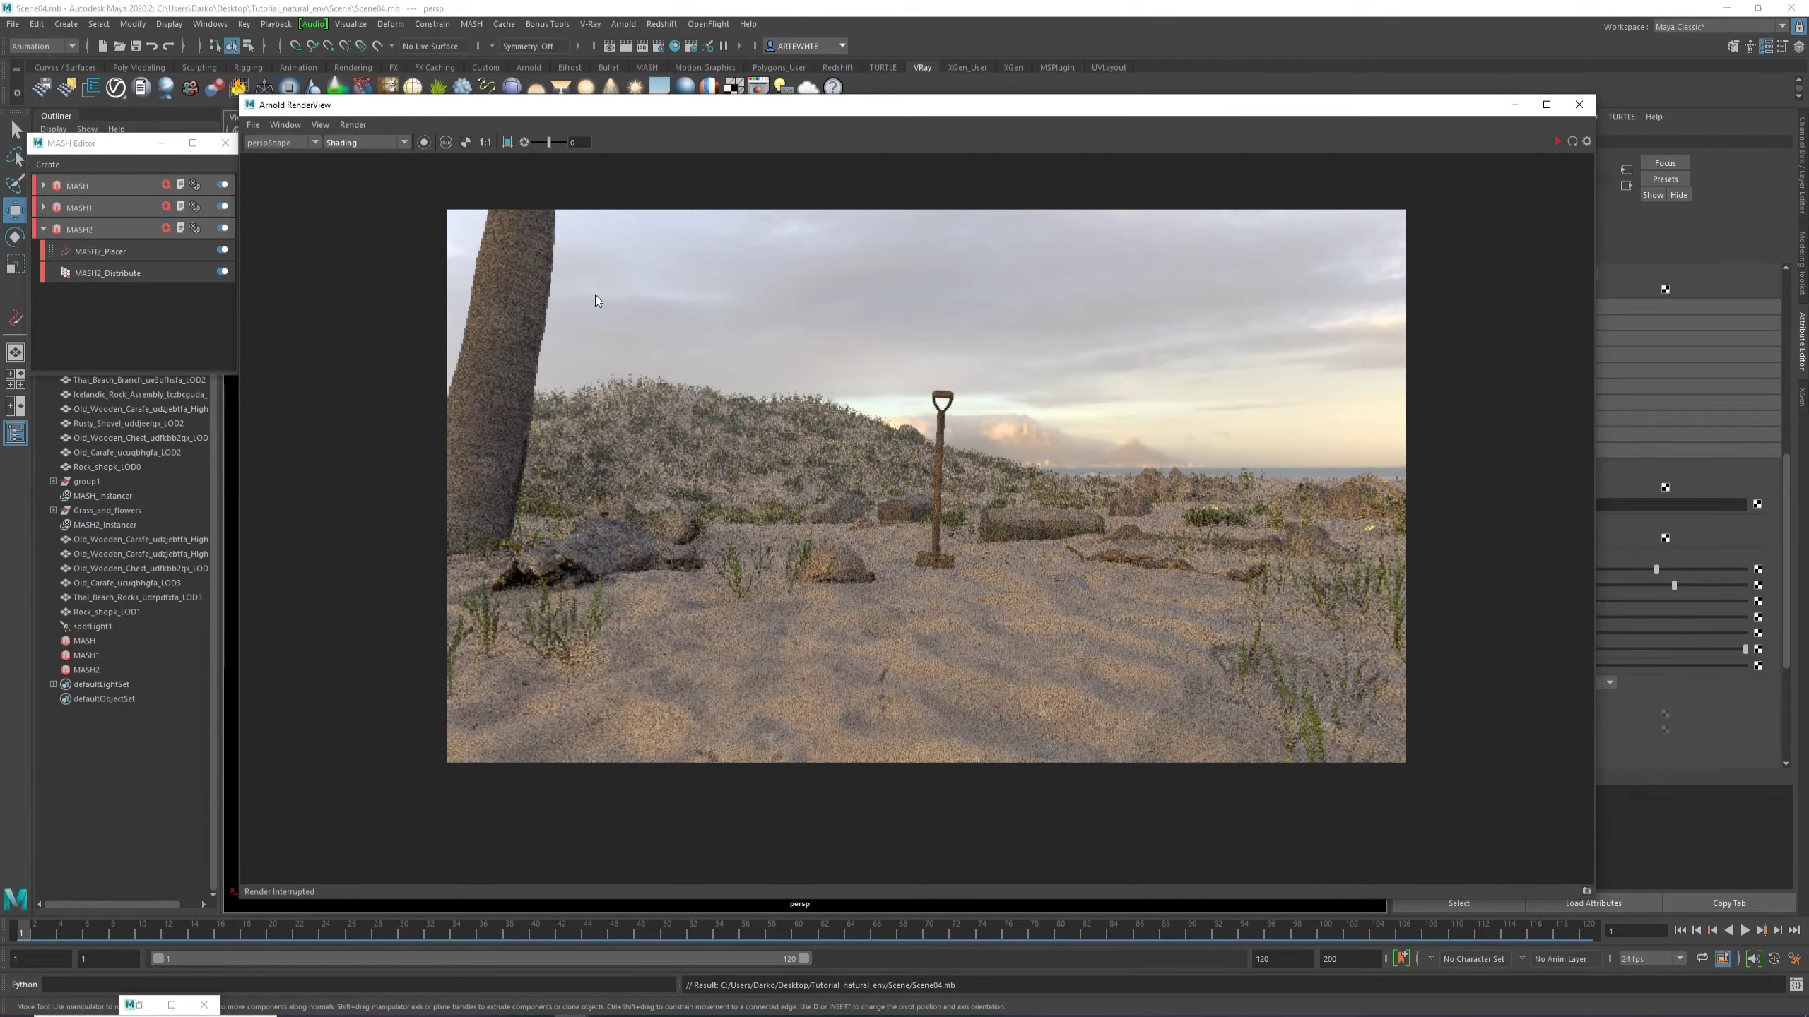
left_click(1557, 142)
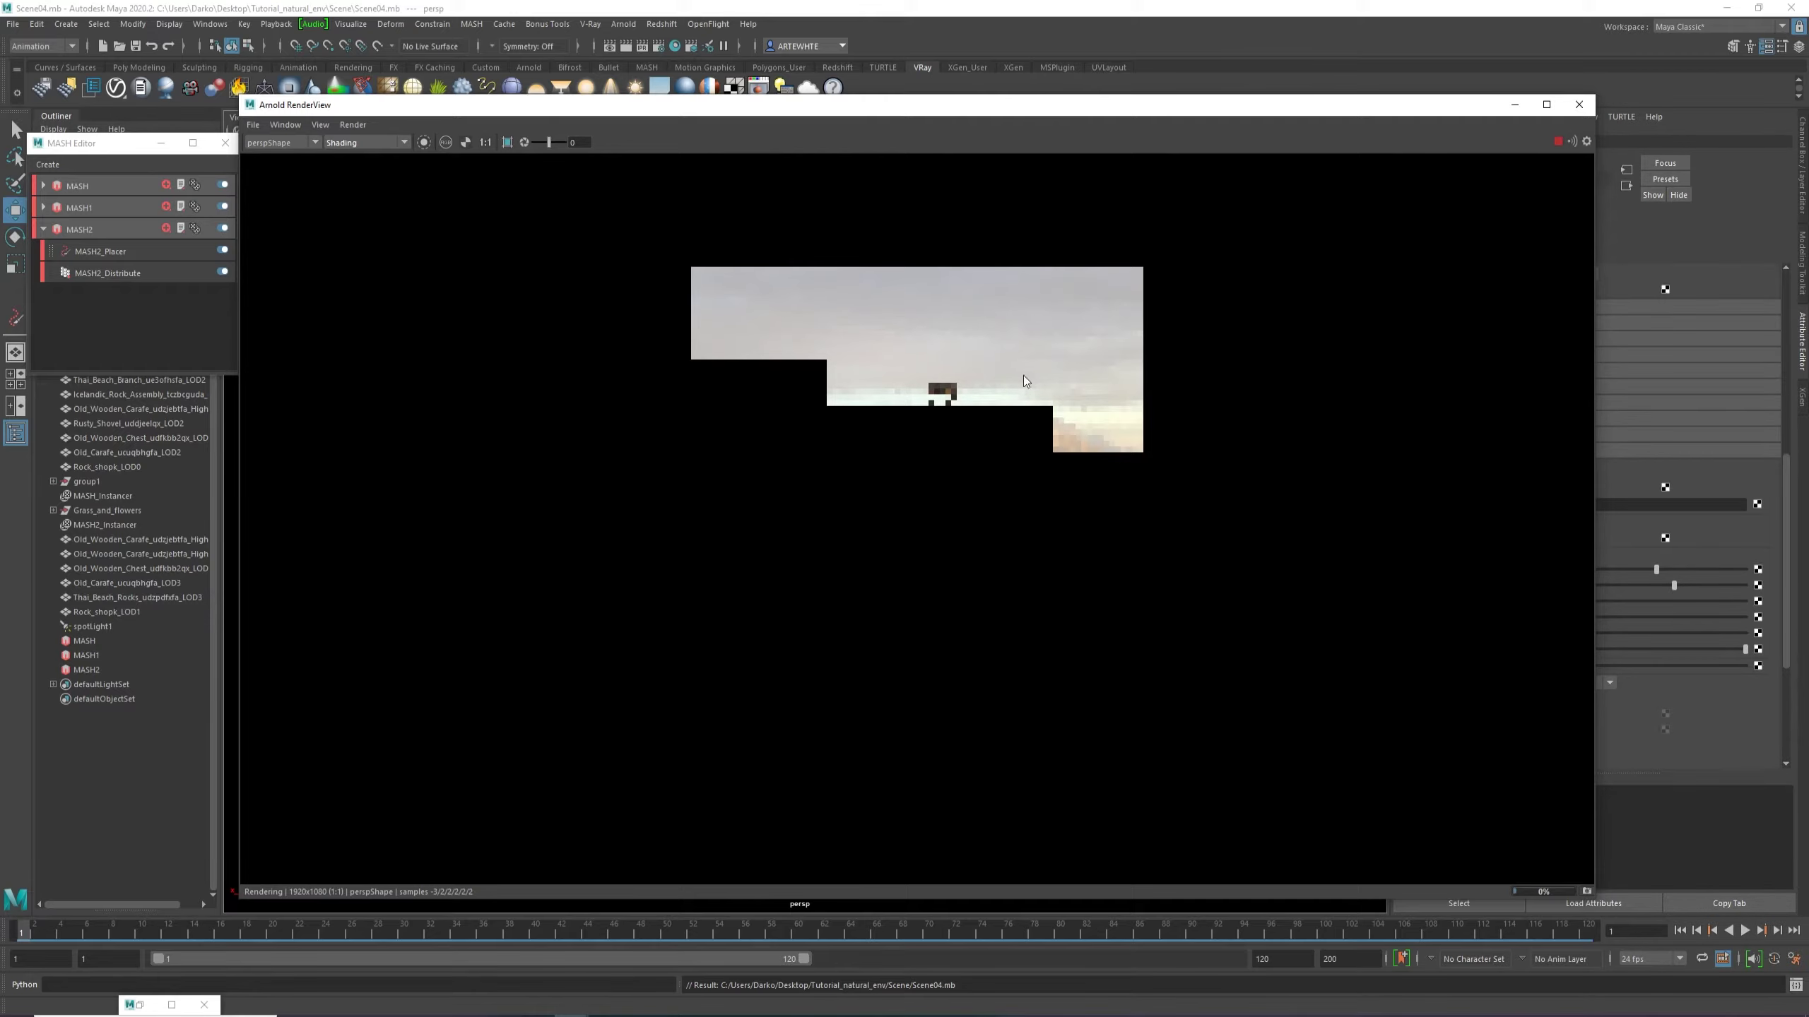
Examine the sand, shovel, rocks and grass up close and in the full frame as the HD_1080 render refines.
scroll(707, 444, "down", 2)
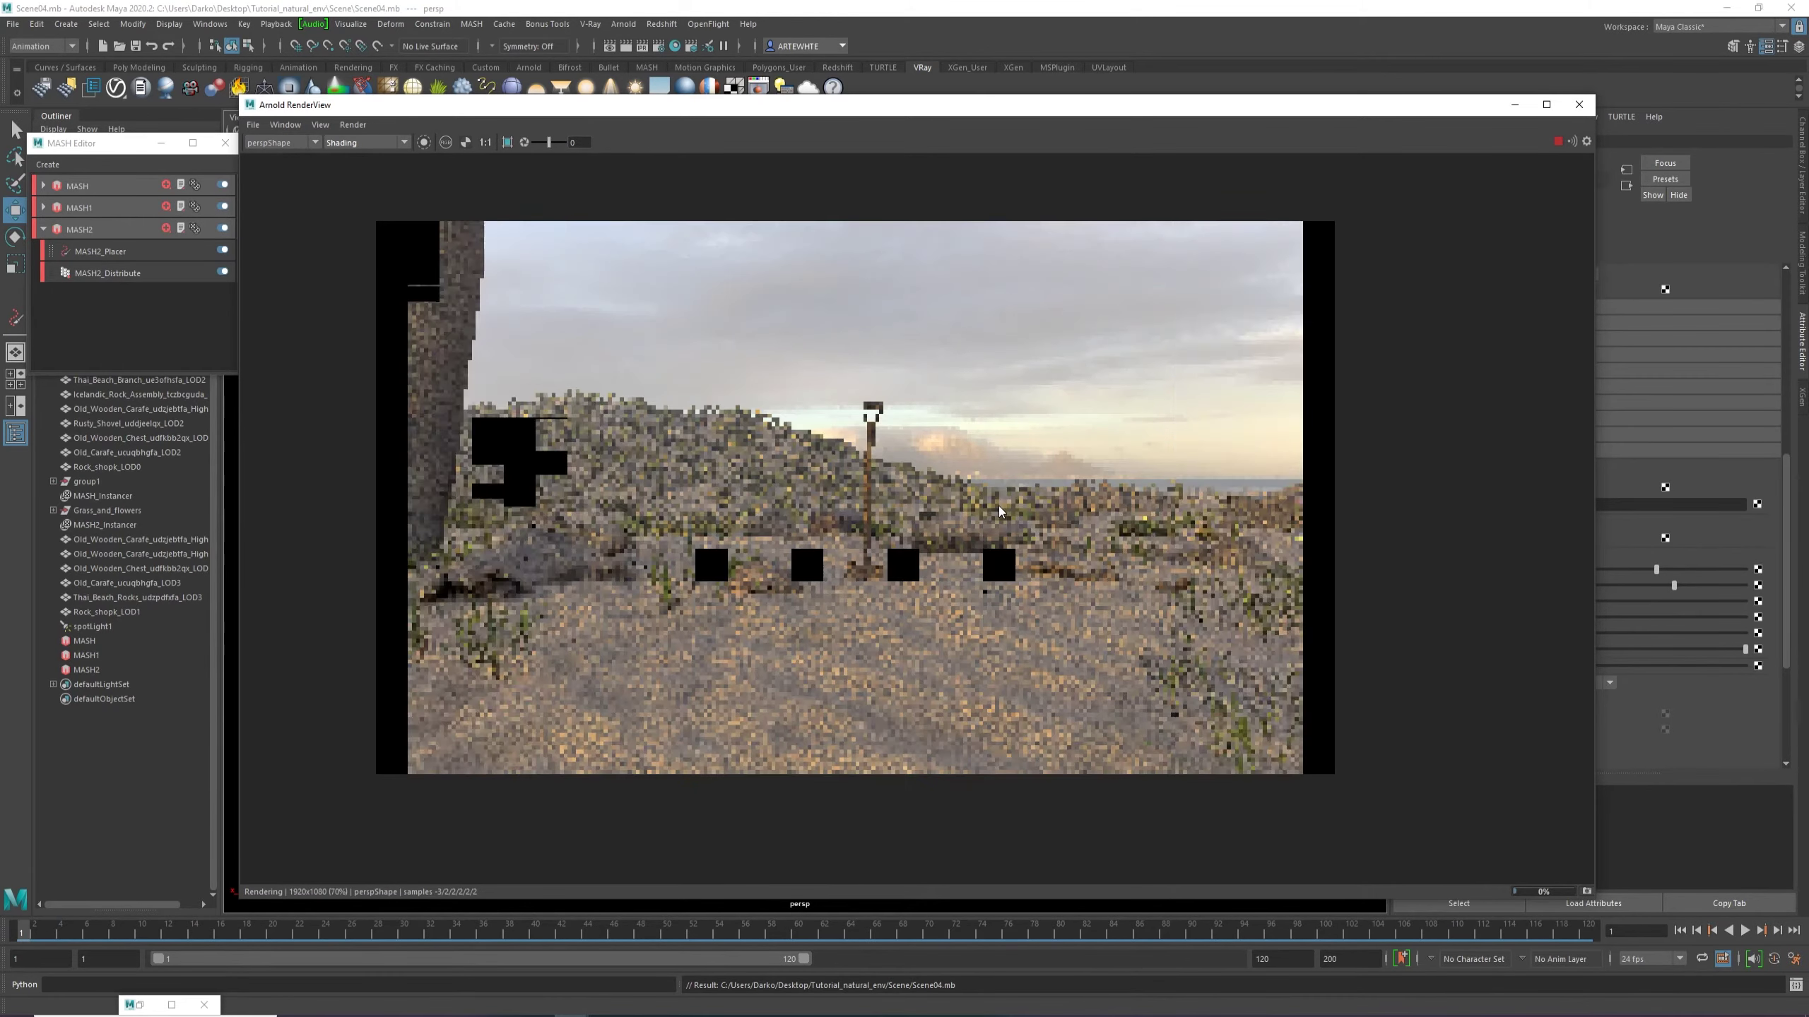
scroll(1264, 492, "down", 1)
scroll(886, 502, "up", 2)
scroll(1082, 527, "down", 1)
scroll(1285, 606, "up", 2)
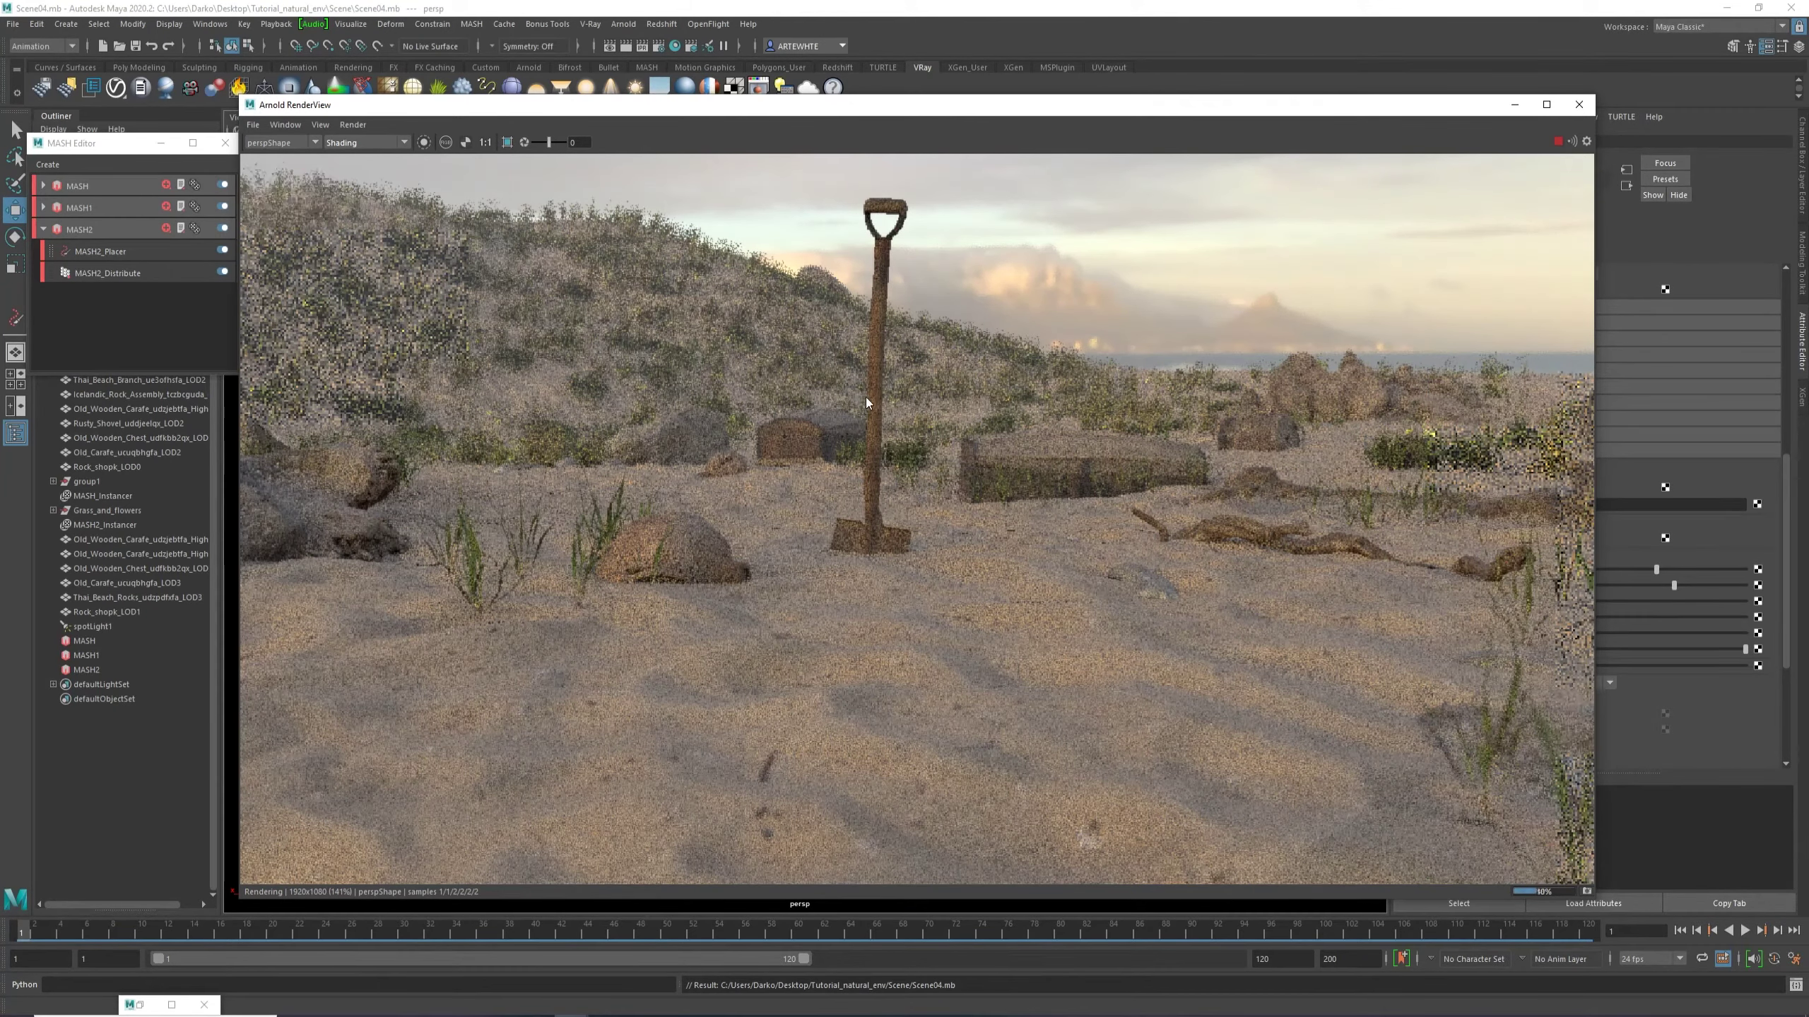
scroll(867, 399, "down", 1)
scroll(871, 544, "up", 1)
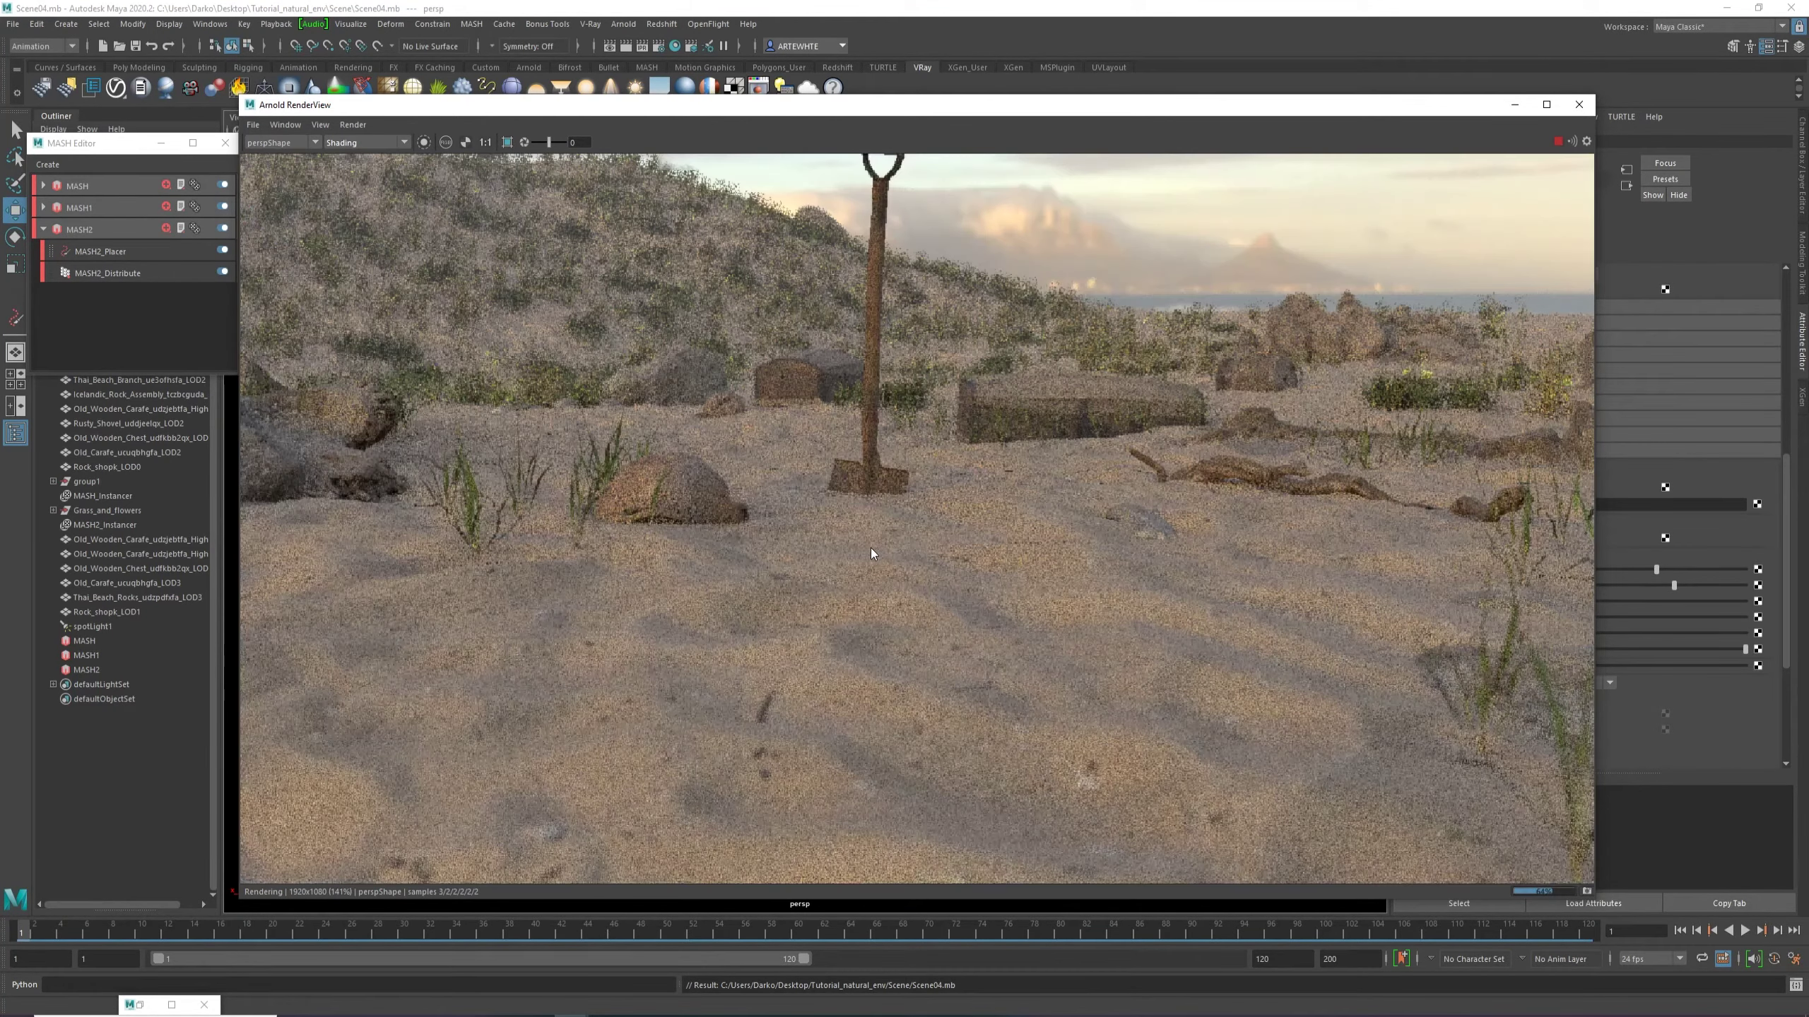
scroll(872, 554, "down", 1)
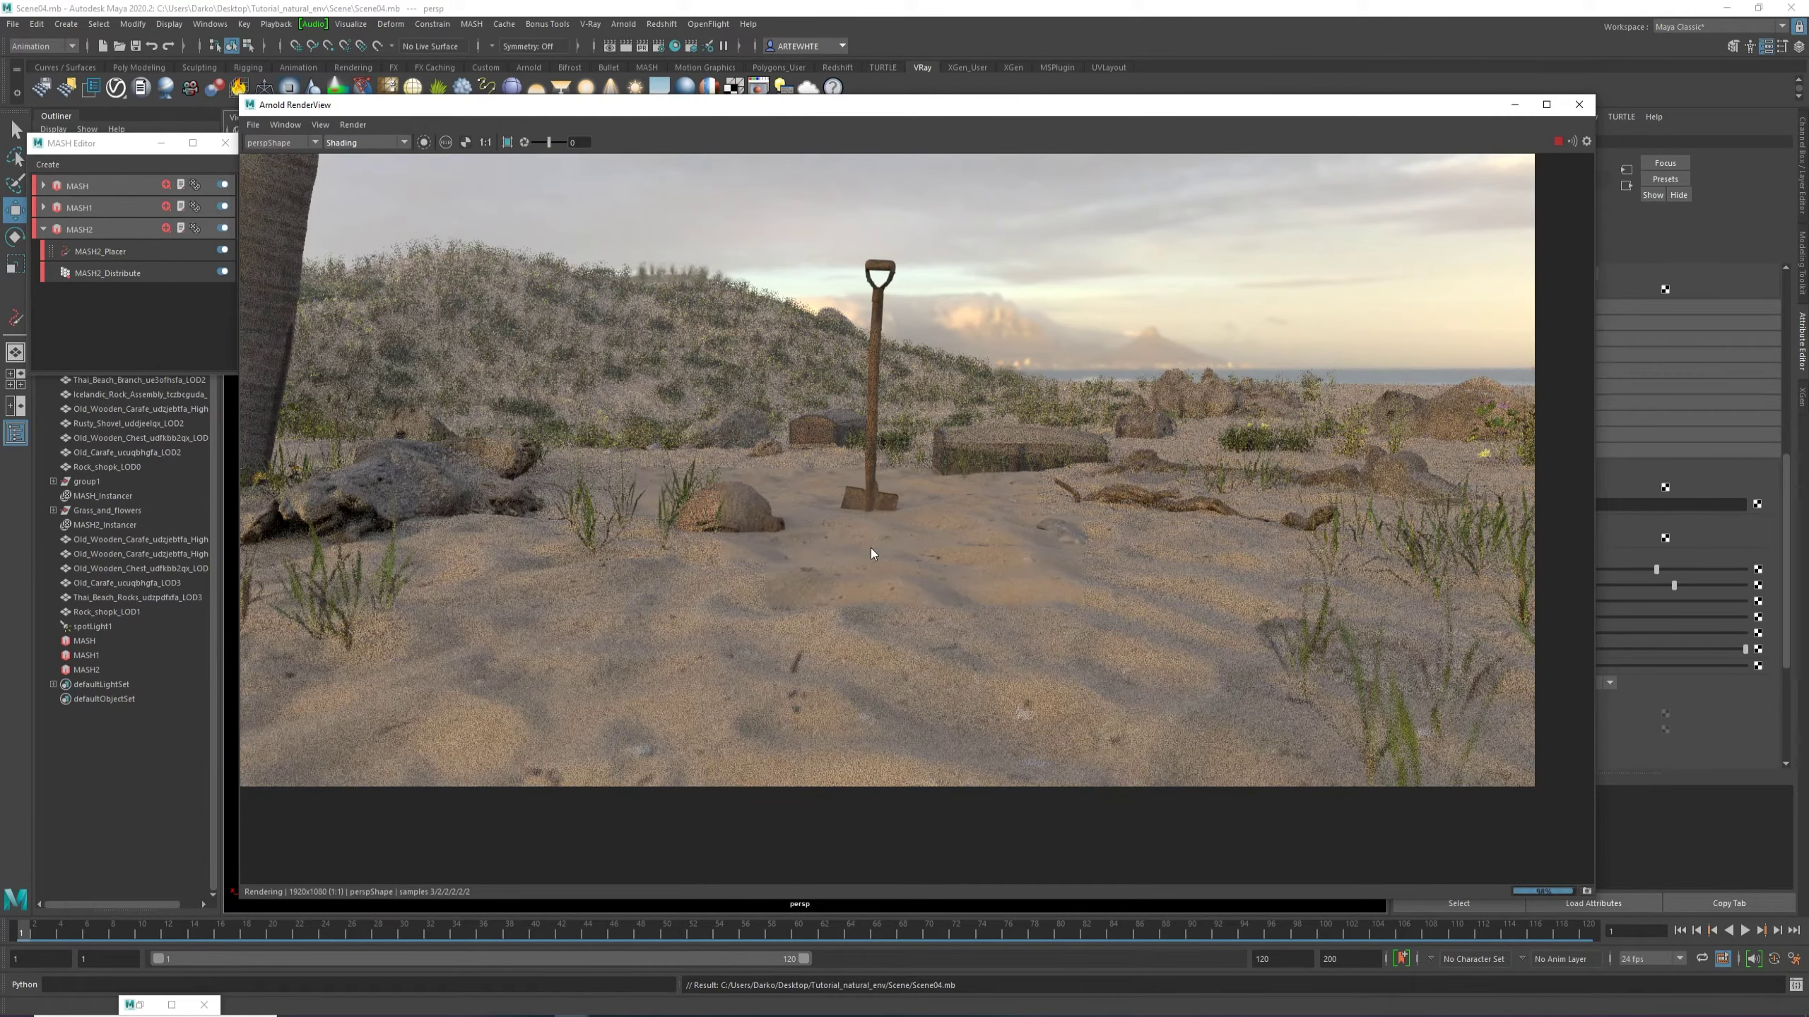
scroll(872, 554, "up", 1)
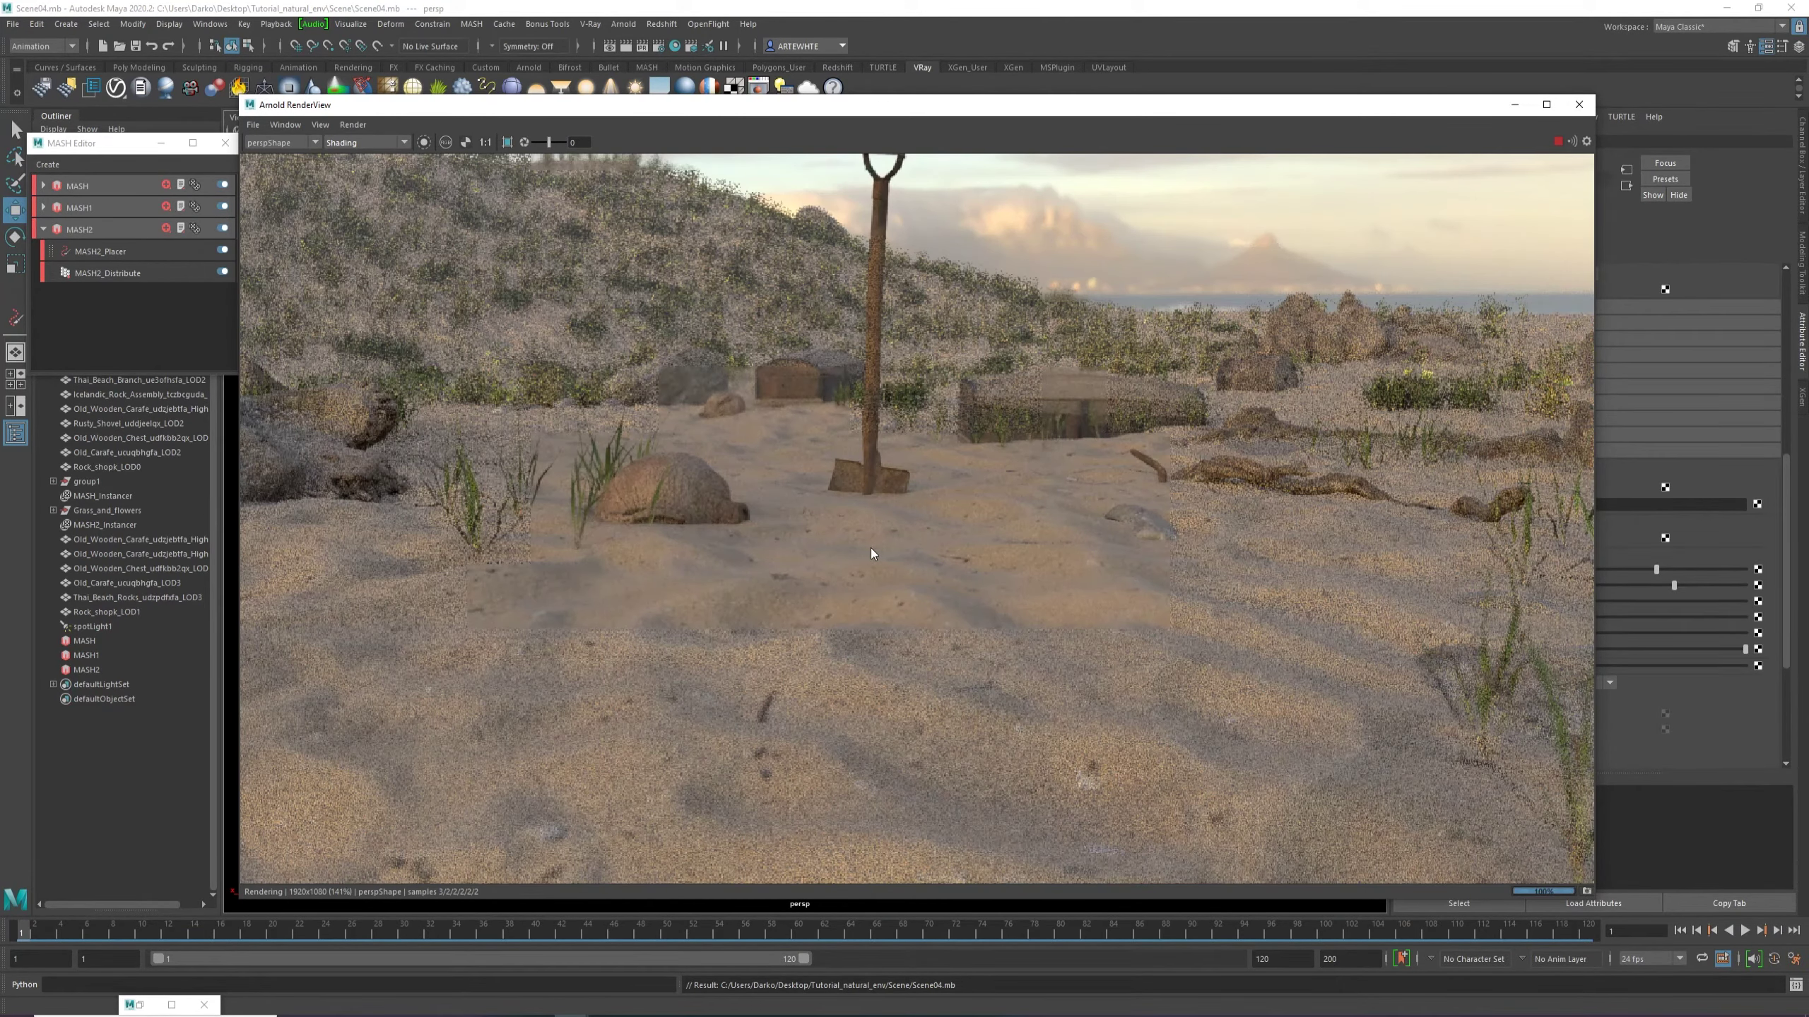
scroll(872, 554, "up", 1)
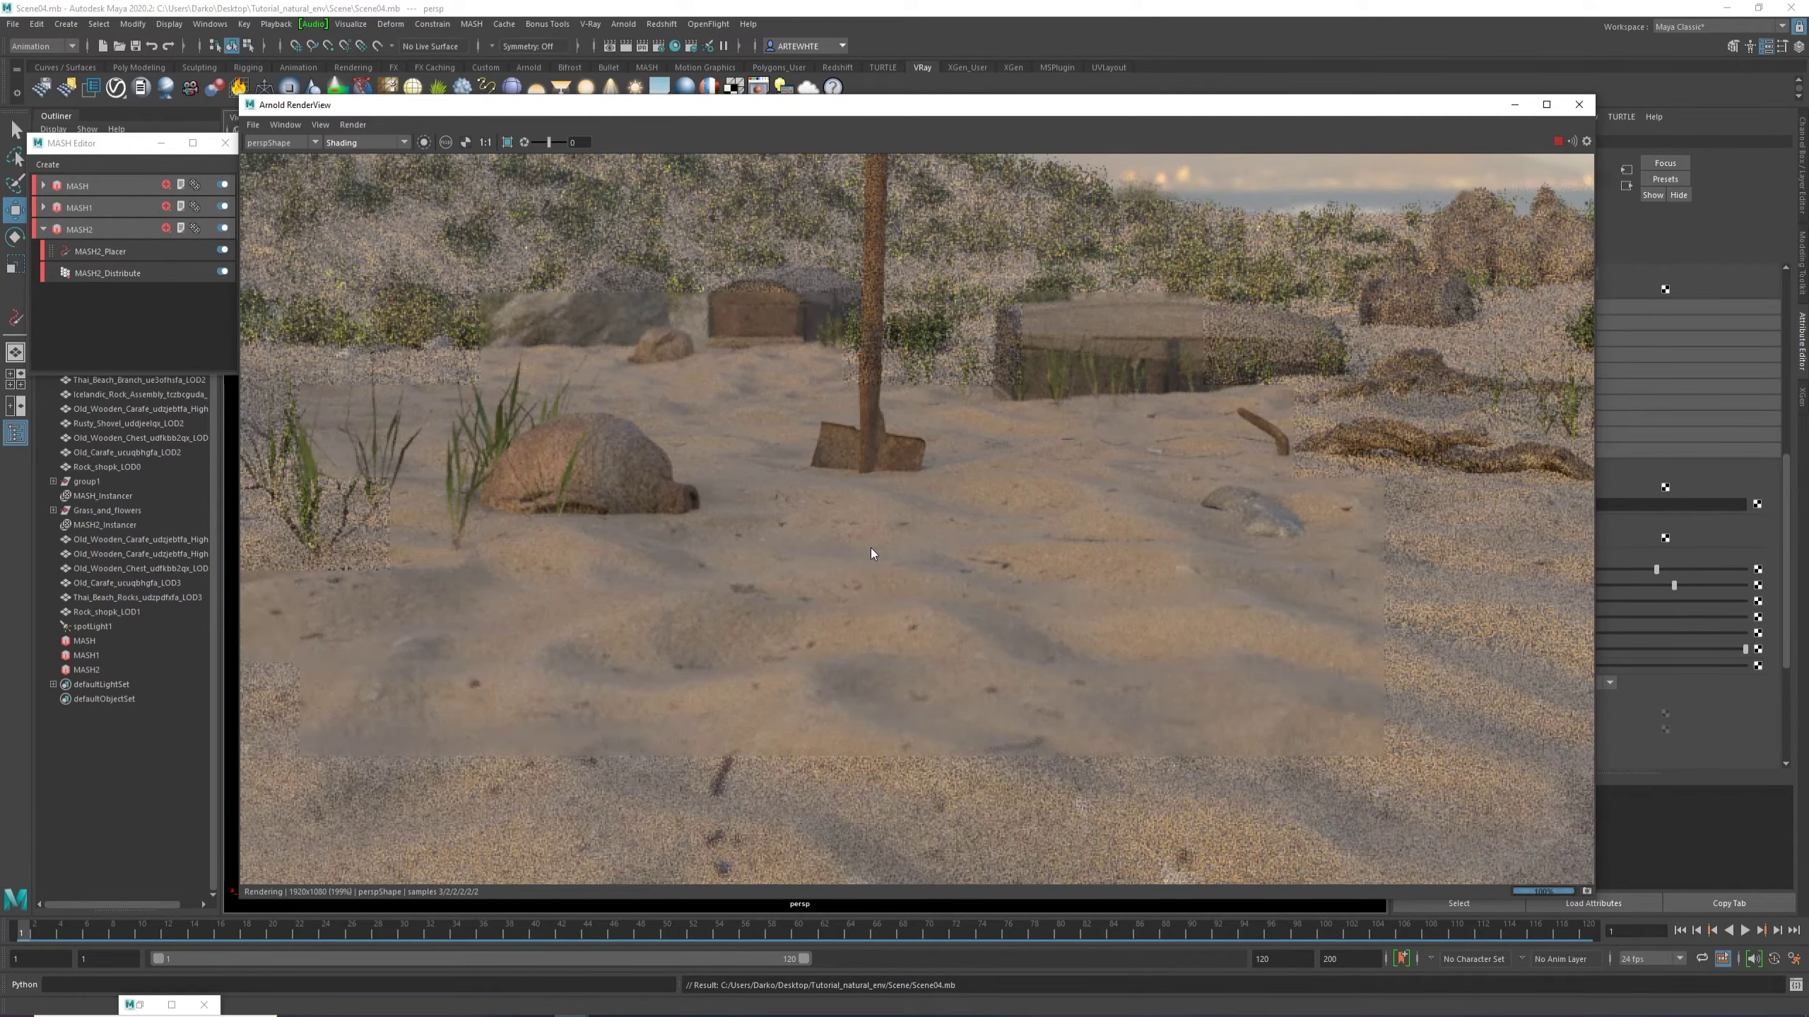
scroll(871, 526, "down", 1)
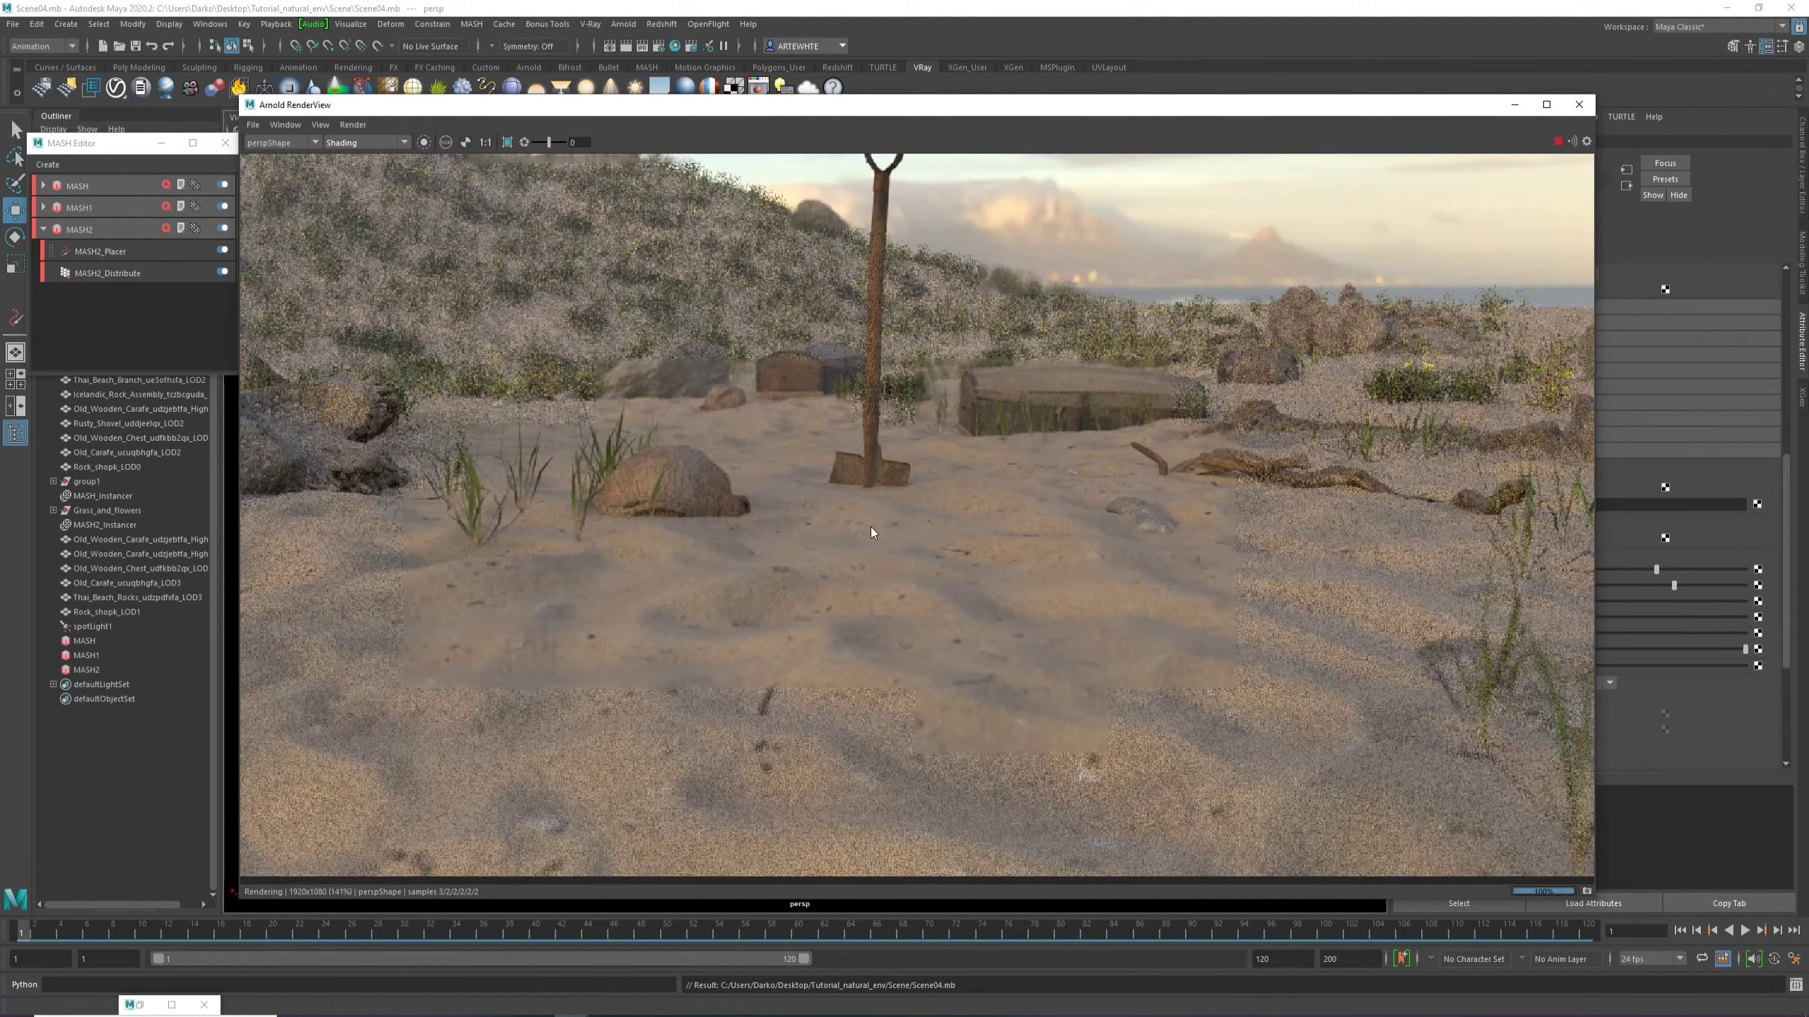
scroll(871, 529, "down", 1)
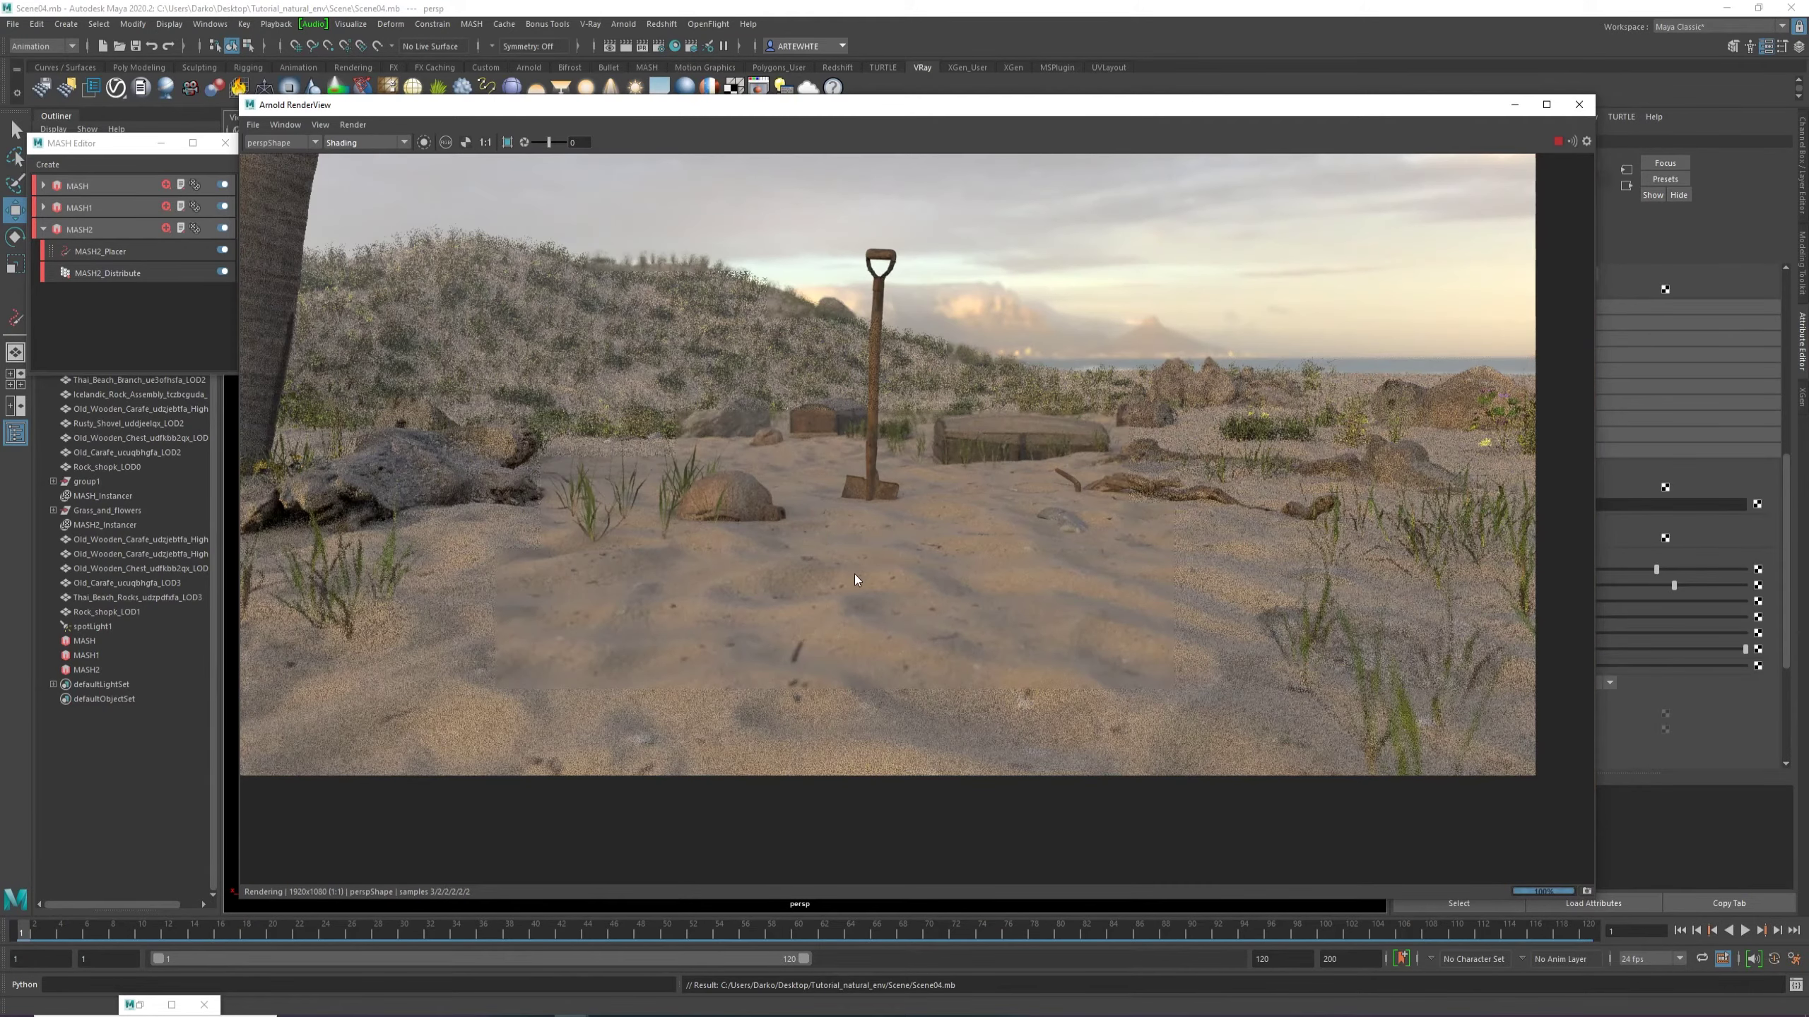
scroll(851, 580, "up", 1)
scroll(1020, 580, "down", 1)
scroll(1144, 546, "up", 1)
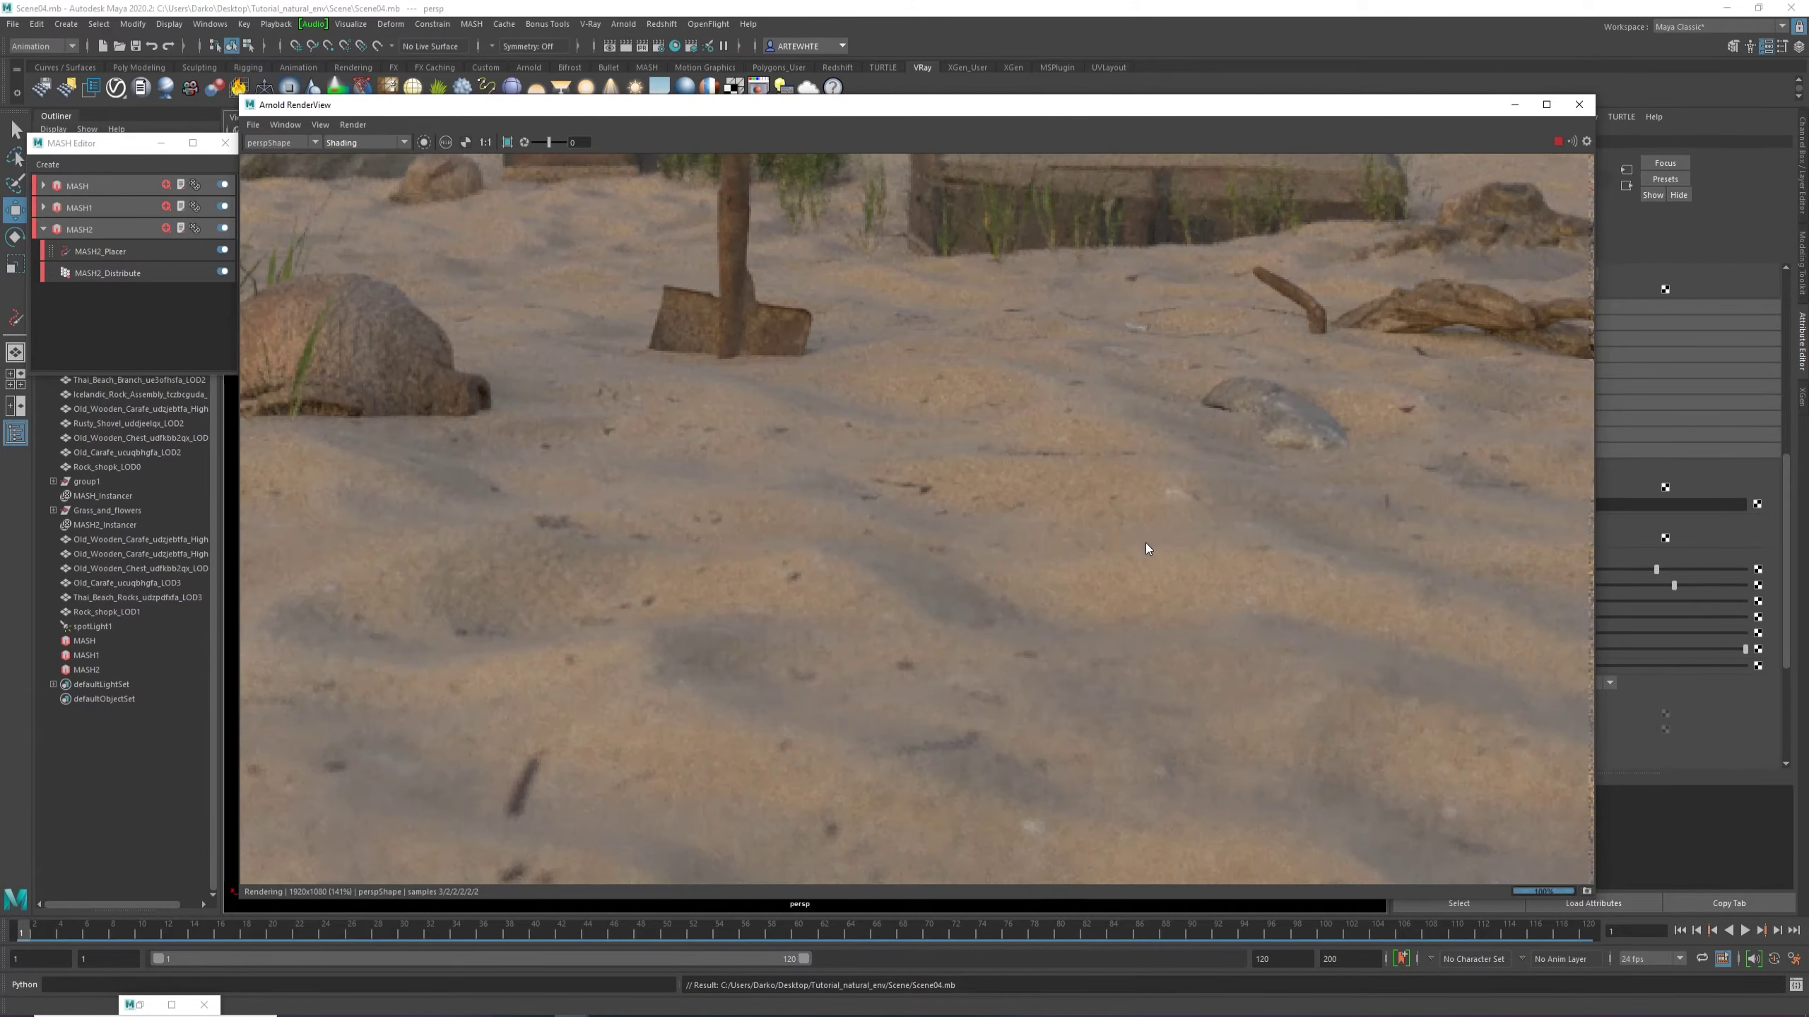
scroll(1138, 525, "down", 2)
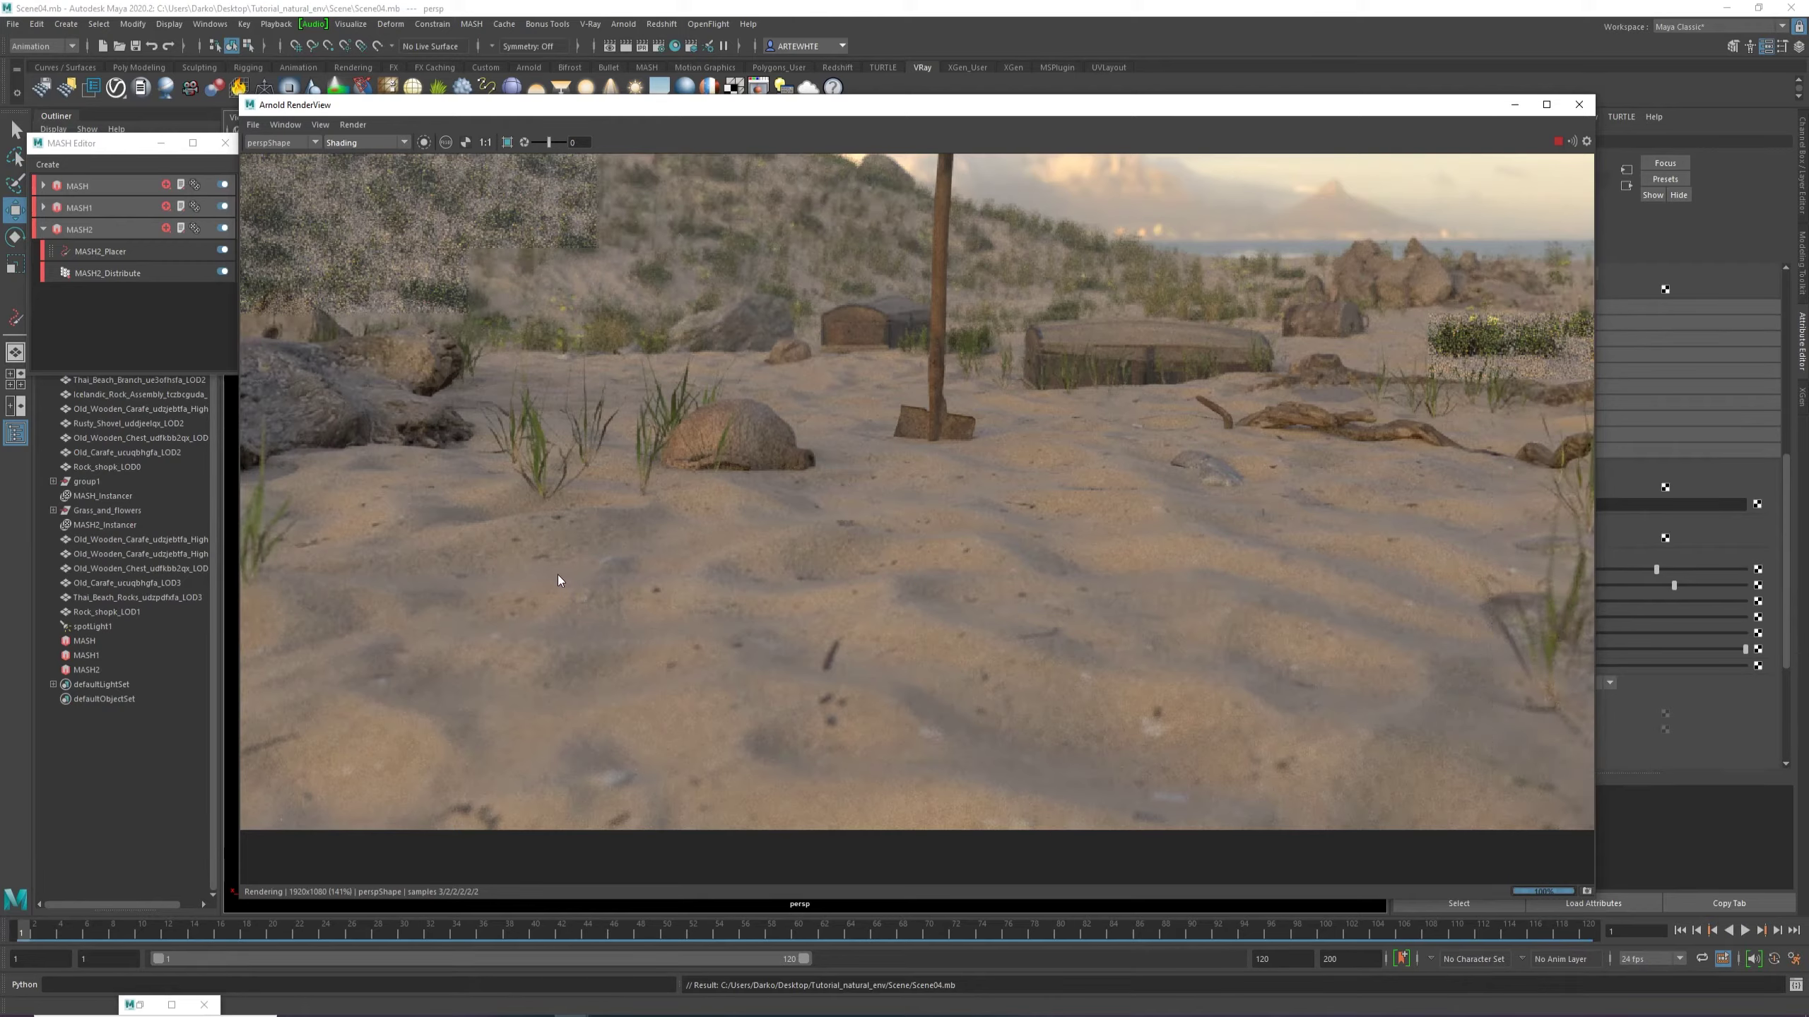
scroll(545, 569, "down", 1)
scroll(542, 565, "up", 1)
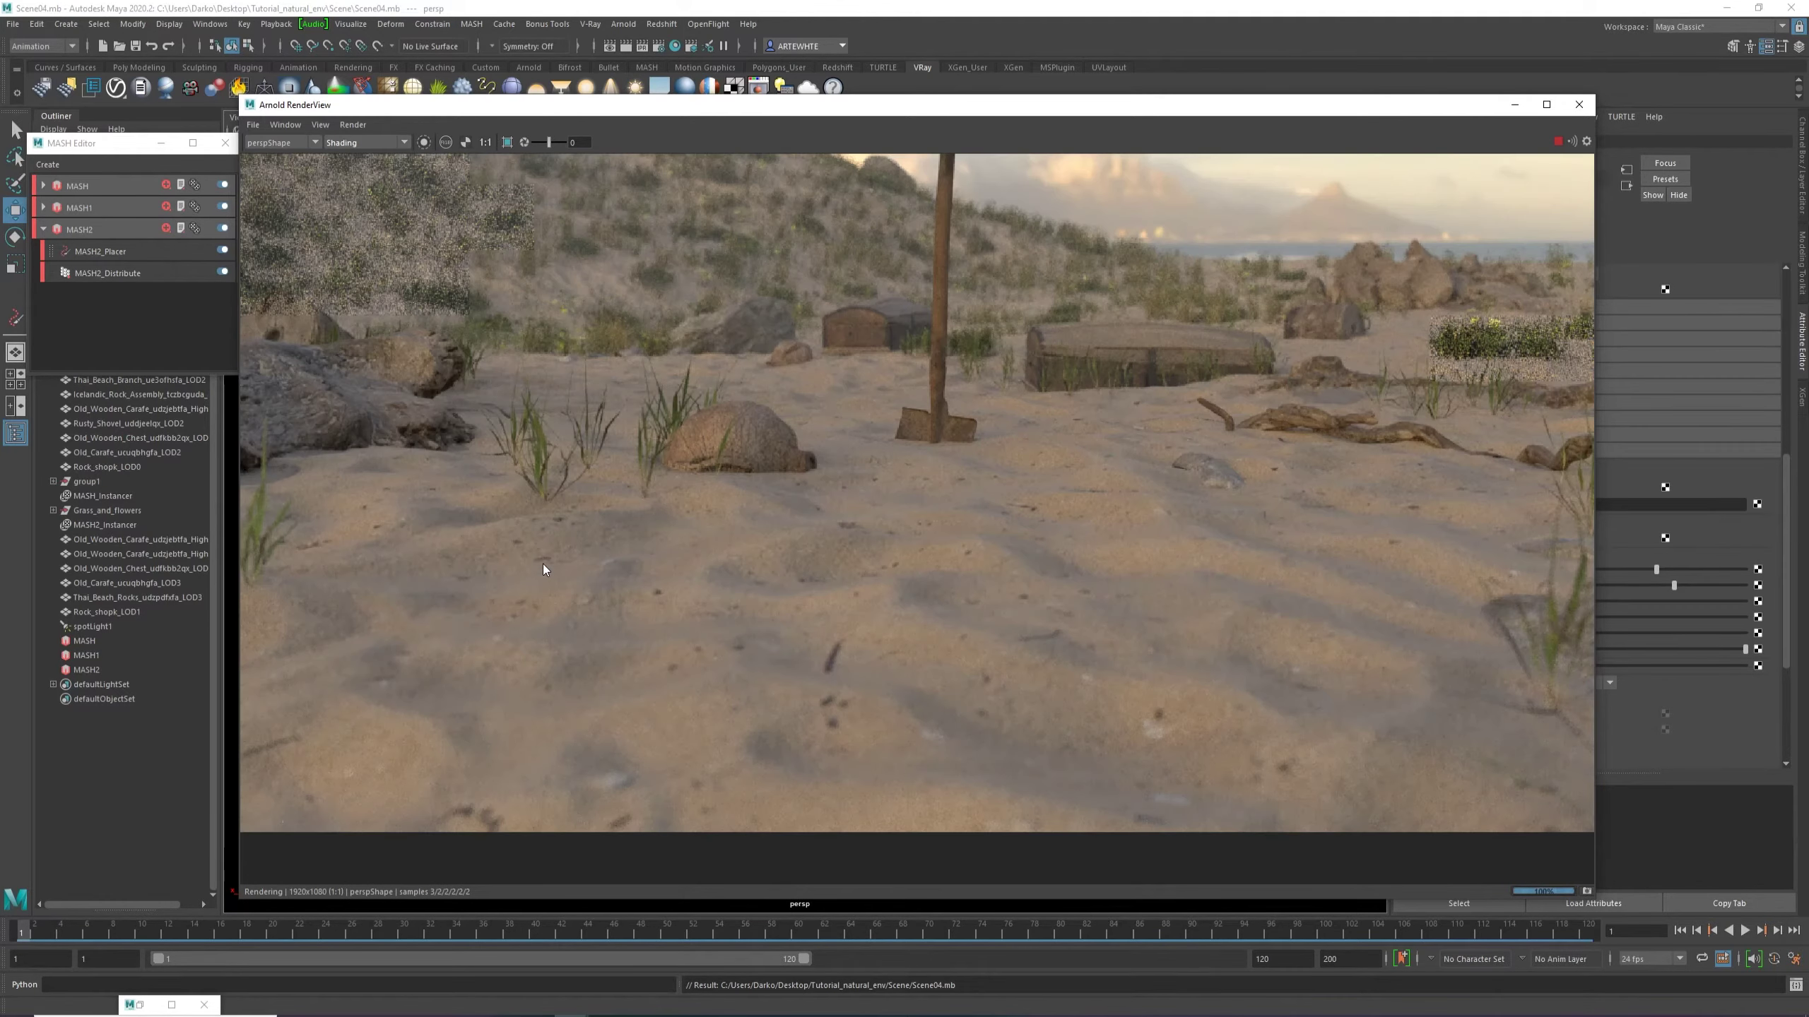
scroll(542, 565, "down", 5)
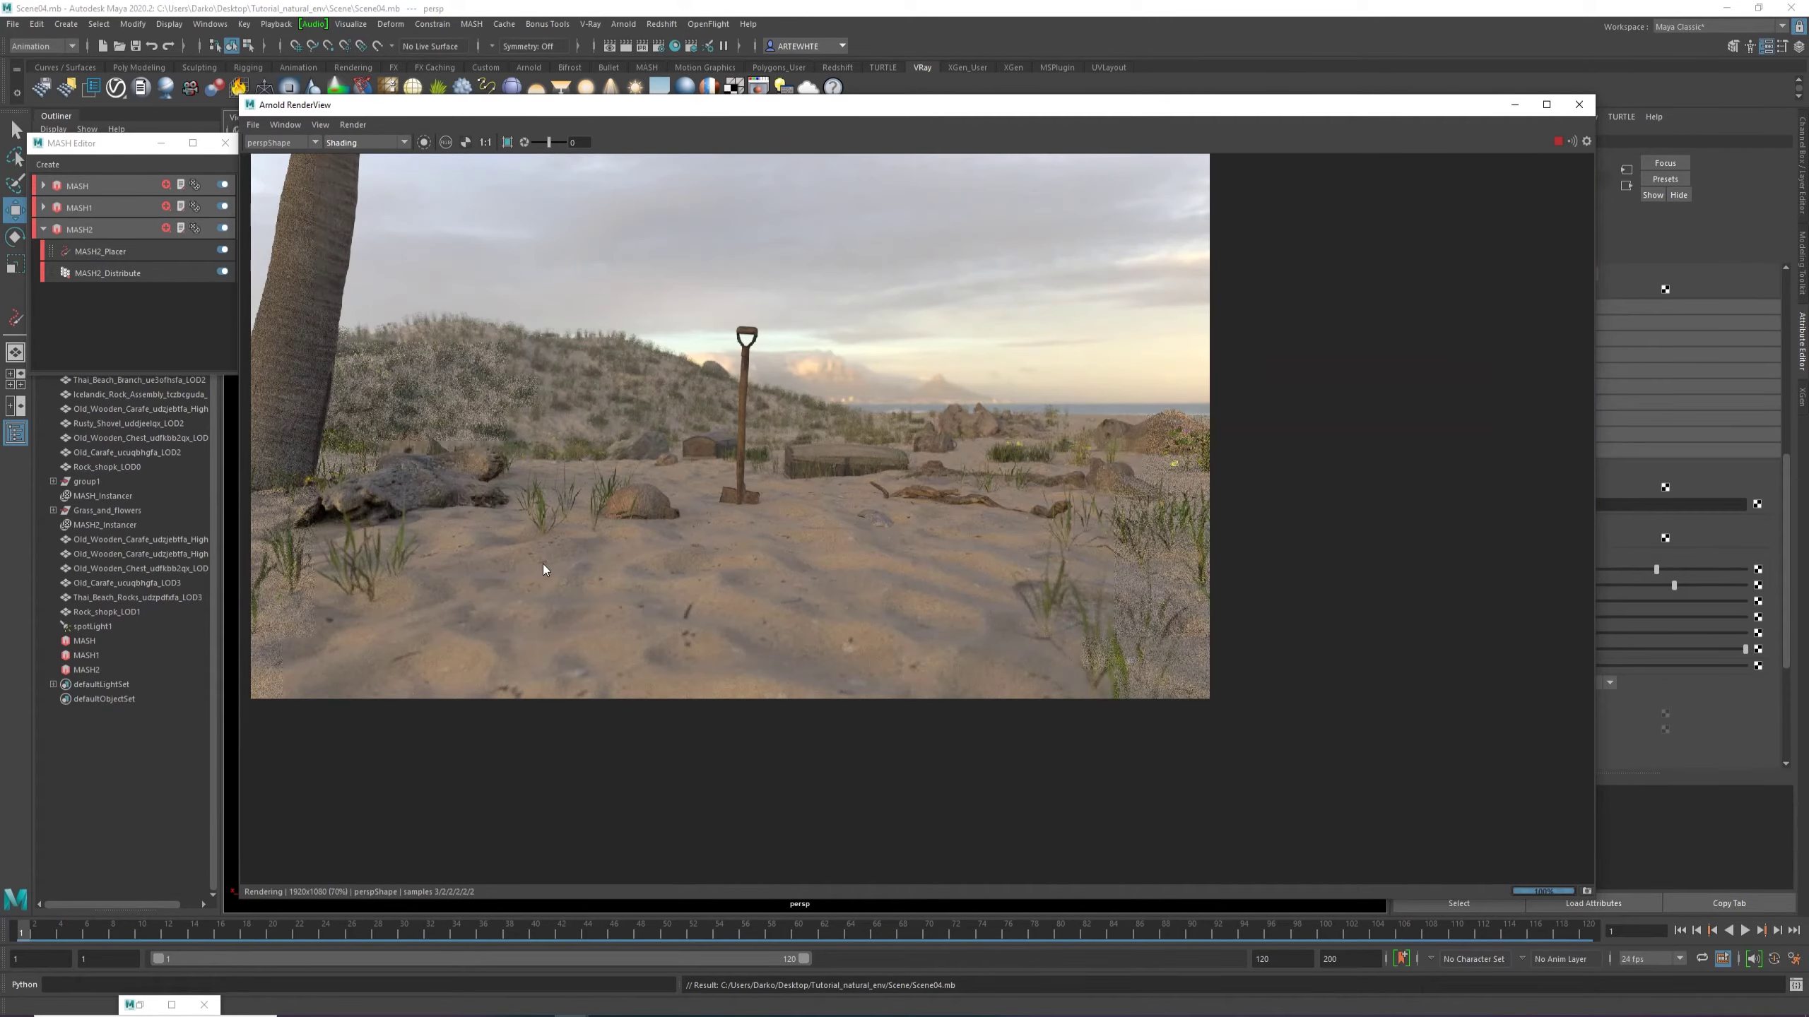
scroll(1159, 295, "down", 2)
scroll(527, 199, "up", 1)
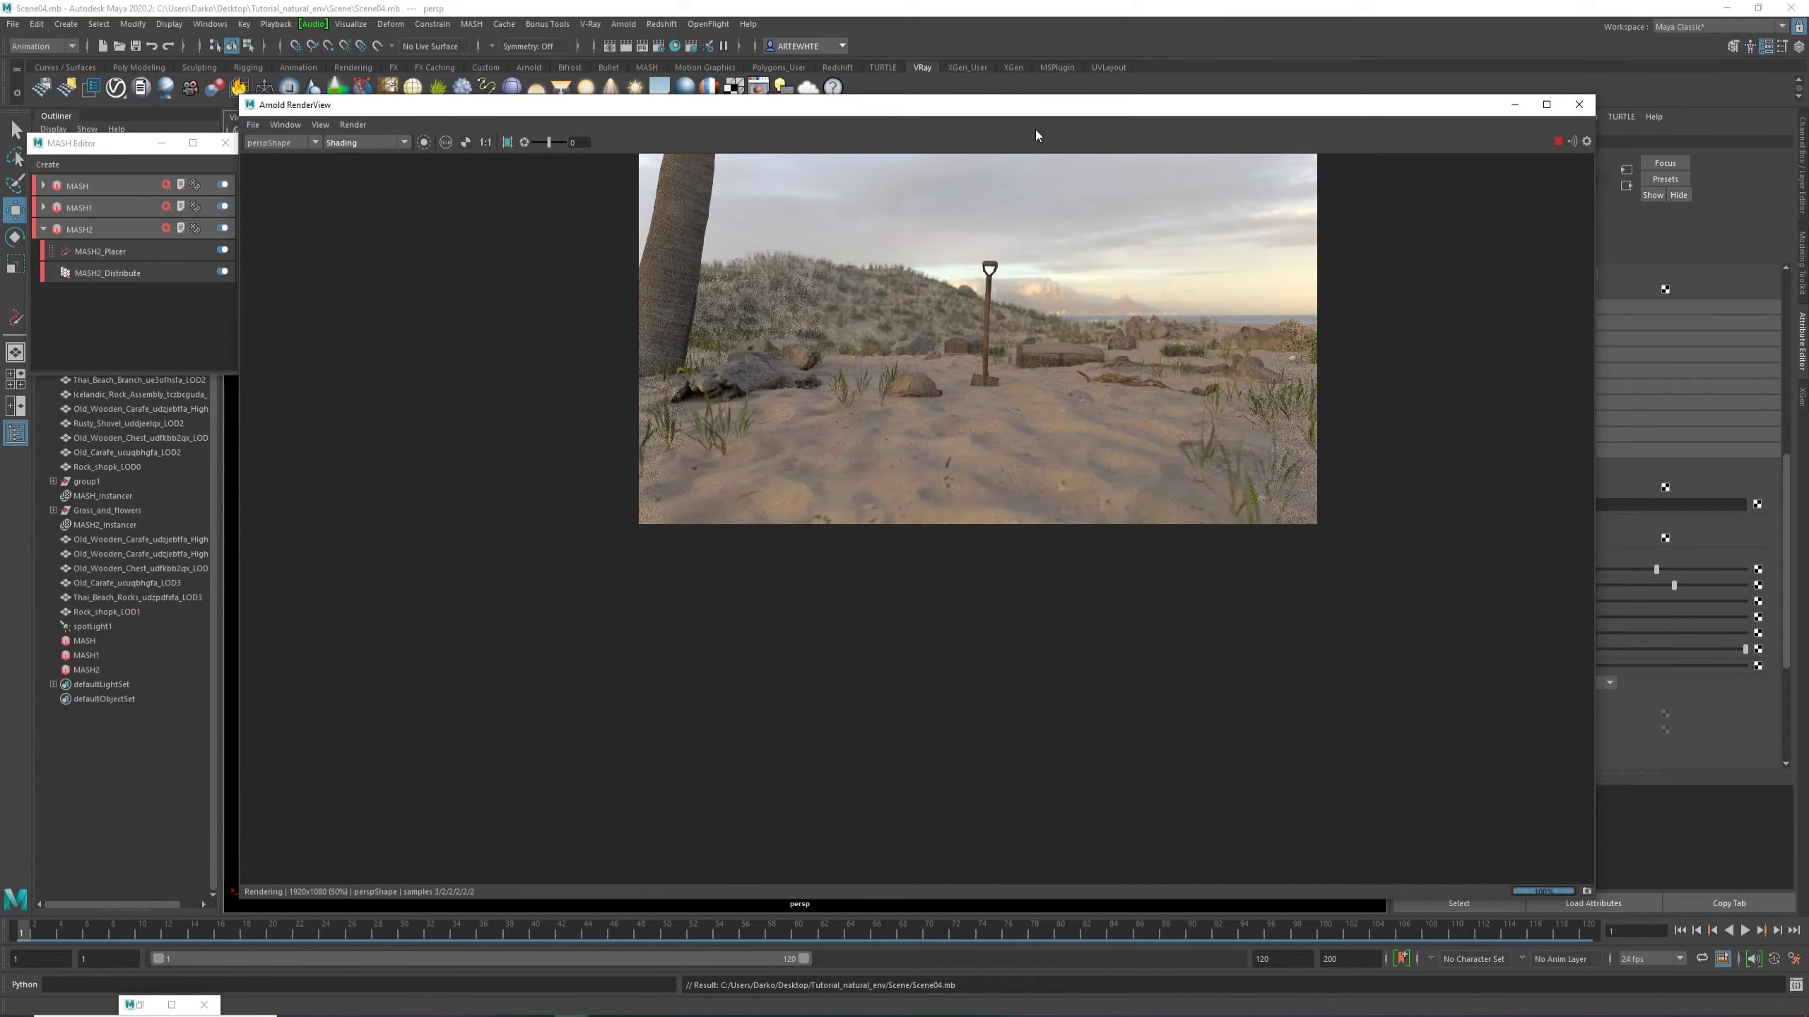
scroll(1006, 154, "up", 2)
scroll(1003, 154, "down", 2)
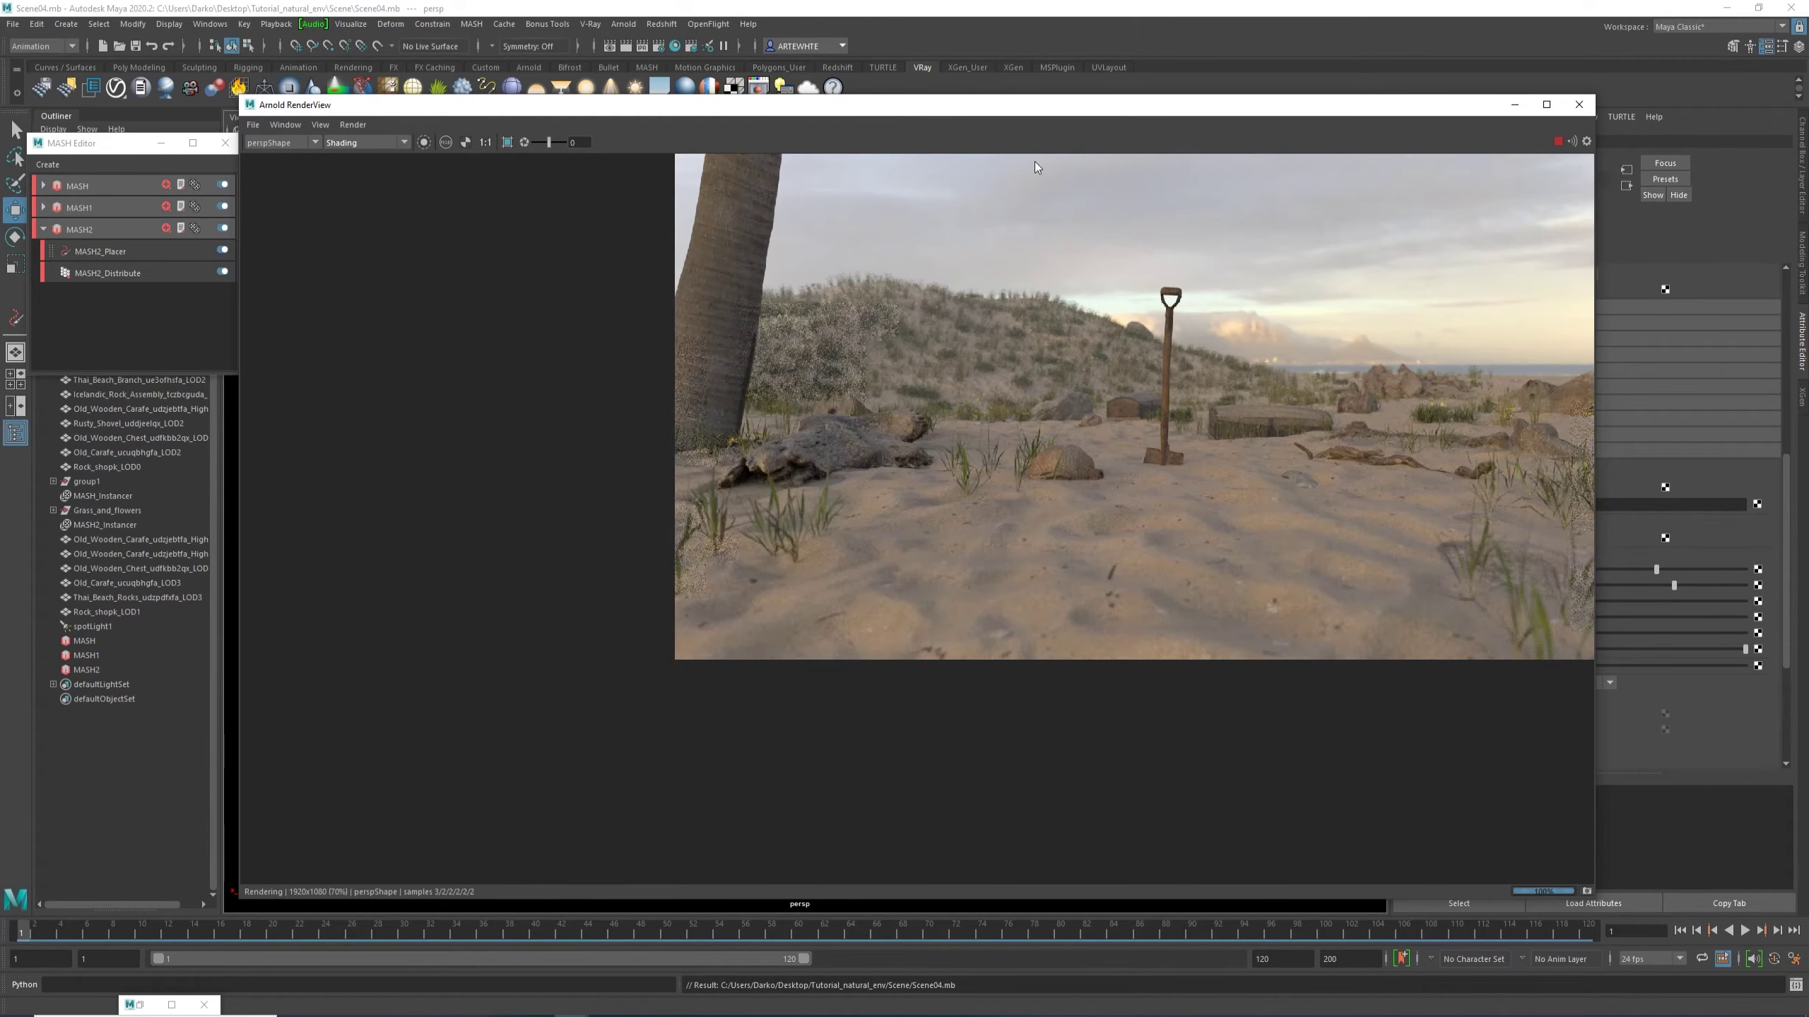
scroll(1120, 188, "down", 1)
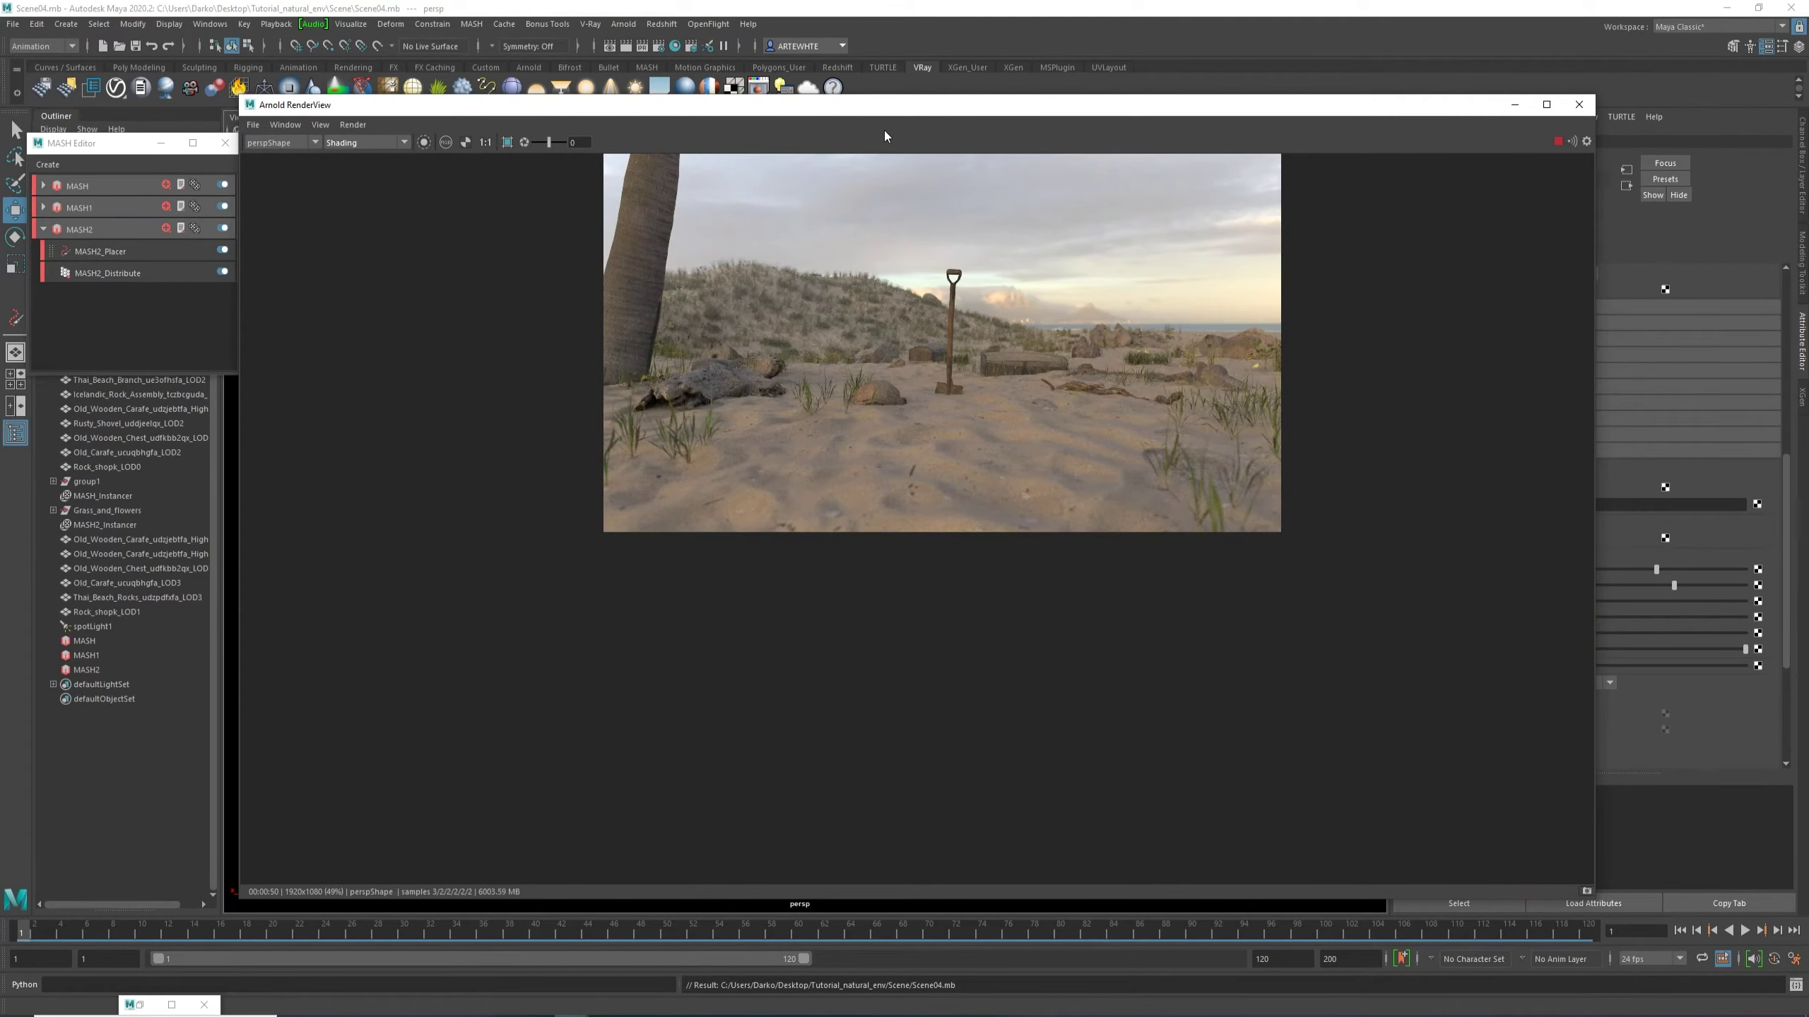
Review the finished beach render, checking the depth of field, the grassy dune, the palm trunk and the horizon.
scroll(885, 130, "up", 1)
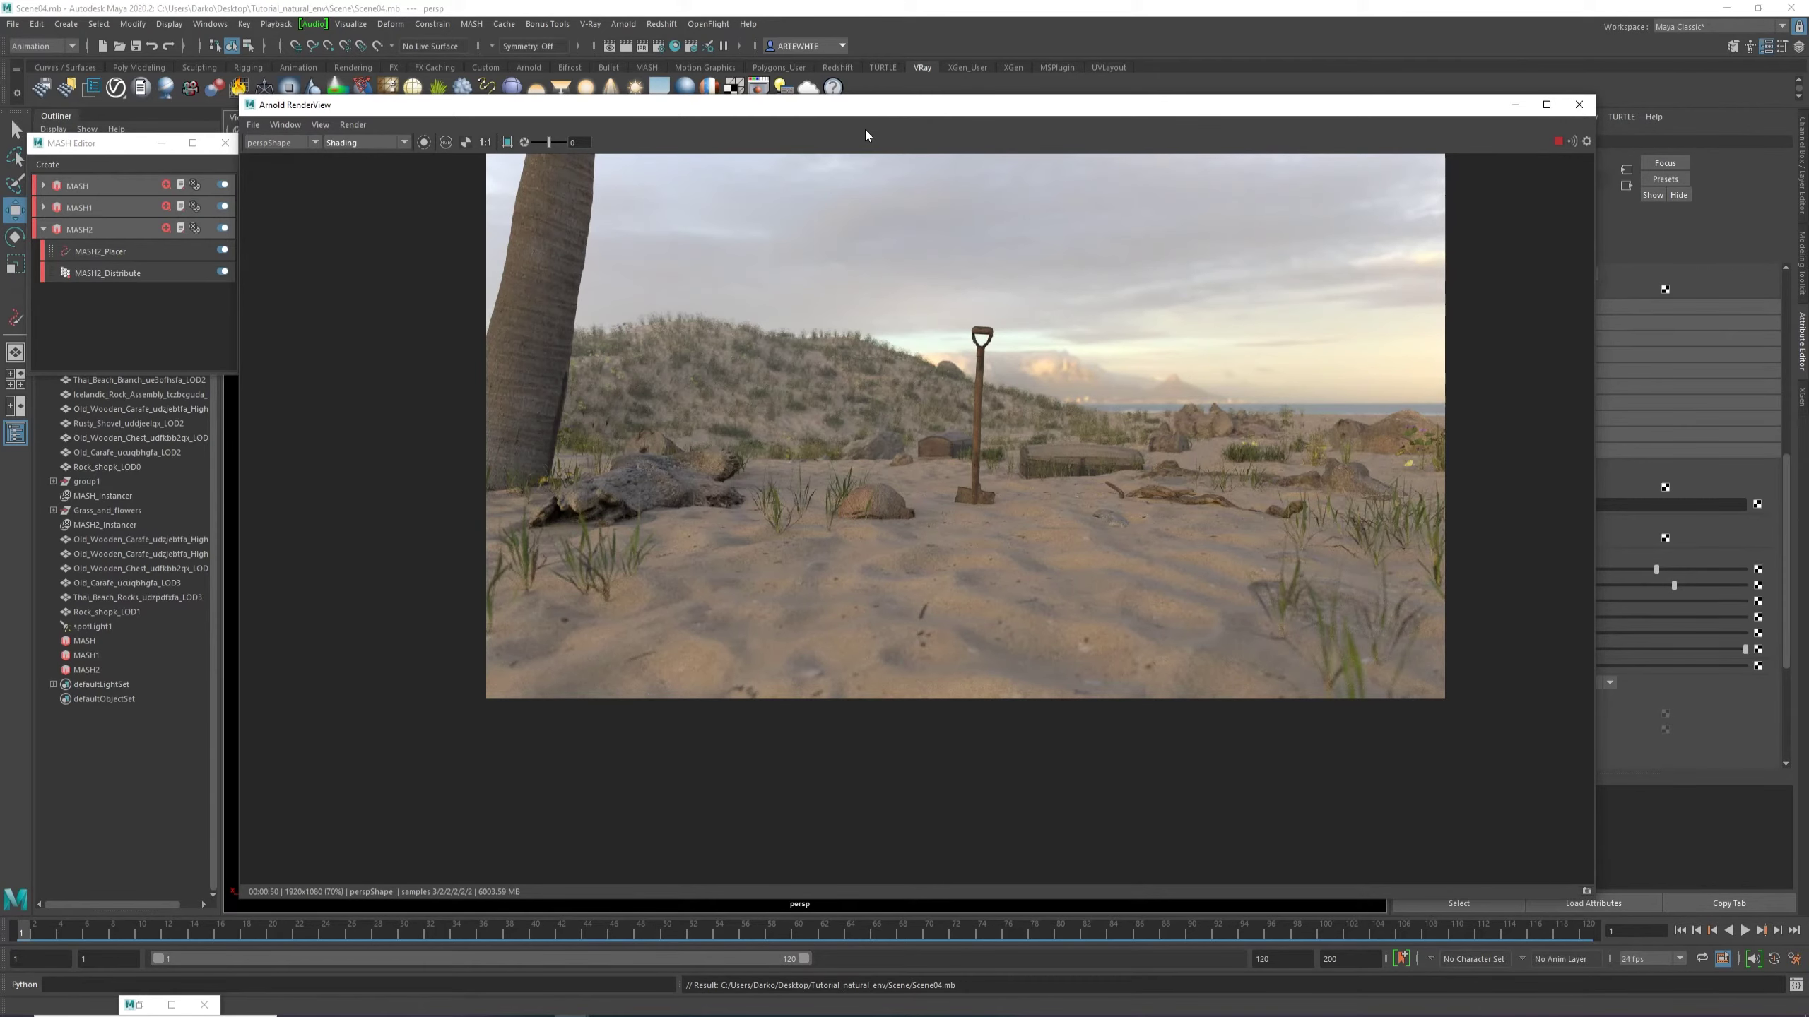
scroll(864, 131, "up", 1)
scroll(806, 277, "down", 1)
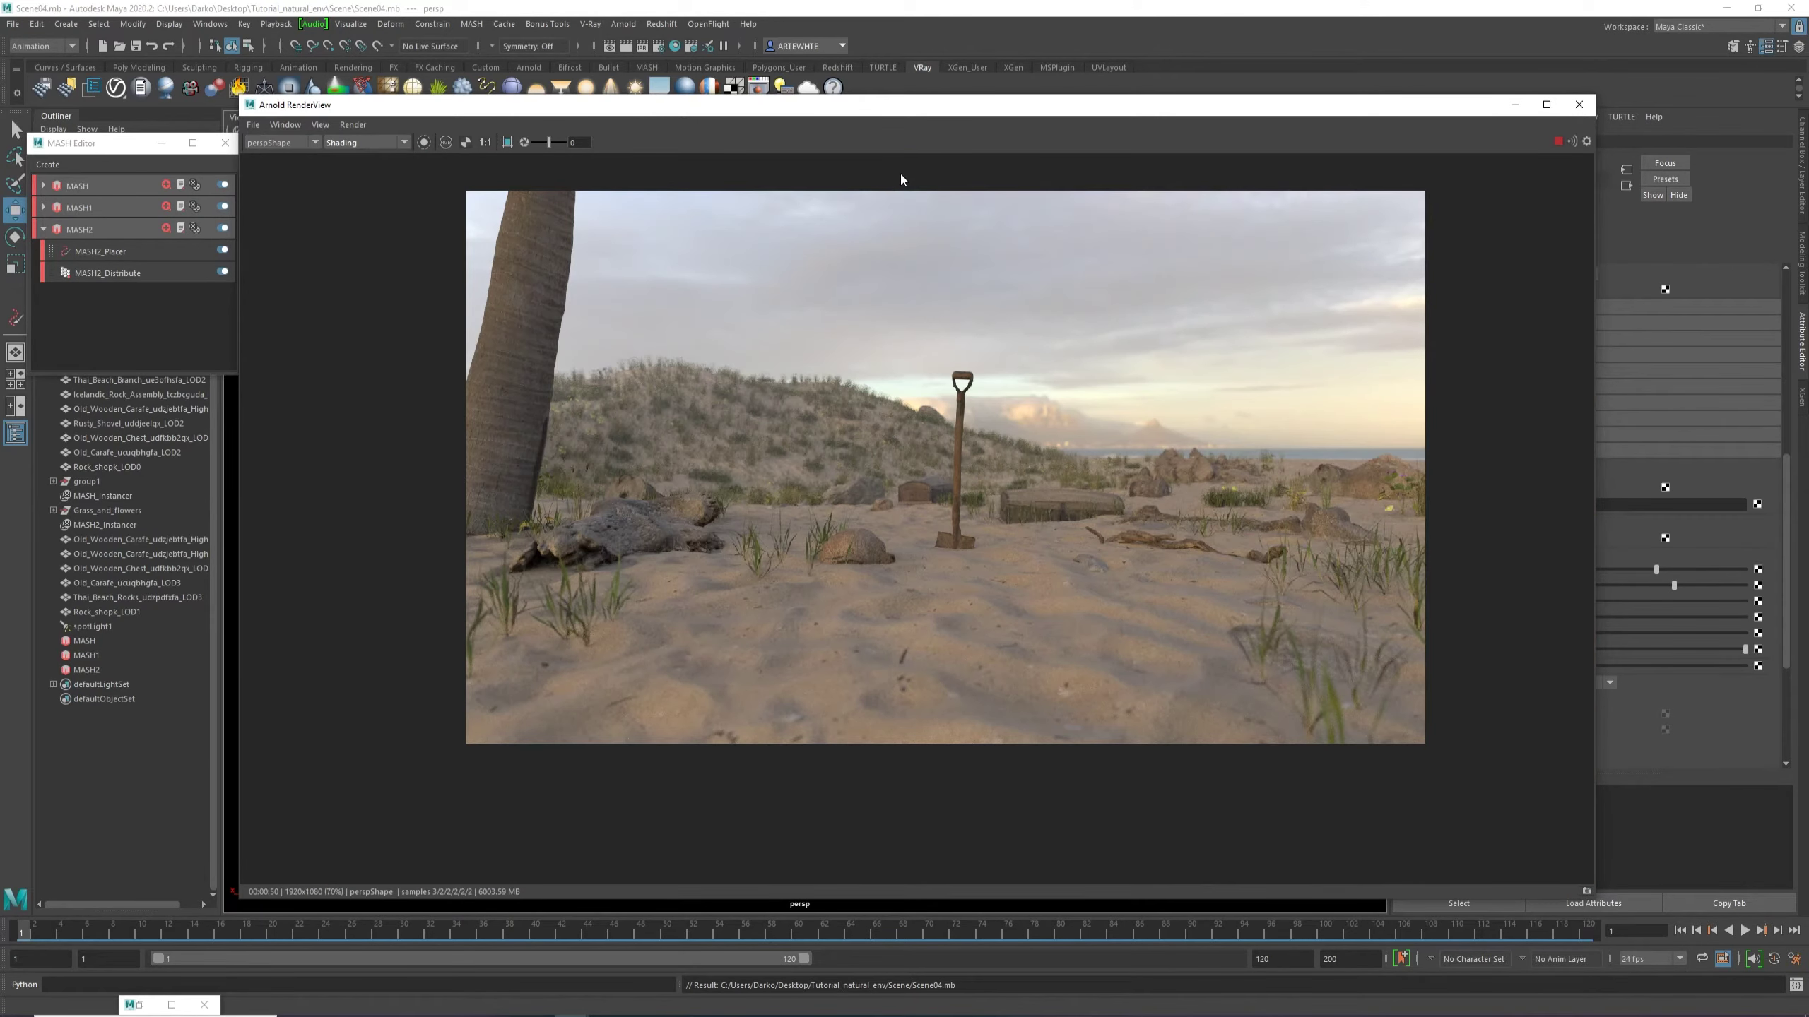
scroll(909, 172, "down", 1)
scroll(938, 150, "up", 1)
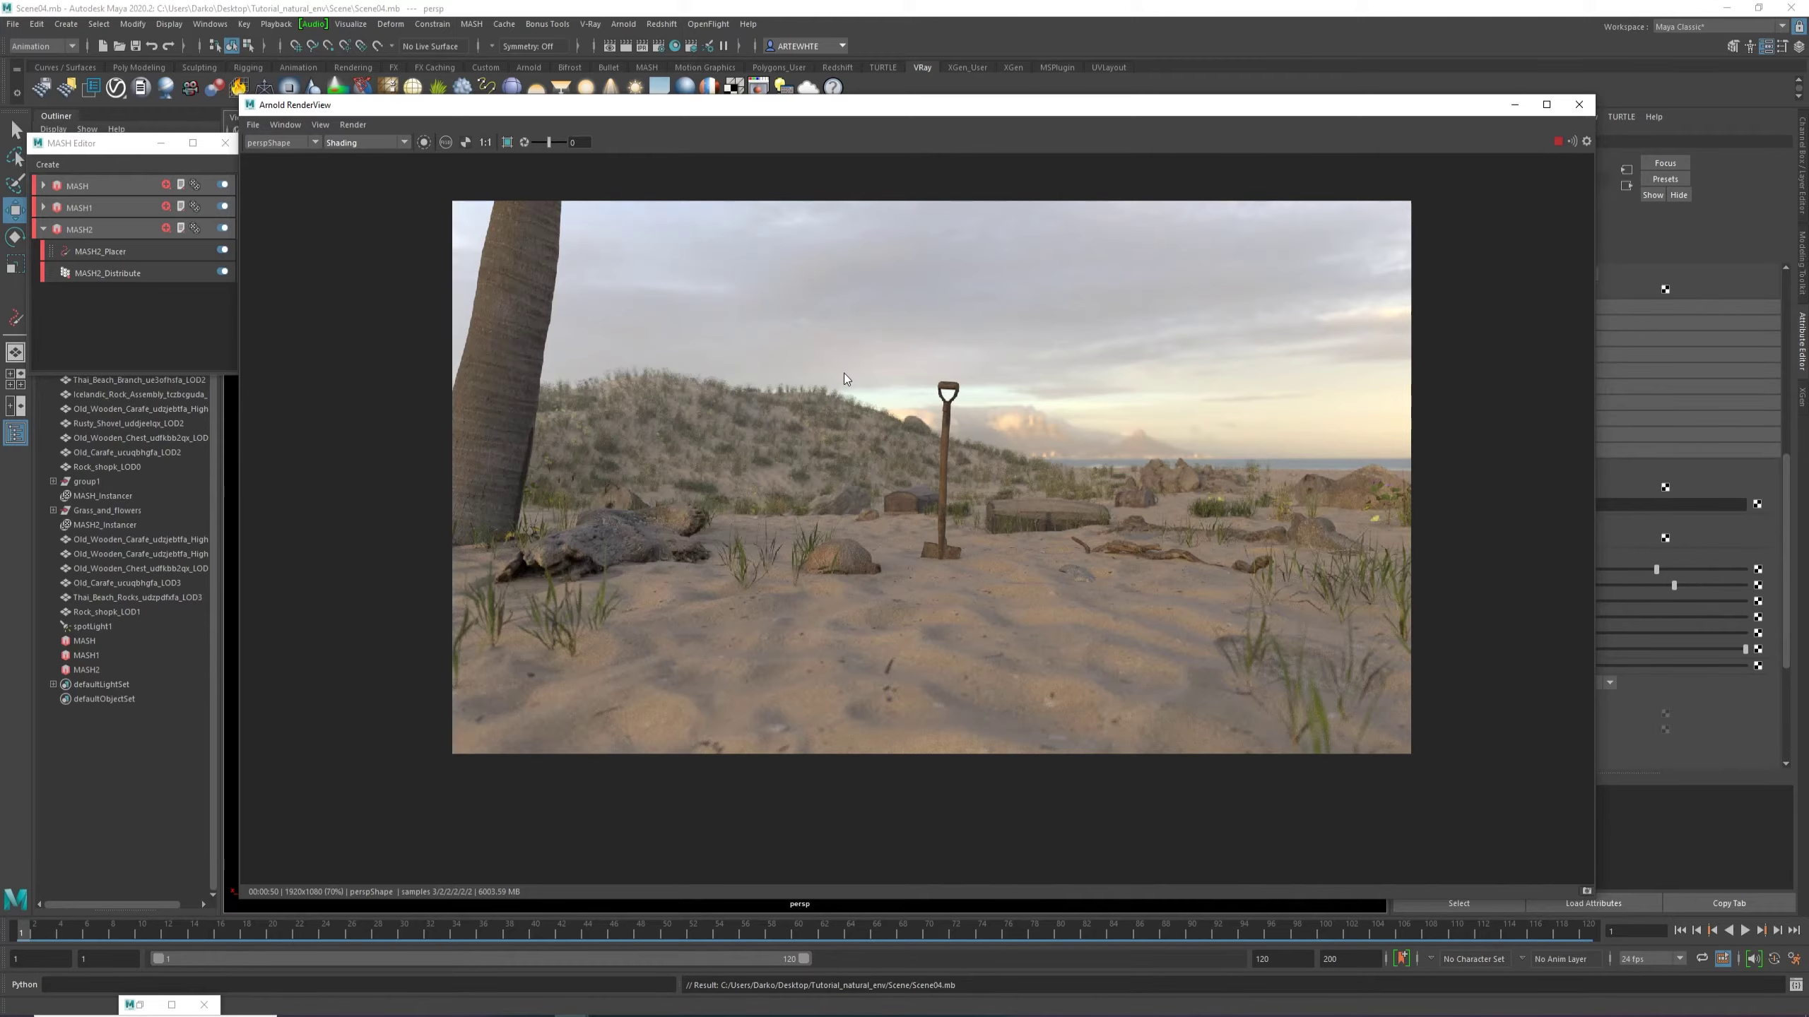
scroll(843, 373, "up", 1)
scroll(843, 370, "down", 1)
scroll(844, 376, "up", 1)
scroll(842, 394, "down", 1)
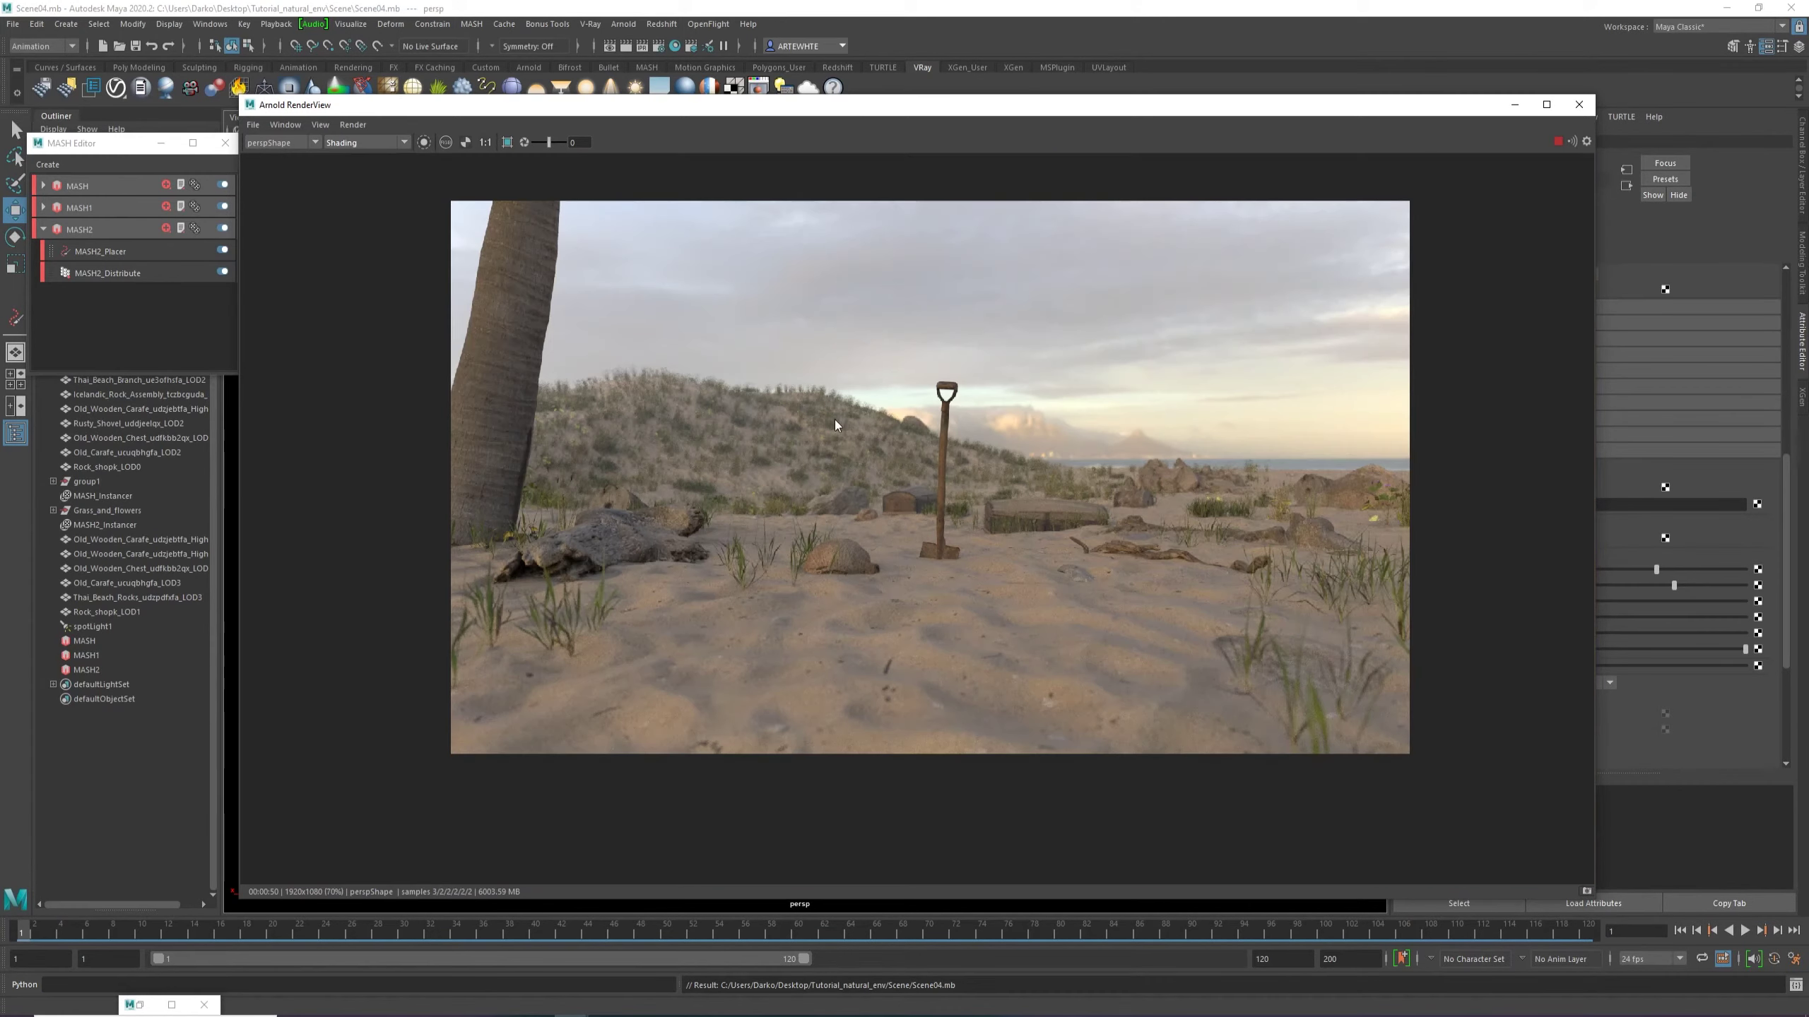
scroll(834, 419, "up", 1)
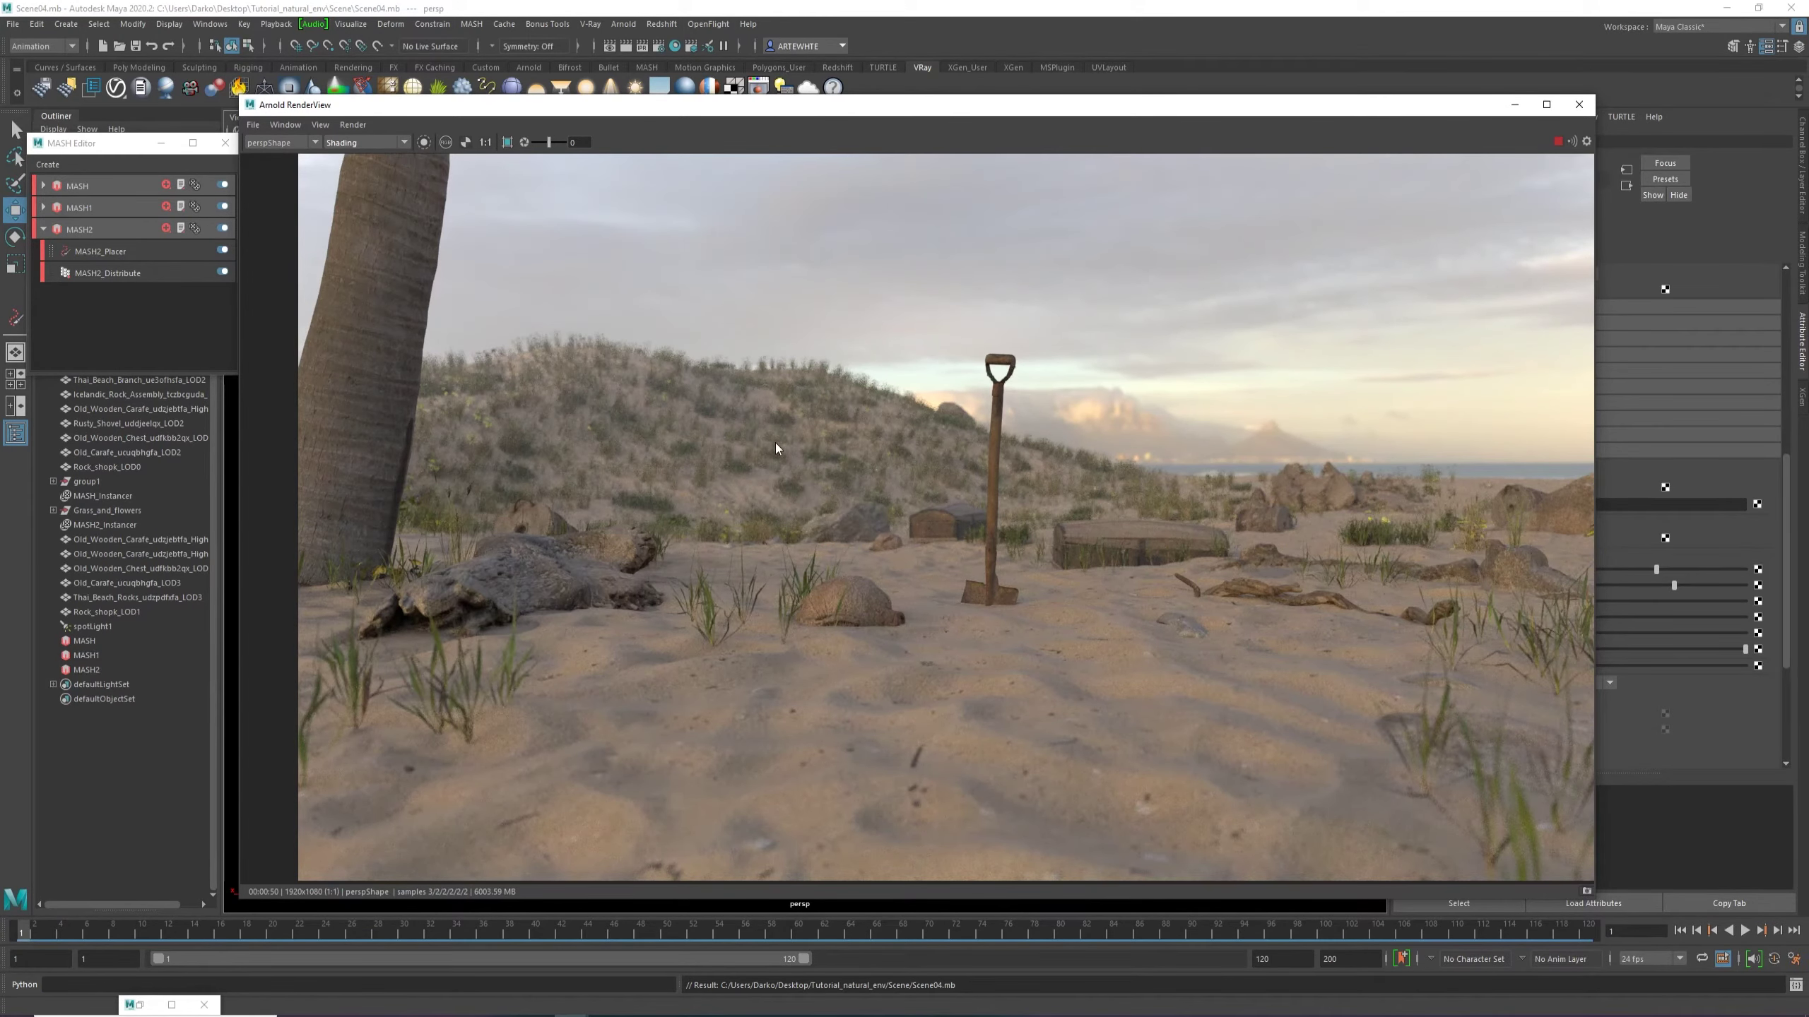
scroll(776, 445, "down", 1)
scroll(775, 445, "up", 1)
scroll(777, 446, "down", 1)
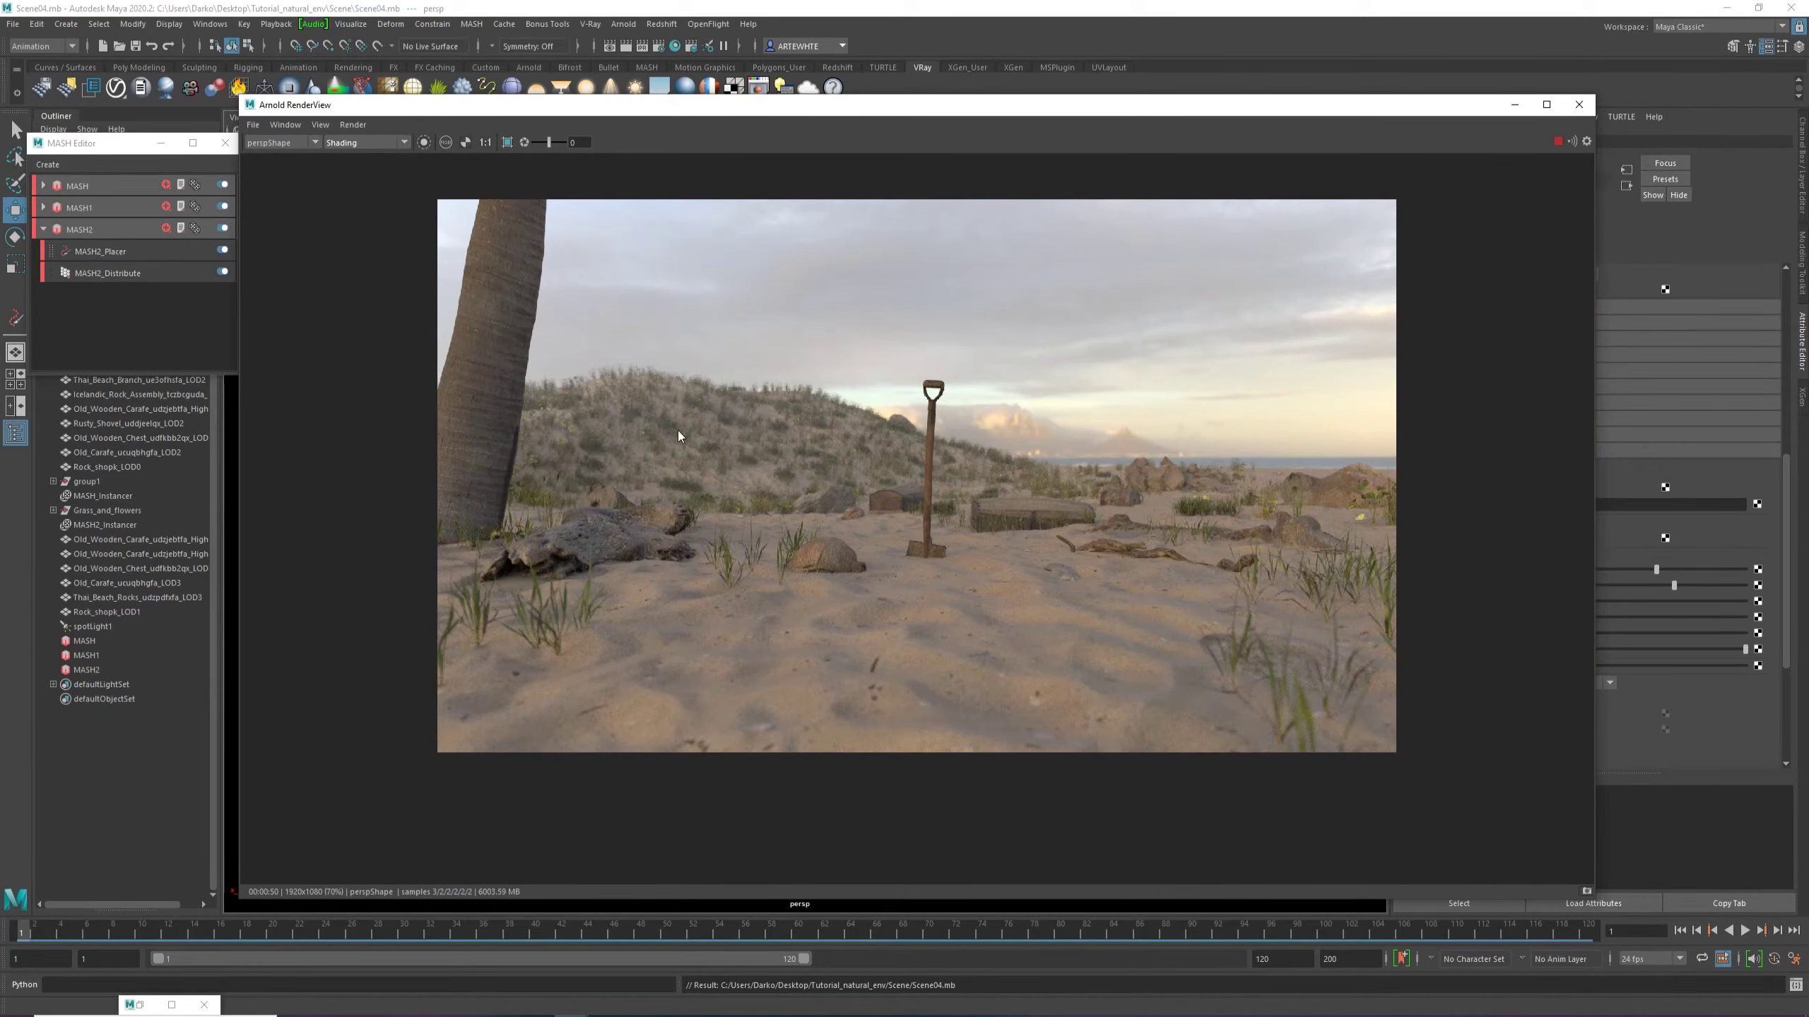
scroll(652, 307, "up", 1)
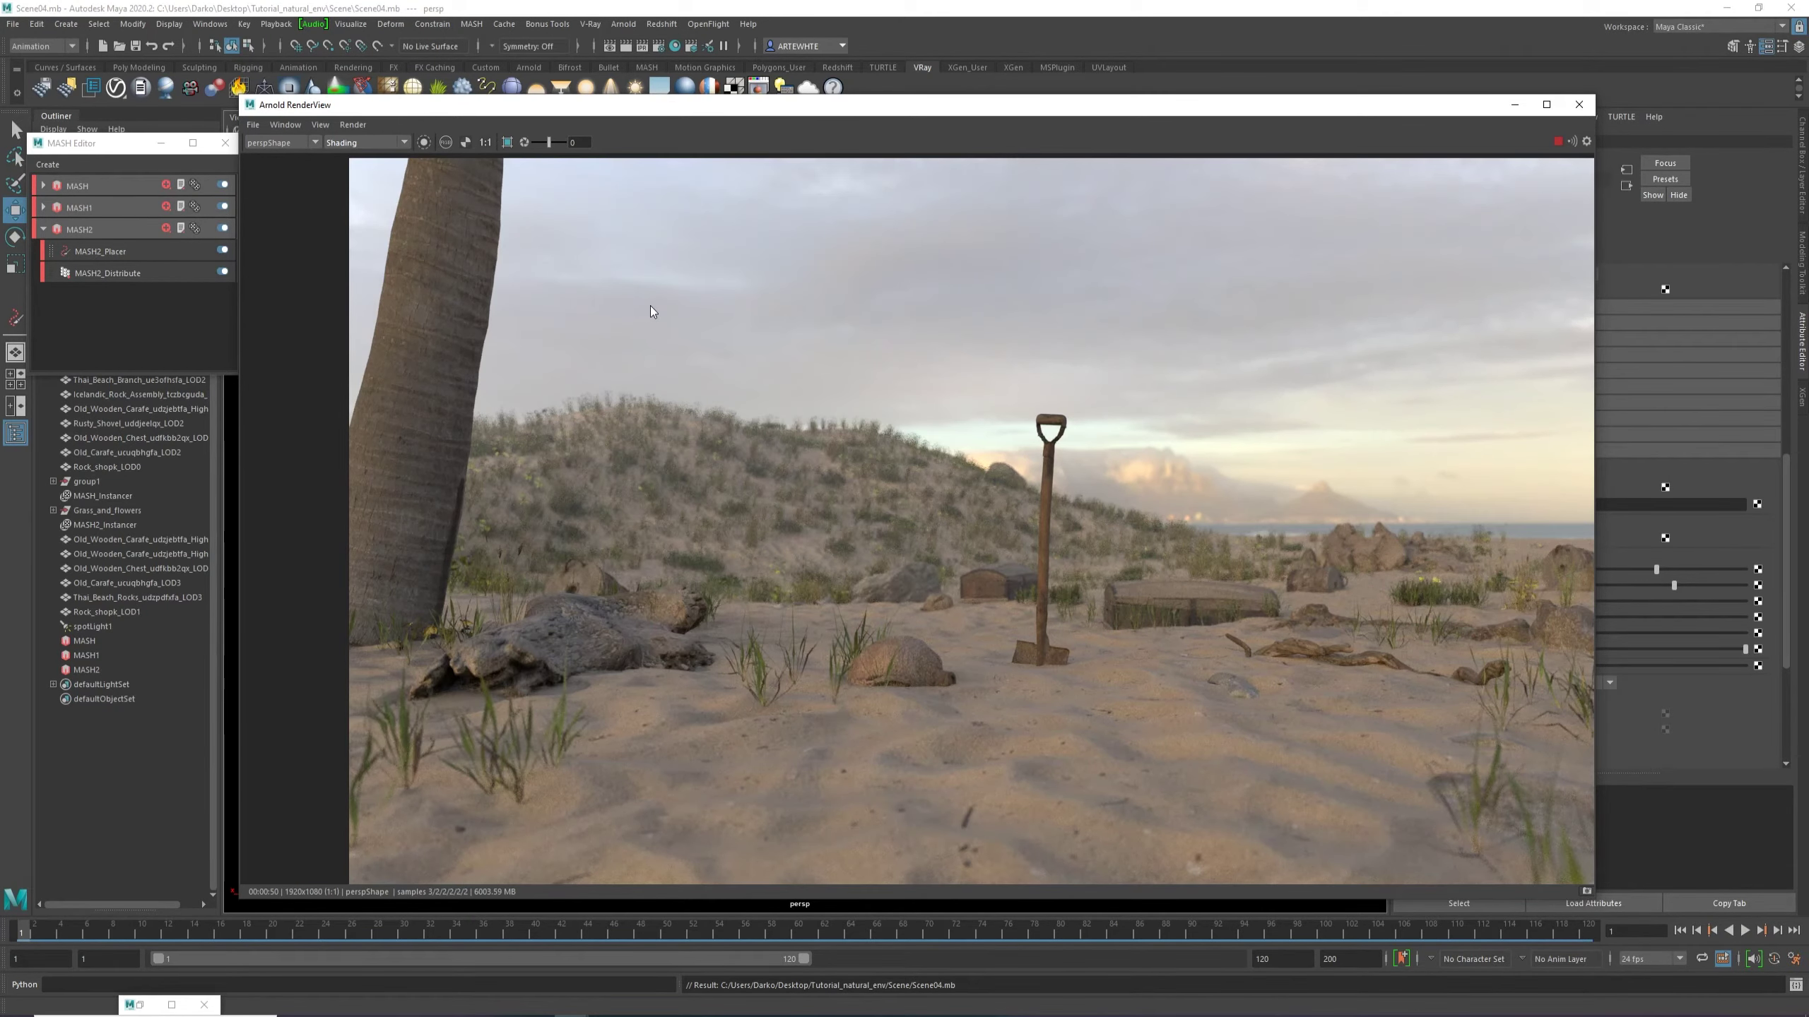
scroll(650, 311, "down", 1)
scroll(650, 311, "up", 1)
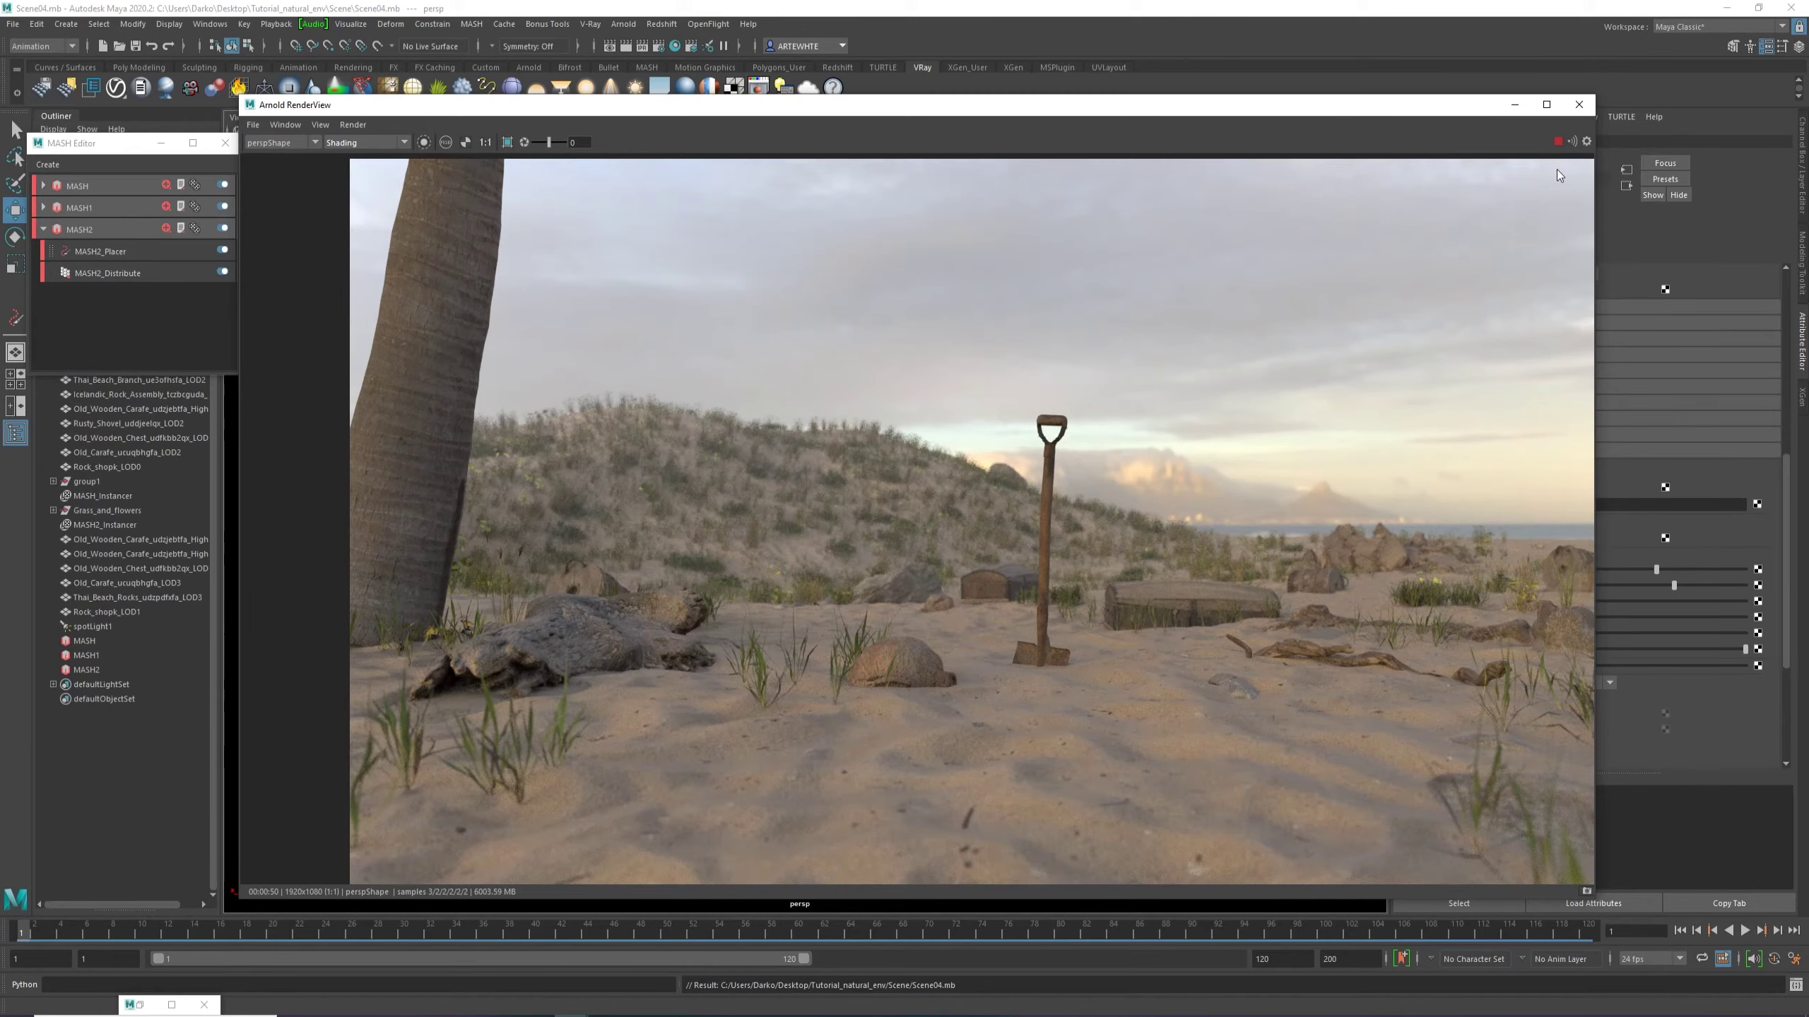
scroll(920, 391, "down", 1)
scroll(785, 378, "up", 1)
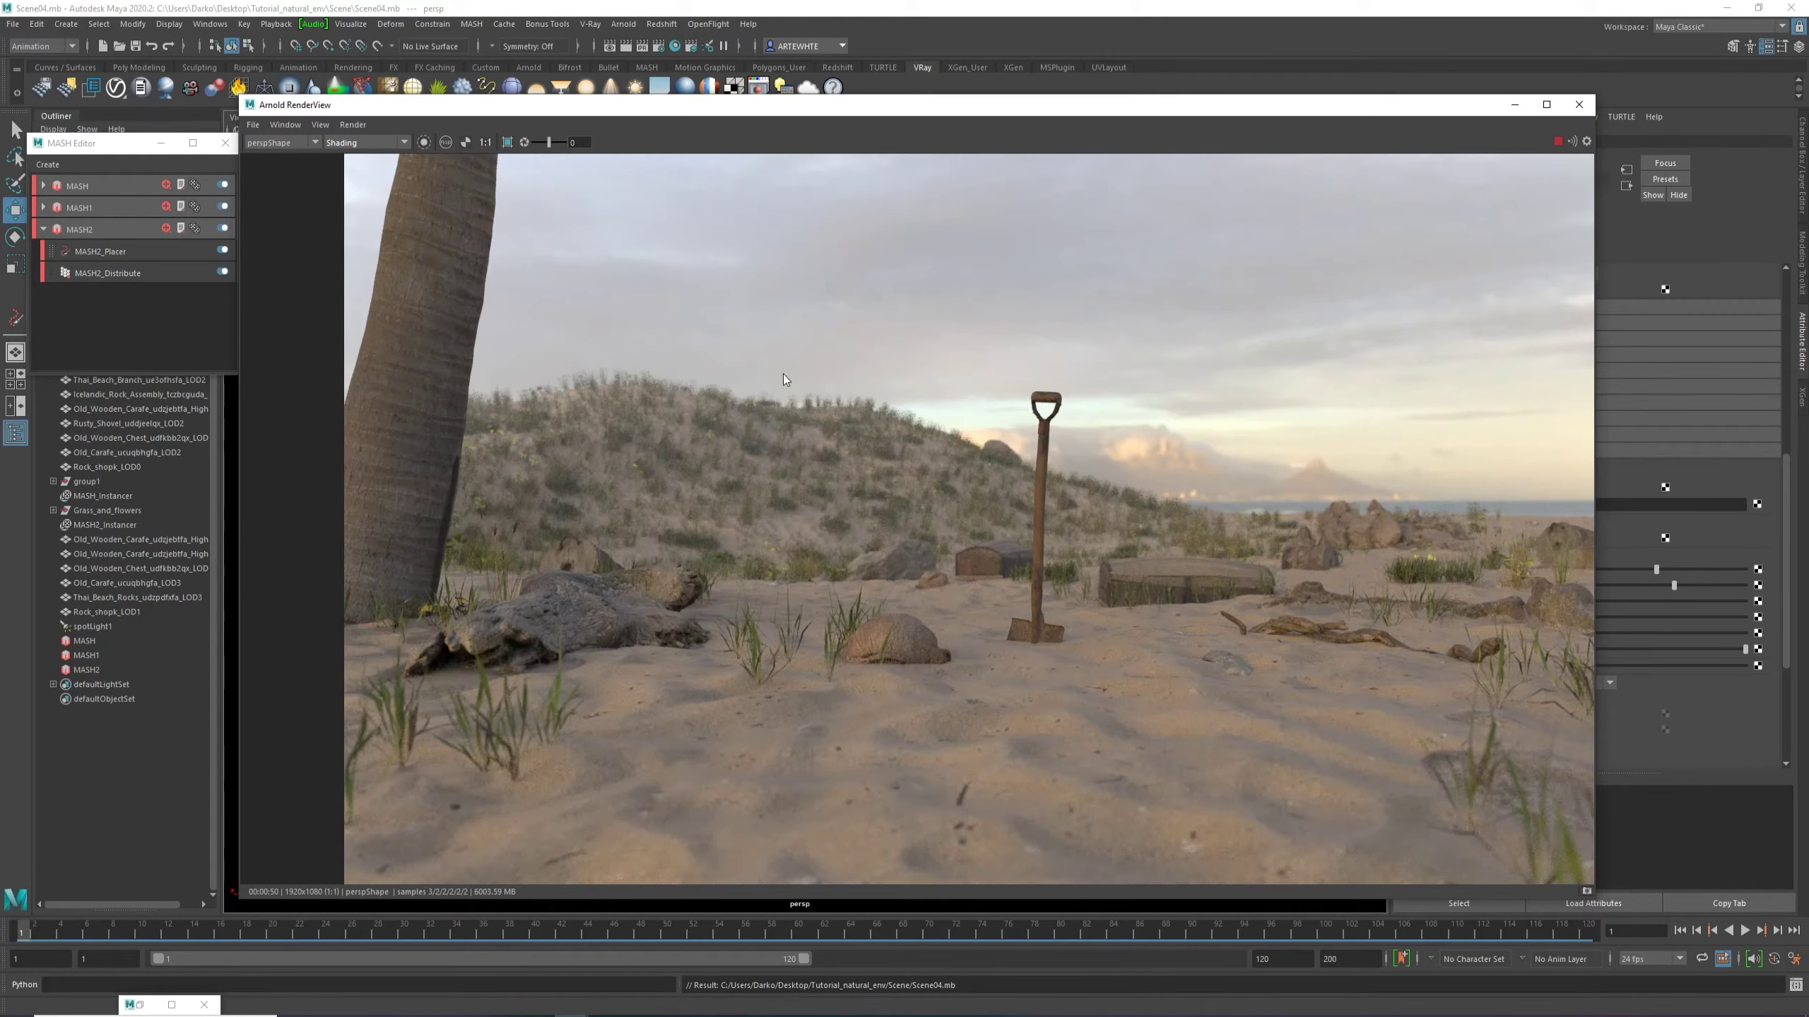
scroll(786, 379, "down", 1)
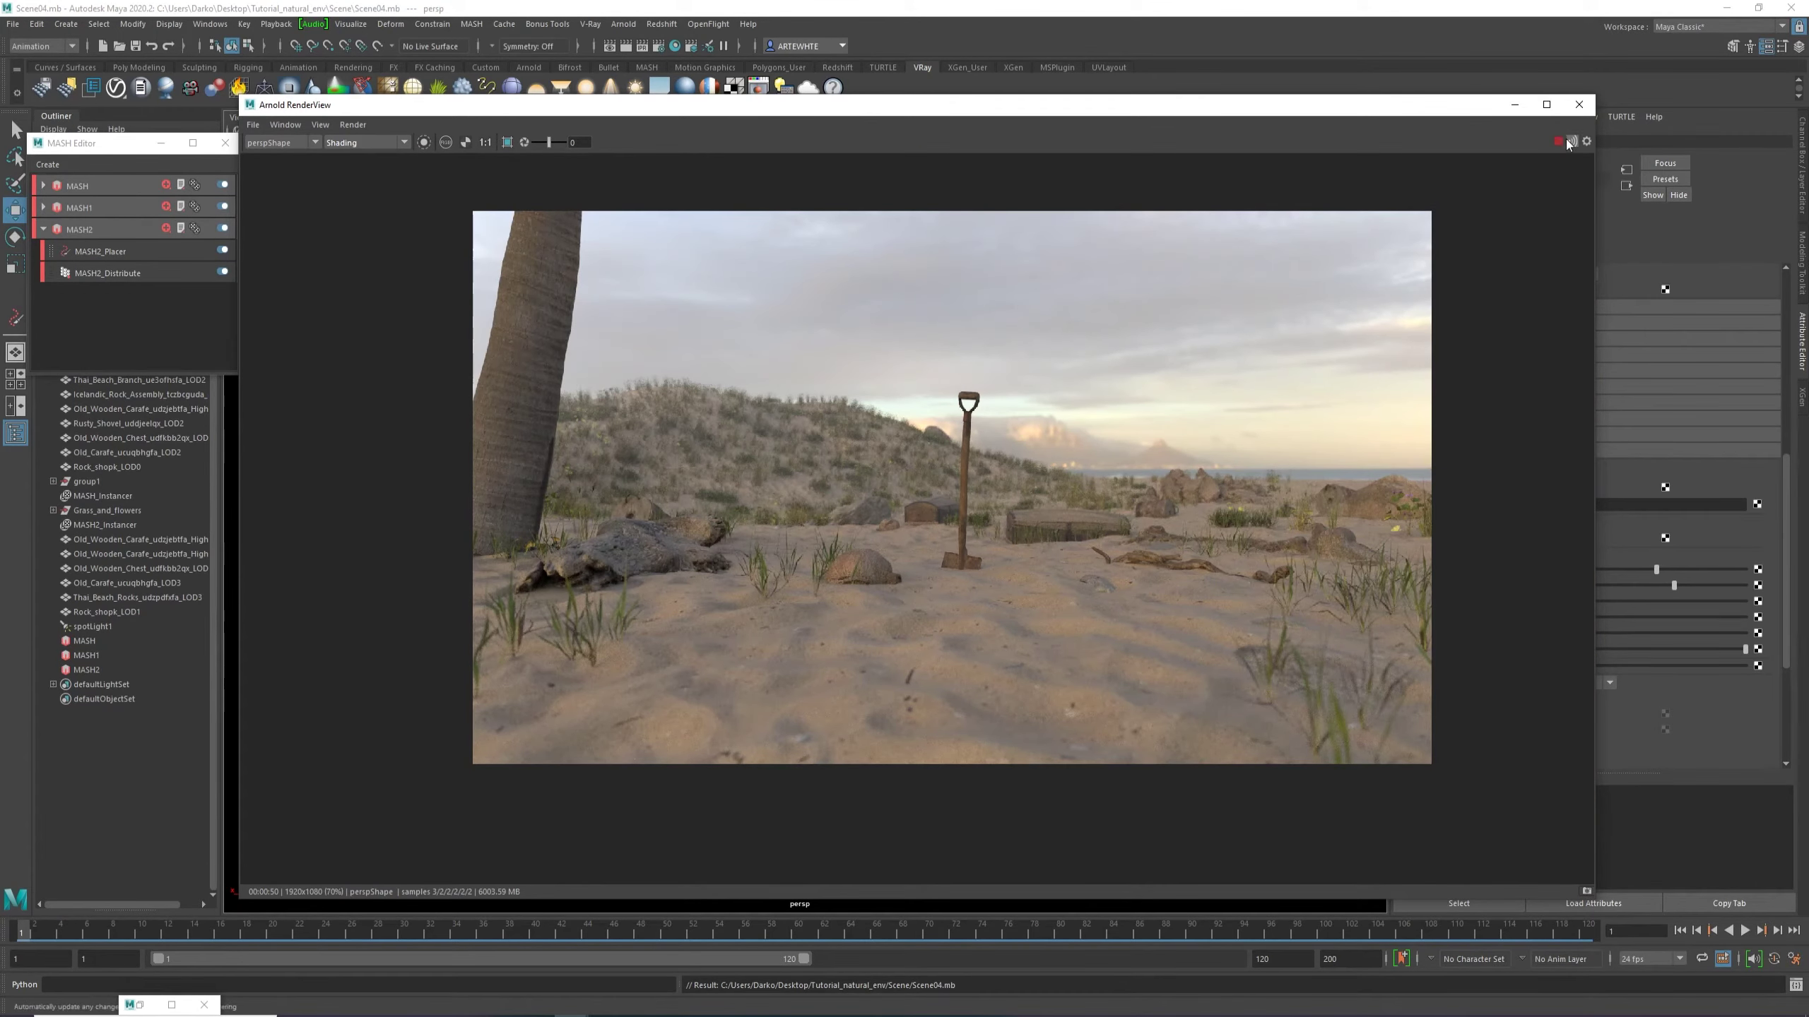
Minimize the render view, save the scene and set Arnold's Camera (AA) samples to 5 in the render settings.
left_click(1513, 106)
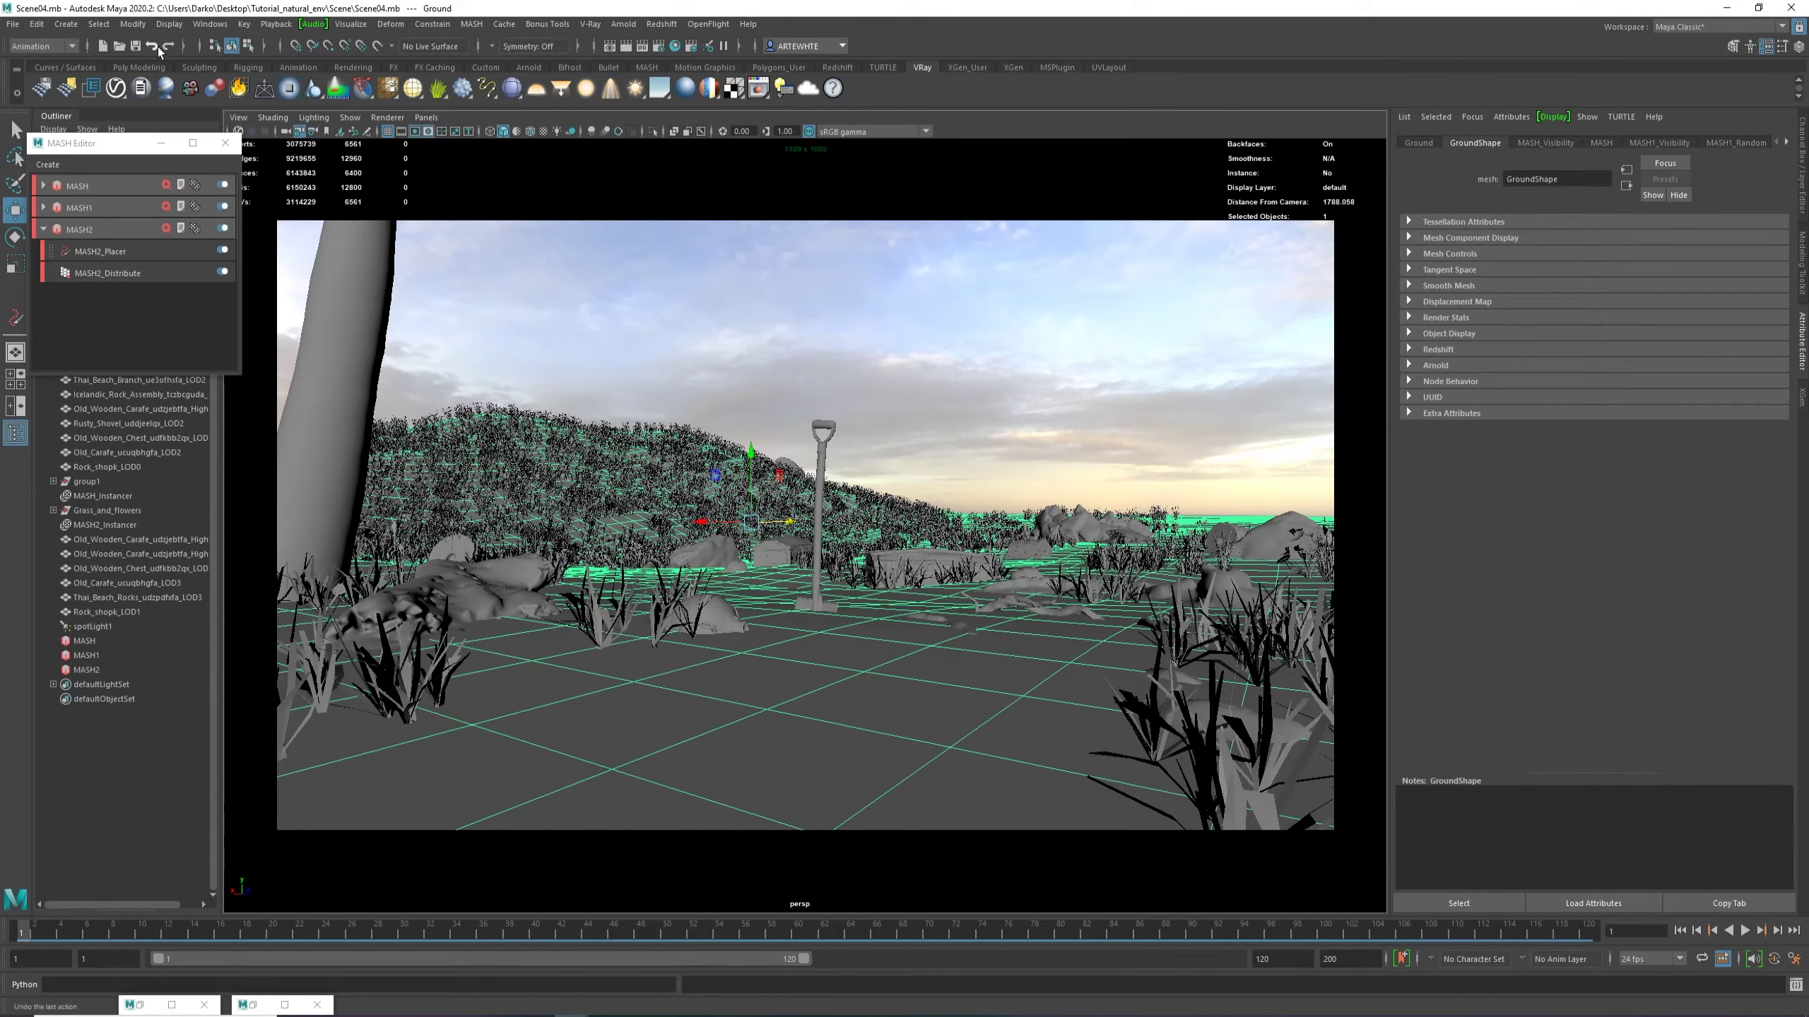
left_click(135, 46)
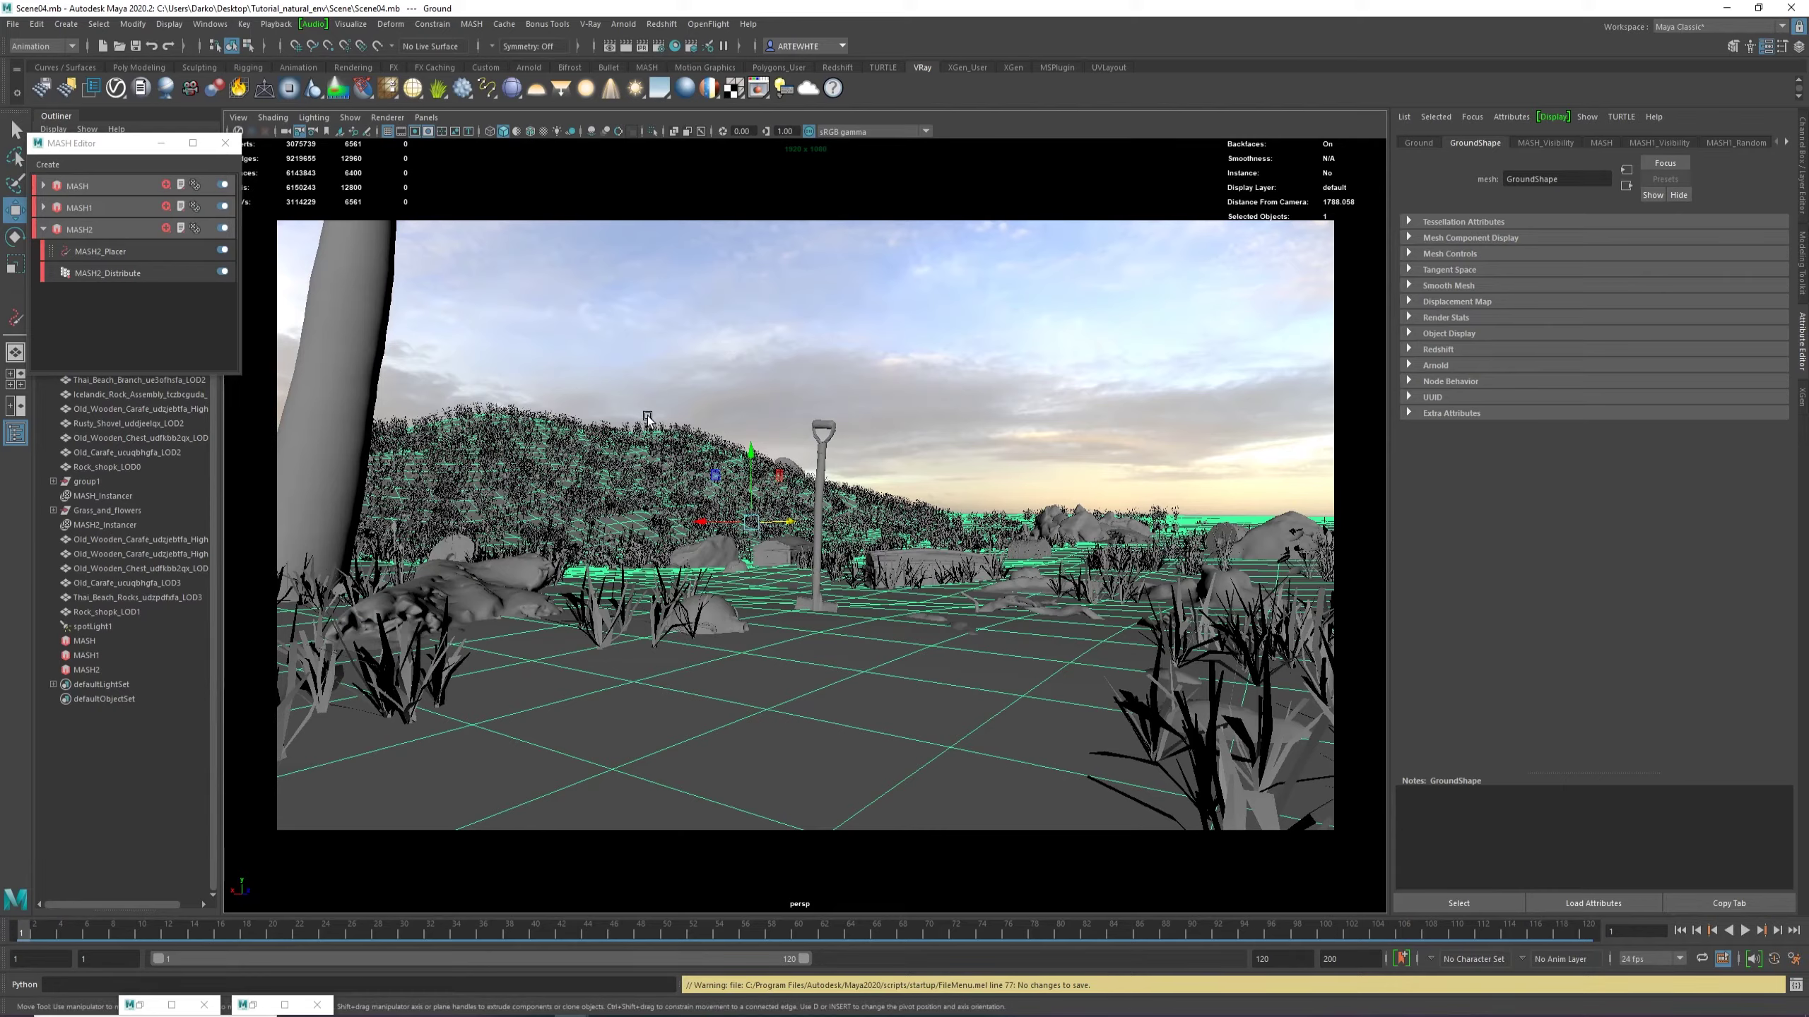
left_click(658, 46)
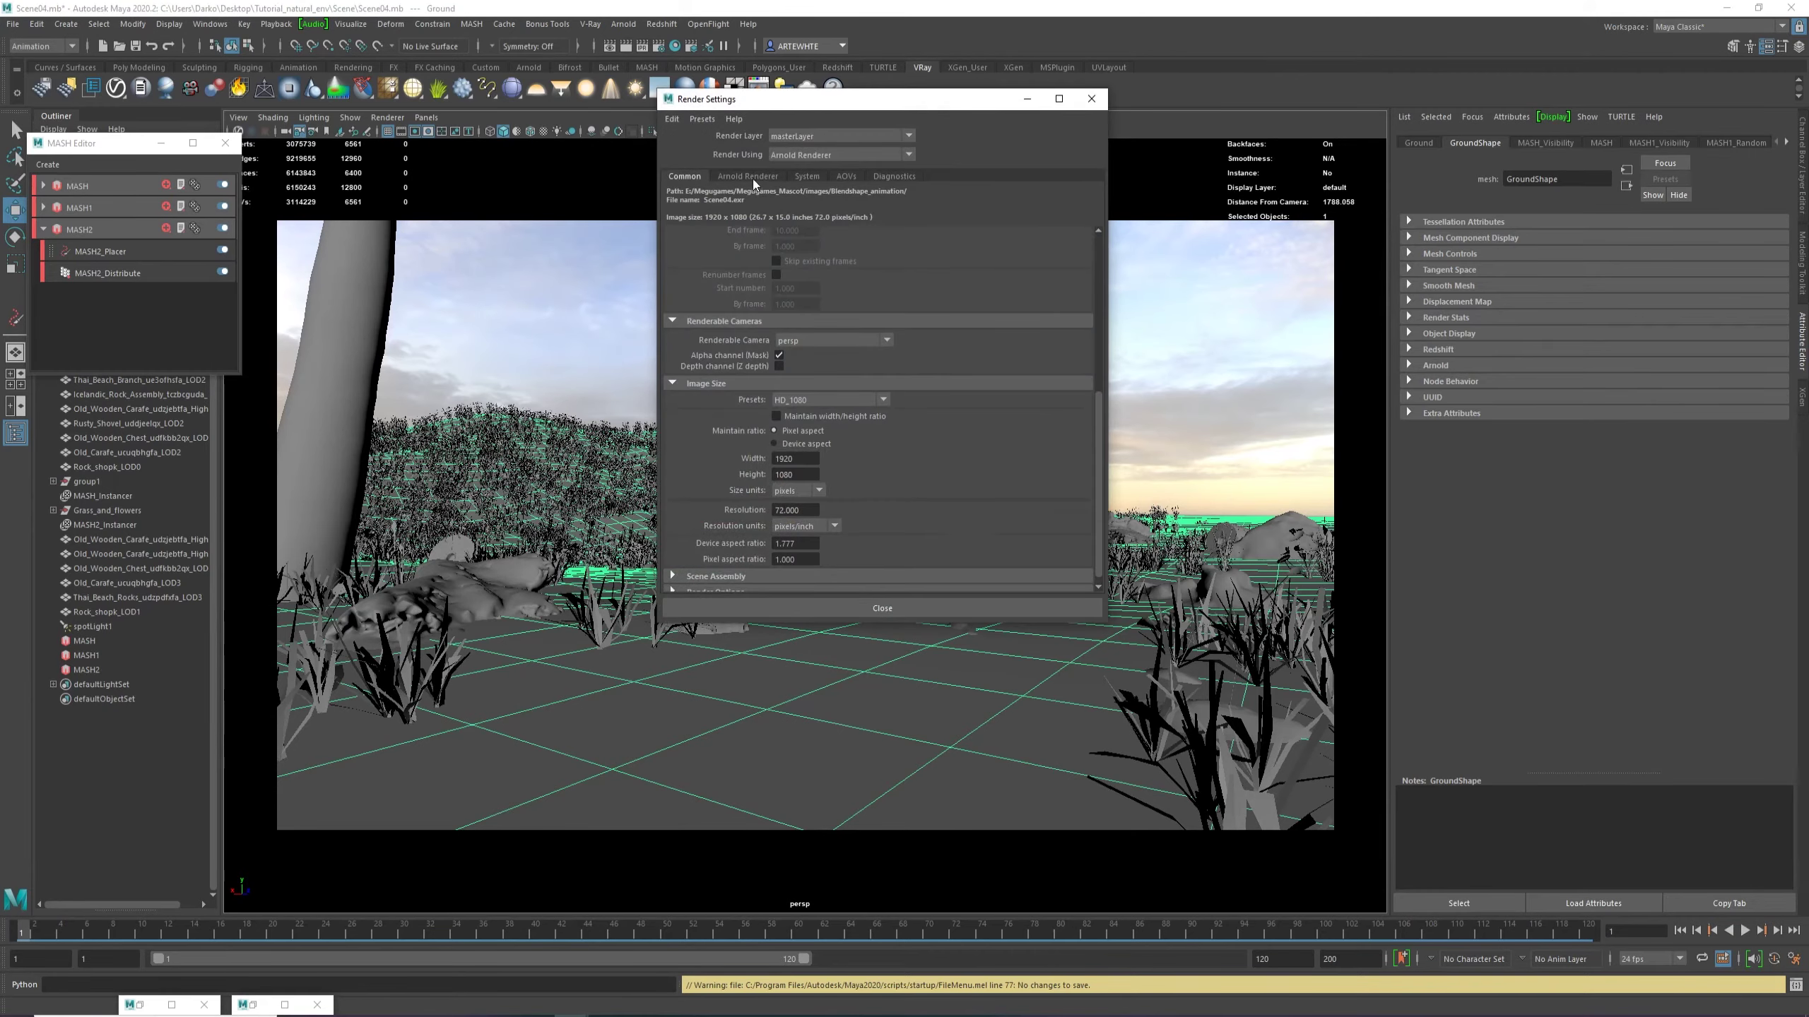
left_click(747, 177)
left_click(793, 254)
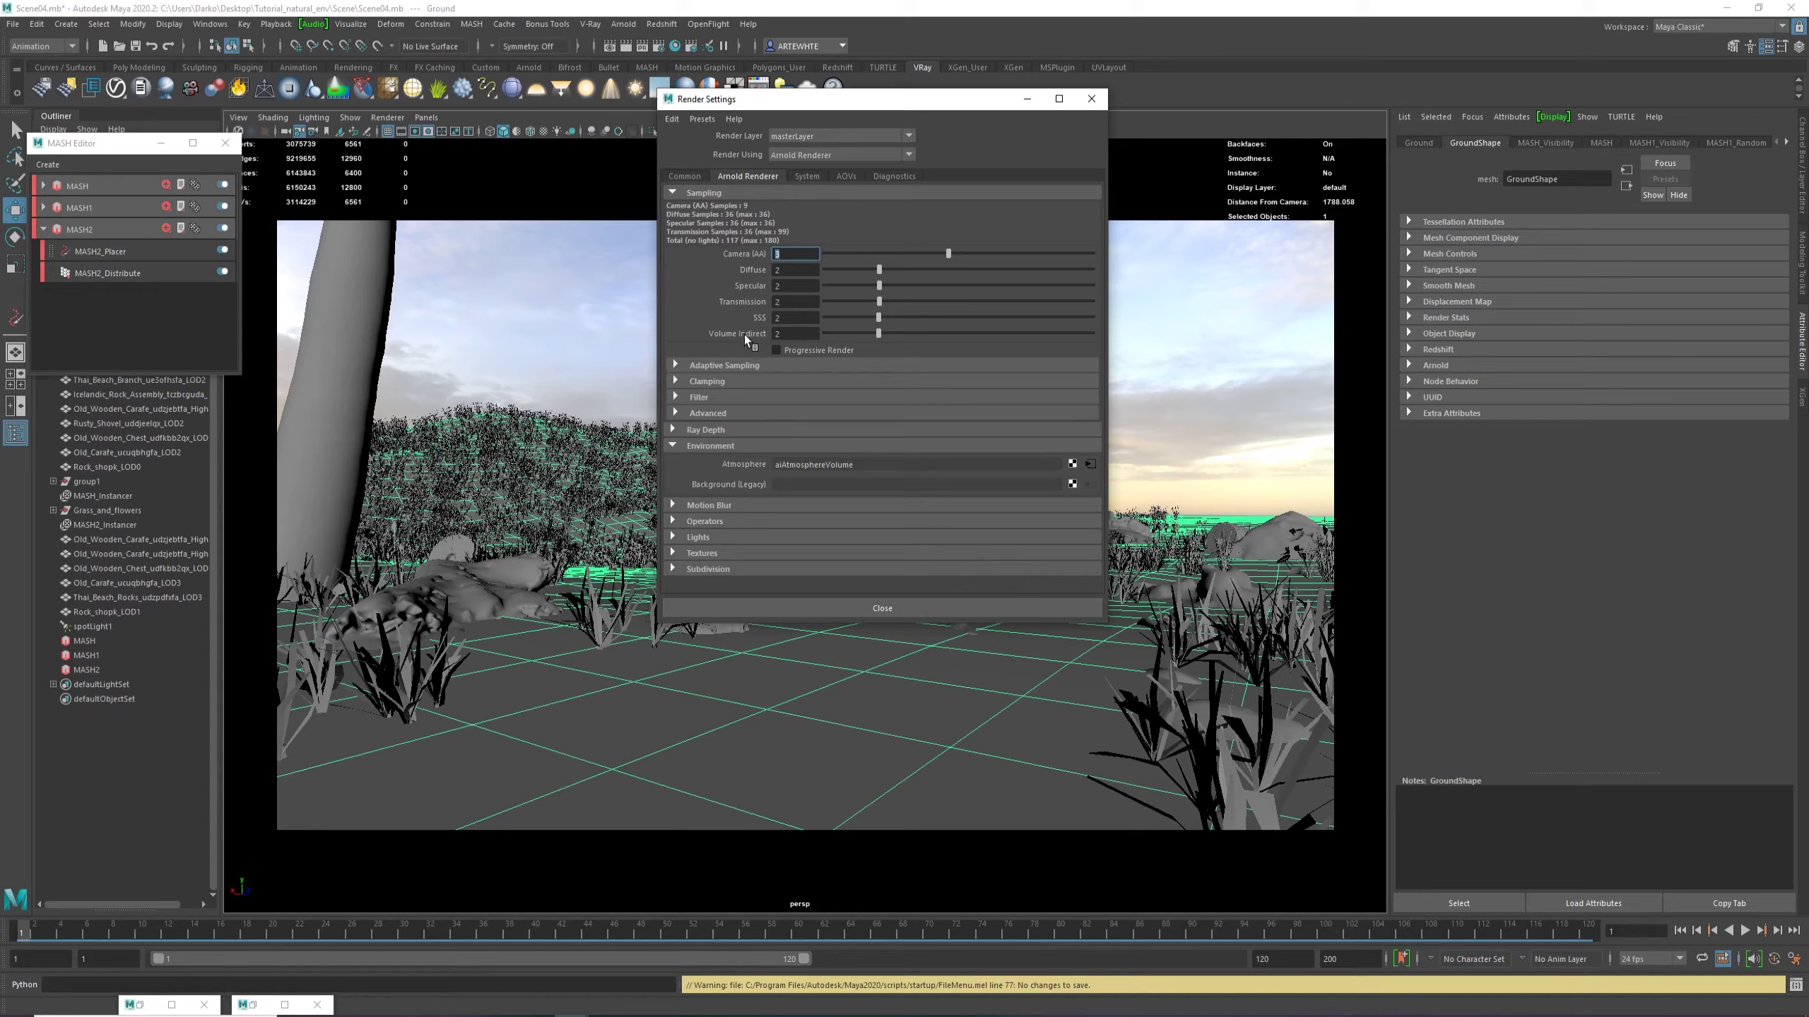
key("Return")
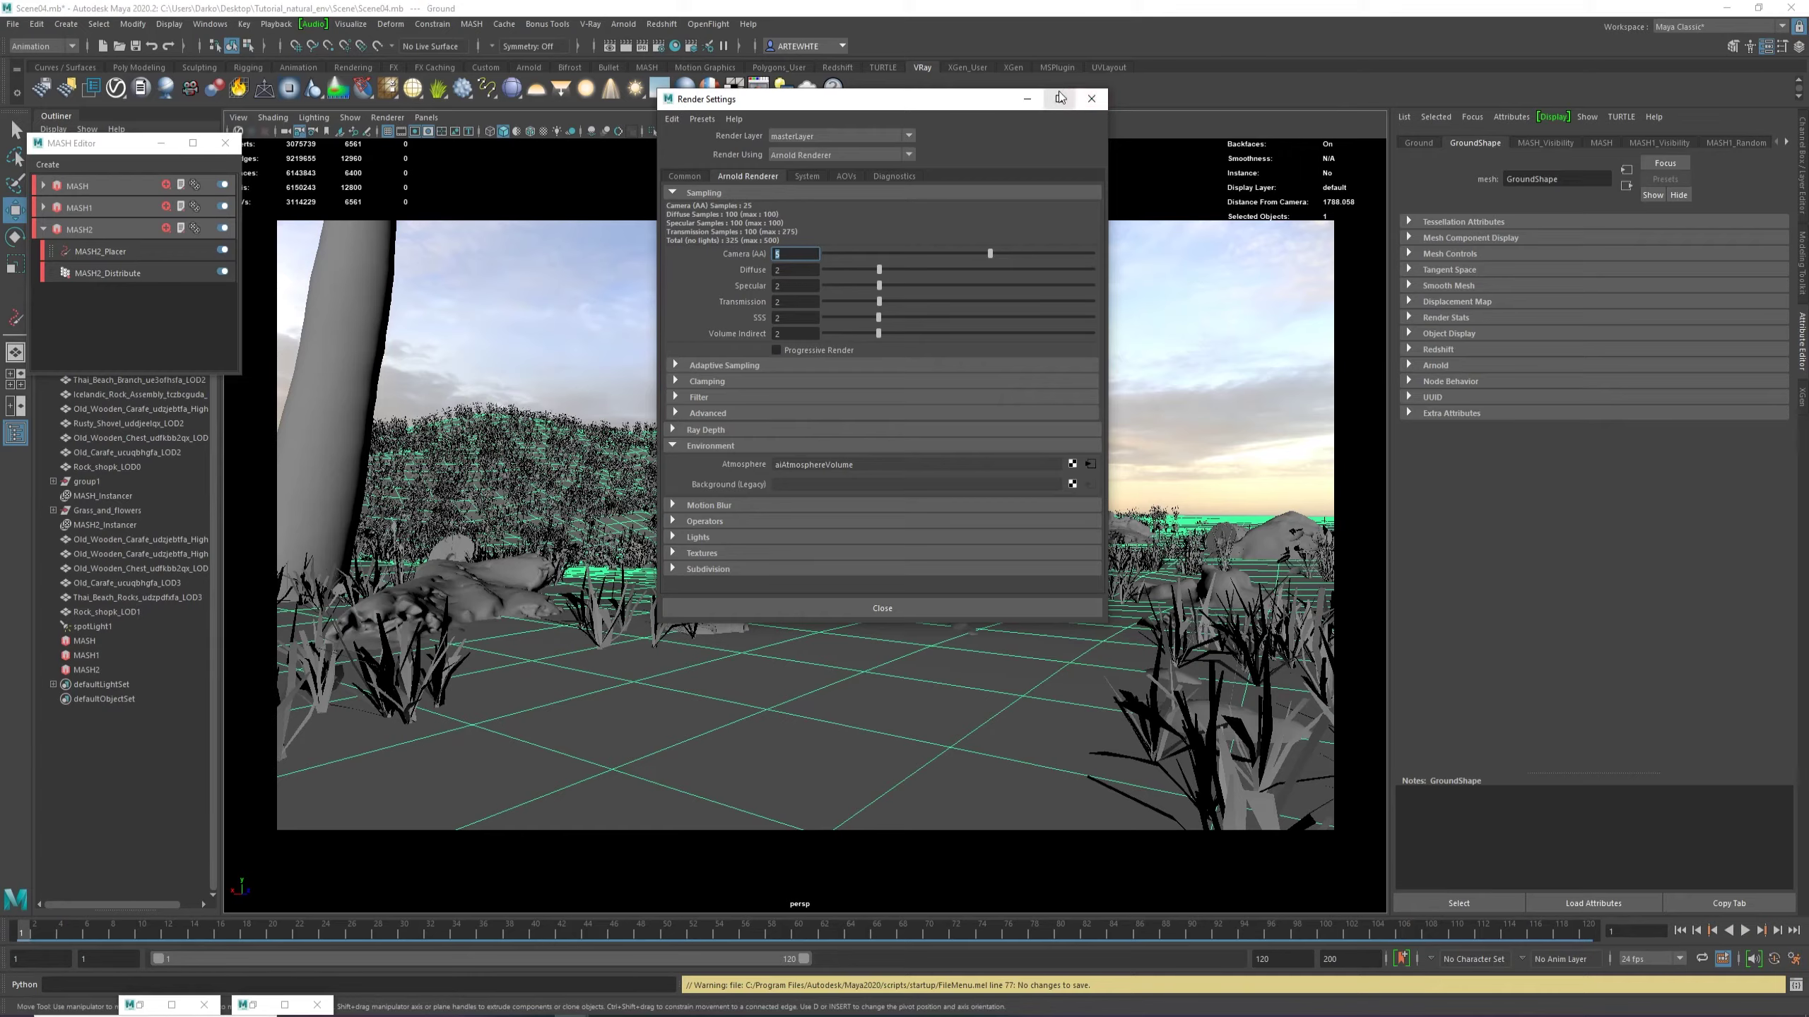
Graph the ground's shading network in the Hypershade and select its Thai_Beach_Sand_2x2_M_Mat material for editing.
right_click_drag(766, 700, 755, 980)
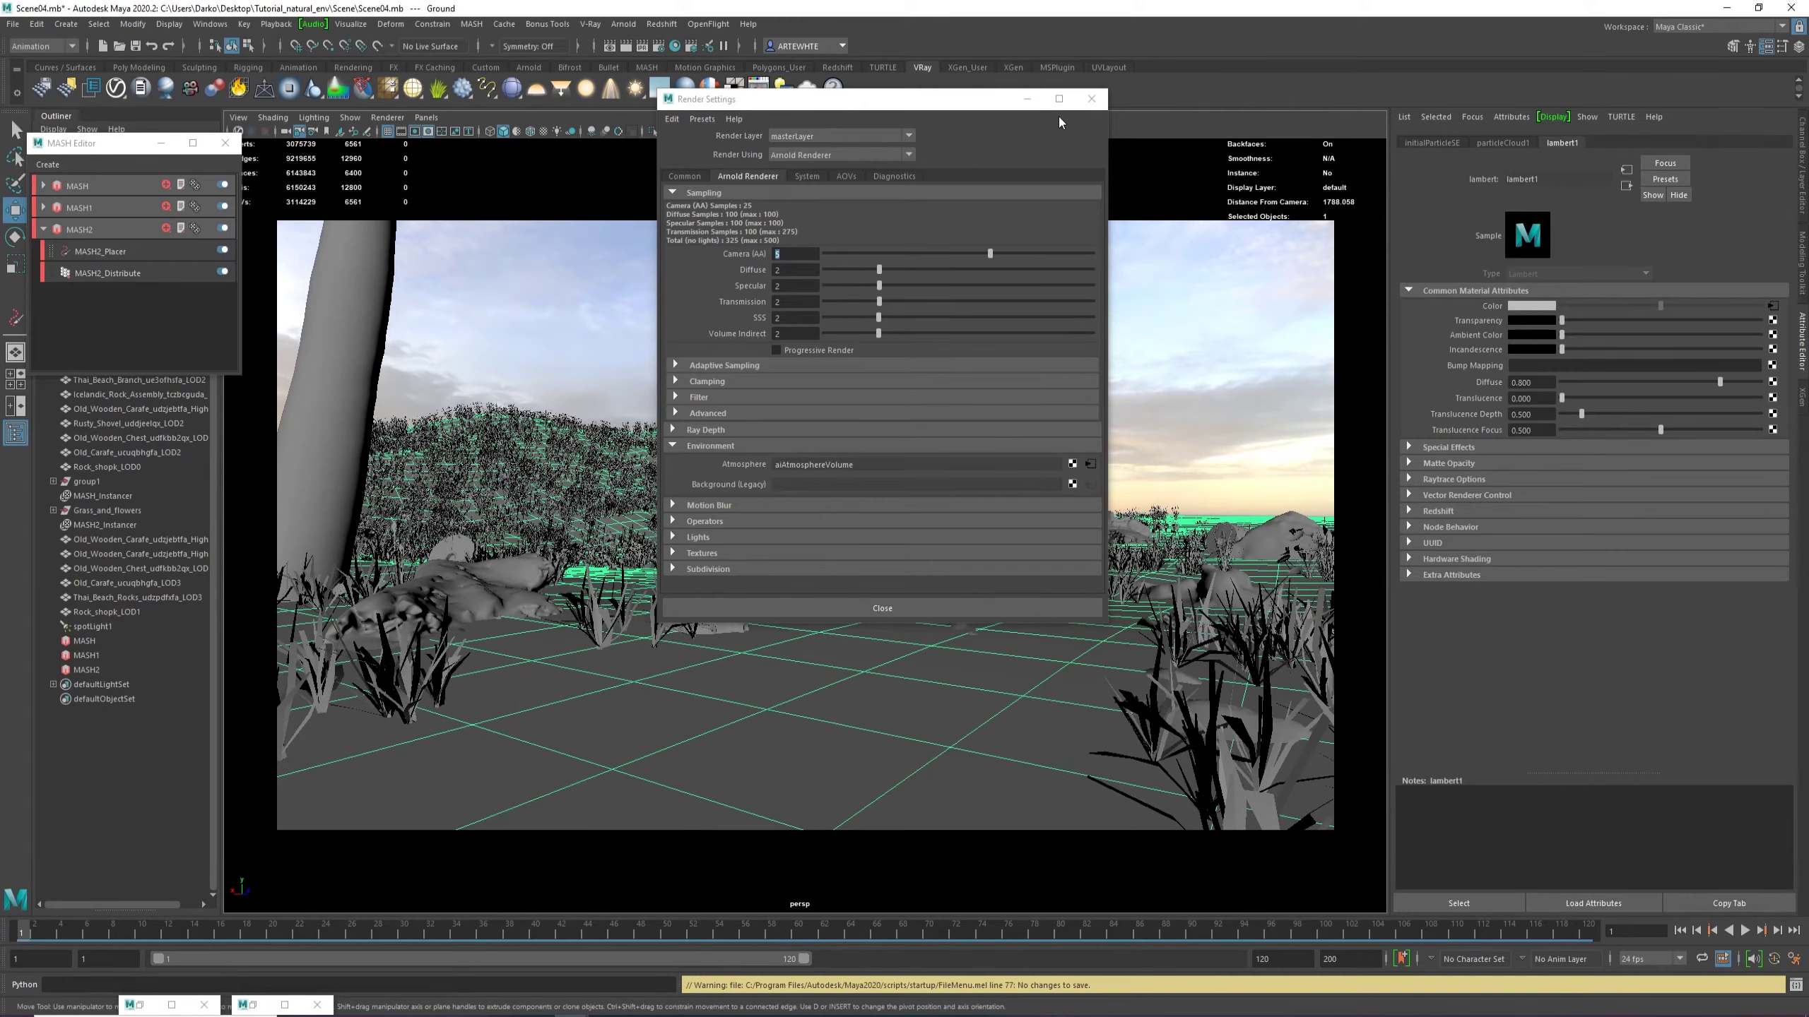
left_click(1027, 98)
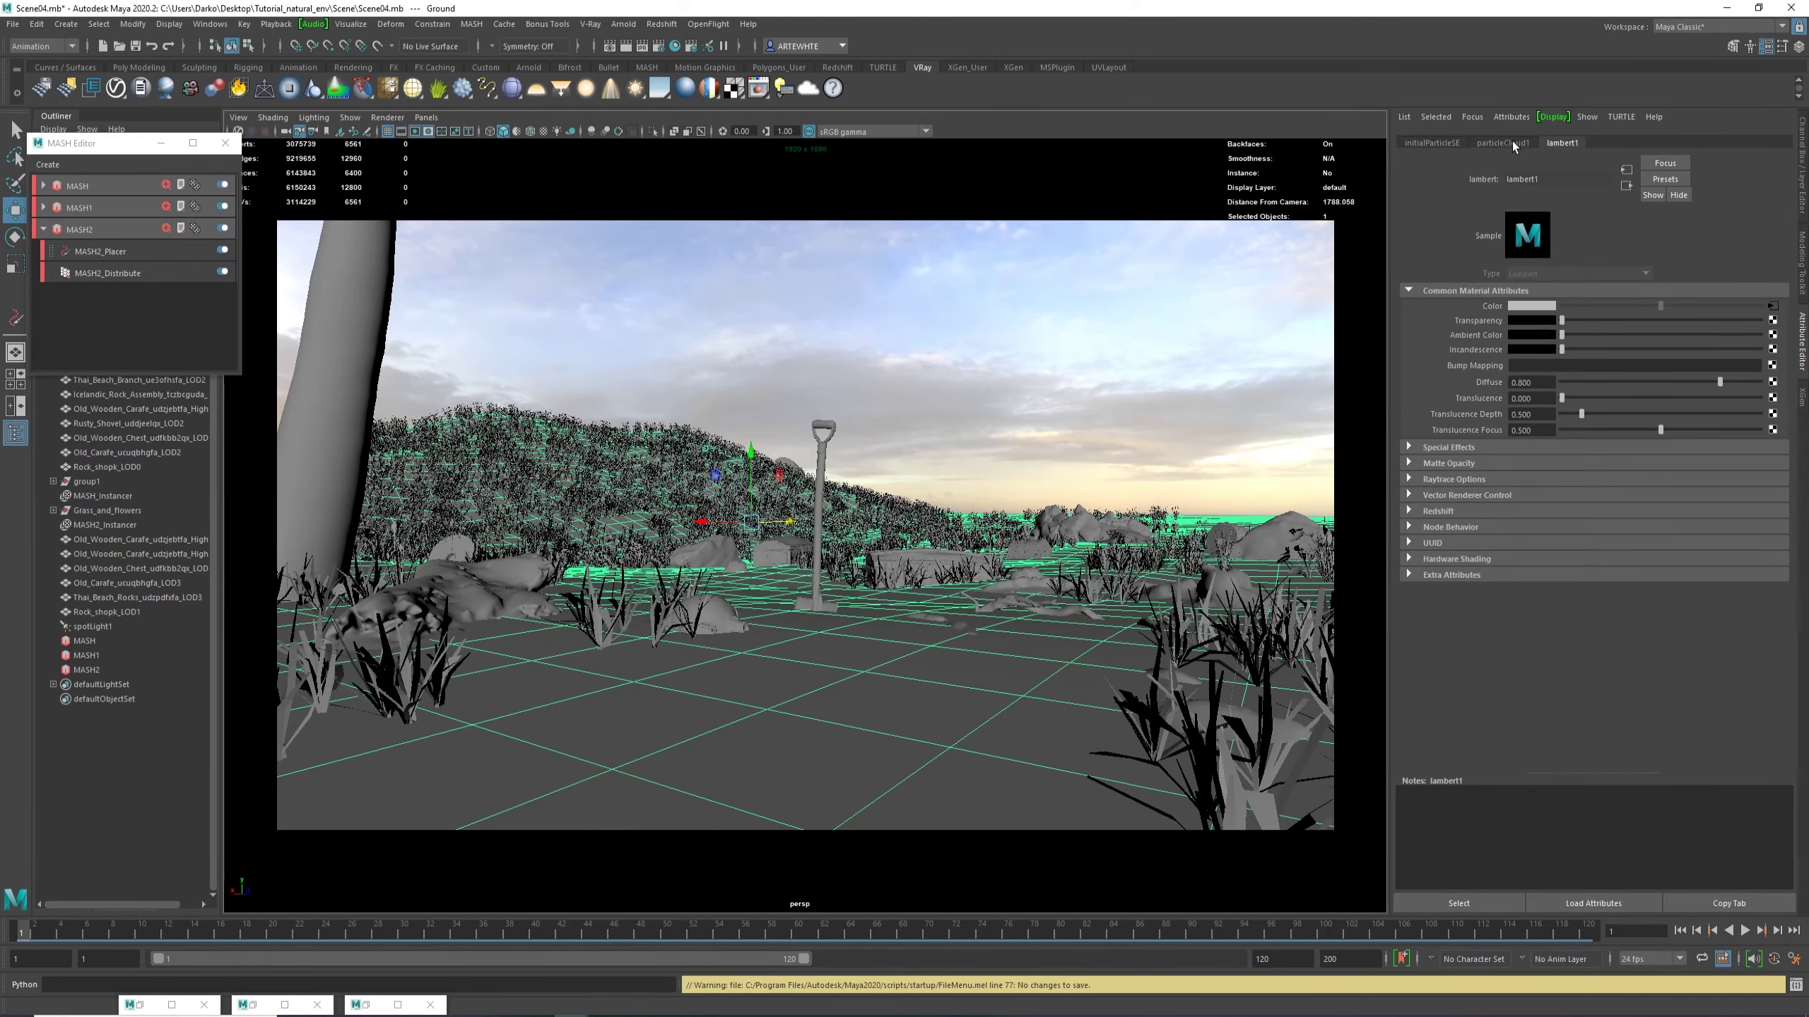
left_click(1433, 144)
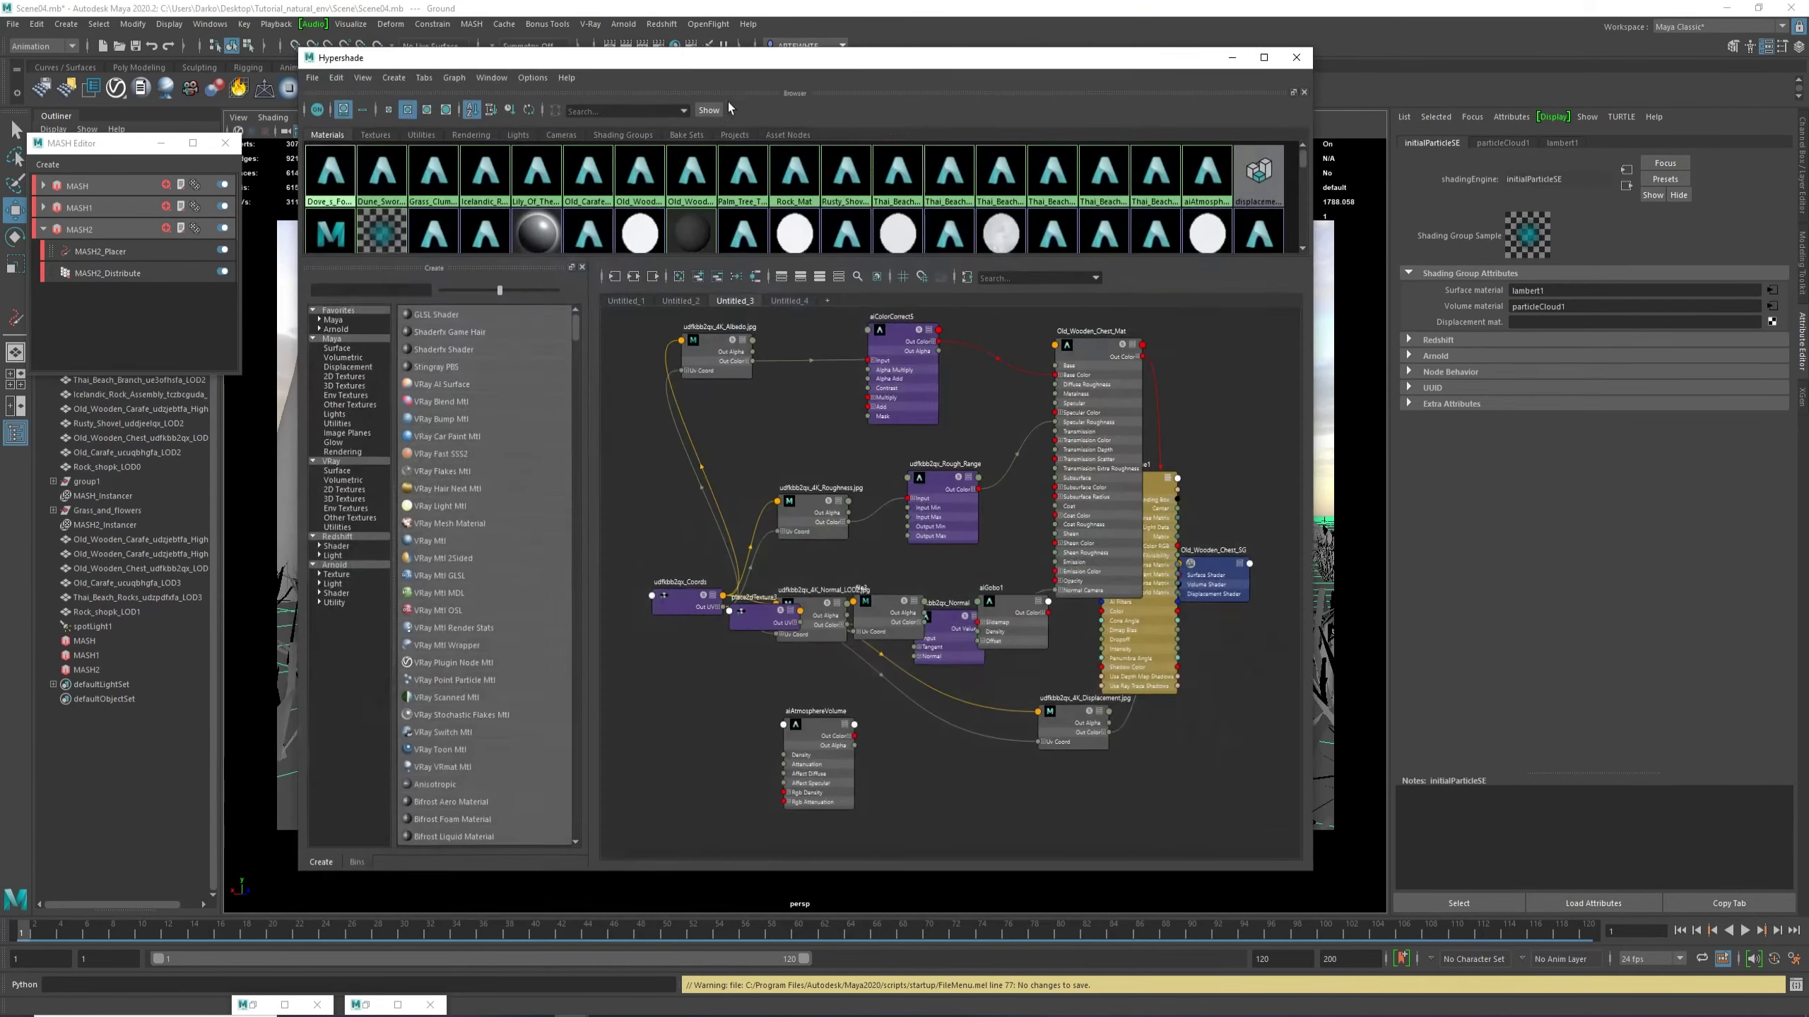
left_click(674, 46)
right_click_drag(893, 222, 869, 532)
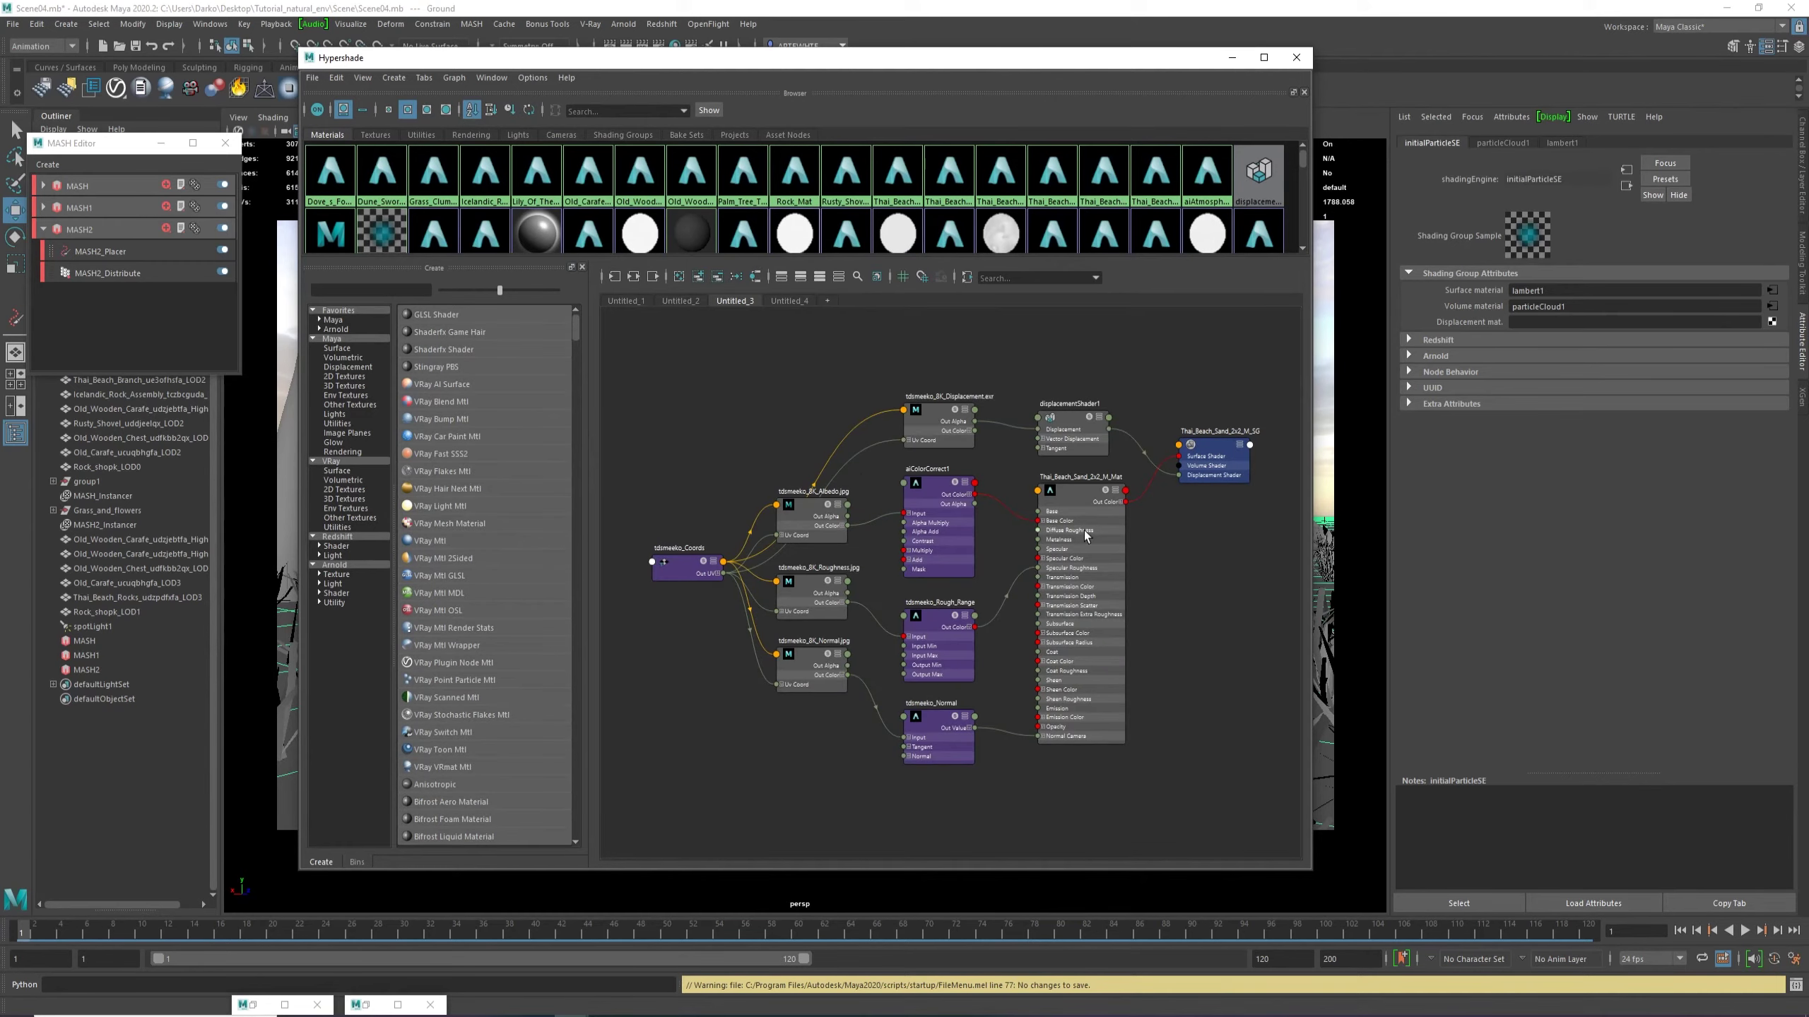
left_click(1084, 530)
left_click(1232, 58)
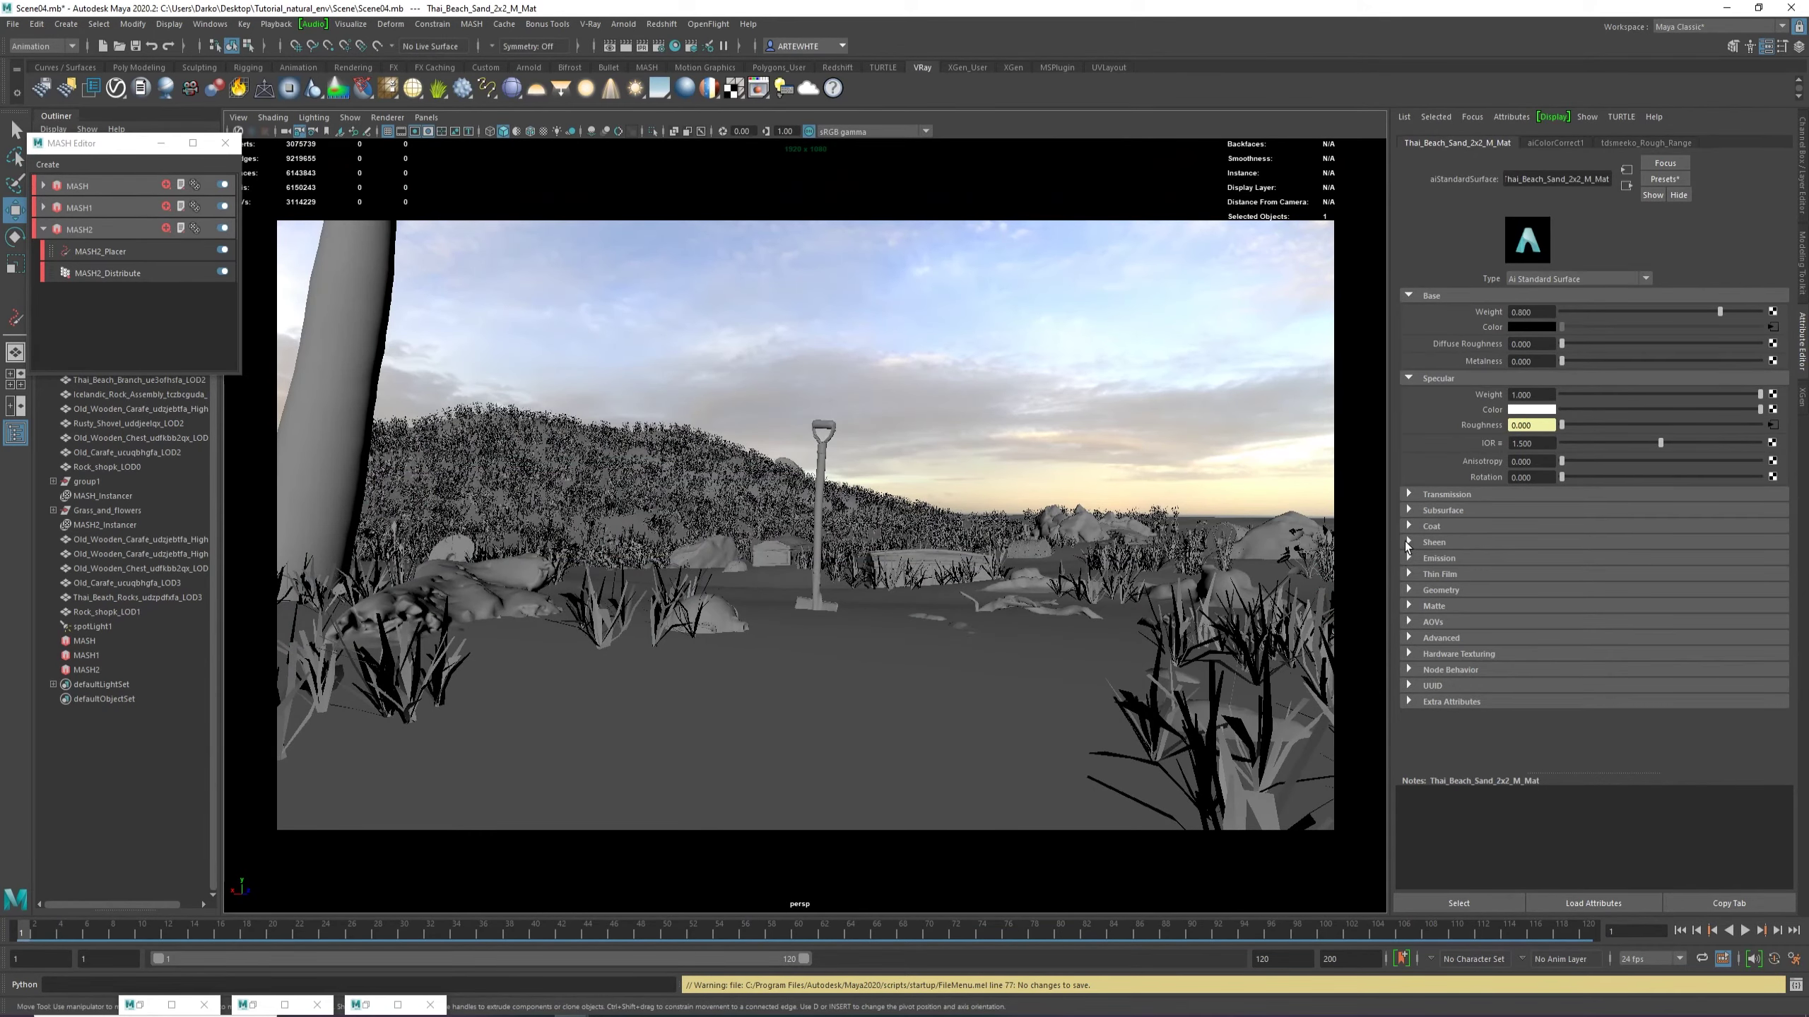
Sample the sand material's Sheen color from the sand in the Arnold render with the eyedropper.
left_click(1408, 542)
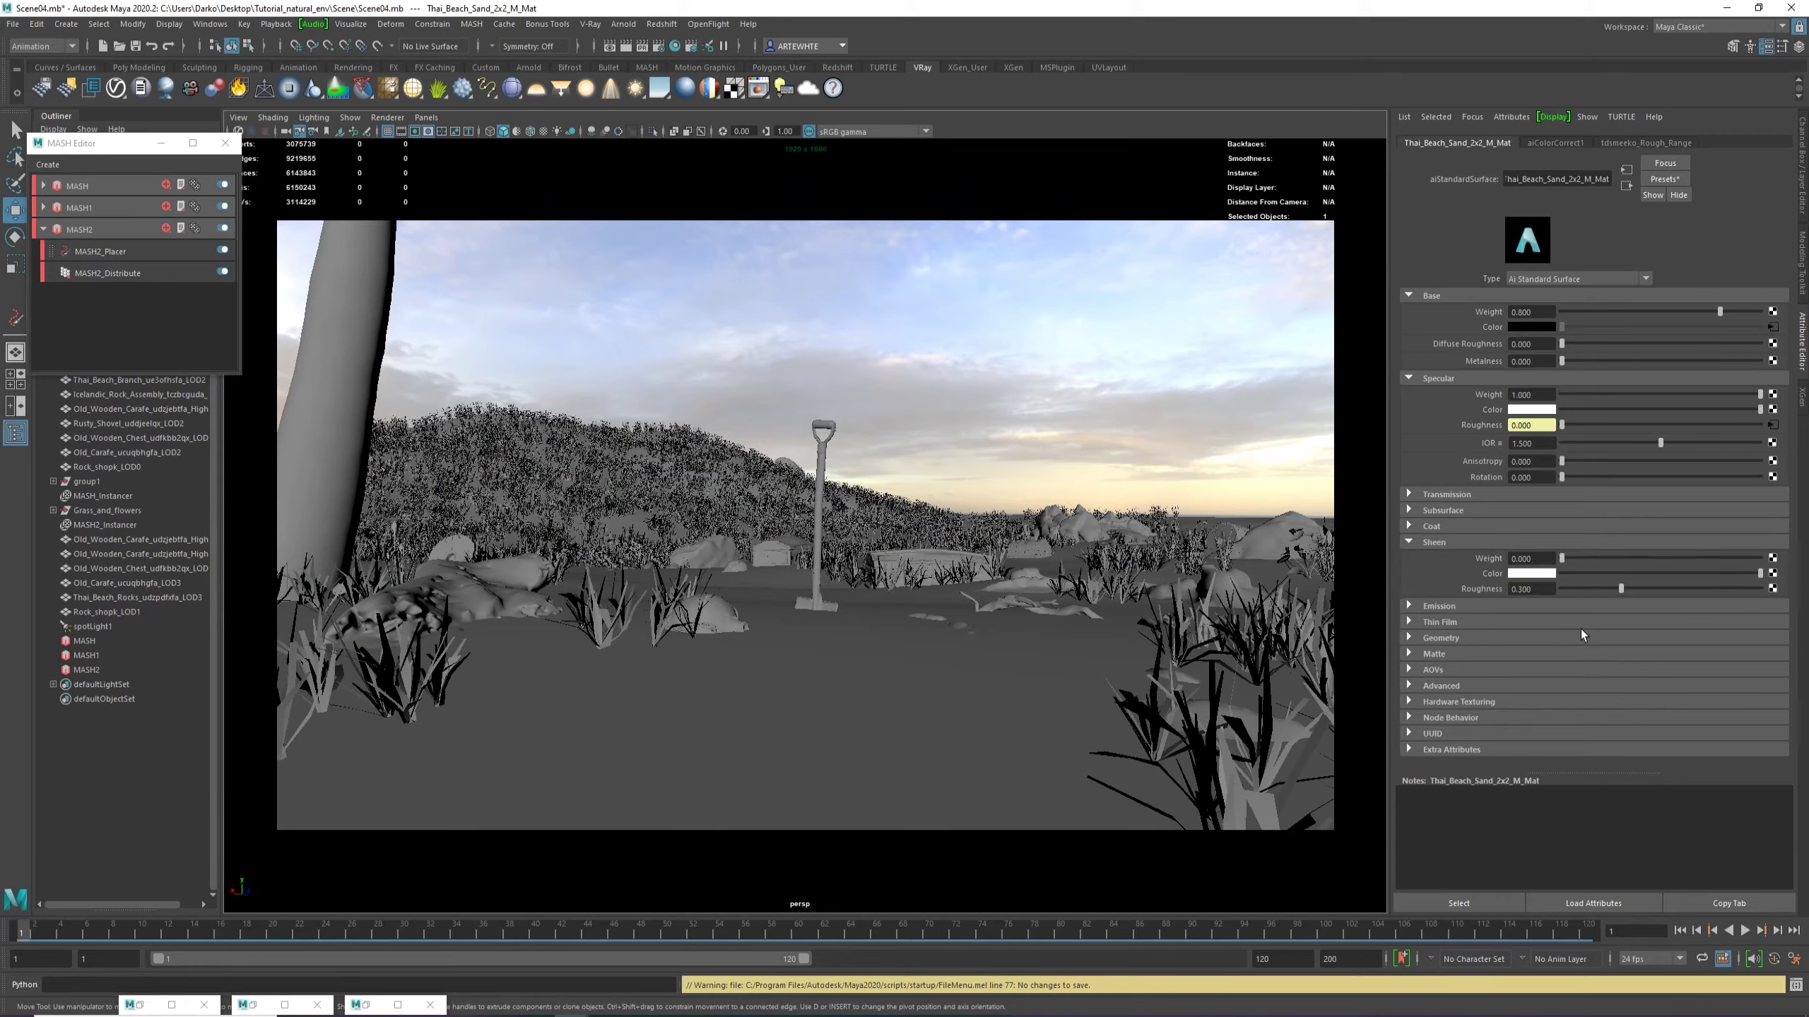
left_click(365, 1008)
left_click(883, 612)
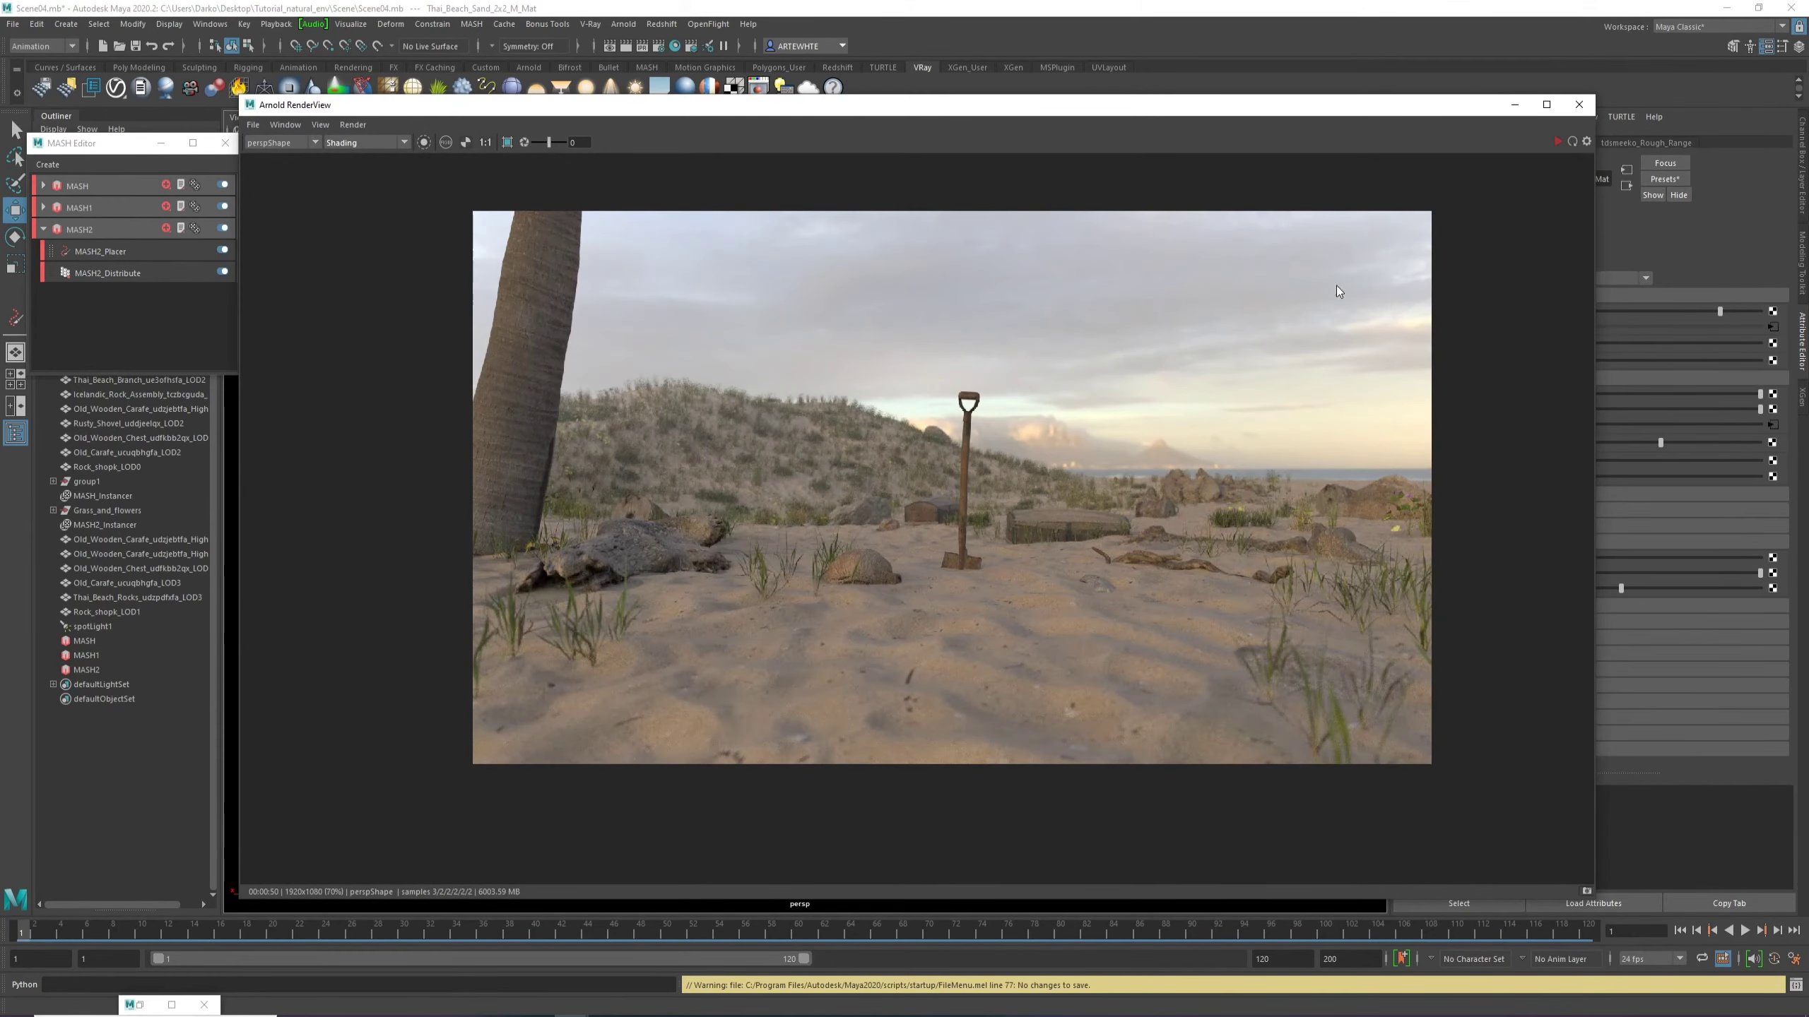
left_click_drag(1356, 112, 1117, 55)
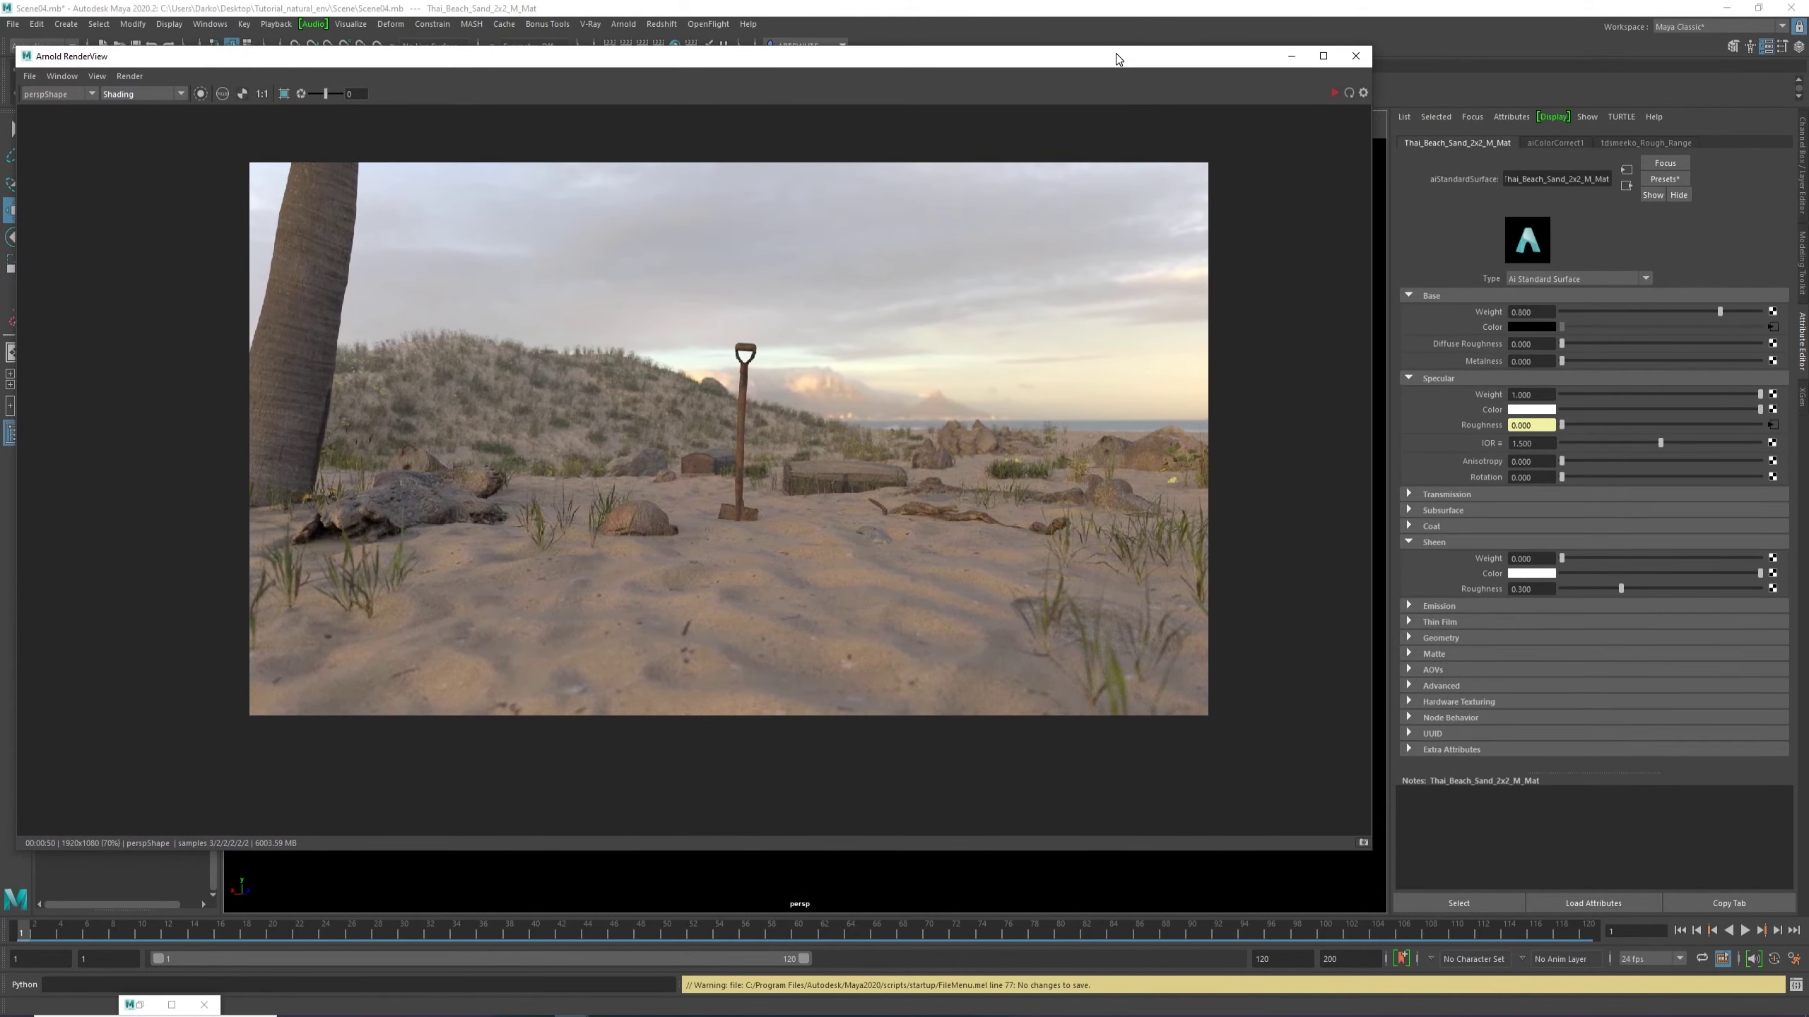
left_click(1530, 575)
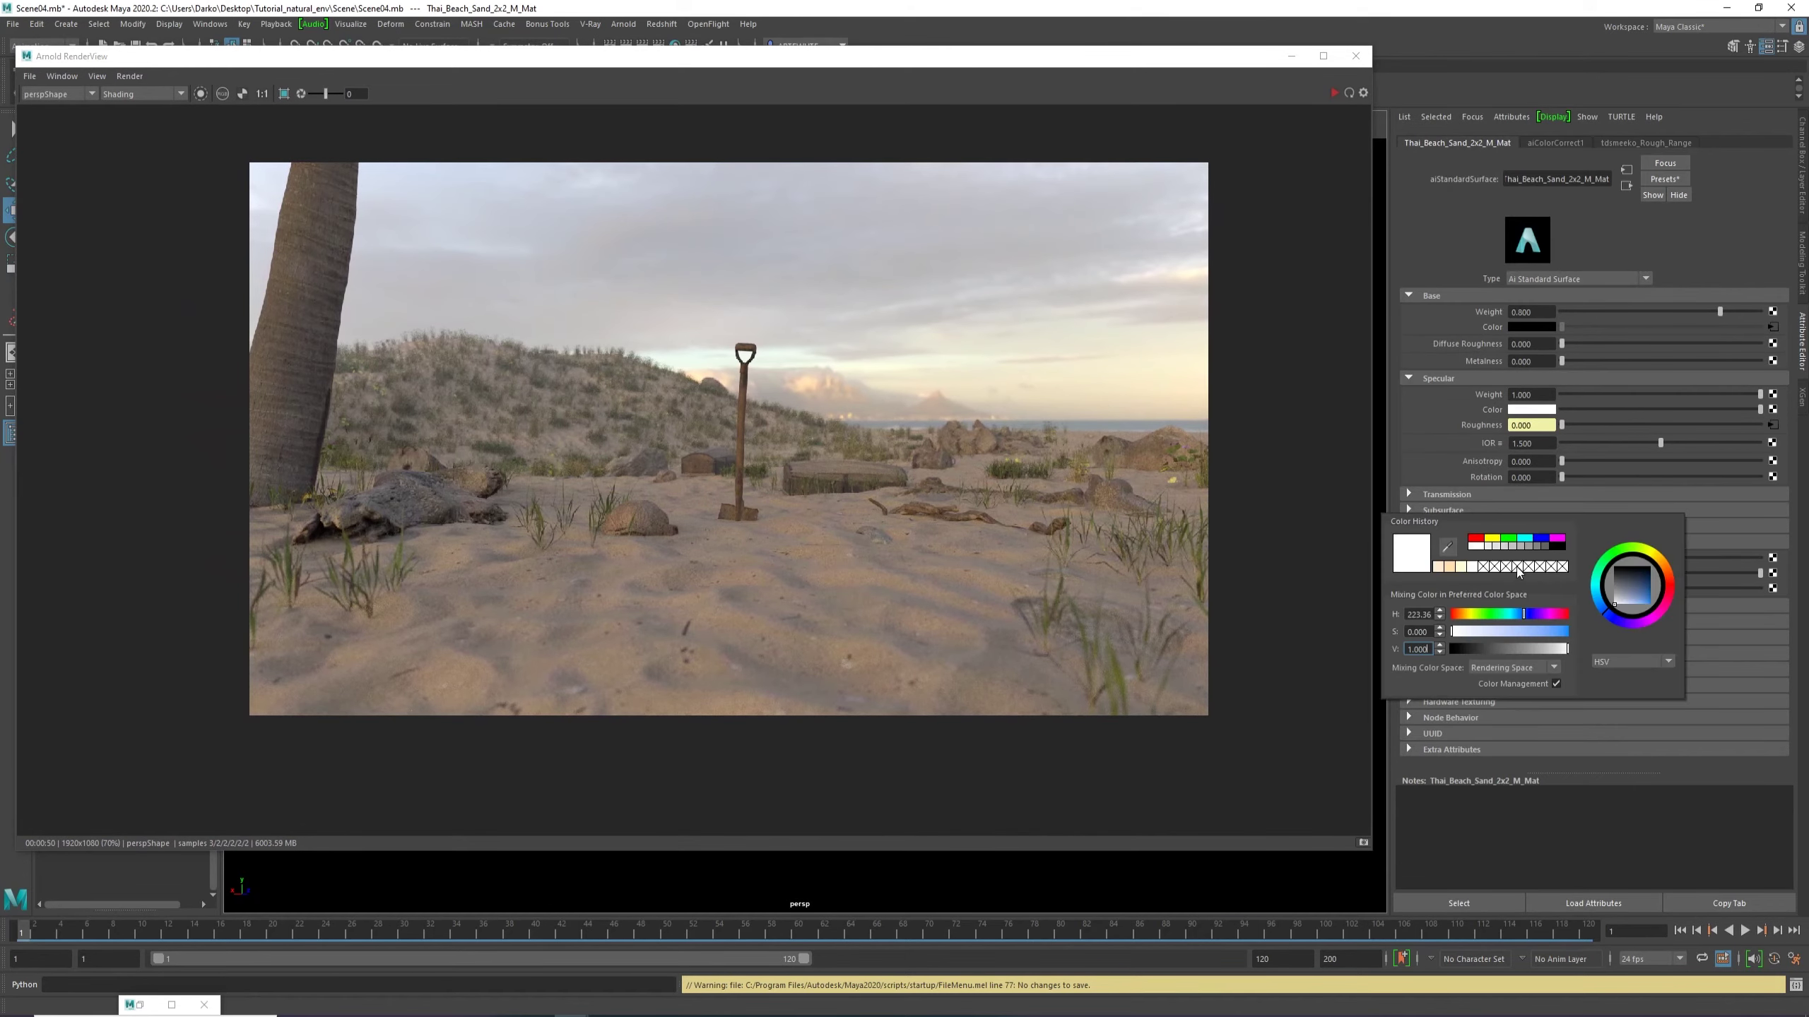
left_click(1445, 553)
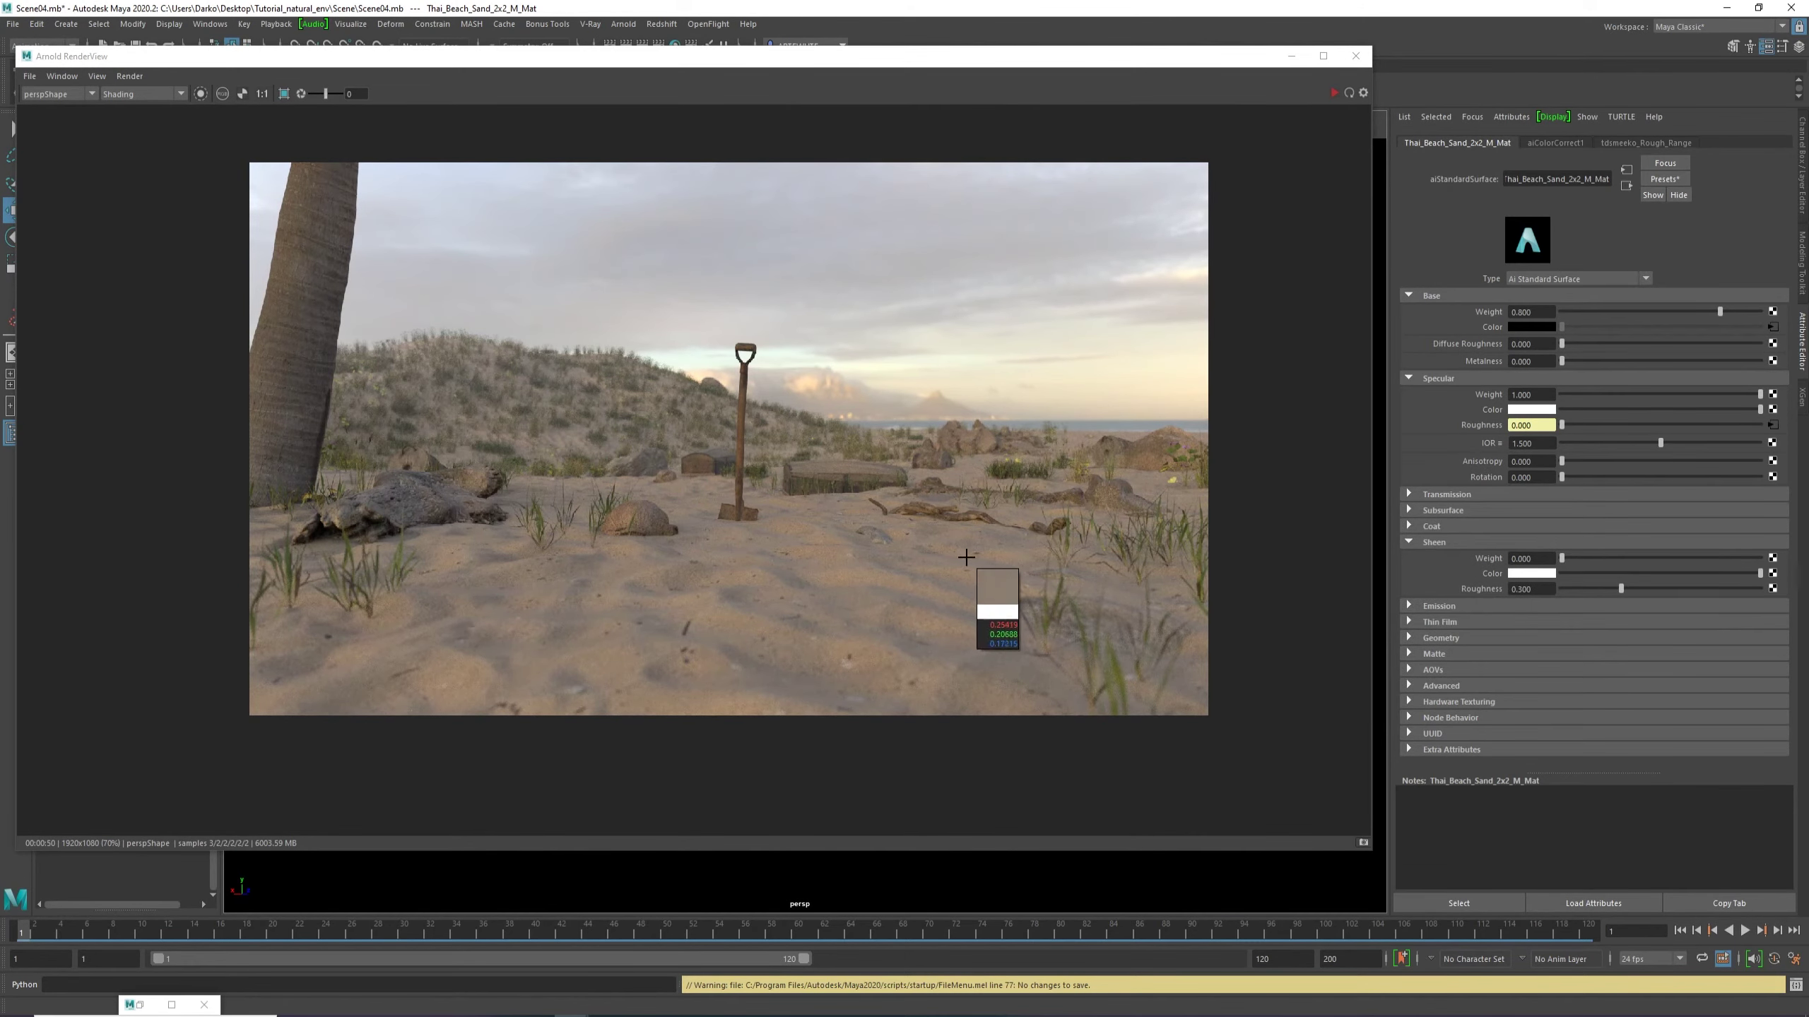
left_click(995, 562)
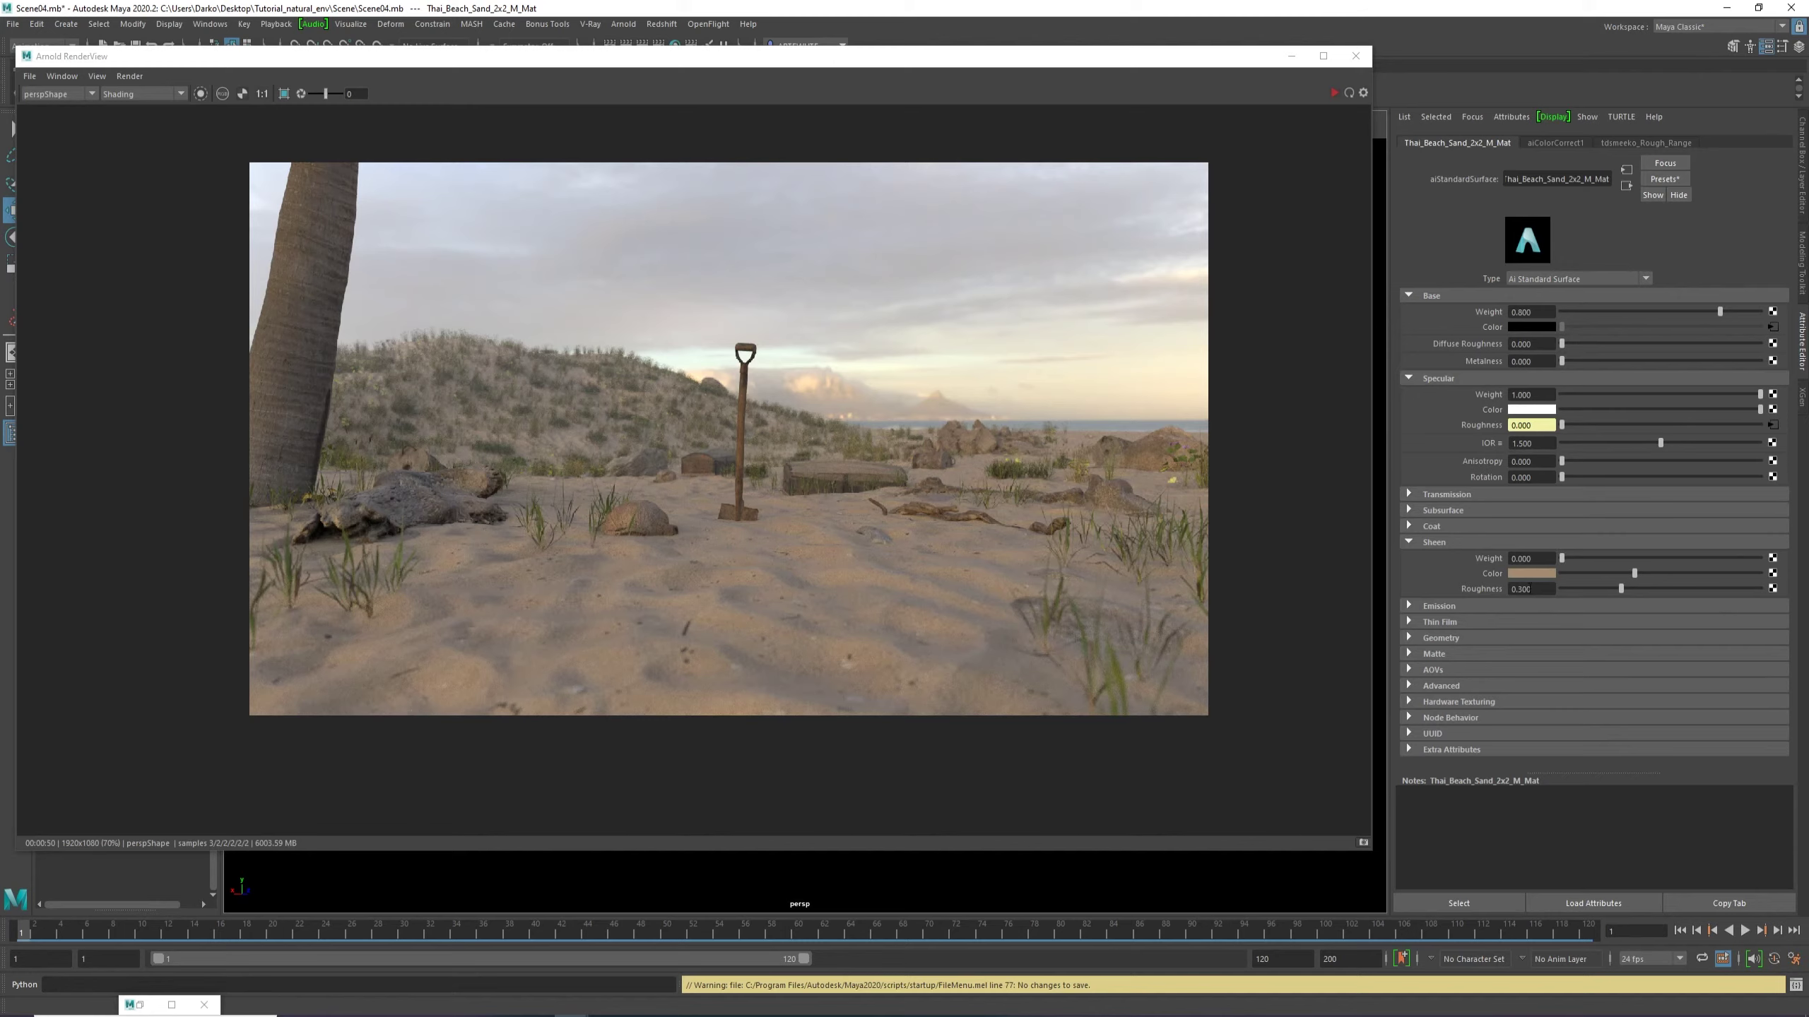
Brighten the sampled Sheen color to a pale beige and raise the Sheen weight to about 0.133.
left_click_drag(1637, 576, 1705, 580)
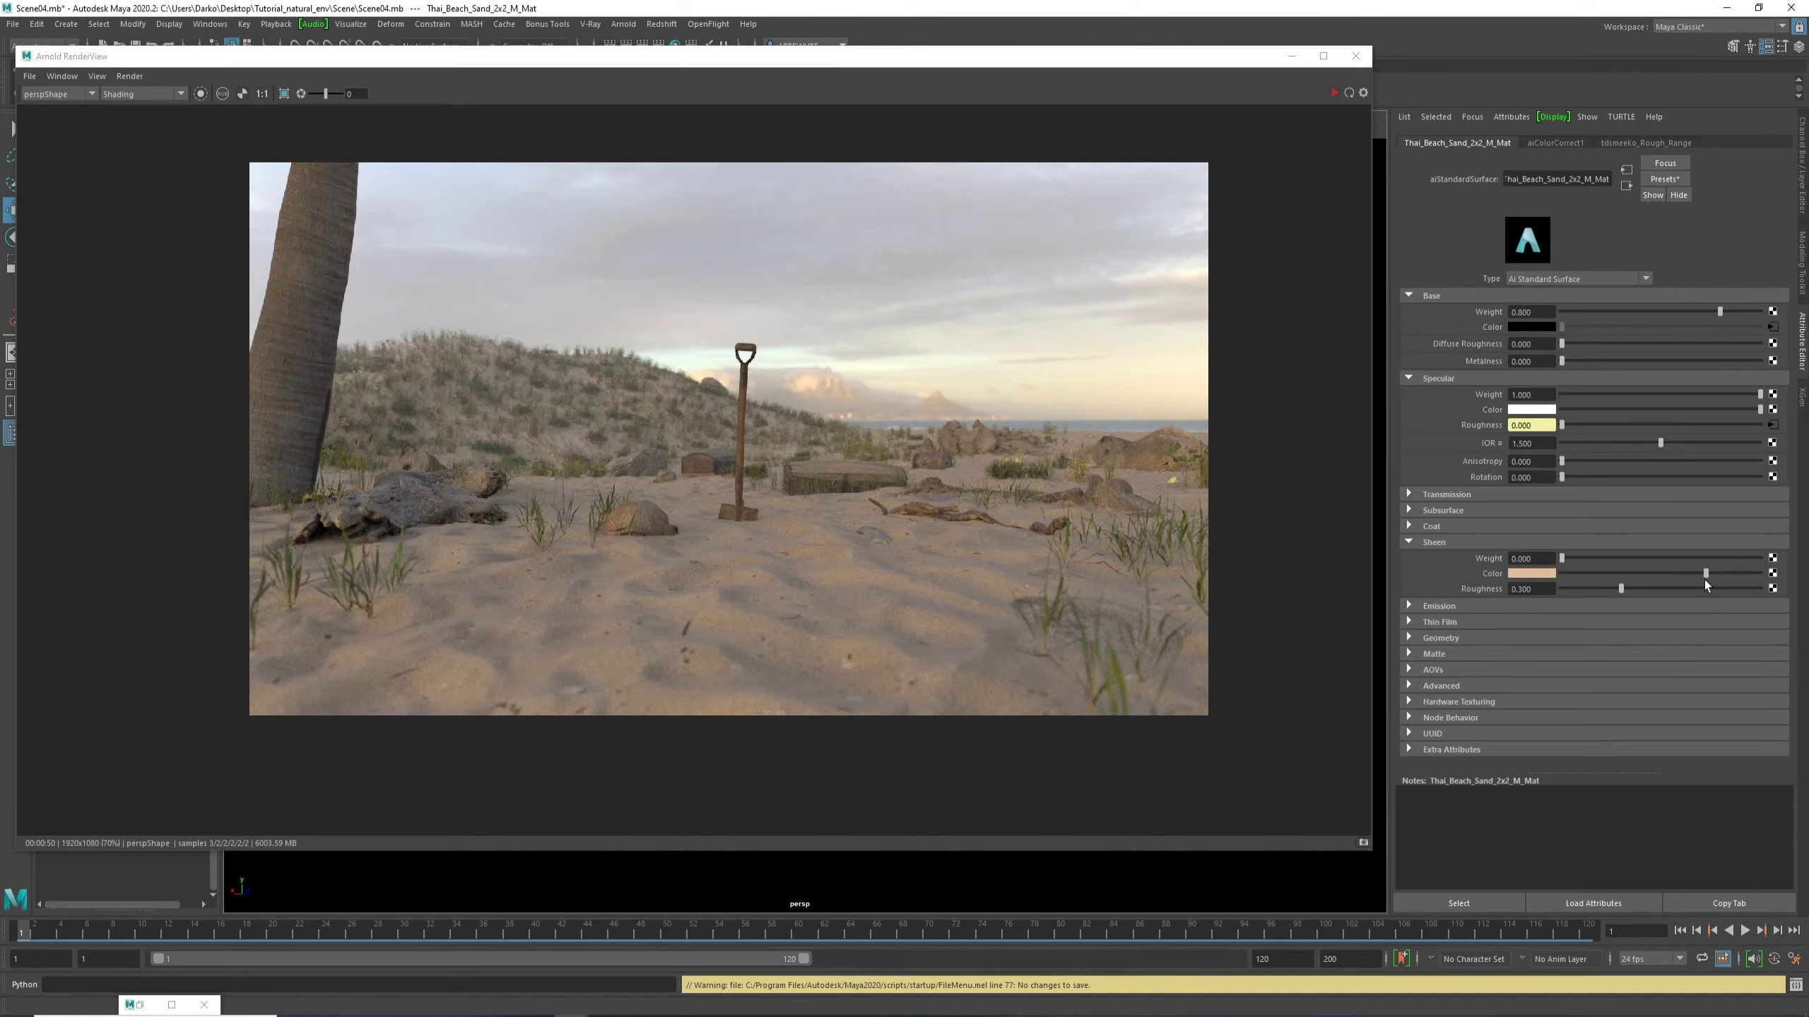
left_click(1538, 571)
left_click(1549, 578)
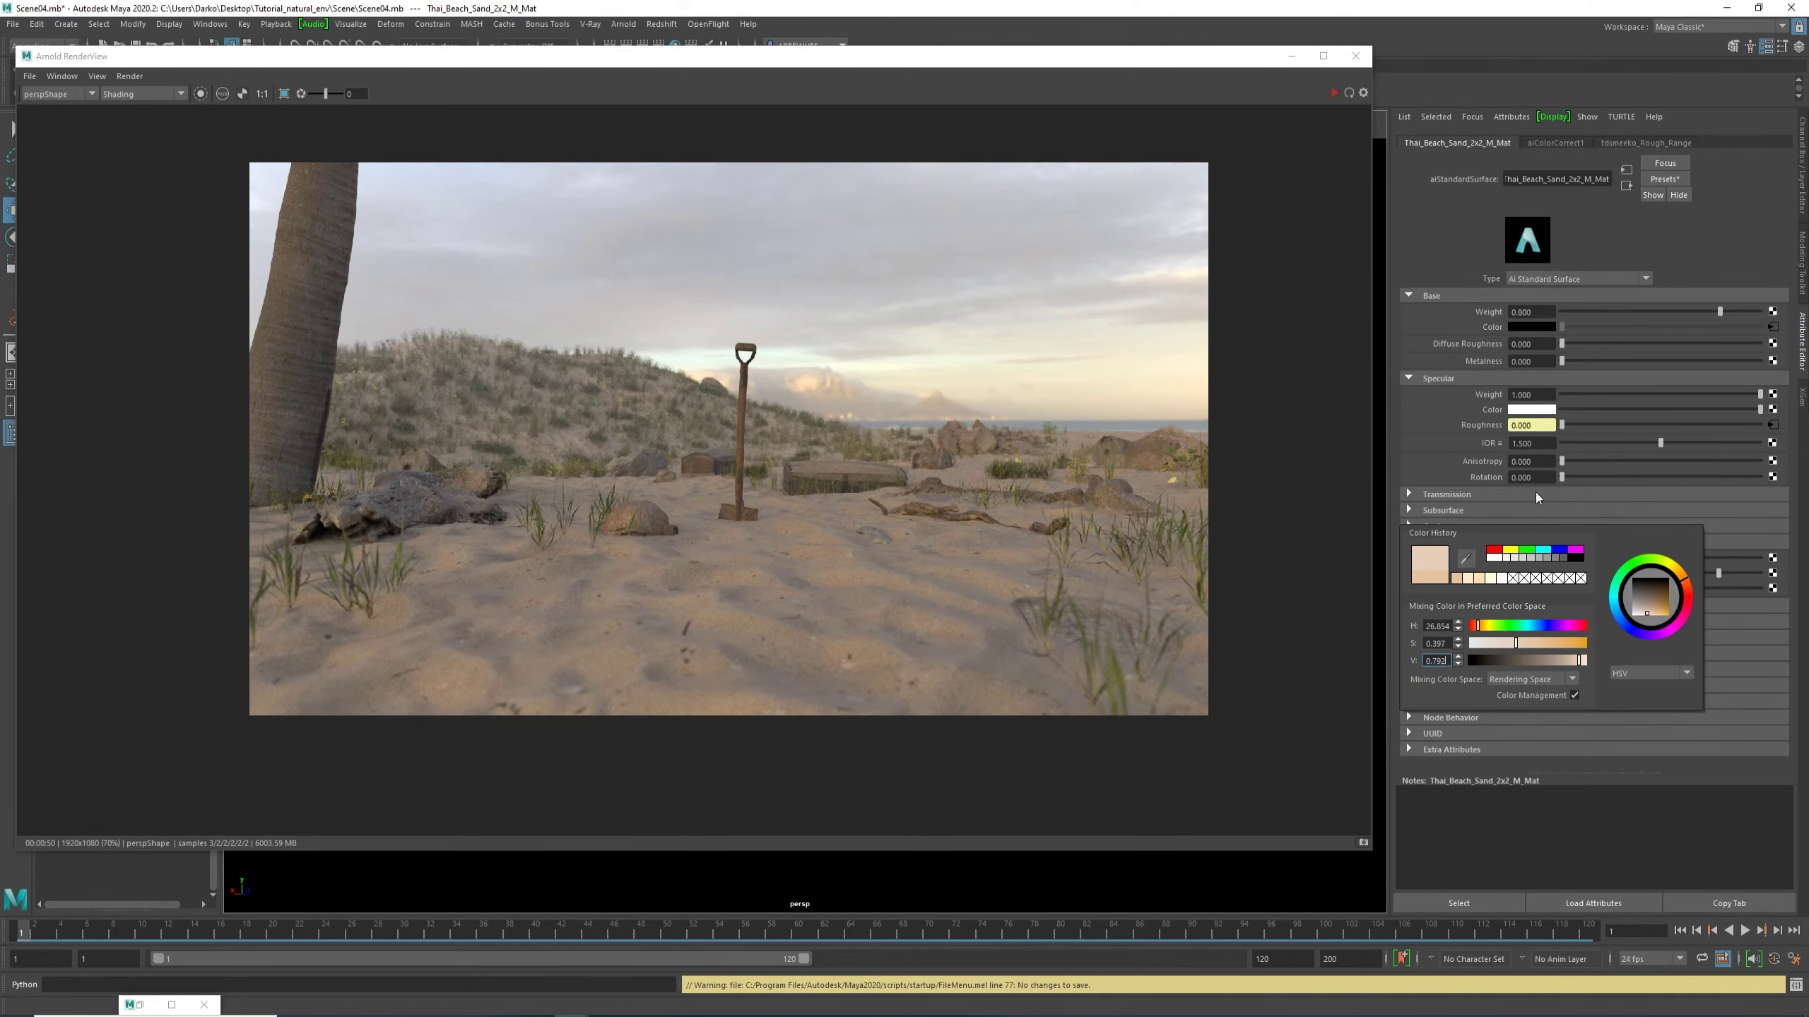
left_click_drag(1562, 561, 1589, 561)
scroll(498, 427, "down", 2)
scroll(328, 167, "up", 2)
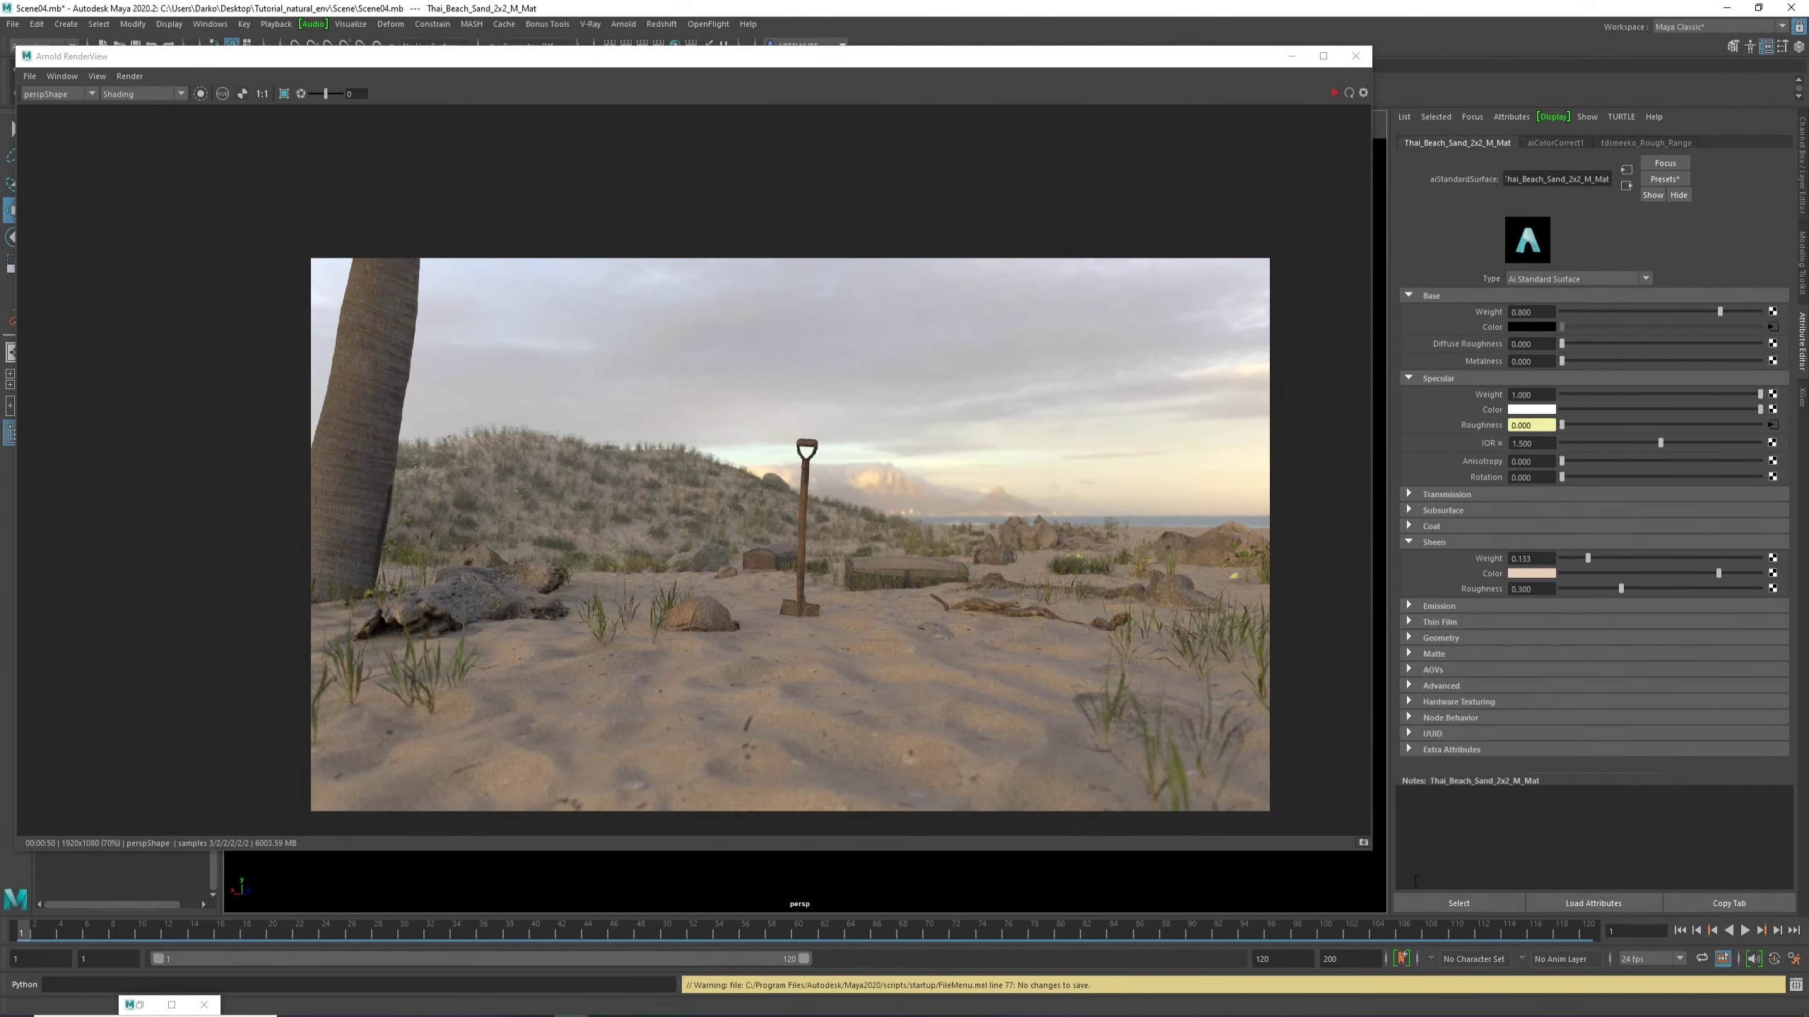
Store a snapshot of the previous render, restart the Arnold render and inspect the sand with its new sheen.
left_click(1364, 843)
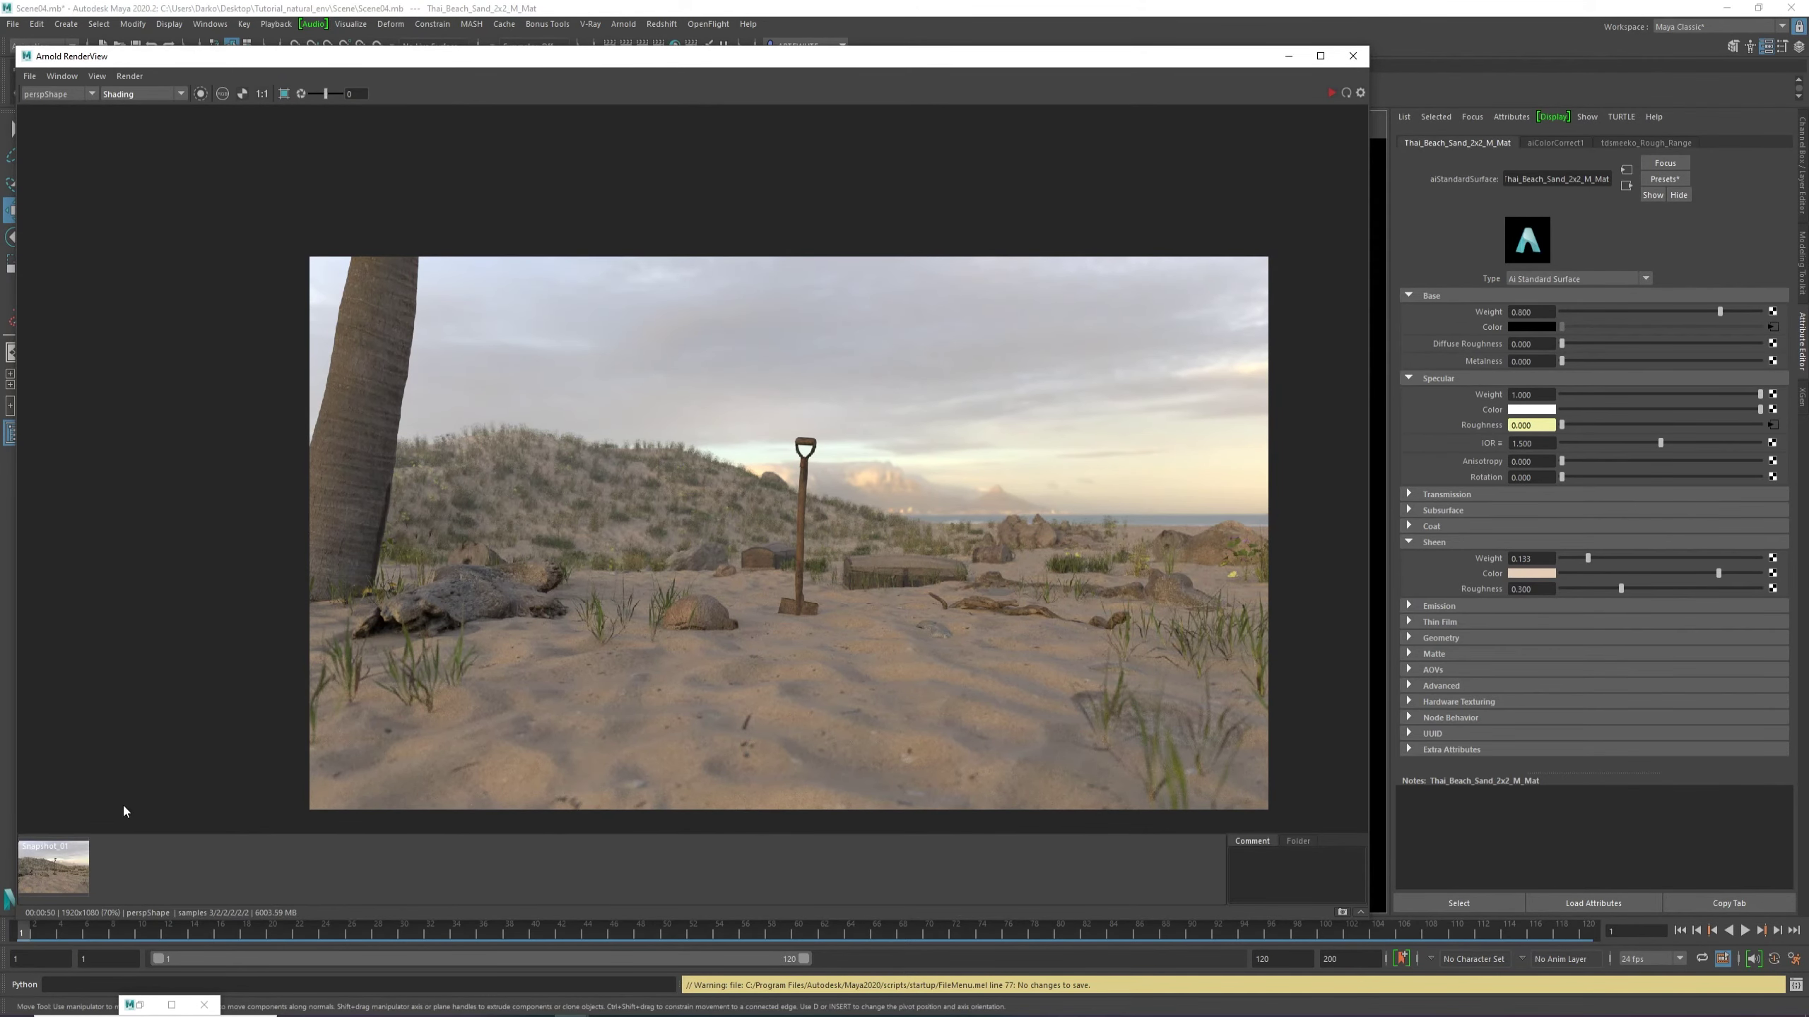
left_click(1332, 94)
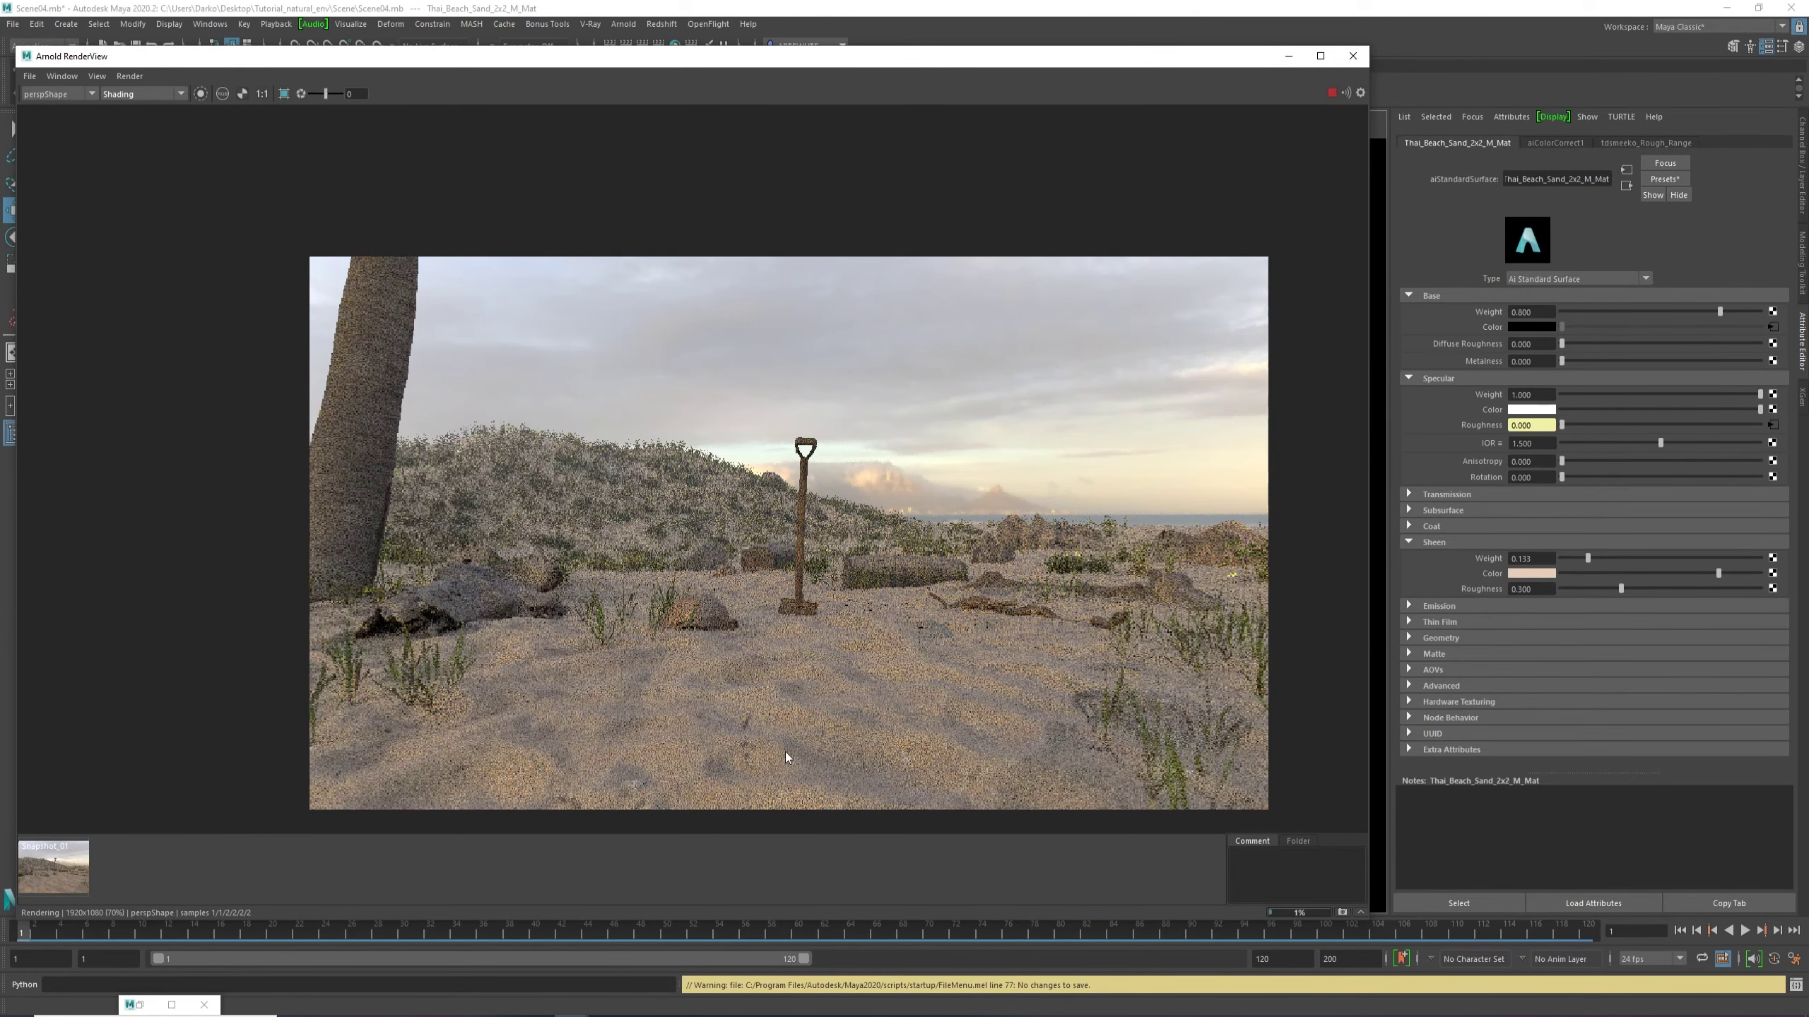
scroll(785, 753, "up", 1)
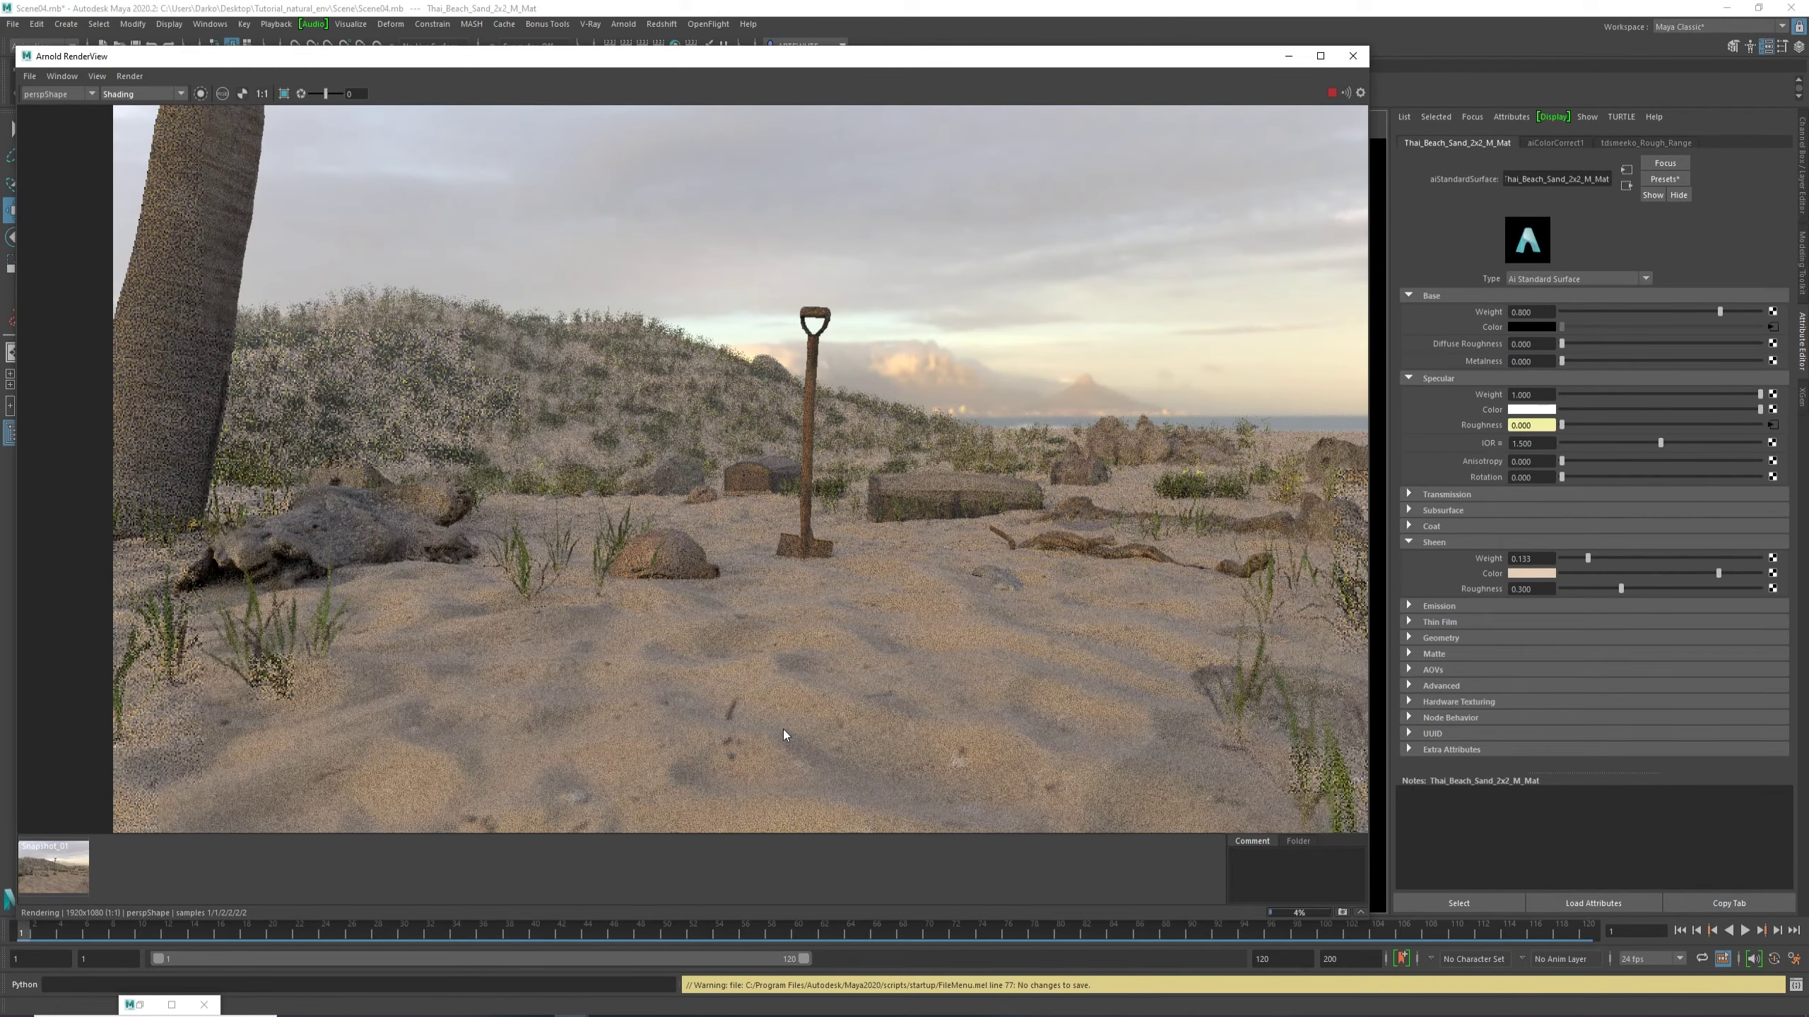
scroll(763, 612, "down", 1)
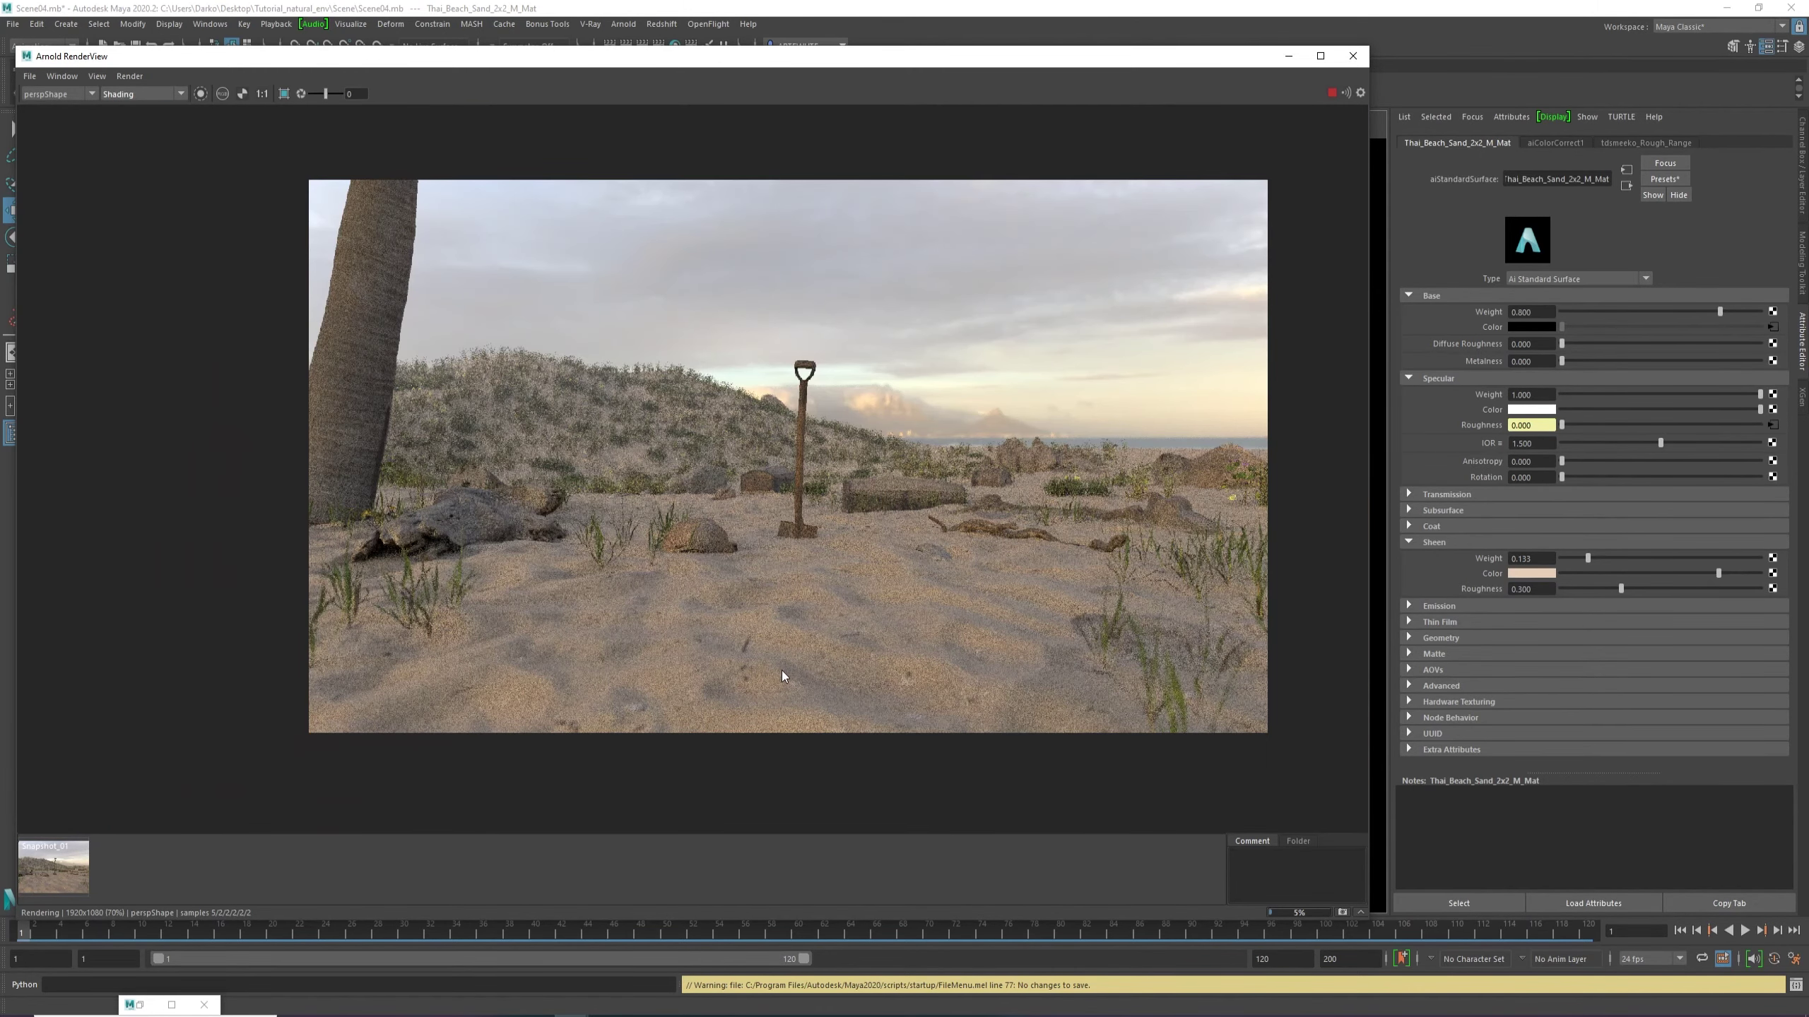
scroll(781, 673, "up", 1)
scroll(915, 496, "up", 1)
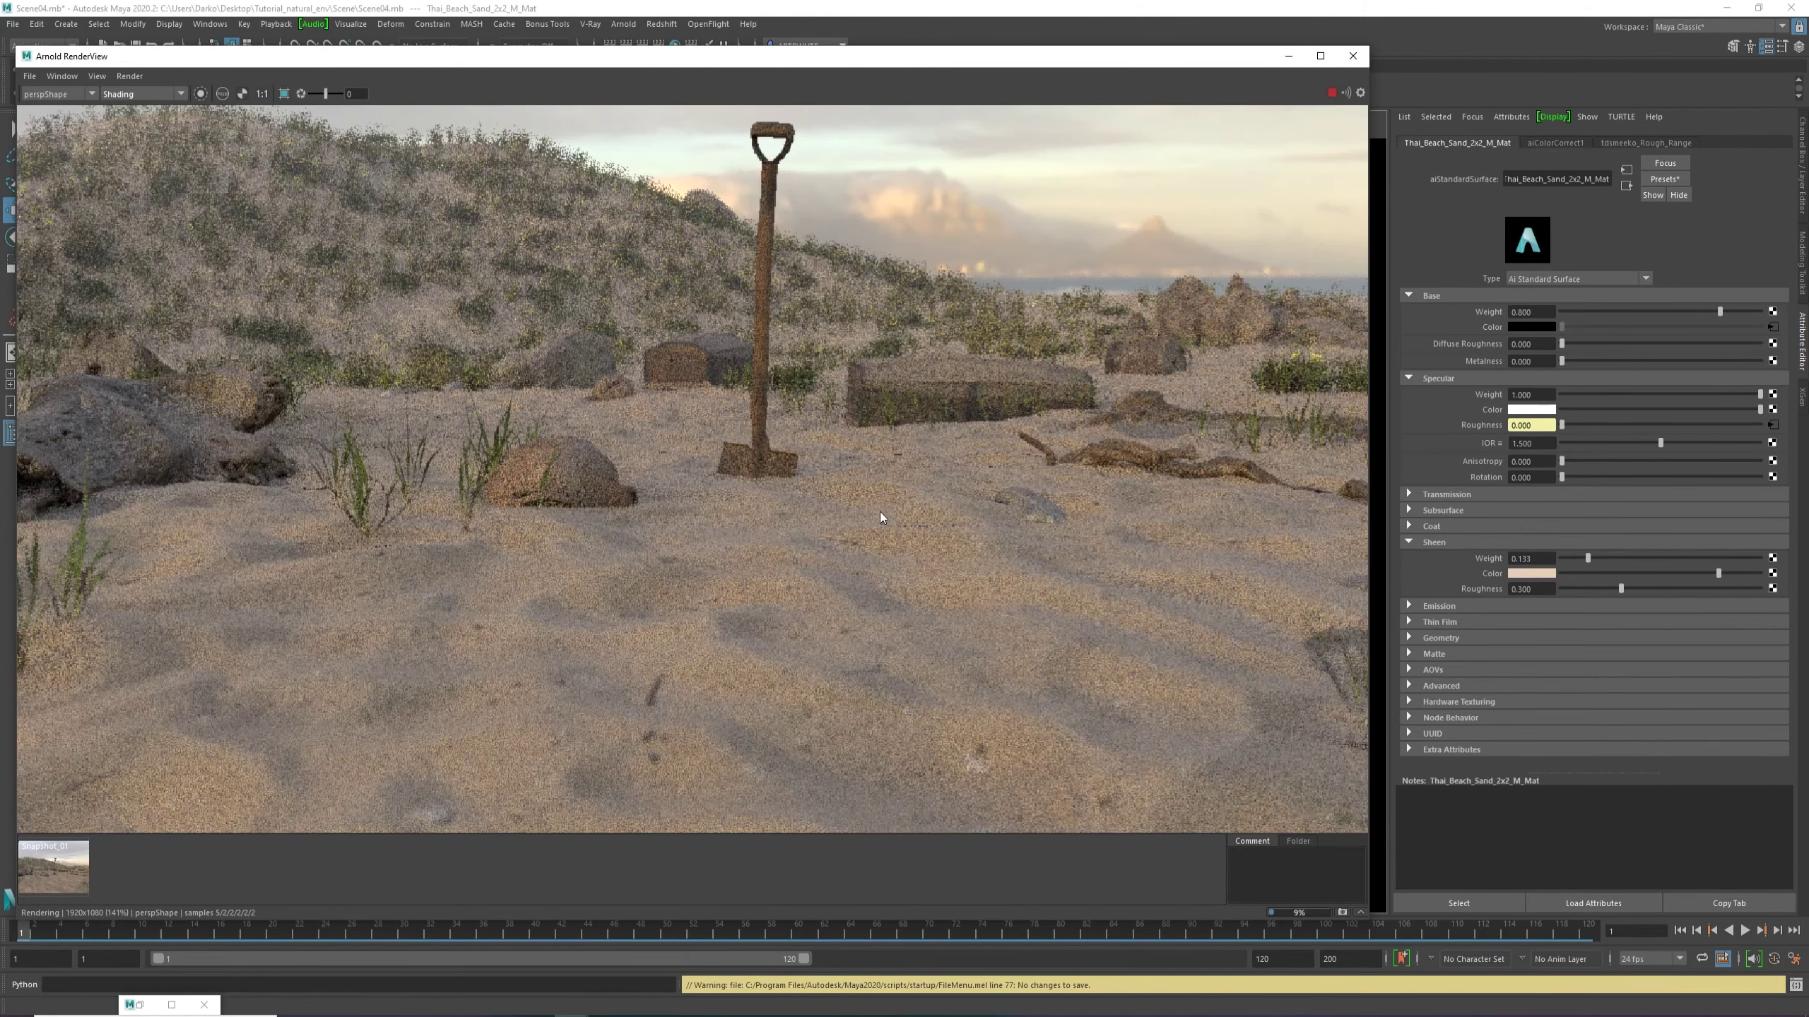
scroll(879, 511, "down", 1)
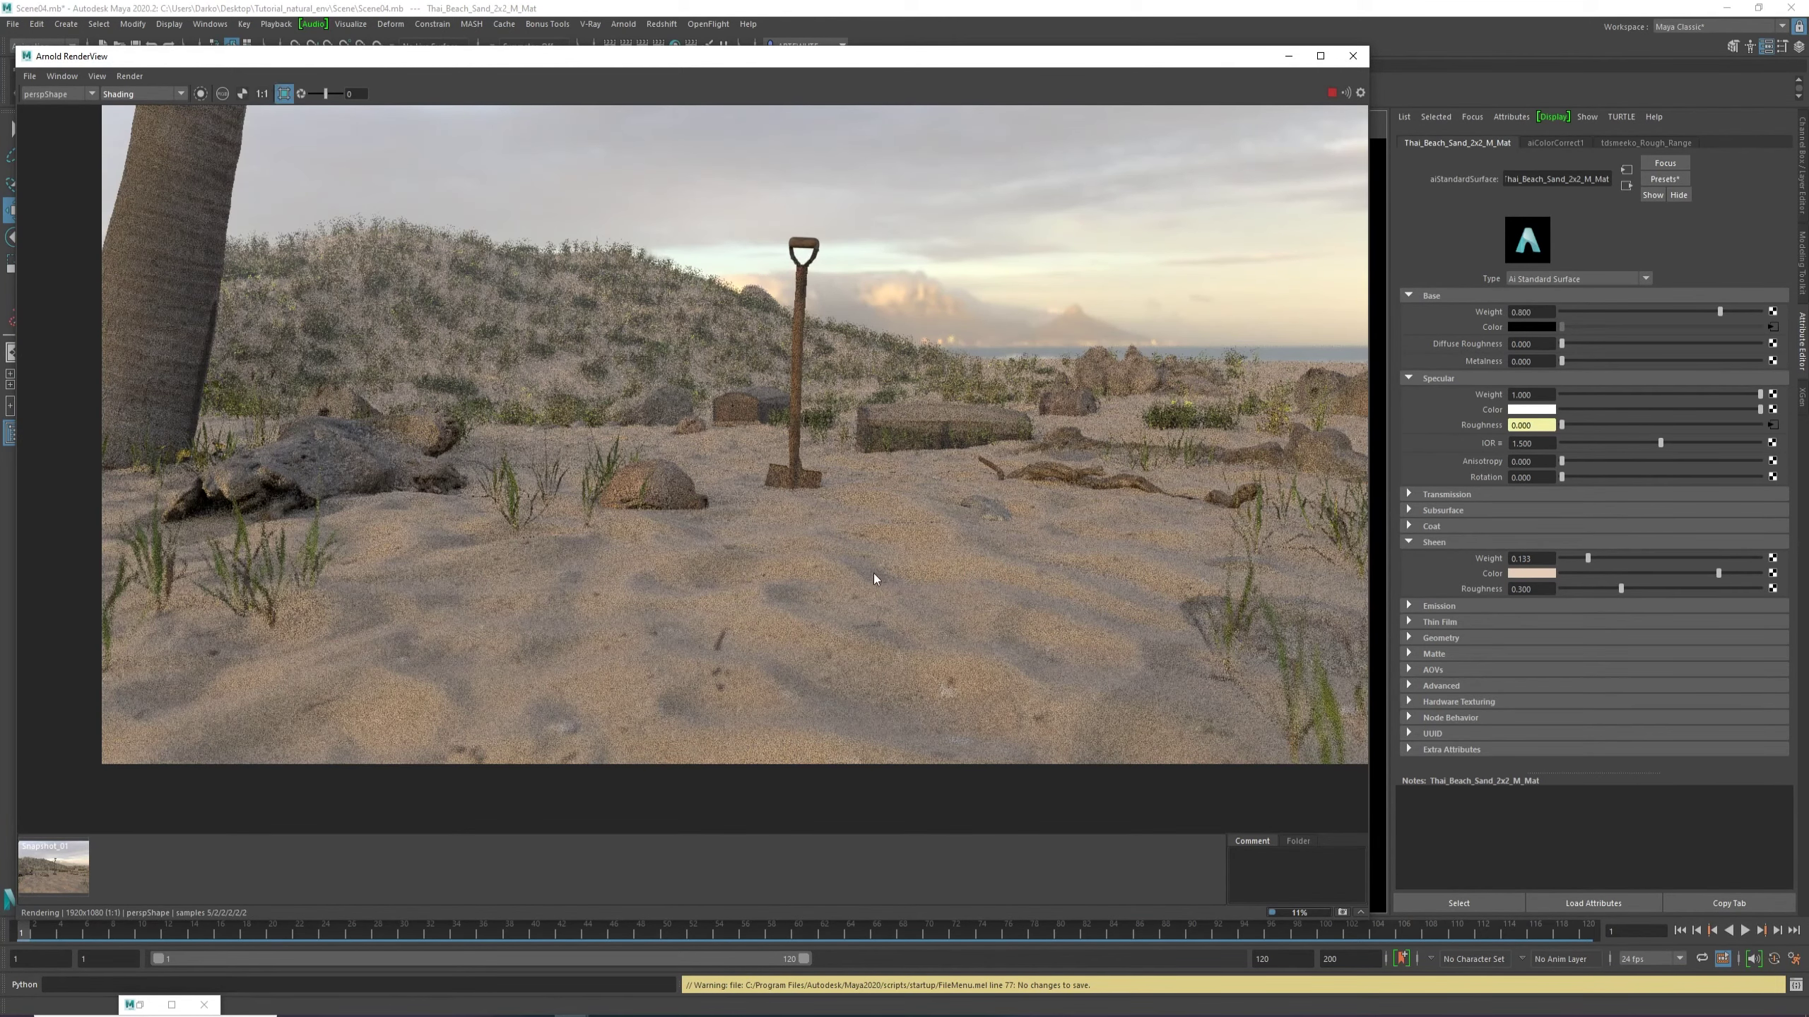
Limit the render to a region around the shovel blade and the sand in front of it for a close check.
left_click_drag(915, 591, 701, 456)
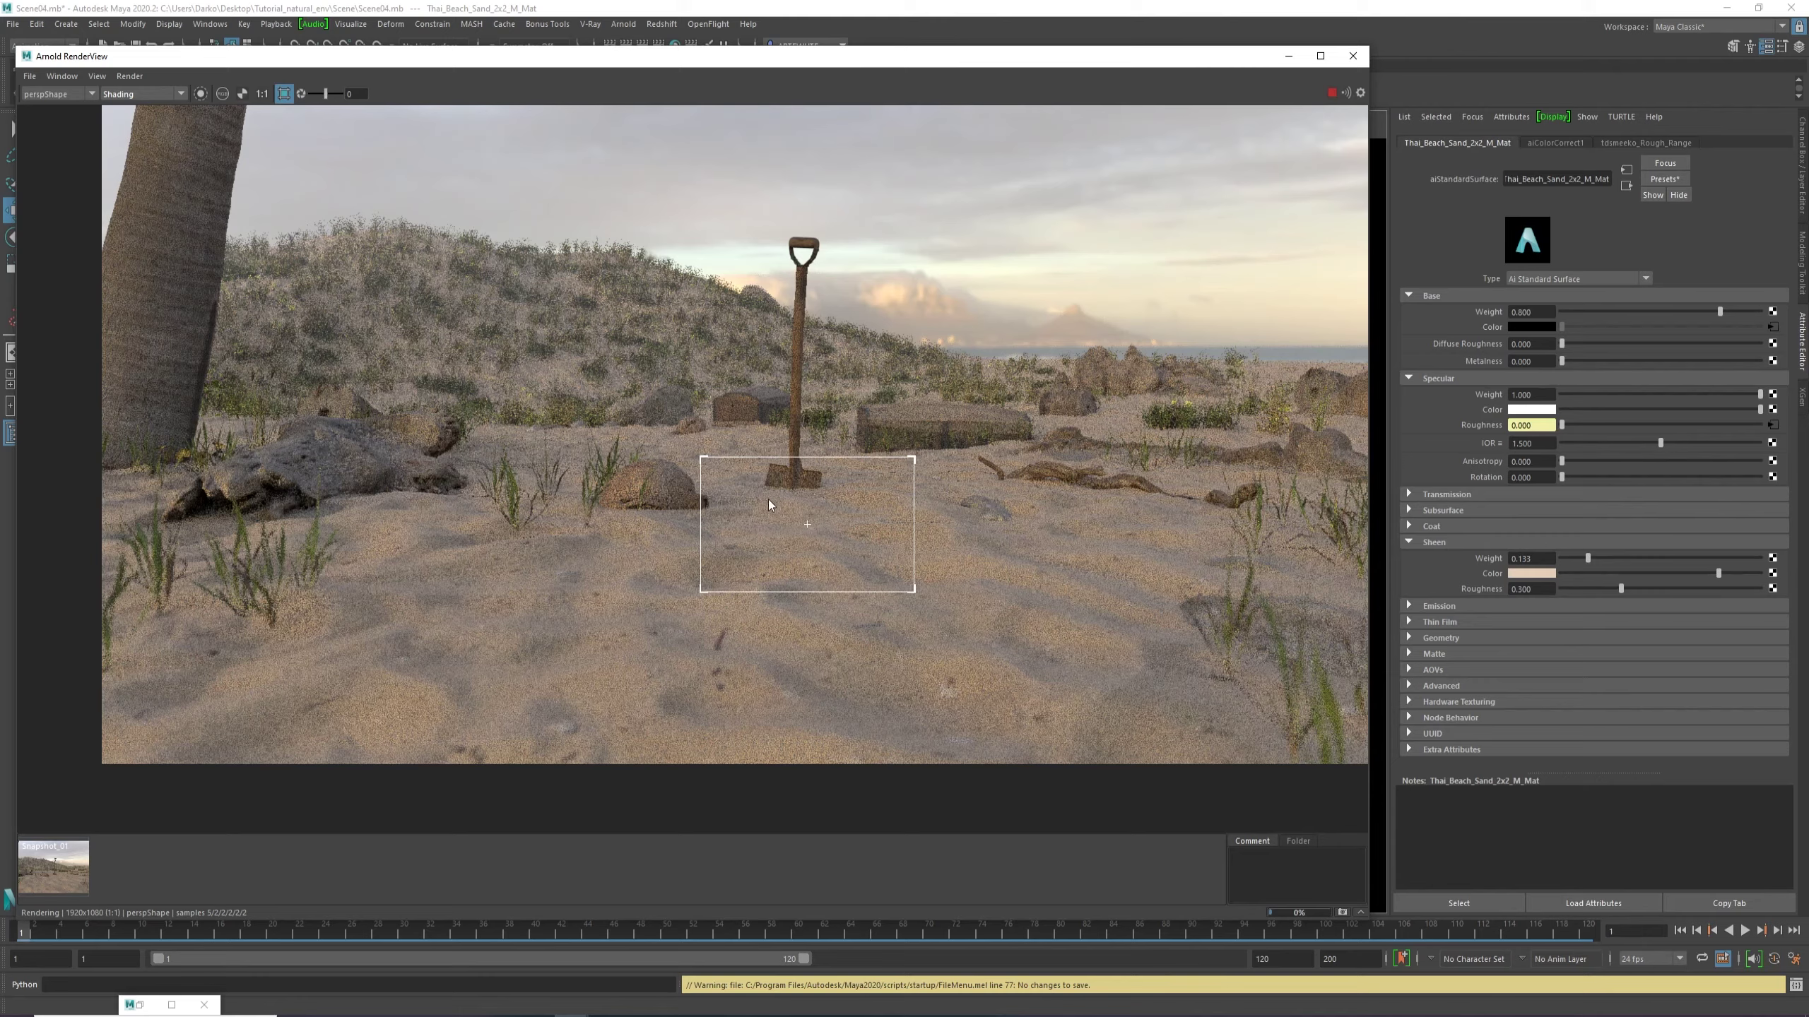
scroll(770, 499, "up", 1)
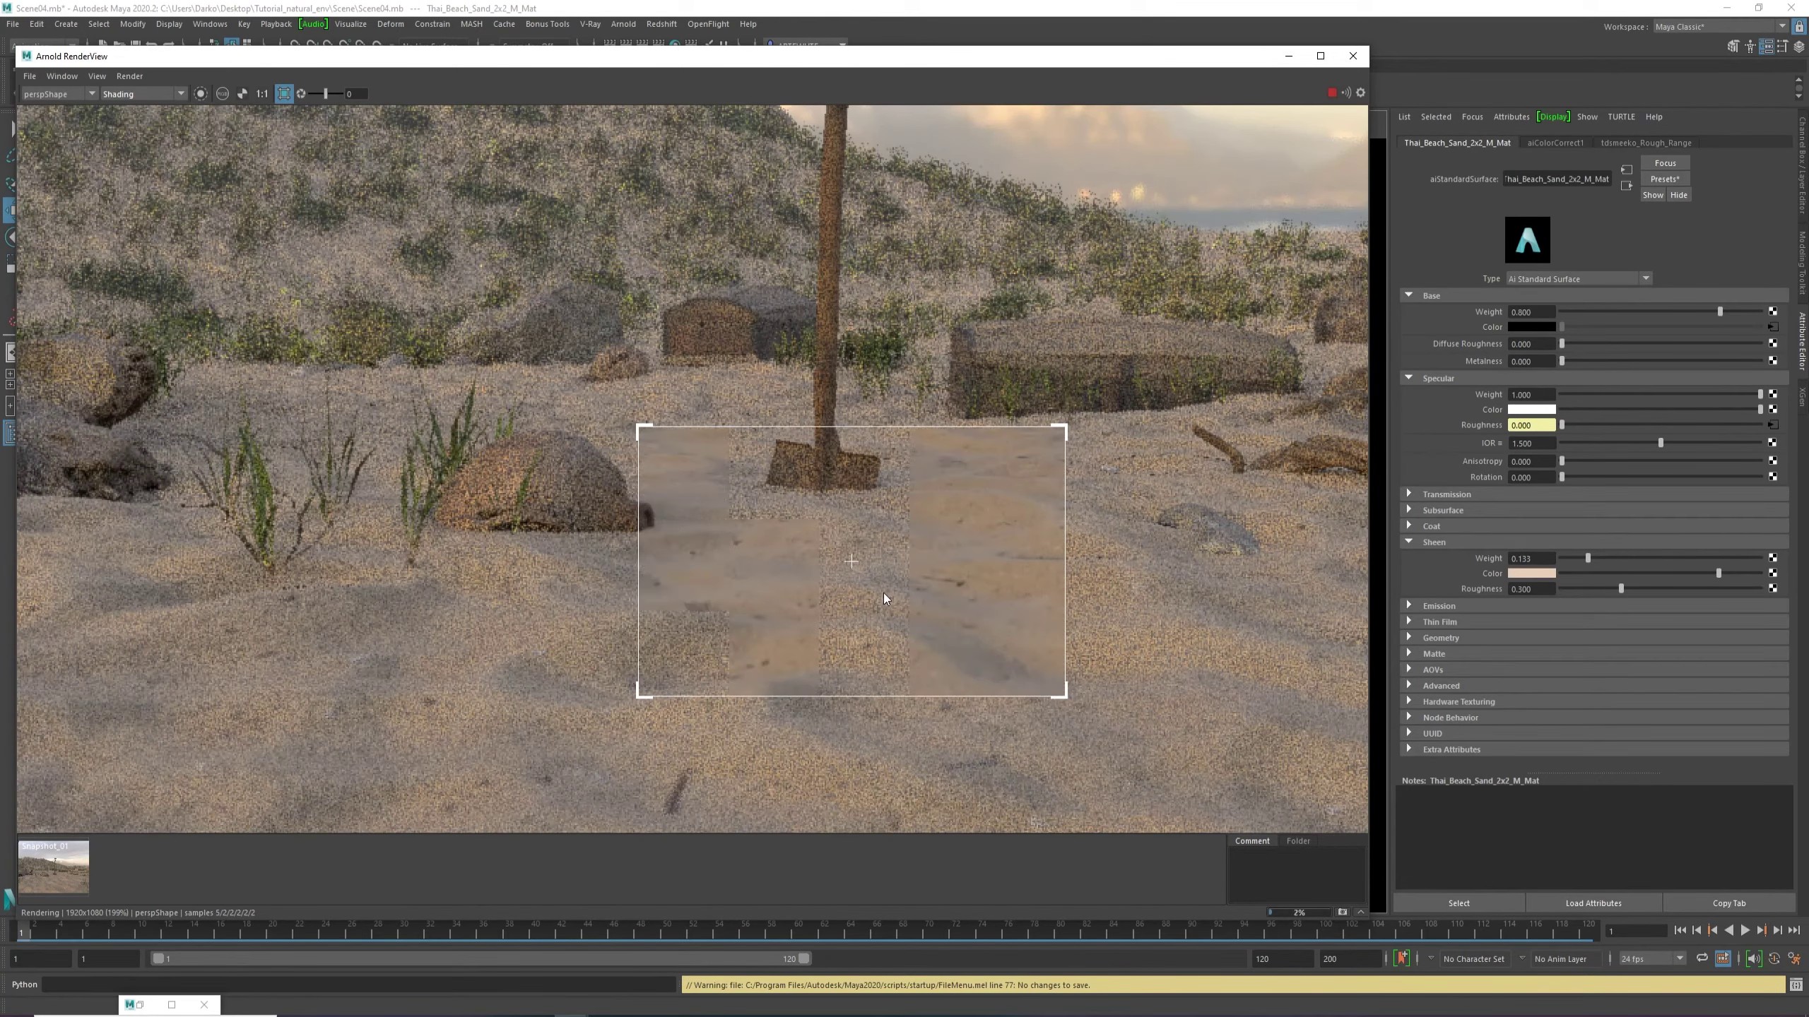
scroll(849, 567, "up", 1)
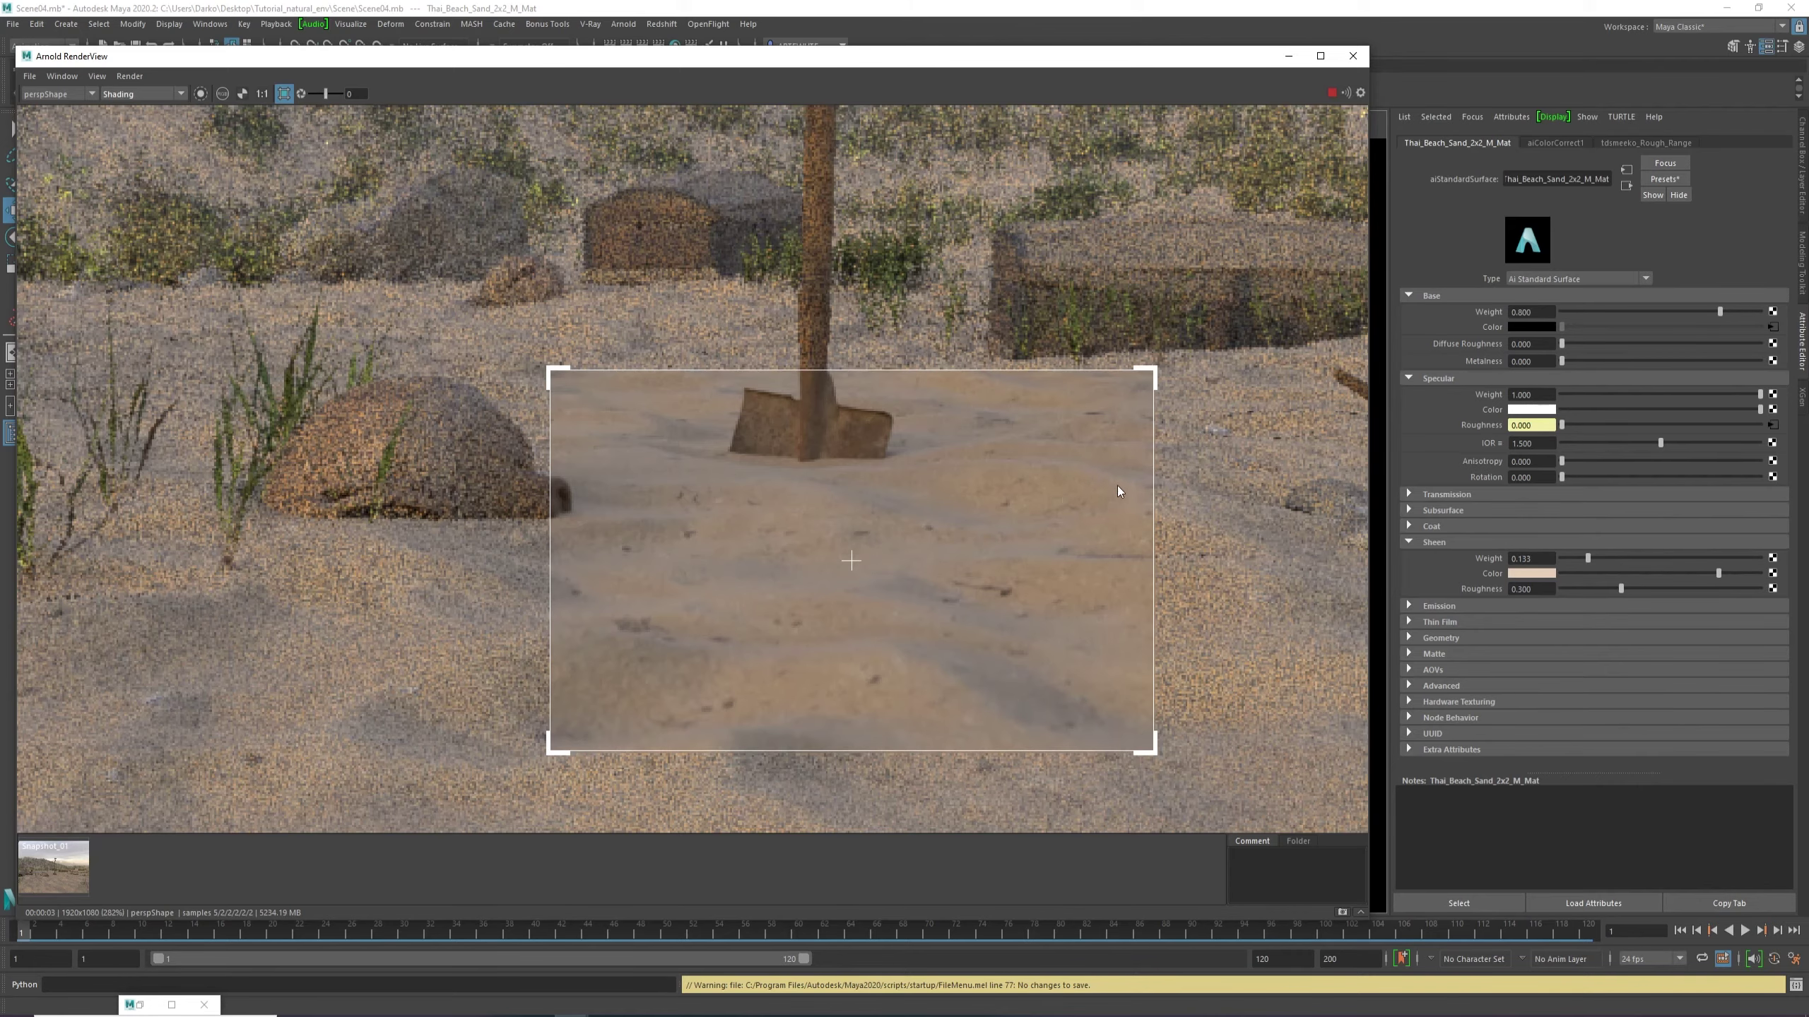
scroll(1039, 492, "down", 1)
scroll(1039, 494, "up", 1)
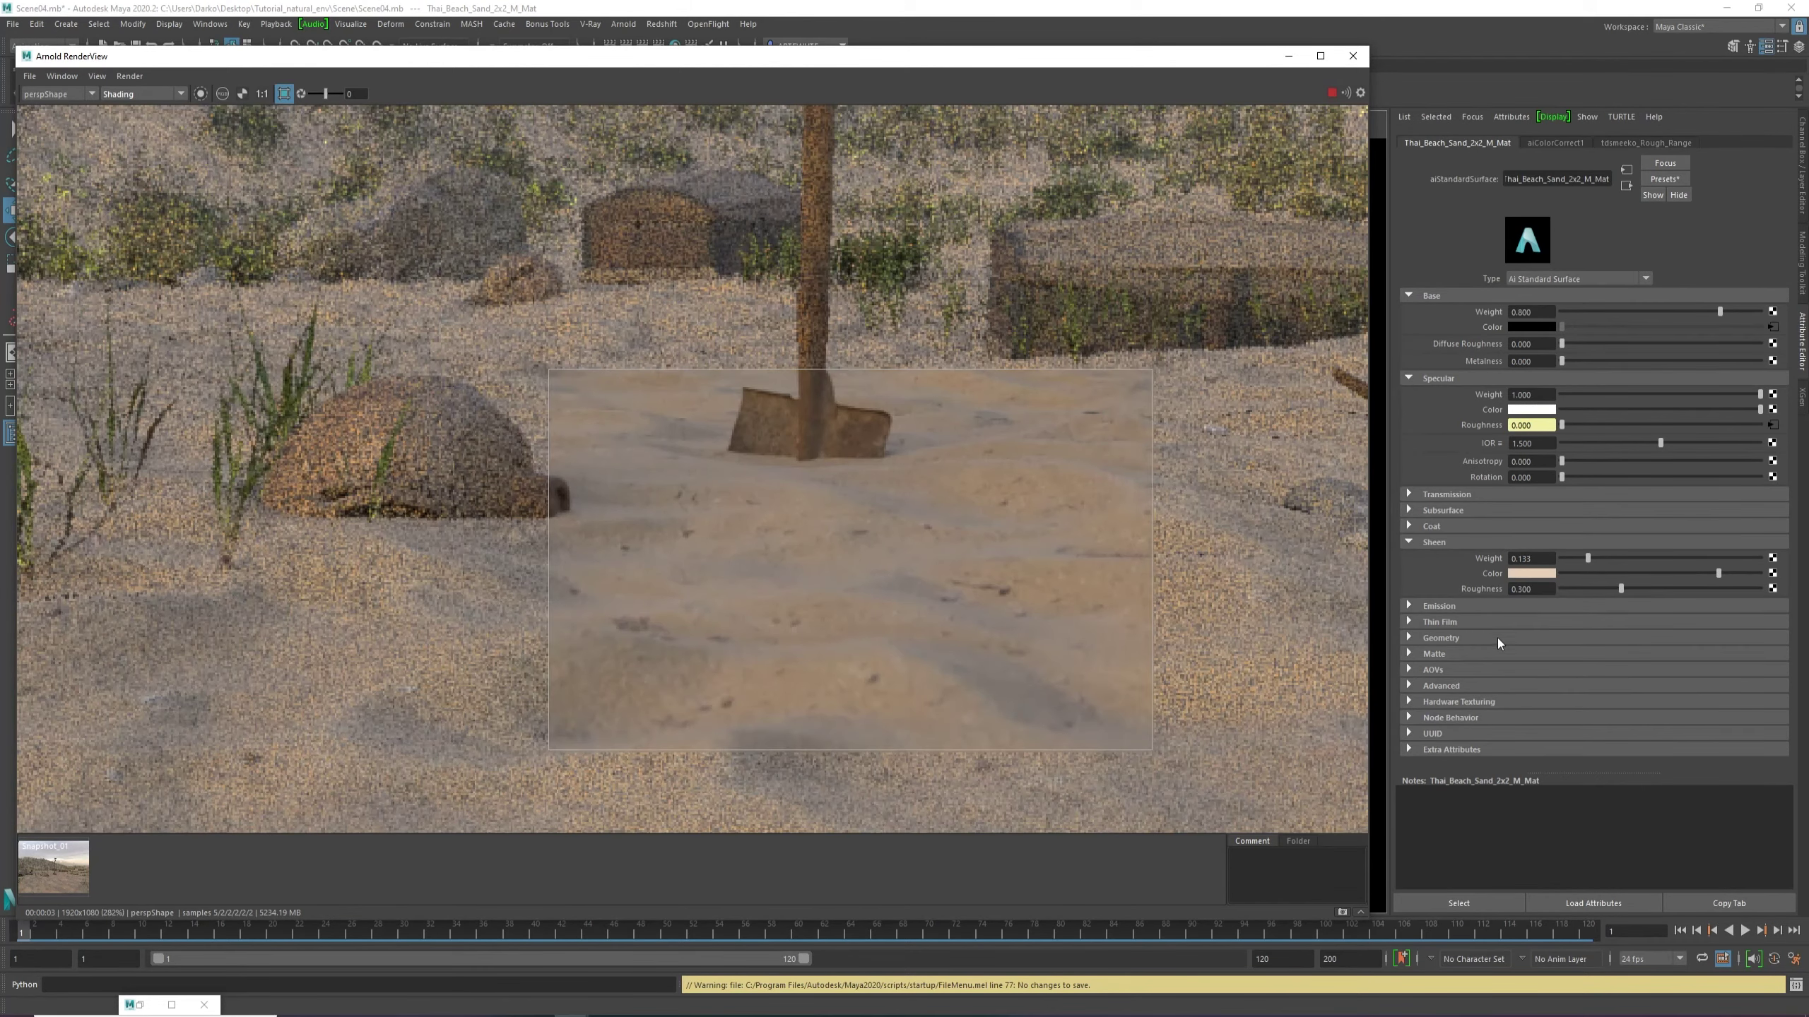
Set the sand material's Sheen roughness to 0.1 and check the sand in the render region.
double_click(1529, 559)
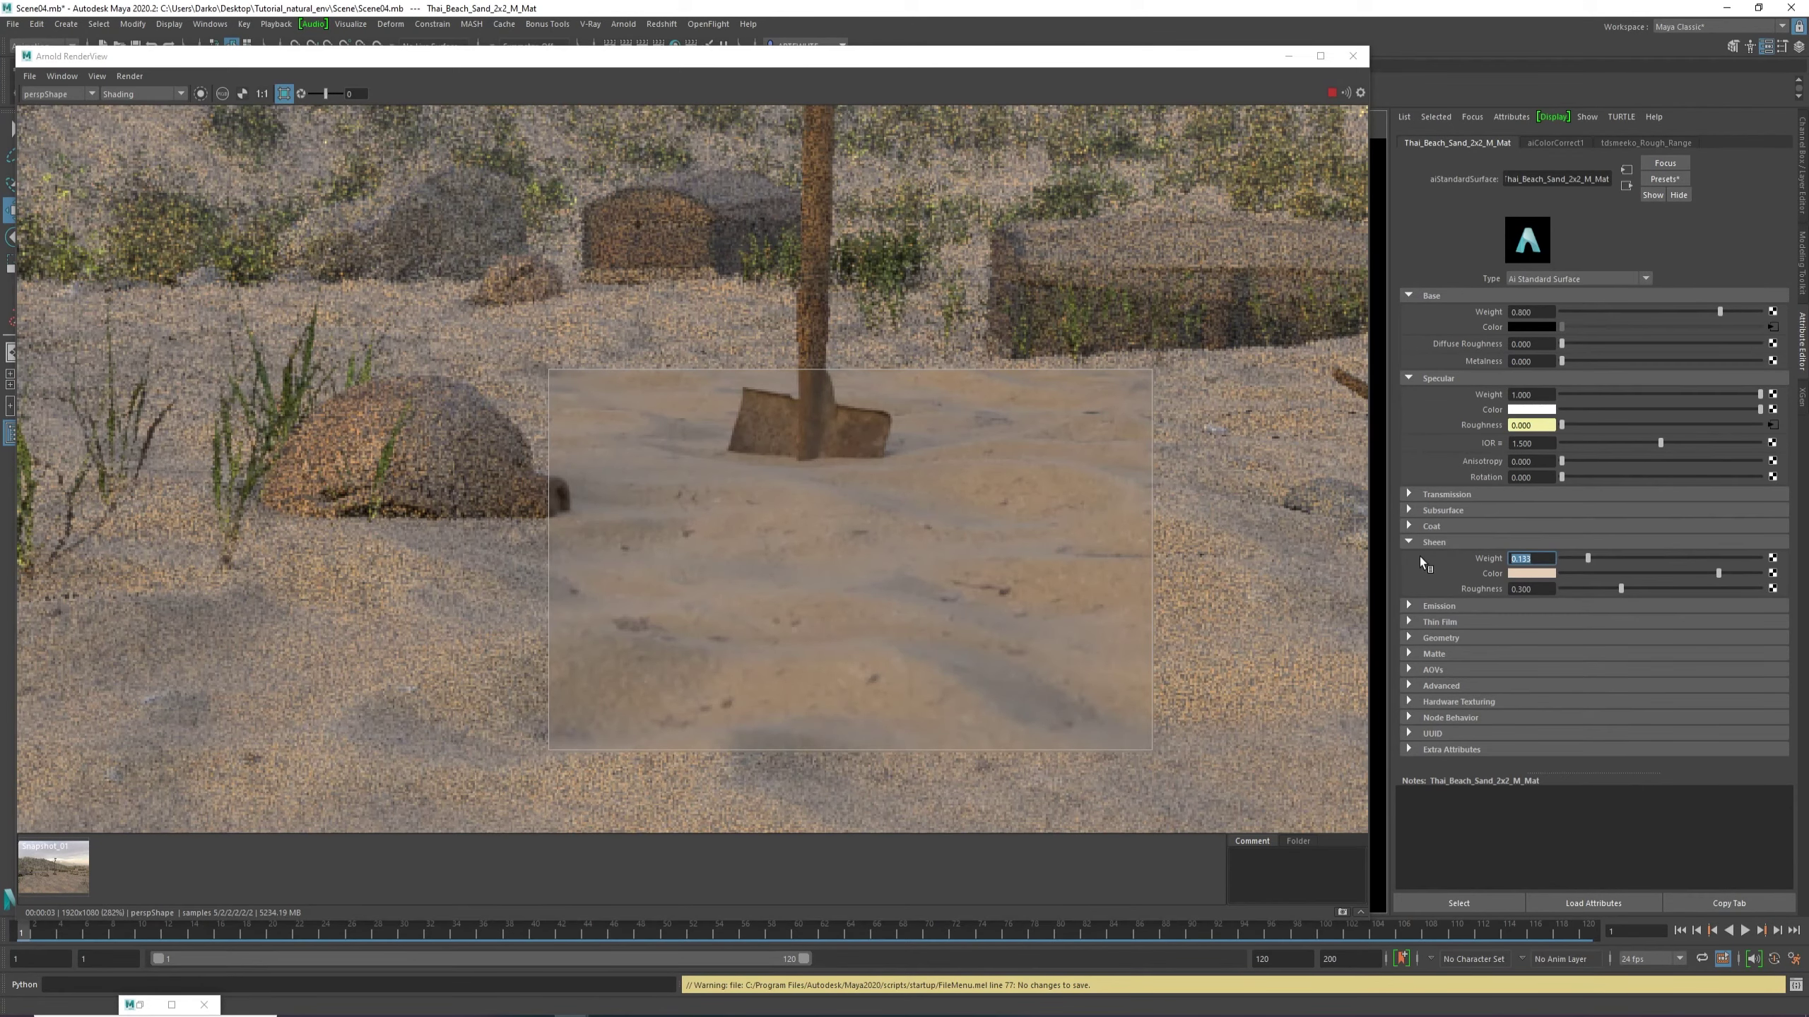
key("Tab")
double_click(1532, 590)
type("0.1")
key("Return")
scroll(855, 490, "down", 3)
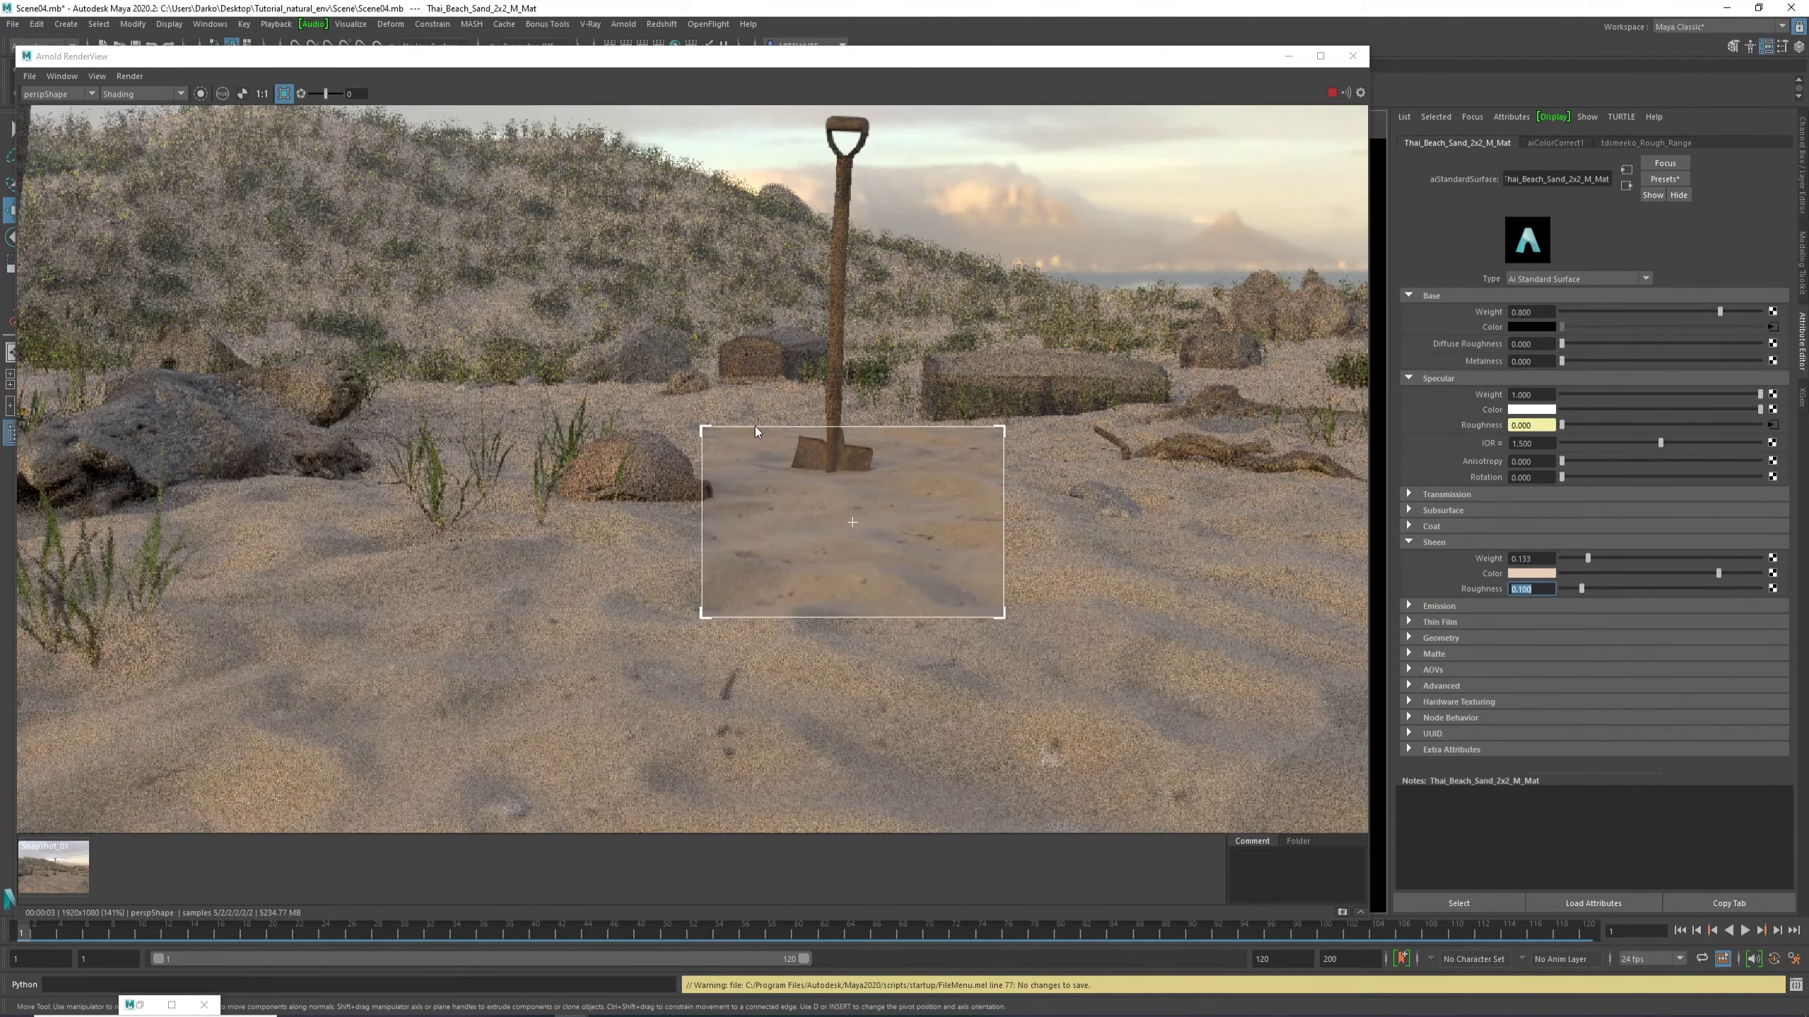
scroll(755, 427, "up", 5)
scroll(755, 427, "down", 4)
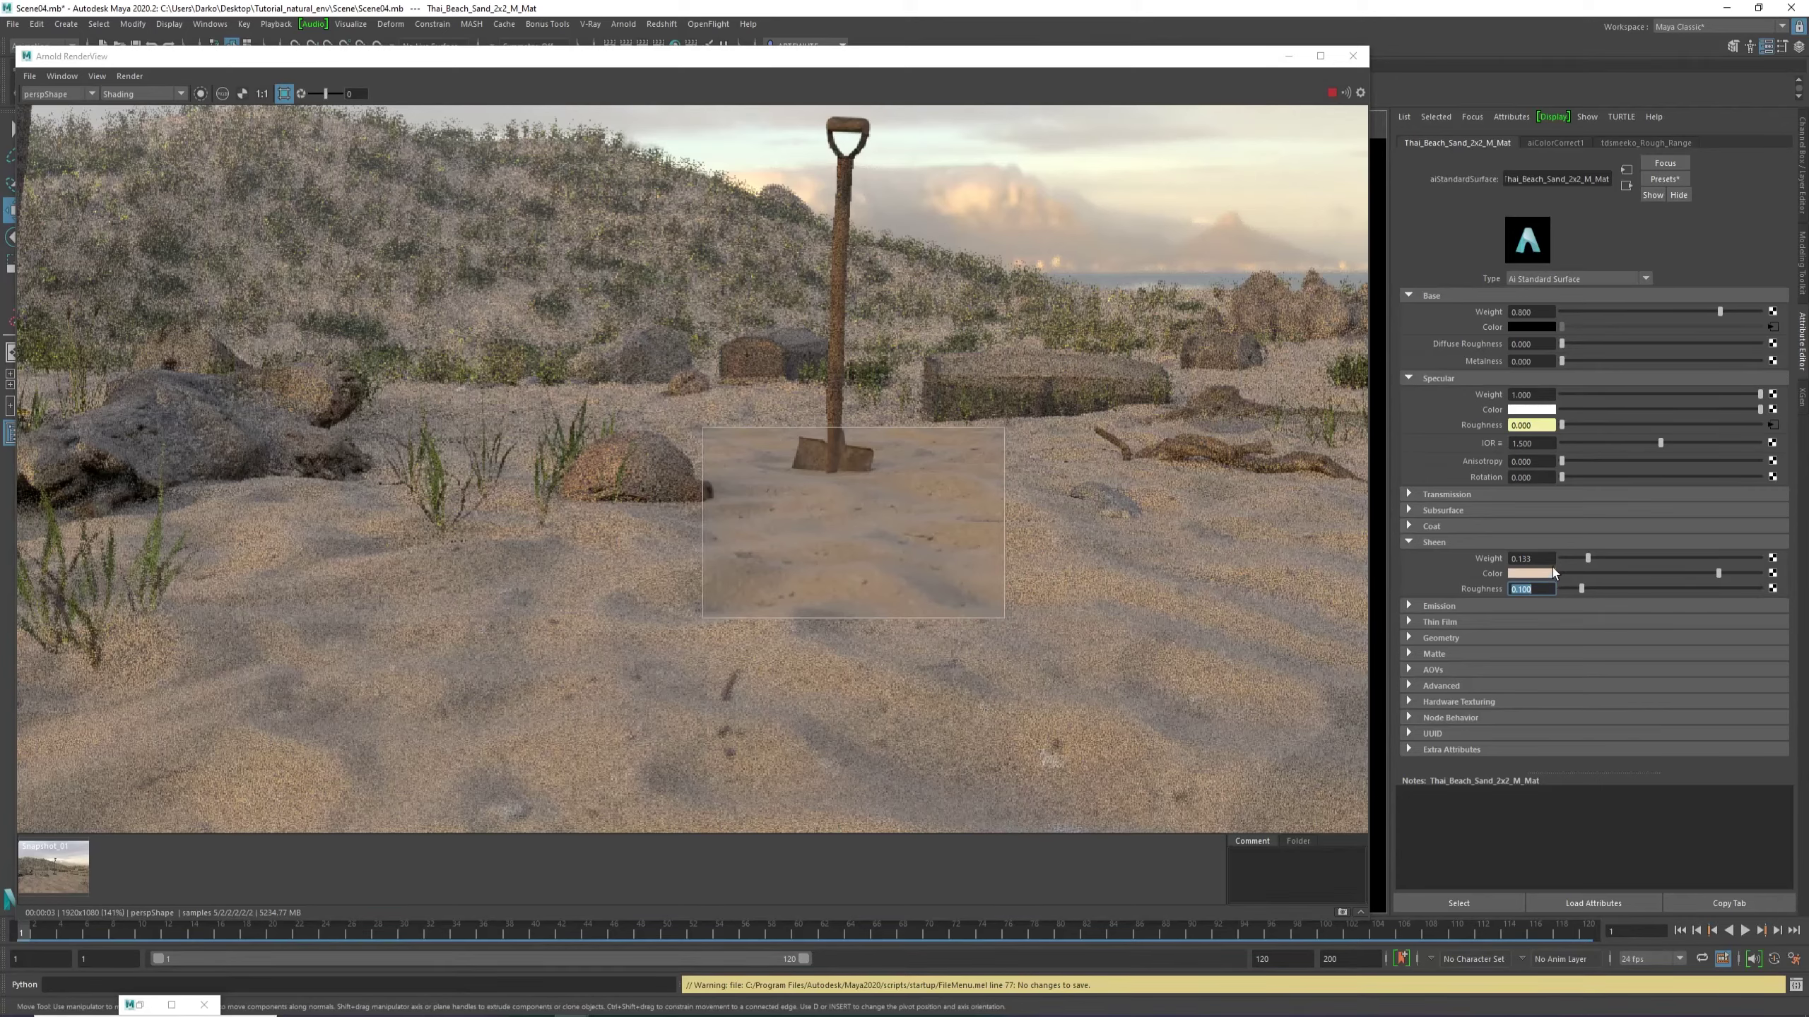
Set the sand material's Sheen weight to 0.1 and check the sand around the shovel blade.
left_click_drag(1540, 559, 1474, 559)
type("0.100")
key("Return")
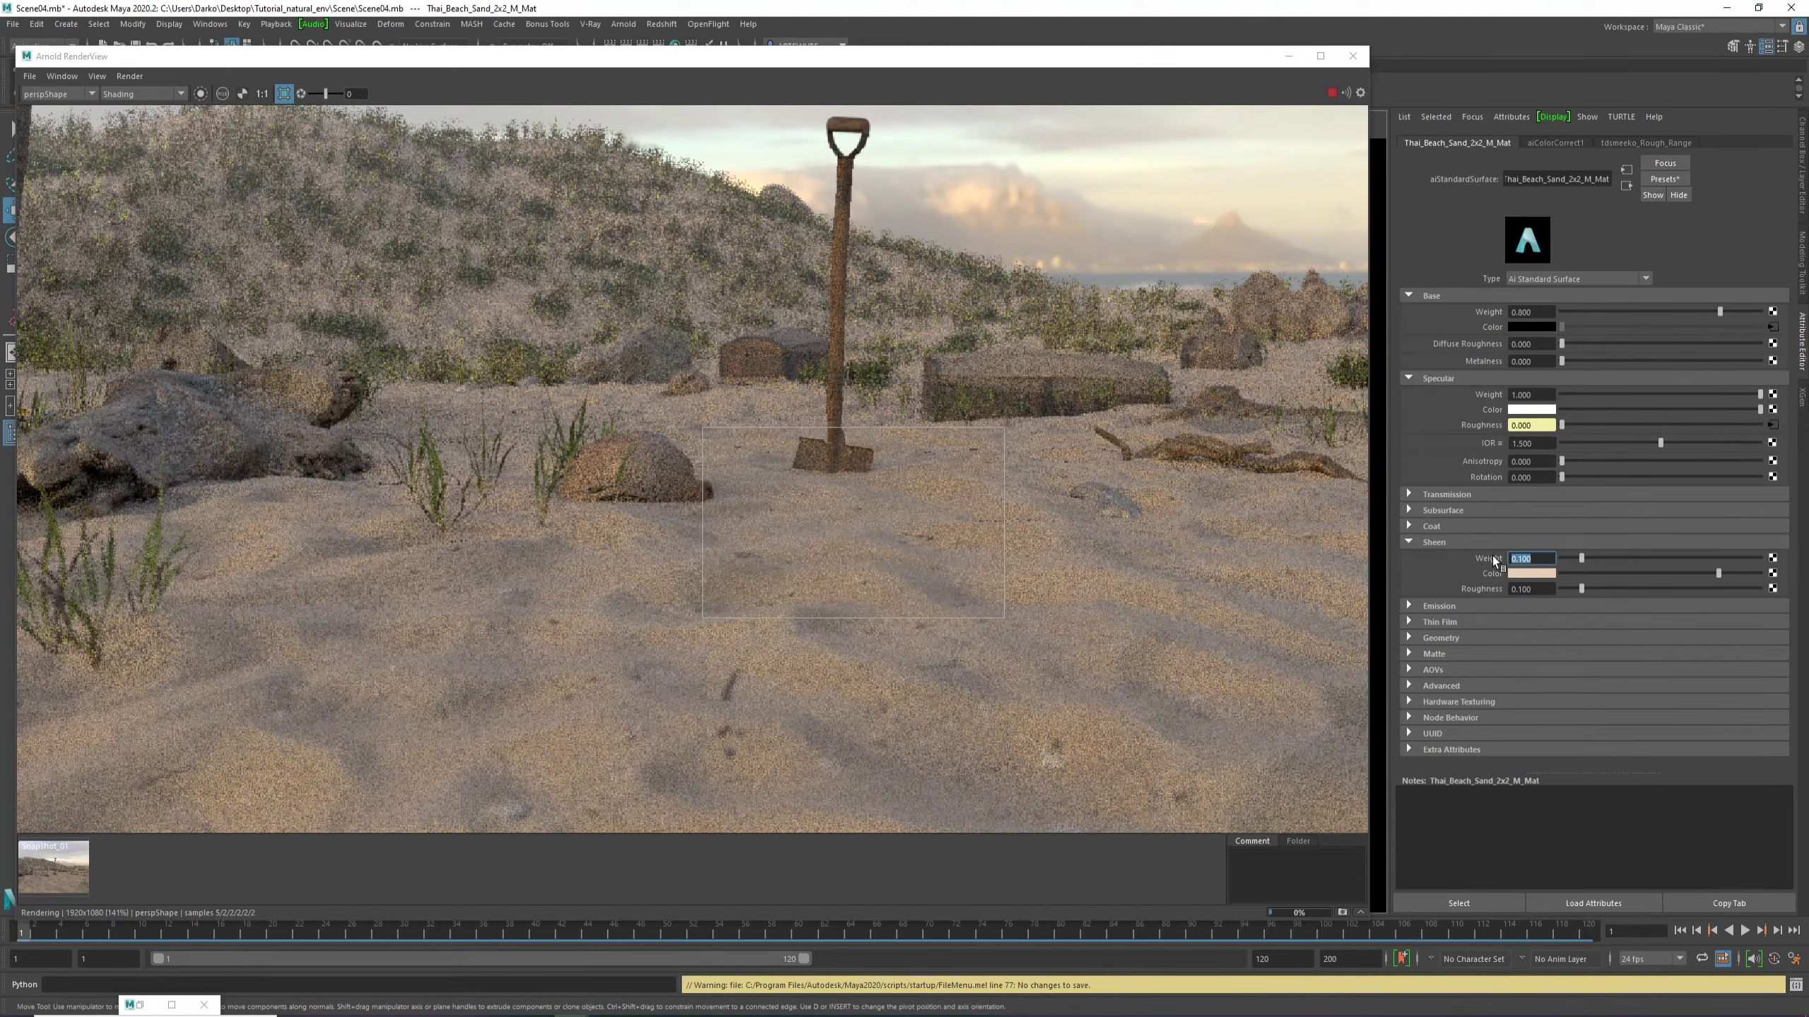
scroll(836, 496, "up", 2)
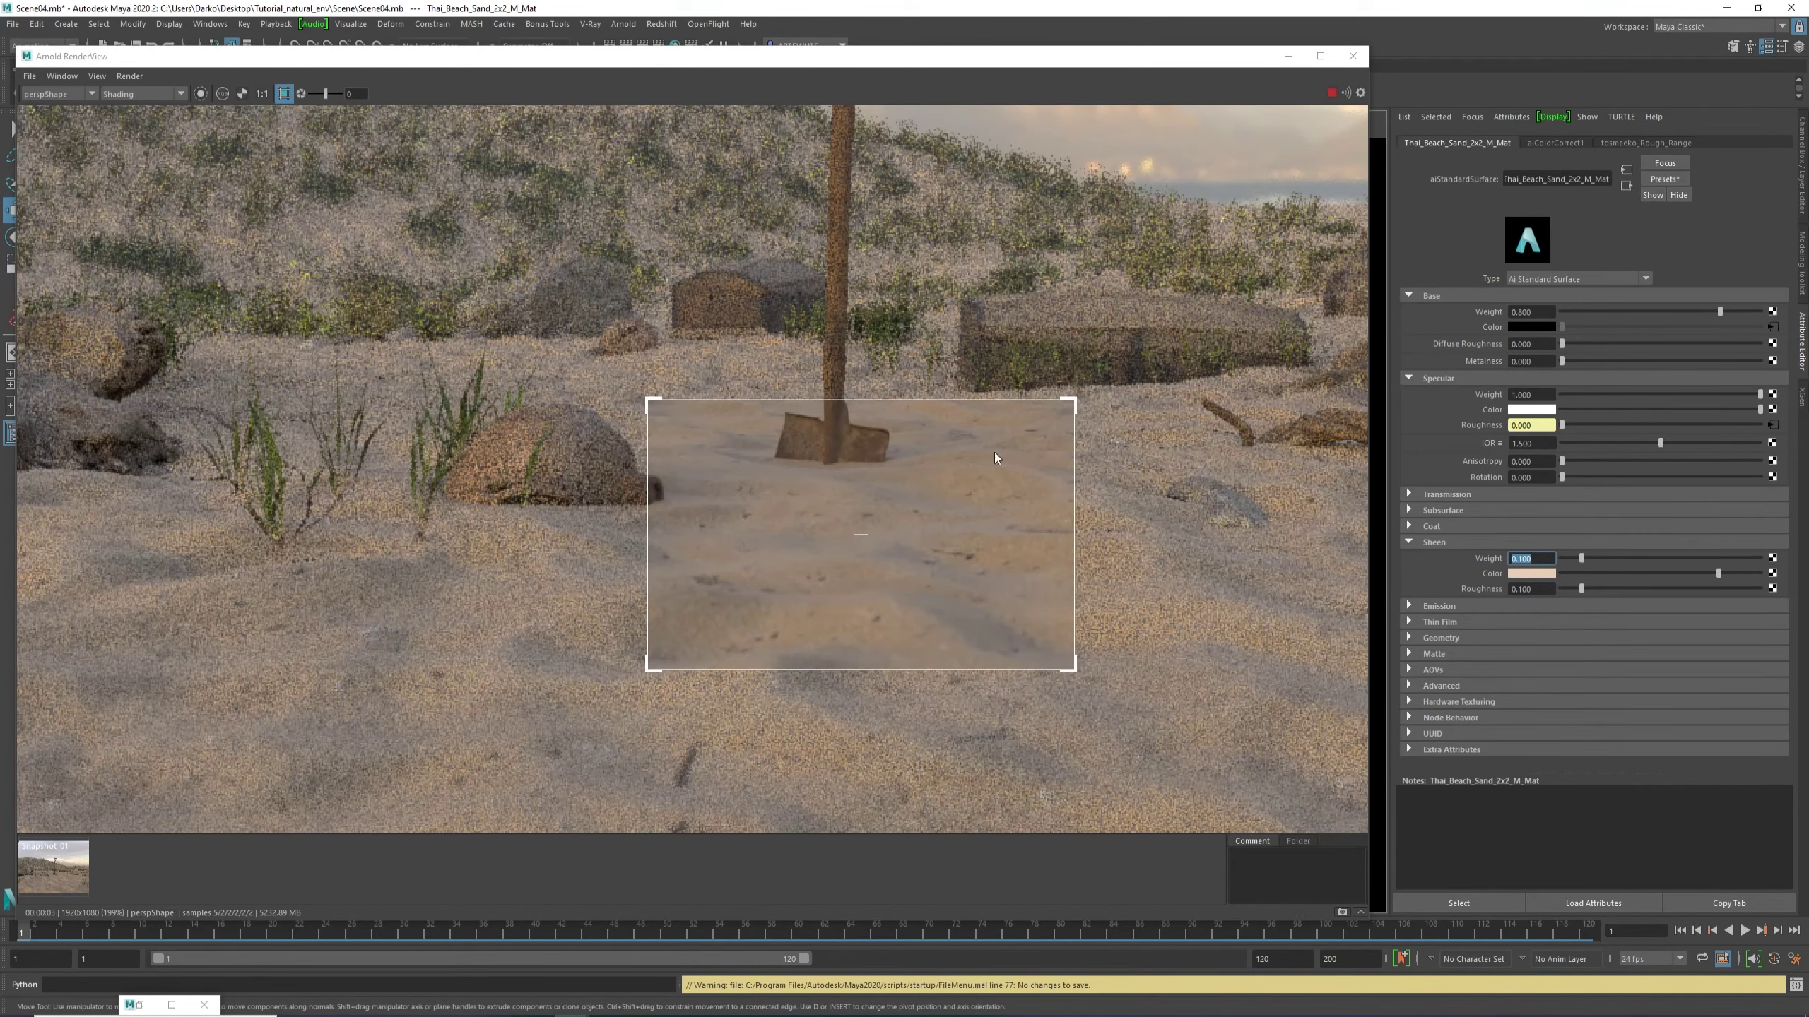
scroll(933, 578, "down", 2)
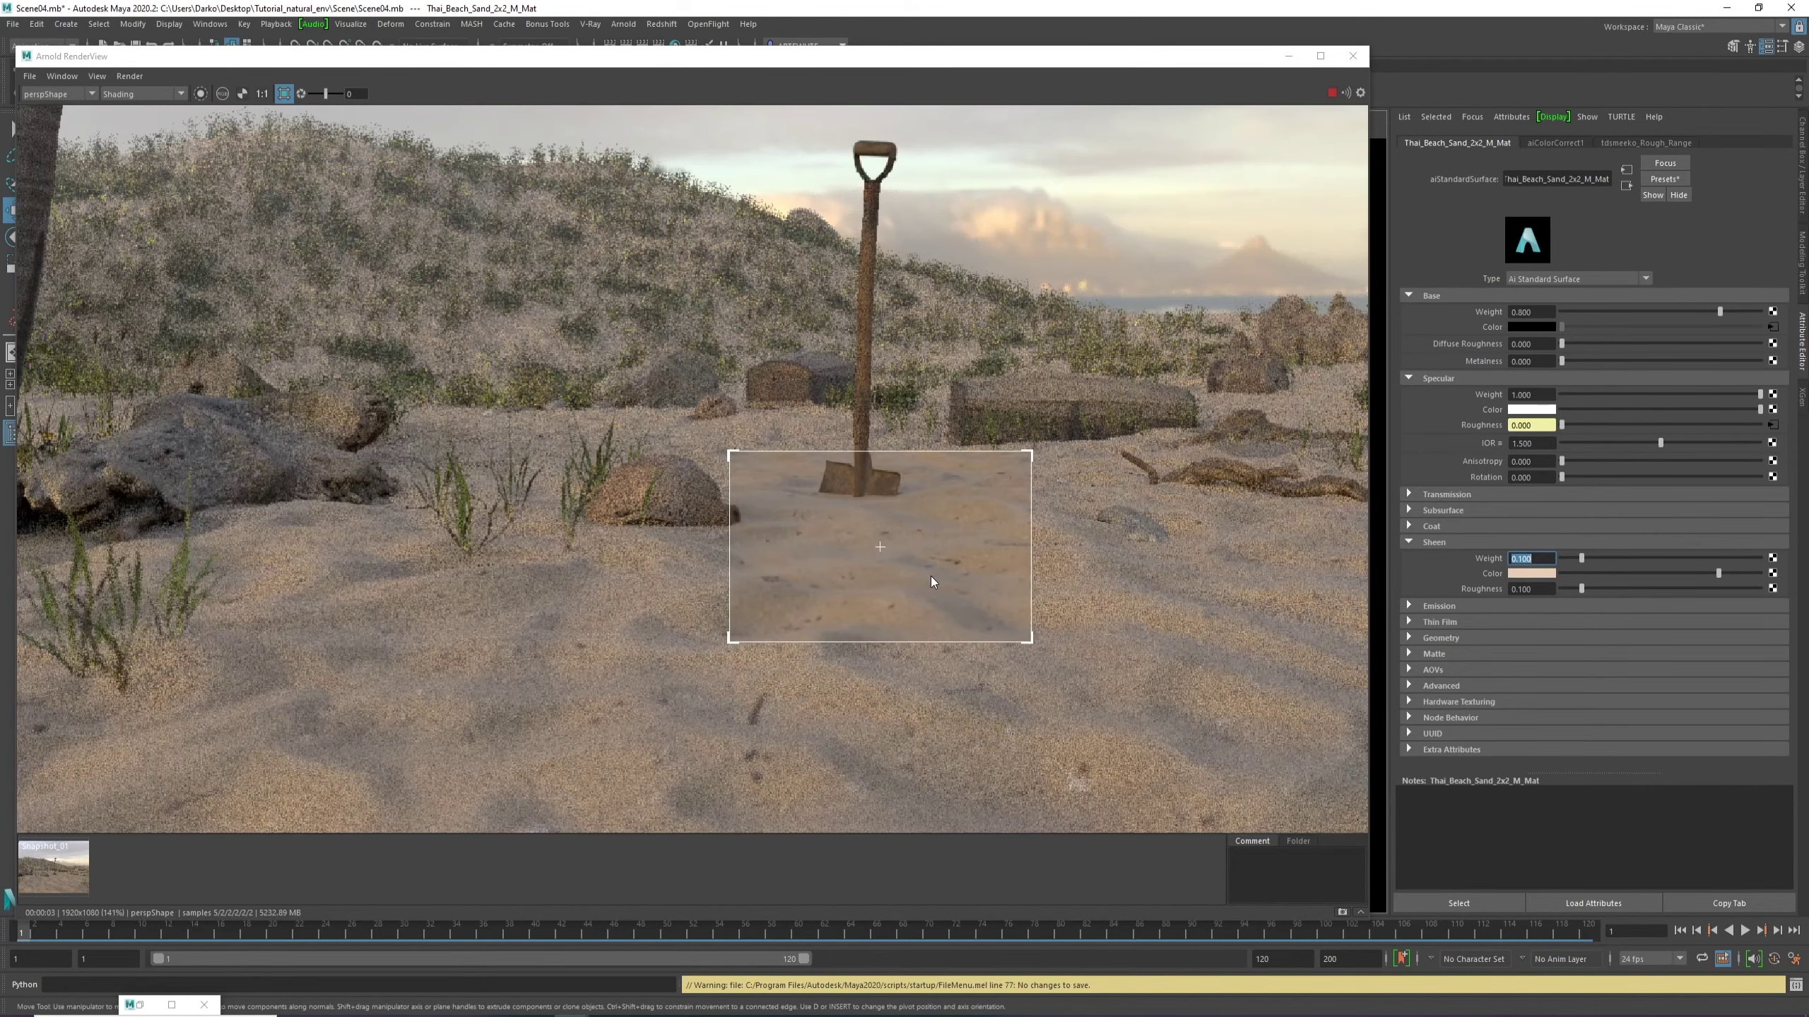
Turn off the region render and review the sand's sheen across the full beach frame as it refines.
left_click(284, 94)
scroll(784, 428, "down", 4)
scroll(770, 279, "up", 1)
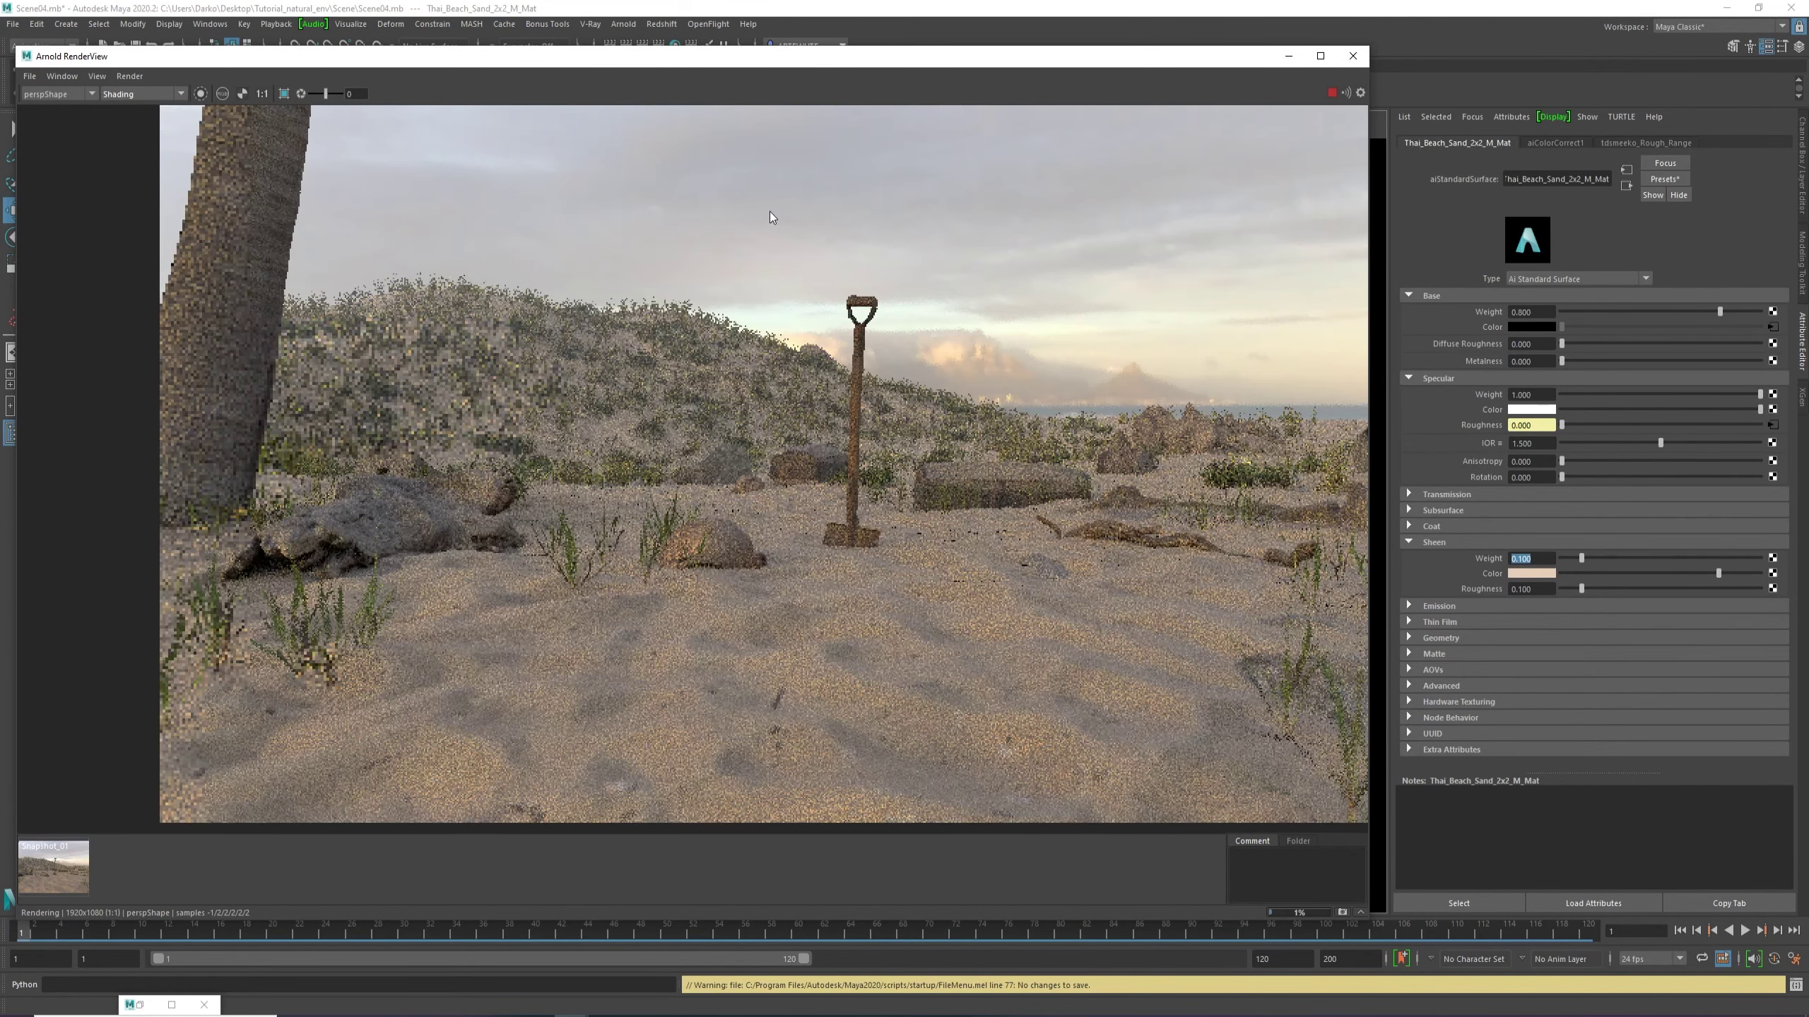
scroll(770, 210, "down", 2)
scroll(802, 137, "up", 2)
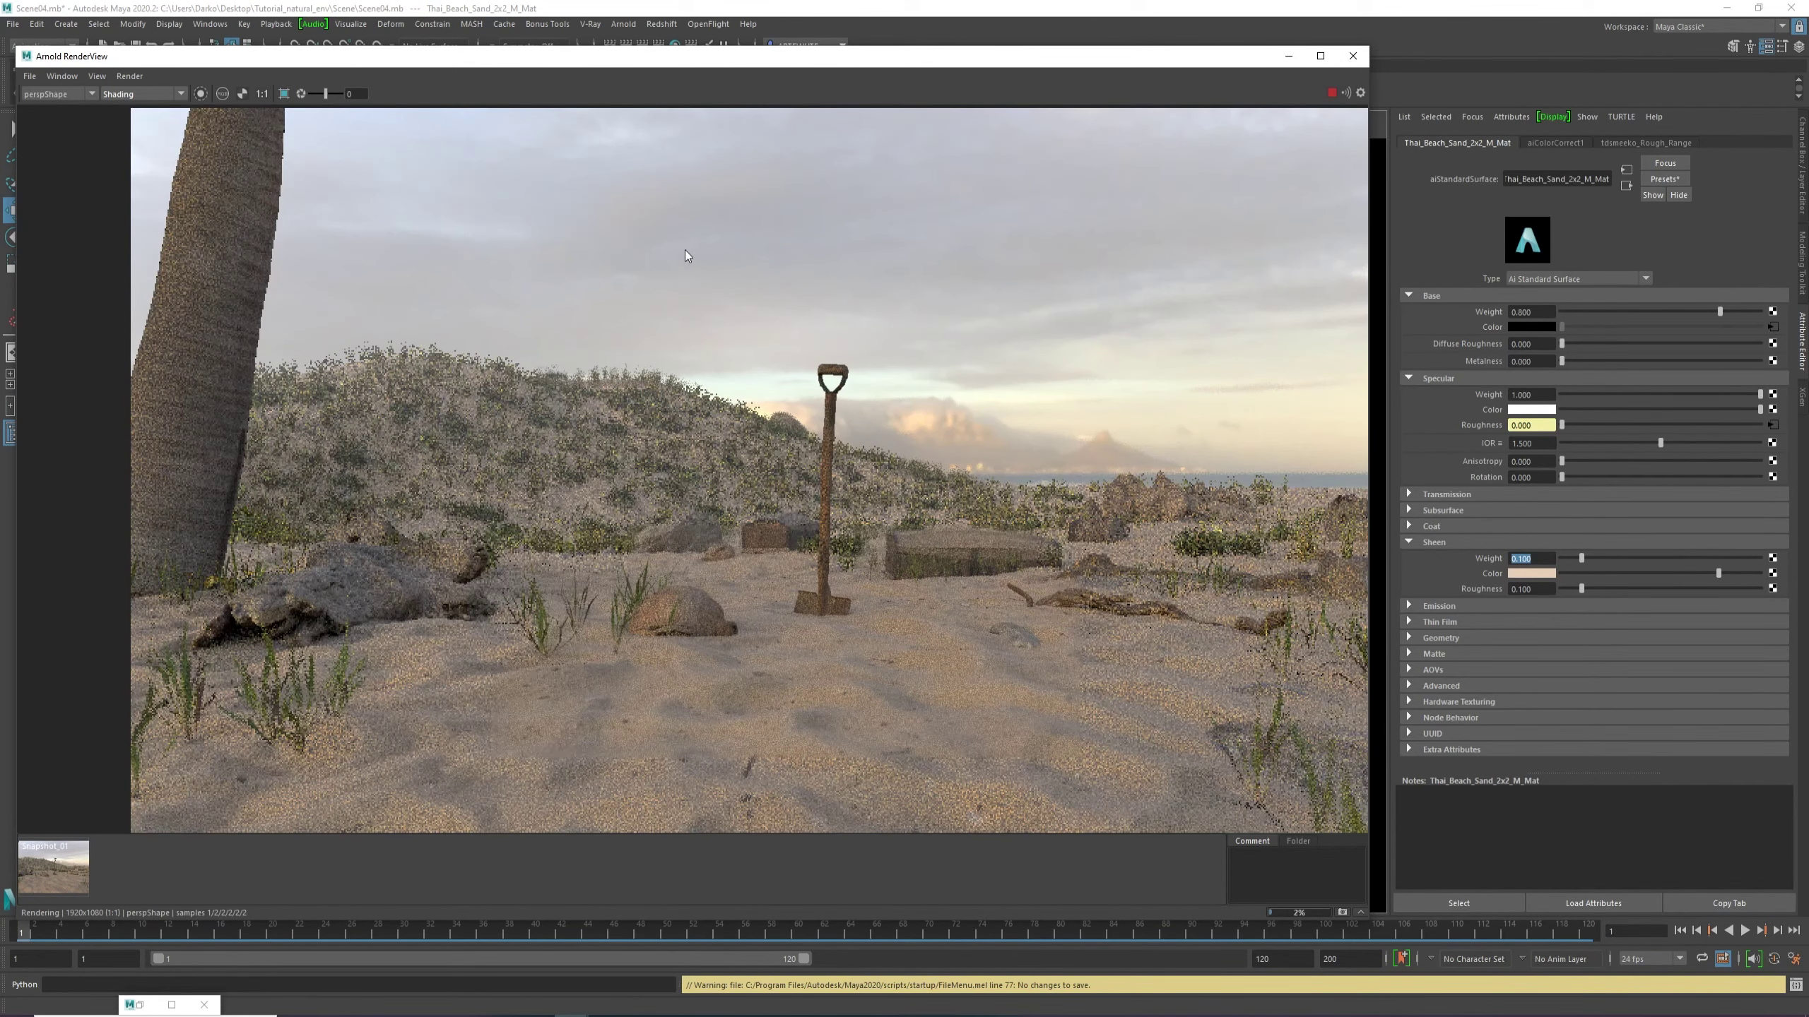
scroll(784, 228, "down", 1)
scroll(971, 183, "up", 1)
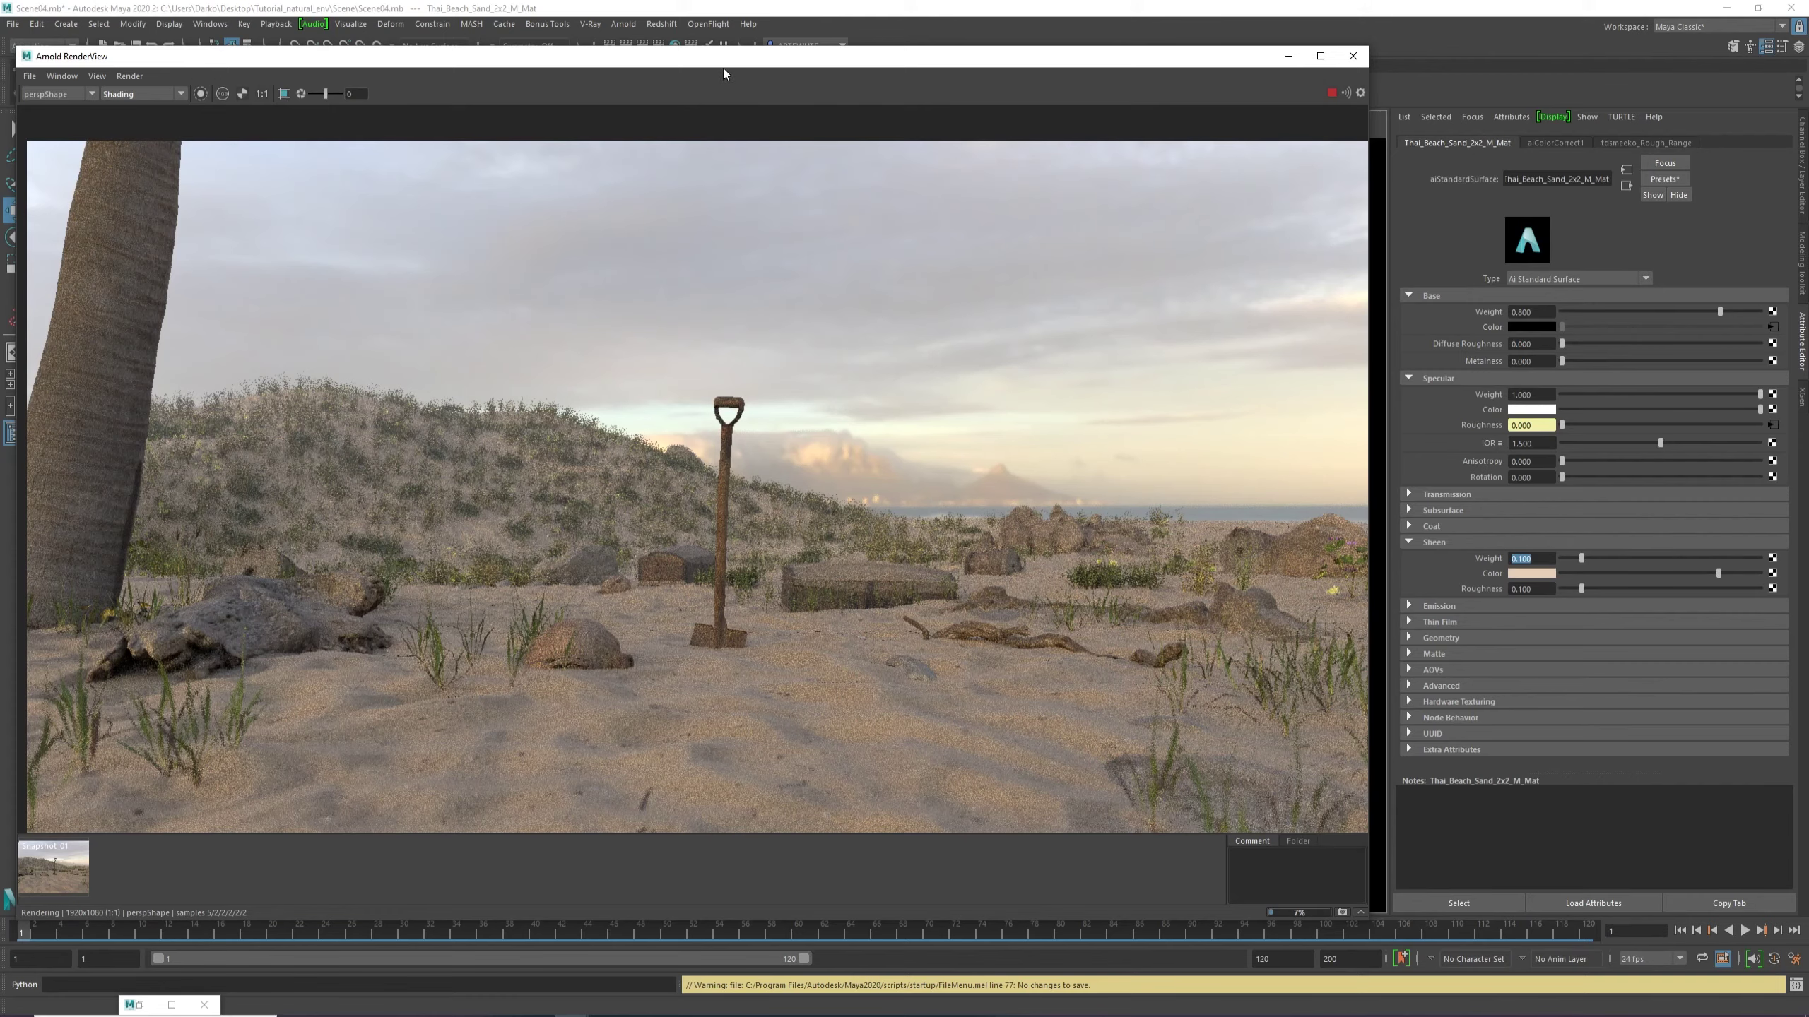
left_click_drag(724, 68, 932, 46)
scroll(809, 260, "down", 2)
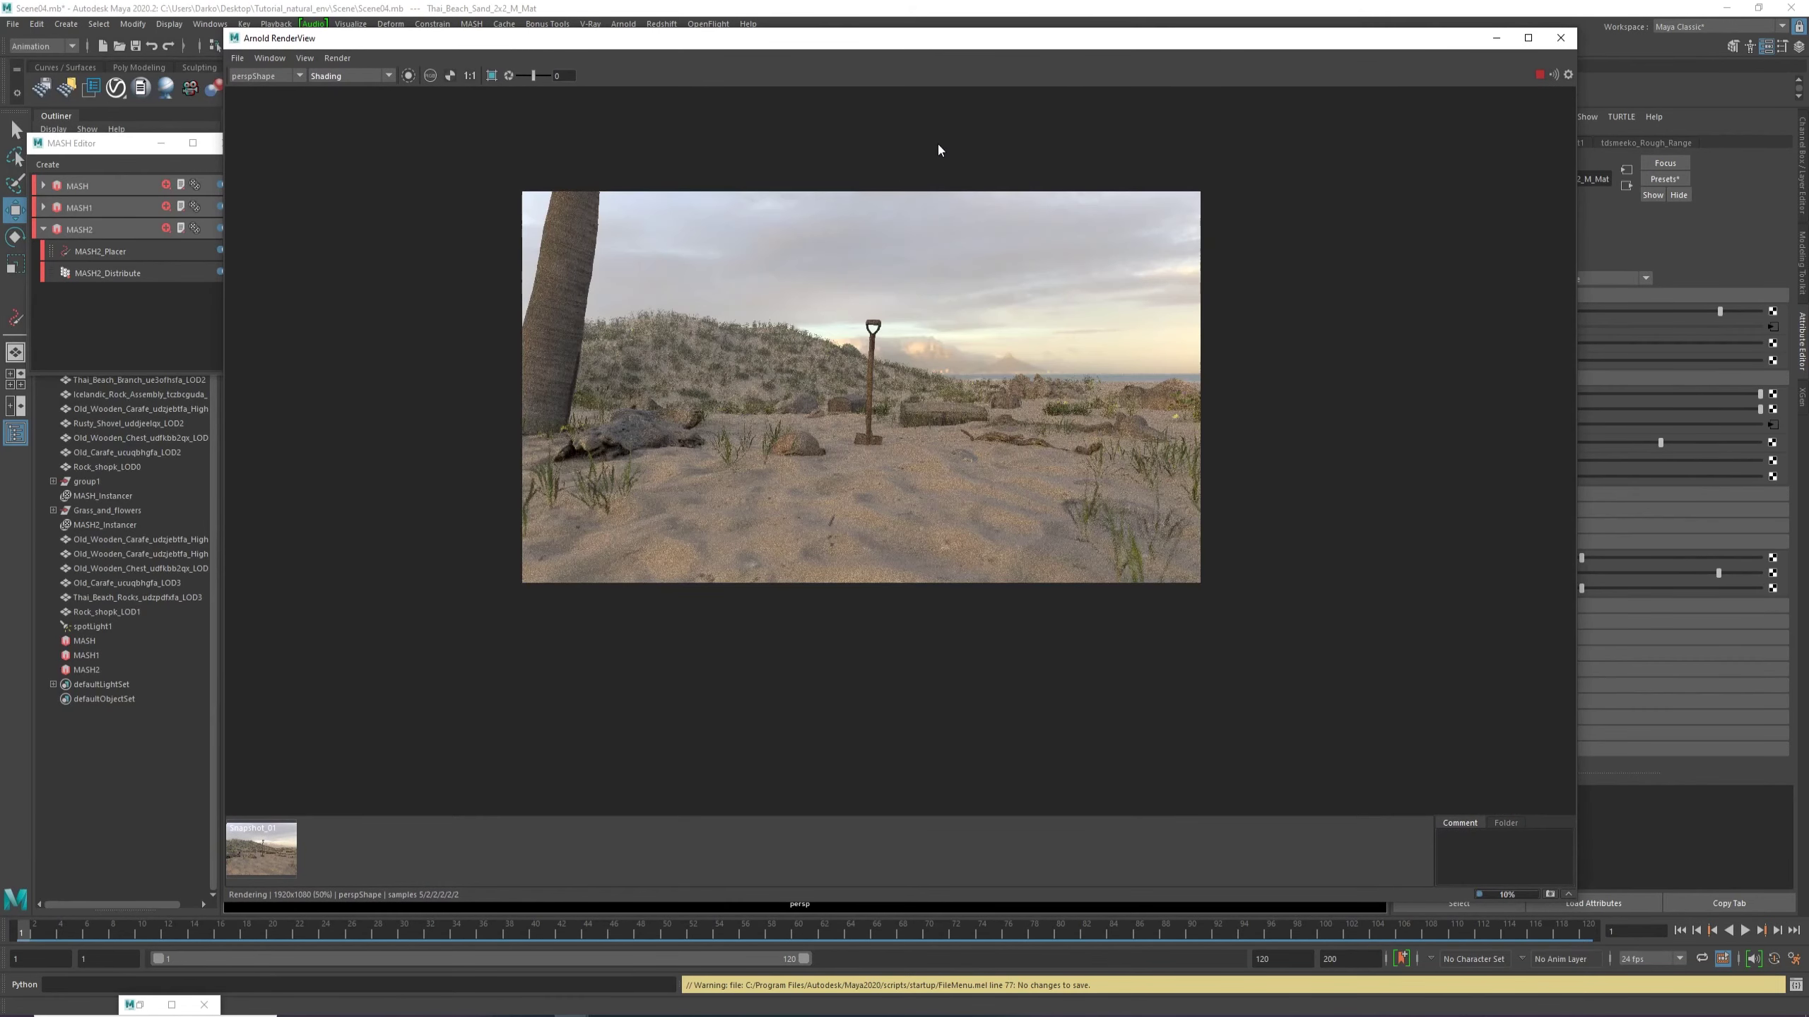
scroll(937, 150, "up", 2)
scroll(393, 510, "up", 1)
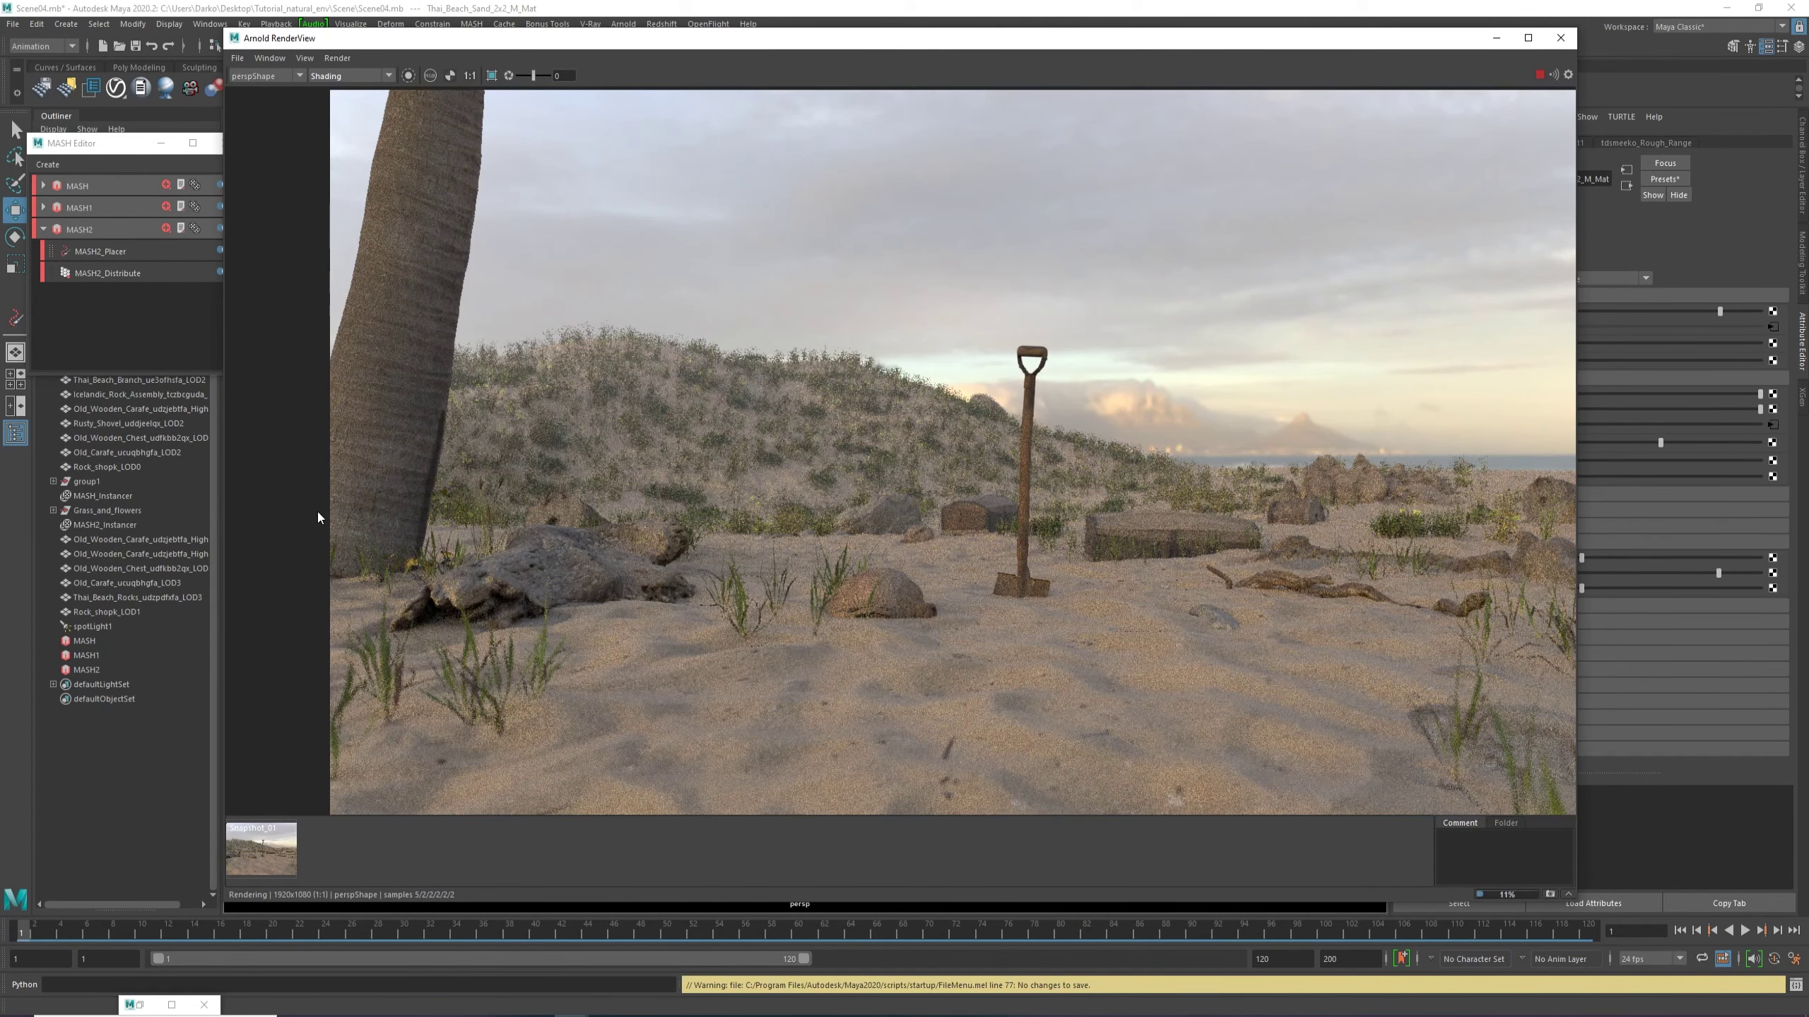
Examine the refining beach render both as a full frame and up close around the grassy dune crest, shovel and rocks.
scroll(311, 507, "down", 1)
scroll(504, 449, "up", 1)
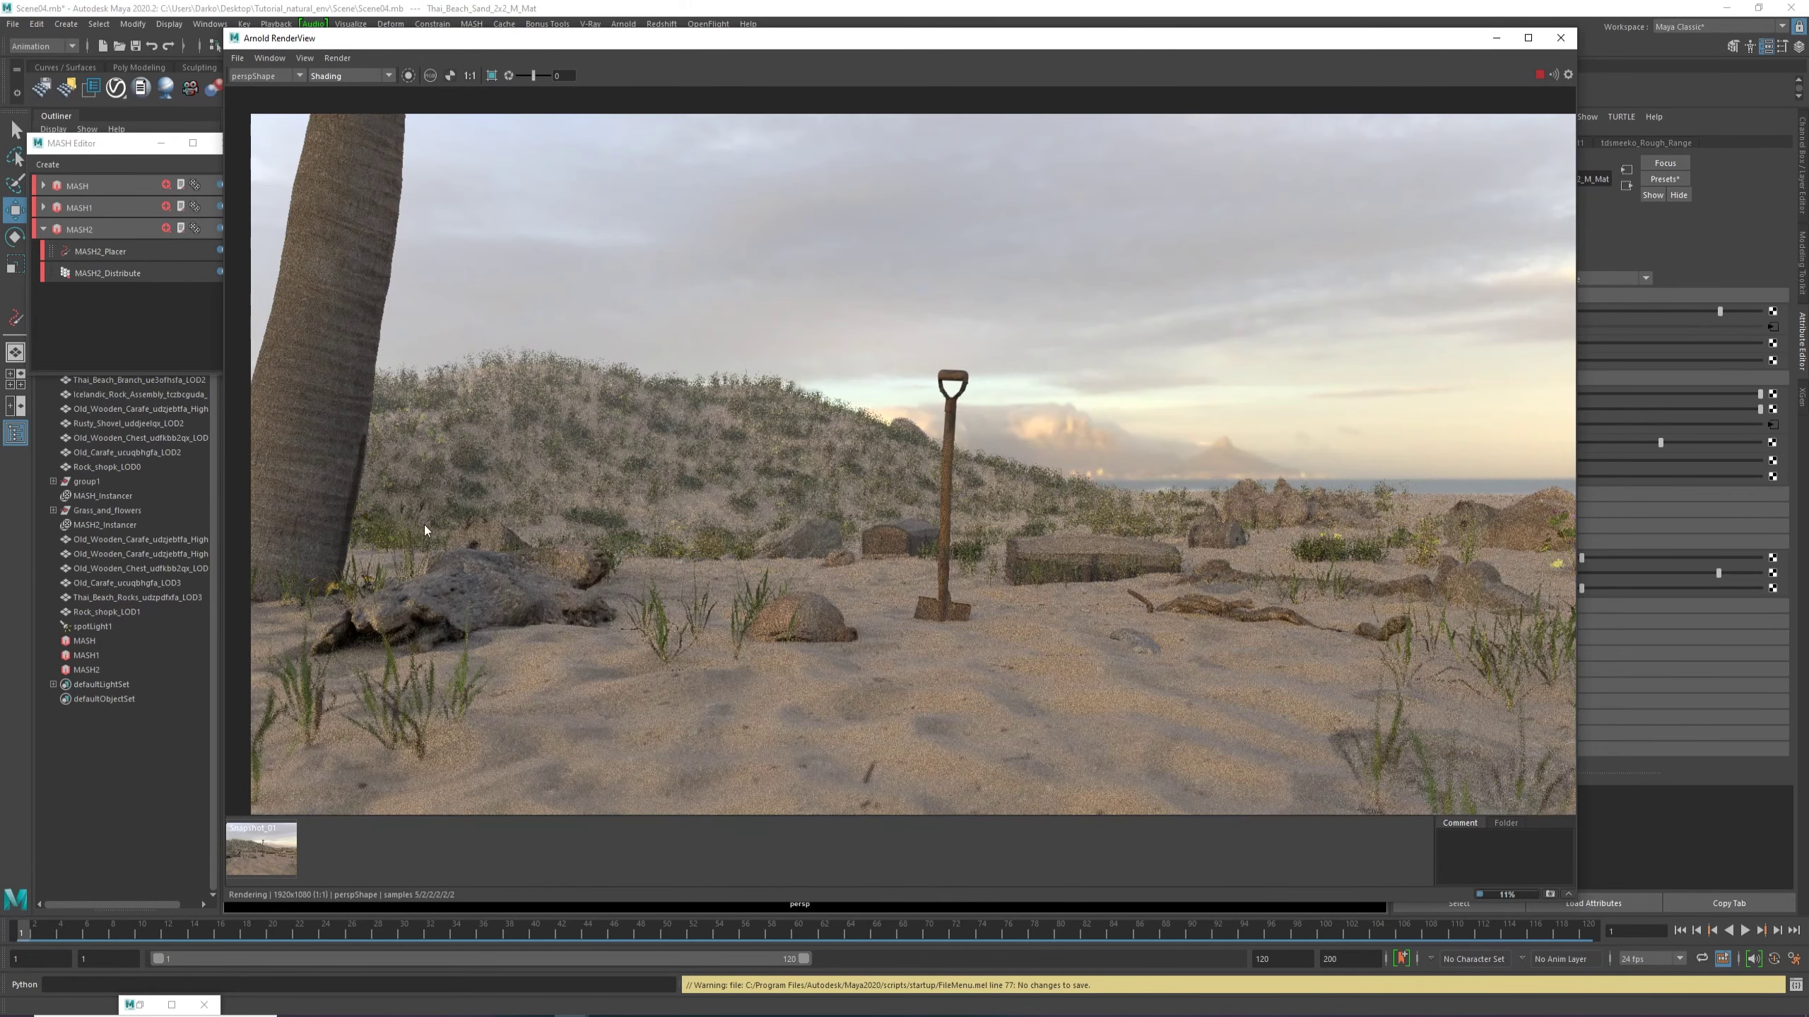
scroll(738, 531, "down", 1)
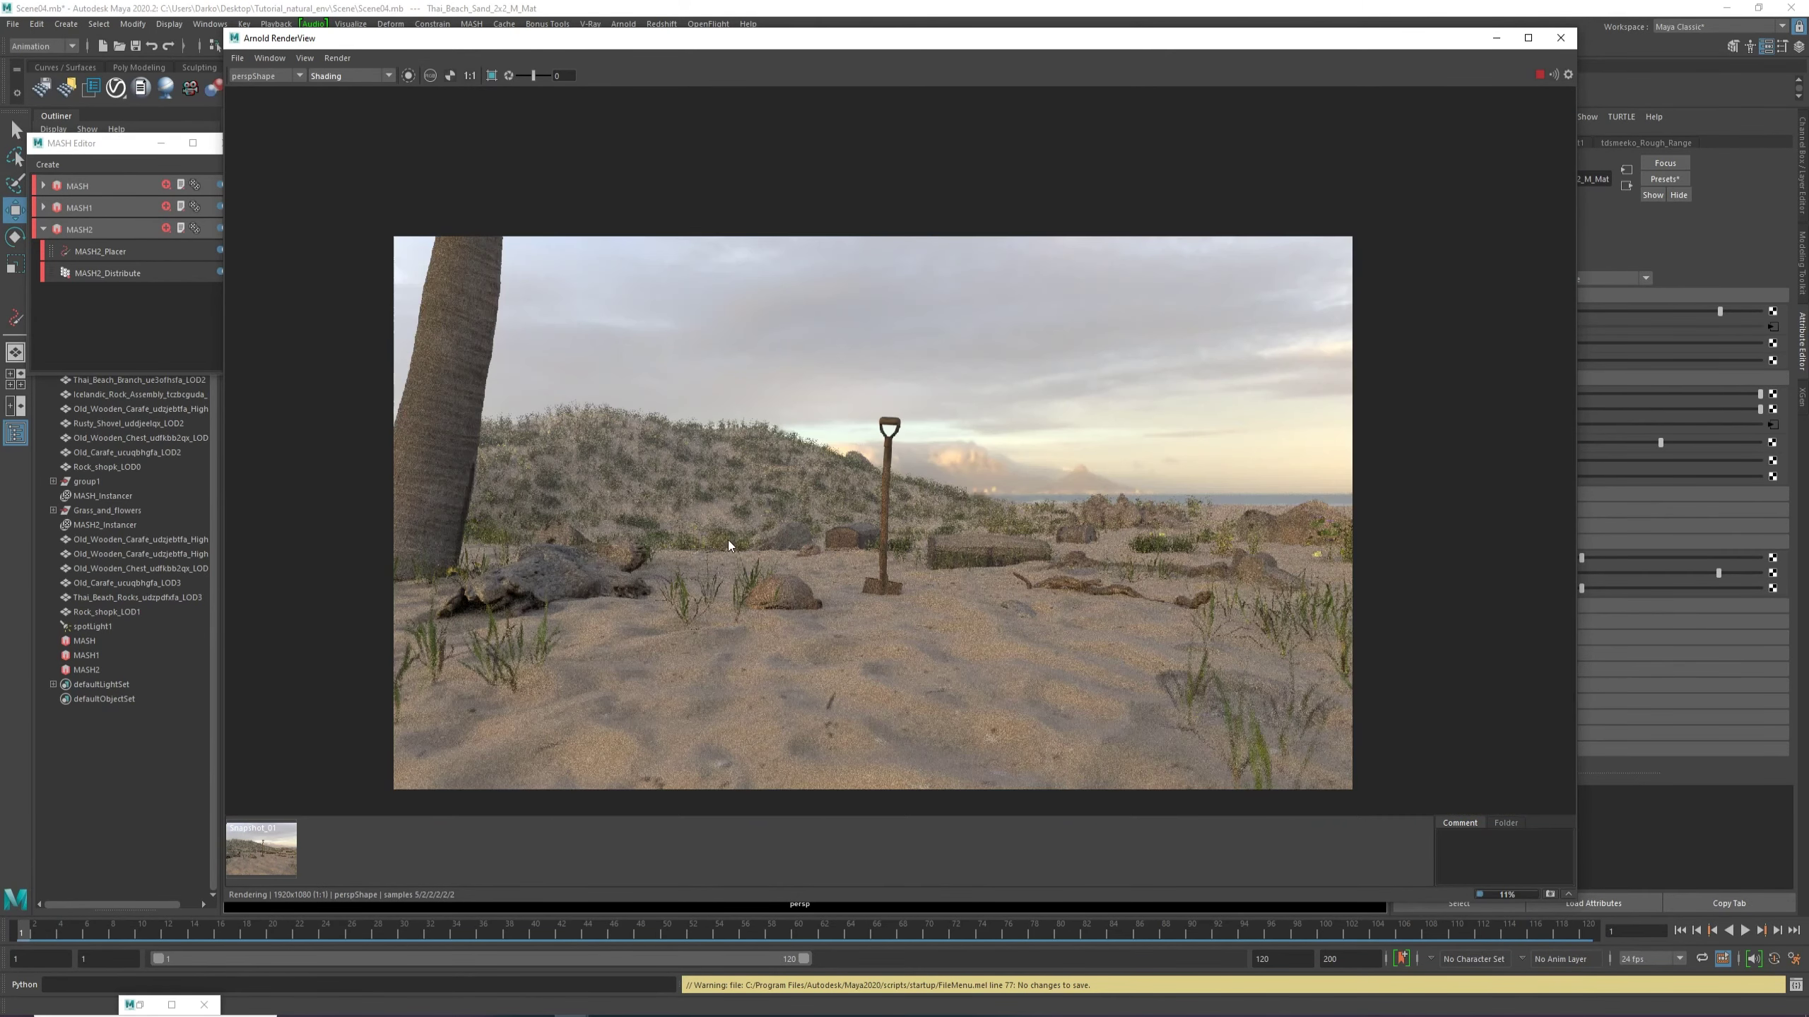
scroll(639, 638, "up", 1)
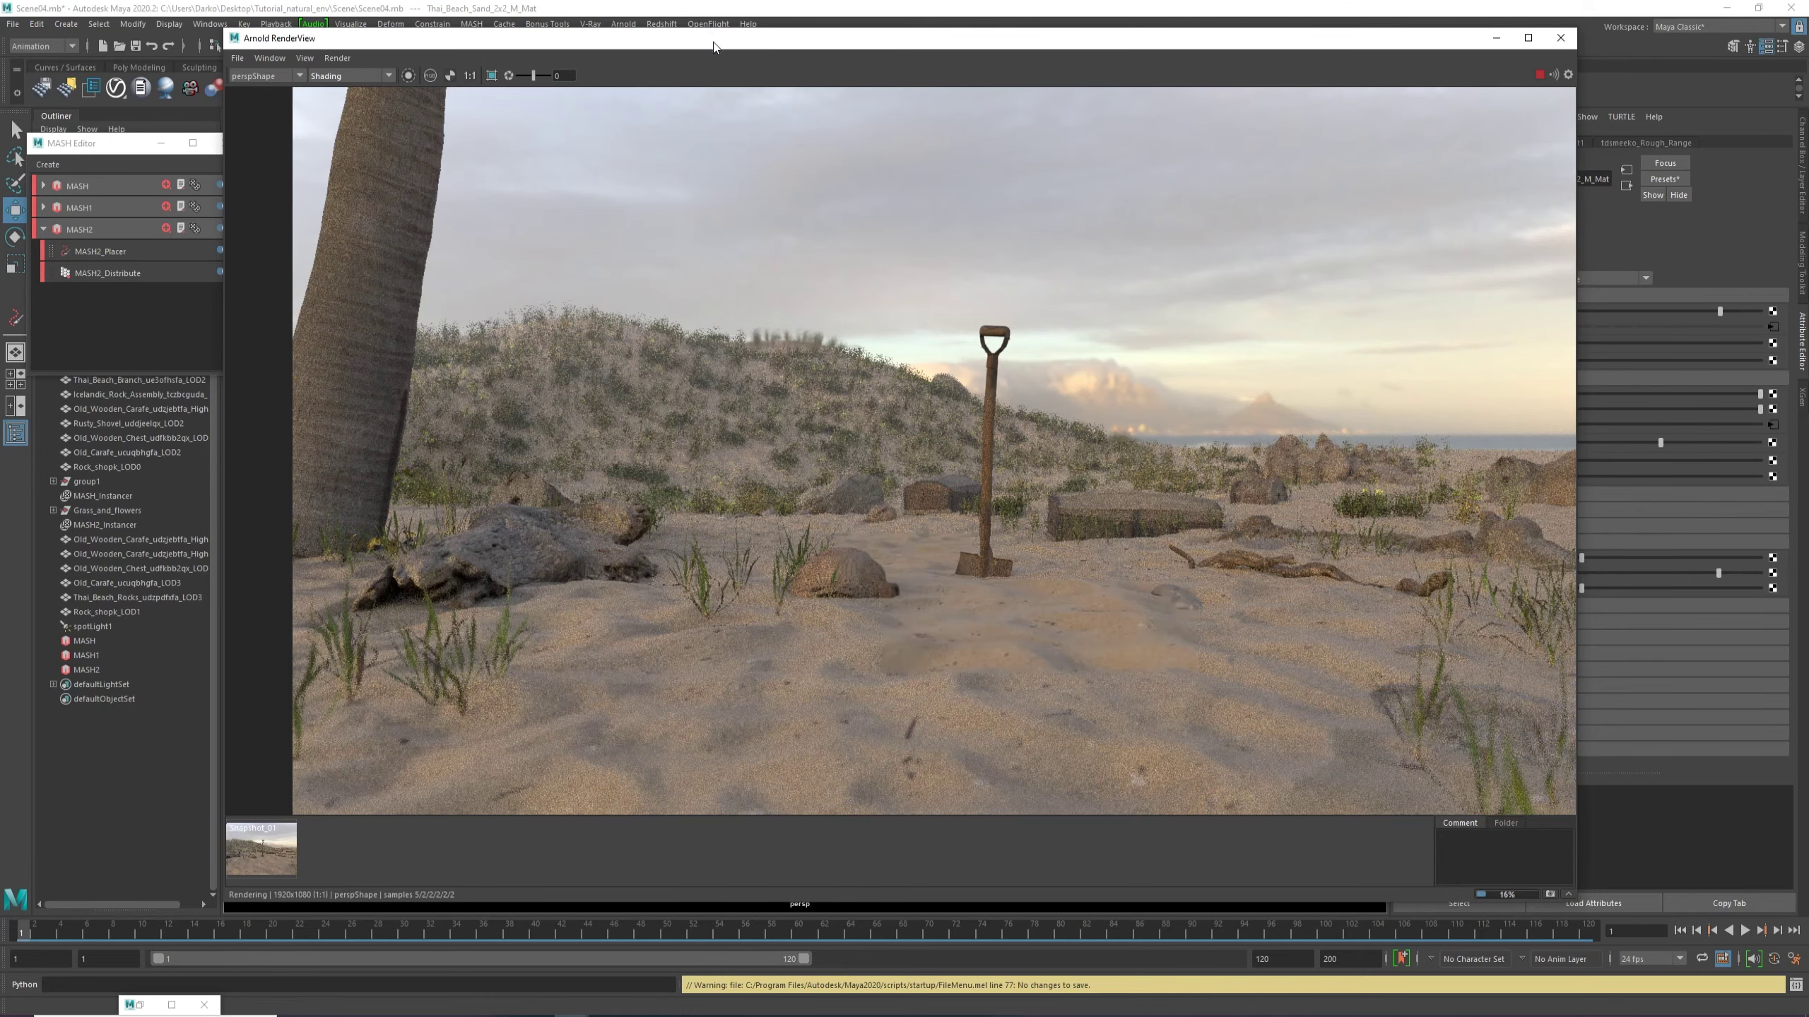
left_click_drag(708, 47, 695, 49)
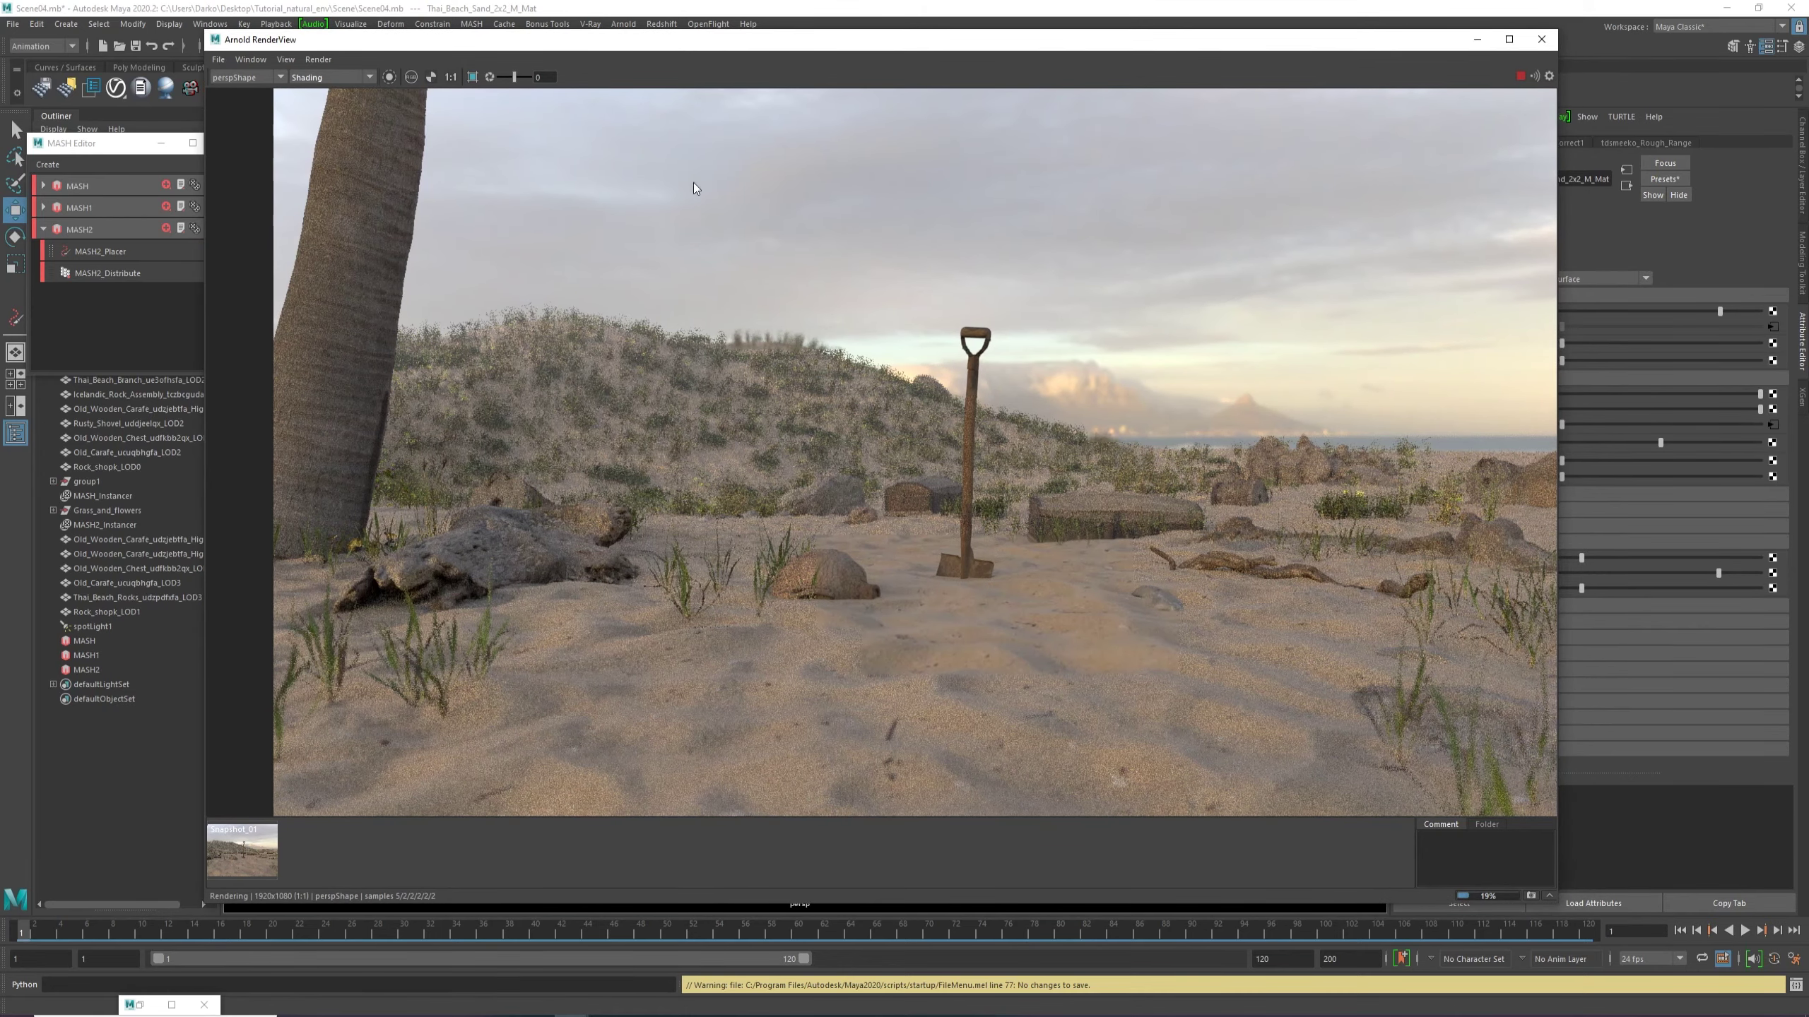
scroll(732, 353, "up", 5)
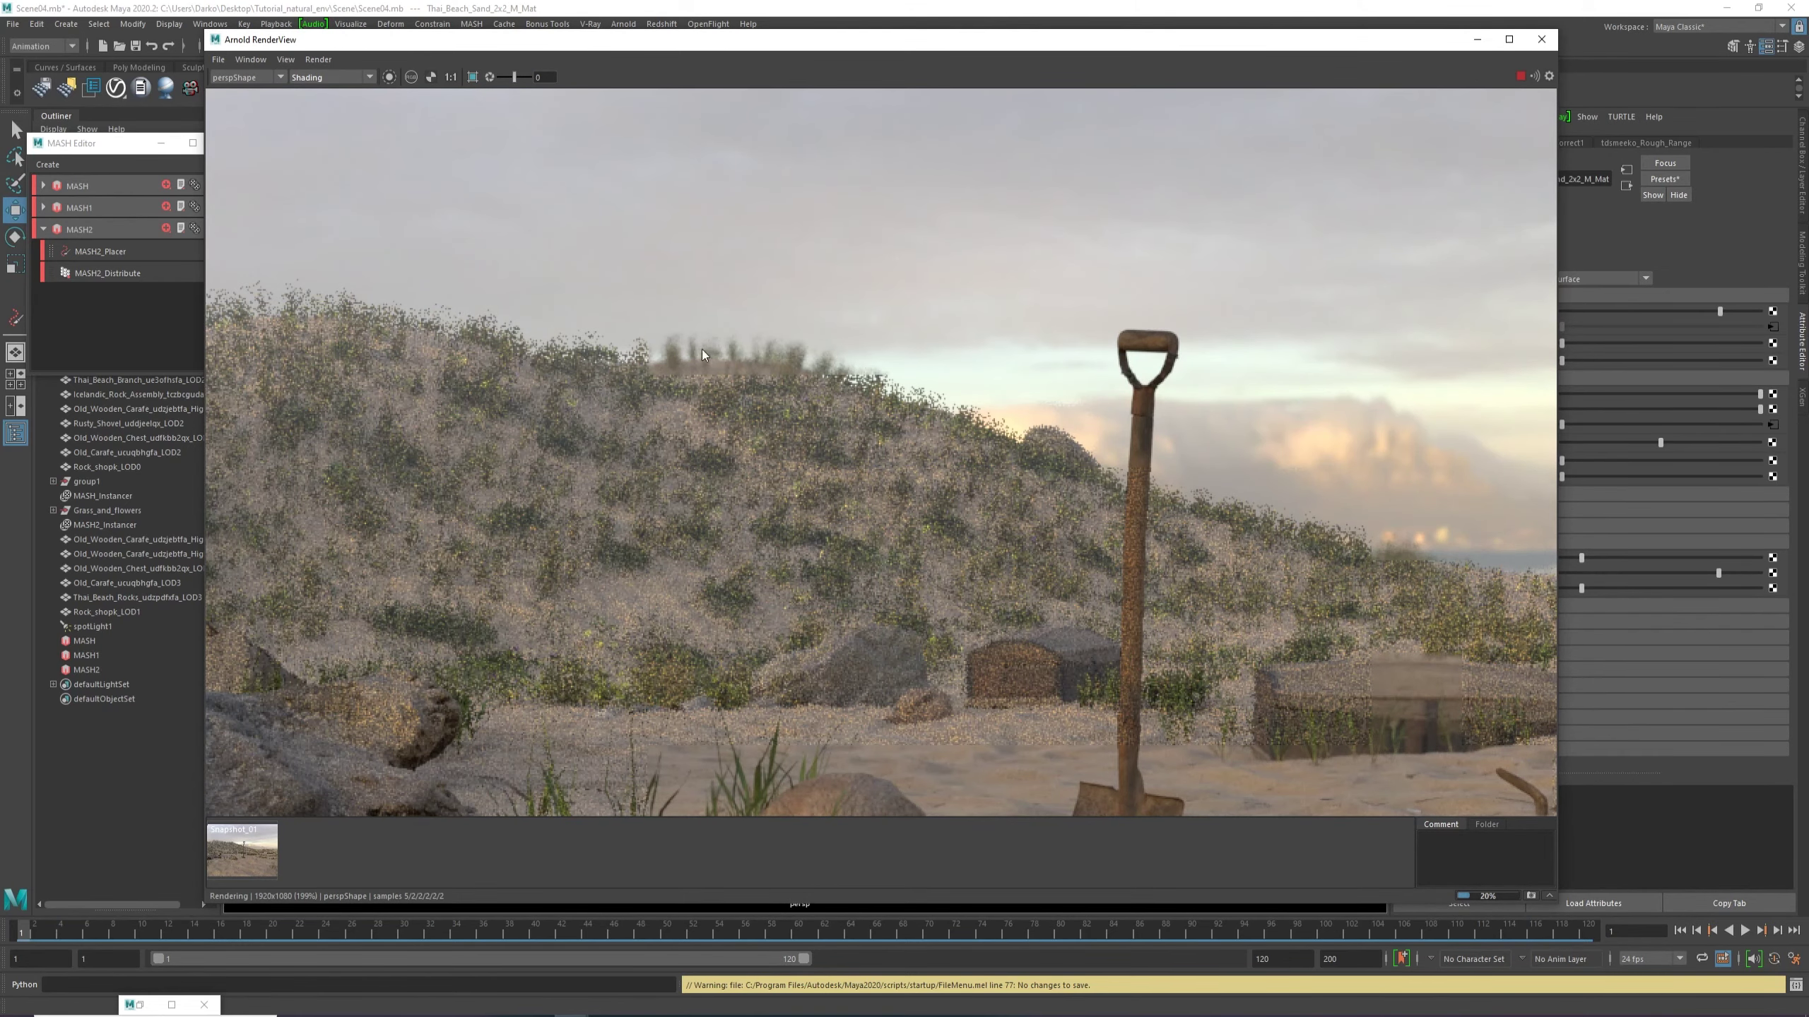
scroll(740, 354, "down", 2)
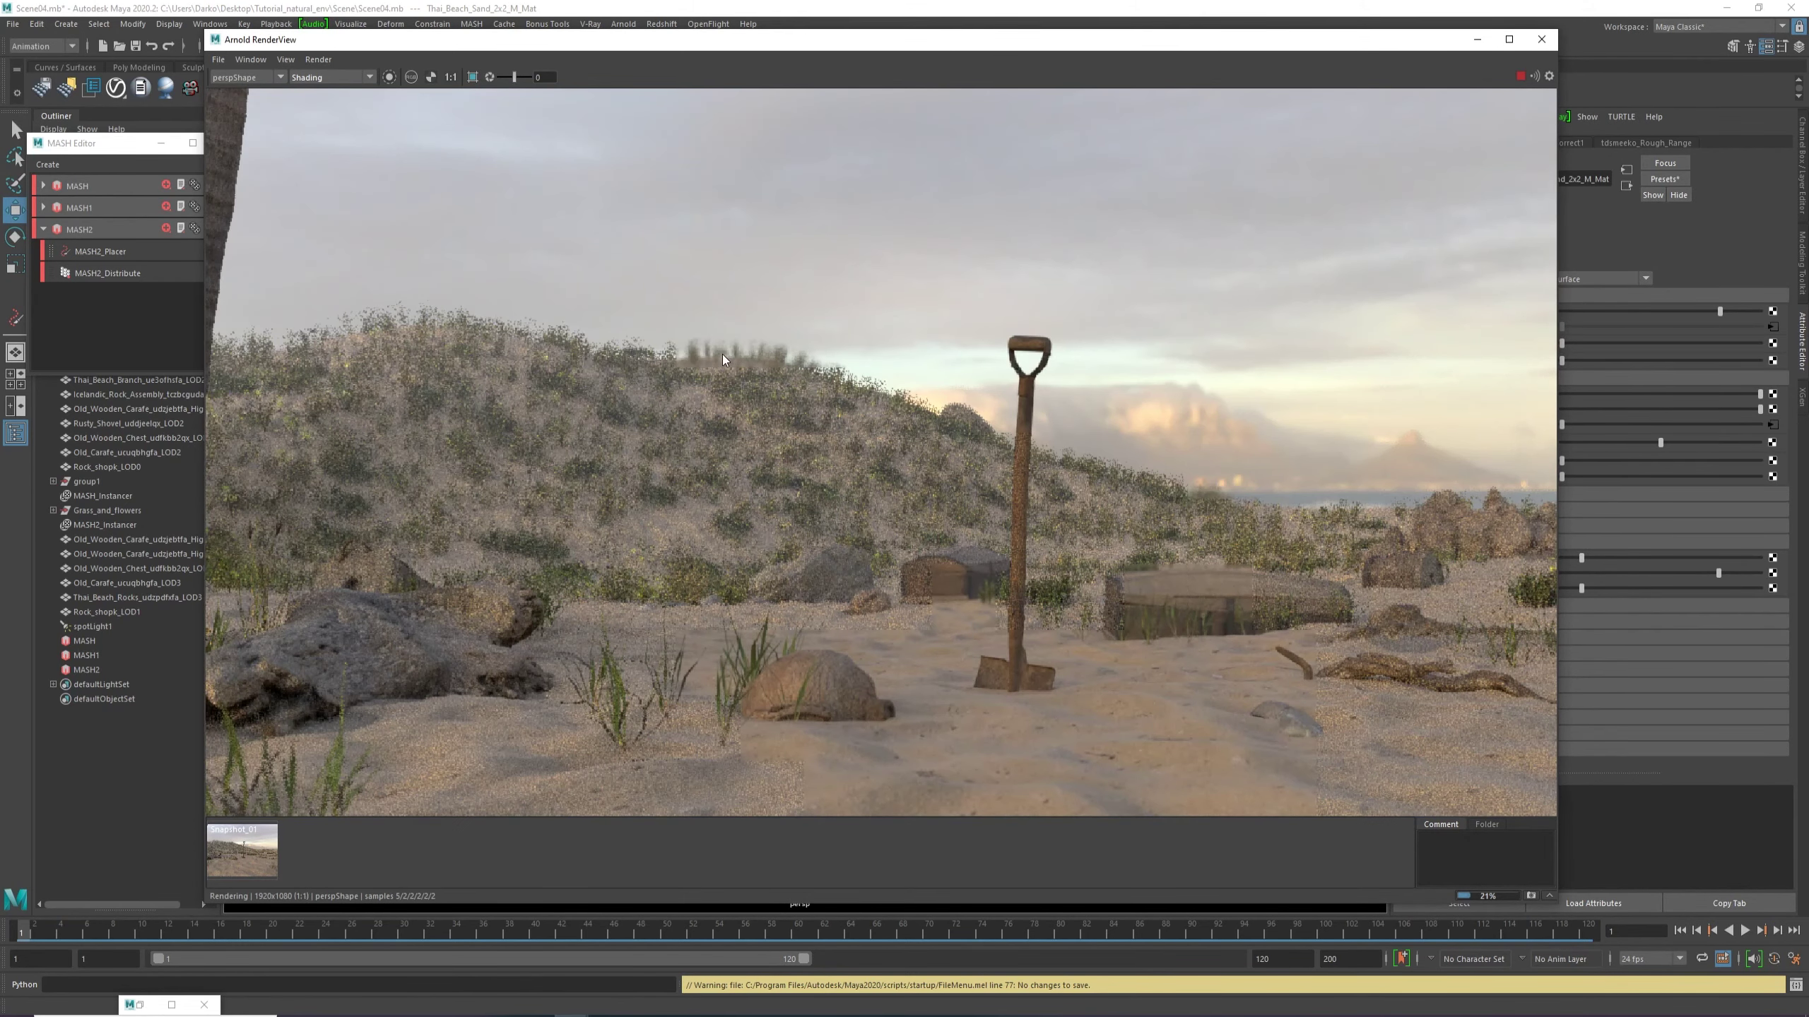
scroll(719, 356, "down", 4)
scroll(743, 243, "up", 2)
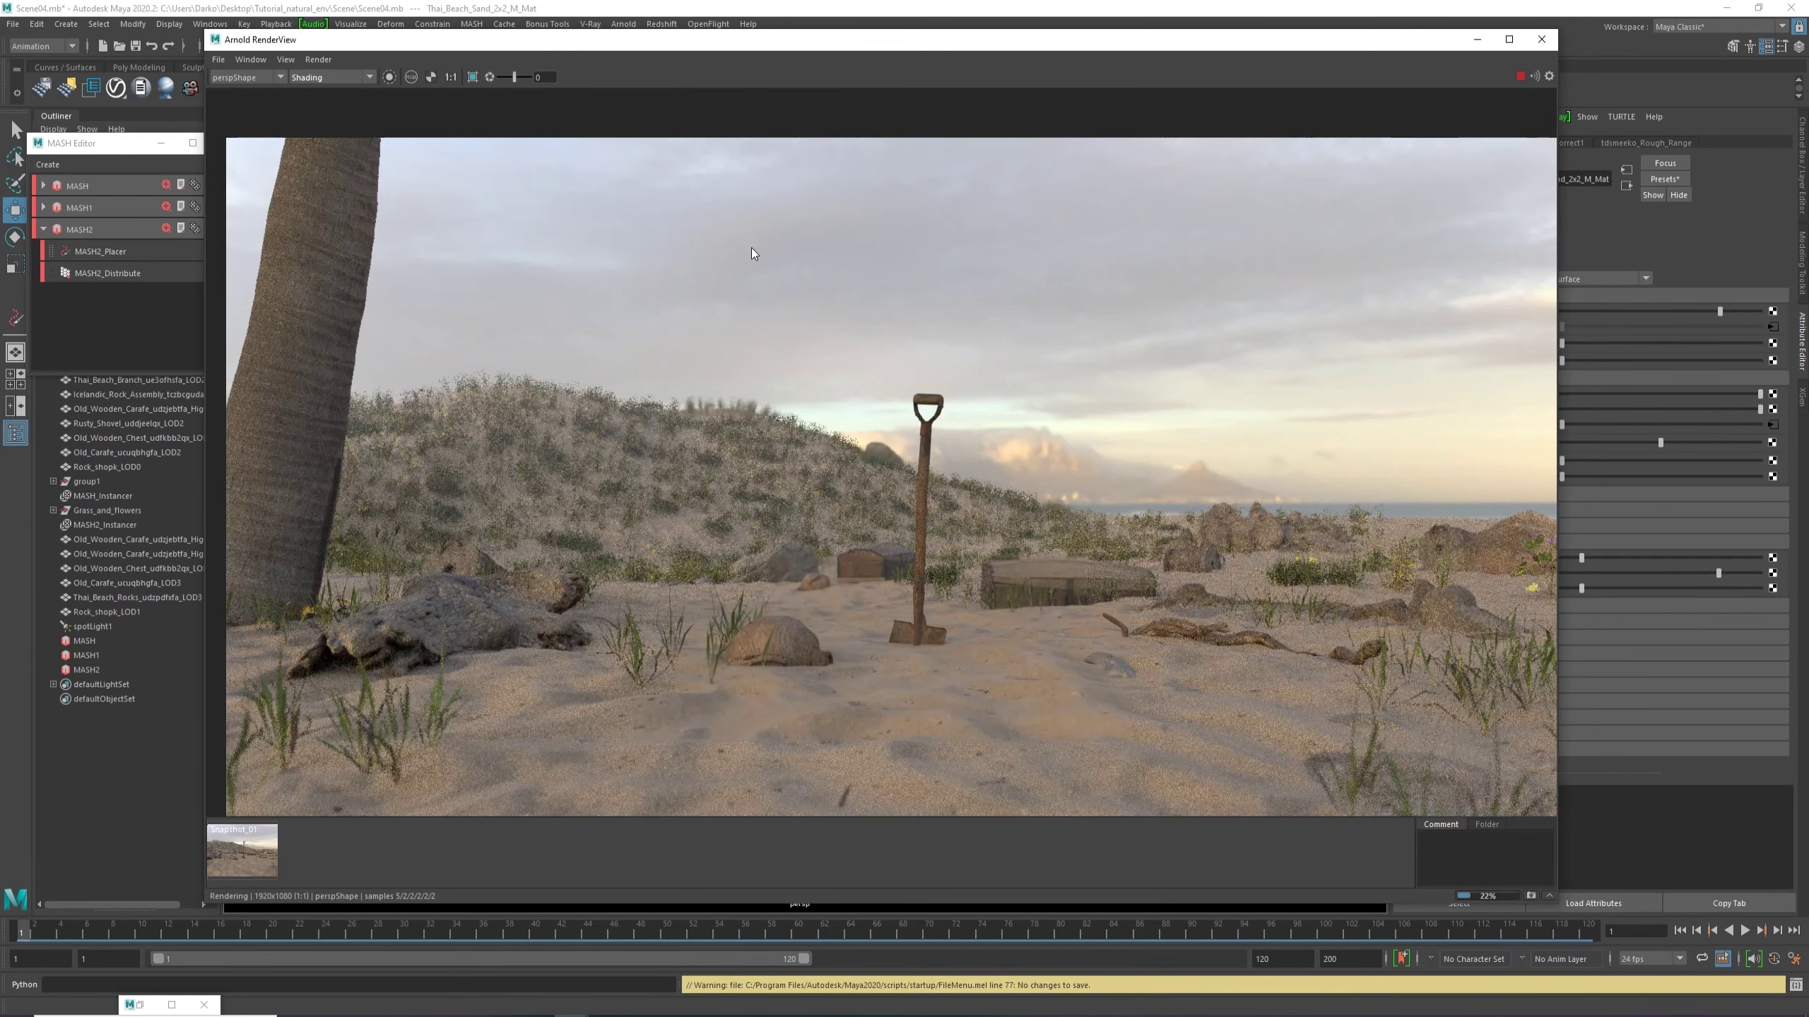
scroll(708, 445, "up", 1)
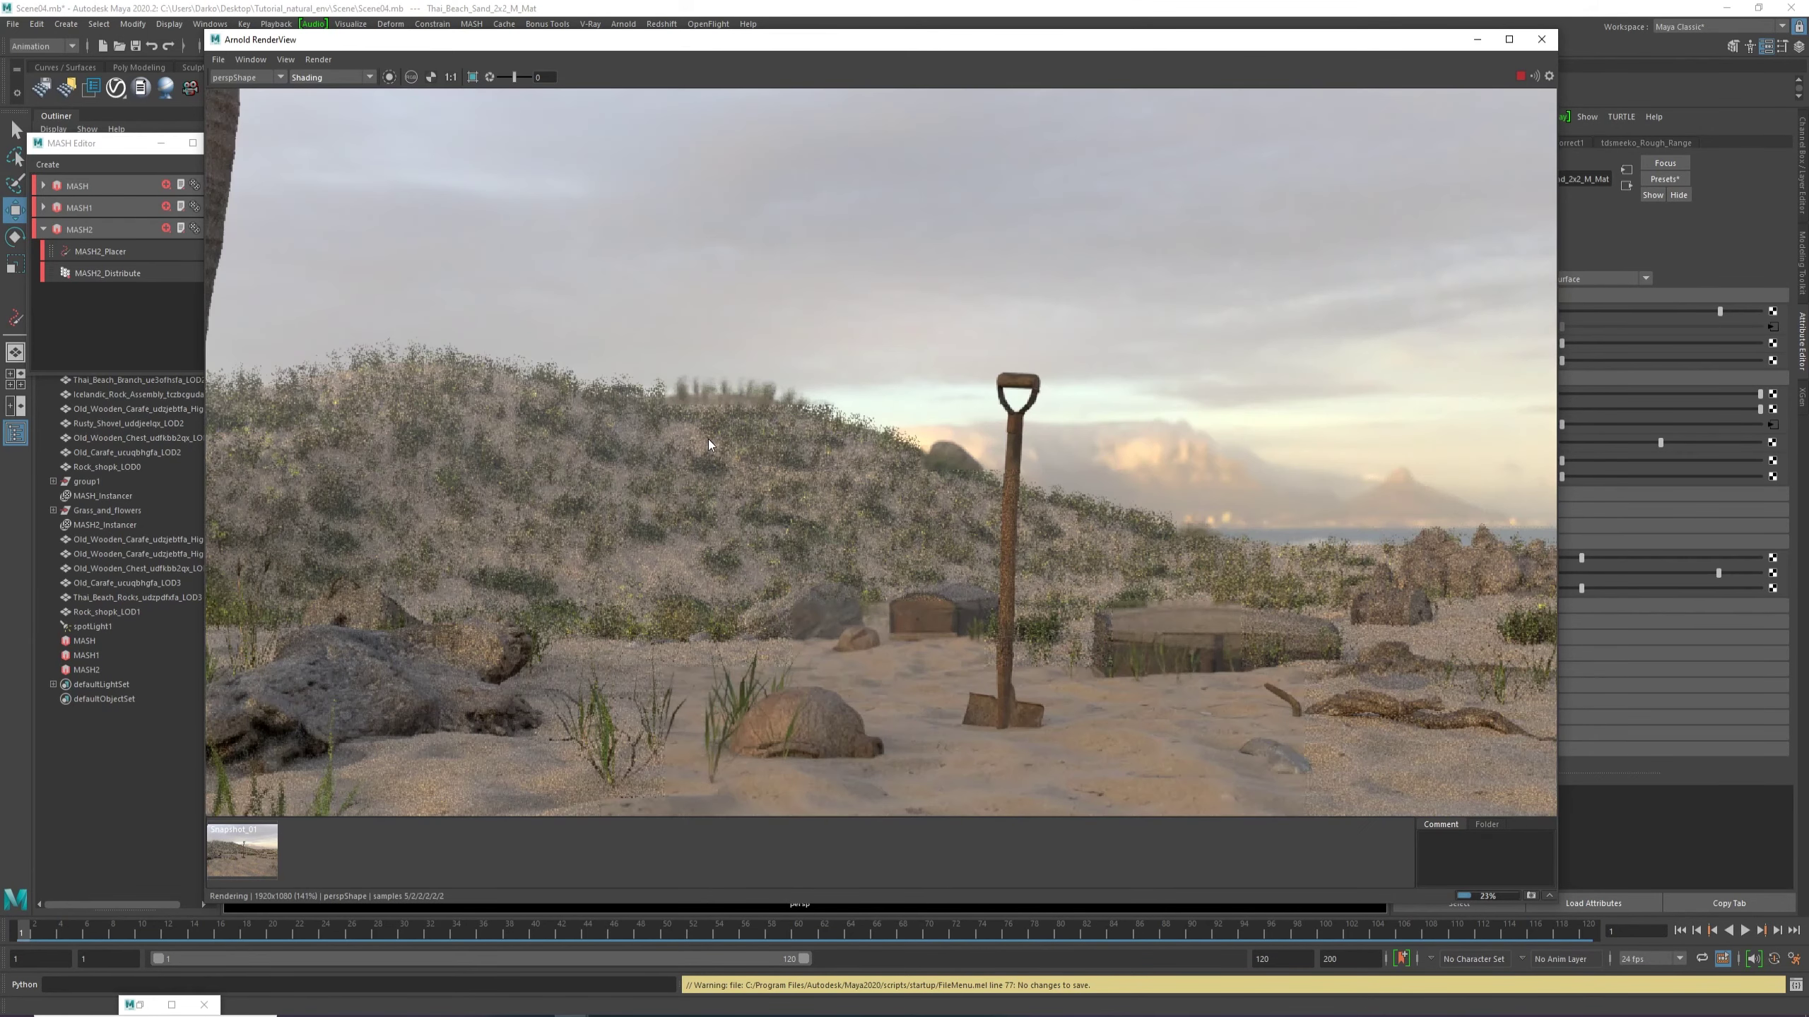
scroll(710, 438, "down", 1)
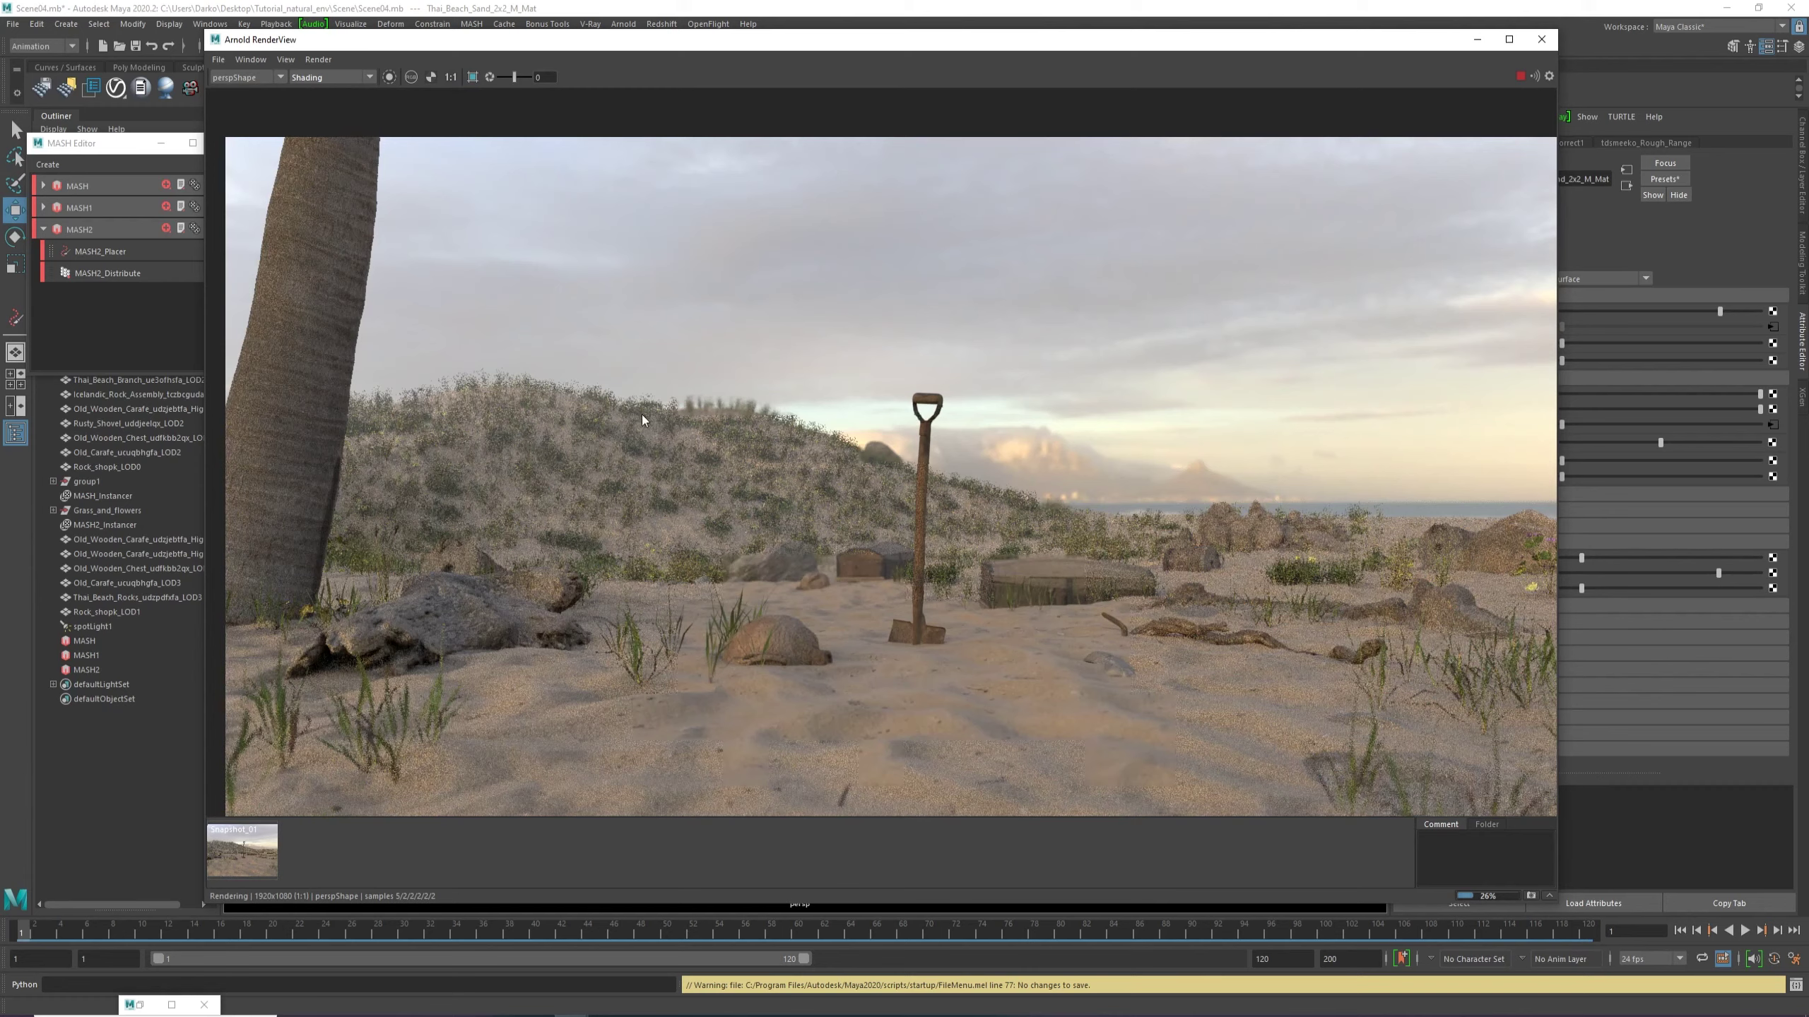